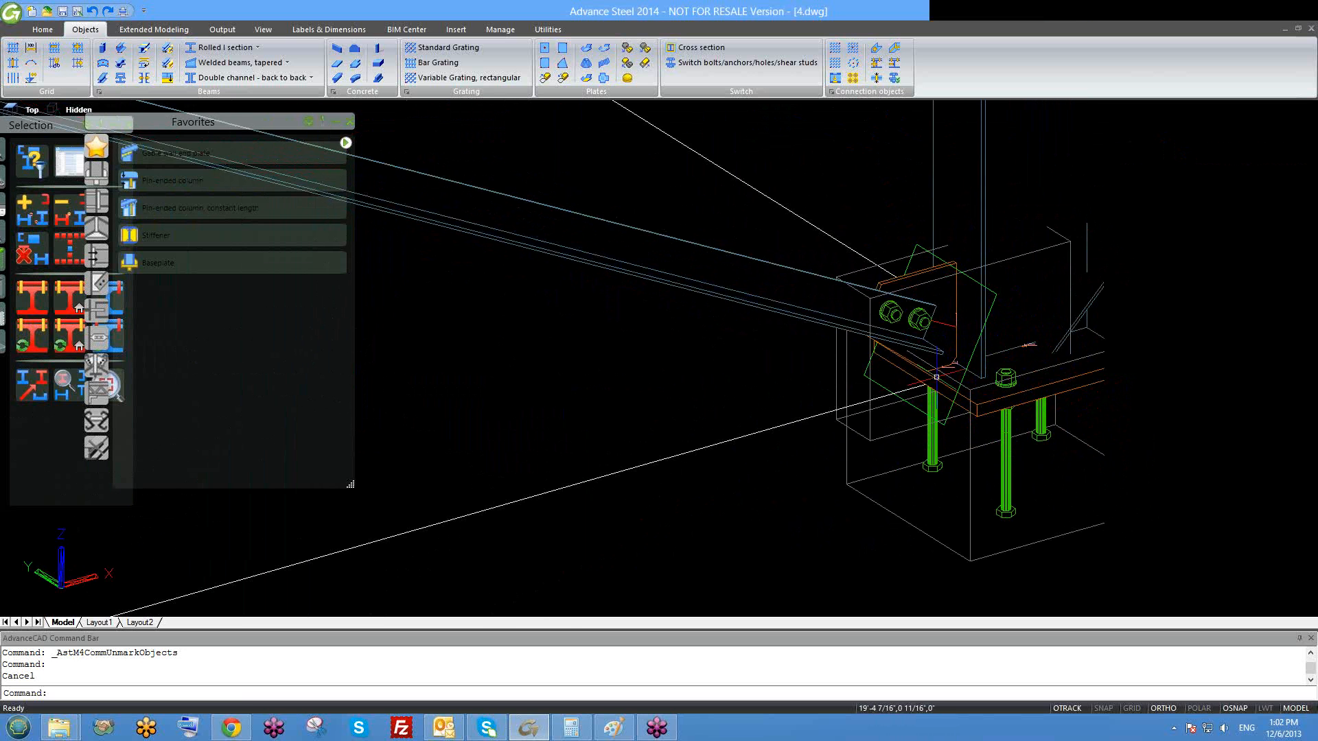
- Examine the bolted brace gusset connection at the middle column's base and the surrounding braced bay
scroll(933, 275, "up", 2)
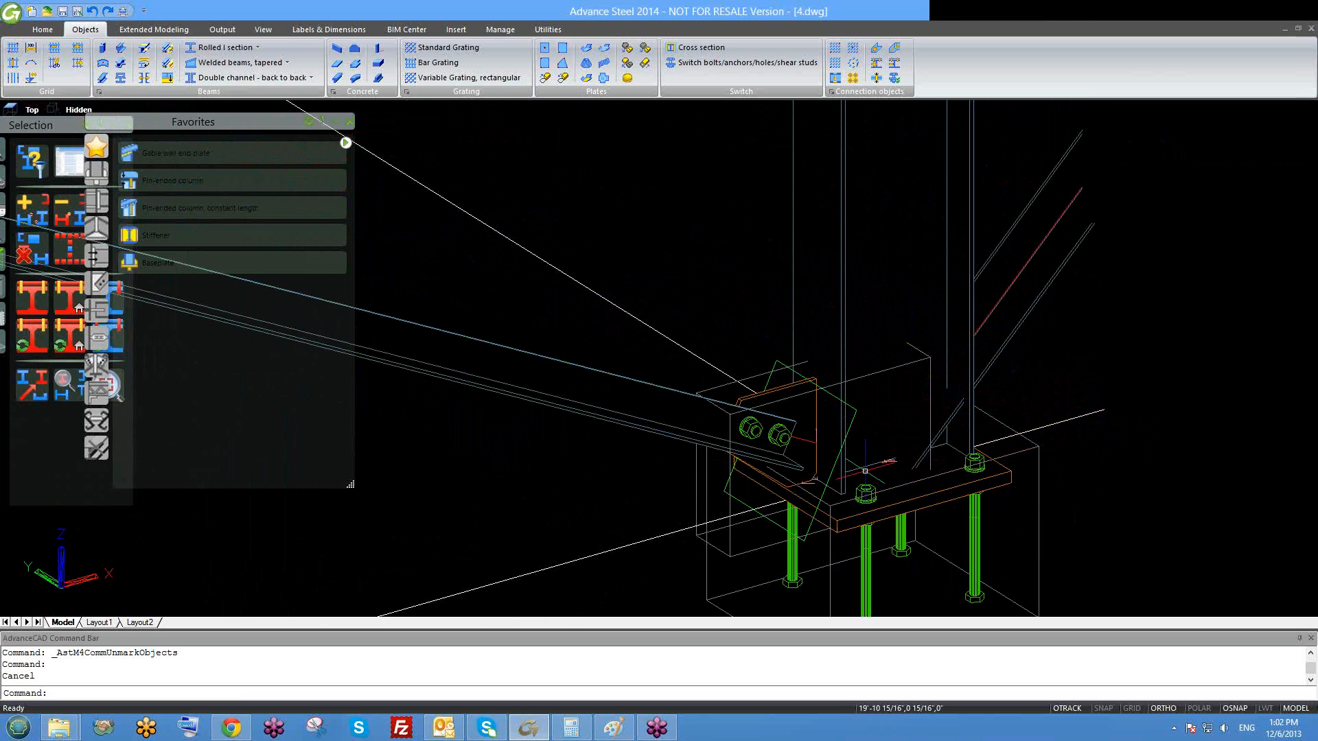
scroll(869, 461, "up", 2)
scroll(876, 458, "up", 2)
scroll(880, 446, "down", 6)
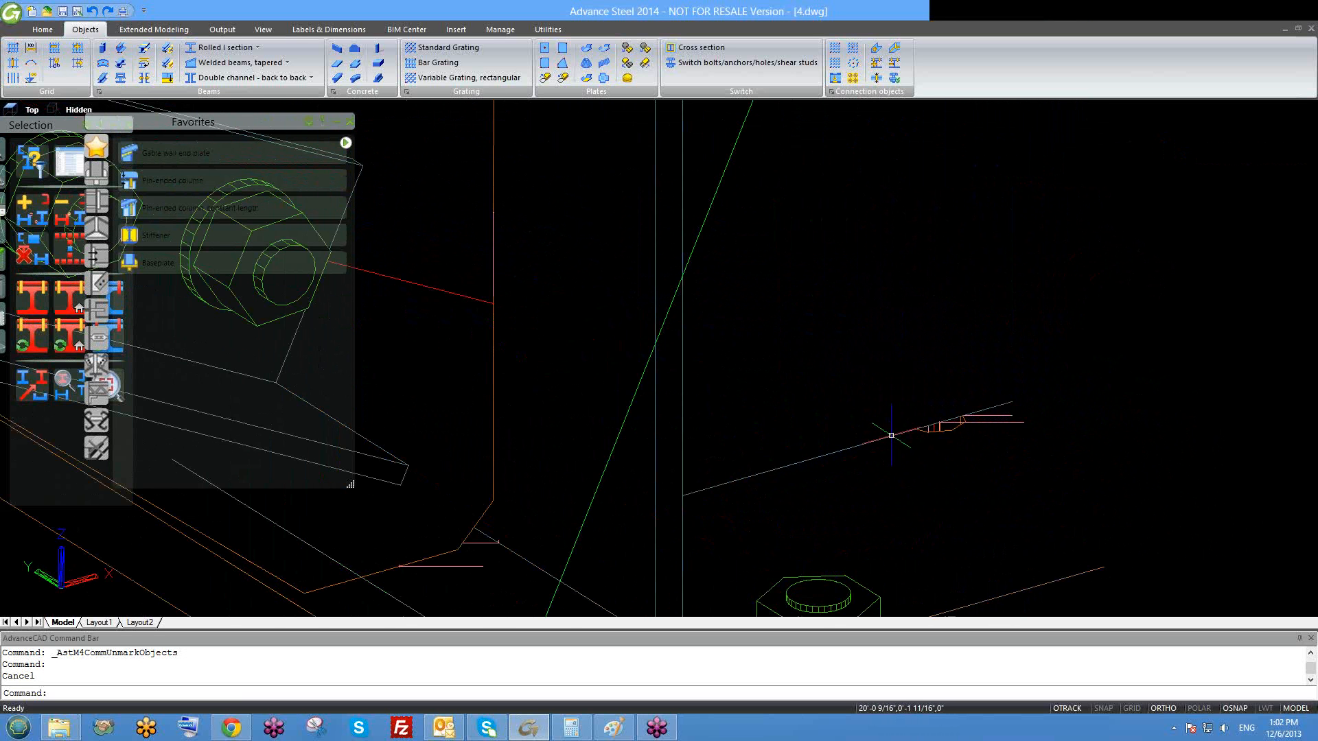
scroll(906, 441, "down", 3)
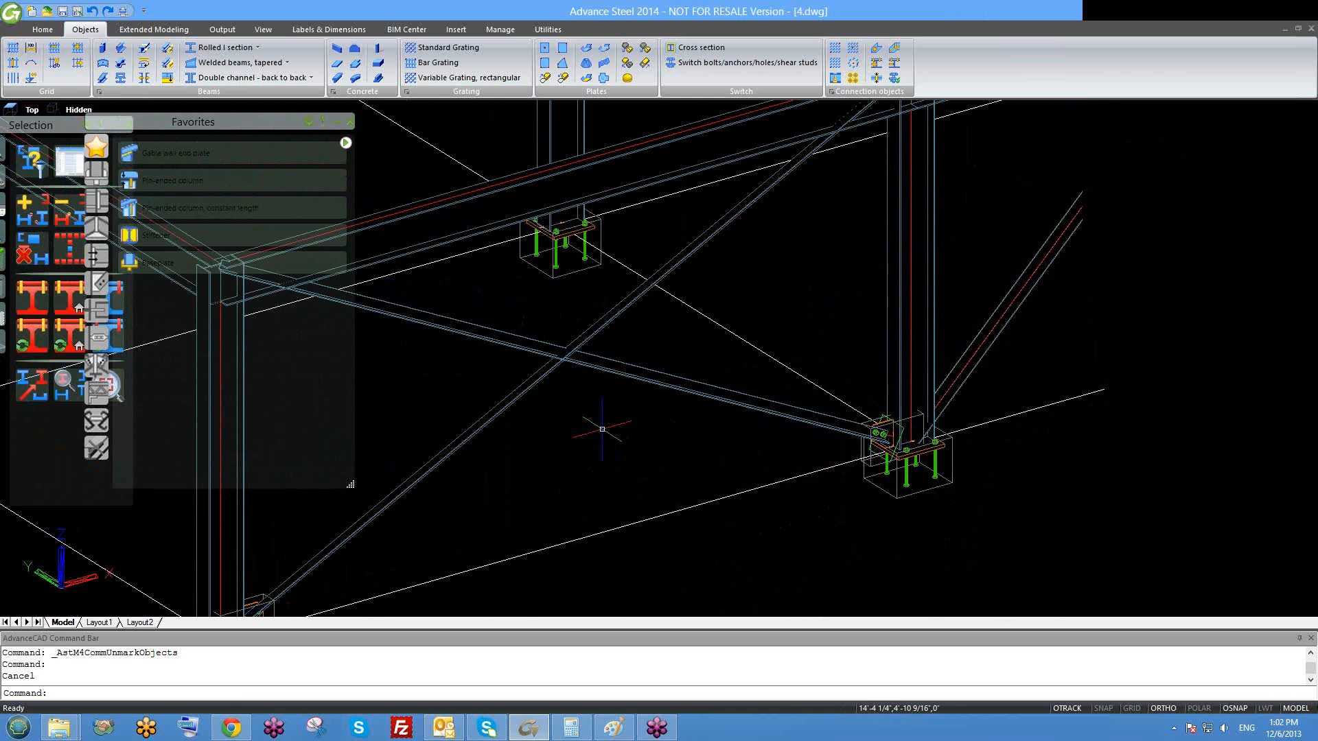
middle_click_drag(603, 441, 683, 391)
scroll(682, 391, "down", 3)
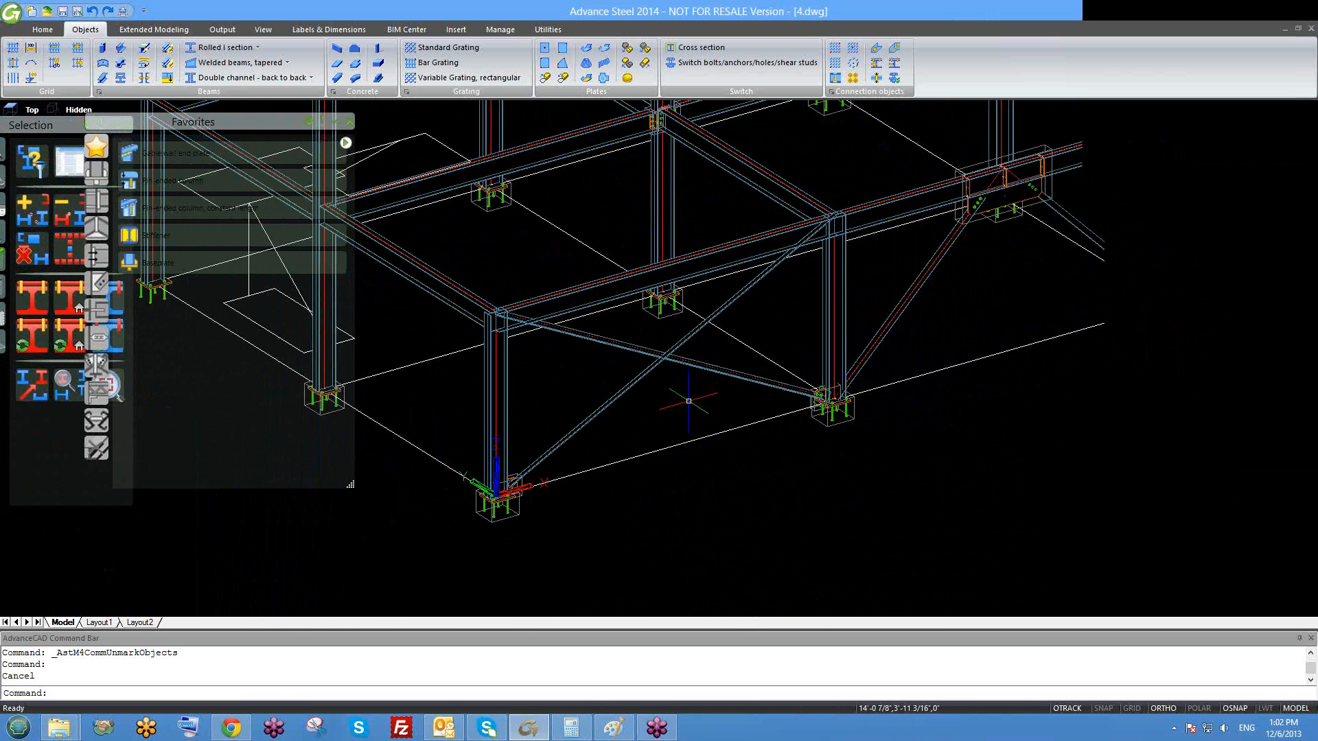
- Review the active object snap modes in the drafting settings without changing them
right_click(1235, 708)
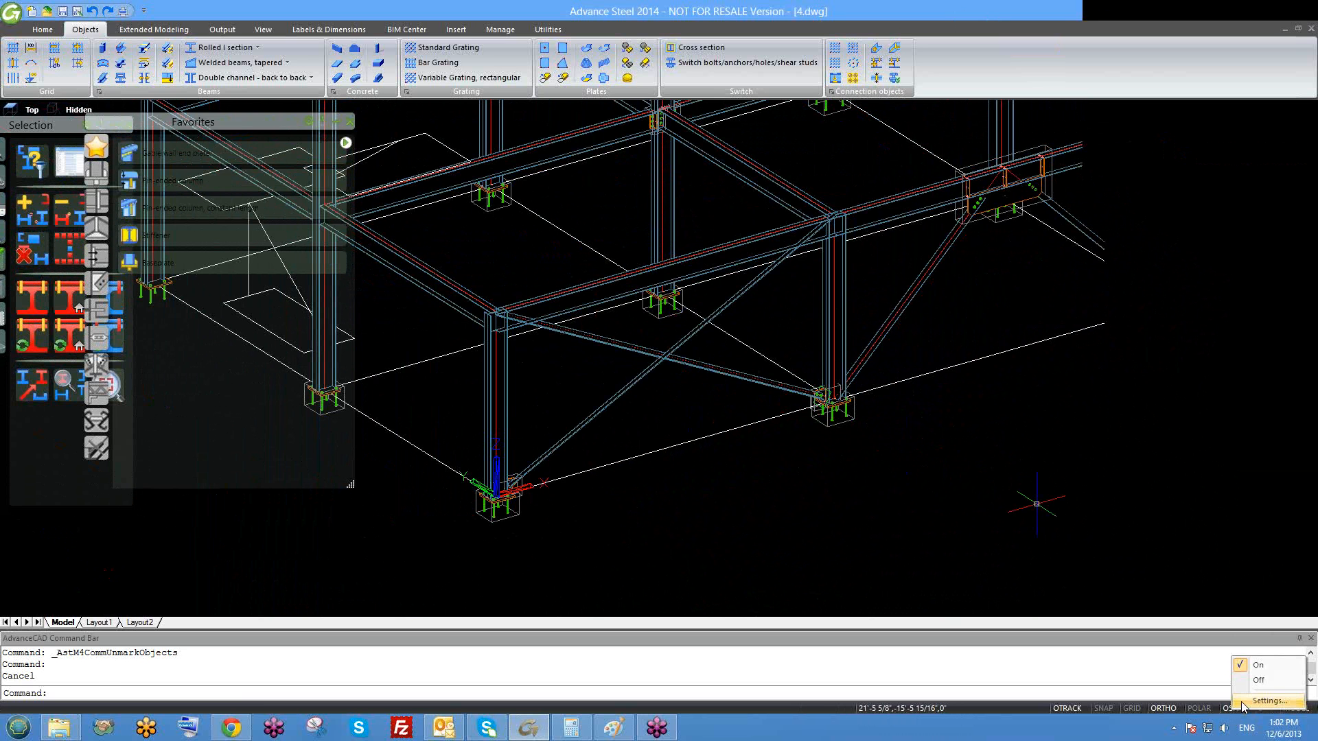
left_click(1268, 700)
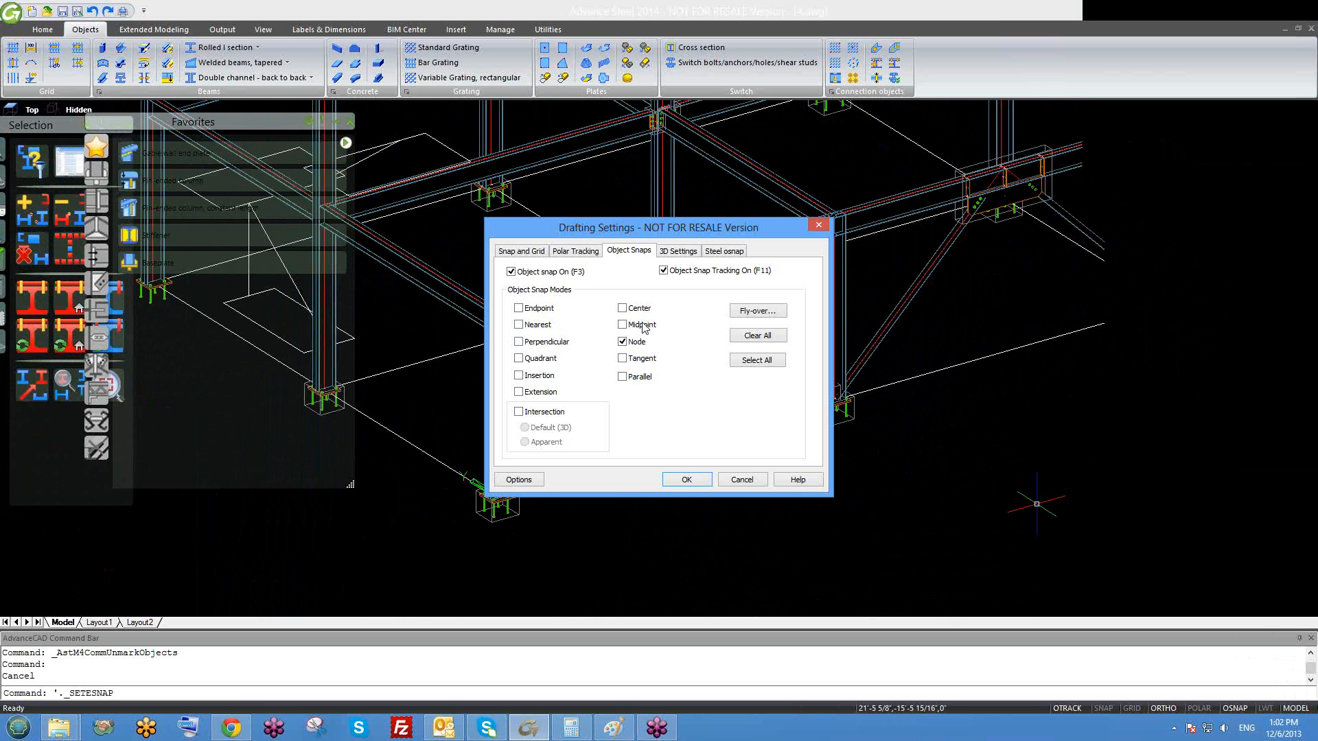
left_click(742, 480)
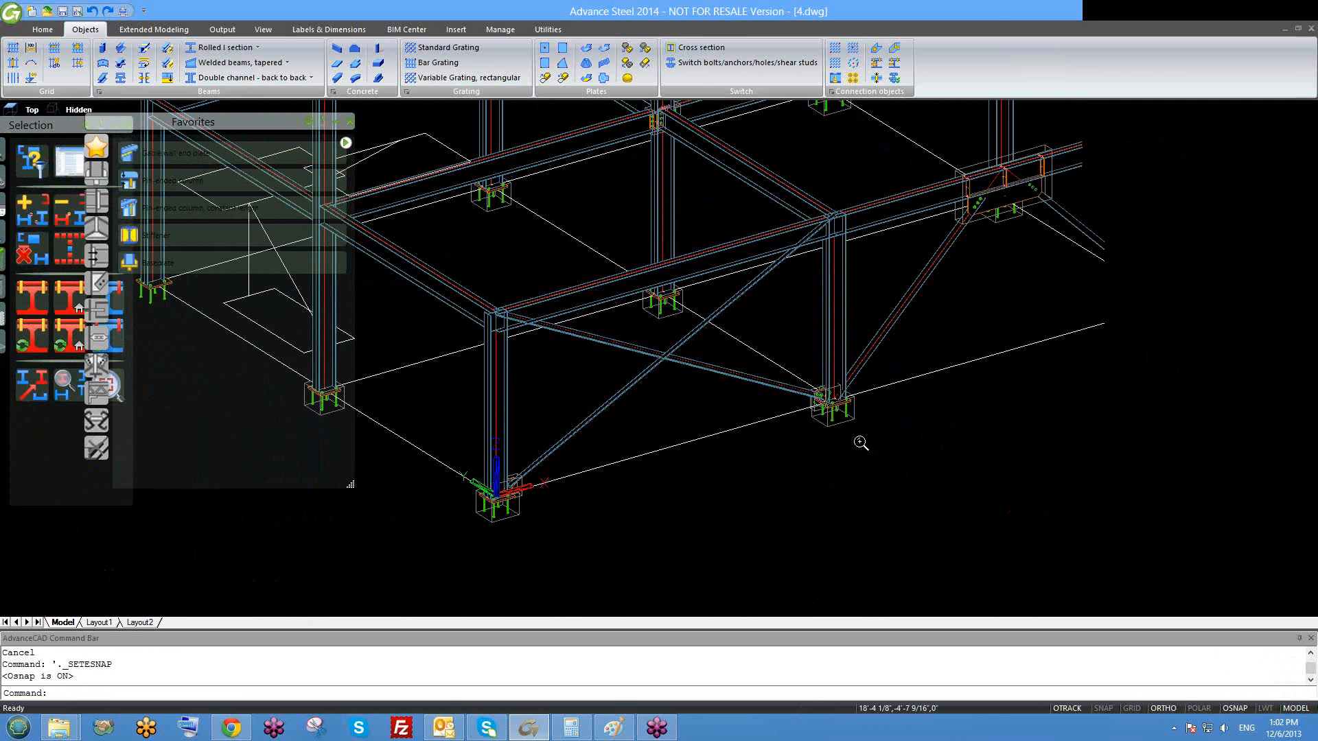
- Examine the middle column's base plate, anchor bolts and brace gusset up close and within the frame
scroll(855, 432, "up", 5)
scroll(752, 211, "up", 5)
middle_click_drag(752, 291, 782, 391)
scroll(782, 391, "down", 2)
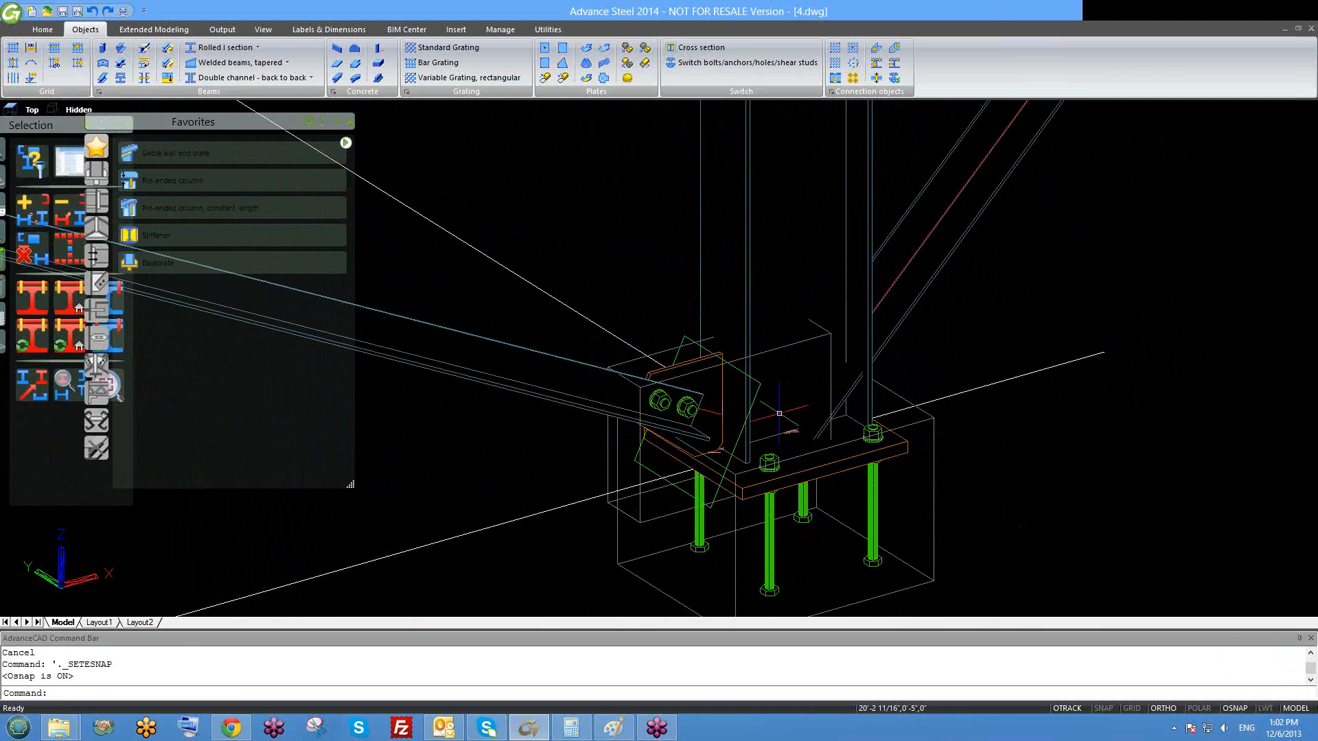
scroll(789, 408, "down", 1)
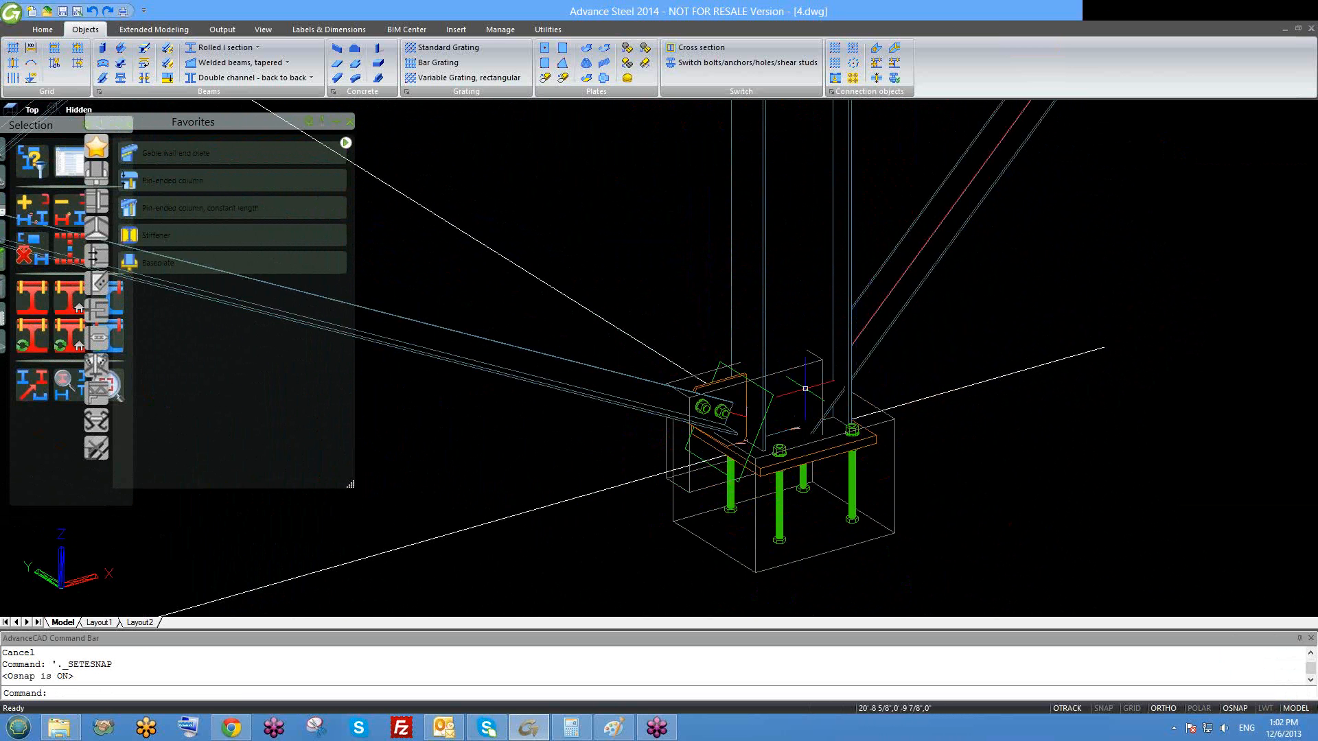
scroll(812, 372, "down", 5)
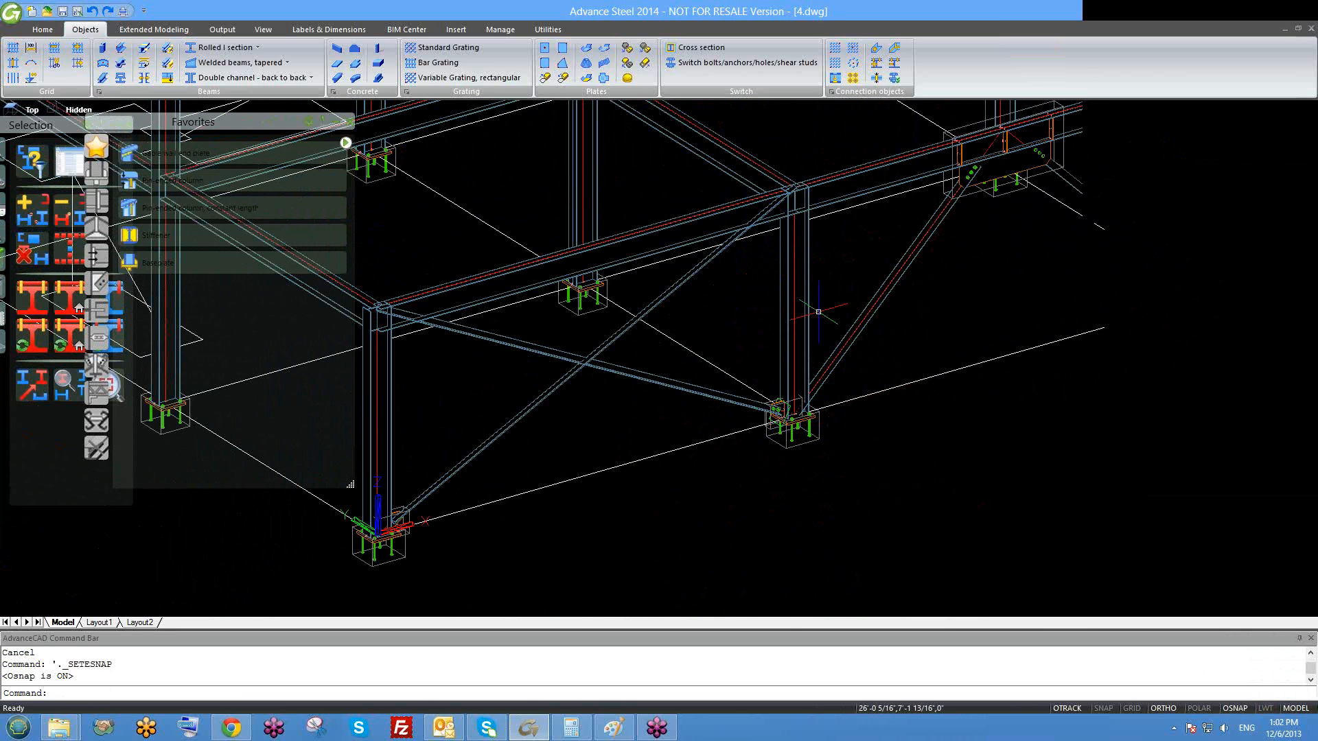
scroll(831, 338, "down", 2)
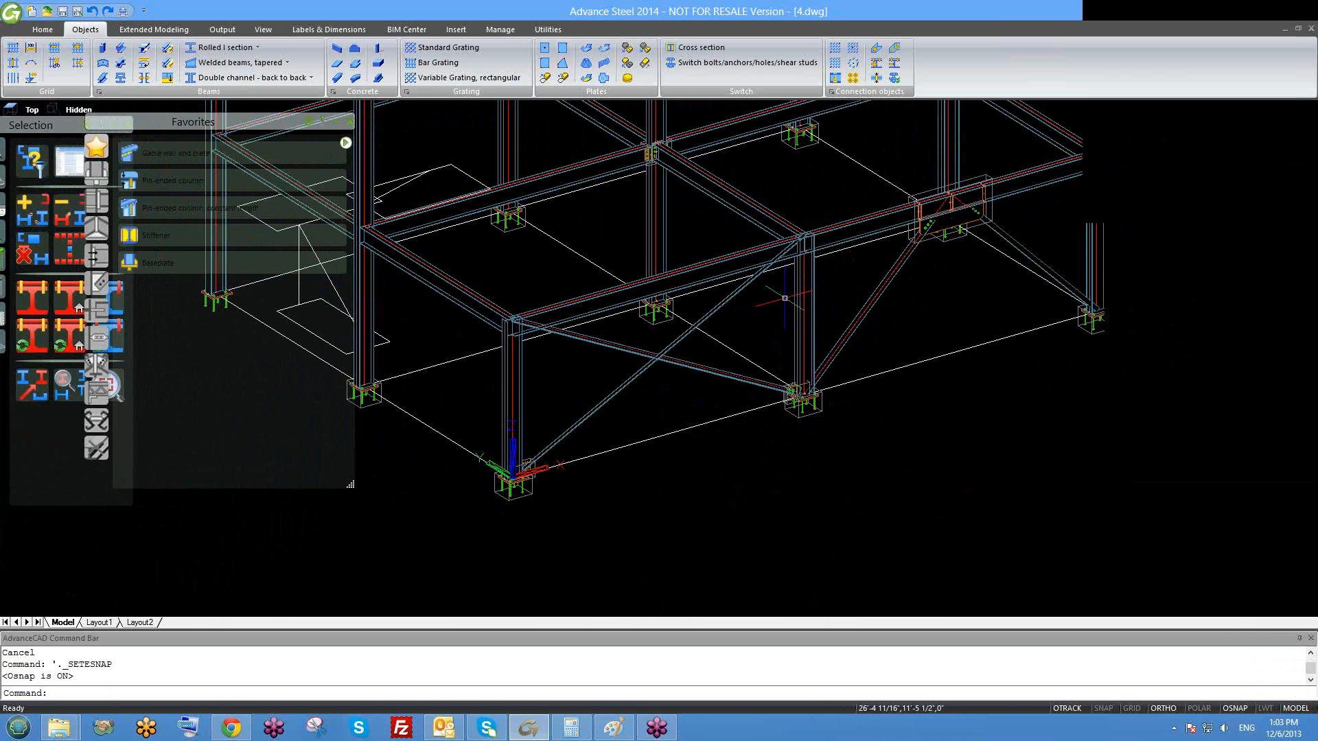
scroll(772, 371, "up", 3)
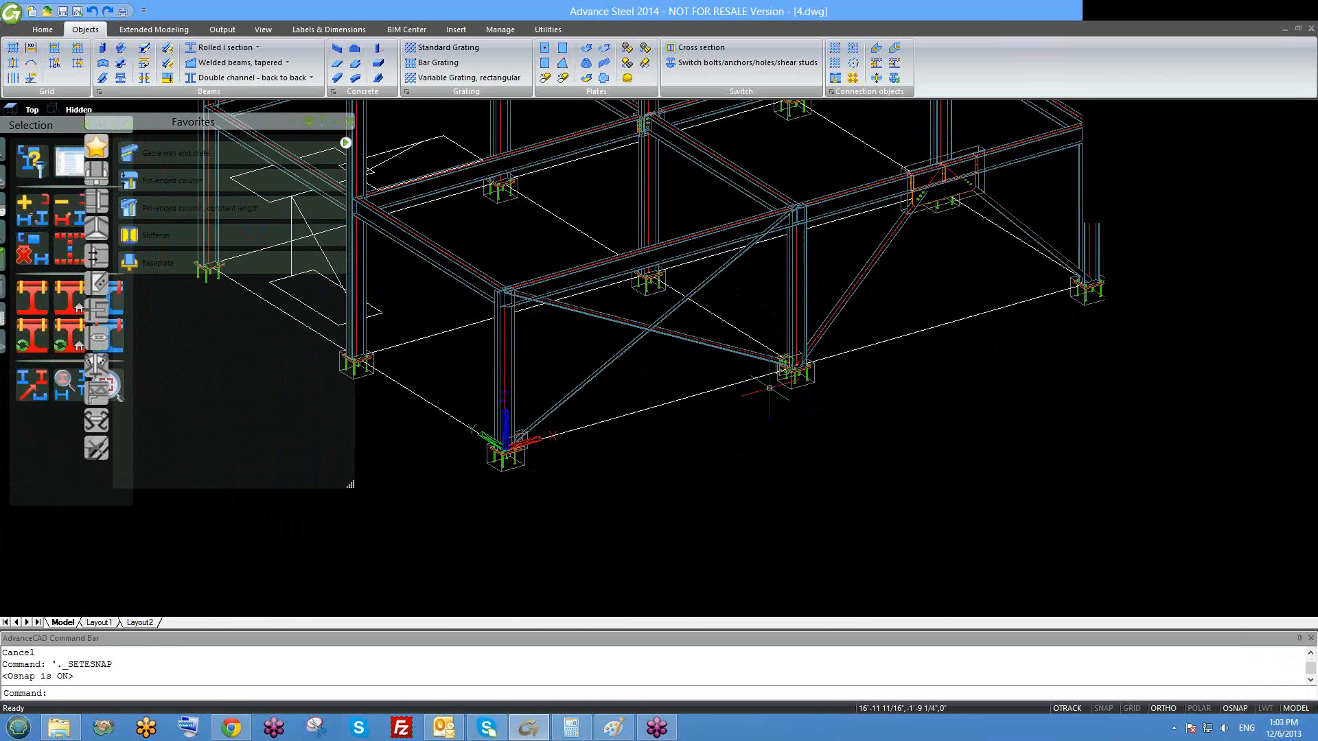
scroll(796, 346, "up", 2)
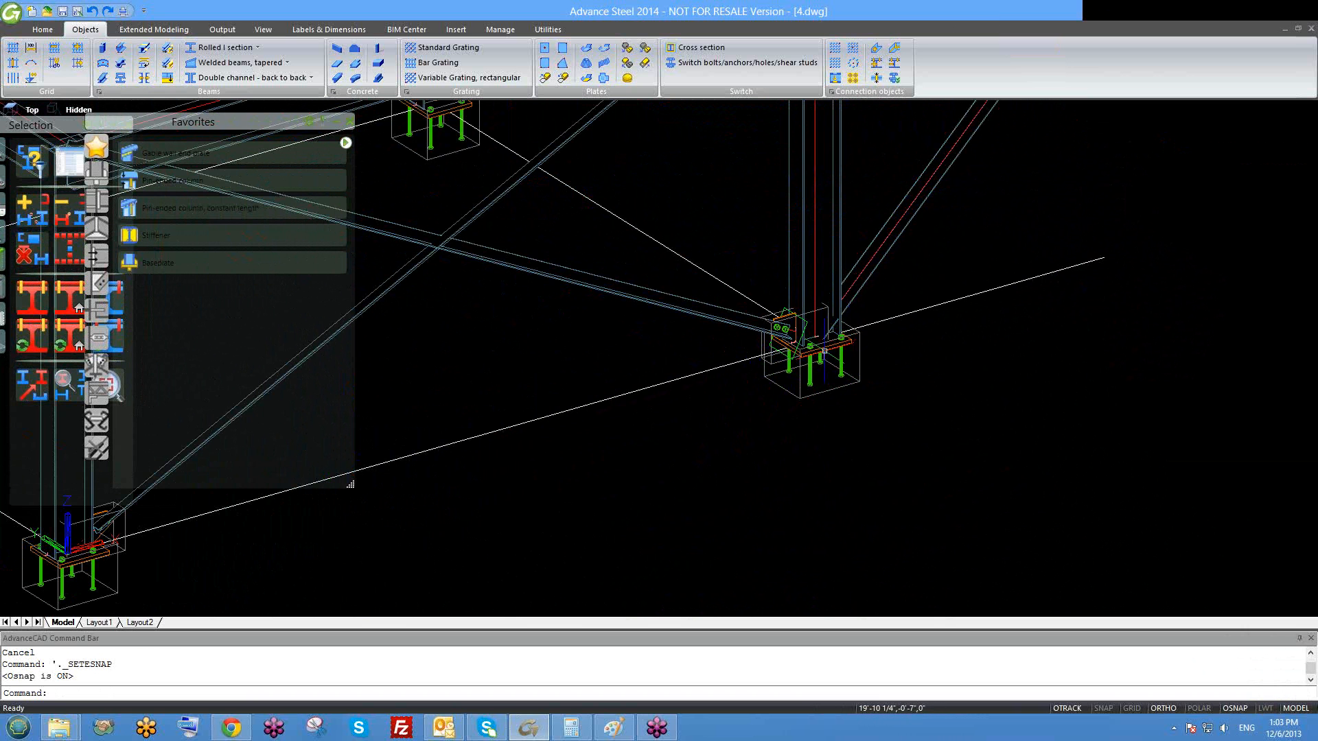
scroll(820, 346, "up", 2)
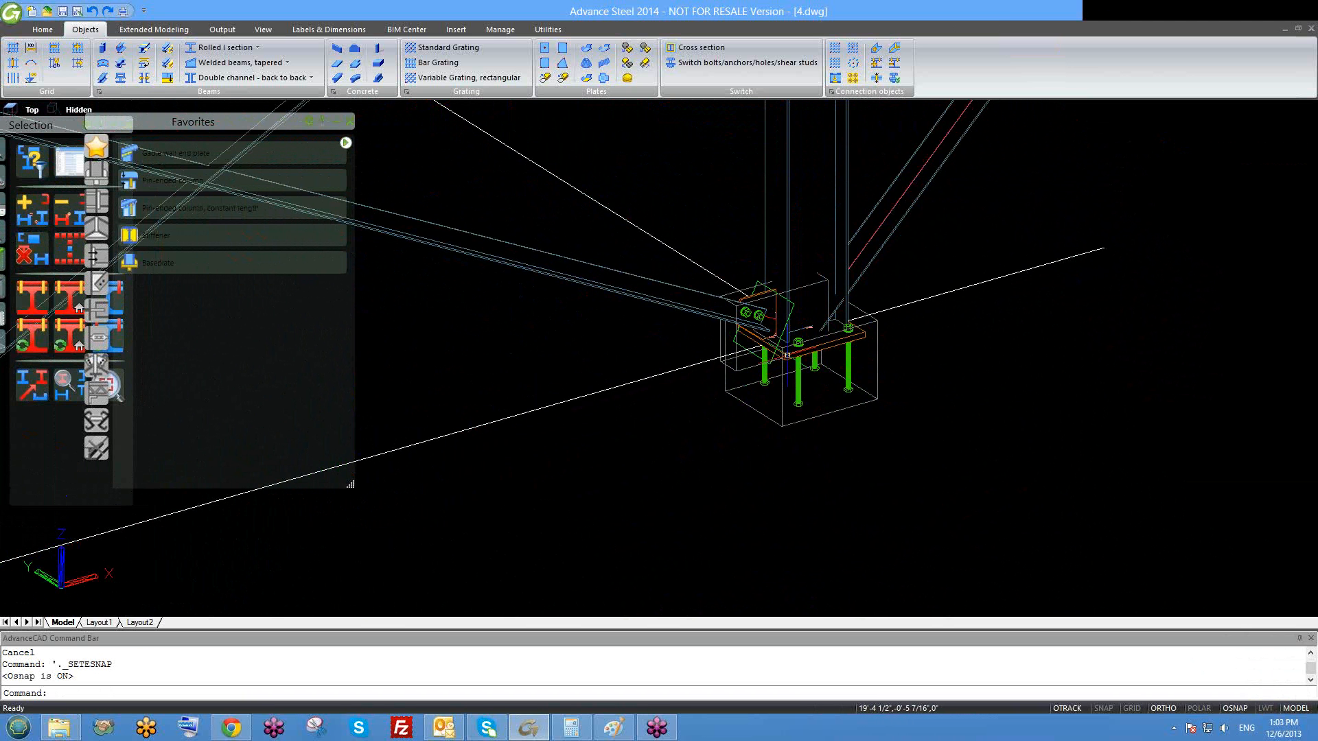
scroll(792, 328, "up", 3)
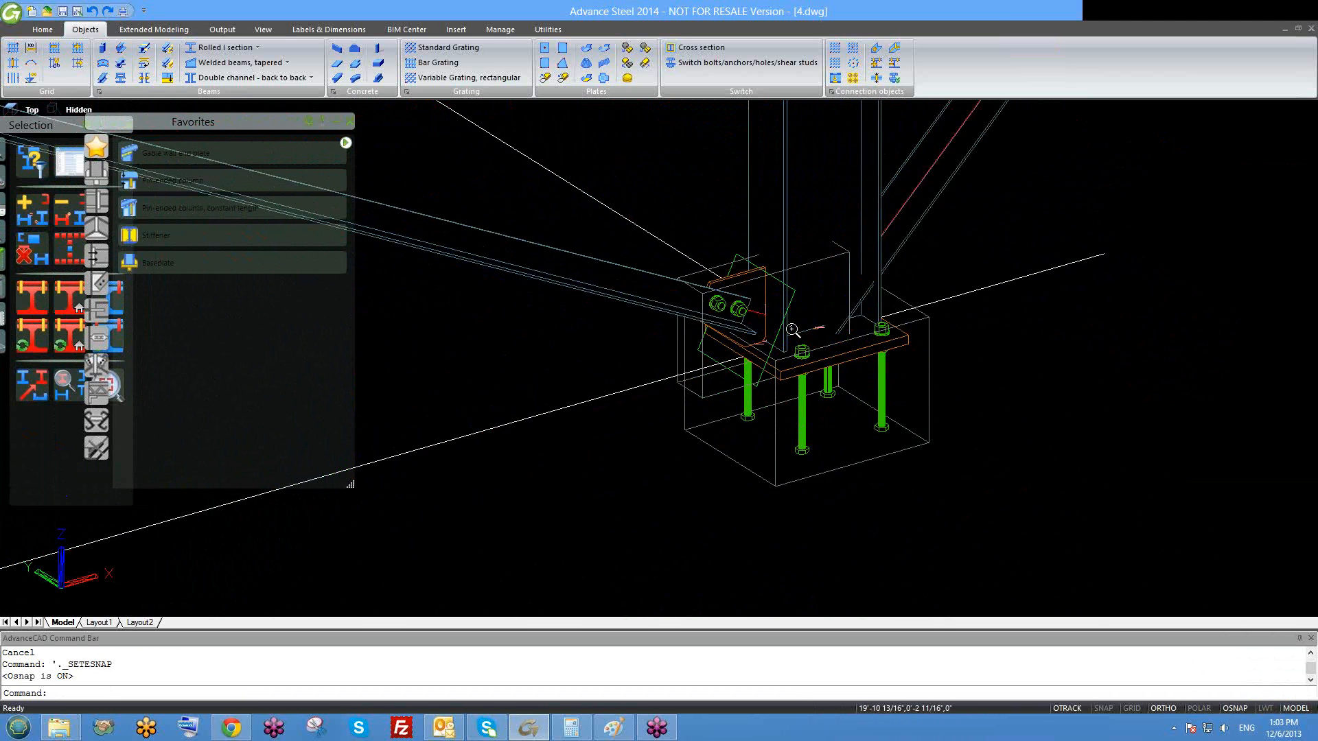
scroll(813, 347, "up", 2)
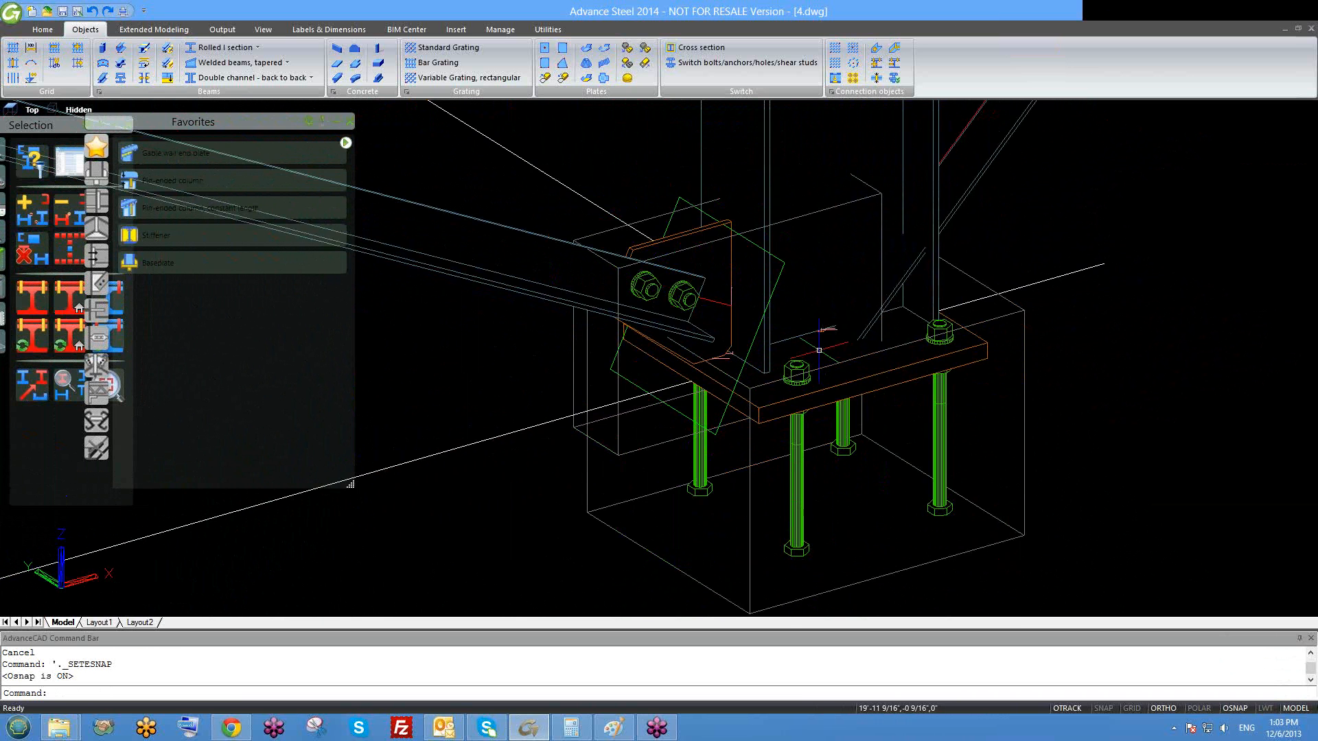
scroll(819, 350, "up", 1)
scroll(814, 367, "up", 2)
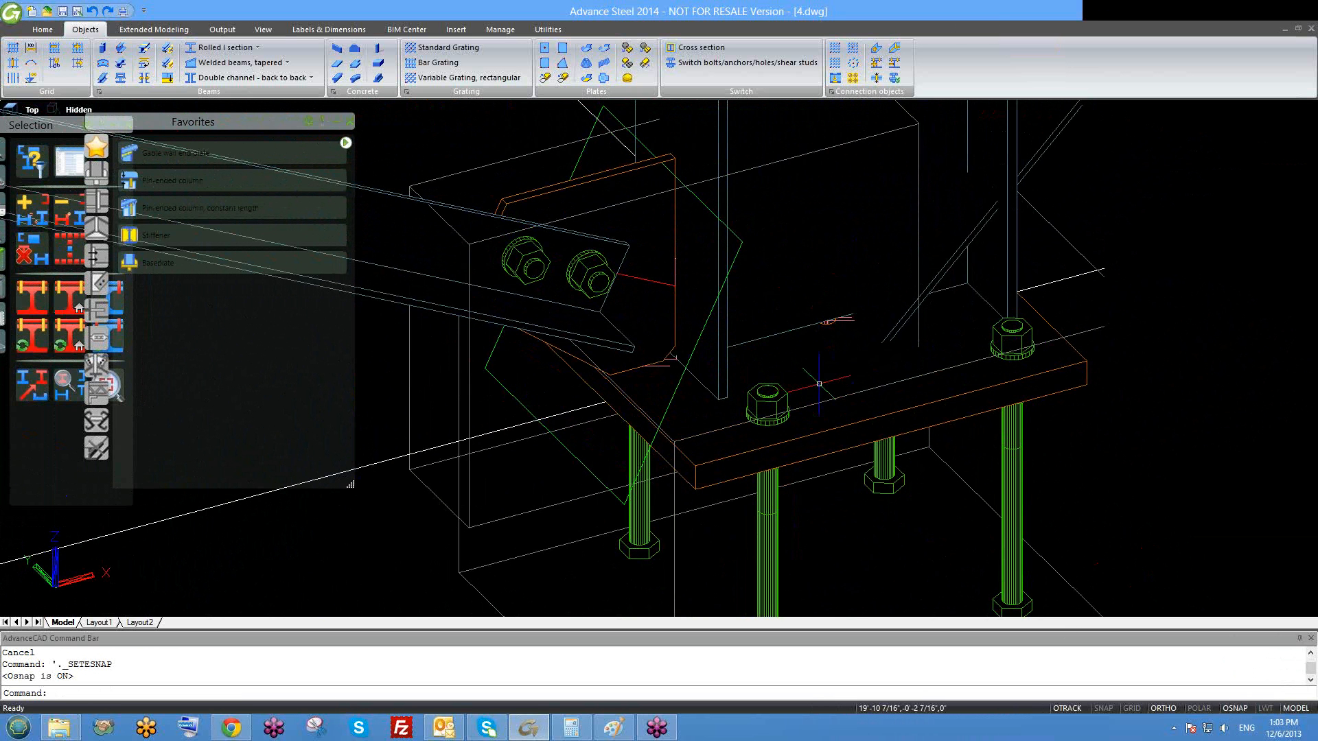
scroll(813, 350, "up", 3)
scroll(831, 409, "down", 3)
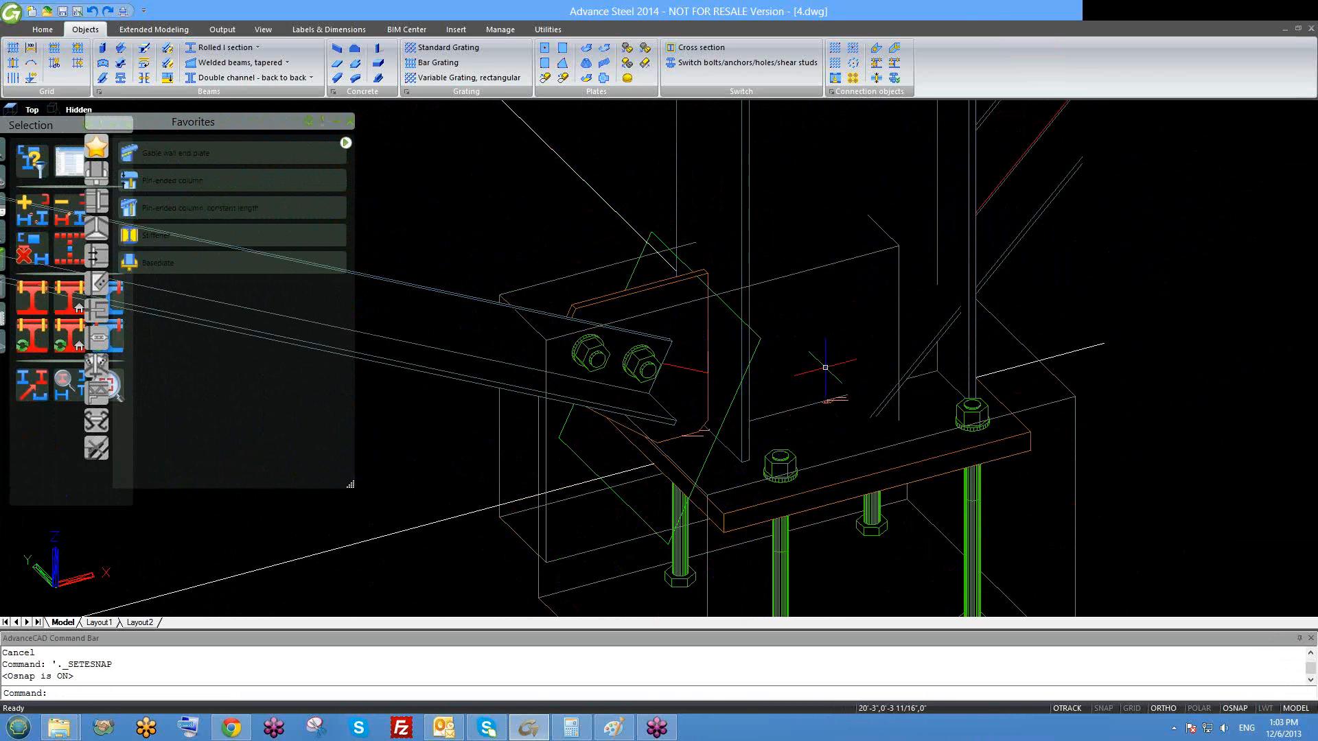
- Set the model's visual style to 2D Wireframe
left_click(78, 111)
left_click(60, 112)
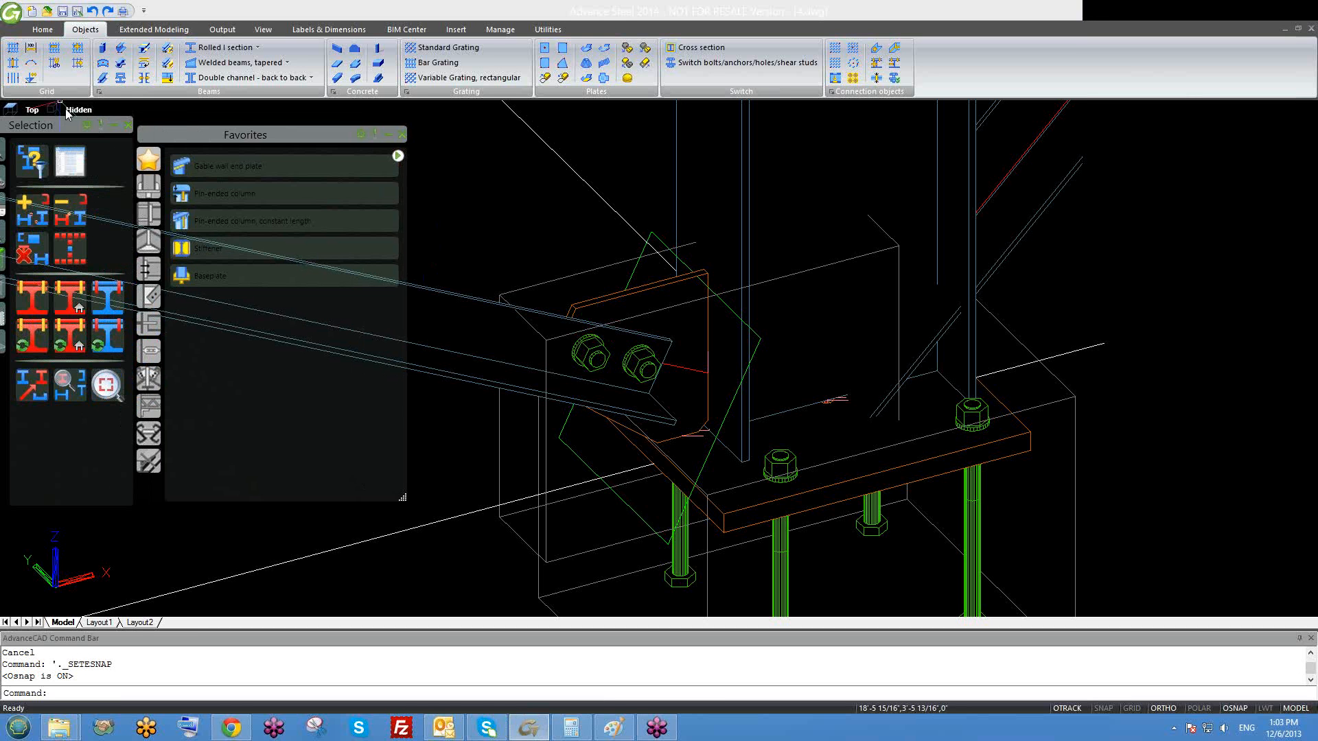
left_click(62, 112)
left_click(103, 128)
- Inspect the point where the brace and column system lines meet at the middle column's base
scroll(832, 411, "up", 5)
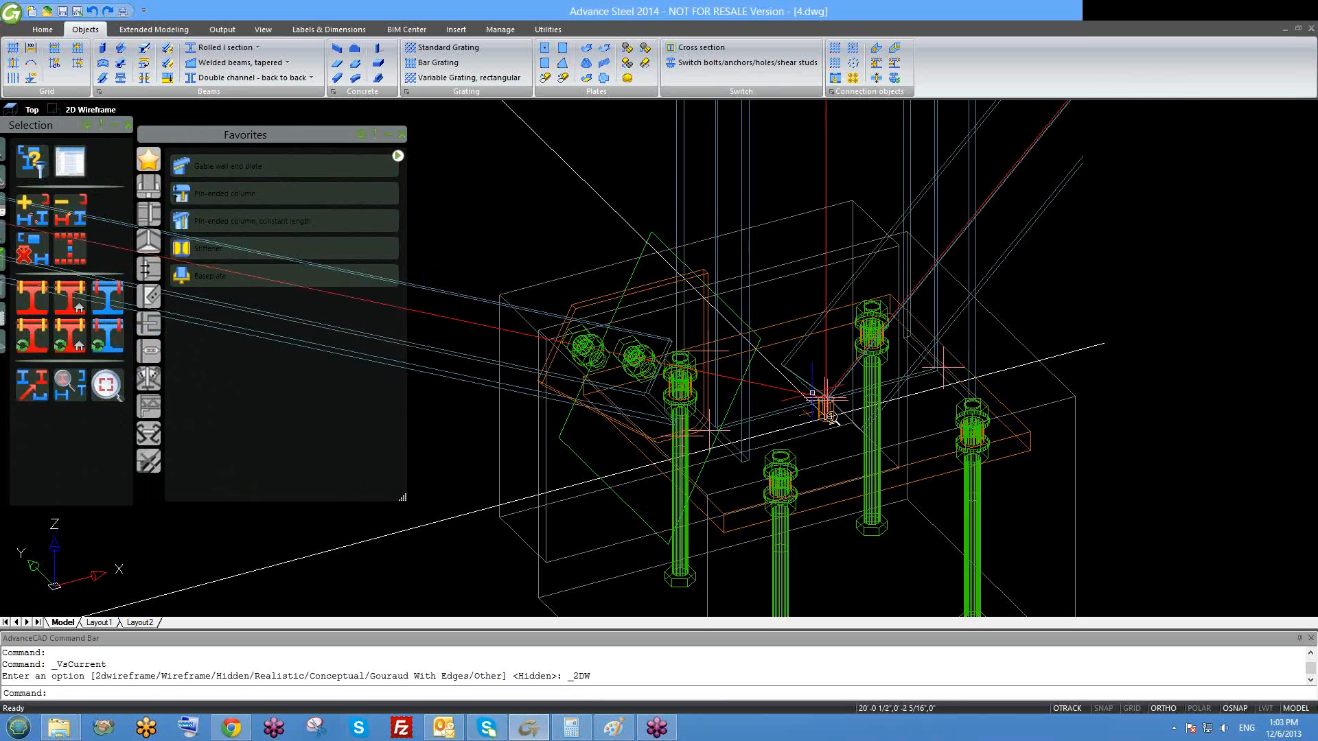
middle_click_drag(848, 434, 817, 397, "shift")
scroll(816, 405, "up", 3)
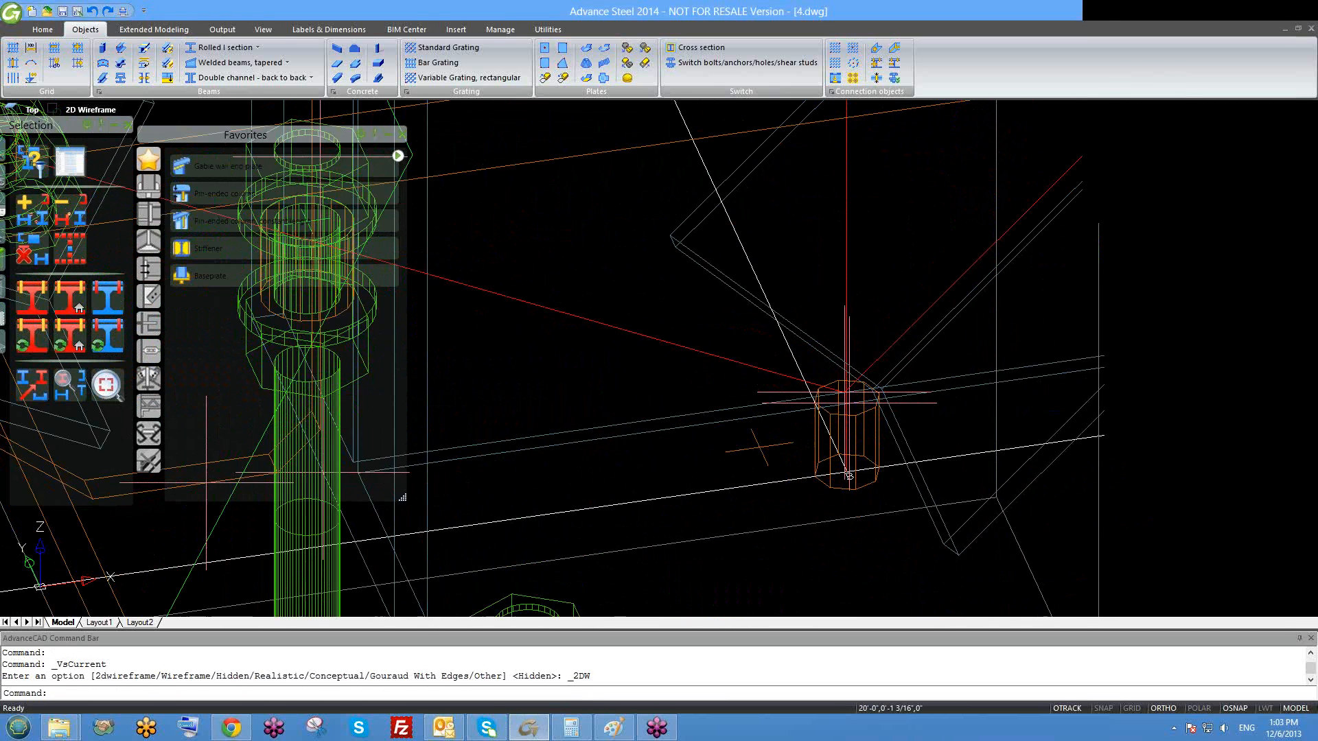
scroll(856, 494, "down", 5)
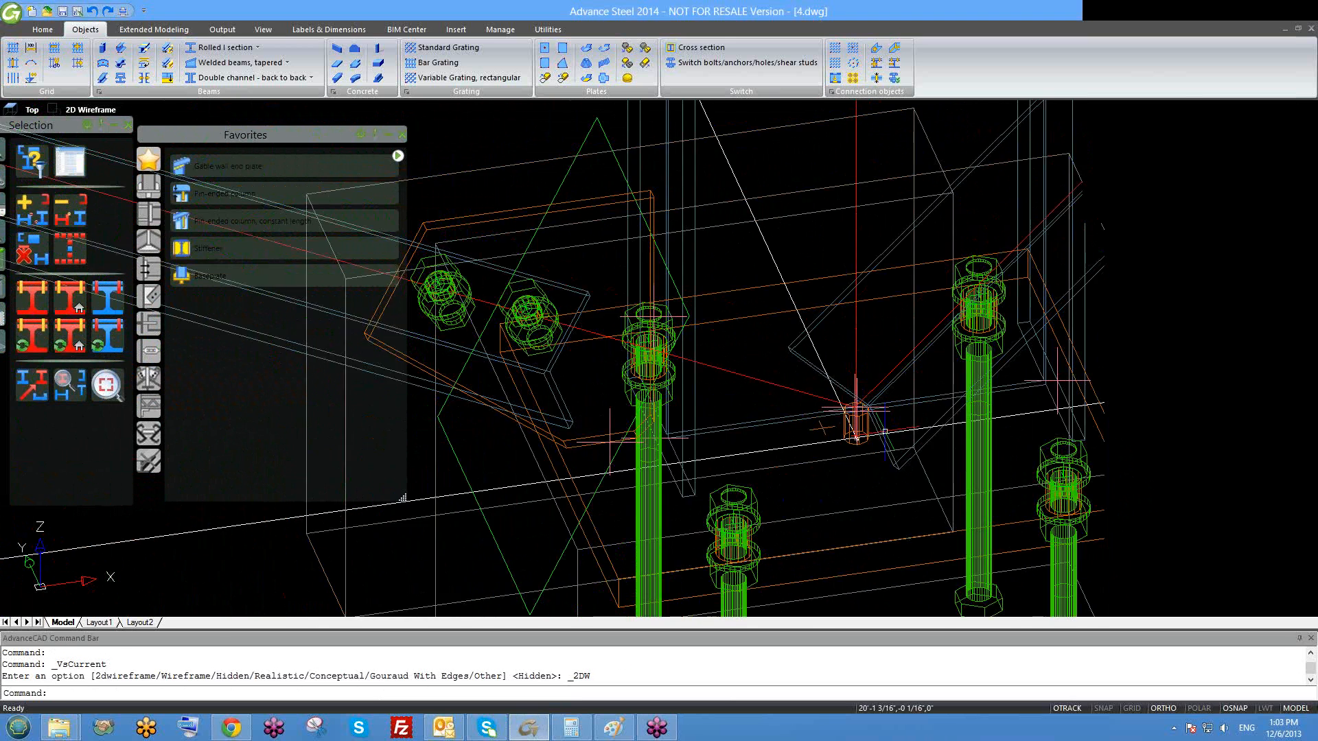
scroll(892, 411, "down", 5)
scroll(869, 415, "down", 2)
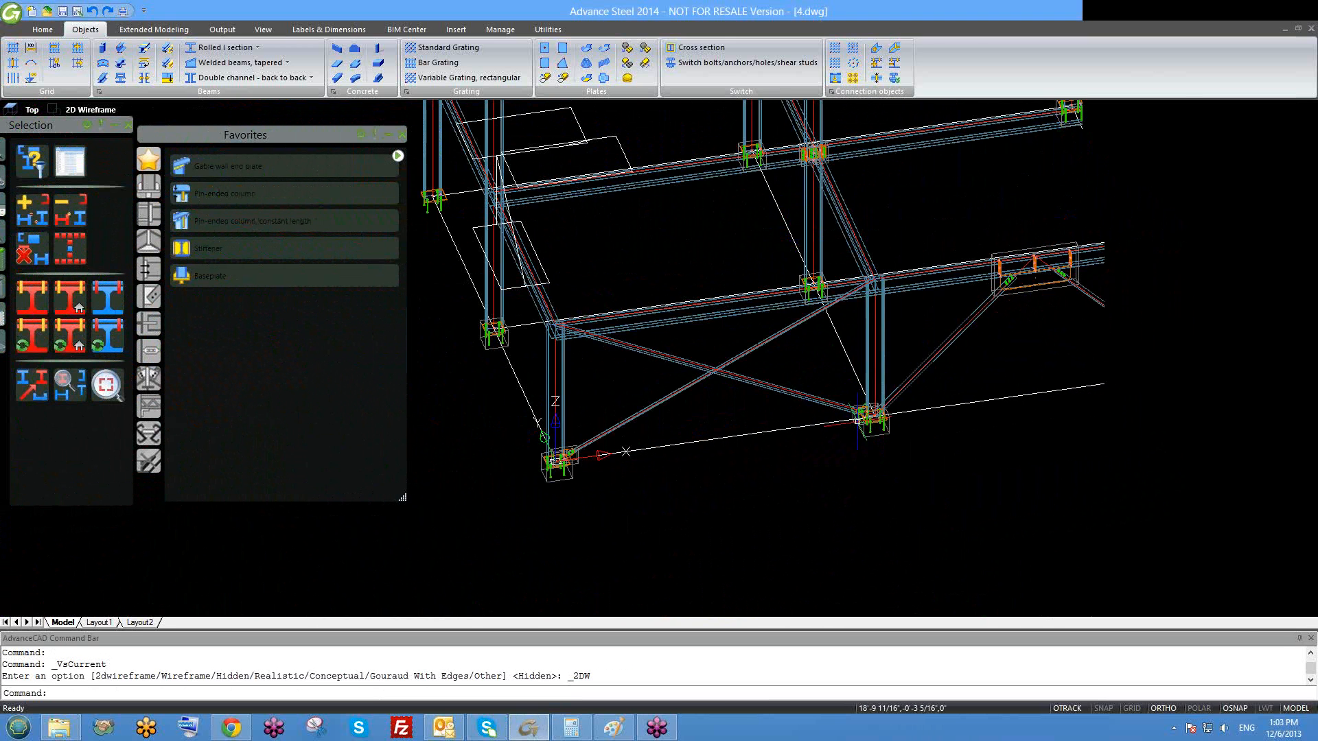
- Examine the whole steel frame from several sides, including the braced bays and the layout lines on the opposite side
middle_click_drag(819, 464, 833, 446, "shift")
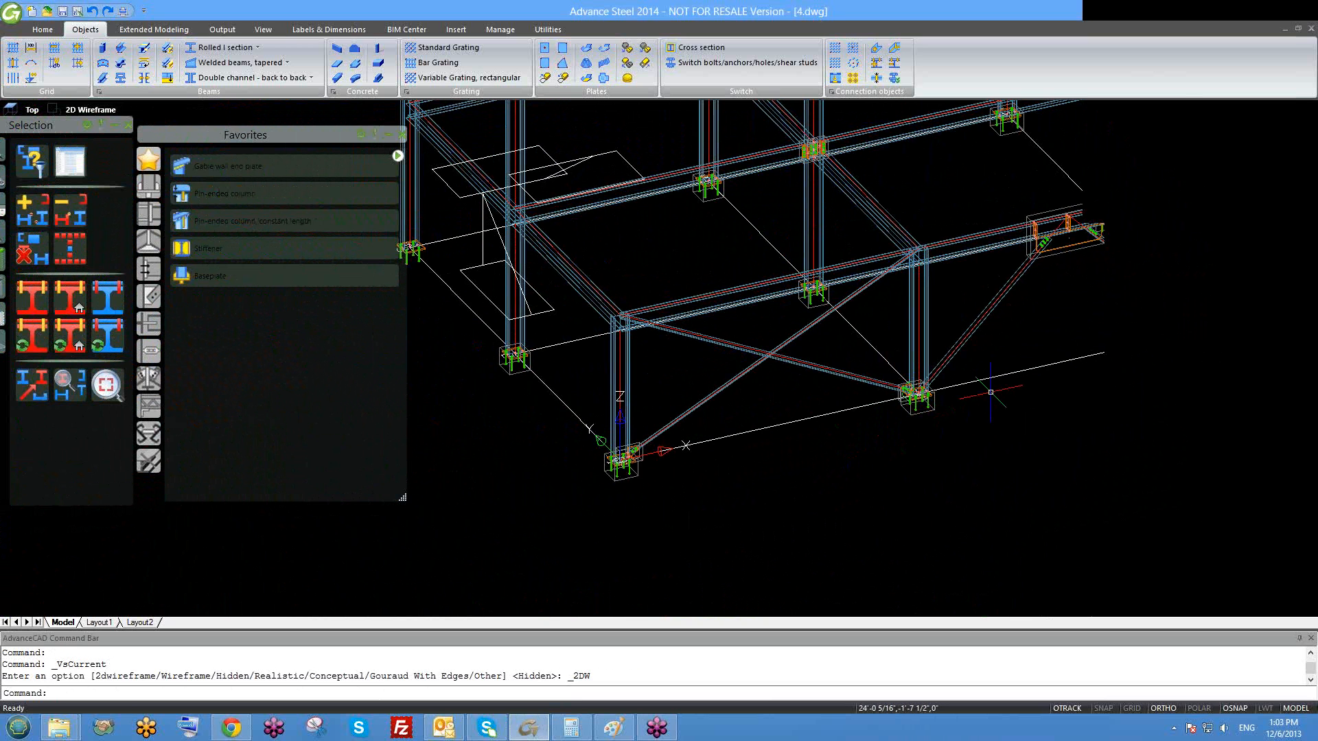
middle_click_drag(990, 391, 861, 440, "shift")
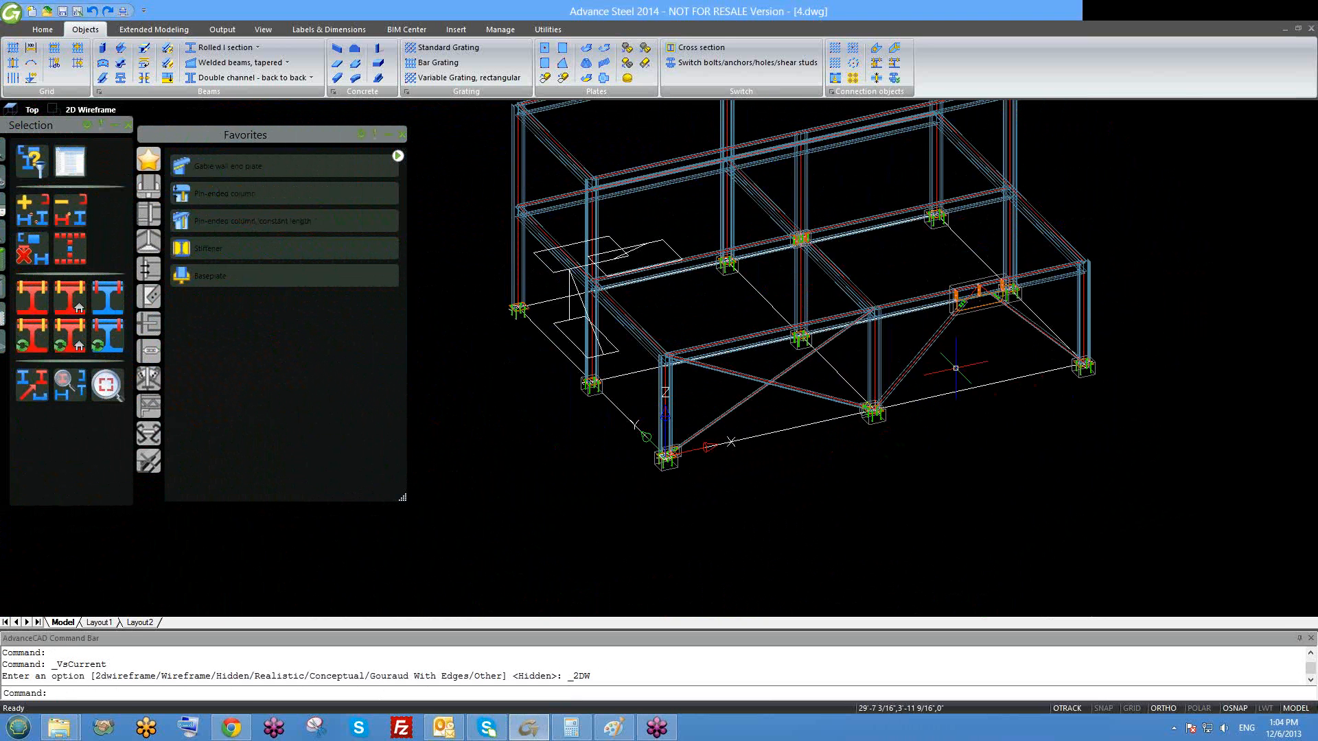
middle_click_drag(955, 368, 953, 424)
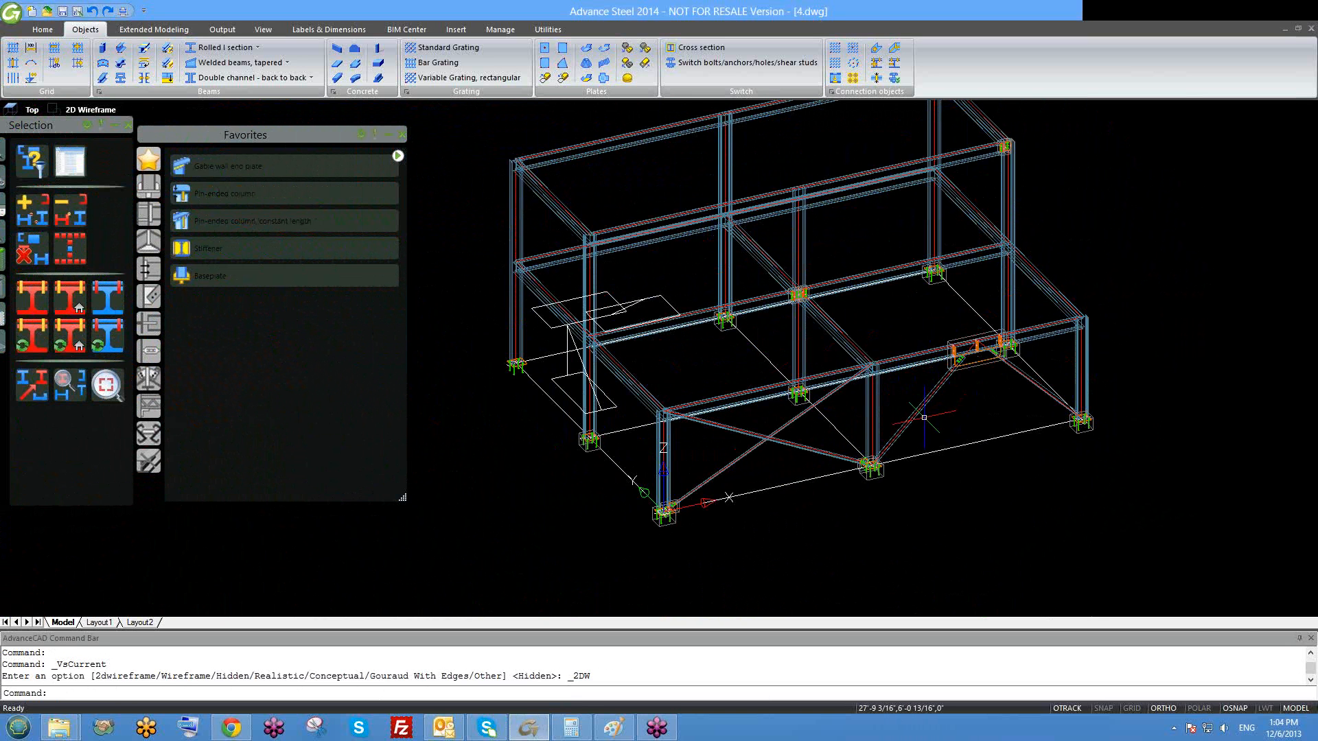
middle_click_drag(921, 418, 912, 402)
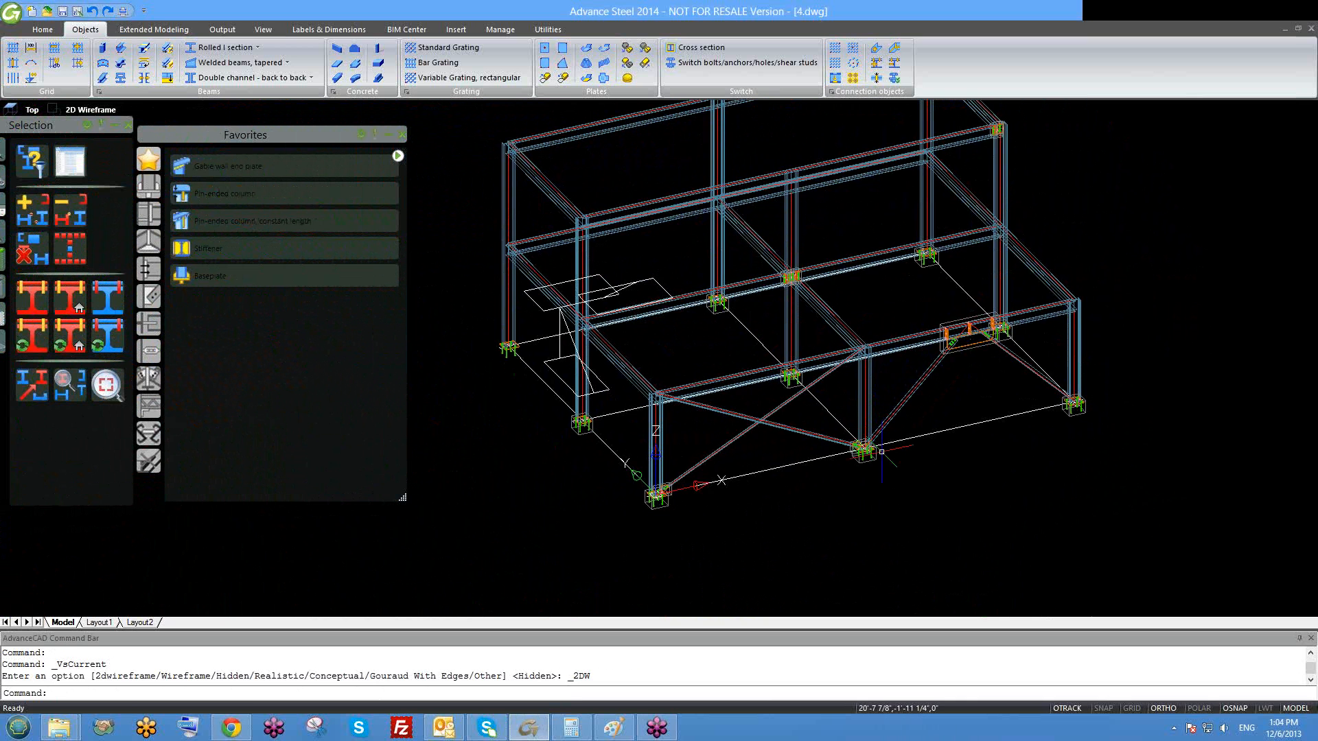
middle_click_drag(885, 488, 879, 460, "shift")
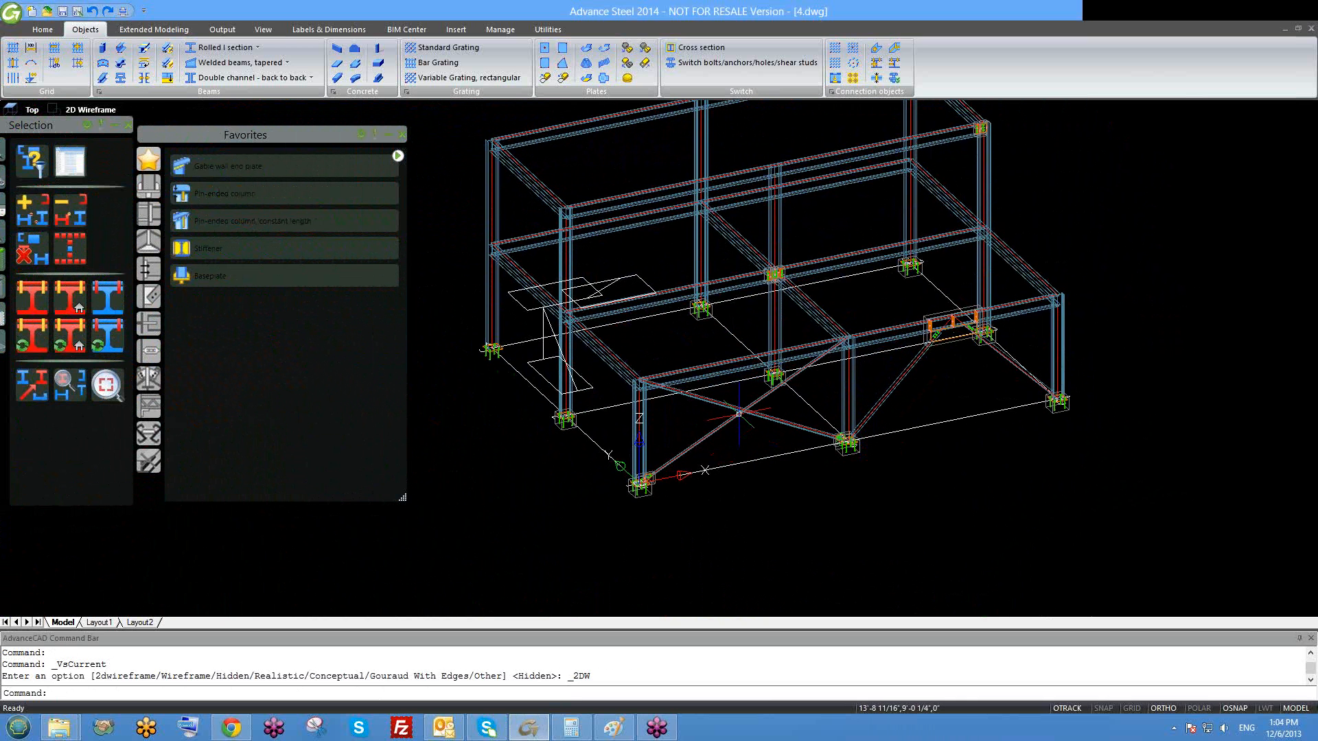
scroll(782, 384, "down", 1)
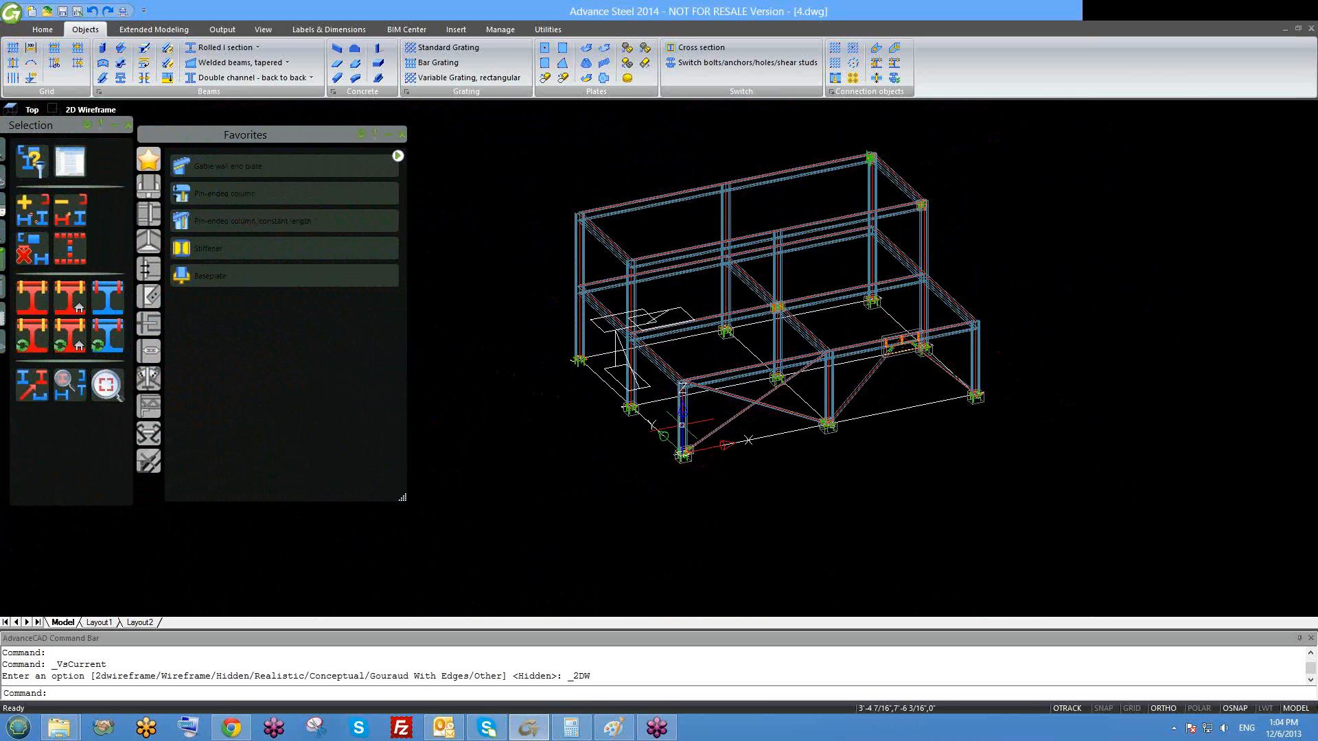
middle_click_drag(653, 463, 756, 487, "shift")
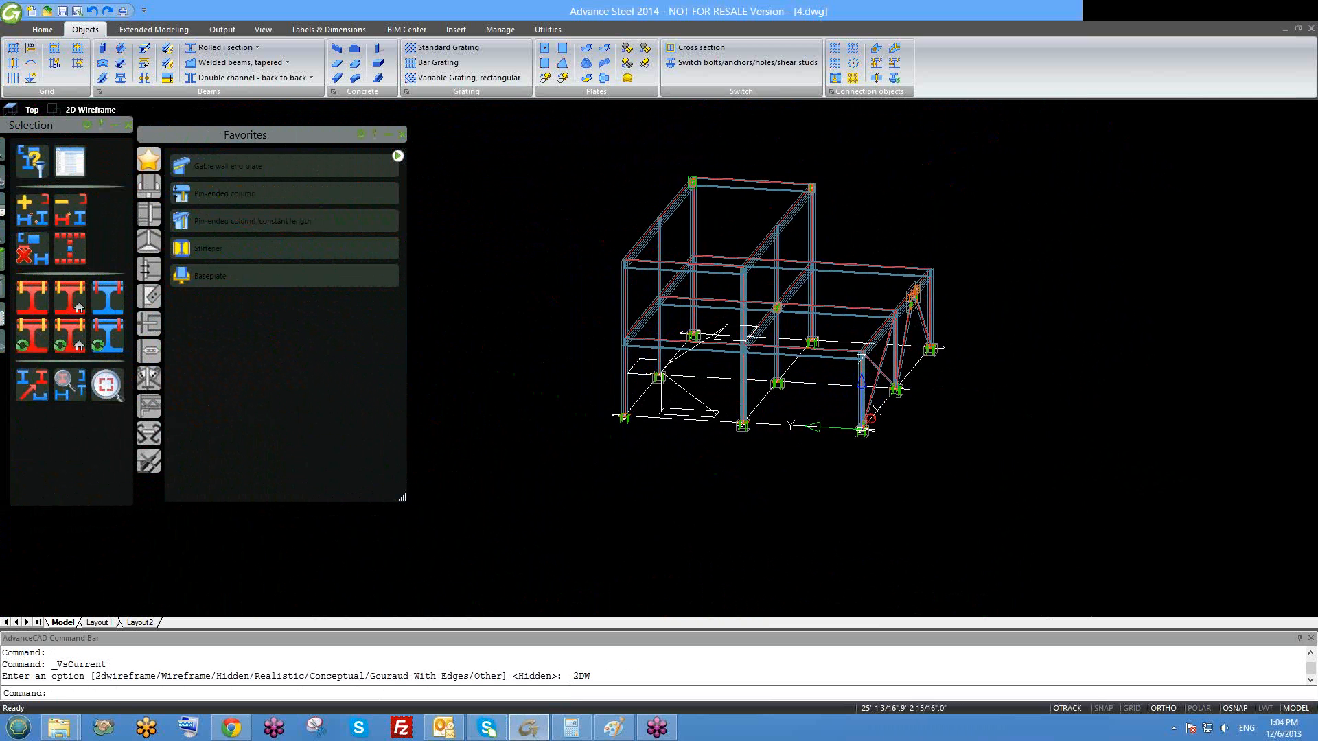
scroll(711, 446, "down", 4)
middle_click_drag(699, 431, 677, 408, "shift")
scroll(677, 408, "up", 4)
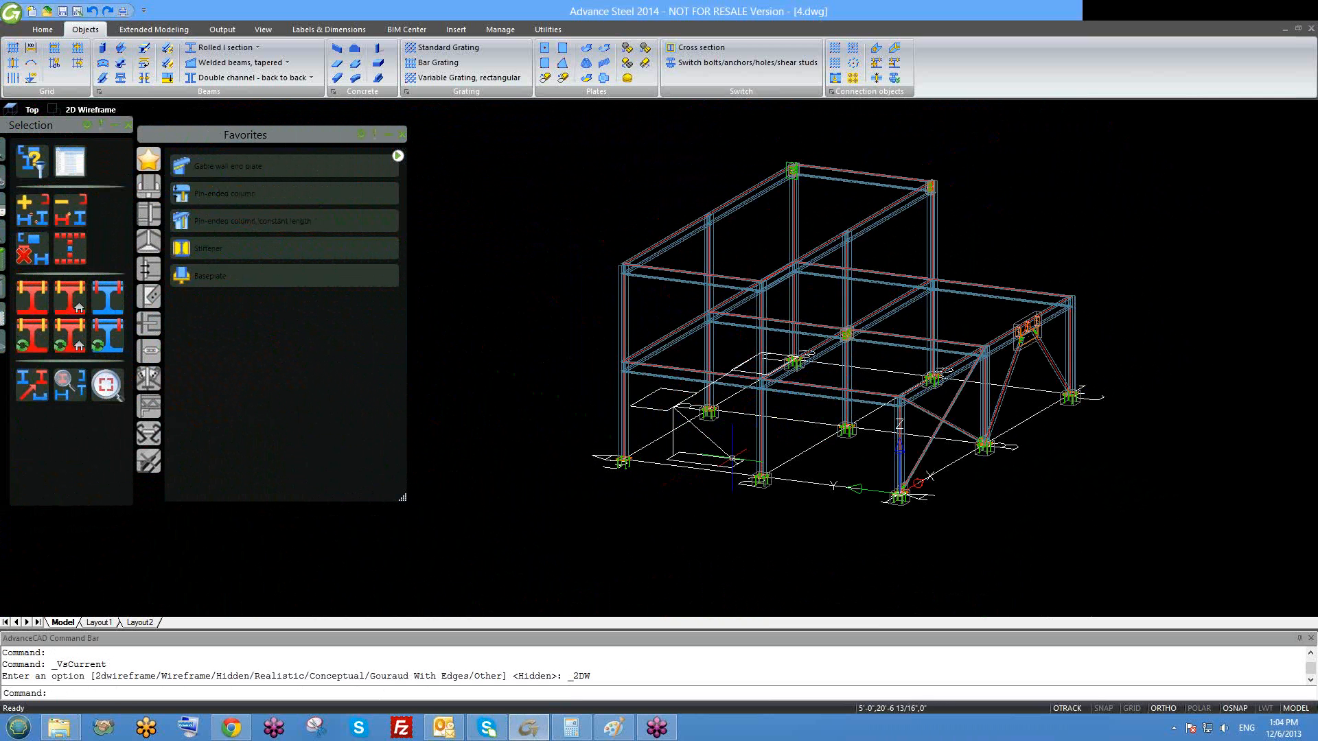
middle_click_drag(711, 462, 721, 468, "shift")
scroll(742, 473, "up", 2)
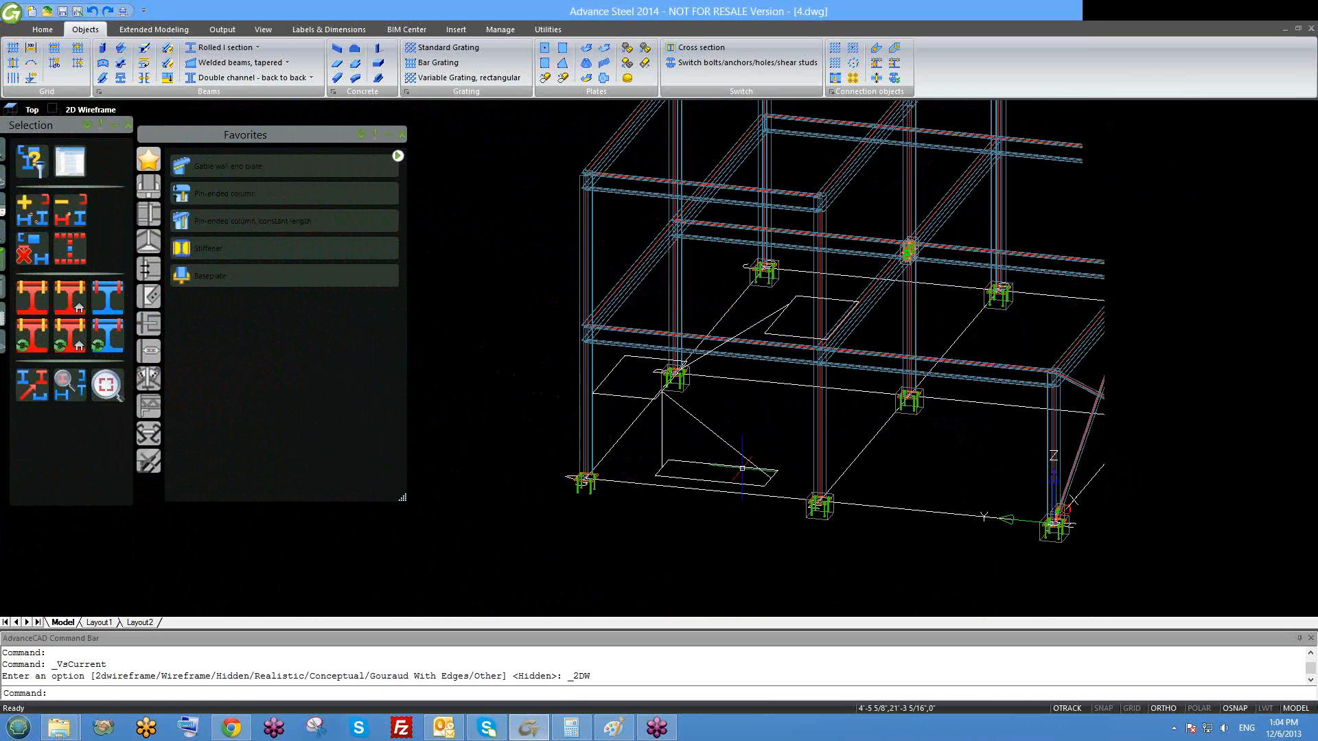
- Check the two sloping layout lines between the rectangular outlines by selecting each in turn and clearing the selection
left_click(708, 433)
scroll(709, 433, "up", 2)
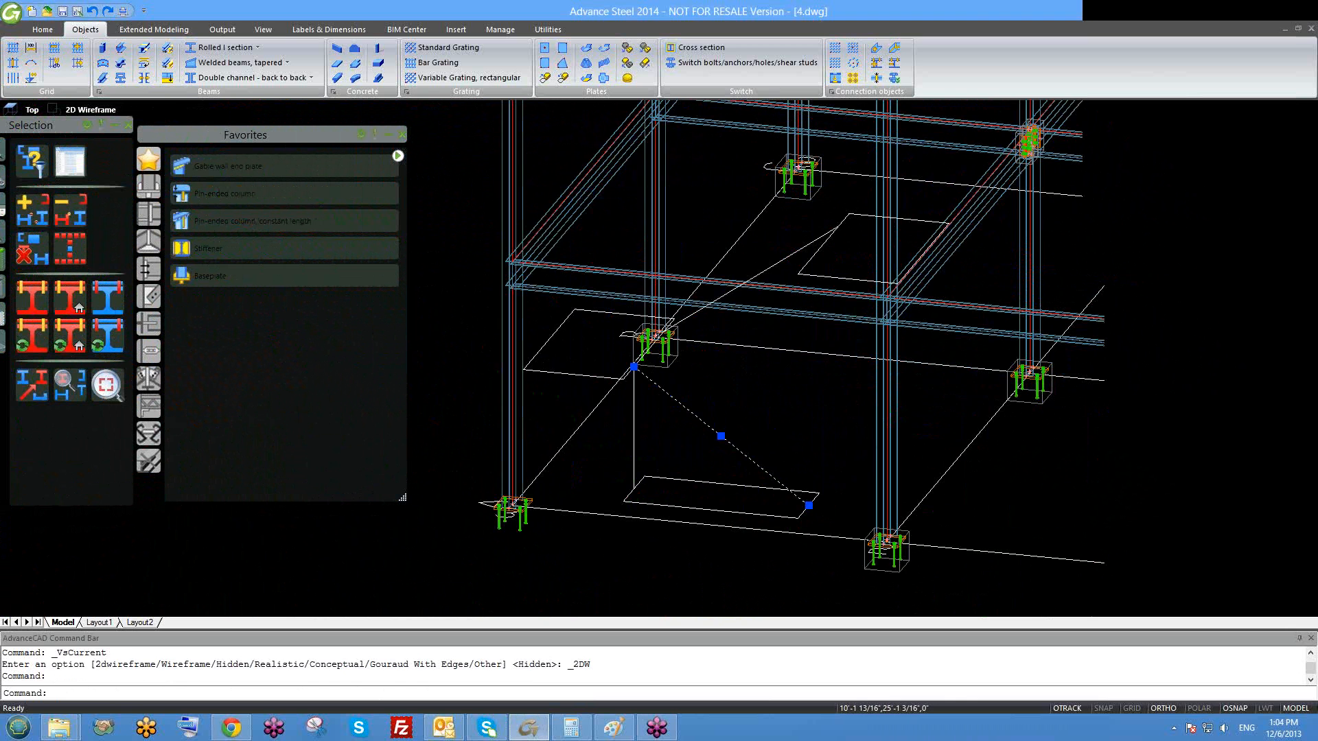
key("Escape")
left_click(773, 268)
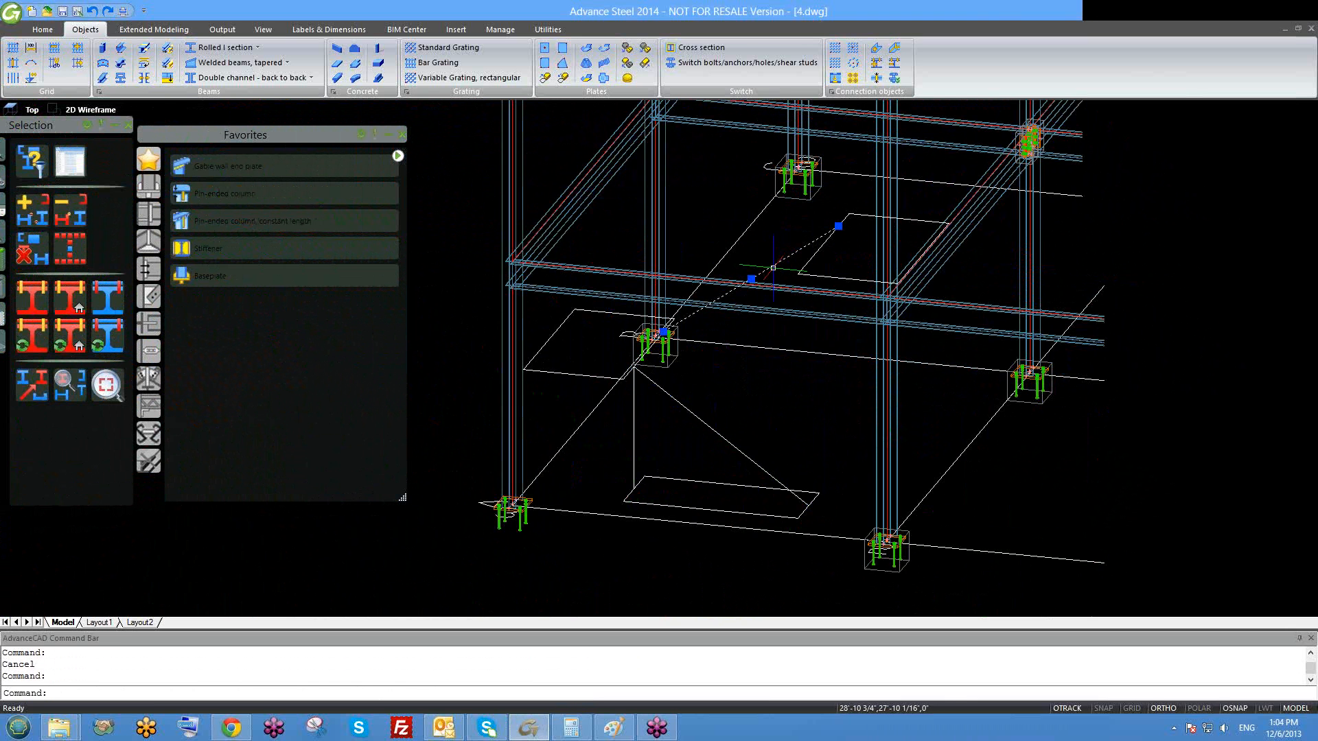
key("Escape")
scroll(768, 341, "down", 2)
middle_click_drag(782, 412, 801, 399, "shift")
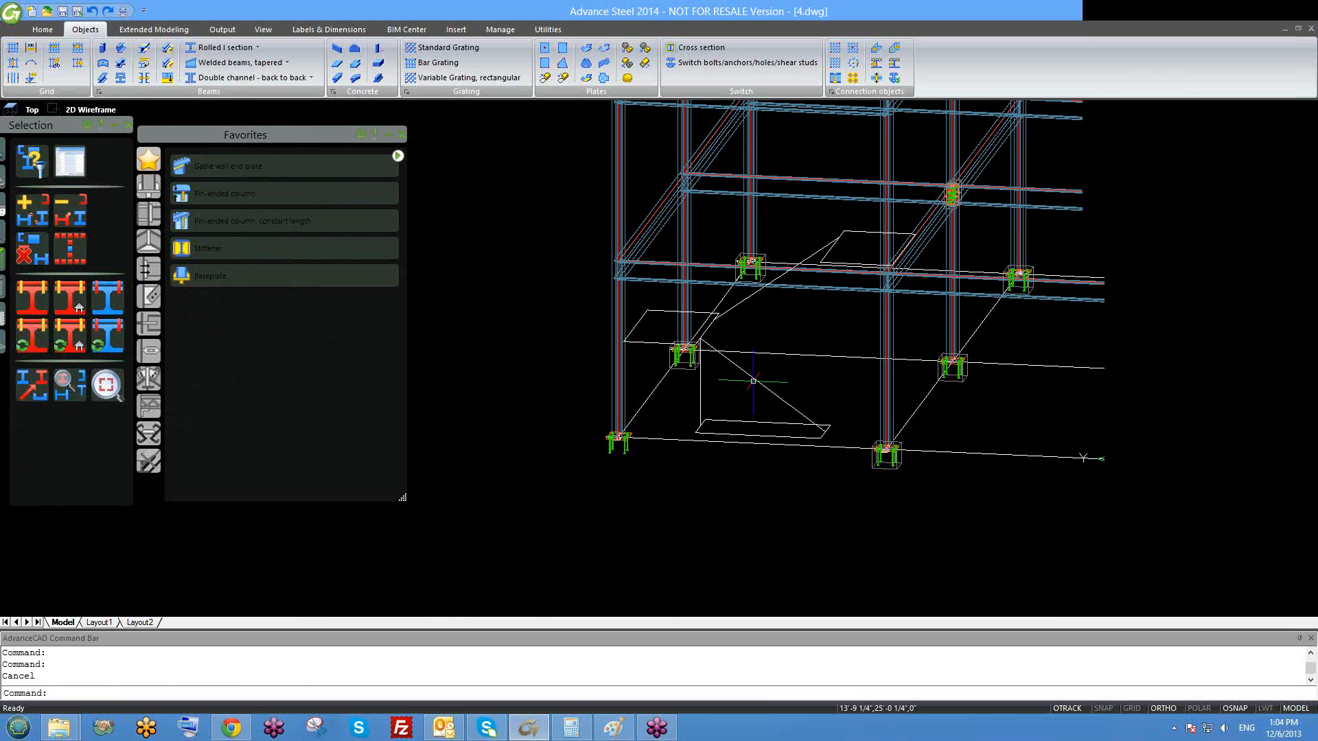
- Examine the rectangular outlines and sloping layout lines beside the column bases at the unbraced end of the frame
scroll(664, 319, "up", 2)
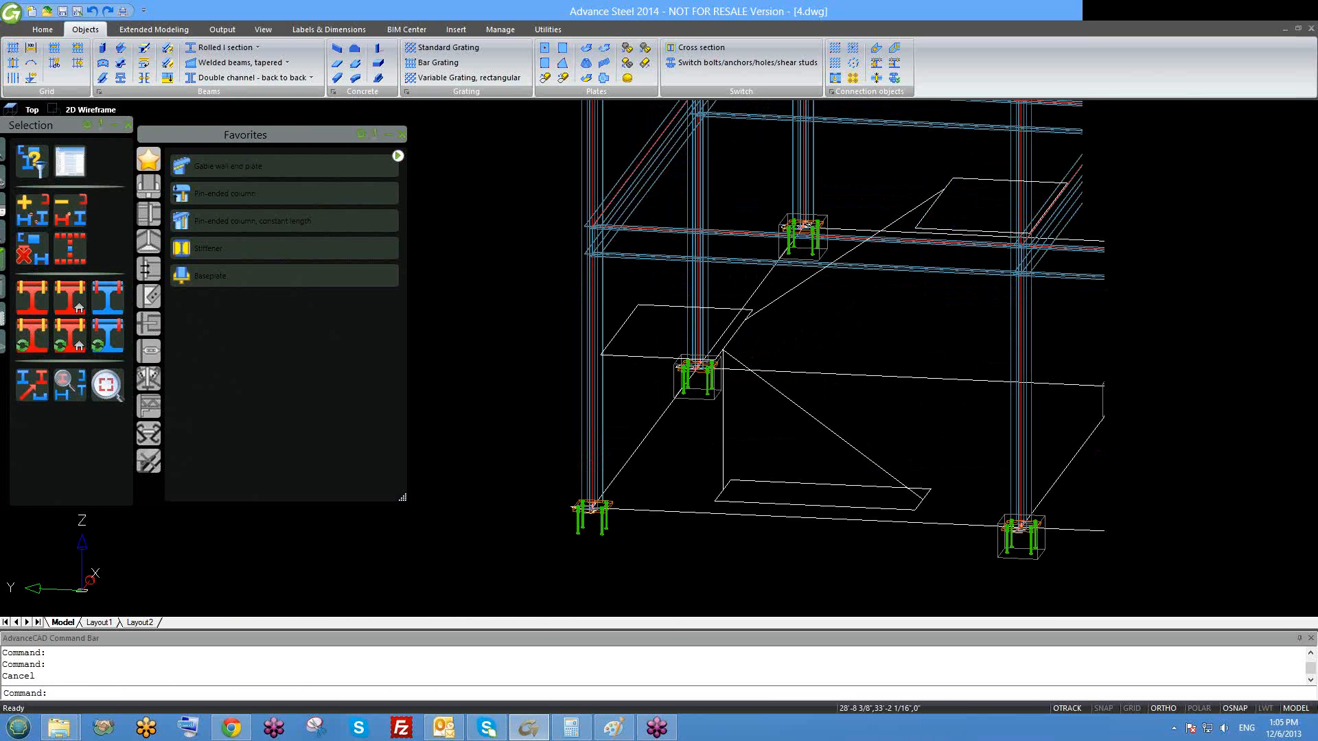
key("Escape")
scroll(658, 356, "down", 2)
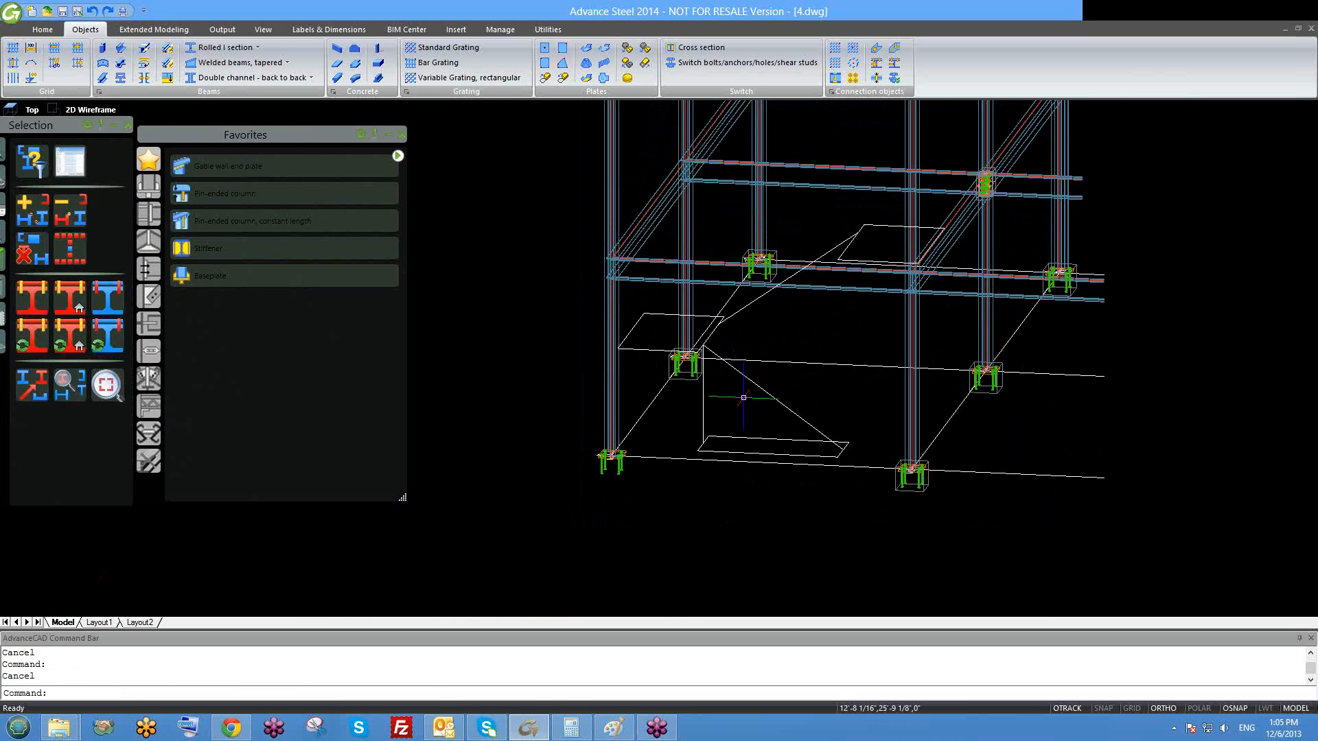
middle_click_drag(739, 376, 712, 397, "shift")
scroll(747, 400, "down", 2)
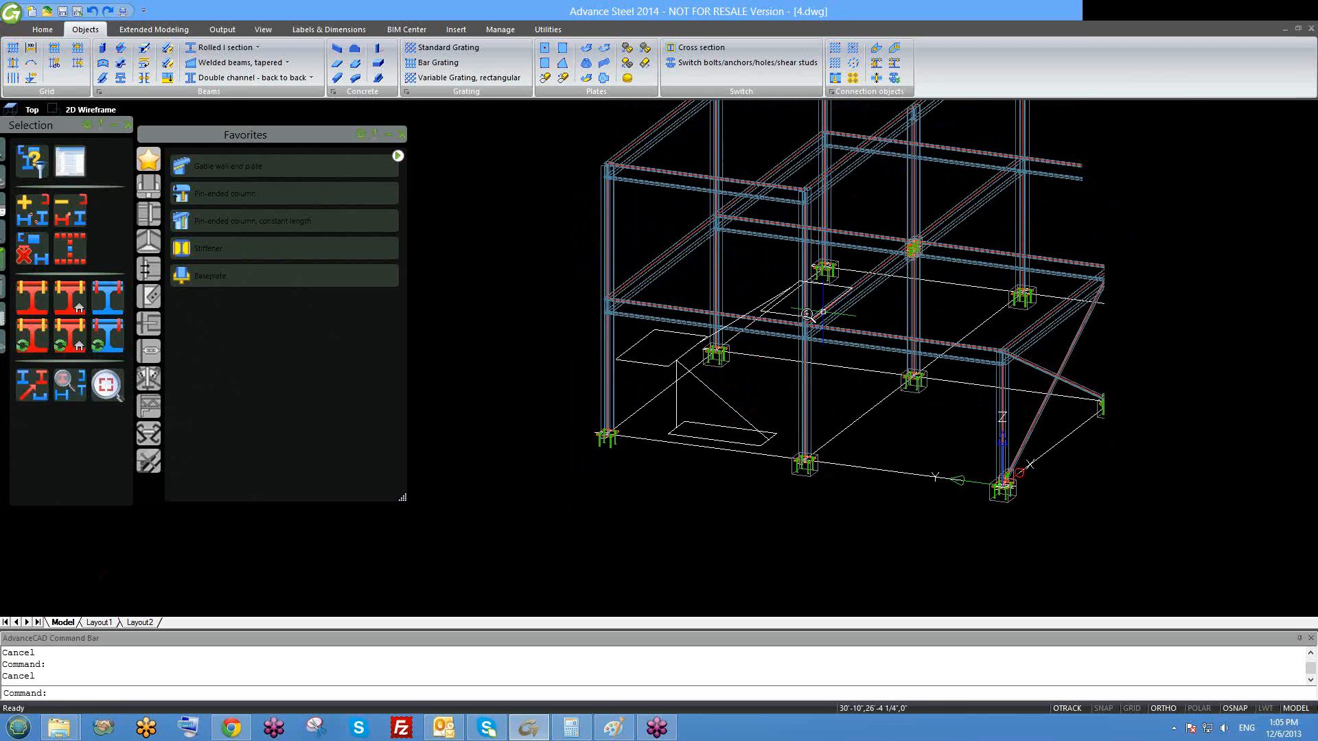
scroll(810, 315, "up", 2)
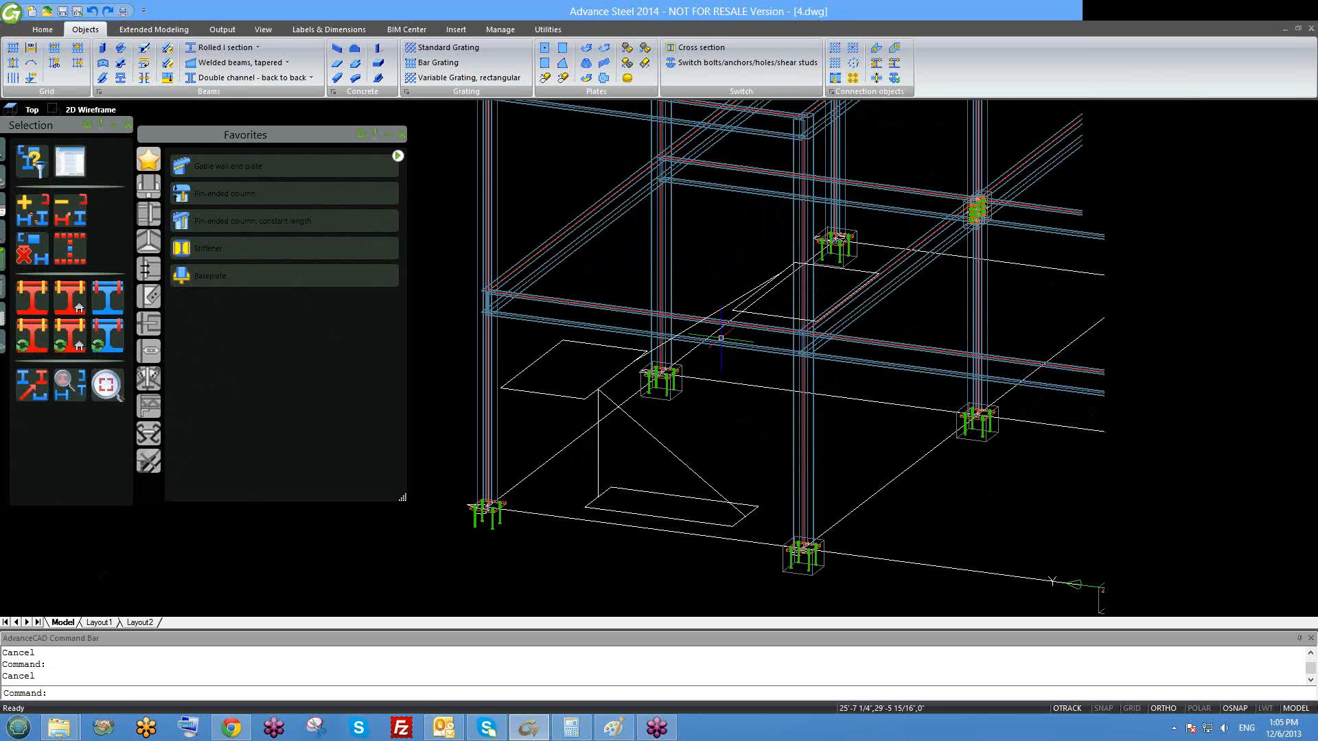
middle_click_drag(693, 373, 691, 393)
scroll(579, 371, "up", 2)
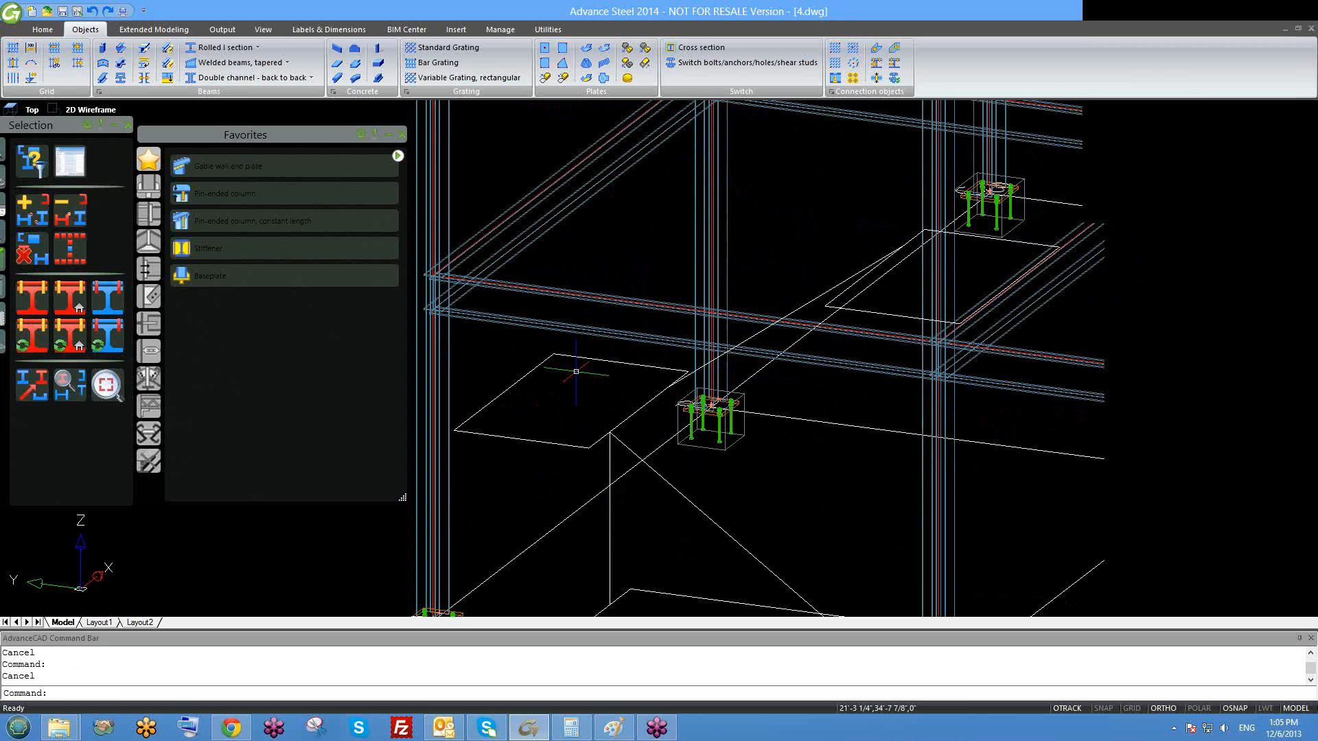
scroll(583, 367, "down", 3)
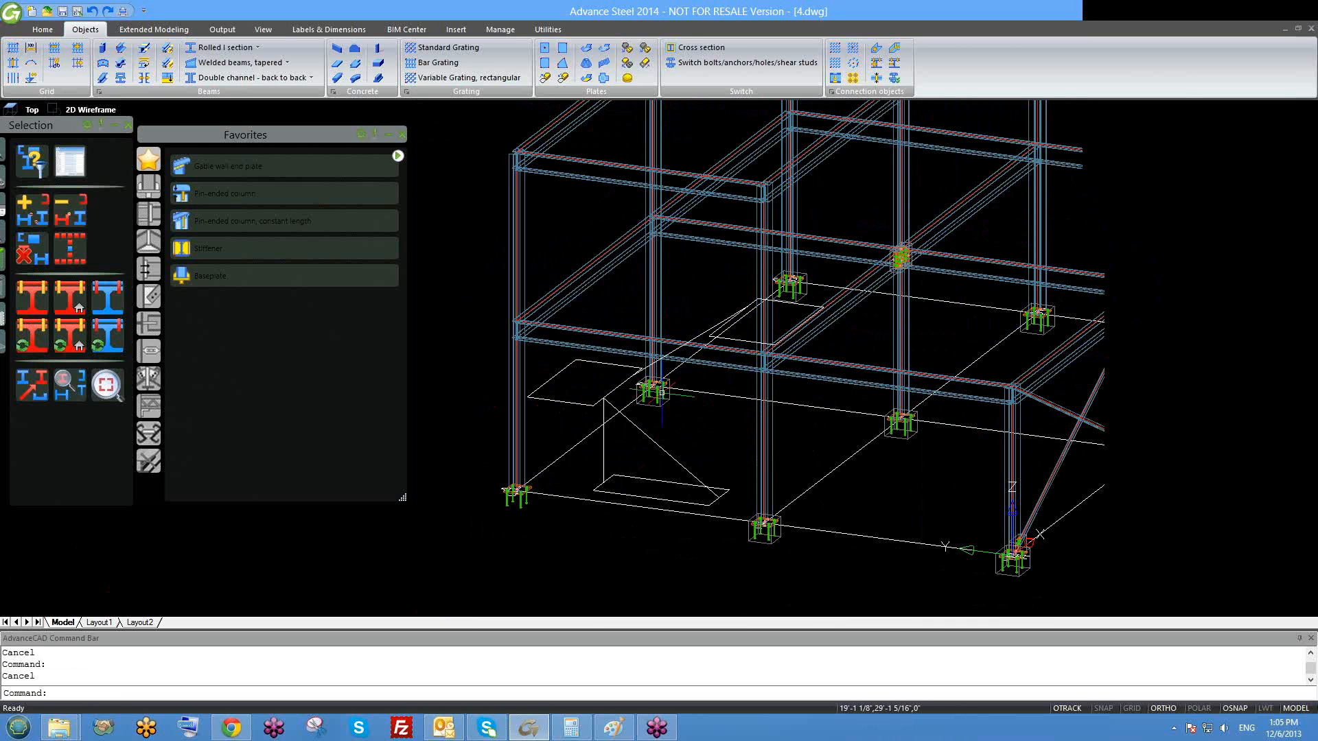
left_click(660, 453)
key("Escape")
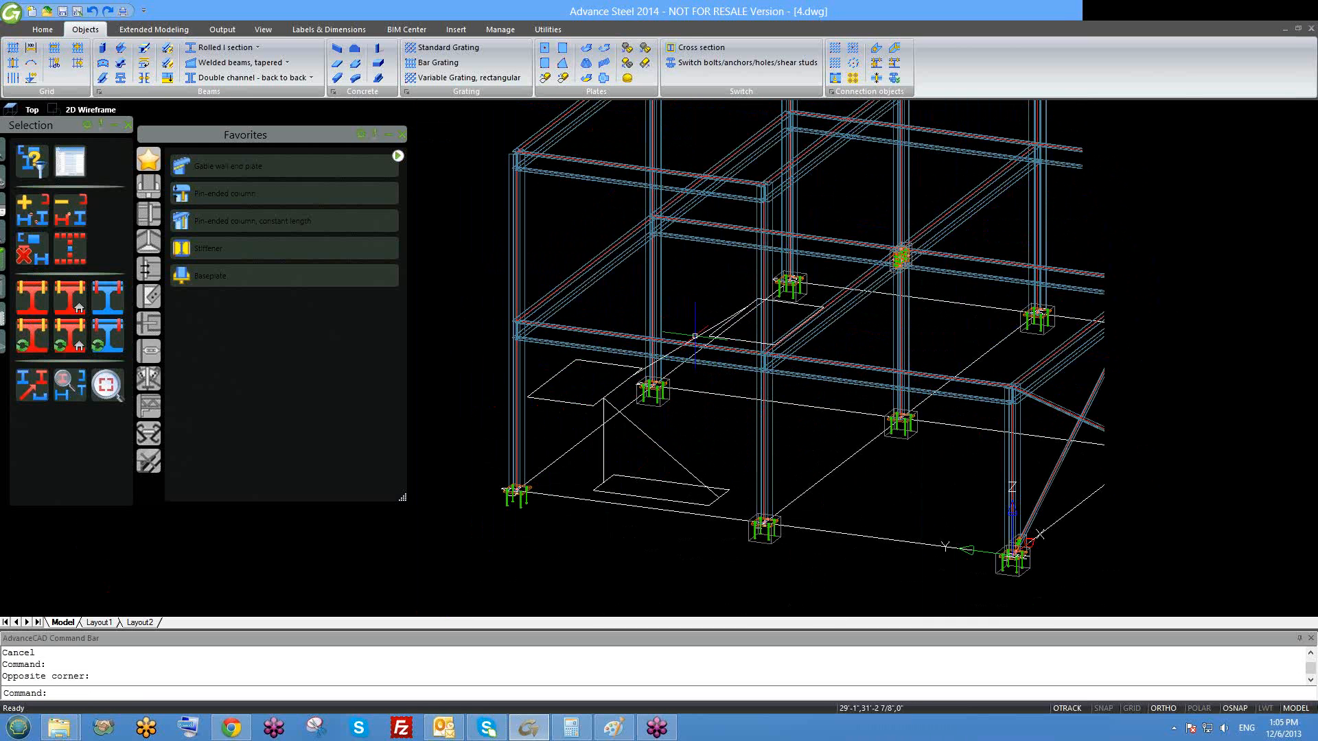
key("Escape")
left_click(655, 443)
key("Escape")
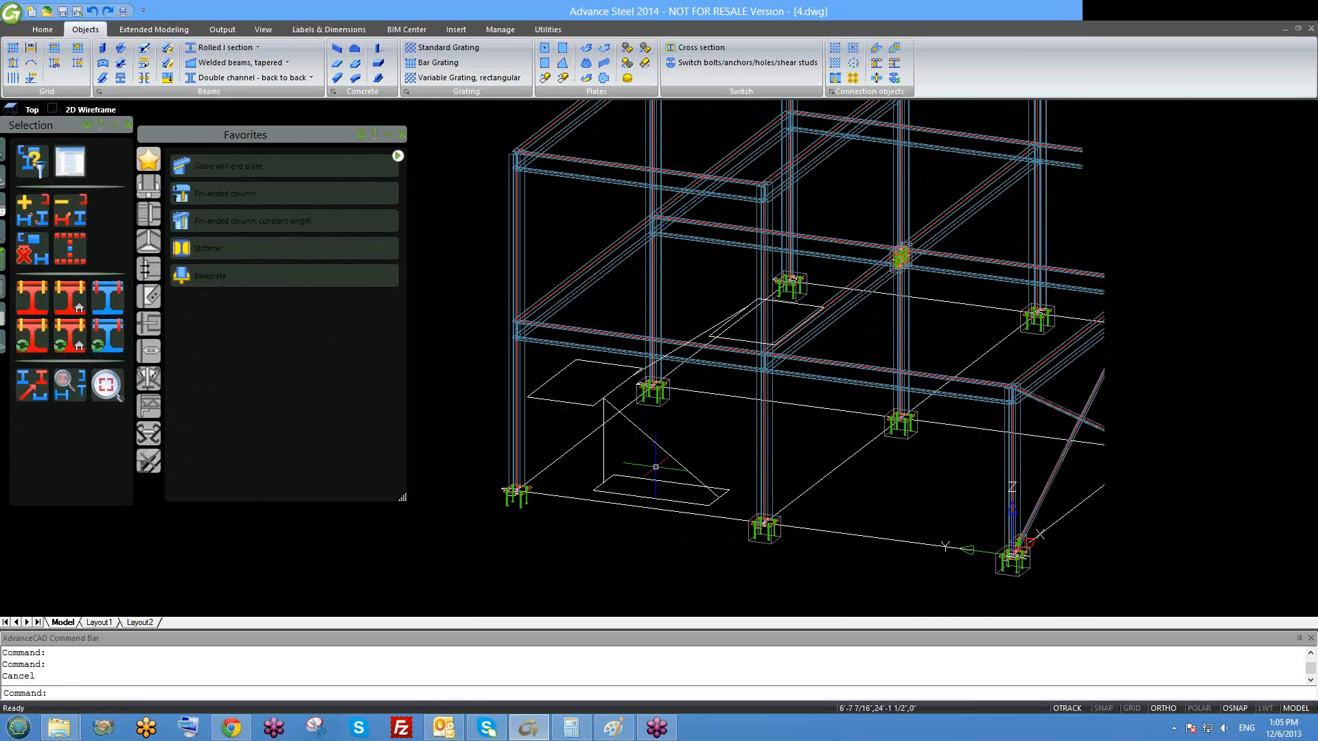
- Examine the whole steel frame from a lower angle and from its braced side
middle_click_drag(679, 501, 699, 439, "shift")
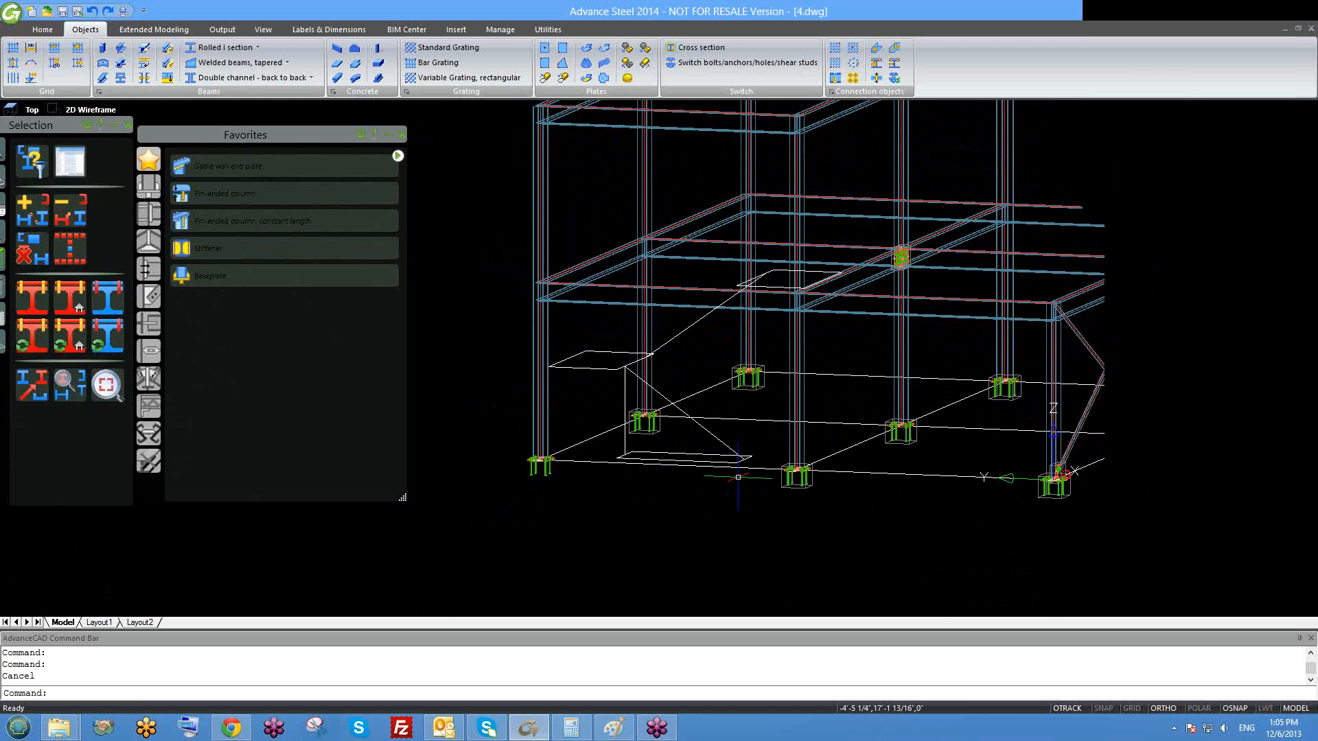
scroll(687, 453, "down", 3)
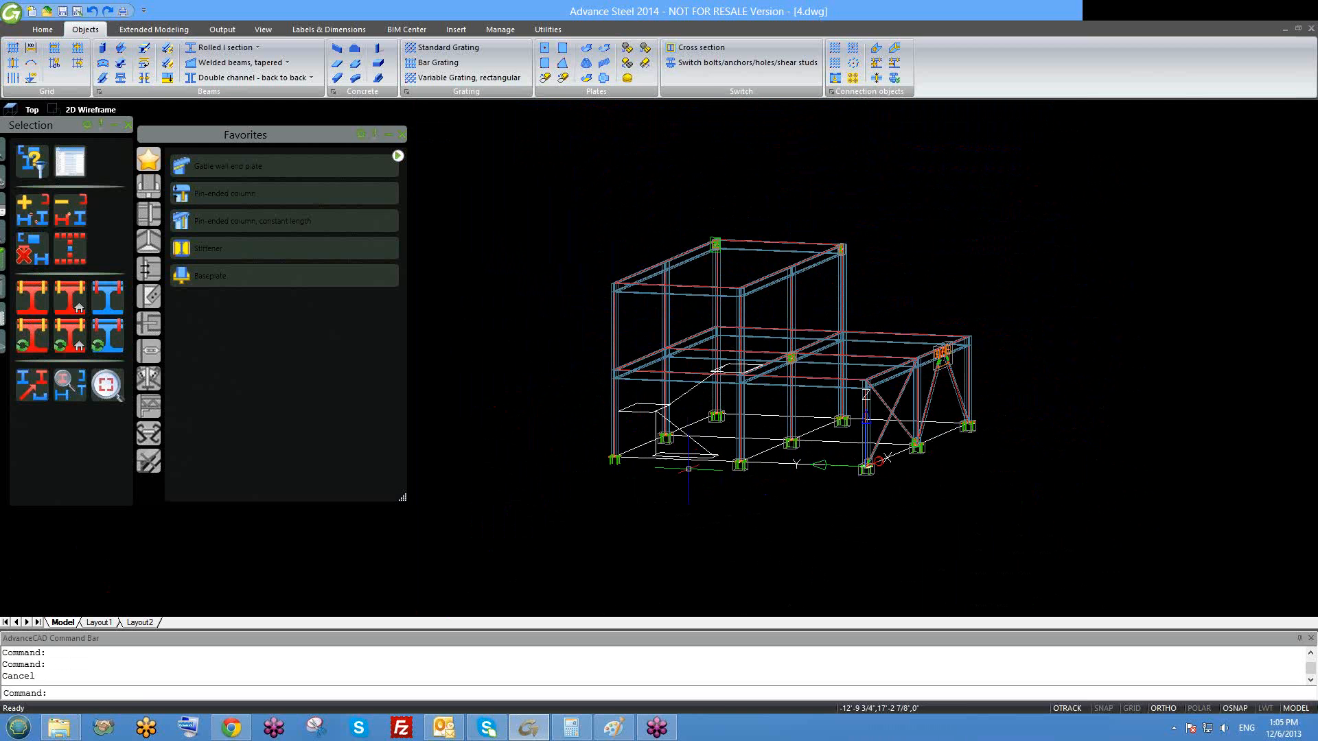
mouse_move(699, 488)
middle_mouse_down("shift")
mouse_move(711, 516)
mouse_move(701, 503)
middle_mouse_up("shift")
middle_click_drag(663, 446, 621, 395)
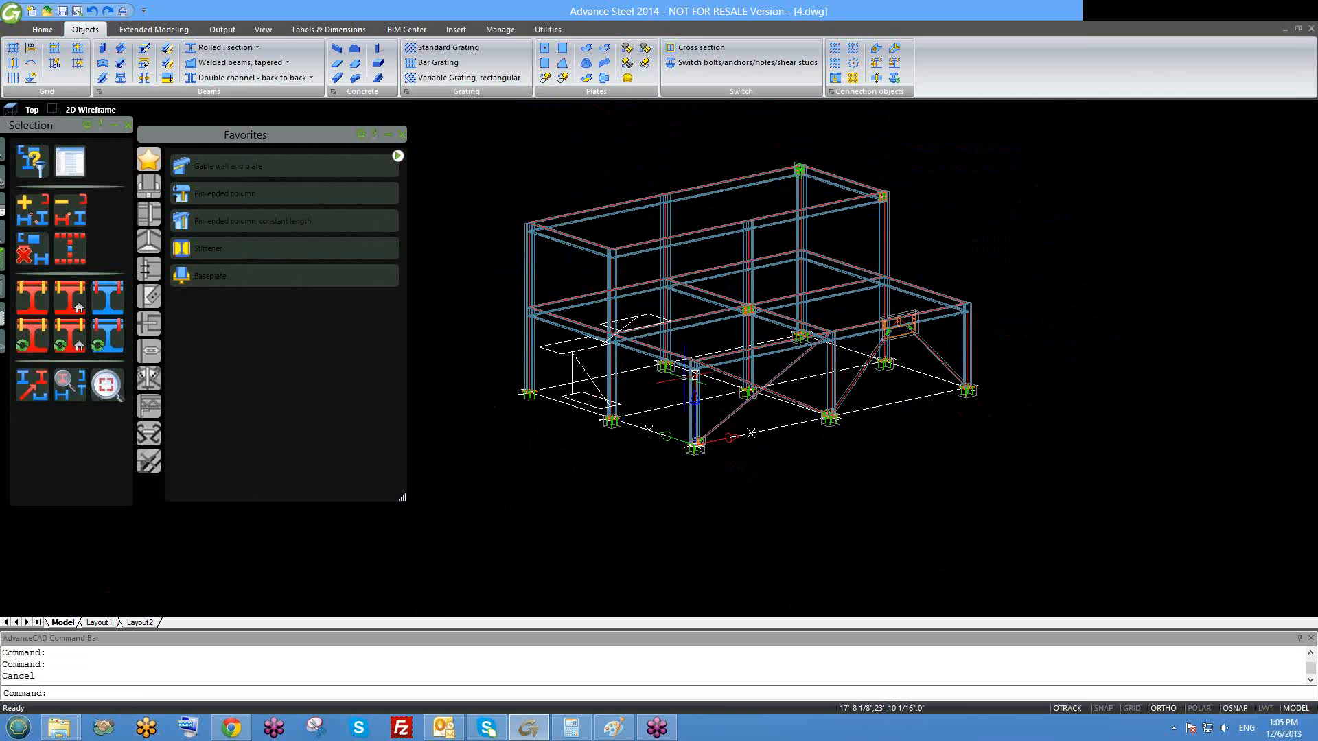
scroll(693, 387, "down", 2)
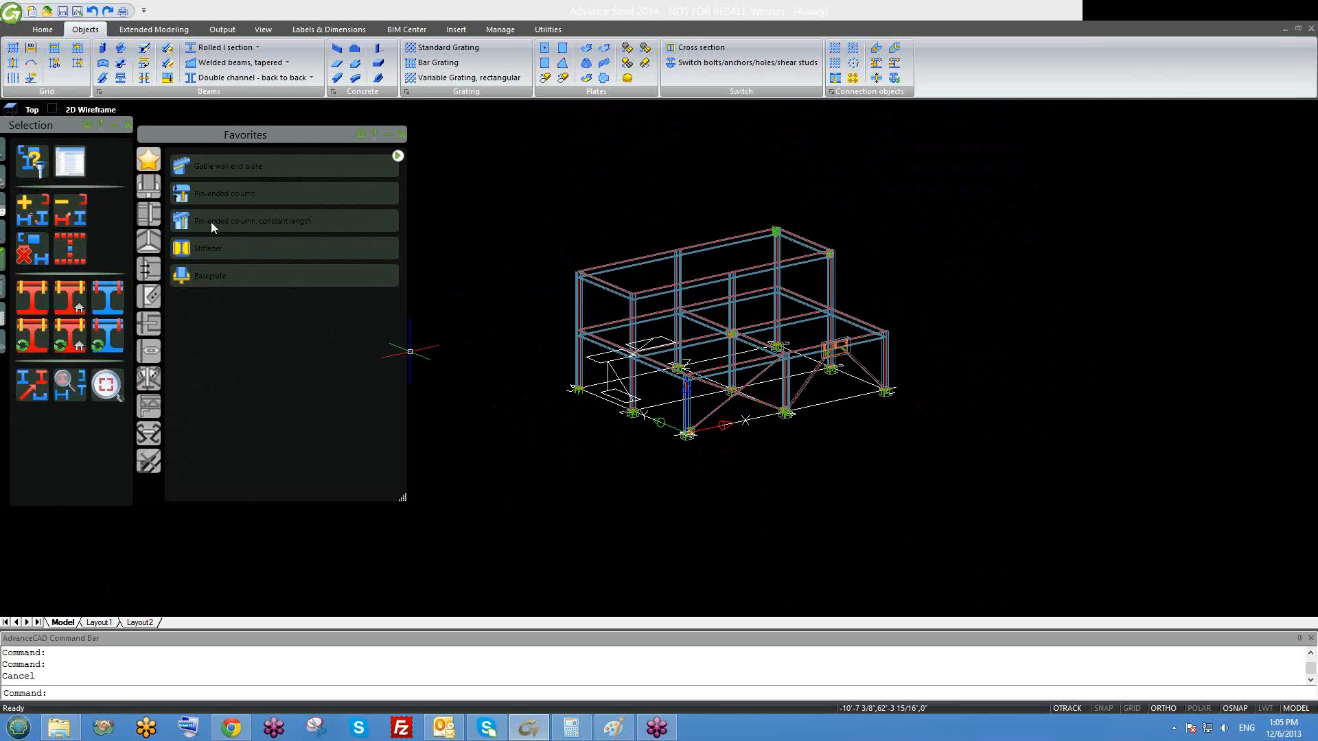
left_click_drag(231, 142, 236, 128)
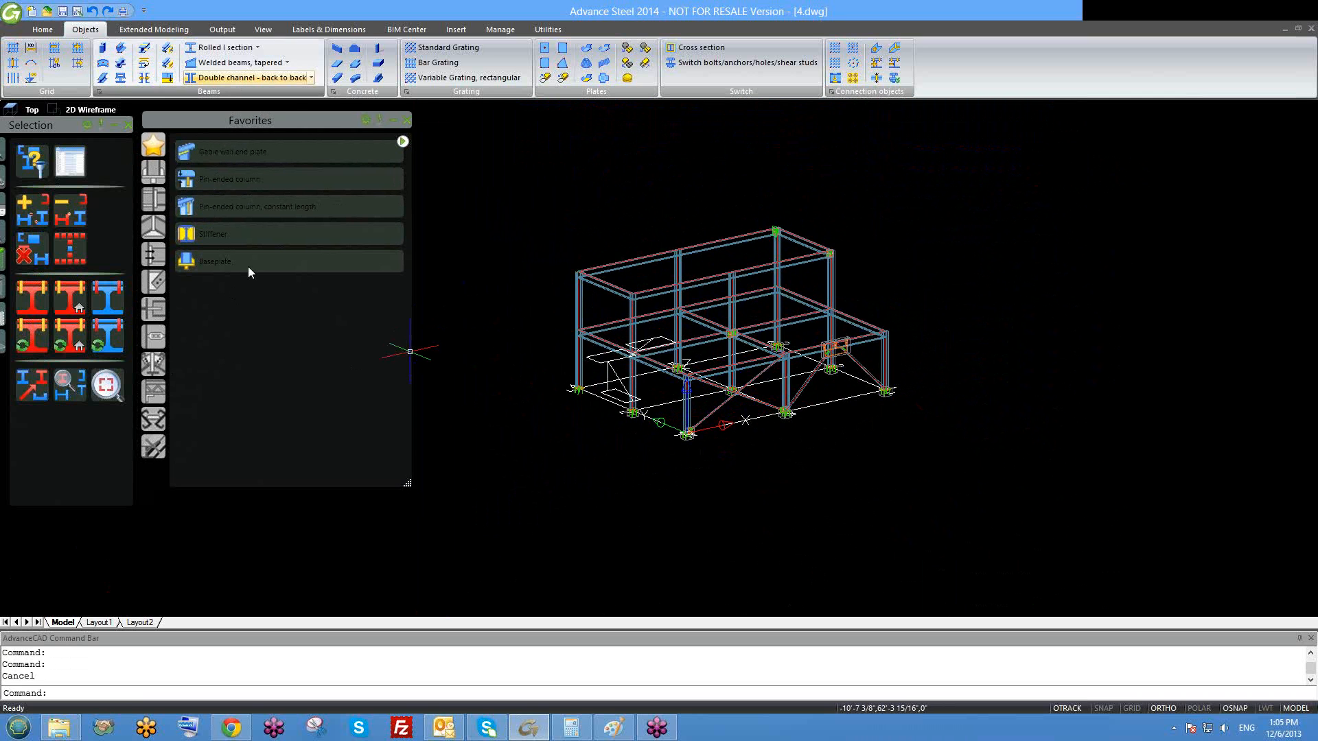
middle_click_drag(542, 352, 564, 364)
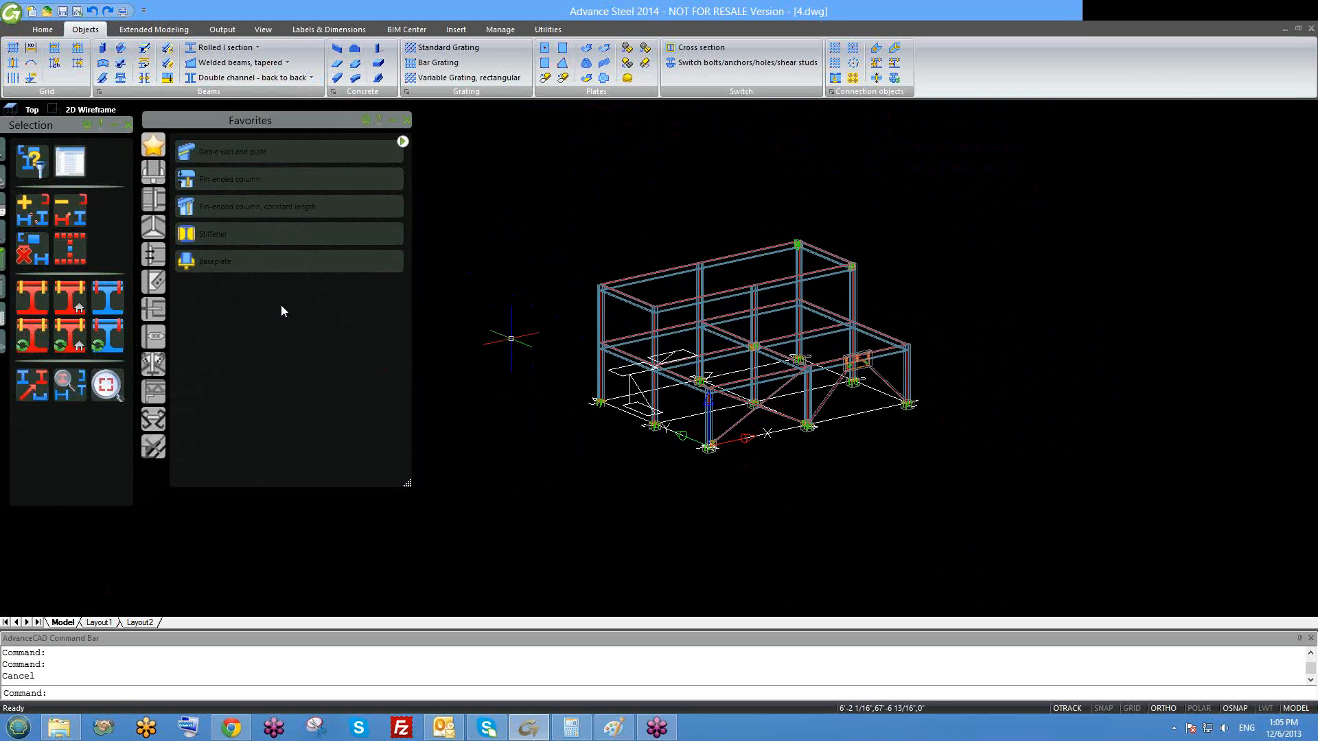
scroll(597, 295, "up", 5)
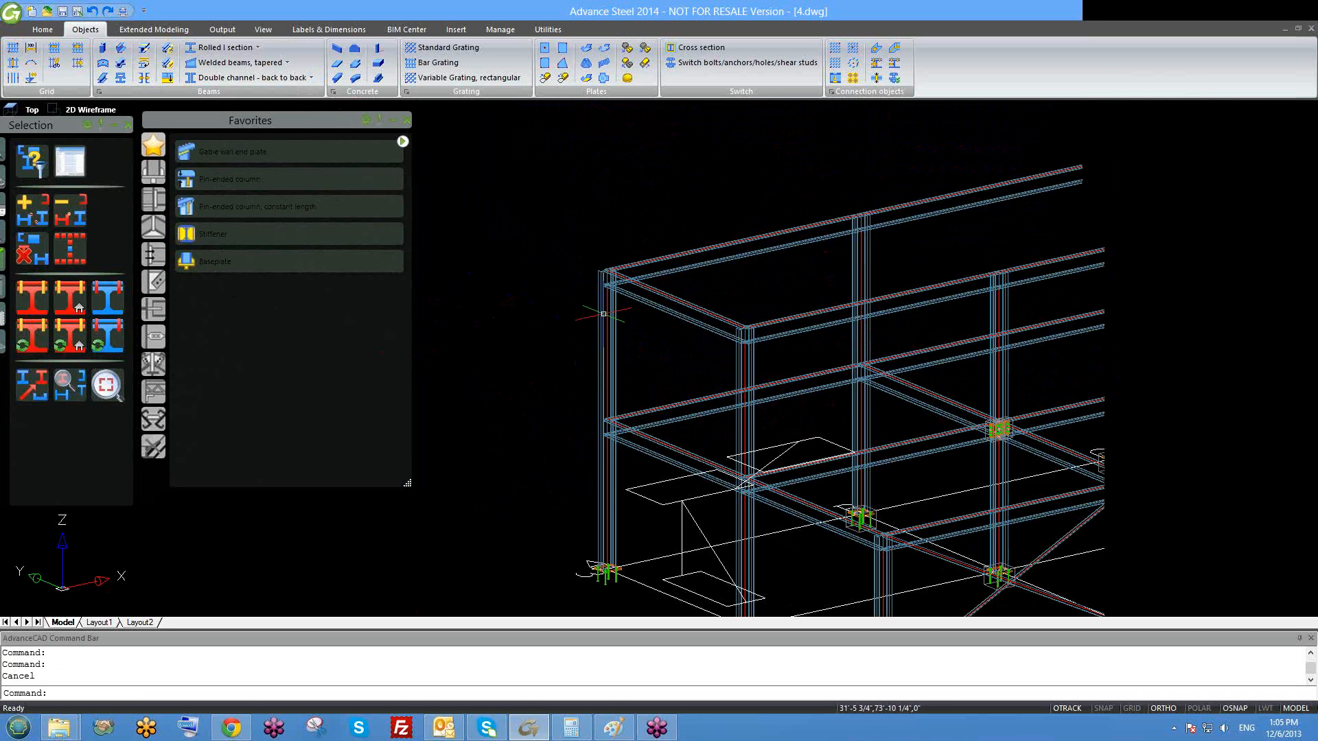
left_click(603, 316)
left_click(655, 259)
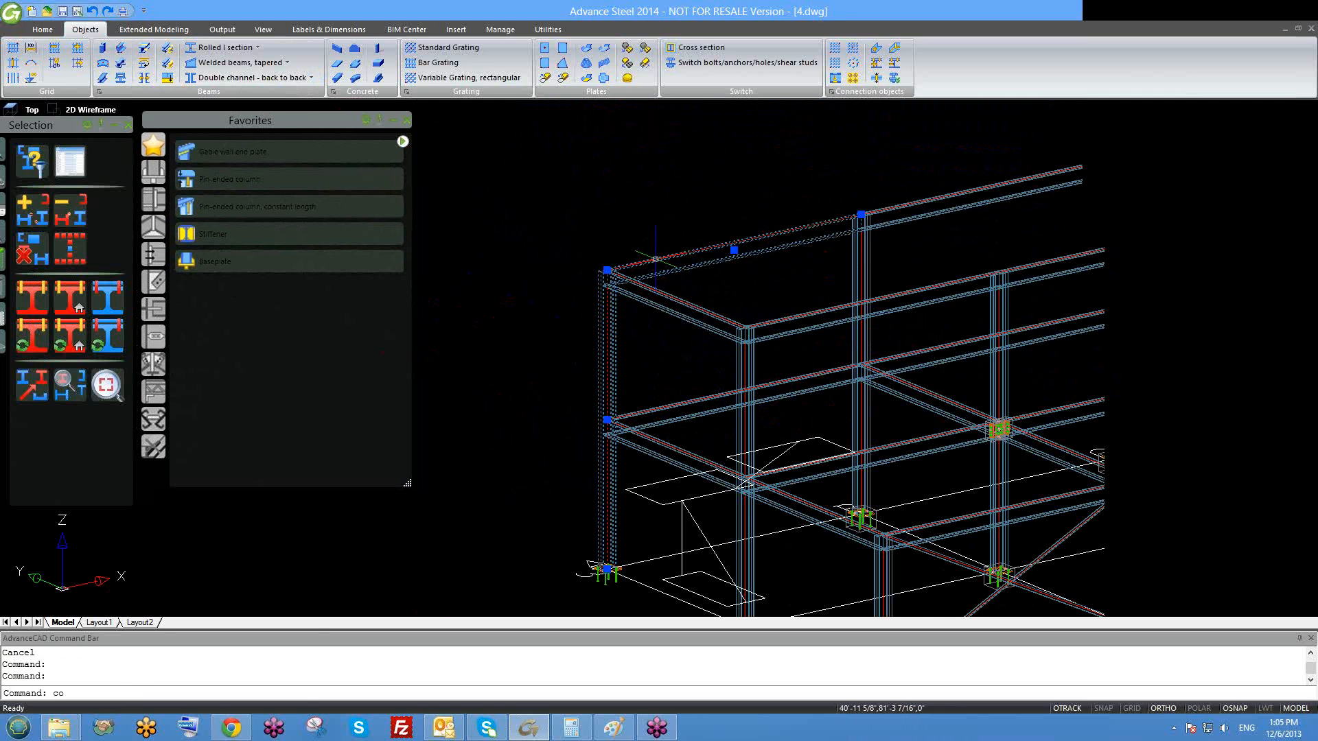
key("Return")
left_click(655, 258)
middle_click_drag(538, 318, 719, 265)
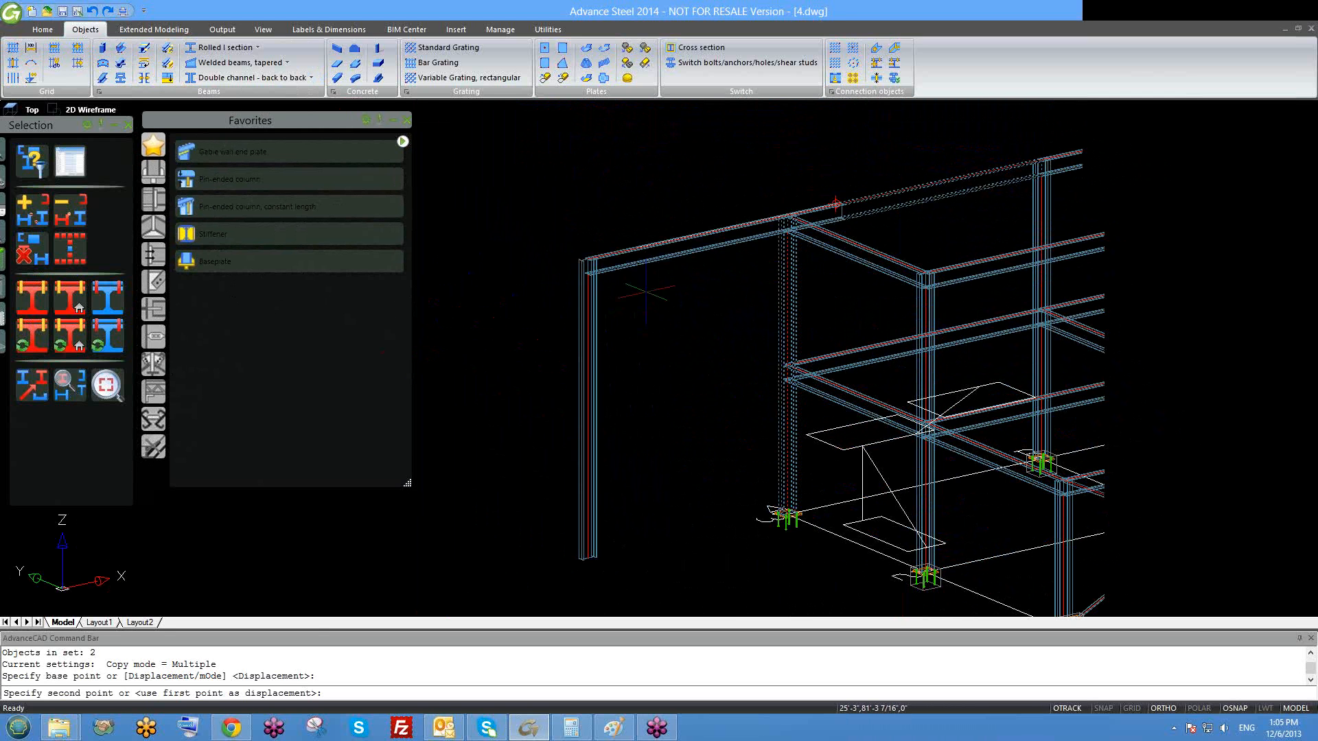
key("Escape")
key("Escape")
middle_click_drag(975, 192, 884, 275)
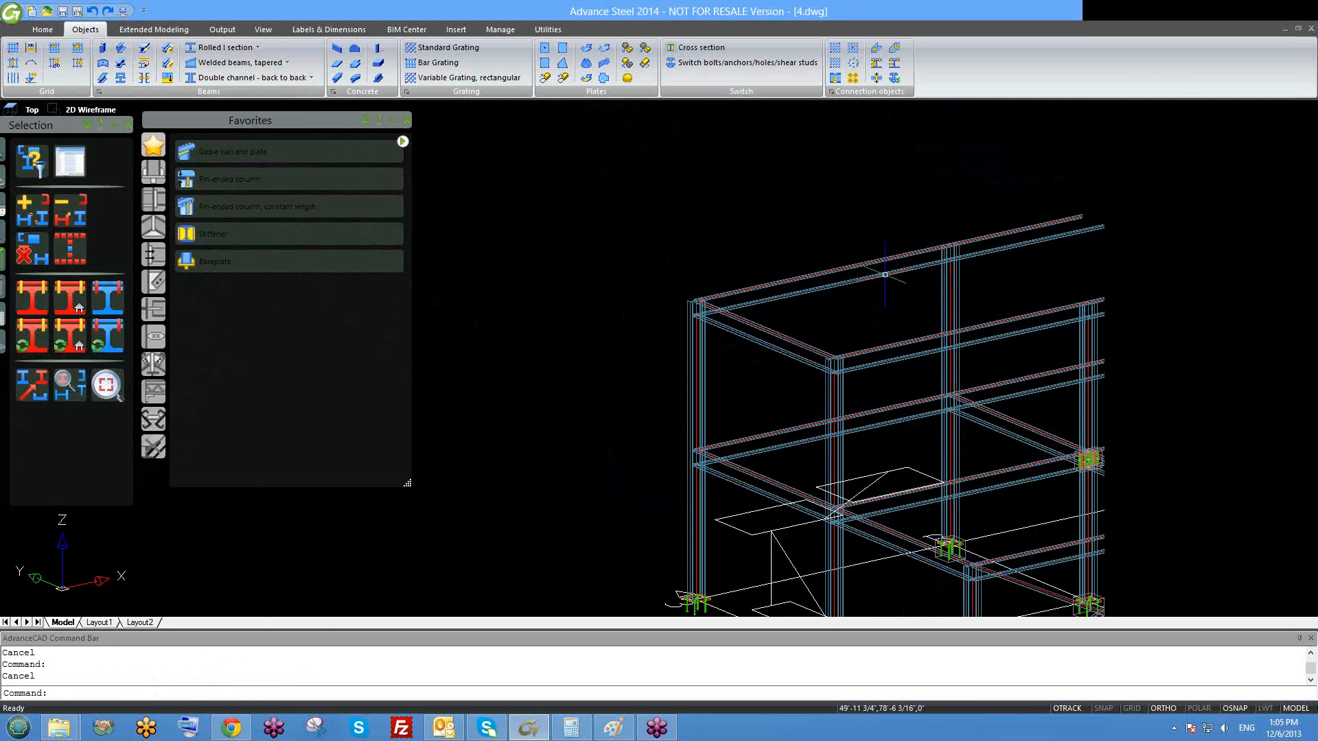
left_click(701, 346)
key("Escape")
- Create a short vertical rolled I section post rising from the top of the frame's corner column
middle_click_drag(734, 315, 581, 328)
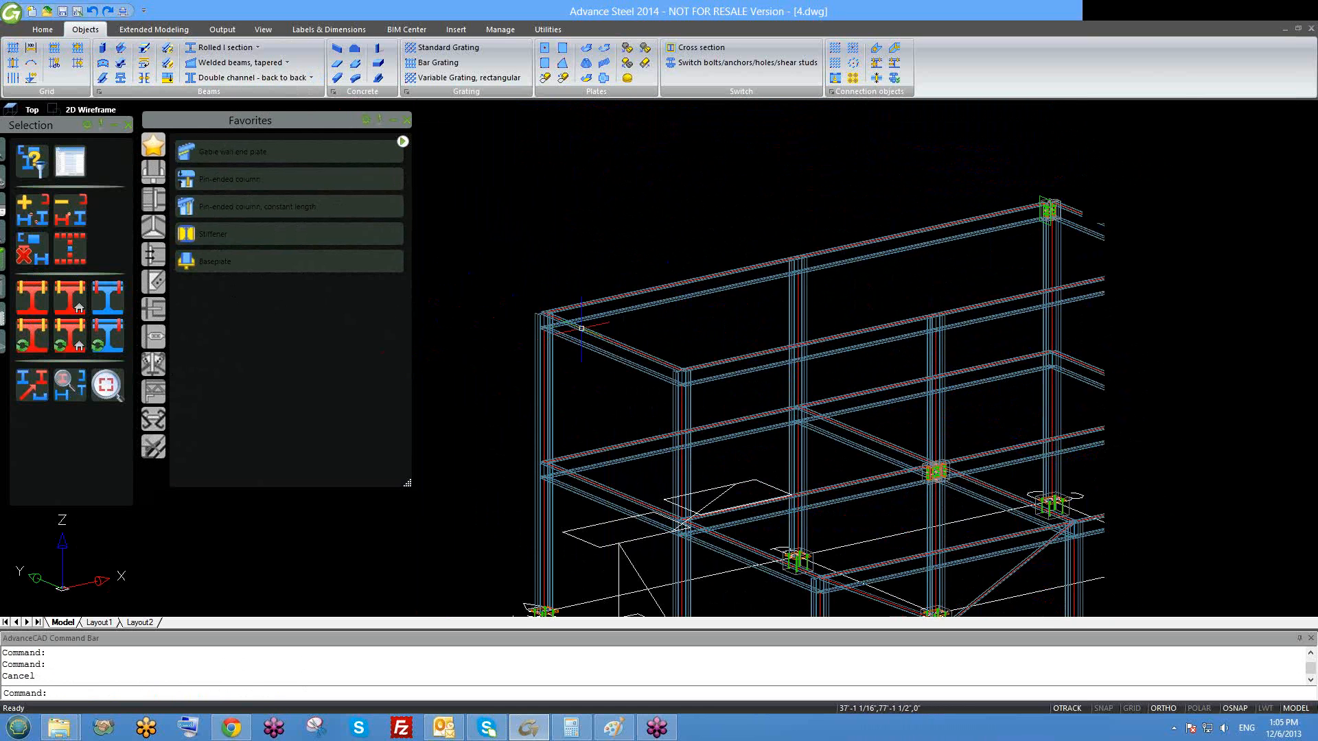
middle_click_drag(758, 295, 681, 302)
scroll(719, 281, "up", 3)
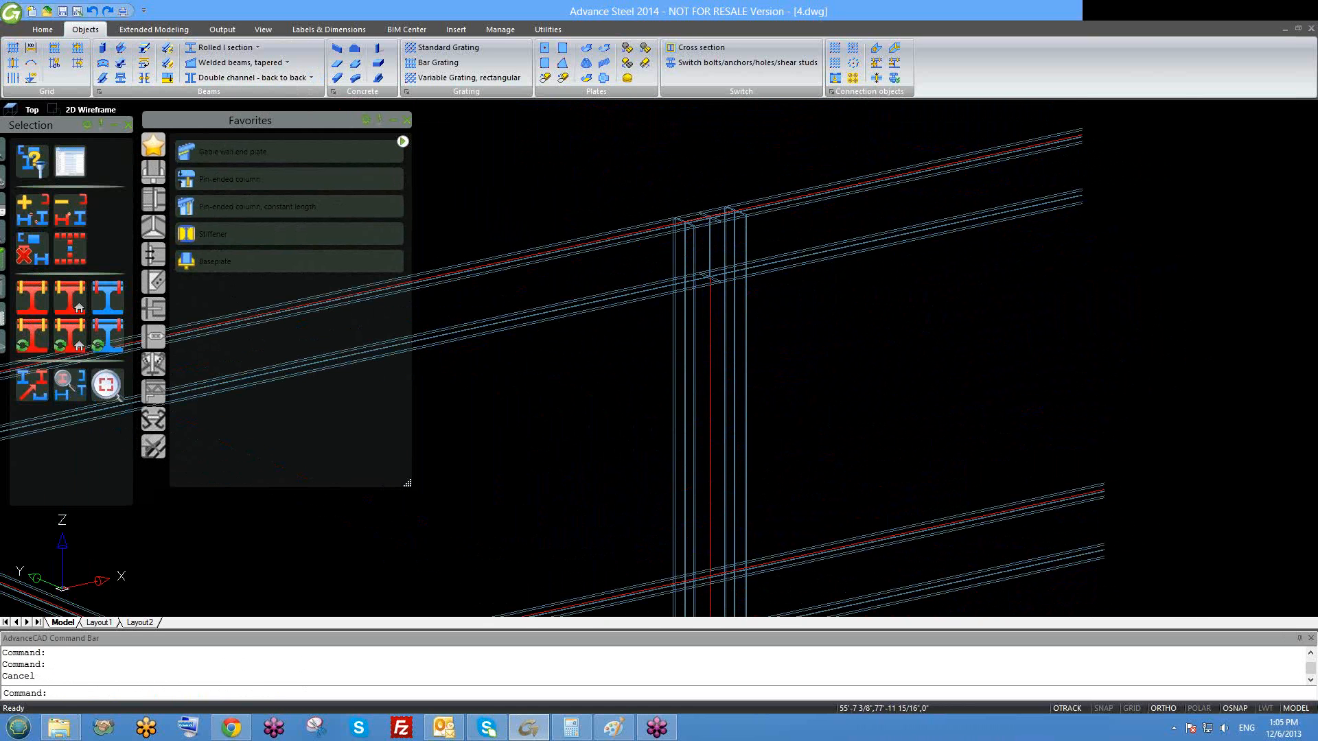
middle_click_drag(513, 280, 579, 326)
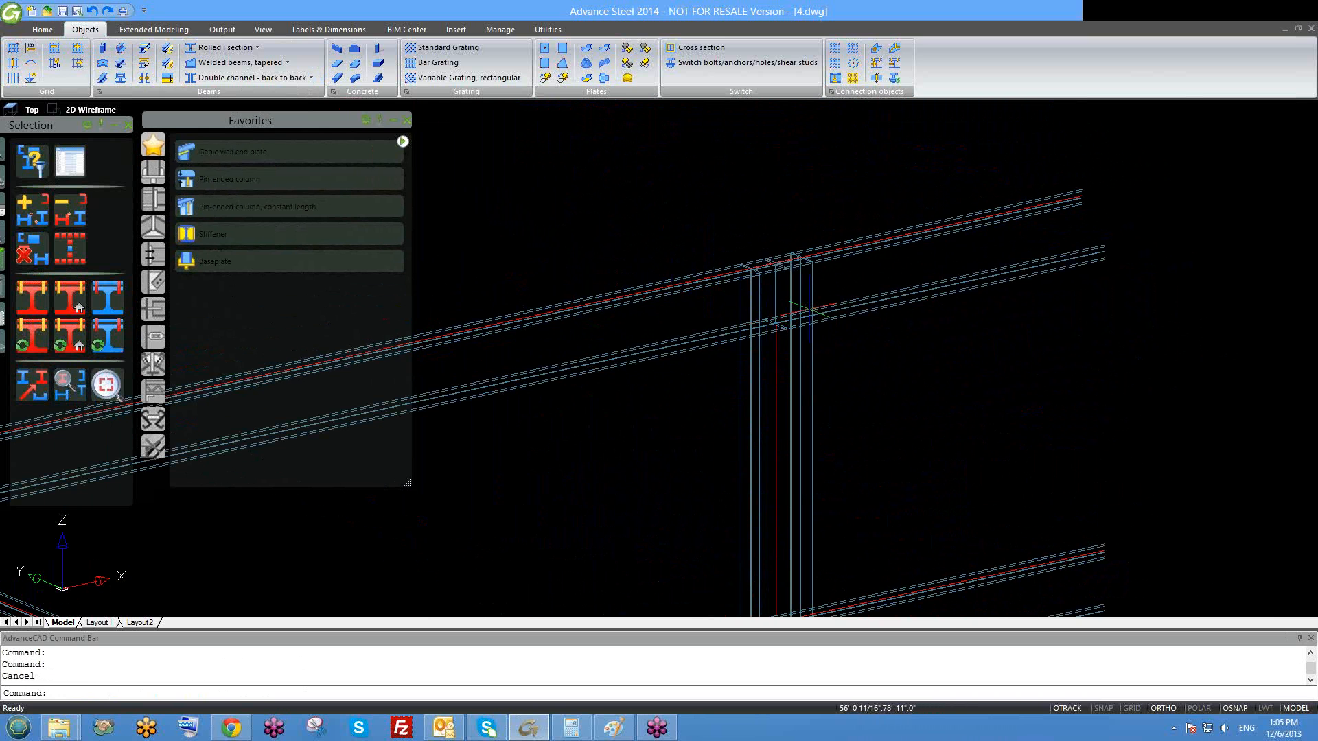
scroll(808, 309, "down", 3)
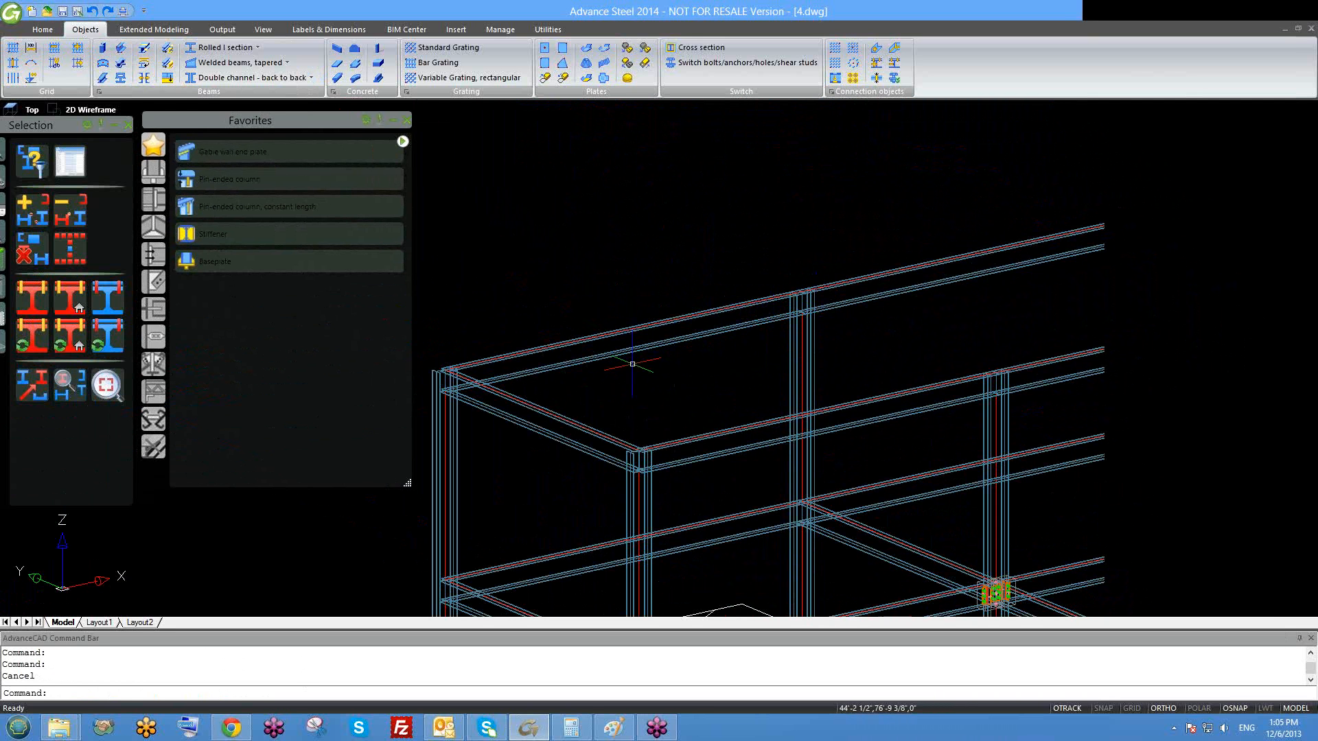
left_click(207, 48)
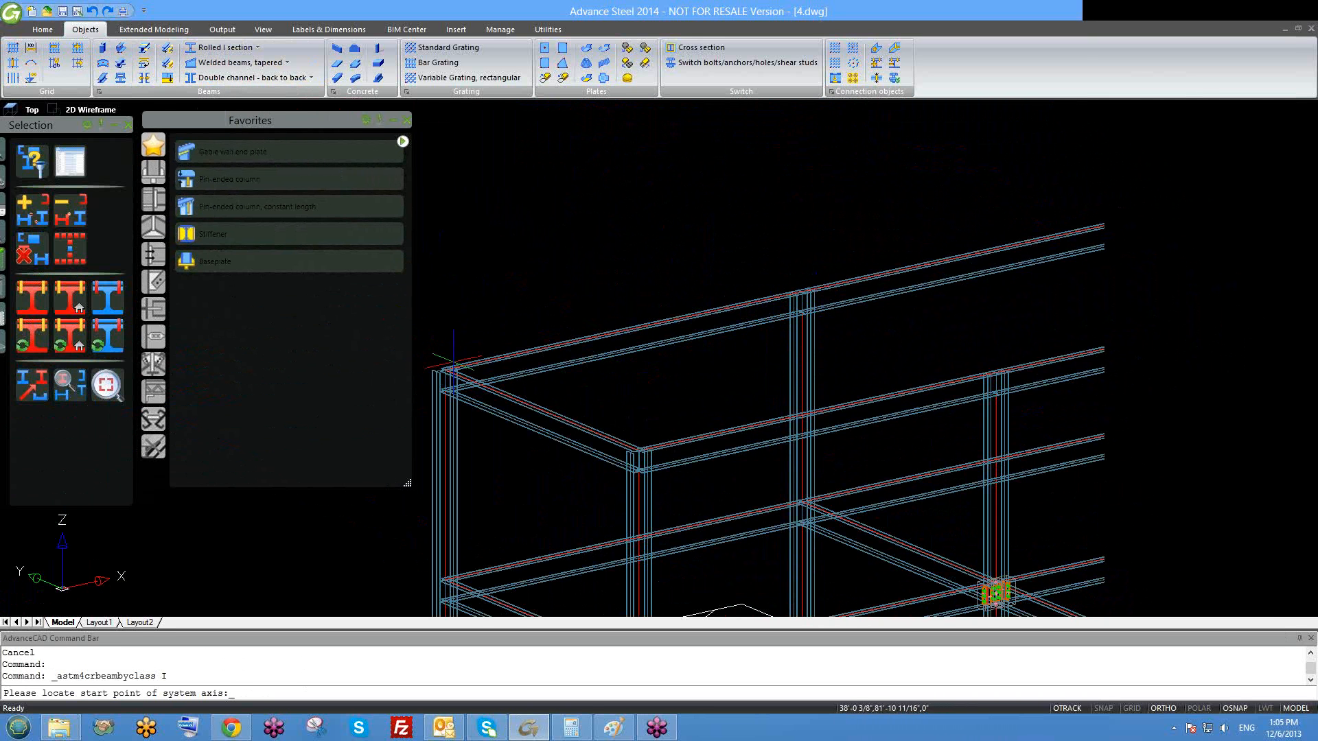
left_click(447, 371)
left_click(450, 275)
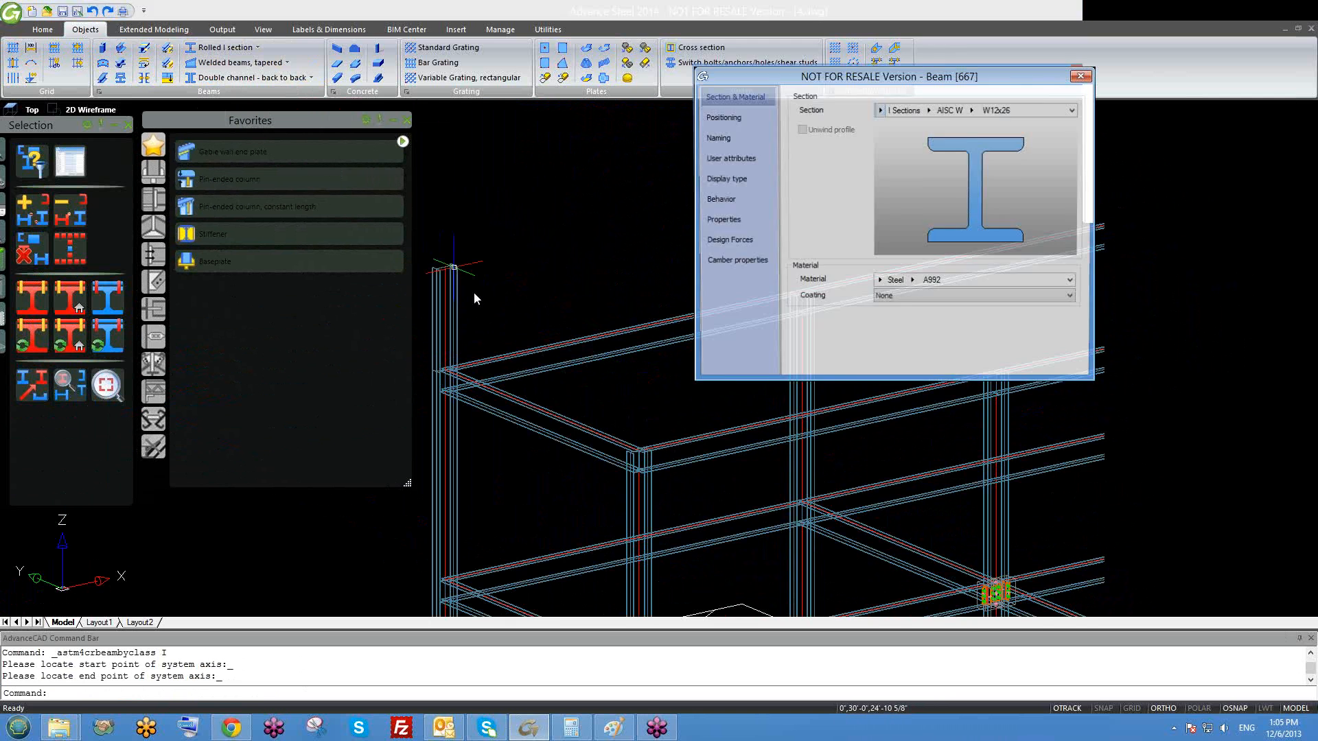
left_click(1083, 76)
- Move the short post along the top beam to a position between the corner column and the adjacent column
type("m")
key("Return")
left_click(542, 227)
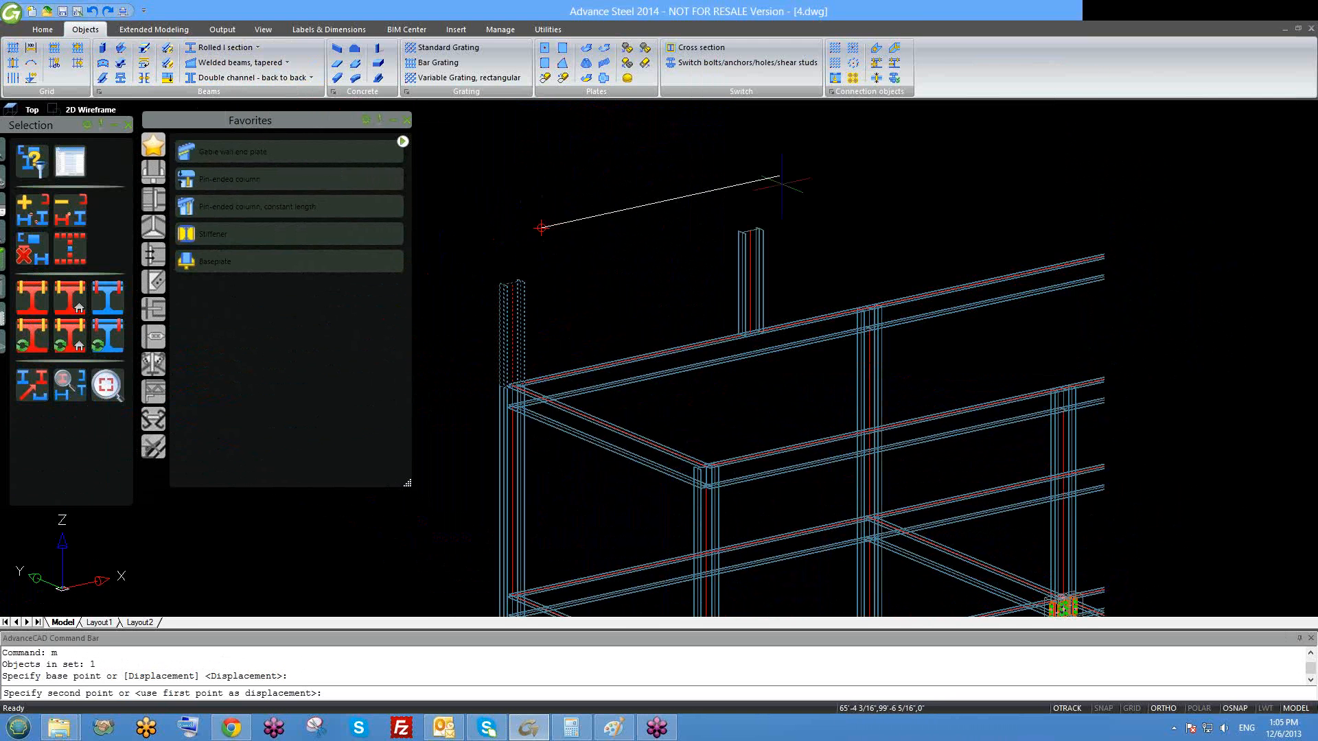
left_click(781, 184)
scroll(758, 247, "up", 2)
key("Escape")
- Change the short post's section to the rectangular hollow section HSS 3X1X7/64
left_click(824, 261)
double_click(726, 251)
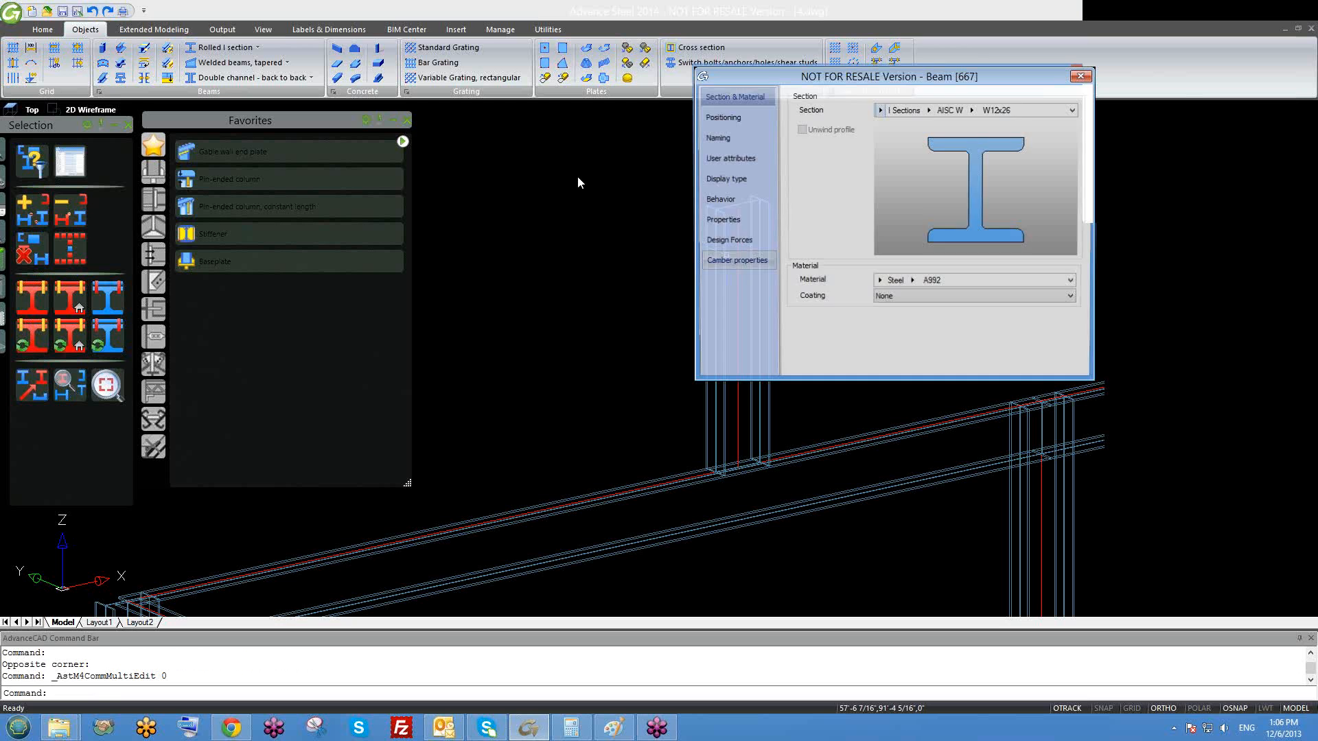
left_click(714, 119)
left_click(726, 98)
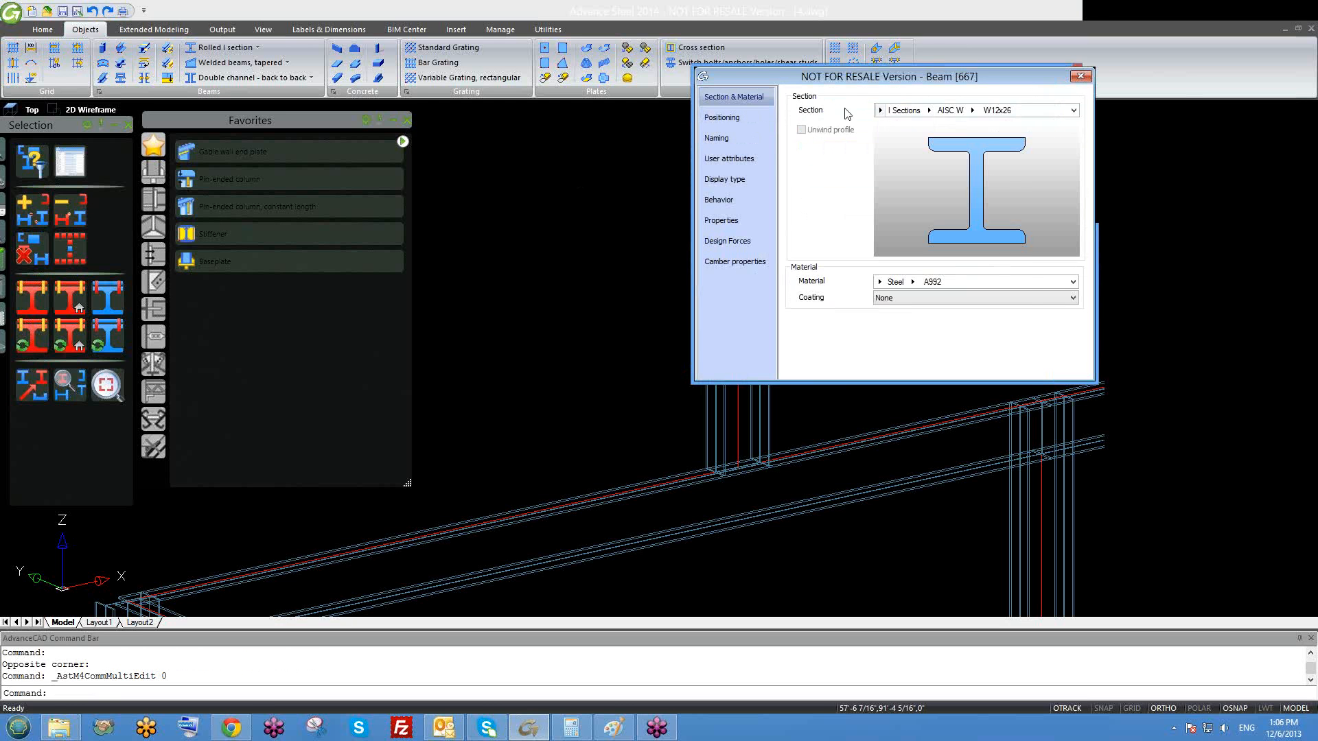
left_click(879, 110)
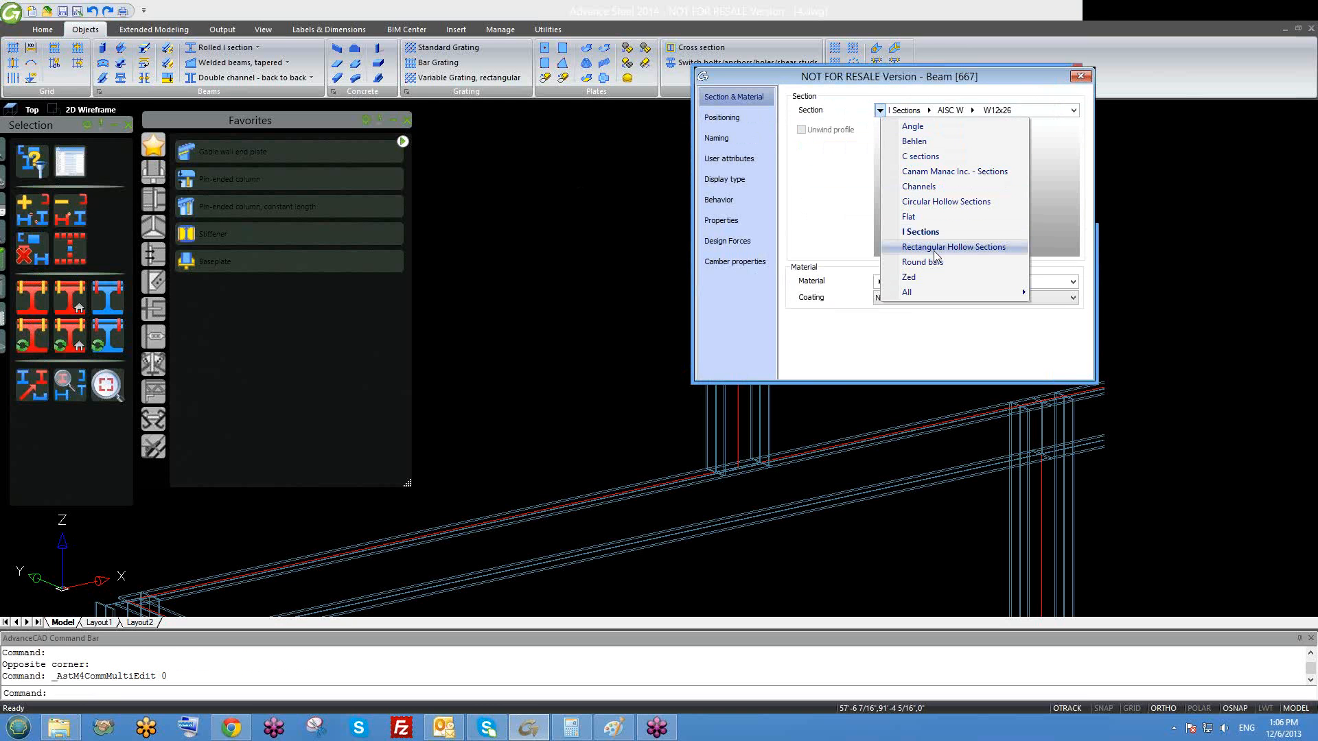
left_click(936, 248)
left_click(969, 111)
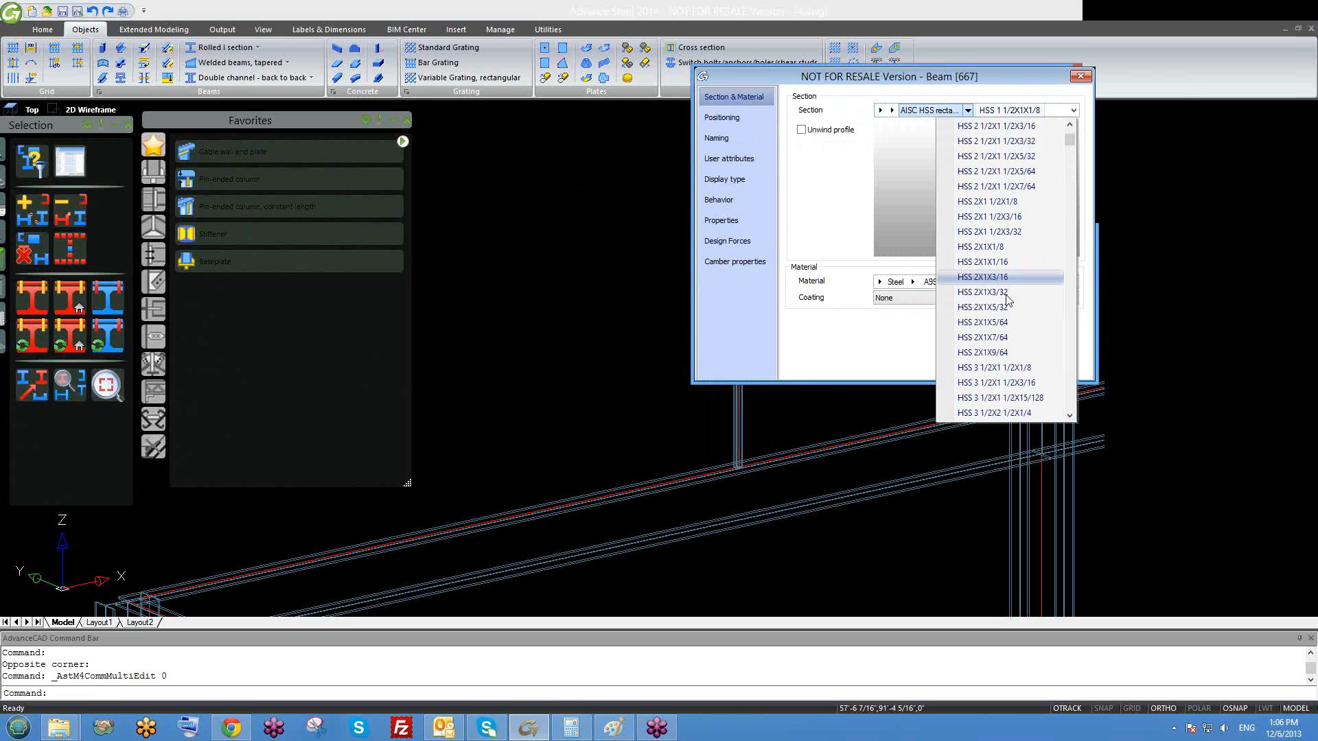
scroll(1002, 343, "down", 5)
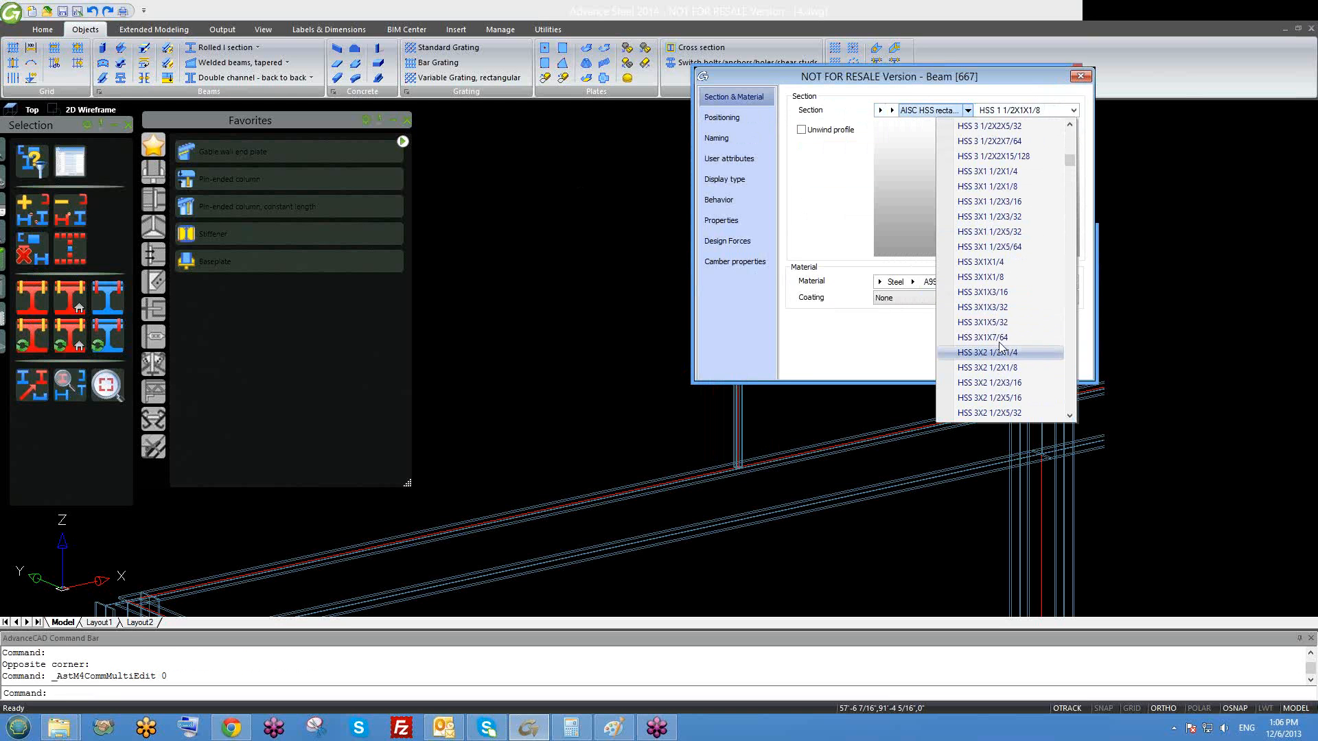
left_click(999, 339)
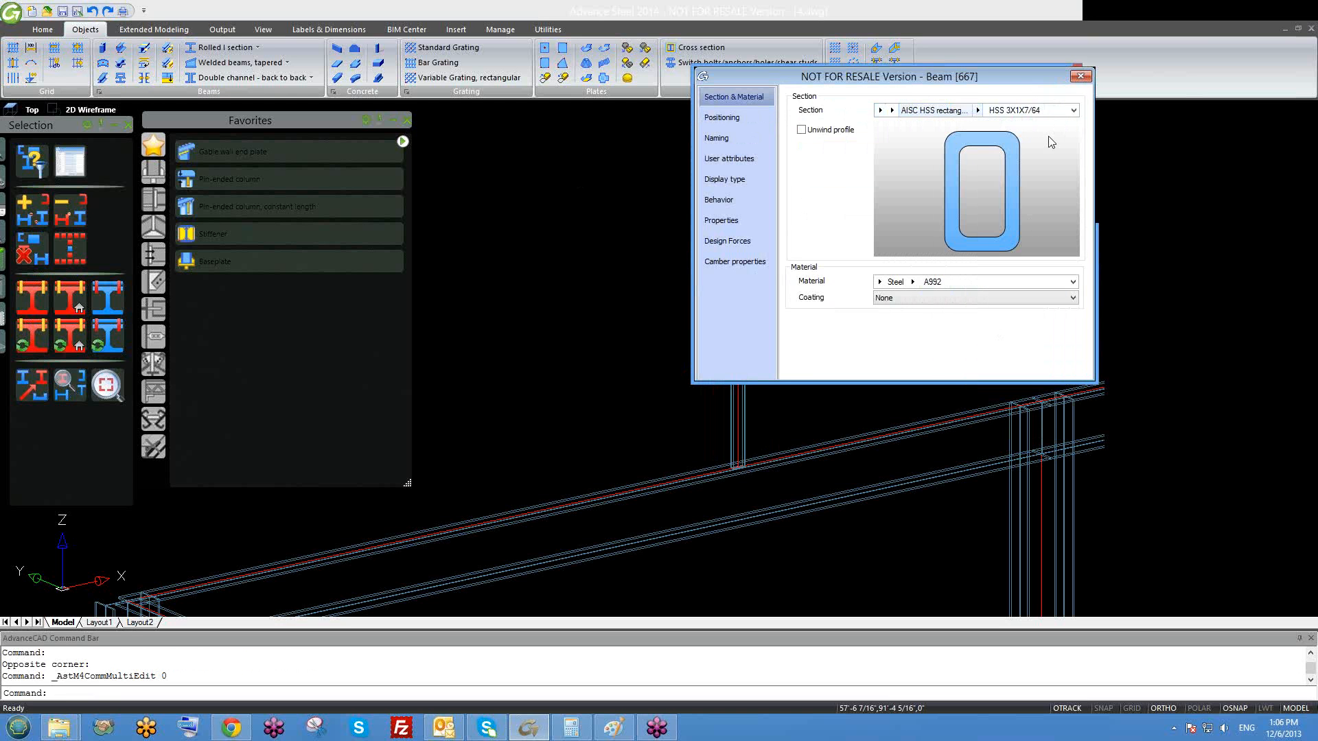
left_click(1080, 76)
- Change the short post's section to the AISC HSS square profile HSS 3X3X1/4
scroll(778, 466, "up", 3)
middle_click_drag(789, 471, 790, 549, "shift")
scroll(779, 480, "down", 1)
double_click(734, 283)
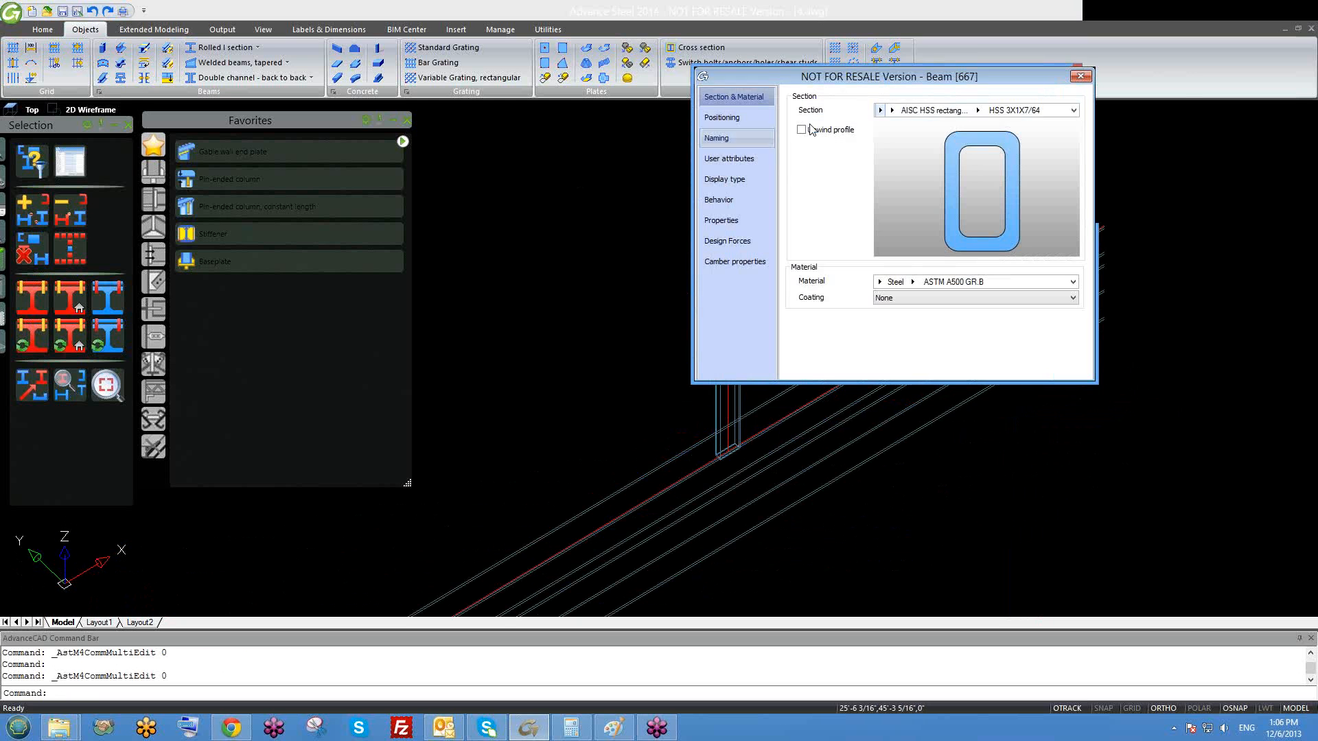
left_click(890, 110)
left_click(947, 140)
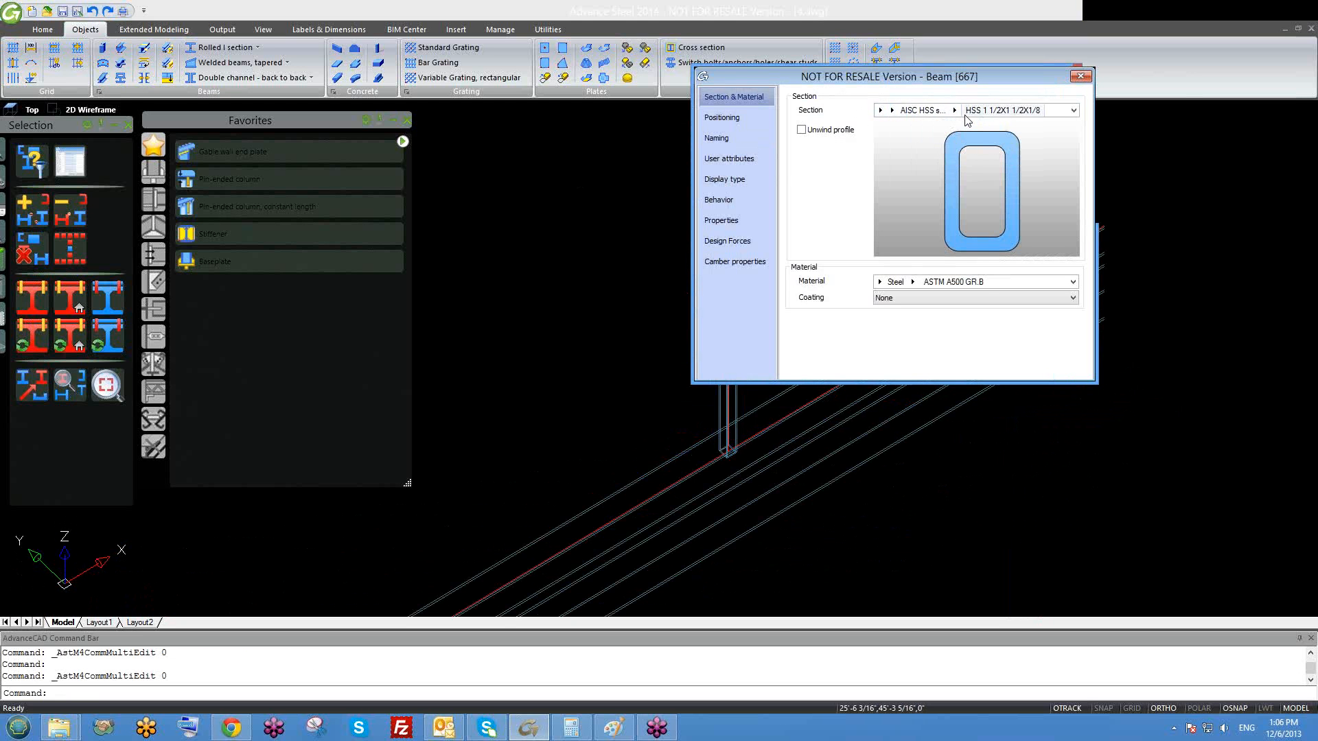
left_click(953, 109)
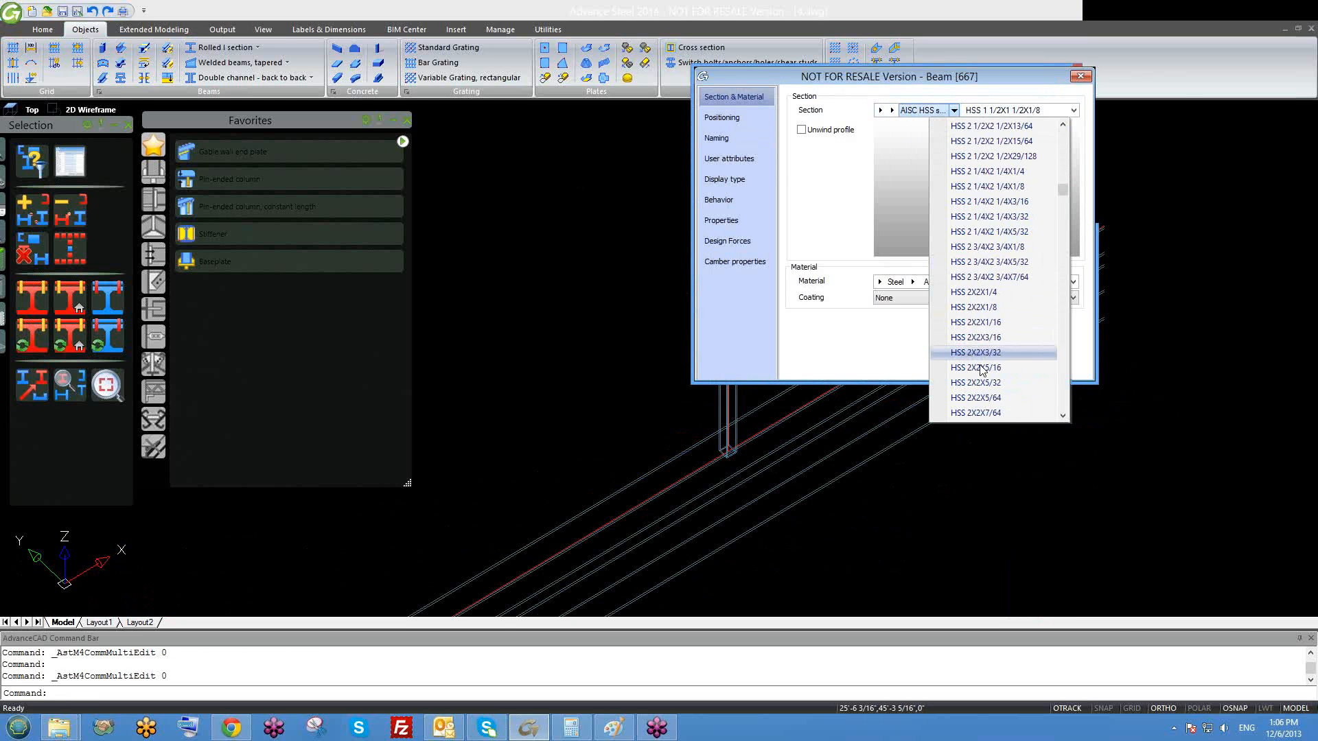
scroll(990, 234, "down", 5)
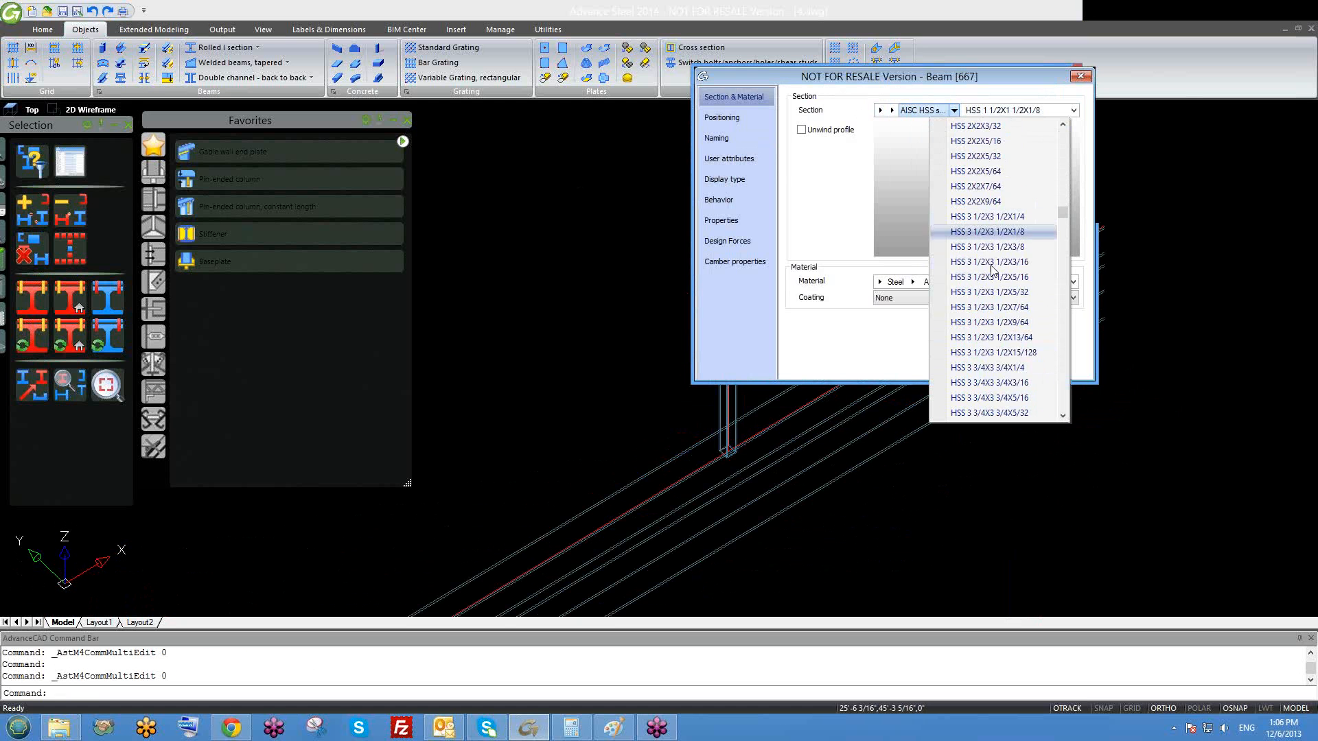
scroll(990, 268, "down", 1)
left_click(991, 382)
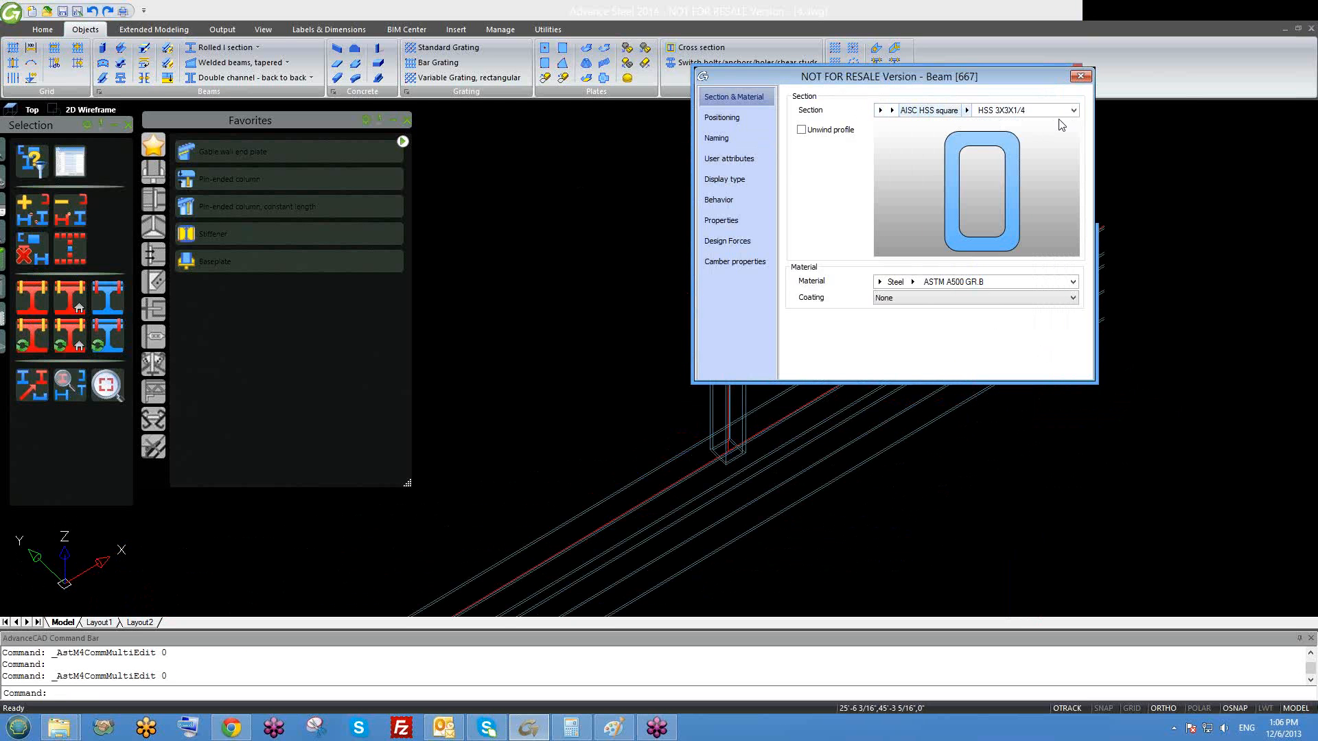
left_click(1079, 76)
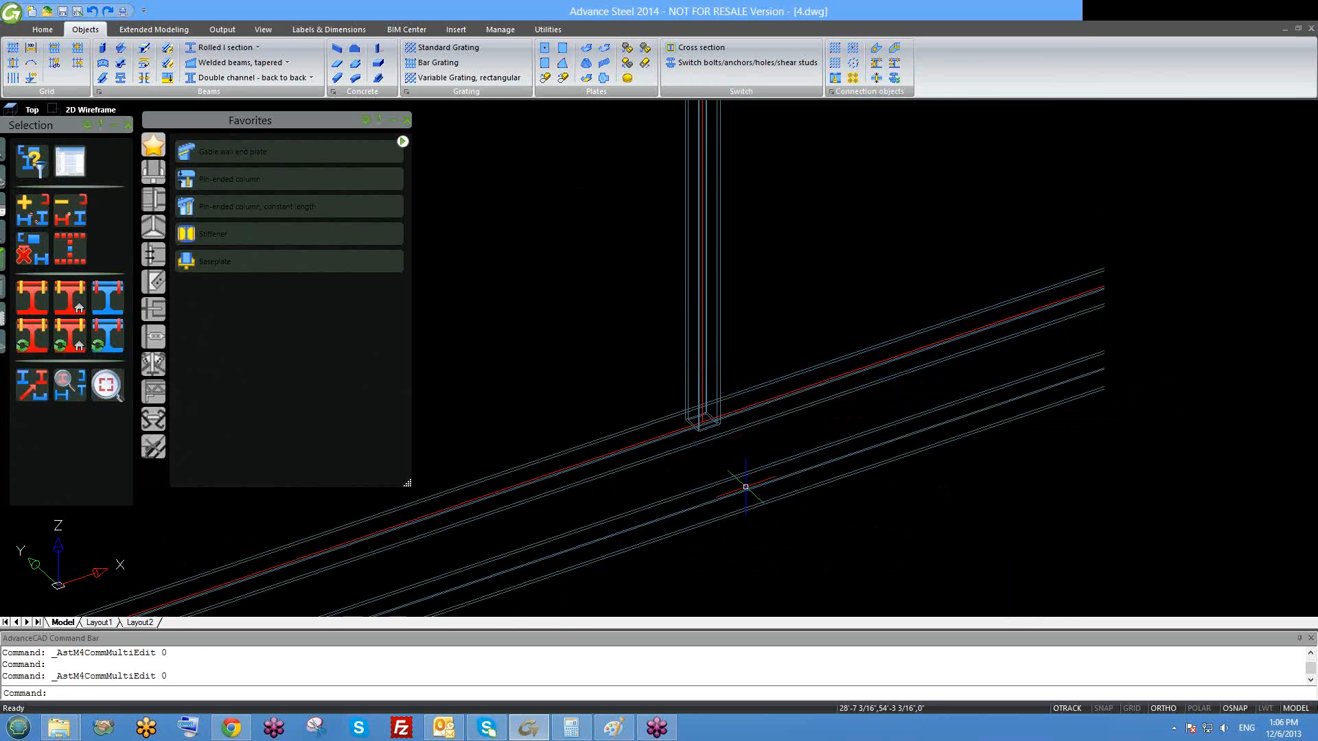
scroll(720, 347, "up", 4)
left_click(738, 460)
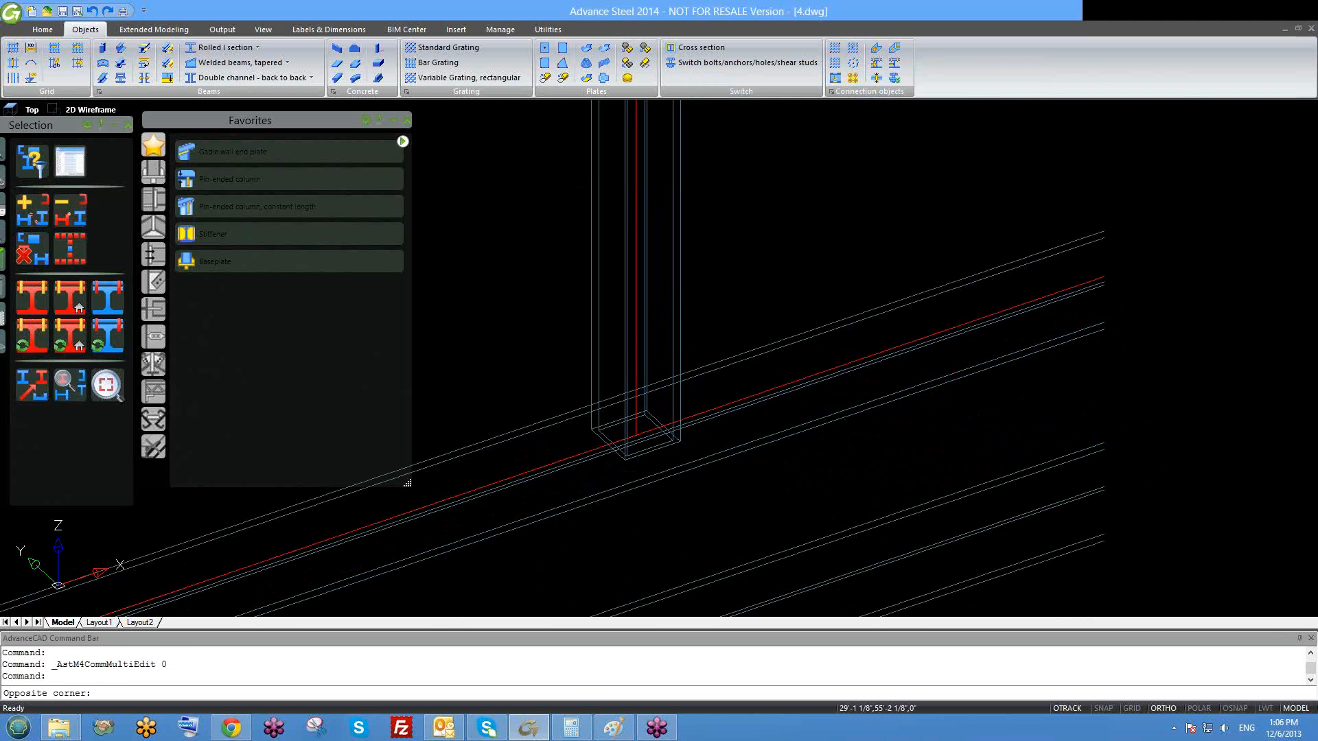
key("Escape")
left_click(738, 460)
left_click(697, 470)
key("Escape")
scroll(690, 439, "down", 4)
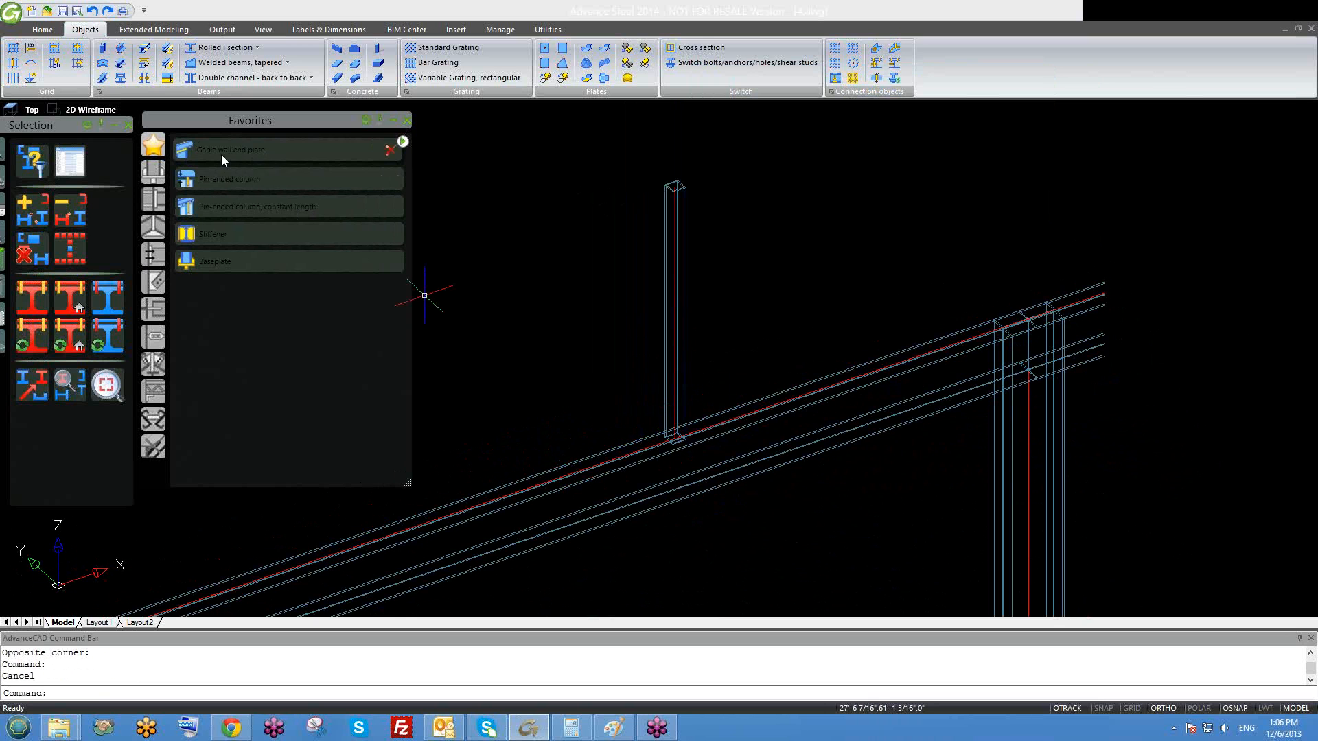
- Apply the Gable wall end plate connection with the top beam as the rafter and the short post as the attached beam
left_click(155, 176)
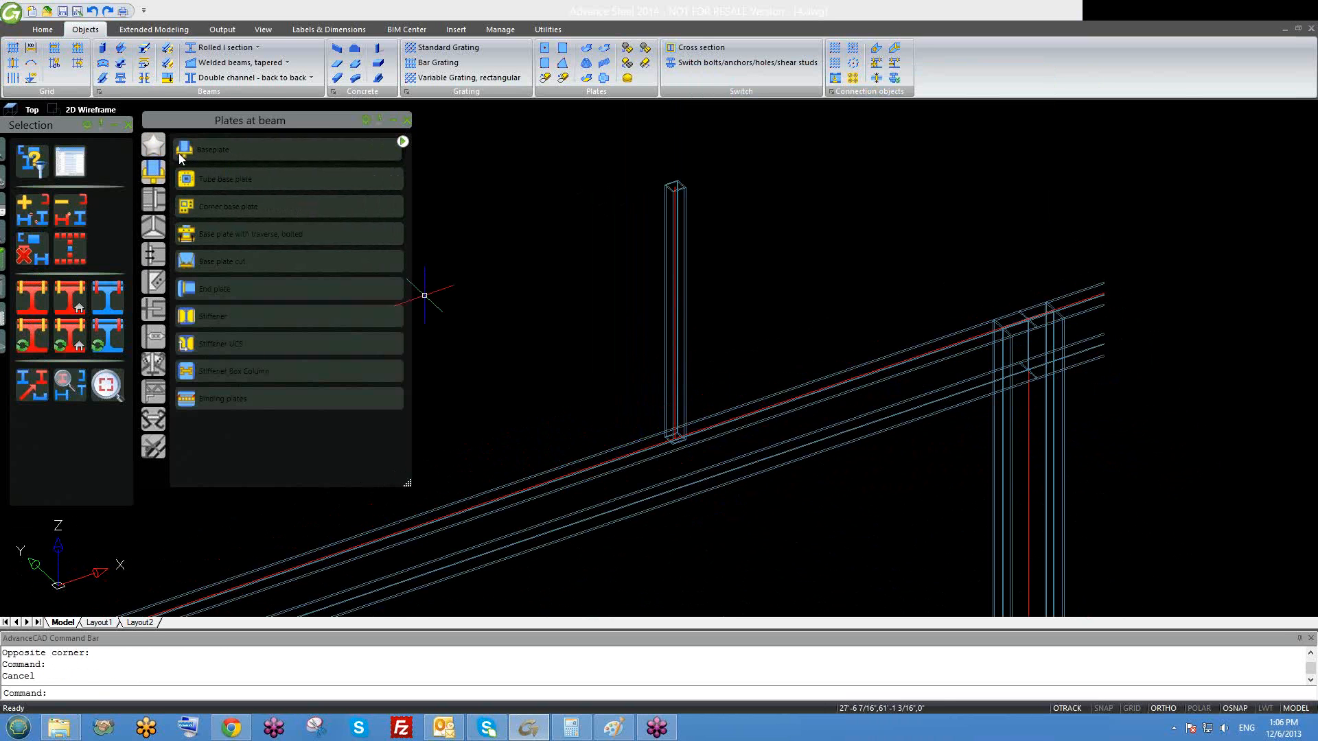
left_click(155, 228)
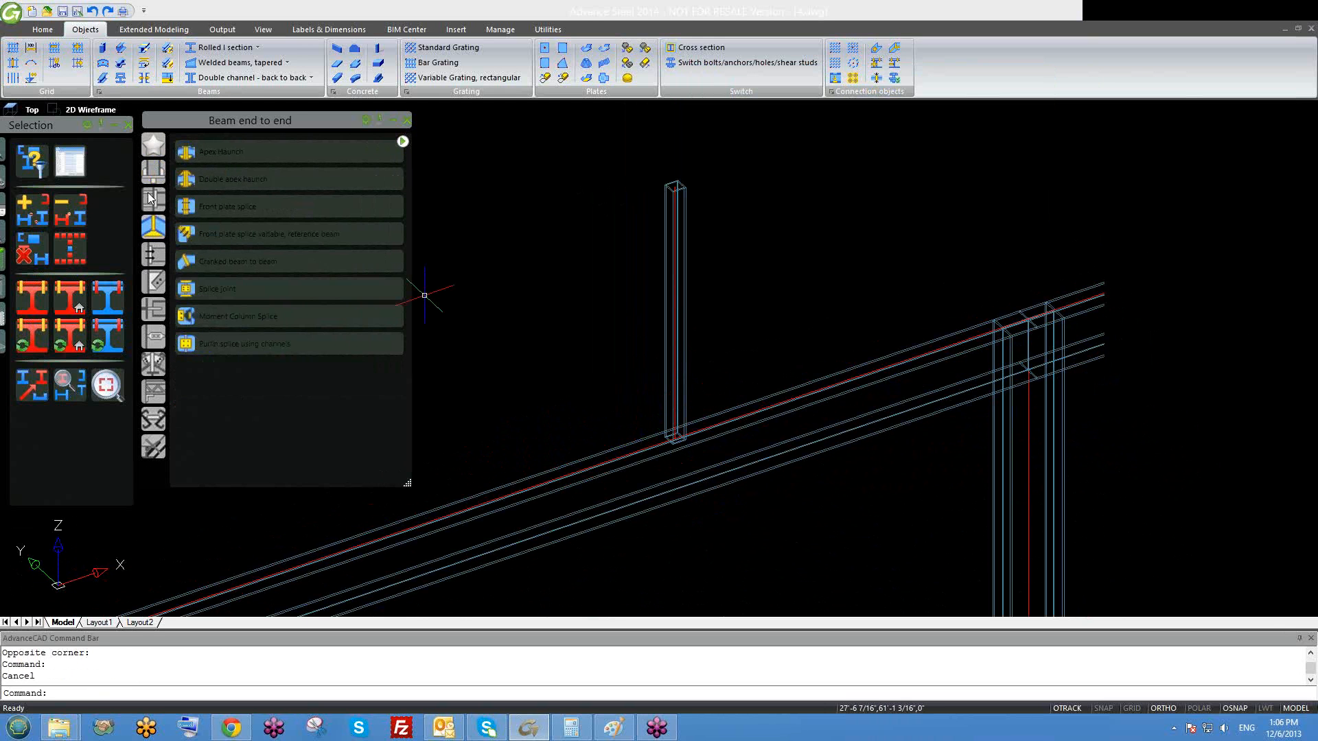
left_click(151, 198)
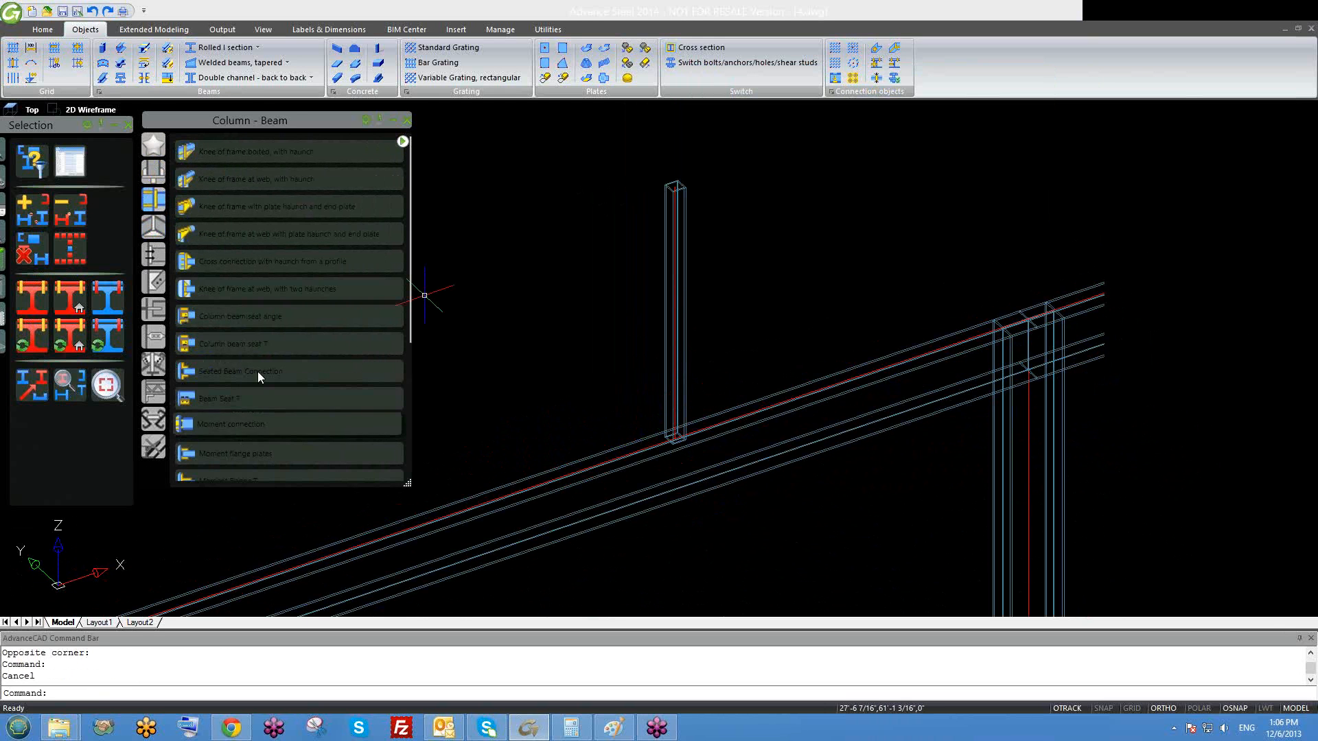
scroll(293, 350, "down", 3)
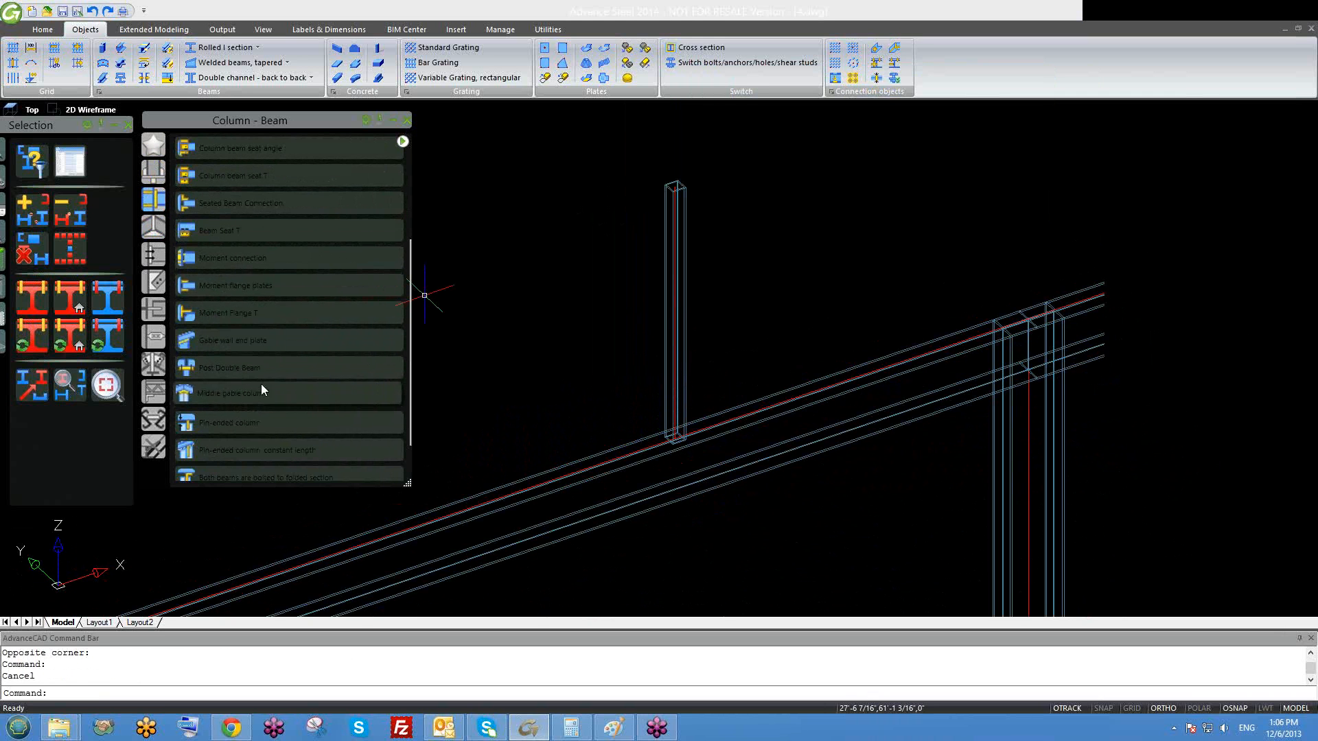
left_click(233, 344)
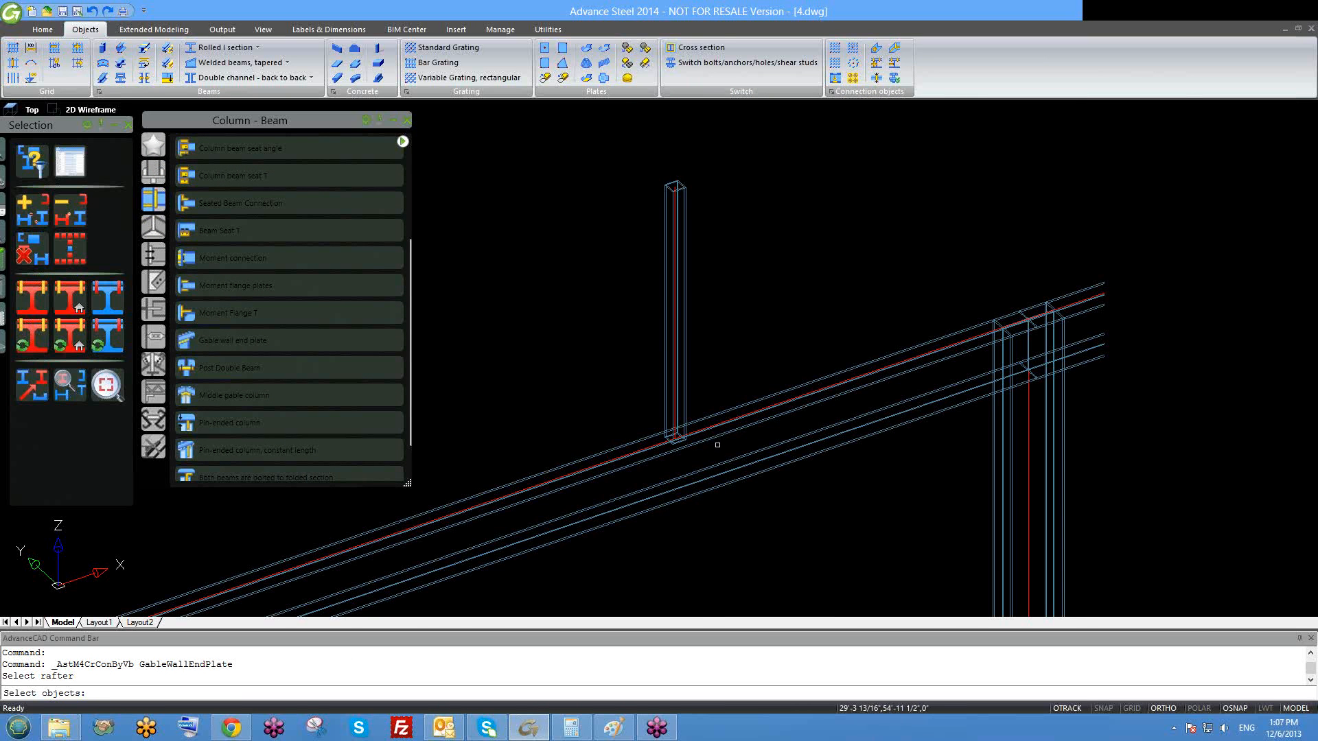
left_click(725, 434)
key("Return")
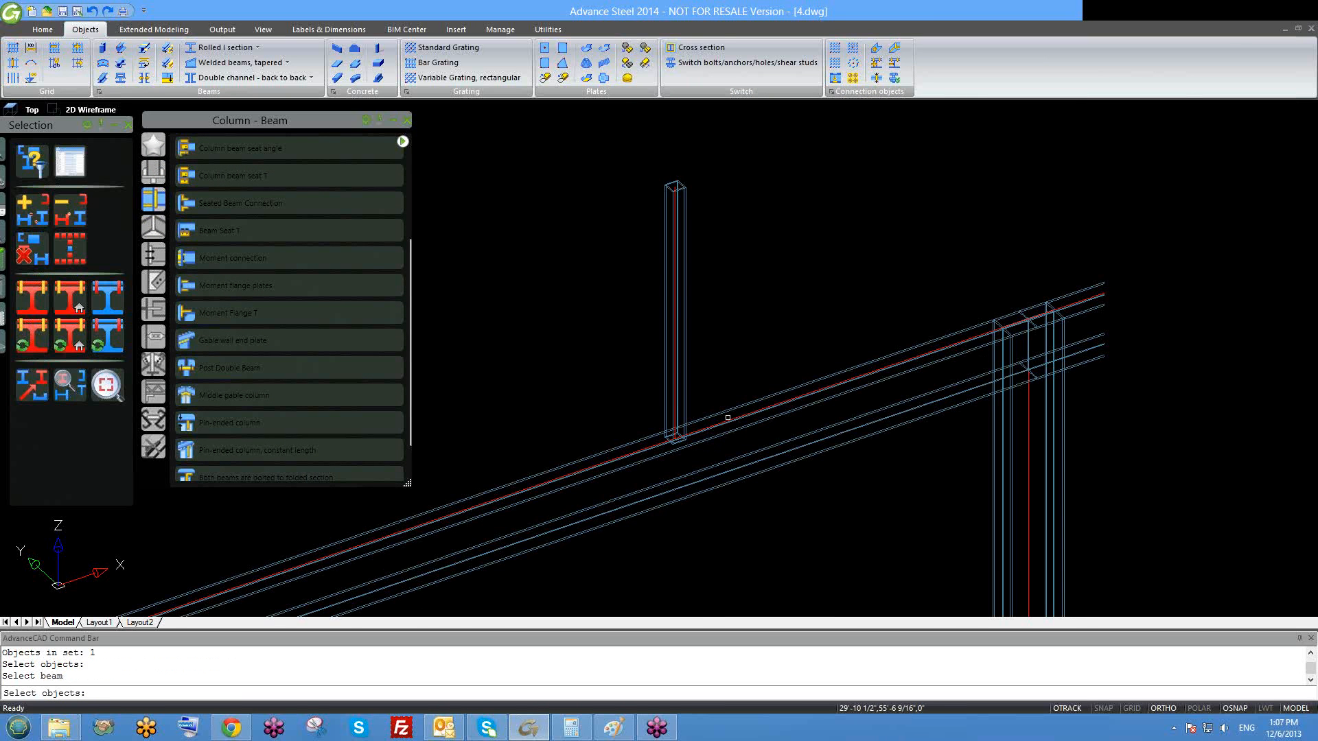
left_click(681, 373)
key("Return")
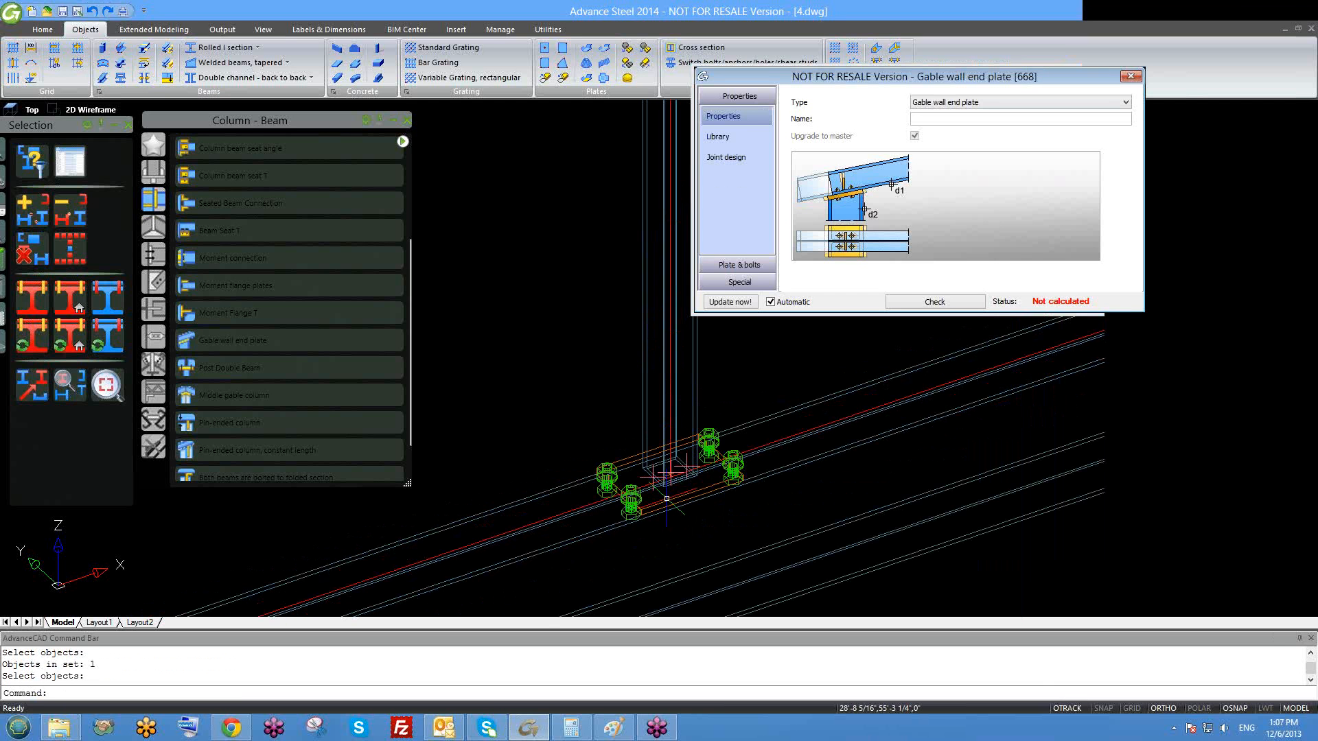
- Set the gable wall end plate's intermediate bolt distance x to 6"
scroll(659, 504, "down", 2)
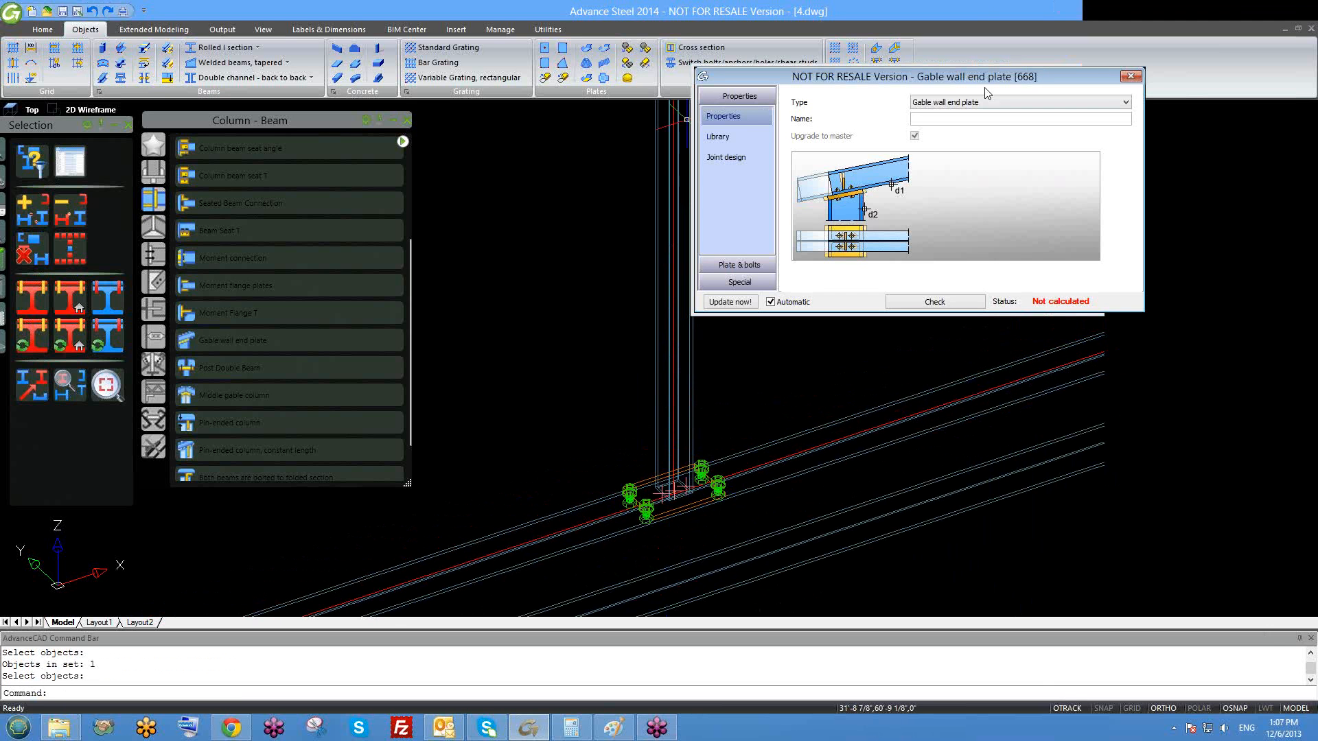
left_click_drag(916, 76, 792, 59)
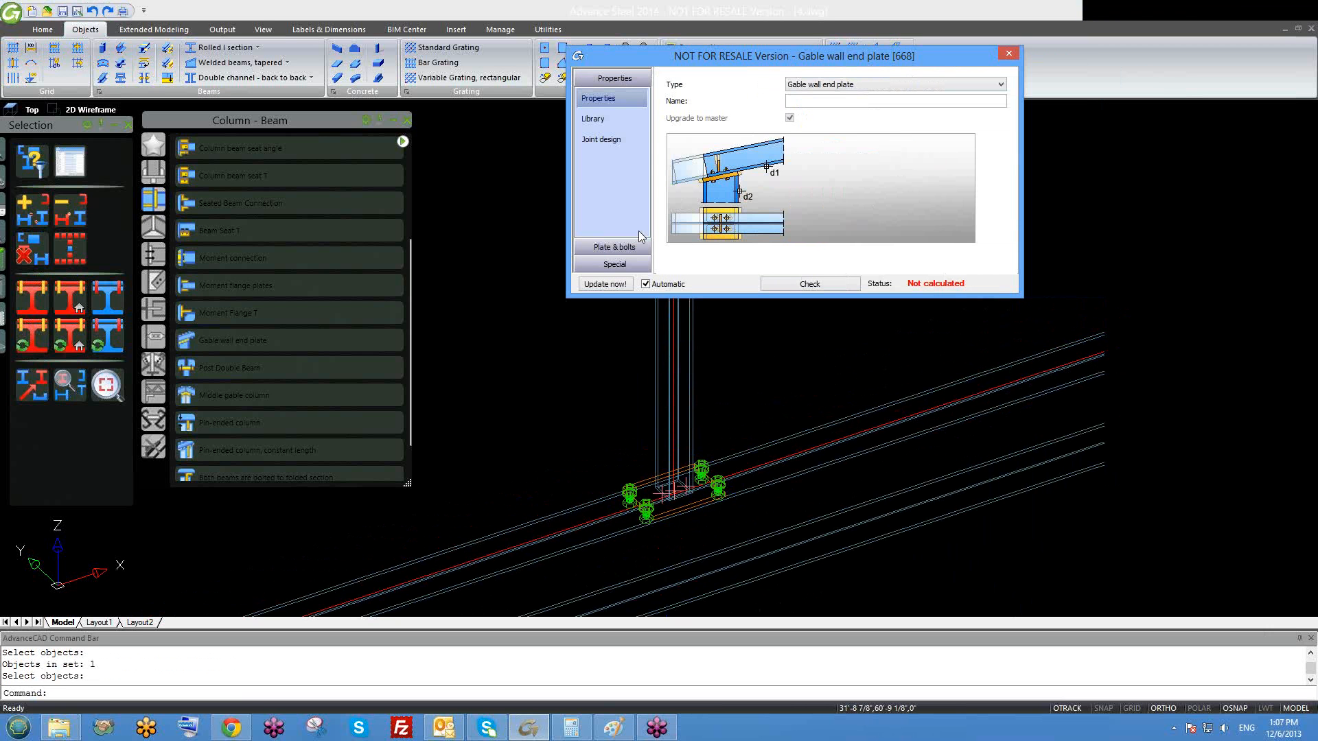
left_click(590, 247)
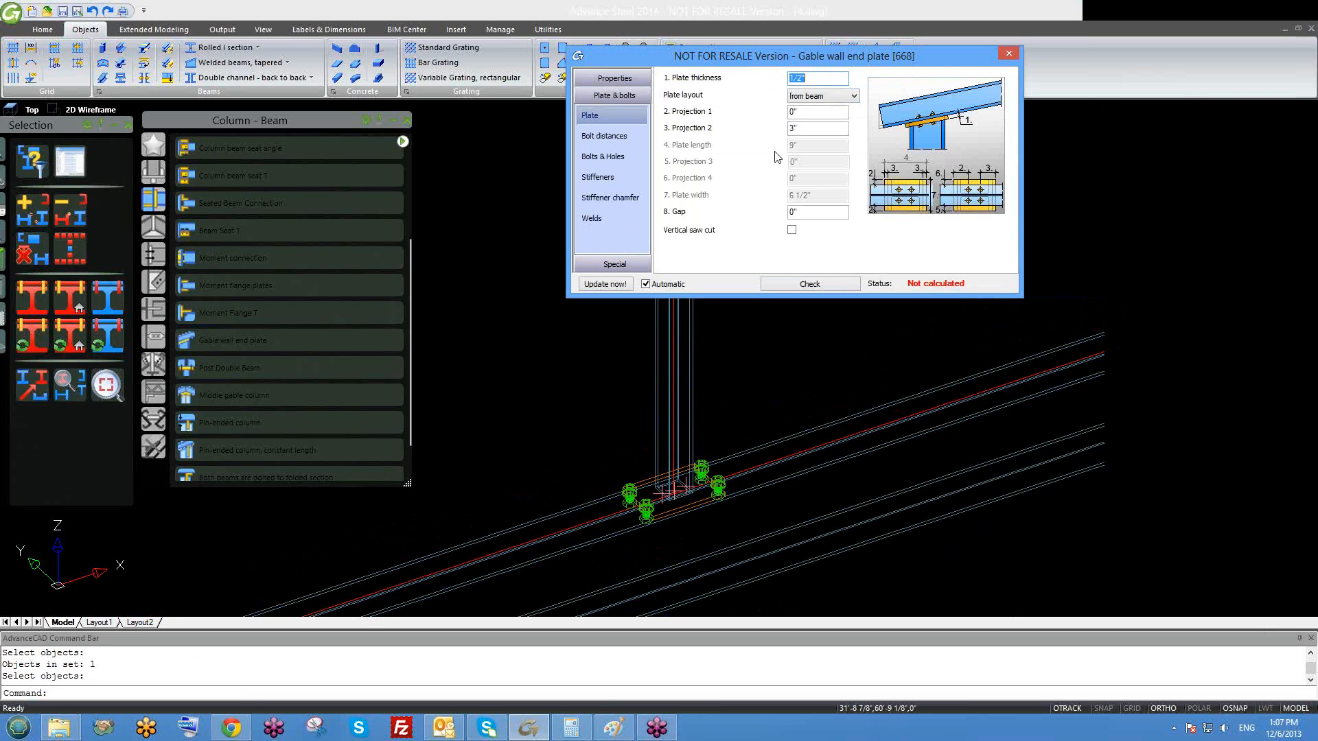
left_click(618, 137)
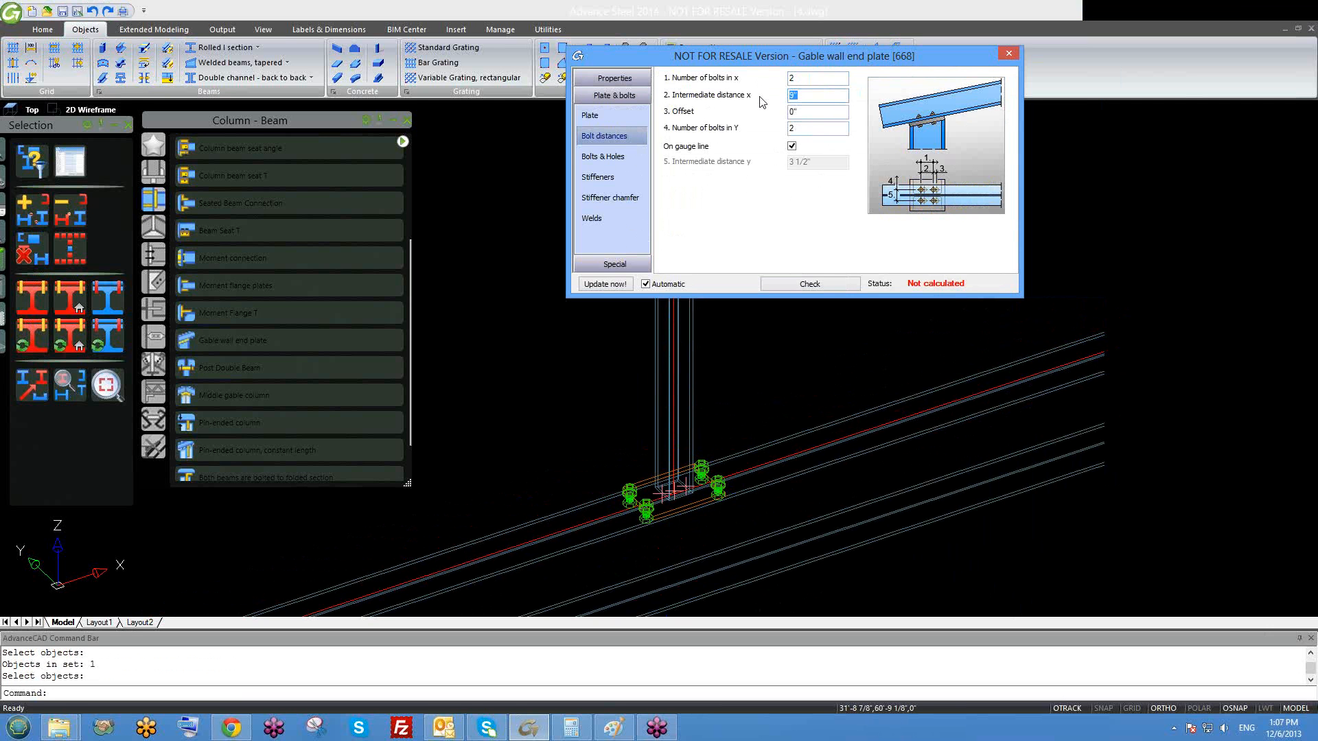
key("Return")
- Examine the end plate and its bolts at the post's base from several angles, and close the connection's properties
scroll(744, 452, "up", 2)
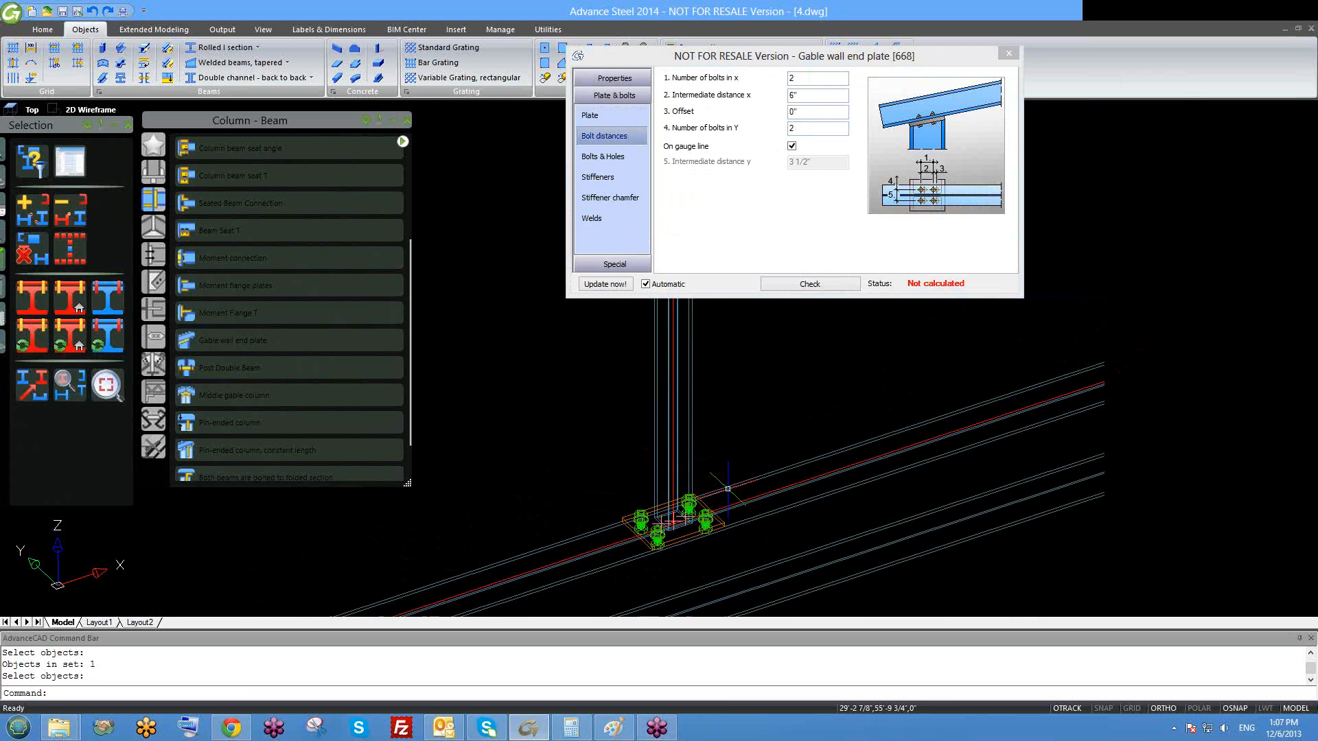
middle_click_drag(685, 558, 693, 659, "shift")
middle_click_drag(652, 408, 606, 428)
scroll(607, 429, "down", 2)
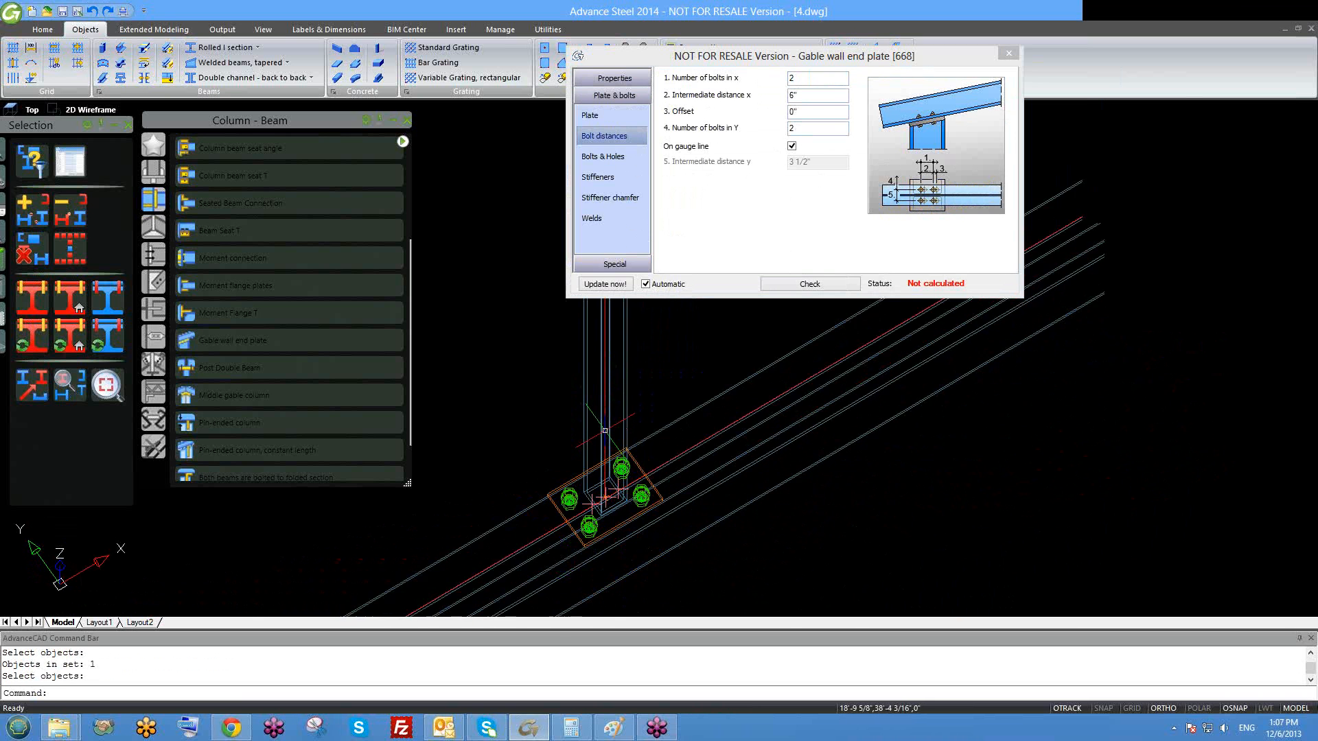
scroll(607, 534, "up", 3)
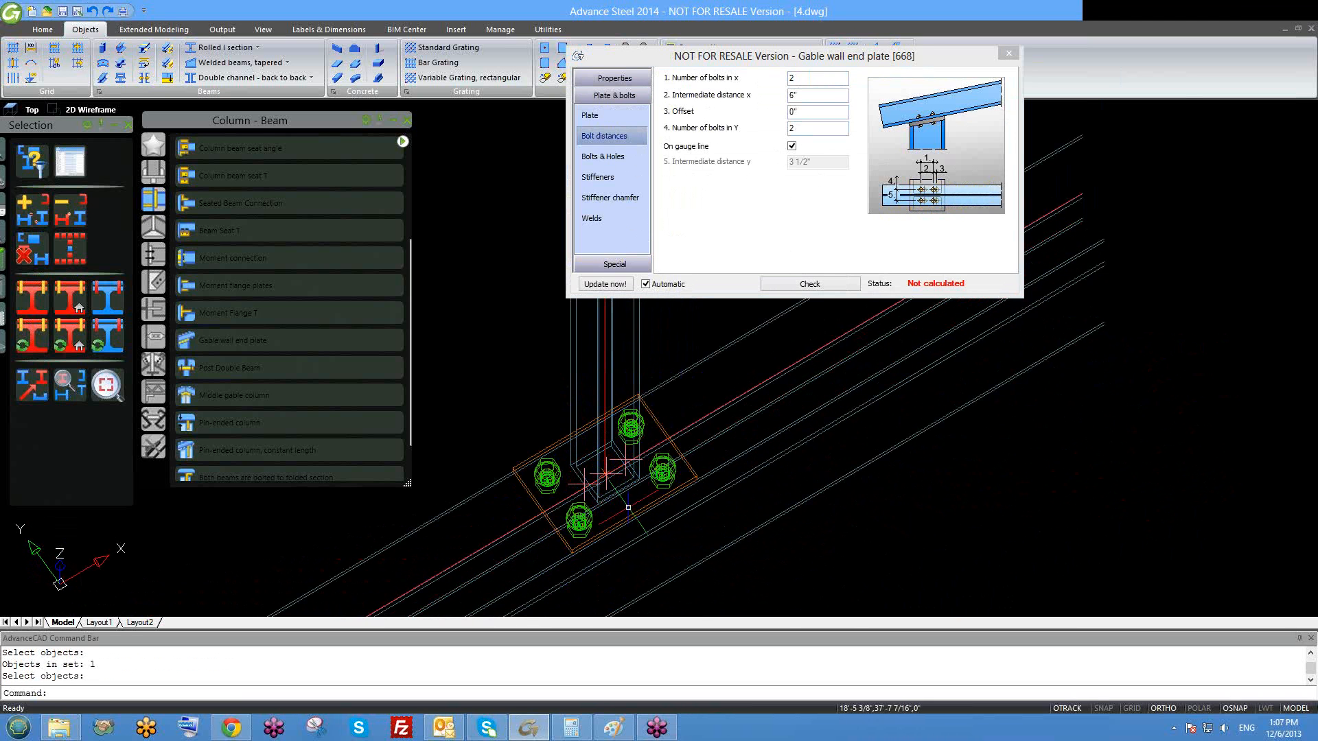
middle_click_drag(698, 515, 686, 485, "shift")
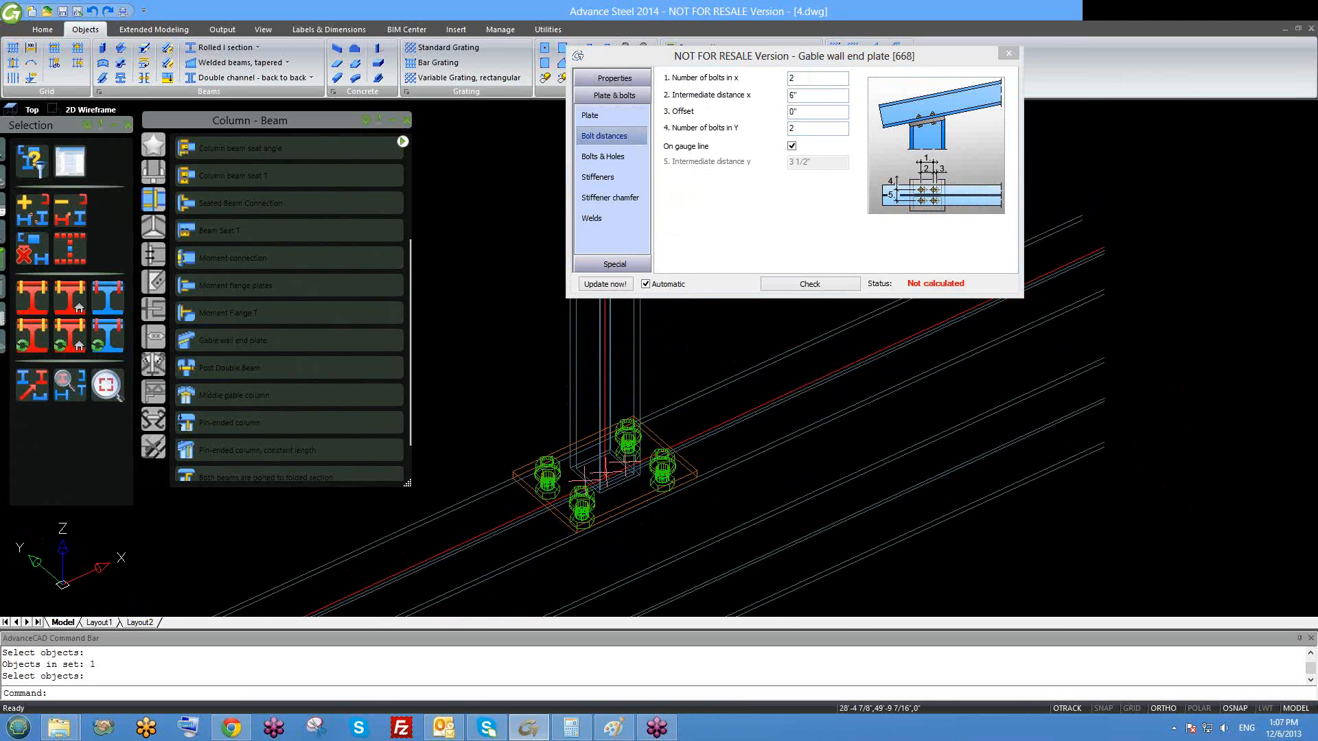
scroll(693, 474, "up", 2)
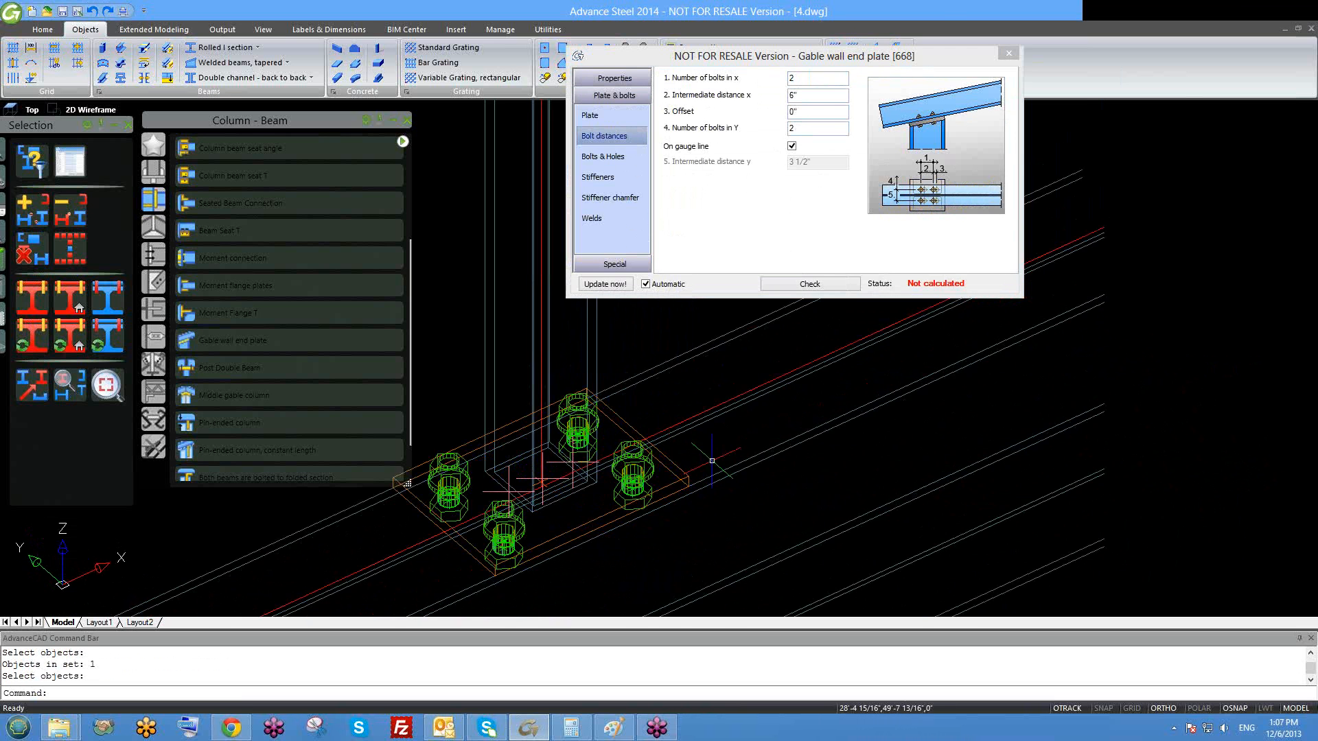
middle_click_drag(728, 450, 724, 474, "shift")
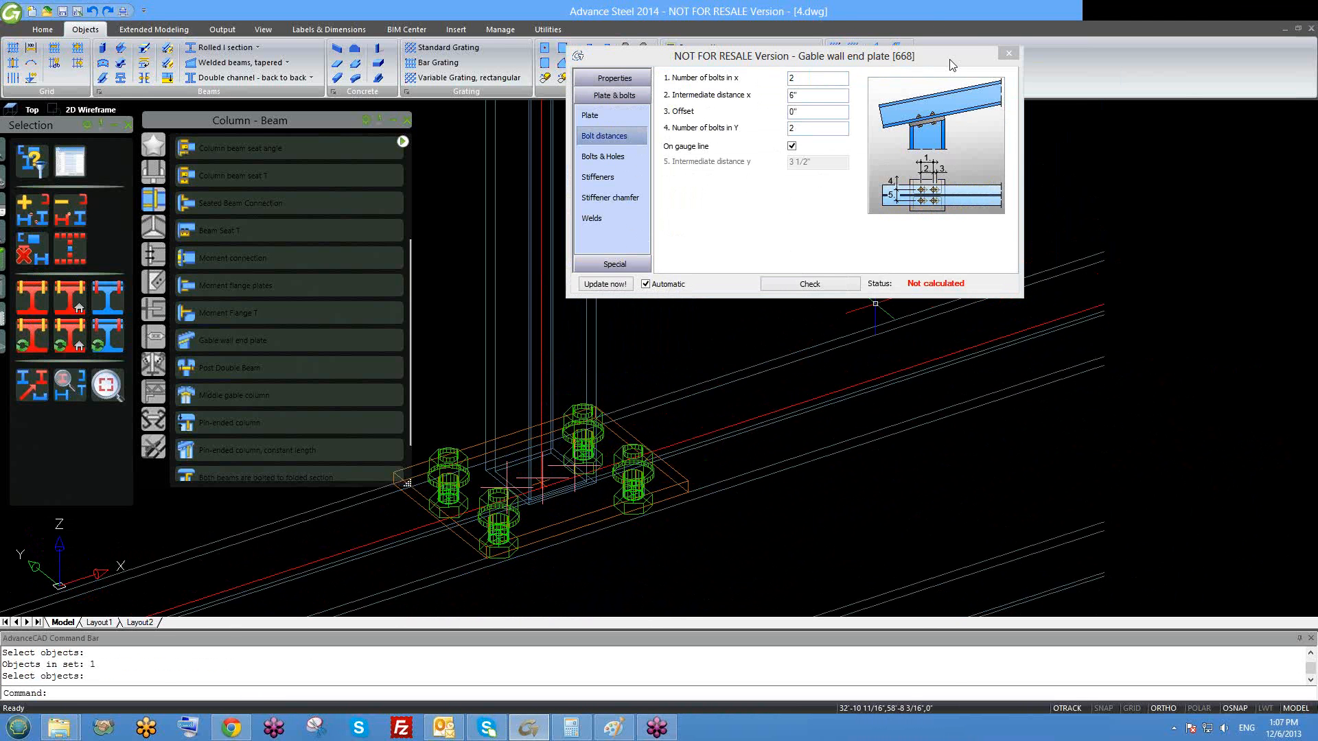
left_click(1006, 54)
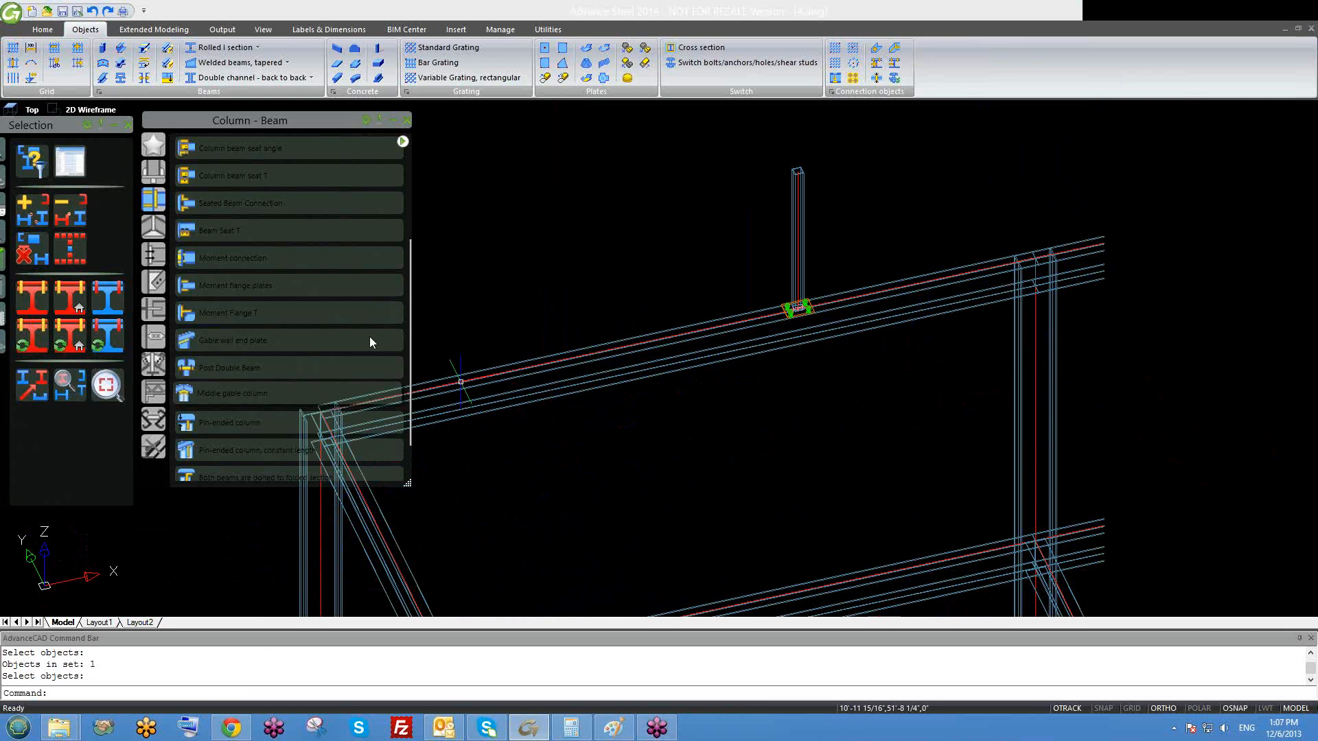
- Move the connection vault clear of the frame and show its Beam end to end joints
left_click_drag(335, 126, 317, 55)
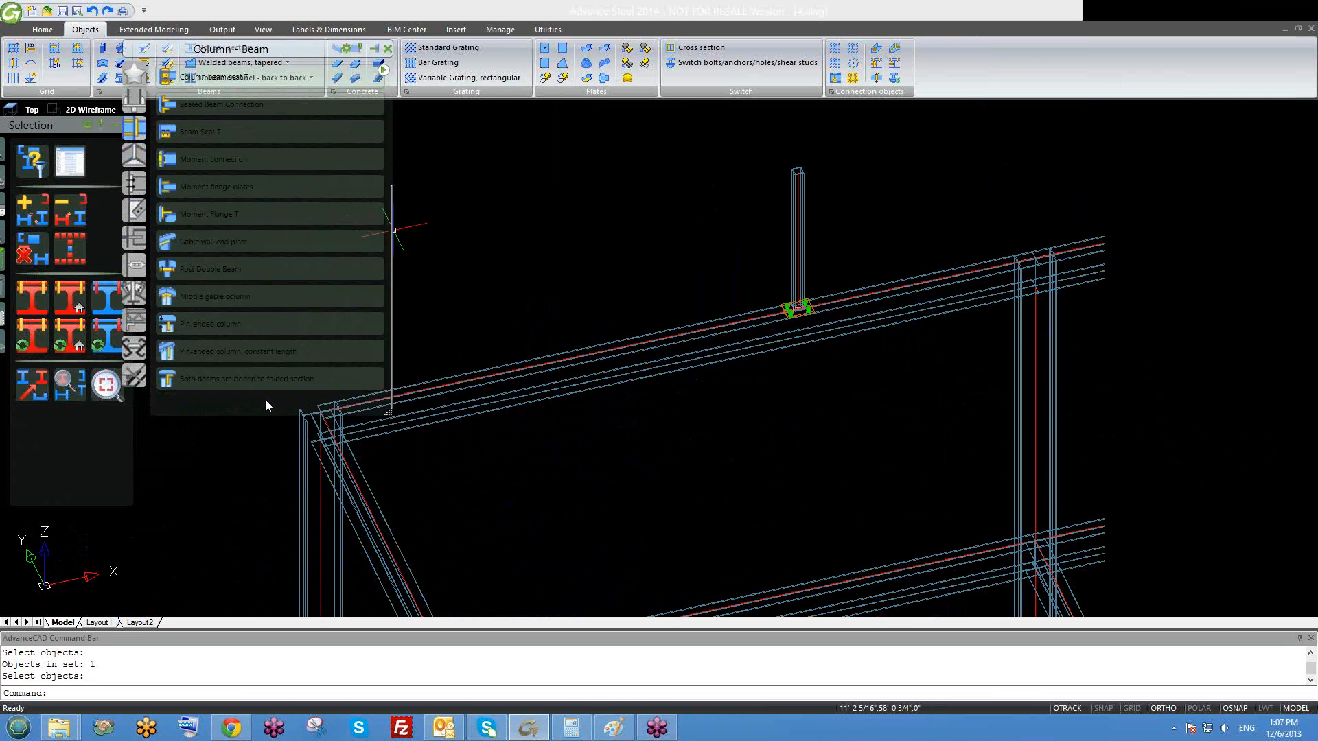
scroll(240, 228, "up", 3)
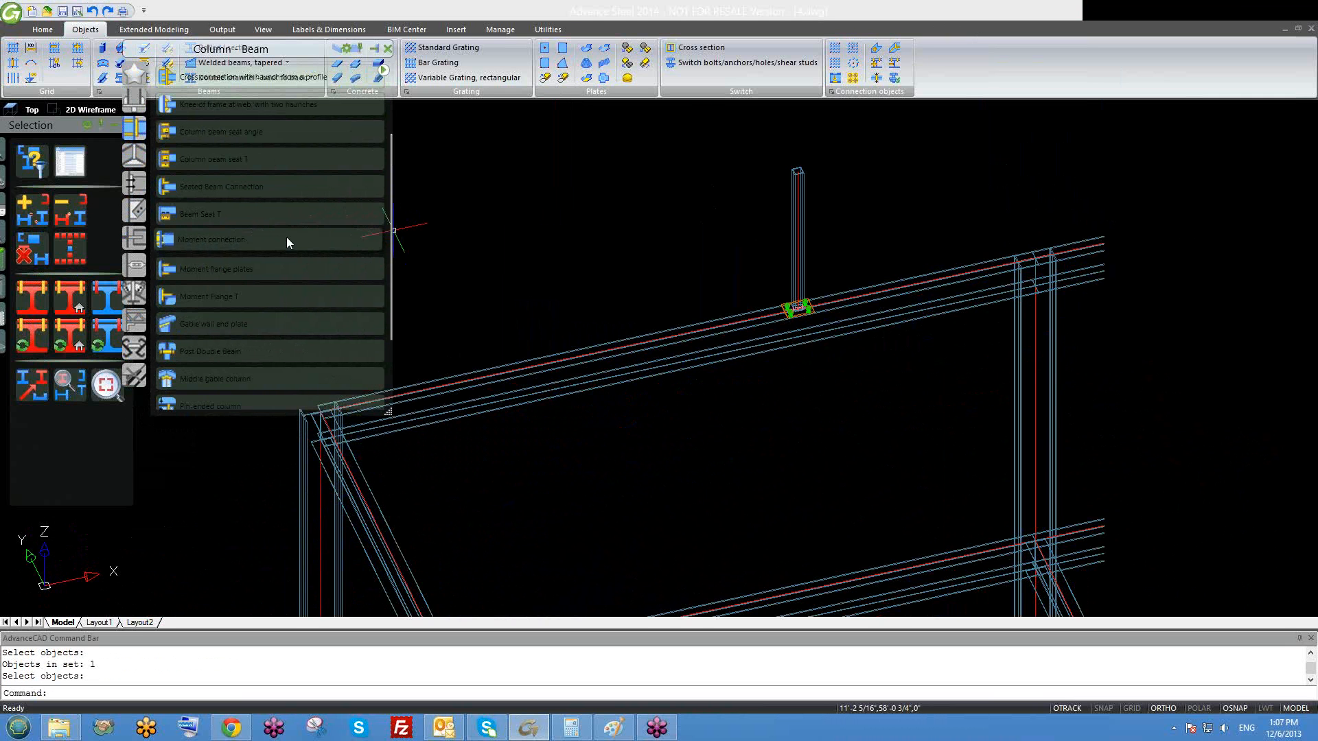
left_click(137, 155)
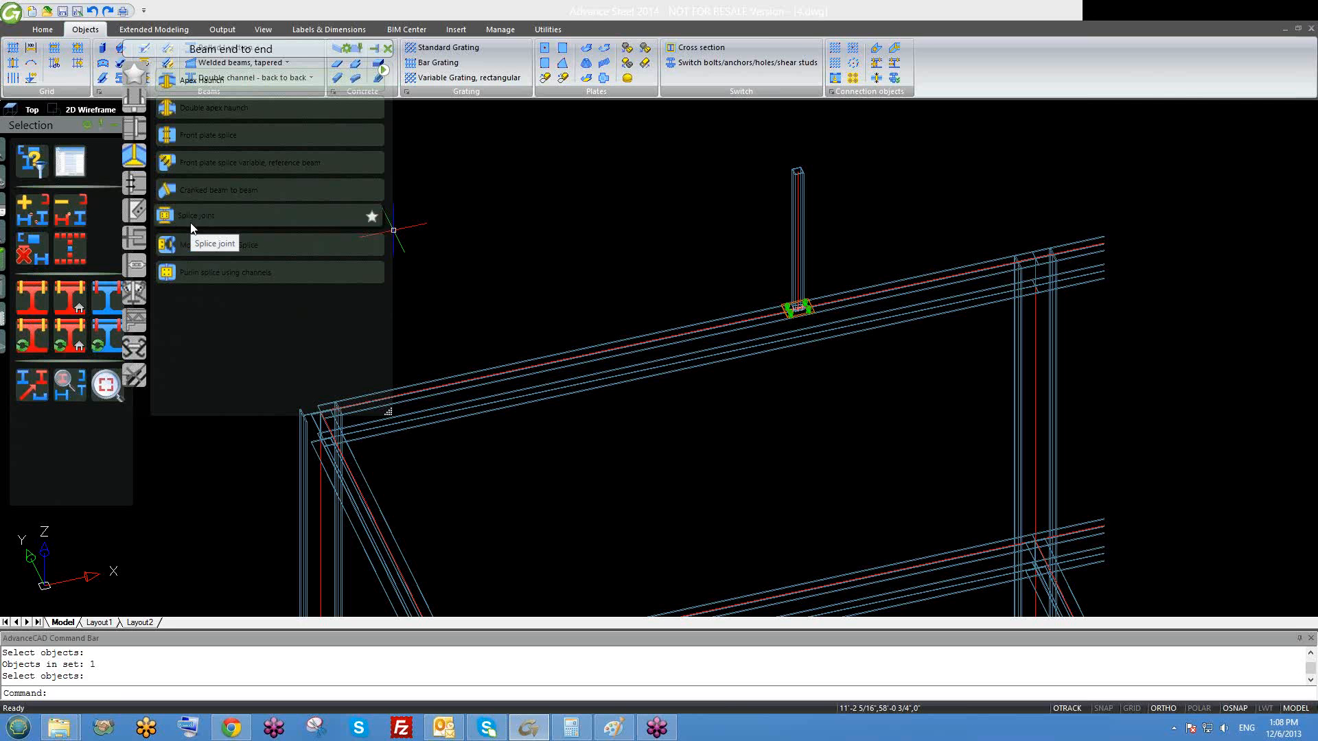
- Copy the frame's corner column to a free spot outside the frame, beside the original
scroll(439, 381, "down", 5)
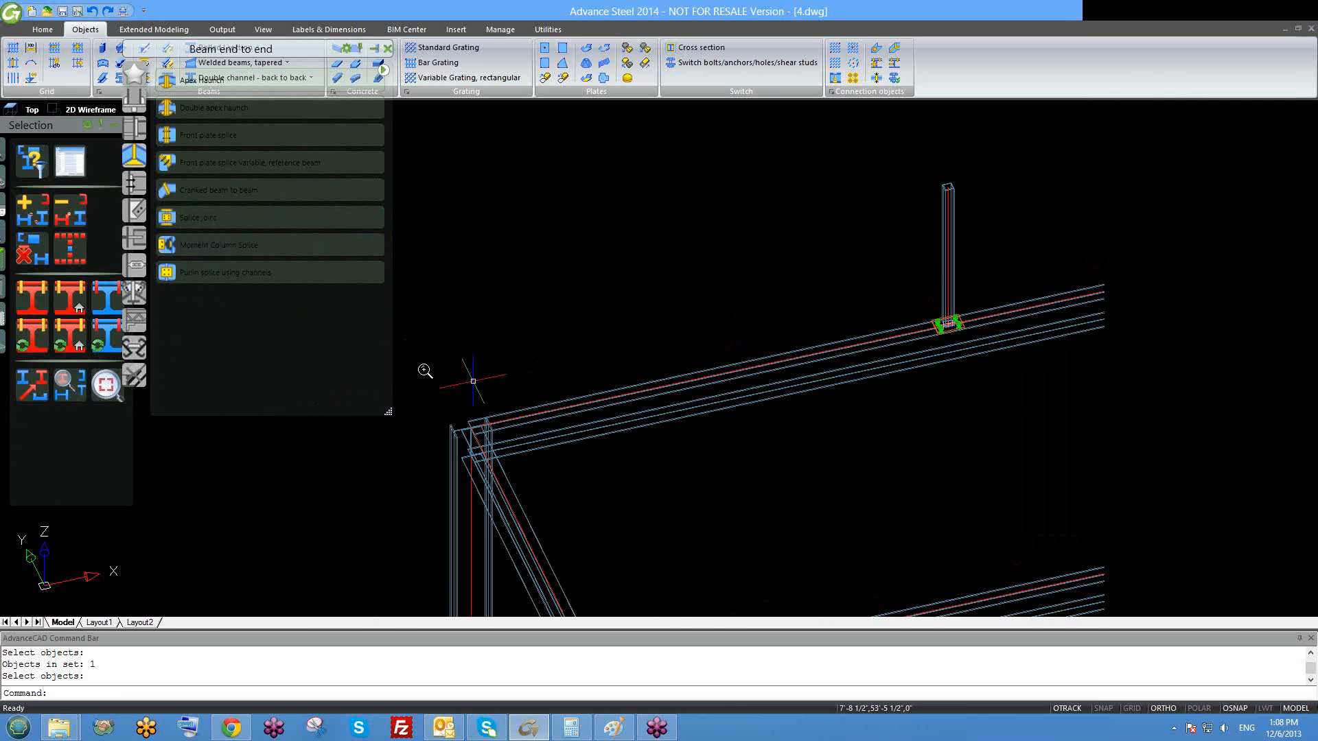
middle_click_drag(453, 390, 566, 400)
left_click(557, 453)
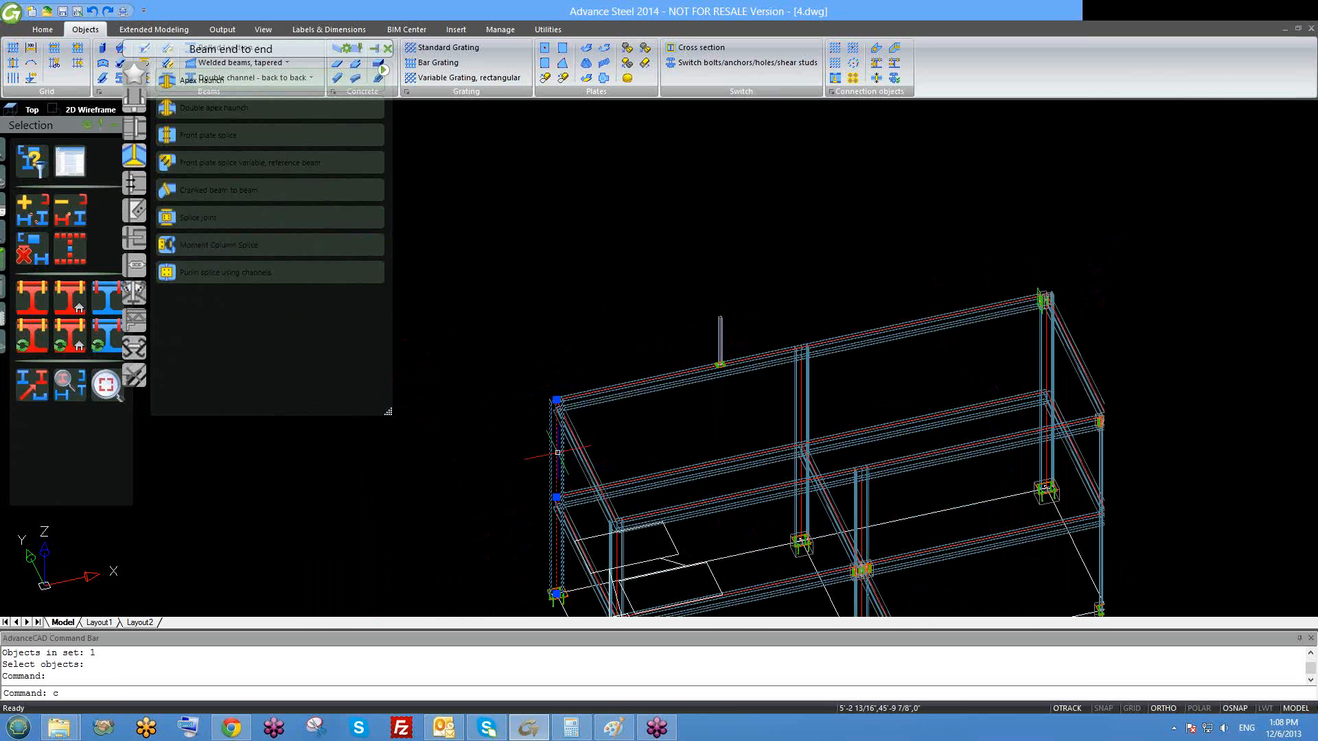
key("Return")
left_click(557, 453)
left_click(415, 455)
key("Escape")
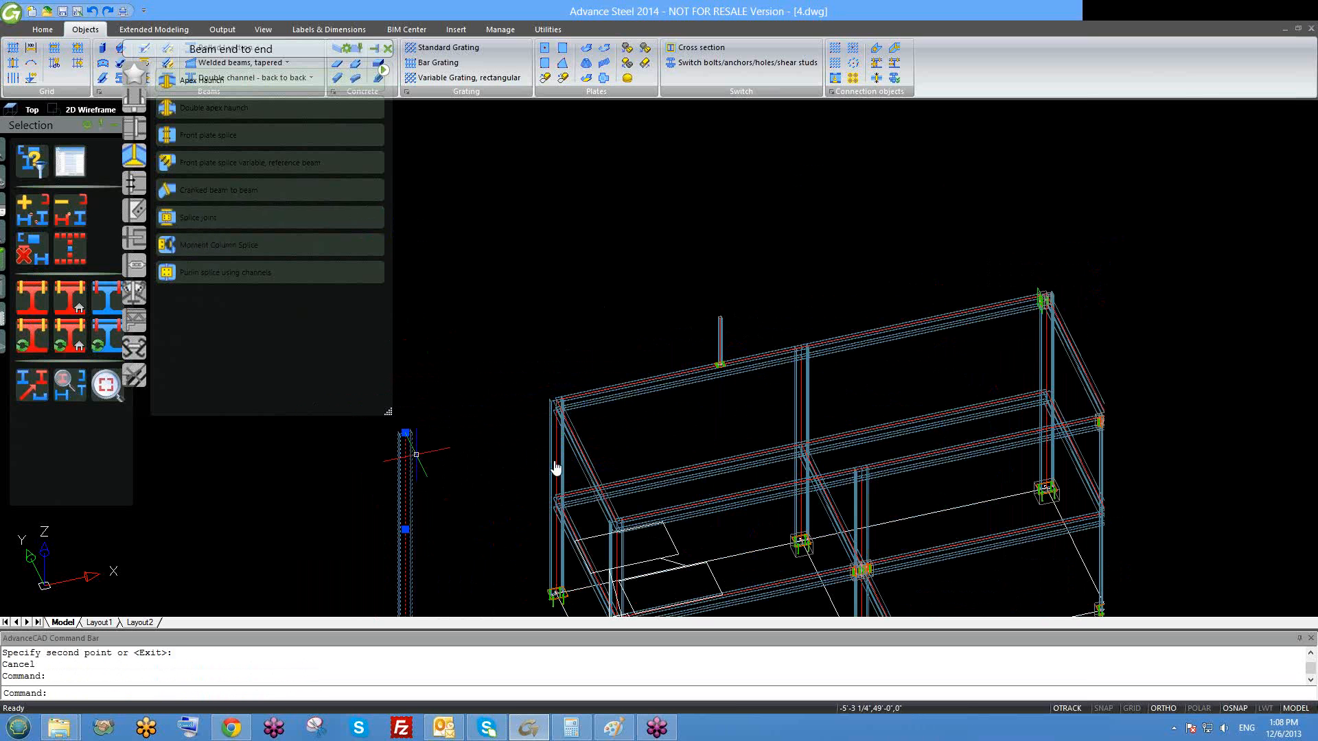
- Copy the free-standing column from its base point to its upper end so that two columns stand end to end
middle_click_drag(415, 454, 589, 464)
scroll(582, 467, "up", 5)
key("Escape")
left_click(568, 420)
scroll(568, 420, "down", 7)
type("c")
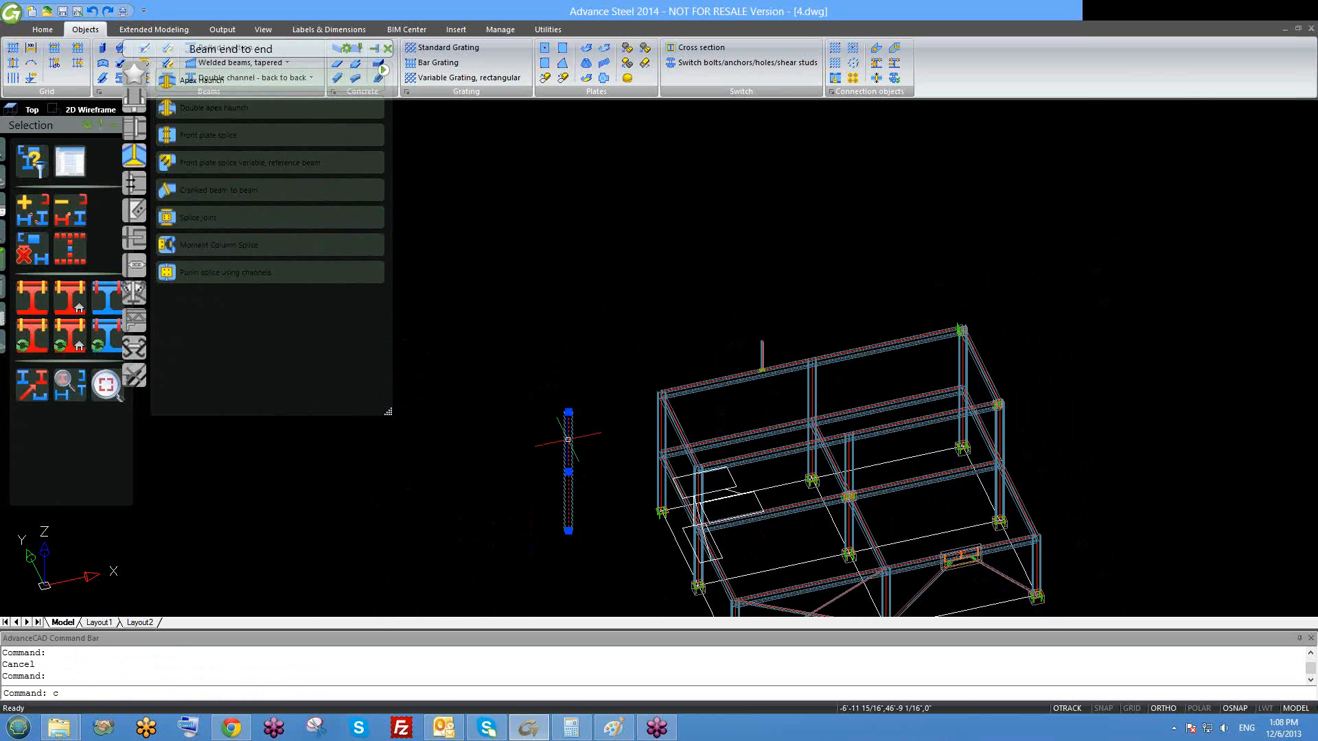
type("o")
key("Return")
left_click(569, 530)
scroll(568, 495, "up", 3)
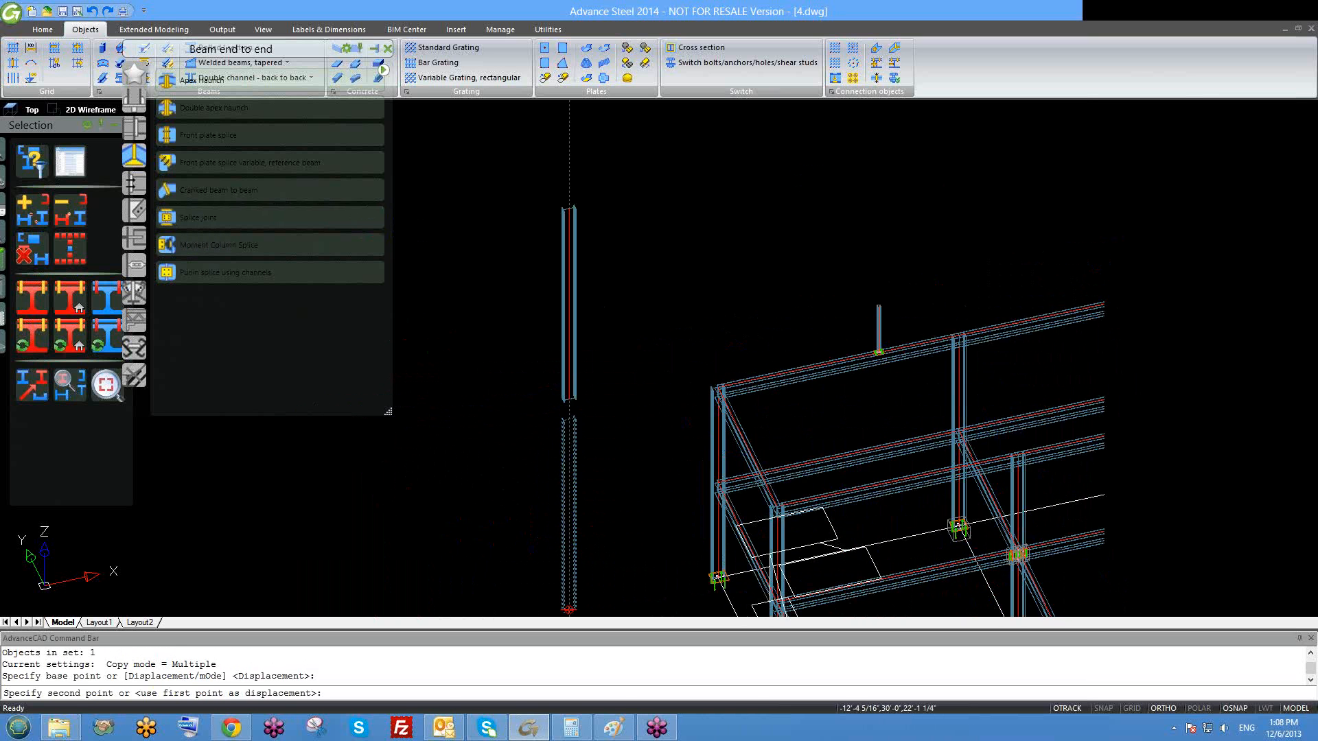
left_click(568, 447)
key("Escape")
scroll(569, 440, "up", 5)
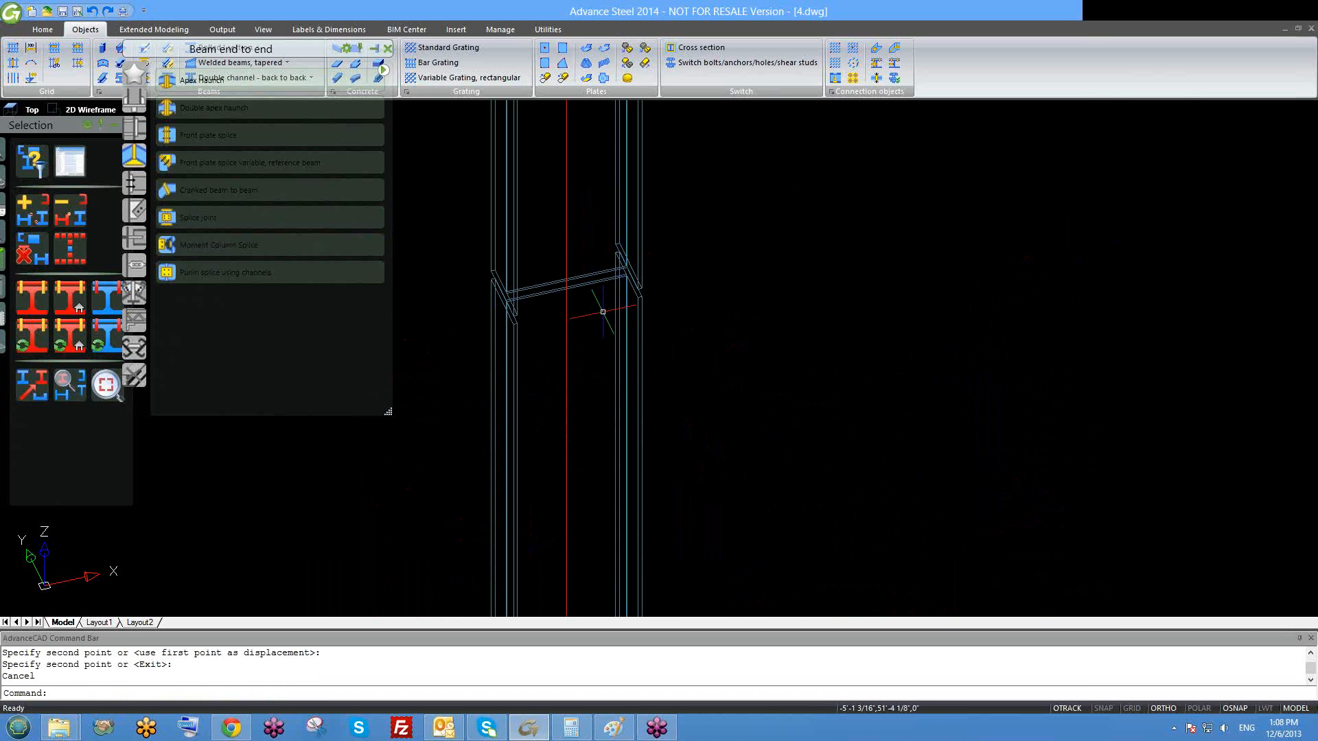
middle_click_drag(597, 330, 619, 261, "shift")
left_click(634, 247)
left_click(608, 269)
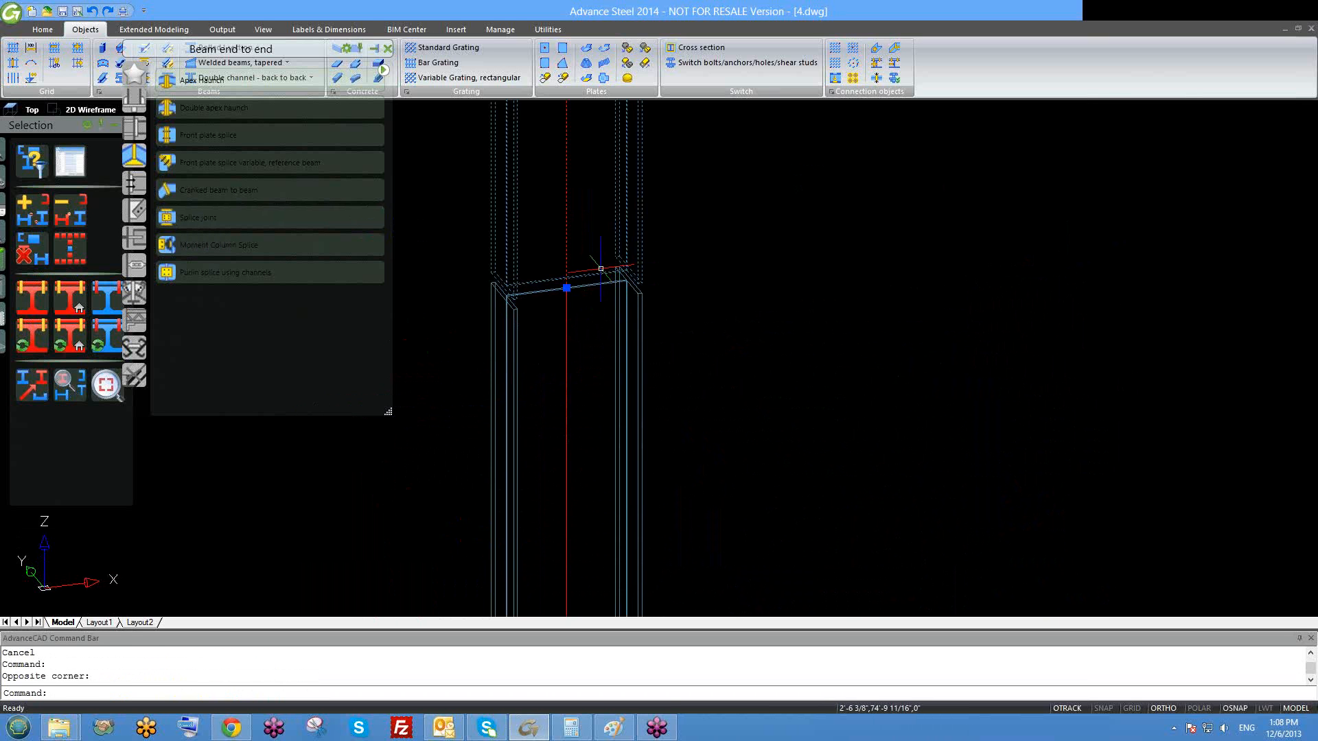
scroll(561, 309, "up", 3)
key("Escape")
scroll(585, 315, "down", 3)
left_click(753, 335)
left_click(608, 190)
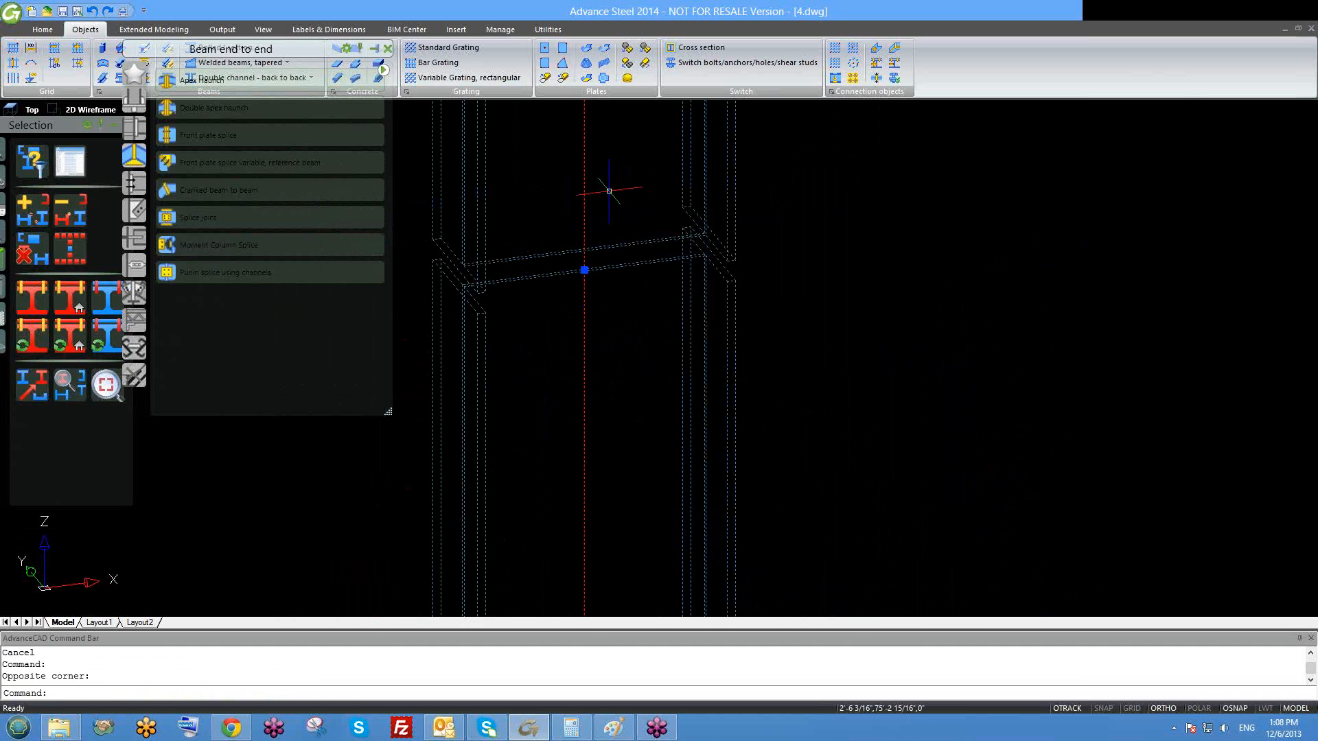
key("Return")
right_click(647, 259)
left_click(678, 319)
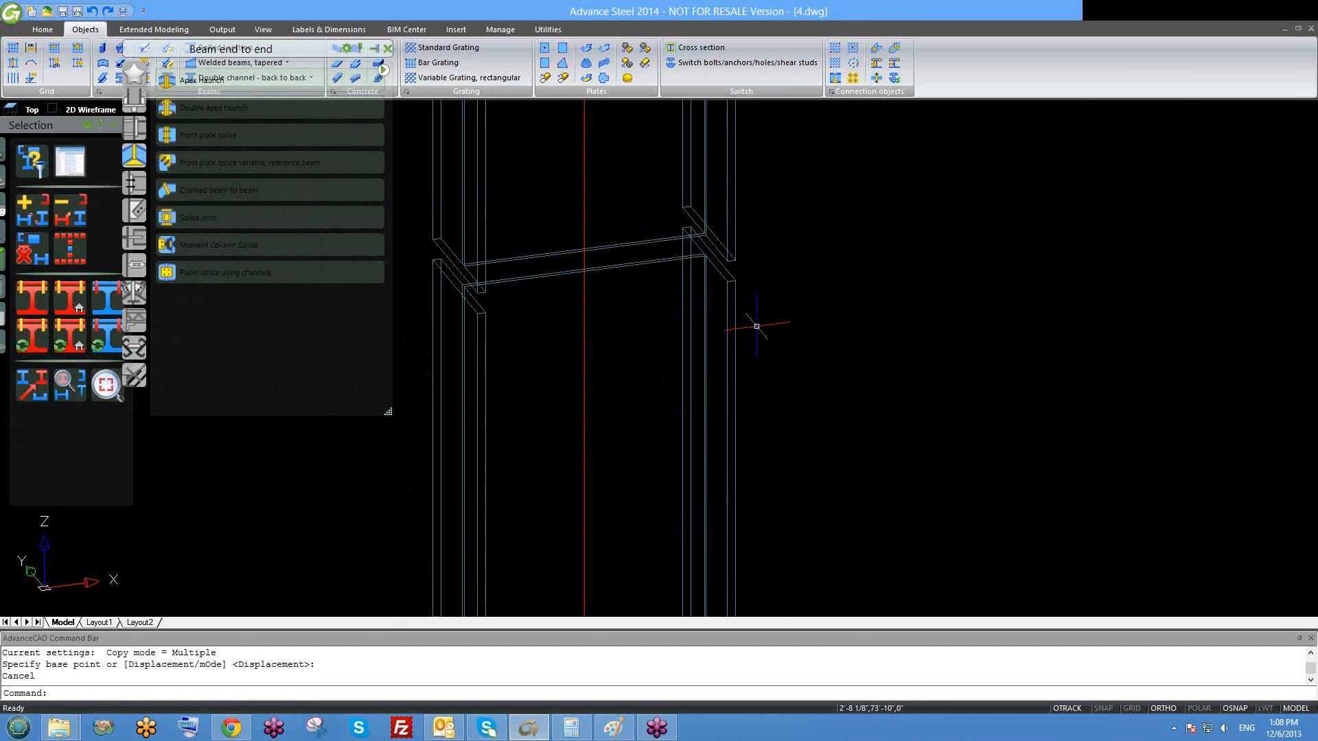
left_click(775, 325)
left_click(709, 233)
key("Return")
right_click(716, 227)
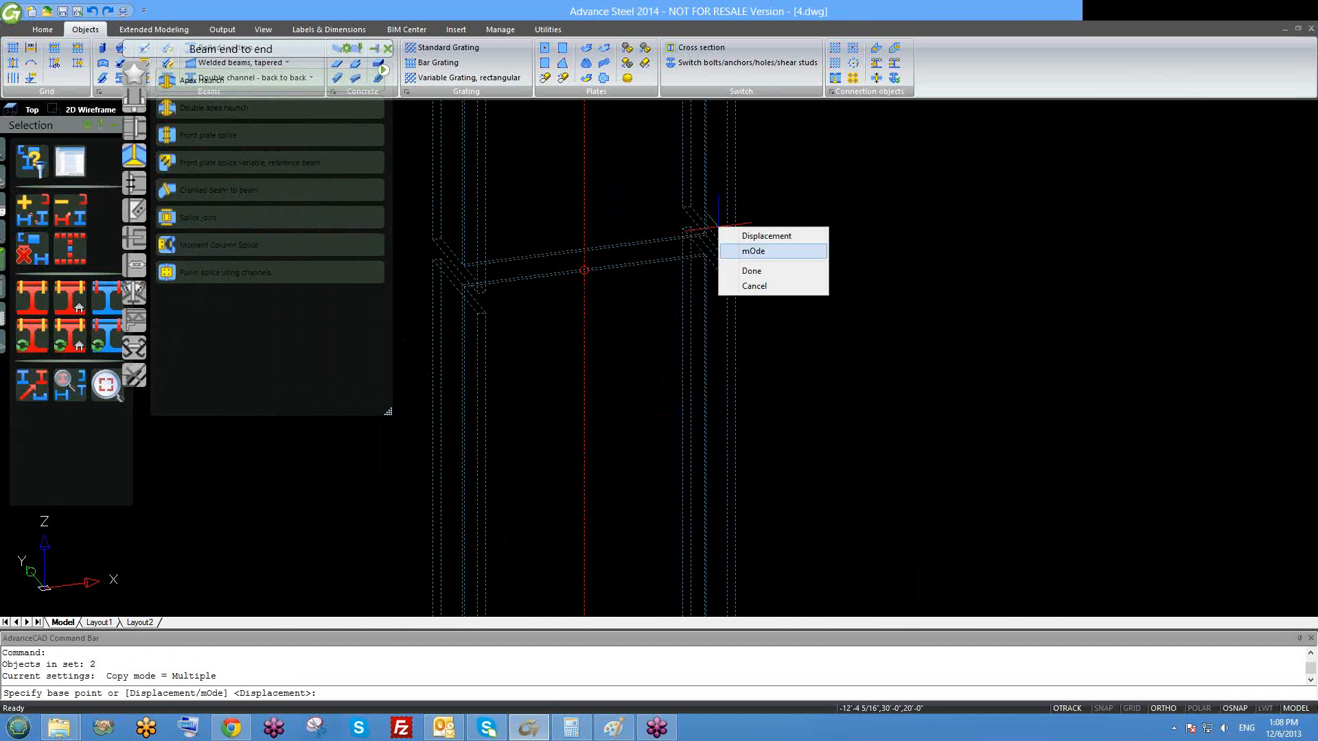
left_click(738, 286)
scroll(730, 291, "down", 3)
left_click(731, 227)
key("Return")
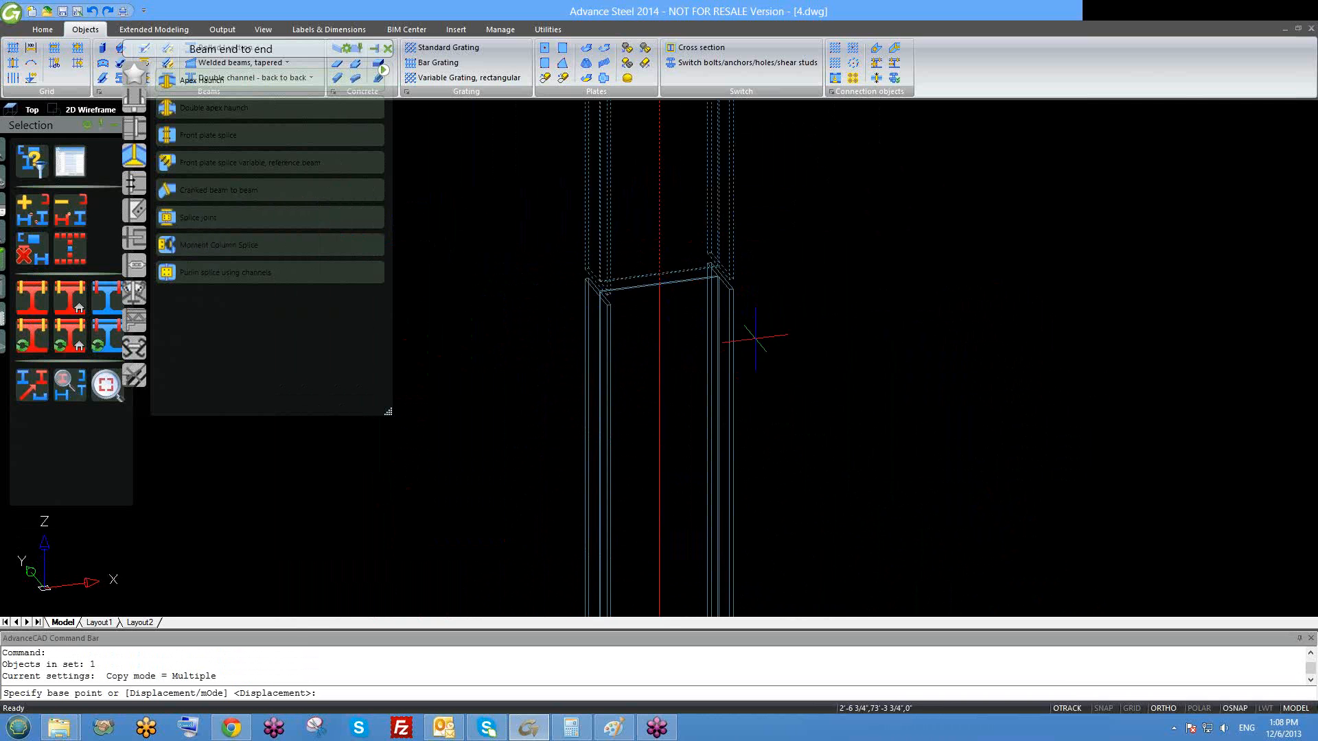
scroll(749, 360, "down", 3)
key("Escape")
- Set the upper free-standing column's display type to Features and close its properties
left_click(744, 285)
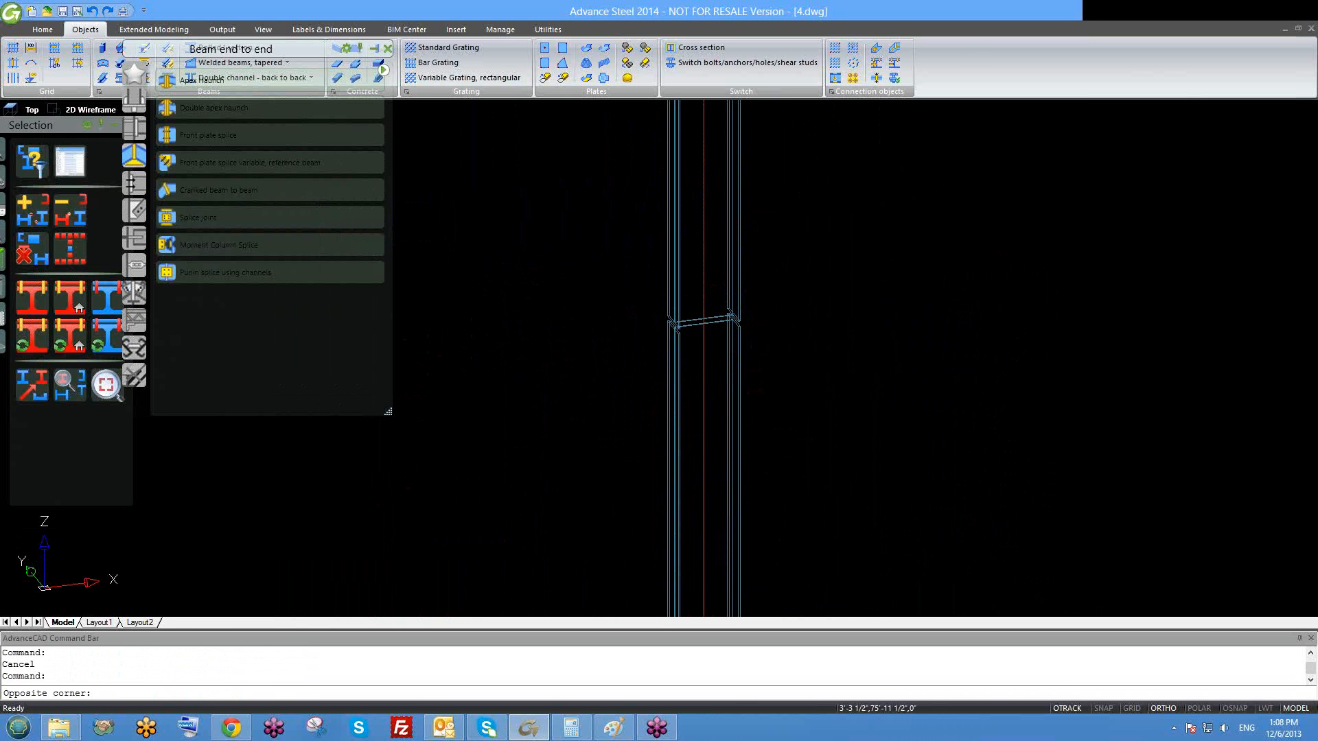
double_click(736, 285)
left_click(604, 141)
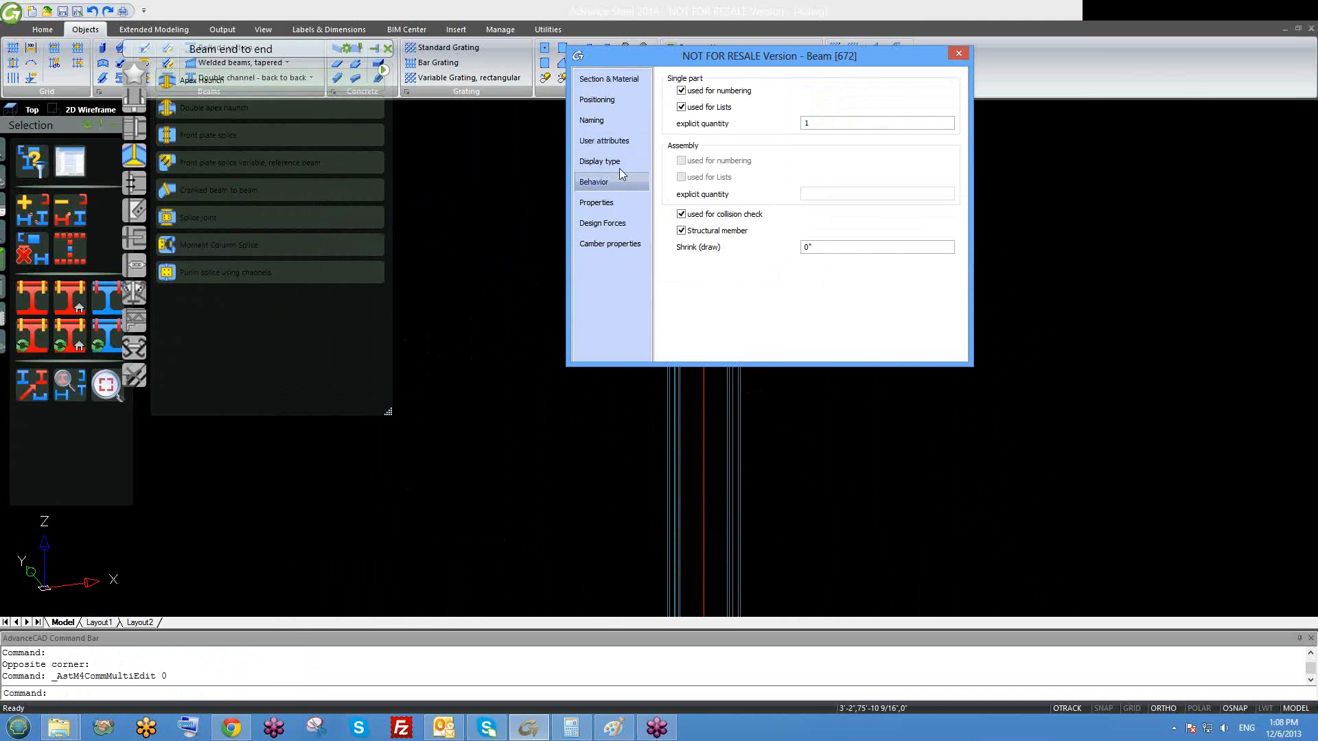
left_click(604, 161)
left_click(682, 157)
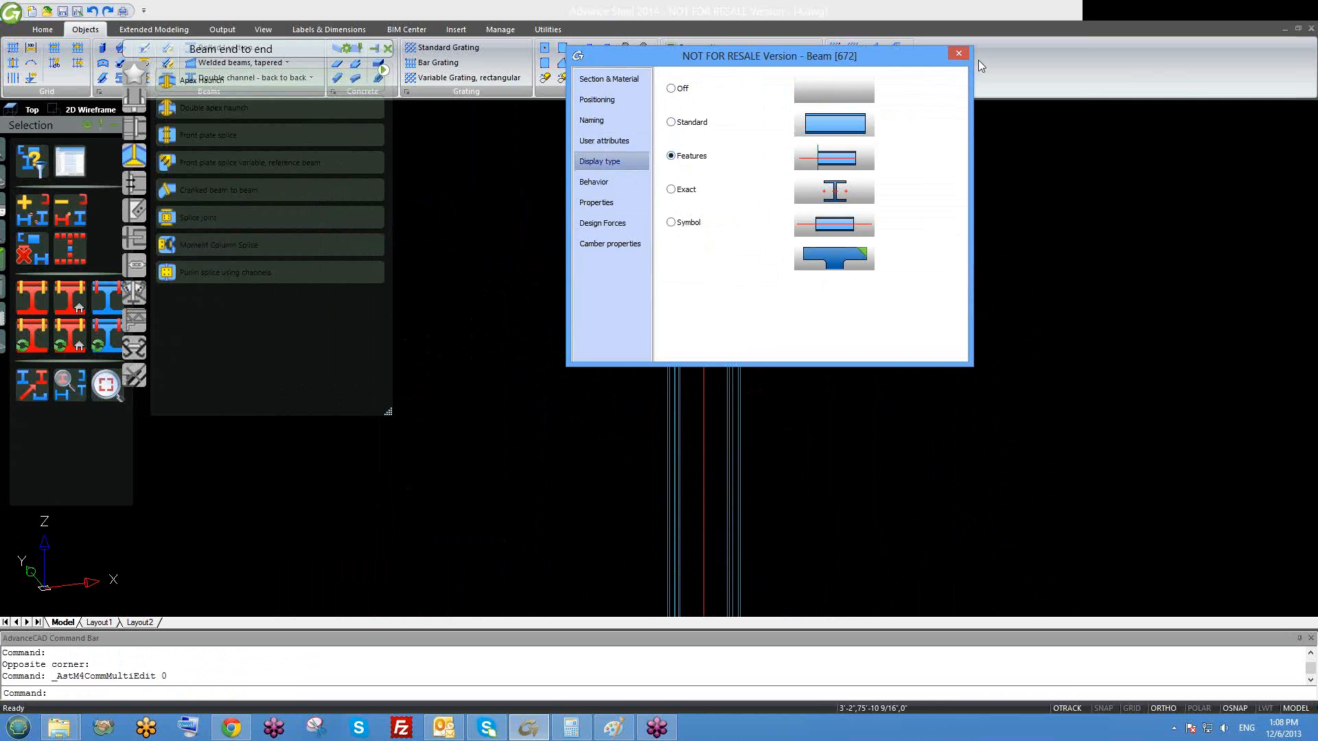
left_click(957, 53)
- Erase the cut feature at the upper column's lower end, where the two columns meet
left_click(662, 329)
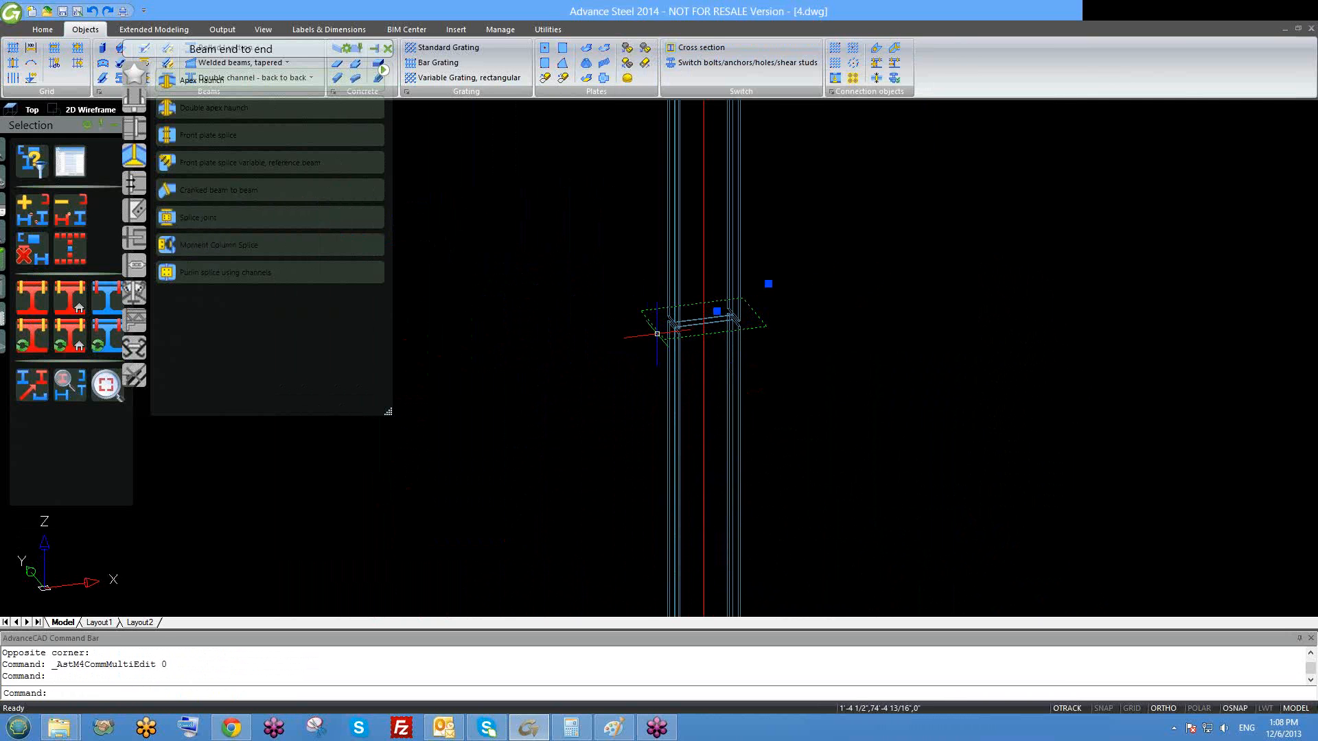
type("e")
key("Return")
scroll(703, 333, "up", 5)
scroll(716, 359, "down", 2)
middle_click_drag(722, 376, 724, 378, "shift")
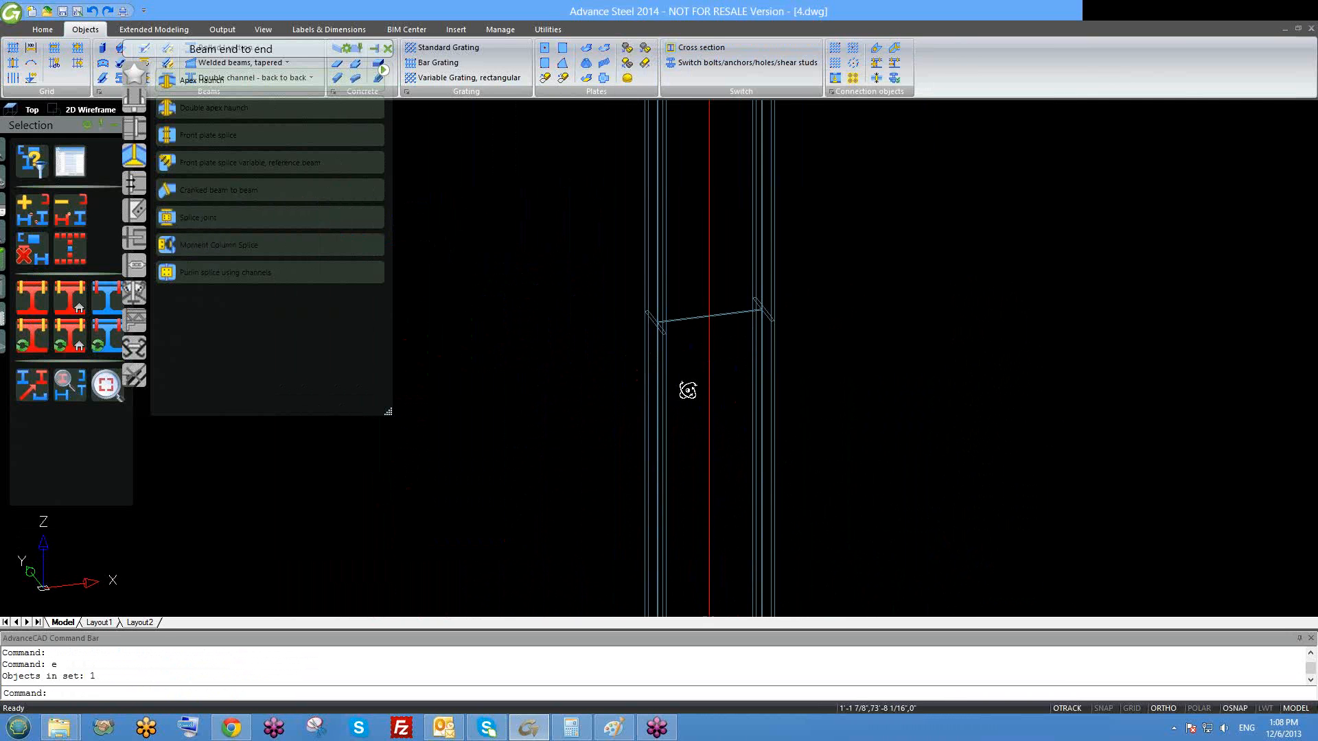
scroll(706, 371, "down", 3)
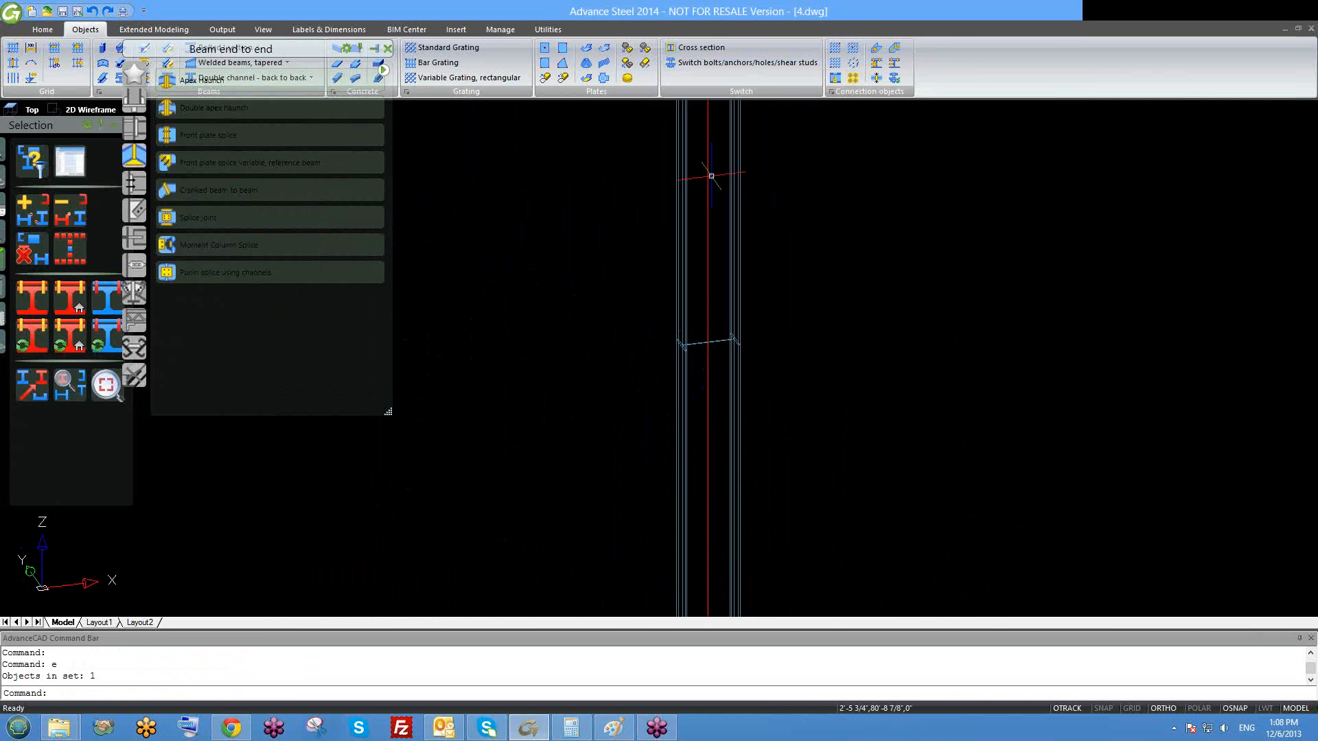
- Create a Splice joint with the lower column as the main beam and the upper column as the secondary beam
middle_click_drag(711, 176, 664, 312)
scroll(664, 312, "down", 2)
left_click(225, 223)
left_click(214, 218)
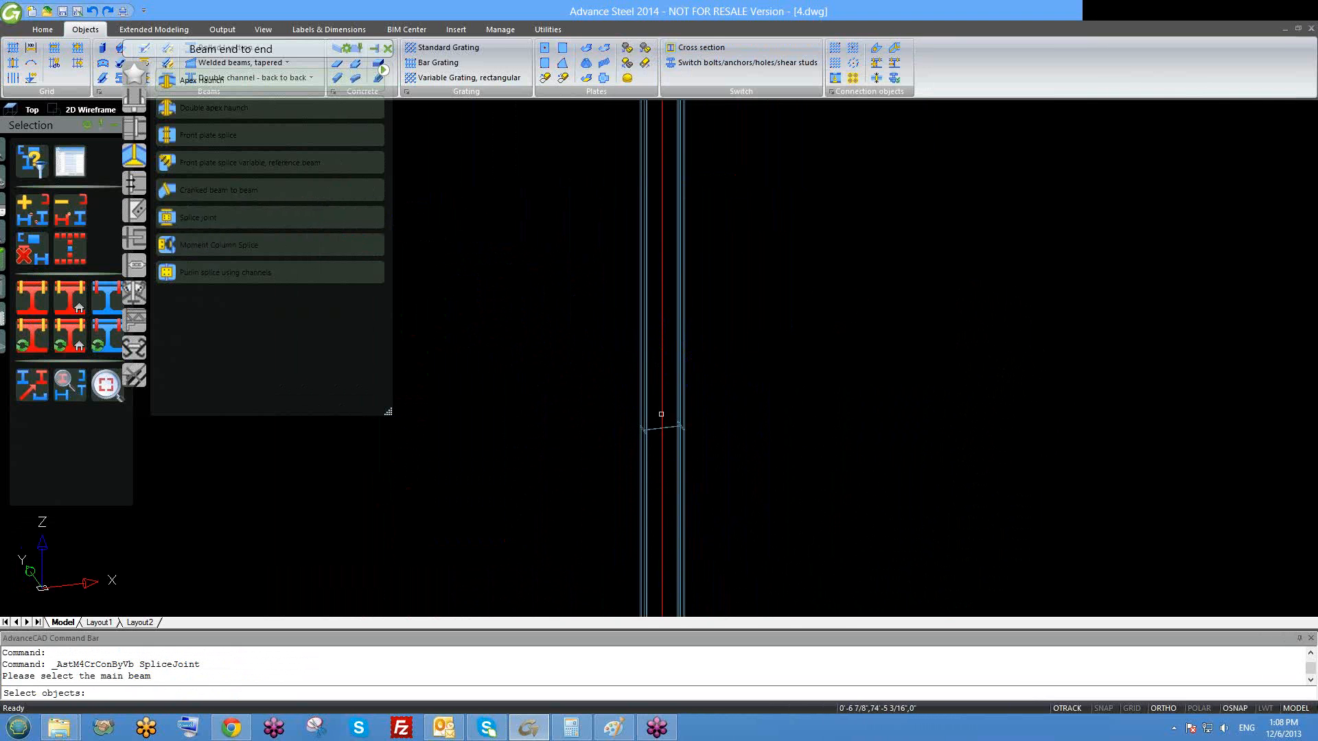
left_click_drag(687, 460, 681, 463)
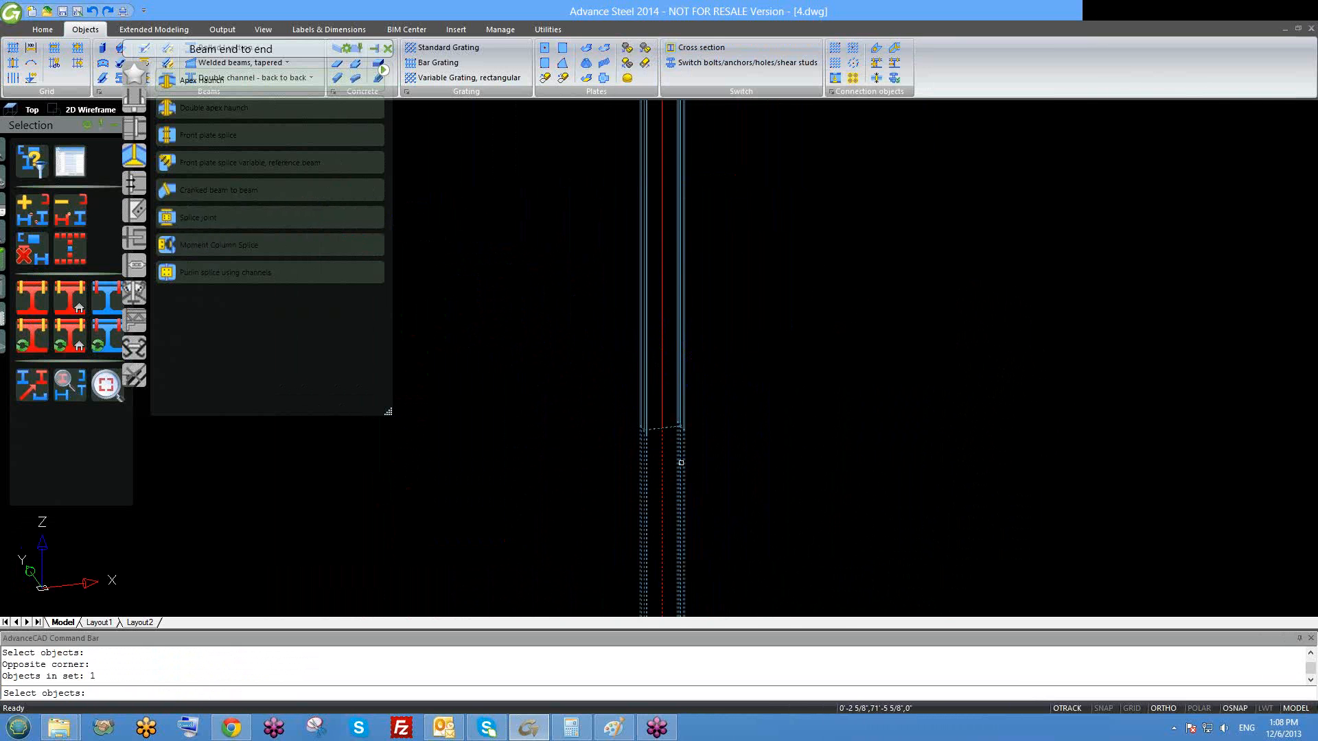
key("Return")
left_click(685, 402)
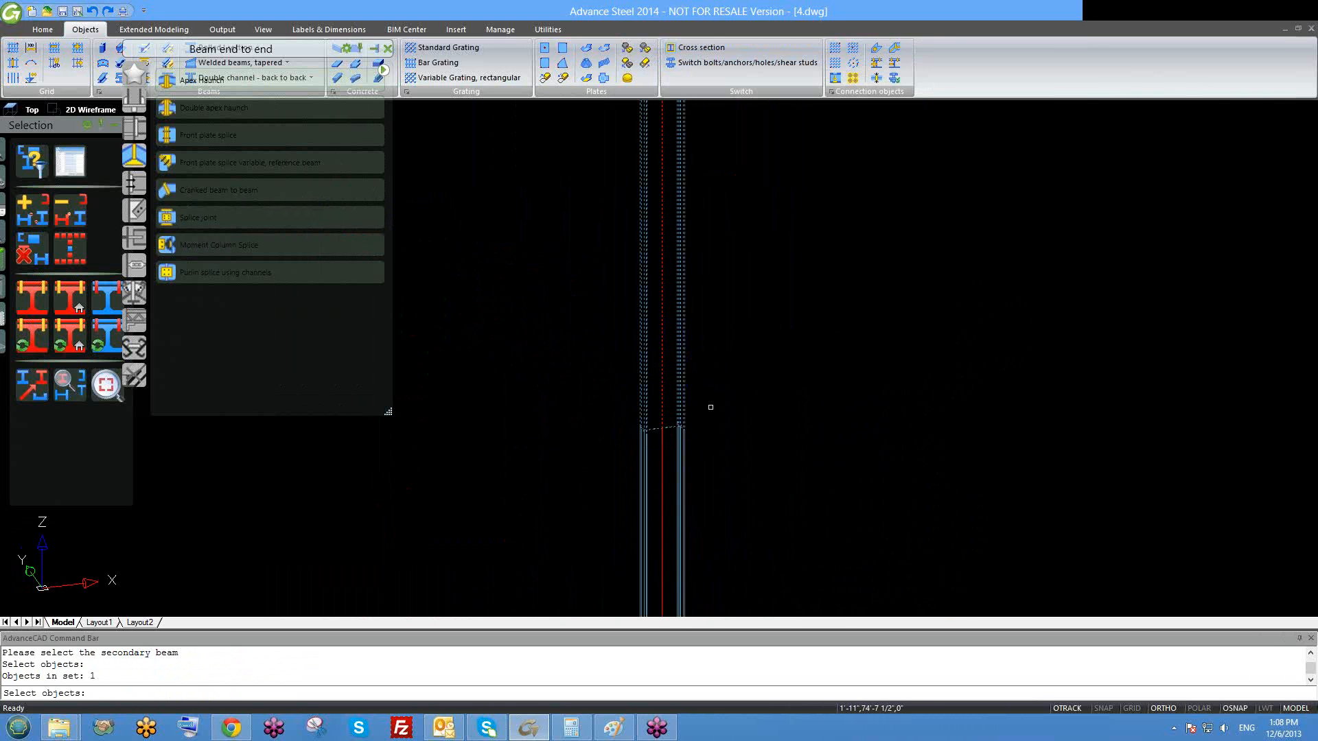
key("Return")
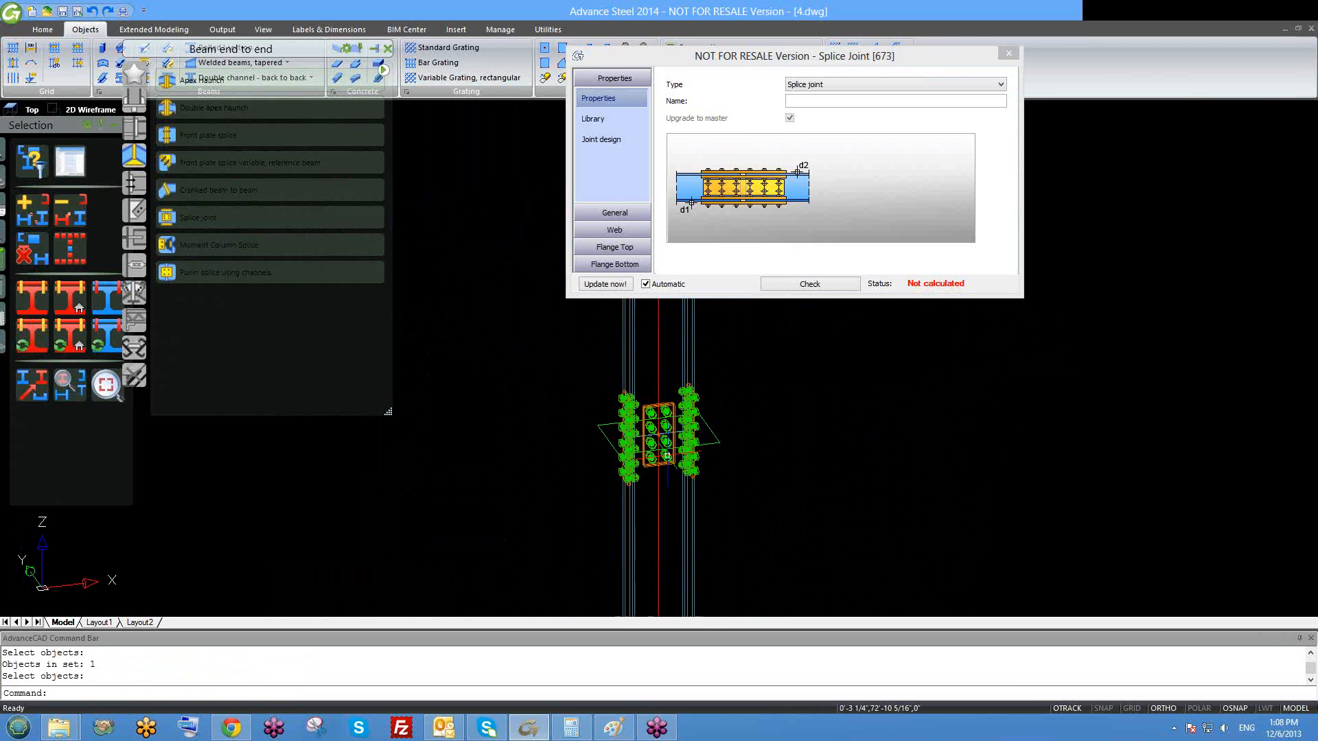
- Try the alternative splice types on the column joint and return to "1. Web and both flanges splice"
middle_click_drag(625, 442, 680, 462, "shift")
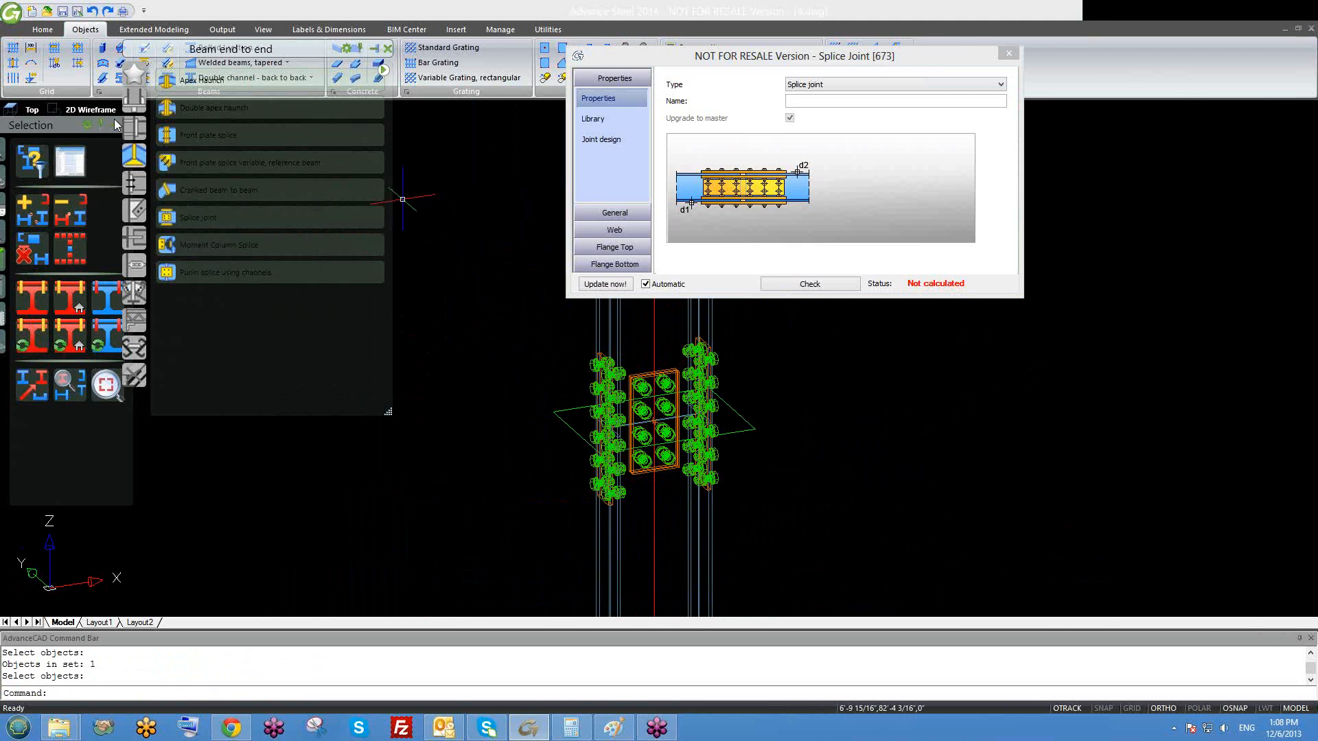
left_click(632, 215)
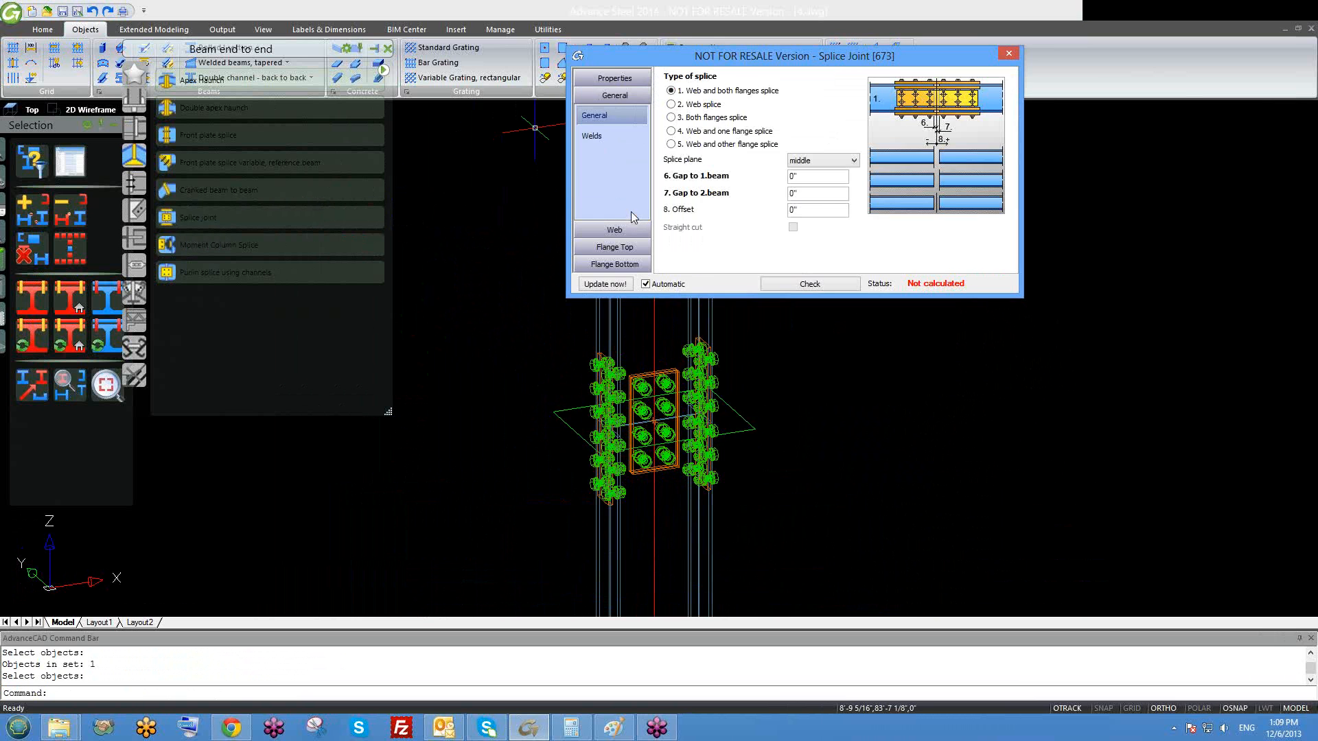
left_click(671, 105)
left_click(671, 118)
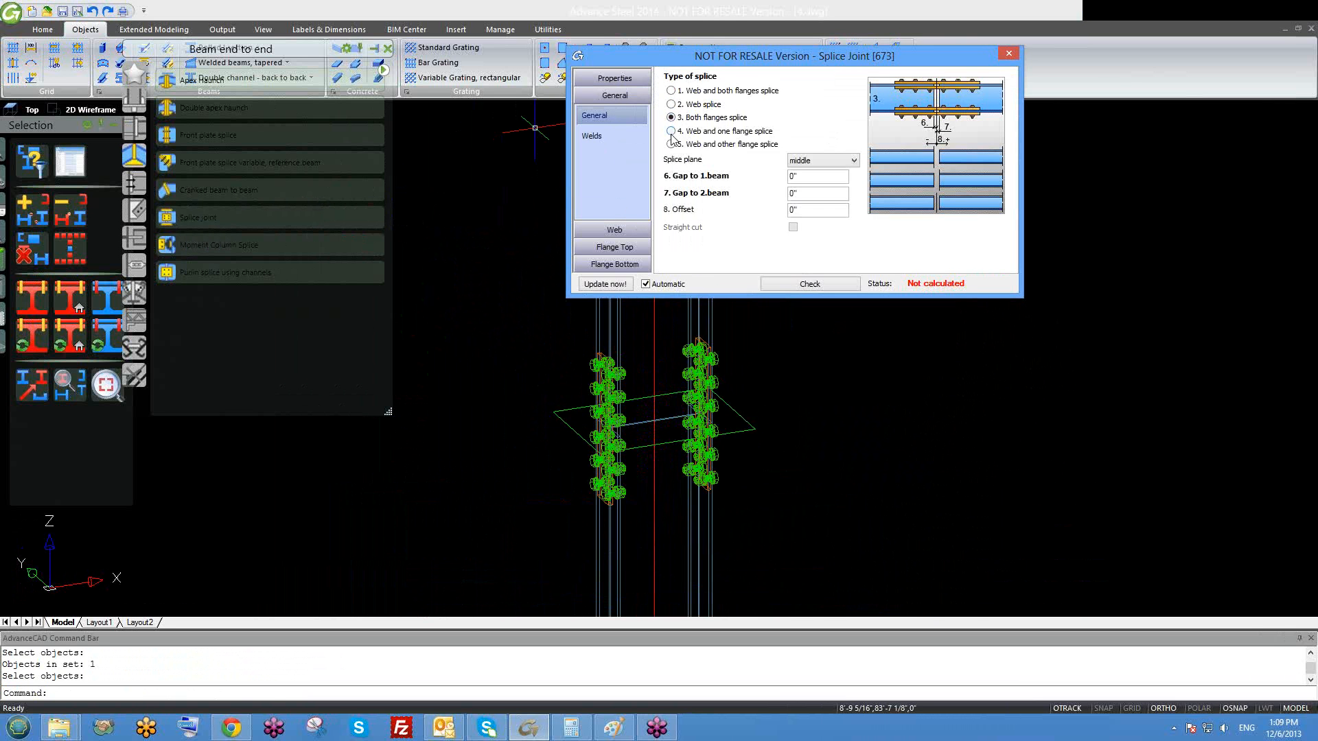
left_click(671, 131)
left_click(672, 145)
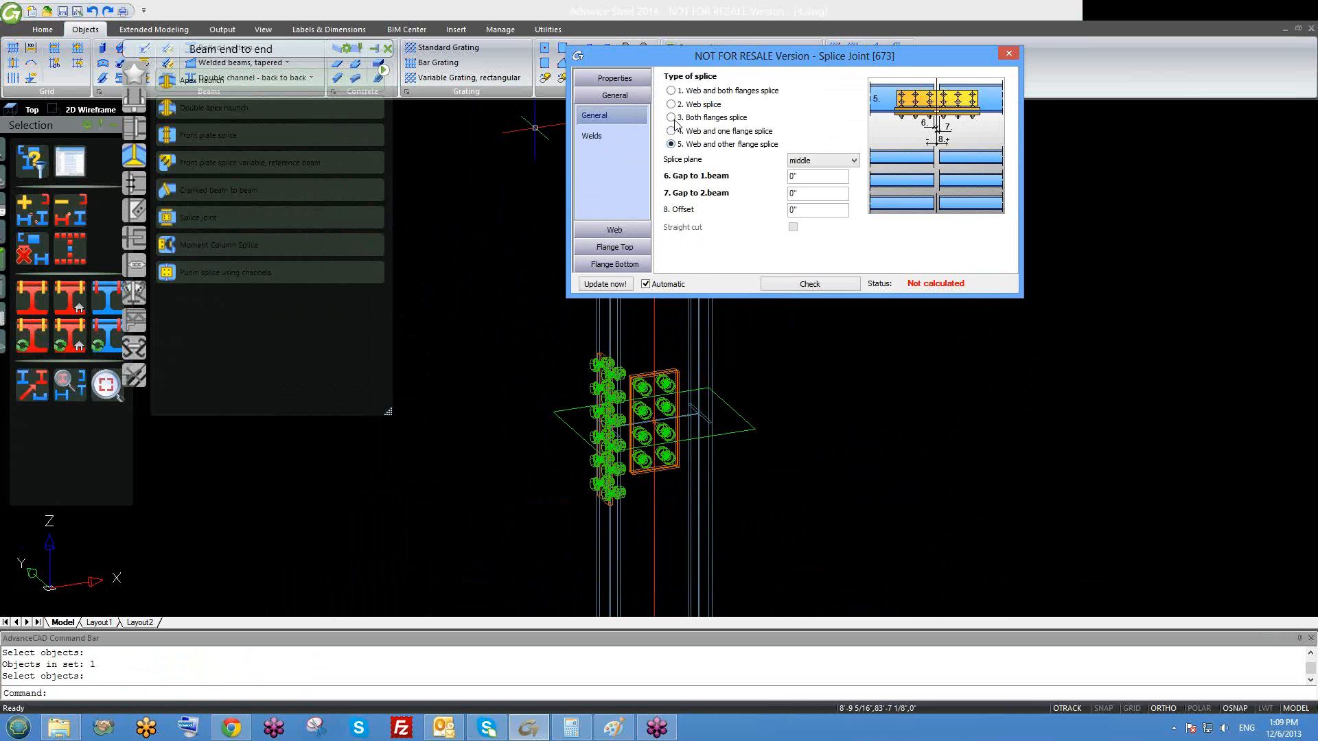
left_click(671, 117)
left_click(671, 104)
left_click(671, 90)
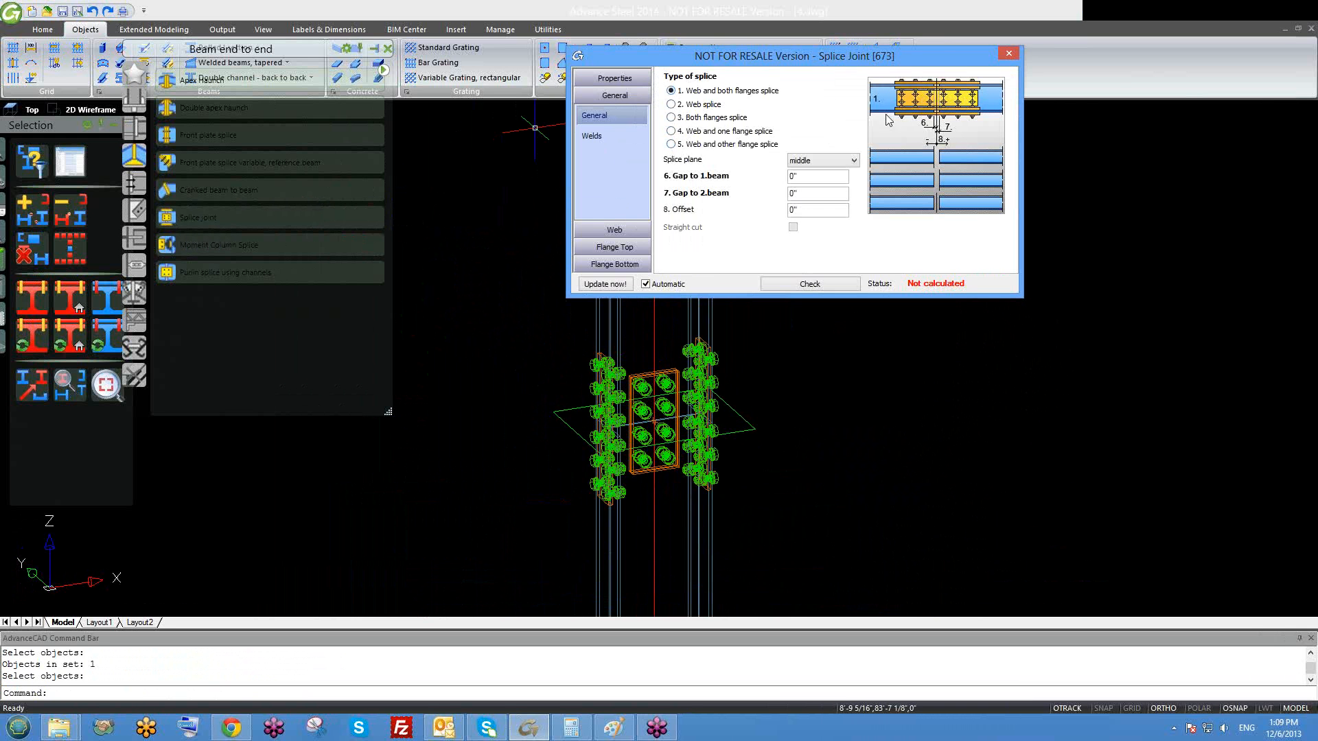
- Close the splice joint's properties and show the model in the Hidden visual style
left_click(1007, 54)
left_click(91, 110)
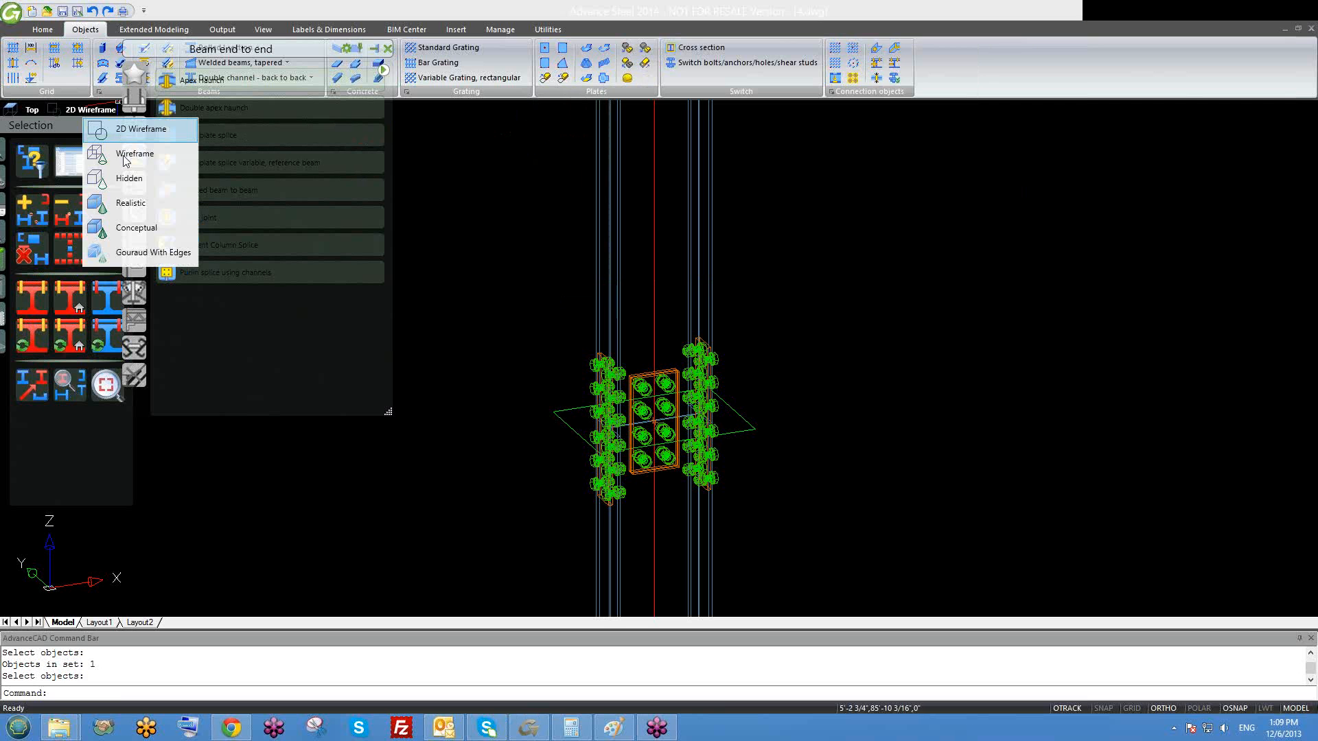
left_click(128, 179)
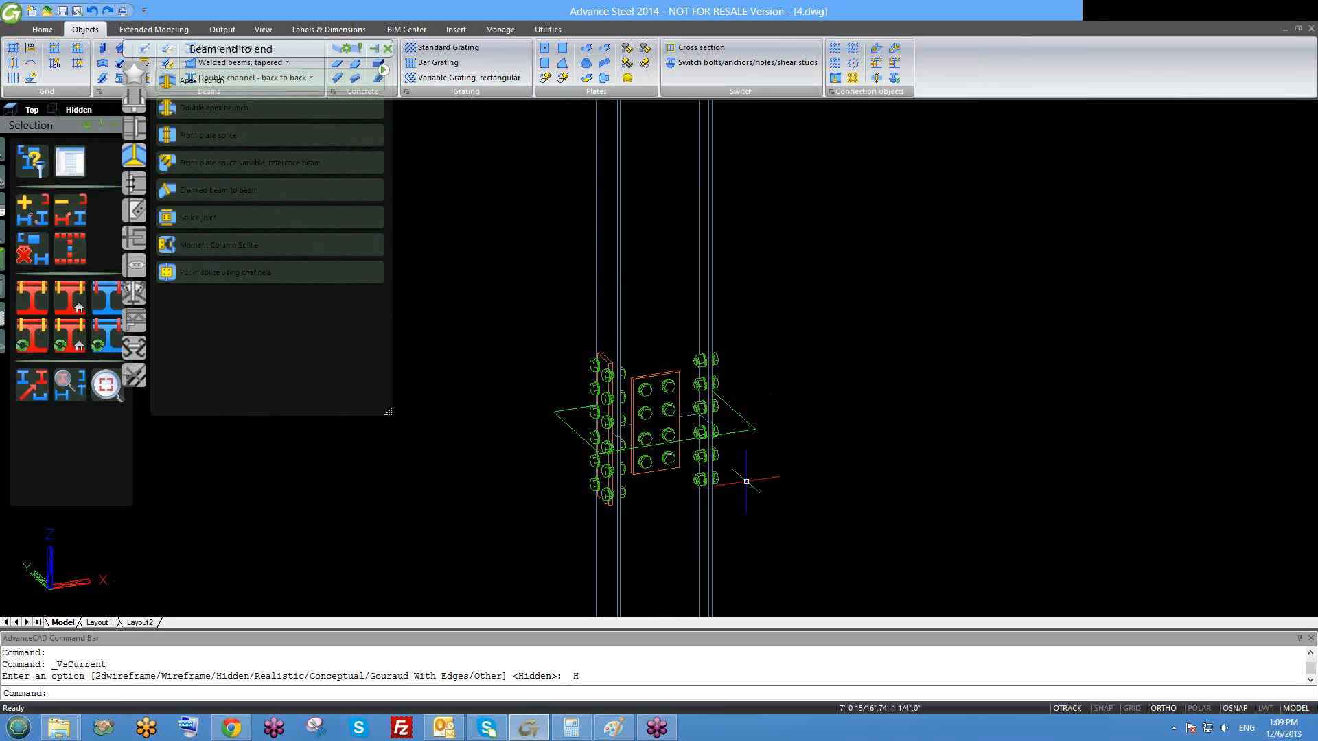
middle_click_drag(760, 486, 621, 429, "shift")
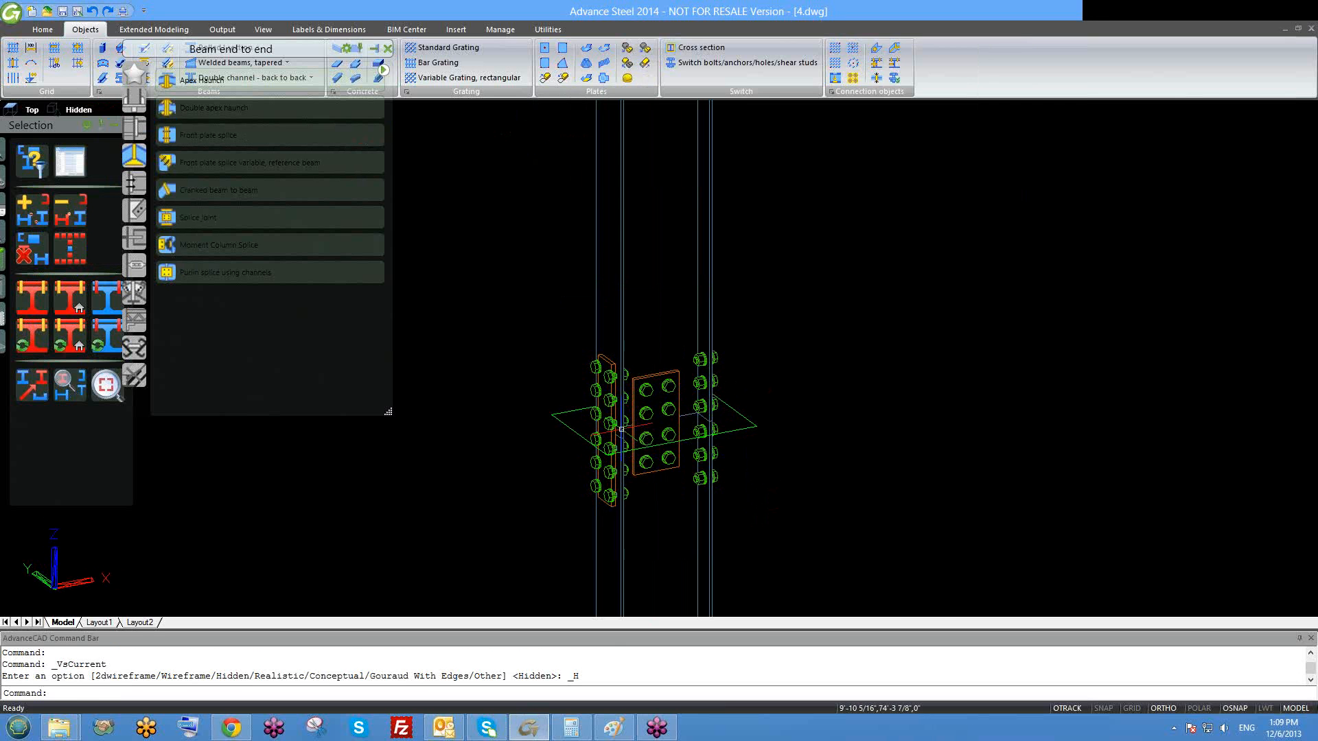
- Erase the two free-standing columns together with their splice joint
left_click(417, 273)
key("Escape")
scroll(627, 372, "down", 6)
left_click(676, 429)
left_click(553, 259)
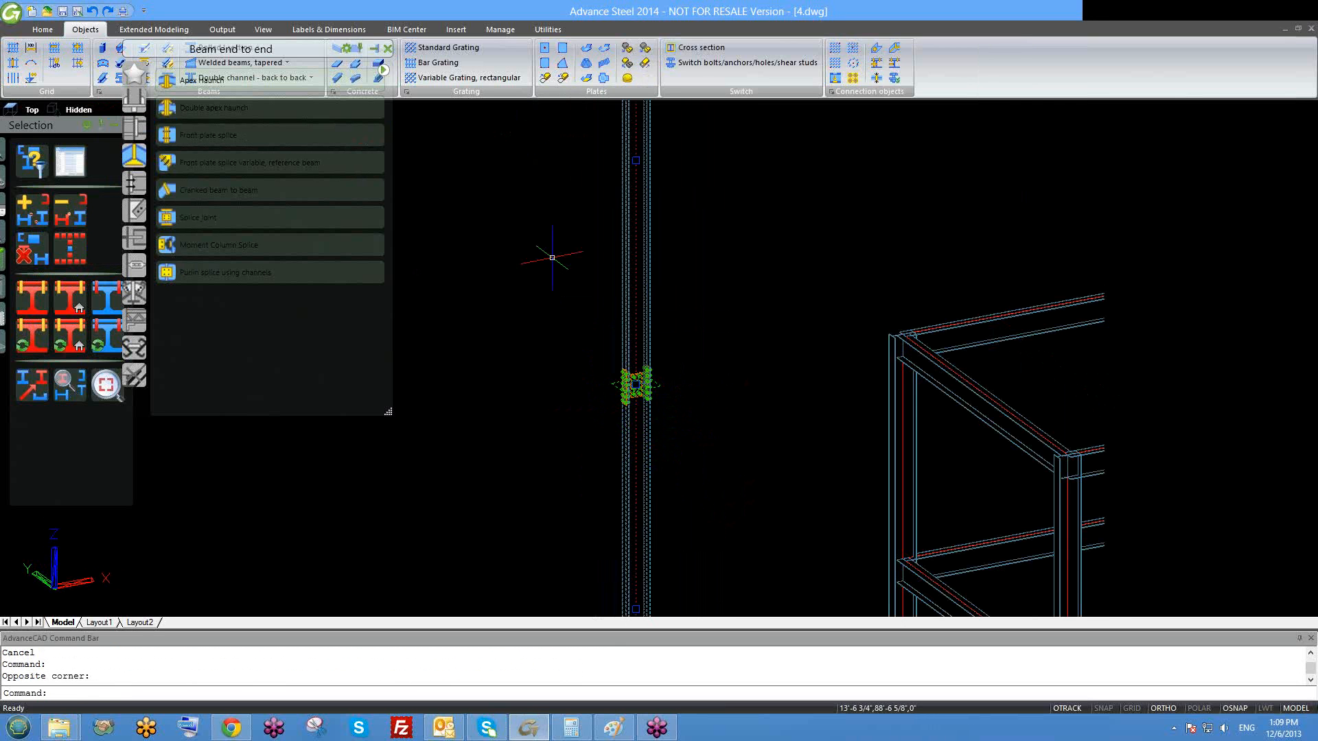
type("e")
key("Return")
scroll(614, 347, "down", 3)
middle_click_drag(767, 359, 647, 365)
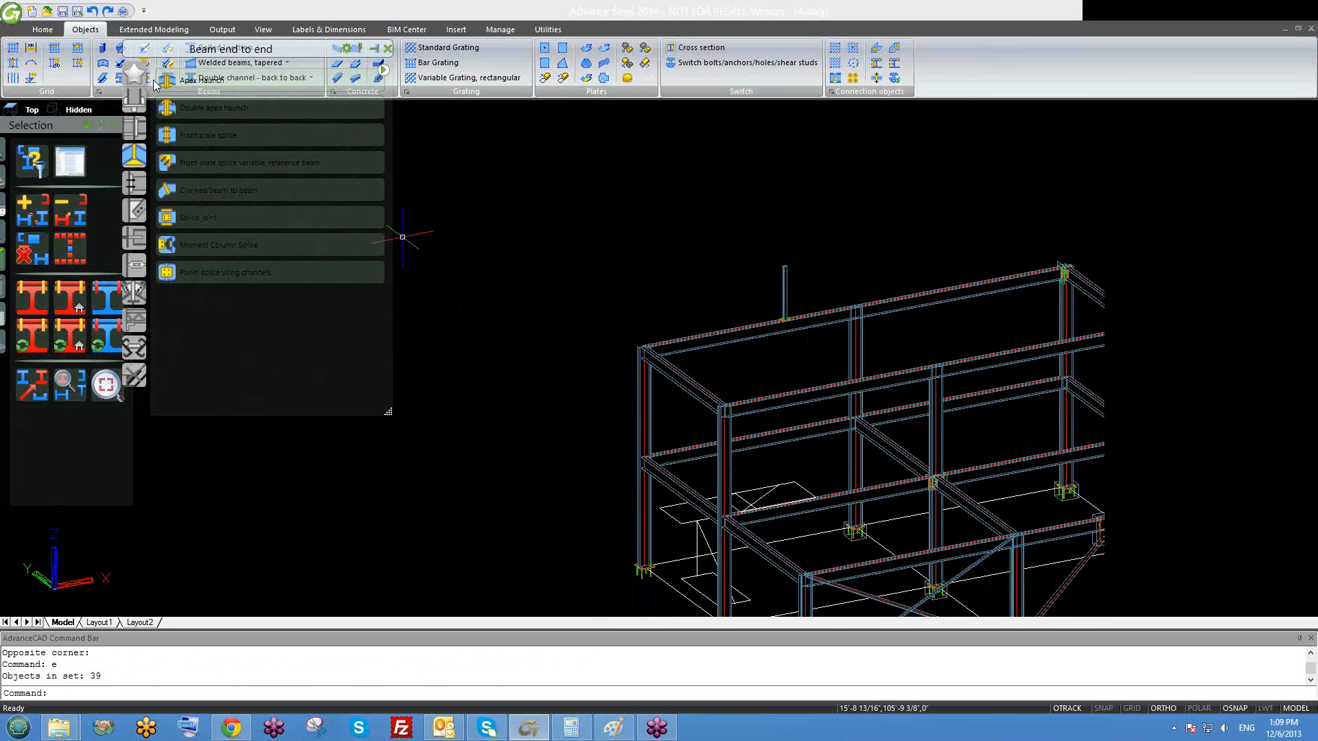
middle_click_drag(480, 250, 448, 138)
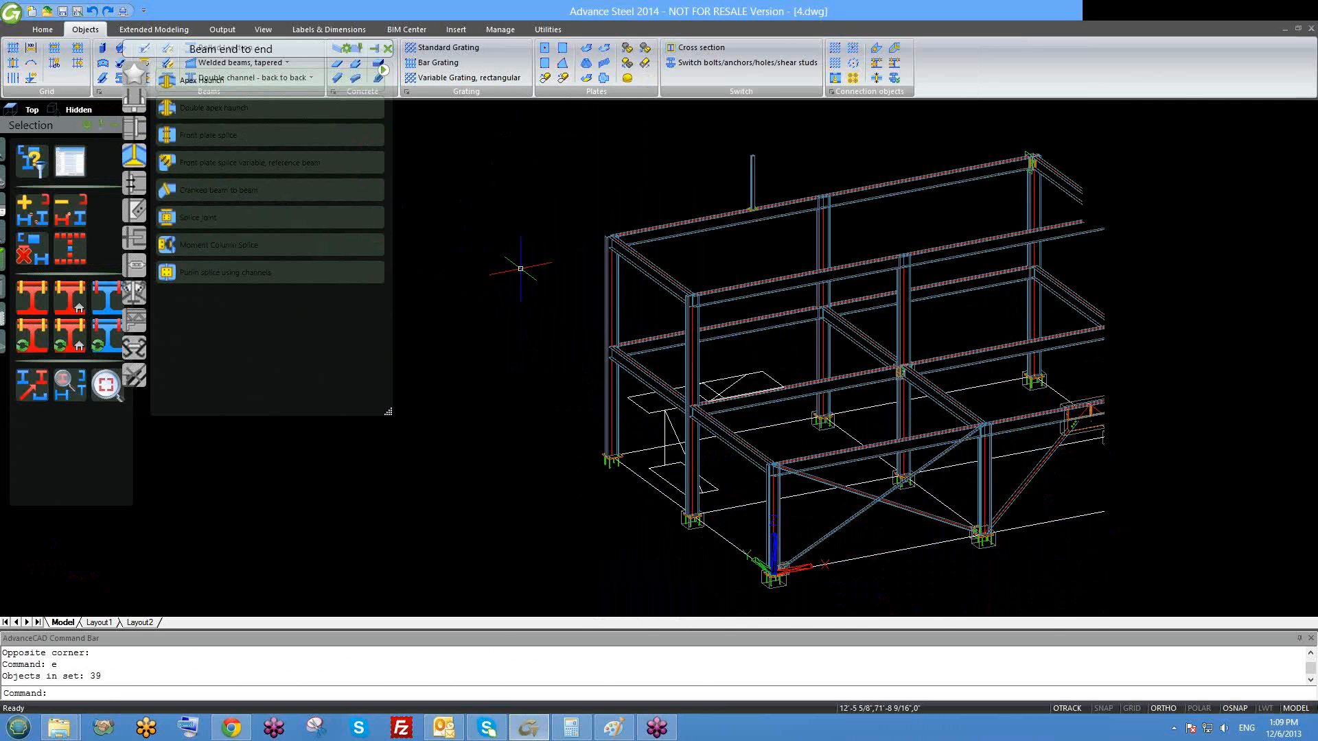
scroll(521, 268, "down", 3)
middle_click_drag(521, 268, 469, 278)
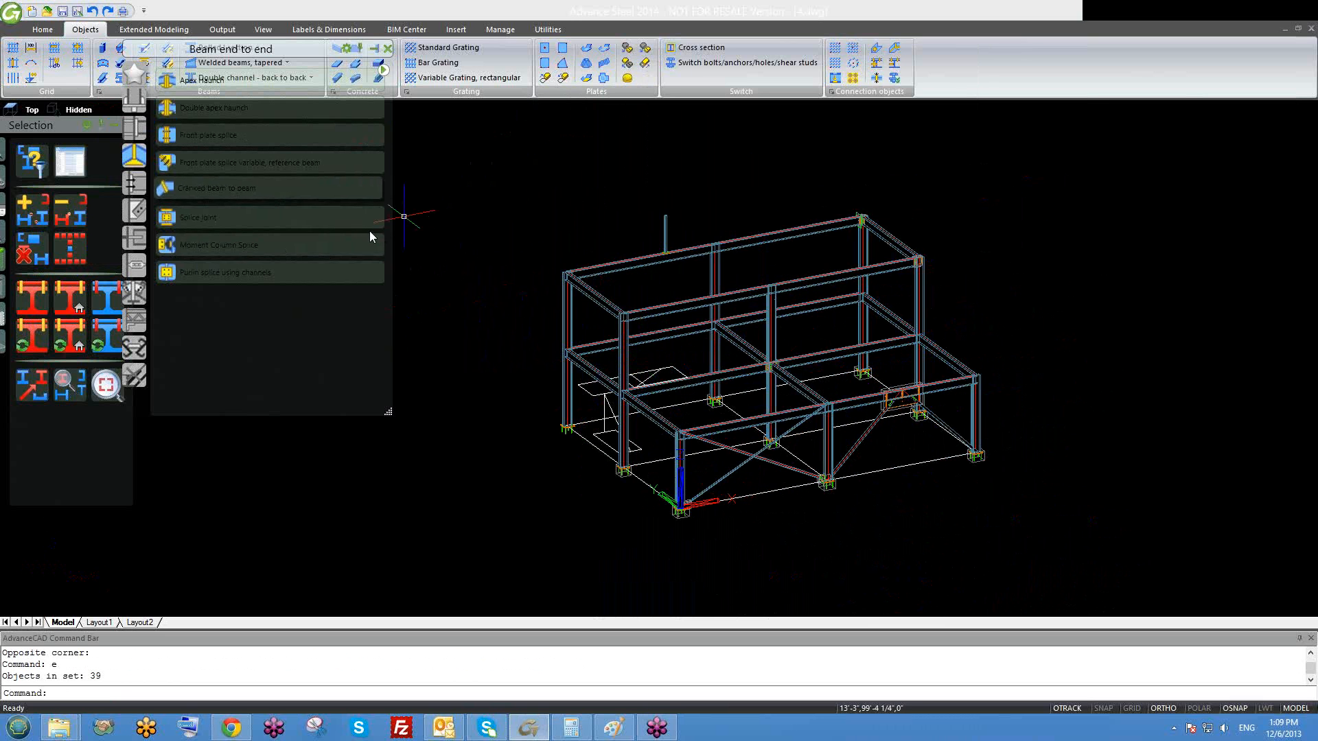
middle_click_drag(496, 278, 545, 281)
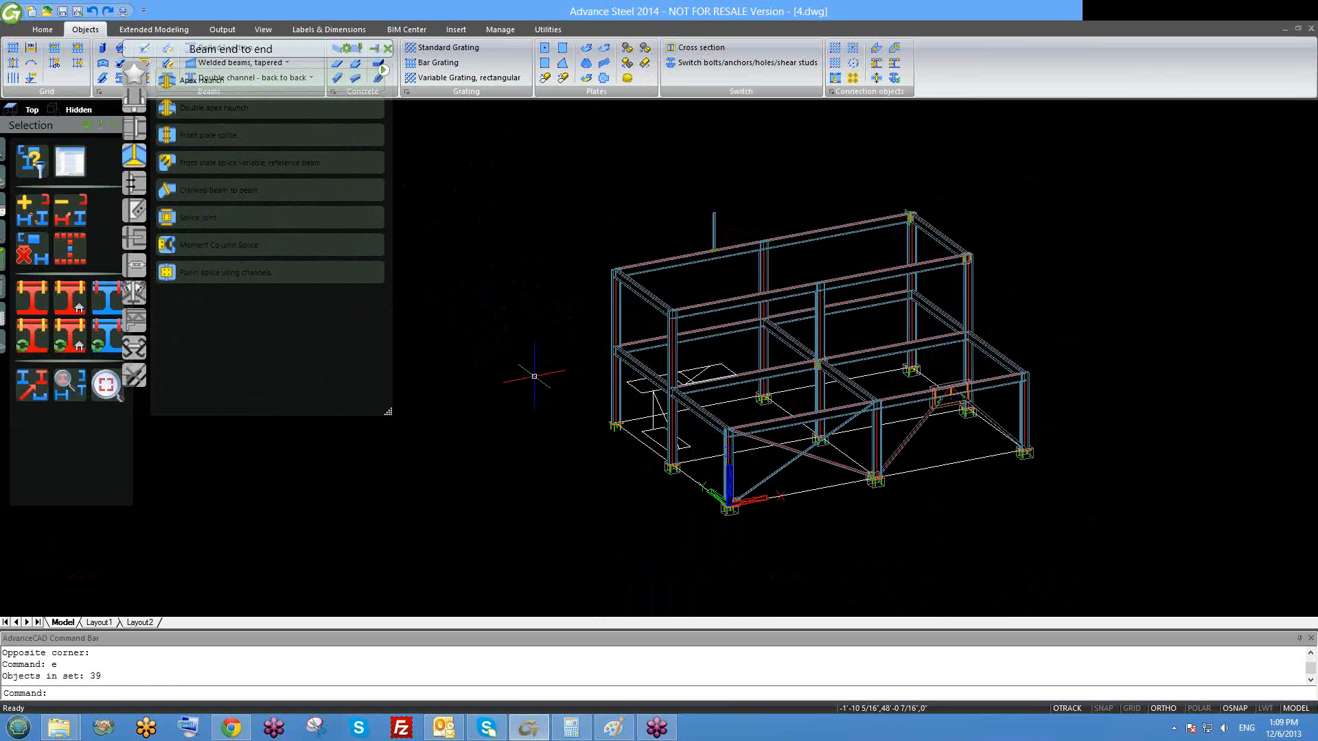
middle_click_drag(534, 376, 561, 348)
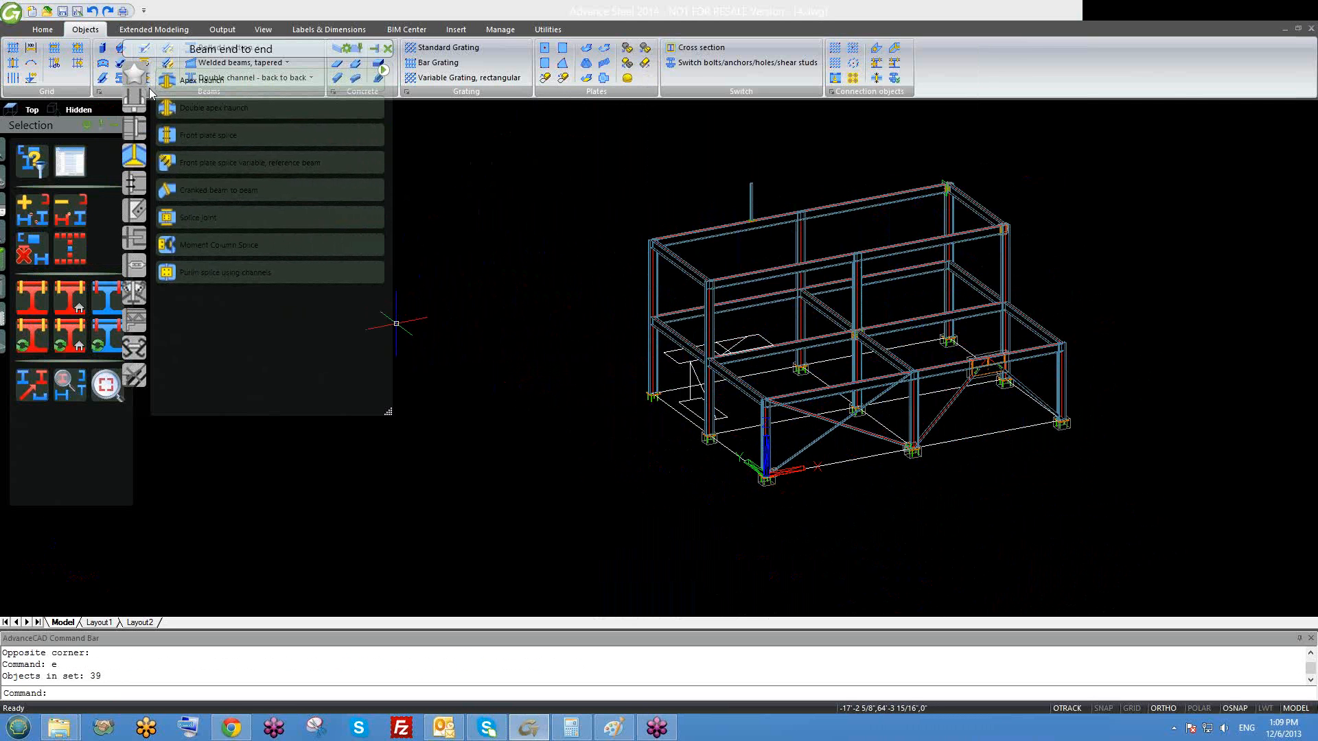
middle_click_drag(468, 345, 493, 350)
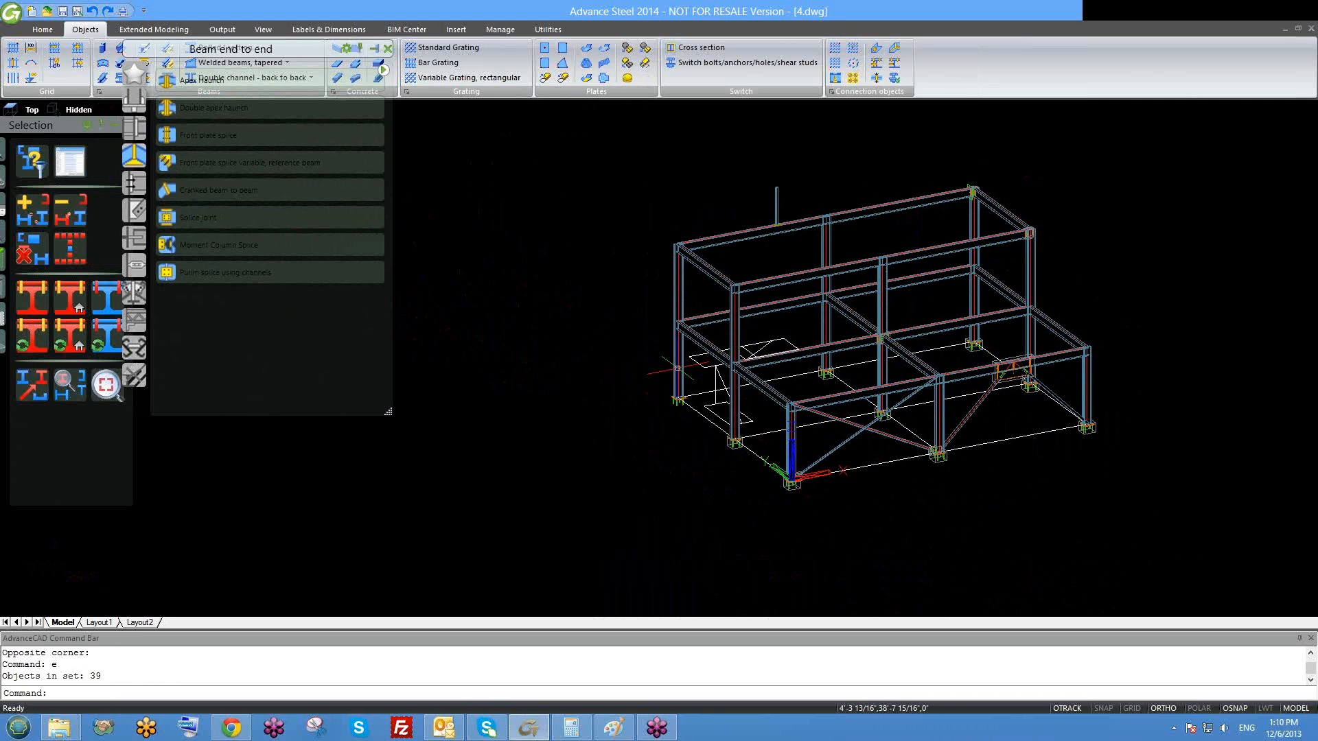
- Copy the beam above the cross-braced bay to a free spot in front of the frame
scroll(993, 462, "up", 2)
left_click(750, 366)
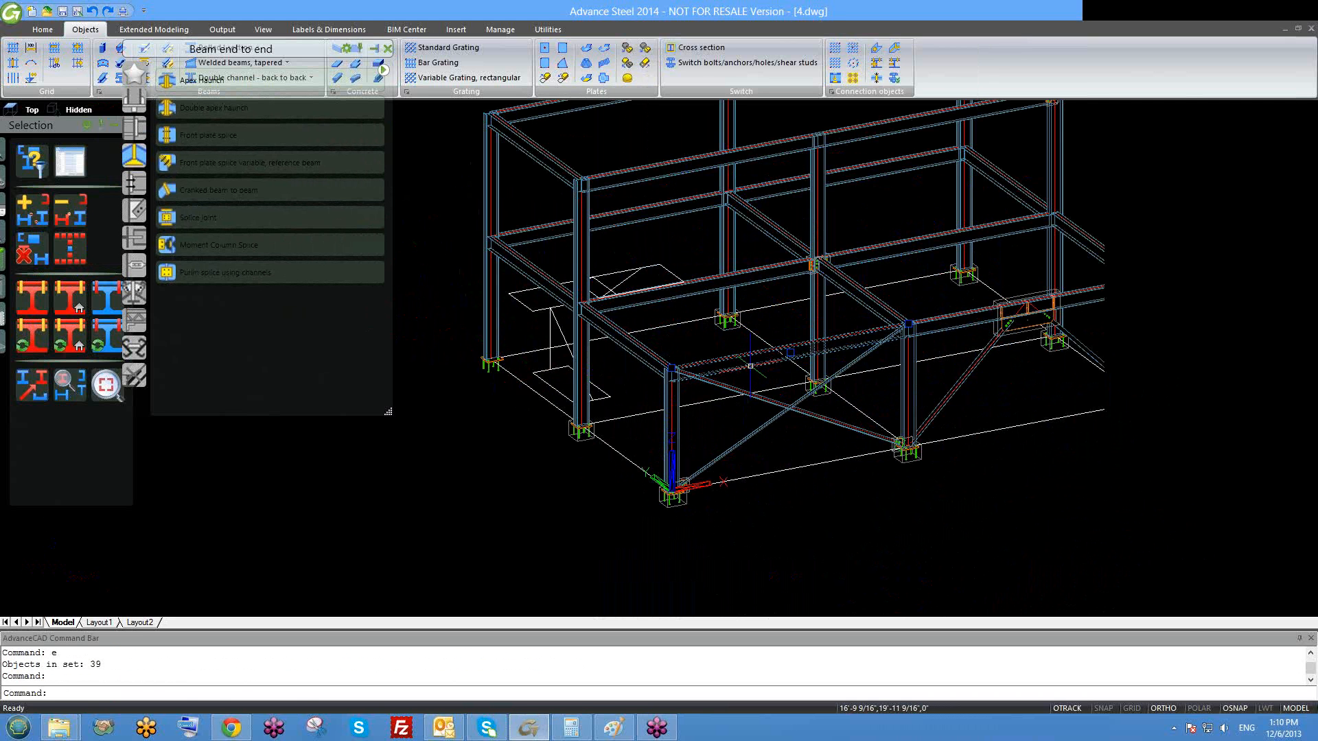
key("Return")
left_click(751, 367)
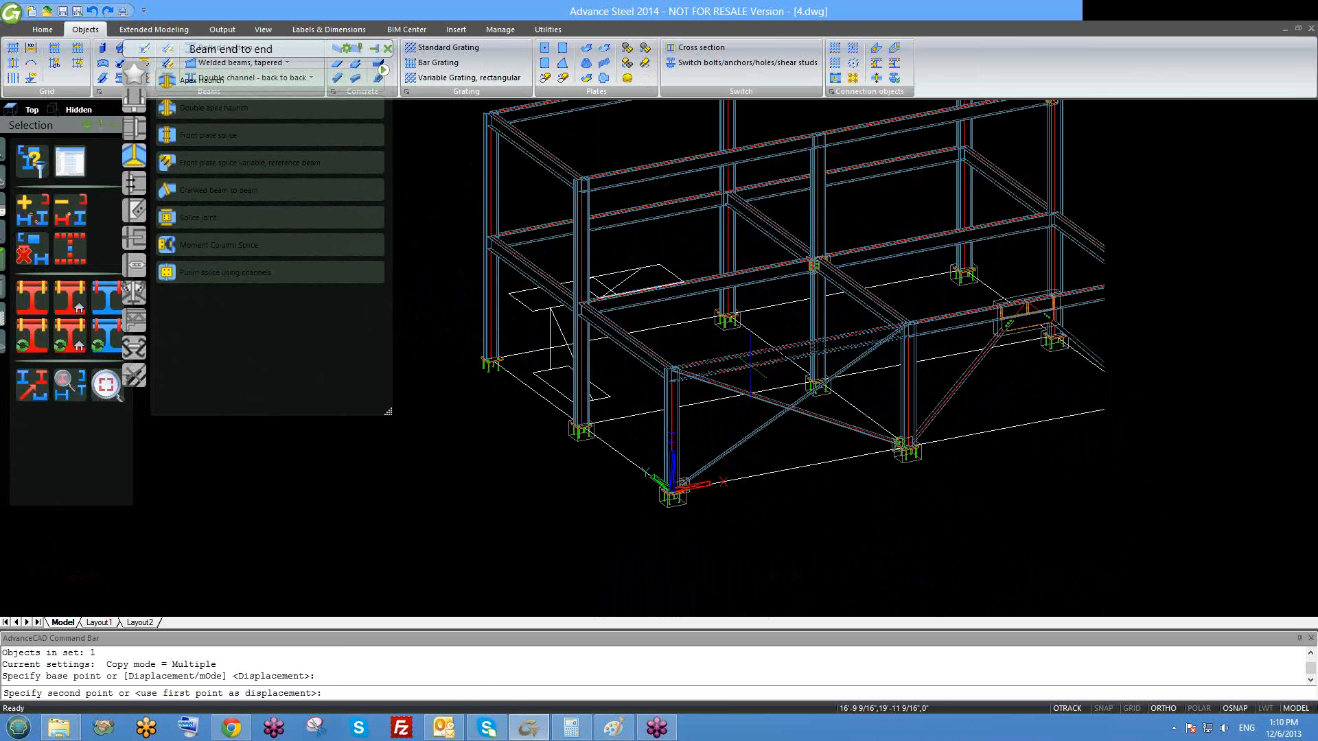
middle_click_drag(753, 434, 729, 354)
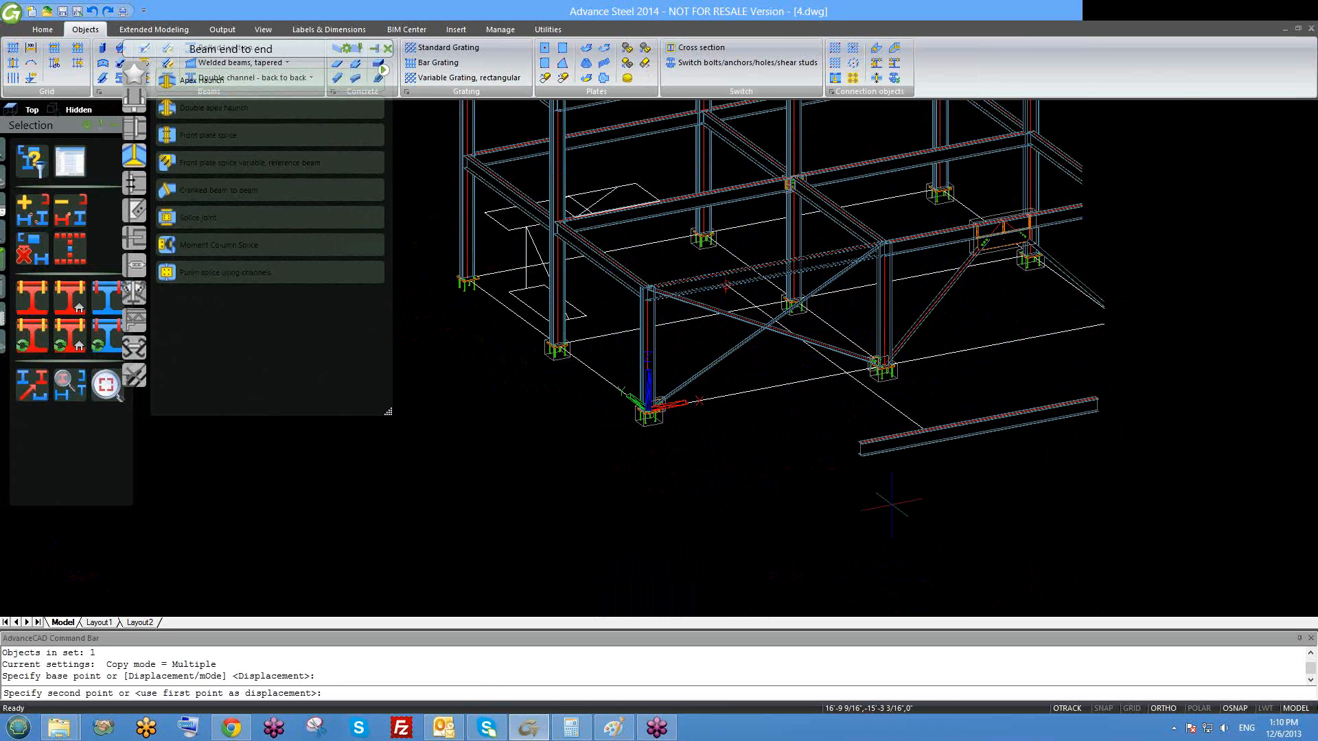
left_click(870, 464)
key("Escape")
scroll(870, 465, "up", 5)
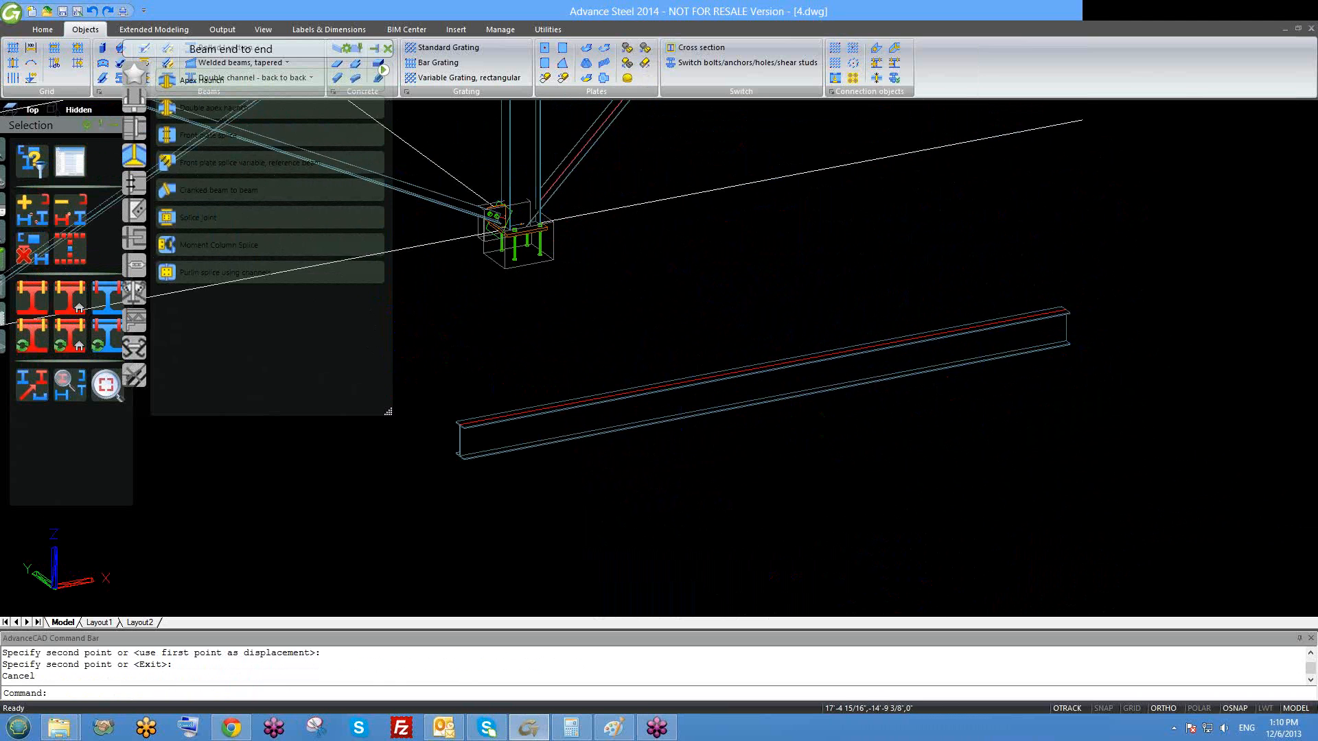
middle_click_drag(665, 403, 560, 407)
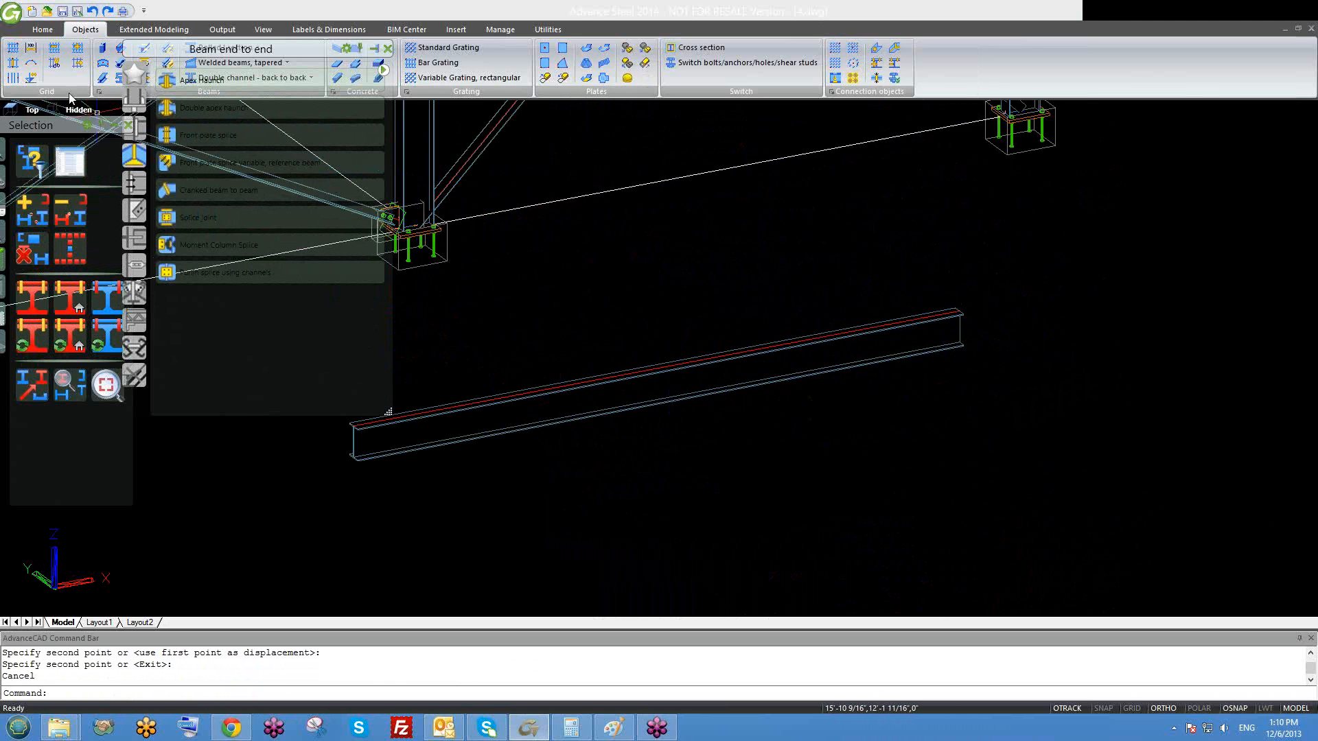
- Draw a rolled I-section beam starting at the far end of the copied beam and running perpendicular to it
left_click_drag(157, 52, 100, 162)
left_click(208, 50)
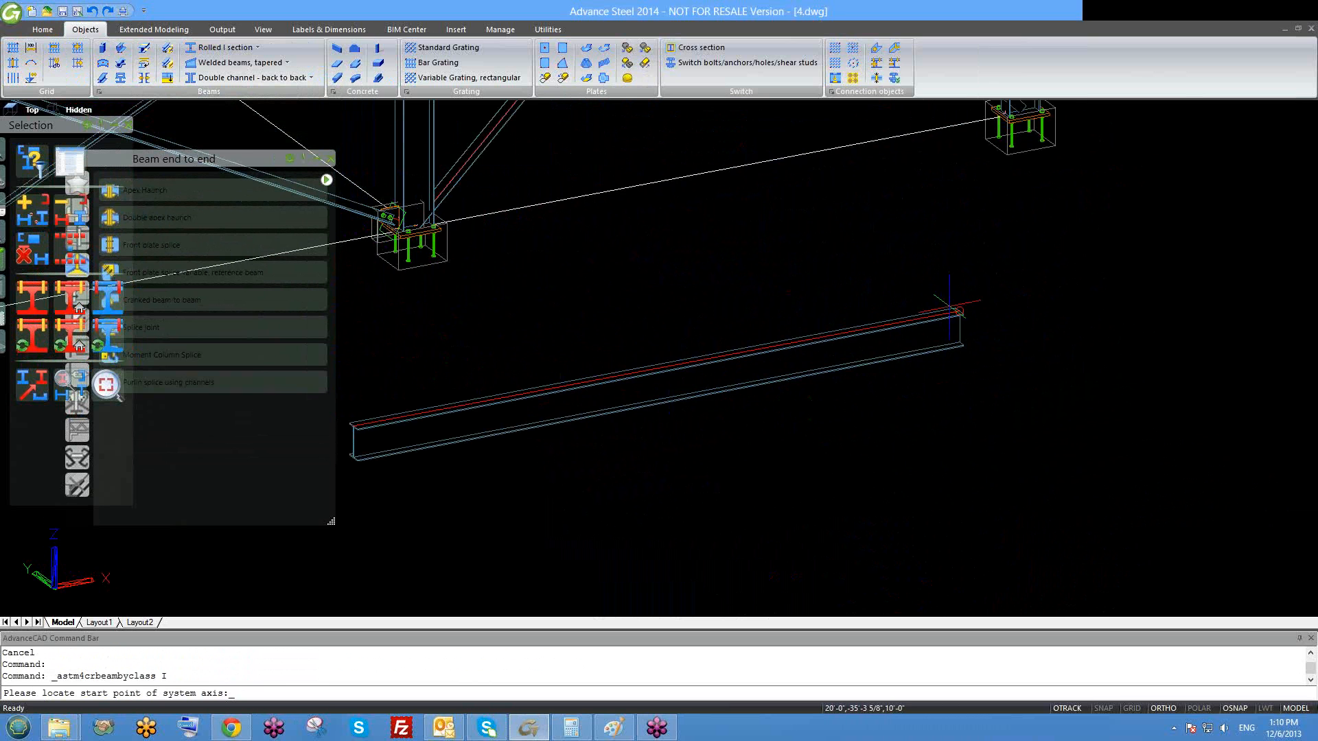
left_click(959, 311)
middle_click_drag(1035, 459, 911, 371)
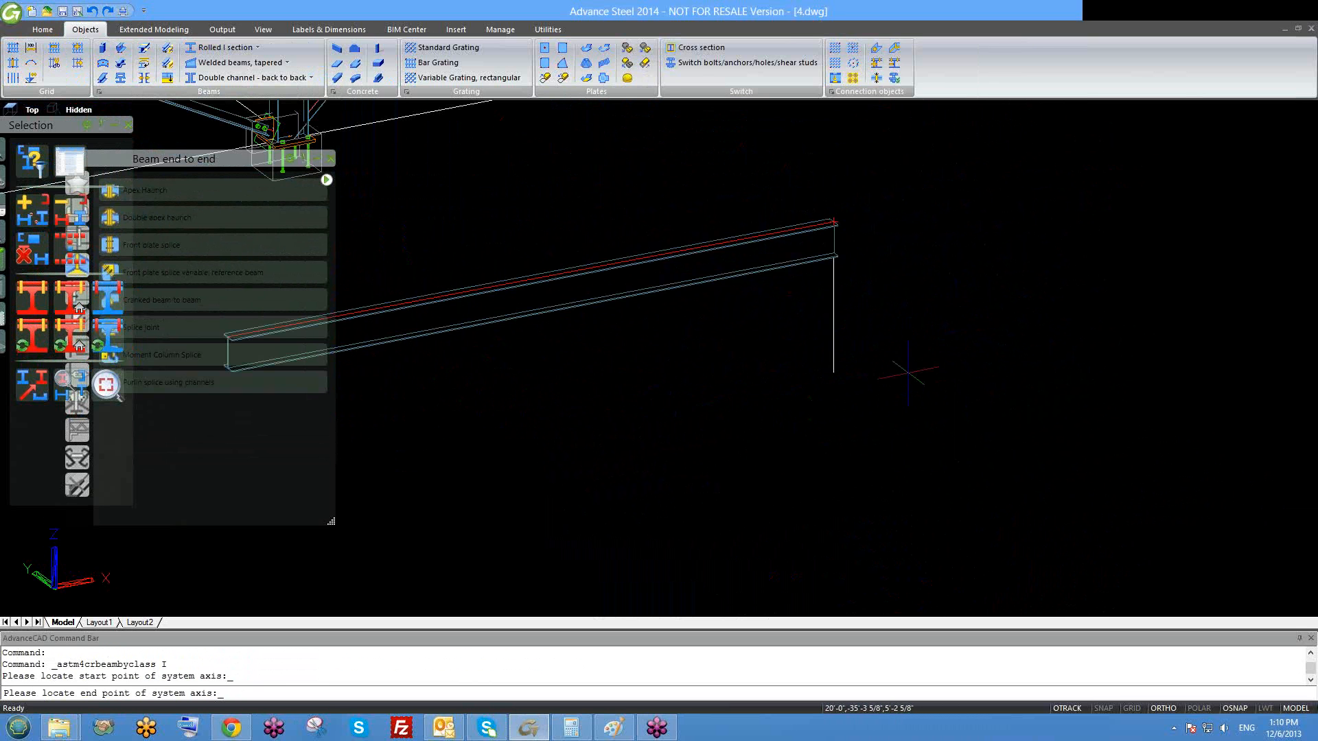
left_click(1003, 436)
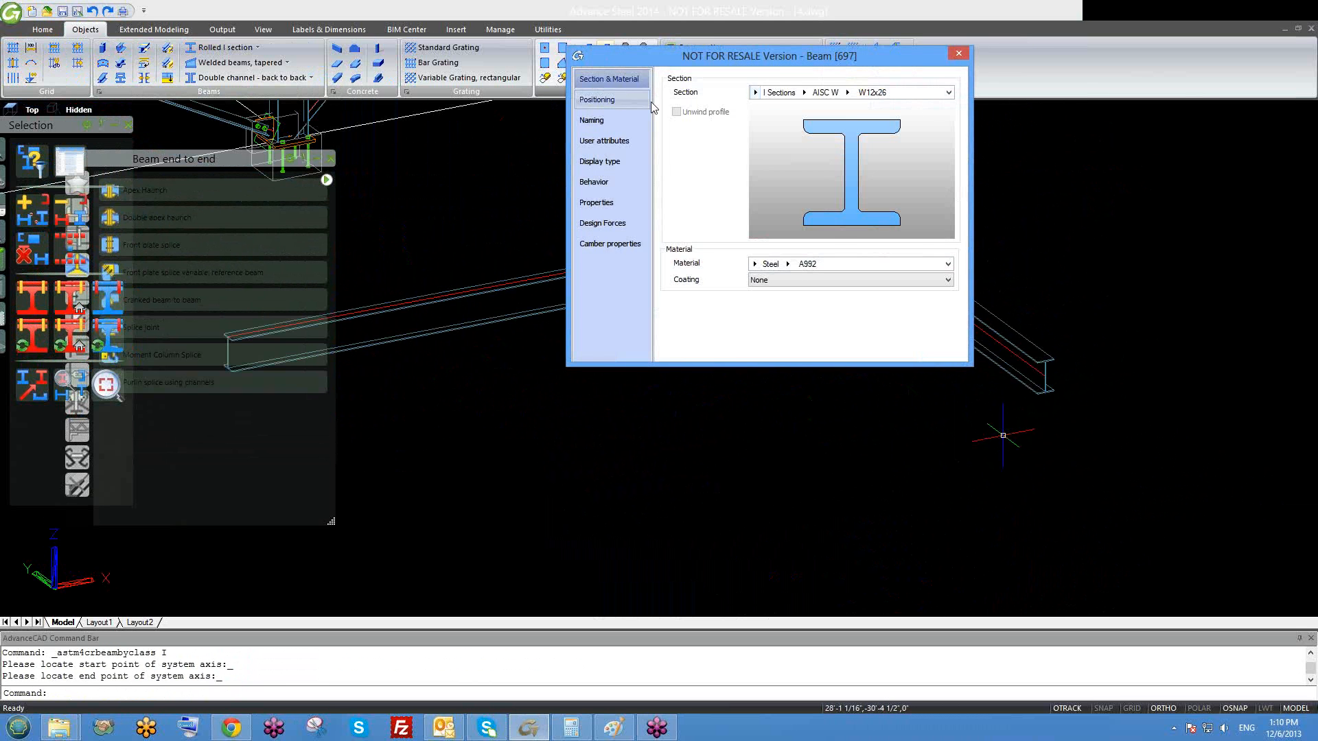
left_click(597, 100)
left_click(958, 53)
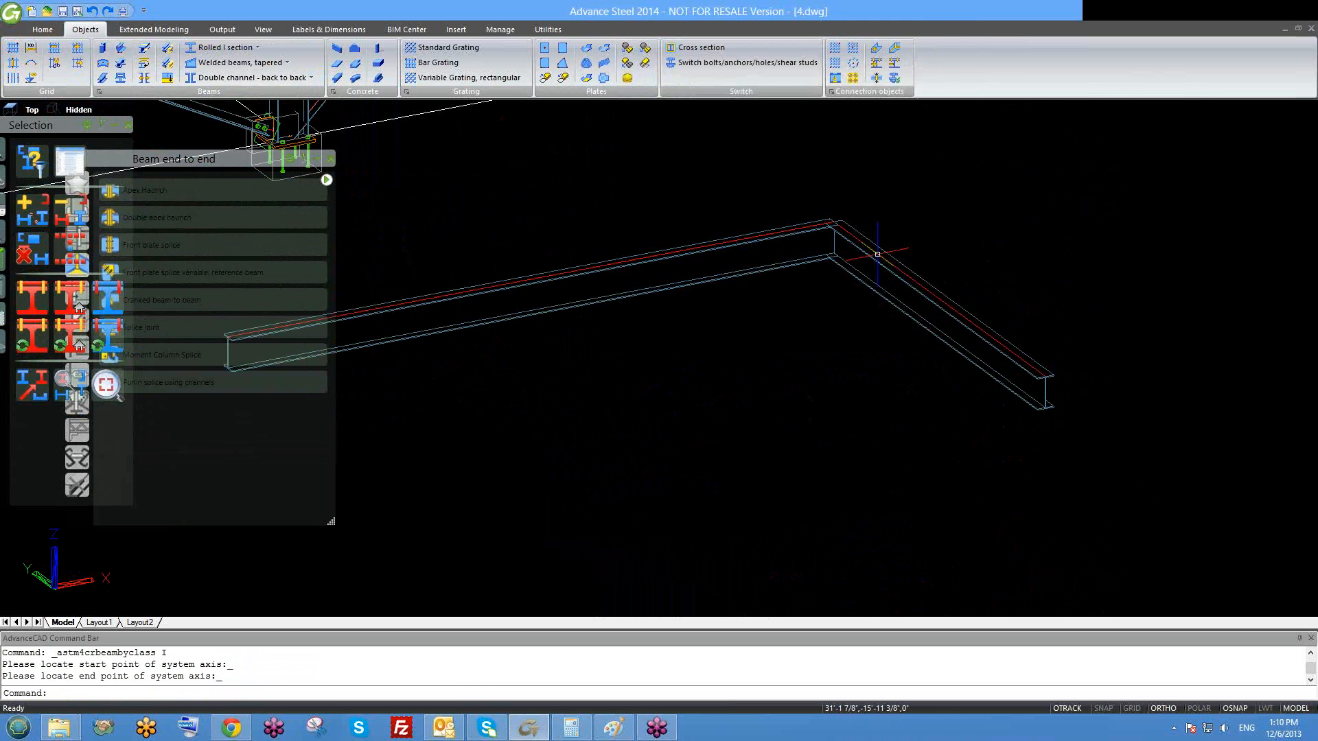
- Set the perpendicular beam's positioning offset to the middle of its lower flange
scroll(887, 258, "up", 2)
double_click(887, 257)
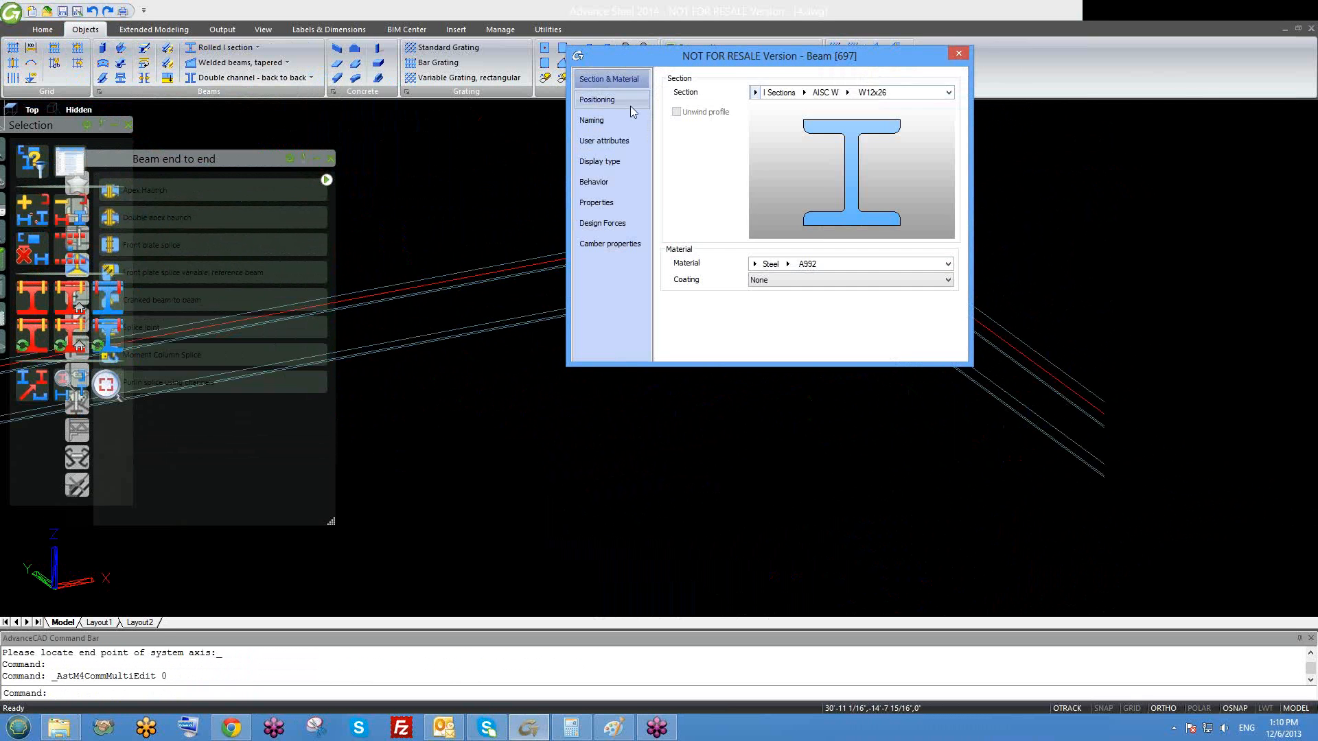
left_click(597, 100)
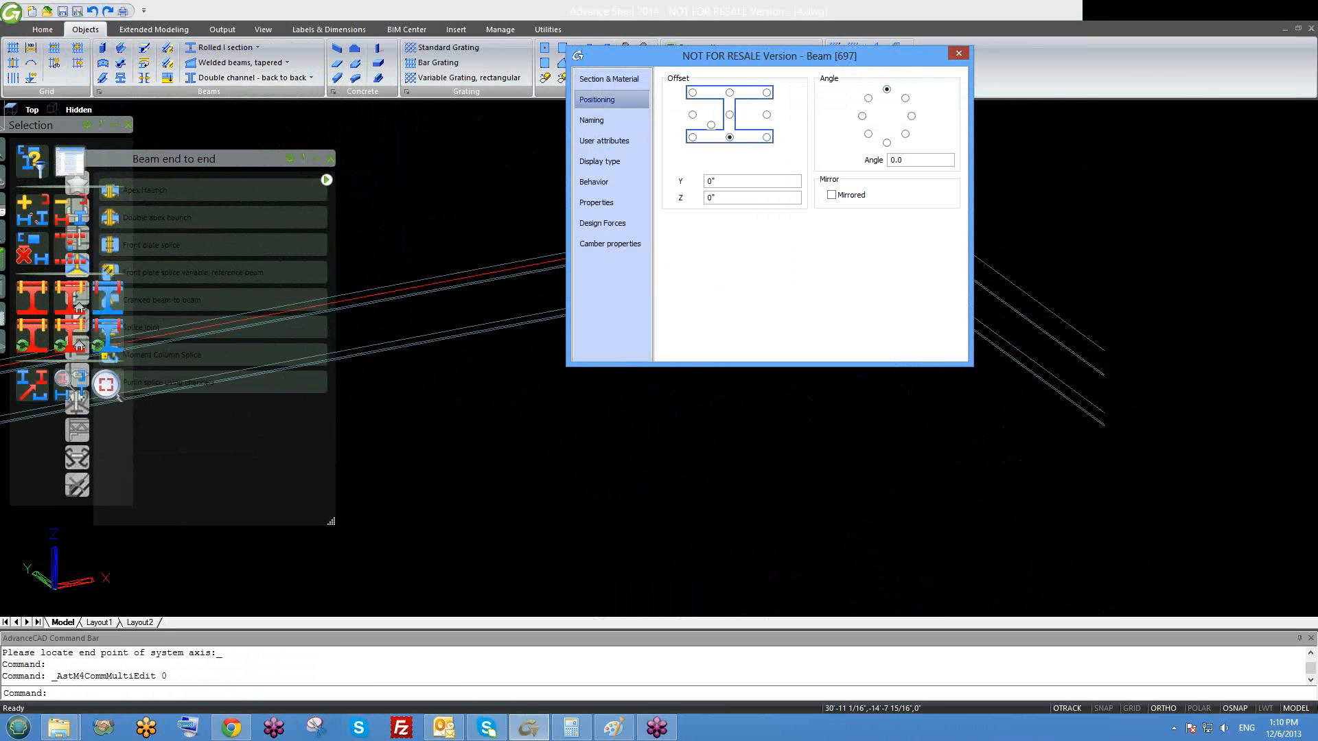
left_click(958, 54)
- Stretch the end of the copied beam about 4 ft beyond the perpendicular beam
left_click(782, 227)
left_click(825, 209)
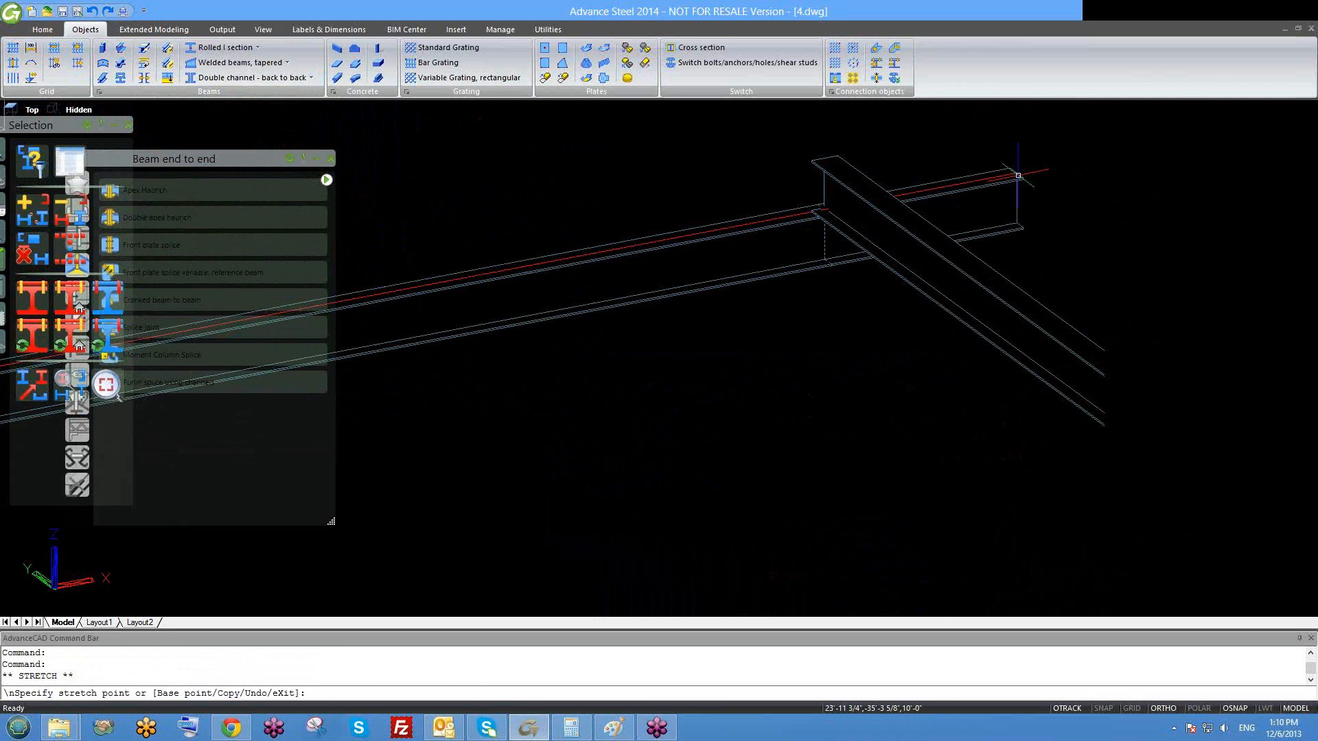
left_click(1021, 174)
key("Escape")
- Stretch the upper beam's end past the copied beam so that the two beams cross
left_click(817, 220)
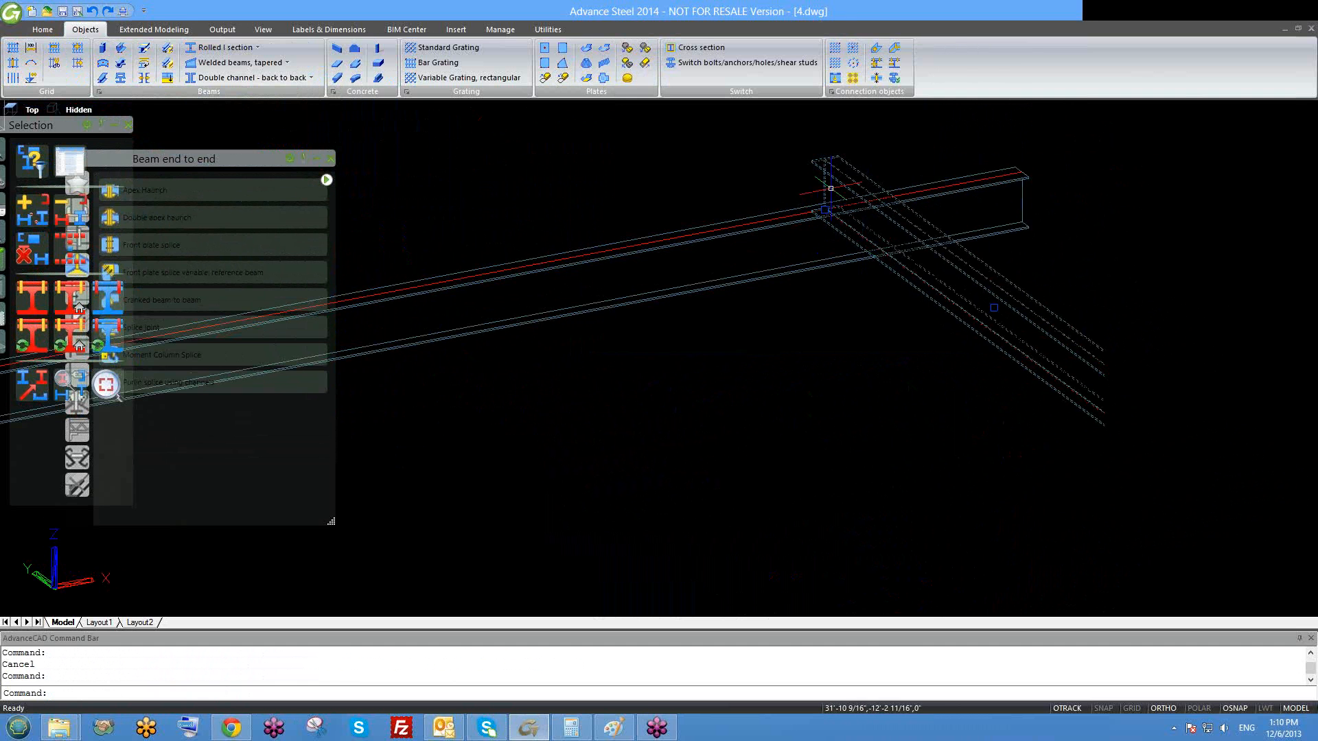
left_click(825, 210)
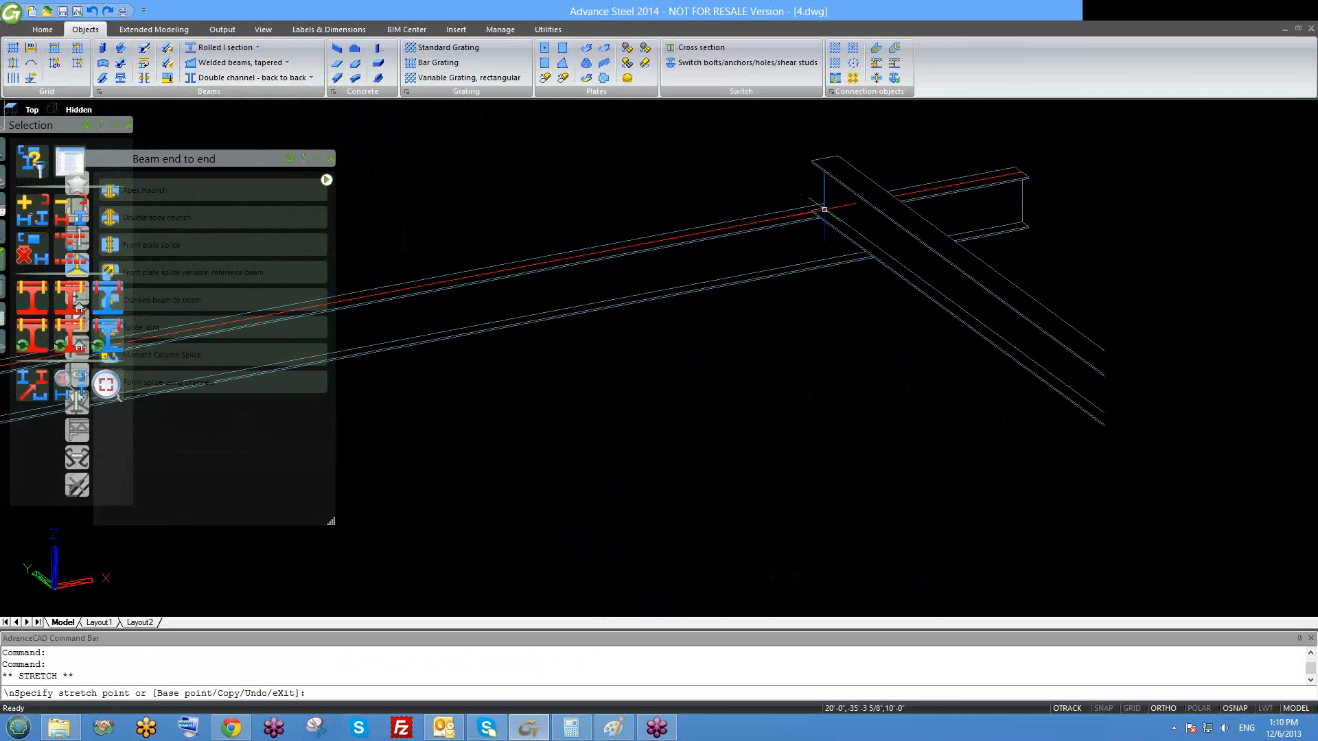
left_click(731, 142)
key("Escape")
- Isolate the two crossing beams by showing only the selected objects
middle_click_drag(876, 282, 852, 284, "shift")
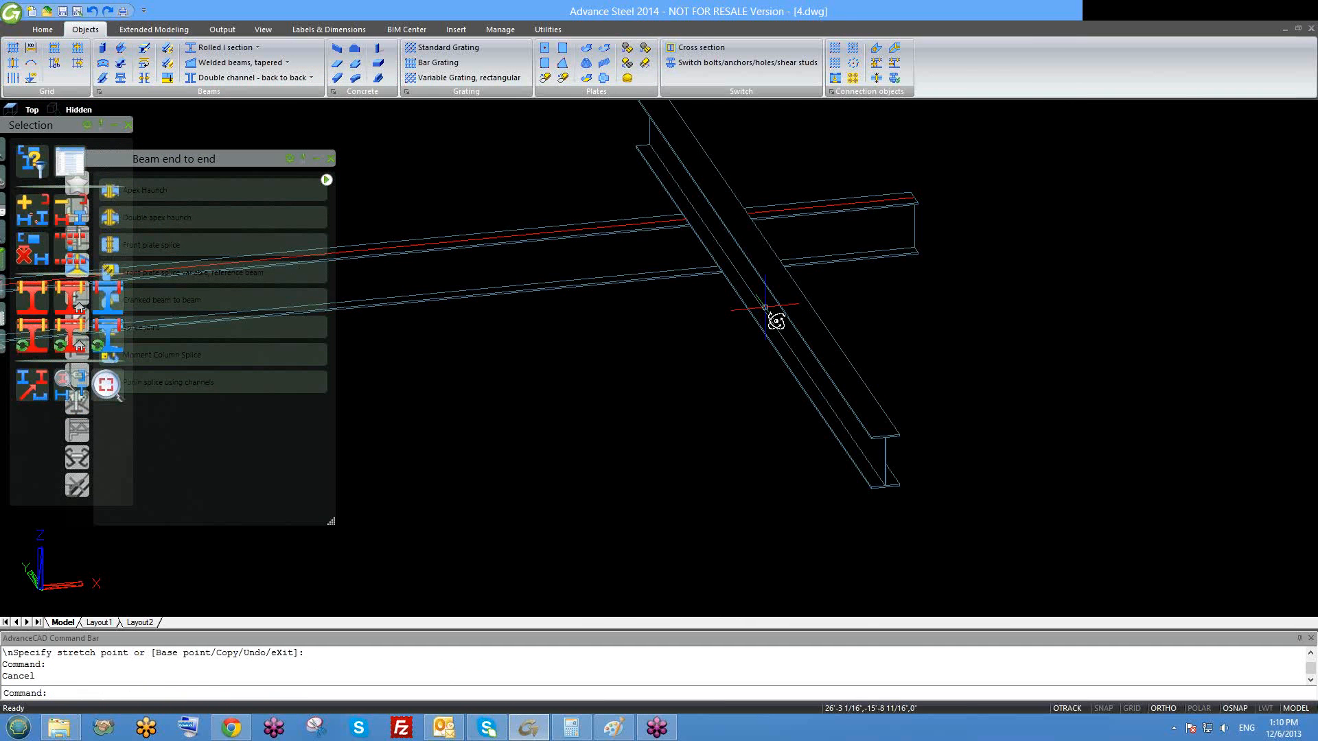
mouse_move(771, 315)
middle_mouse_down("shift")
mouse_move(812, 282)
mouse_move(775, 313)
middle_mouse_up("shift")
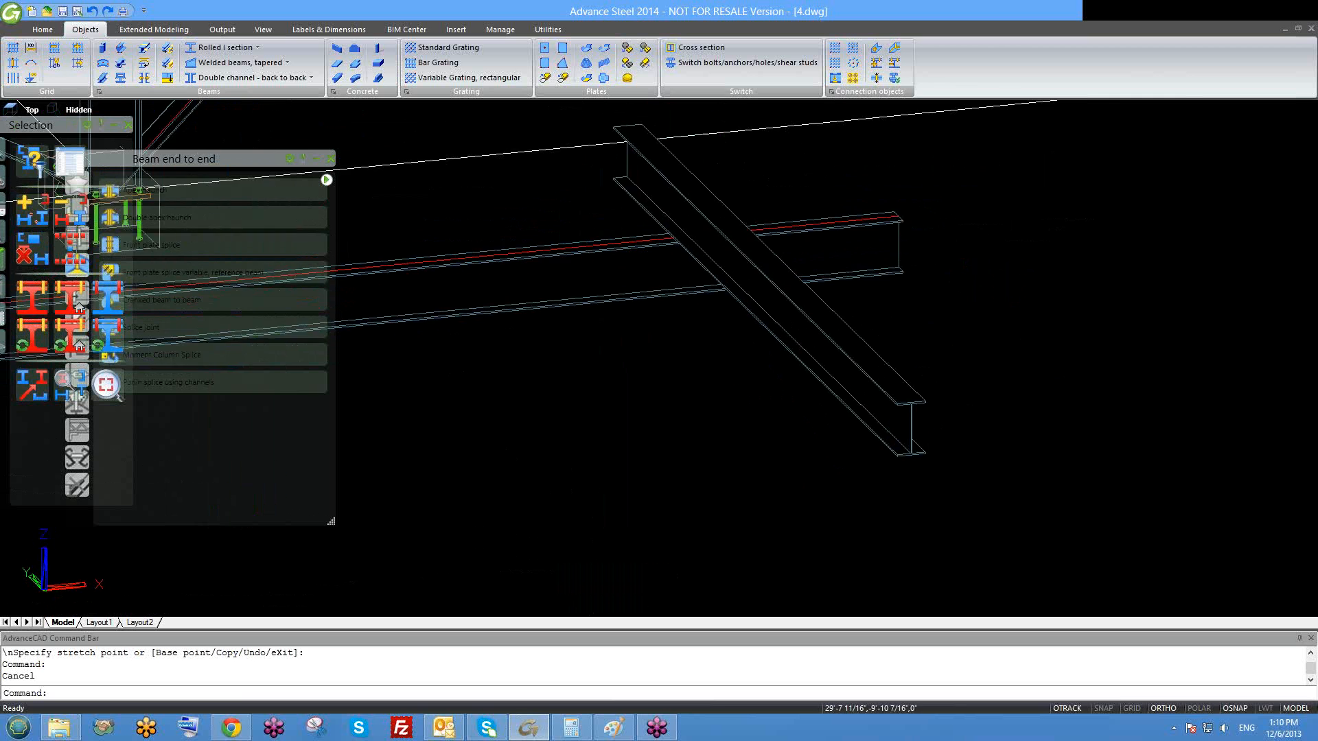
middle_click_drag(698, 250, 737, 318)
scroll(773, 322, "up", 2)
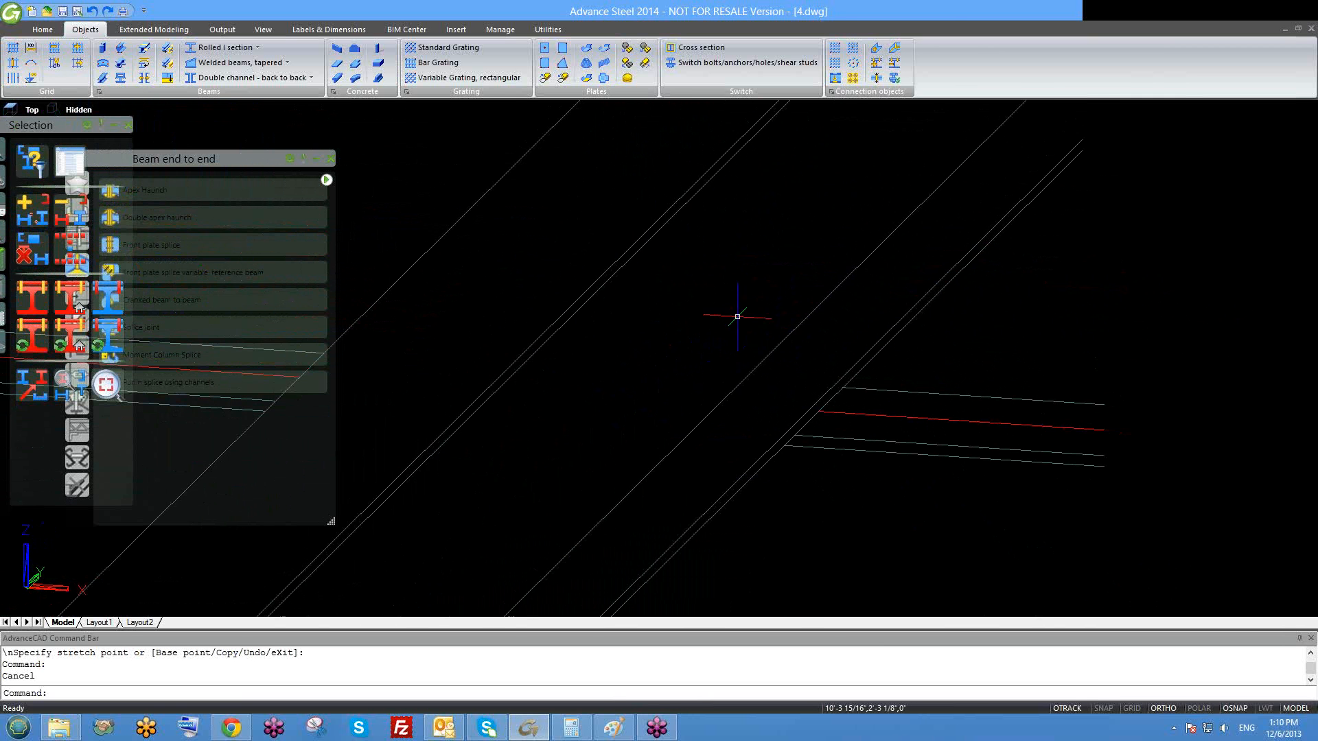
scroll(809, 397, "down", 2)
middle_click_drag(826, 429, 820, 416, "shift")
scroll(820, 415, "down", 3)
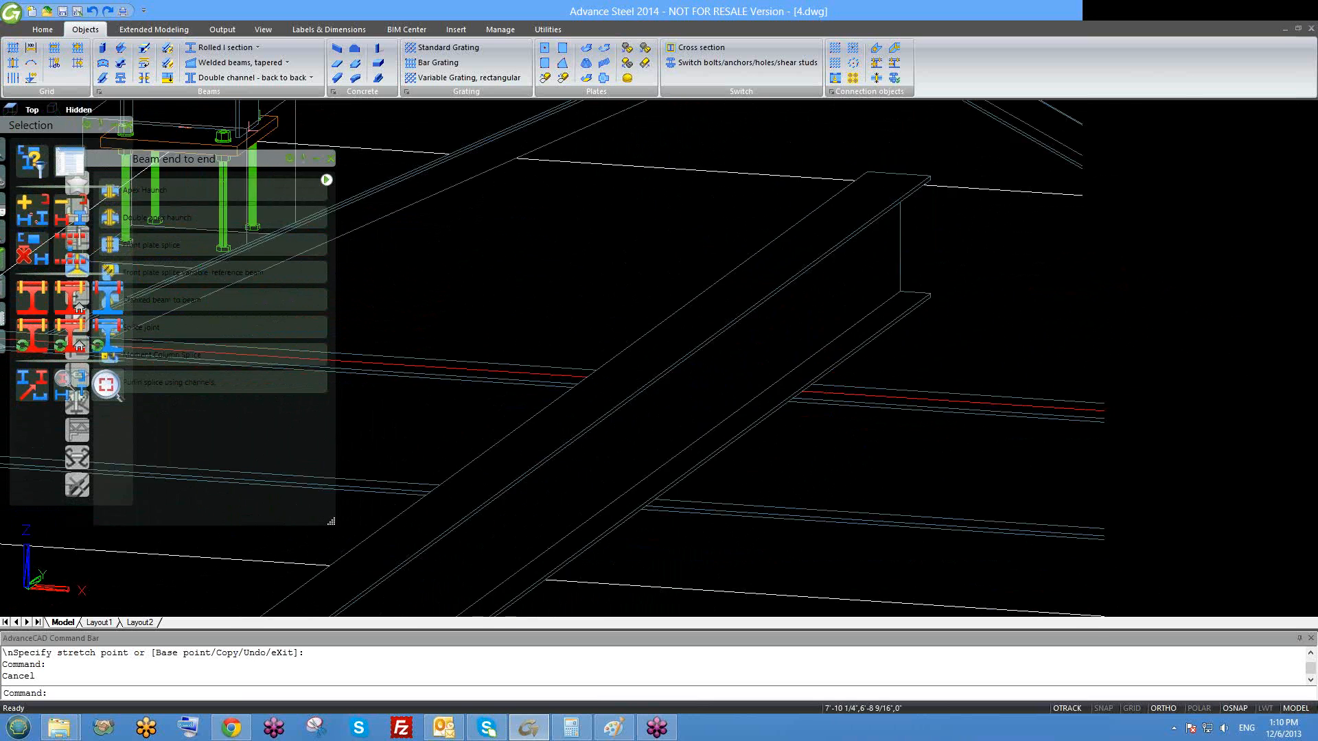
left_click(792, 415)
left_click(336, 341)
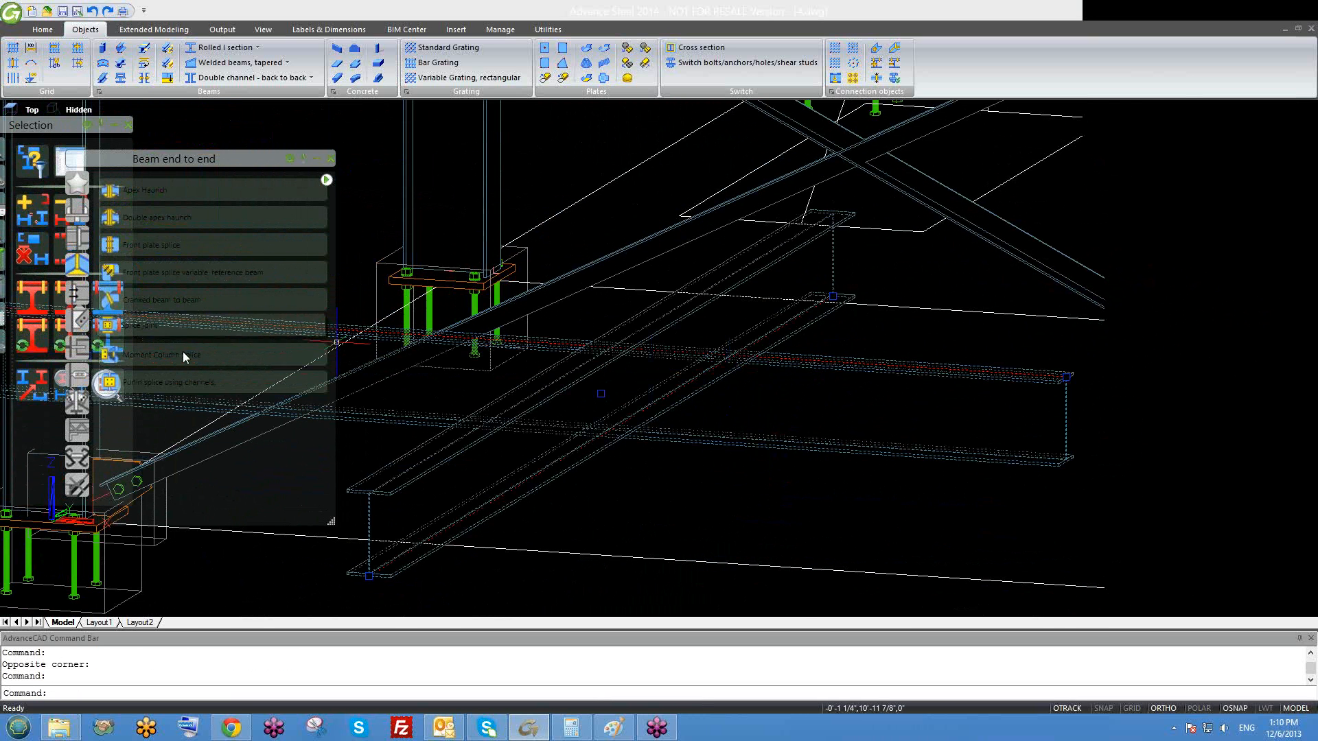
left_click_drag(227, 157, 320, 118)
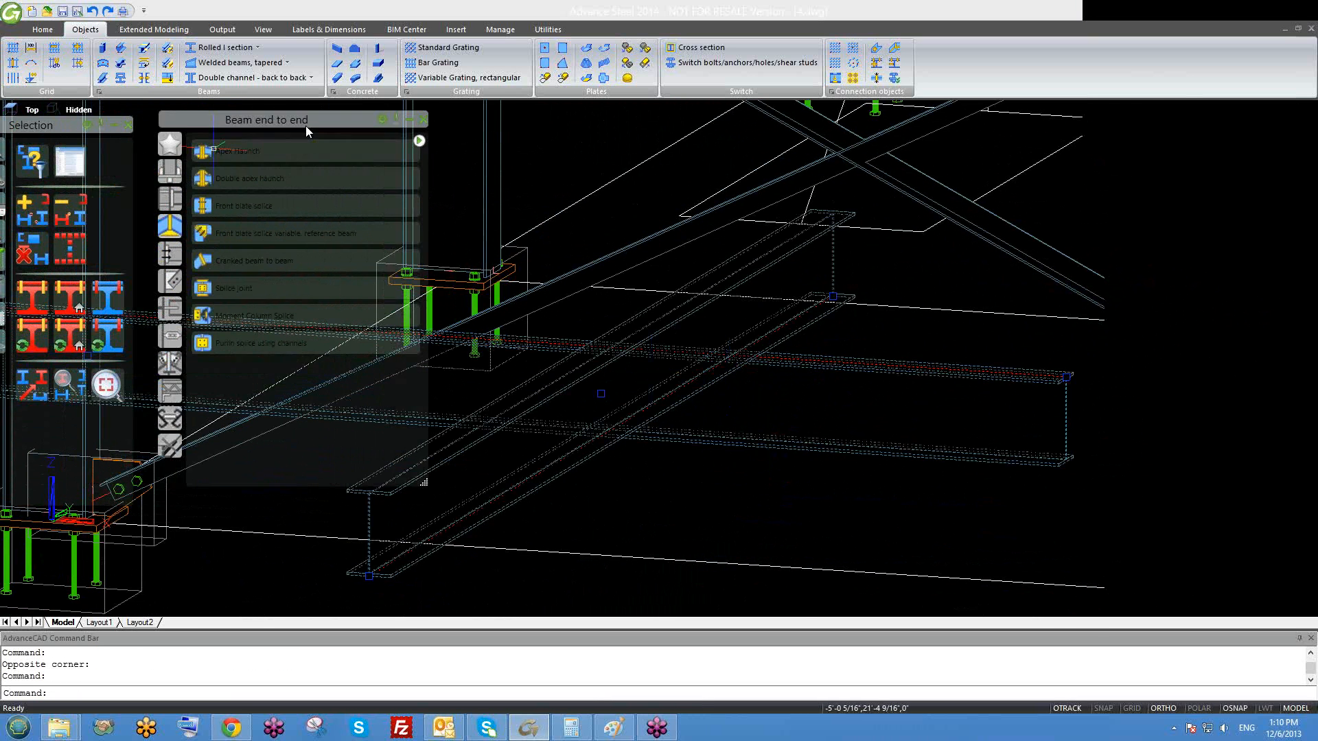
left_click(171, 392)
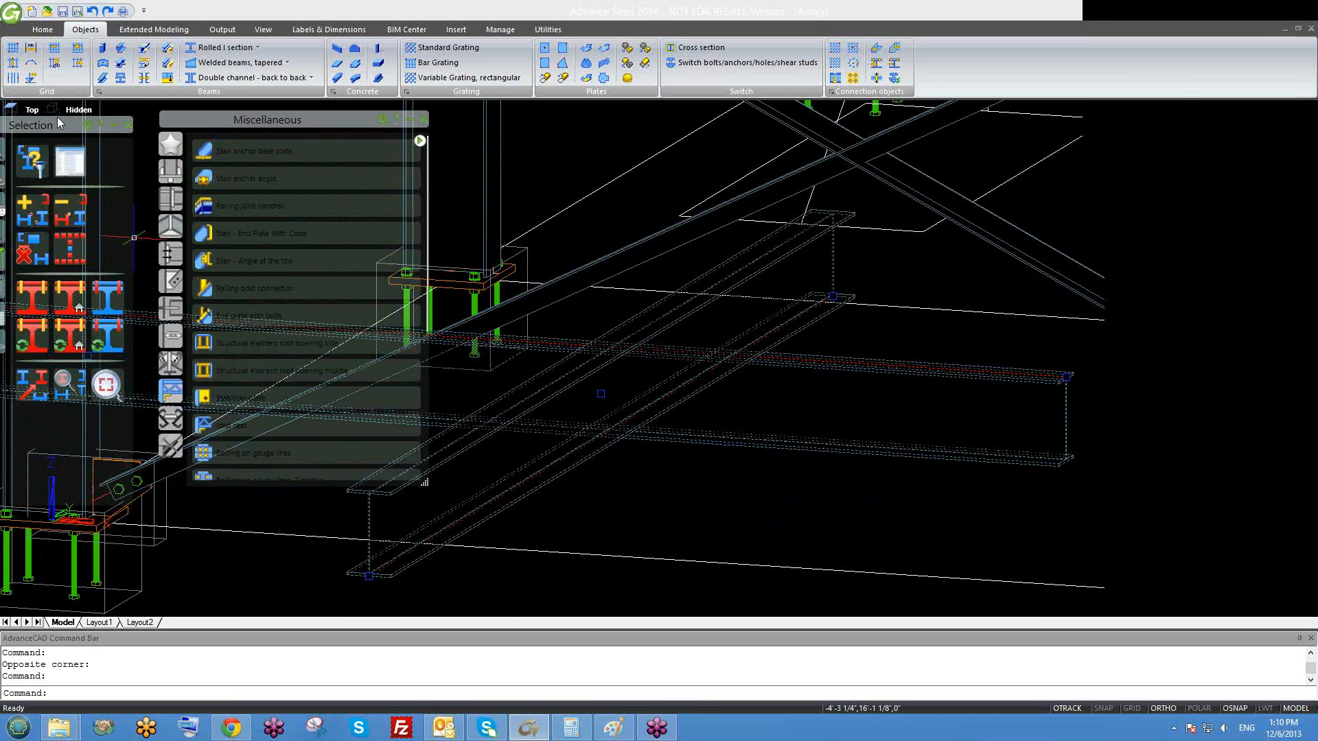
left_click_drag(56, 126, 157, 126)
left_click(98, 322)
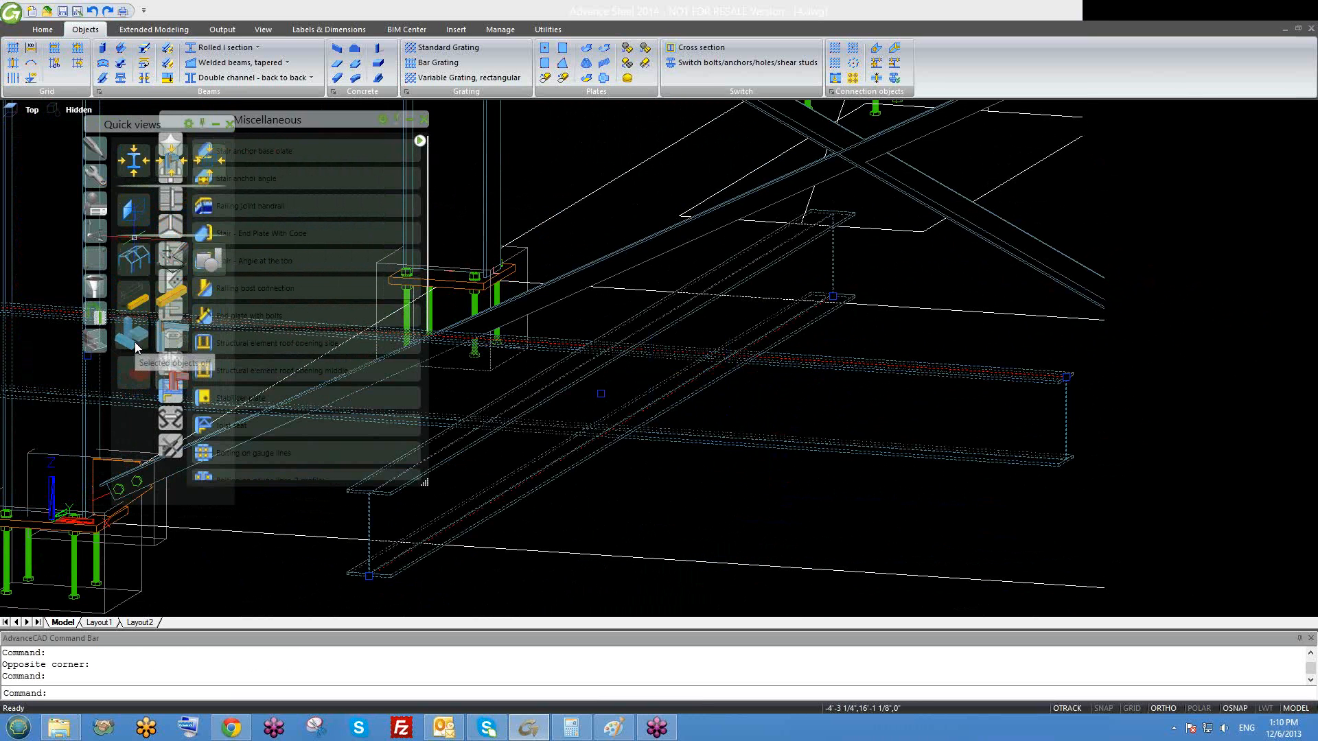
left_click(142, 375)
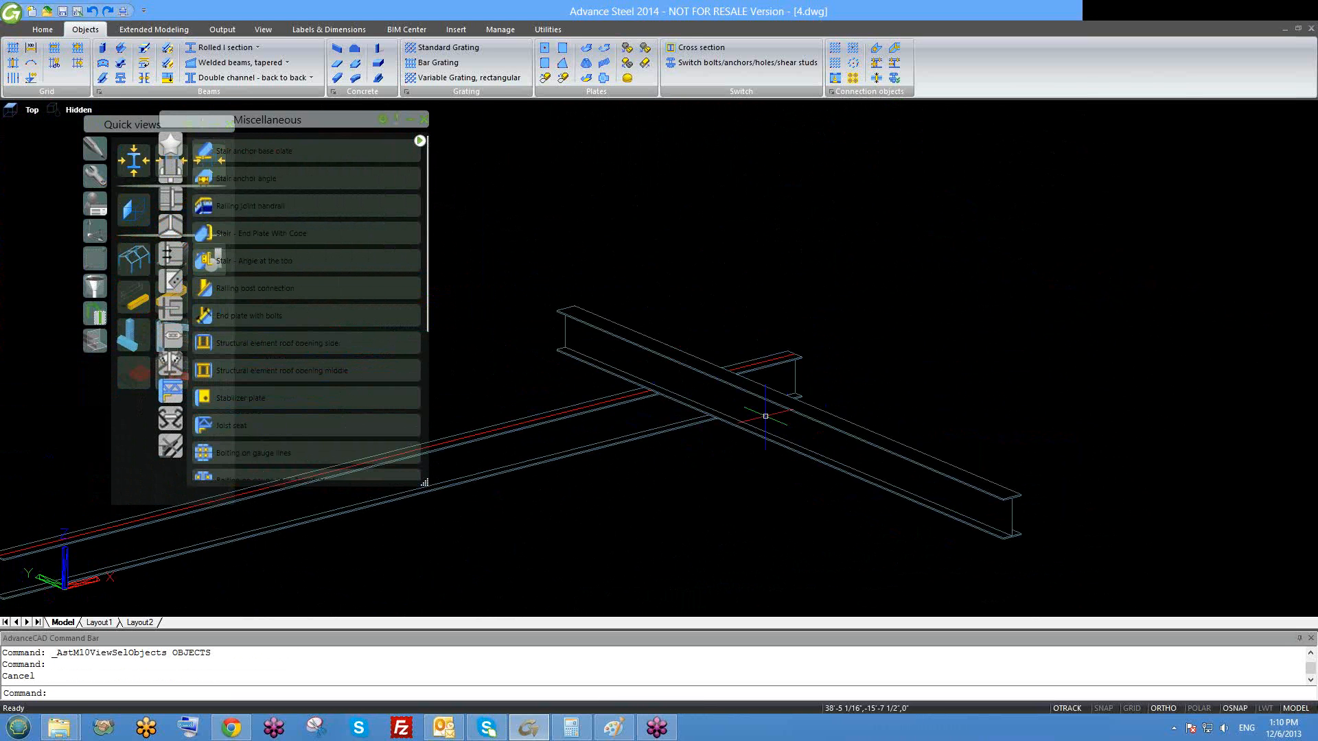
- Browse the Miscellaneous, Column - Beam, Beam end to end, Platform beams and Fabricator specific macros connection categories
left_click_drag(348, 119, 409, 71)
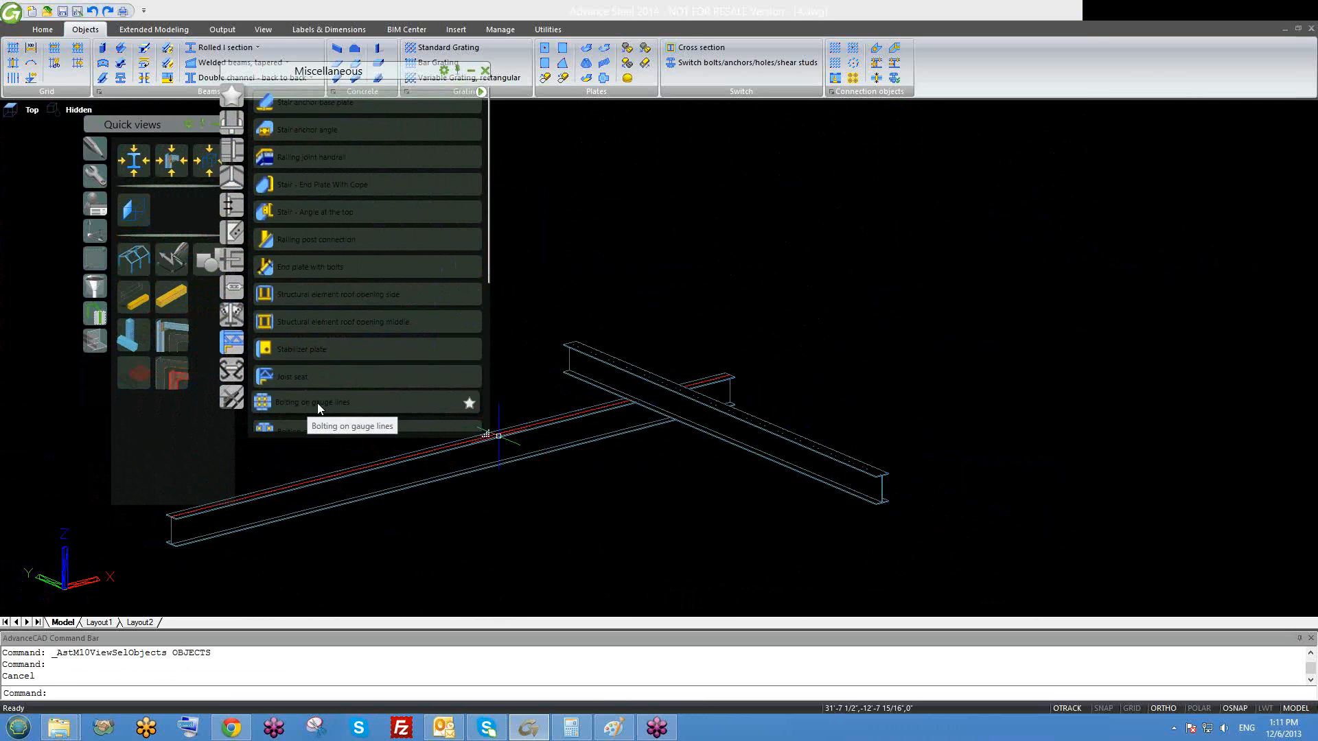
scroll(317, 402, "down", 1)
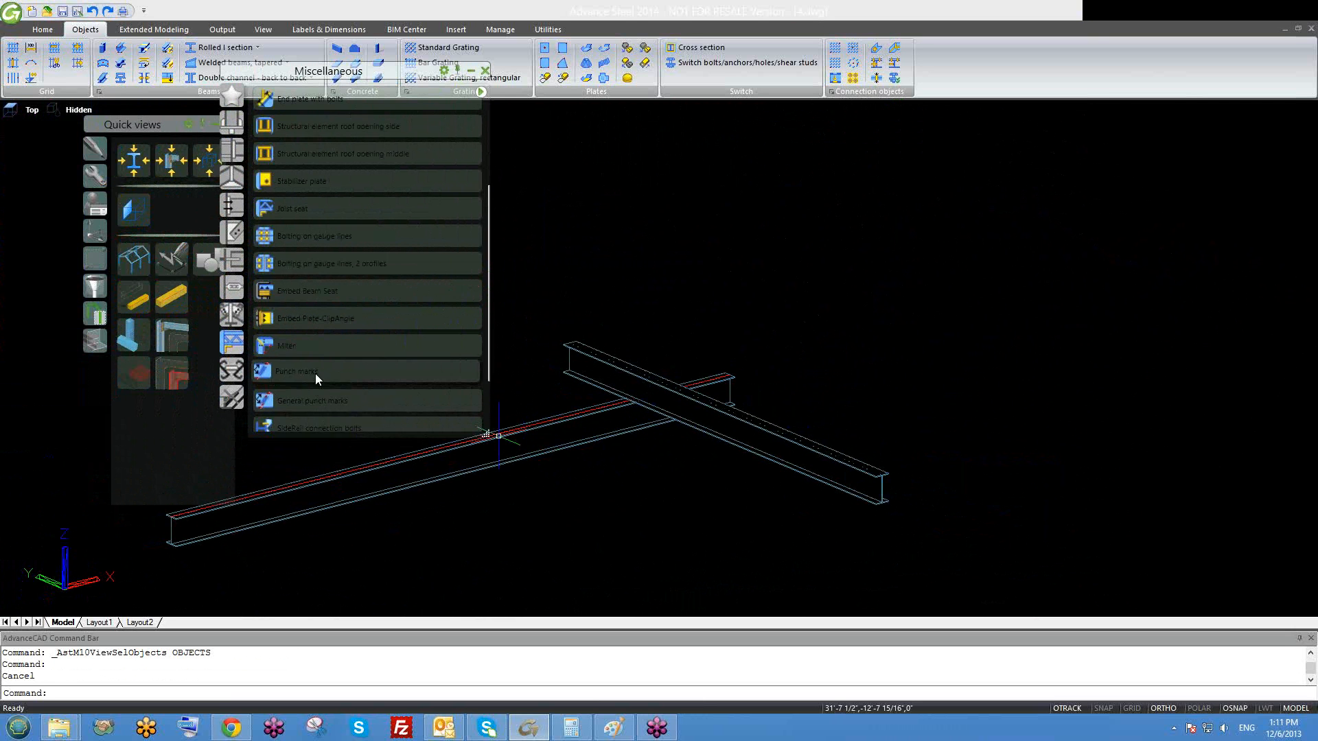
scroll(315, 374, "down", 2)
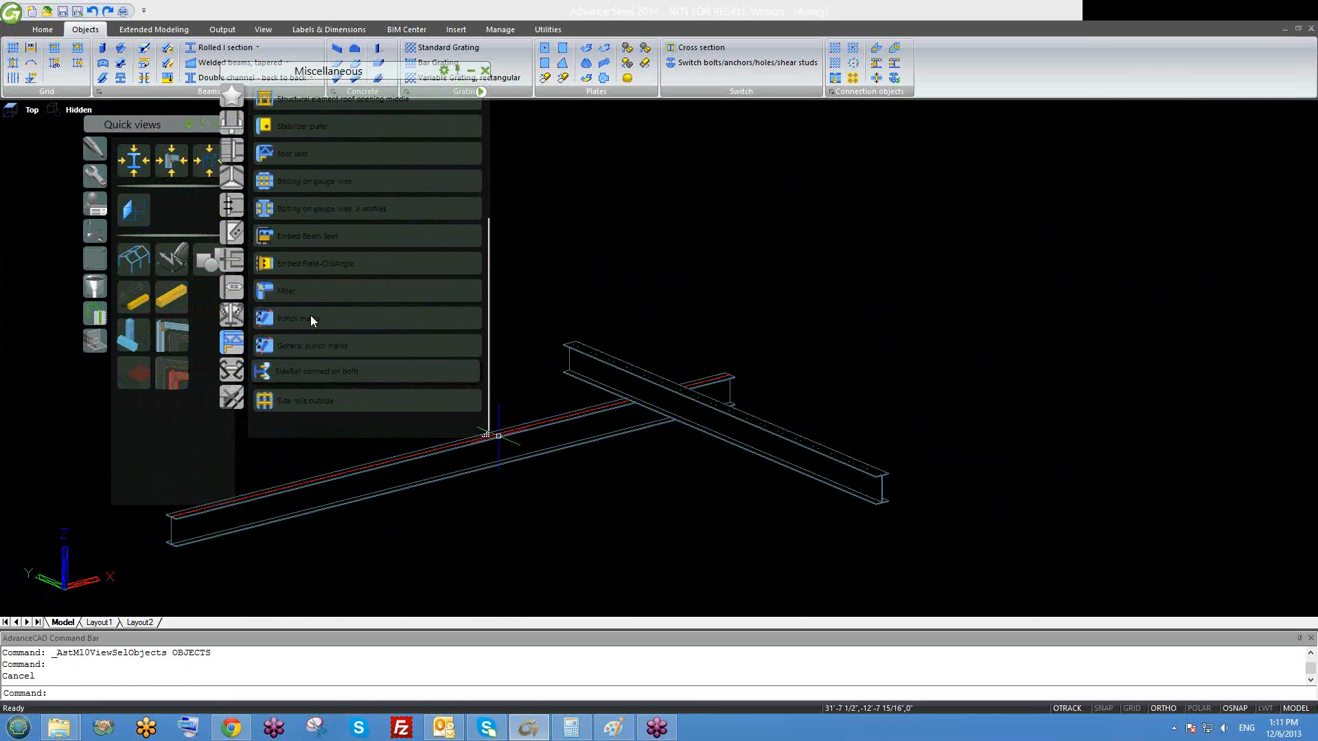
left_click(297, 182)
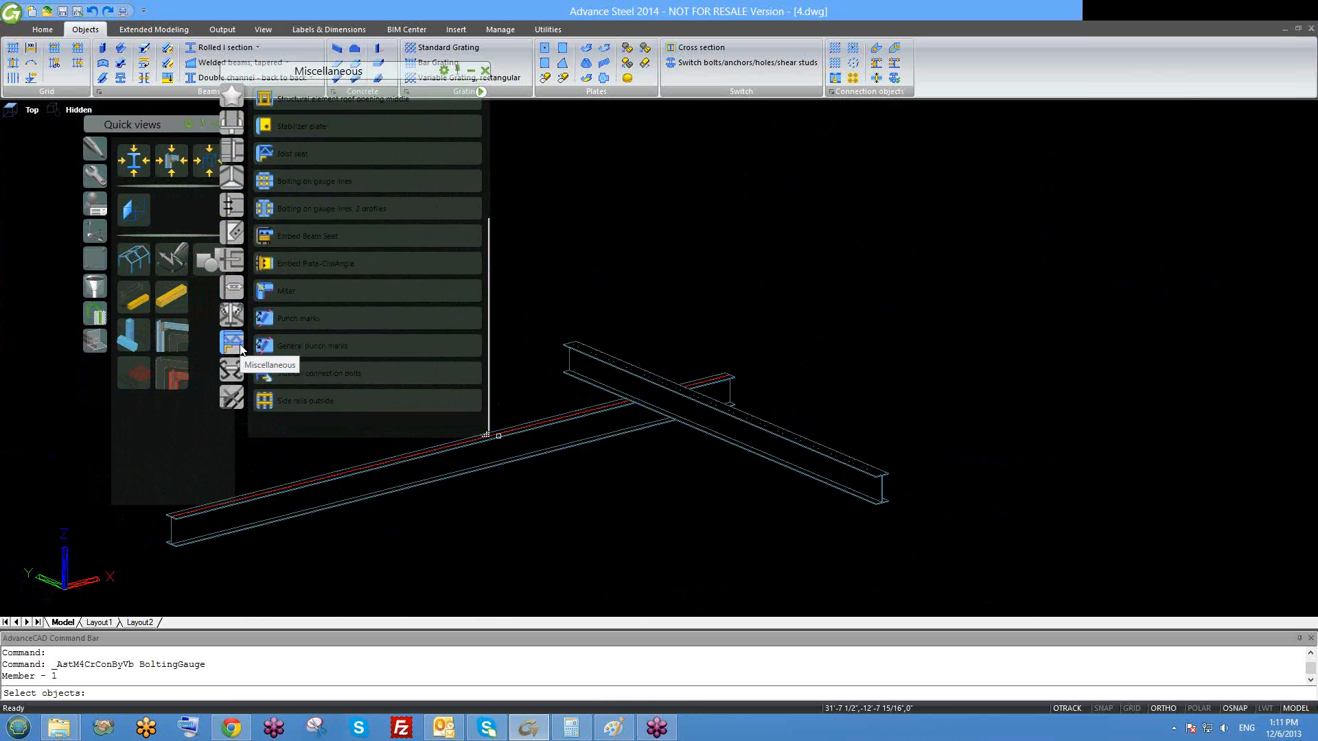
left_click(234, 152)
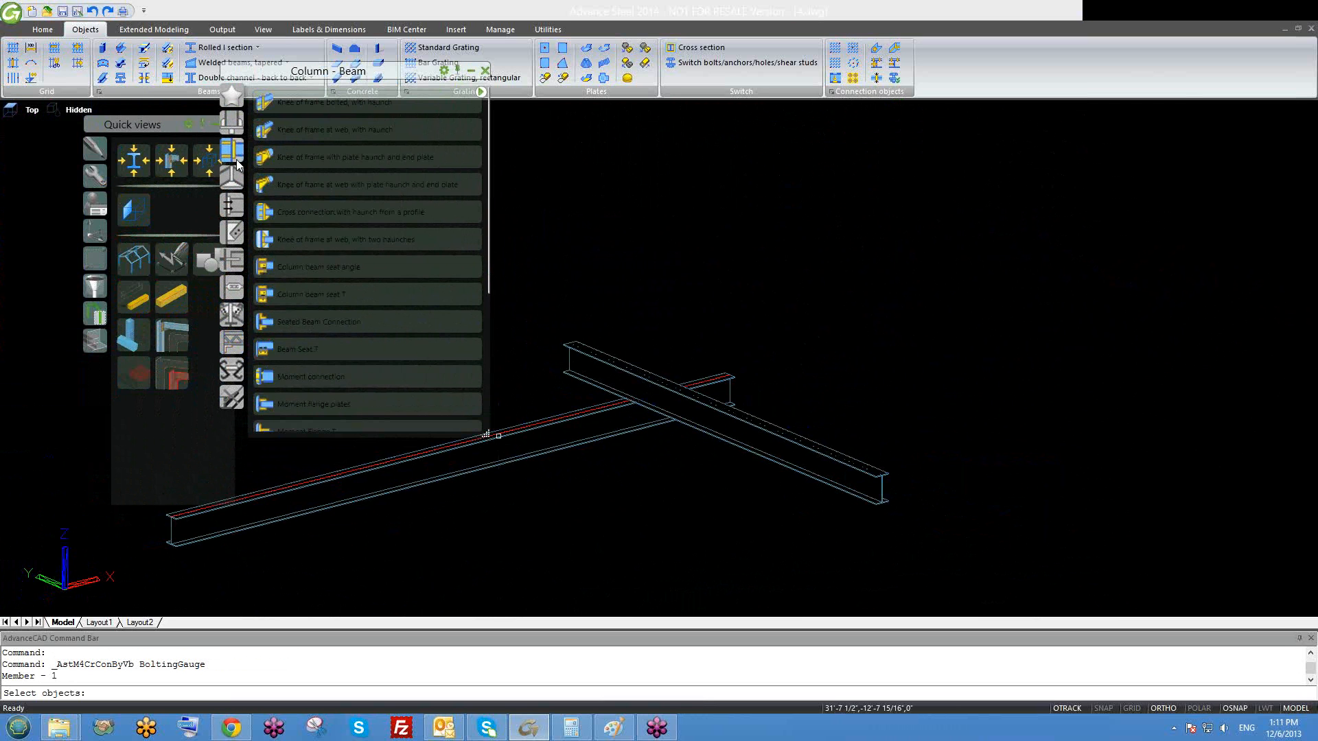
scroll(348, 250, "down", 3)
scroll(348, 285, "up", 3)
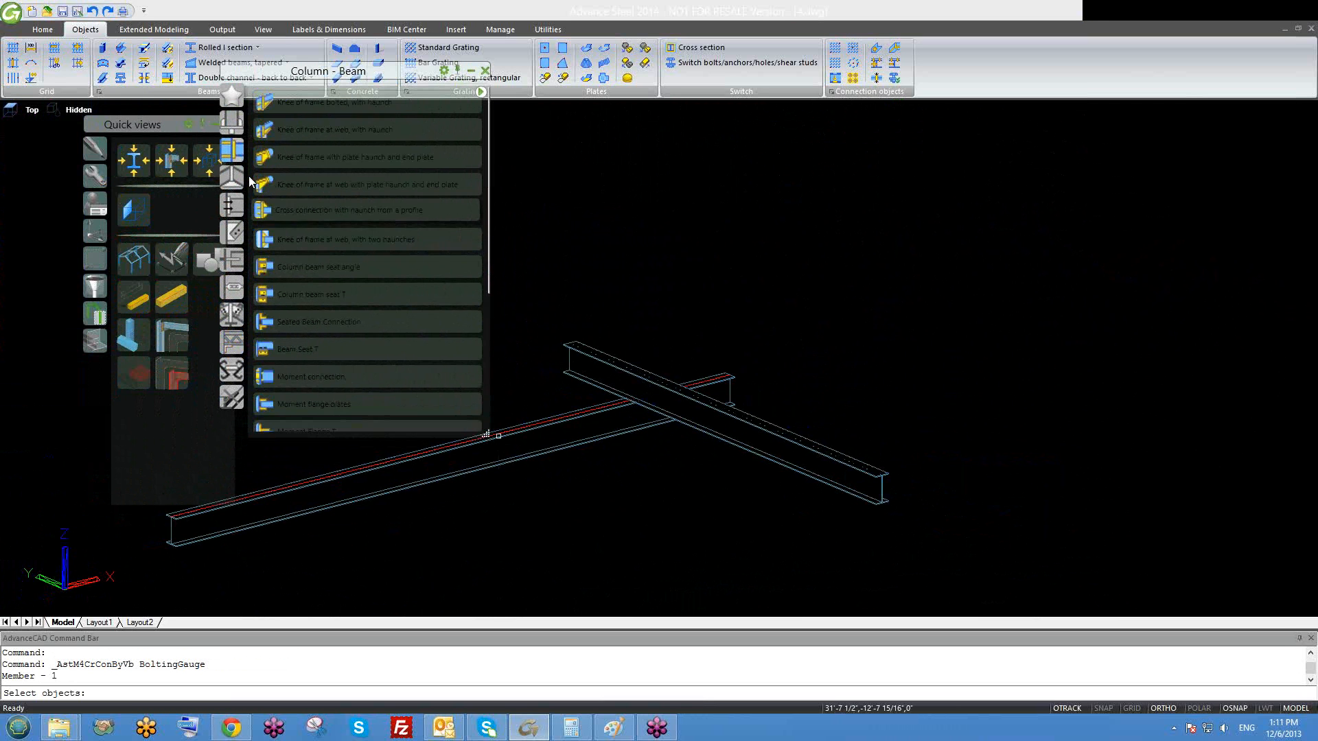
left_click(231, 177)
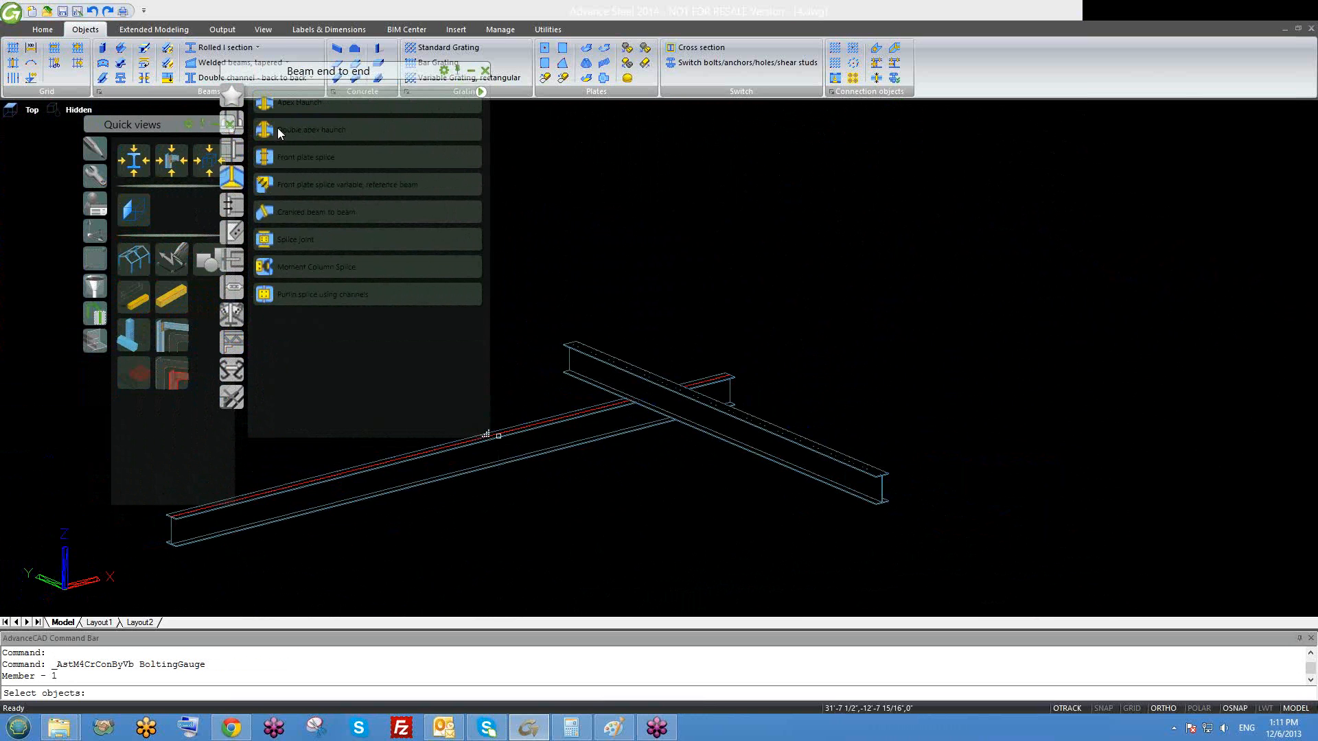
left_click(231, 204)
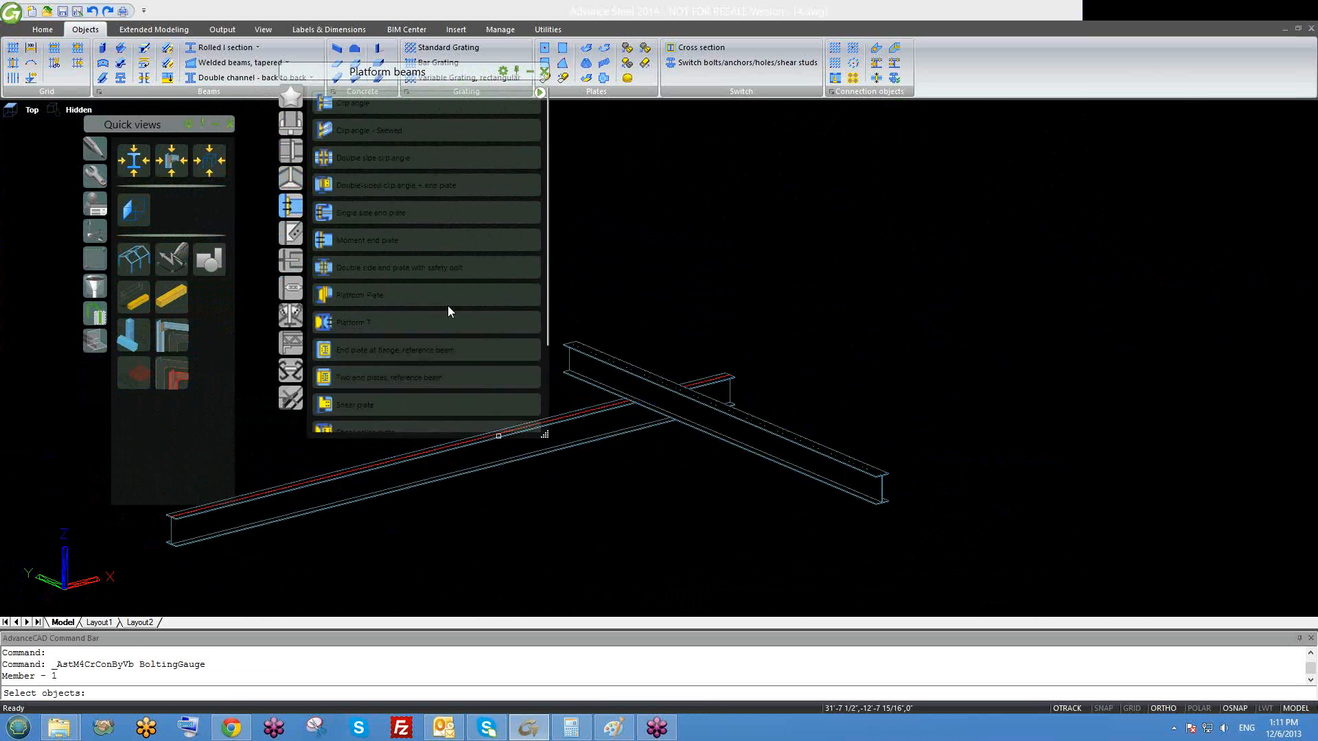
scroll(453, 319, "down", 3)
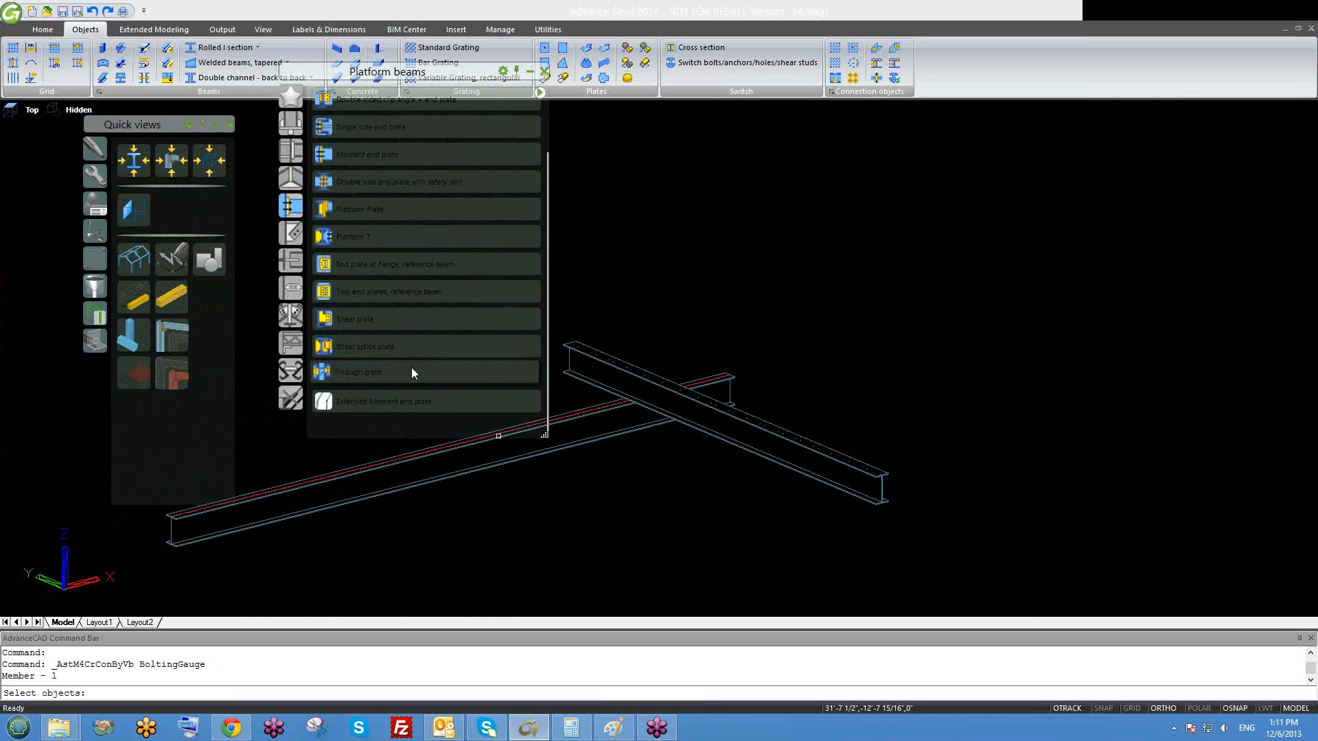
scroll(411, 368, "up", 3)
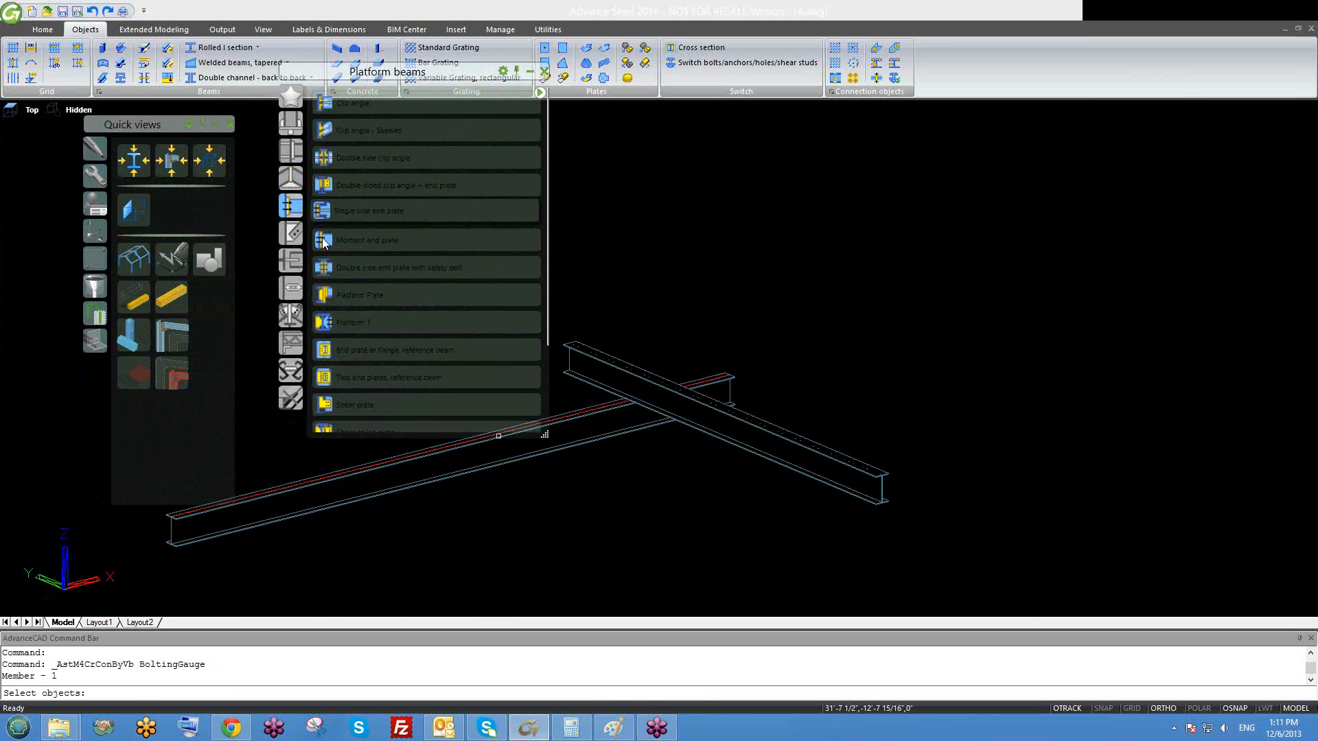
left_click(292, 365)
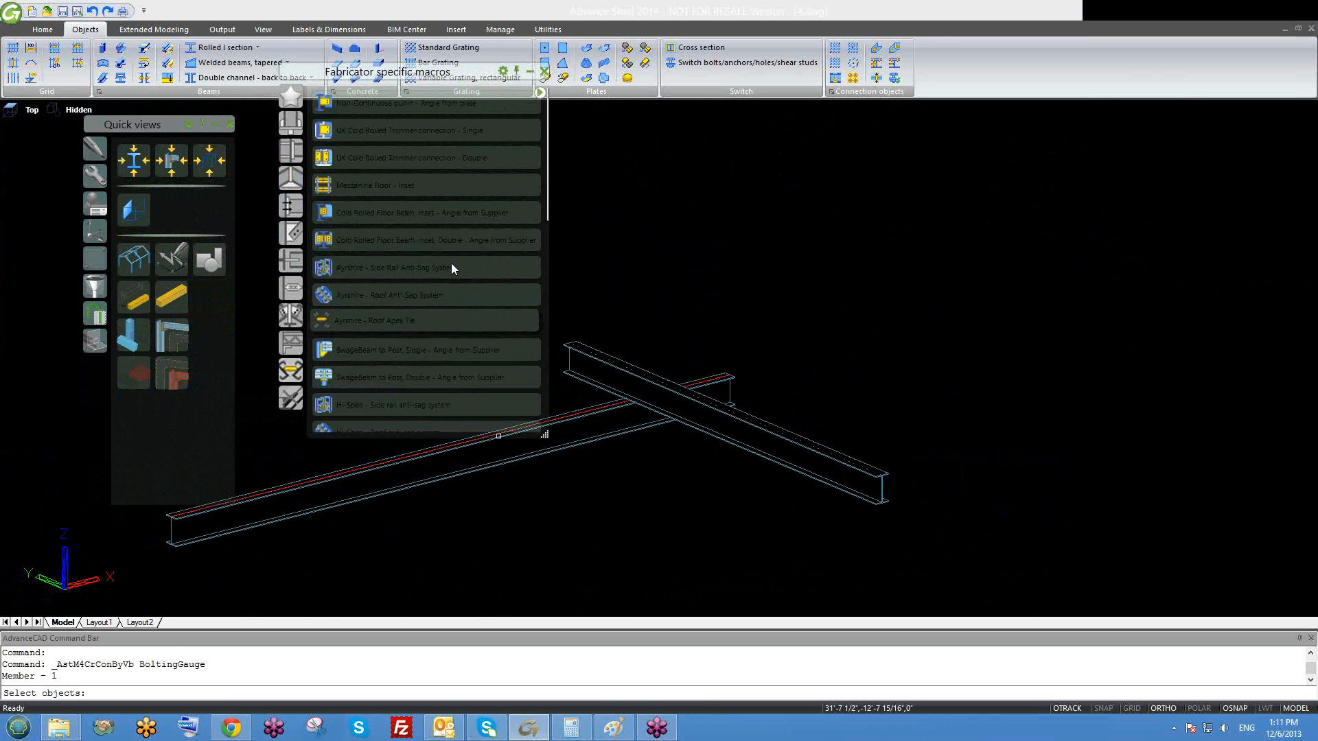
left_click_drag(549, 218, 550, 381)
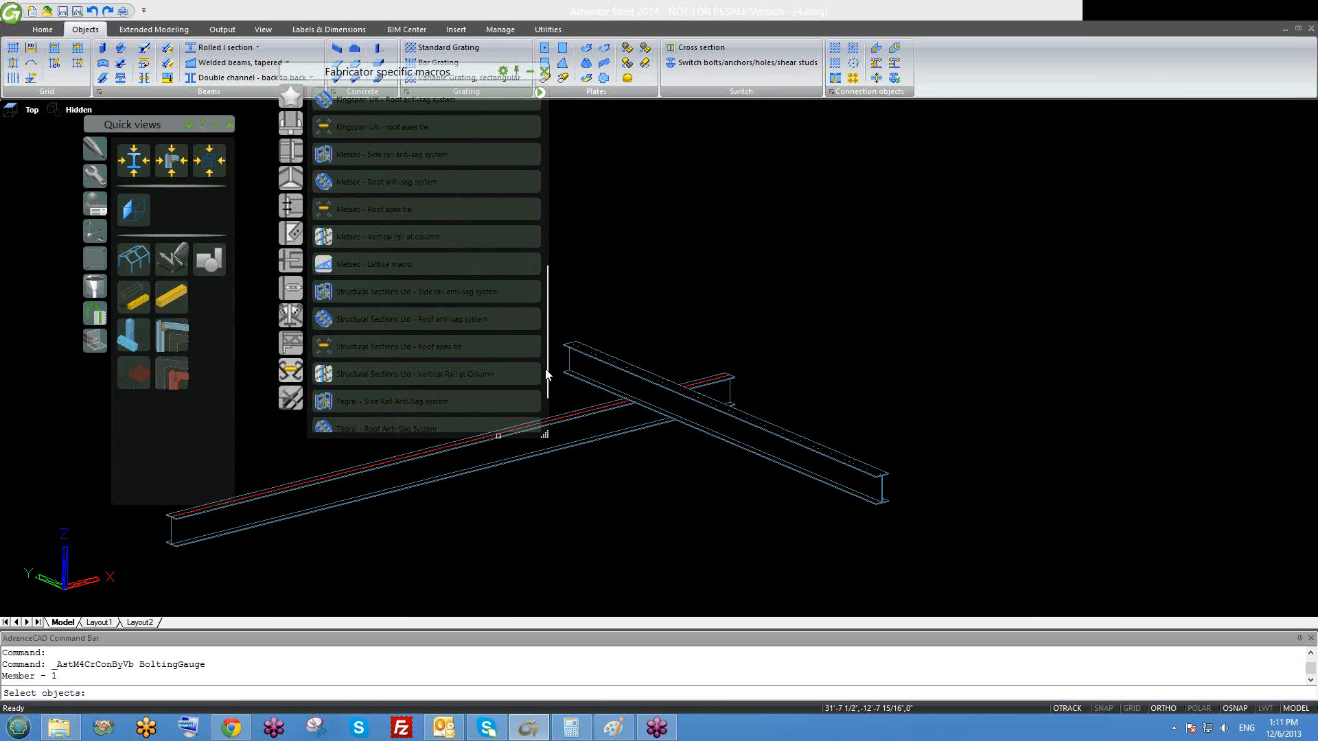
- Create a Bolting on gauge lines connection between the long lower beam and the crossing upper beam, keeping the connection's default values
left_click(295, 344)
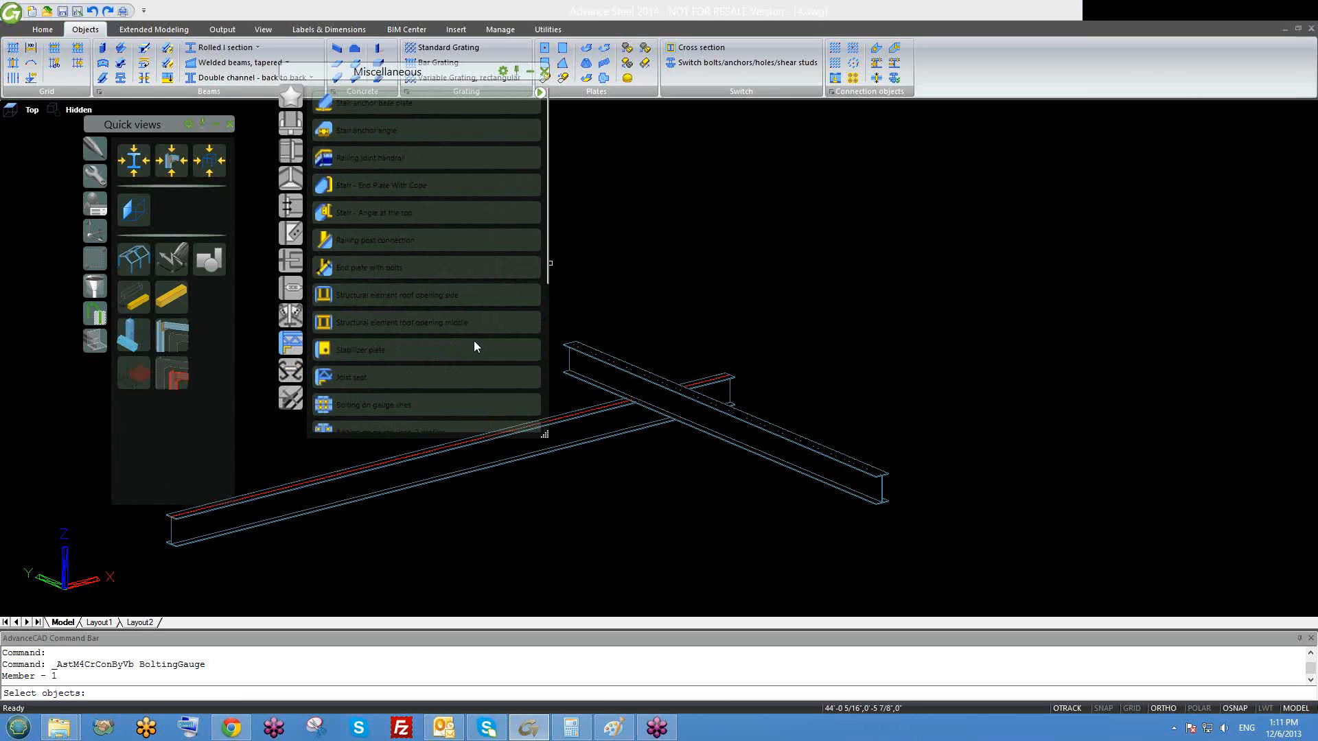
left_click(332, 402)
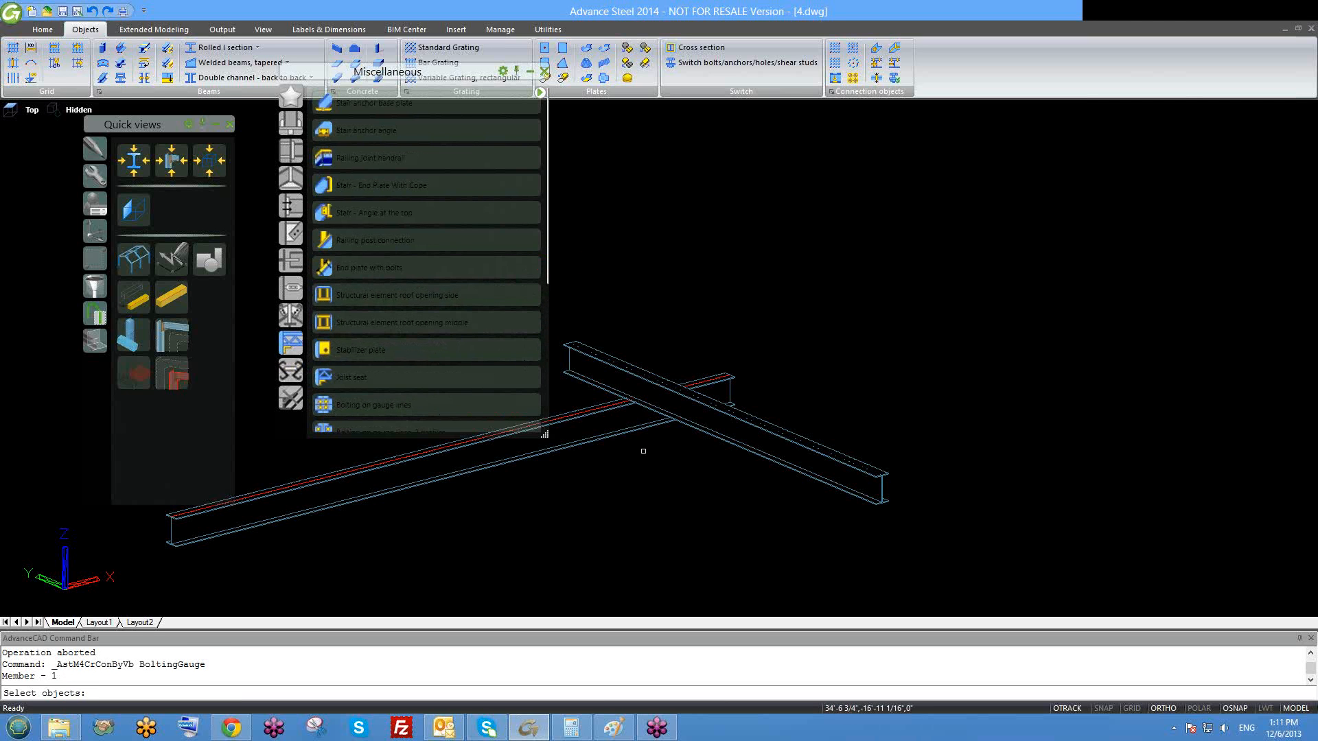
middle_click_drag(643, 451, 661, 433)
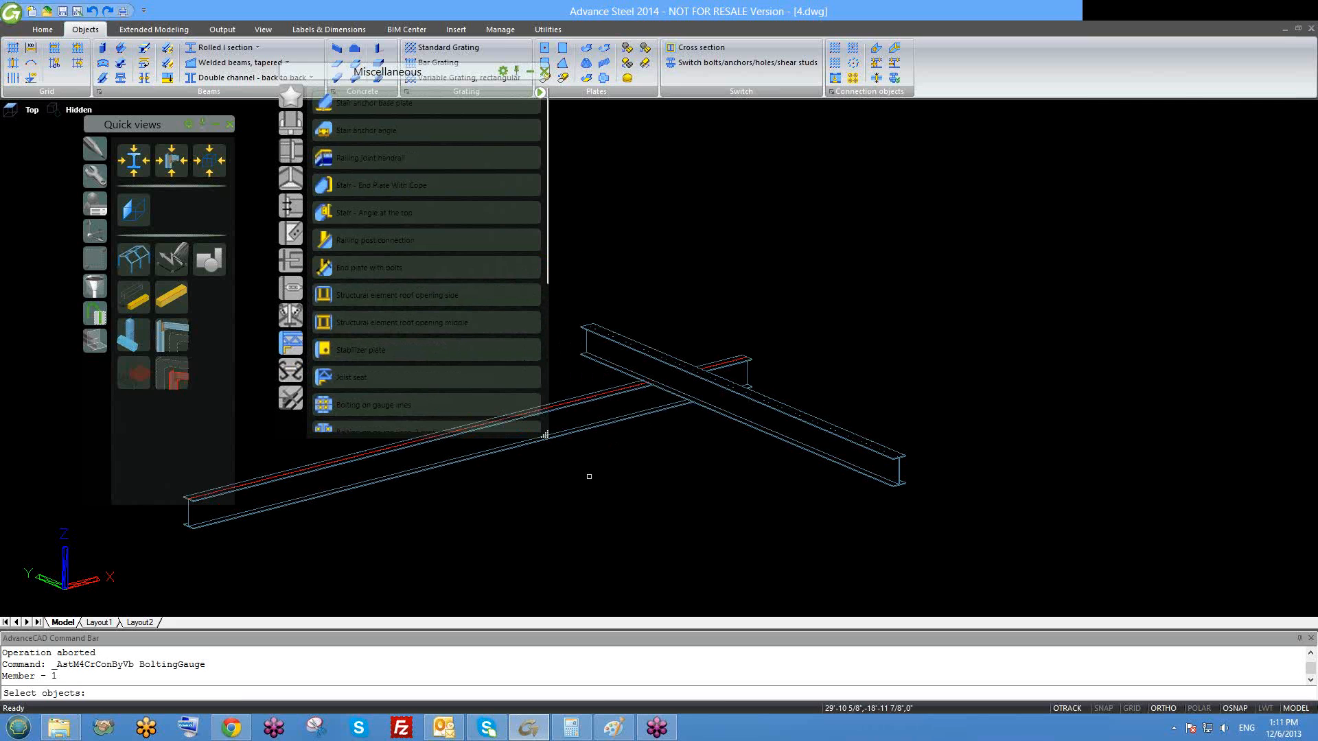
left_click(642, 390)
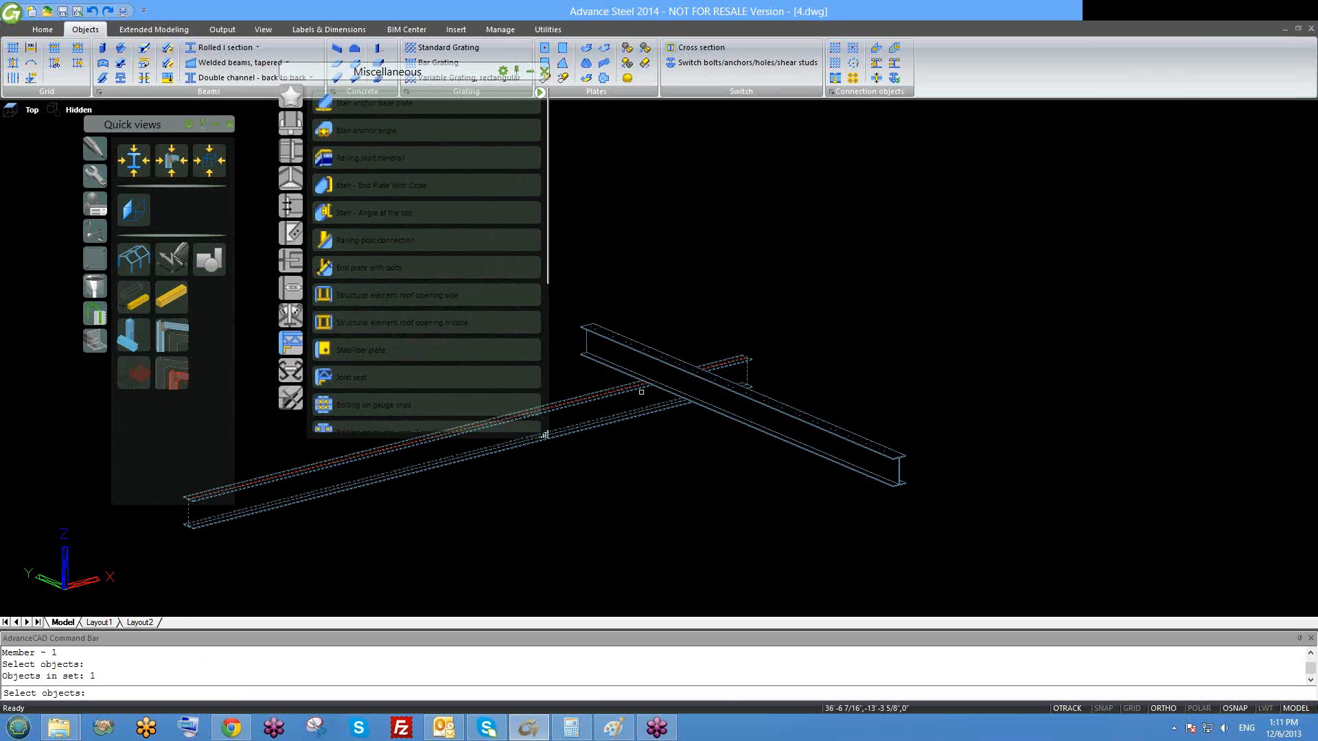
key("Return")
left_click(656, 357)
key("Return")
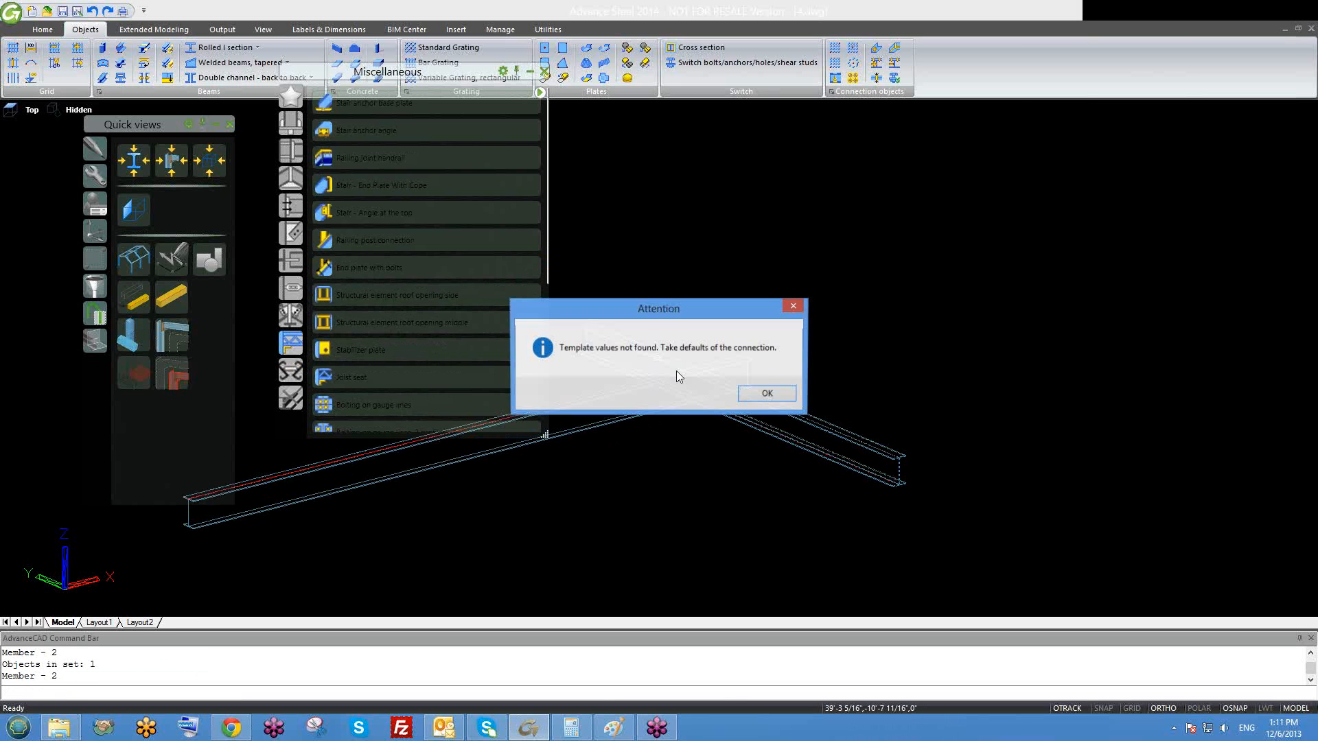
left_click(767, 393)
scroll(684, 457, "up", 5)
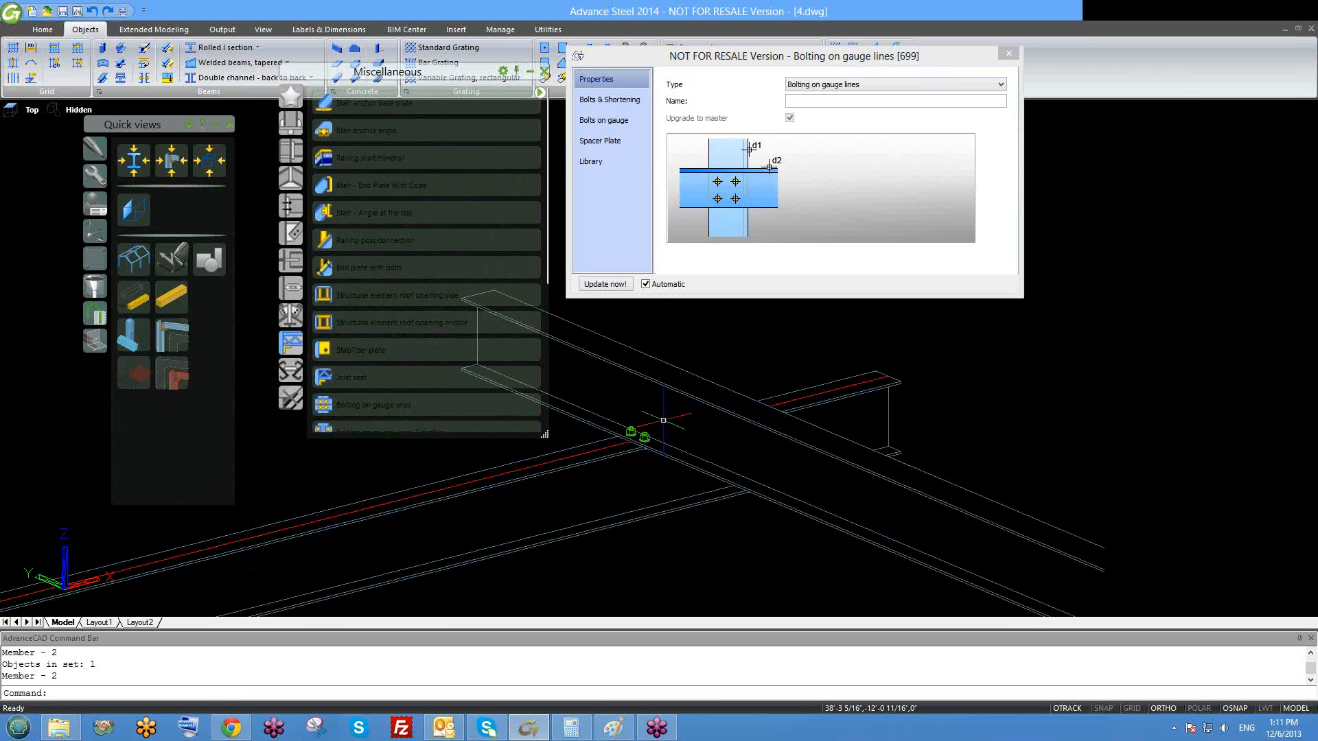
middle_click_drag(684, 456, 852, 502, "shift")
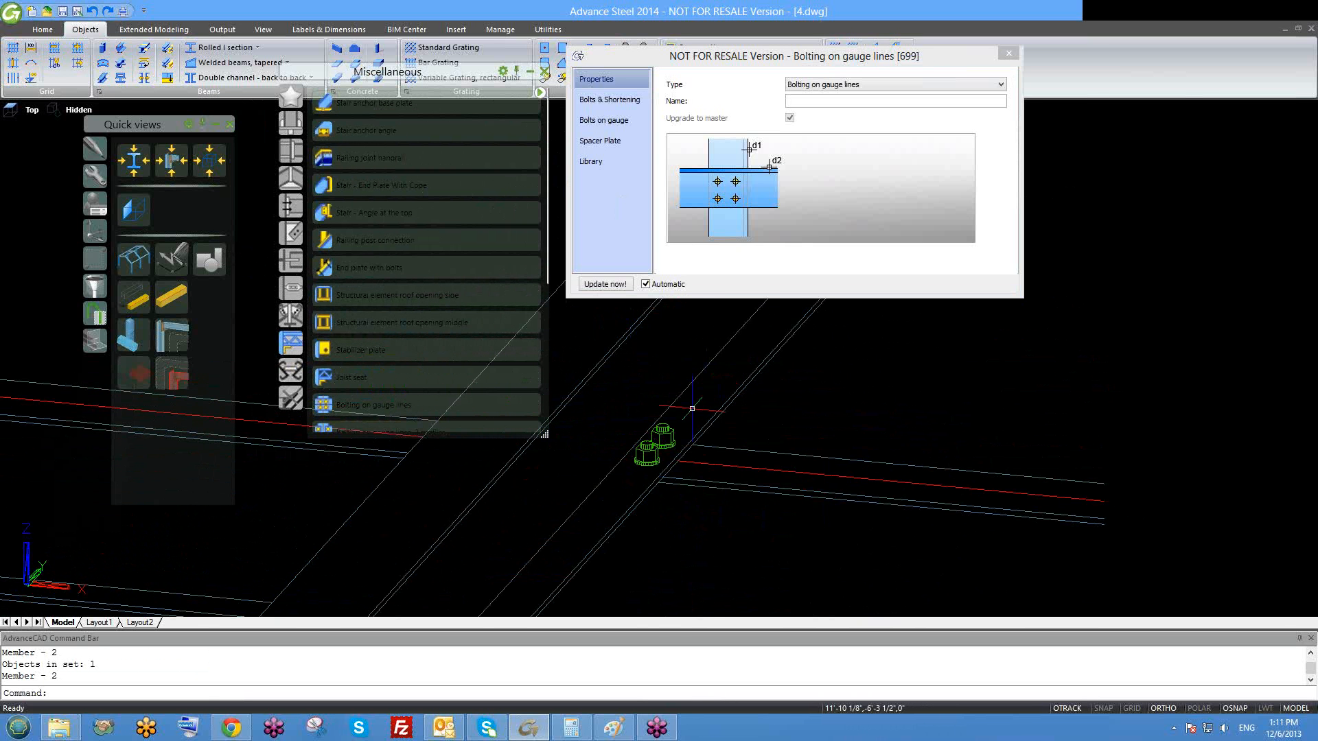
middle_click_drag(691, 408, 788, 433, "shift")
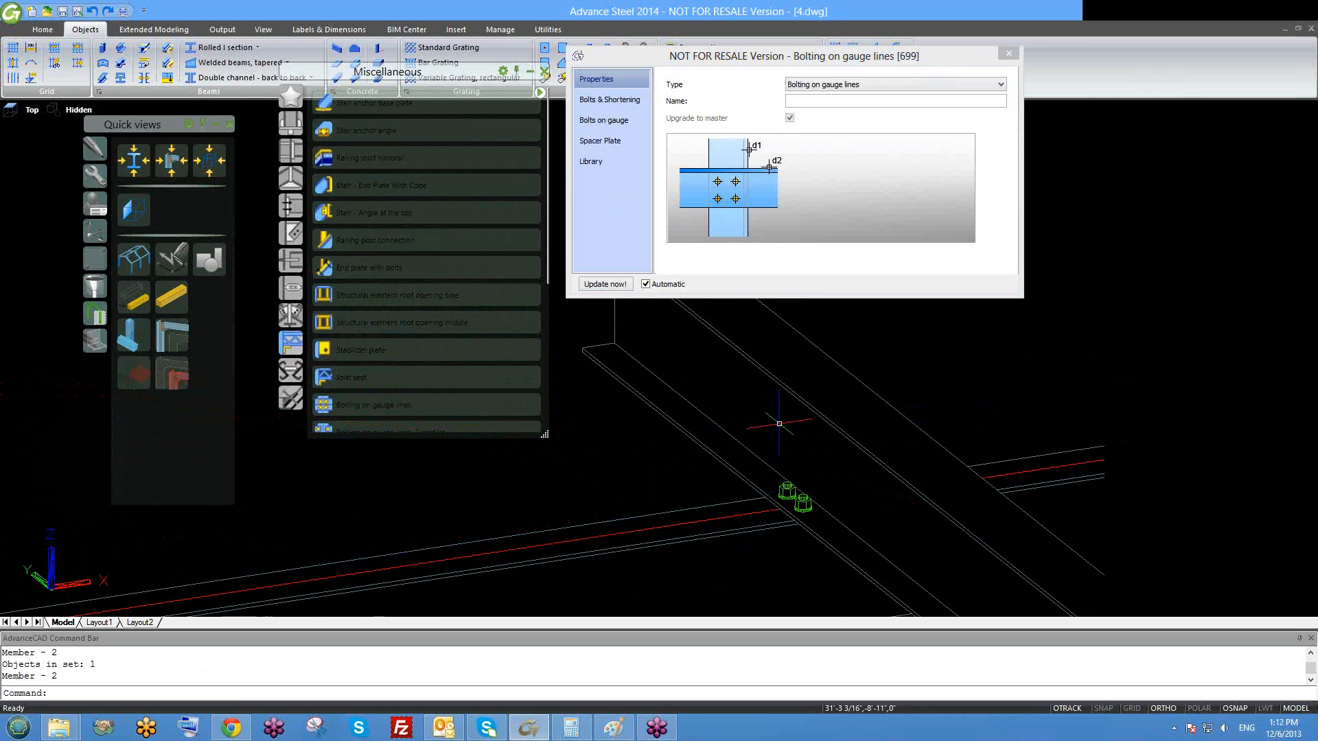
left_click(1014, 57)
- Show the Plates at beam connection category and switch the model view to the 2D Wireframe visual style
middle_click_drag(823, 254, 813, 398, "shift")
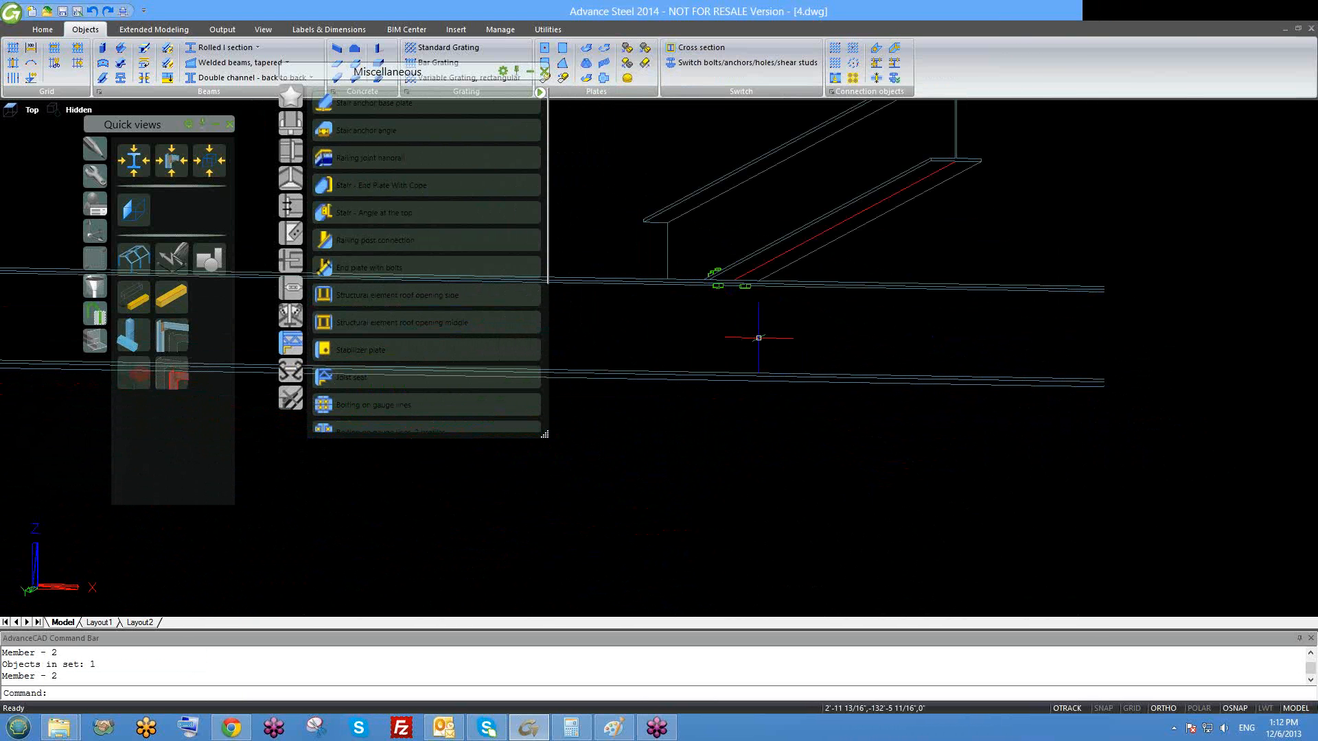
scroll(746, 364, "down", 2)
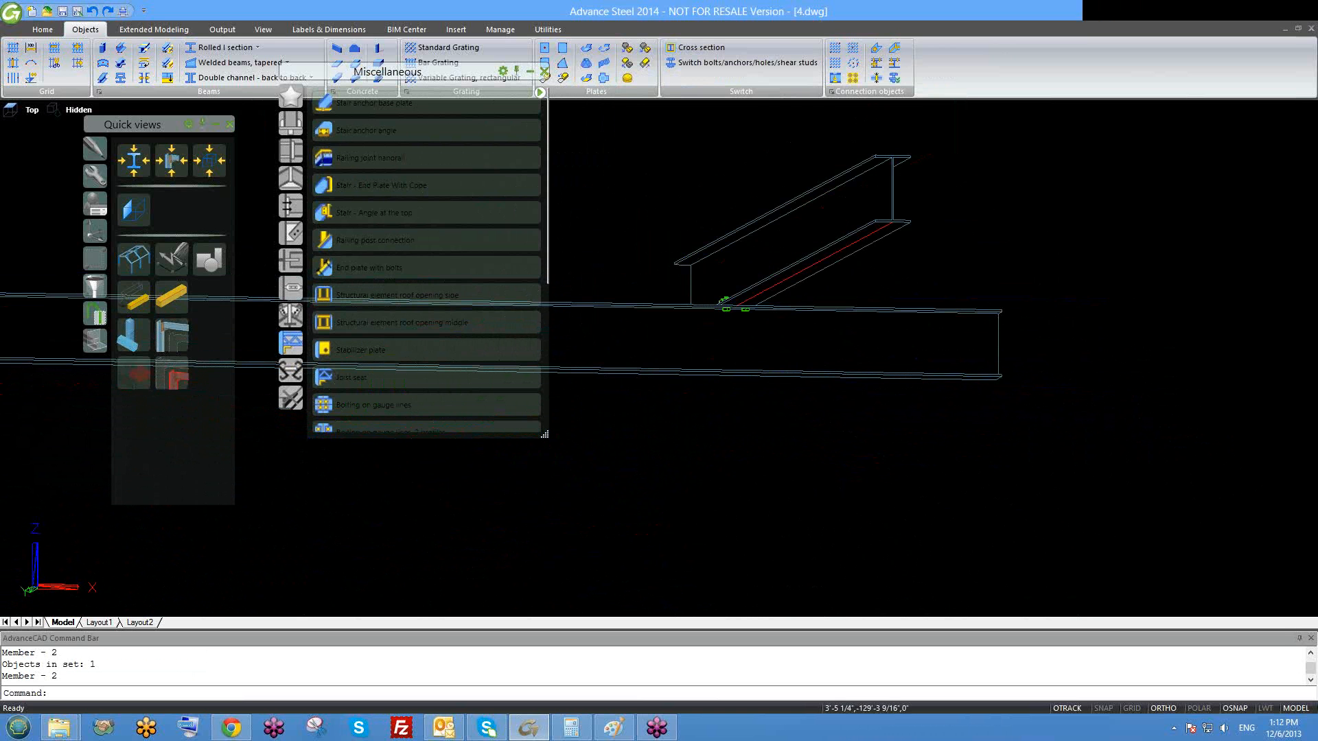
left_click(289, 129)
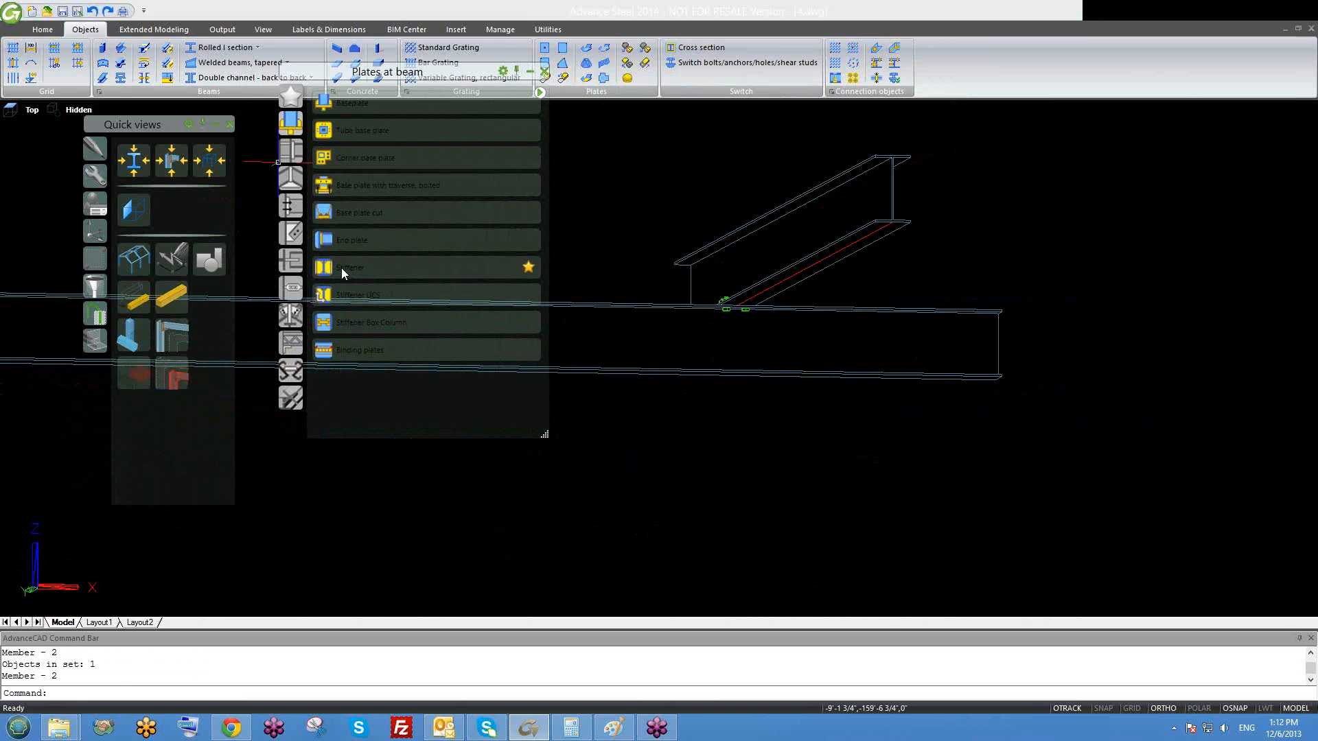
left_click(341, 267)
key("Escape")
left_click(75, 111)
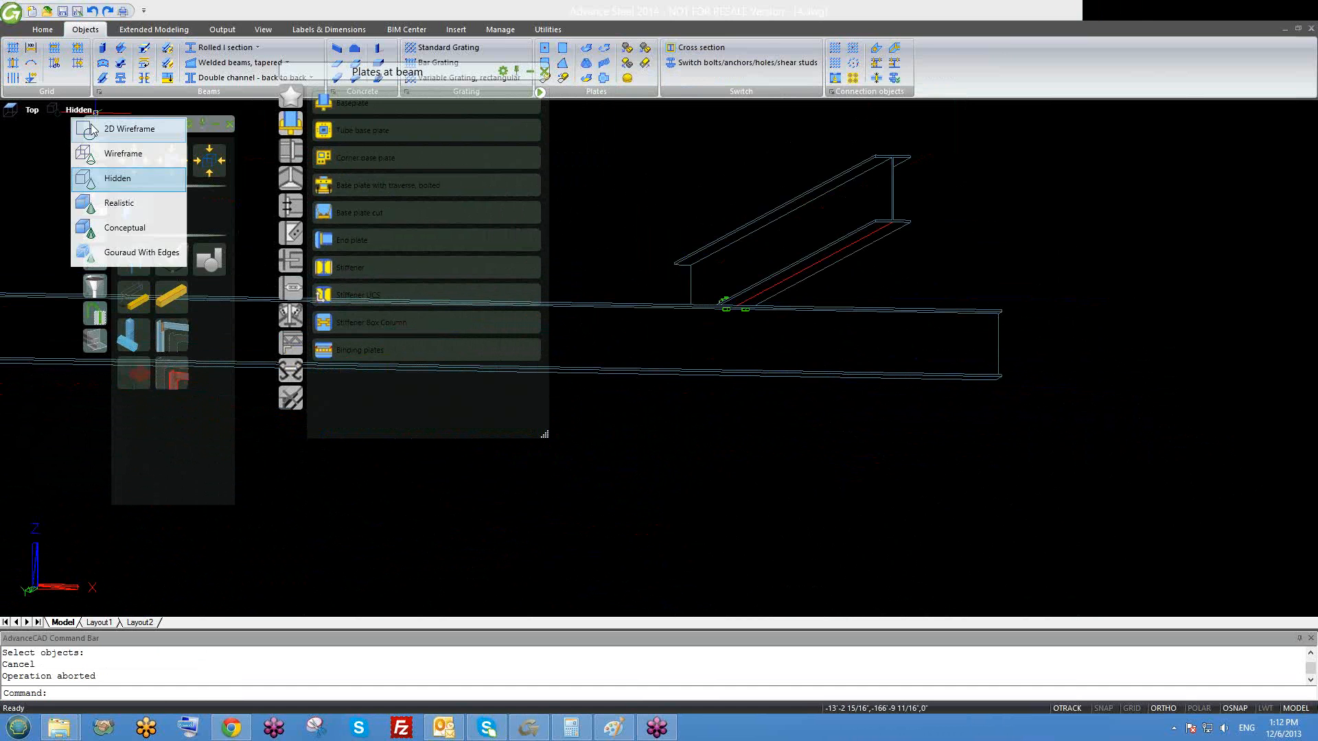
left_click(199, 129)
middle_click_drag(713, 347, 702, 328, "shift")
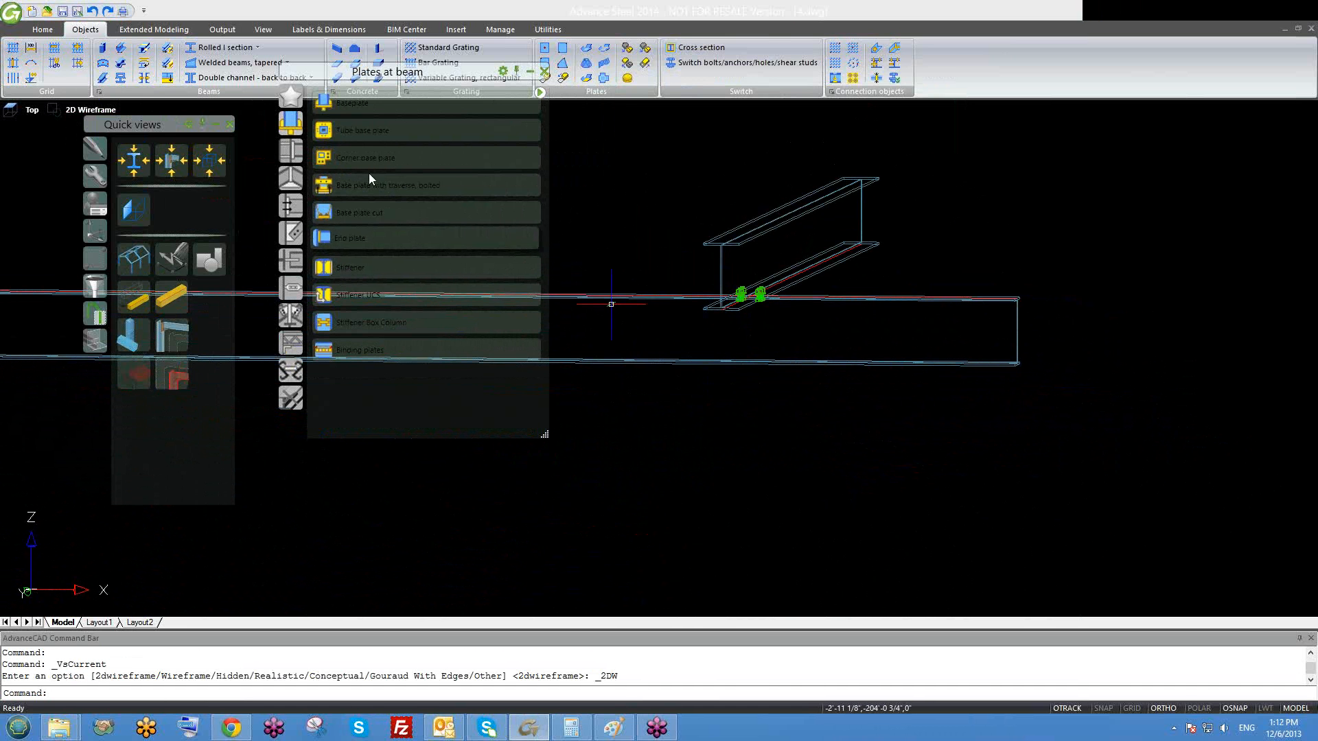
- Add a Stiffener with default values to the long lower beam, located at the intersection point between the bolts under the crossing beam
left_click(338, 264)
scroll(764, 317, "up", 2)
left_click(806, 288)
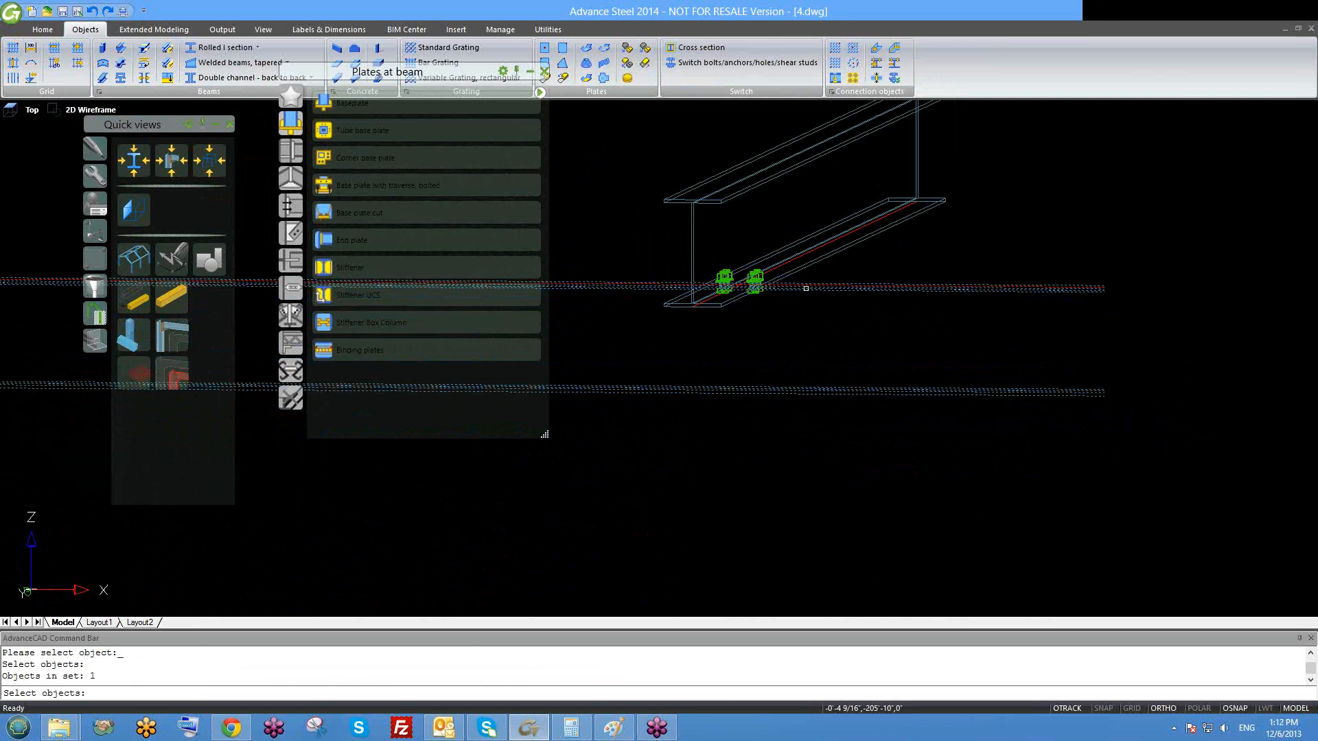
key("Return")
scroll(738, 291, "up", 3)
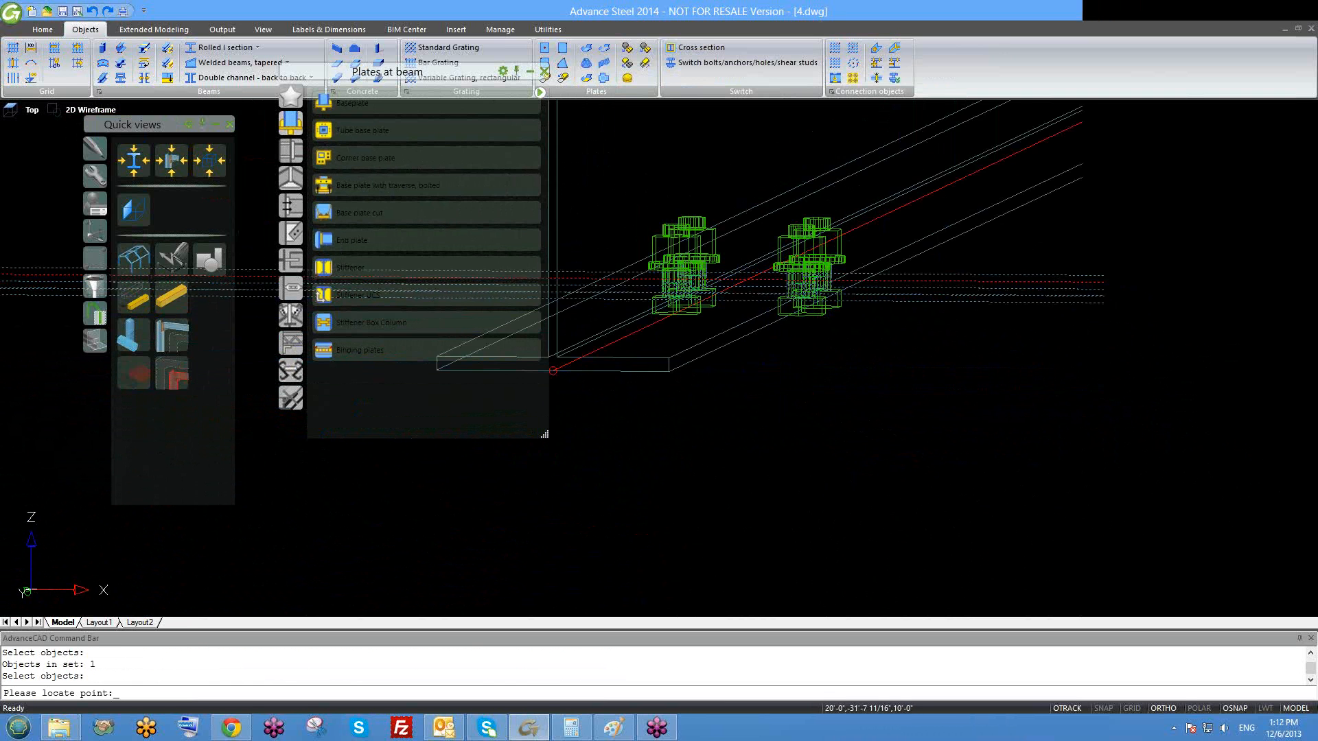
mouse_move(736, 329)
middle_mouse_down("shift")
mouse_move(744, 344)
mouse_move(745, 321)
middle_mouse_up("shift")
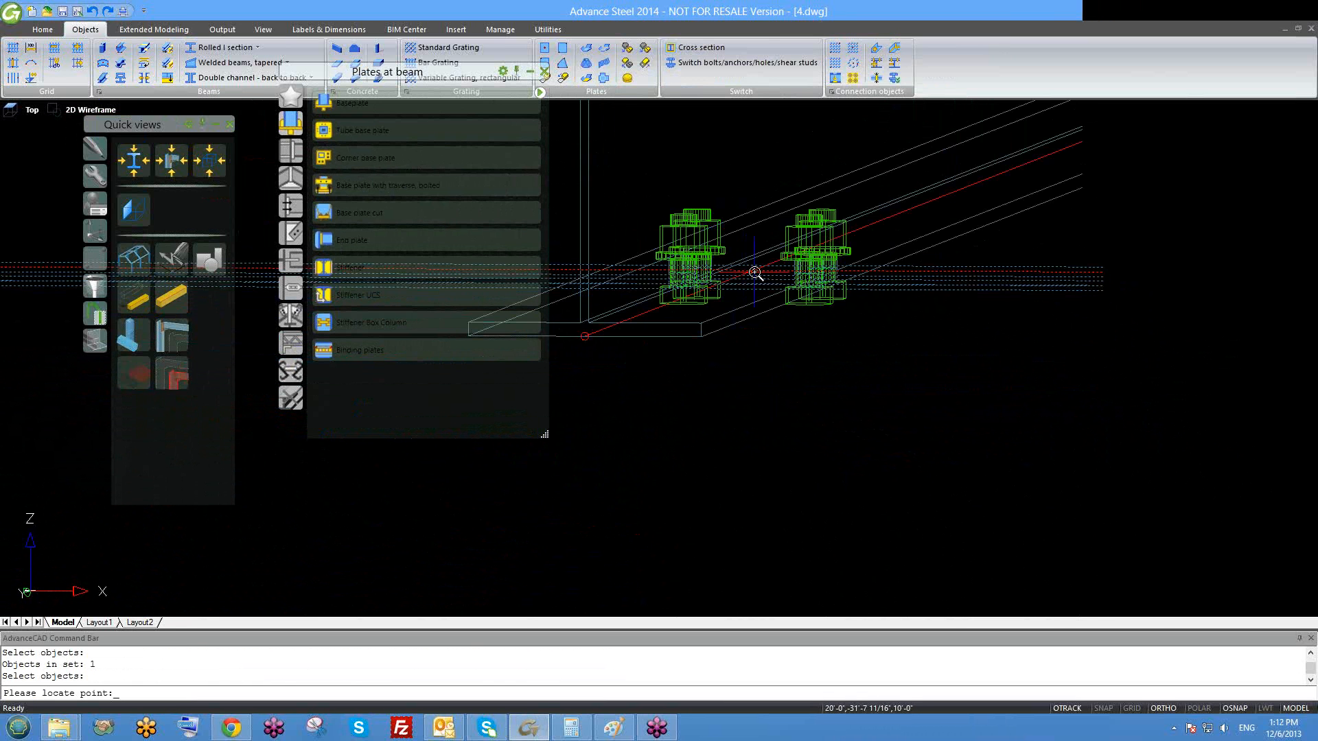
scroll(755, 273, "up", 2)
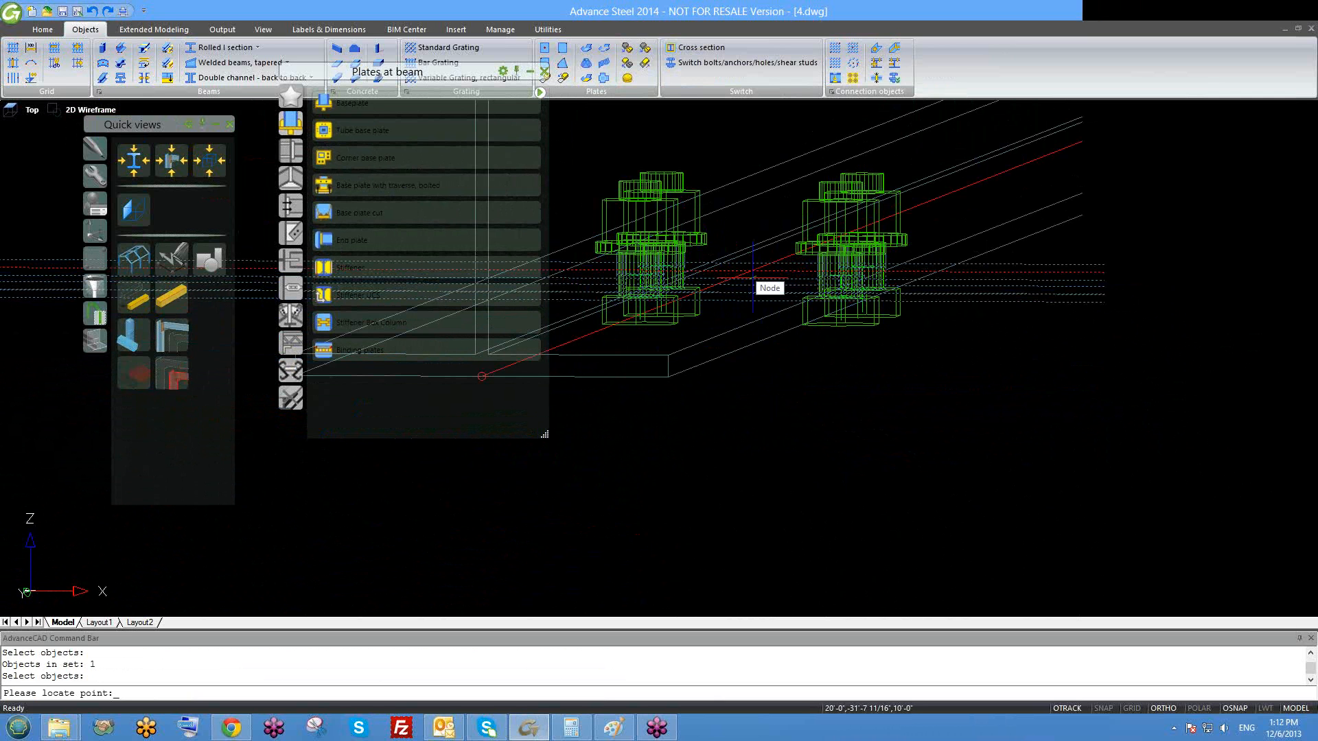
type("int")
key("Return")
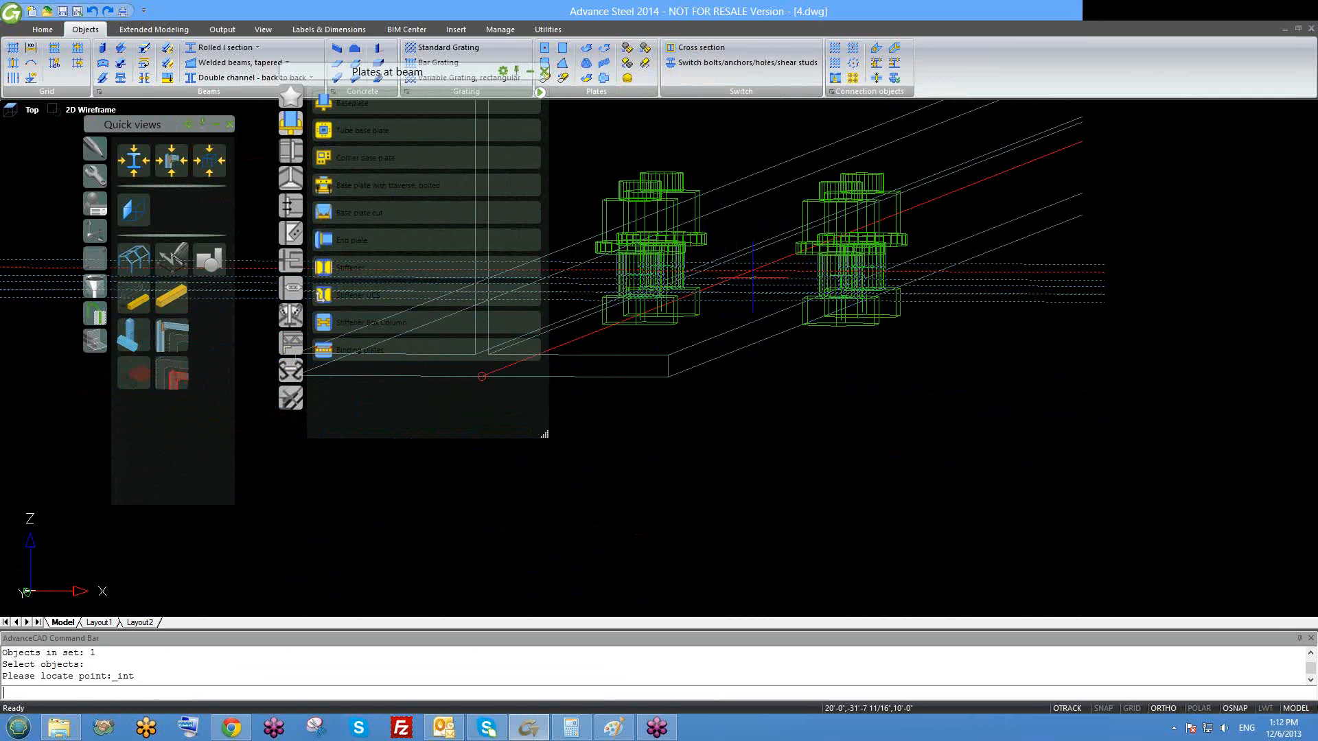
left_click(753, 275)
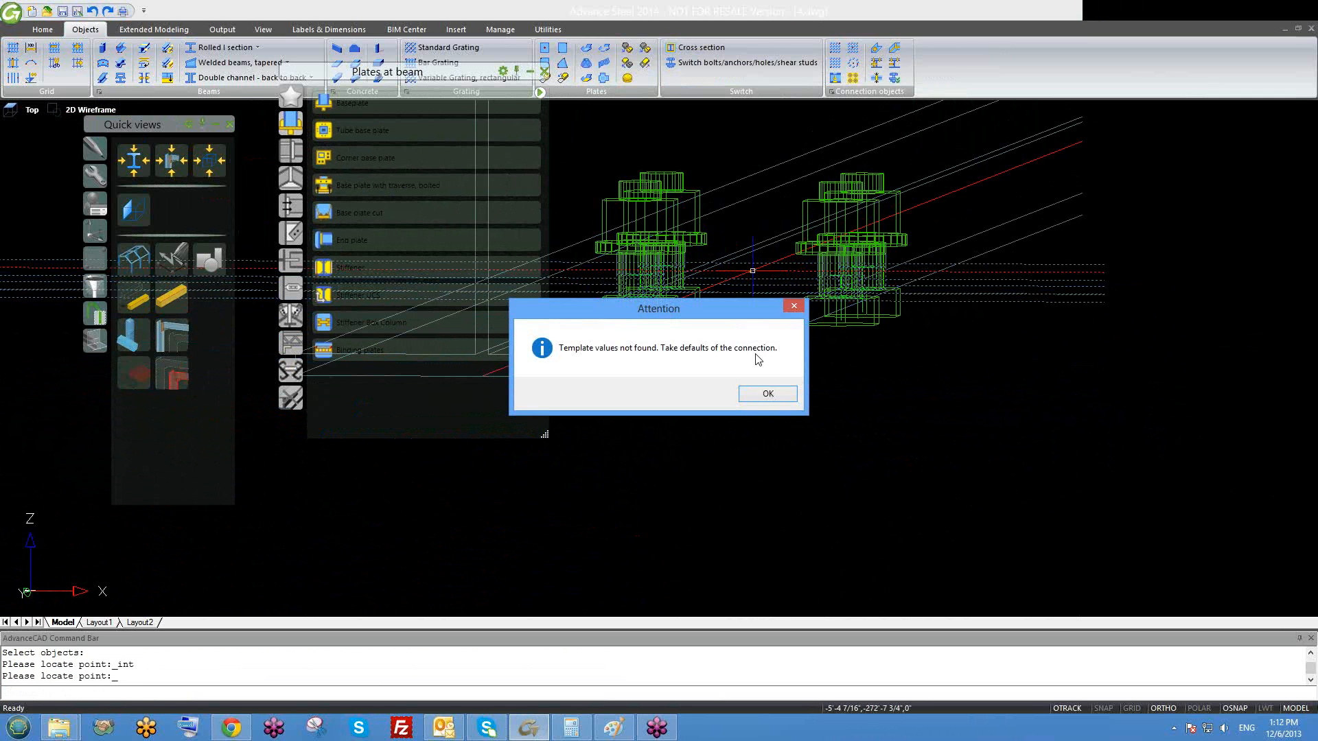
left_click(766, 394)
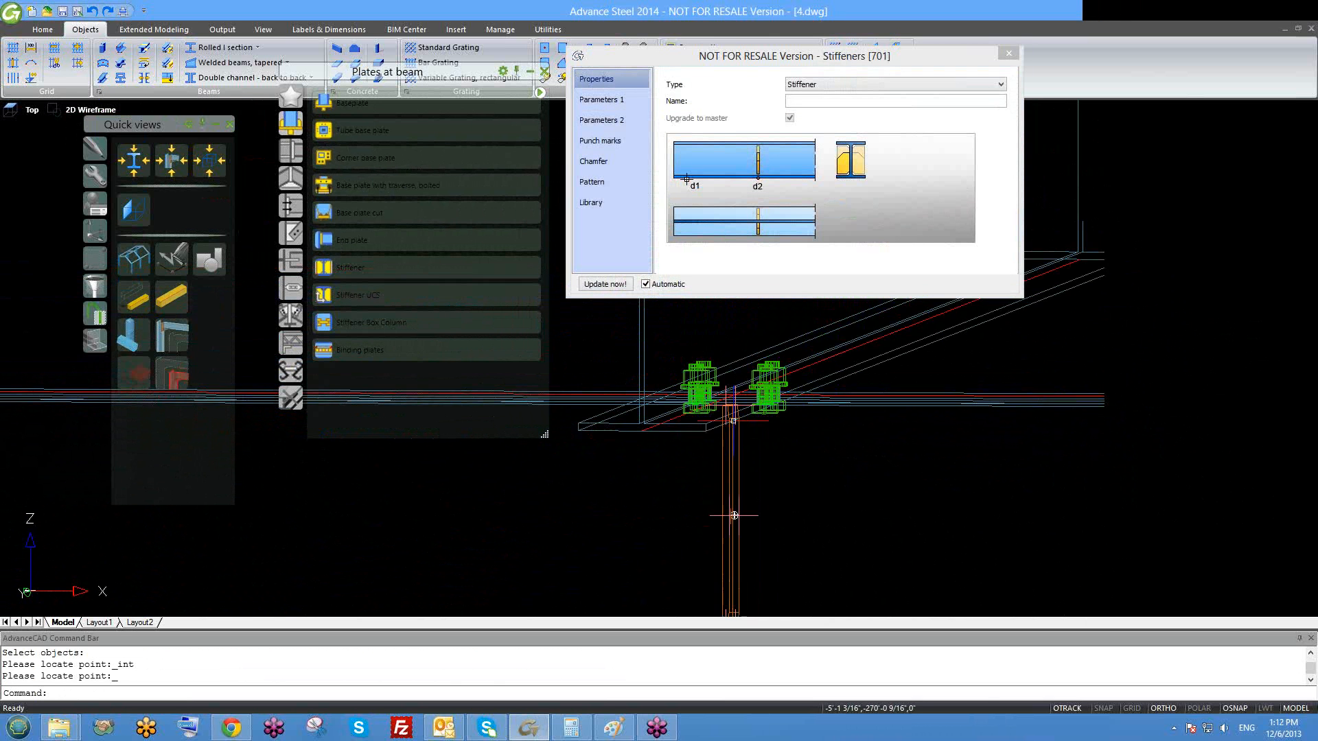
middle_click_drag(749, 459, 763, 406, "shift")
left_click(1010, 57)
- Copy the upper crossing beam along the long lower beam to a second crossing position toward its far end
scroll(789, 339, "down", 5)
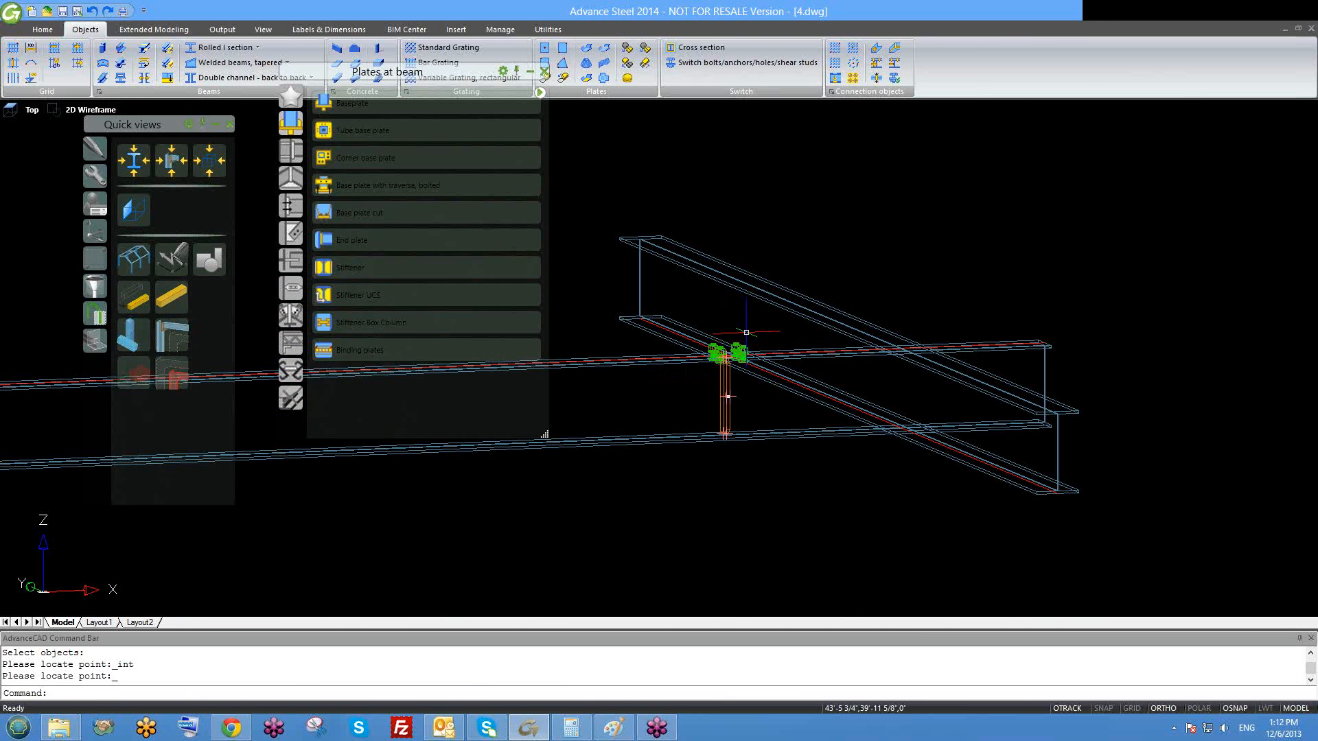
scroll(738, 336, "up", 2)
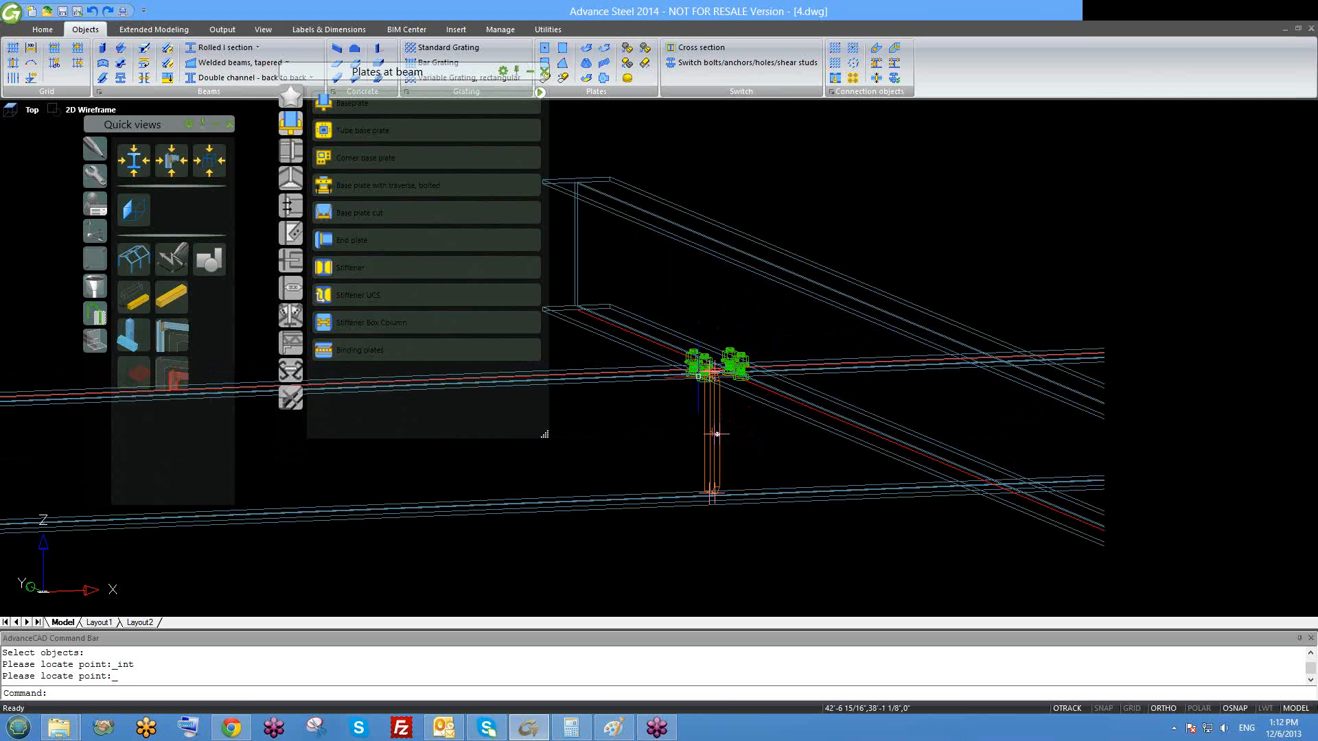
middle_click_drag(698, 376, 822, 370, "shift")
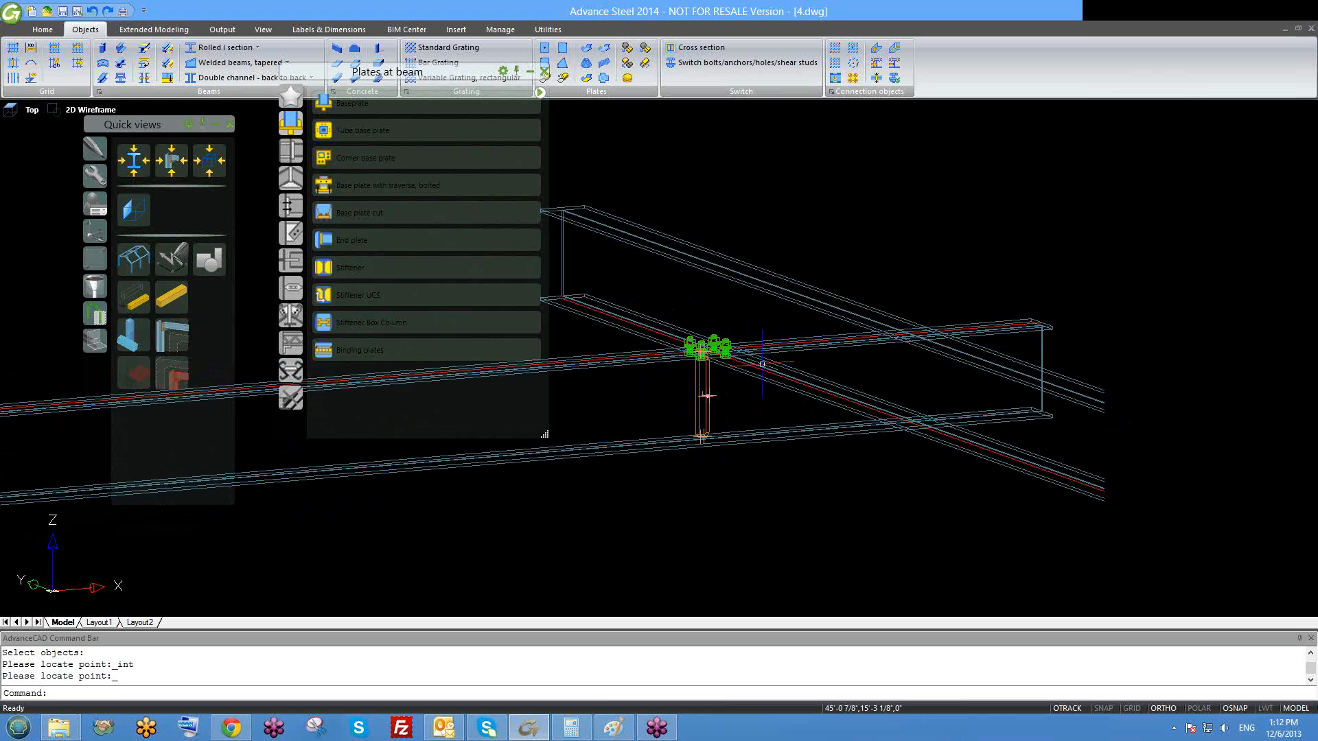
scroll(821, 382, "down", 2)
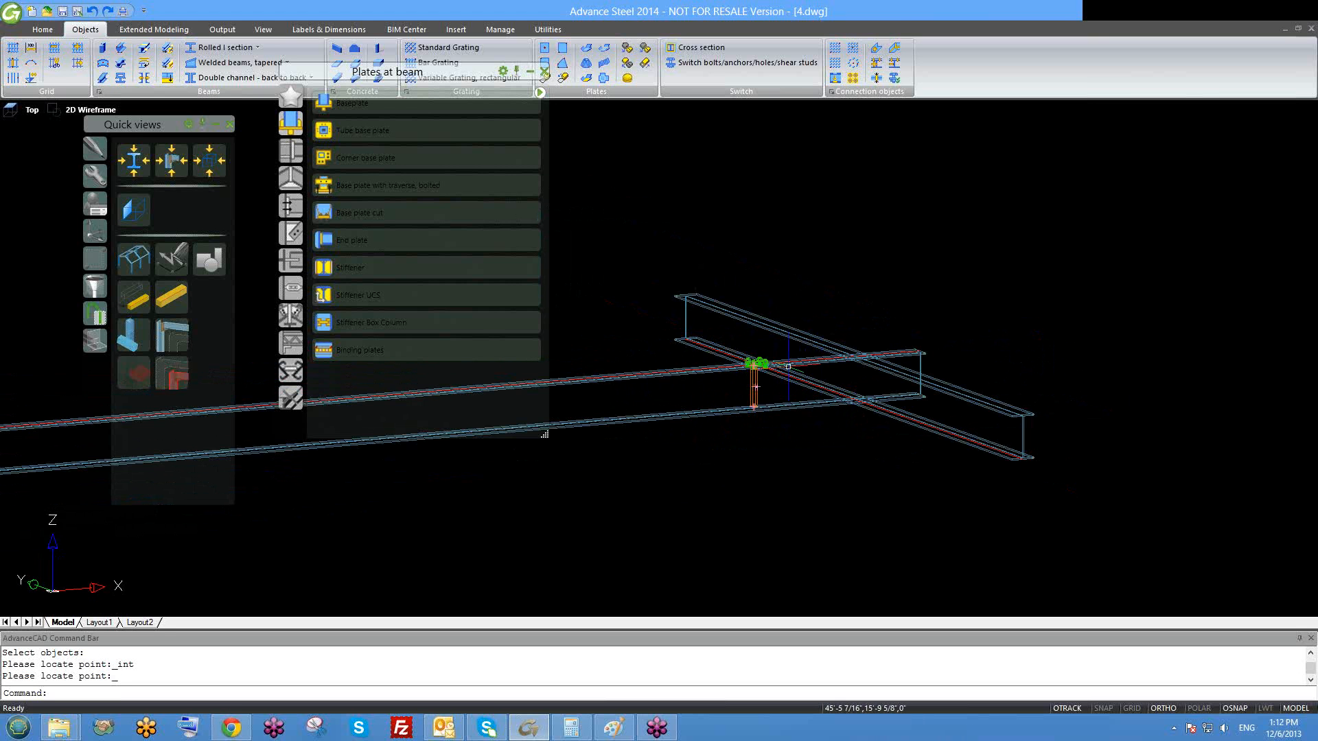
scroll(741, 365, "up", 2)
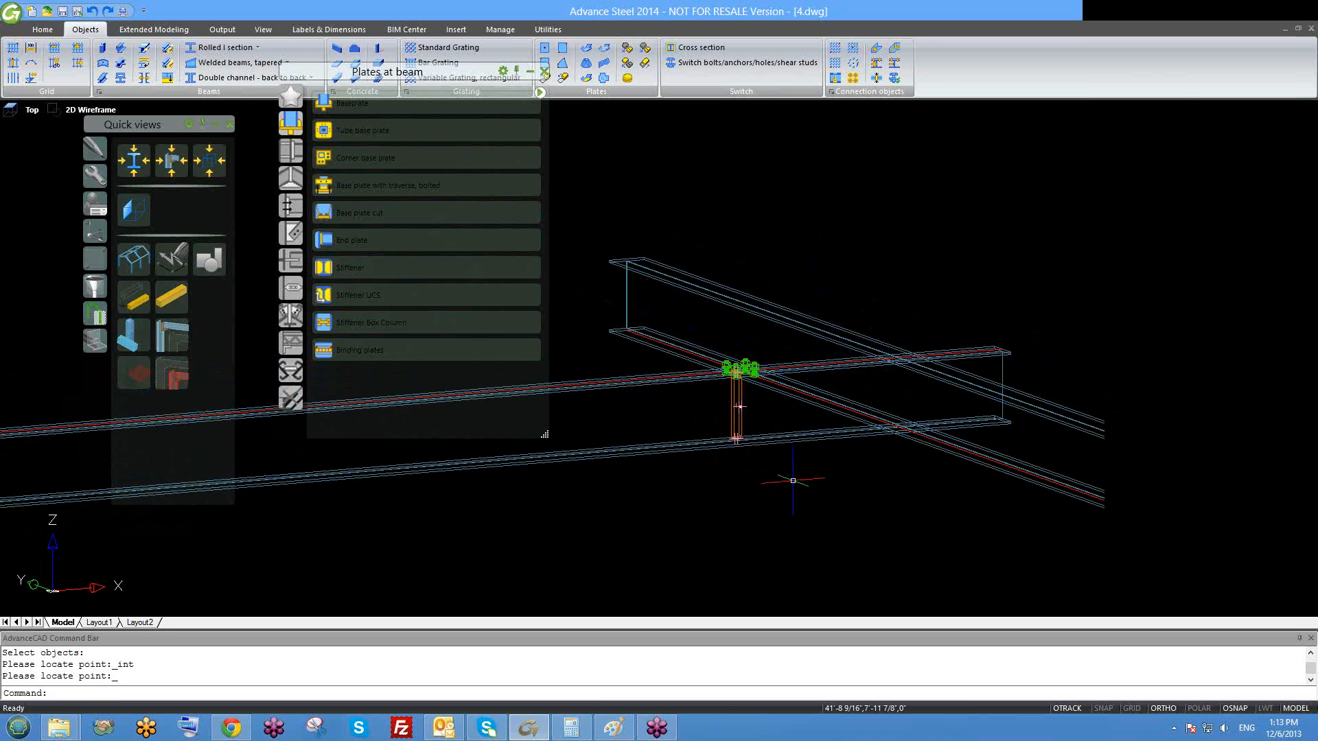
scroll(781, 485, "down", 2)
left_click(947, 470)
left_click(939, 470)
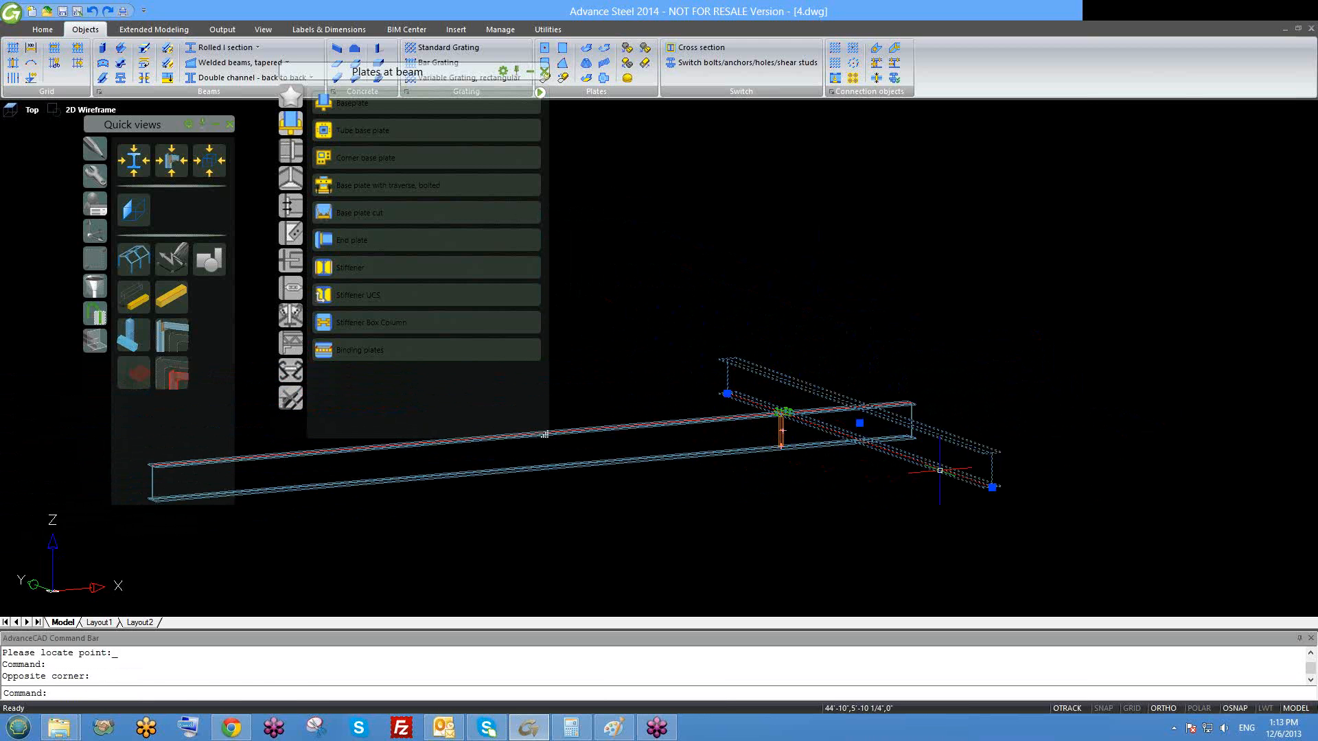
type("co")
key("Return")
left_click(929, 299)
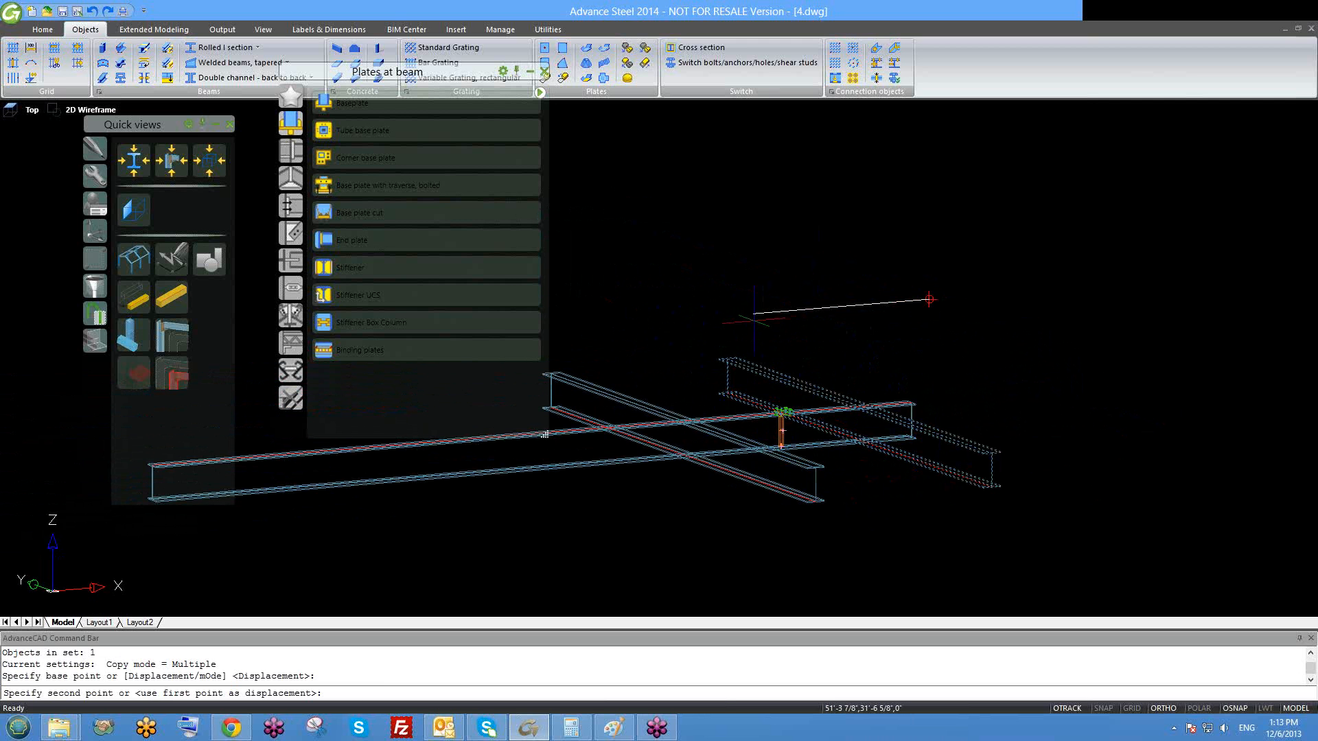
left_click(794, 299)
key("Escape")
- Delete the bolts at the crossing of the copied beam and the long lower beam
middle_click_drag(758, 438, 821, 404)
scroll(821, 403, "up", 3)
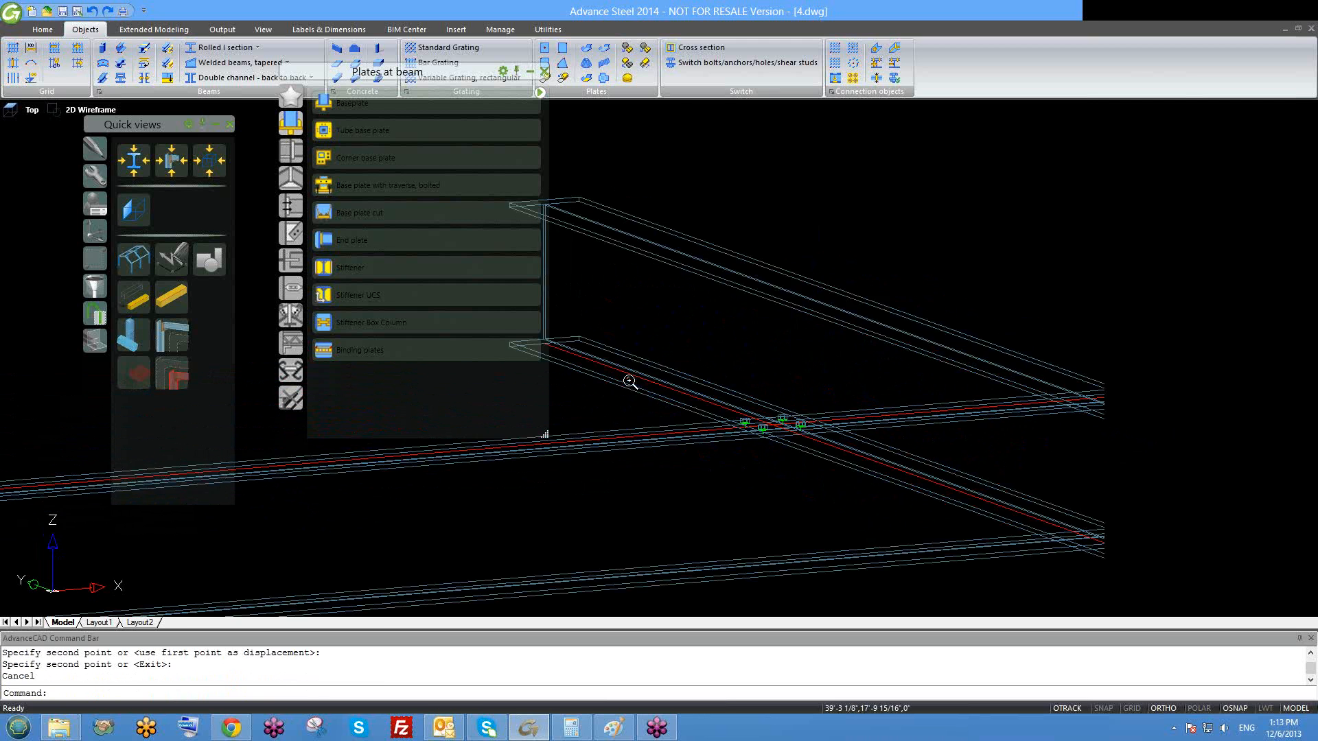
left_click(738, 231)
left_click(855, 527)
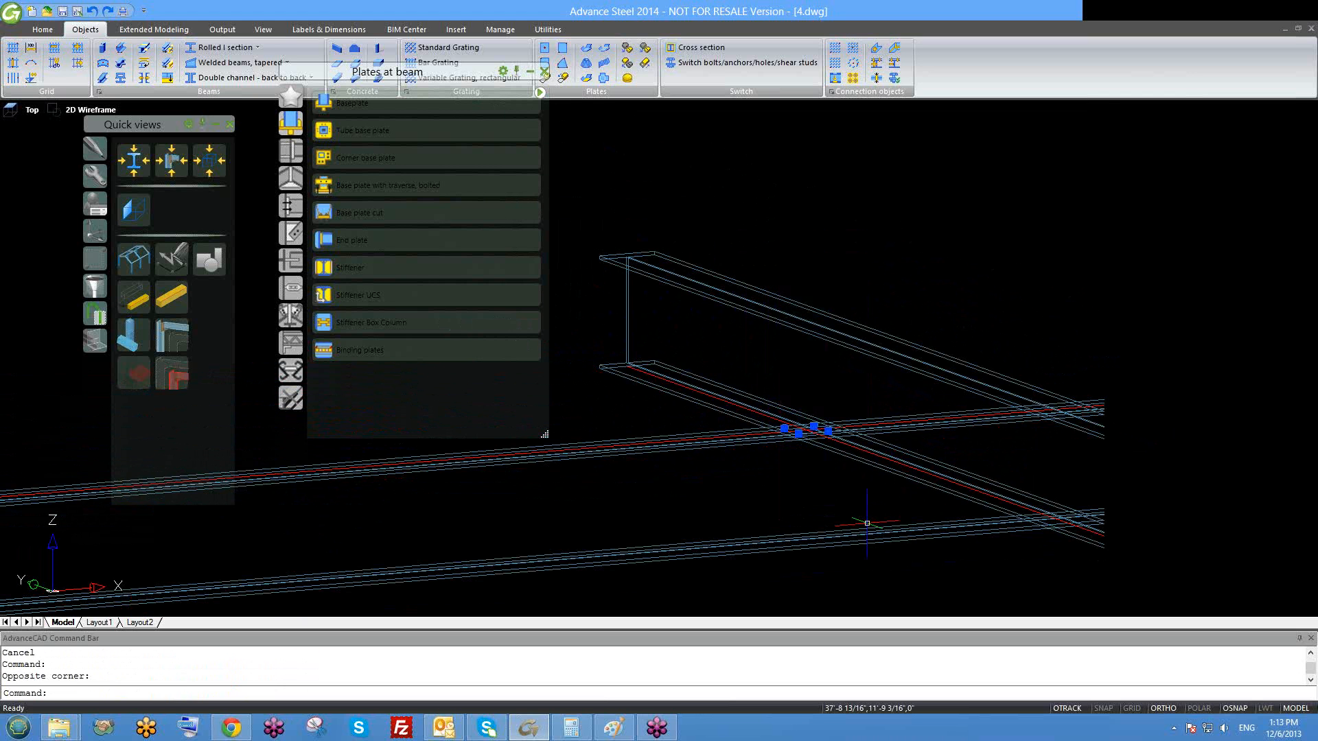
key("Delete")
- Switch the model view to the Hidden visual style and examine the stiffener and bolts at the first beam crossing
scroll(843, 490, "down", 3)
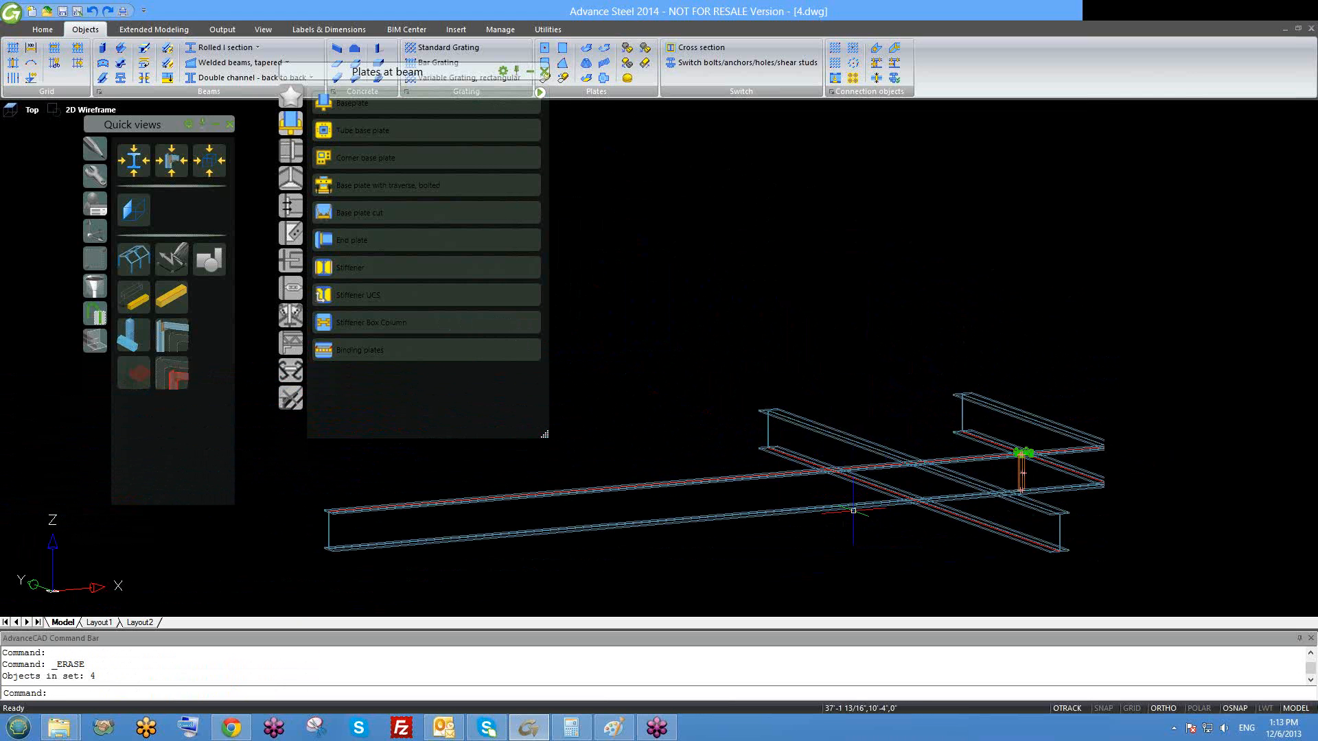
middle_click_drag(853, 511, 813, 501, "shift")
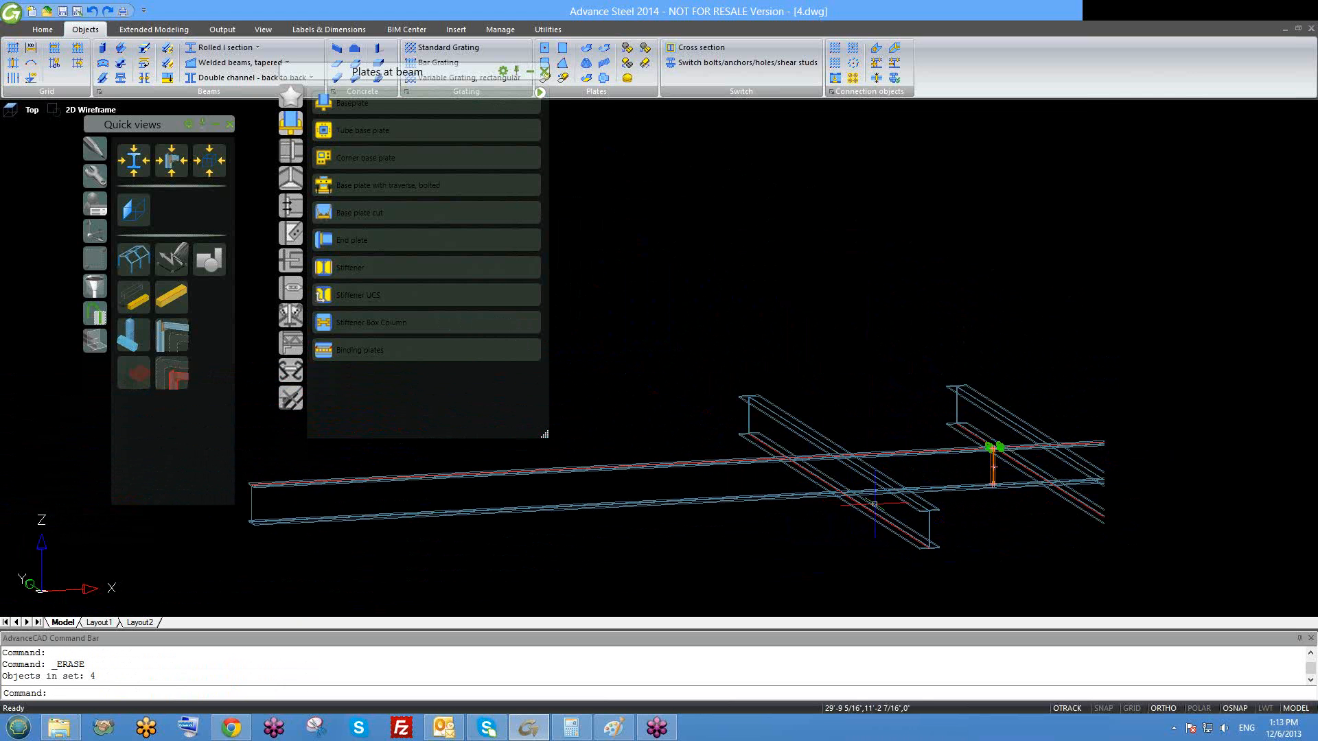
scroll(929, 429, "up", 2)
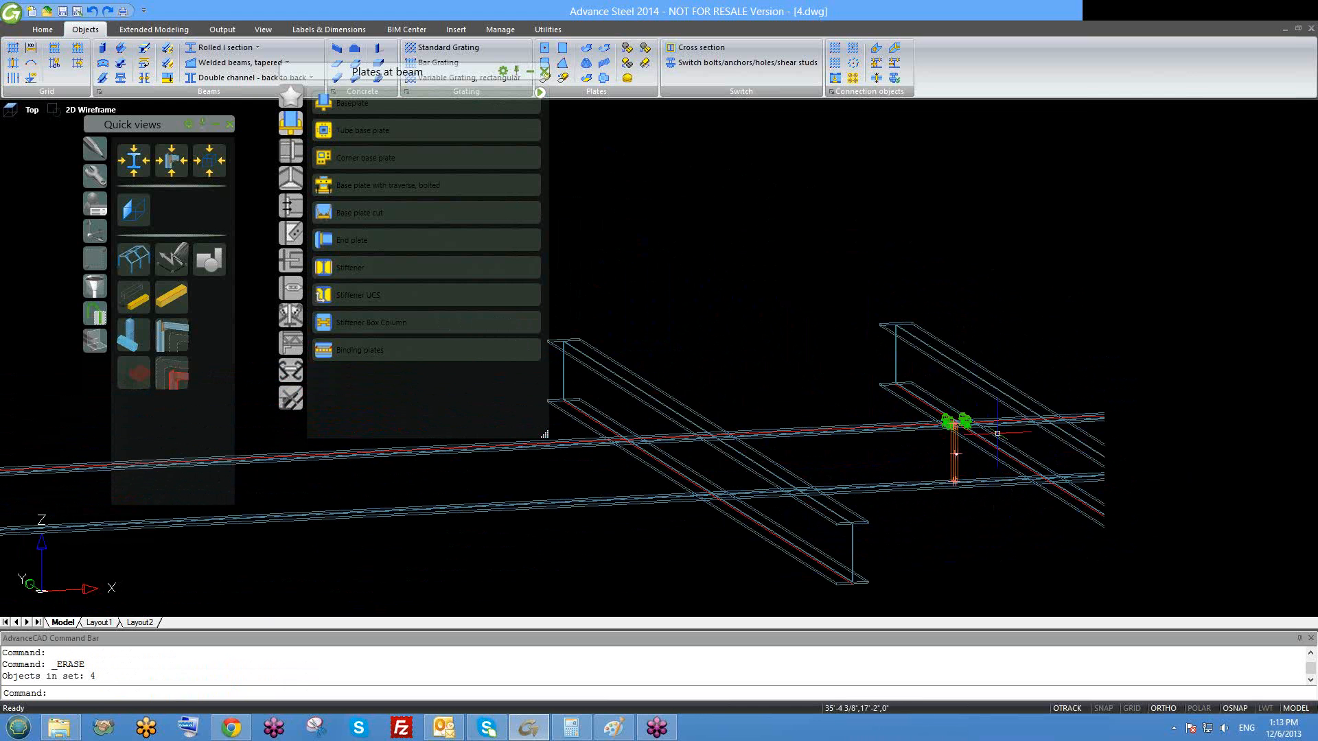
scroll(912, 427, "down", 4)
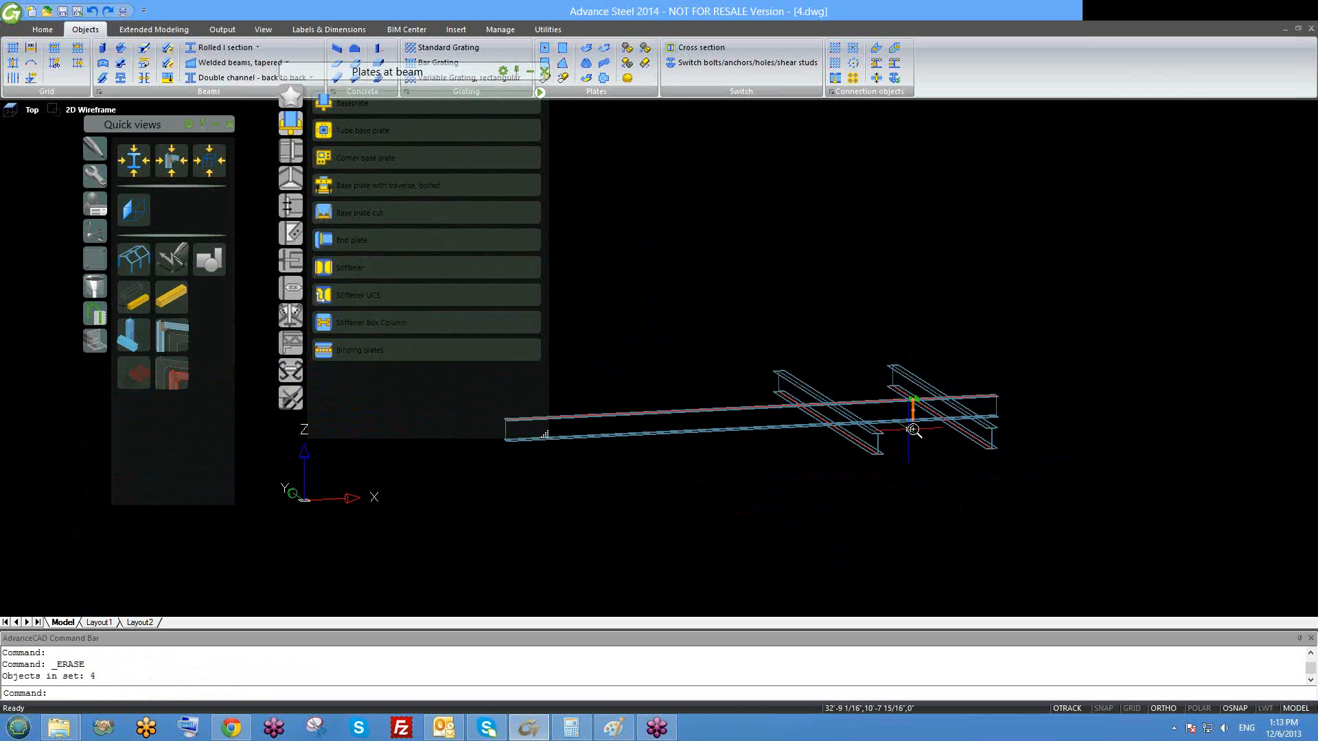
scroll(915, 426, "up", 2)
middle_click_drag(918, 434, 886, 441, "shift")
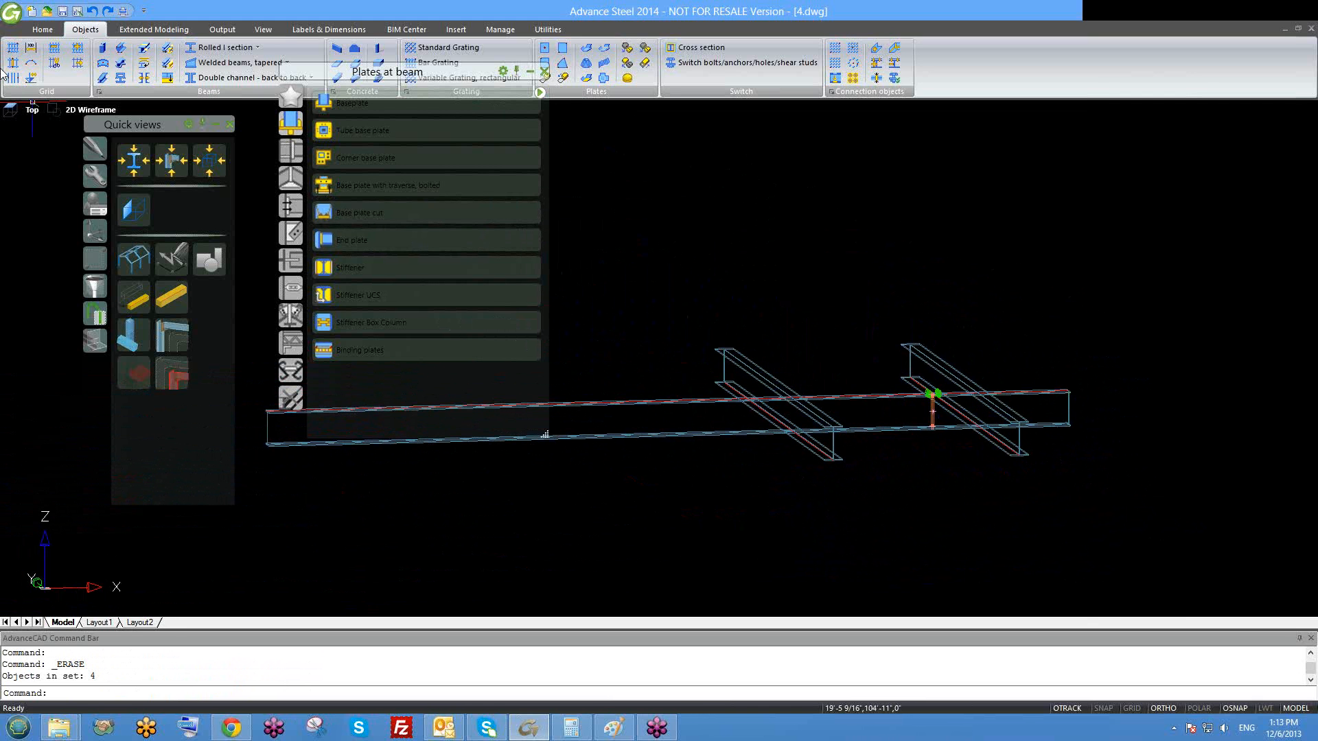
left_click(88, 109)
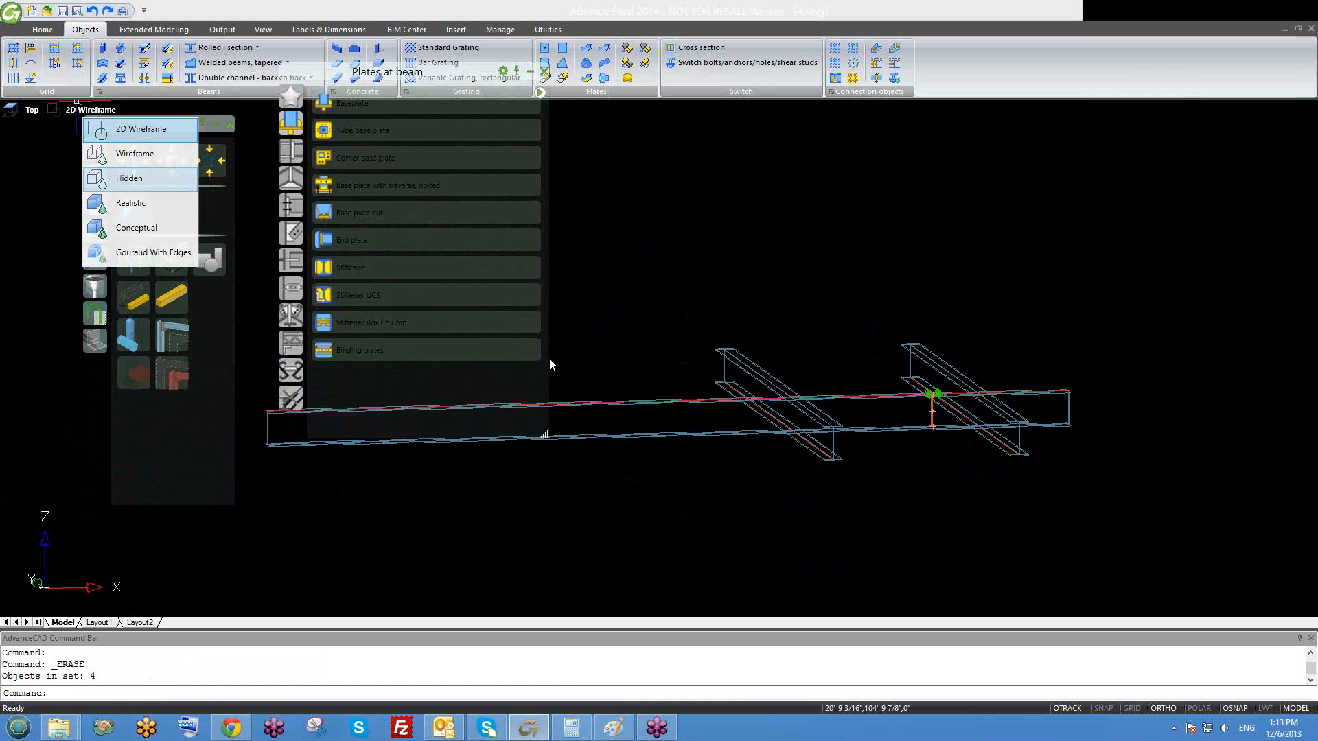
left_click(120, 179)
scroll(886, 415, "up", 4)
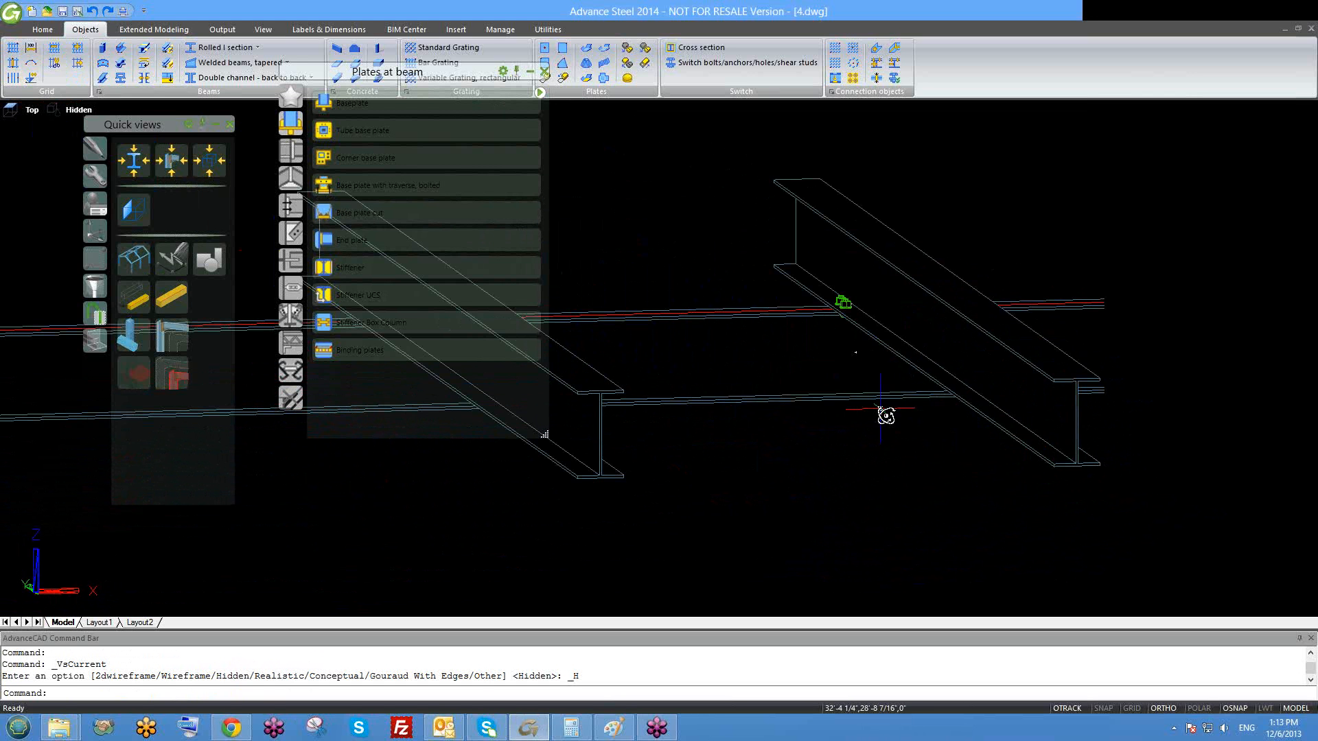
middle_click_drag(879, 409, 752, 468, "shift")
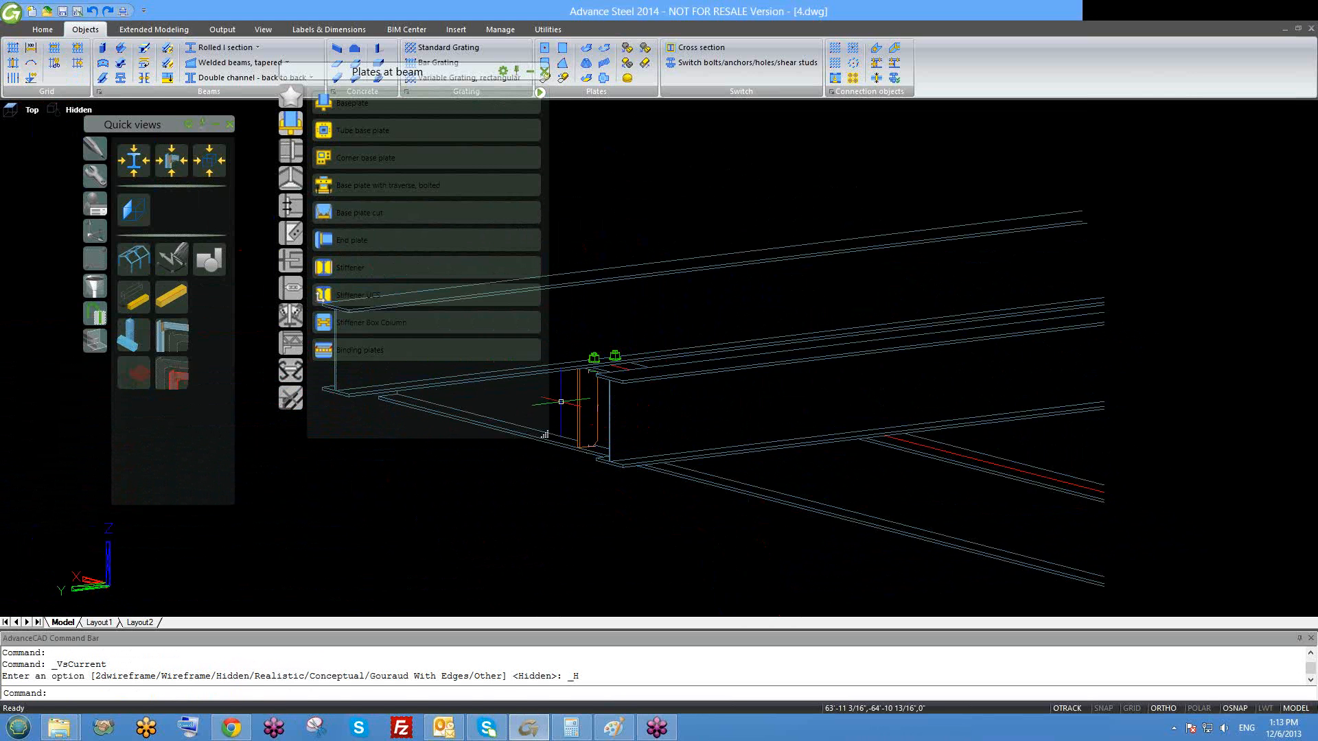
key("Return")
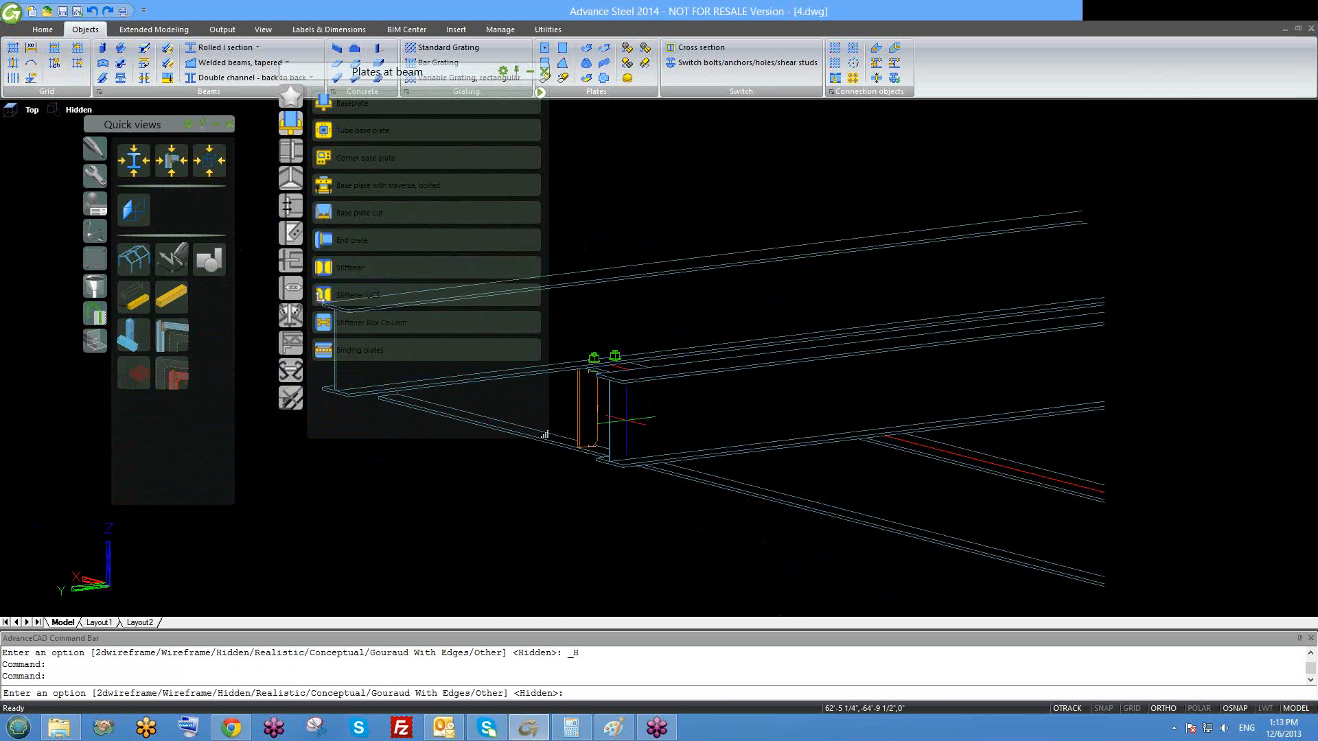
right_click(583, 411)
left_click(581, 398)
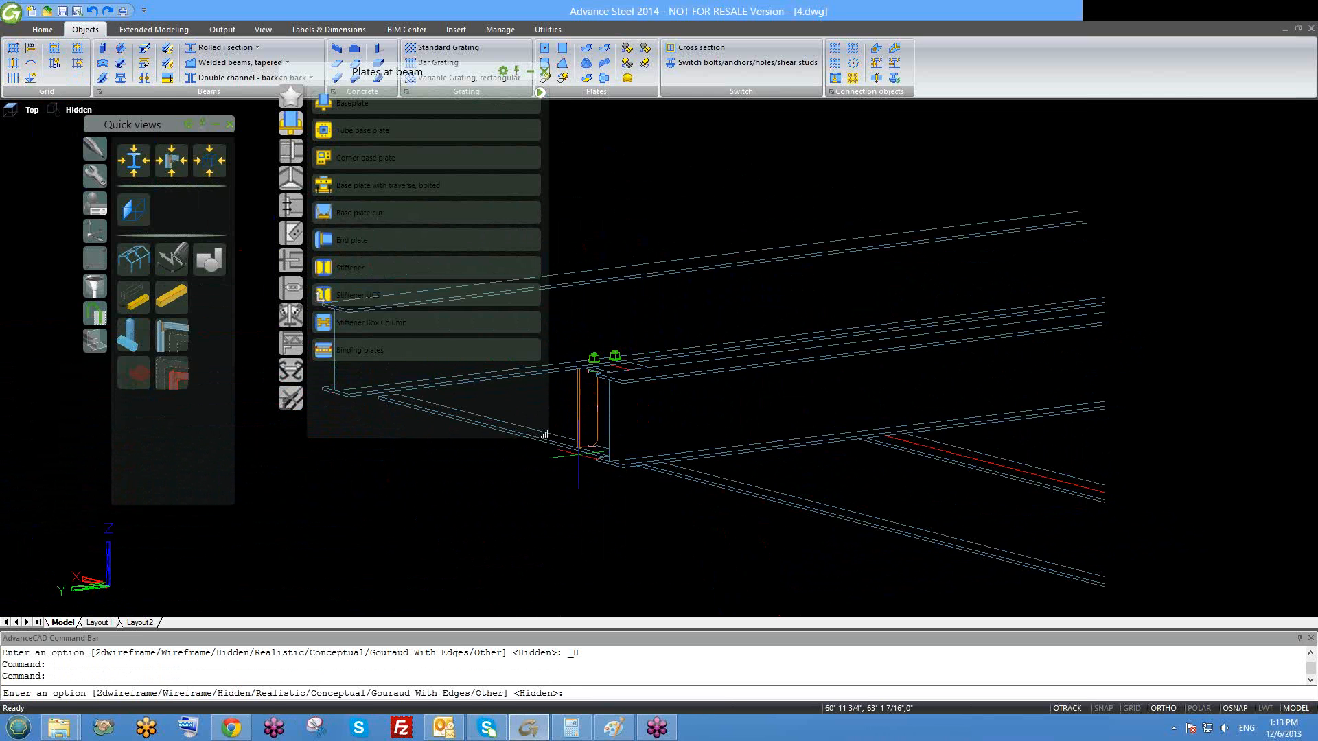
scroll(578, 451, "up", 4)
key("Escape")
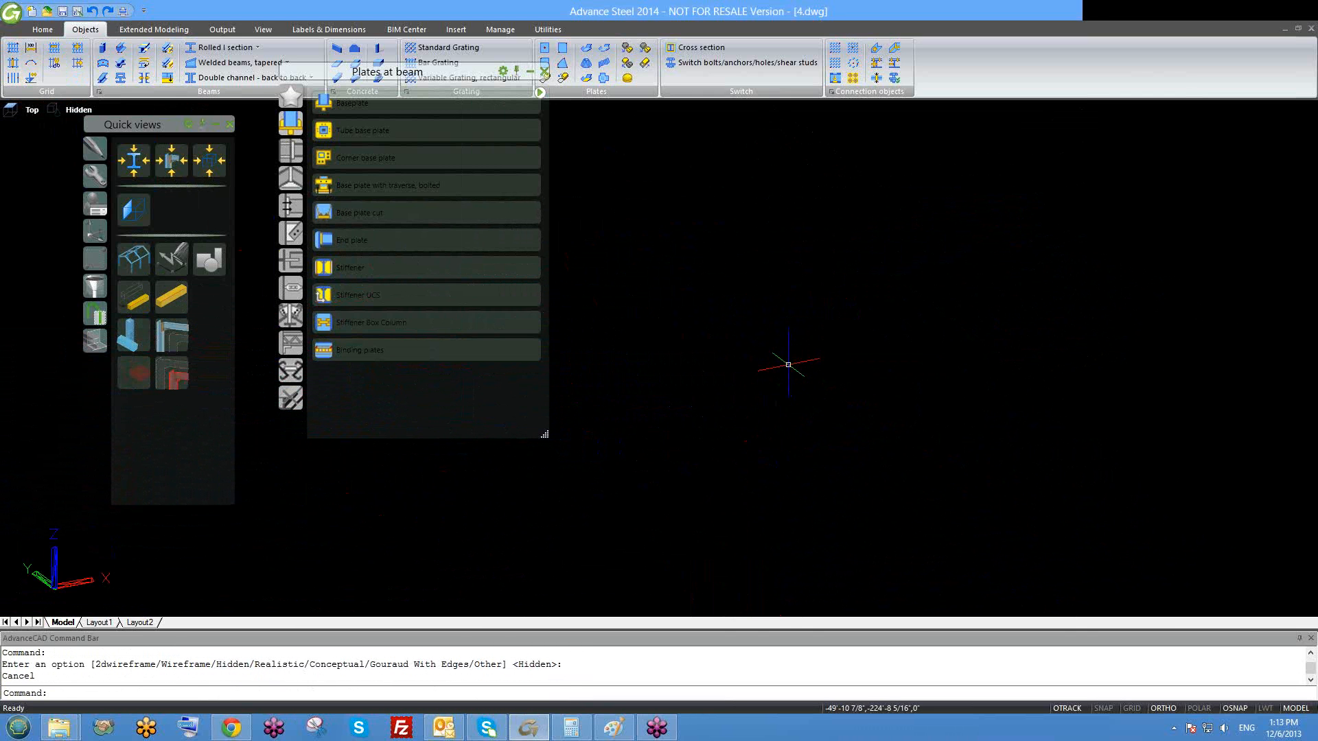
- Zoom to the model extents and show all model objects
type("z")
key("Return")
type("e")
key("Return")
scroll(759, 451, "up", 5)
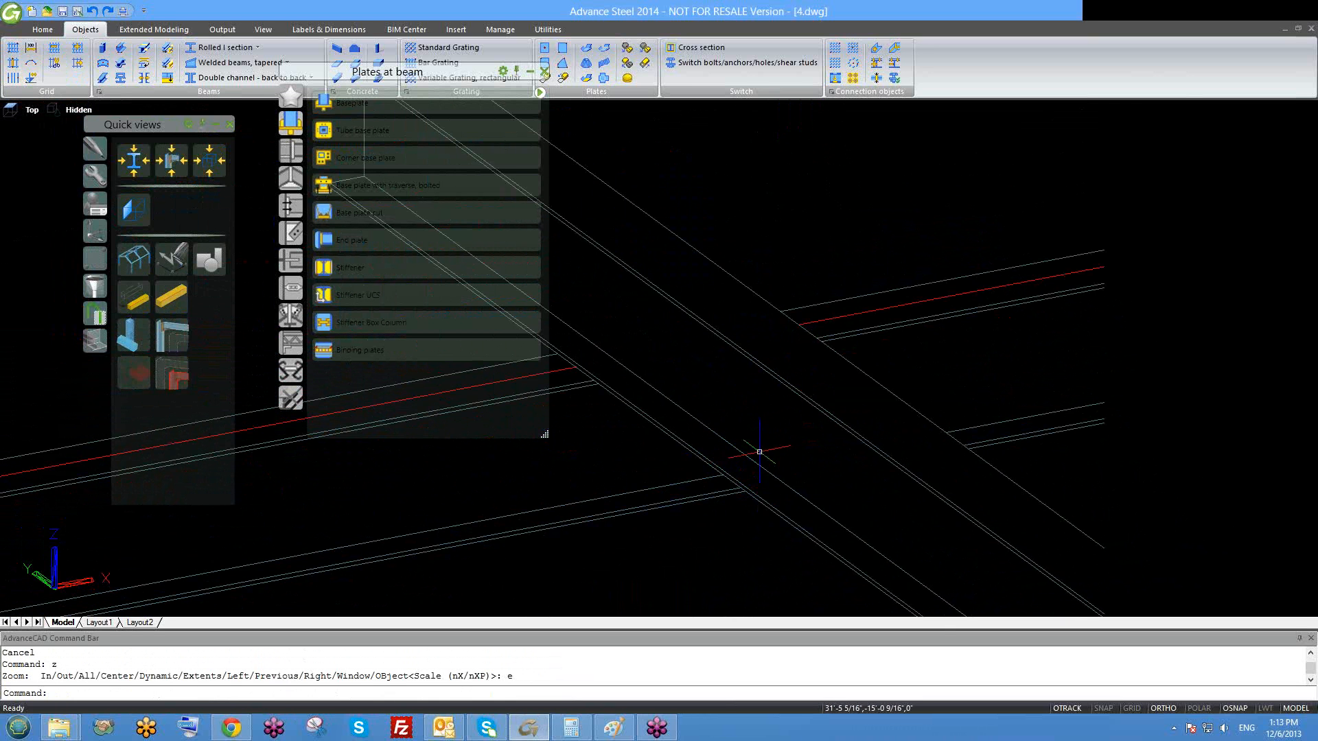
scroll(755, 426, "down", 6)
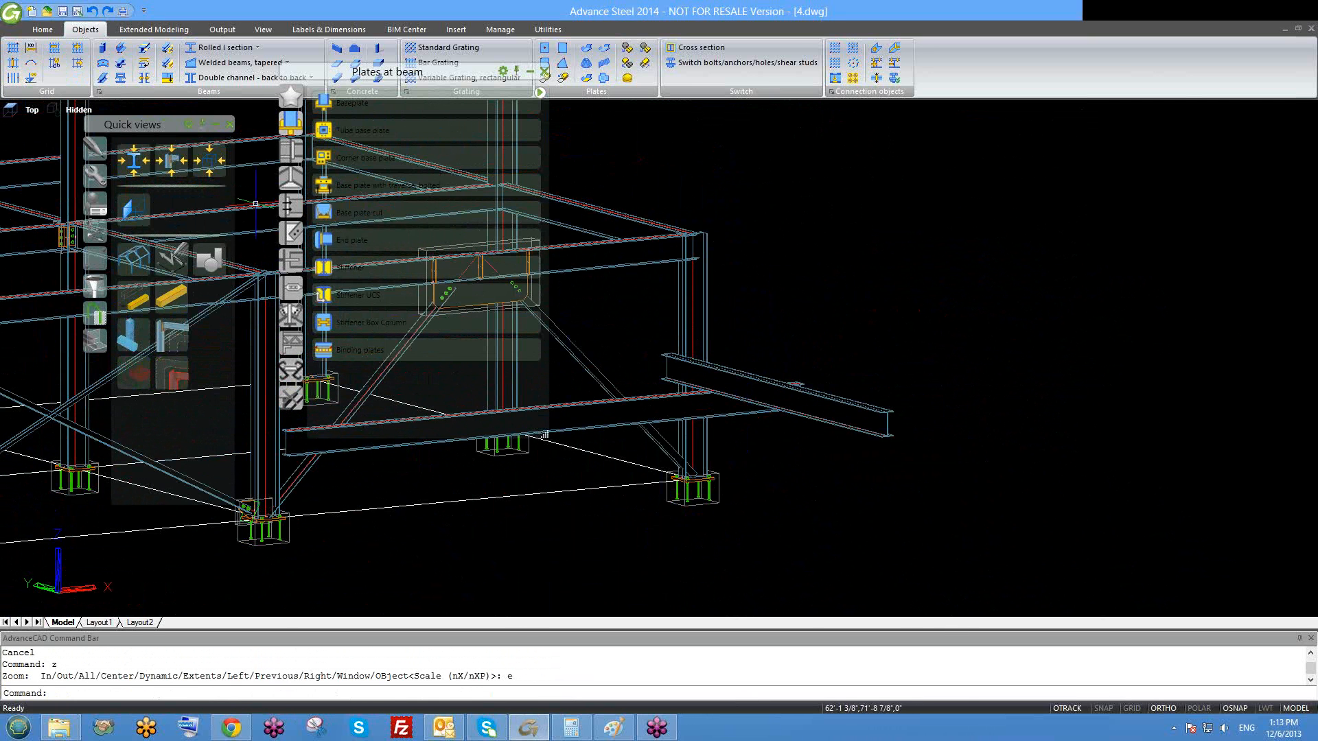
left_click(134, 257)
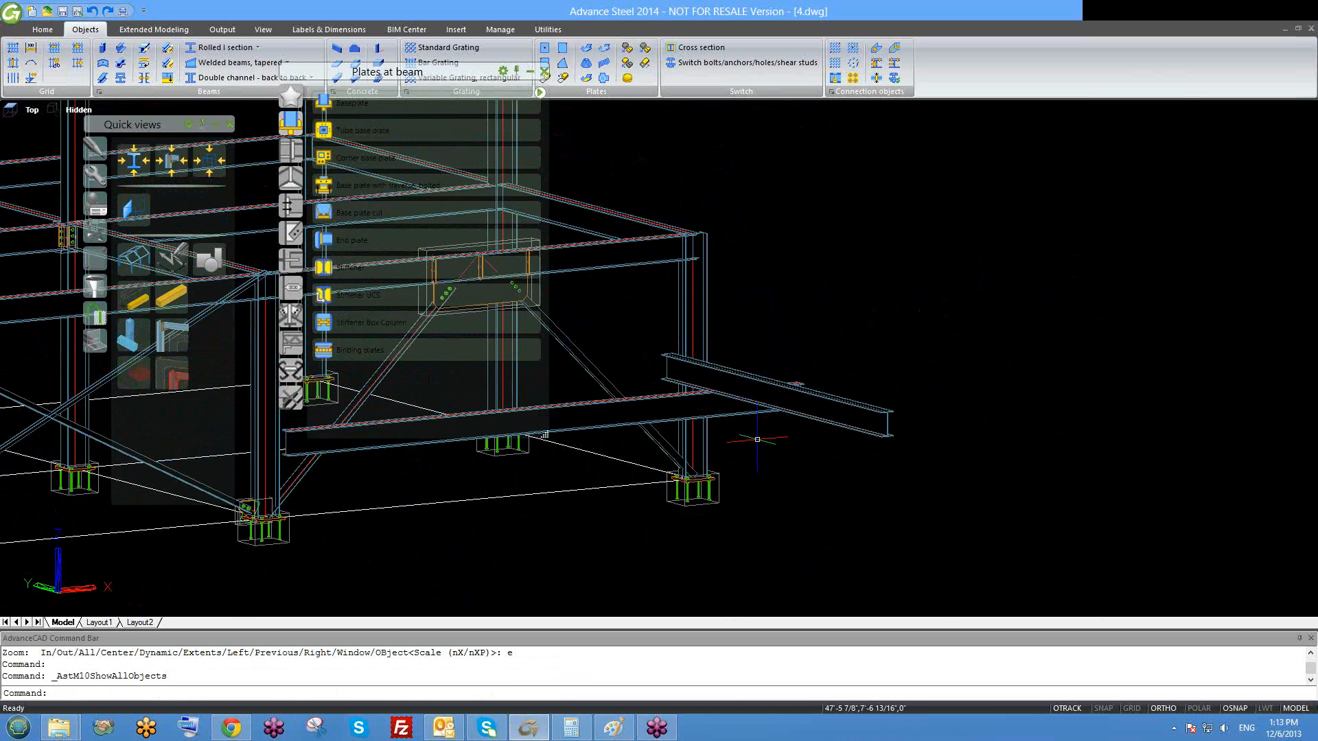
- Examine the whole steel frame and the crossing beams beside it, with all objects shown again
scroll(912, 456, "down", 3)
middle_click_drag(757, 439, 796, 467)
scroll(791, 468, "down", 1)
middle_click_drag(744, 506, 858, 450, "shift")
scroll(860, 505, "up", 6)
scroll(858, 450, "down", 5)
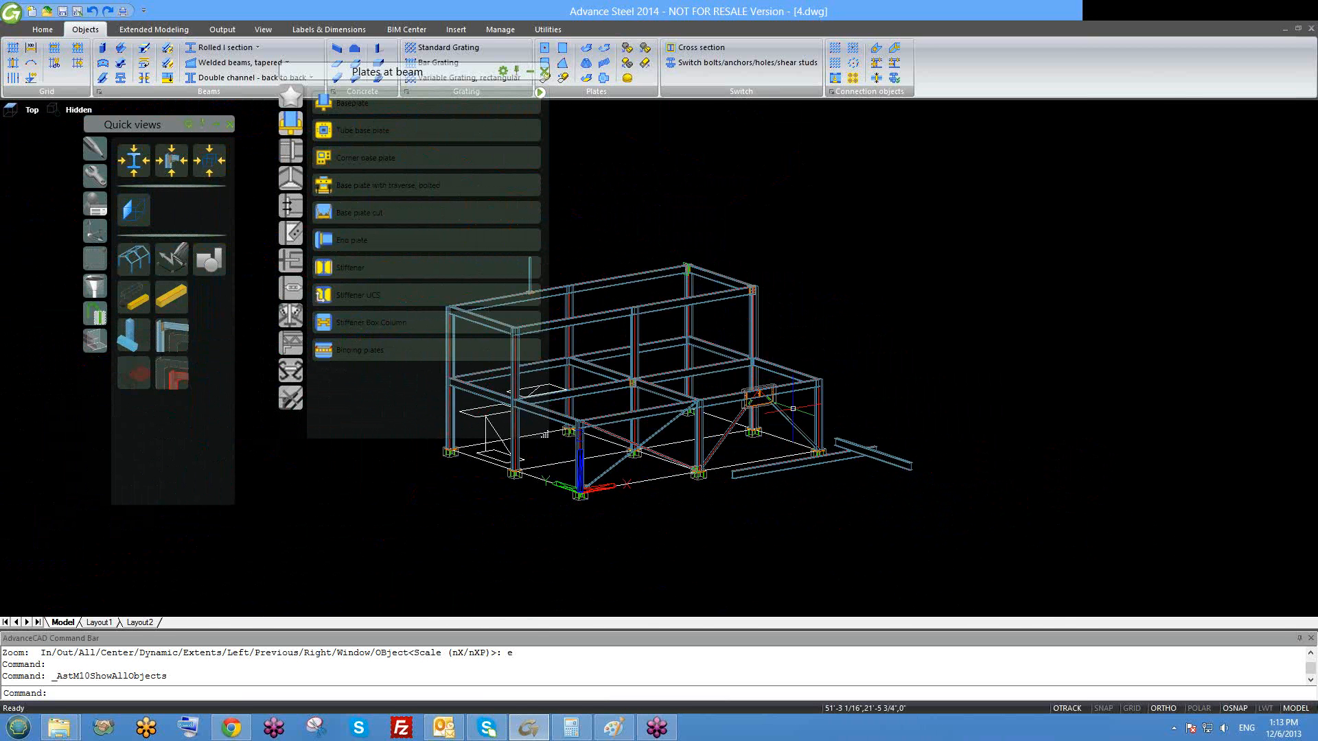
middle_click_drag(793, 408, 919, 364)
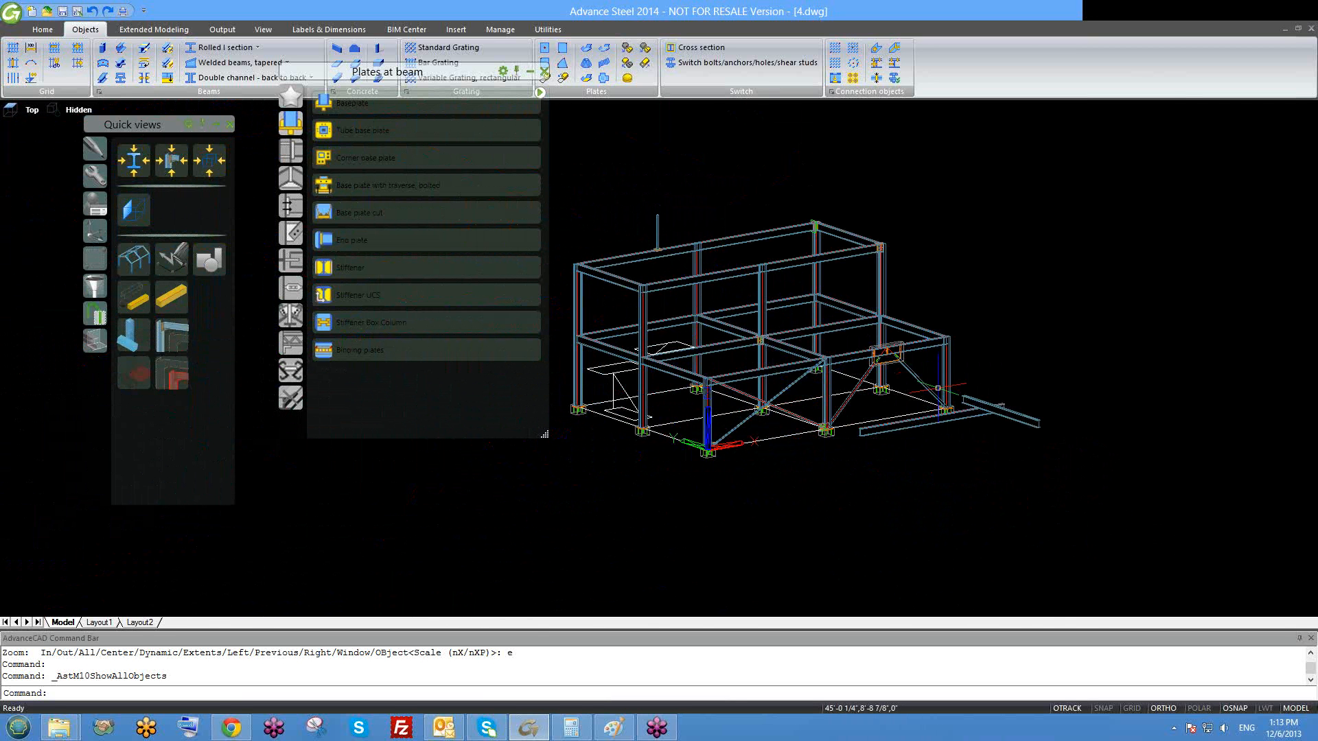
left_click(142, 252)
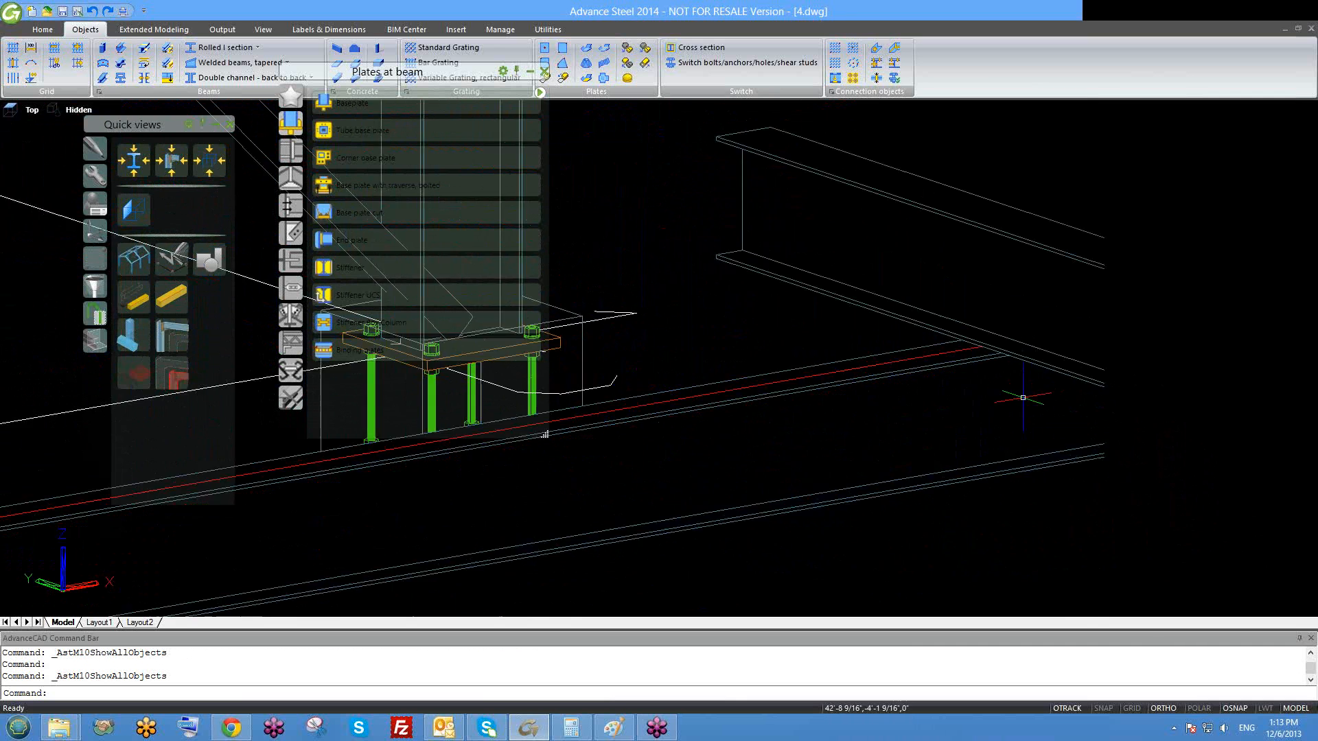
left_click(975, 390)
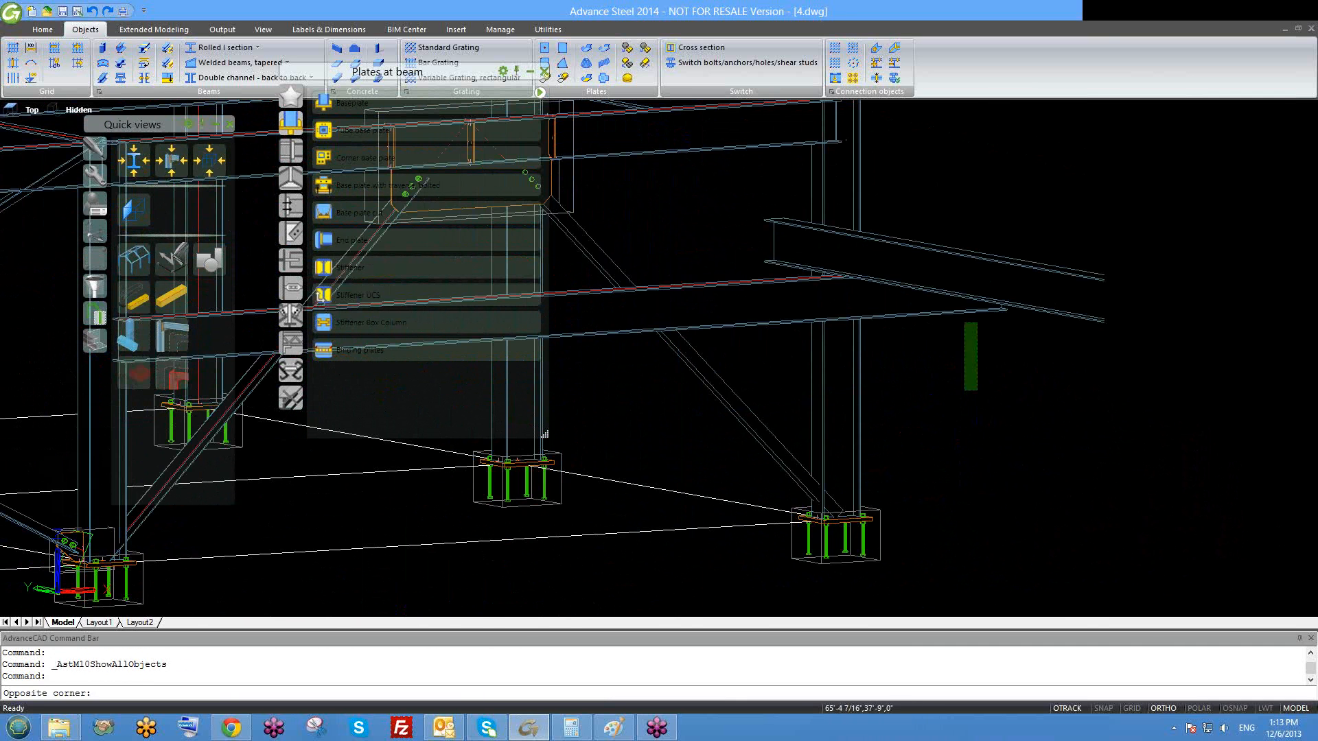
left_click(949, 279)
scroll(941, 339, "down", 2)
key("Escape")
scroll(933, 371, "down", 4)
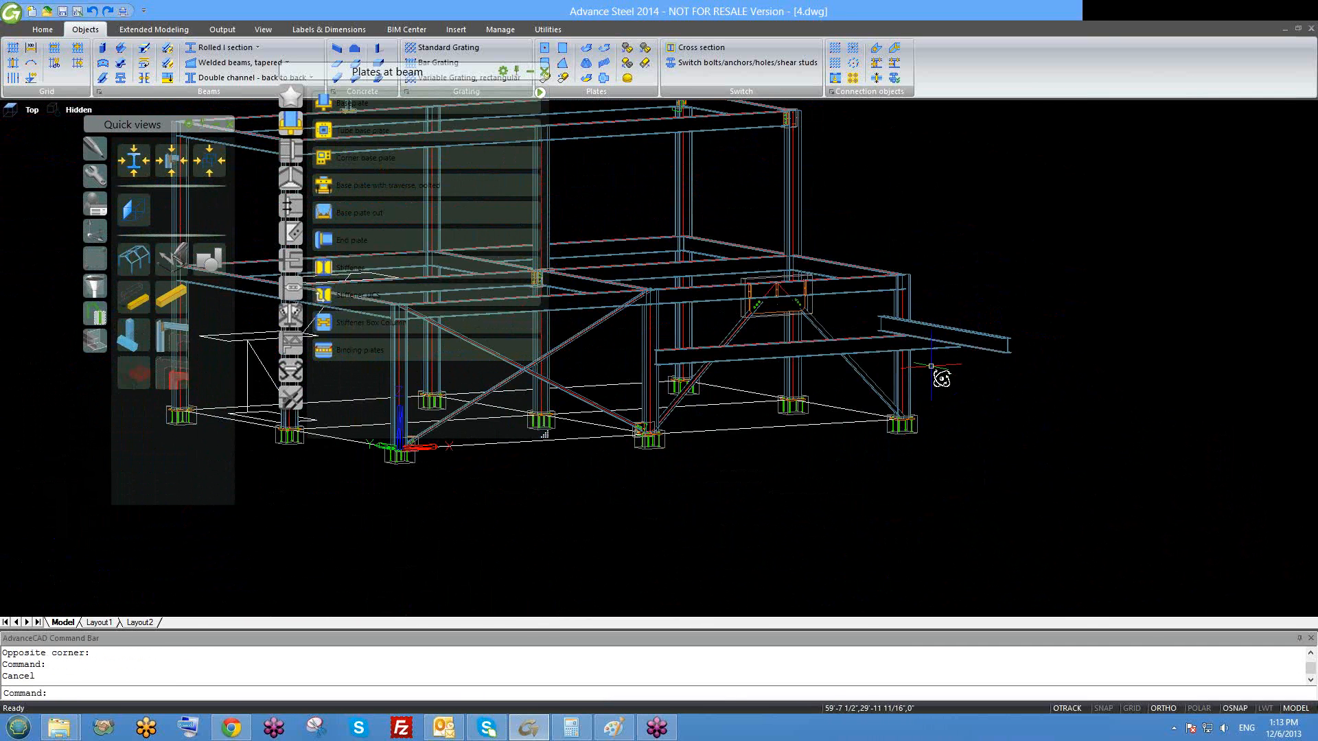
- Add a Bolting on gauge lines connection with default values between the long lower beam and the upper crossing beam
scroll(931, 368, "up", 5)
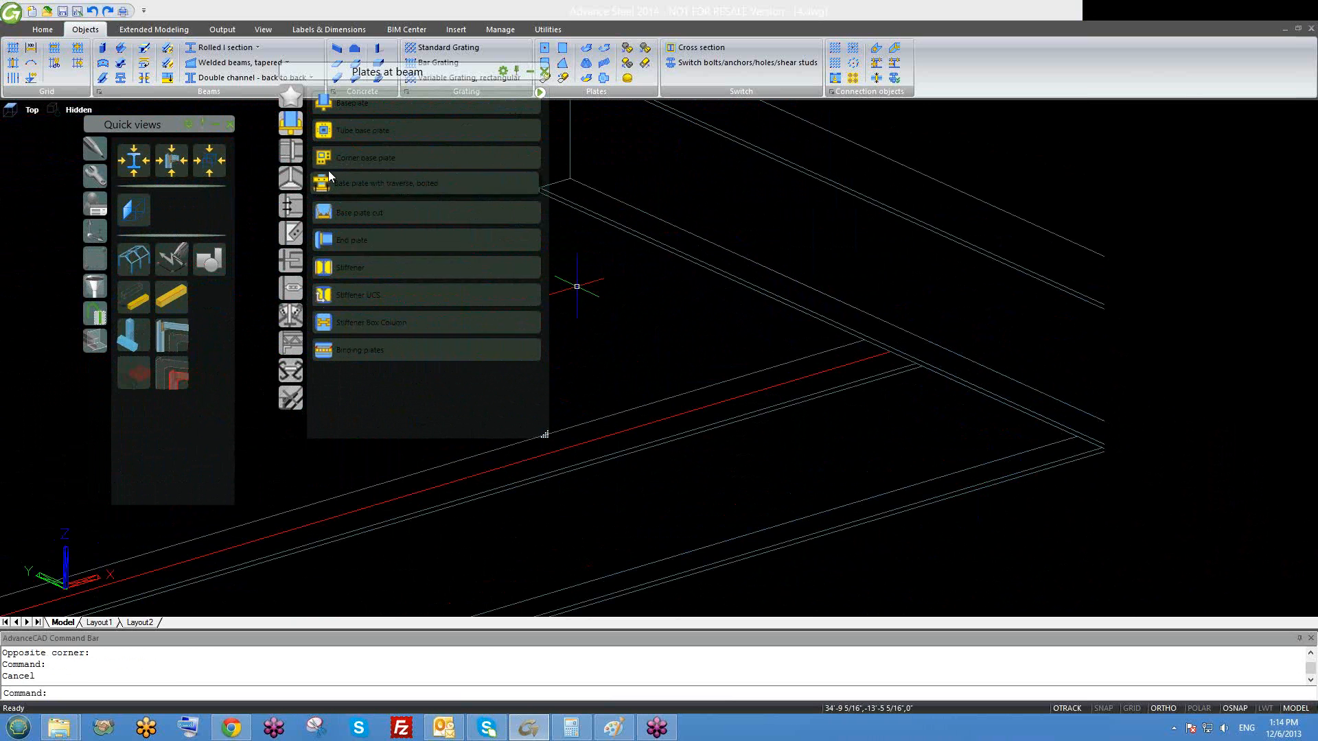
left_click(294, 347)
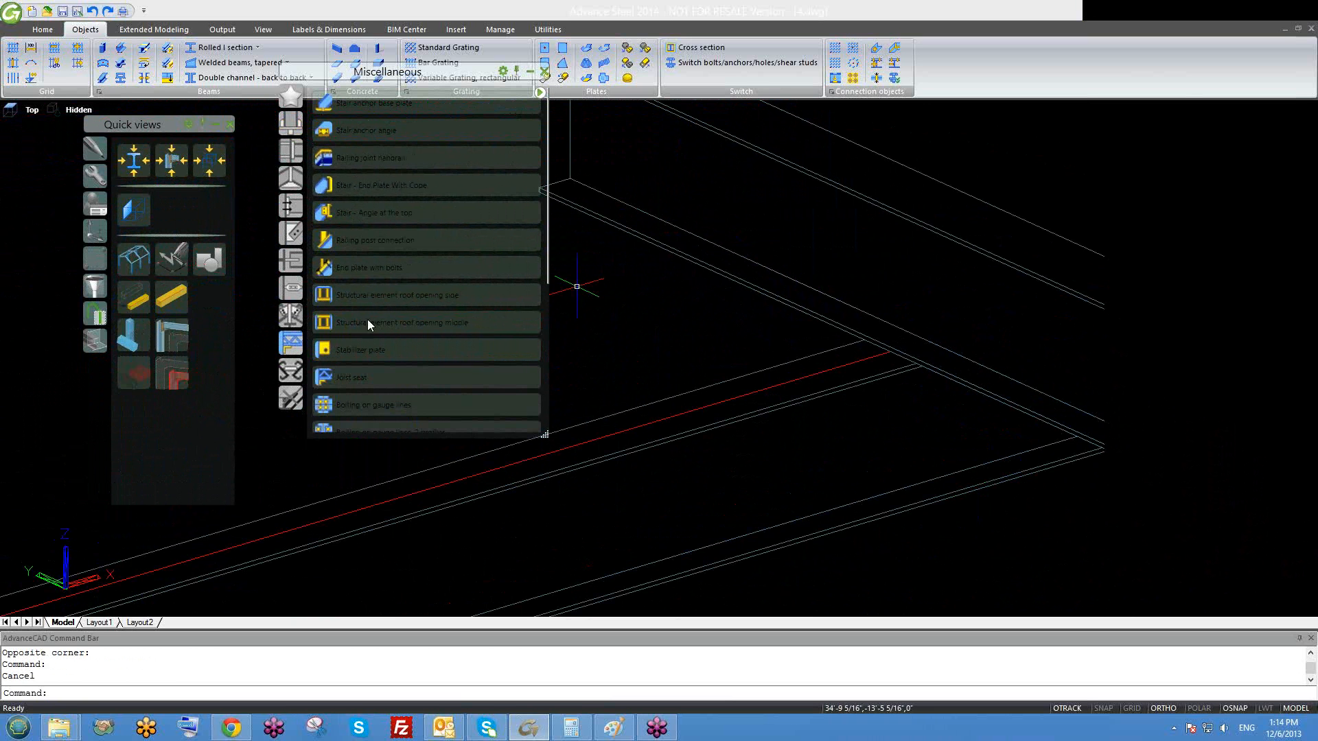
left_click(353, 403)
left_click(709, 385)
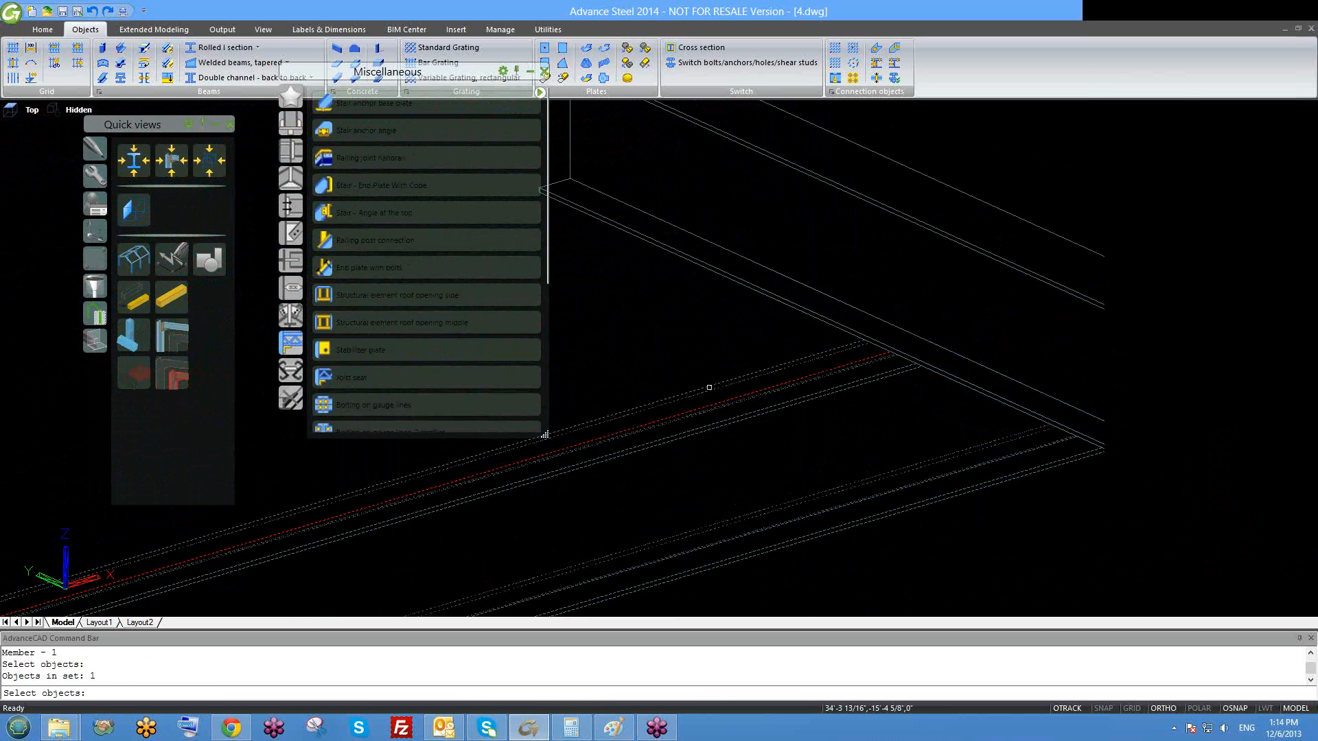
right_click(706, 354)
left_click(742, 285)
right_click(742, 285)
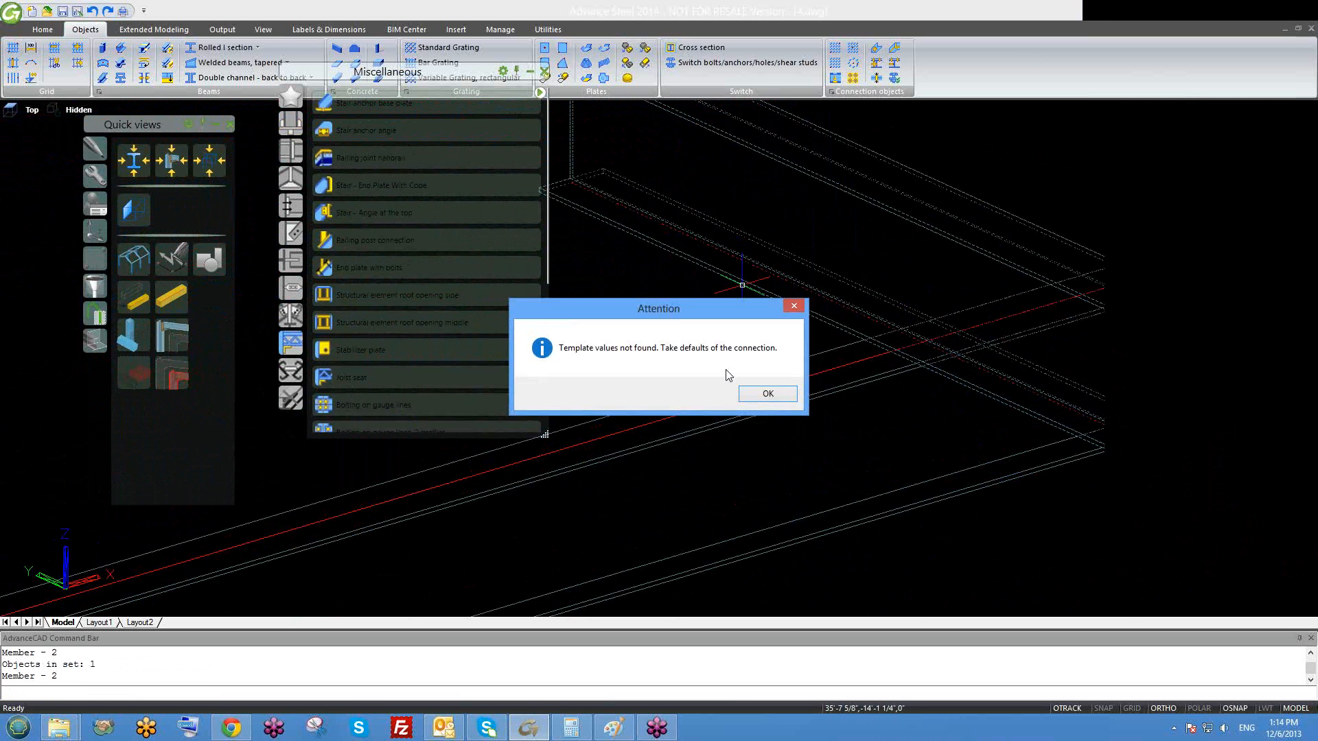
left_click(763, 394)
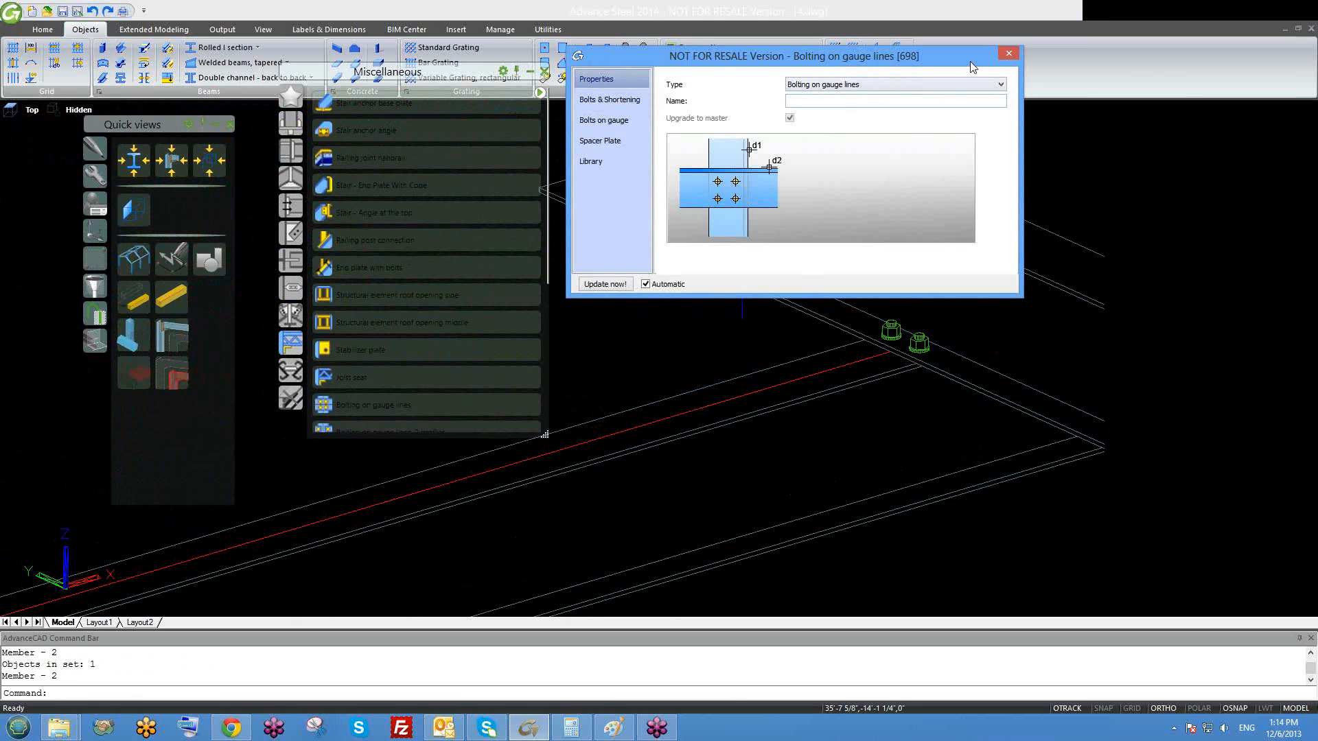
left_click(1017, 57)
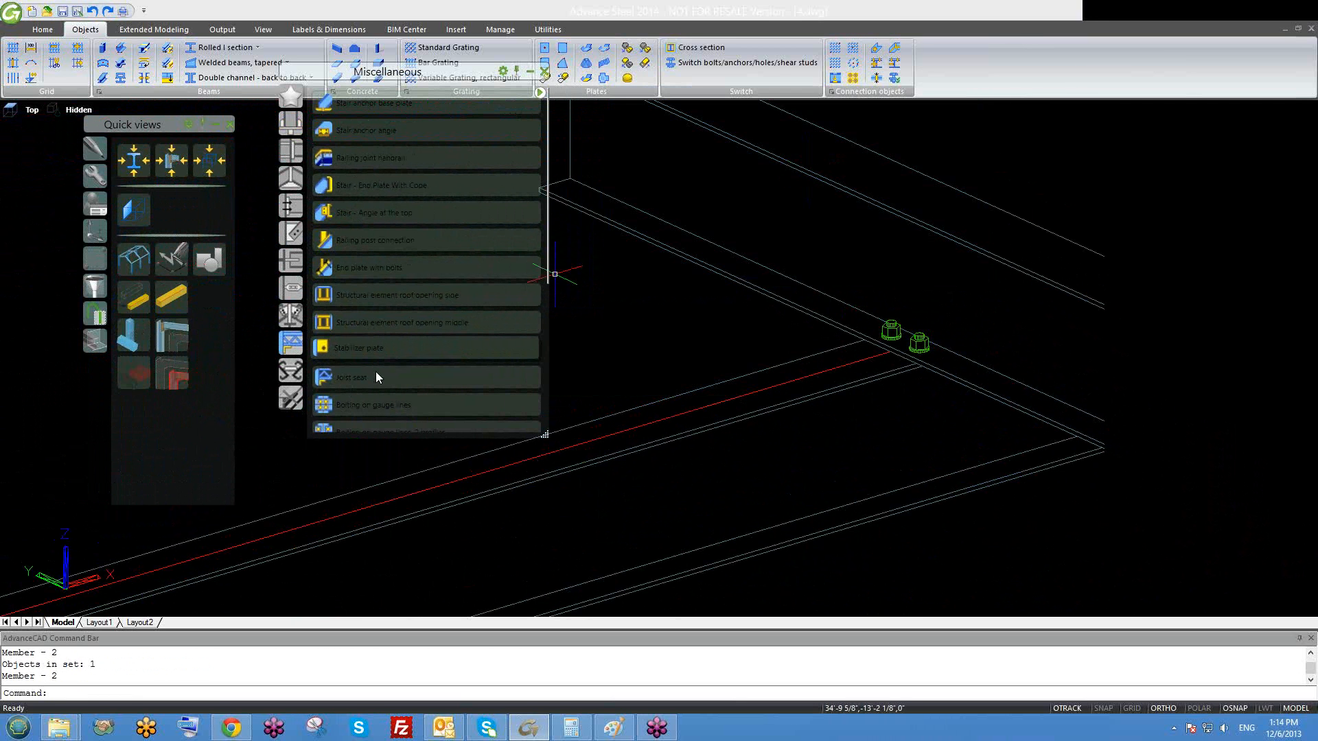
- Add a Stiffener with default values to the long lower beam, located at the intersection point between the new bolts
left_click(290, 123)
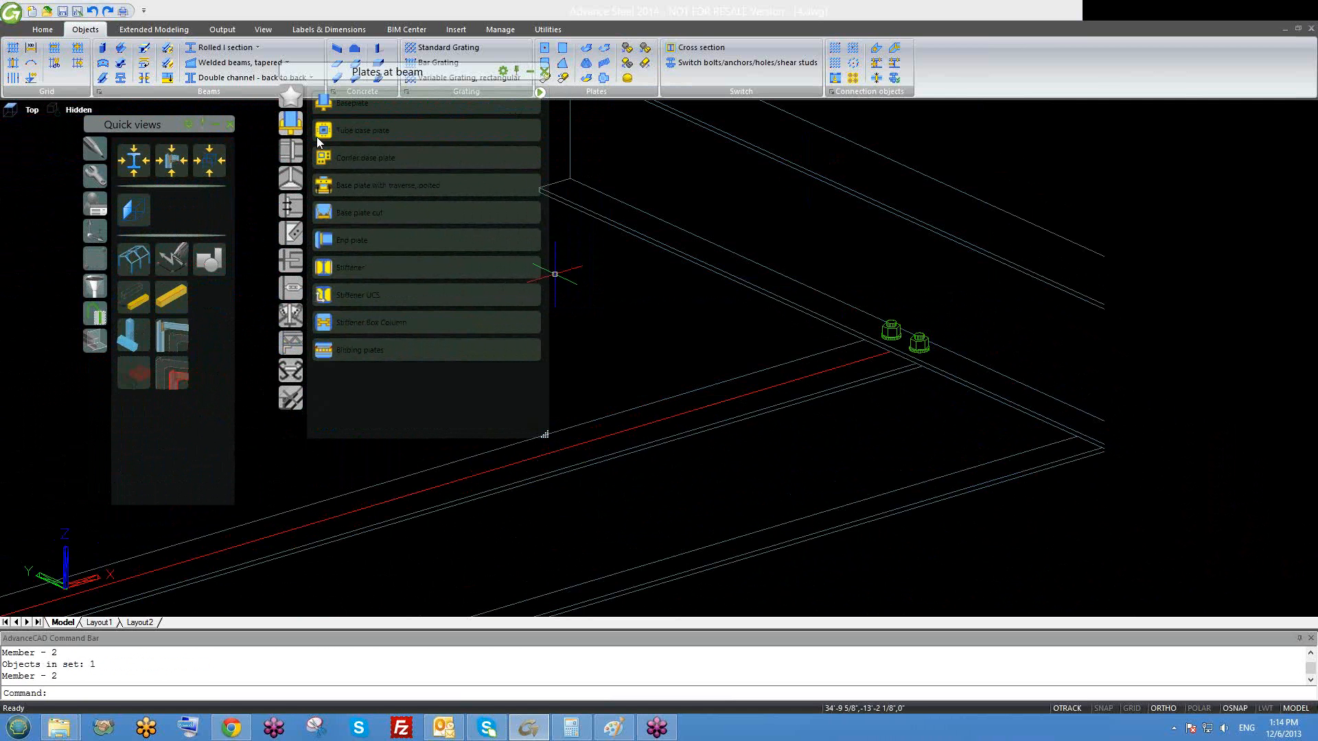
left_click(352, 271)
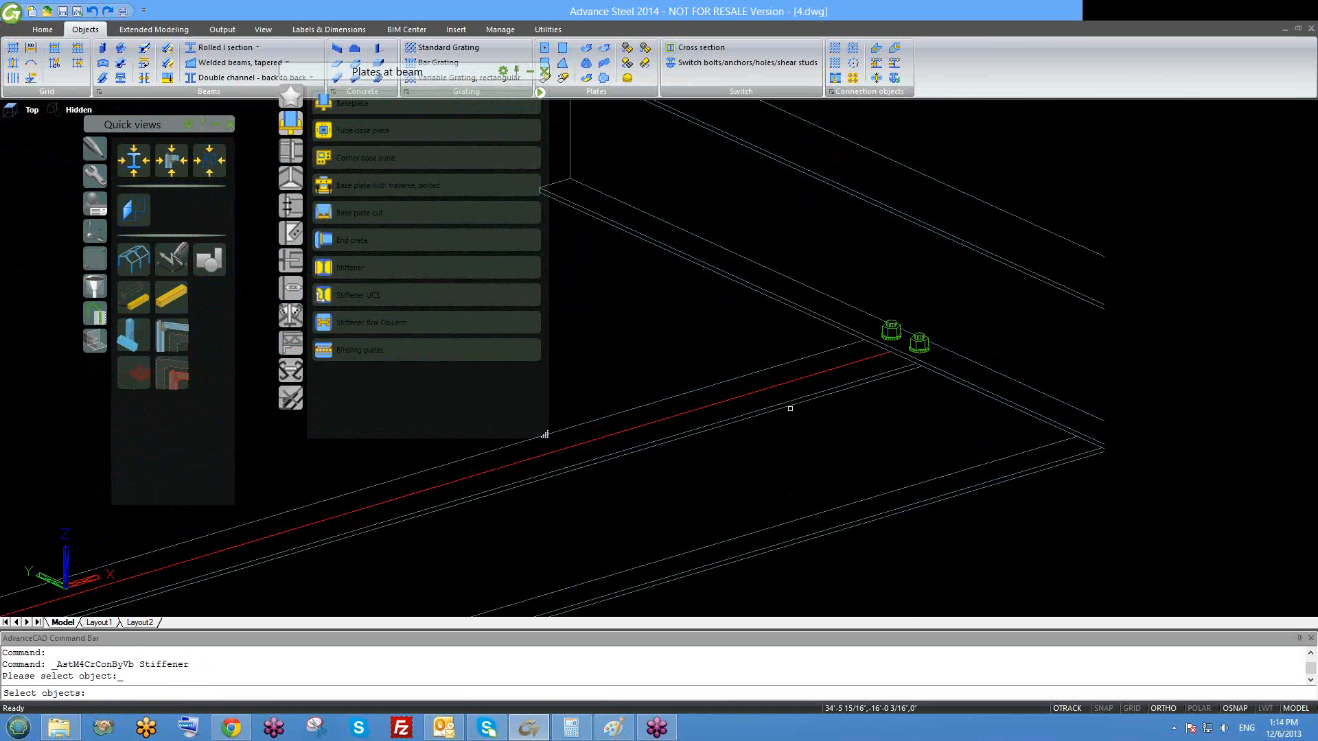
left_click(789, 395)
key("Return")
scroll(905, 431, "down", 5)
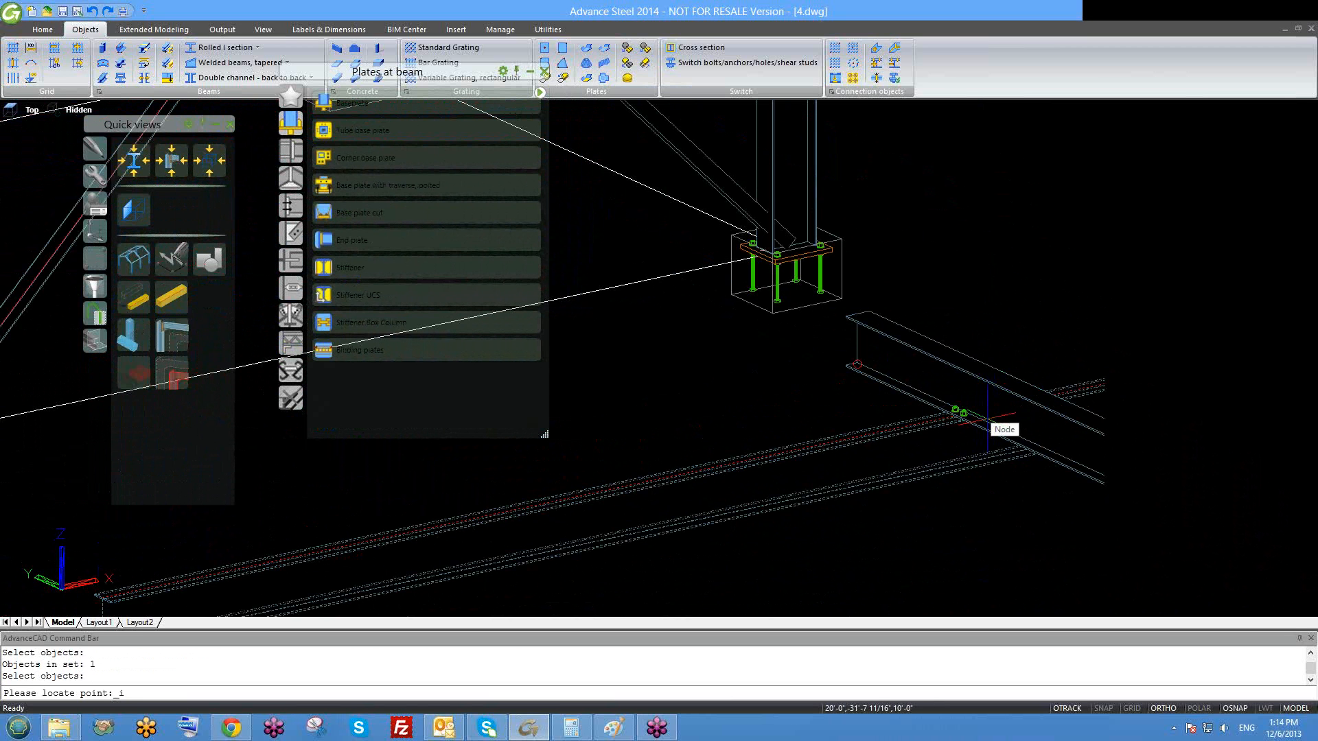
scroll(995, 412, "up", 4)
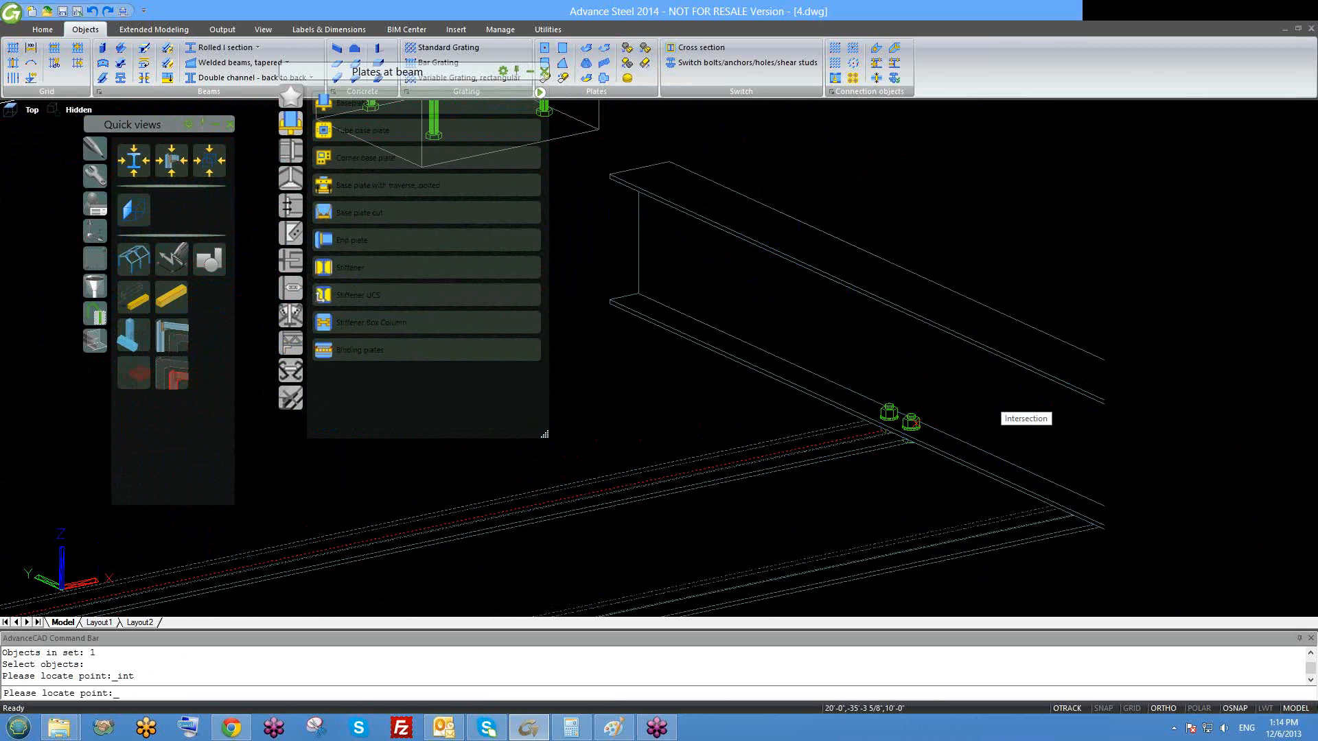
scroll(961, 439, "down", 5)
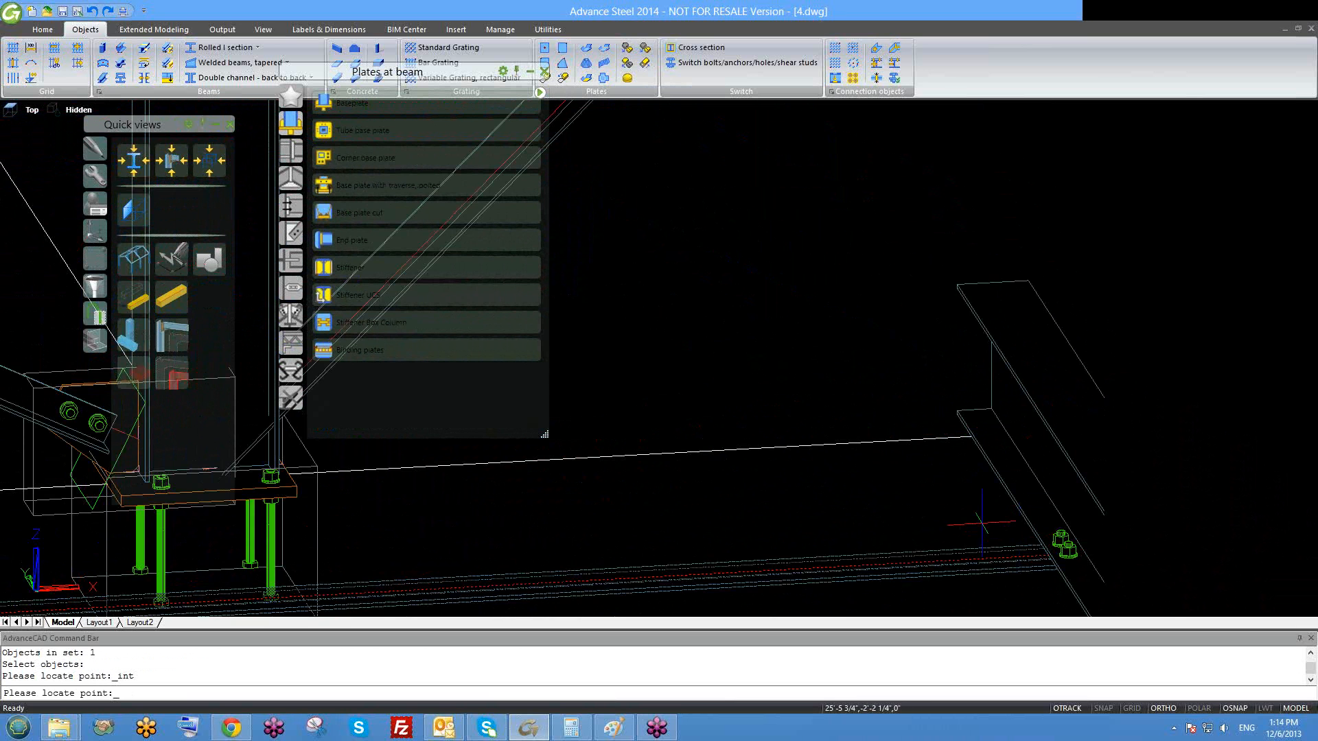
middle_click_drag(956, 494, 970, 553, "shift")
middle_click_drag(1033, 603, 1023, 549, "shift")
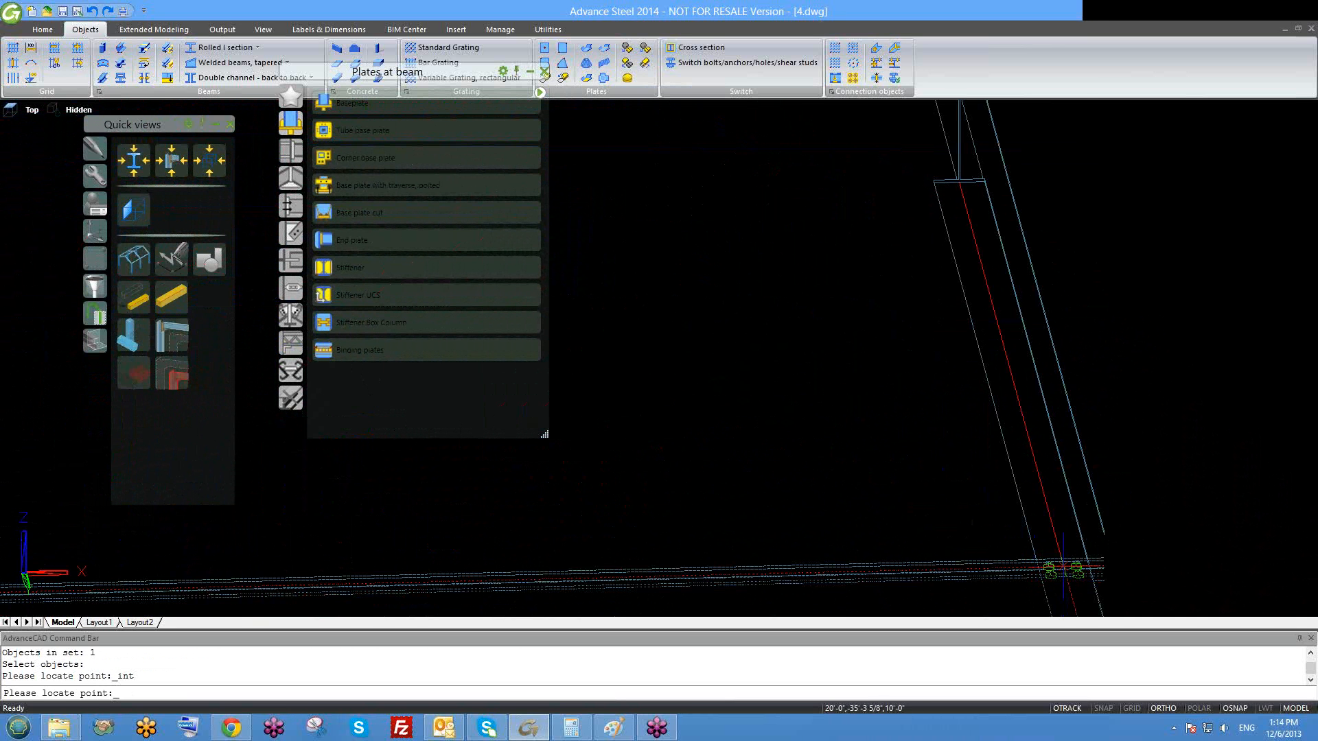
left_click(1063, 567)
left_click(776, 399)
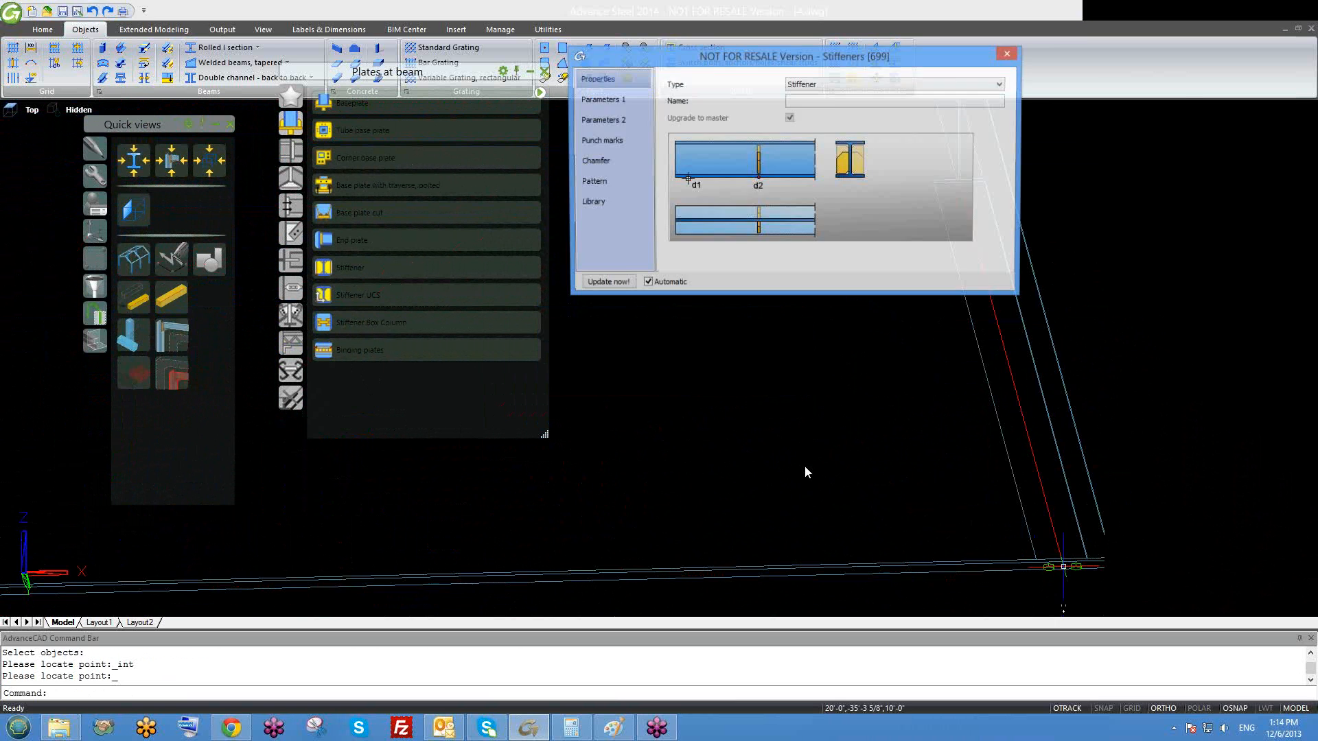
- Review the stiffener's chamfer and punch mark settings and set its number of stiffeners to double
left_click(608, 158)
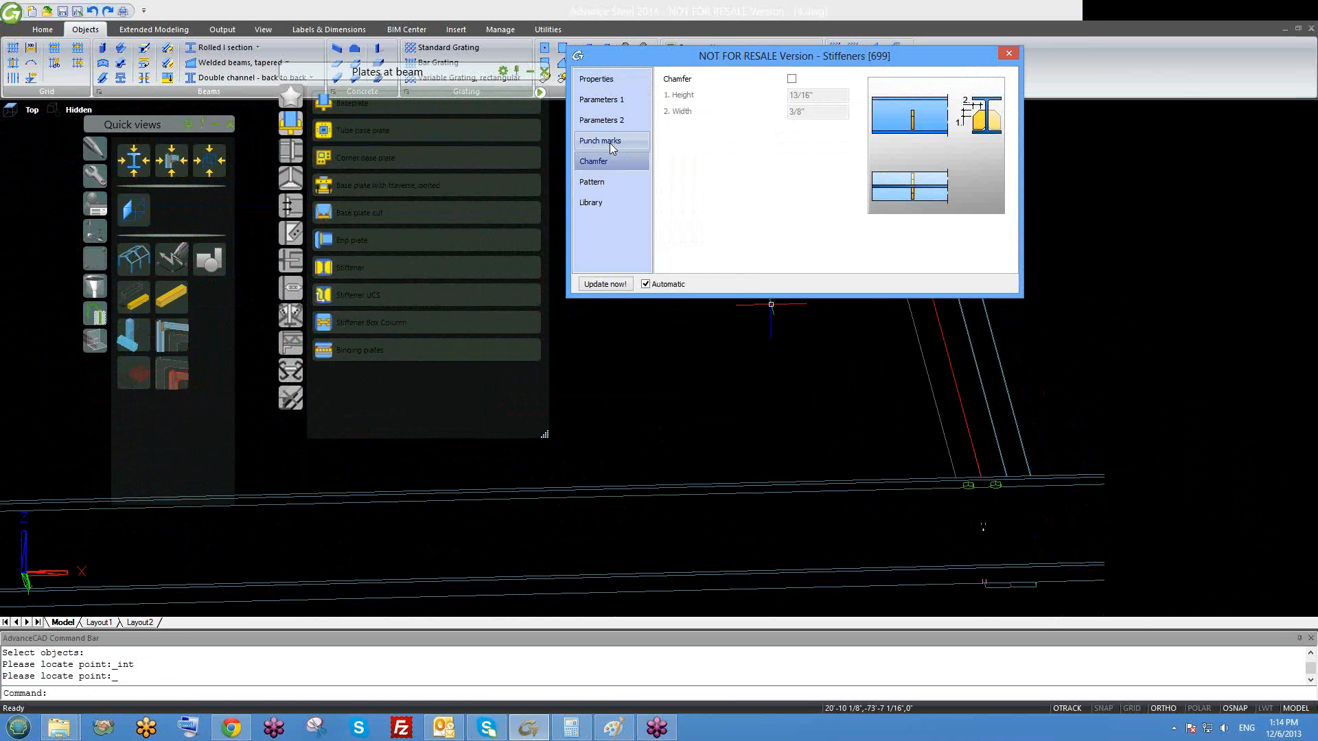
left_click(610, 143)
left_click(610, 122)
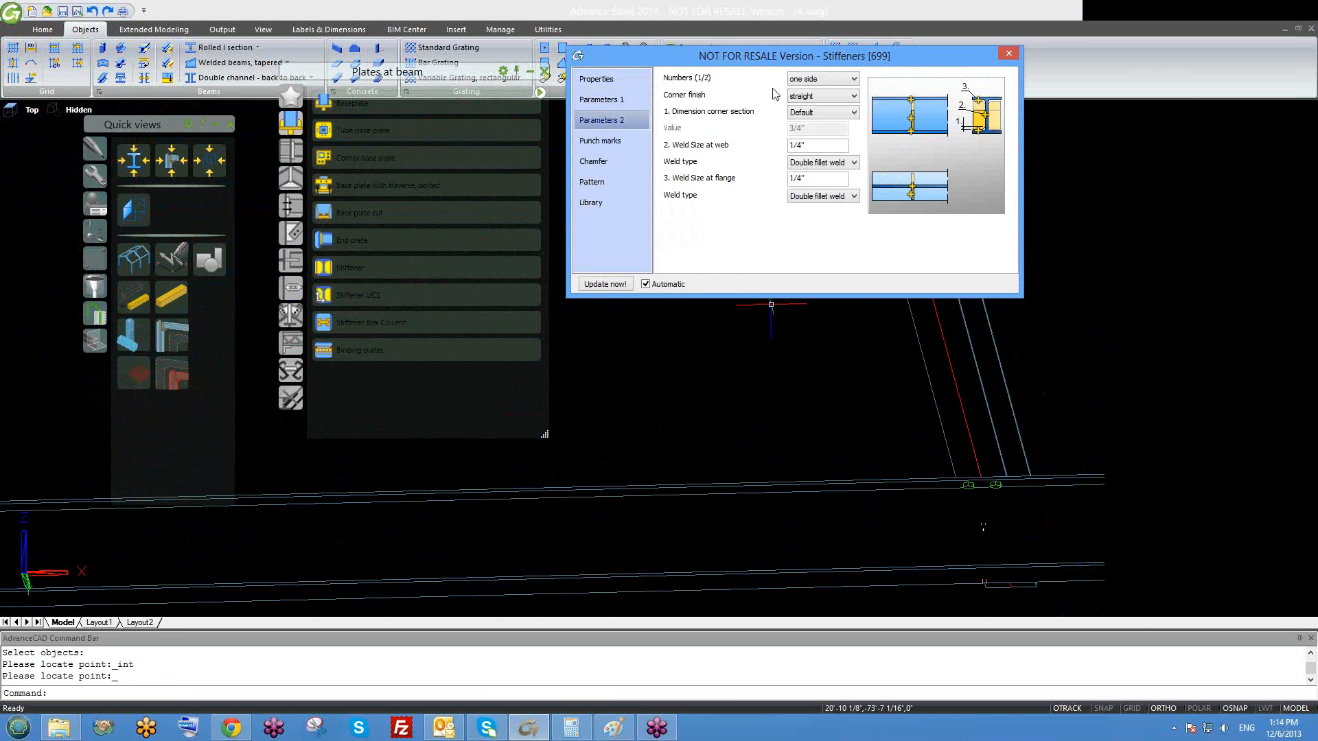
left_click(822, 78)
left_click(817, 104)
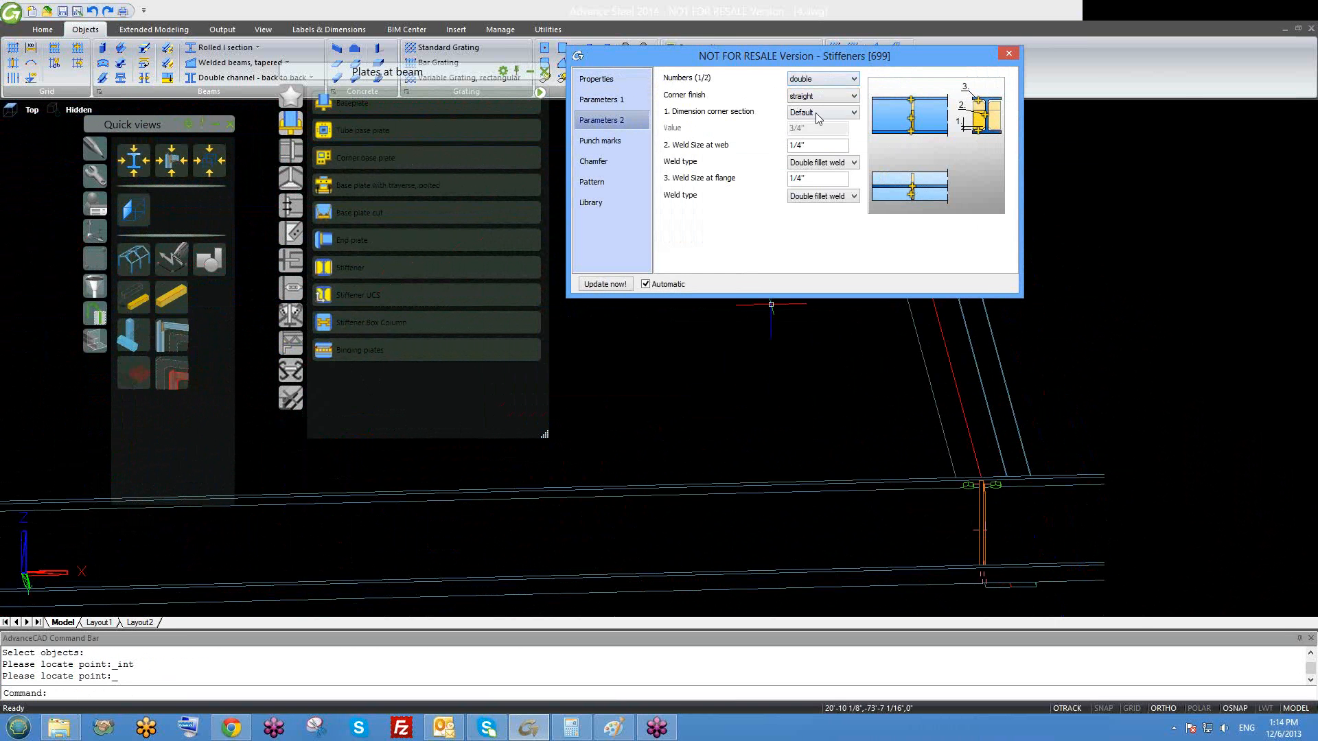
- Close the stiffener settings and examine the bolted beam crossing and its double stiffener from several angles
left_click(1009, 53)
middle_click_drag(926, 334, 881, 372, "shift")
scroll(879, 439, "up", 5)
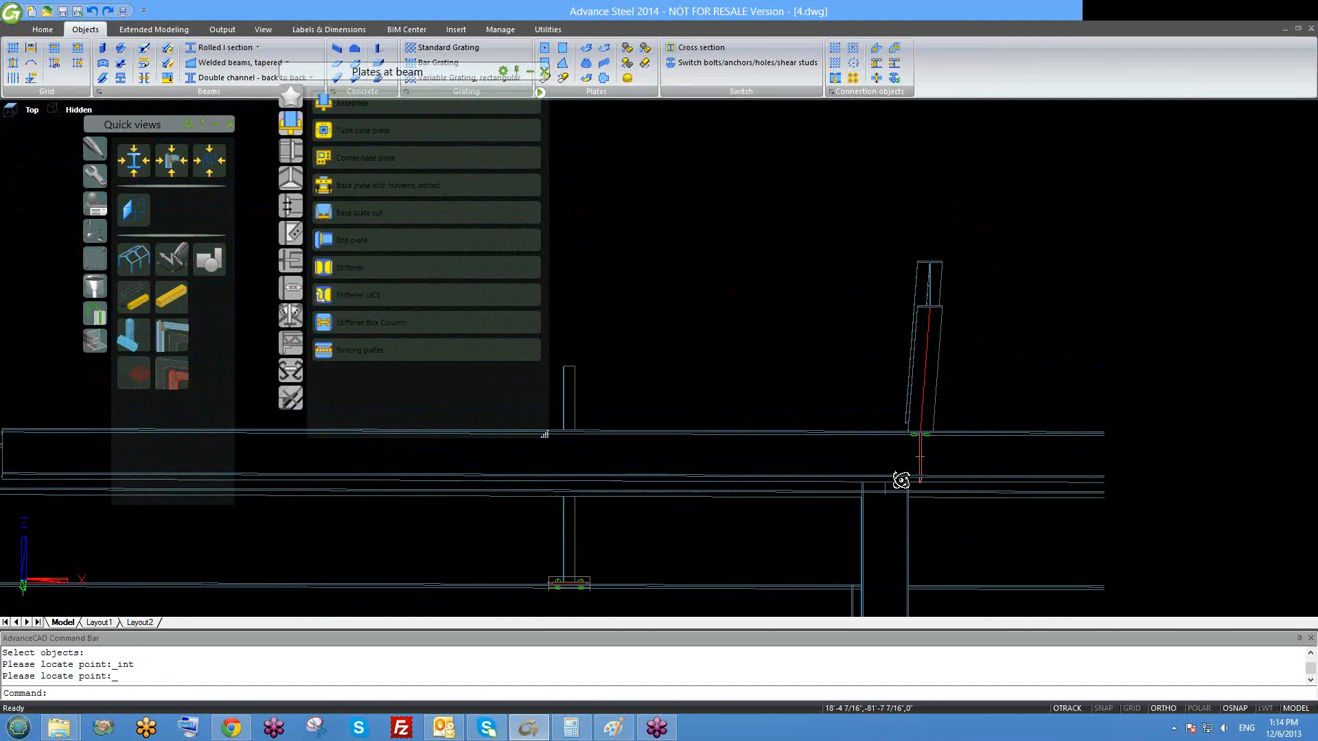
scroll(881, 429, "down", 6)
scroll(947, 496, "up", 2)
middle_click_drag(953, 505, 703, 505, "shift")
scroll(566, 553, "up", 8)
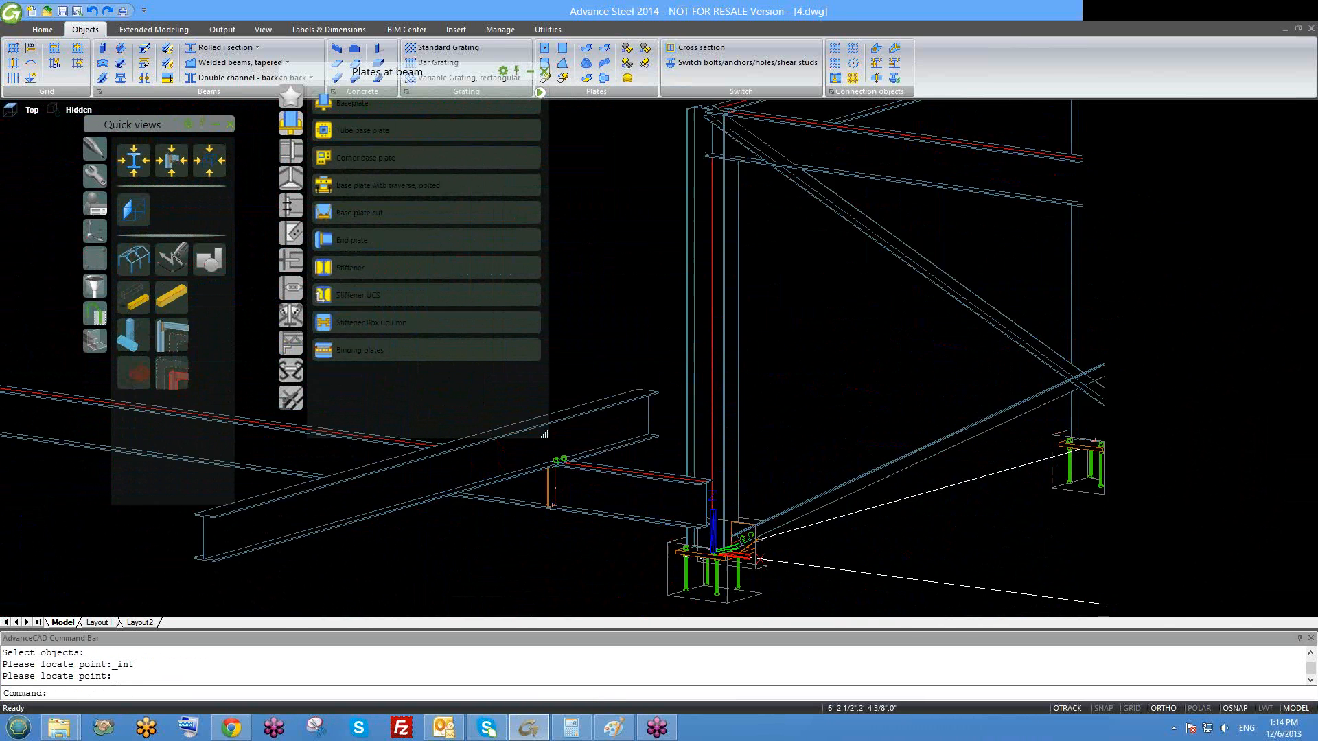
scroll(668, 496, "down", 2)
scroll(769, 514, "down", 3)
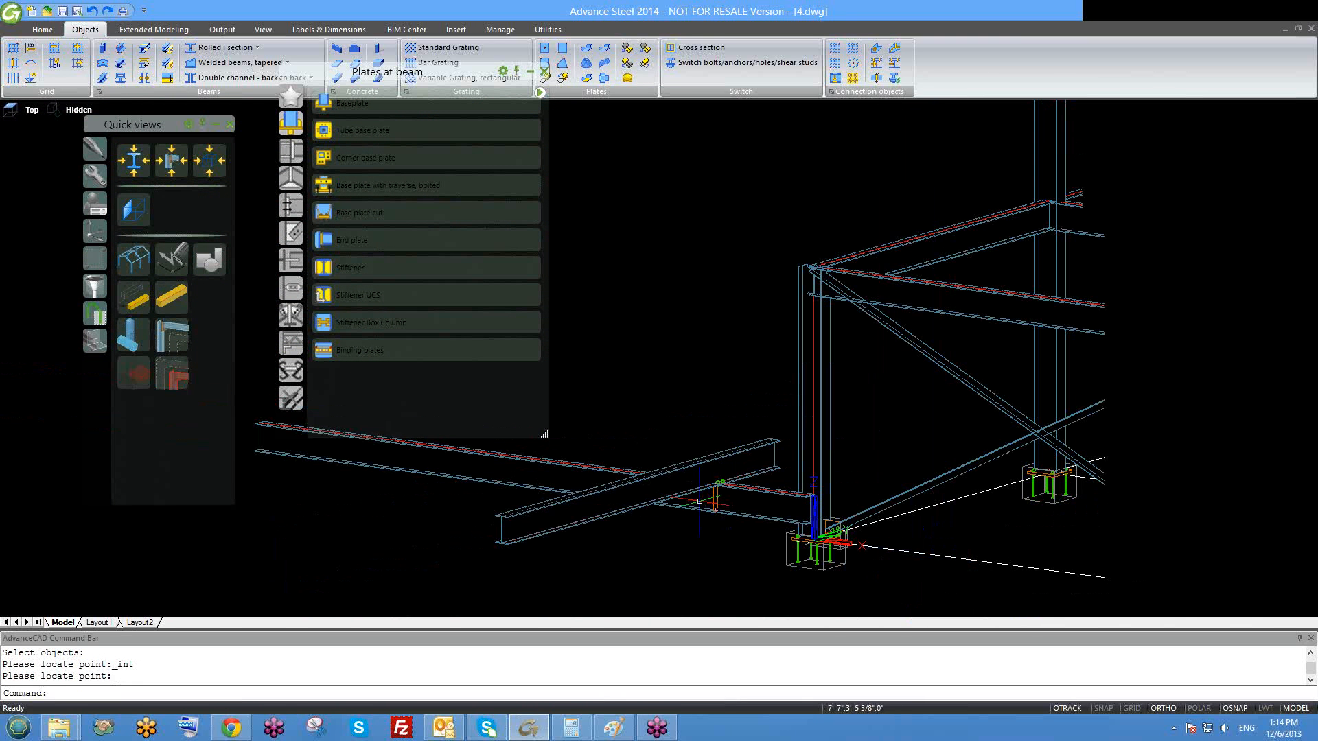
- Copy the upper crossing beam to a second parallel position along the long lower beam, farther from the column
left_click(583, 517)
type("co")
key("Return")
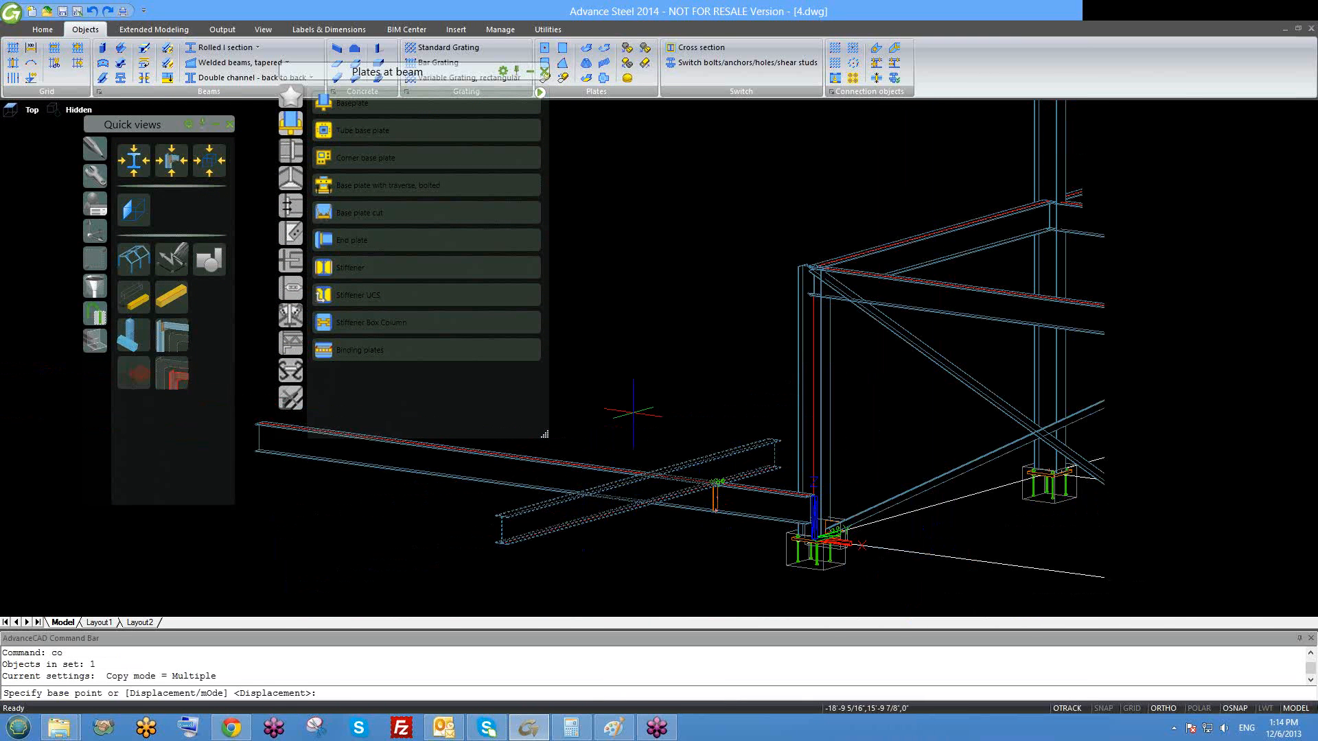
left_click(632, 413)
middle_click_drag(632, 413, 759, 441)
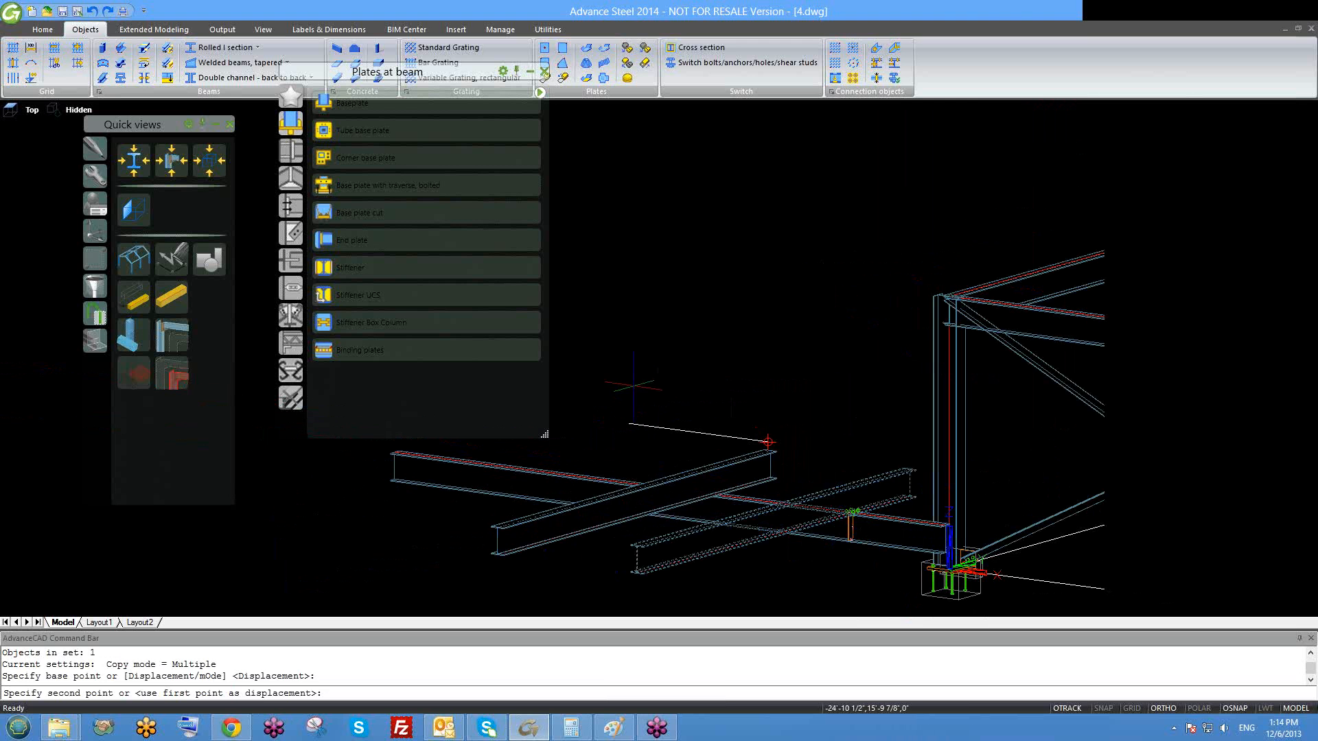
left_click(768, 442)
key("Escape")
- Review the copied crossing beam's section, positioning and display type properties
scroll(681, 467, "up", 2)
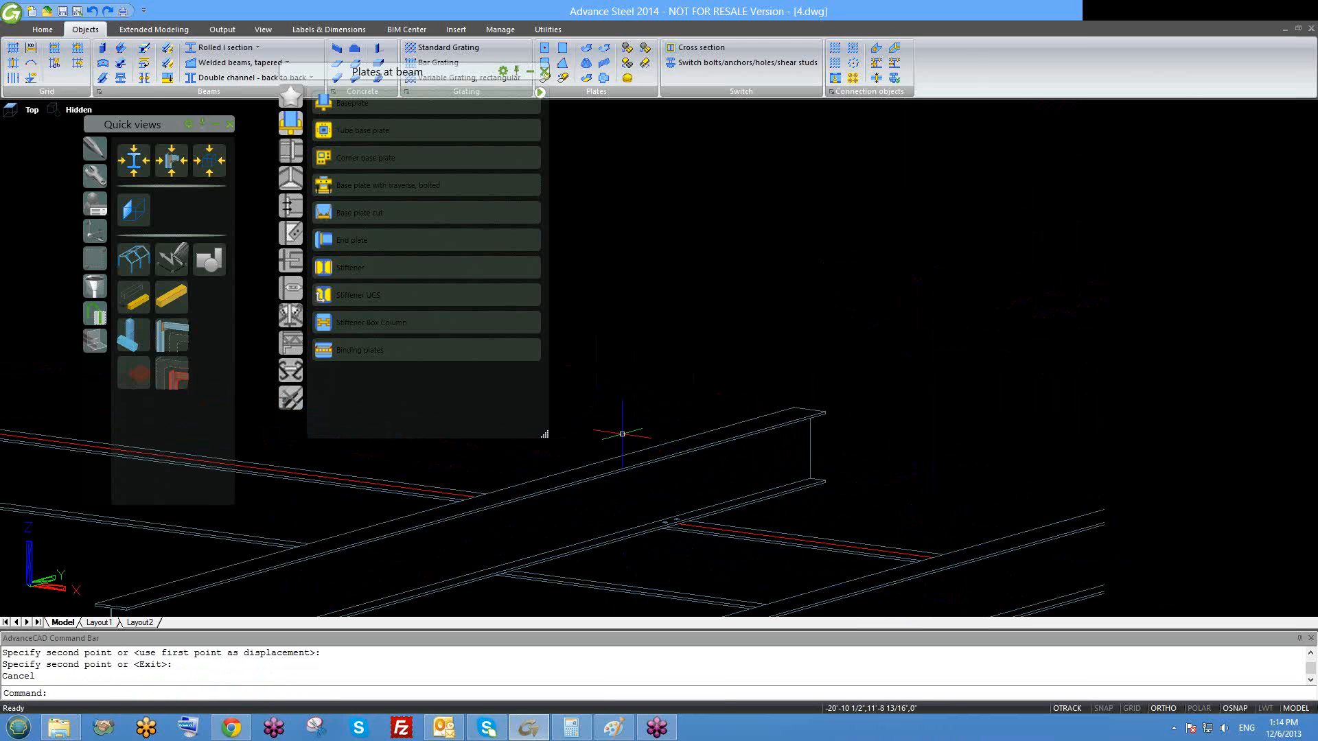
double_click(640, 466)
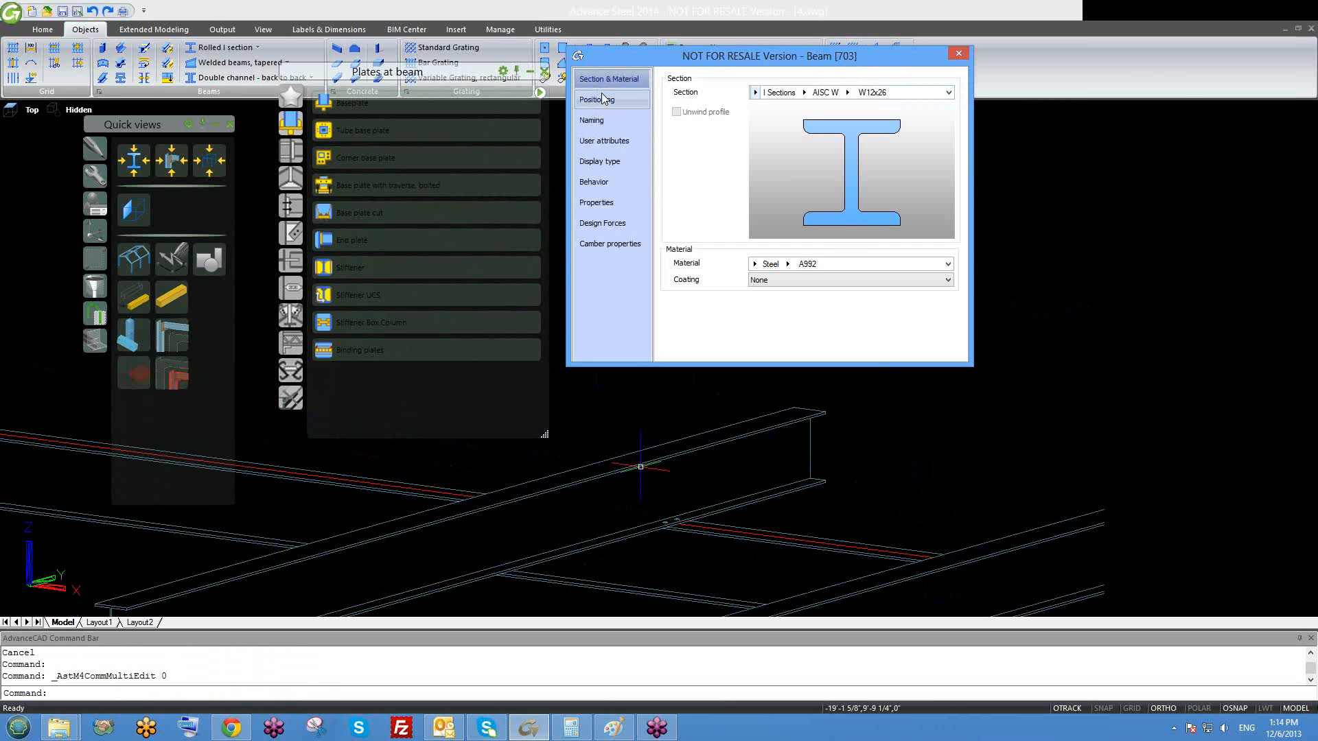
left_click(604, 101)
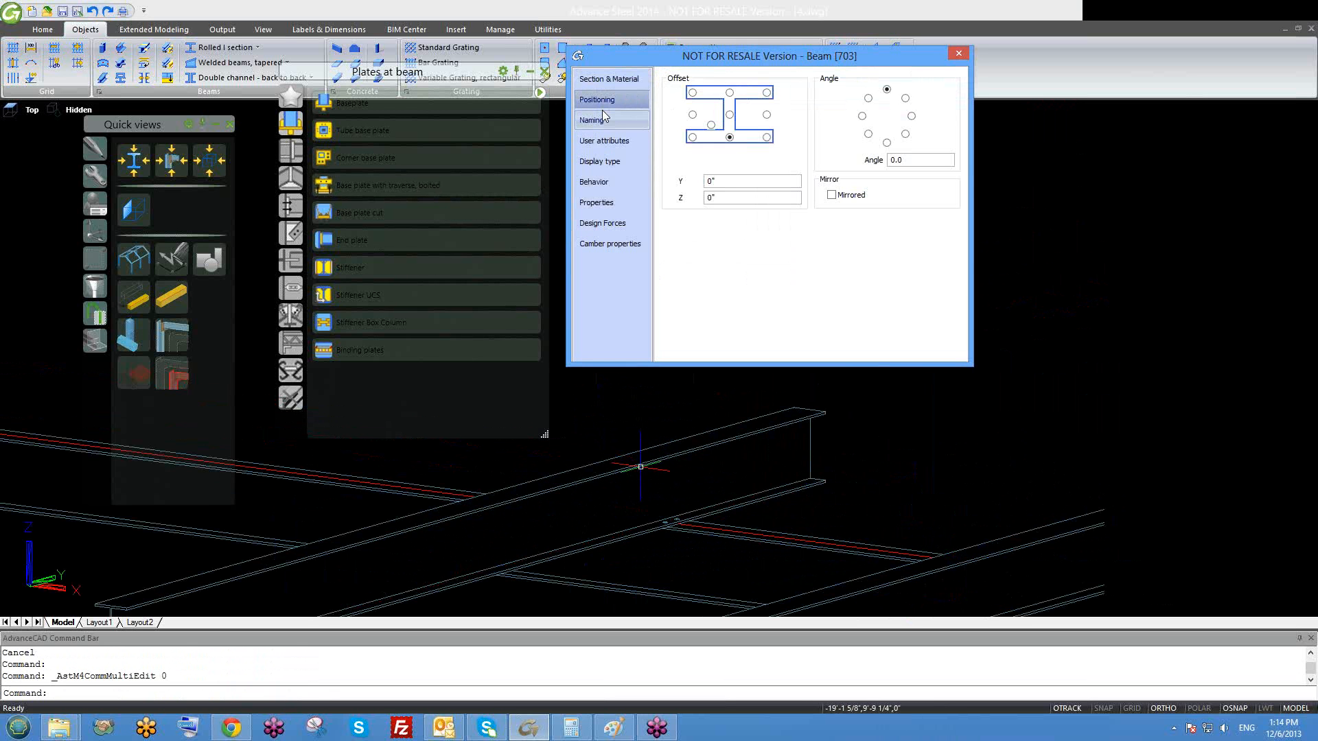
left_click(608, 168)
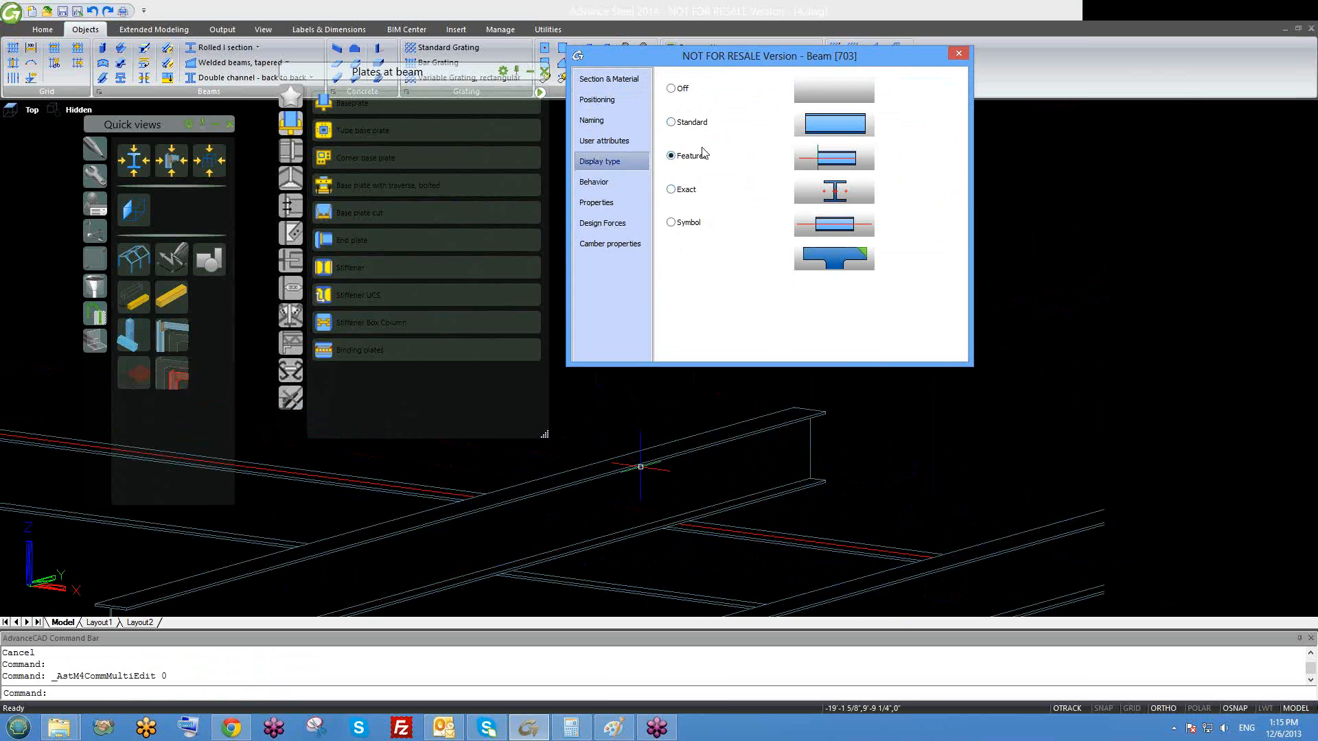
left_click(959, 54)
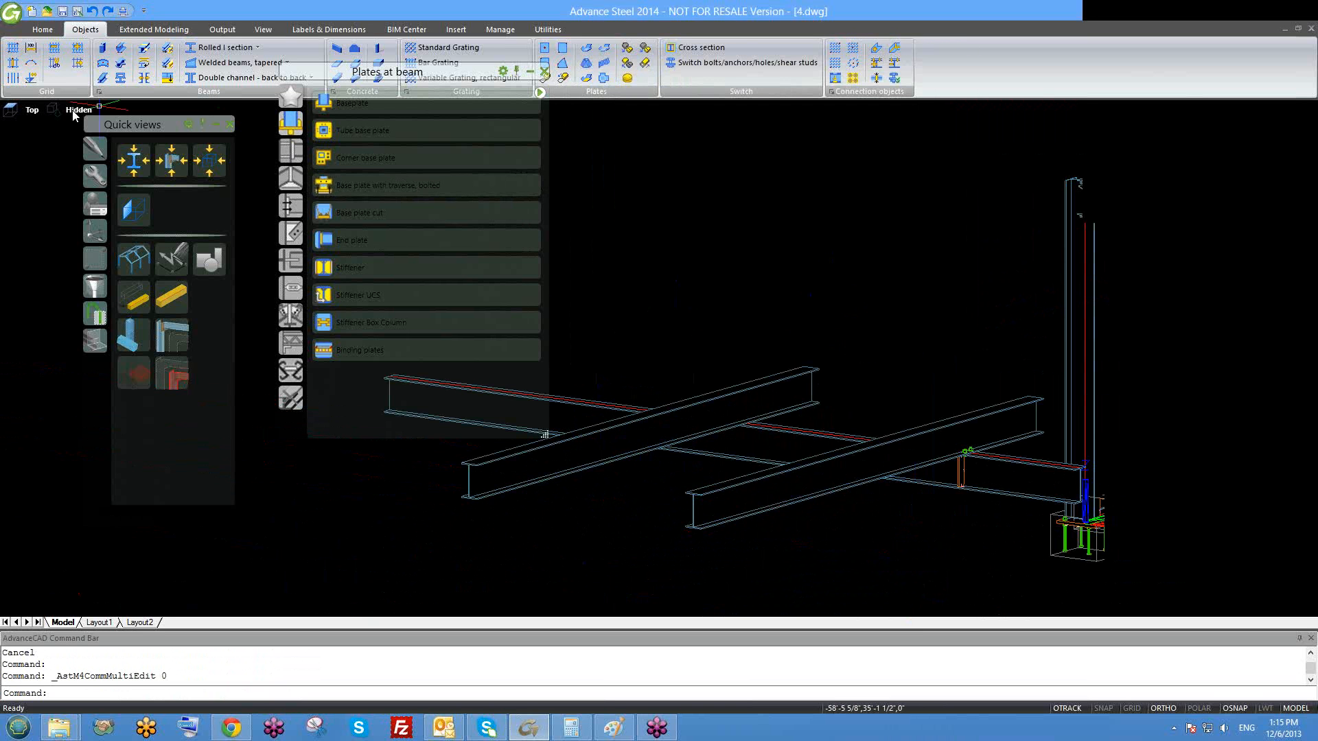
- Show the model in 2D Wireframe and erase the four hole features on the copied crossing beam where it meets the long beam
left_click(77, 110)
left_click(83, 128)
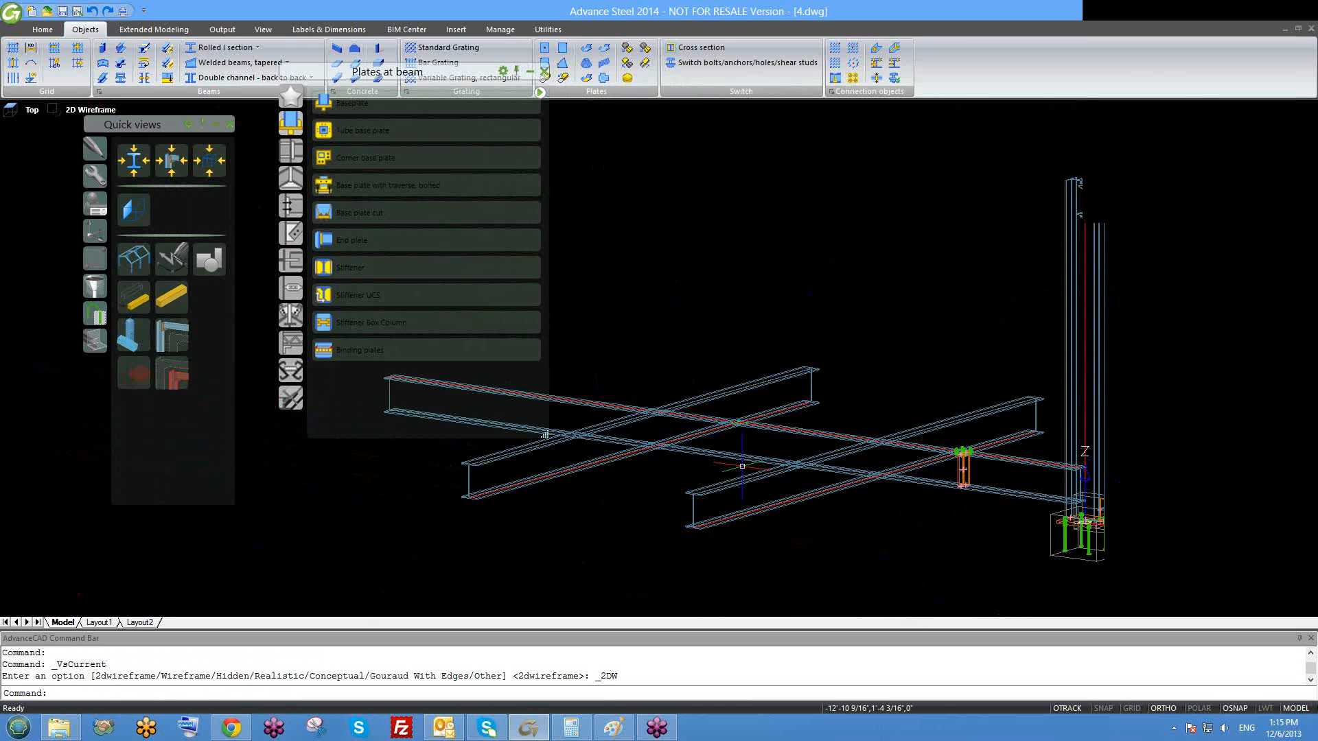
scroll(621, 275, "up", 3)
left_click(621, 242)
left_click(758, 408)
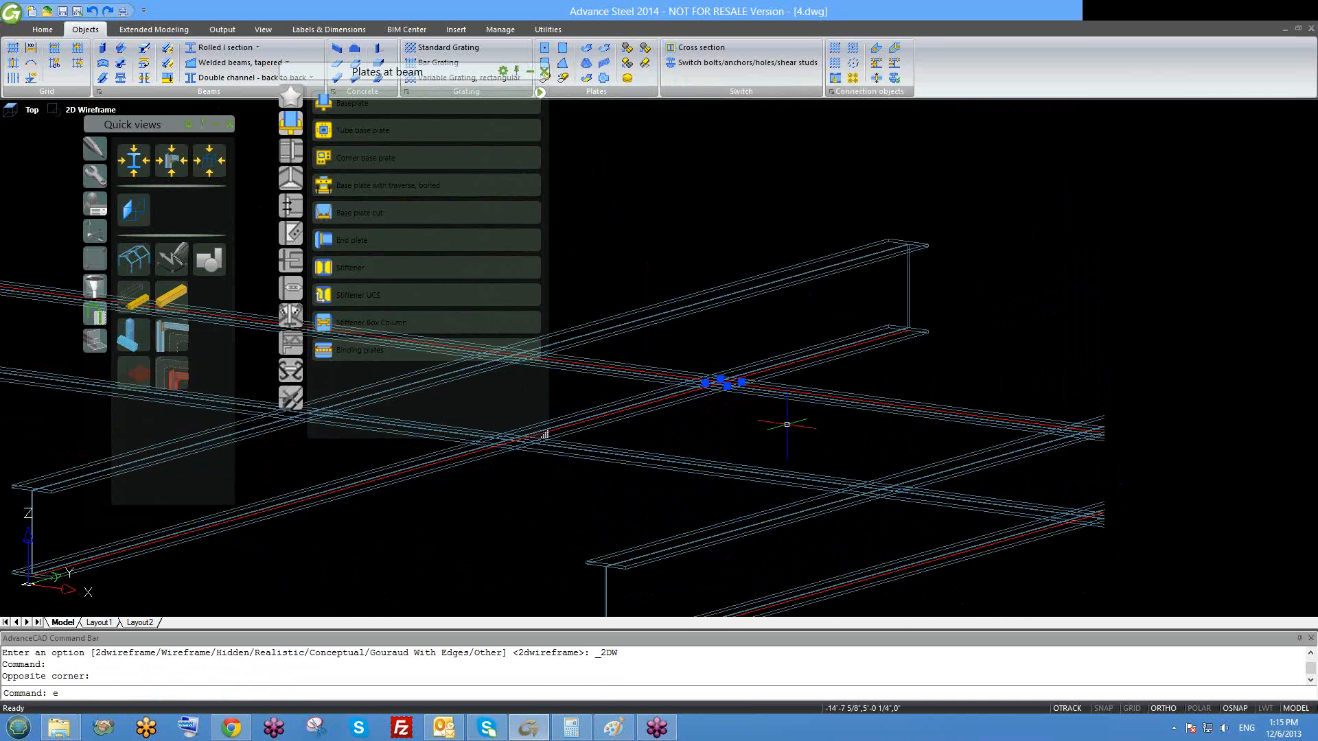
type("e")
key("Return")
scroll(786, 424, "down", 3)
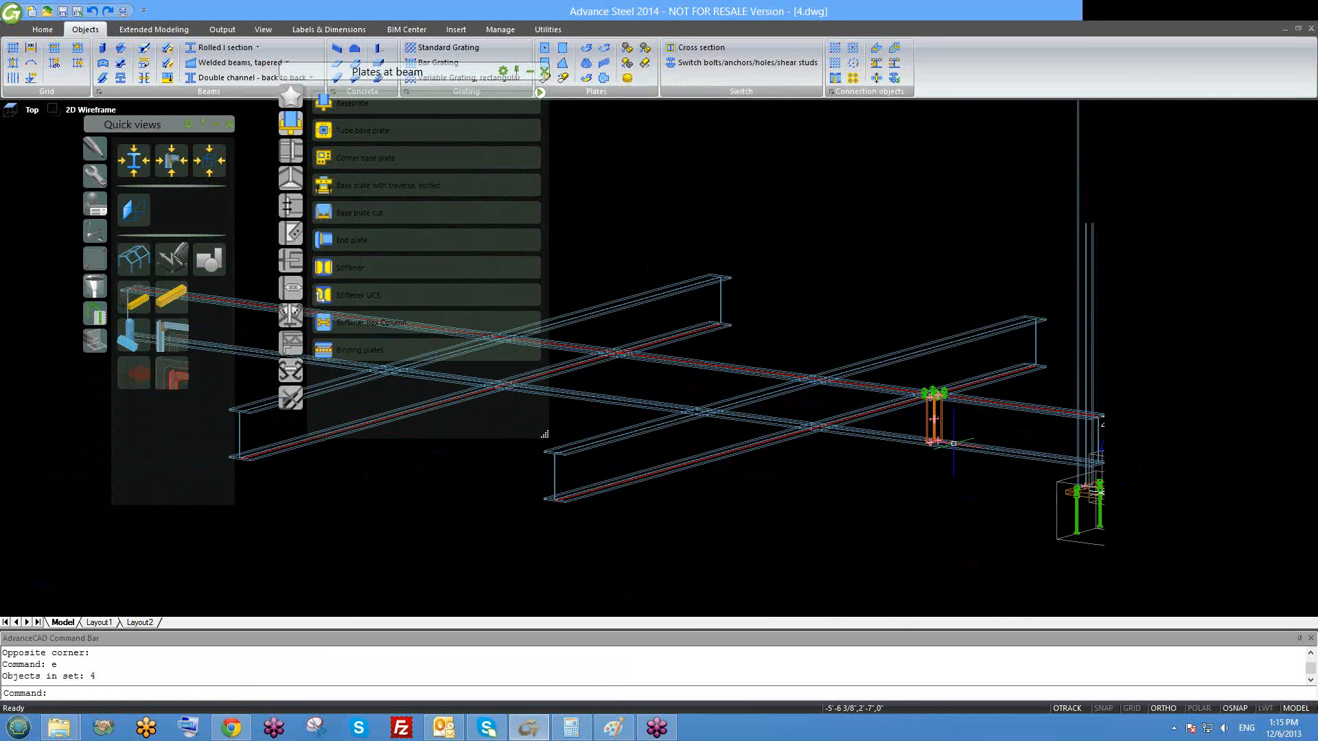
- Start creating a custom connection template using the 2 beams definition method
middle_click_drag(953, 443, 860, 486, "shift")
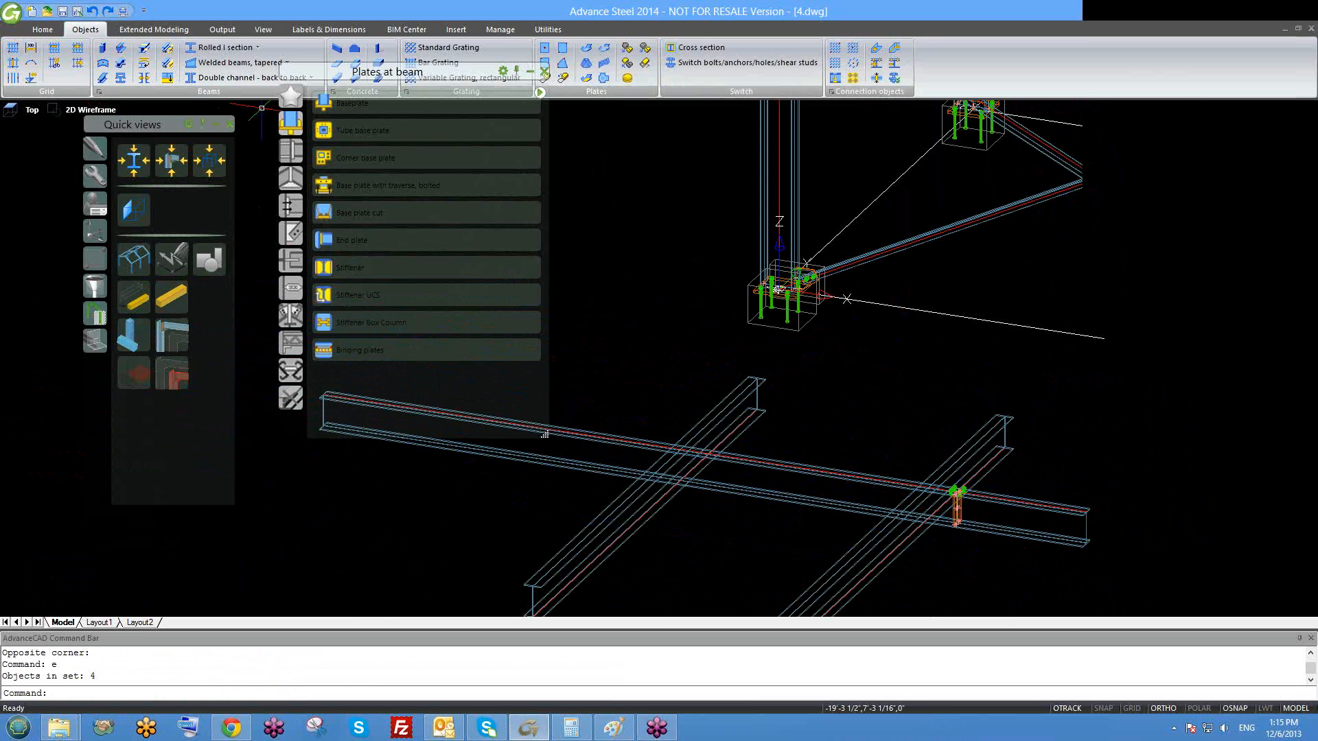
left_click_drag(114, 120, 105, 136)
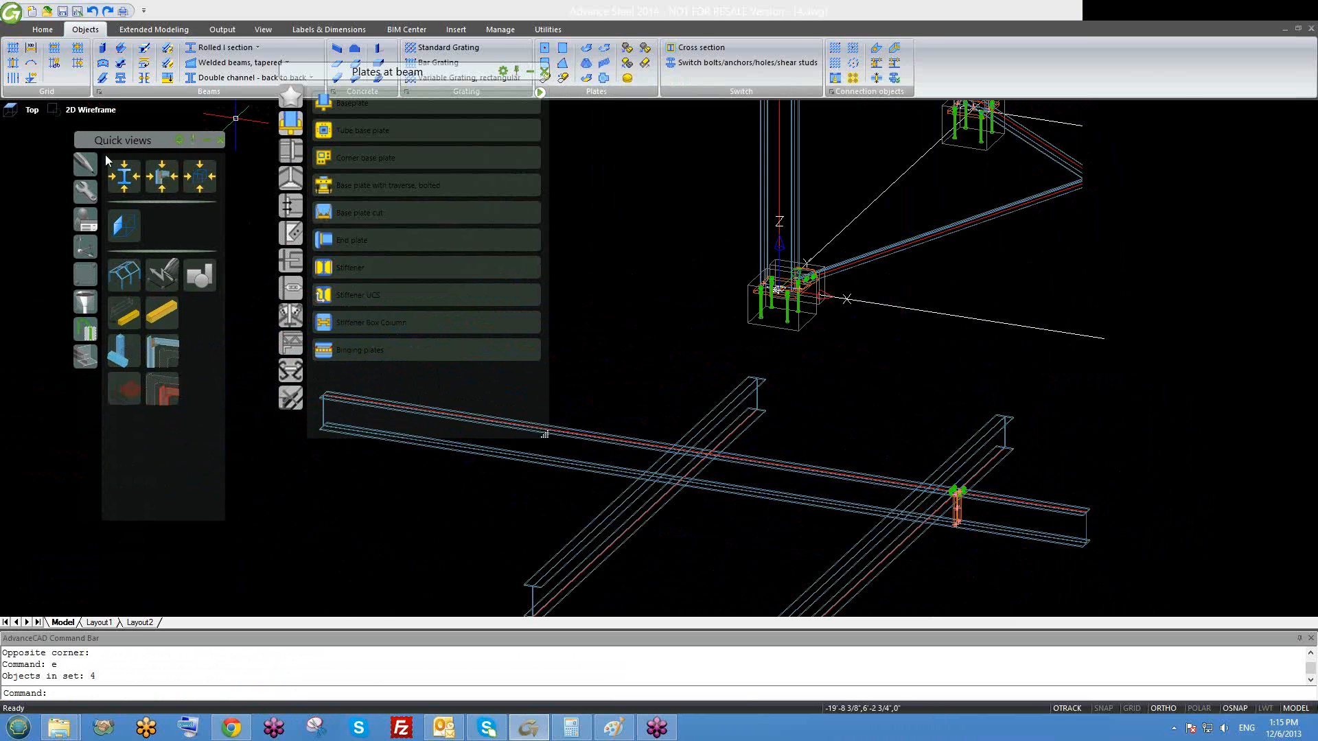
left_click(84, 196)
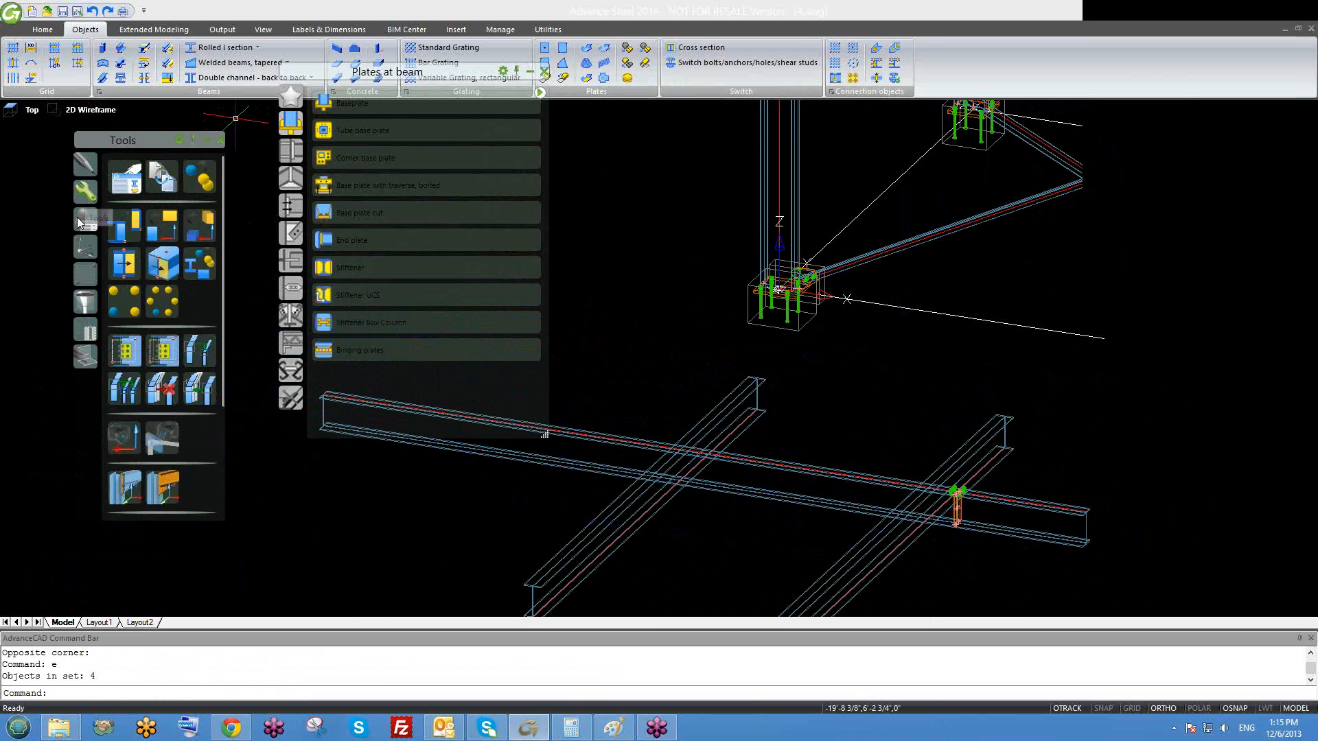
left_click(85, 219)
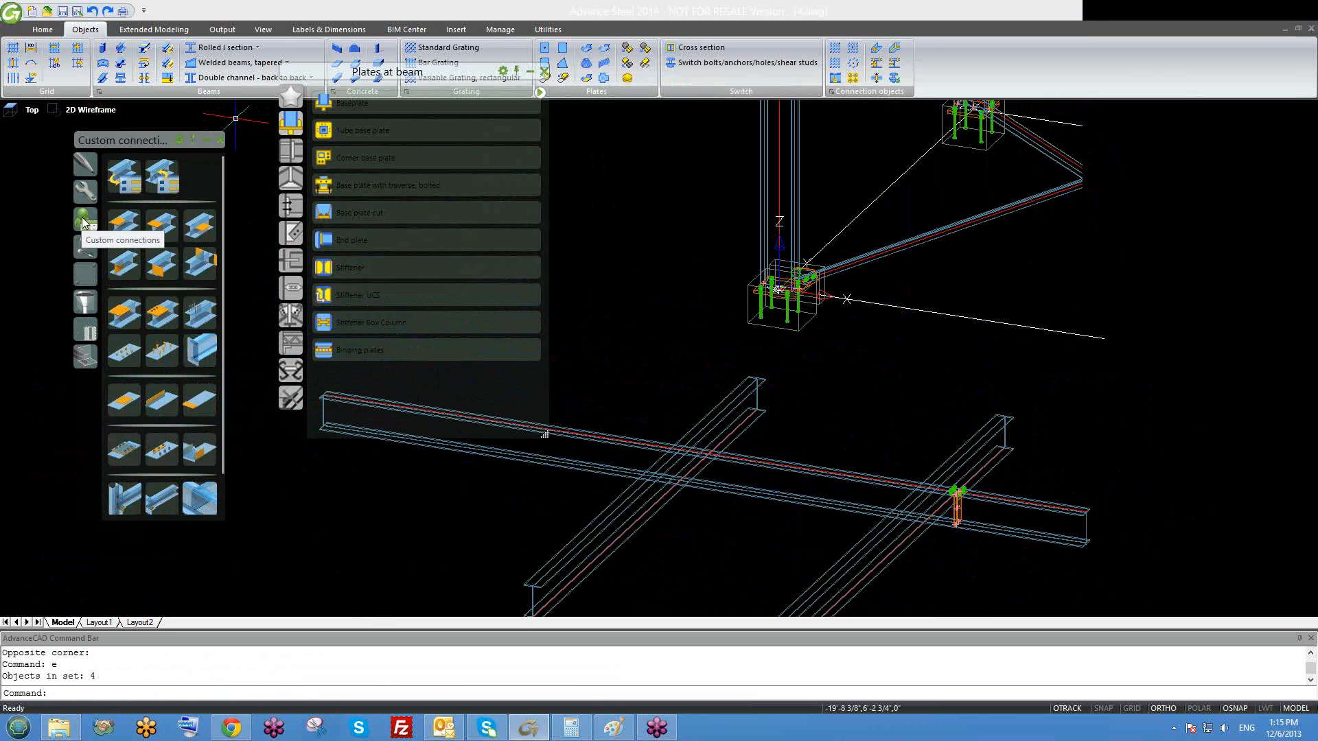
left_click(124, 183)
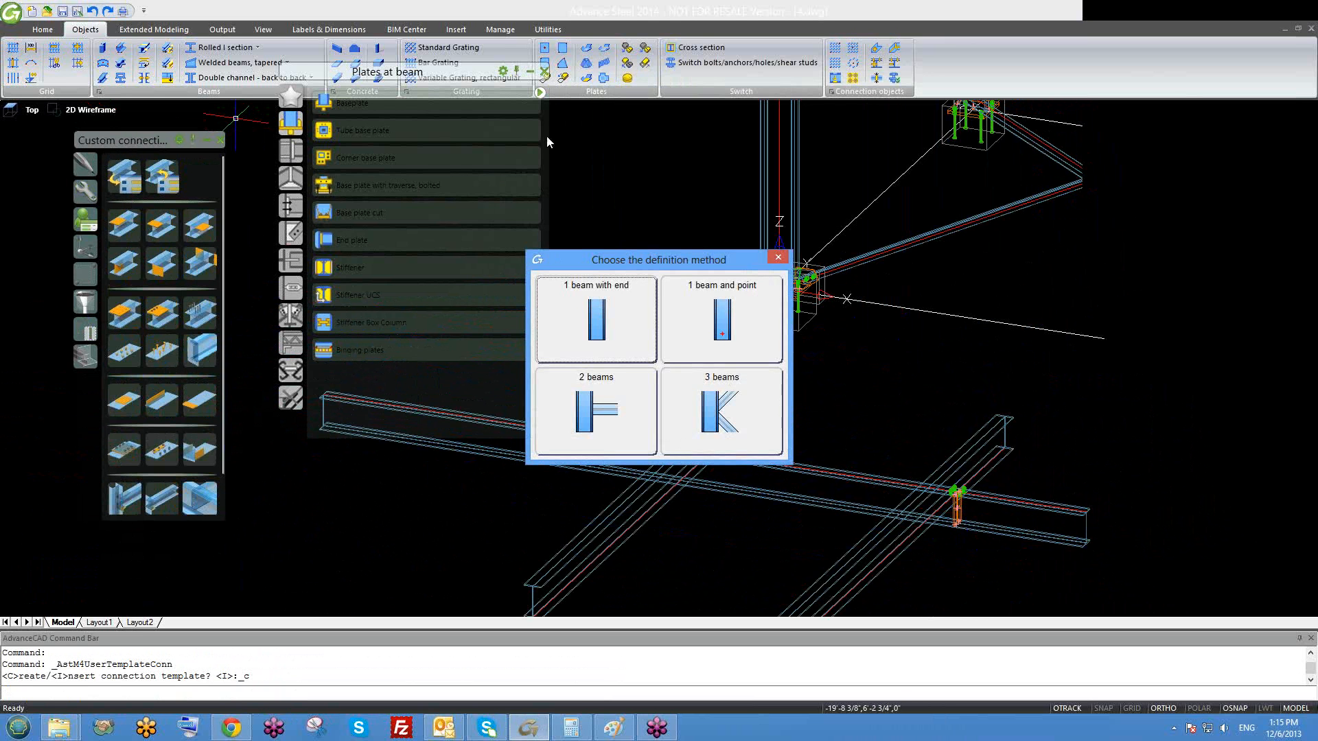
left_click_drag(619, 258, 544, 167)
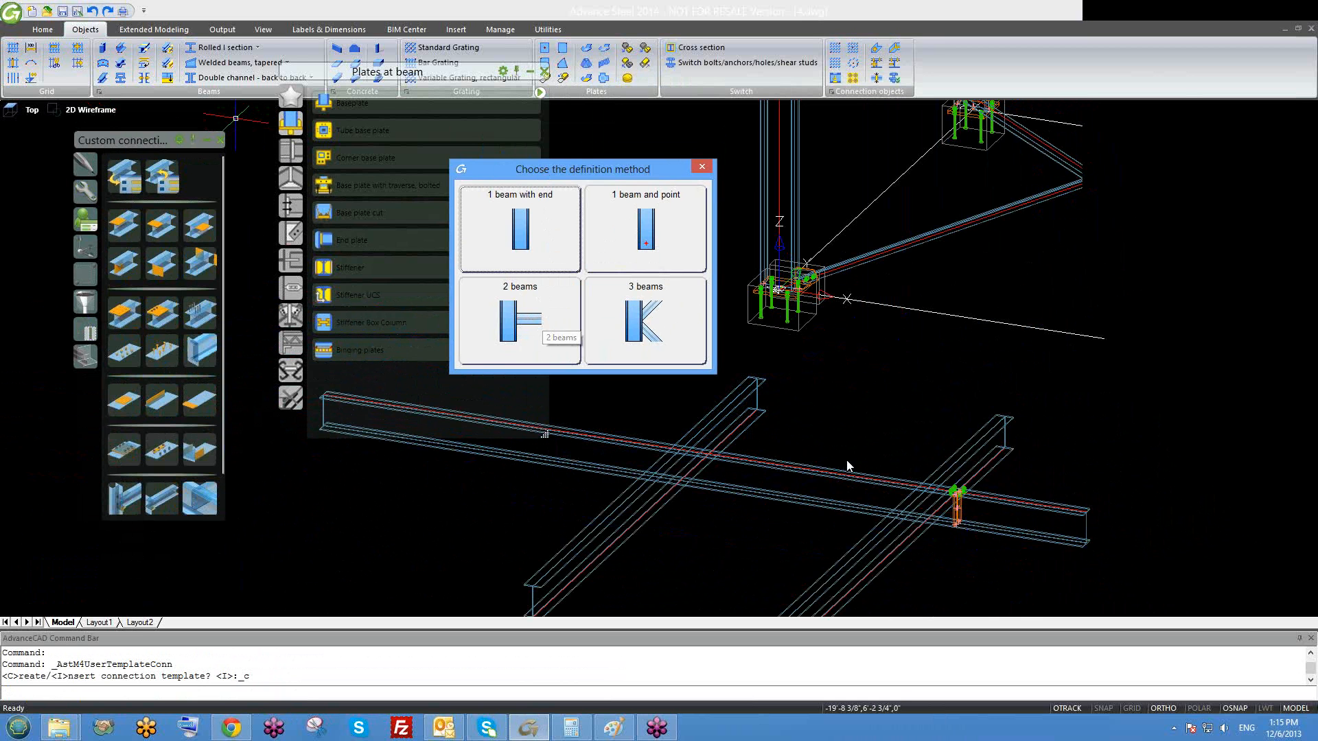
left_click(533, 314)
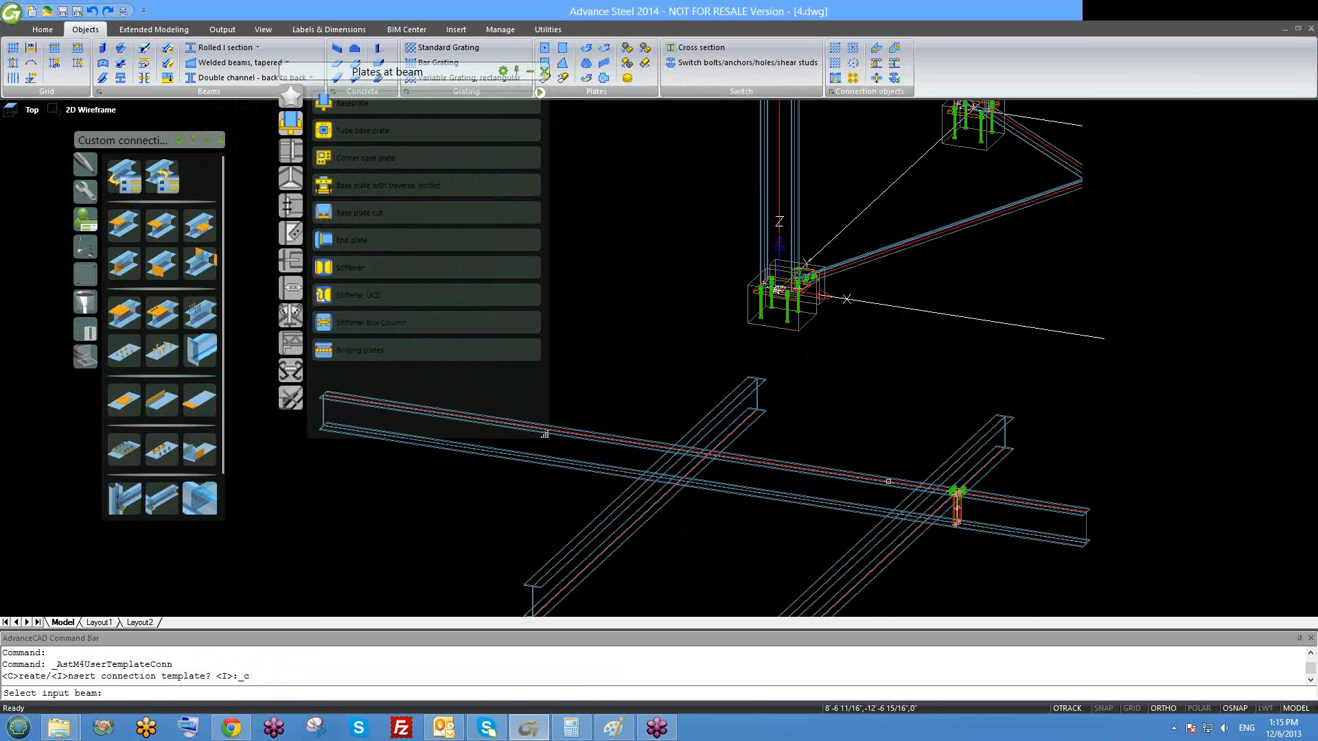
- Define the template's drivers, choosing the long lower beam first and the original bolted crossing beam second
middle_click_drag(851, 490, 799, 469)
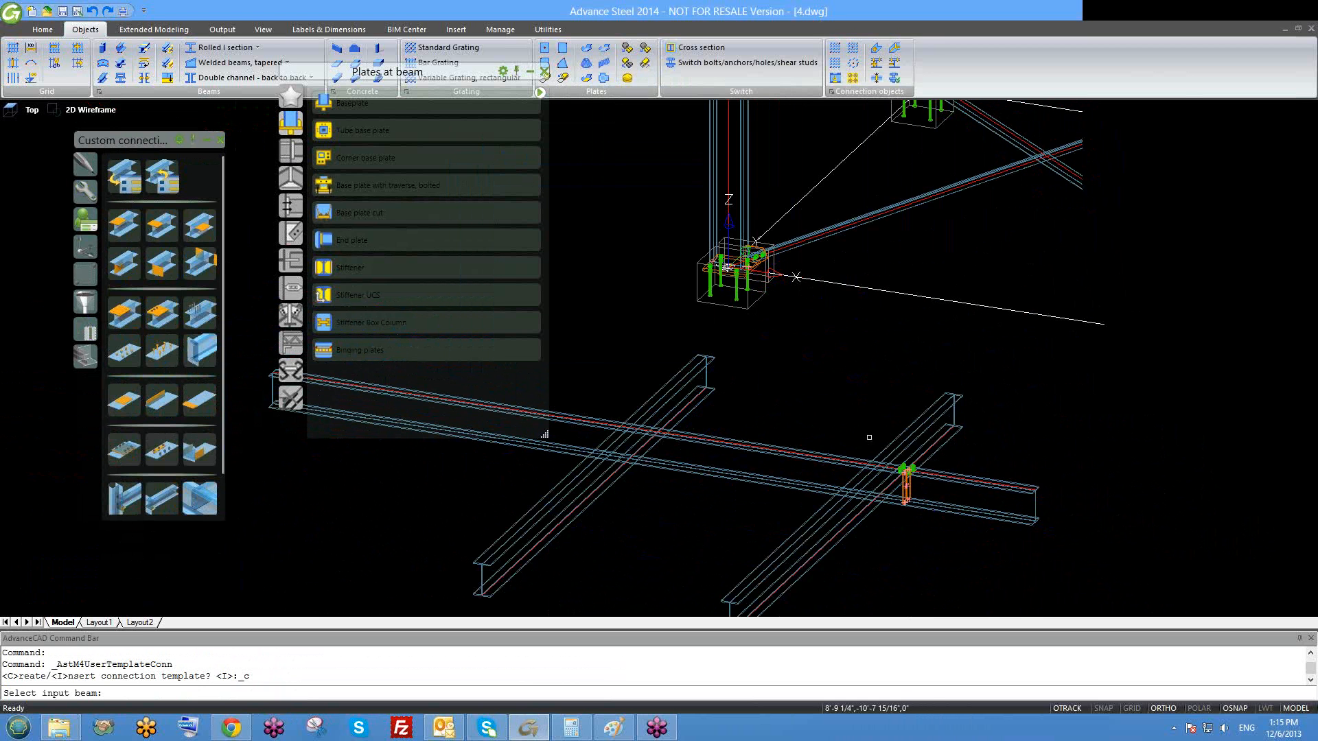
scroll(894, 503, "up", 2)
scroll(886, 474, "down", 2)
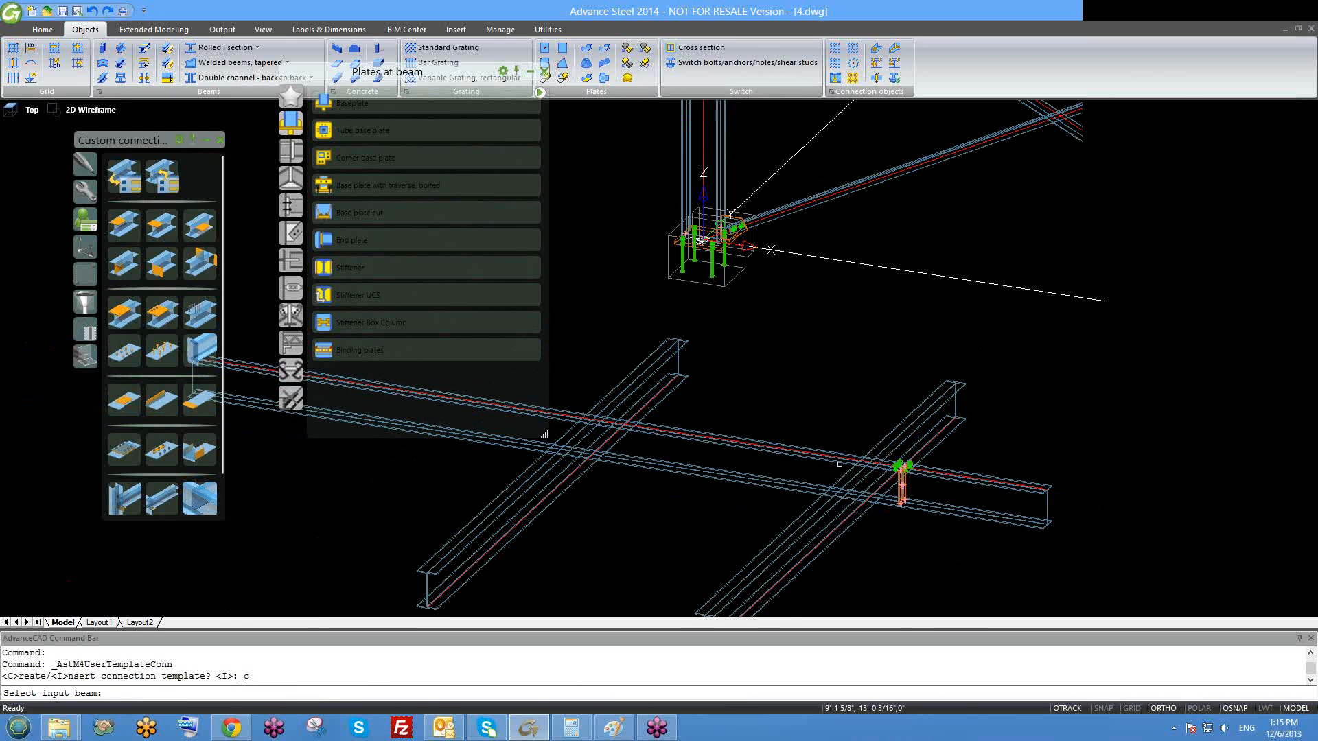
scroll(851, 467, "up", 2)
scroll(919, 478, "down", 1)
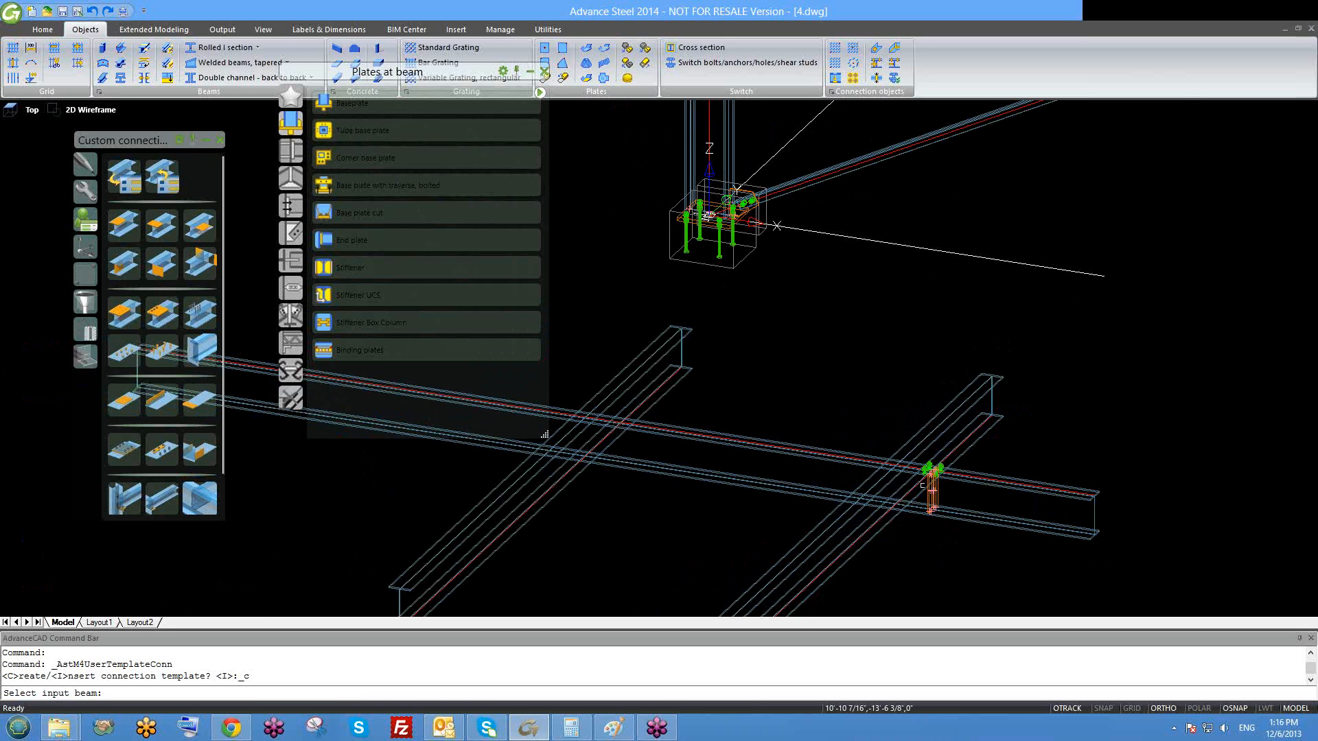
left_click(854, 460)
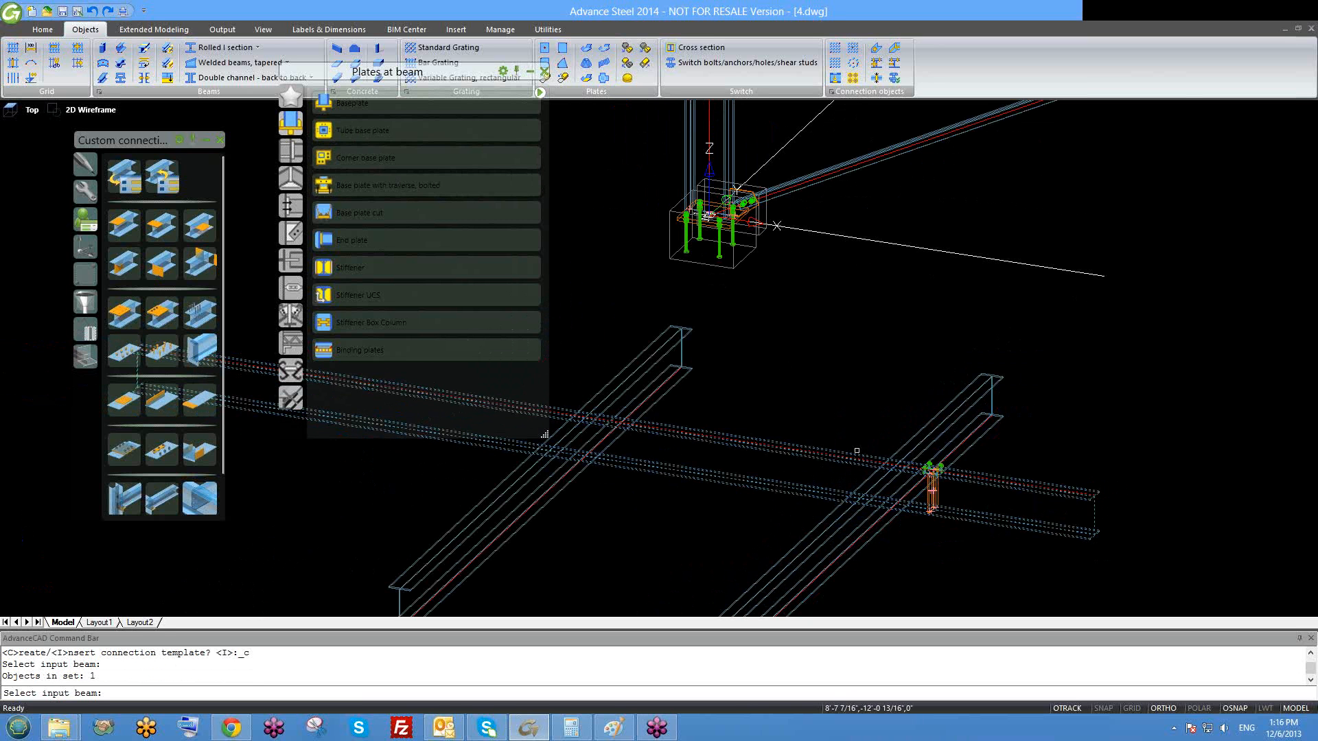
key("Return")
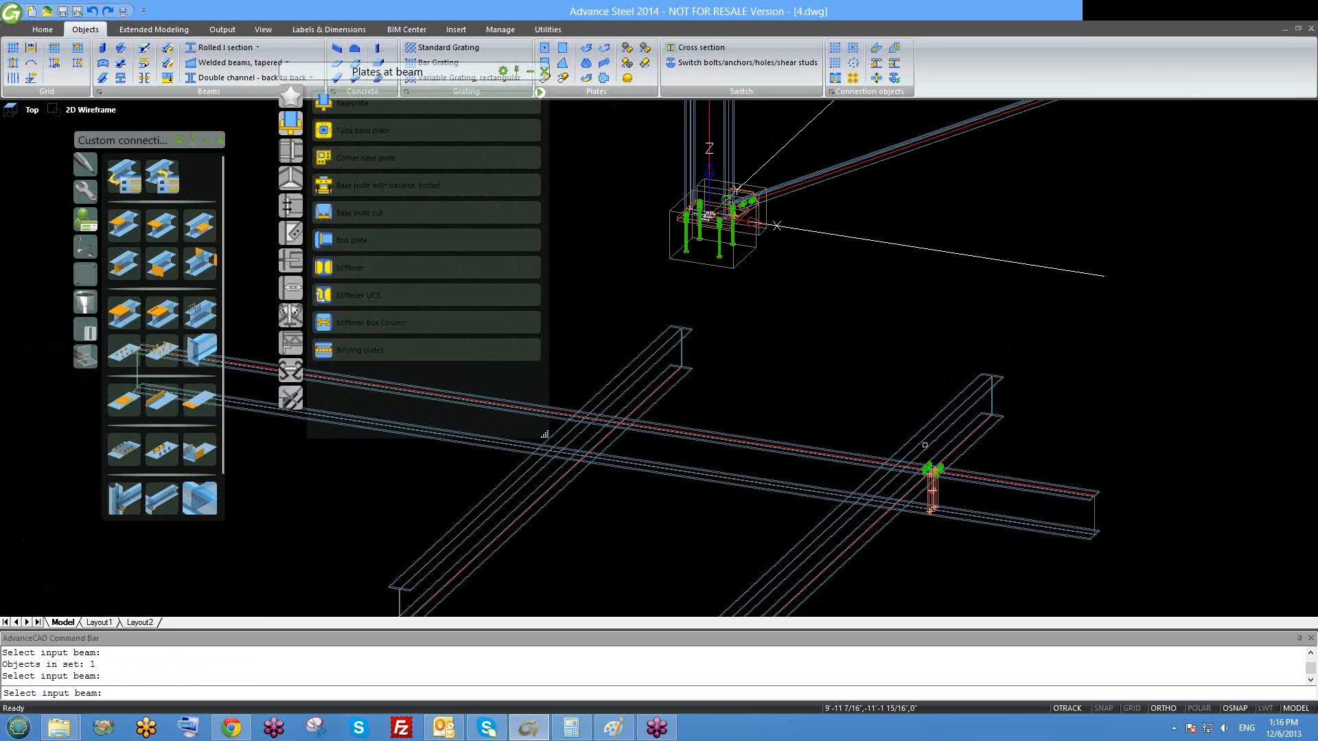
left_click(924, 446)
left_click(893, 431)
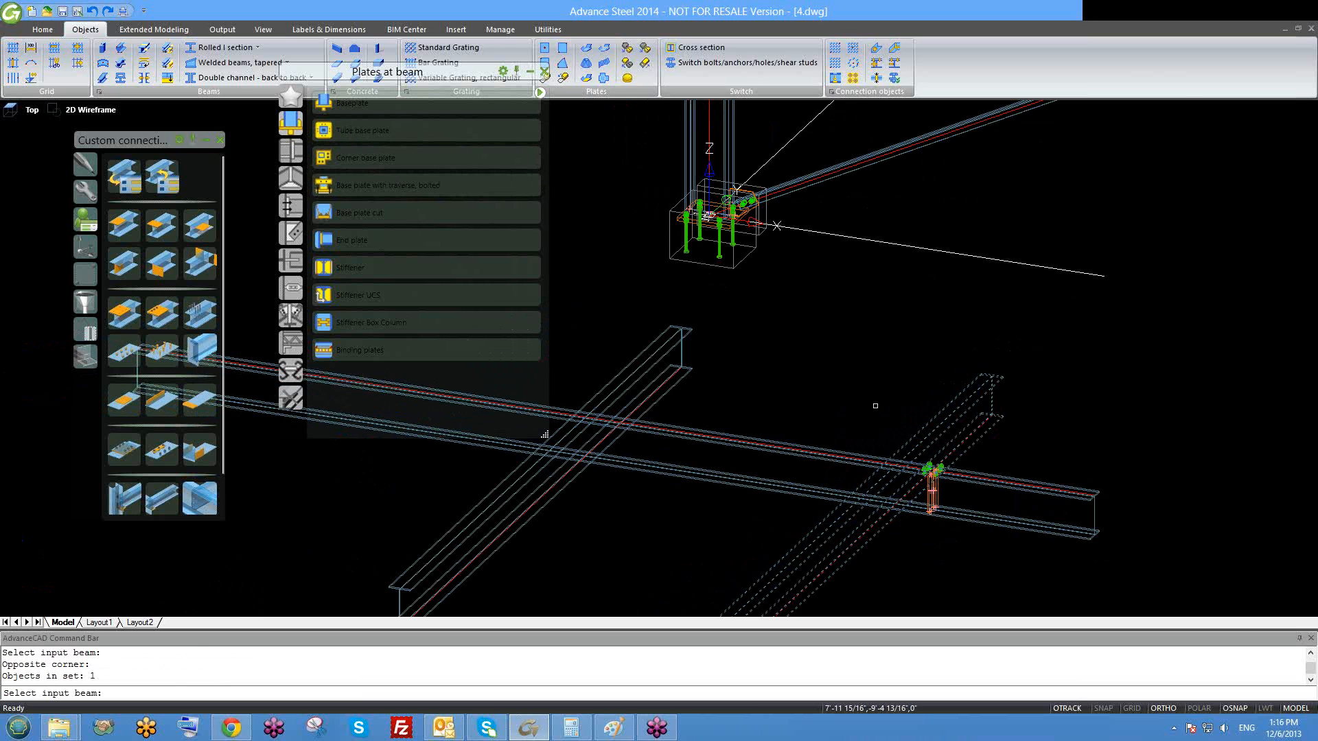
key("Return")
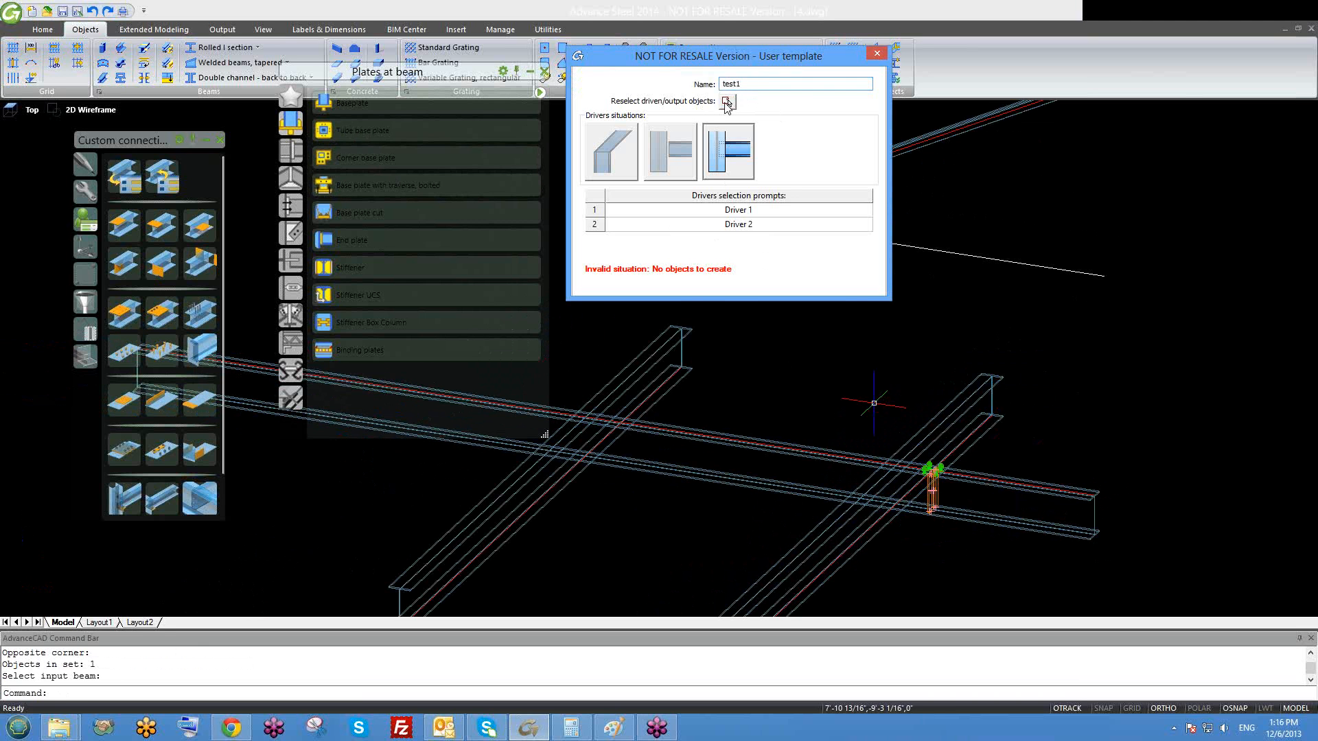
- Assign the bolts and stiffeners at the original crossing as output objects of the template named test1, and finish the template
left_click(726, 102)
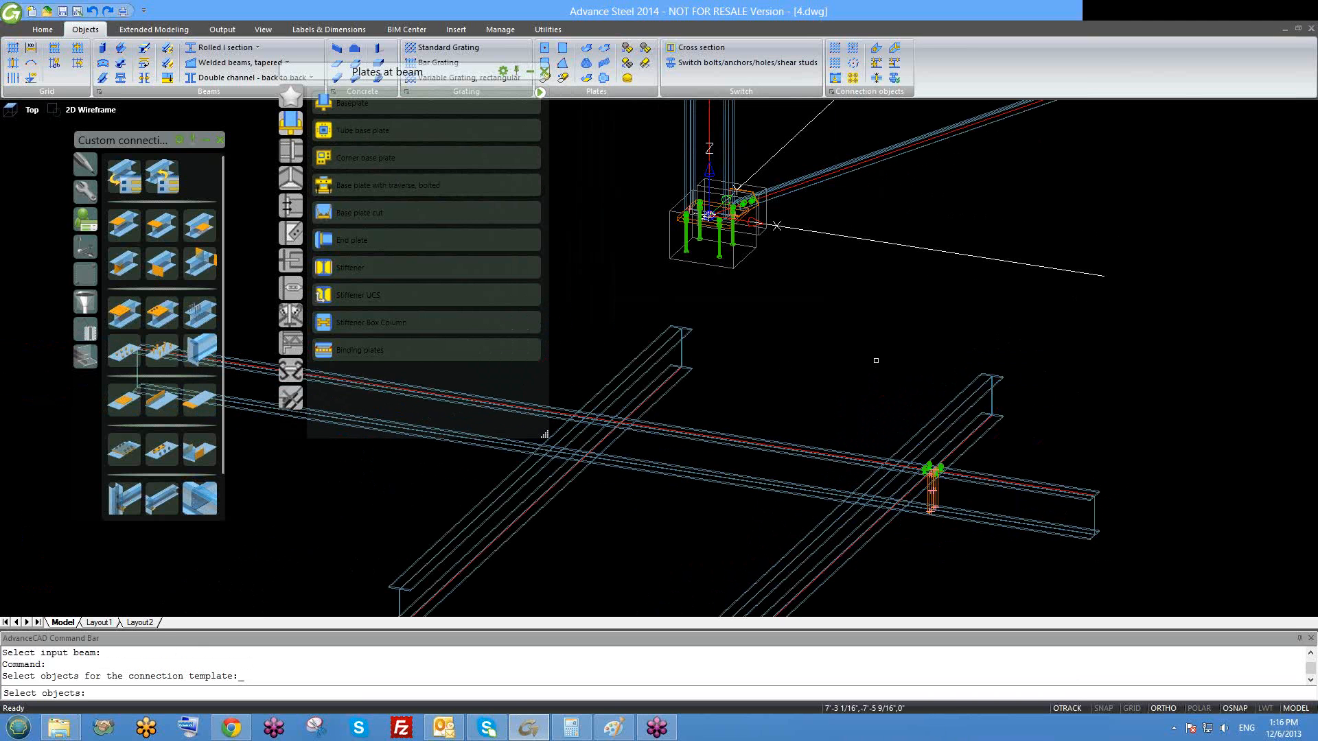
left_click(874, 404)
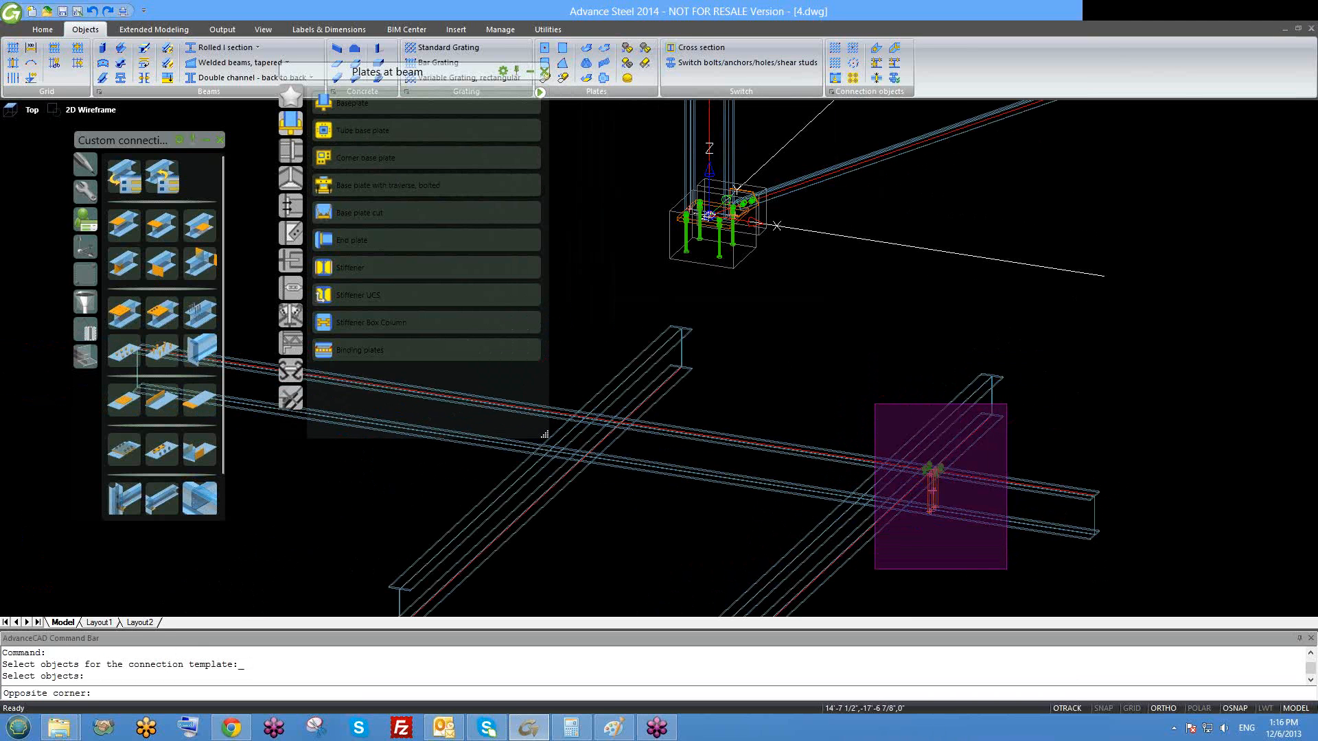
left_click(1007, 569)
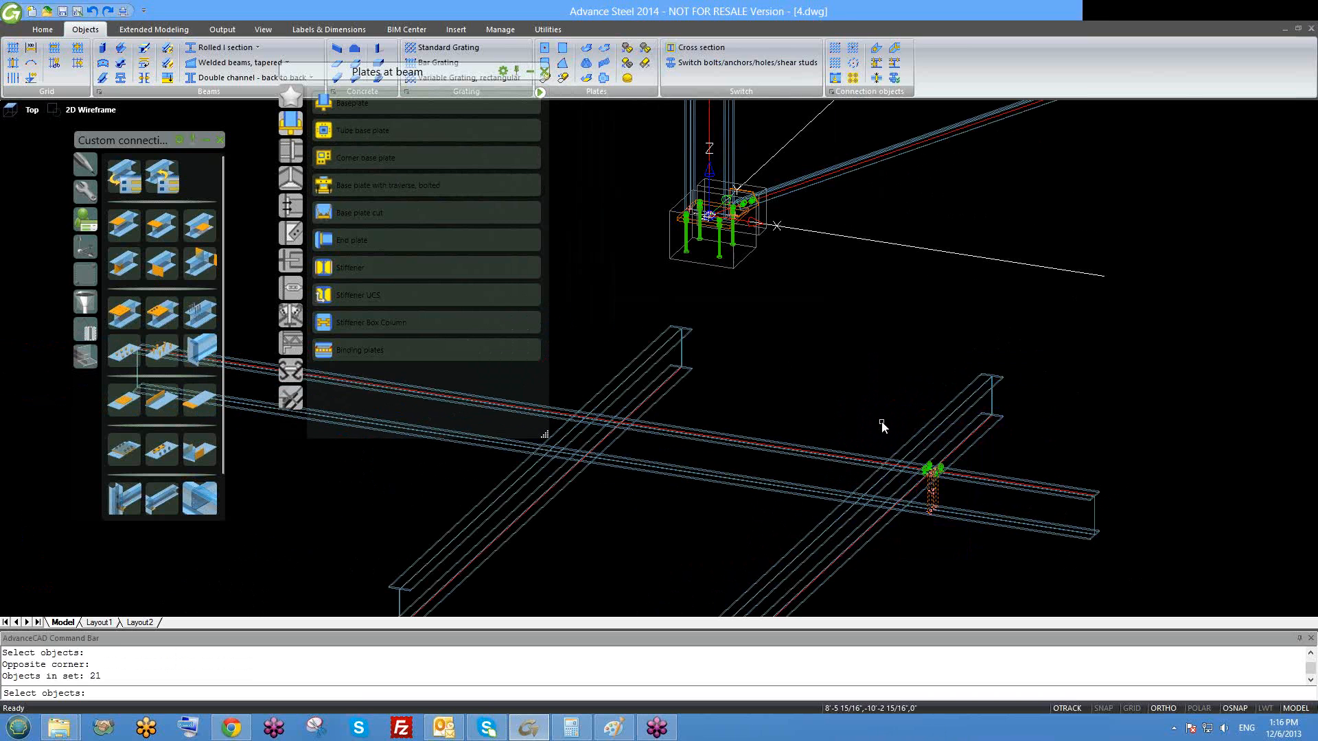
key("Return")
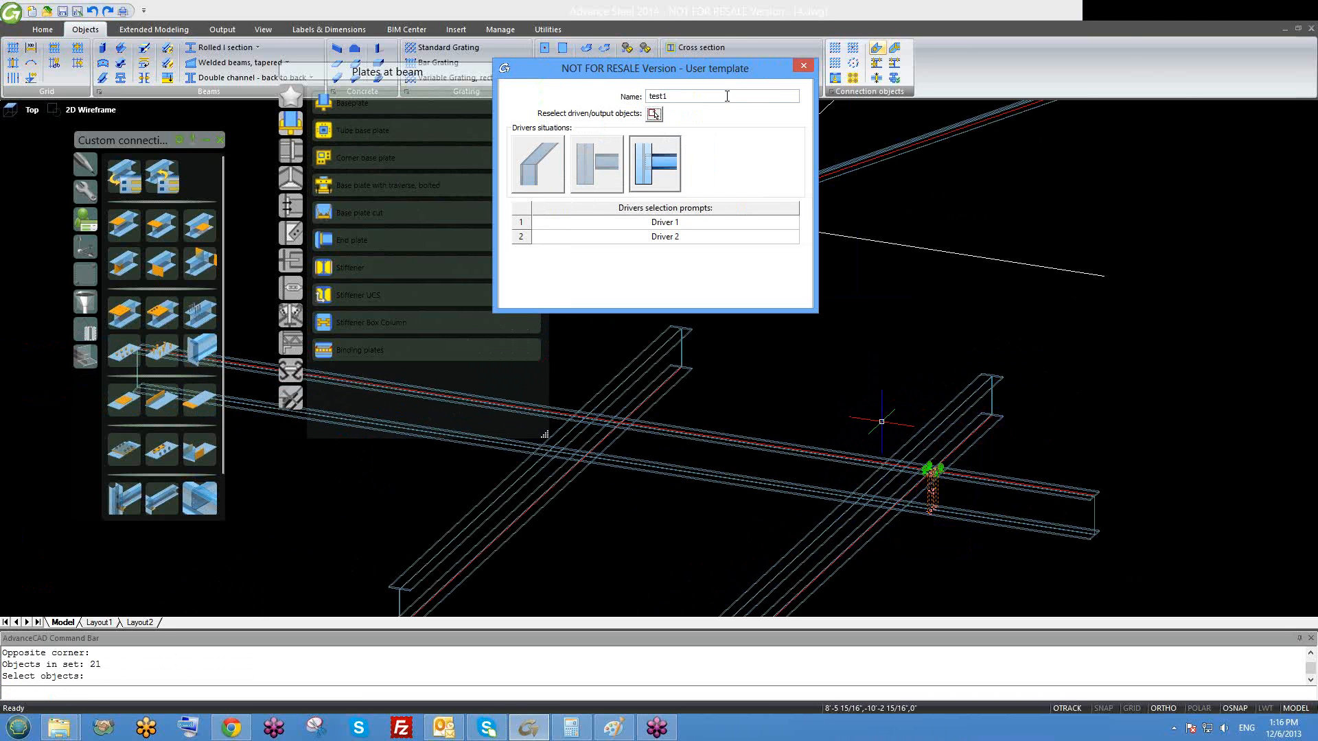
left_click_drag(759, 67, 761, 96)
left_click(802, 95)
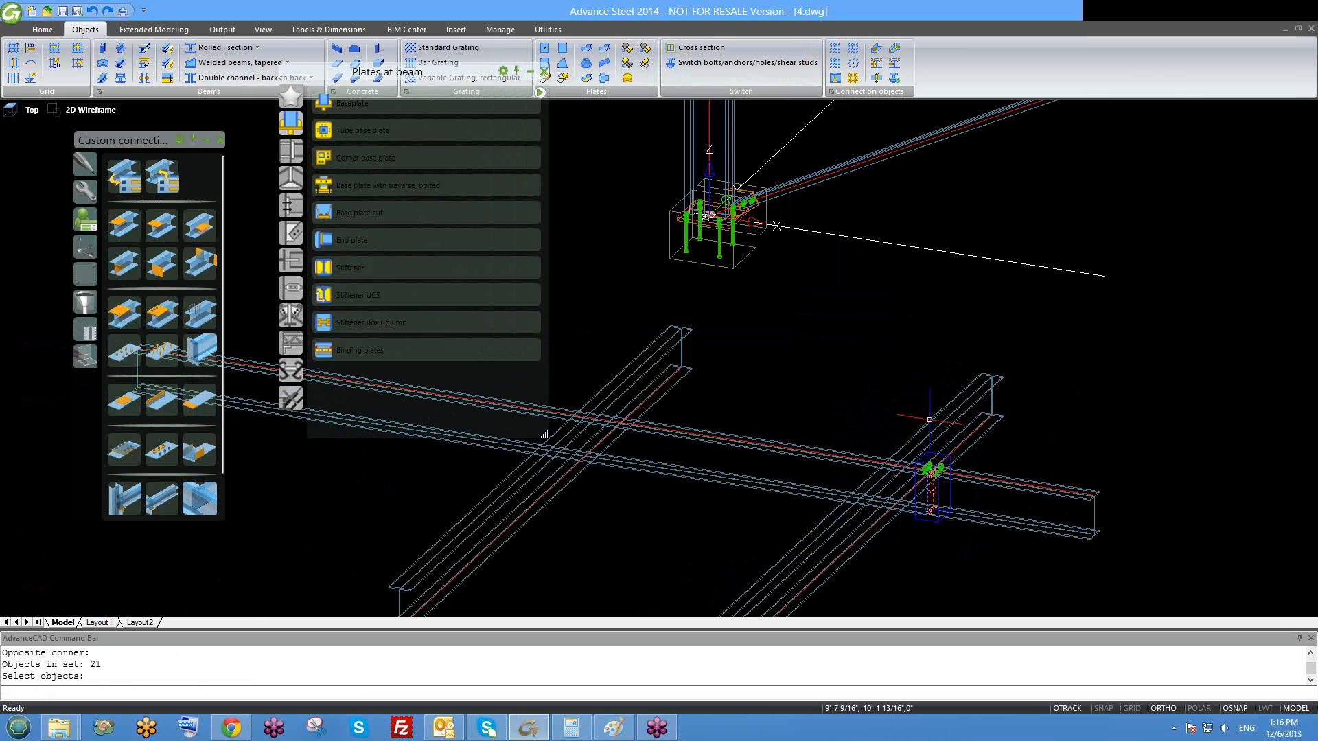
middle_click_drag(899, 405, 846, 337)
key("Escape")
scroll(876, 419, "up", 2)
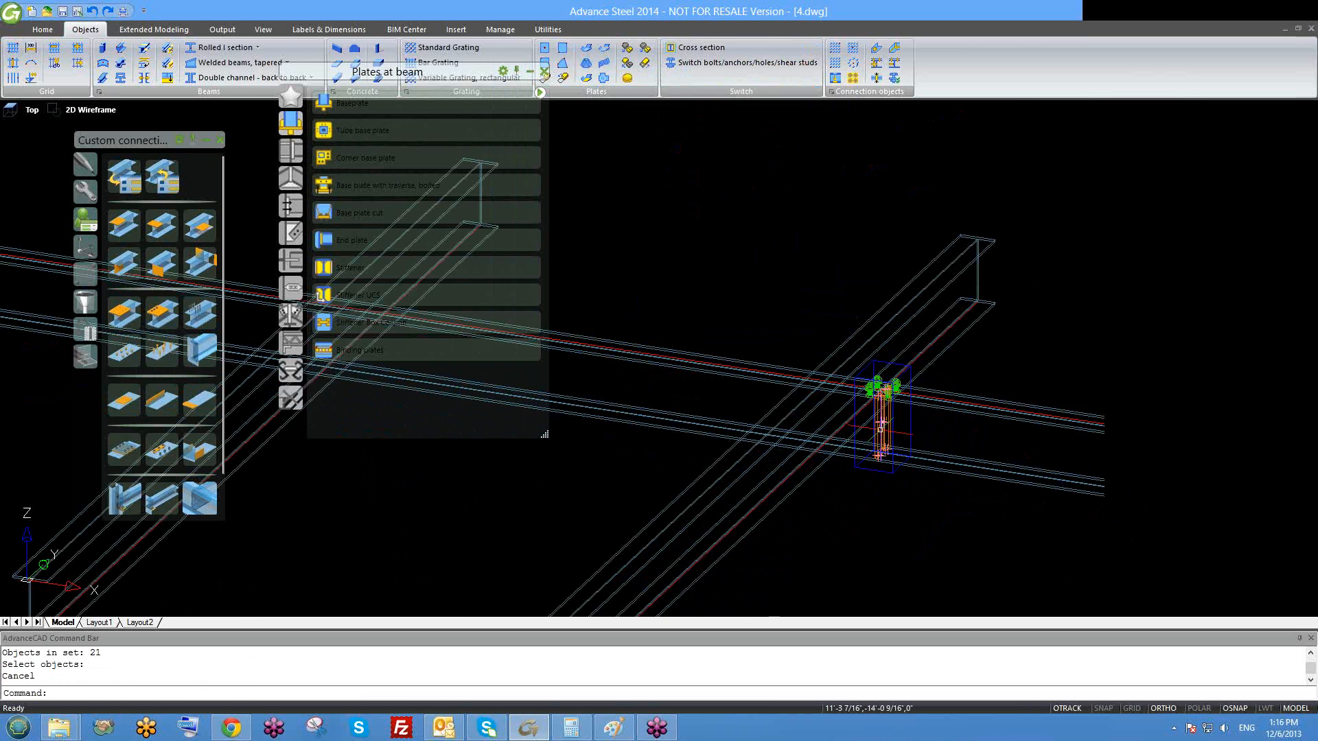
scroll(880, 425, "up", 2)
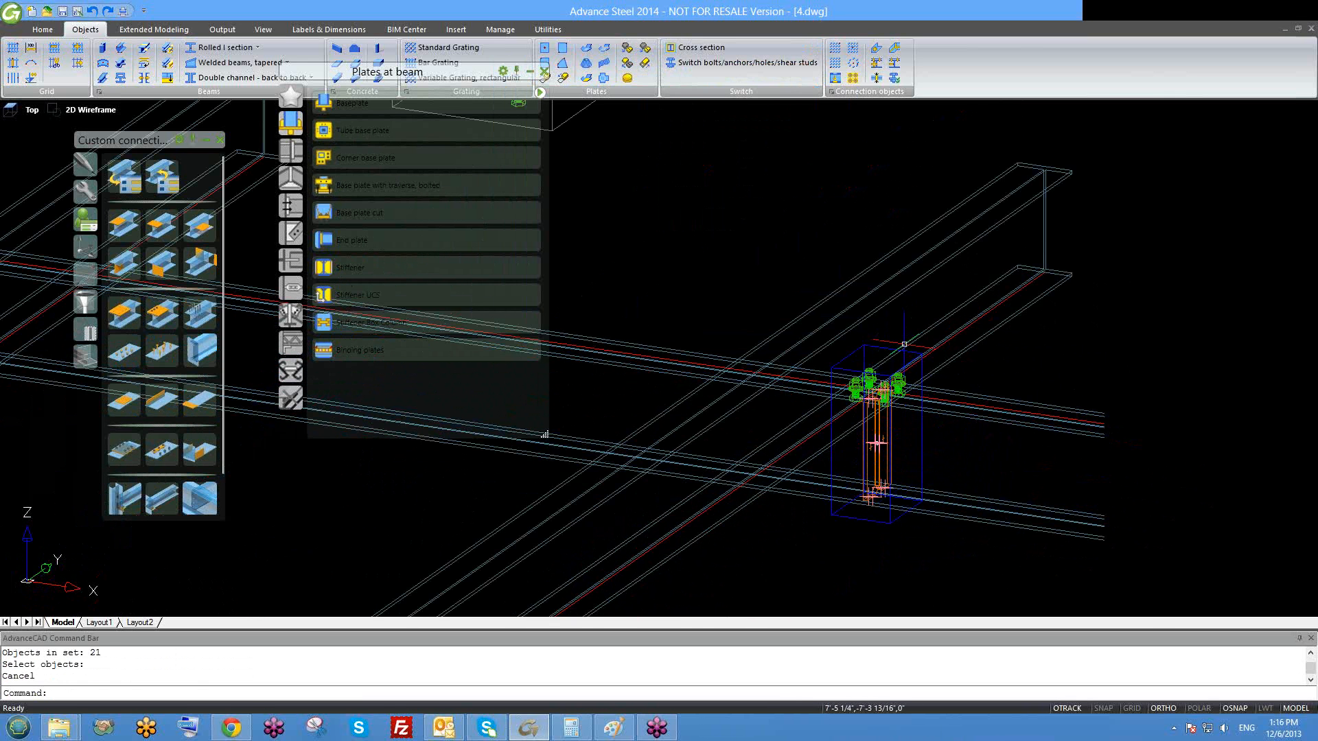
middle_click_drag(909, 414, 876, 382)
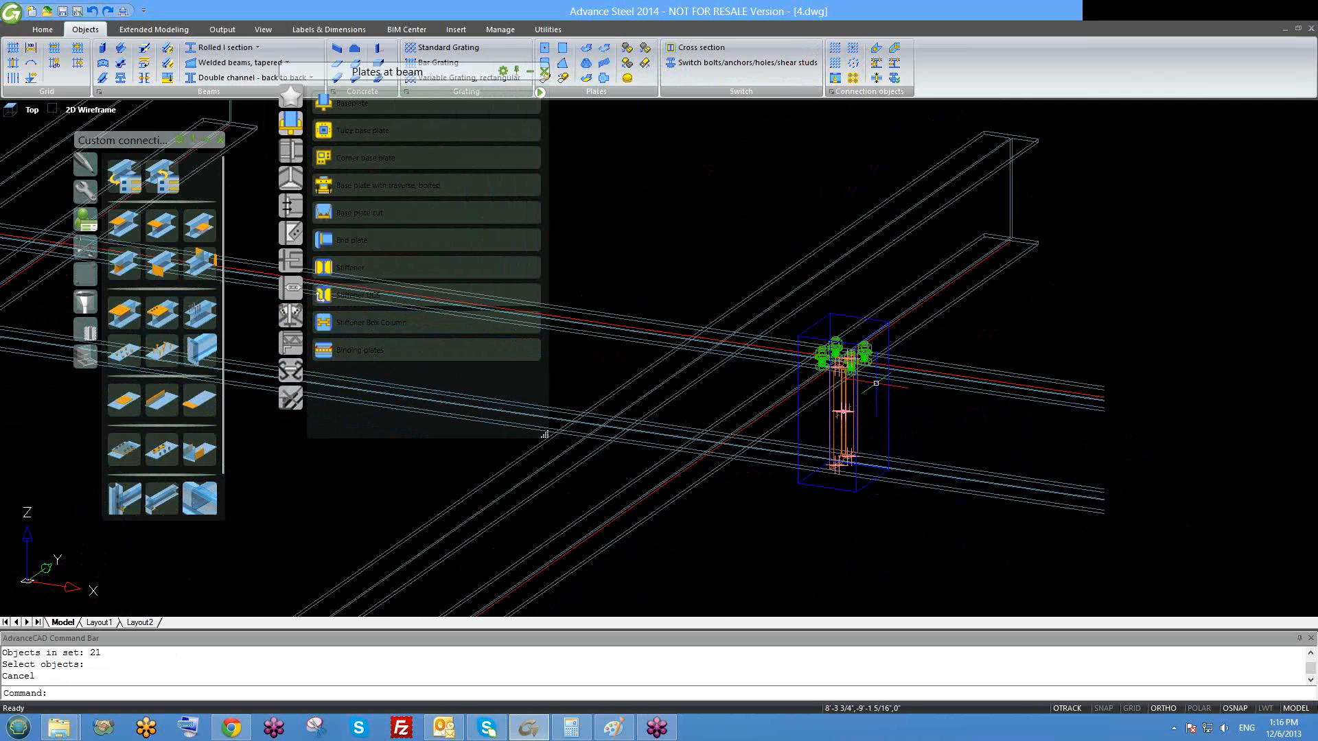
- Start inserting a custom connection template and choose test1 under 4.dwg in the template explorer
scroll(885, 344, "down", 2)
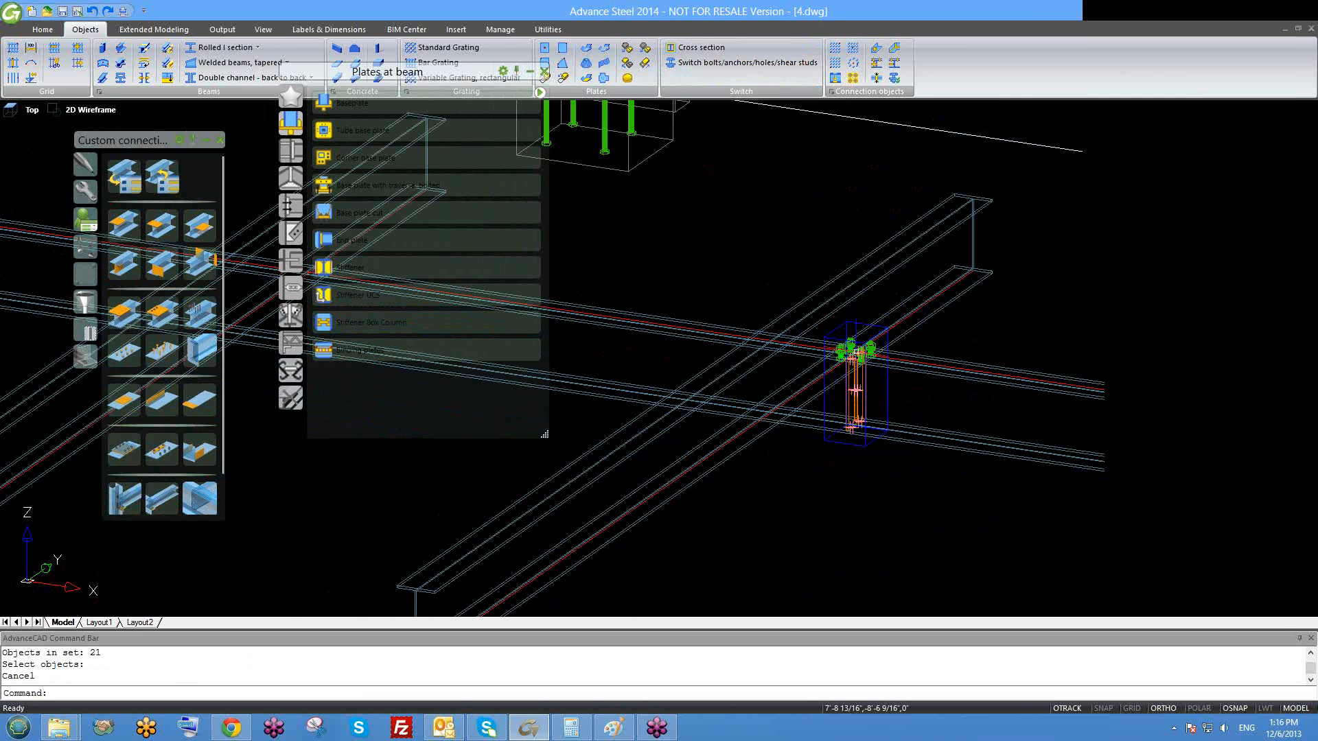
scroll(851, 353, "down", 2)
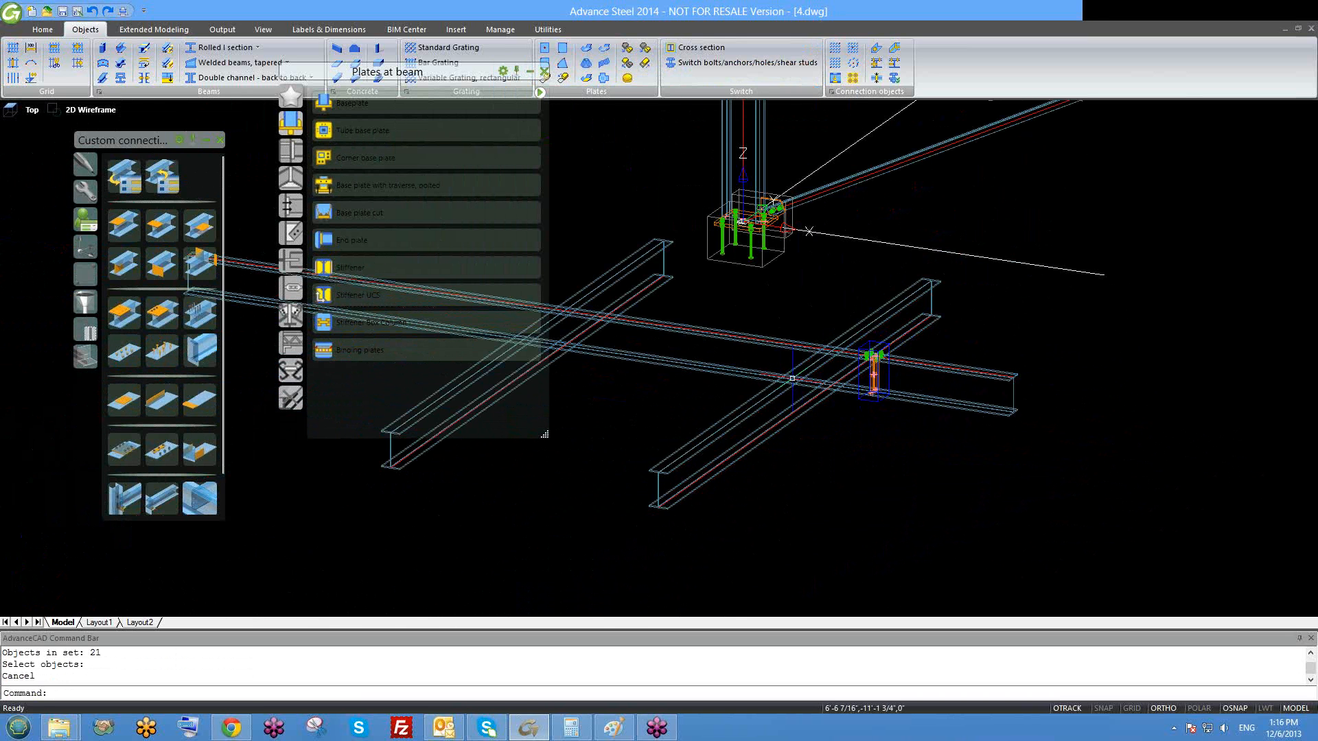
middle_click_drag(866, 350, 895, 359)
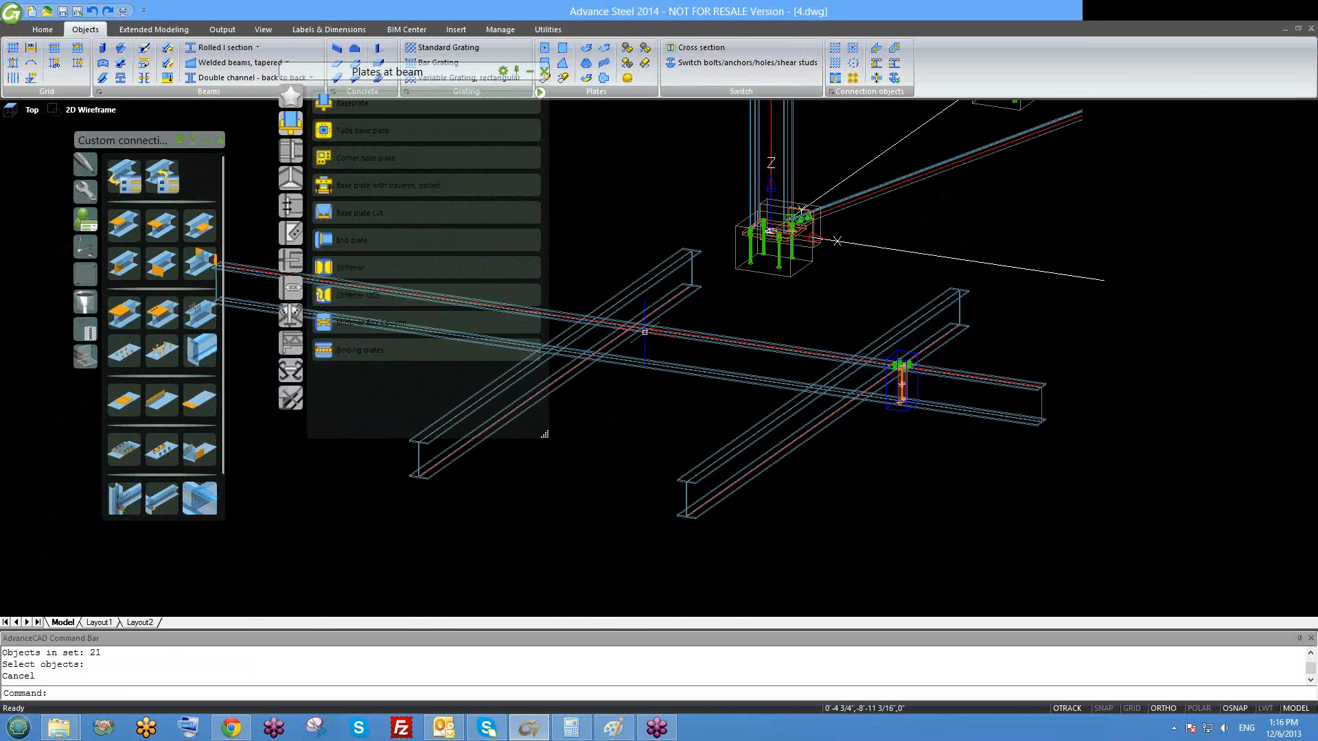
middle_click_drag(660, 341, 714, 347)
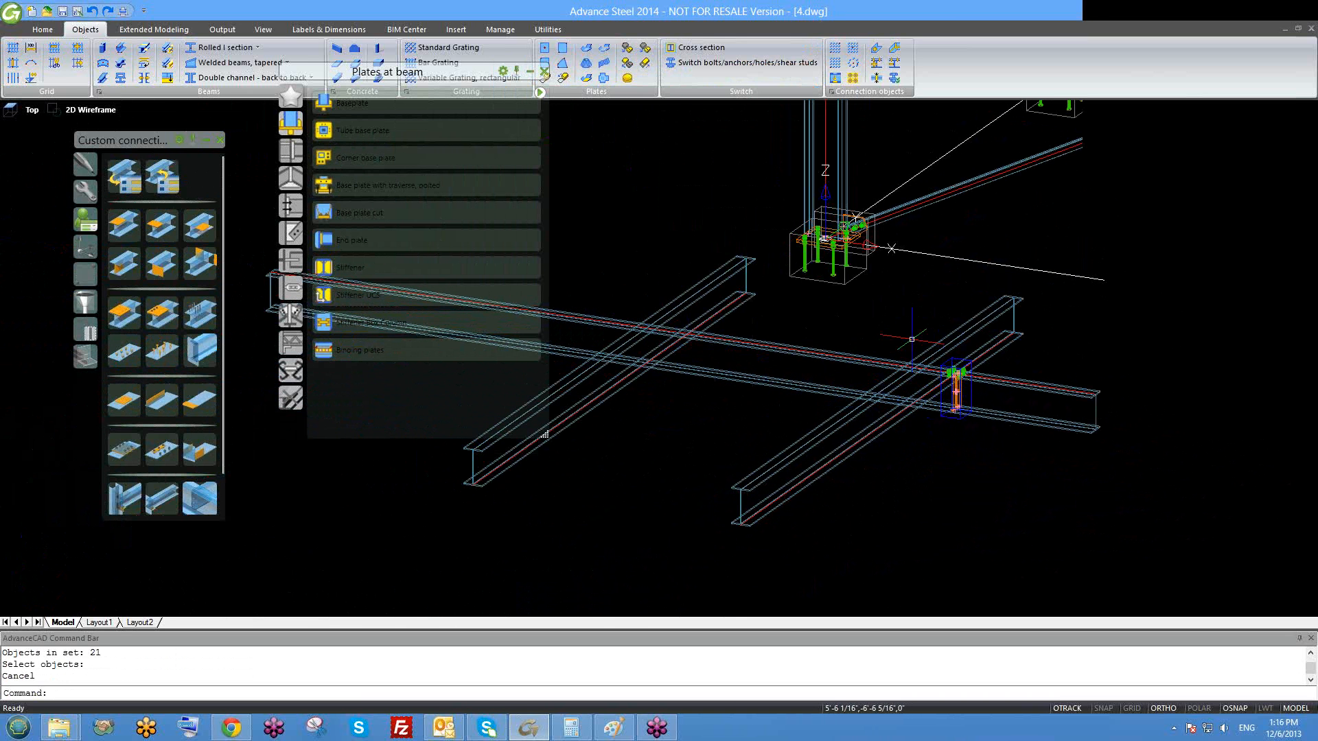
left_click(160, 183)
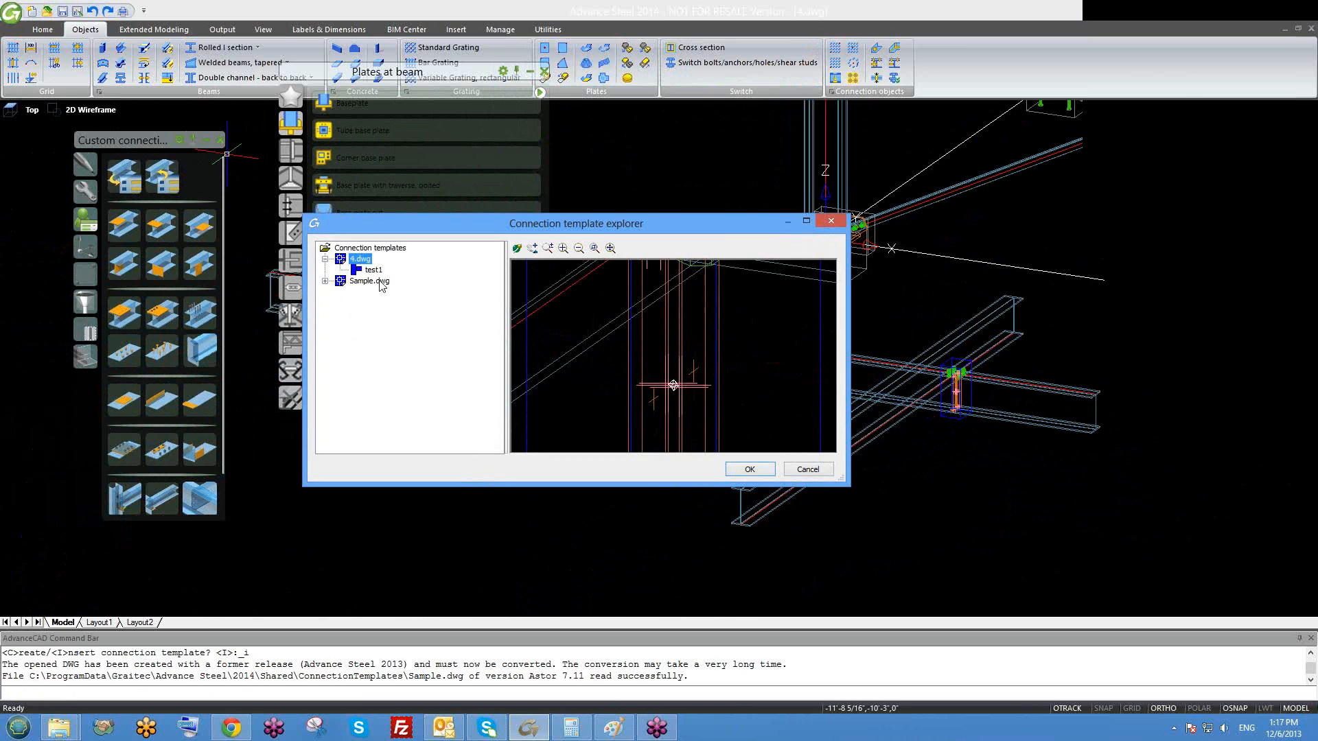
left_click_drag(602, 228, 619, 180)
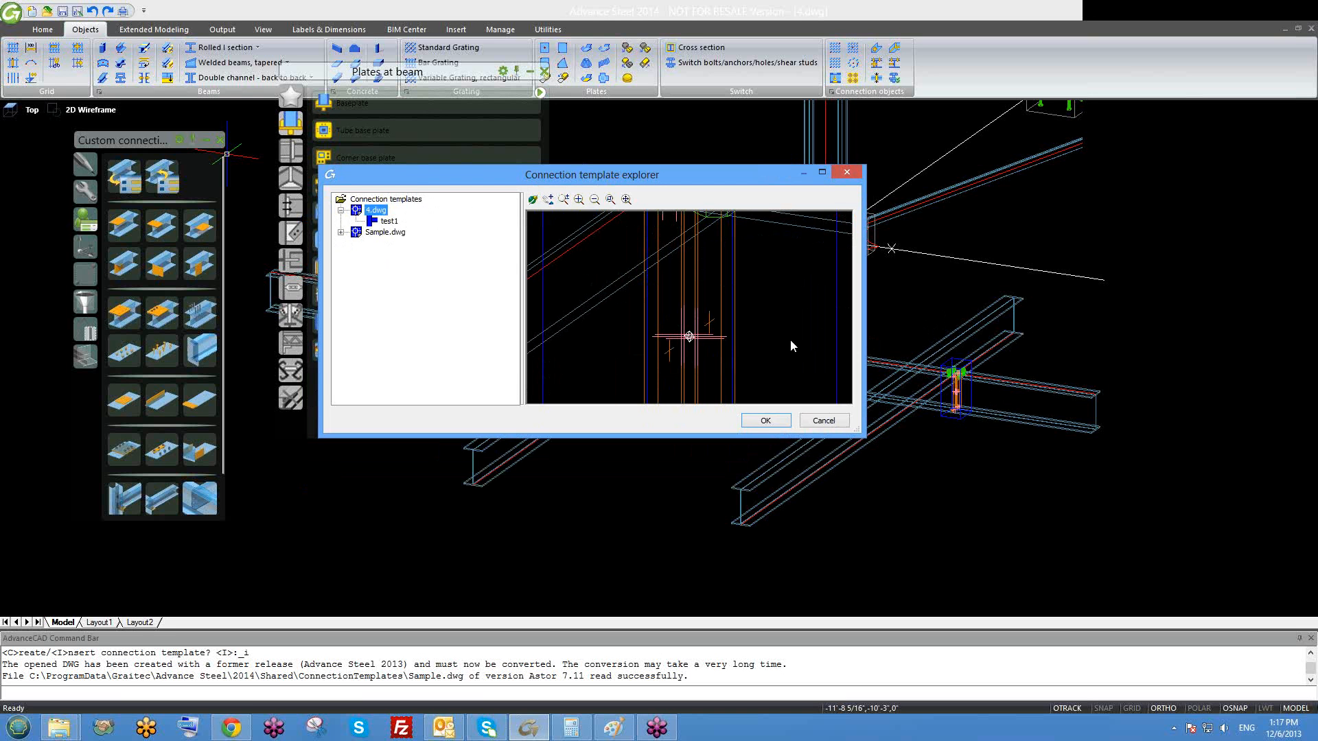
left_click(393, 223)
left_click(780, 424)
- Place the test1 connection at the copied crossing, using the long lower beam as driver 1 and the copied crossing beam as driver 2
scroll(725, 380, "down", 1)
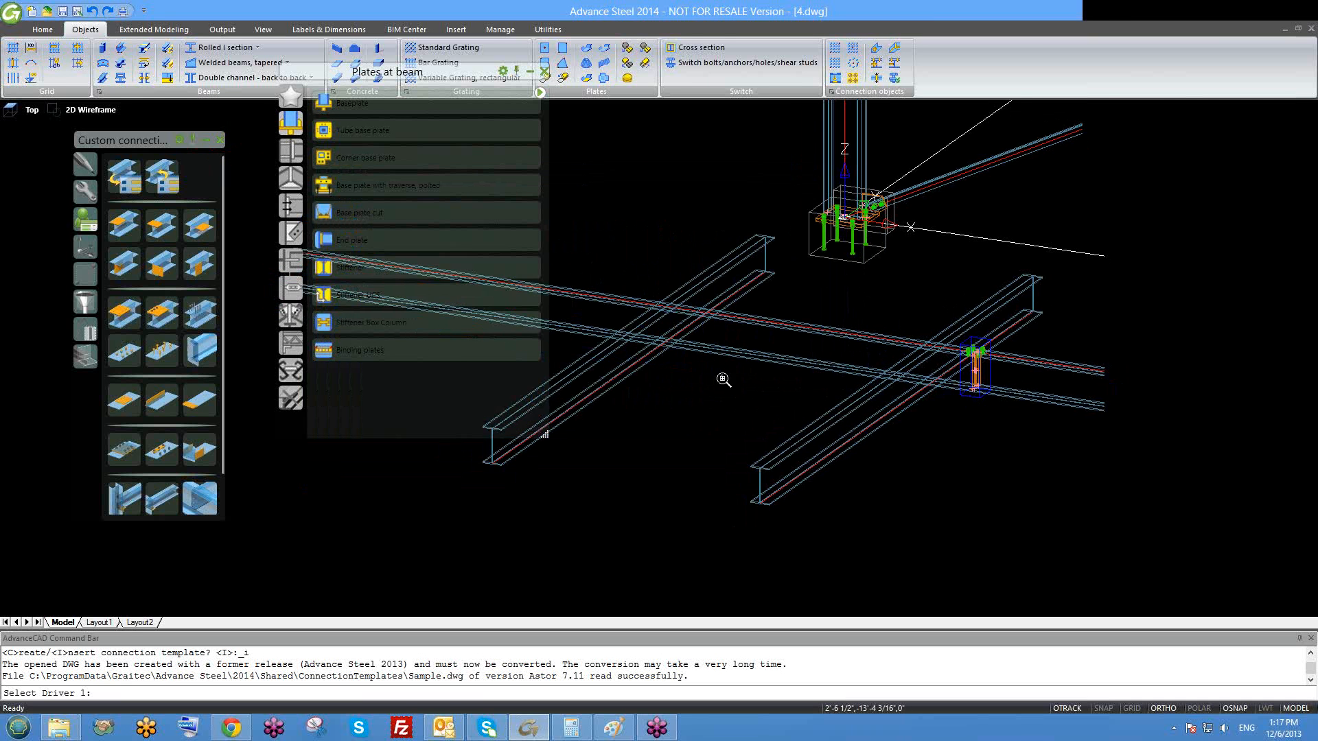
scroll(725, 381, "down", 1)
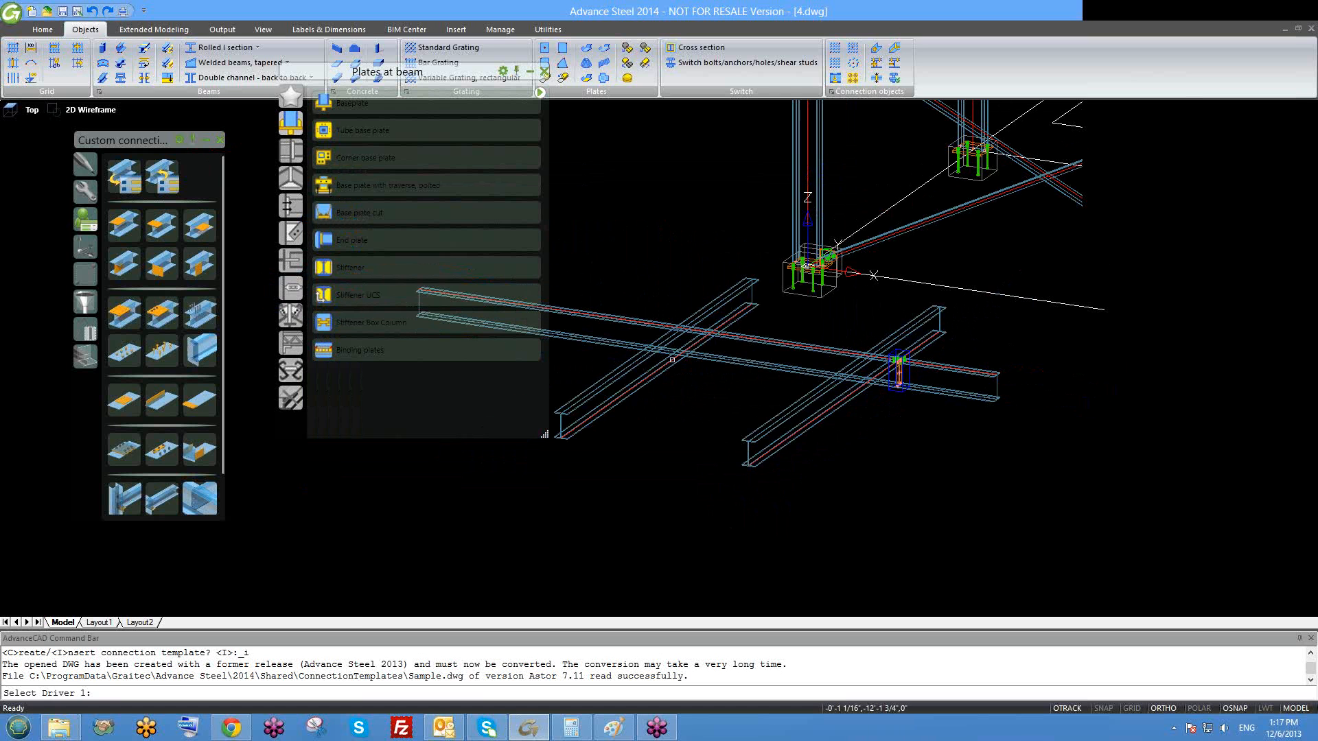
left_click(646, 324)
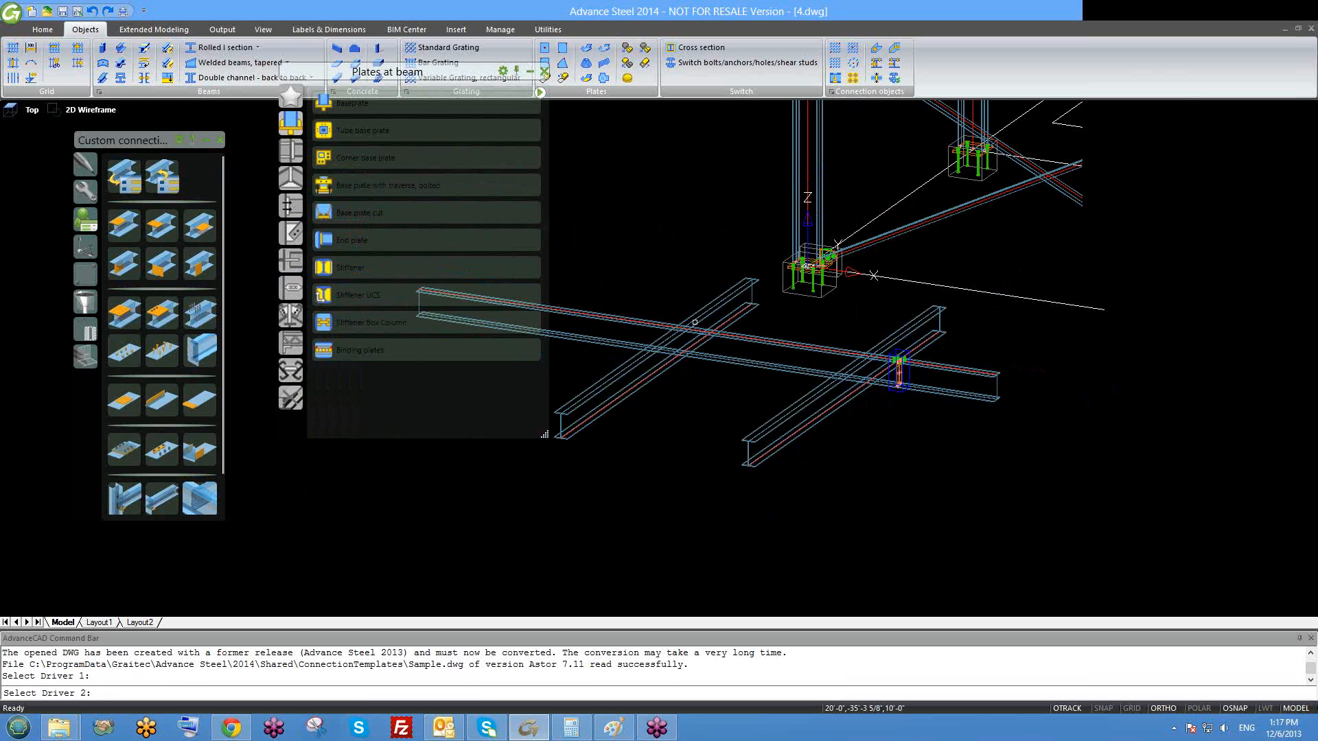
left_click(694, 321)
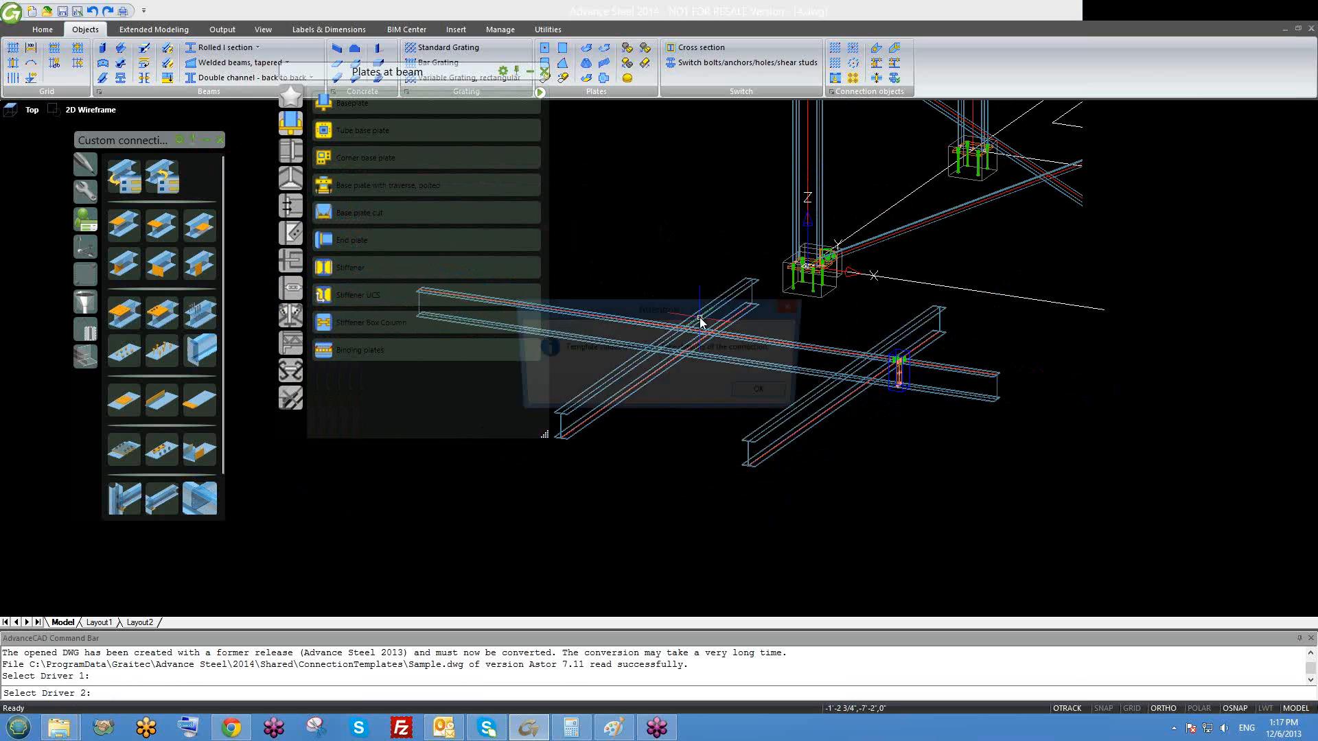
left_click(767, 394)
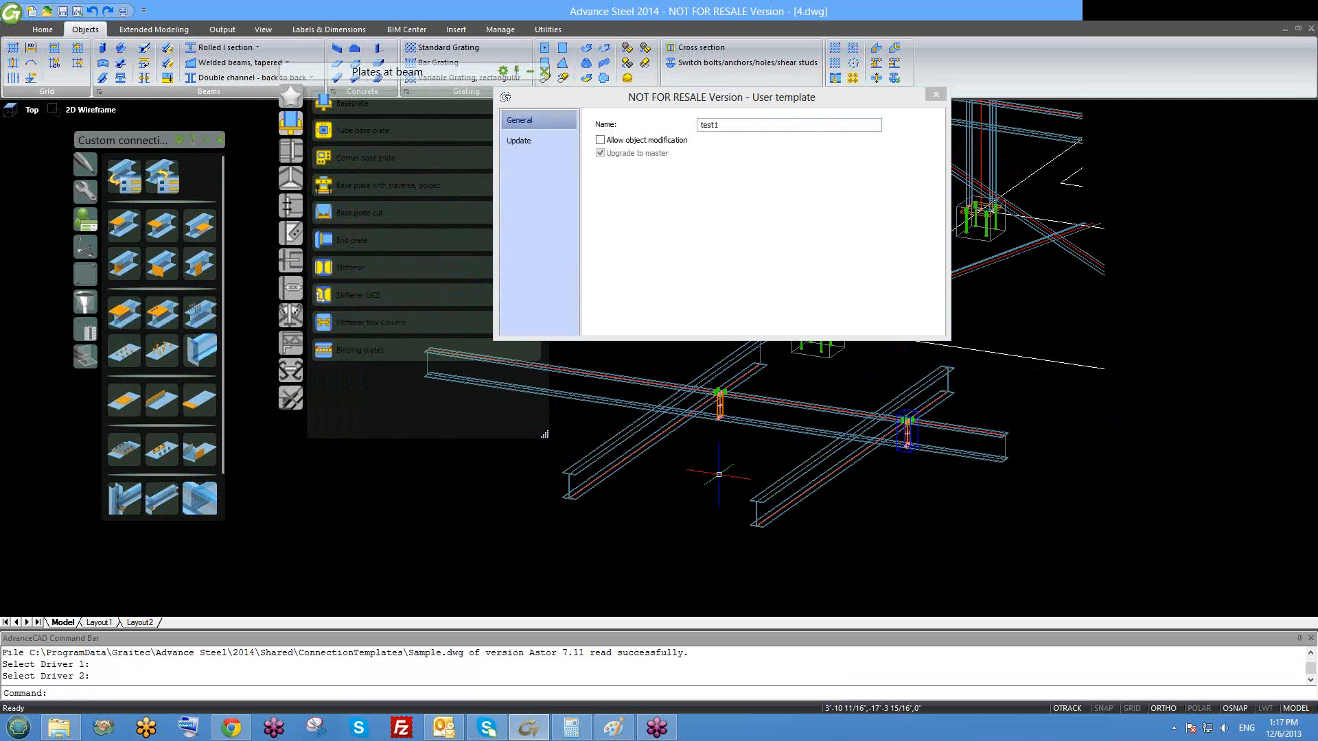
- Examine the inserted bolts and stiffeners at the copied crossing and compare them with the original crossing
scroll(708, 401, "up", 1)
mouse_move(715, 440)
middle_mouse_down("shift")
mouse_move(815, 459)
mouse_move(750, 500)
mouse_move(782, 488)
mouse_move(724, 480)
mouse_move(776, 485)
middle_mouse_up("shift")
scroll(811, 473, "up", 2)
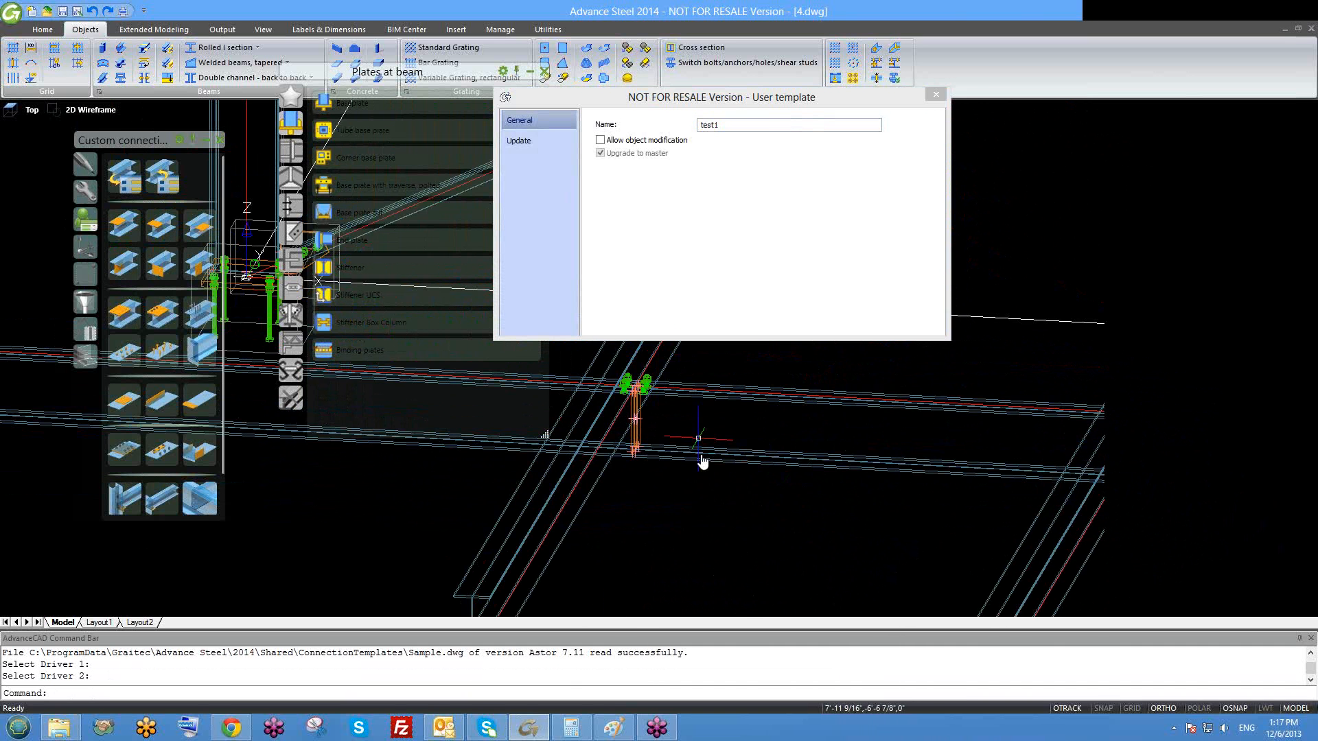
middle_click_drag(700, 457, 705, 502)
scroll(701, 501, "down", 4)
scroll(929, 488, "up", 4)
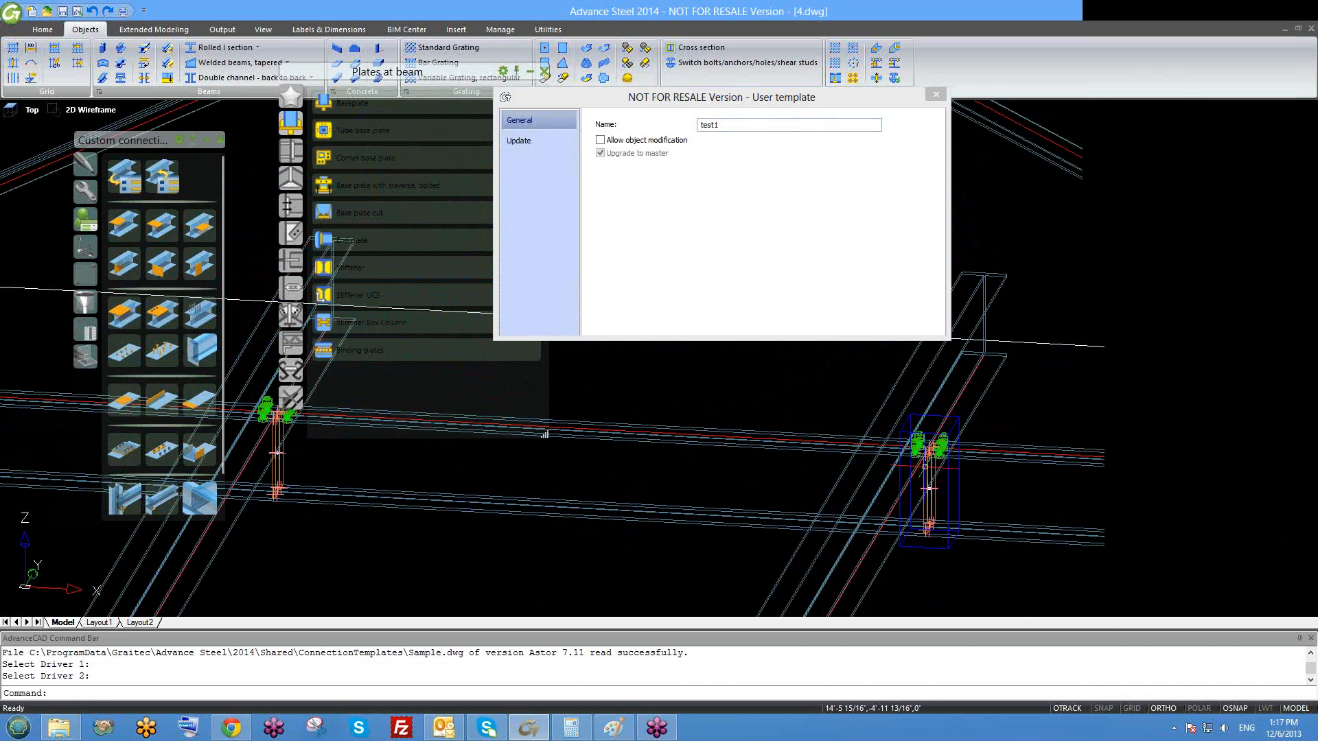
scroll(925, 467, "down", 2)
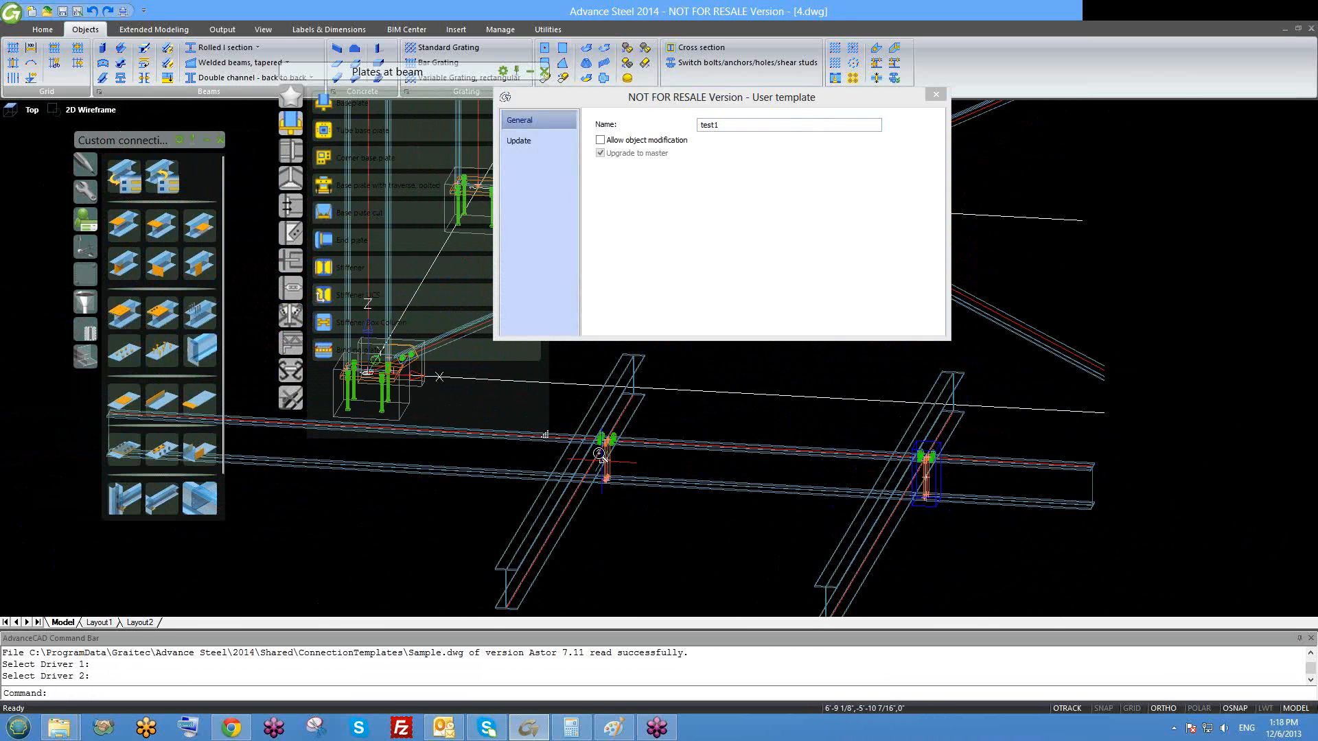
scroll(609, 456, "up", 5)
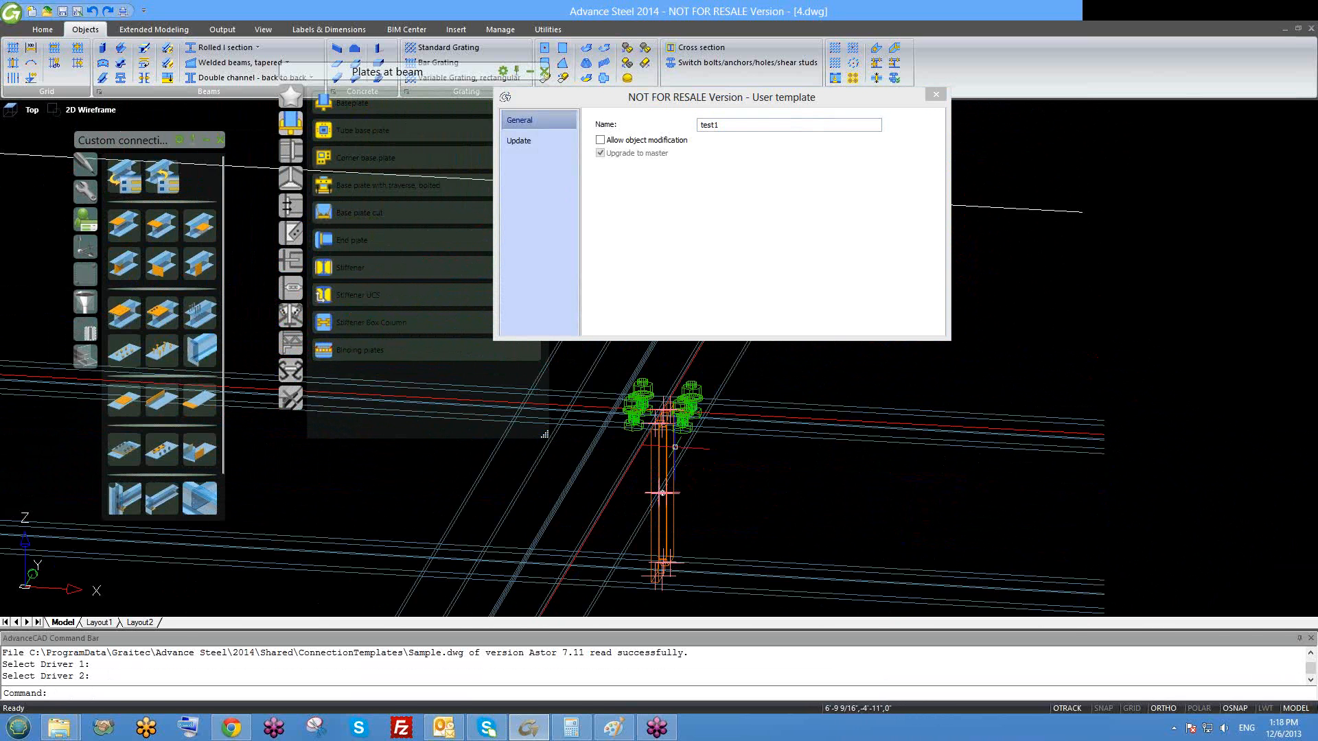
scroll(663, 488, "down", 1)
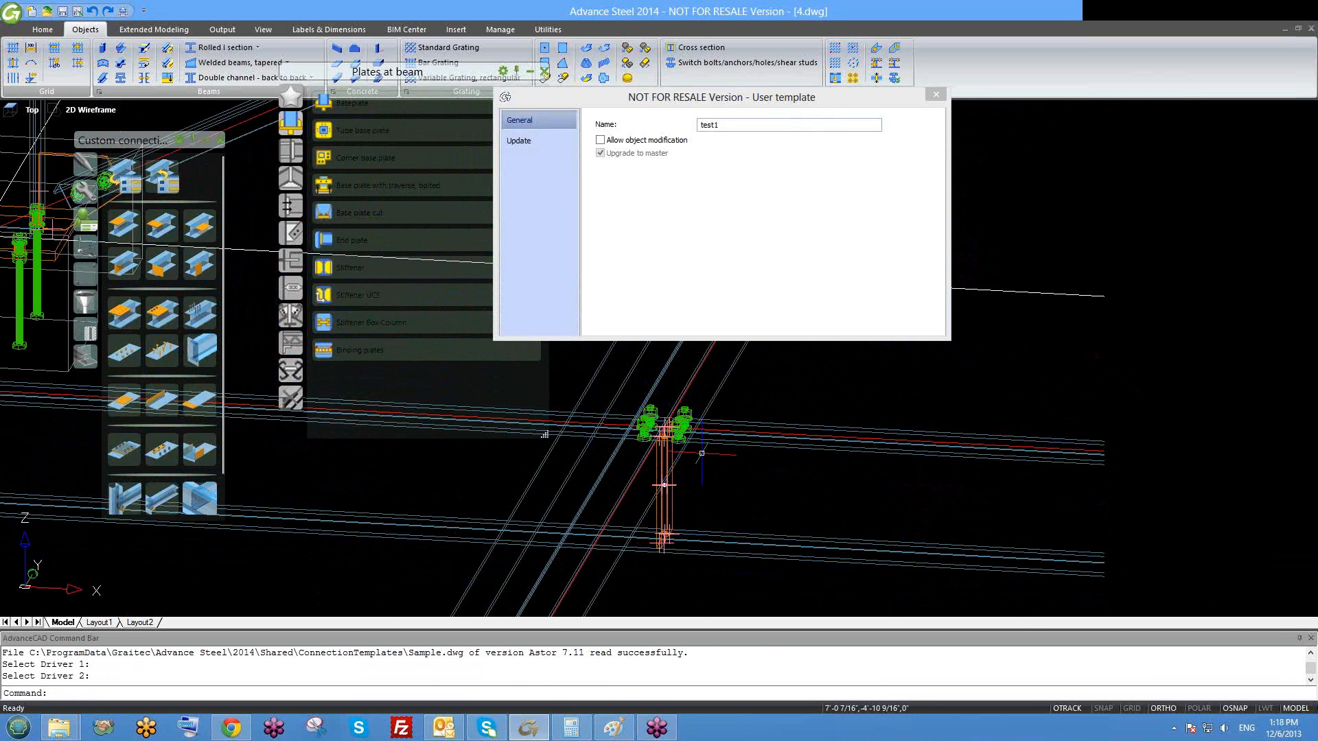
scroll(678, 455, "down", 2)
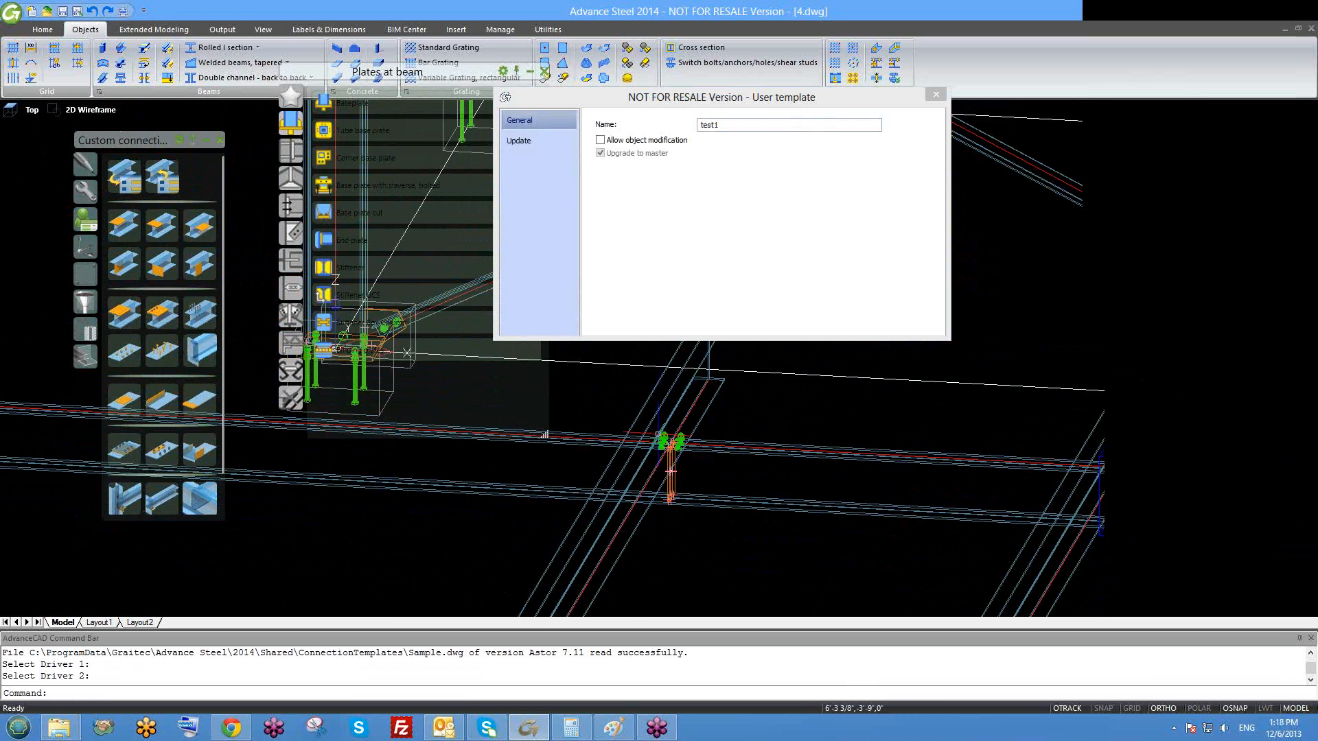
- Allow object modification for the inserted test1 connection and close its properties
left_click(601, 140)
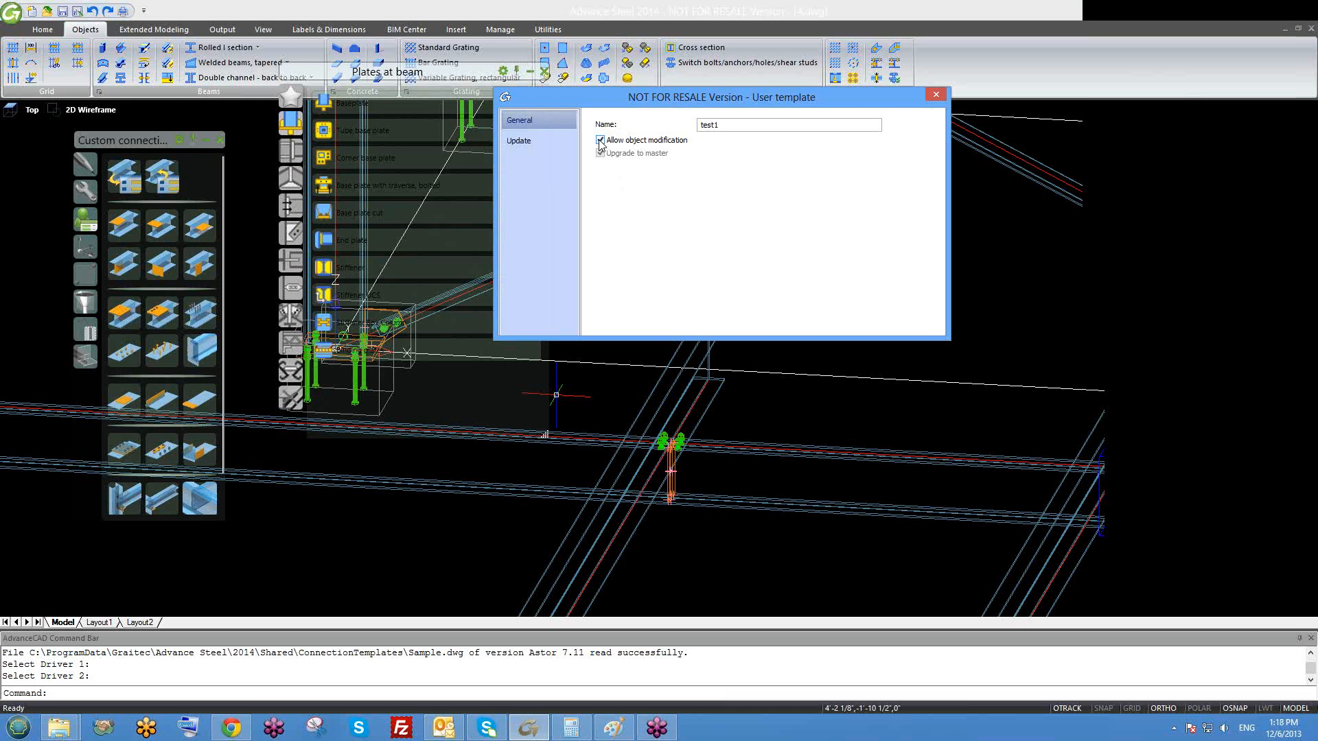
left_click(935, 94)
scroll(762, 345, "down", 3)
scroll(729, 405, "up", 4)
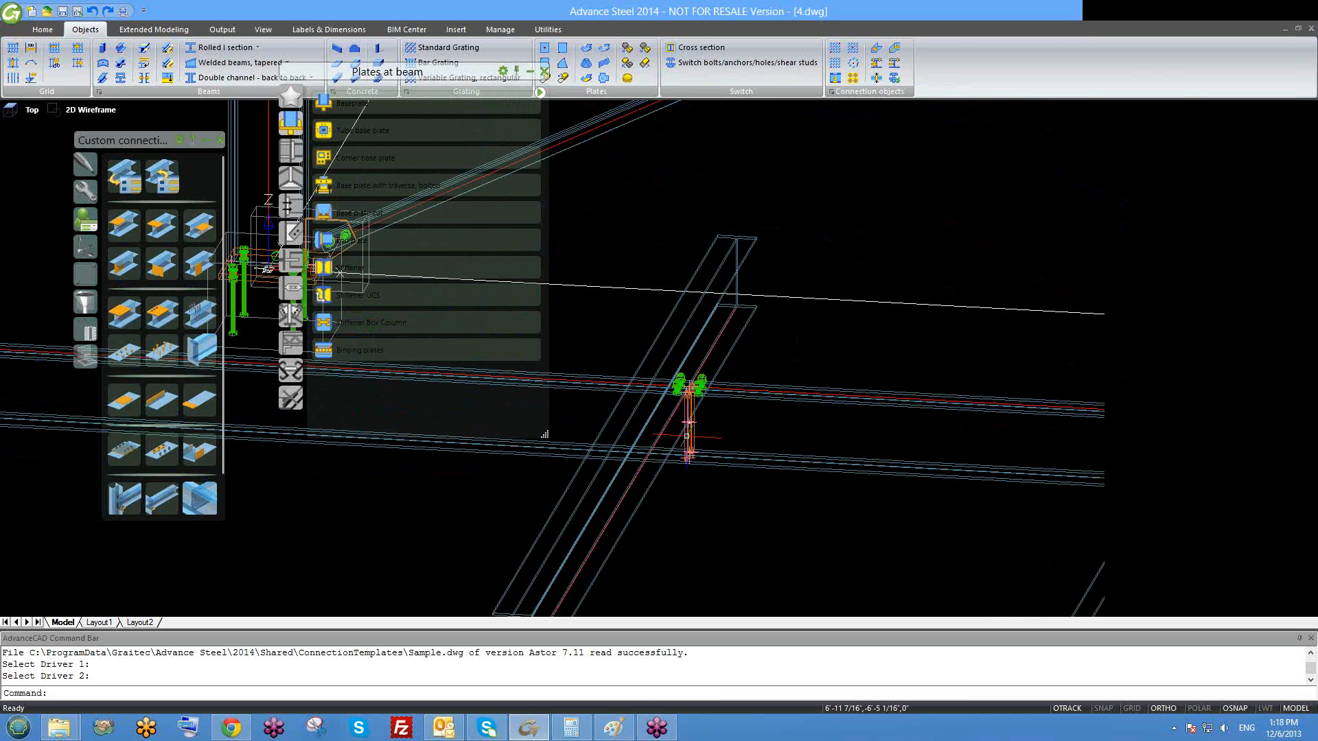
left_click(687, 437)
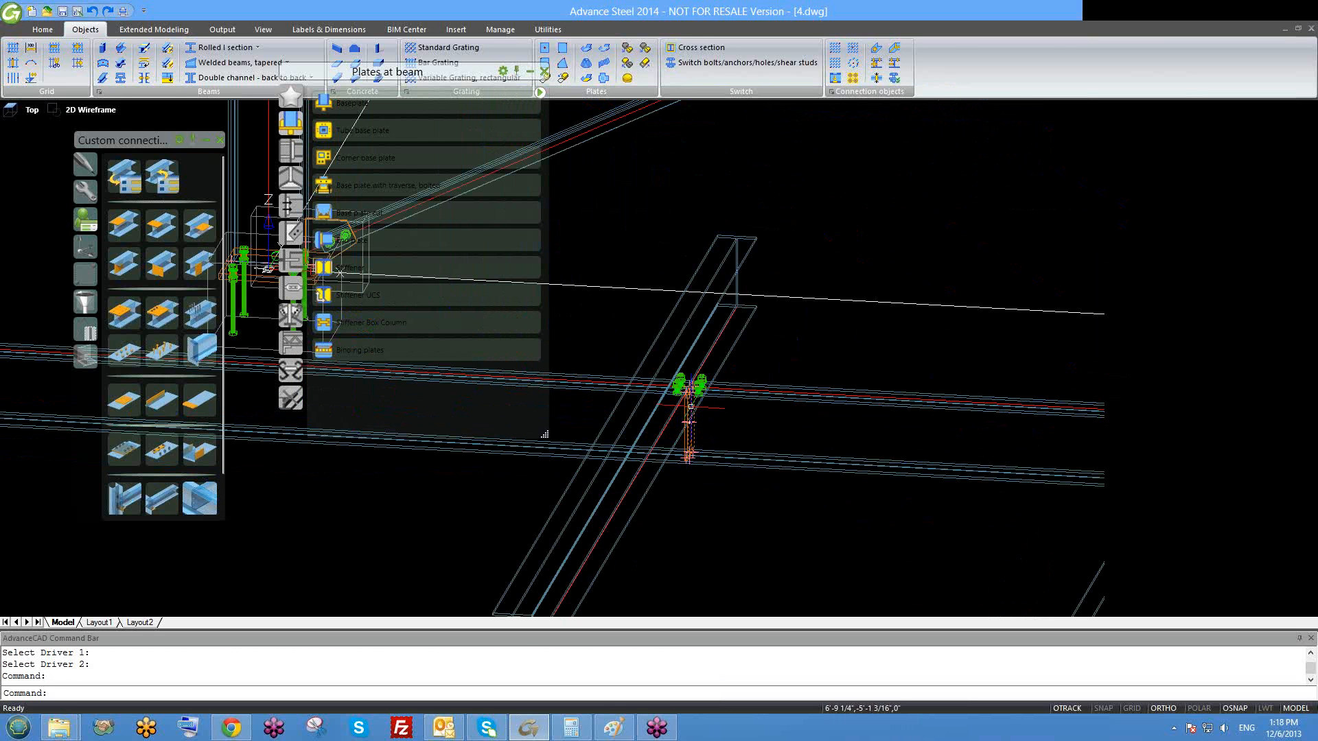
scroll(687, 433, "up", 2)
key("Return")
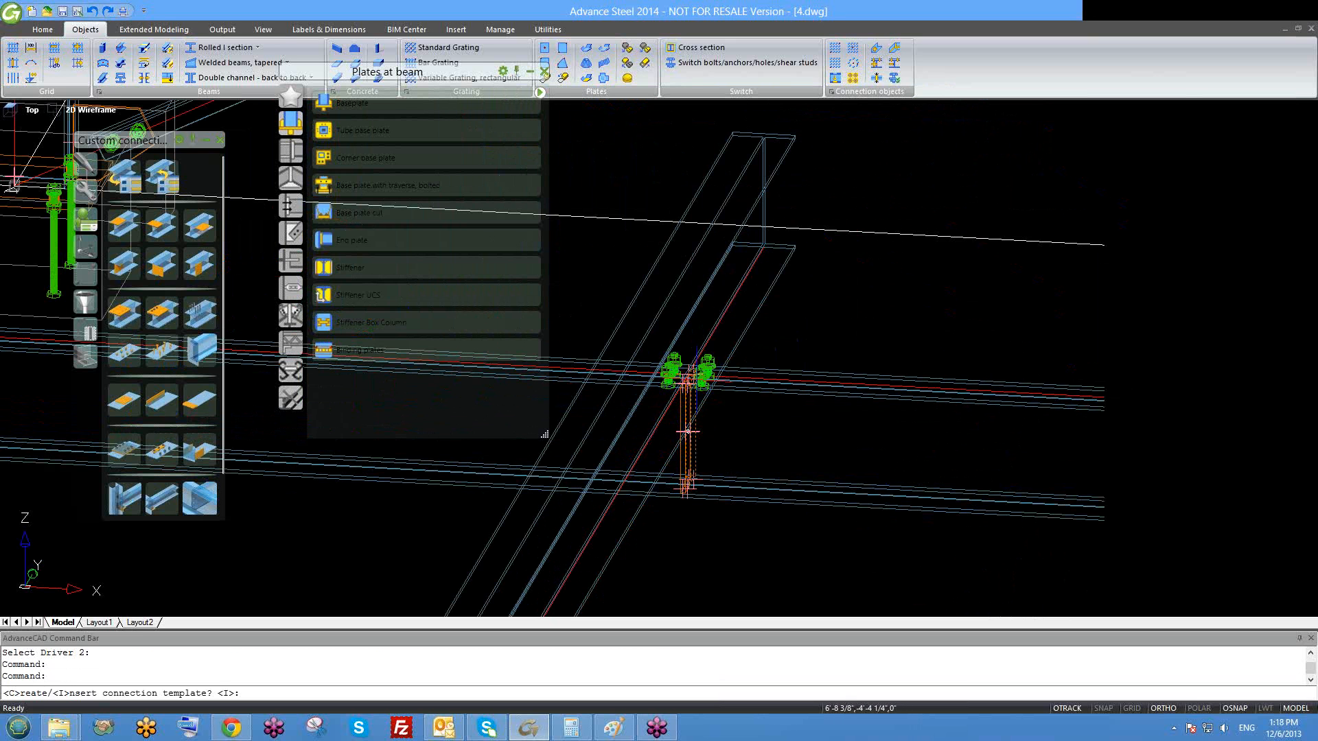
key("Return")
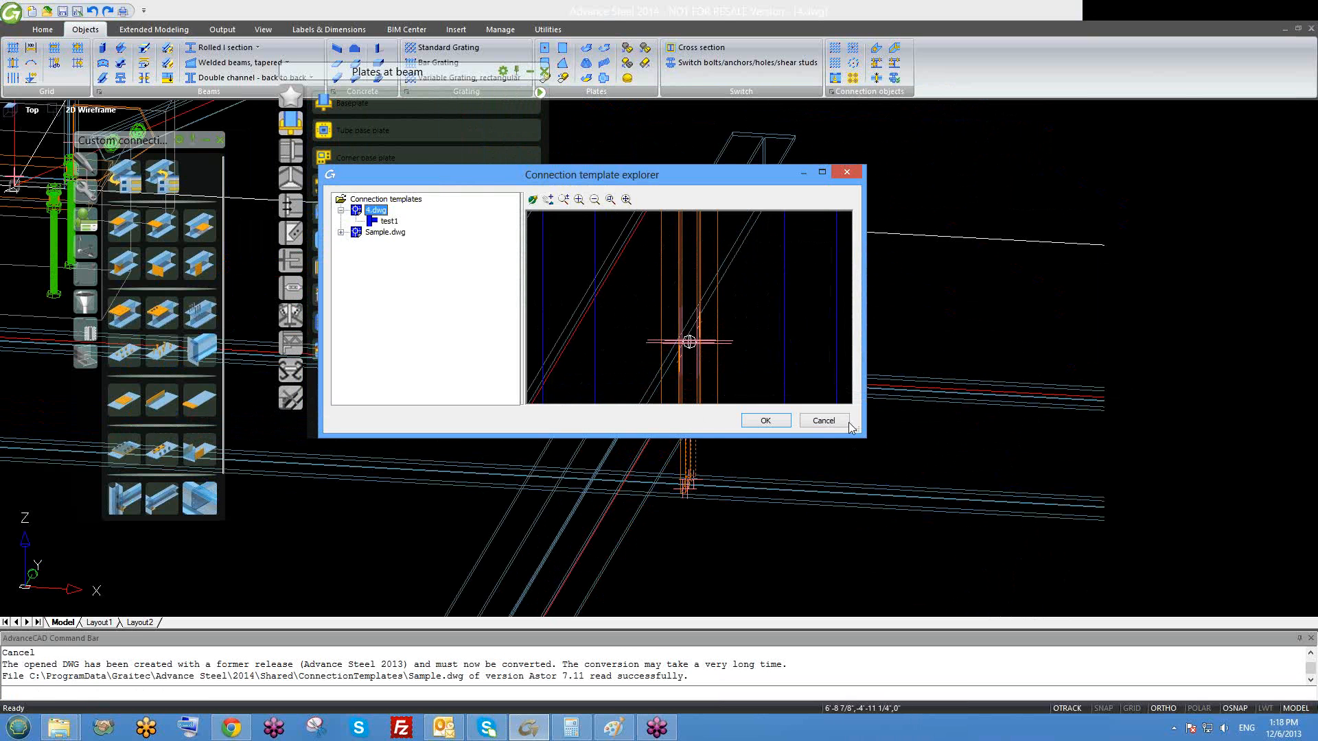
left_click(823, 420)
left_click(698, 449)
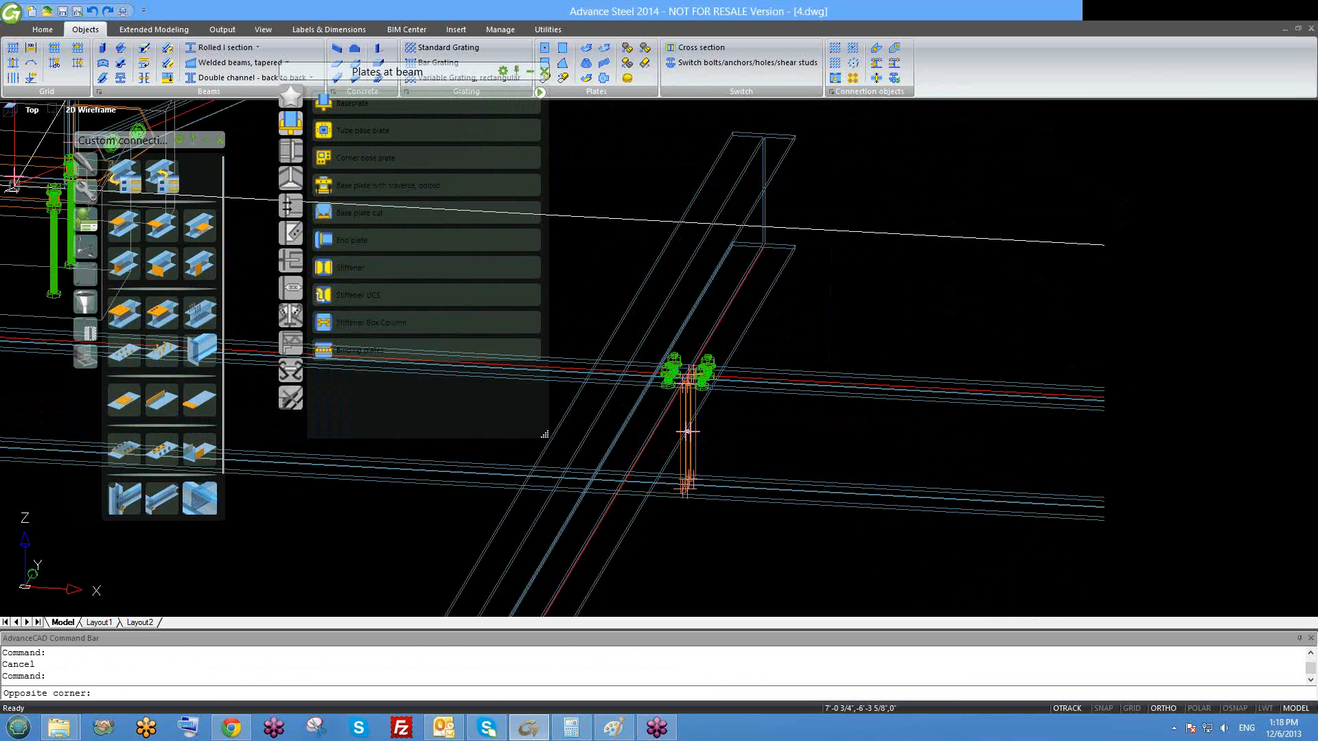
left_click(689, 448)
key("Return")
key("Return")
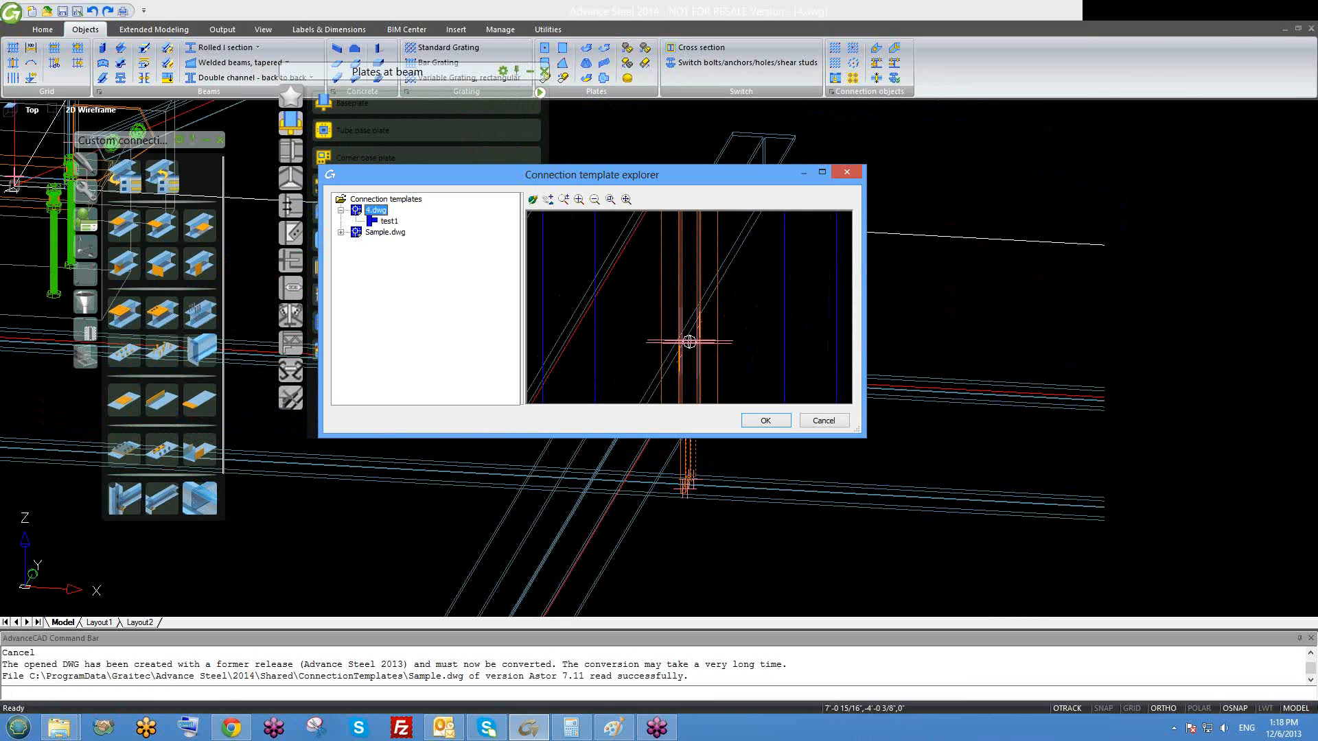
left_click(811, 412)
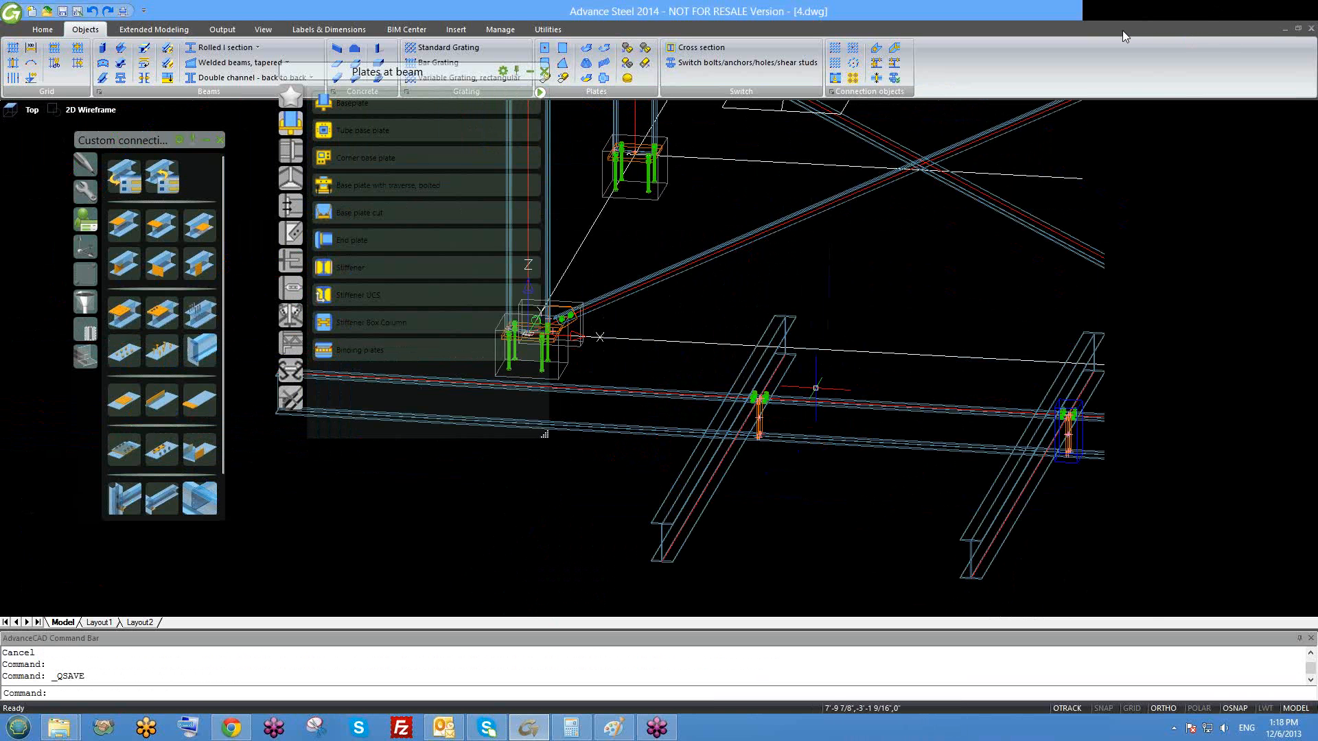
- Close the current drawing and reopen 4.dwg from the recent projects
left_click(1122, 30)
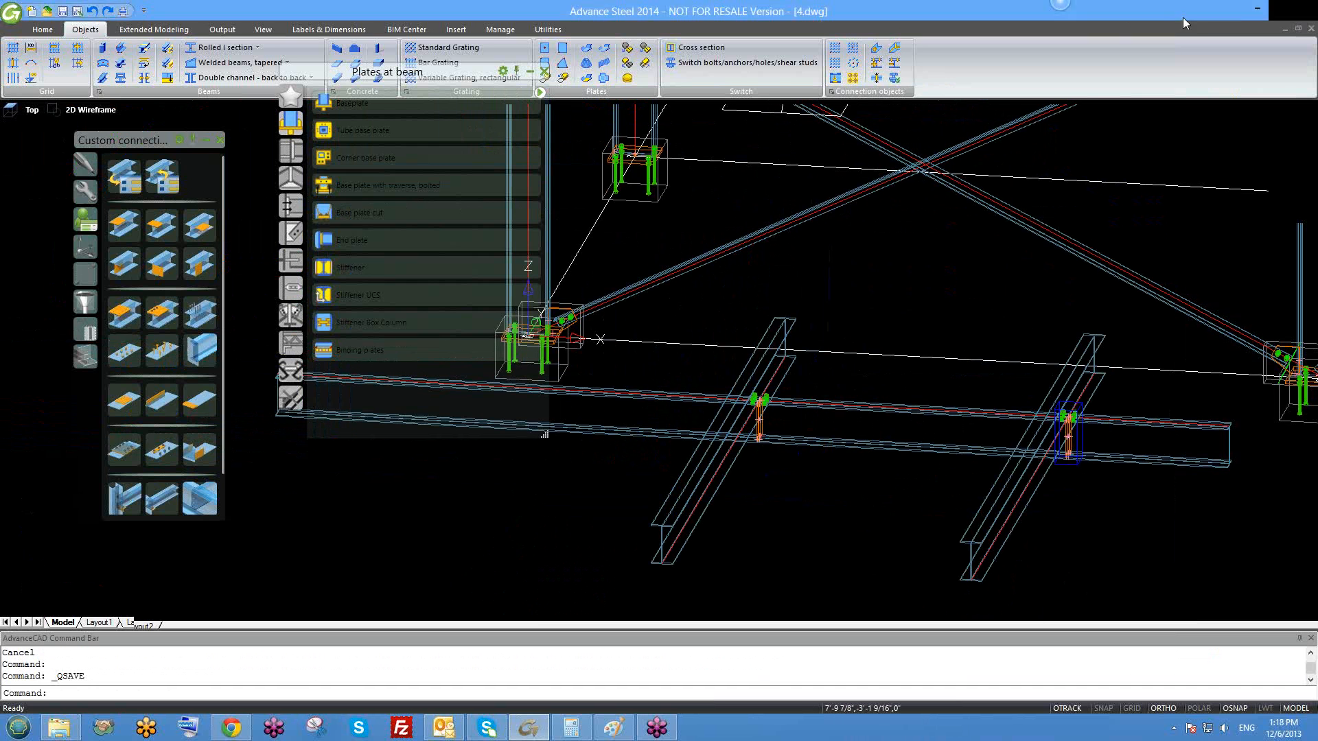
left_click(1306, 26)
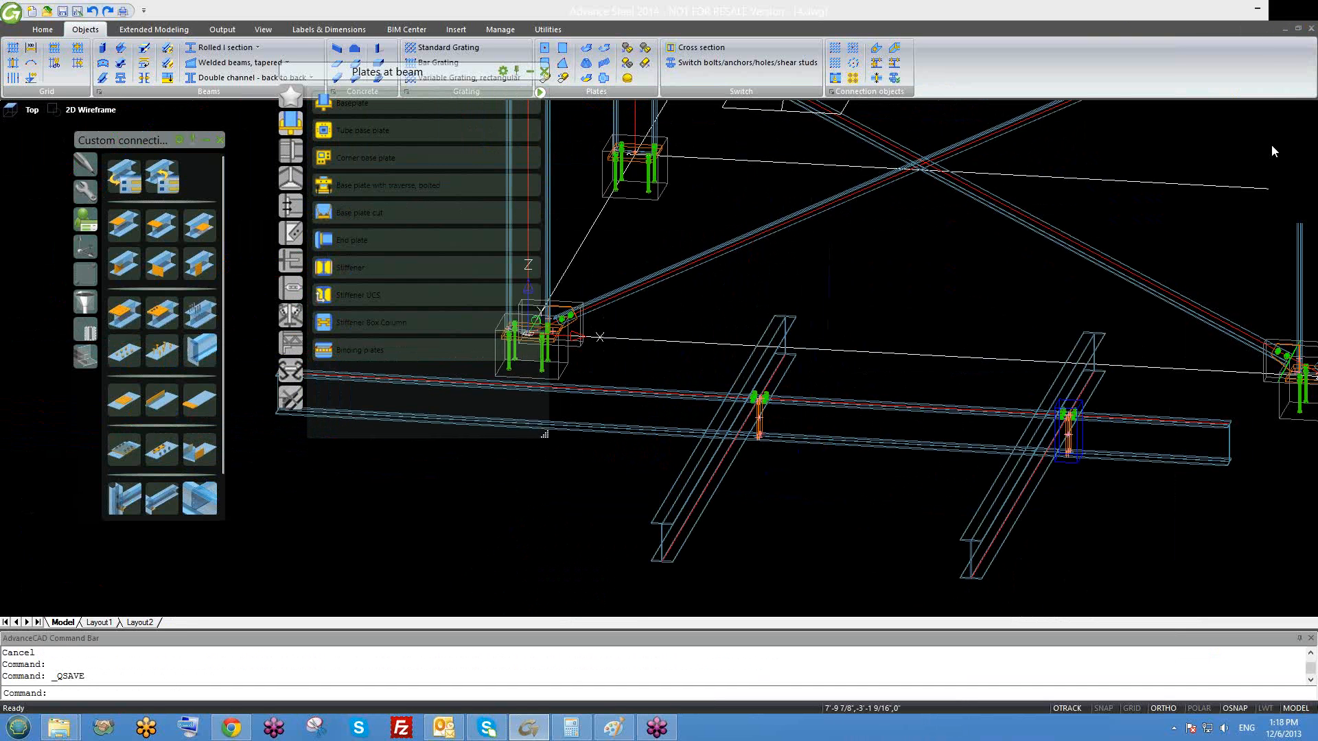
left_click(1309, 29)
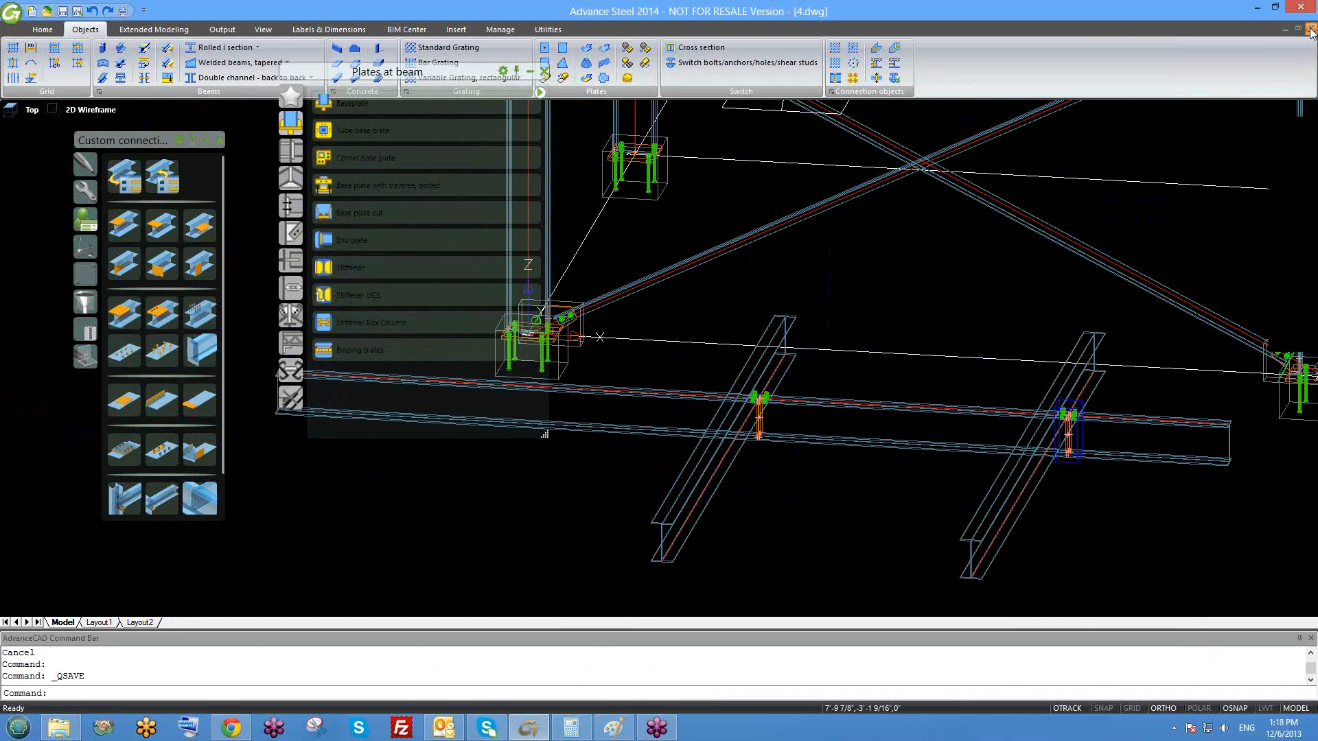
left_click(1310, 30)
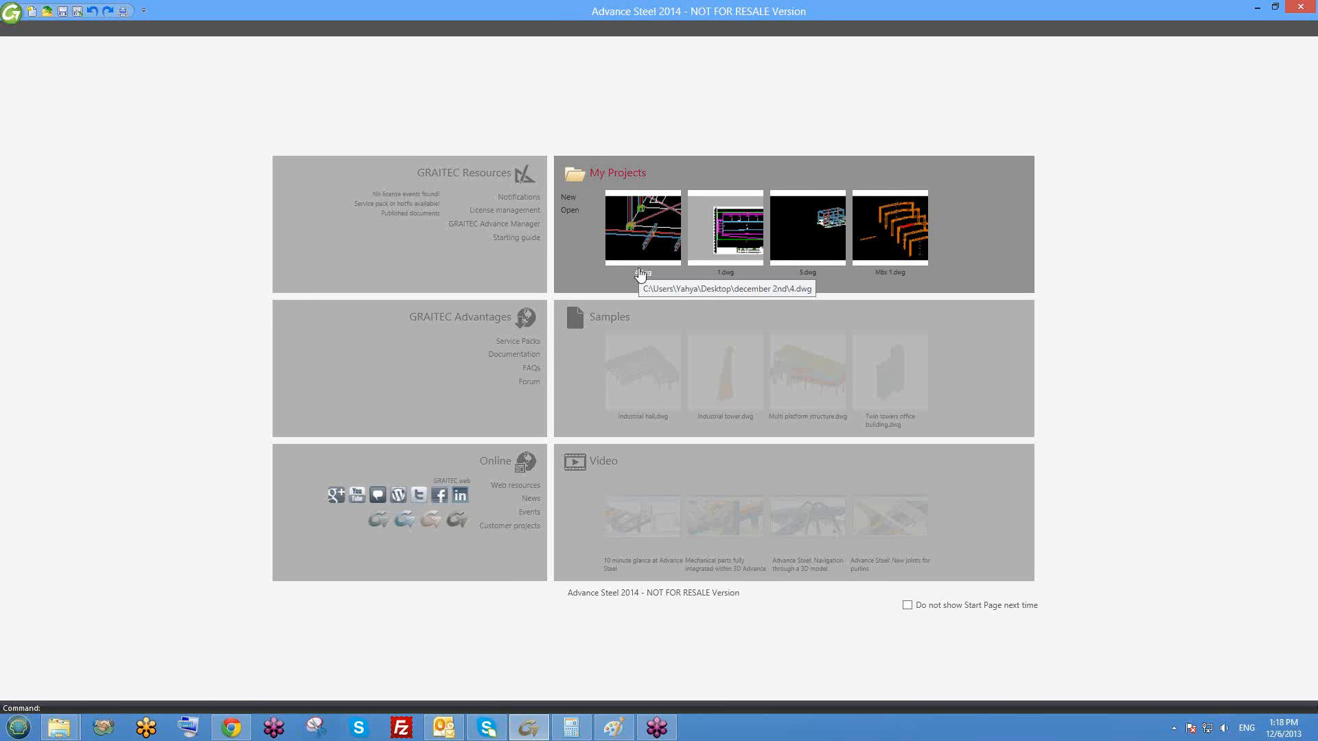
left_click(639, 273)
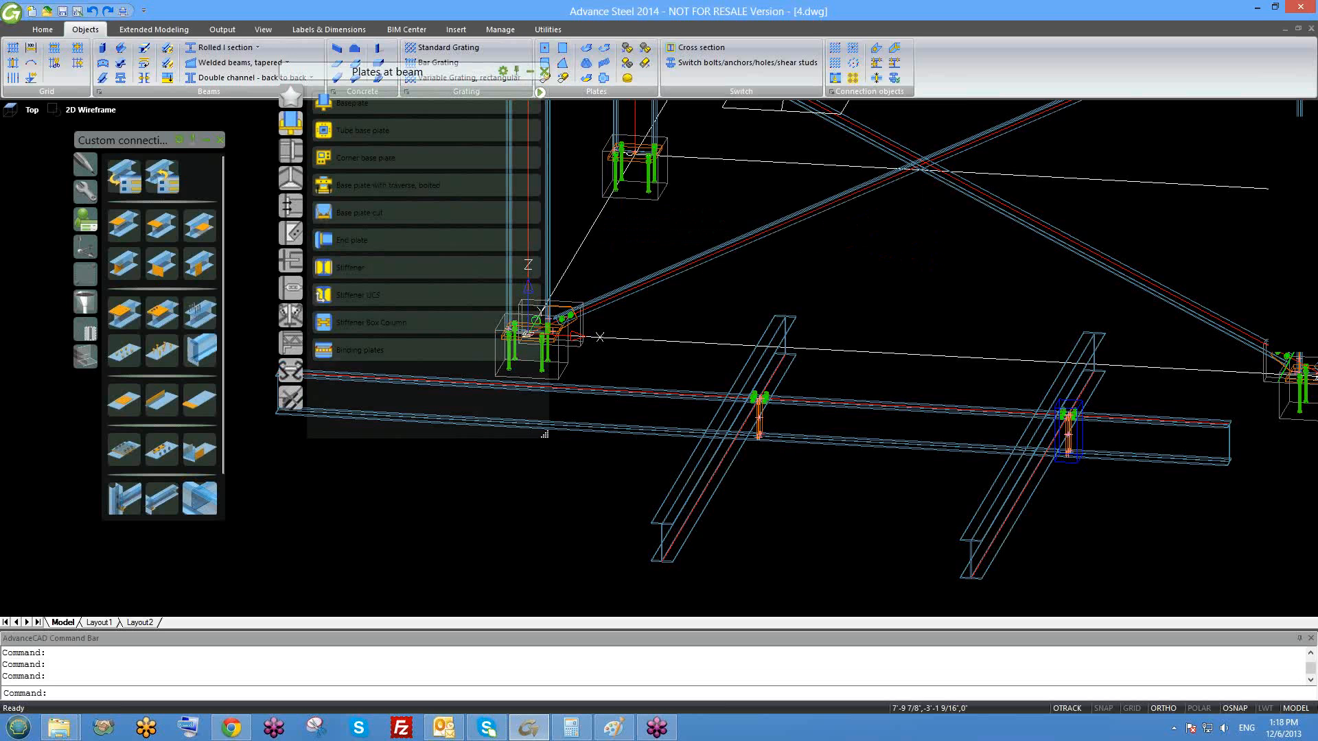
scroll(681, 420, "up", 5)
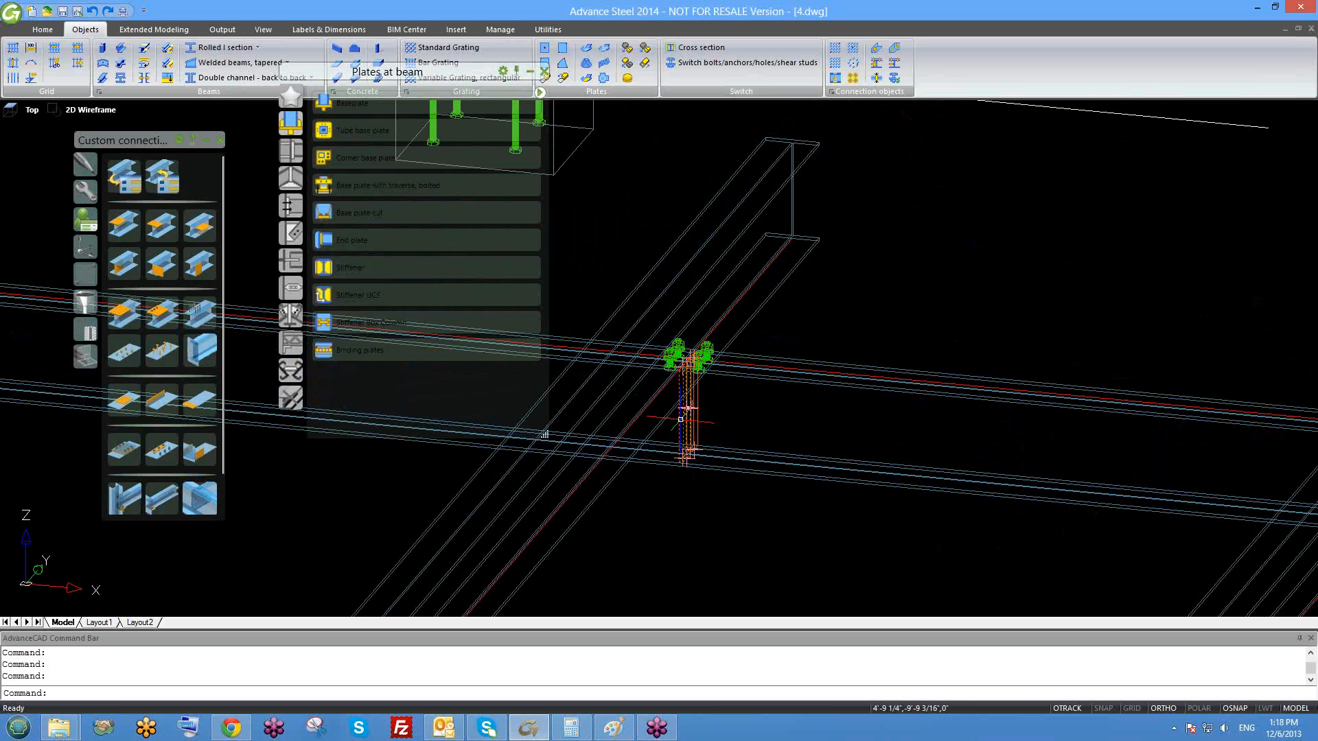
key("Escape")
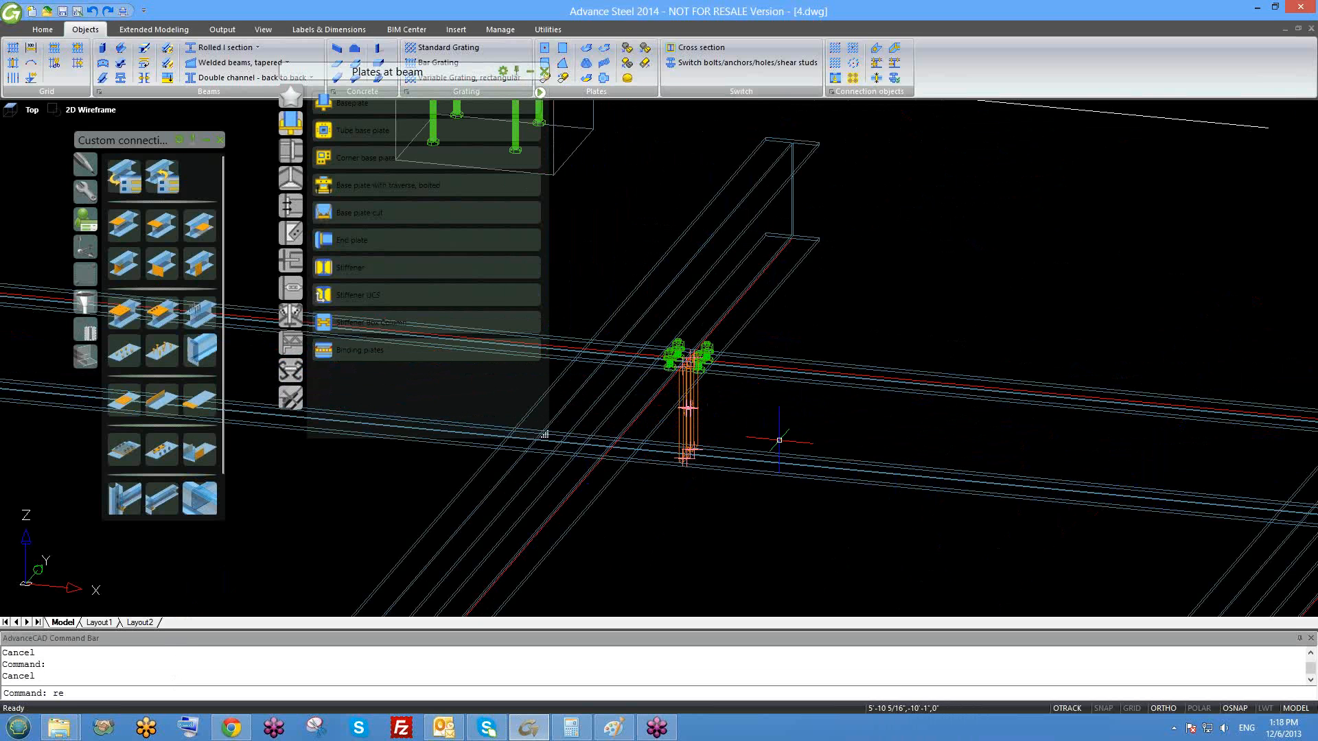
key("Escape")
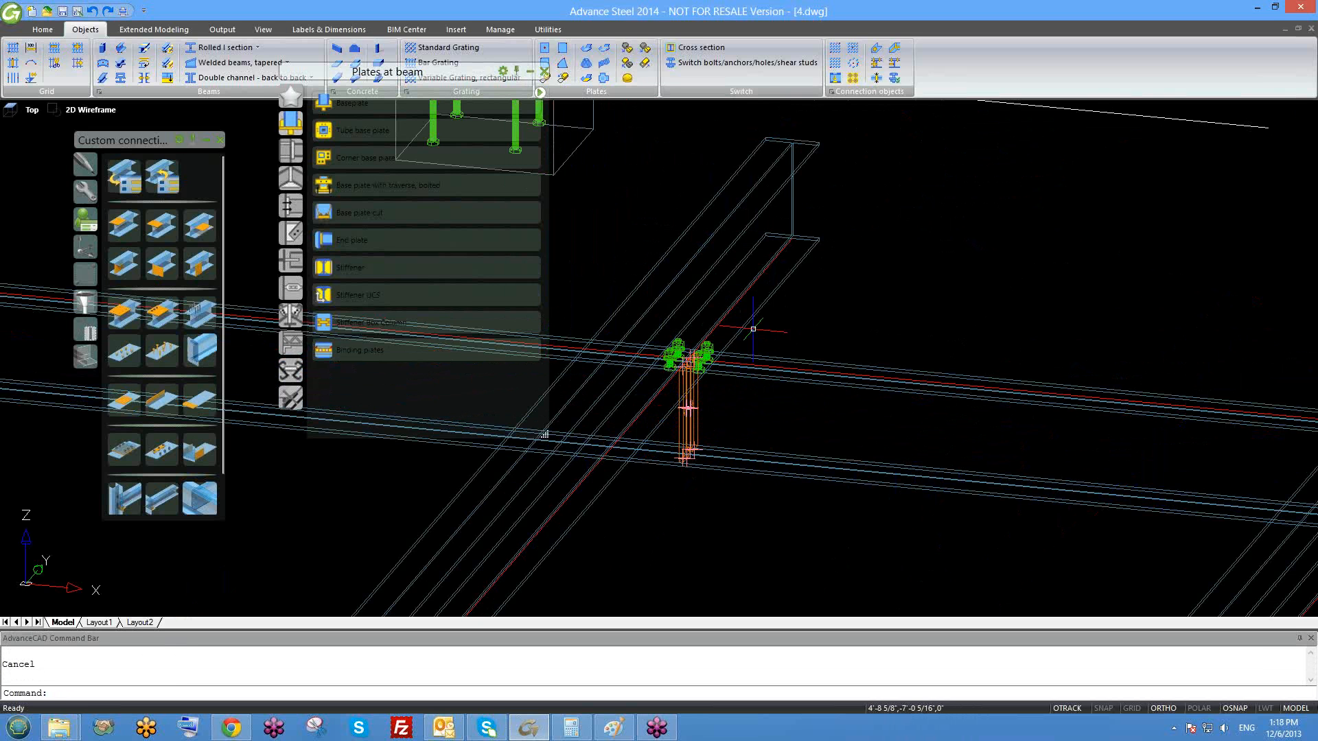
key("Escape")
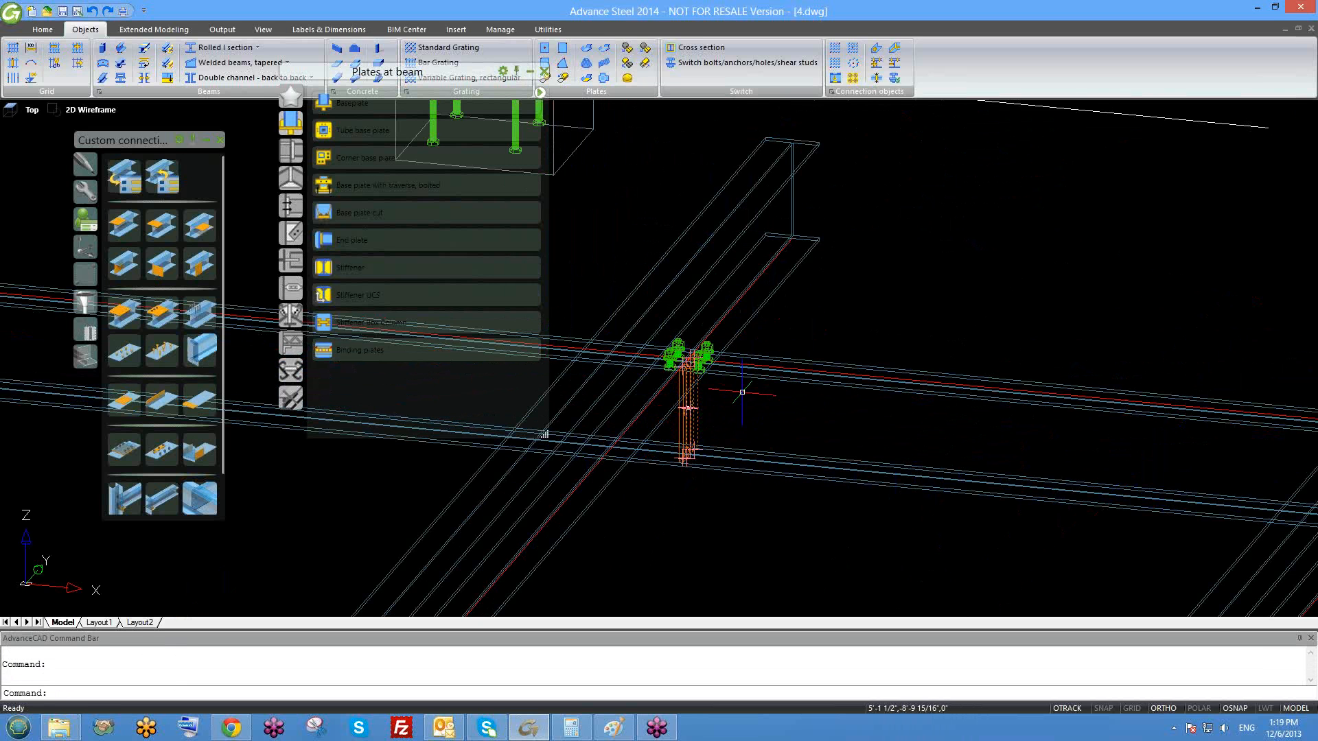
- Exit the program and return to the desktop
left_click(1301, 6)
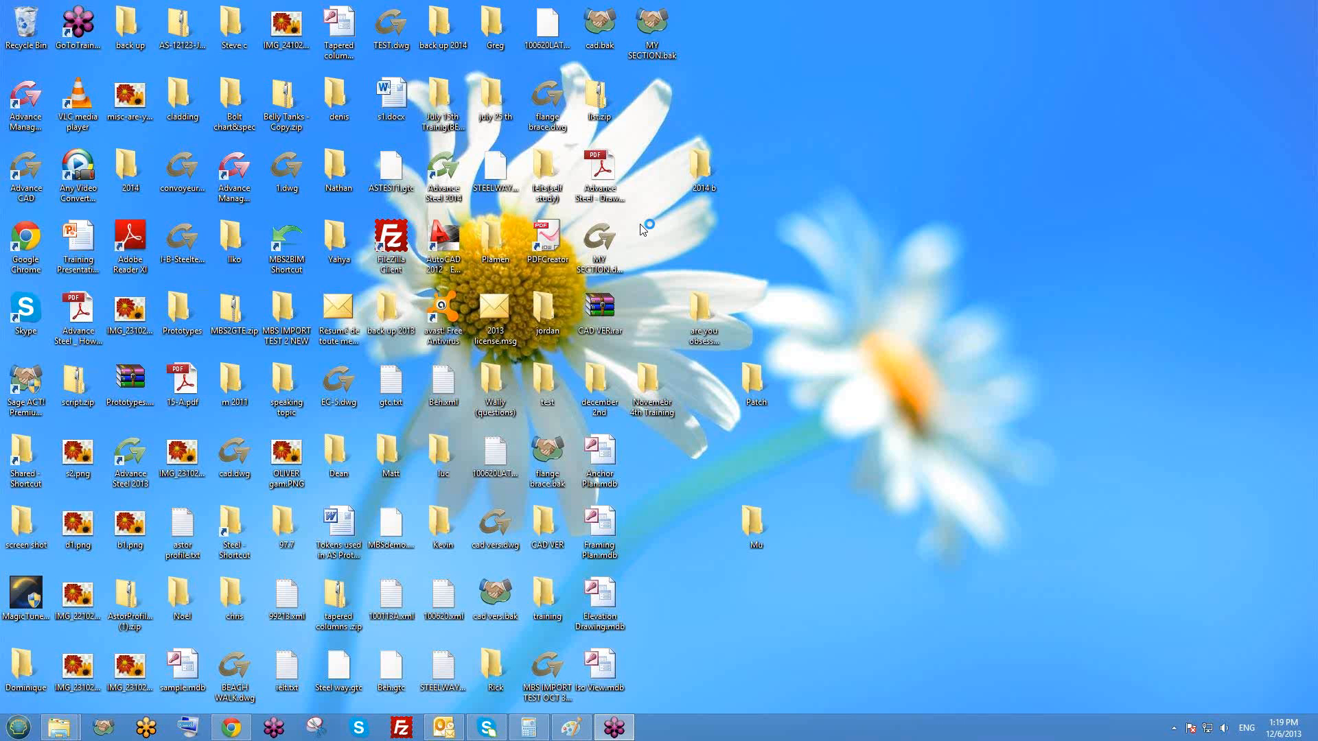
- Launch Advance Steel 2014 again from the desktop
left_click(443, 175)
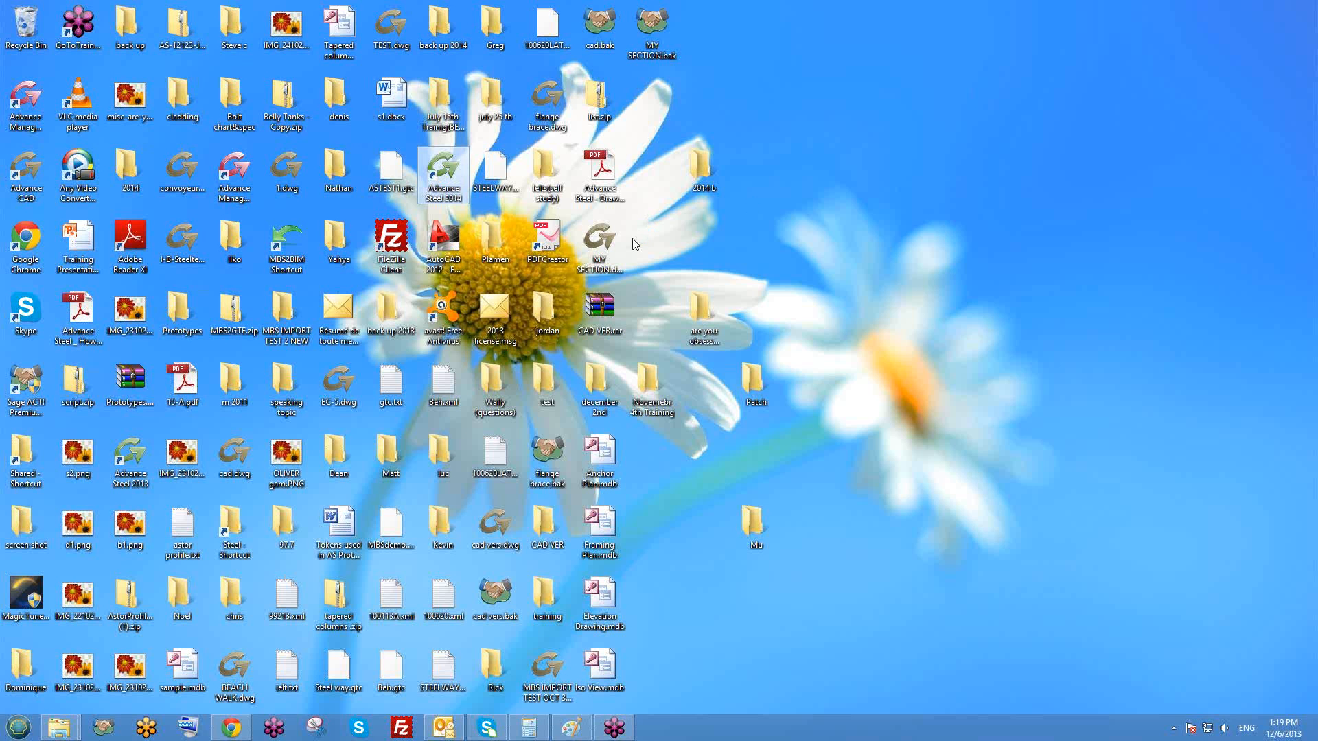
left_click(674, 417)
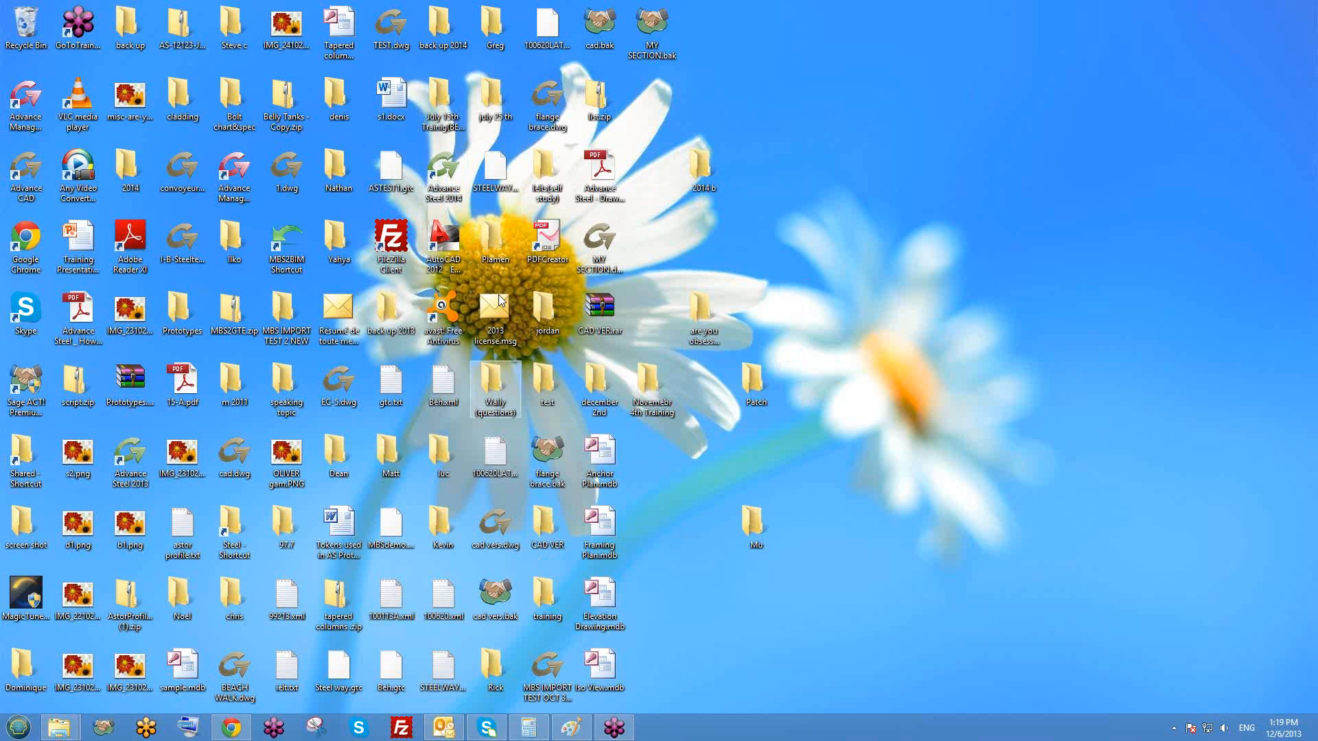
double_click(443, 175)
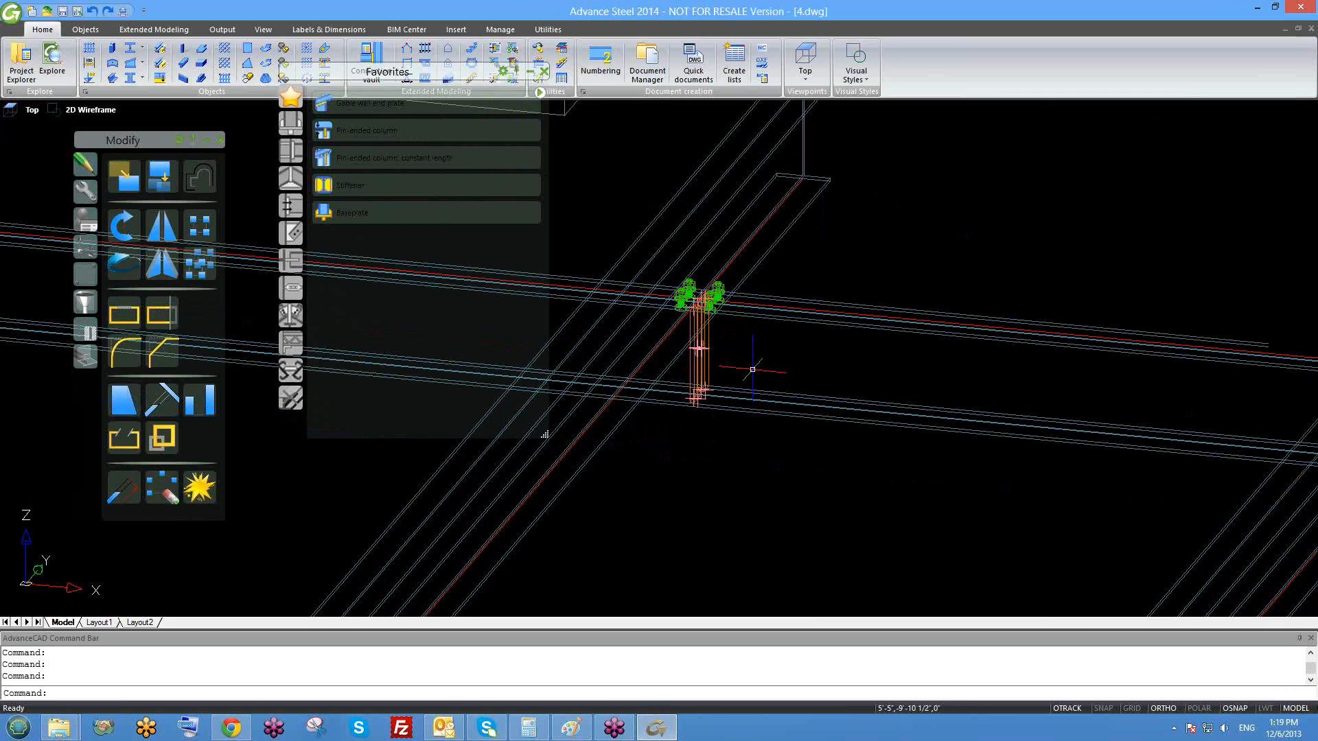
- Review the Stiffeners joint settings of the stiffener at the beam crossing, including chamfer and both parameter pages, and close the joint properties
scroll(752, 370, "up", 4)
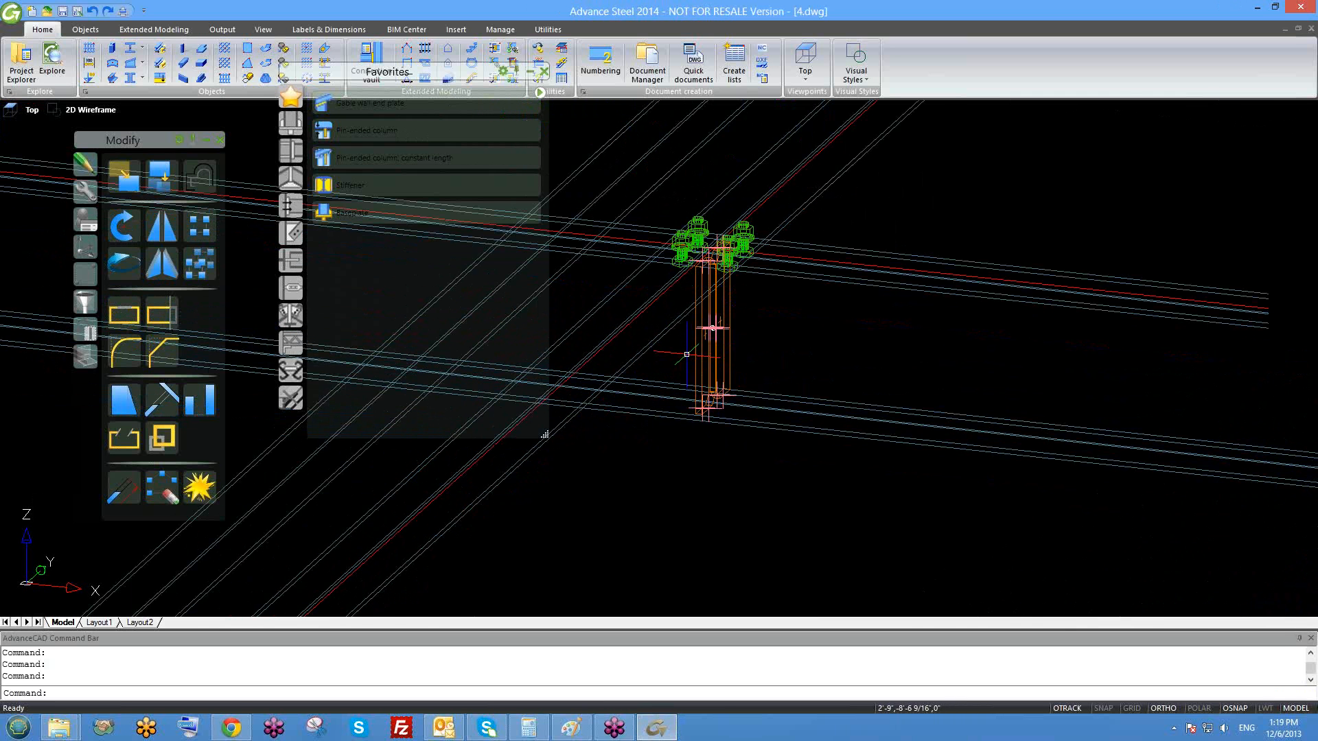
left_click(691, 352)
left_click(694, 359)
left_click(696, 362)
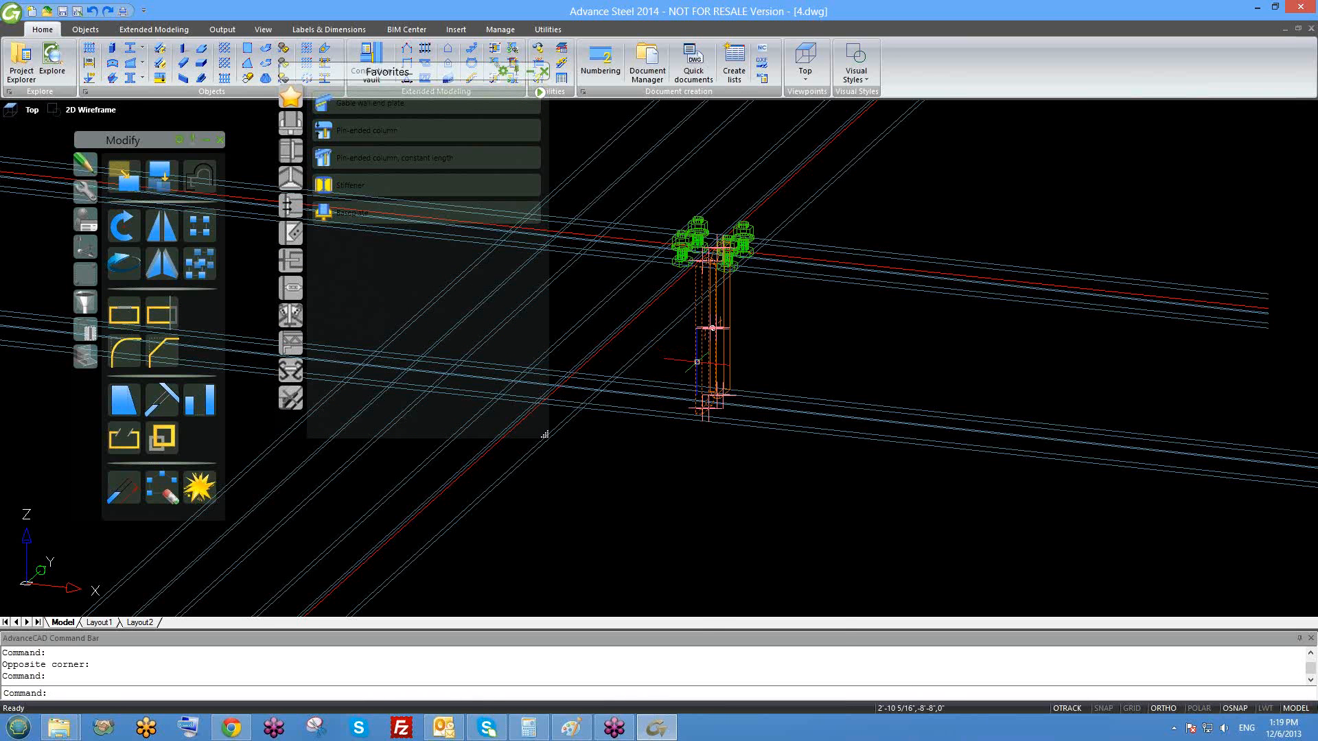
right_click(696, 362)
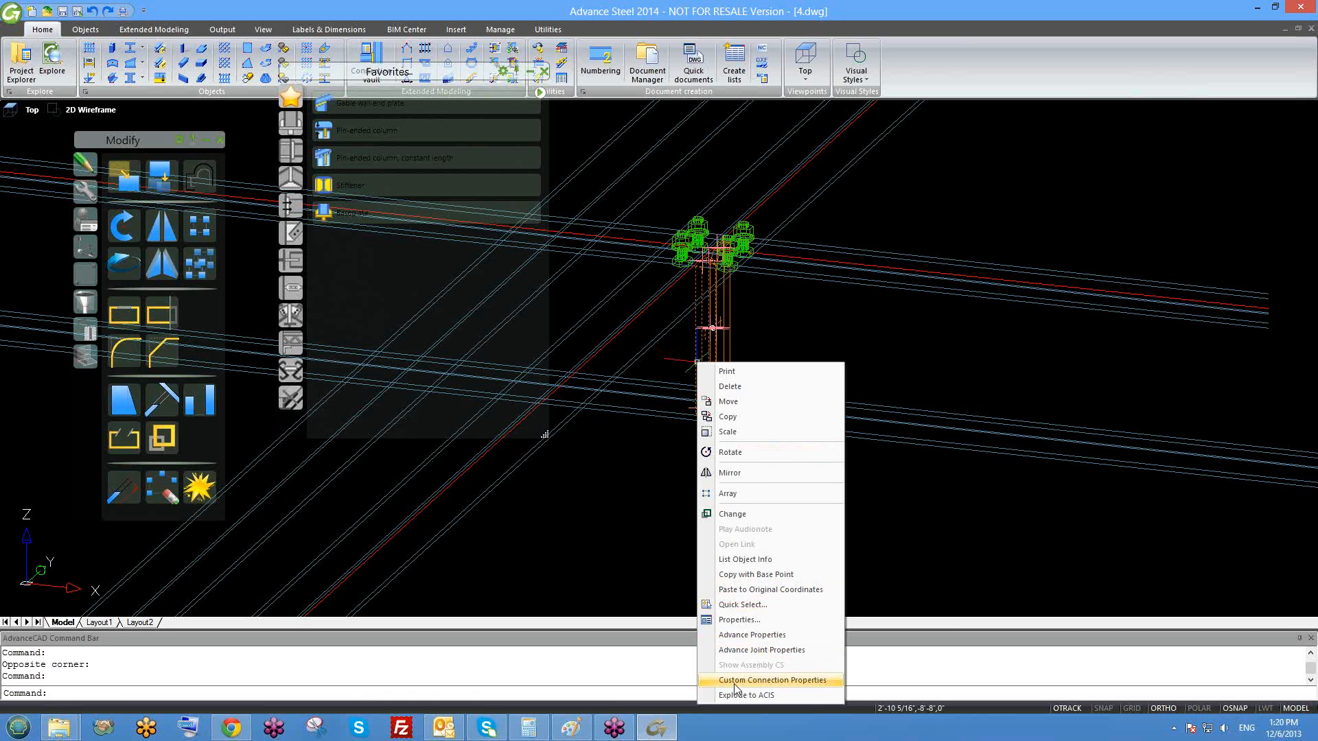
left_click(741, 650)
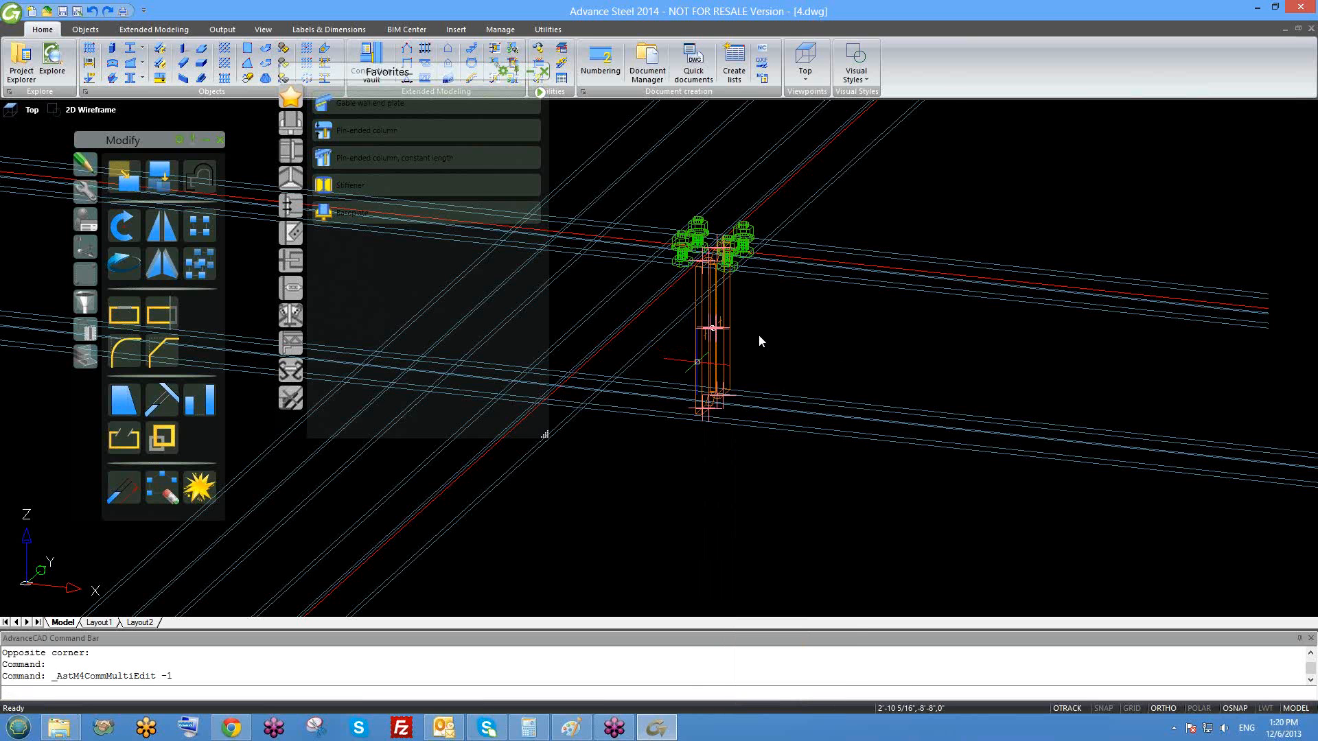
left_click(536, 210)
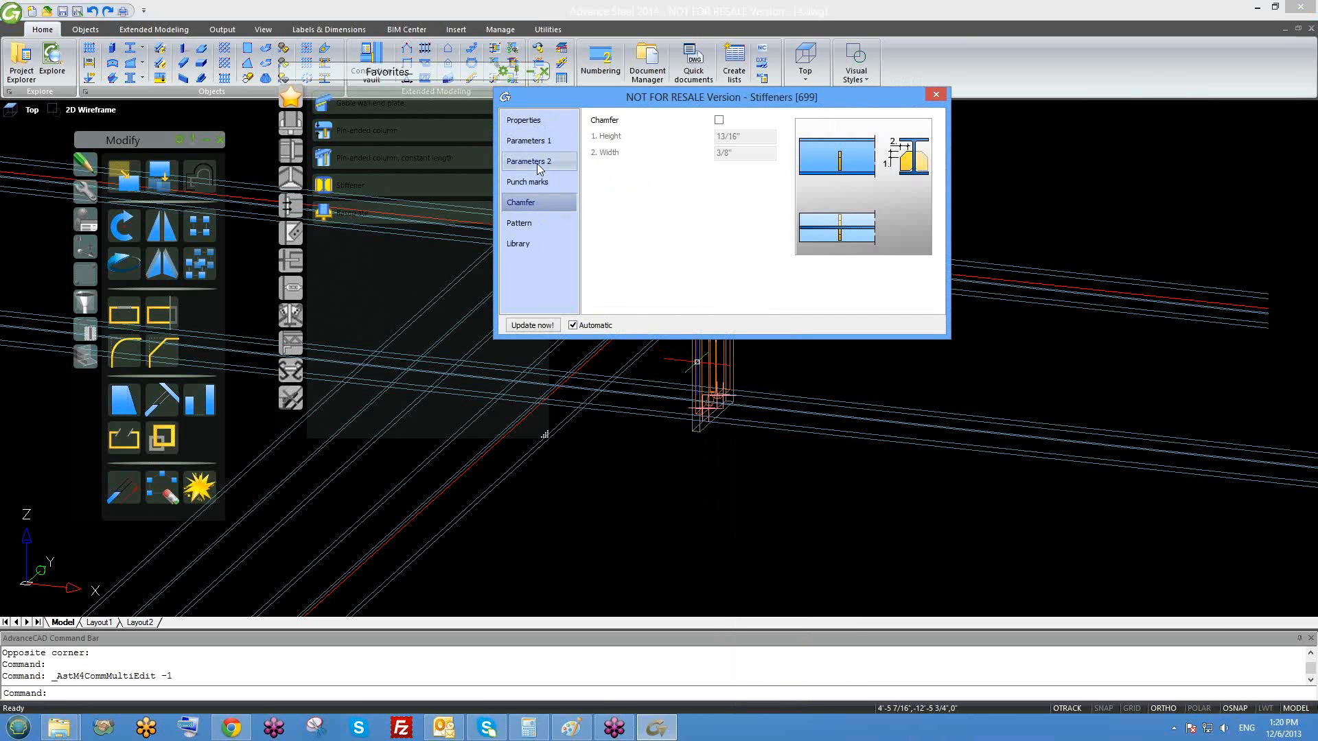
left_click(537, 163)
left_click(538, 143)
left_click(534, 128)
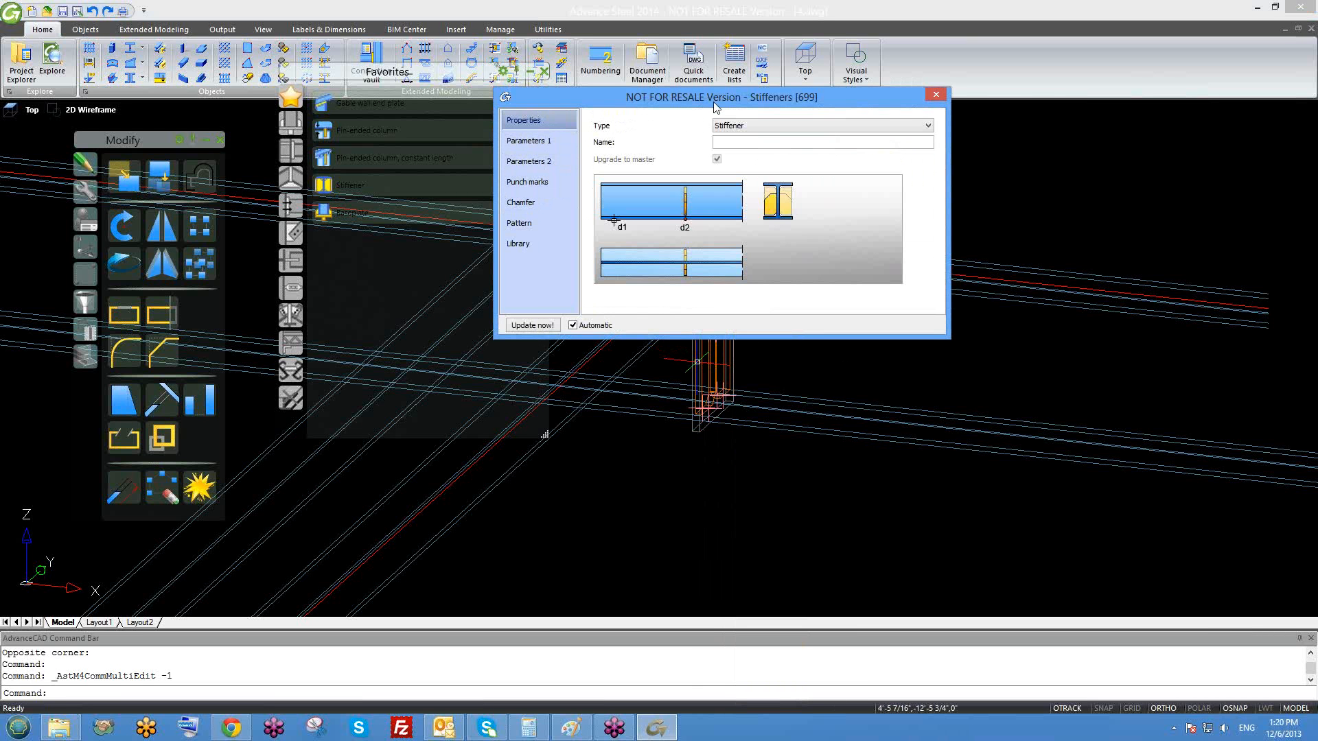
left_click_drag(716, 100, 978, 141)
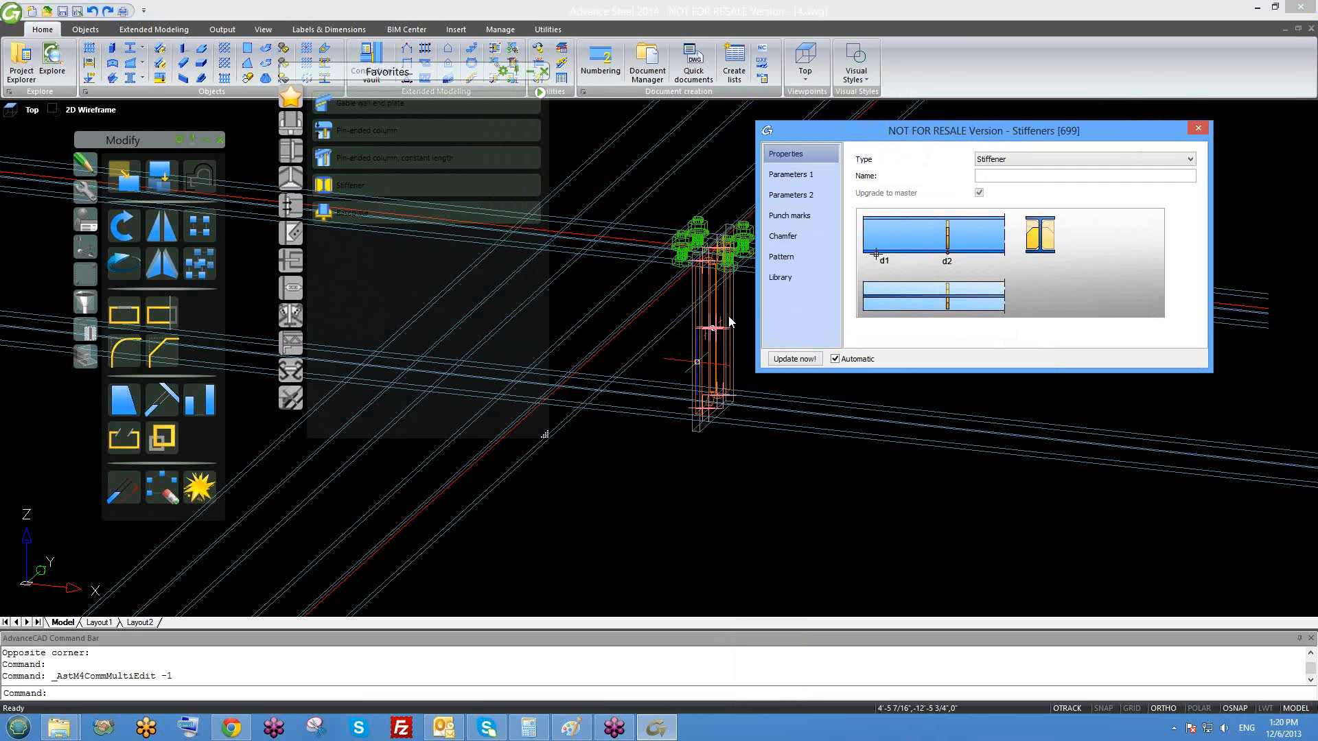
left_click_drag(954, 144, 1024, 154)
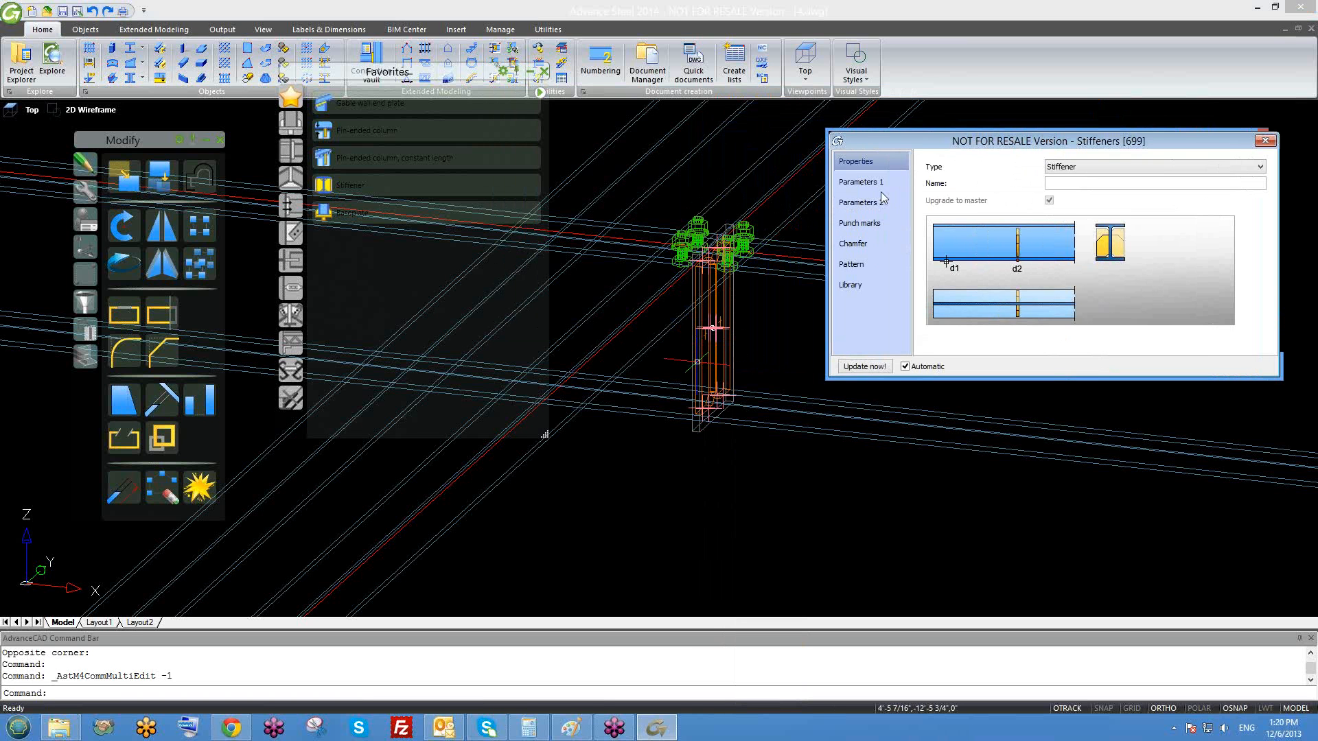
left_click_drag(993, 145, 983, 137)
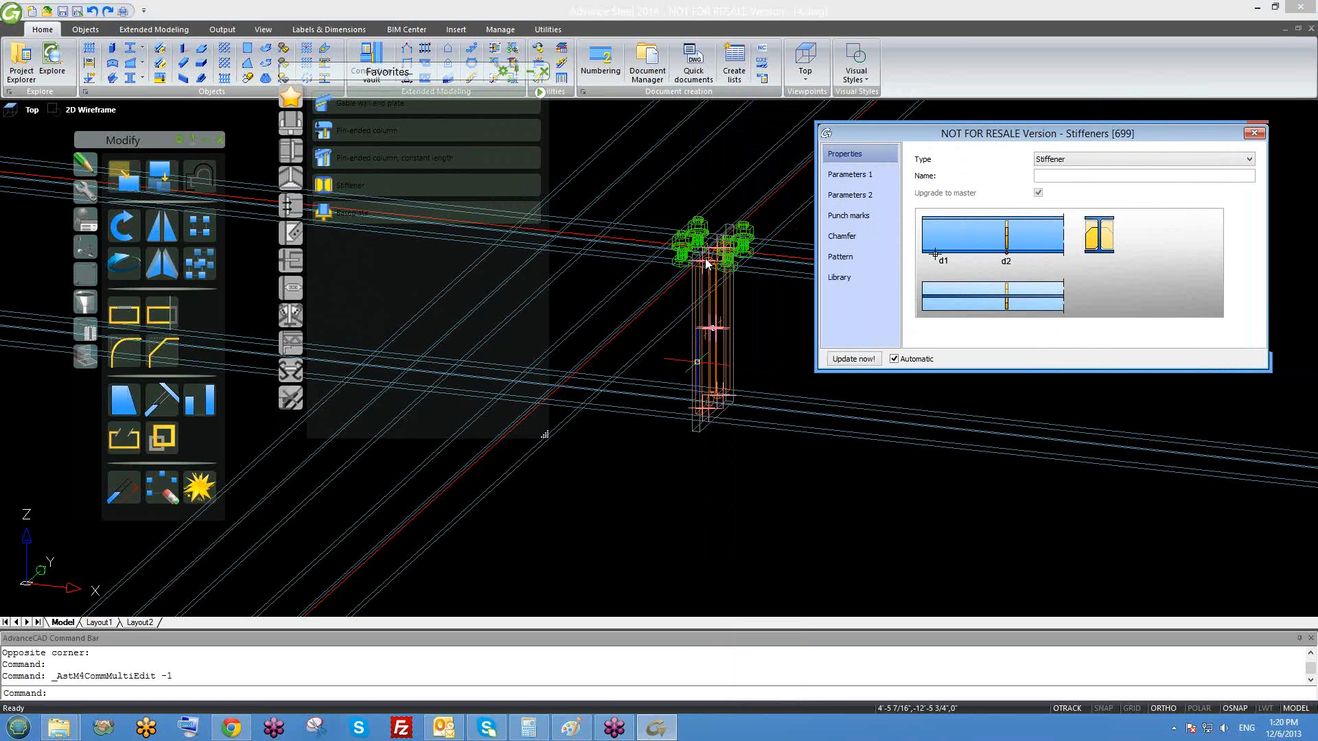
left_click(1252, 135)
- Inspect the joint properties of the bolts at the crossing, including the Bolts & Shortening settings, and close them
scroll(720, 343, "up", 2)
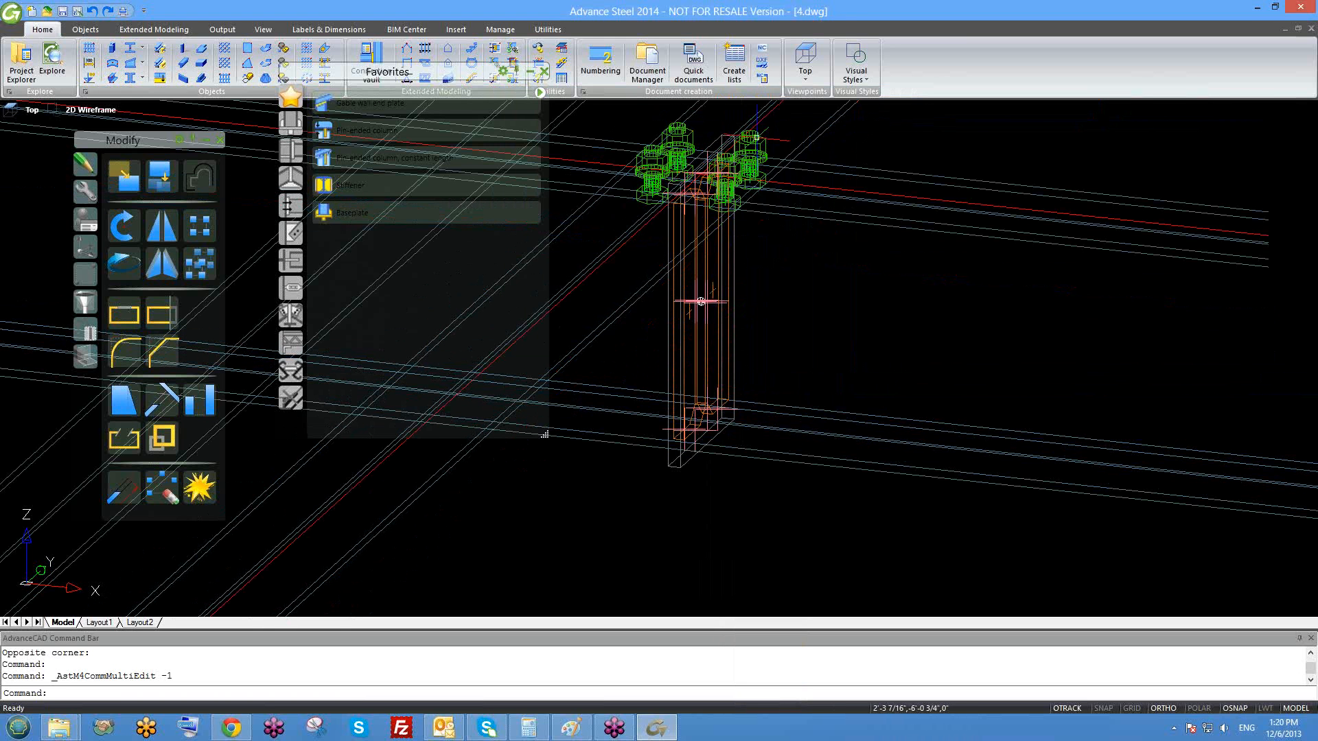
left_click(756, 137)
right_click(756, 137)
left_click(850, 427)
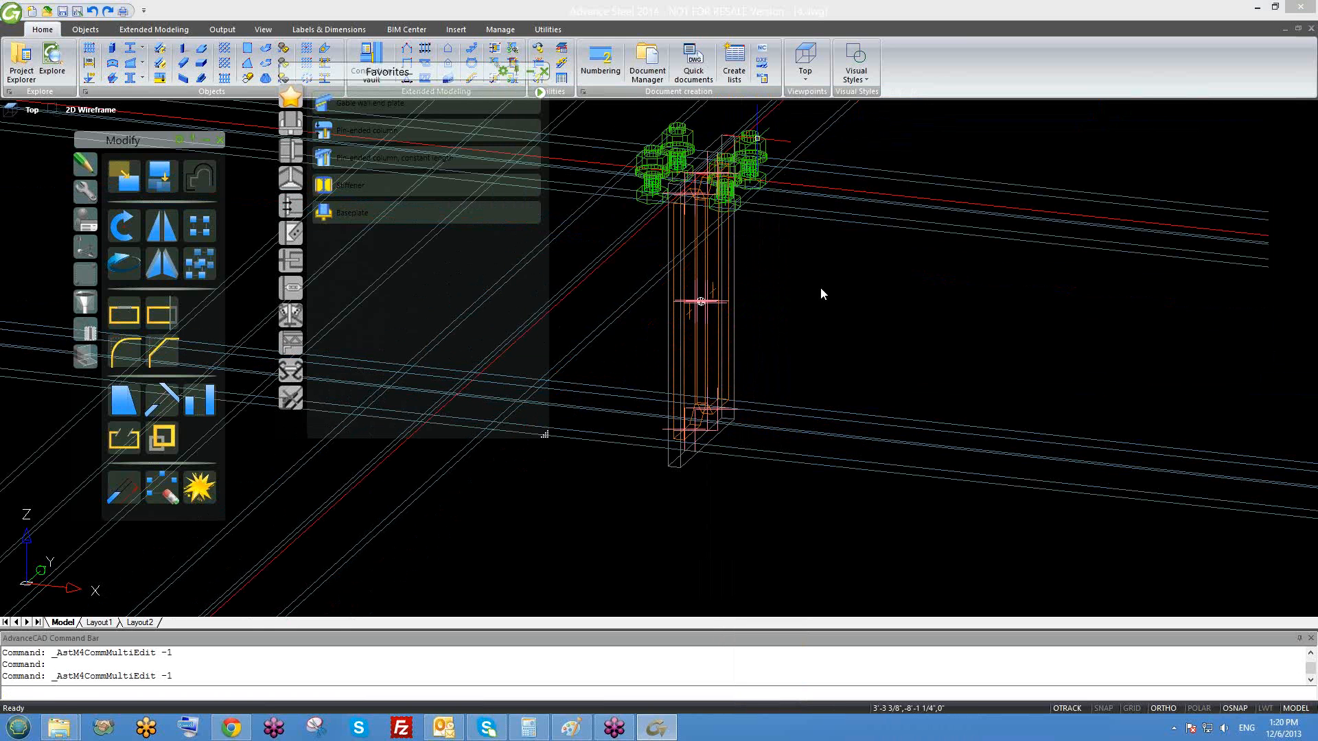
left_click(888, 177)
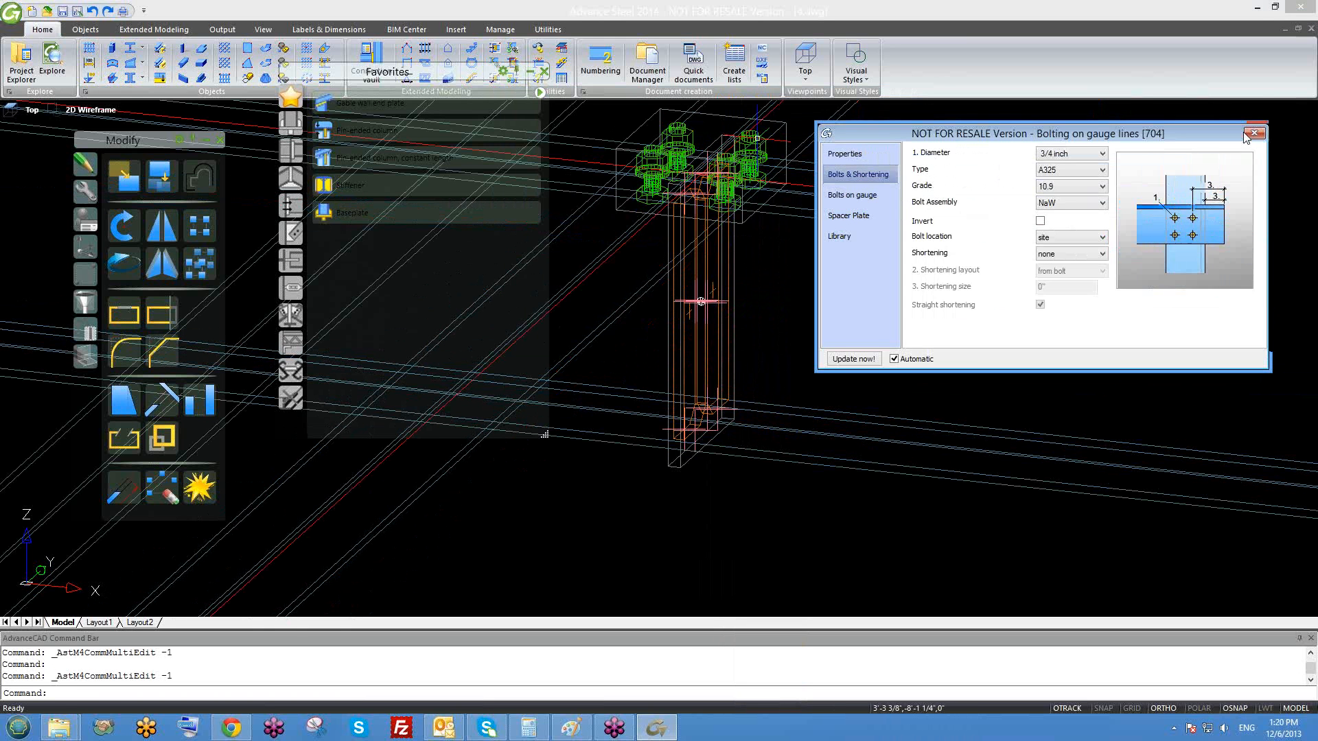
left_click(1252, 132)
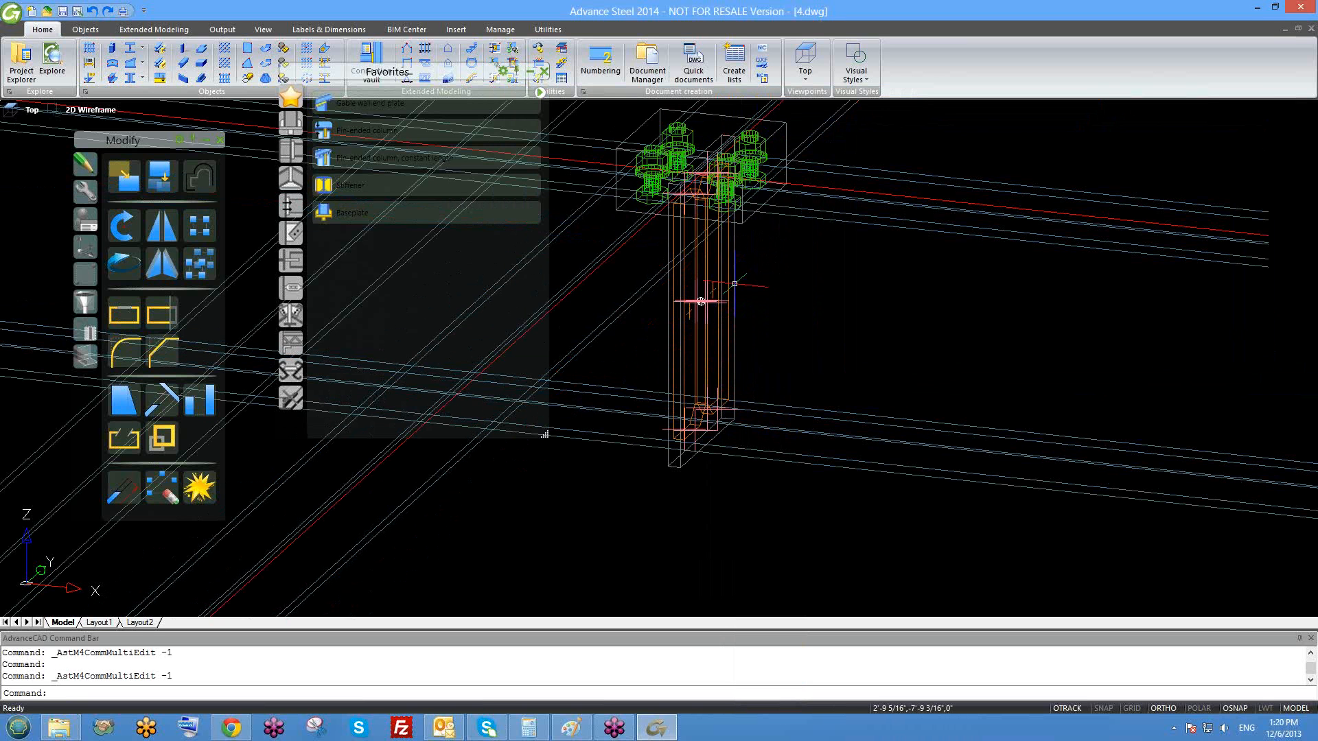
- Disallow object modification in the custom connection properties of the test1 connection and close them
right_click(728, 275)
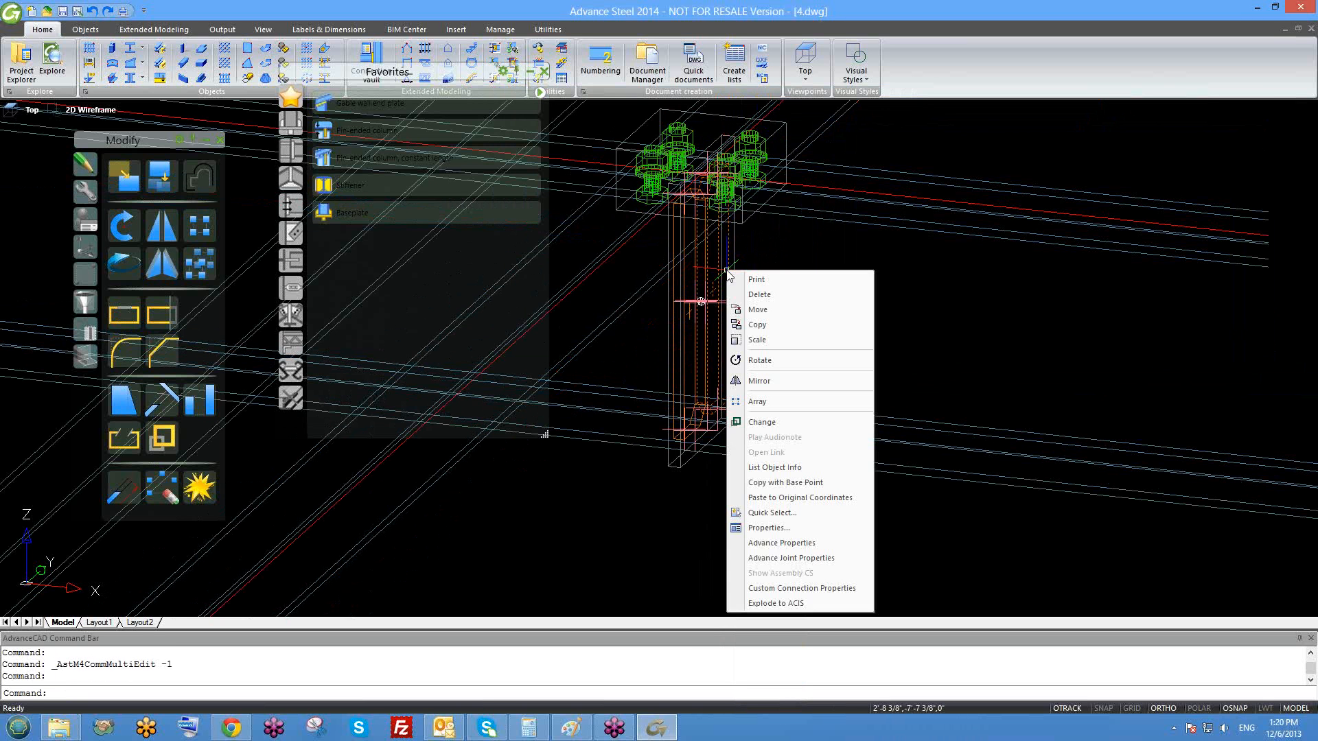
left_click(787, 589)
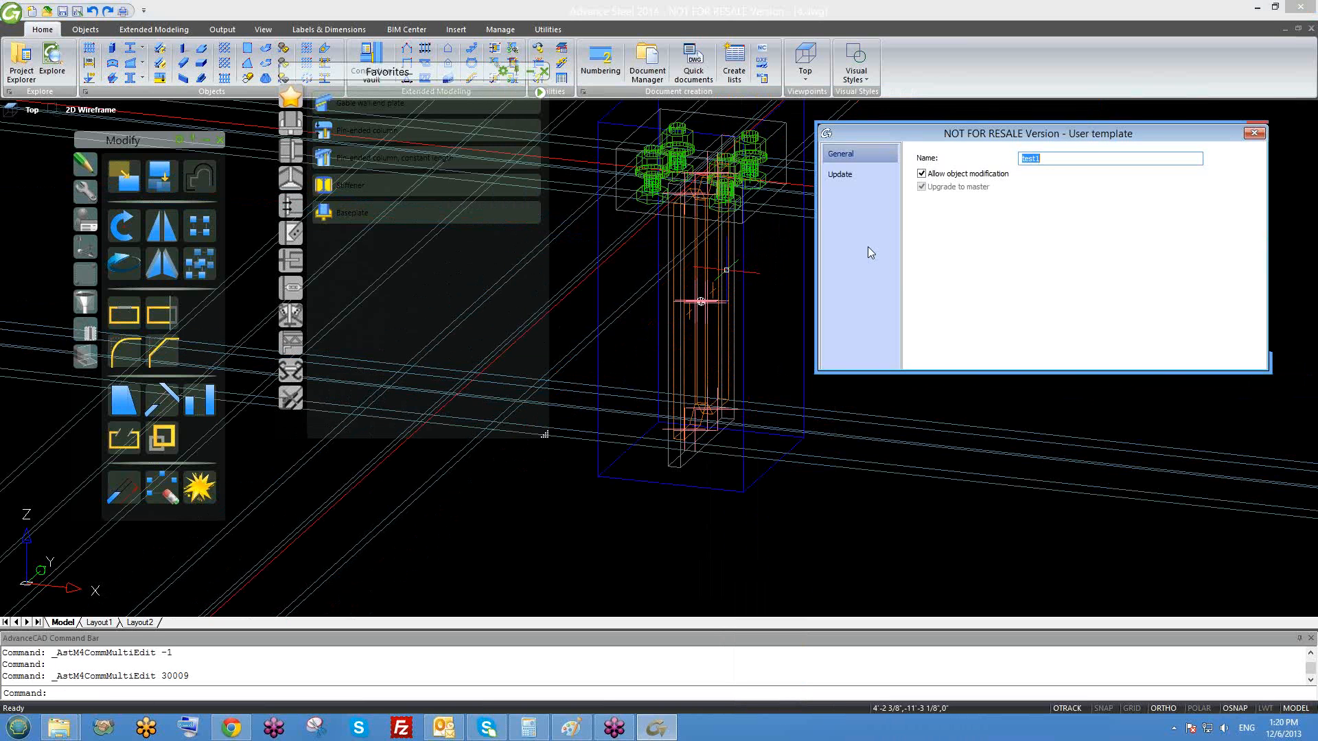
left_click(922, 174)
left_click(1253, 135)
scroll(796, 274, "down", 3)
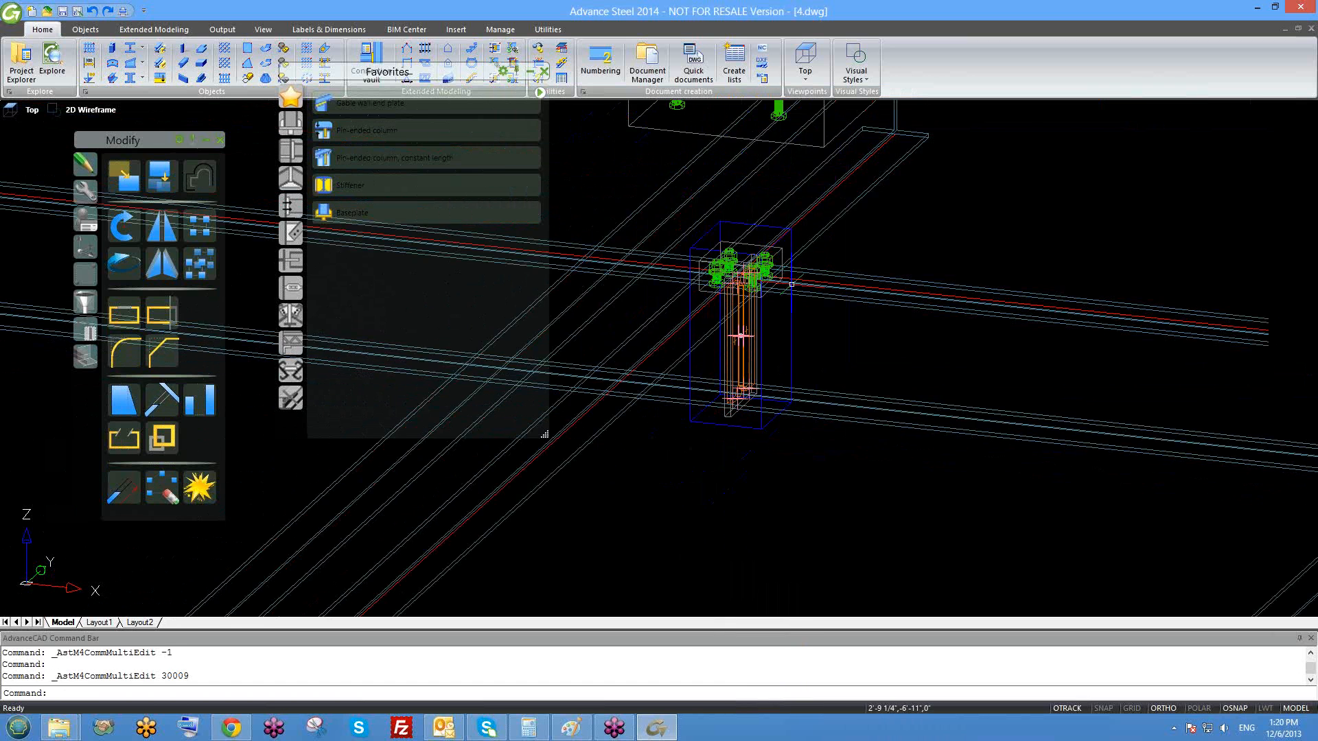
scroll(795, 320, "up", 2)
left_click(790, 319)
right_click(790, 319)
key("Escape")
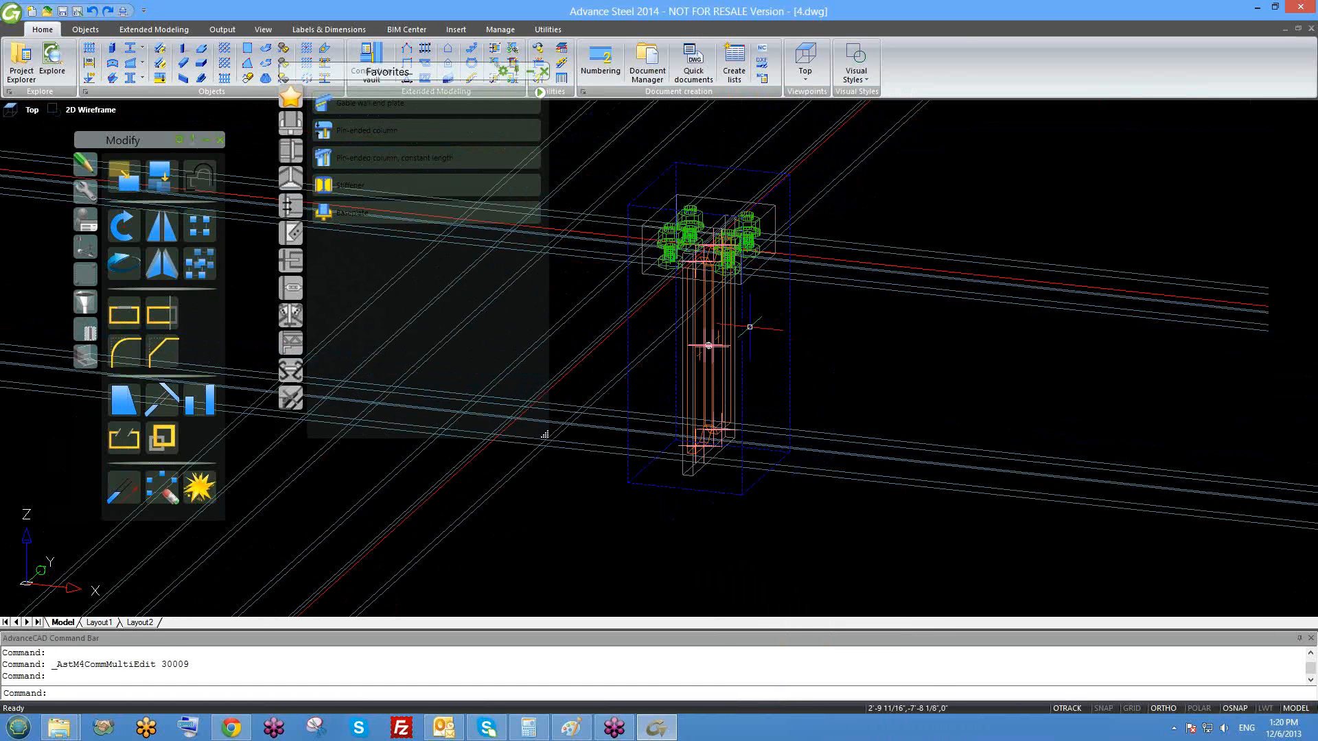
- Check the stiffener's joint properties in the test1 connection for editable fields on the parameters, chamfer and pattern pages, and close them
scroll(731, 305, "up", 2)
left_click(729, 299)
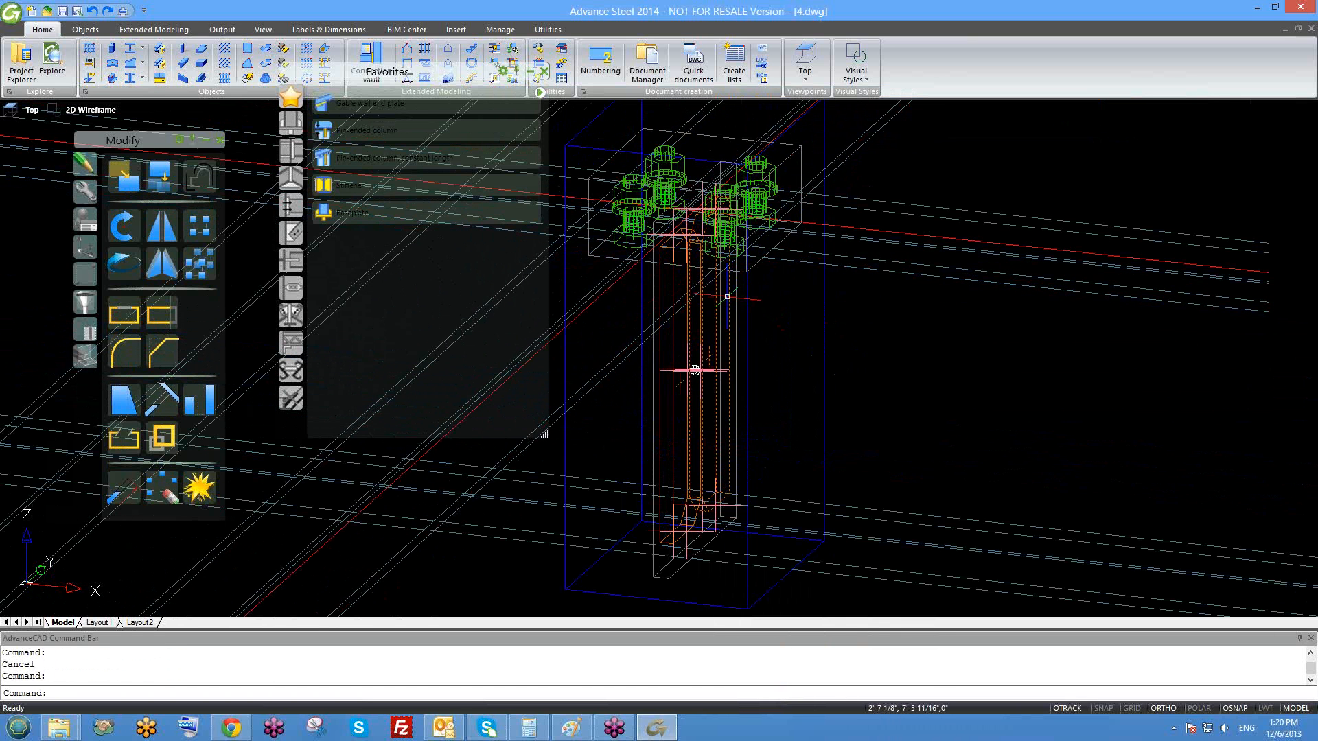
right_click(727, 298)
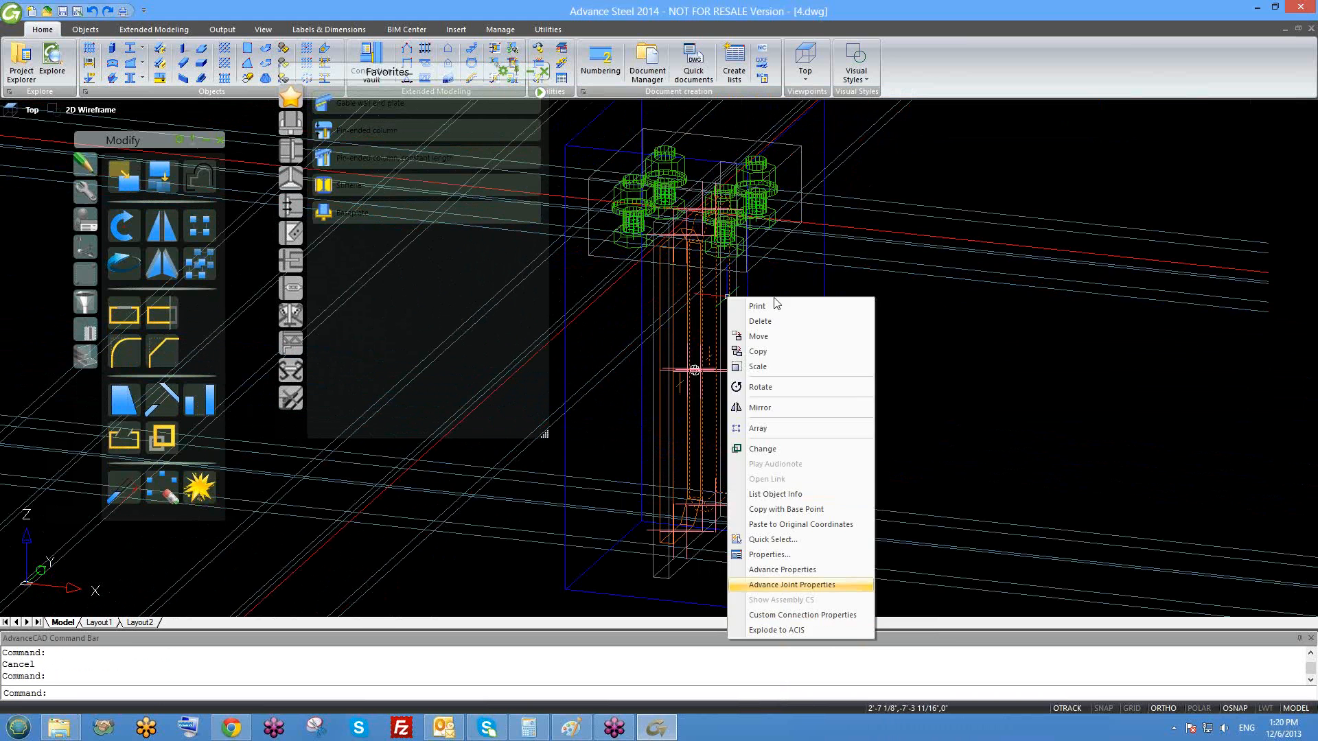
left_click(786, 587)
left_click(851, 195)
left_click(850, 214)
left_click(853, 197)
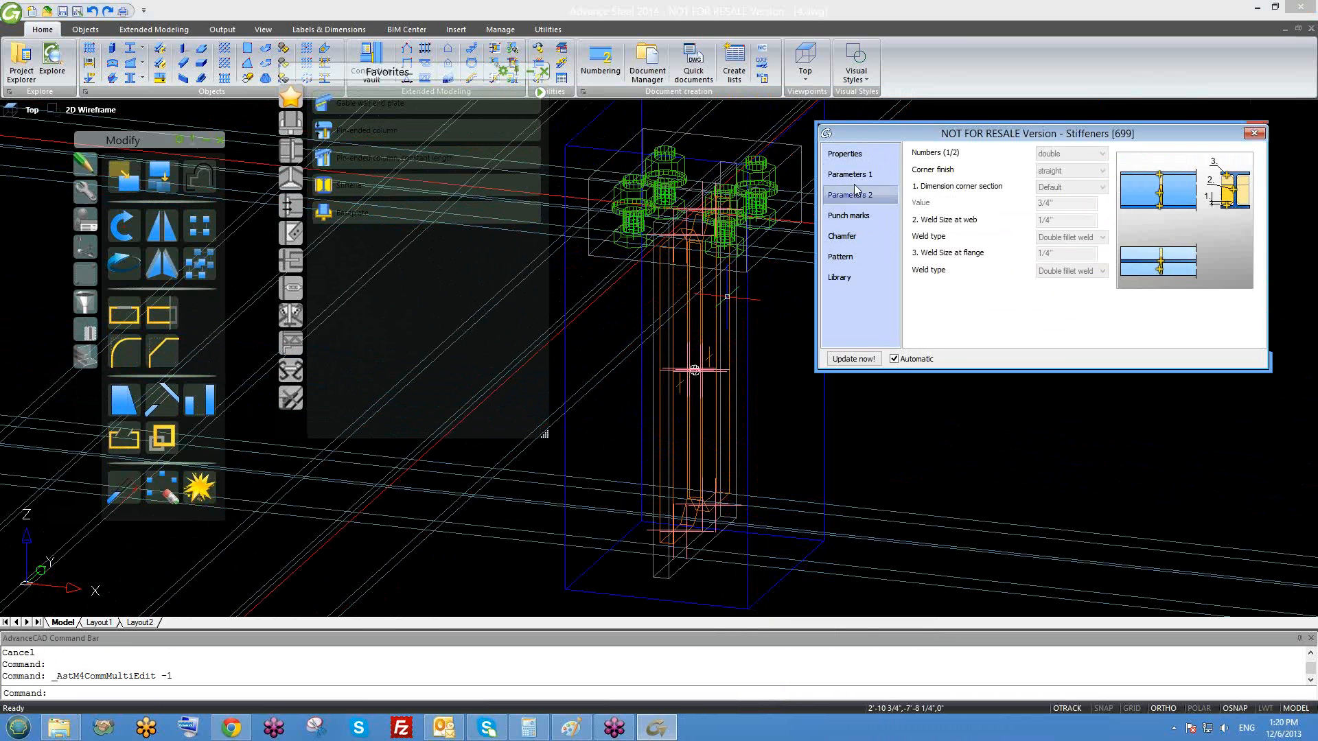
left_click(852, 179)
left_click(848, 256)
left_click(847, 236)
left_click(849, 190)
left_click(849, 175)
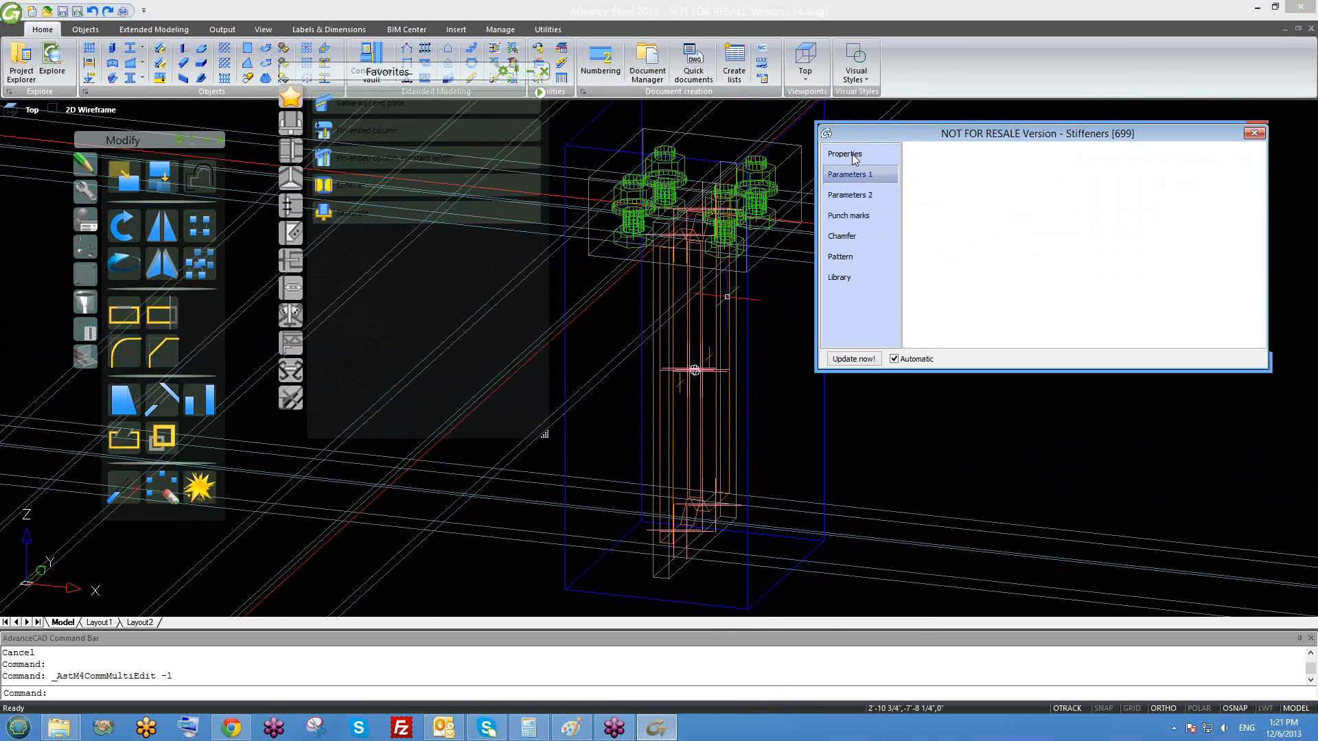
left_click(850, 158)
left_click(858, 256)
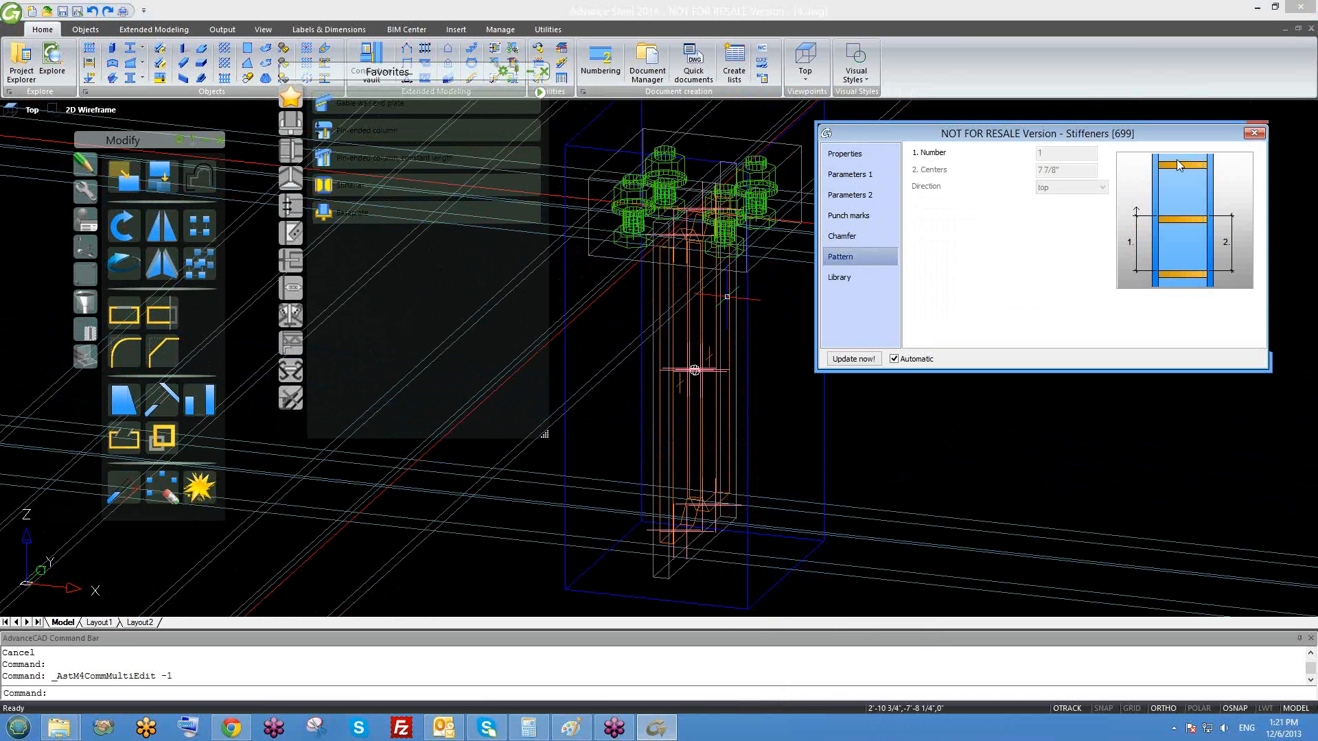
left_click(1253, 132)
- Examine the connection boxes, bolts and stiffeners at both beam crossings along the long beam
scroll(844, 282, "down", 5)
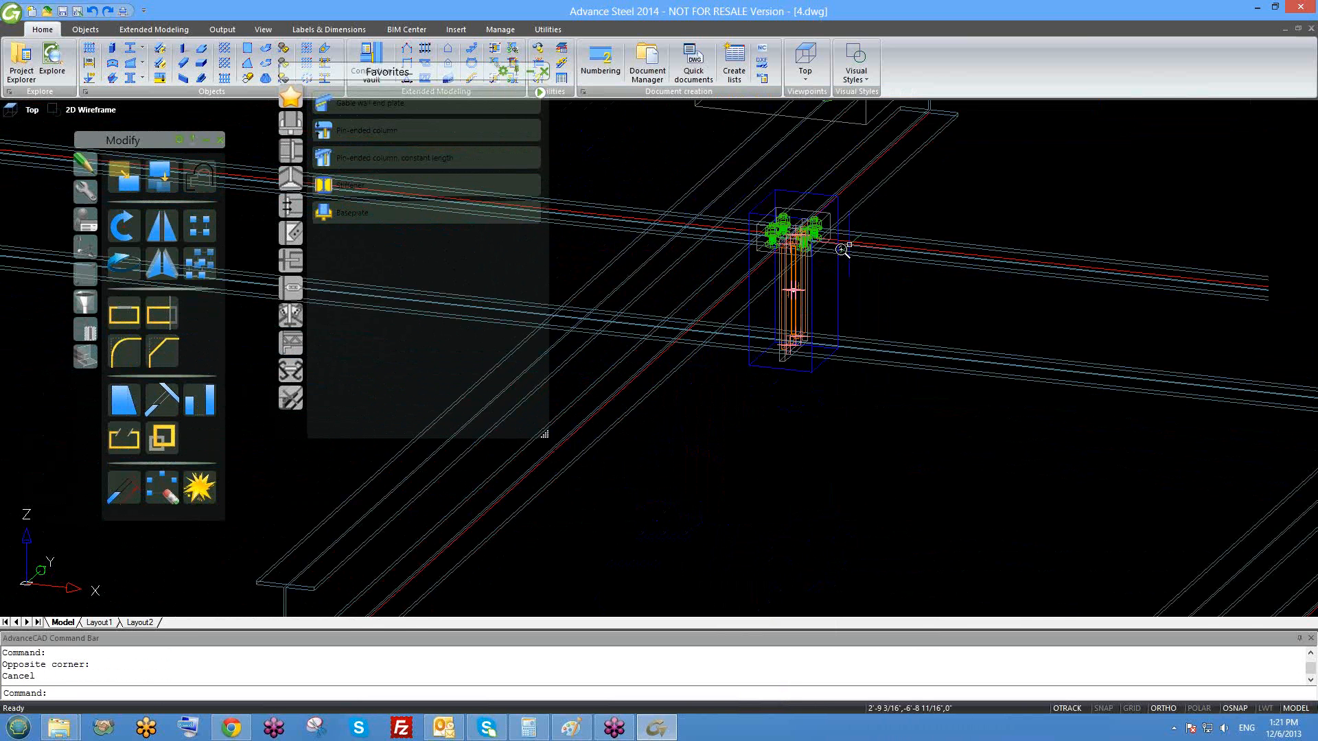
middle_click_drag(843, 313, 842, 328, "shift")
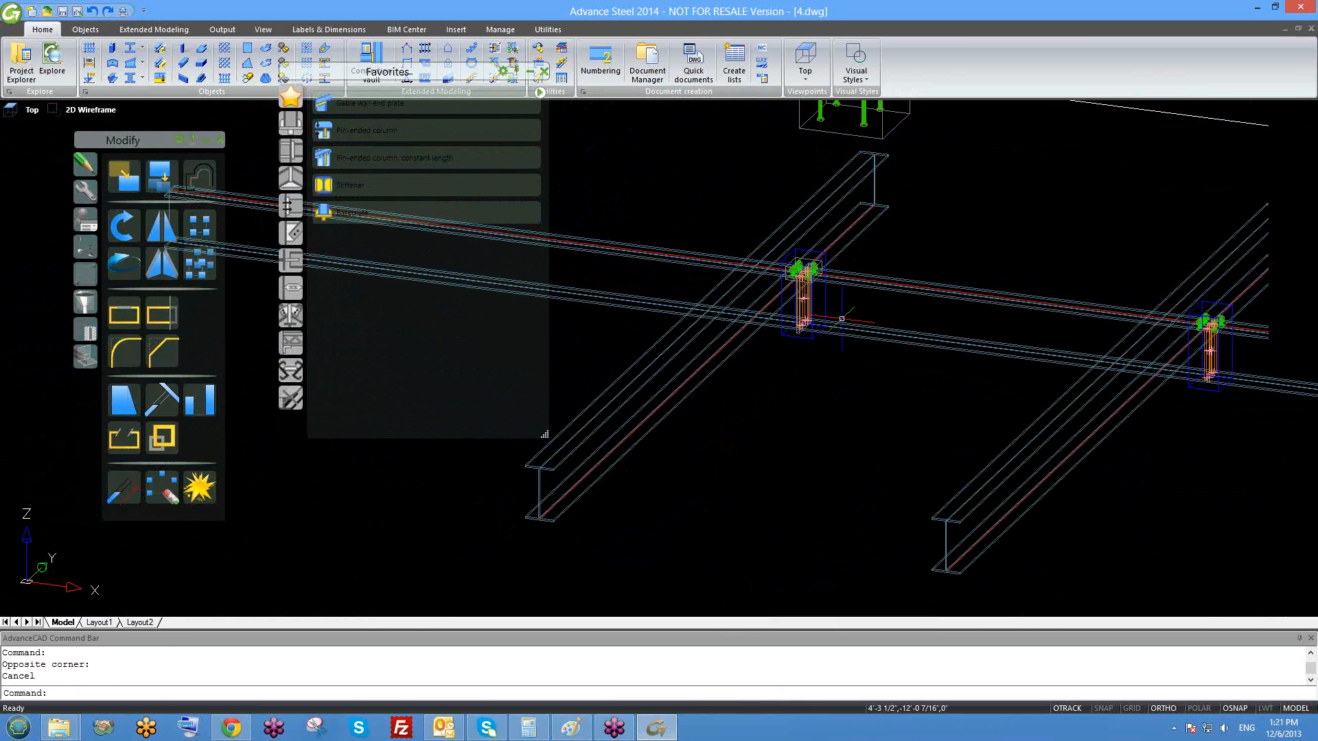
middle_click_drag(843, 336, 858, 392)
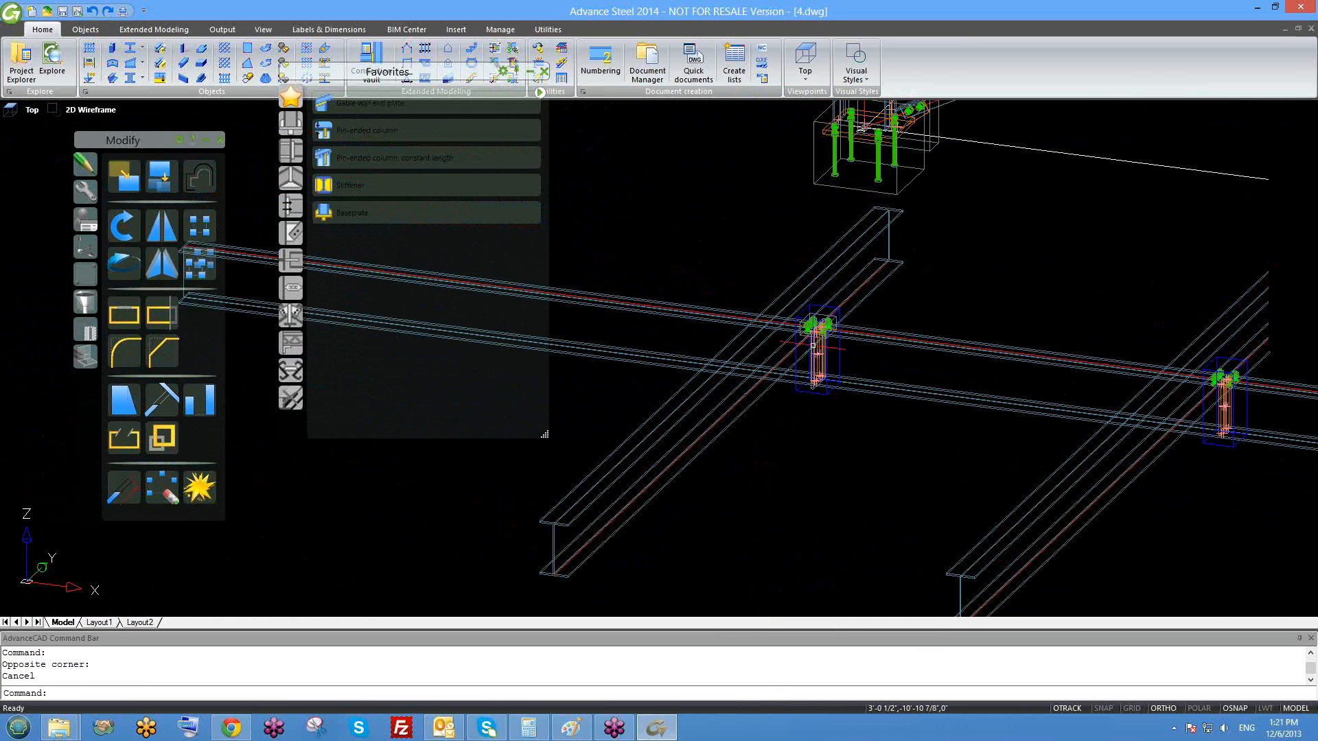
scroll(820, 357, "up", 2)
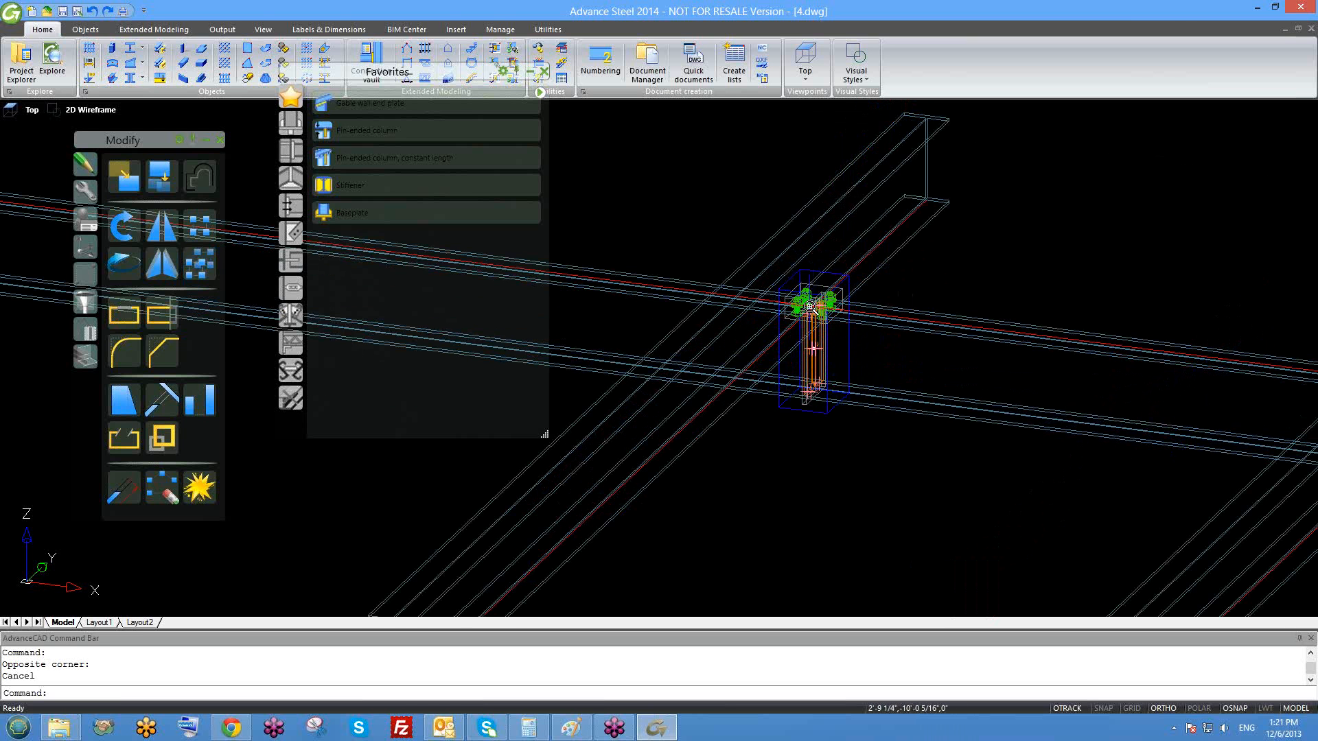
scroll(811, 309, "up", 2)
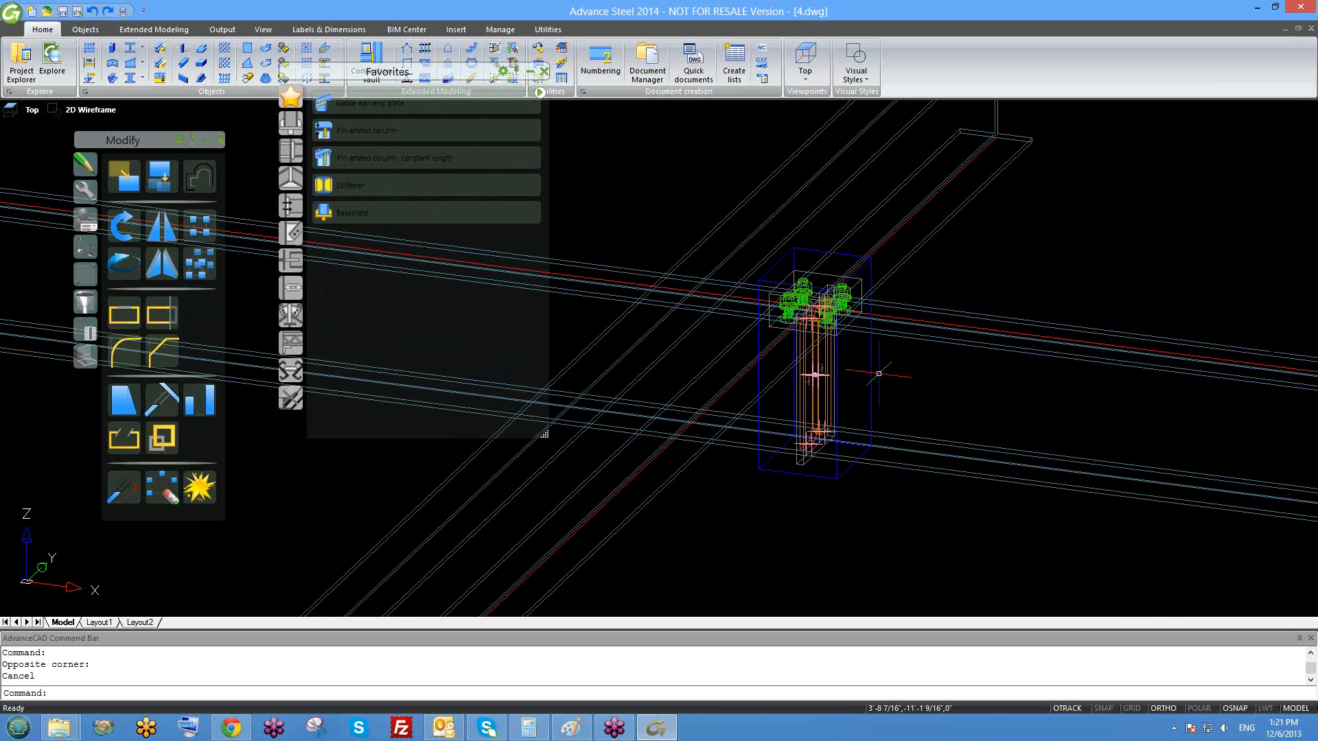
middle_click_drag(835, 376, 825, 361)
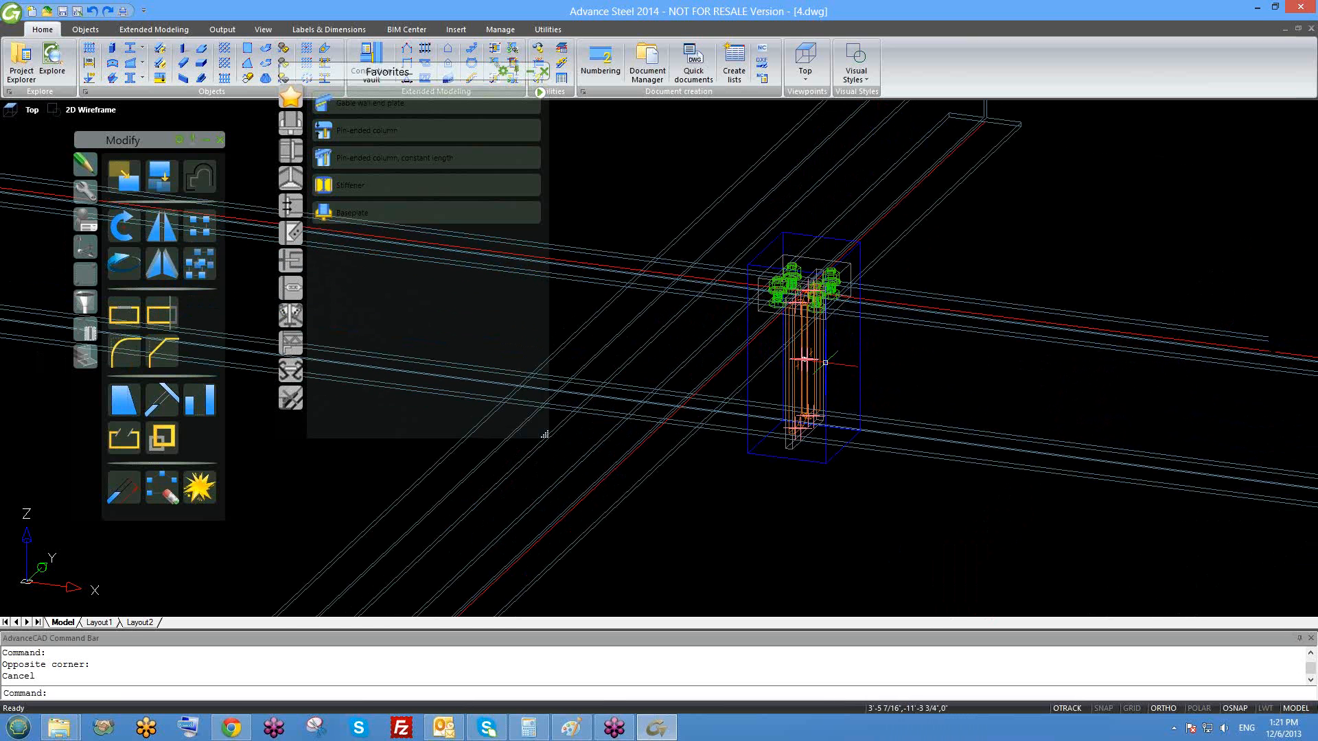
scroll(826, 376, "down", 2)
scroll(827, 376, "down", 1)
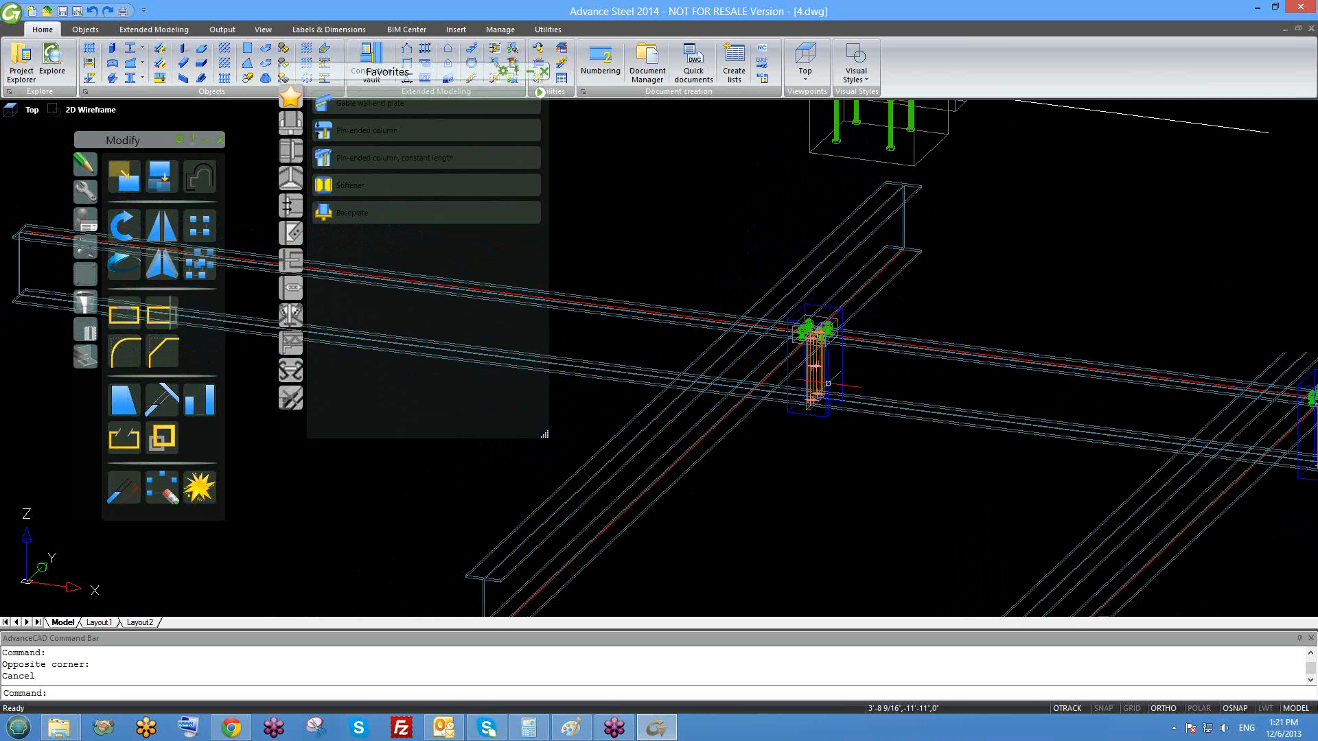
scroll(837, 387, "down", 1)
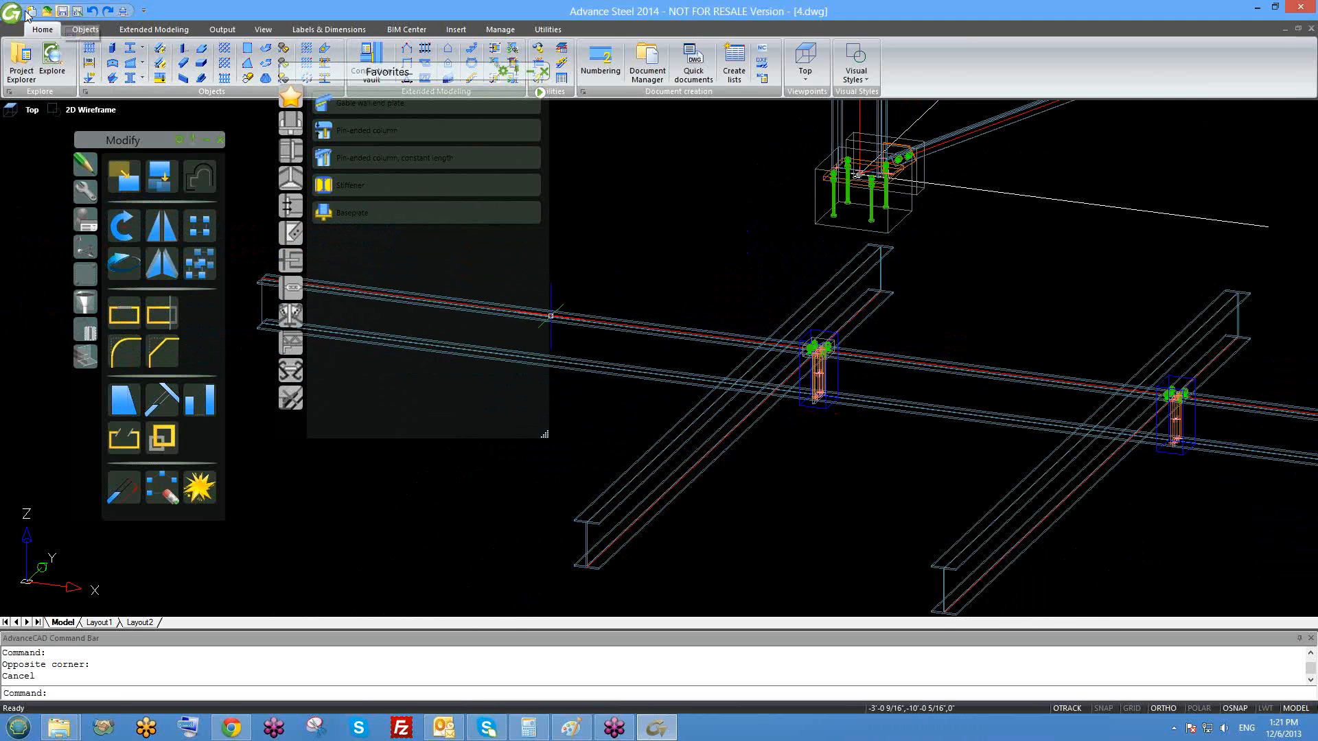
- Create a new drawing from the ASTemplate.dwt template
left_click(32, 11)
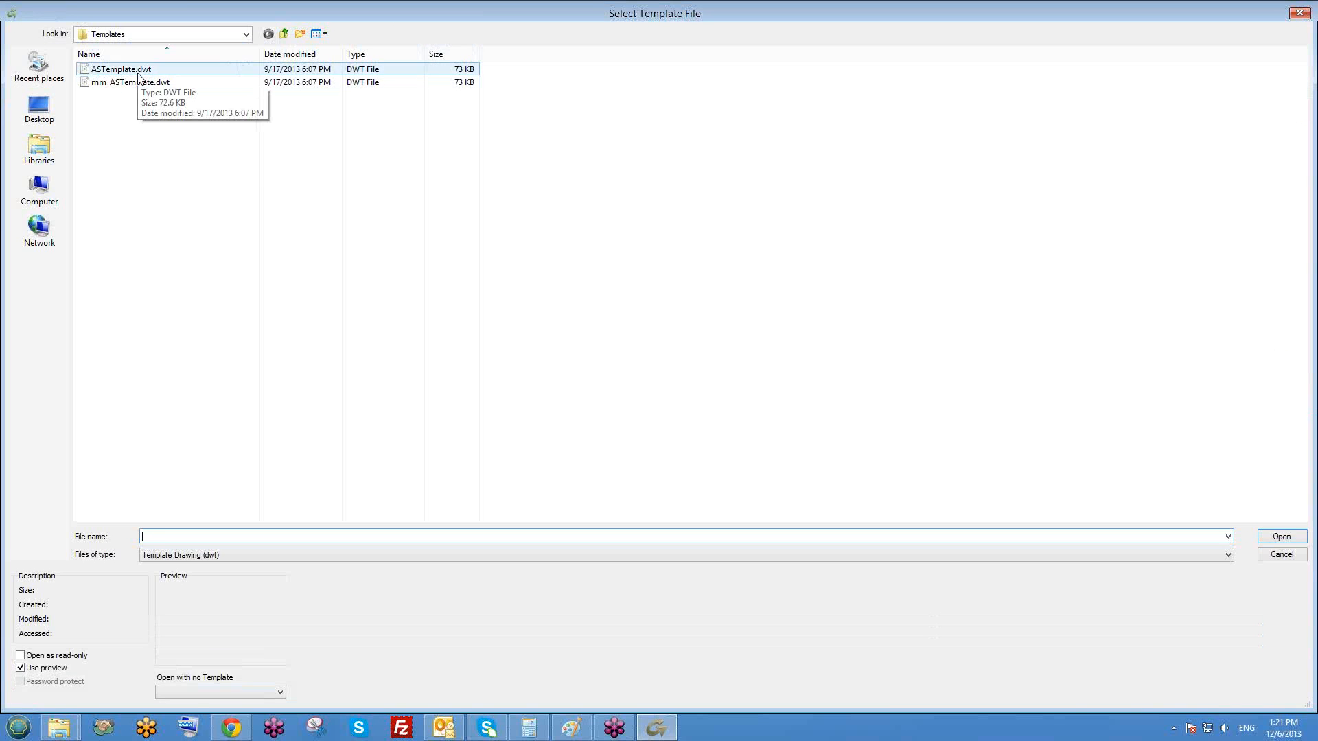
left_click(134, 70)
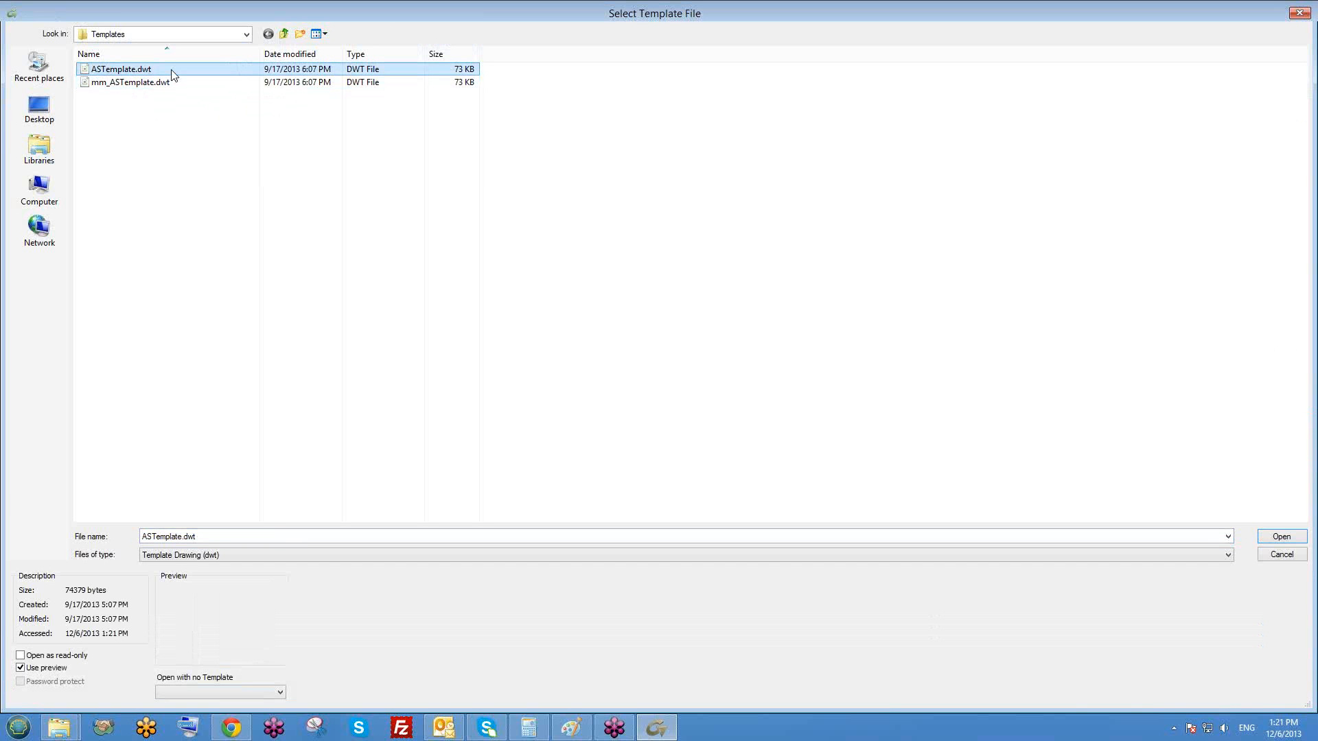
double_click(172, 74)
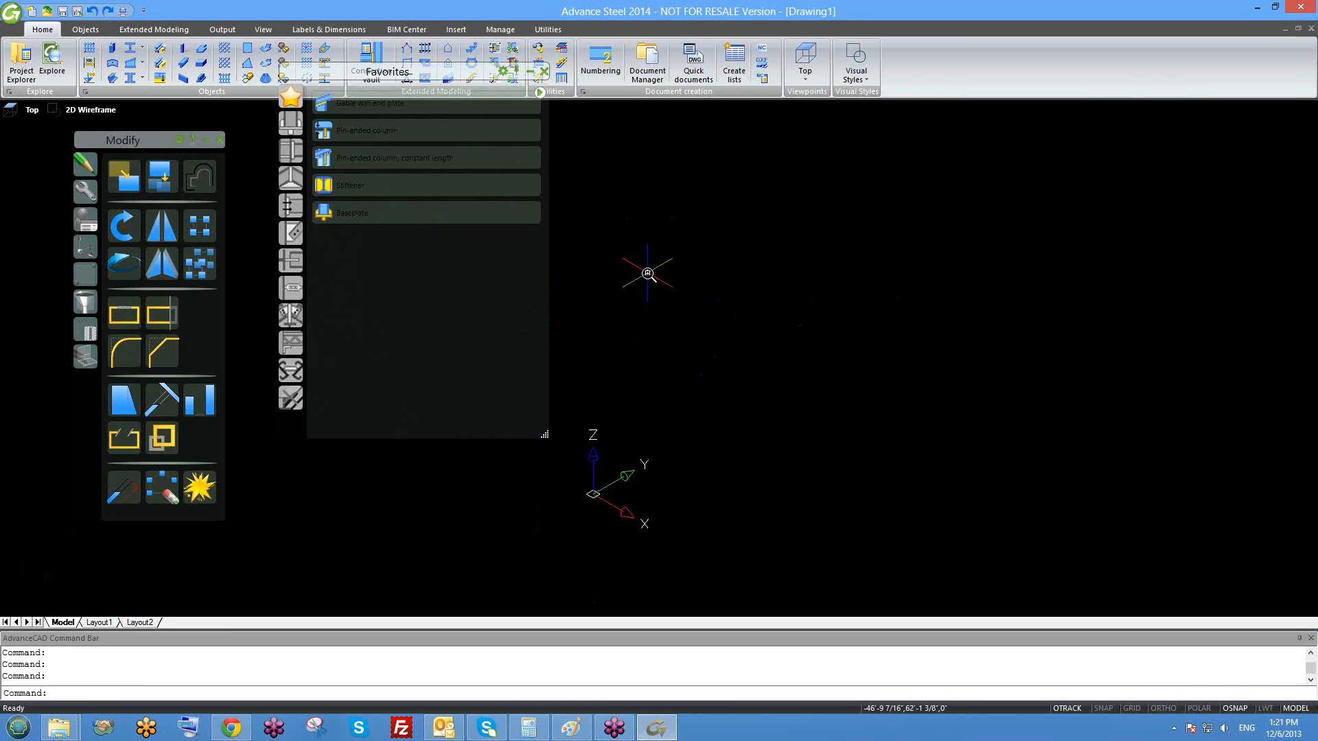
scroll(647, 273, "down", 1)
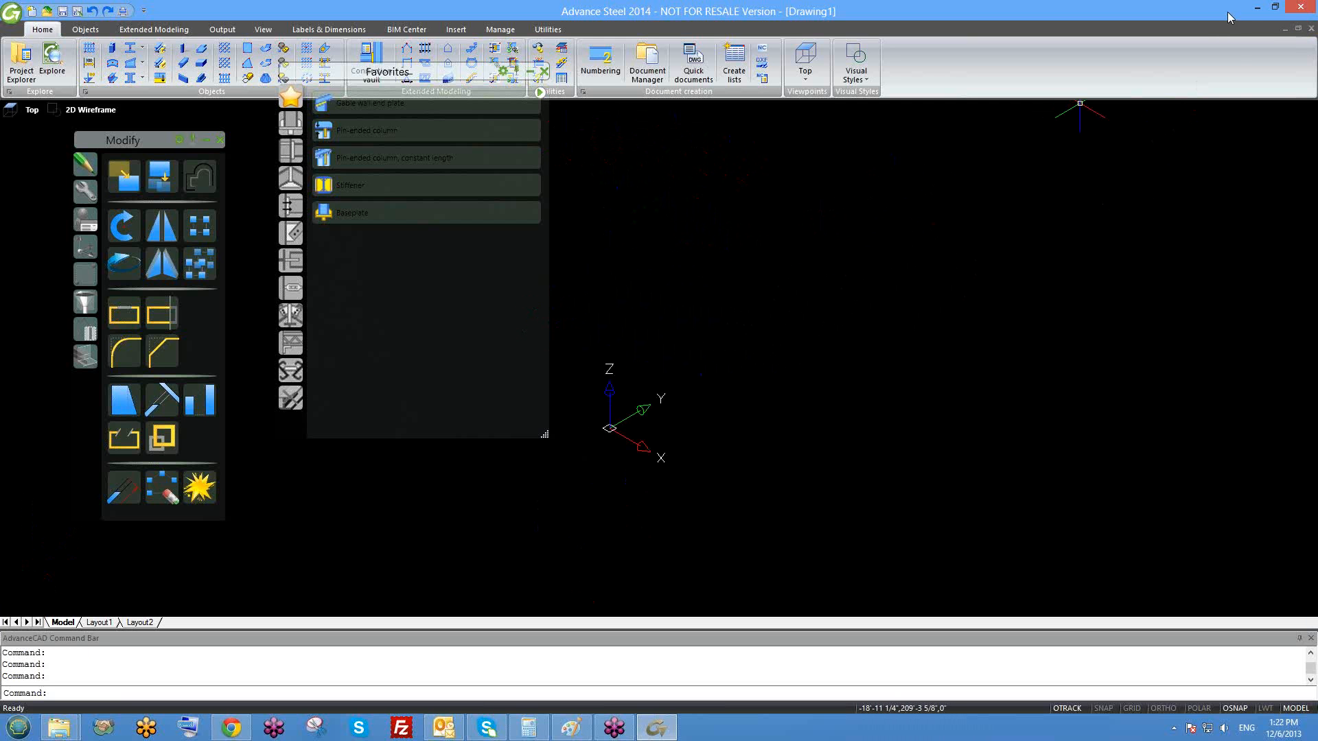
- Leave the drawing window and switch to File Explorer at the Computer location
left_click(1261, 12)
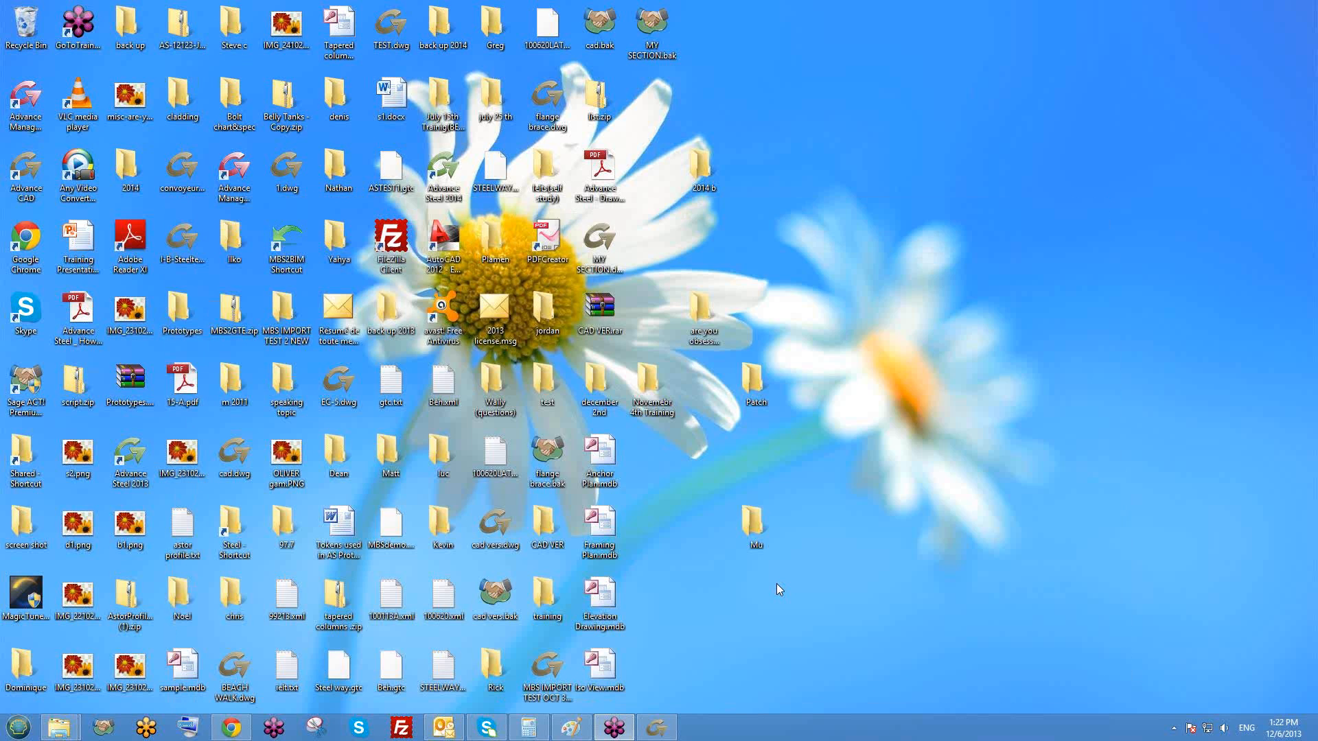
left_click(669, 729)
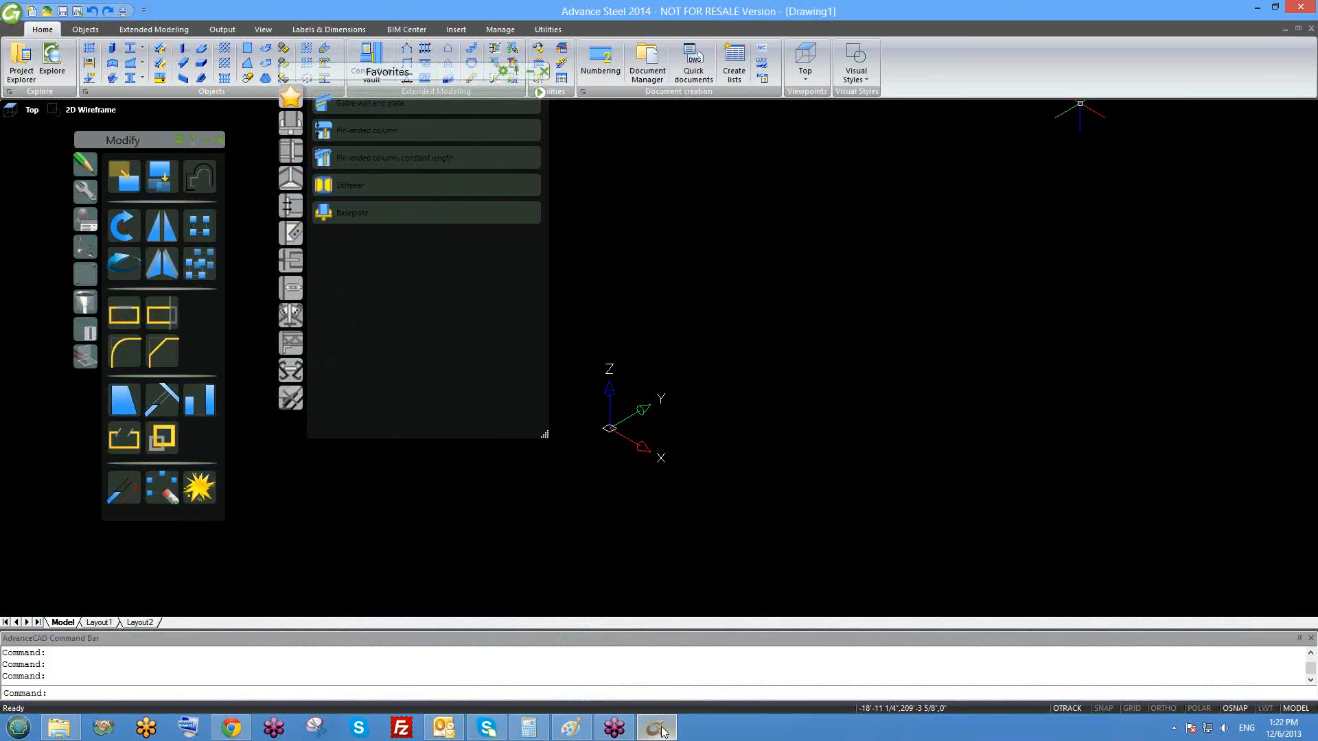
left_click(659, 728)
left_click(18, 726)
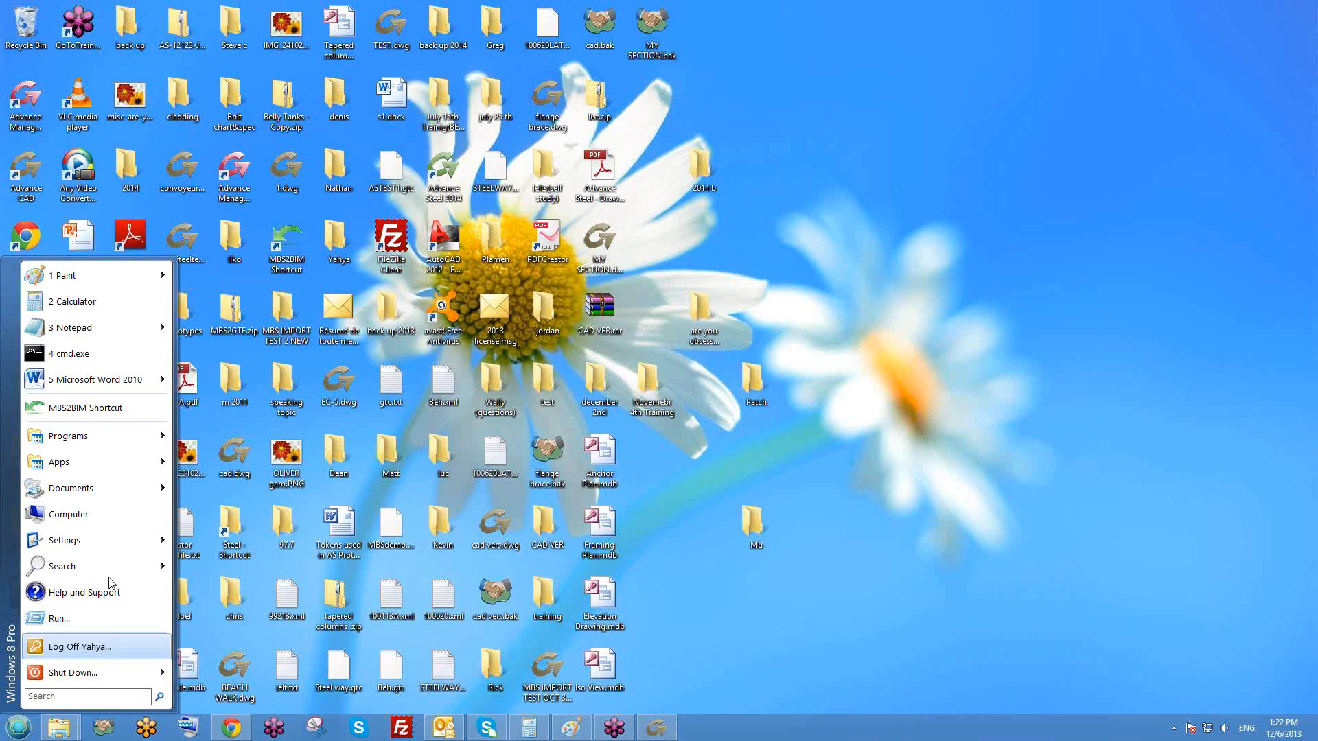
left_click(75, 515)
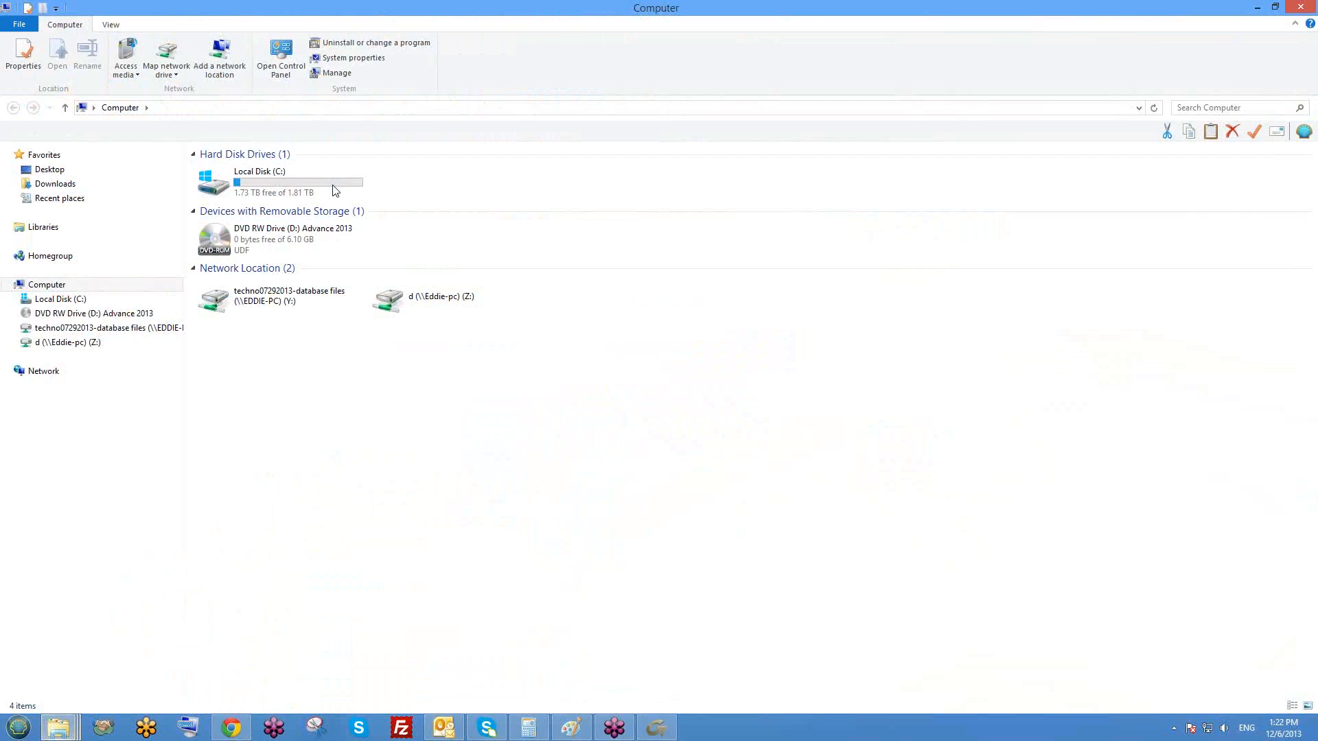
- Browse the C: drive to the ProgramData\Graitec\Advance Steel\2014\Shared folder
double_click(326, 182)
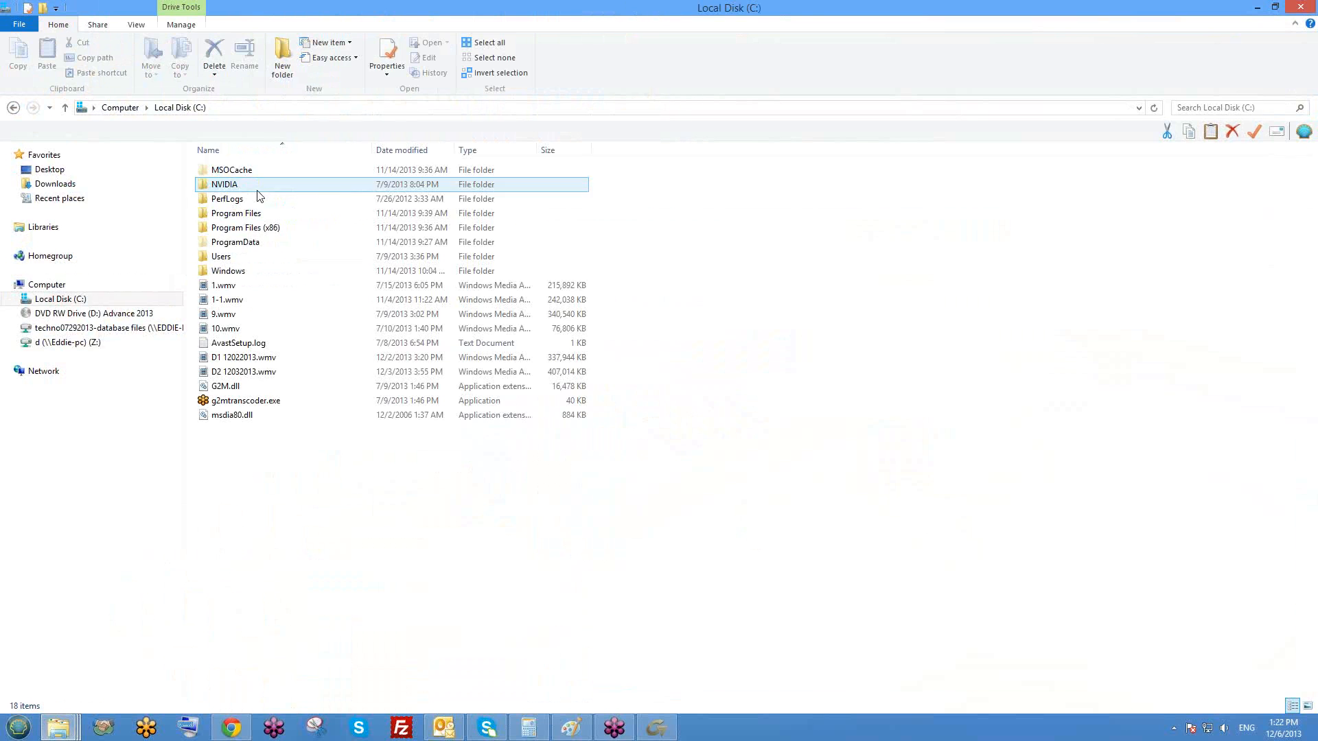
double_click(237, 243)
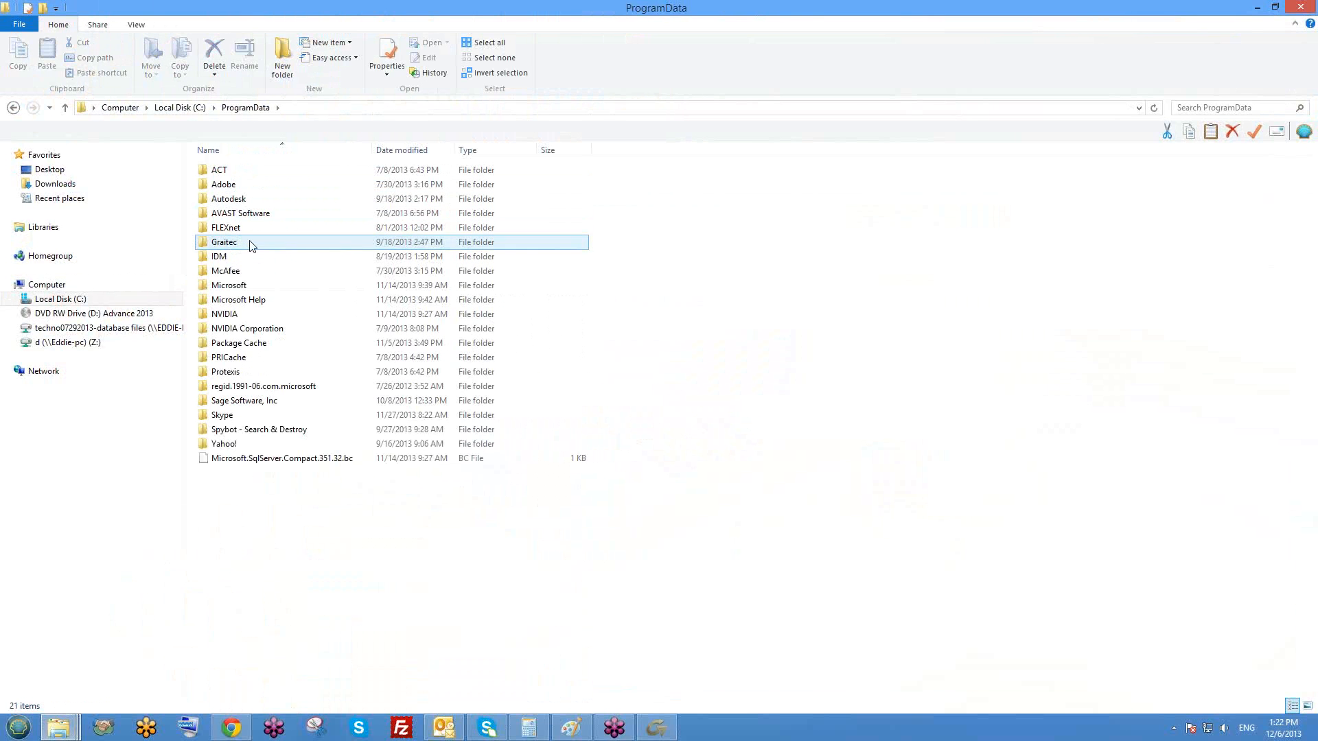
double_click(246, 244)
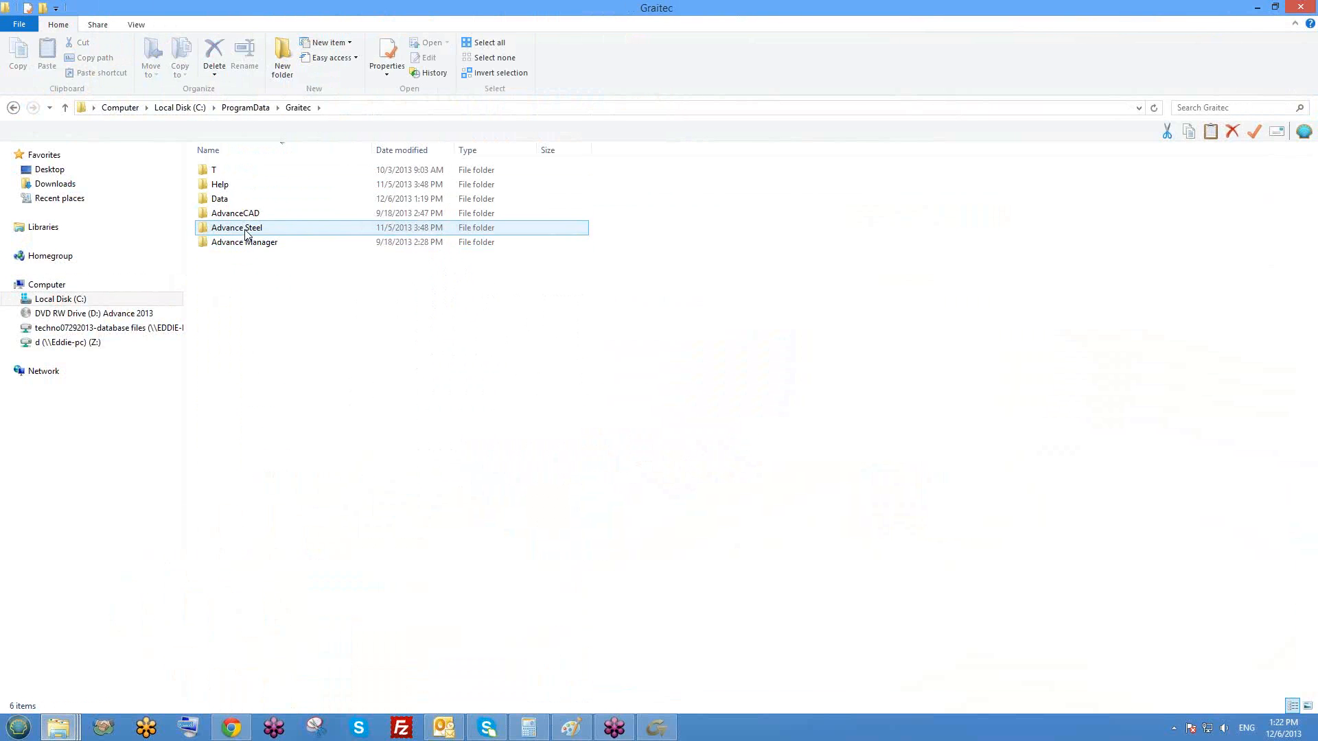
double_click(246, 230)
double_click(237, 186)
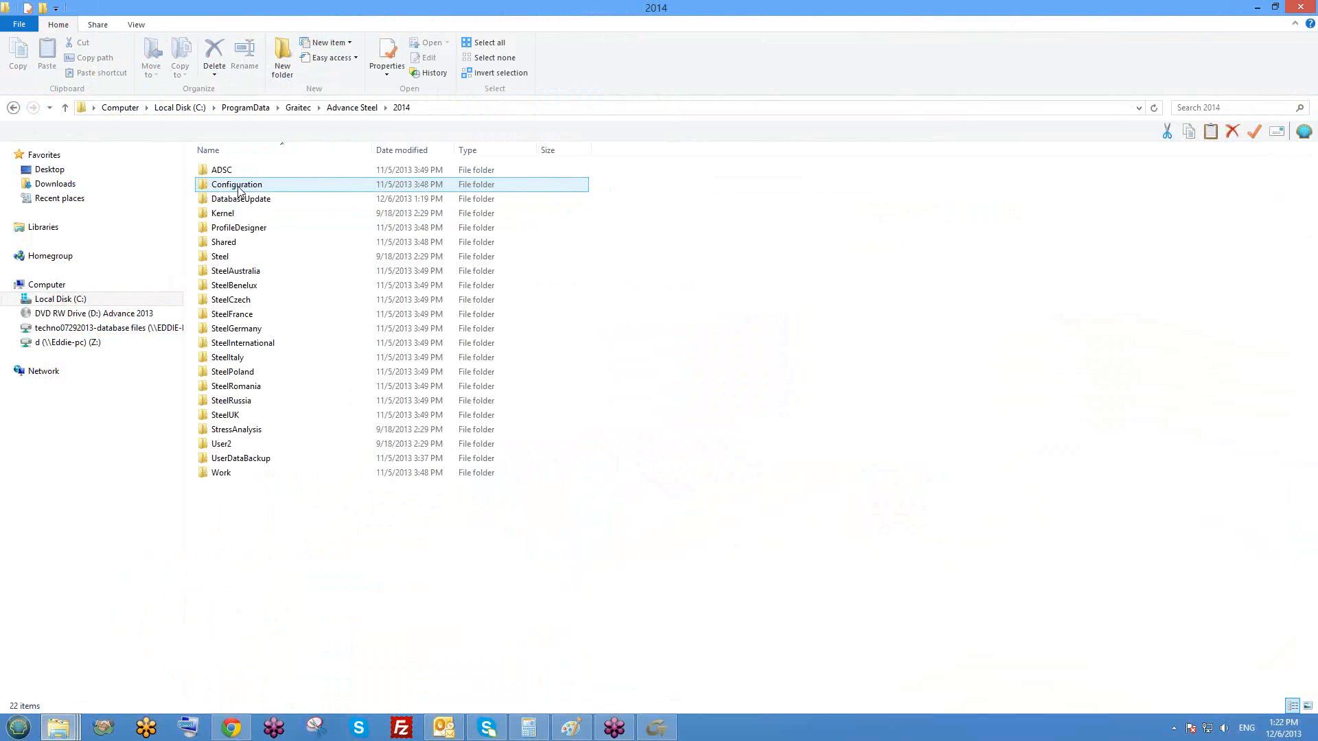
double_click(240, 243)
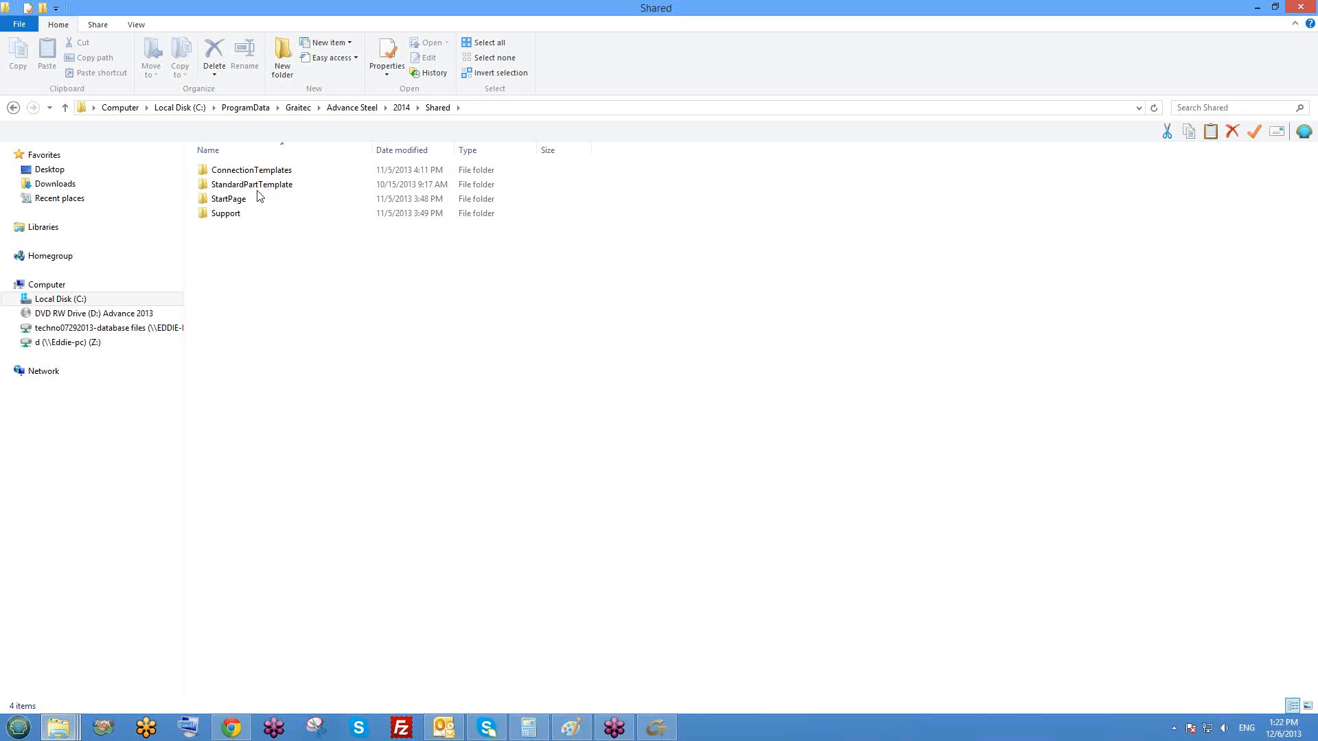
- Open the ConnectionTemplates folder inside the Advance Steel 2014 Shared folder and review its full path
double_click(261, 170)
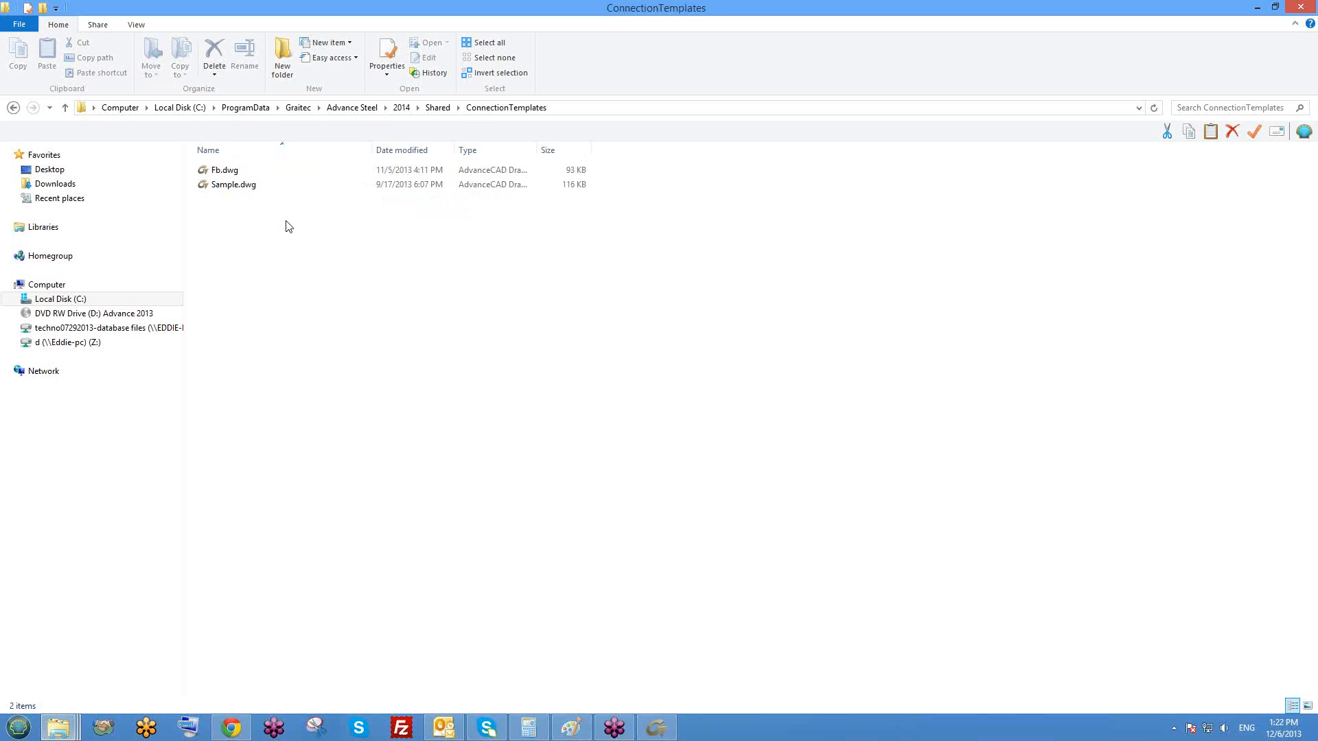
left_click(594, 110)
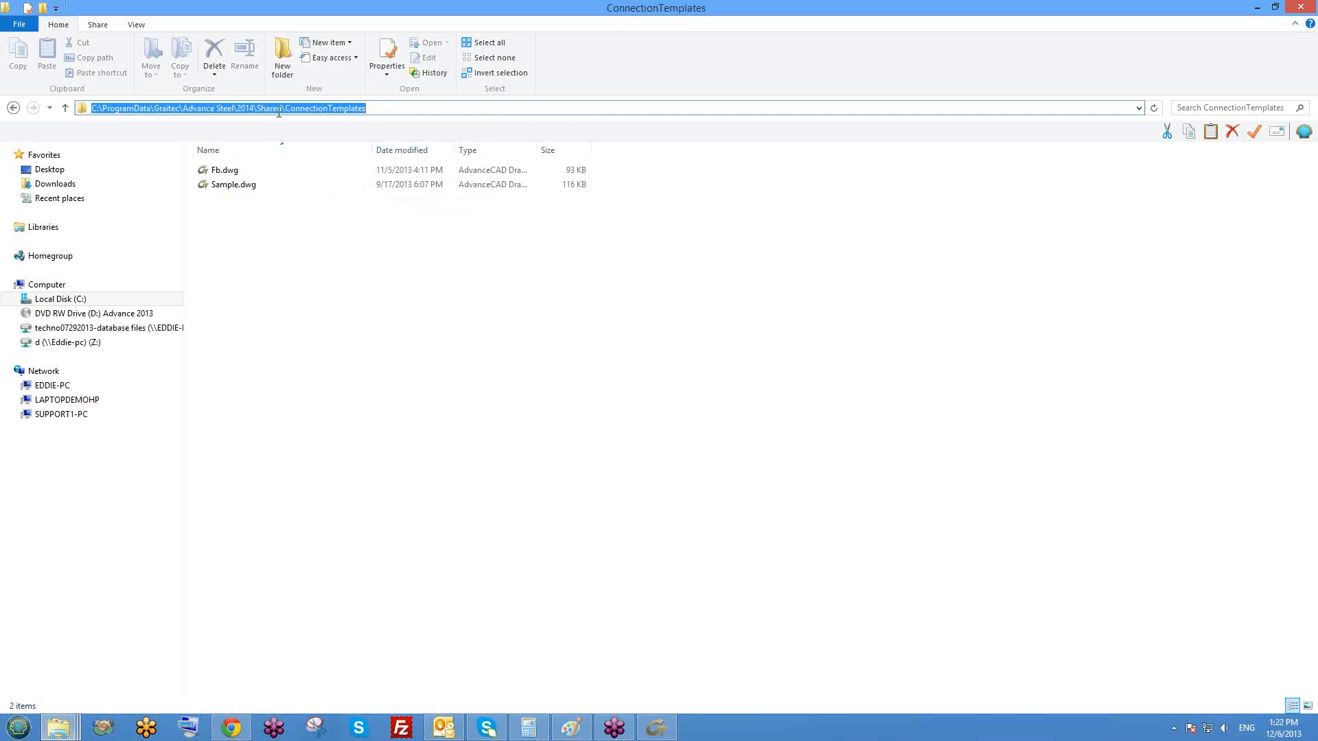
left_click(156, 111)
left_click_drag(226, 99, 289, 108)
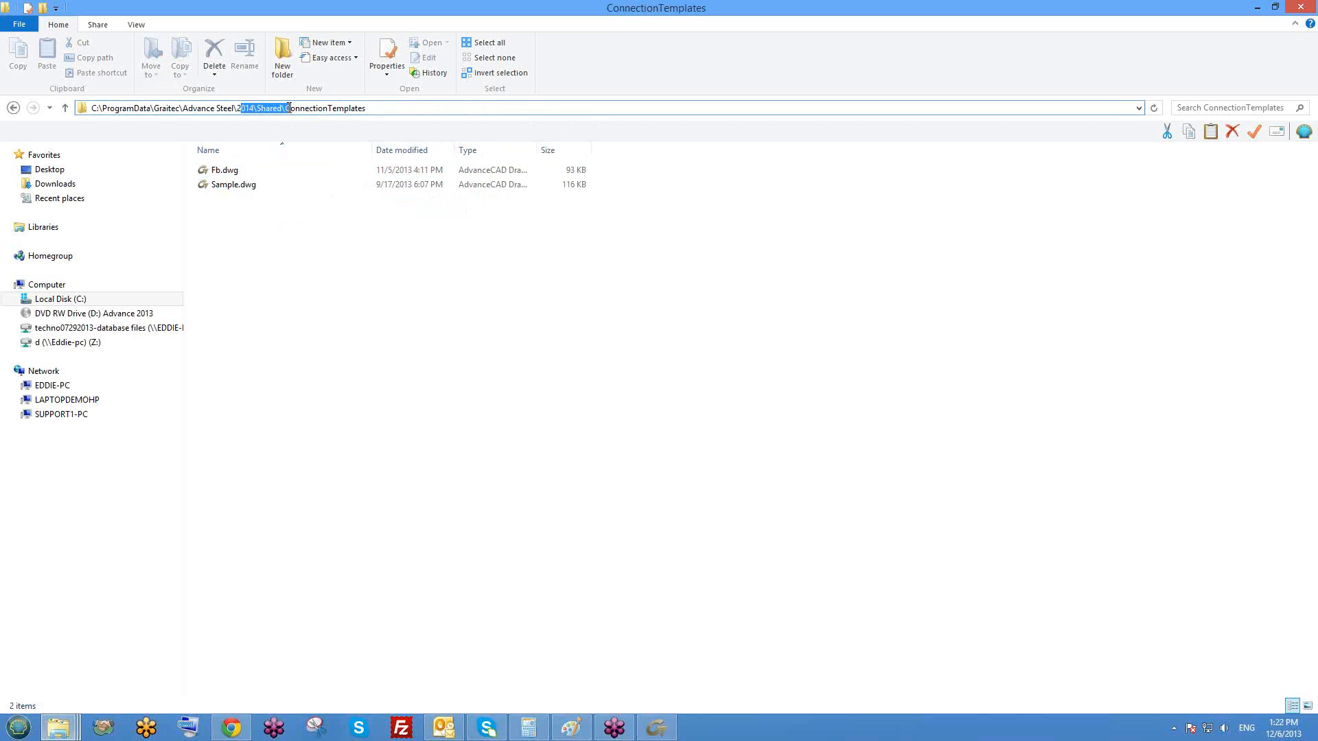
left_click(374, 108)
left_click(215, 234)
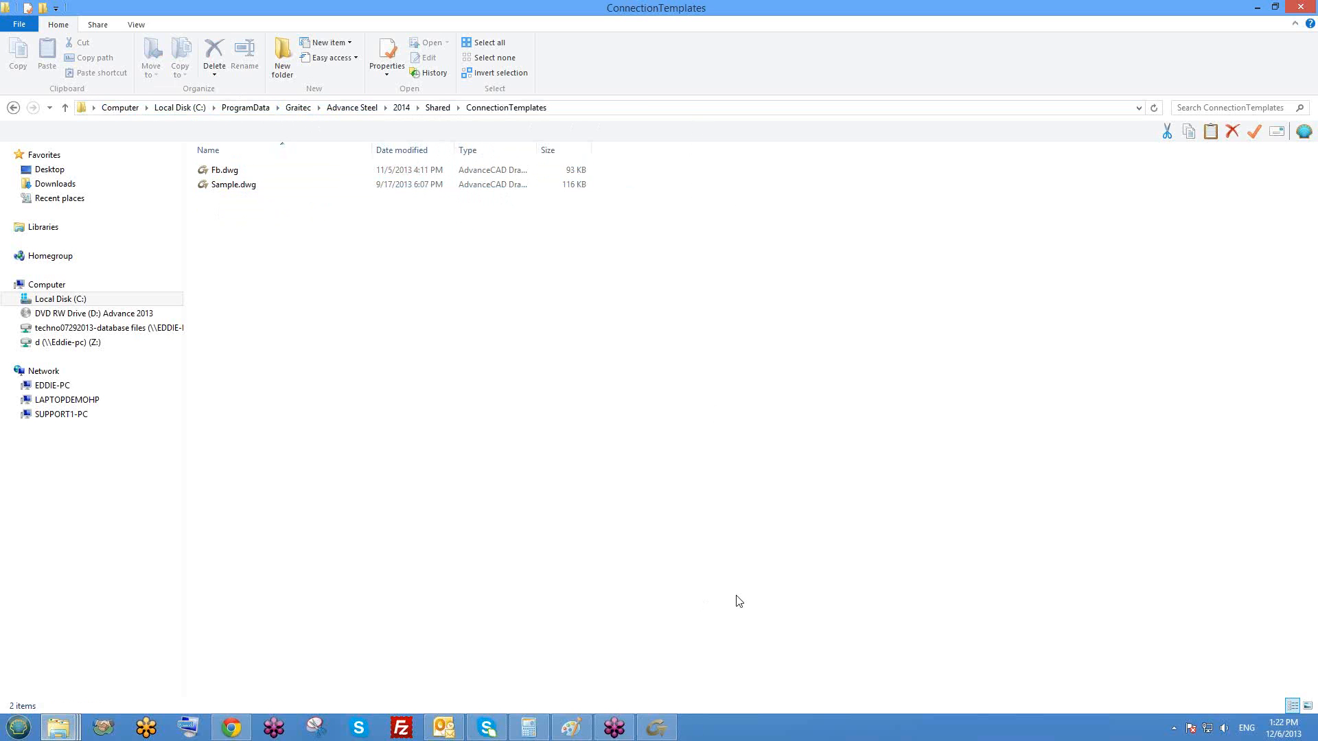
- Switch to Advance Steel and bring up 4.dwg, showing the custom beam connections and the whole steel frame
left_click(670, 737)
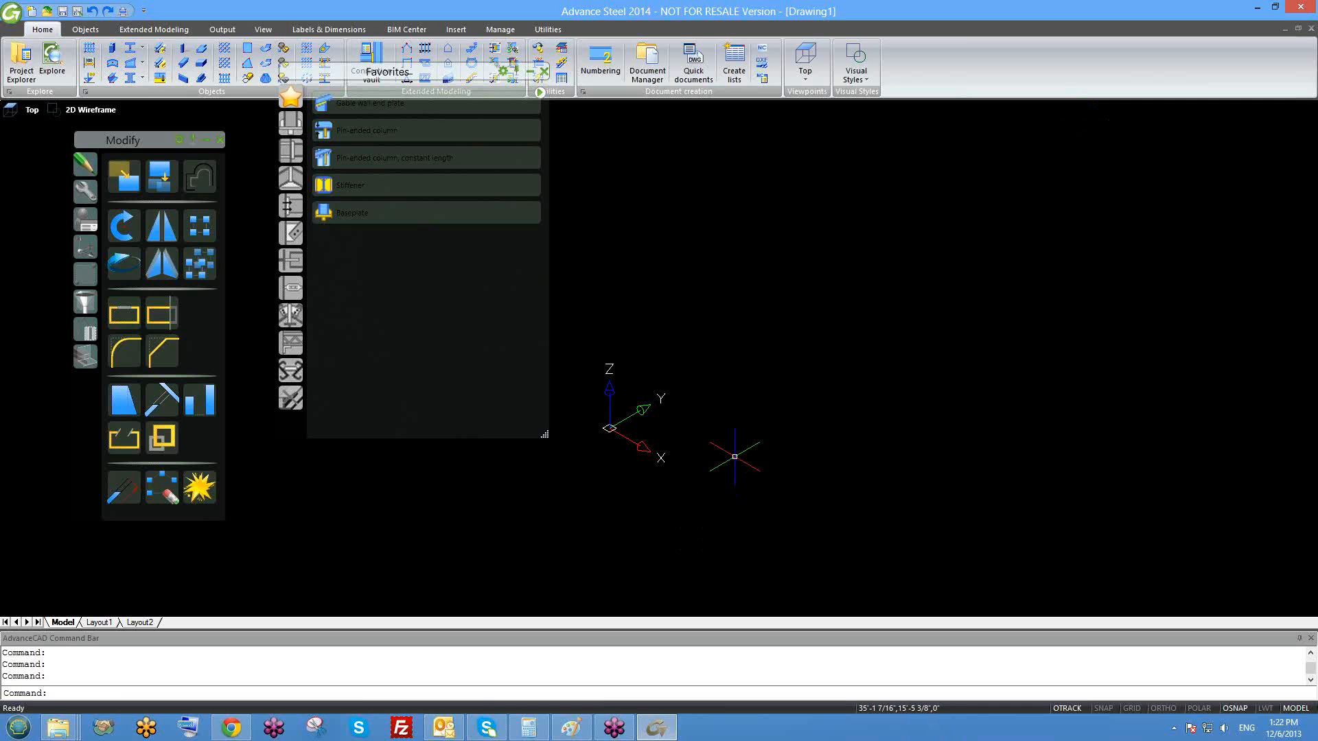
key("ctrl+Tab")
scroll(787, 452, "down", 2)
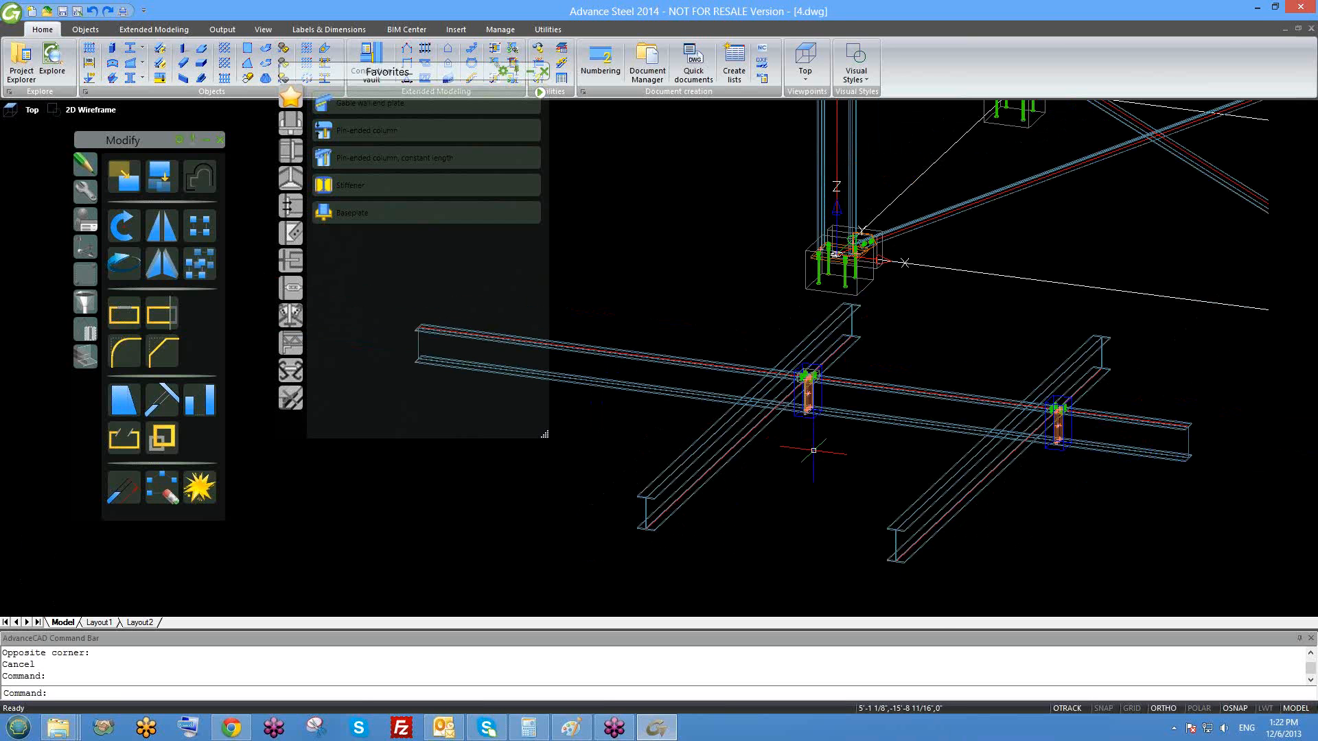
scroll(813, 451, "down", 2)
scroll(815, 452, "up", 3)
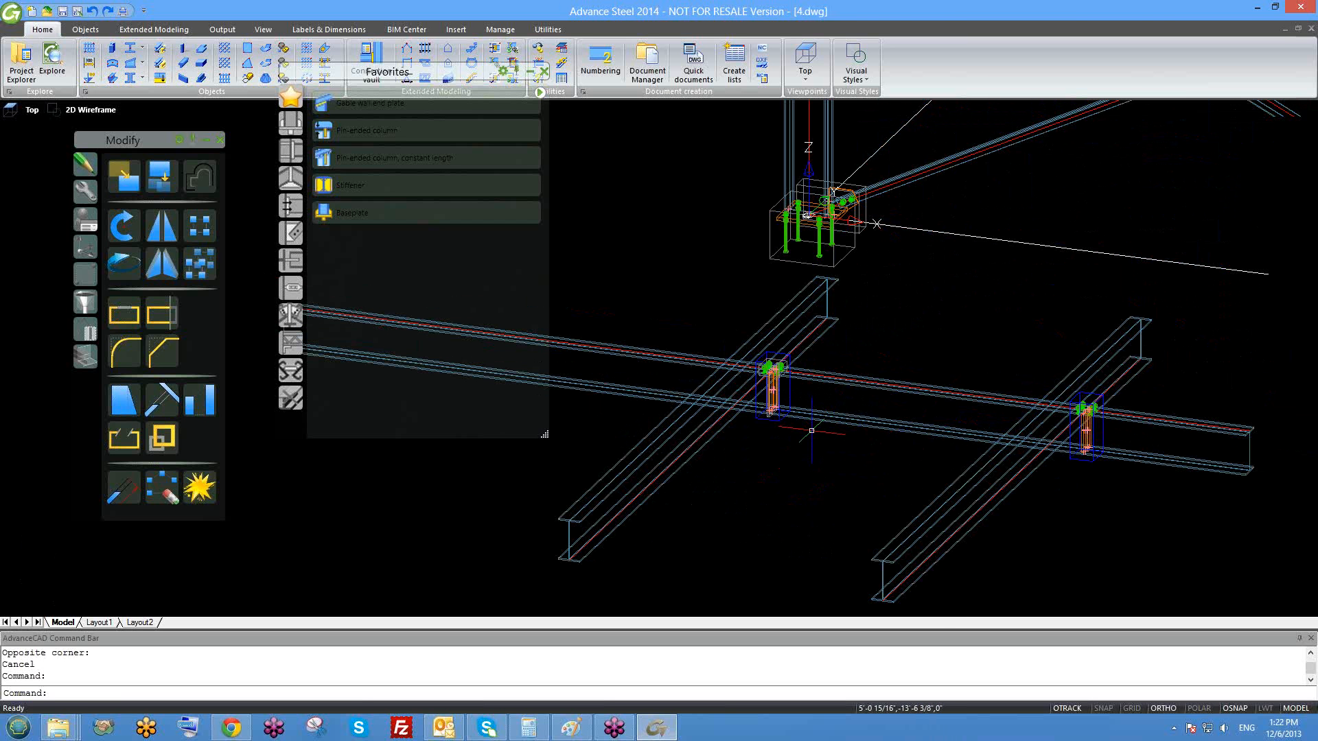
scroll(868, 442, "down", 8)
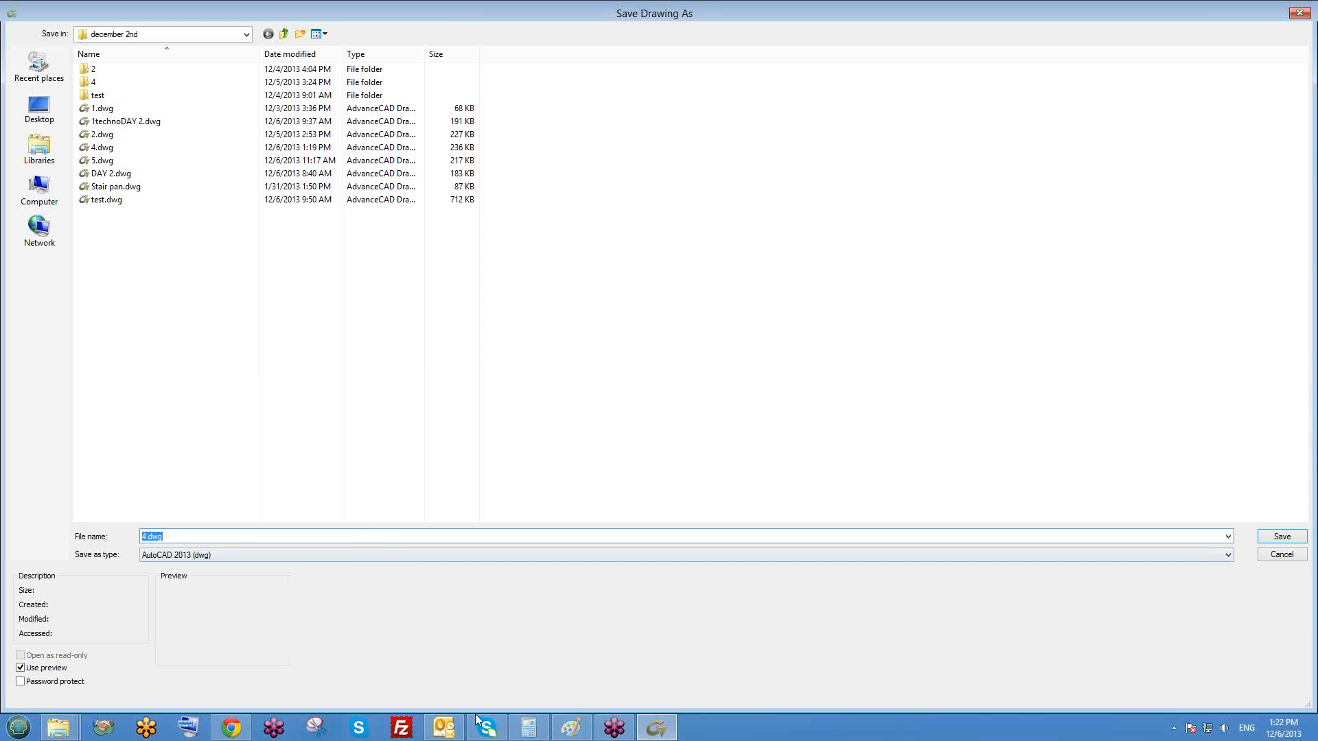
left_click(65, 728)
mouse_move(393, 653)
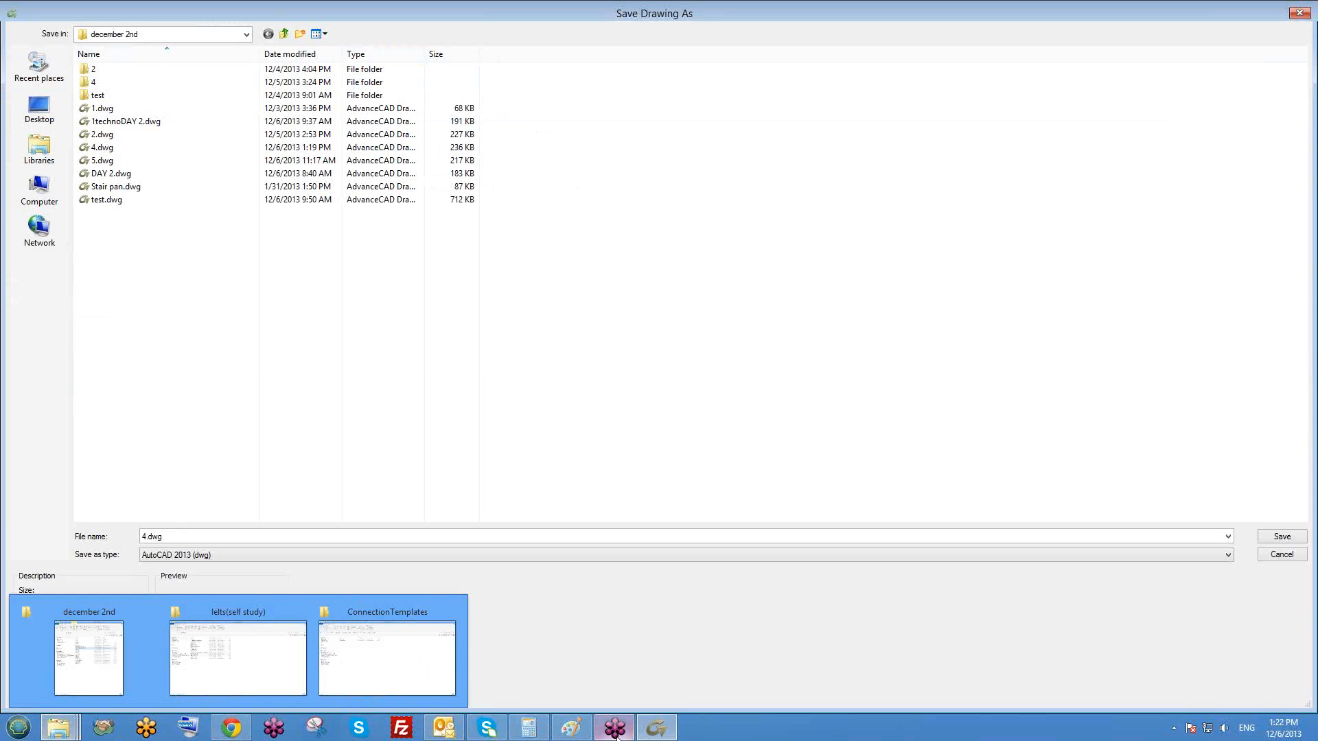
left_click_drag(660, 726, 618, 728)
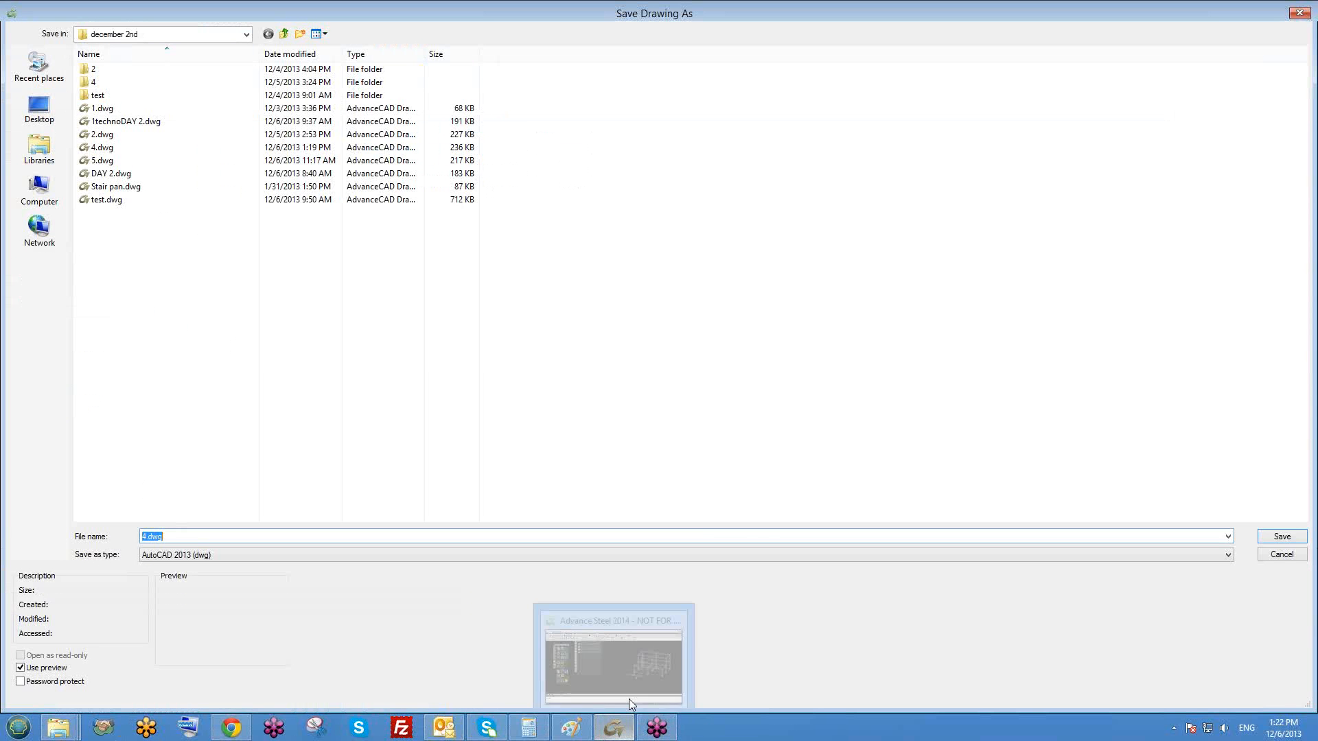
left_click(1308, 11)
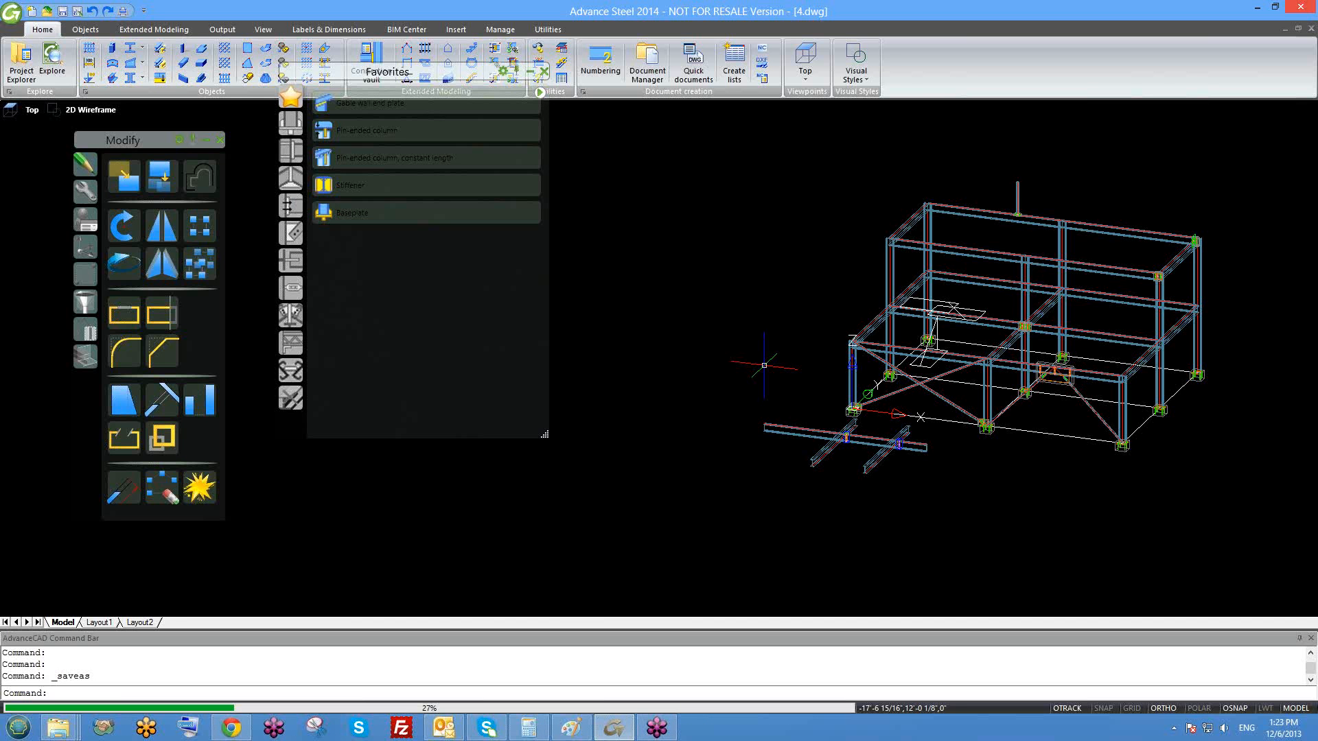
- Save 4.dwg, and save a copy of it as "dec 2nd" in C:\ProgramData\Graitec\Advance Steel\2014\Shared\ConnectionTemplates
key("ctrl+s")
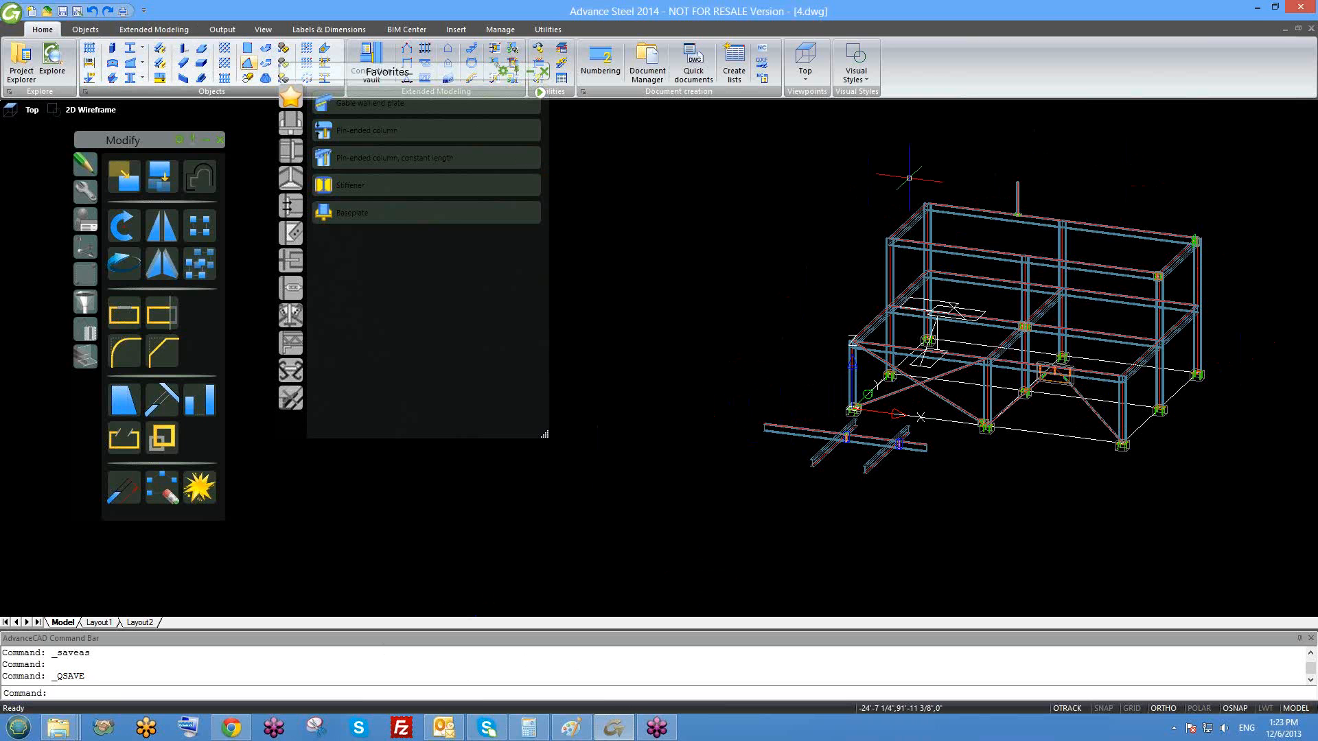
scroll(844, 437, "up", 4)
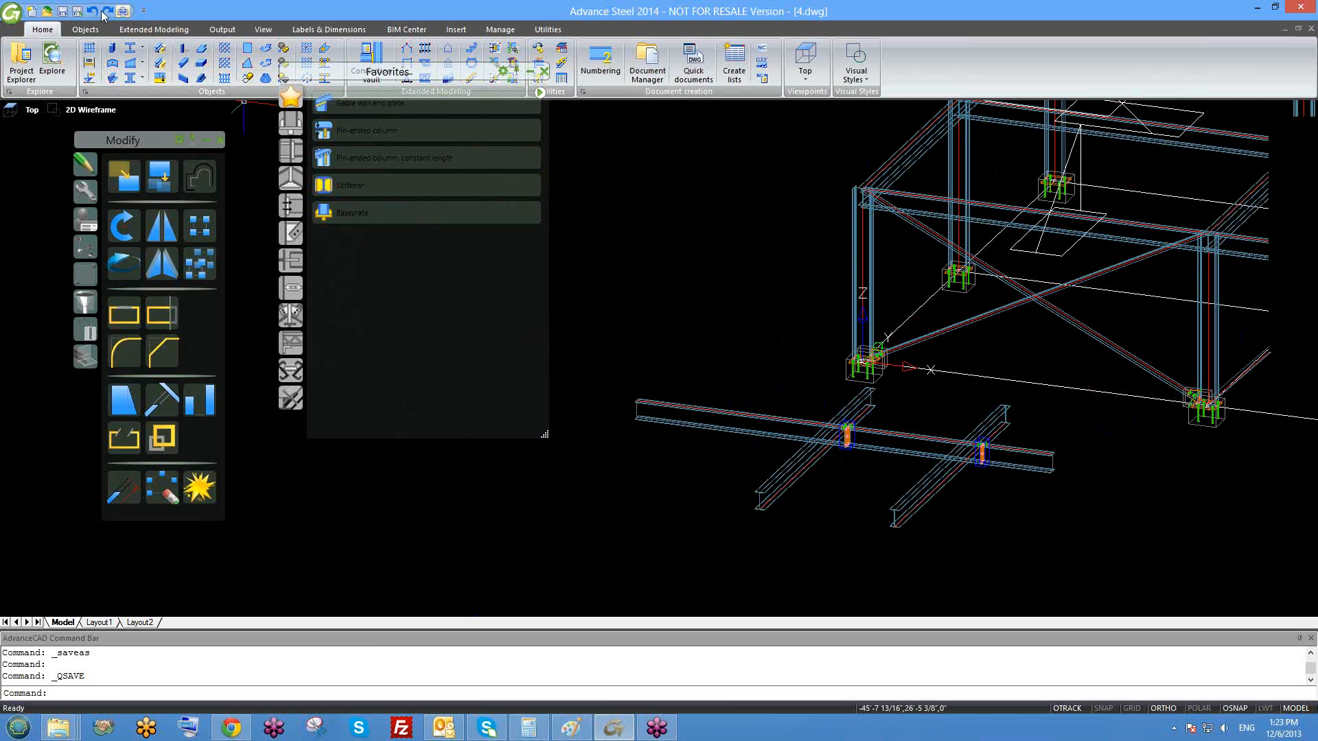
left_click(77, 11)
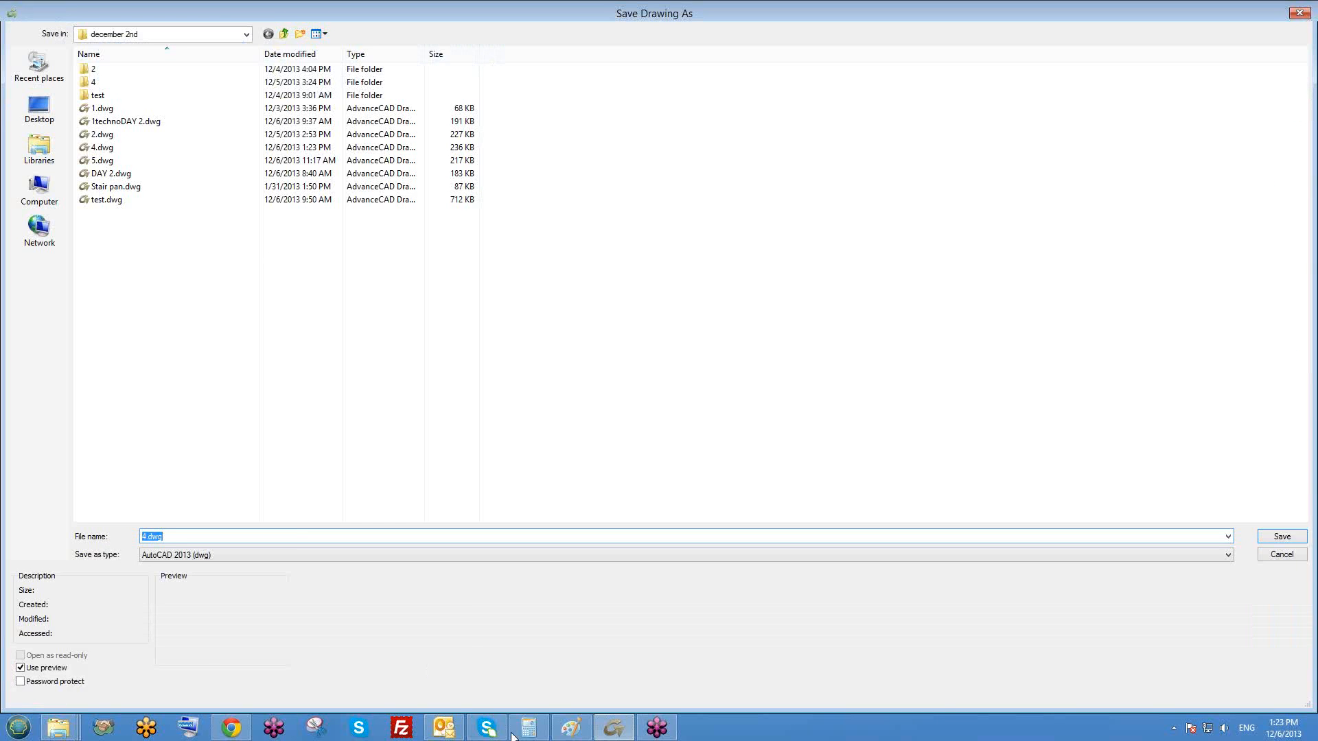
left_click(59, 728)
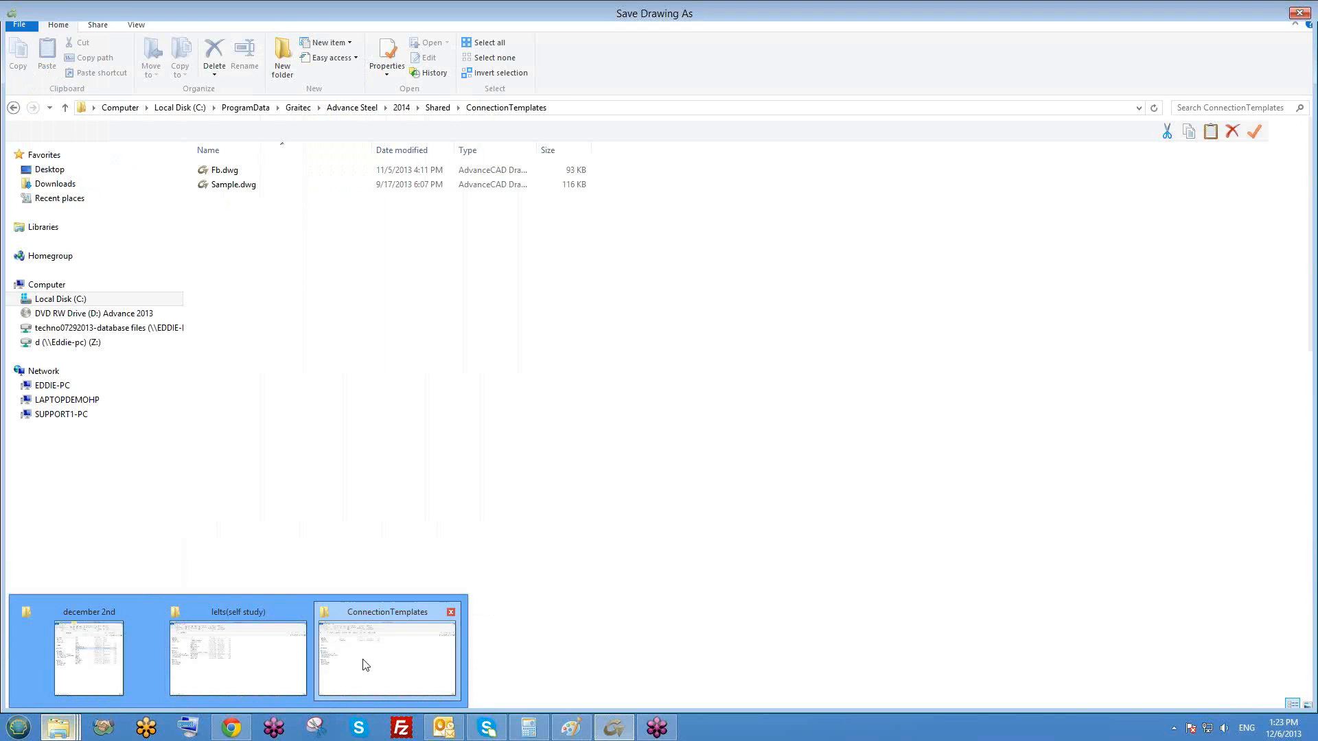
left_click(364, 667)
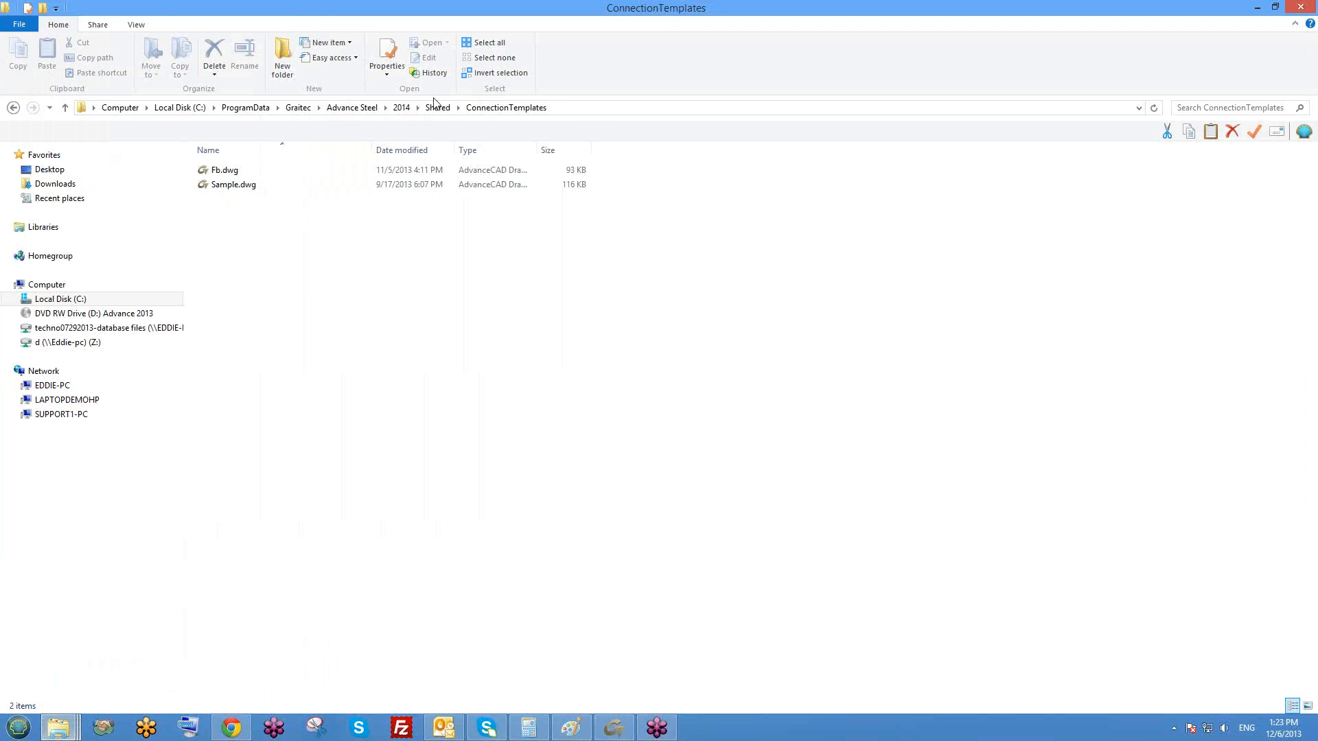
left_click(597, 108)
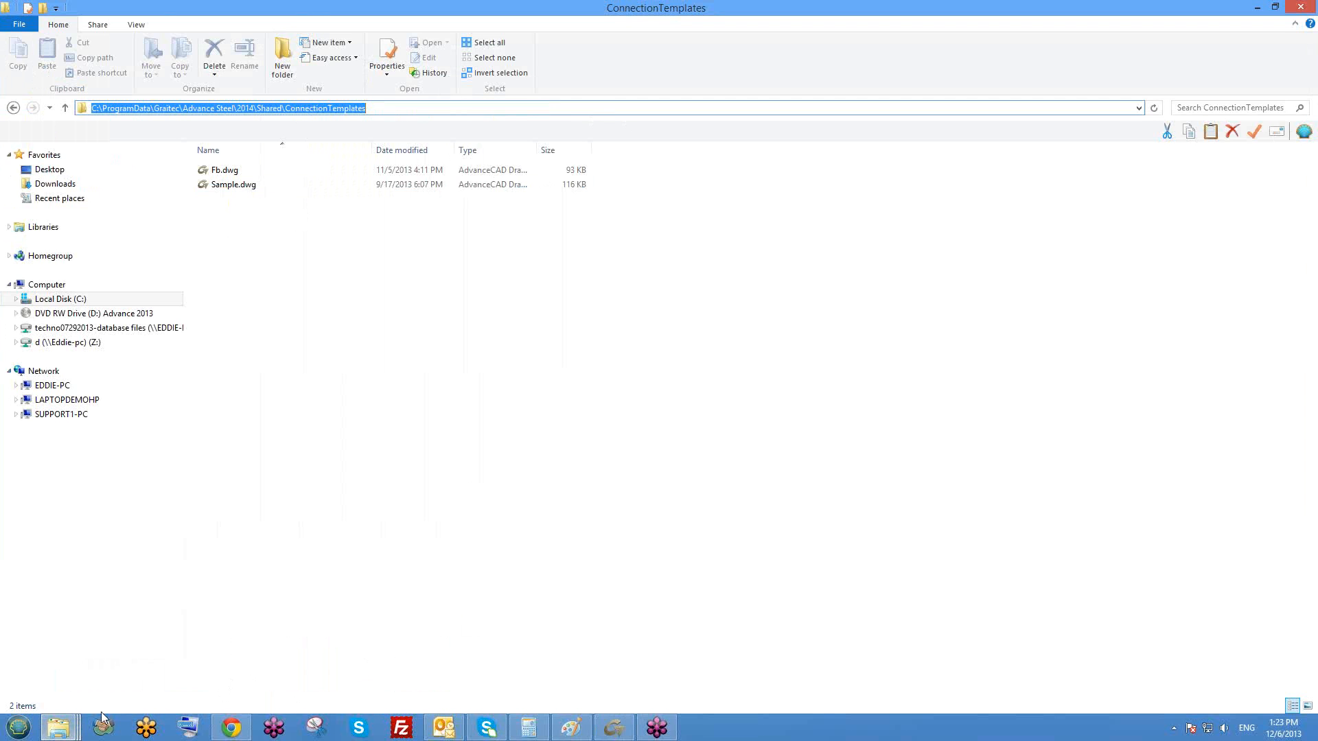
left_click(73, 725)
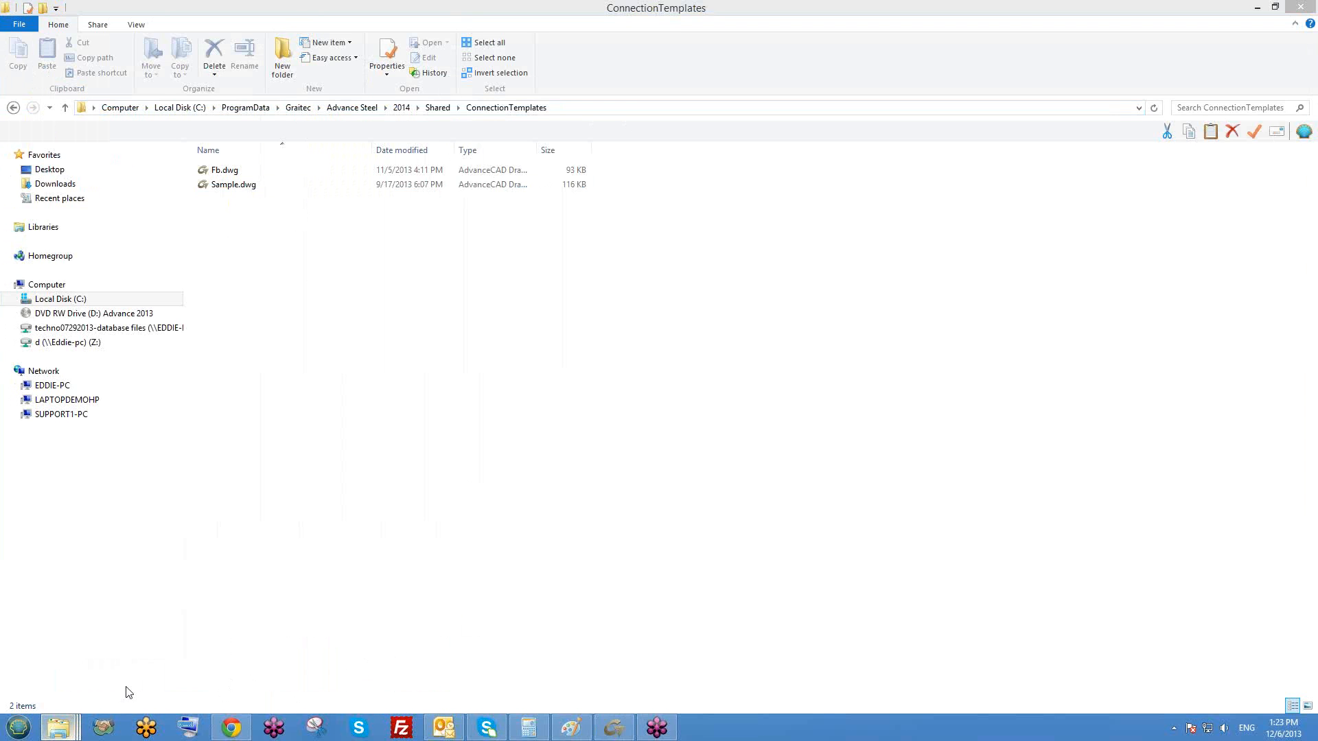
left_click(604, 733)
type("C:\\ProgramData\\Graitec\\Advance Steel 2014\\Shared\\ConnectionTemplates")
key("Return")
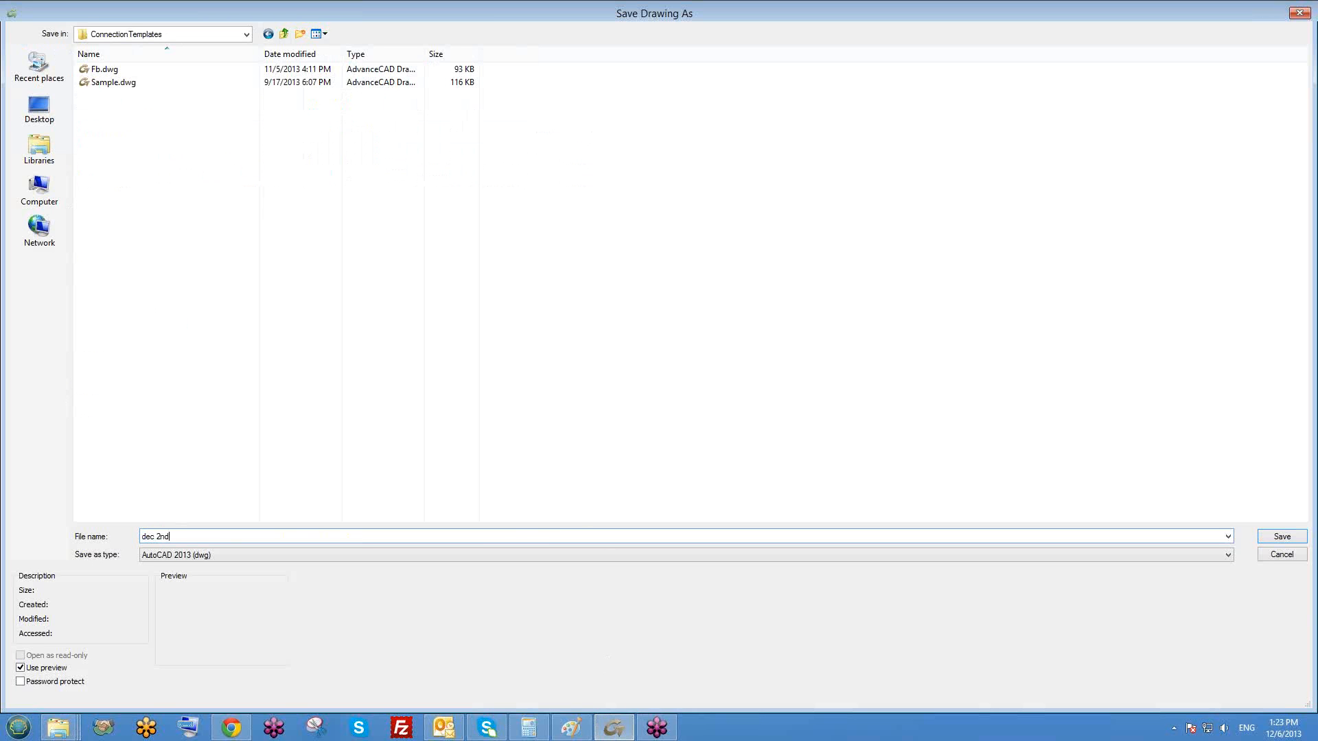
left_click(1267, 537)
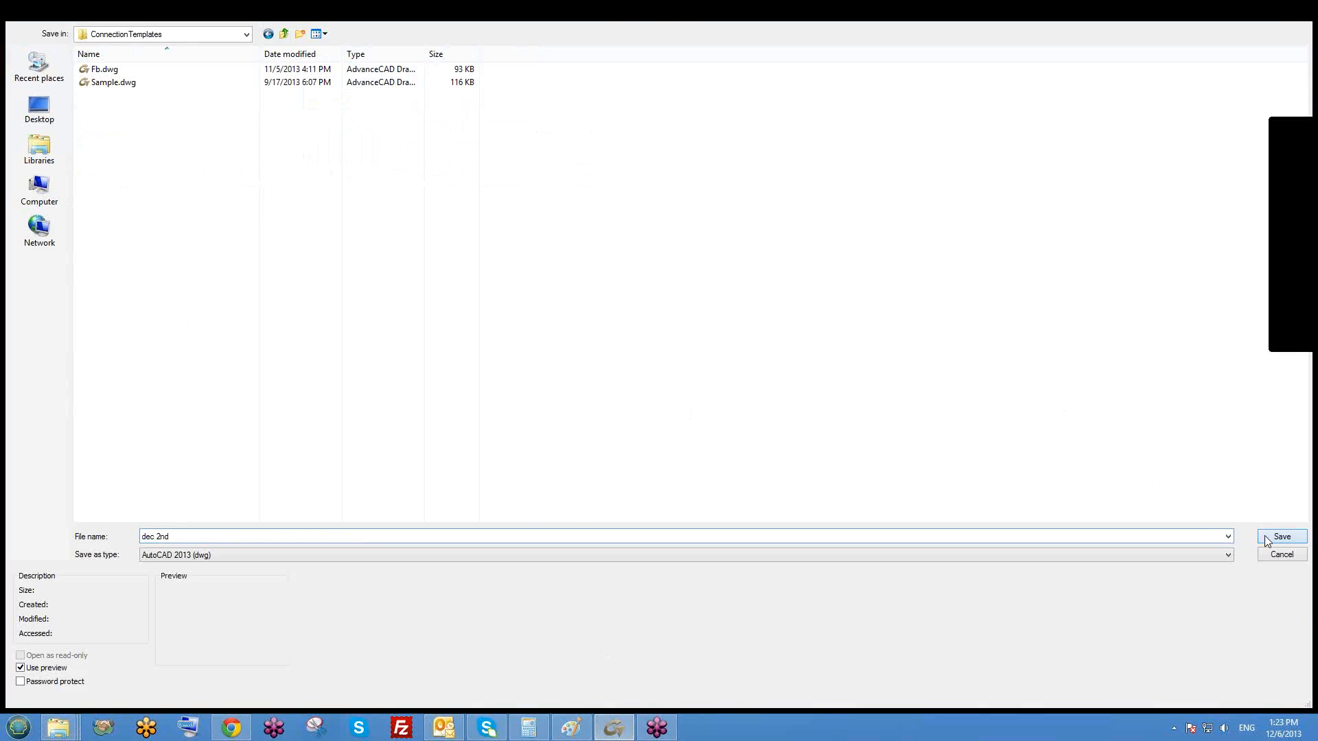
- Erase the larger part of the steel frame with a crossing selection, sparing the separate beams with the custom connections
scroll(749, 477, "down", 2)
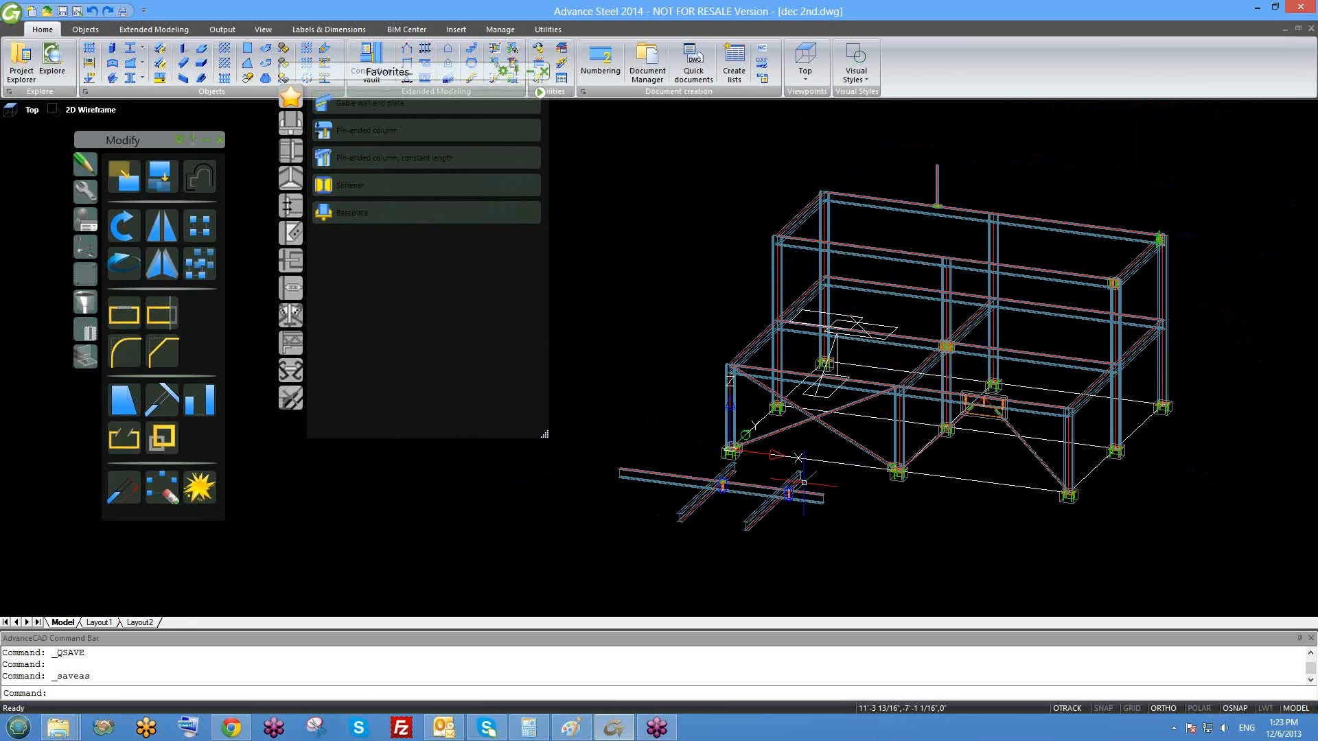
scroll(823, 528, "down", 2)
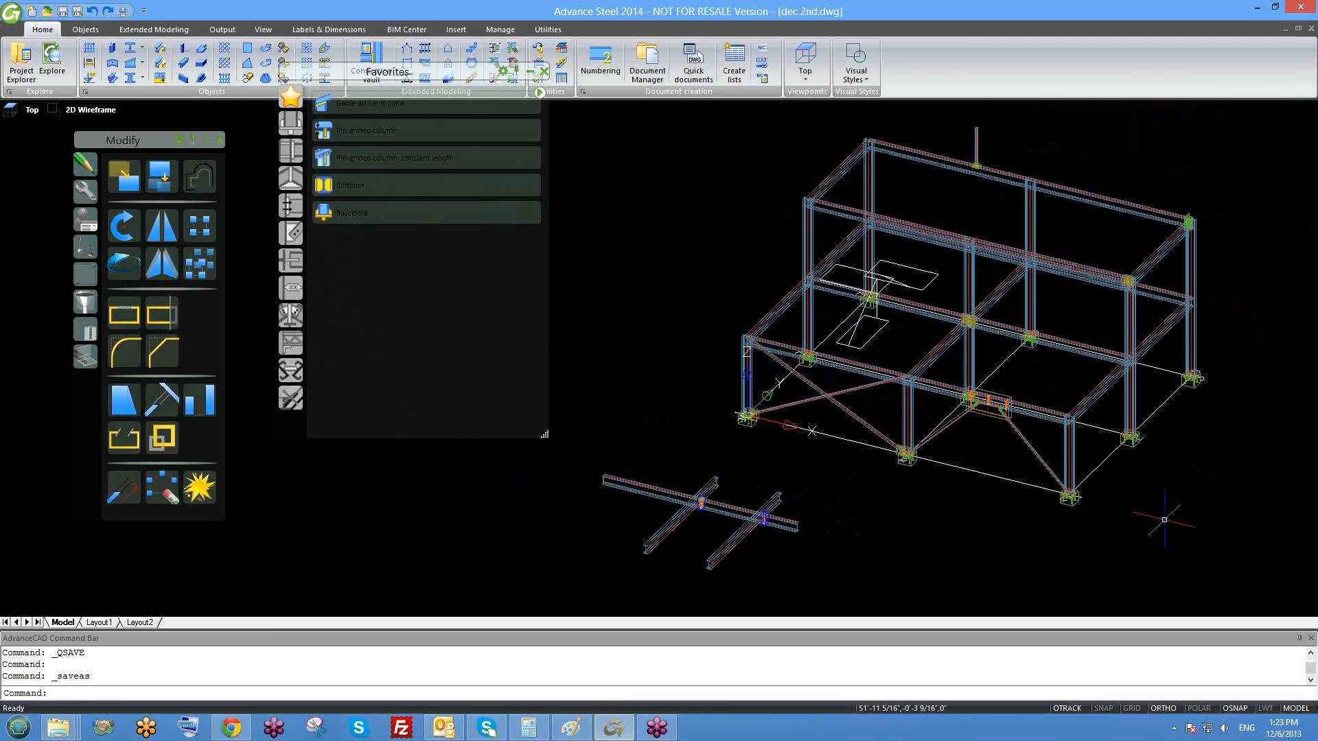
left_click(1165, 520)
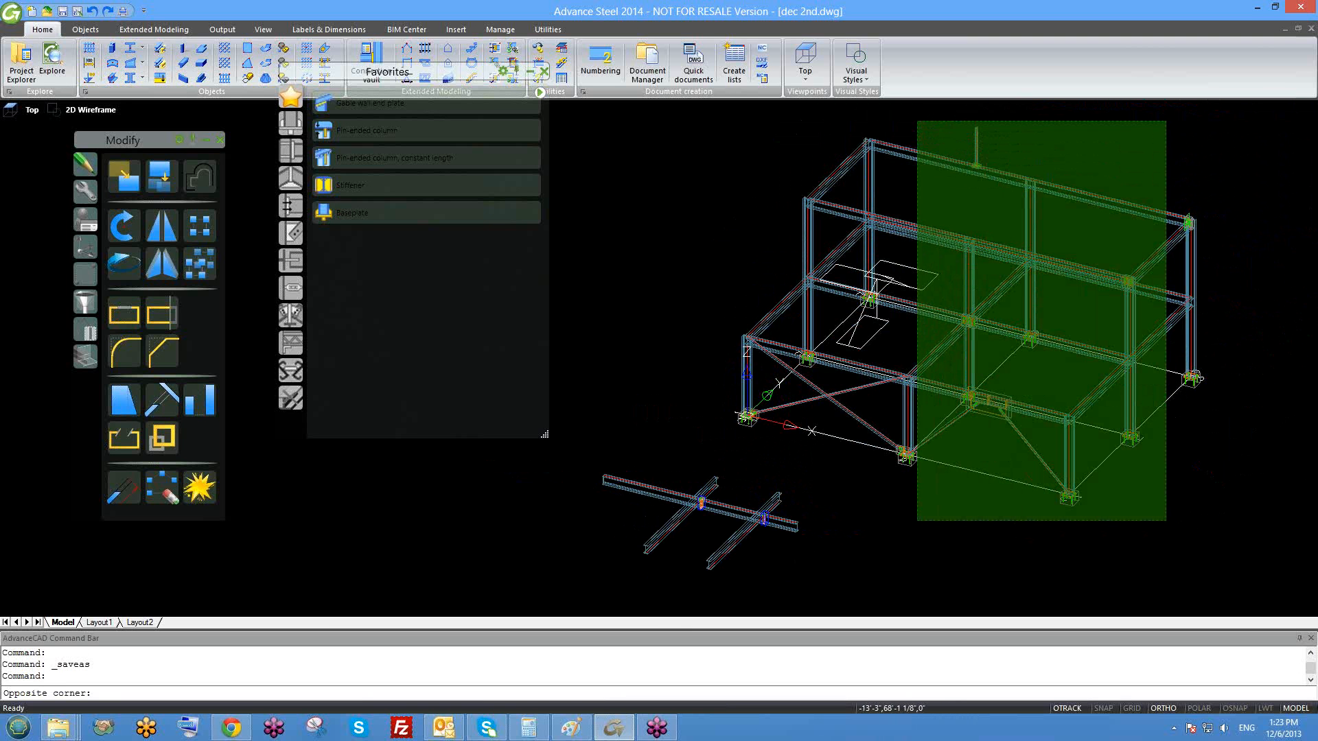
left_click(926, 119)
type("e")
key("Return")
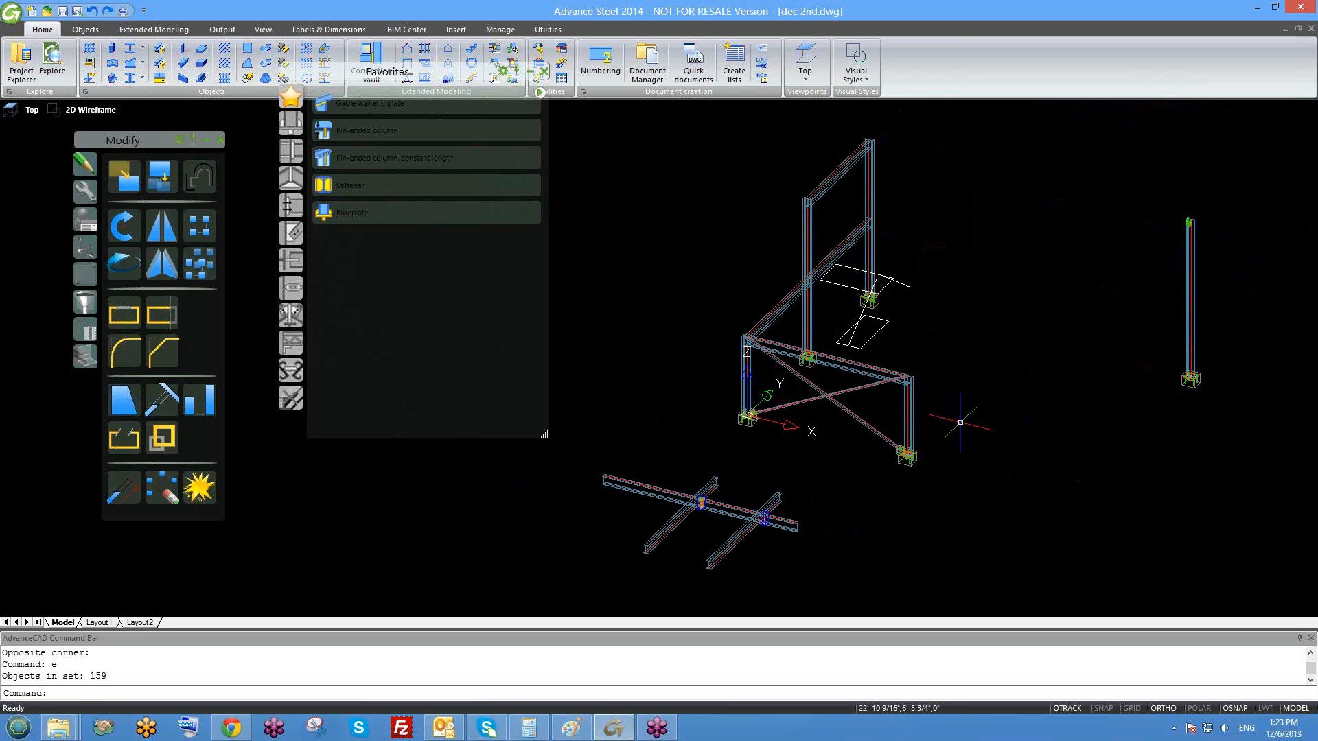
- Erase the remaining frame bay and the isolated column, keeping only the three beams with their custom connections
left_click(922, 480)
left_click(740, 140)
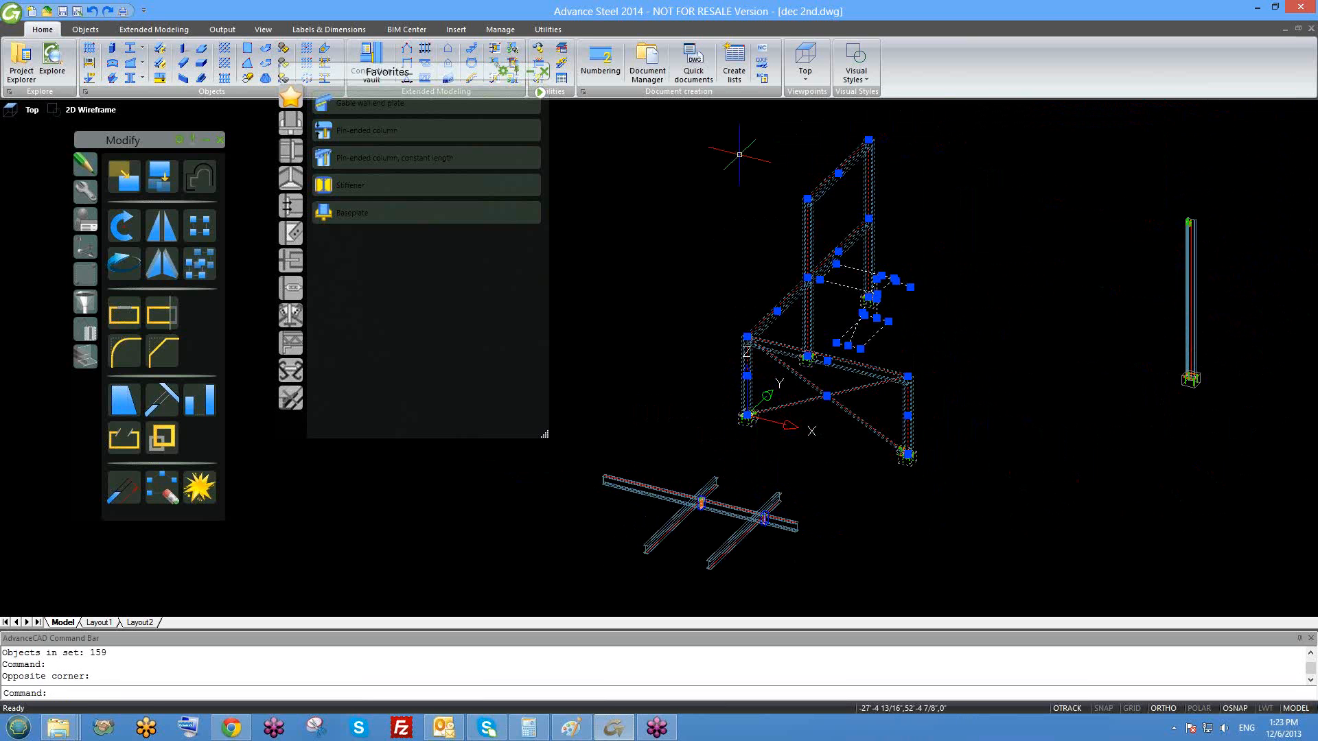
type("e")
key("Return")
left_click(1200, 406)
left_click(1116, 183)
type("e")
key("Return")
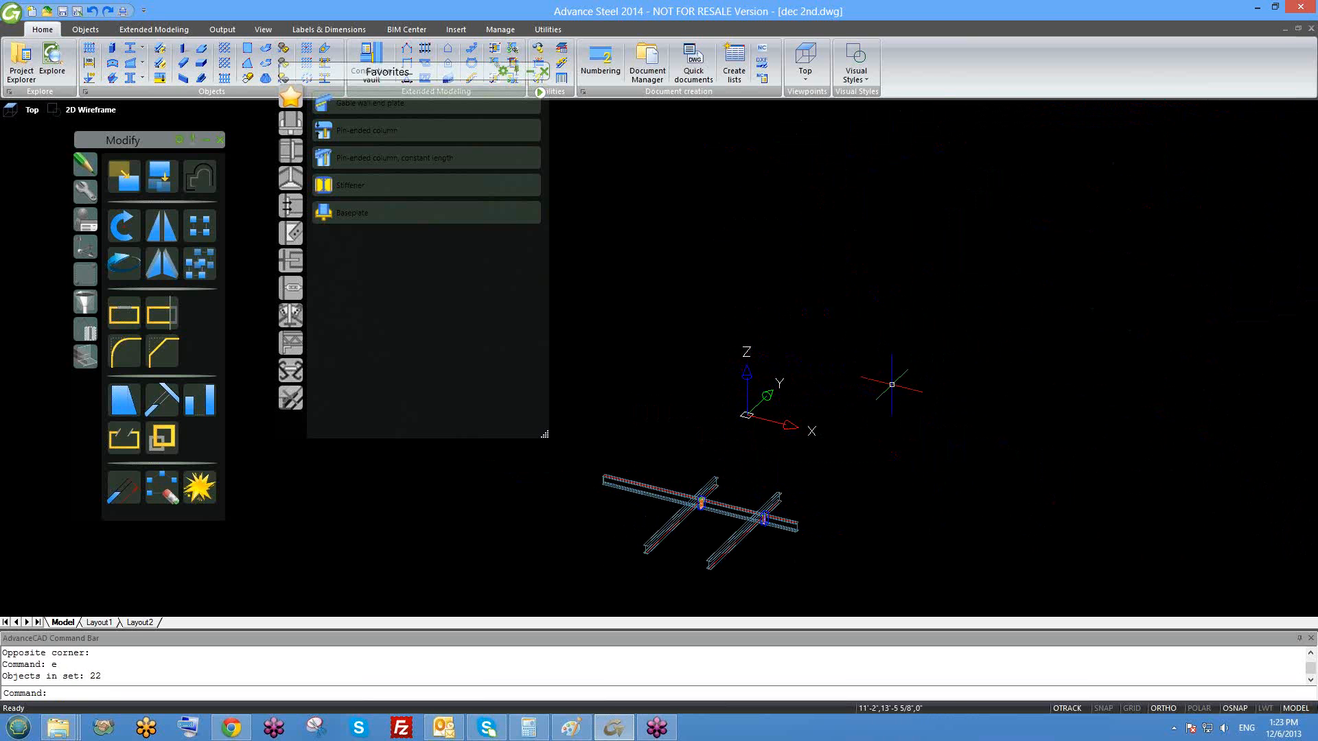
- Save the reduced "dec 2nd" template drawing and close it
type("z")
key("Return")
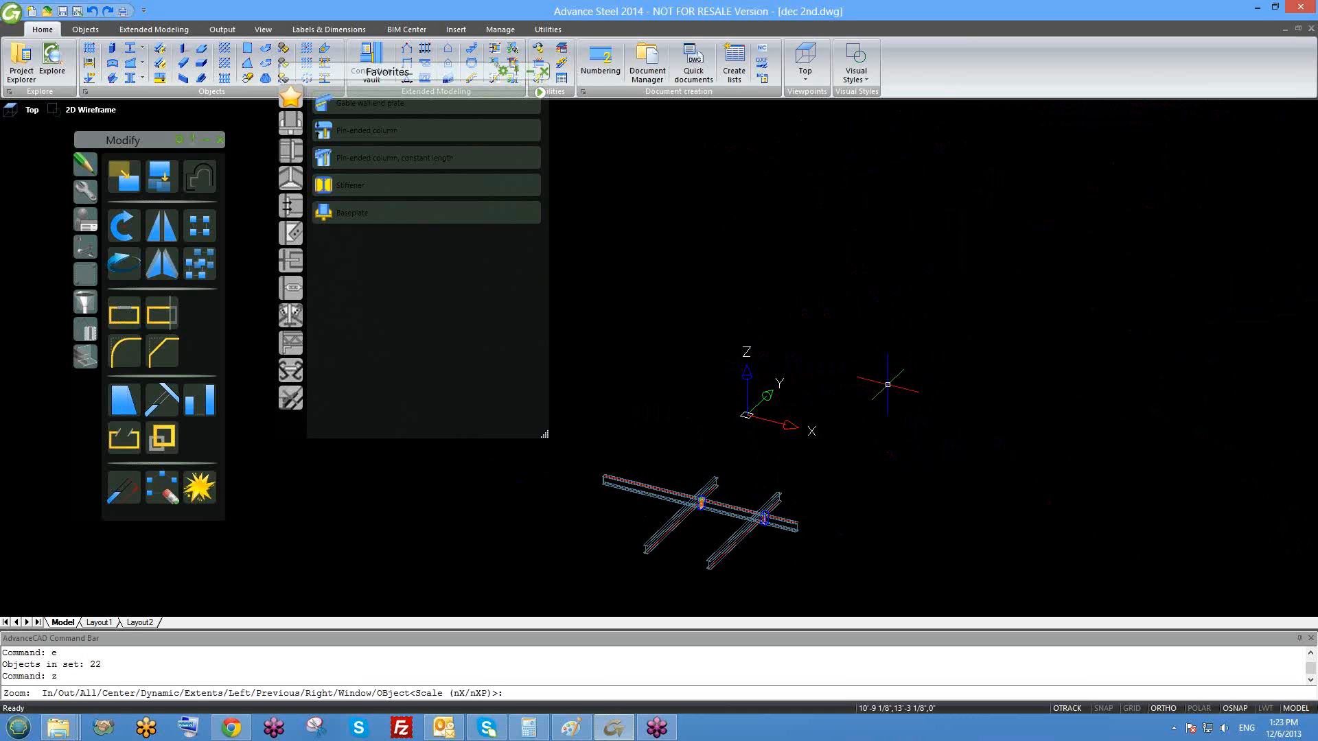
type("e")
key("Return")
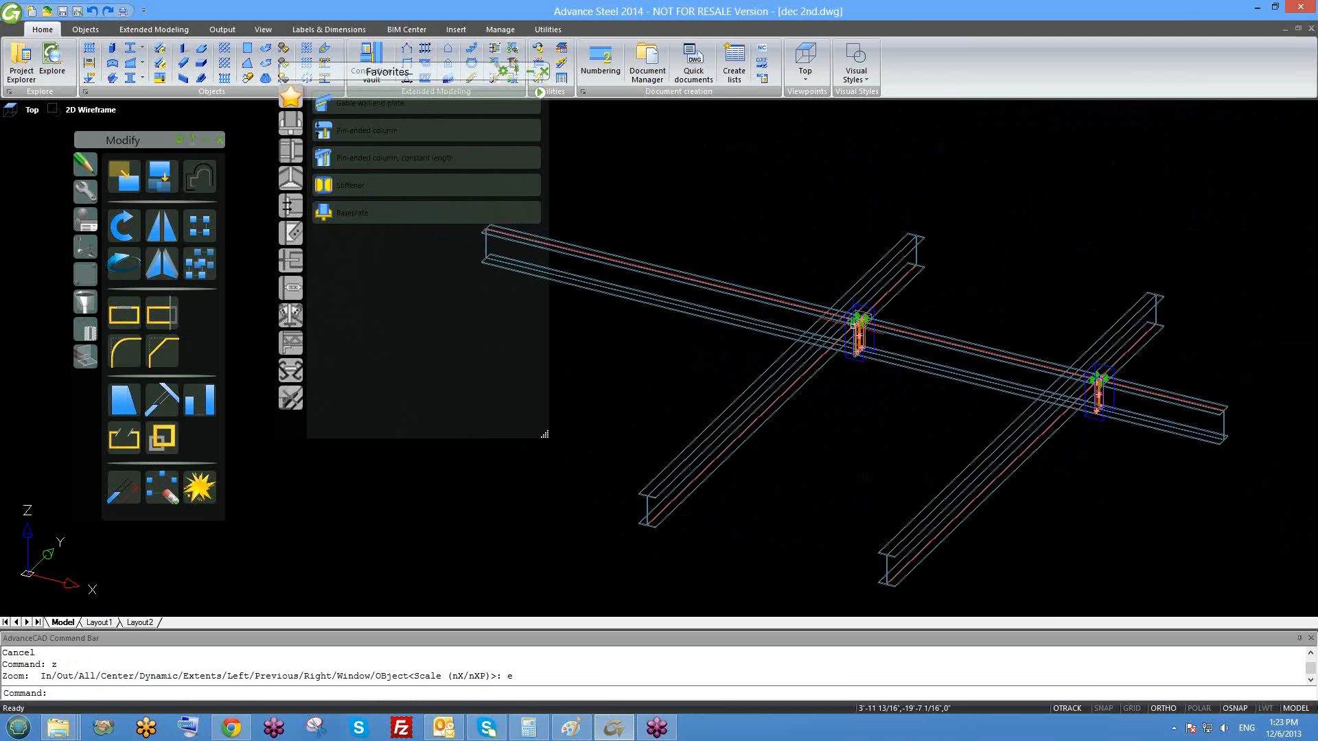
scroll(868, 338, "up", 4)
scroll(870, 339, "down", 2)
scroll(900, 328, "up", 1)
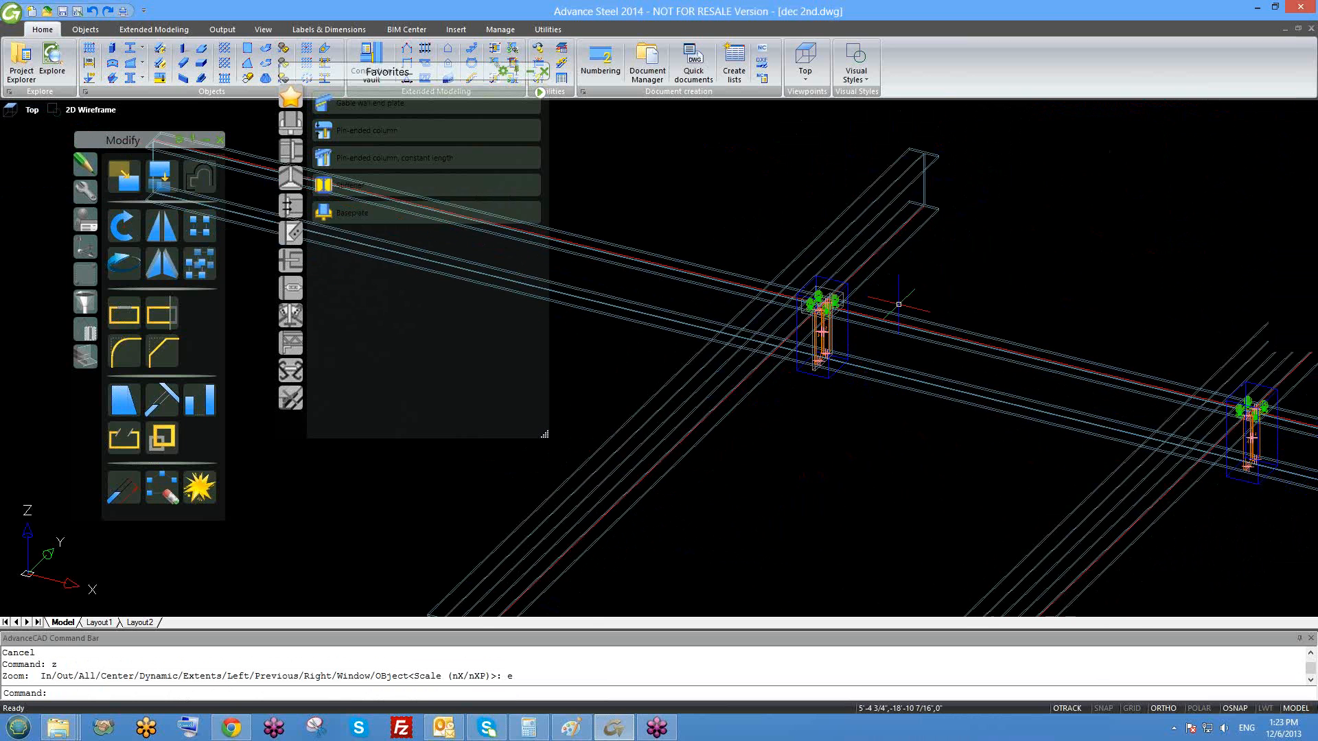
scroll(879, 323, "down", 2)
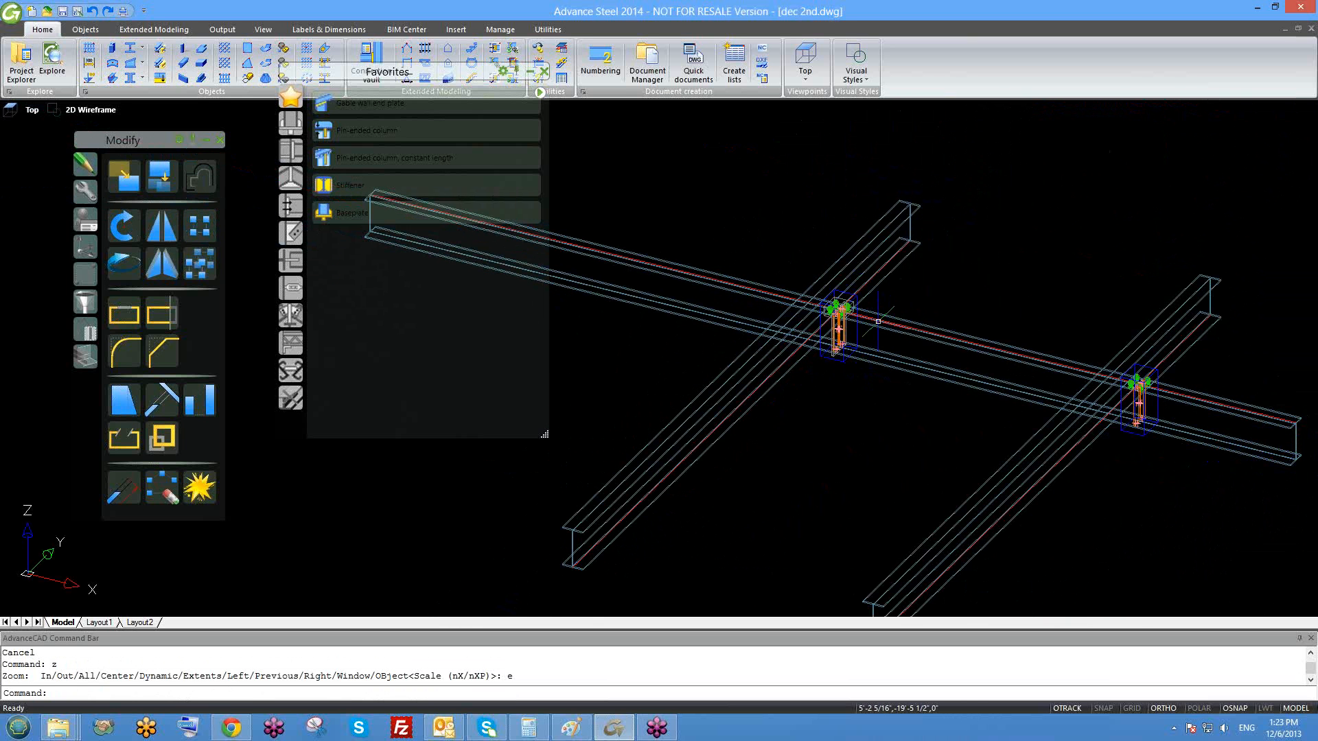
key("ctrl+s")
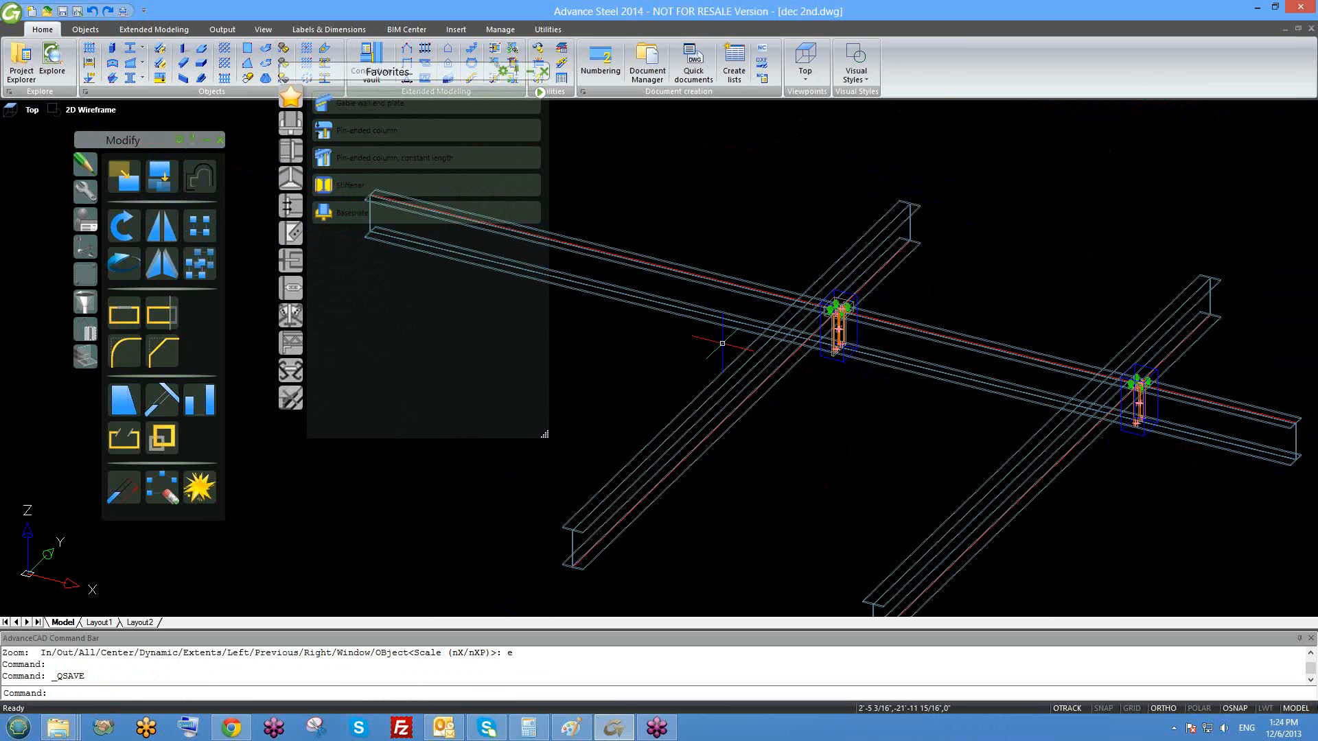
key("ctrl+s")
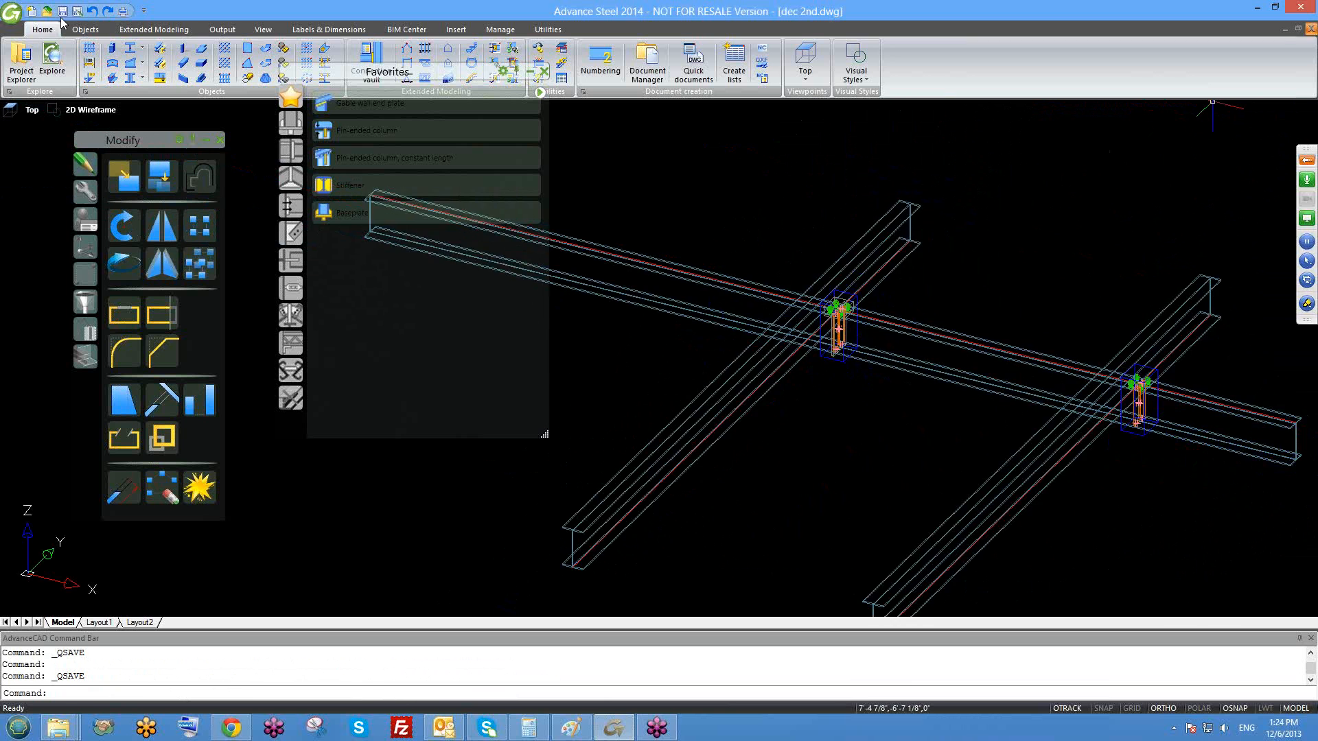
left_click(1311, 29)
type("z")
key("Return")
type("e")
key("Return")
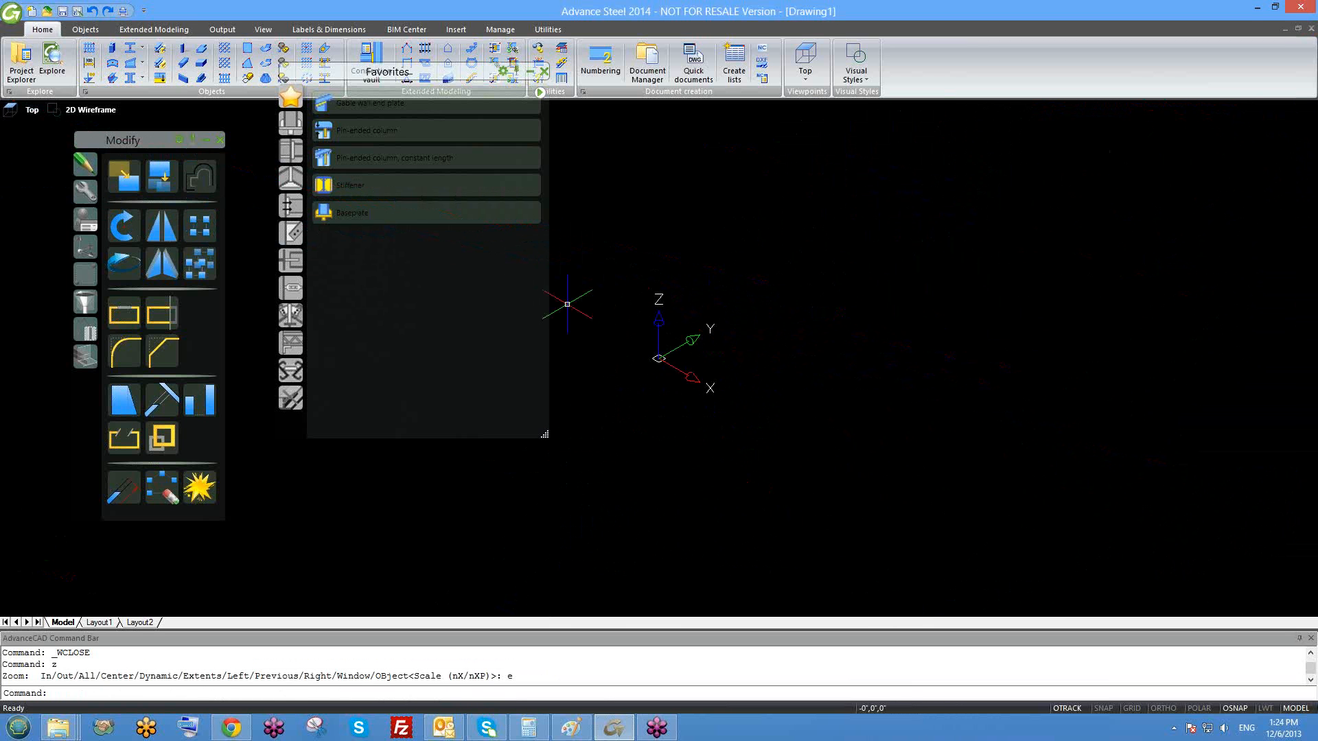
left_click(156, 31)
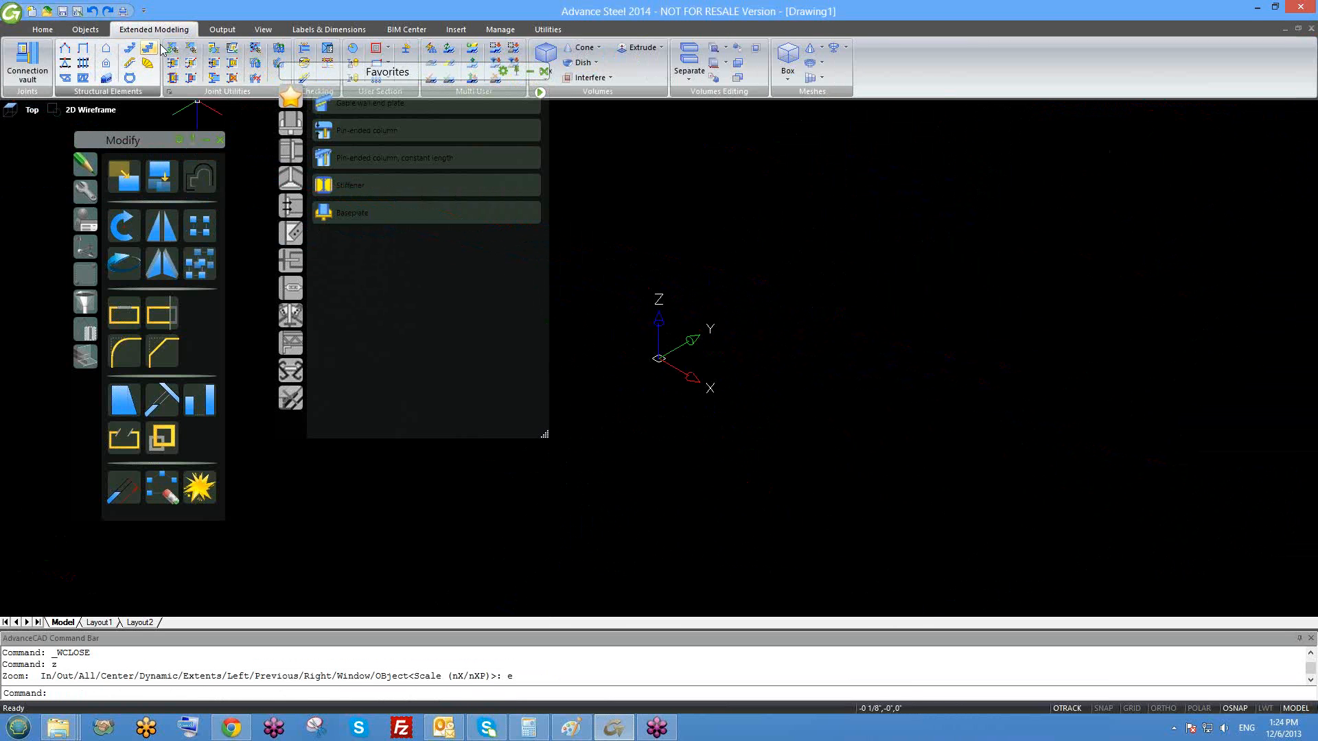
left_click(85, 30)
left_click(220, 47)
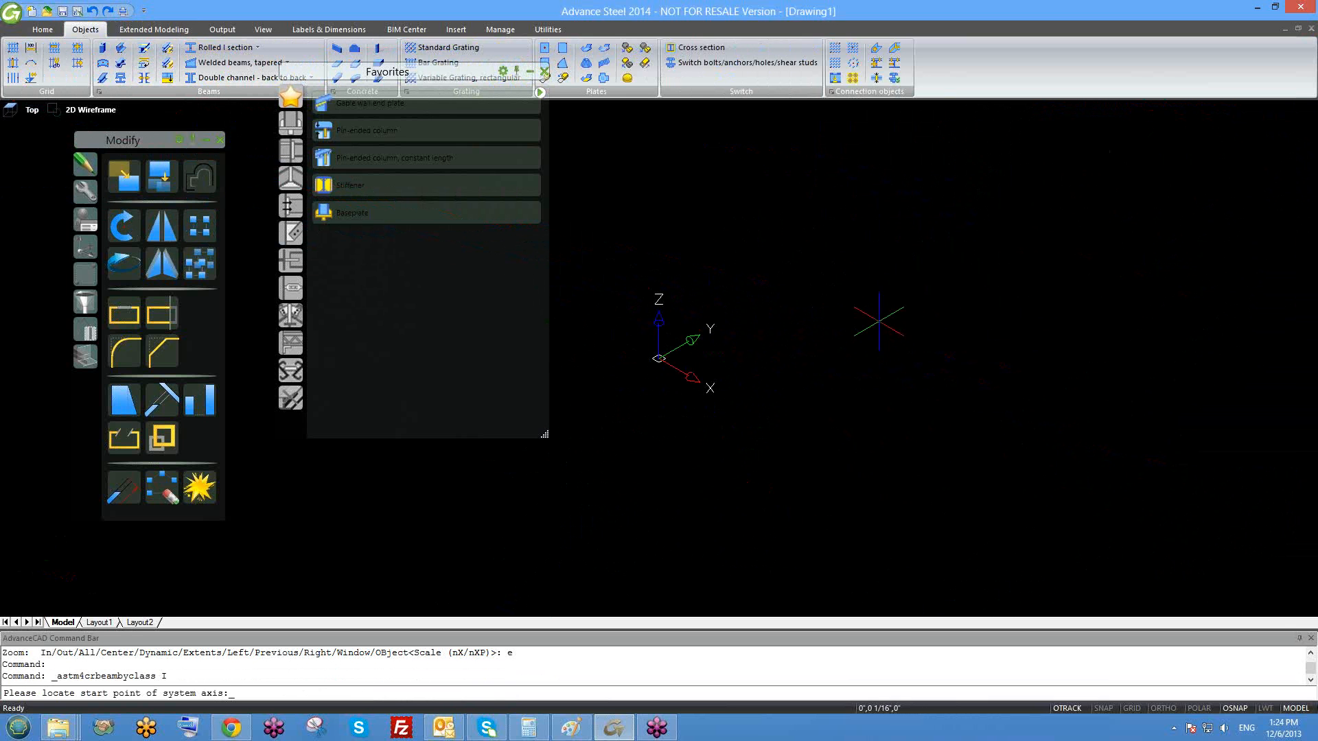
left_click(1085, 328)
key("Escape")
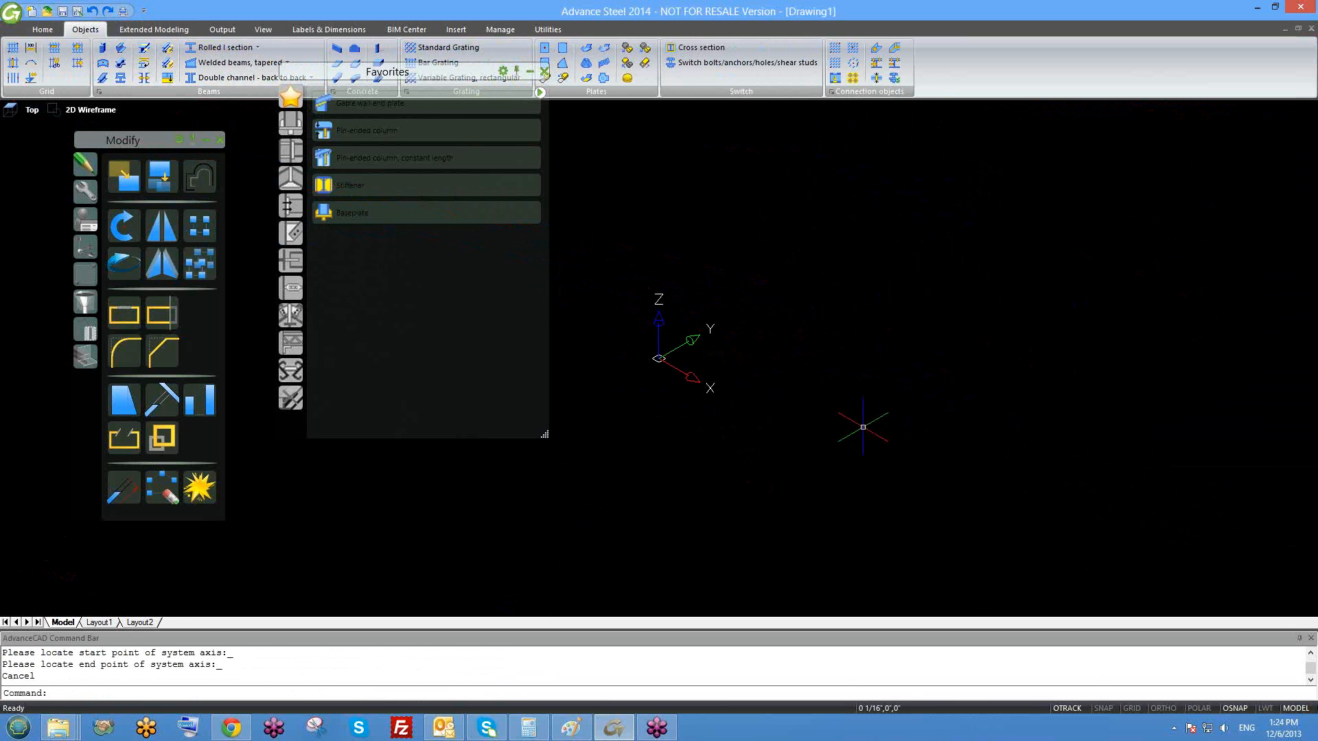
- Turn on ortho mode and place a trial rolled I-section beam along the Y direction in the empty drawing
key("F8")
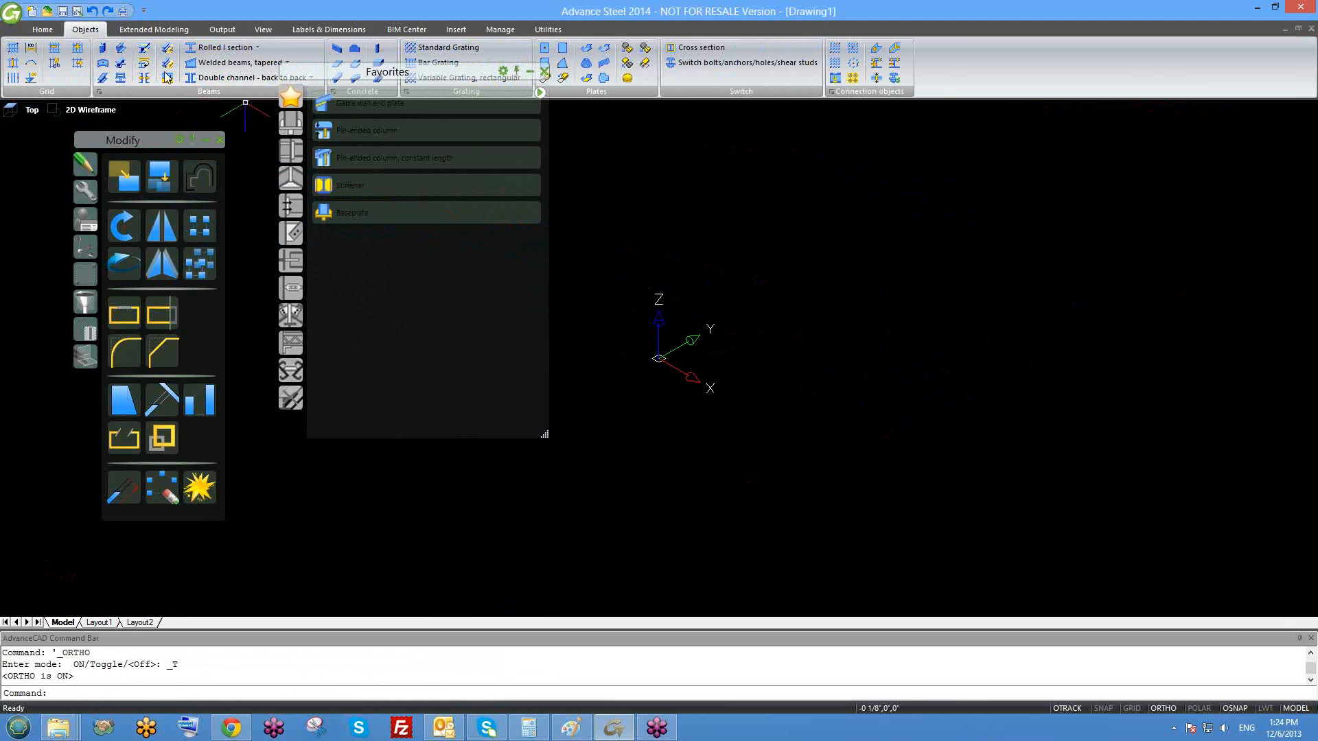
left_click(219, 48)
left_click(1100, 288)
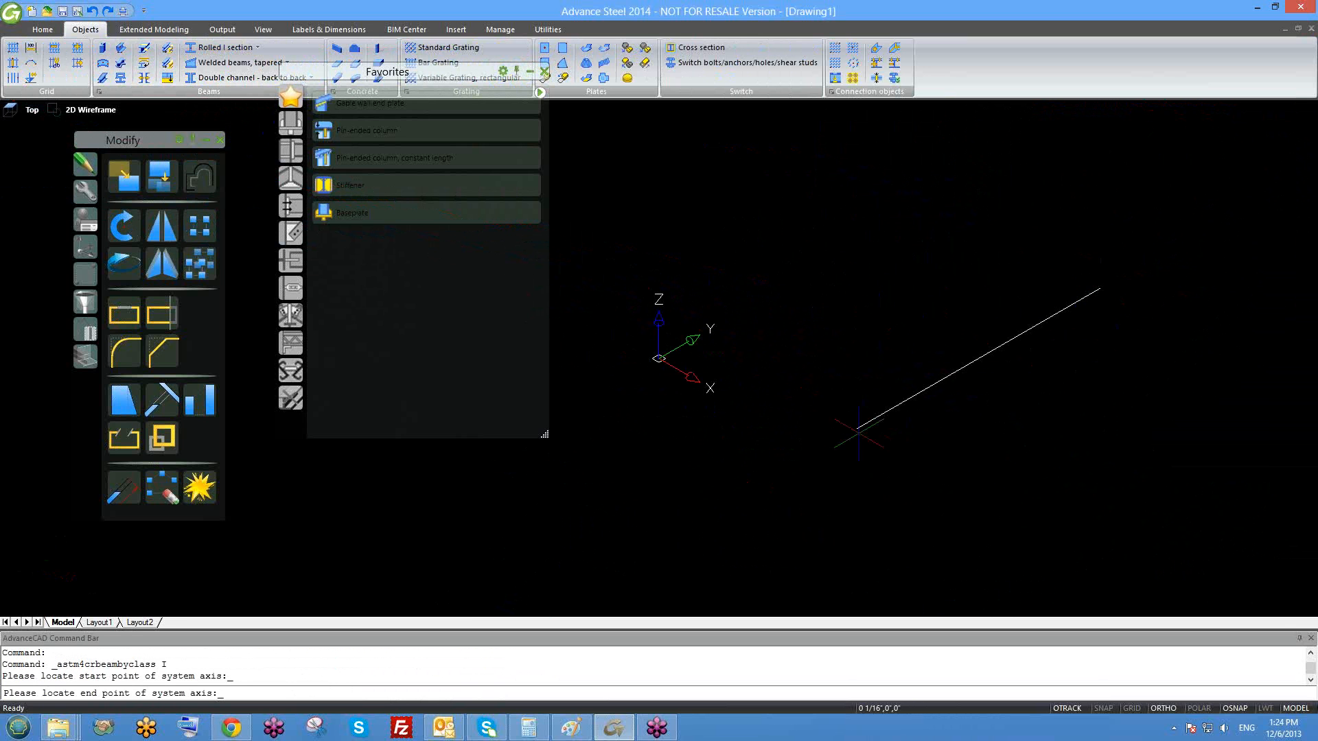
left_click(858, 439)
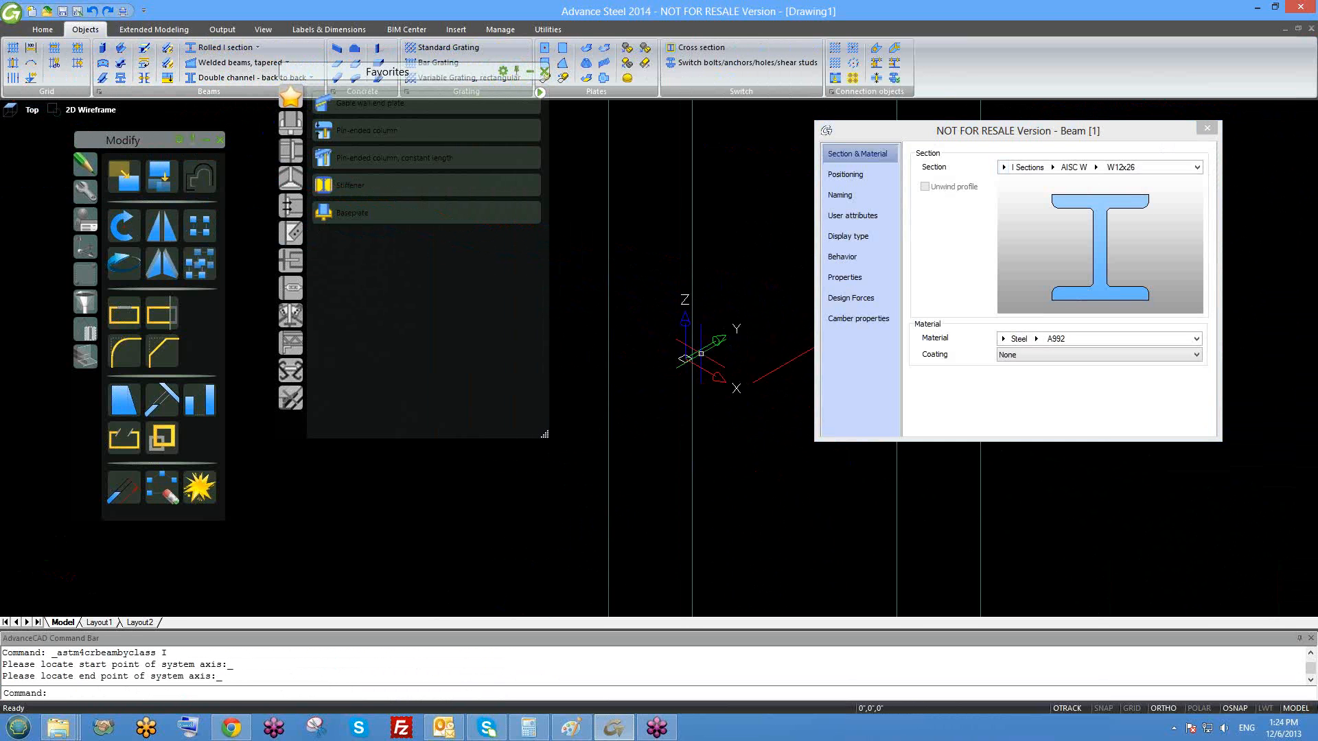
left_click(1206, 131)
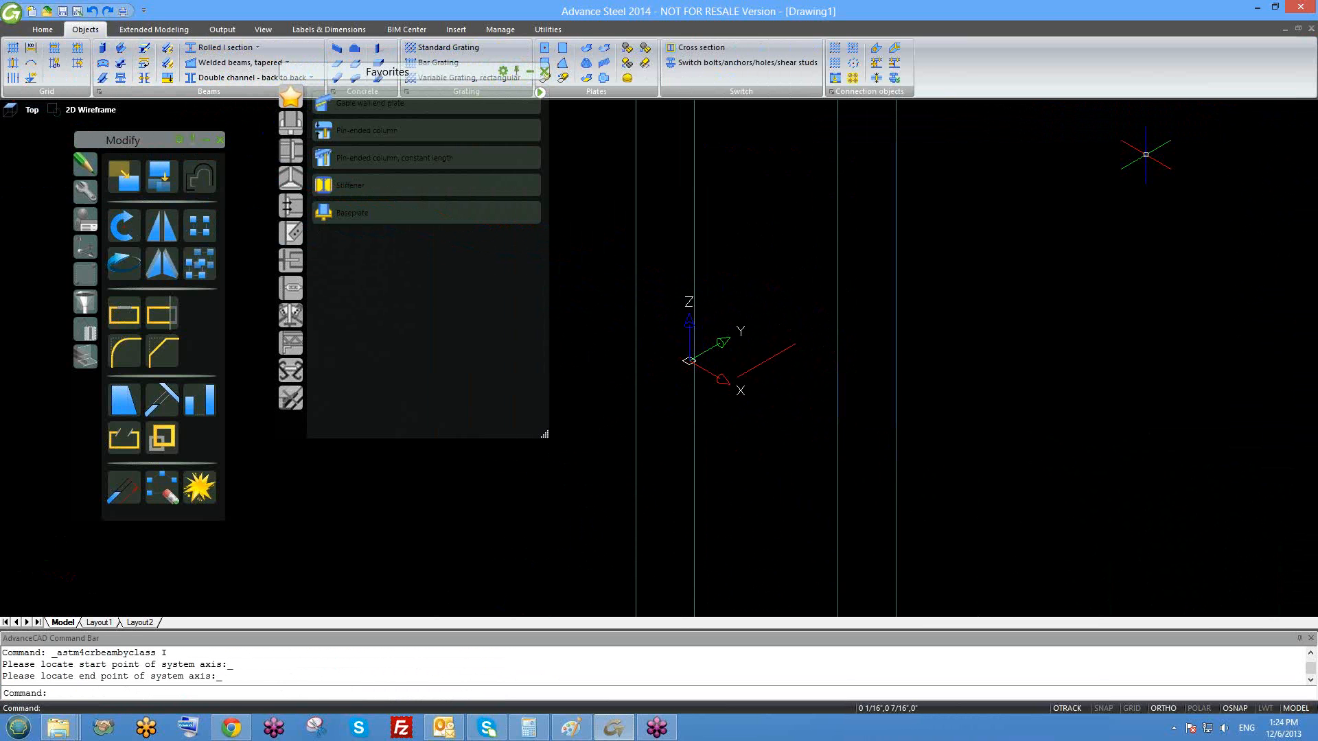
- Erase the undersized trial beam so that the drawing is empty again
scroll(1103, 176, "down", 2)
type("z")
key("Return")
type("e")
key("Return")
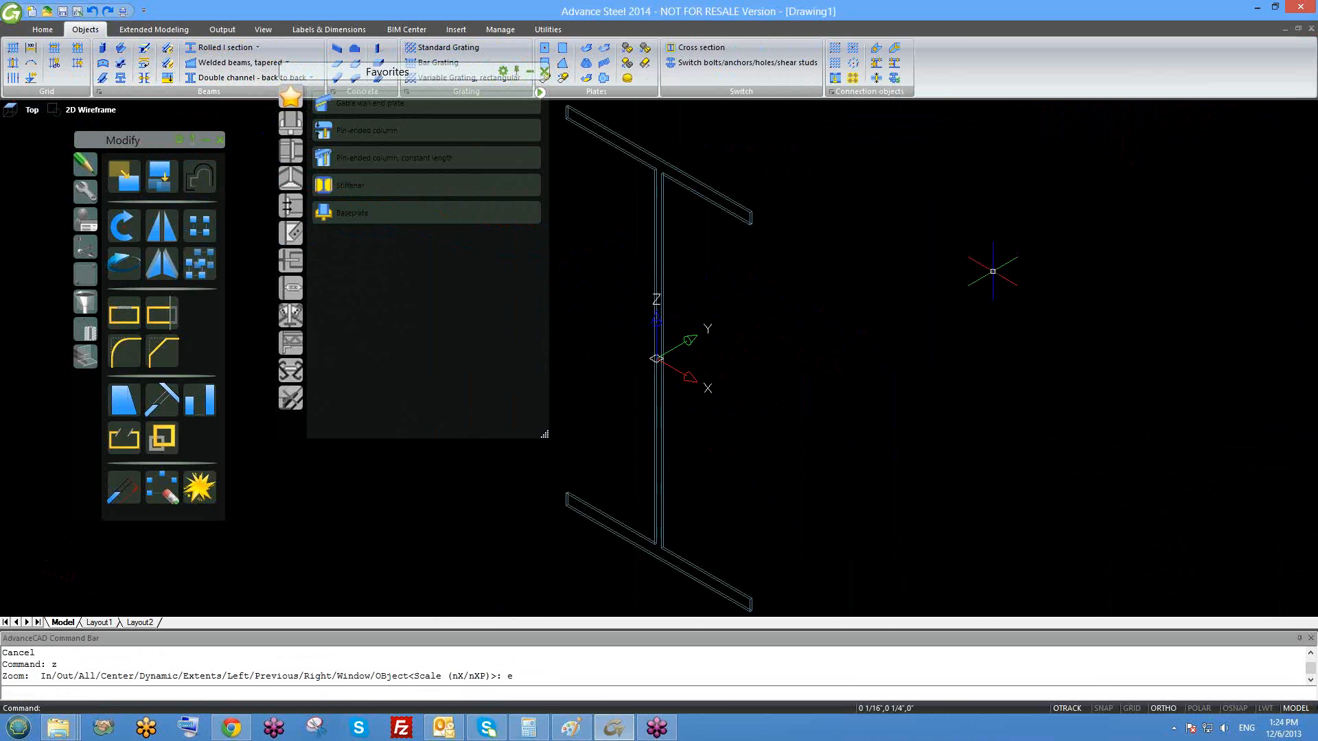
type("e")
key("Return")
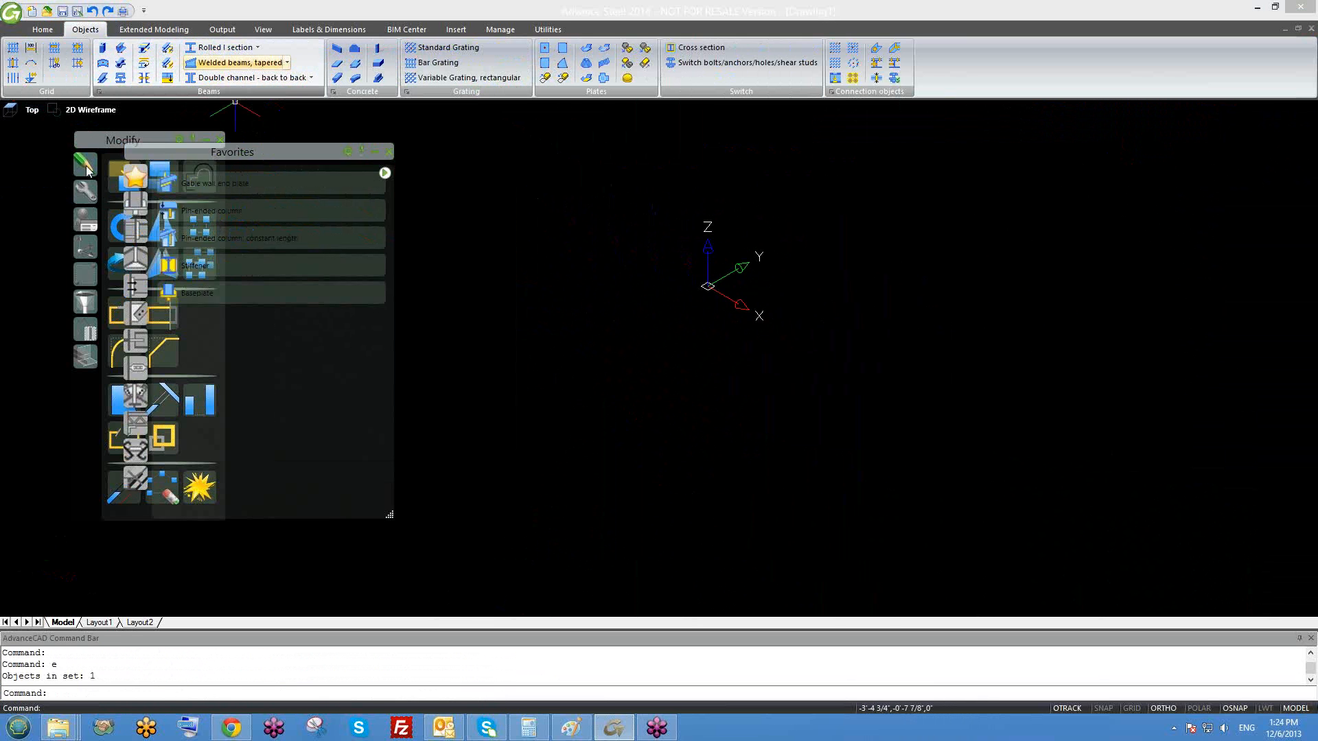
- Place a W12x26 rolled I-section beam along the Y direction and offset it so its system axis runs through the top-flange centre
left_click(221, 48)
left_click(939, 328)
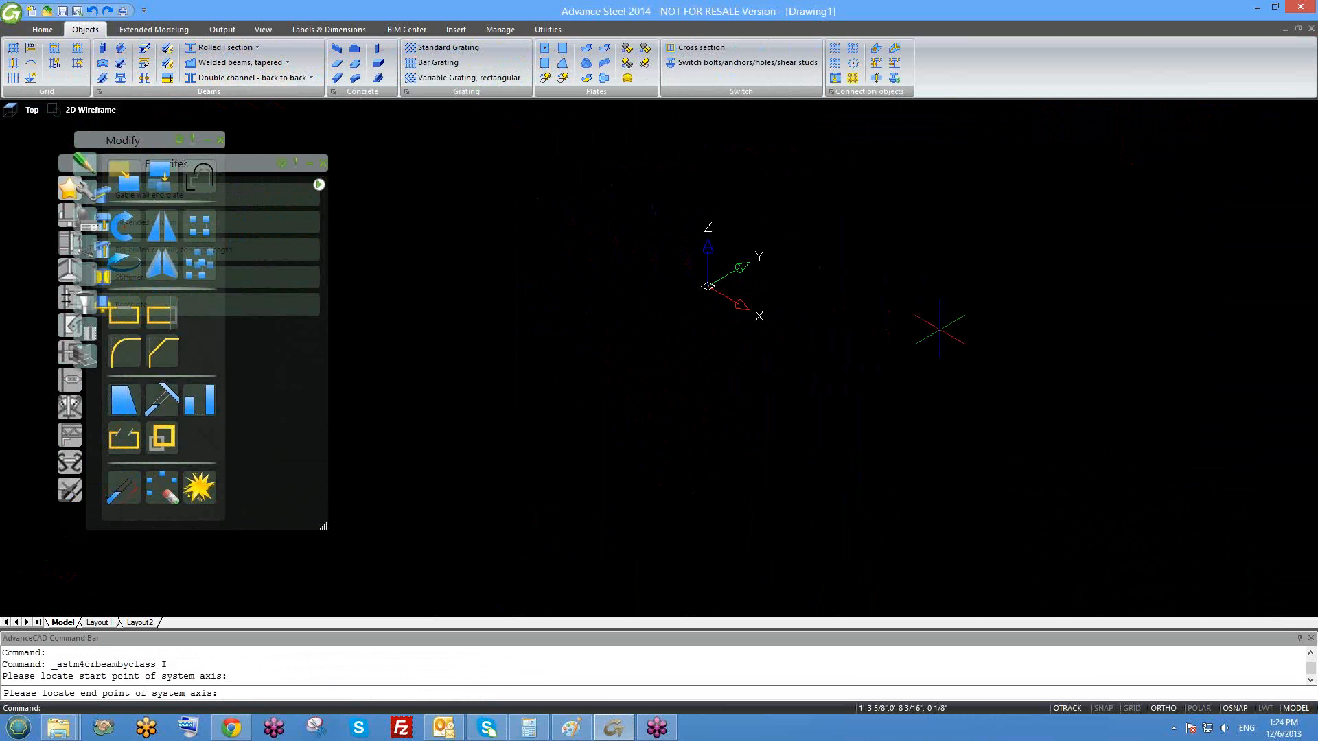
left_click(601, 434)
scroll(665, 465, "down", 2)
middle_click_drag(620, 464, 452, 435)
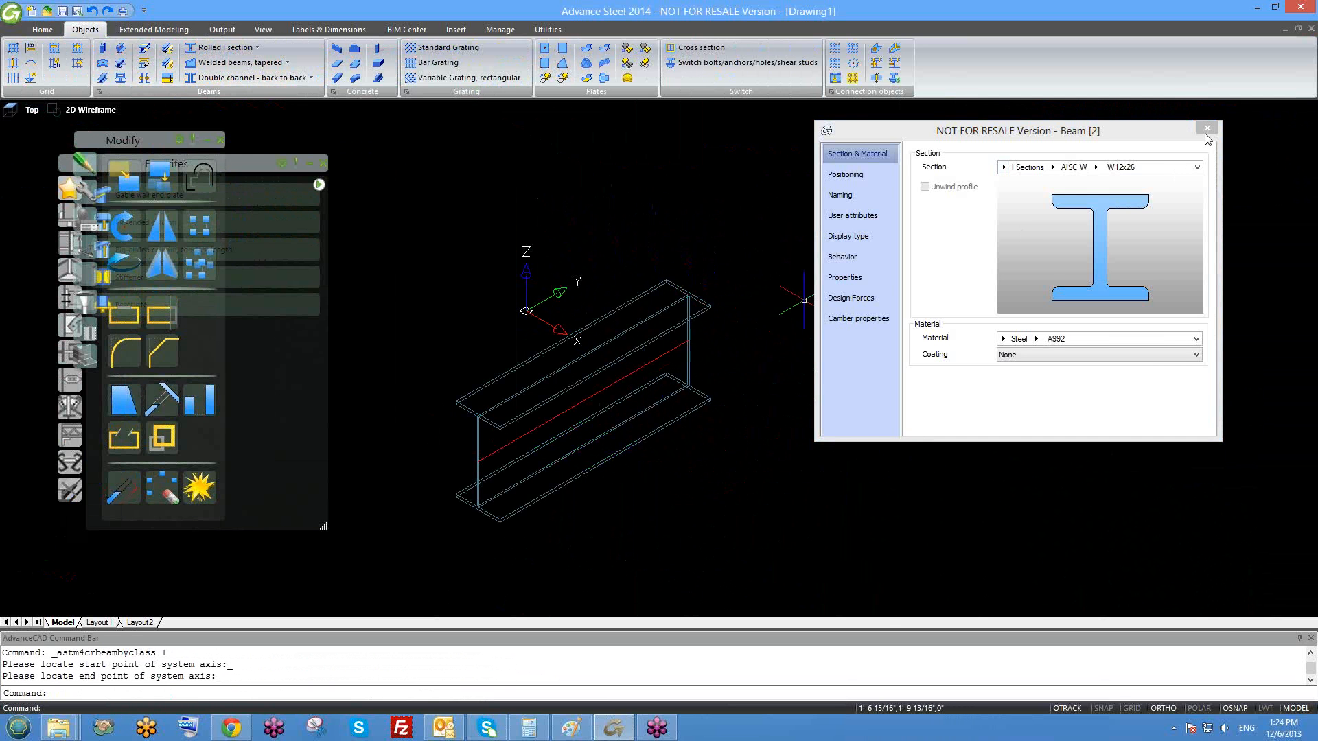
left_click(867, 173)
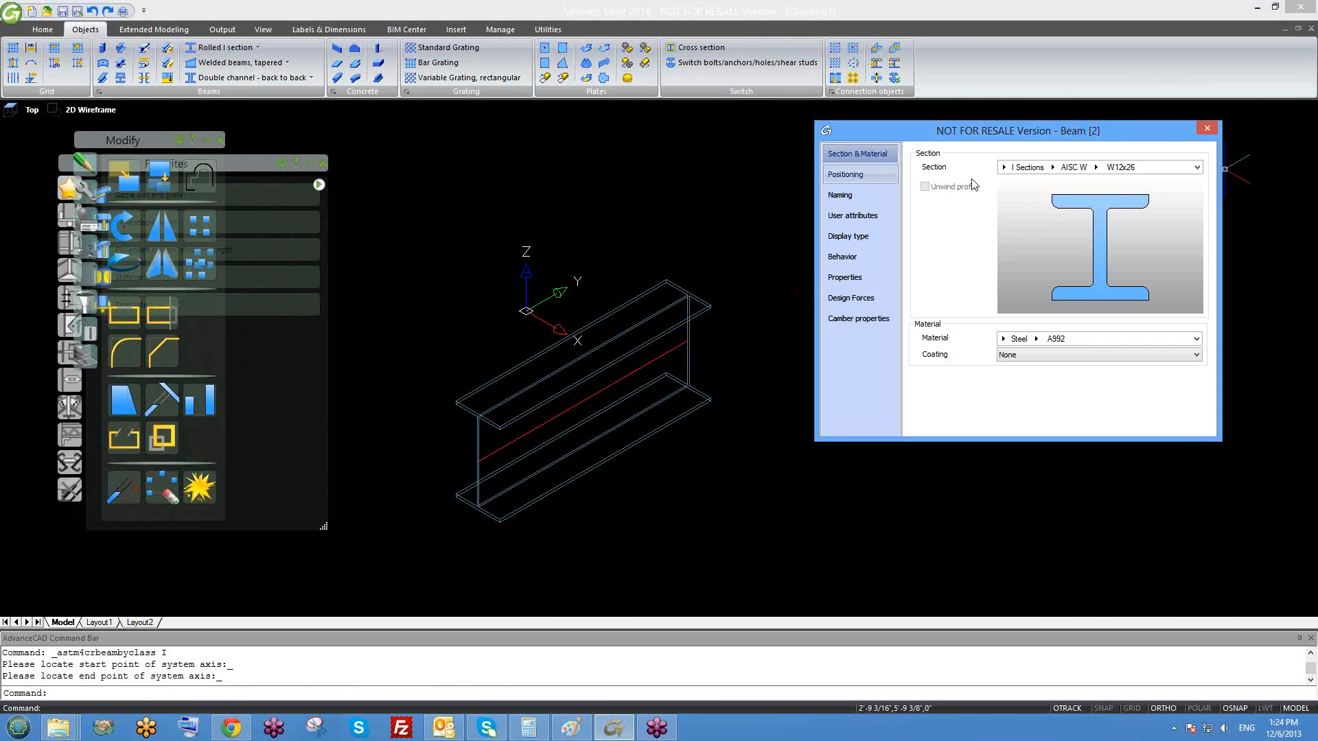
left_click(979, 168)
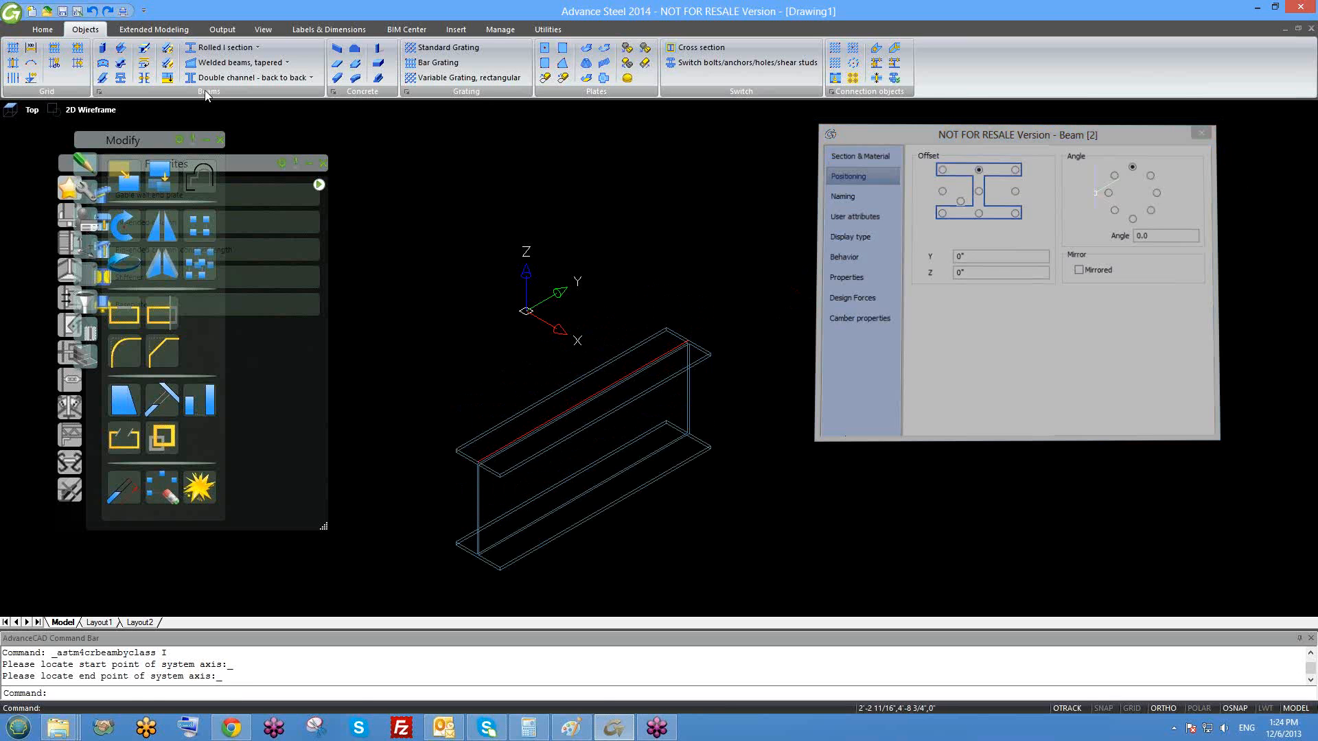
- Add a second rolled I-section beam along X from the first beam's far end, with its system axis at the bottom-flange centre
left_click(218, 47)
left_click(687, 340)
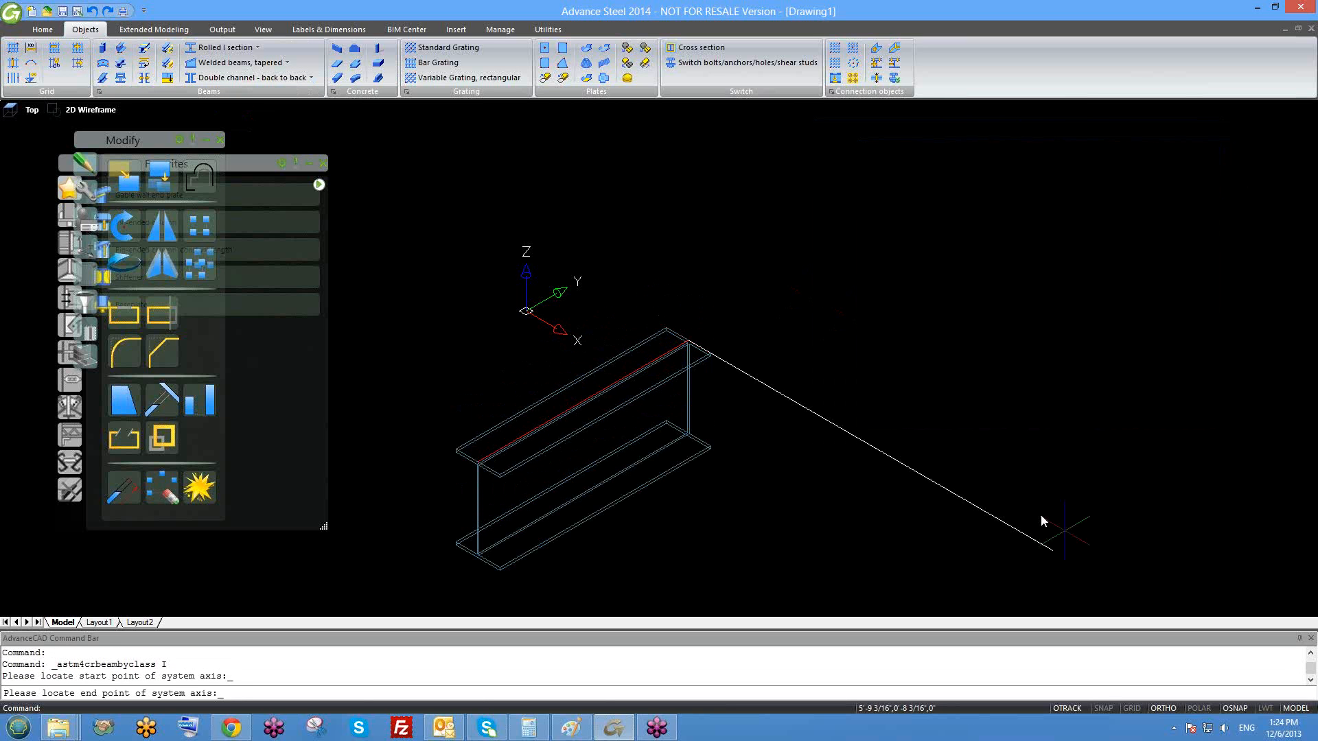
left_click(1063, 530)
left_click(845, 174)
left_click(977, 212)
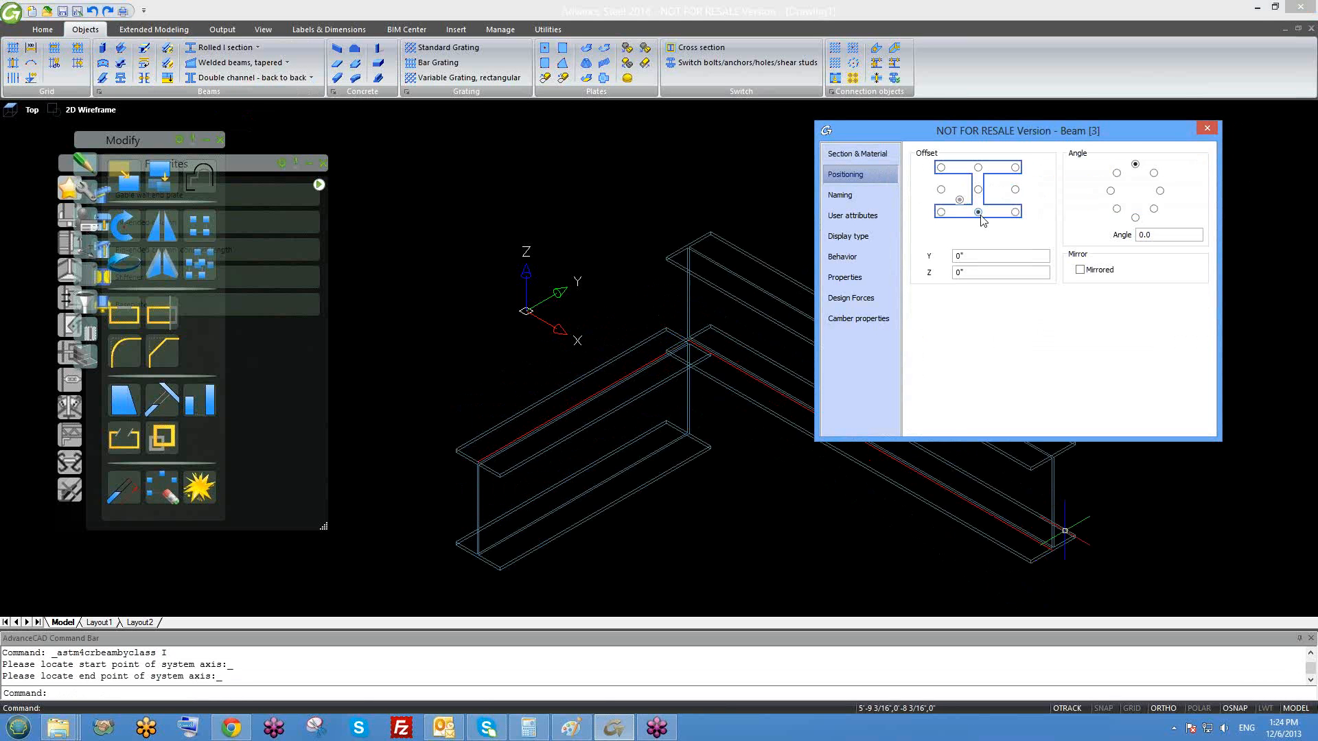
double_click(1205, 128)
- Stretch the far end of the lower beam along Y so that it extends past the upper beam
left_click(865, 249)
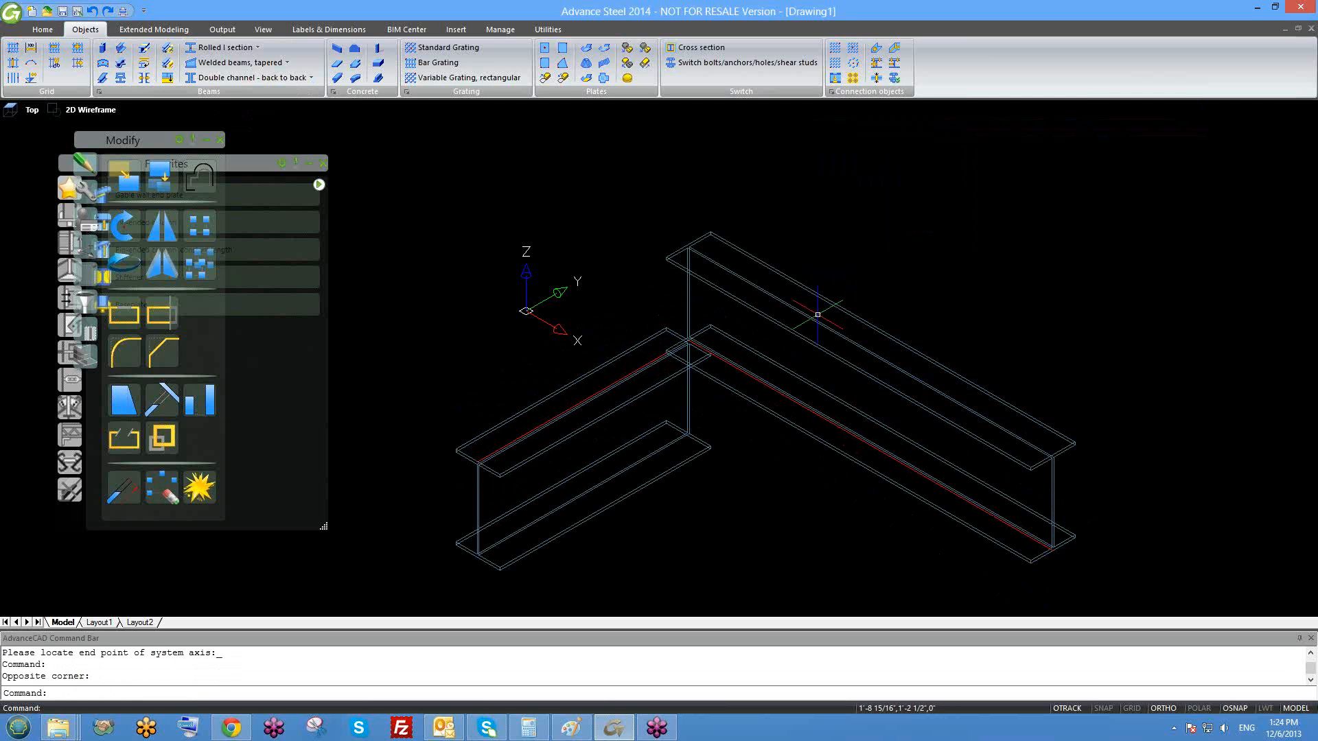
left_click(583, 396)
left_click(615, 417)
left_click(615, 418)
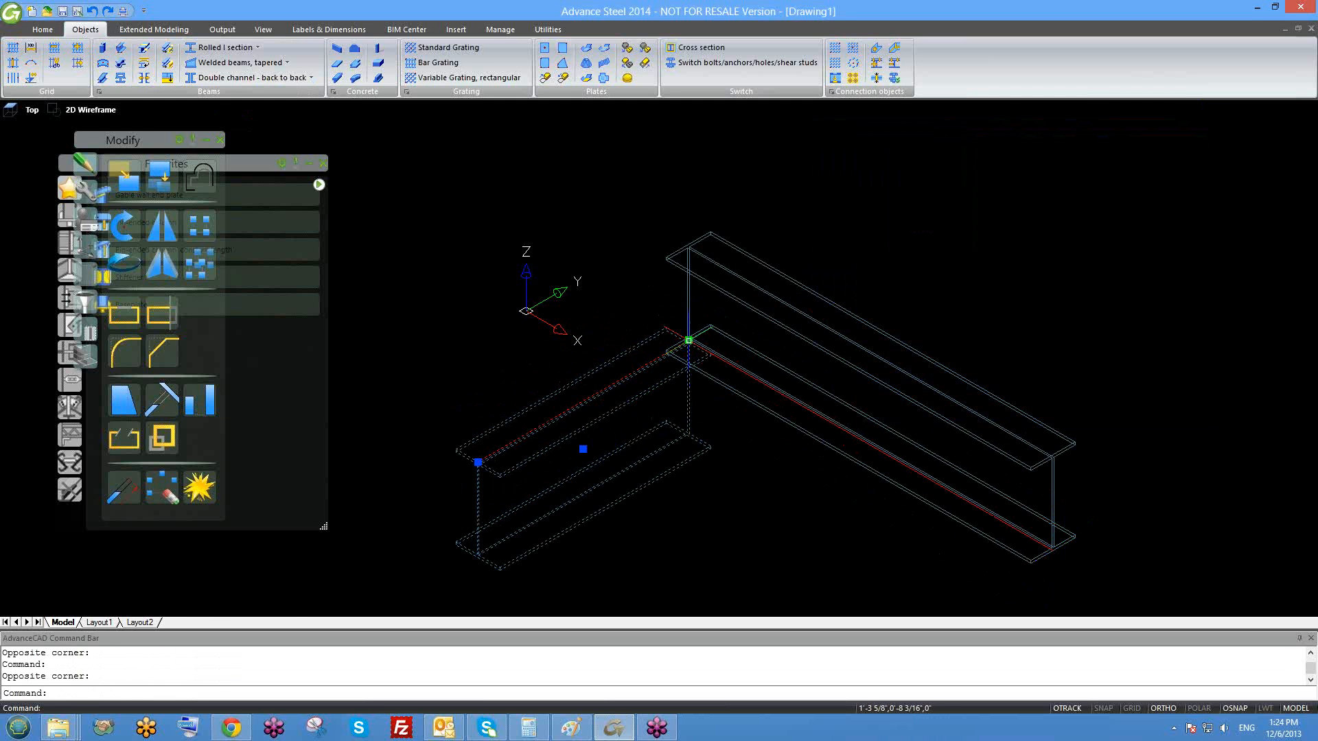
left_click(688, 341)
left_click(938, 198)
key("Escape")
- Stretch the start of the upper beam back along X so that it crosses over the lower beam
left_click(700, 264)
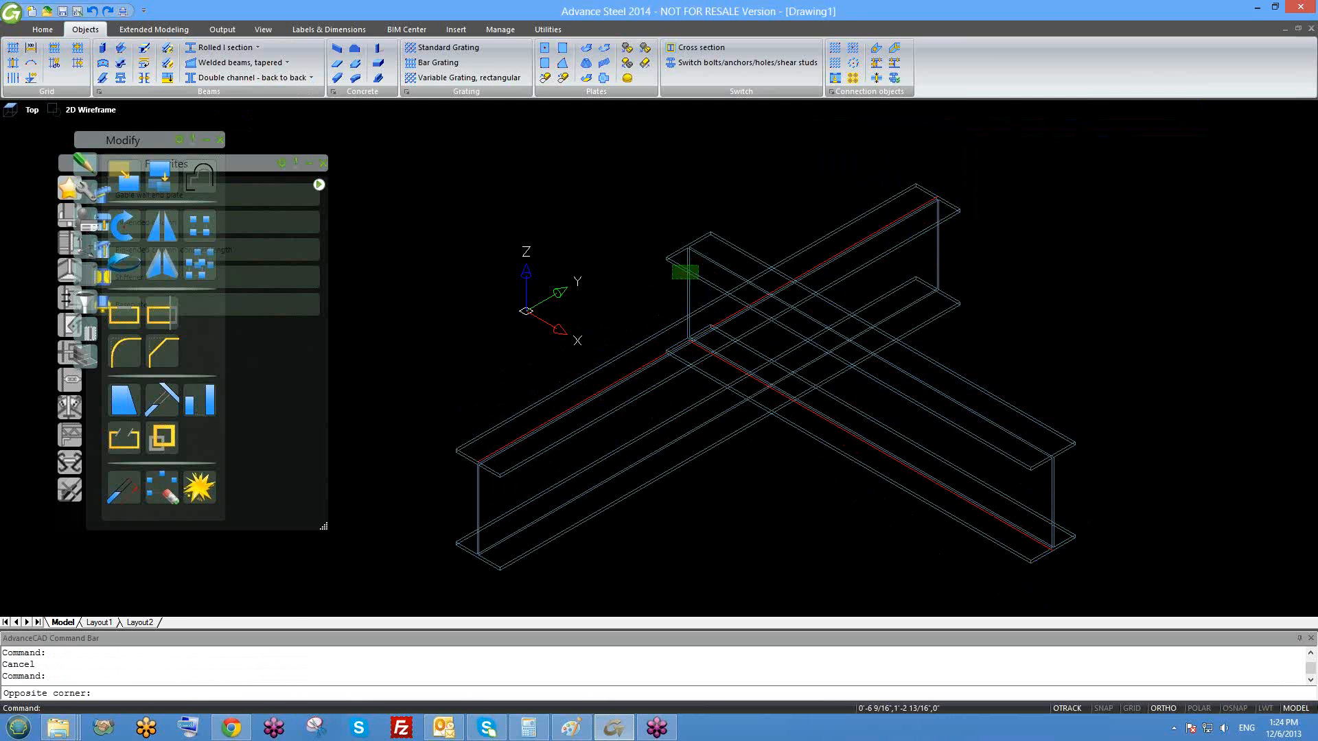
left_click(672, 279)
left_click(688, 340)
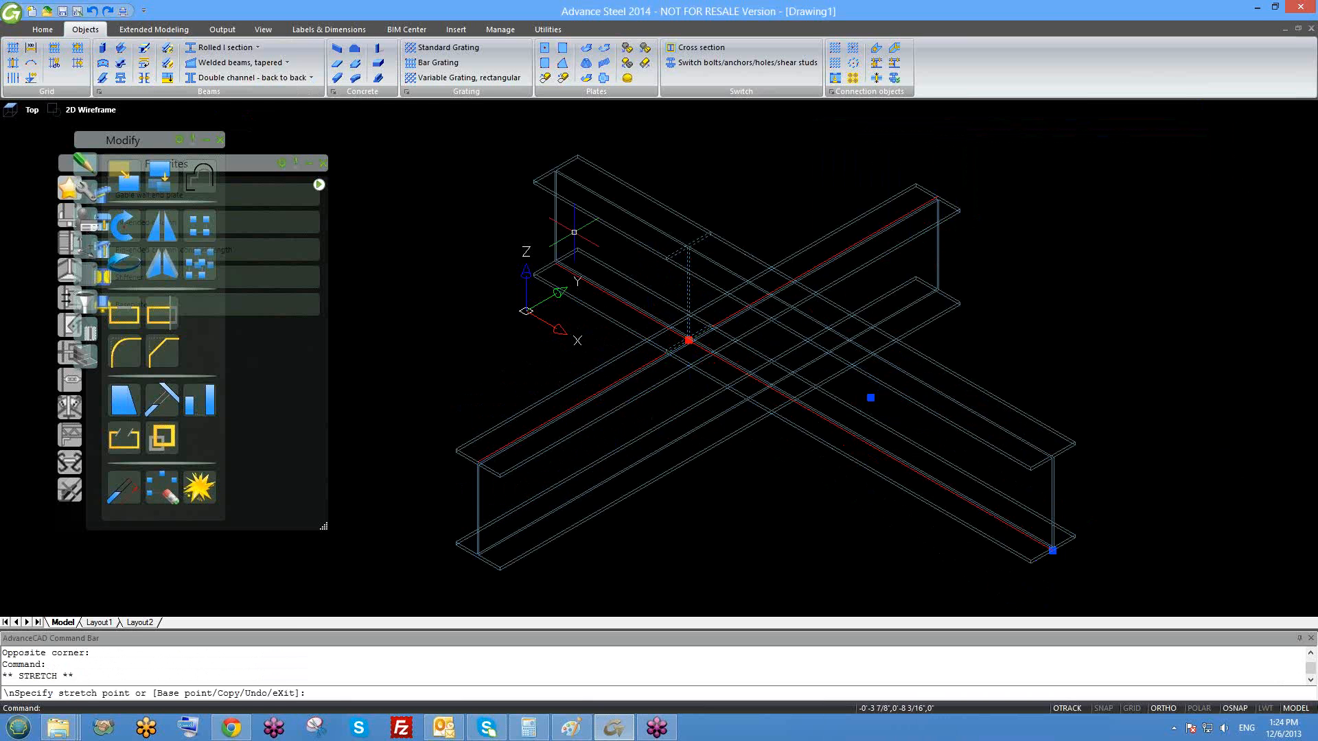
left_click(573, 232)
key("Escape")
middle_click_drag(731, 358, 706, 346, "shift")
scroll(734, 367, "down", 2)
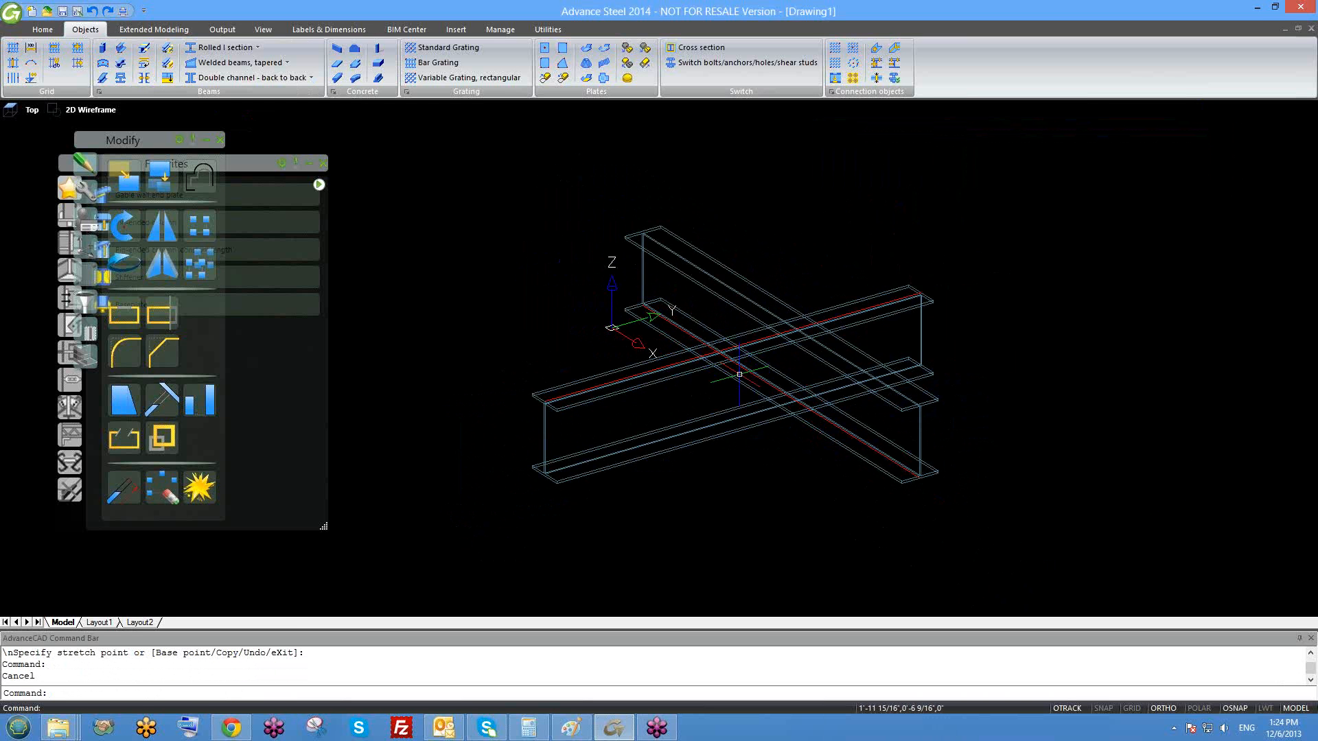
- Start inserting a custom connection template, choosing test1 from dec 2nd.dwg
left_click_drag(256, 170, 415, 140)
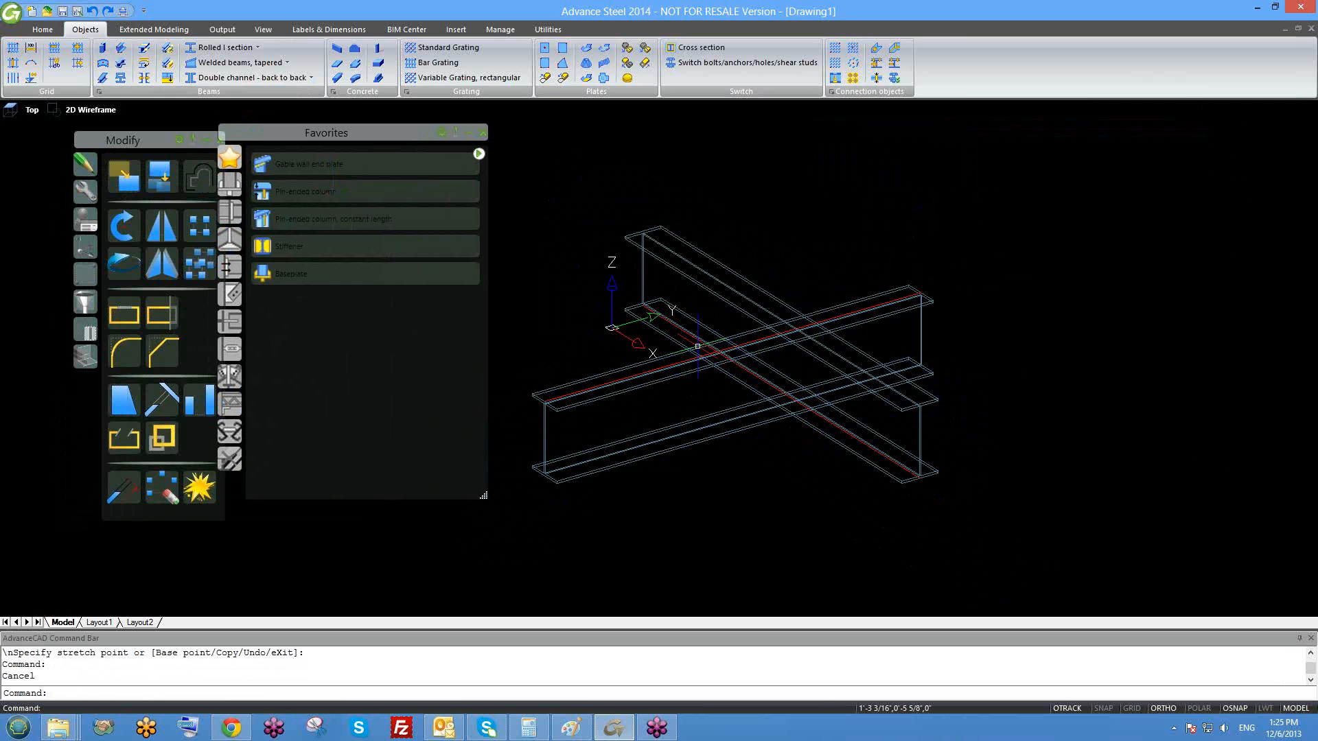
middle_click_drag(714, 381, 739, 378)
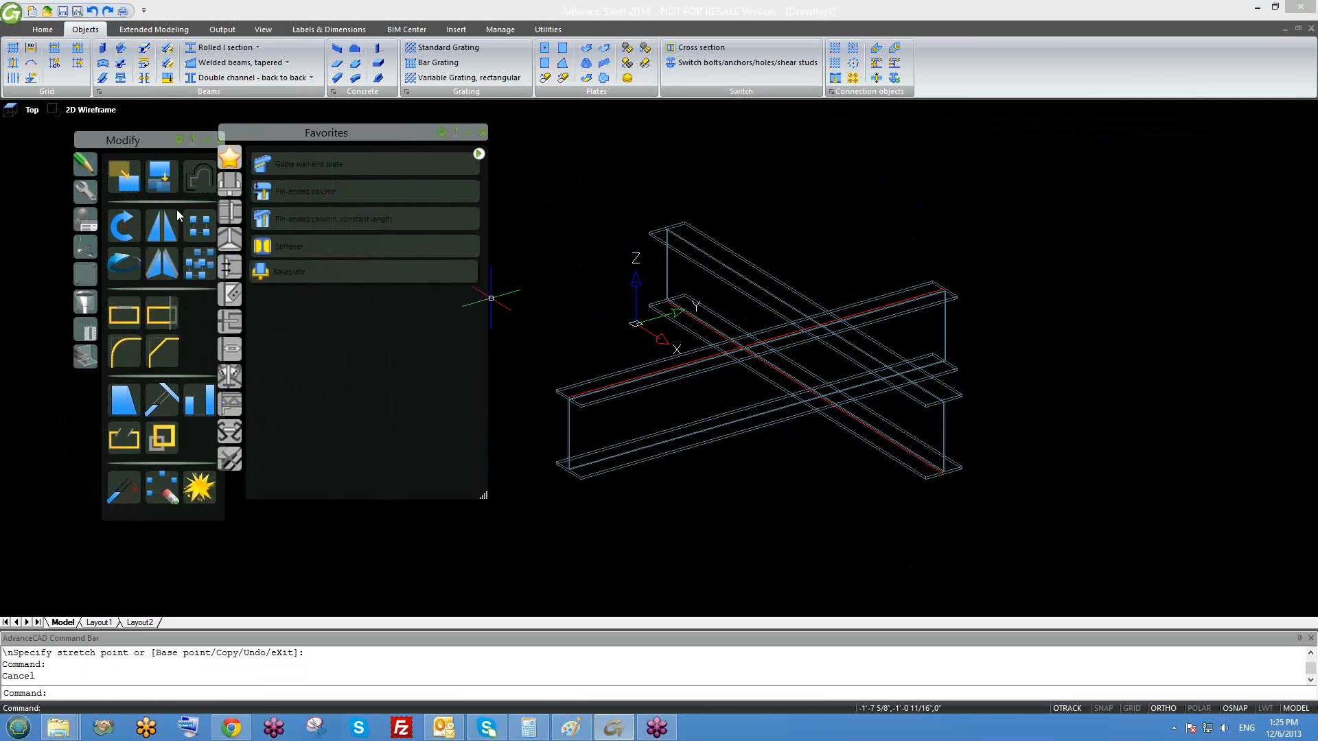
left_click(92, 190)
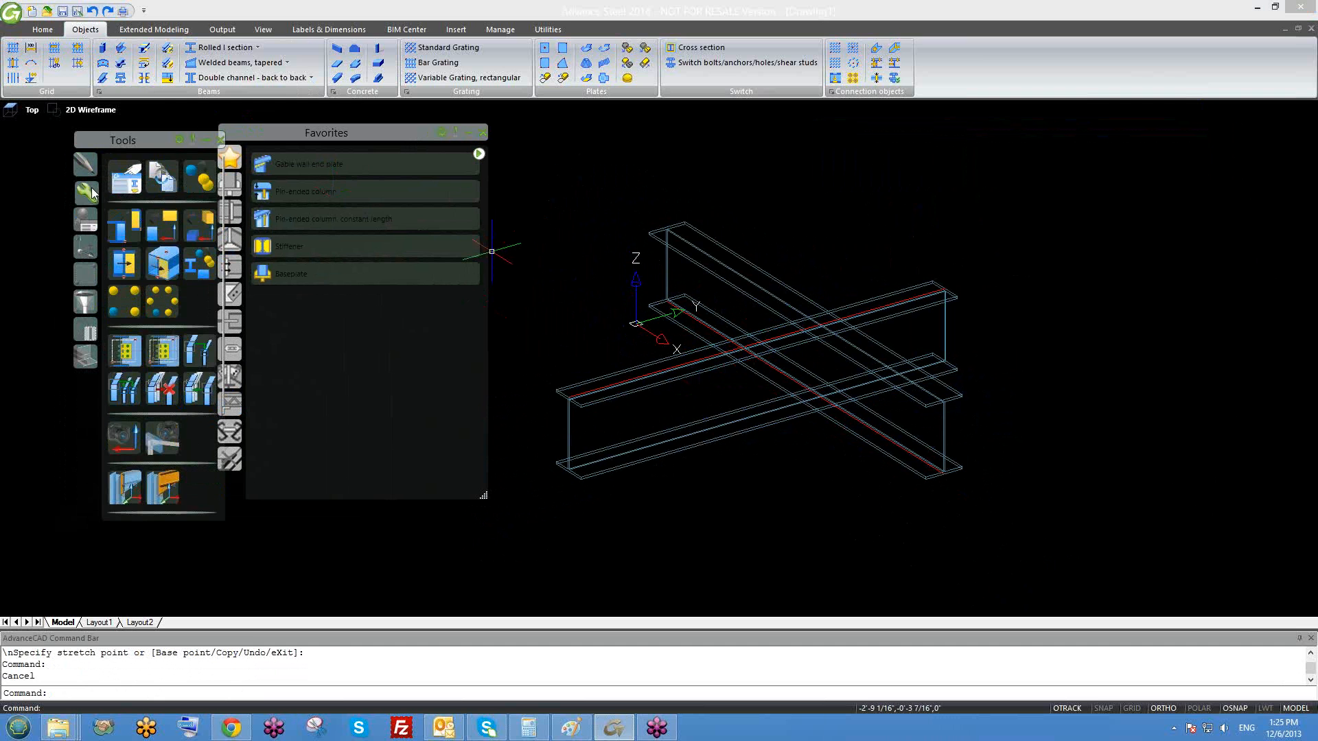
left_click(83, 218)
left_click(163, 180)
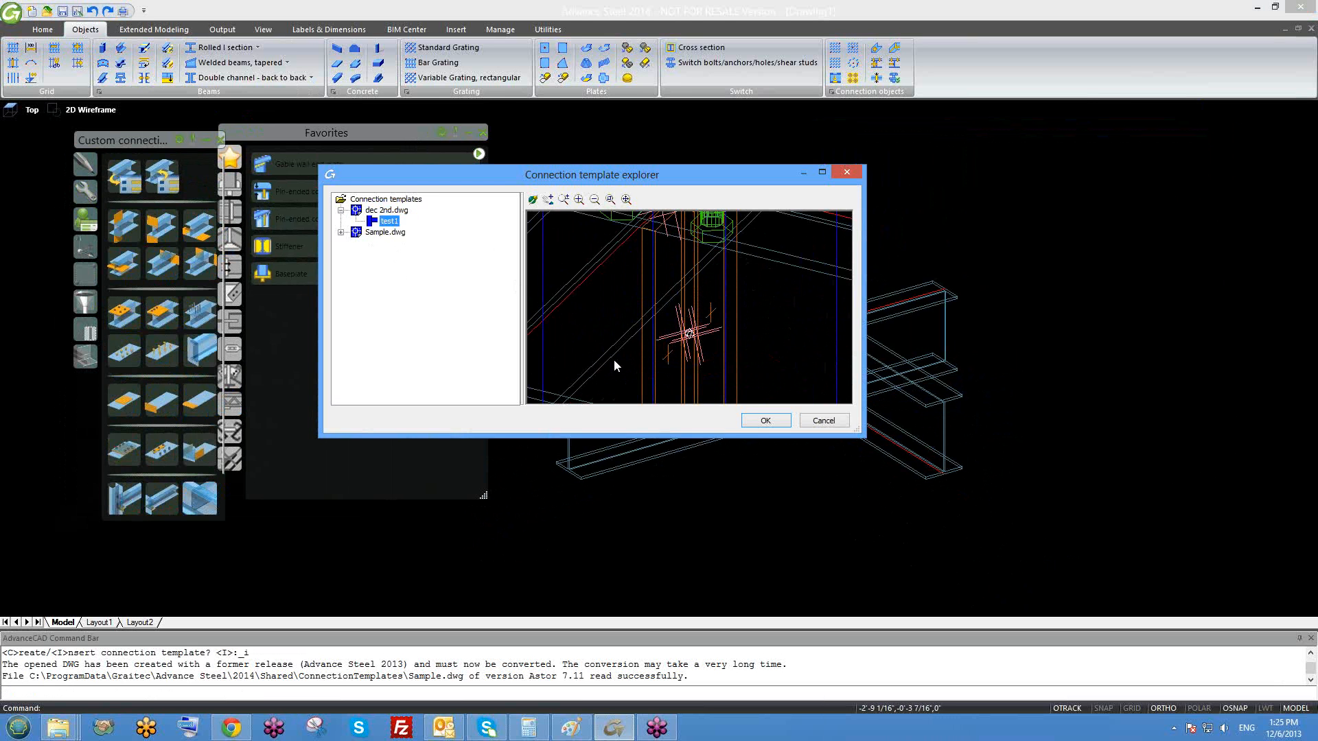
left_click(763, 422)
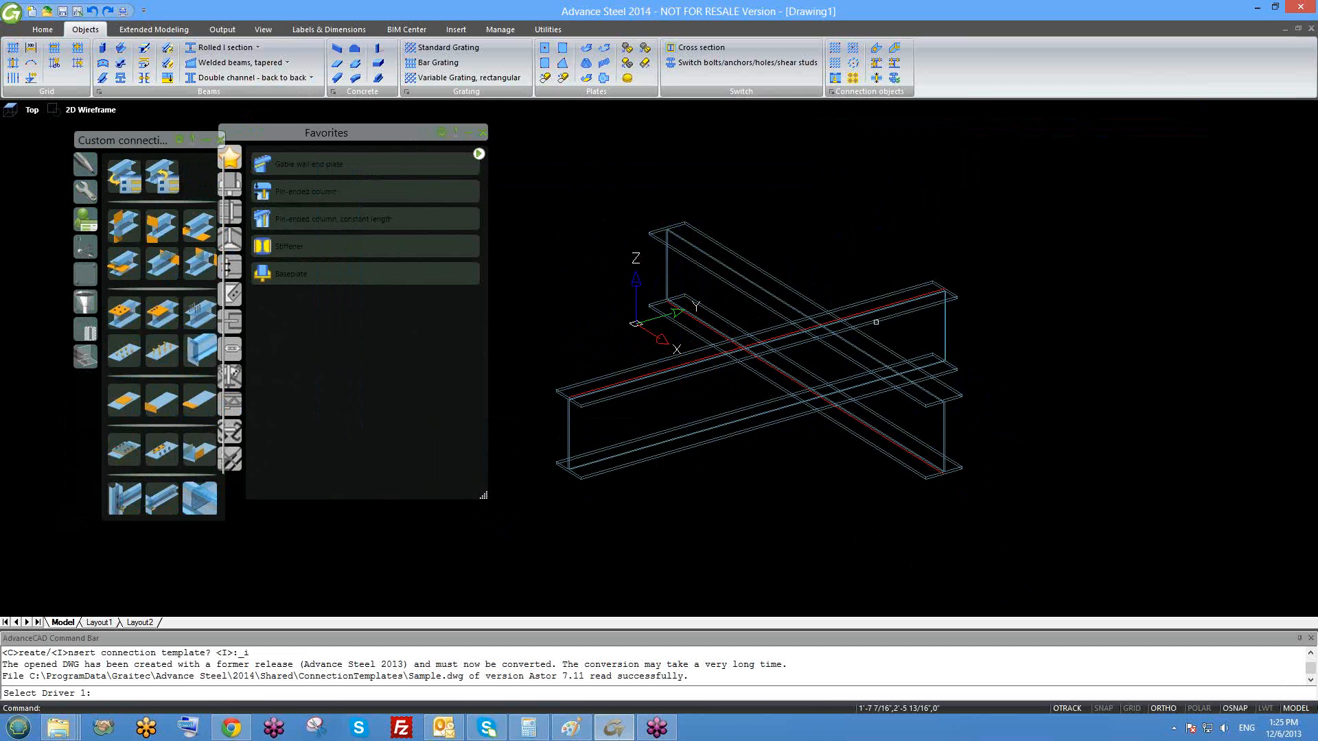
- Place the template connection with the lower beam as driver 1 and the upper beam as driver 2, keeping its default properties
left_click(866, 329)
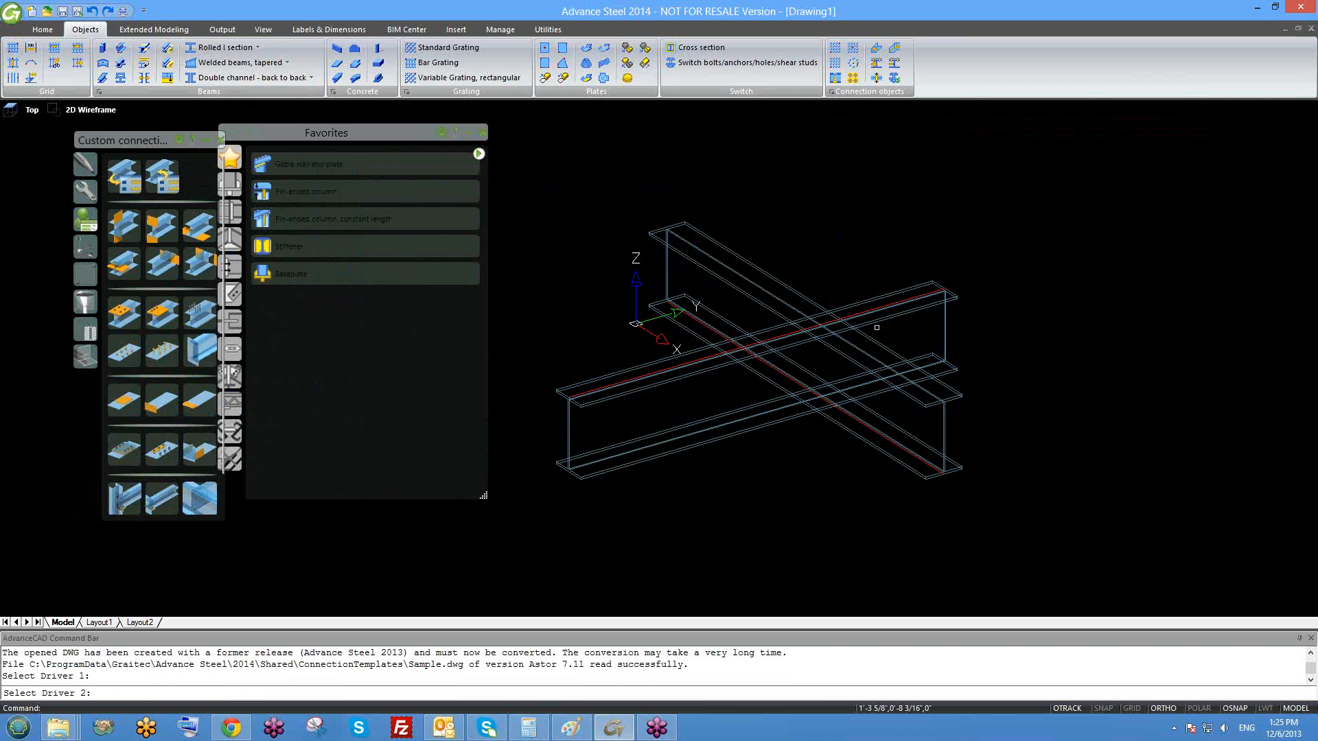
left_click(771, 276)
left_click(780, 394)
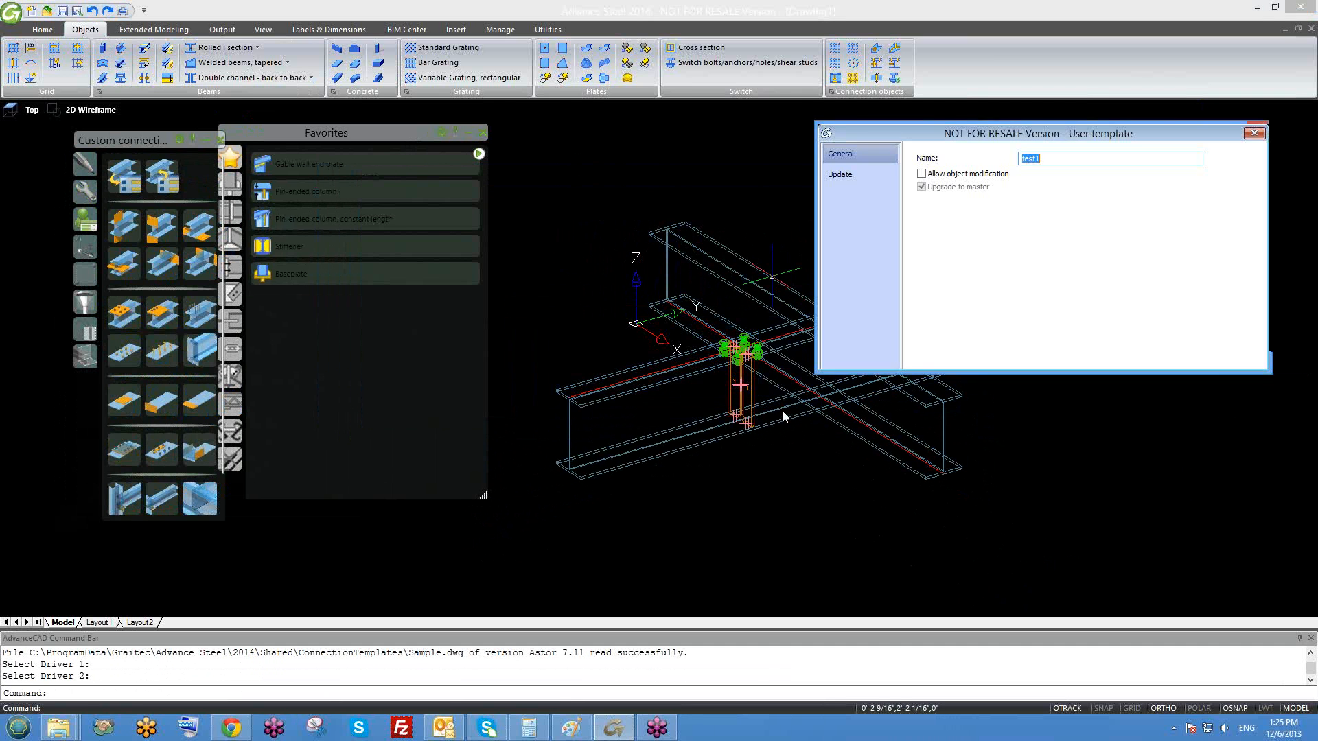
mouse_move(769, 453)
middle_mouse_down("shift")
mouse_move(712, 406)
mouse_move(674, 405)
mouse_move(767, 439)
middle_mouse_up("shift")
middle_click_drag(713, 394, 660, 404)
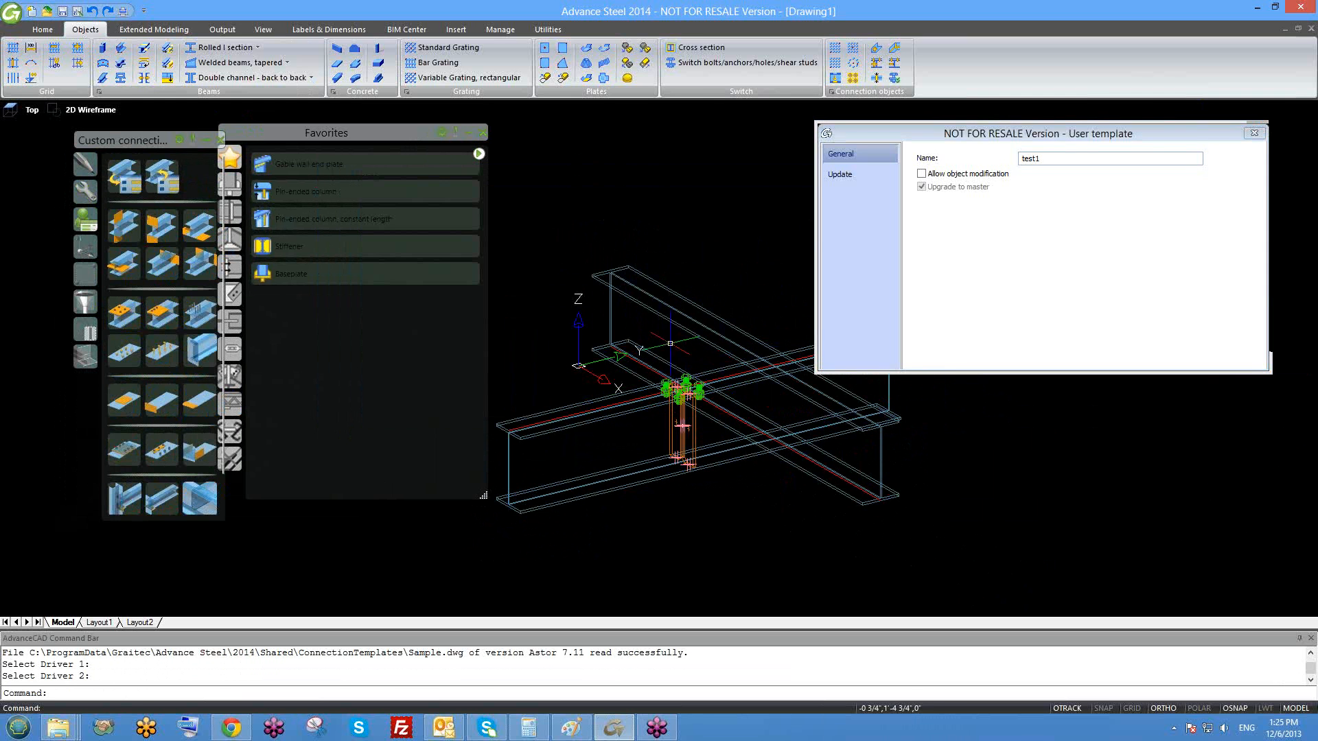
left_click(1262, 135)
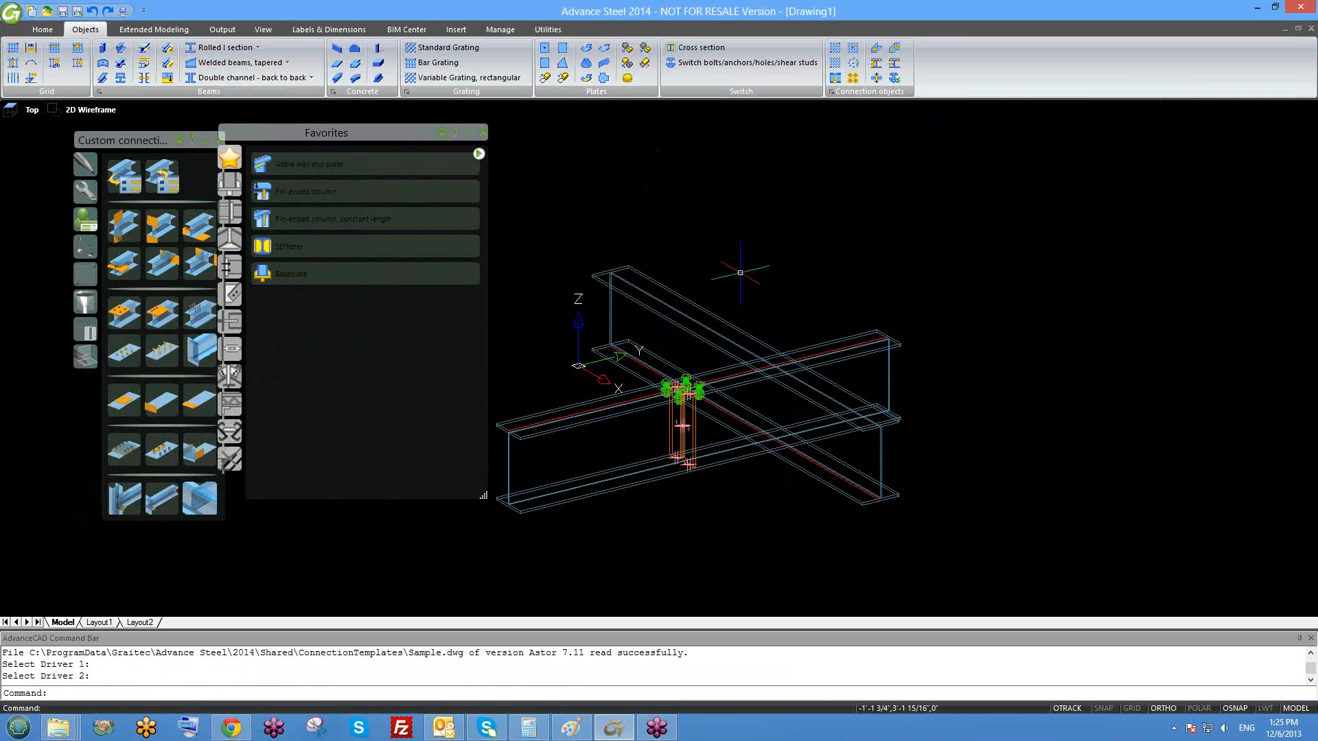
- Switch the view to the Hidden visual style and inspect the inserted connection at the beam crossing from several angles
left_click(96, 110)
left_click(126, 180)
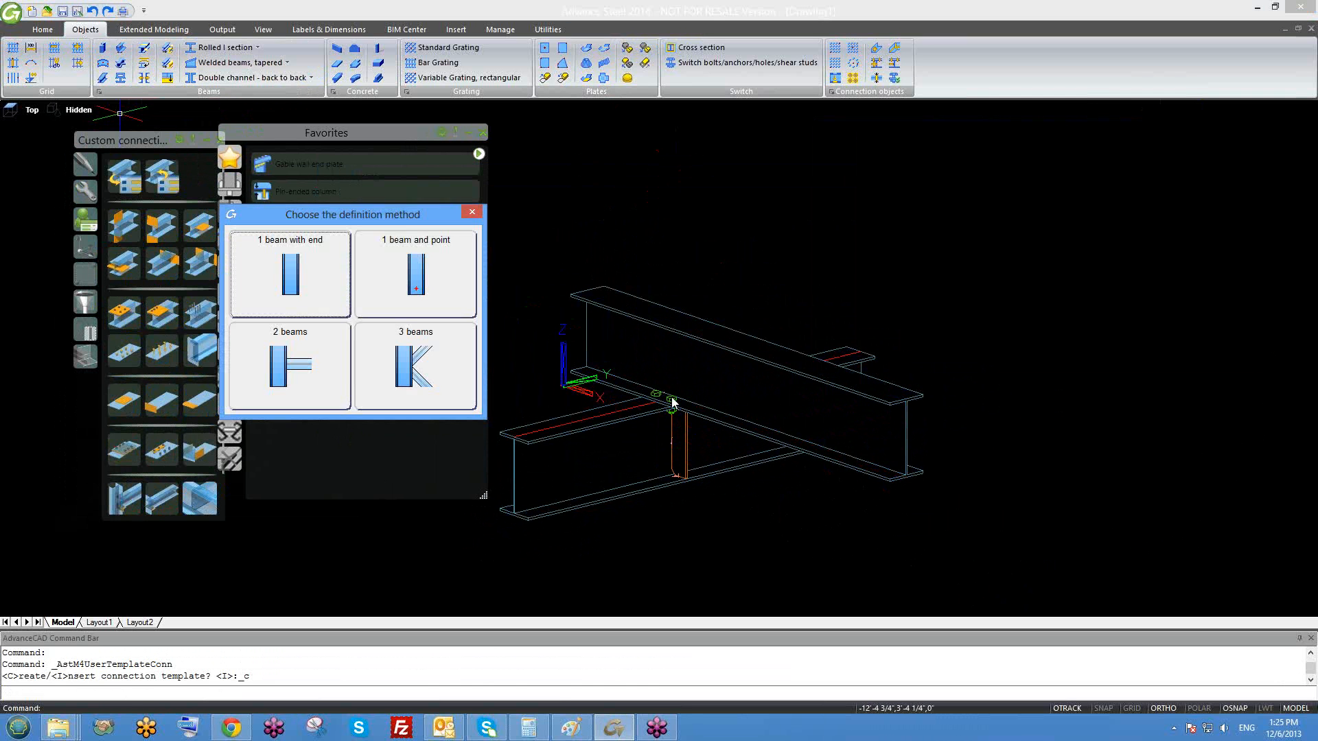
left_click(472, 211)
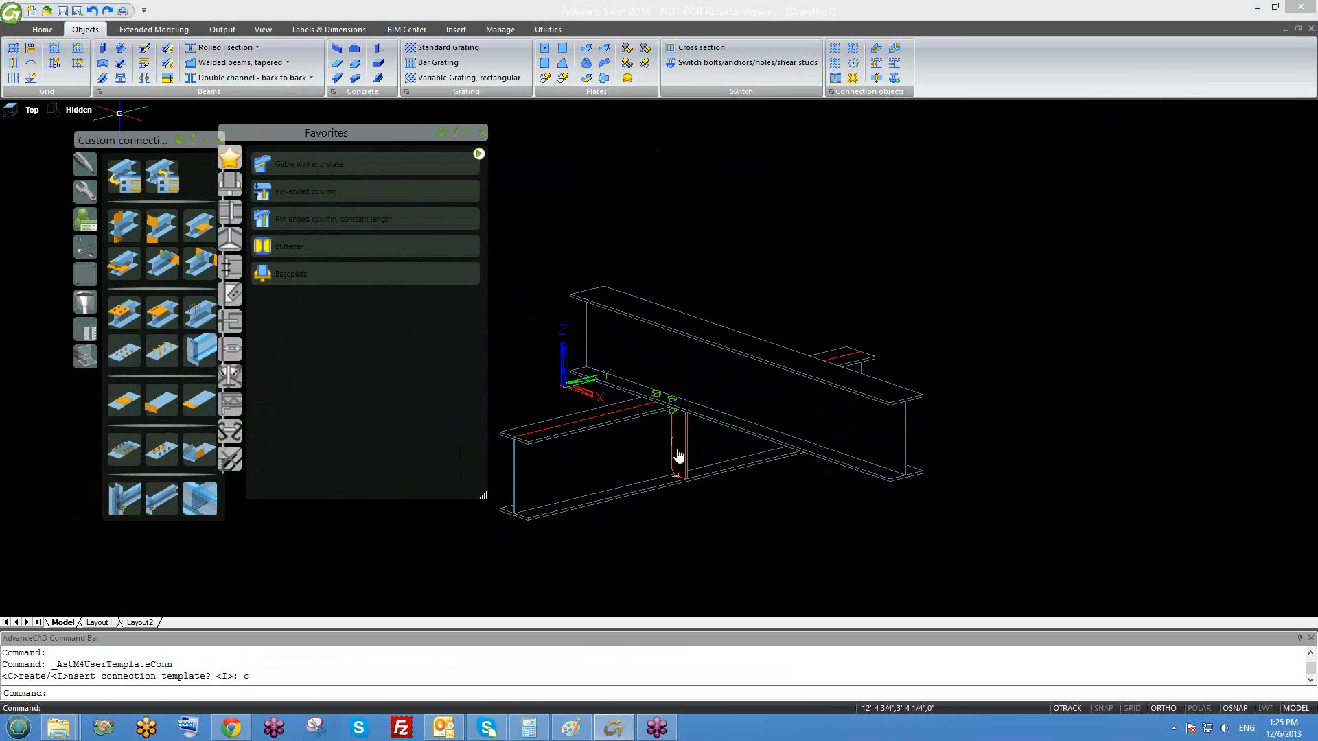
scroll(686, 430, "up", 2)
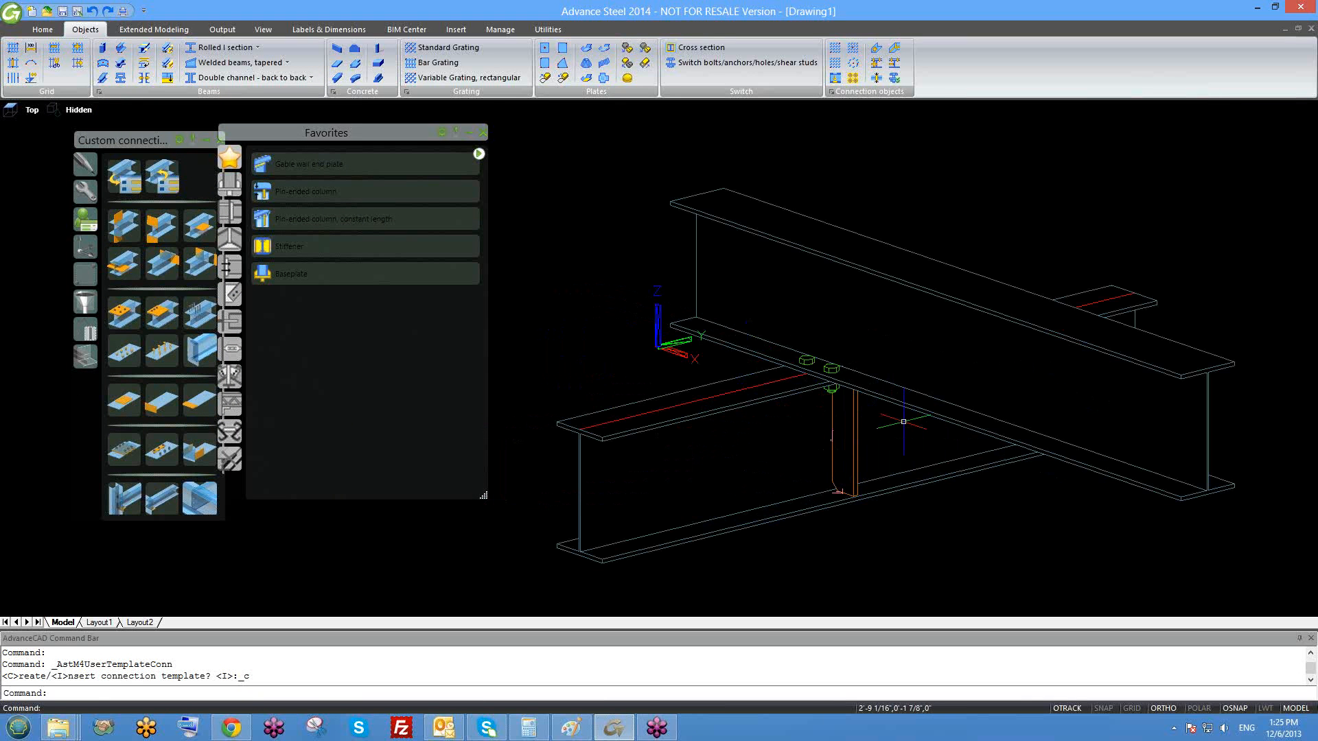
middle_click_drag(776, 400, 757, 367, "shift")
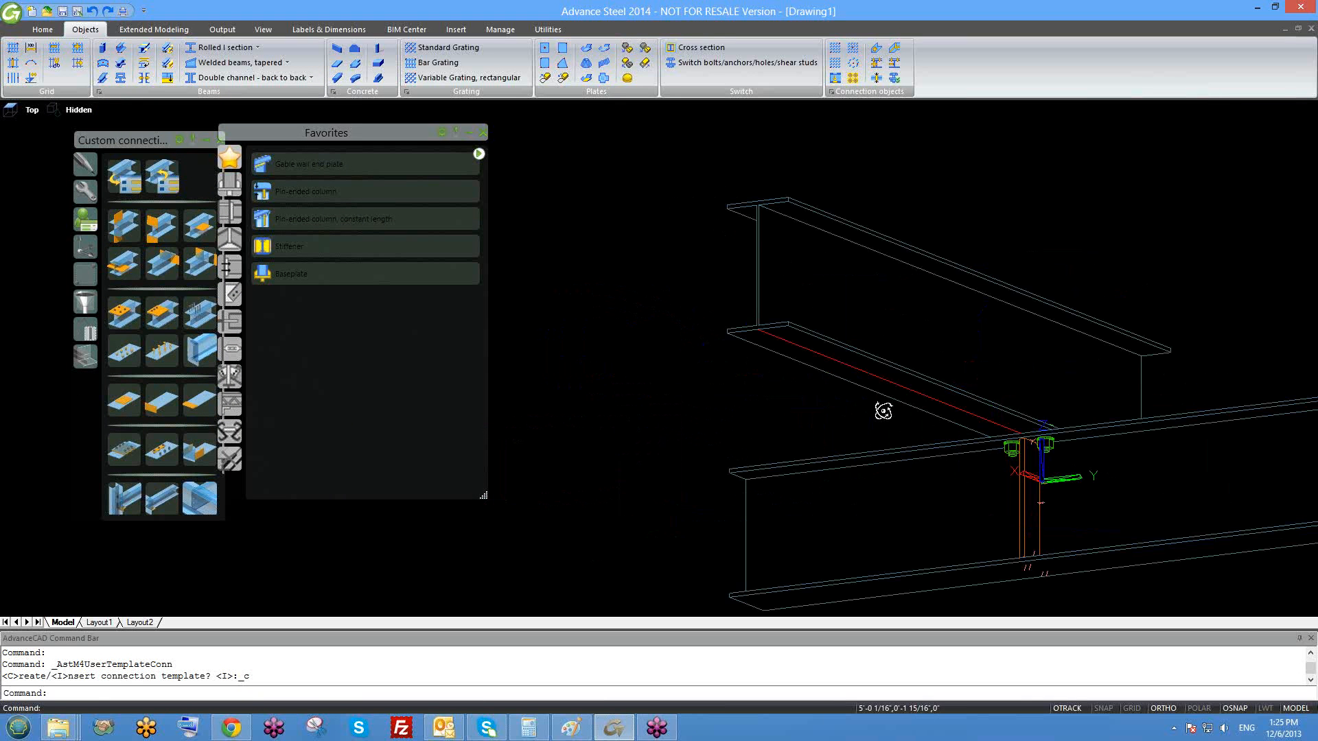
middle_click_drag(882, 406, 892, 432, "shift")
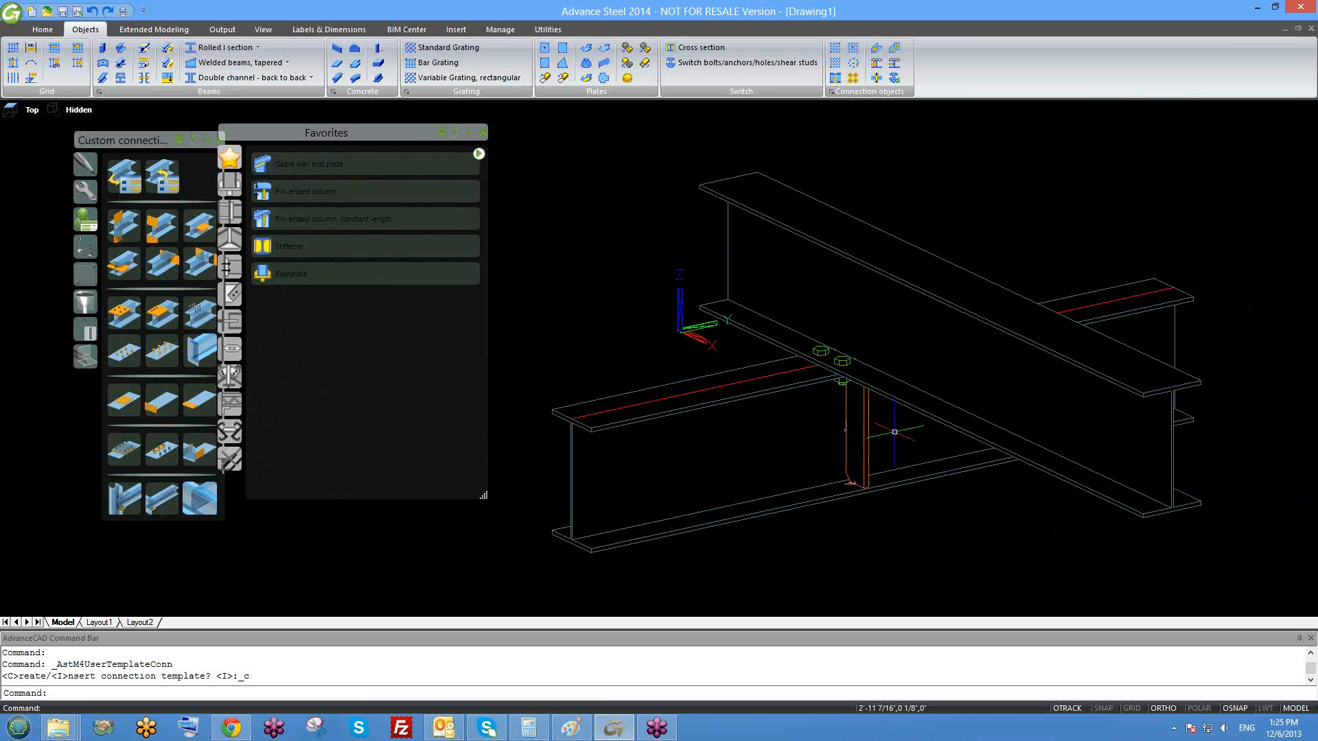
- Close the current drawing without saving it and open the project drawing 4.dwg
left_click(1310, 29)
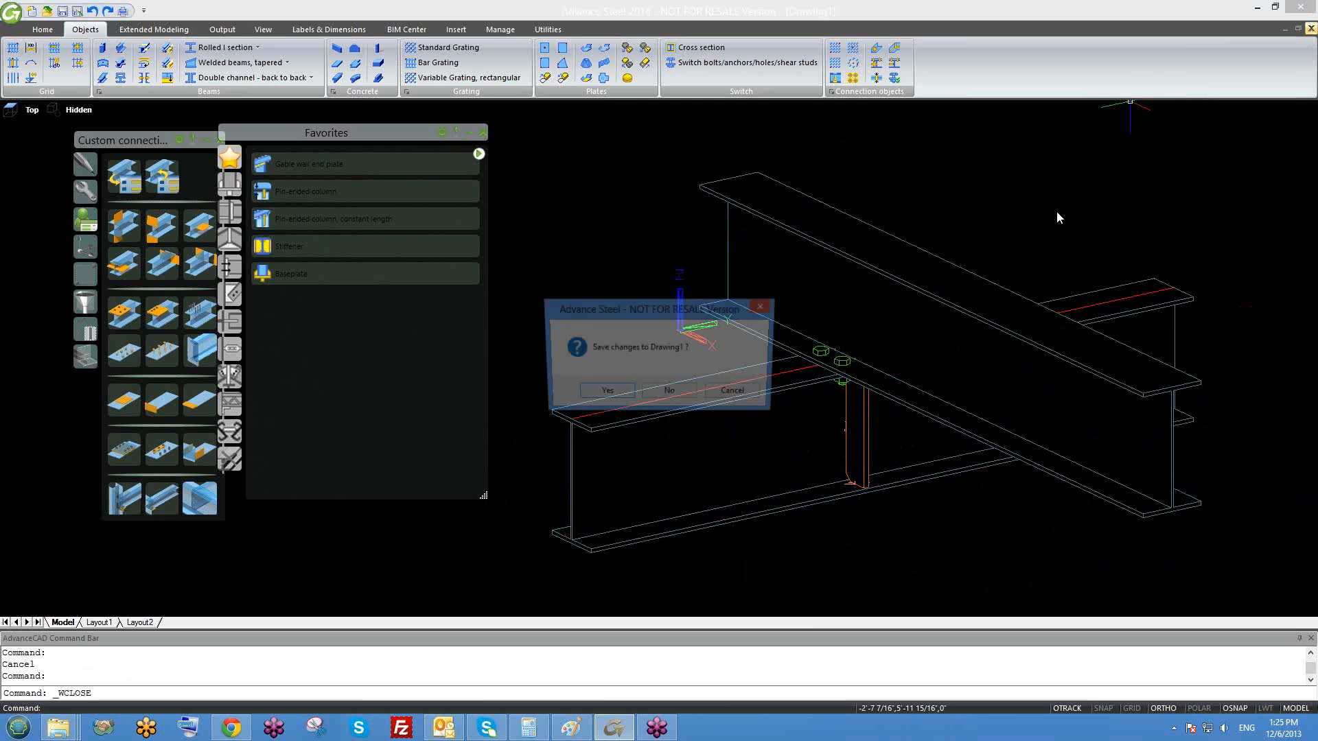
left_click(692, 396)
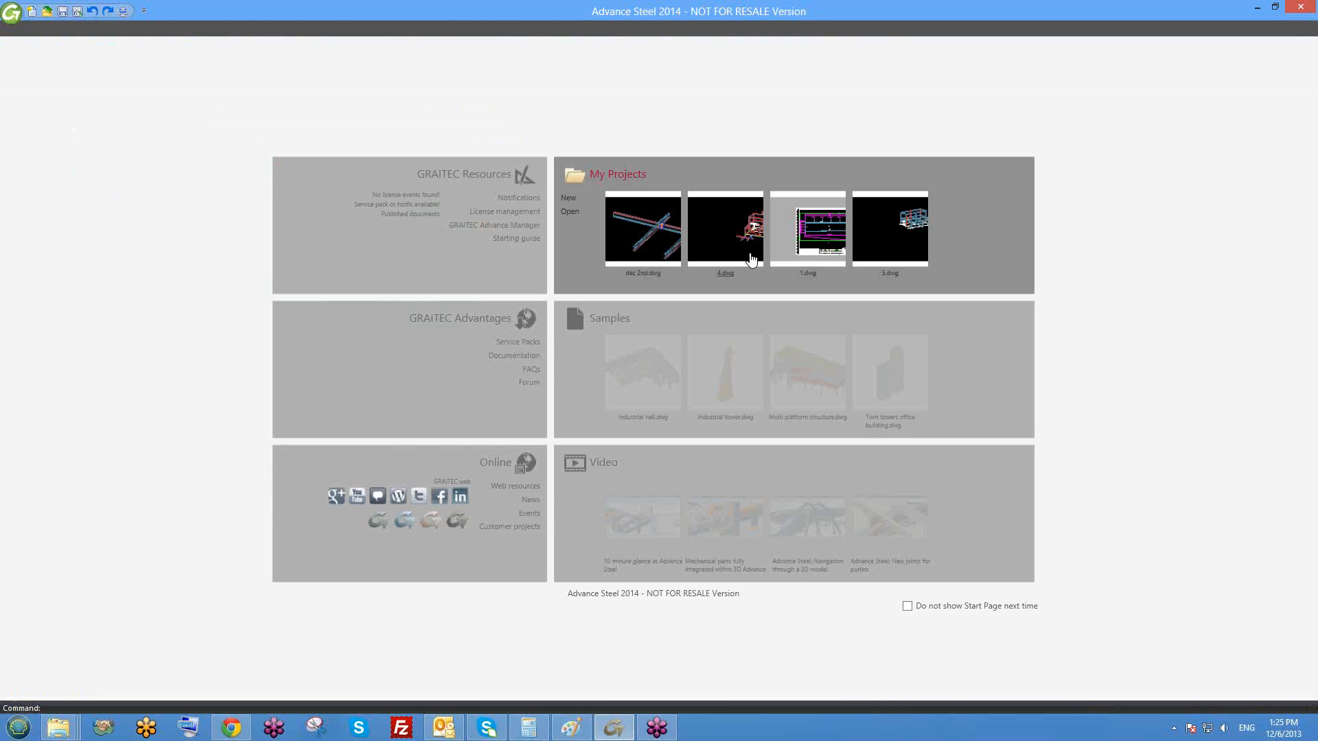
left_click(751, 259)
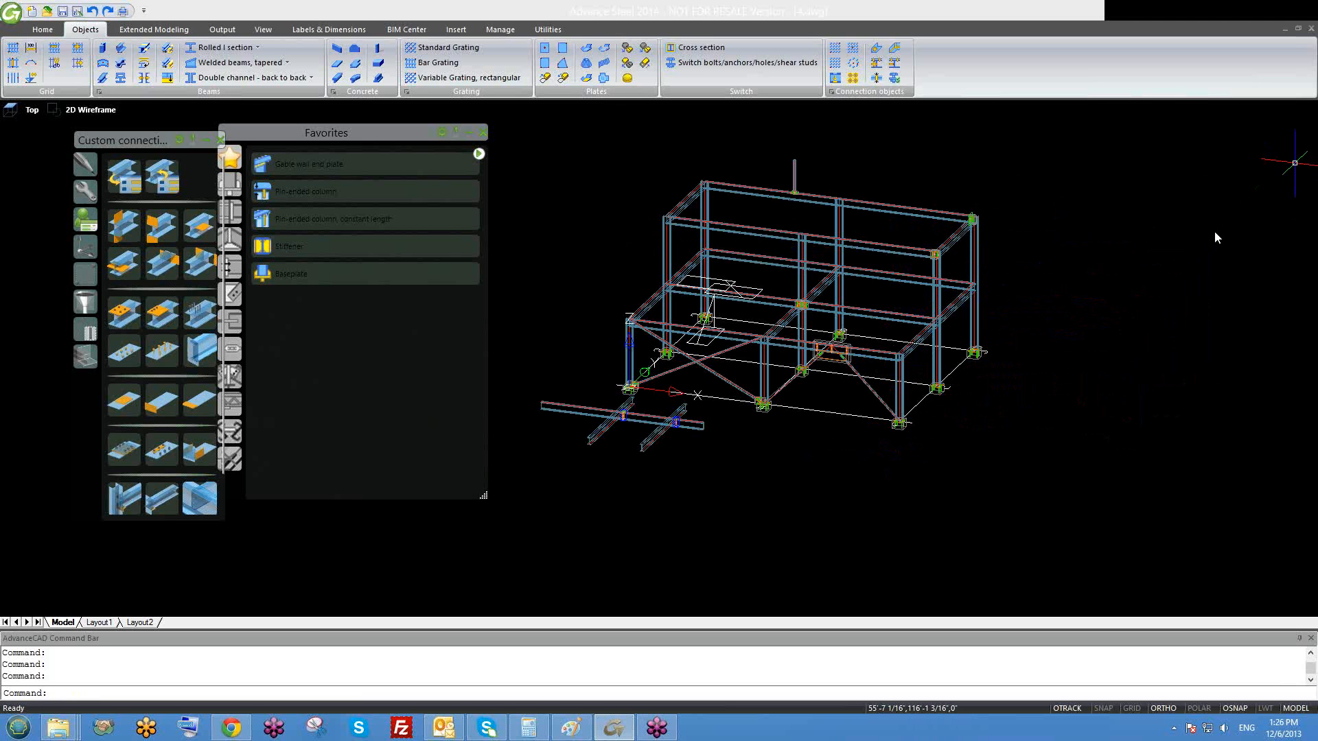
middle_click_drag(898, 358, 891, 332)
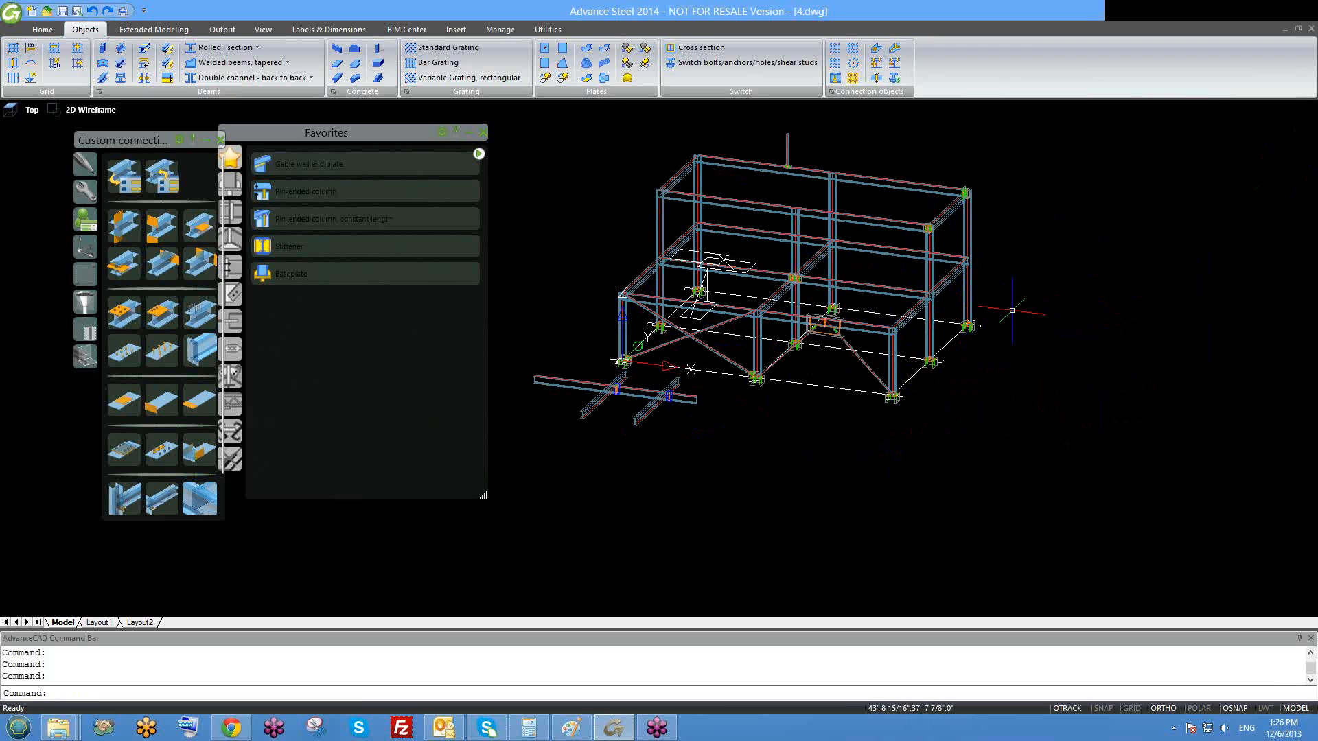
middle_click_drag(1006, 306, 971, 302)
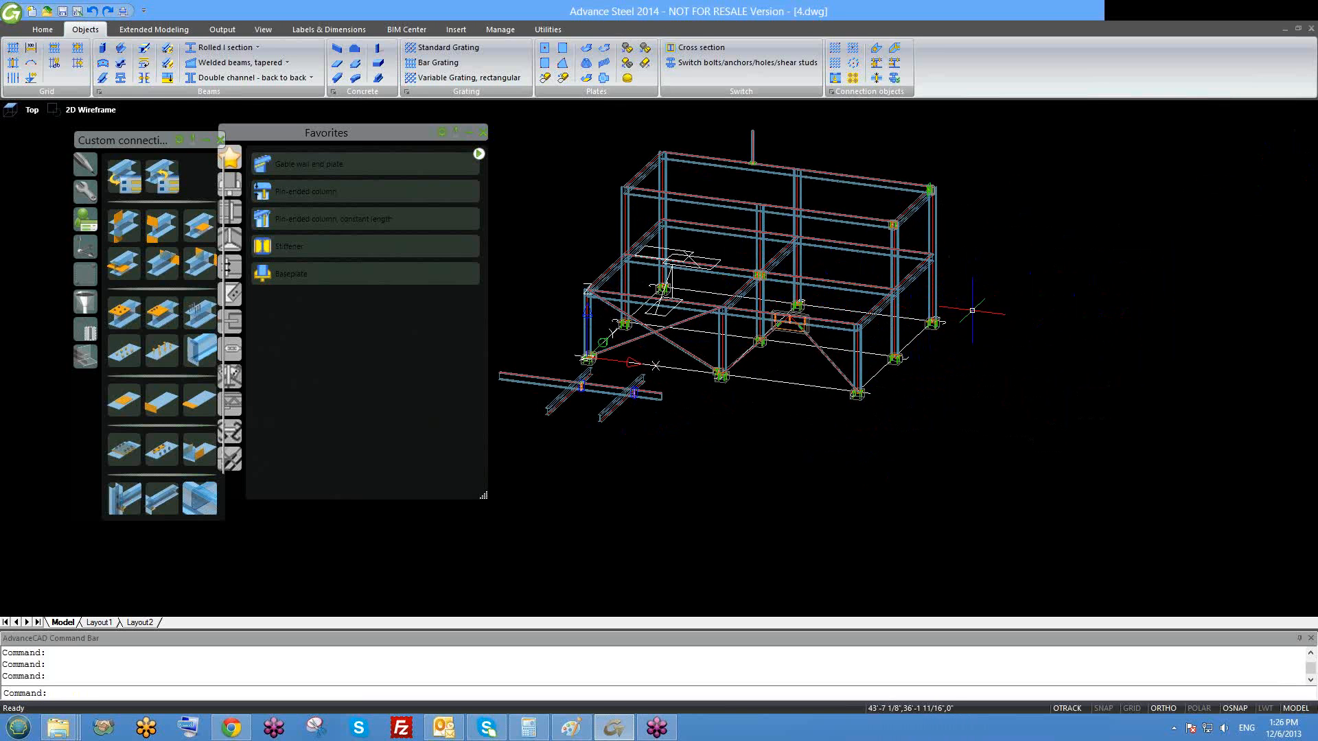
middle_click_drag(988, 302, 972, 301)
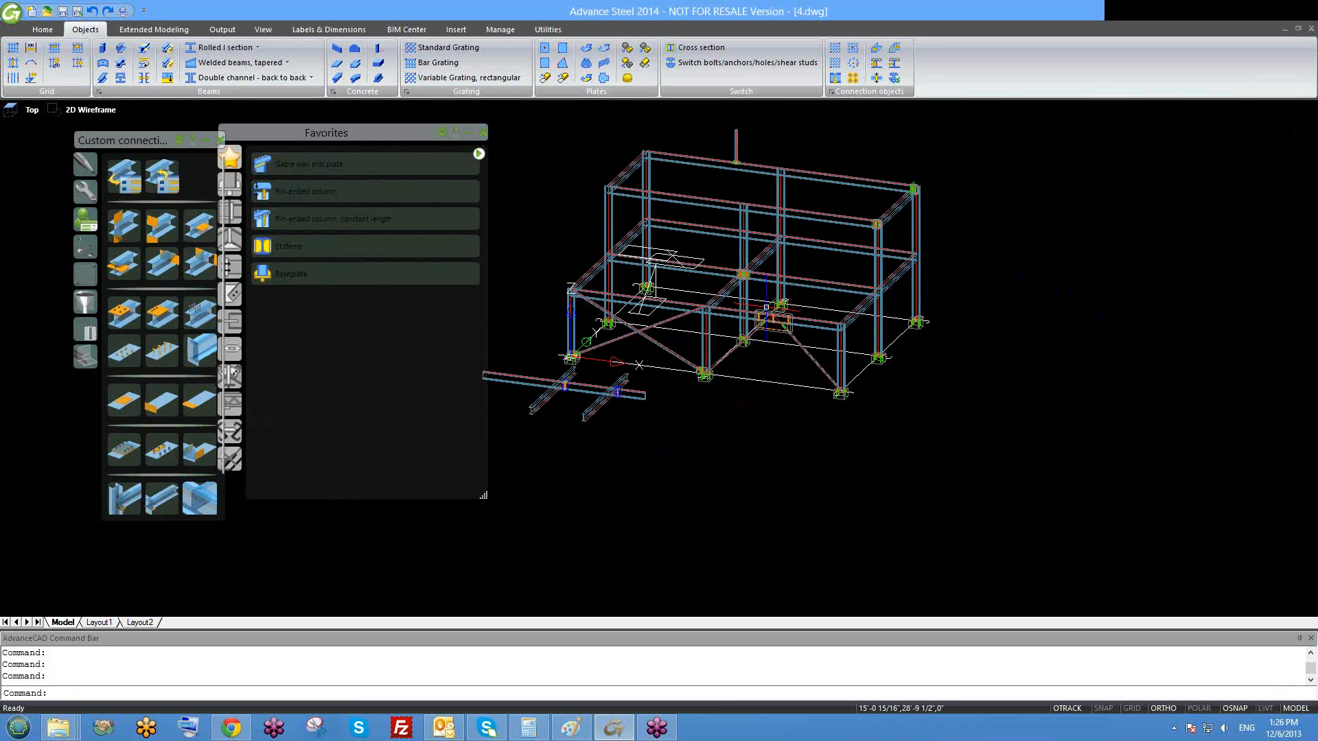
middle_click_drag(773, 264, 738, 261)
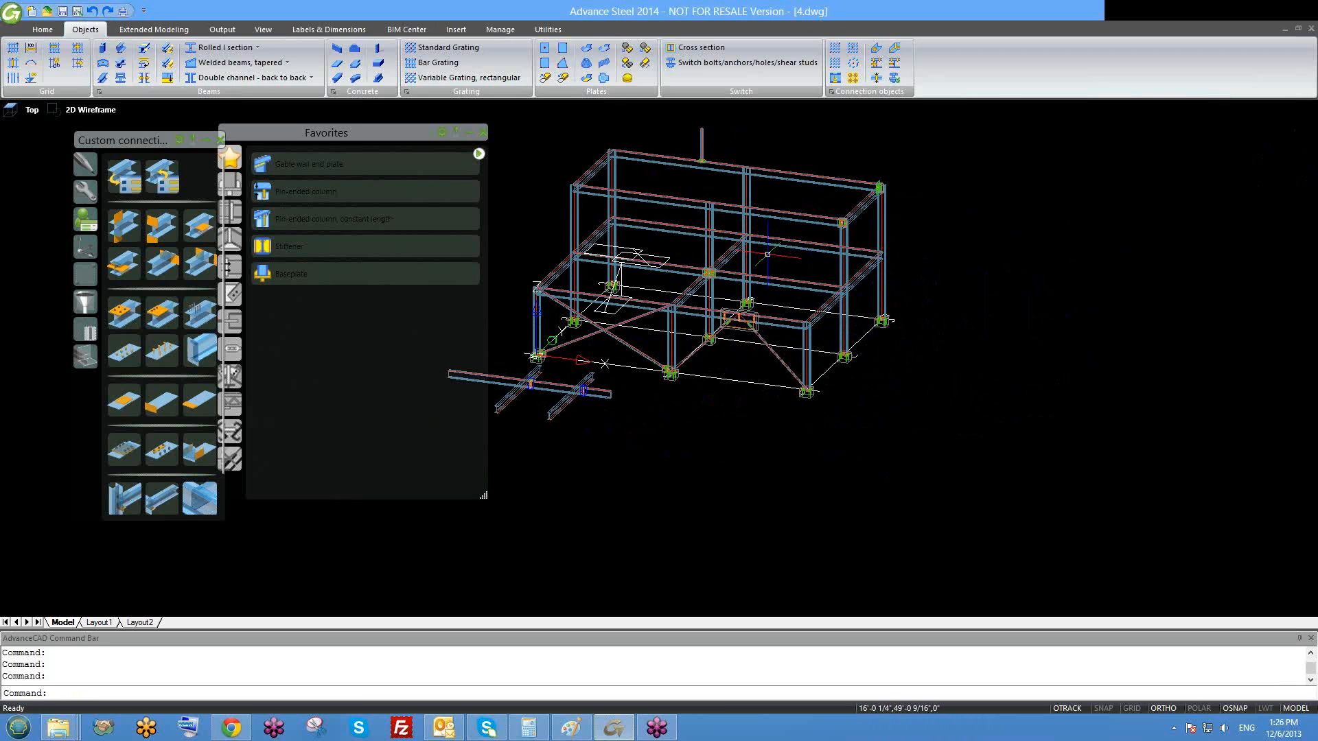
middle_click_drag(765, 267, 737, 258)
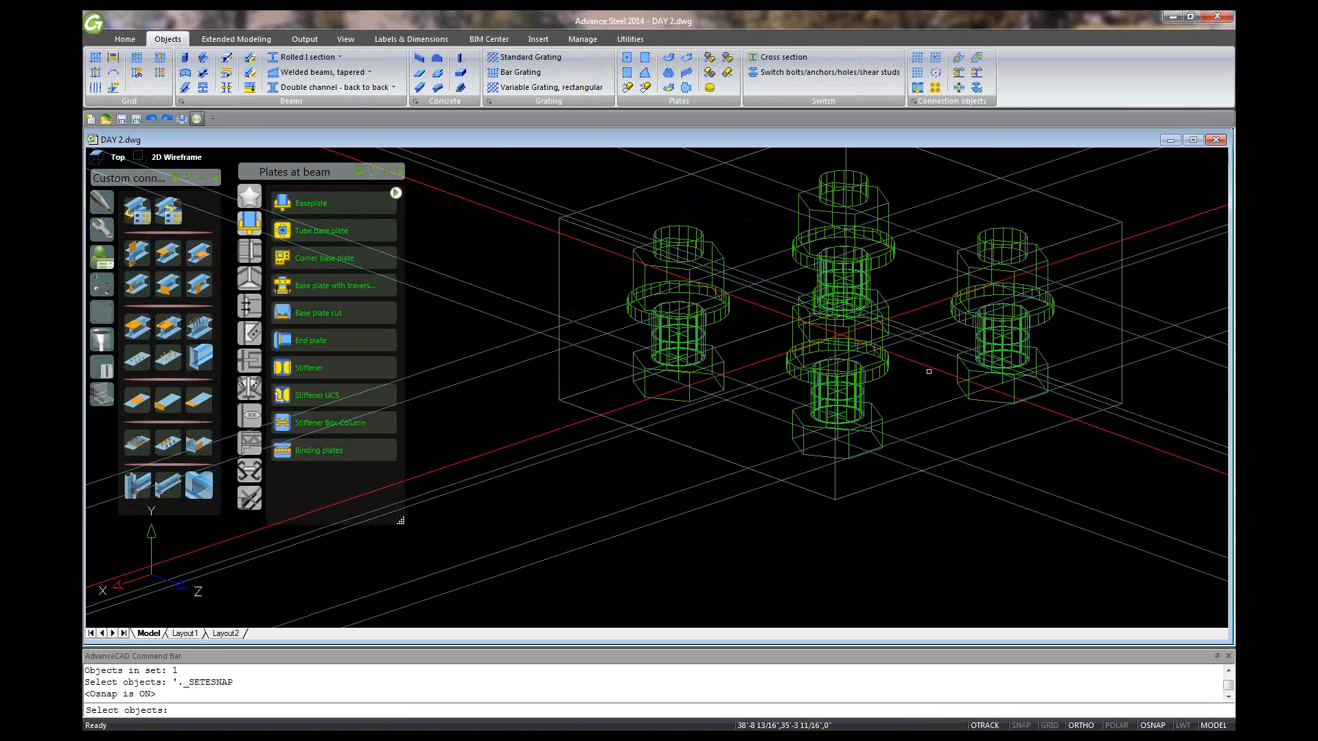
- Try to place a stiffener on the lower beam at the bolted beam crossing in DAY 2.dwg
scroll(928, 372, "down", 3)
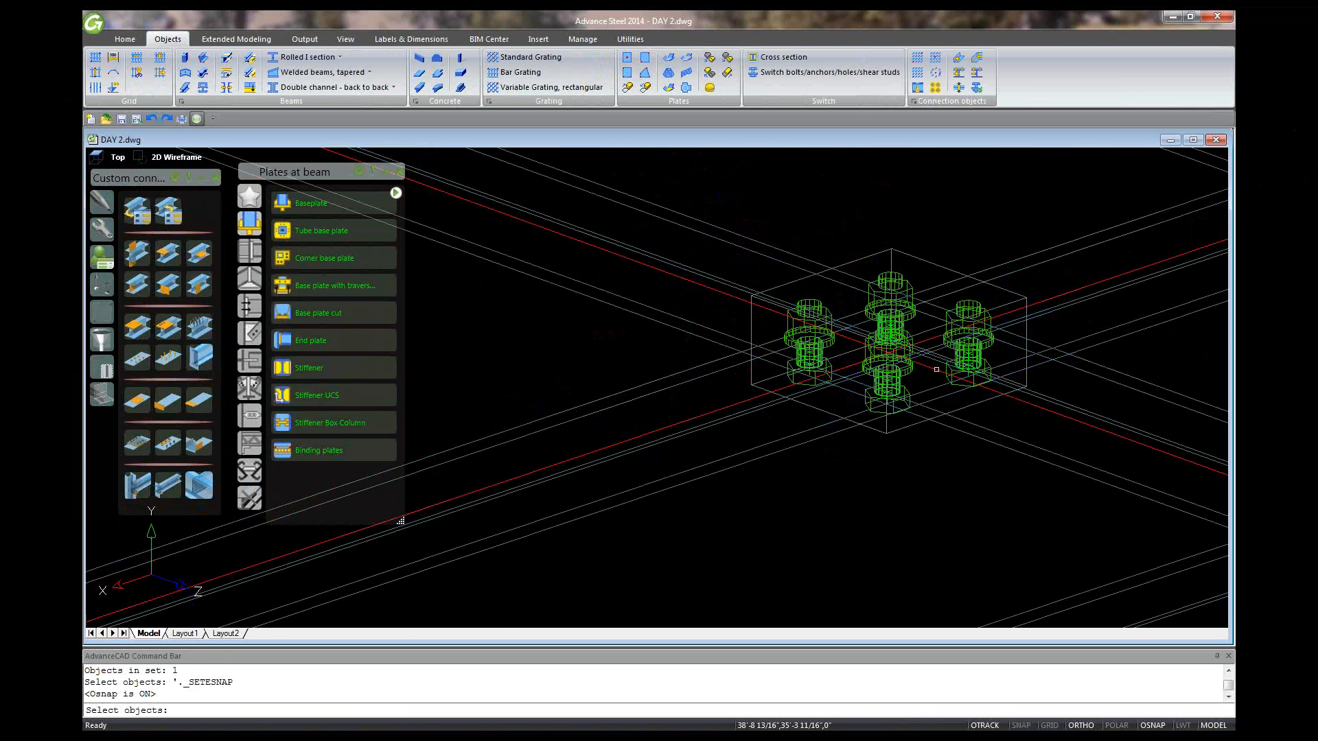
scroll(936, 369, "down", 5)
key("Return")
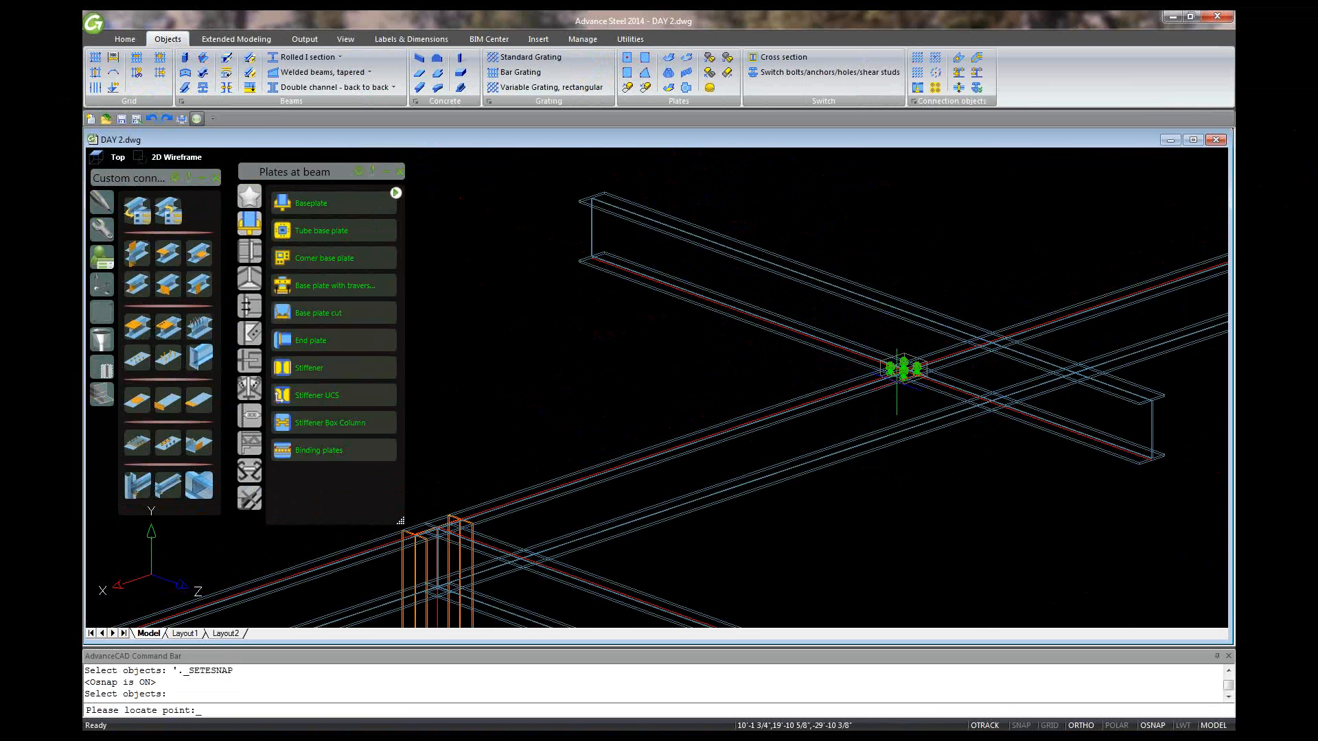
scroll(901, 379, "up", 3)
scroll(964, 374, "up", 2)
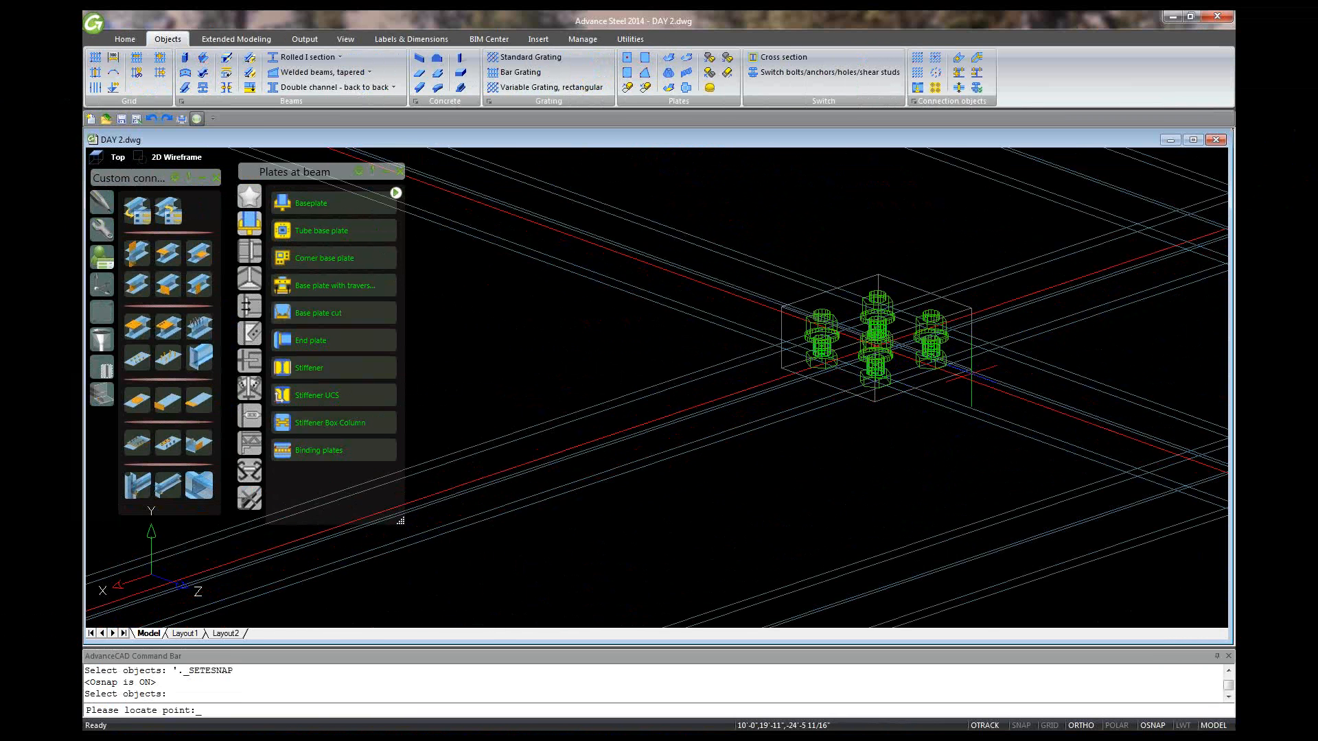
scroll(856, 375, "down", 1)
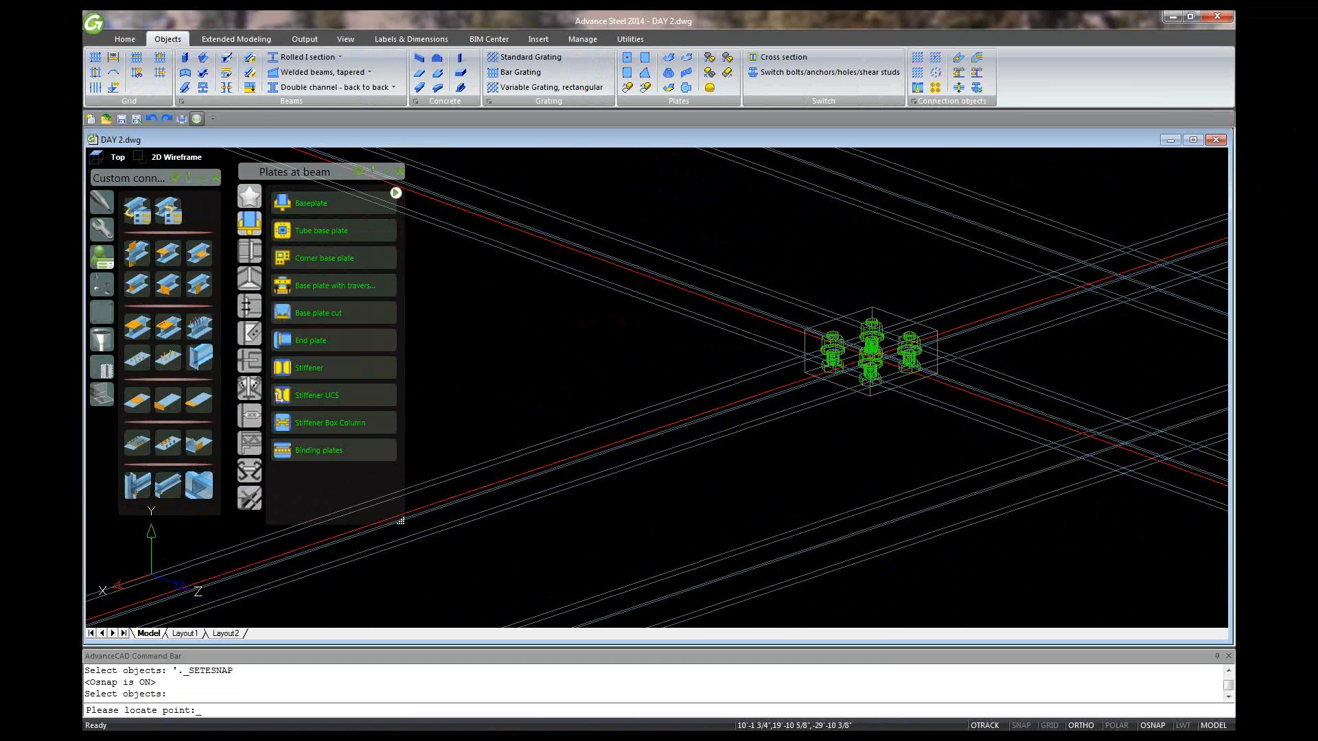
scroll(925, 373, "up", 4)
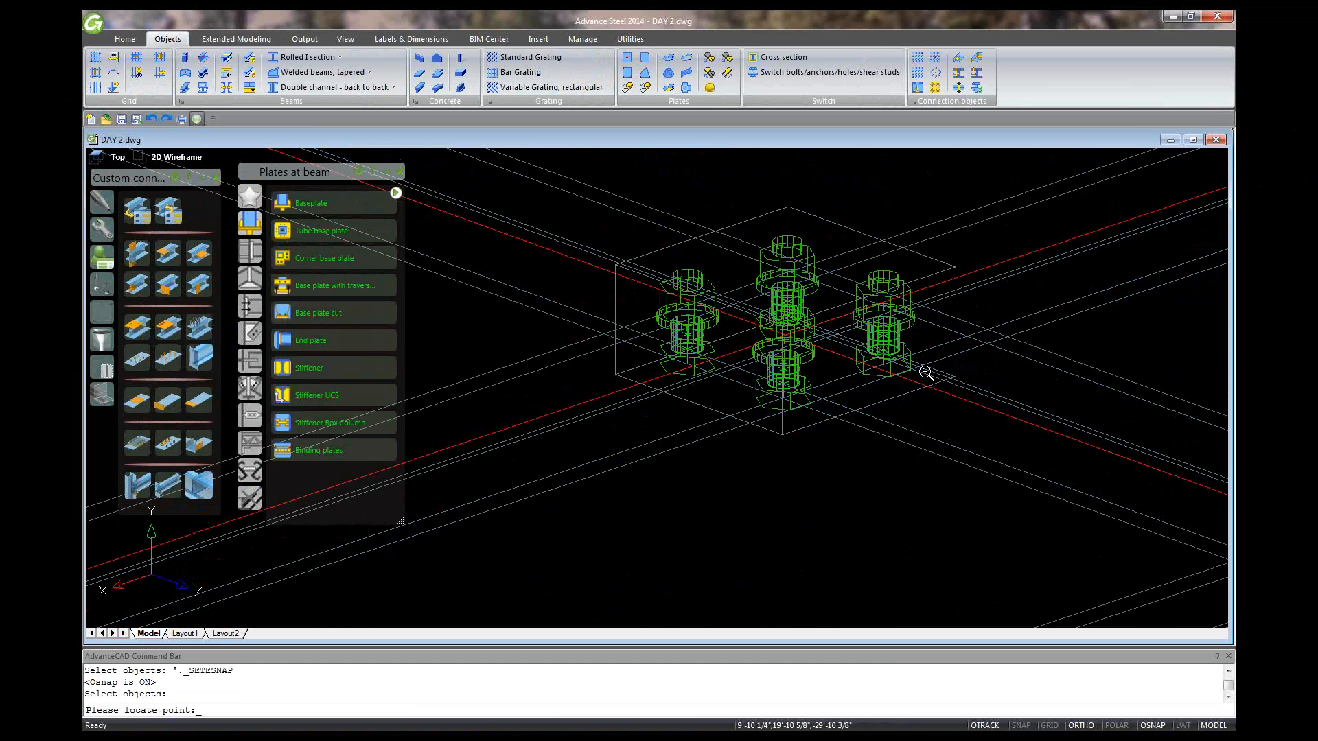
middle_click_drag(925, 373, 829, 372, "shift")
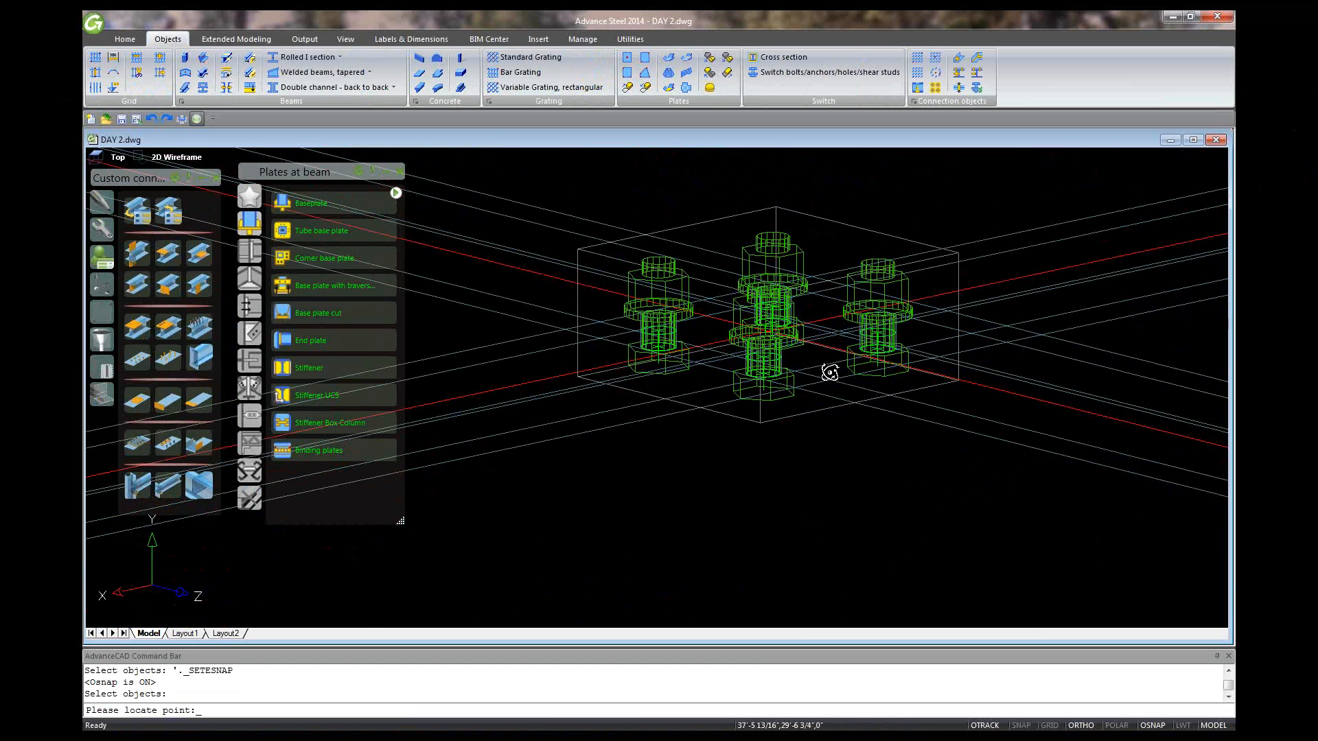
scroll(830, 372, "down", 6)
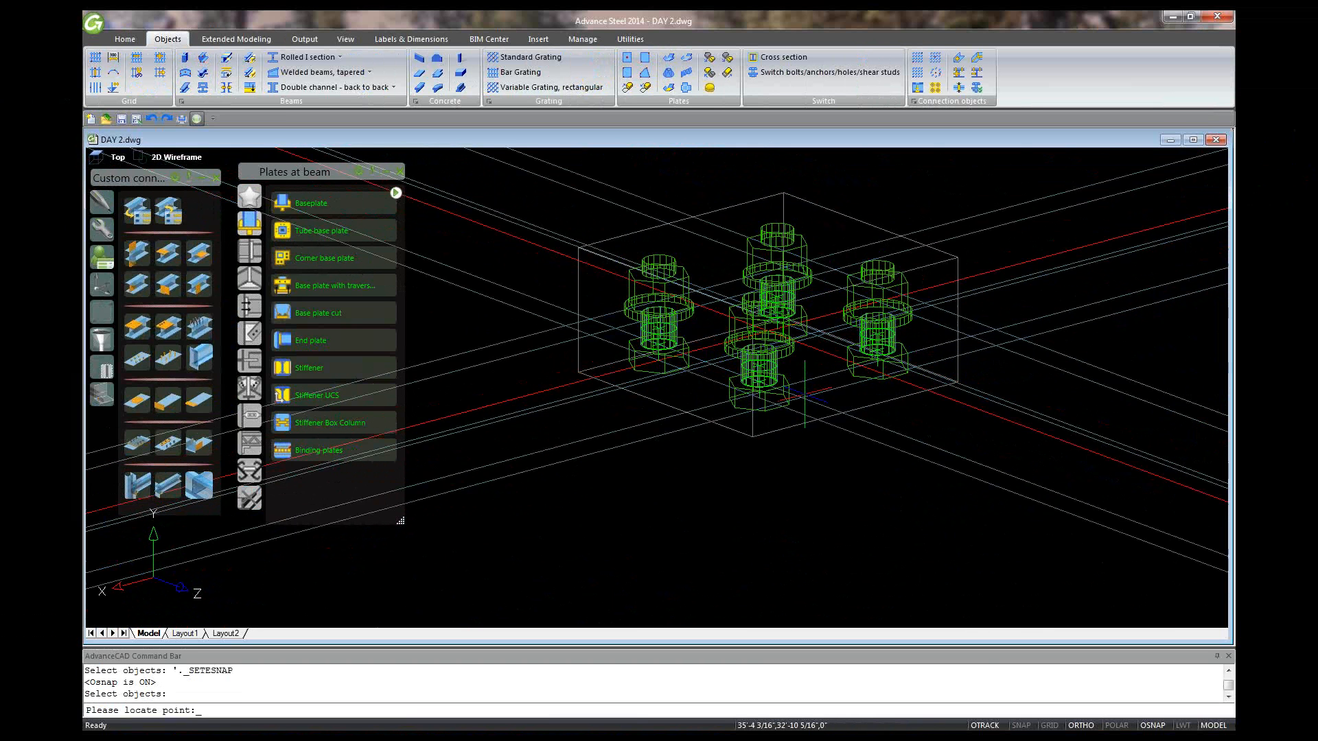
scroll(800, 430, "up", 5)
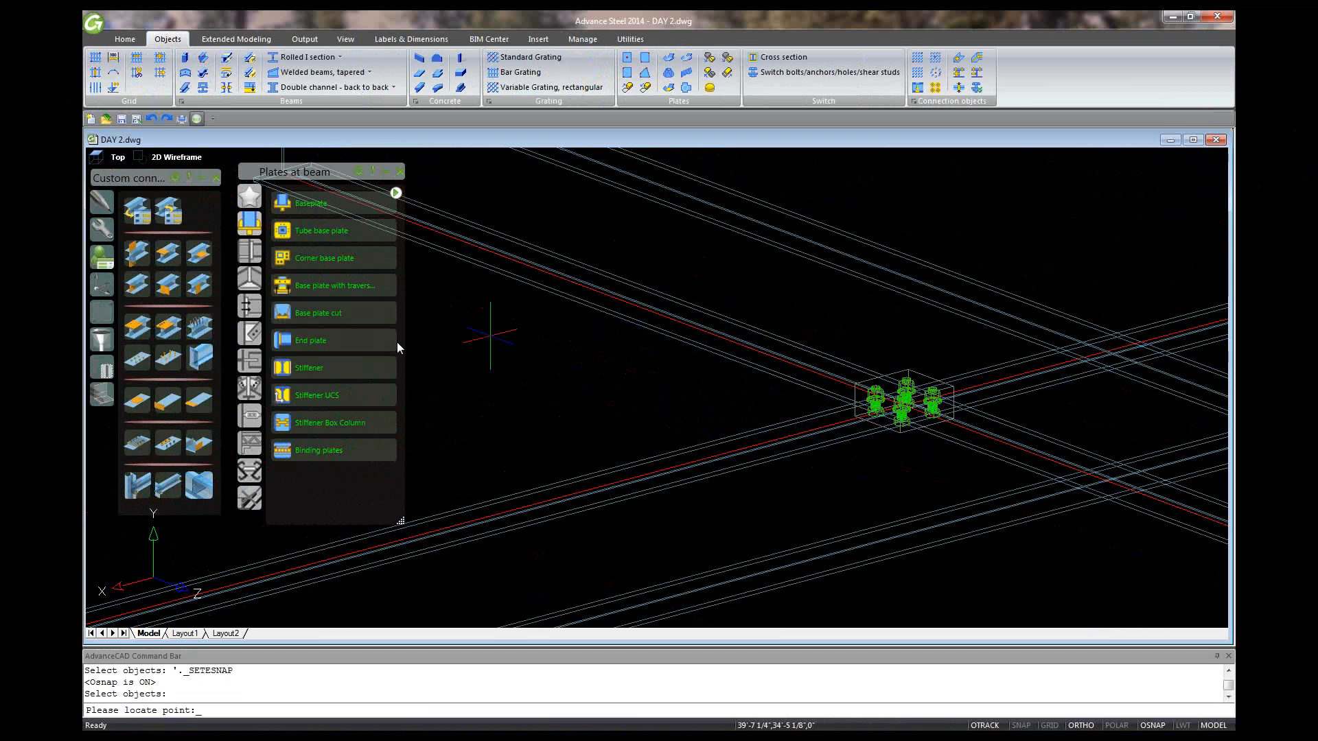
left_click(304, 365)
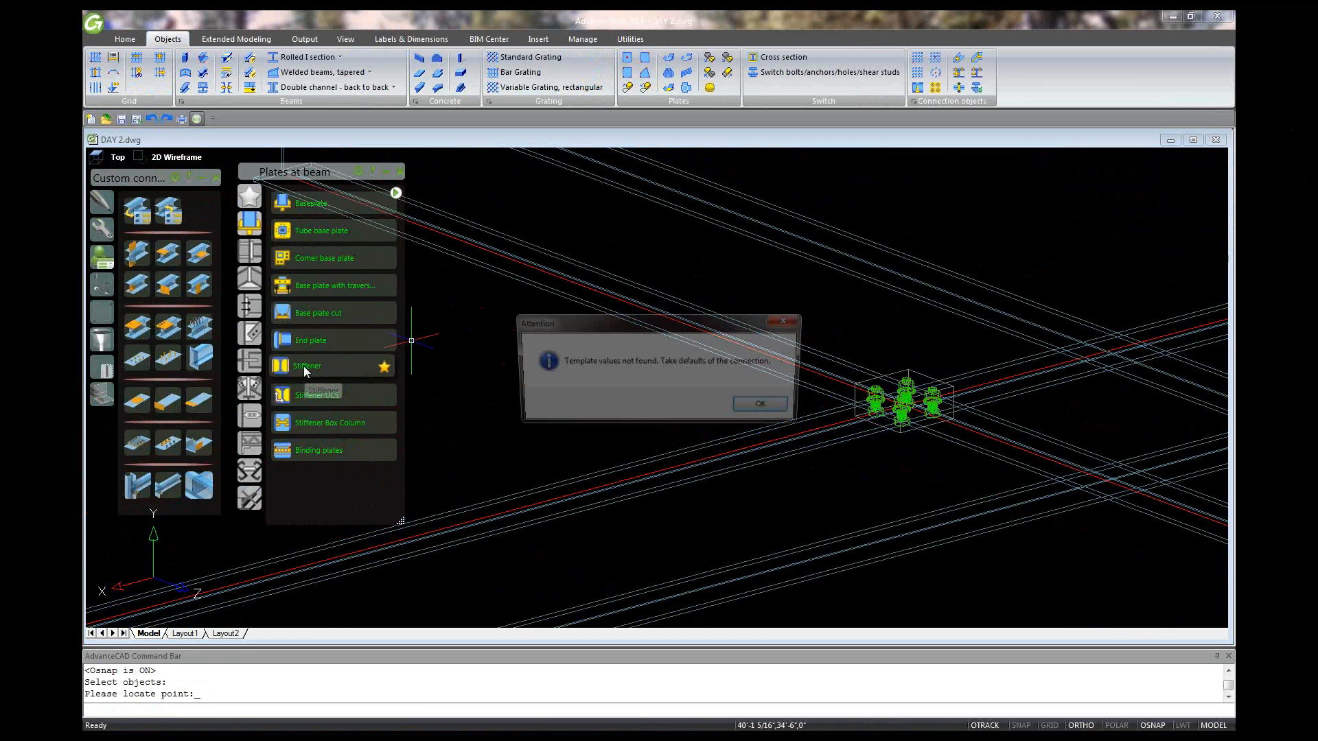
key("Return")
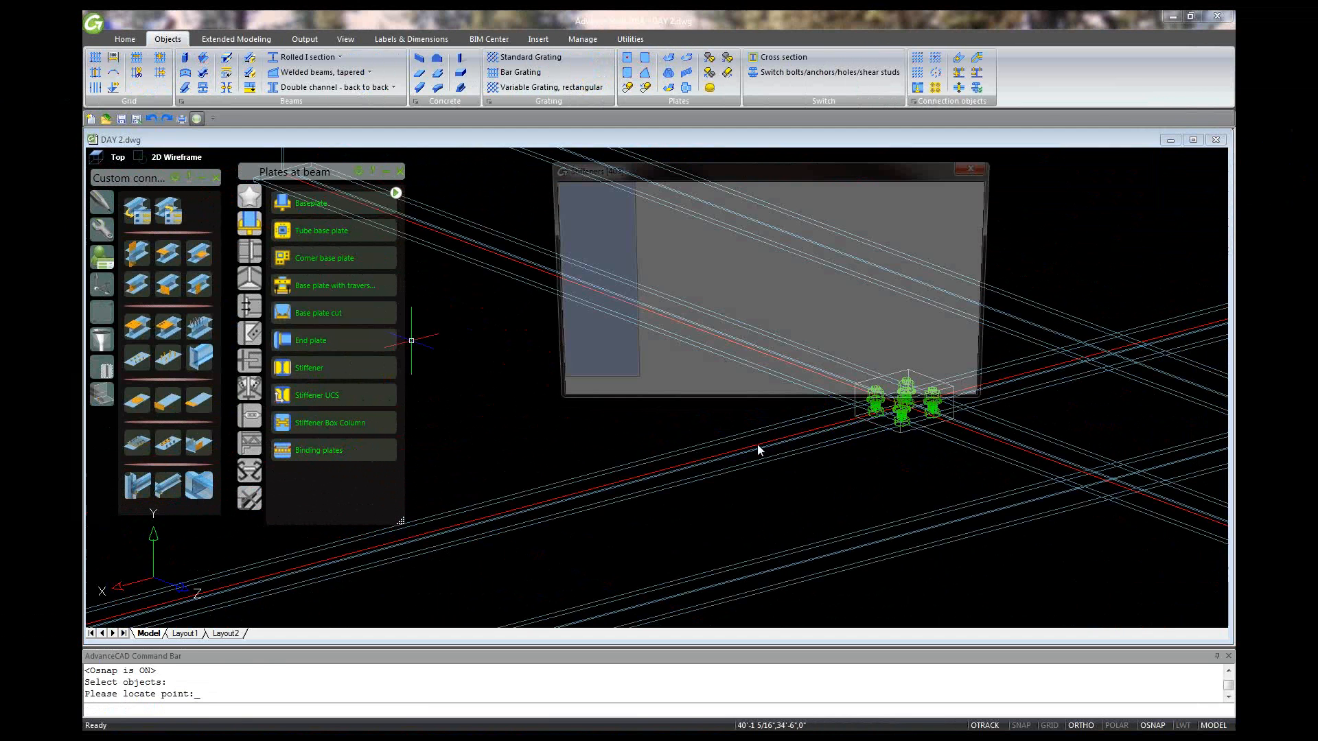
key("Escape")
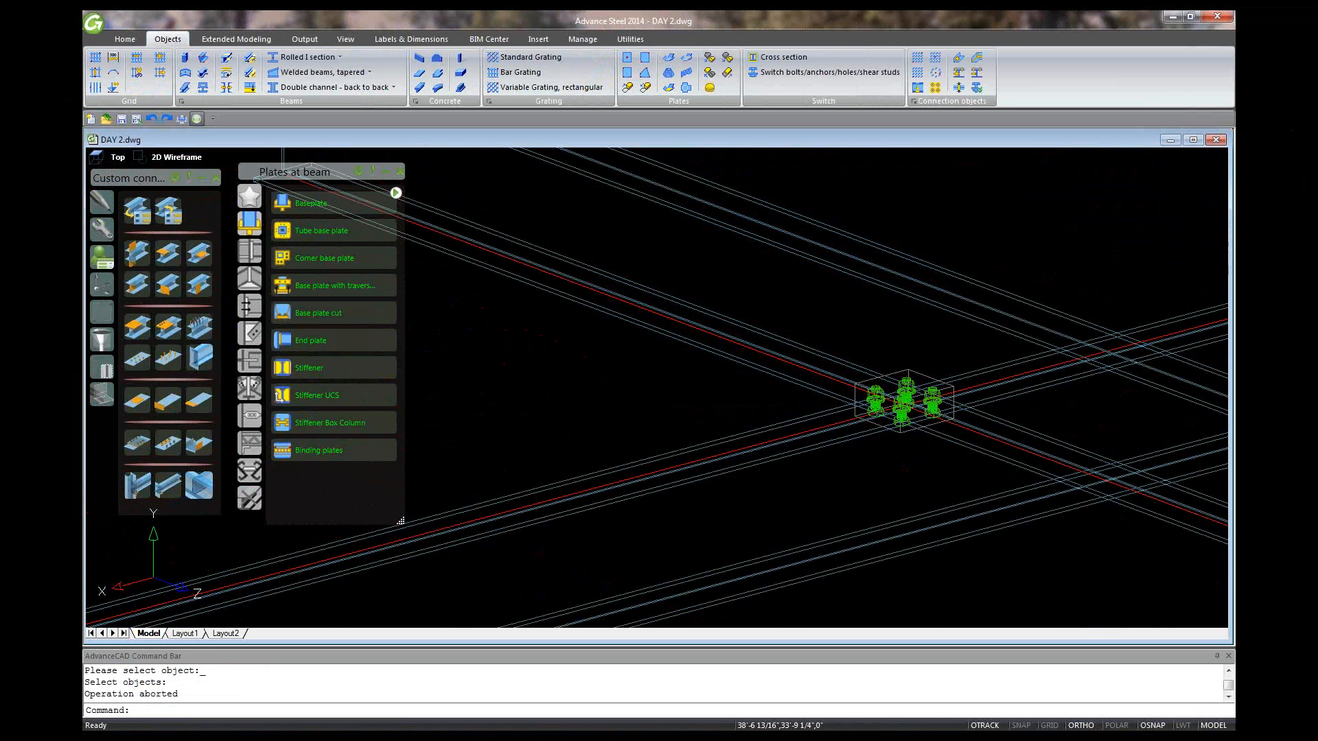
- Delete the stray stiffener that sits away from the beams beyond the column
scroll(400, 521, "down", 3)
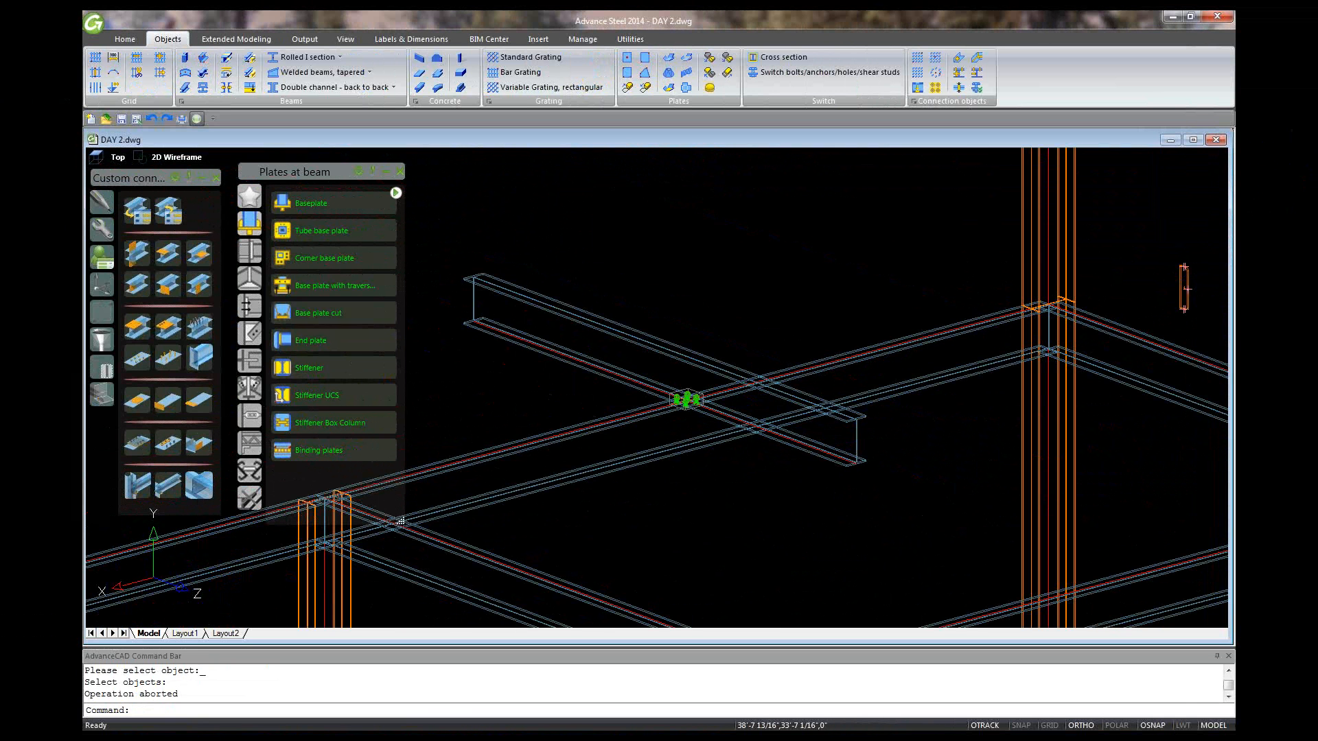
key("Delete")
scroll(1184, 288, "up", 2)
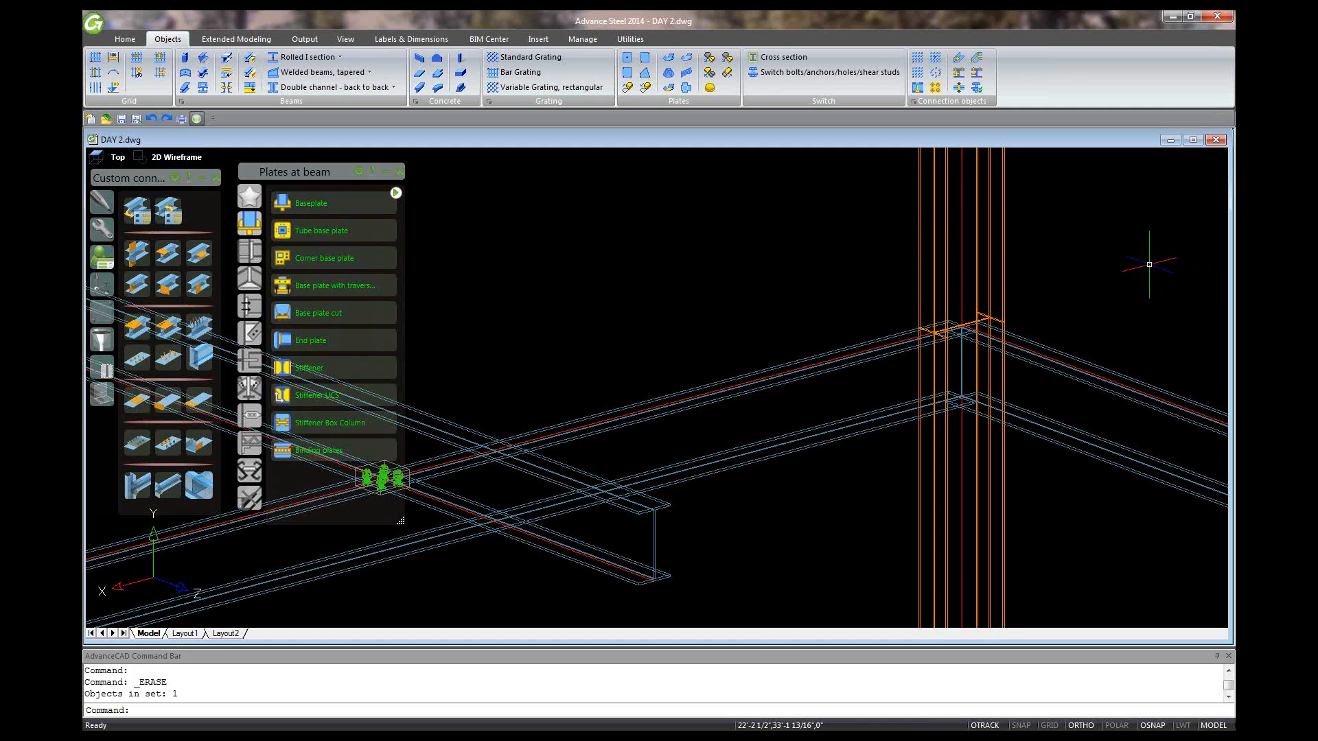
- Insert a stiffener on the long lower beam at the intersection of the two beam axes, accepting the connection's default values
scroll(1149, 264, "down", 2)
scroll(1163, 263, "down", 2)
scroll(542, 411, "up", 3)
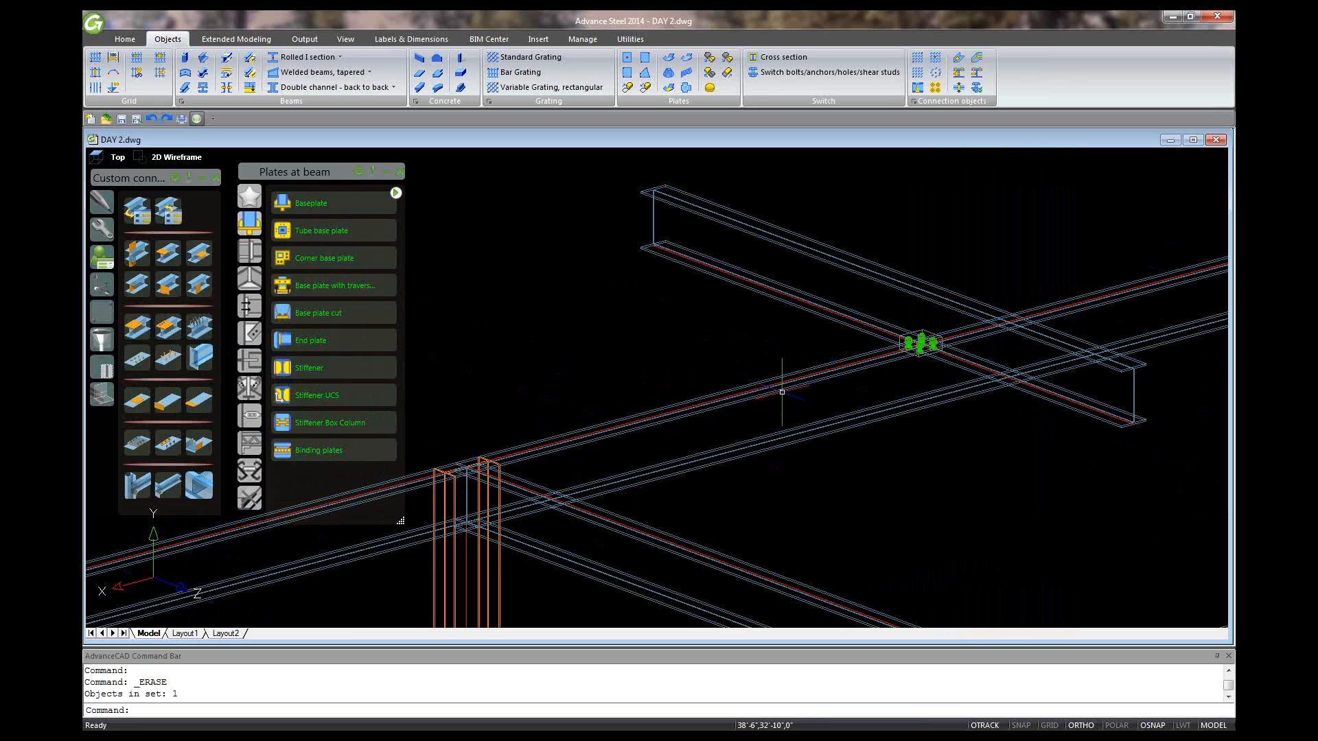
left_click(308, 368)
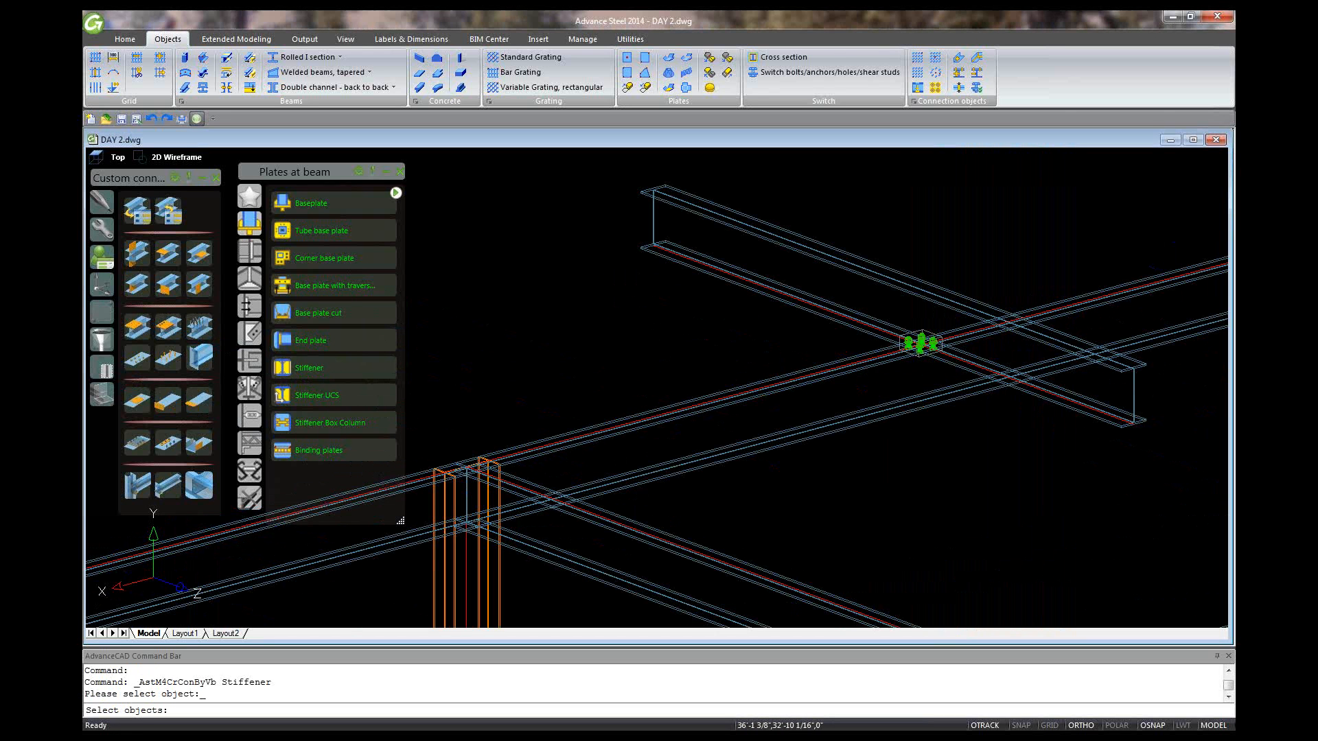
left_click(789, 377)
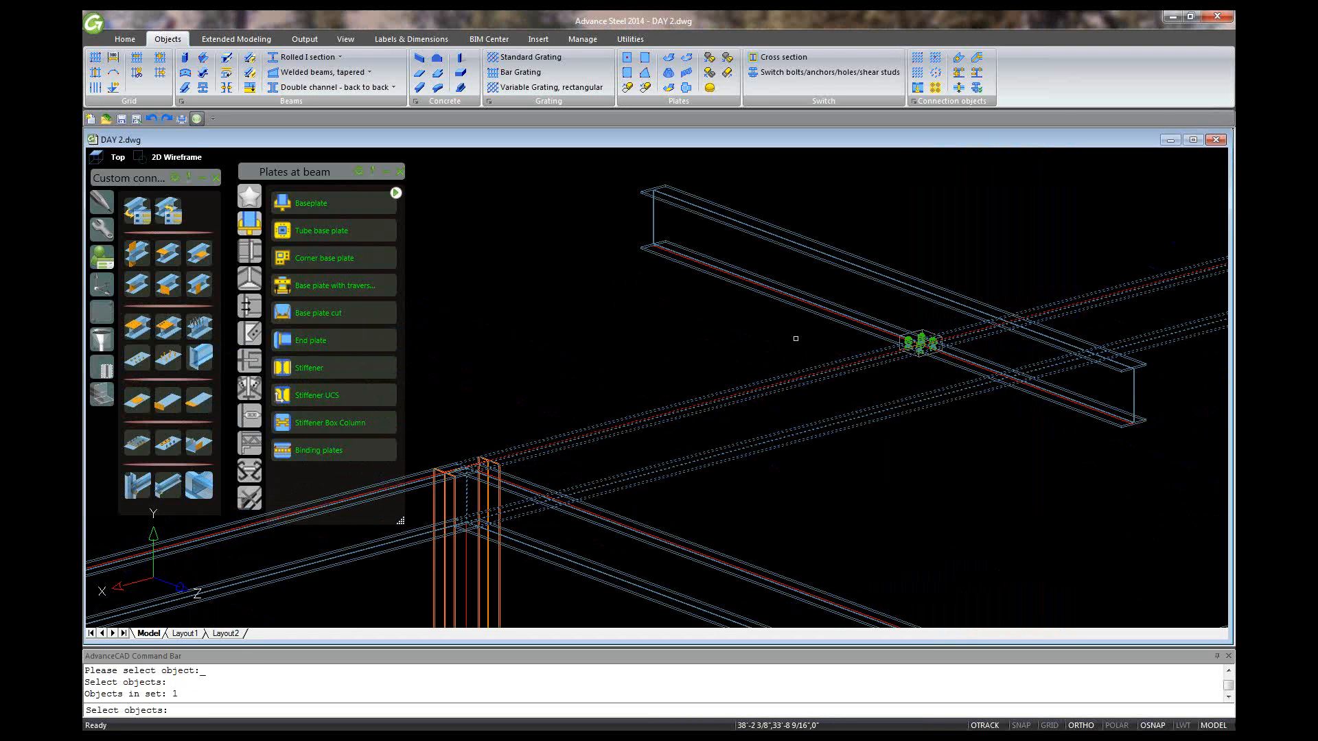
key("Return")
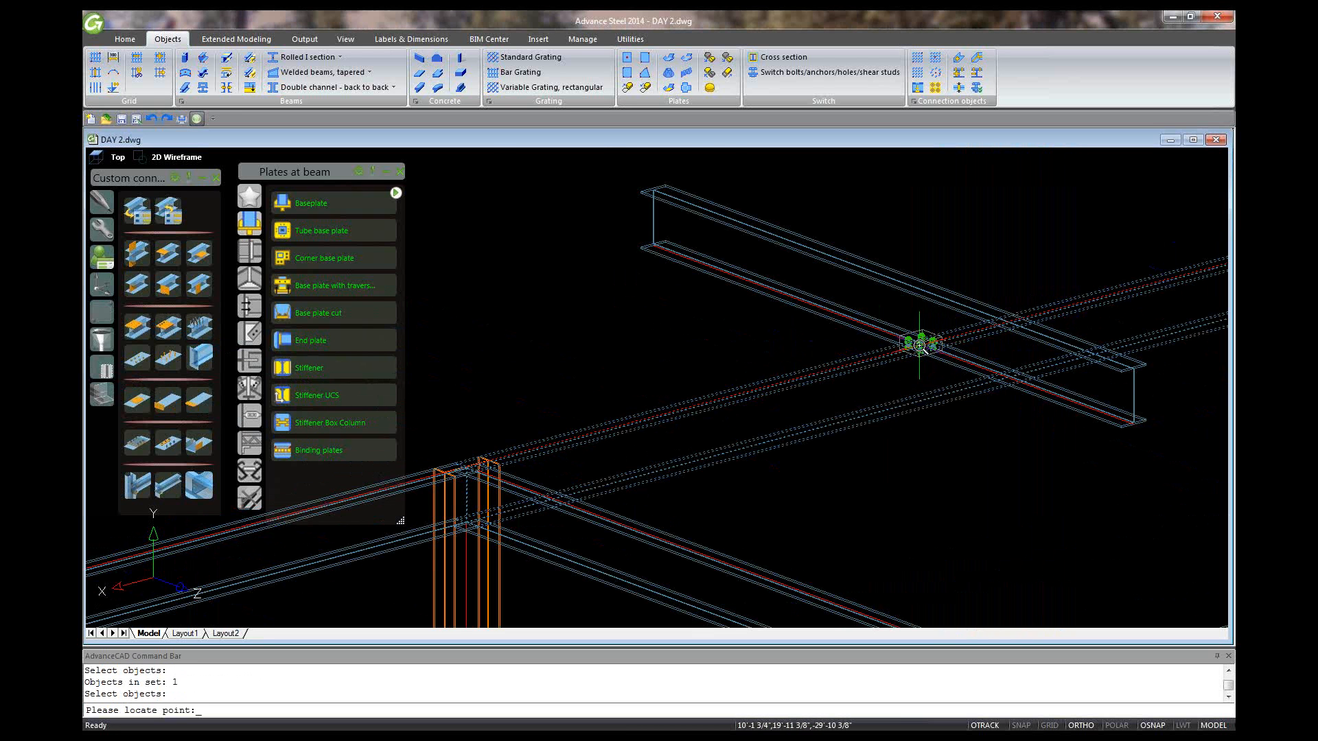
scroll(919, 345, "up", 2)
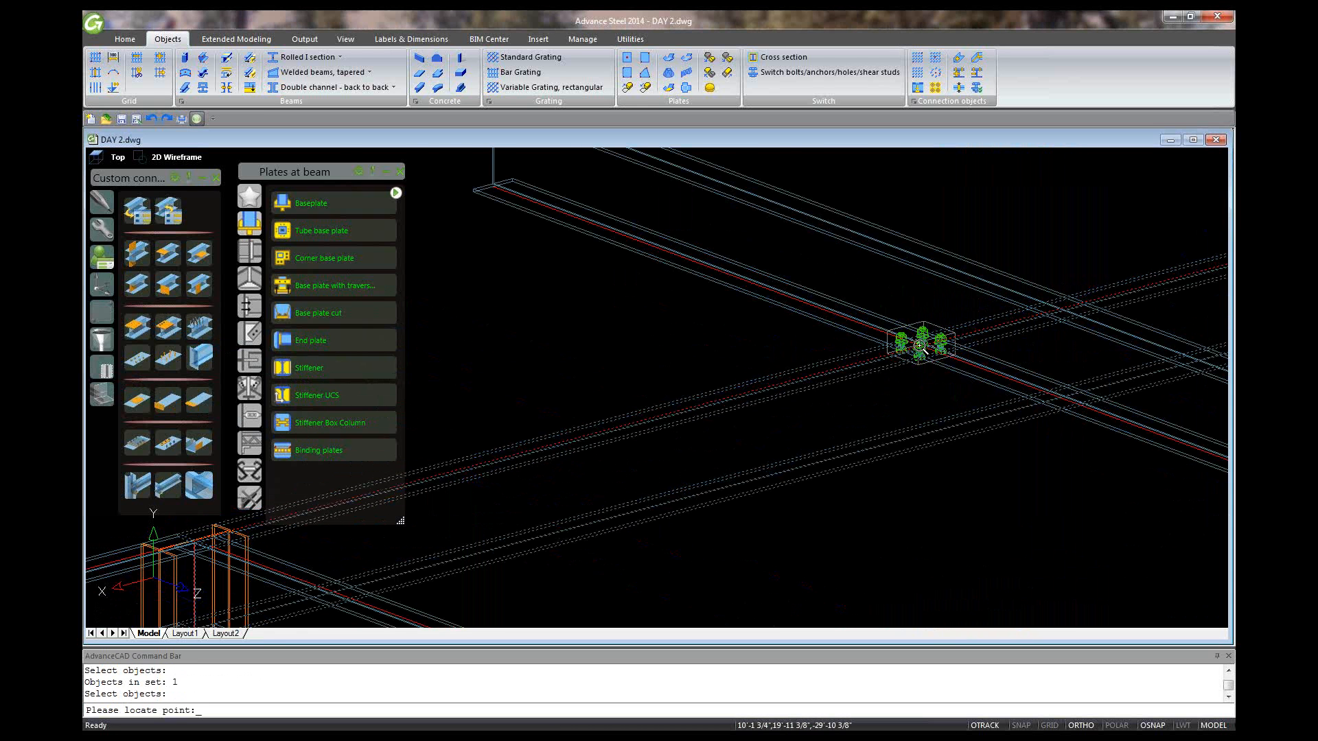
scroll(919, 346, "up", 5)
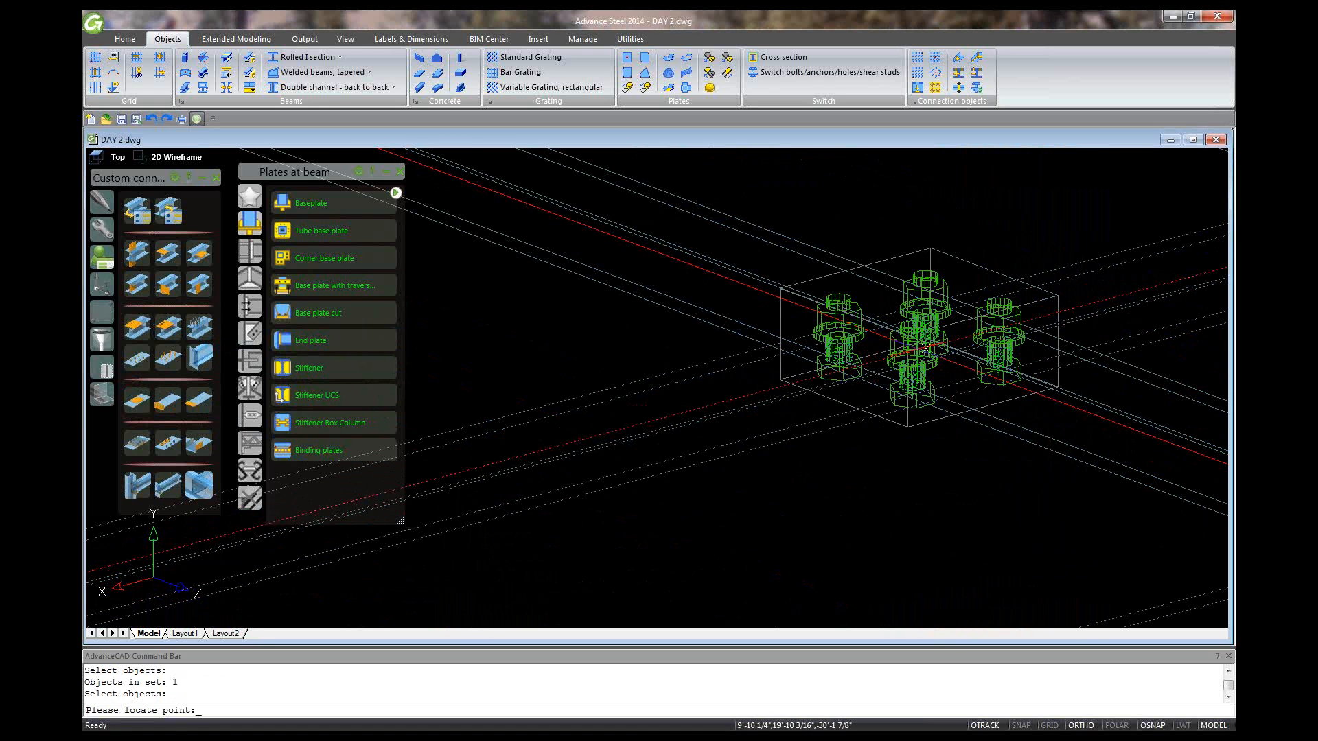
scroll(926, 348, "up", 5)
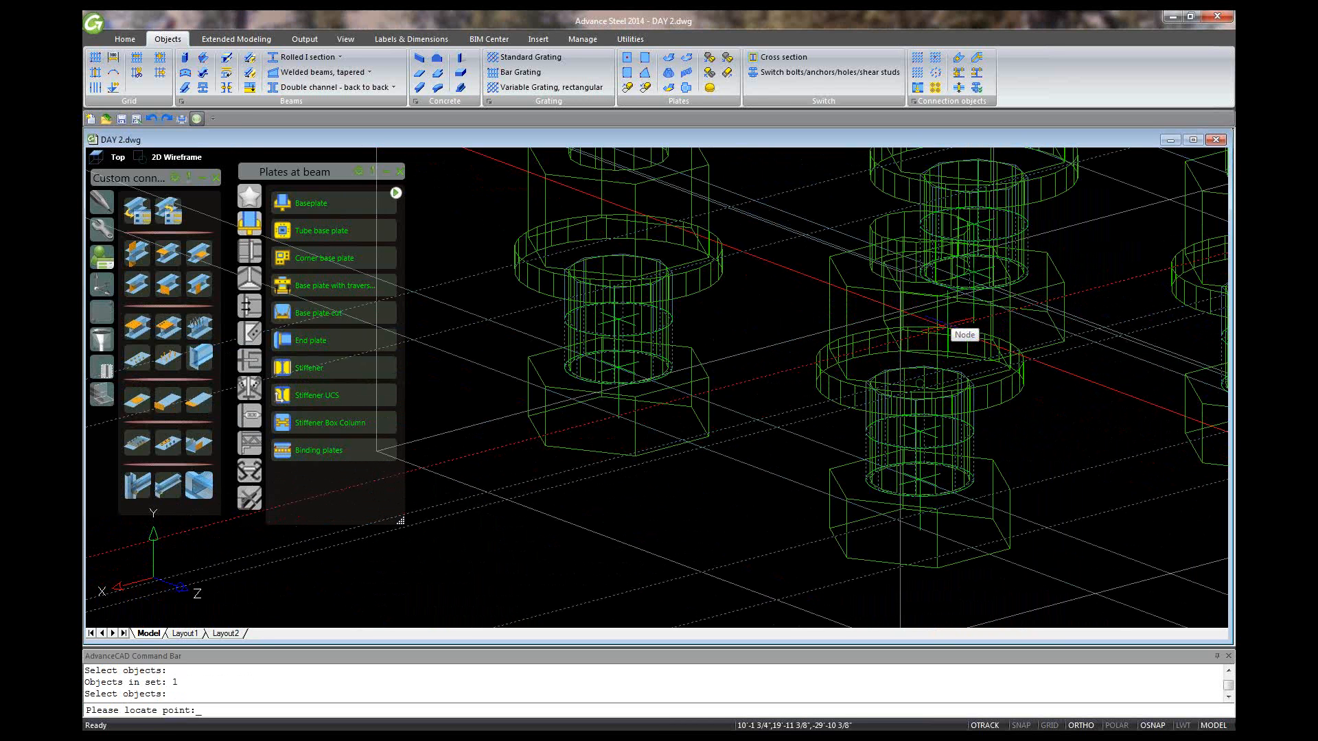
type("int")
key("Return")
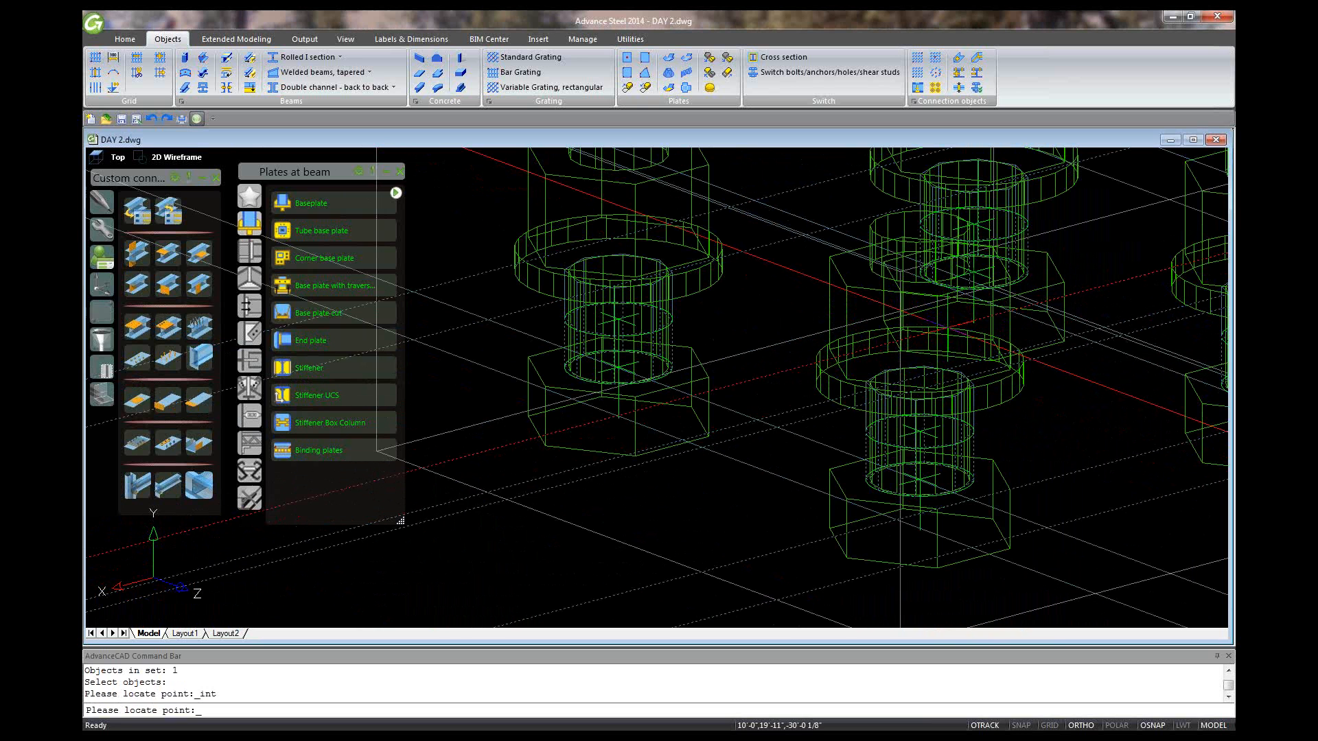
left_click(941, 333)
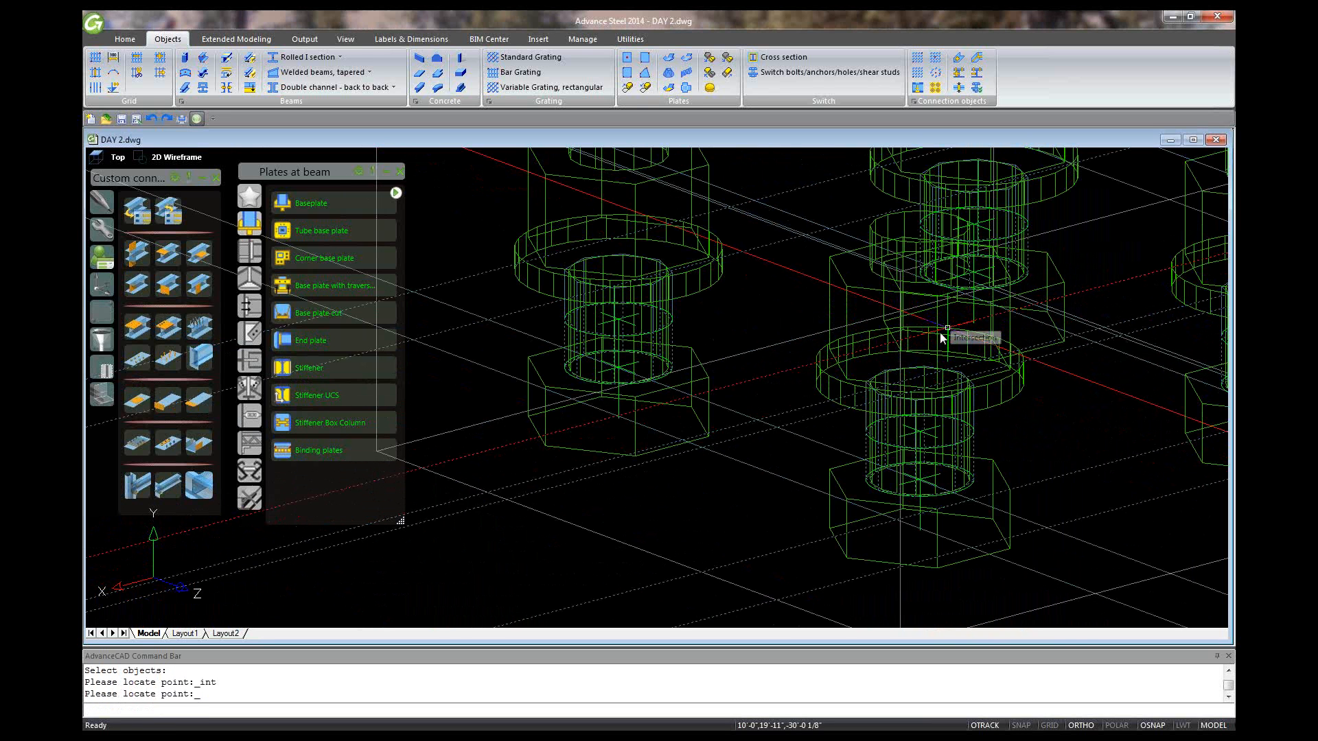
left_click(767, 408)
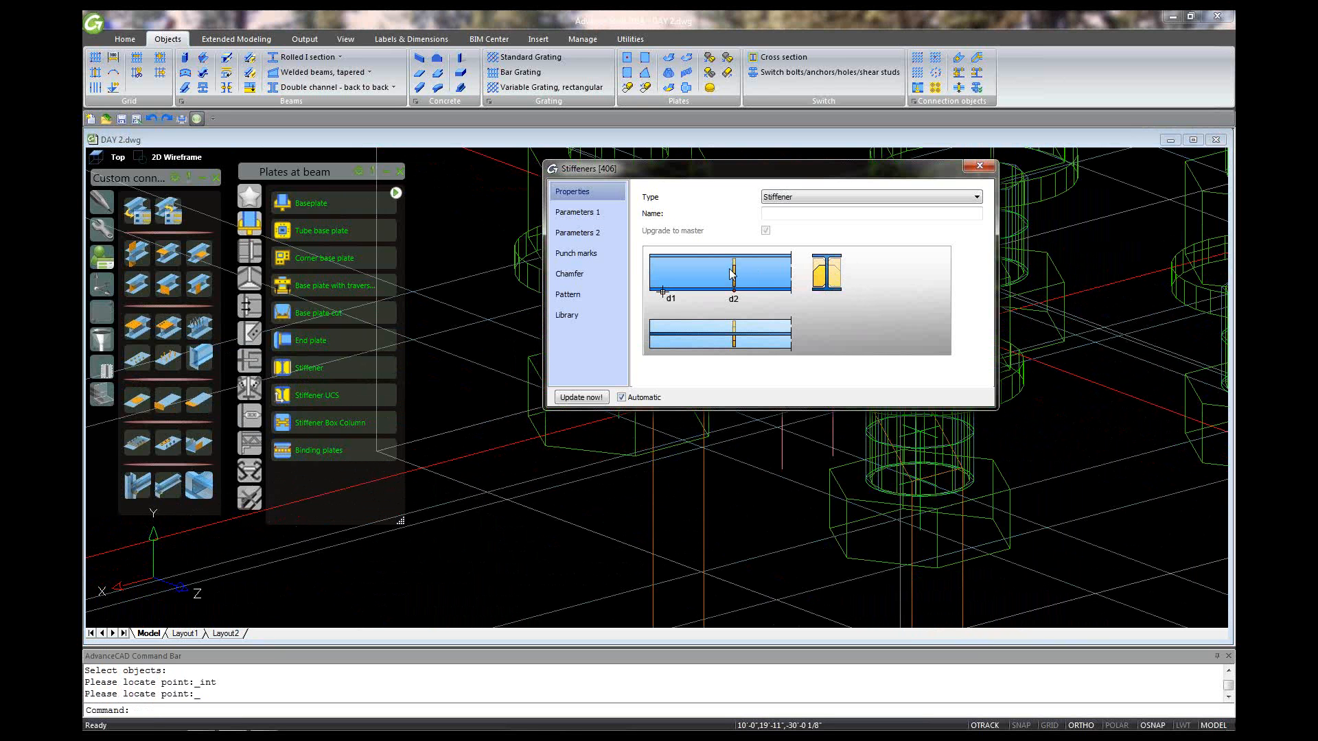
- Review the stiffener's plate parameters without changing them, close its properties and examine the stiffener below the bolts
left_click(595, 214)
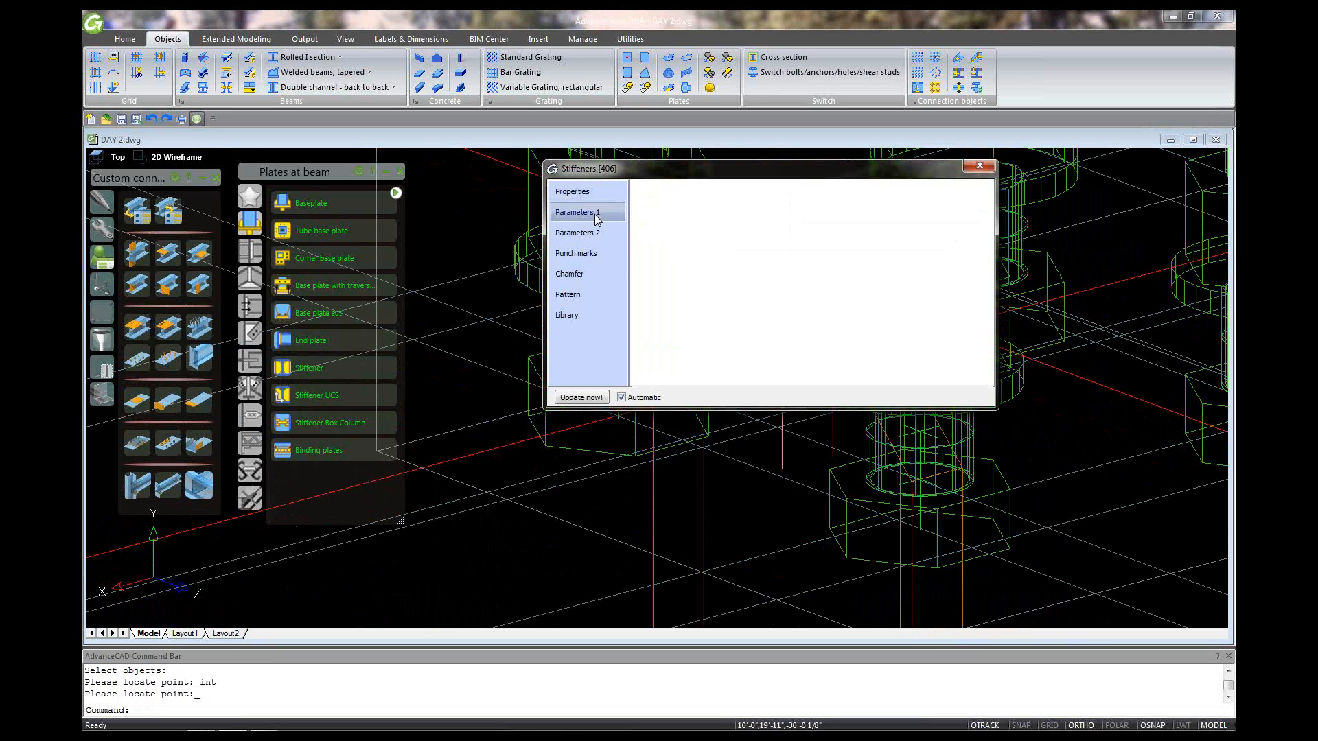
left_click(596, 234)
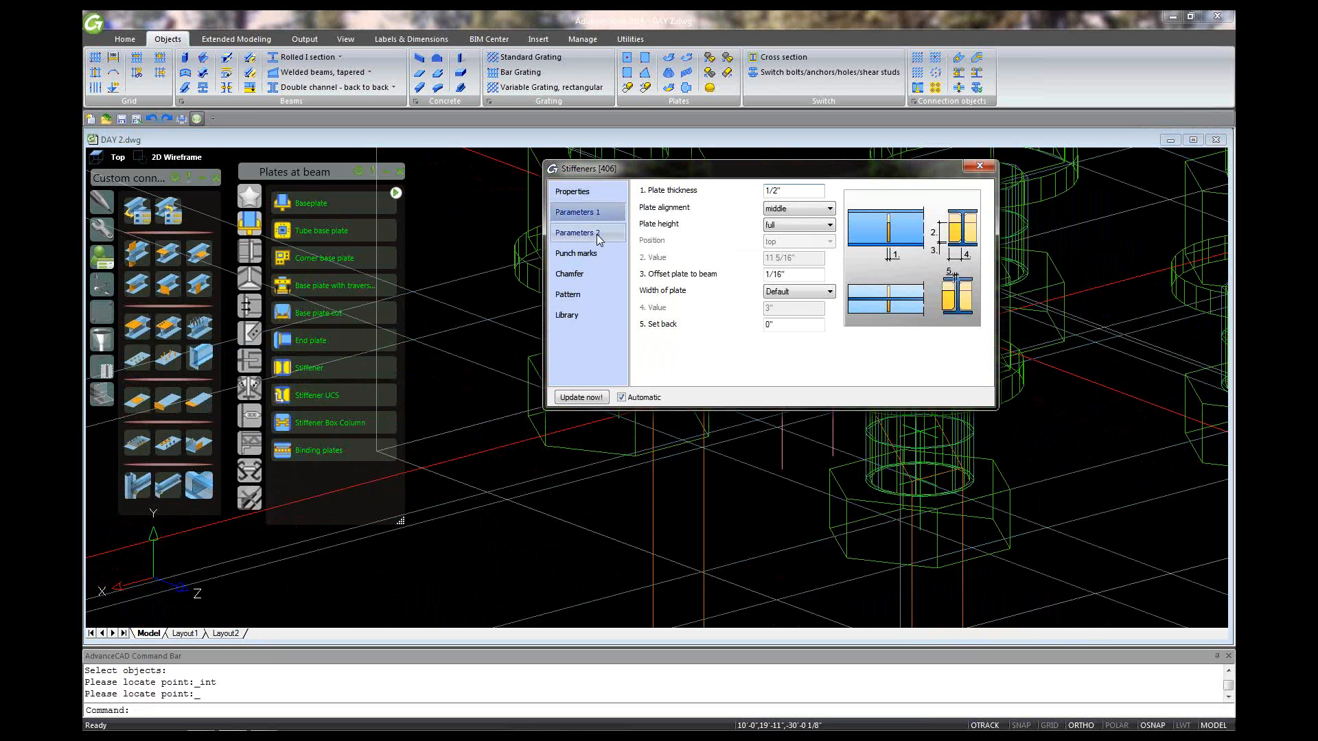
left_click(986, 168)
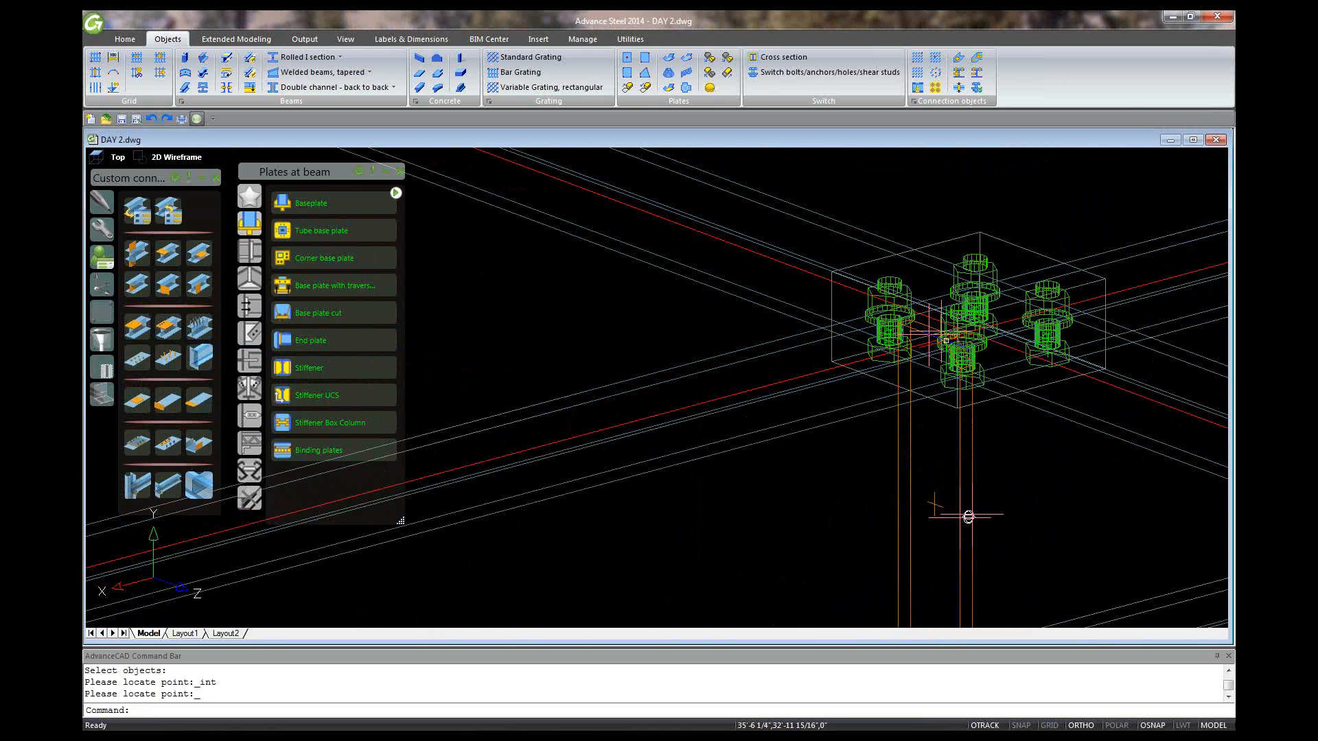
middle_click_drag(1022, 591, 953, 462)
scroll(953, 462, "down", 4)
scroll(895, 463, "up", 2)
key("Escape")
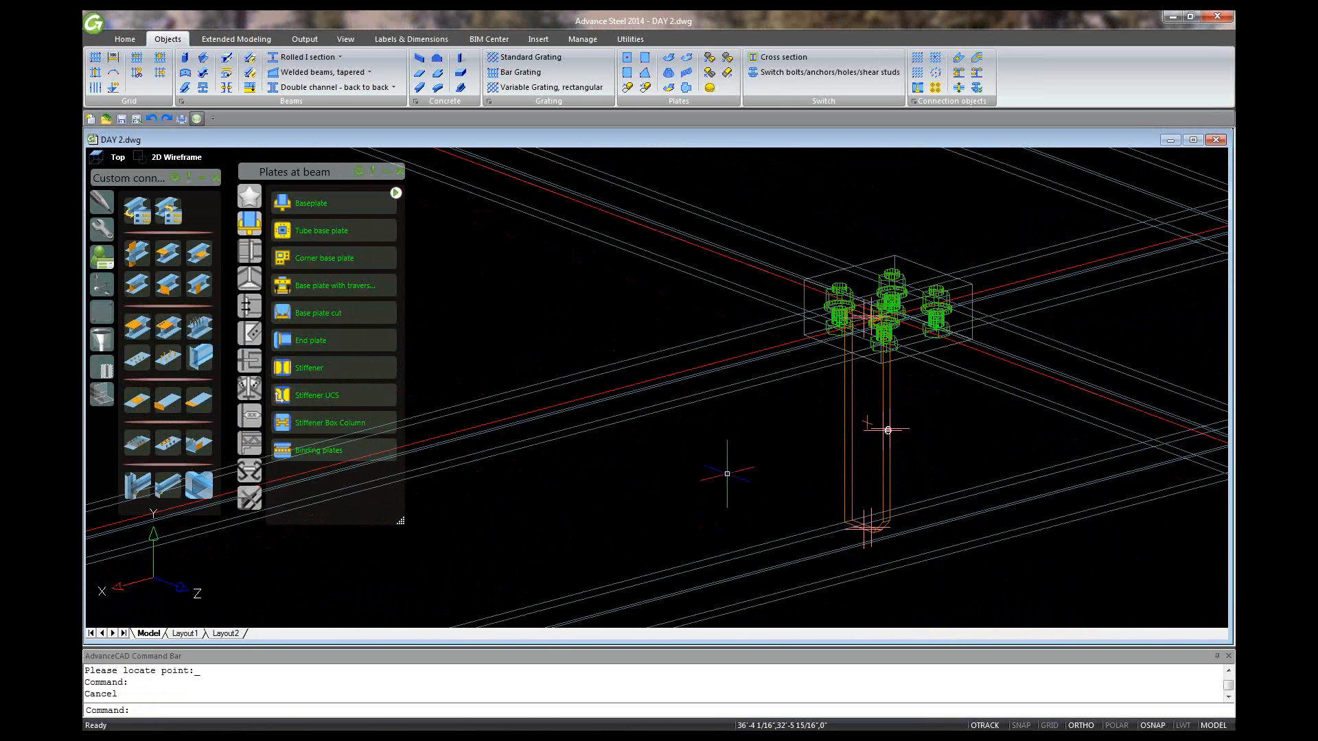
- Start a custom connection template defined by 2 beams, with the short upper beam as first input beam and the long lower beam as second
scroll(872, 429, "down", 2)
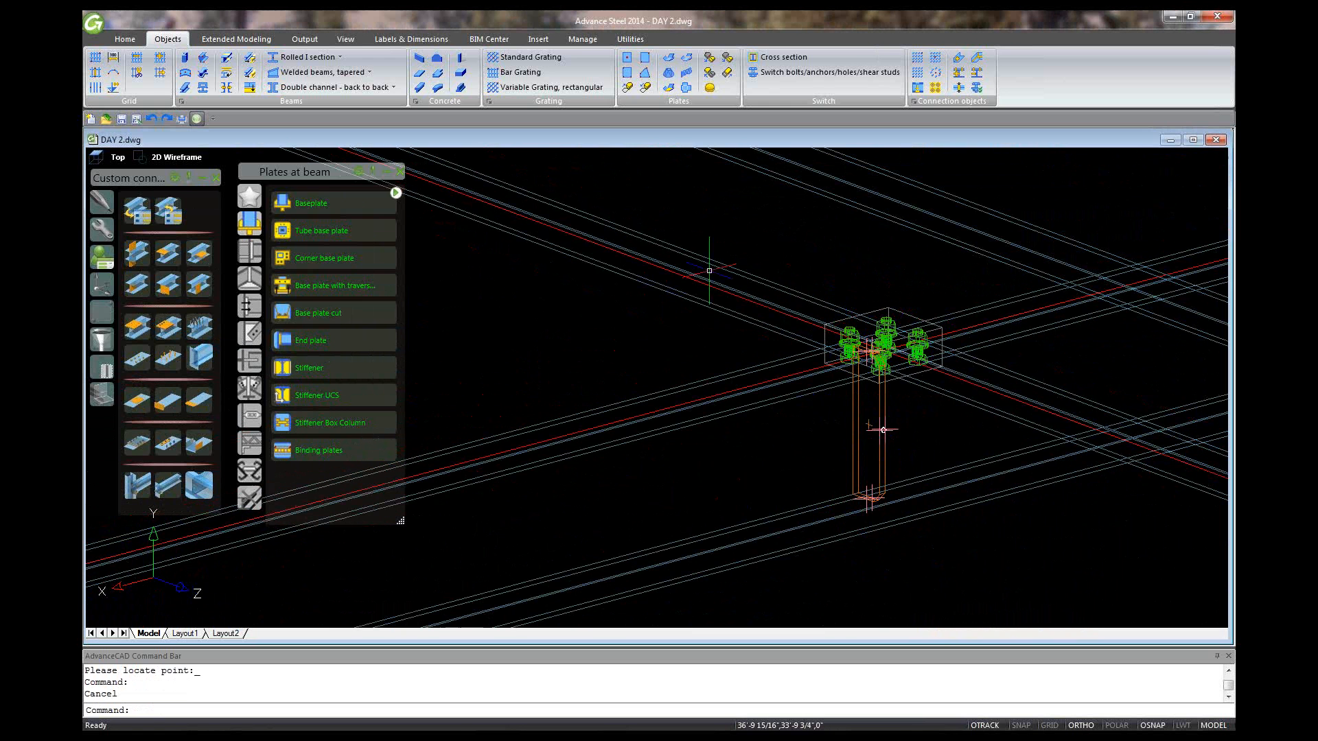
left_click(137, 208)
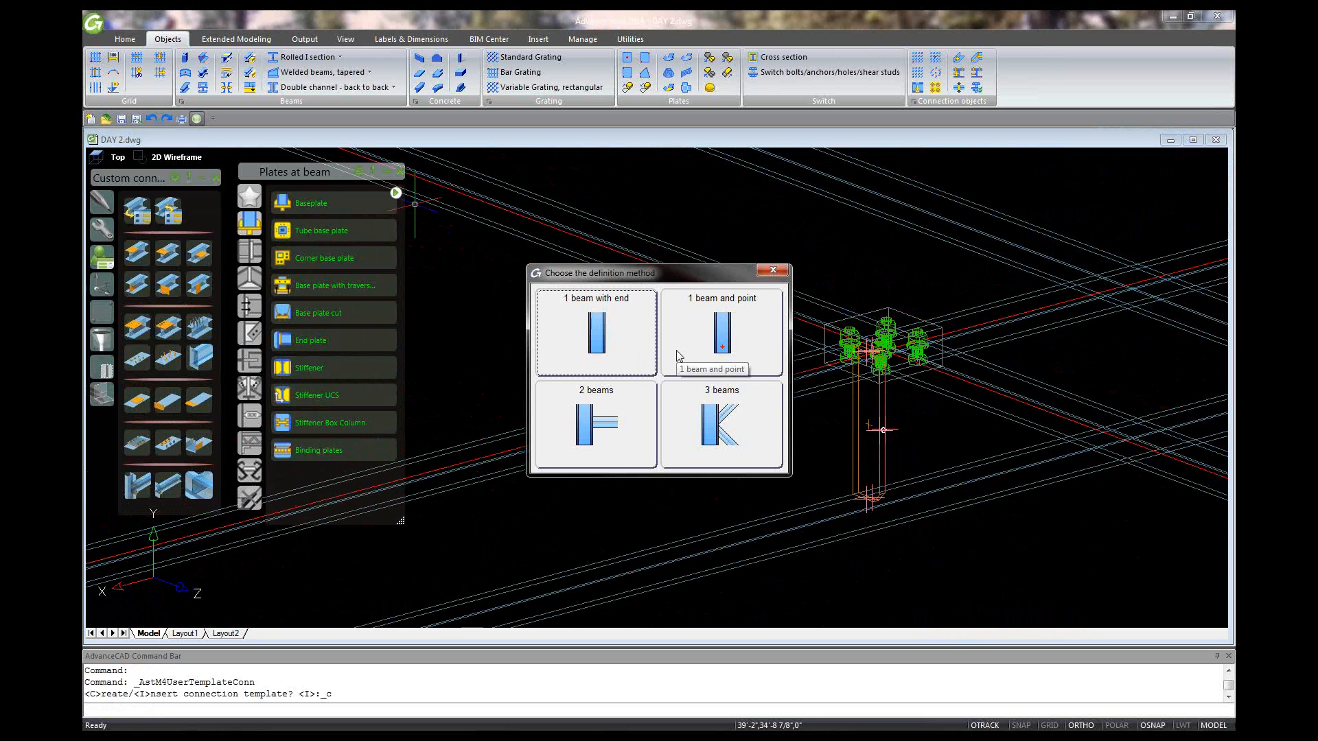
left_click(628, 408)
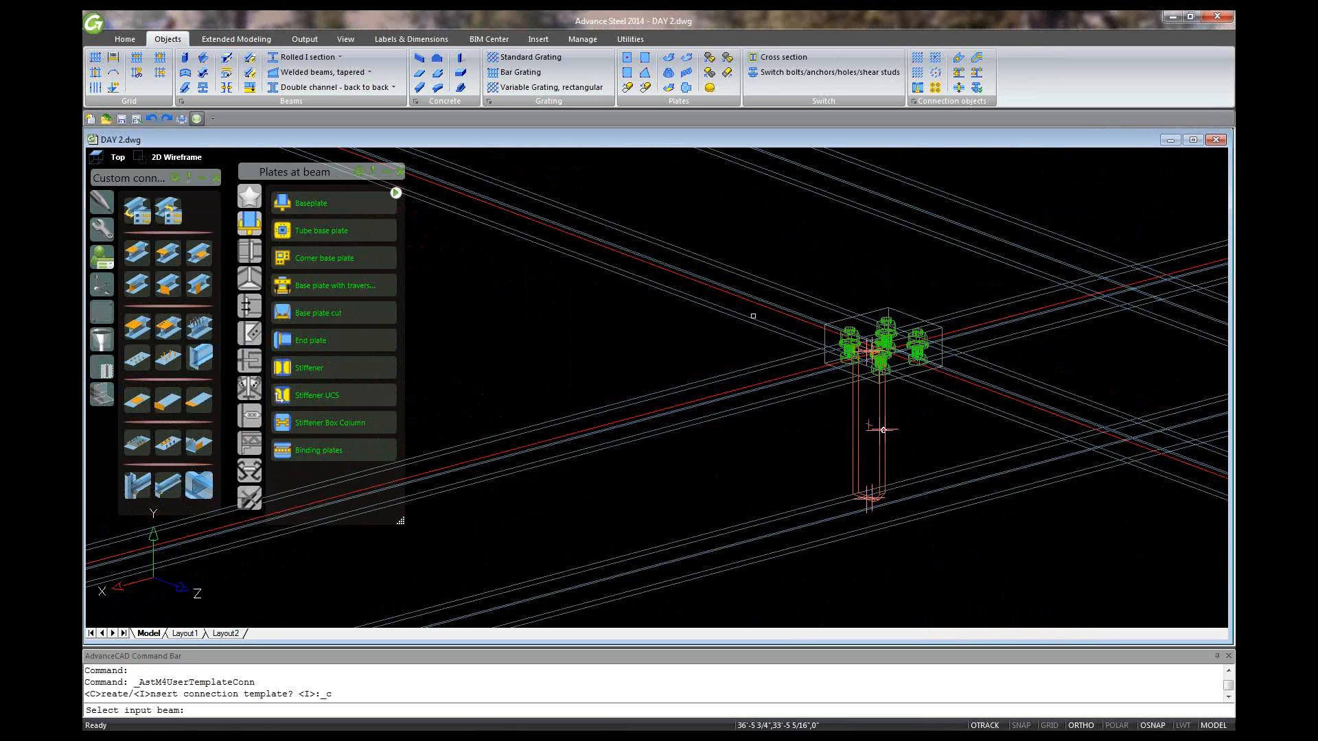
scroll(753, 315, "down", 3)
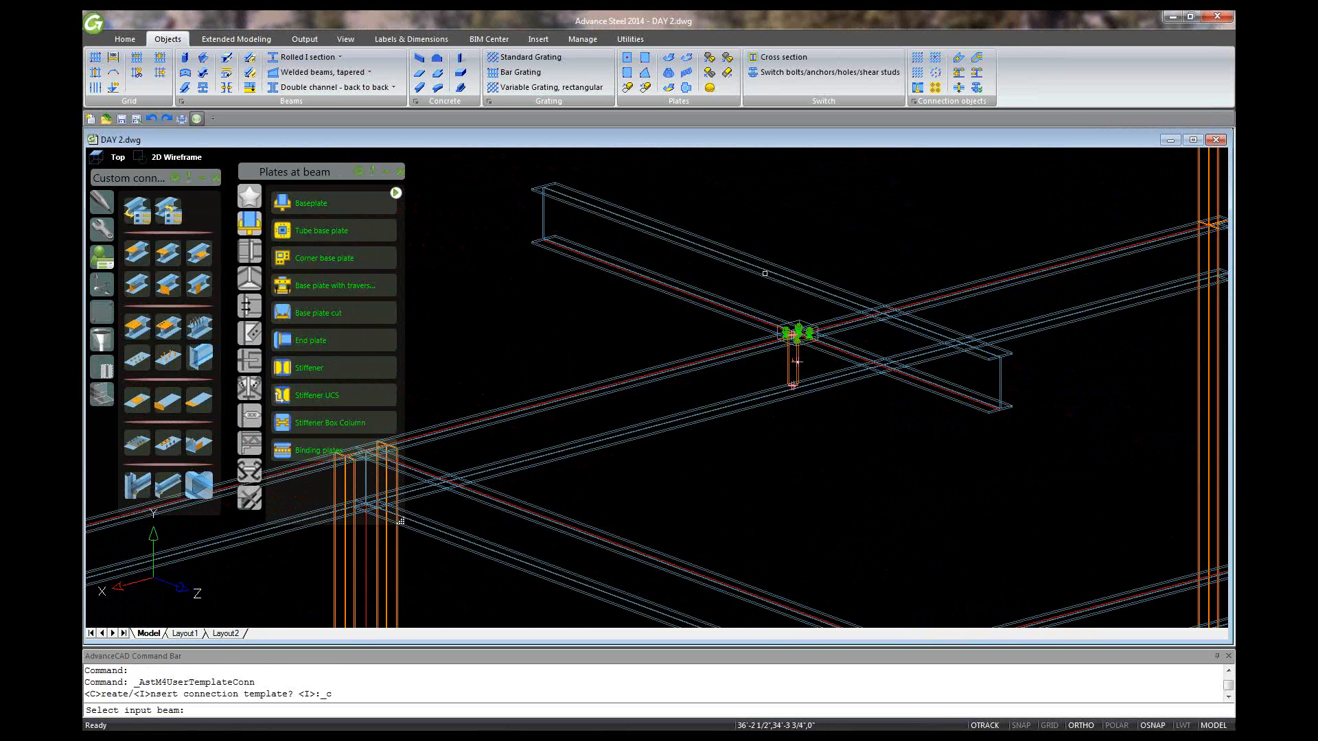
left_click(764, 273)
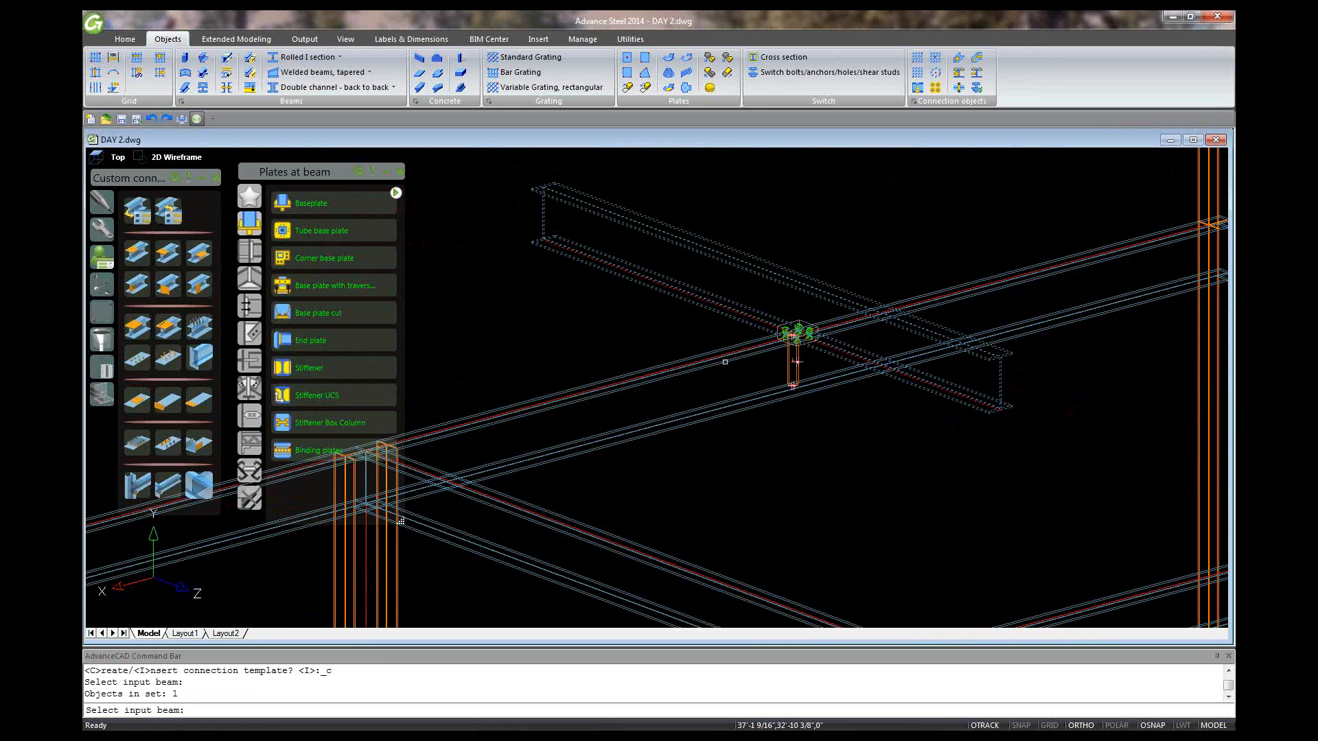
key("Return")
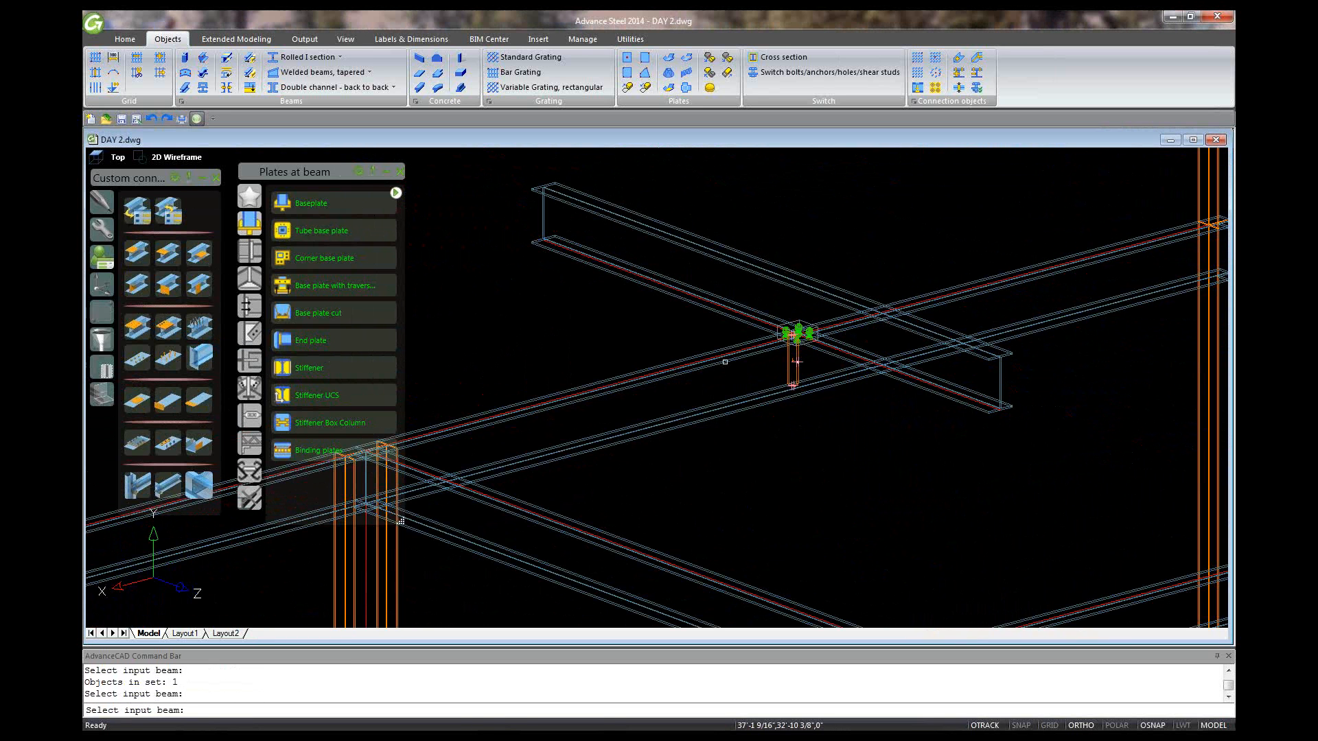
left_click(725, 362)
key("Return")
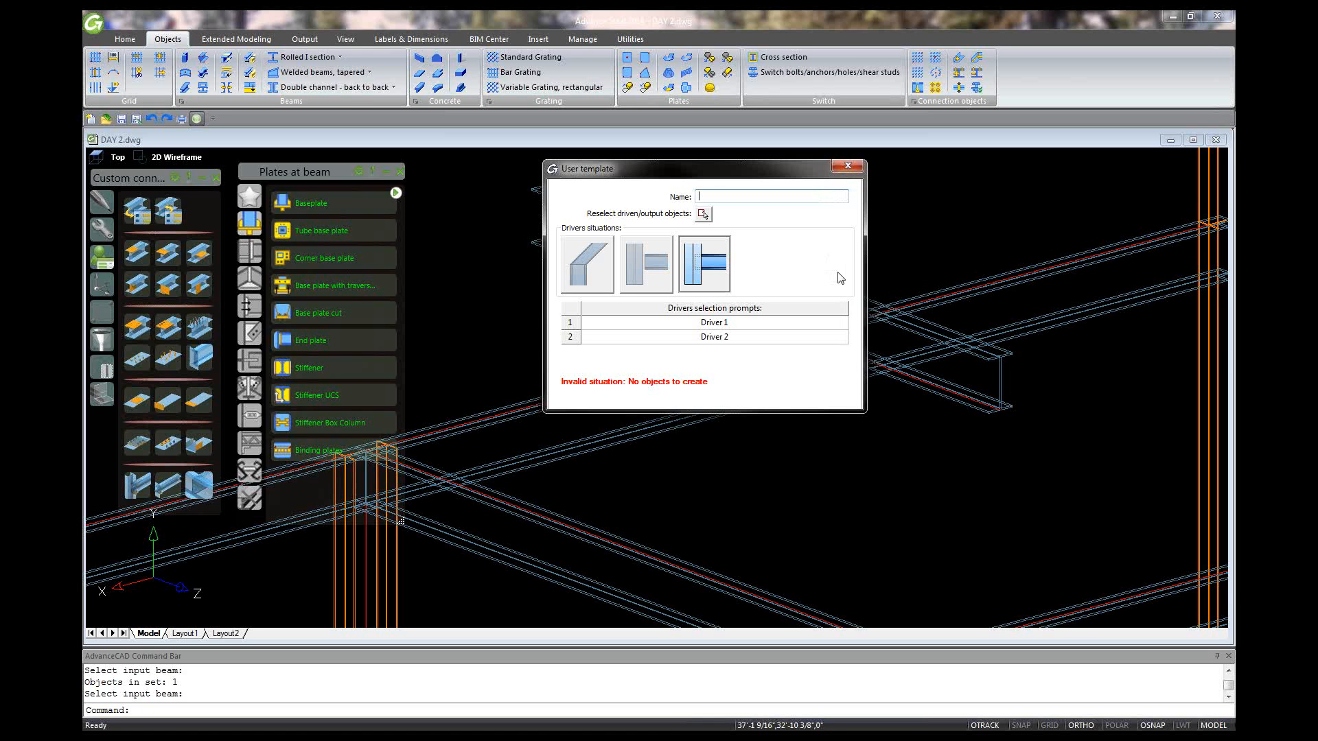
- Name the template "beam cross", assign the bolts and stiffener at the crossing as its output objects, and close the template definition
type("beam cross")
left_click(703, 215)
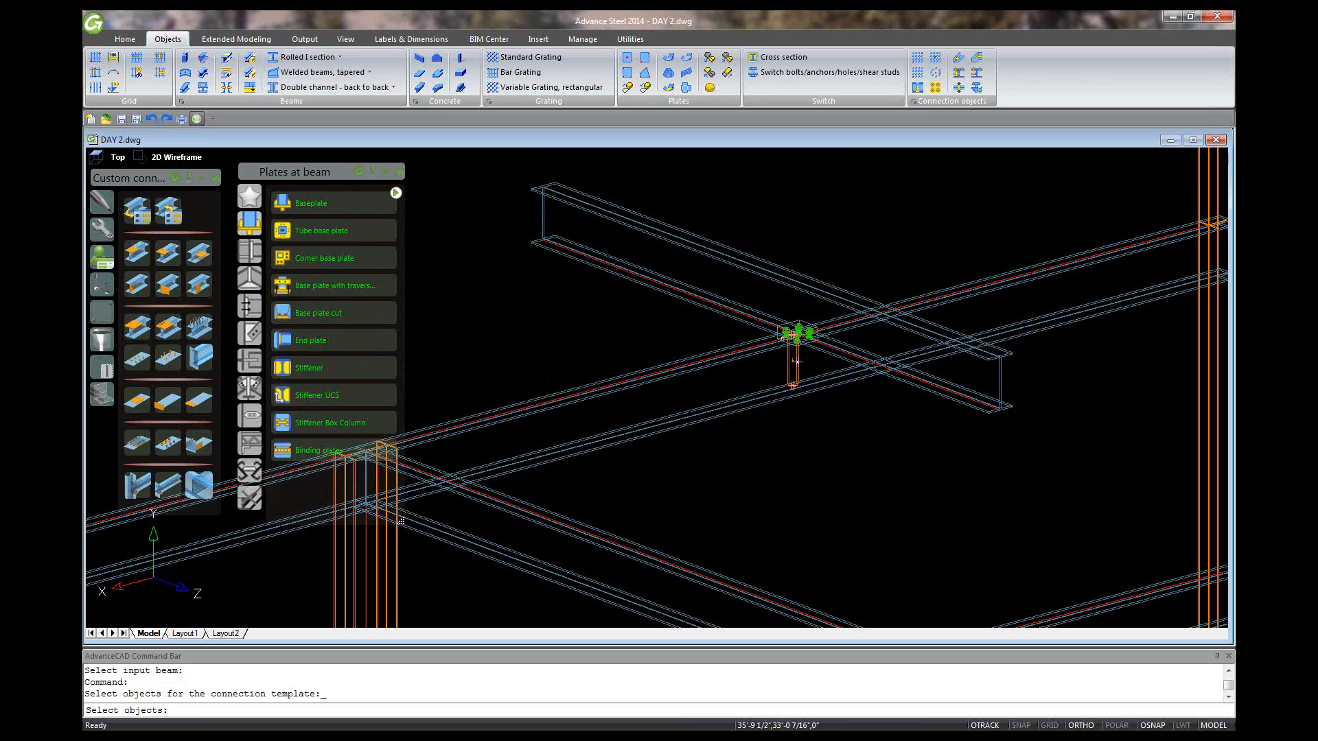
scroll(798, 356, "up", 2)
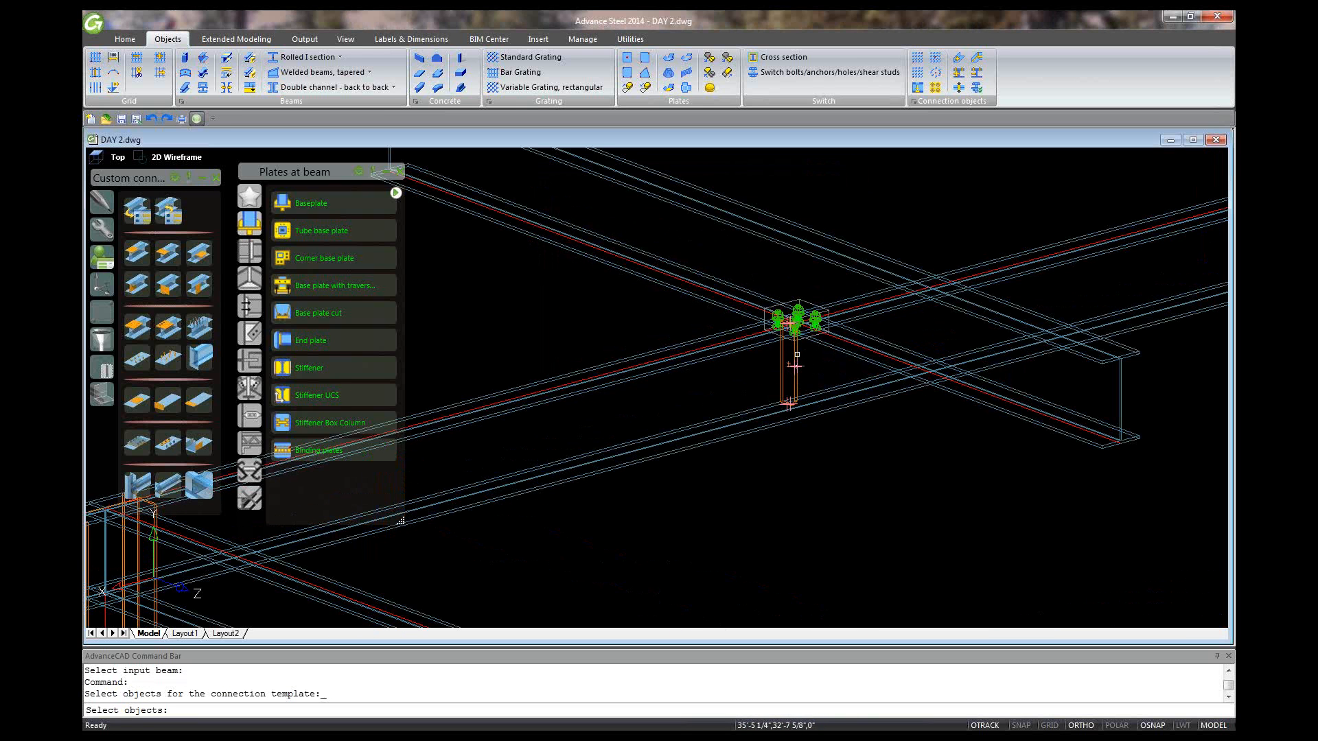
left_click(734, 273)
left_click(845, 448)
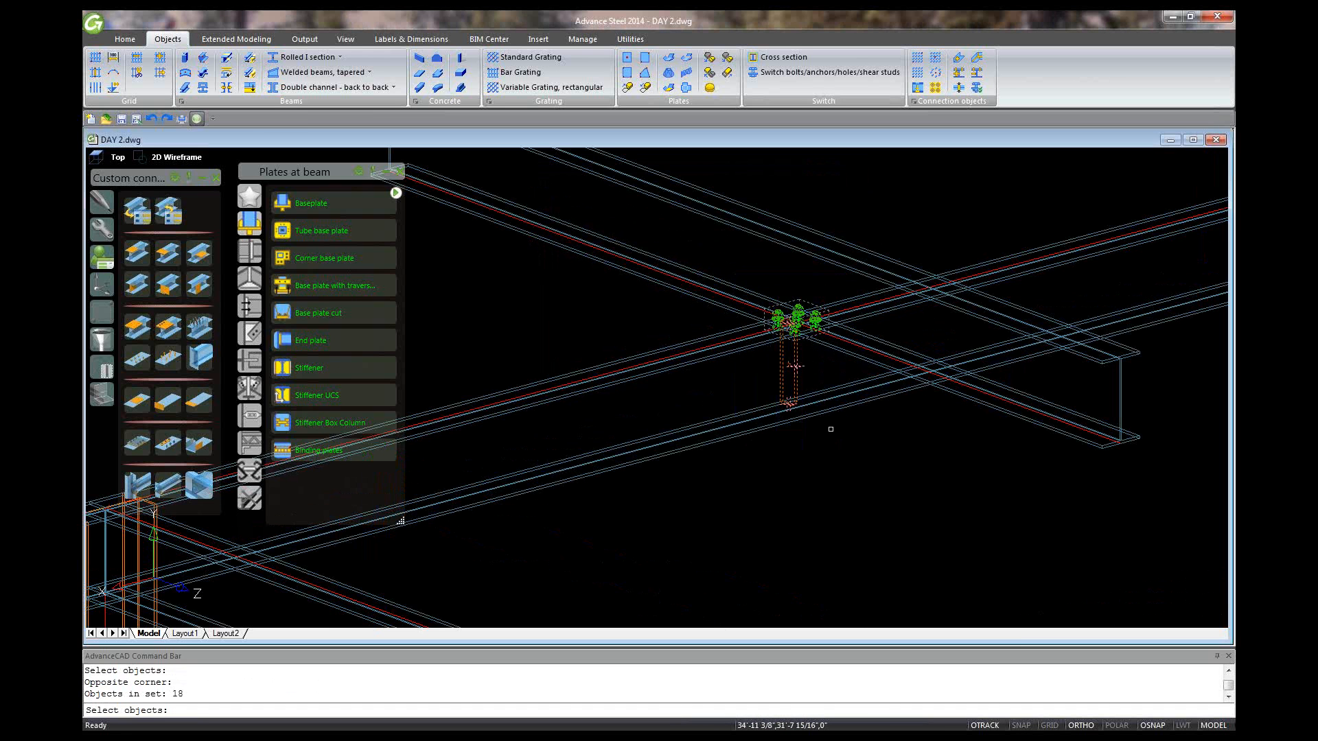
key("Return")
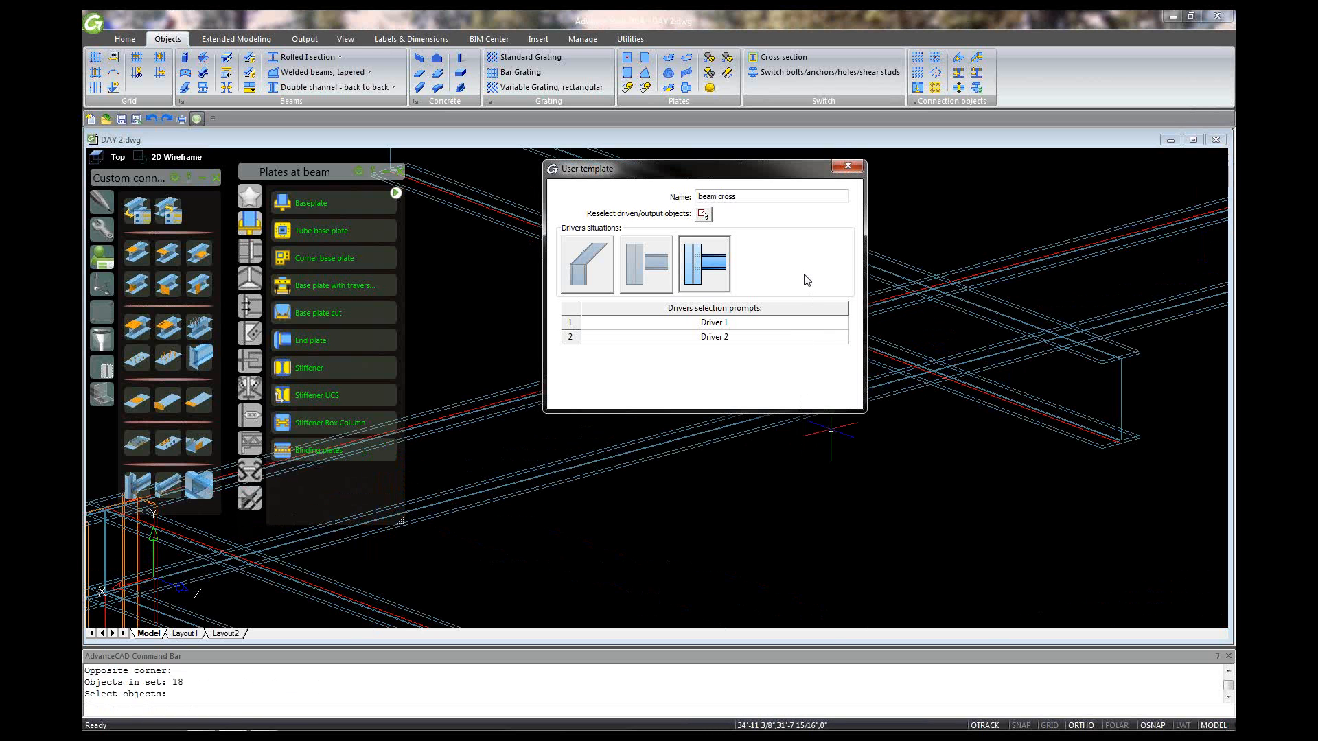
left_click(703, 214)
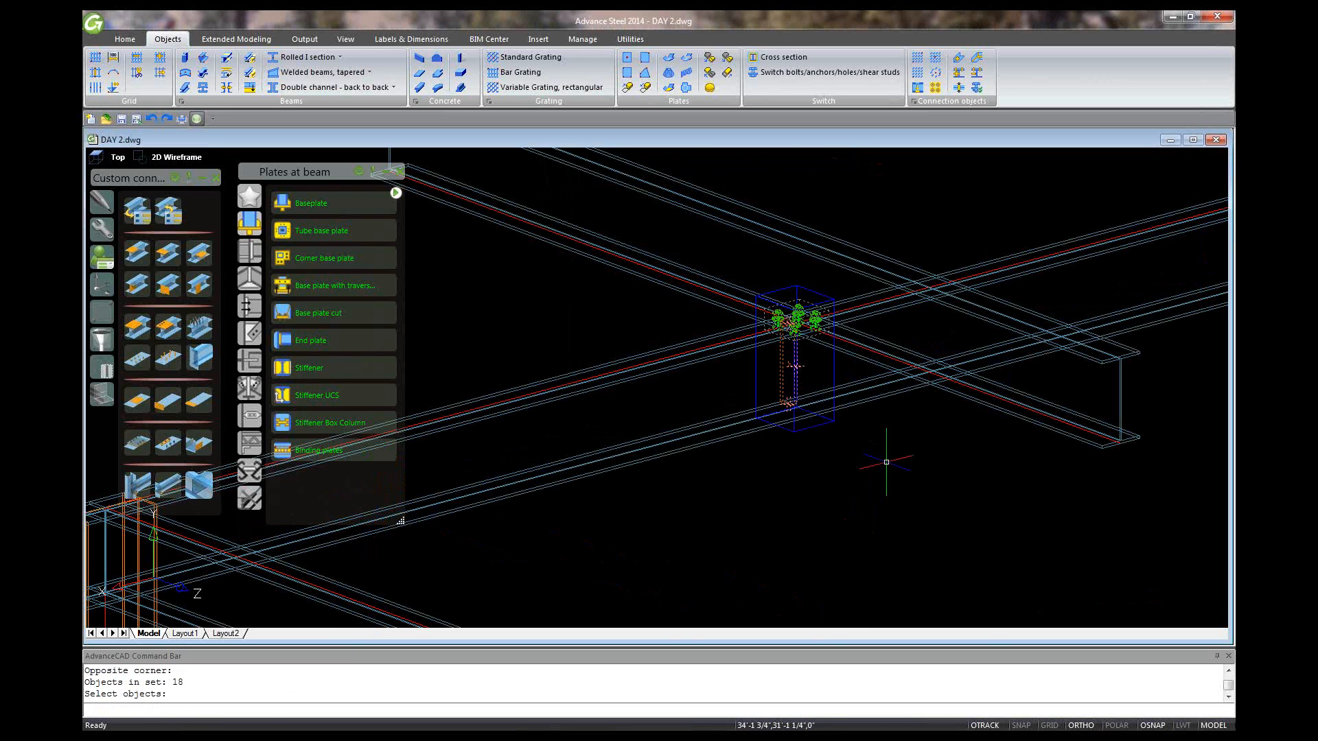
key("Escape")
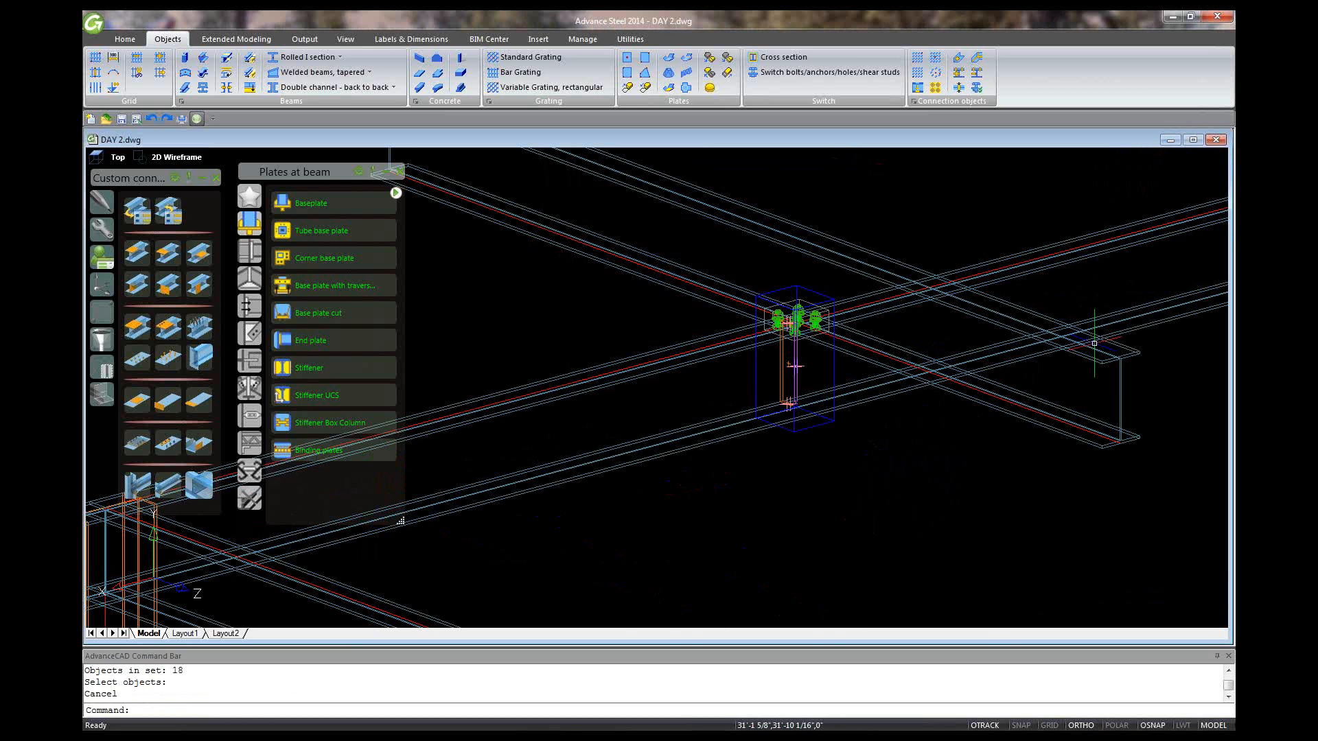
scroll(1093, 344, "down", 2)
scroll(1094, 343, "down", 2)
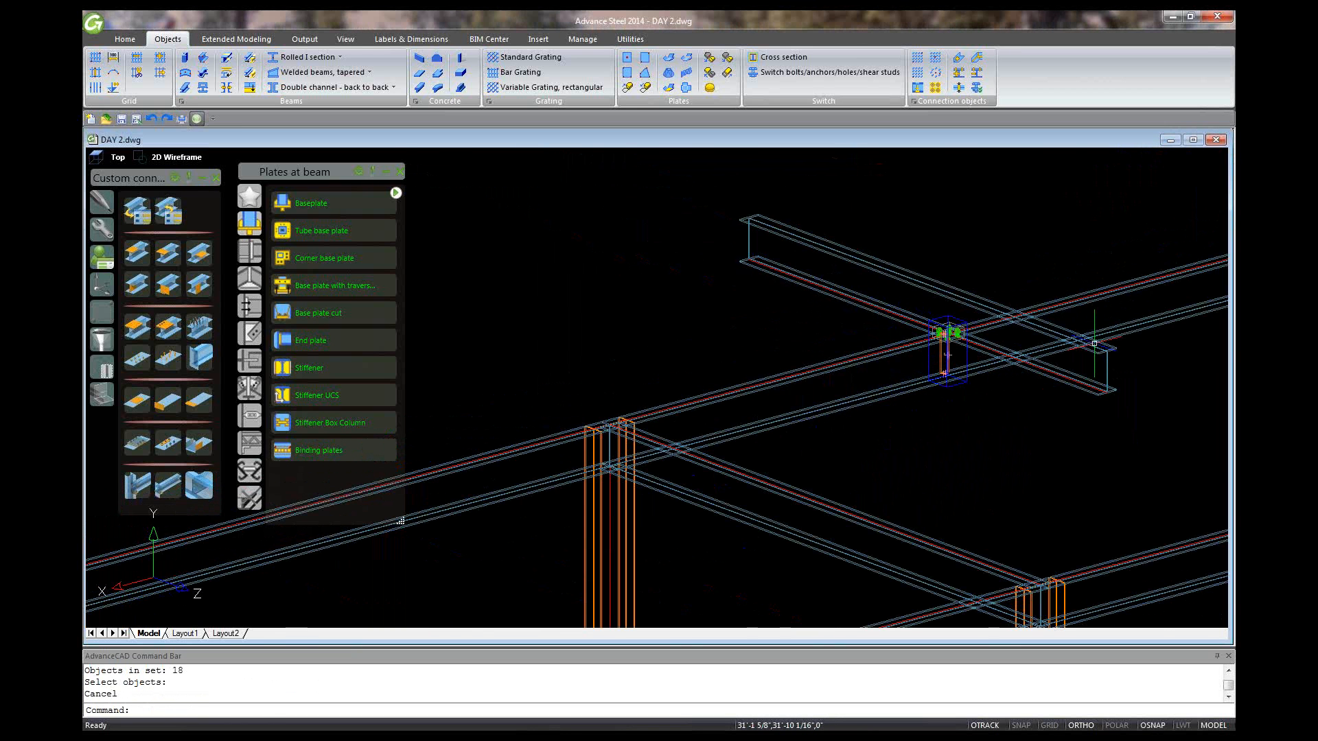
scroll(1093, 343, "down", 2)
scroll(1093, 343, "up", 2)
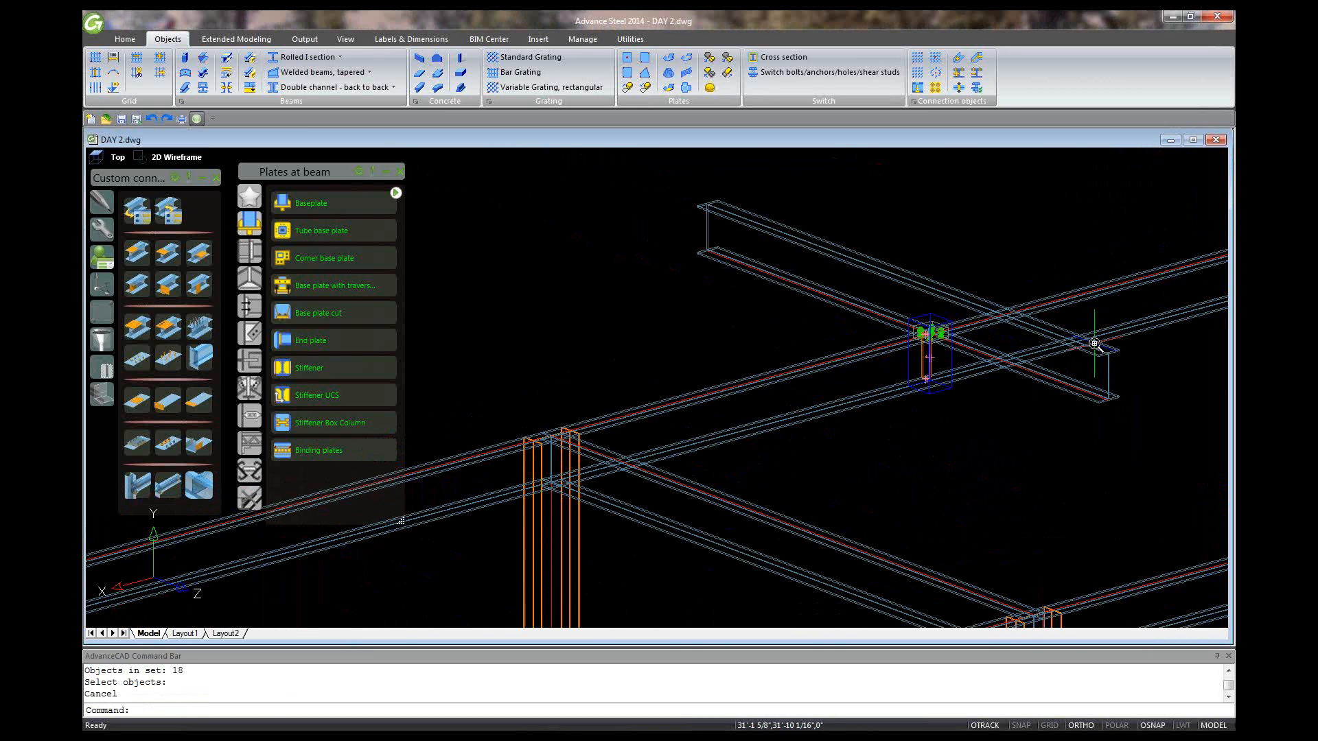
scroll(1094, 343, "up", 2)
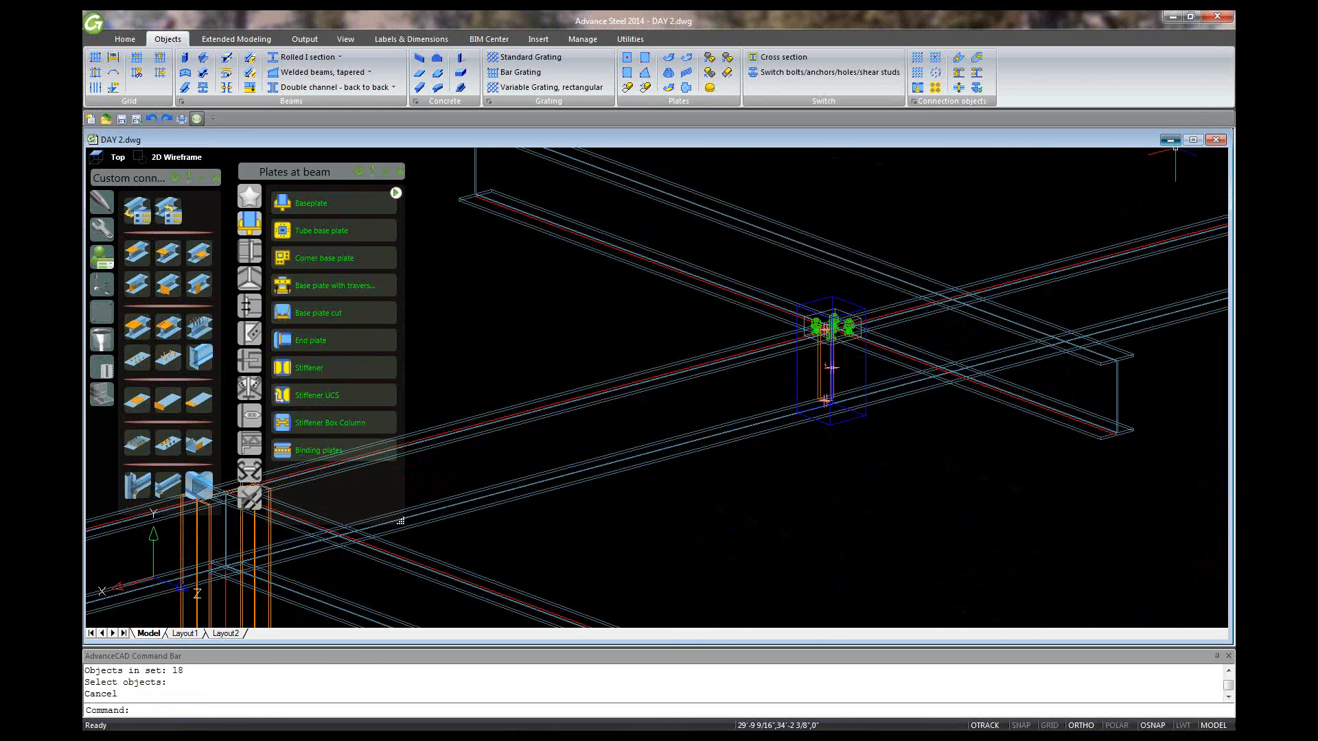
- Minimize the open drawings, bring up the empty Drawing1, and return to DAY 2.dwg
left_click(1170, 140)
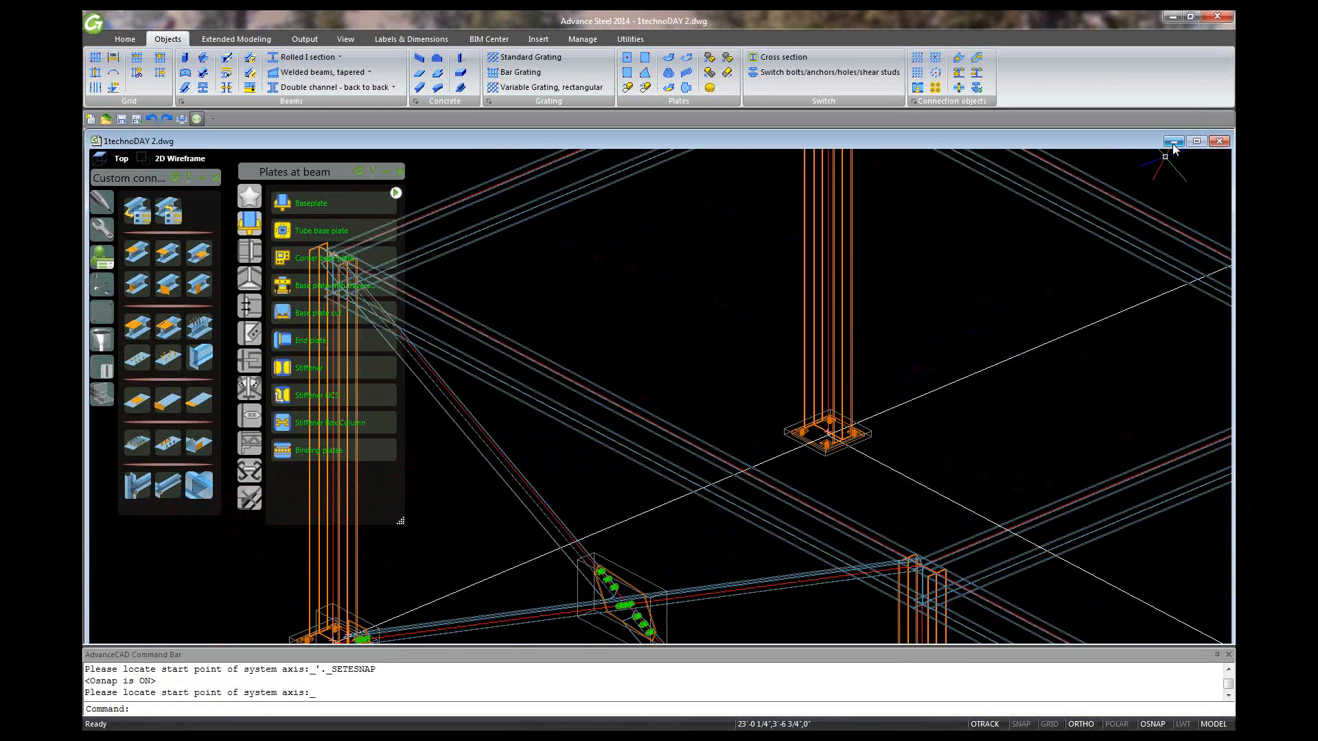
left_click(1173, 142)
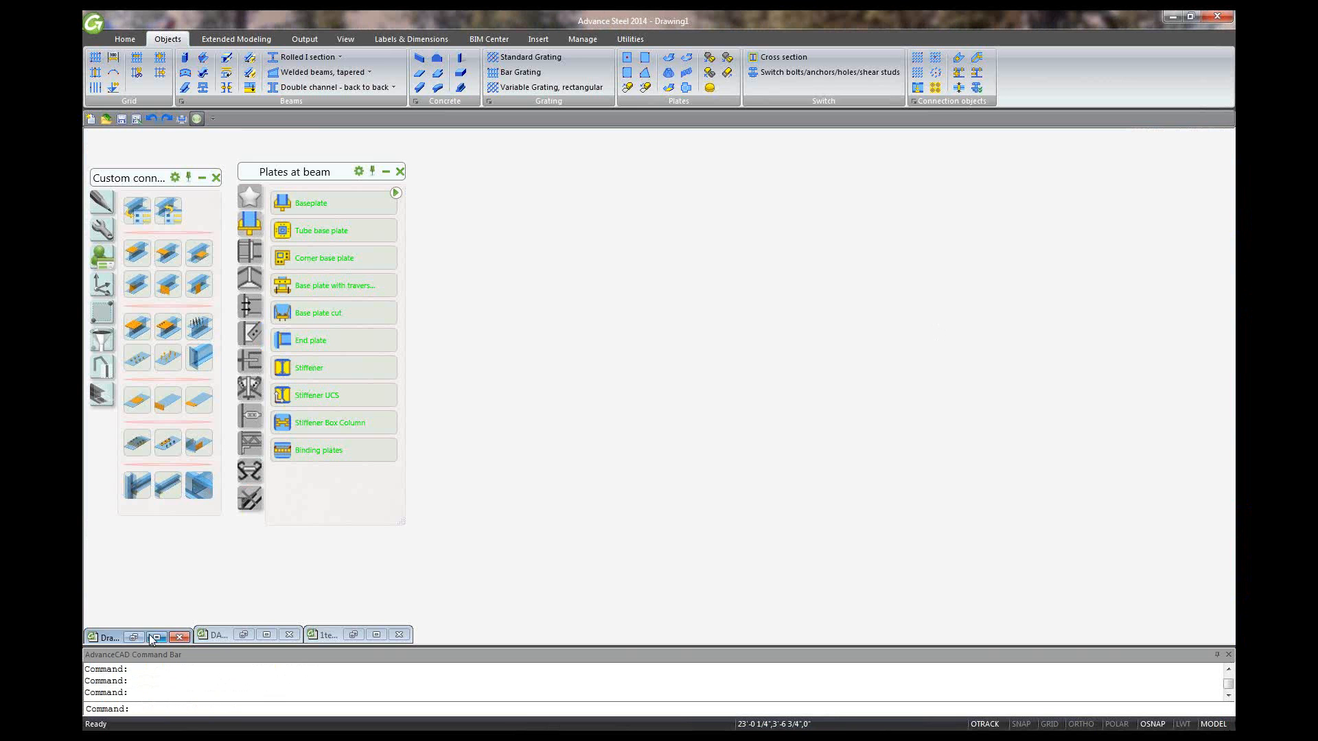
left_click(112, 638)
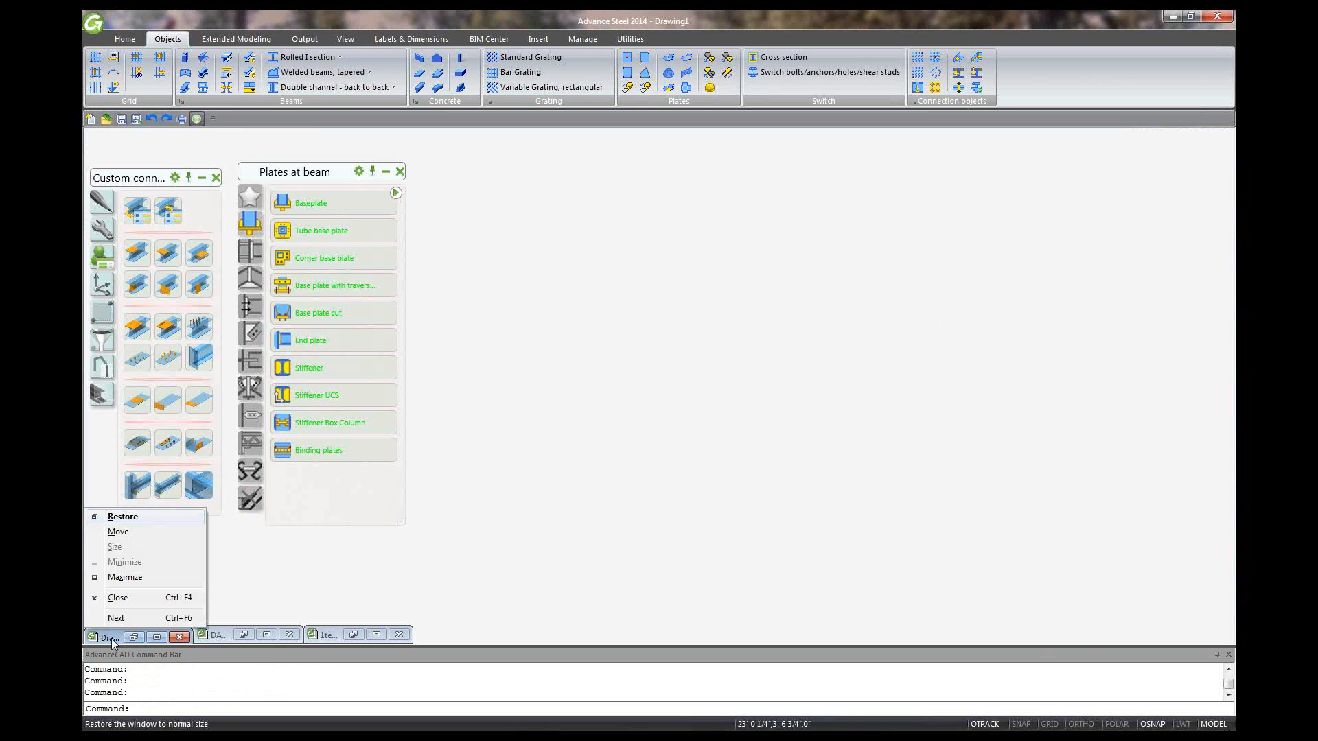
left_click(151, 635)
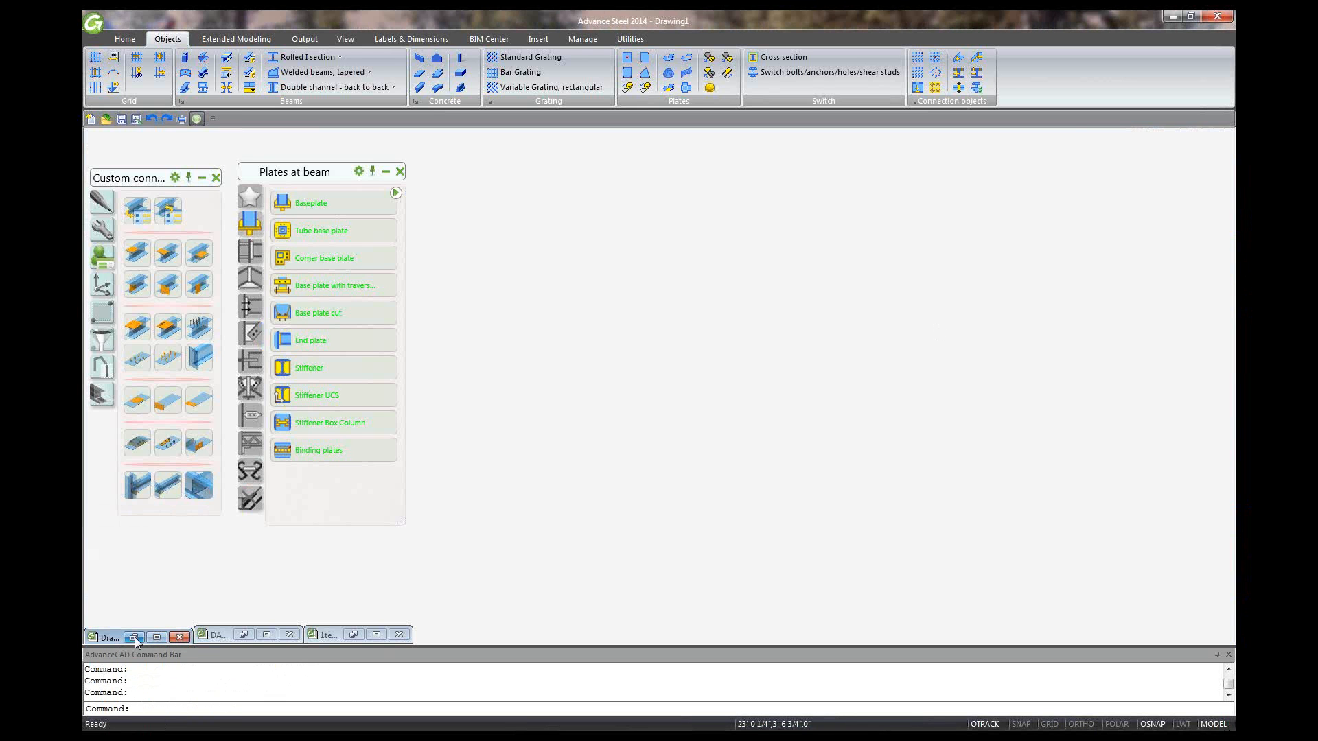
left_click(135, 637)
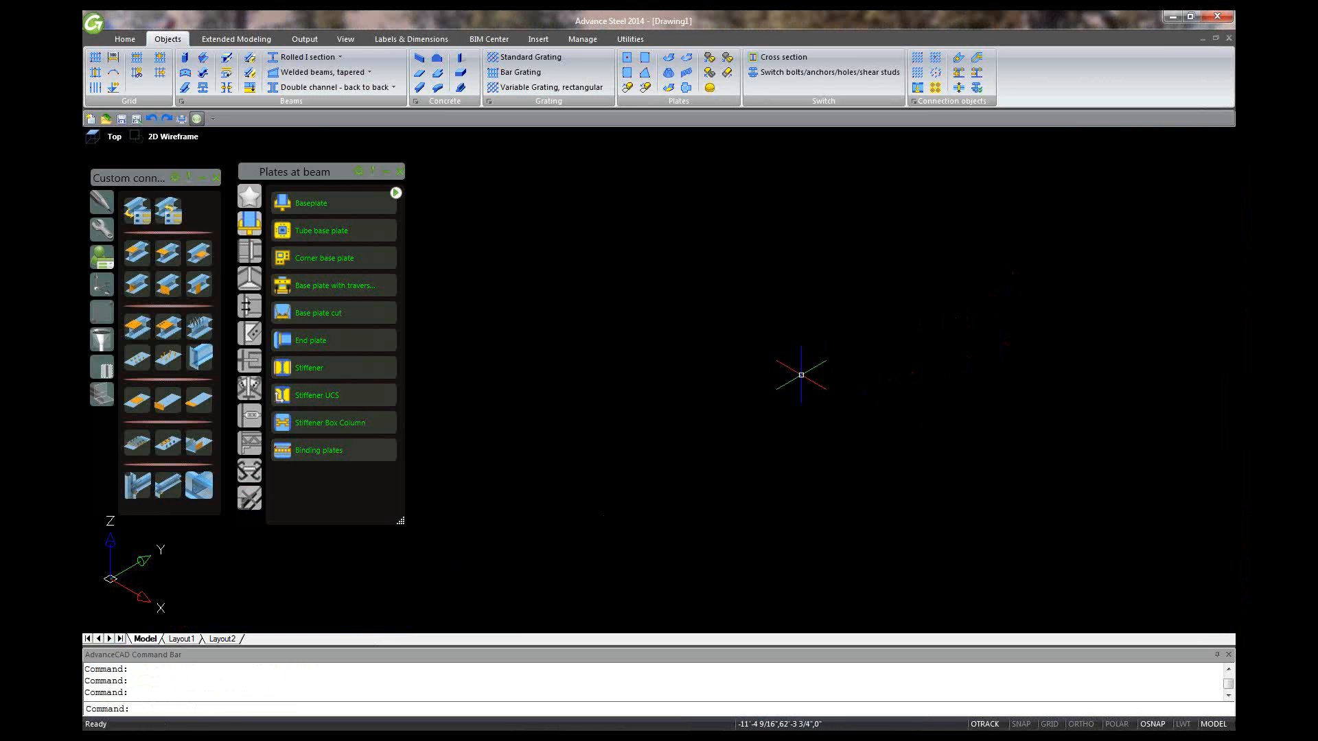
left_click(1201, 39)
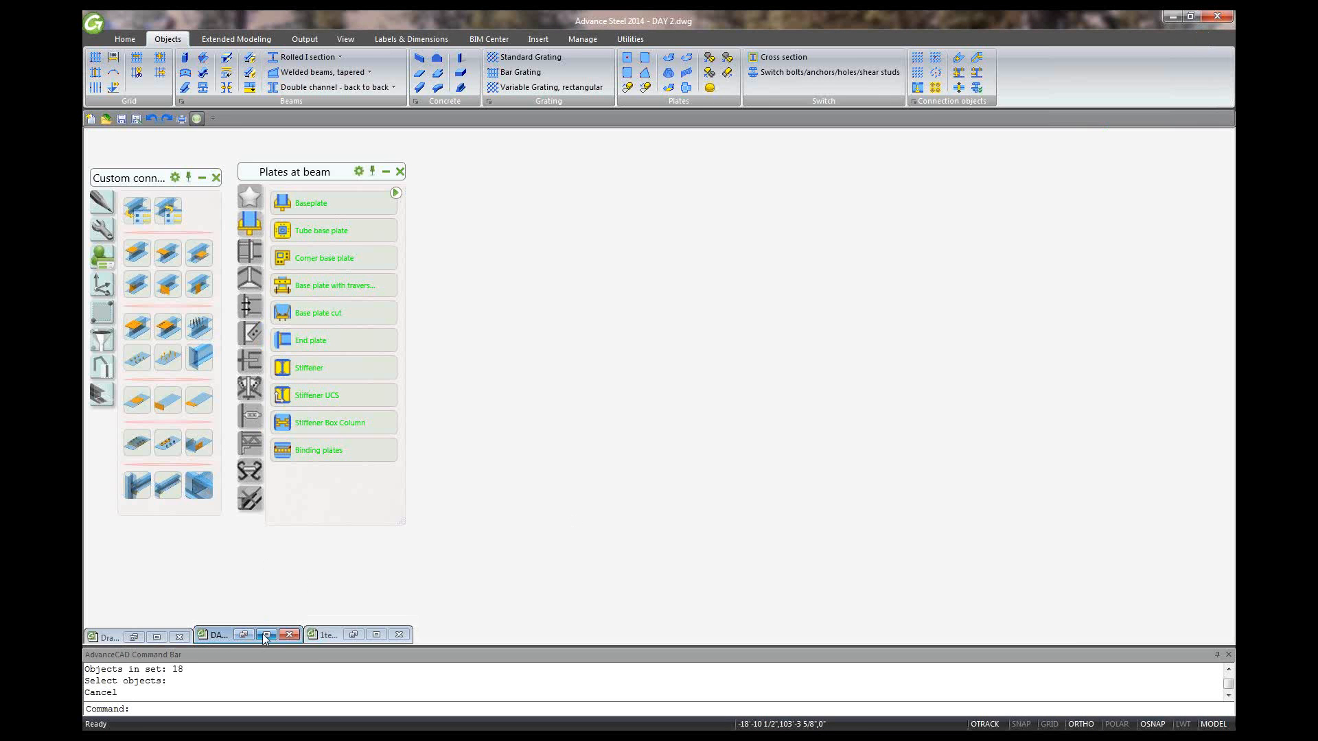
left_click(250, 636)
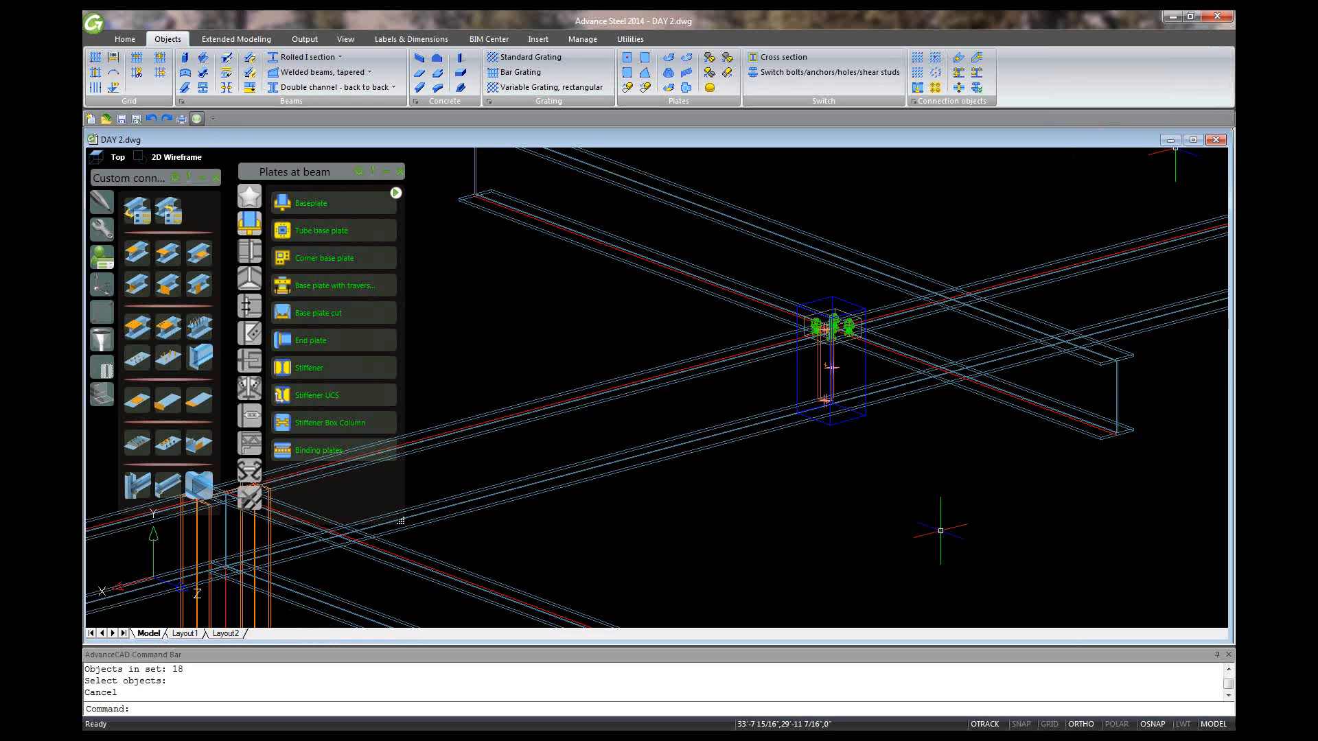
scroll(965, 527, "down", 2)
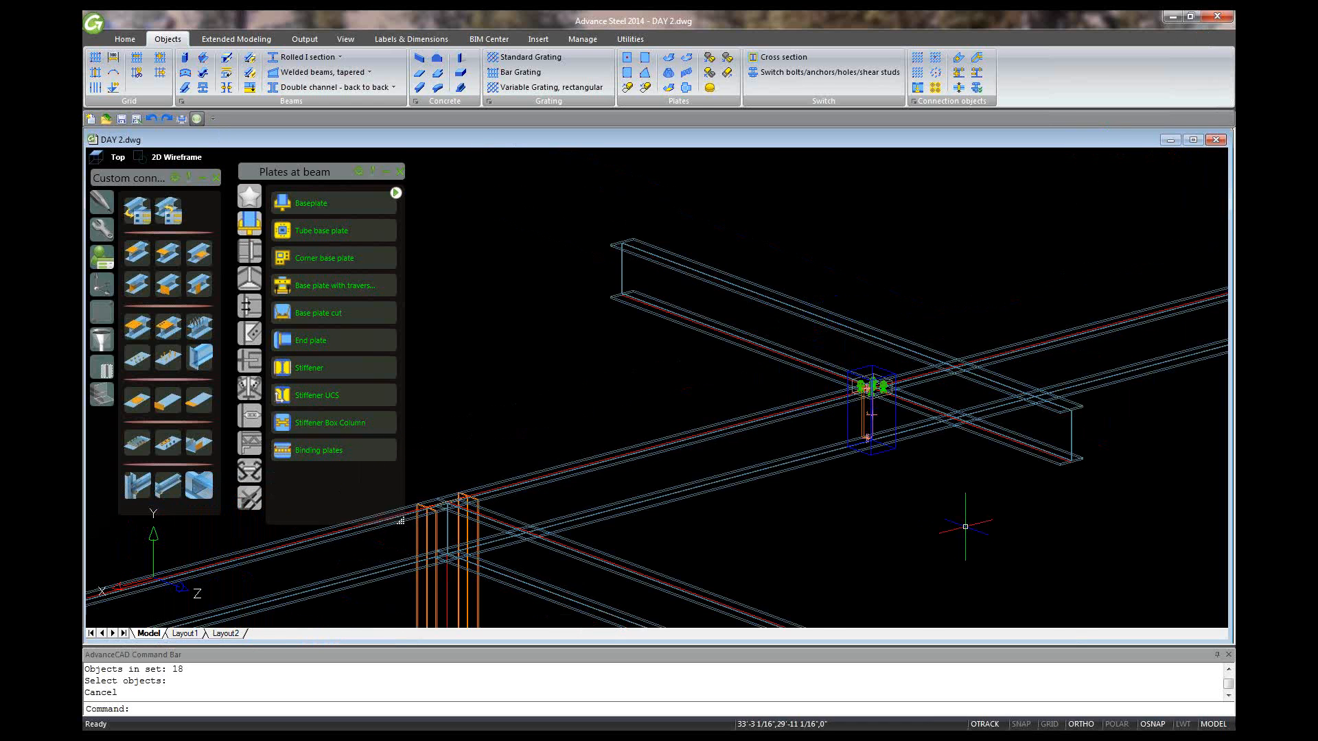
scroll(965, 527, "down", 2)
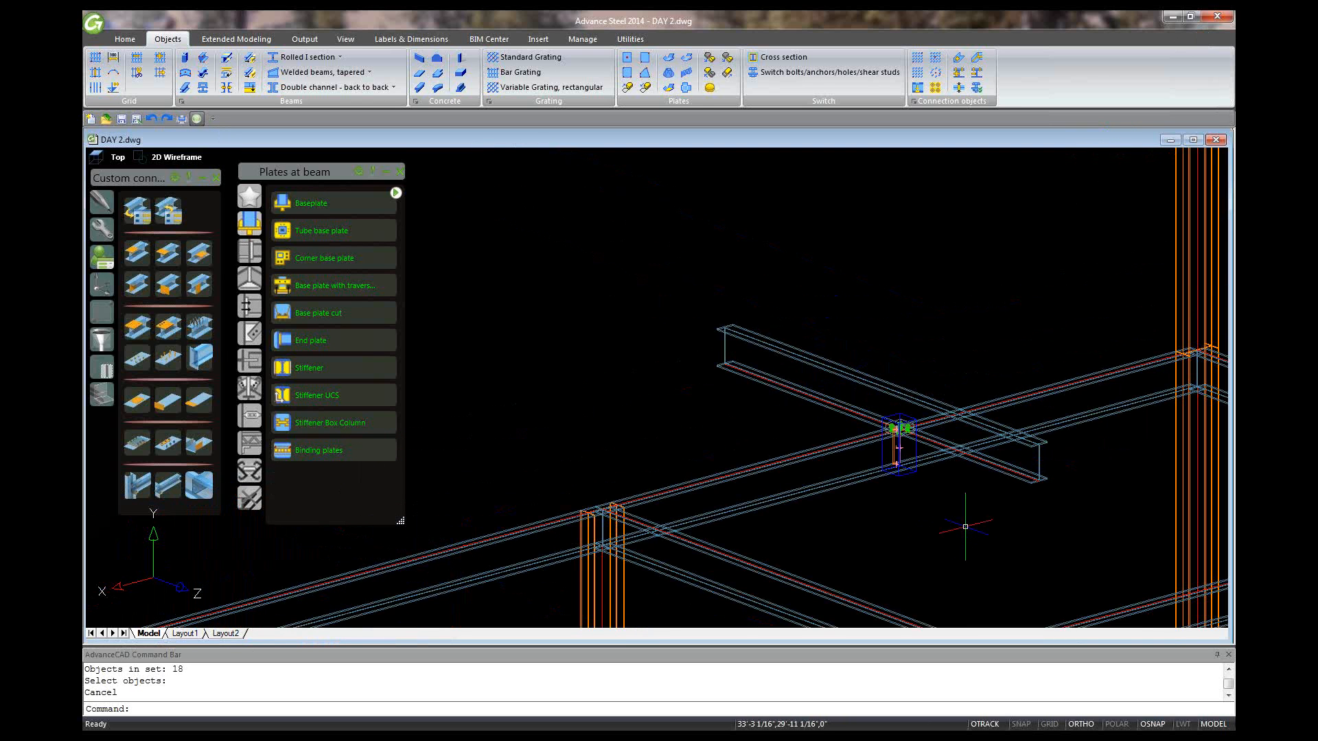
scroll(965, 527, "up", 2)
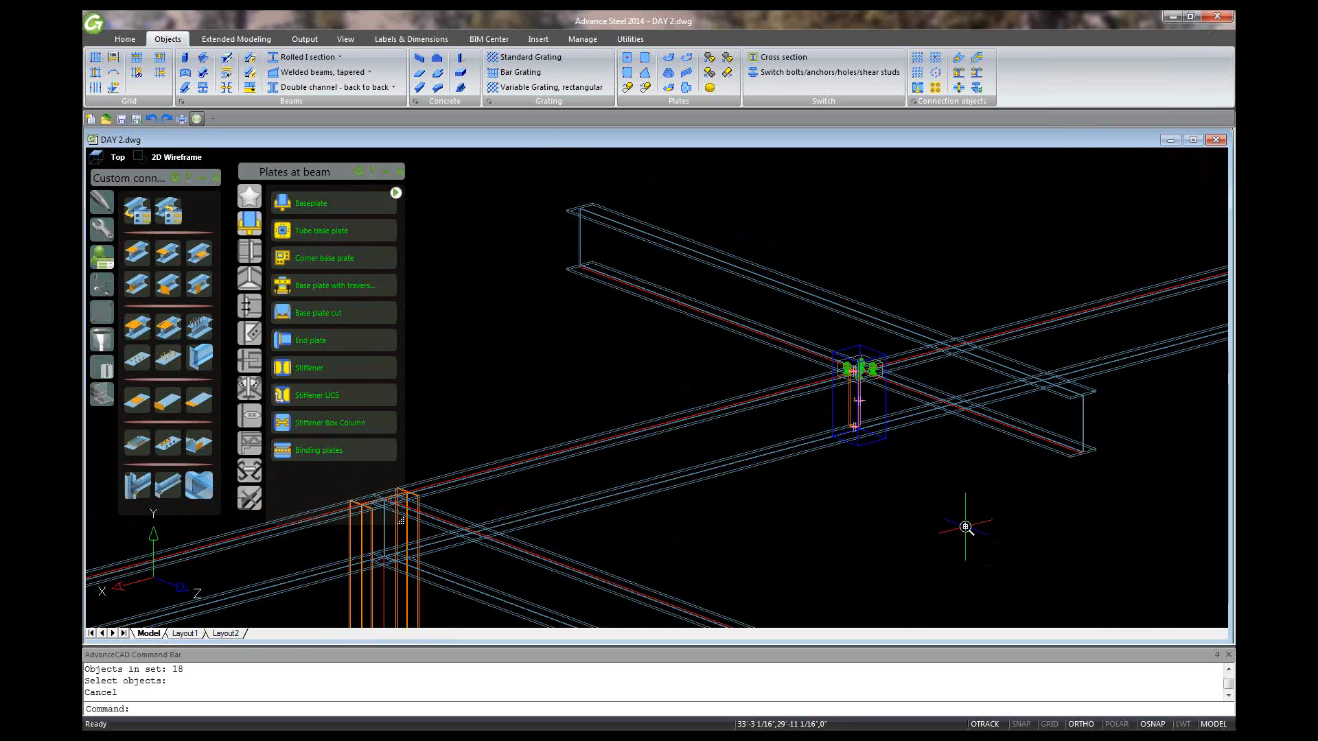
scroll(964, 526, "down", 2)
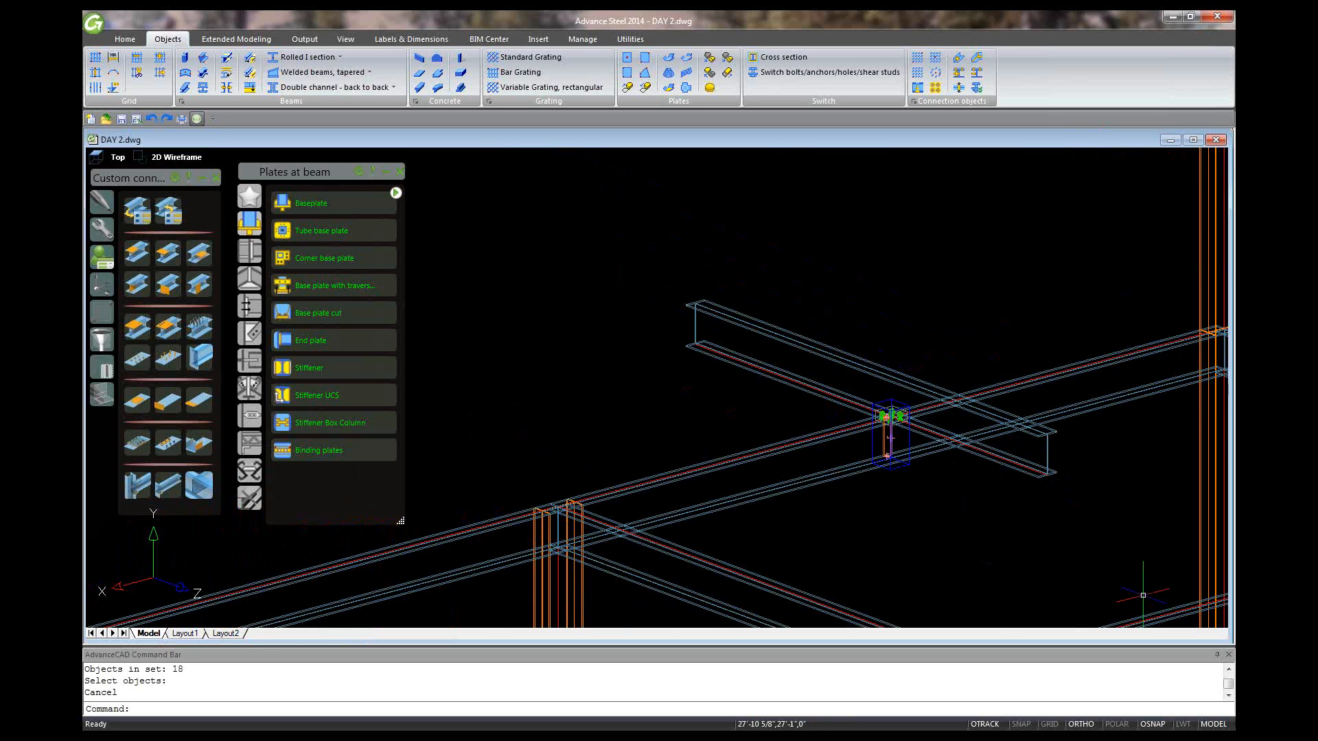
scroll(1139, 547, "down", 3)
scroll(1087, 521, "up", 3)
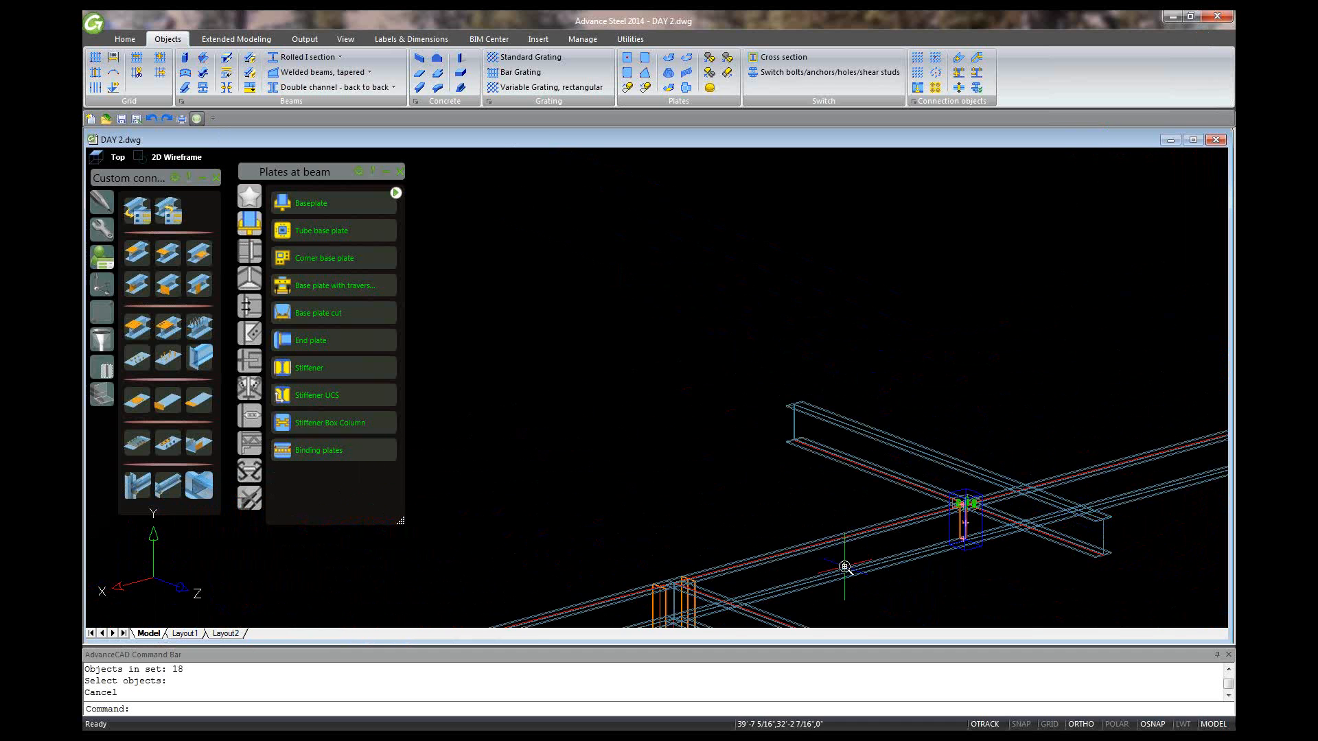
scroll(844, 570, "down", 2)
scroll(1071, 549, "up", 5)
scroll(961, 533, "down", 2)
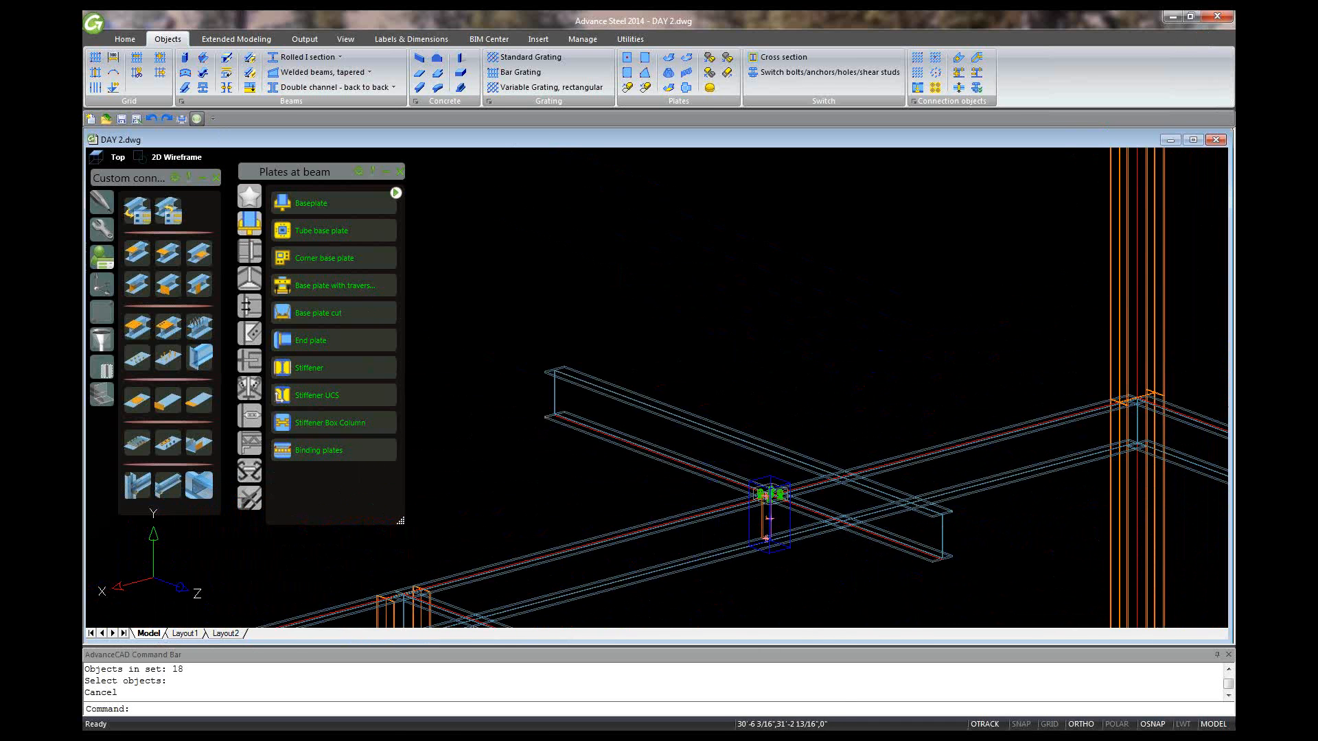
- Copy the short upper beam from its far lower end point to a second crossing further along the long beam, and finish the copy
scroll(964, 537, "up", 1)
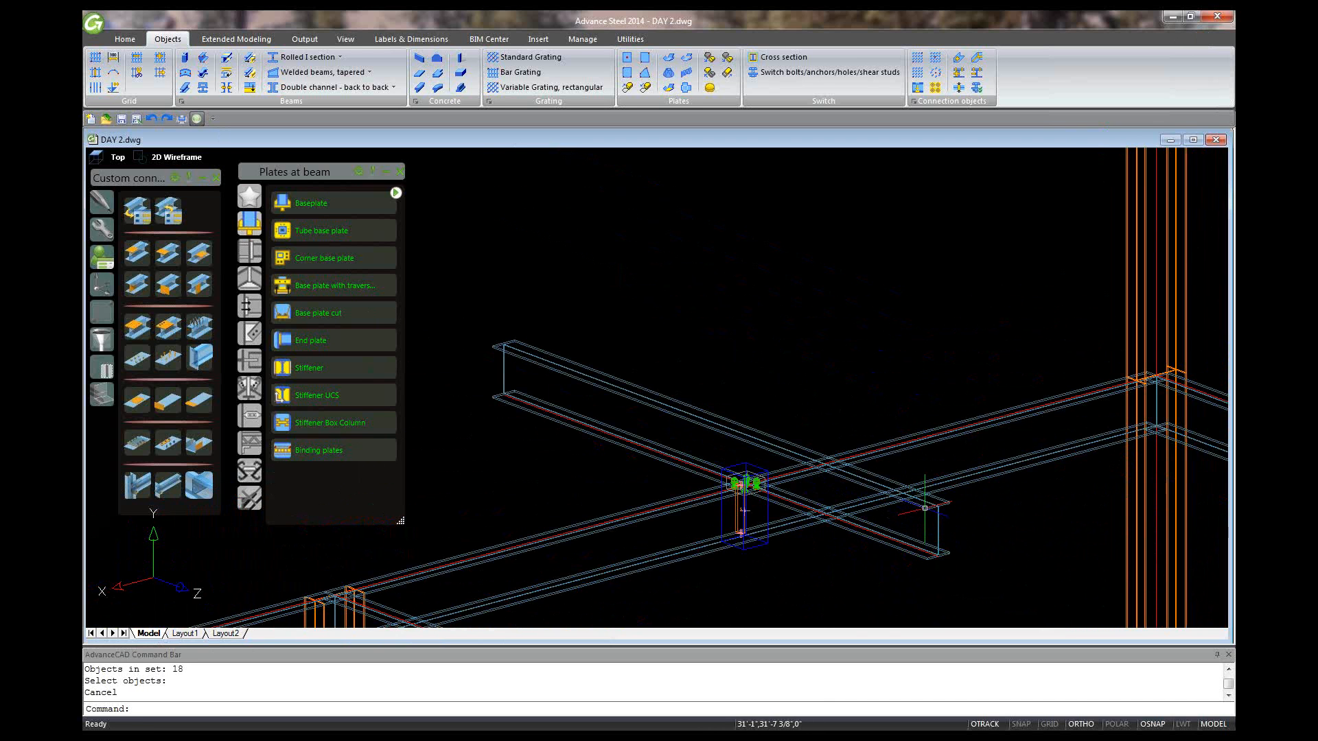
scroll(932, 508, "up", 1)
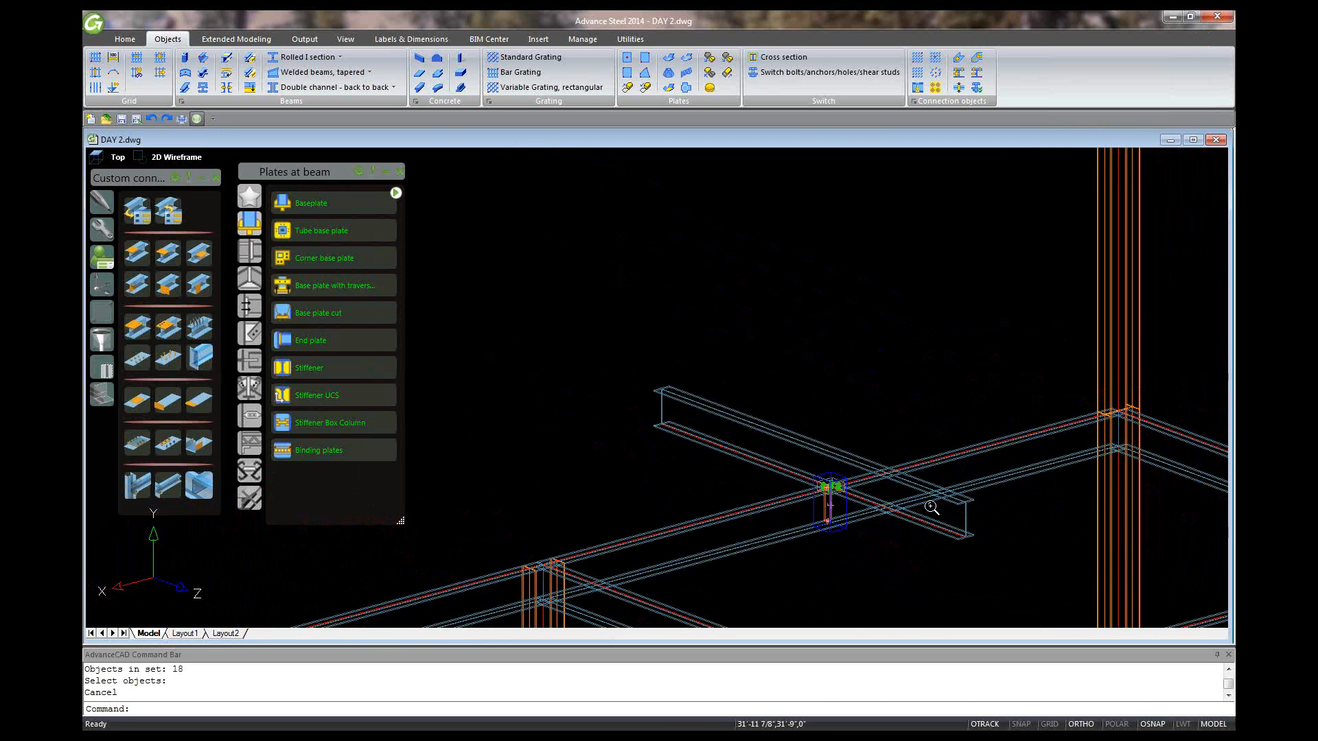
scroll(931, 508, "up", 2)
left_click(969, 500)
right_click(969, 500)
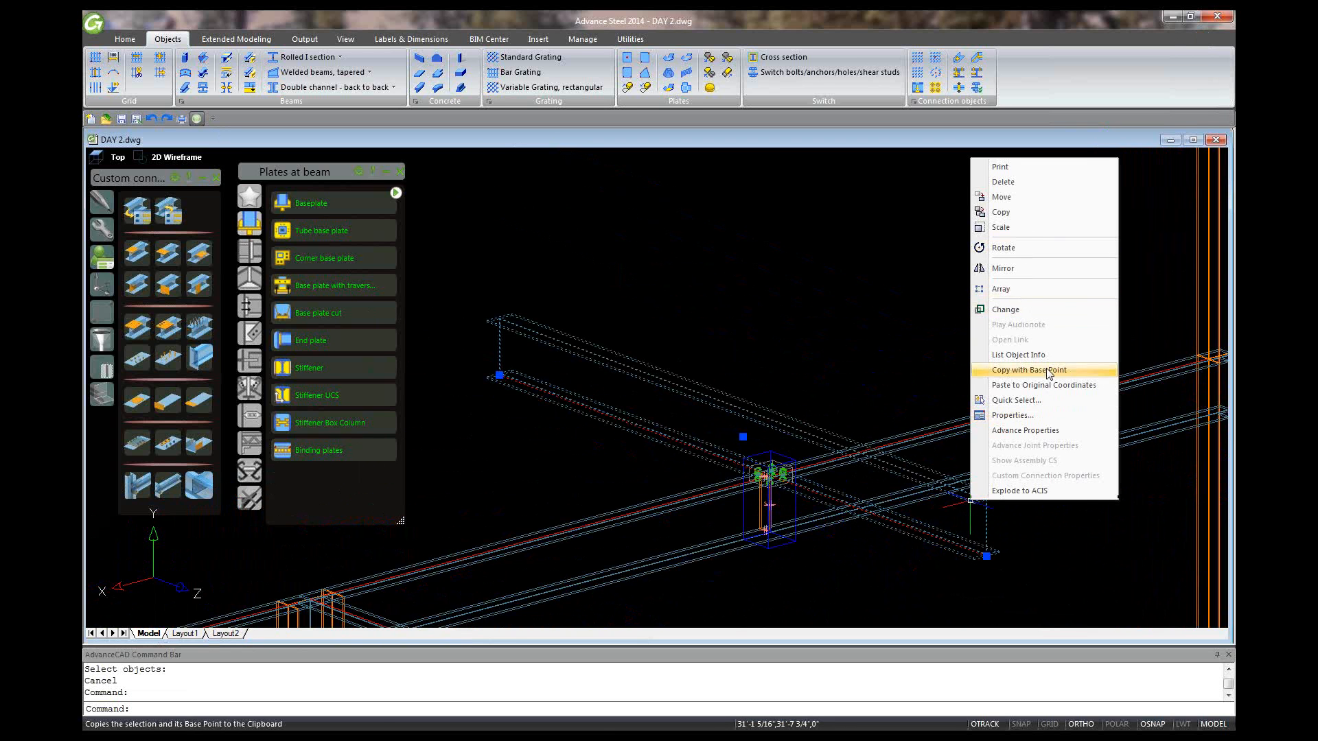
left_click(1026, 212)
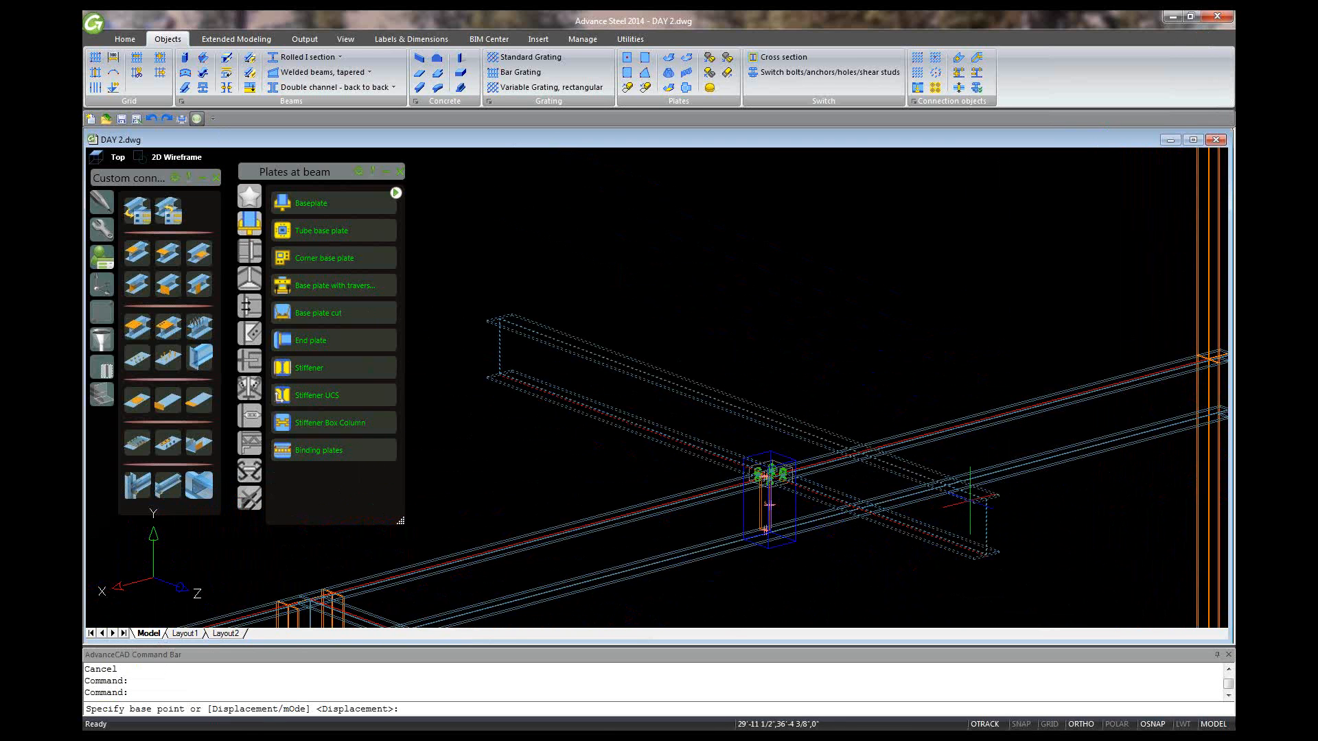
scroll(830, 376, "down", 1)
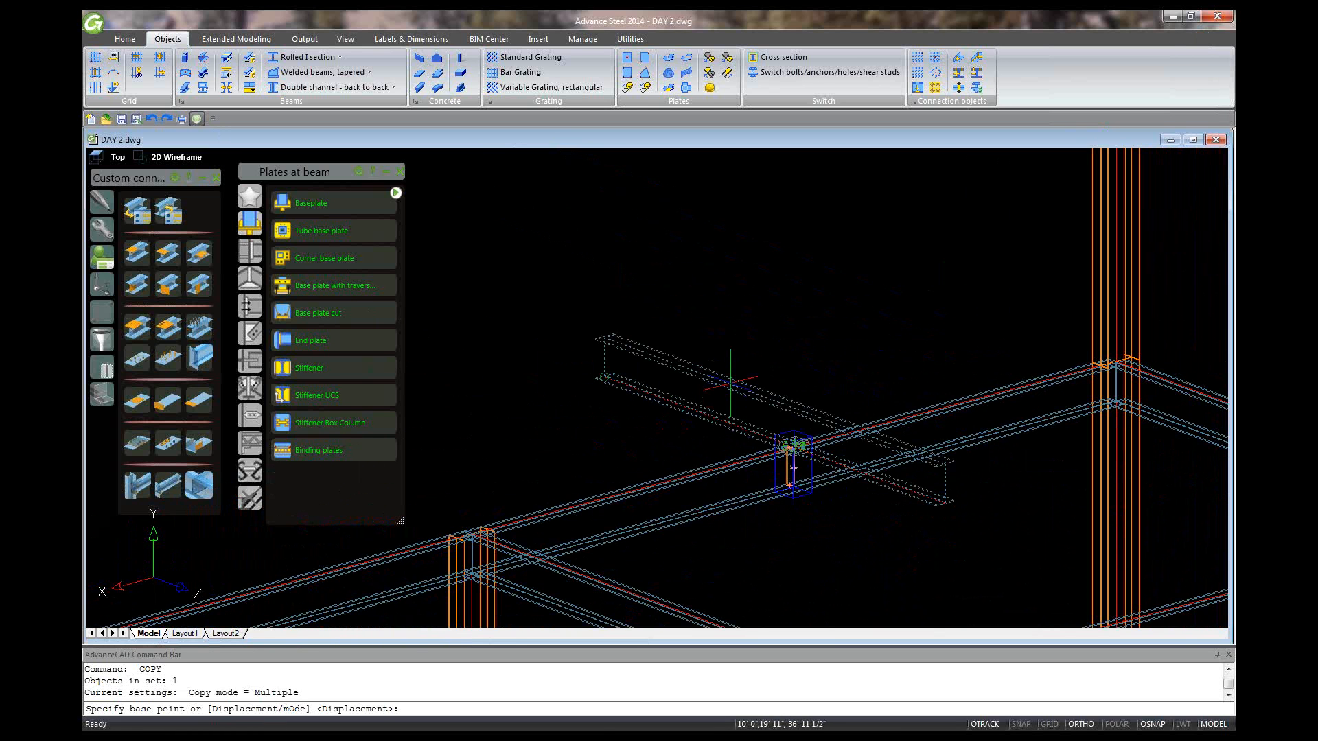
left_click(604, 377)
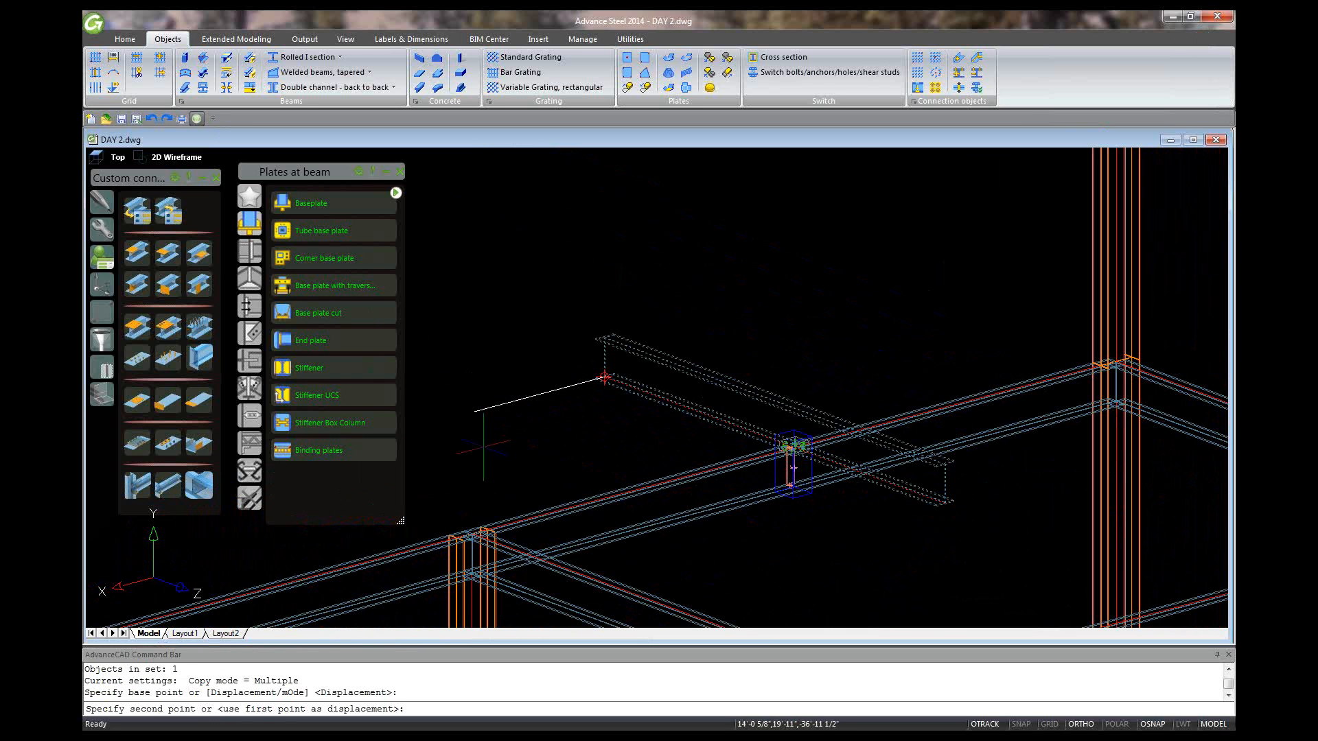
scroll(432, 453, "down", 3)
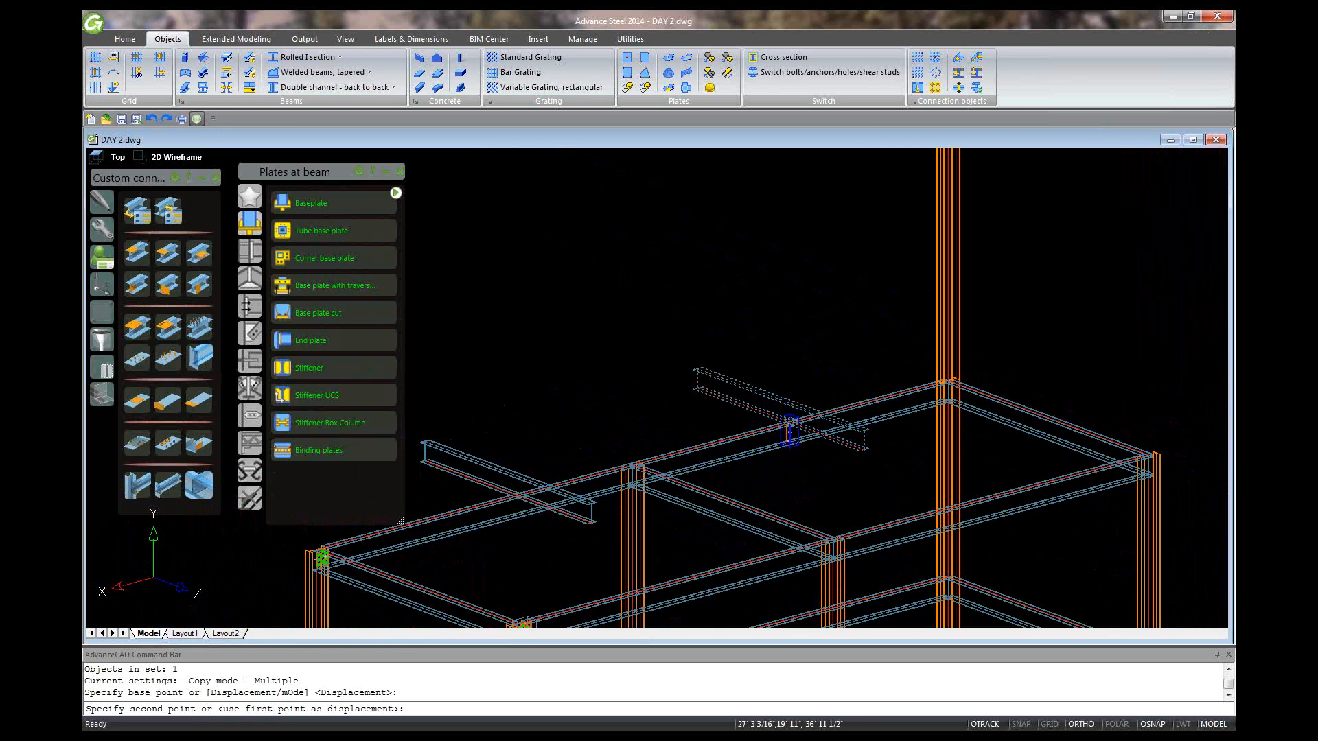
left_click(421, 446)
right_click(511, 412)
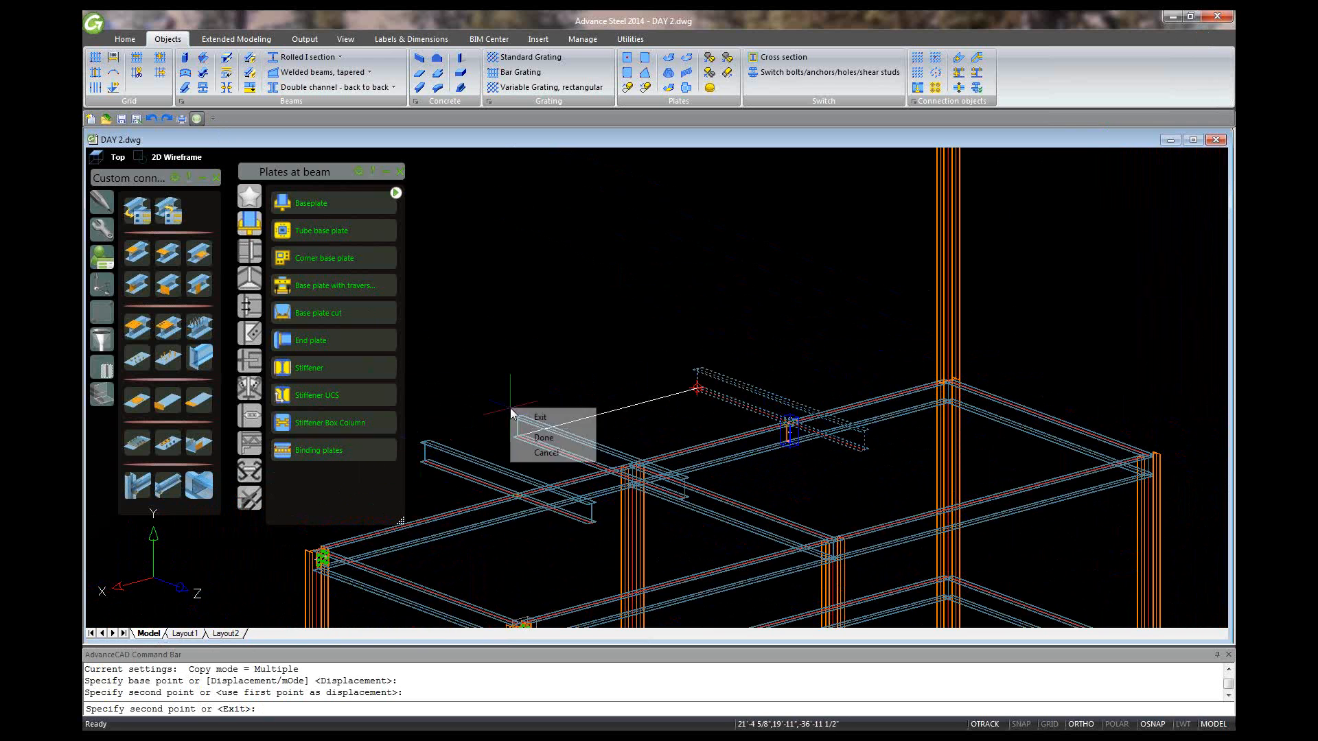
left_click(544, 437)
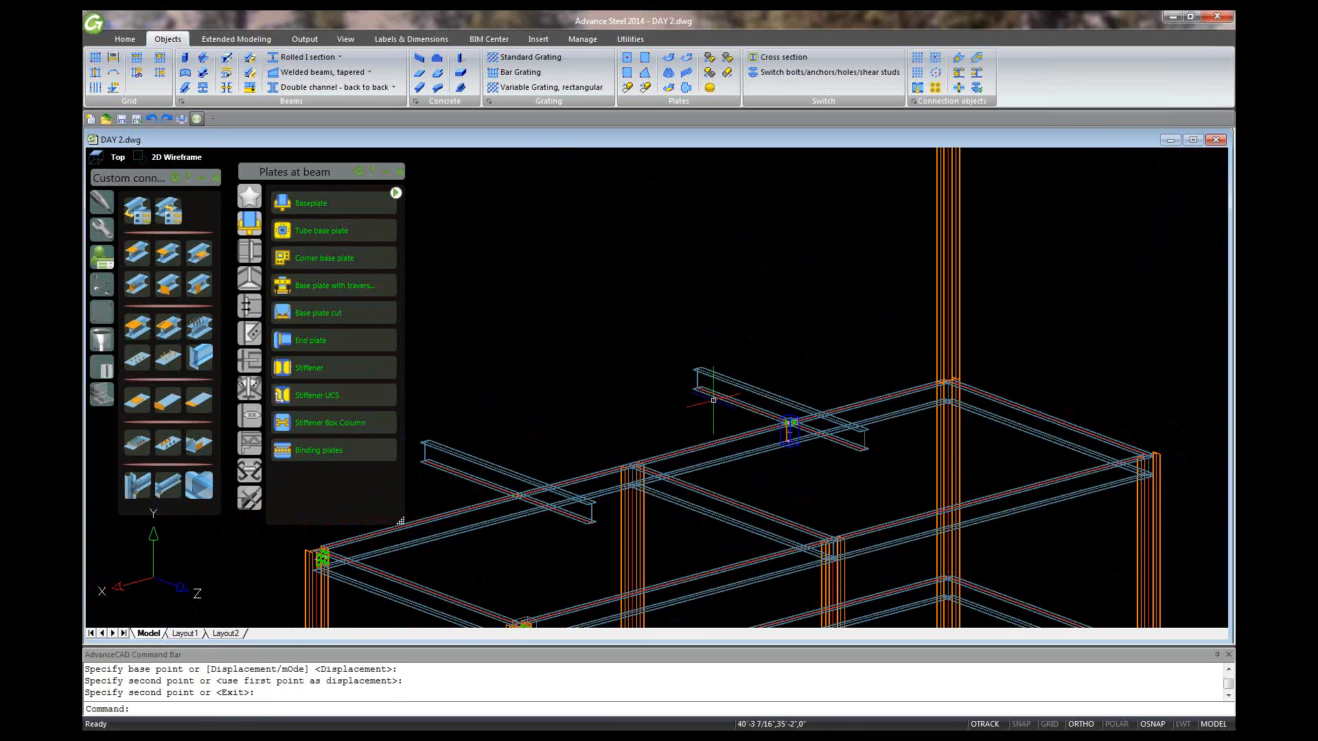
- Insert the "beam cross" connection template at the copied crossing, with the short beam as first driver and the long beam as second, accepting the defaults
scroll(713, 400, "down", 2)
scroll(569, 485, "up", 4)
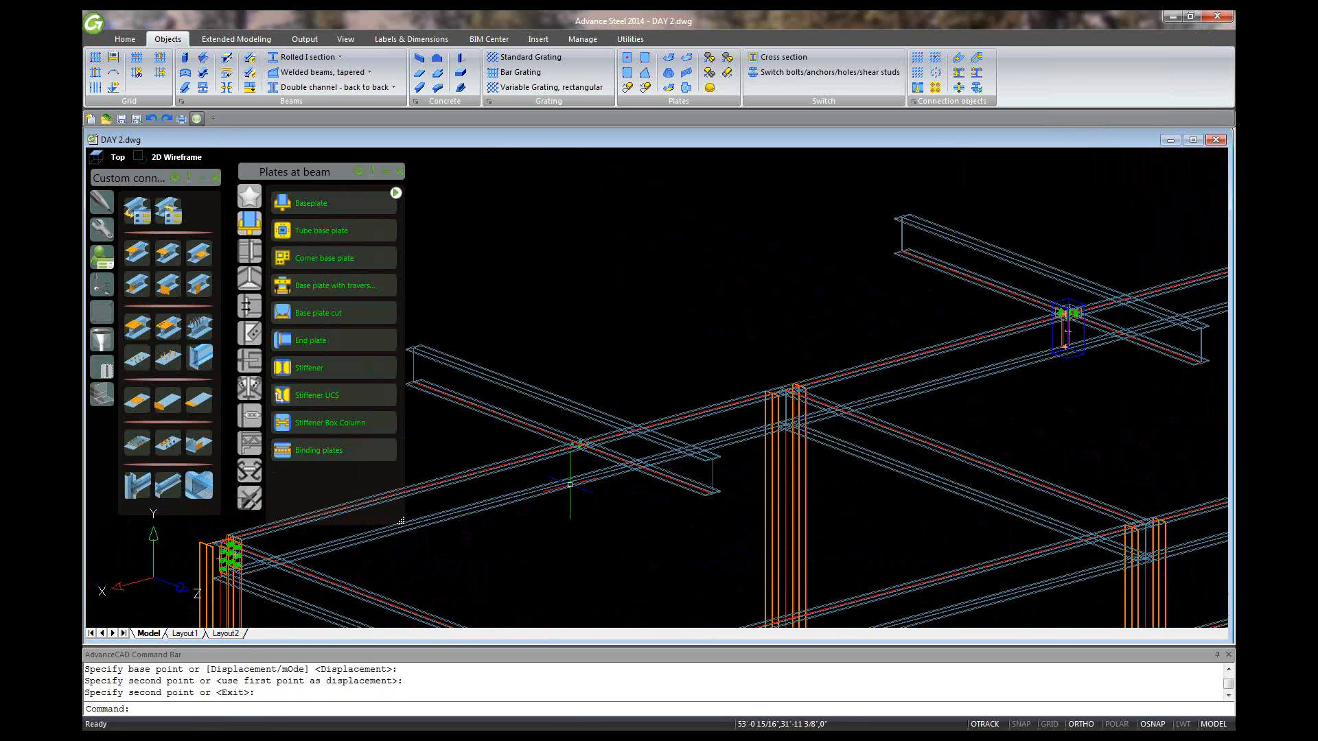
scroll(584, 448, "up", 2)
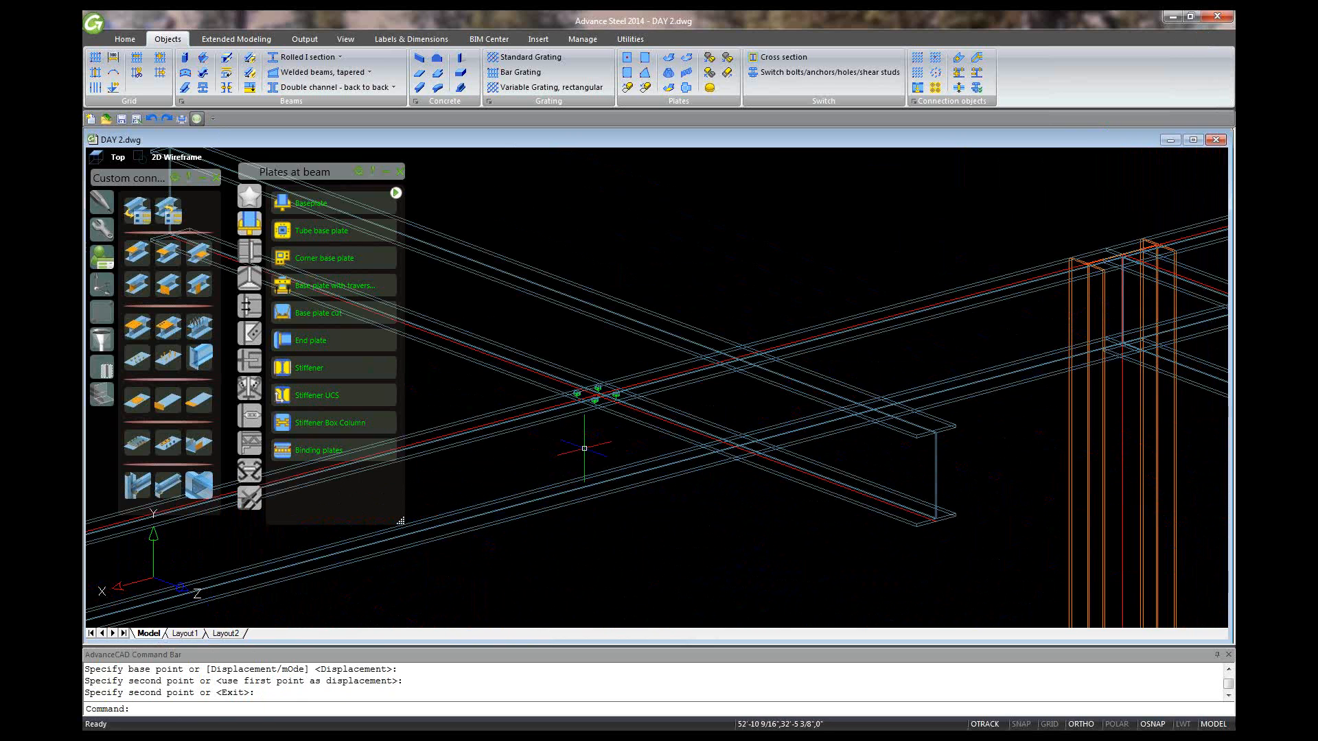
left_click(169, 211)
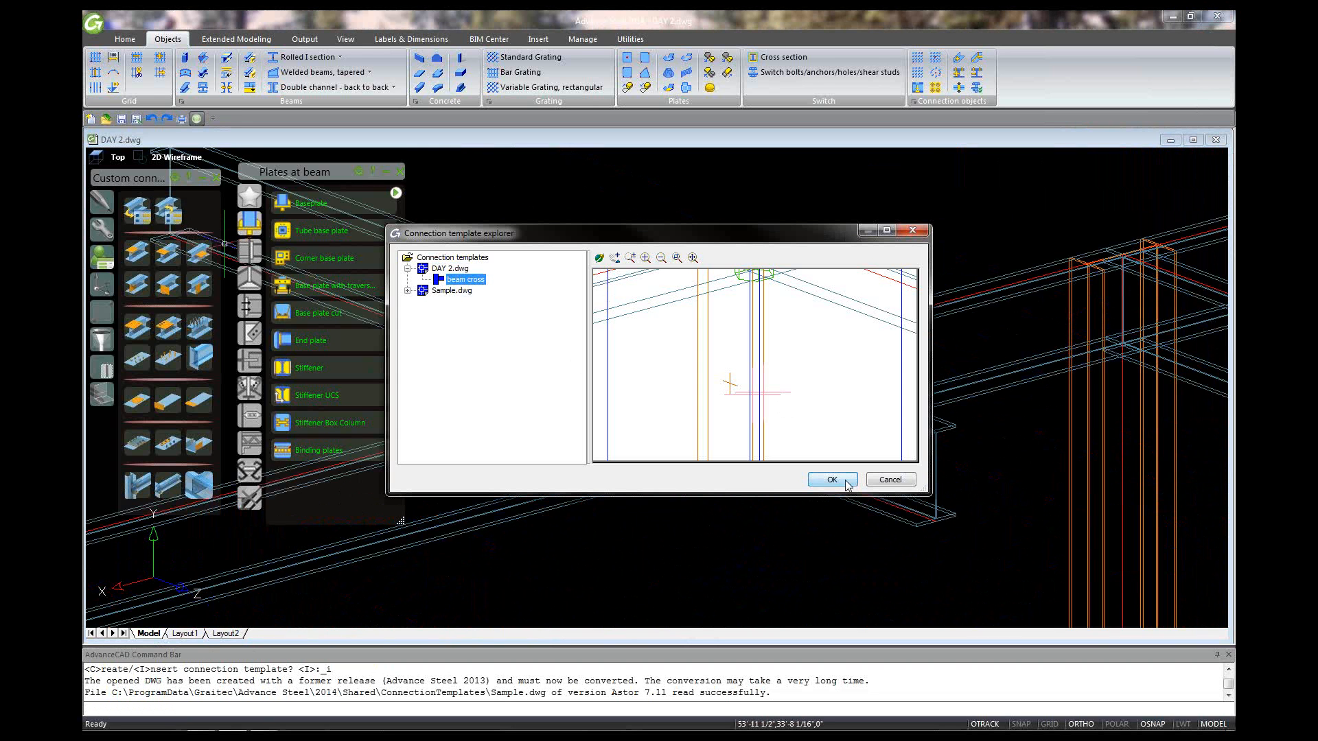
left_click(848, 484)
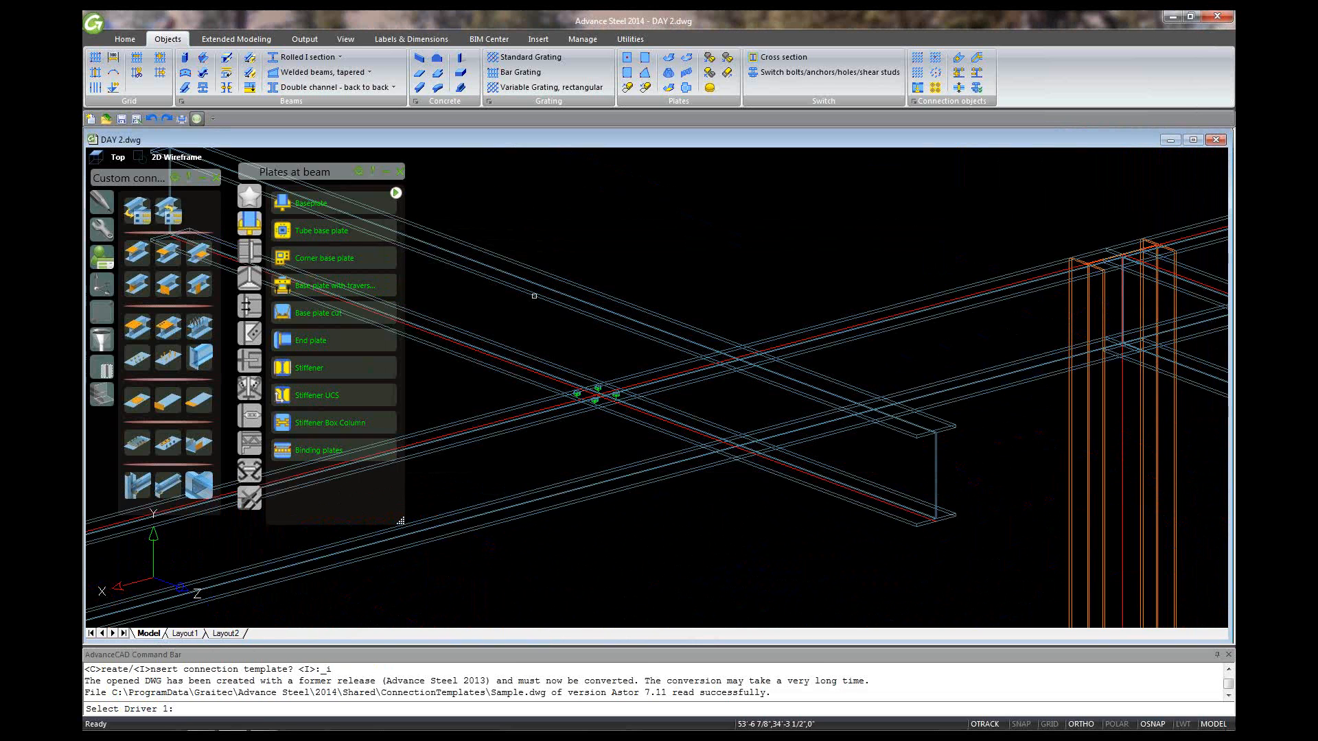
left_click(533, 296)
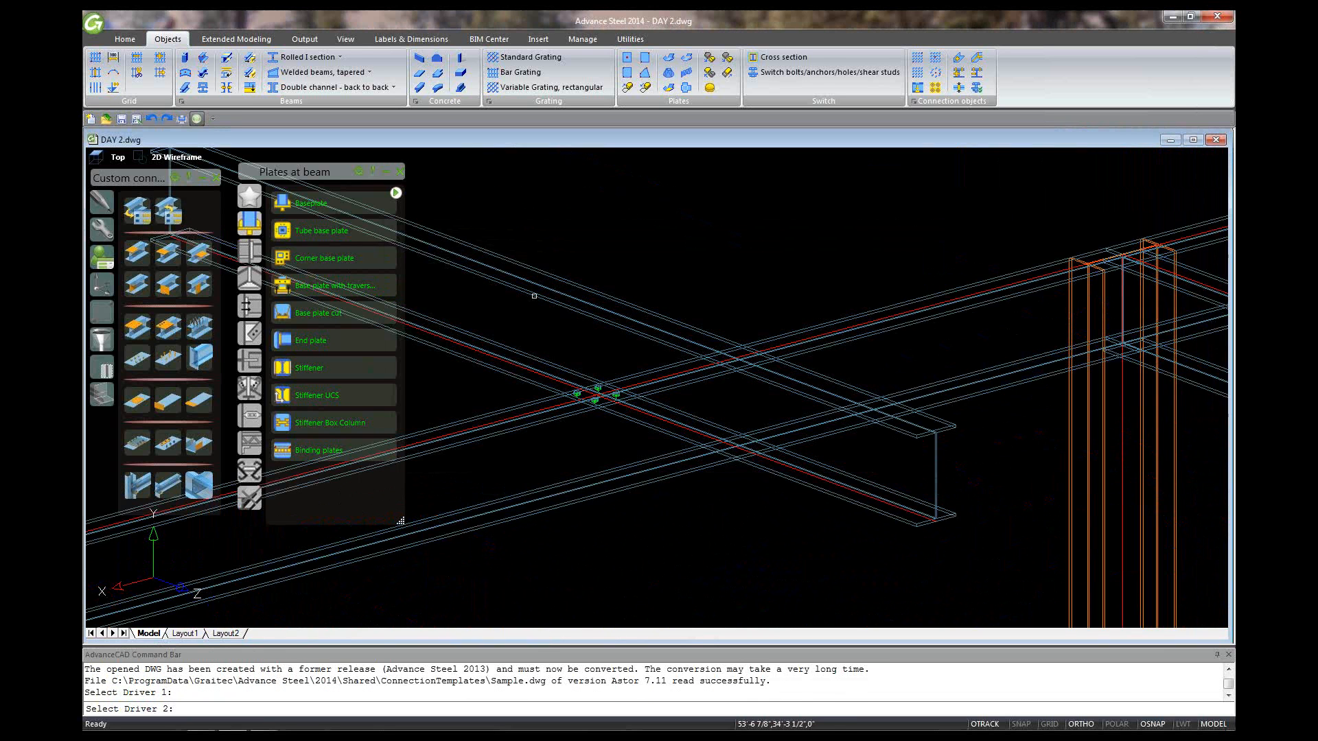
left_click(509, 427)
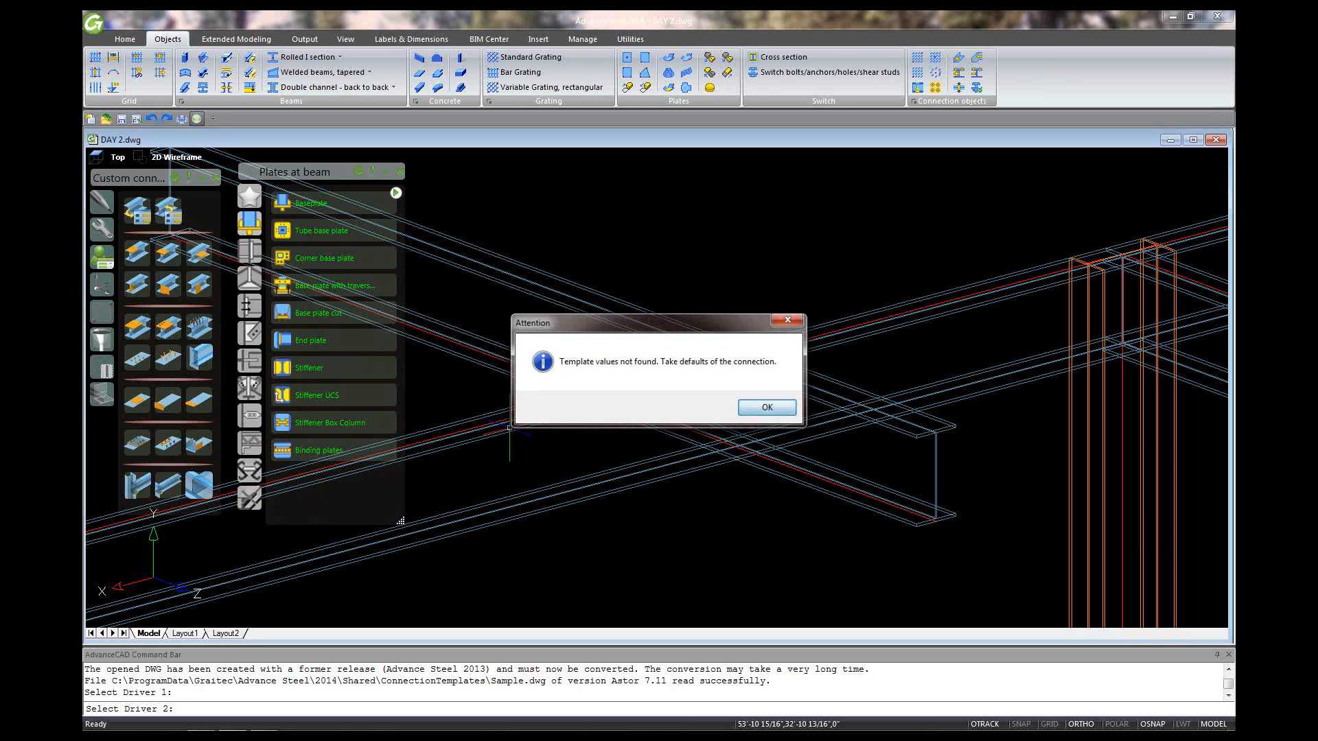
key("Return")
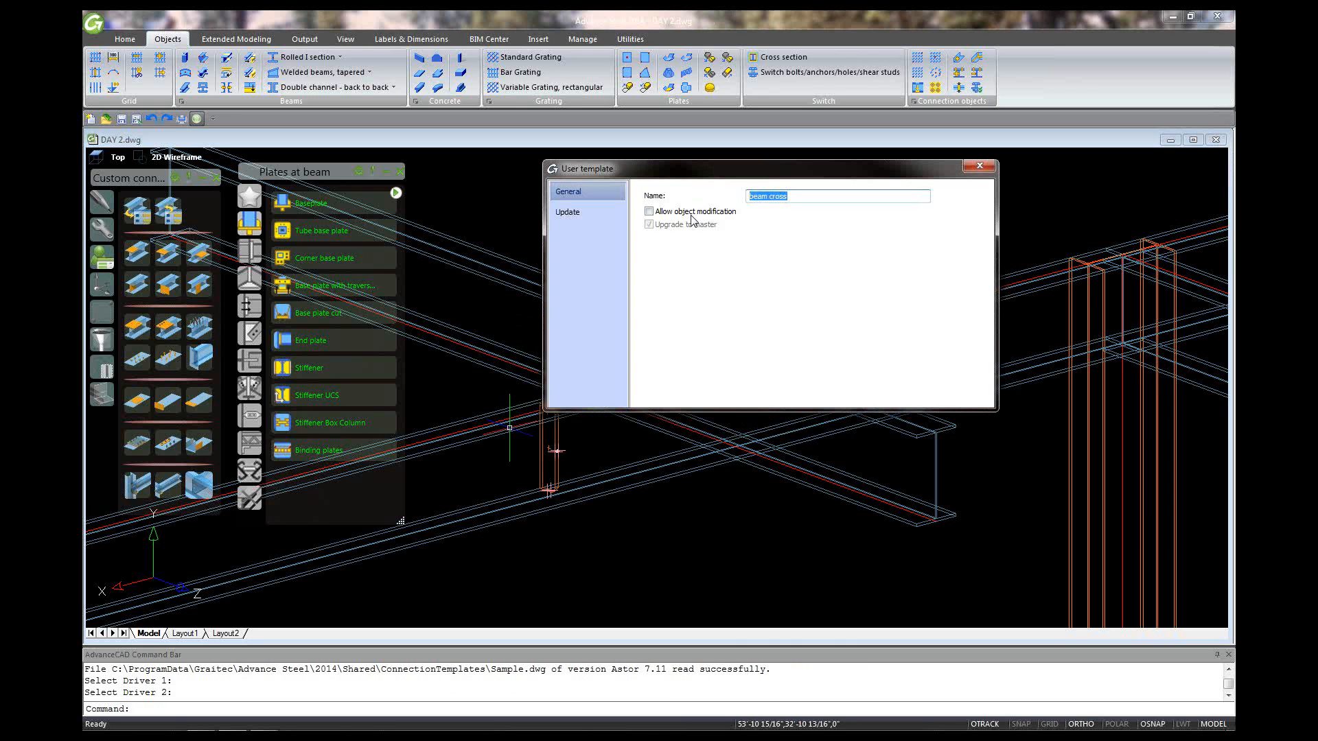
- Review the inserted template's general settings, close its properties and compare the new crossing with the original one
left_click(690, 216)
left_click(979, 169)
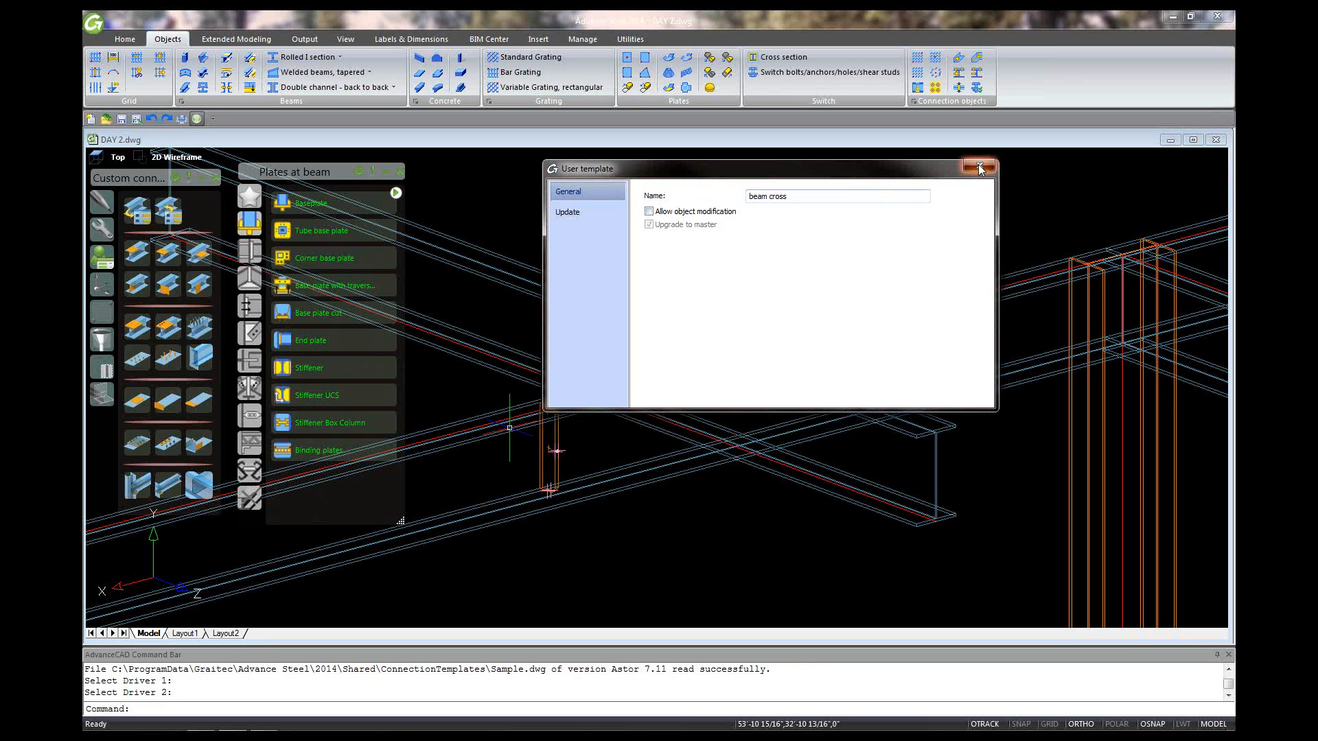
left_click(980, 168)
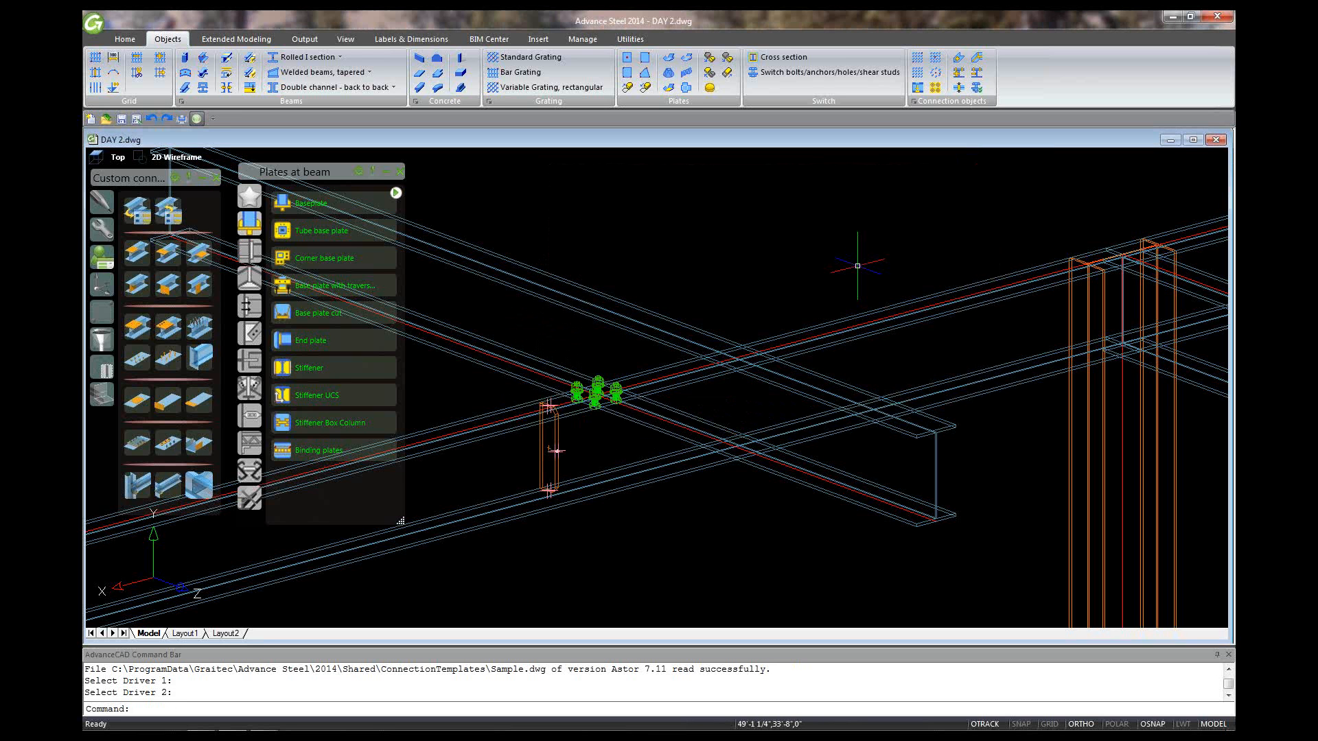
scroll(792, 365, "down", 4)
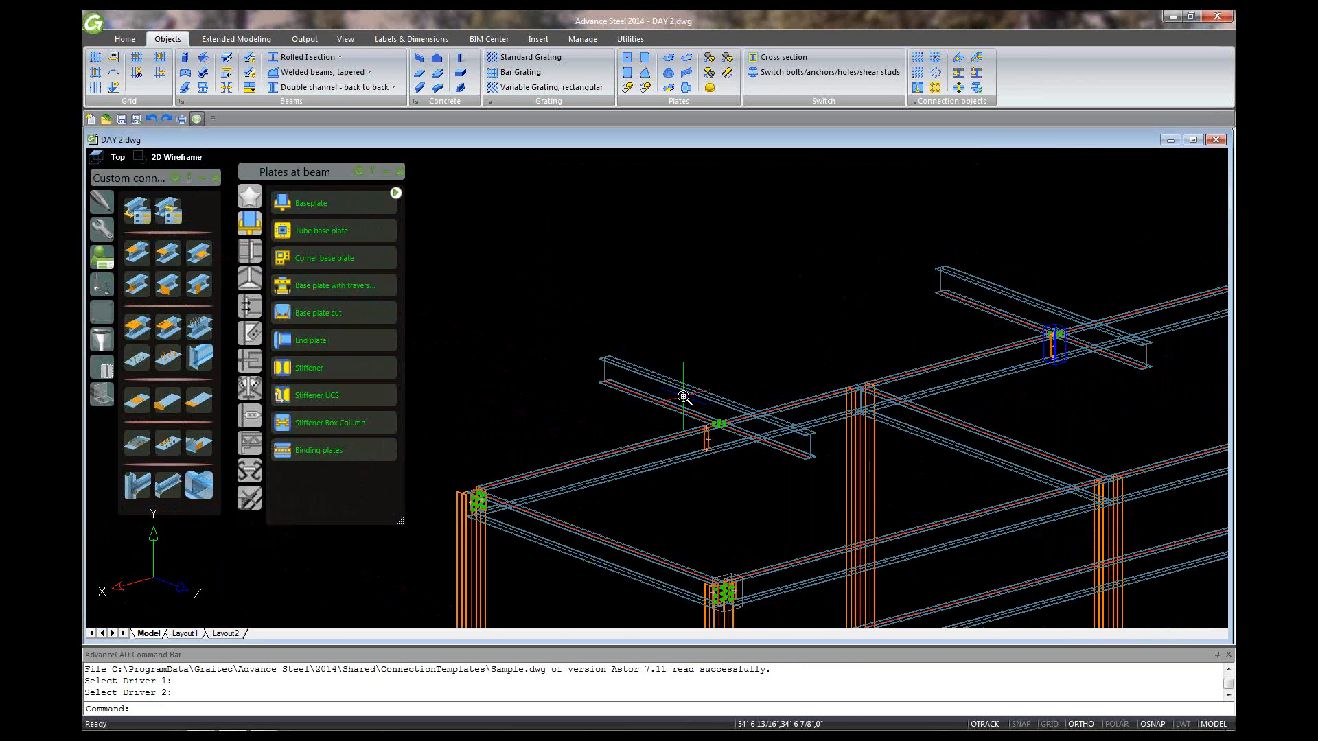
scroll(682, 382, "down", 3)
scroll(940, 382, "up", 3)
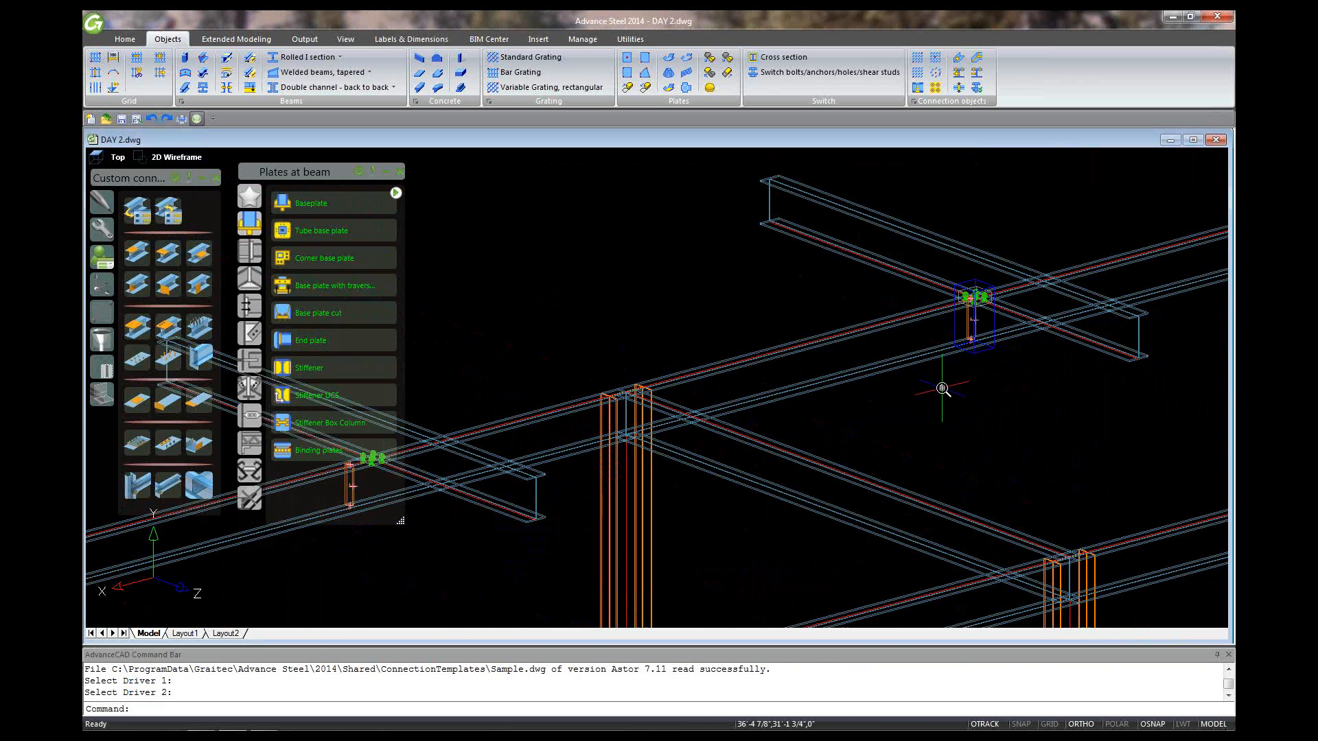
scroll(942, 389, "down", 2)
scroll(943, 388, "up", 2)
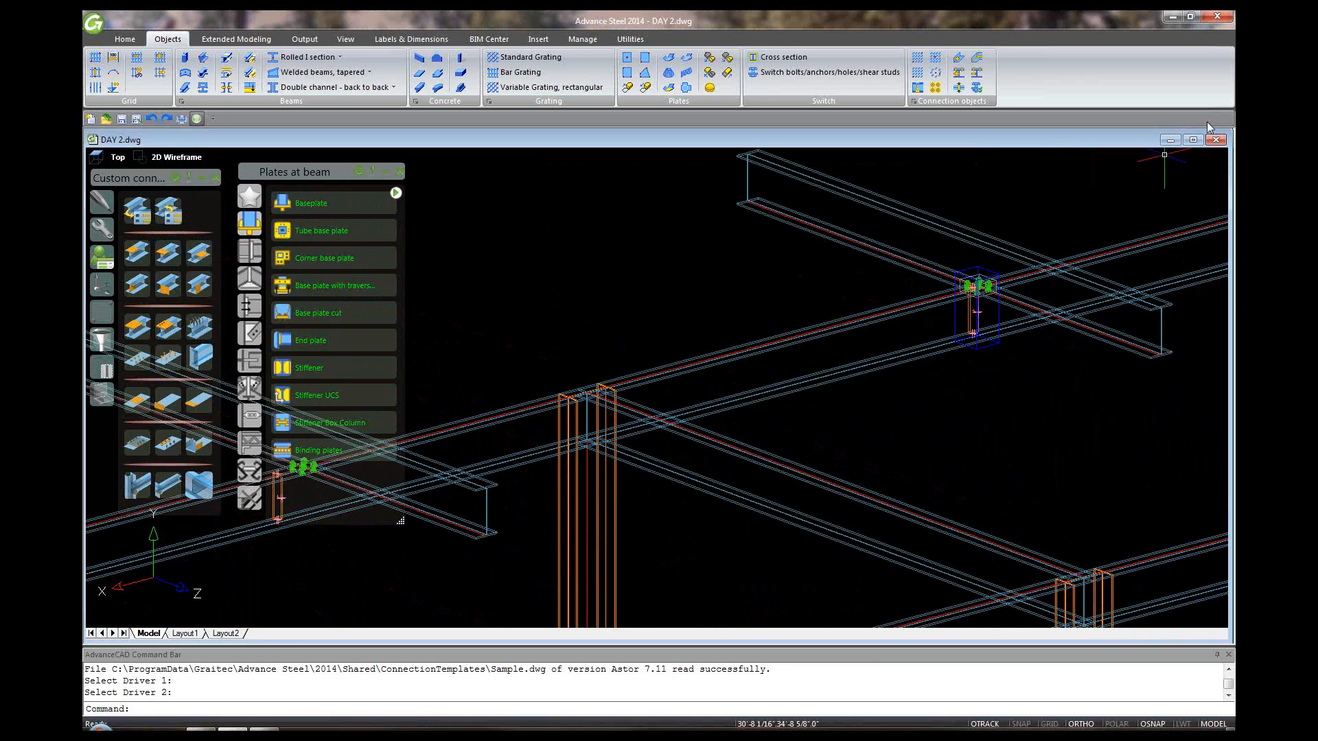
- Minimize DAY 2.dwg and restore the empty Drawing1
left_click(1170, 140)
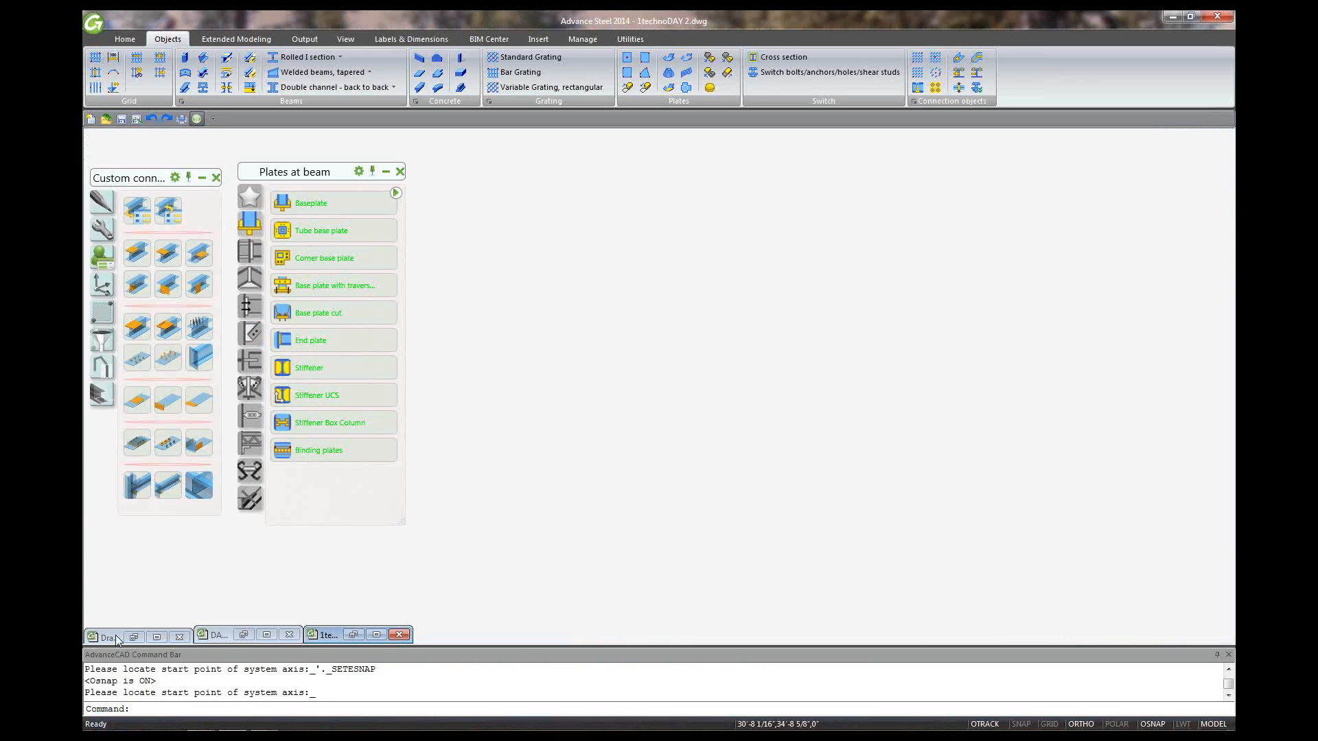
left_click(109, 637)
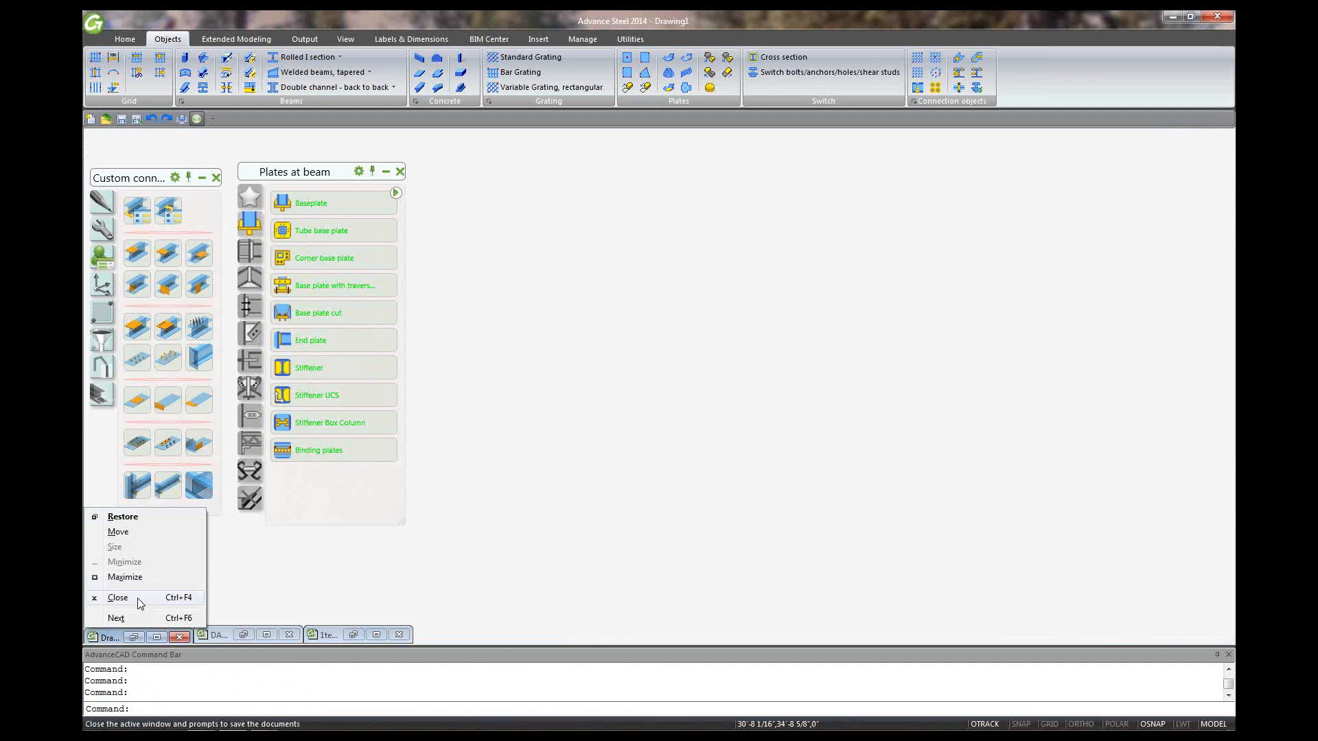
left_click(130, 519)
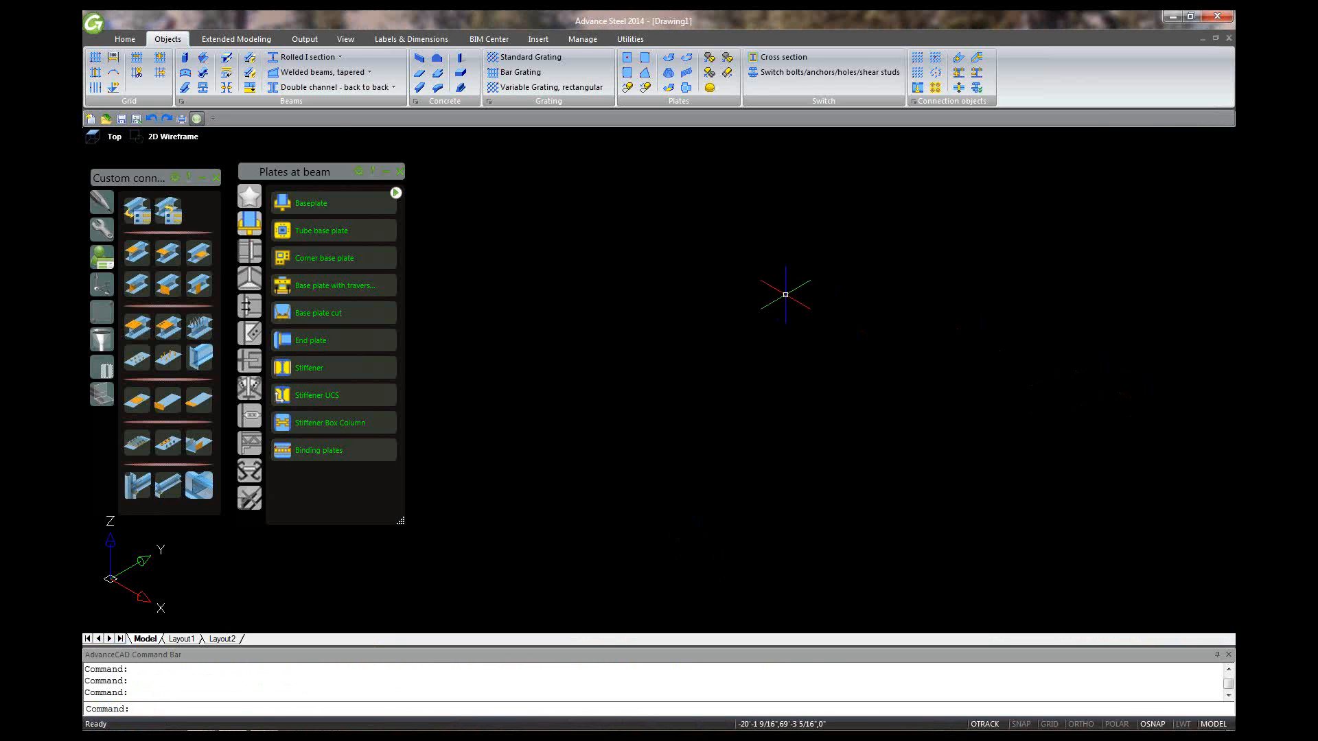
left_click(332, 58)
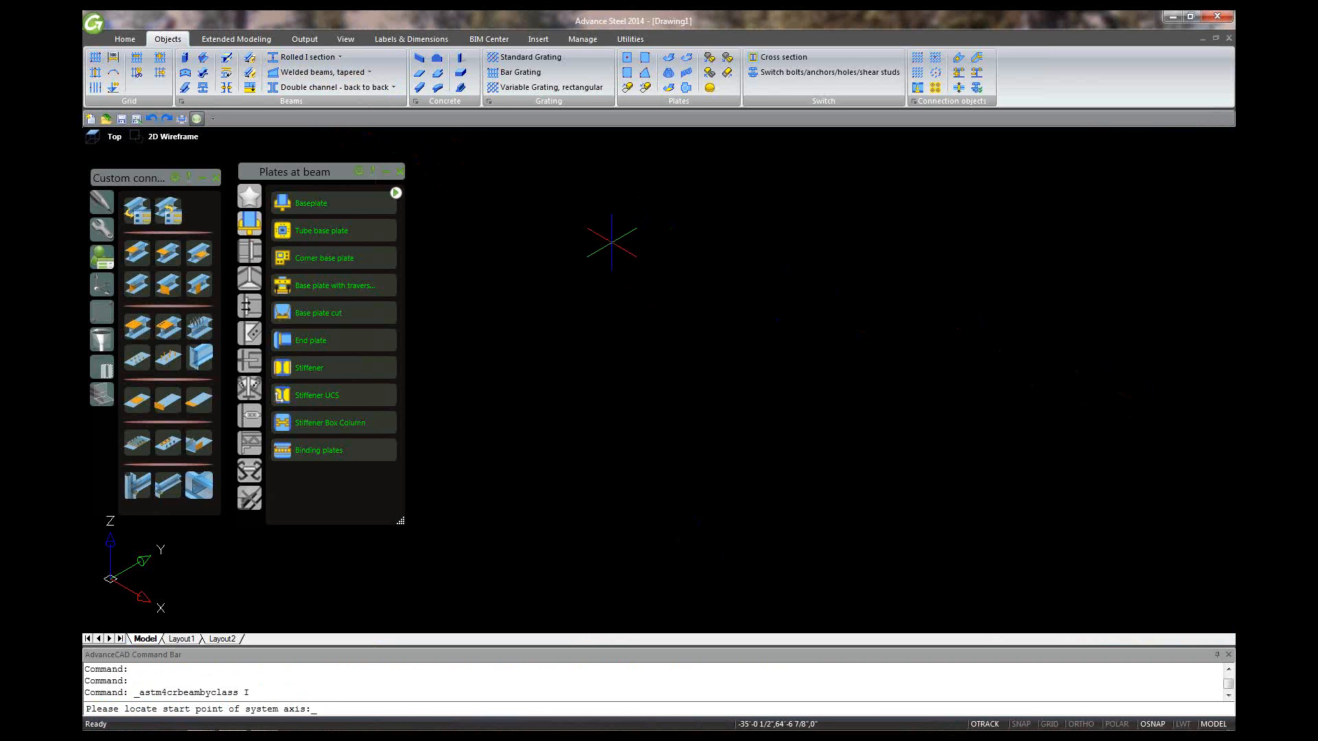
left_click(612, 243)
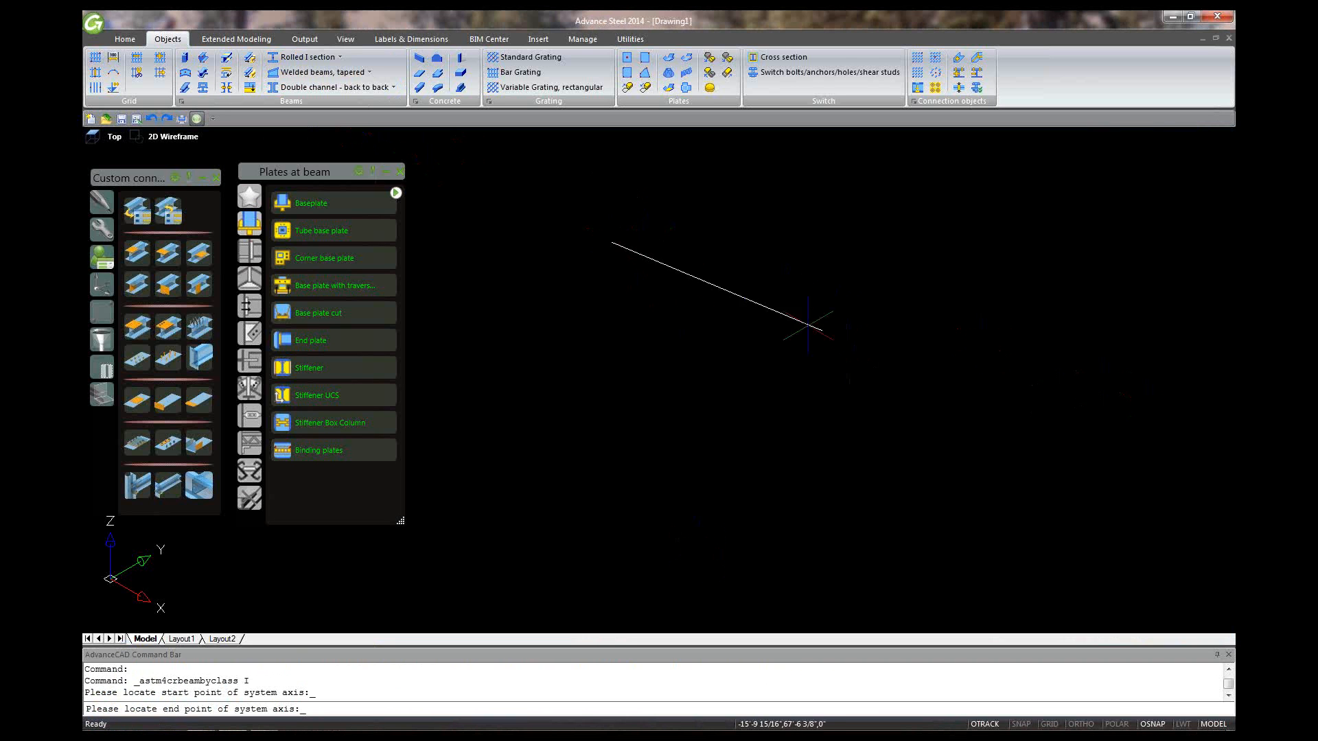
key("Escape")
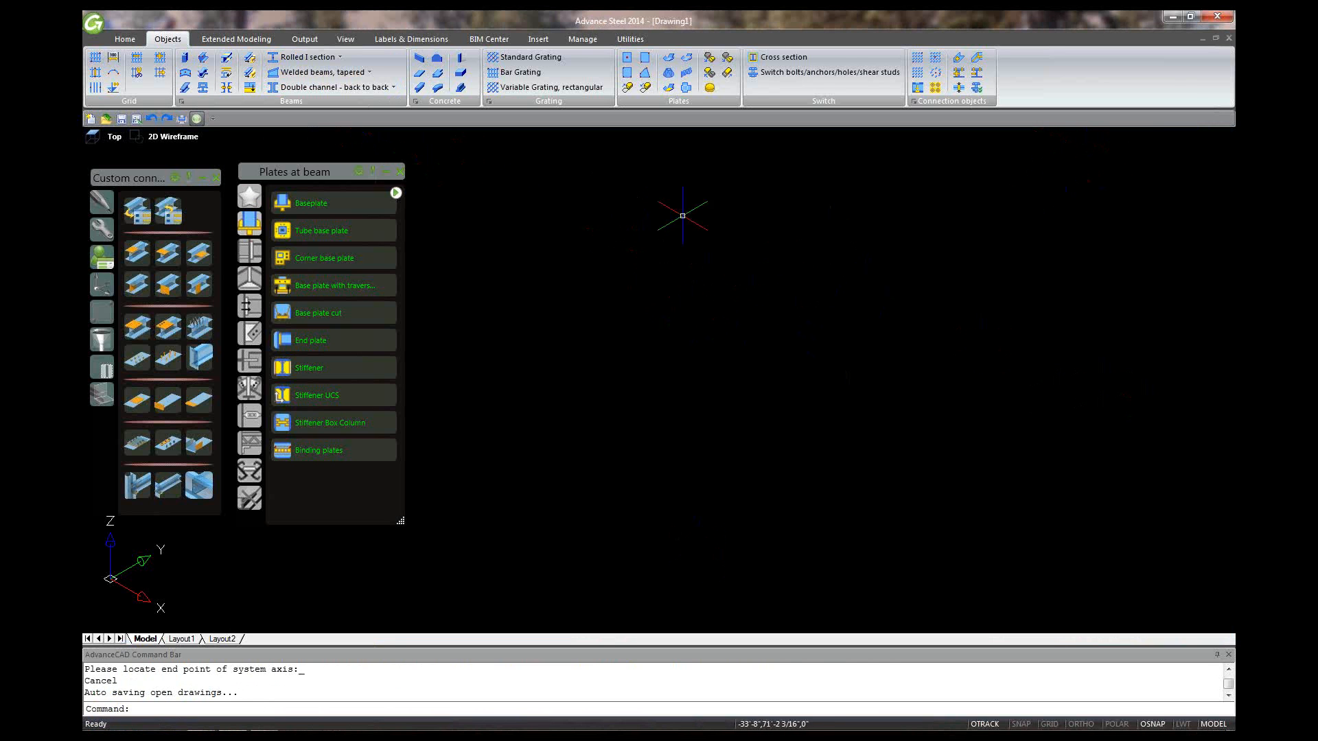
- Start saving Drawing1 as a new drawing file and browse to the OS (C:) drive
left_click(138, 121)
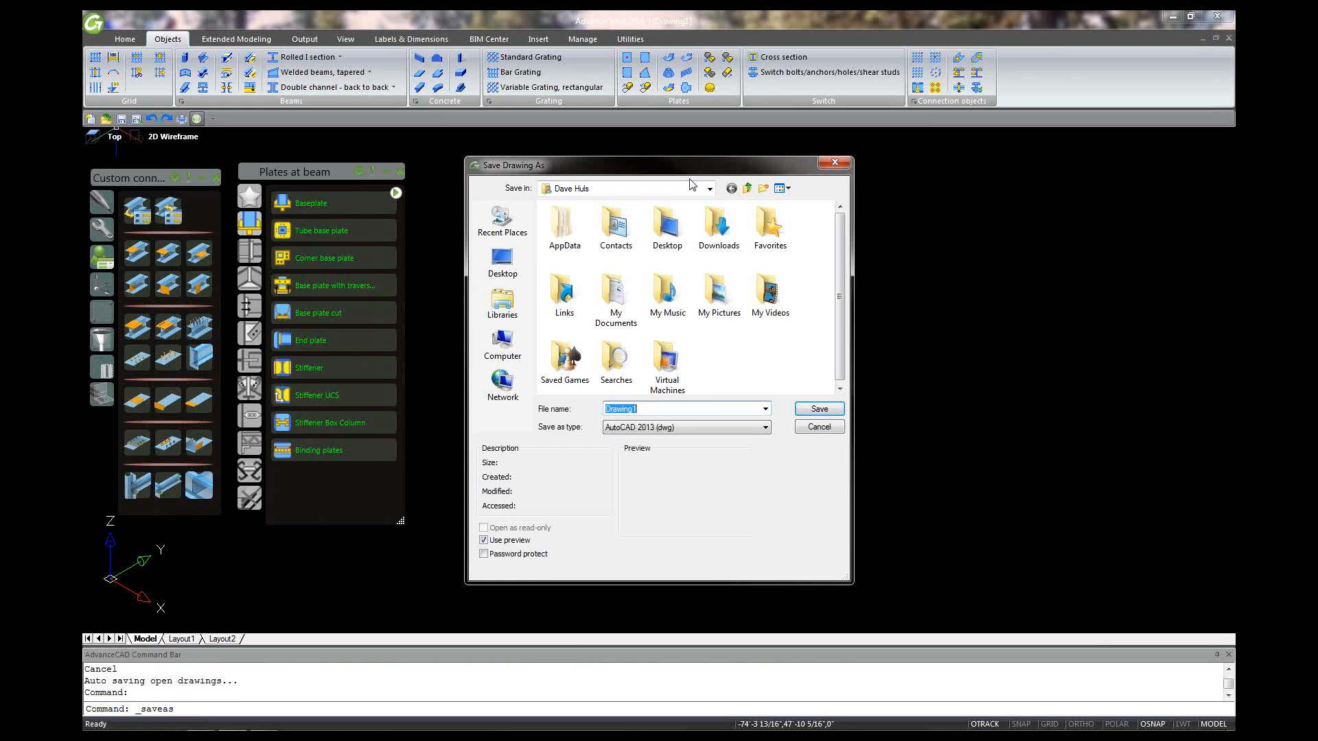
left_click(710, 190)
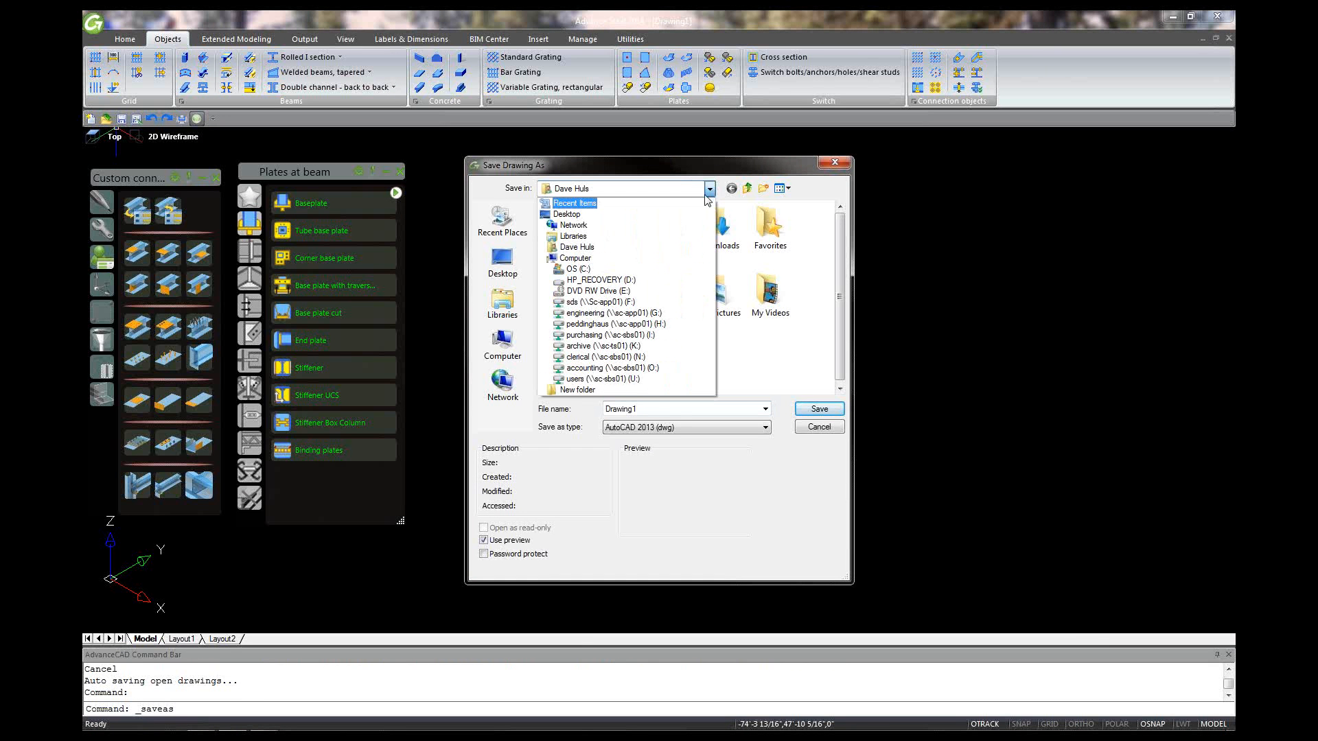
left_click(576, 269)
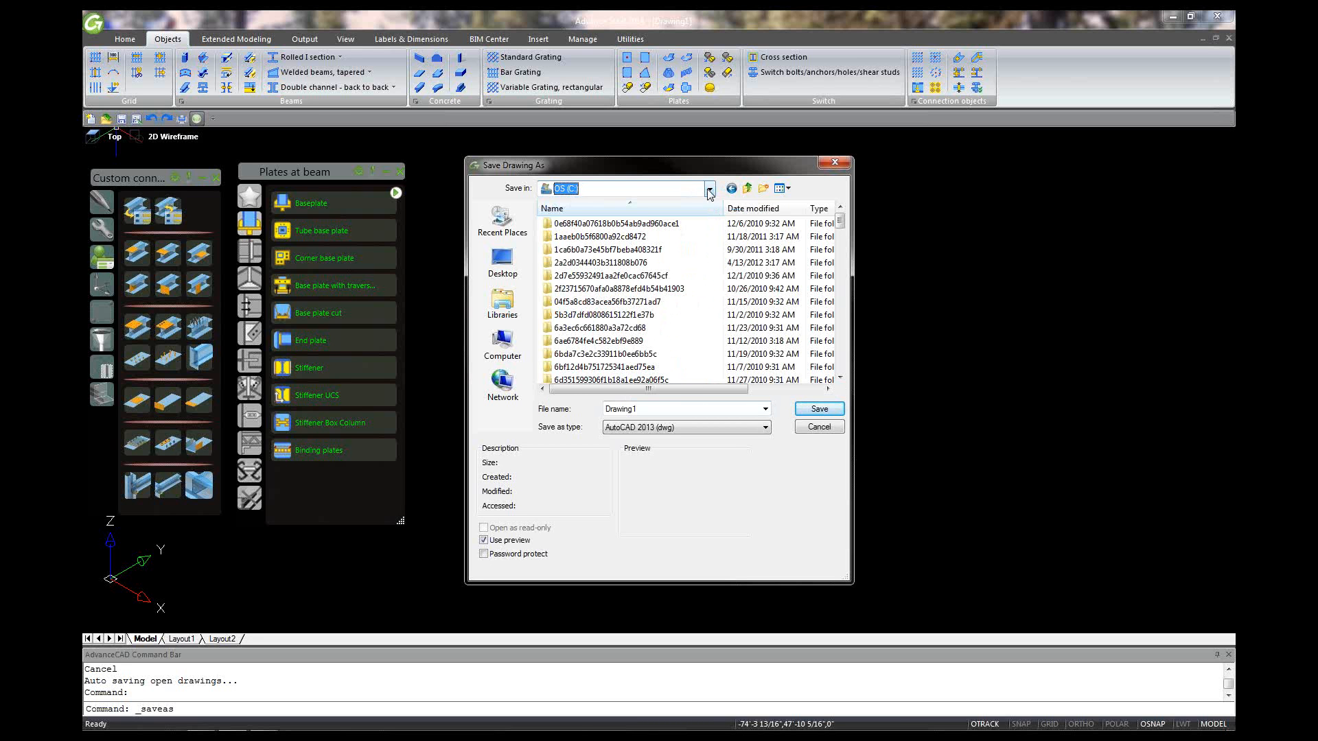
left_click(509, 342)
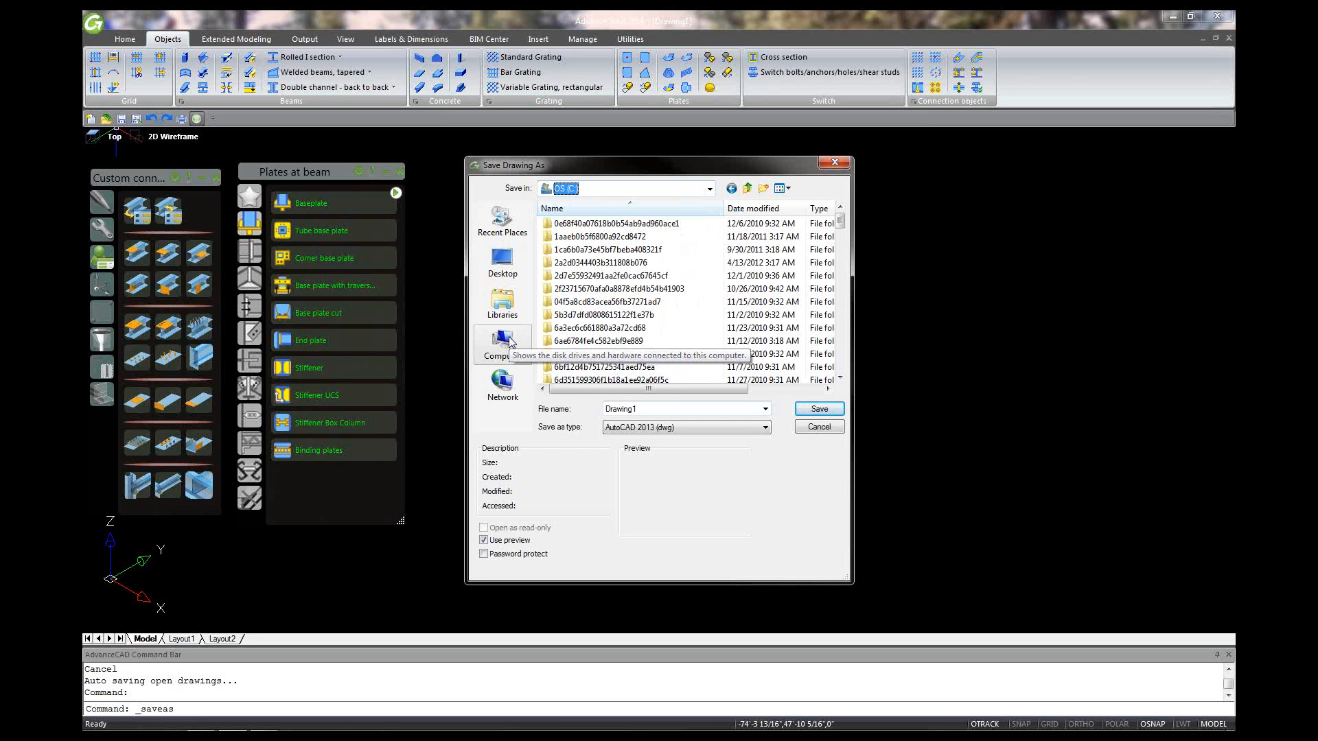
double_click(615, 237)
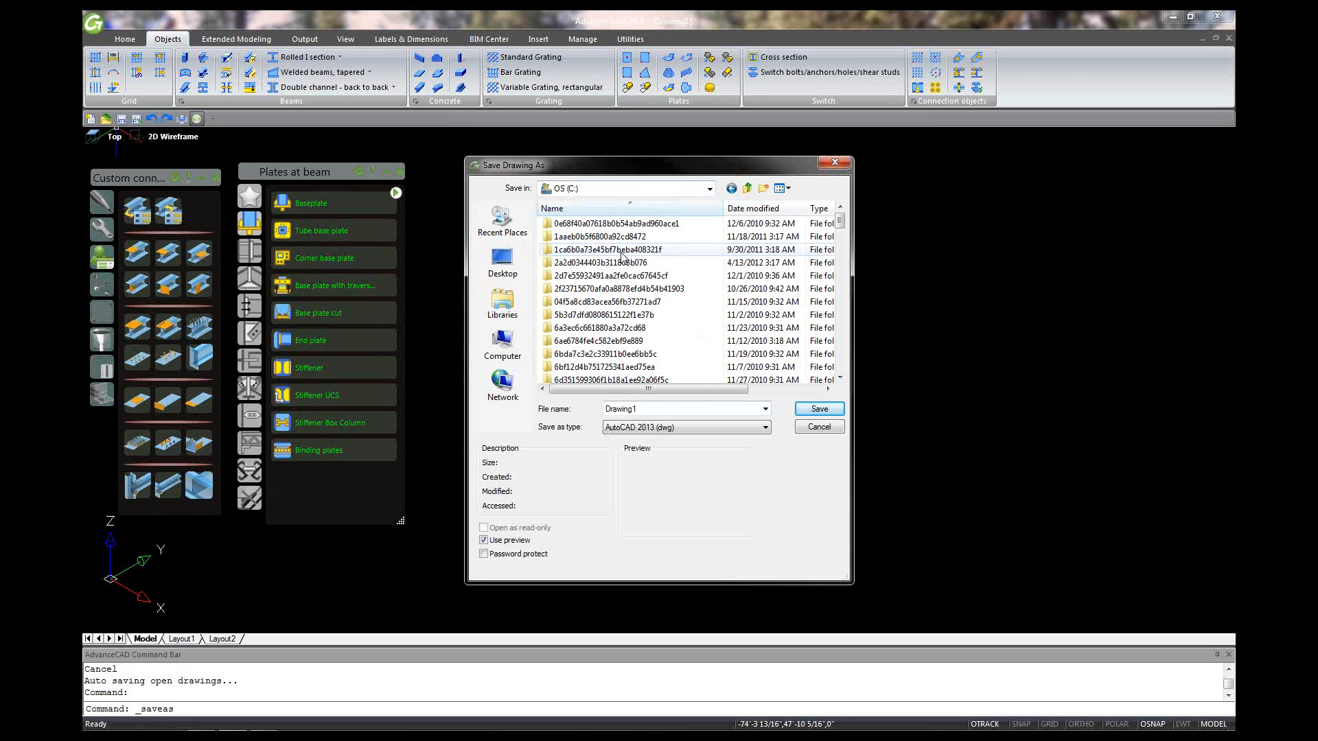
- Search the Program Files folder and its Autodesk subfolder on the C: drive for the template location
scroll(638, 294, "down", 1)
scroll(680, 326, "down", 6)
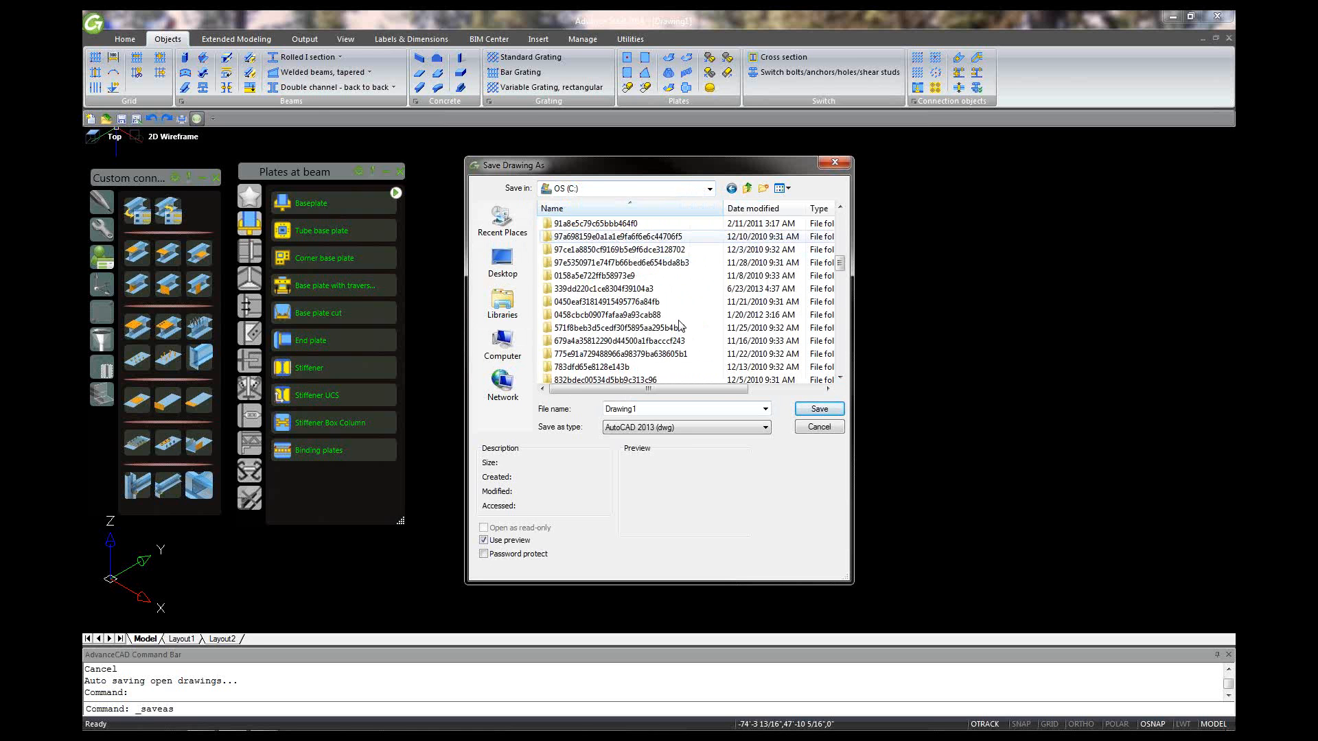
scroll(680, 326, "down", 5)
scroll(678, 327, "down", 5)
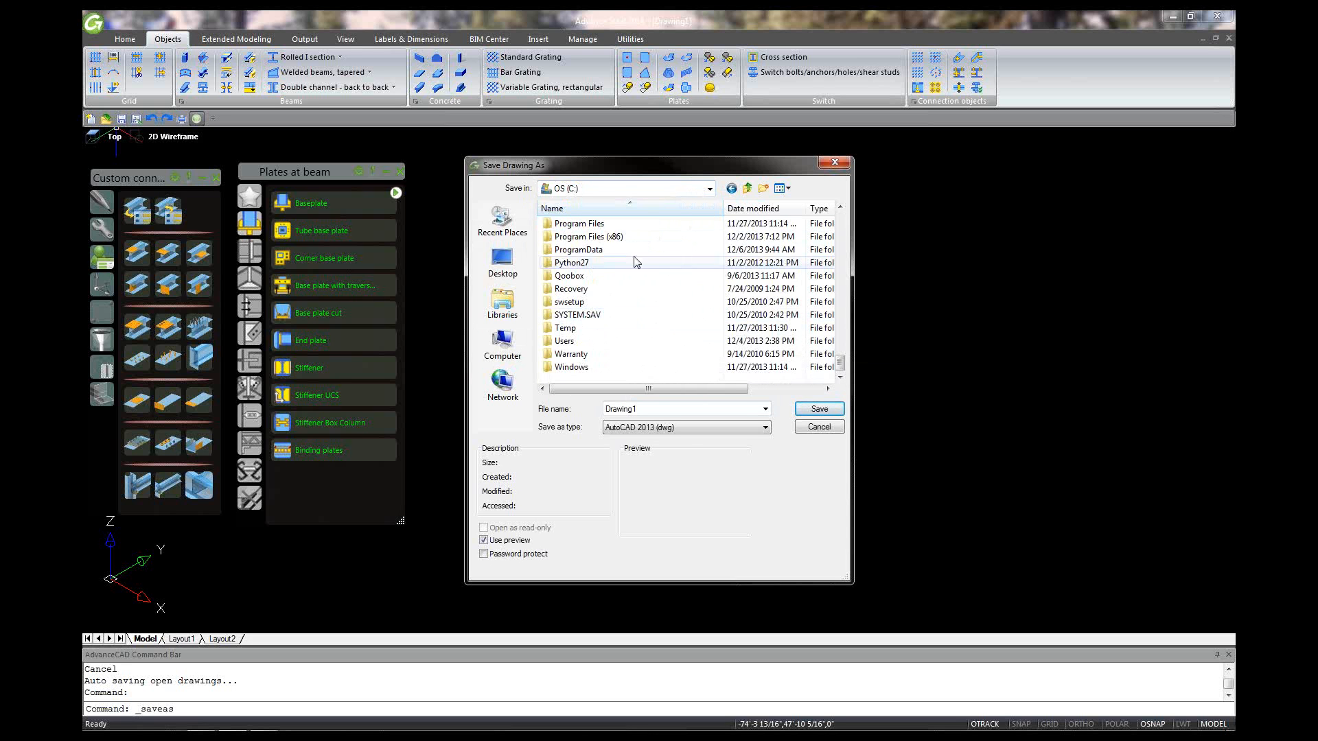
double_click(580, 223)
scroll(635, 327, "down", 1)
scroll(636, 327, "up", 1)
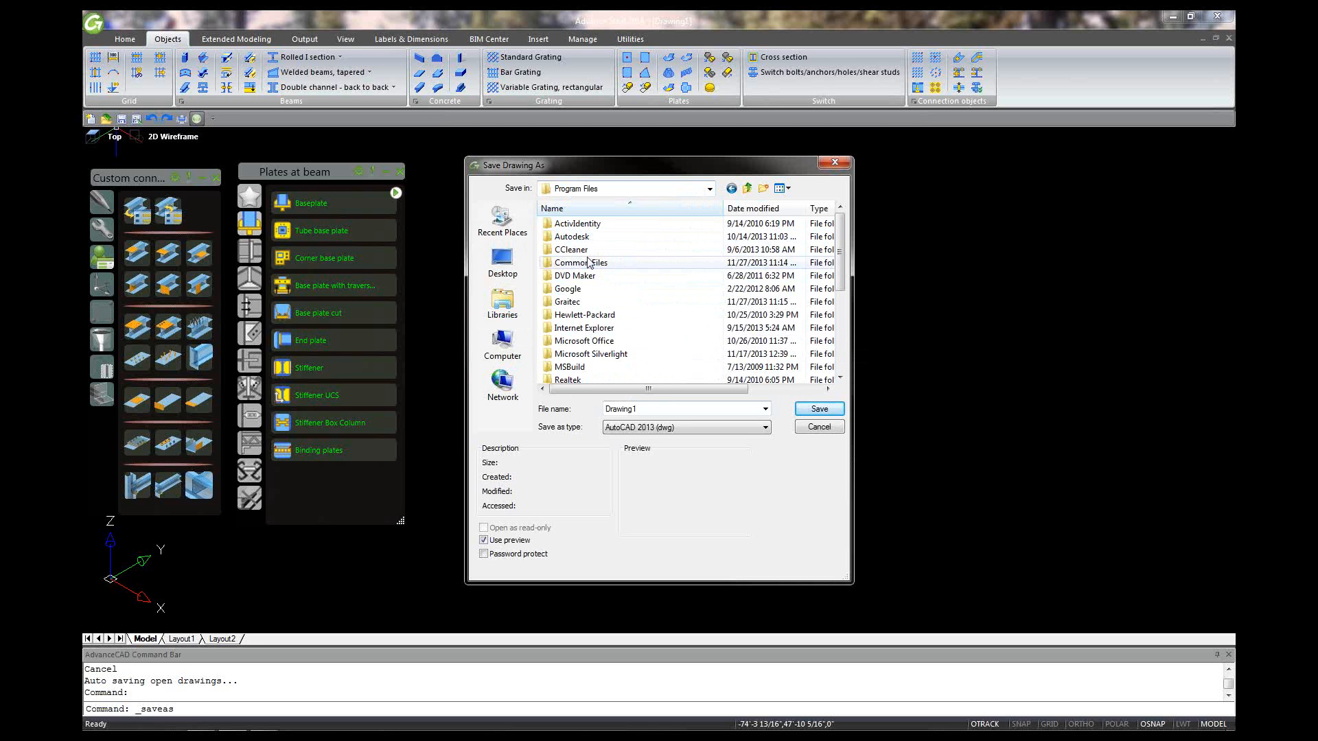
scroll(671, 278, "down", 6)
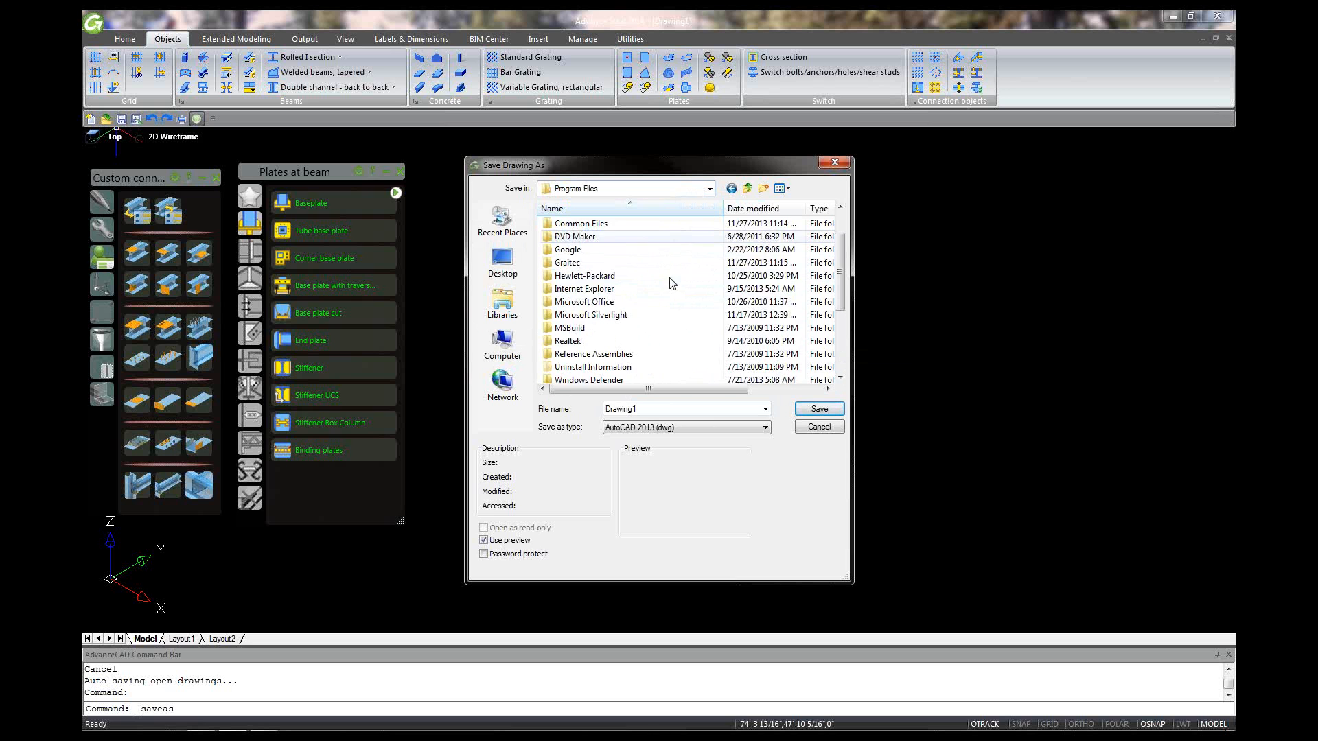
scroll(645, 268, "up", 3)
scroll(617, 253, "up", 1)
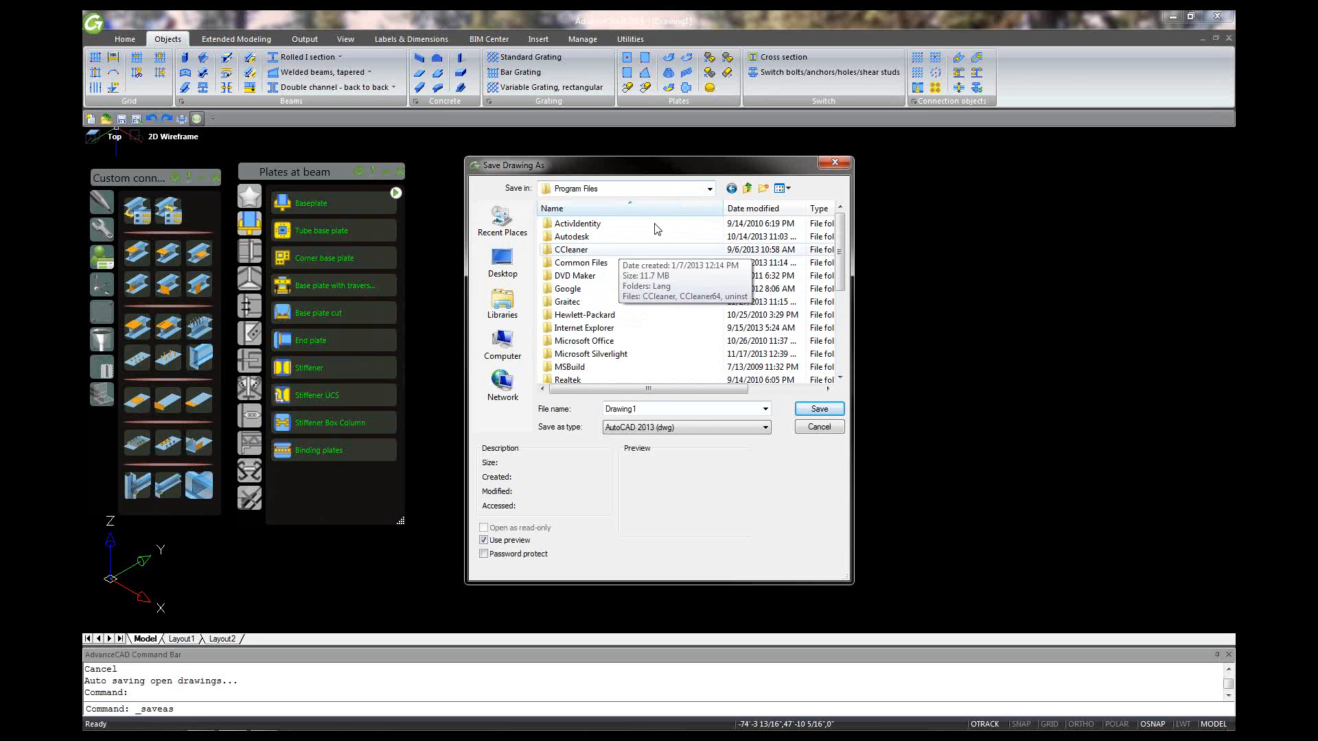
double_click(594, 236)
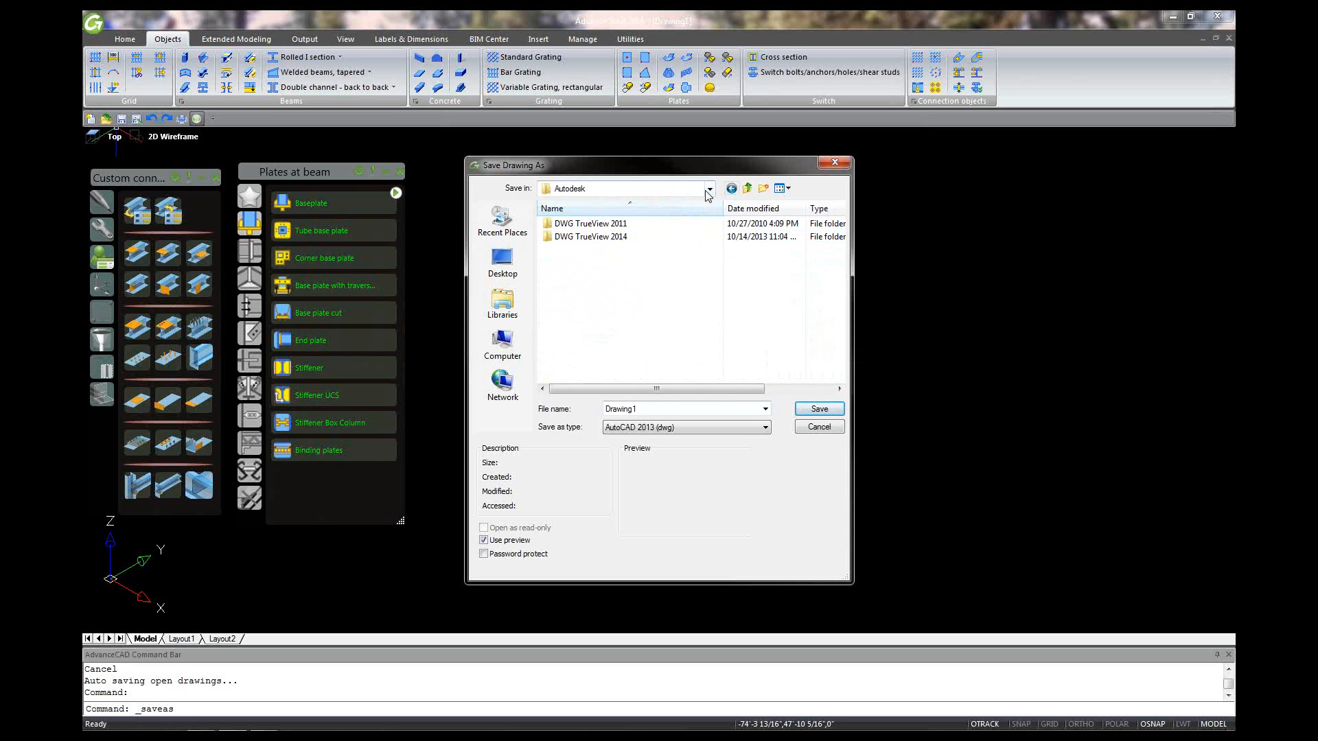
left_click(622, 239)
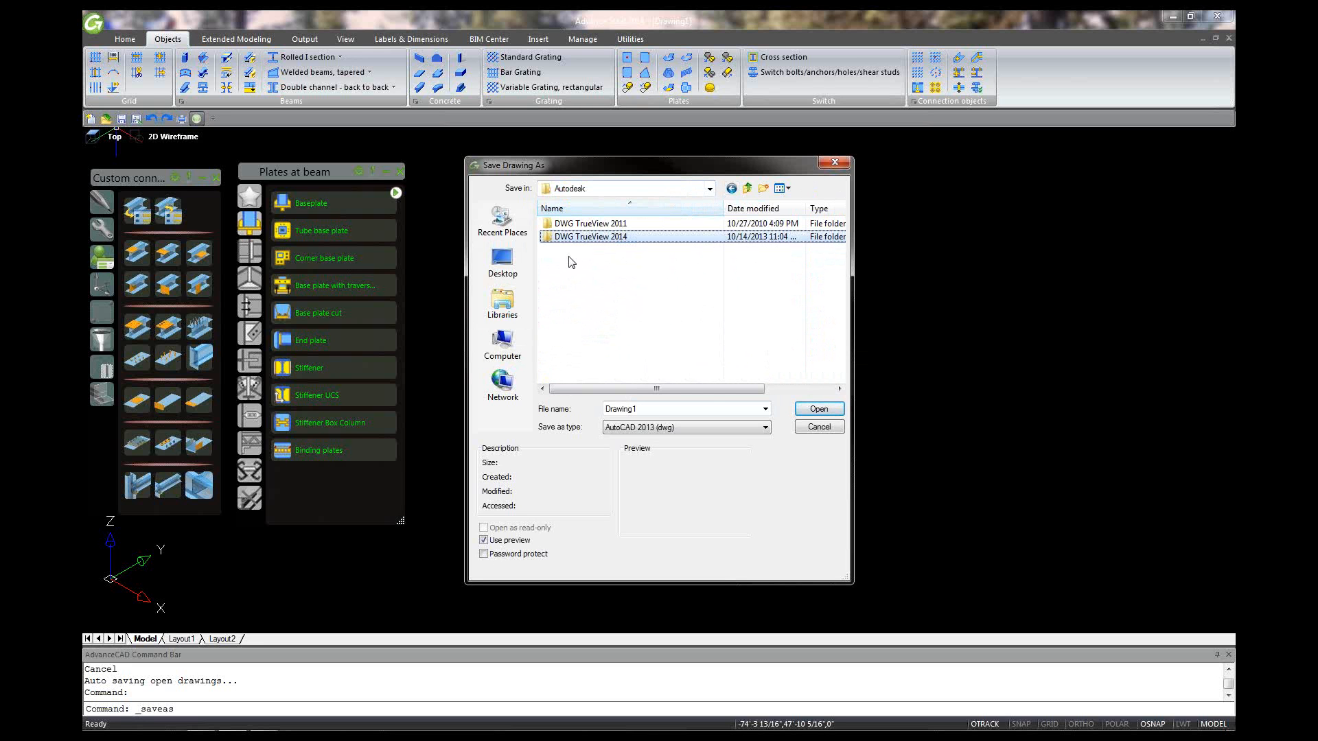
left_click(731, 188)
left_click(731, 190)
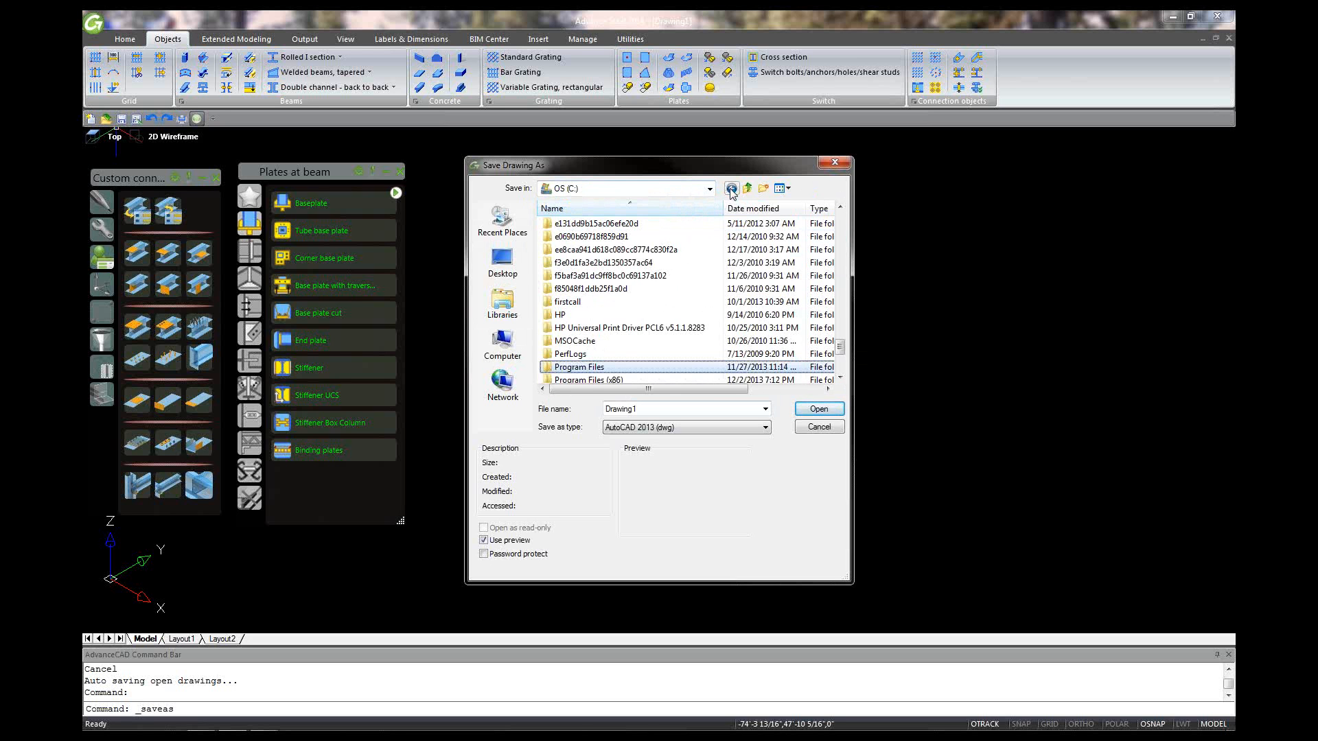
- Look through the Program Files (x86) folder for the template location and return to the drive list
scroll(678, 329, "up", 1)
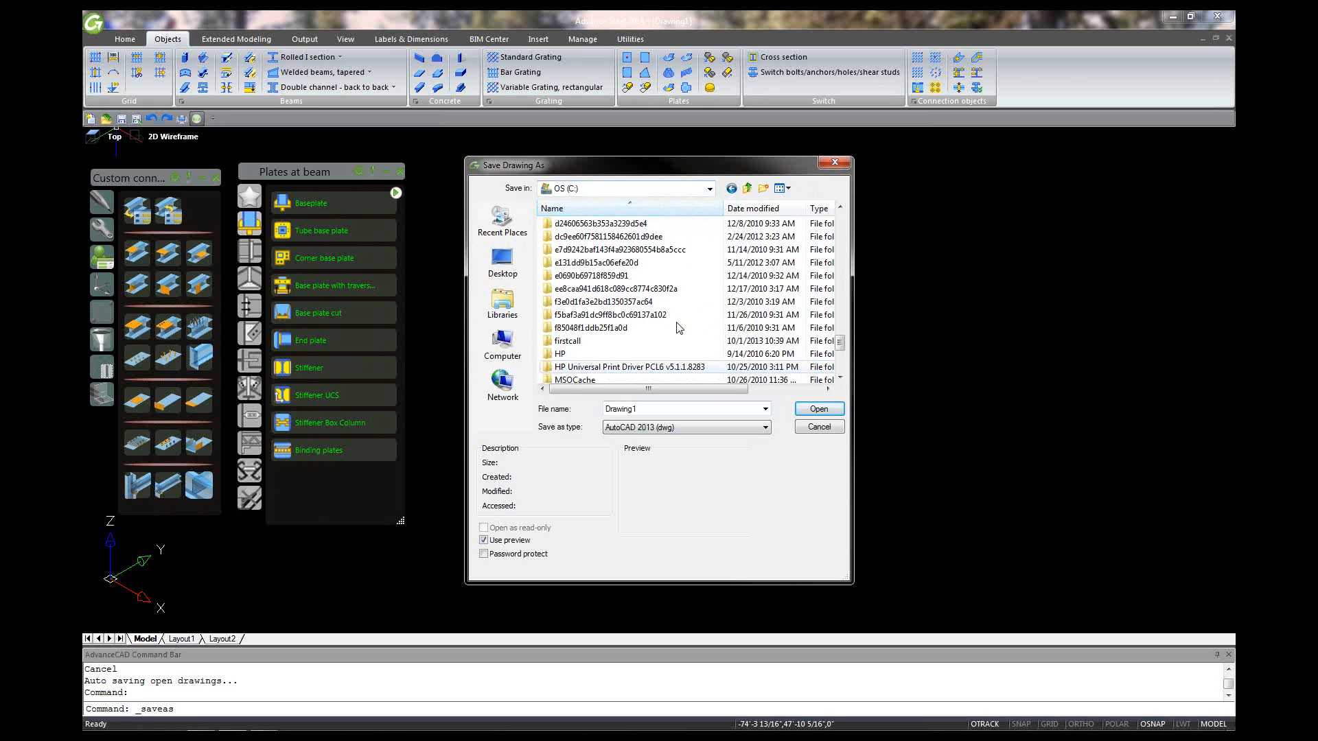
scroll(678, 328, "down", 2)
double_click(629, 342)
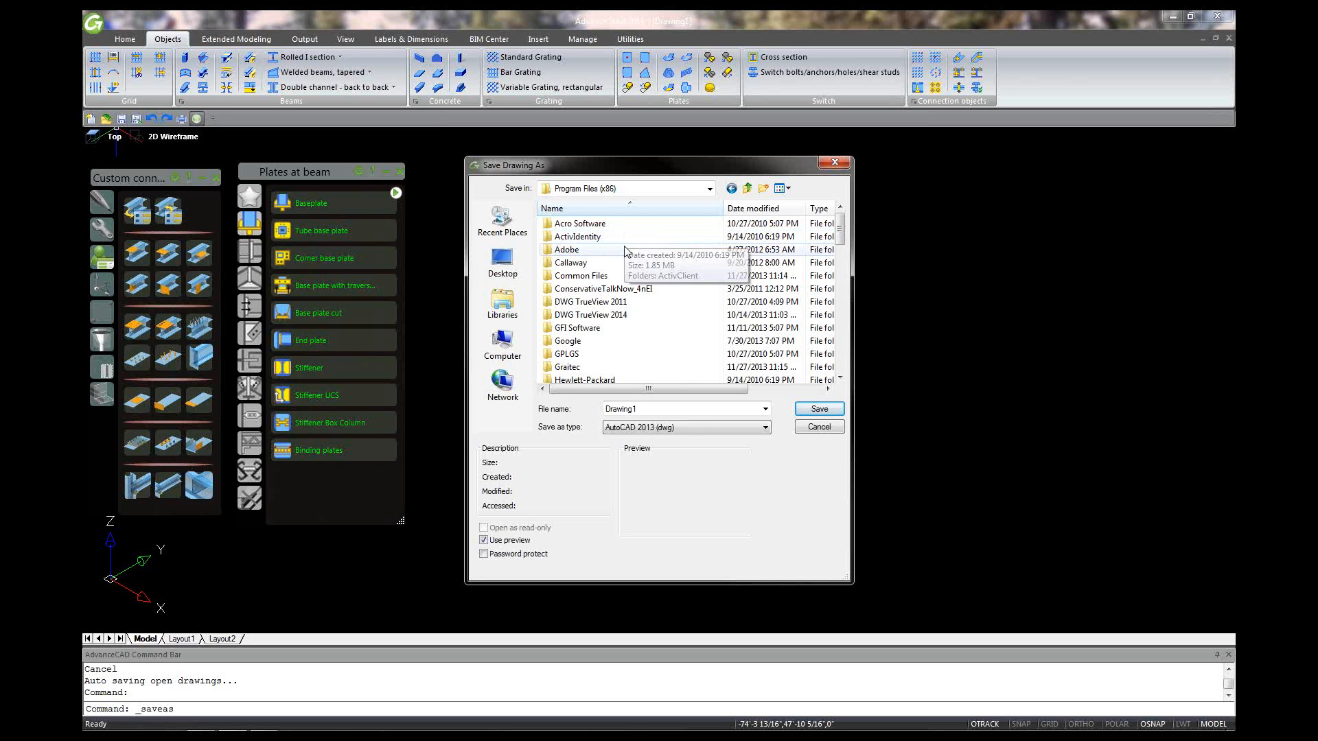
scroll(625, 251, "down", 1)
scroll(625, 251, "up", 1)
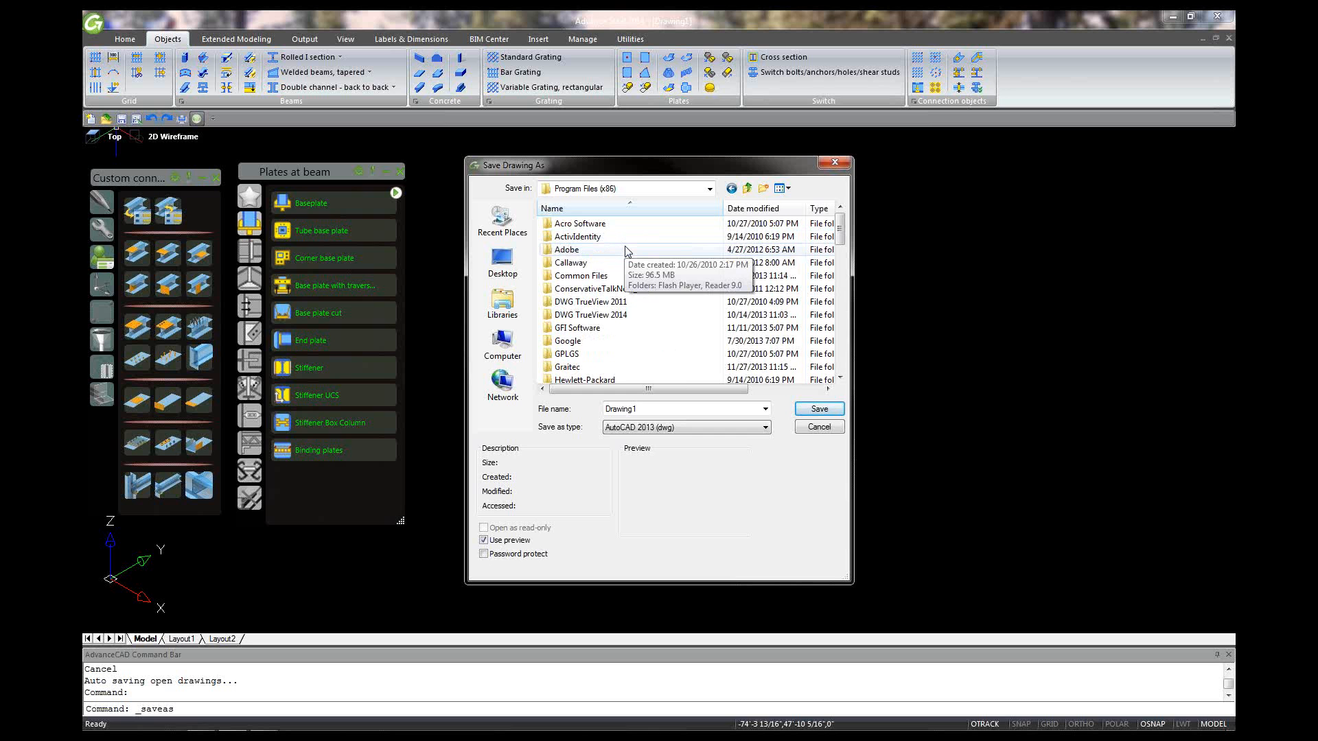
key("p")
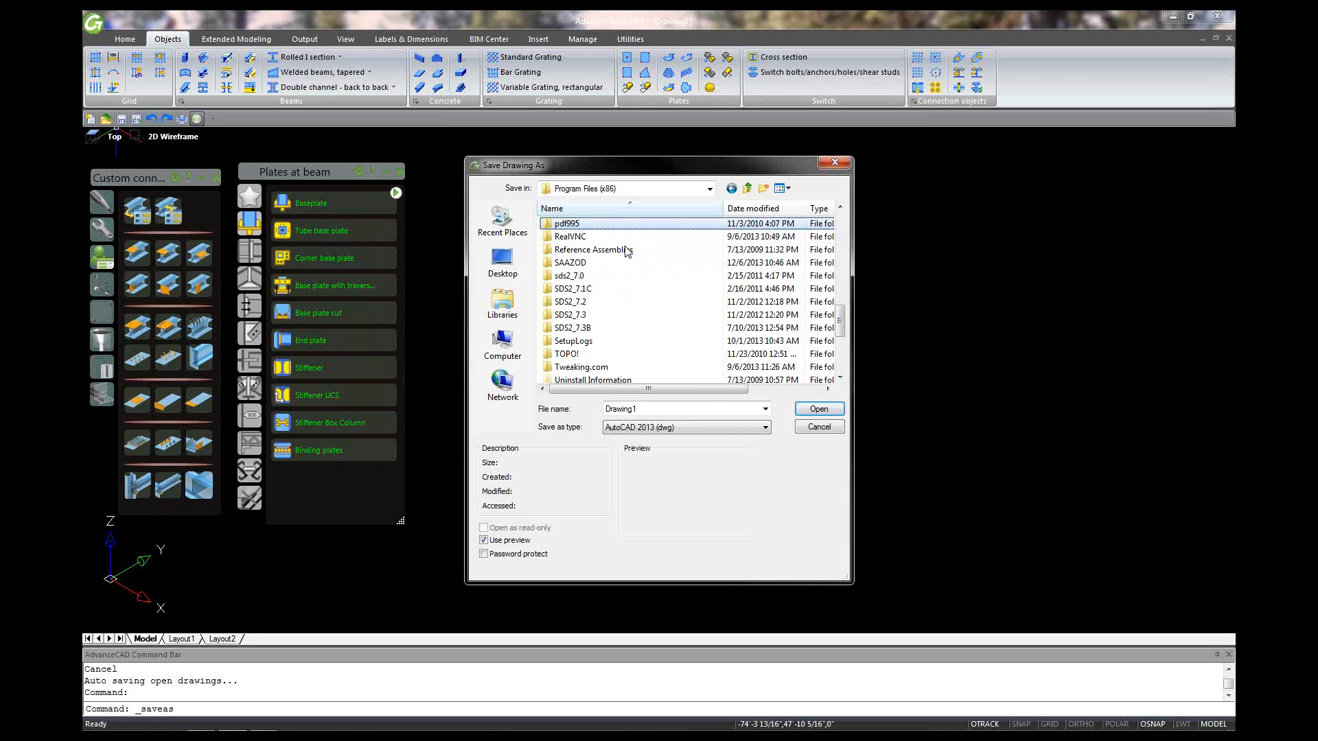
scroll(627, 252, "down", 1)
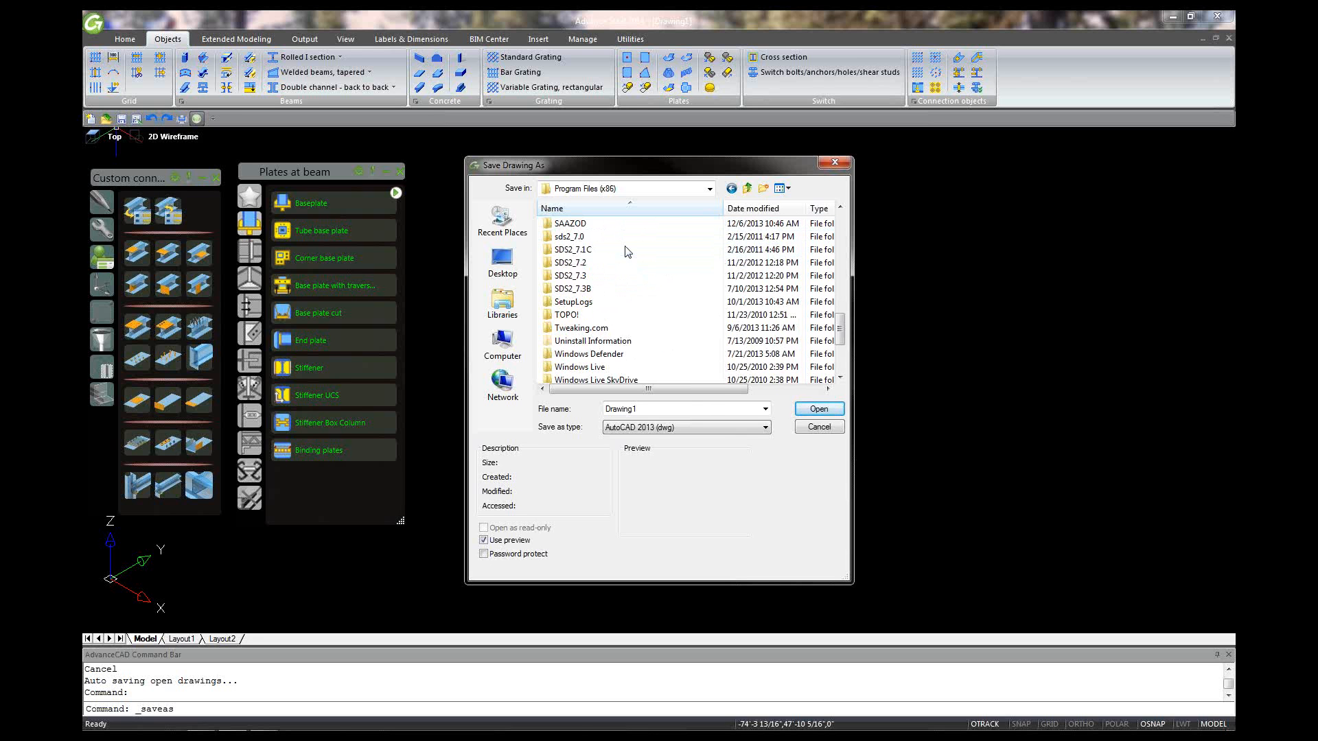
scroll(627, 252, "down", 1)
scroll(626, 252, "up", 3)
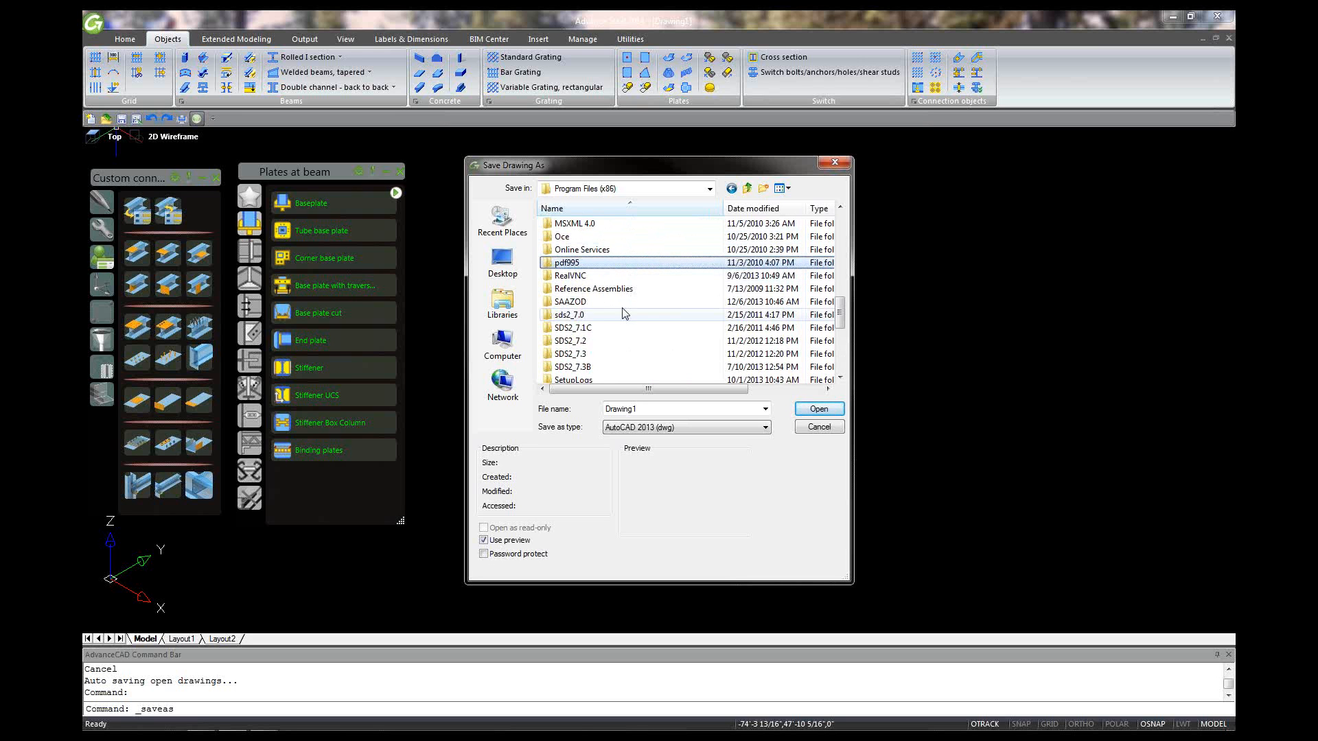
left_click(632, 247)
key("Down")
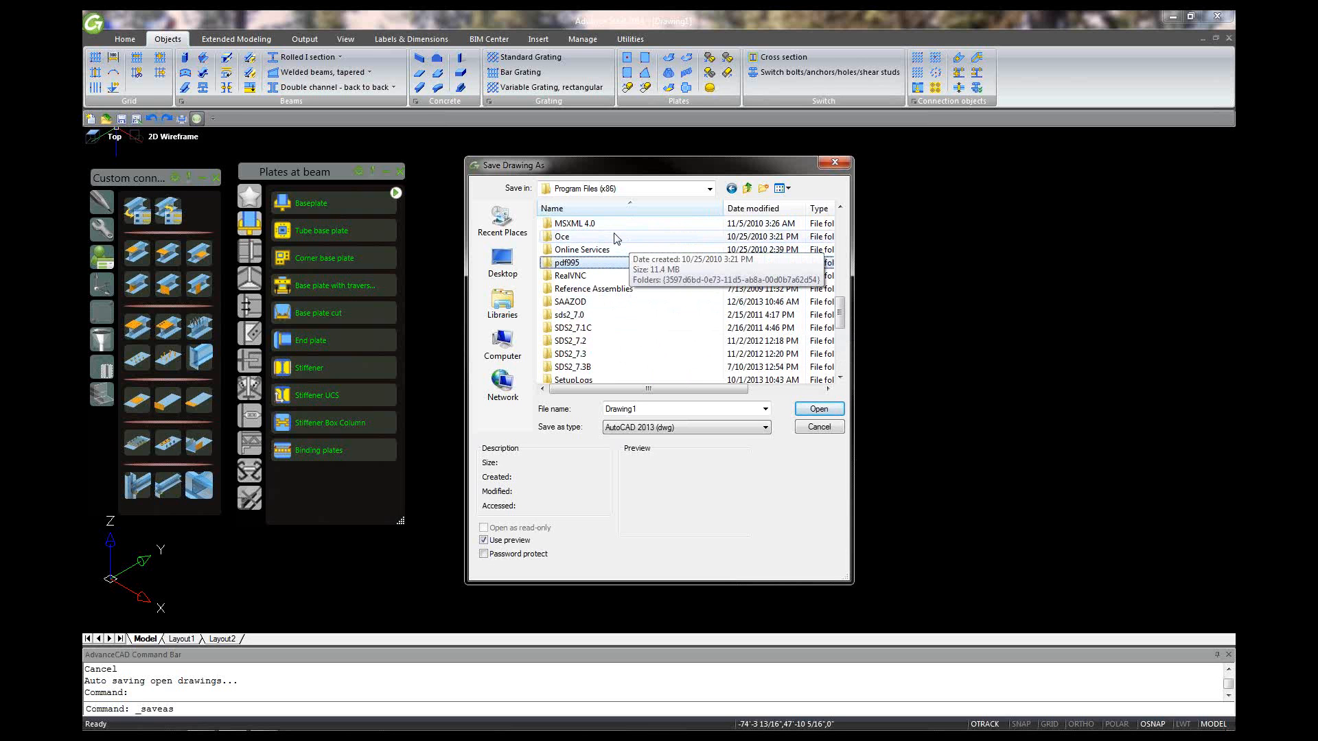
scroll(632, 289, "down", 3)
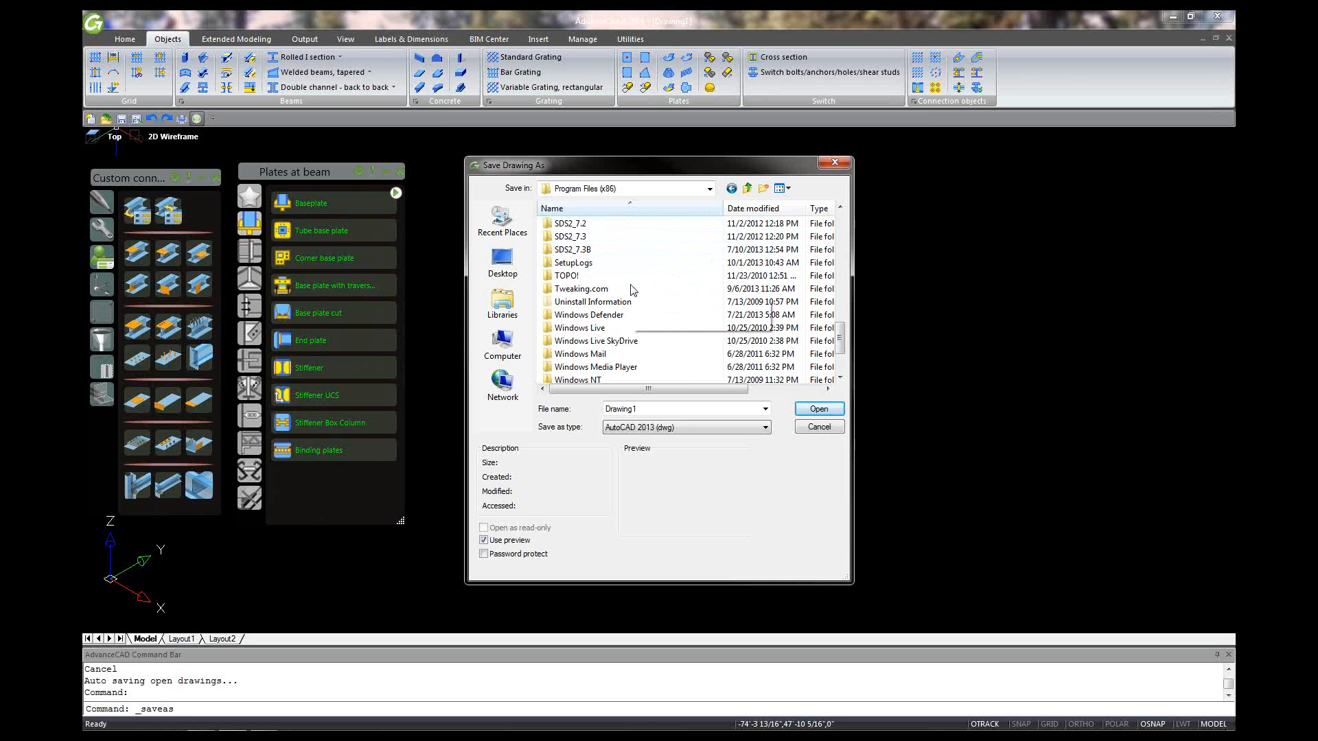
scroll(633, 290, "down", 2)
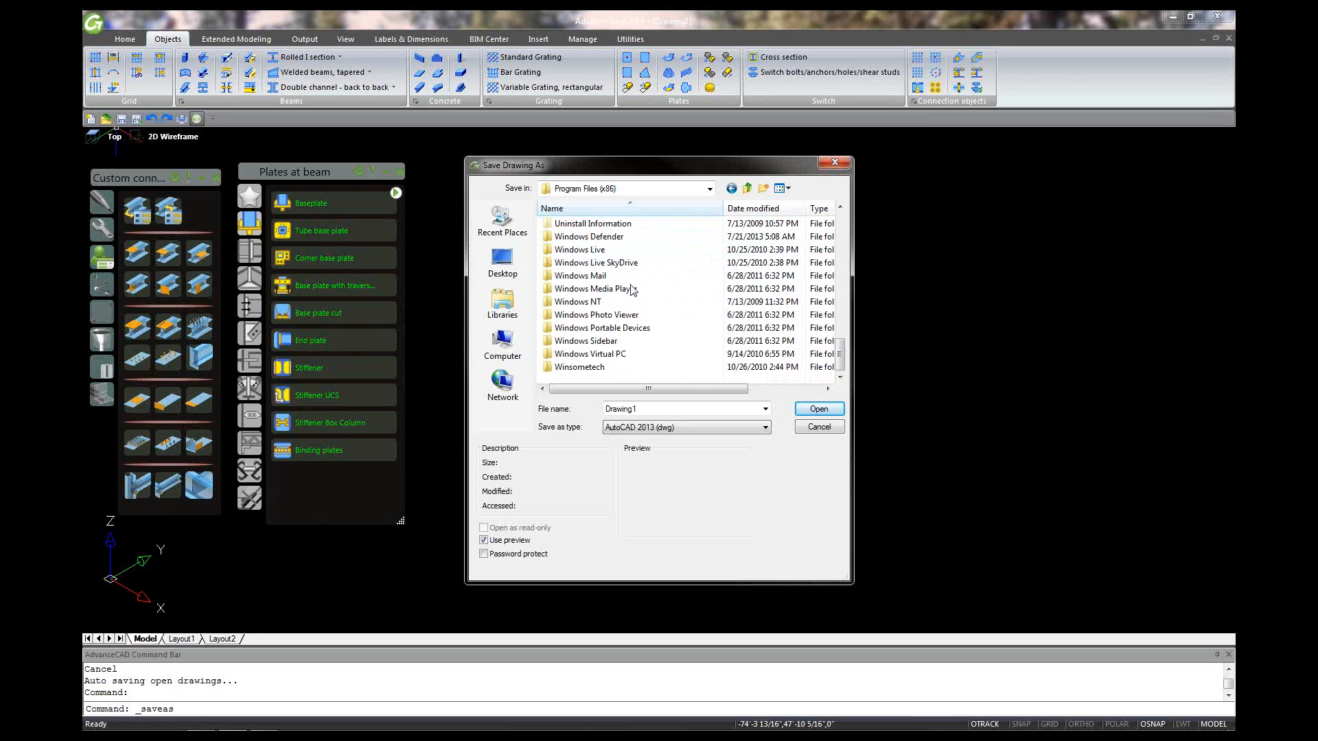
scroll(634, 289, "up", 3)
scroll(635, 288, "up", 4)
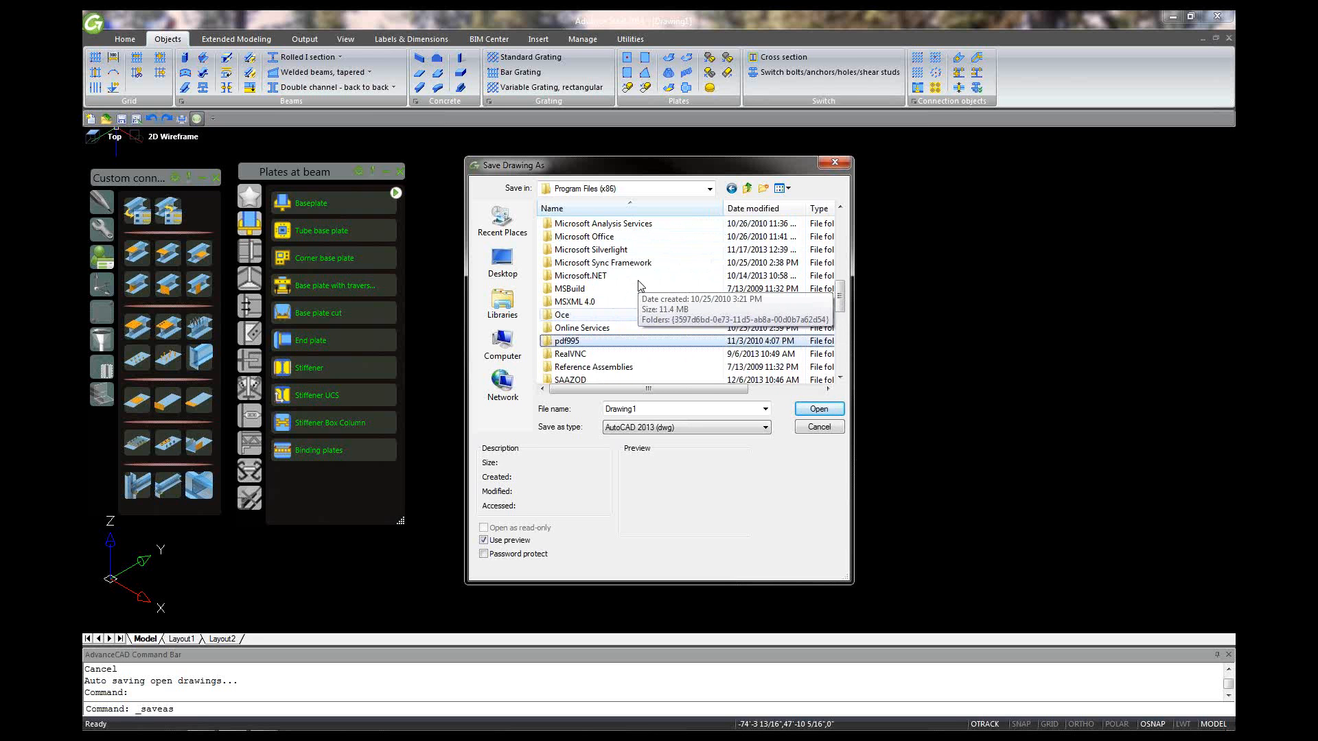
scroll(638, 285, "up", 1)
left_click(731, 188)
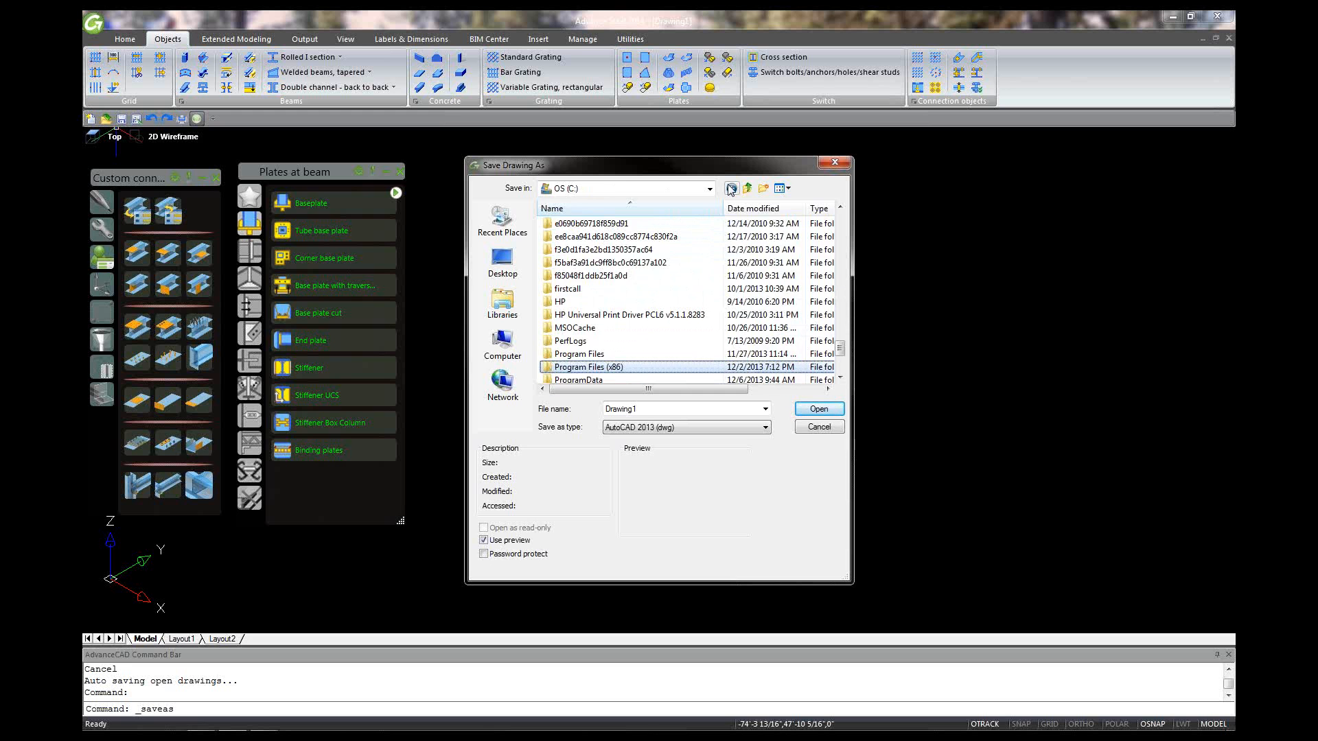
left_click(730, 188)
- Open the ProgramData folder on the OS (C:) drive as the save location
double_click(623, 236)
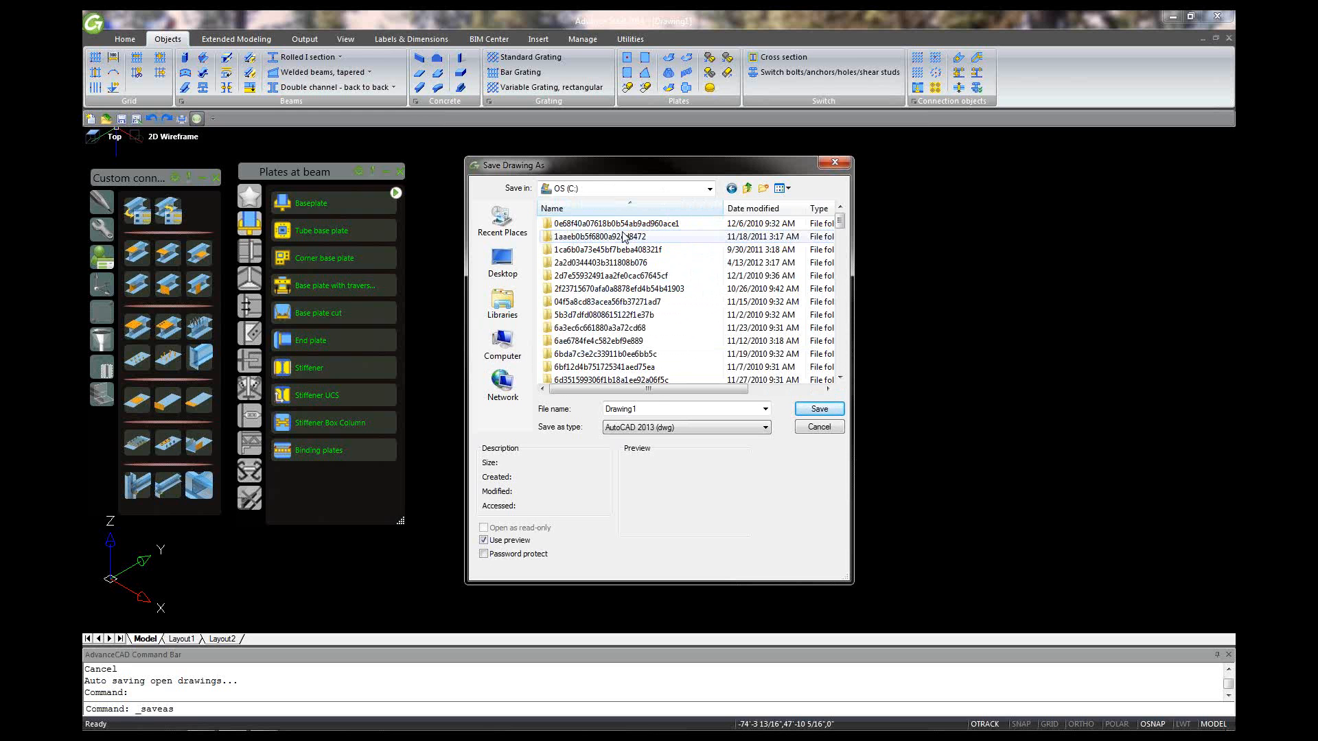
scroll(636, 348, "down", 5)
scroll(638, 347, "down", 5)
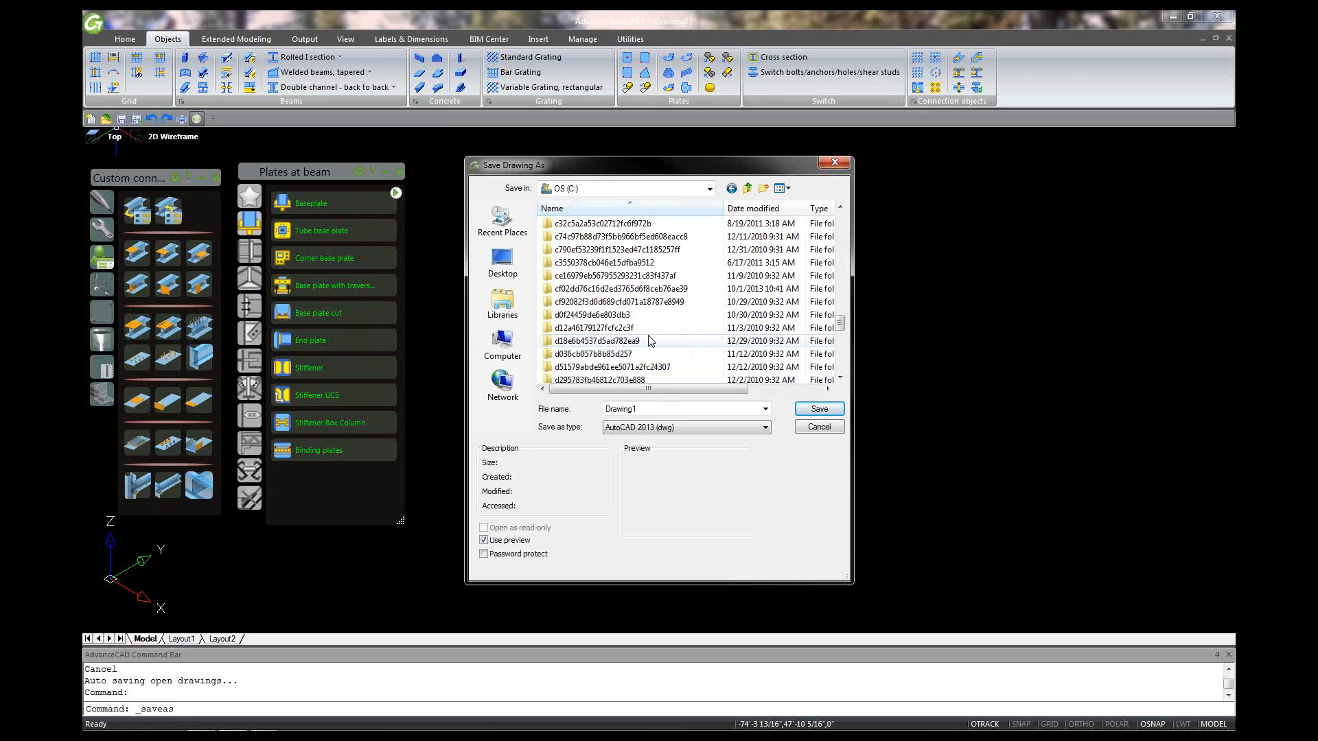
scroll(650, 343, "down", 5)
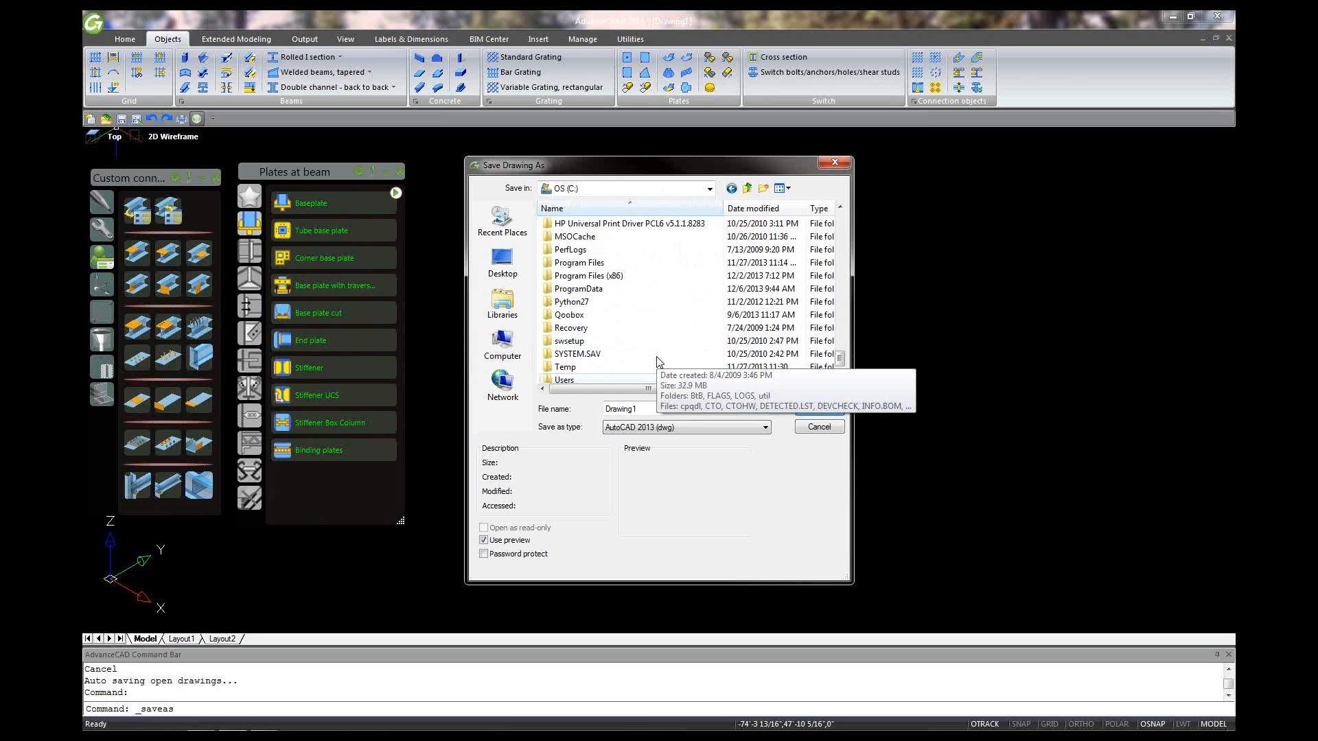
left_click(587, 290)
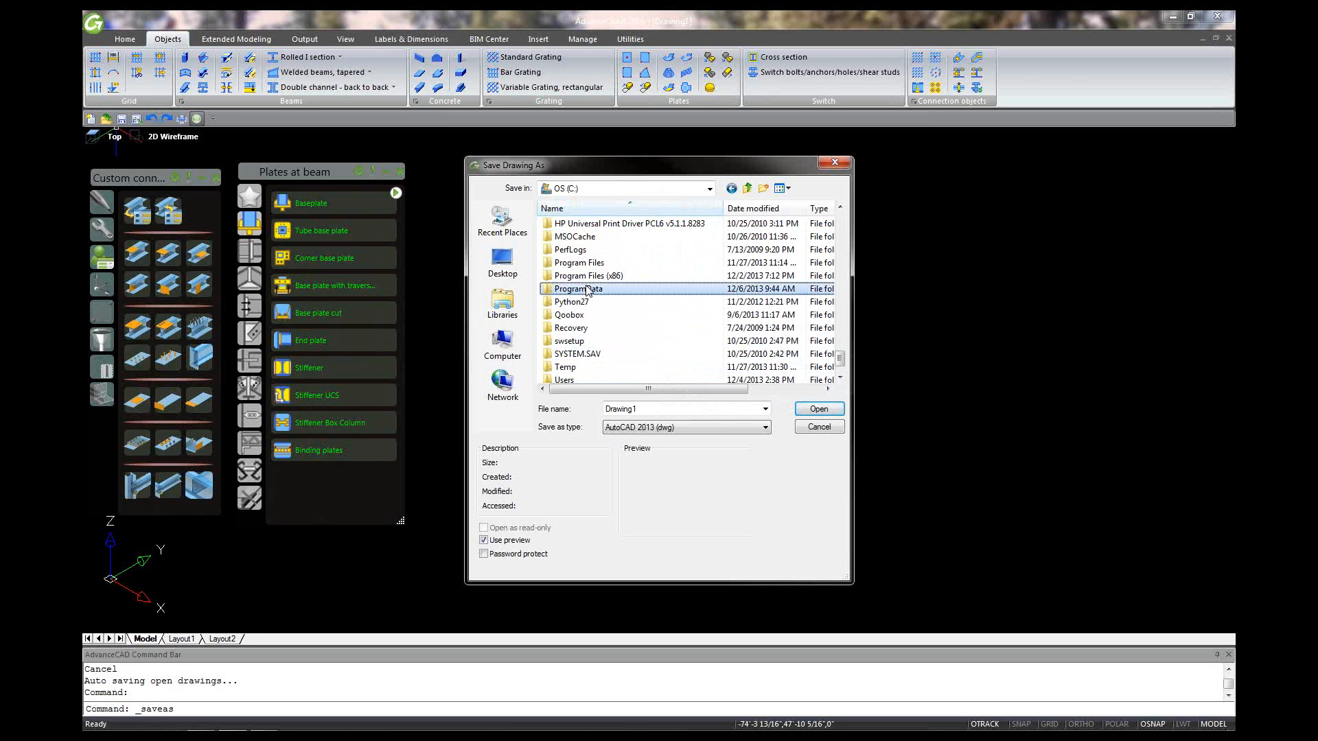
double_click(588, 290)
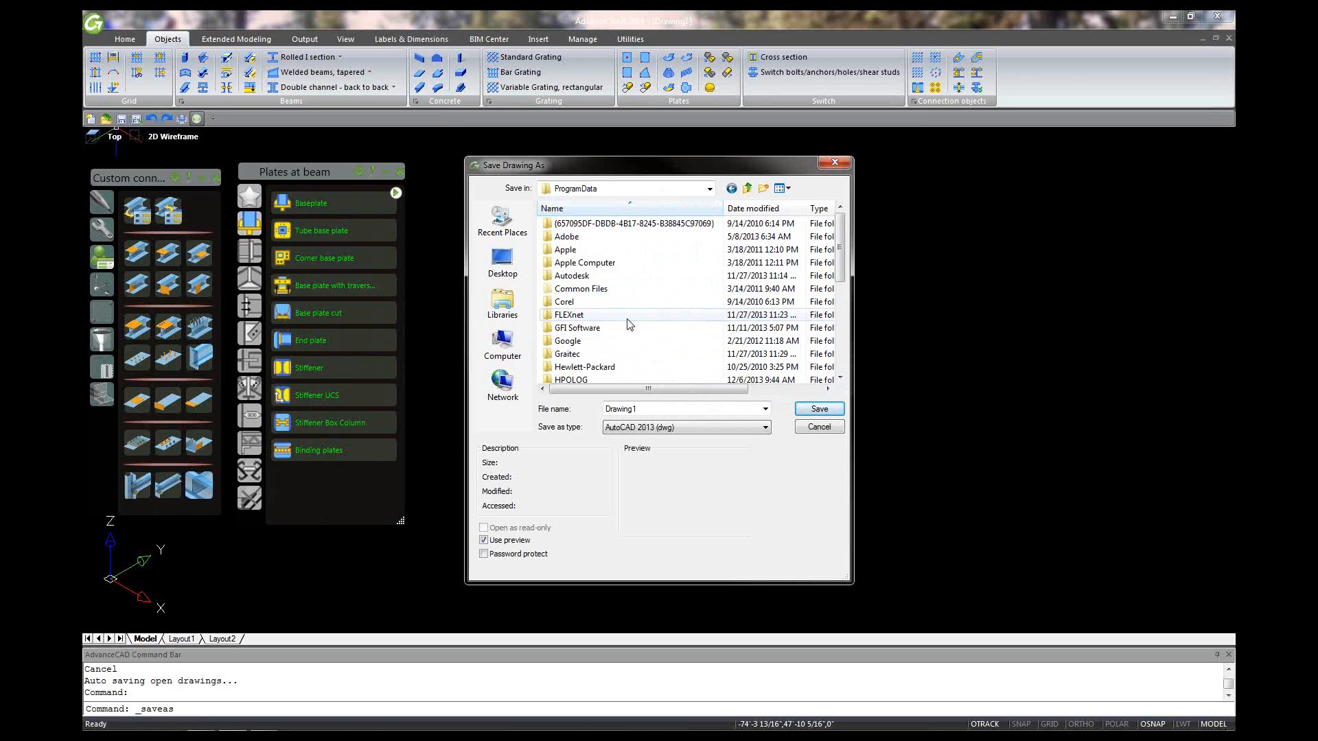
- Browse from ProgramData to the Graitec\Advance Steel\2014 folder
double_click(597, 353)
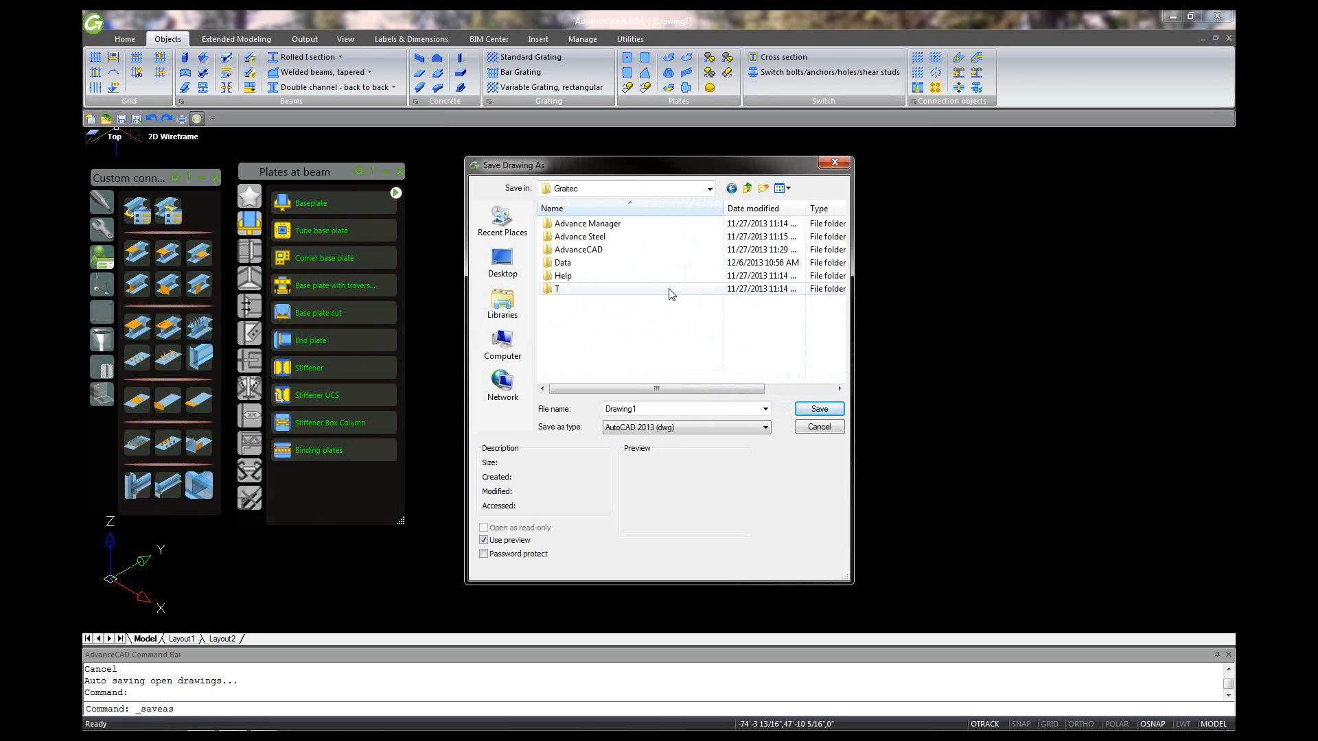
double_click(621, 237)
left_click(595, 225)
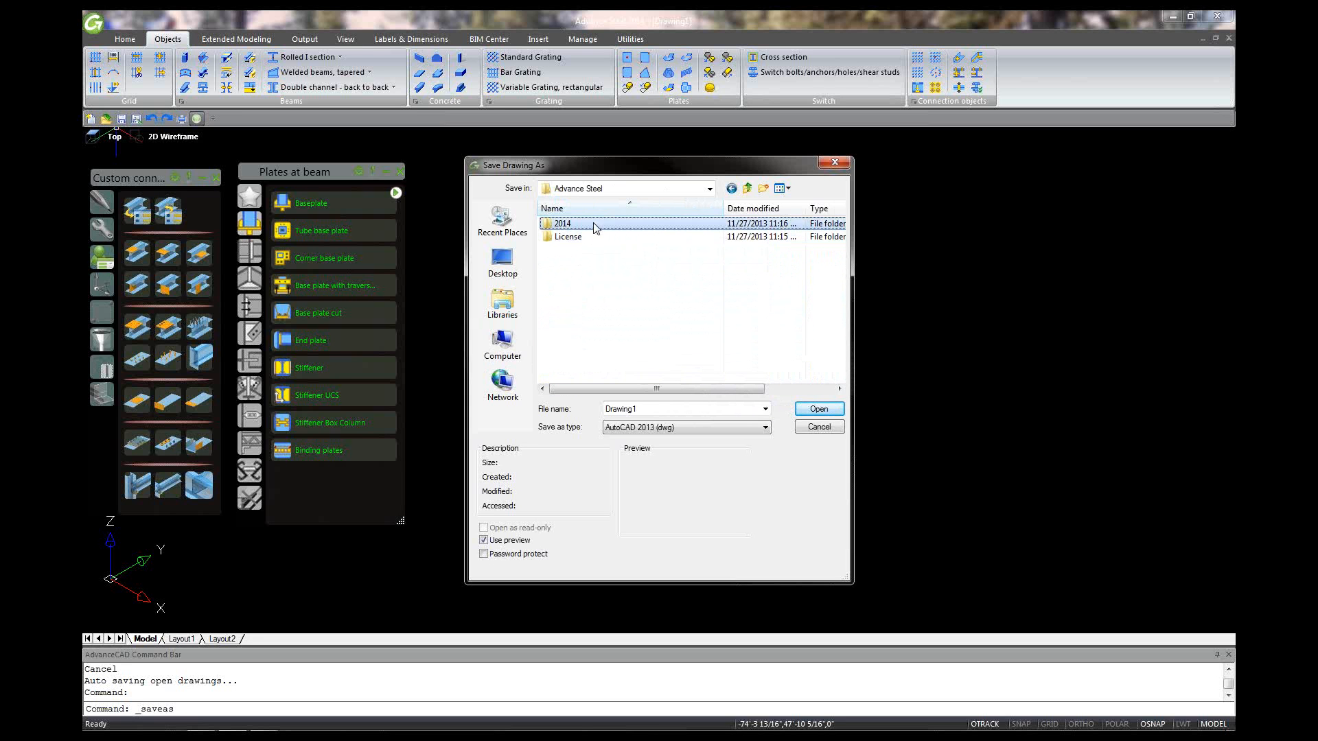
double_click(595, 227)
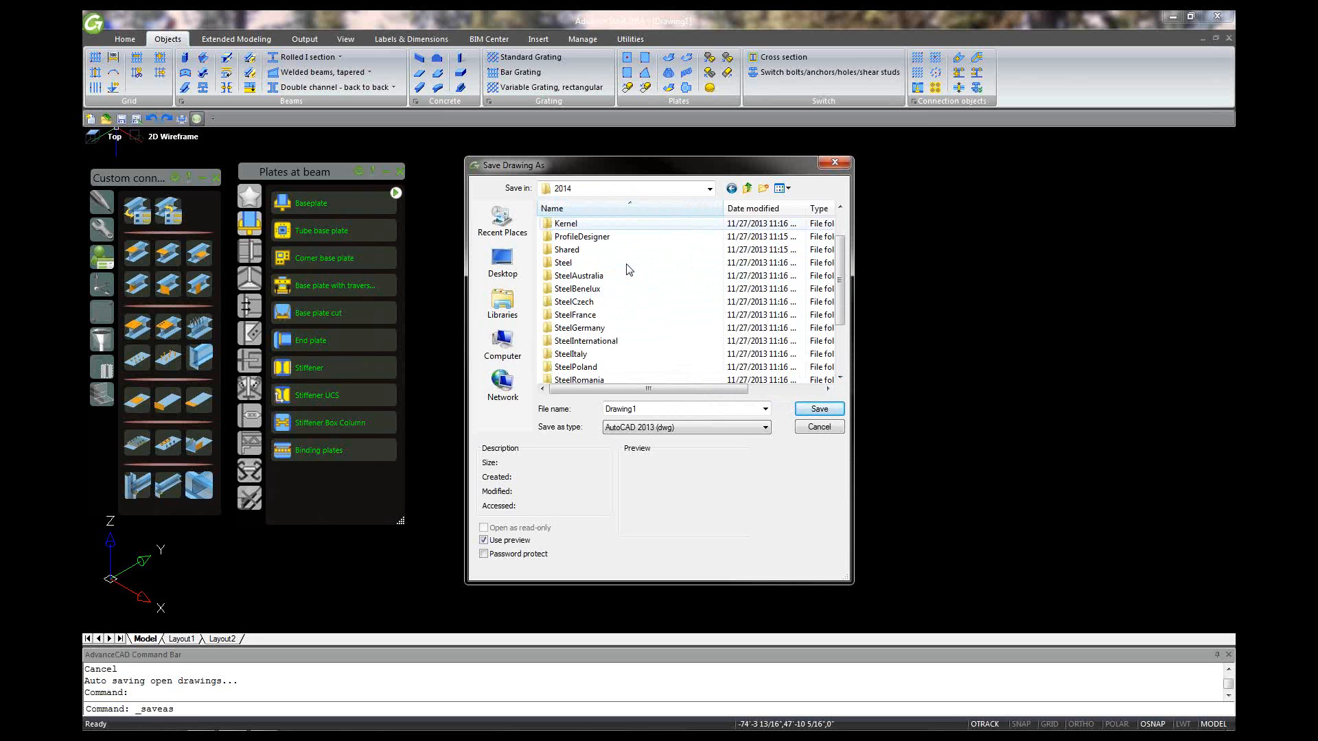
- Open the Shared\ConnectionTemplates folder inside 2014 as the save location for the drawing
scroll(627, 269, "down", 2)
scroll(627, 269, "up", 1)
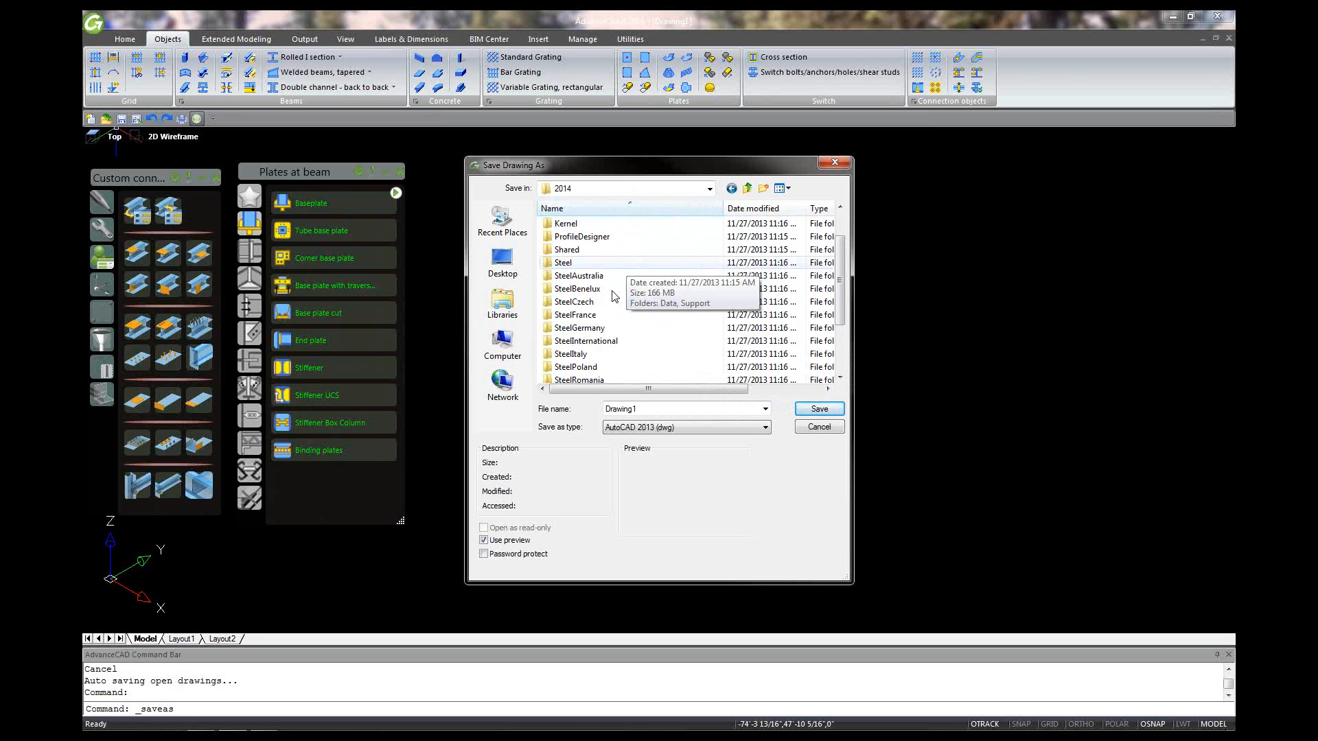
scroll(618, 343, "down", 3)
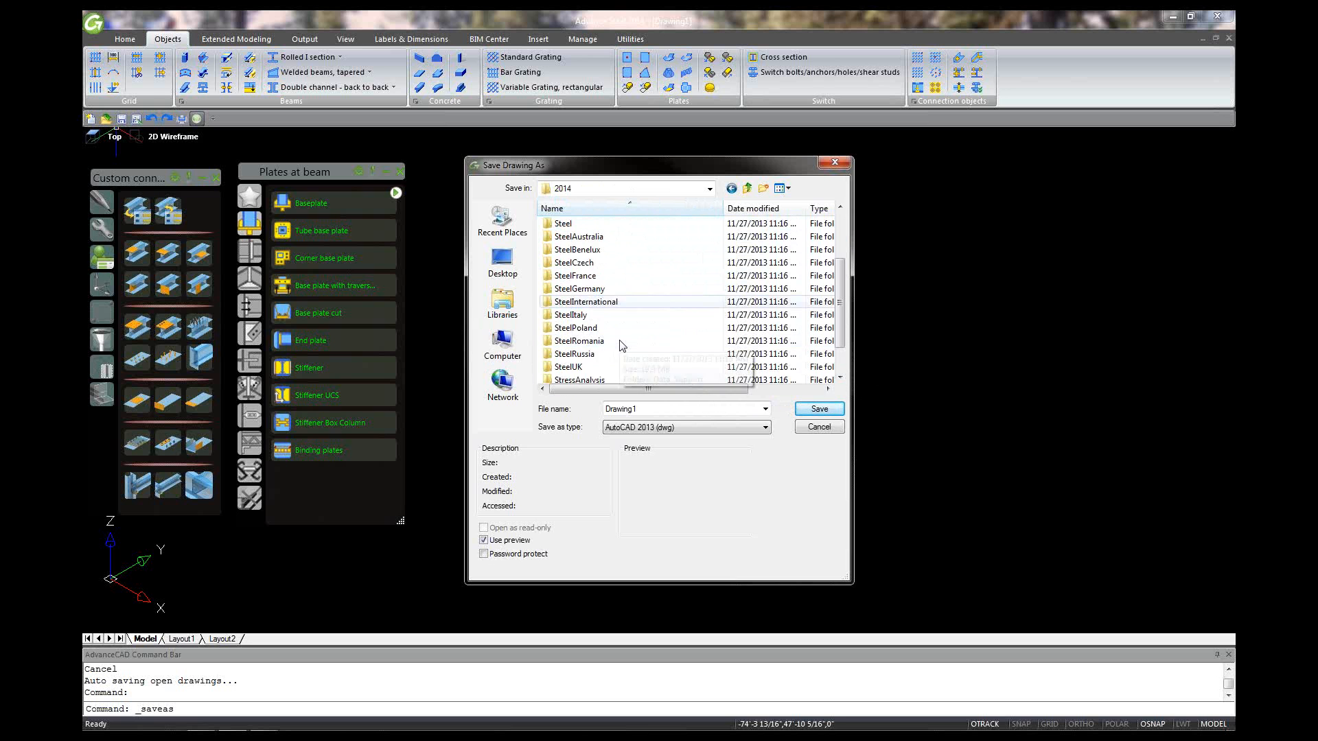
scroll(592, 267, "up", 2)
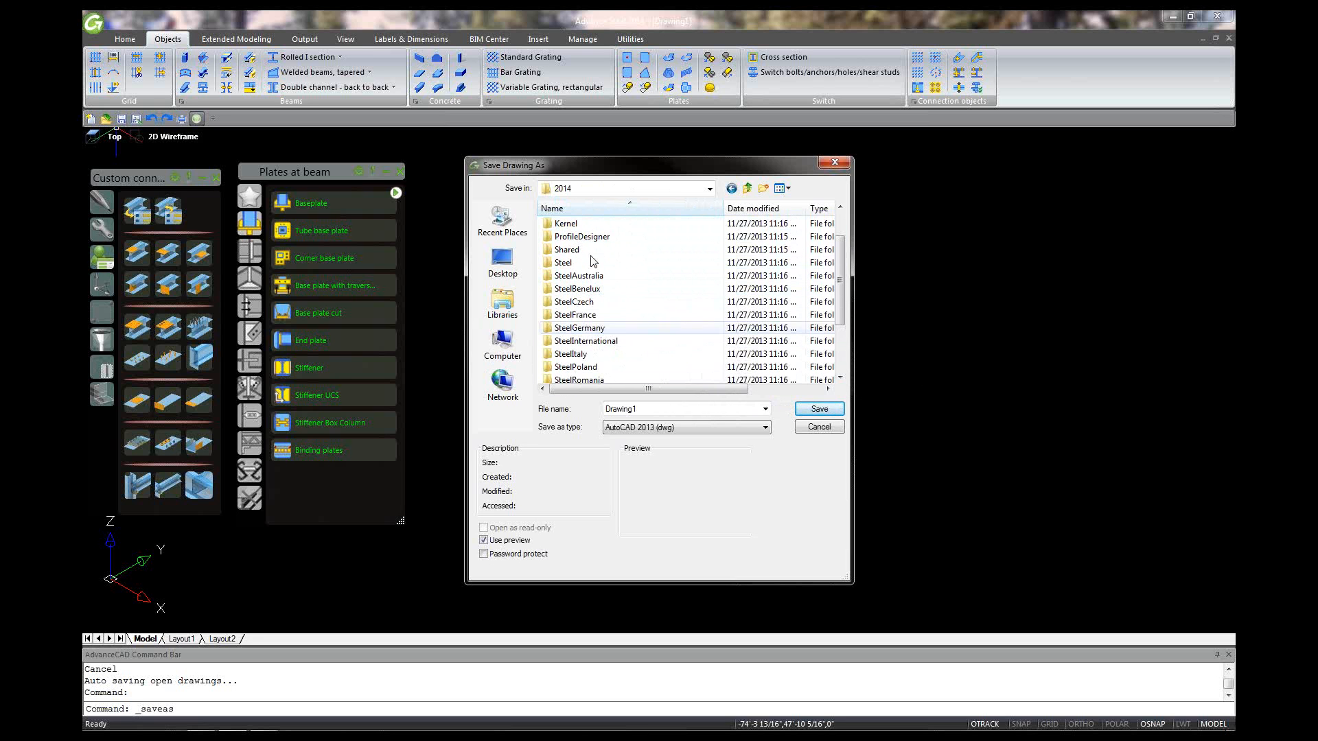
double_click(576, 256)
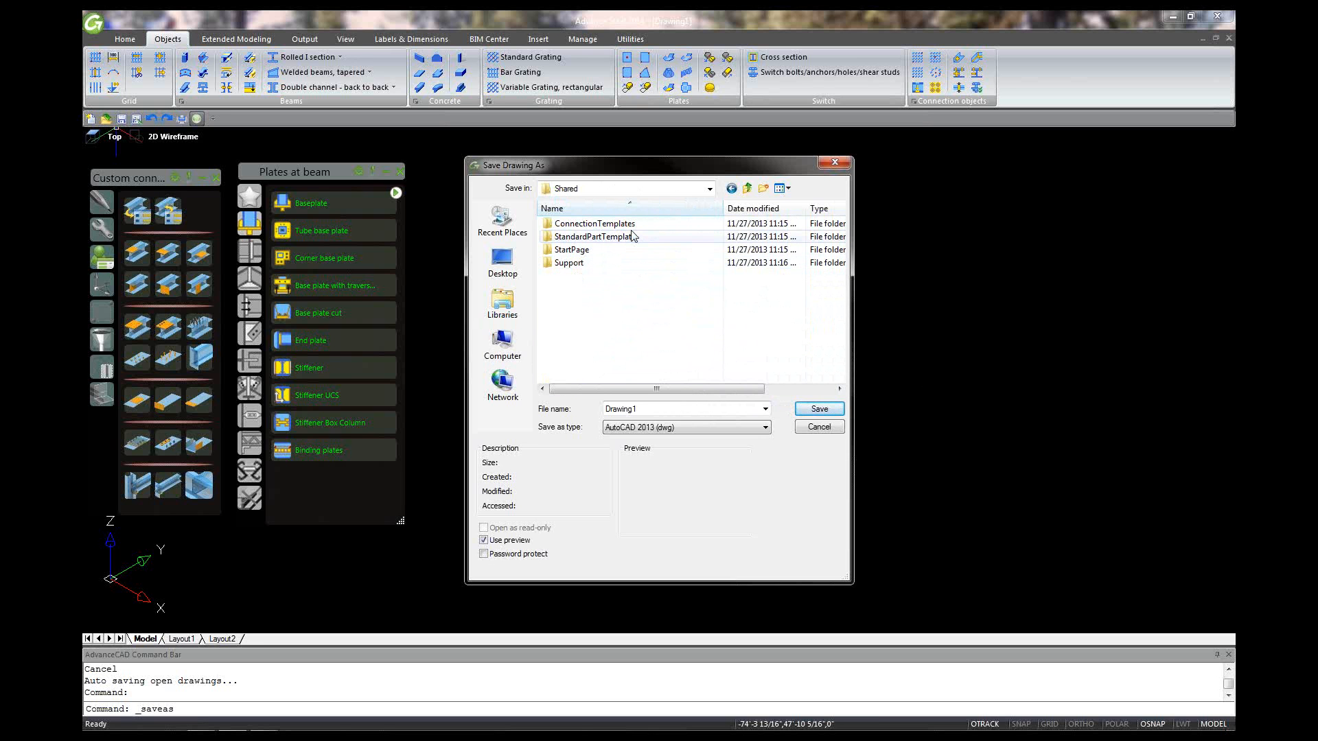
double_click(604, 224)
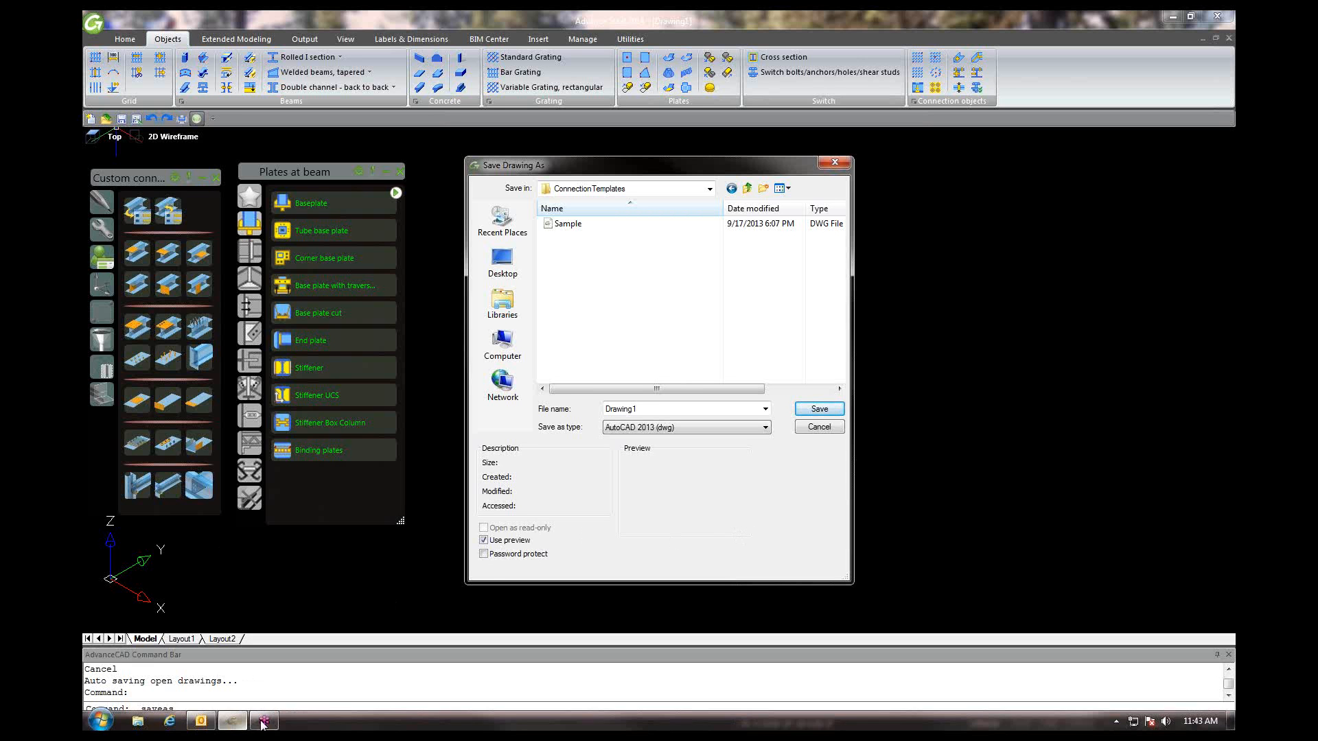
- Hand the presenter role to the attendee in the training session's attendee list
left_click(263, 724)
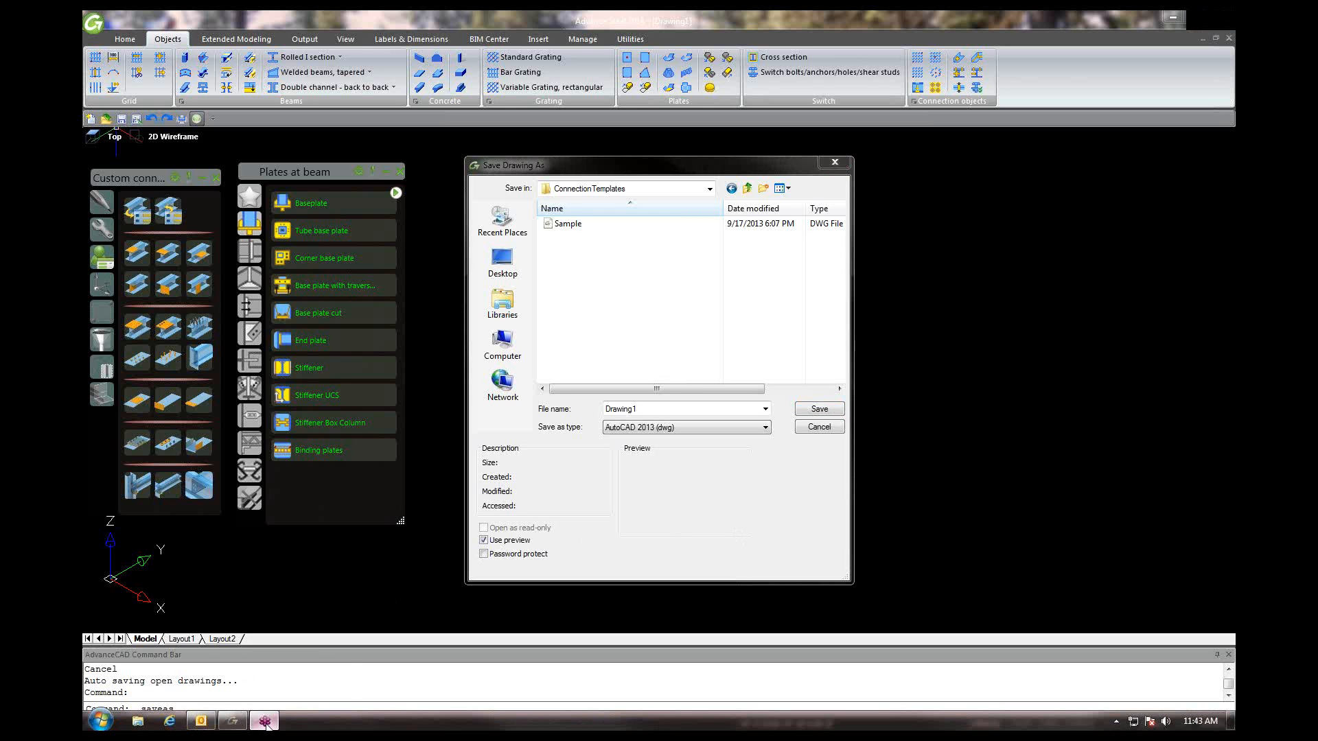
left_click(254, 693)
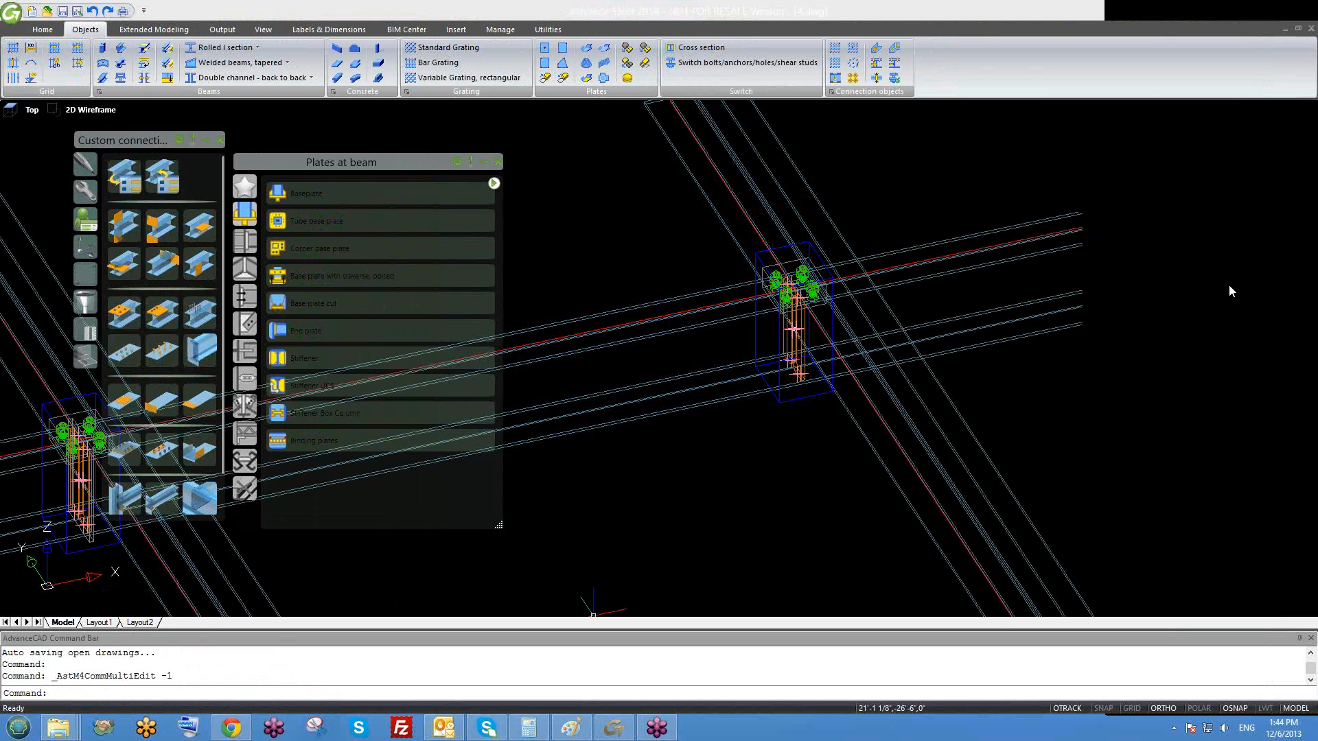
right_click(1220, 211)
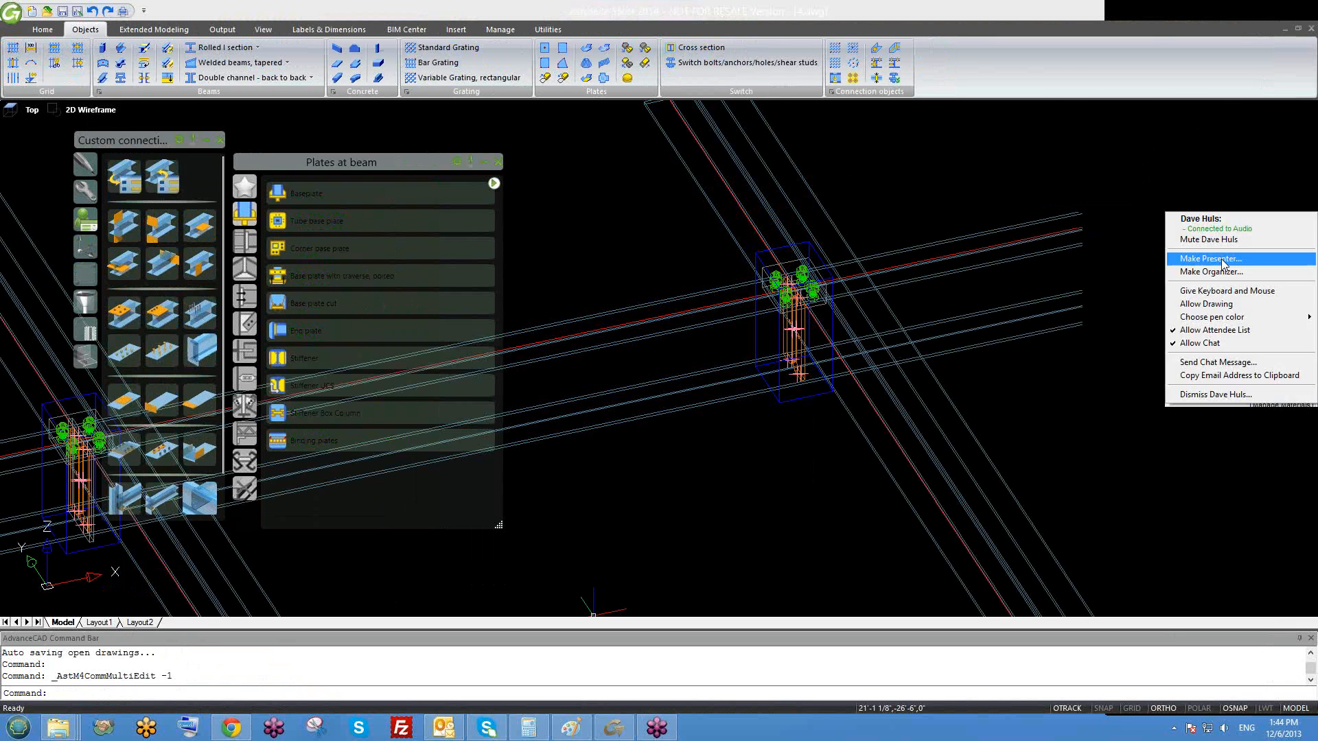
left_click(1217, 260)
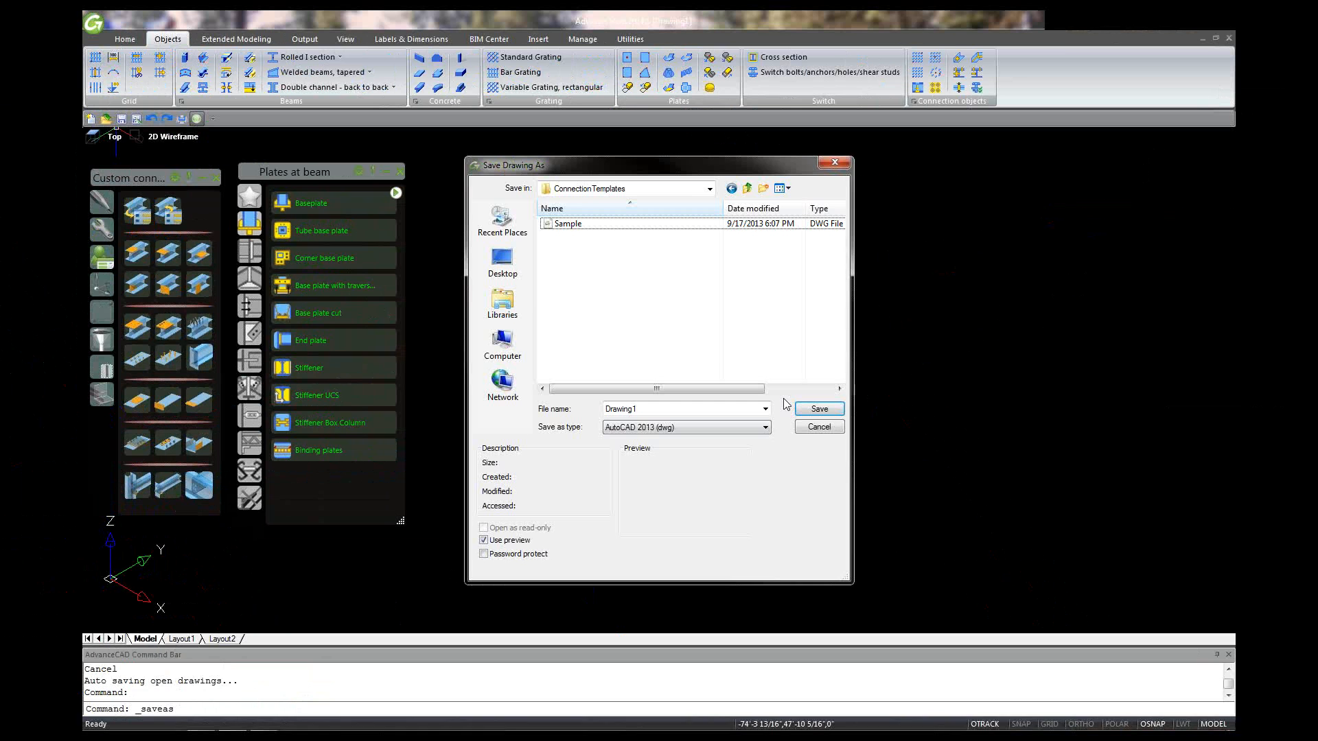
- Cancel saving Drawing1 and minimize its drawing window
mouse_move(263, 722)
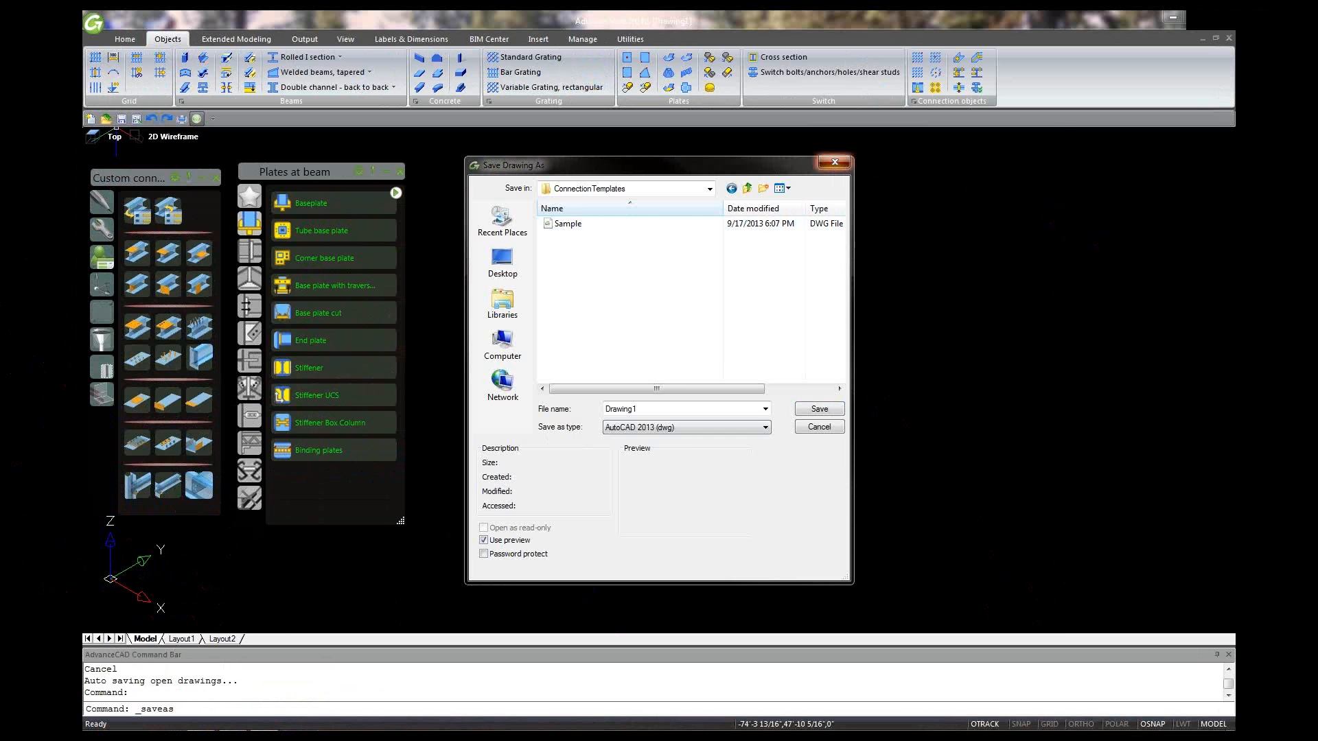
left_click(834, 162)
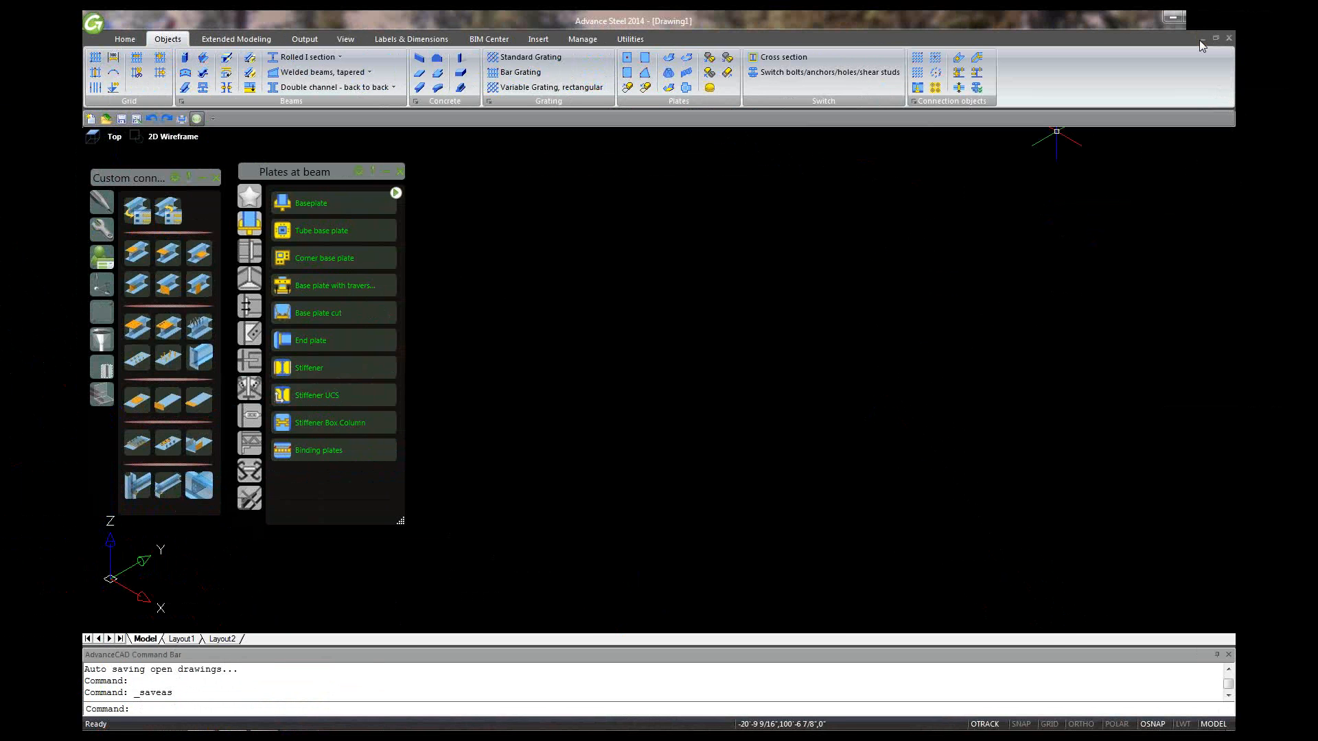
left_click(1201, 38)
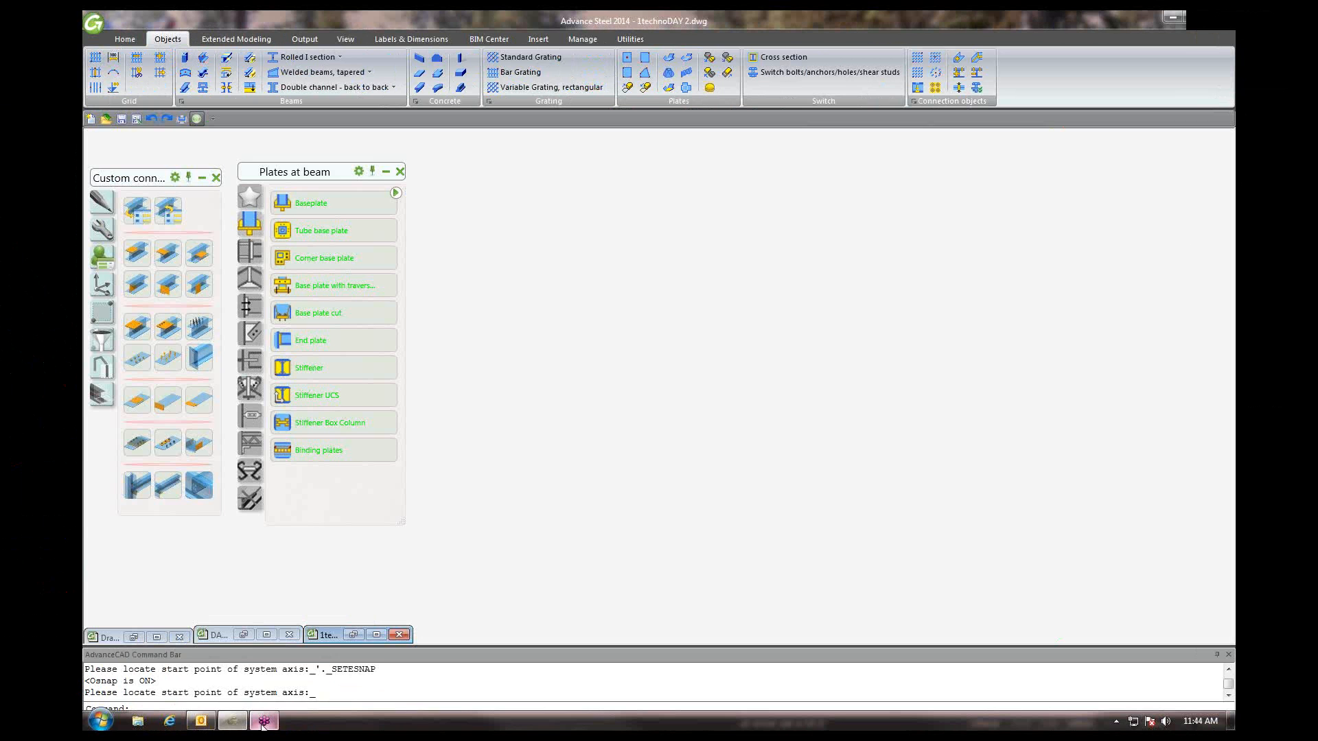
- Switch to Outlook and enter the path C:\ProgramData\Graitec\Advance Steel\2014\Shared\ConnectionTemplates in a new e-mail message
left_click(262, 724)
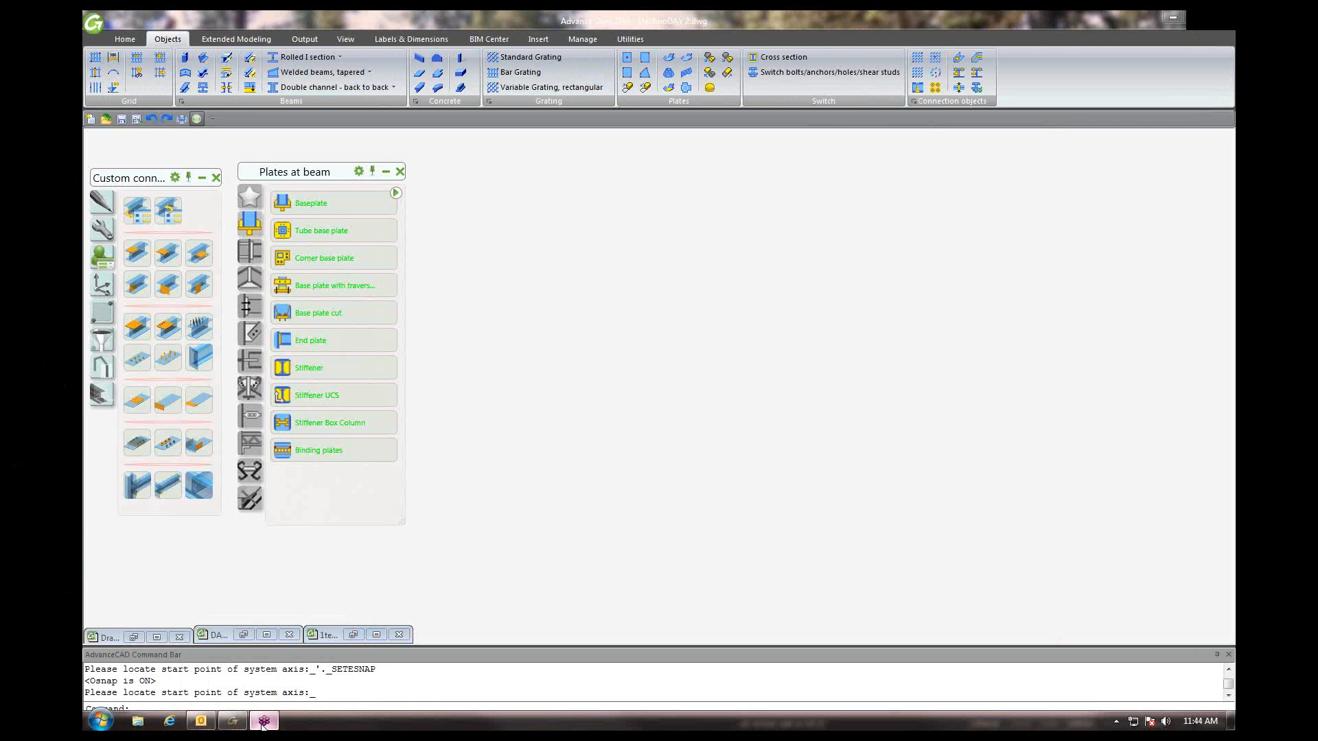
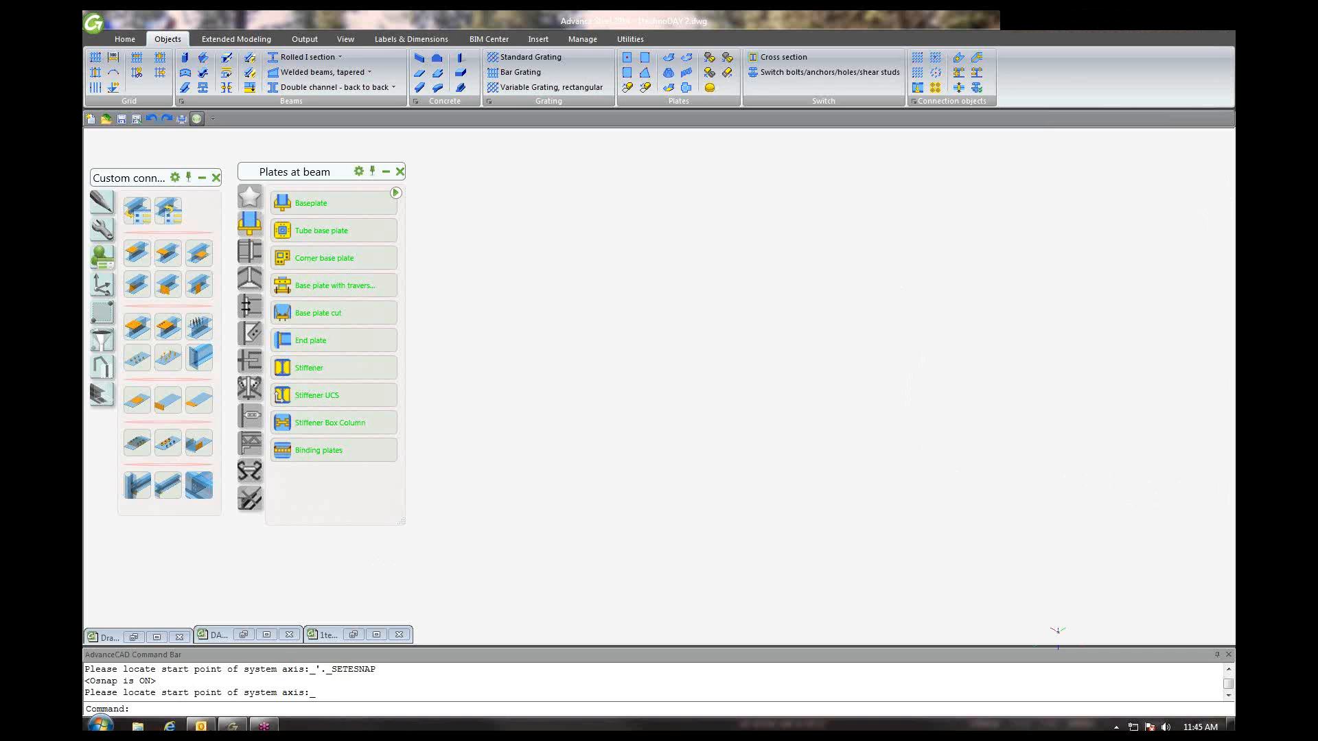
mouse_move(202, 724)
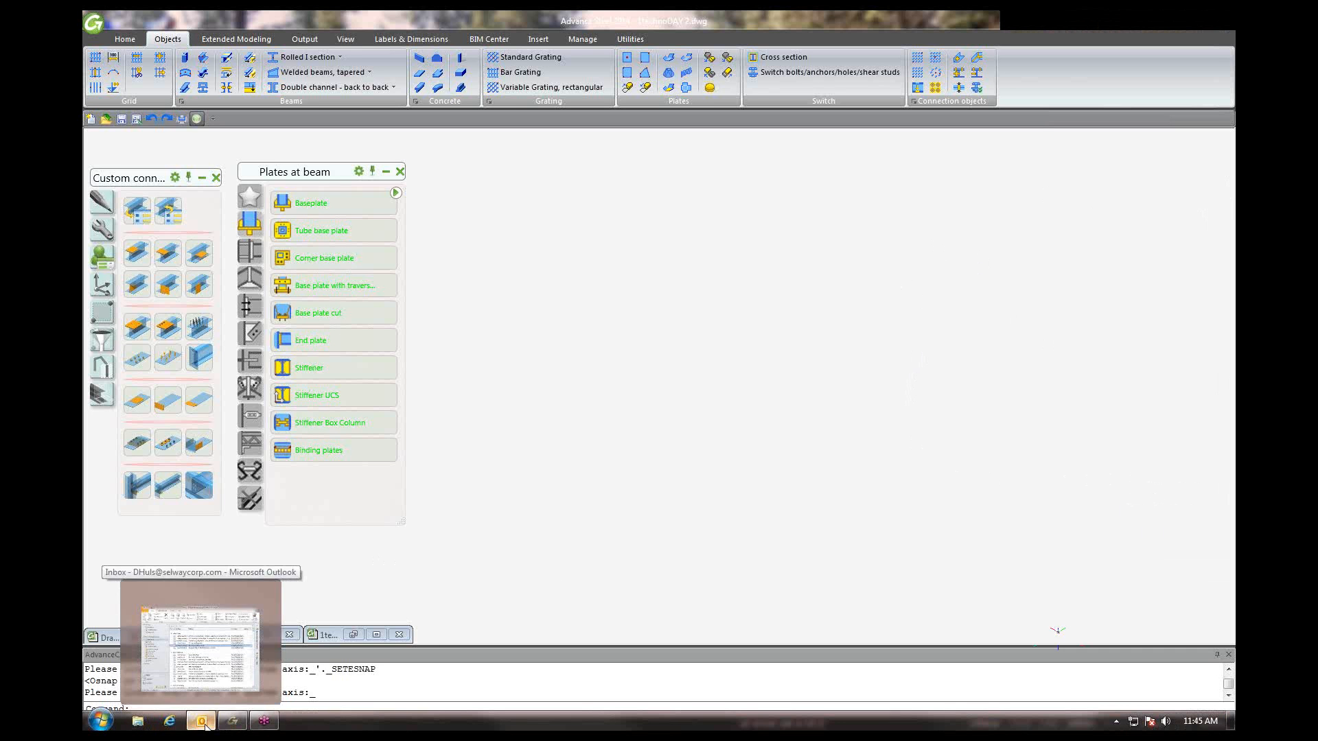
left_click(202, 723)
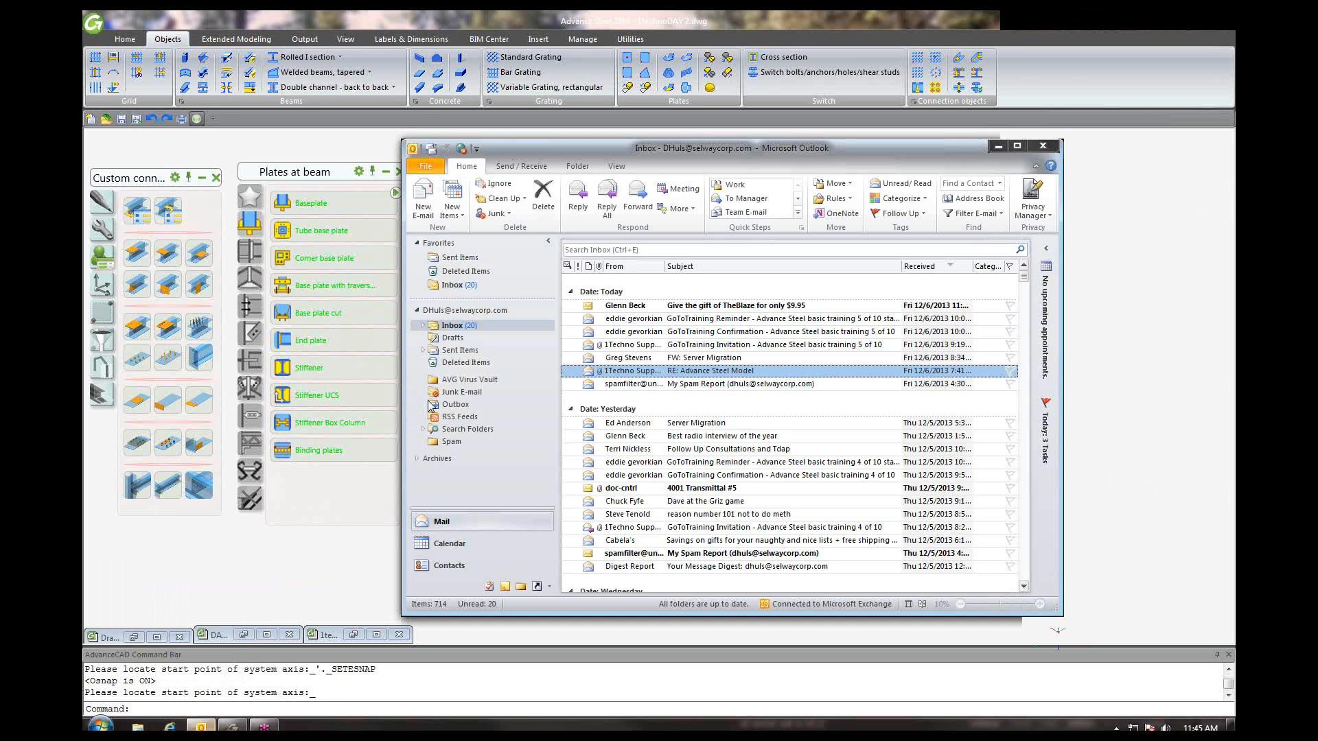
key("ctrl+n")
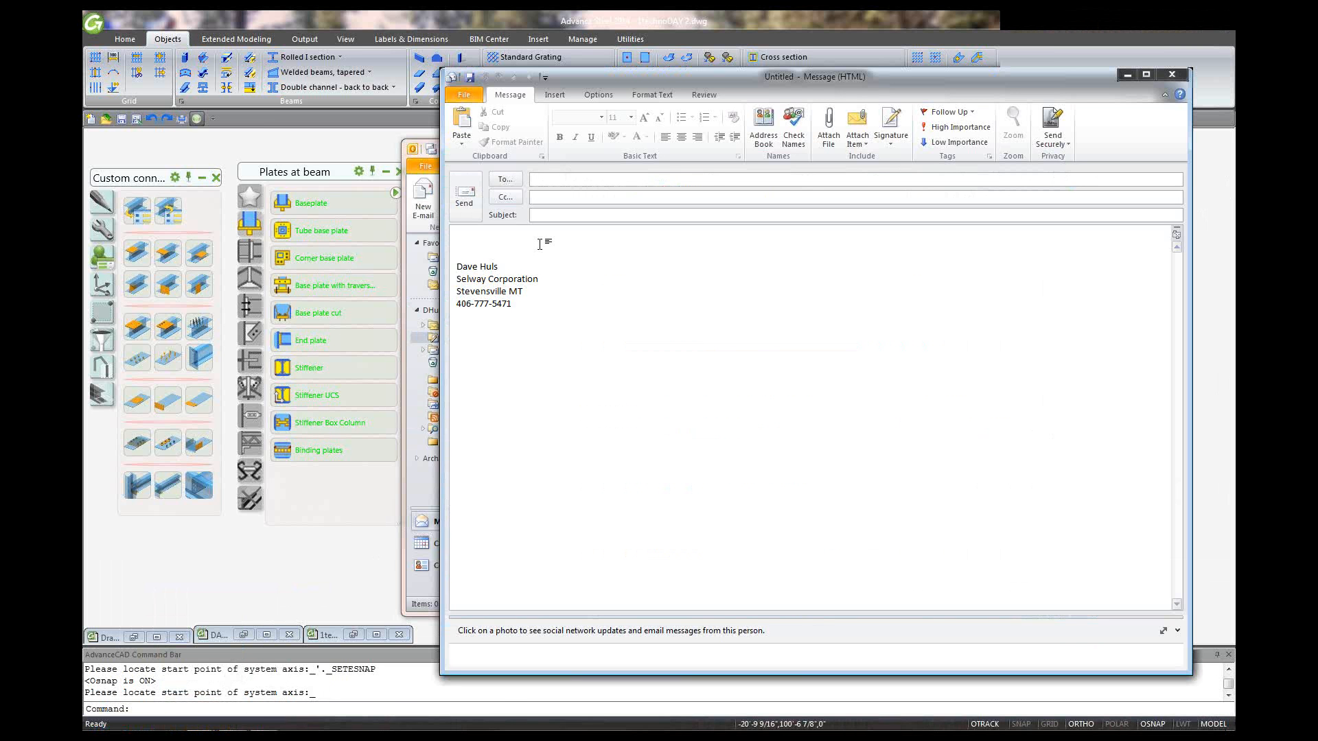
type("C:\\ProgramData\\Graitec\\Advance Steel\\2014\\Shared\\ConnectionTemplates")
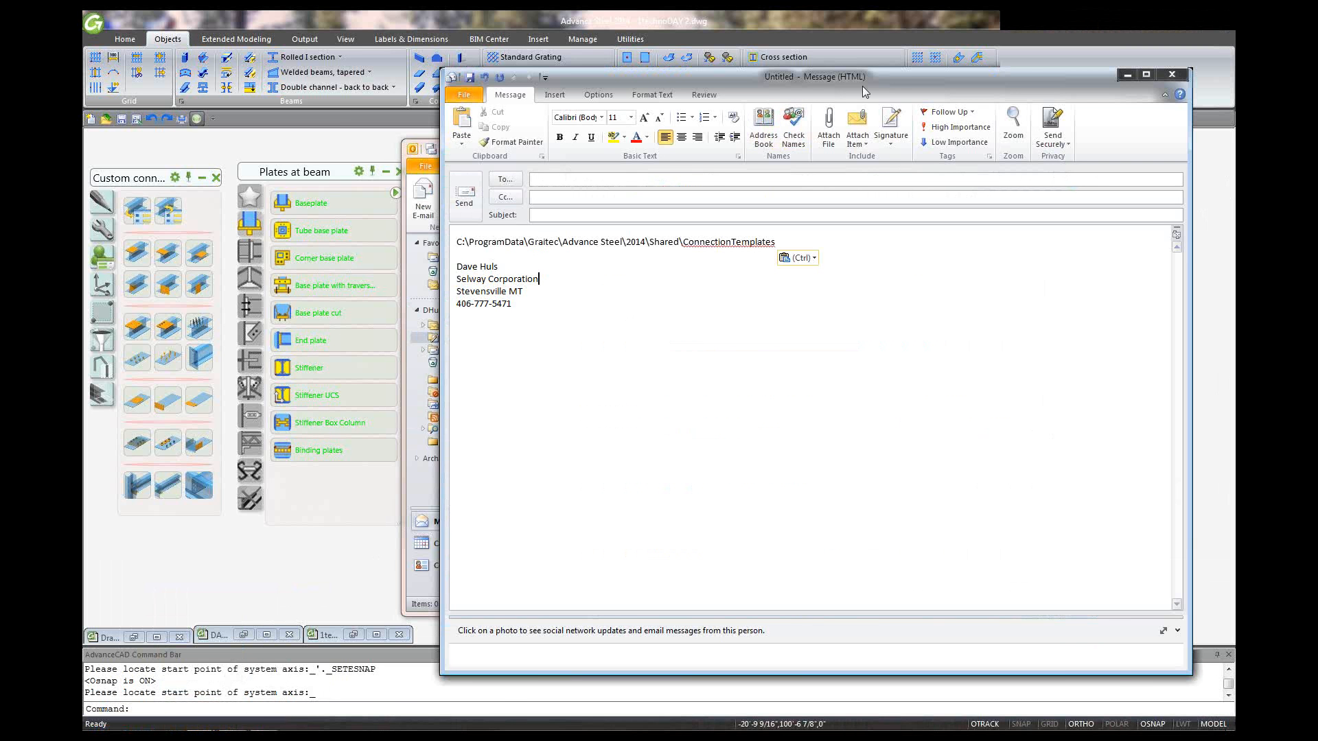
- Move the new message window aside and close it
left_click_drag(862, 88, 711, 97)
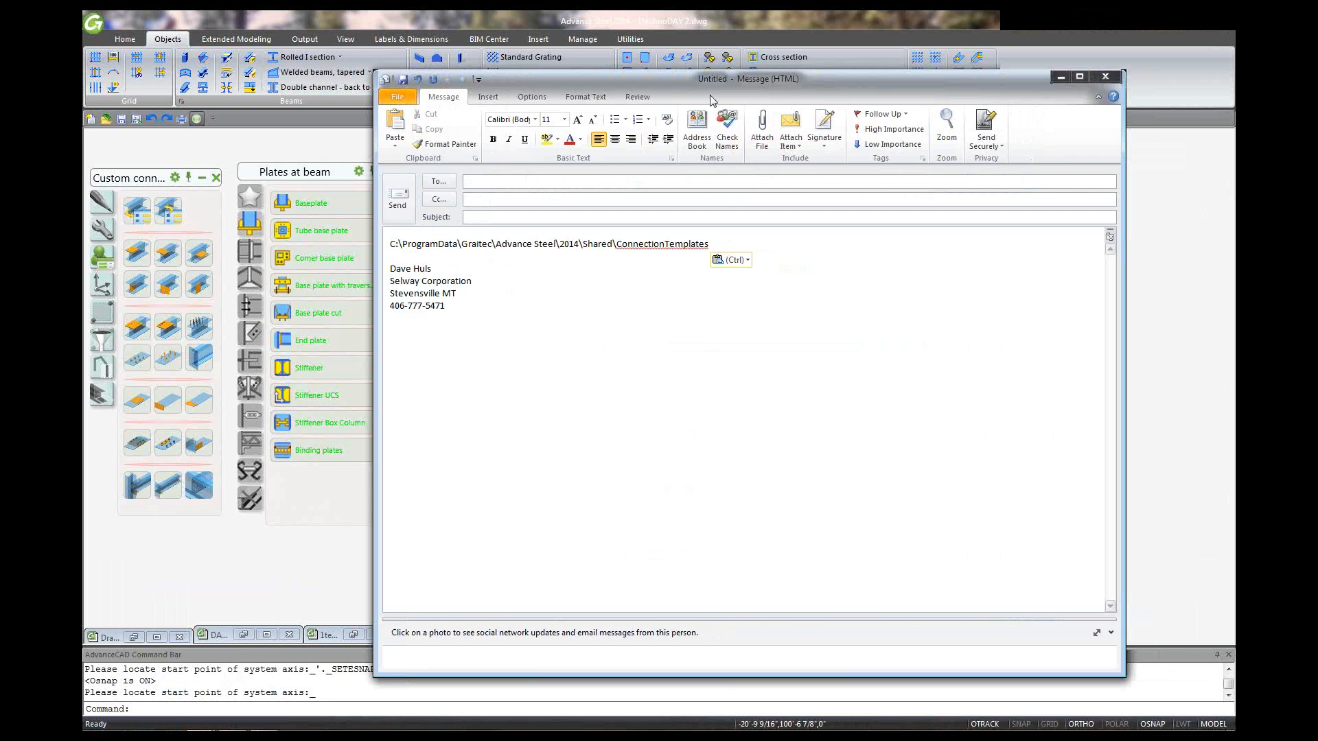
left_click_drag(712, 100, 520, 120)
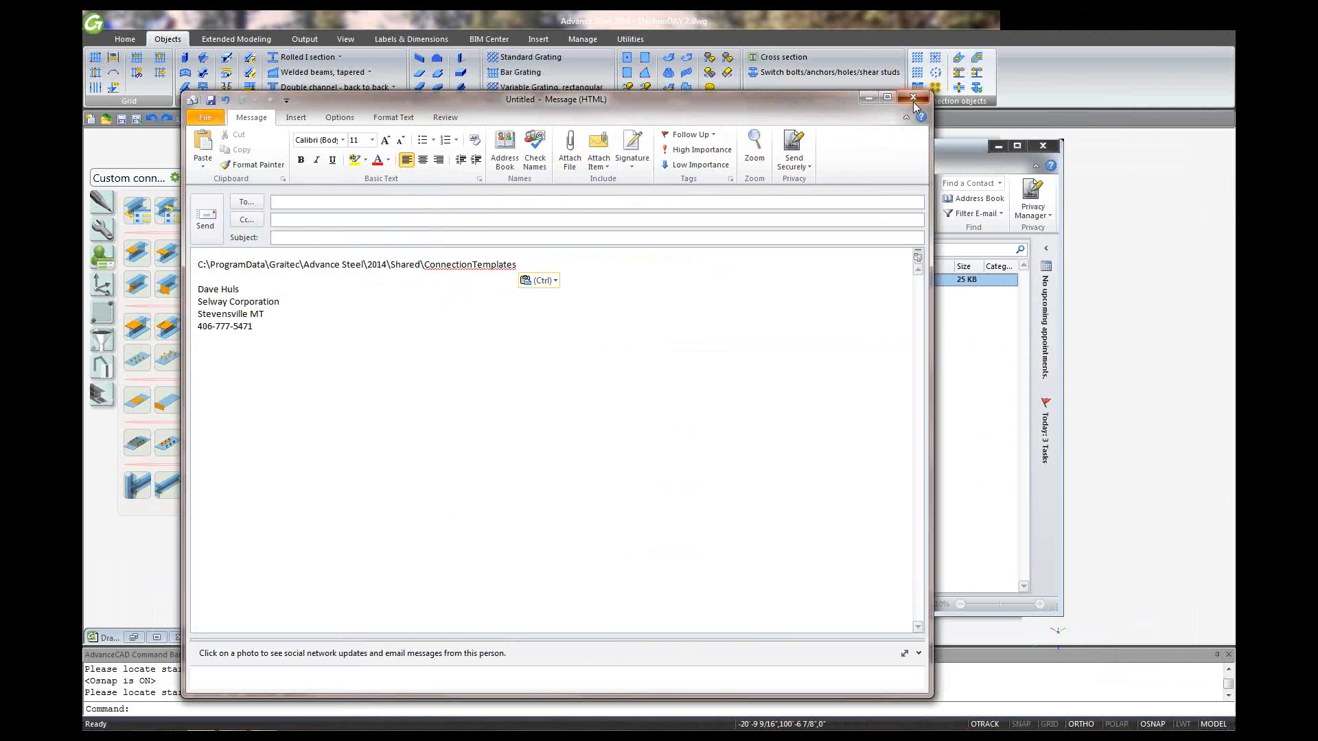
left_click(913, 98)
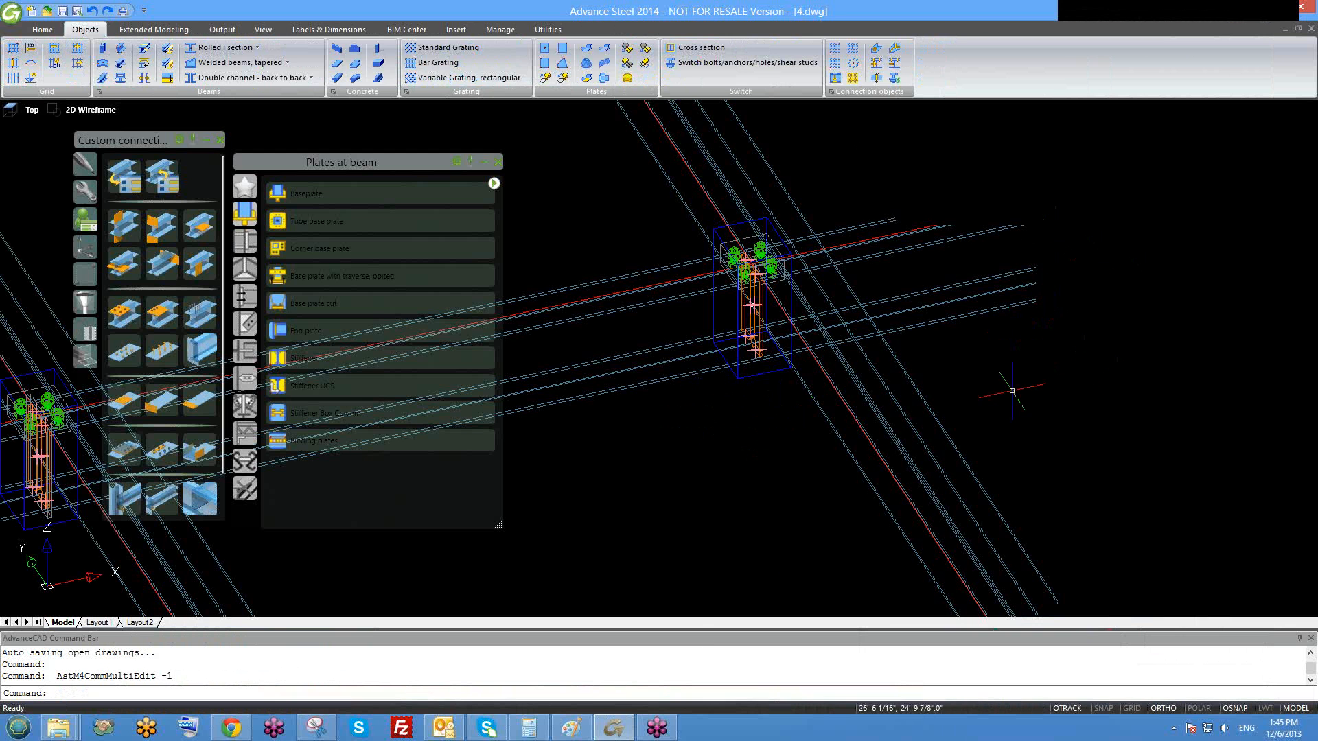
left_click(330, 726)
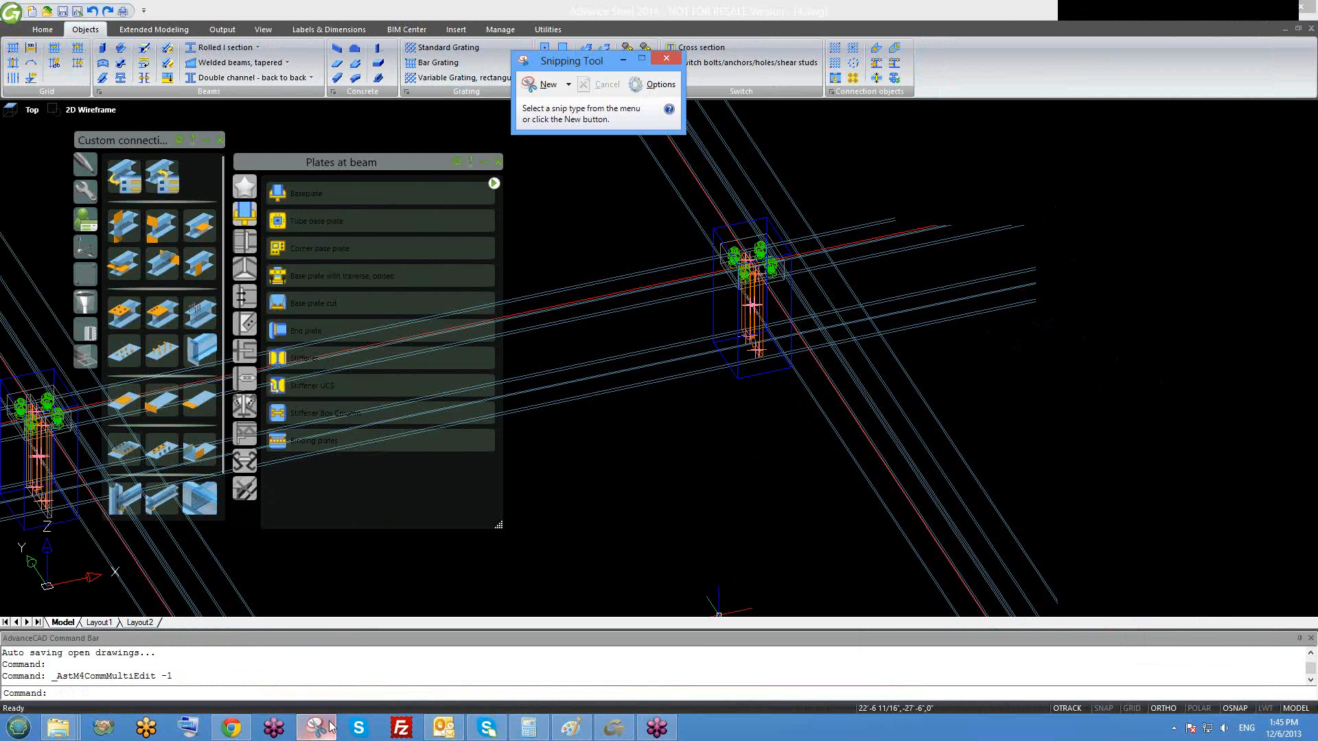
left_click(572, 728)
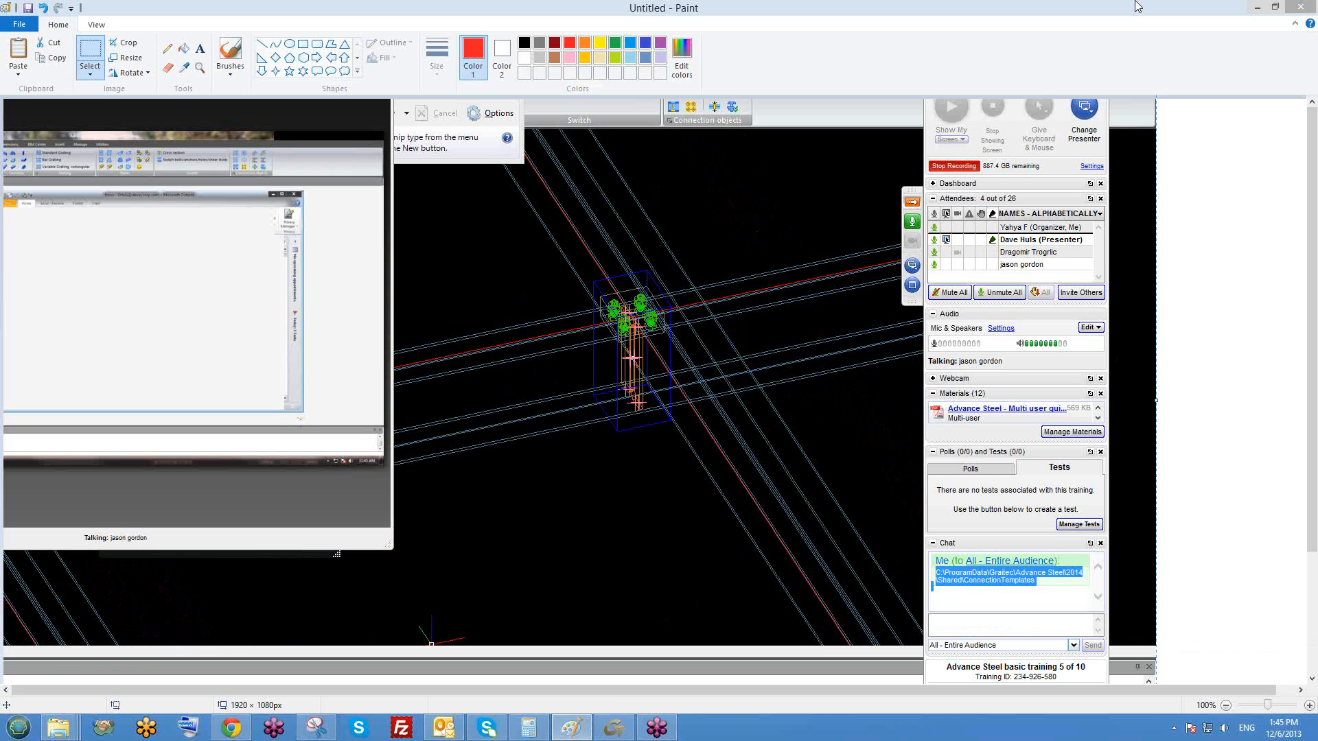
mouse_move(924, 8)
left_mouse_down()
mouse_move(745, 12)
mouse_move(650, 44)
left_mouse_up()
double_click(649, 44)
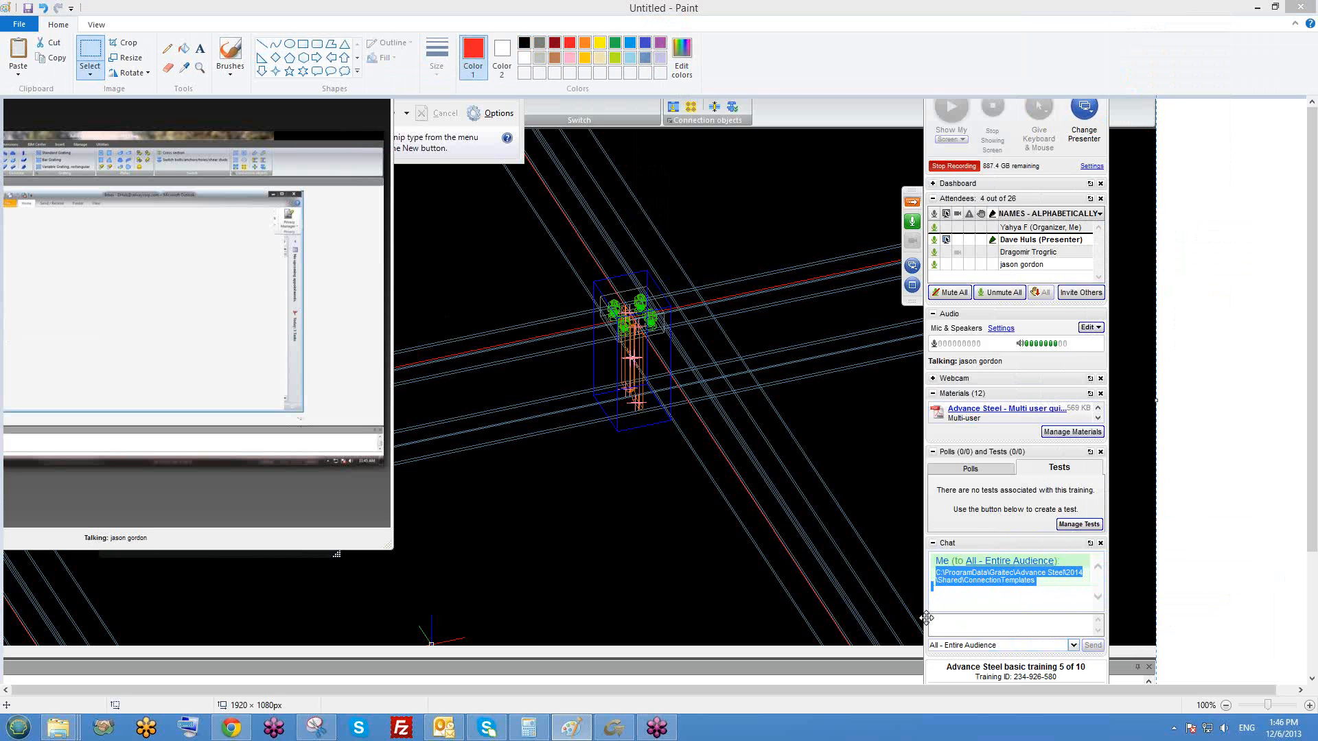
left_click(611, 730)
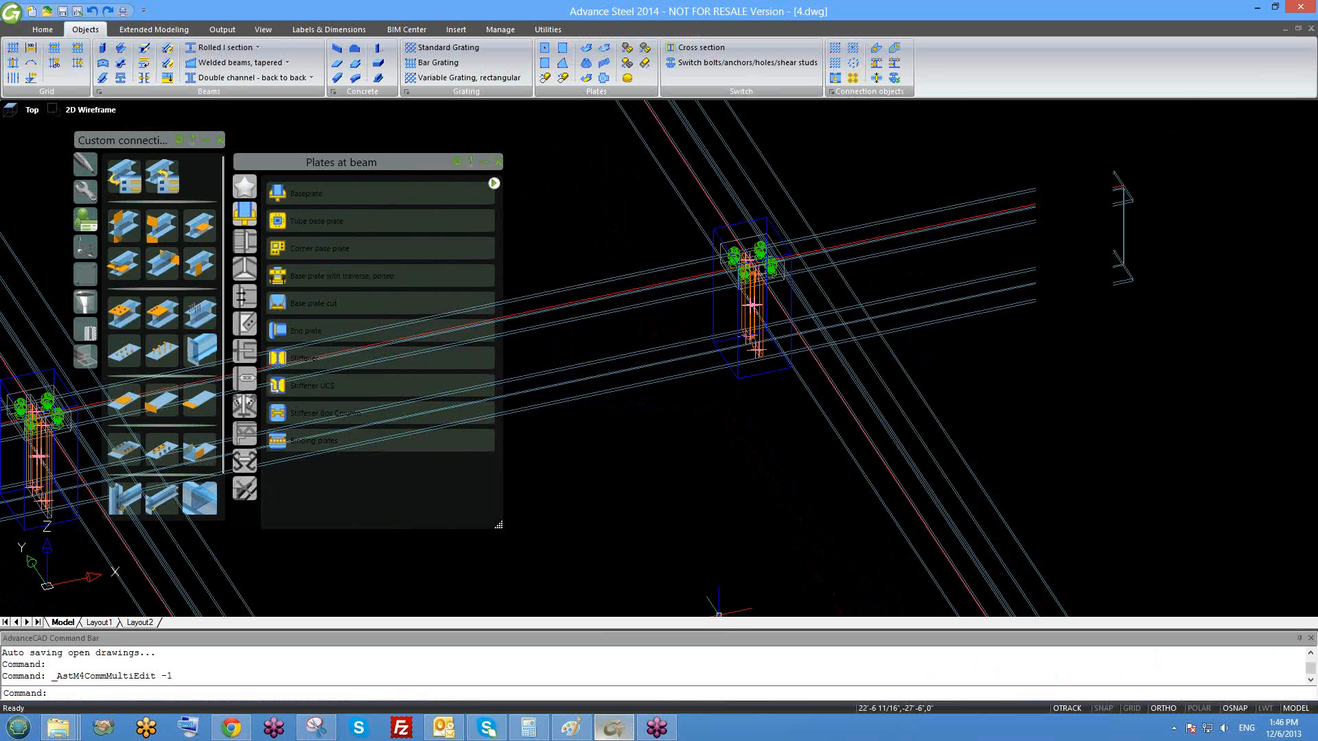
left_click(666, 733)
left_click(1073, 177)
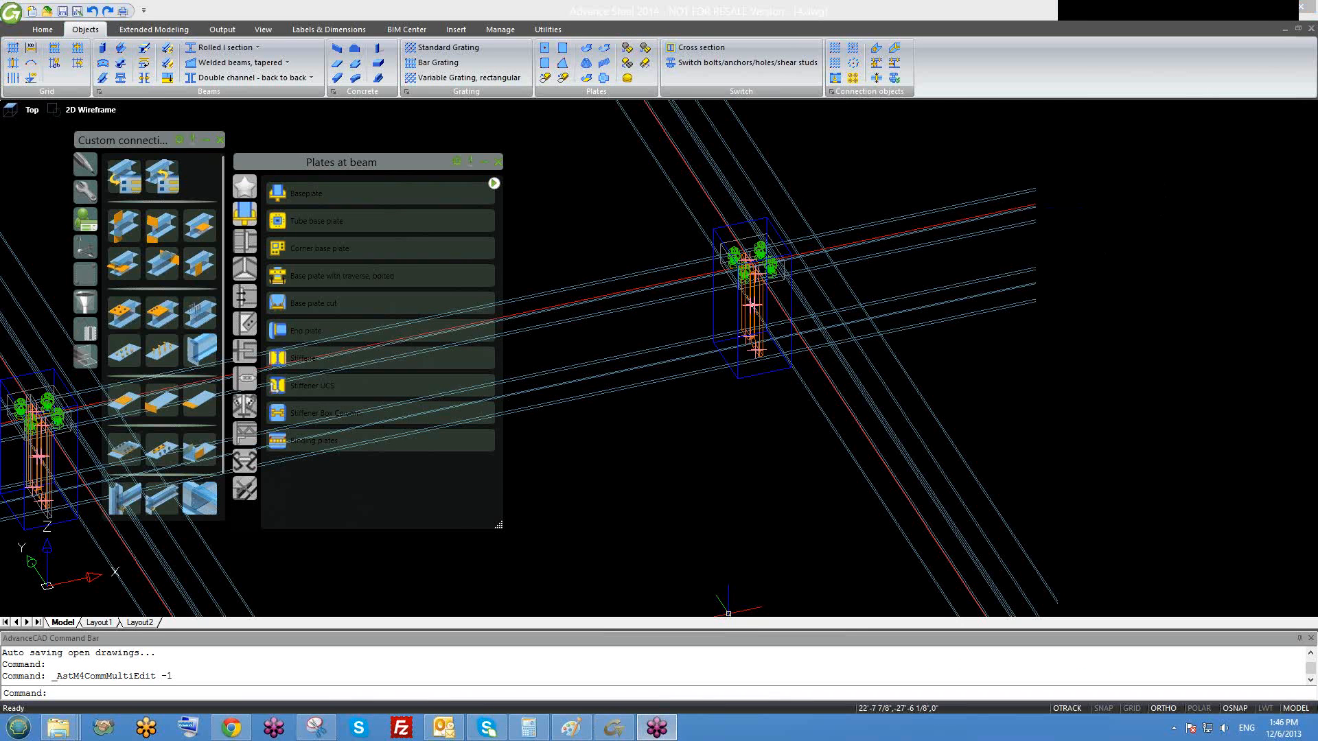
- Examine the two bolted beam crossings and their position beside the main steel frame
middle_click_drag(808, 199, 709, 194)
scroll(705, 303, "down", 2)
scroll(704, 302, "down", 3)
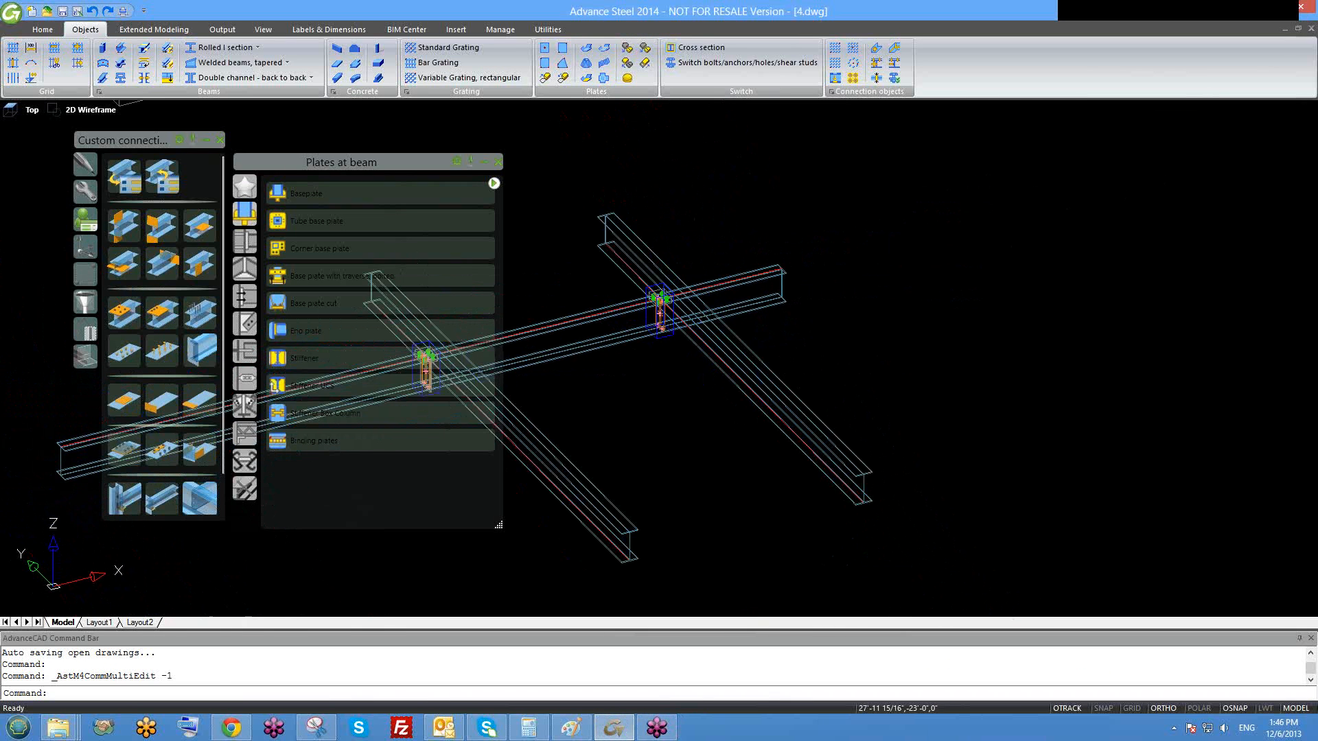
scroll(927, 295, "down", 1)
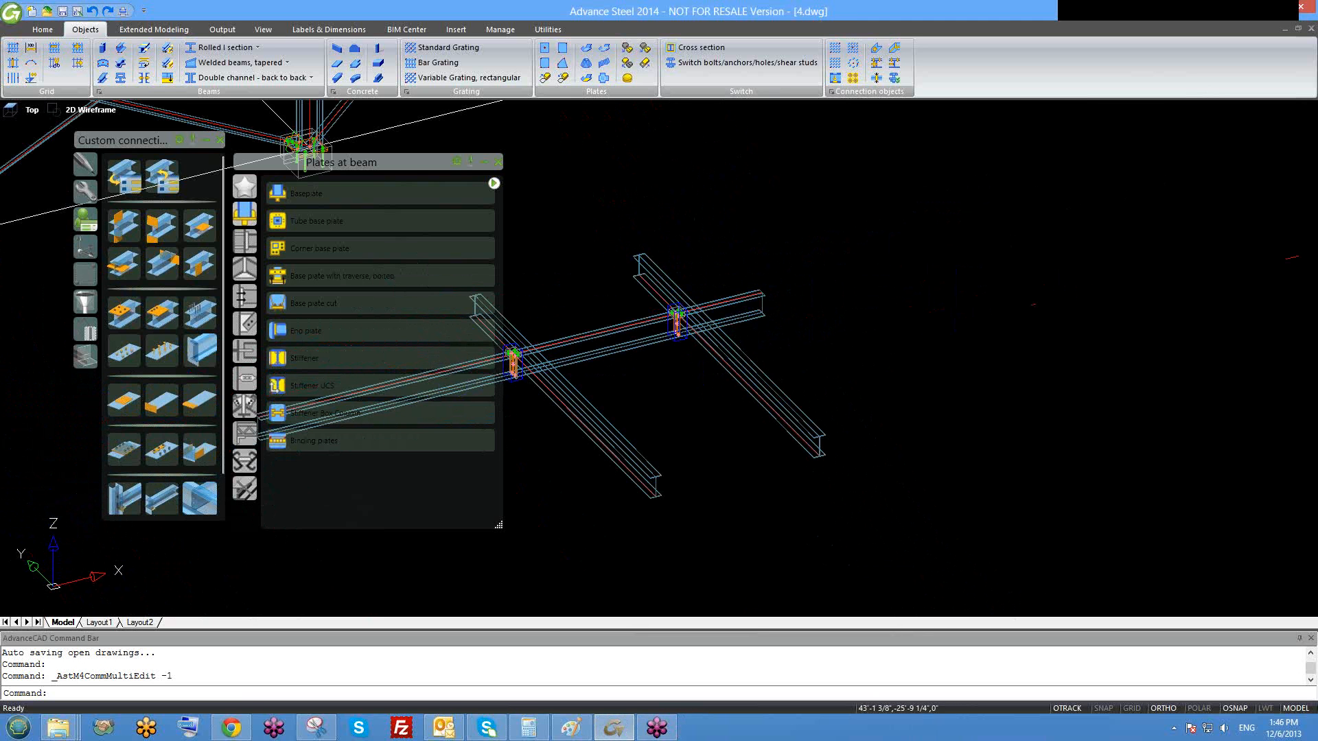
middle_click_drag(779, 354, 864, 359)
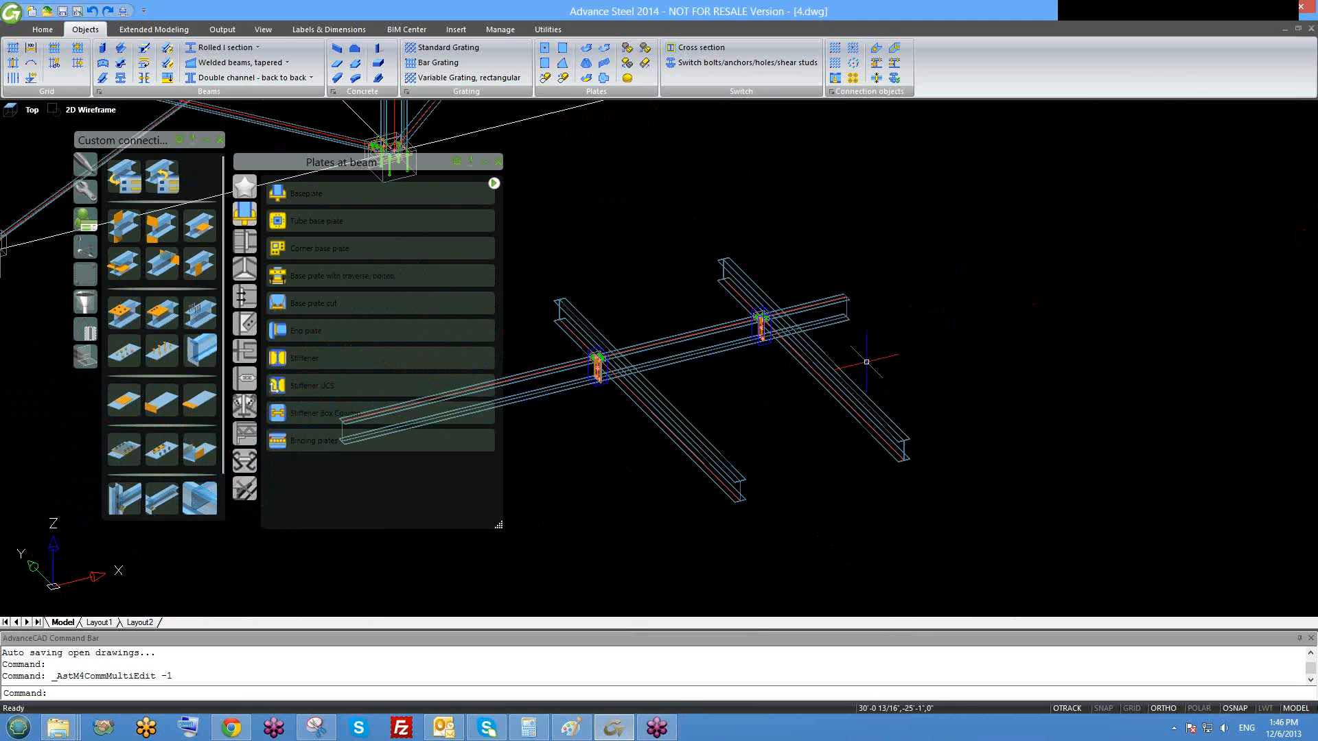
middle_click_drag(669, 379, 756, 393)
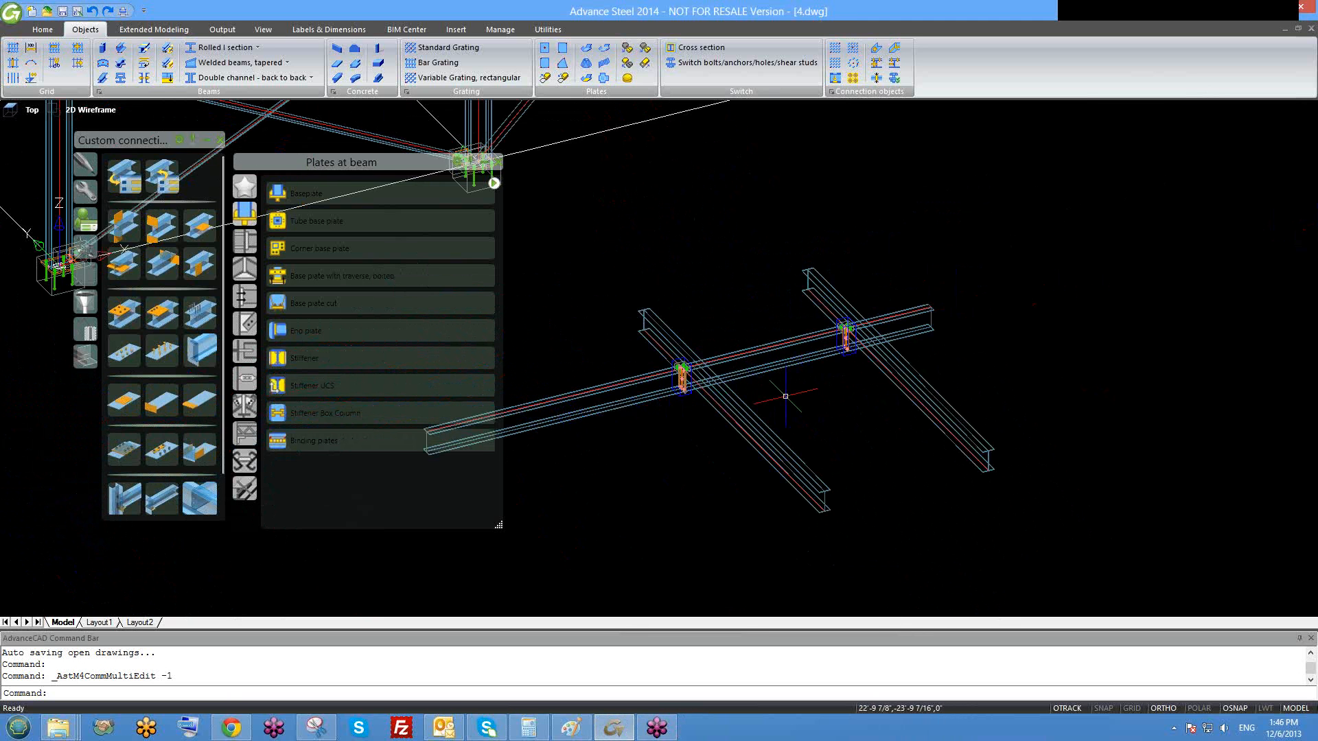
middle_click_drag(964, 360, 944, 373)
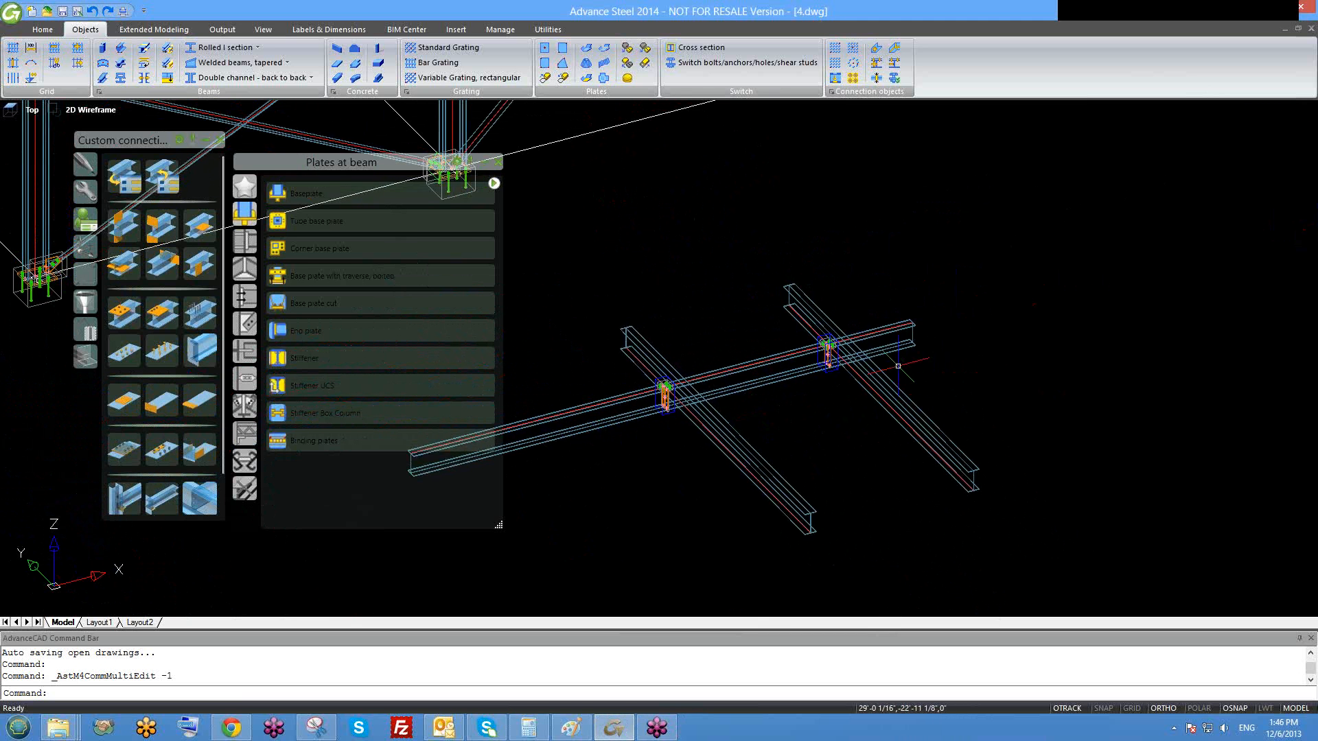
scroll(845, 354, "up", 1)
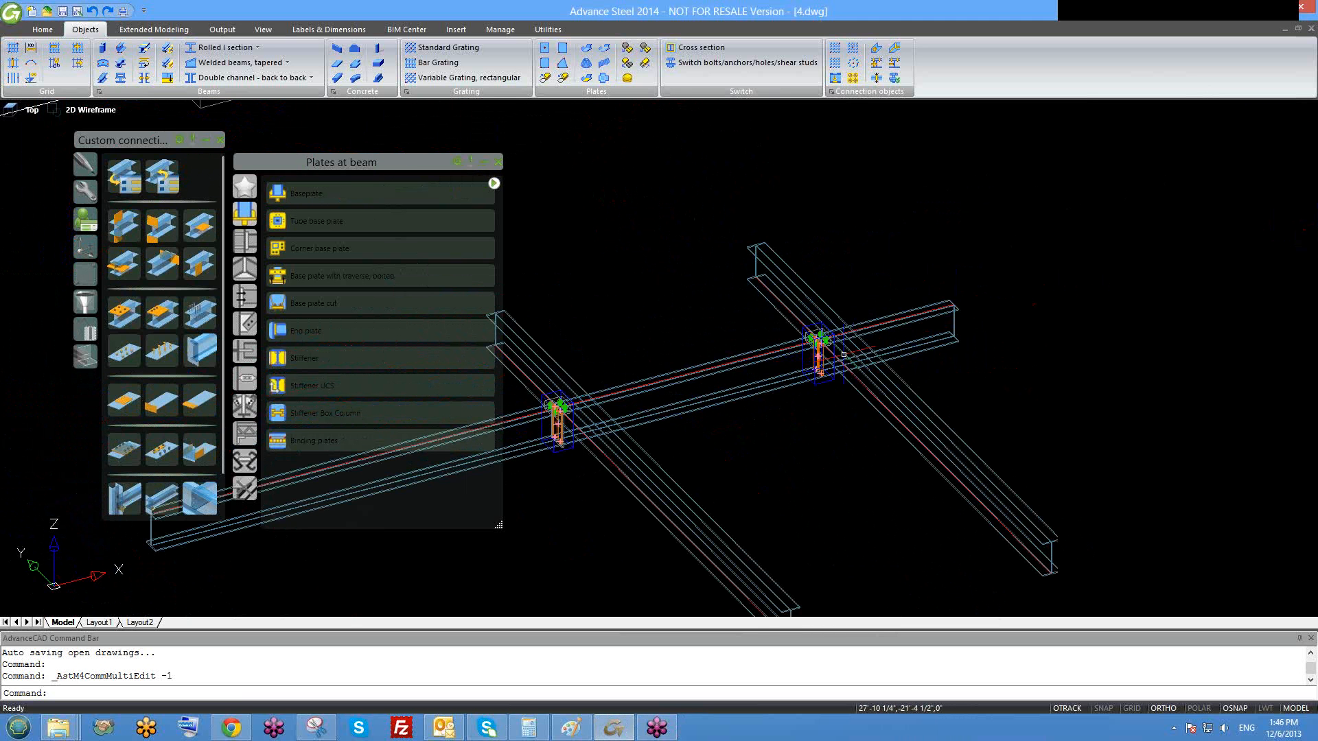
middle_click_drag(841, 393, 848, 415)
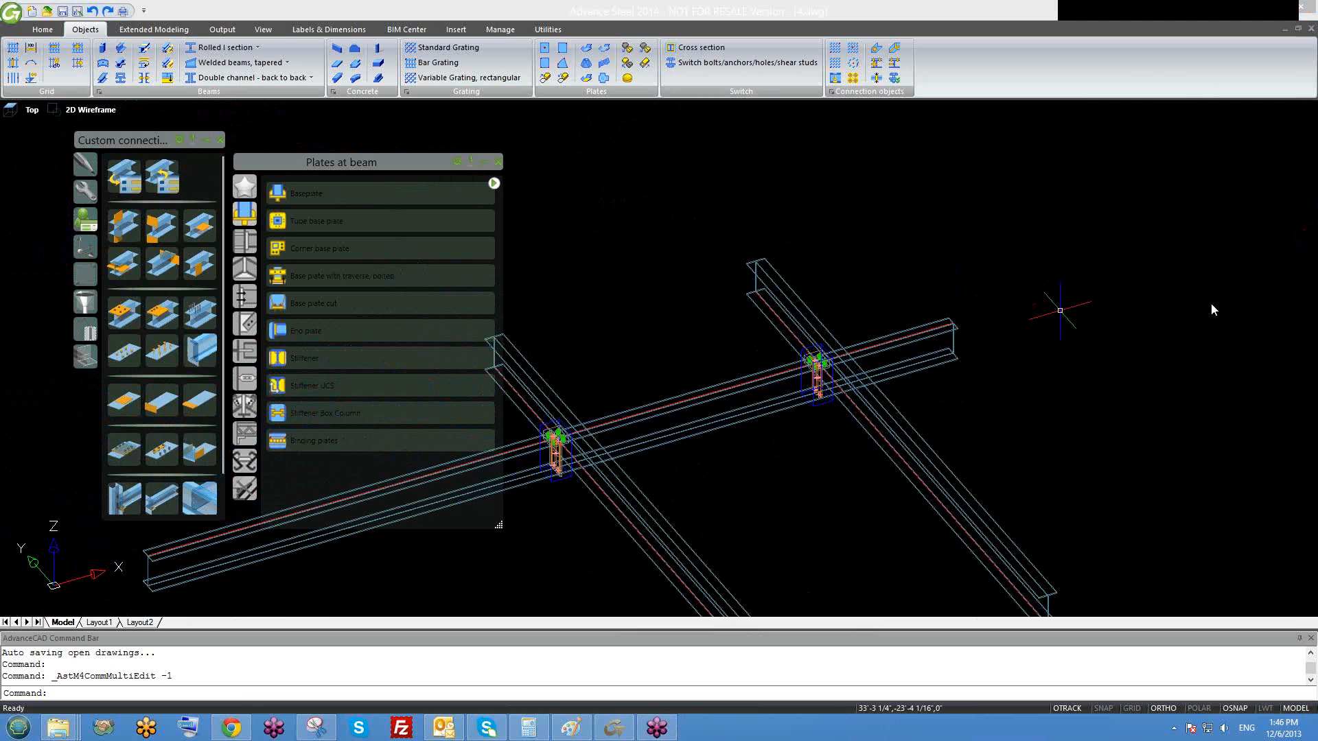
right_click(1208, 240)
left_click(1181, 320)
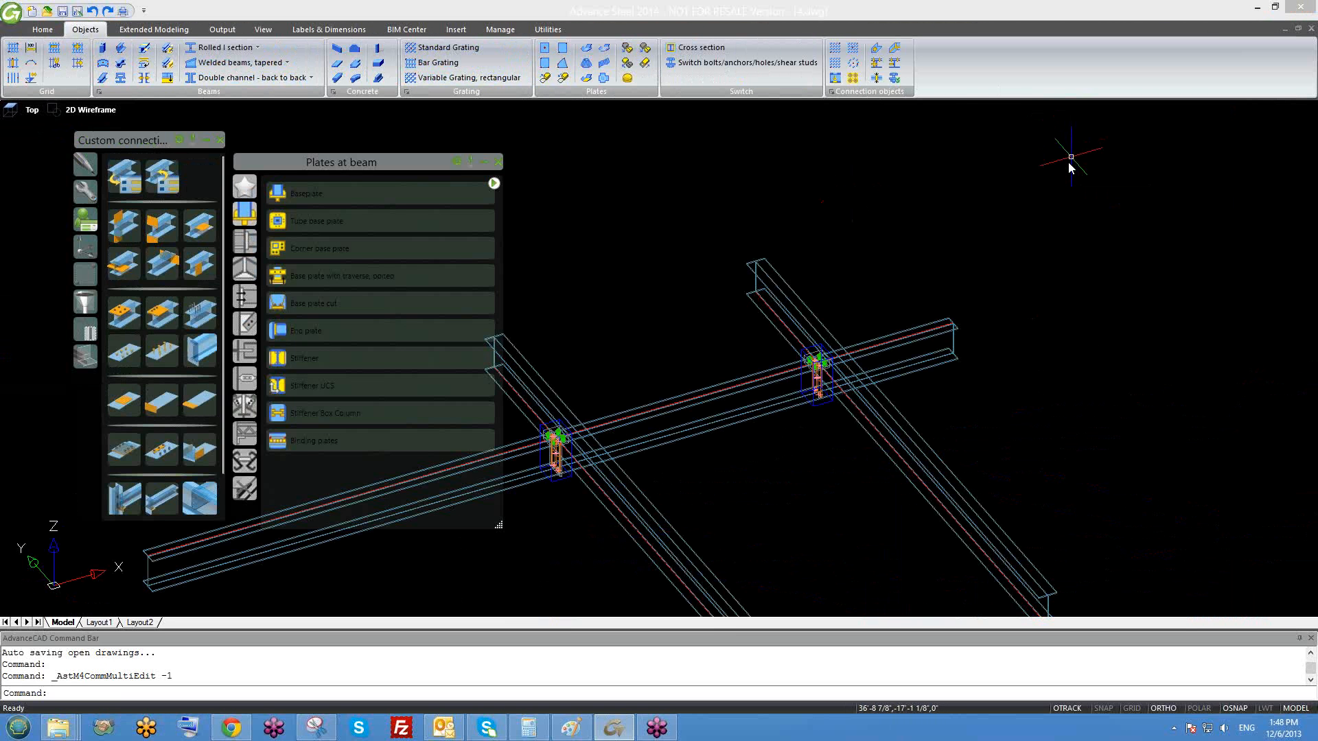
- Erase the three crossing beams together with their bolted connections beside the main frame
scroll(952, 303, "down", 8)
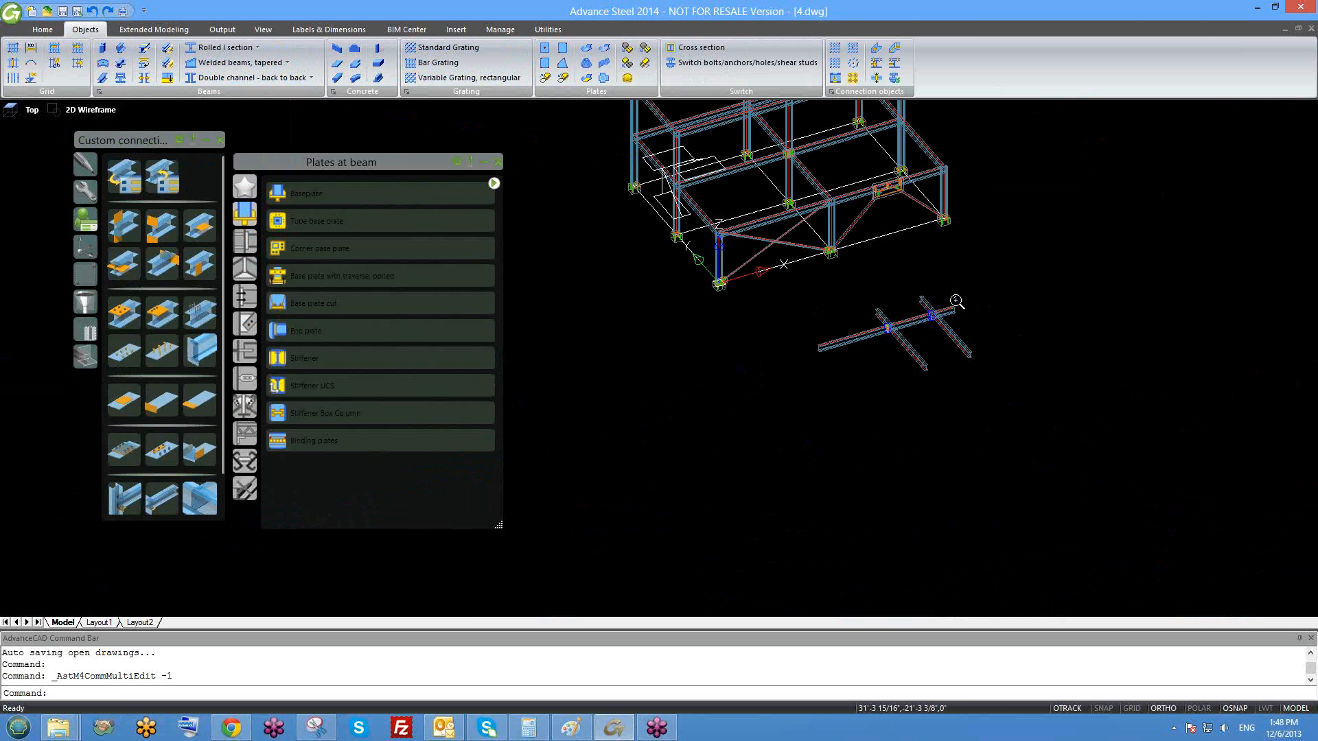
scroll(919, 310, "up", 2)
scroll(947, 343, "up", 2)
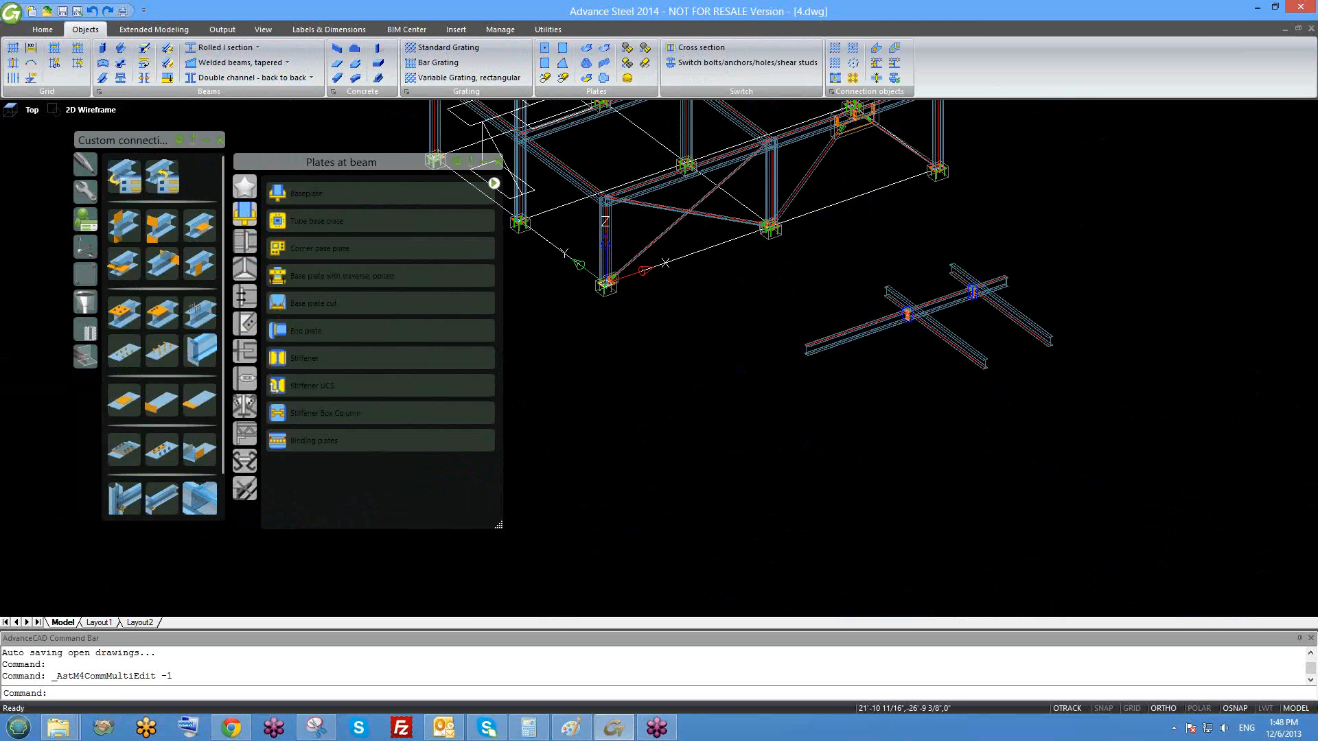
left_click(1058, 441)
left_click(895, 274)
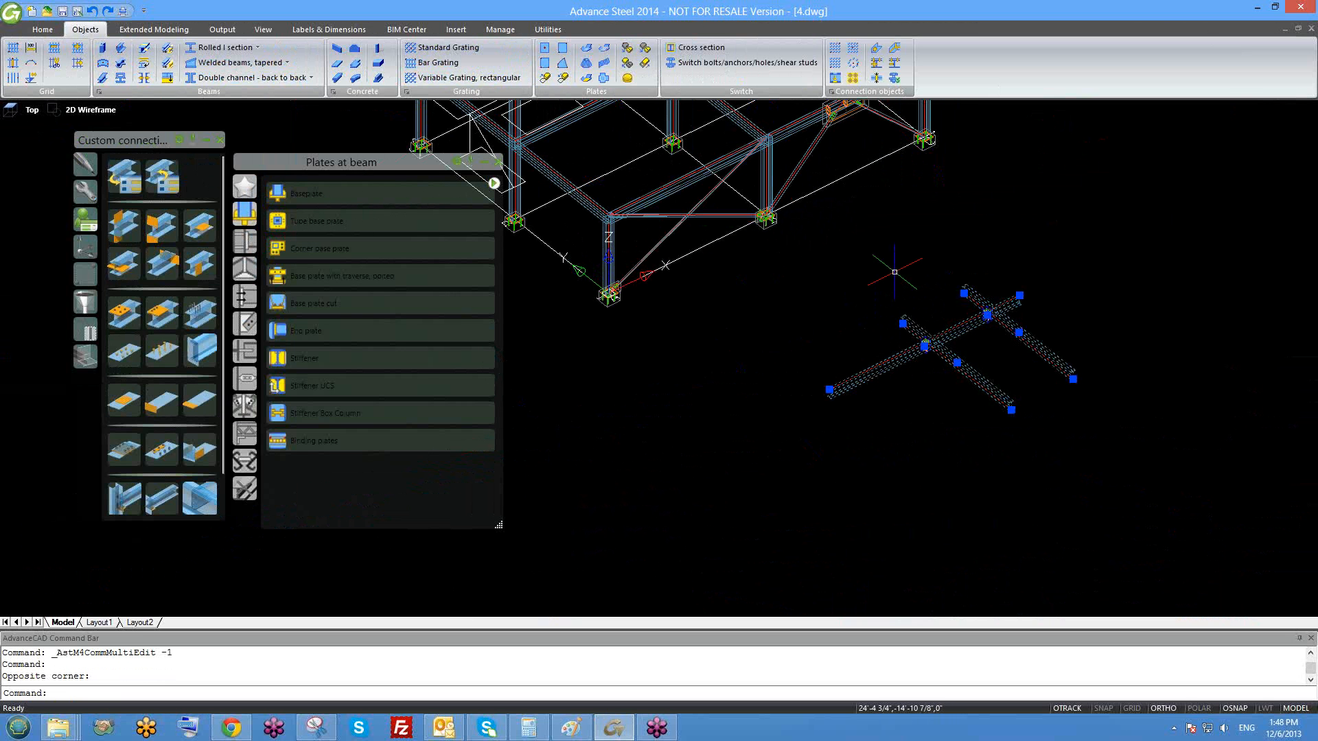
type("z")
key("Return")
type("e")
key("Return")
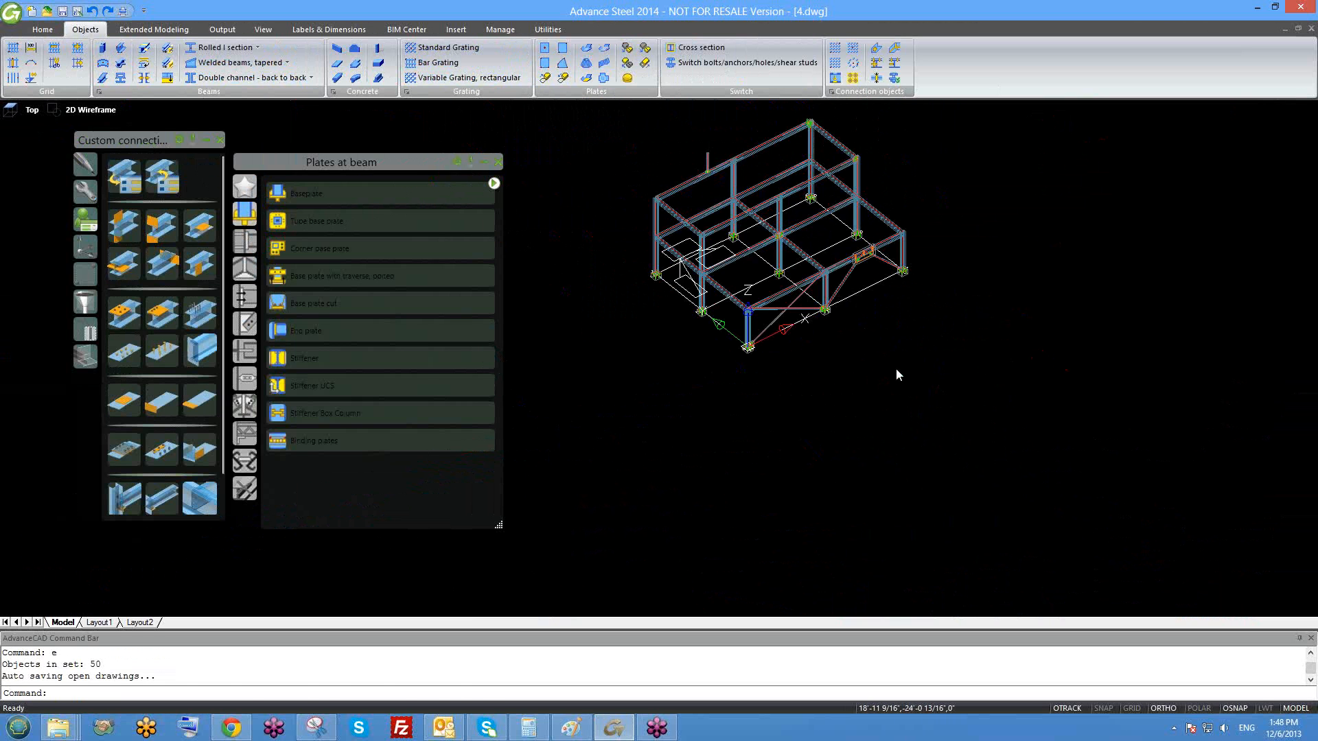
middle_click_drag(813, 406, 1050, 322)
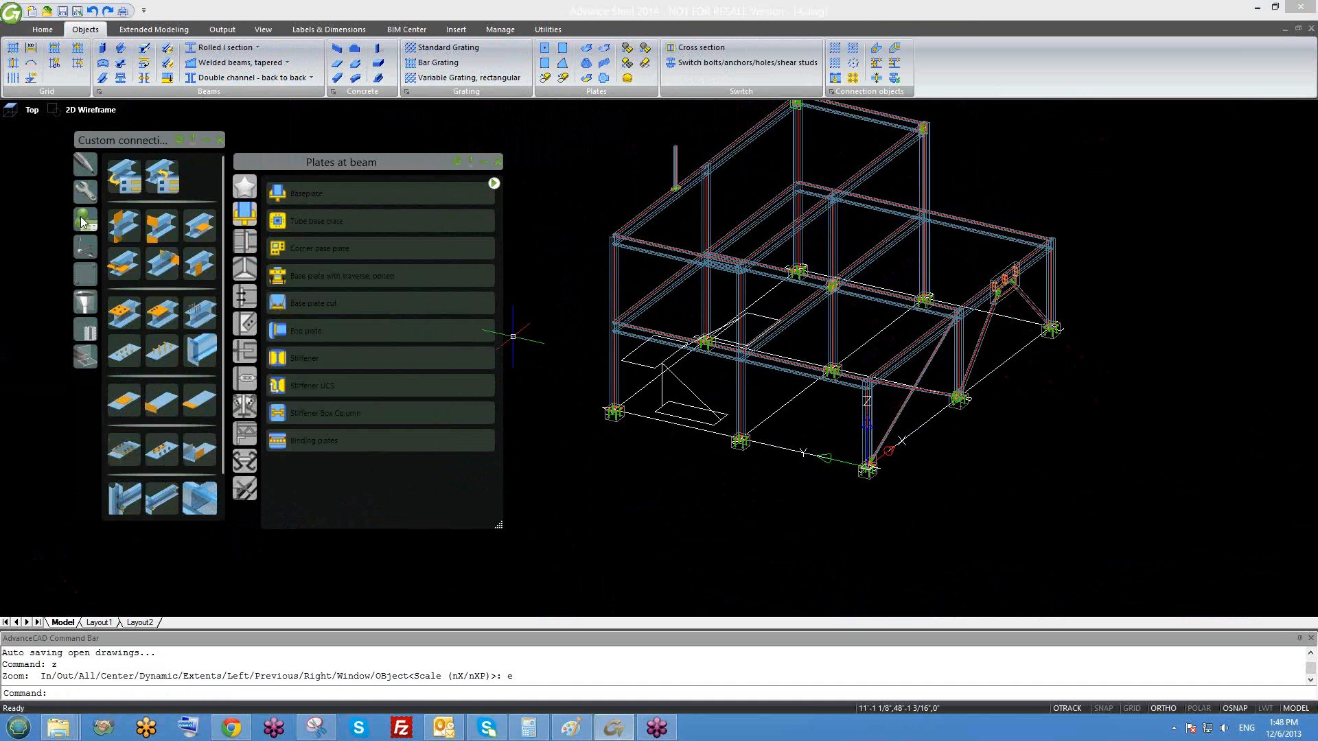
key("ctrl+z")
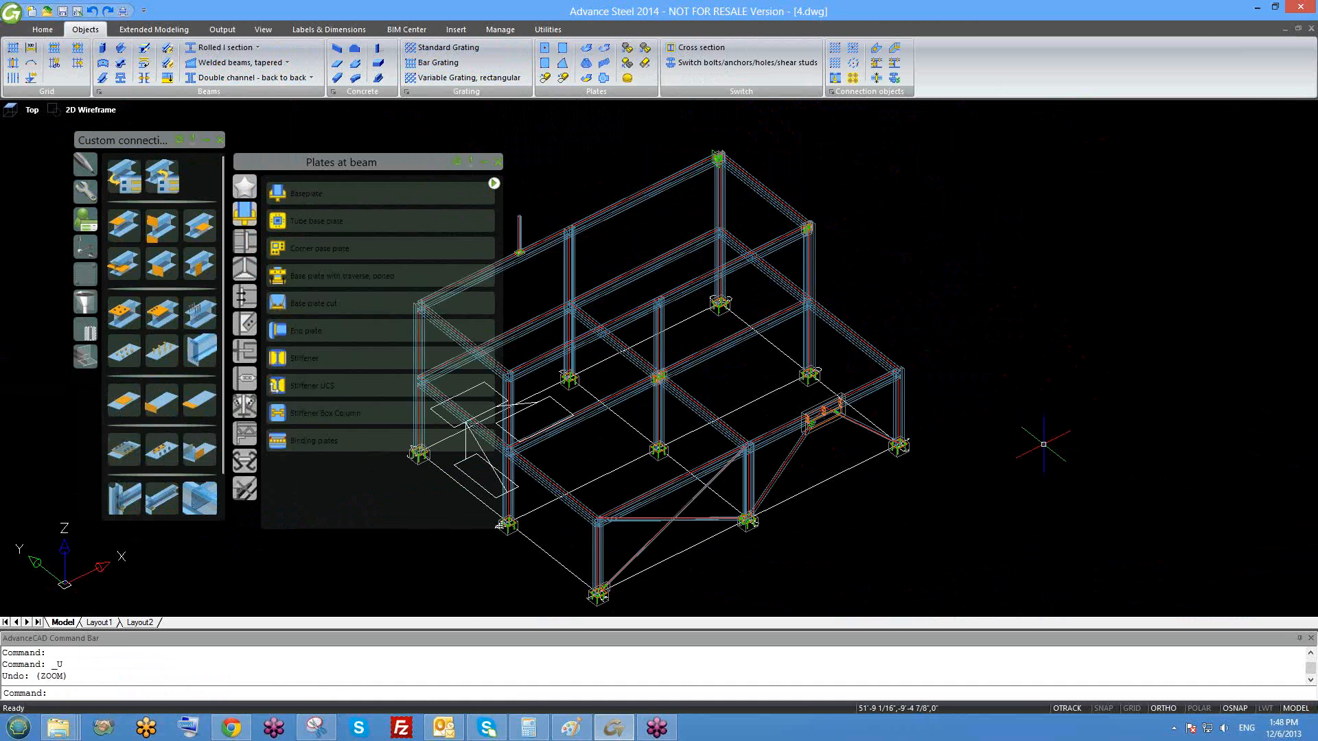
scroll(1043, 444, "up", 3)
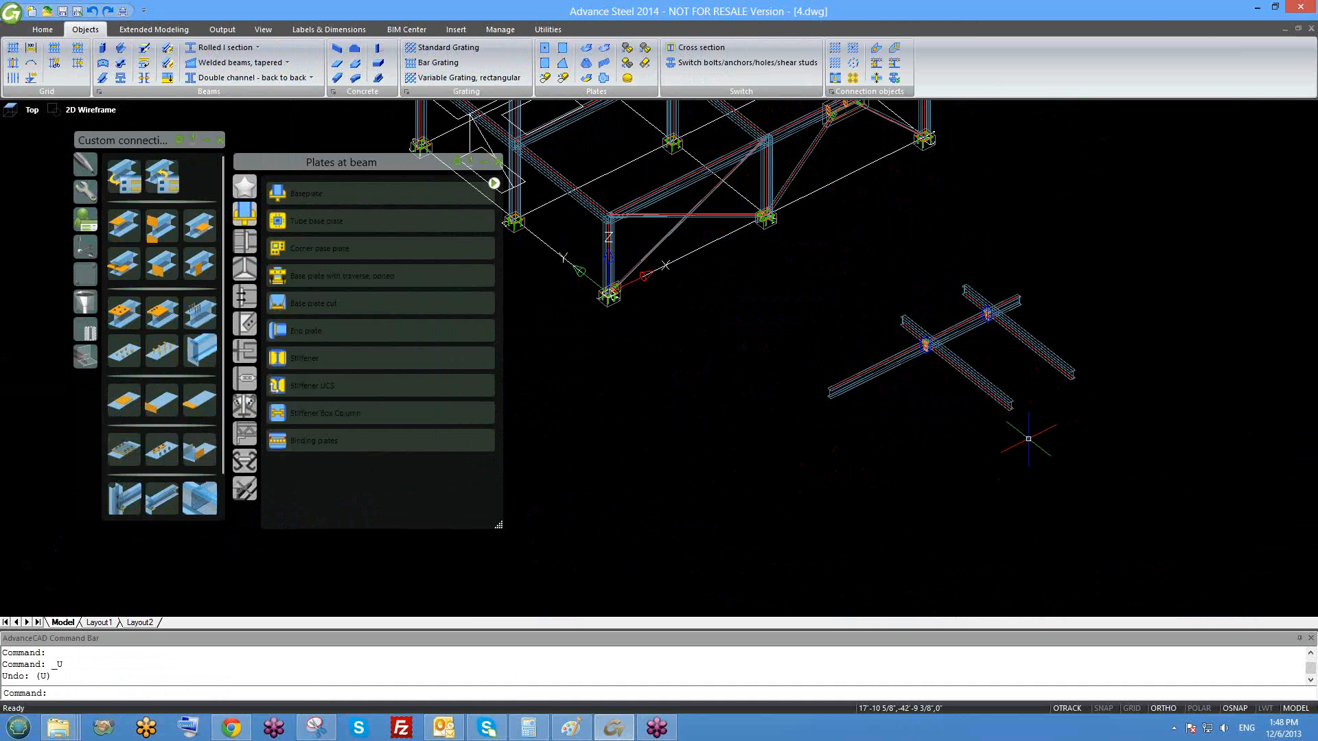
left_click(71, 245)
left_click(78, 250)
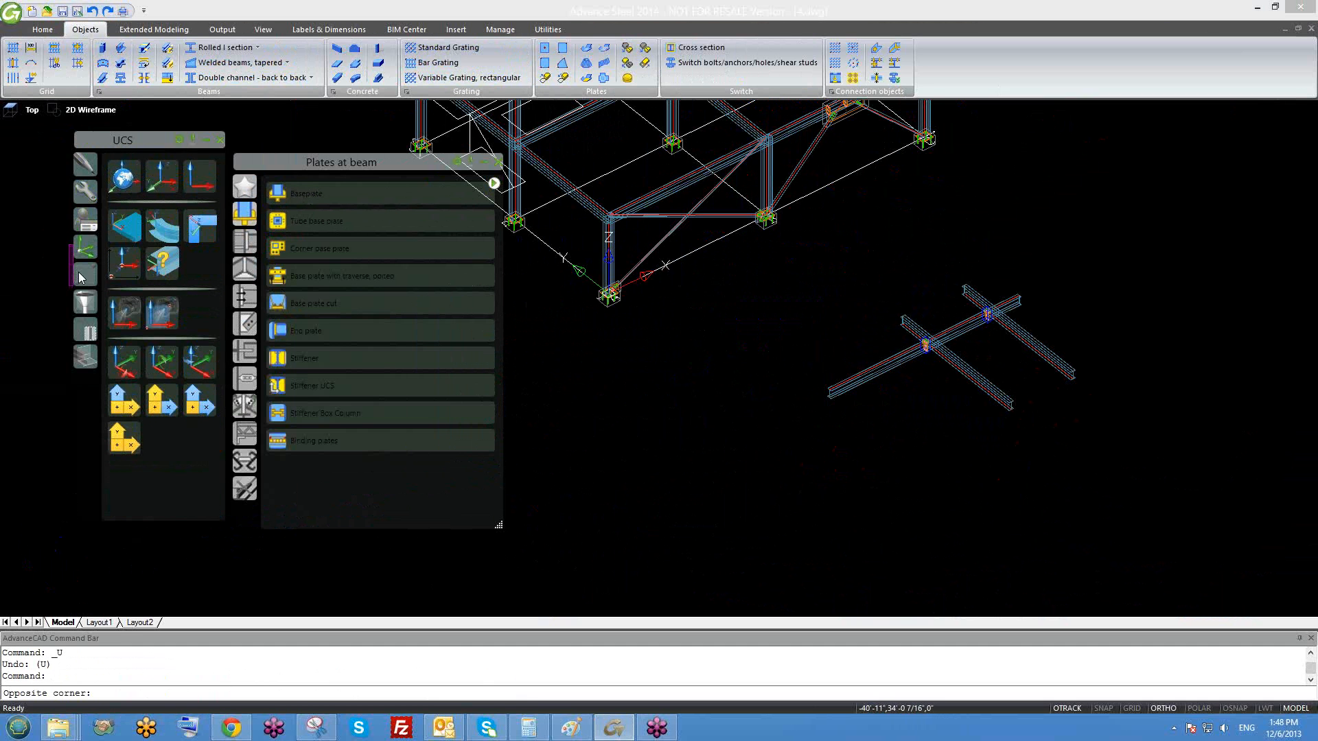
left_click(83, 226)
left_click(85, 192)
left_click(85, 219)
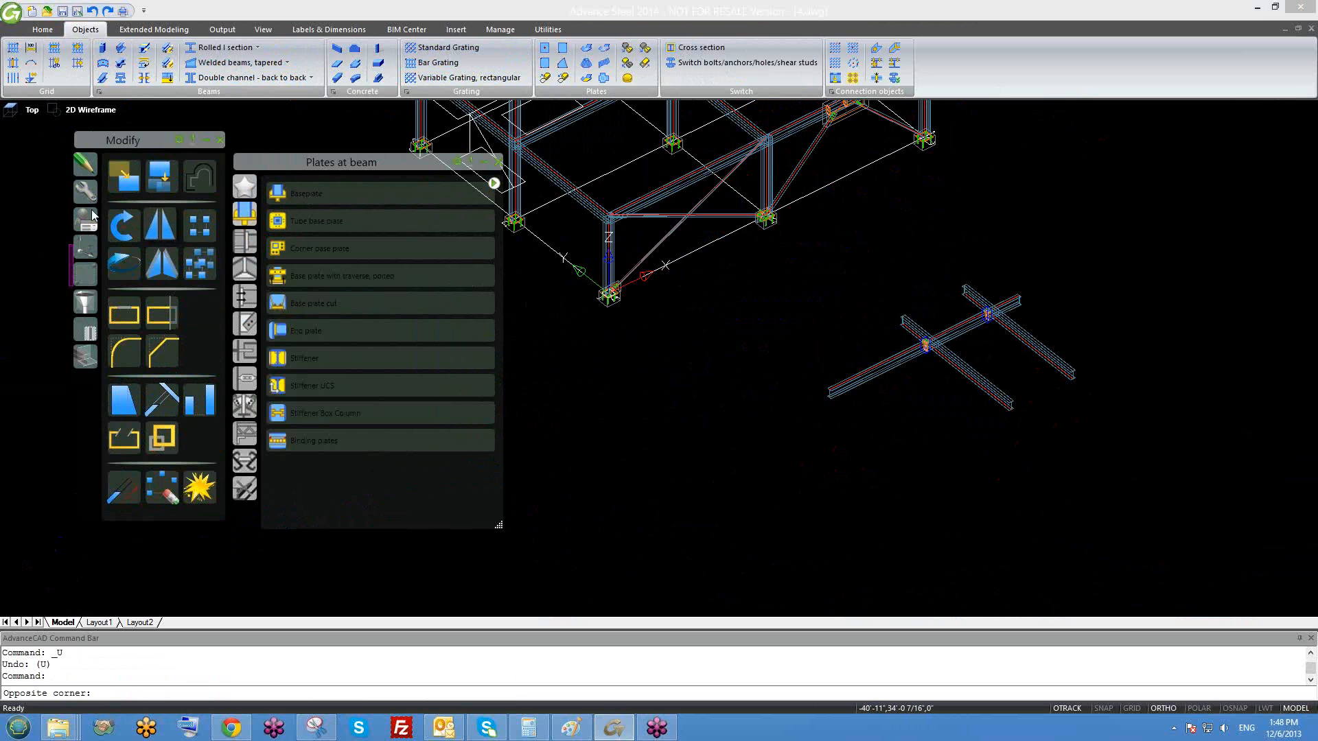
left_click(87, 195)
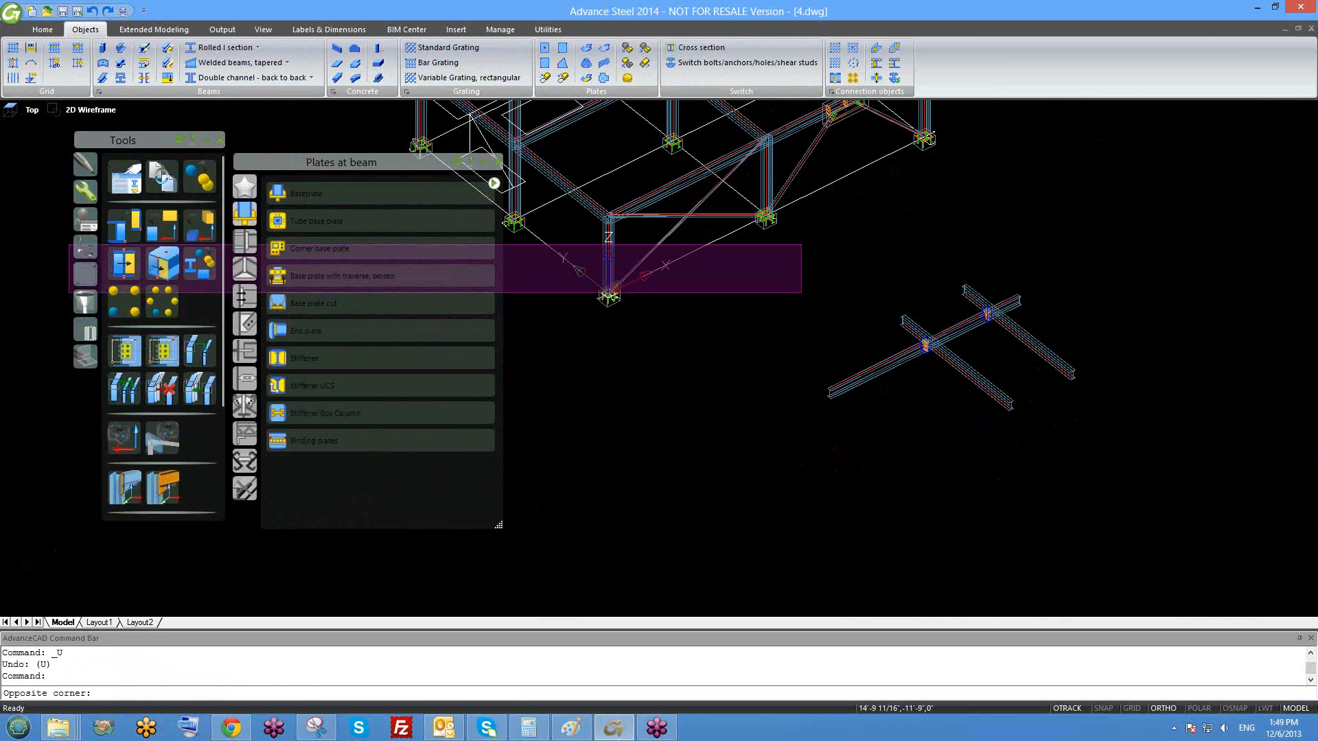
key("Escape")
- Erase the bolted connection at the crossing nearer the middle of the long beam
middle_click_drag(955, 362, 950, 386)
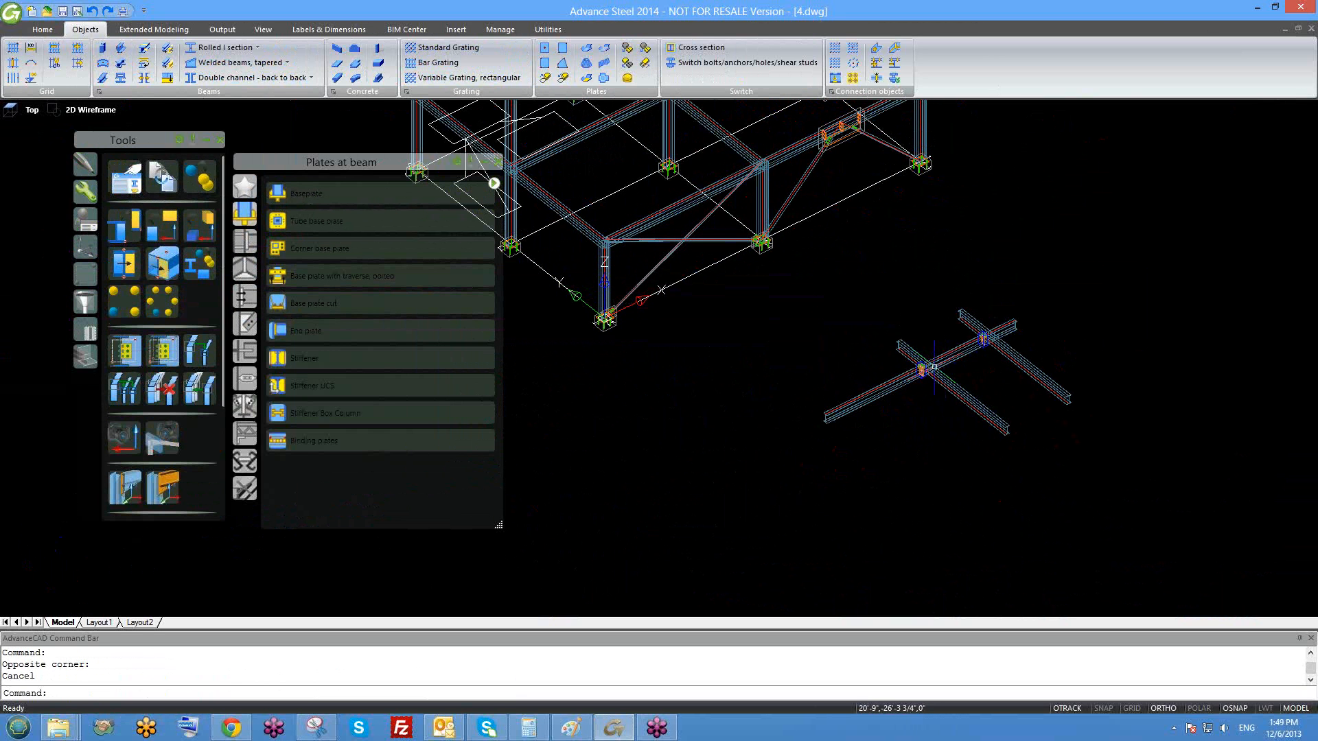
scroll(954, 367, "up", 2)
scroll(920, 391, "up", 2)
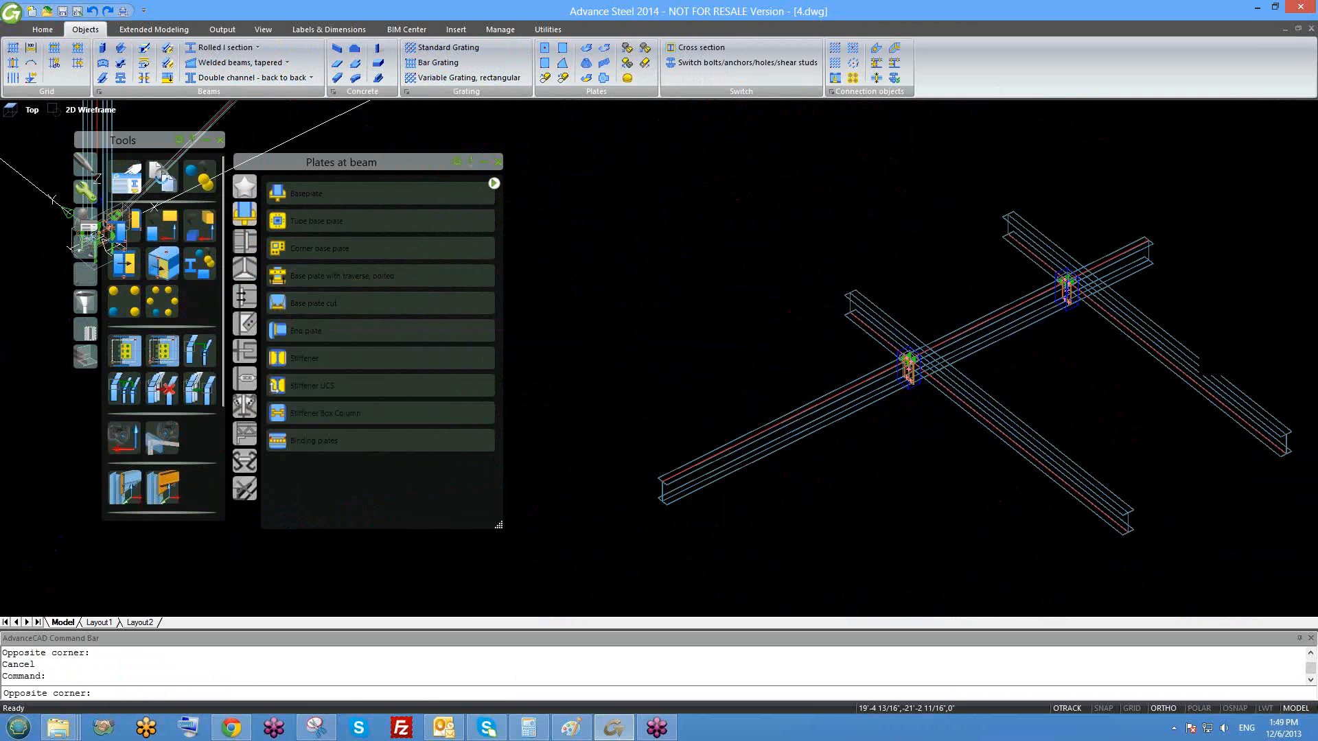
left_click(807, 269)
left_click(972, 442)
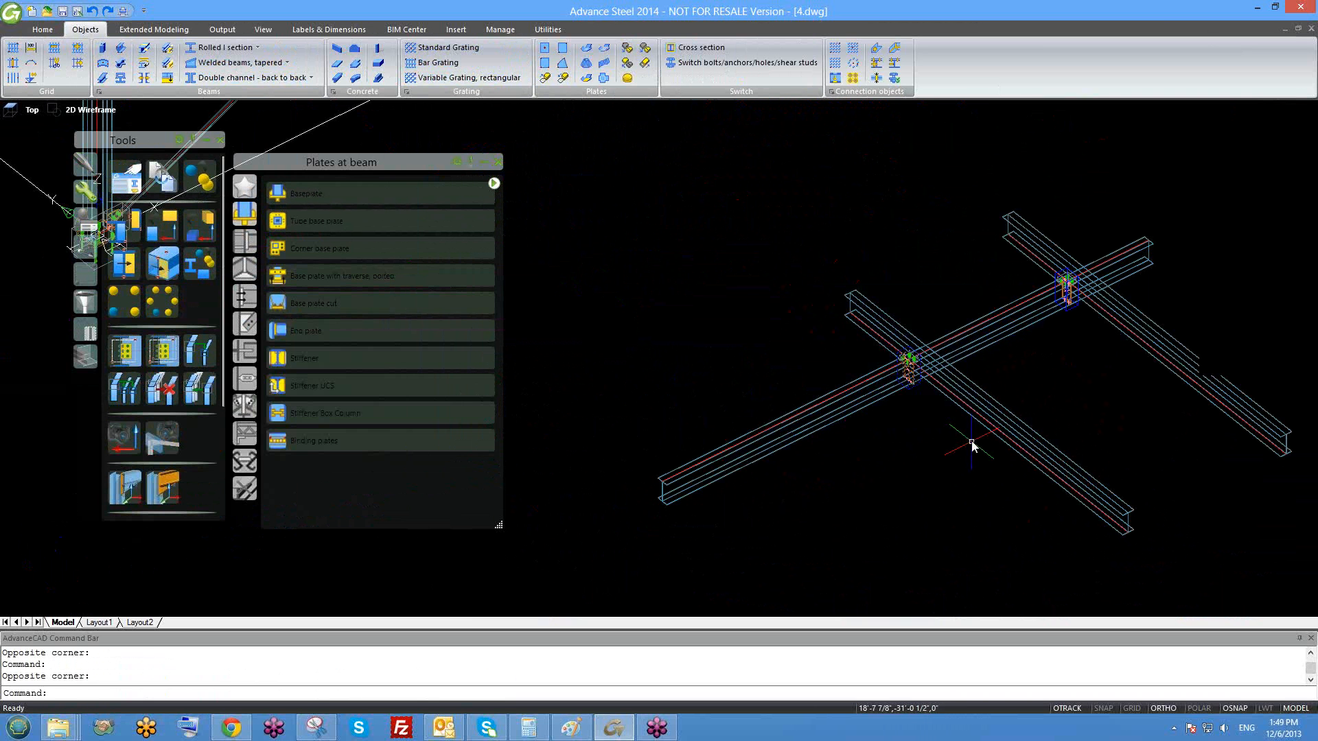
left_click(968, 400)
type("w")
key("Return")
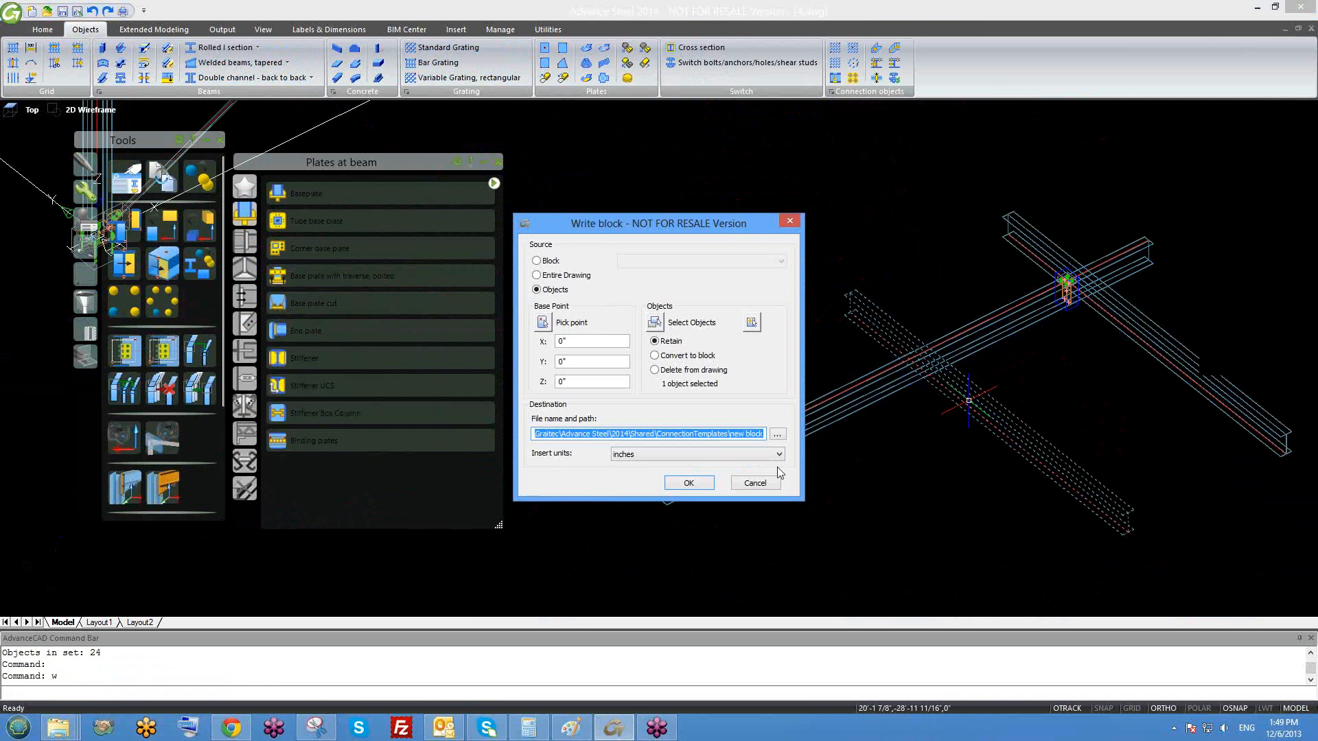
left_click(749, 471)
- Erase the cross beam nearer the middle of the long beam
left_click(998, 389)
left_click(972, 410)
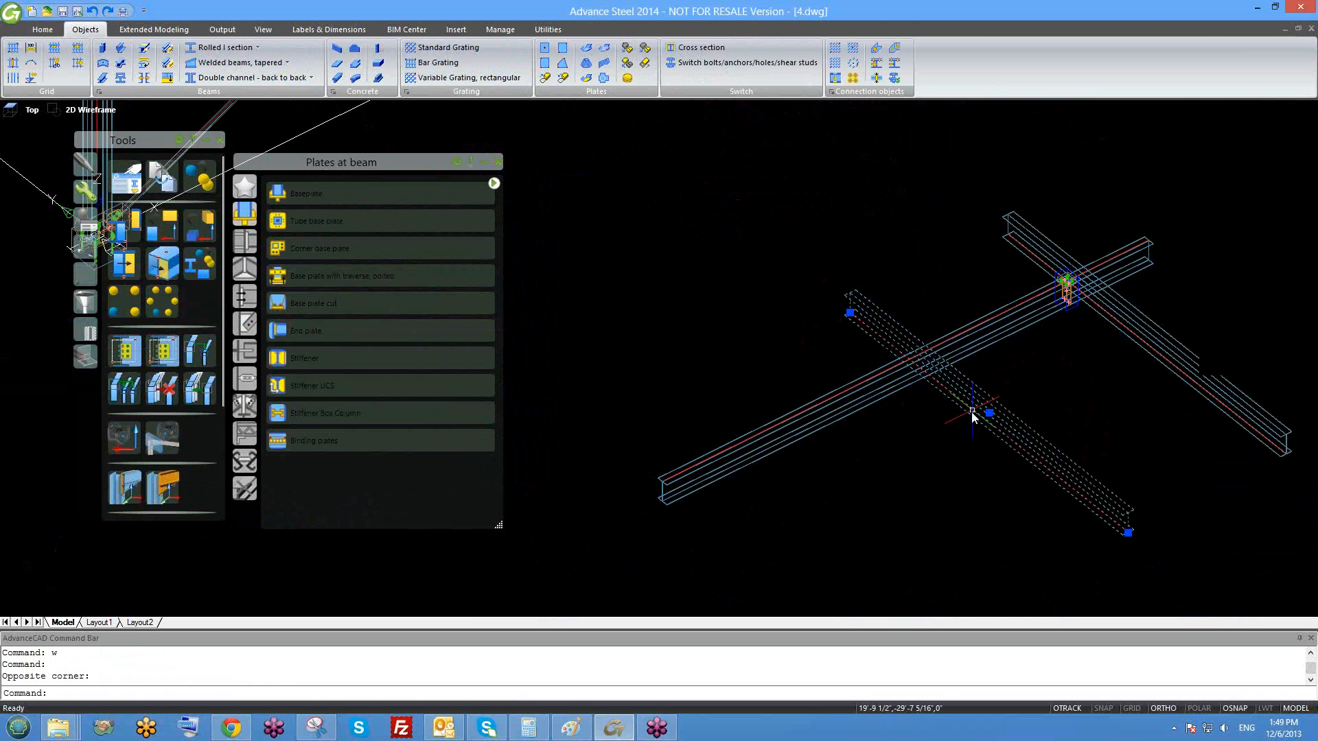
type("e")
key("Return")
- Examine the remaining bolted crossing of the two beams up close and from a slightly rotated view
scroll(964, 419, "down", 2)
middle_click_drag(961, 420, 868, 394)
middle_click_drag(959, 332, 894, 362)
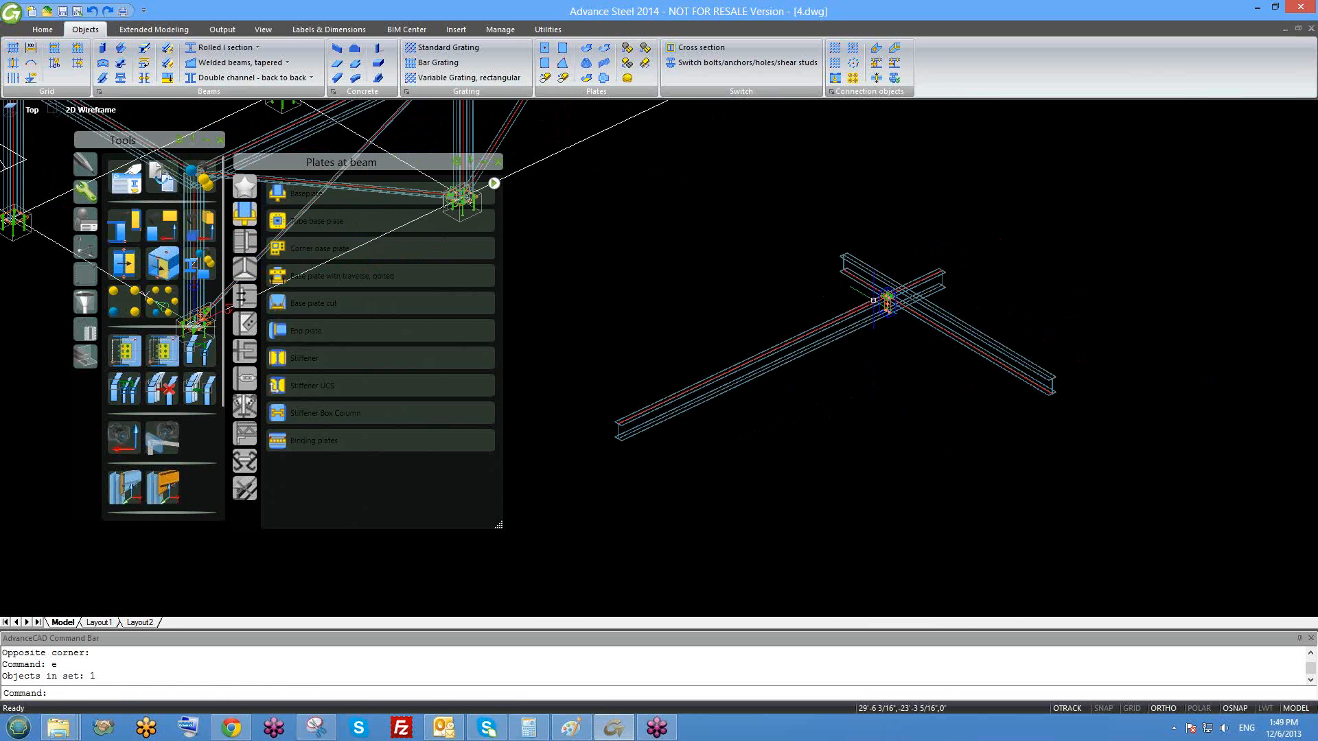
scroll(868, 298, "up", 2)
left_click(762, 190)
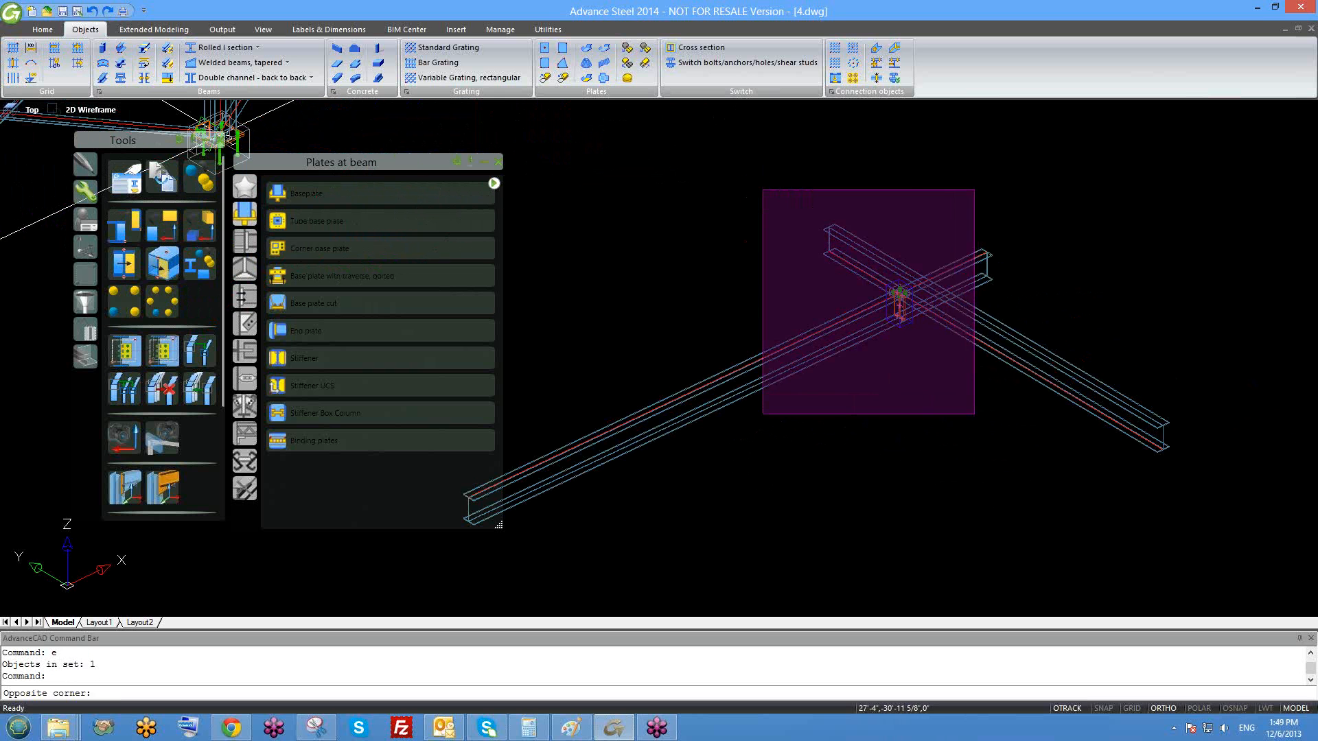
key("Escape")
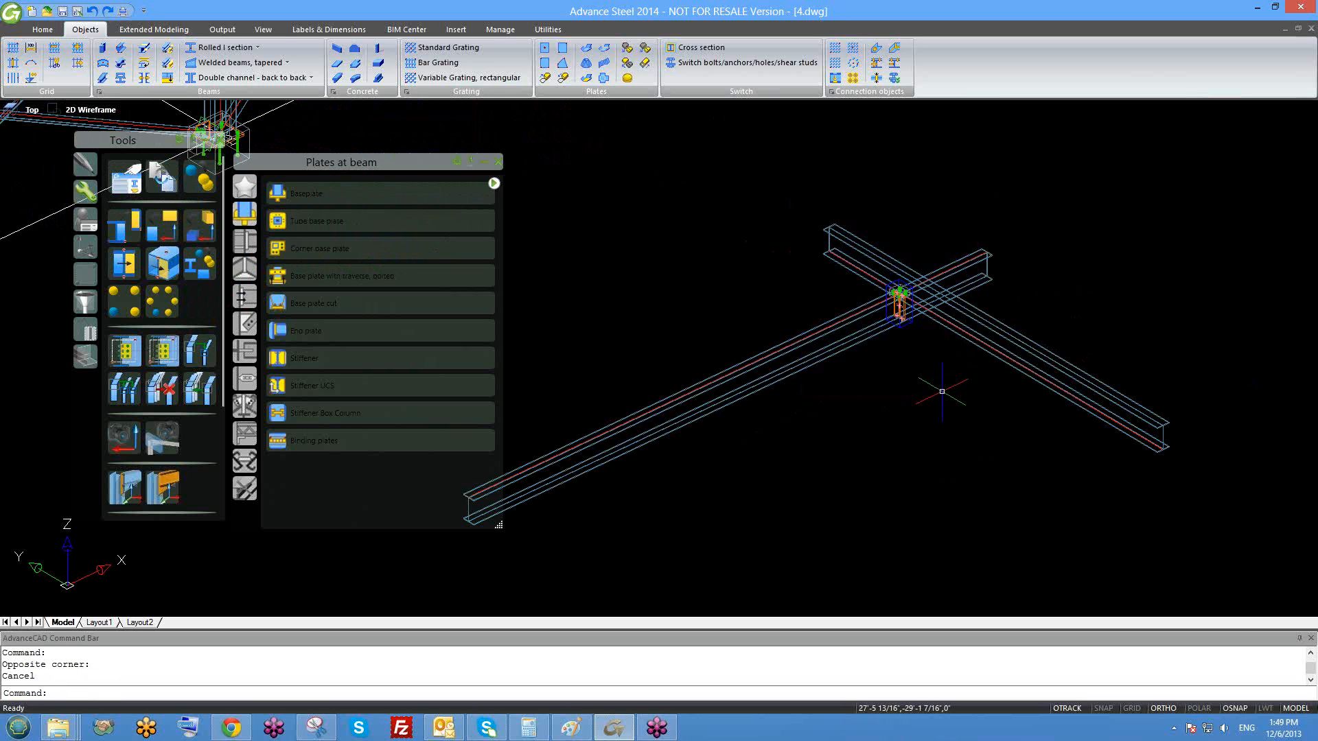
middle_click_drag(892, 333, 954, 364)
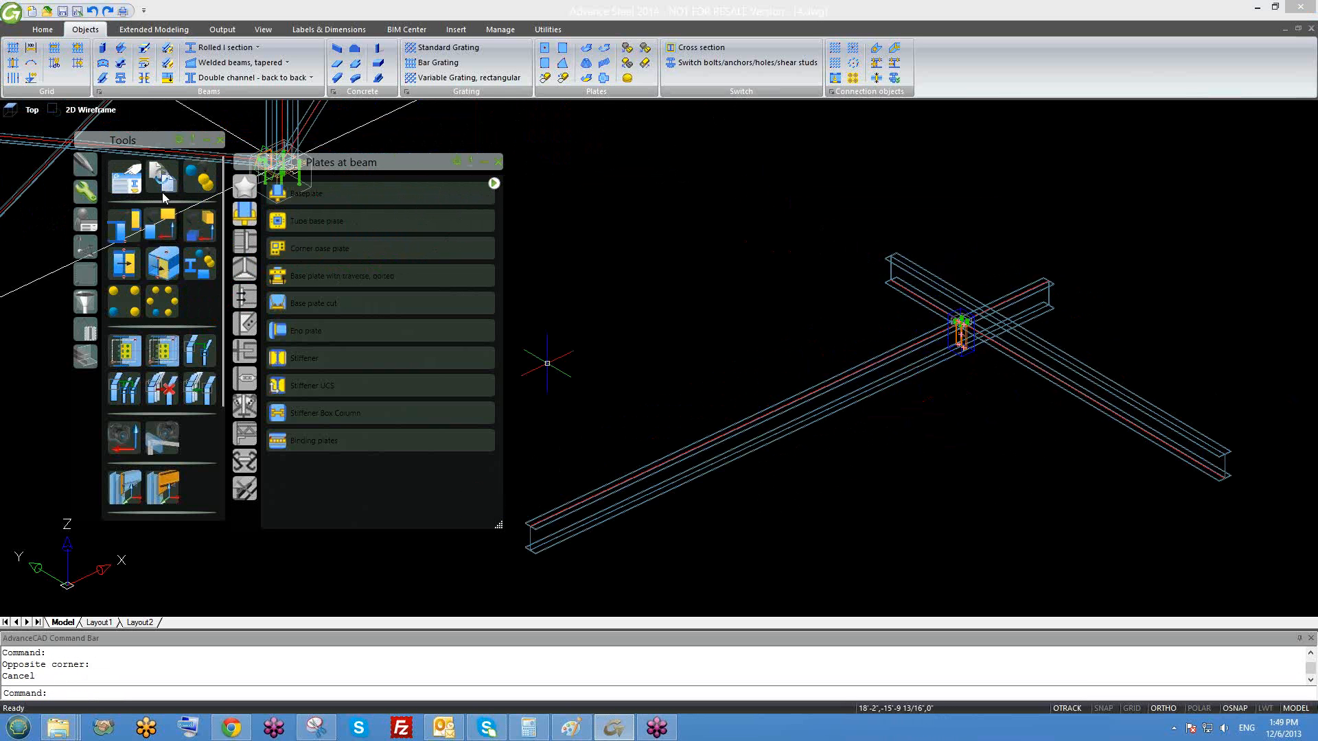
scroll(755, 412, "down", 2)
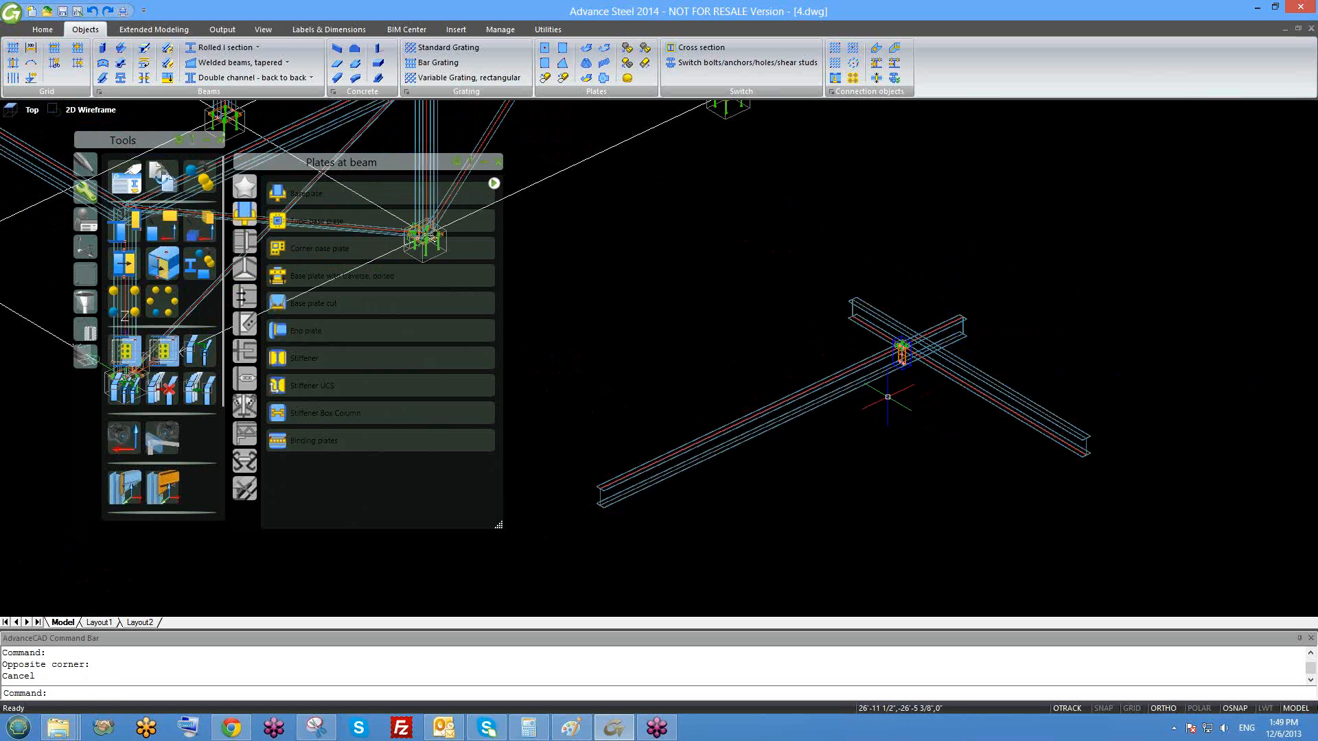
scroll(888, 370, "up", 2)
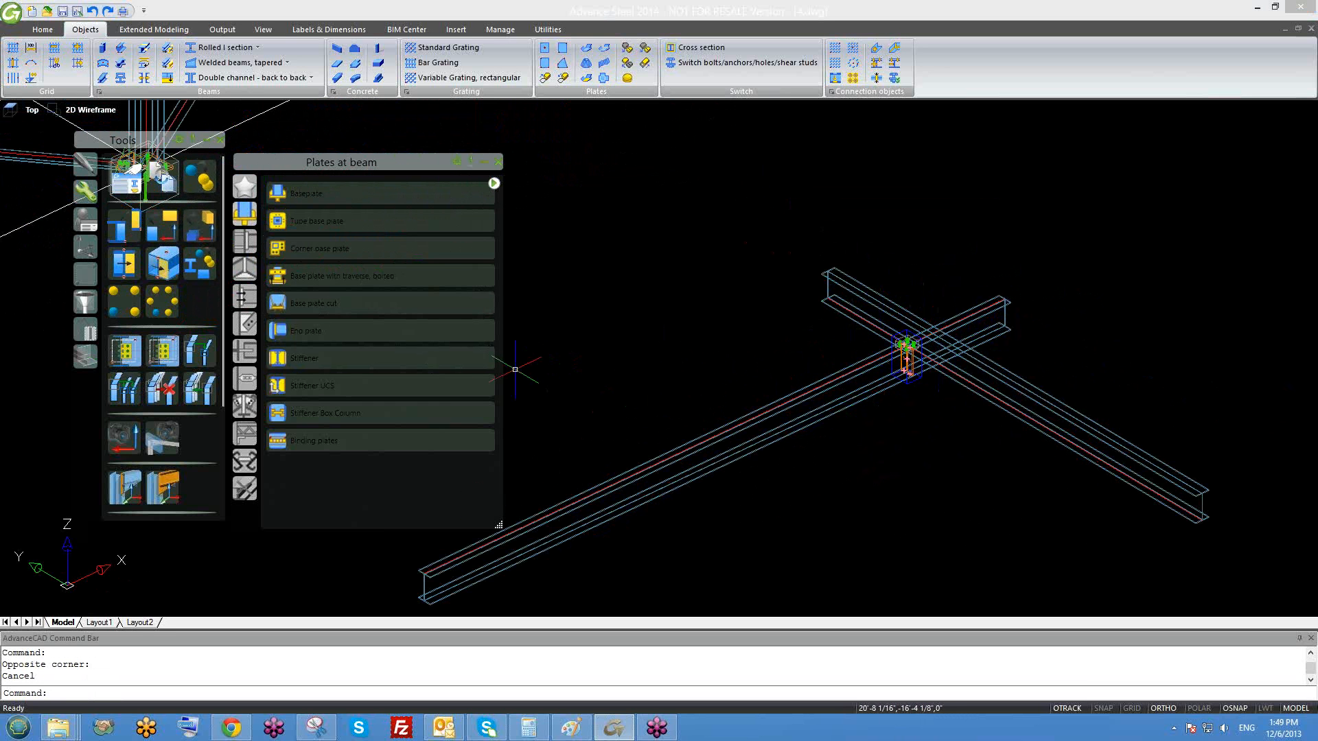
scroll(930, 347, "down", 1)
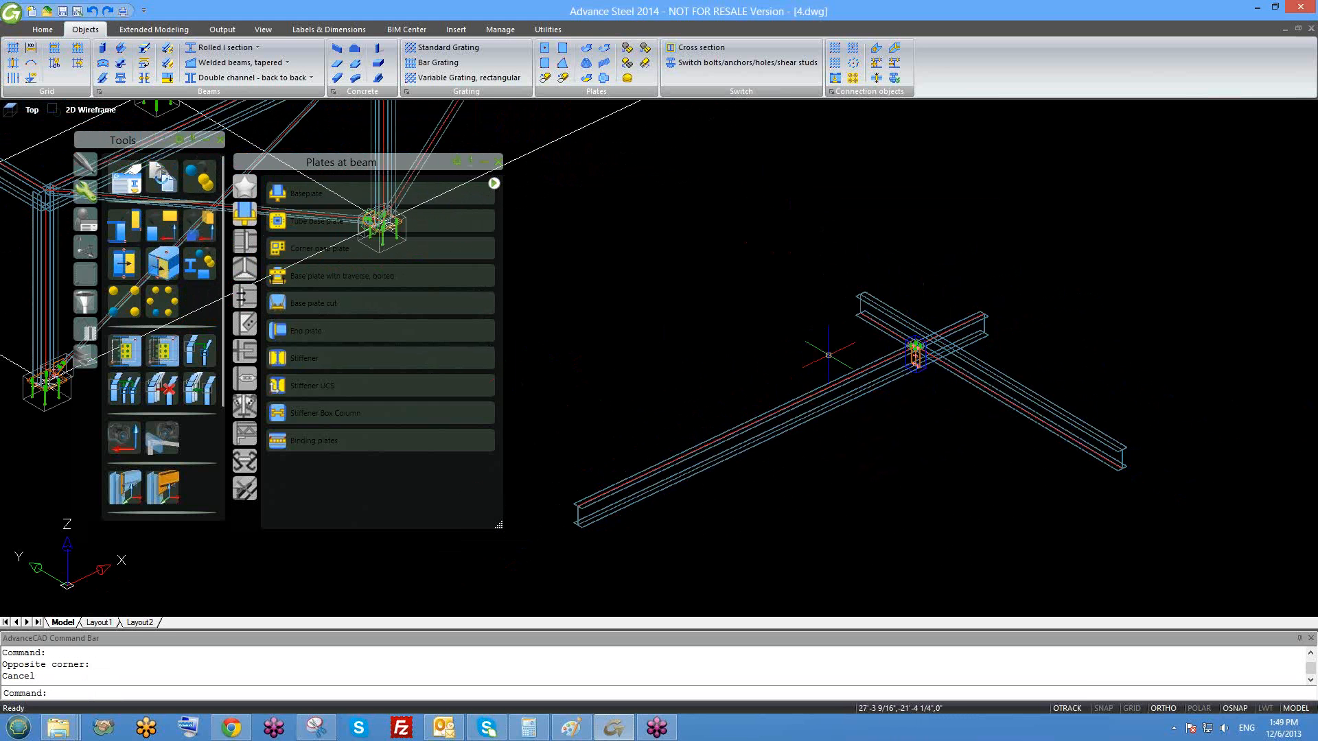
scroll(909, 351, "up", 2)
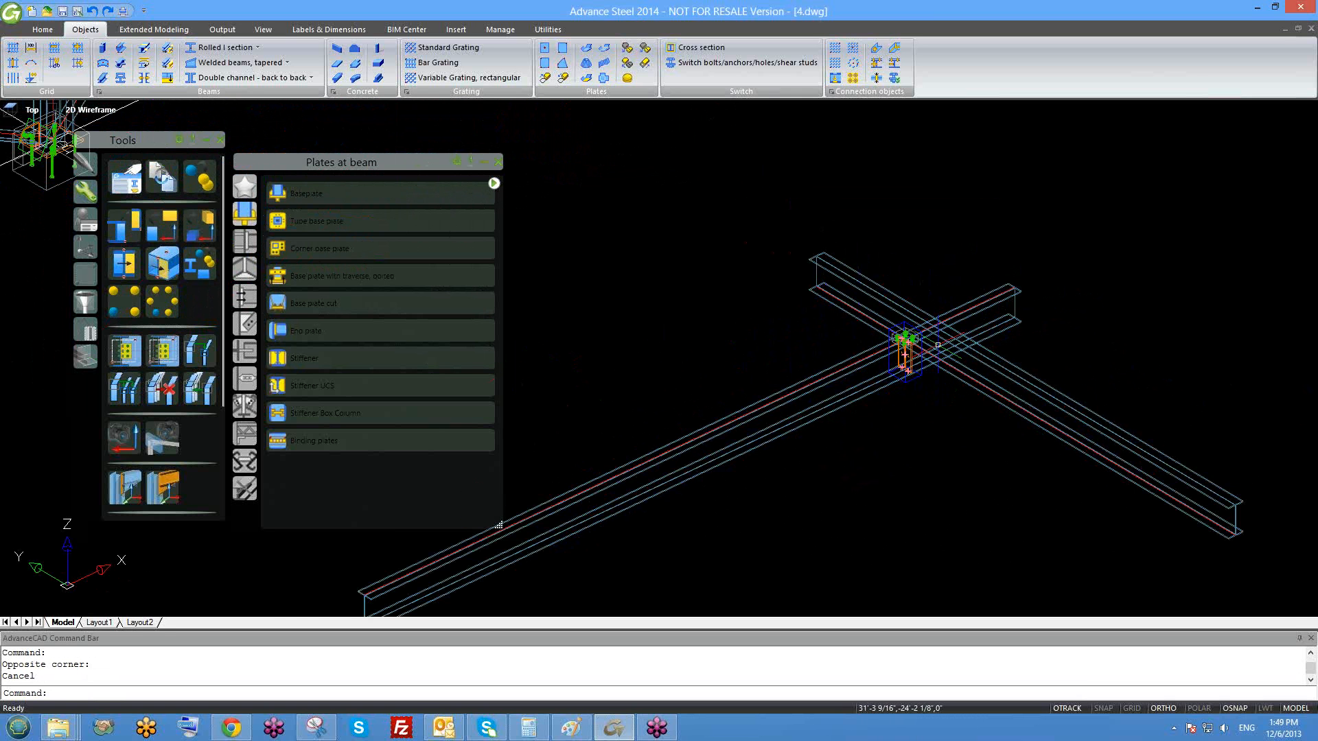
scroll(994, 324, "up", 2)
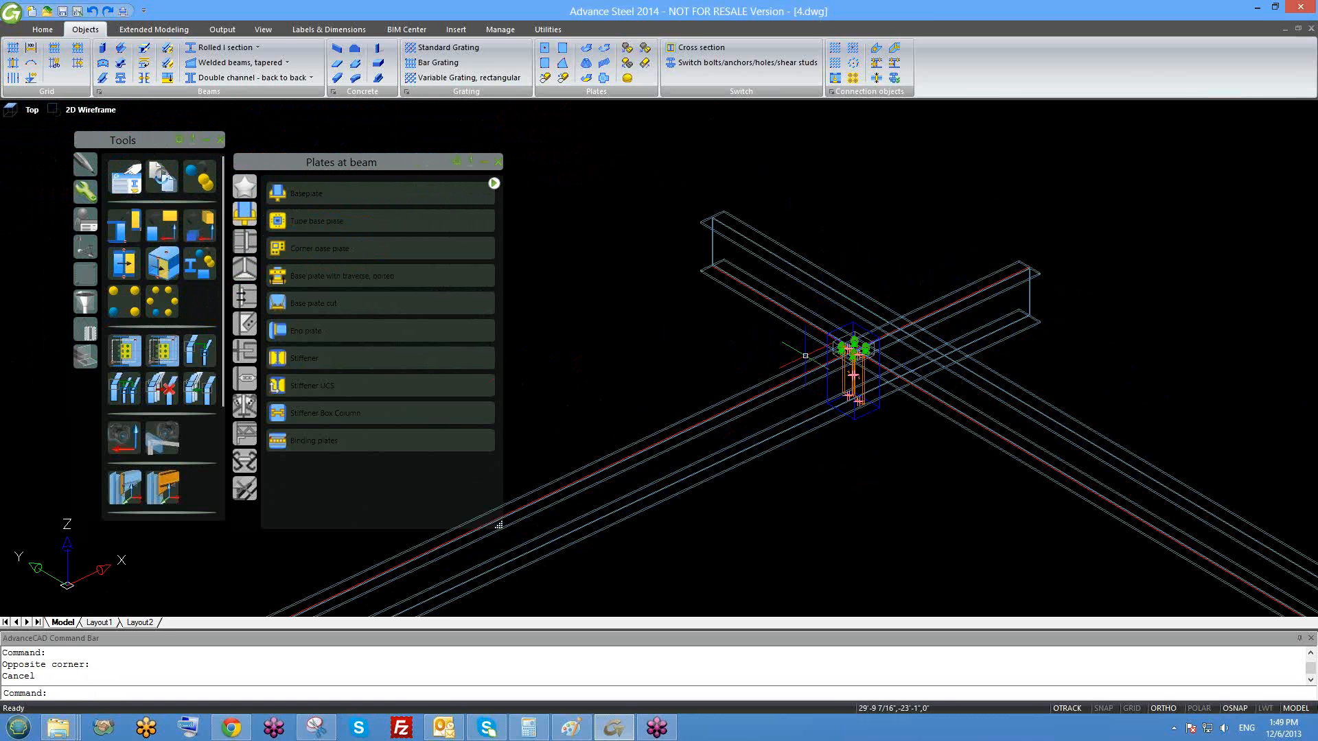
middle_click_drag(806, 356, 845, 310)
scroll(839, 320, "down", 1)
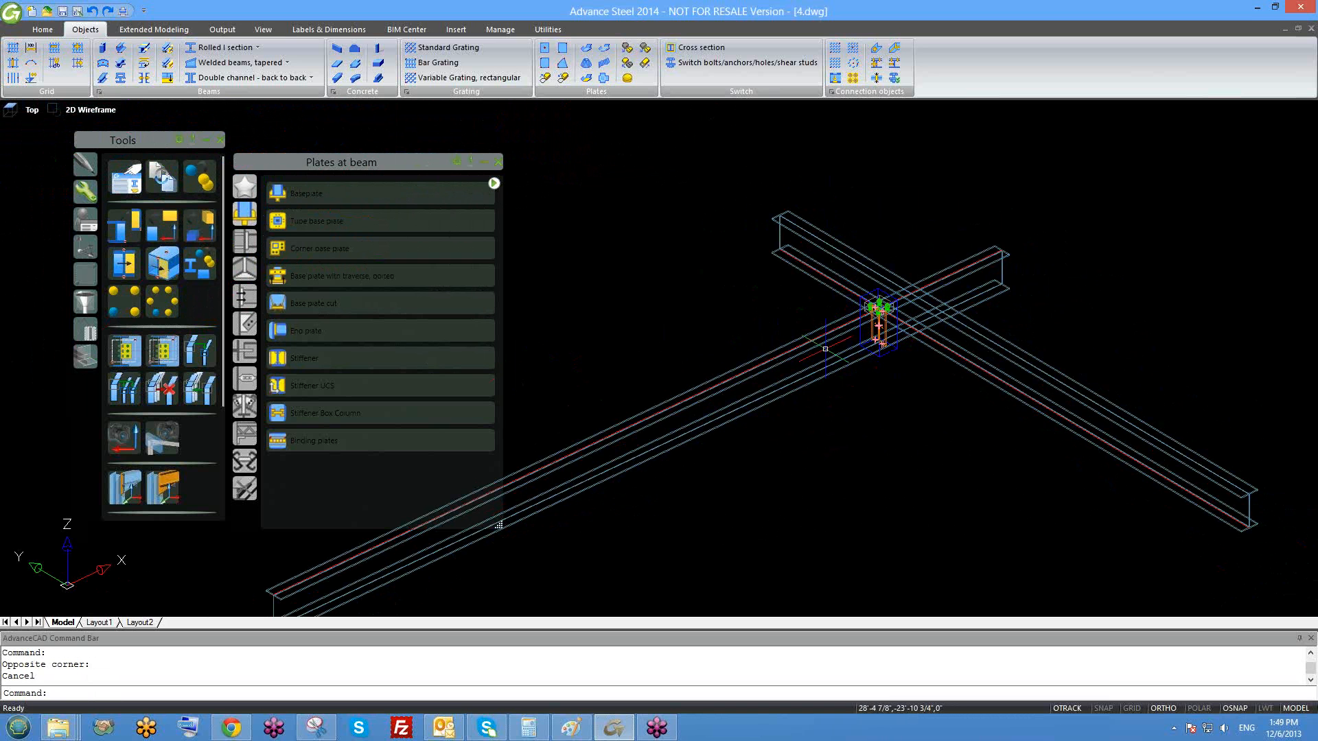
type("co")
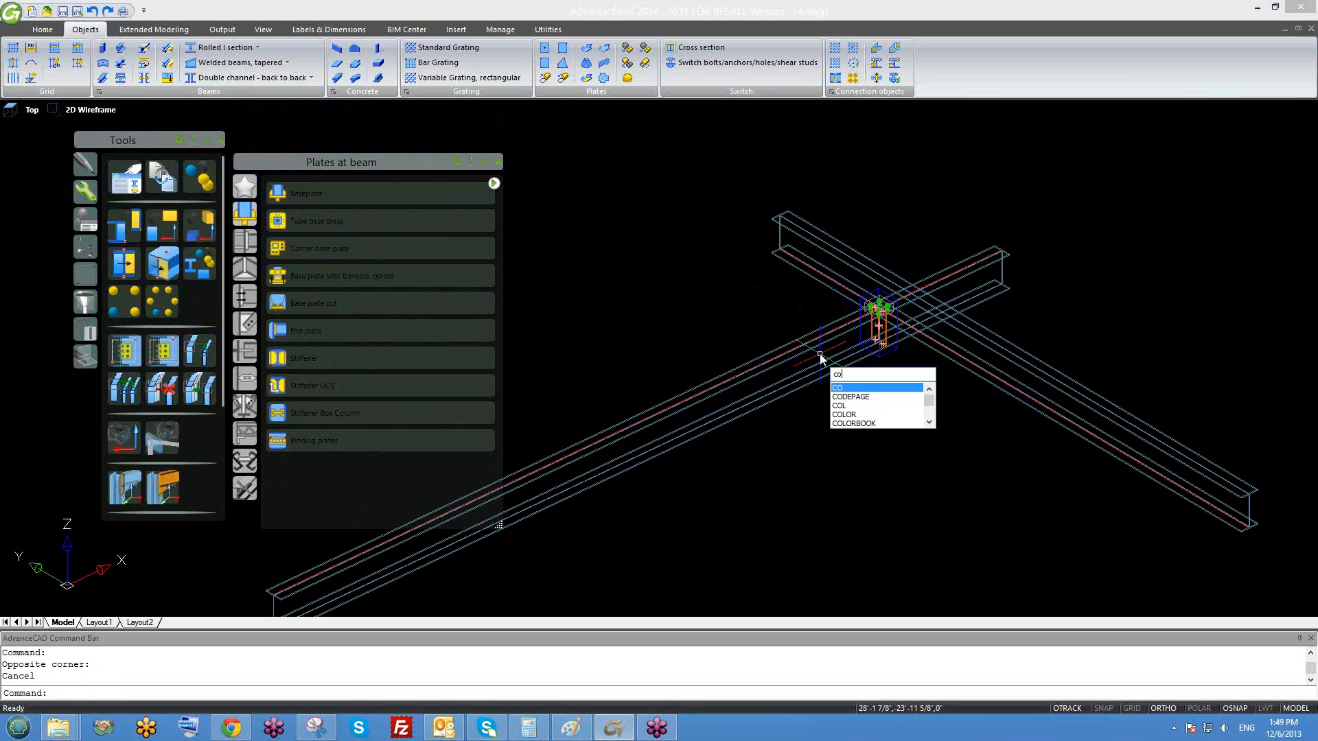
key("Escape")
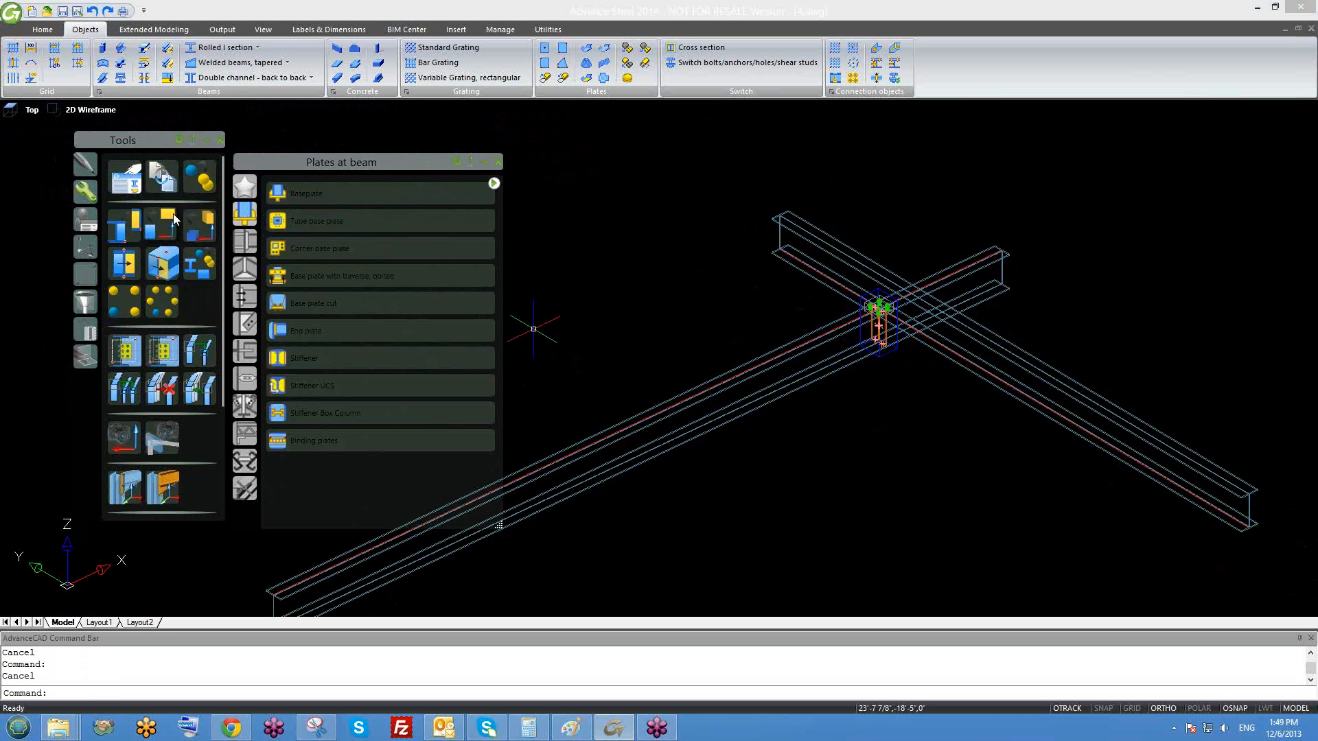
middle_click_drag(823, 353, 826, 336)
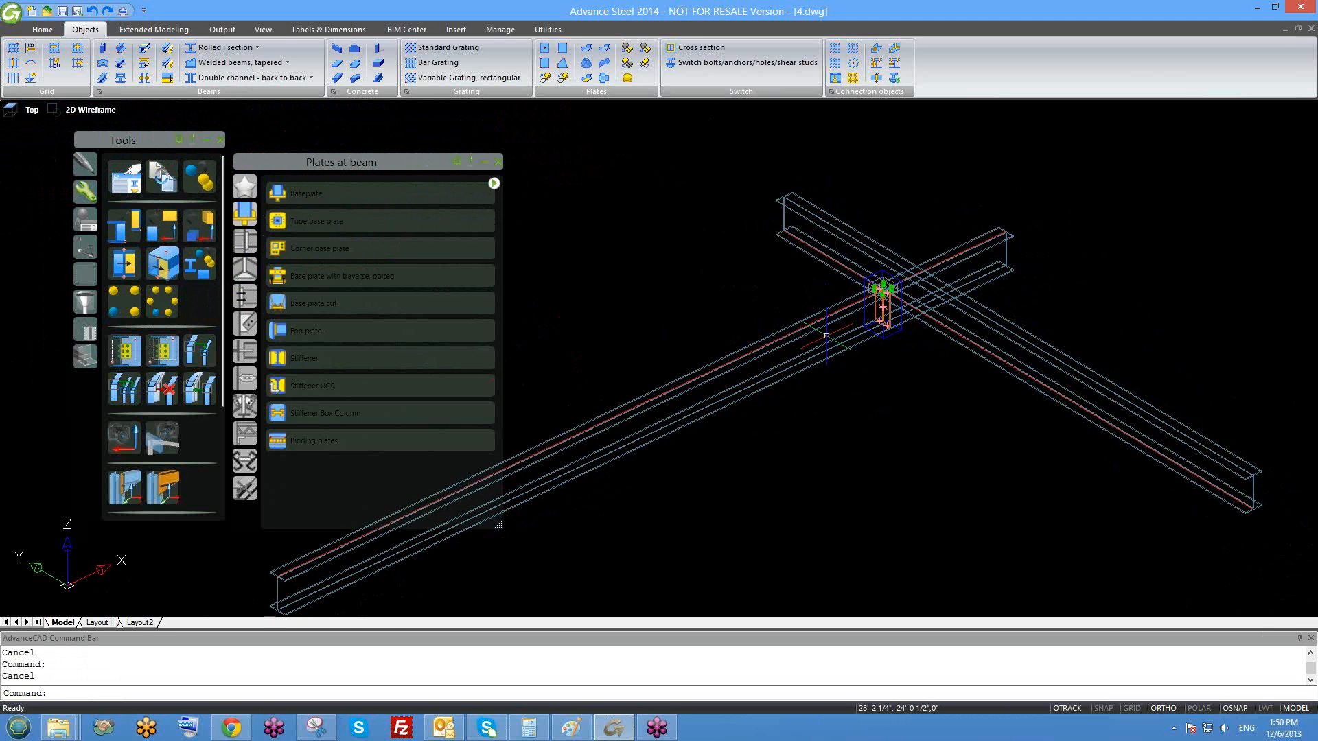
scroll(826, 336, "down", 2)
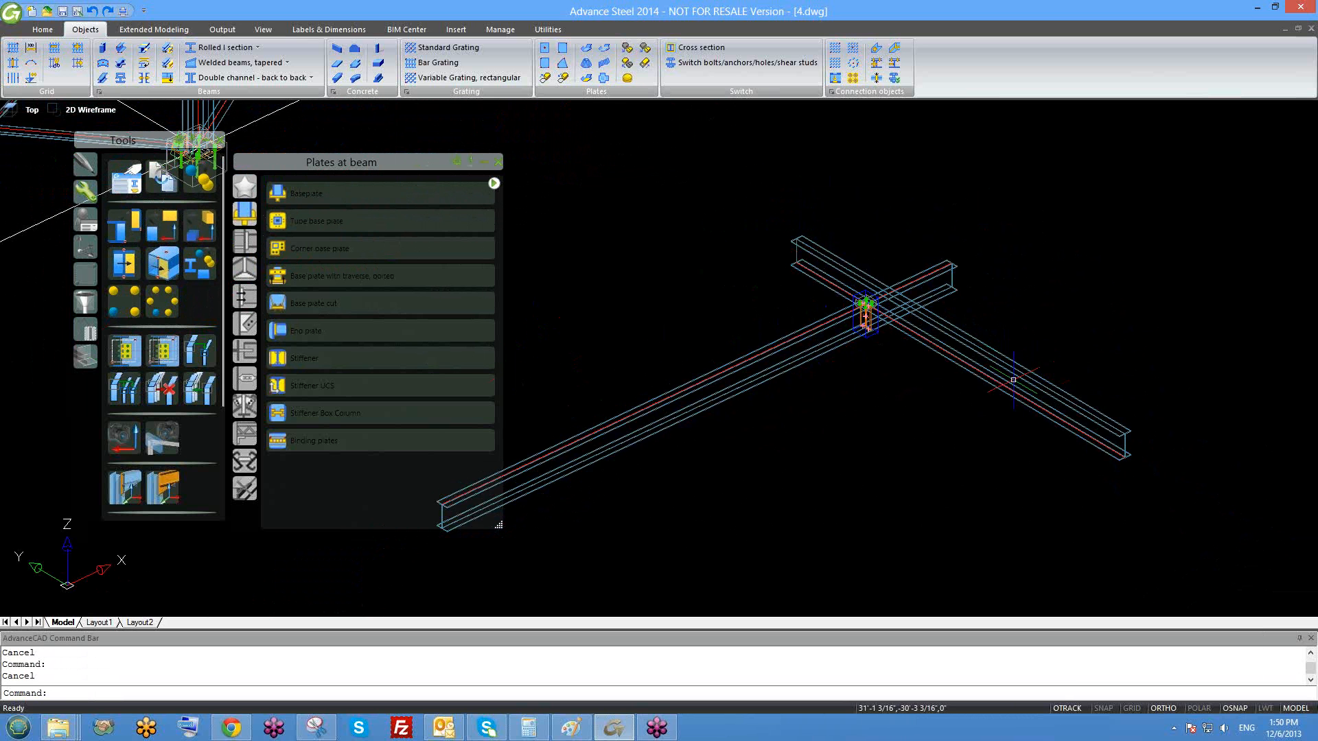
mouse_move(902, 384)
middle_mouse_down("shift")
mouse_move(906, 401)
mouse_move(888, 386)
middle_mouse_up("shift")
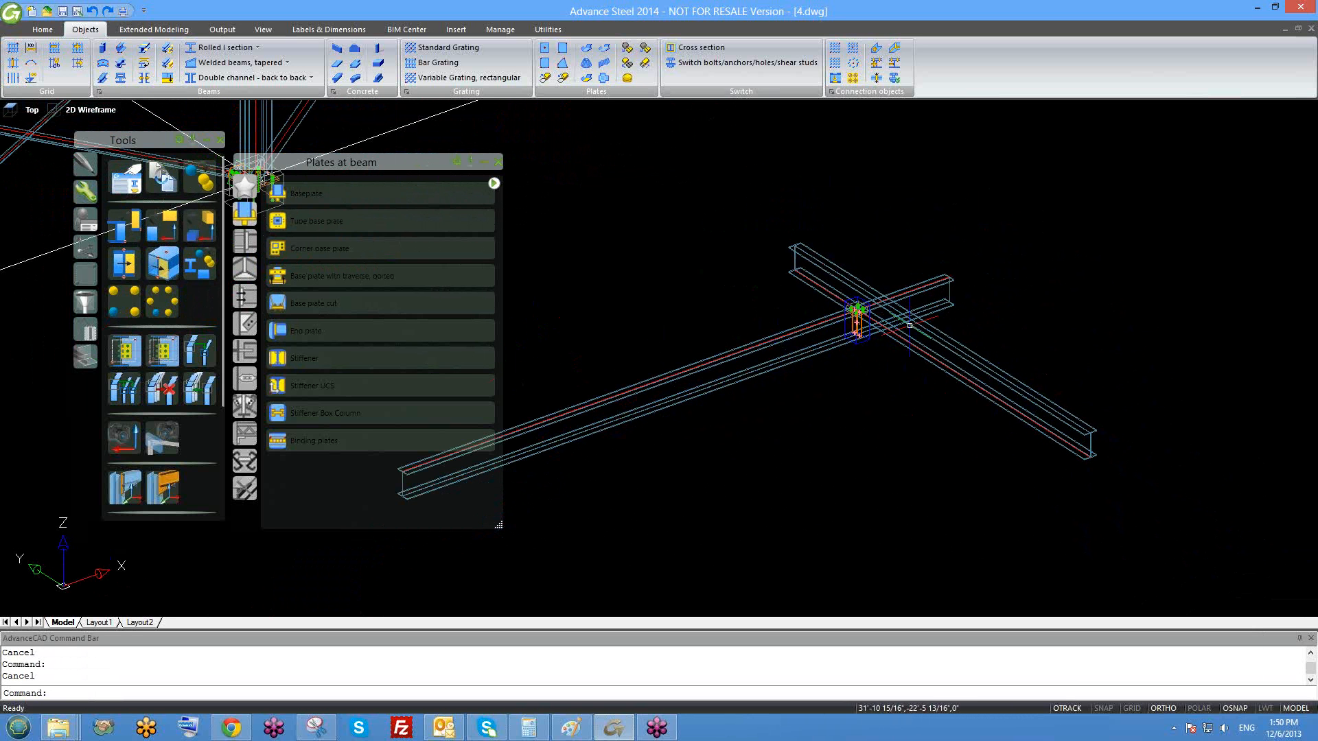
left_click(85, 247)
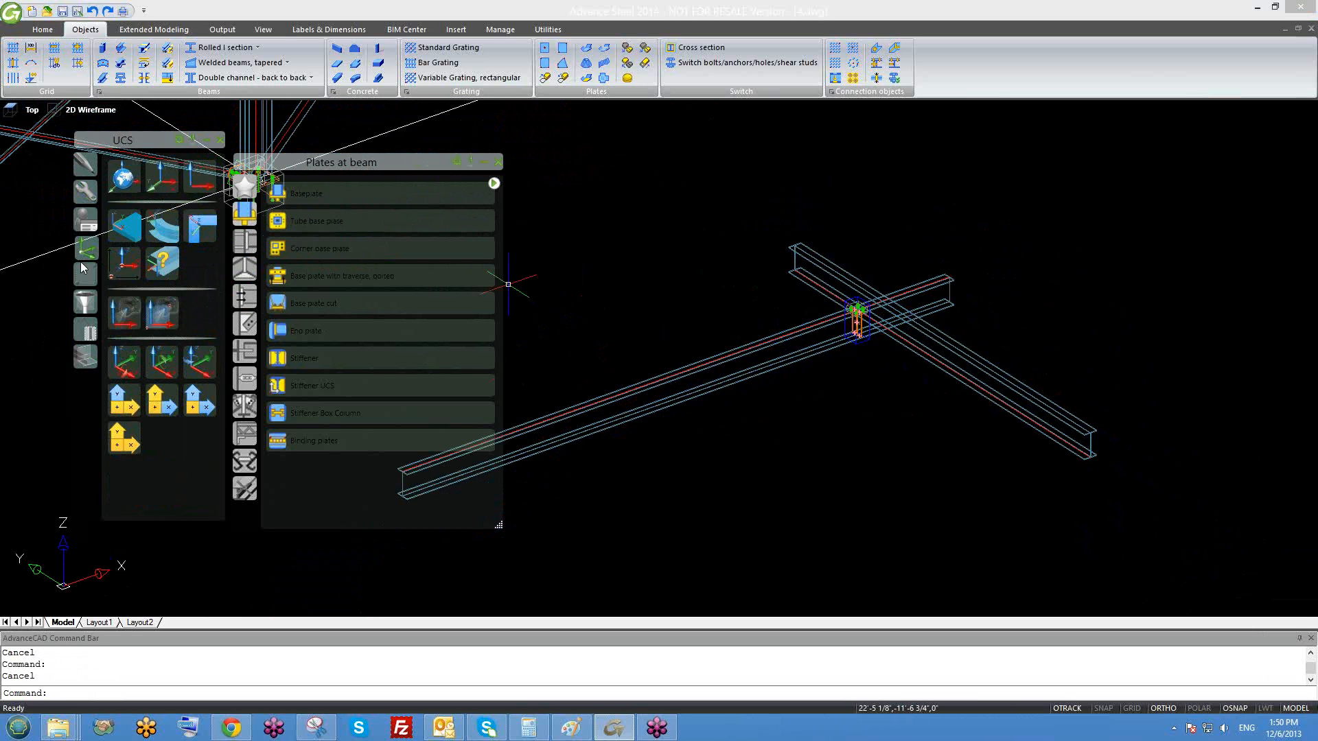
left_click(85, 275)
left_click(83, 300)
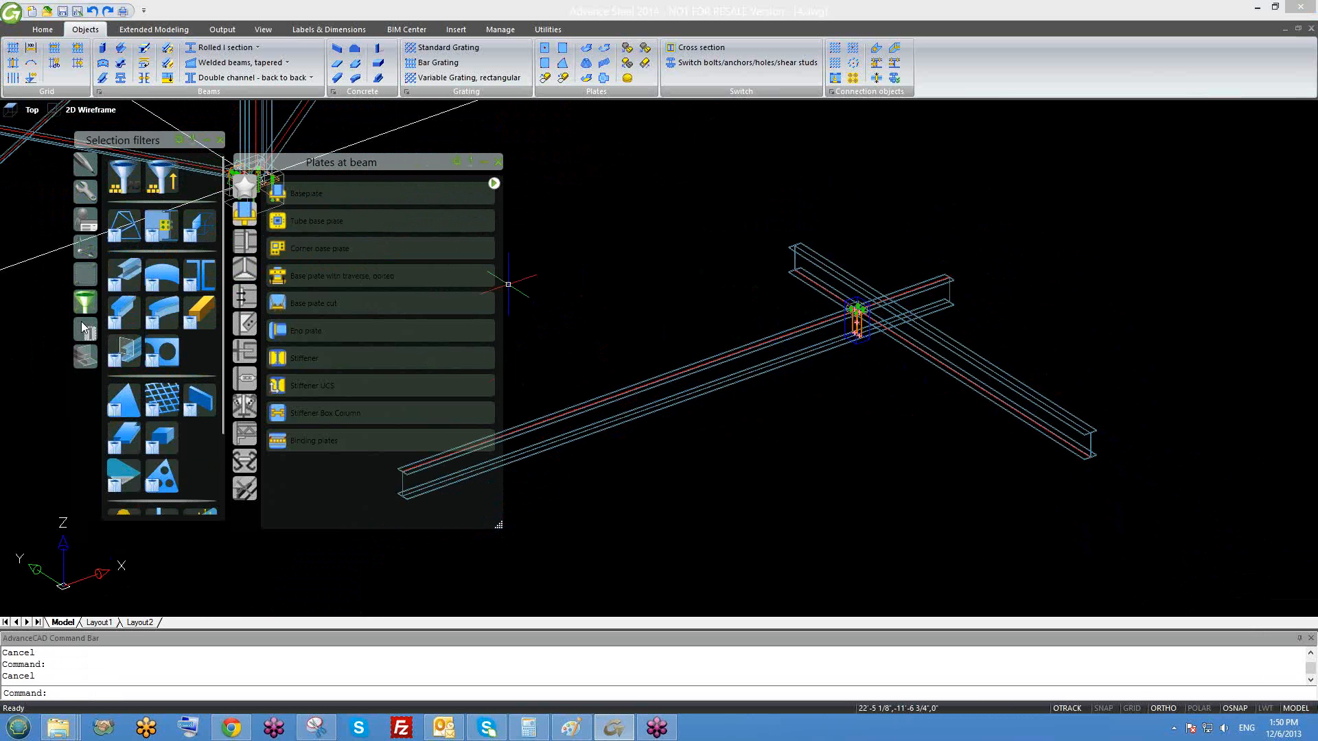
left_click(84, 331)
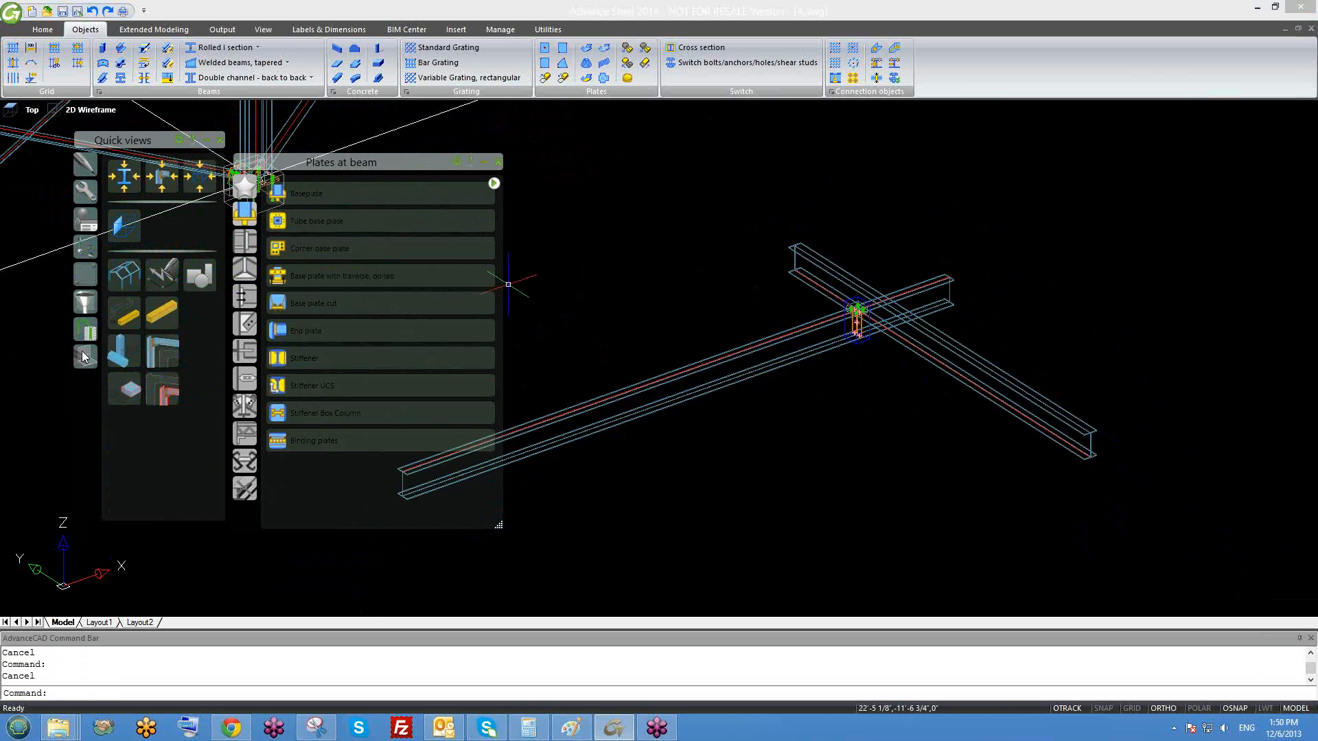
left_click(85, 356)
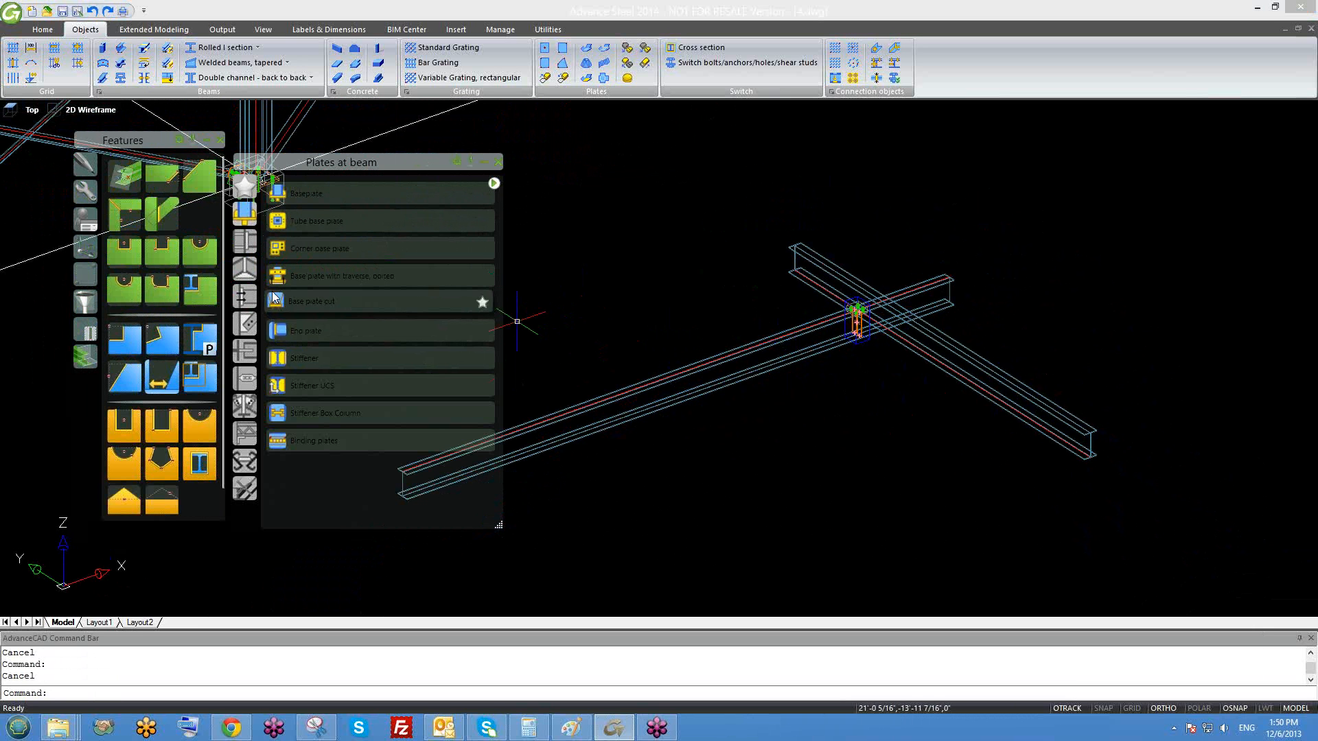
- Move the UCS origin to the top of the long beam's end nearest the crossing
left_click(86, 246)
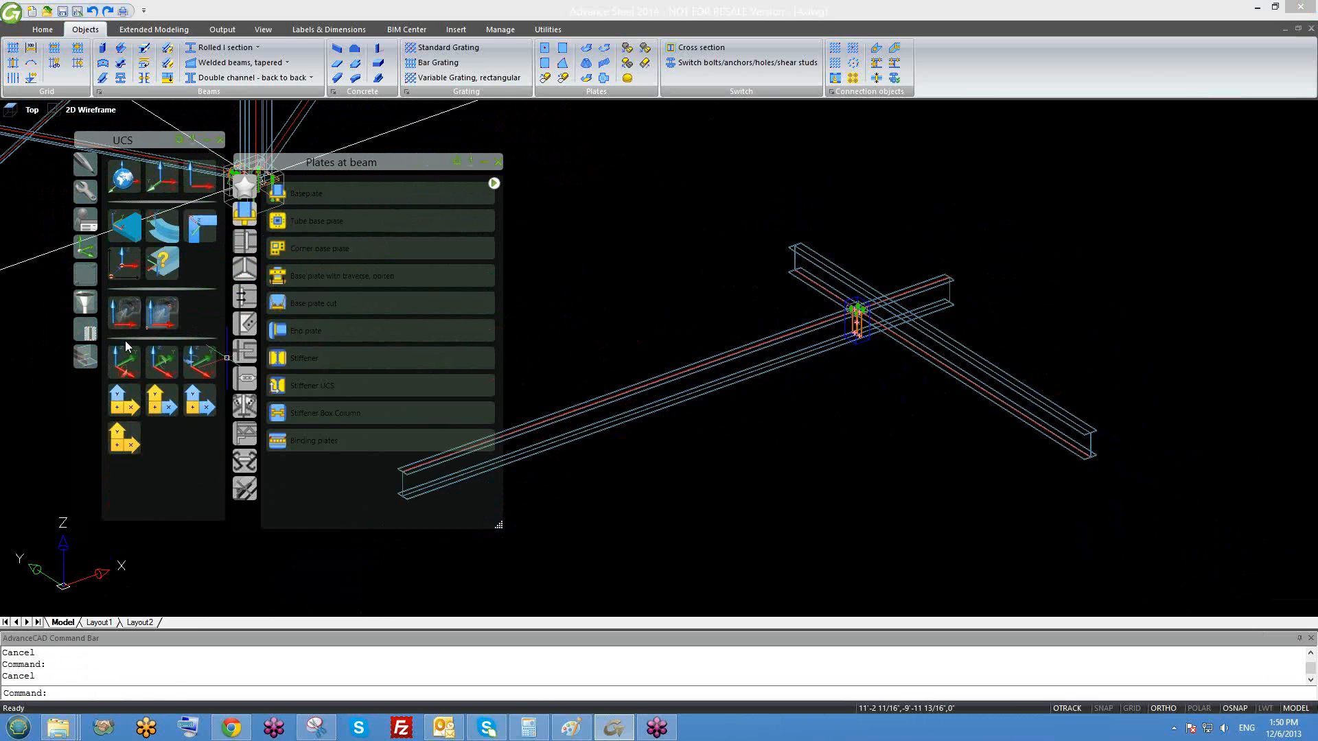
left_click(124, 262)
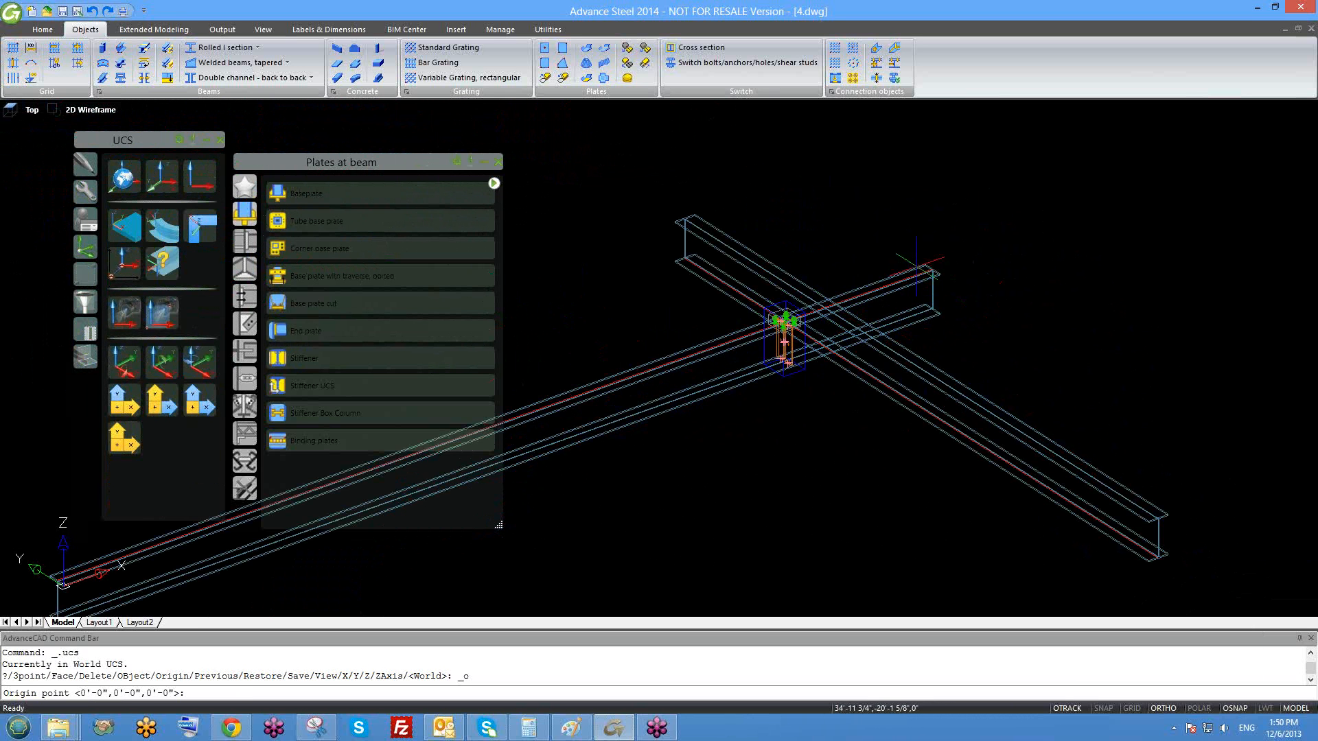
left_click(932, 269)
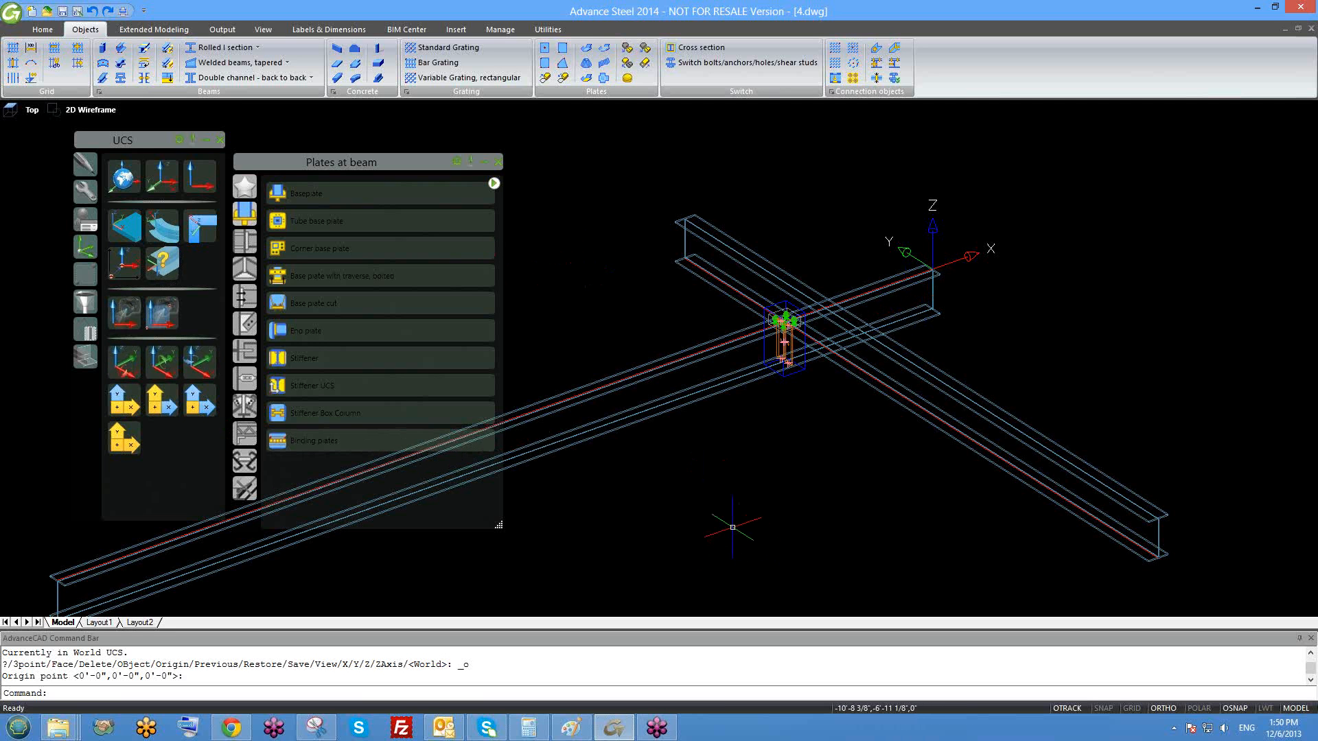
- Rotate the UCS 90 degrees about its X axis at the end of the long beam
type("ucs")
key("Return")
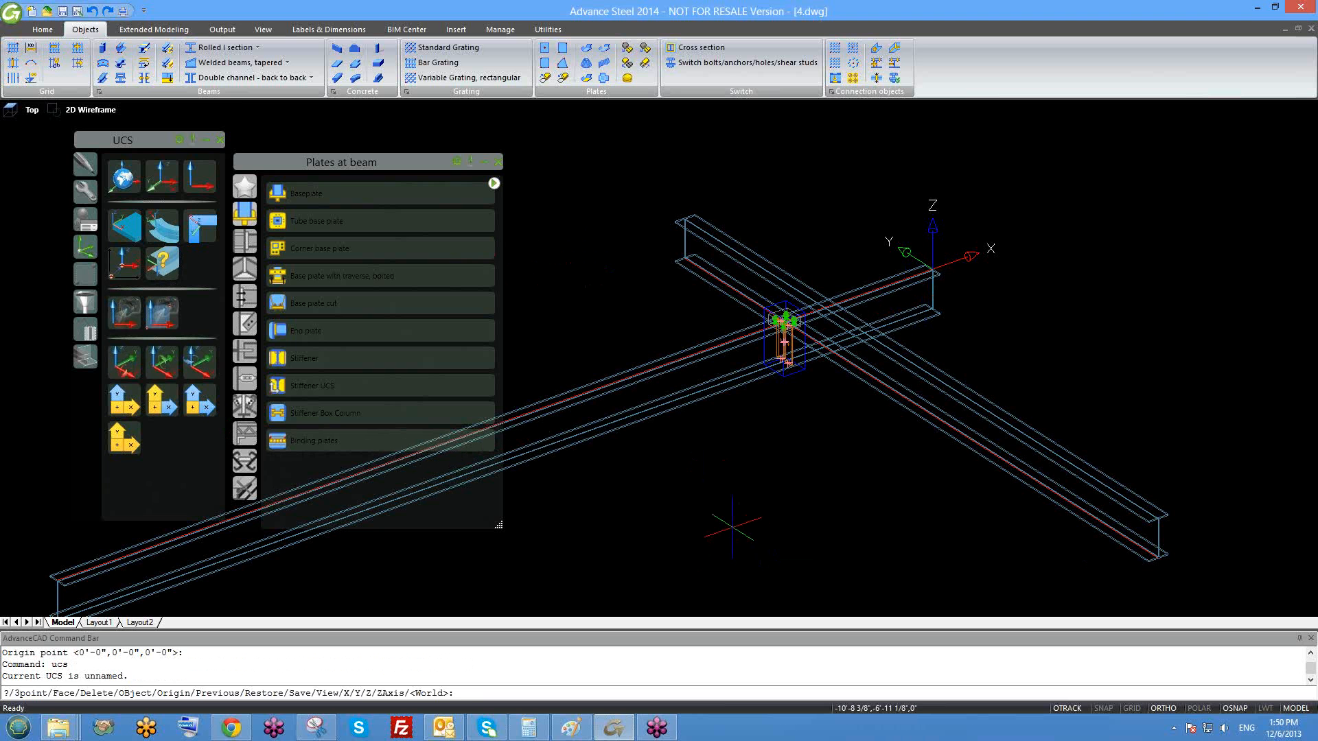
type("x")
key("Return")
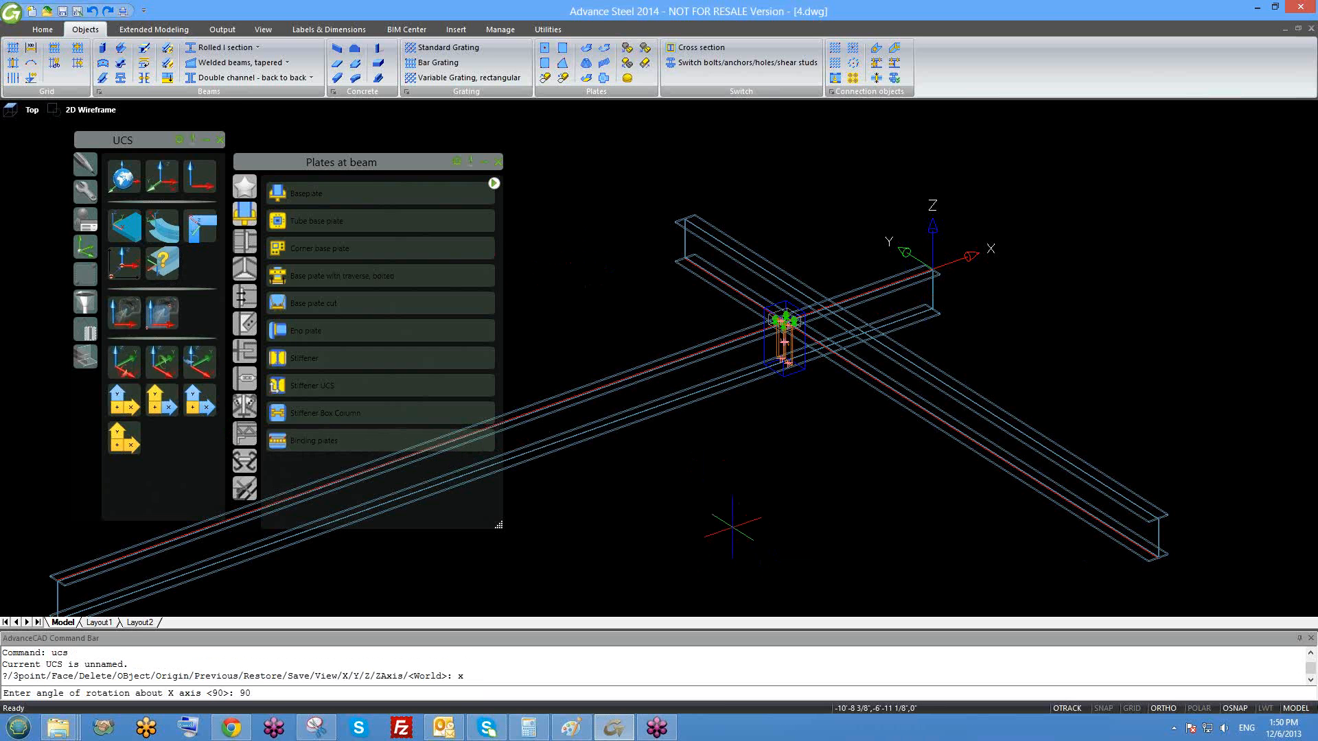
key("Return")
middle_click_drag(894, 471, 893, 461)
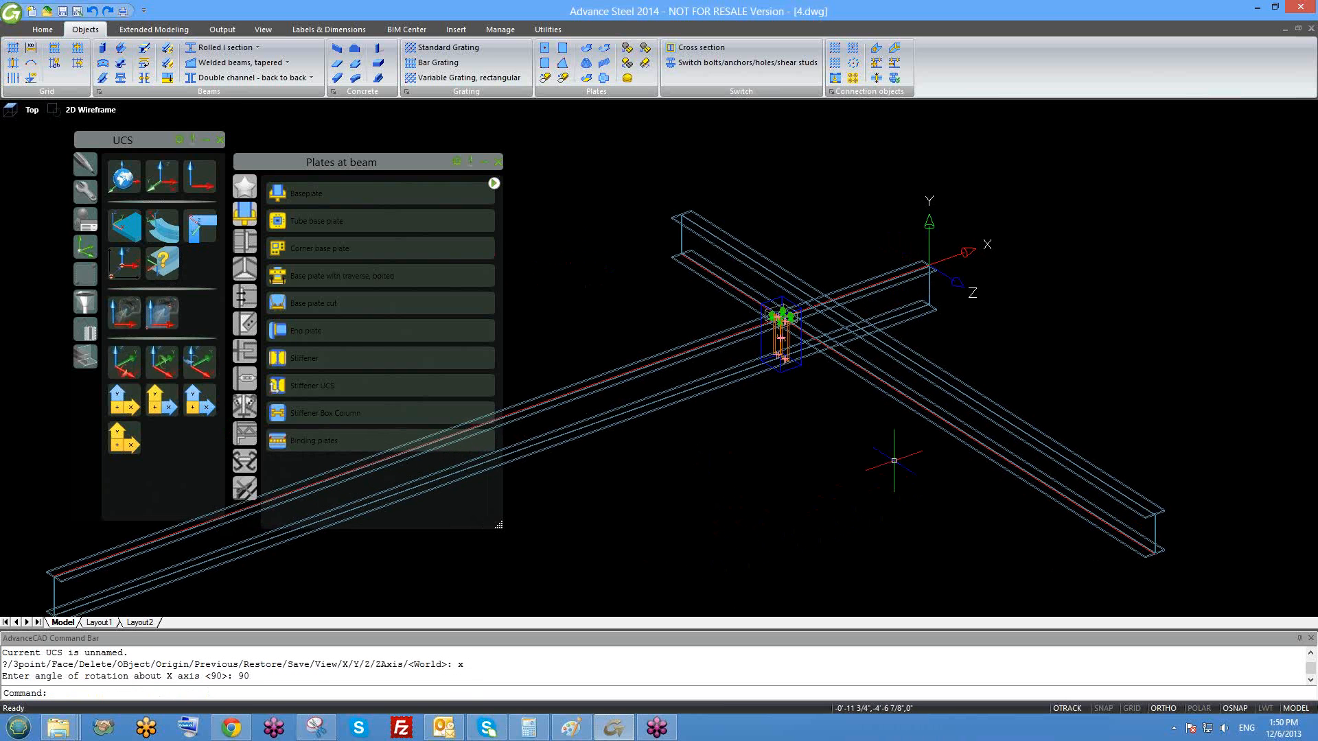
middle_click_drag(941, 388, 942, 398, "shift")
scroll(940, 299, "up", 2)
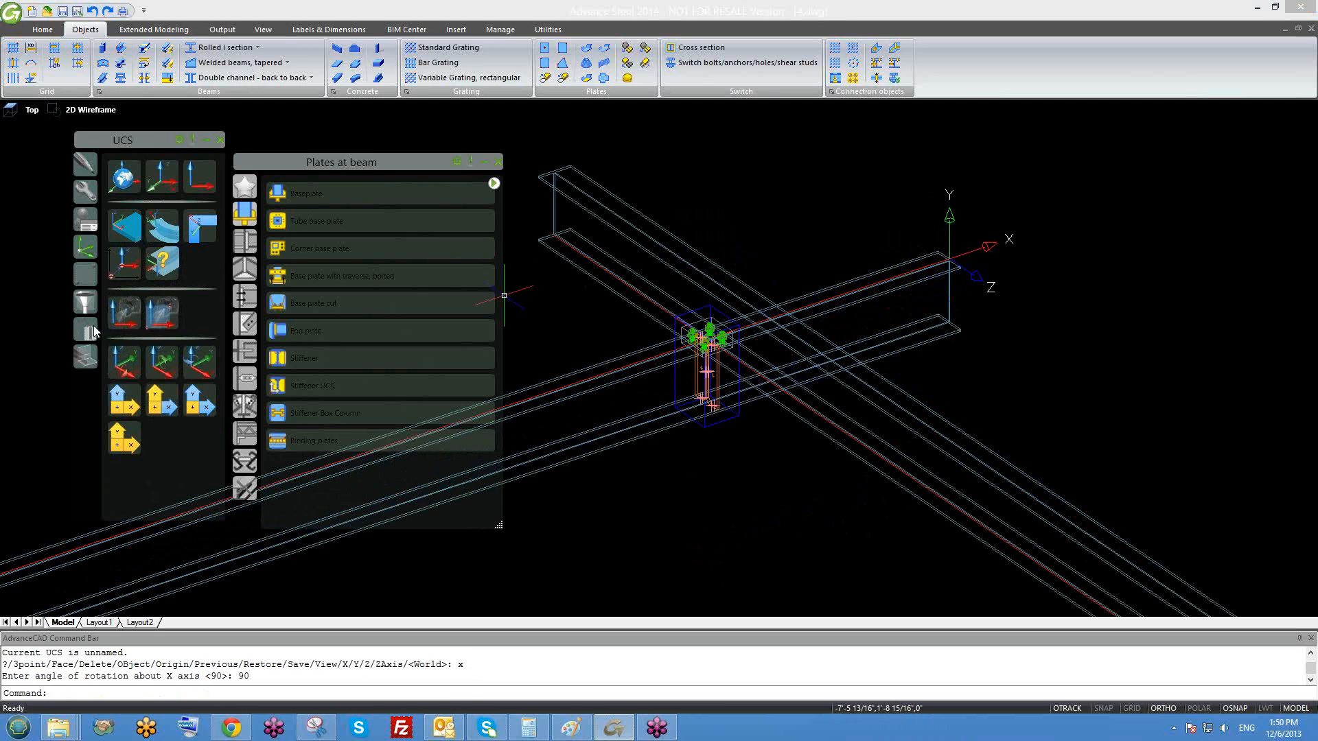
- Cut a rectangular contour opening about 3 1/16" high in the web of the long beam, near the end at the UCS origin
left_click(85, 356)
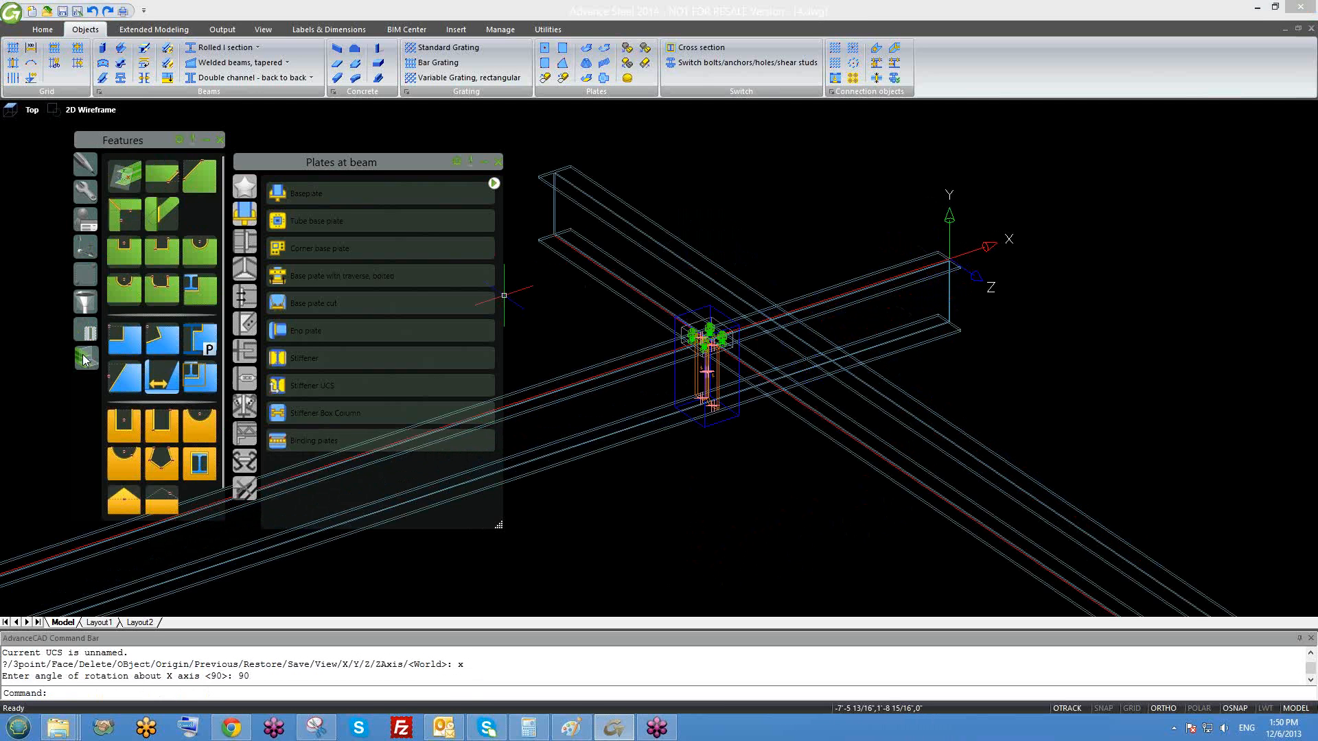
left_click(162, 250)
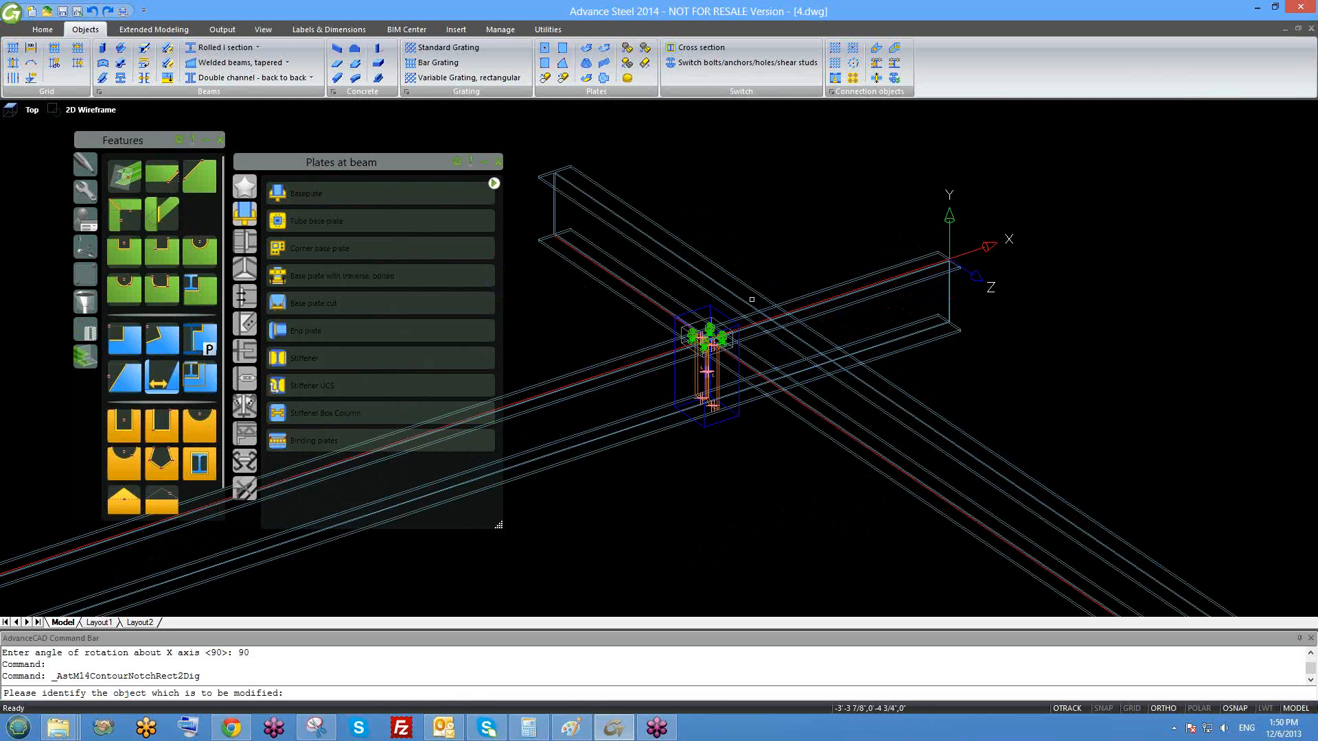
left_click(893, 300)
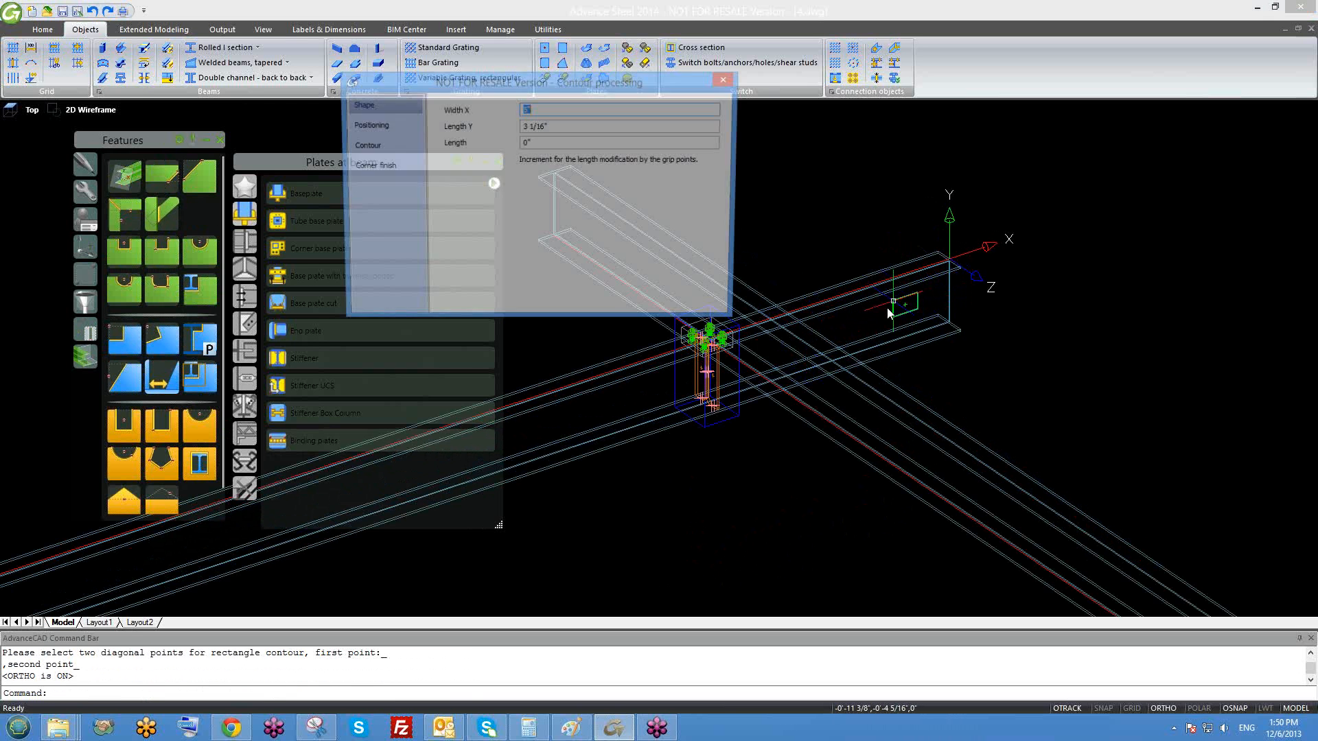
key("F8")
left_click(918, 309)
left_click(727, 78)
- Try to copy the rectangular web opening along the long beam with the Copy command
scroll(910, 306, "down", 4)
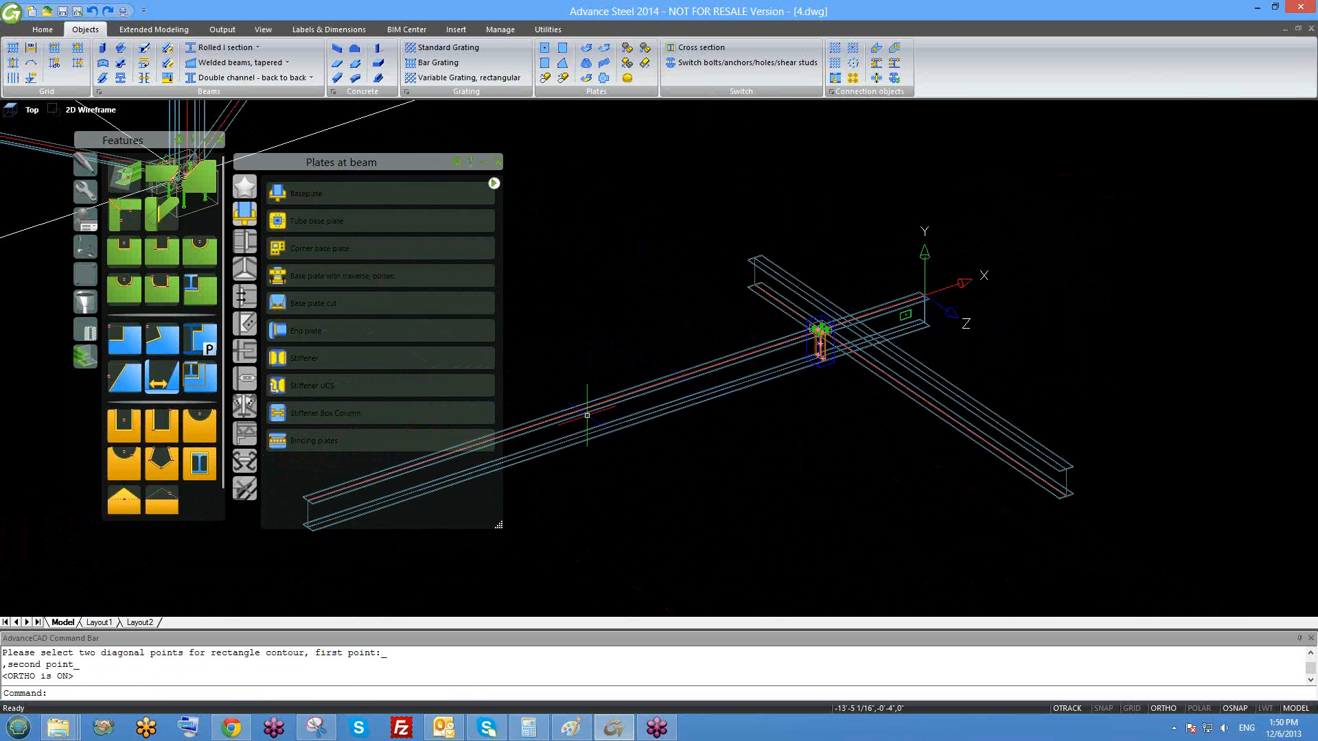
middle_click_drag(738, 387, 870, 321)
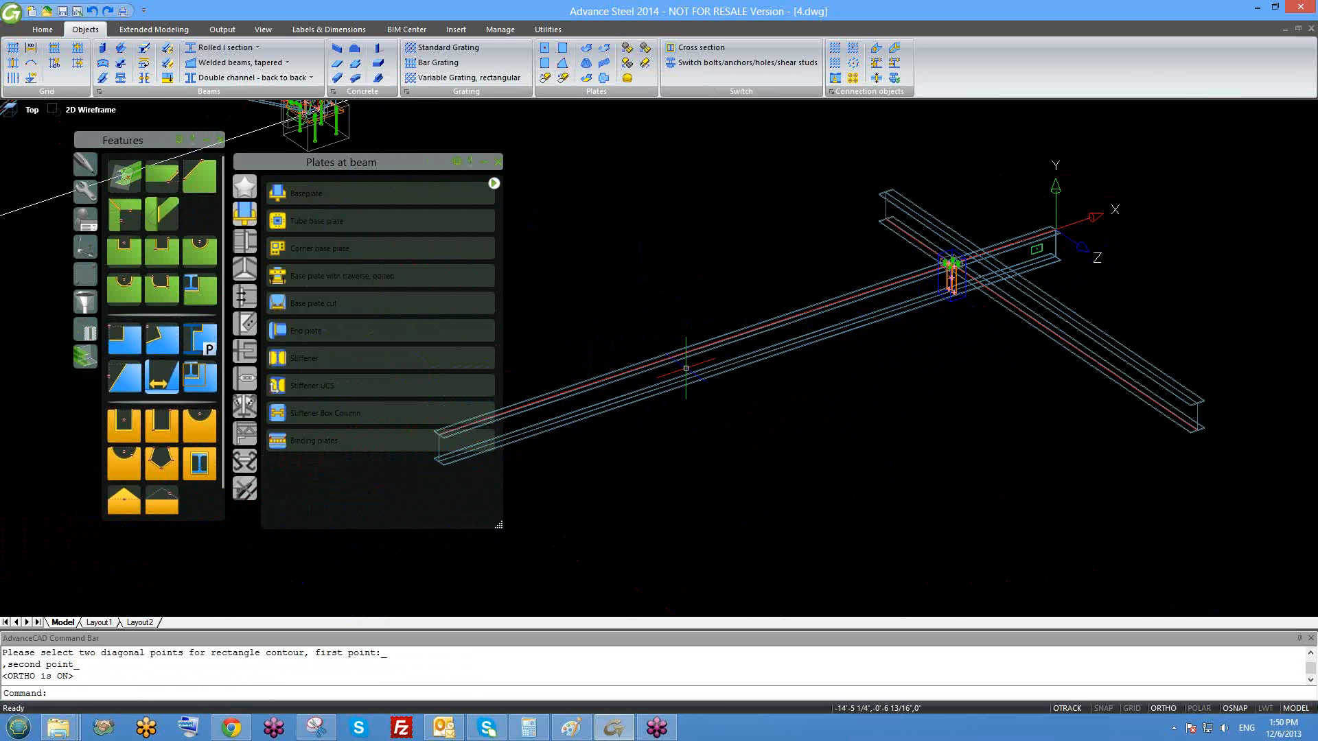
scroll(1050, 283, "up", 6)
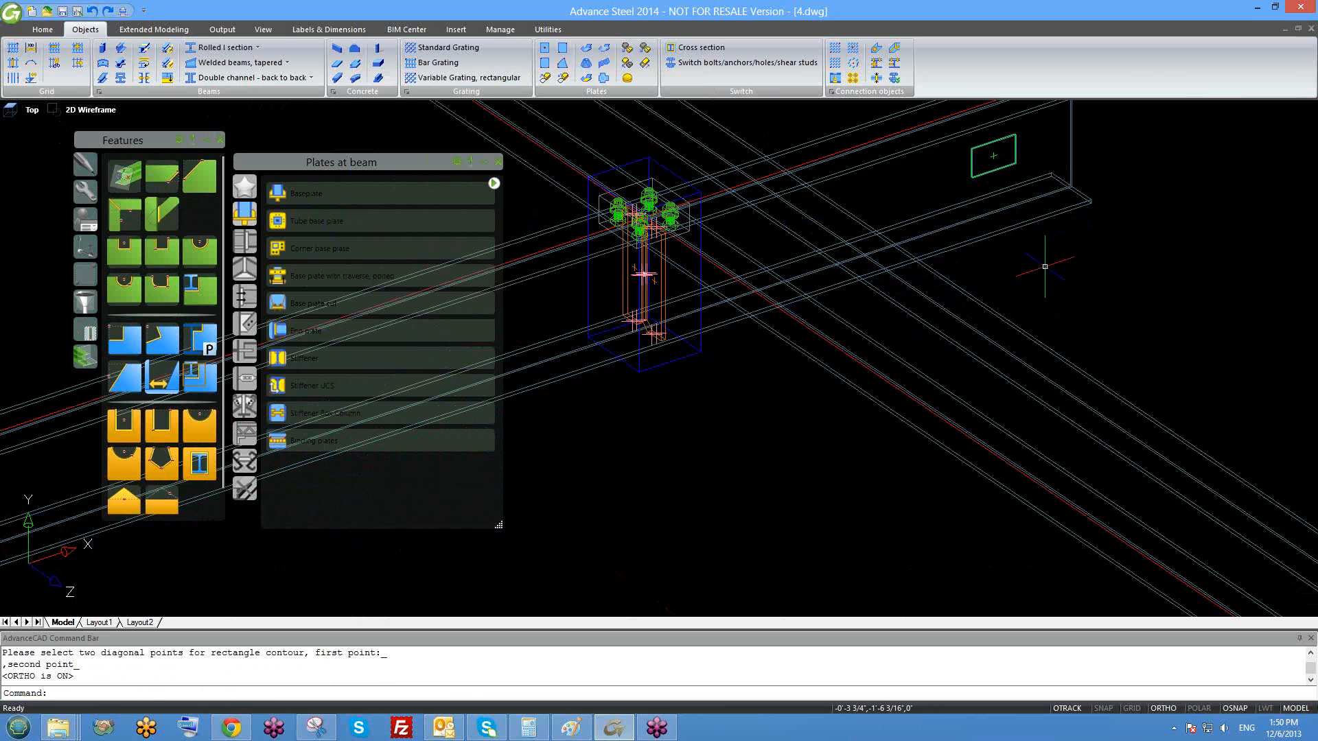
left_click(994, 157)
type("co")
key("Return")
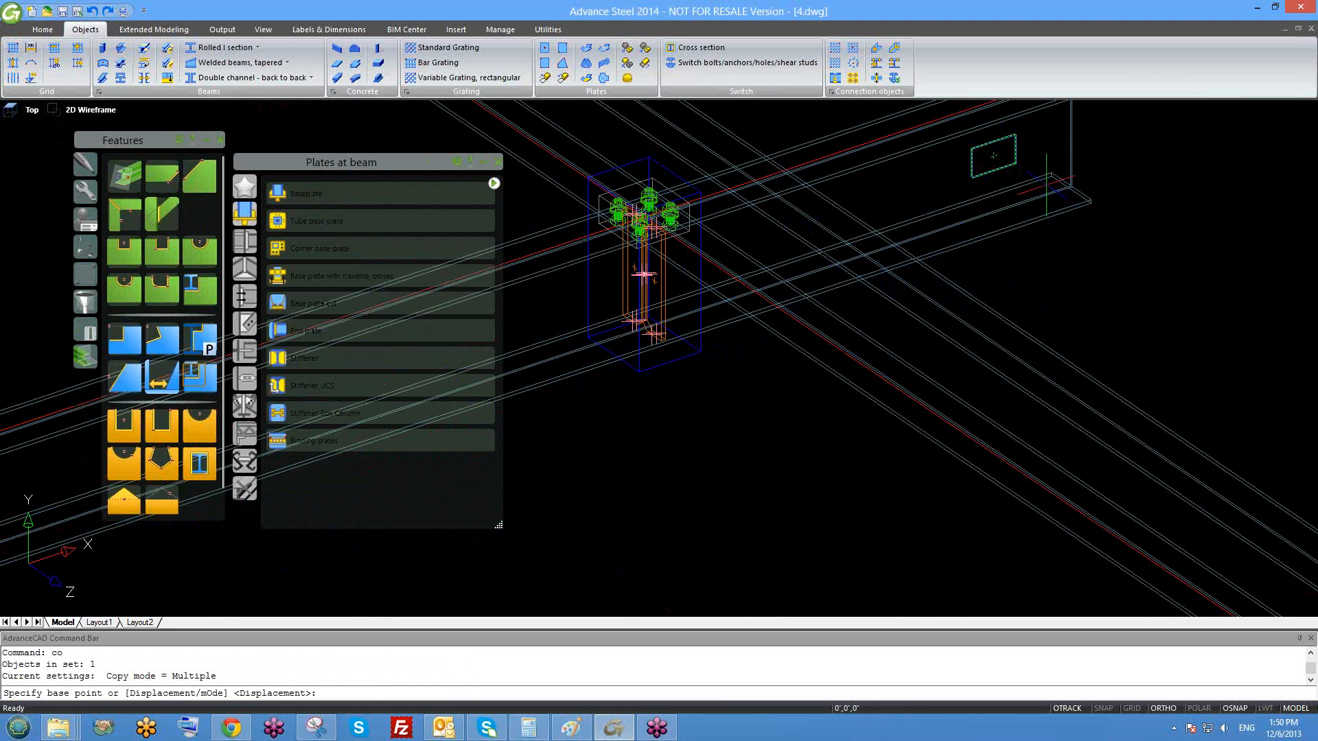
left_click(1080, 233)
scroll(1081, 234, "down", 2)
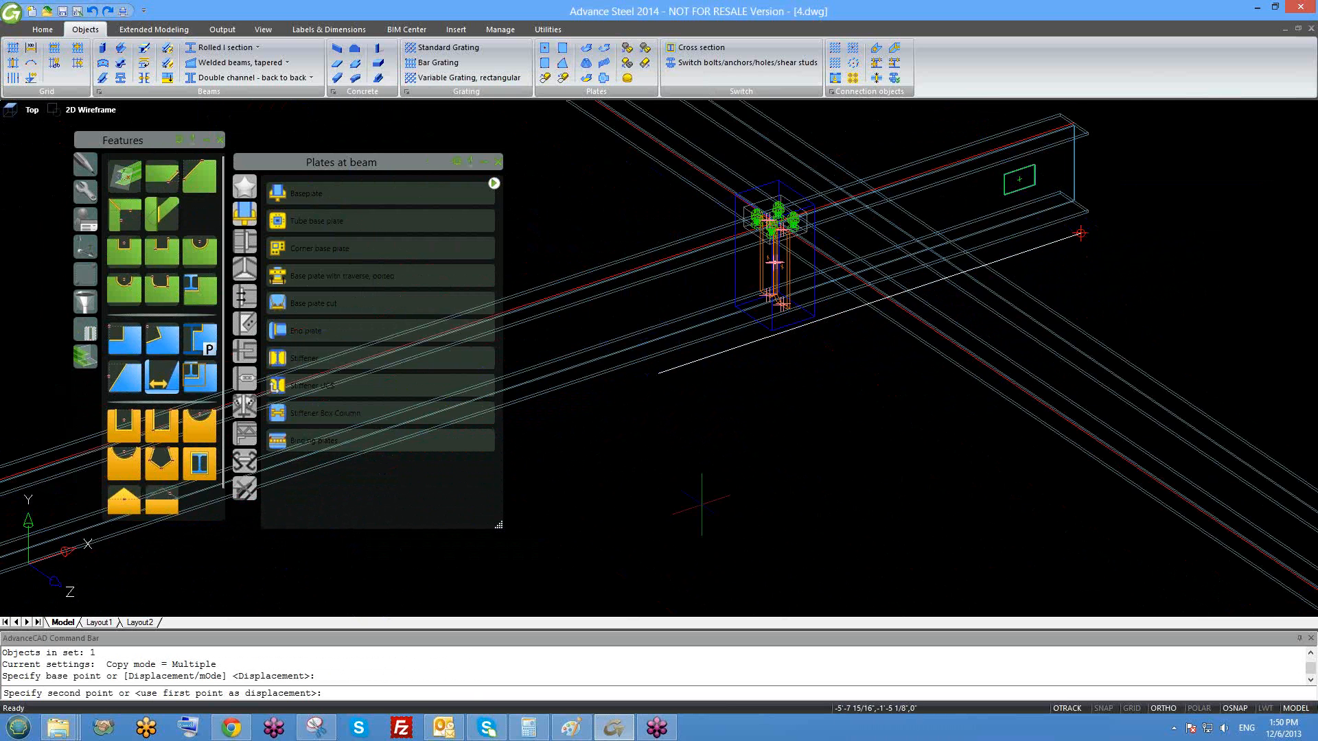
left_click(703, 504)
key("Escape")
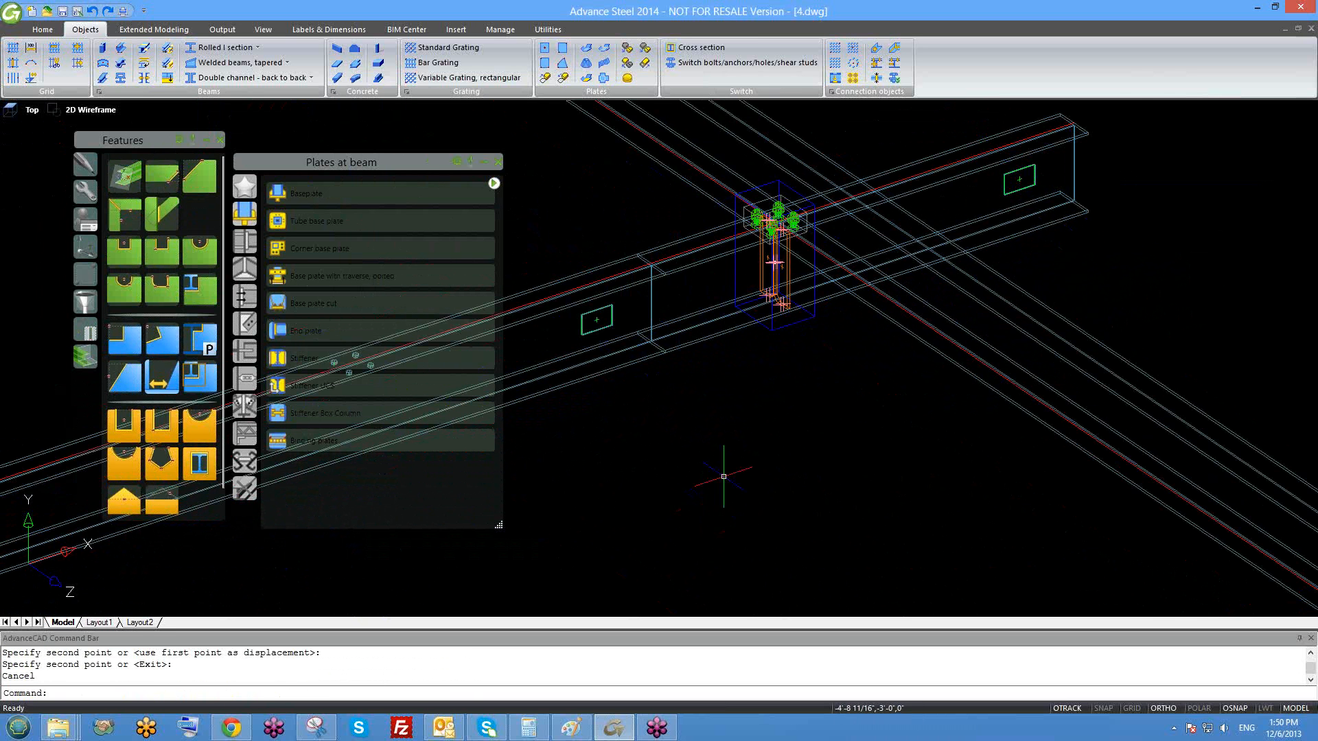
- Erase the duplicate beam that overlaps the long beam
middle_click_drag(708, 501, 889, 453)
left_click(825, 233)
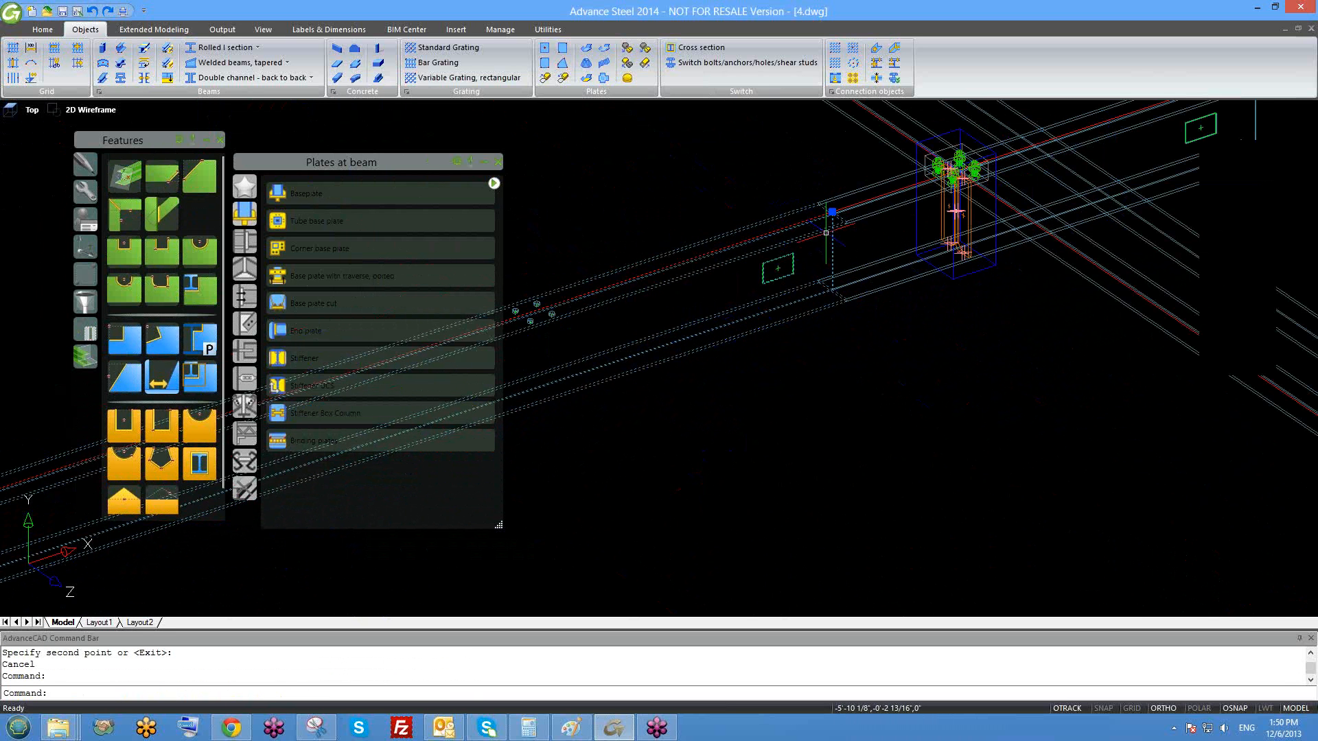
scroll(825, 233, "down", 5)
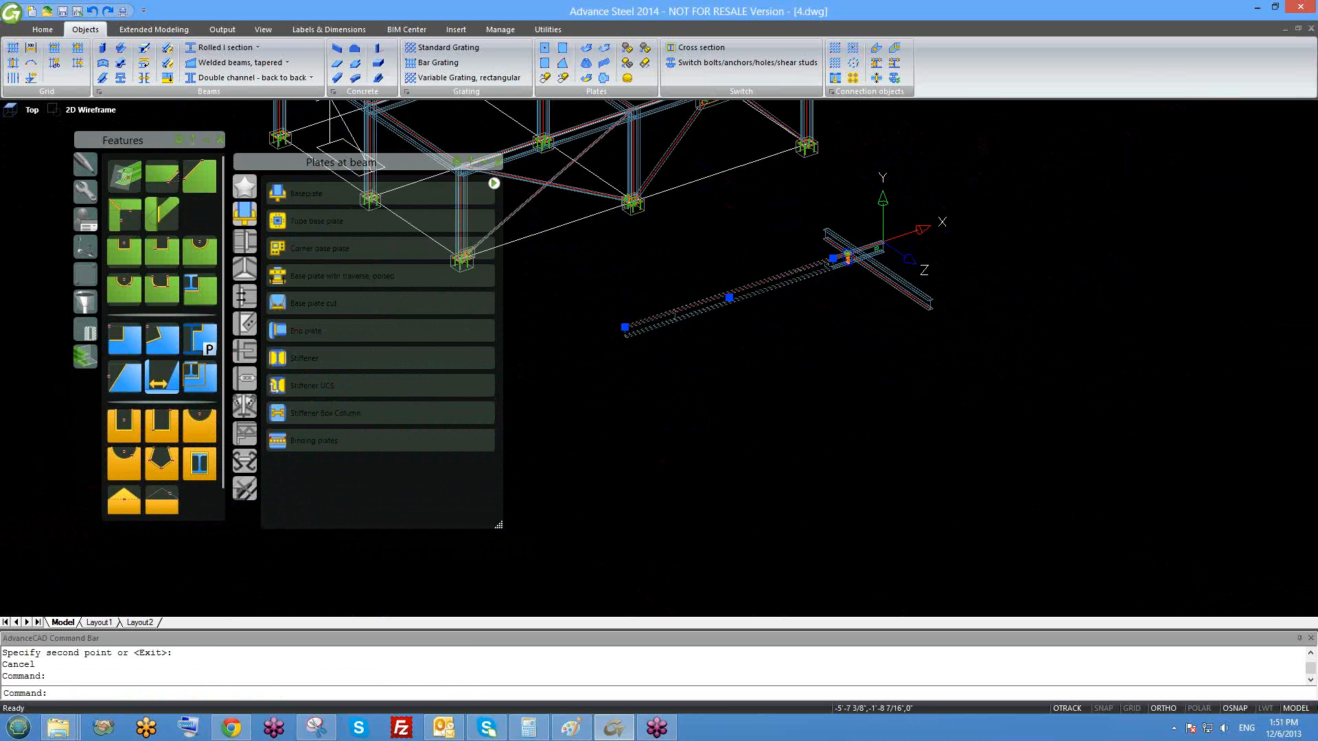
scroll(758, 296, "up", 5)
key("Escape")
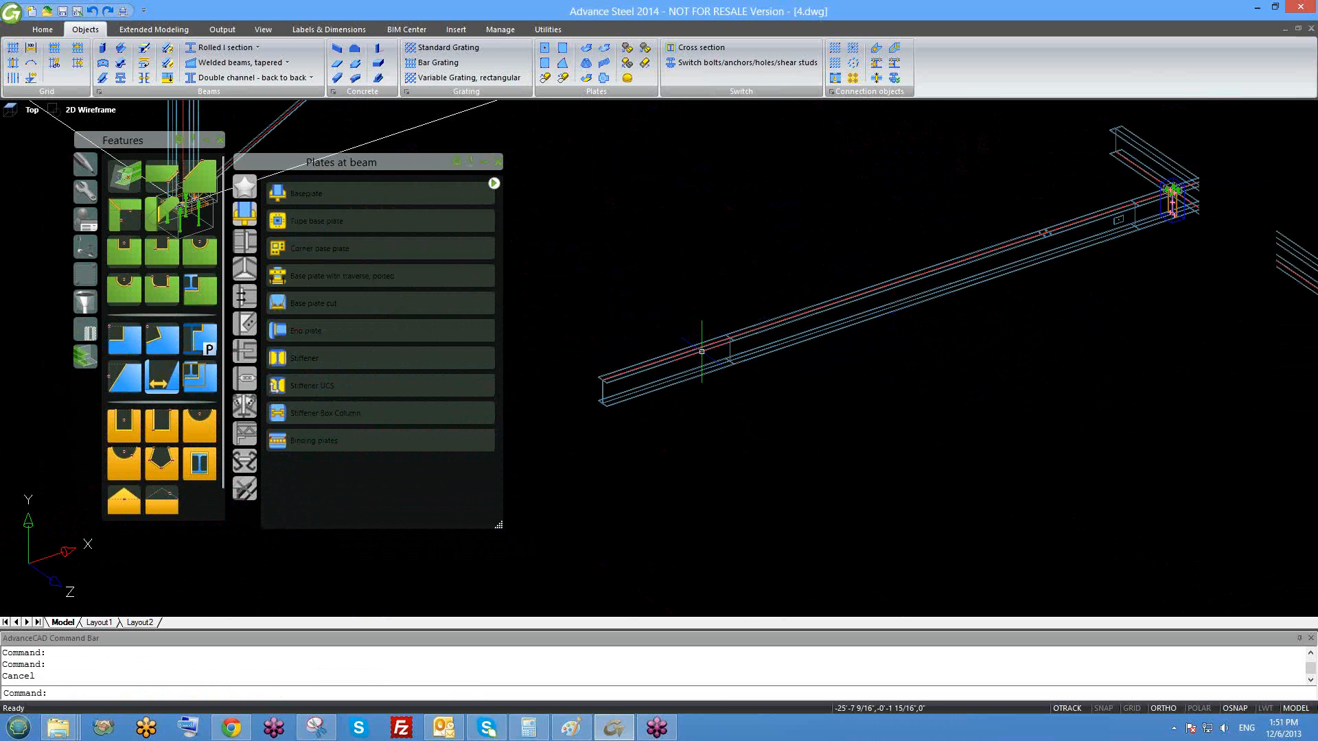
middle_click_drag(691, 353, 642, 363)
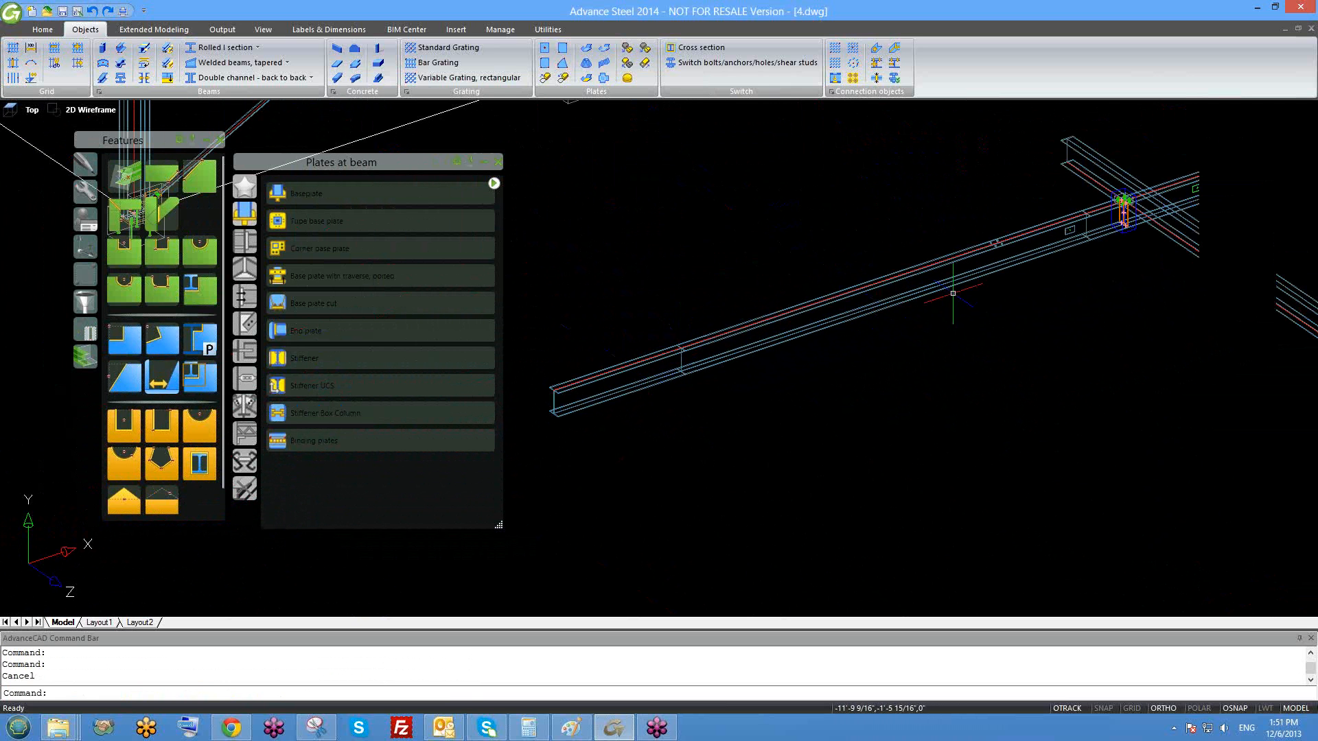
left_click(974, 261)
left_click(932, 249)
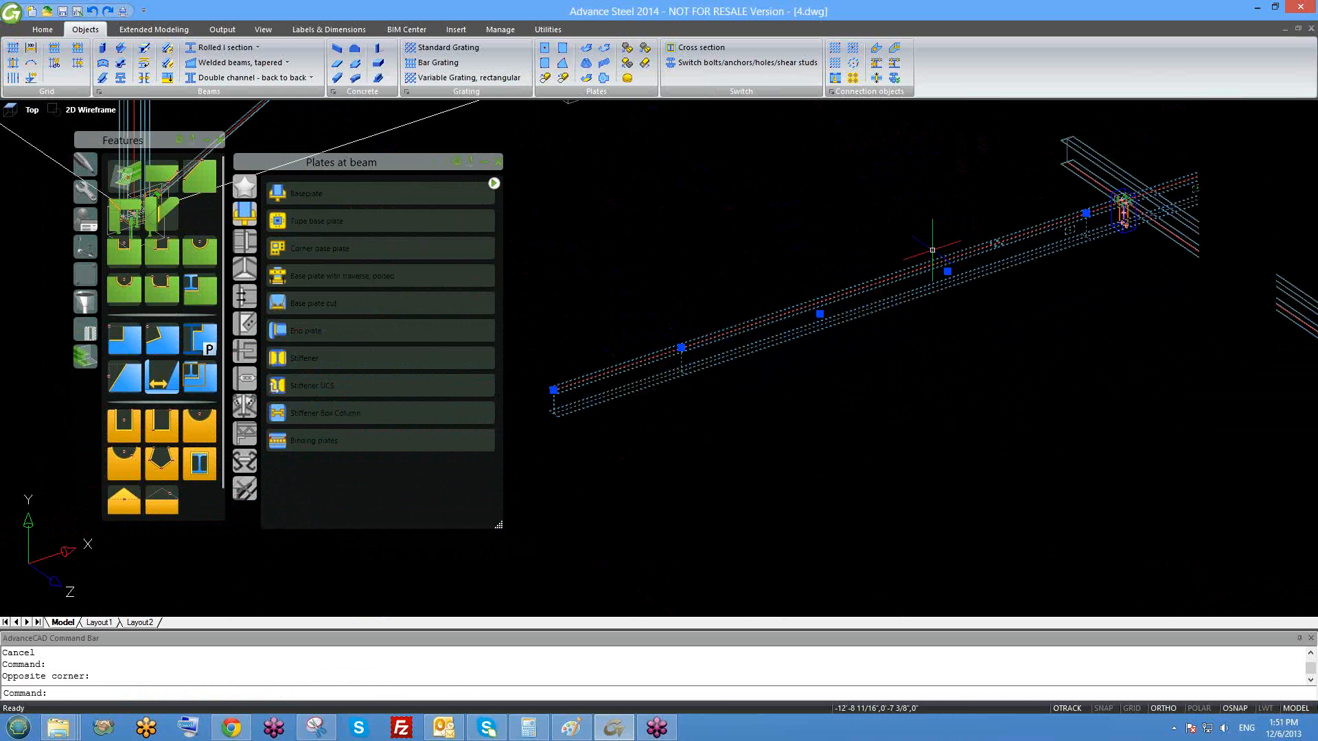
key("Escape")
left_click(605, 376)
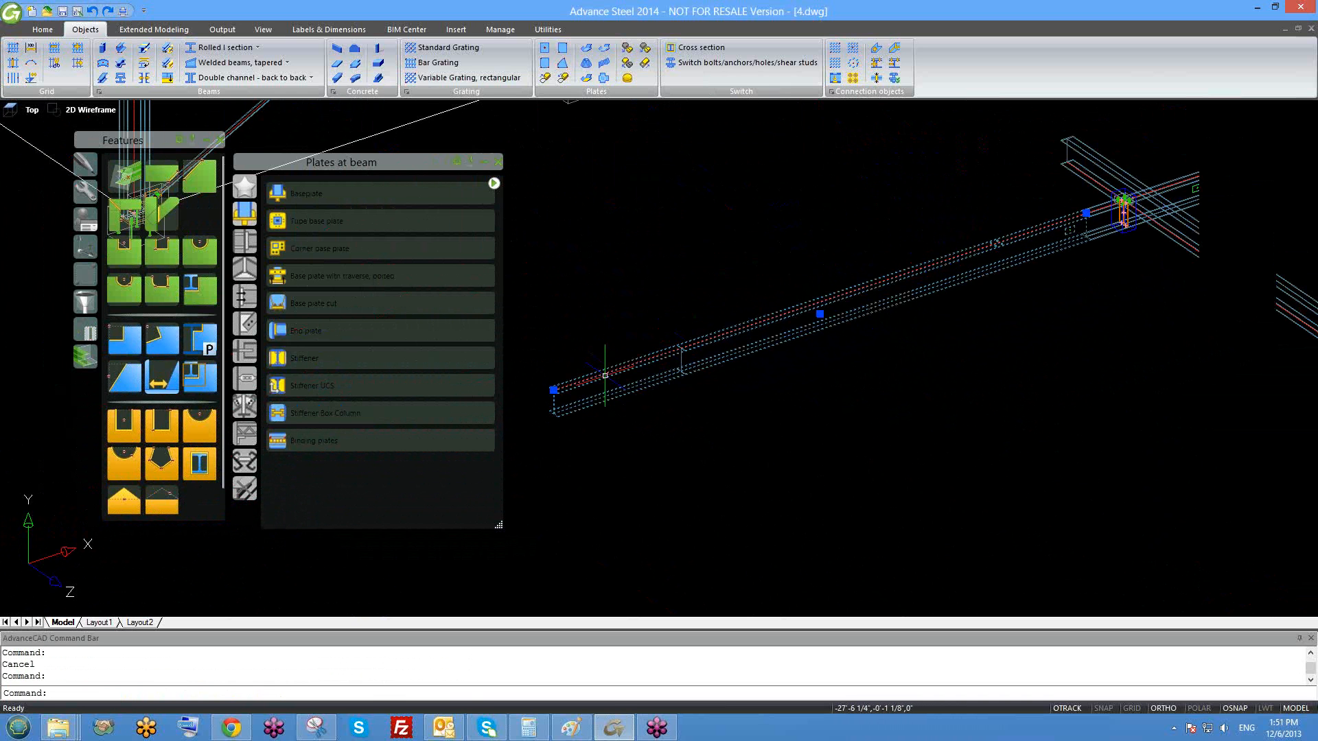
type("e")
key("Return")
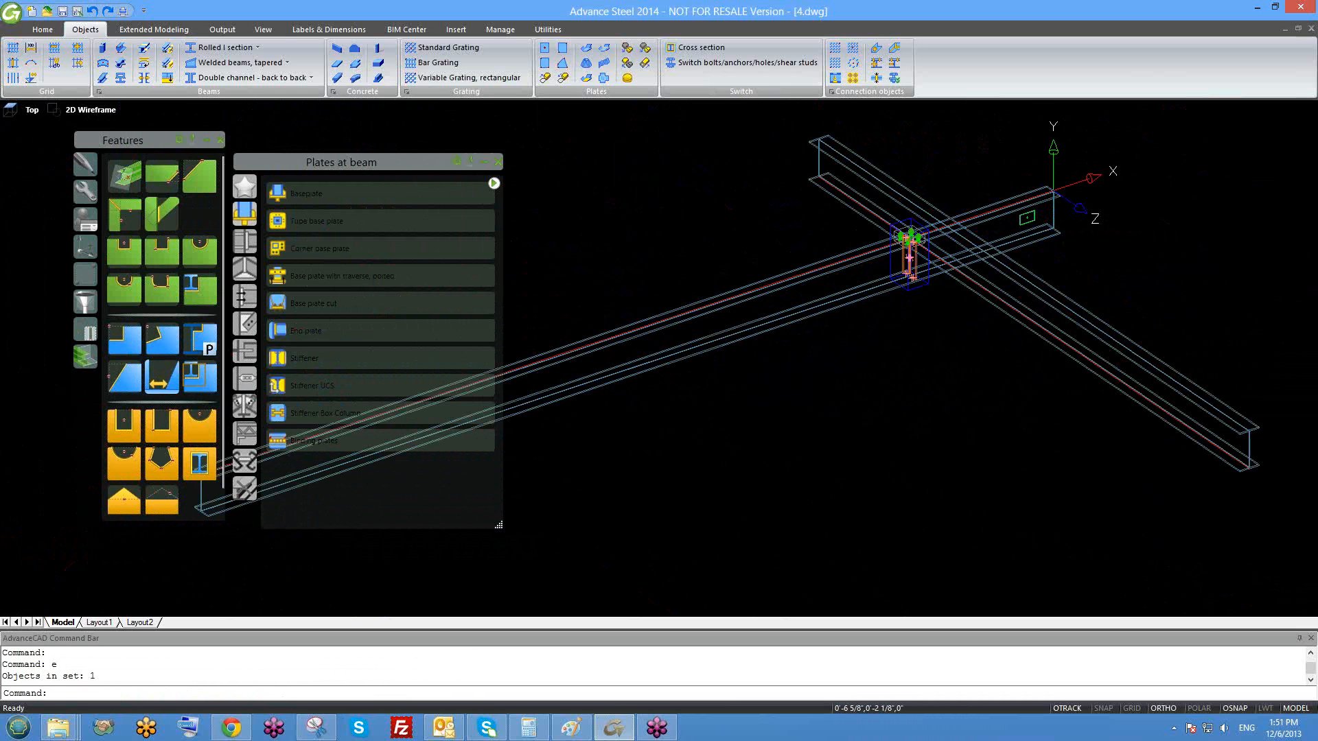
scroll(1073, 195, "up", 2)
left_click(967, 239)
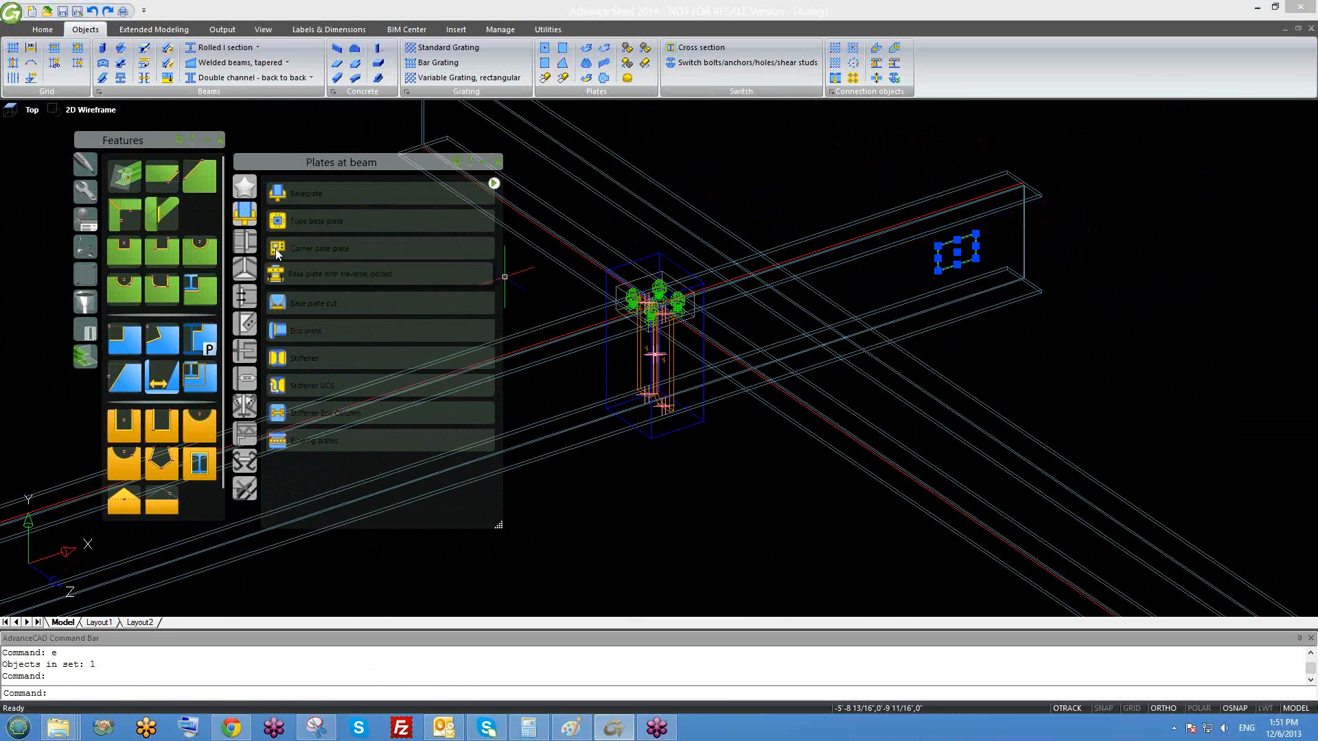
left_click(85, 191)
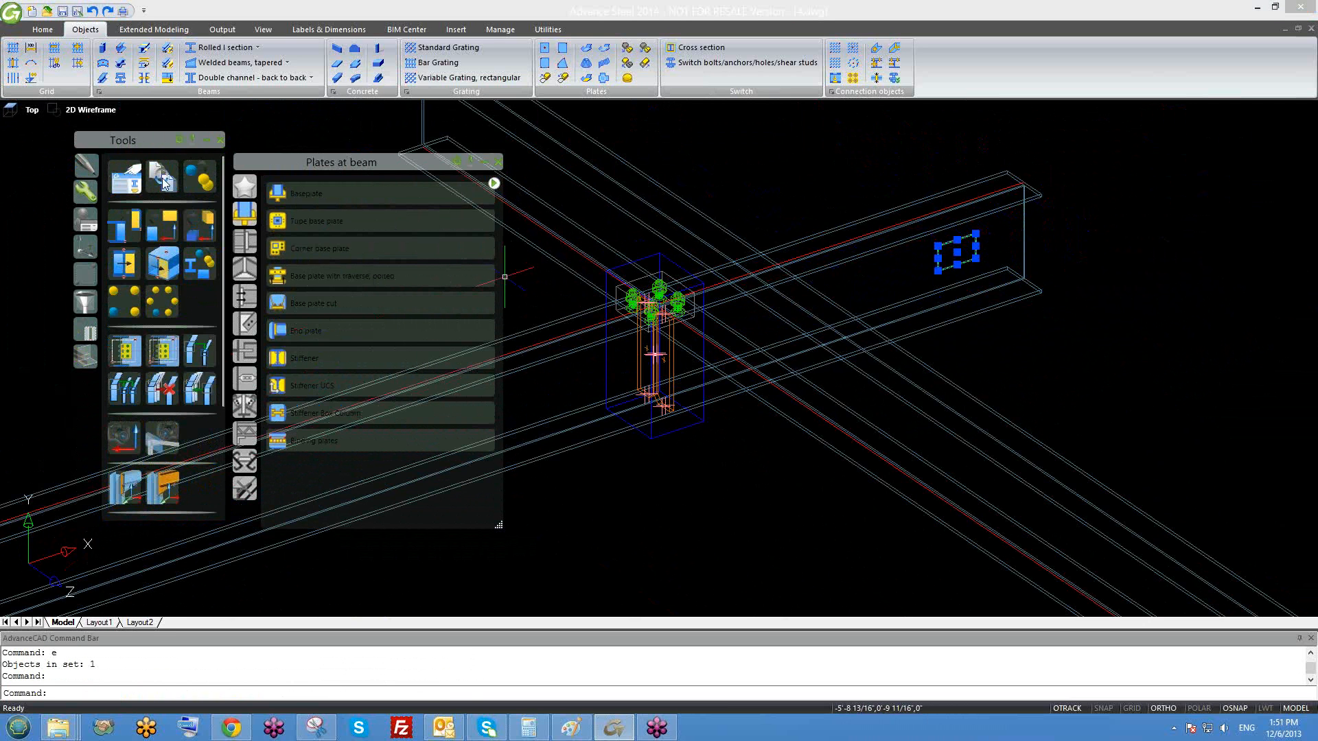
left_click(201, 177)
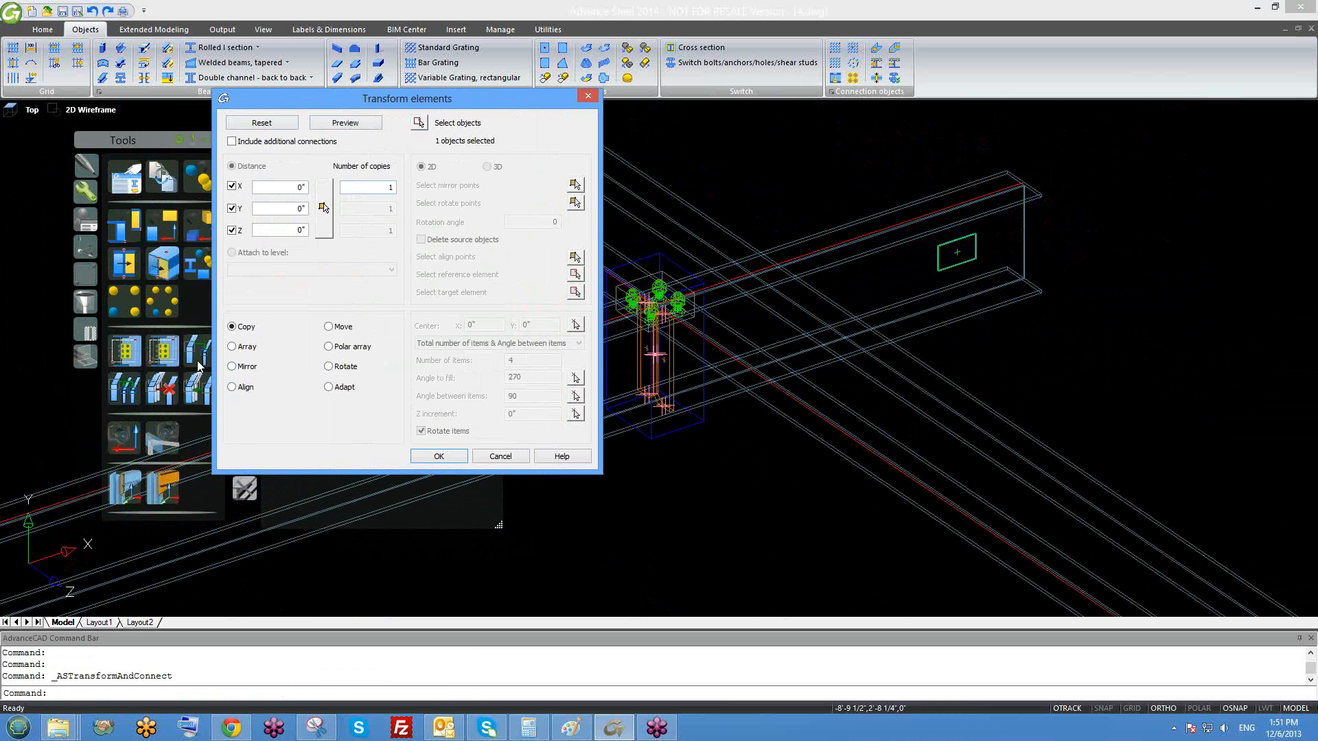
left_click(523, 459)
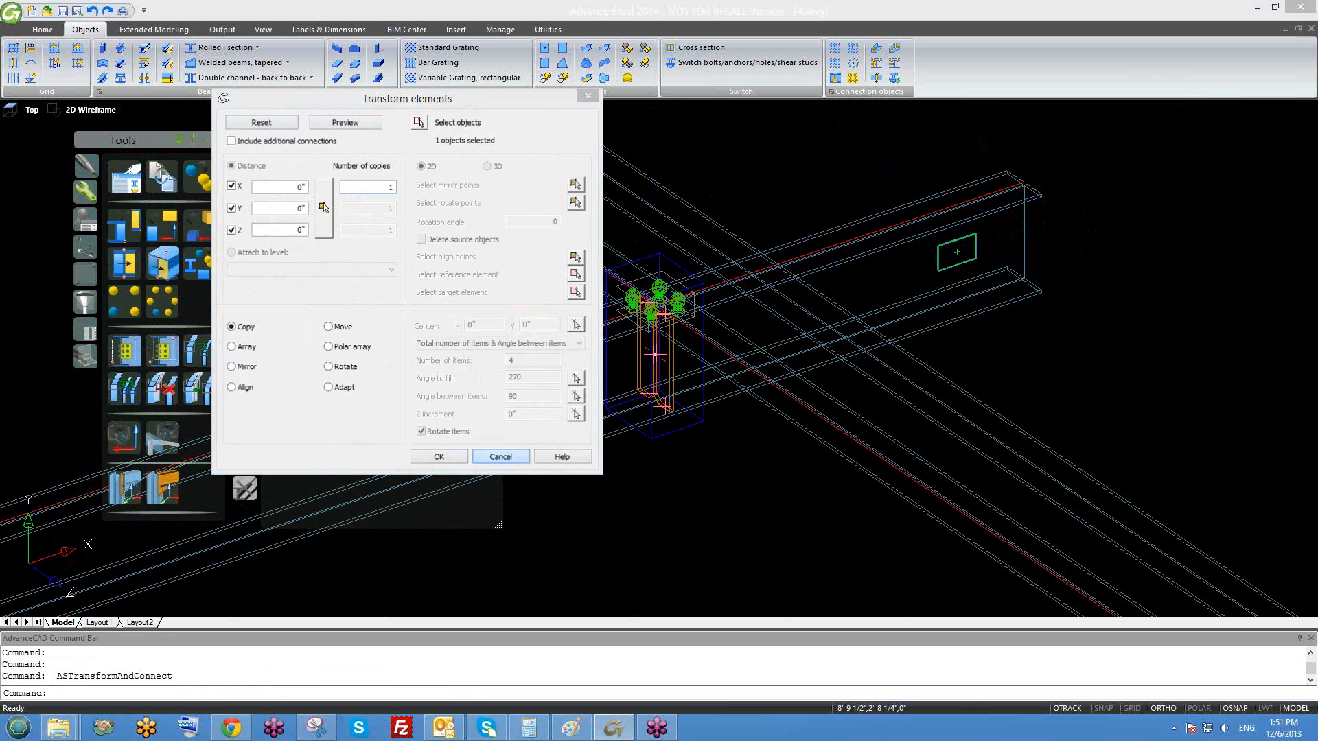
- Start the Transform elements tool and select the rectangular web opening near the long beam's end as the object to copy
left_click_drag(162, 143, 159, 120)
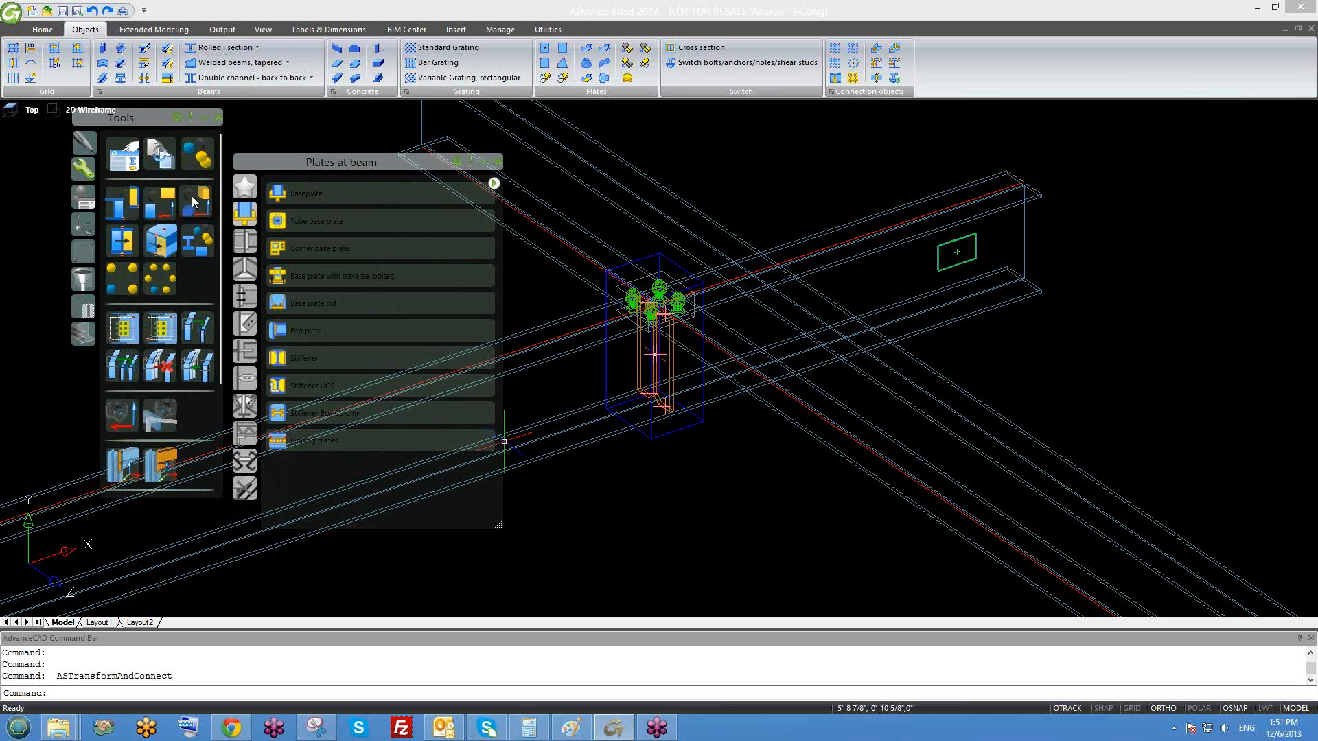
left_click(197, 155)
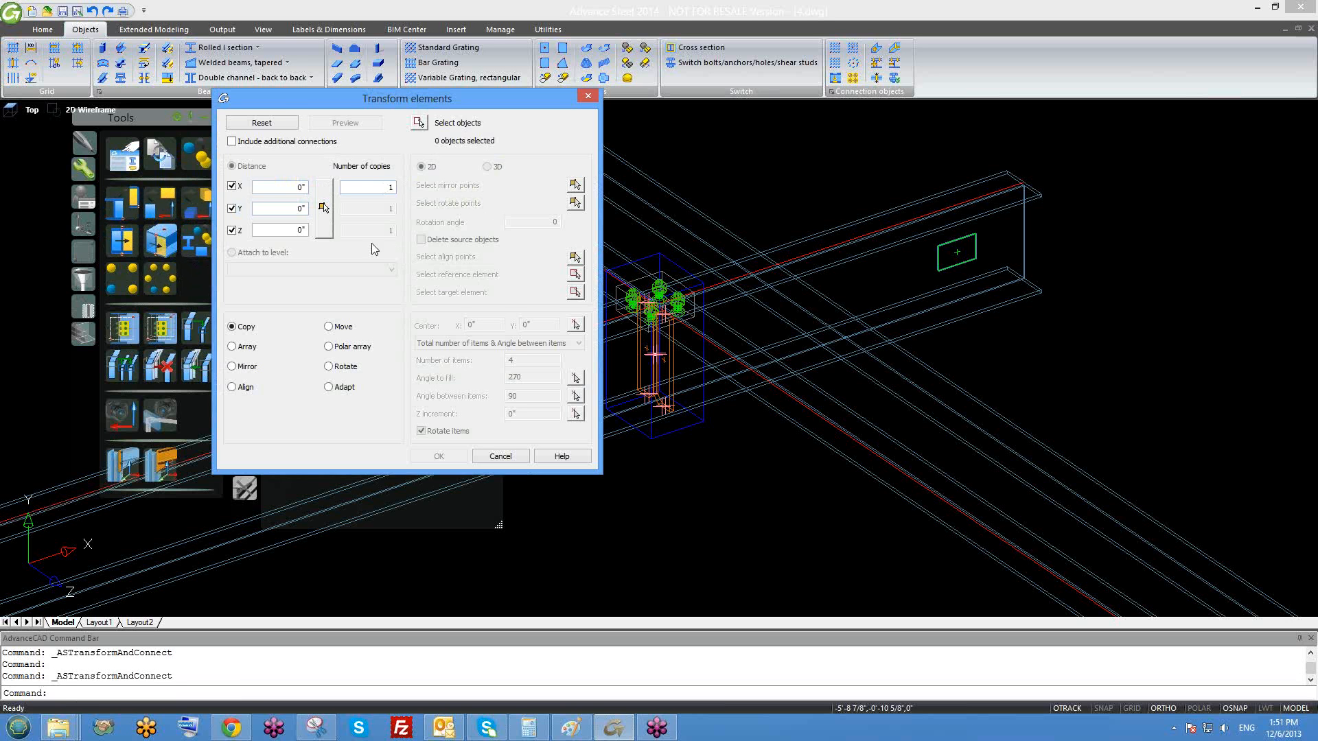
left_click_drag(298, 98, 355, 96)
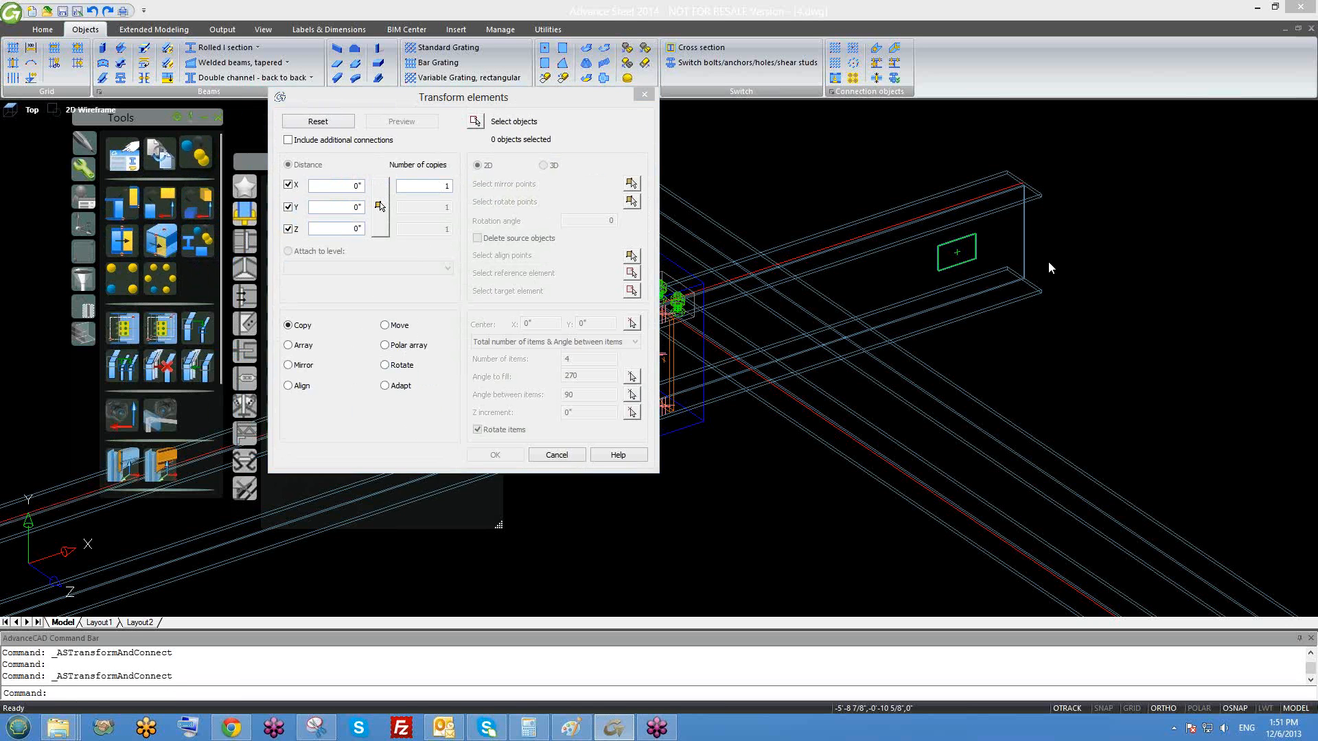
left_click(1231, 183)
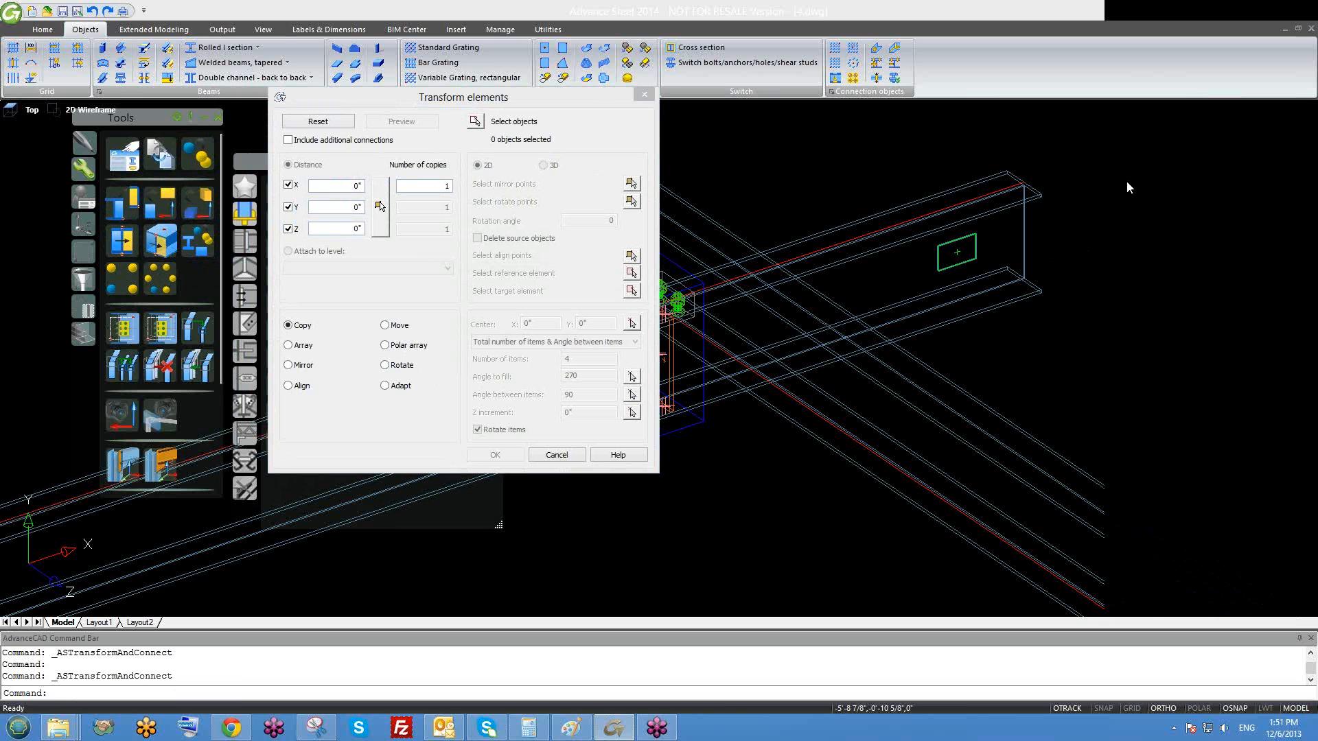
scroll(948, 263, "up", 2)
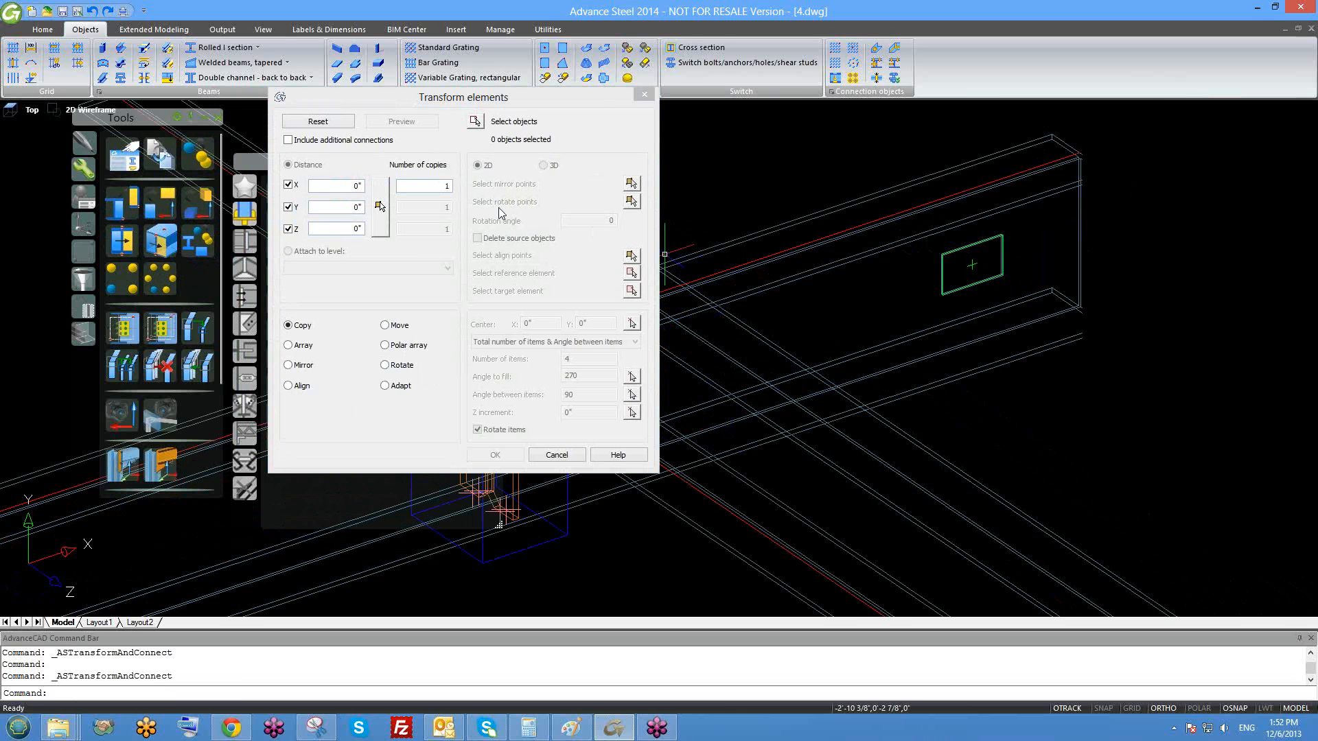
scroll(882, 264, "down", 2)
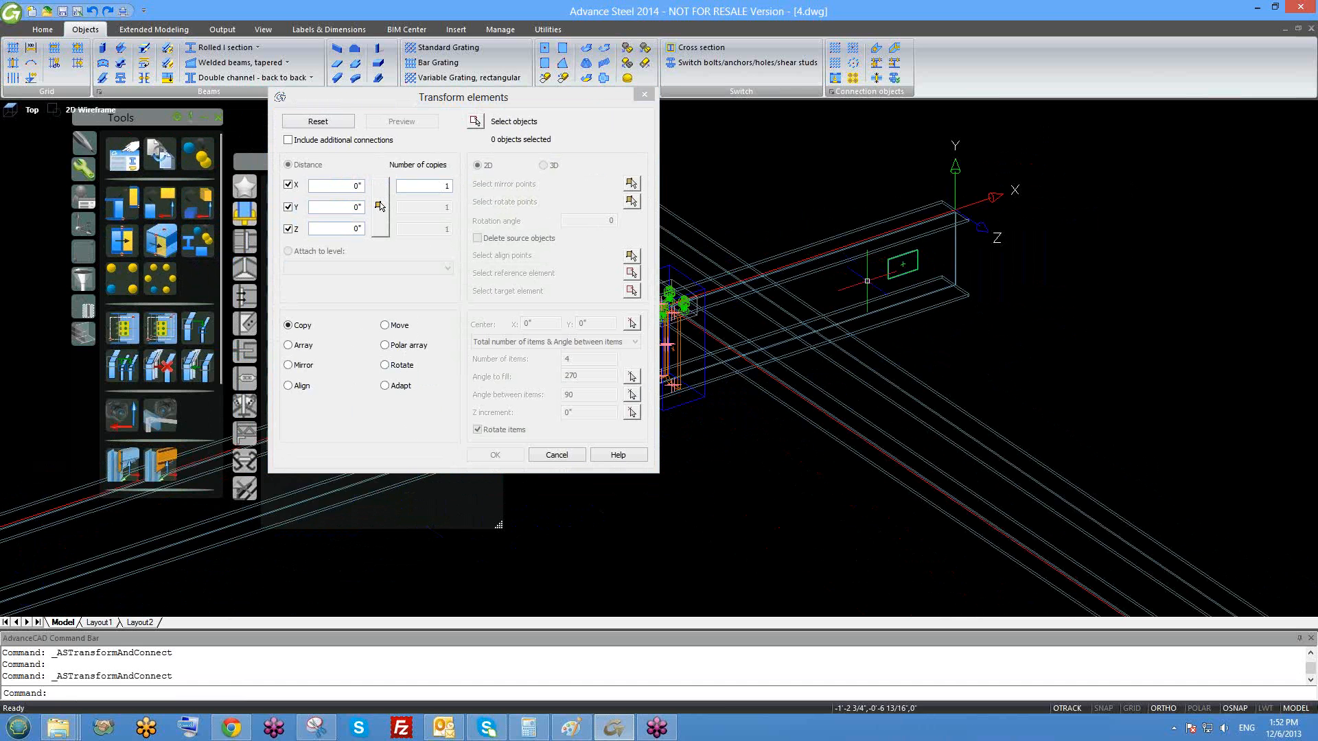
scroll(909, 262, "down", 2)
scroll(910, 261, "up", 1)
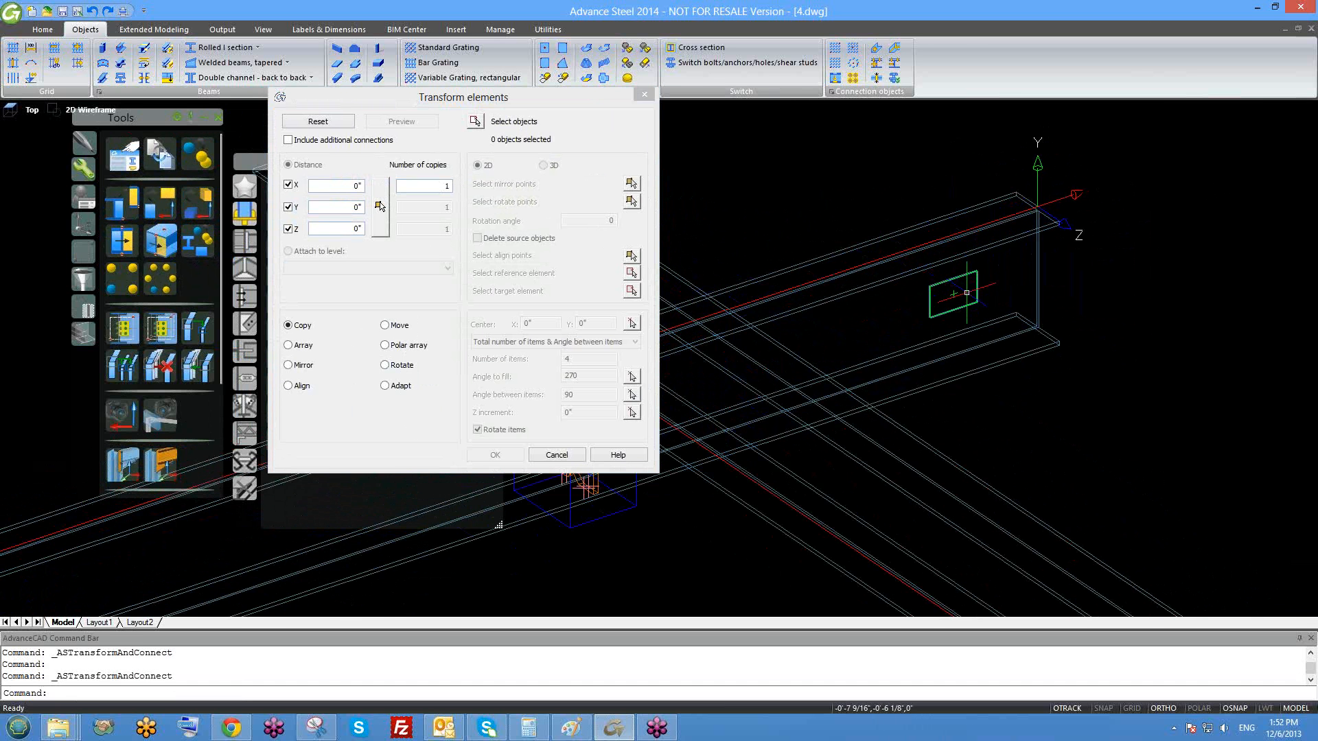
scroll(964, 267, "up", 1)
scroll(967, 266, "up", 1)
scroll(947, 296, "down", 2)
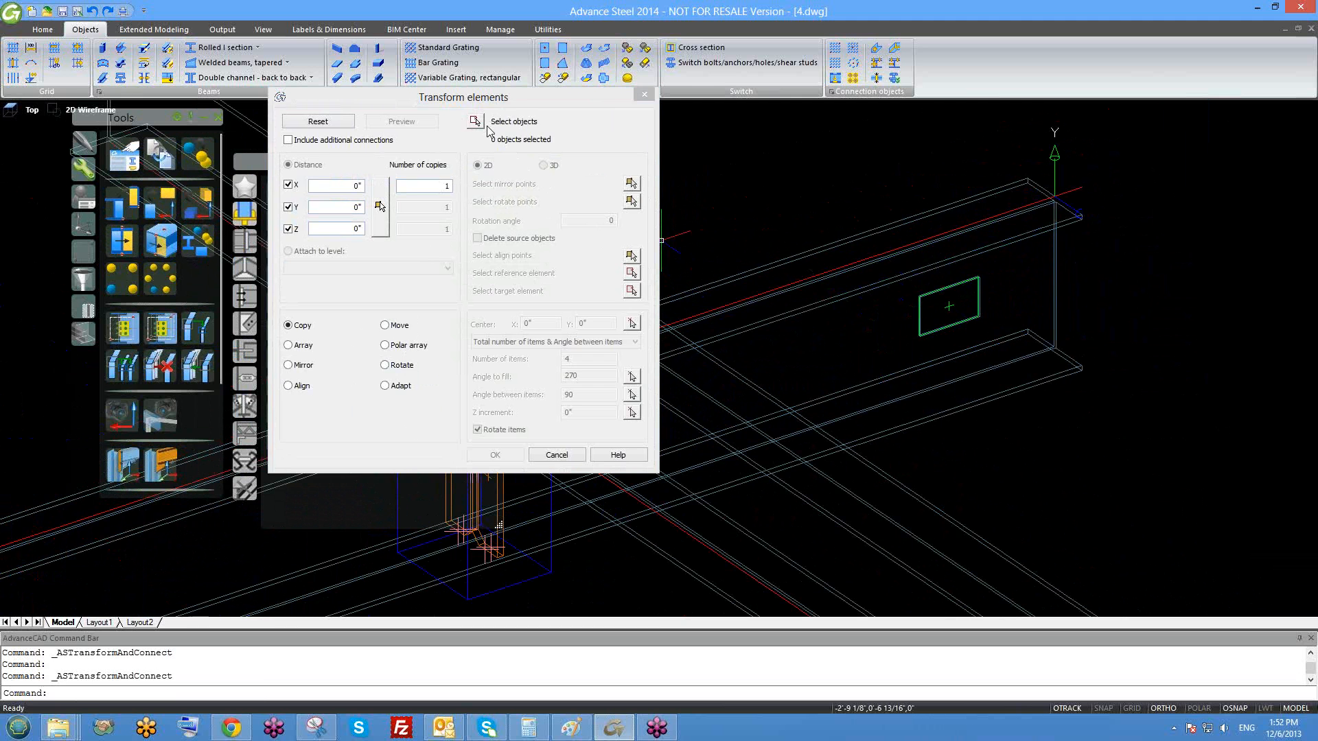
left_click(474, 122)
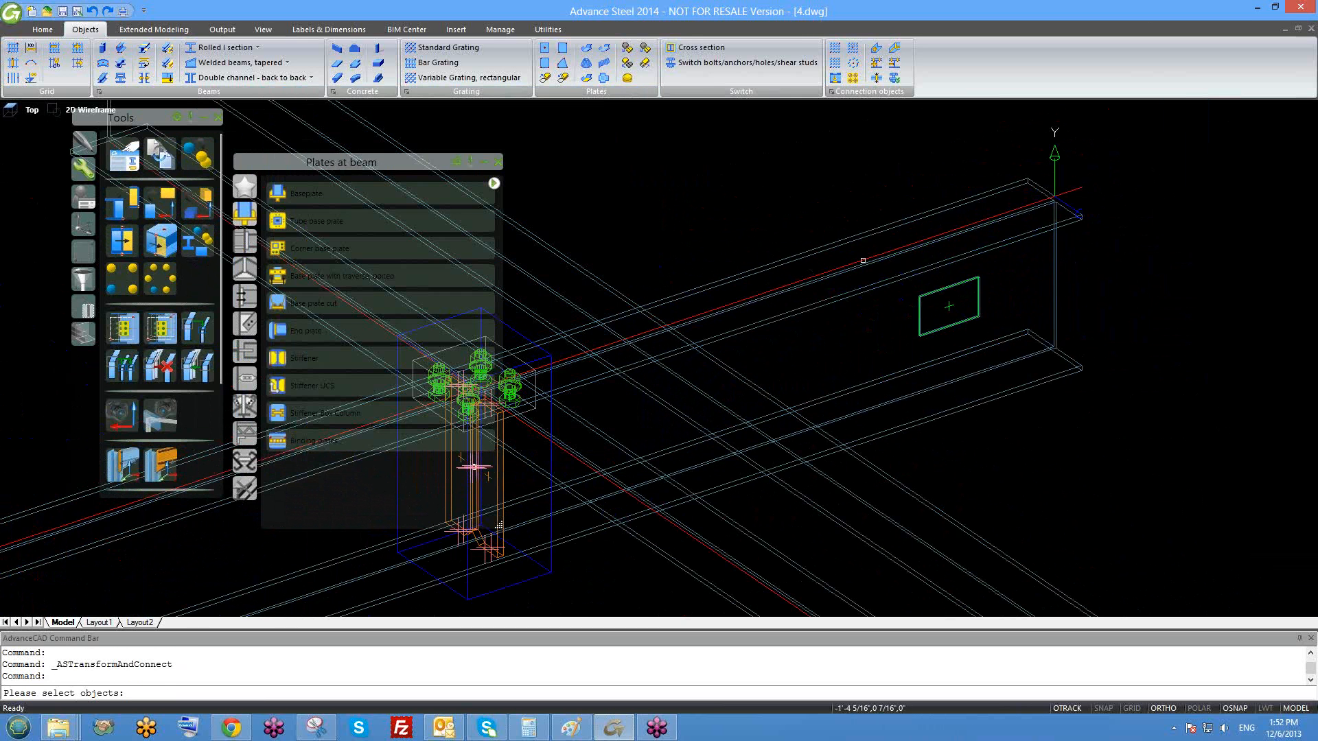
left_click(474, 466)
left_click(1050, 399)
key("Return")
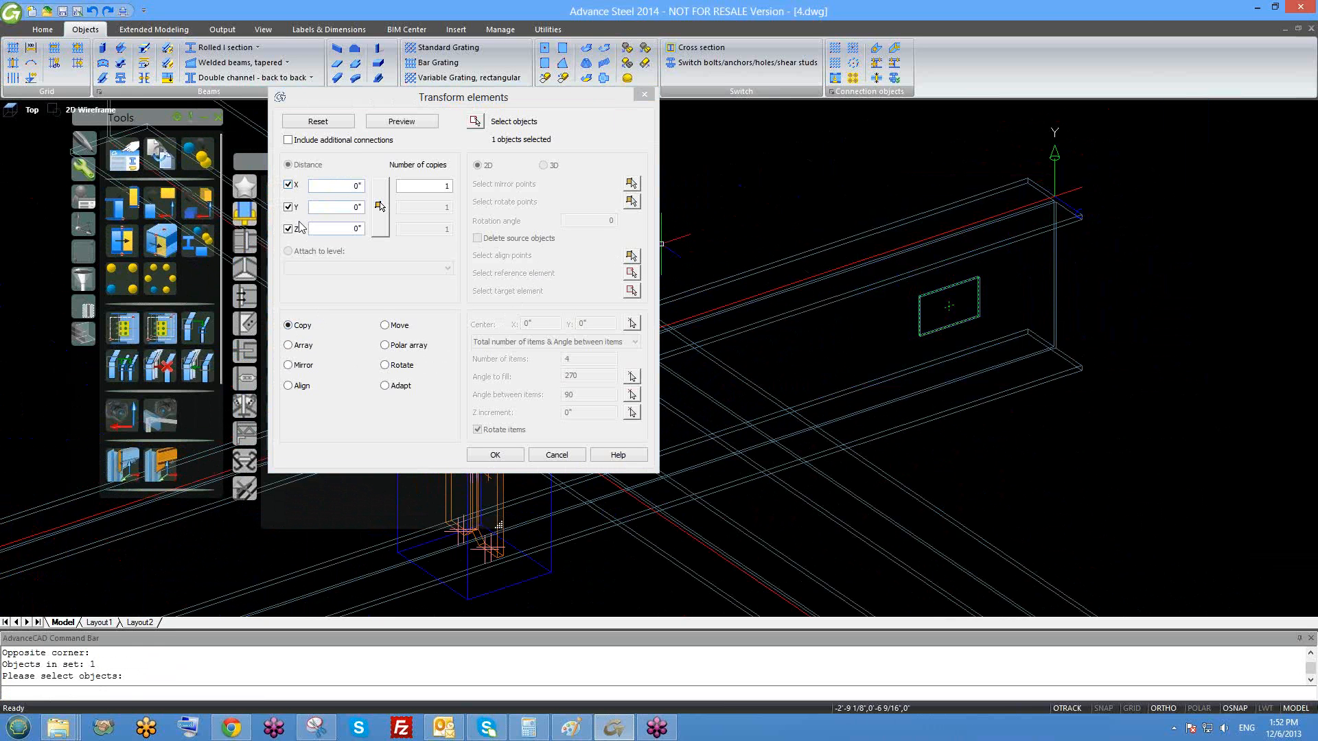
- Make 5 evenly spaced copies of the opening along the X axis, running from the long beam's end past the bolted crossing
middle_click_drag(920, 256, 844, 252)
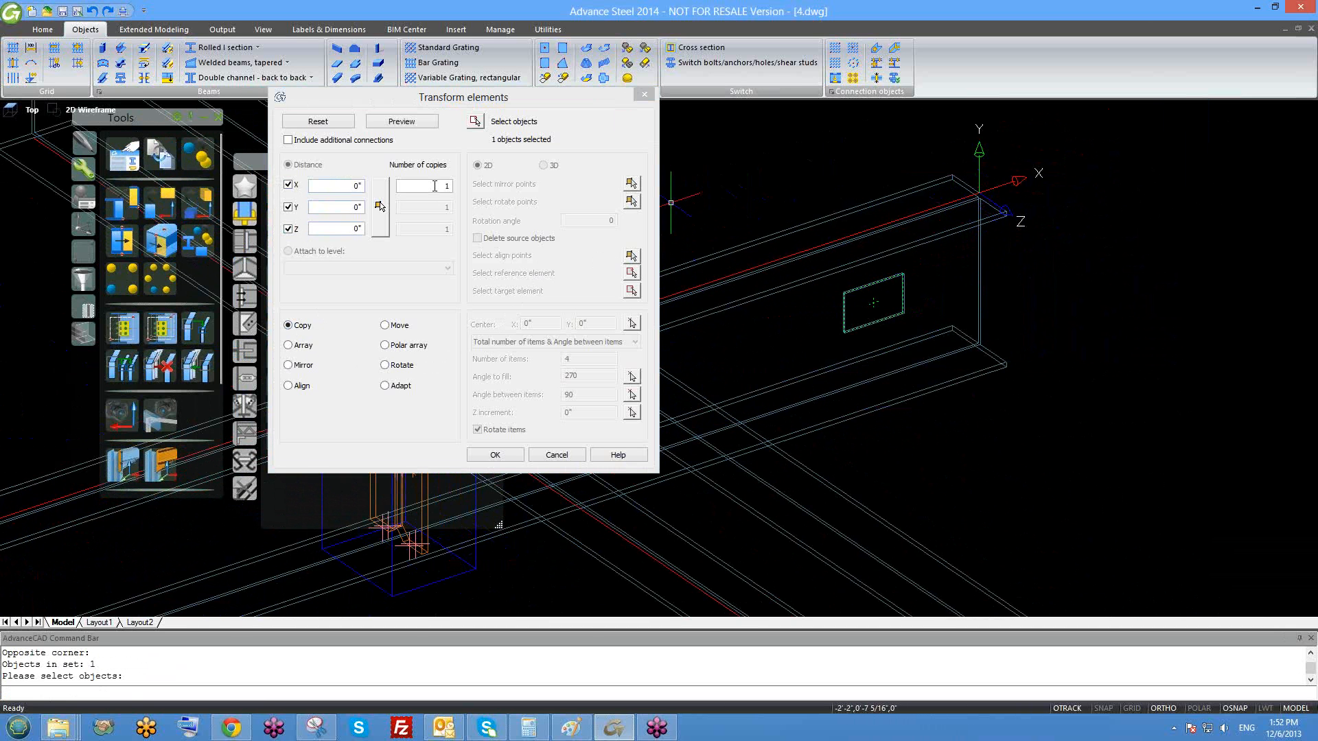
left_click_drag(436, 186, 478, 191)
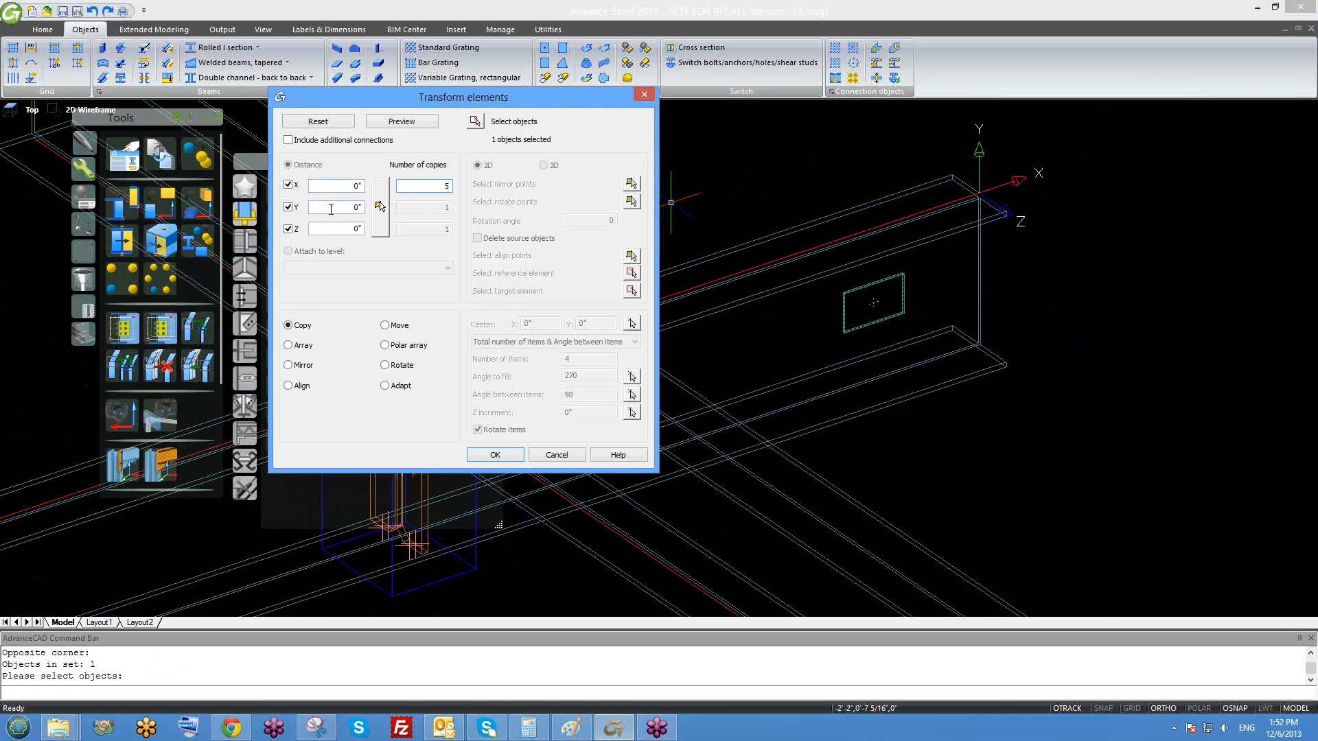
left_click(341, 185)
left_click(353, 208)
left_click(495, 455)
scroll(755, 413, "down", 8)
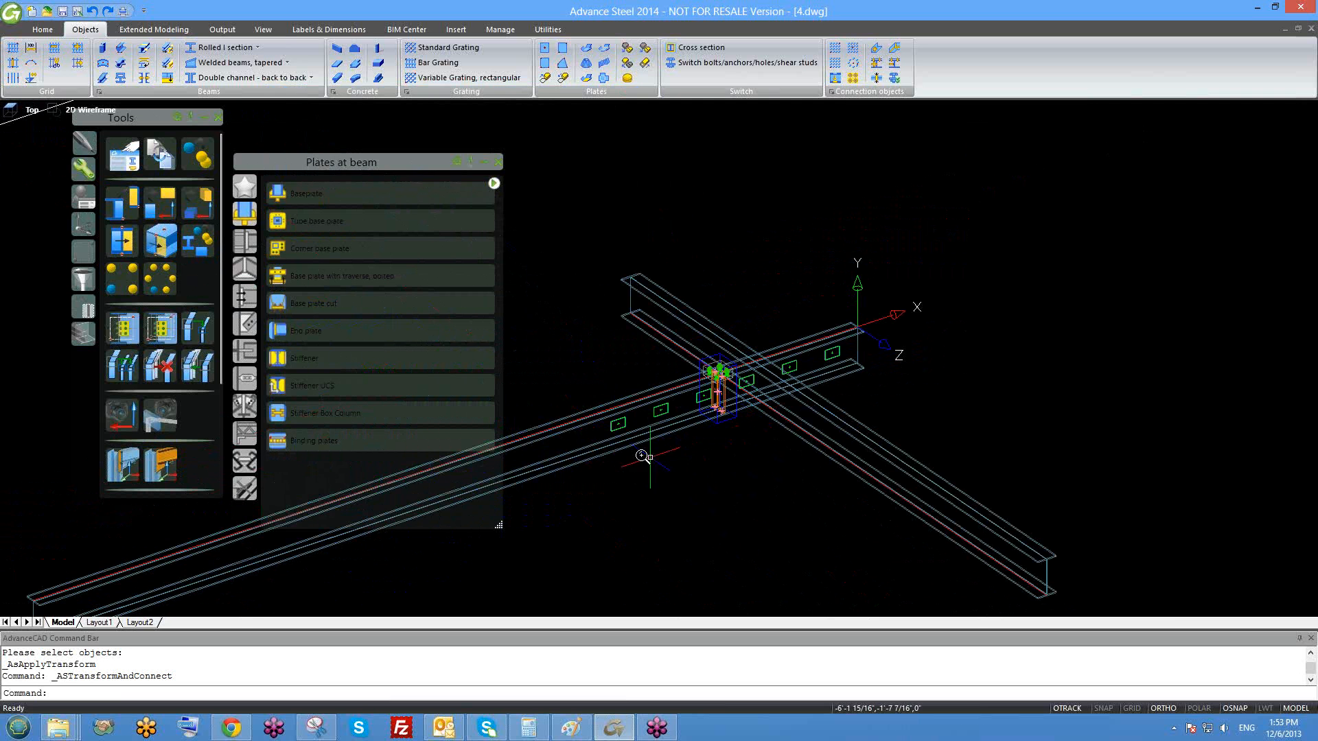
scroll(638, 458, "up", 2)
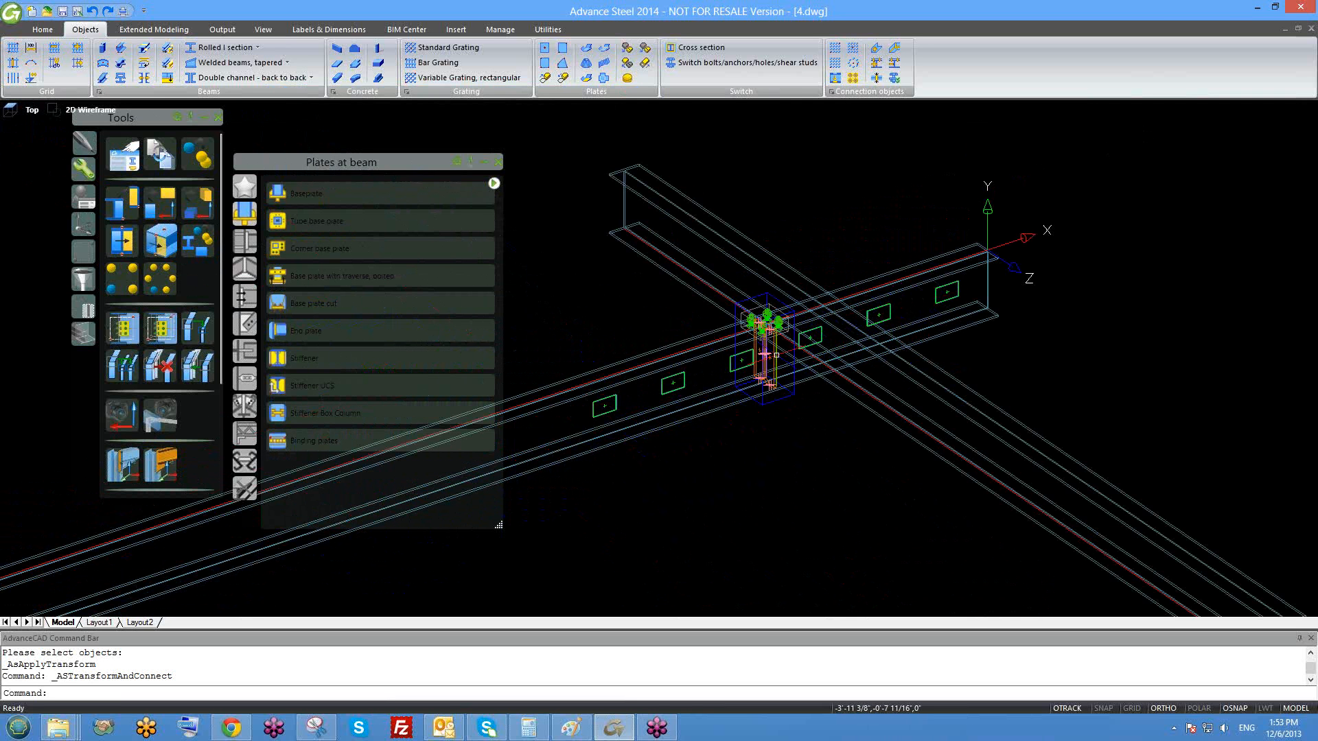
scroll(636, 400, "up", 2)
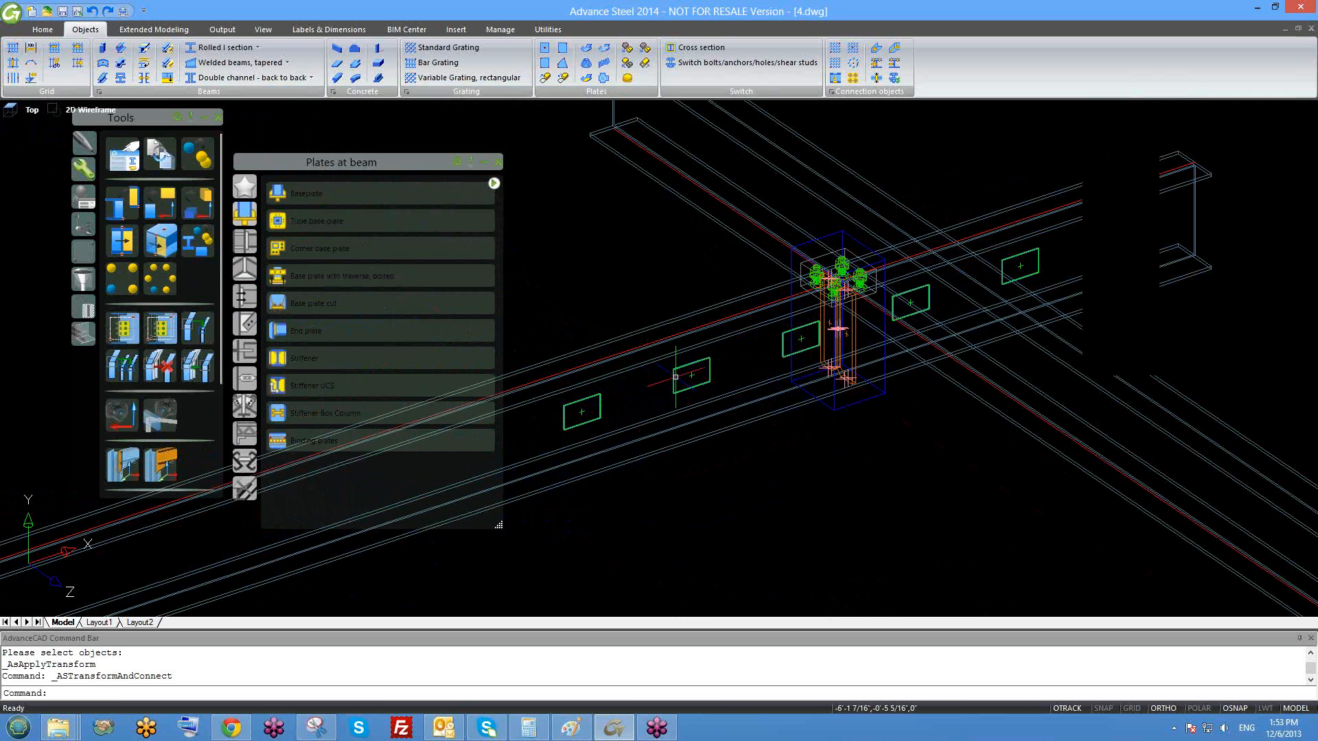
- Cancel the reopened Transform elements tool without making further copies of the web opening
scroll(691, 375, "down", 3)
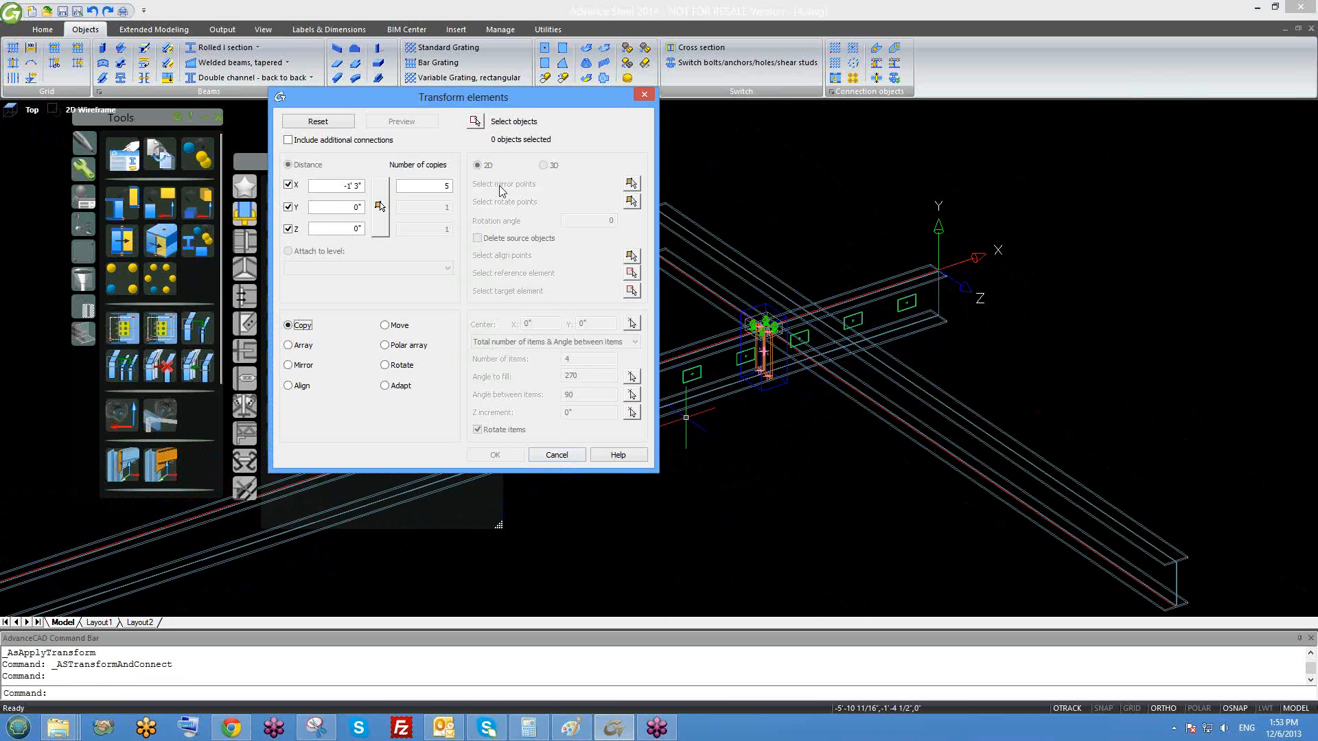
left_click(558, 455)
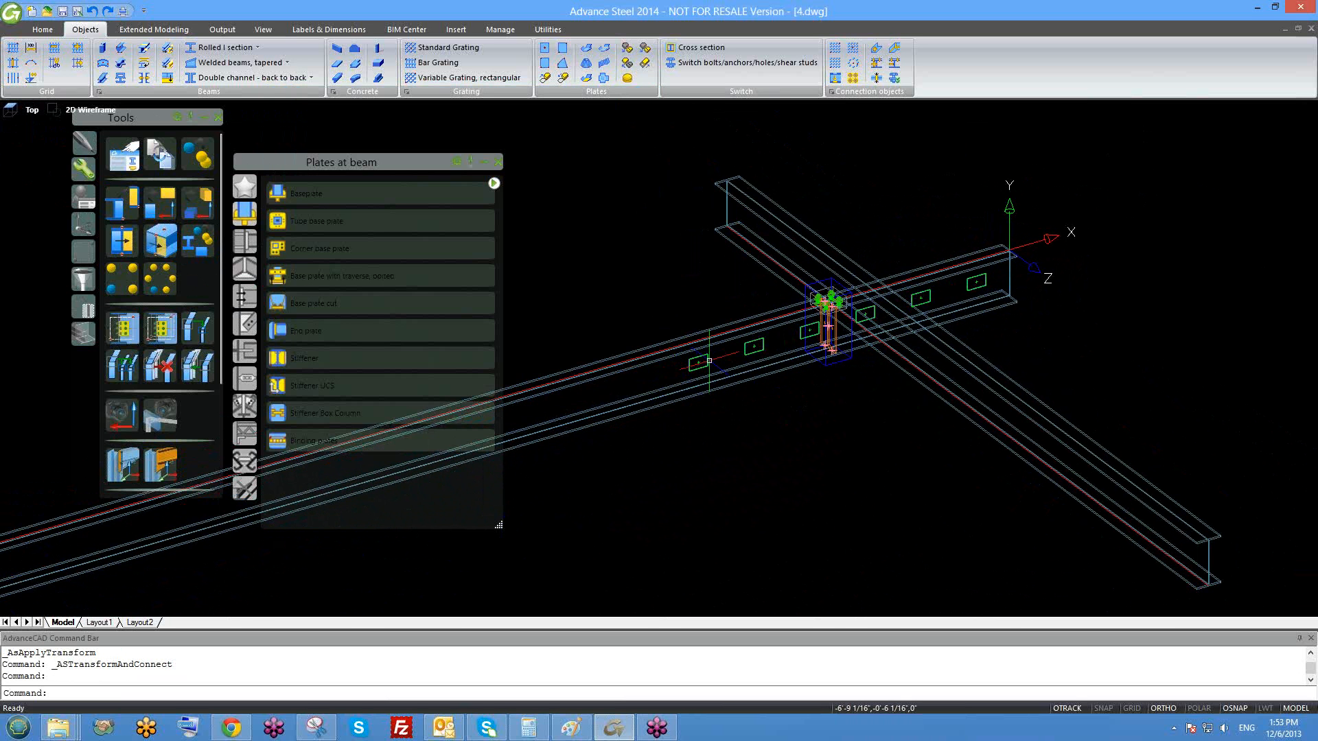
scroll(794, 387, "down", 5)
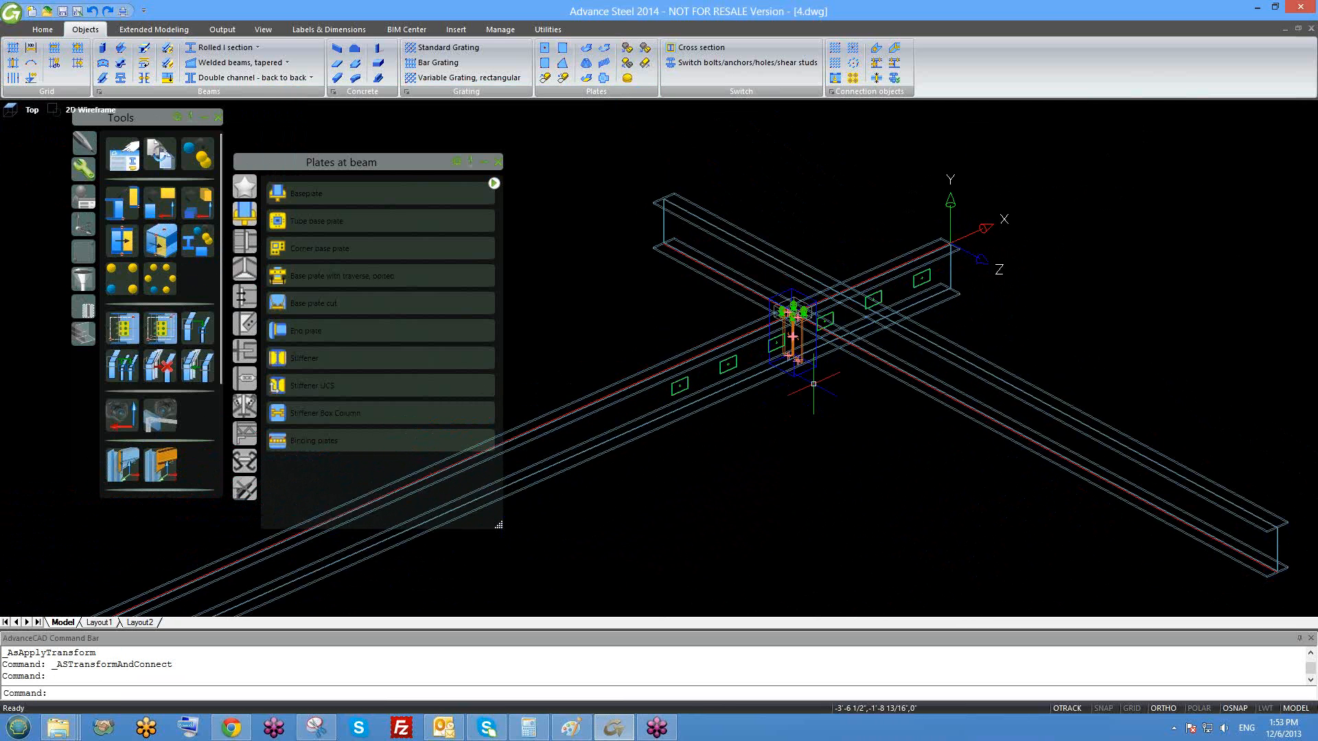
scroll(861, 369, "up", 2)
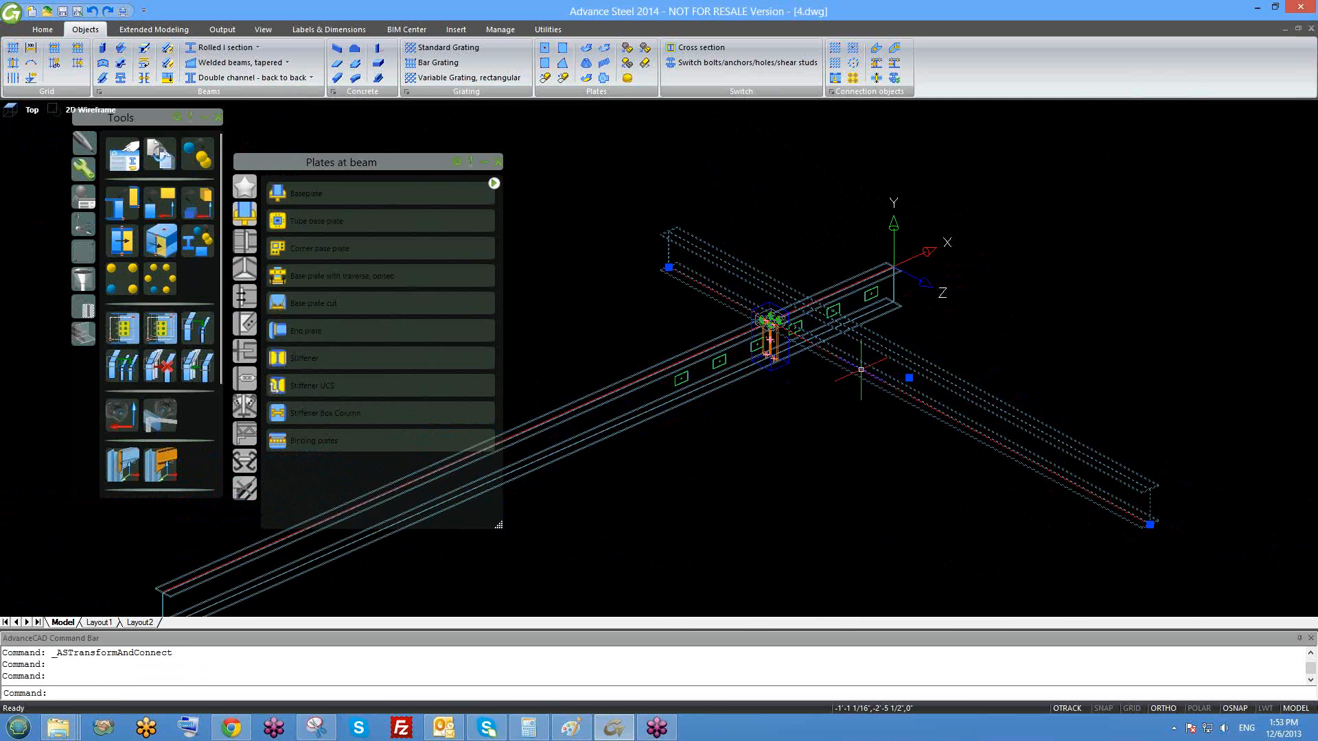
scroll(828, 384, "up", 2)
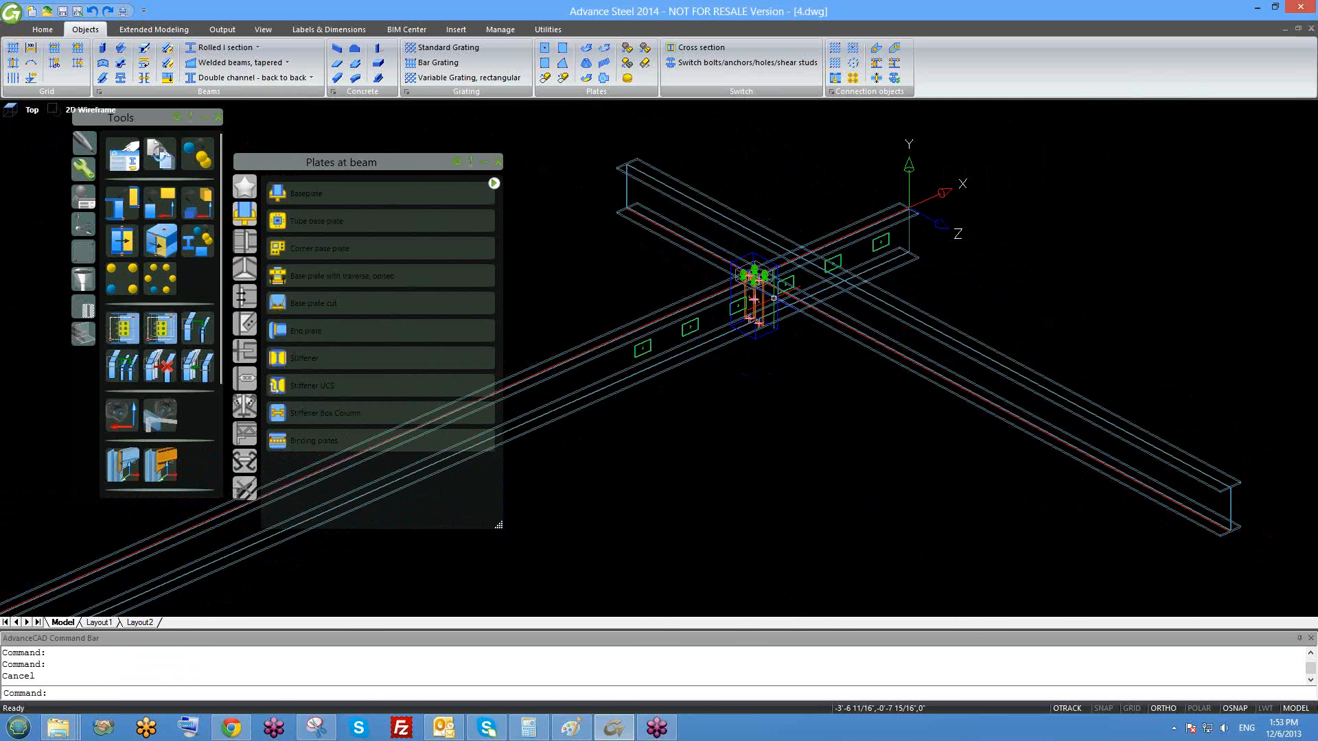
left_click(711, 173)
left_click(854, 441)
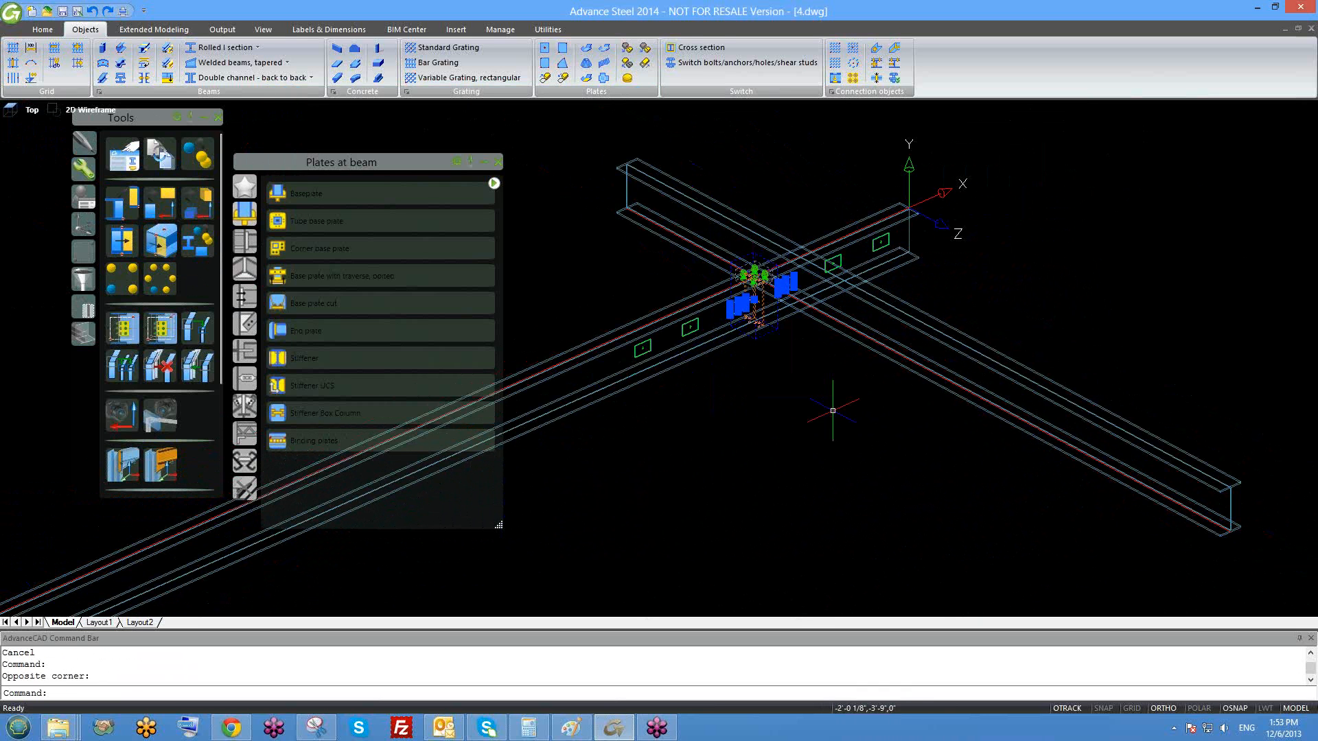
key("Escape")
left_click(900, 356)
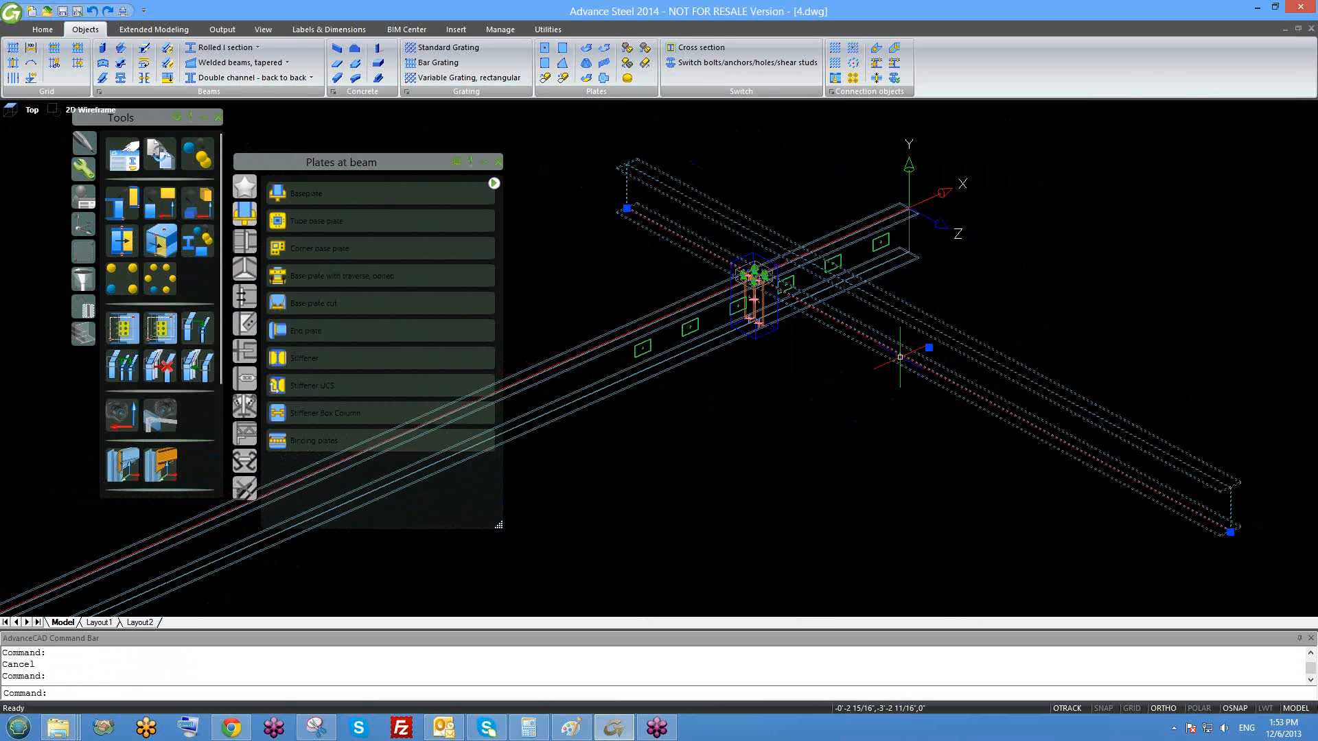
key("Escape")
- Copy the crossing beam along the long beam to form a second crossing near its far end
left_click(889, 372)
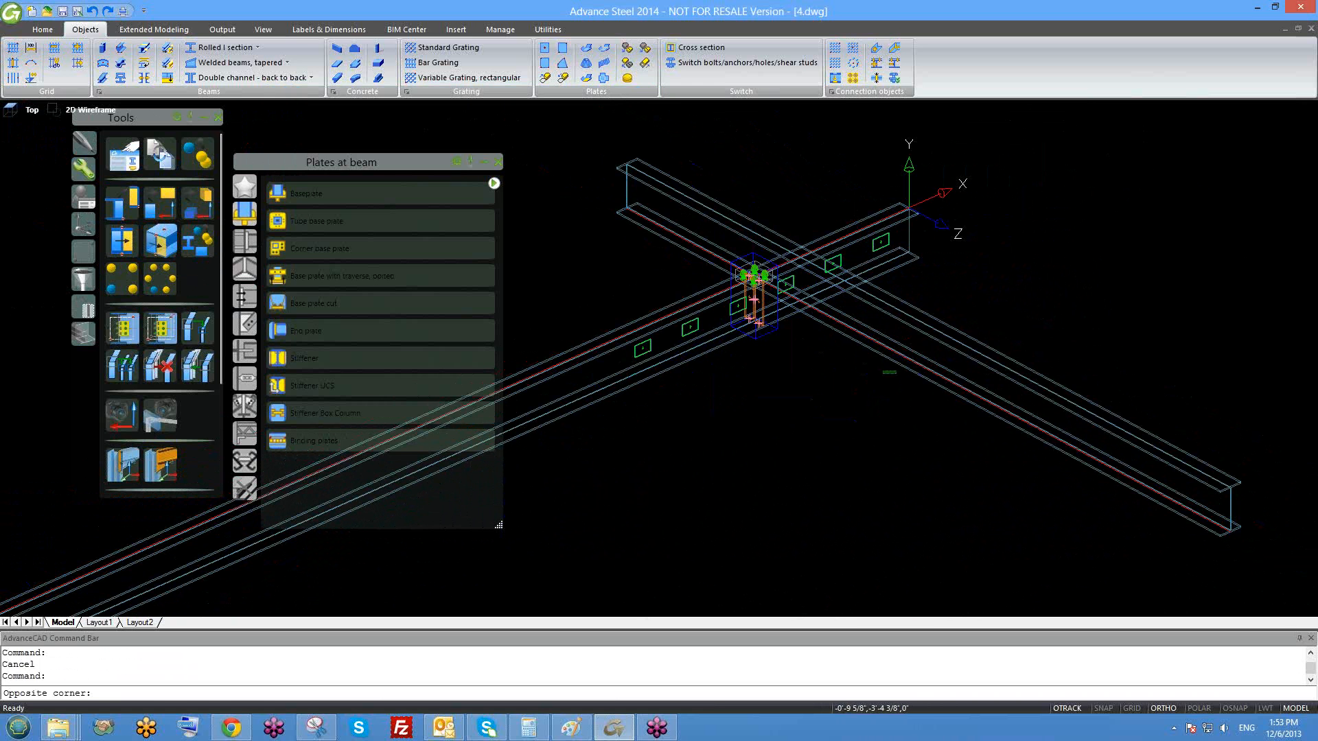
left_click(869, 337)
type("co")
key("Return")
left_click(837, 394)
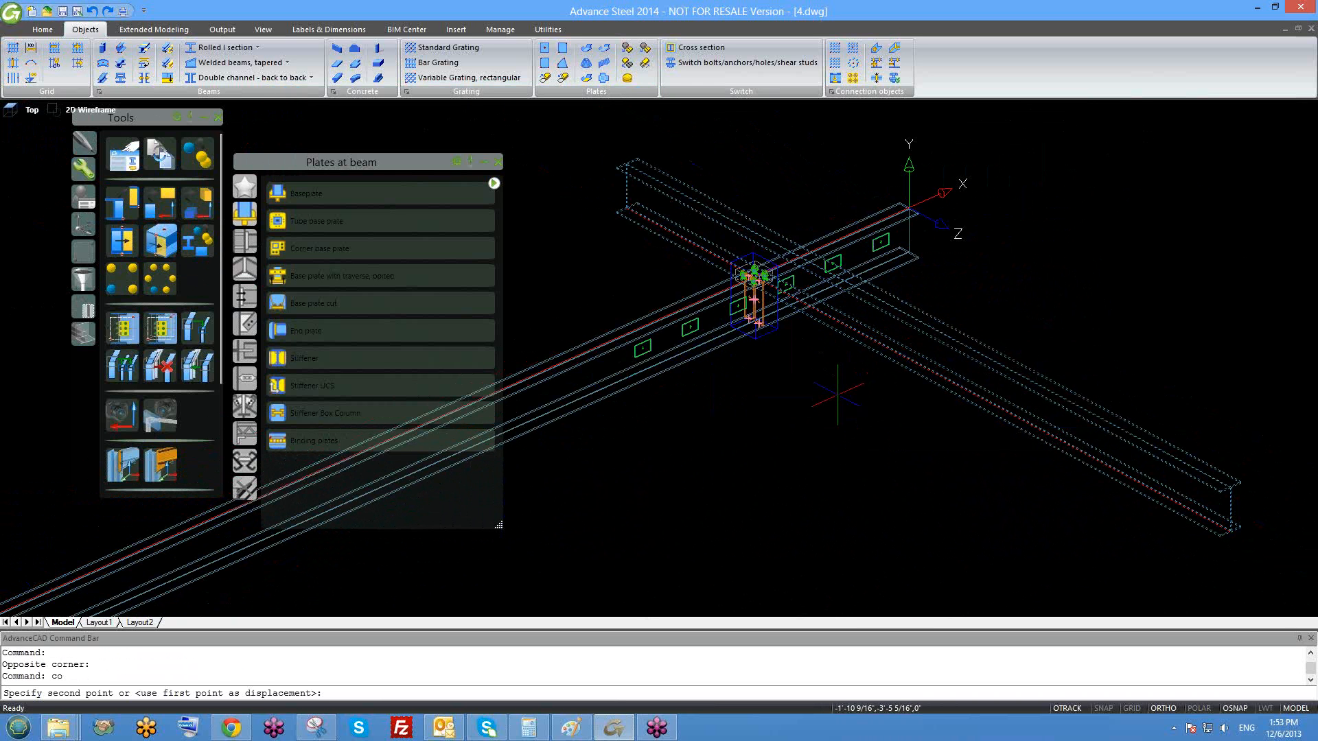
middle_click_drag(837, 395, 1071, 247)
left_click(762, 421)
key("Escape")
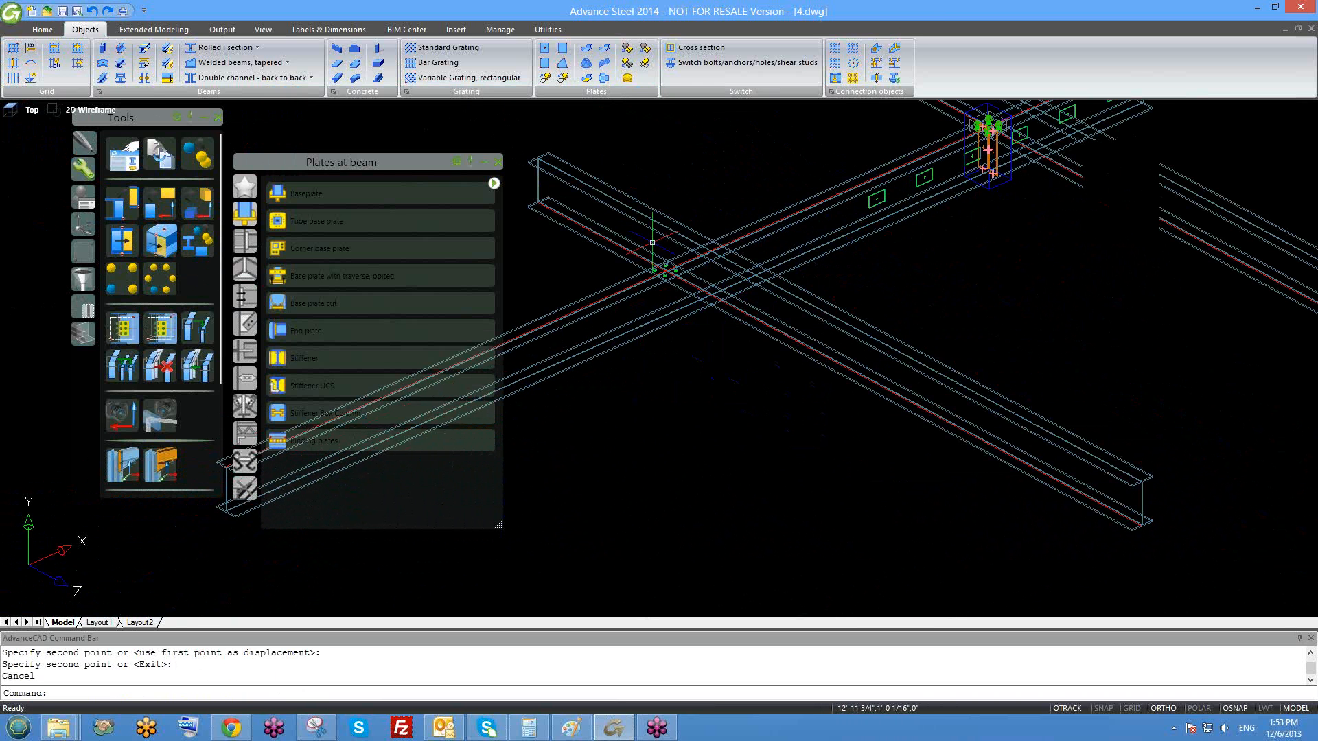
- Erase the bolt holes that came along with the copied beam at the second crossing
left_click(622, 163)
left_click(671, 308)
type("e")
key("Return")
scroll(714, 385, "down", 5)
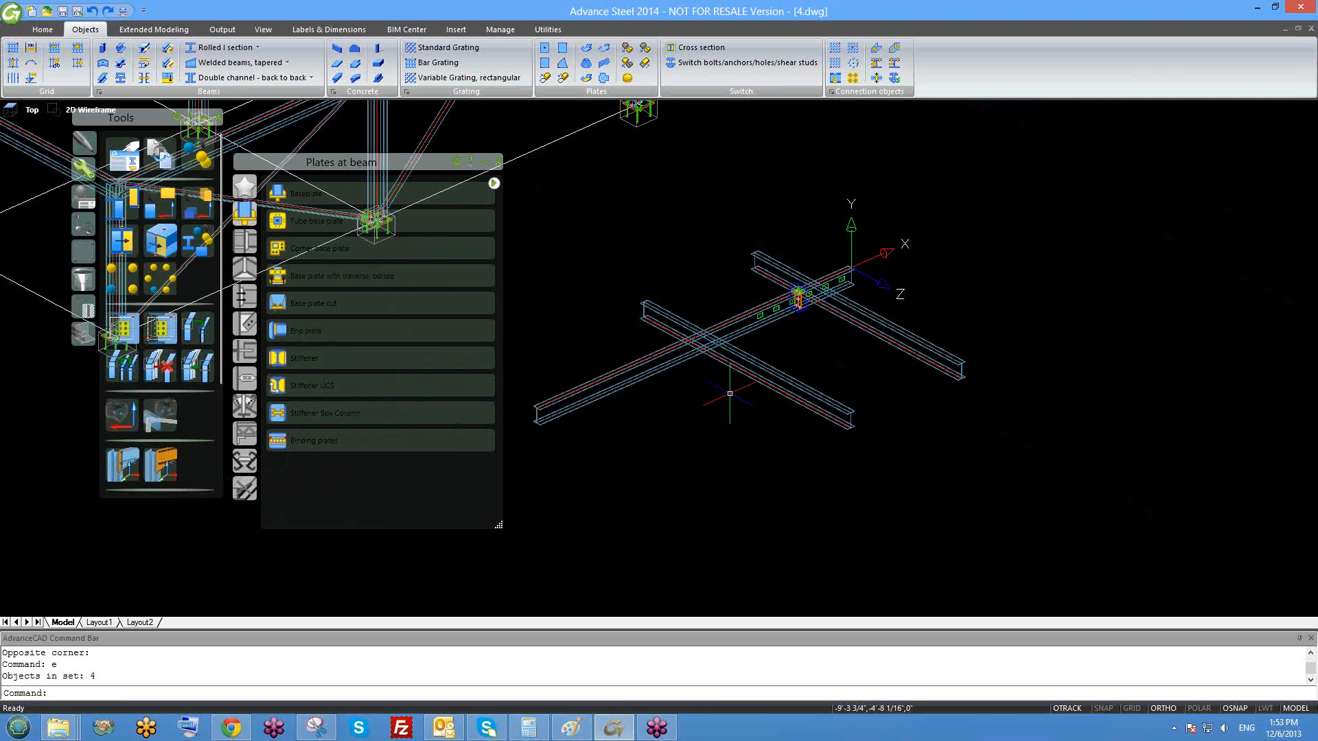
middle_click_drag(730, 393, 729, 384)
scroll(803, 303, "up", 3)
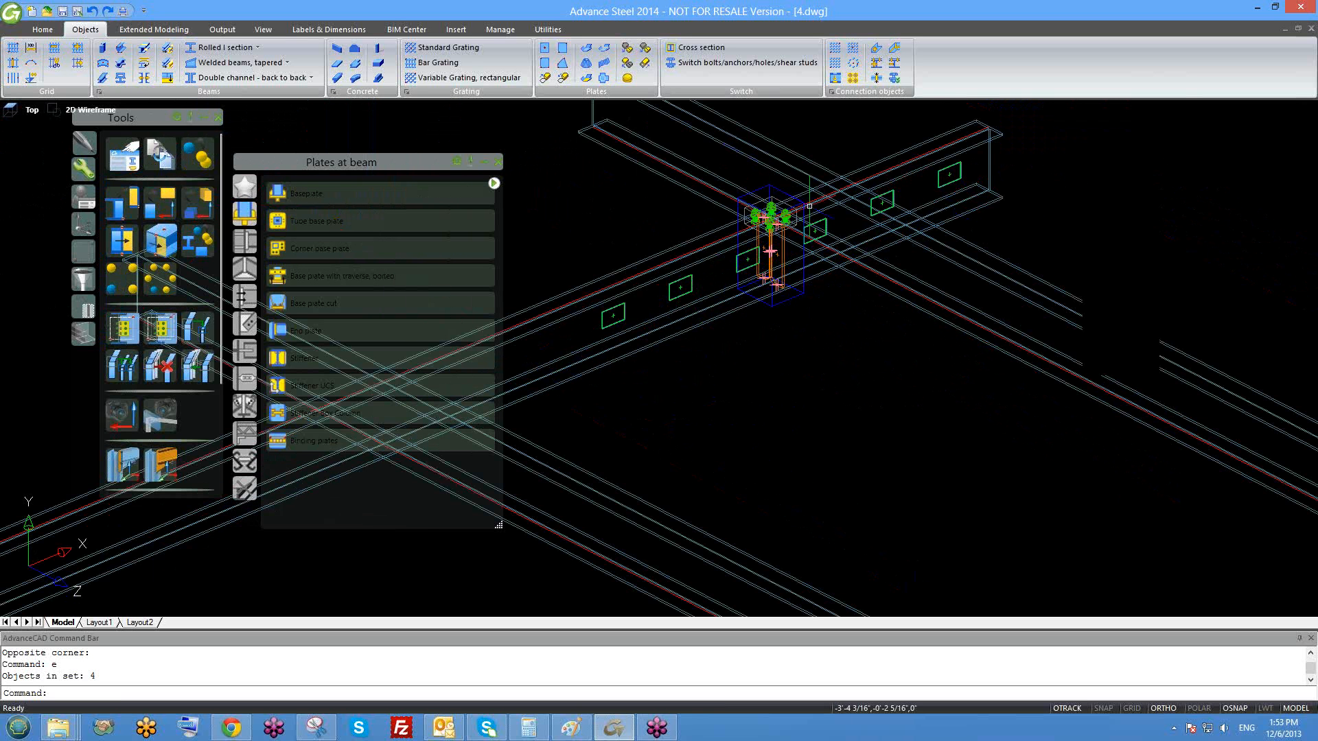
middle_click_drag(809, 205, 879, 274)
scroll(879, 274, "down", 3)
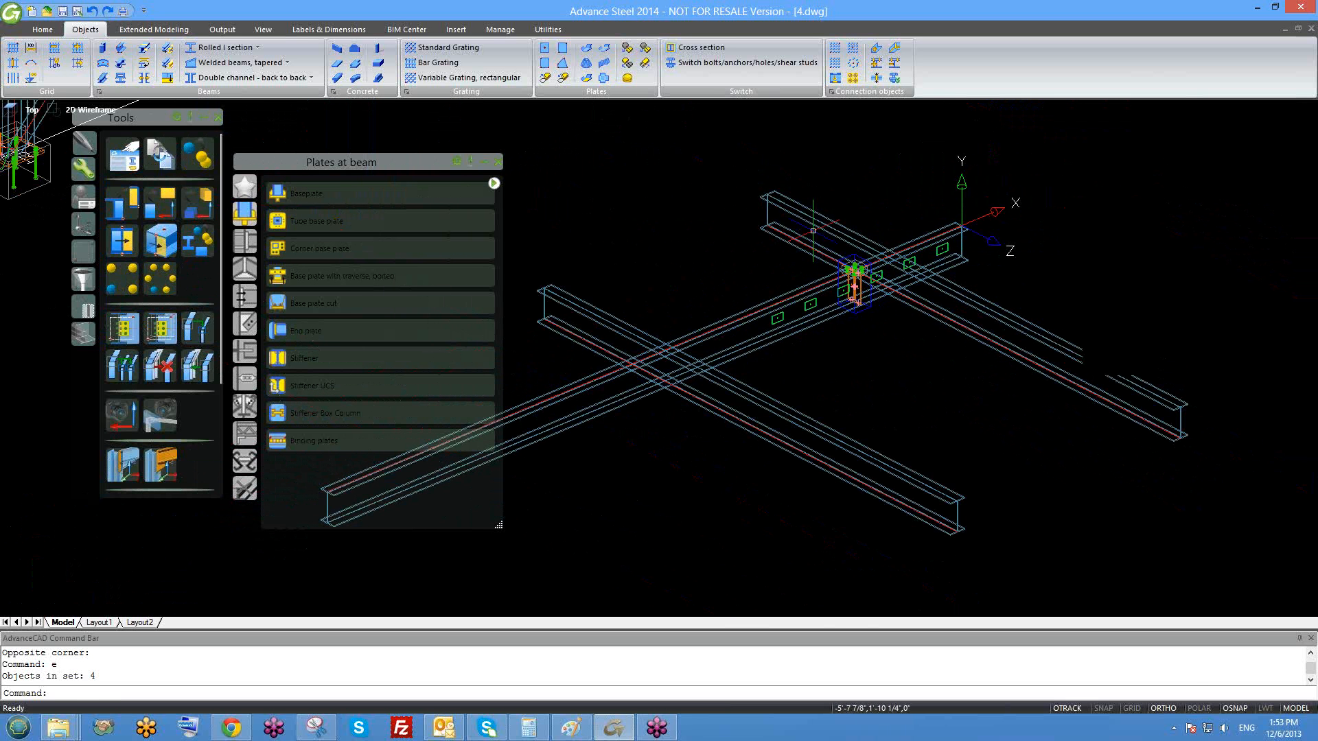
left_click(815, 194)
key("Escape")
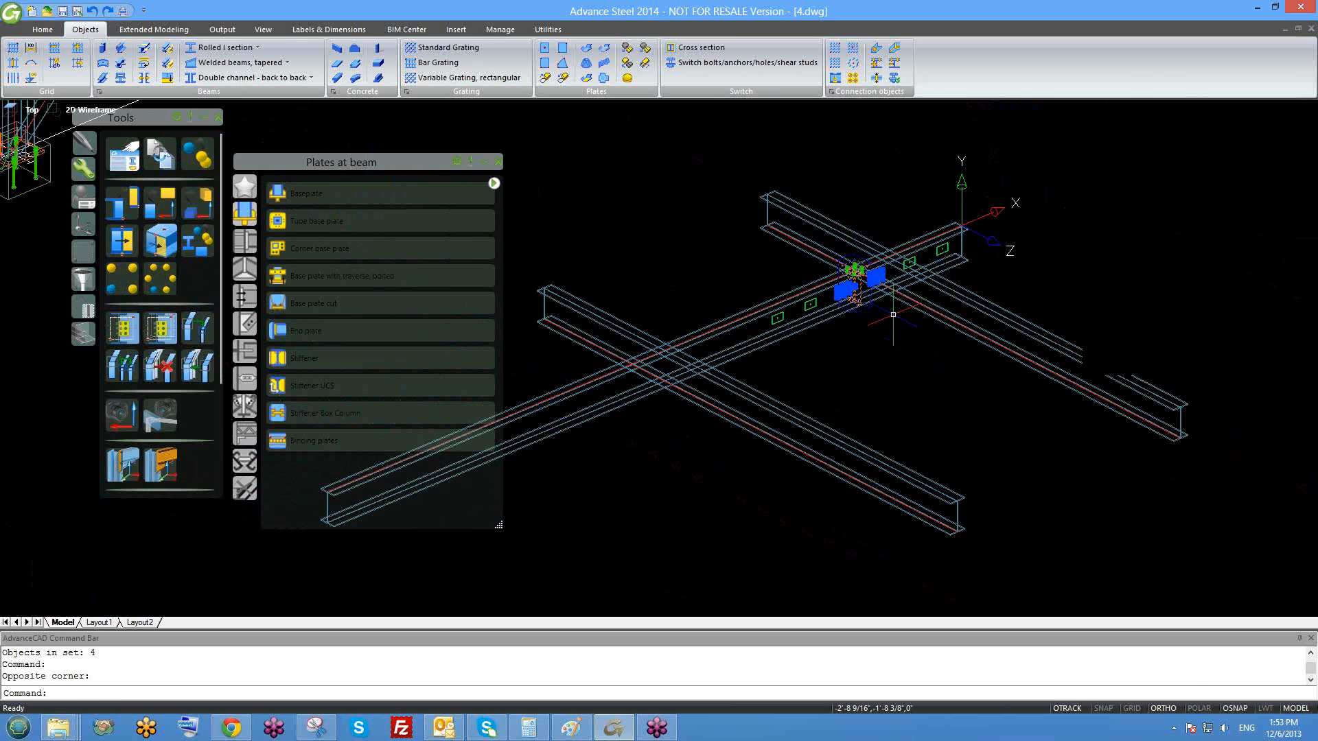
scroll(889, 295, "up", 2)
left_click(795, 160)
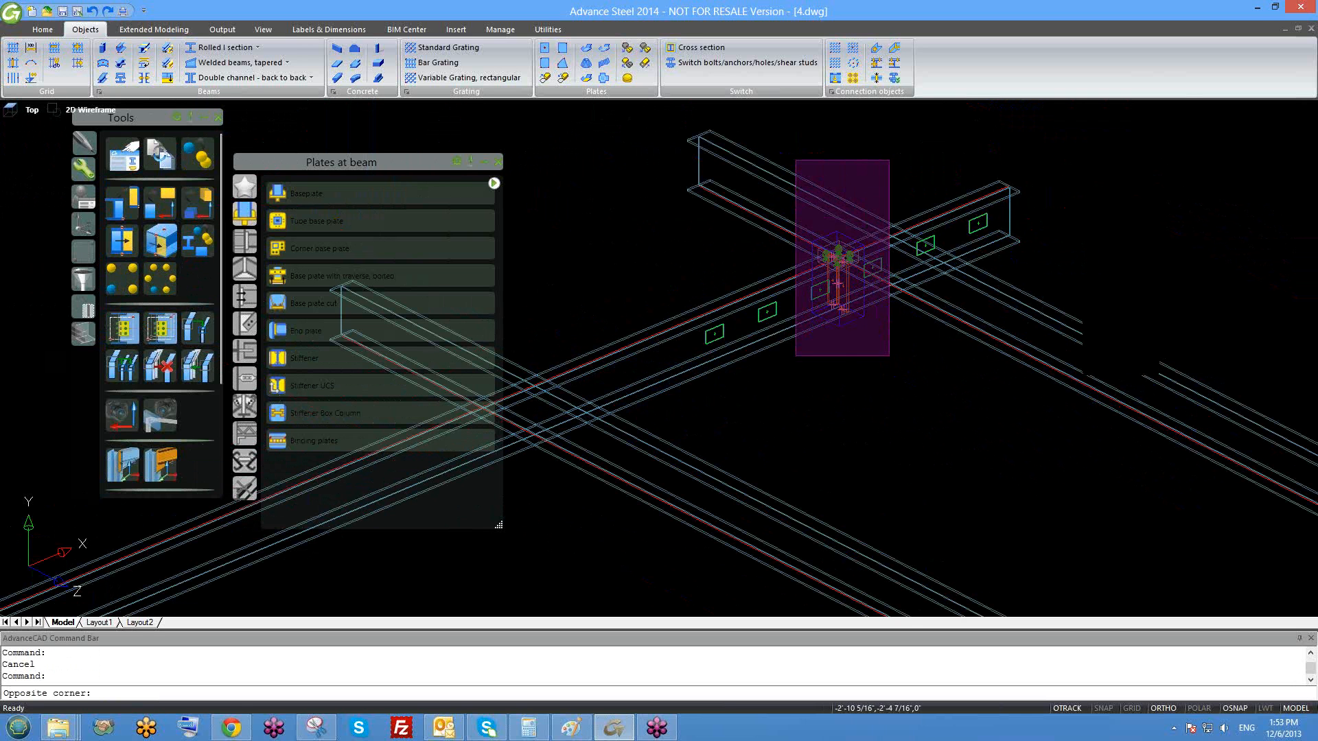
left_click(889, 356)
type("co")
key("Return")
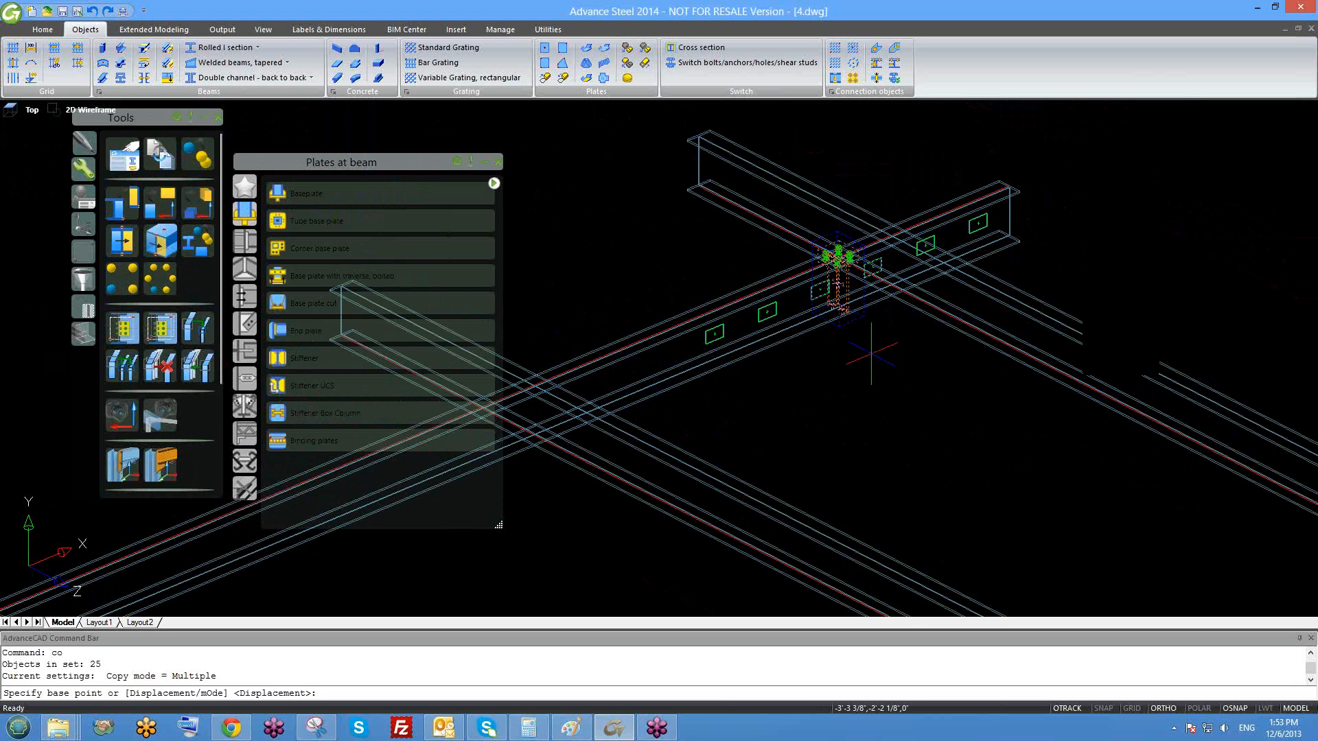
left_click(871, 354)
key("Escape")
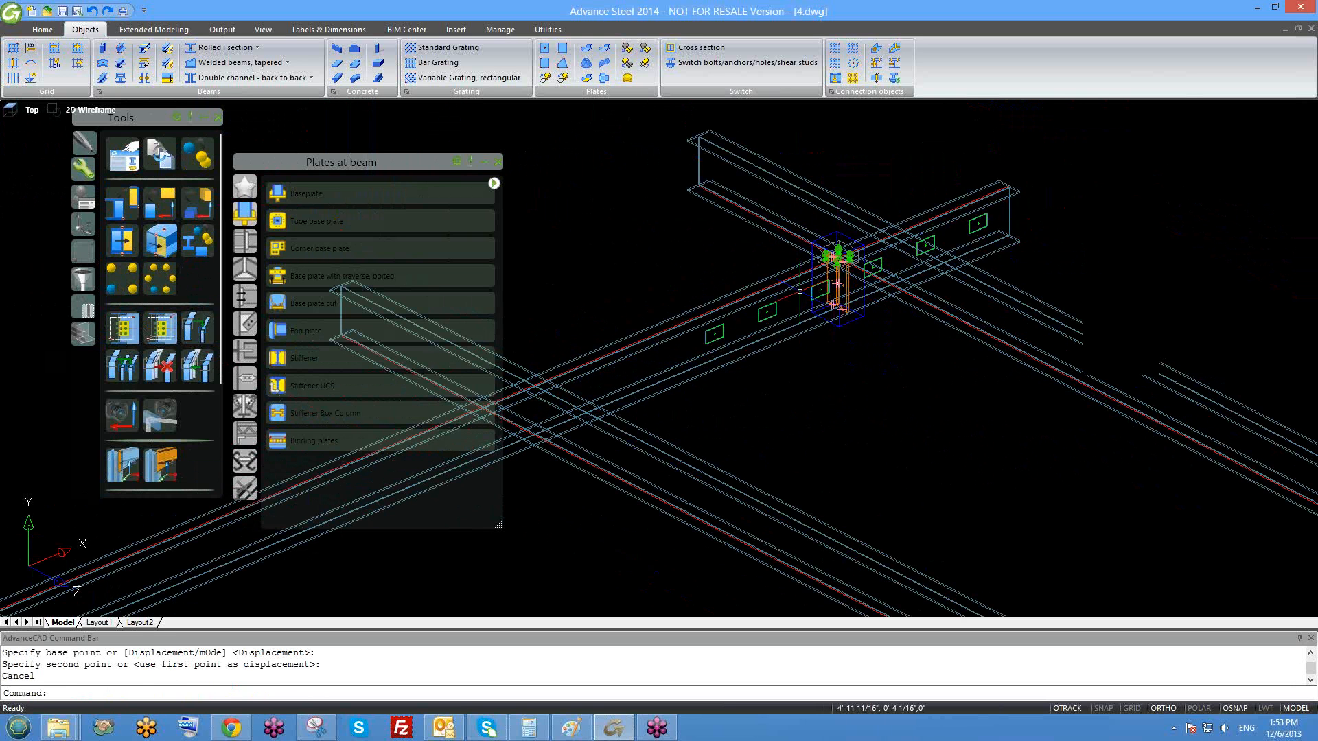
- Start copying the bolted connection and its adjacent openings, using the upper flange corner endpoint of the original crossing beam as base point
left_click(782, 141)
left_click(896, 344)
type("co")
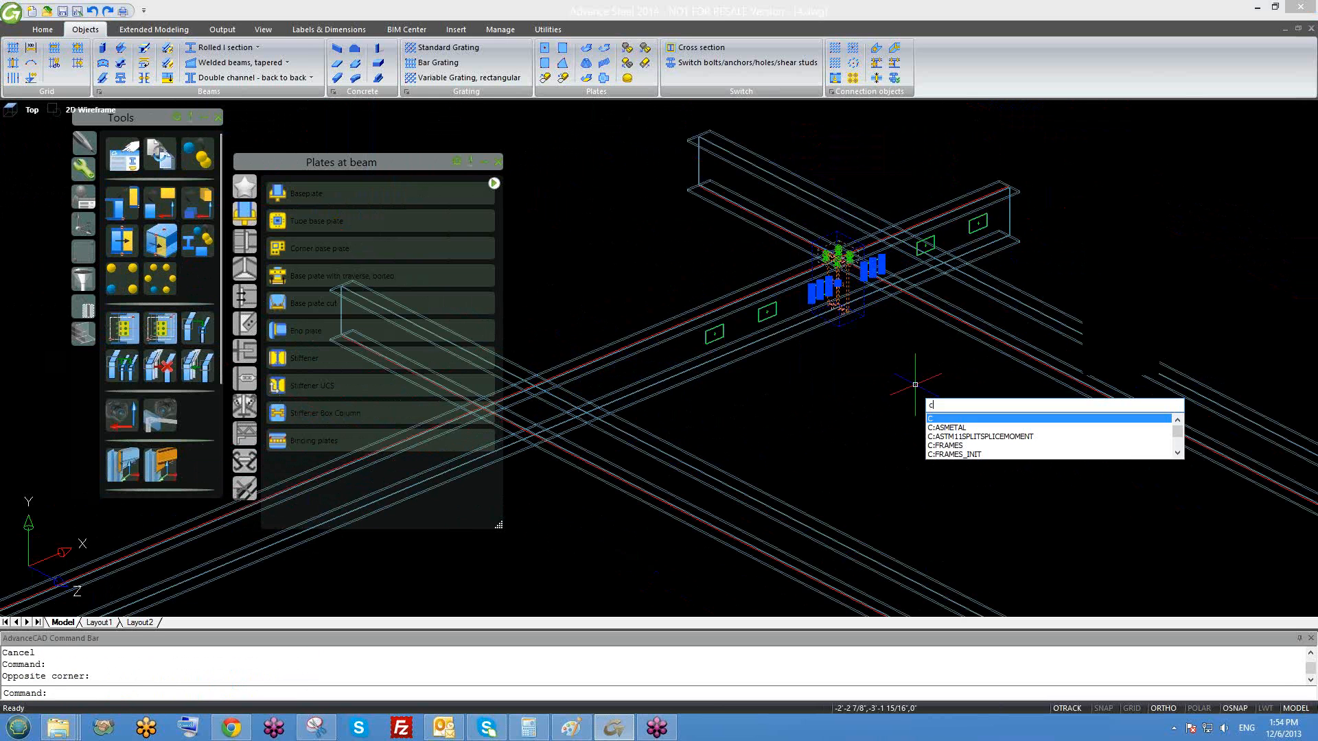
key("Return")
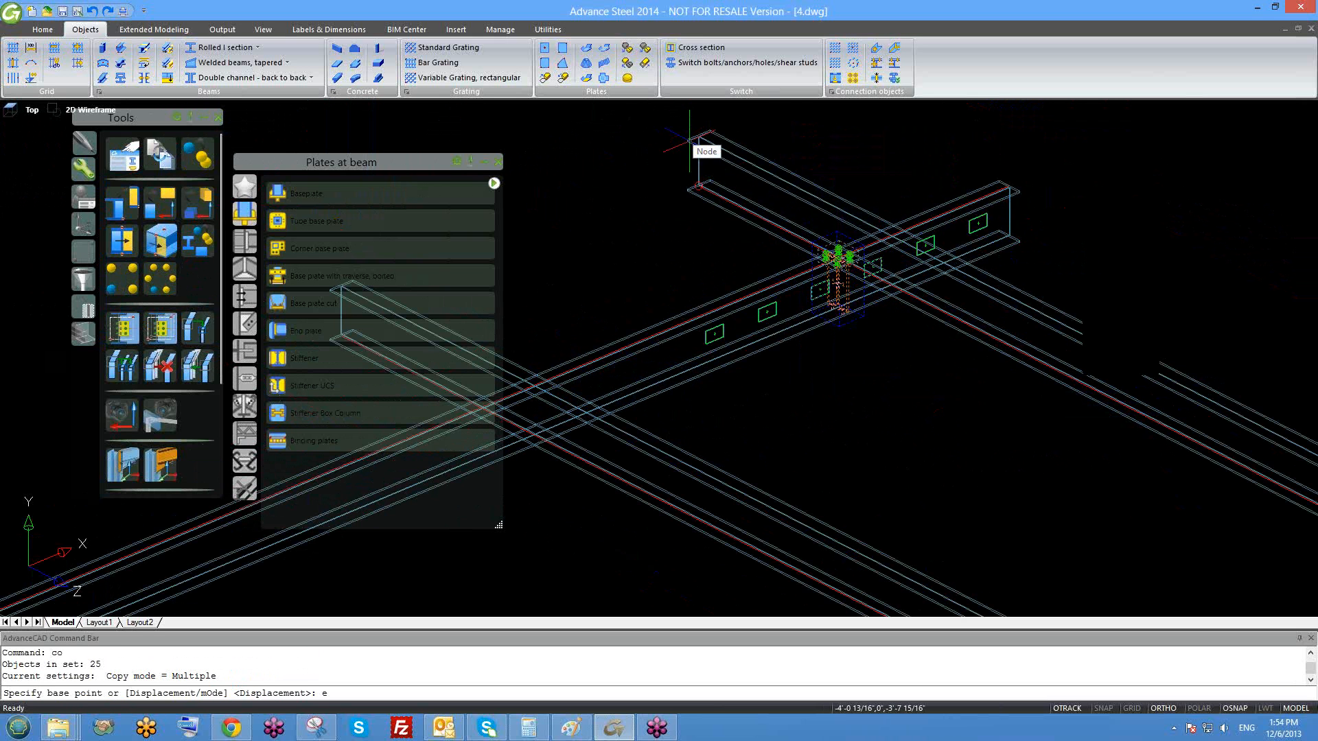
type("end")
key("Return")
scroll(692, 140, "up", 5)
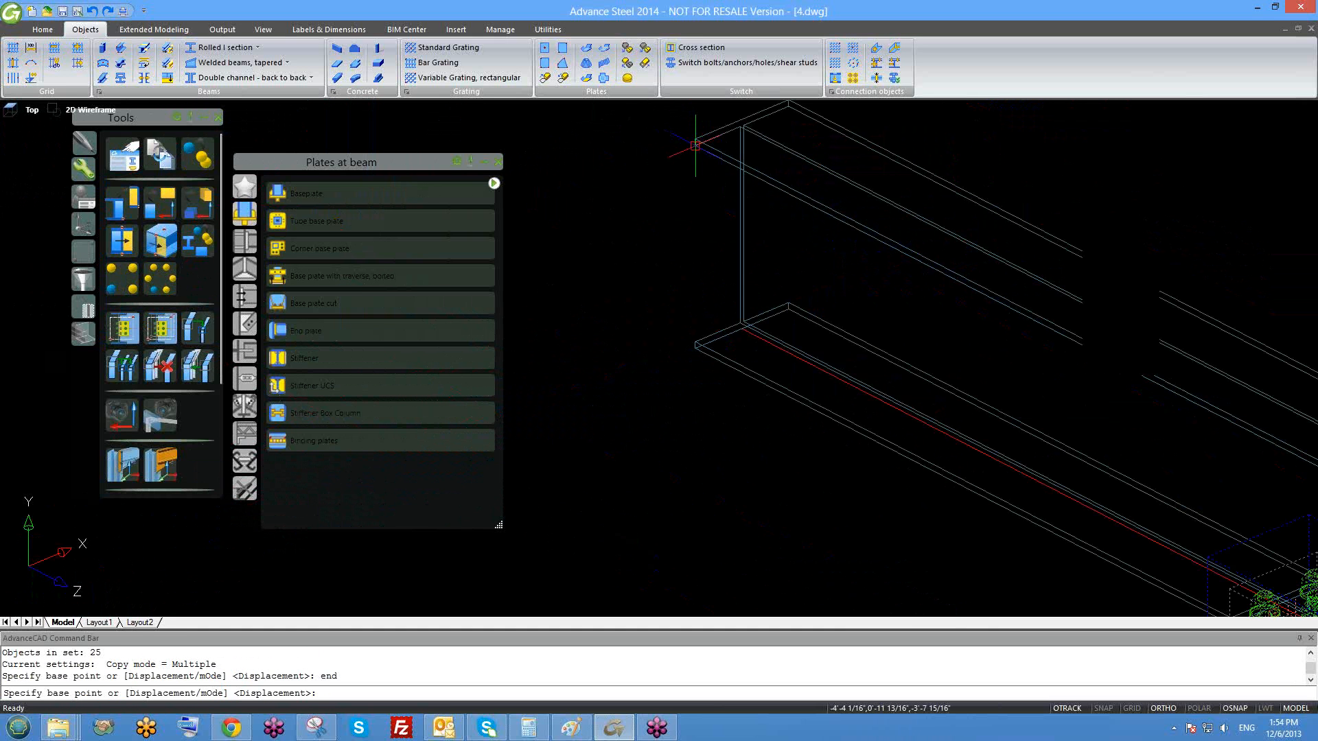
scroll(693, 141, "up", 3)
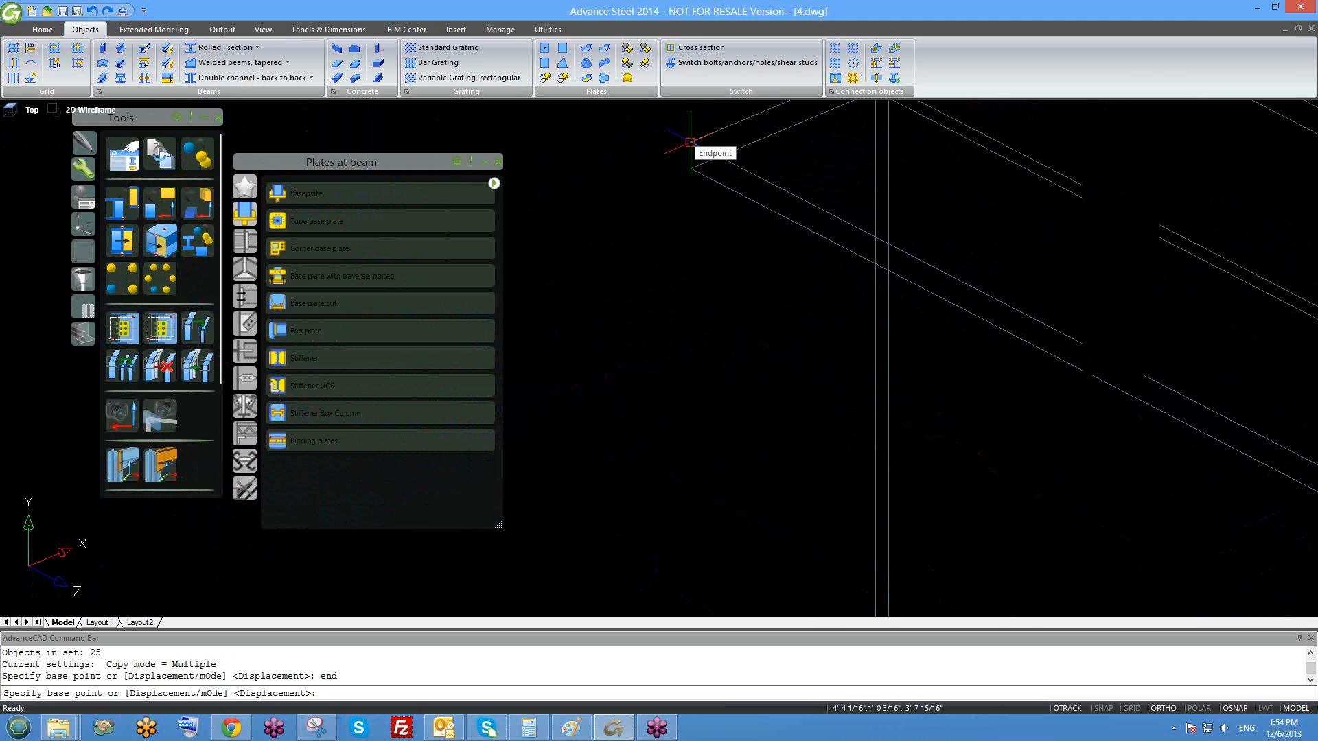
scroll(691, 142, "down", 2)
left_click(690, 142)
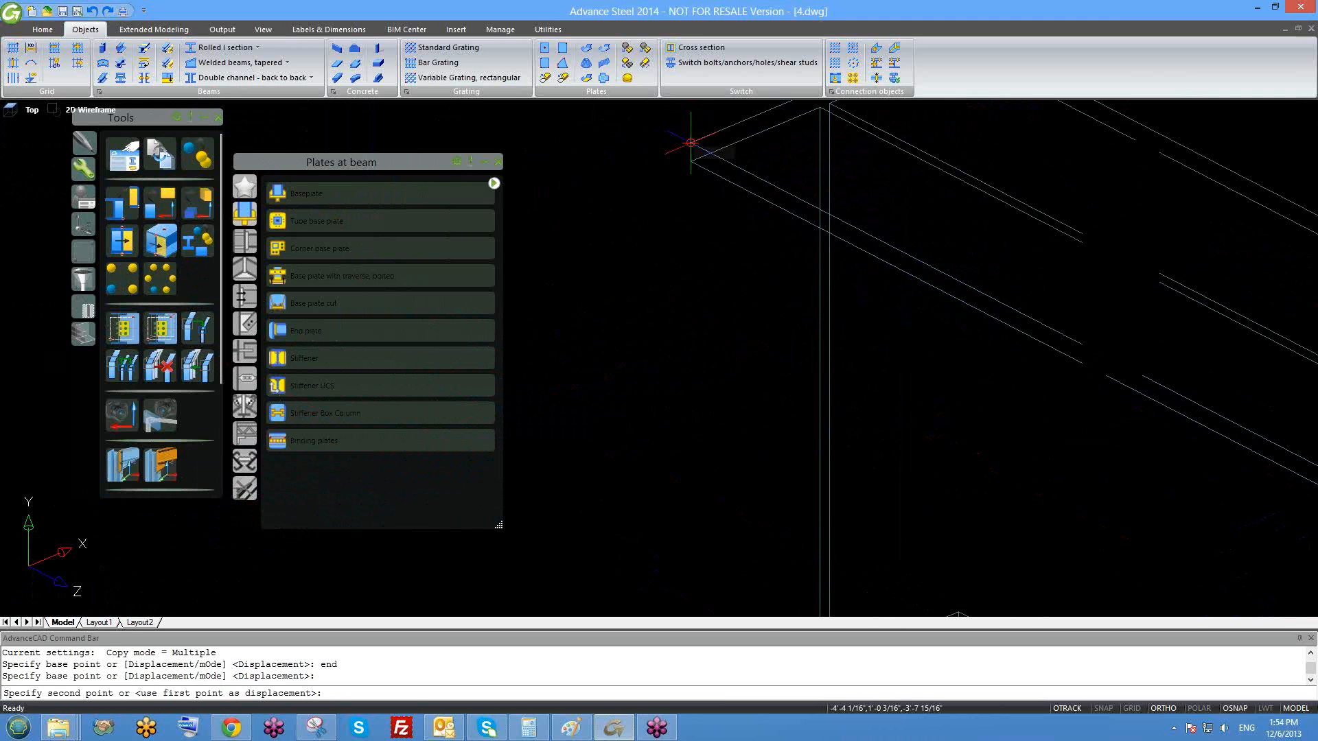
- Place the connection copy at the matching upper flange corner endpoint of the second crossing beam and finish copying
scroll(674, 163, "down", 3)
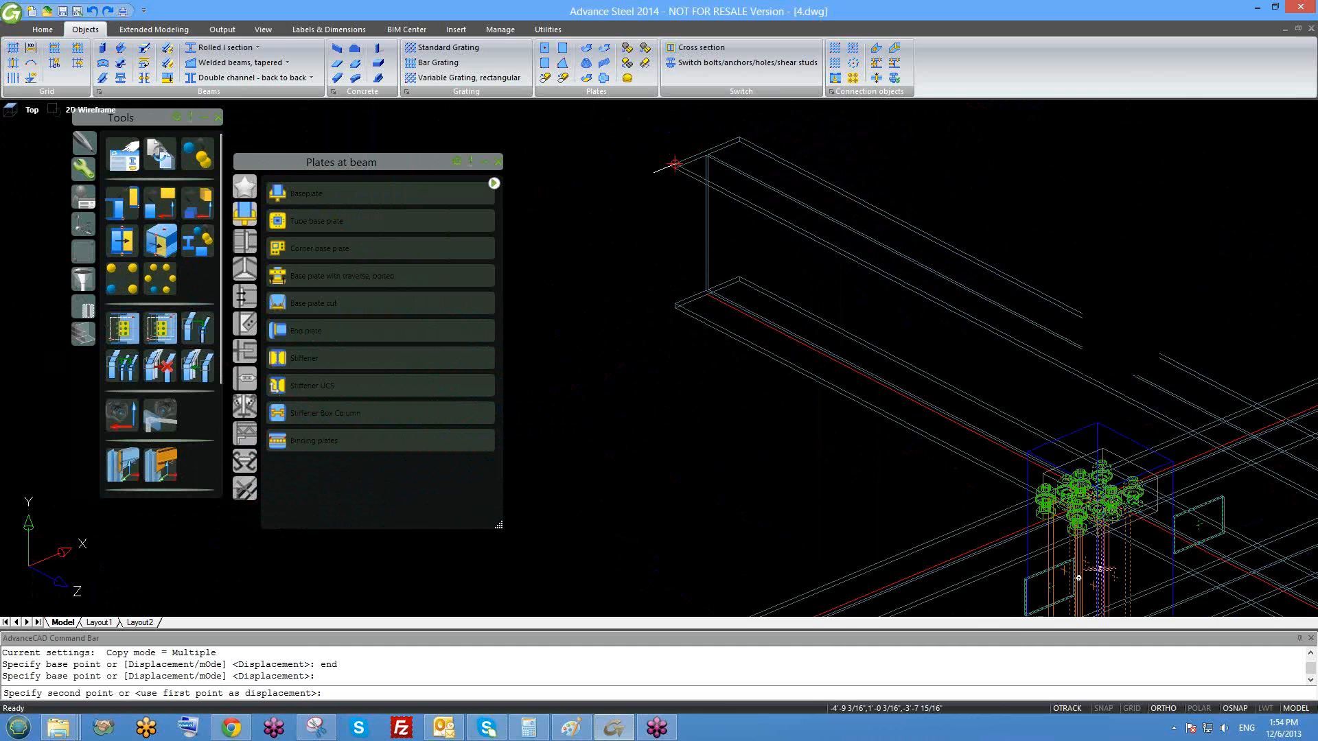
scroll(815, 227, "down", 5)
scroll(617, 247, "up", 5)
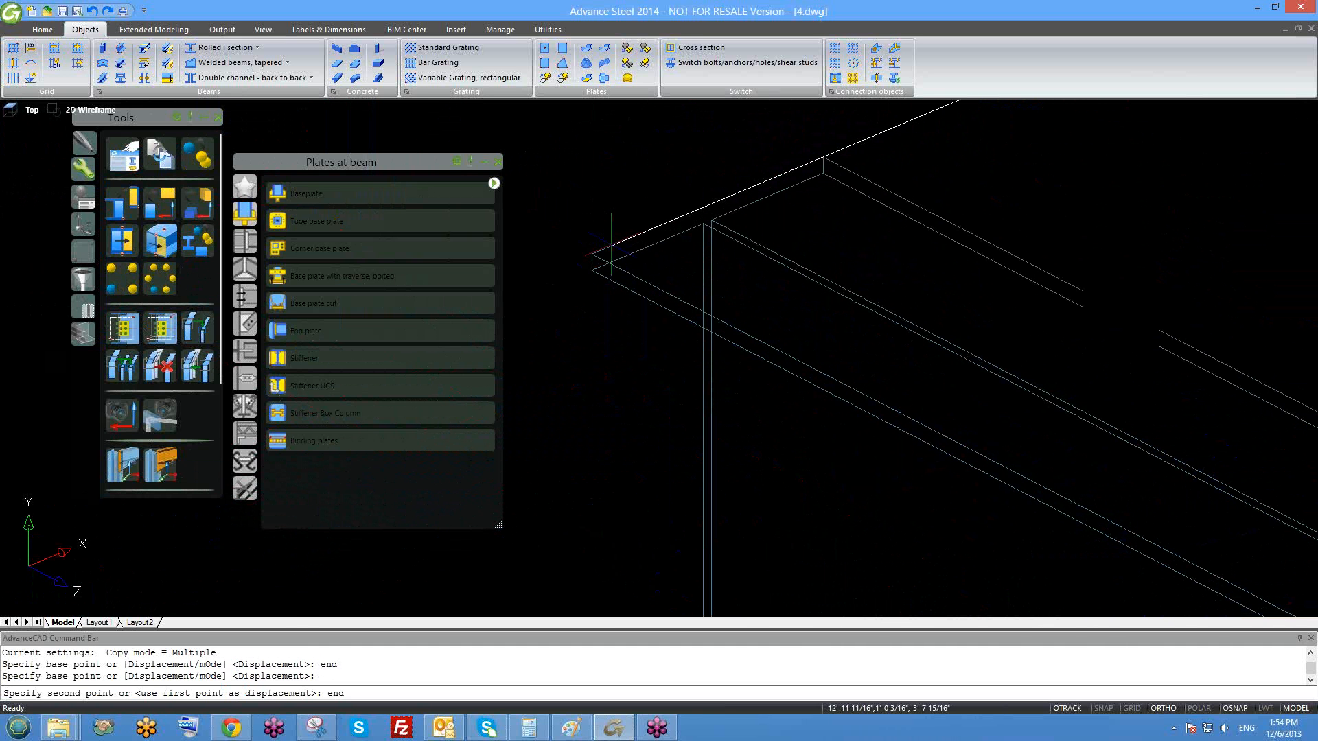
key("Return")
left_click(591, 254)
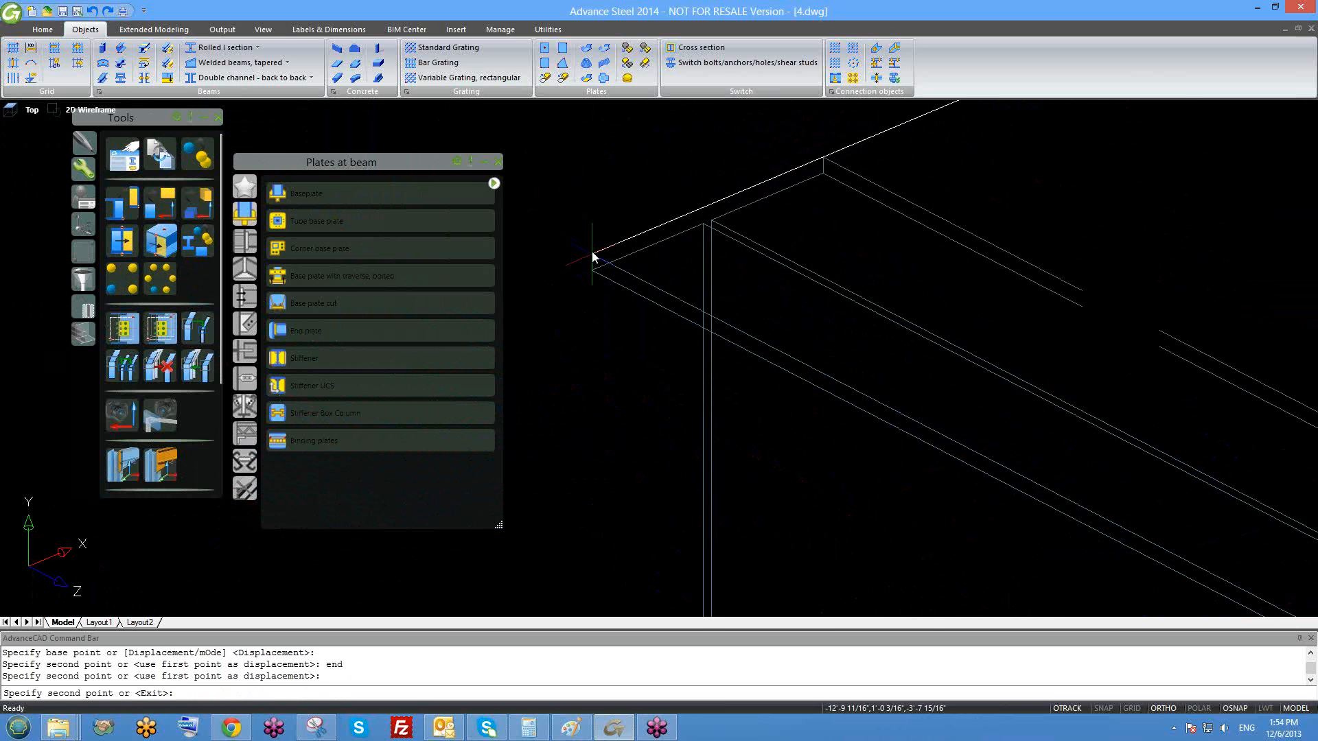
key("Return")
- Examine the copied connection at the second crossing and the commands available for its stiffener
scroll(586, 274, "down", 5)
middle_click_drag(870, 525, 809, 395)
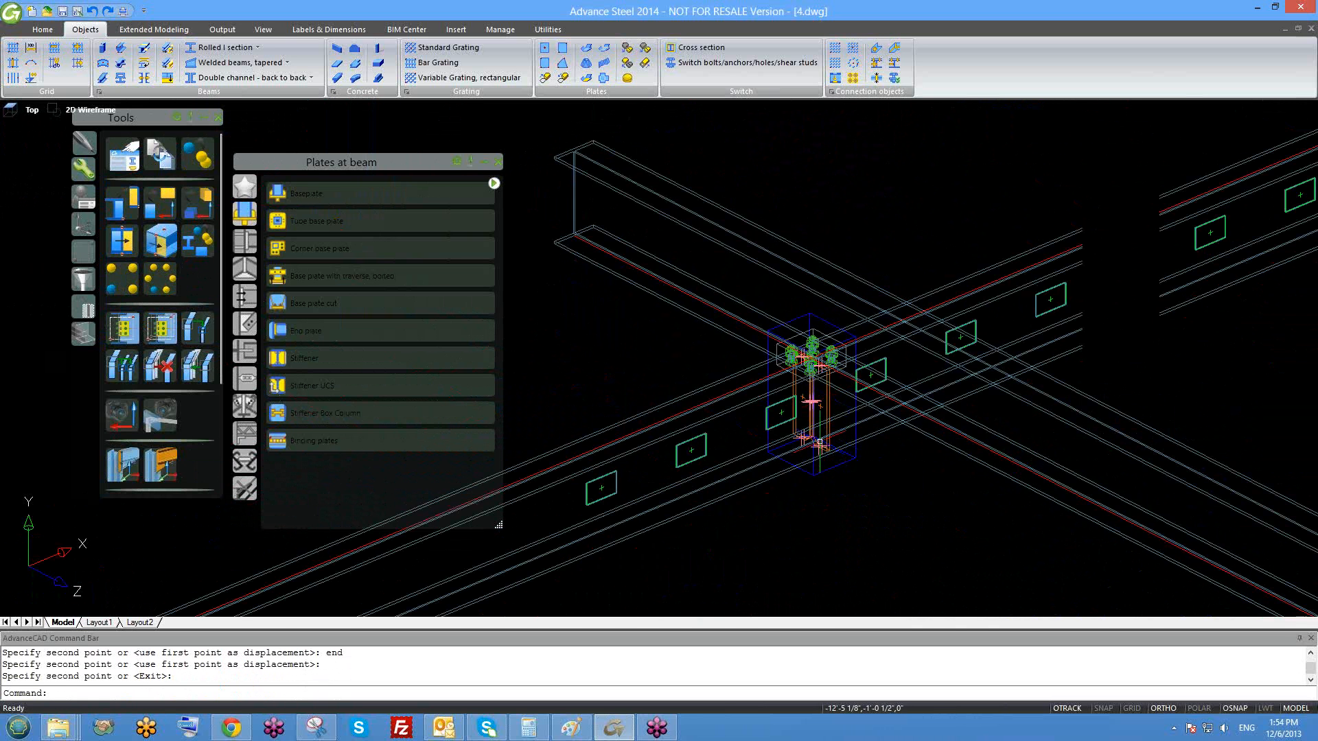
scroll(820, 405, "up", 2)
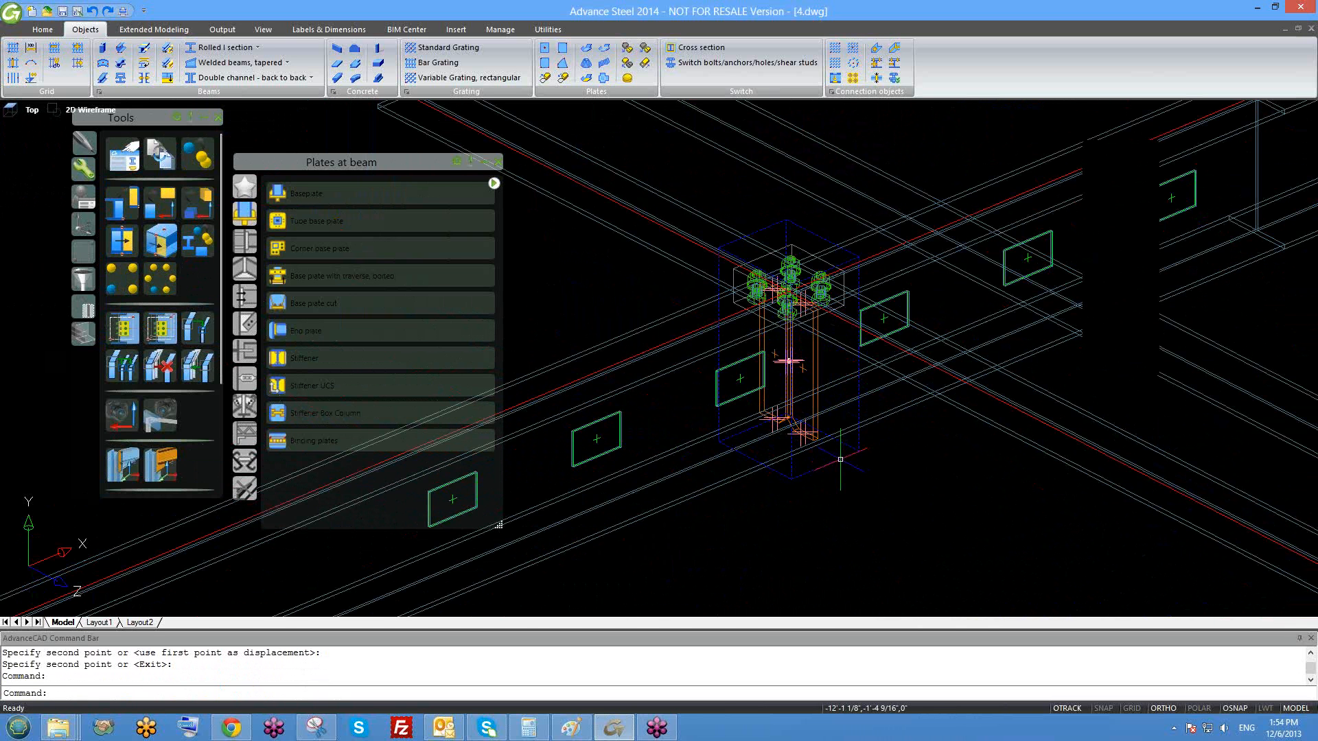
scroll(844, 459, "down", 3)
scroll(833, 439, "up", 3)
key("Escape")
left_click(807, 342)
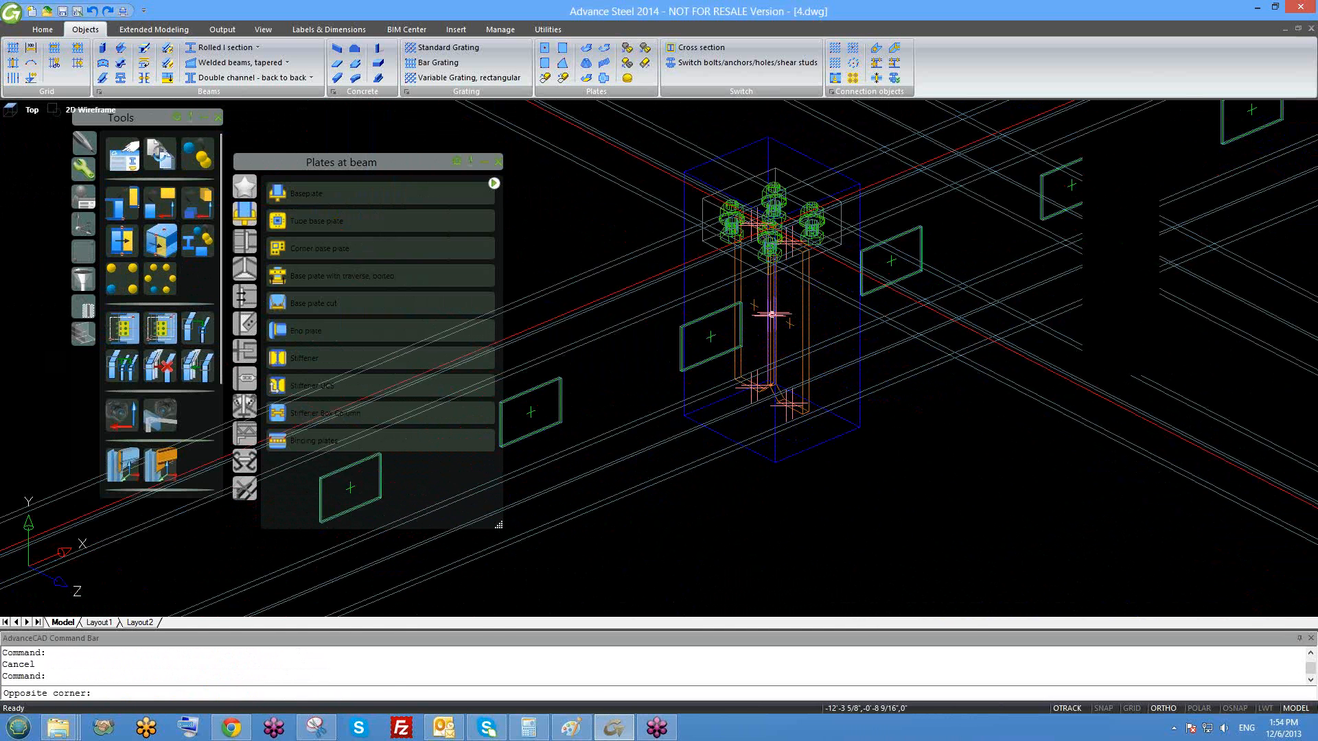
left_click(805, 336)
left_click(802, 332)
right_click(794, 327)
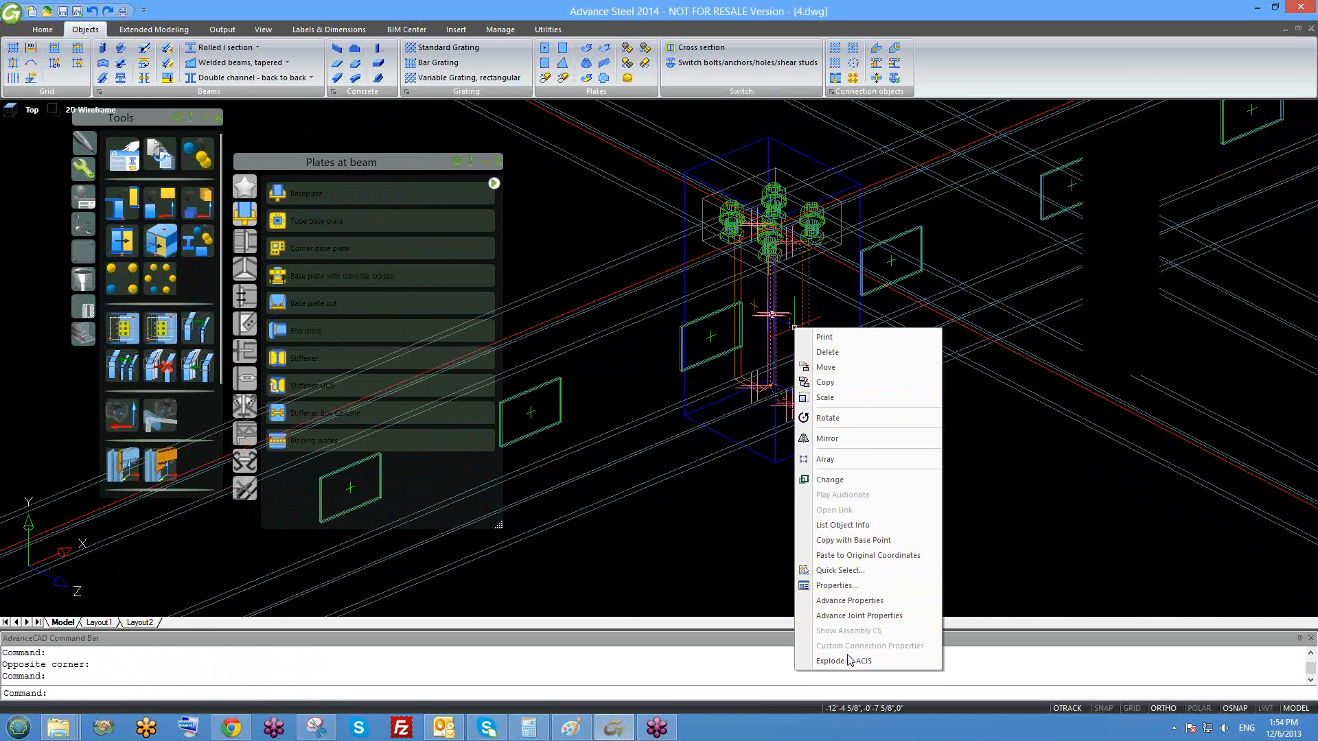
key("Escape")
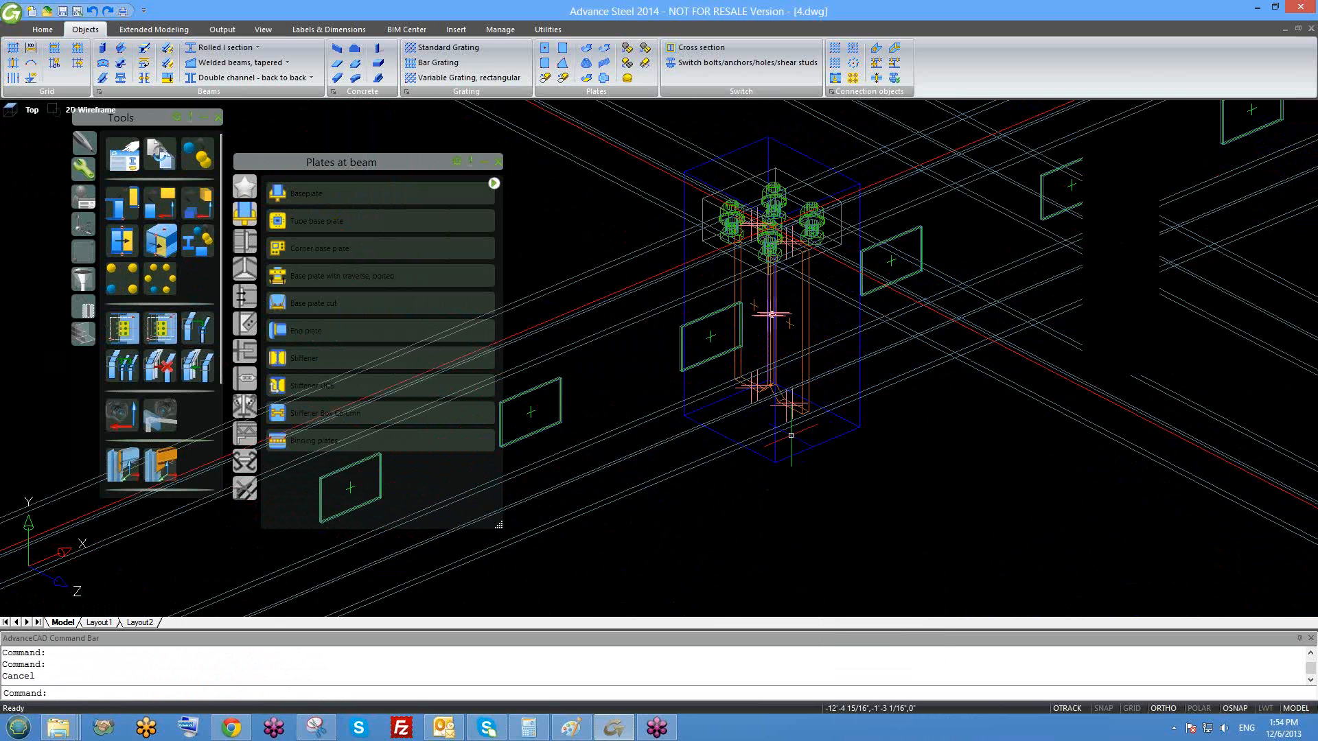
- Open the joint properties of the copied stiffener at the second crossing, then close them without changes
scroll(802, 442, "down", 3)
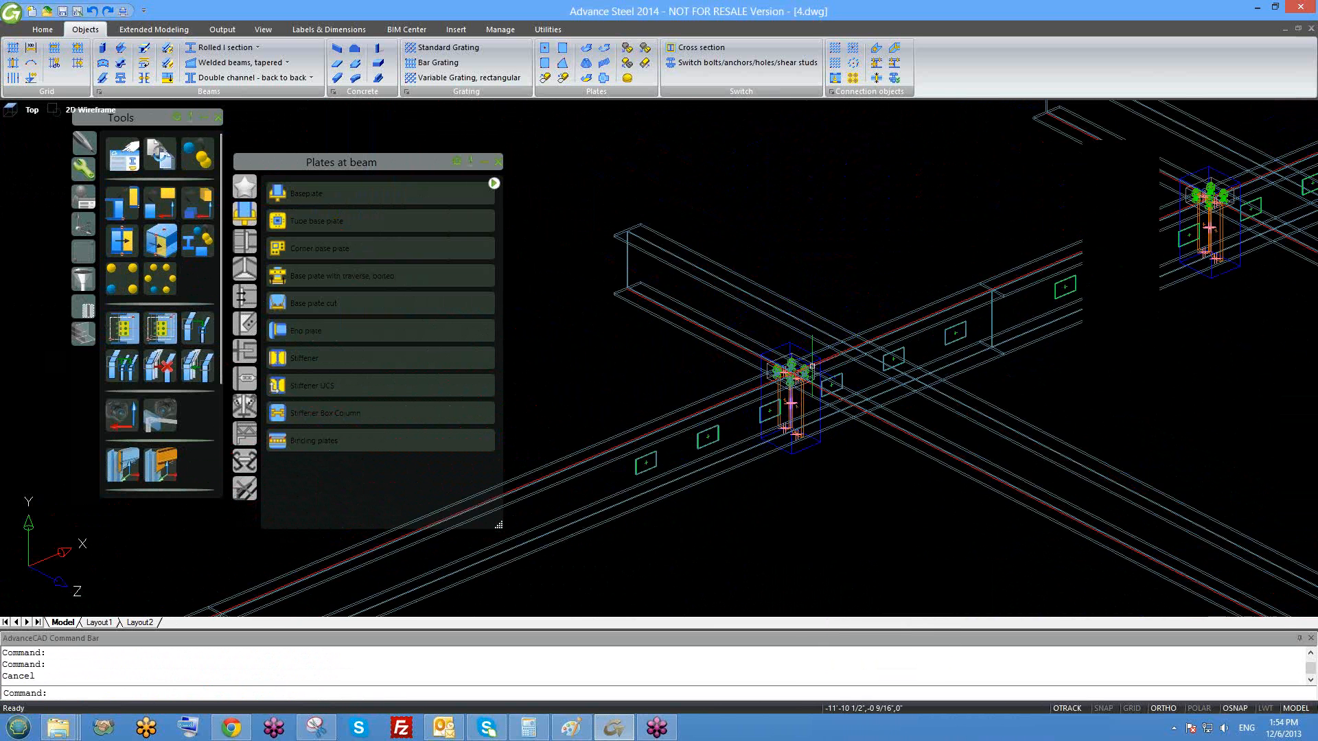
scroll(812, 366, "up", 3)
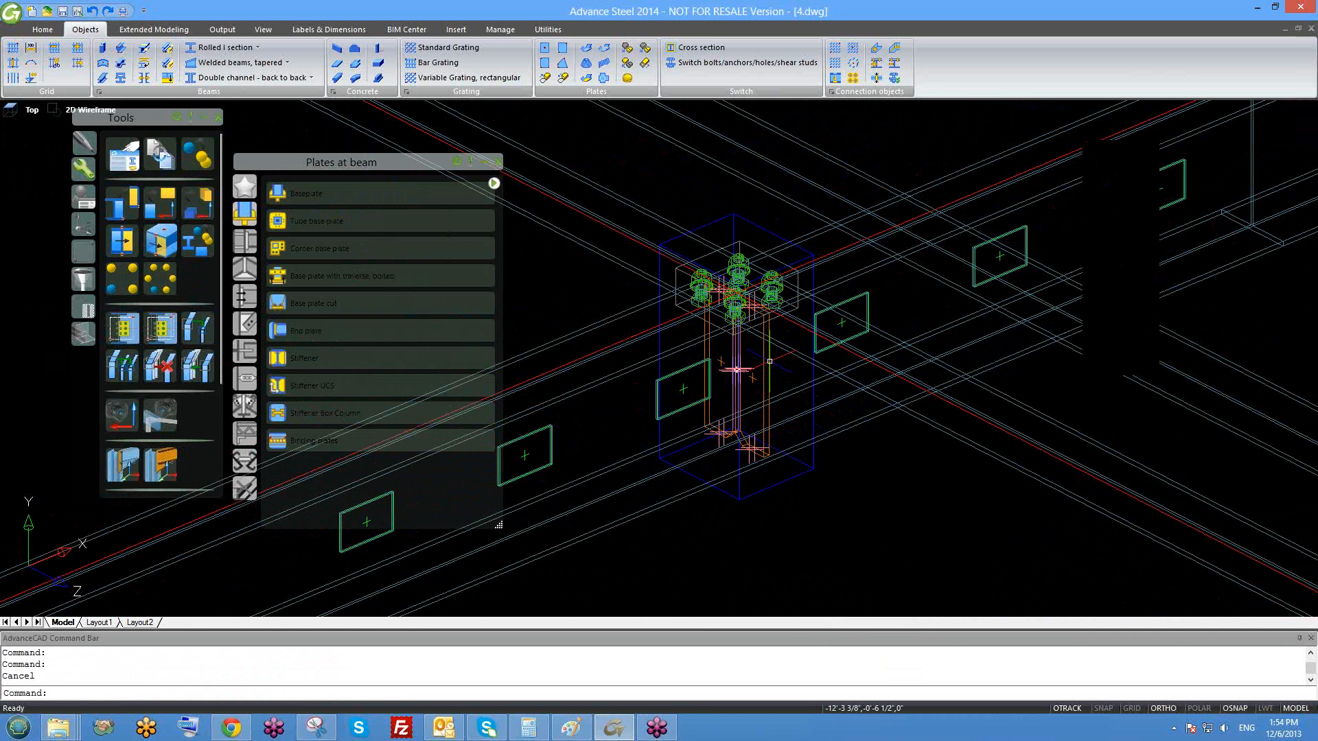
left_click(769, 361)
right_click(770, 361)
left_click(789, 629)
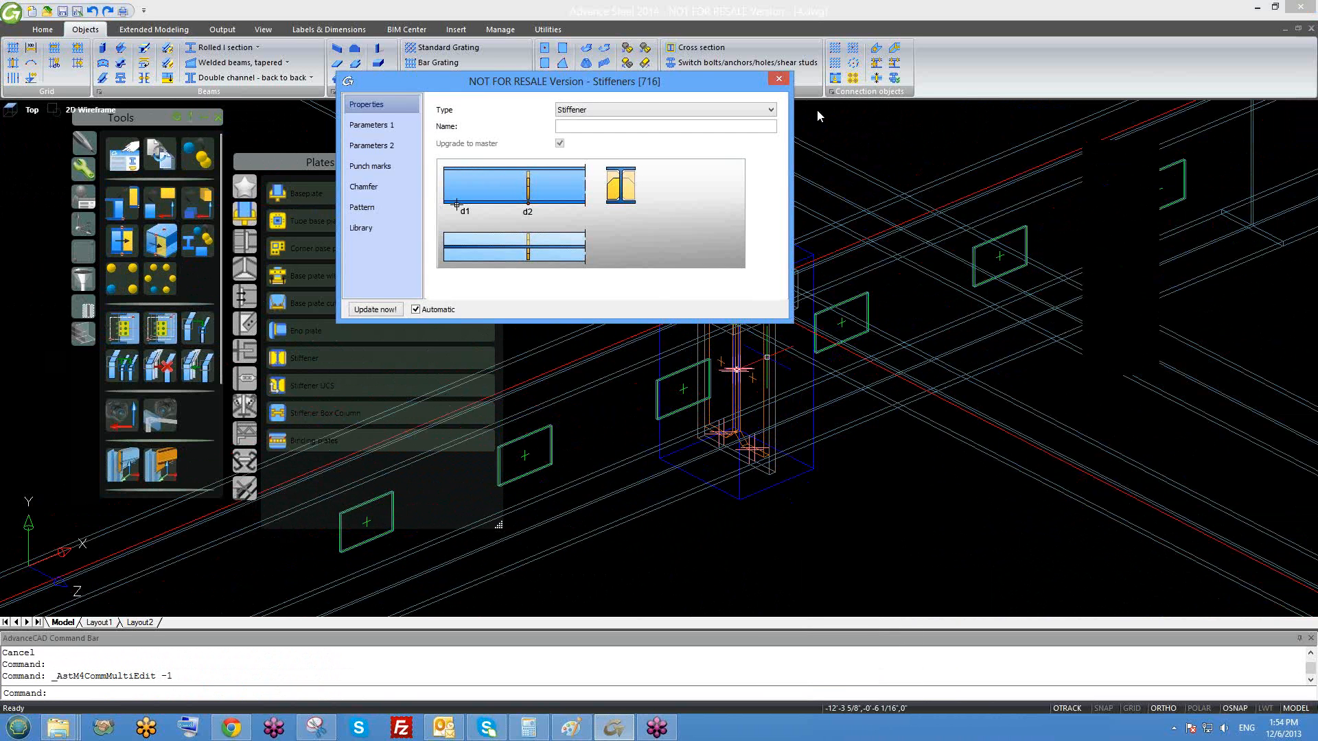
left_click(778, 79)
- Delete the copied bolted connection and its adjacent web openings at the second crossing
scroll(784, 380, "down", 2)
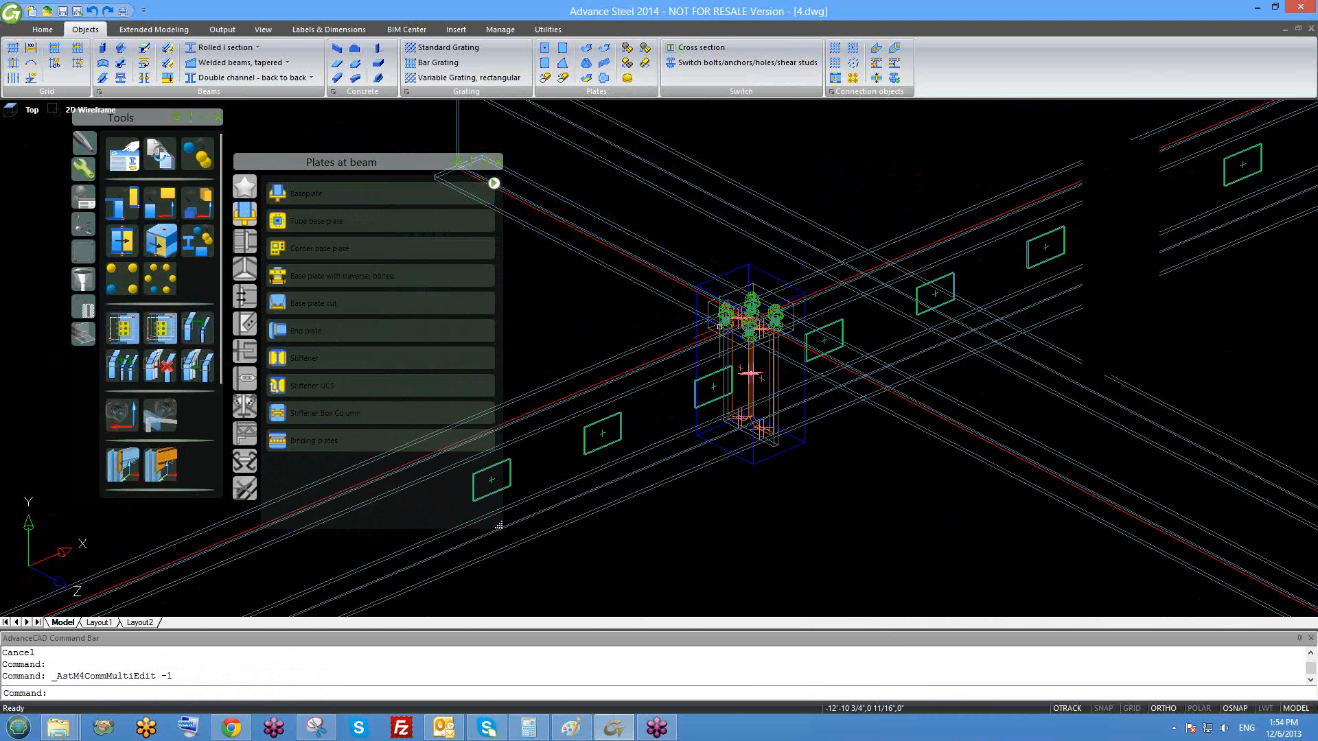
scroll(720, 323, "down", 2)
left_click(711, 242)
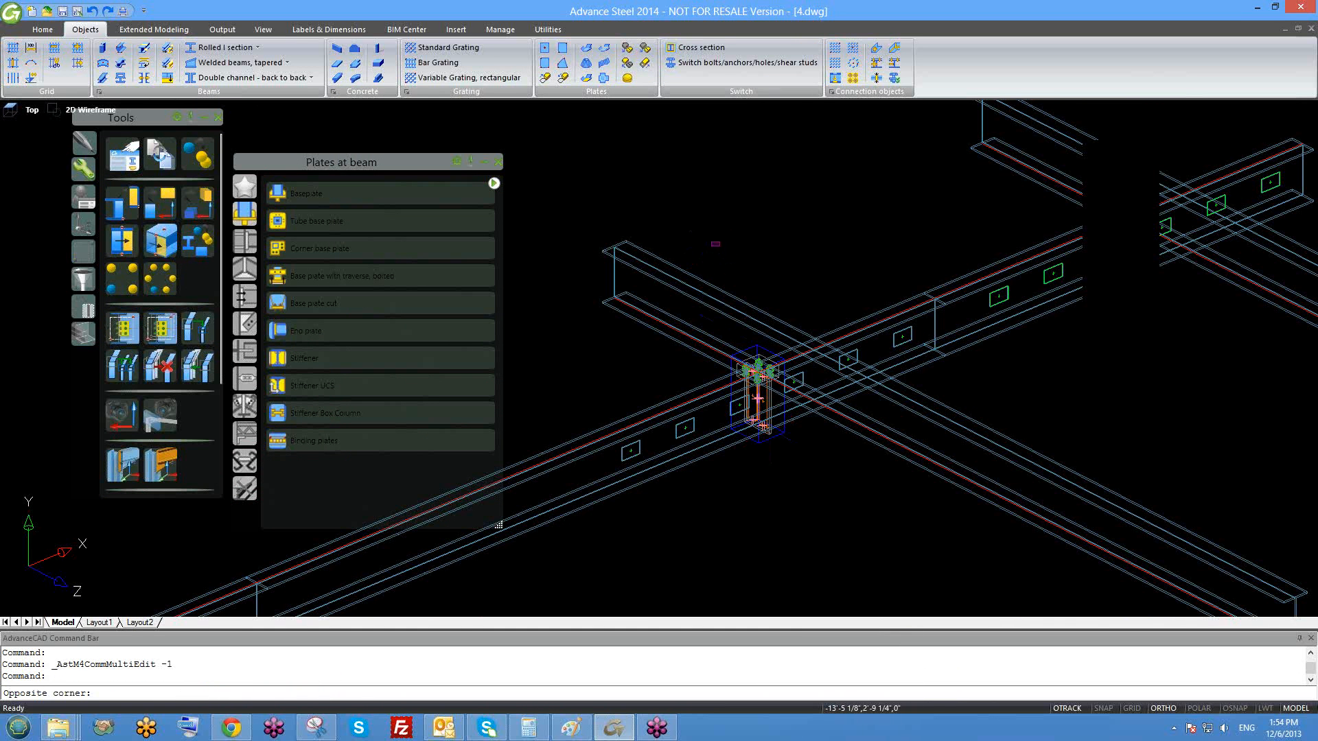
left_click(804, 465)
type("e")
key("Return")
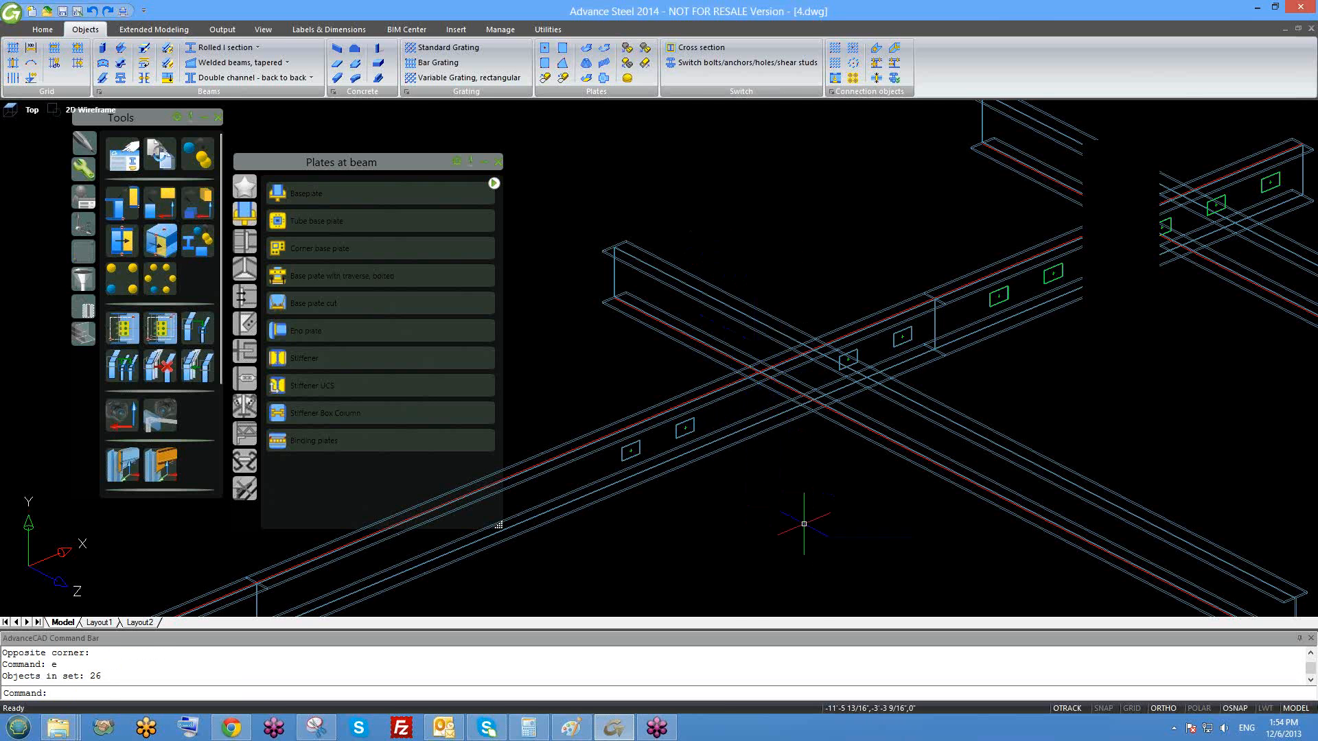
- Erase the stiffener's joint box at the original crossing and check which commands its stiffener plate offers
scroll(796, 385, "down", 3)
scroll(847, 353, "up", 4)
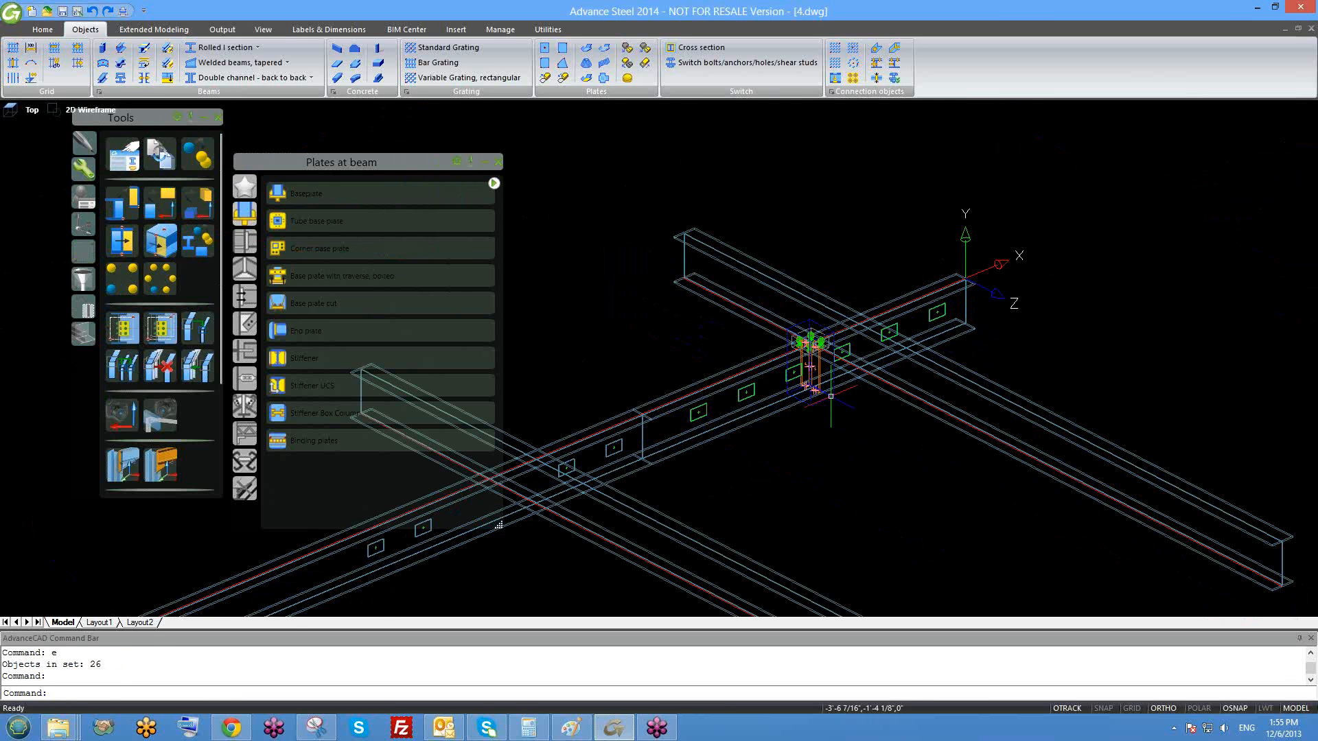
scroll(820, 381, "up", 3)
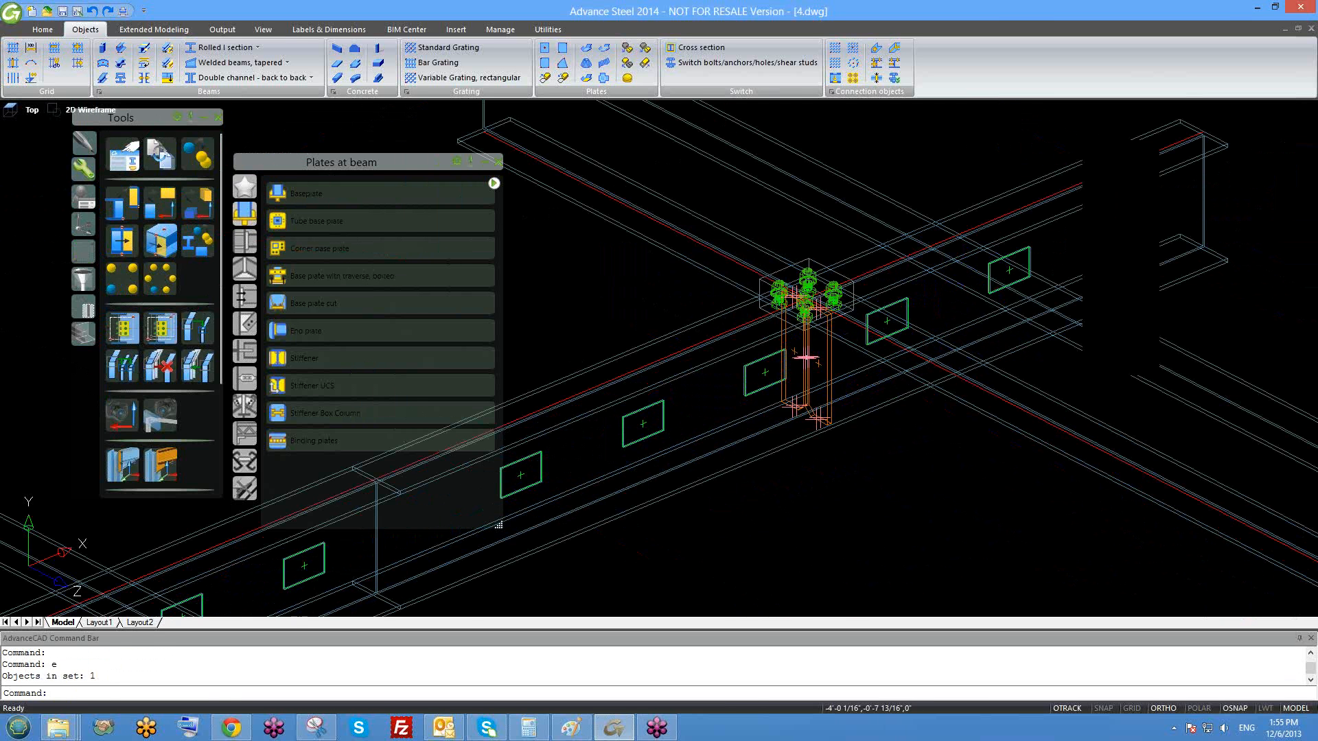
right_click(833, 358)
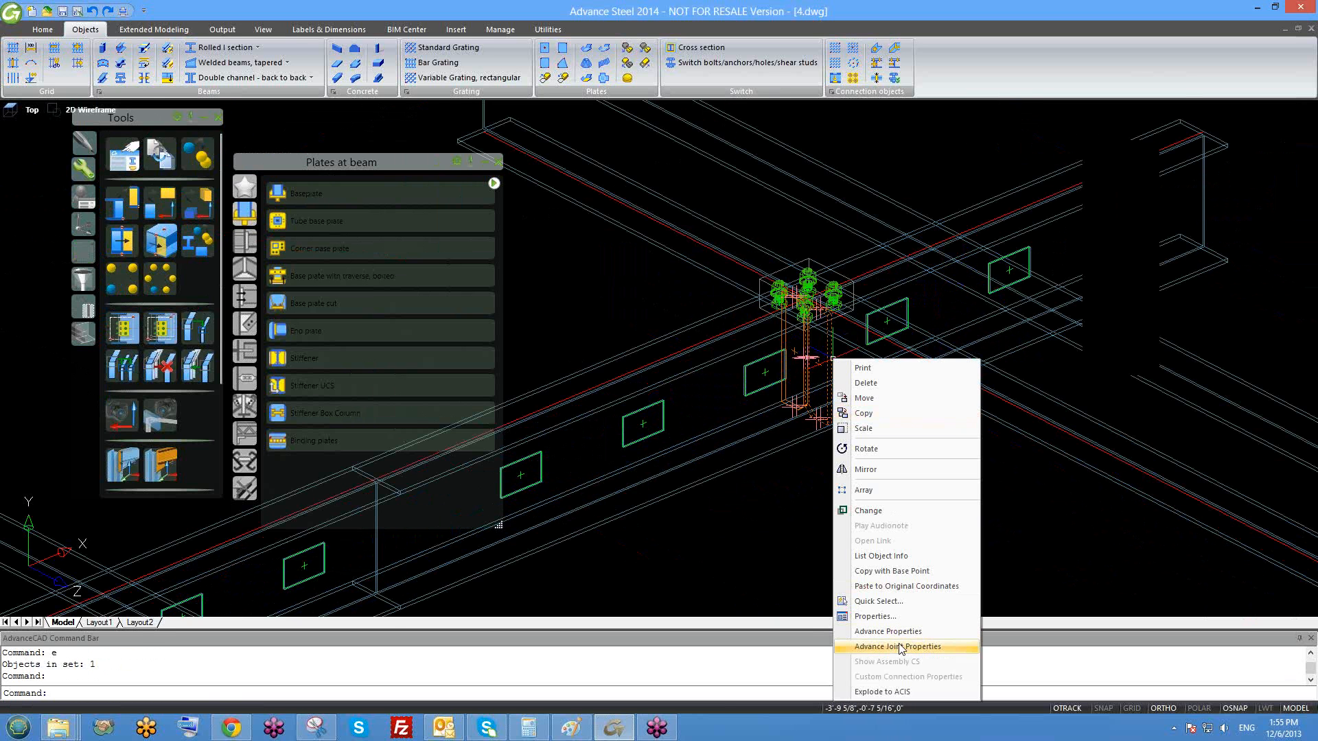
key("Escape")
scroll(747, 425, "down", 2)
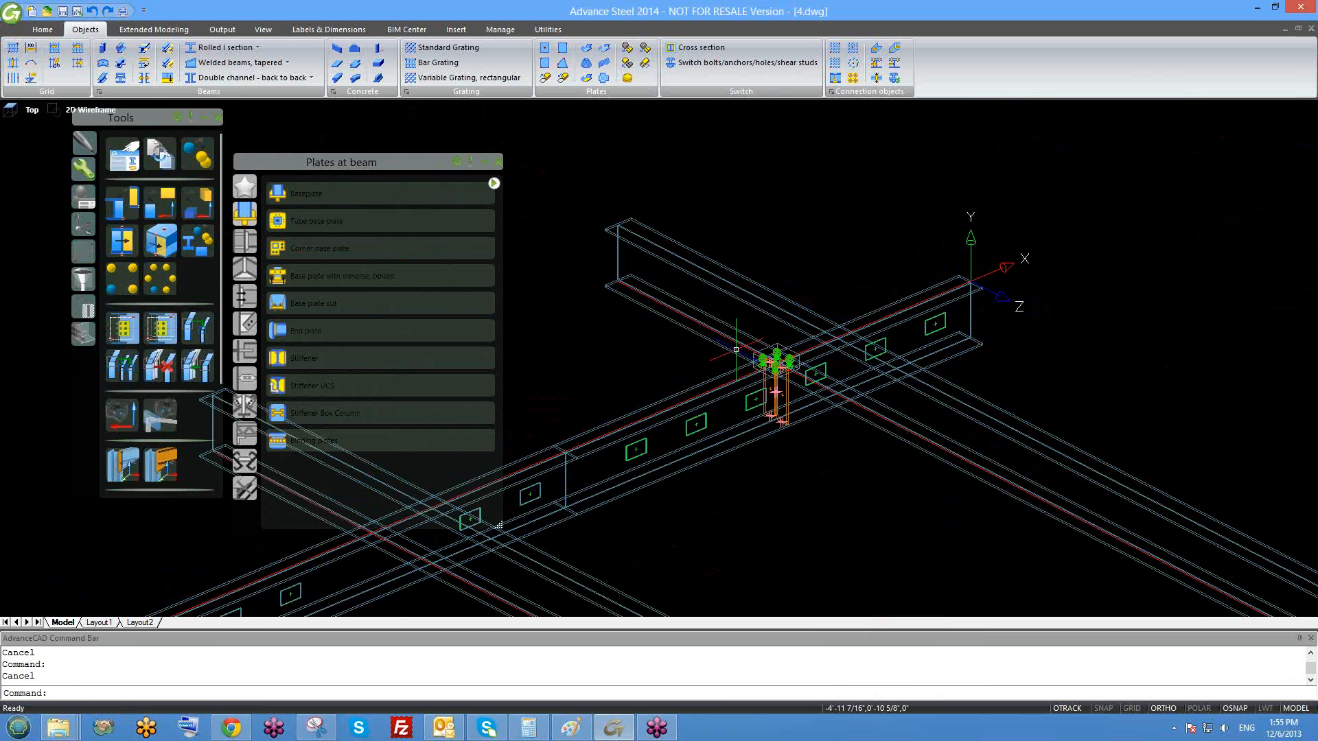
left_click(716, 211)
left_click(768, 339)
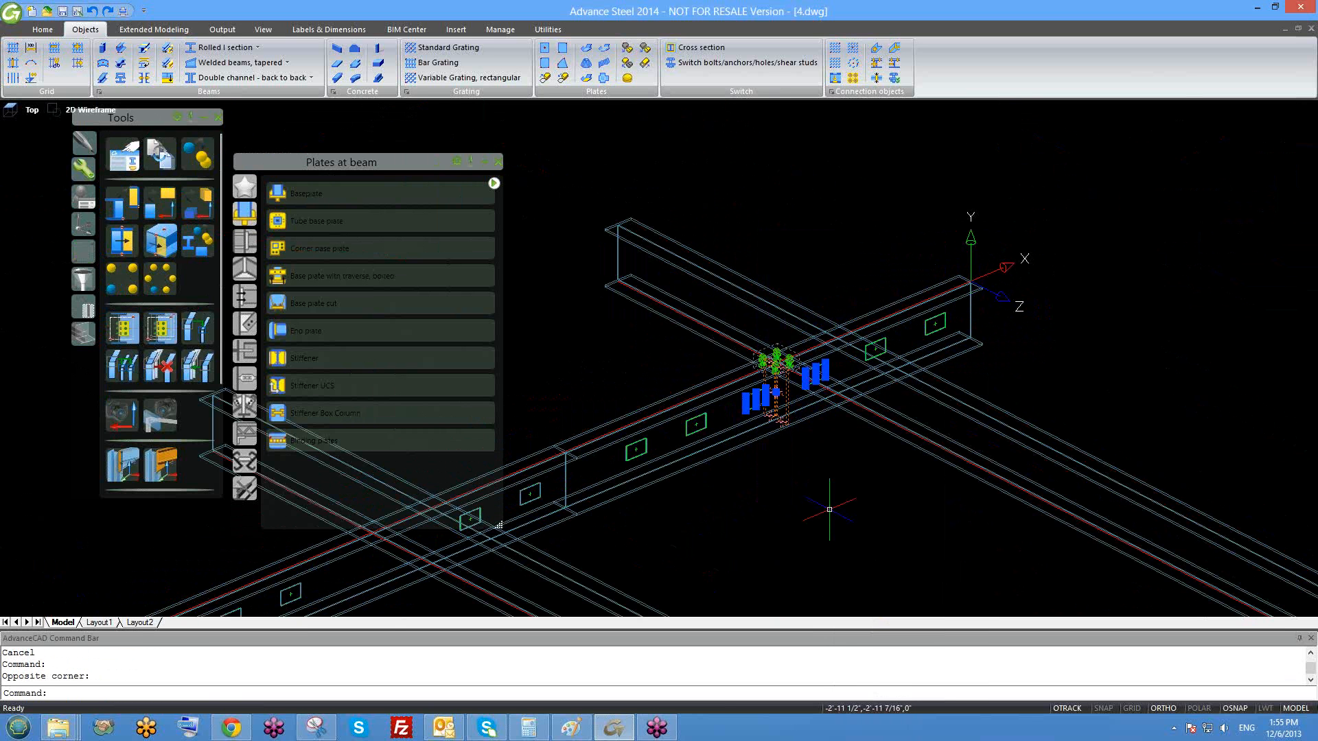
key("Escape")
- Start copying the original crossing's bolted connection without the web openings, using the crossing beam's upper flange corner endpoint as base point
left_click(747, 271)
left_click(803, 438)
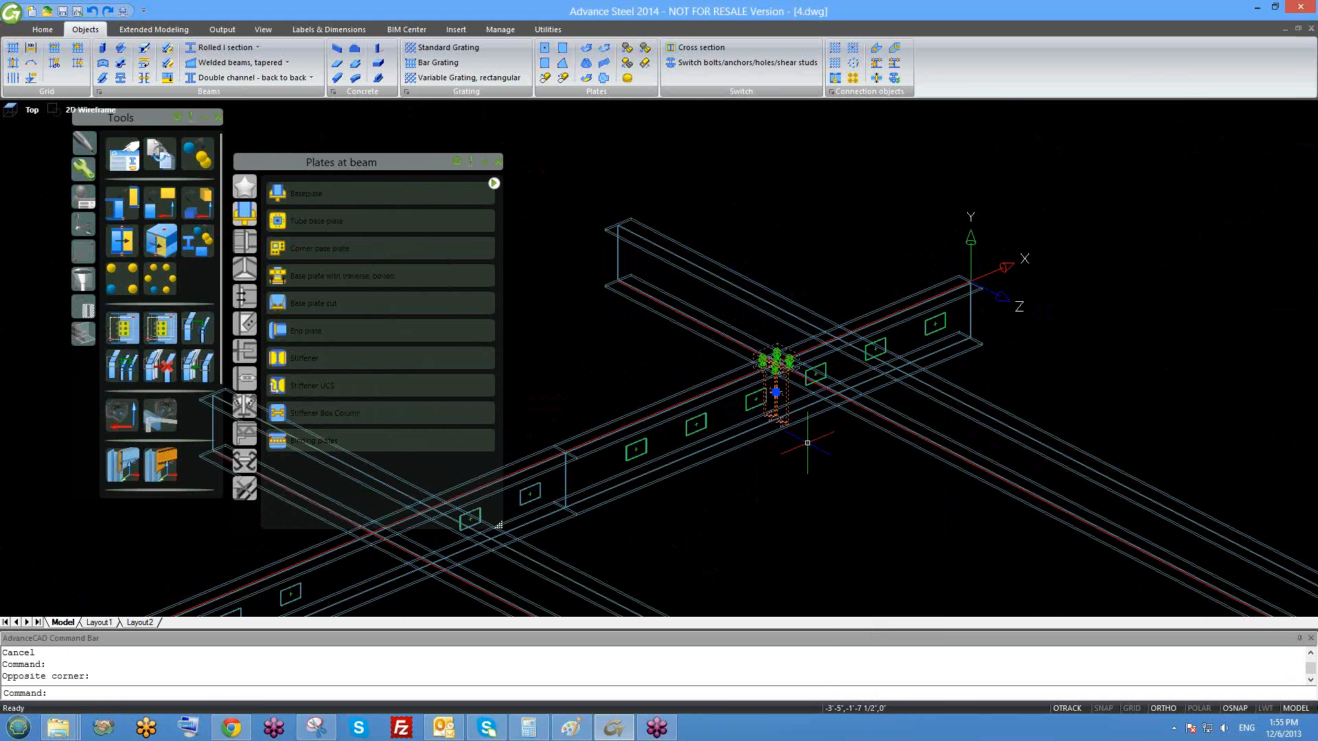
type("co")
key("Return")
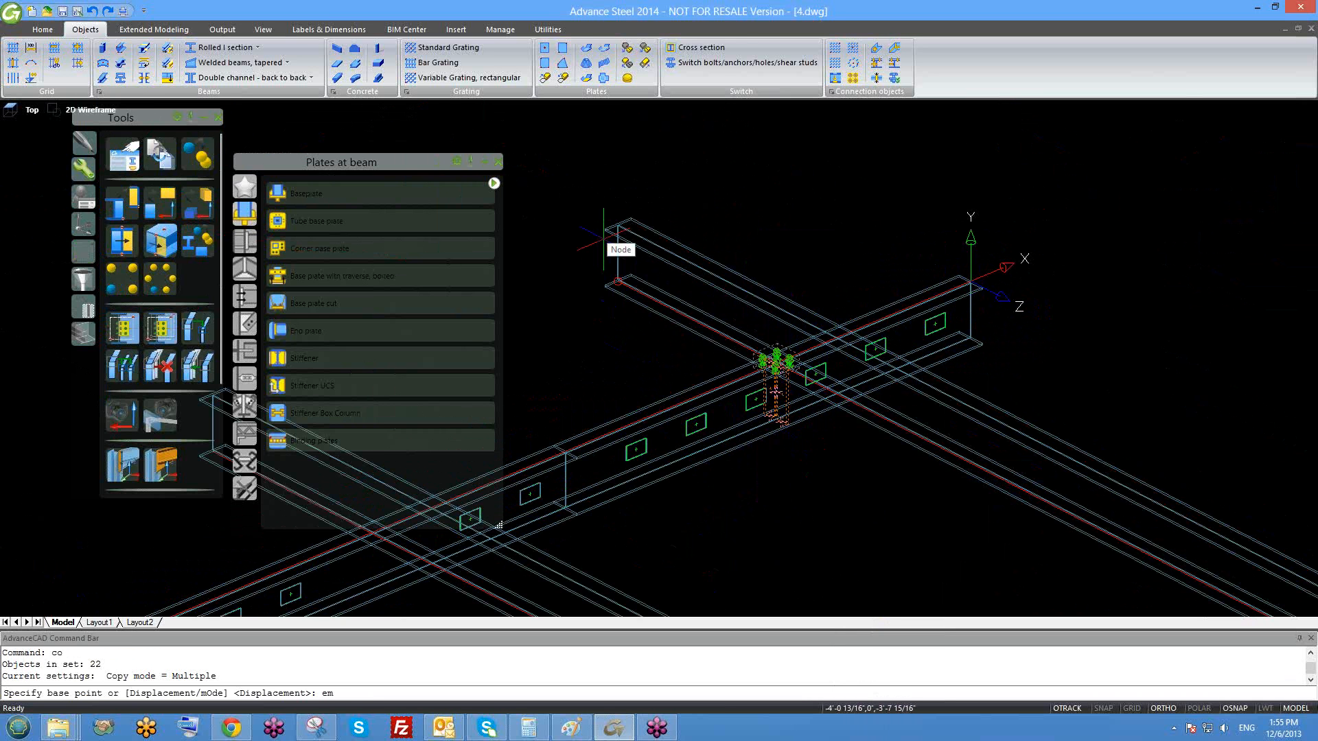
key("Return")
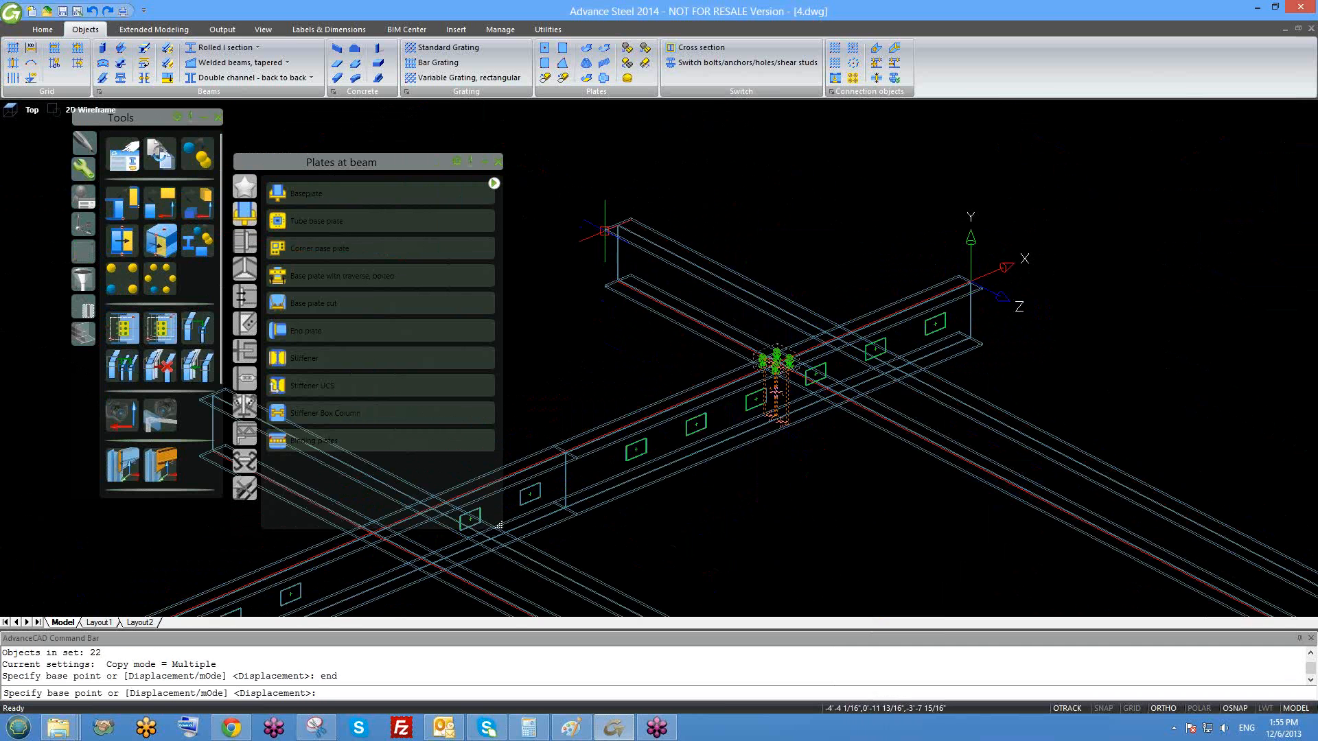
scroll(600, 237, "up", 3)
left_click(612, 224)
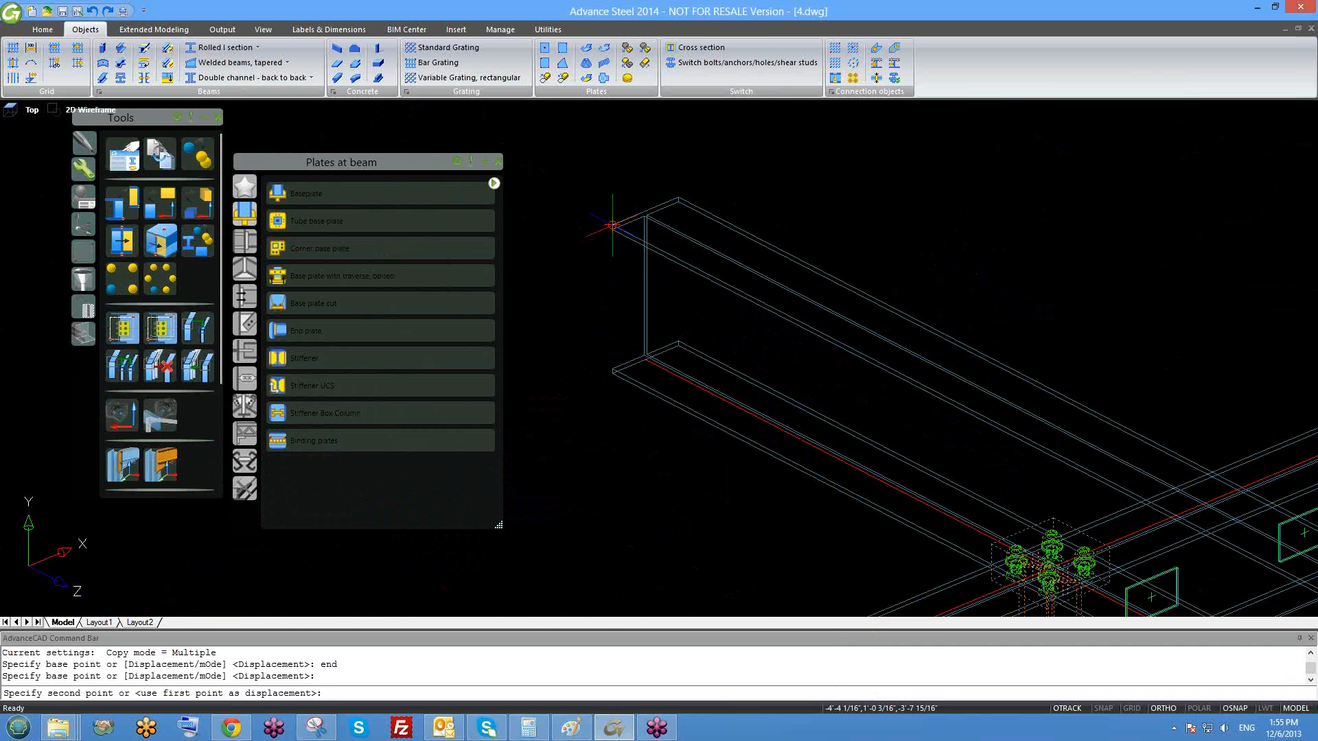
- Copy the beam connection onto the second cross beam, placing it at the matching top-flange endpoint
scroll(612, 225, "down", 4)
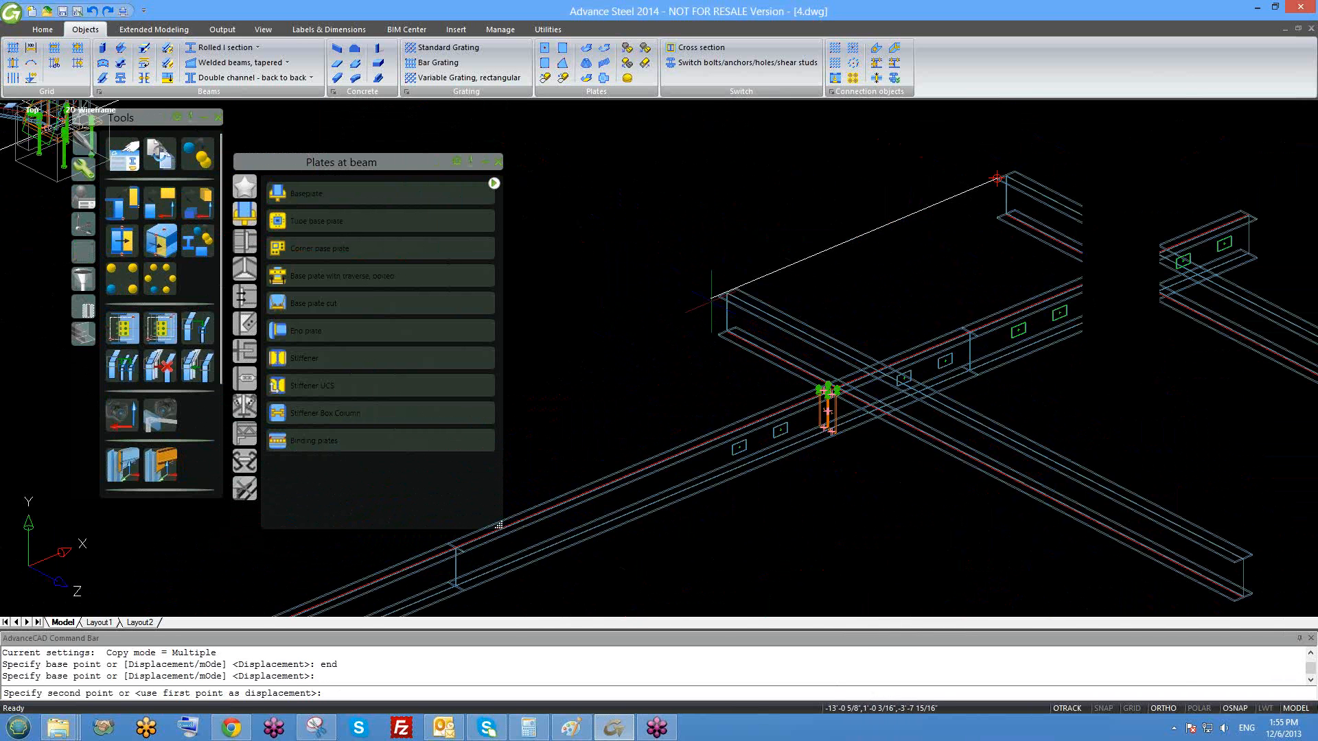
type("end")
key("Return")
scroll(712, 295, "up", 4)
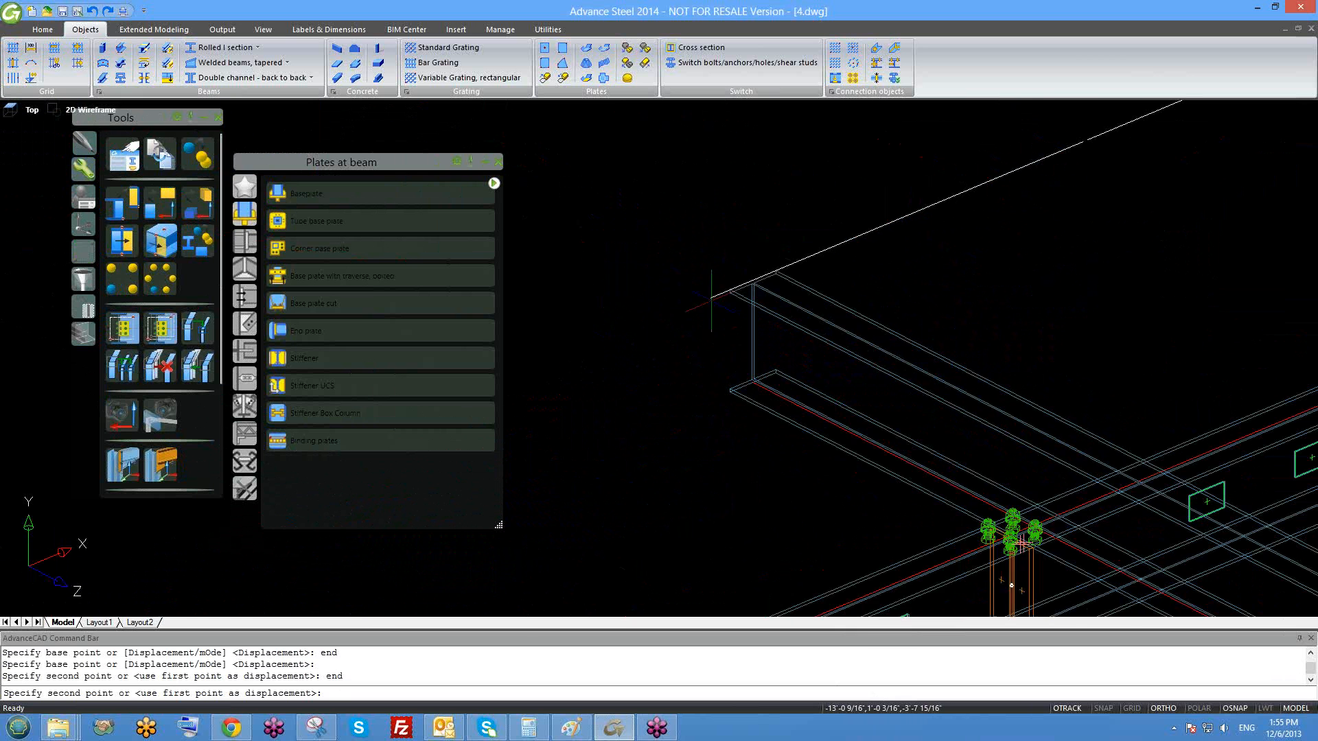
scroll(729, 290, "up", 3)
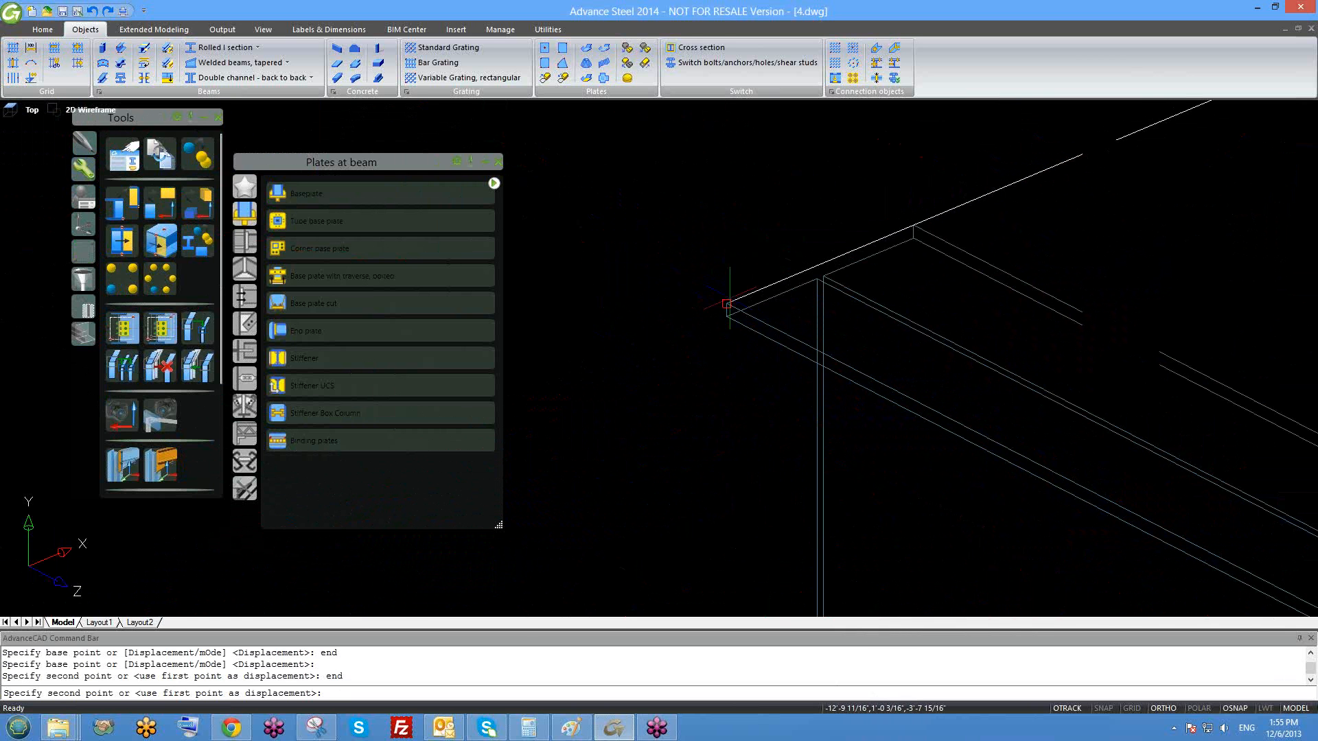
left_click(727, 303)
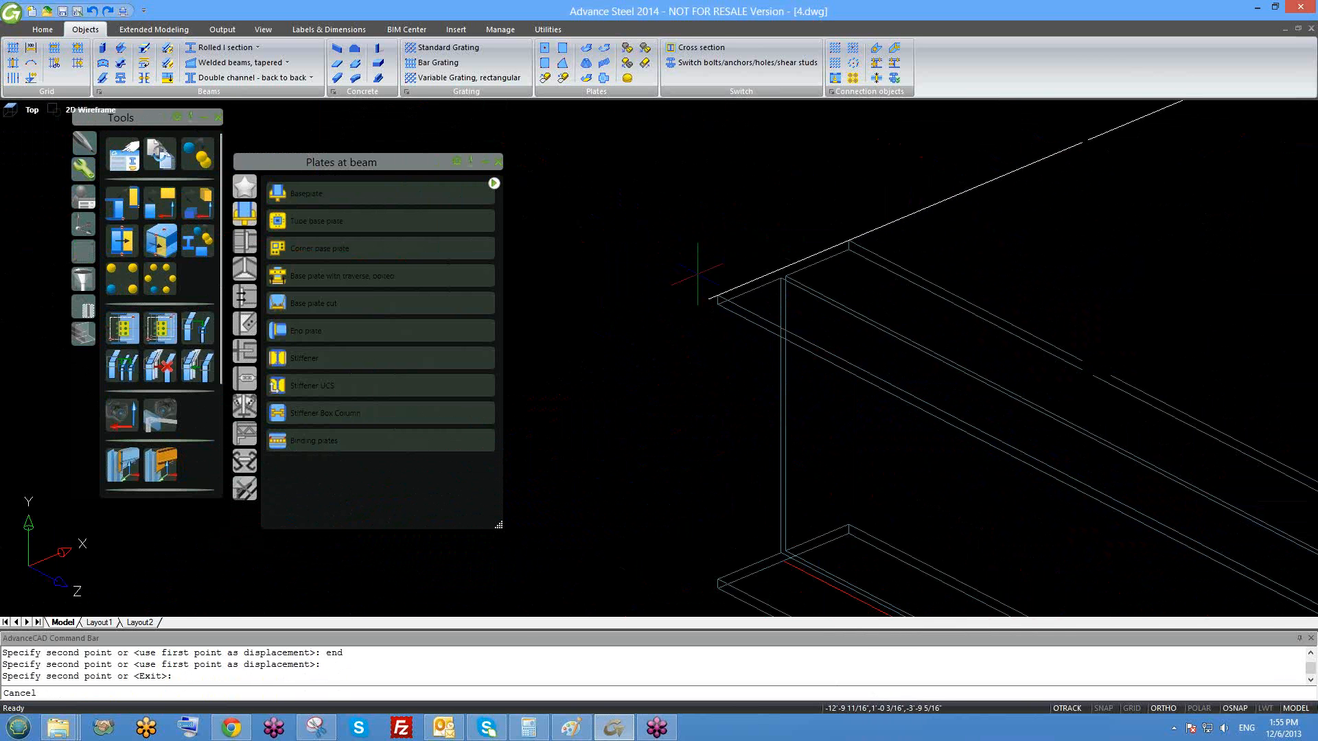
key("Escape")
- Open the joint properties of the copied connection for review and close them
scroll(727, 304, "down", 5)
scroll(876, 438, "up", 2)
left_click(824, 386)
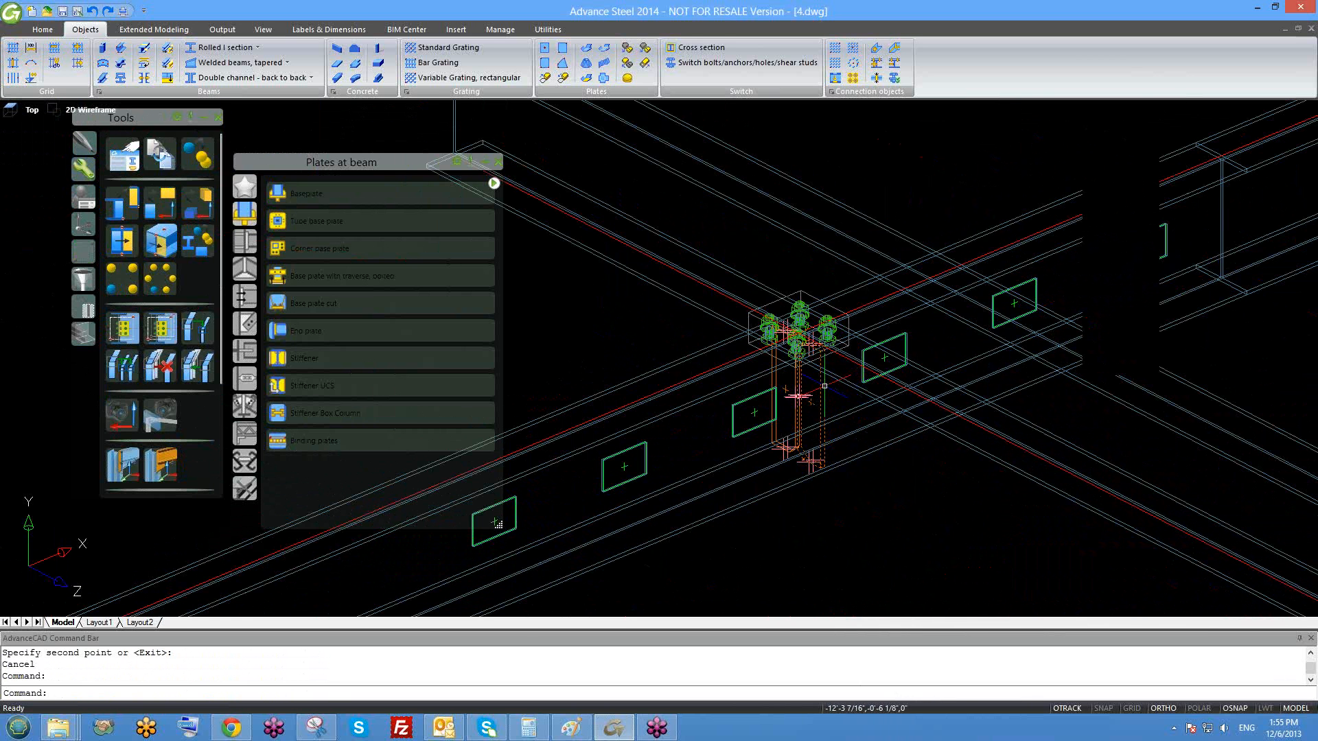
right_click(824, 385)
left_click(892, 330)
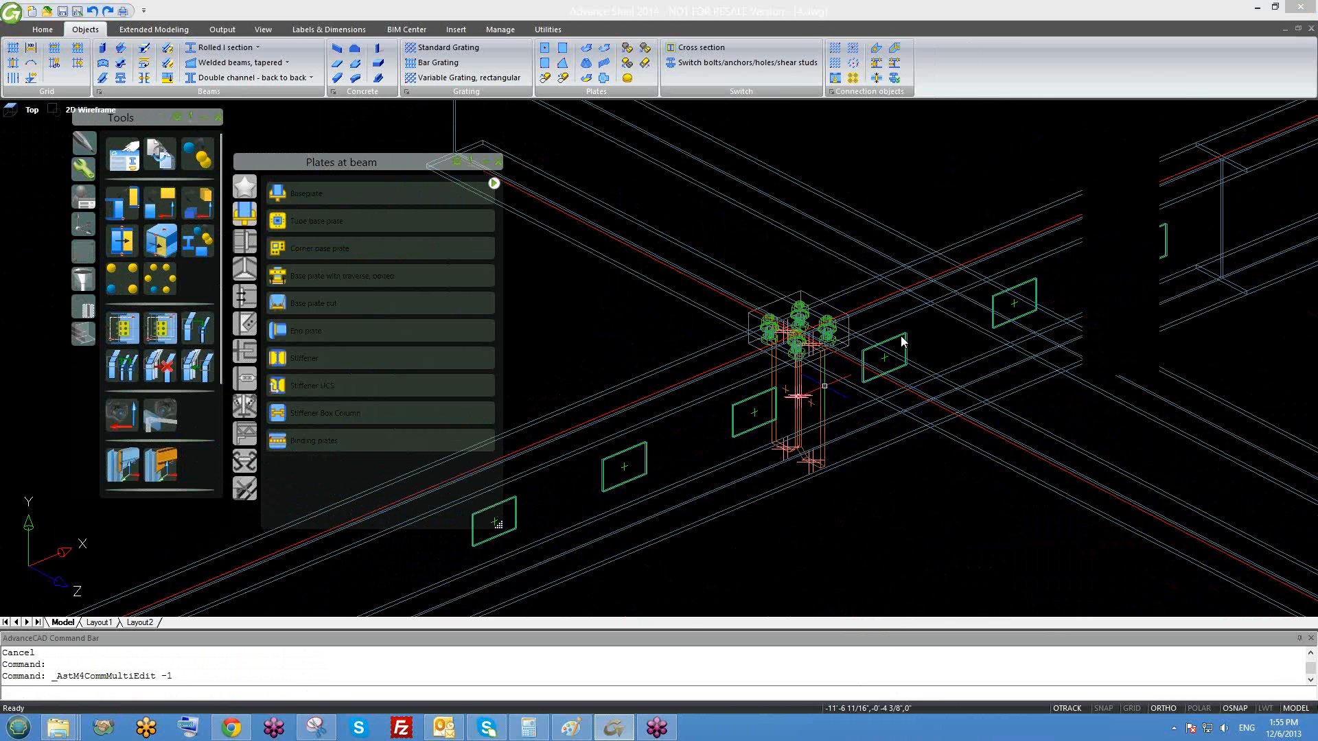
left_click(779, 79)
- Examine both cross-beam connections along the main beam and the complete steel frame
scroll(824, 407, "down", 5)
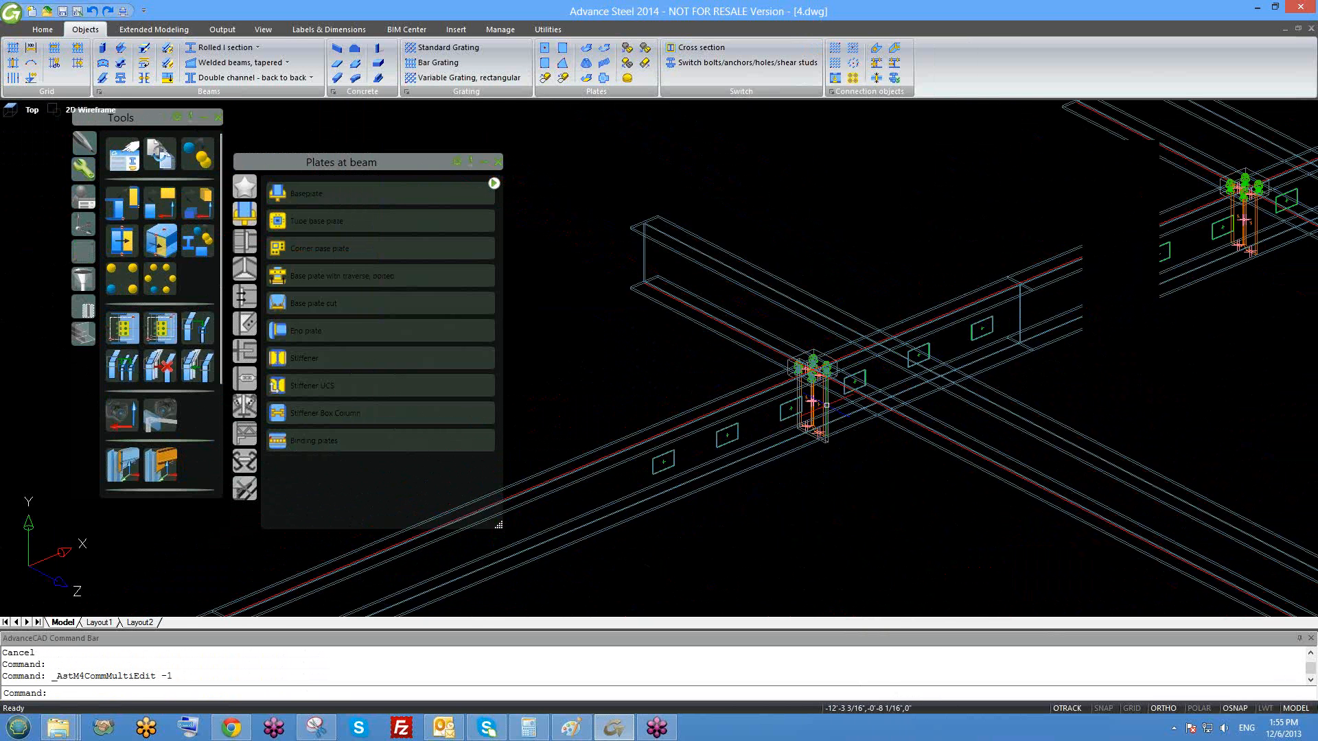
scroll(823, 388, "up", 3)
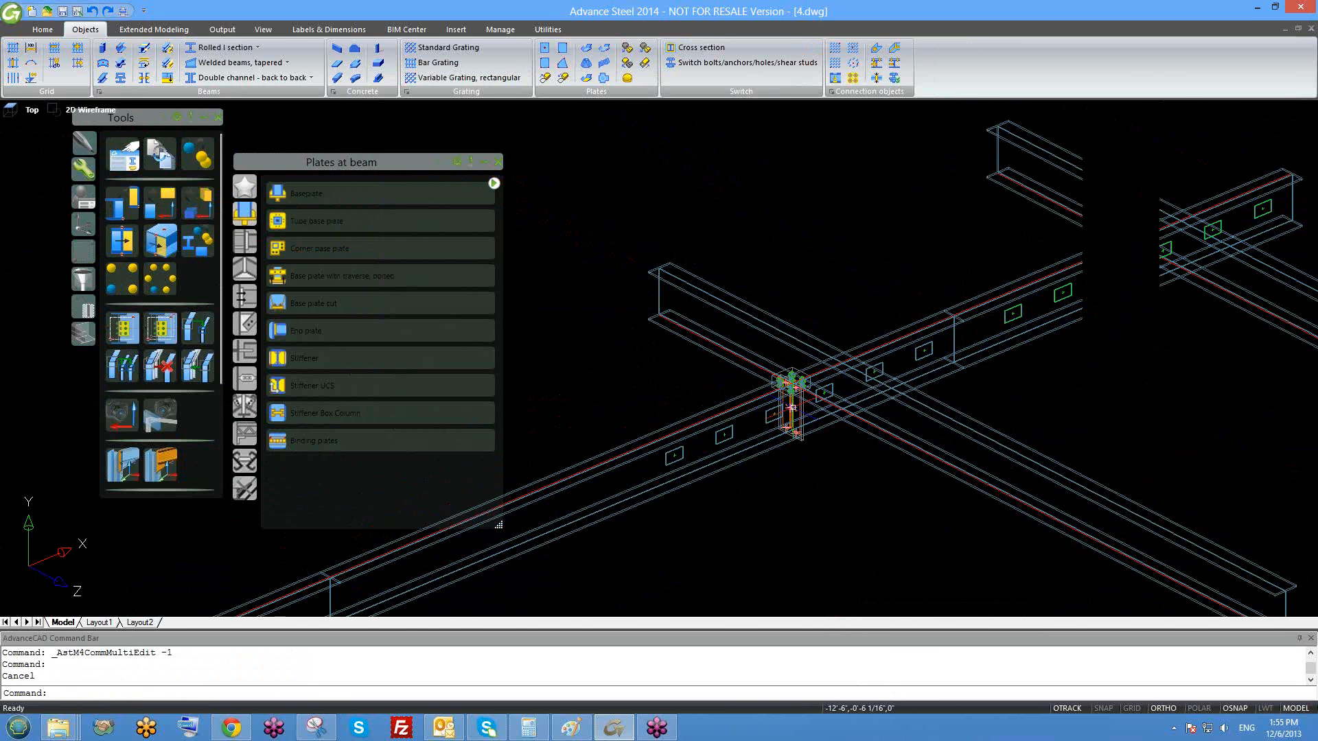
middle_click_drag(883, 334, 829, 331)
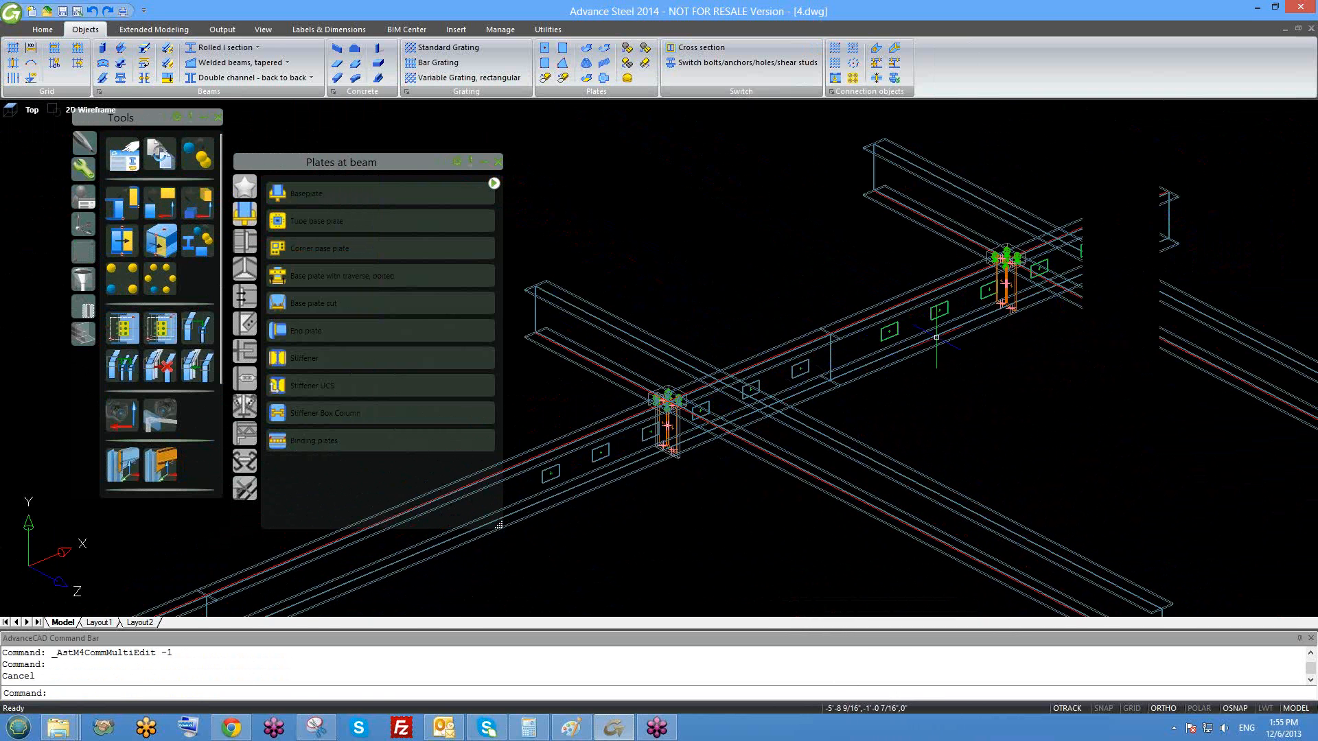
middle_click_drag(1022, 332, 1012, 322, "shift")
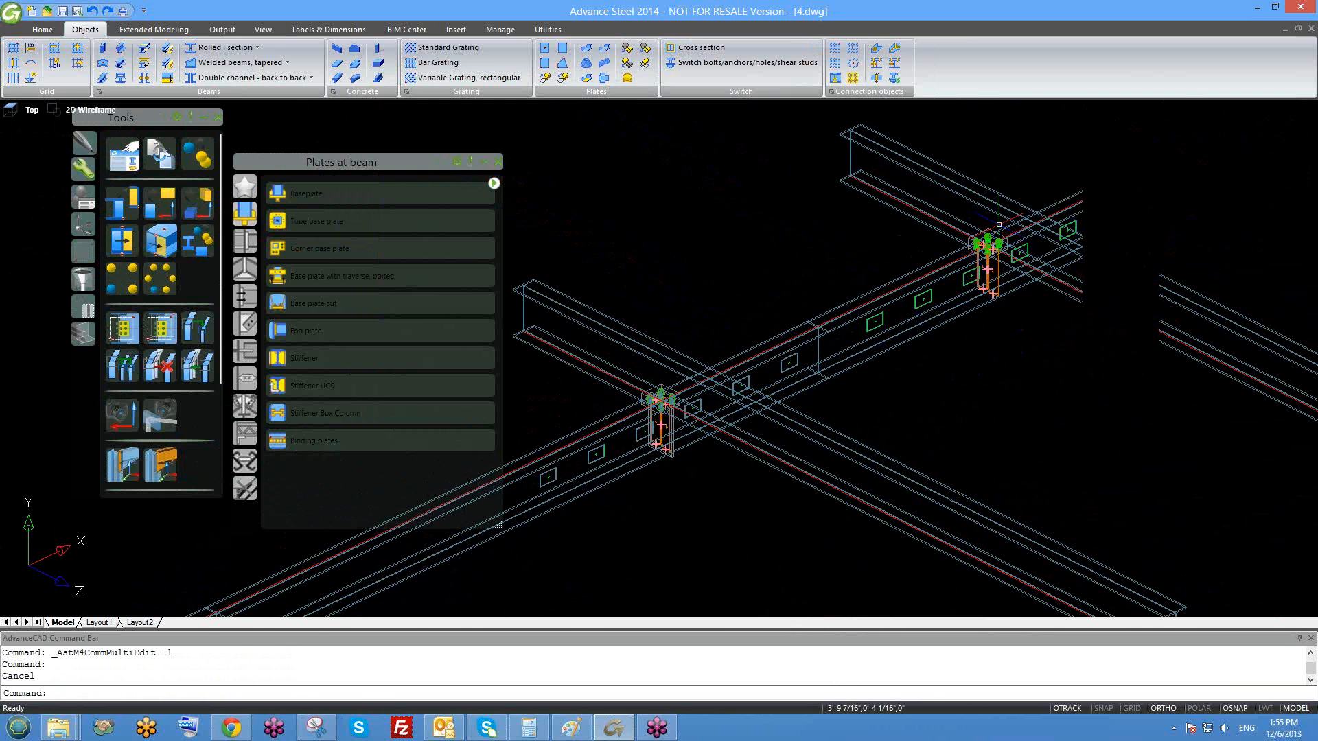
middle_click_drag(999, 251, 1010, 268)
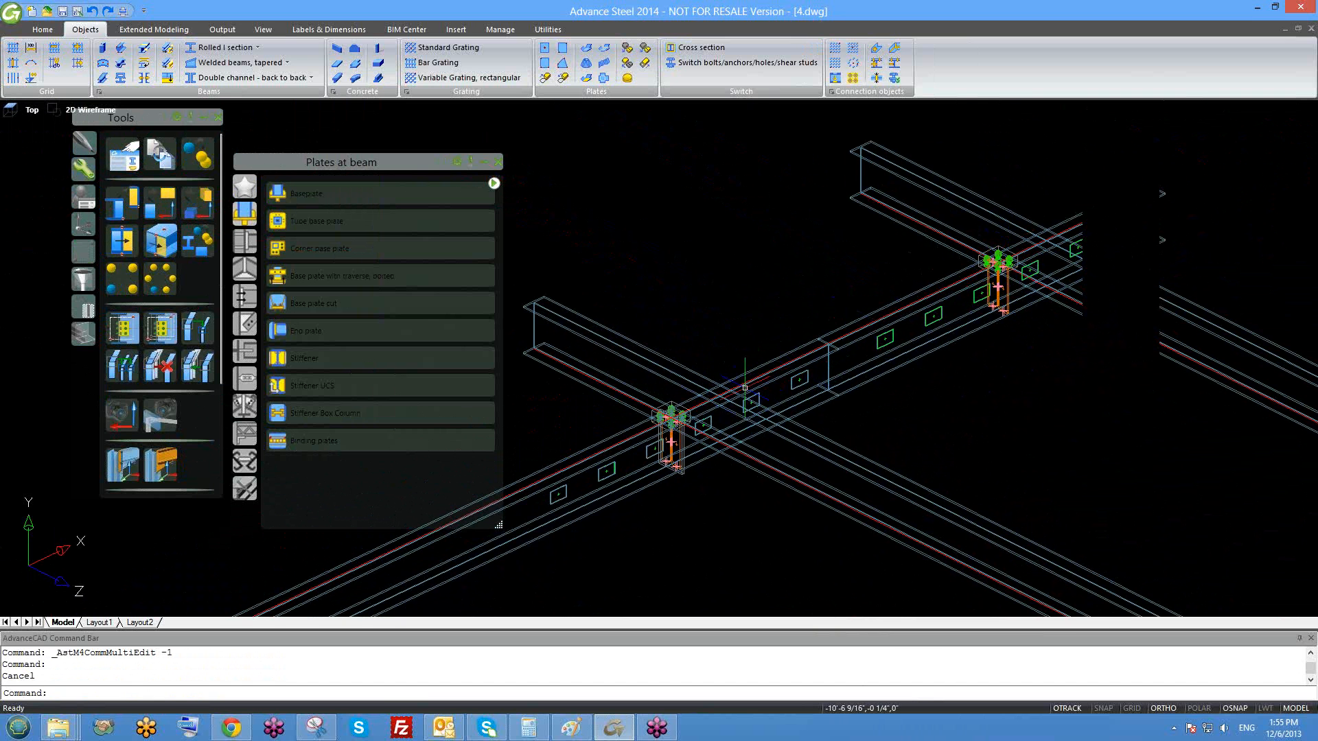
middle_click_drag(687, 439, 728, 421)
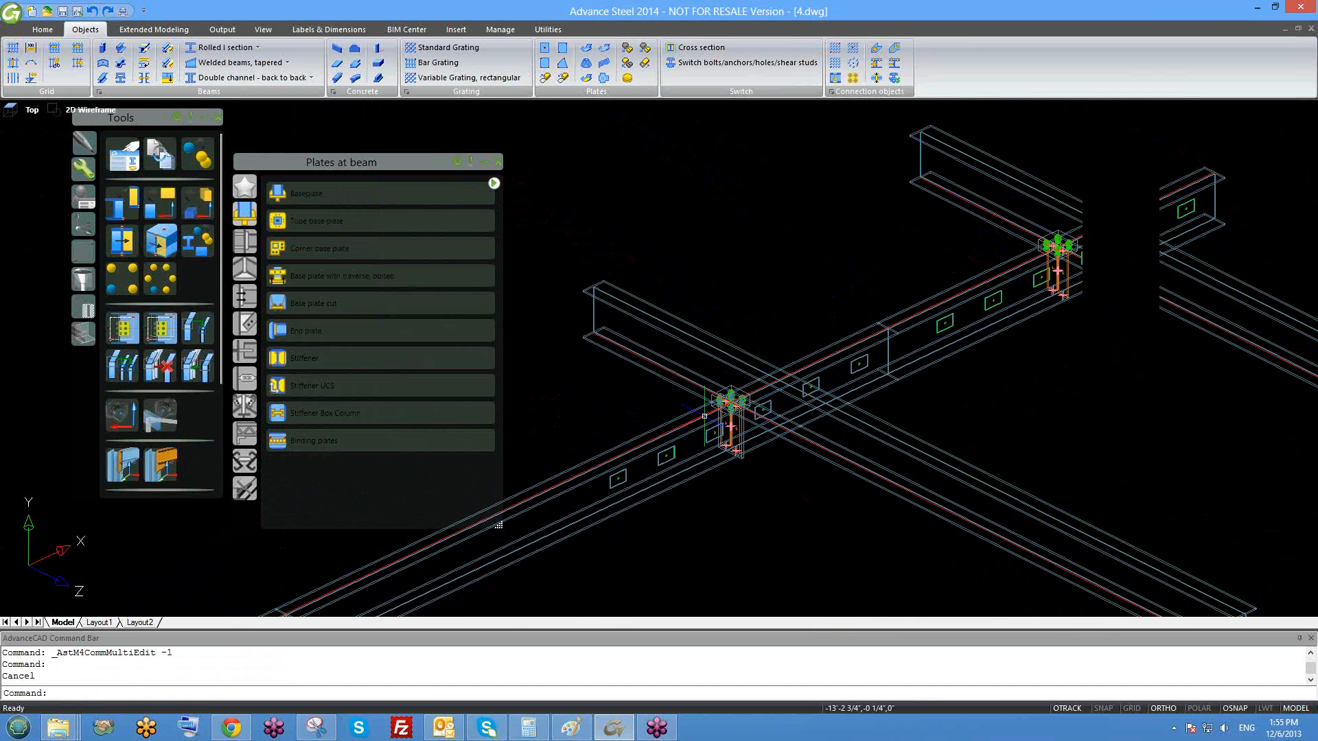
scroll(832, 347, "down", 5)
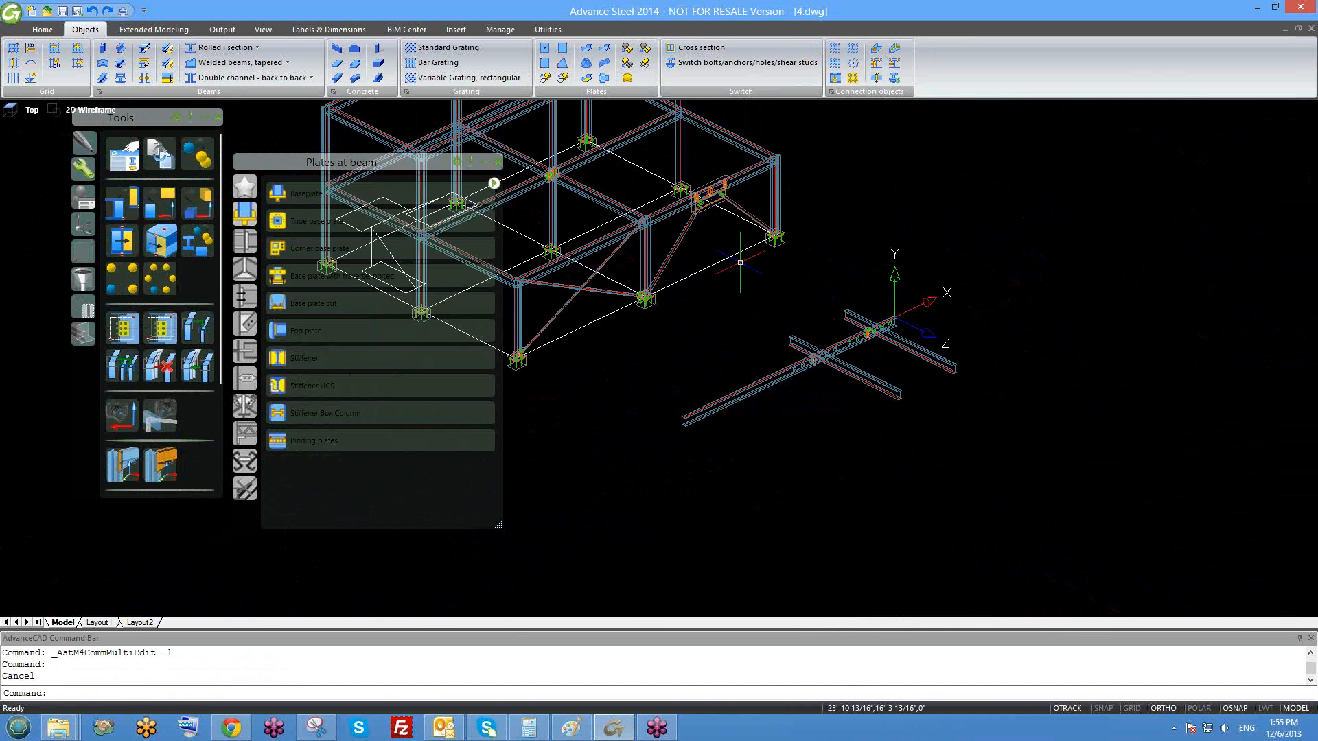
scroll(743, 229, "down", 2)
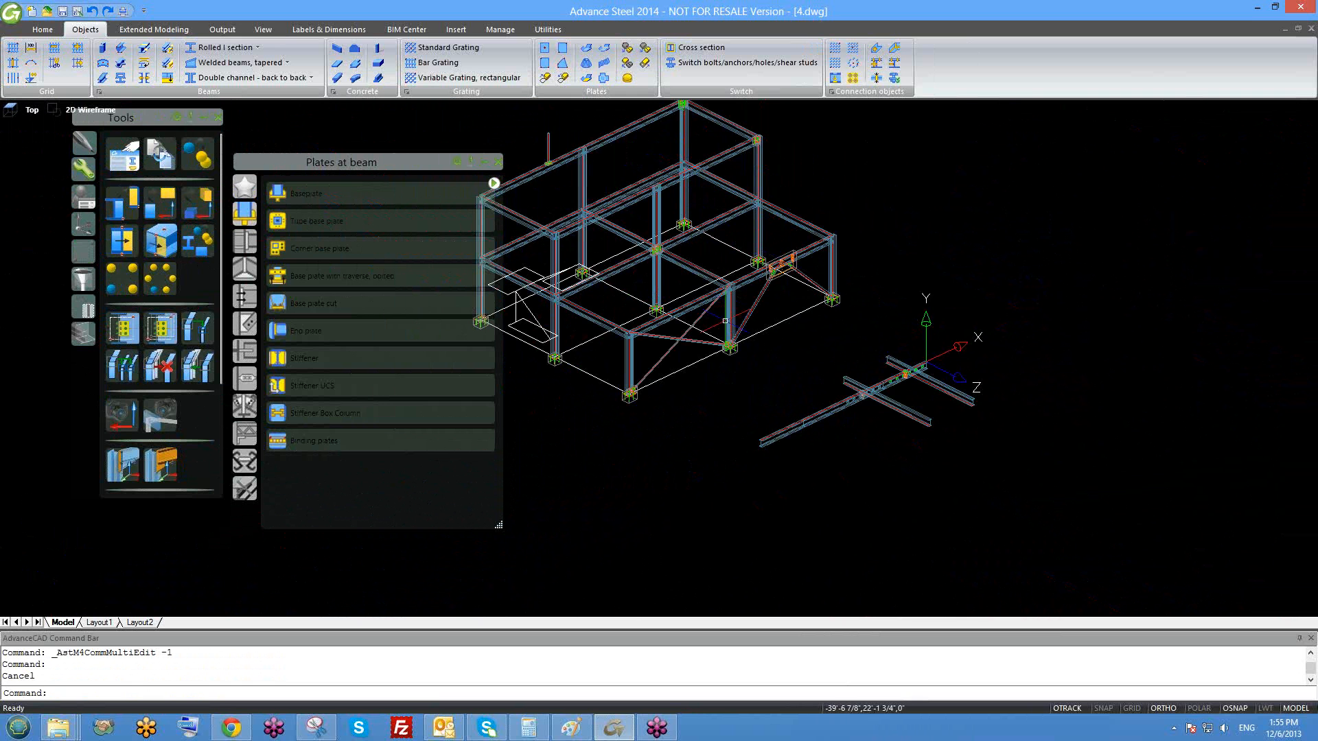
middle_click_drag(725, 320, 727, 348, "shift")
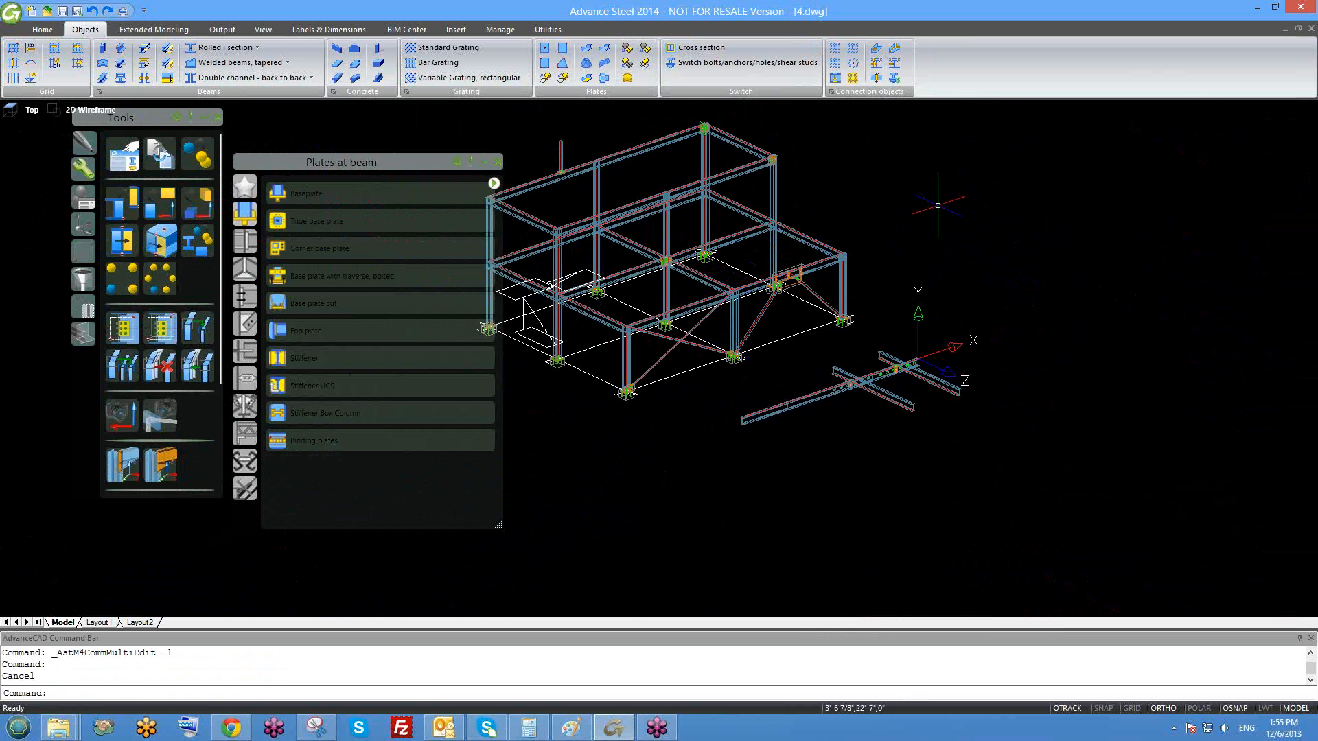
scroll(789, 330, "up", 2)
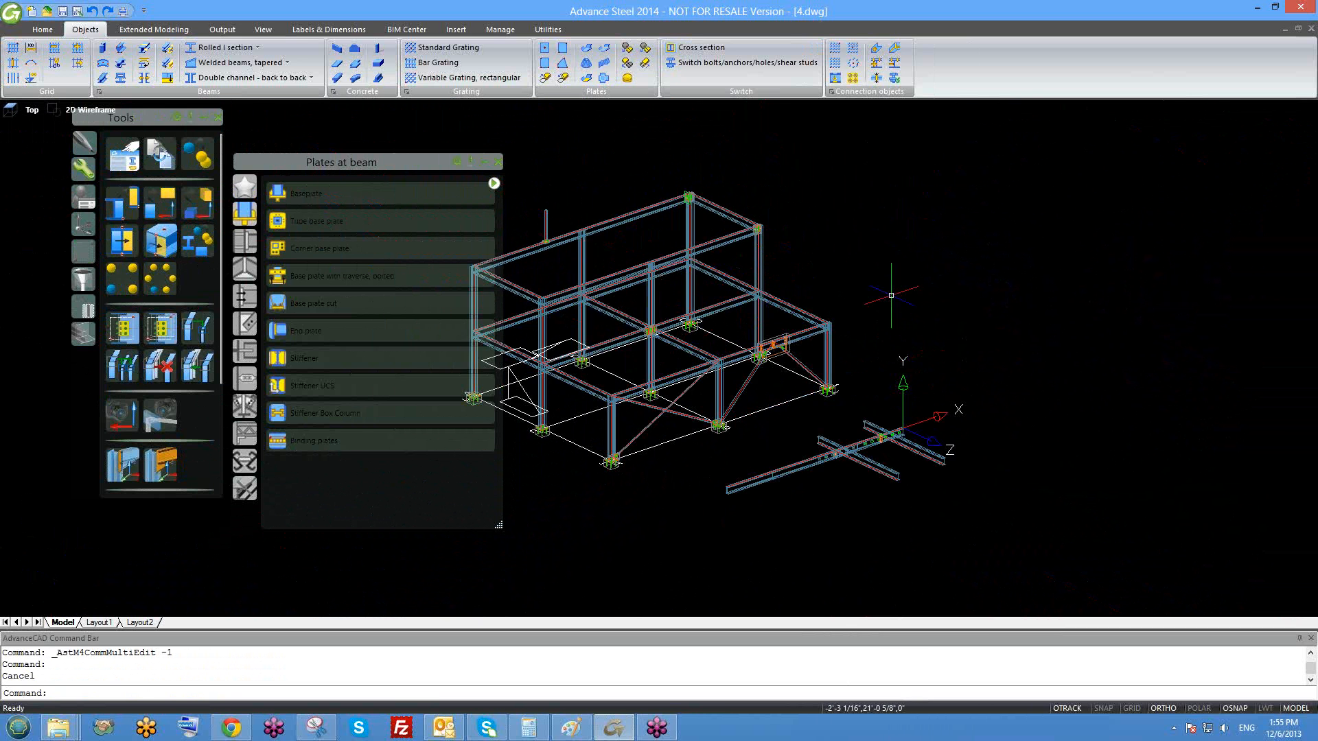
scroll(787, 349, "up", 3)
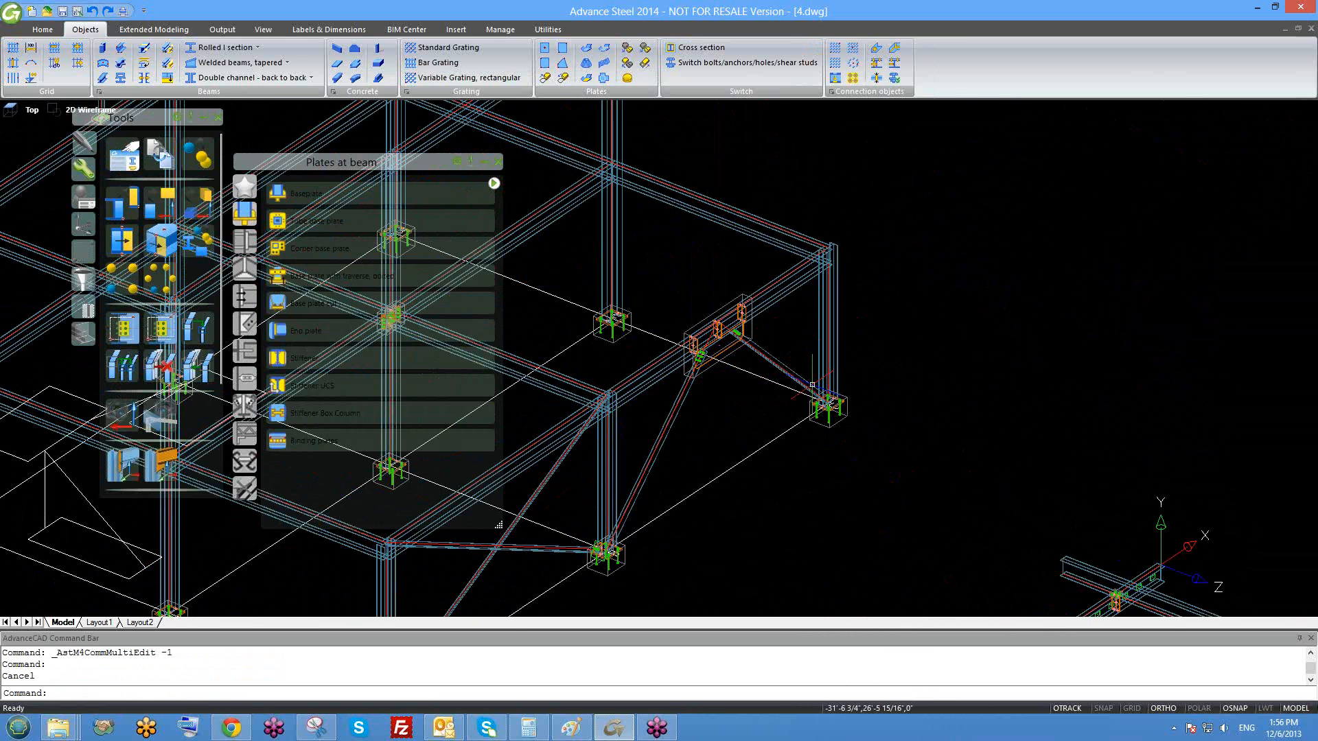
scroll(804, 317, "down", 5)
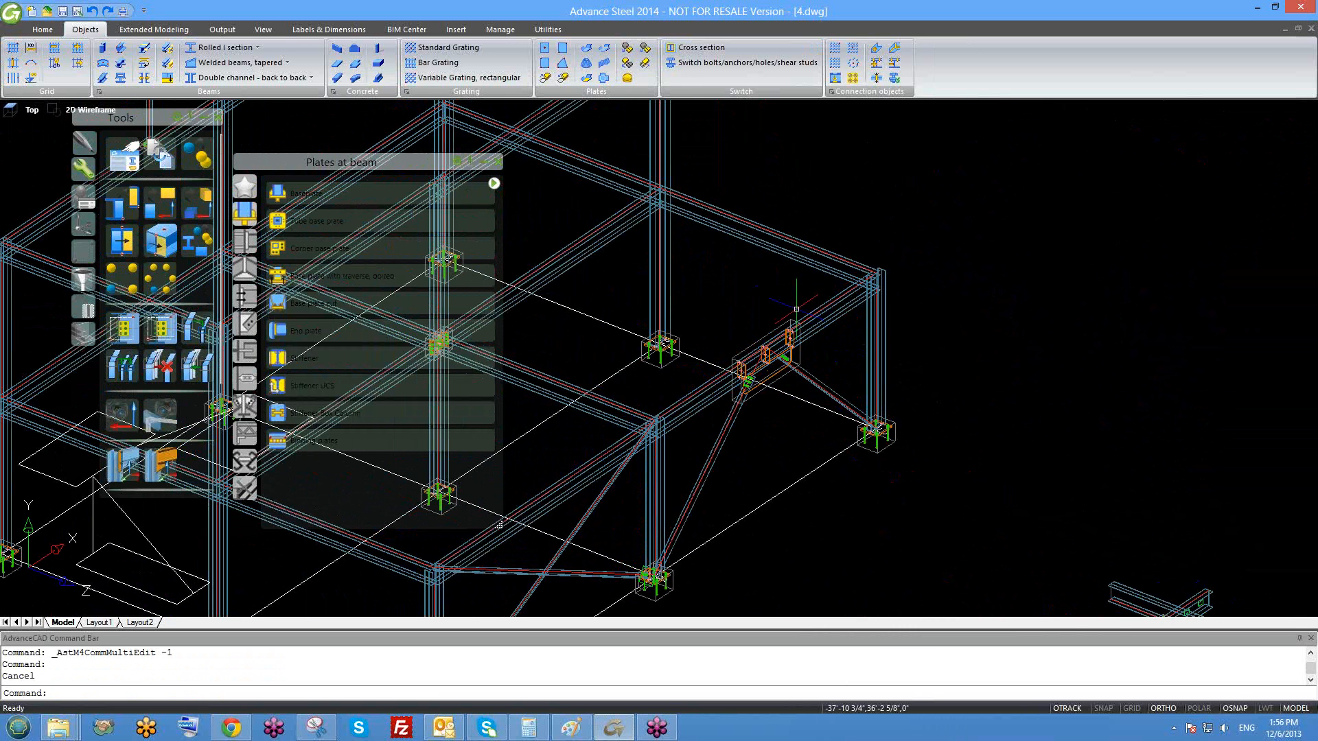
scroll(1003, 500, "up", 6)
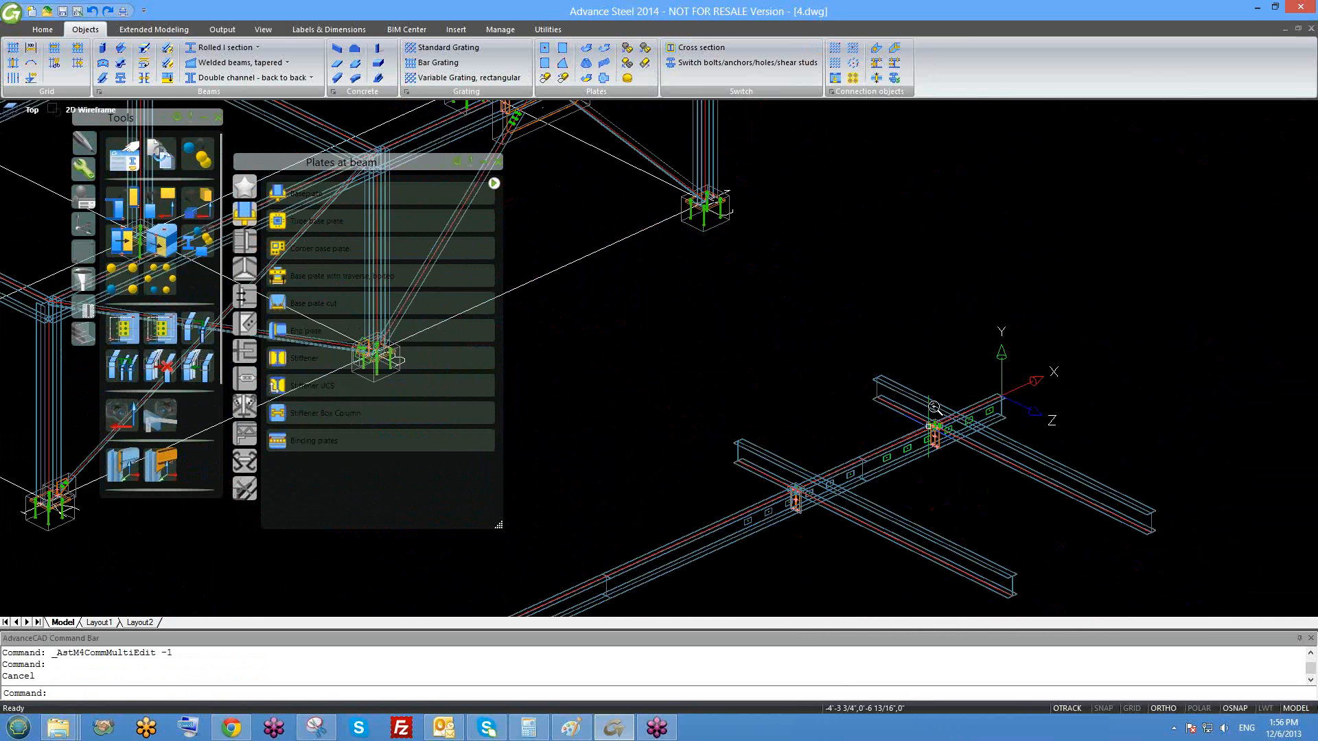
scroll(941, 367, "down", 3)
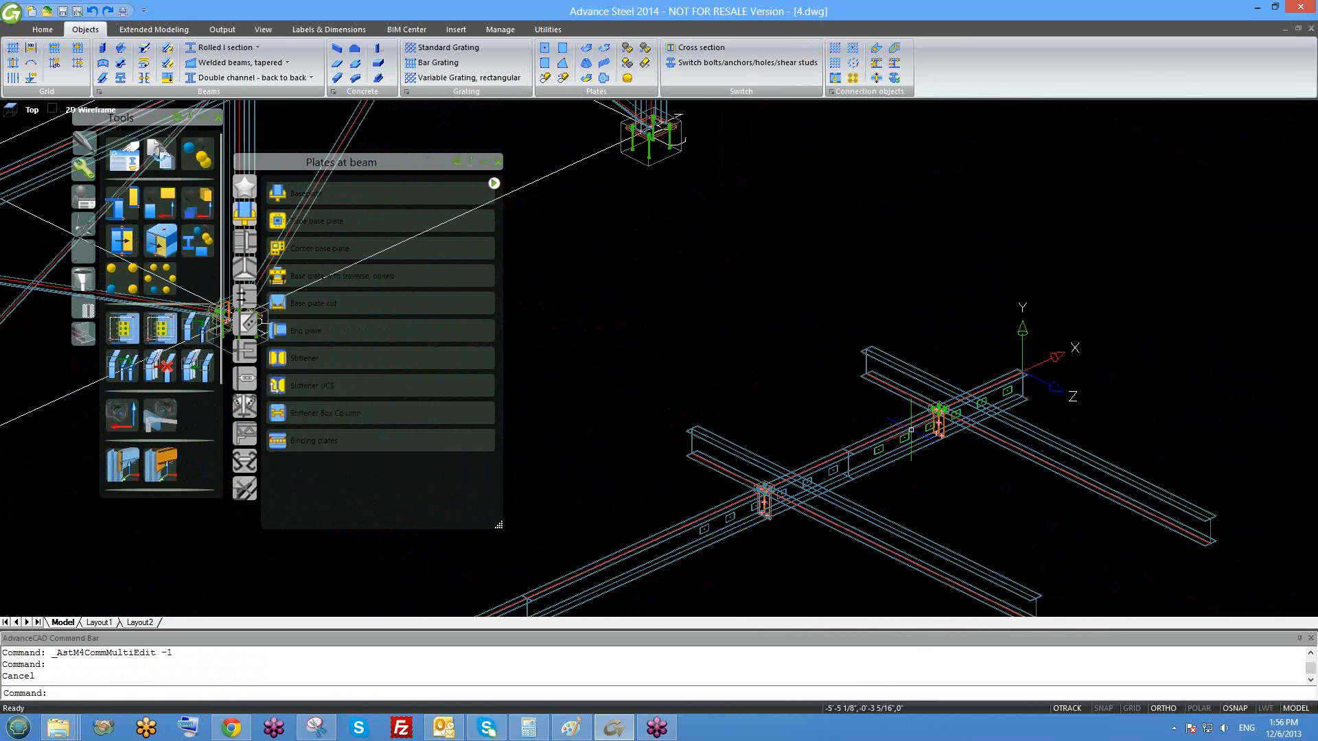
left_click(723, 407)
left_click(771, 524)
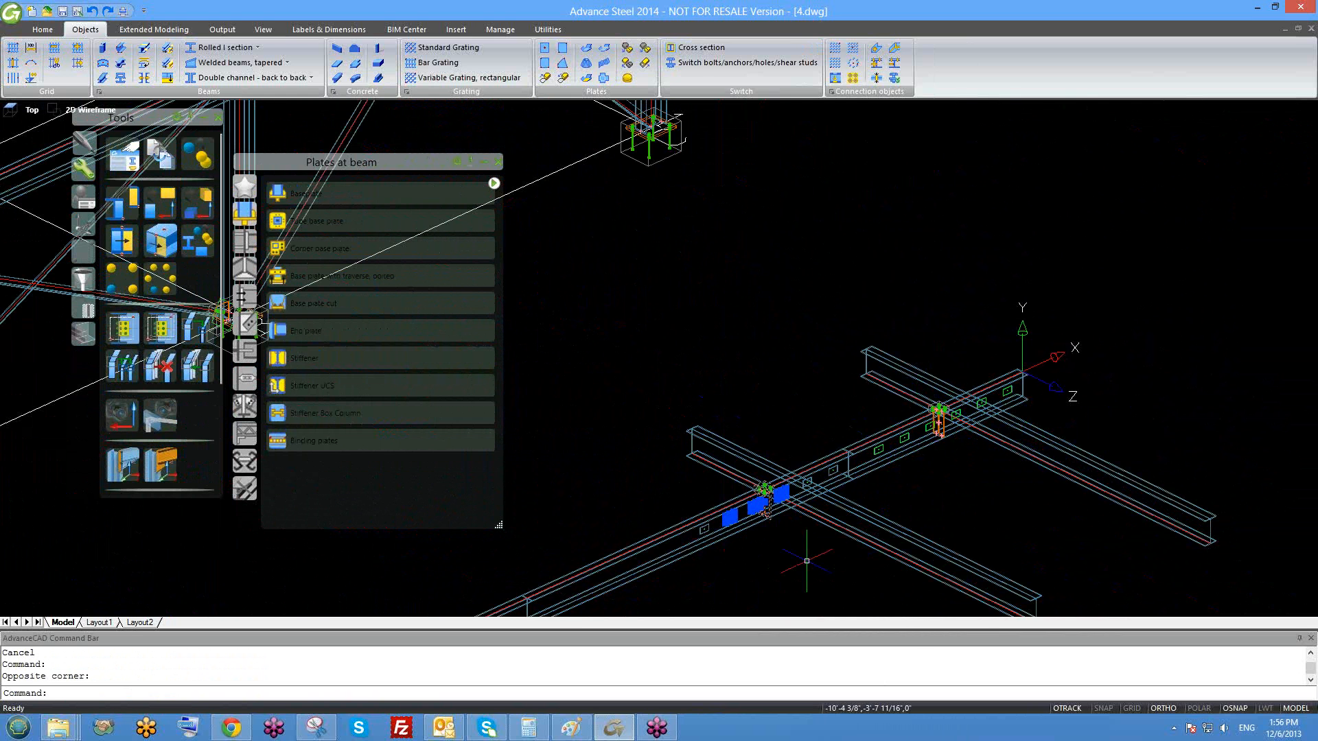
scroll(767, 484, "up", 2)
key("Escape")
- Erase the copied connection at the second cross beam together with everything crossed by a selection window around it
left_click(732, 402)
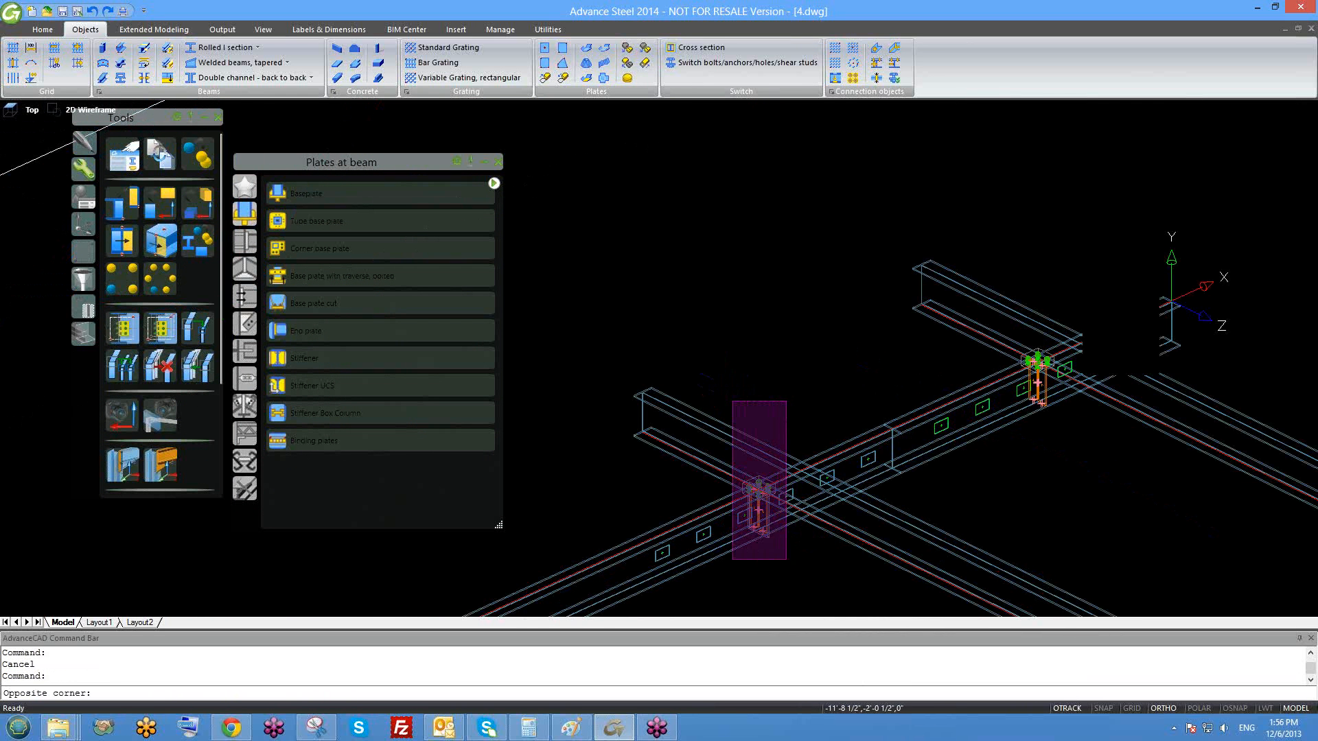
left_click(786, 559)
type("e")
key("Return")
scroll(686, 446, "down", 2)
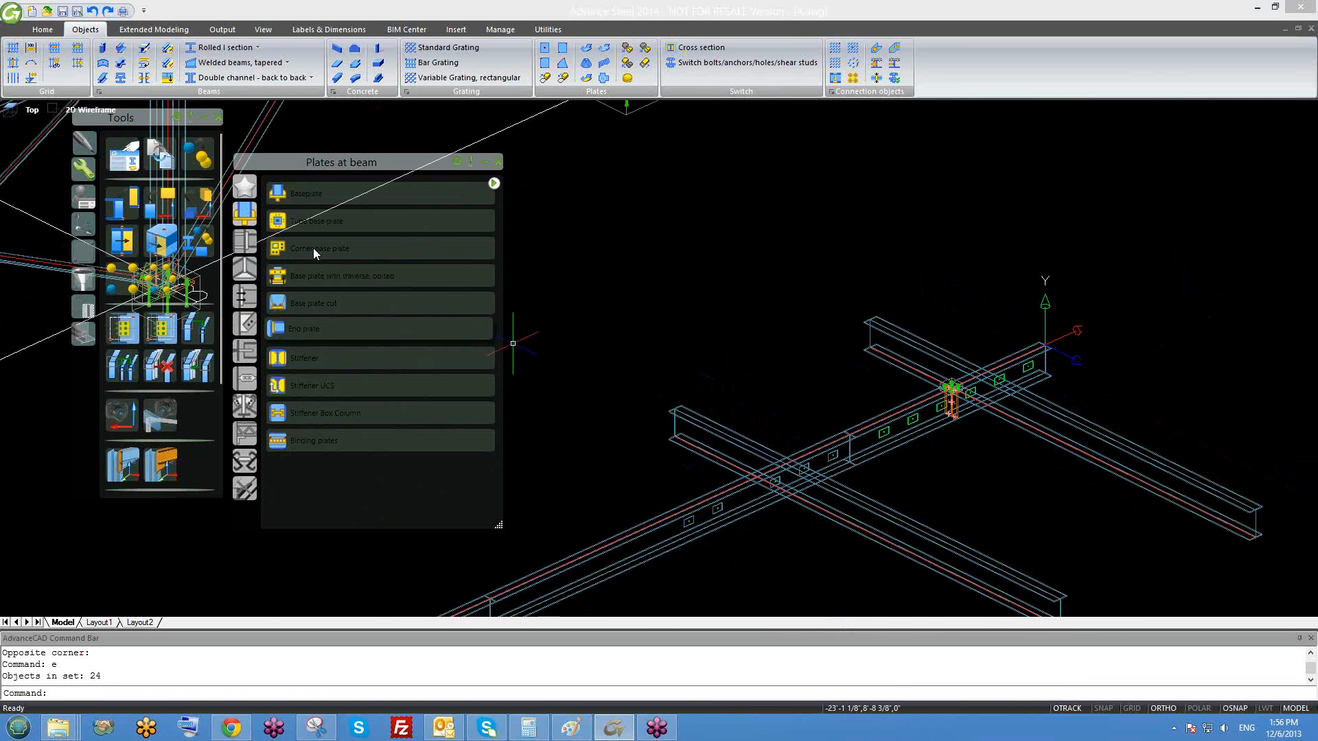
left_click(199, 156)
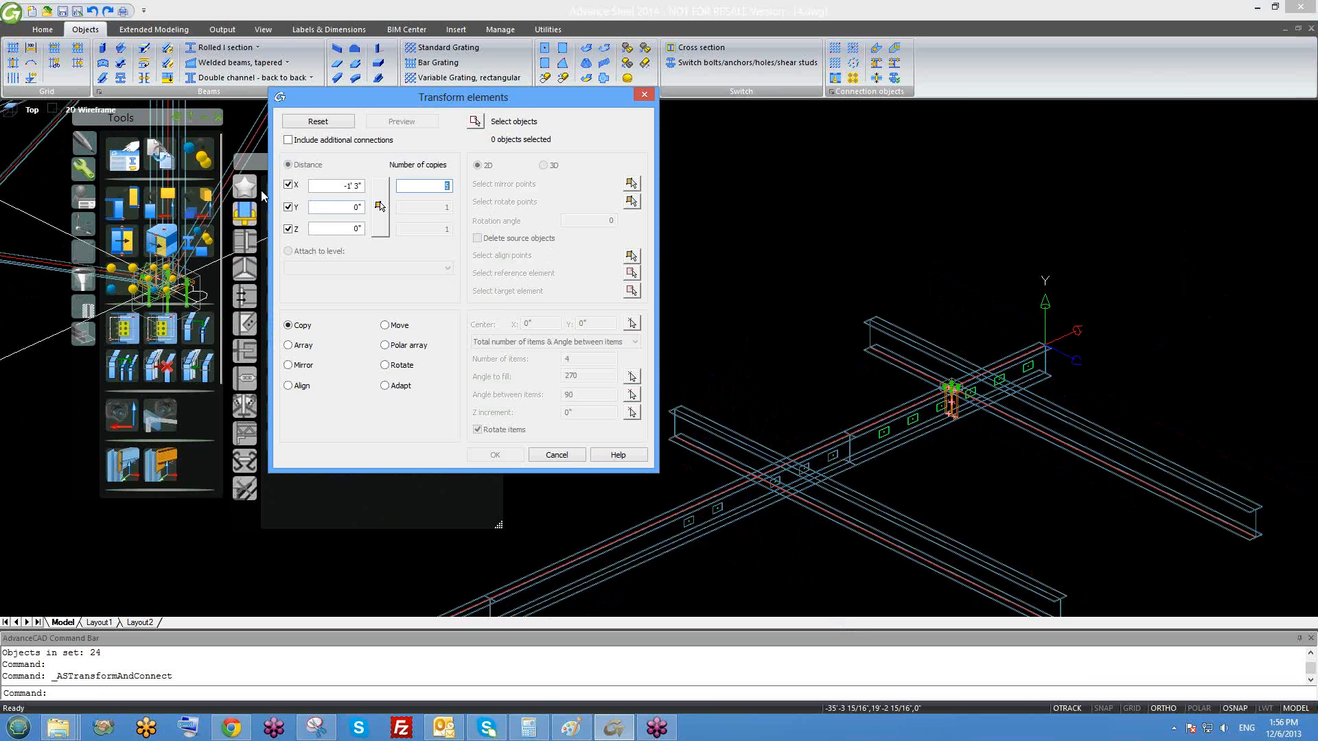
left_click_drag(434, 96, 493, 69)
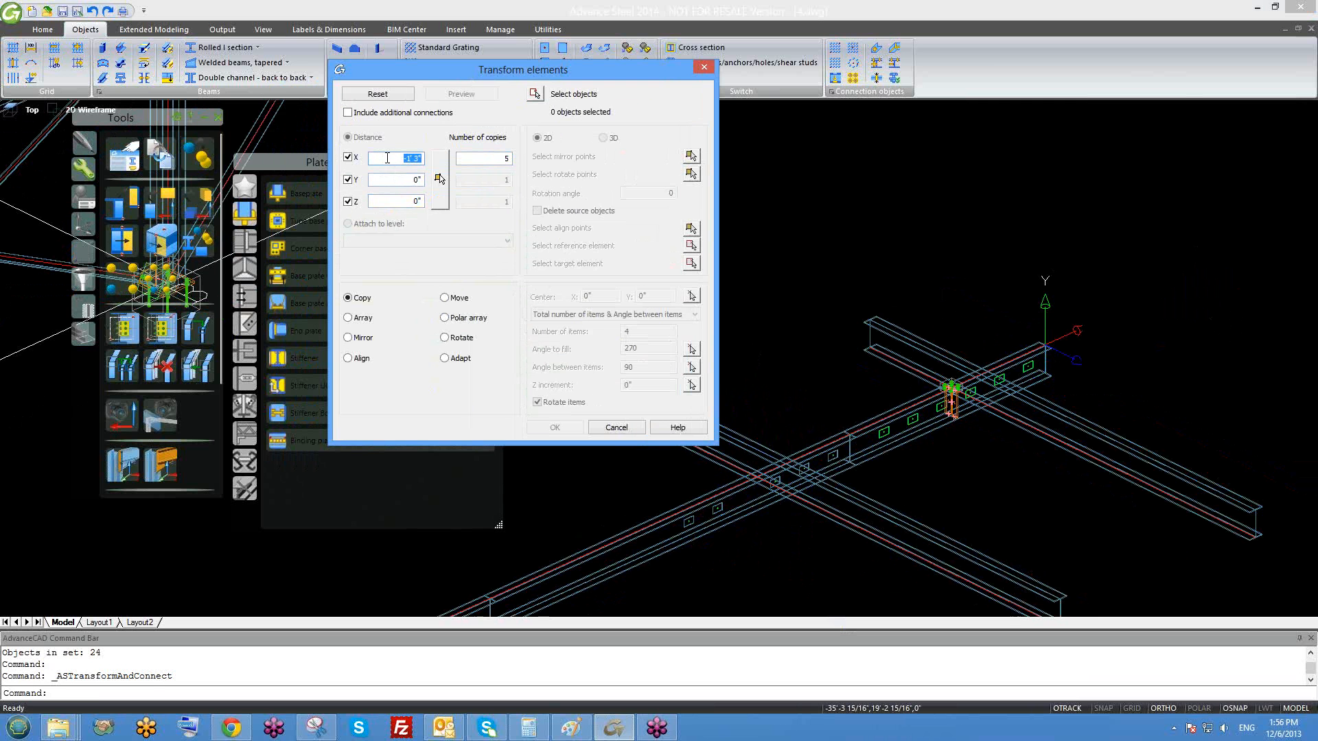
left_click(705, 69)
- Erase the second cross beam, which no longer has a connection to the main beam
scroll(905, 422, "down", 3)
left_click(914, 417)
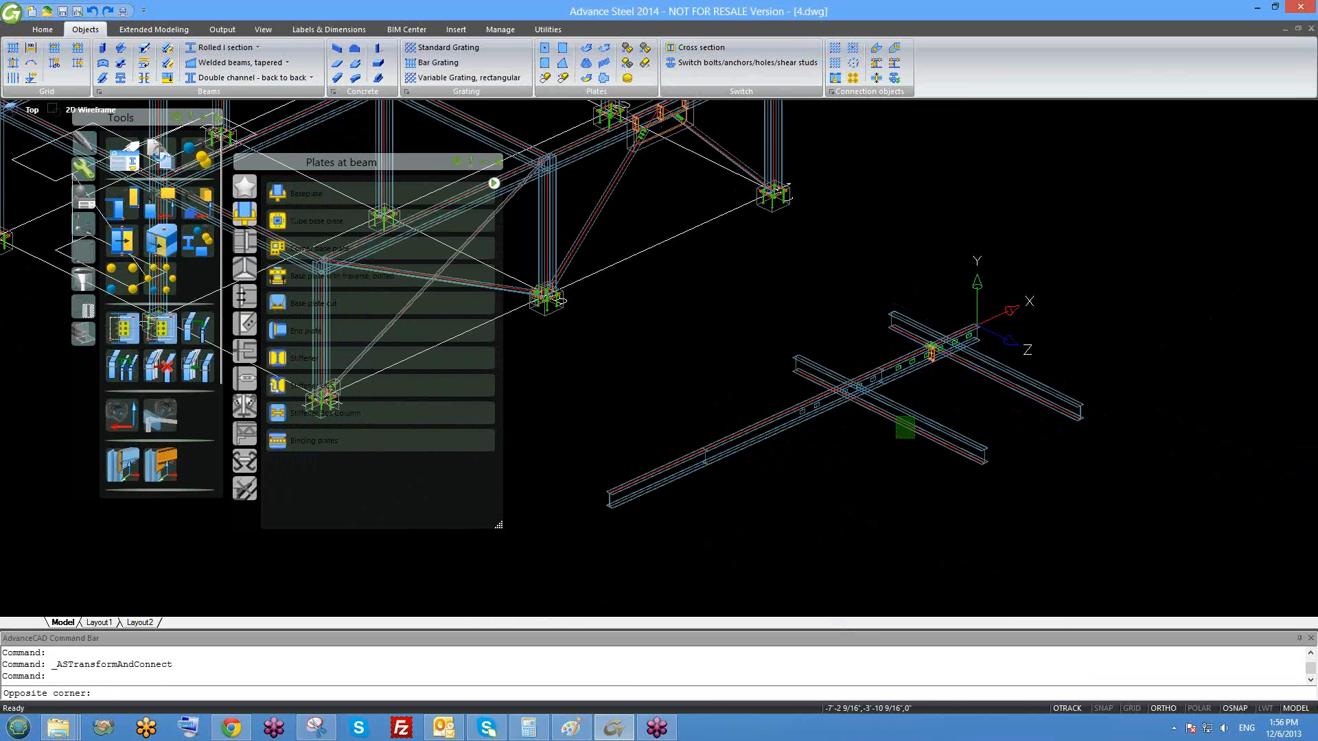
left_click(896, 437)
type("e")
key("Return")
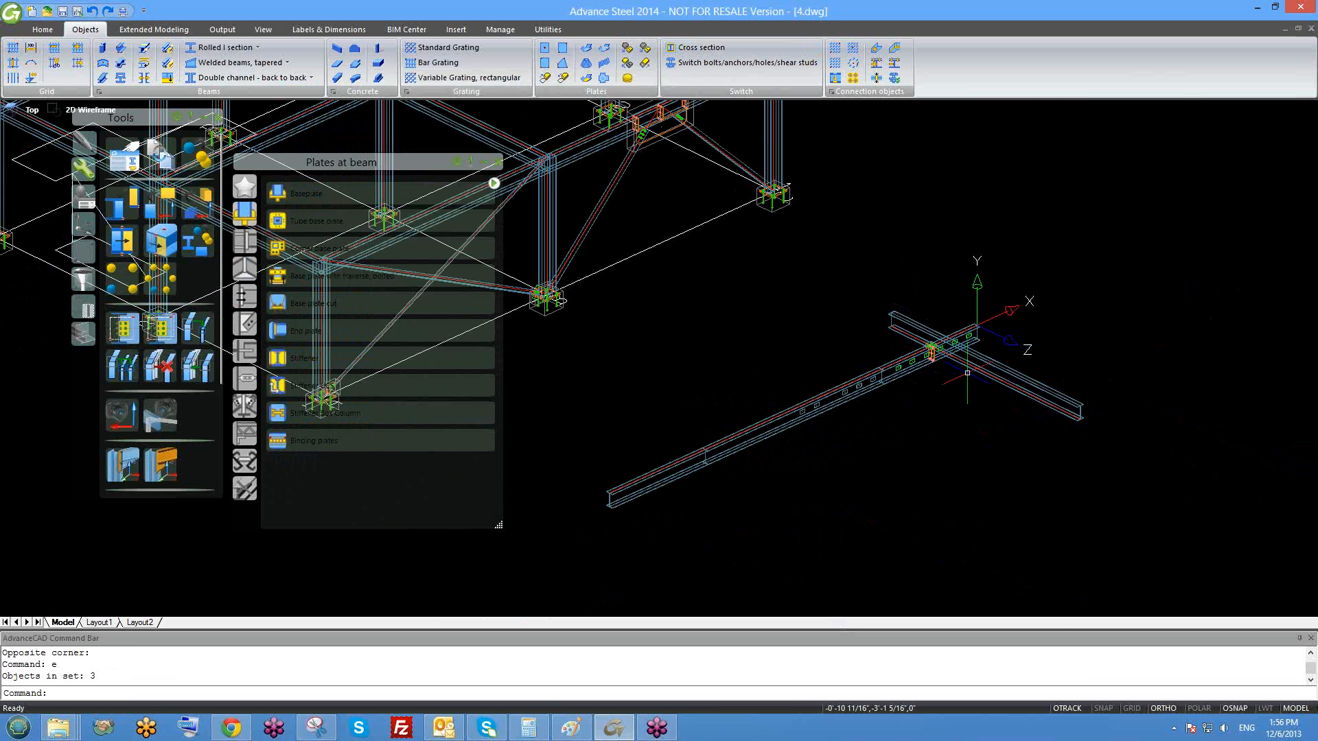
scroll(968, 364, "up", 2)
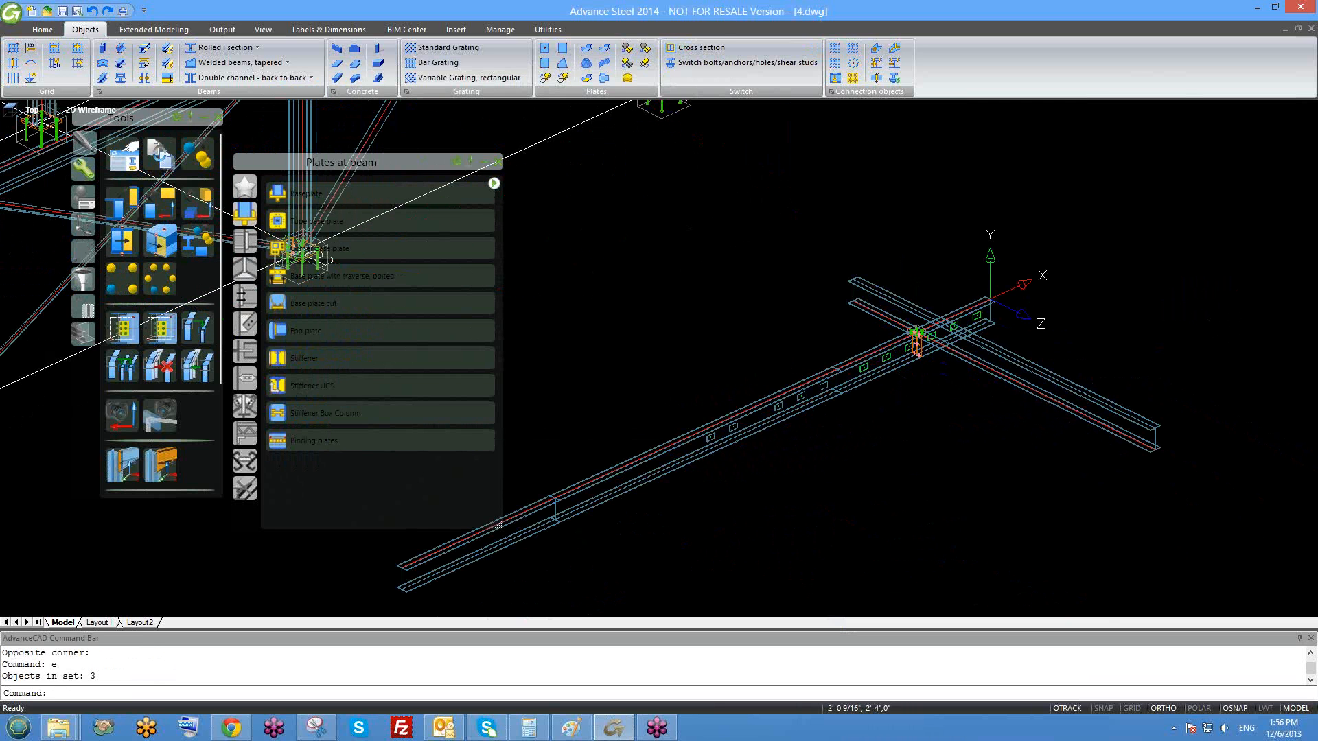
left_click(990, 343)
key("Escape")
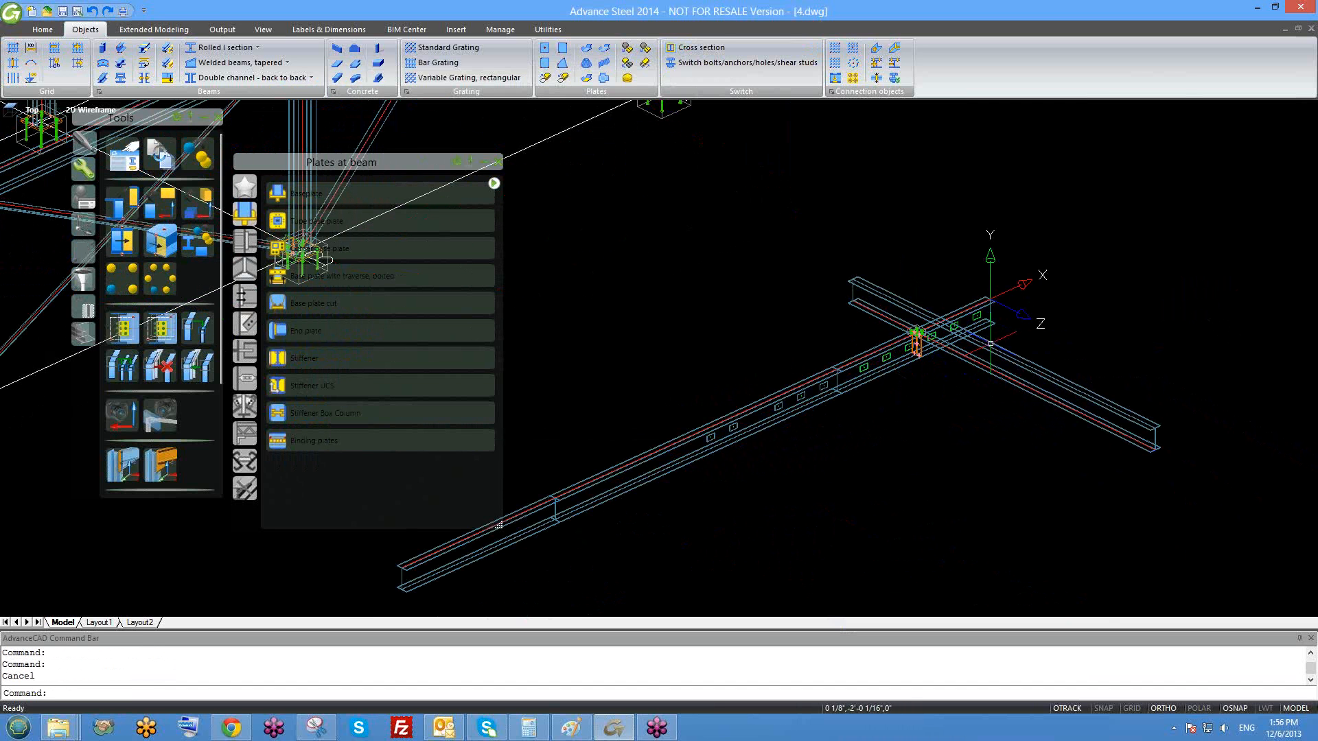
- Start the Transform elements tool on the cross beam resting on the main beam and include its additional connections
scroll(912, 361, "up", 2)
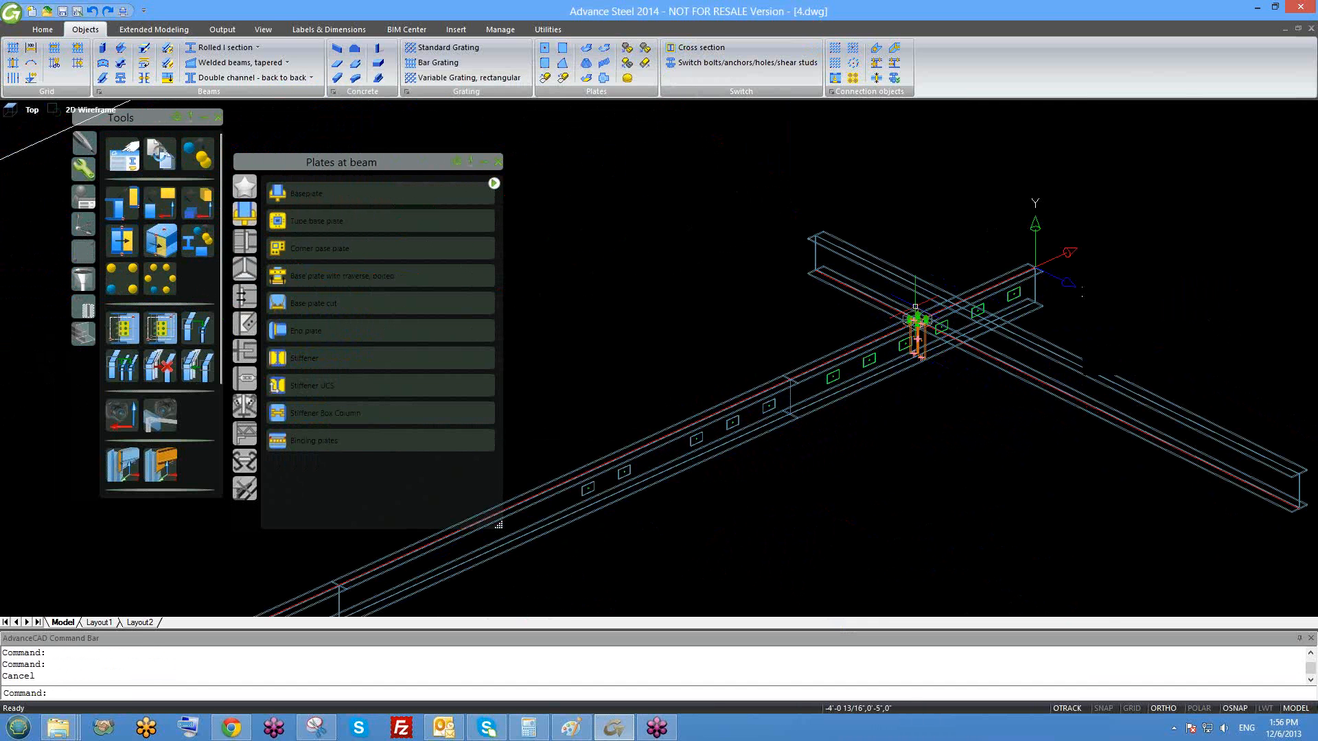
scroll(915, 306, "up", 2)
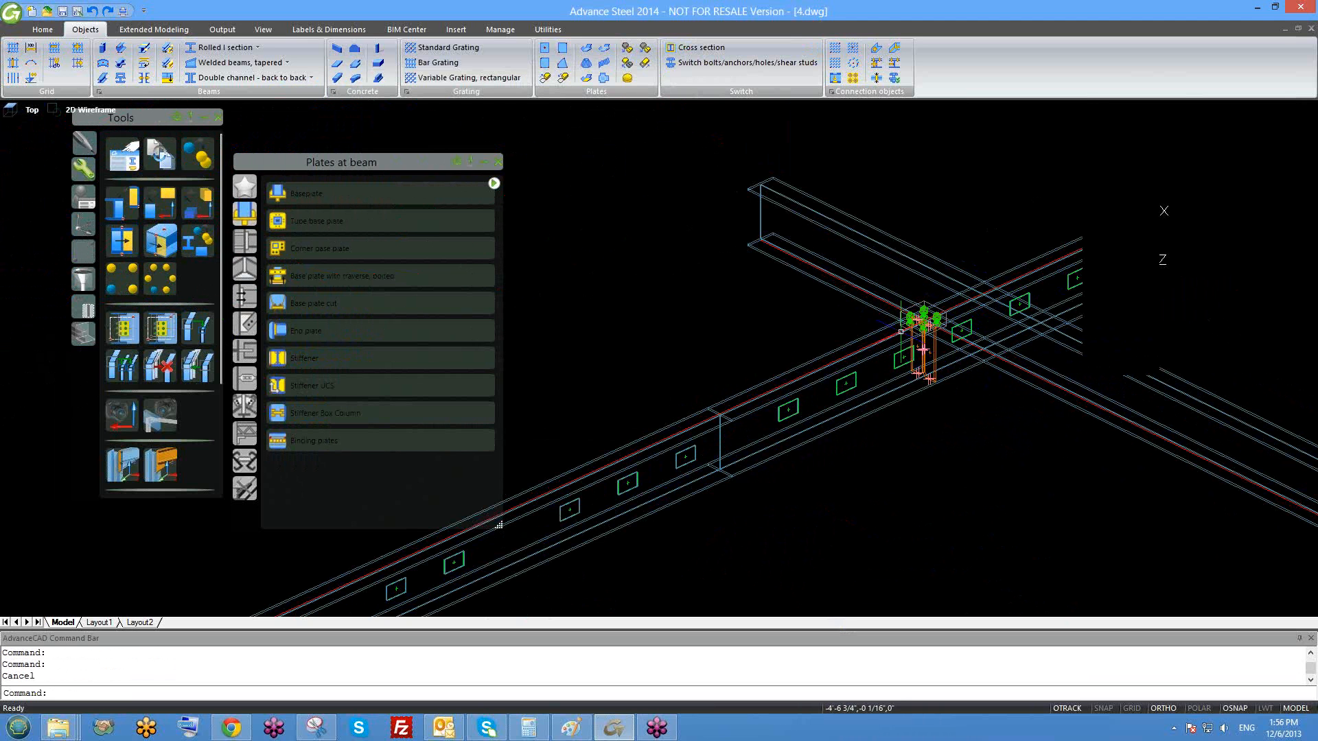
scroll(646, 268, "down", 1)
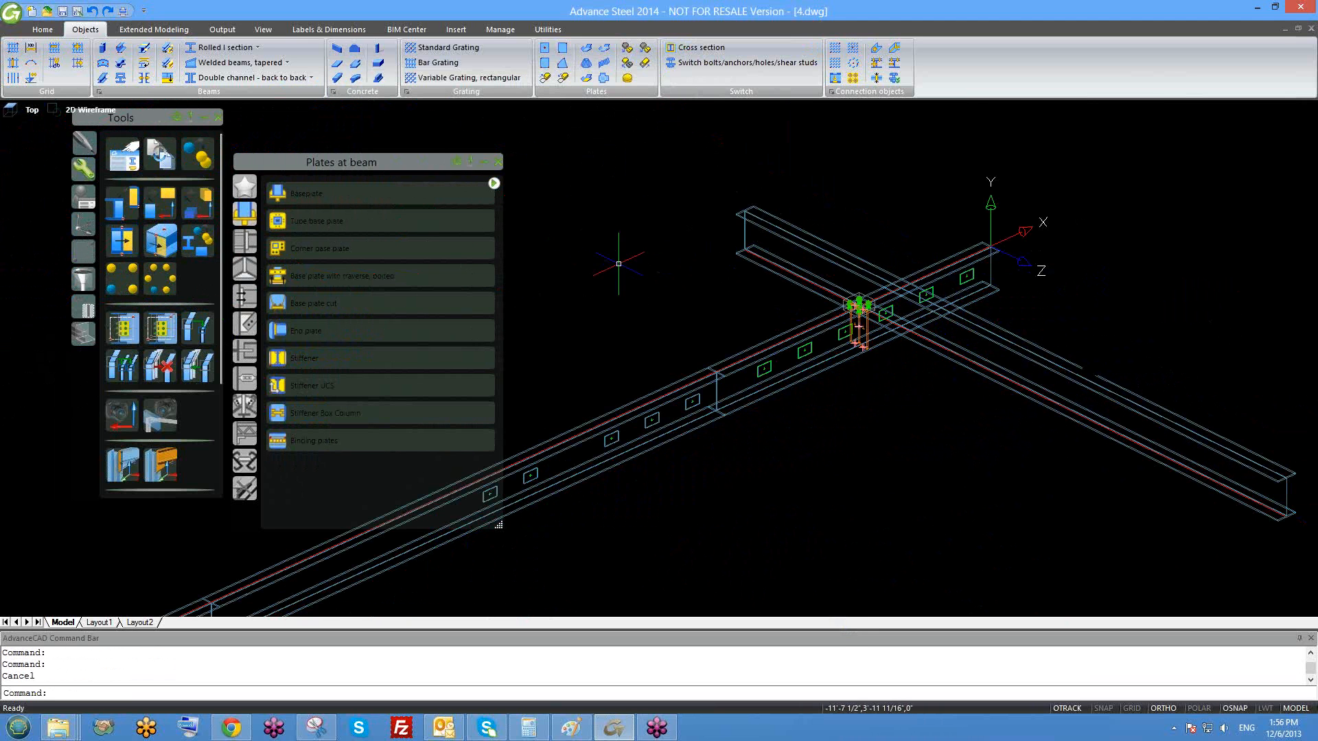
left_click(136, 144)
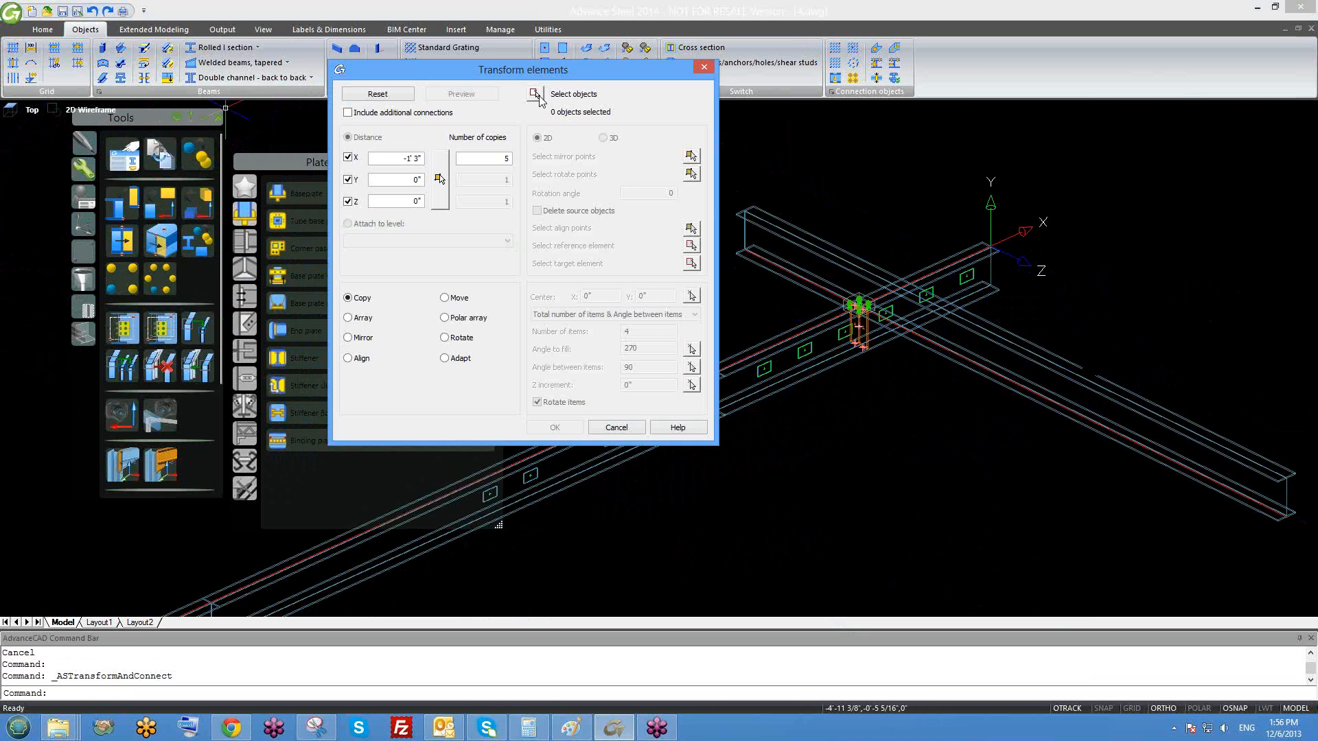
left_click(535, 94)
left_click(821, 246)
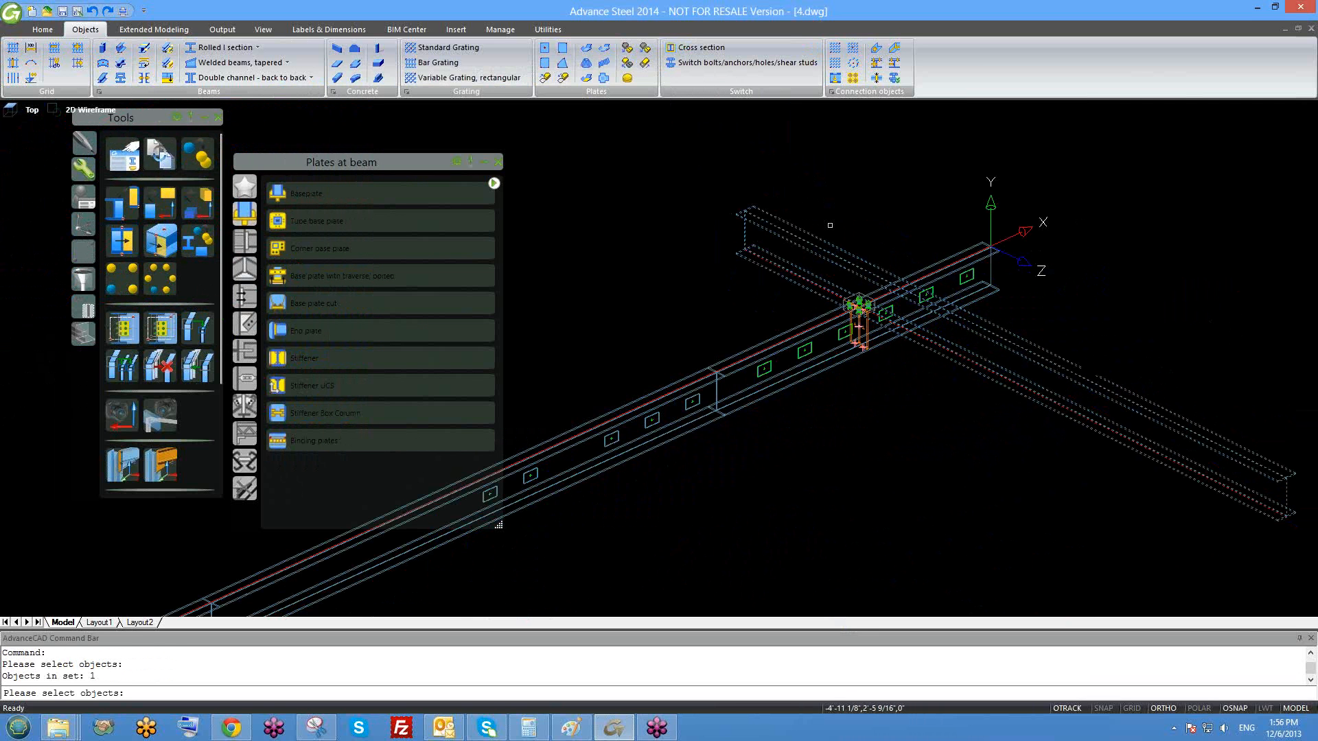
key("Return")
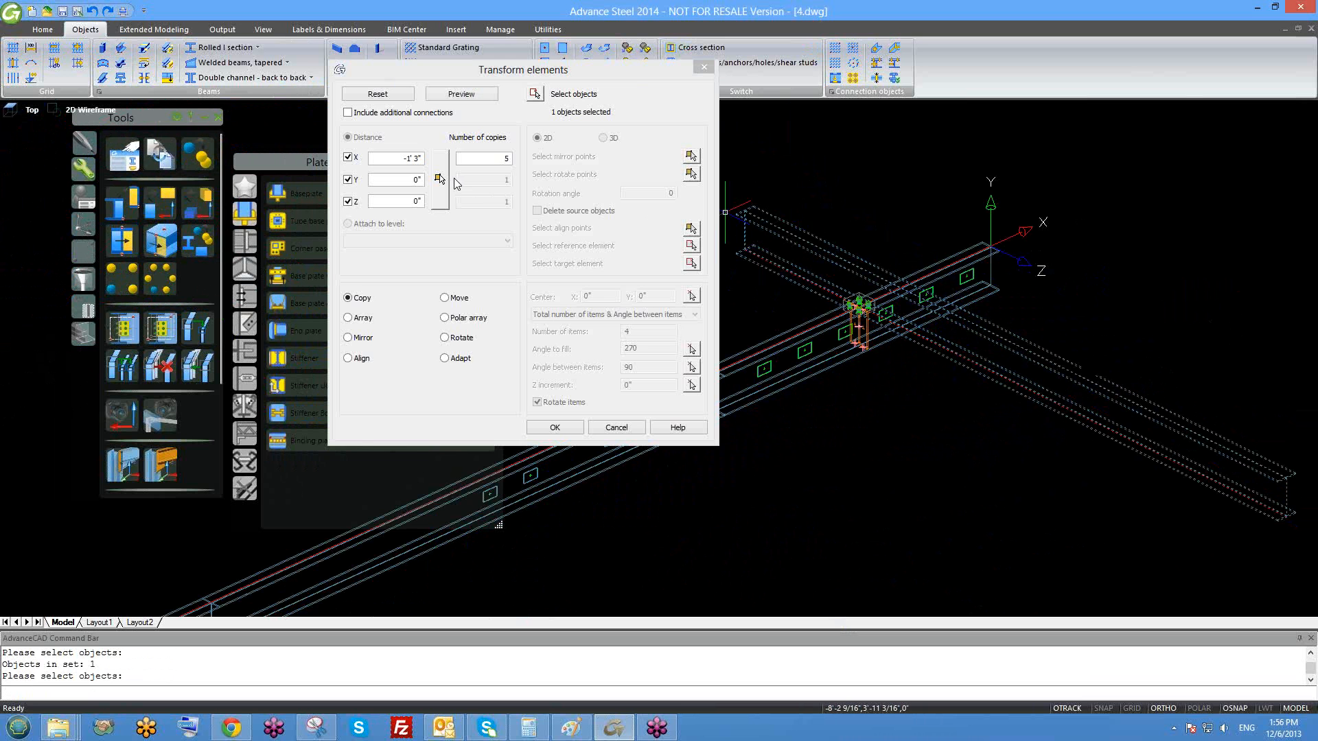
left_click(348, 113)
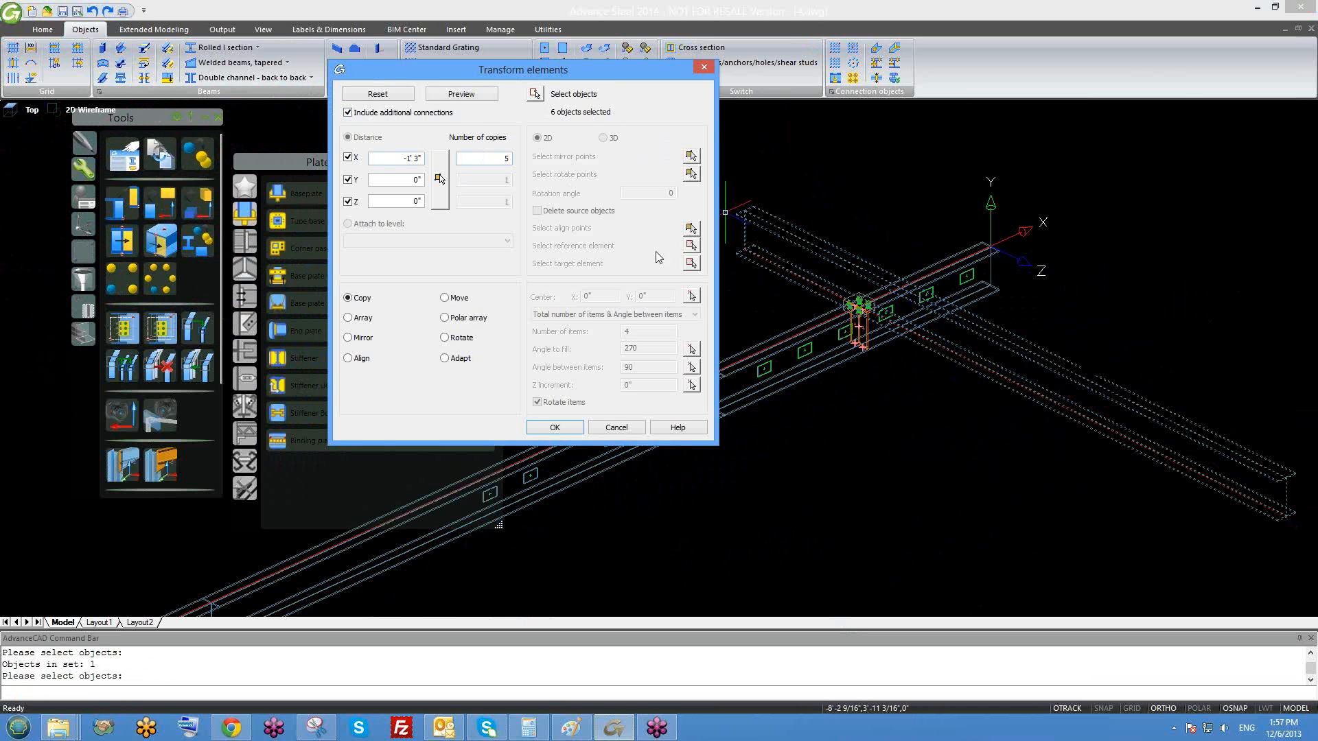
- Define the copy distance from the main beam's end to the steel frame's upper corner and preview the transformation
left_click(394, 162)
key("Tab")
left_click(441, 180)
scroll(780, 336, "down", 2)
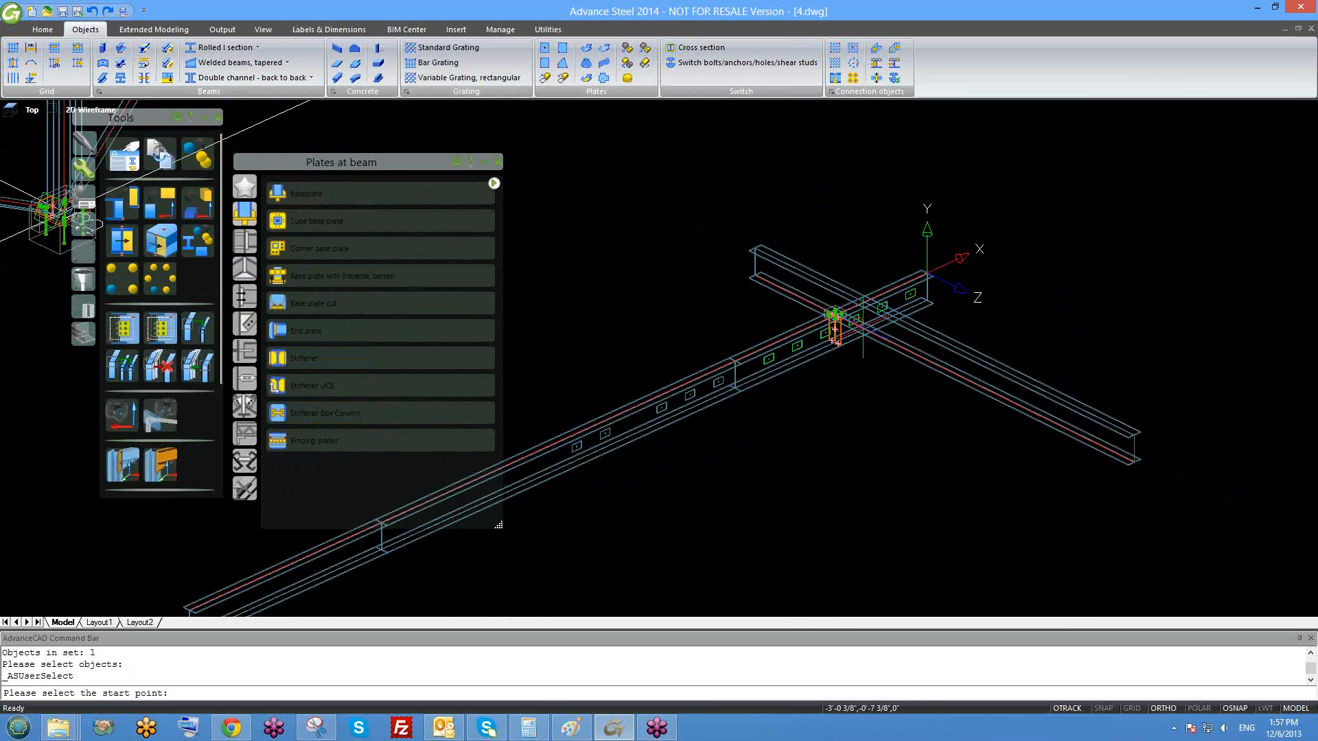
left_click(927, 273)
scroll(938, 289, "down", 7)
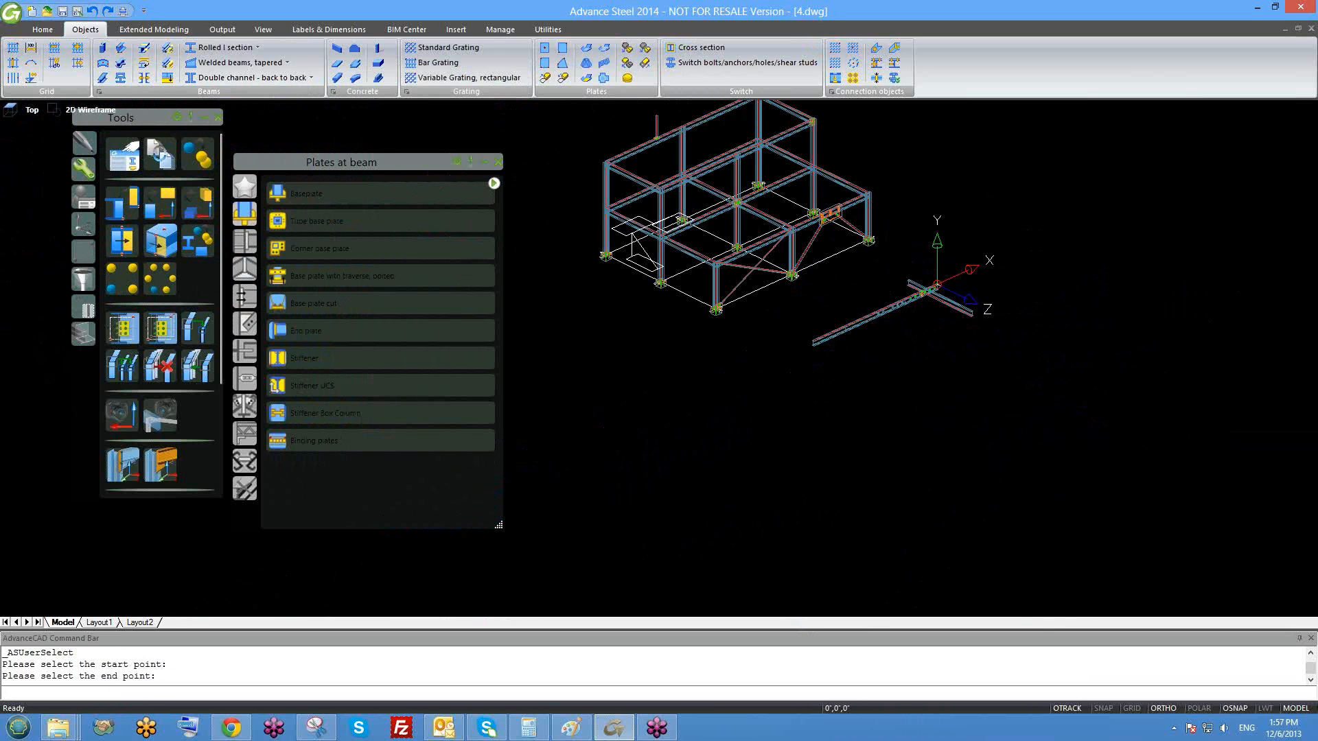
scroll(920, 241, "up", 6)
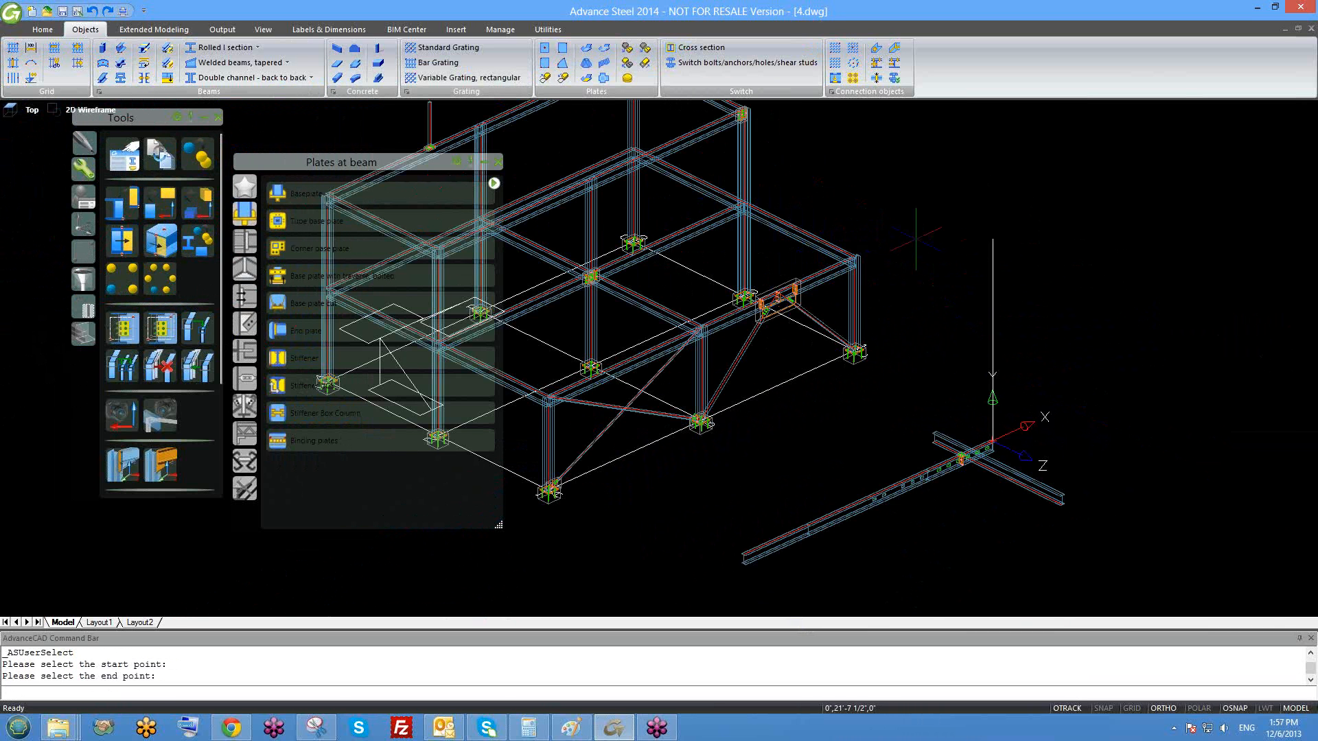
scroll(720, 342, "up", 5)
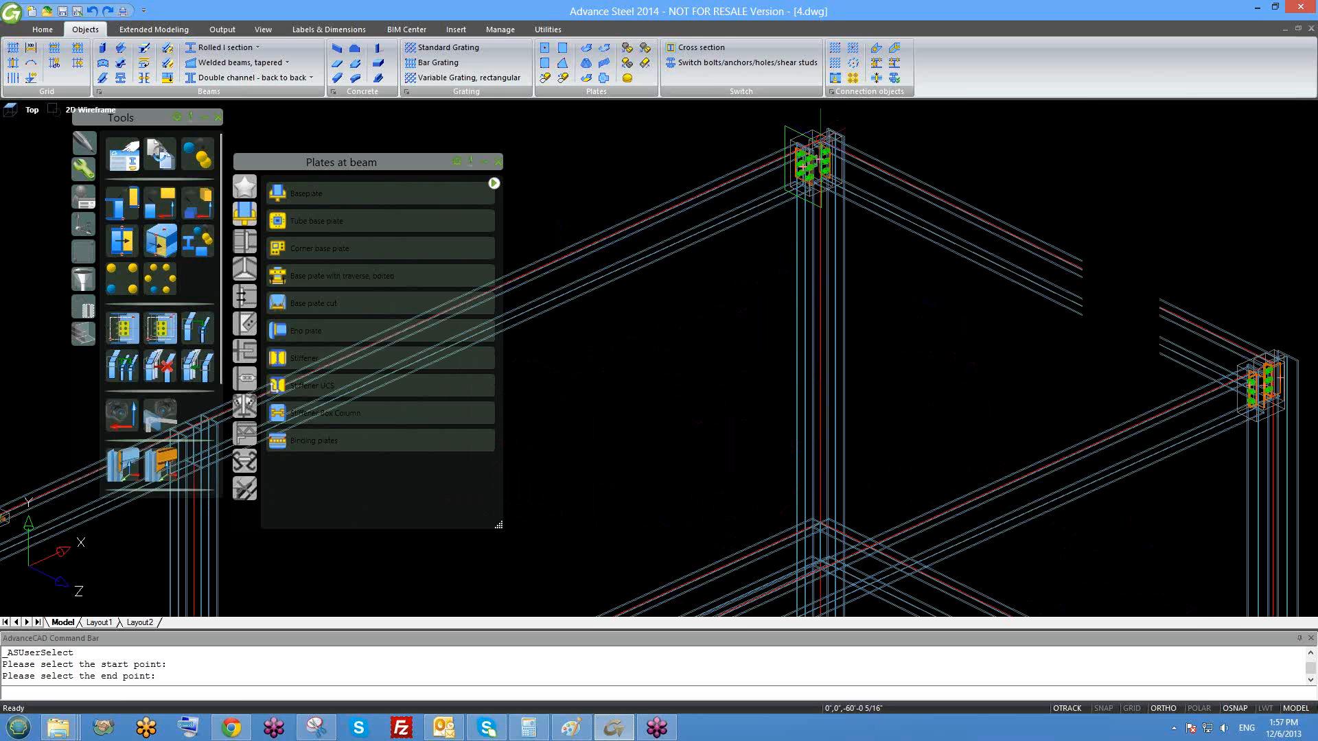
left_click(726, 263)
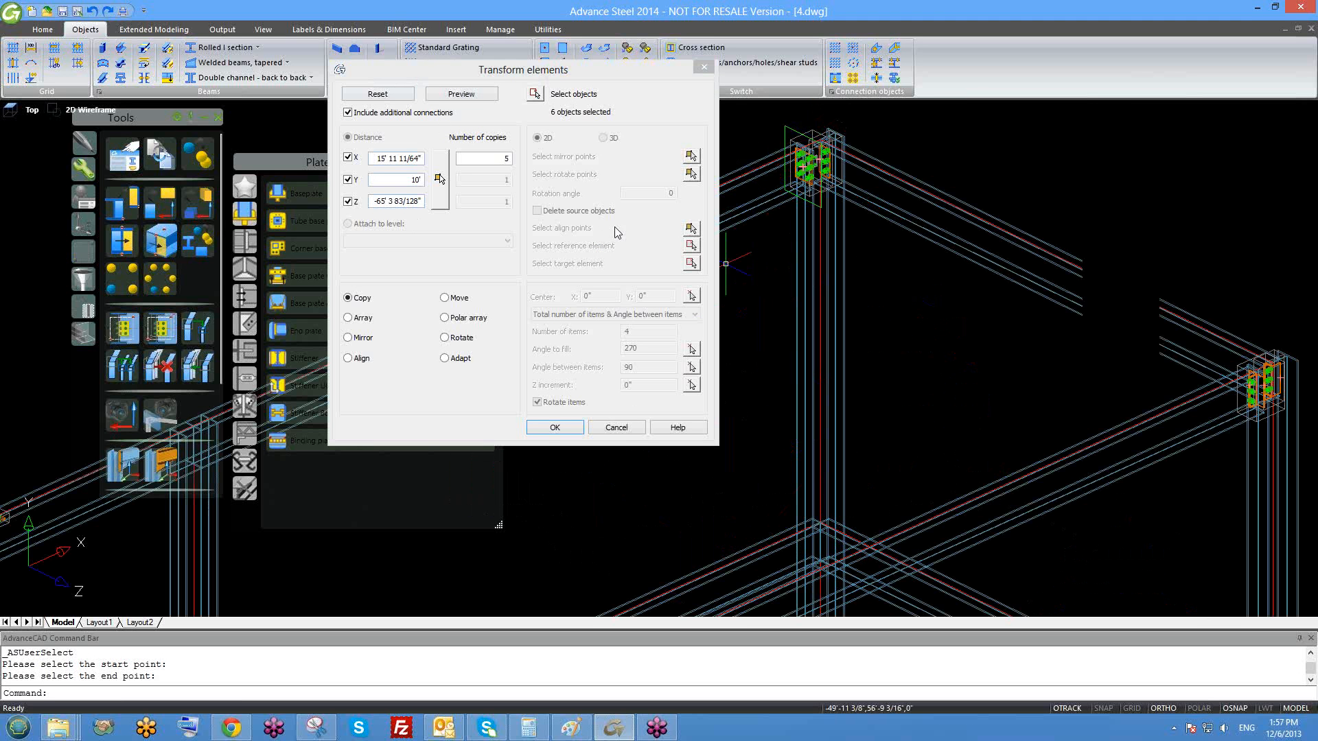
scroll(755, 302, "down", 5)
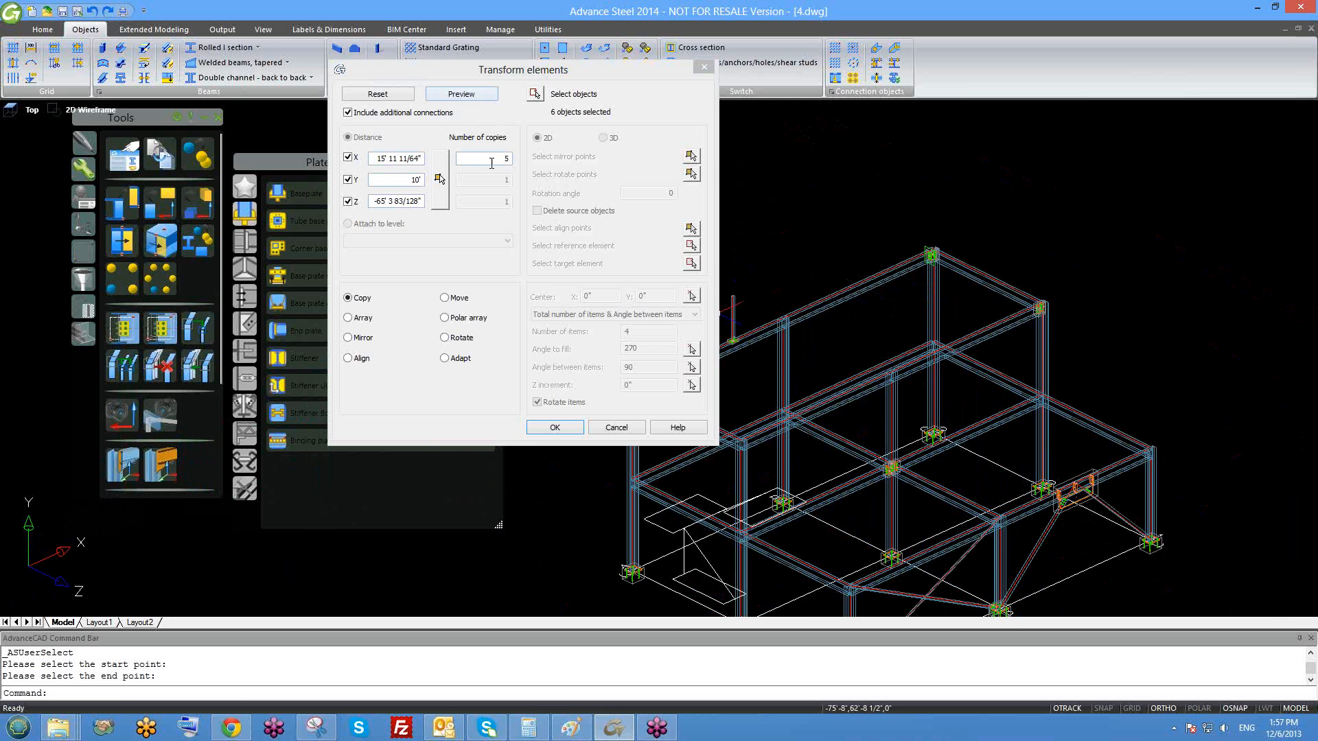
left_click(475, 97)
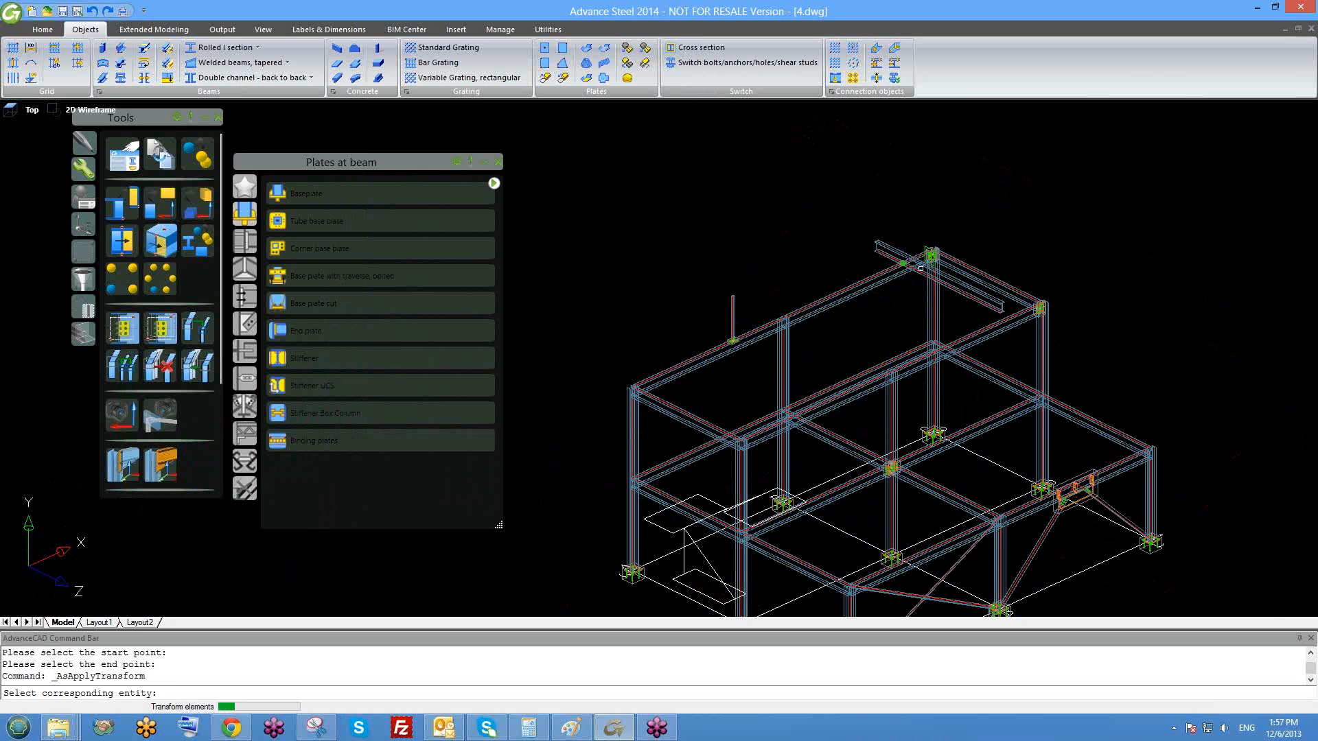
- Examine the previewed cross beam and connection near the frame's upper corner against the original connection on the main beam
scroll(920, 268, "up", 8)
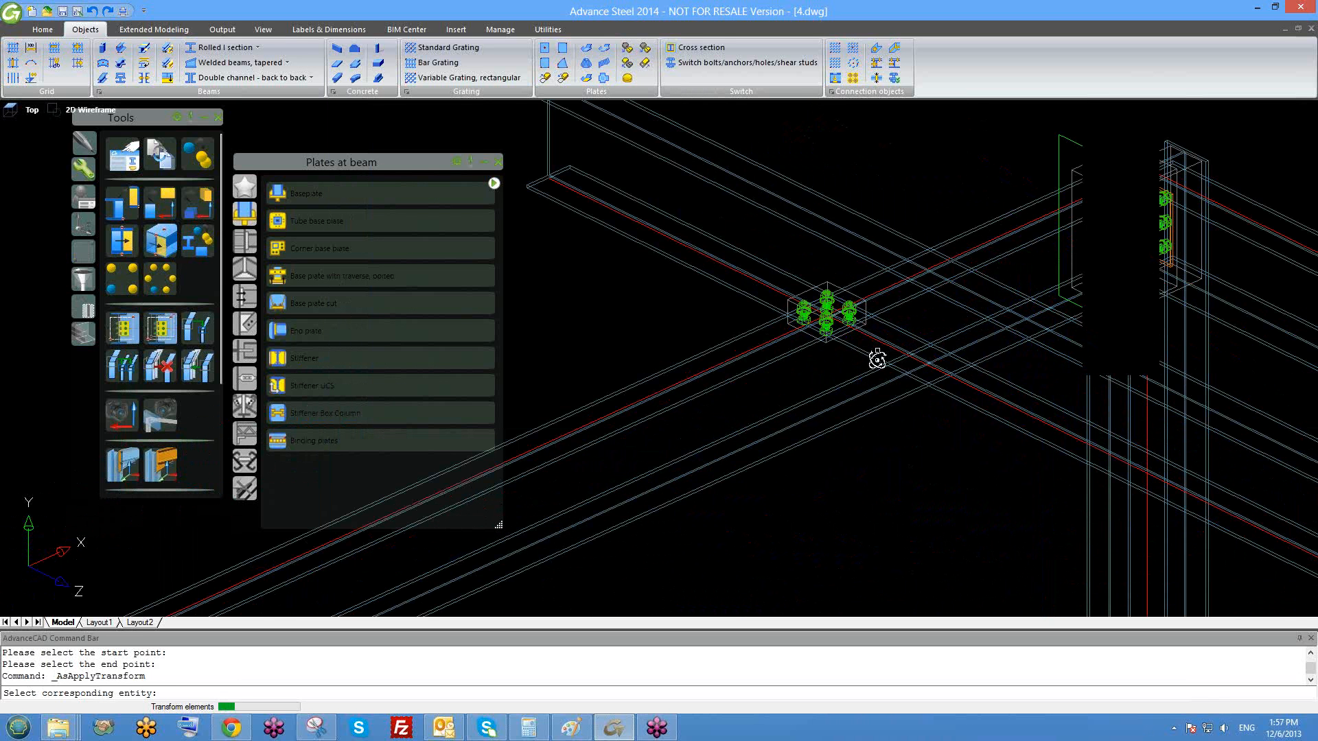
scroll(877, 359, "up", 4)
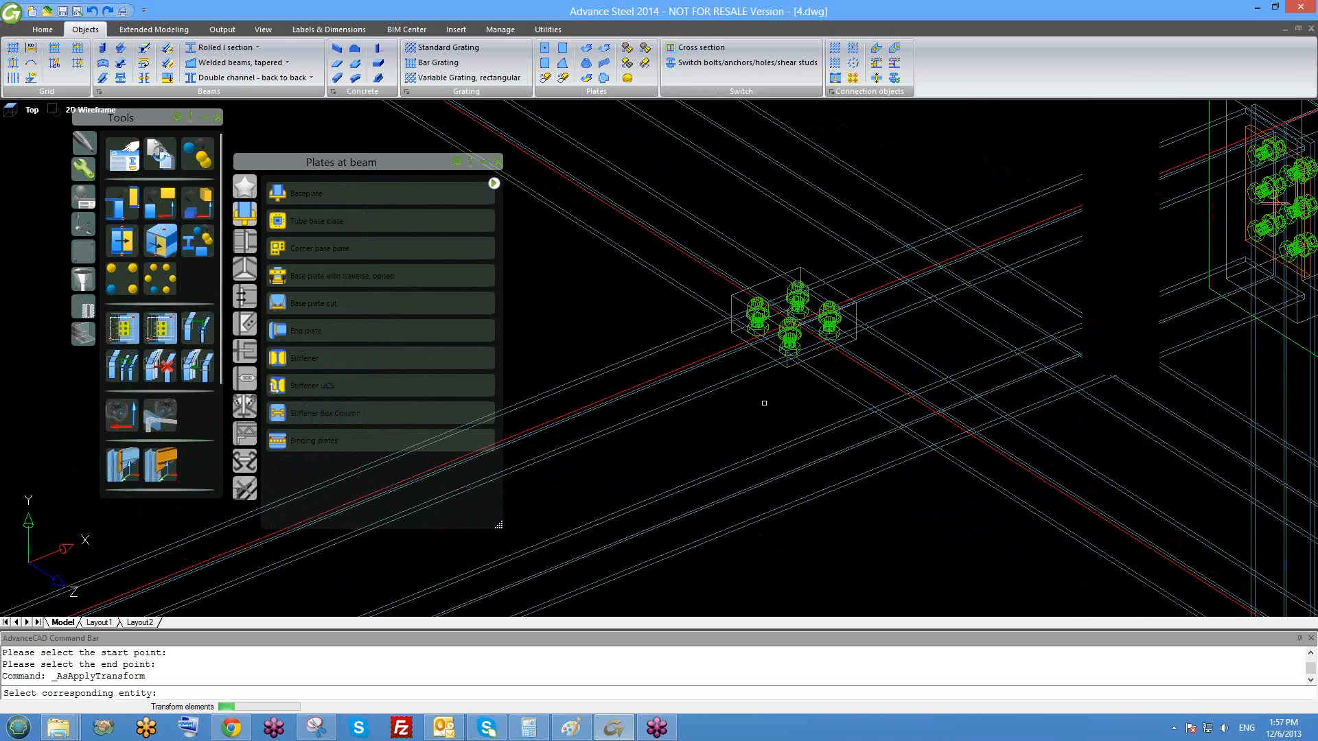
scroll(805, 346, "down", 10)
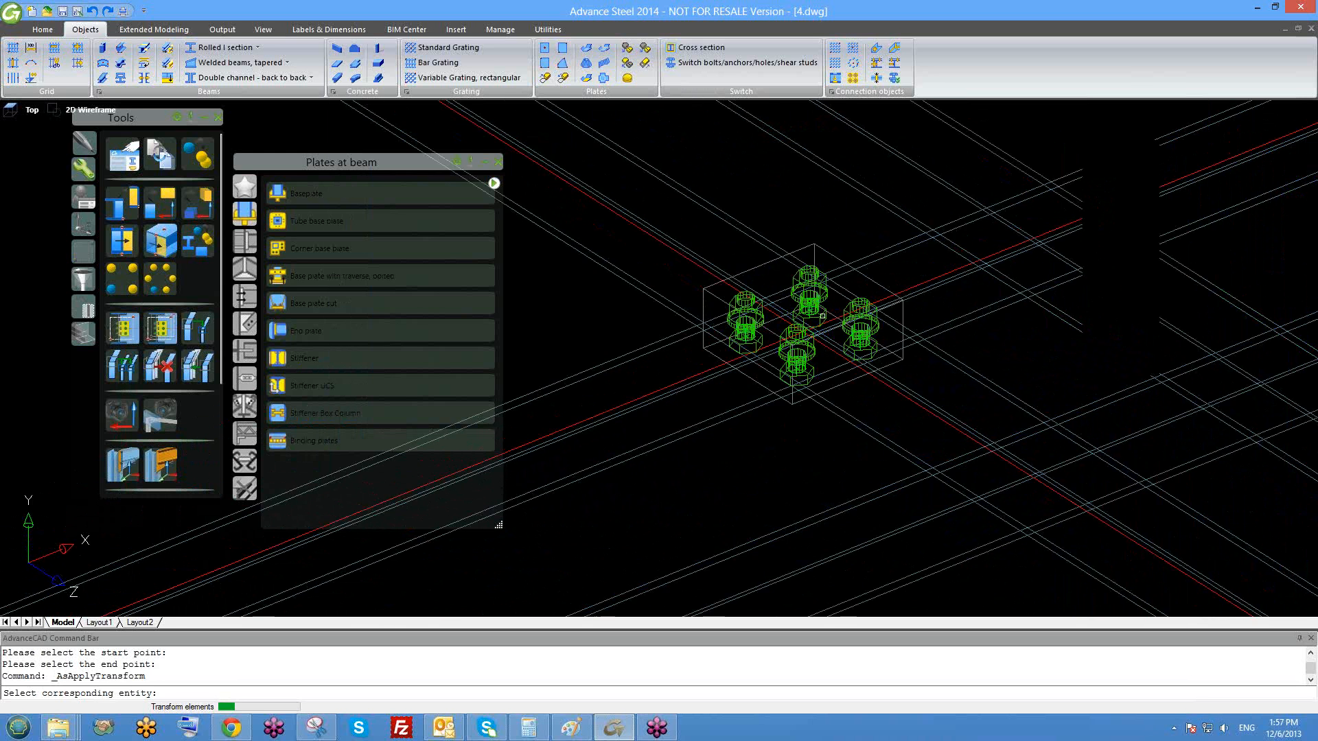
scroll(816, 320, "up", 5)
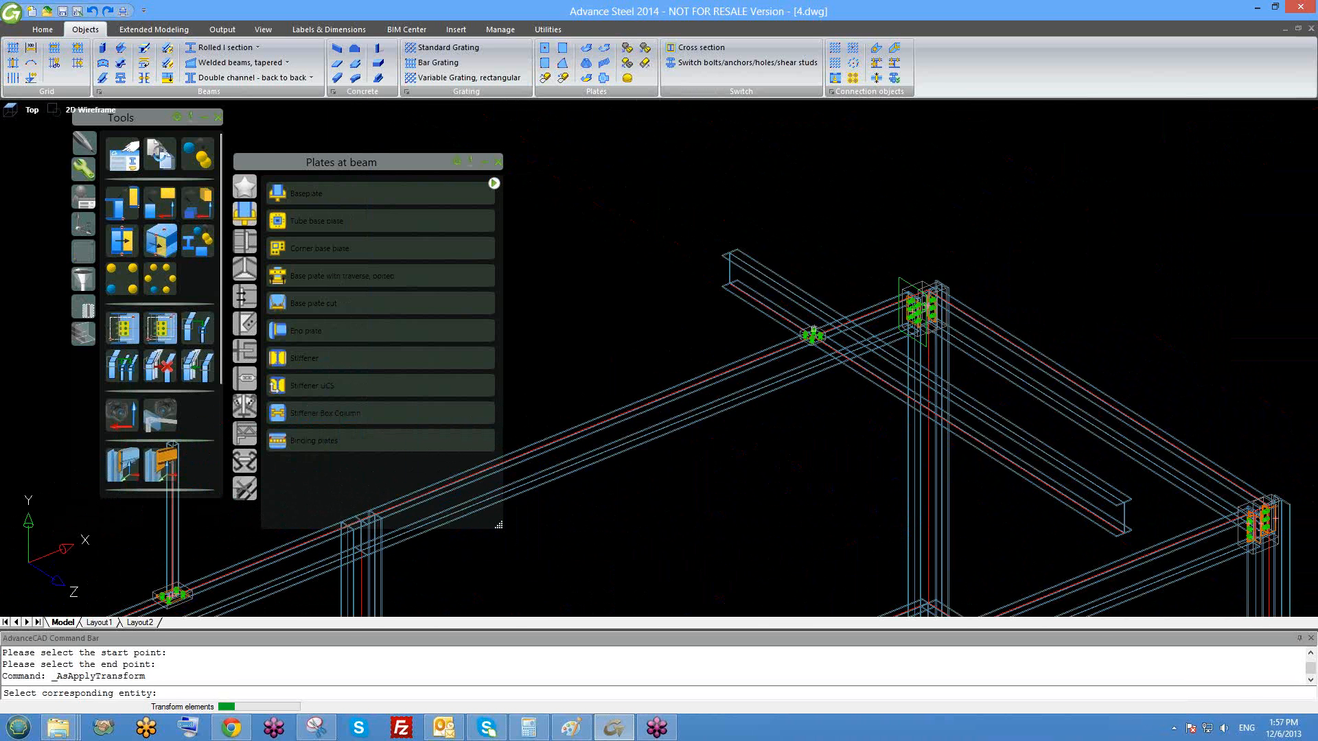
scroll(846, 378, "down", 5)
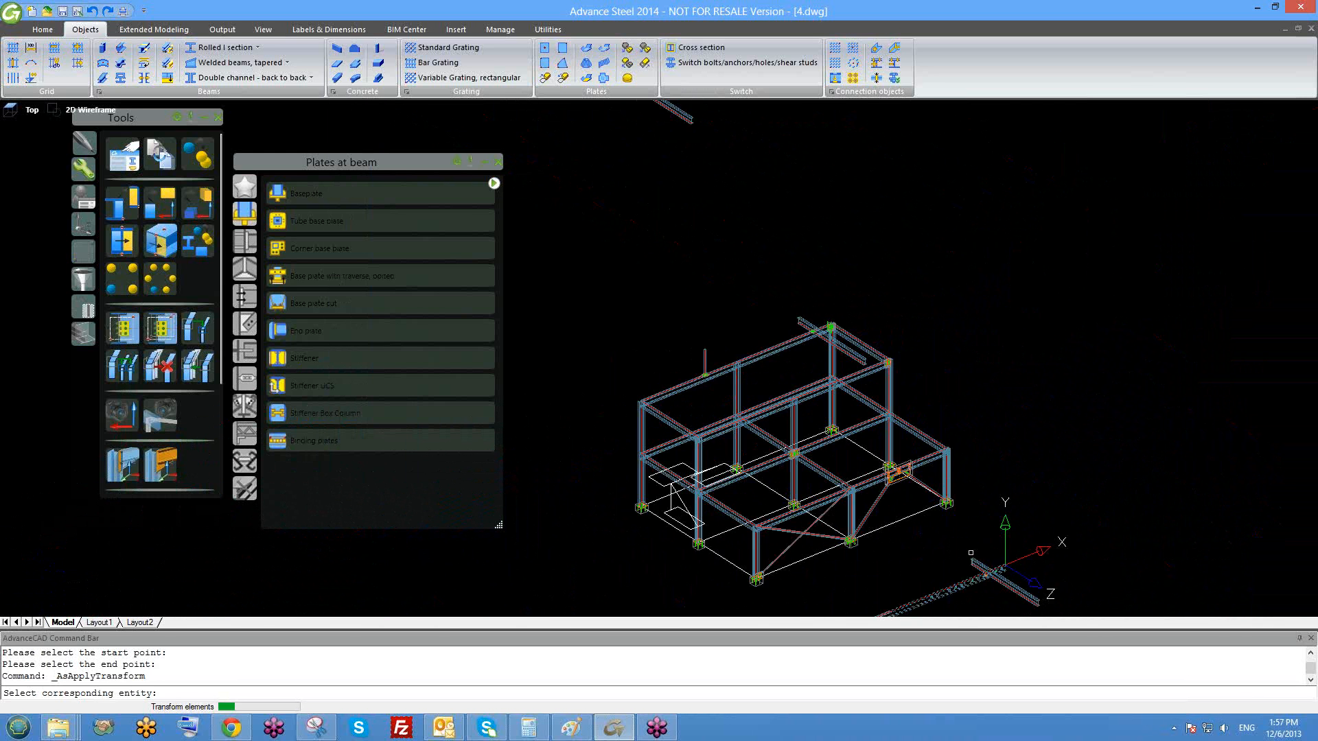
scroll(975, 403, "up", 6)
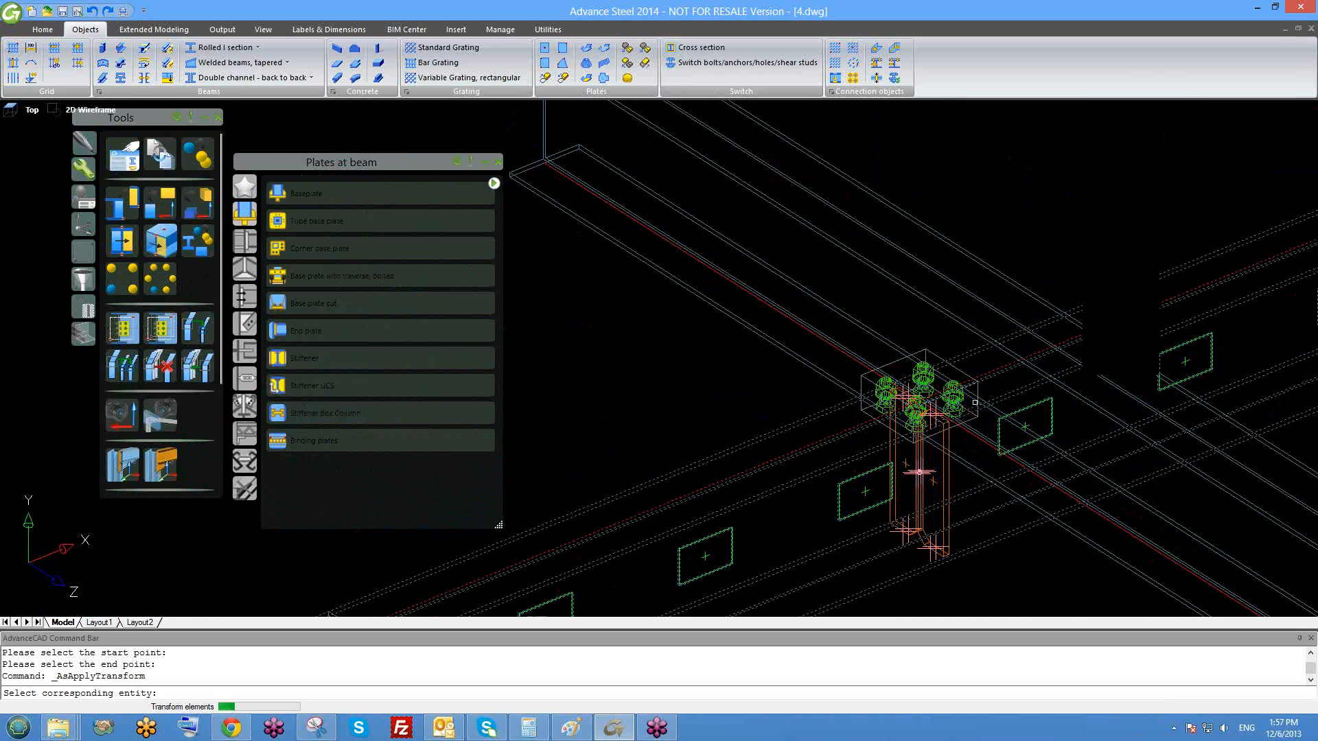
scroll(966, 412, "down", 2)
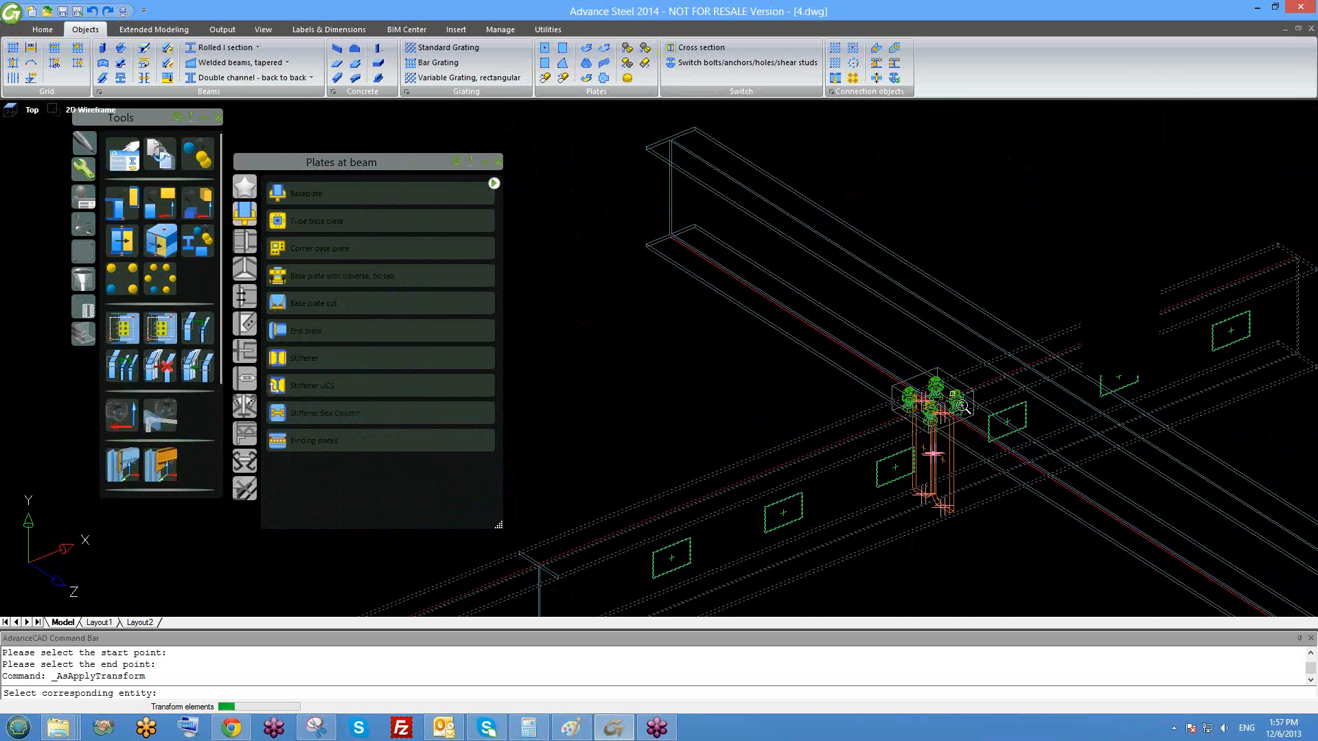
scroll(944, 395, "down", 3)
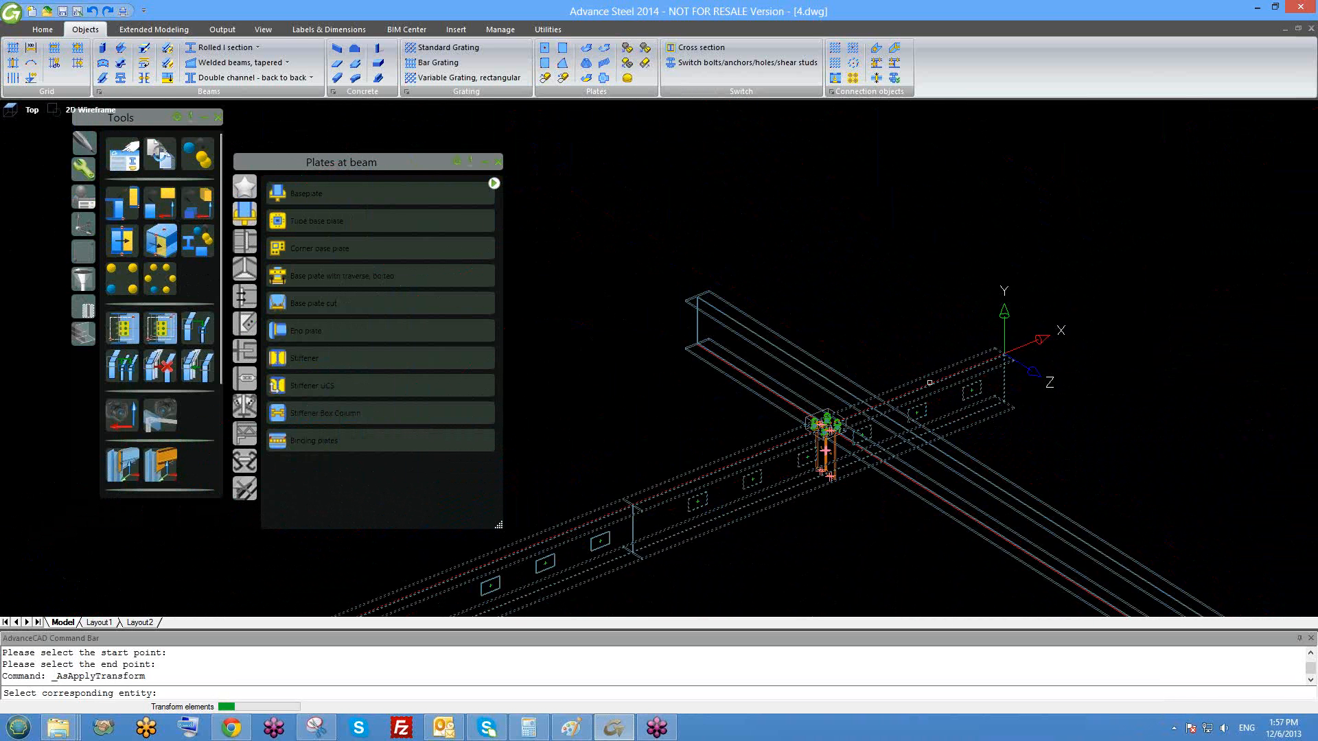
scroll(1007, 365, "up", 2)
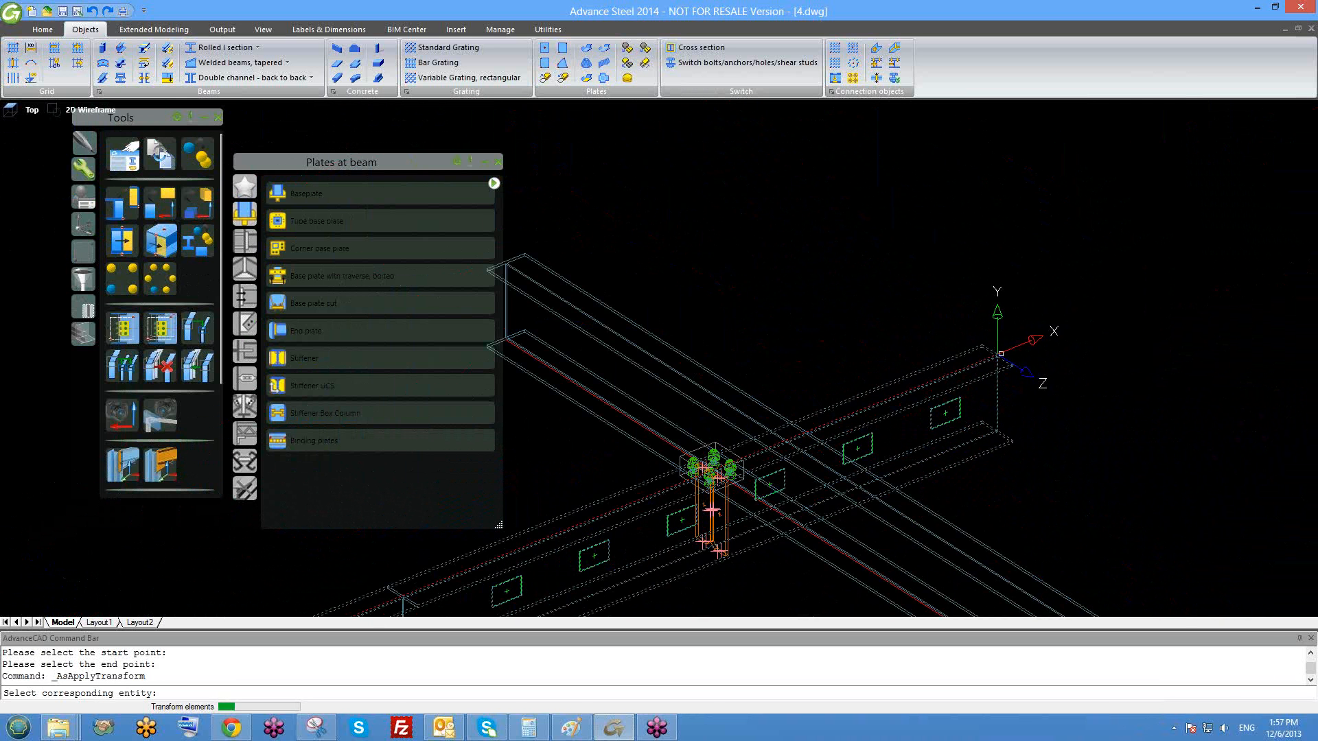
scroll(995, 363, "up", 1)
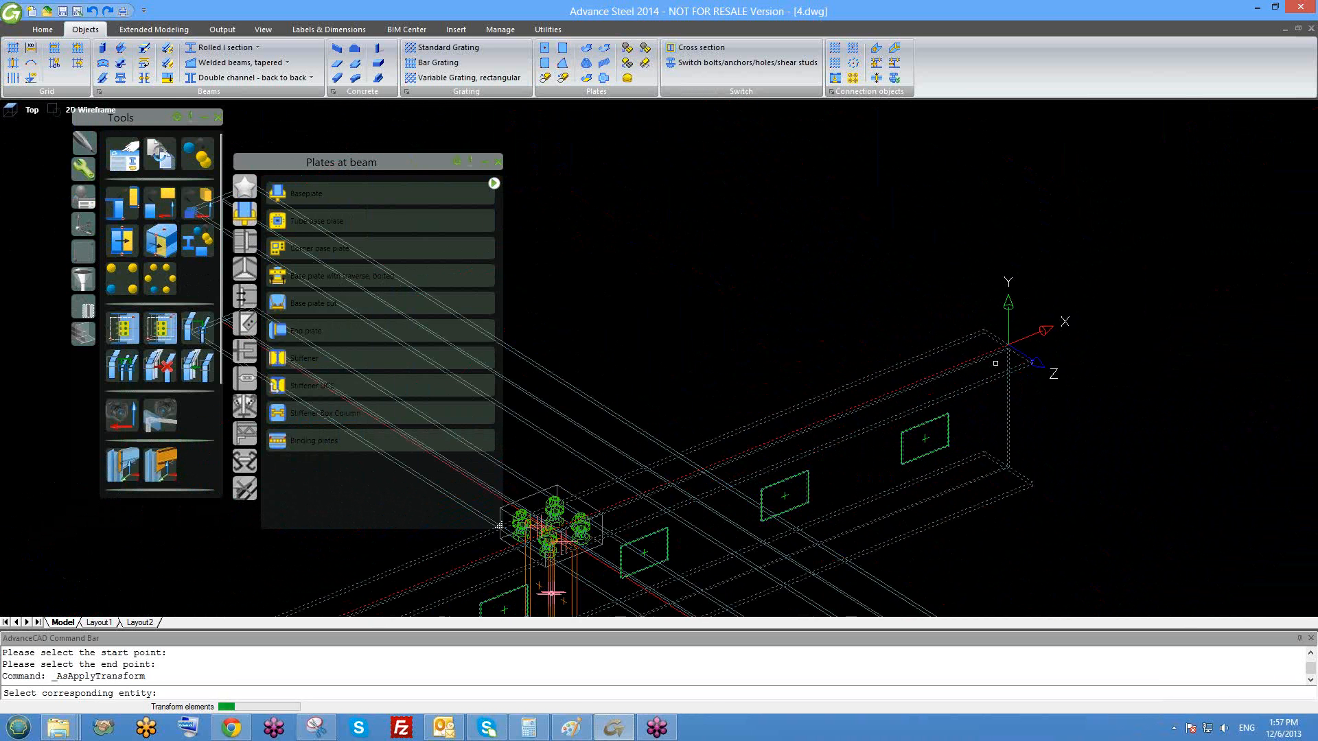
scroll(995, 363, "down", 3)
scroll(770, 445, "up", 2)
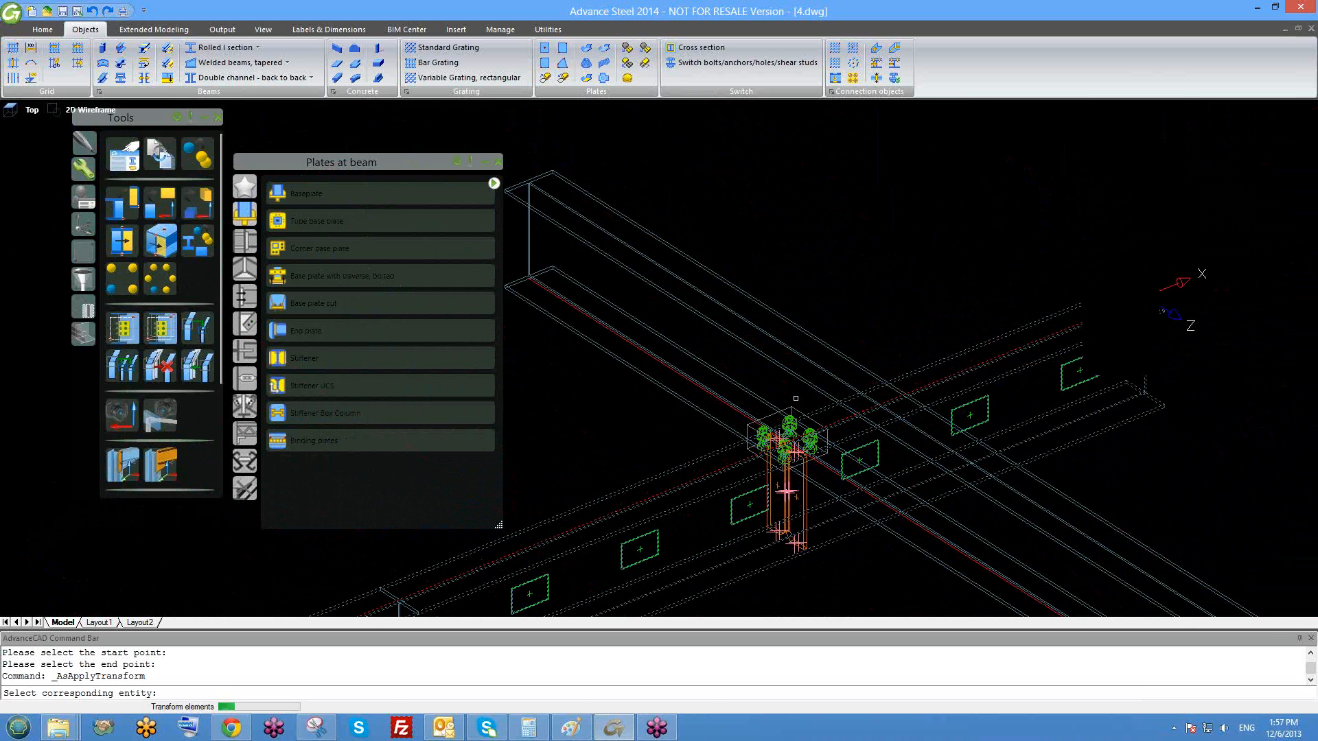
scroll(796, 398, "down", 3)
scroll(655, 241, "up", 4)
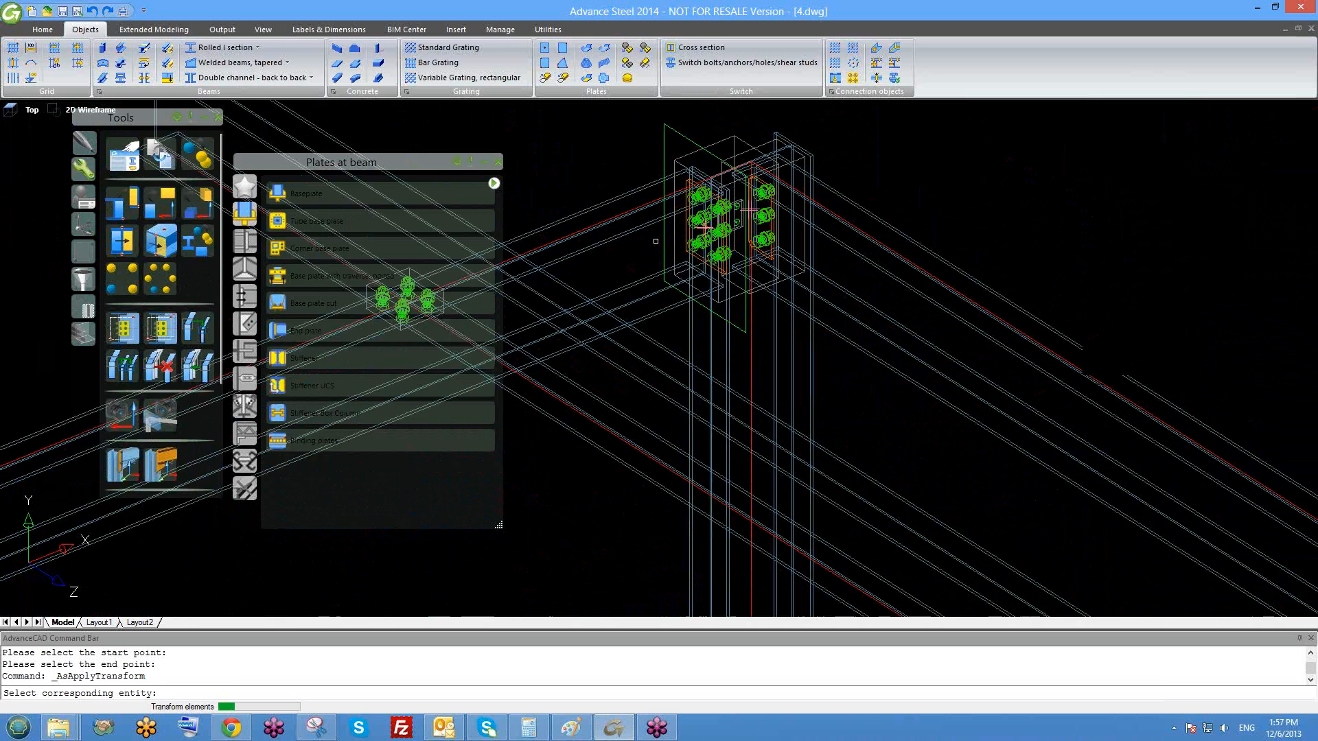
middle_click_drag(655, 288, 805, 318)
scroll(805, 316, "down", 2)
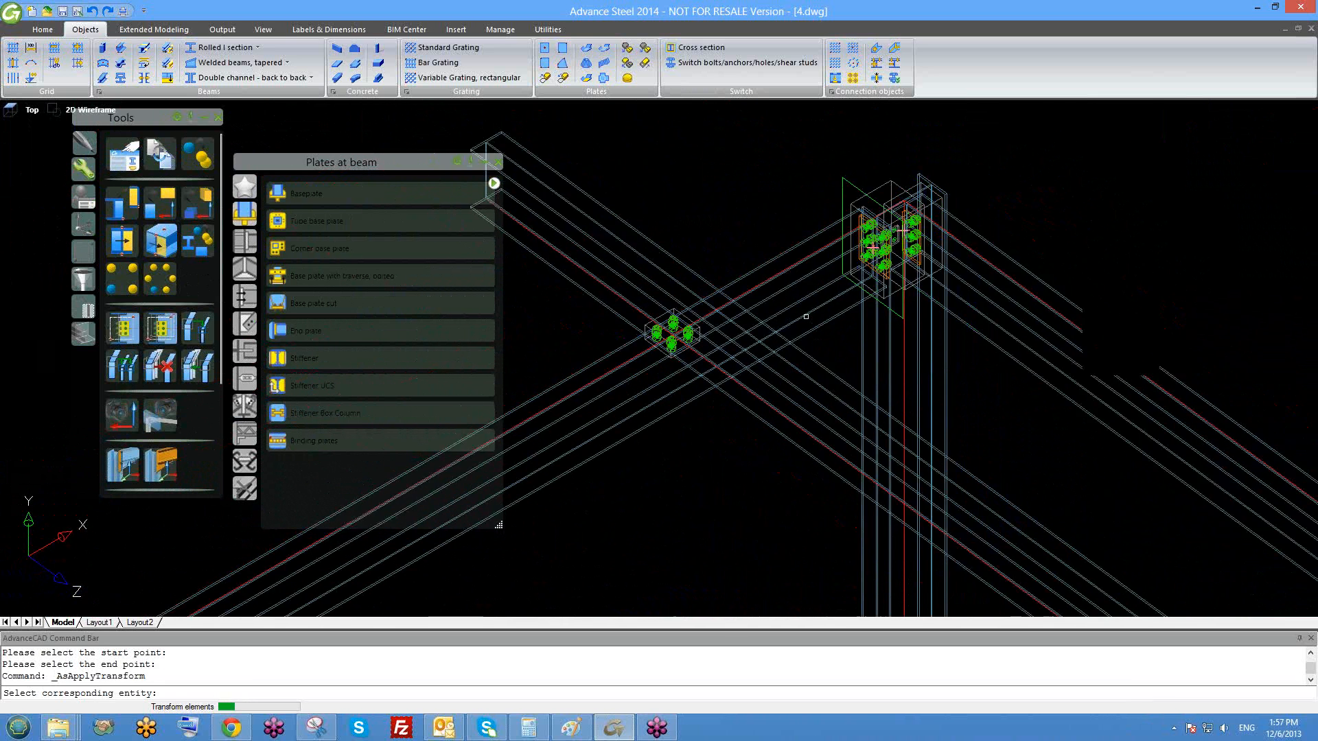
scroll(805, 317, "down", 2)
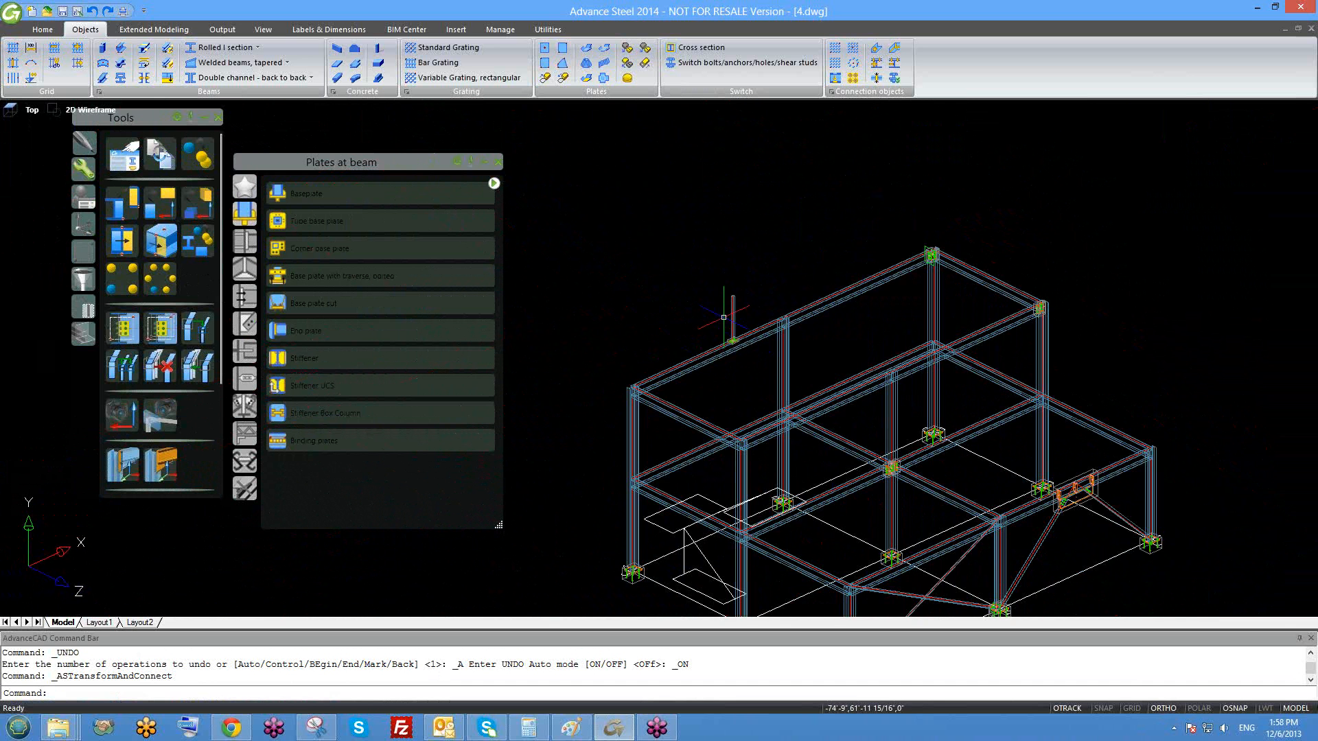
- Erase the original cross beam and its connection together with everything crossed by a selection window around them
scroll(715, 436, "down", 3)
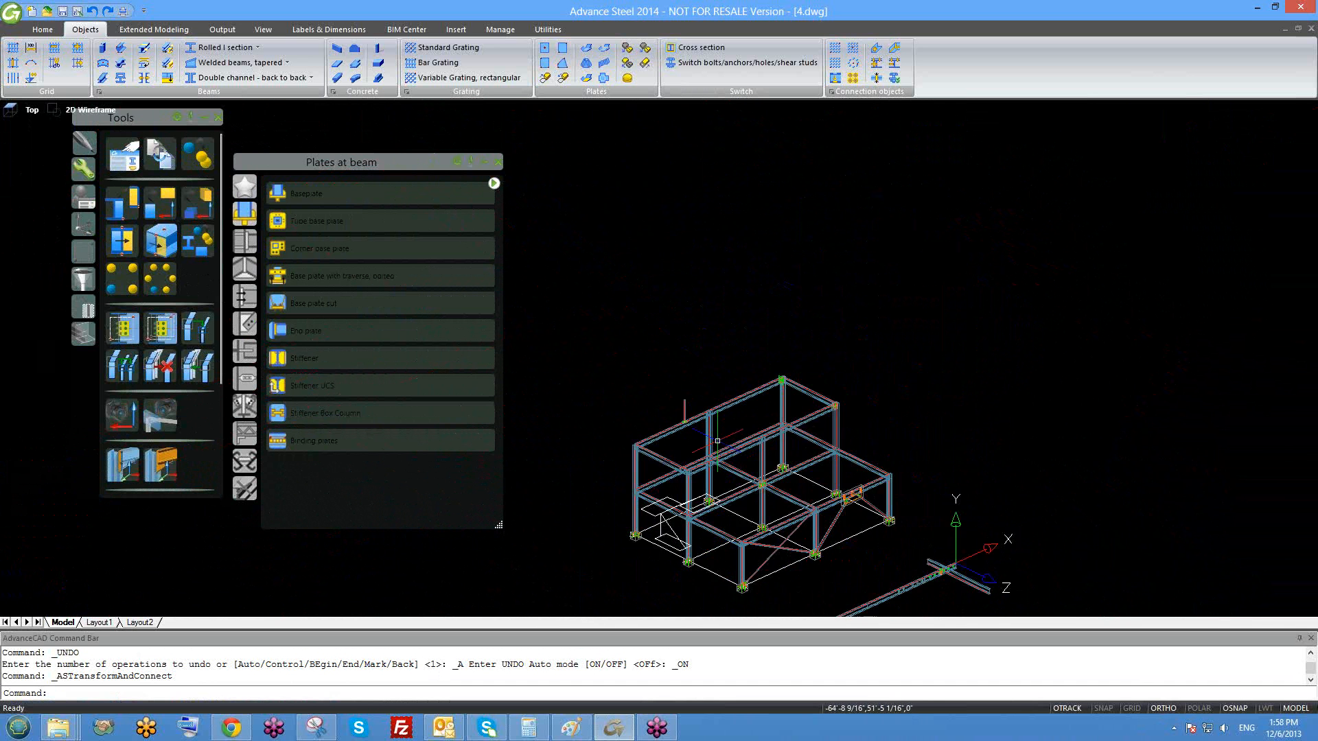
scroll(895, 550, "up", 2)
left_click(895, 550)
left_click(848, 515)
type("e")
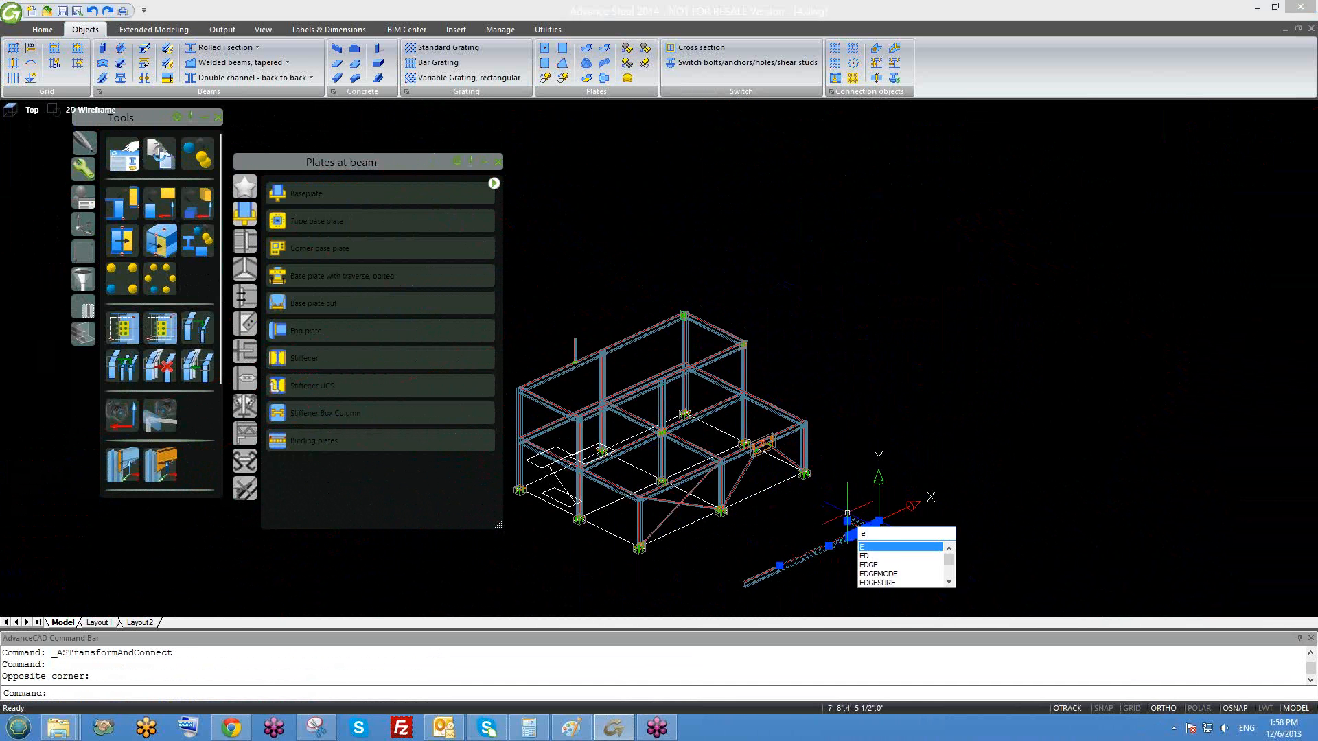
key("Return")
- Erase the remaining segments of the main beam that stands apart from the steel frame
left_click(796, 563)
type("e")
key("Return")
scroll(833, 559, "up", 2)
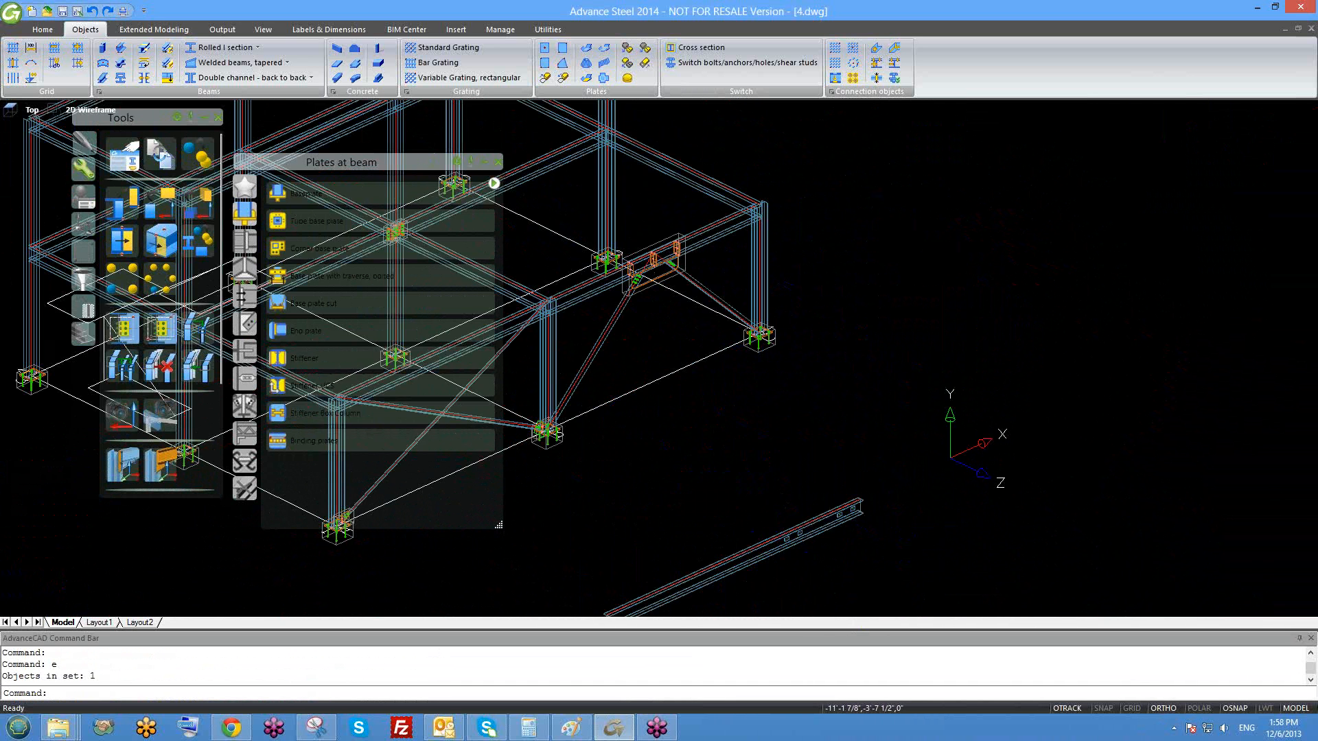
left_click(833, 560)
left_click(770, 509)
key("Return")
- Zoom to the extents of the remaining steel frame
scroll(798, 482, "down", 3)
type("z")
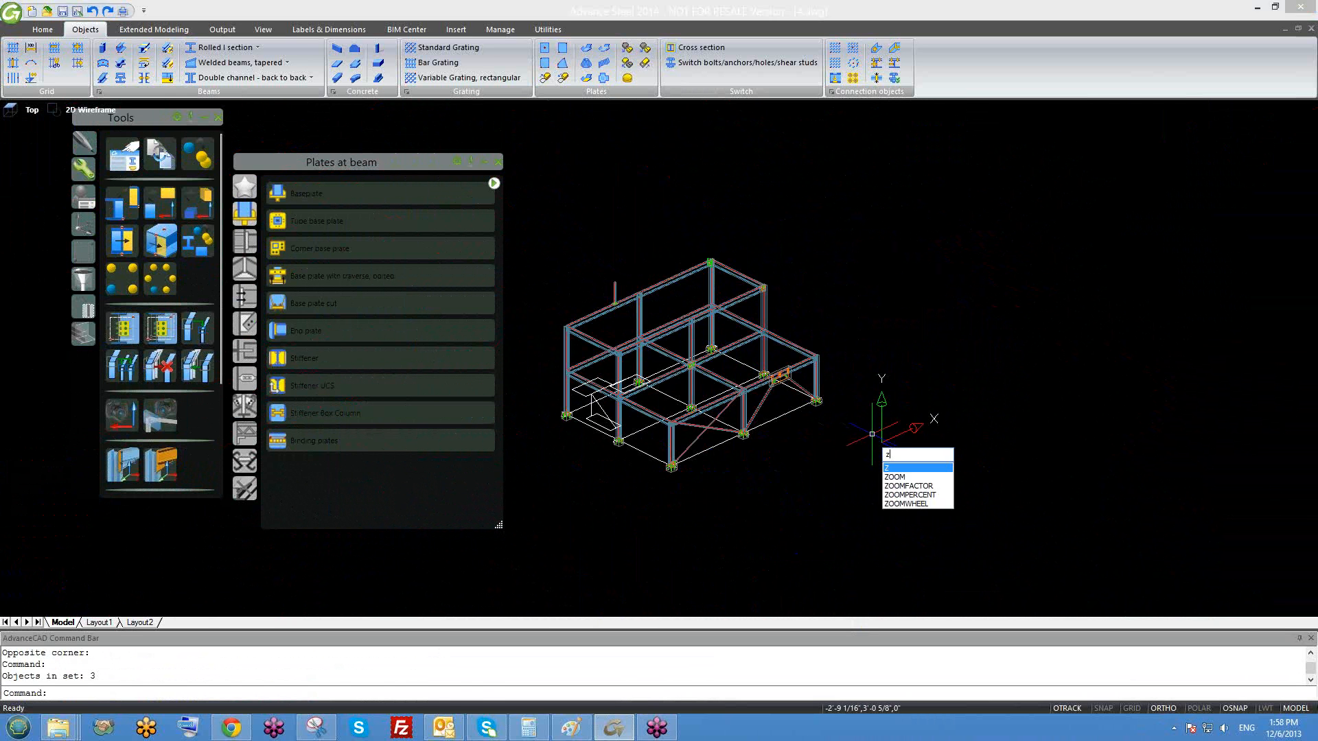
key("Return")
type("e")
key("Return")
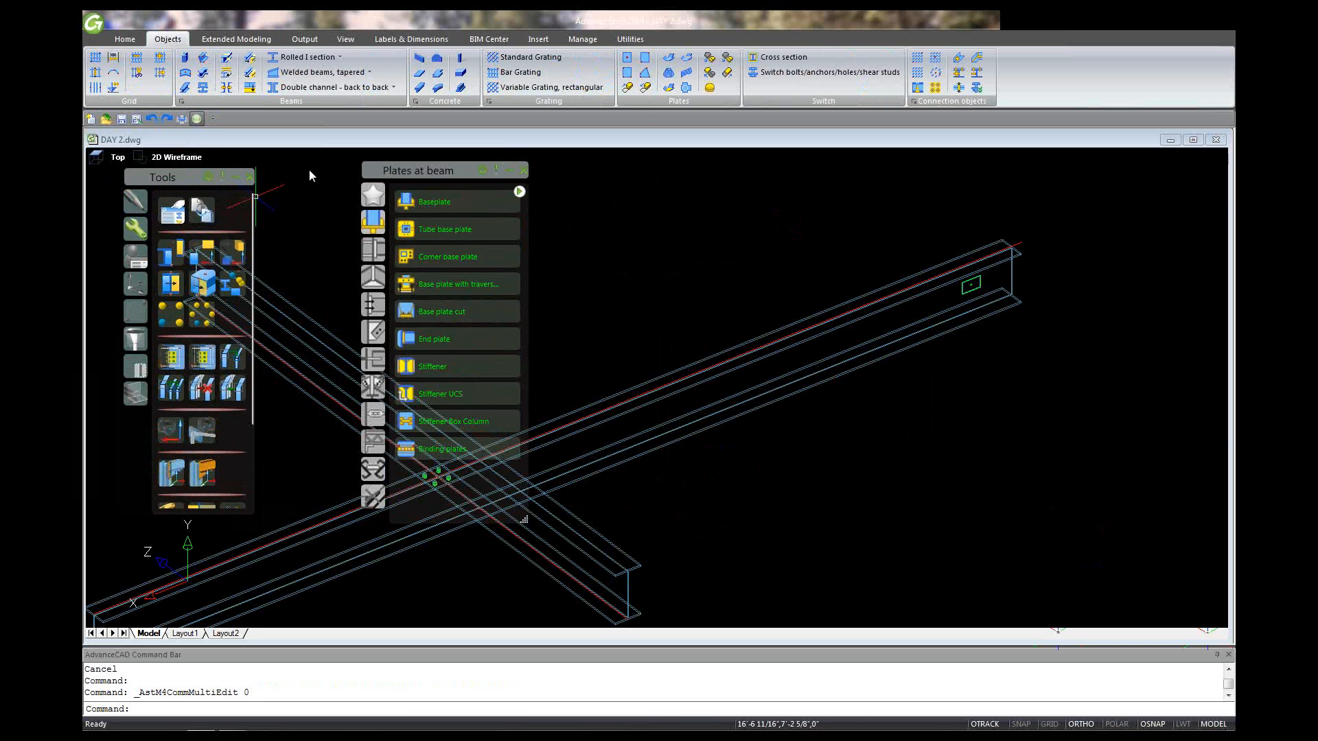
left_click(939, 37)
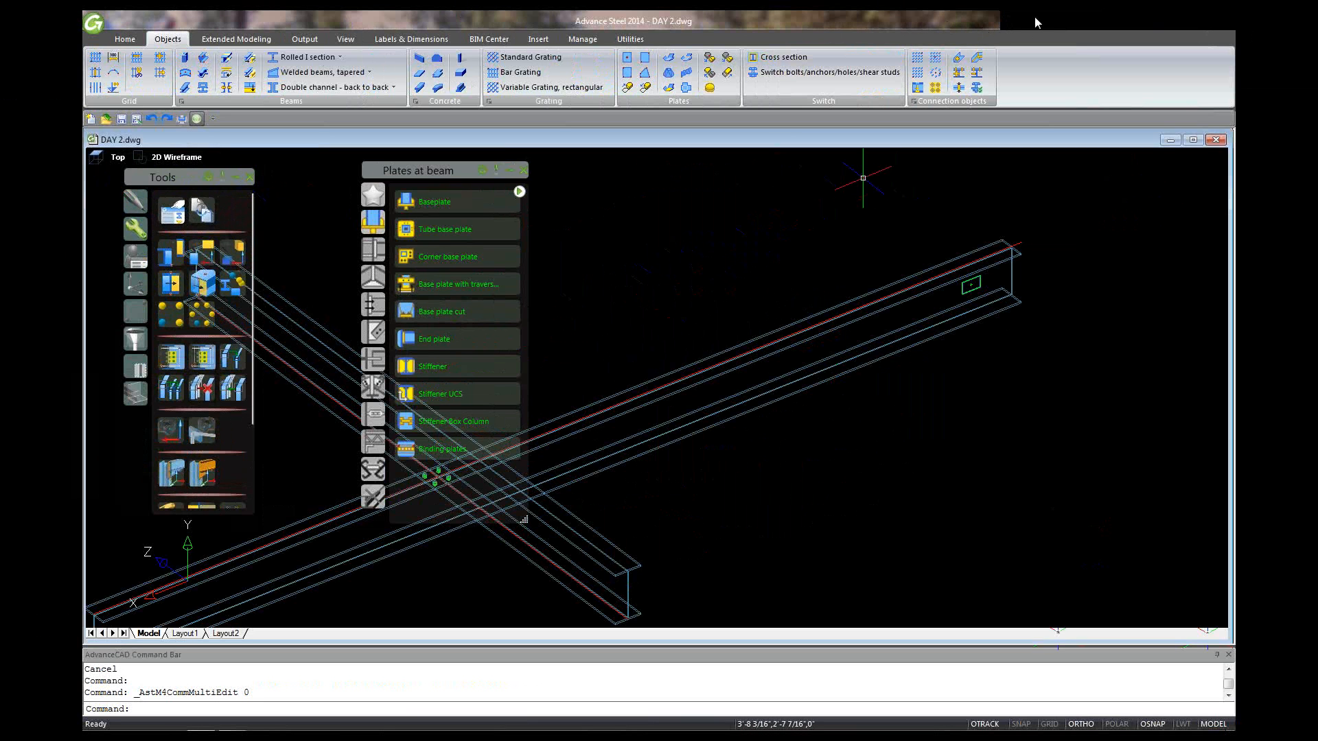
left_click(1217, 18)
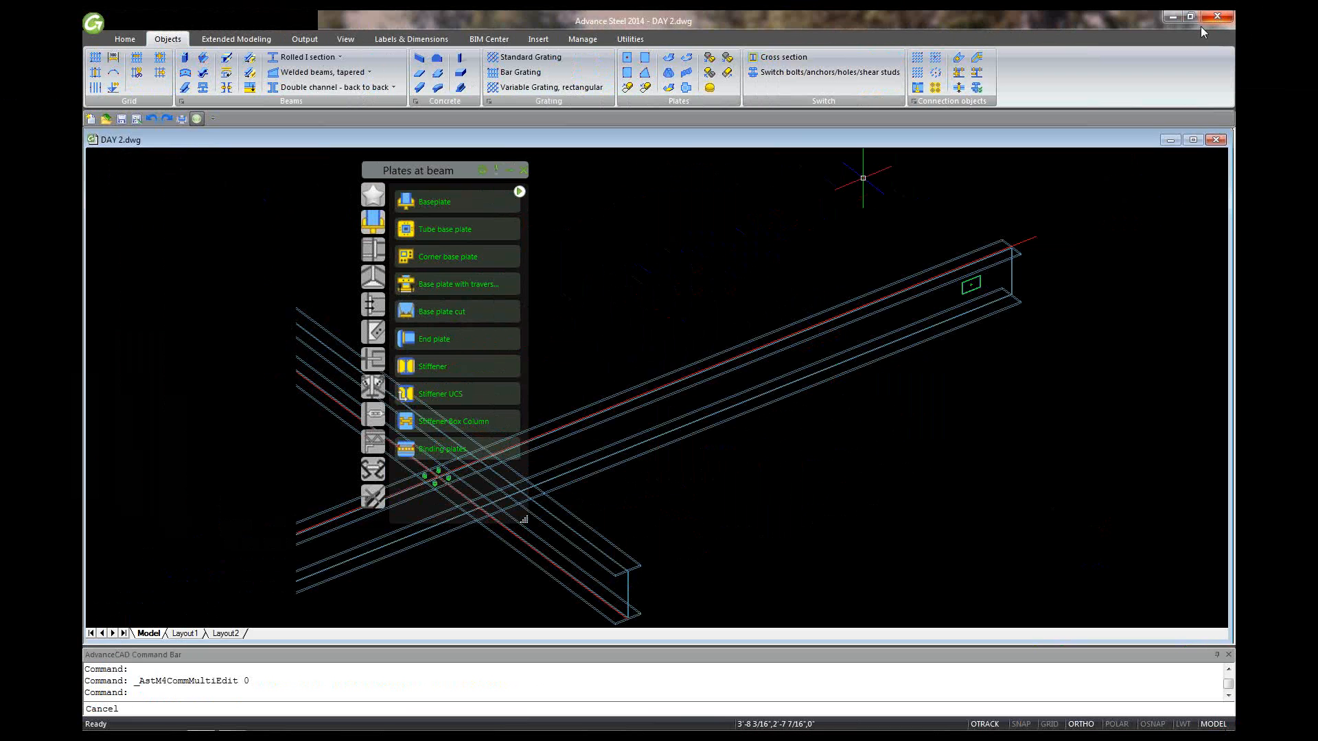
key("Return")
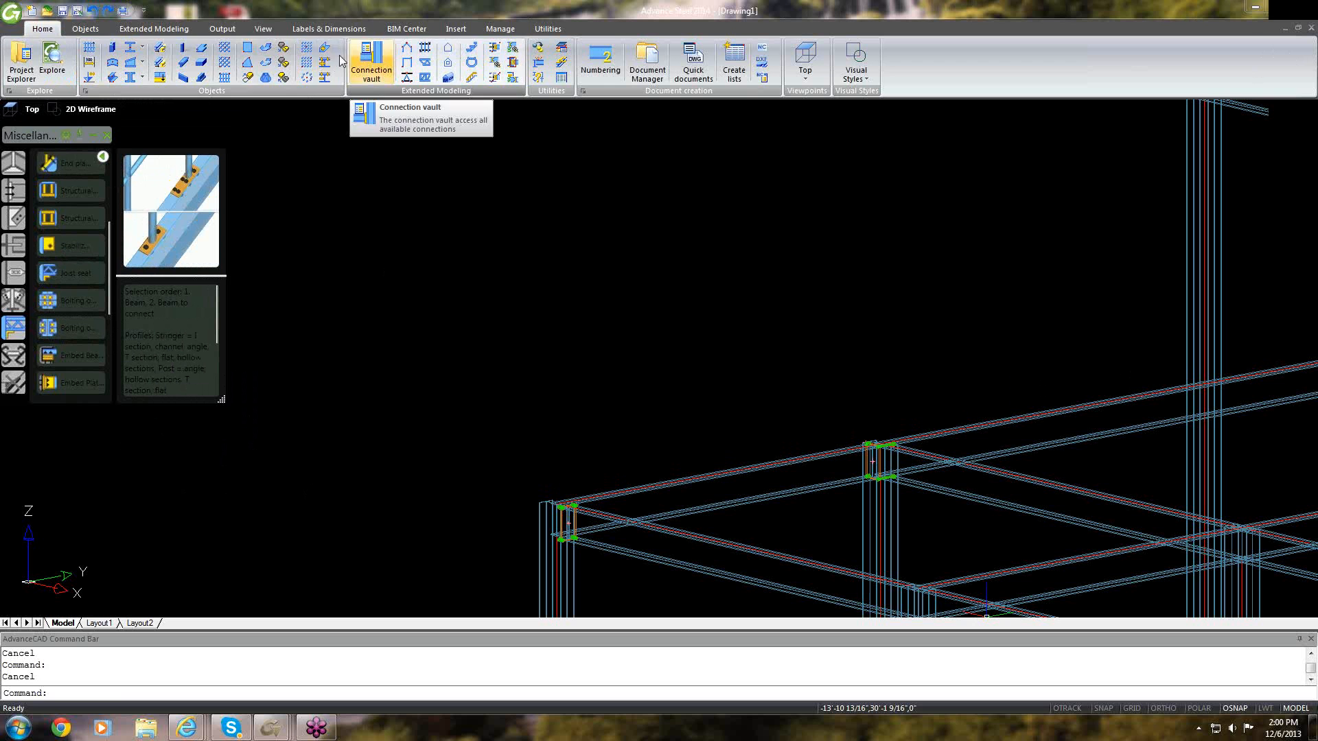
- Display the tool palette and show its Tools category
left_click(264, 28)
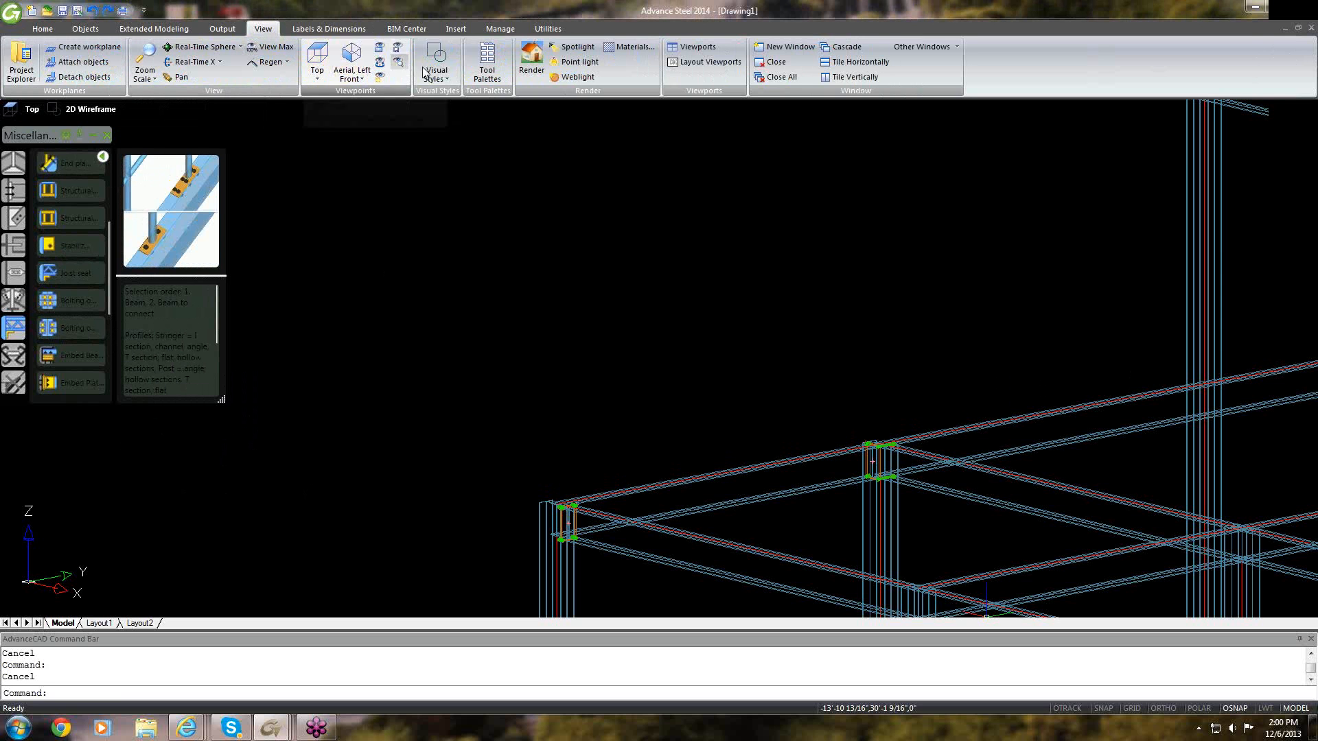
left_click(494, 72)
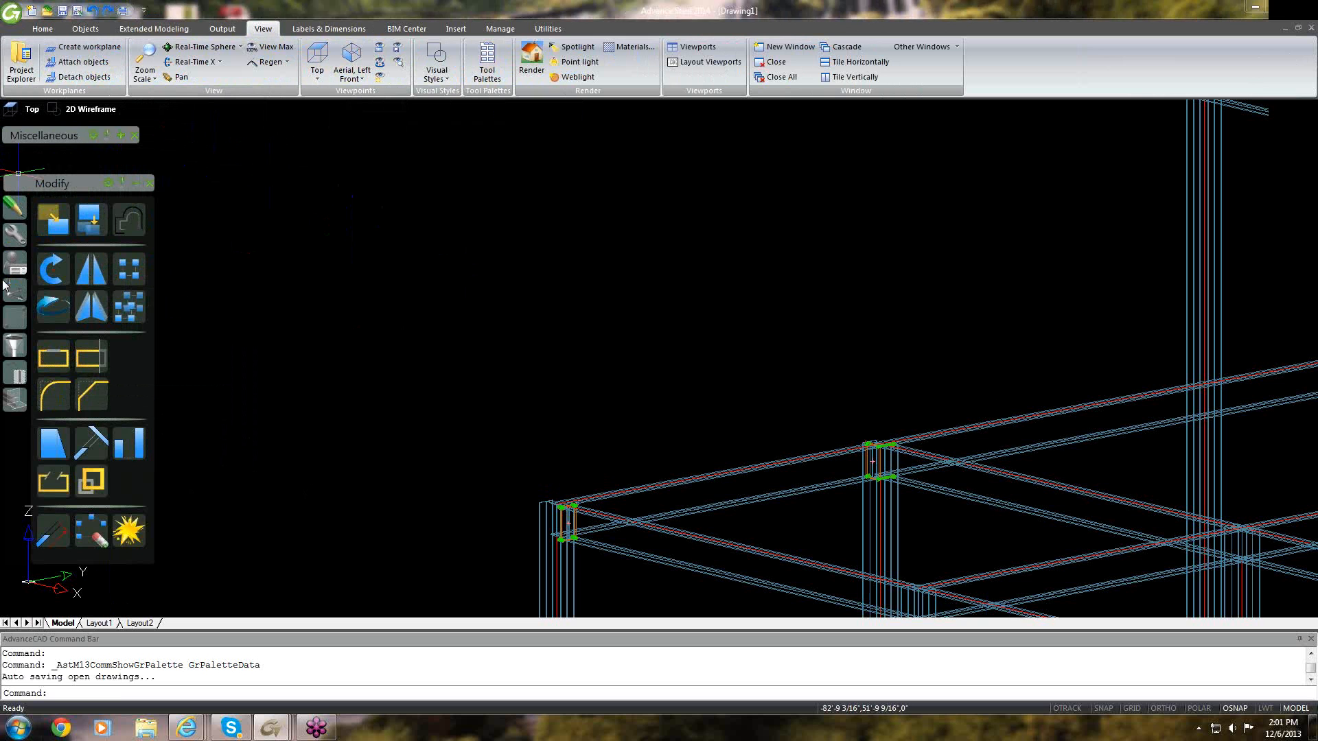
left_click(15, 235)
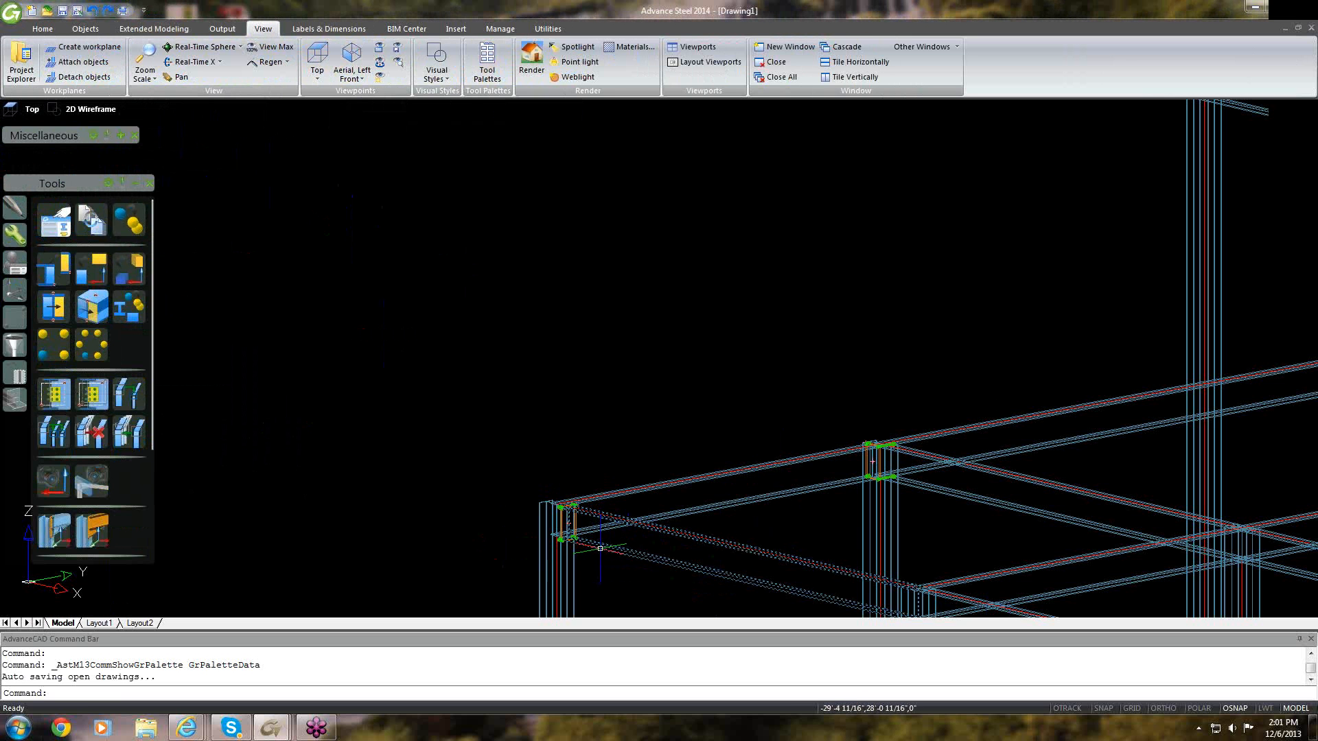
left_click(600, 547)
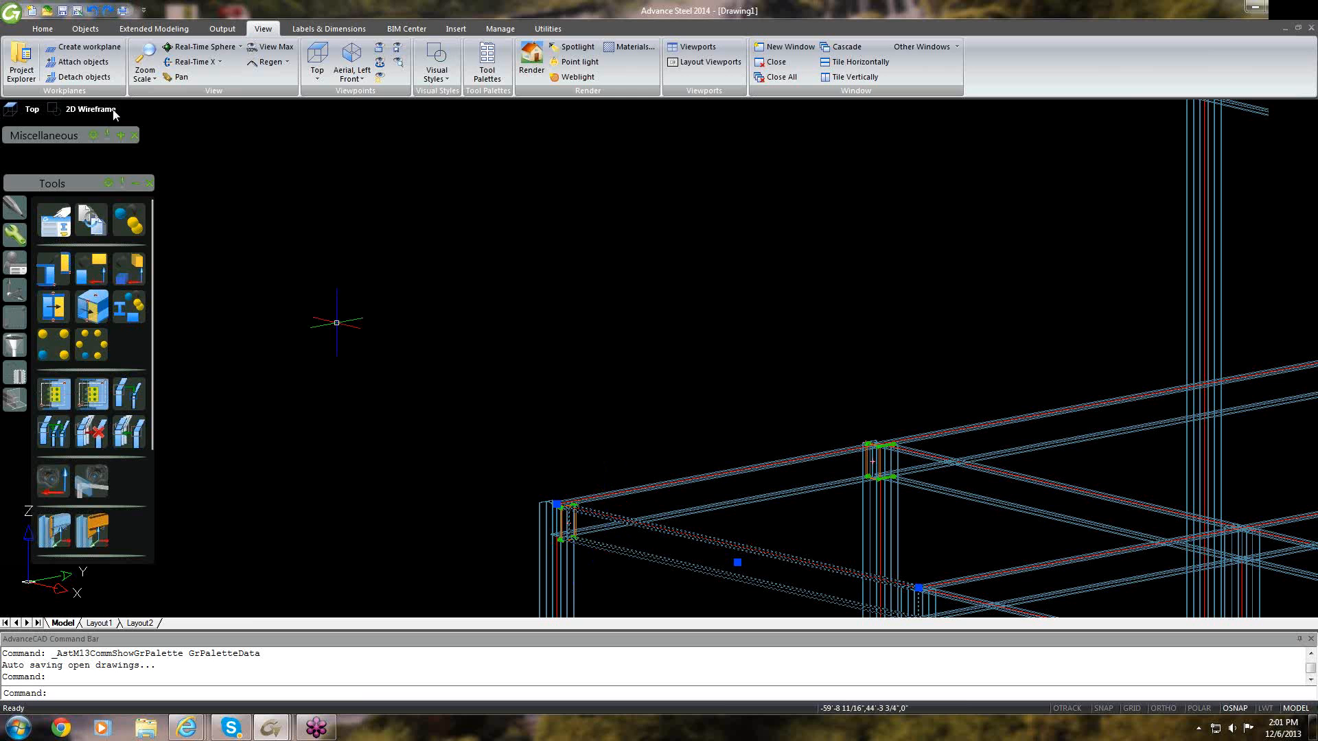
left_click(123, 220)
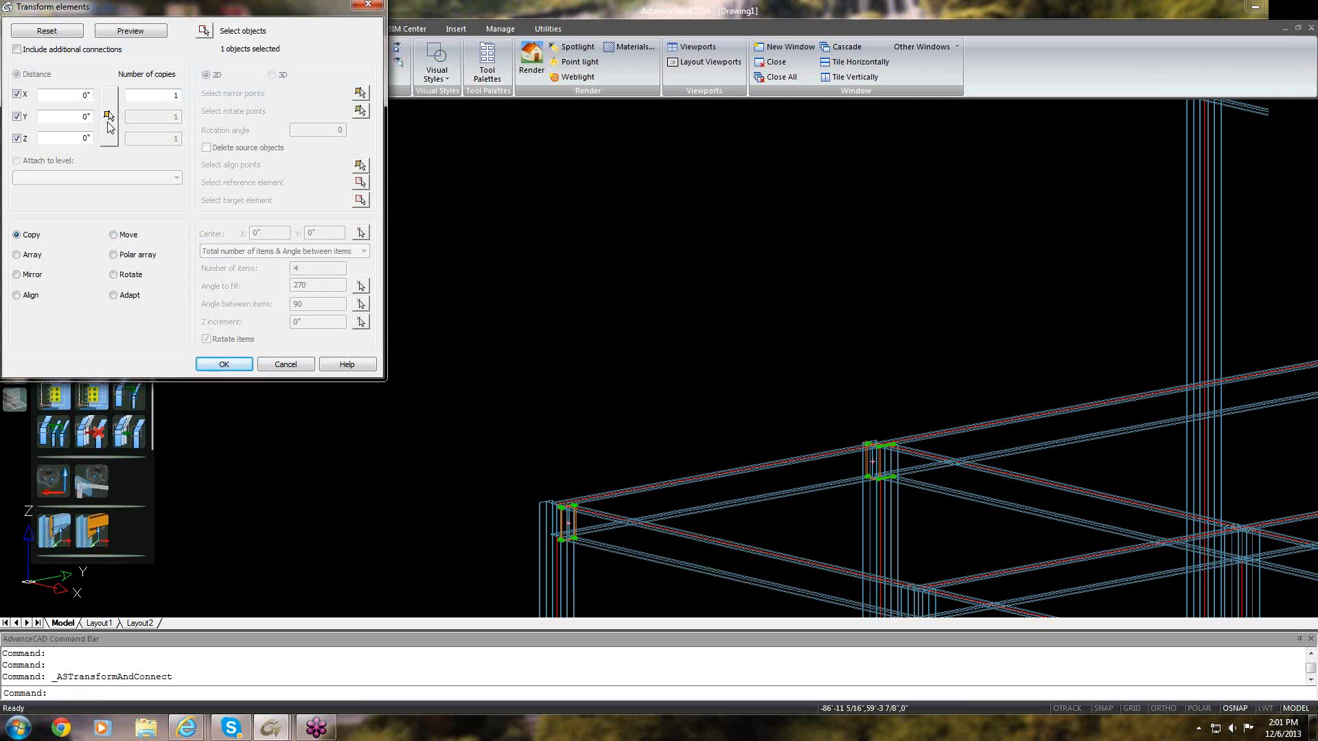
left_click(108, 116)
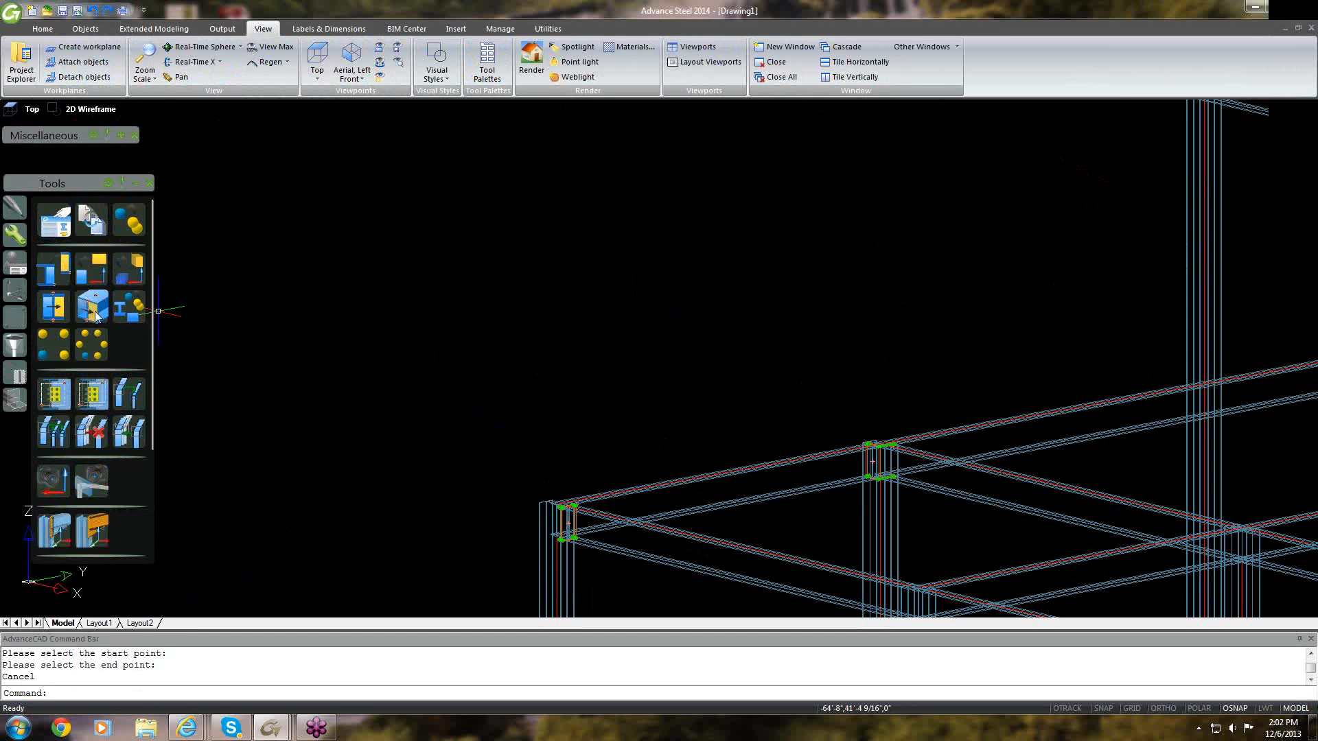
left_click(640, 557)
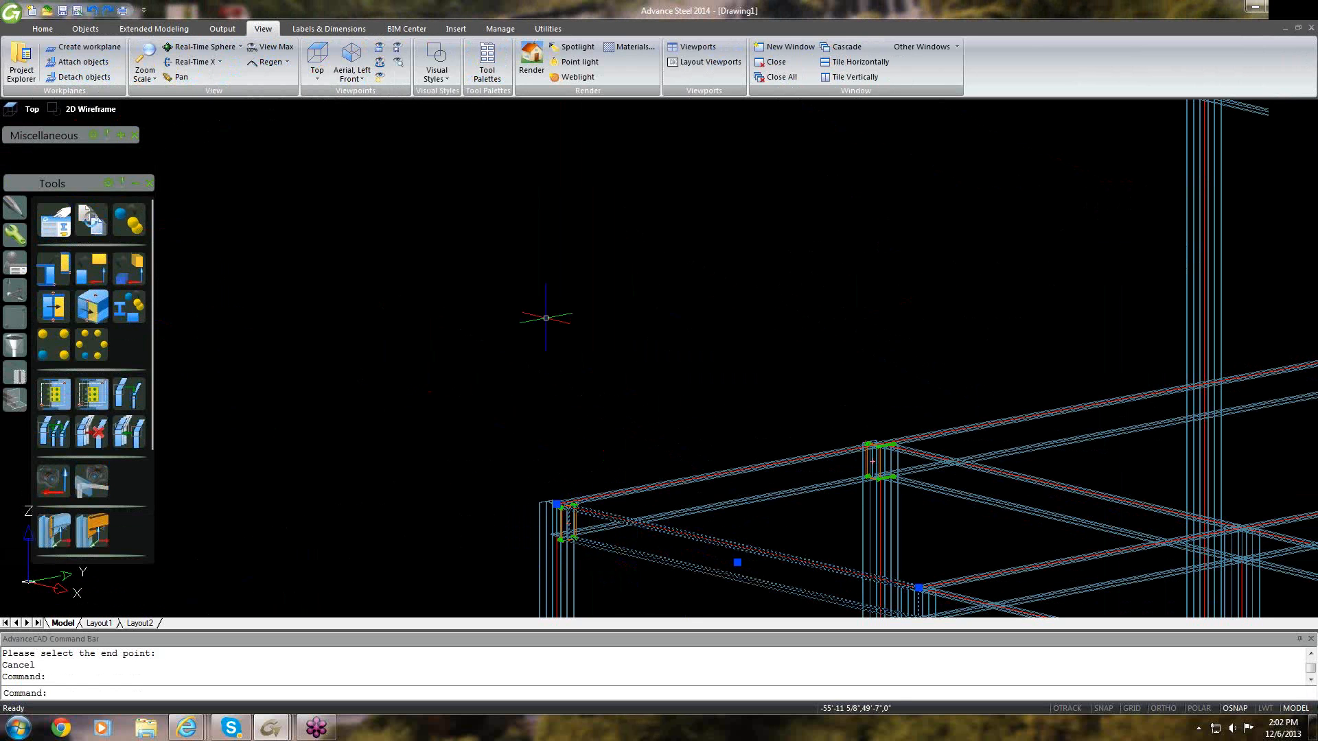
key("Escape")
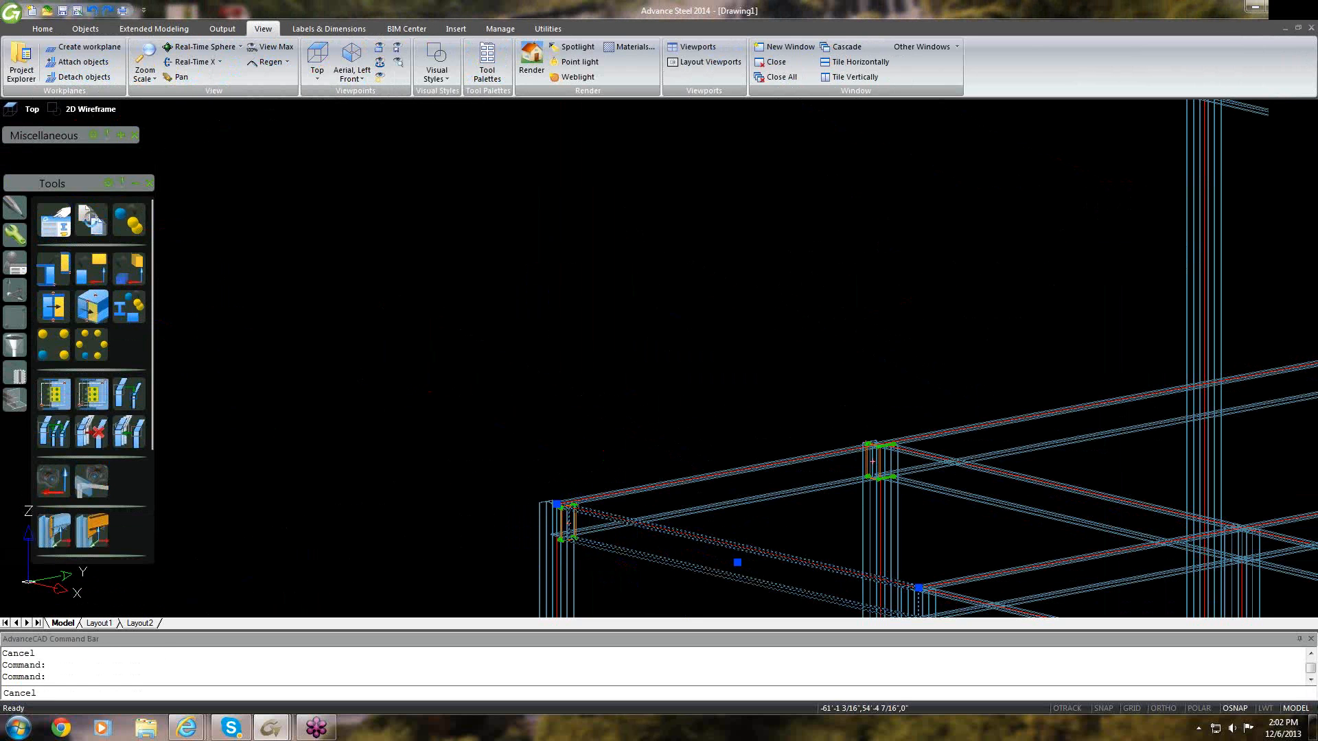
- Start Transform elements in copy mode for the beam at the frame's corner column, including its additional connections
left_click(128, 306)
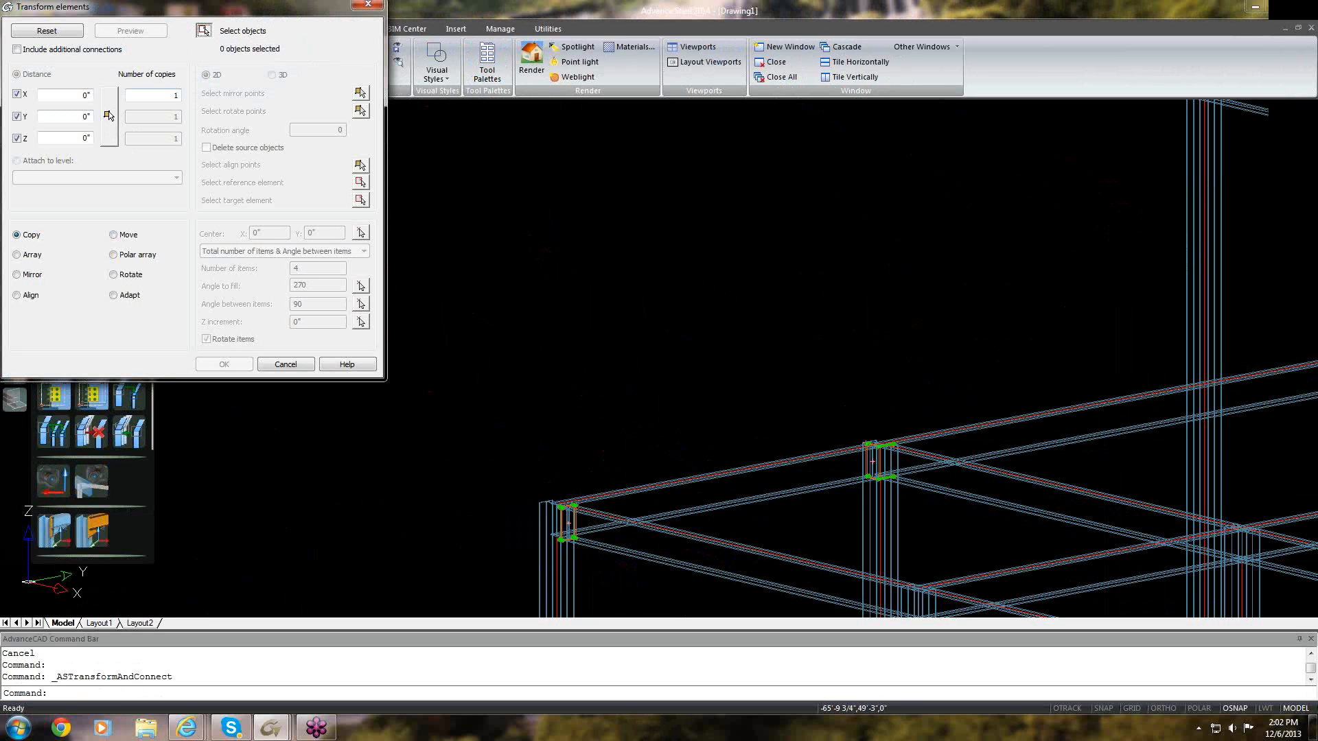
left_click(108, 116)
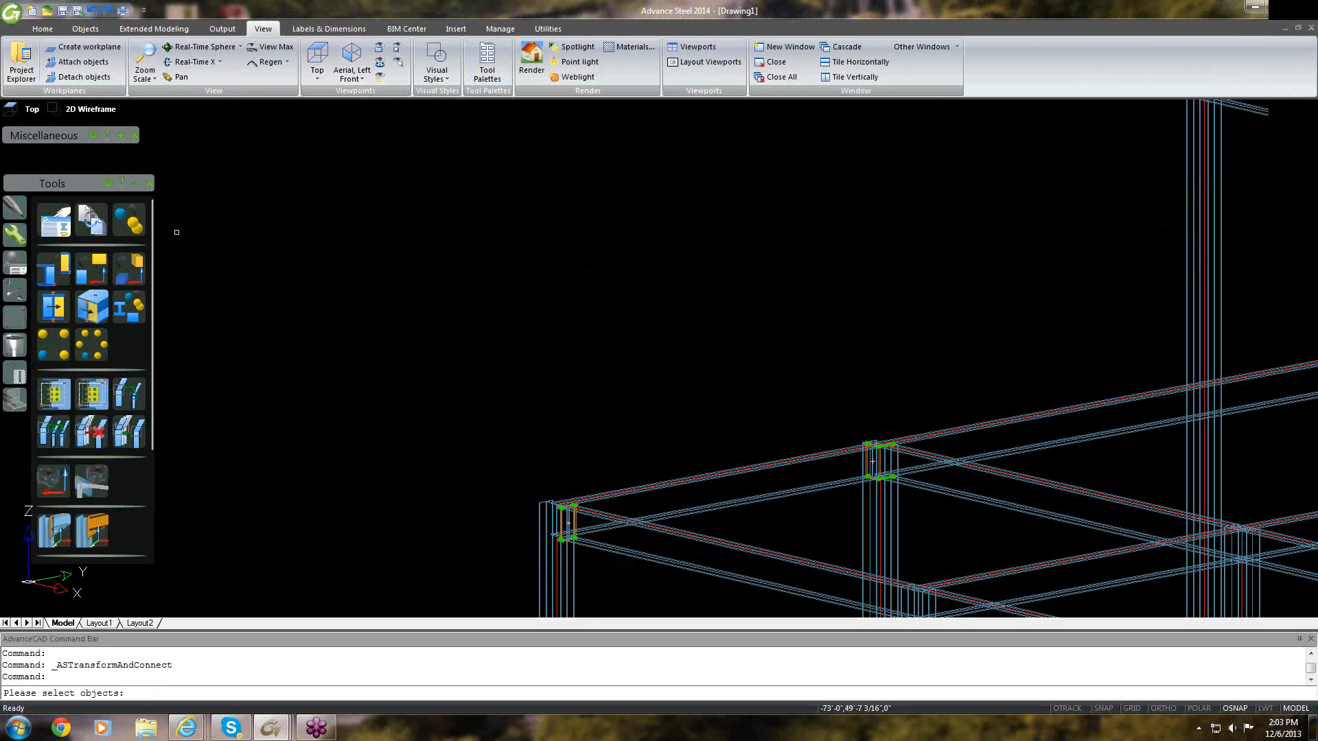
left_click(607, 544)
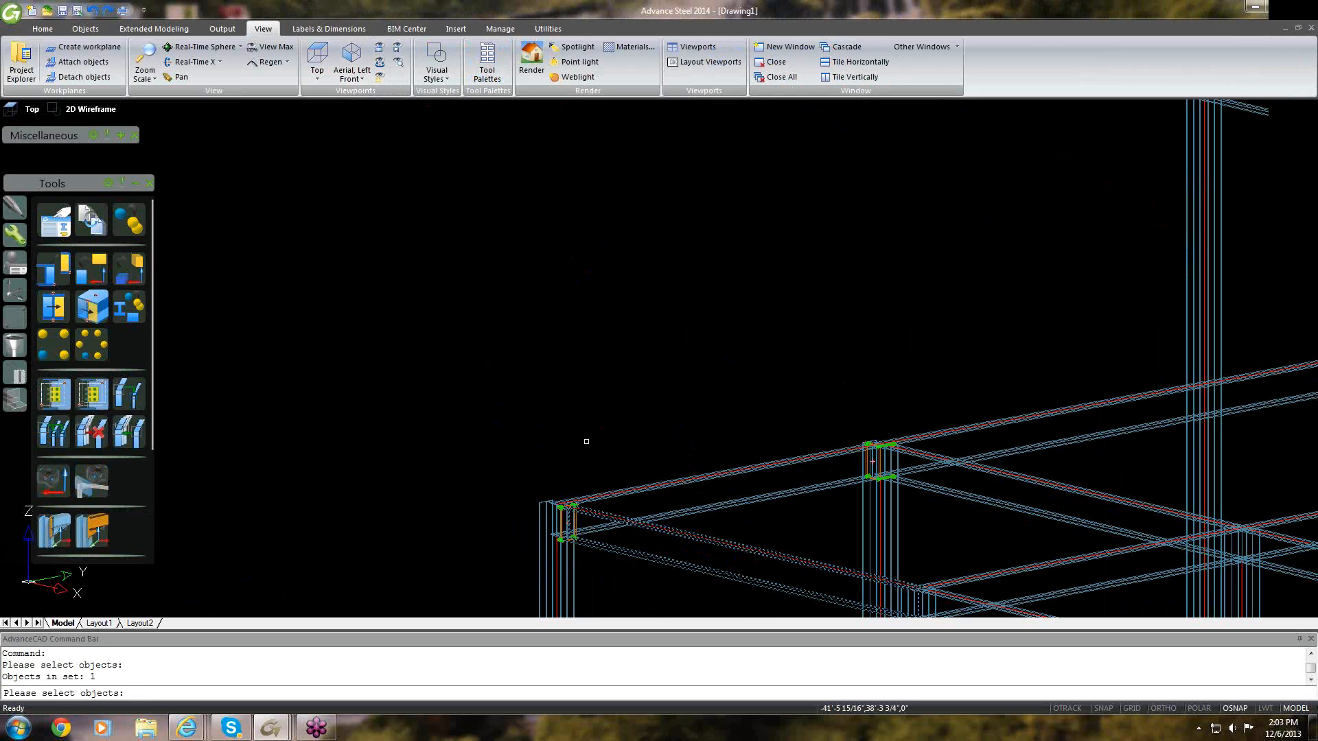
key("Return")
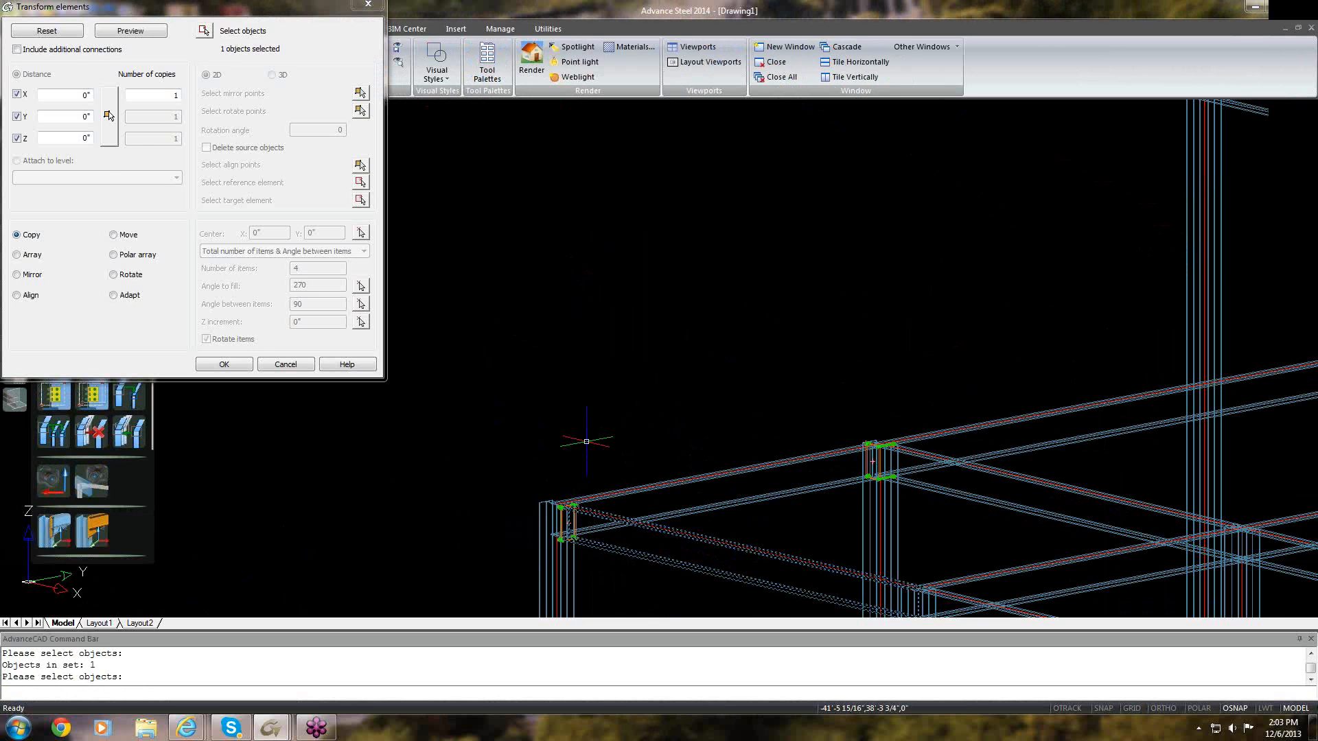
left_click(17, 50)
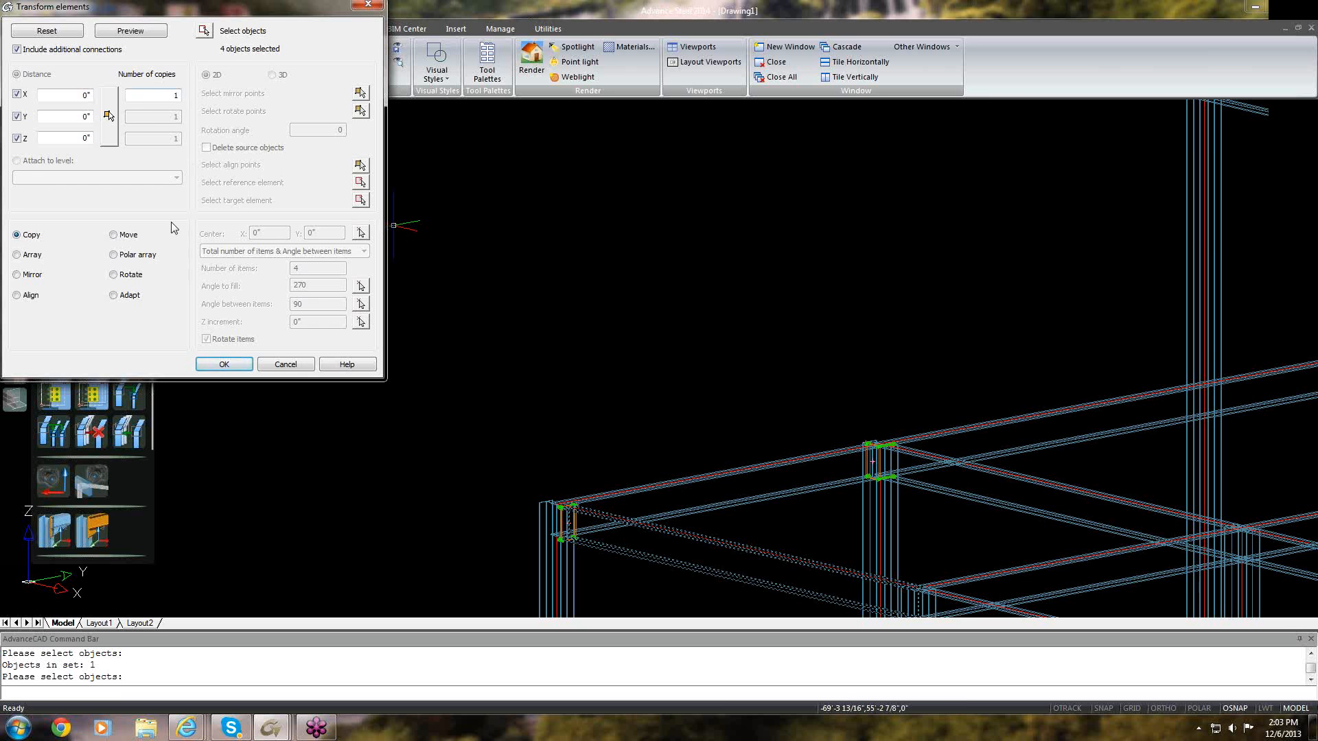
- Copy the beam once at a Y distance of 5, picking the corner column as the corresponding entity
left_click(74, 96)
left_click(87, 117)
type("5")
left_click(210, 368)
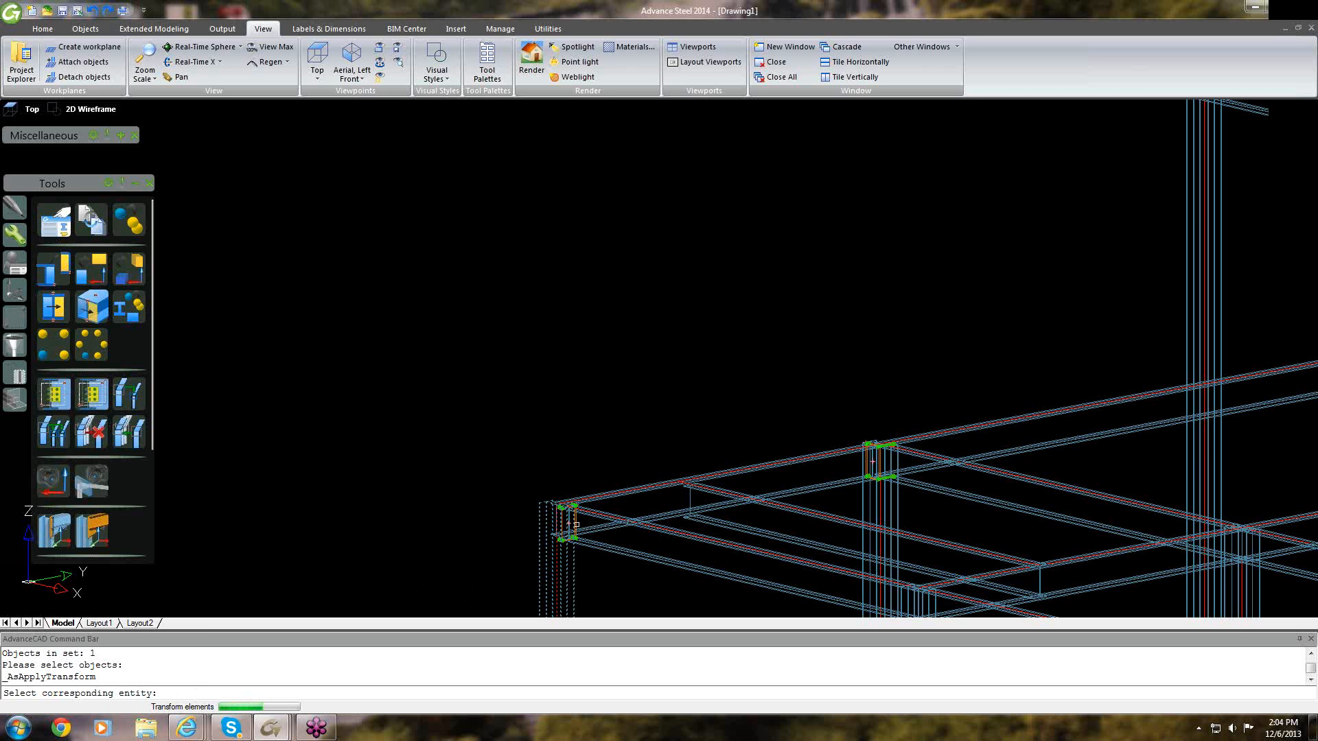
scroll(577, 523, "up", 3)
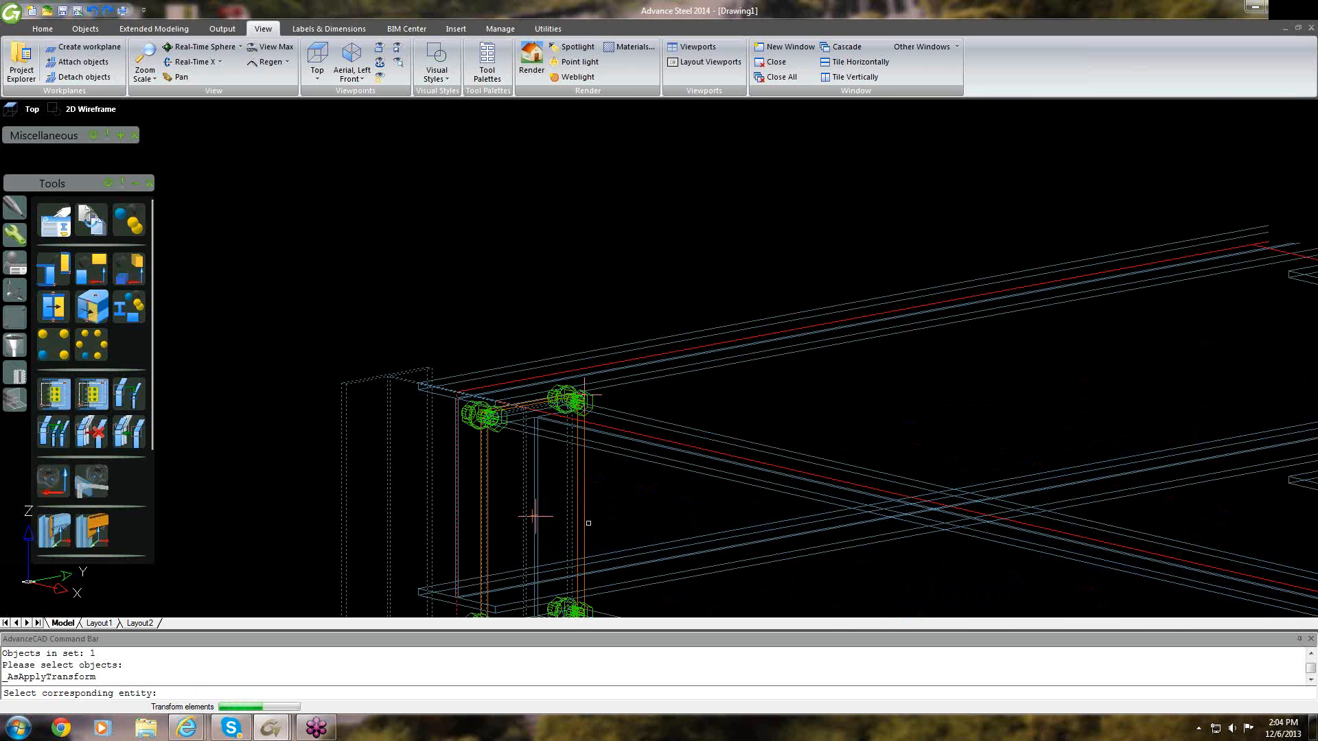
left_click(423, 513)
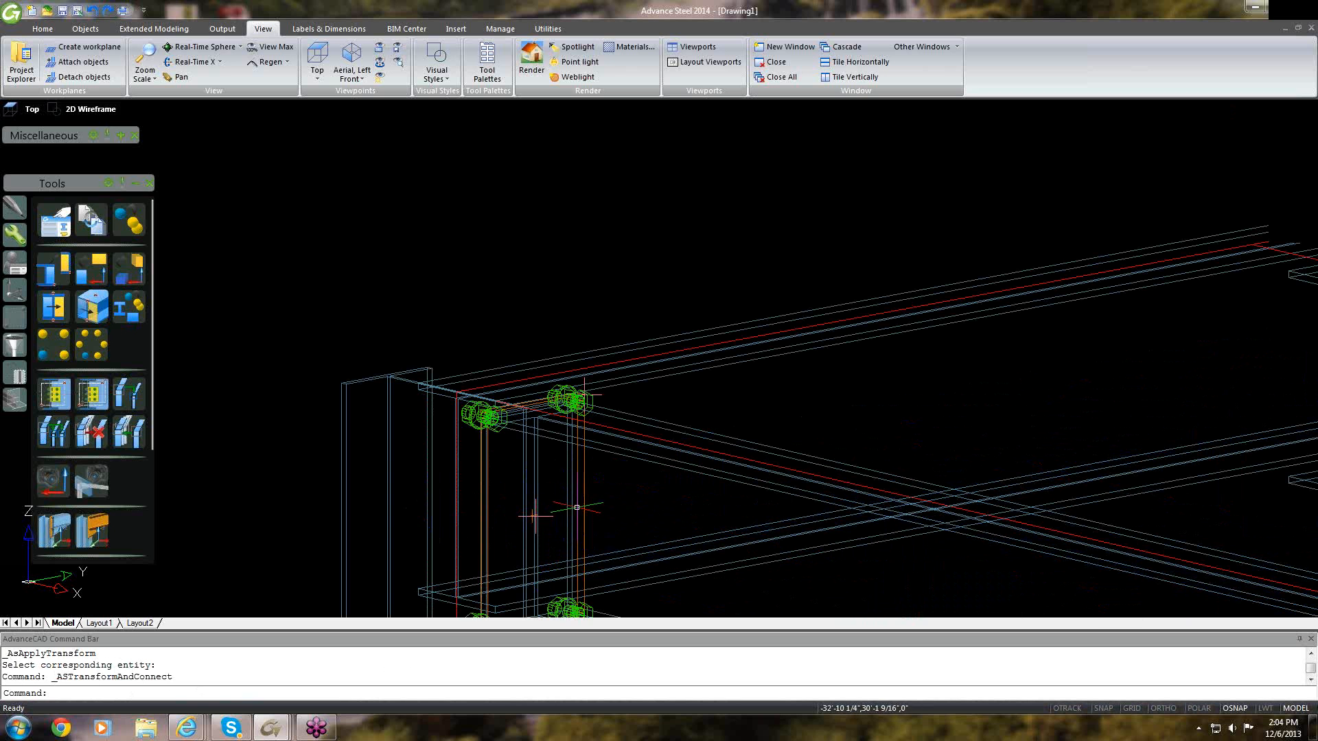
- Examine the bolted connection at the corner column and the copied beam beside it
scroll(532, 516, "down", 3)
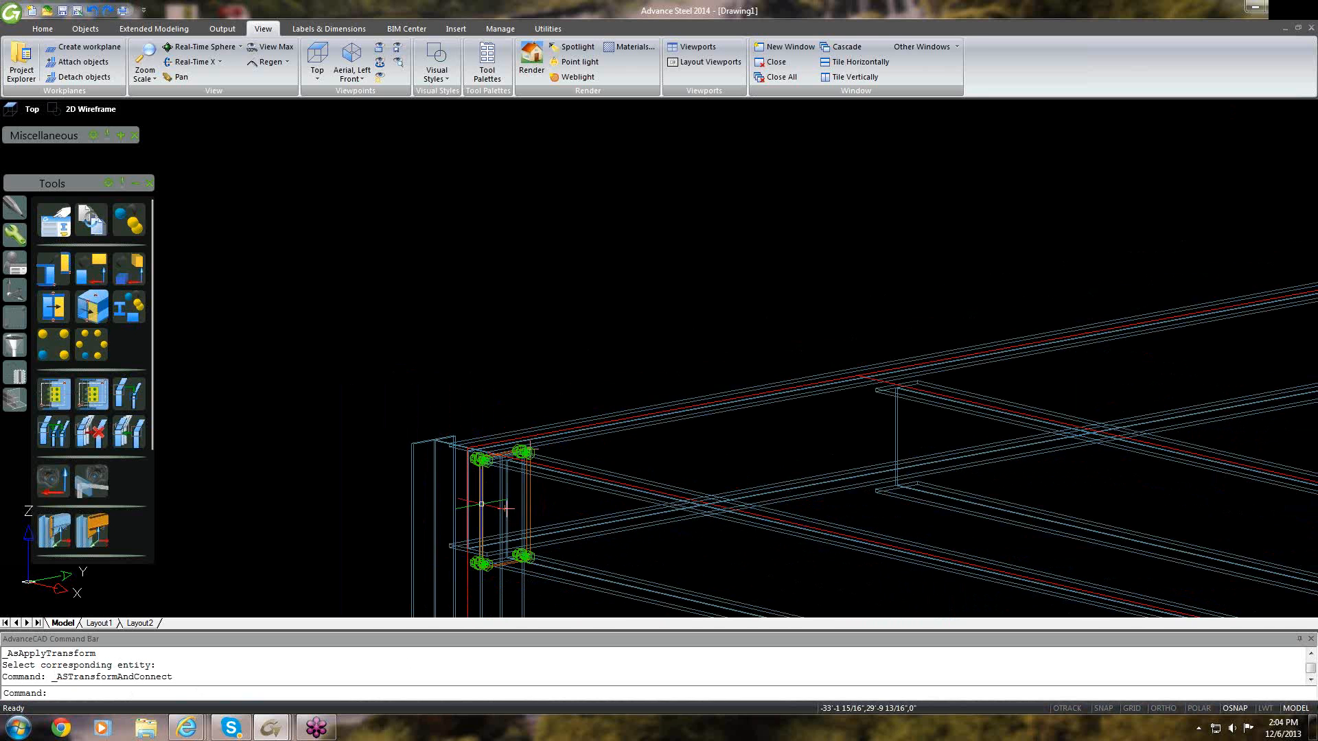
scroll(484, 507, "down", 5)
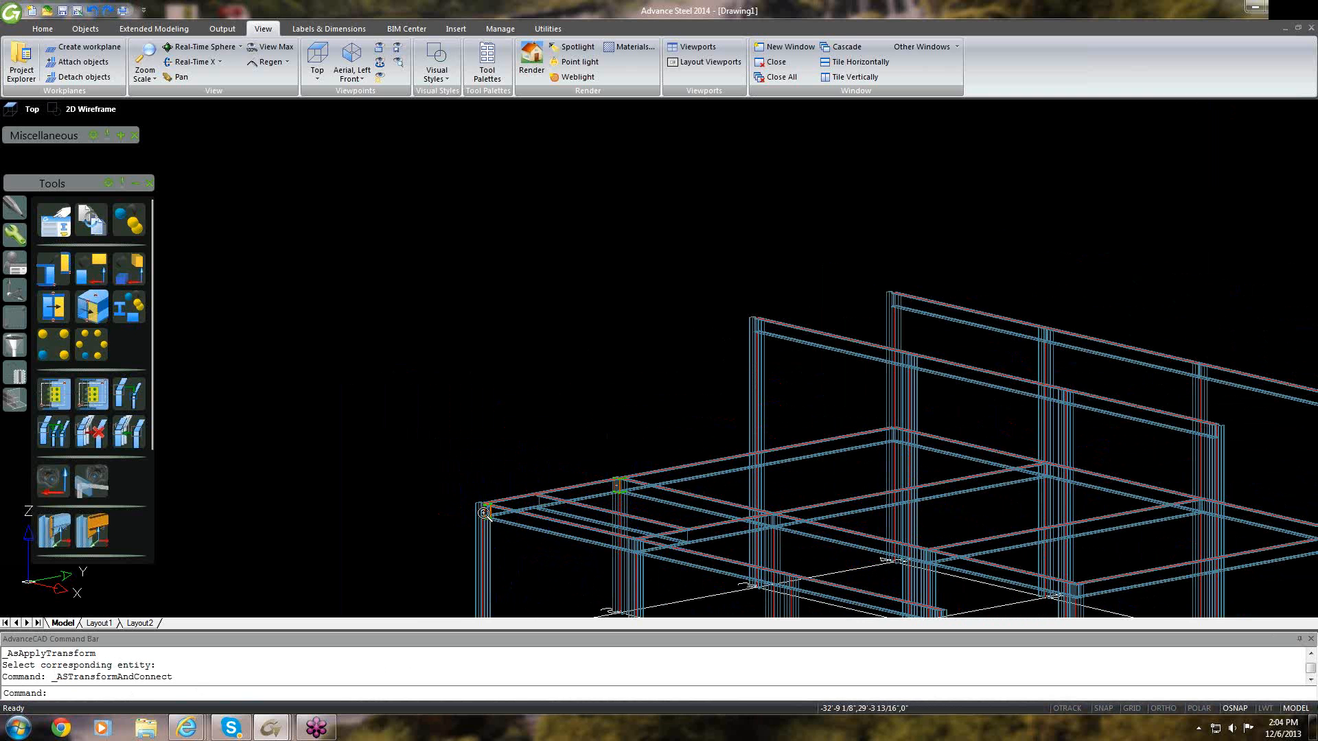
scroll(484, 512, "up", 2)
scroll(487, 519, "up", 4)
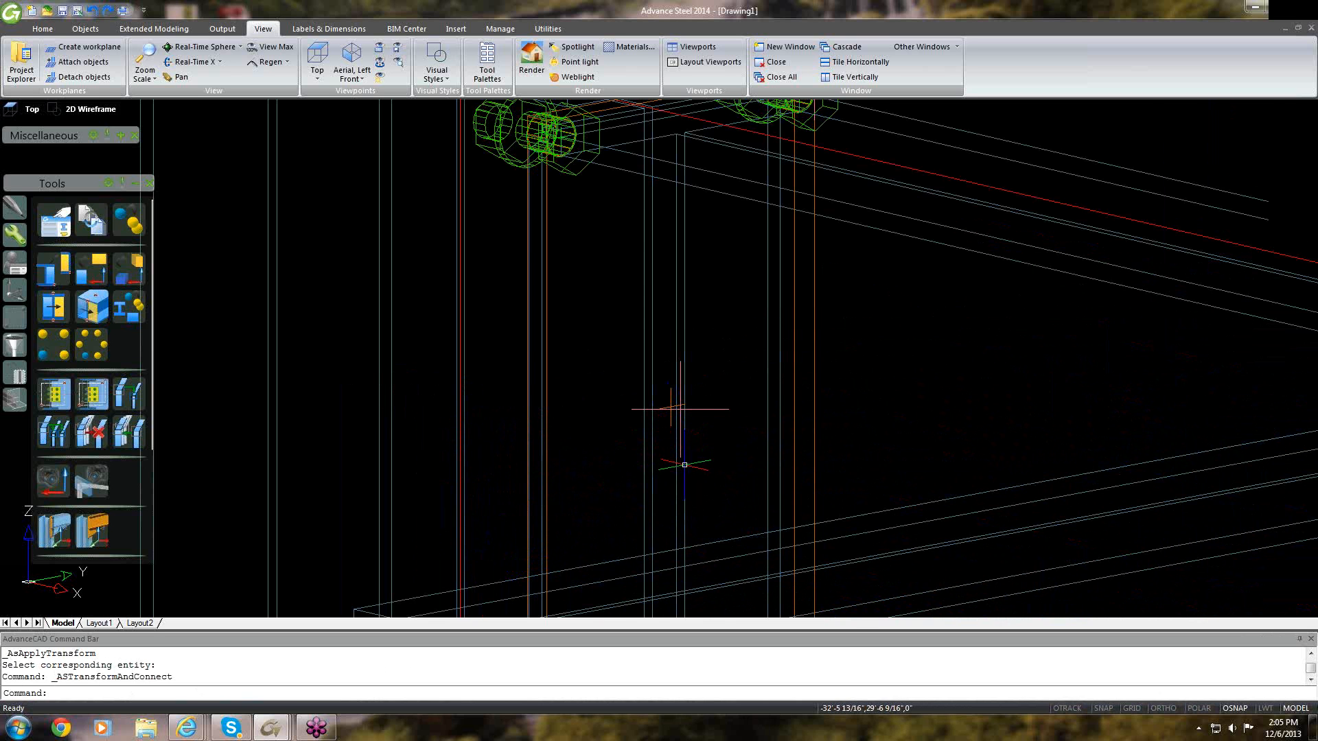
scroll(682, 464, "down", 3)
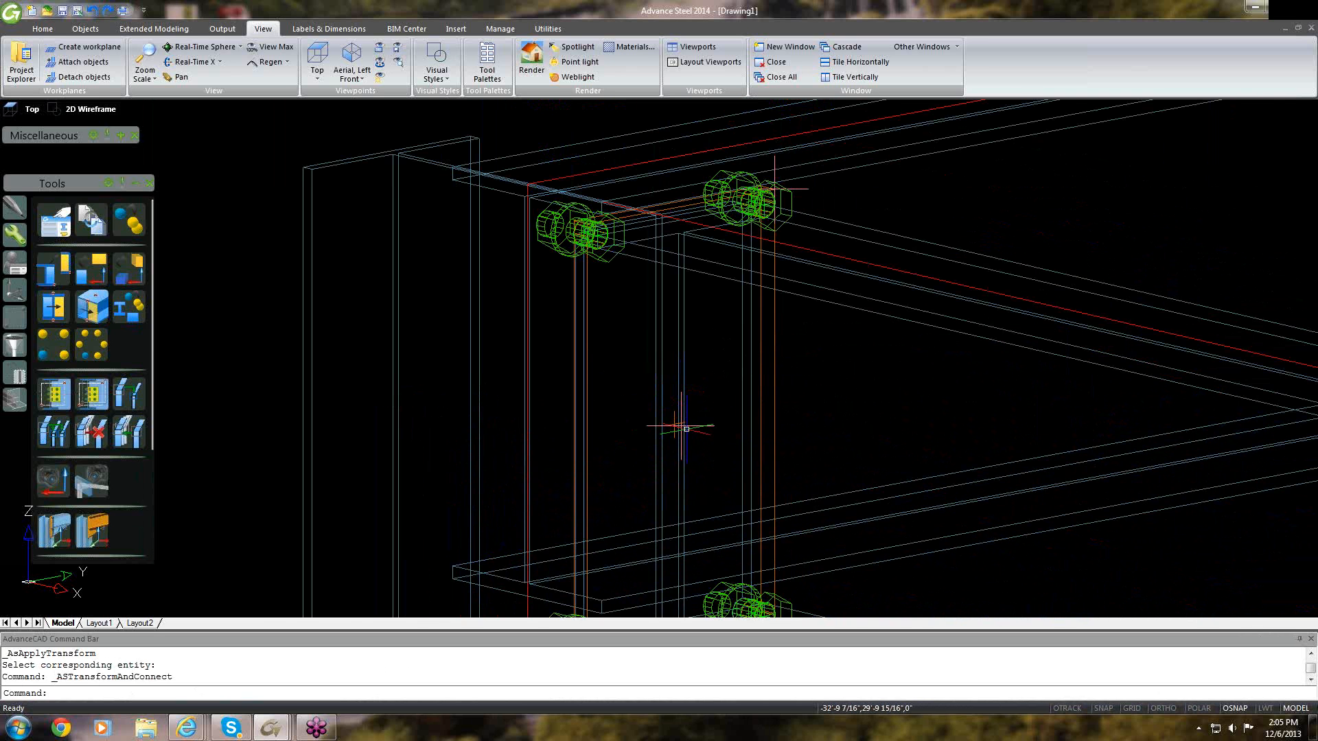
scroll(687, 431, "up", 5)
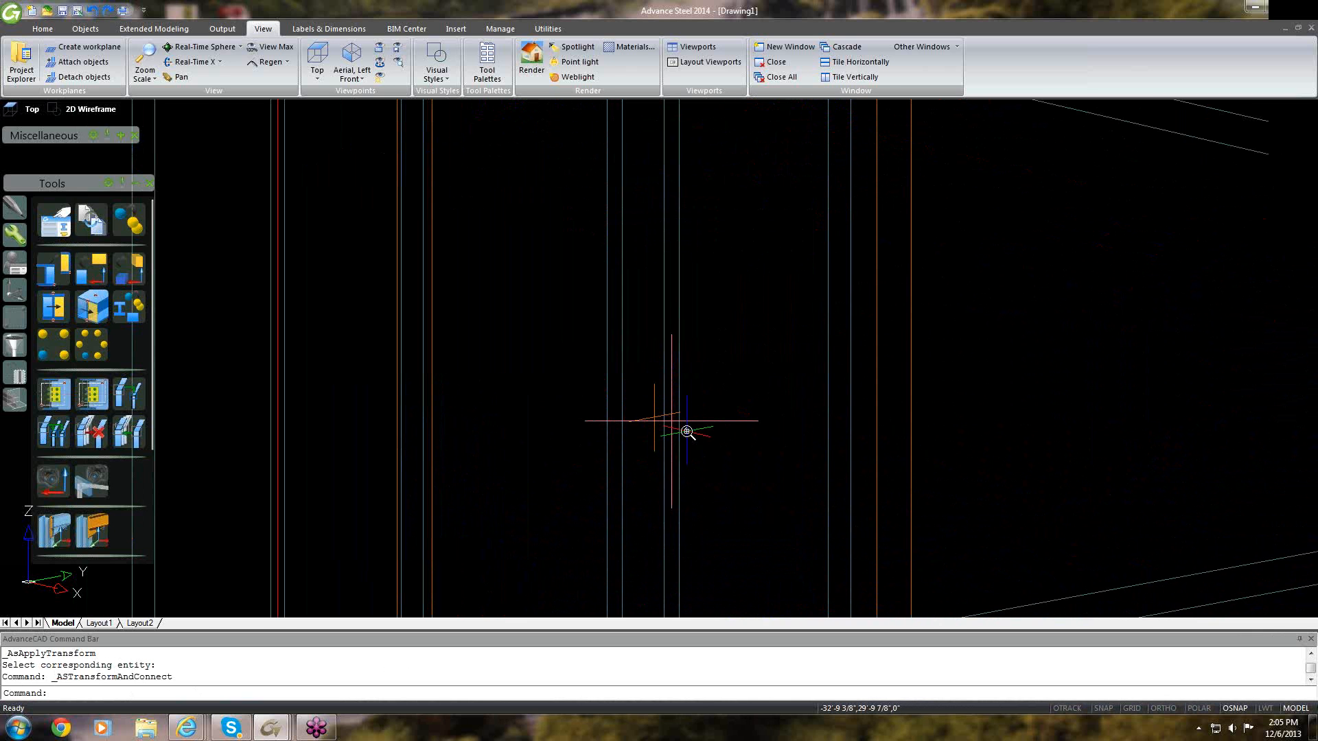
scroll(687, 430, "down", 4)
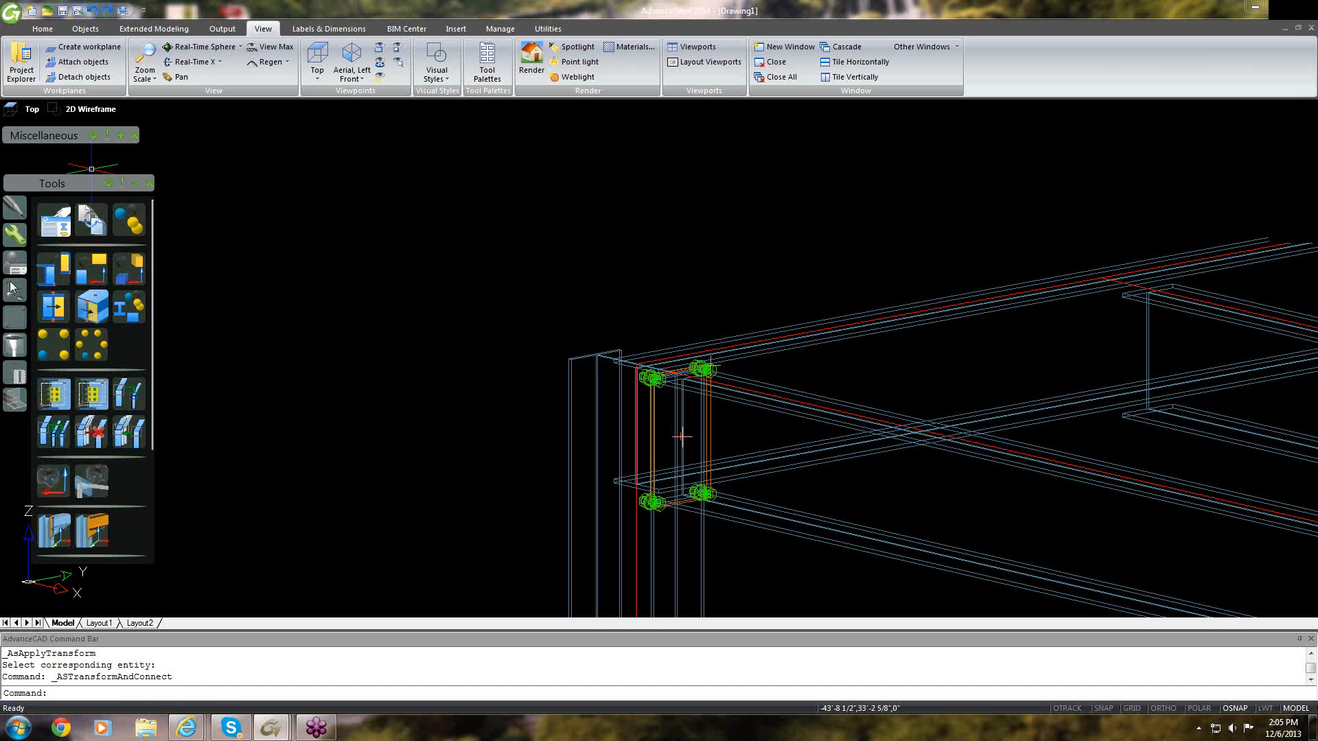
- Mark the corner beam and the parts attached to it in red with the Selection tools
left_click(15, 316)
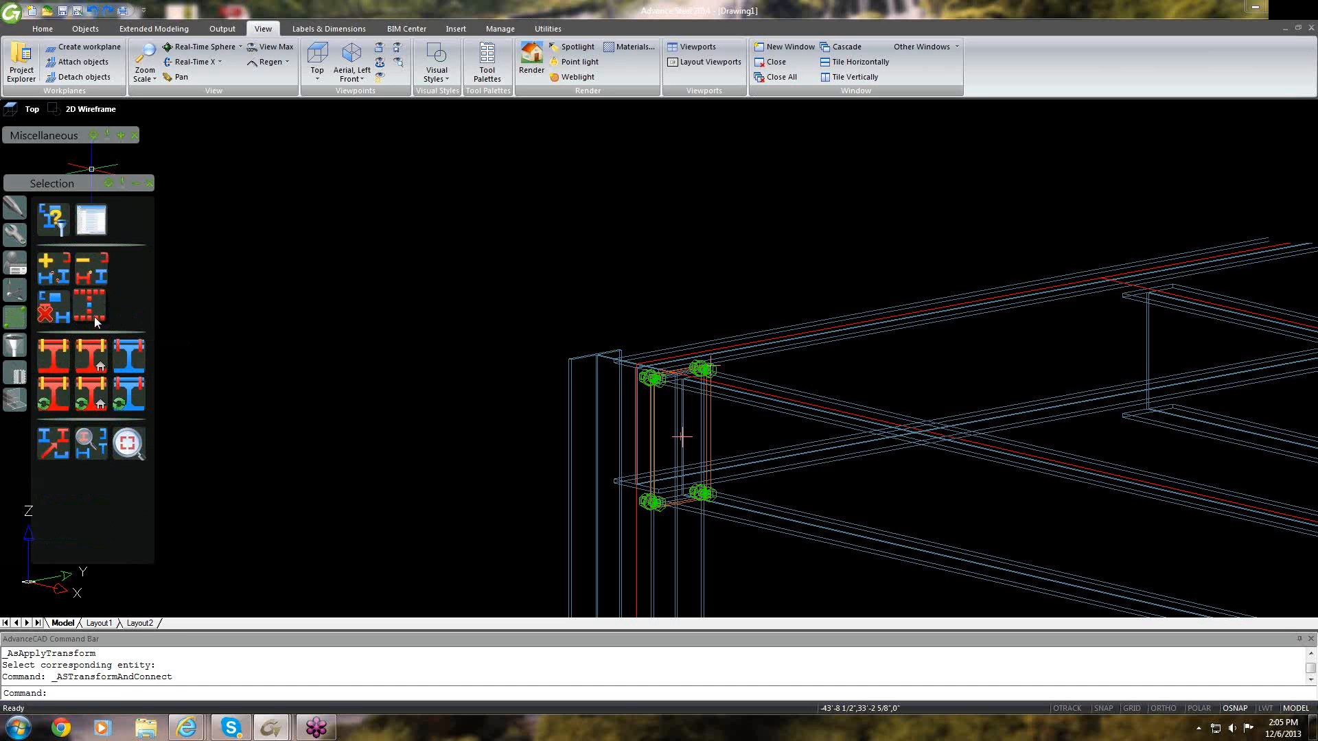
left_click(91, 354)
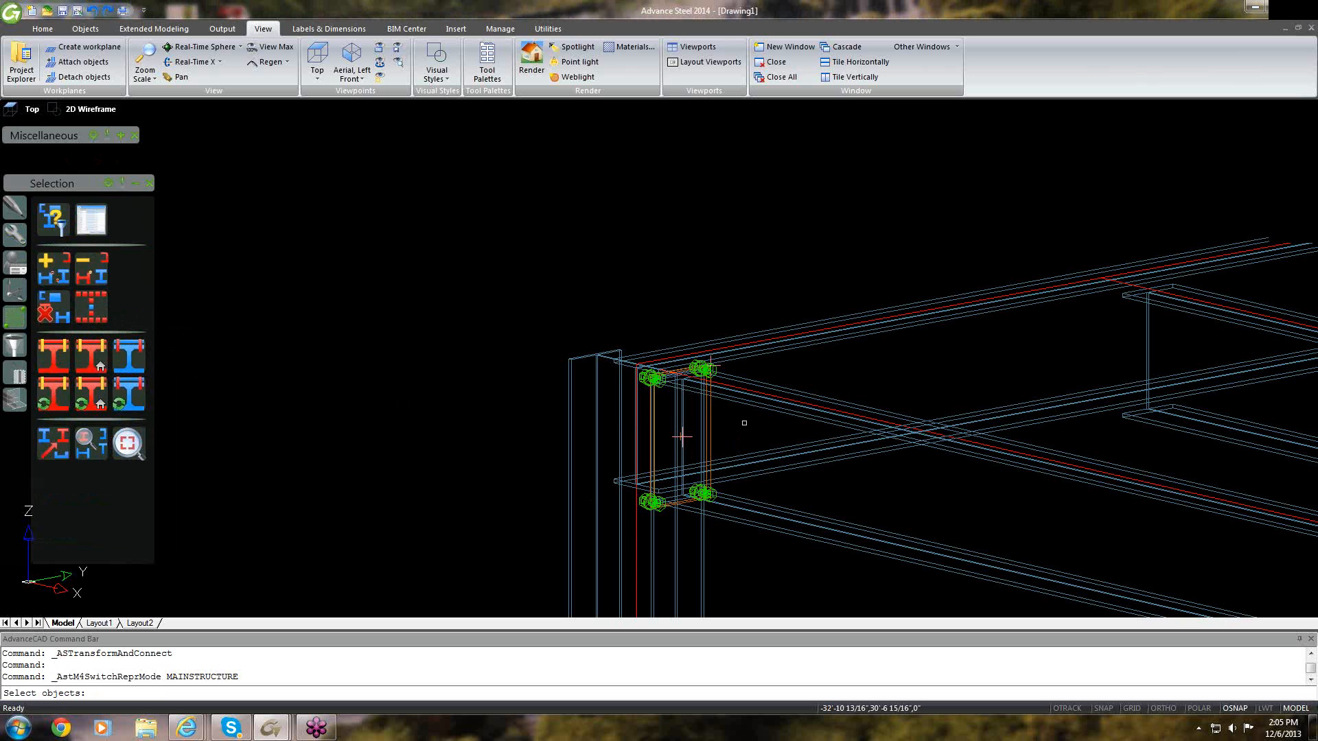
left_click(749, 406)
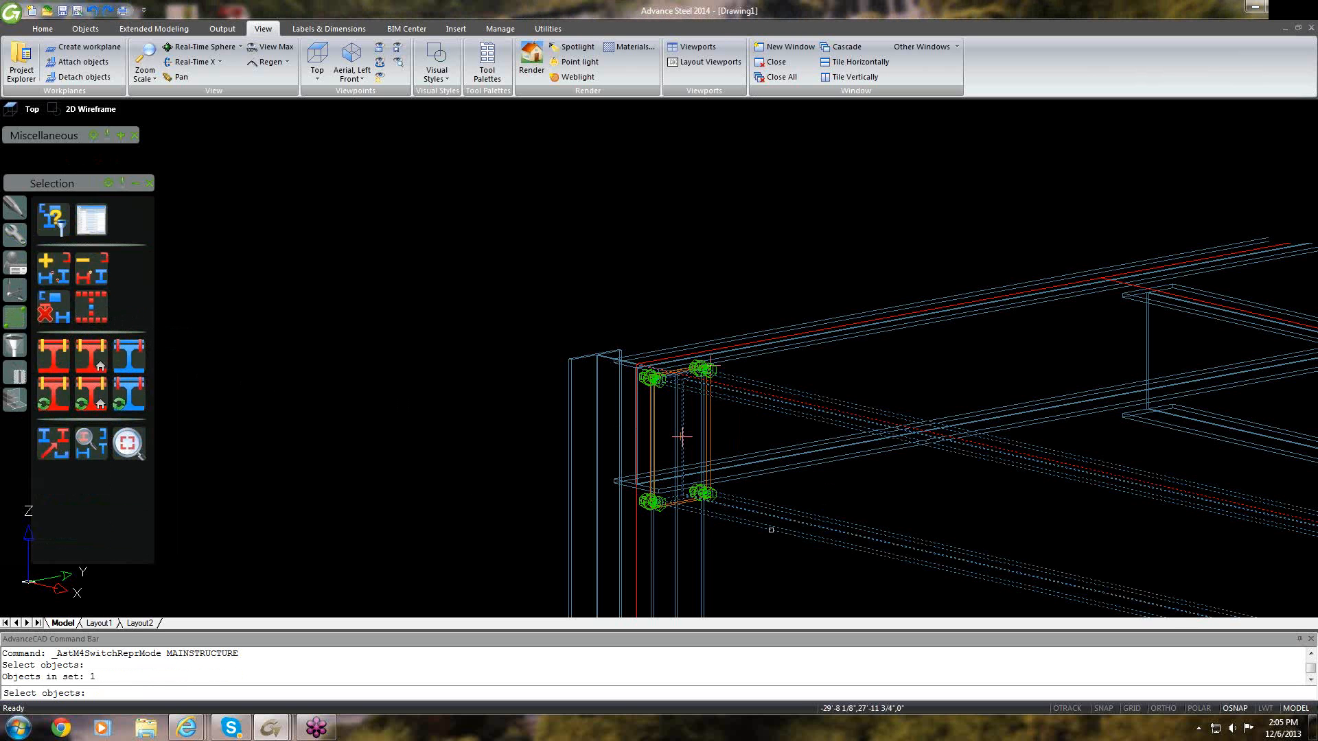
key("Return")
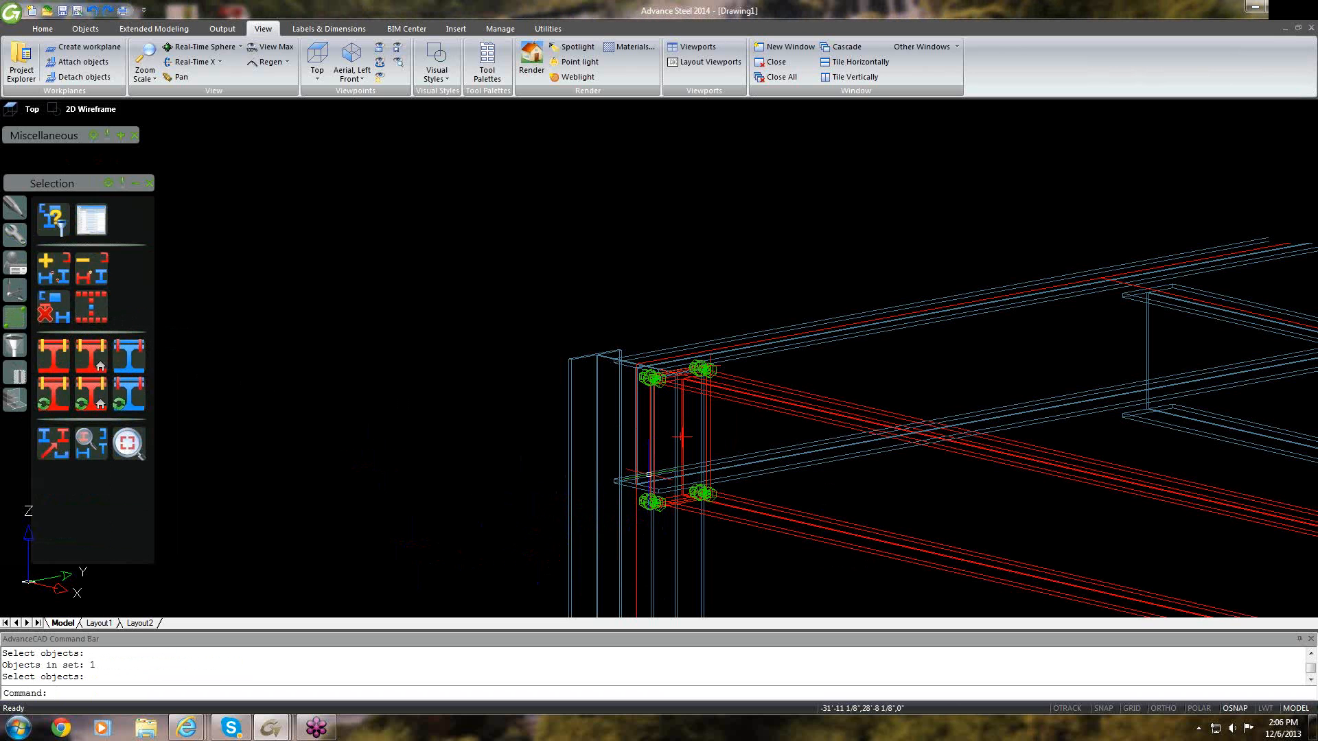
scroll(653, 474, "down", 4)
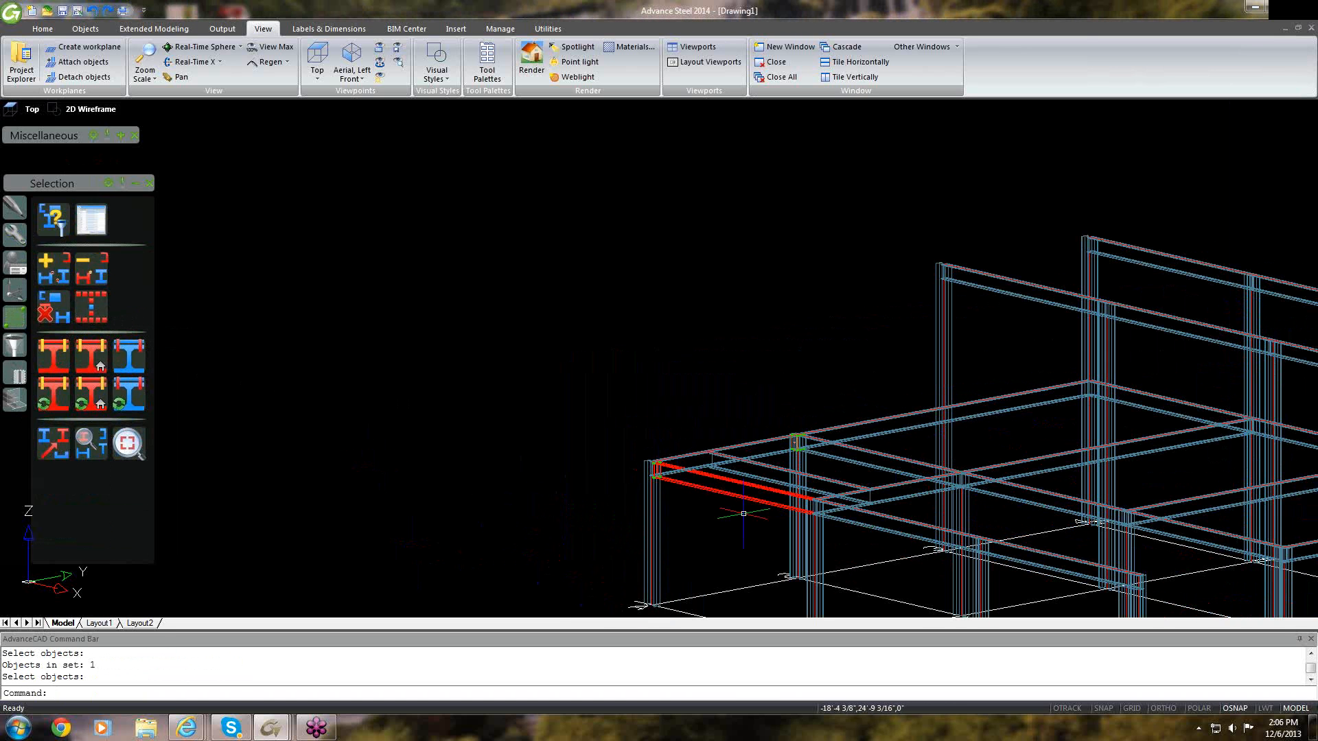
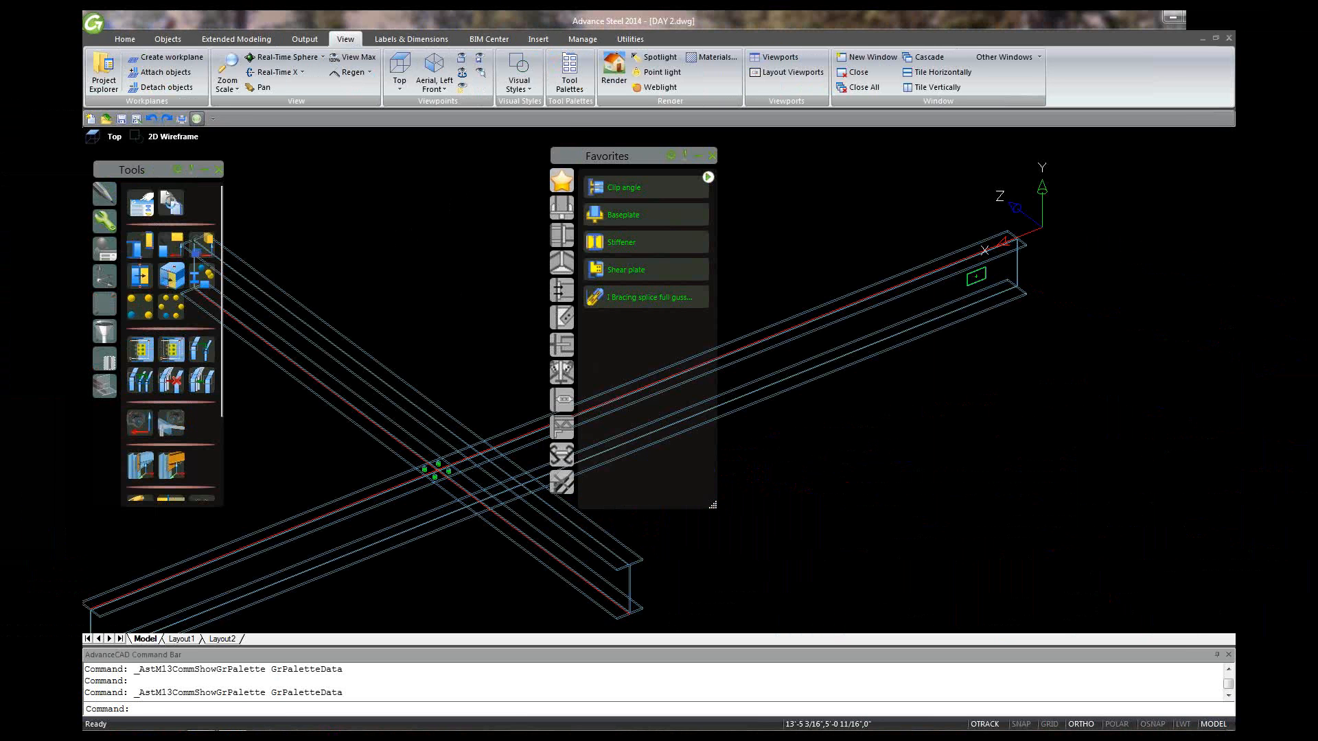
- Move the Favorites palette clear of the crossed sample beams
left_click(403, 234)
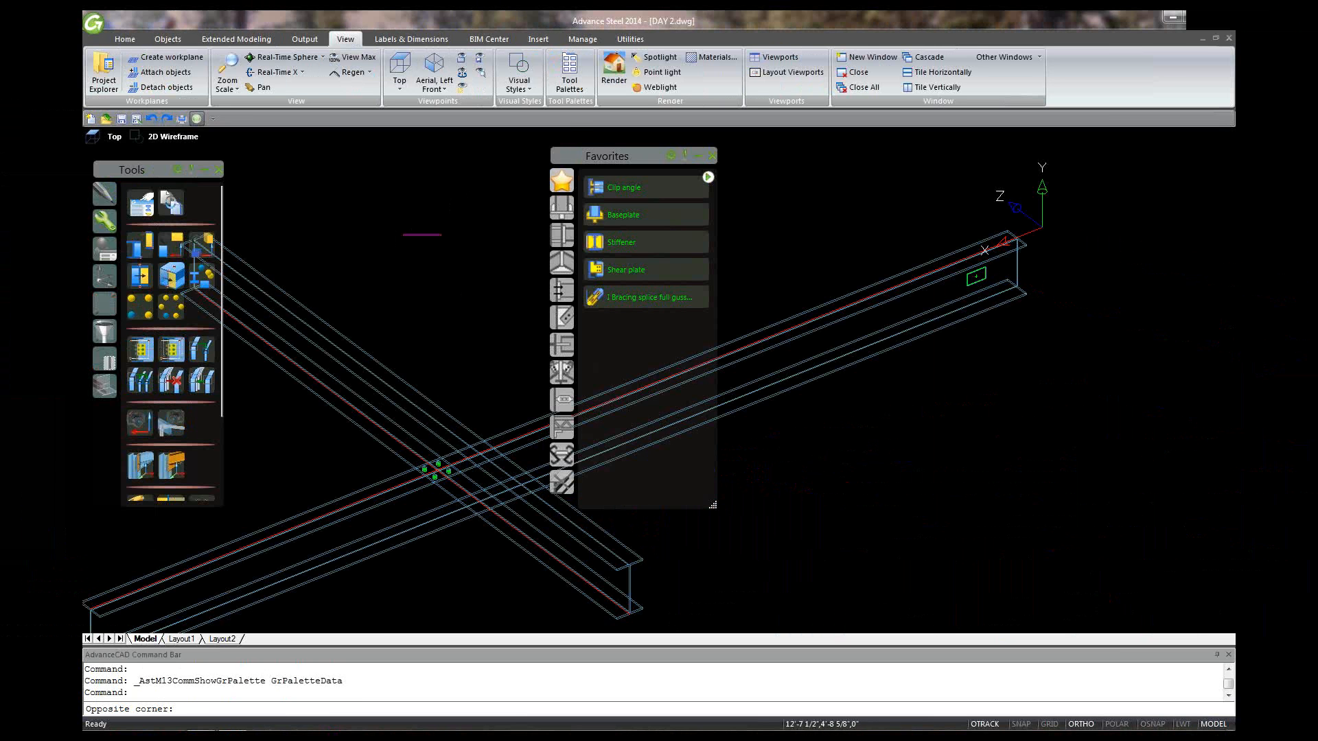
scroll(482, 362, "down", 5)
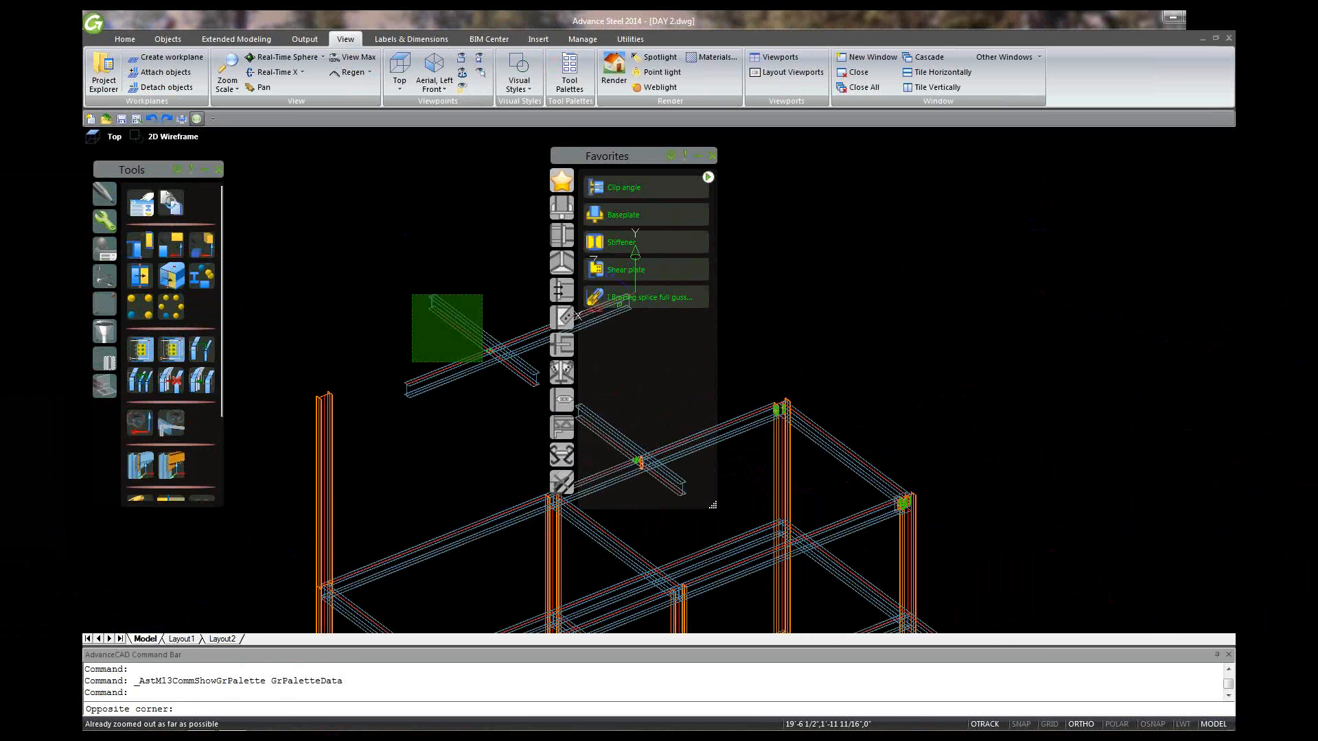
key("Escape")
scroll(448, 389, "up", 2)
scroll(367, 332, "up", 1)
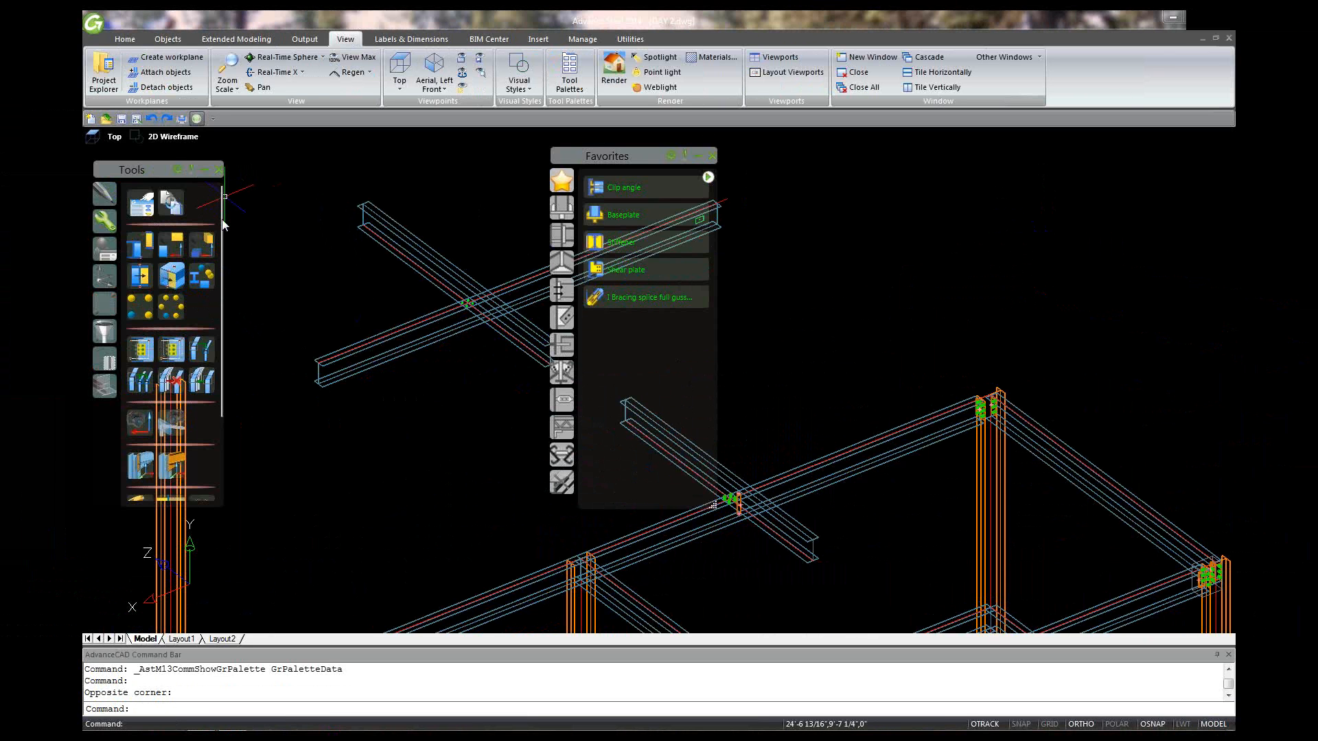
left_click_drag(223, 225, 223, 236)
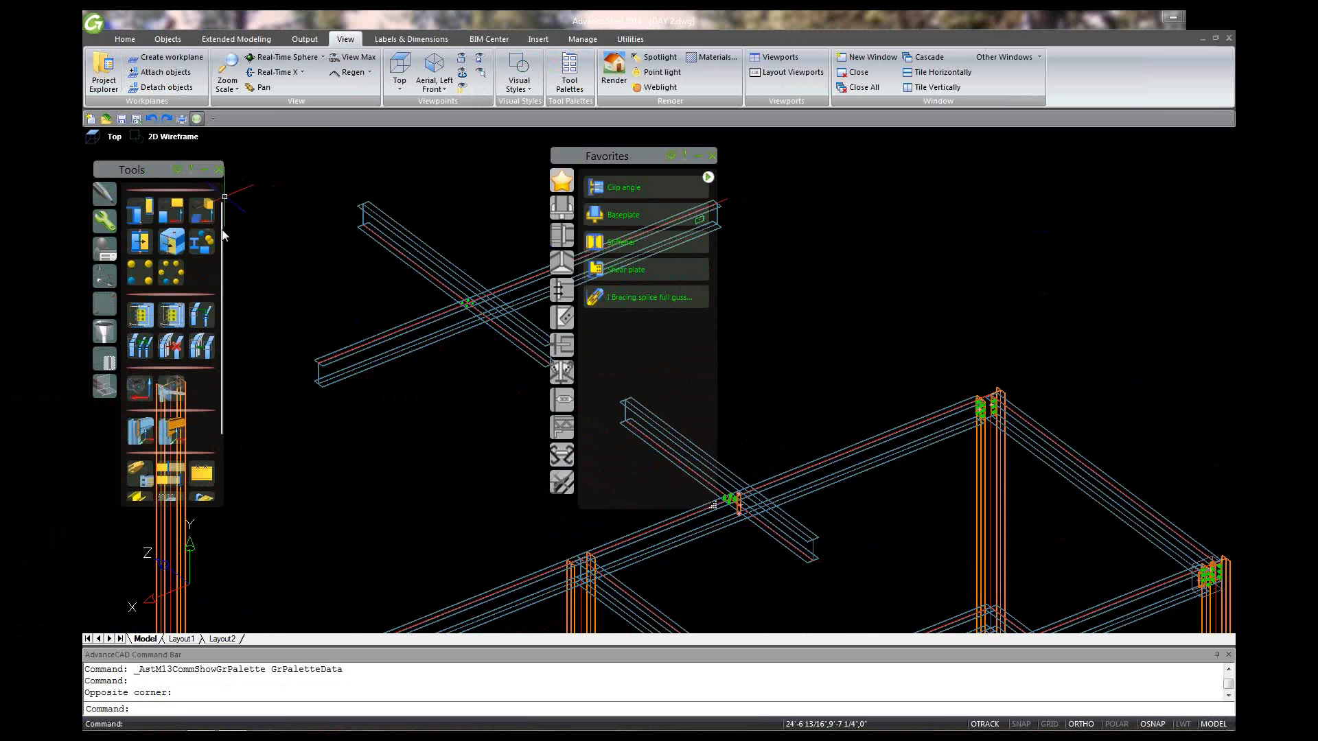
scroll(225, 233, "down", 1)
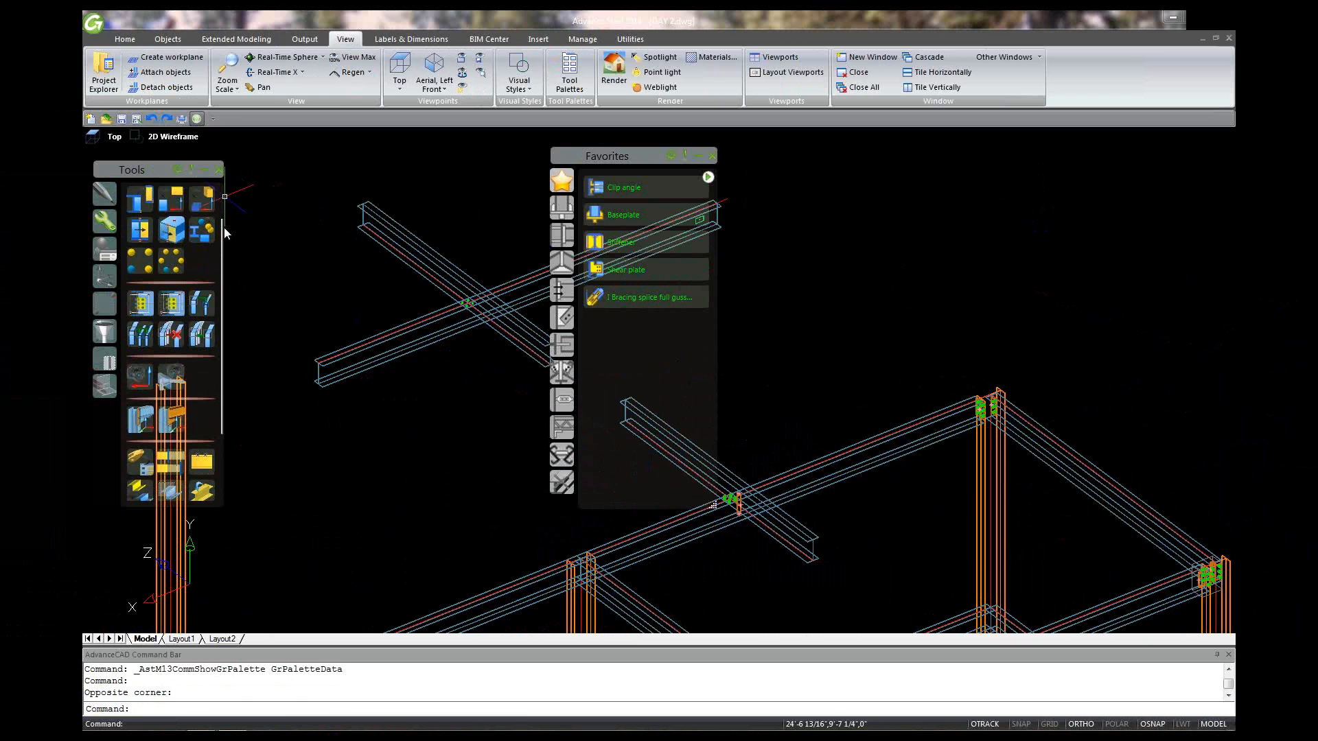
scroll(224, 228, "up", 4)
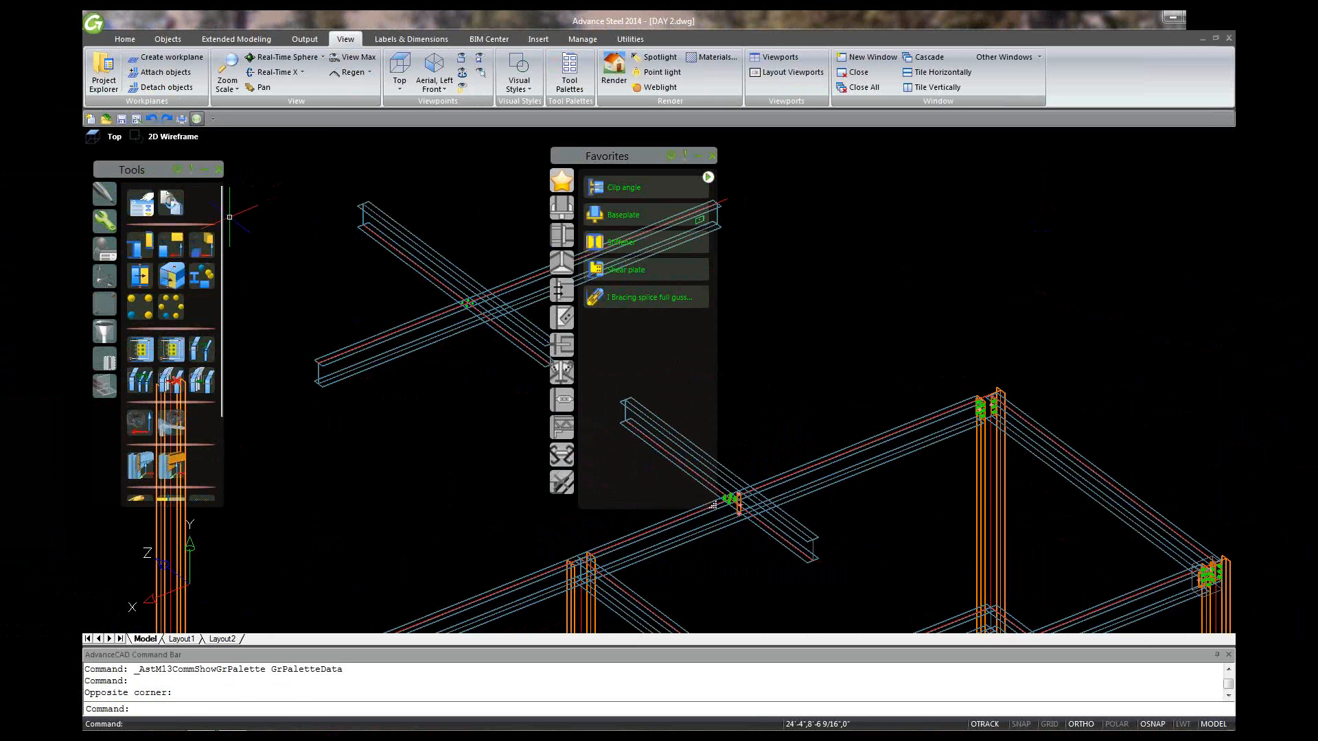
left_click_drag(611, 155, 892, 151)
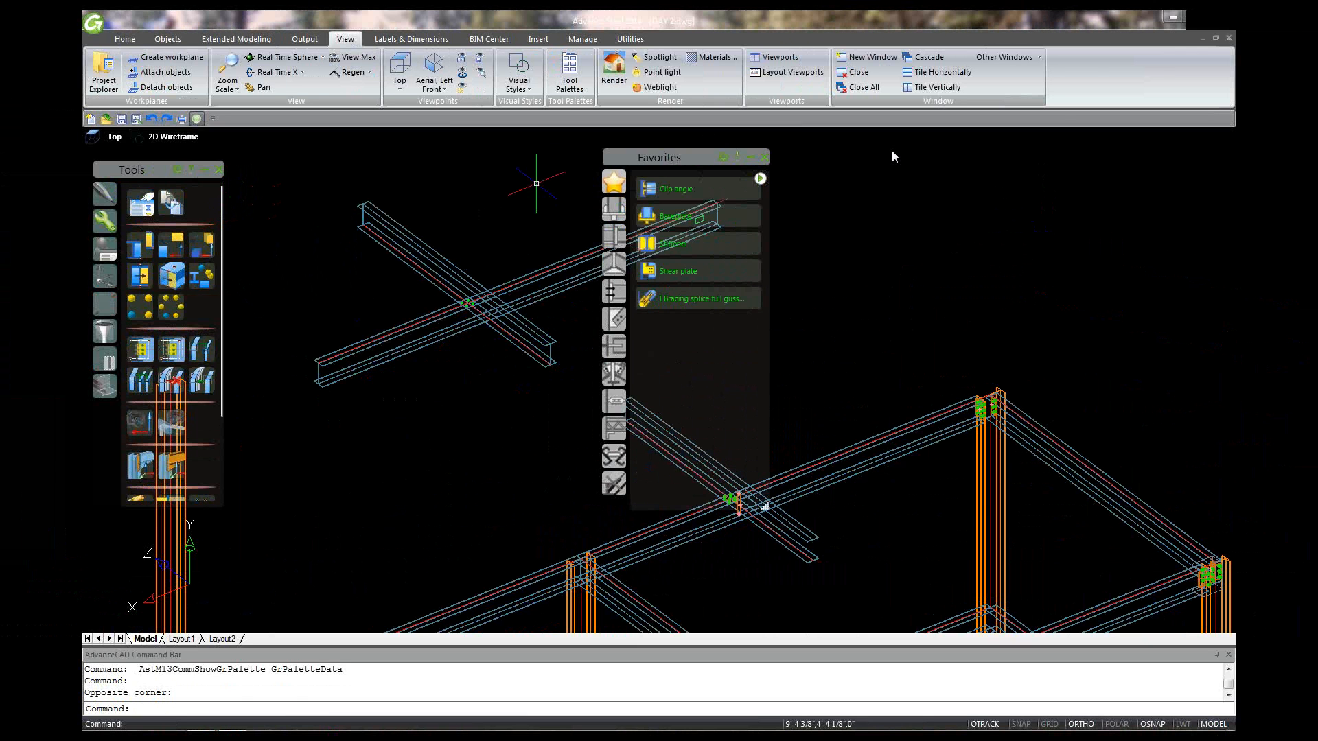
type("co")
key("BackSpace")
key("BackSpace")
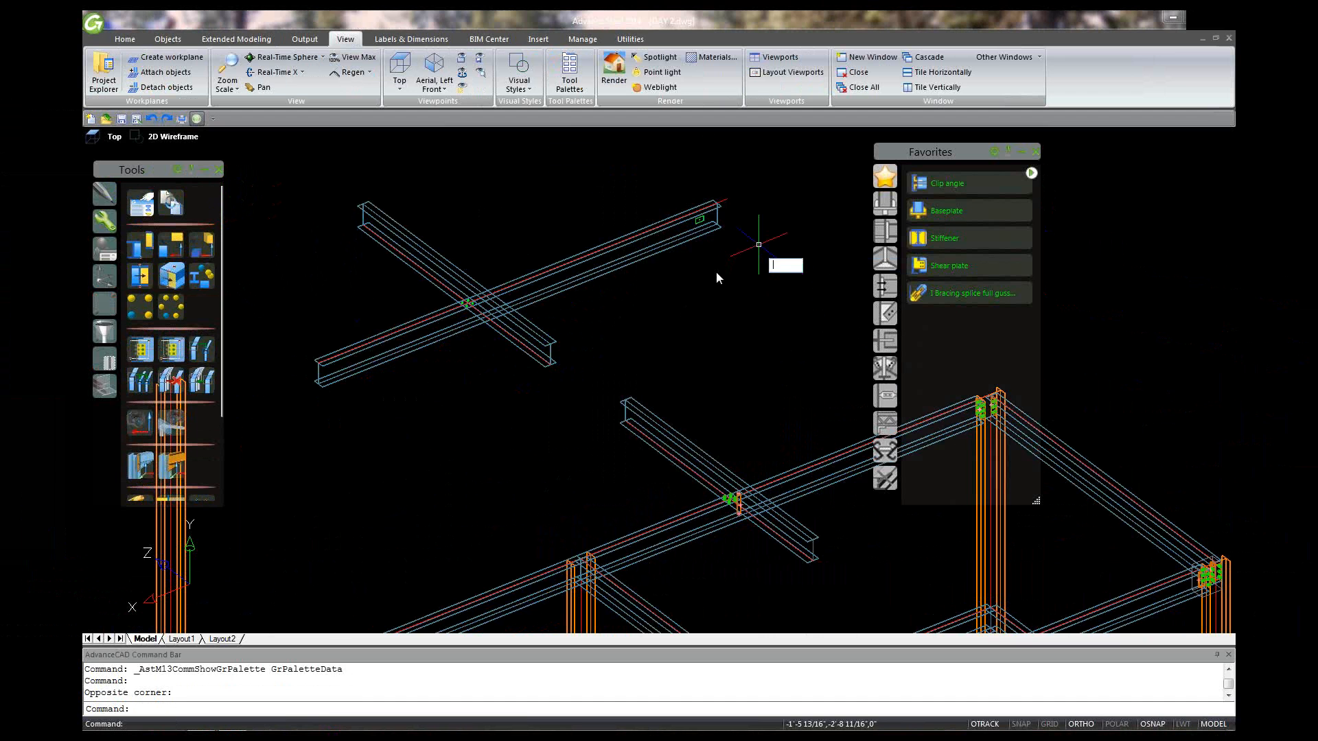
key("Escape")
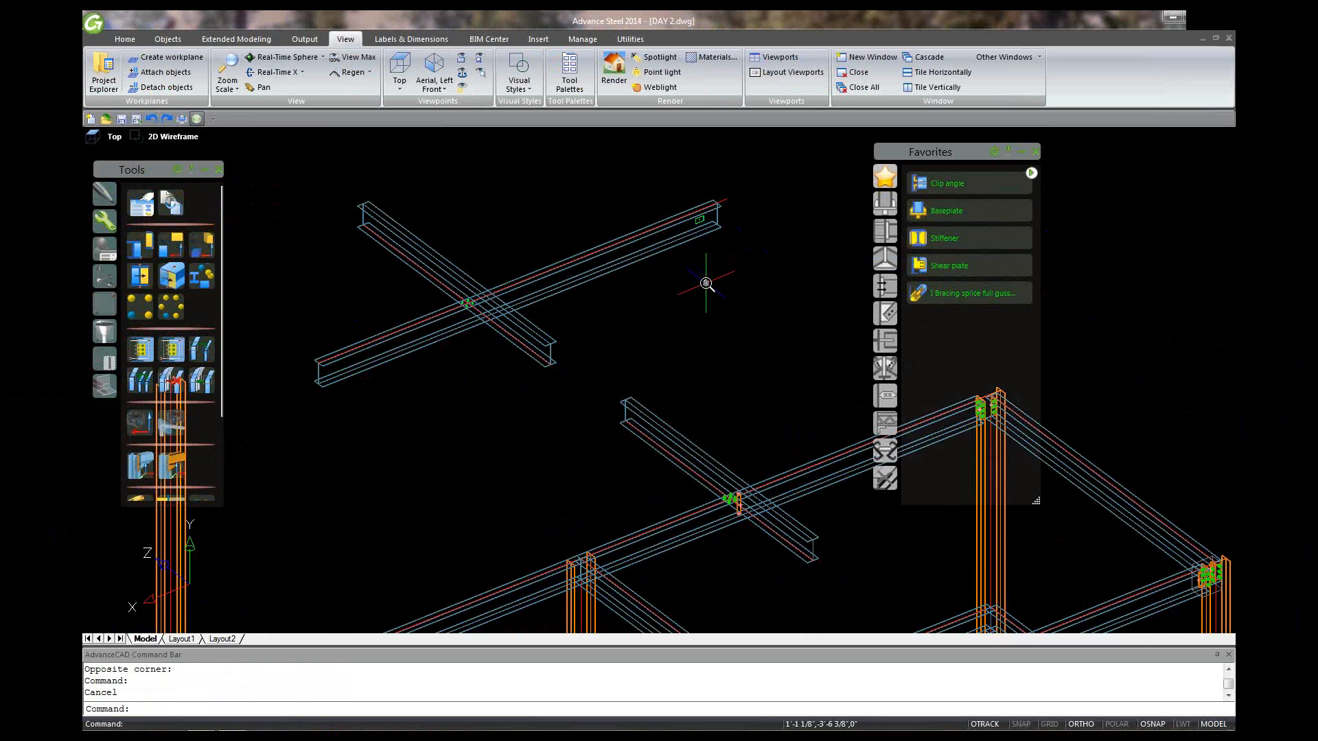
scroll(706, 283, "up", 2)
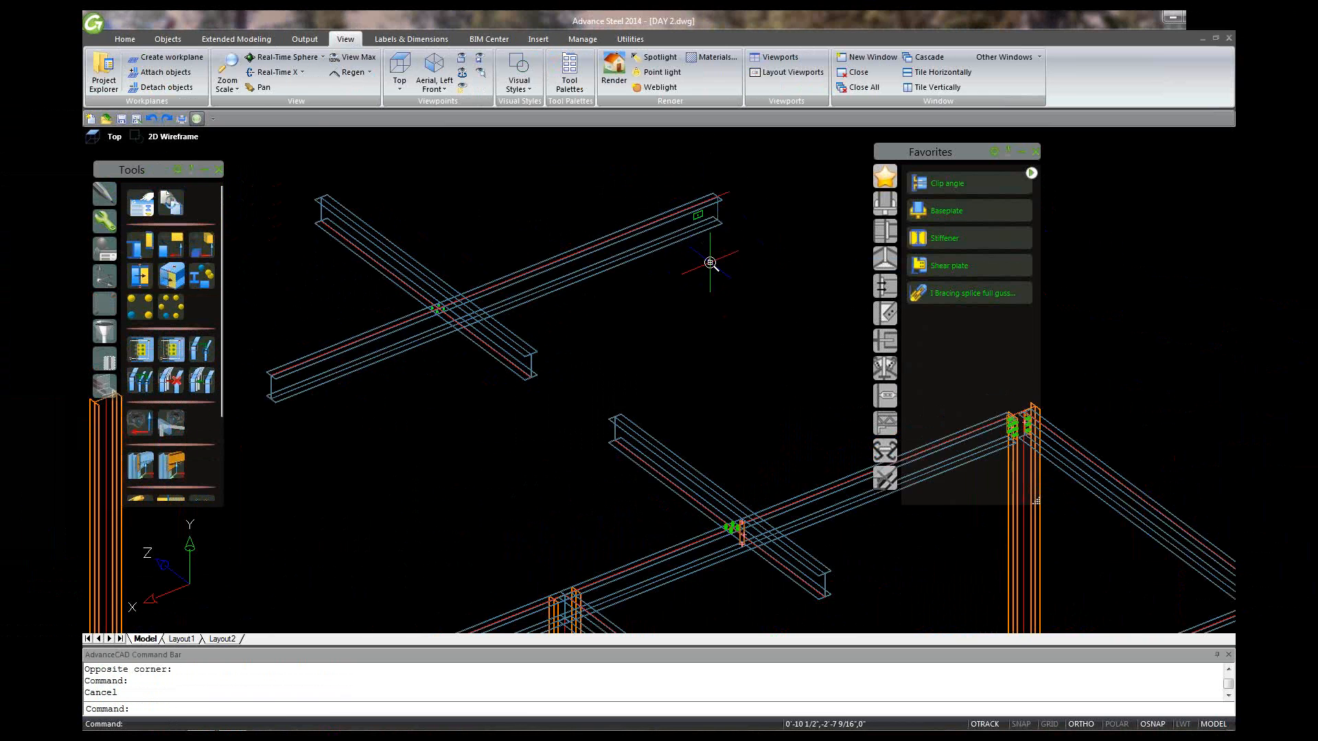
scroll(710, 263, "up", 2)
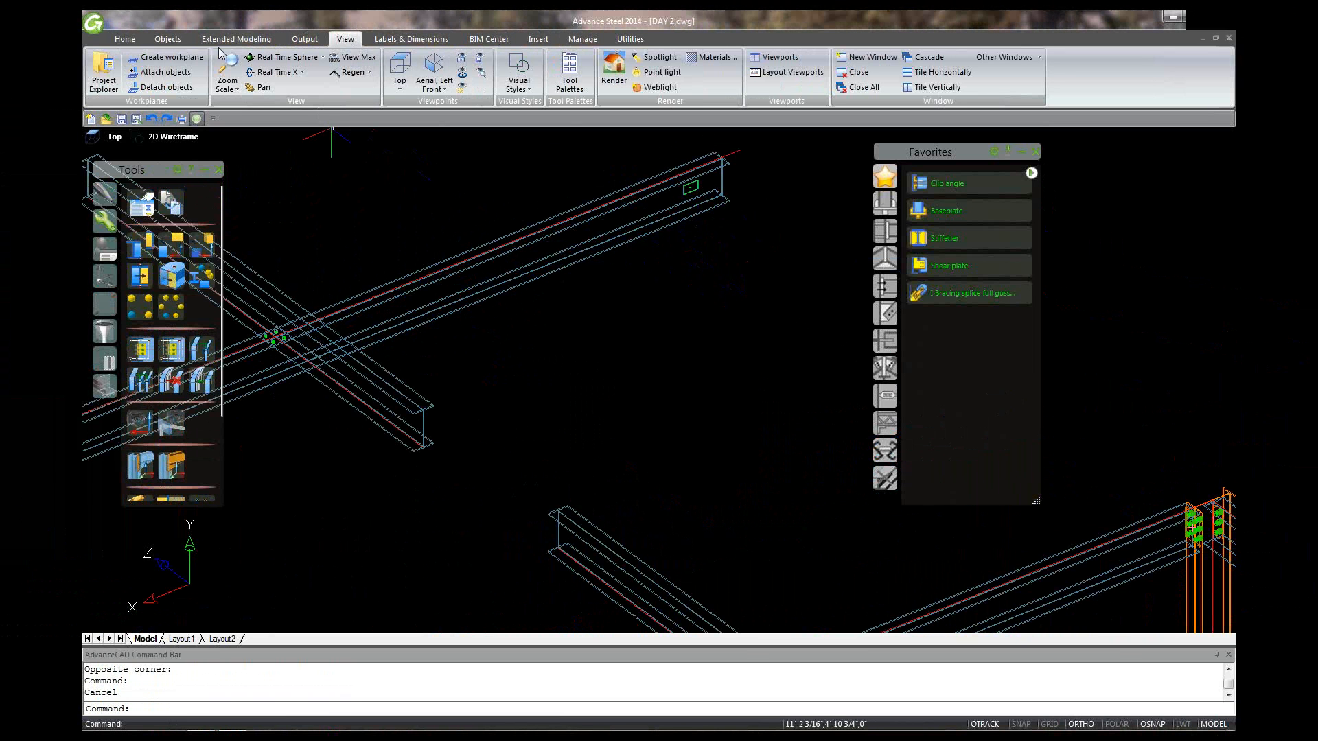
left_click(171, 44)
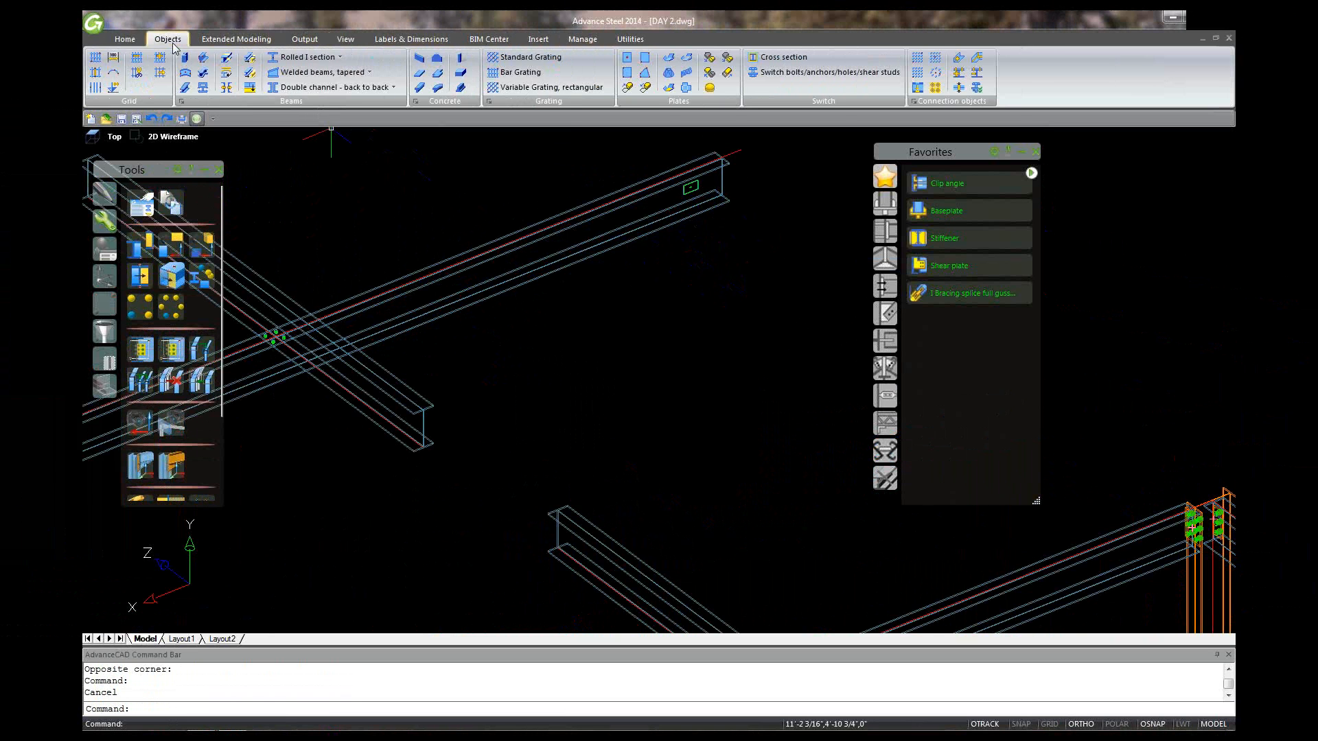
left_click(234, 42)
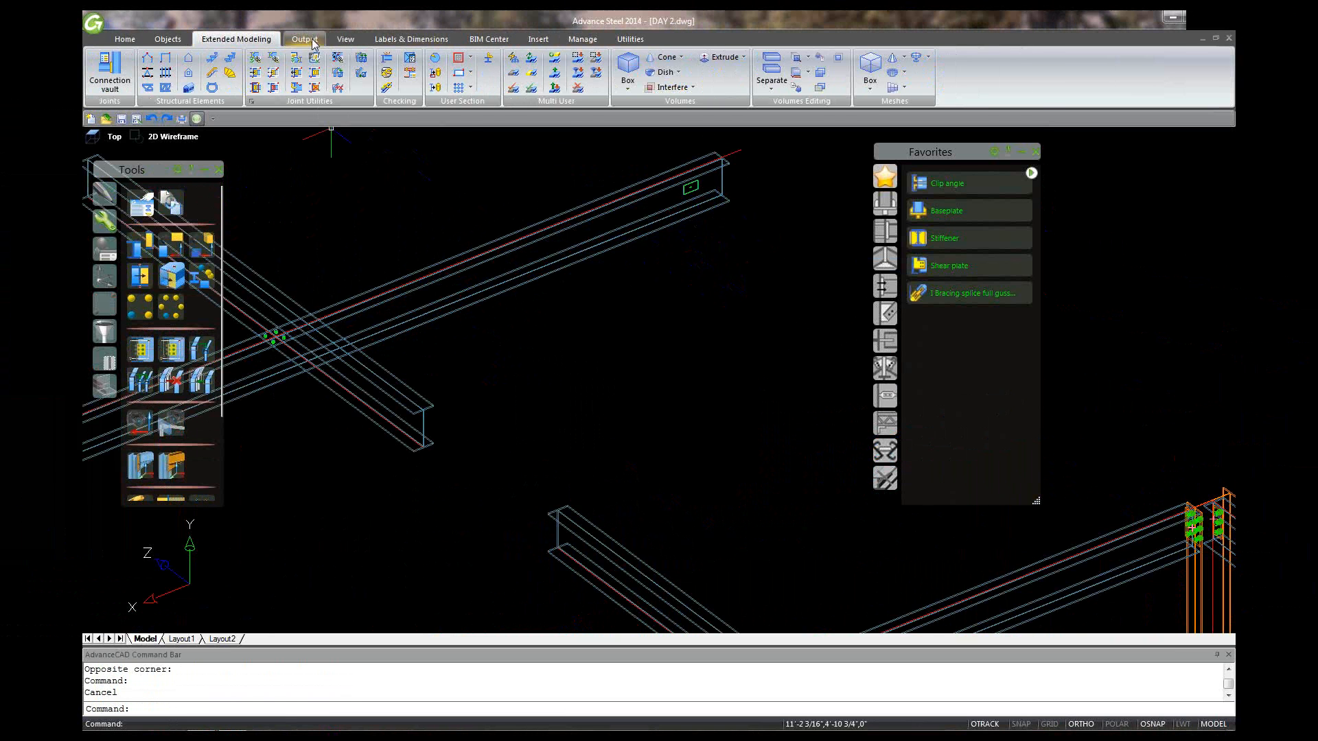
left_click(304, 39)
left_click(236, 39)
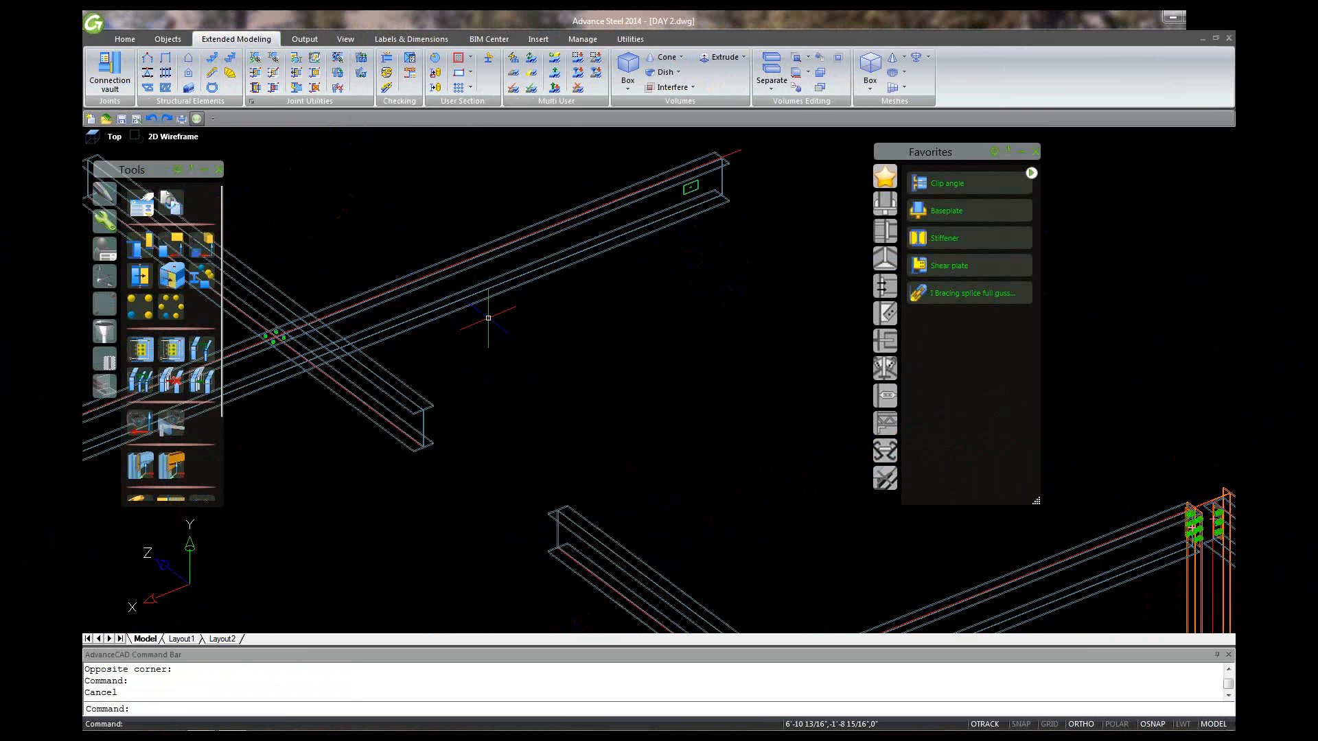
type("ad")
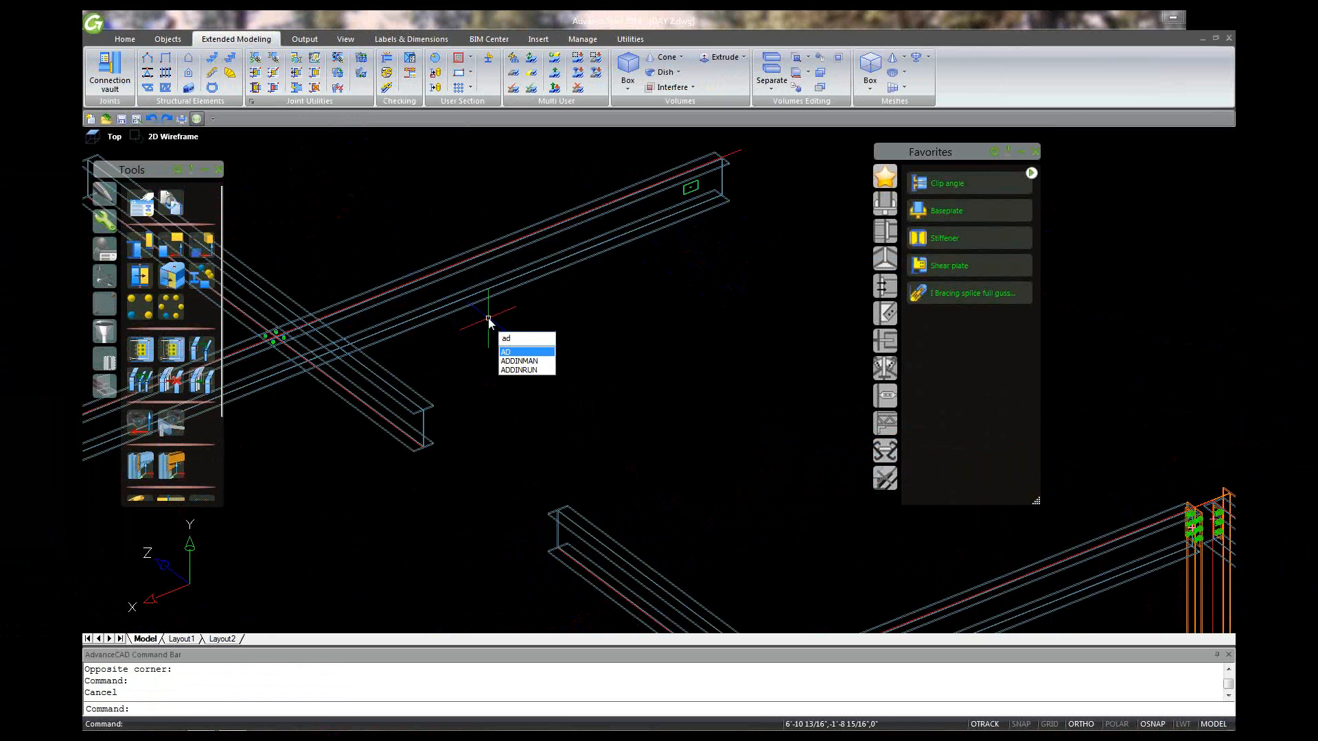
type("vanc")
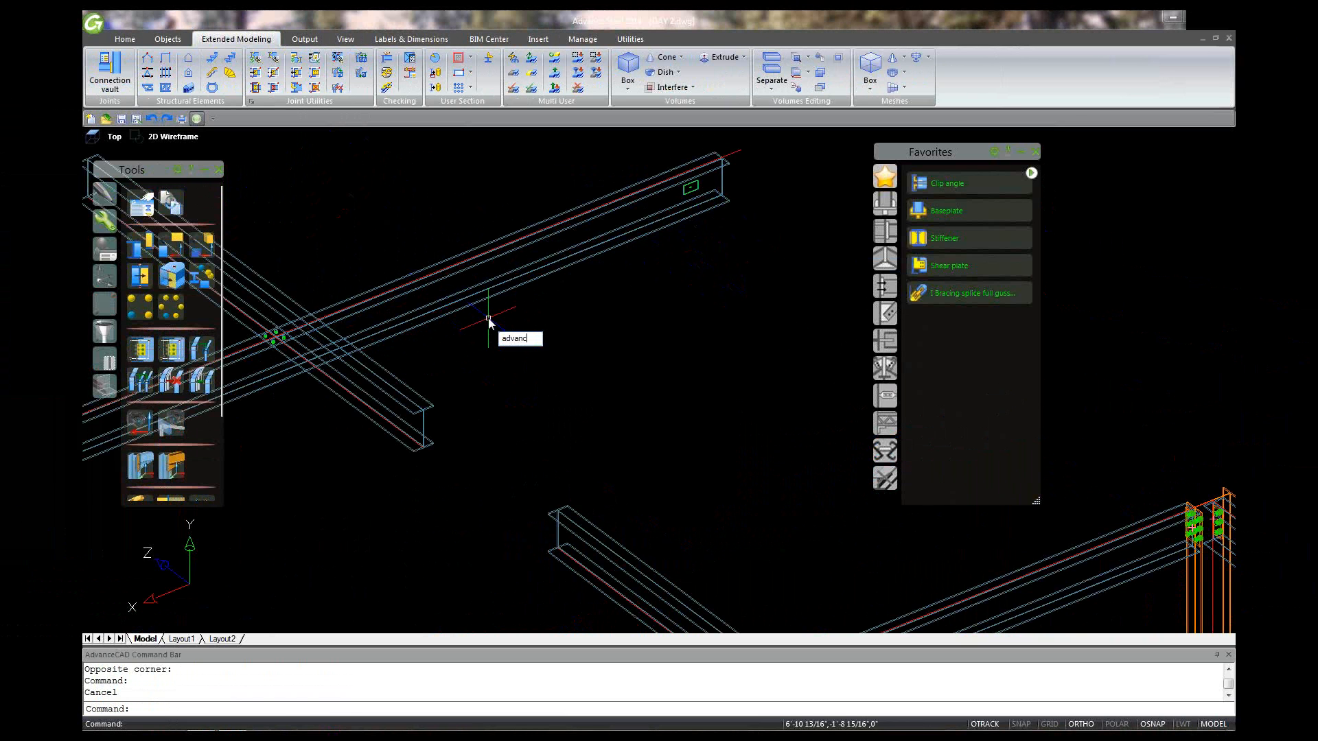
key("BackSpace")
key("BackSpace")
key("BackSpace")
key("BackSpace")
key("BackSpace")
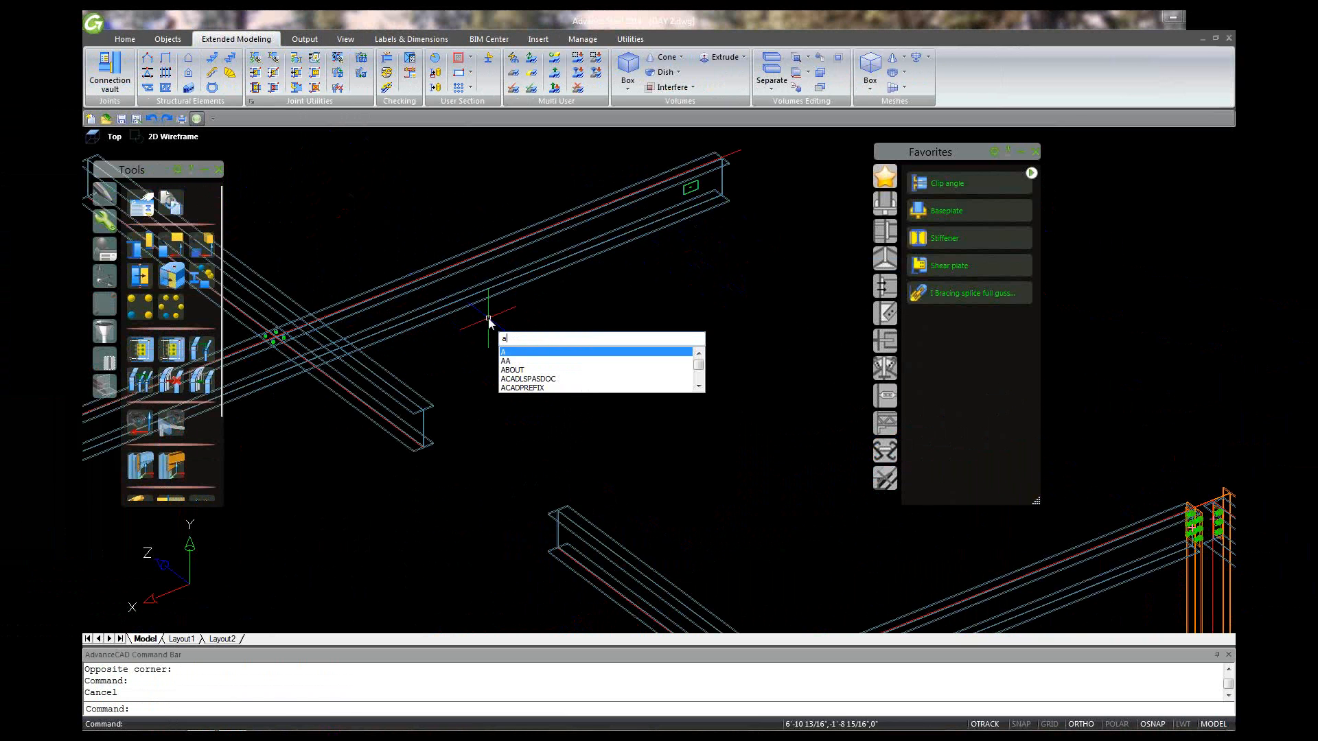
key("BackSpace")
type("ad")
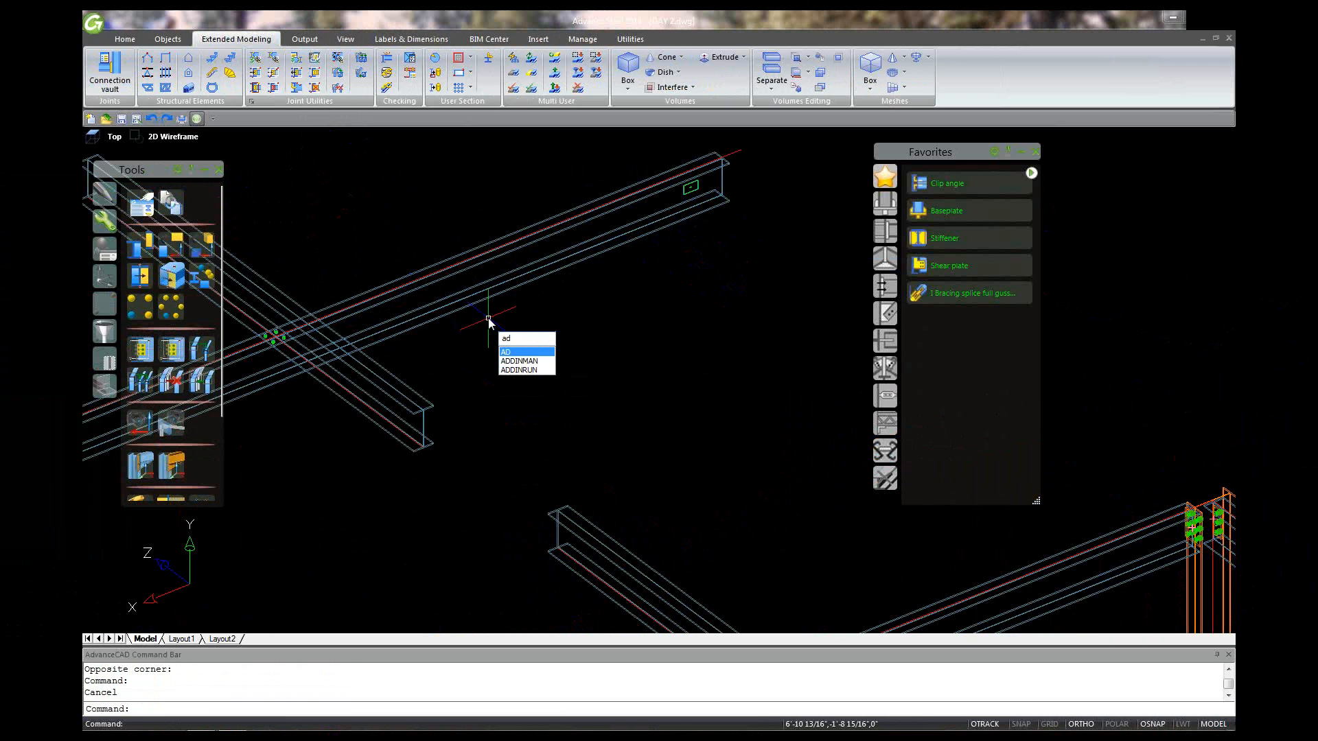
key("Down")
key("Down")
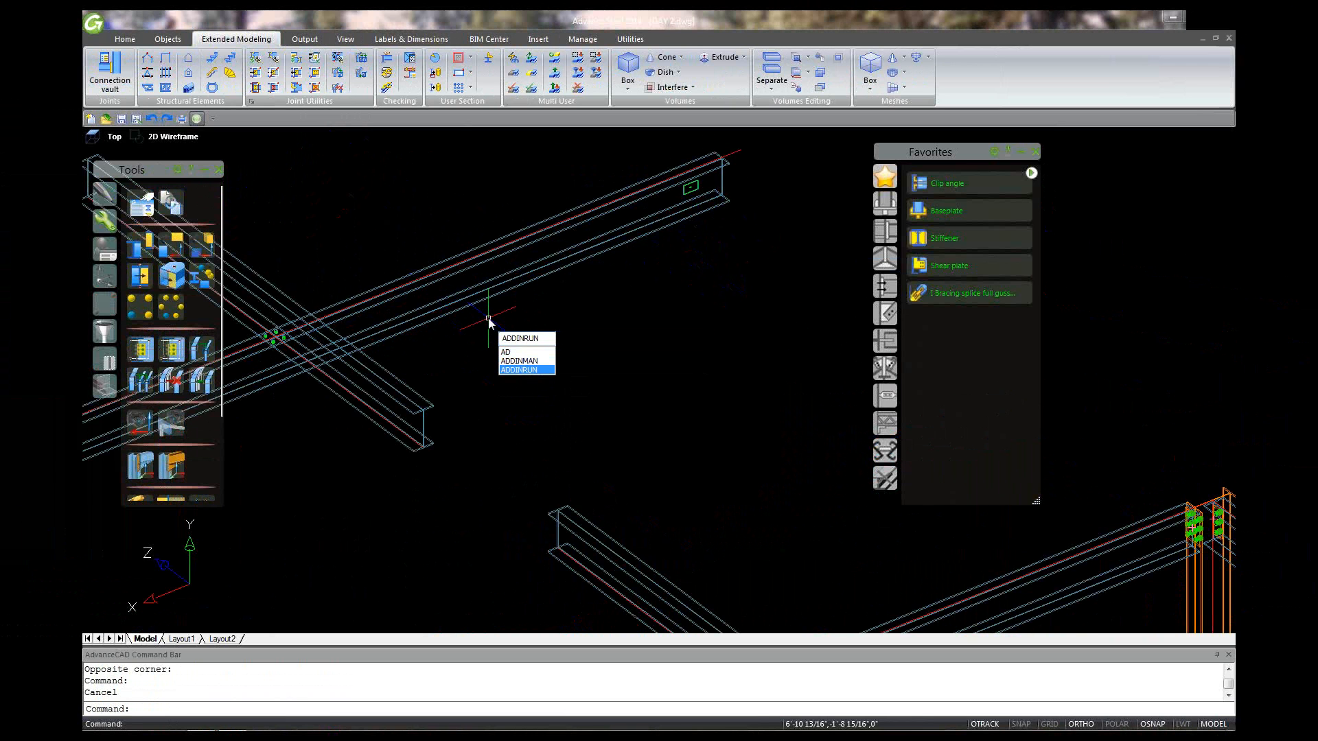
key("Up")
key("Up")
key("Down")
key("Down")
key("Up")
key("Up")
key("Down")
key("Down")
key("Up")
key("Up")
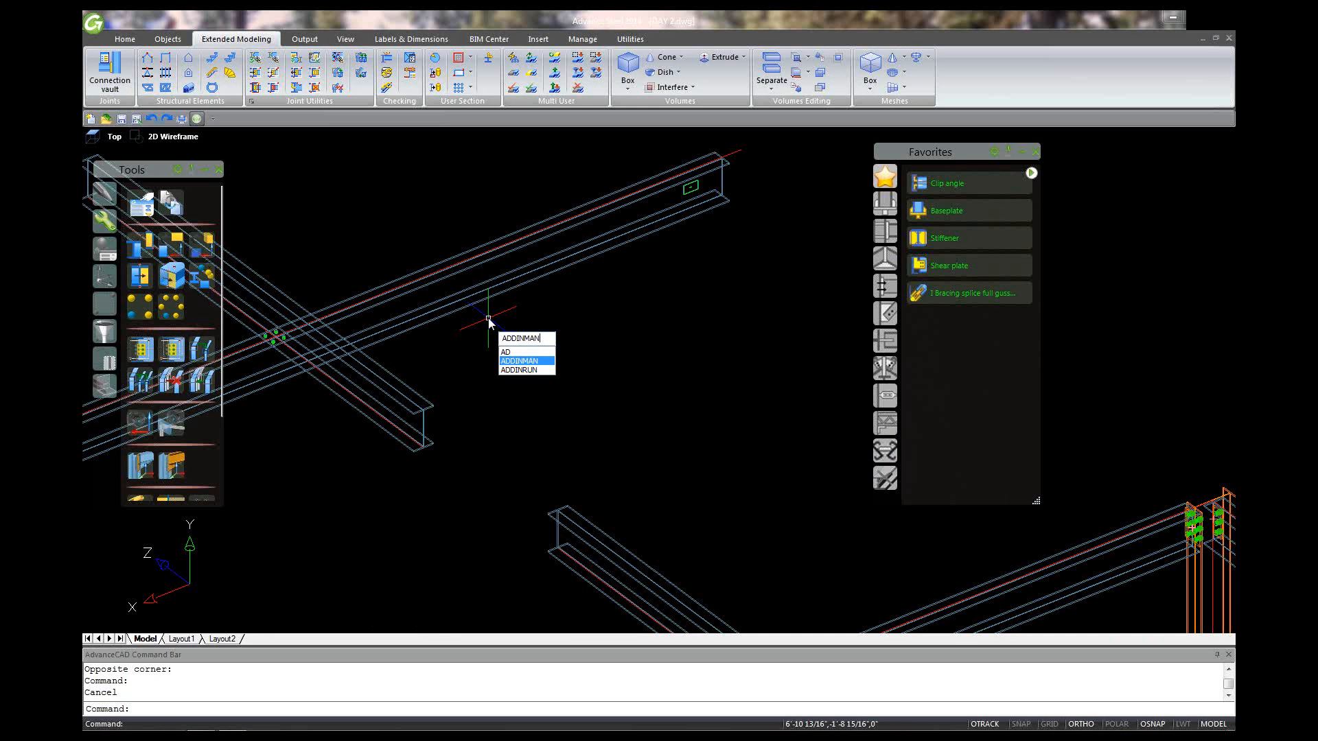
key("Down")
key("Up")
key("Down")
key("Return")
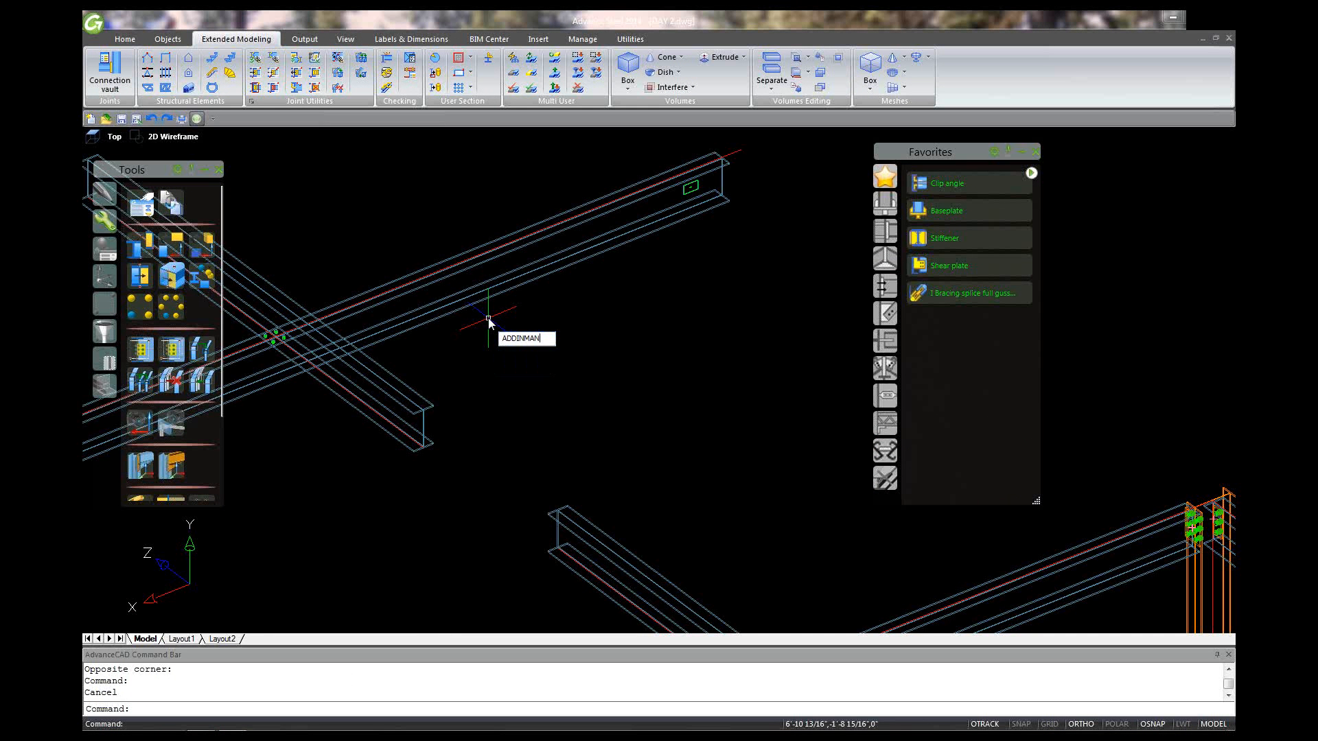
key("Escape")
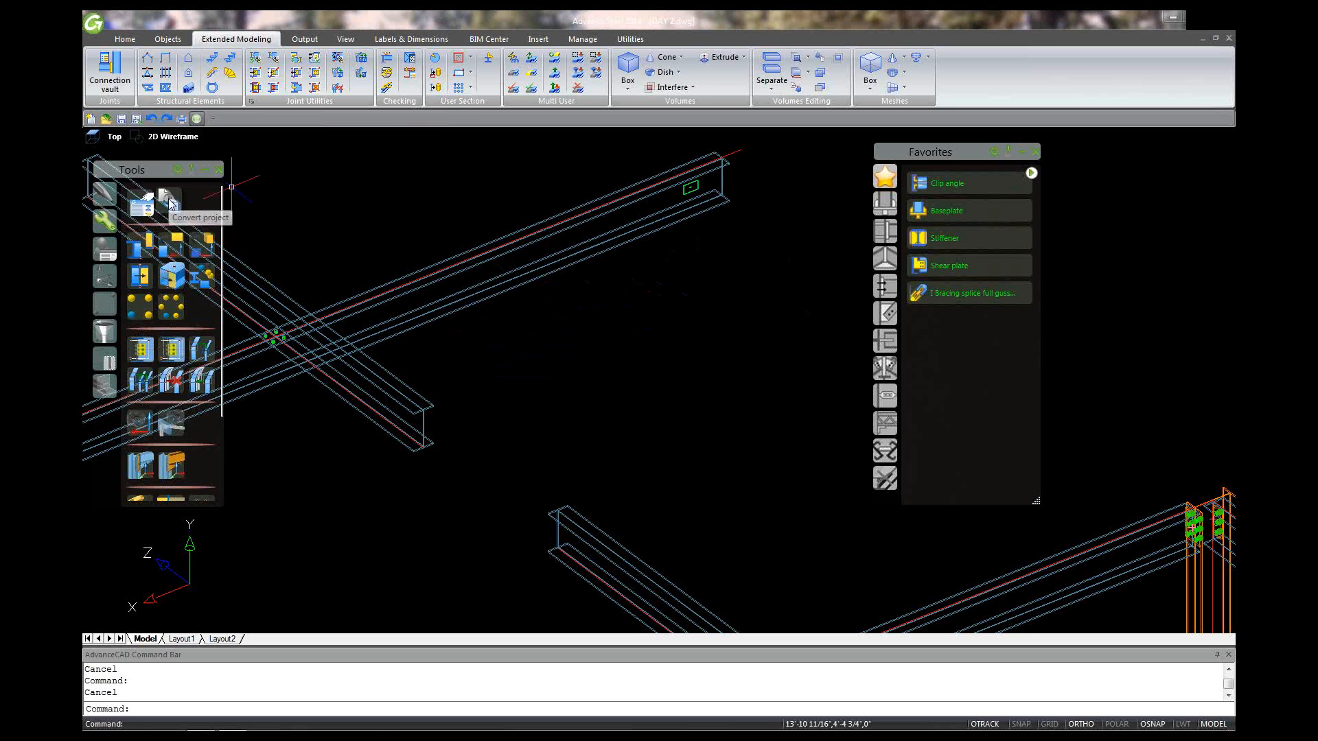
- Copy the rectangular contour cut in the beam's web once, 1' along the beam from the cut's centre
left_click(151, 251)
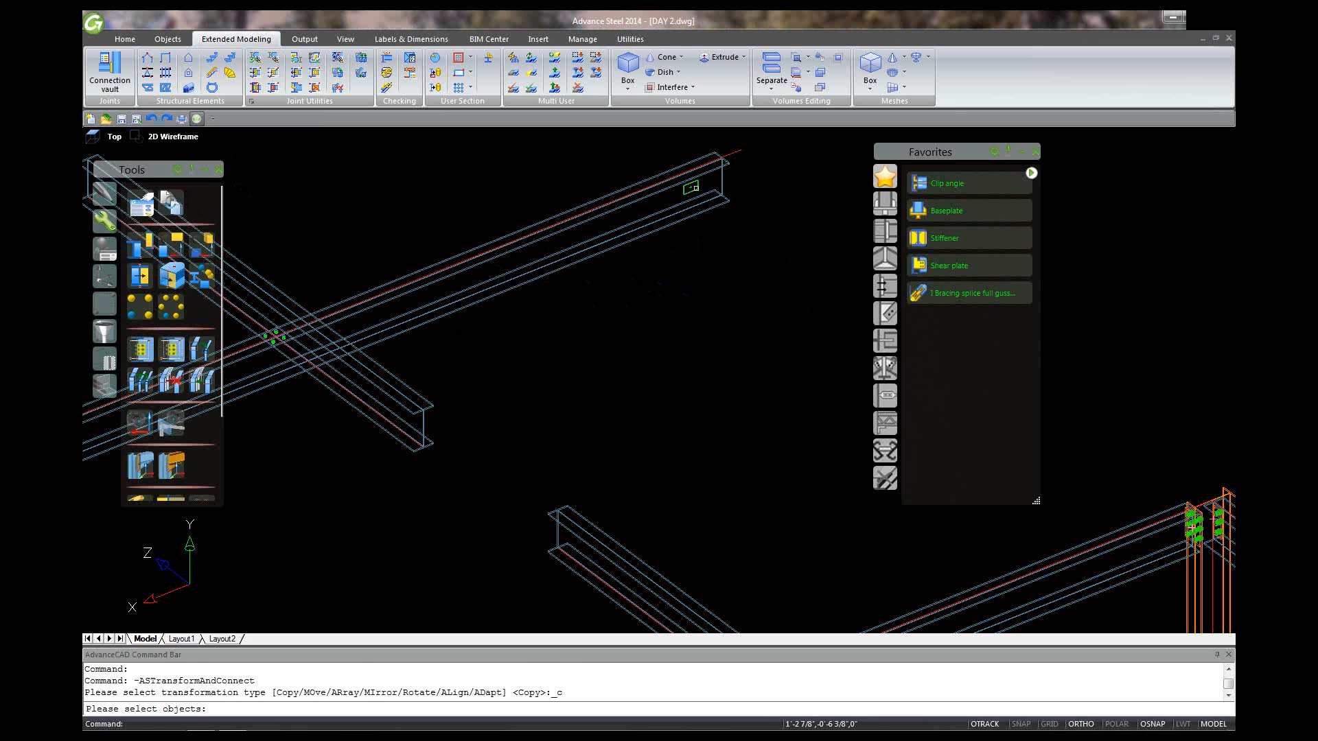
left_click(693, 187)
key("Return")
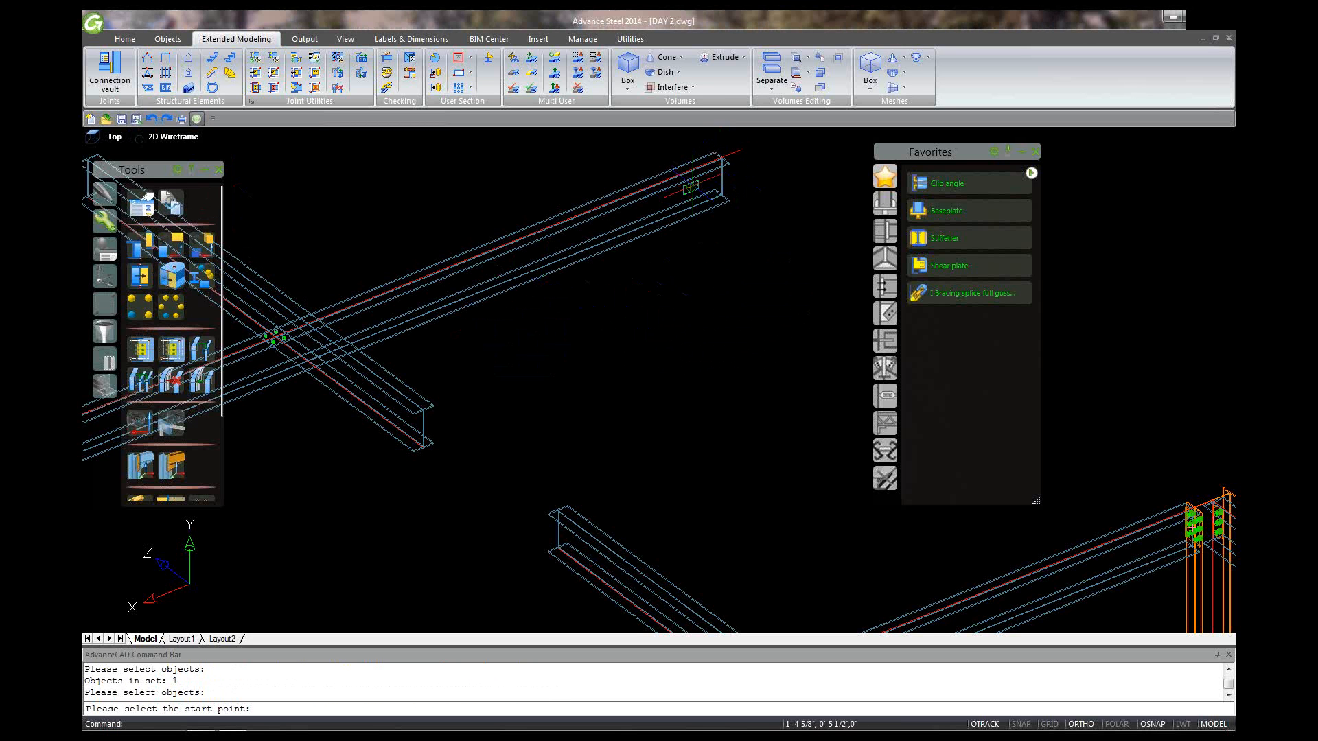
left_click(690, 187)
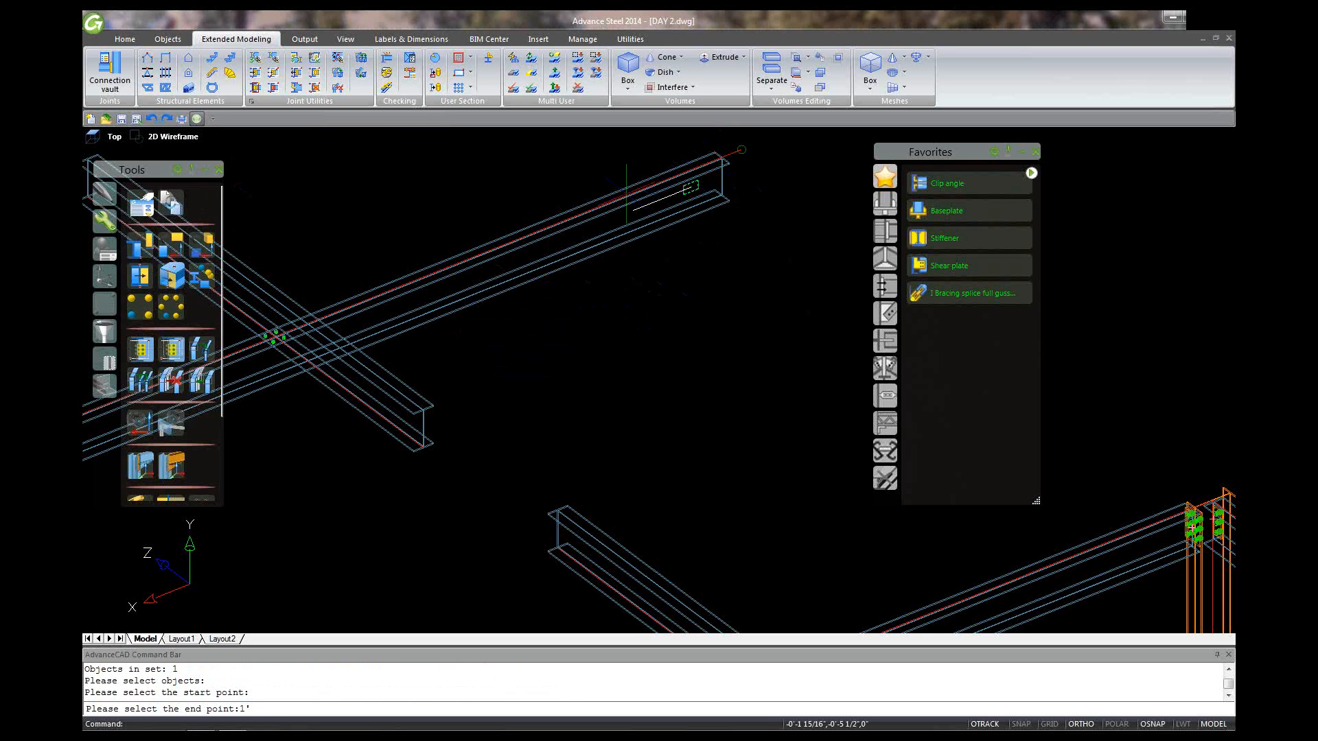
key("Return")
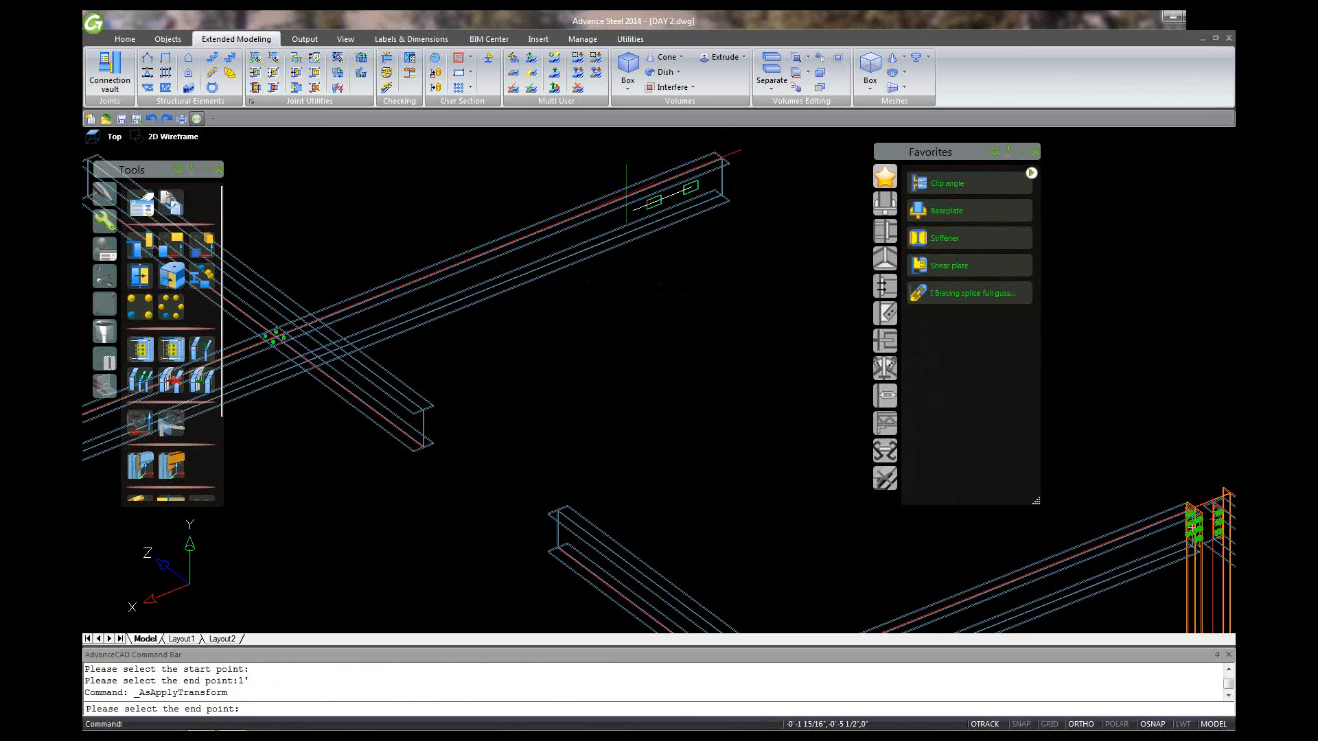
left_click(626, 195)
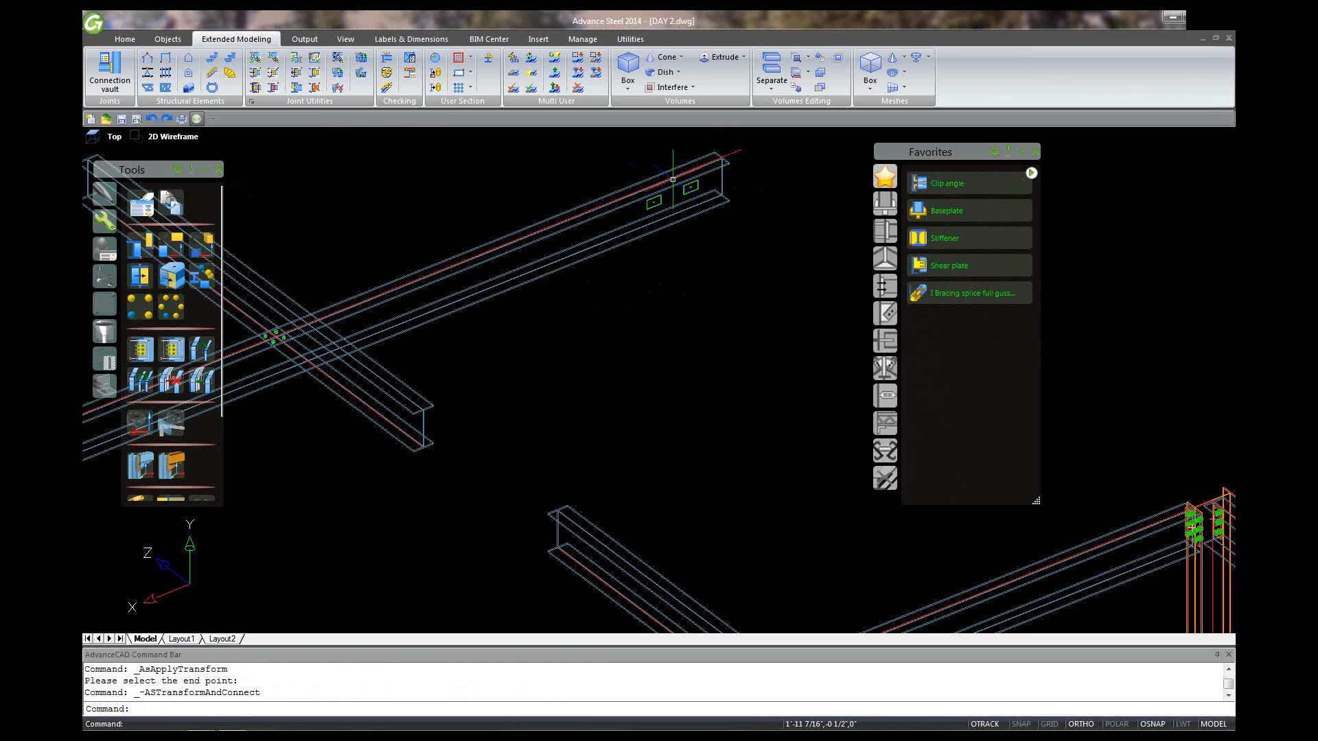
- Examine the copied cut's Contour processing properties, including its positioning, contour gap and corner finish settings
scroll(657, 199, "up", 5)
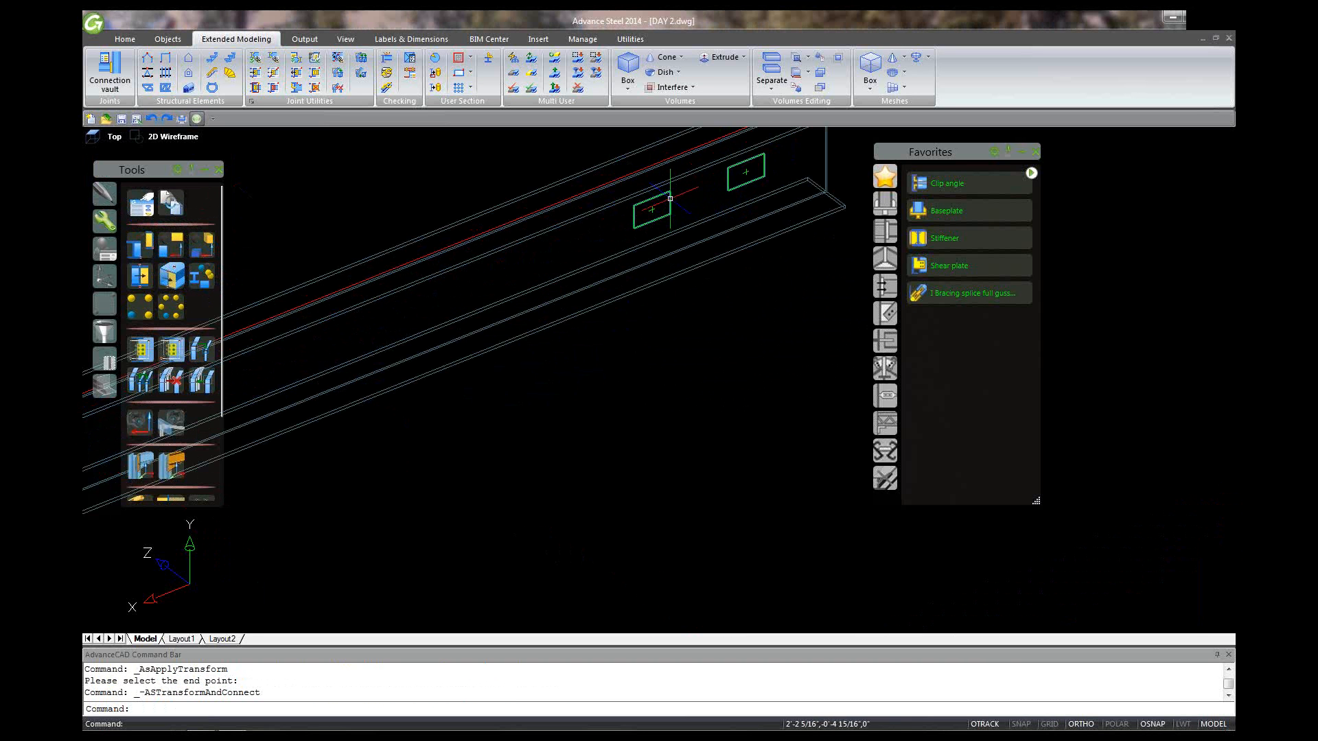
scroll(665, 202, "down", 3)
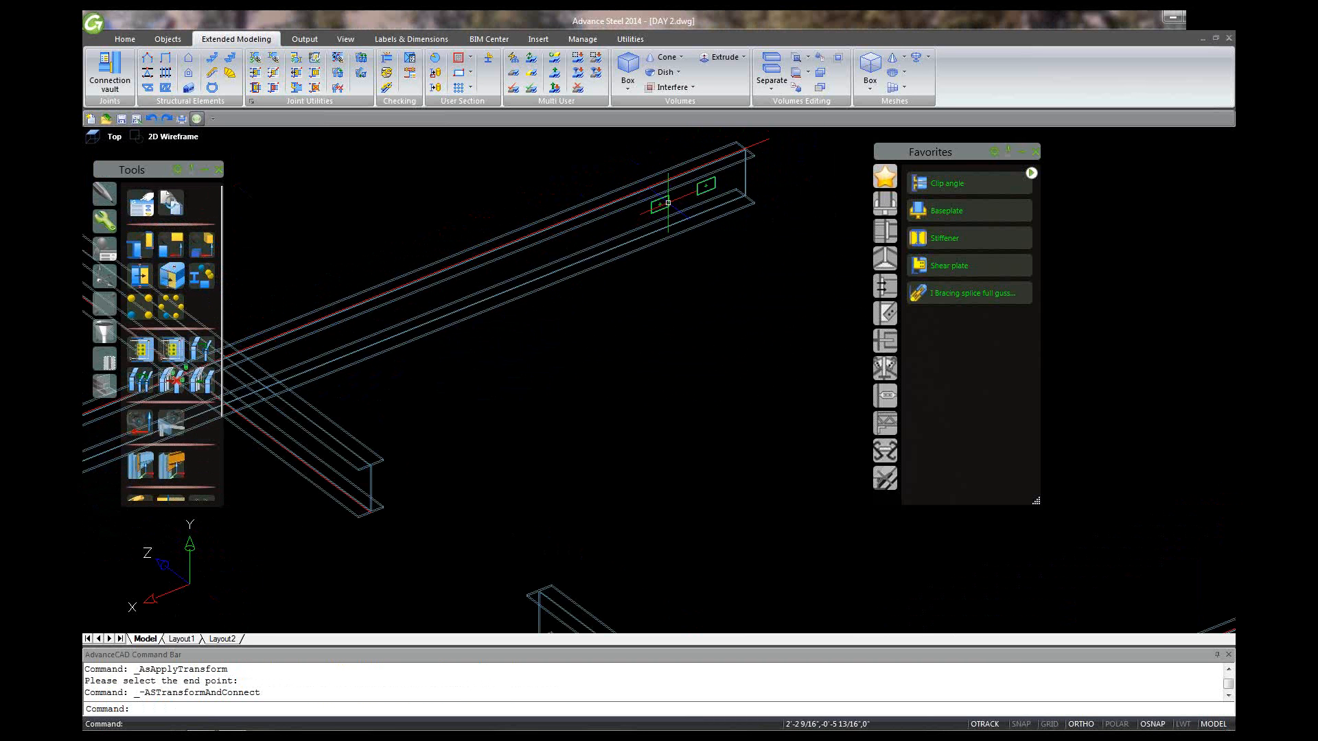
double_click(668, 204)
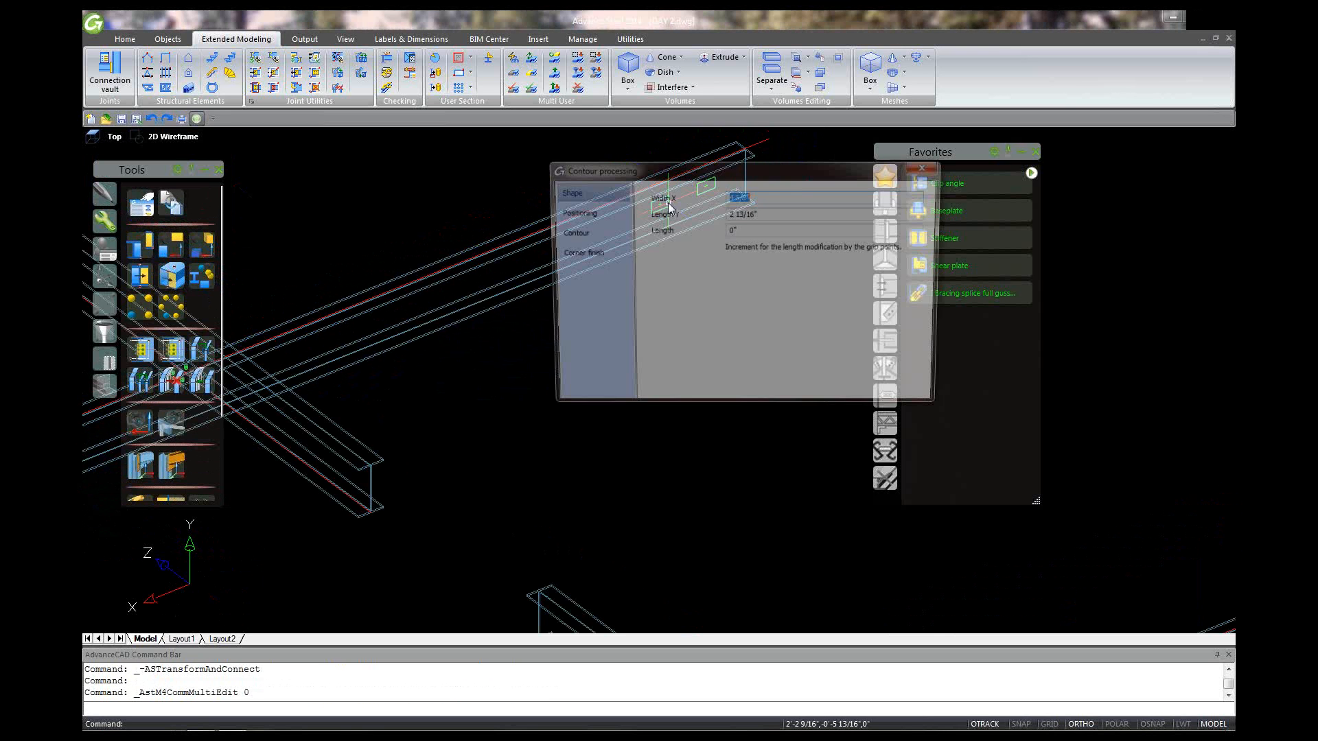
left_click(605, 215)
left_click(598, 238)
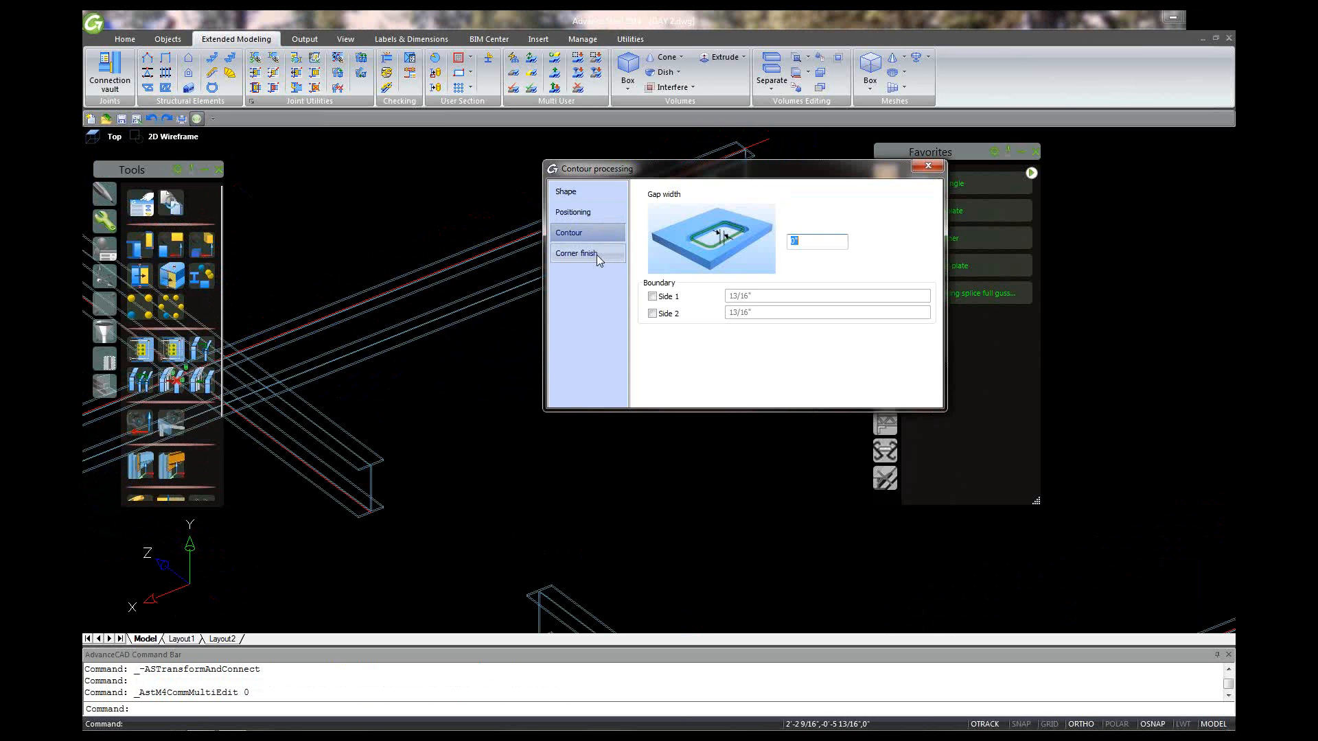
left_click(594, 253)
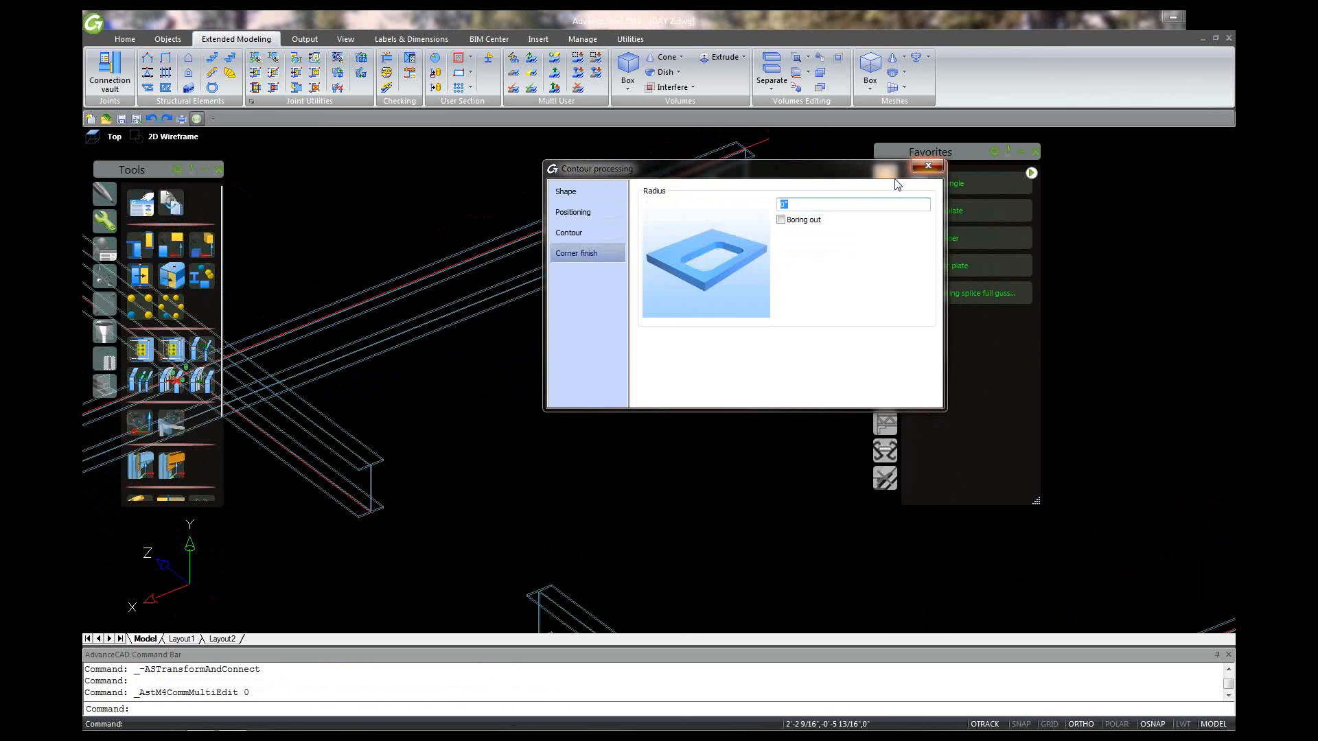
left_click(928, 166)
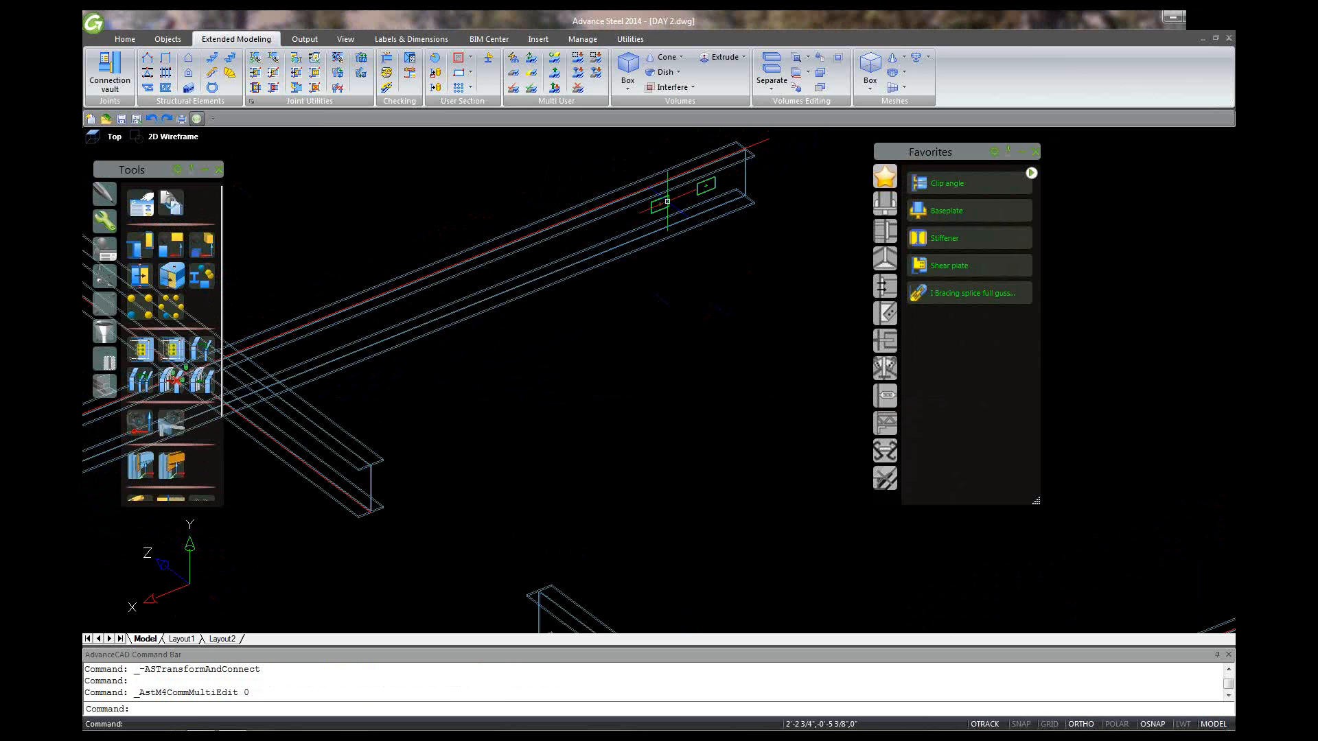
- Copy the second contour cut three times along the beam's web, at 2', 4' and 6' from its centre
left_click(140, 244)
left_click(668, 196)
right_click(668, 196)
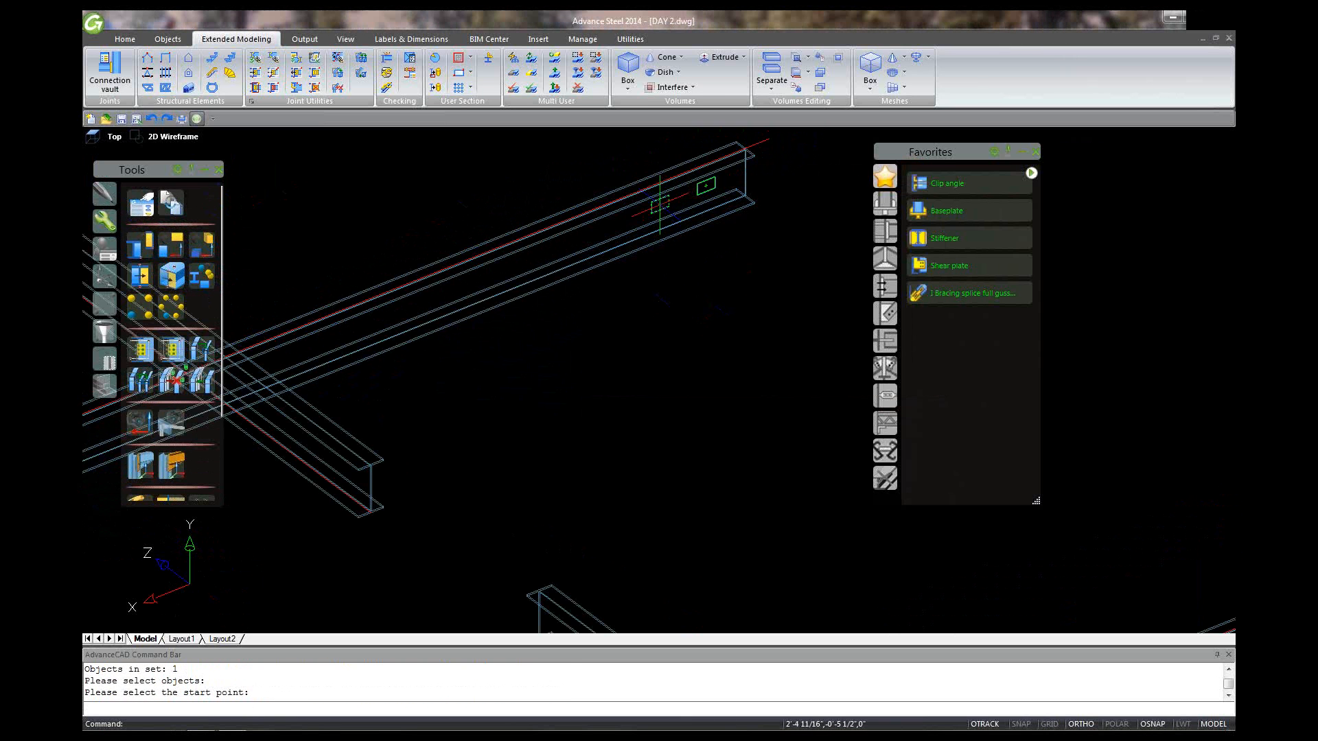
left_click(660, 203)
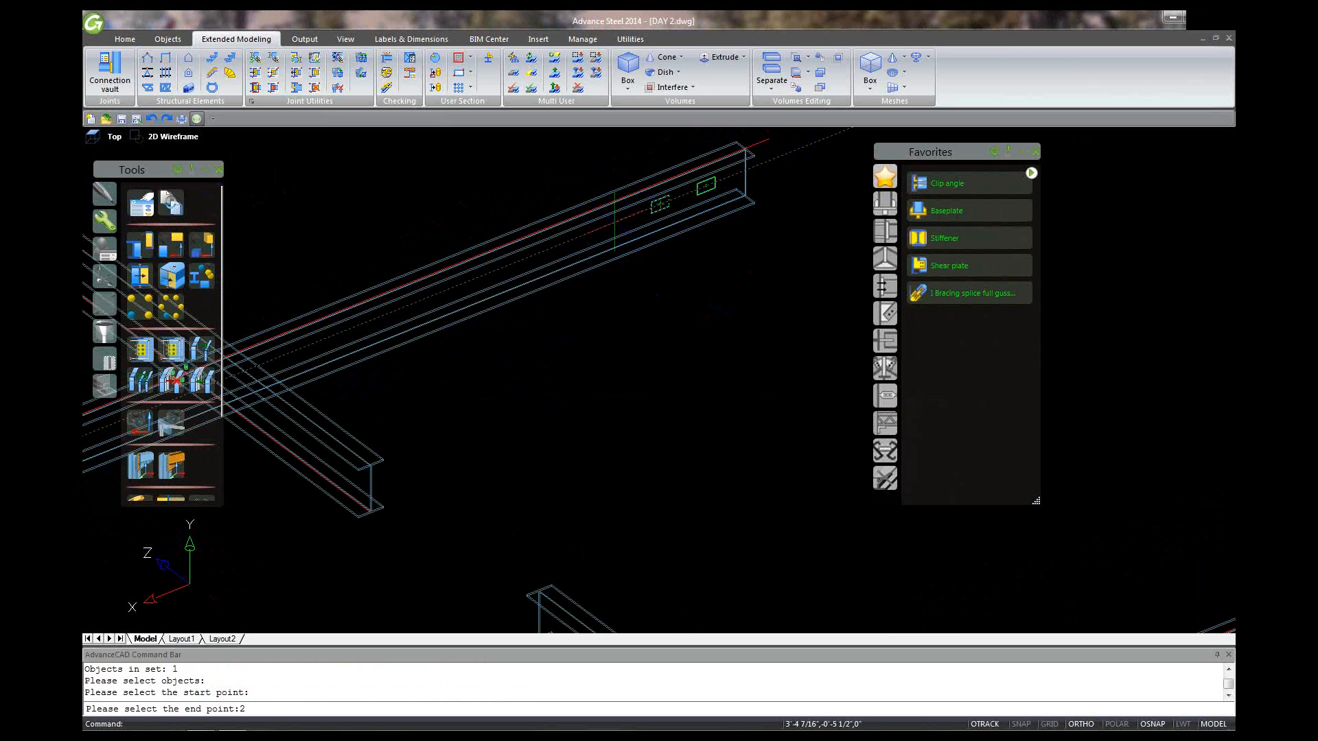
type("2'")
key("Return")
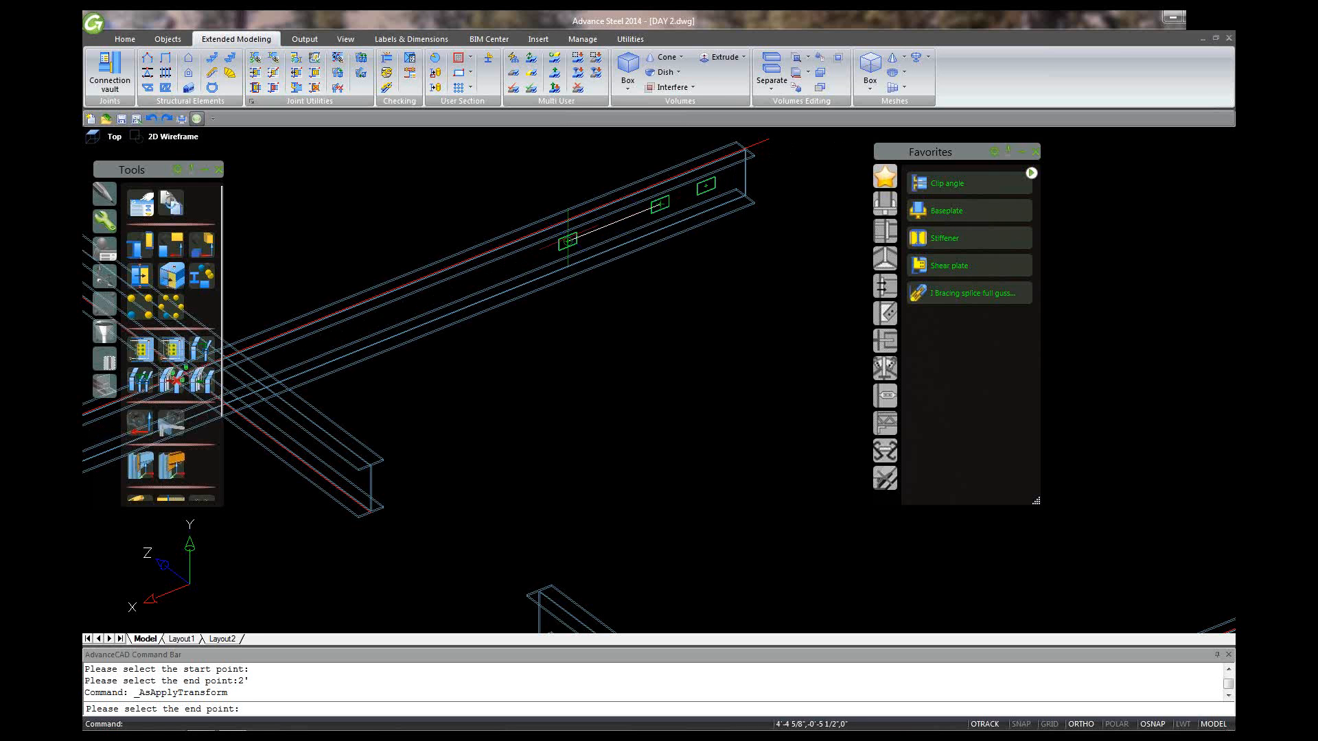
key("Return")
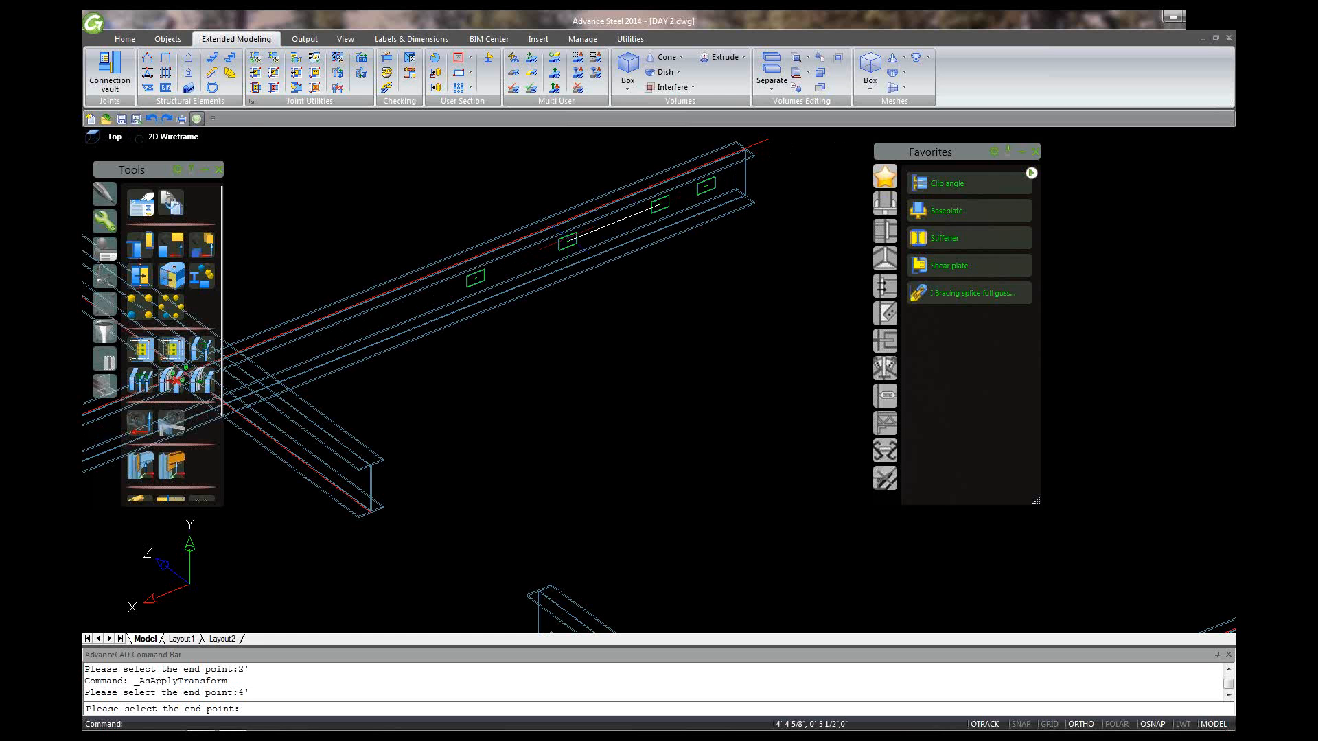
type("6'")
key("Return")
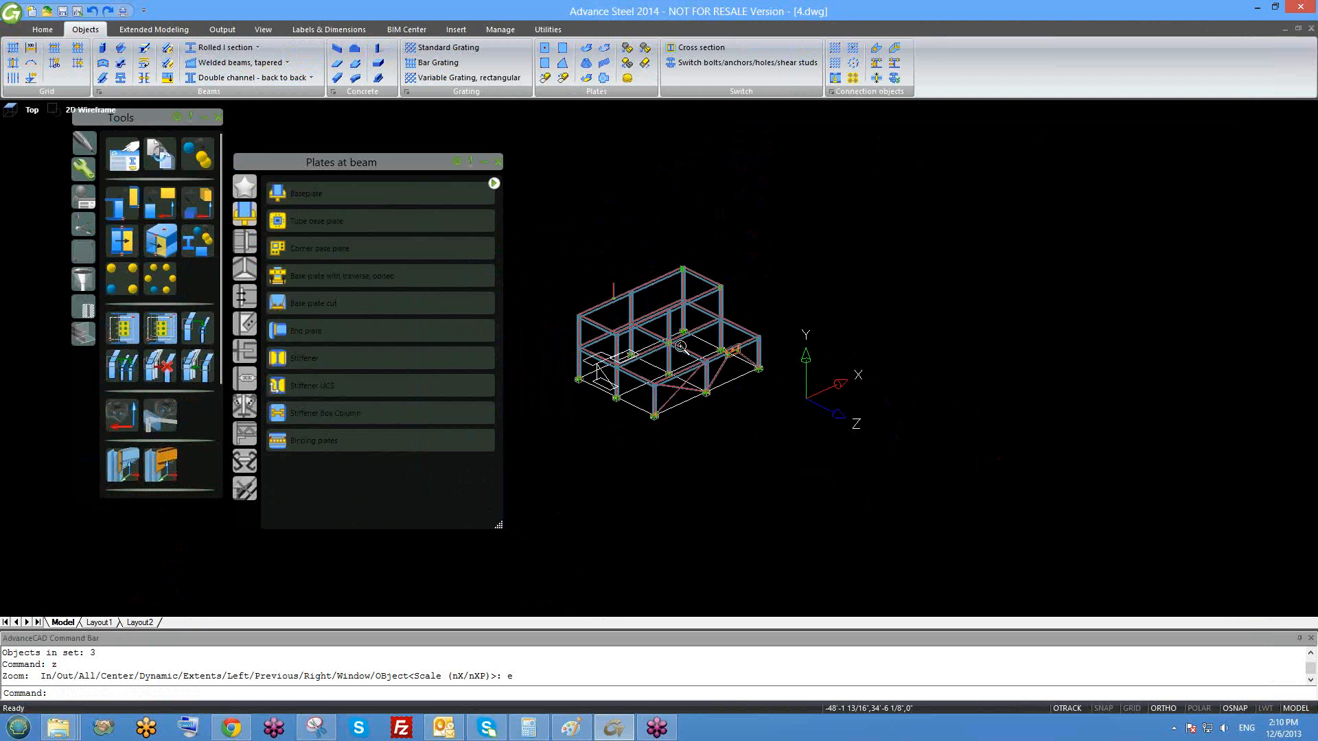
- Examine the Transform elements options in the 4.dwg frame model, including Copy, Array, Mirror, Align, Move, Polar array, Rotate and Adapt
middle_click_drag(725, 378, 734, 381, "shift")
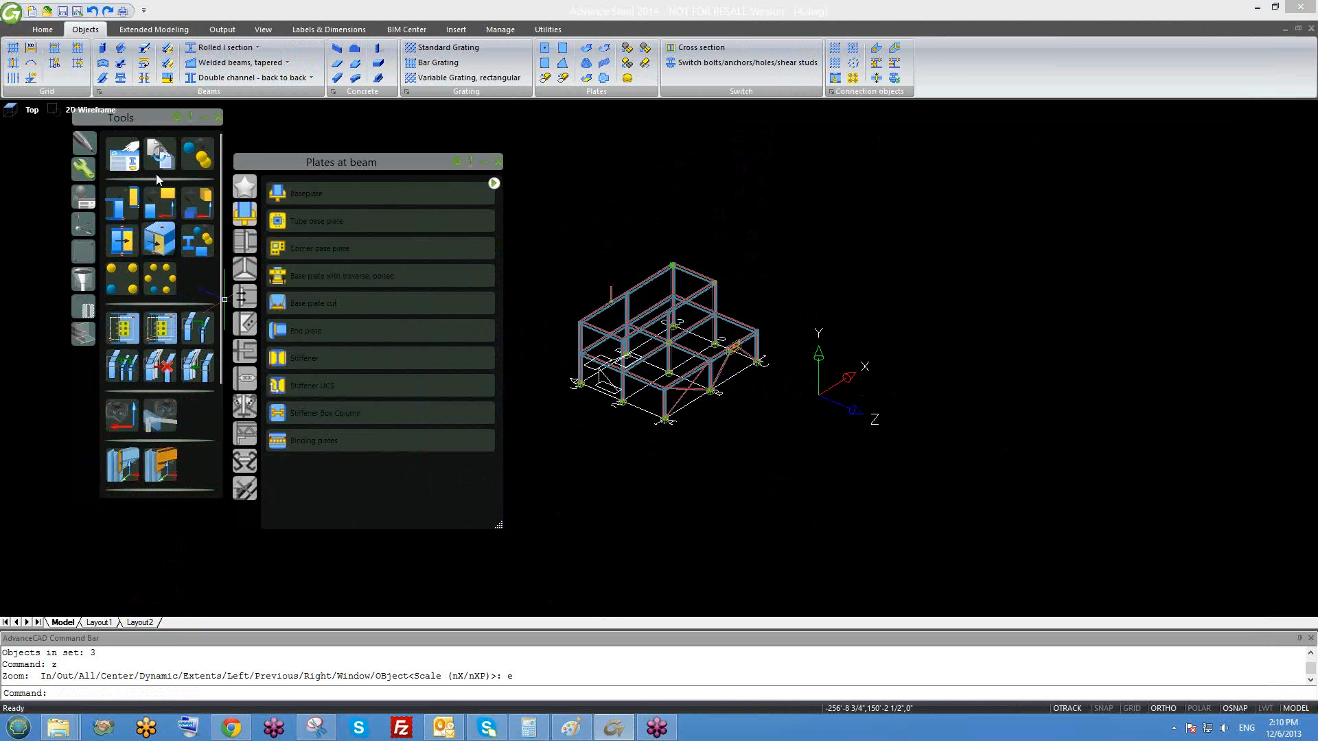
left_click_drag(152, 118, 154, 90)
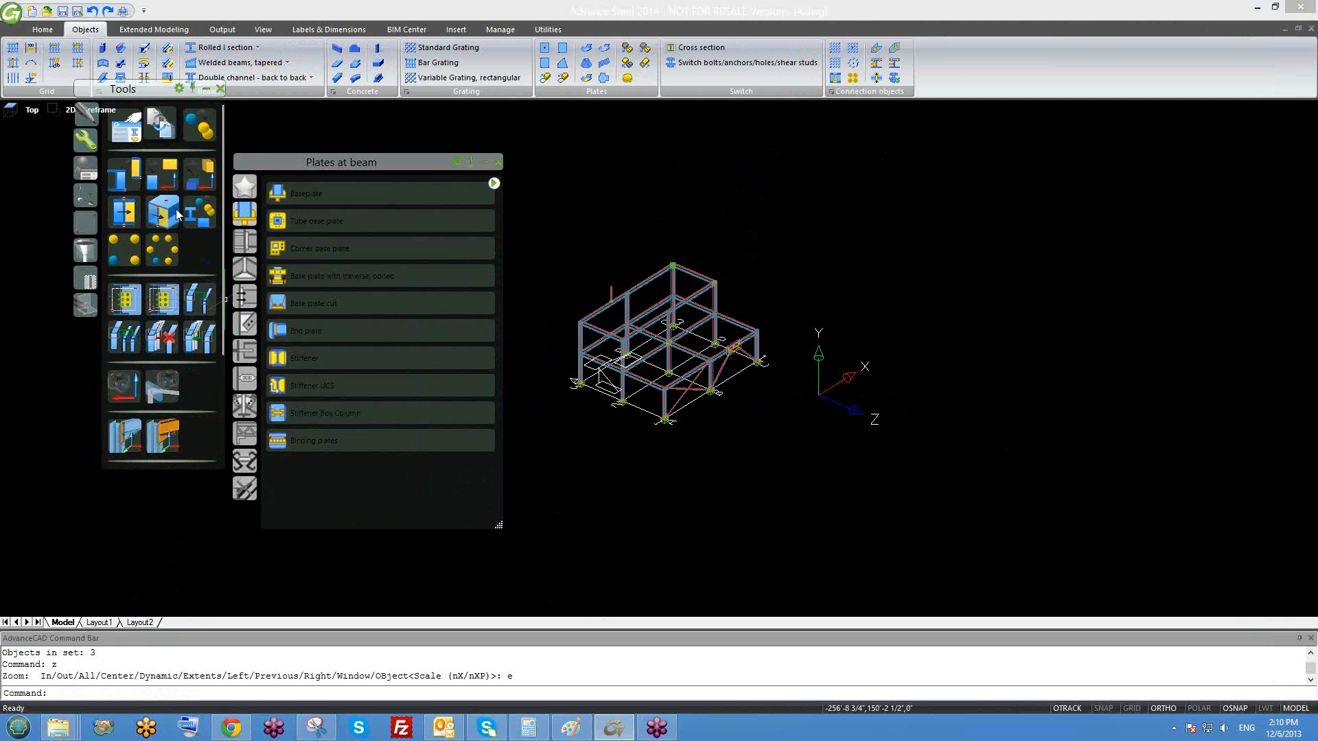
left_click(192, 133)
left_click_drag(551, 72, 681, 72)
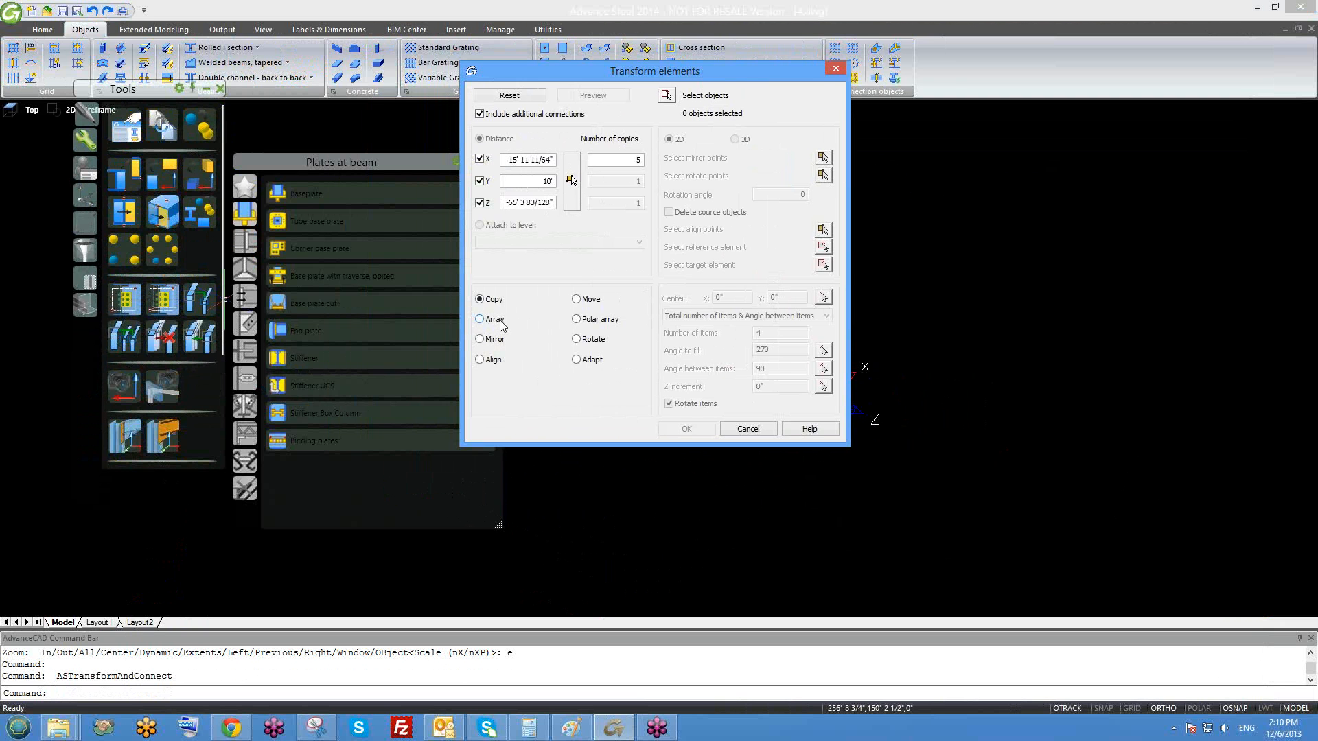
left_click_drag(743, 69, 747, 98)
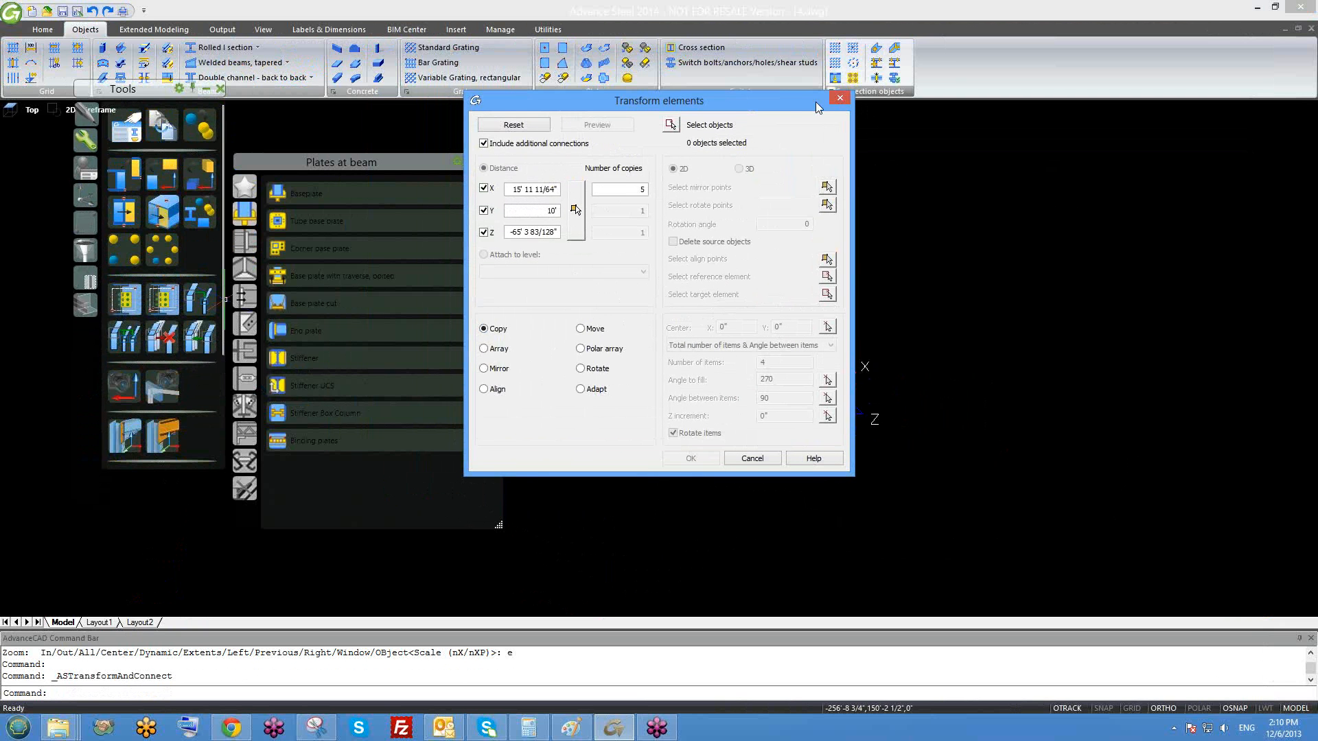
left_click_drag(816, 103, 822, 138)
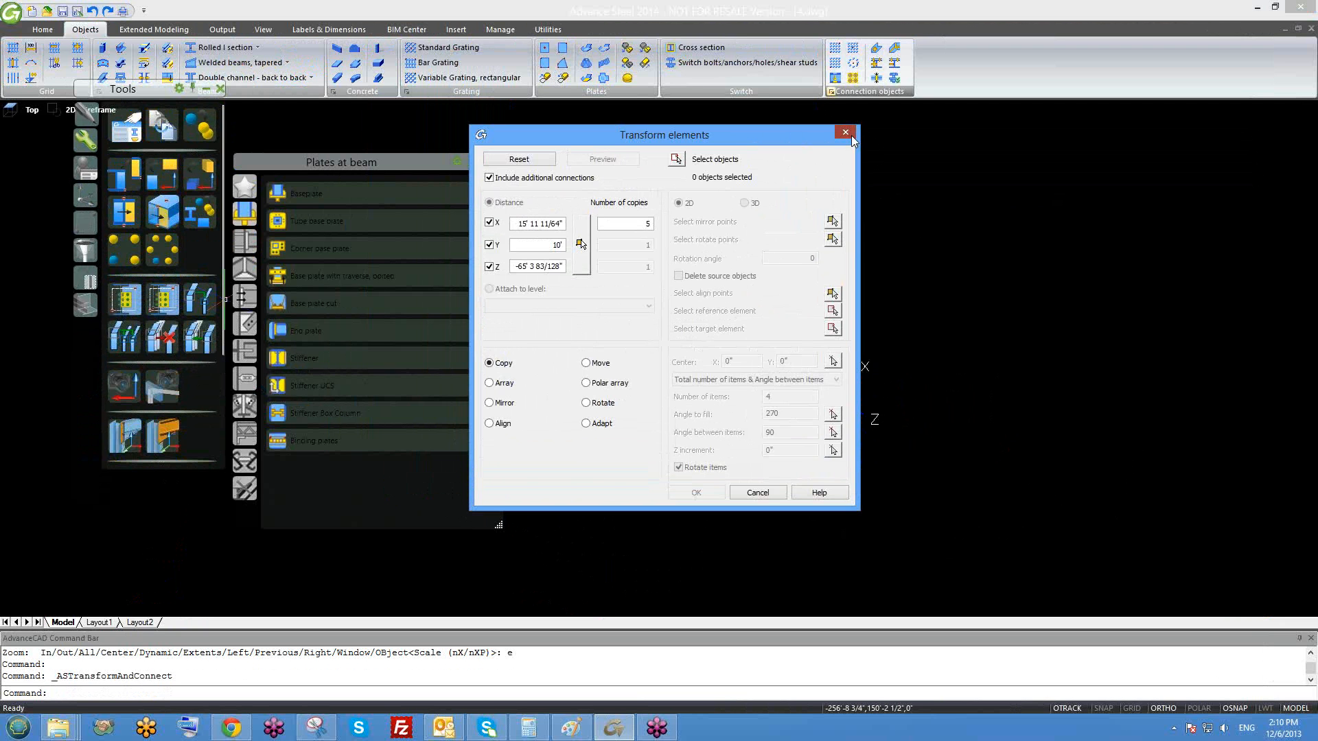
left_click(581, 244)
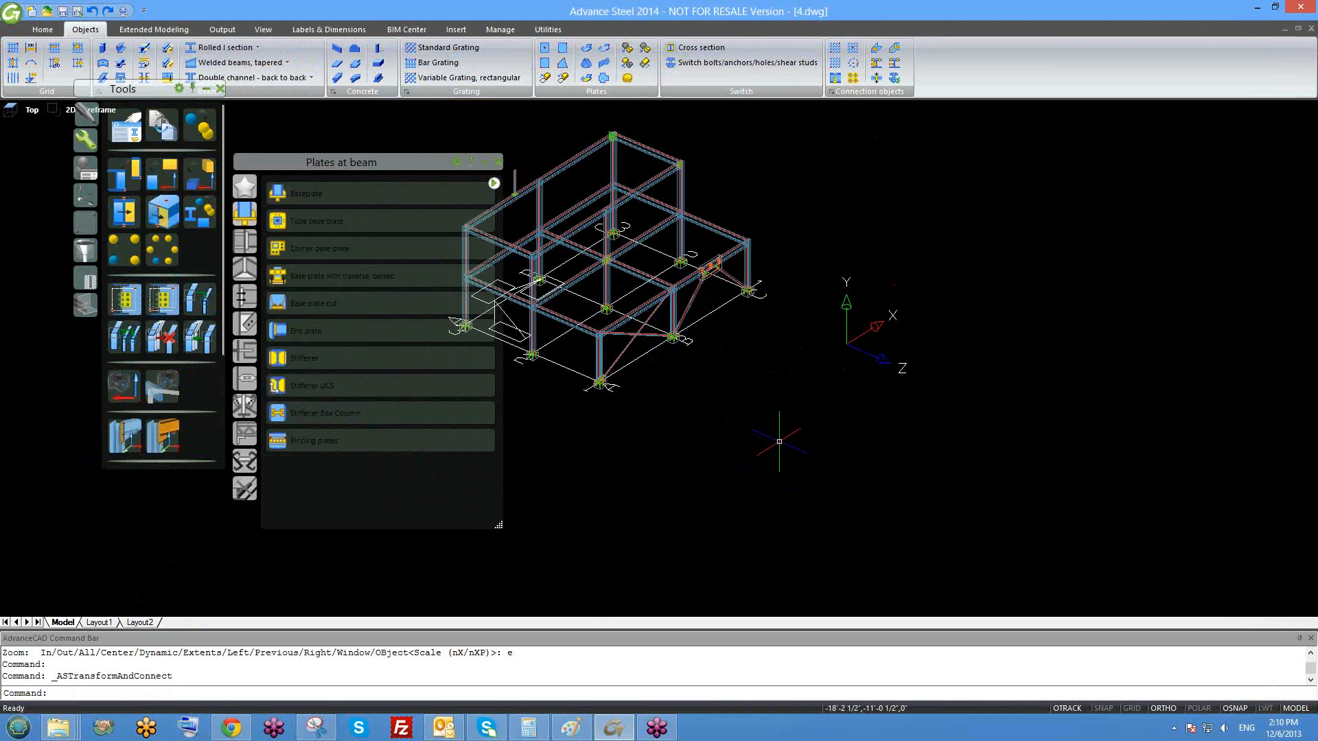
middle_click_drag(743, 470, 809, 484)
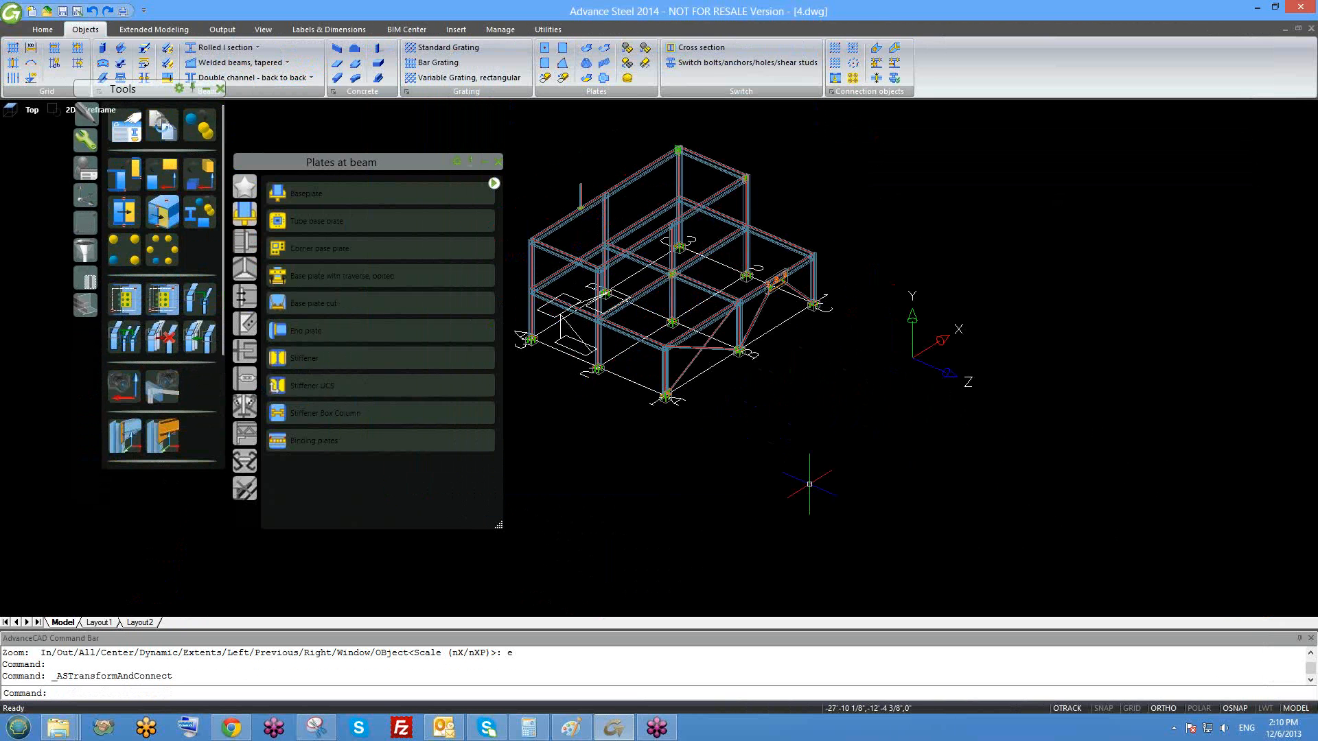
middle_click_drag(809, 484, 804, 448)
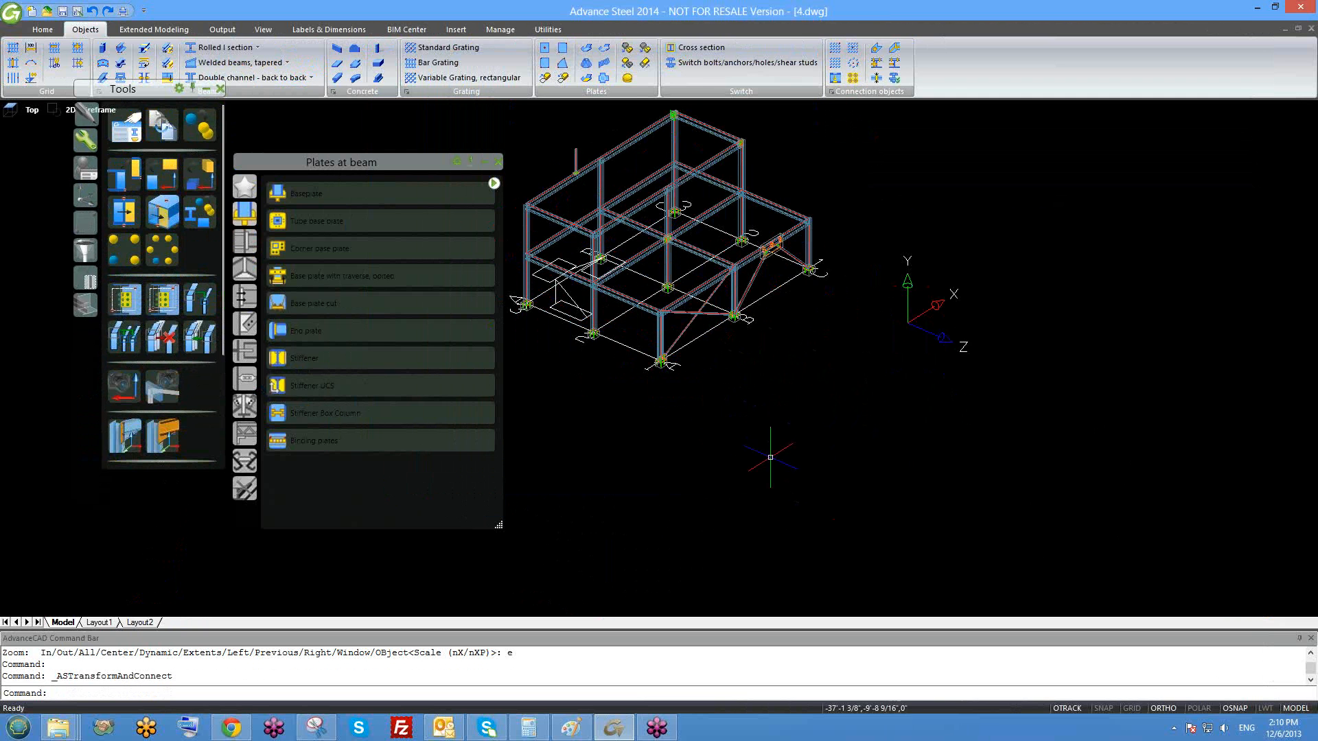
middle_click_drag(737, 433, 737, 406)
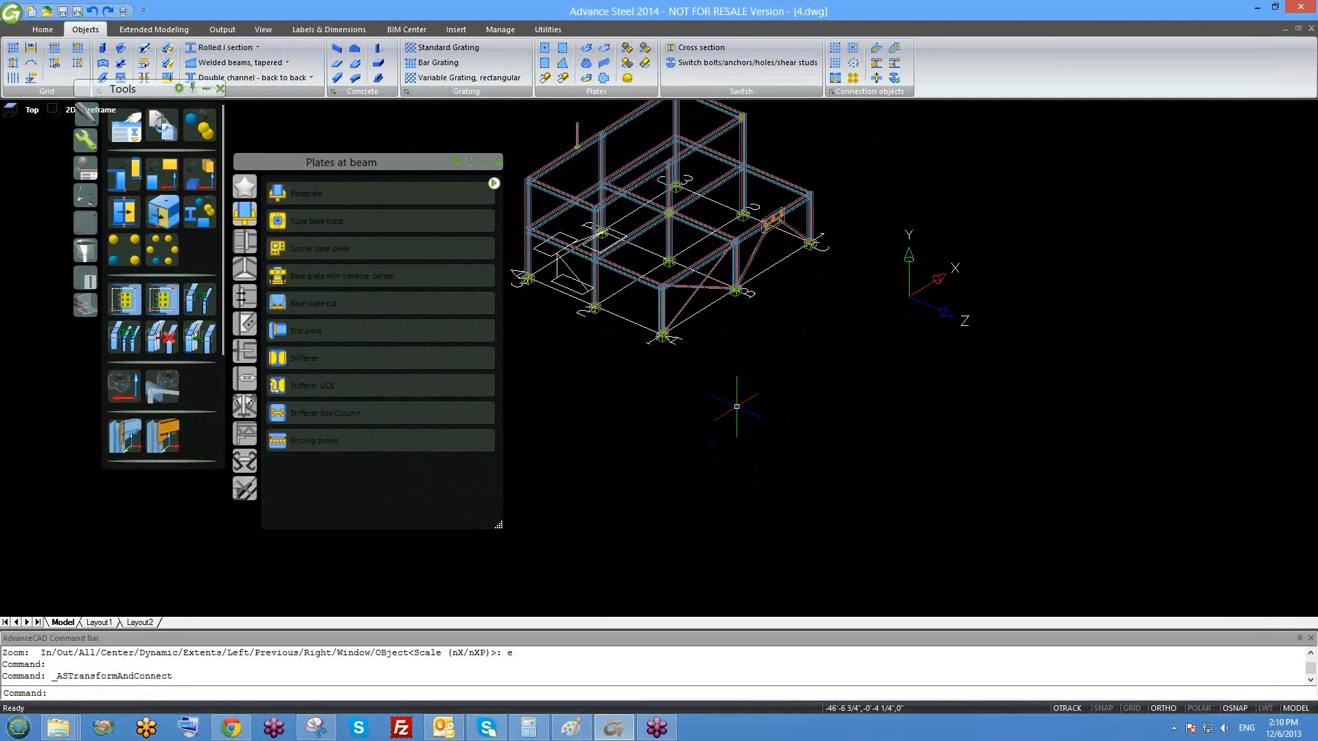
middle_click_drag(753, 348, 749, 374)
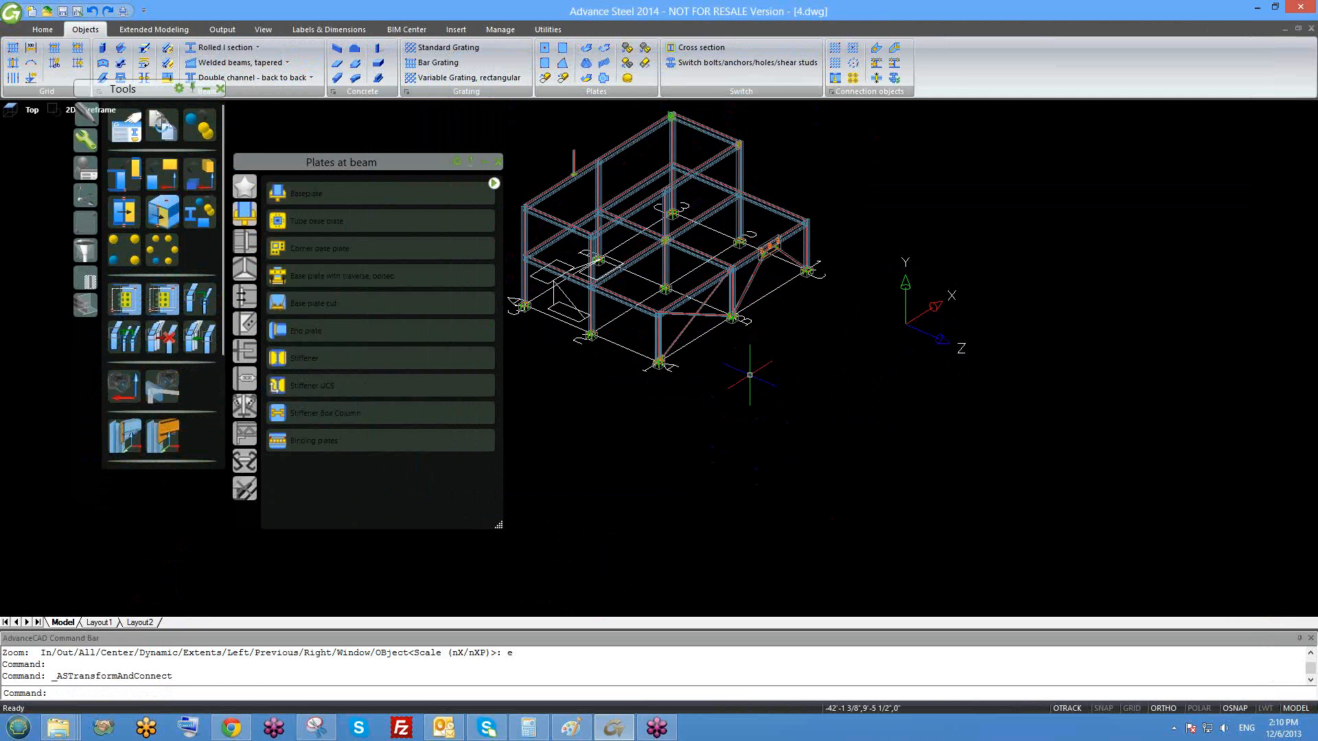
- Start opening another drawing and browse to the trainer's personal folder inside 1techno on the Z: network drive
key("ctrl+o")
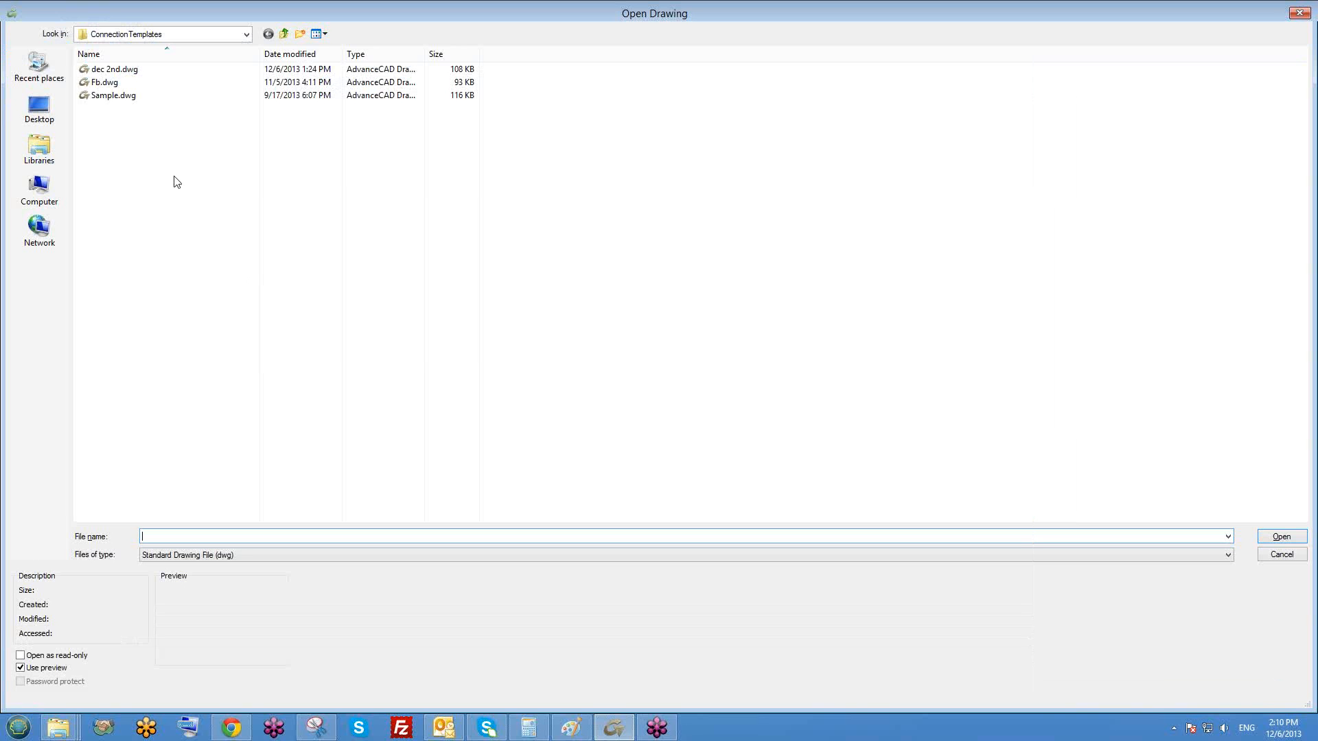
left_click(35, 125)
left_click(137, 210)
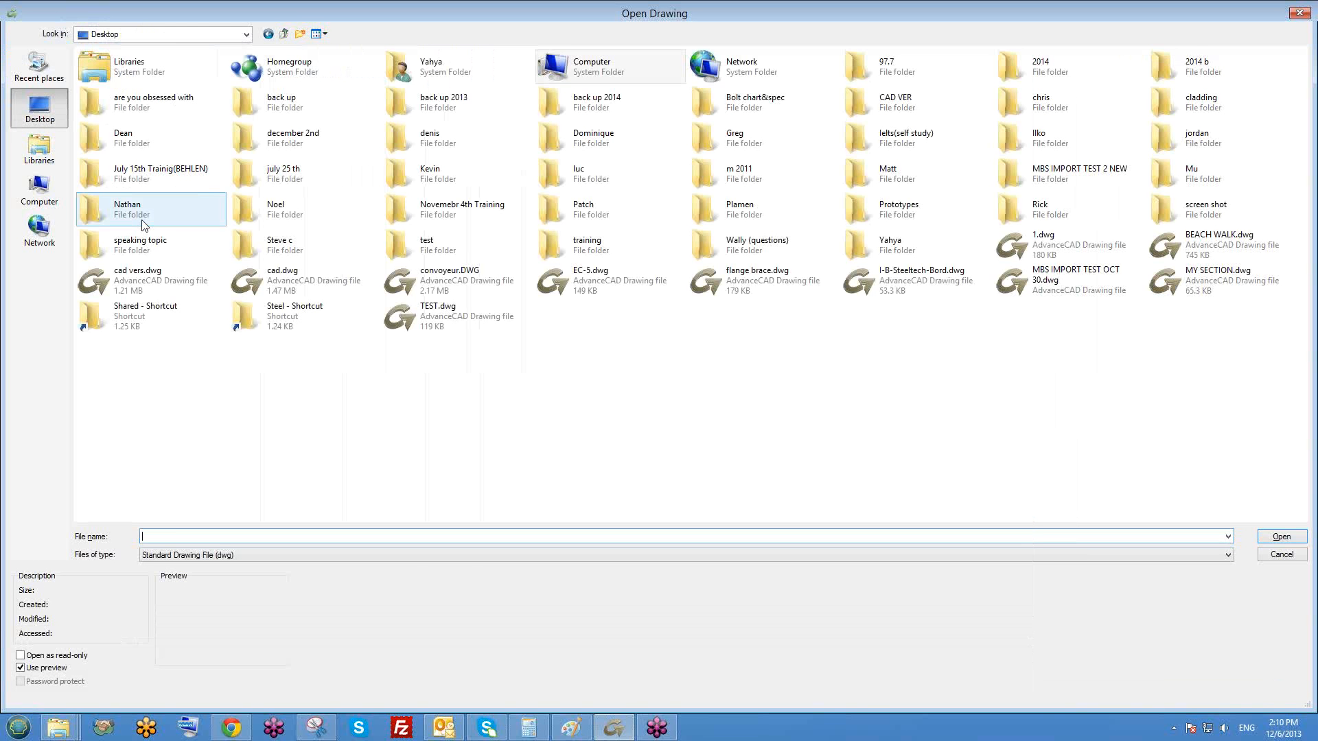
left_click(287, 177)
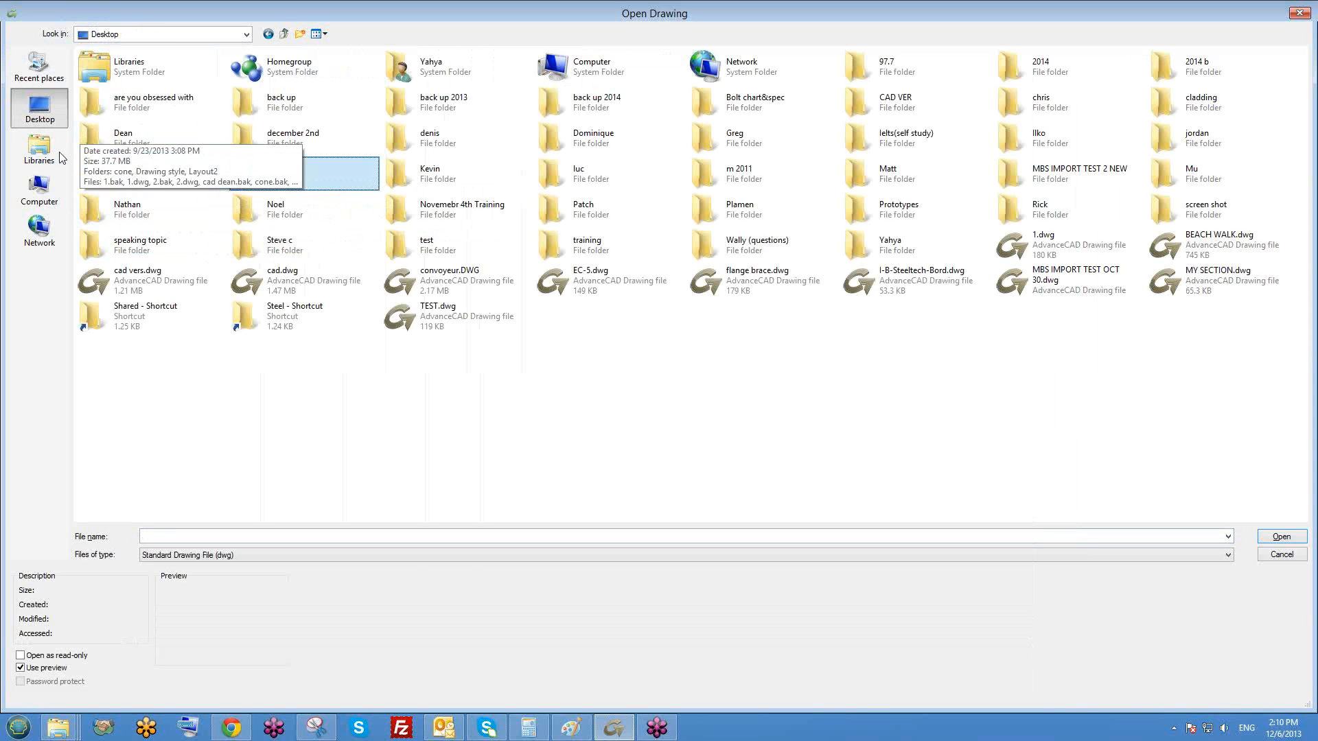
left_click(39, 190)
double_click(349, 199)
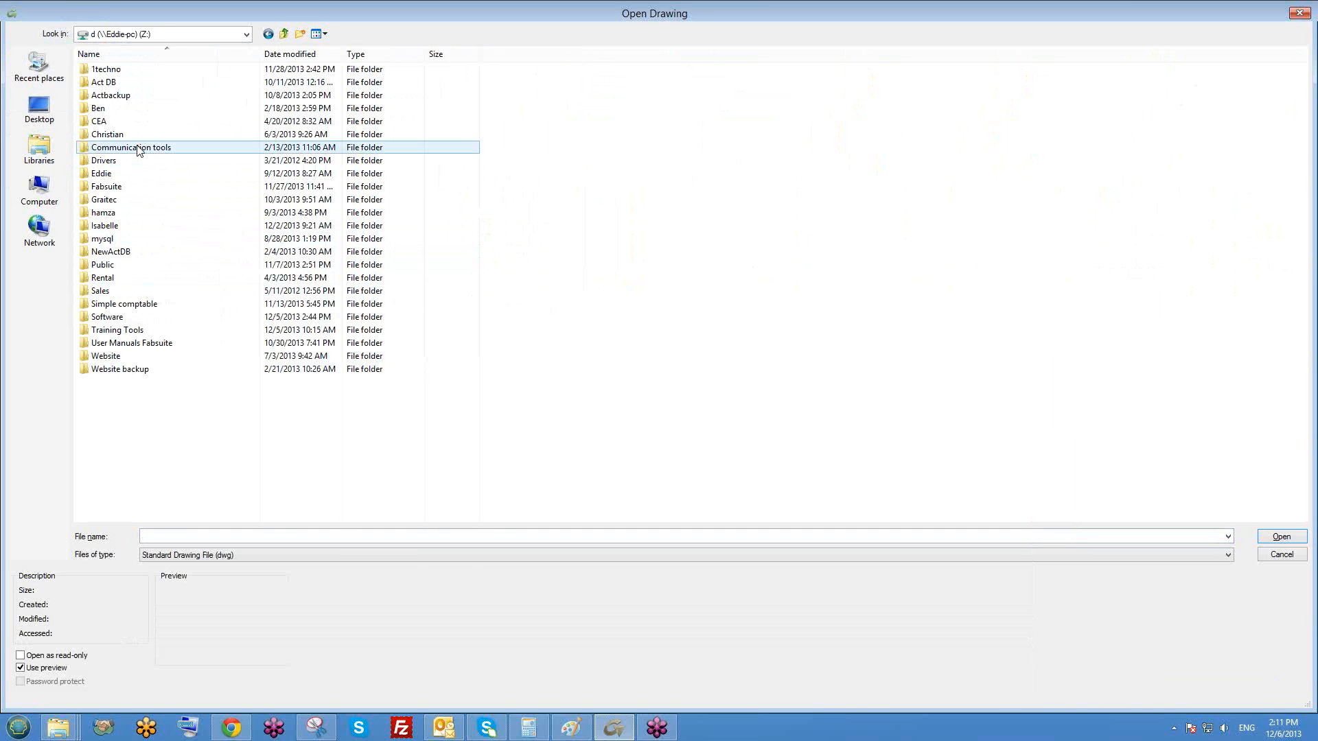
double_click(137, 70)
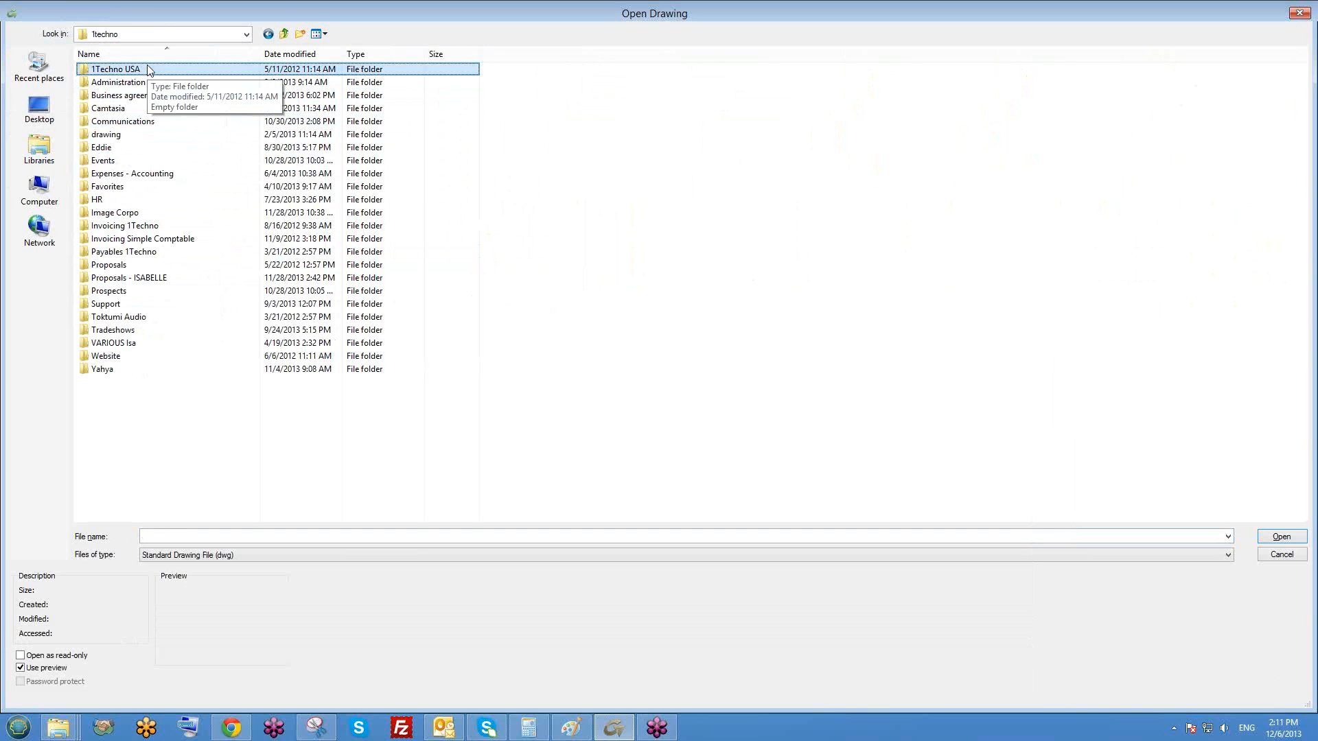
key("h")
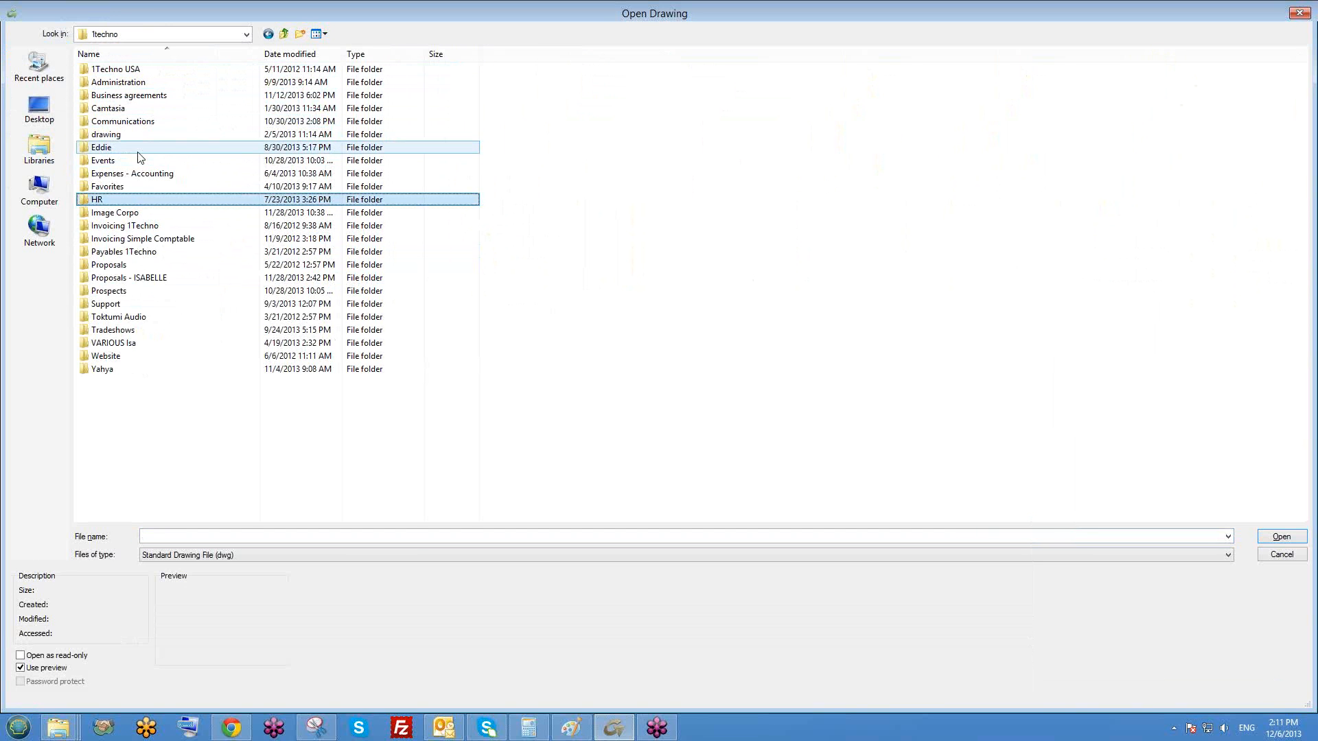
key("y")
key("Return")
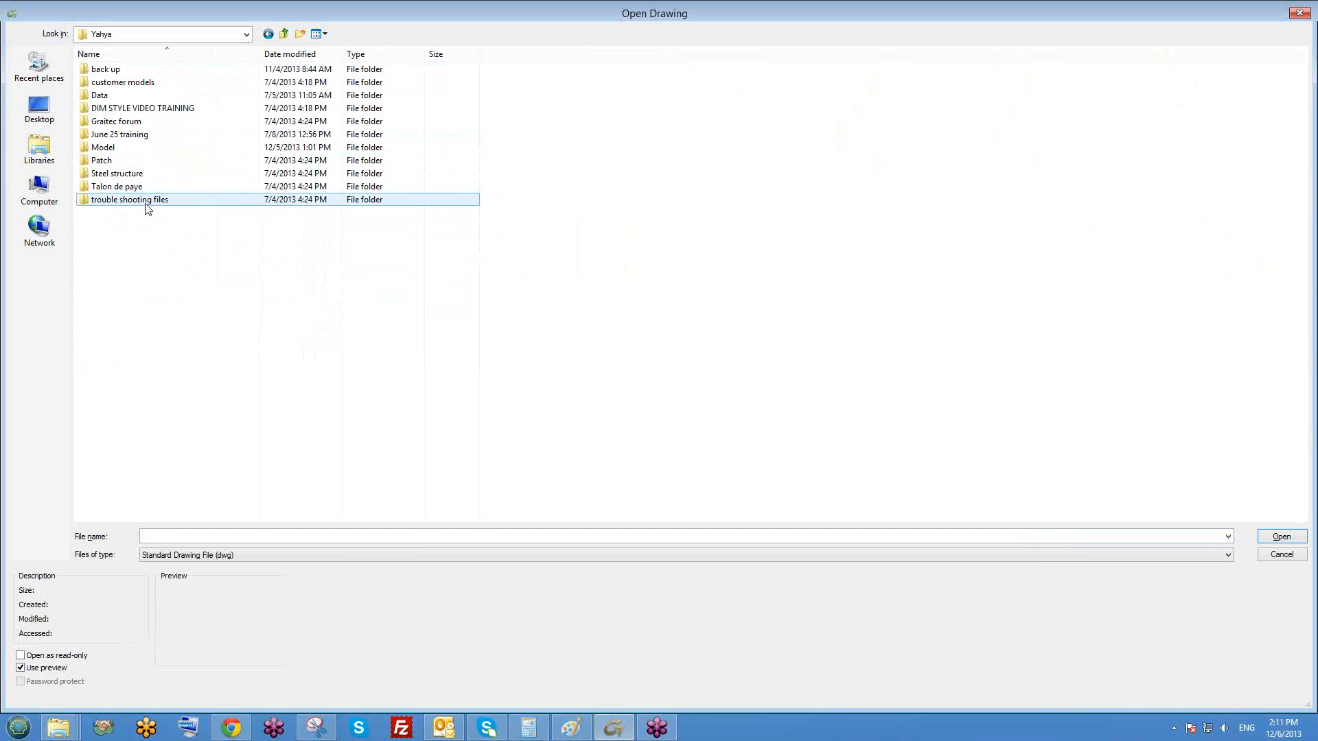
- Search the Model, June 25 training, customer models and Steel structure folders for a suitable drawing, previewing 2.dwg
double_click(130, 152)
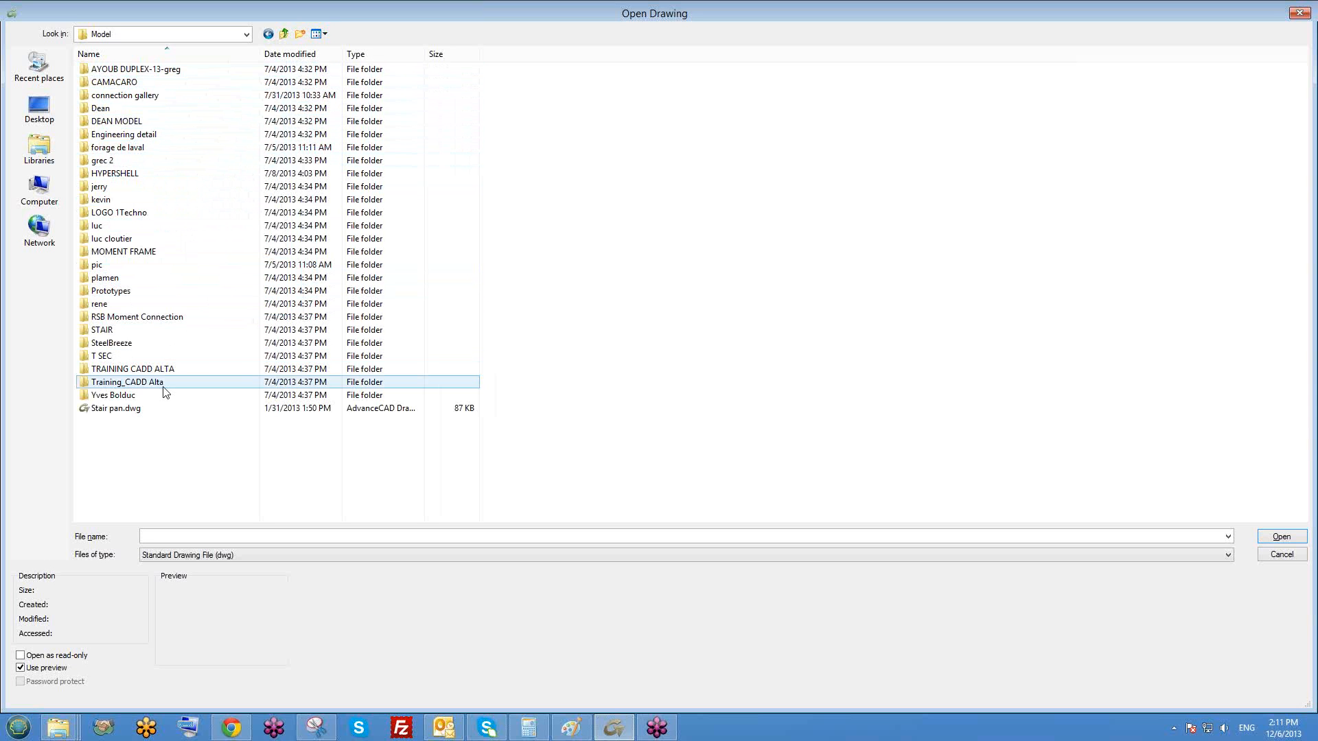
left_click(145, 215)
key("BackSpace")
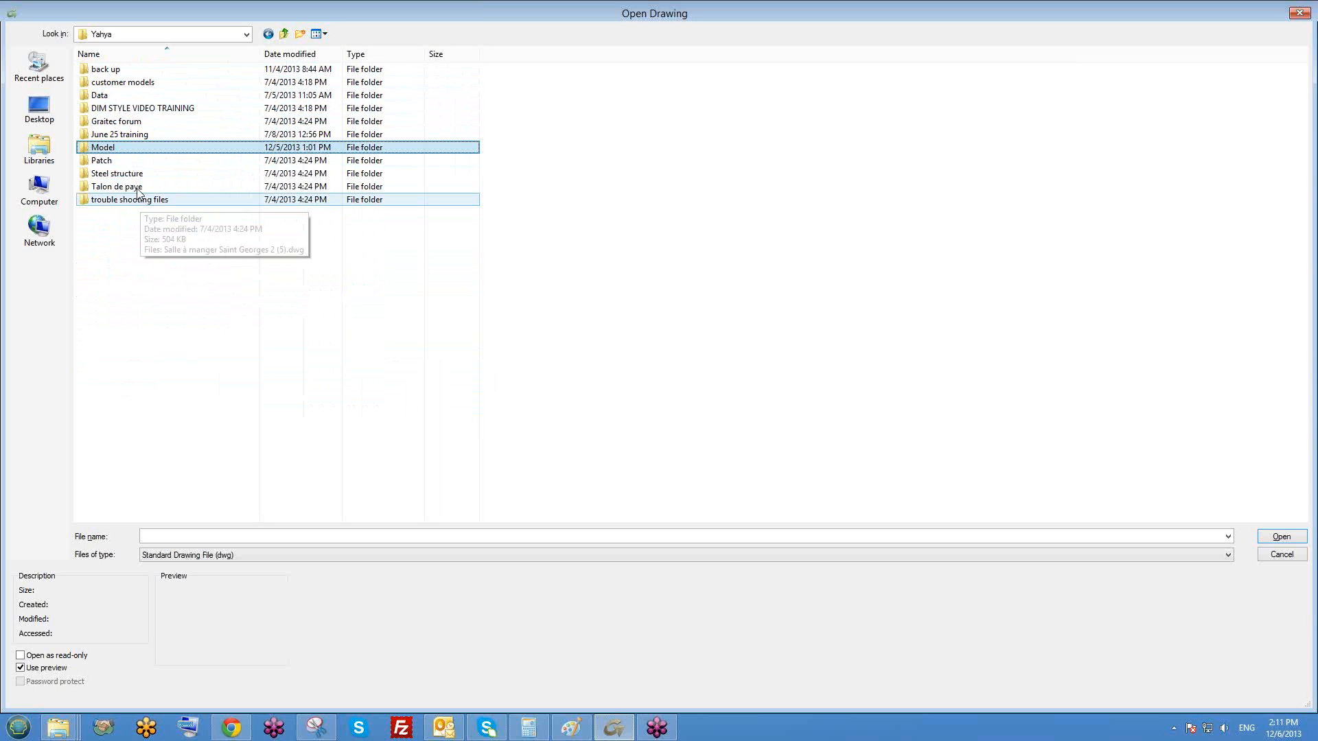
double_click(130, 135)
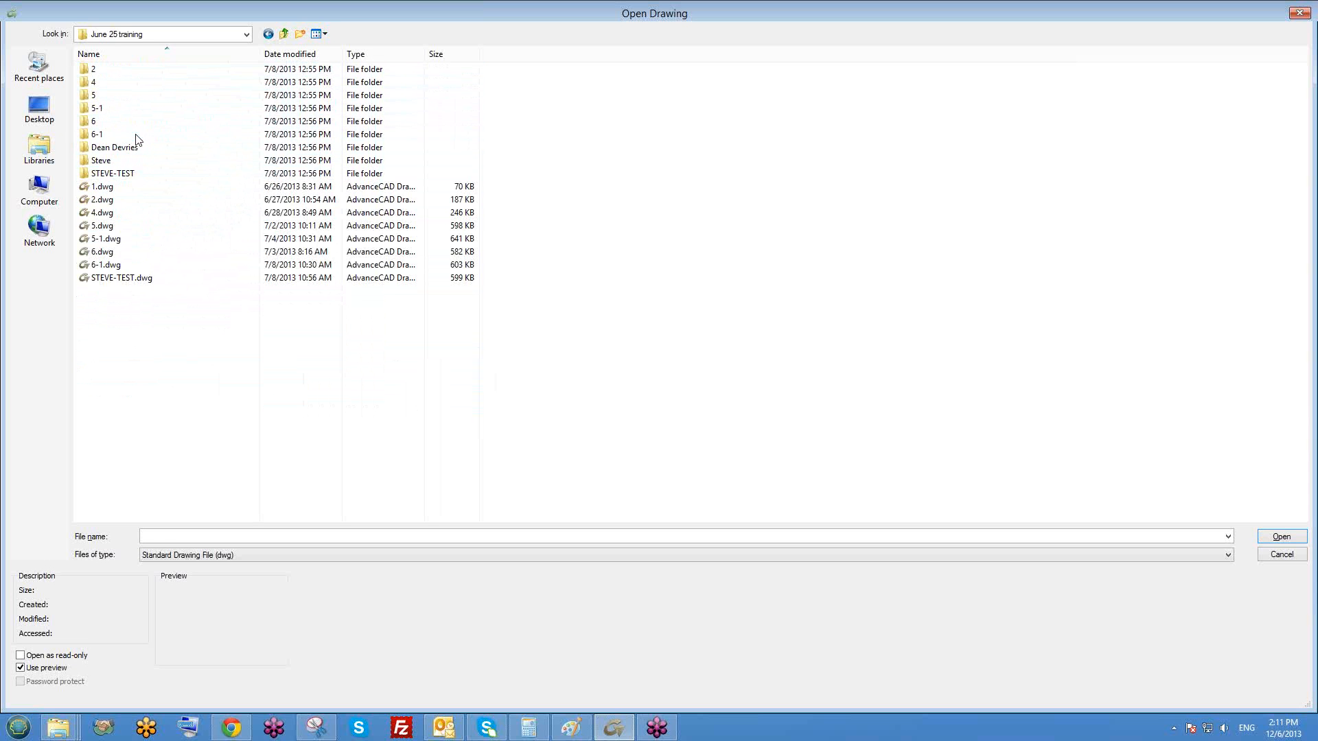
left_click(133, 200)
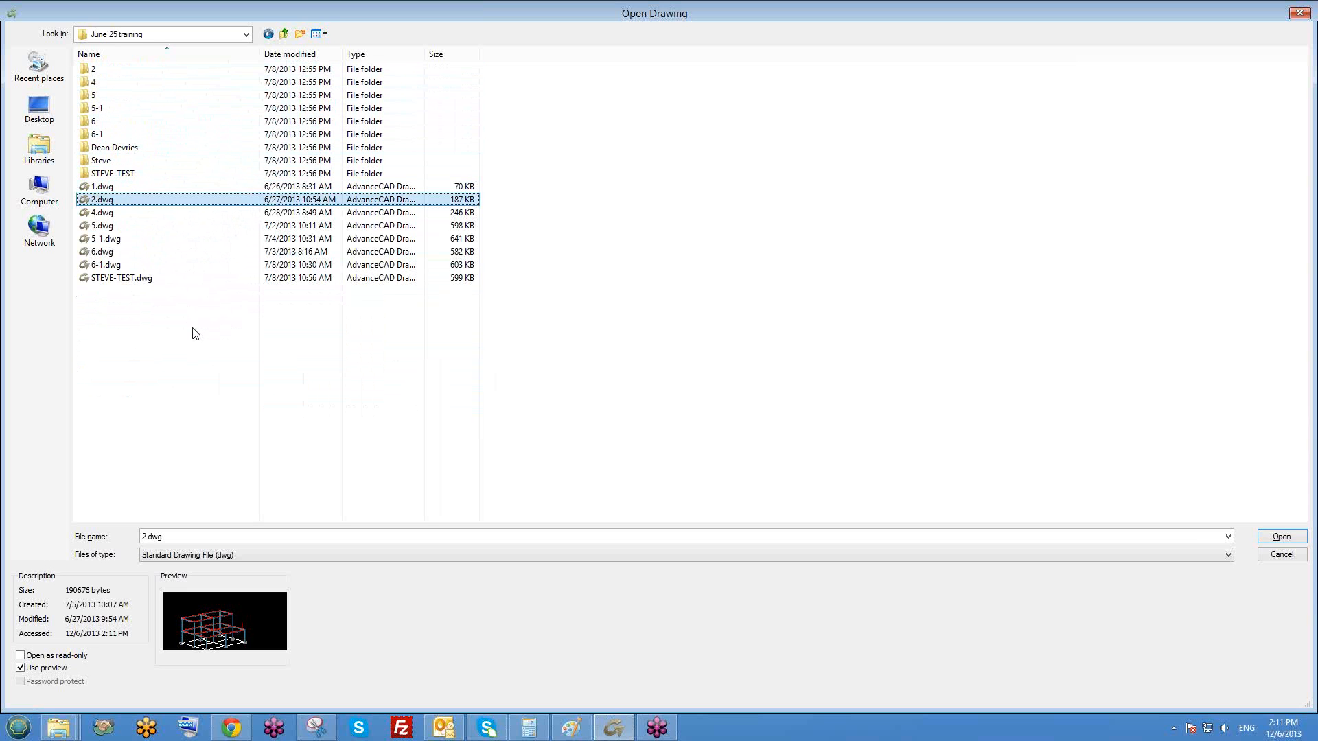
key("BackSpace")
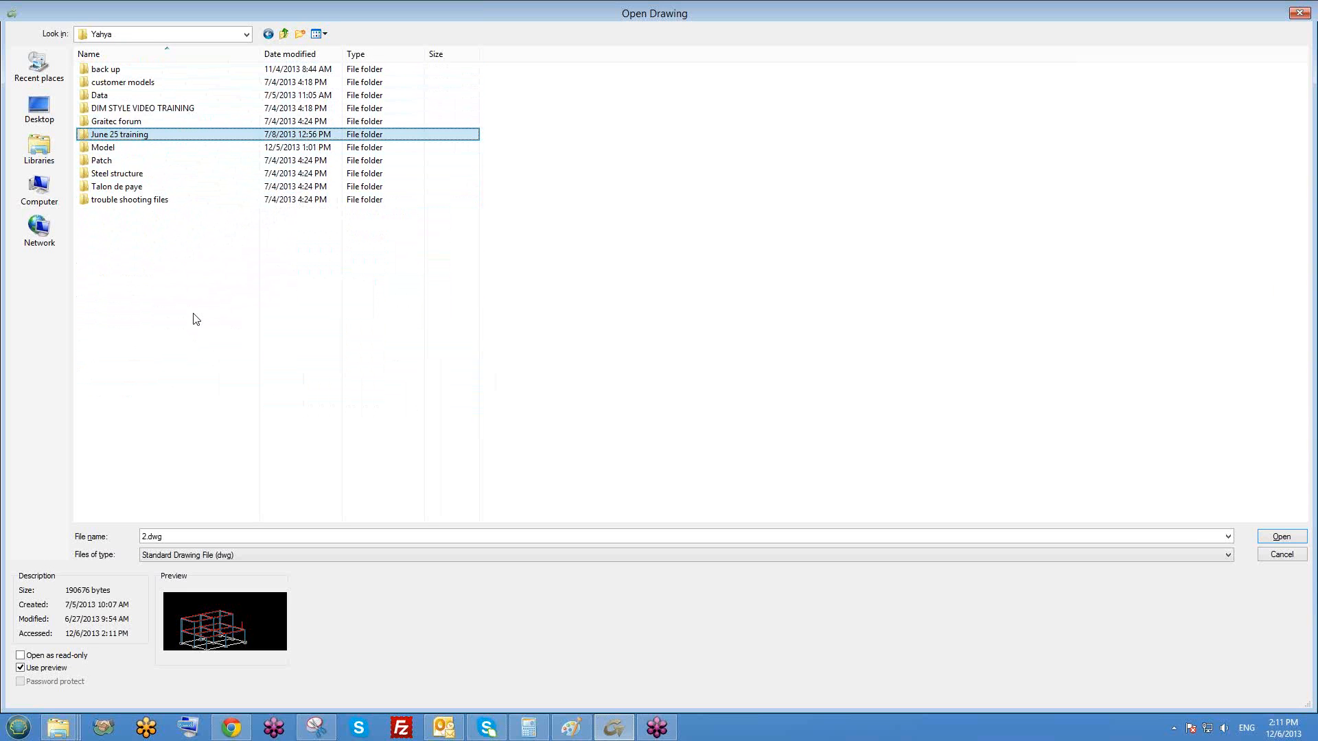
double_click(113, 83)
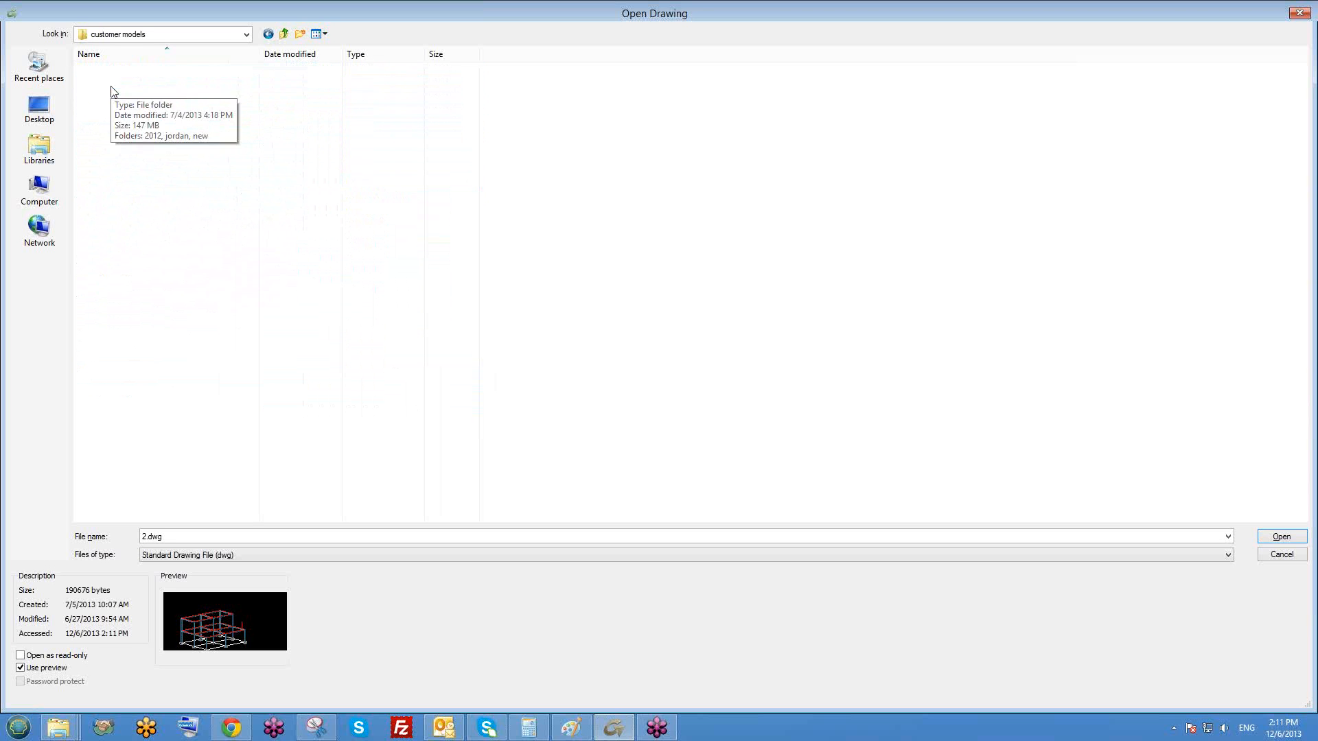
key("BackSpace")
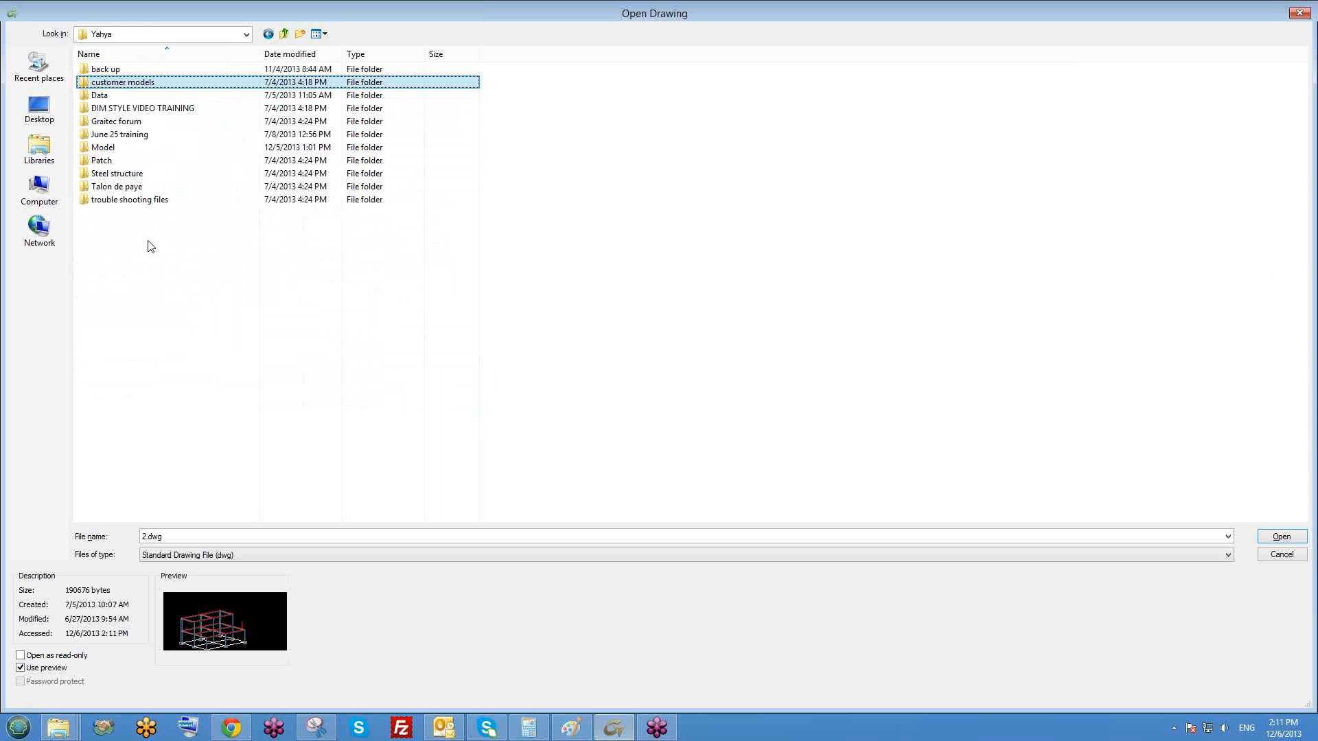
double_click(120, 175)
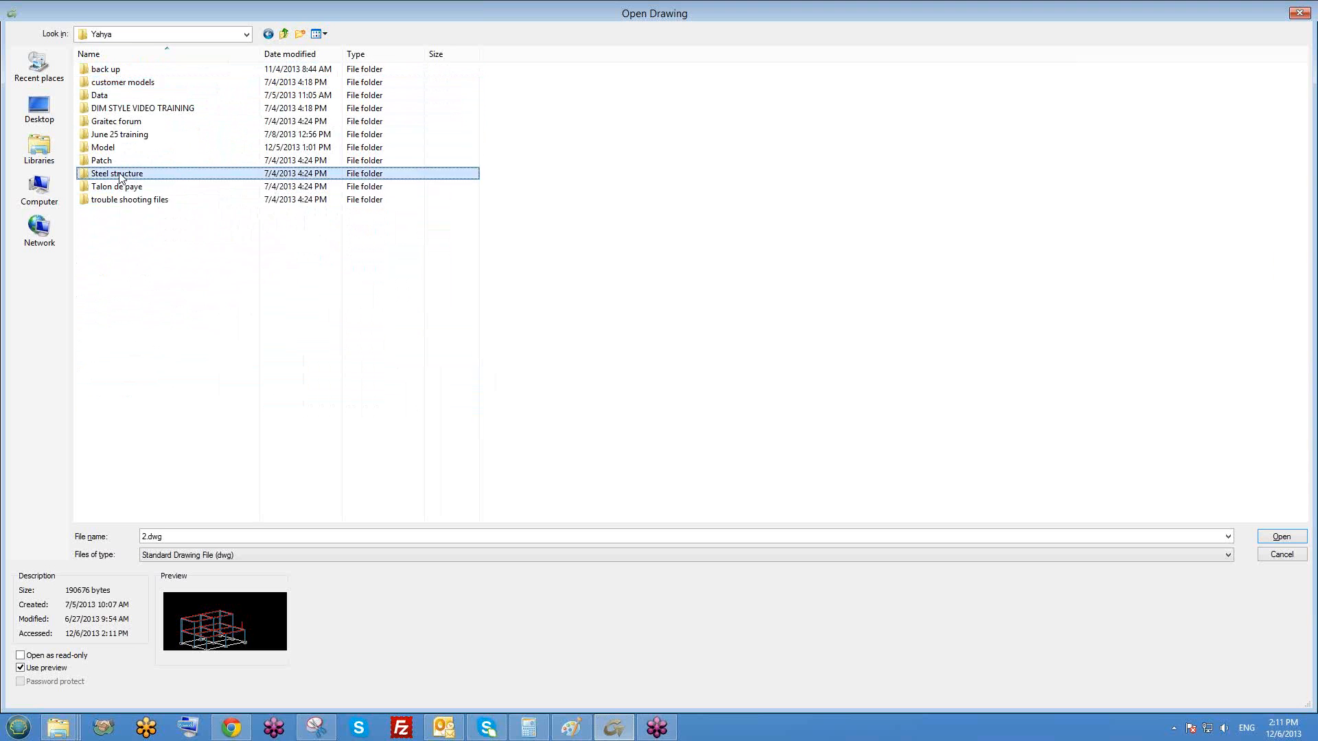
key("BackSpace")
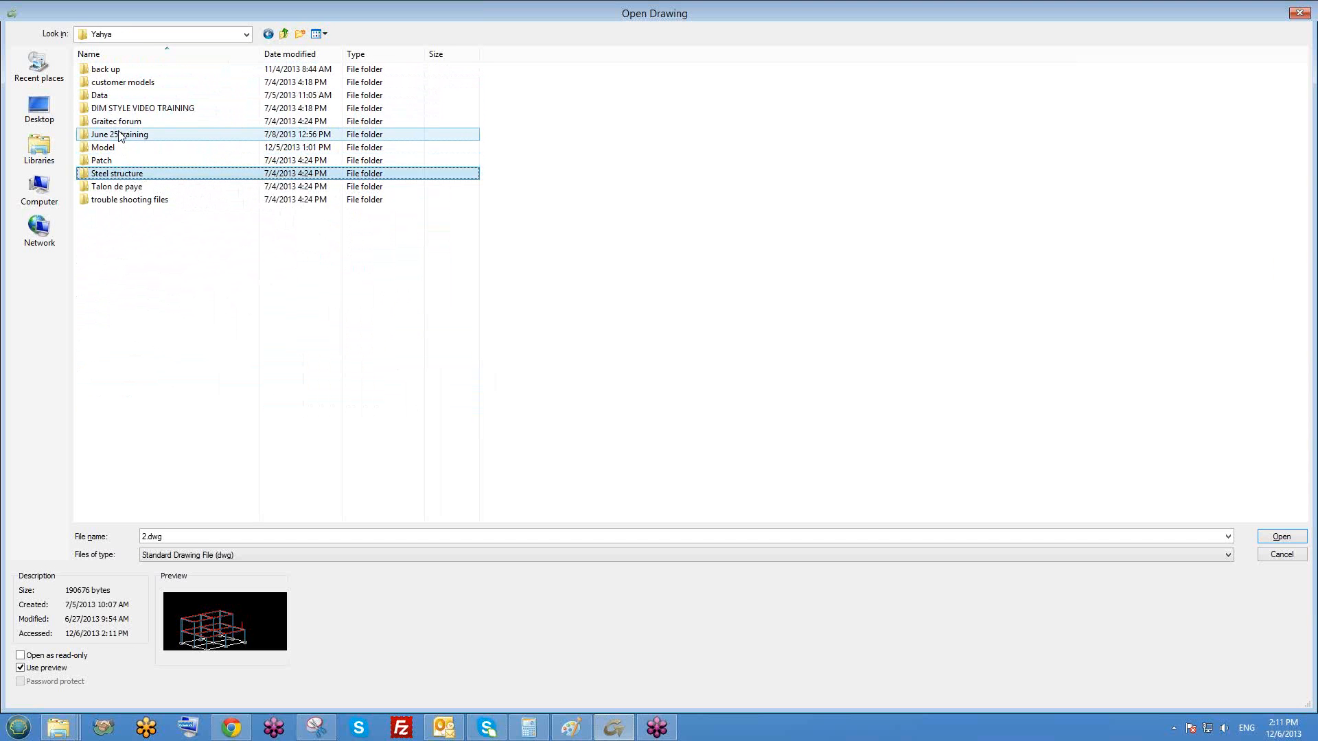
key("BackSpace")
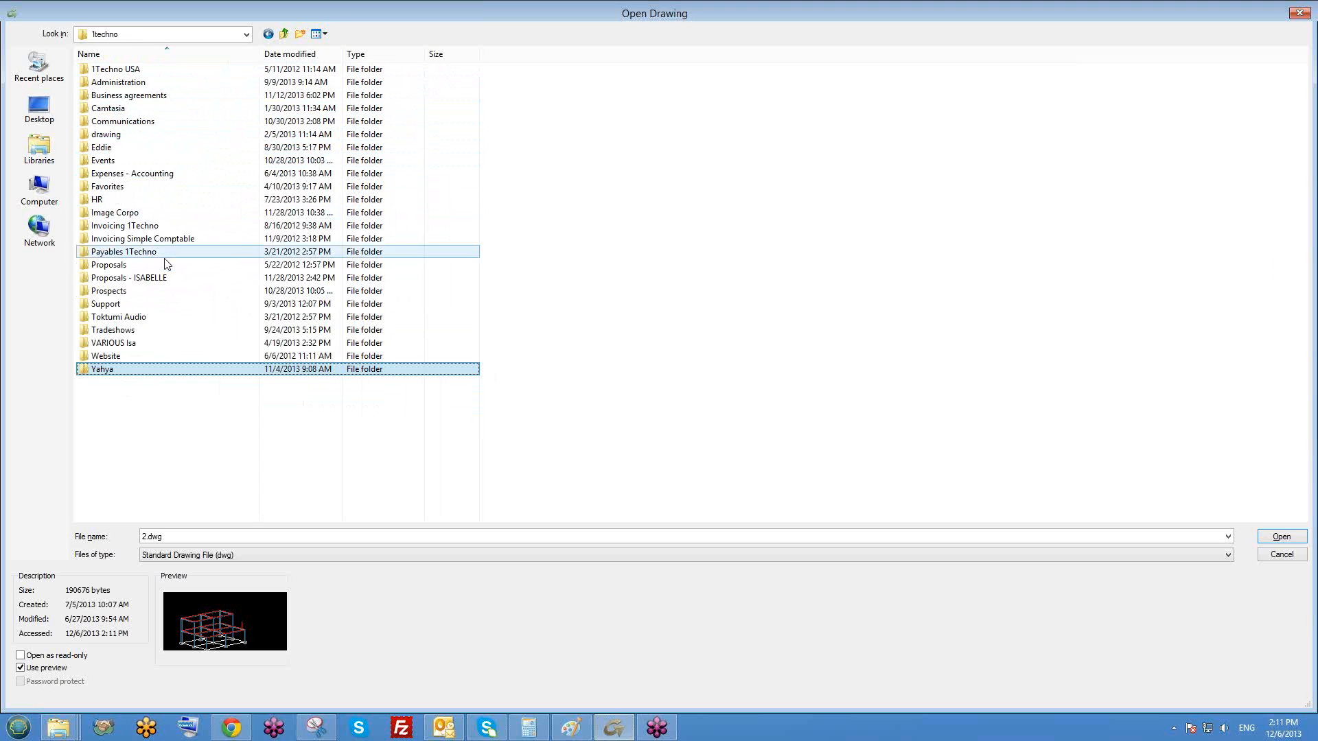
- Search the back up folder's April 22 Training subfolder for a suitable model, previewing 7.dwg, 10.dwg, 6.dwg, test.dwg and 9 day.dwg
double_click(130, 374)
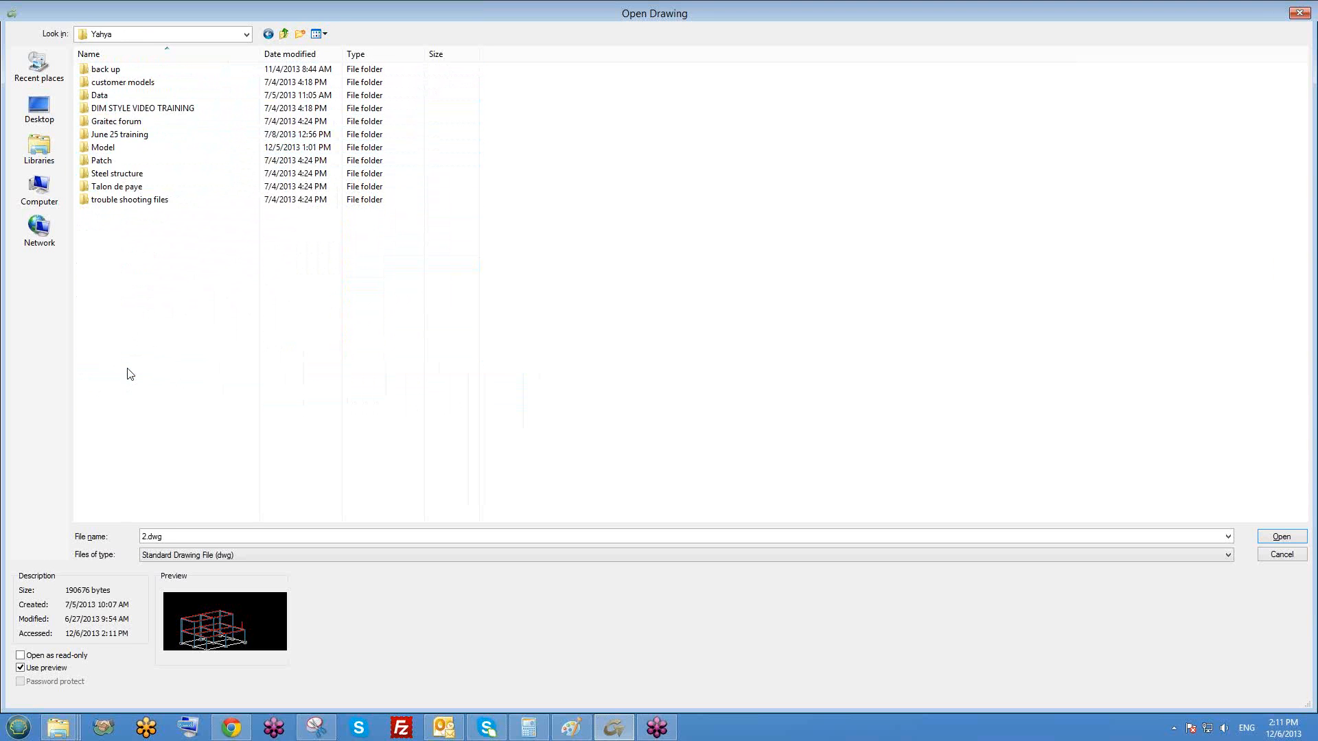
double_click(127, 69)
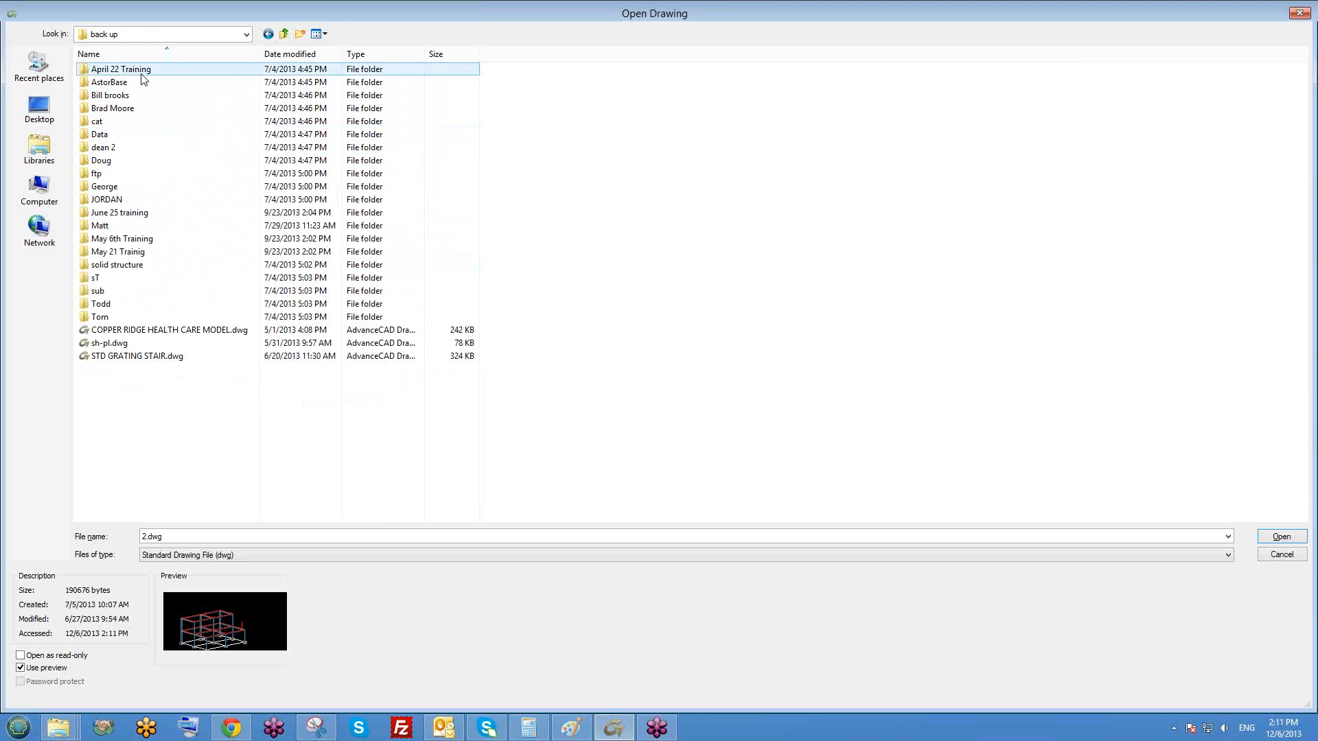
double_click(143, 74)
left_click(163, 342)
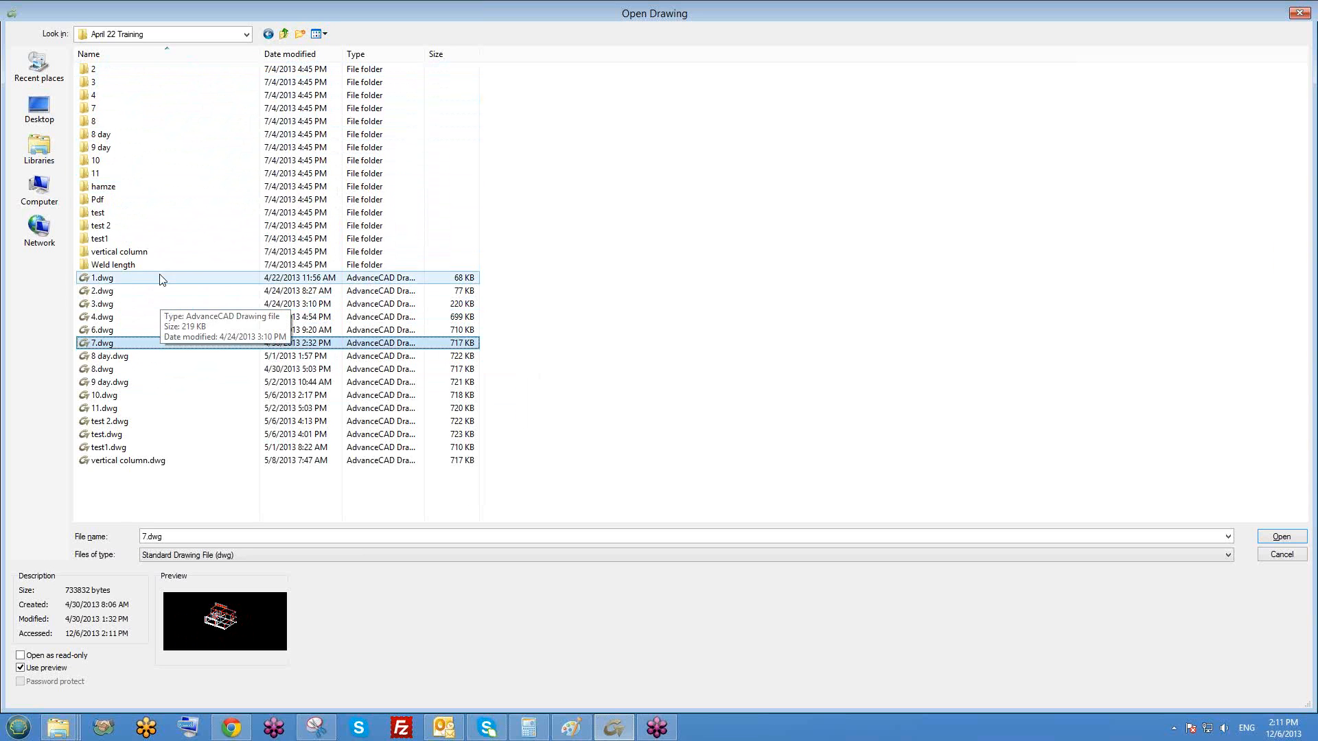
left_click(134, 395)
left_click(140, 330)
left_click(144, 434)
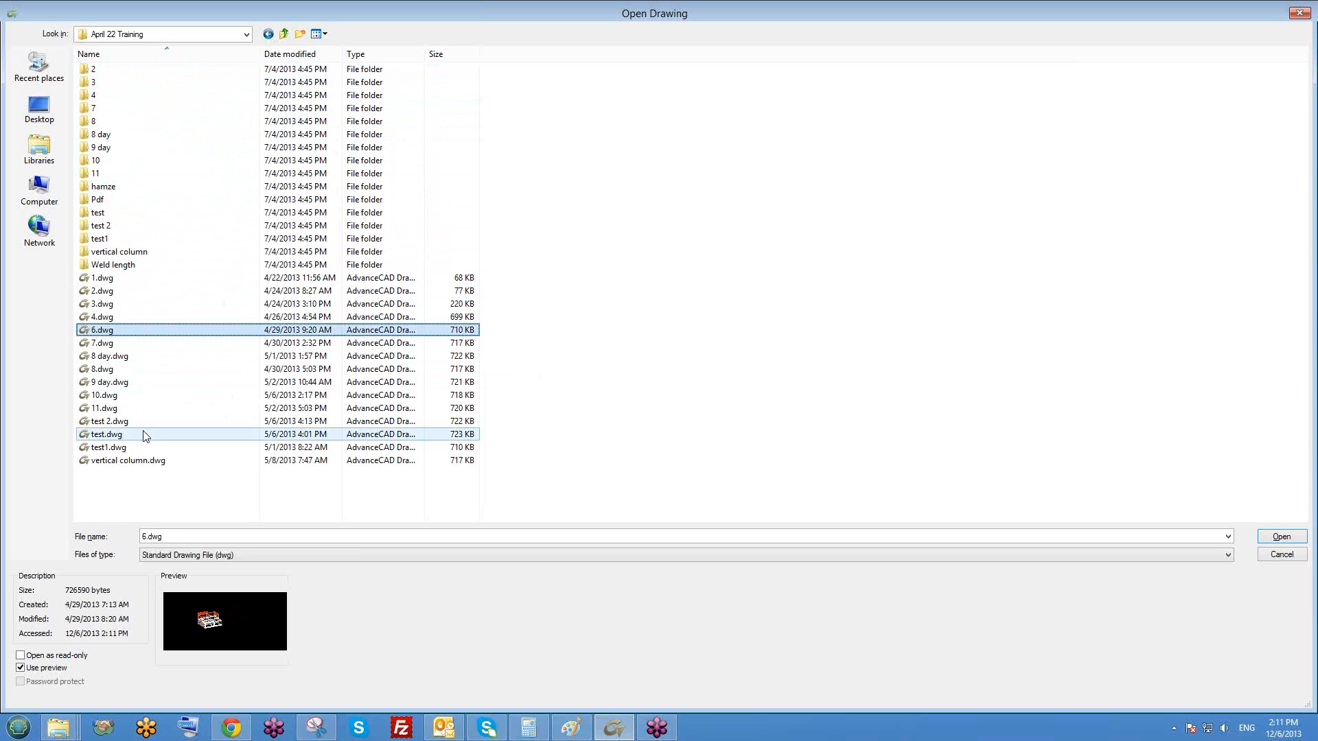
left_click(135, 382)
key("BackSpace")
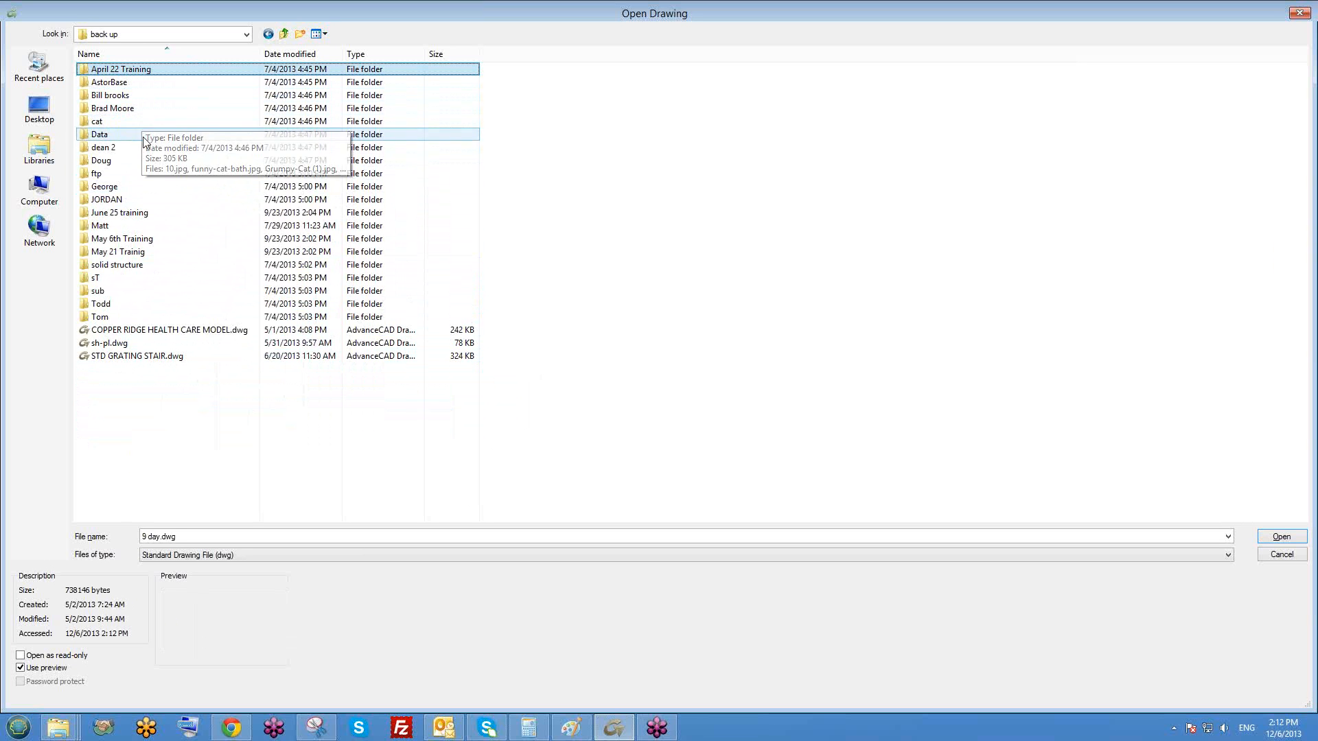
- Preview 4.dwg, 6.dwg, 6-1.dwg and 5.dwg in the back up folder's June 25 training subfolder
double_click(145, 213)
left_click(140, 199)
left_click(131, 238)
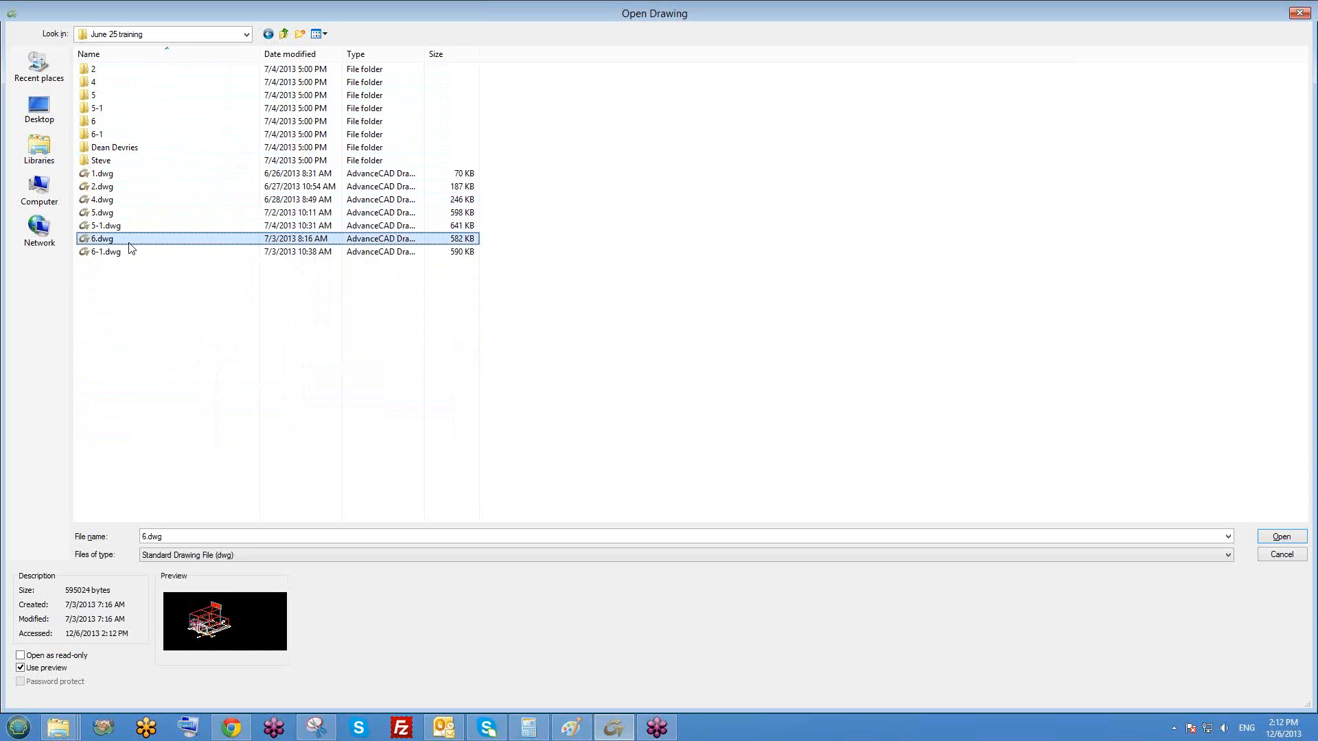
left_click(131, 251)
left_click(139, 212)
key("BackSpace")
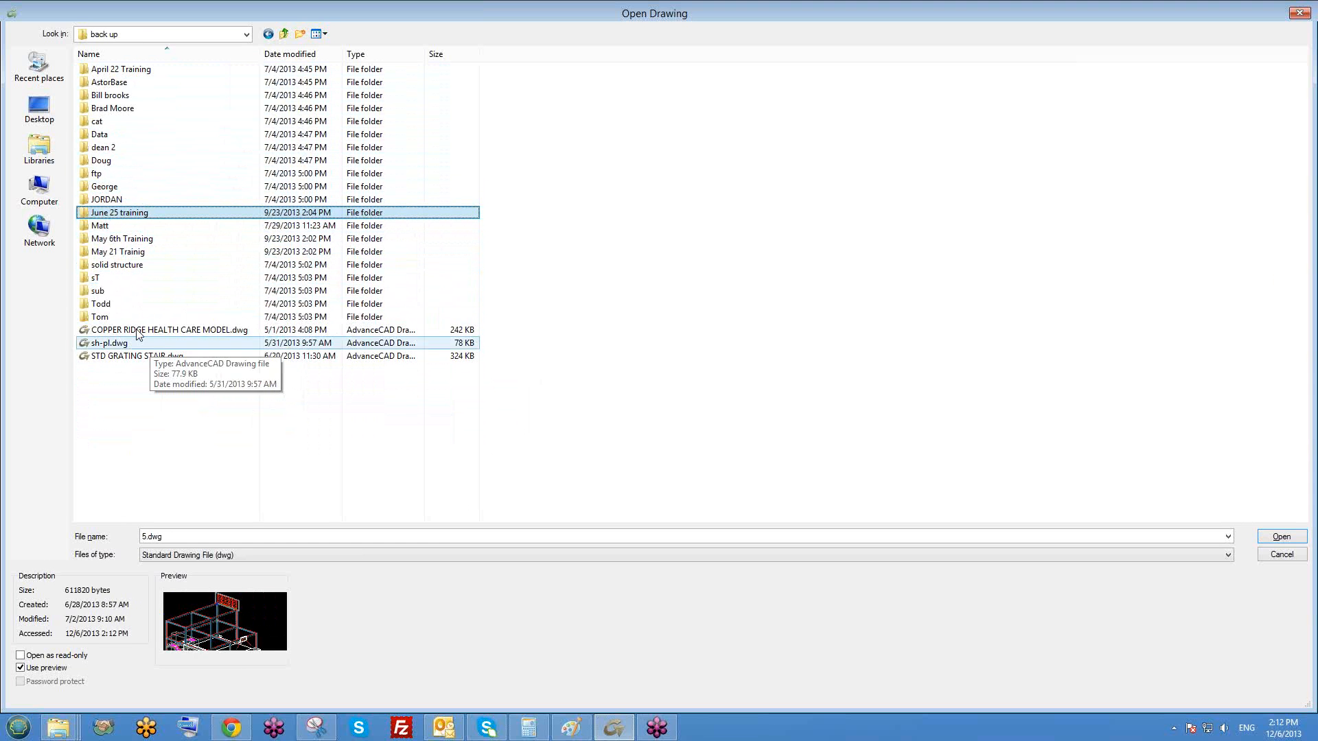
- Look through the customer subfolder containing Conical plate and T Bracing Conn, previewing 4248-5100-3015.dwg and 4248-5100-001.dwg
left_click(122, 226)
left_click(130, 308)
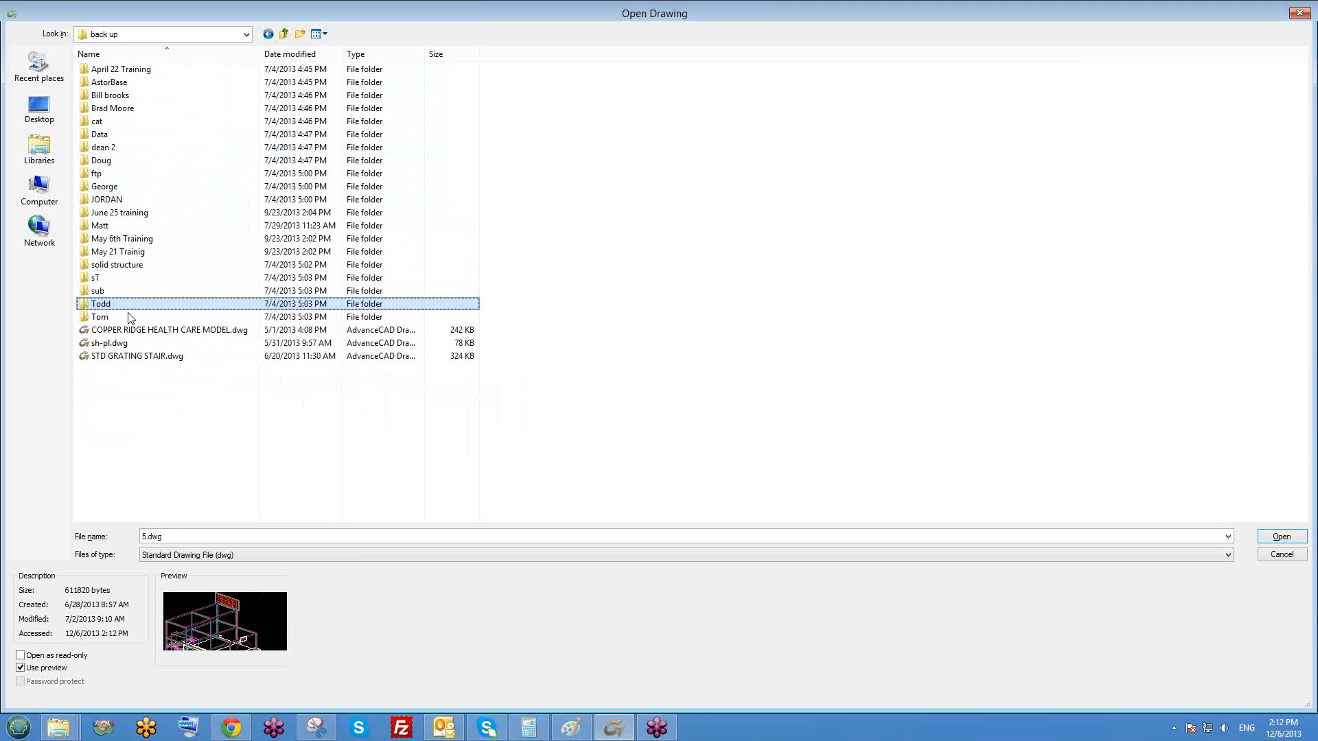
double_click(130, 317)
left_click(149, 121)
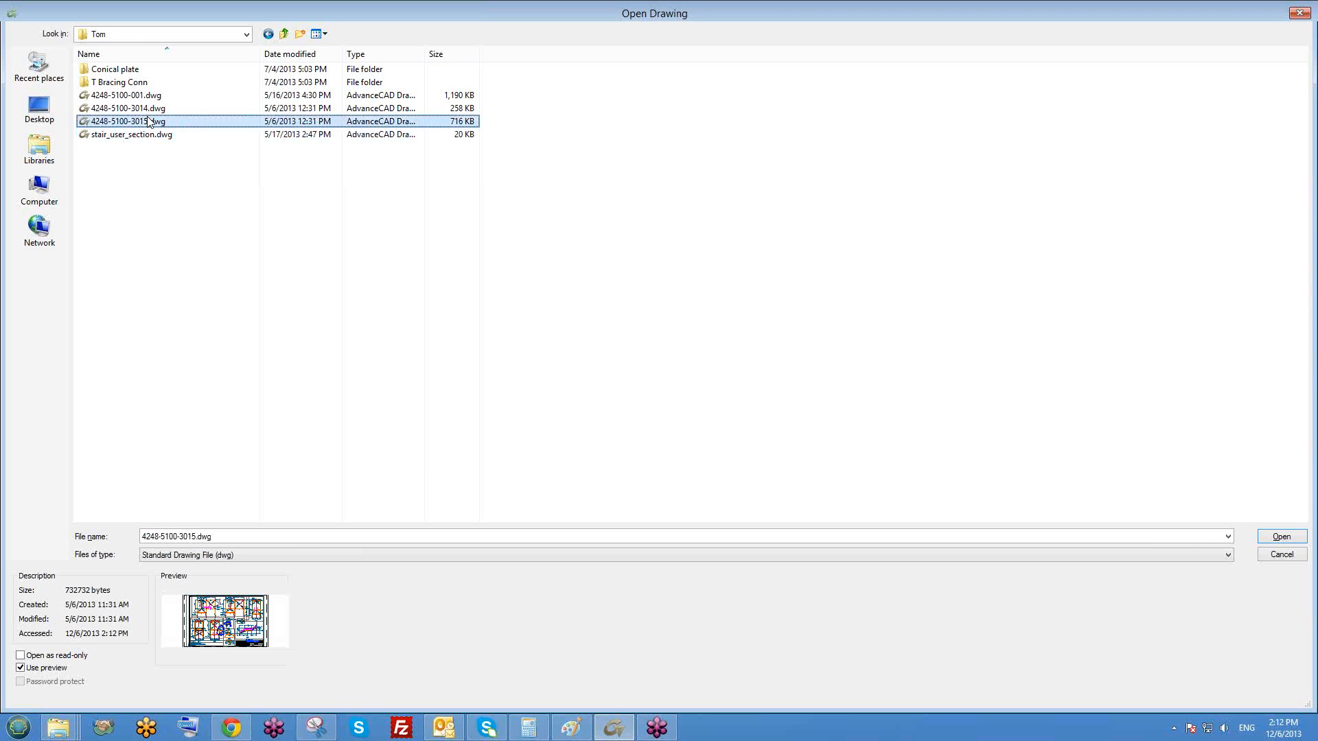
left_click(147, 96)
left_click(145, 84)
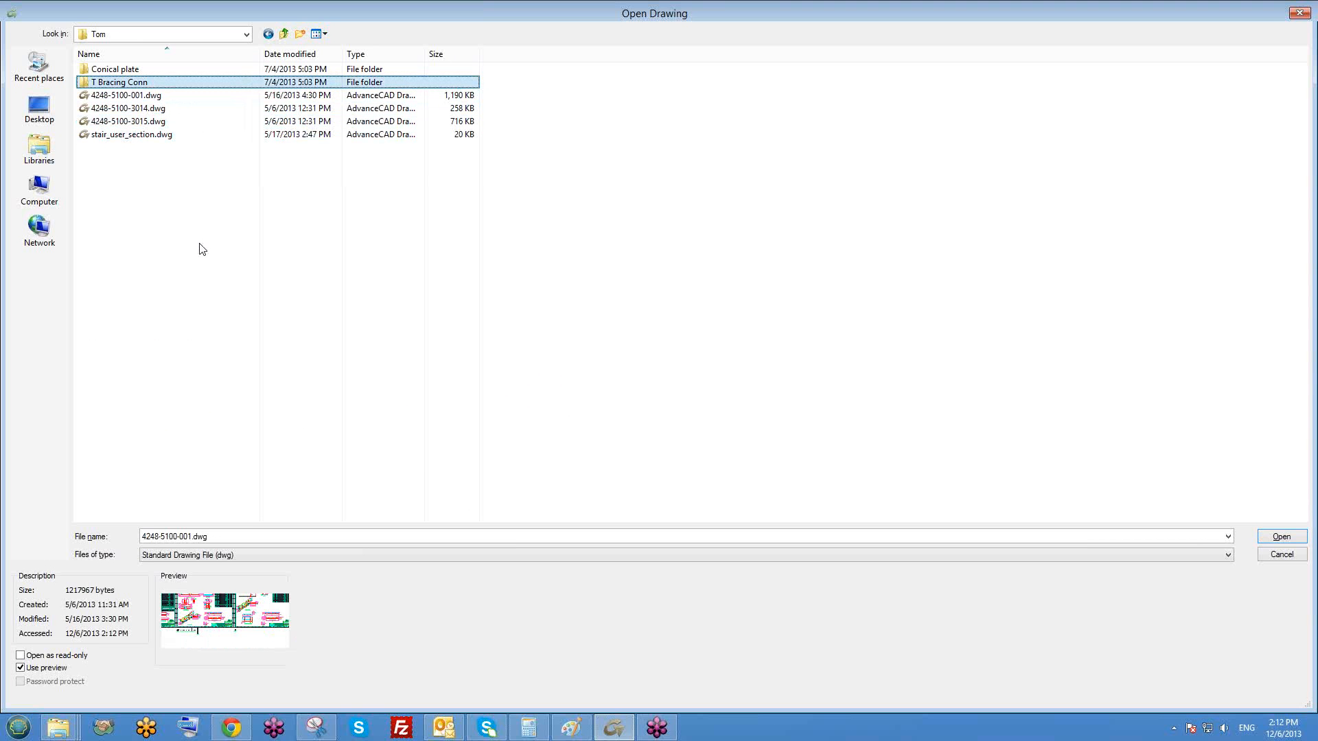
key("BackSpace")
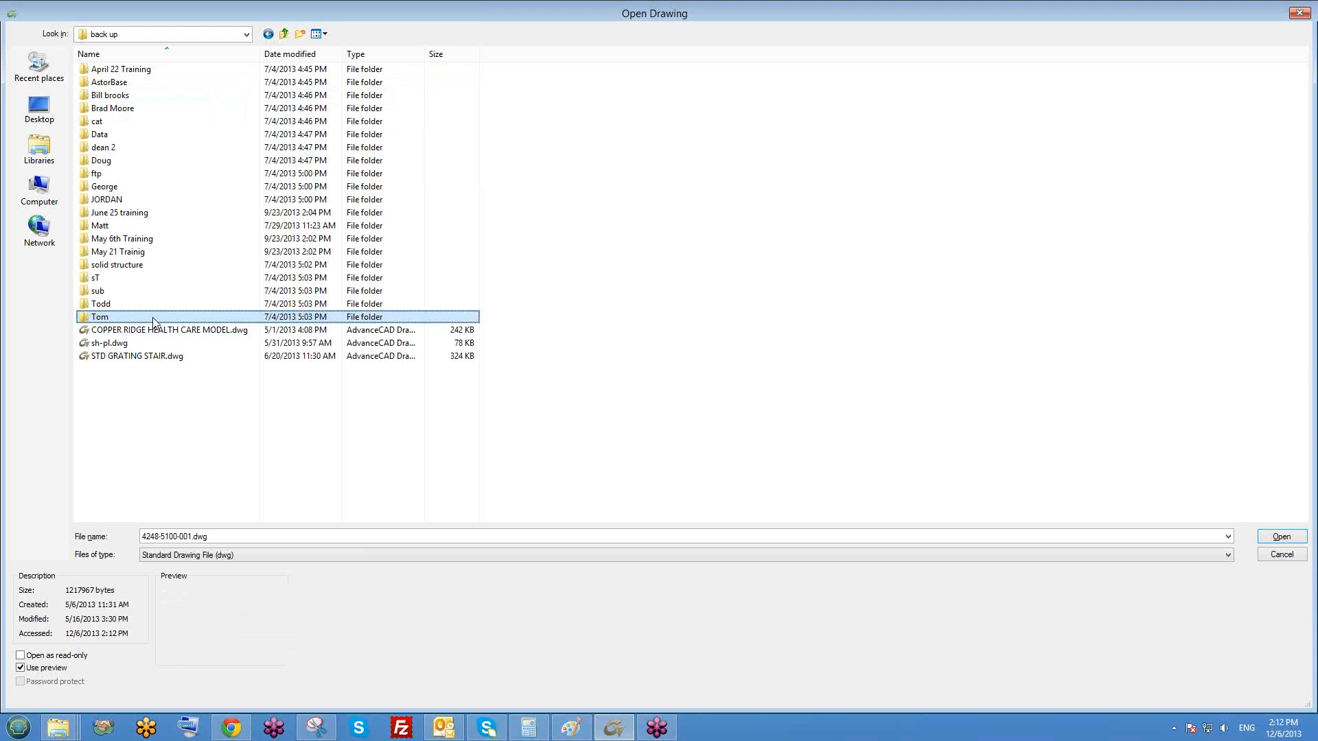
double_click(154, 318)
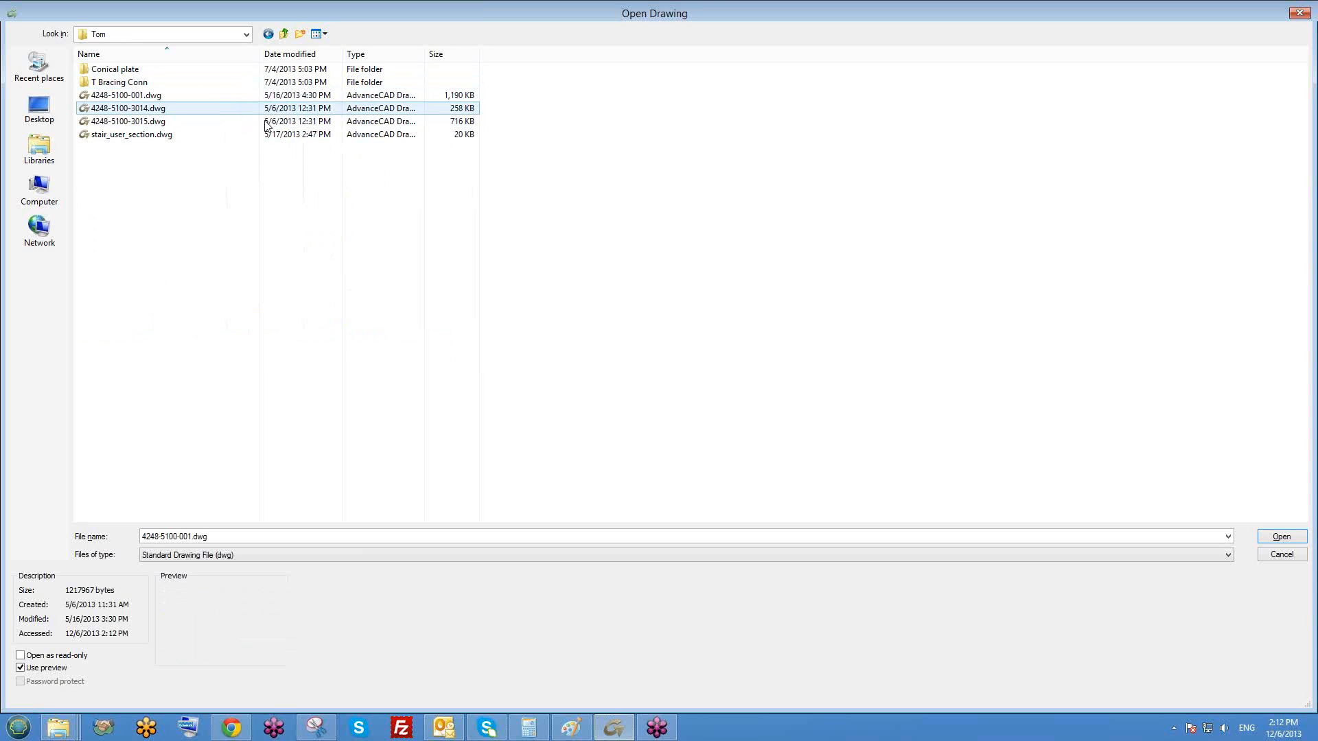
key("BackSpace")
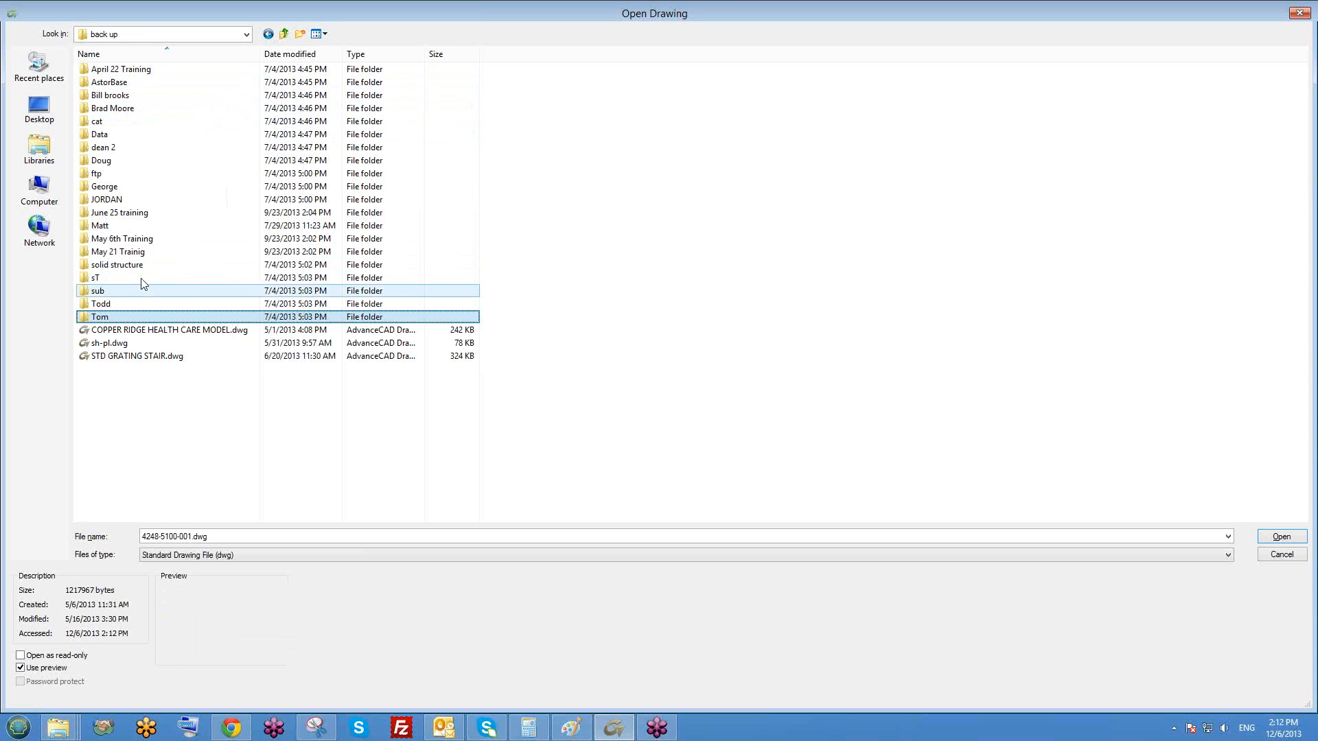
- Preview 5-3.dwg and 7-test.dwg in May 21 Trainig, recheck June 25 training, and return to the 4.dwg model
left_click(137, 253)
double_click(138, 258)
left_click(140, 355)
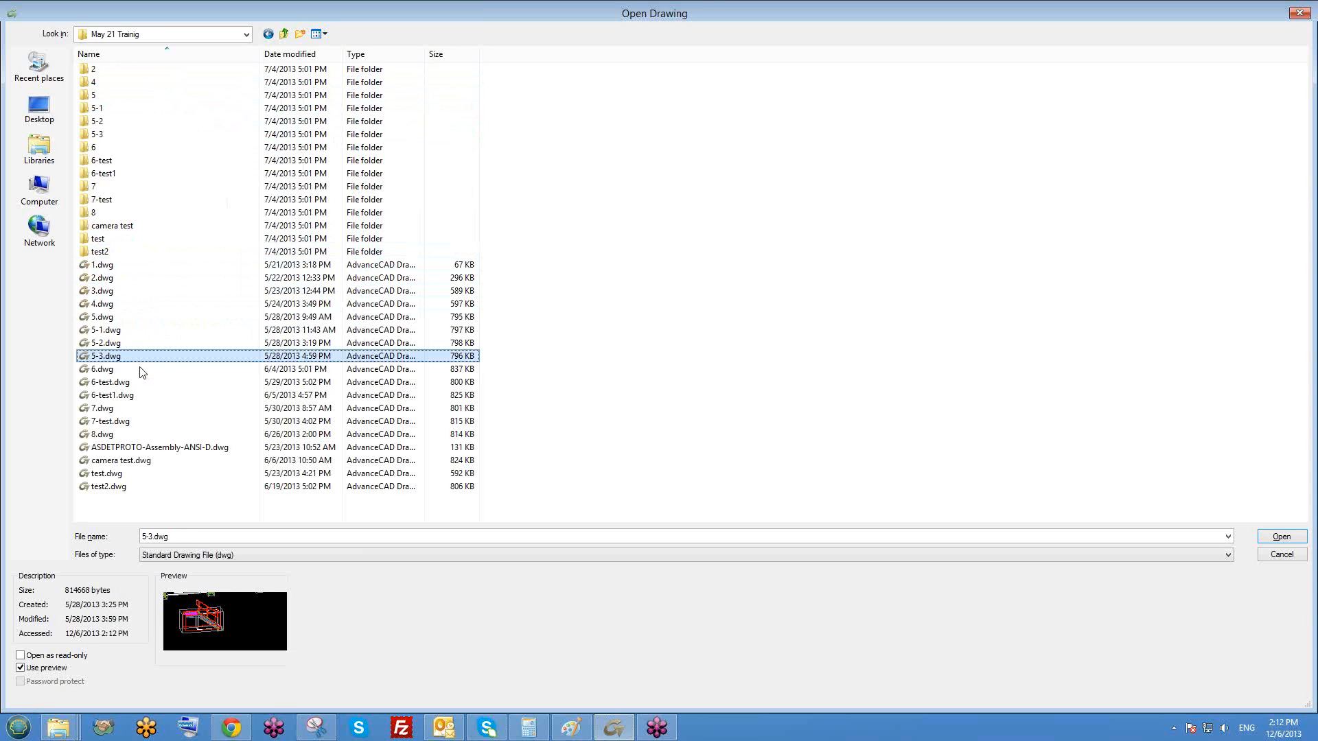
left_click(146, 421)
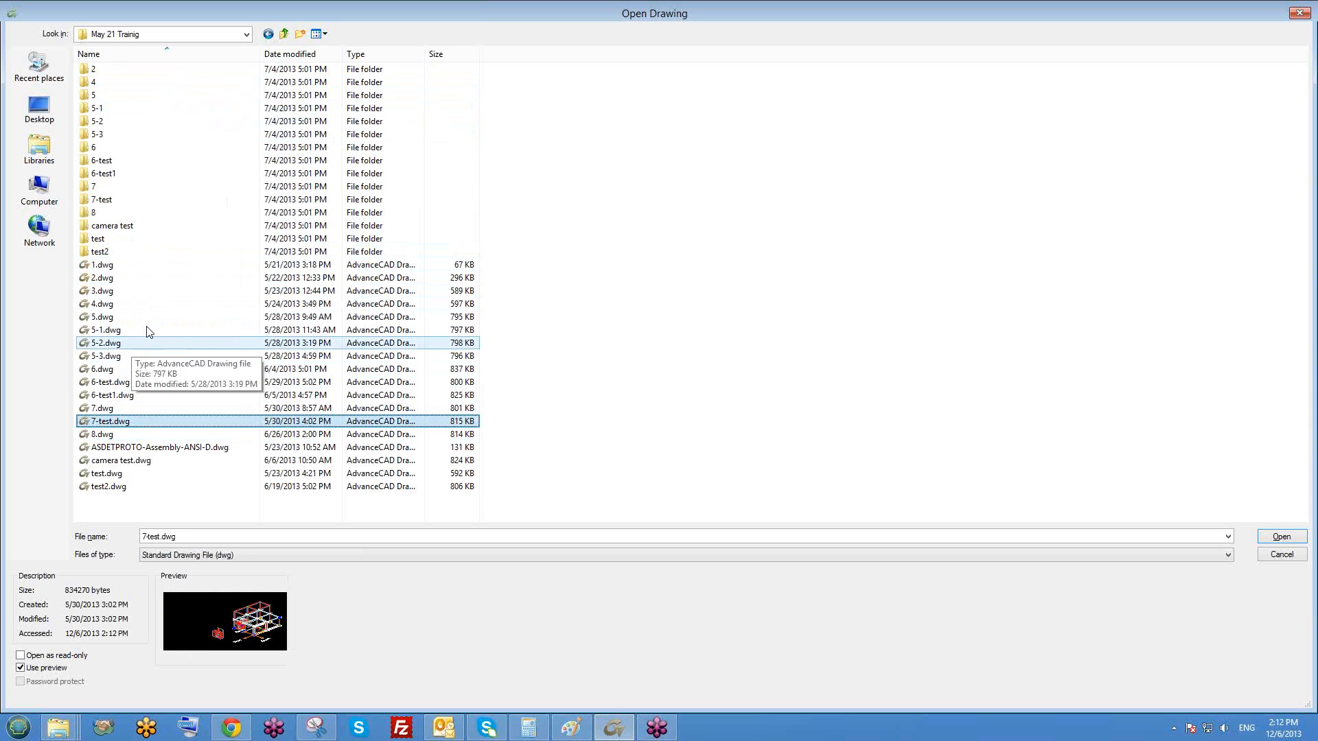
key("BackSpace")
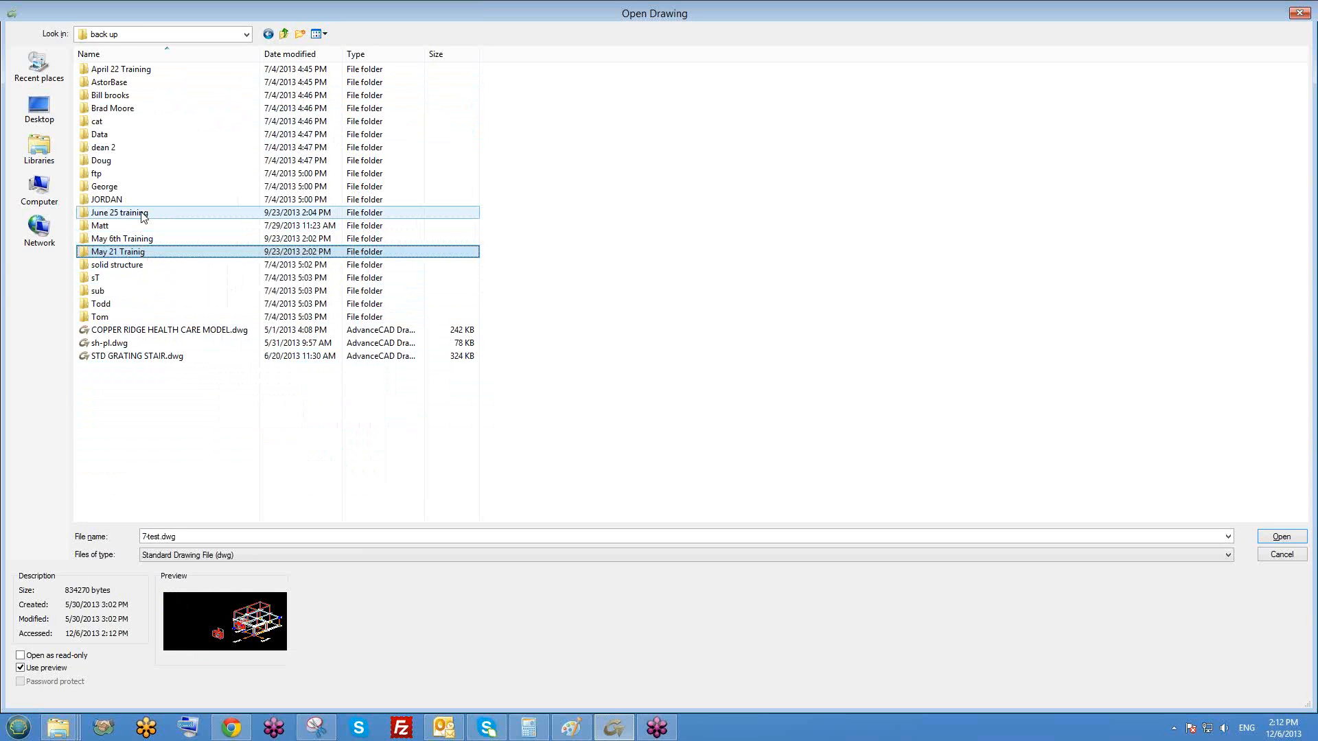
double_click(144, 217)
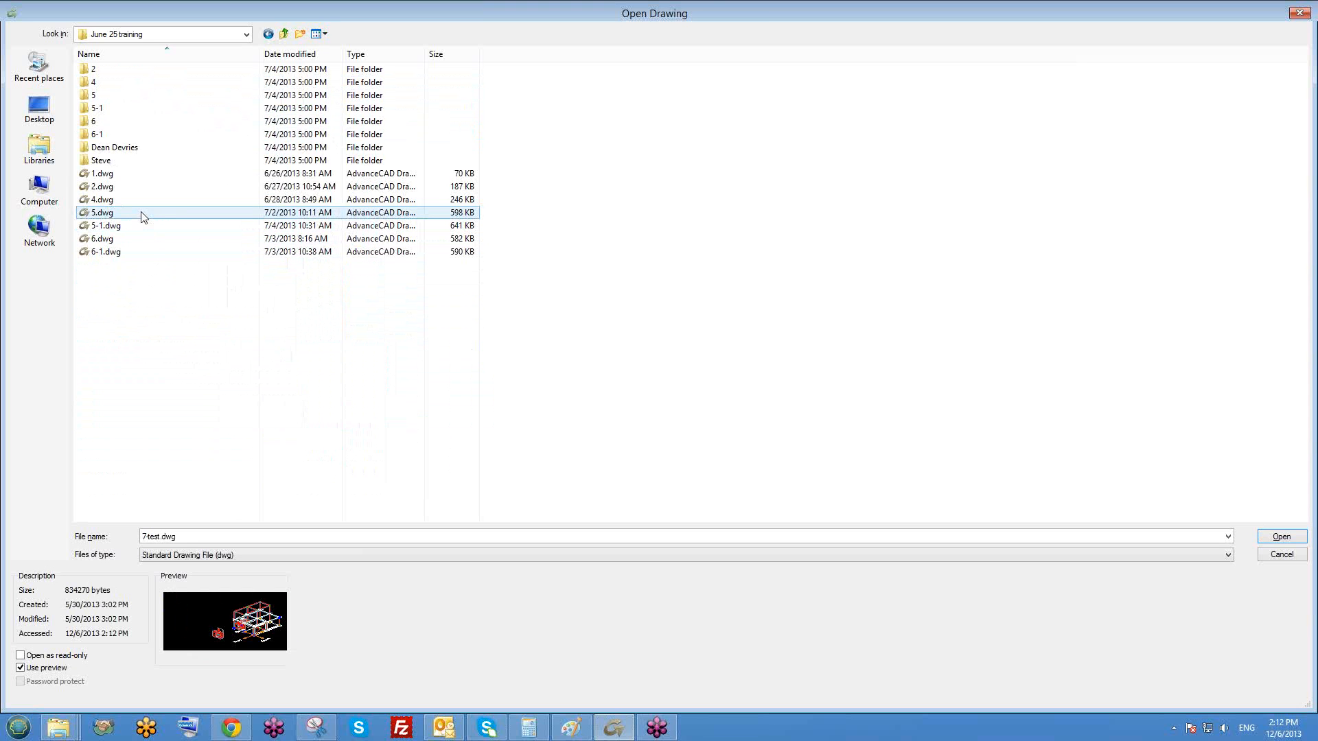
left_click(144, 217)
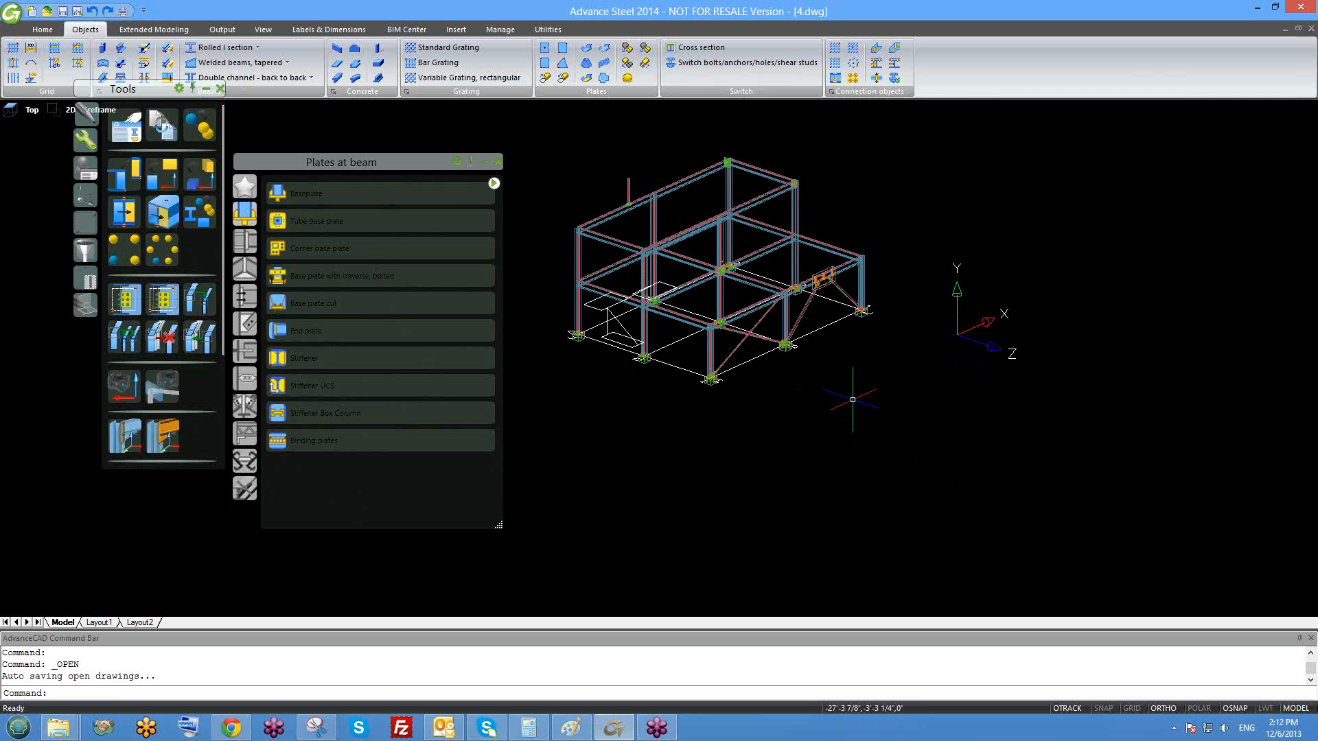
- Examine the 4.dwg steel frame and its stair outline lines from several angles
middle_click_drag(773, 423, 809, 434, "shift")
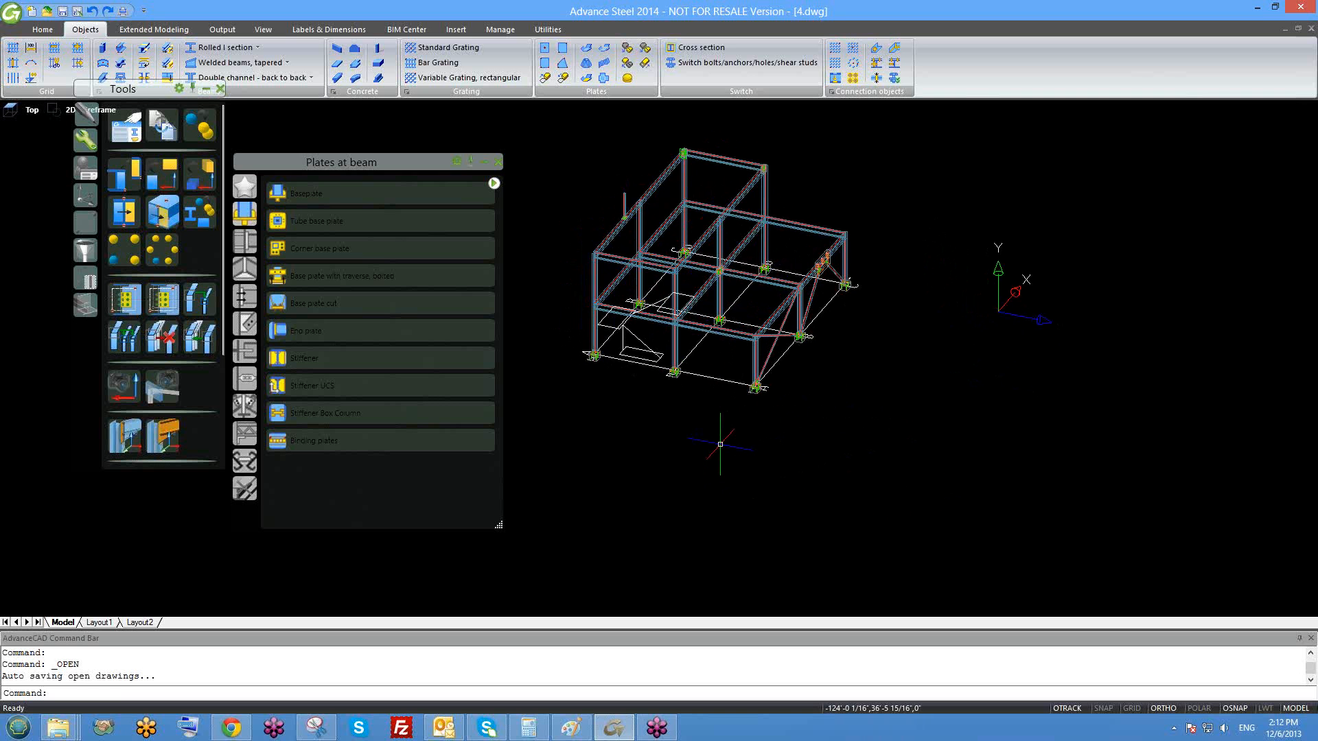
middle_click_drag(719, 457, 748, 443, "shift")
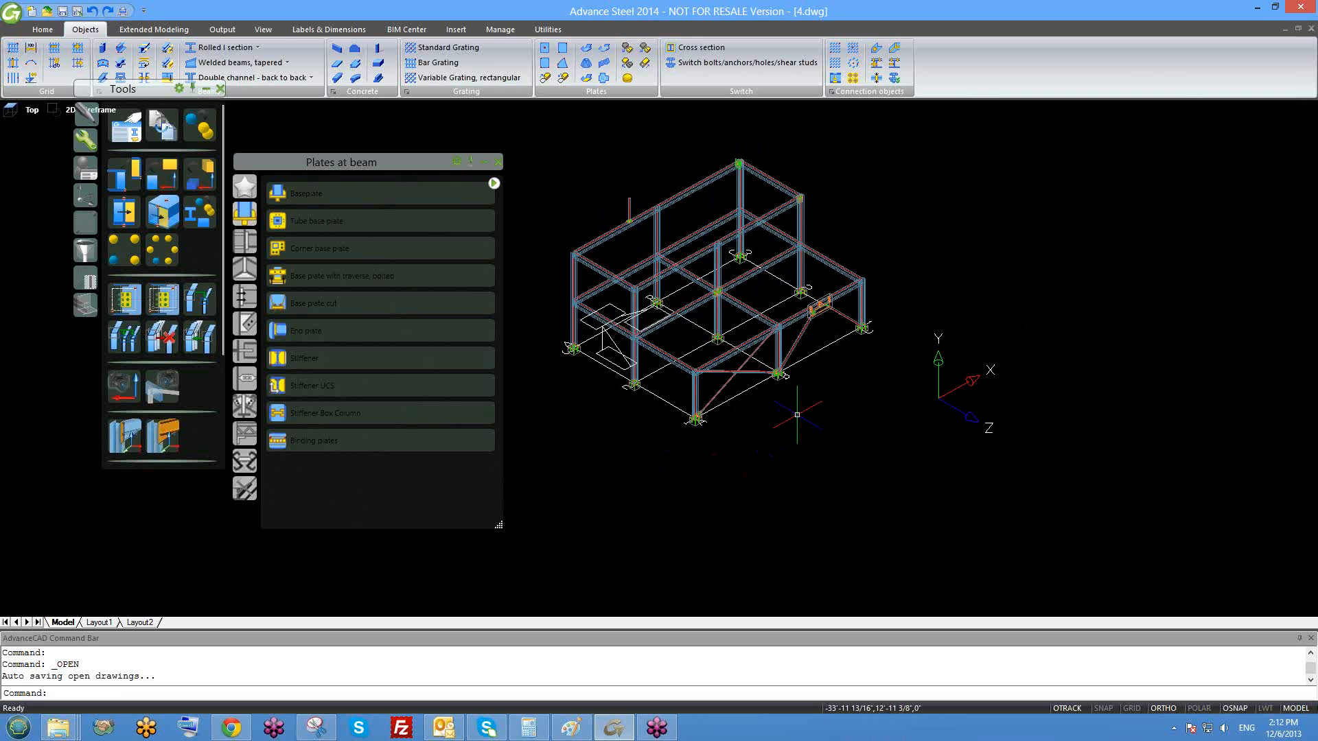
scroll(803, 419, "down", 2)
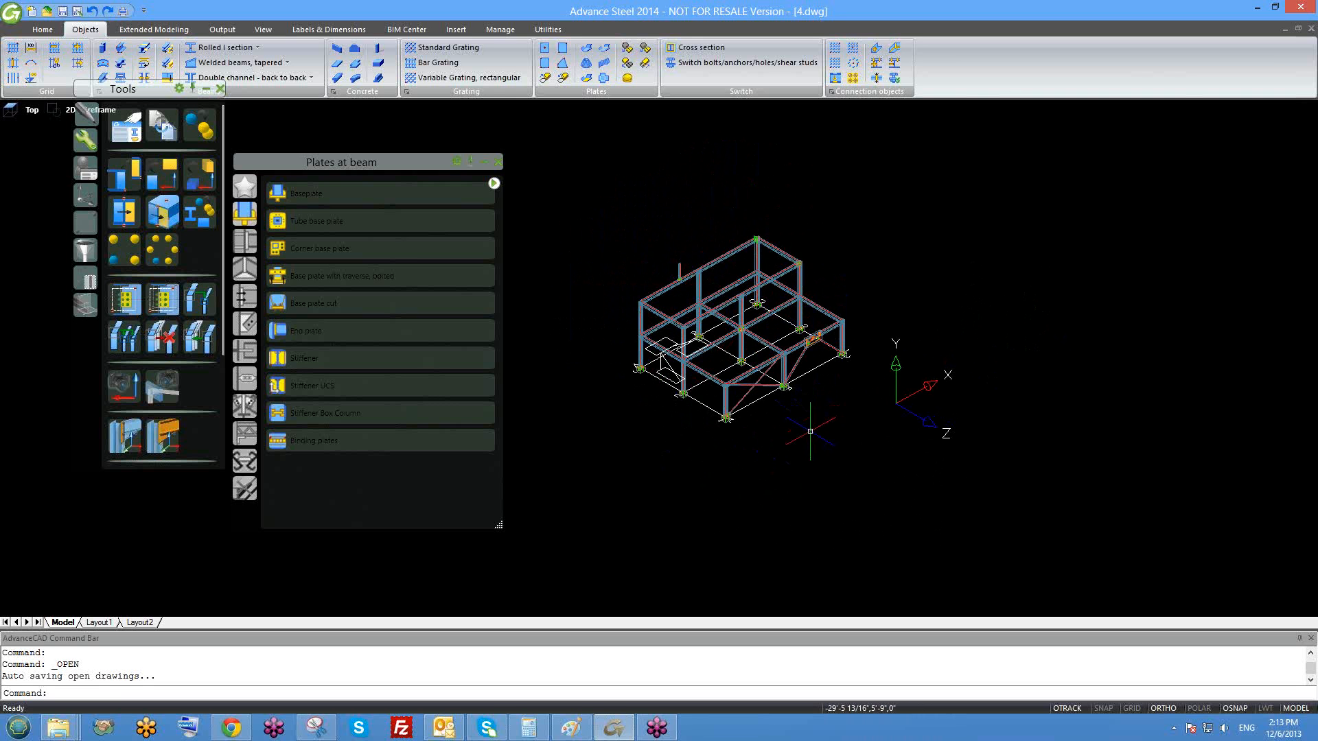
middle_click_drag(810, 432, 811, 417, "shift")
middle_click_drag(763, 319, 763, 411, "shift")
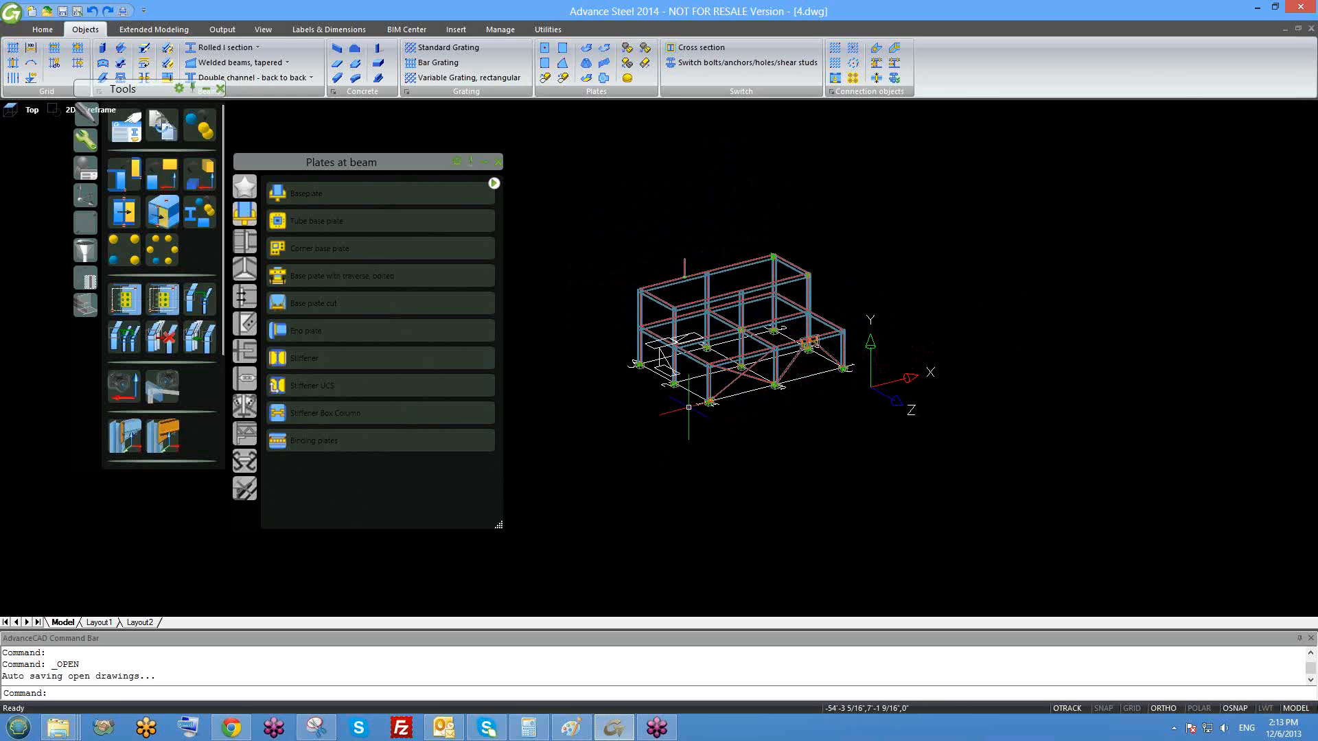
middle_click_drag(688, 407, 772, 480, "shift")
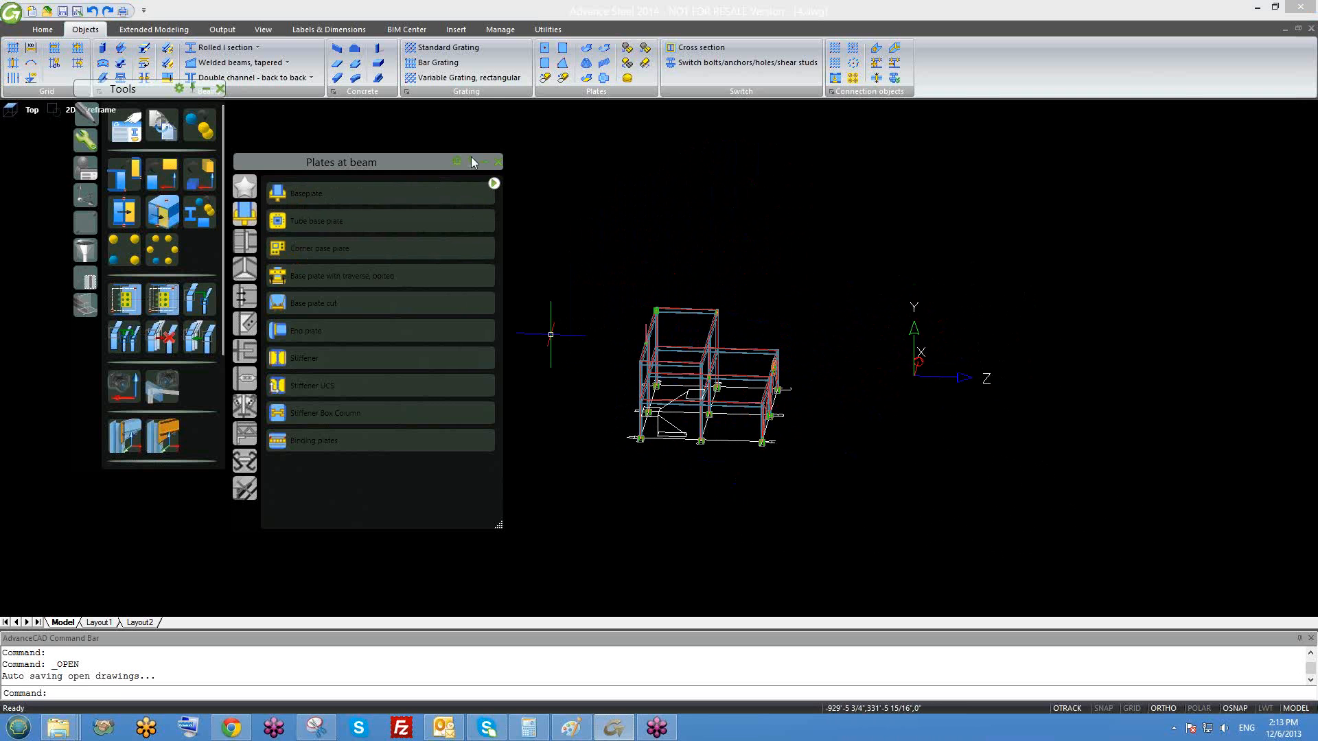
- Move the Tools and Plates at beam palettes away from the frame and bring up the extended modeling commands
left_click_drag(436, 166, 420, 206)
left_click_drag(139, 88, 76, 196)
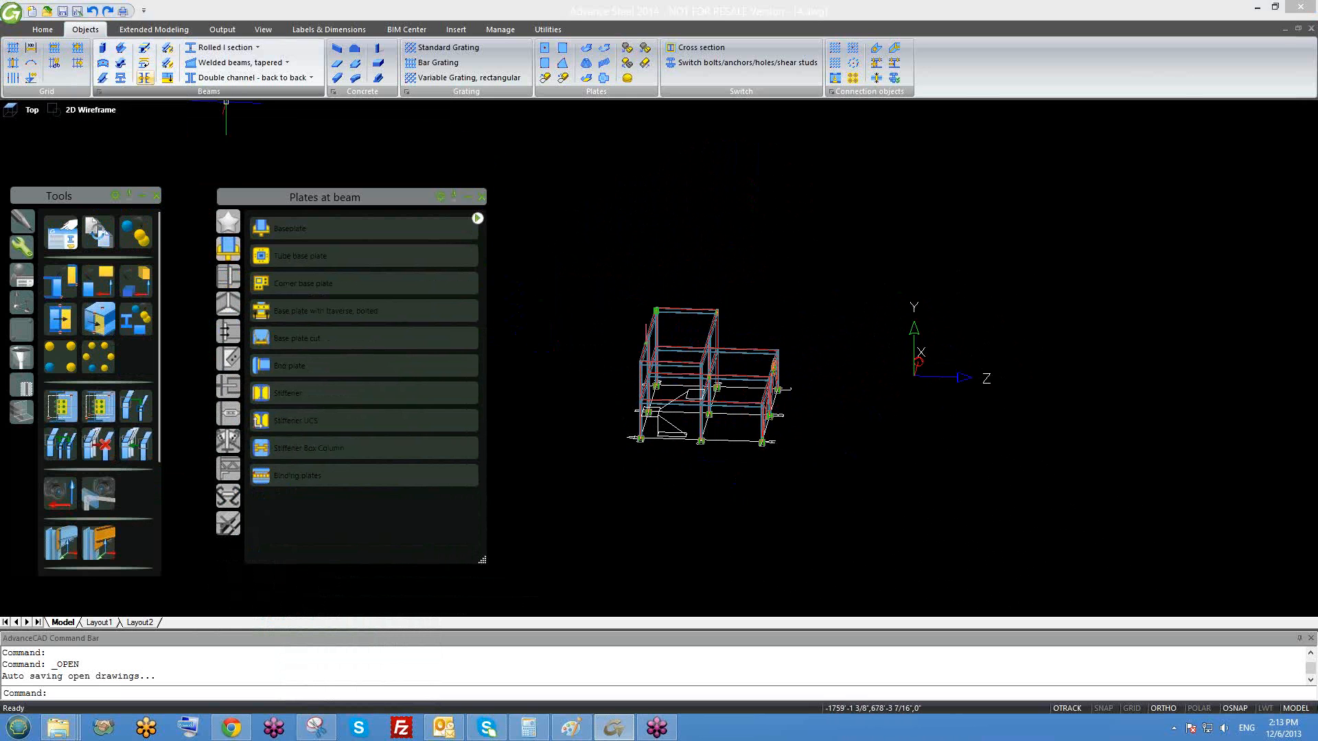
left_click(154, 29)
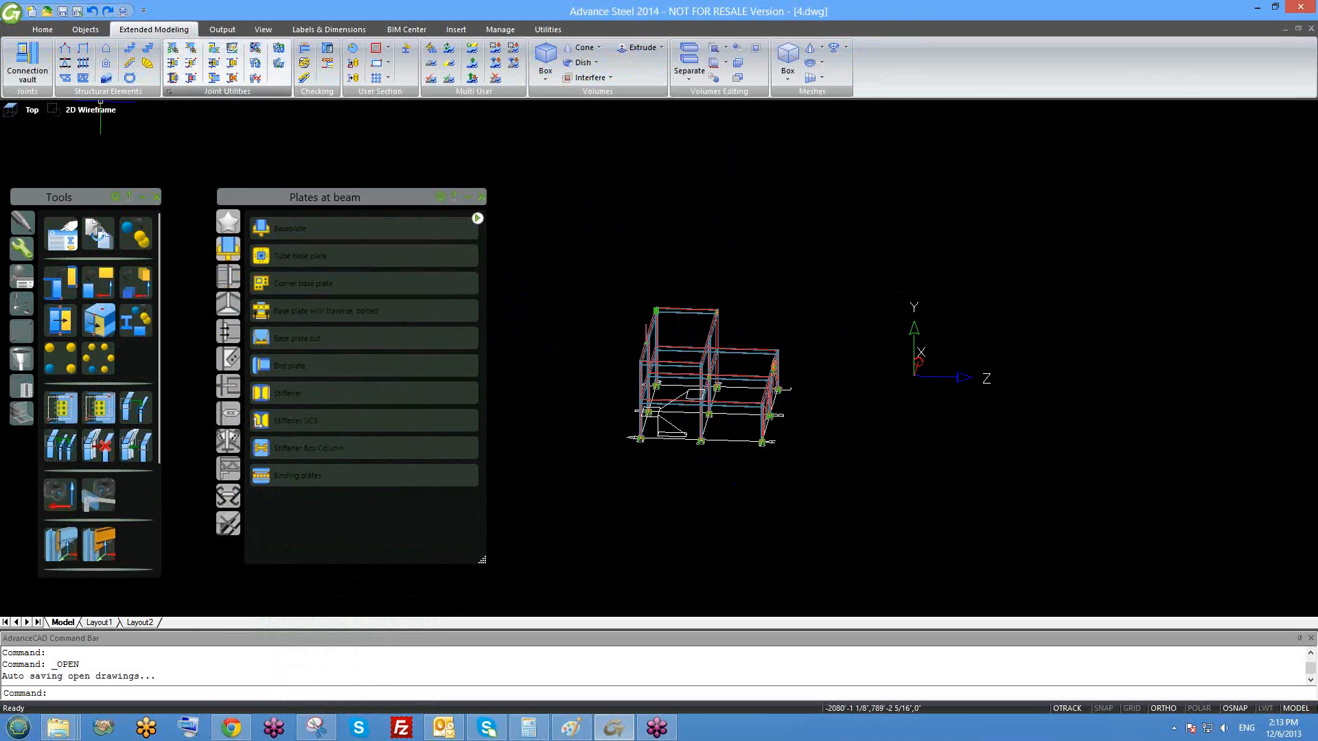
left_click_drag(270, 204, 182, 198)
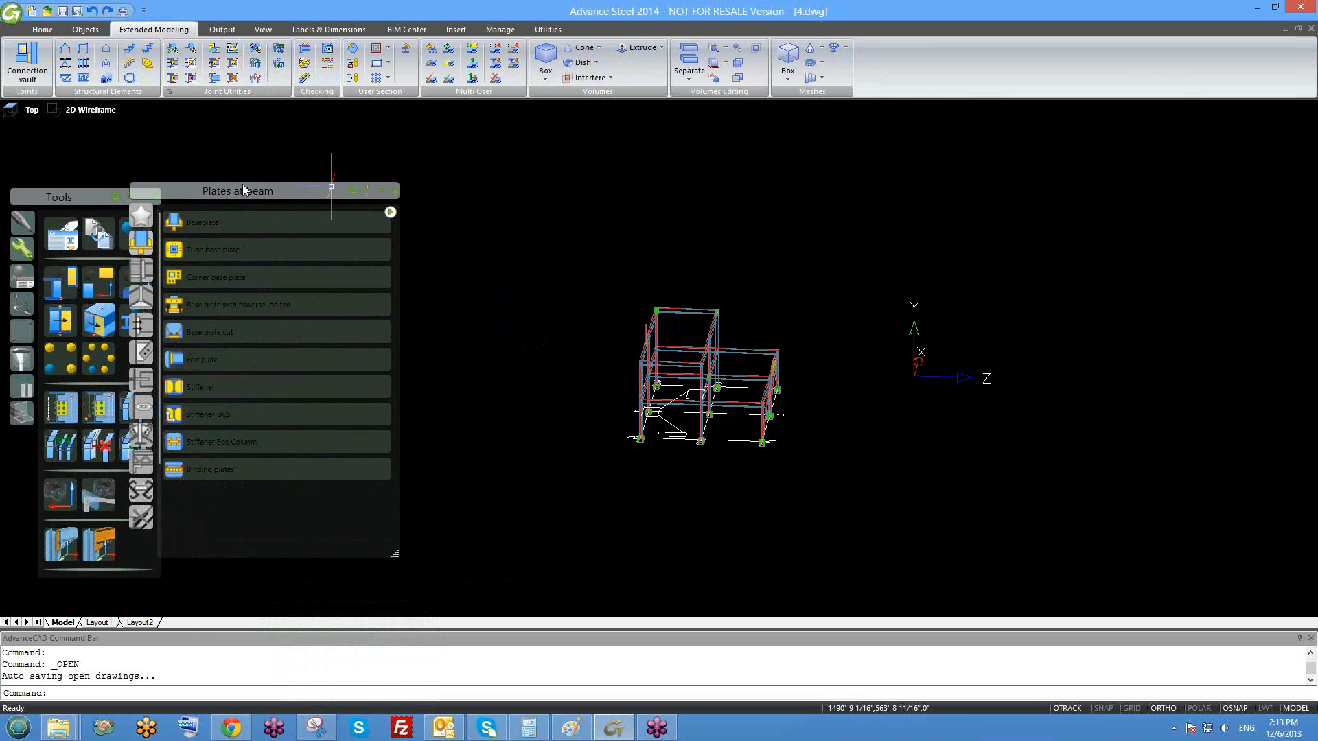
- Leave the Stair command and reset the user coordinate system to World
left_click(132, 49)
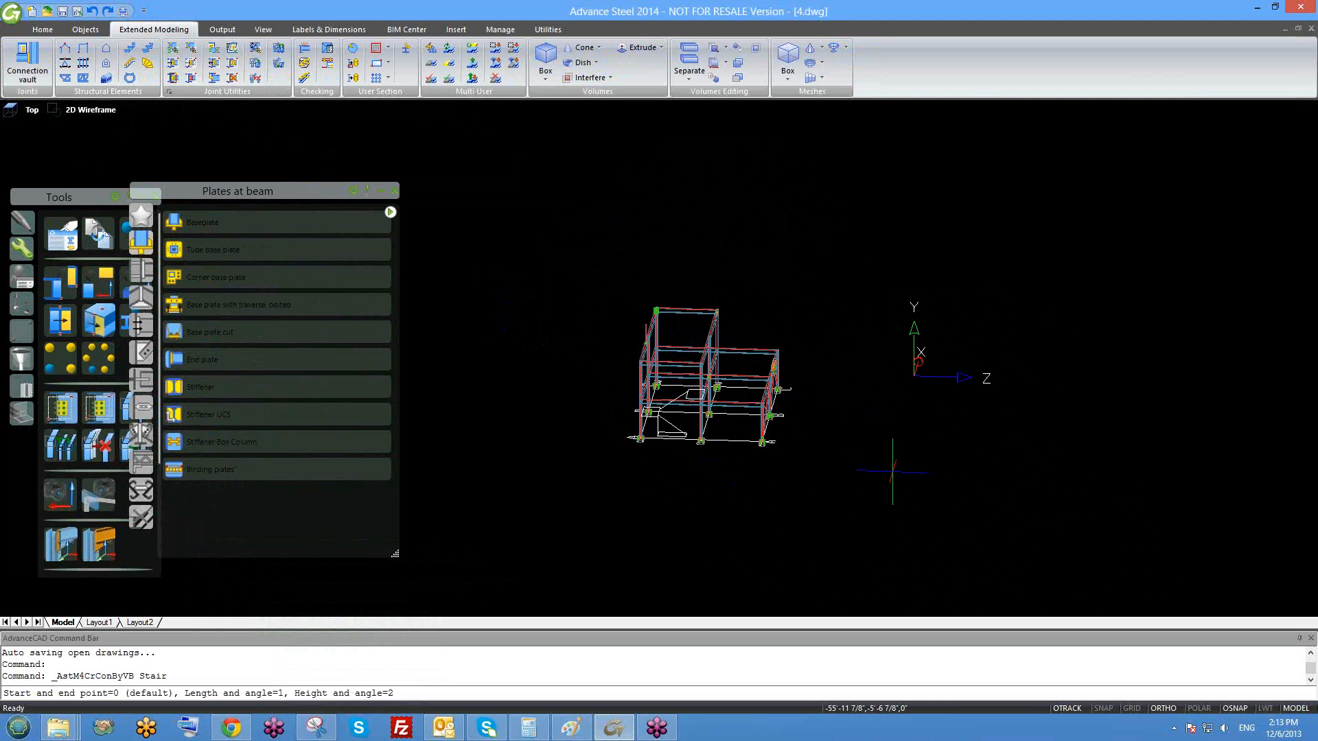
key("Escape")
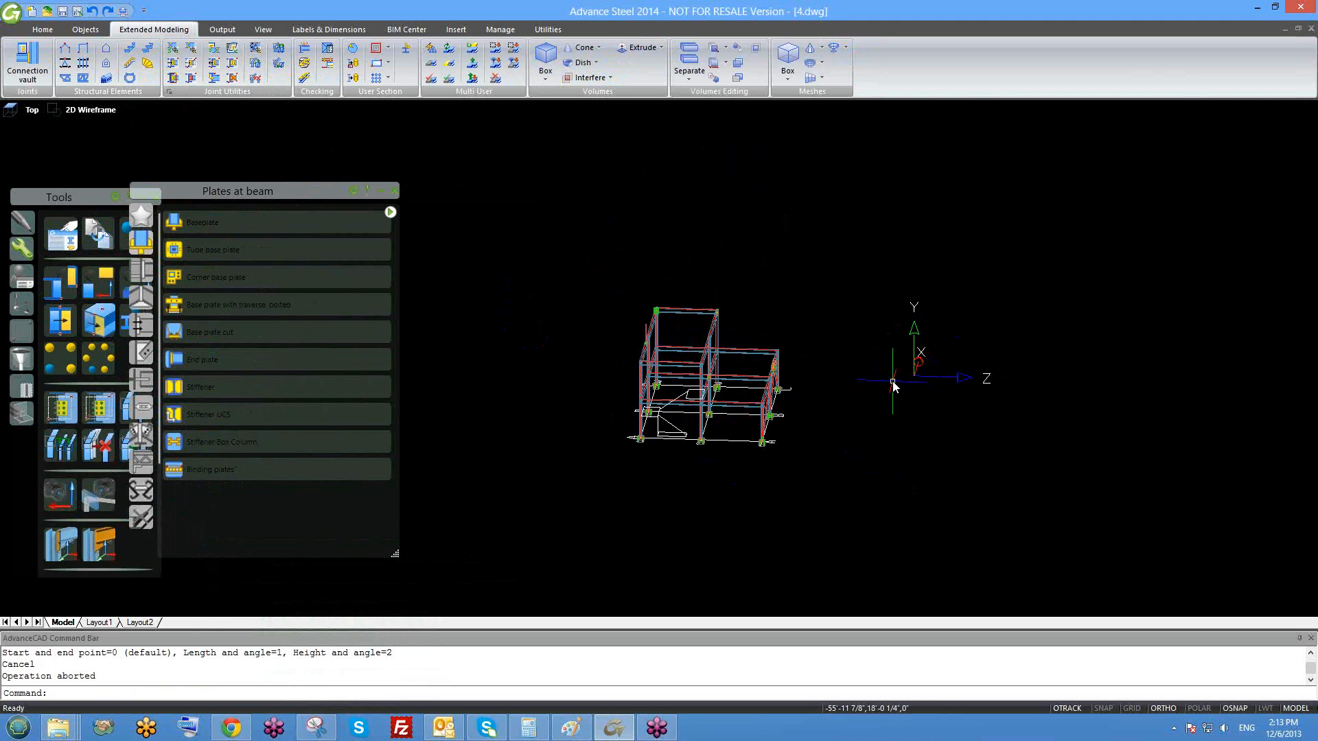
type("ucs")
key("Return")
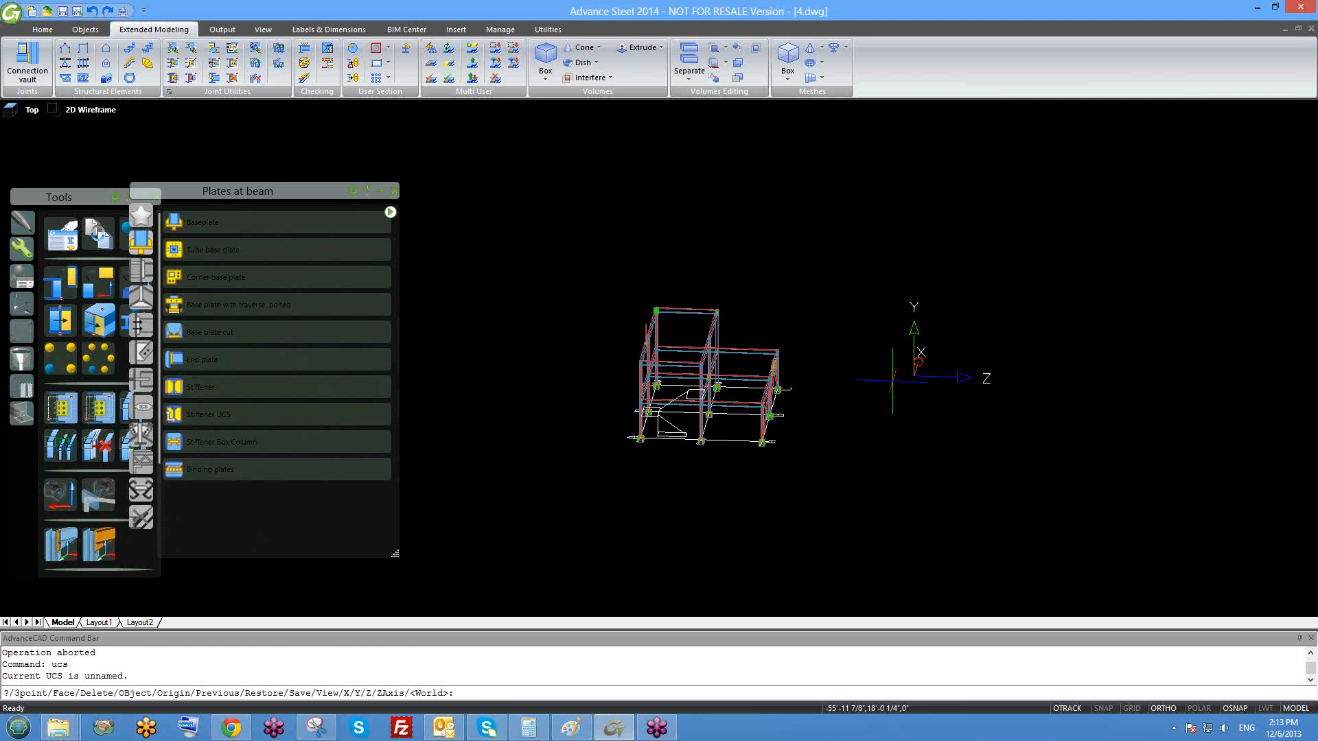
type("w")
key("Return")
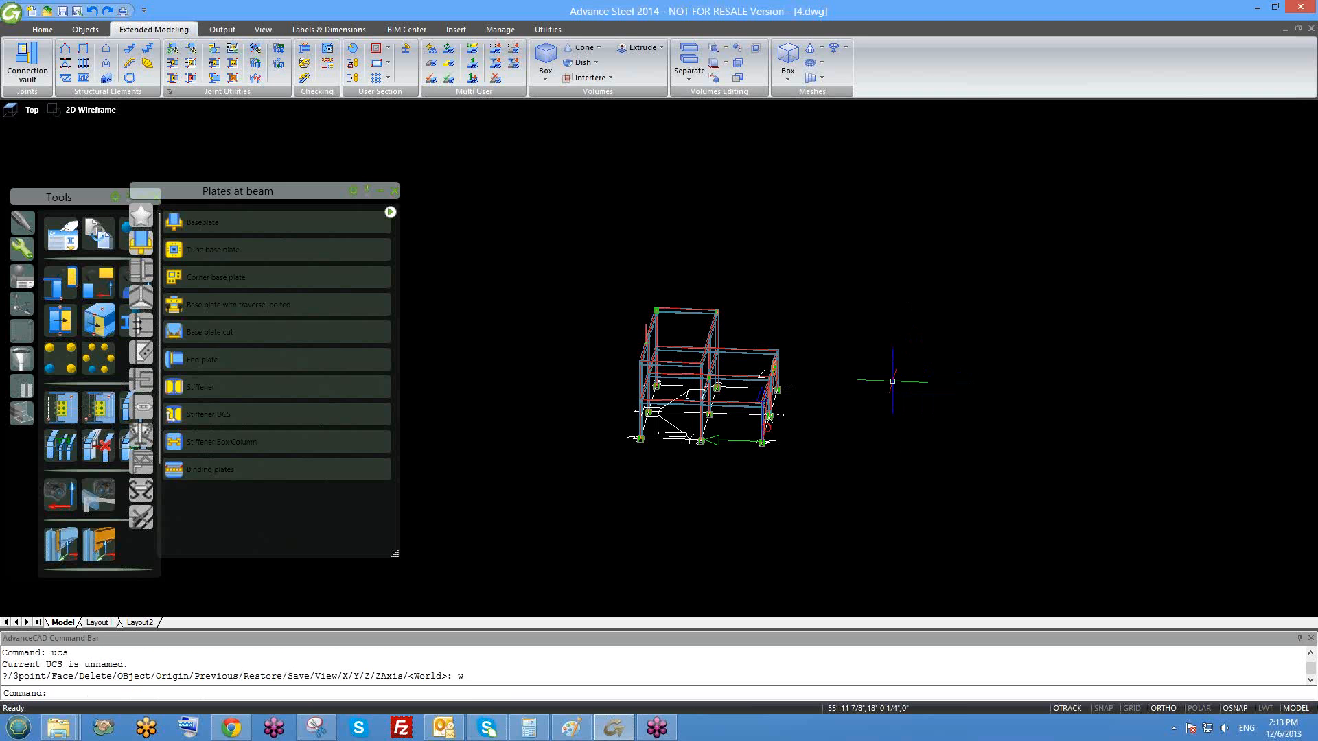
- Start the Stair command with the default Start and end point method for defining the stair
scroll(761, 450, "up", 5)
middle_click_drag(762, 449, 764, 448, "shift")
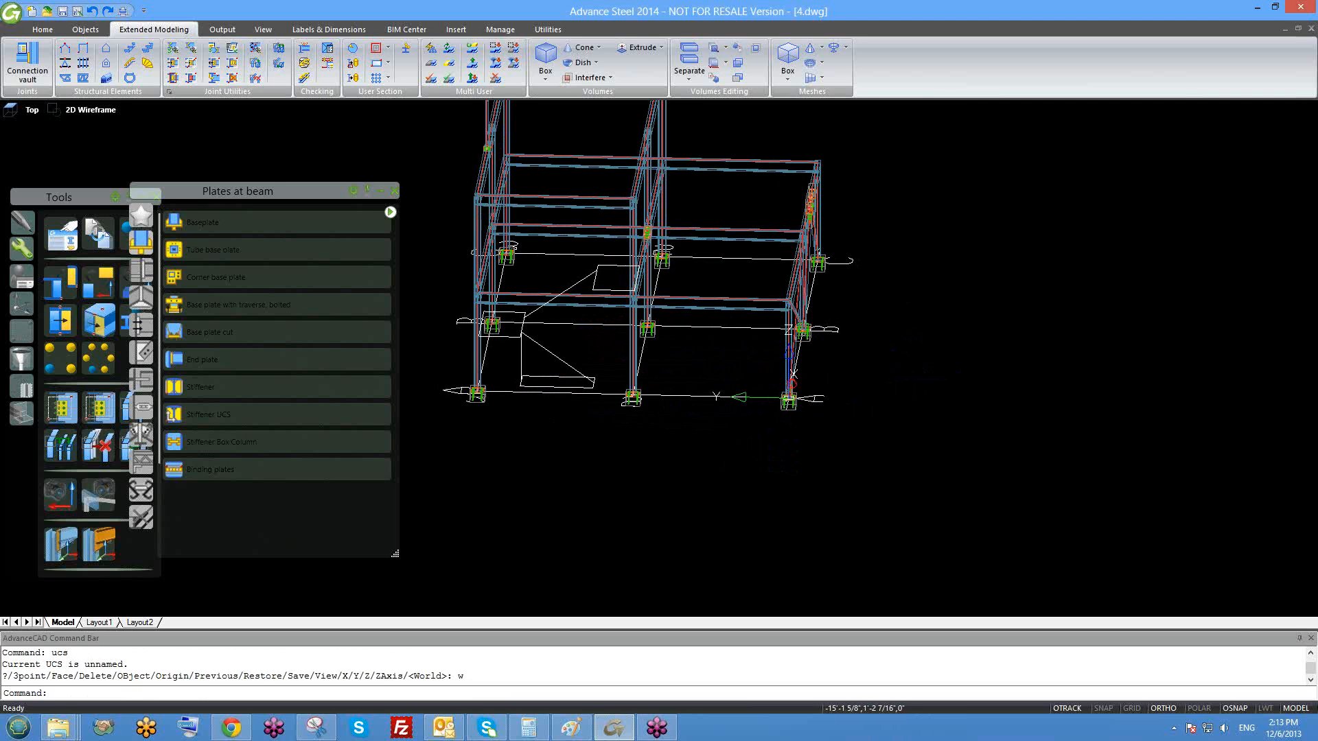
mouse_move(587, 444)
middle_mouse_down("shift")
mouse_move(610, 447)
mouse_move(596, 440)
middle_mouse_up("shift")
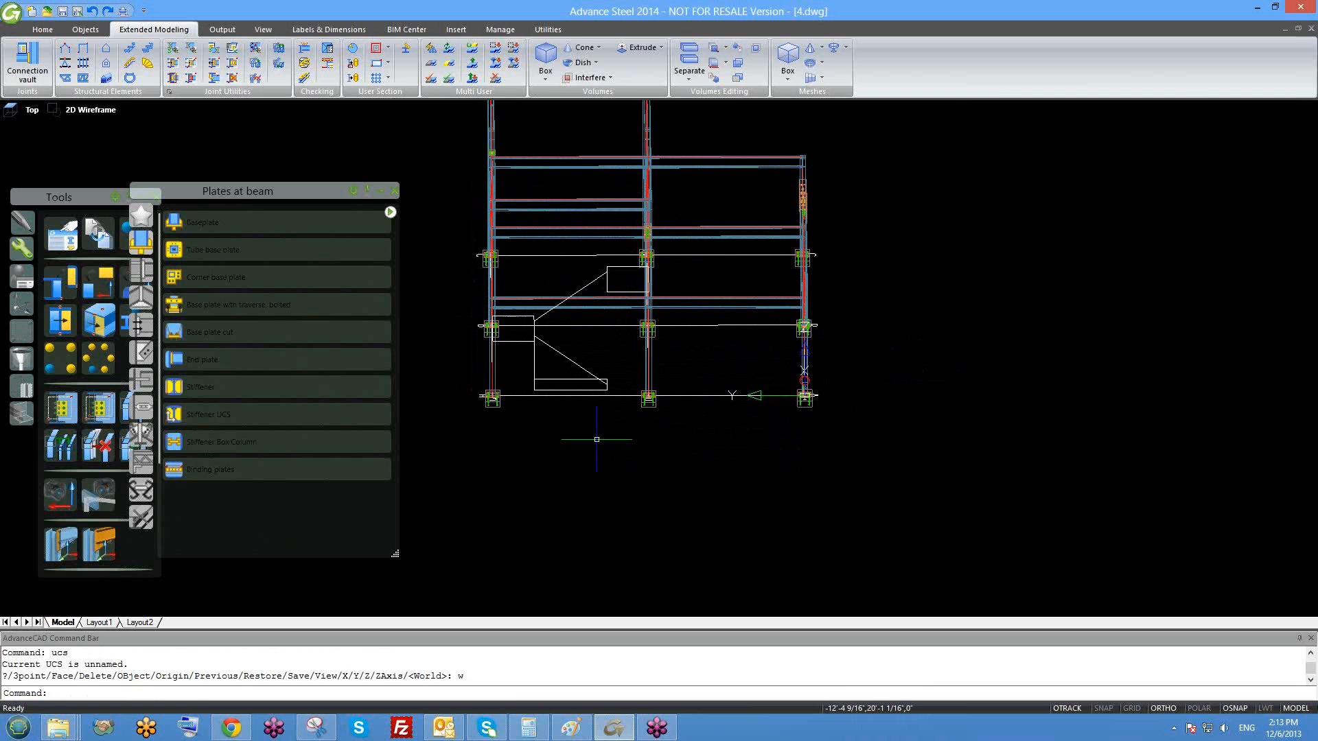
scroll(561, 374, "up", 1)
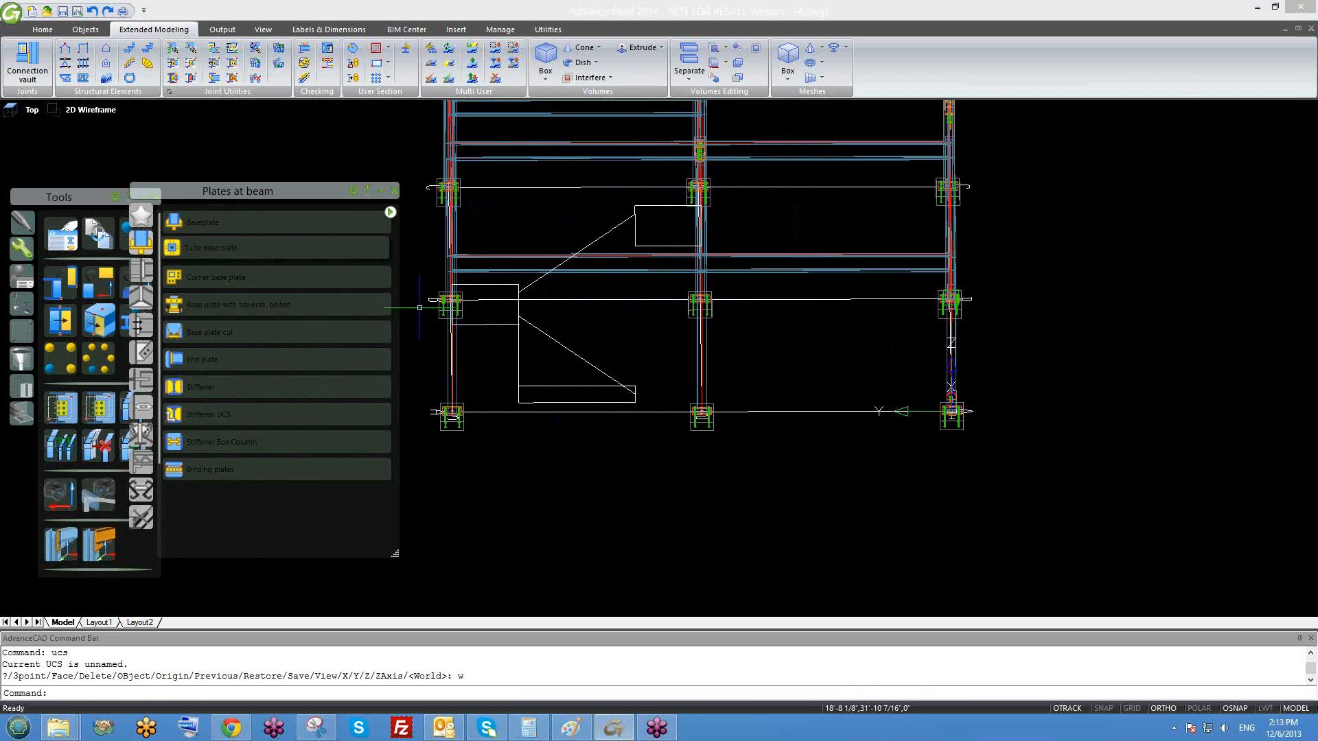
left_click(130, 49)
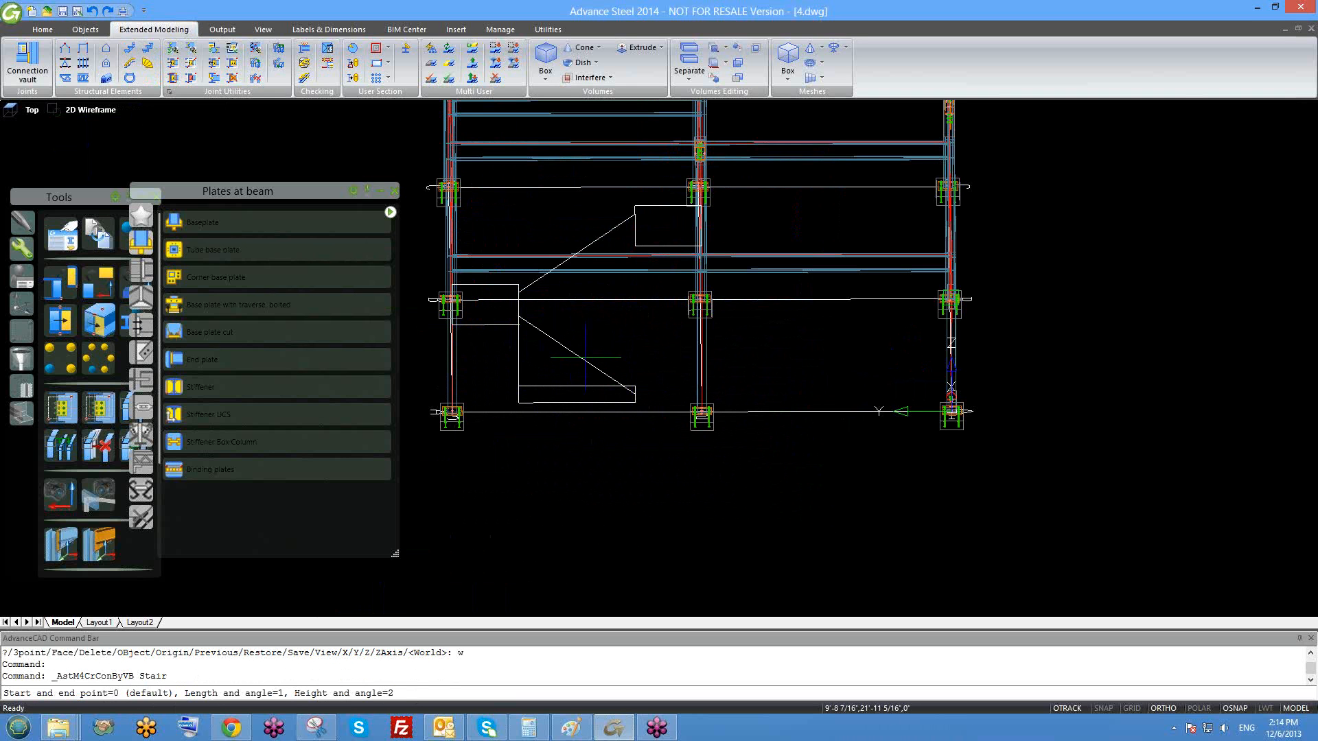
key("Return")
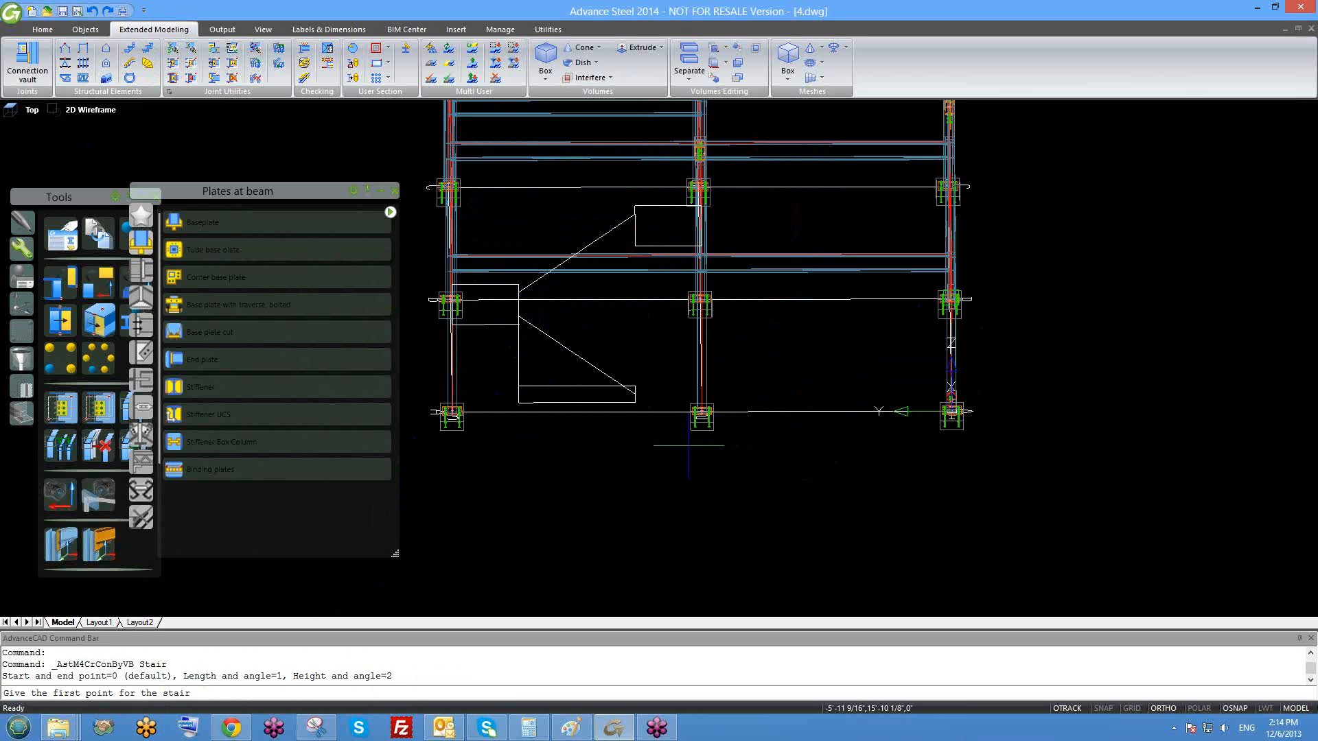
- Examine the sloped stair lines and landing outlines in the frame to identify the lower flight's start and end points
scroll(624, 414, "down", 2)
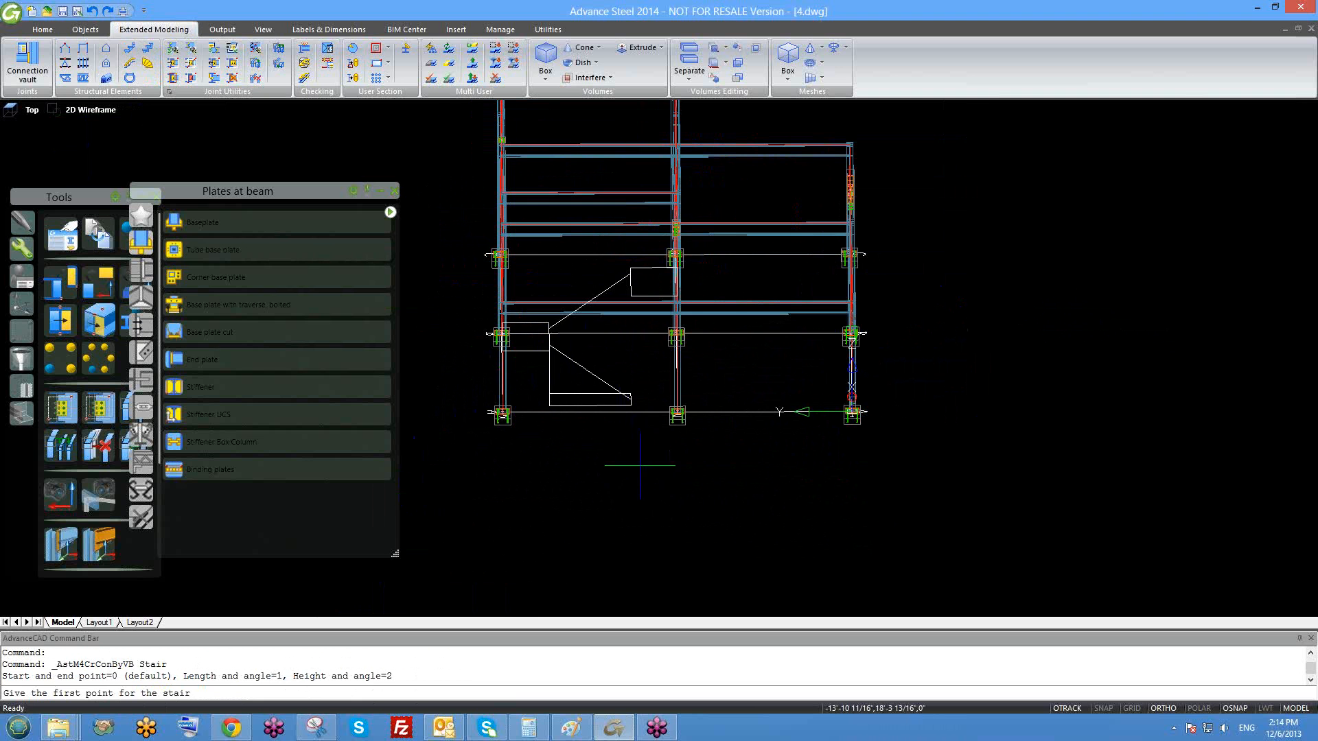
middle_click_drag(637, 470, 605, 453, "shift")
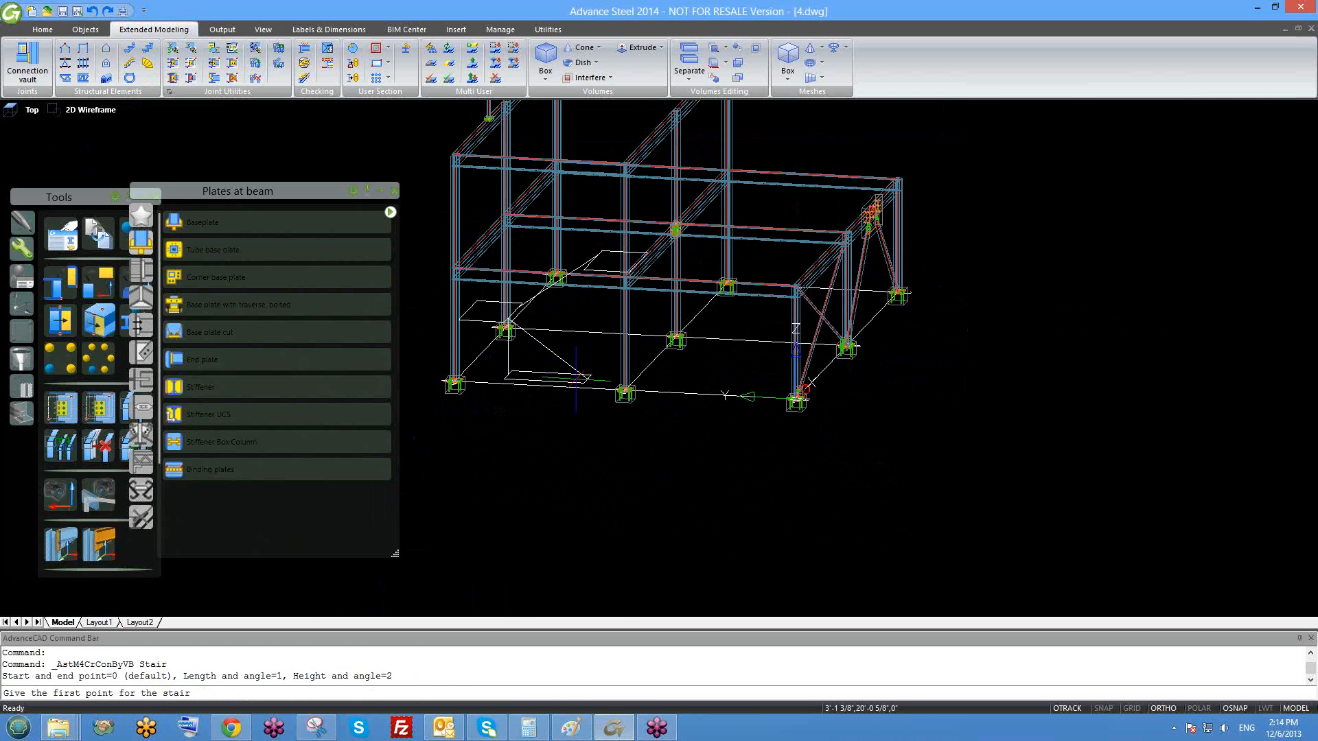
scroll(542, 330, "up", 2)
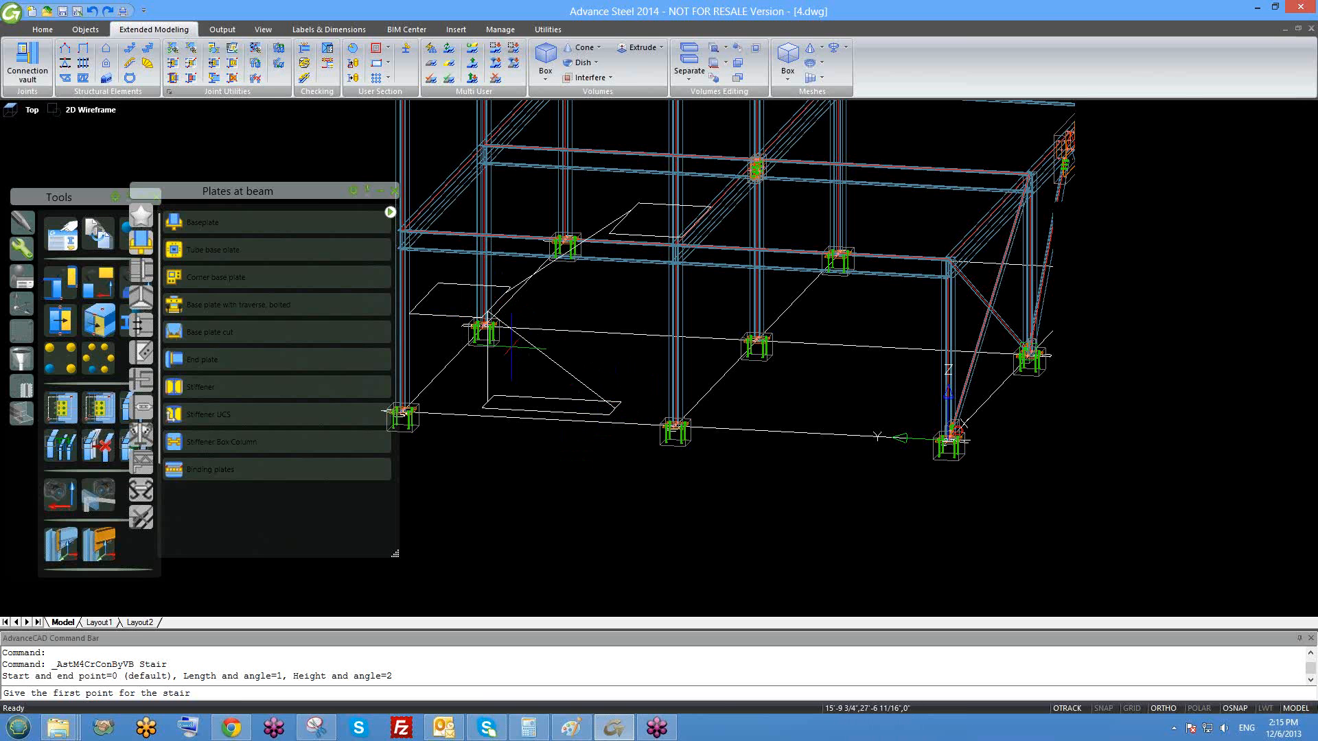
scroll(556, 366, "down", 2)
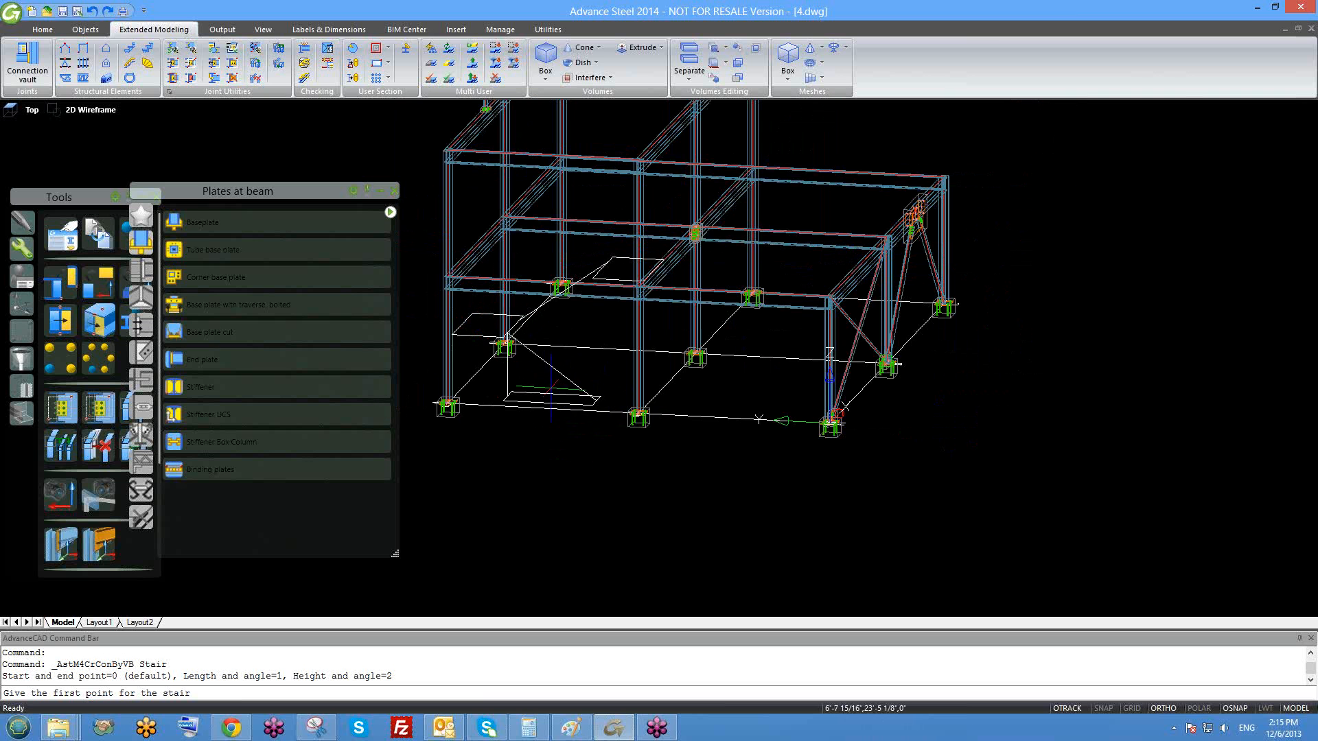
middle_click_drag(593, 385, 629, 374, "shift")
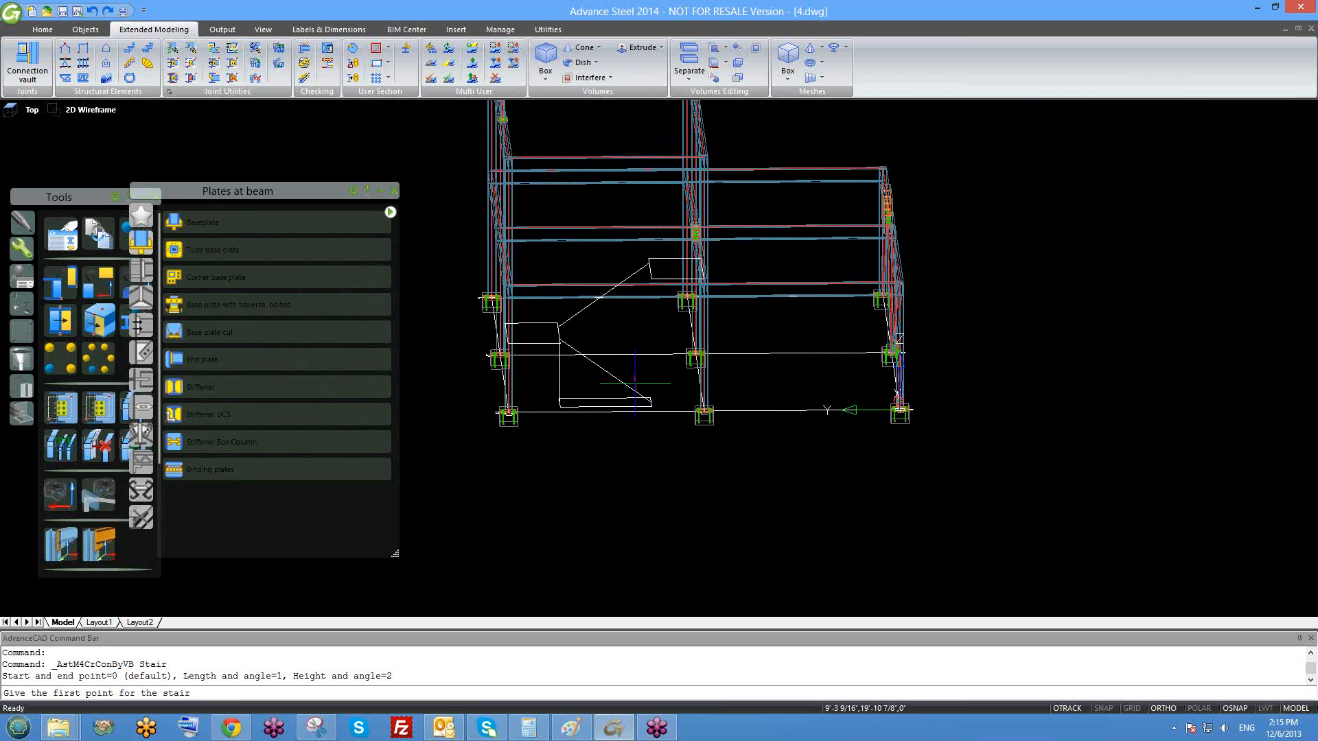
middle_click_drag(641, 444, 620, 447, "shift")
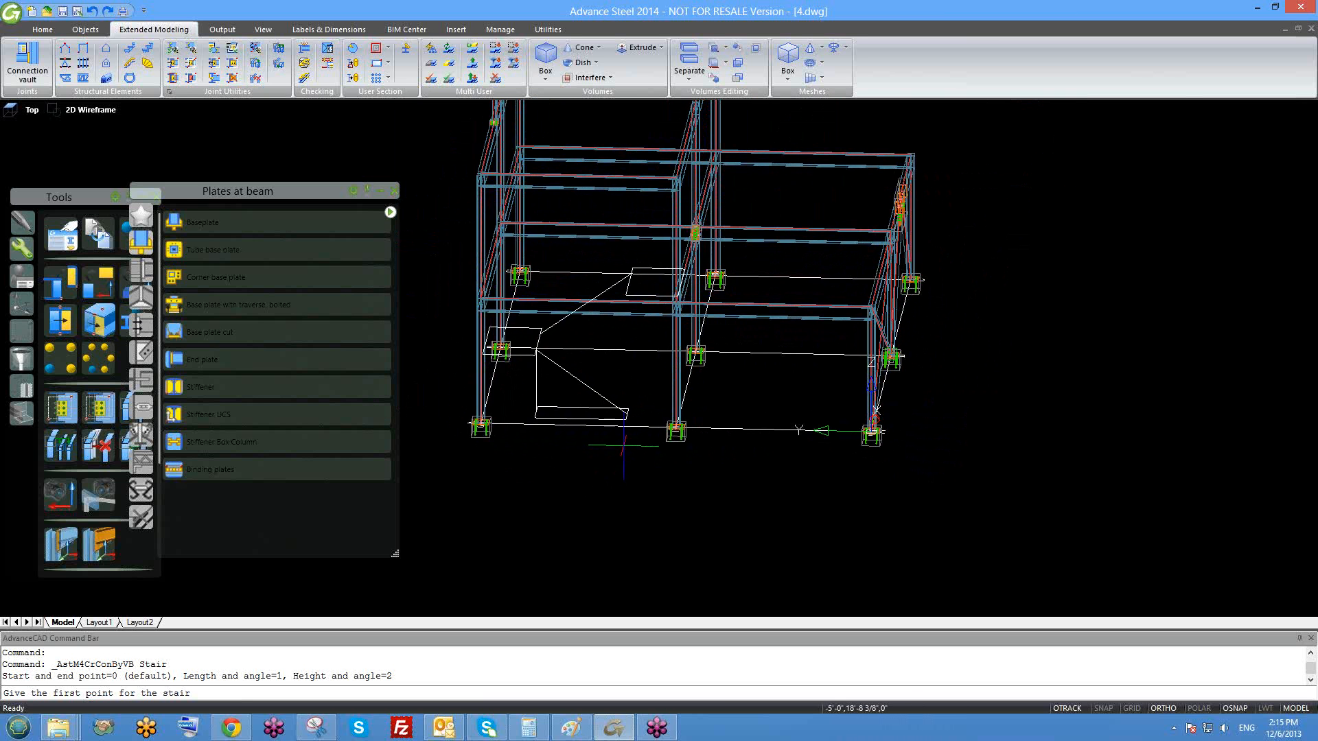
scroll(620, 446, "down", 3)
scroll(621, 447, "up", 4)
scroll(673, 356, "down", 4)
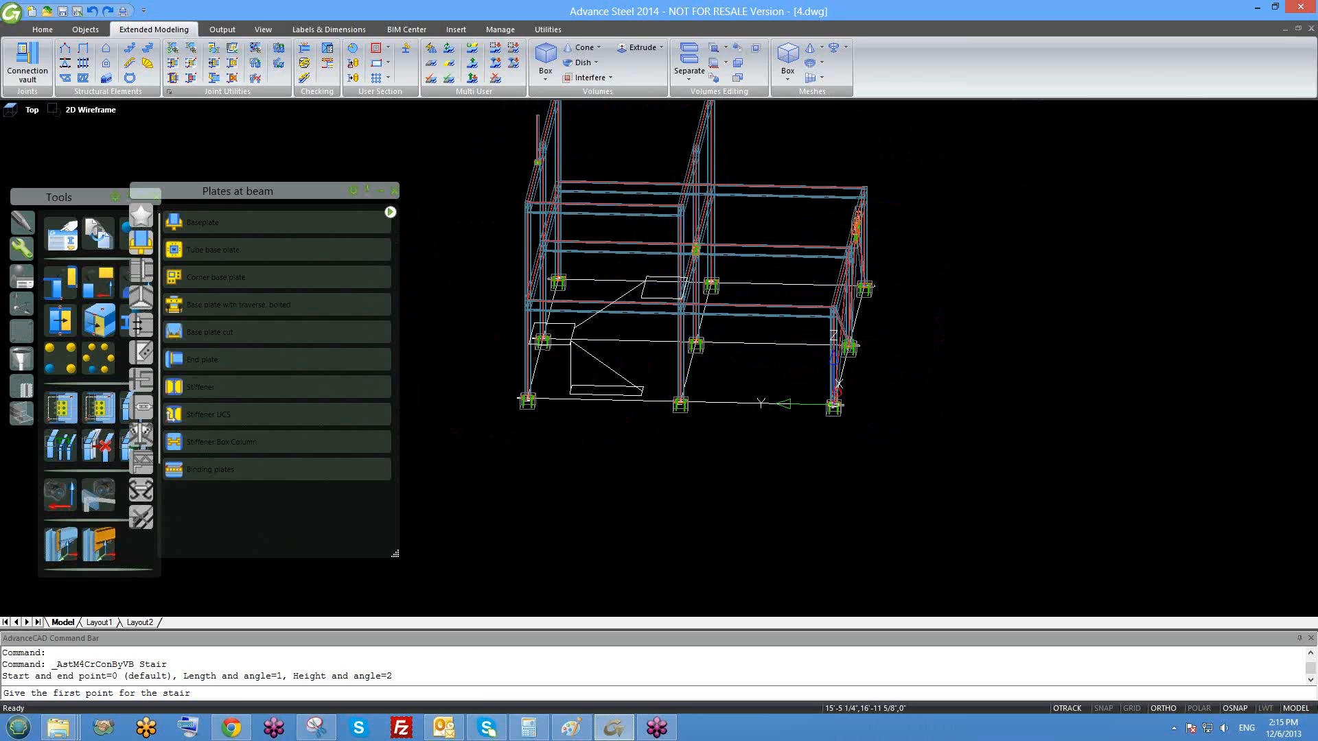
middle_click_drag(680, 385, 584, 428, "shift")
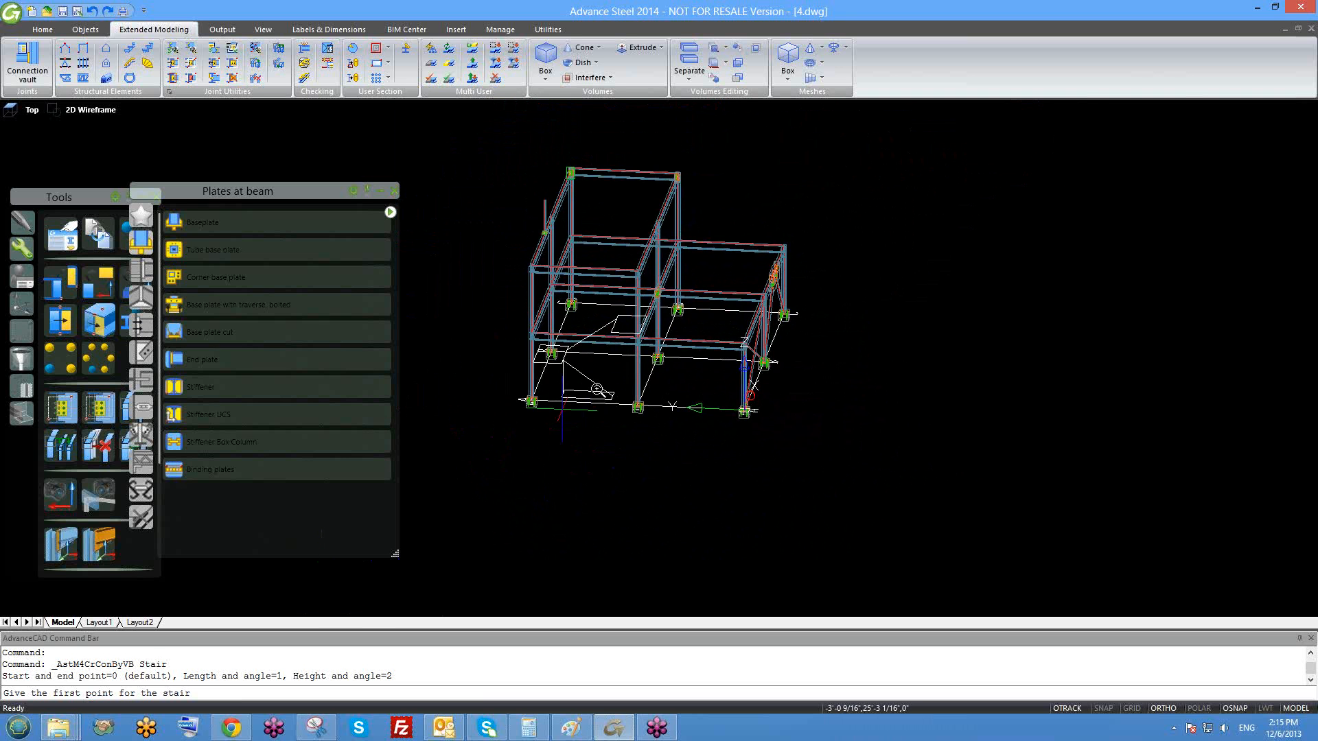
- Define the stair from the lower to the upper endpoint of the lower flight's sloped line, using endpoint snaps
scroll(594, 389, "up", 4)
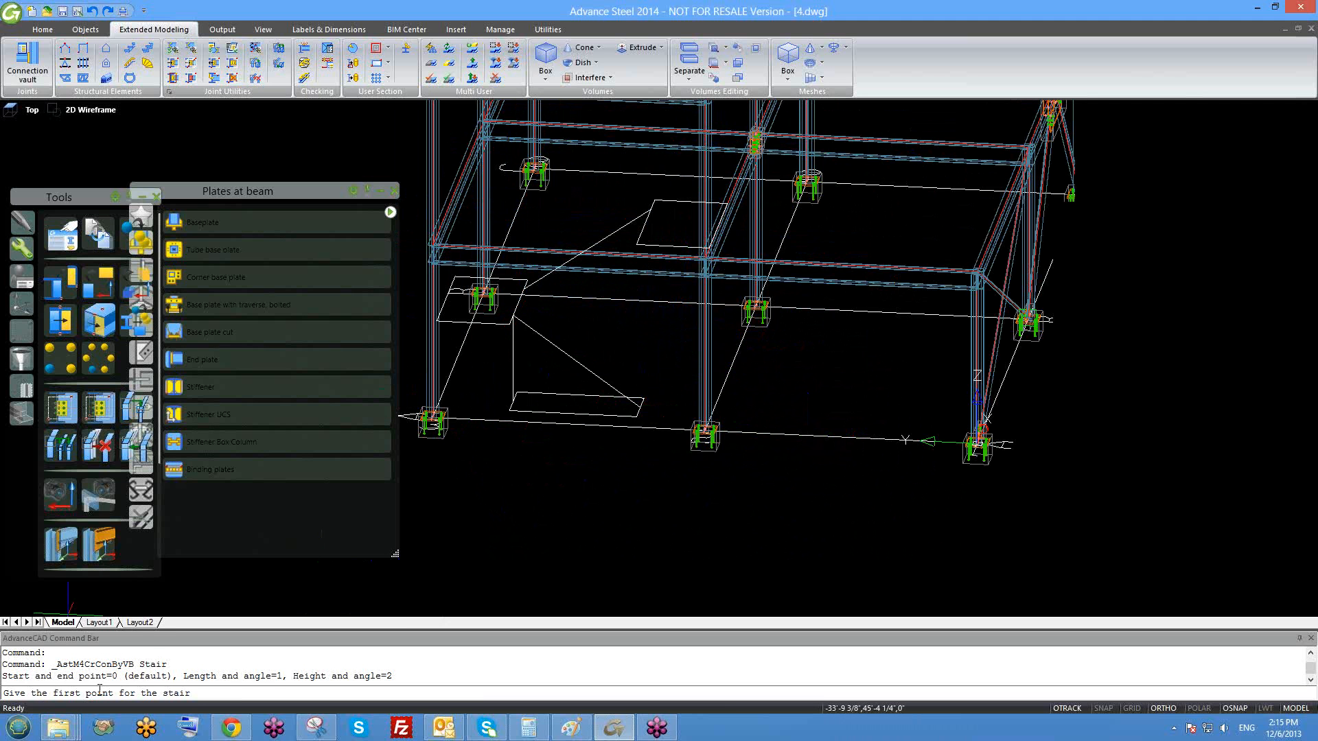
scroll(650, 404, "up", 4)
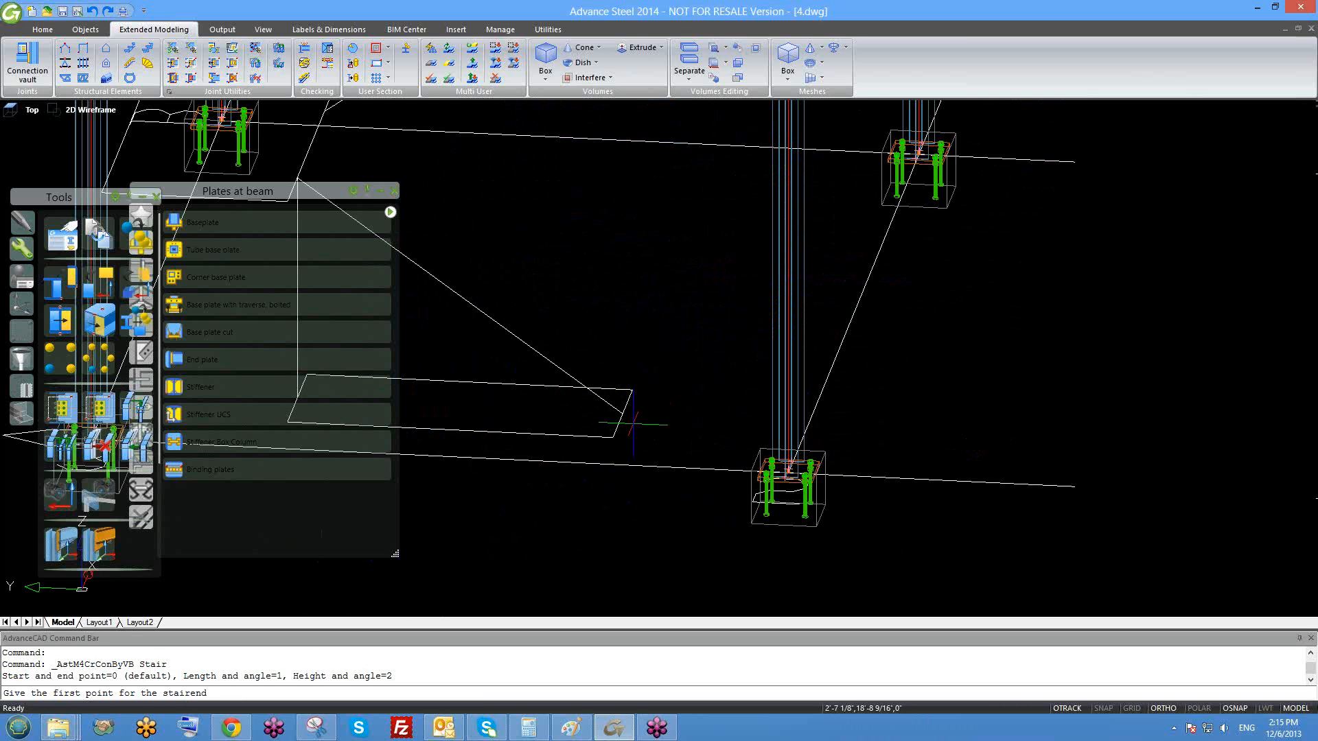
left_click(632, 424)
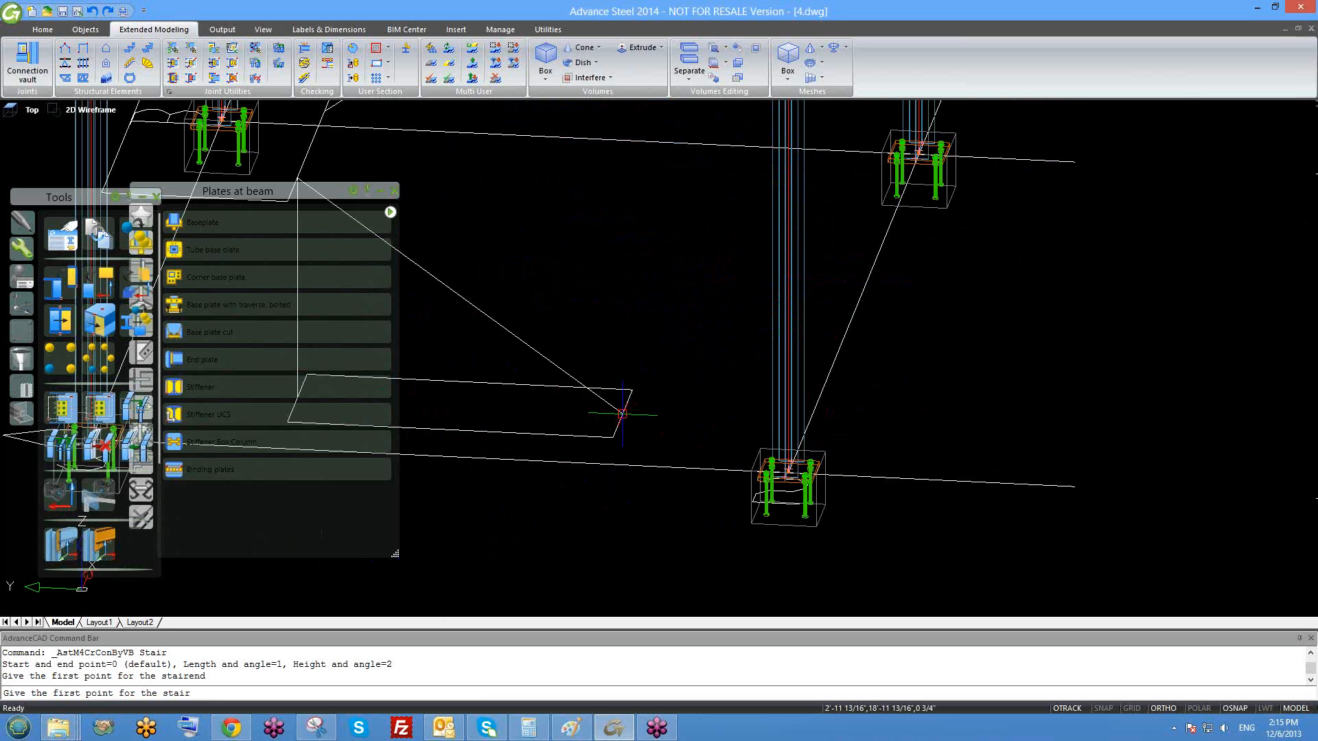
left_click(622, 414)
scroll(623, 415, "down", 3)
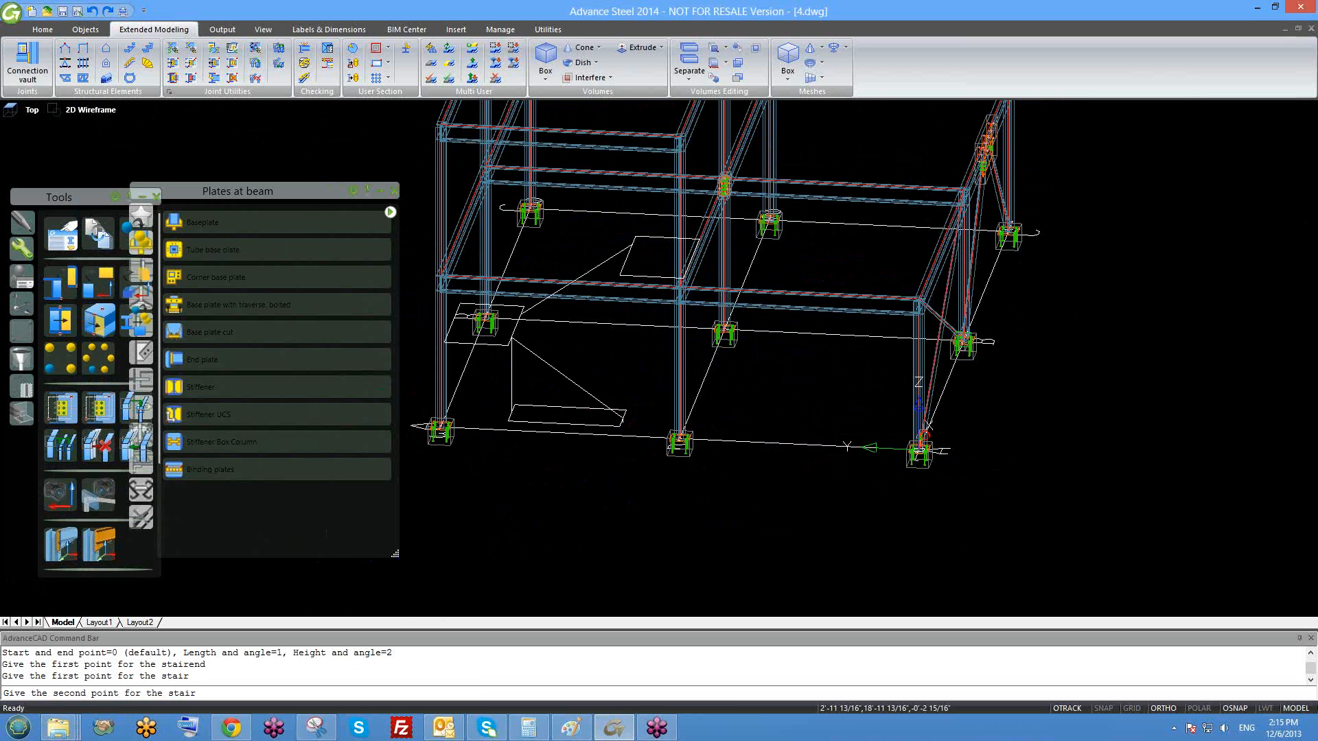
scroll(518, 334, "up", 4)
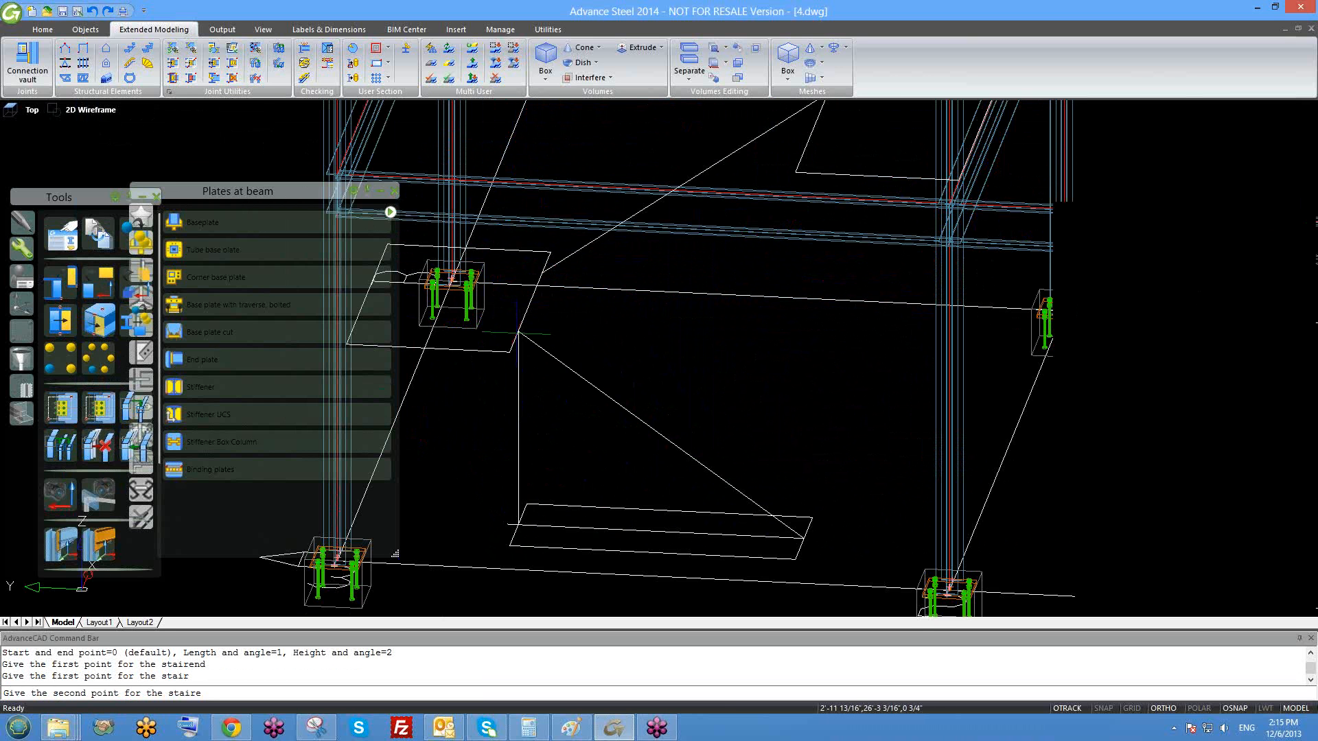
left_click(518, 334)
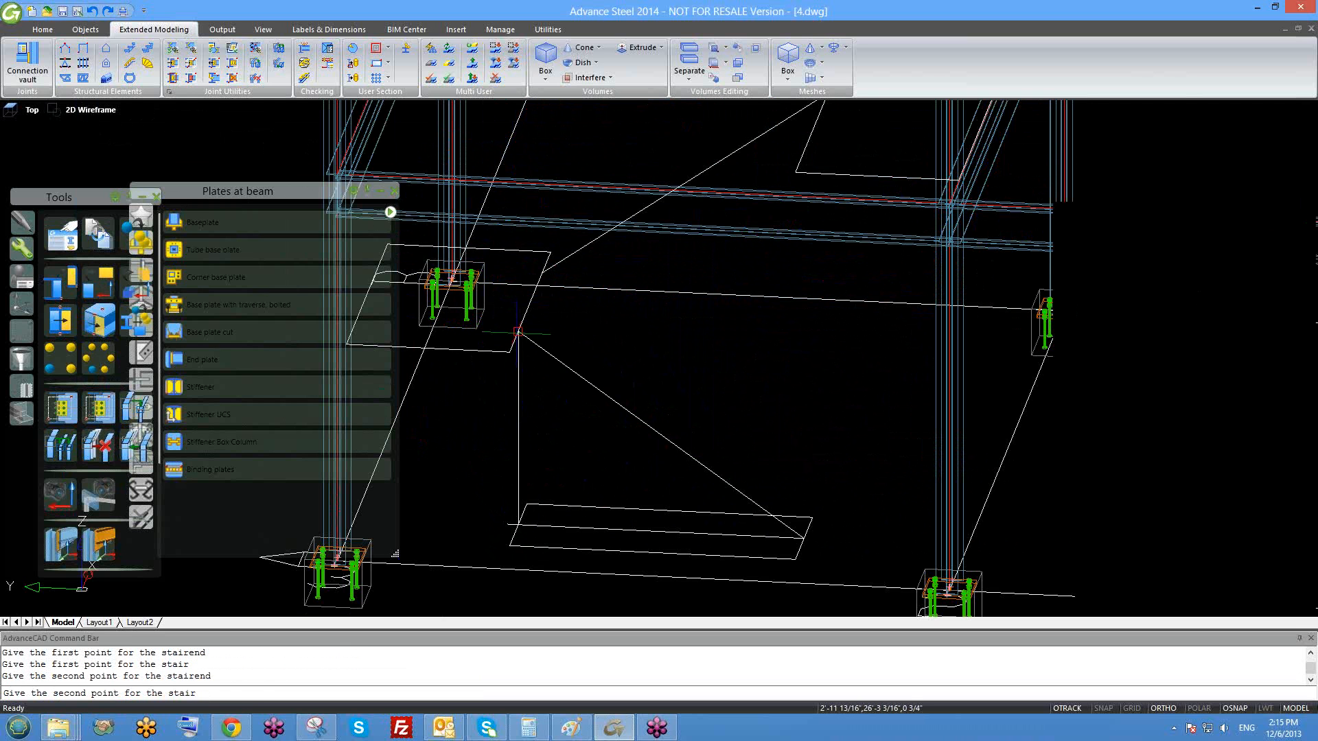
left_click(518, 335)
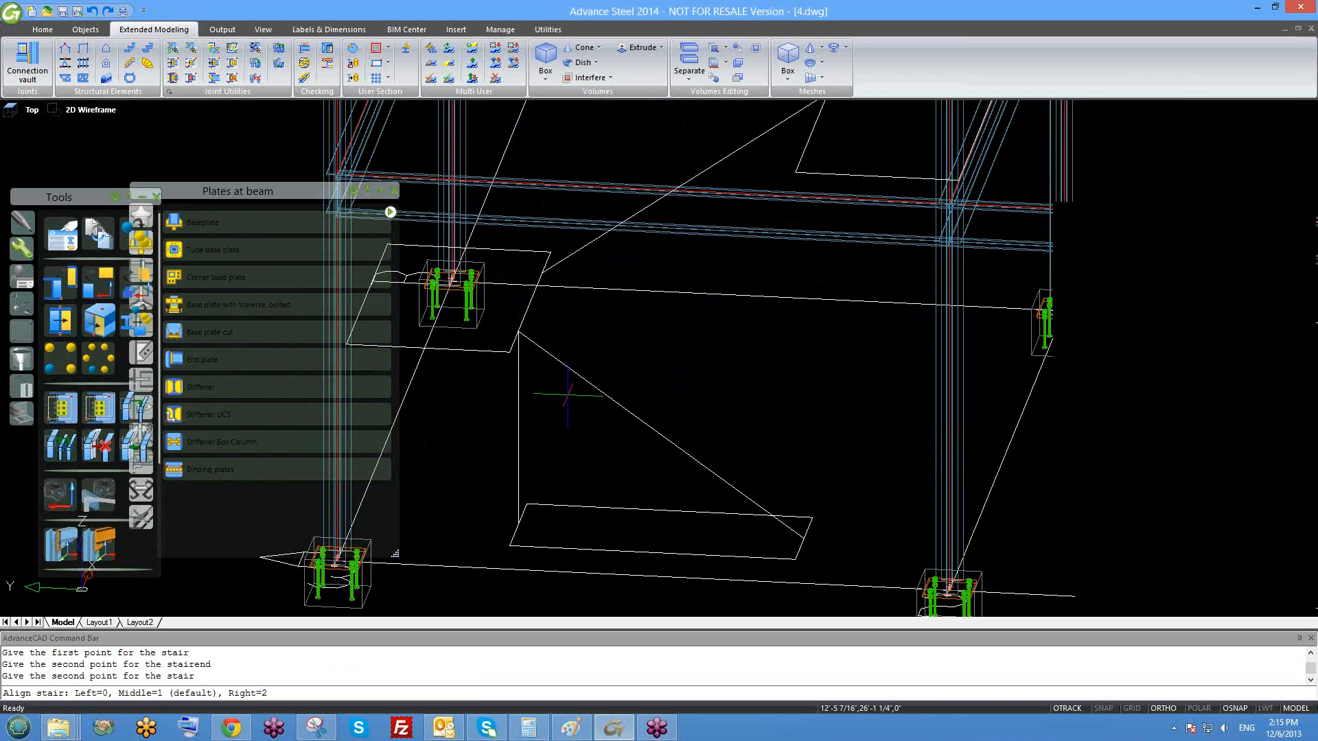
- Create the stair with the default Middle alignment and close its properties dialog without changes
scroll(569, 391, "down", 2)
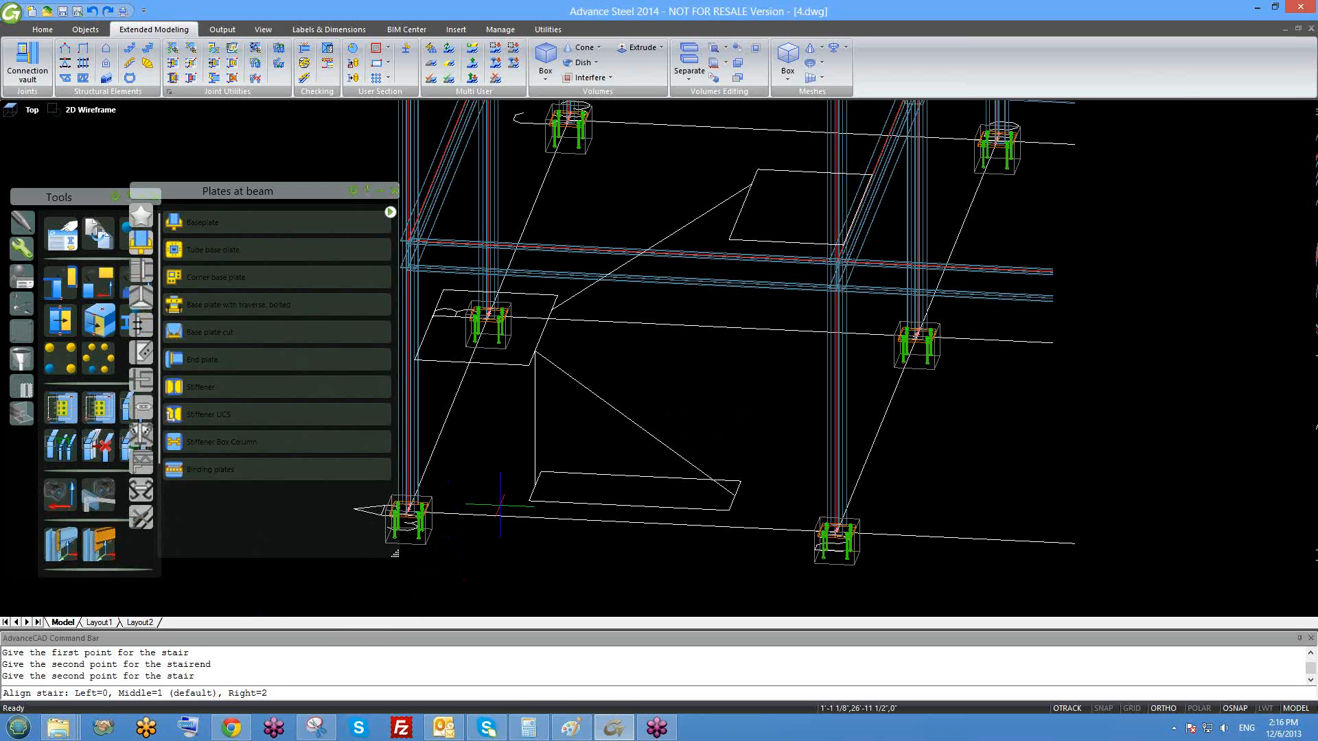
key("Return")
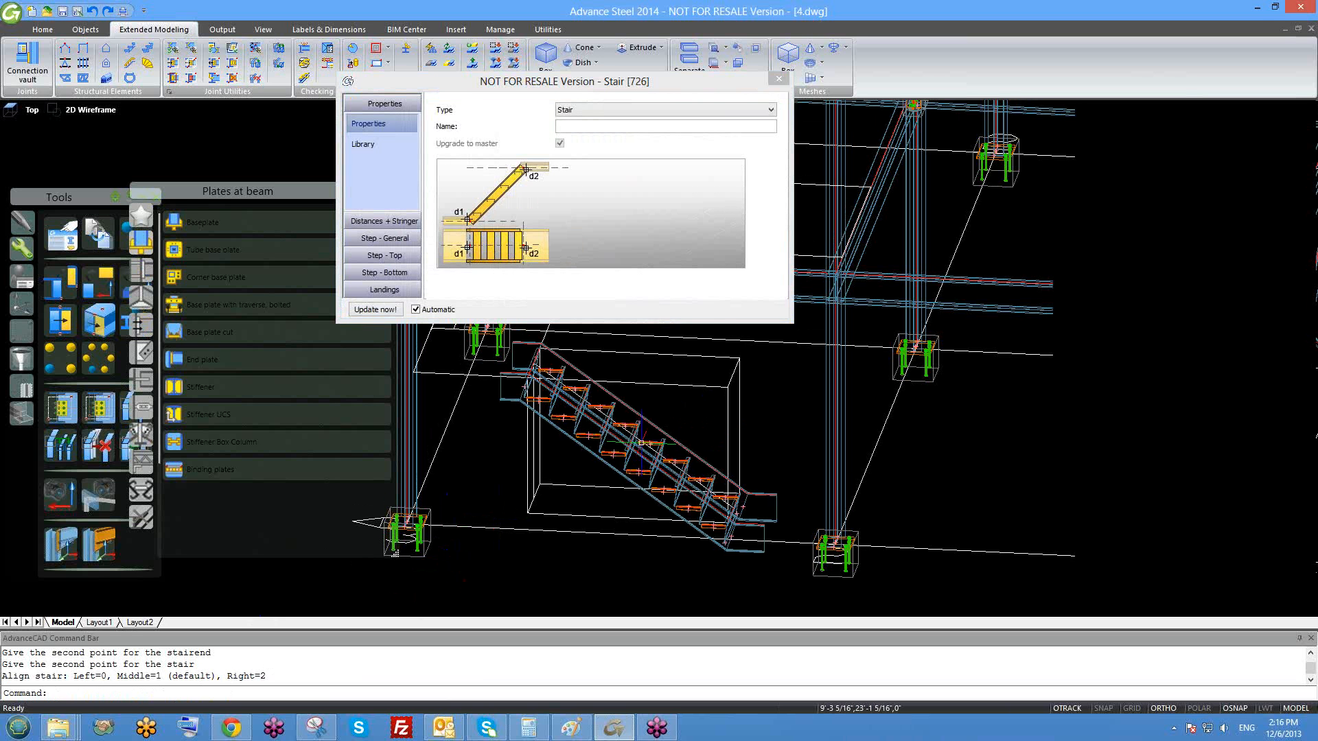
left_click(777, 82)
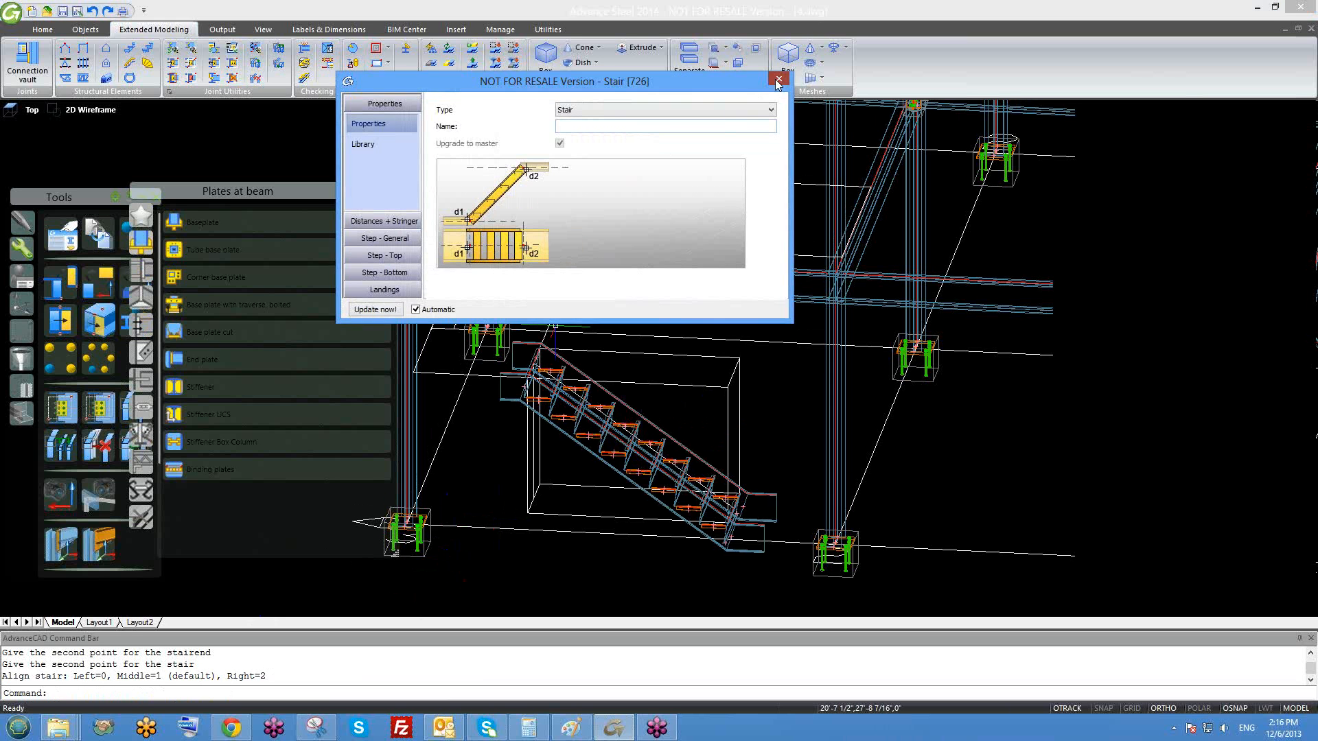
left_click(777, 82)
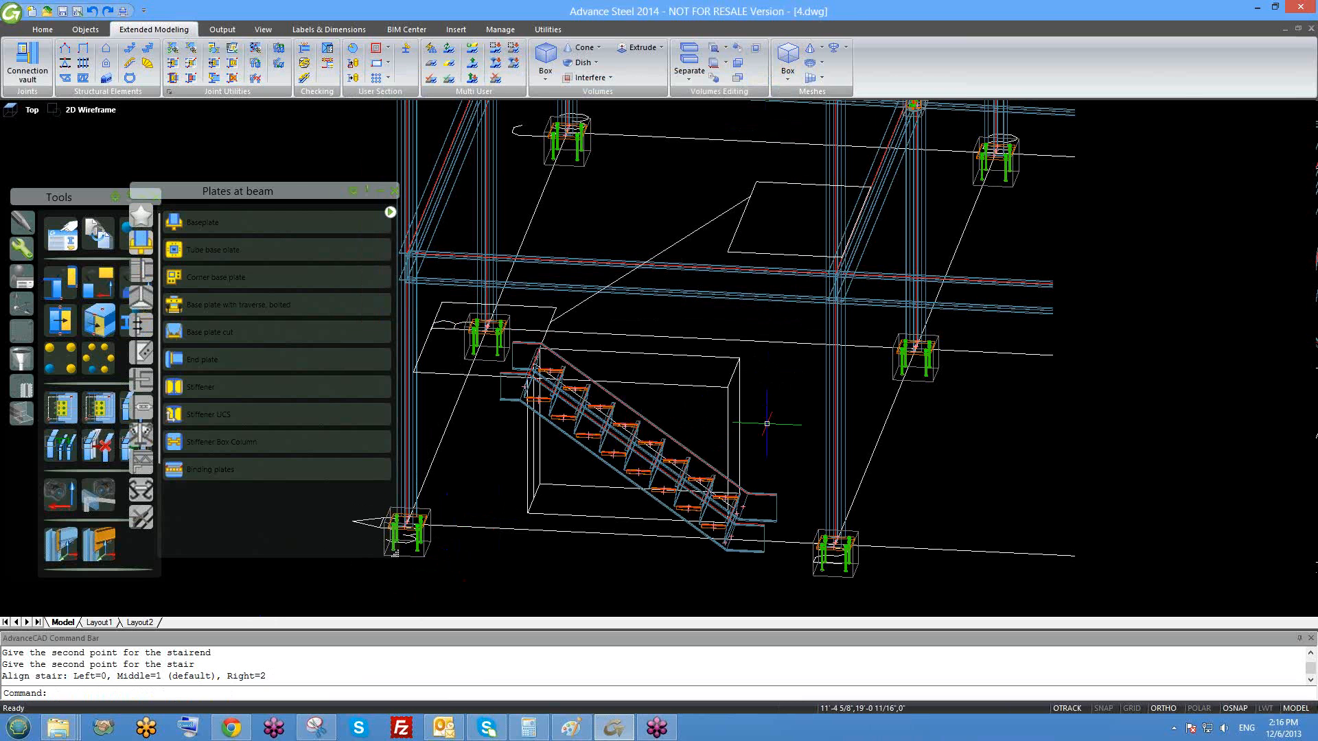
- Inspect the new stair's stringers, treads and connection box from several angles and distances
middle_click_drag(758, 438, 678, 446, "shift")
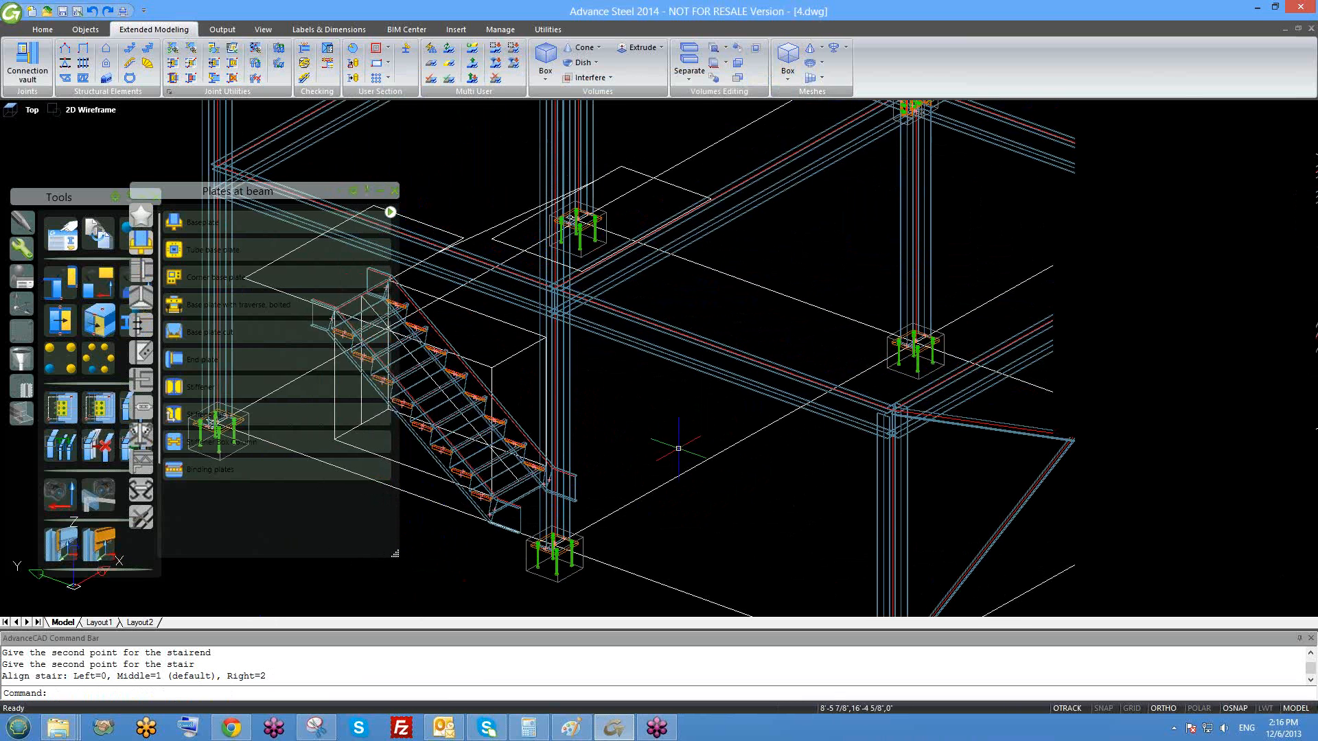
scroll(589, 471, "up", 2)
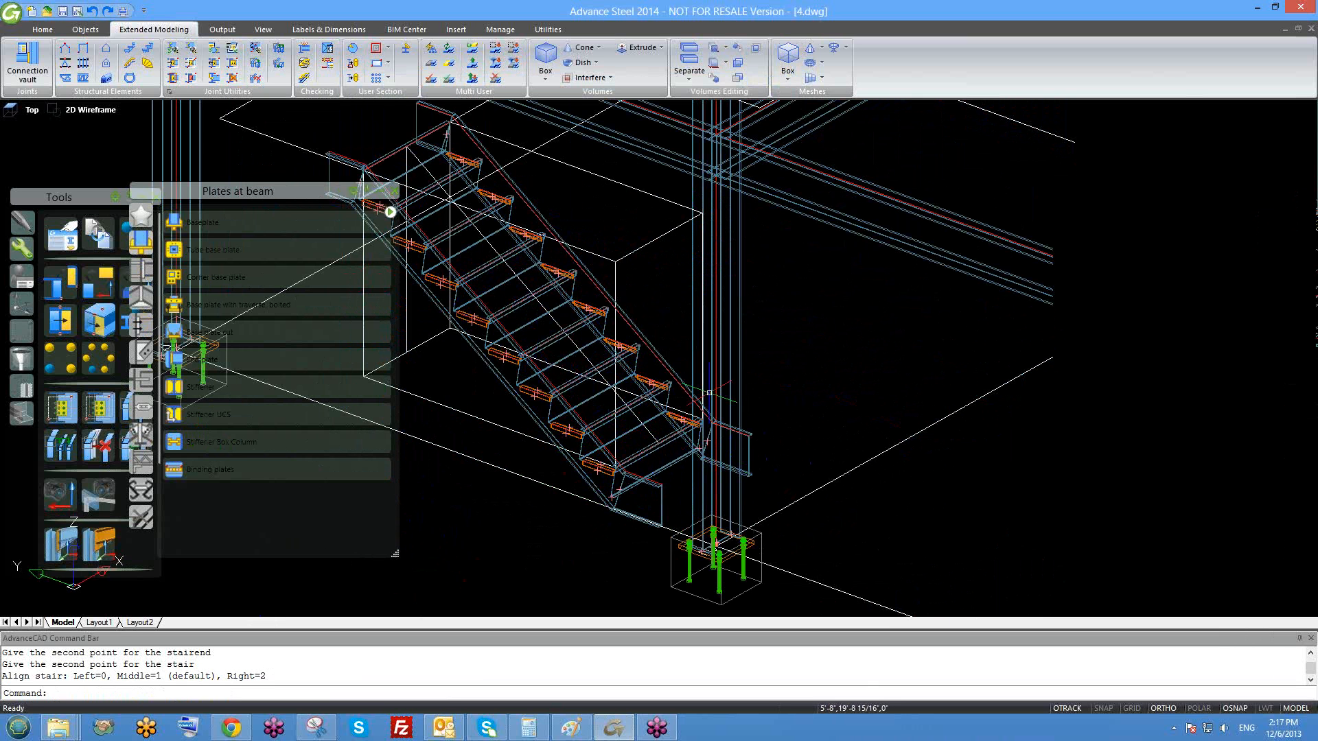
mouse_move(691, 446)
middle_mouse_down("shift")
mouse_move(623, 456)
mouse_move(648, 384)
mouse_move(669, 378)
mouse_move(656, 395)
mouse_move(686, 425)
middle_mouse_up("shift")
scroll(686, 425, "down", 3)
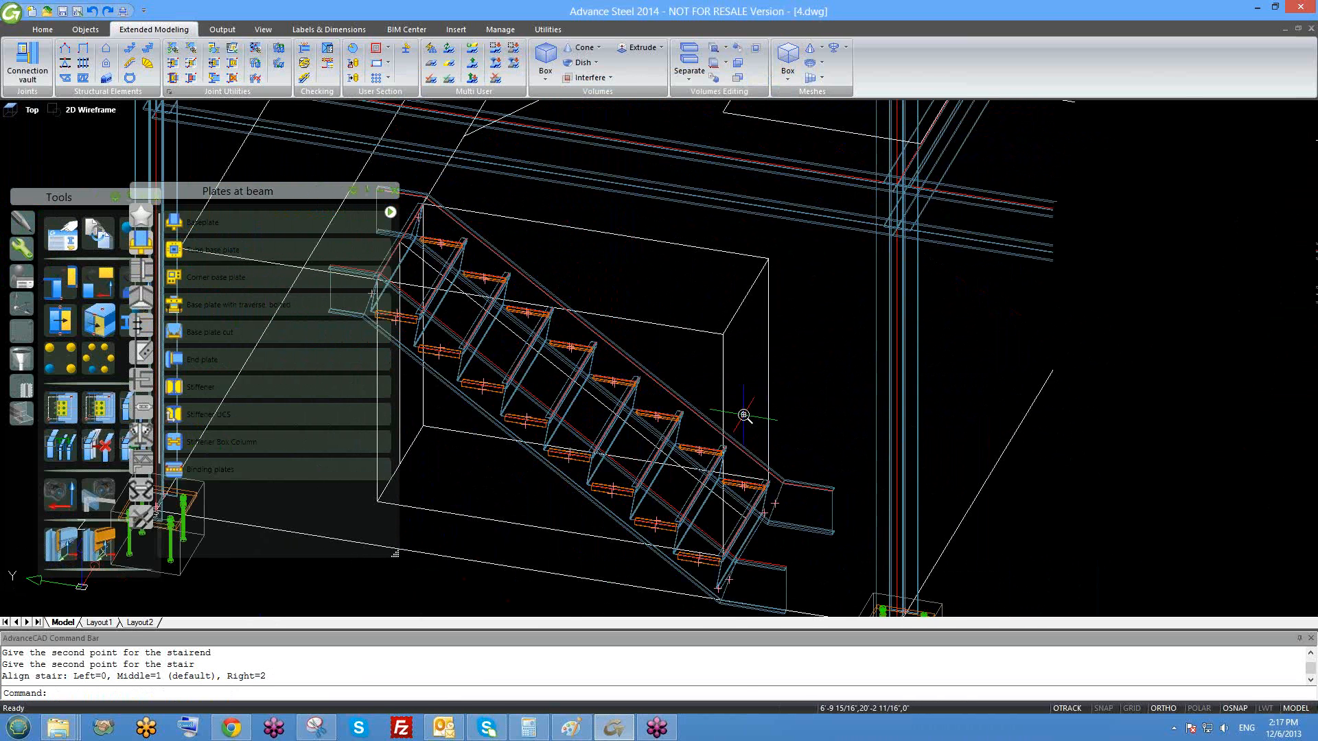
scroll(744, 411, "down", 3)
middle_click_drag(743, 500, 764, 480, "shift")
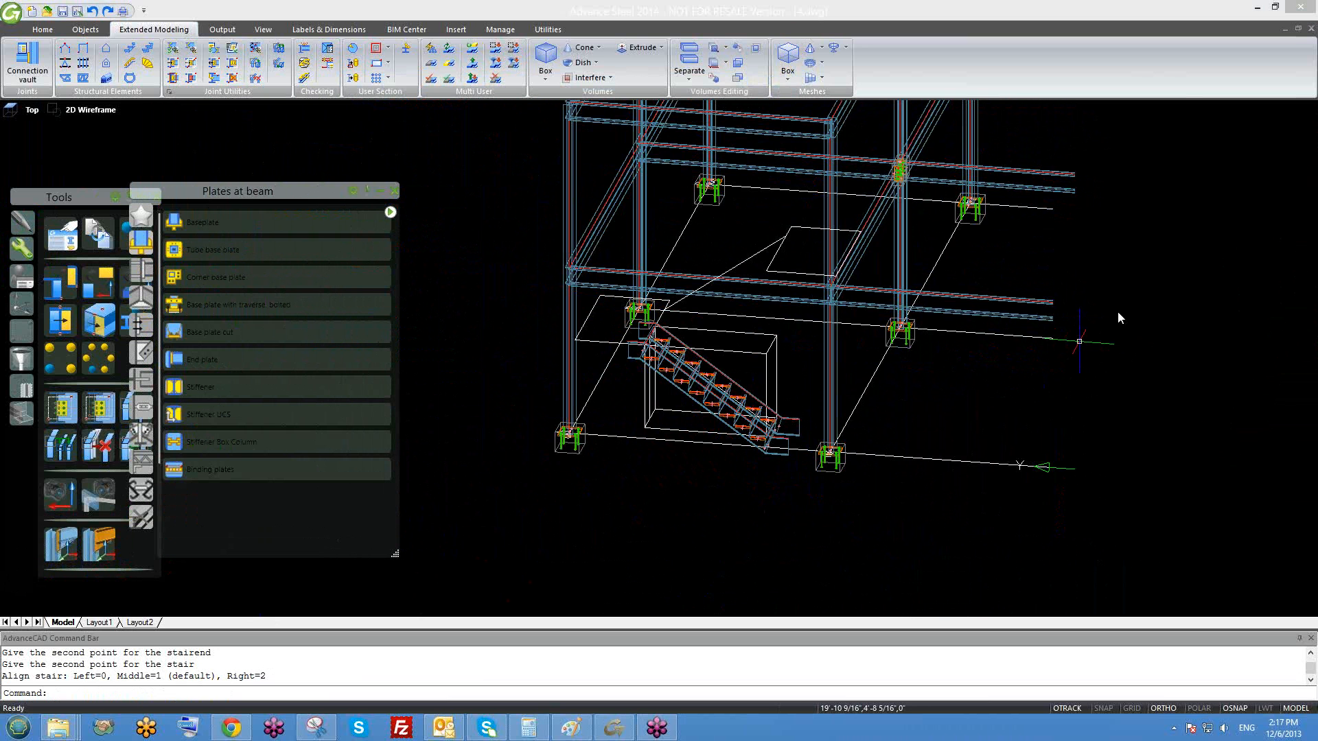
scroll(756, 427, "up", 4)
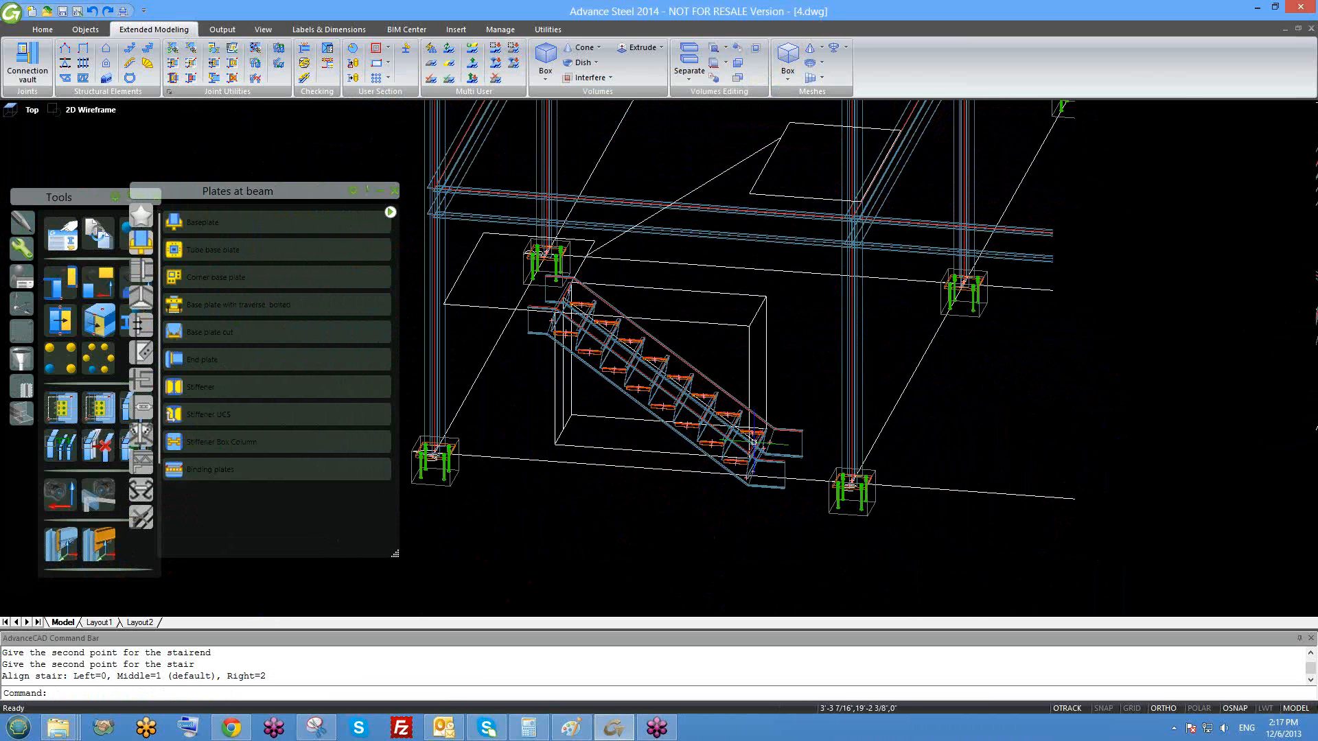
middle_click_drag(755, 427, 745, 430, "shift")
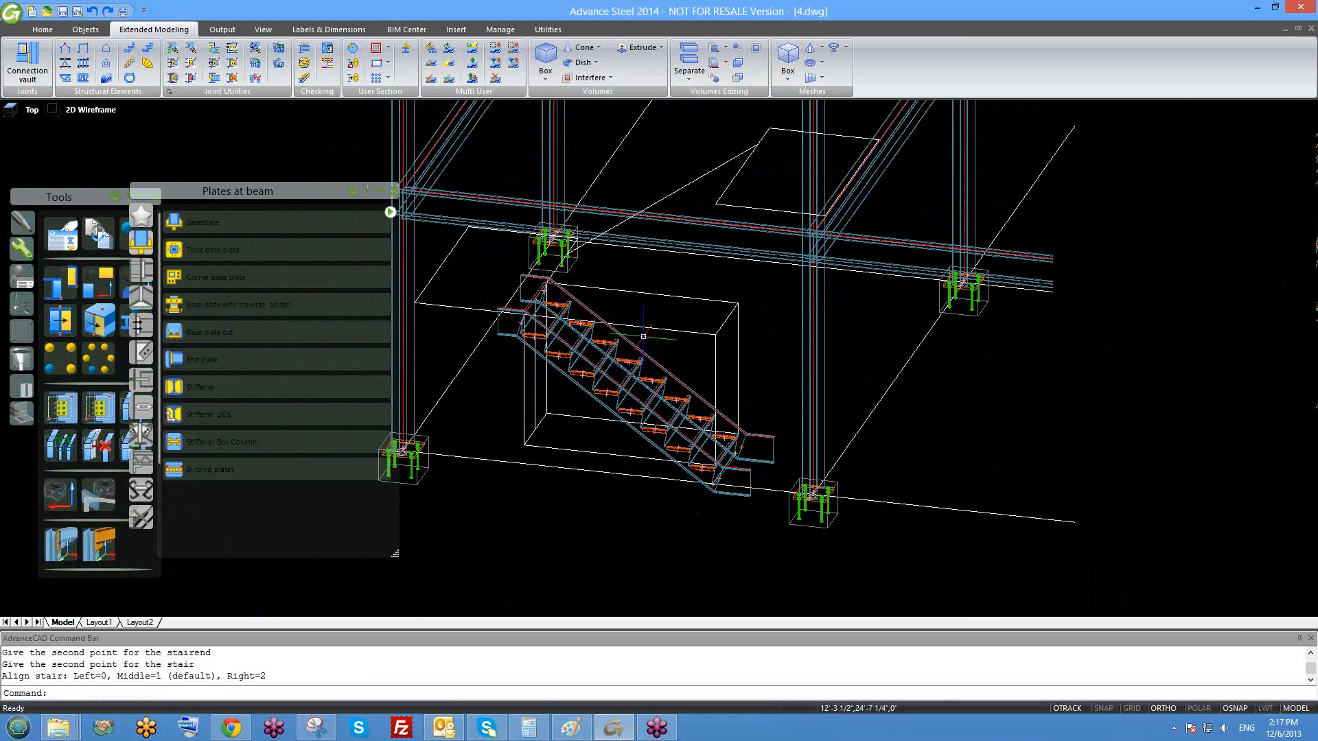
left_click(714, 334)
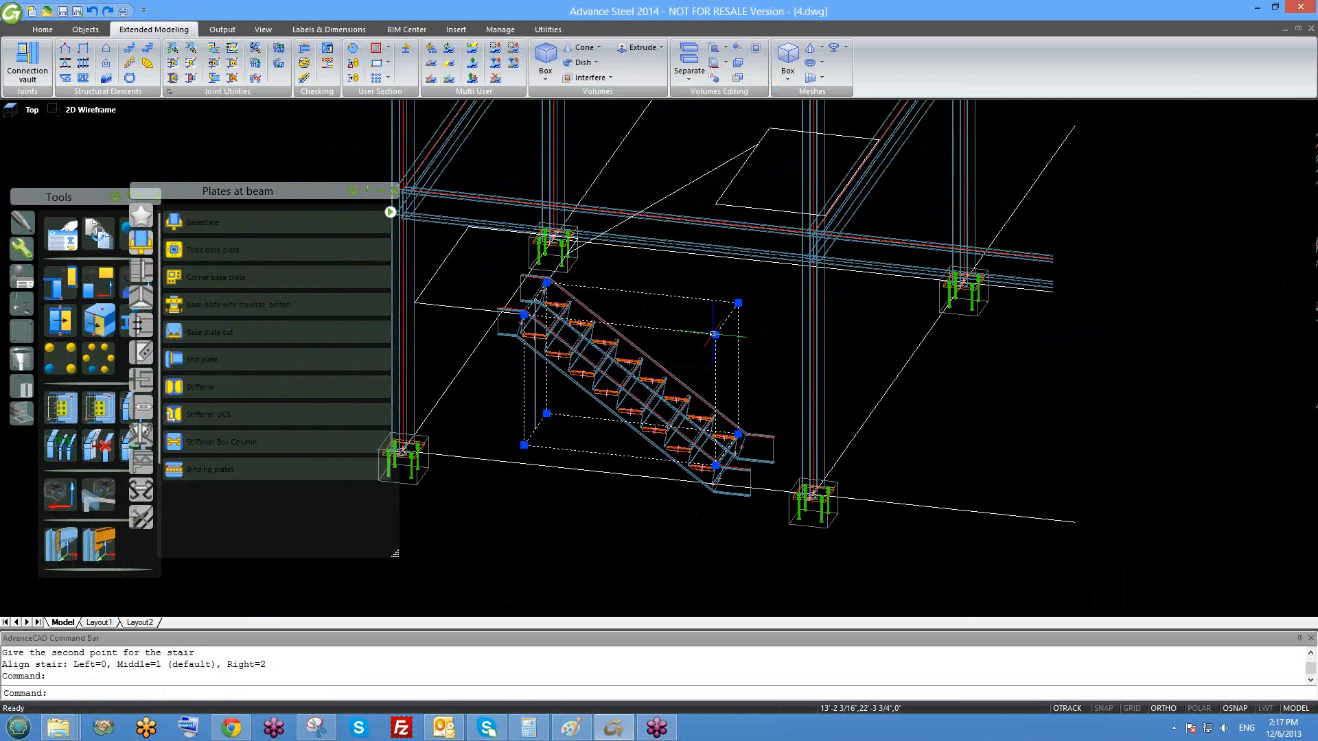
key("Escape")
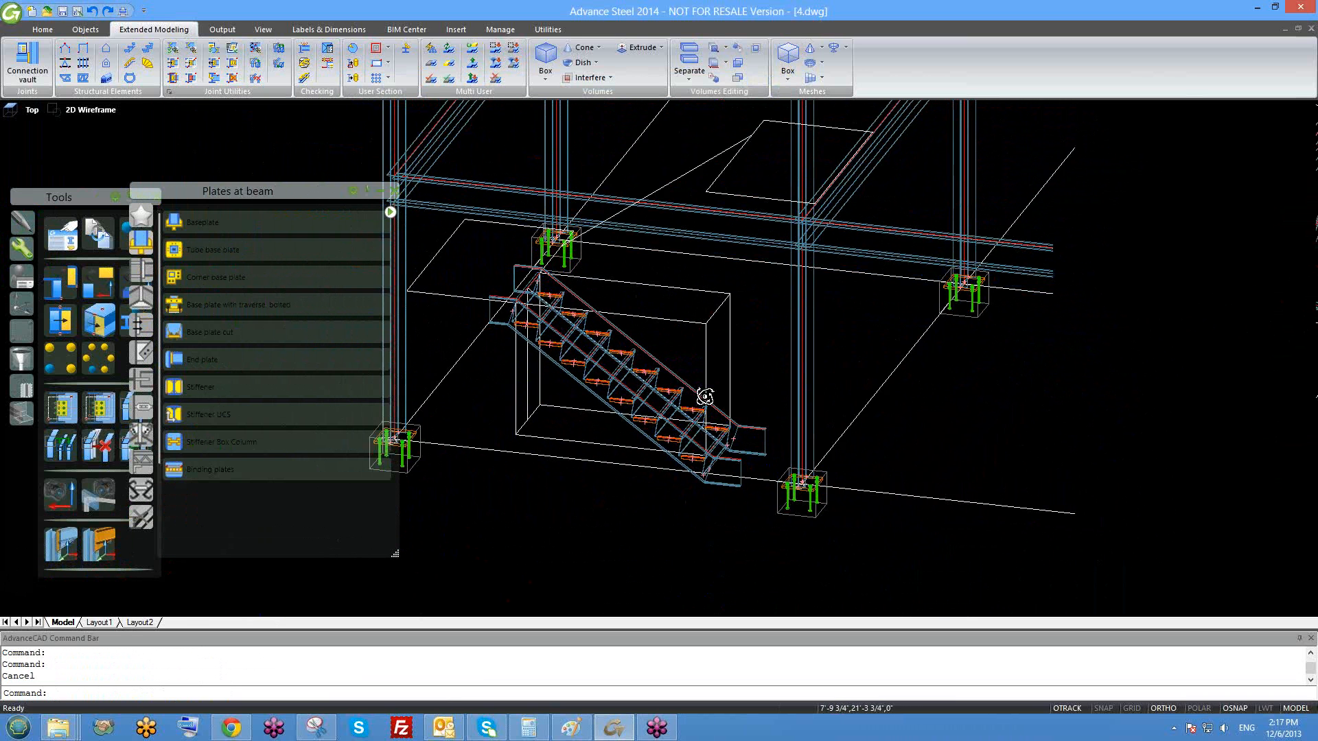
scroll(715, 303, "down", 2)
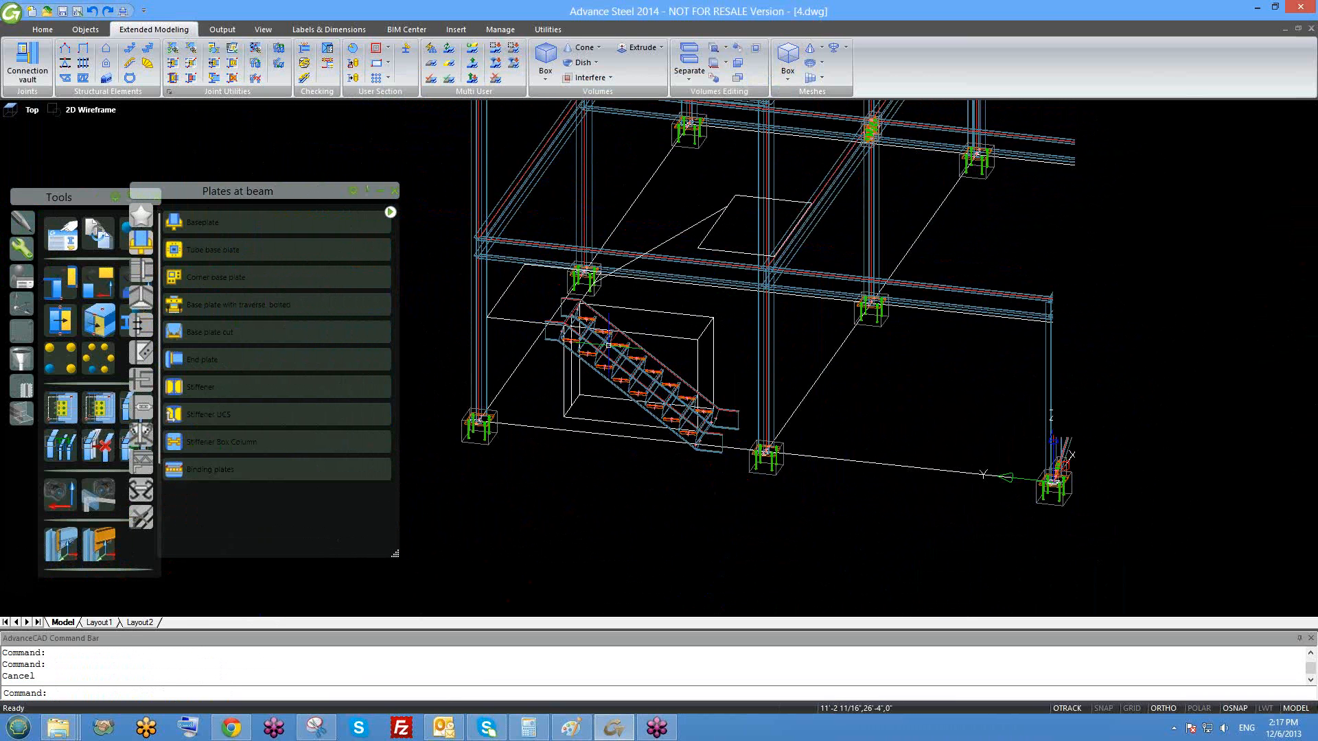
scroll(514, 408, "up", 2)
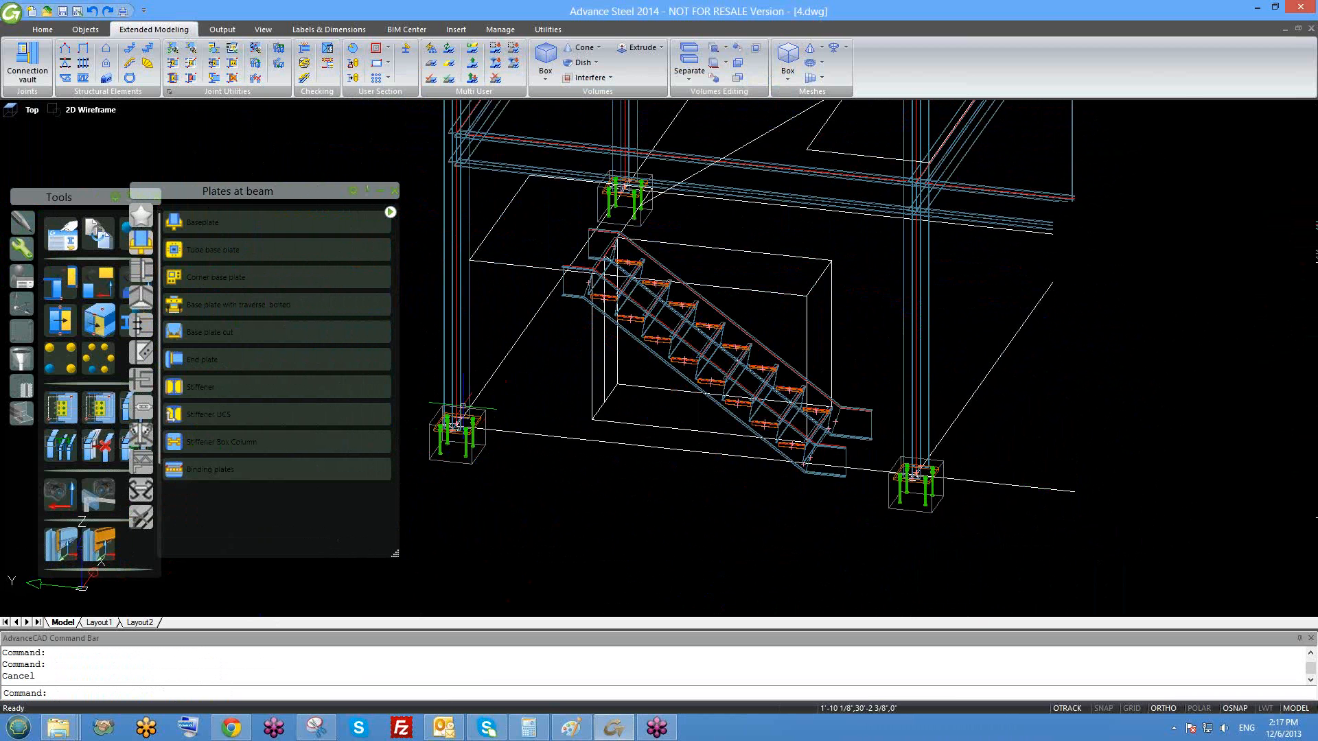
scroll(473, 415, "up", 2)
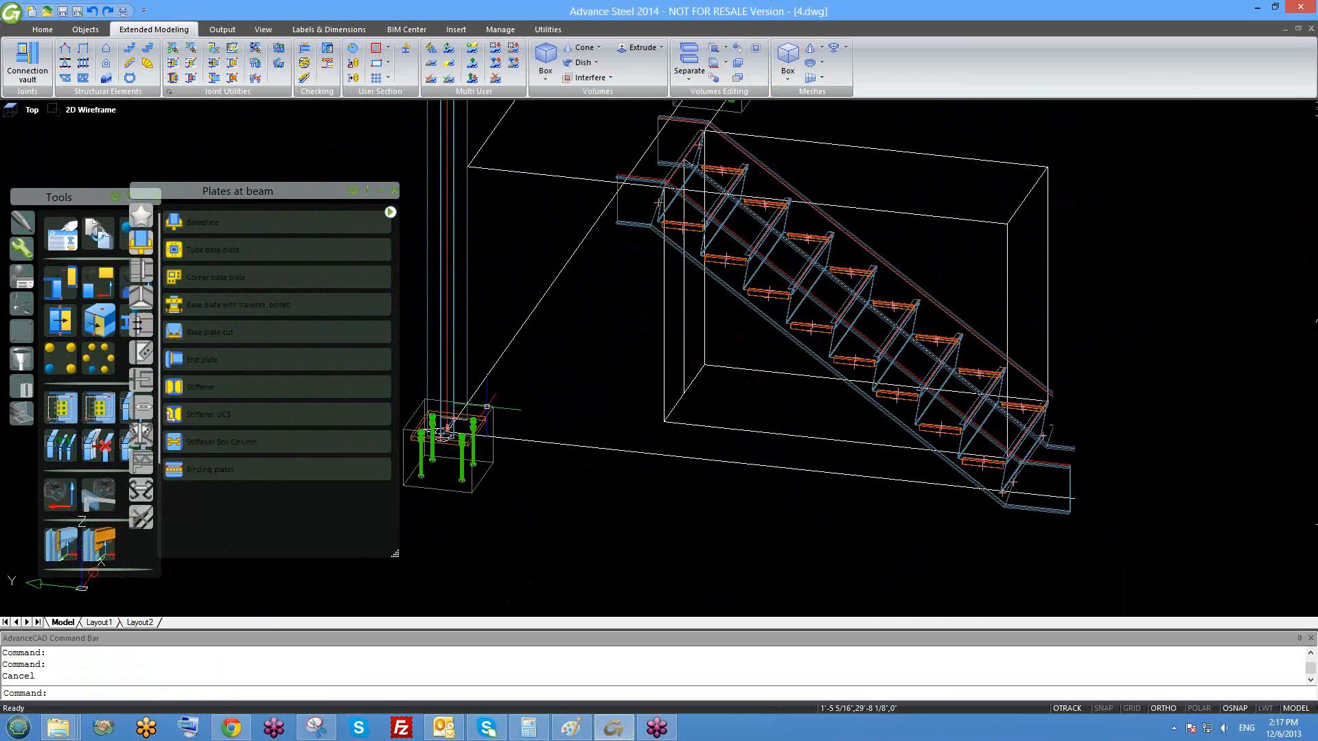
- Copy the stair by its connection box, from the box's upper corner to the open space in front of the frame
scroll(809, 263, "down", 1)
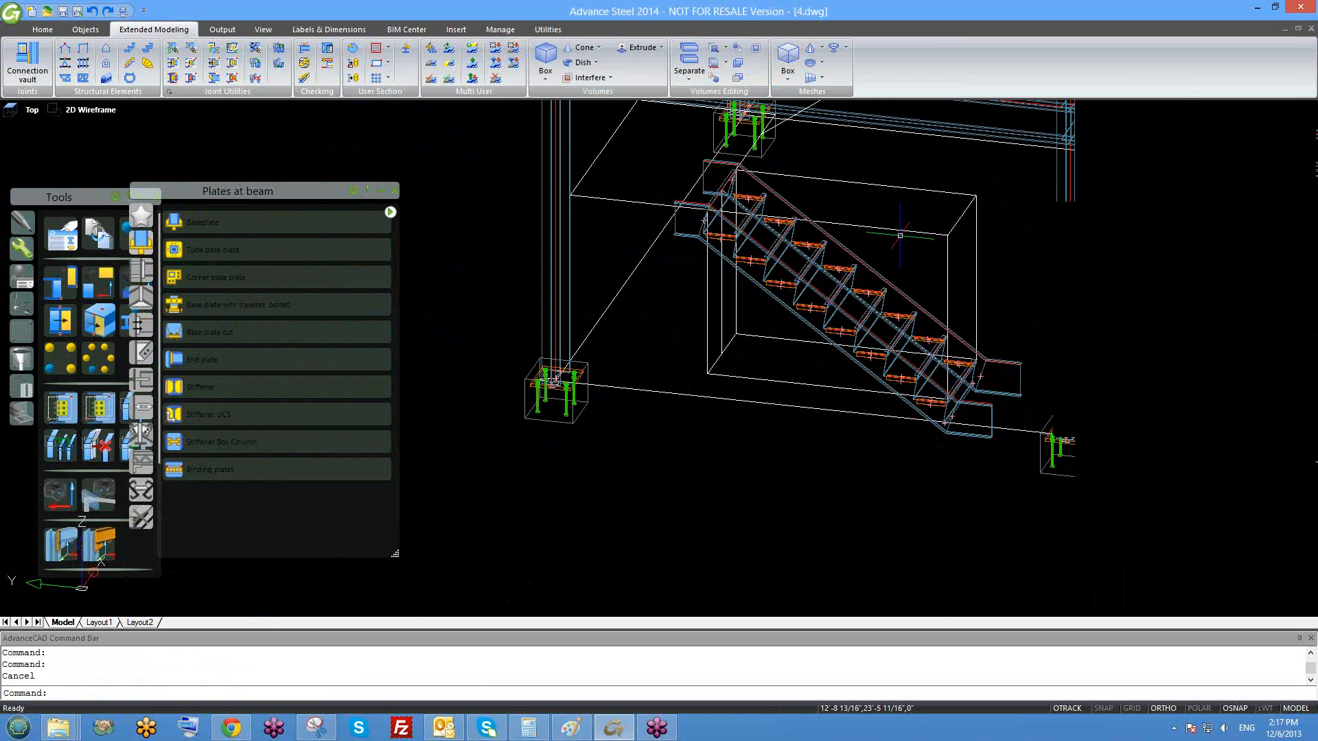
middle_click_drag(900, 236, 851, 258)
middle_click_drag(853, 348, 839, 294, "shift")
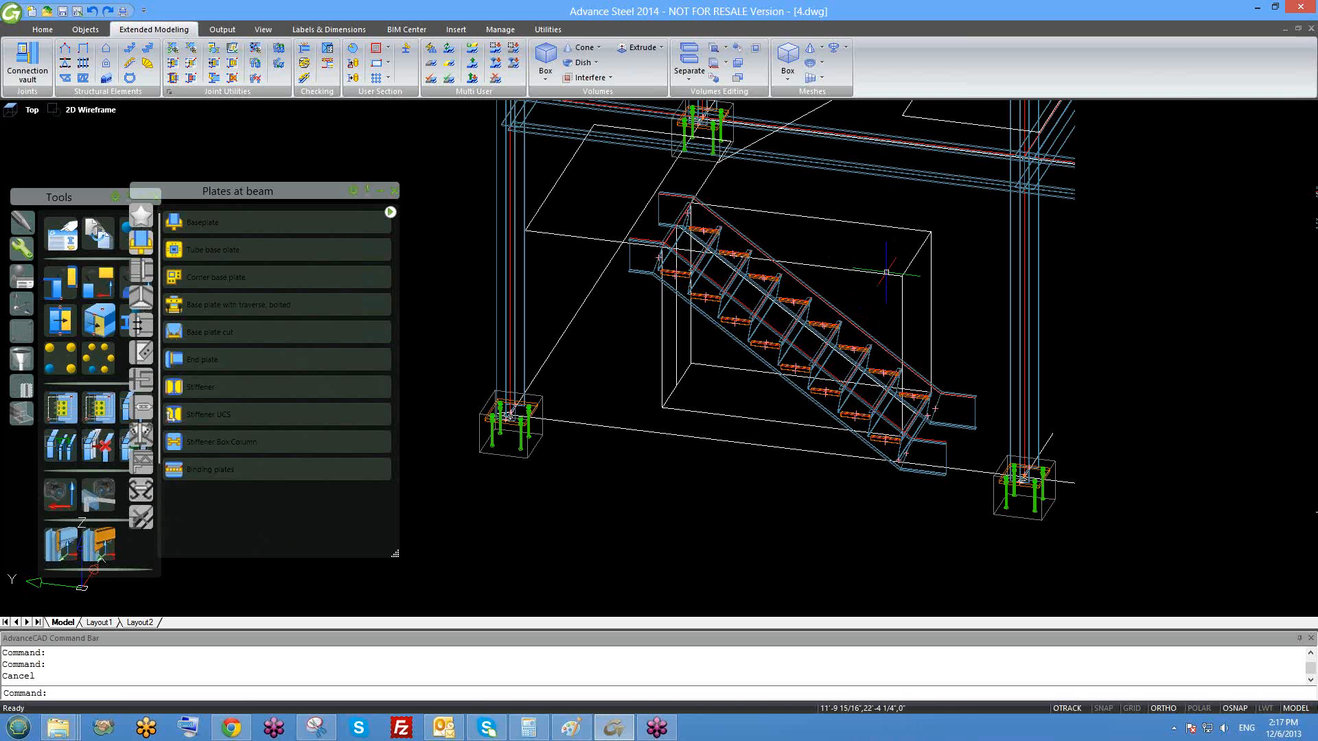
middle_click_drag(859, 309, 852, 330)
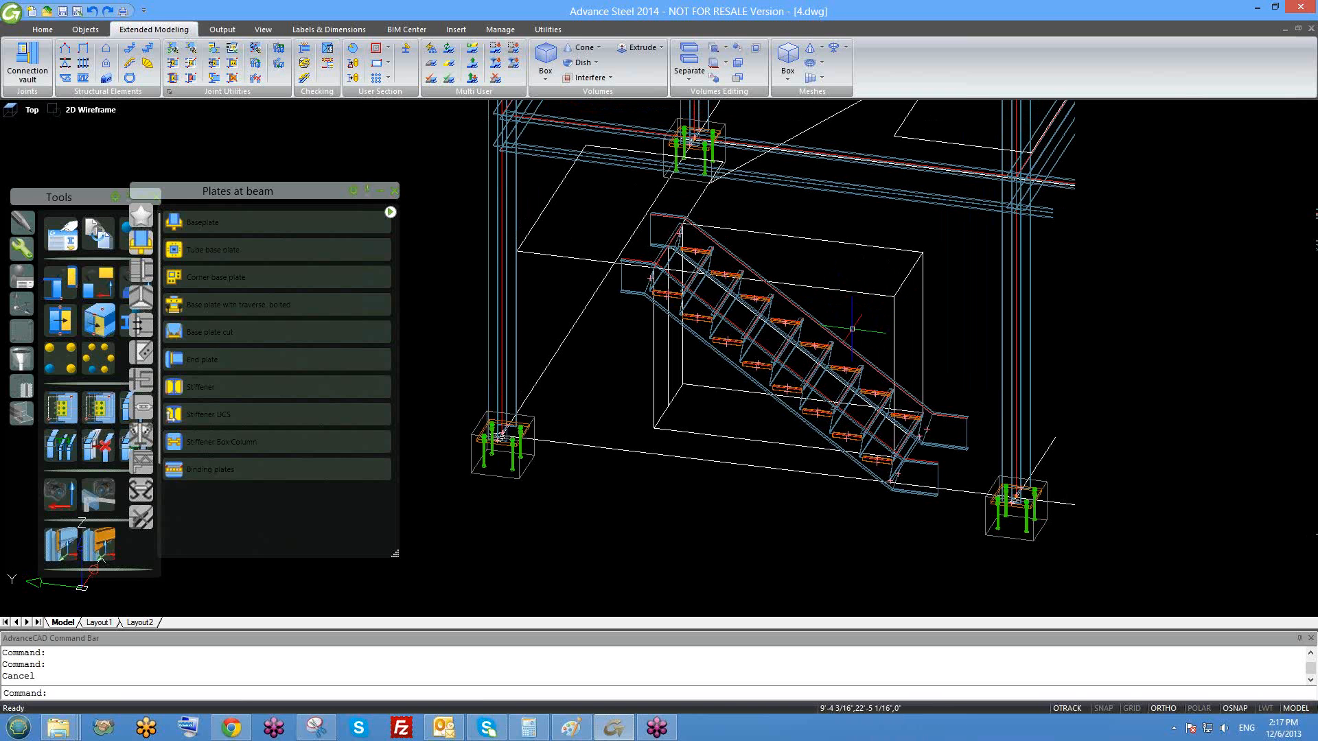
left_click(853, 245)
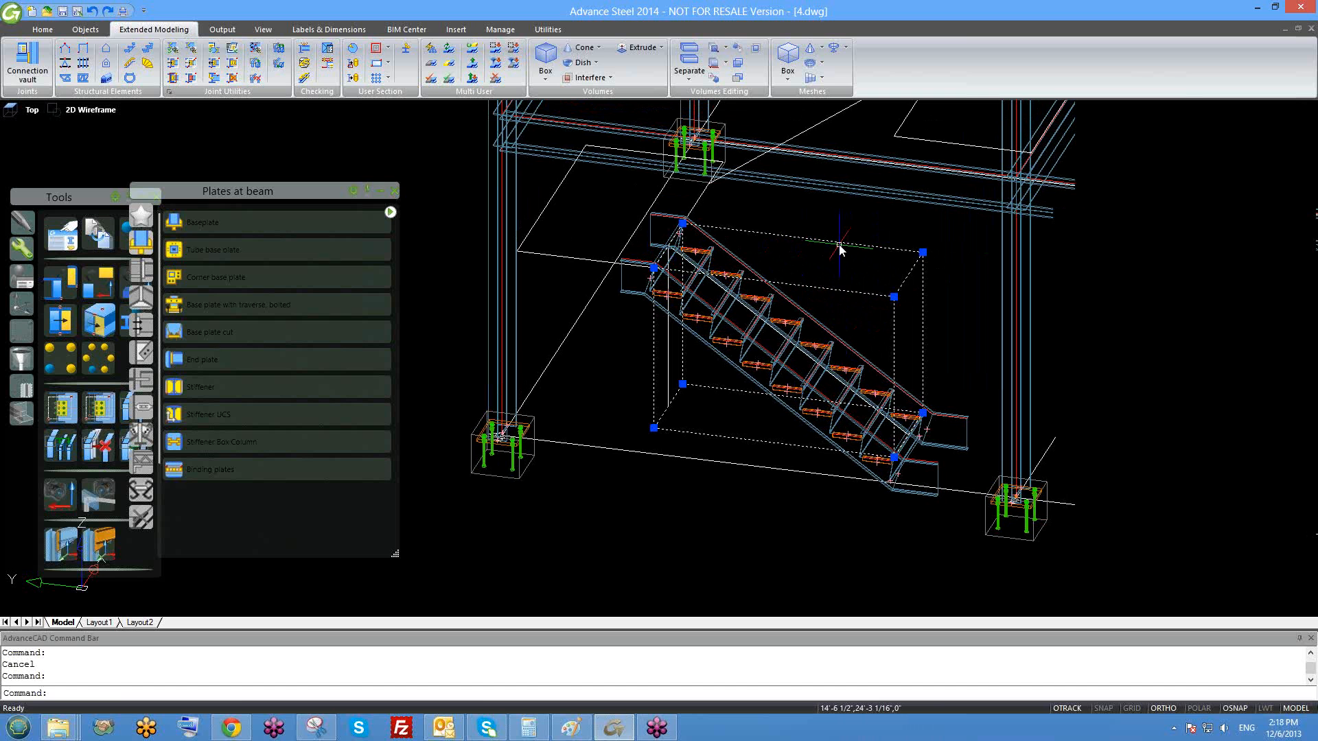
type("co")
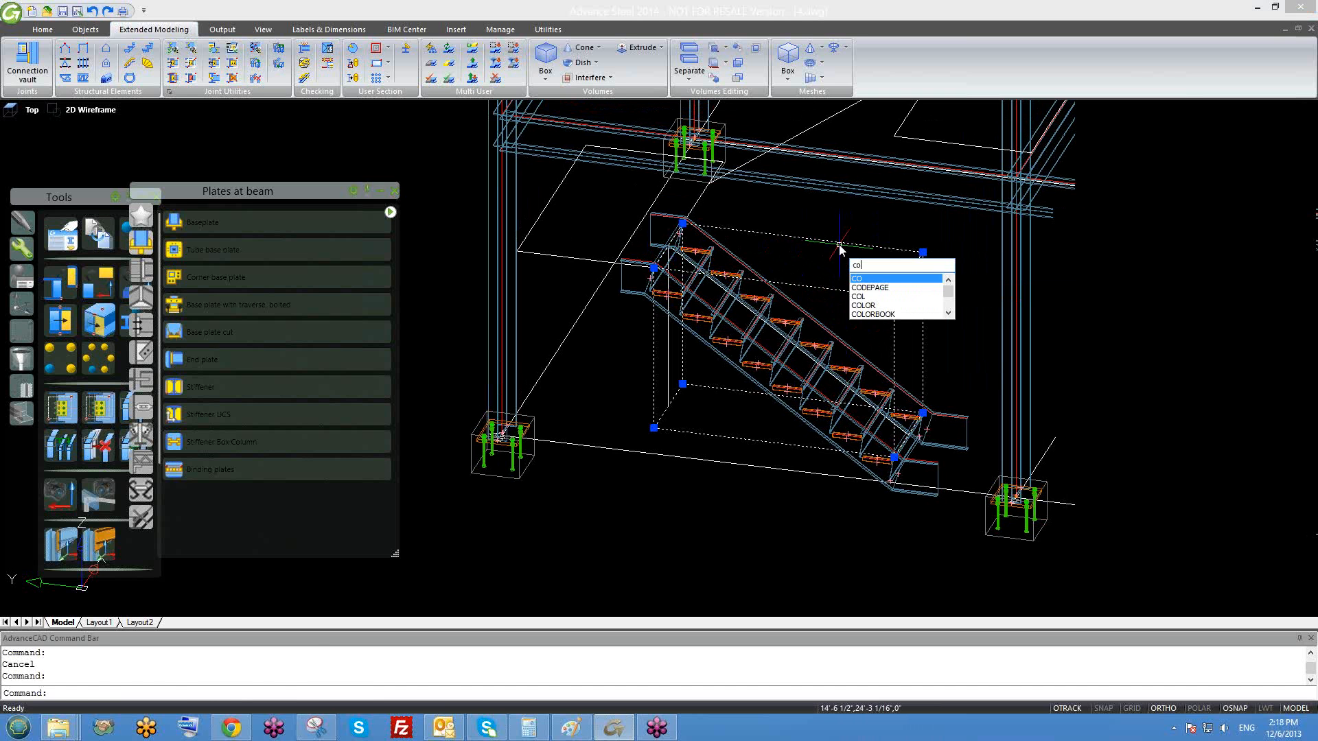
key("Return")
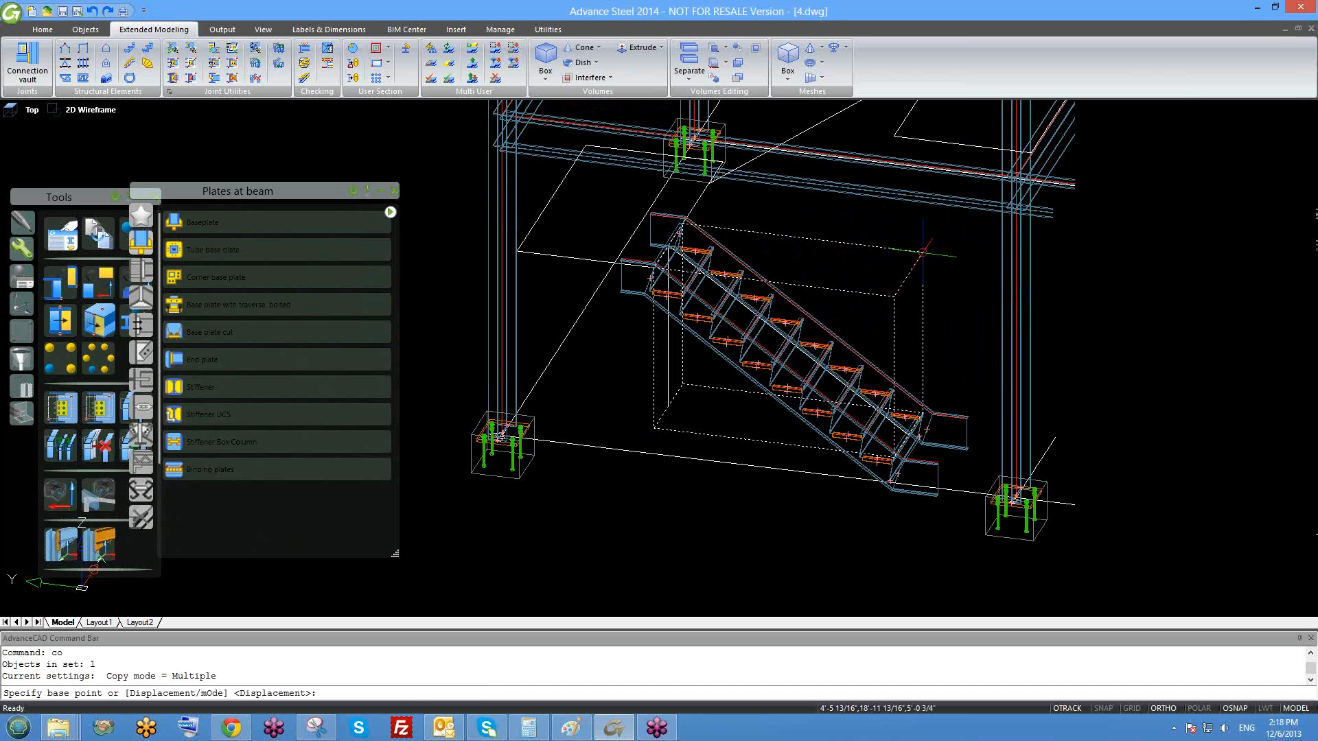
left_click(923, 252)
scroll(856, 312, "down", 2)
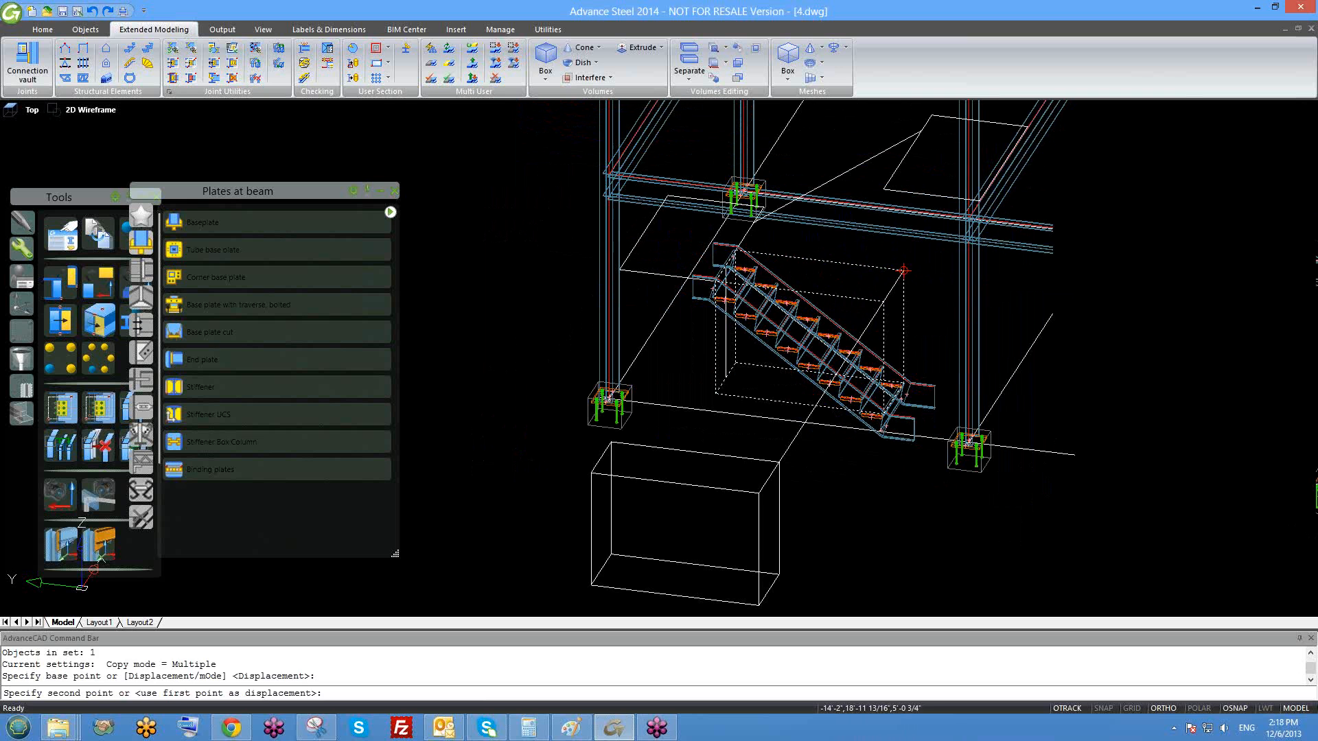
left_click(776, 464)
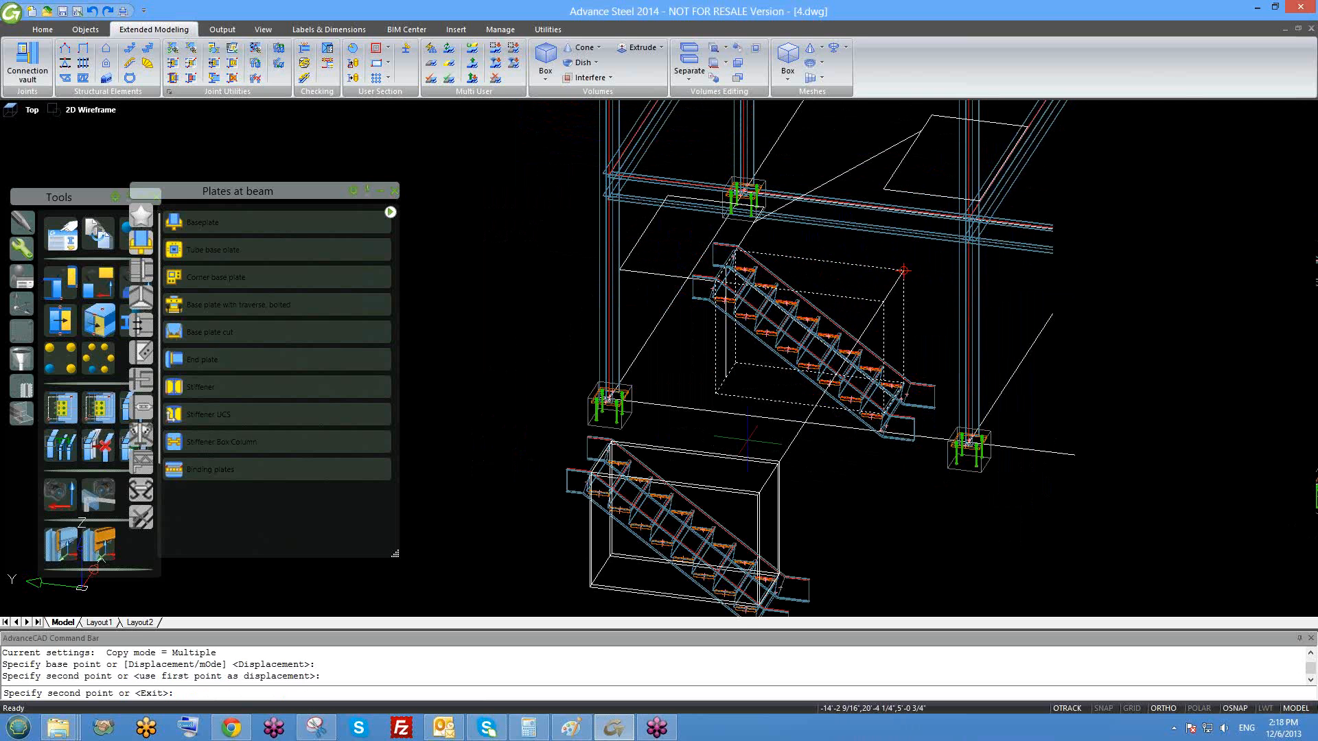
key("Escape")
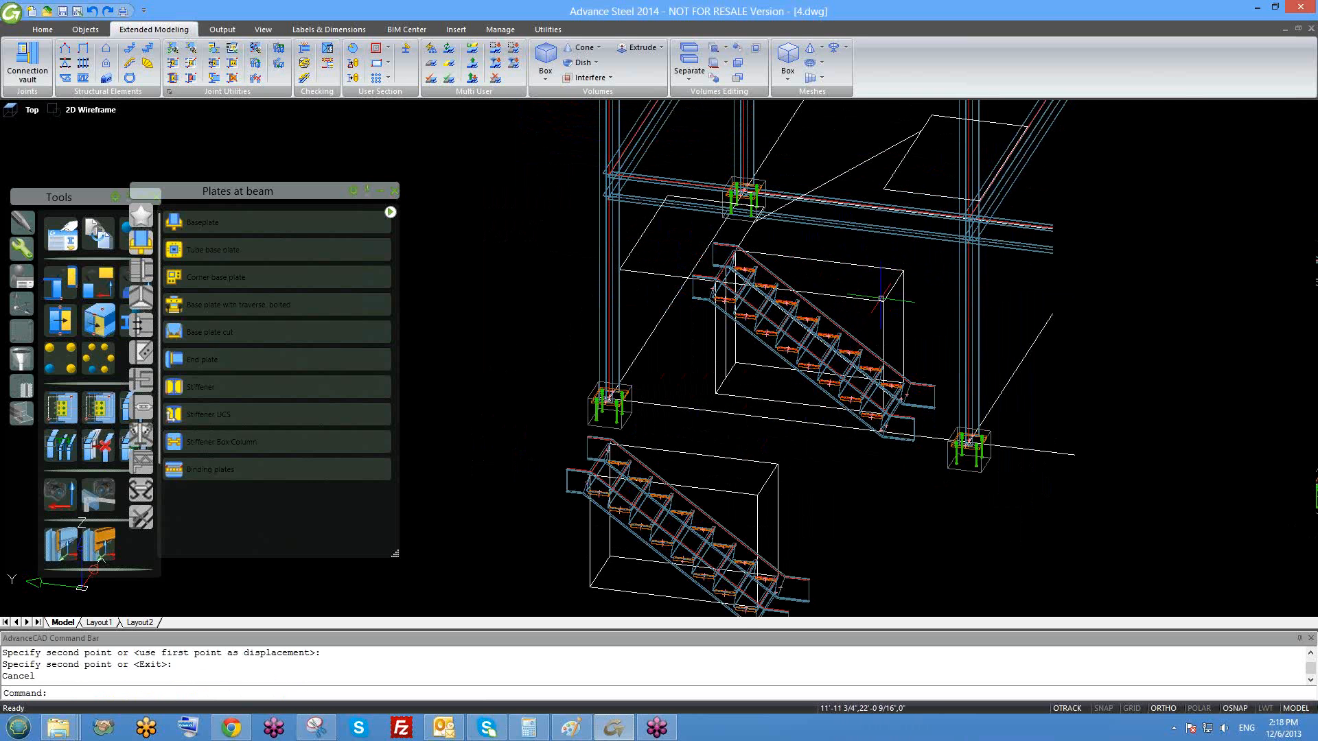
- Examine the copied stair and its connection box beside the original, from overview and close up
left_click(881, 298)
left_click(873, 273)
key("Escape")
scroll(874, 273, "down", 3)
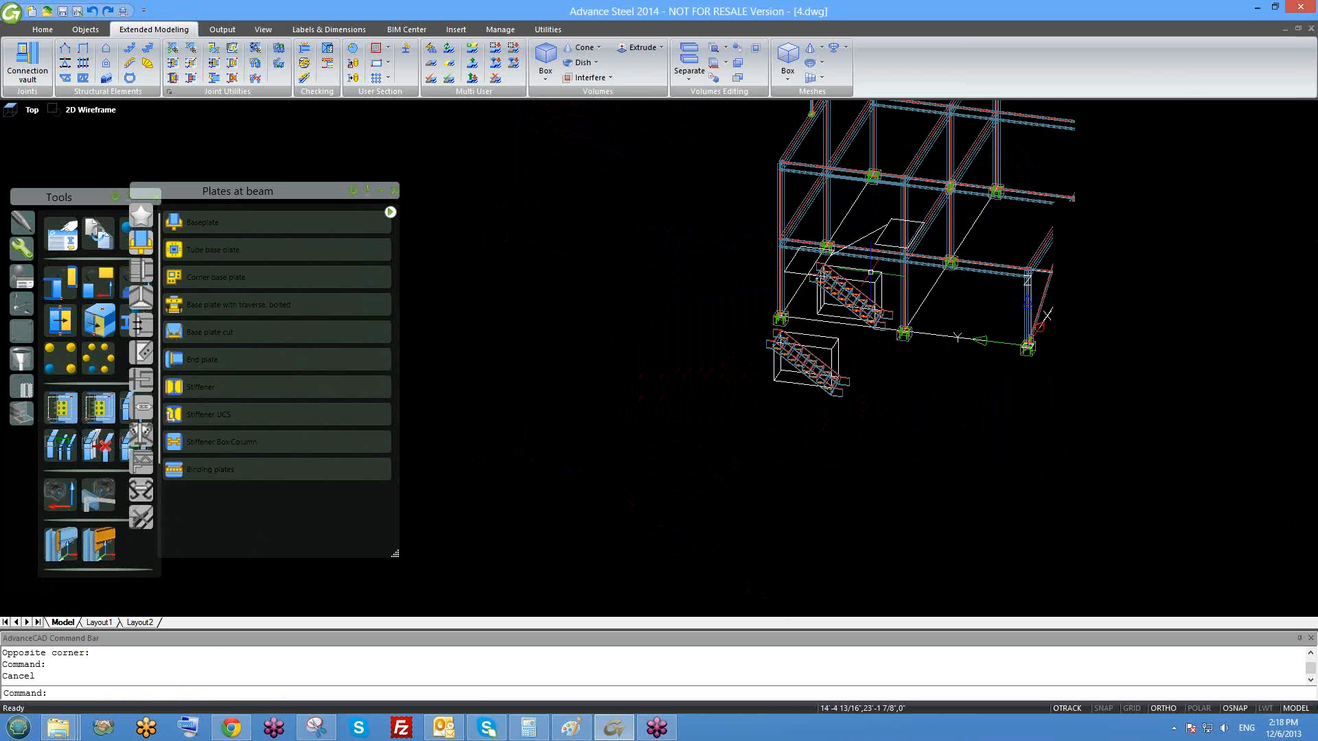
scroll(830, 352, "up", 4)
scroll(830, 352, "down", 2)
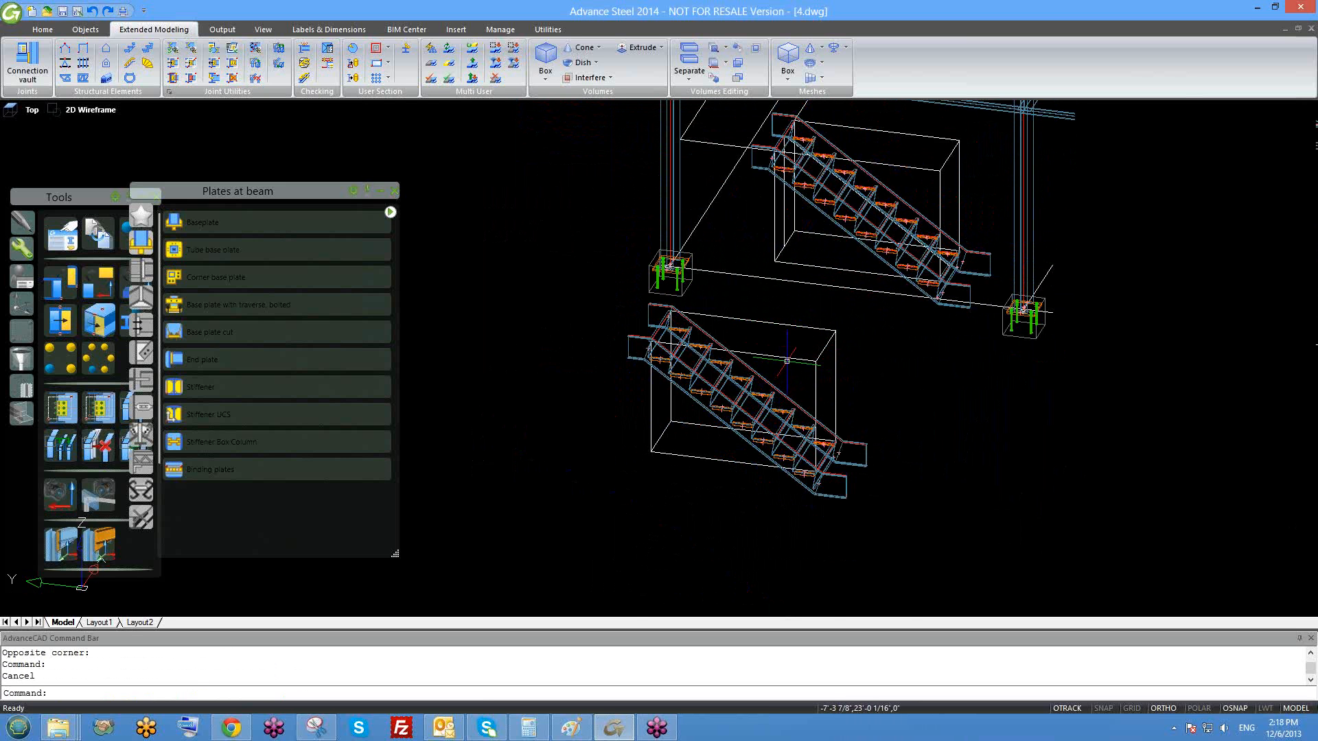
scroll(787, 361, "up", 4)
scroll(776, 366, "down", 2)
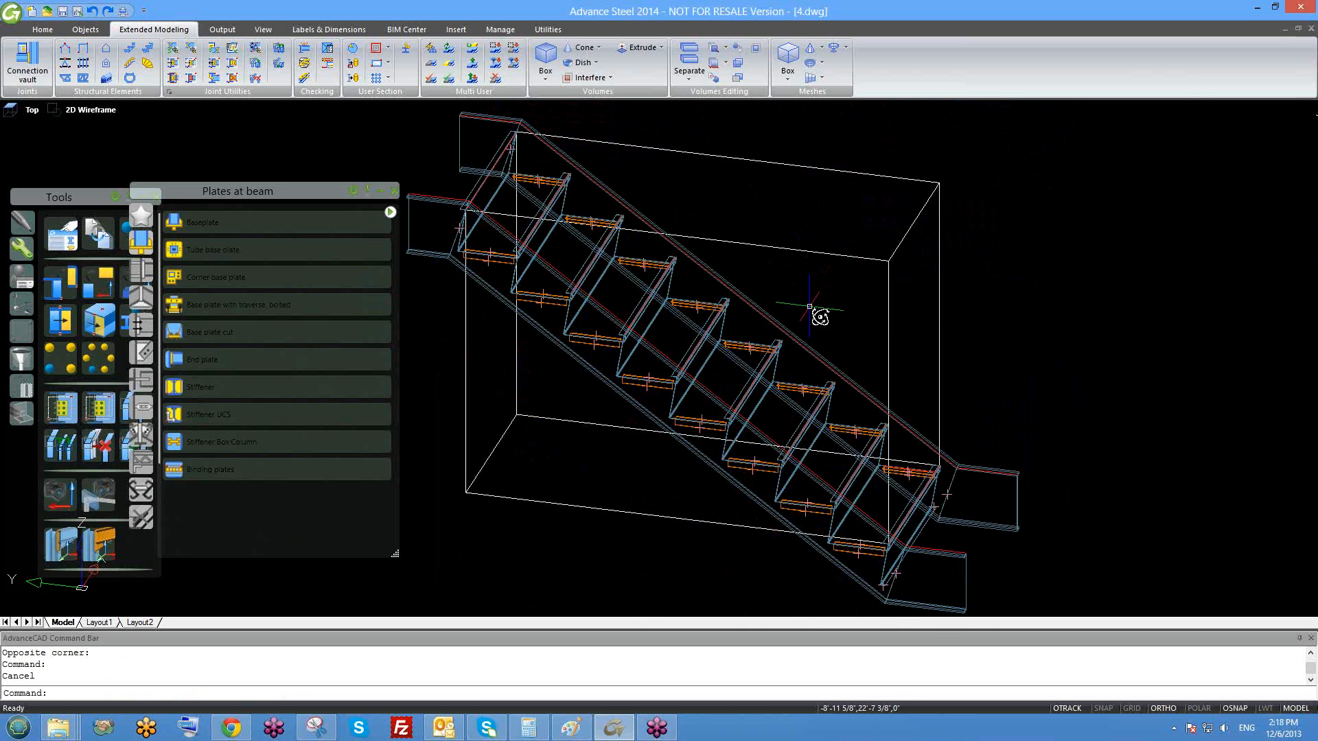
scroll(817, 293, "up", 2)
scroll(816, 292, "down", 2)
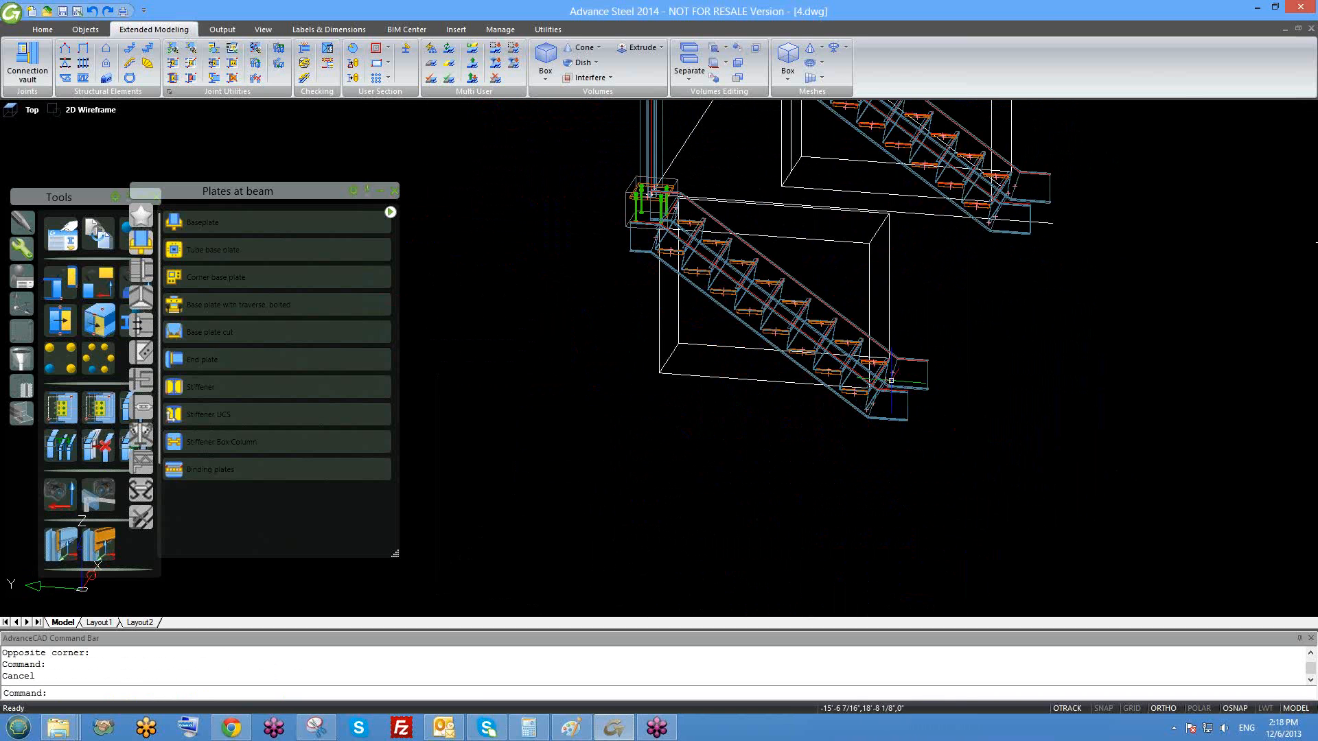
- Try to move a single tread angle of the copied stair
scroll(744, 290, "up", 1)
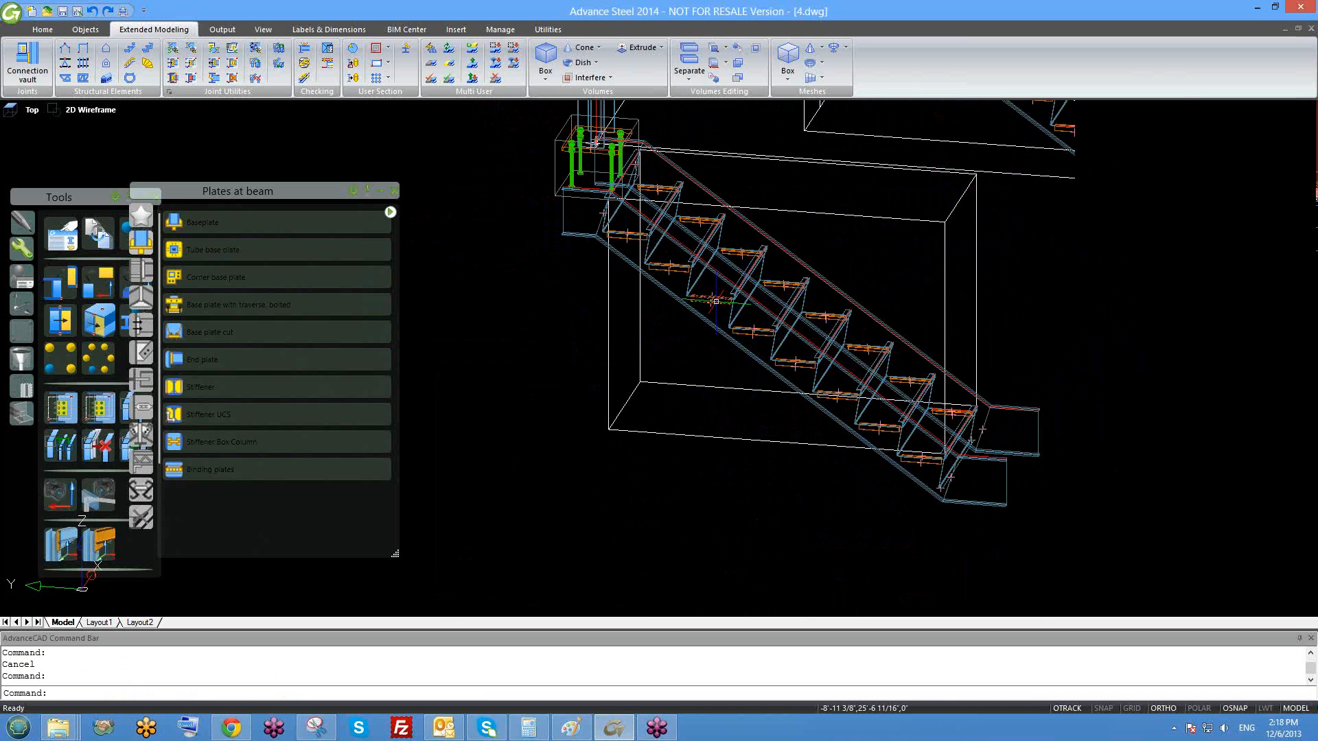
scroll(710, 302, "up", 4)
scroll(720, 341, "down", 3)
scroll(720, 343, "down", 1)
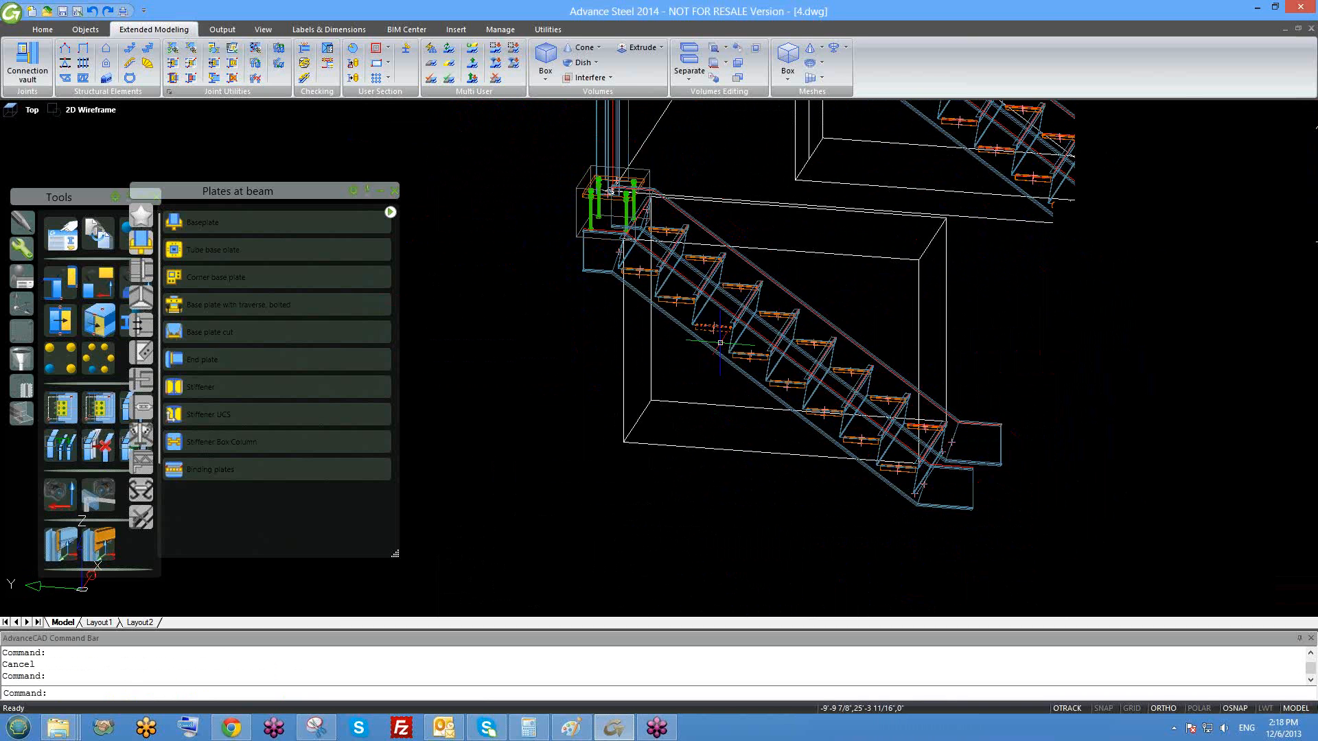
type("m")
key("Return")
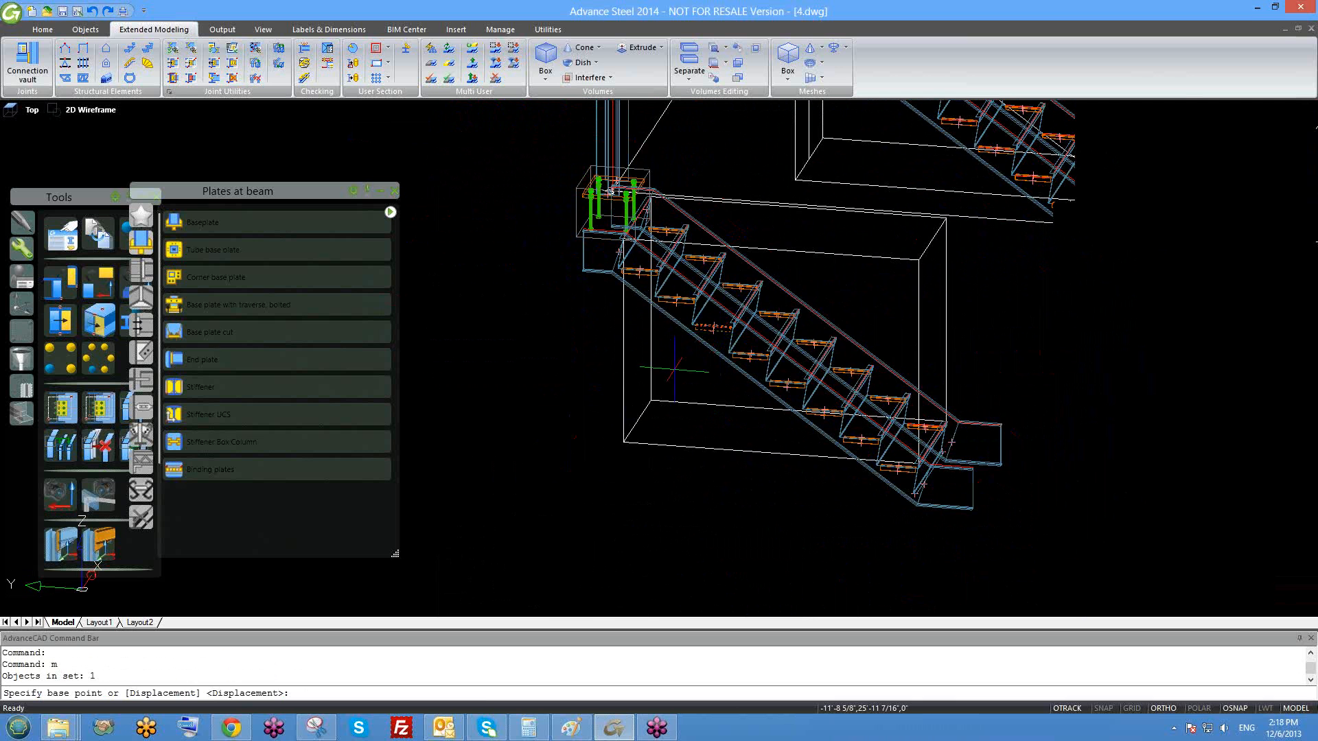
scroll(710, 327, "up", 2)
type("m")
key("Return")
left_click(739, 333)
key("Escape")
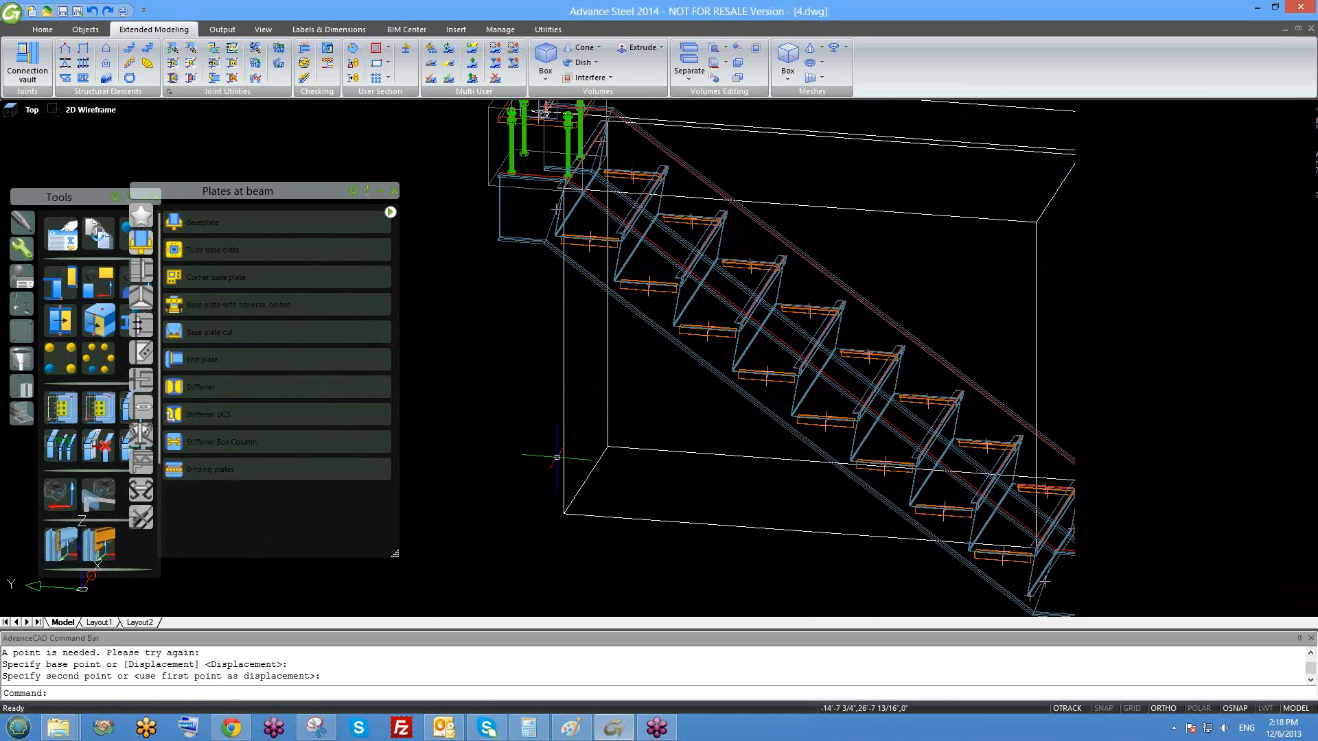
- Try again to move the copied stair's tread angle, reselecting it and picking a base point on it
left_click(711, 341)
left_click(708, 334)
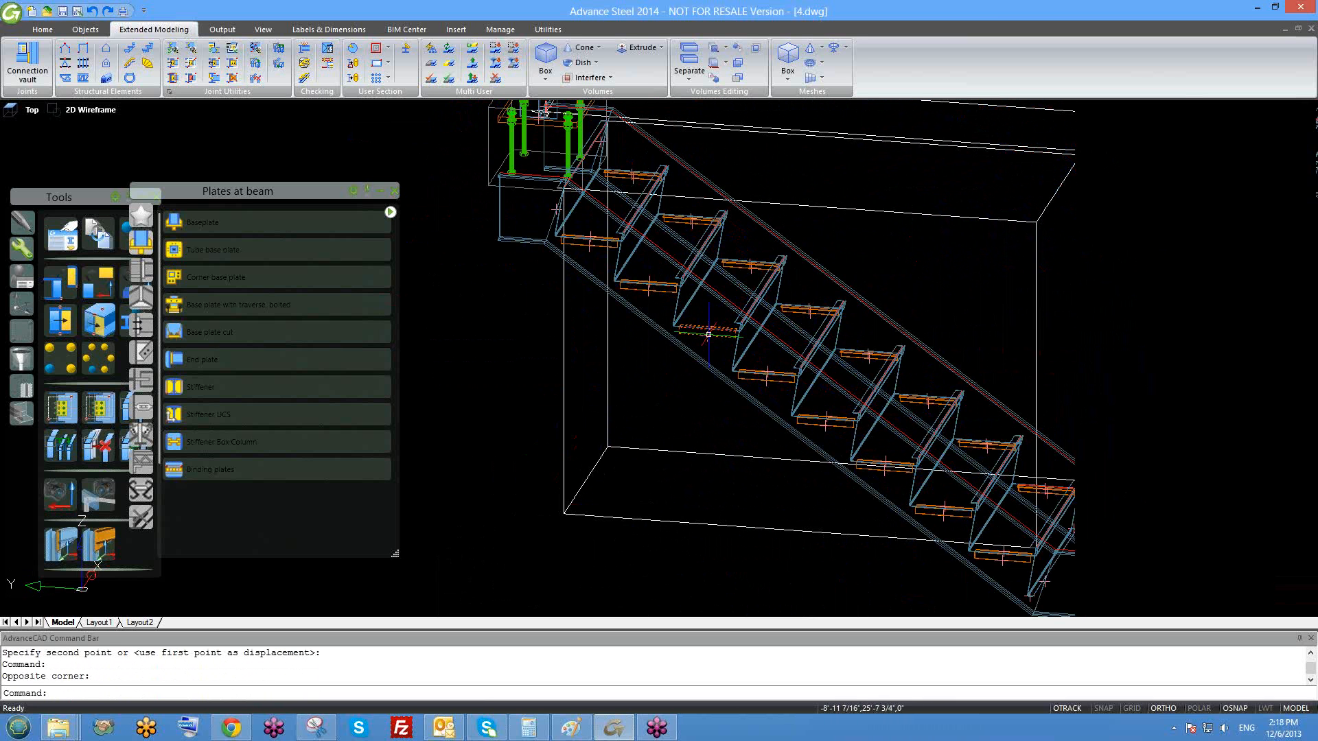
type("m")
key("Return")
left_click(711, 332)
key("Escape")
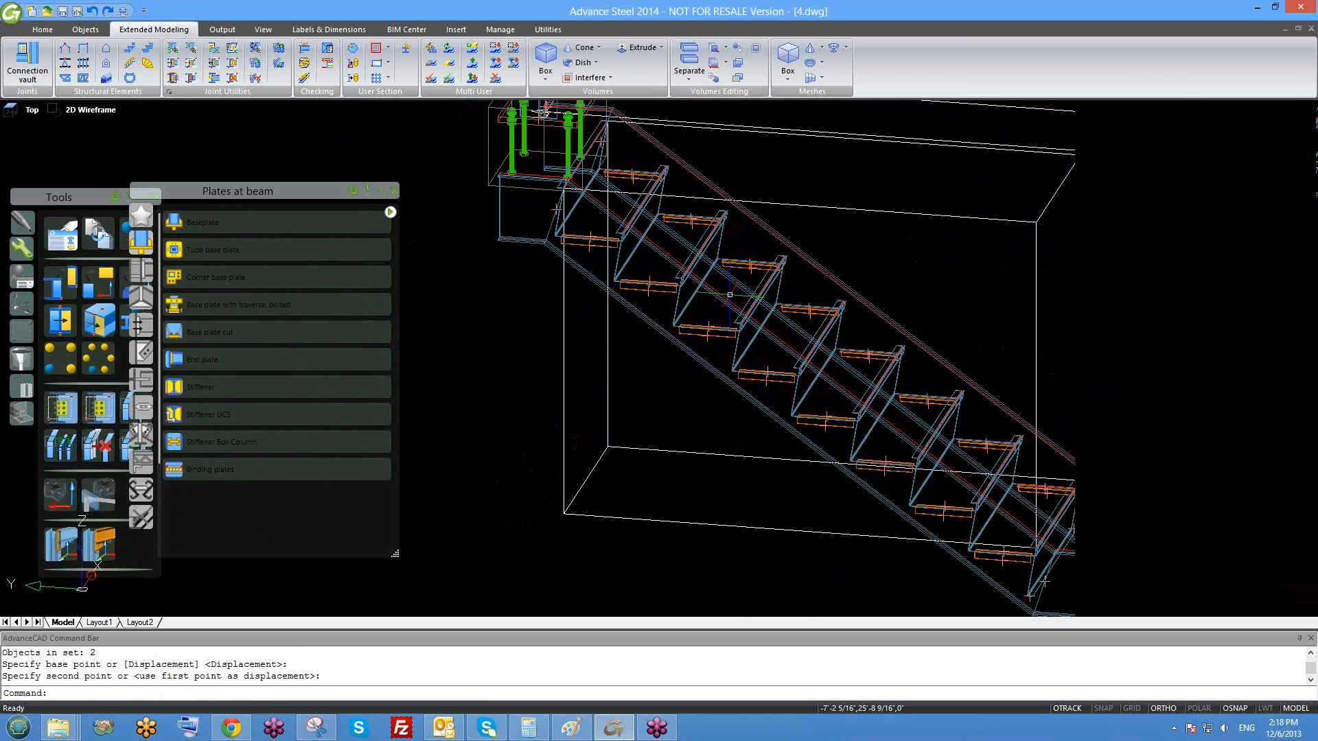
left_click(729, 295)
left_click(711, 334)
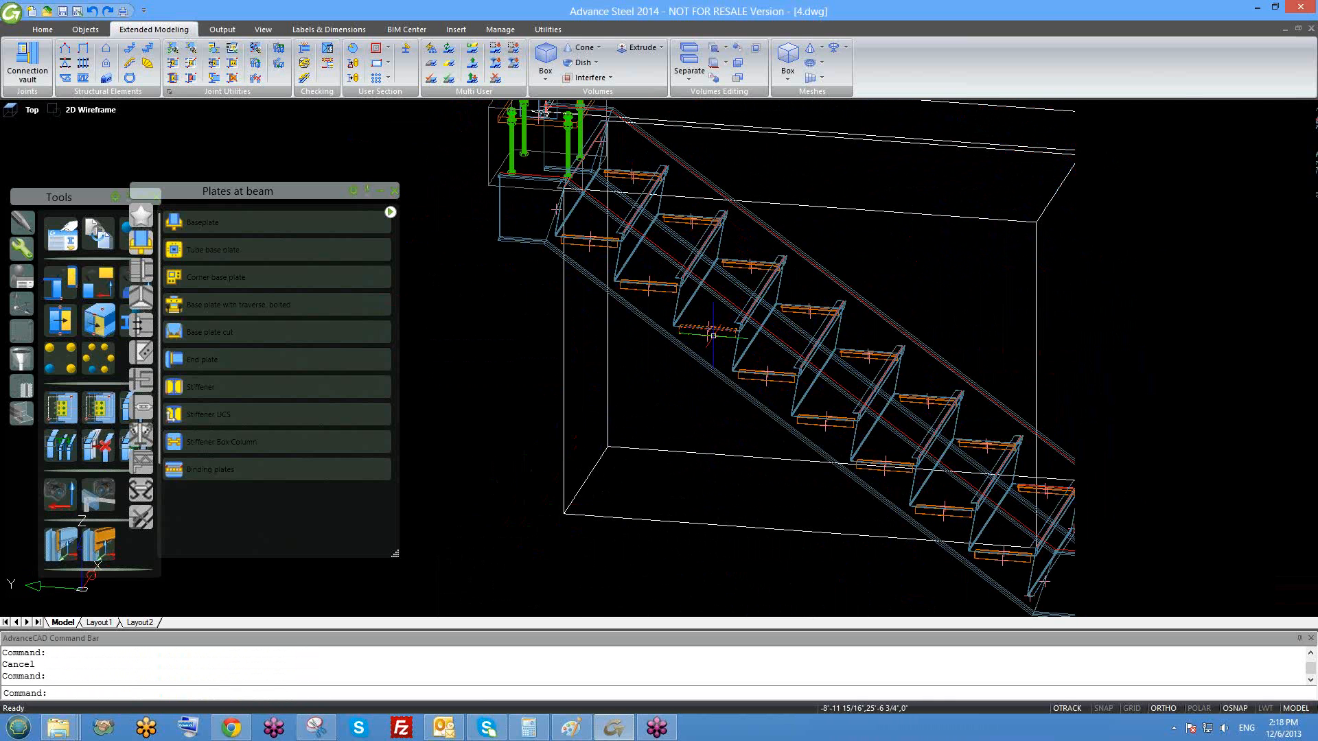
type("c")
key("Return")
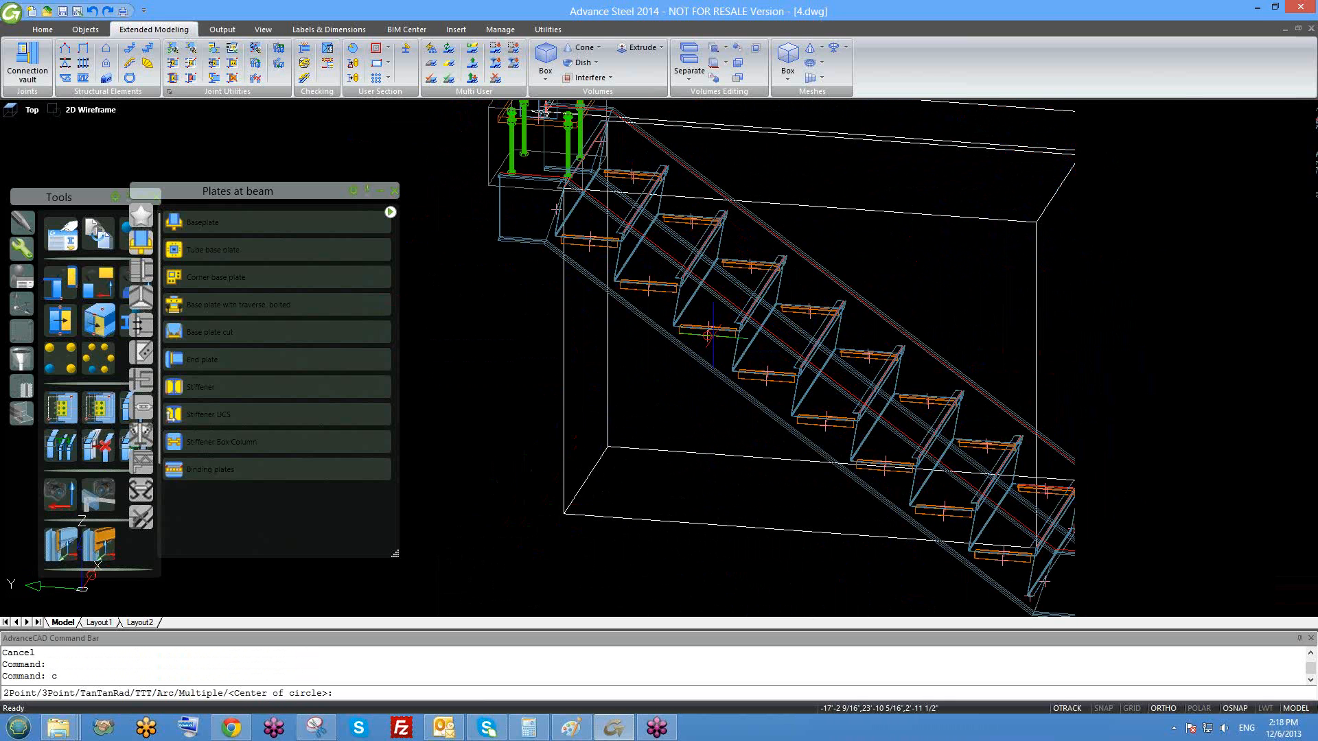
left_click(711, 334)
key("Escape")
- Delete the whole copied stair in front of the frame, including its connection box
scroll(711, 334, "down", 1)
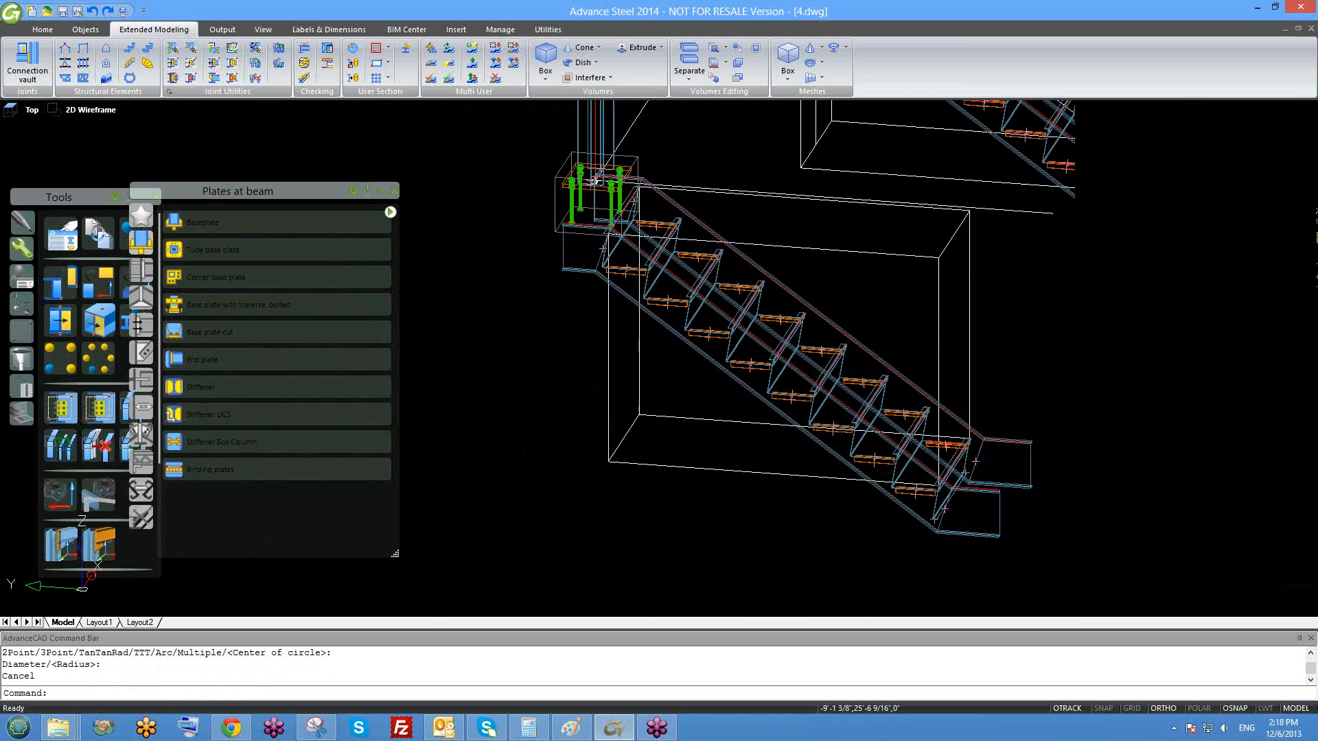
scroll(714, 339, "down", 1)
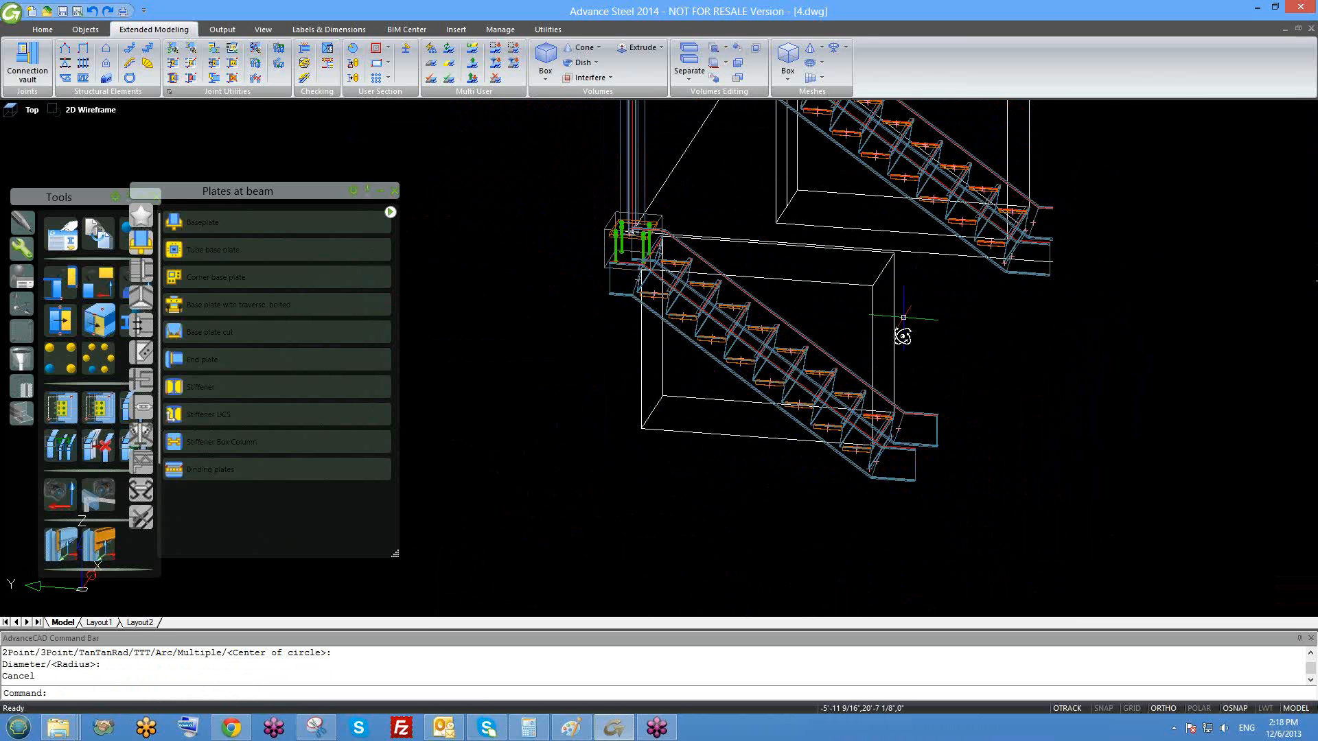
middle_click_drag(902, 336, 750, 324, "shift")
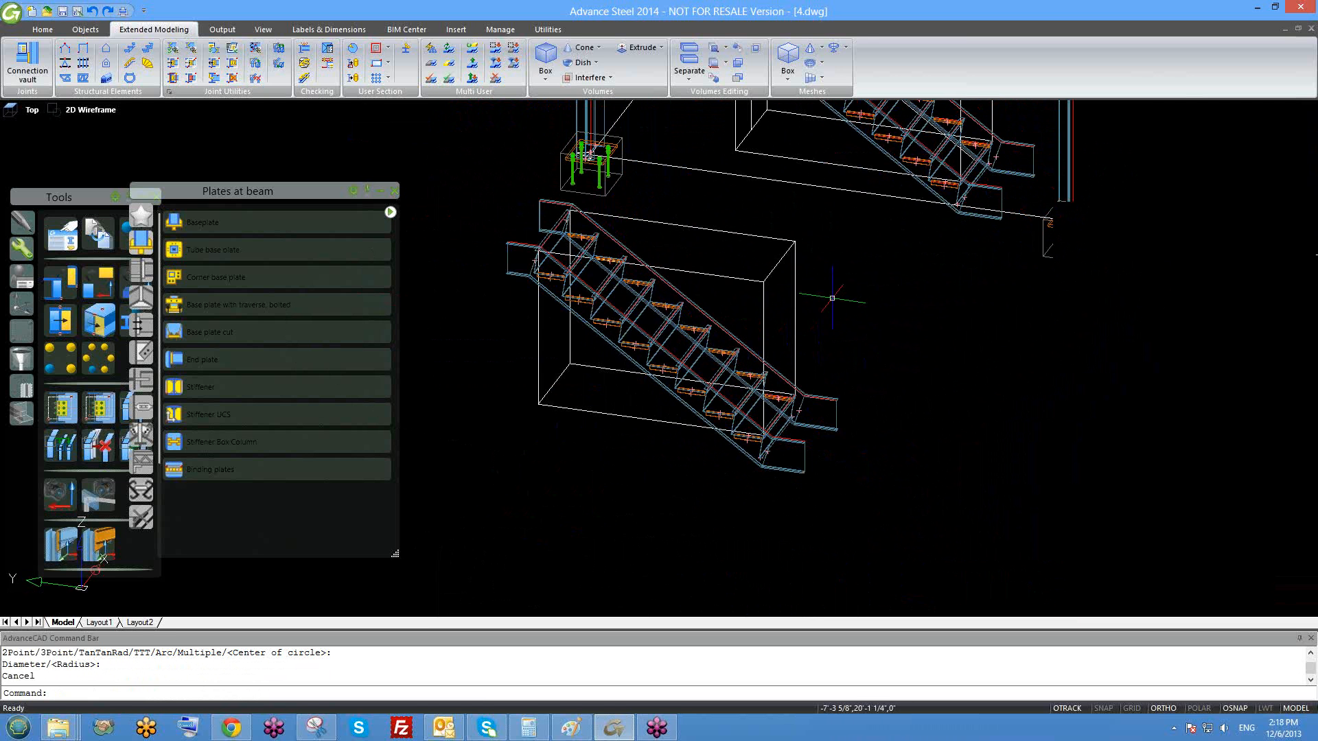
scroll(832, 297, "down", 1)
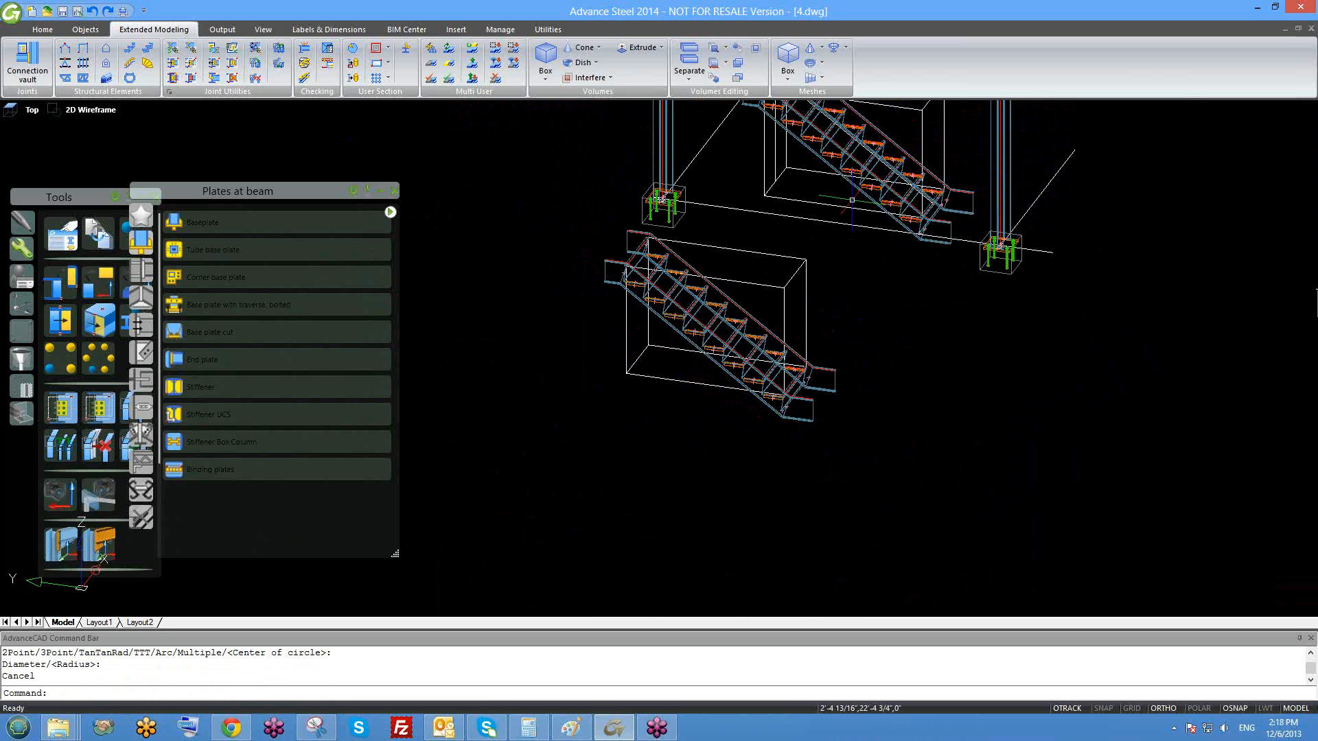
middle_click_drag(851, 203, 907, 362)
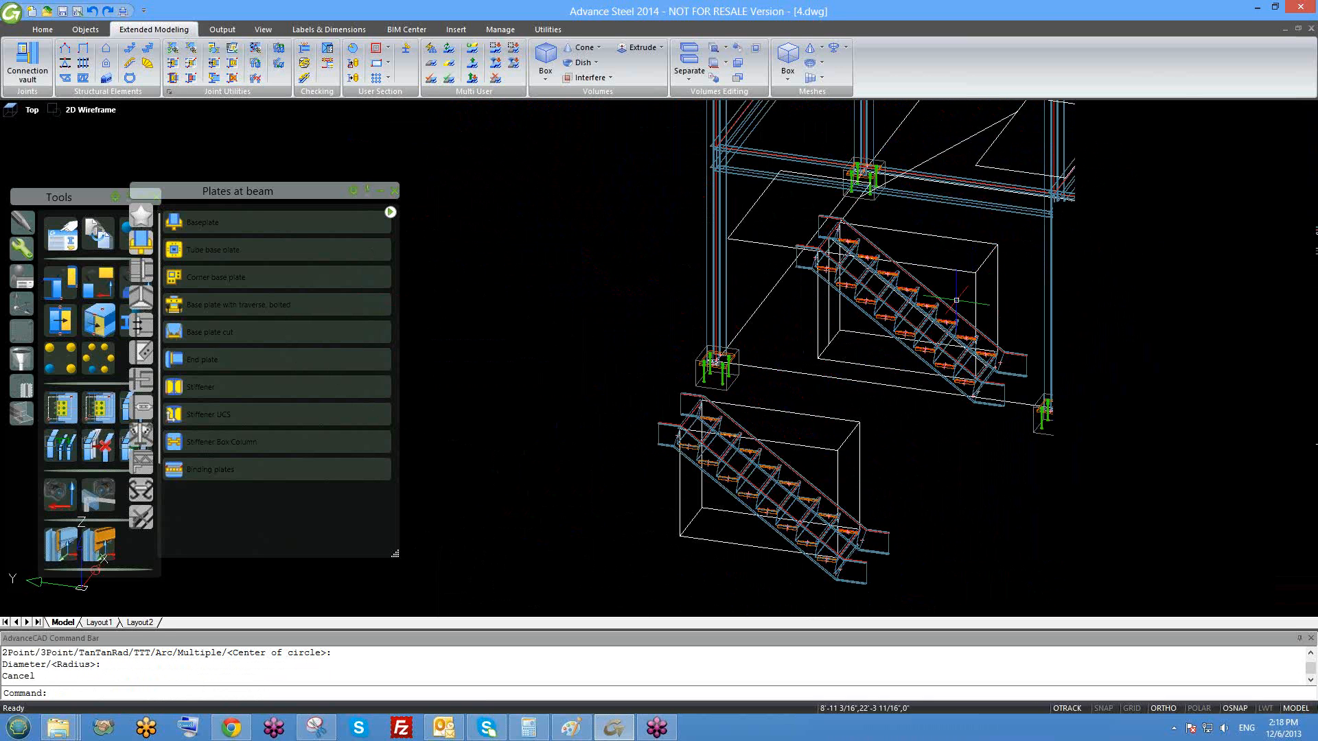
middle_click_drag(957, 292, 882, 254)
left_click_drag(787, 580, 634, 369)
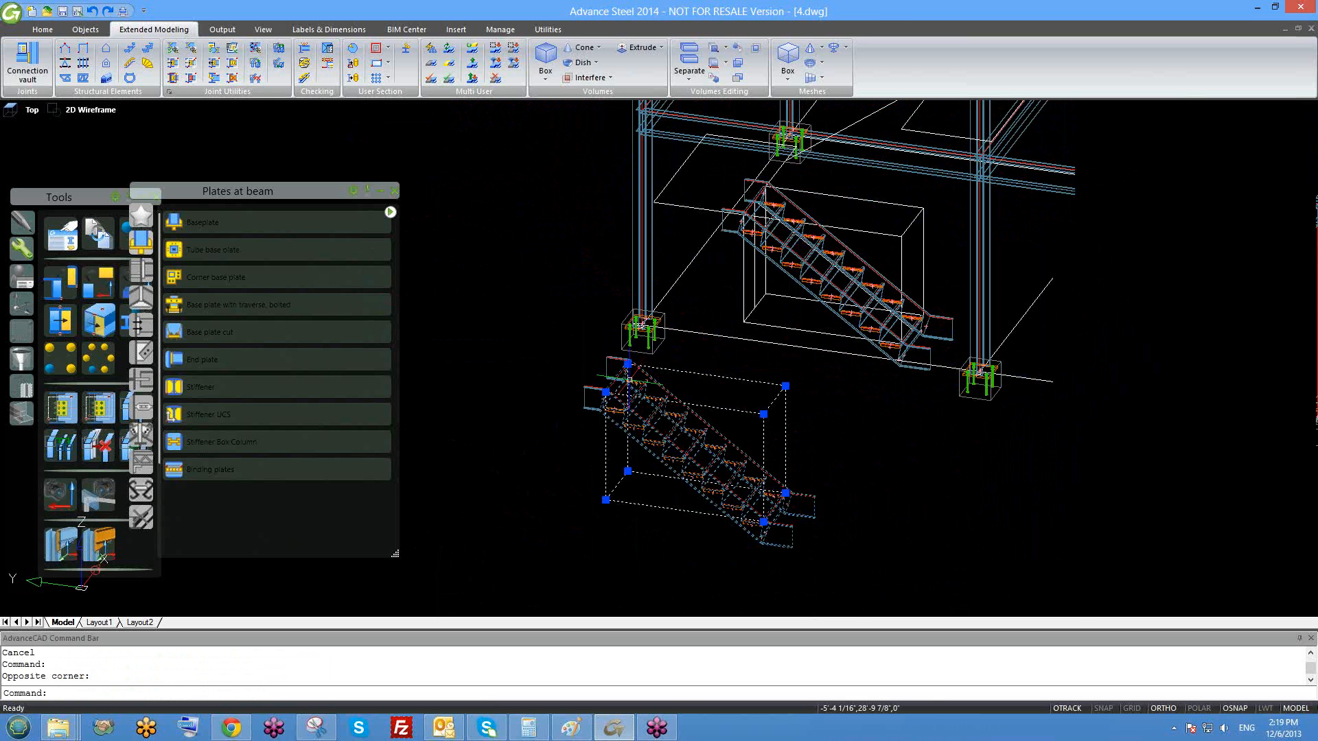
key("Delete")
- Open the joint properties of the original stair from one of its treads and place the dialog clear of the model
middle_click_drag(818, 251, 752, 250)
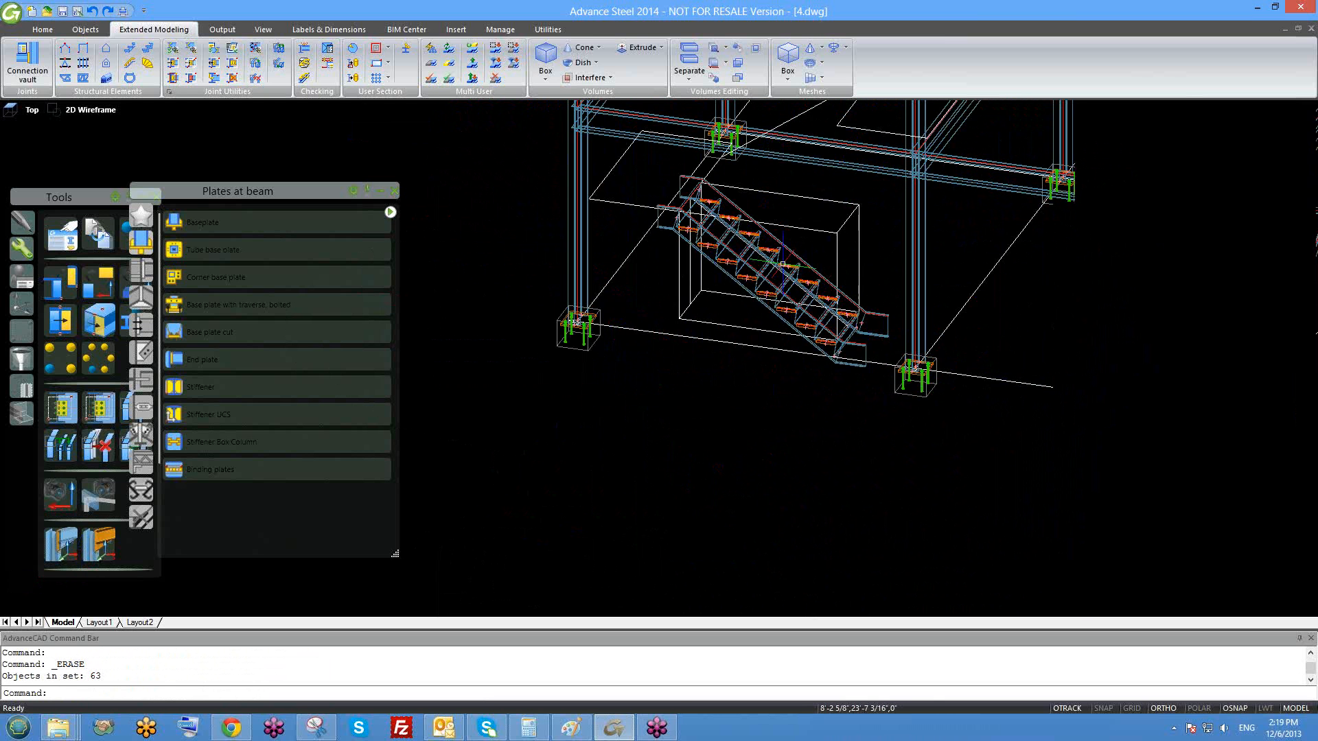
scroll(752, 250, "up", 3)
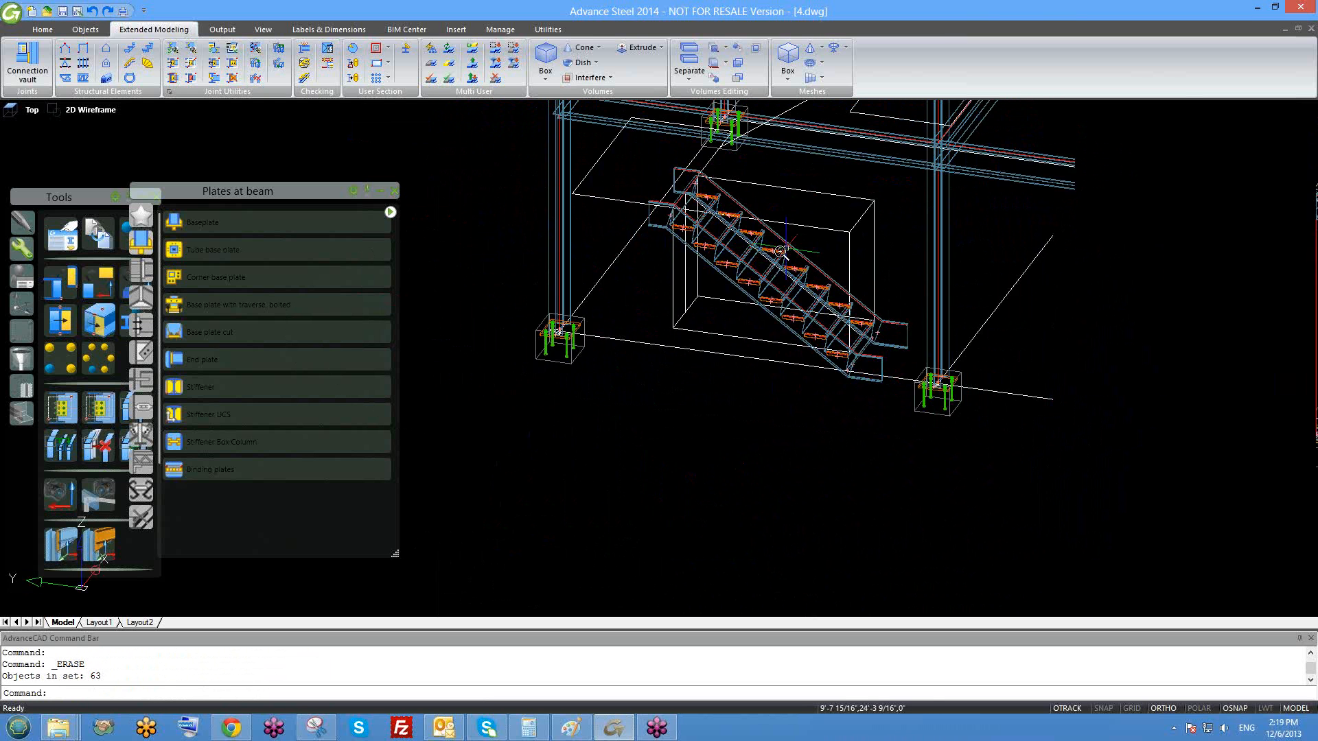
left_click(734, 245)
right_click(735, 244)
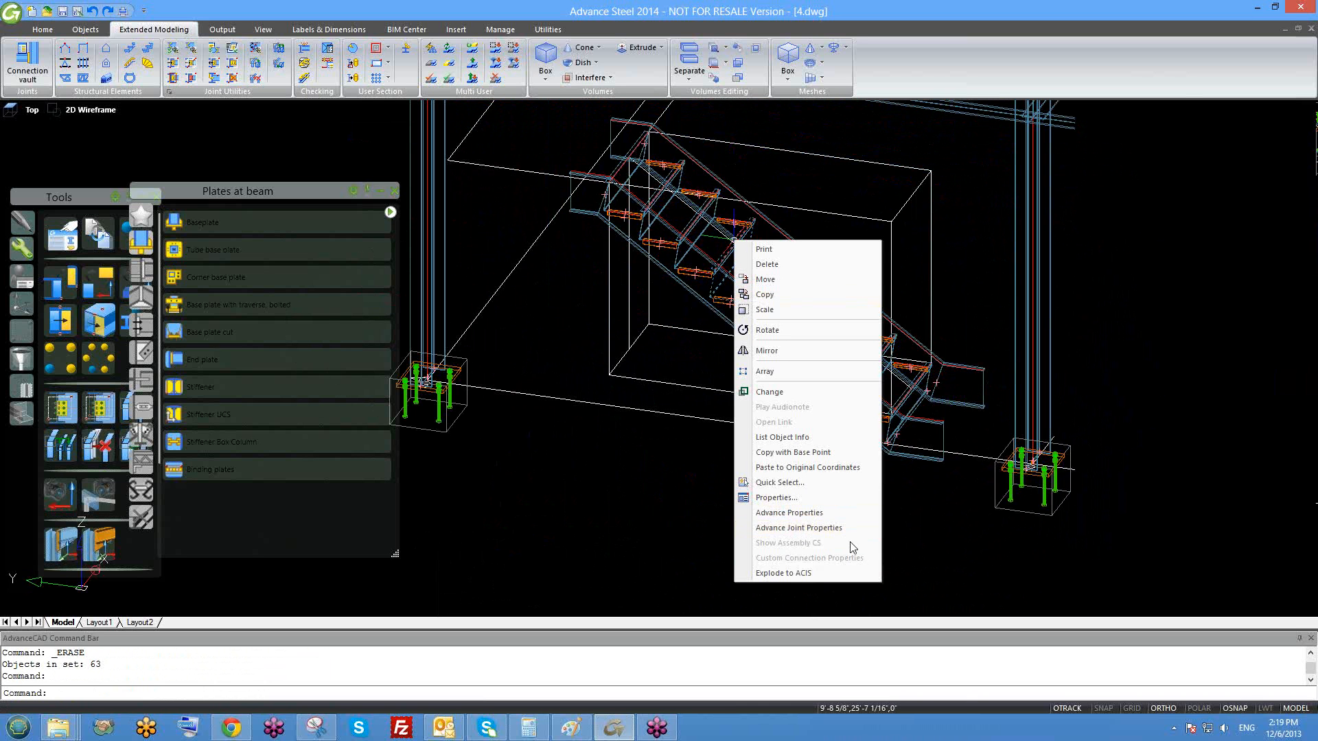
left_click(796, 527)
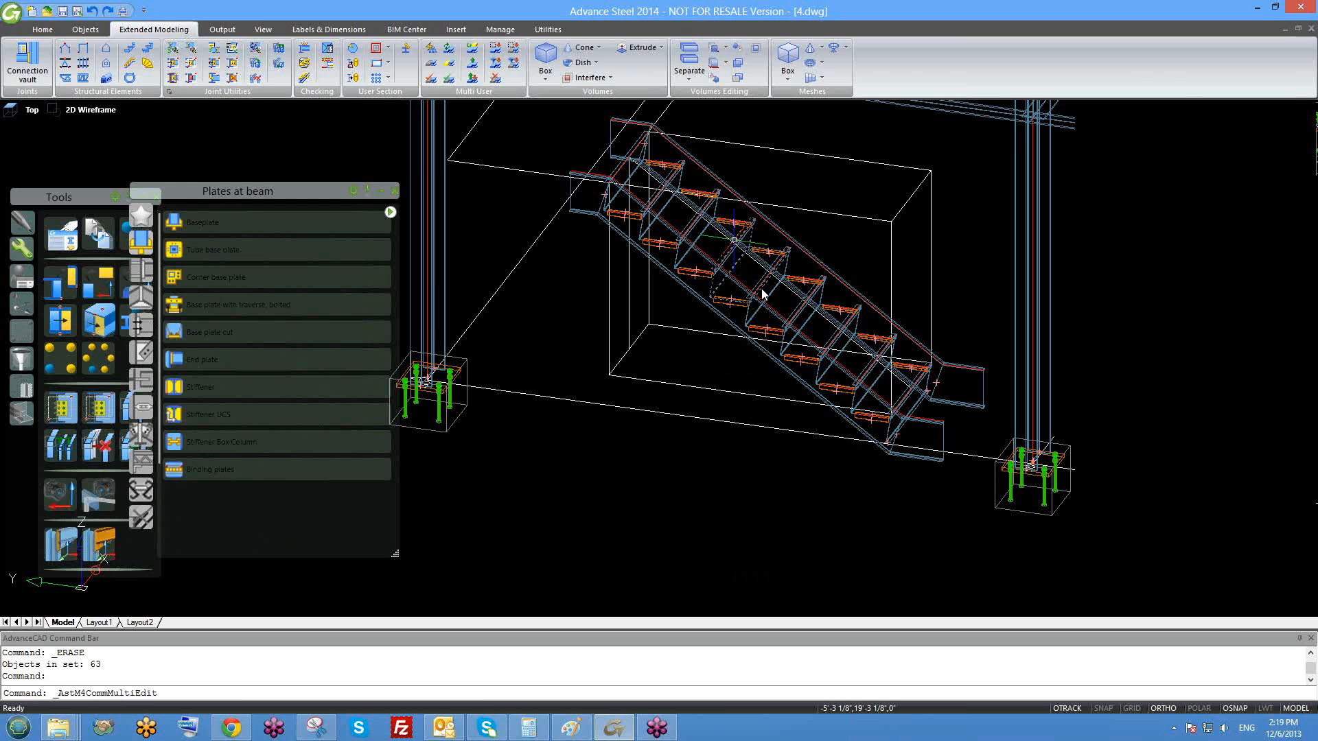
left_click_drag(671, 83, 433, 29)
- Show the stair joint's library of saved configurations while keeping the whole stair in view
middle_click_drag(729, 267, 809, 304)
scroll(809, 304, "down", 2)
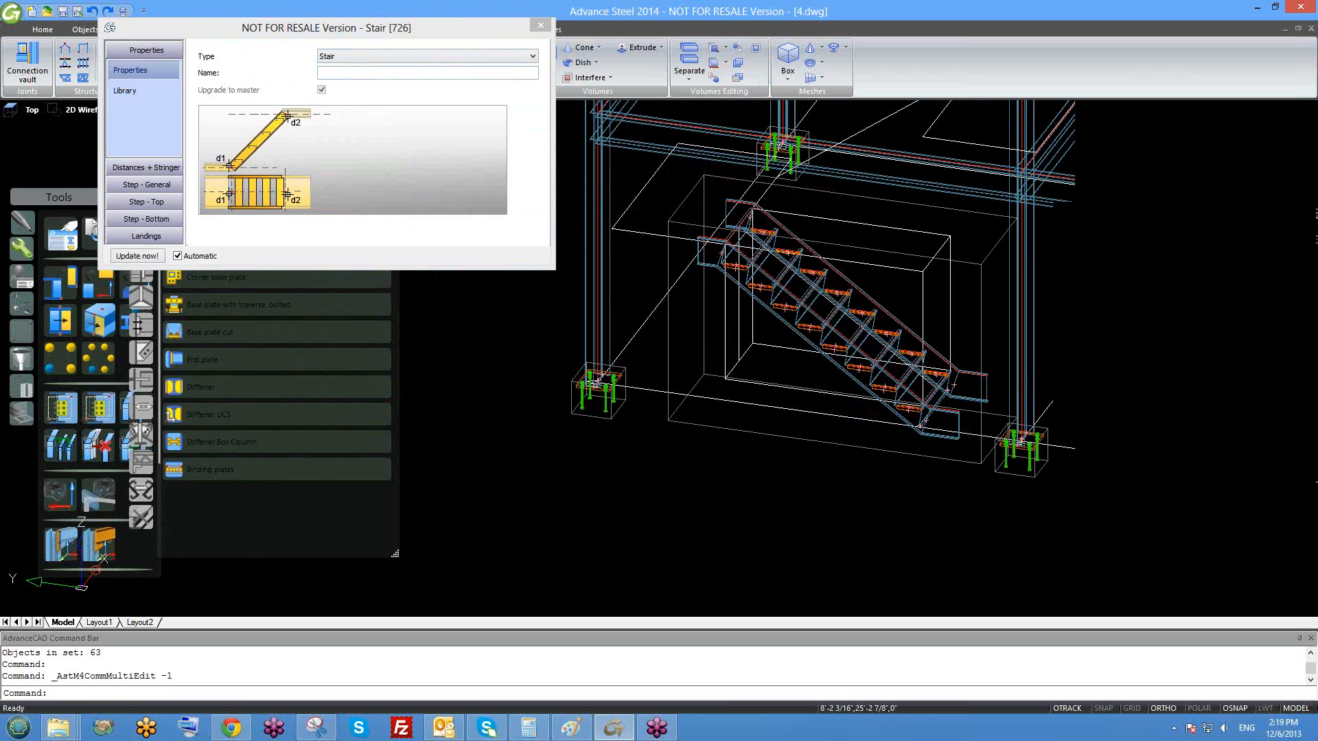
middle_click_drag(891, 344, 884, 342, "shift")
scroll(953, 263, "up", 3)
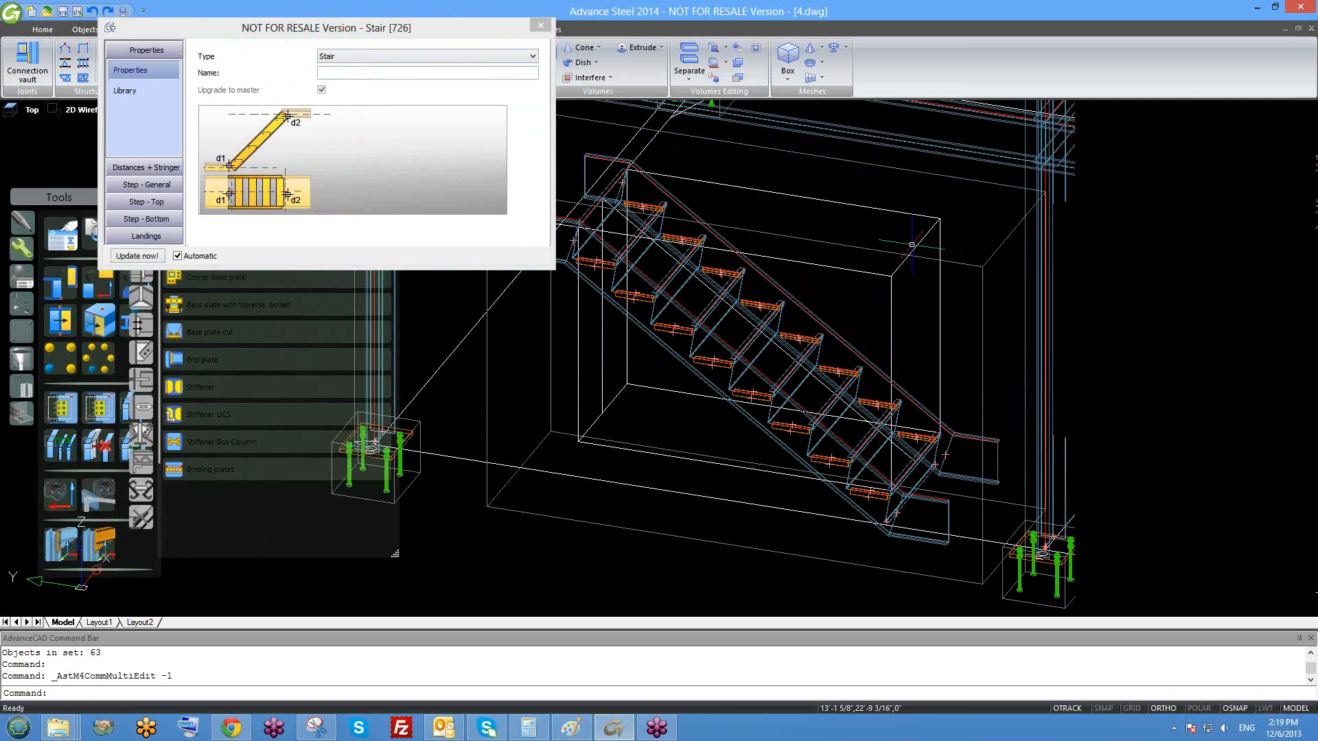
left_click(343, 38)
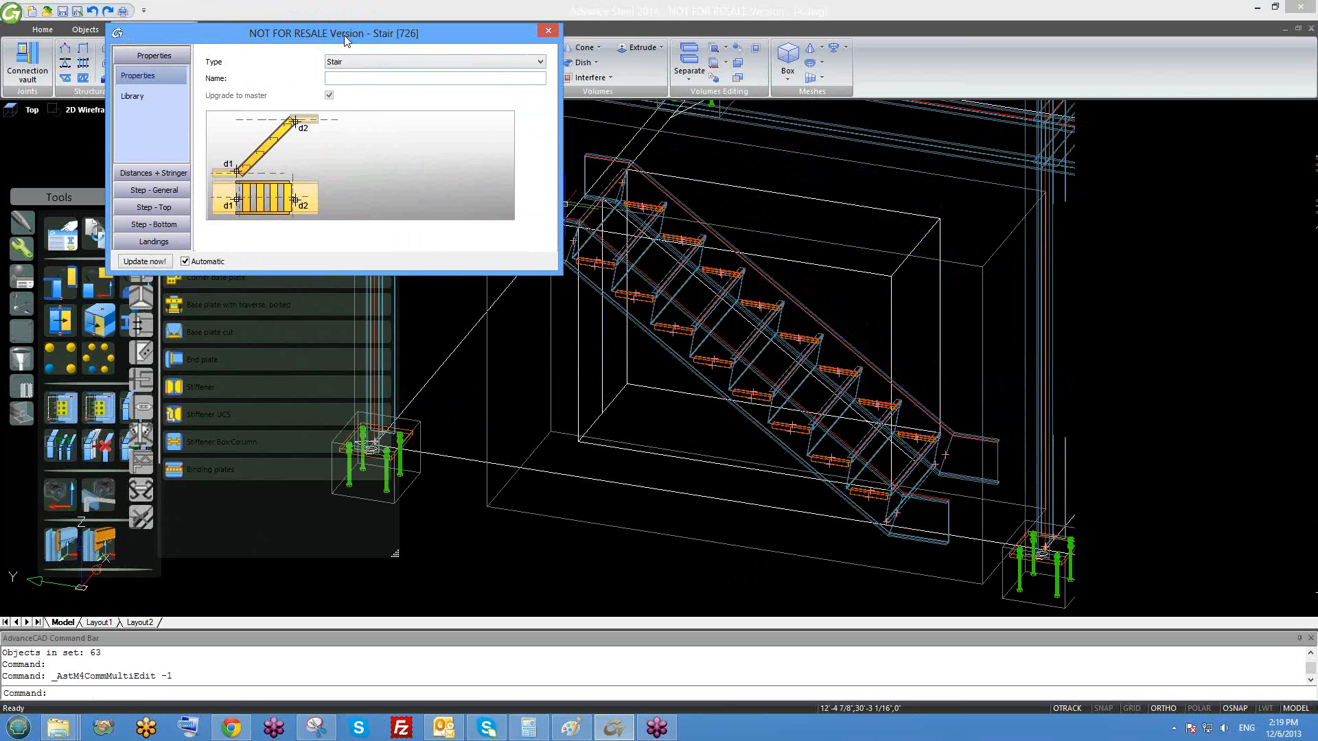
left_click(166, 100)
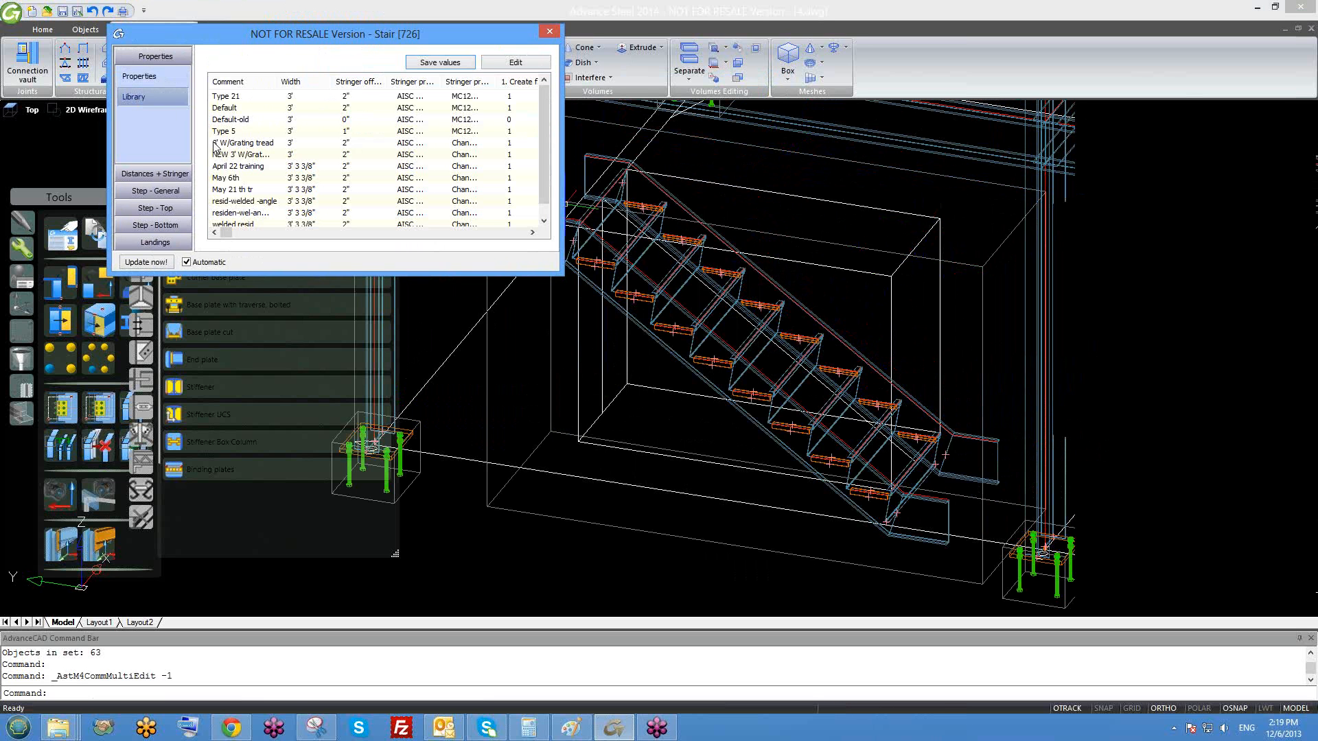
- Review the stair joint's length, width and height settings against the model, ending by closing its properties
left_click(179, 178)
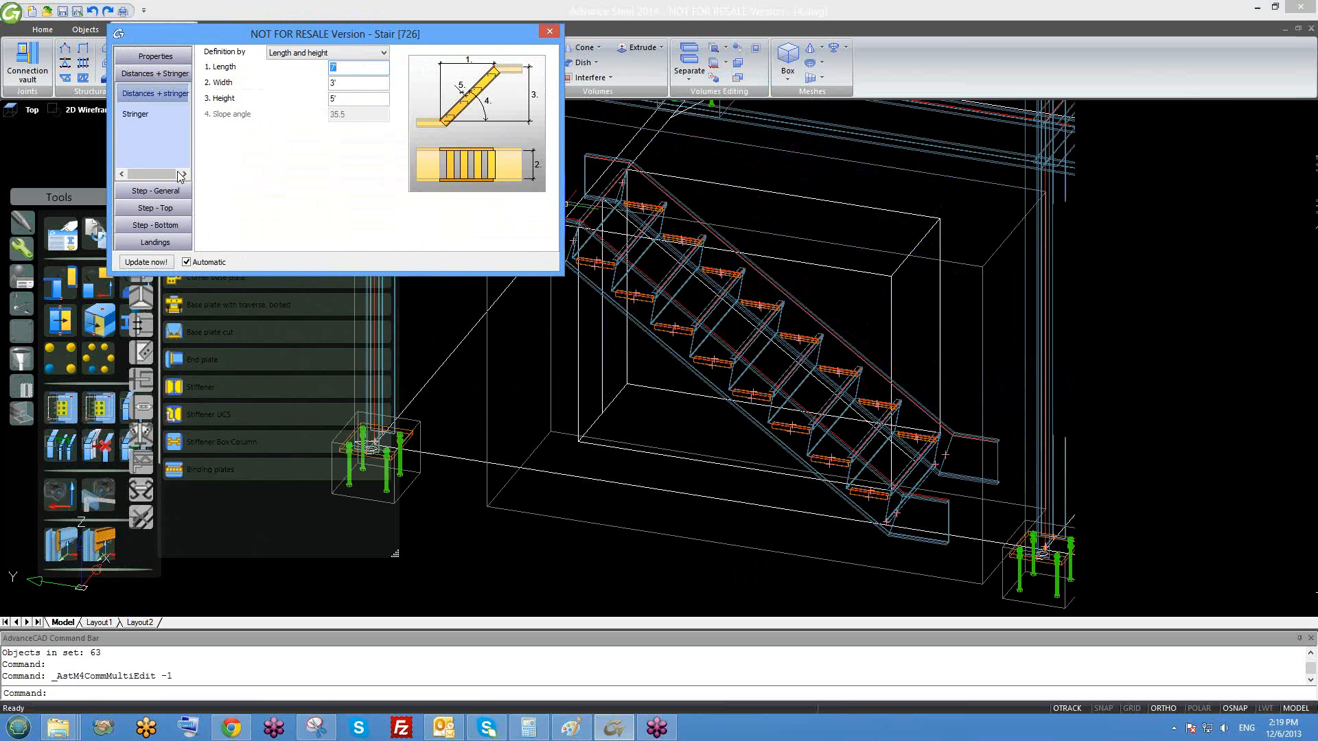
double_click(337, 83)
key("Tab")
middle_click_drag(785, 413, 787, 411)
mouse_move(883, 446)
middle_mouse_down("shift")
mouse_move(892, 457)
mouse_move(875, 446)
middle_mouse_up("shift")
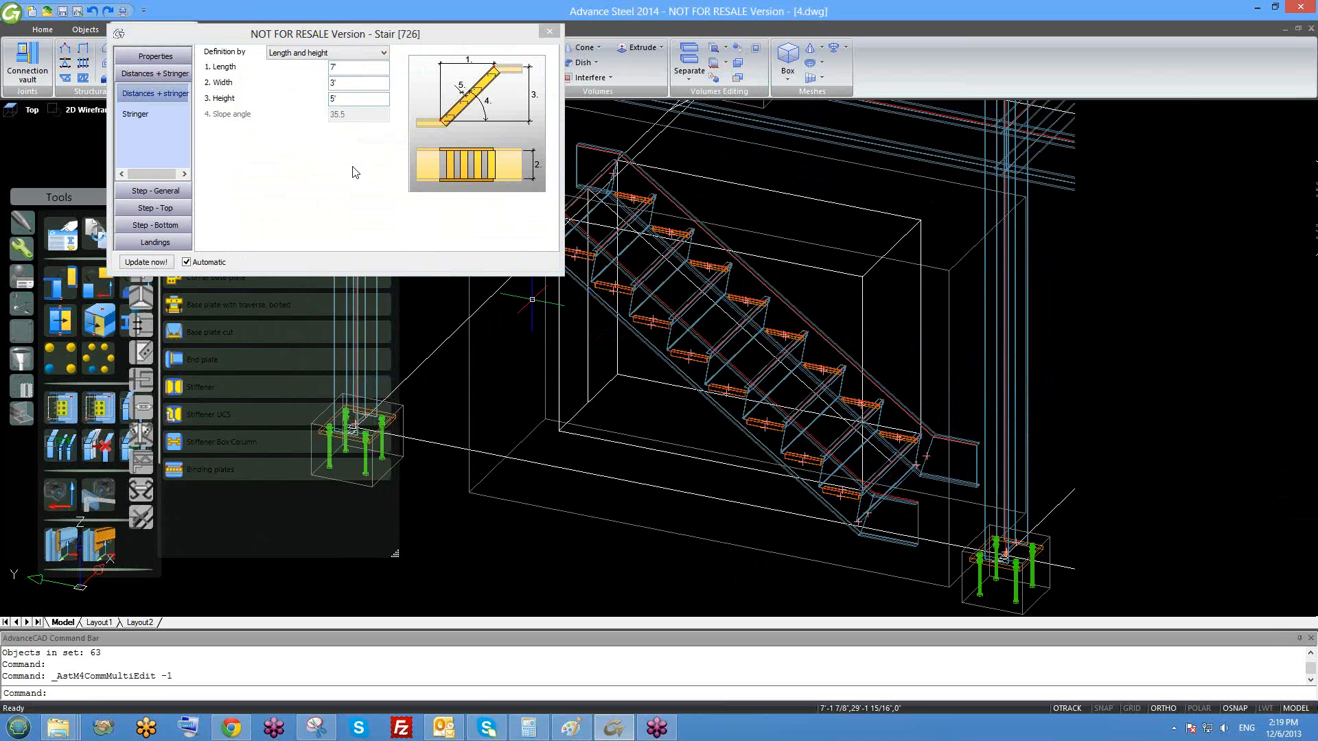
left_click(342, 99)
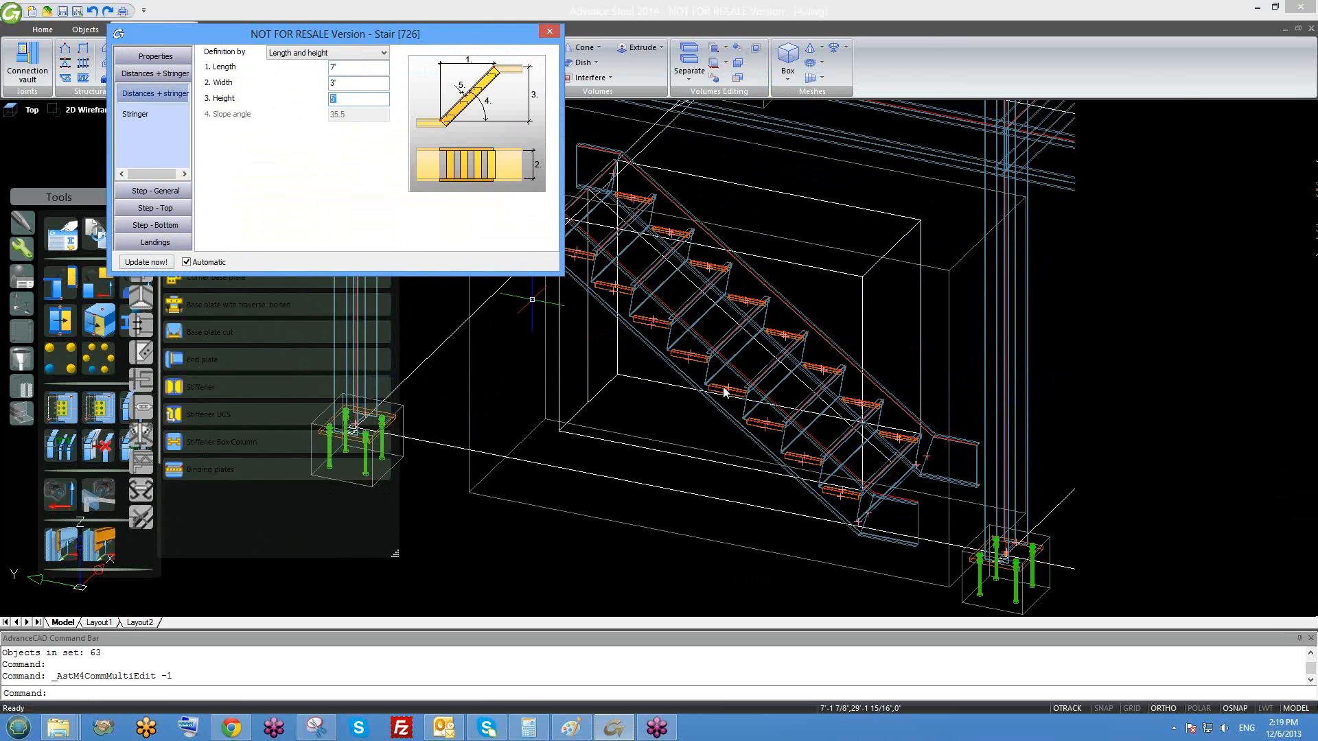
middle_click_drag(723, 388, 757, 411)
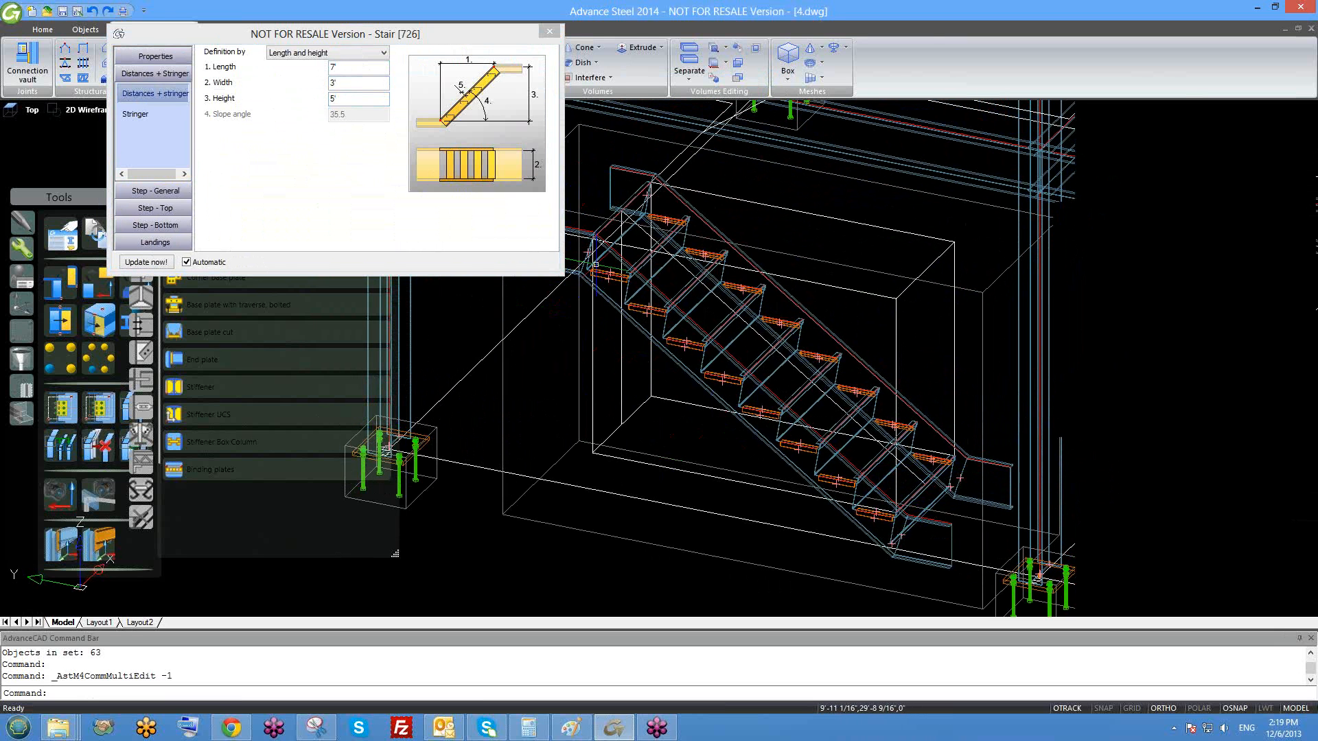
left_click(339, 66)
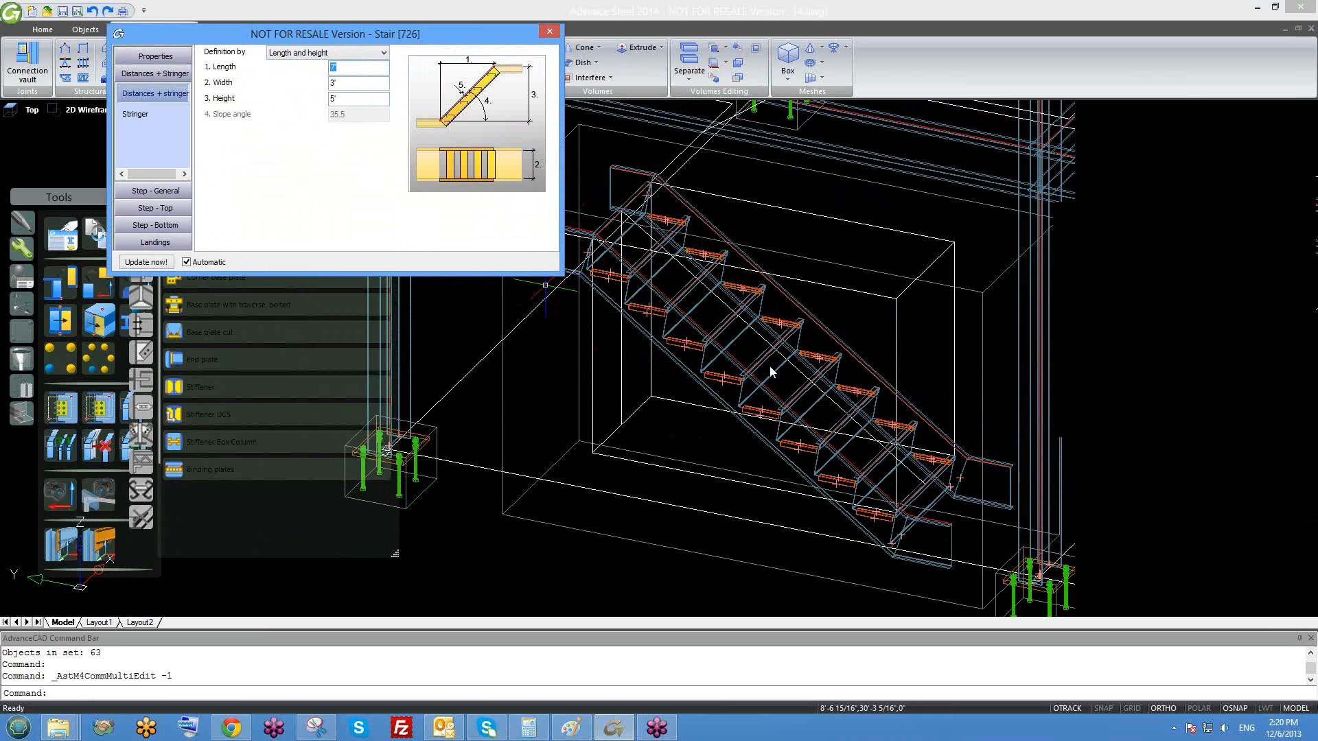
left_click(549, 32)
- Open the properties of the structural element box around the stair and go through its span, eaves height and depth
scroll(777, 264, "down", 2)
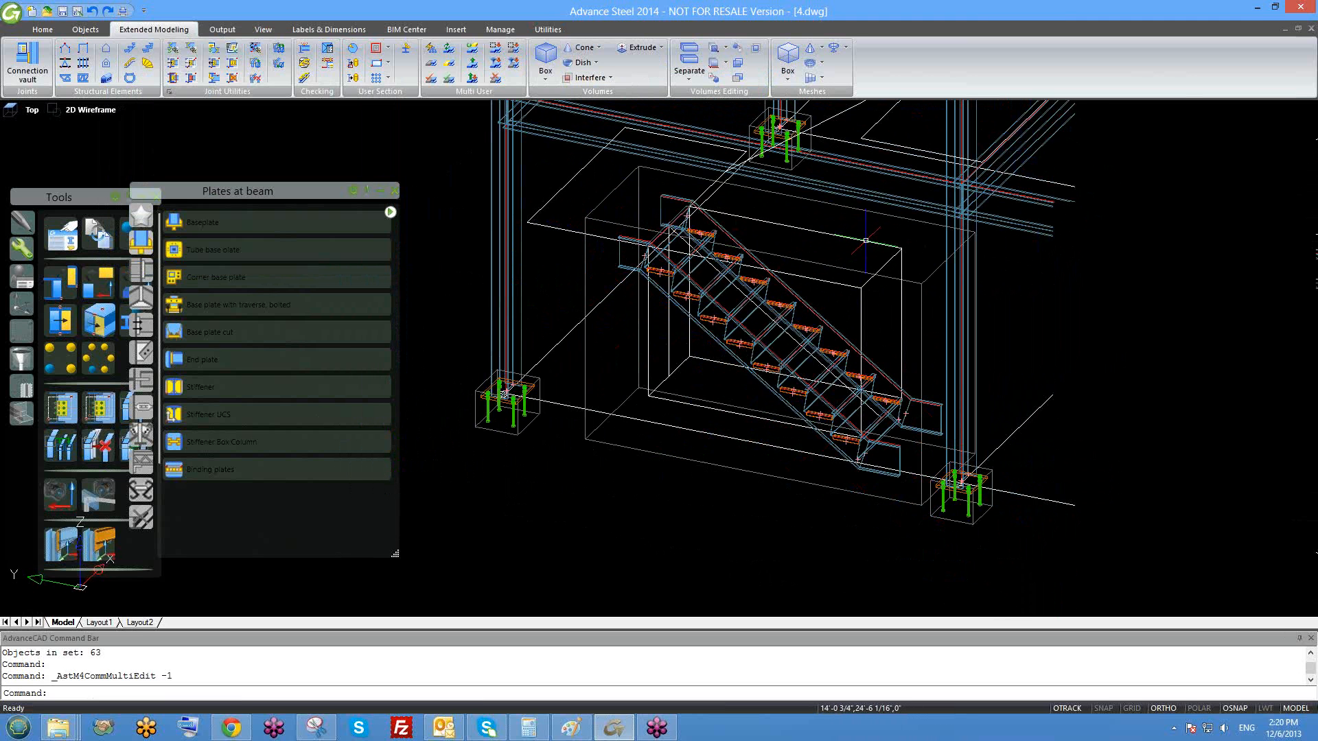
double_click(866, 244)
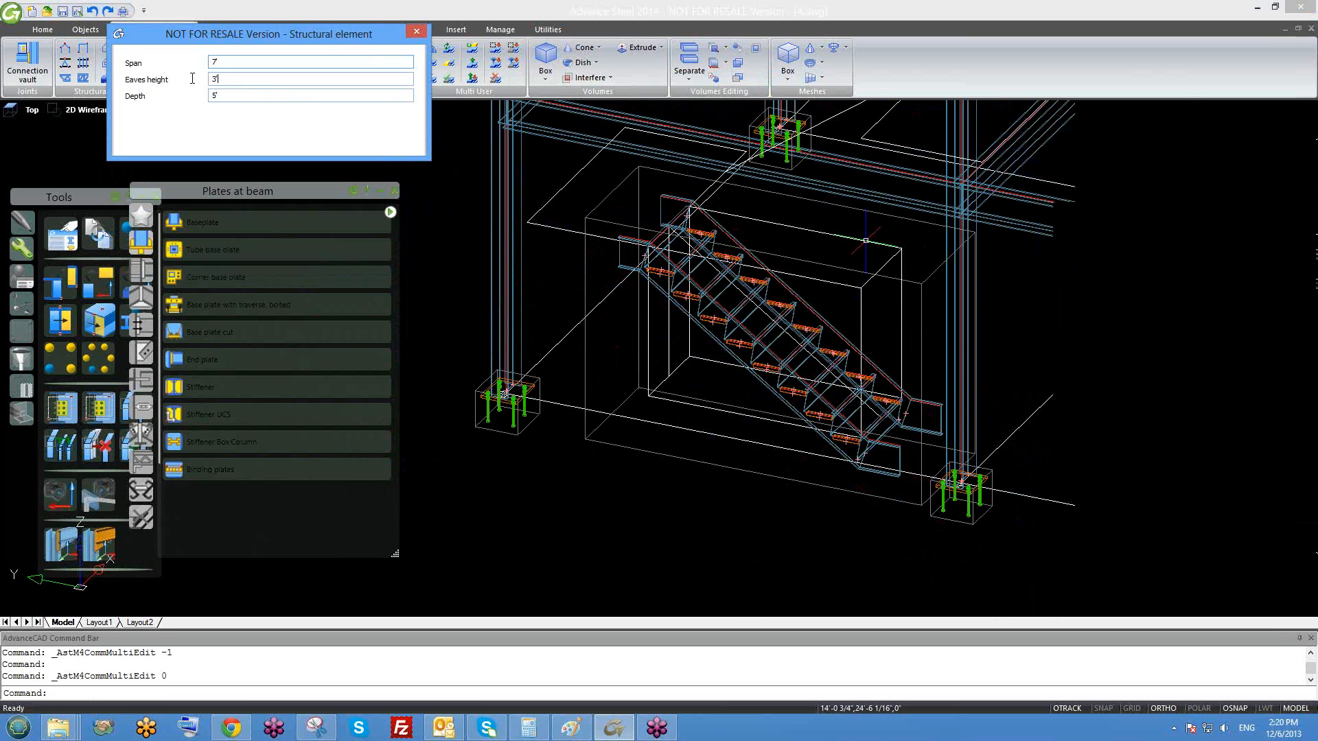
key("Tab")
key("shift+Tab")
key("Tab")
middle_click_drag(904, 319, 874, 330)
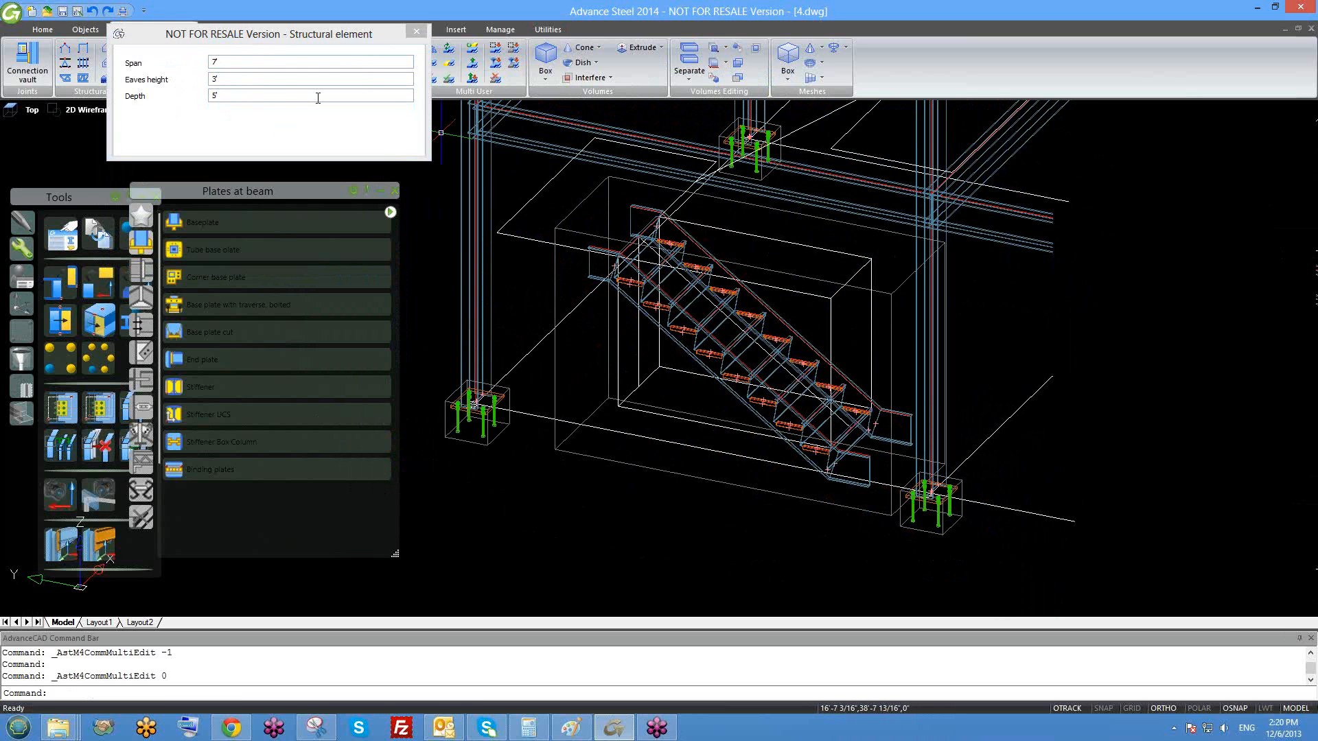
- Try an eaves height of 4' for the stair's structural element and set it back to 3'
left_click_drag(227, 80, 177, 85)
scroll(791, 446, "up", 3)
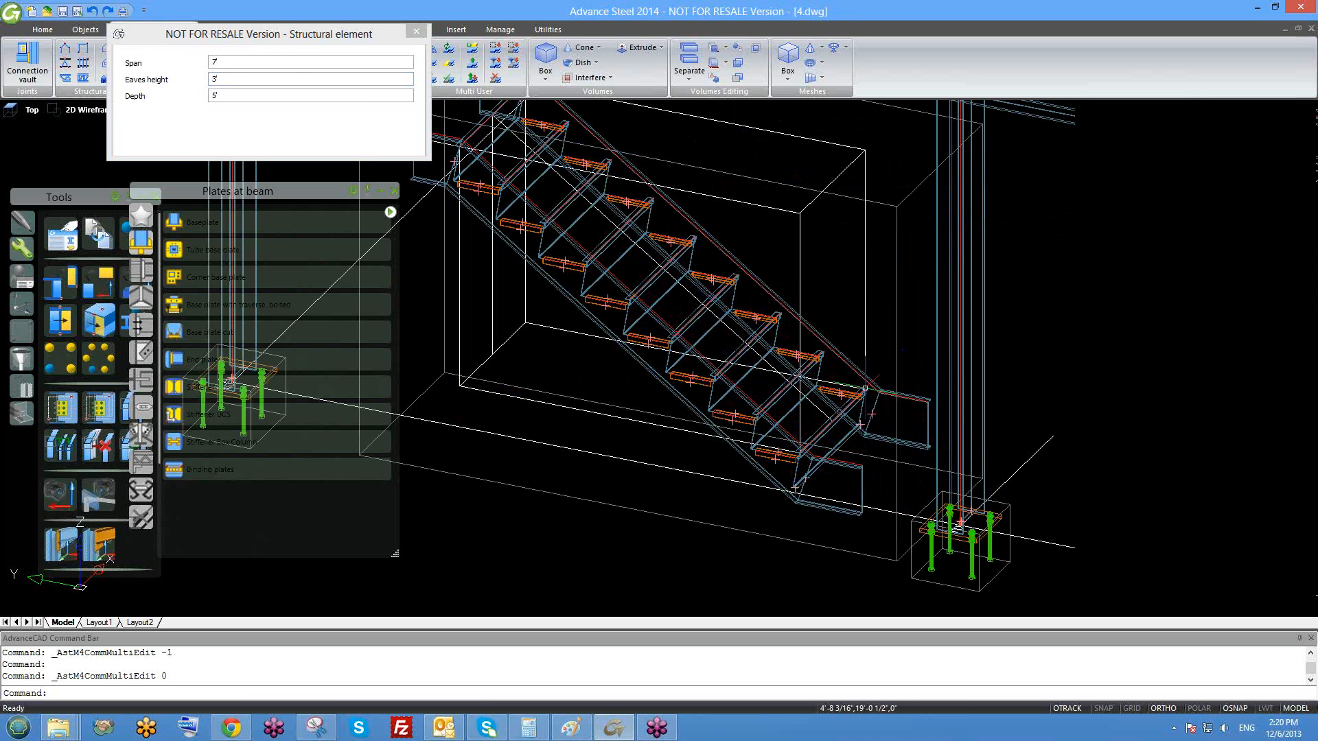
left_click(296, 79)
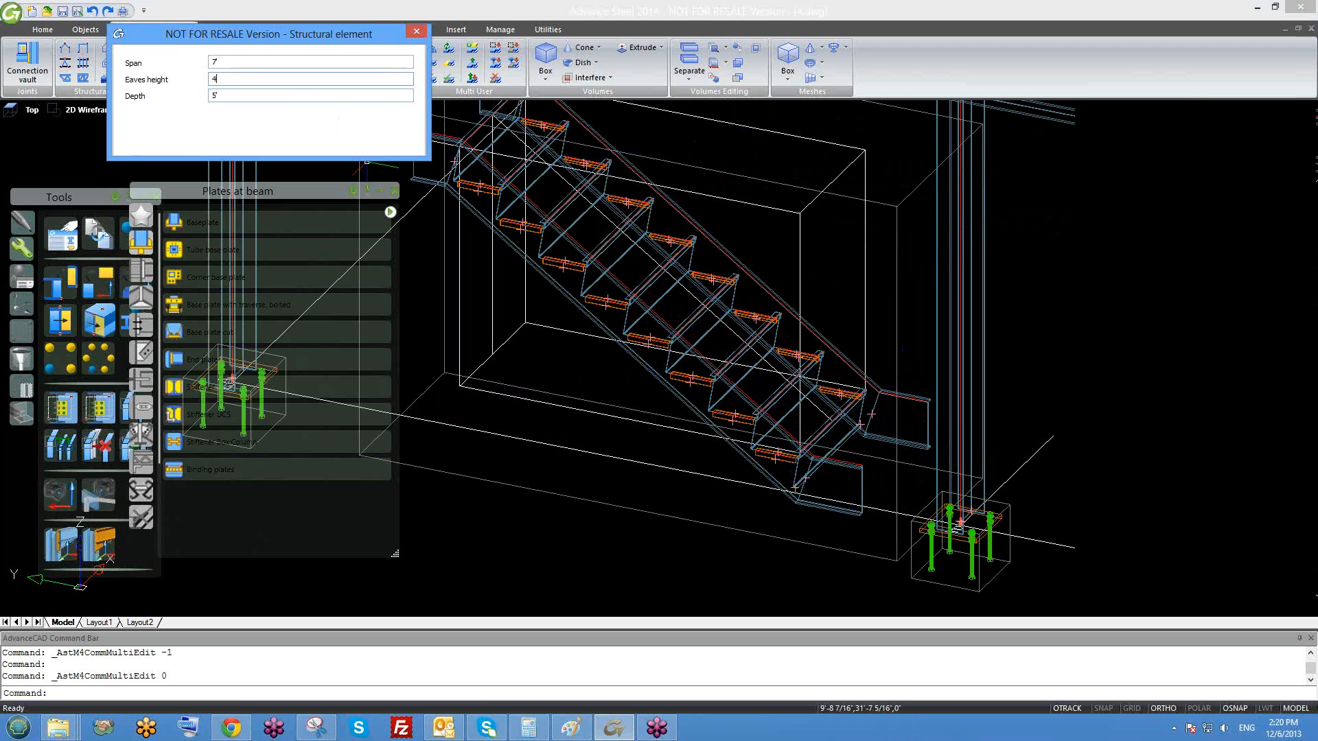
left_click(279, 97)
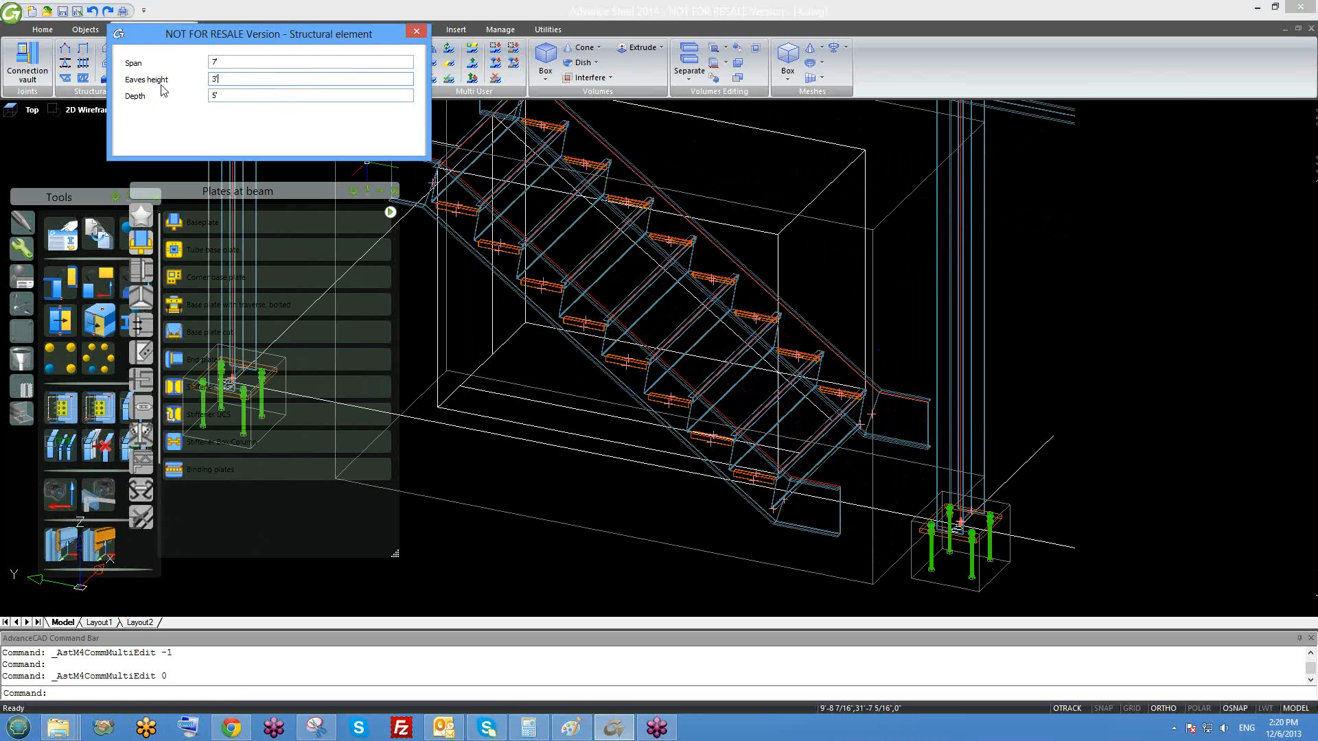
key("Return")
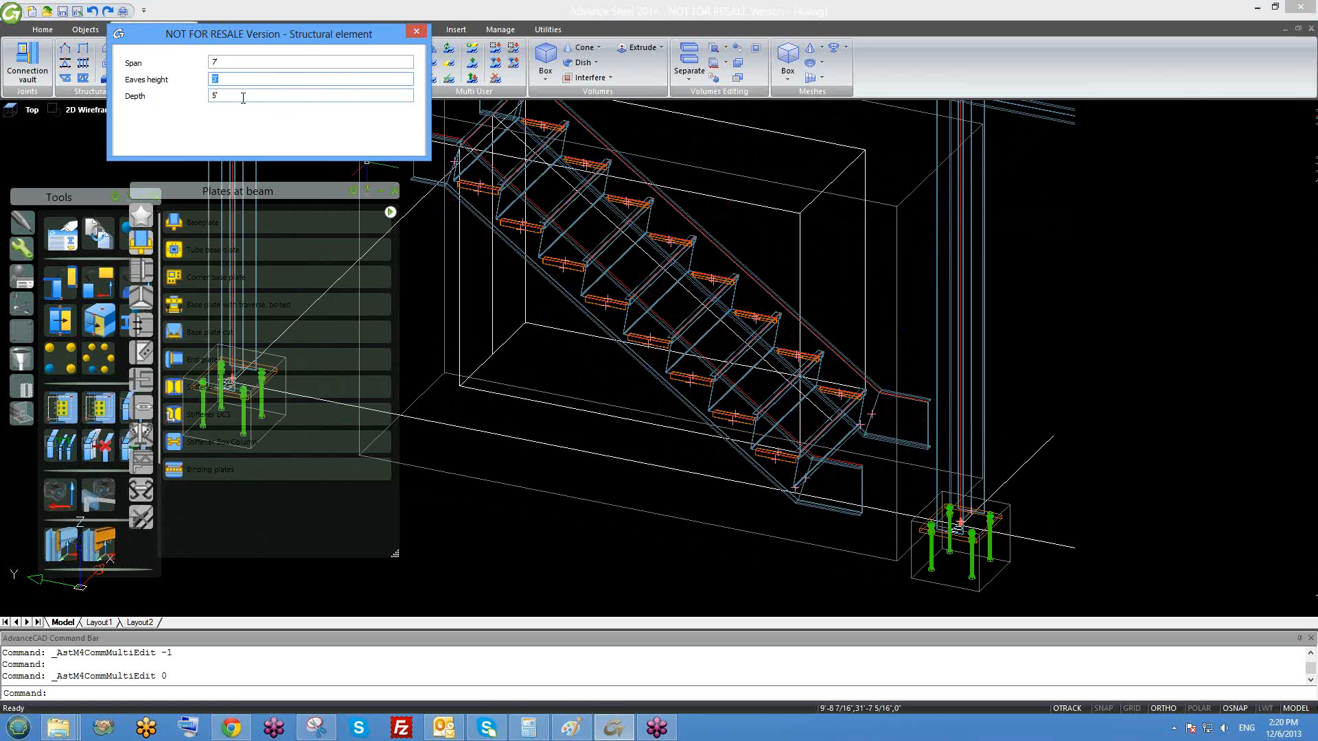
- Set the depth of the stair's structural element to 6'
left_click(243, 98)
middle_click_drag(778, 389, 857, 431)
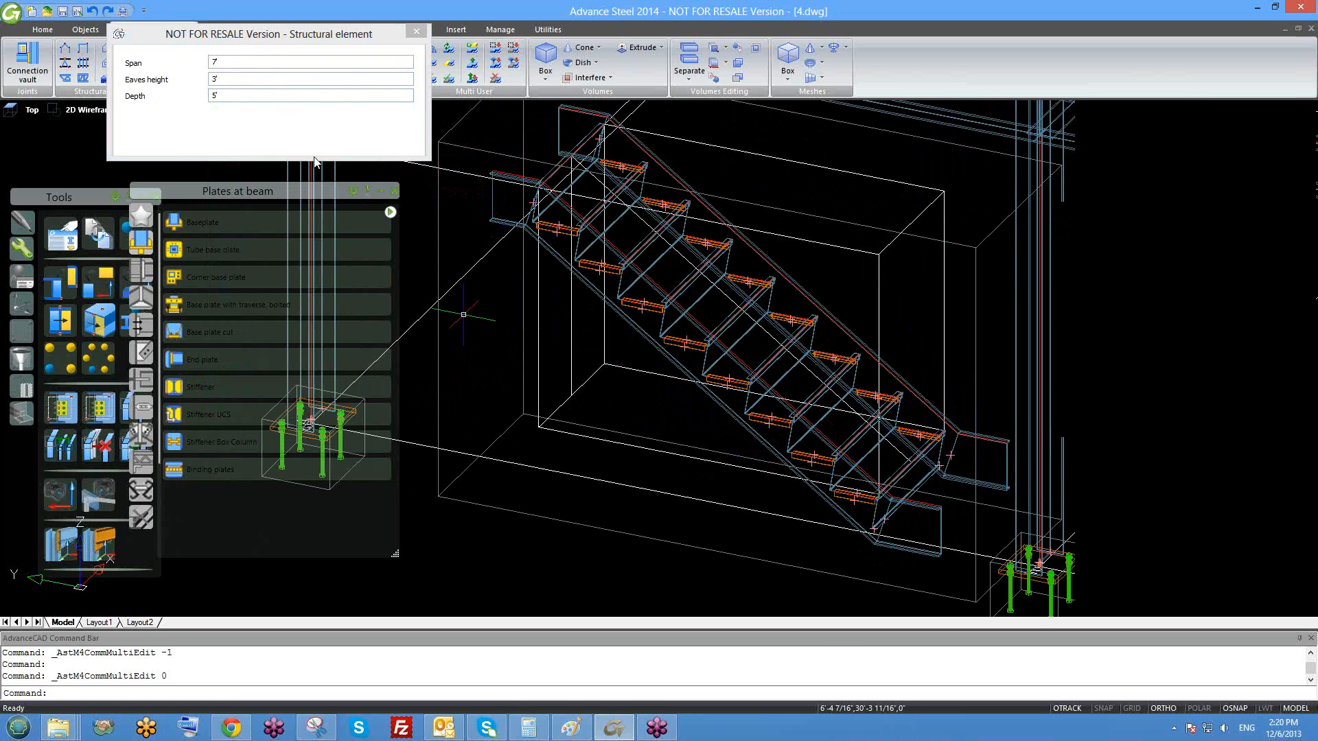
left_click(213, 95)
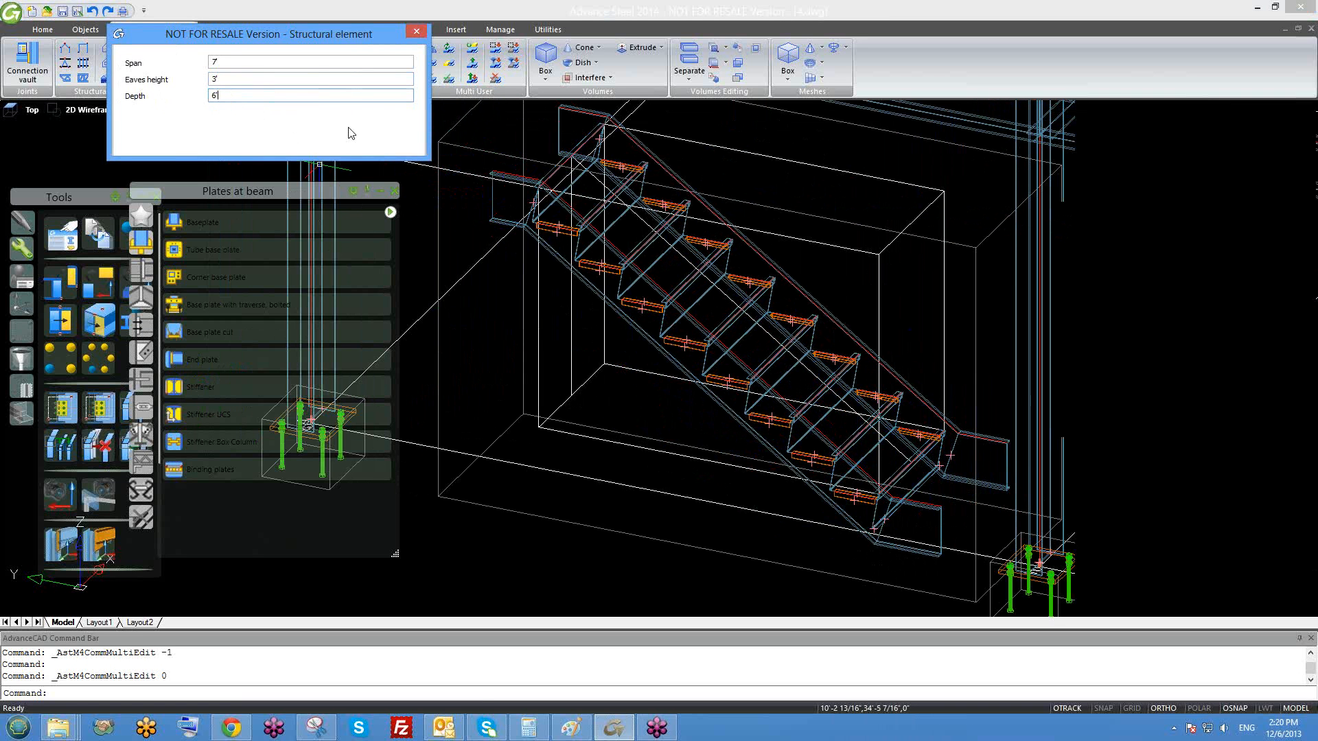
key("Return")
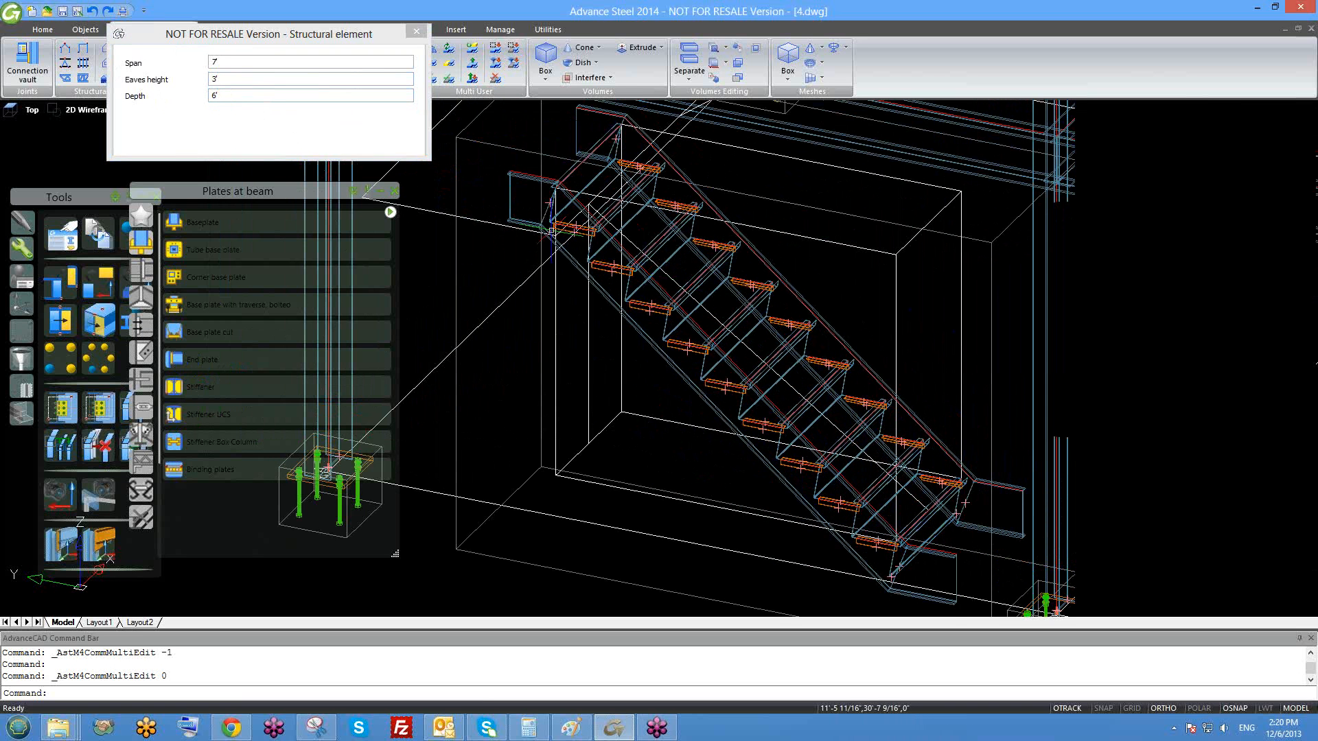
- Return the structural element's depth to 5' and close its properties
left_click(286, 95)
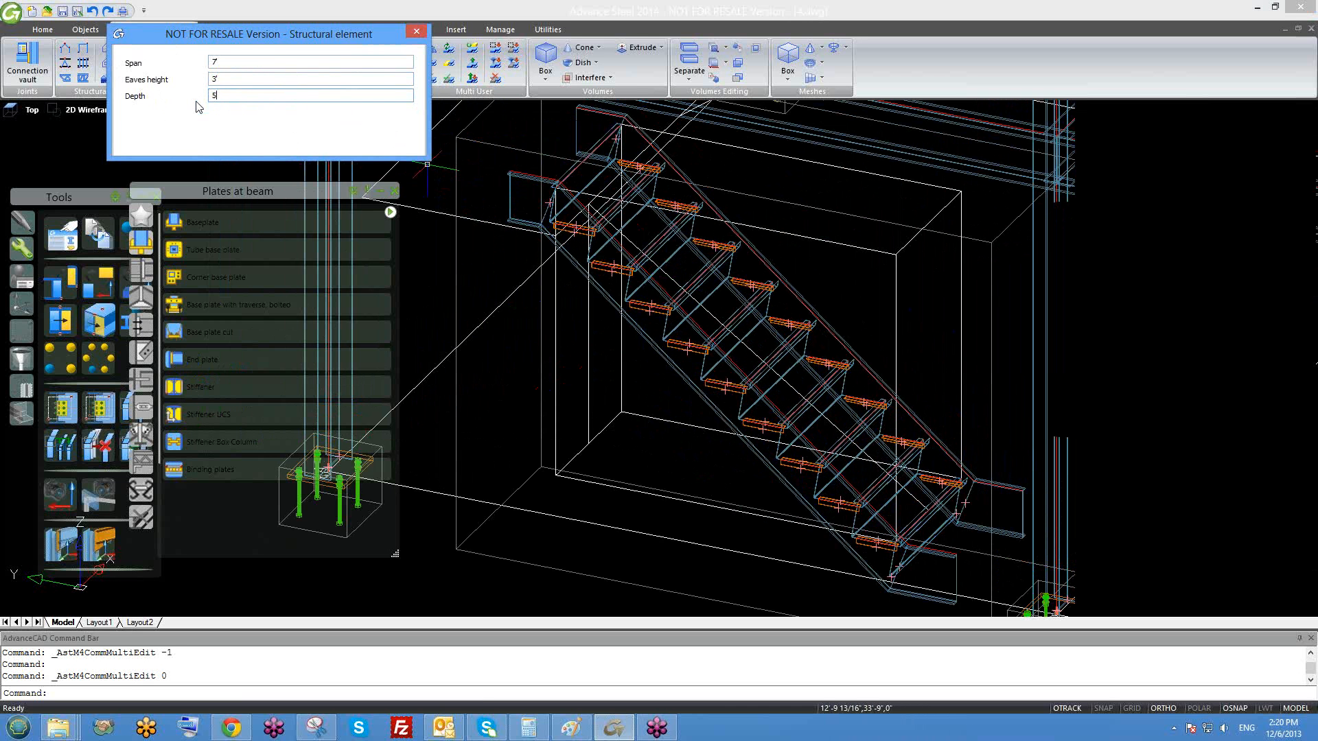
key("Return")
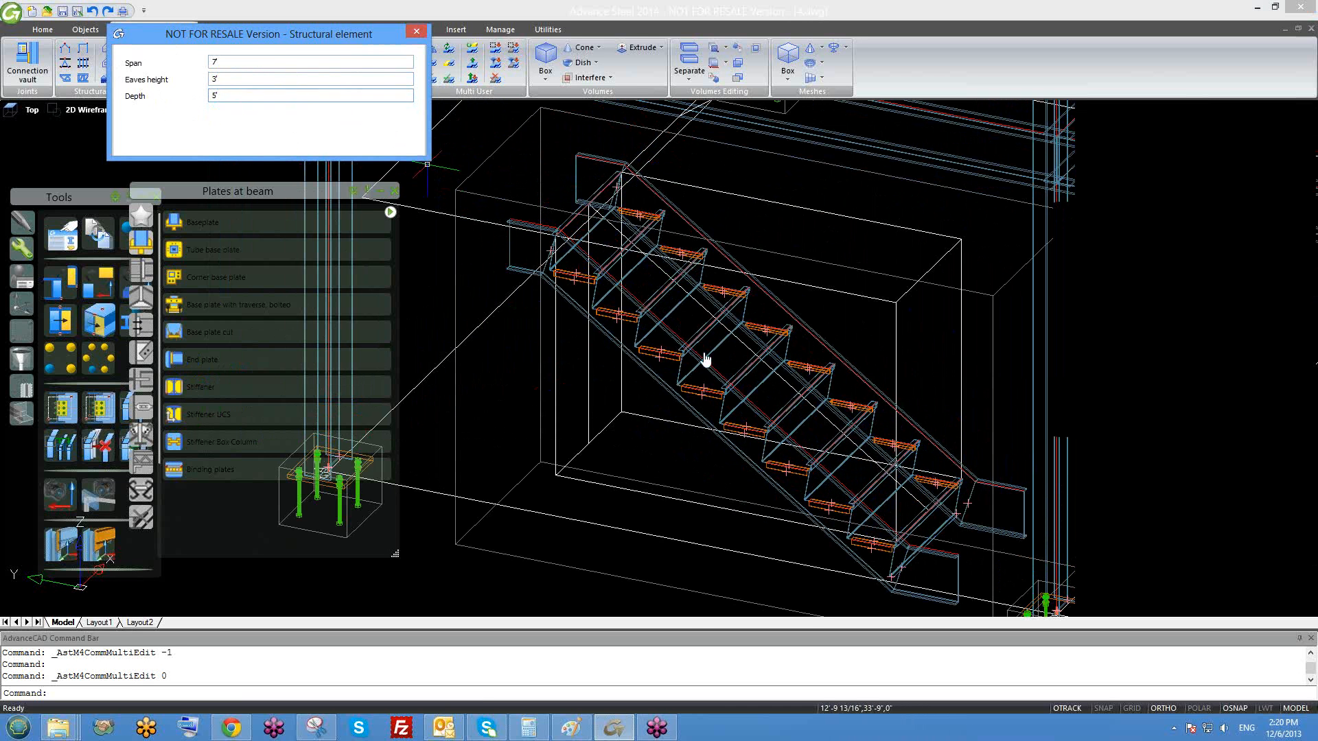
scroll(704, 348, "down", 4)
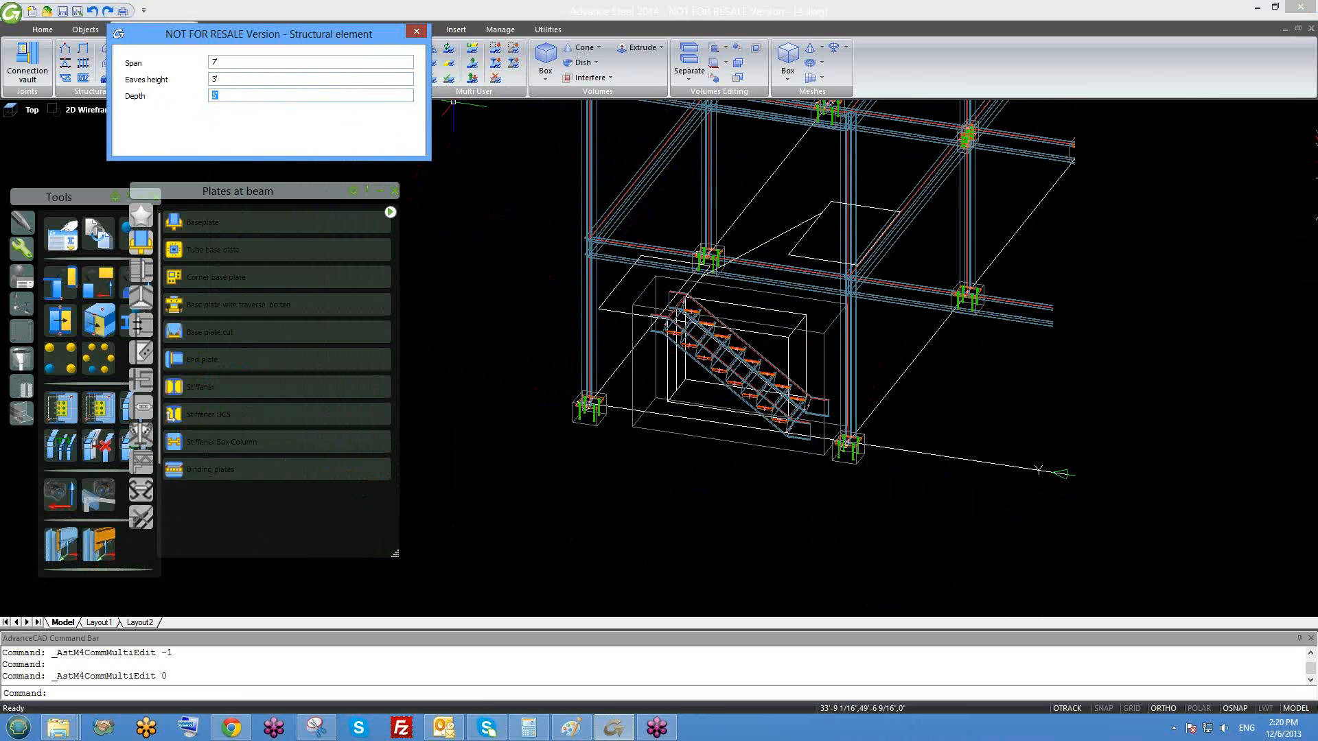
left_click(416, 31)
- Reopen the stair's joint properties from its connection box and show the stringer settings
scroll(806, 326, "up", 3)
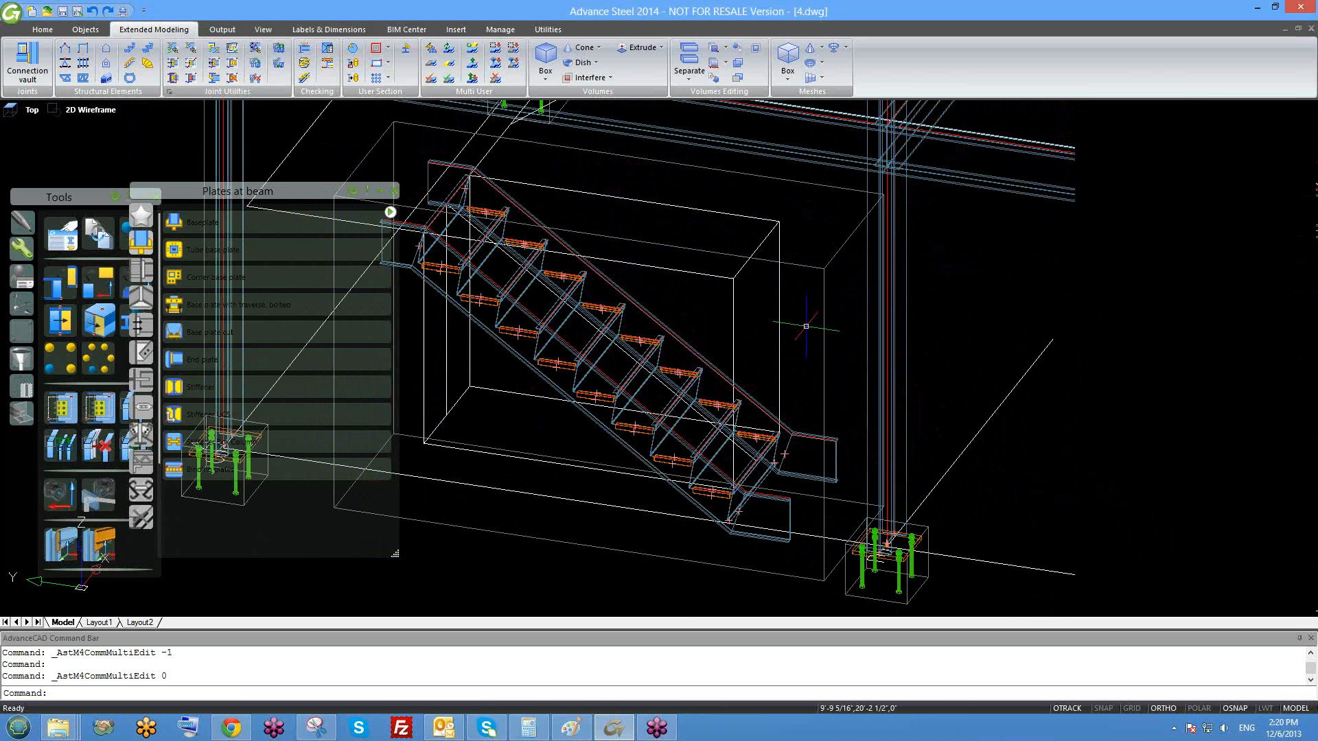
left_click(810, 269)
right_click(809, 270)
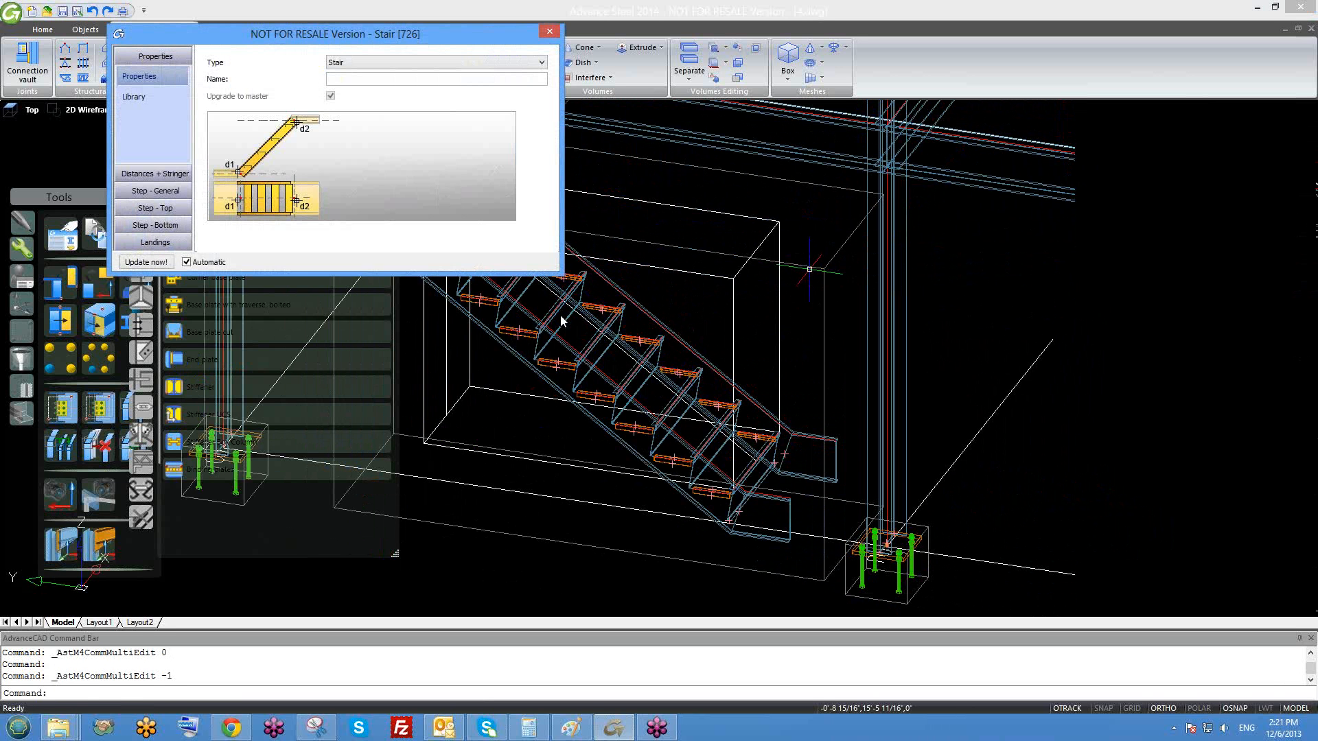
middle_click_drag(580, 333, 608, 298)
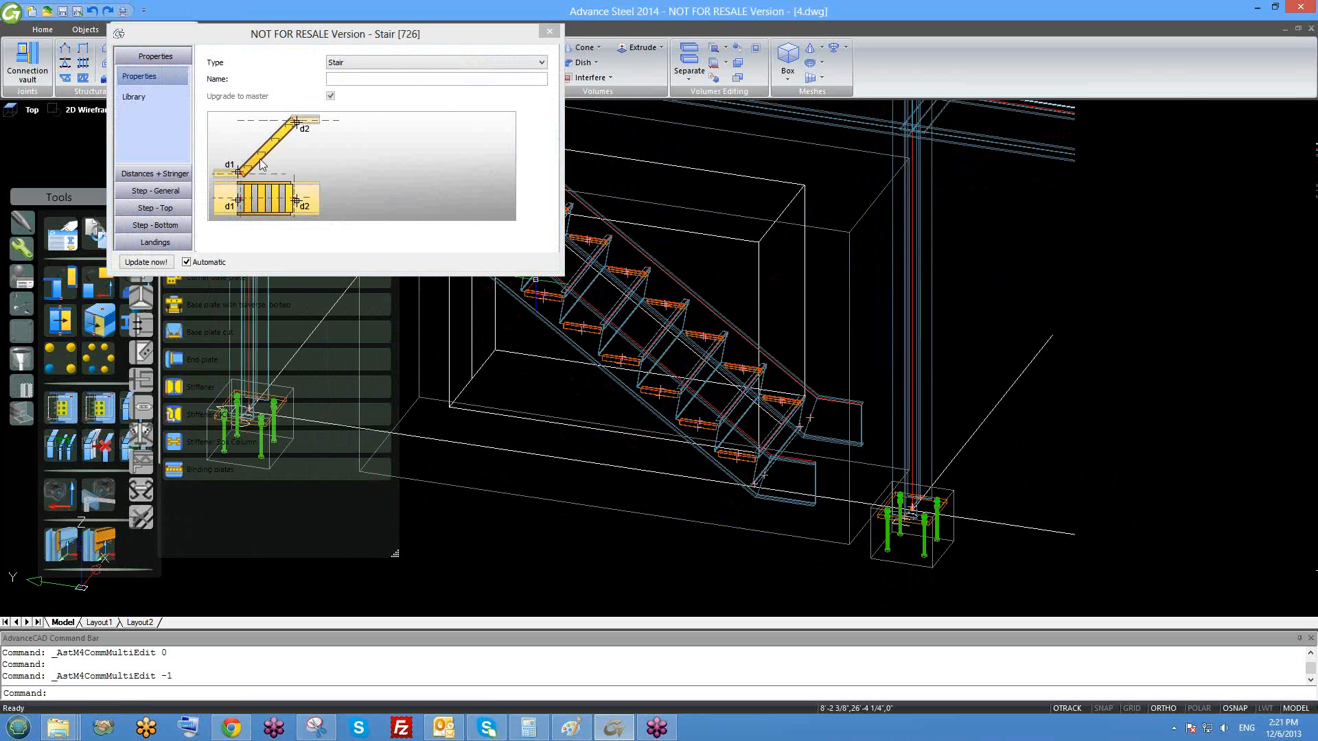
left_click(171, 179)
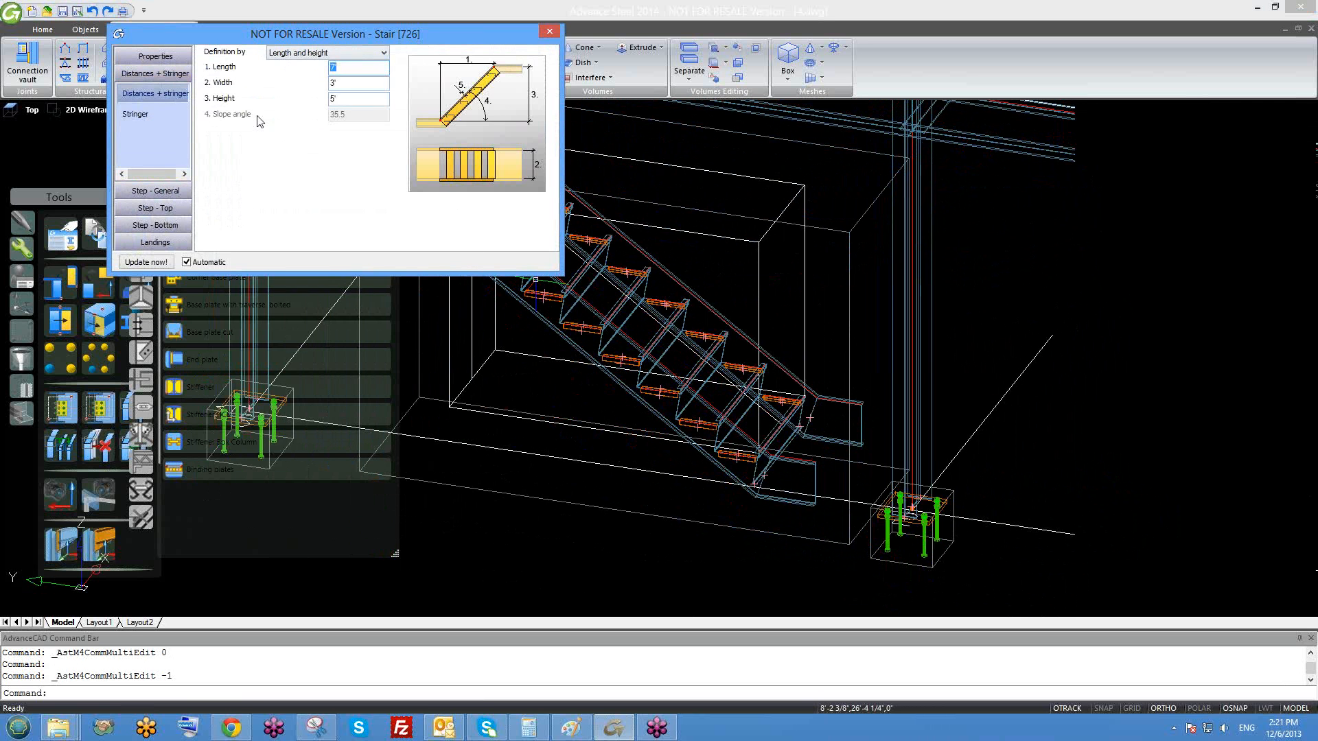
left_click(150, 114)
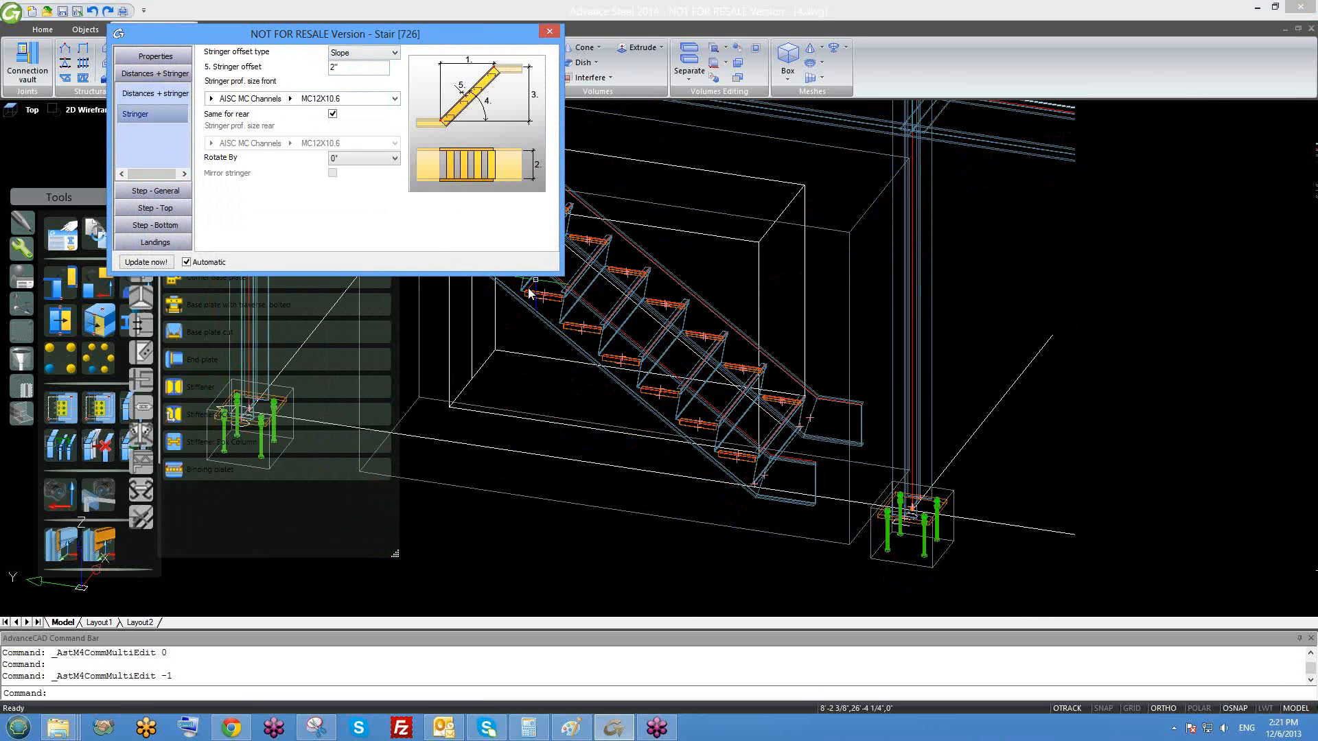
- Examine the stringer offset setting against the stair's stringers and treads, and close the joint properties
middle_click_drag(593, 356, 785, 436, "shift")
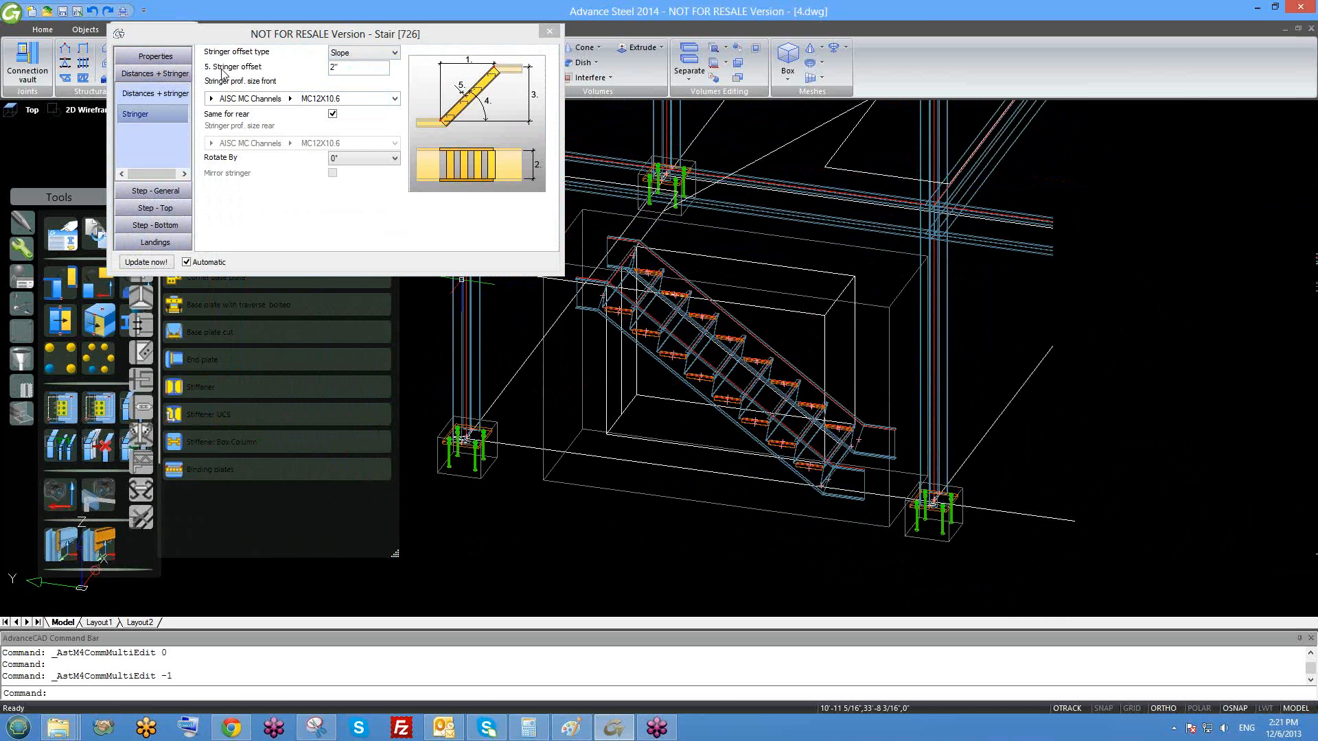
left_click(300, 71)
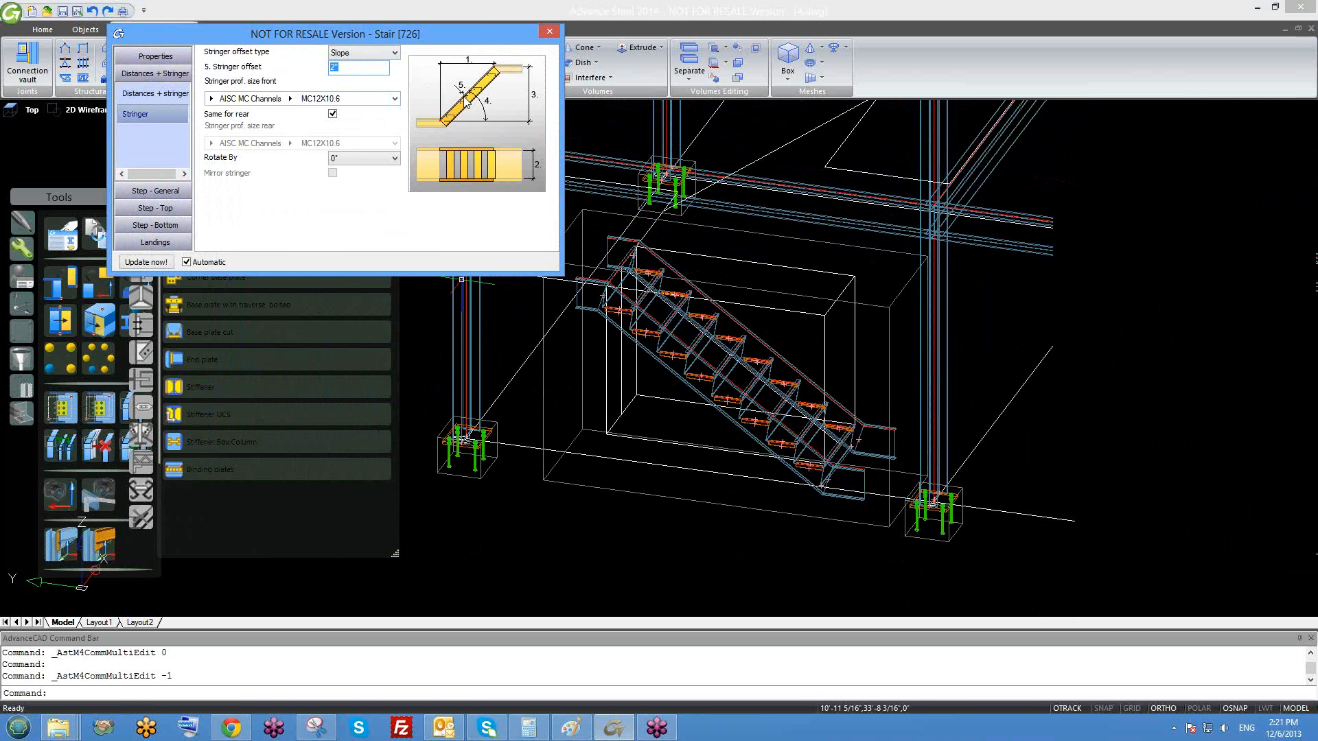
scroll(747, 422, "up", 8)
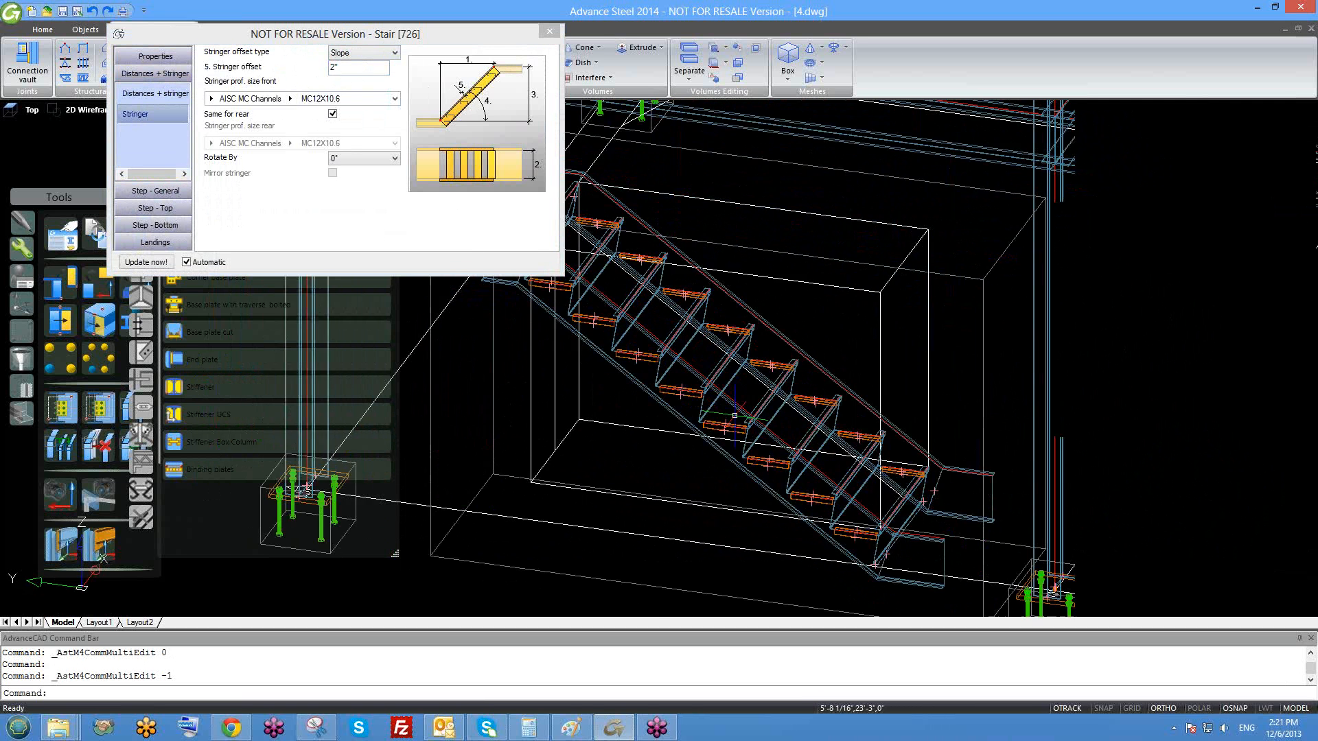
scroll(747, 422, "down", 10)
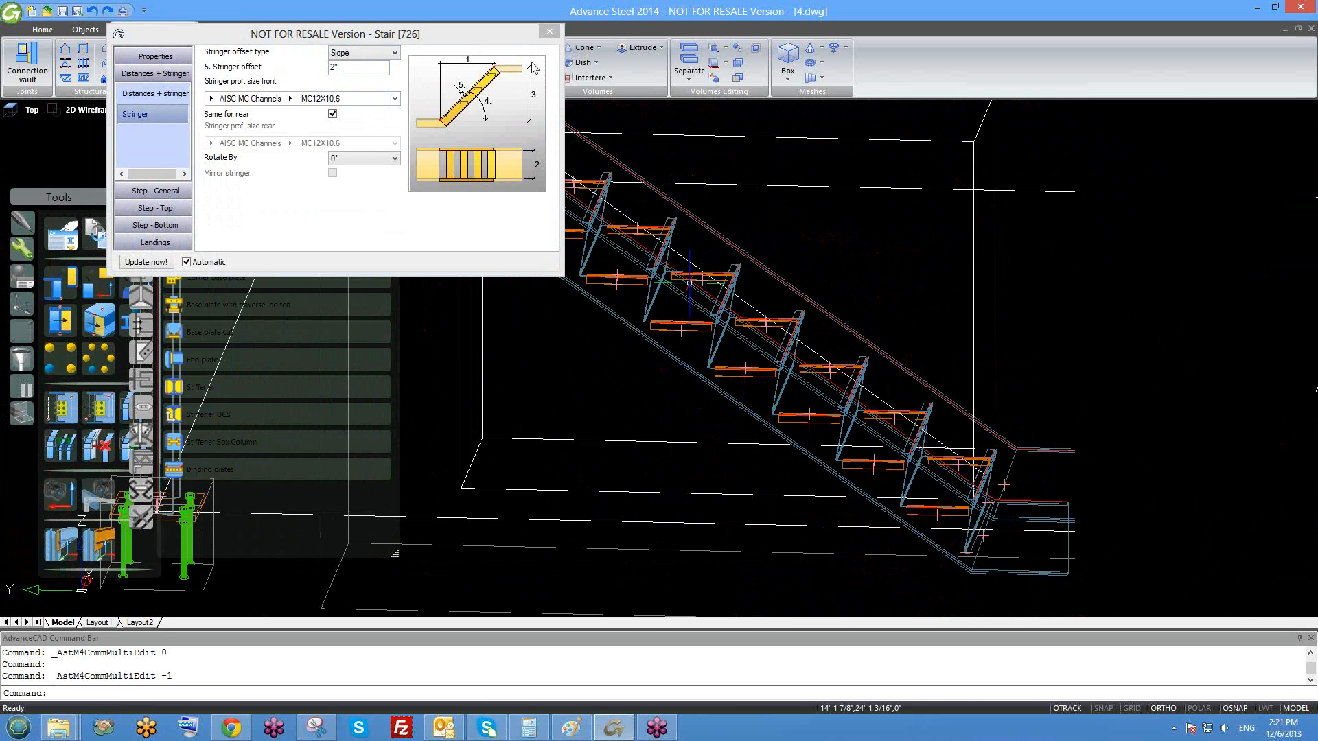
left_click(549, 31)
- Isolate the stair and its structural element box so that only these objects are displayed
scroll(575, 252, "down", 5)
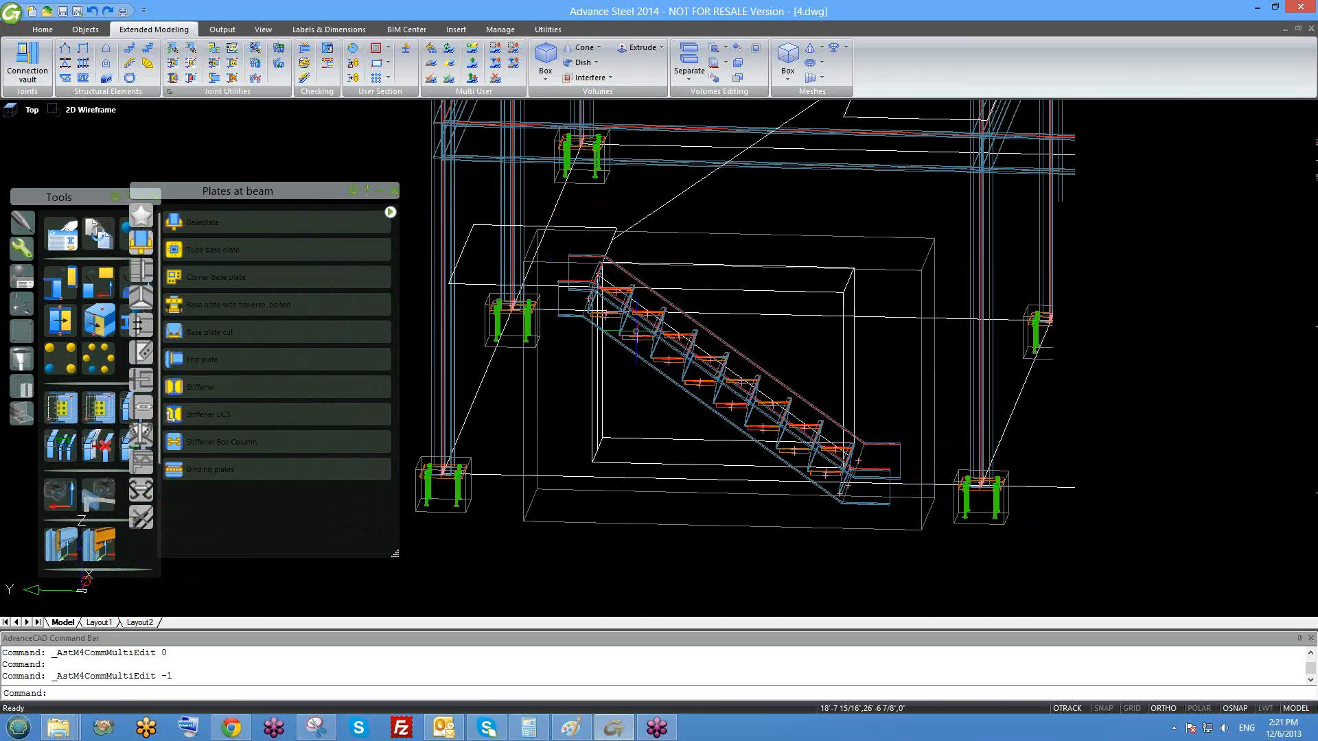
left_click(528, 207)
left_click(948, 569)
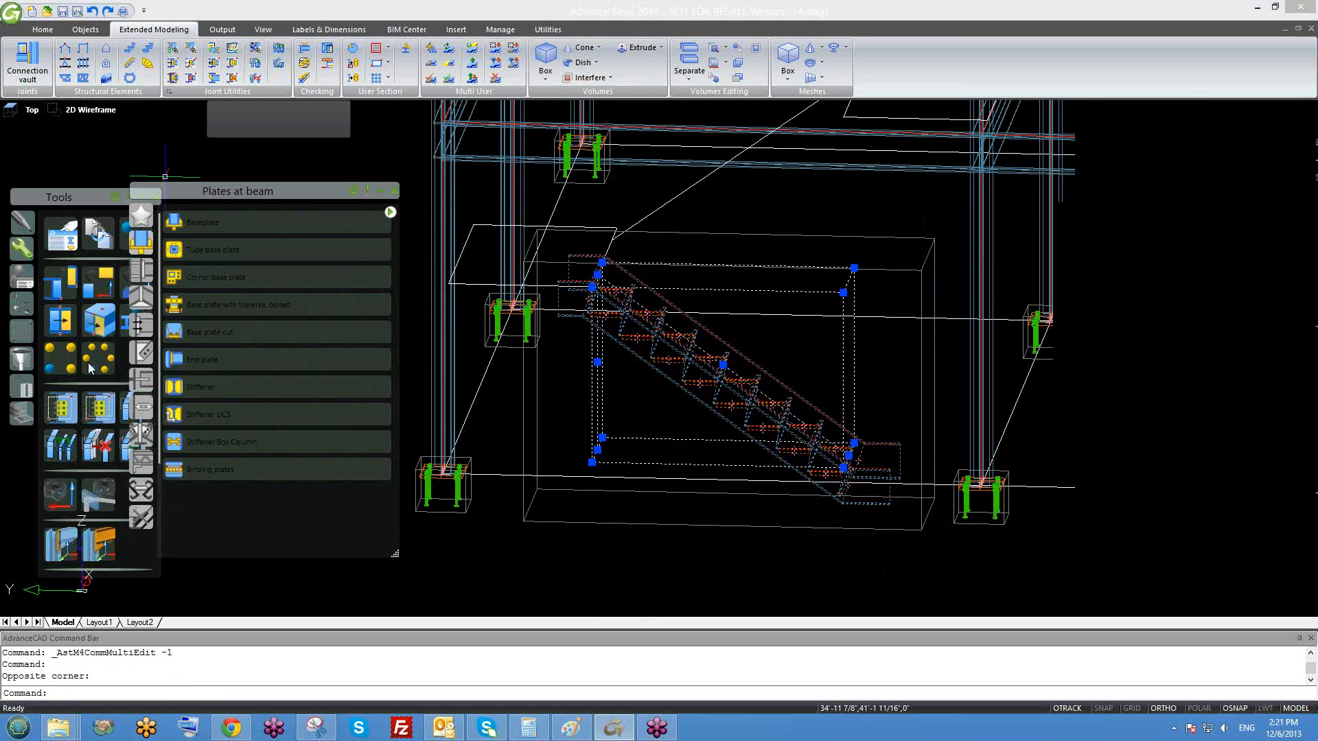
left_click(27, 388)
left_click(26, 388)
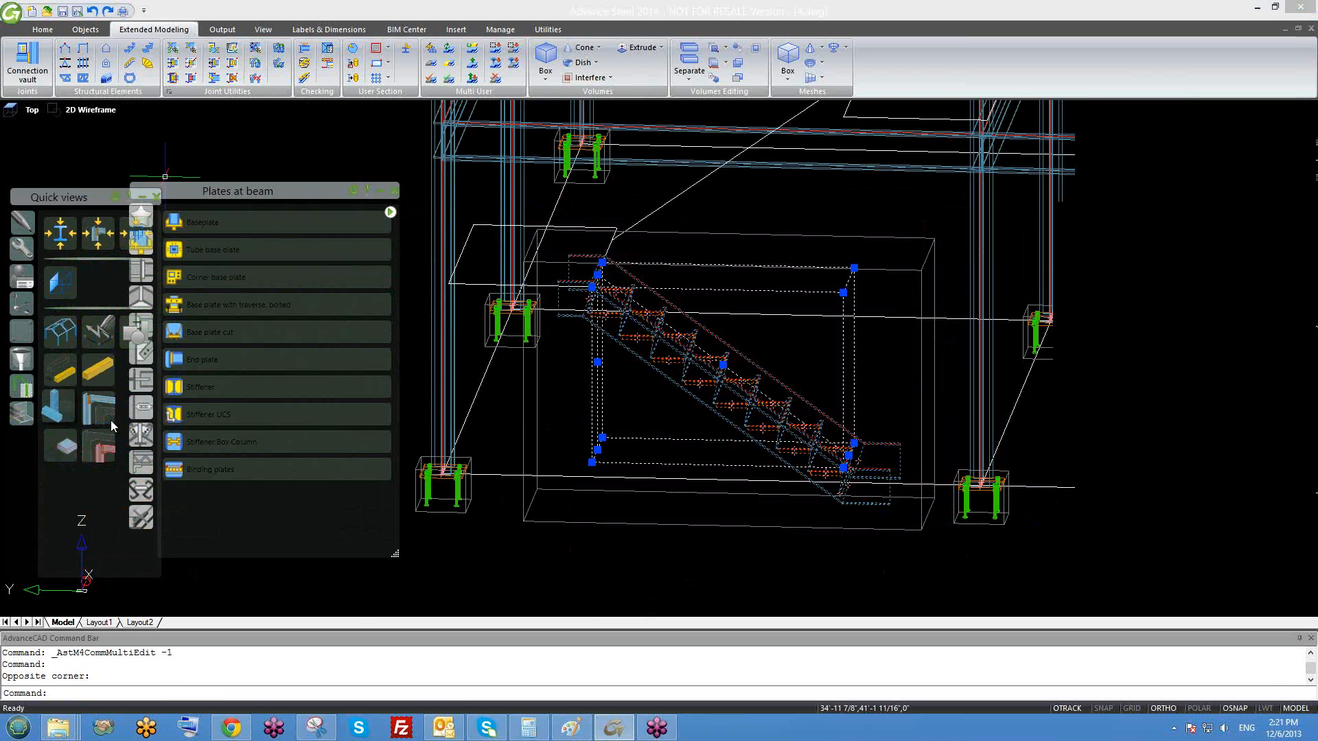
left_click(60, 439)
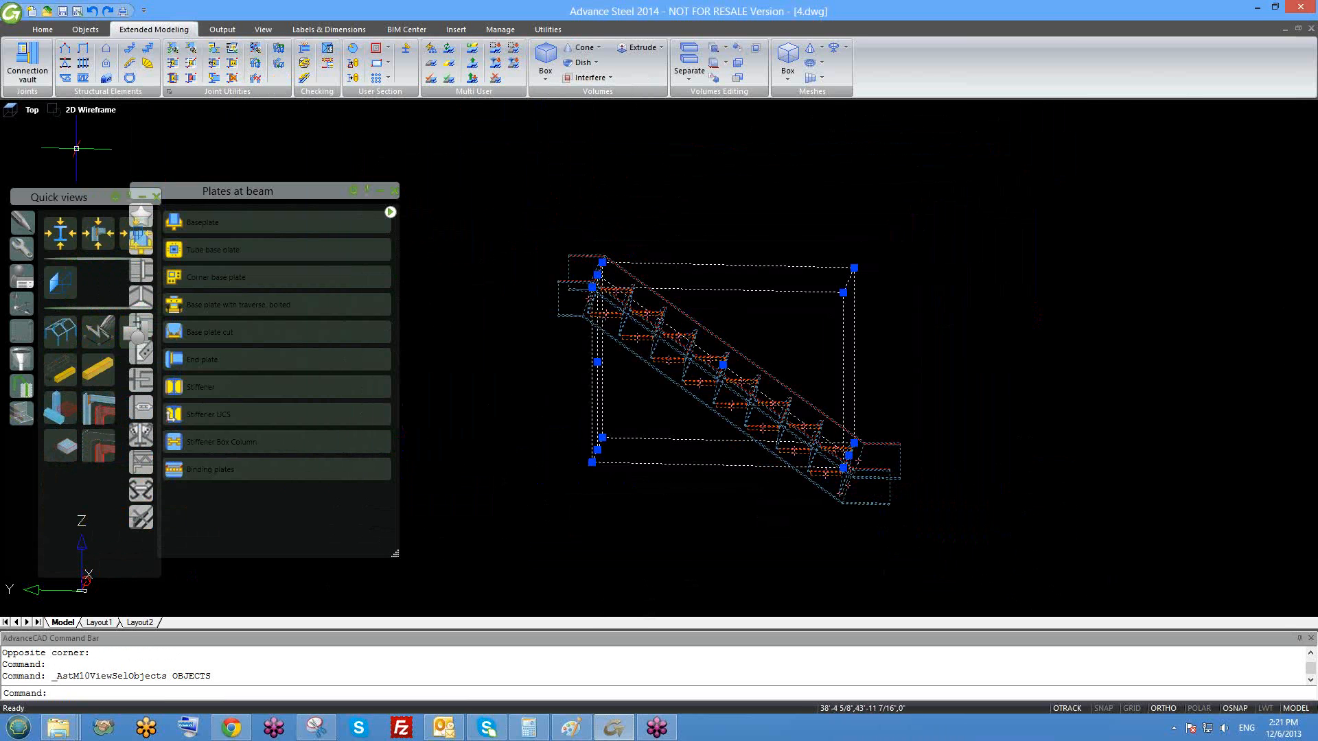
key("Escape")
- View the isolated stair from the front and from the right side, examining the gap between tread noses and stringer edge
left_click(31, 110)
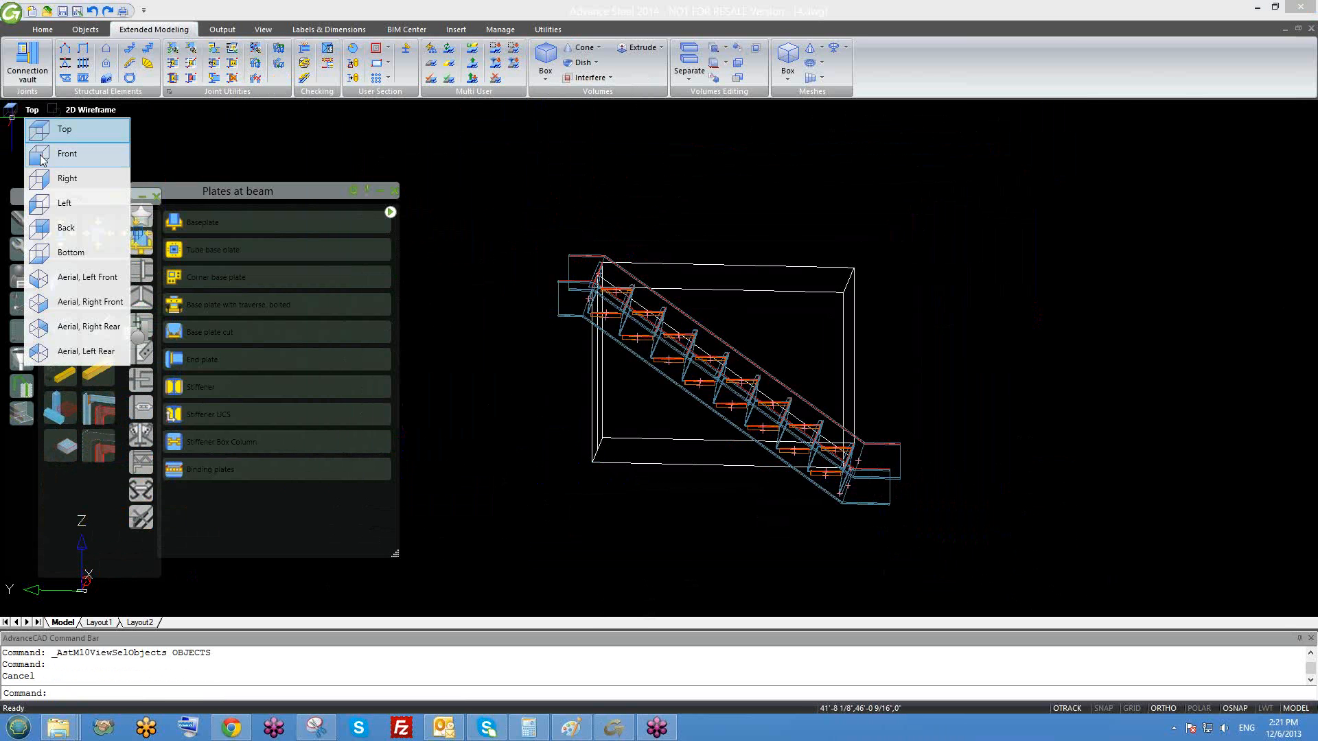
left_click(44, 155)
left_click(31, 110)
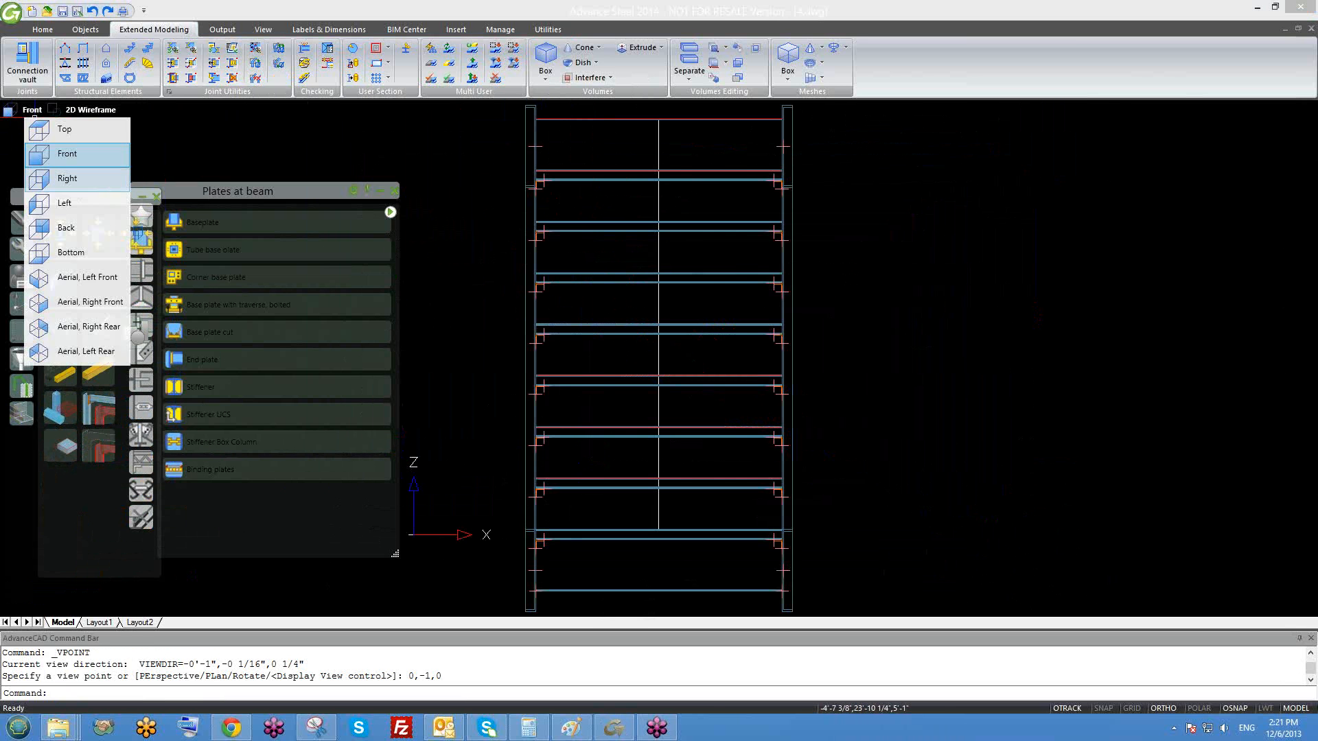
left_click(47, 180)
scroll(677, 449, "up", 6)
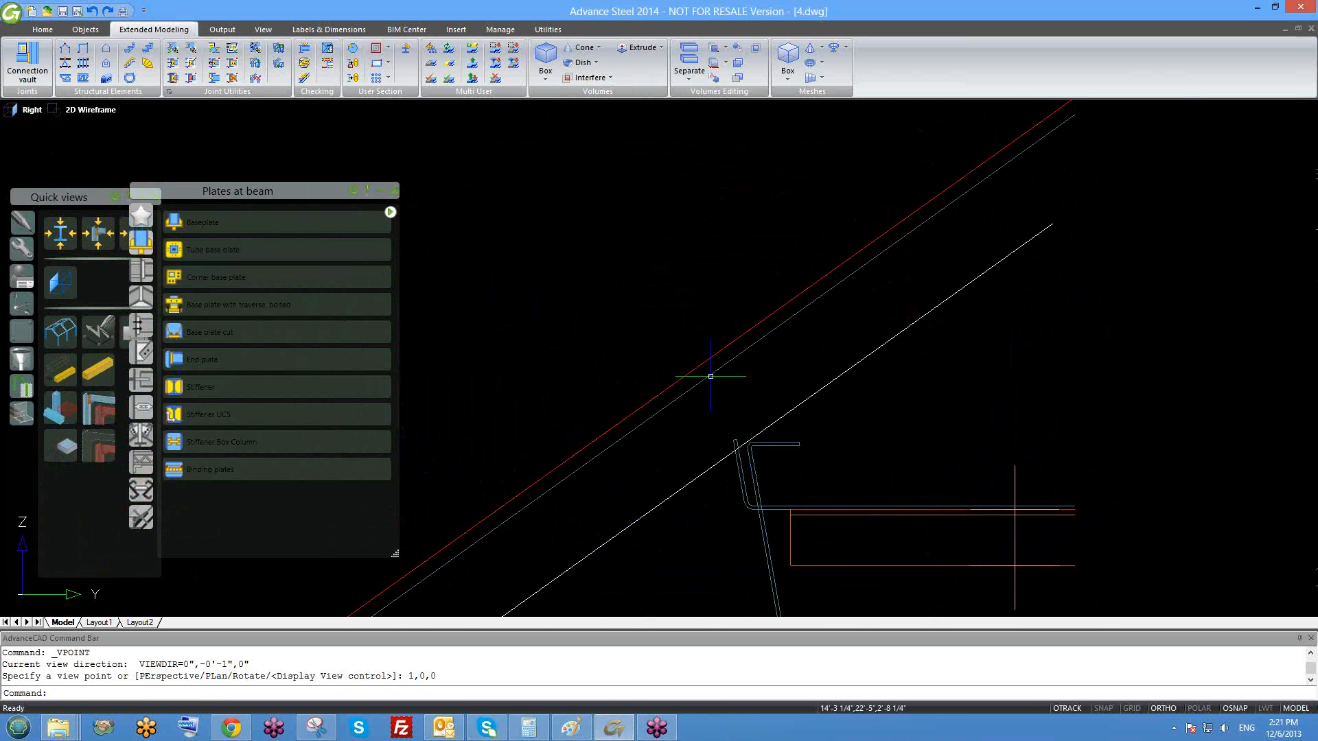
scroll(707, 373, "down", 5)
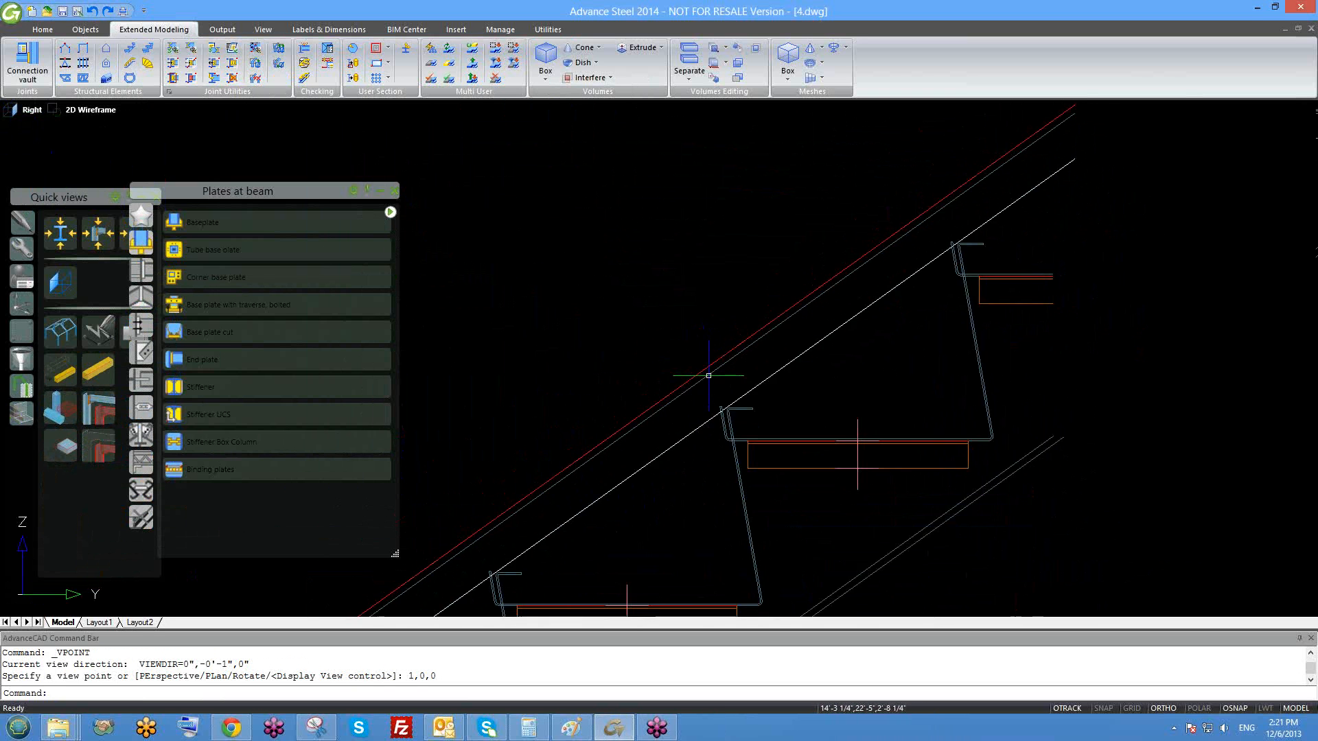
- Show the stair from the left and open its joint properties at the stringer settings
left_click(28, 110)
left_click(67, 206)
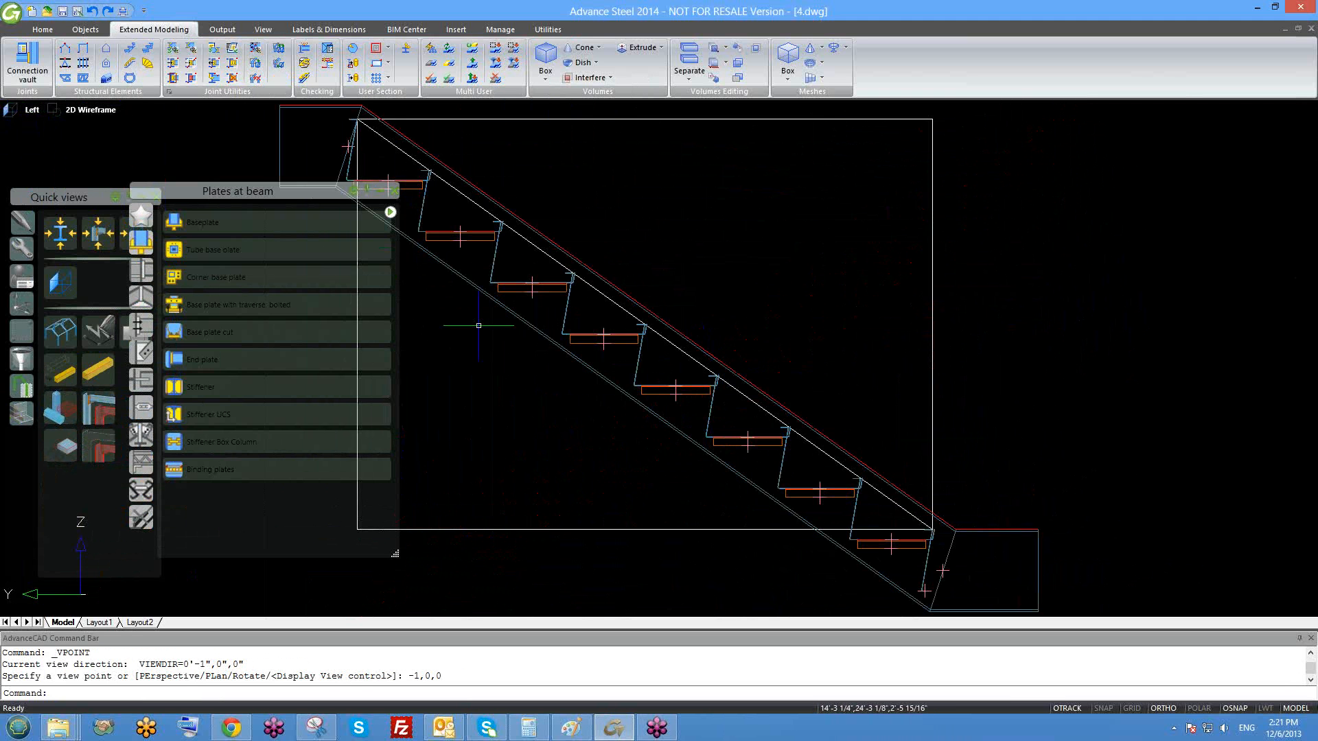
scroll(761, 368, "up", 5)
scroll(760, 368, "up", 3)
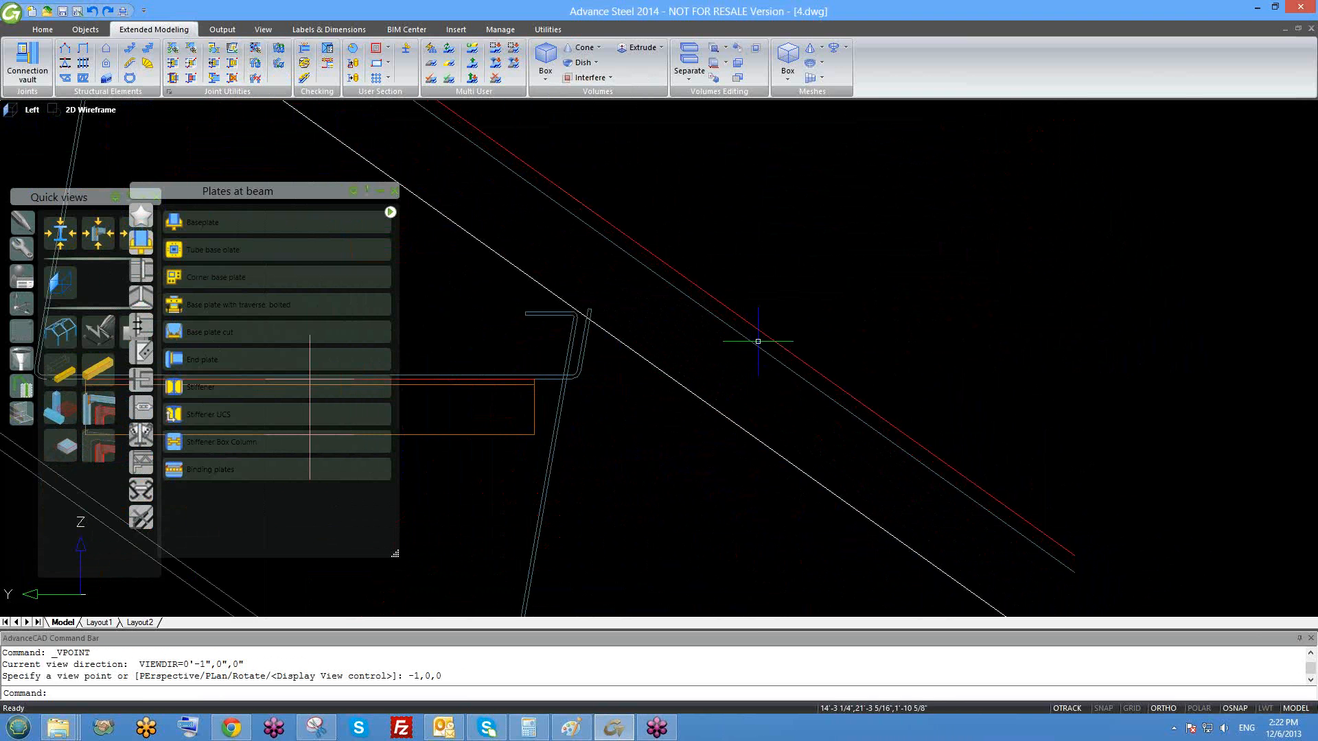
left_click(759, 330)
right_click(759, 330)
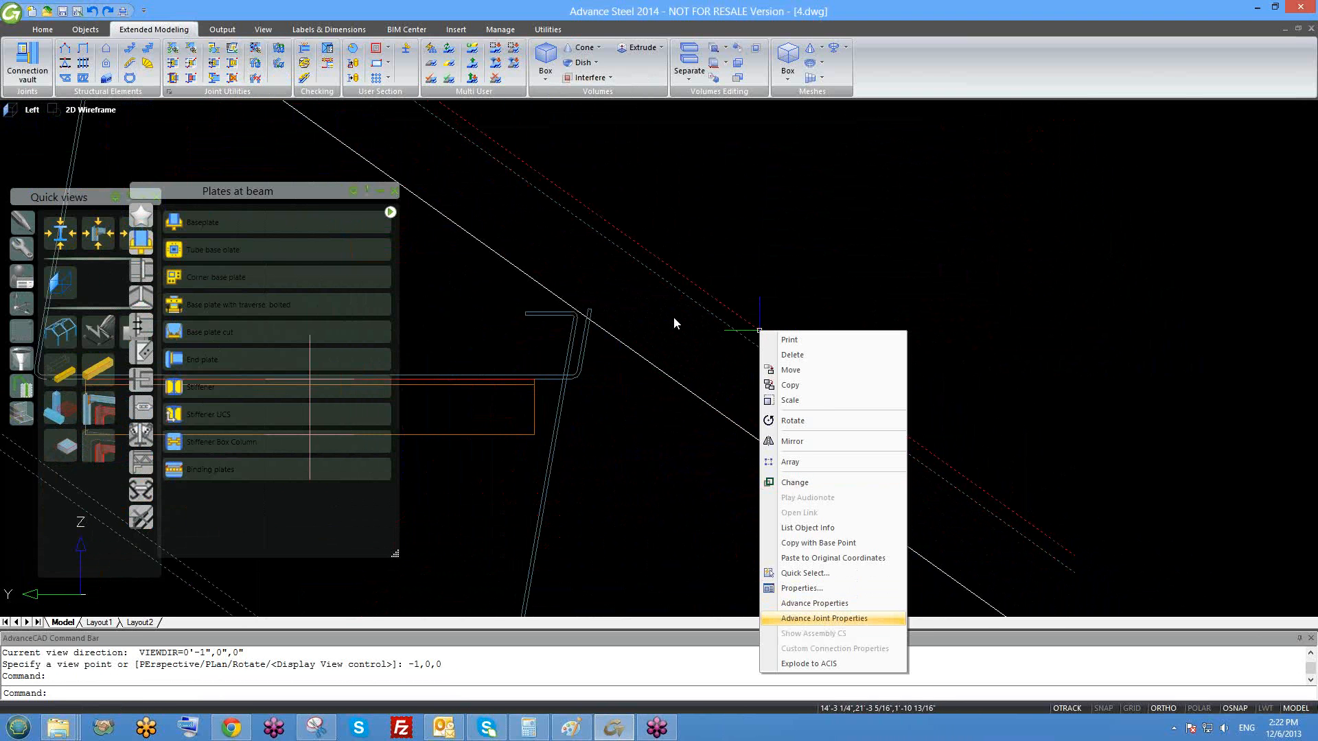
key("Return")
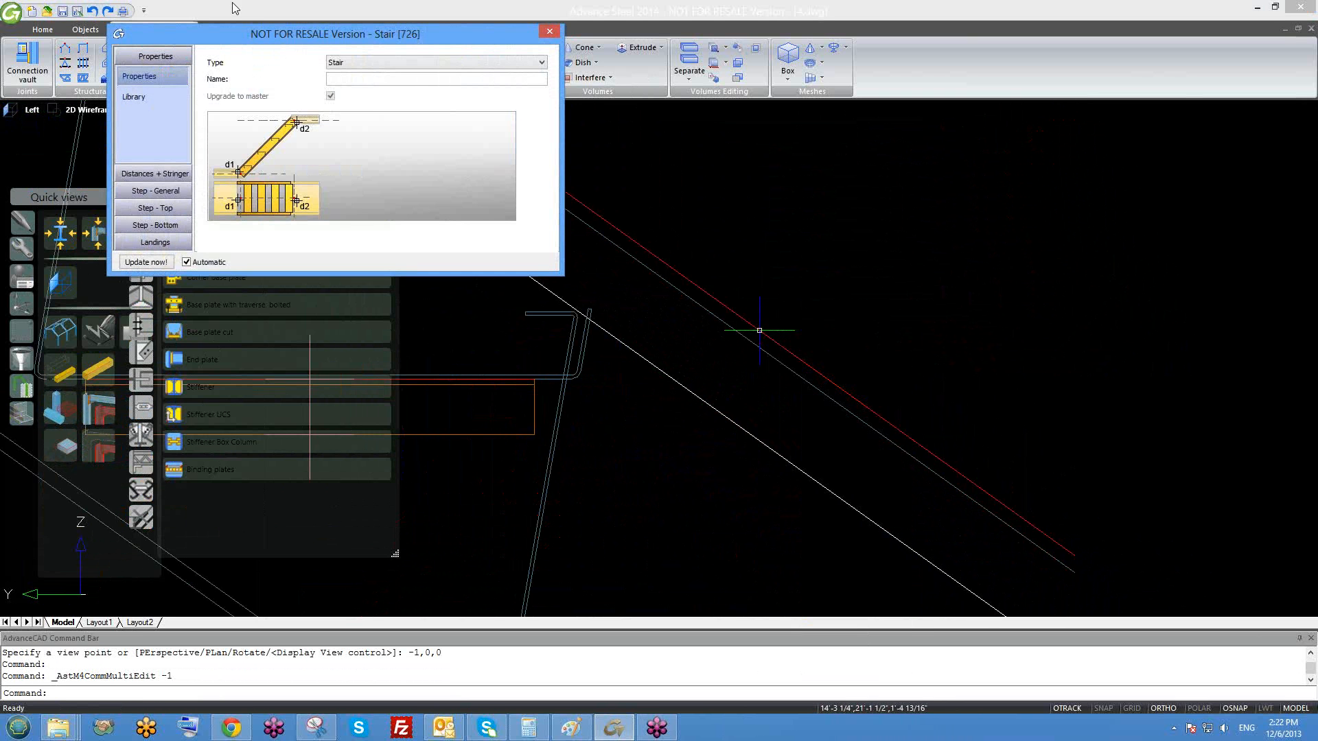
left_click(155, 174)
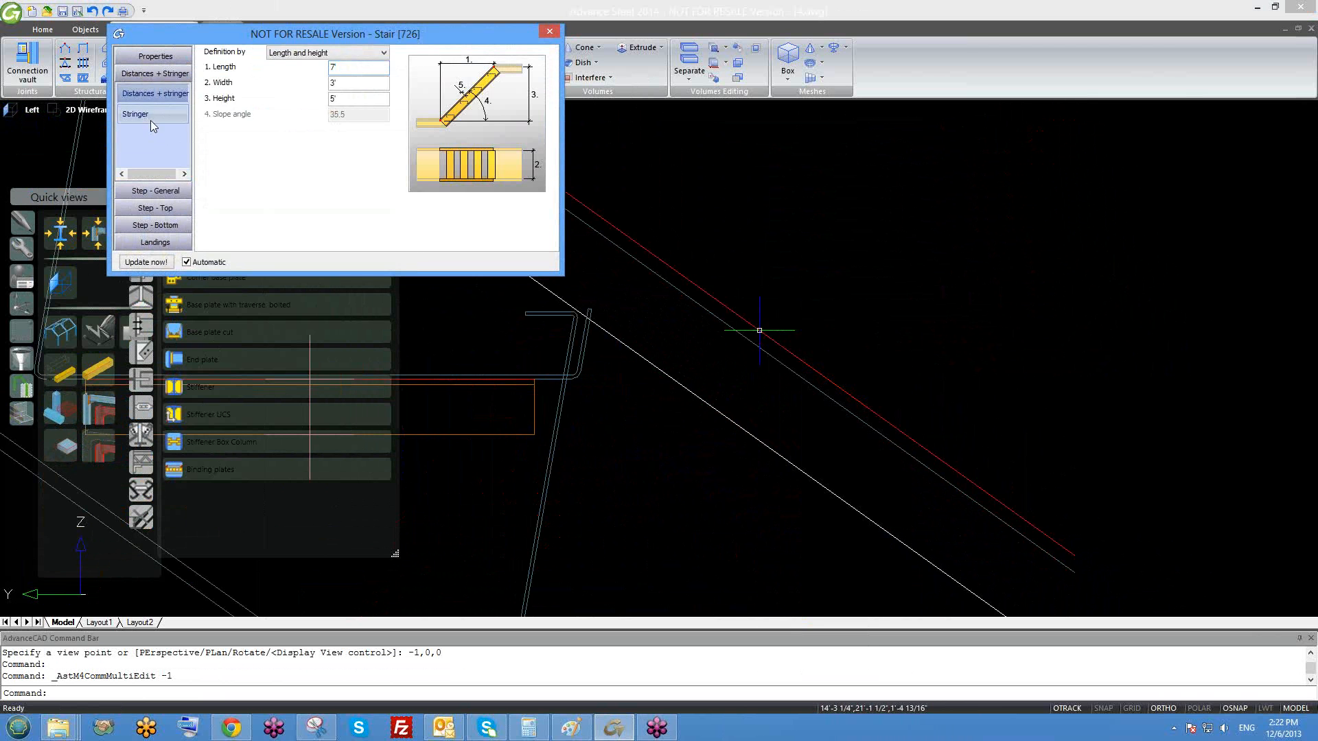
left_click(150, 116)
- Try the Vertical and Horizontal stringer offset types on the stair, and restore the type to Slope
double_click(336, 67)
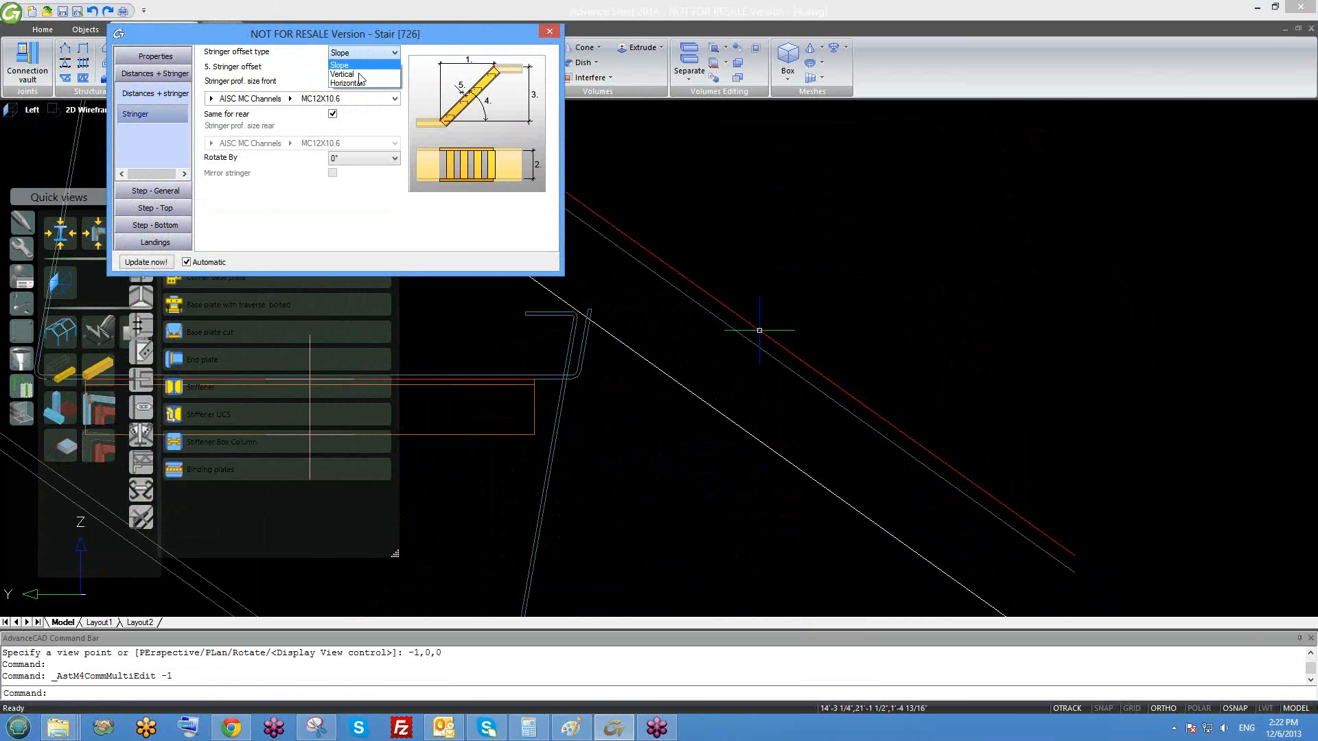
left_click(359, 73)
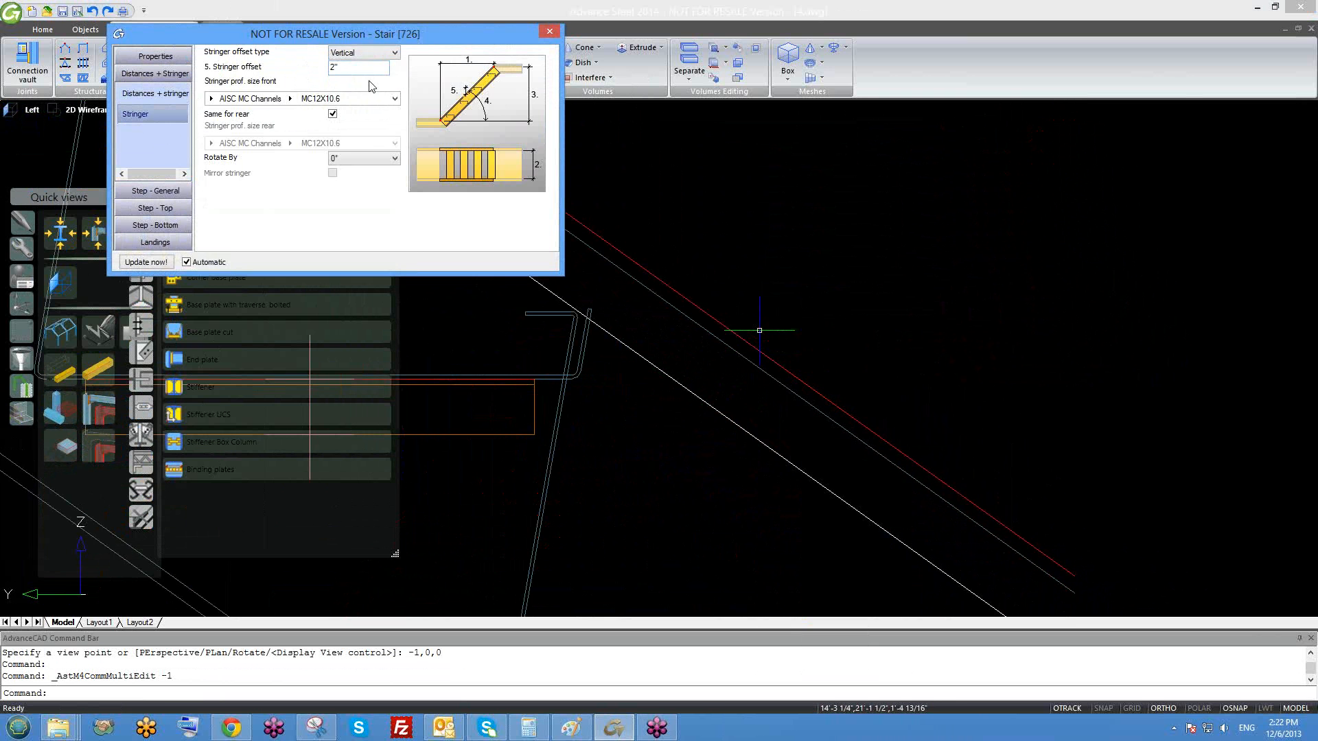
left_click(366, 53)
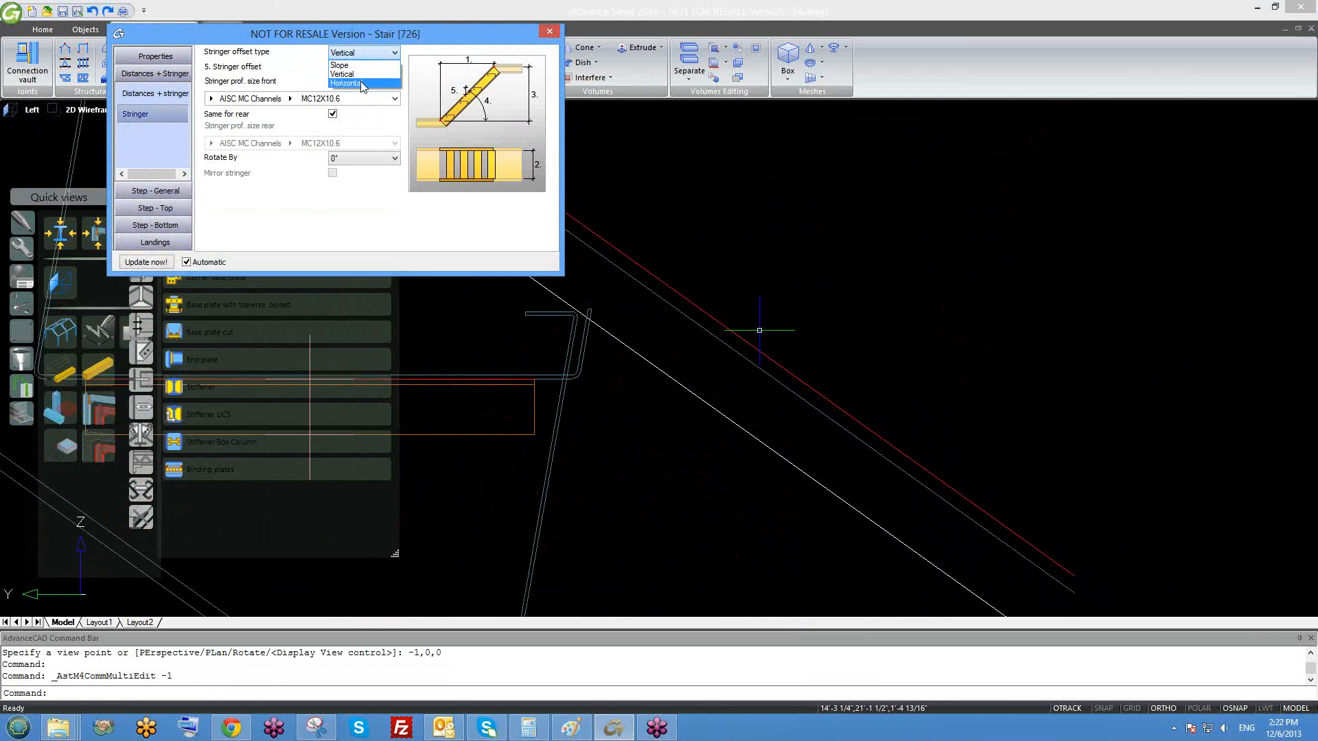
left_click(363, 86)
left_click(362, 55)
left_click(360, 66)
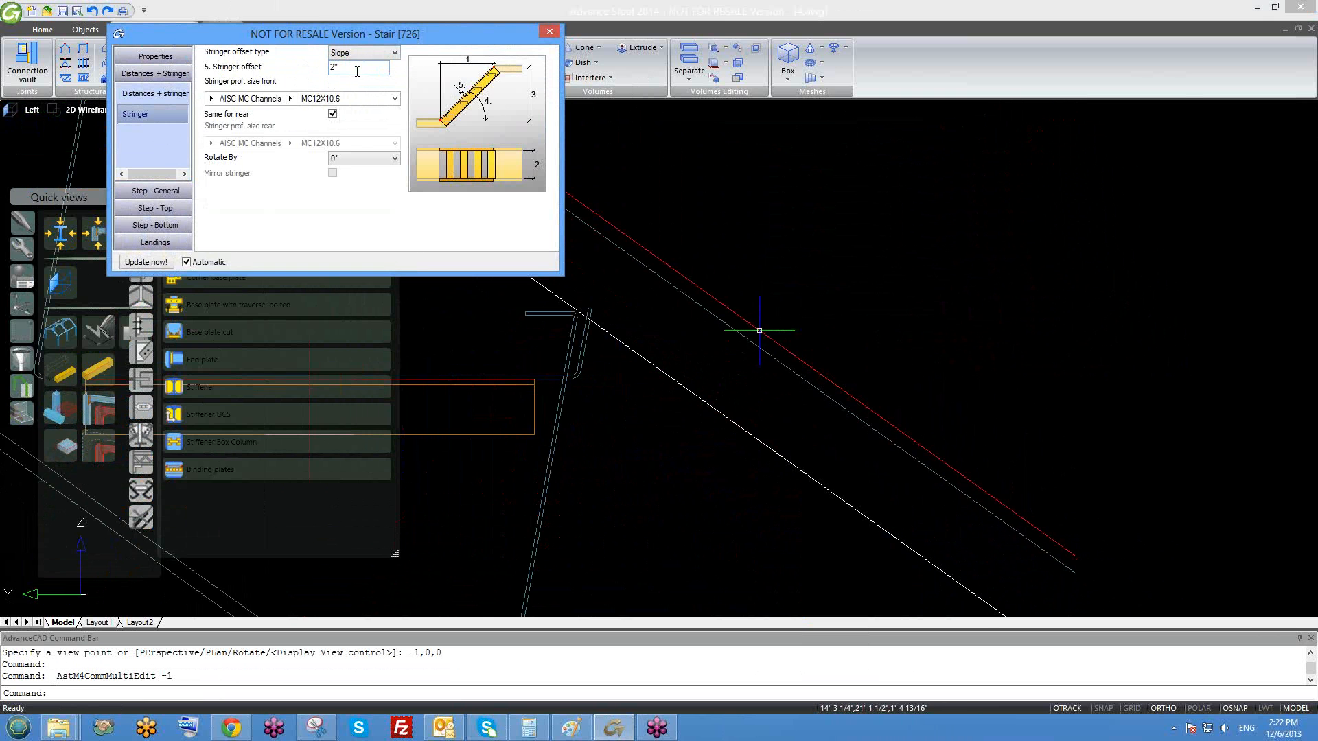
- Examine the profile classes offered for the front stringer and the sizes listed under AISC MC Channels
scroll(620, 330, "down", 3)
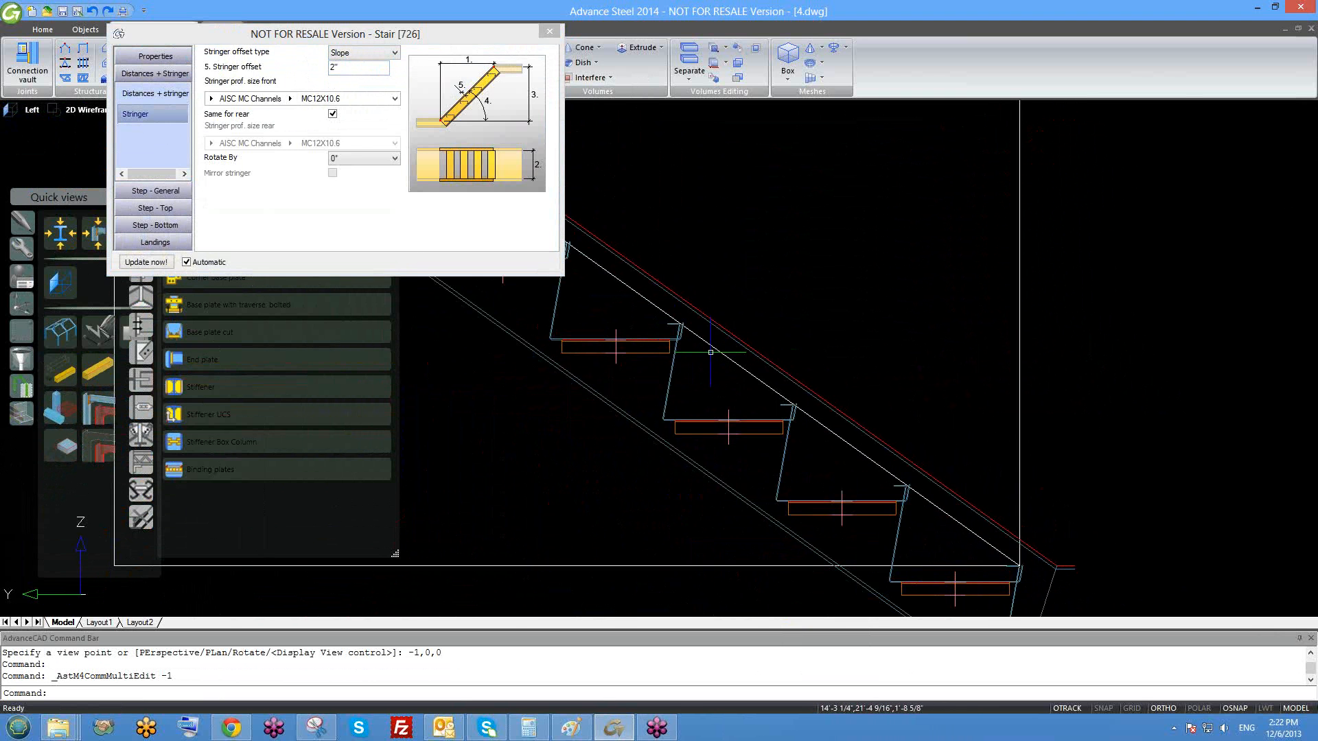
scroll(710, 352, "down", 2)
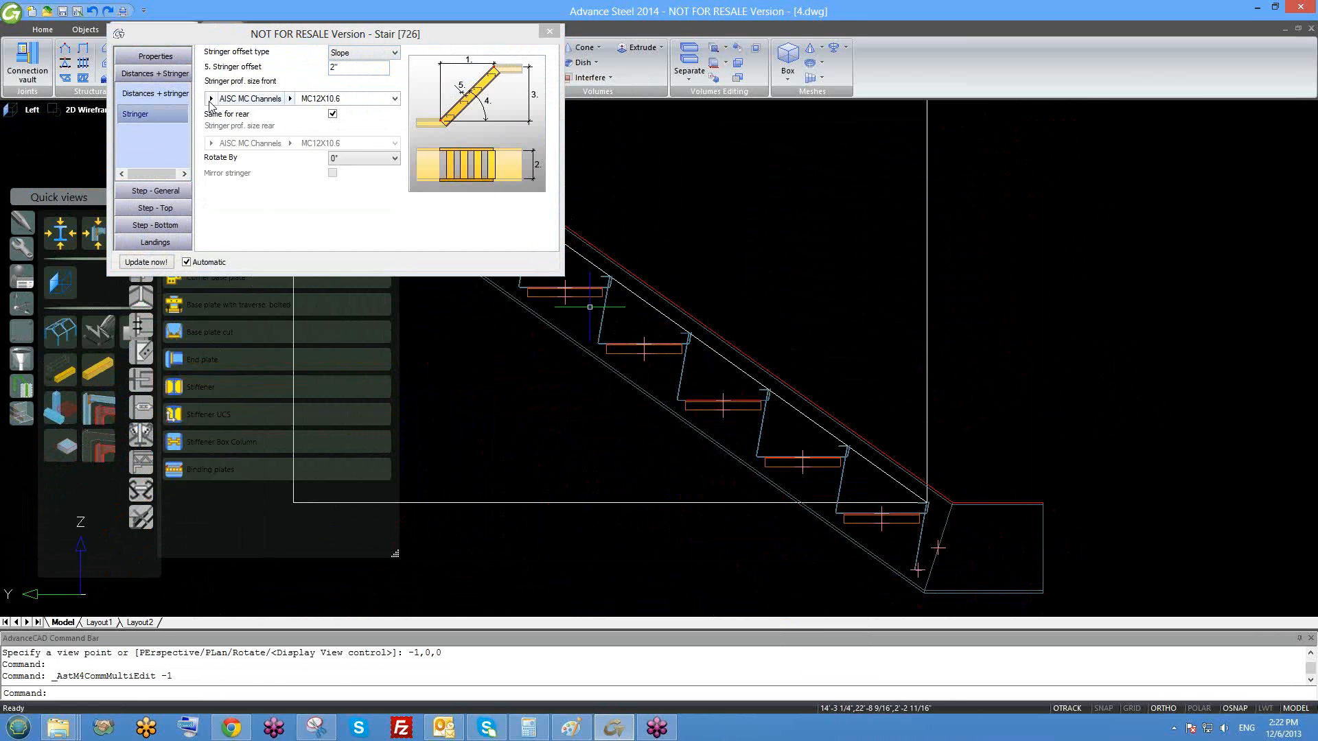
left_click(211, 100)
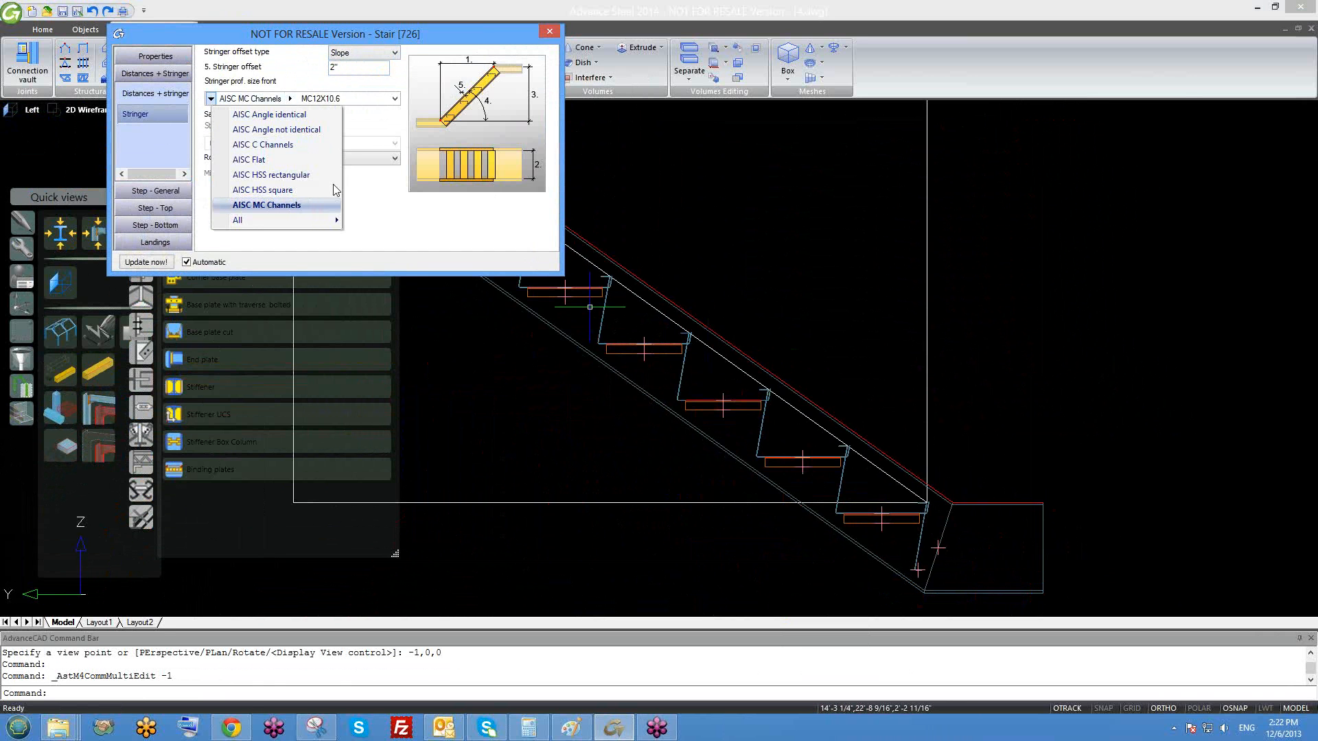
left_click(295, 205)
left_click(289, 99)
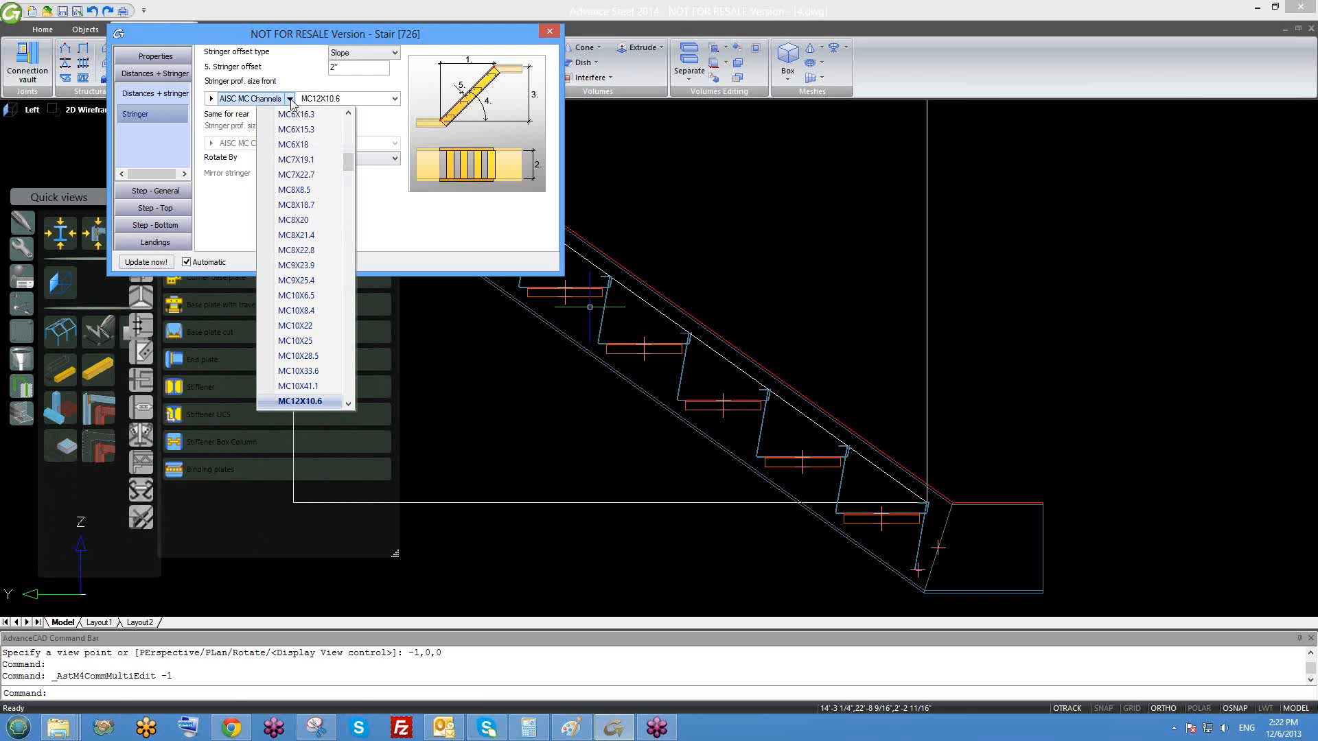
left_click(293, 78)
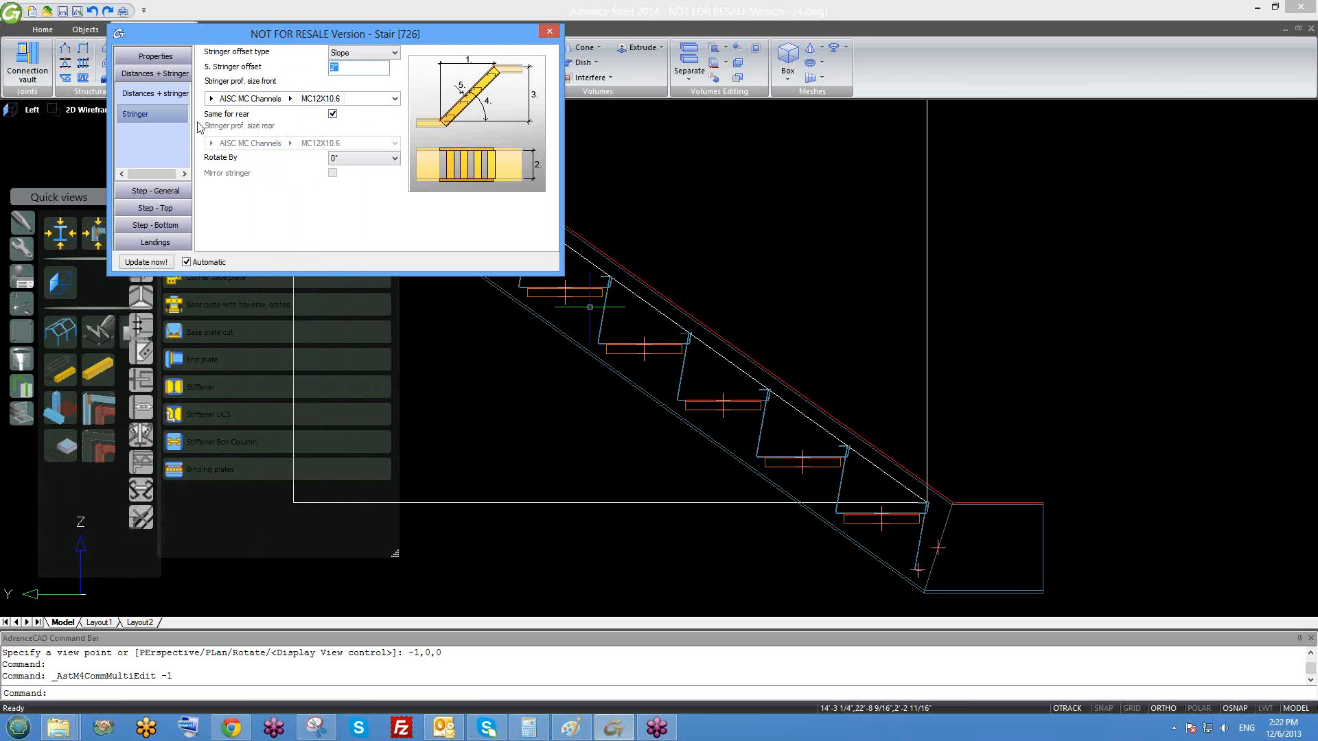
- Try a separate rear stringer profile by turning off Same for rear, and turn the option back on
scroll(704, 306, "down", 3)
middle_click_drag(590, 307, 701, 318)
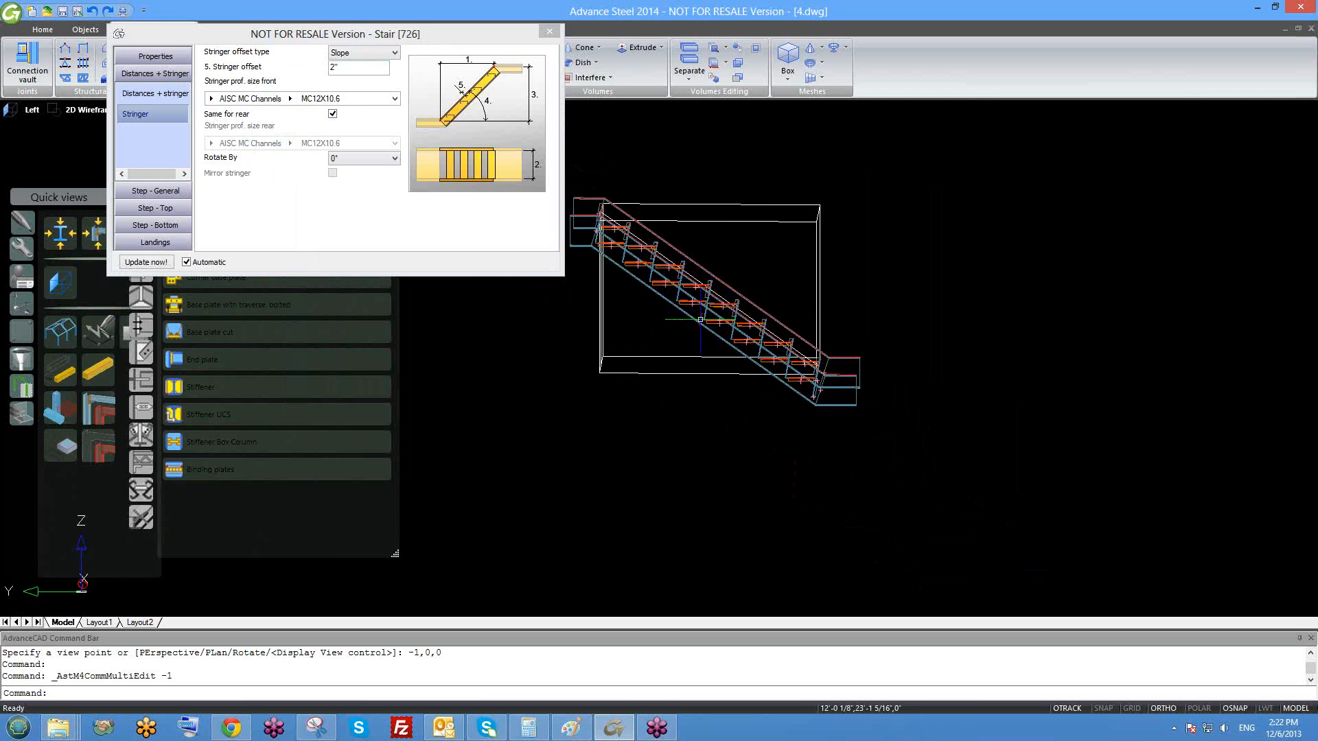
scroll(819, 376, "up", 2)
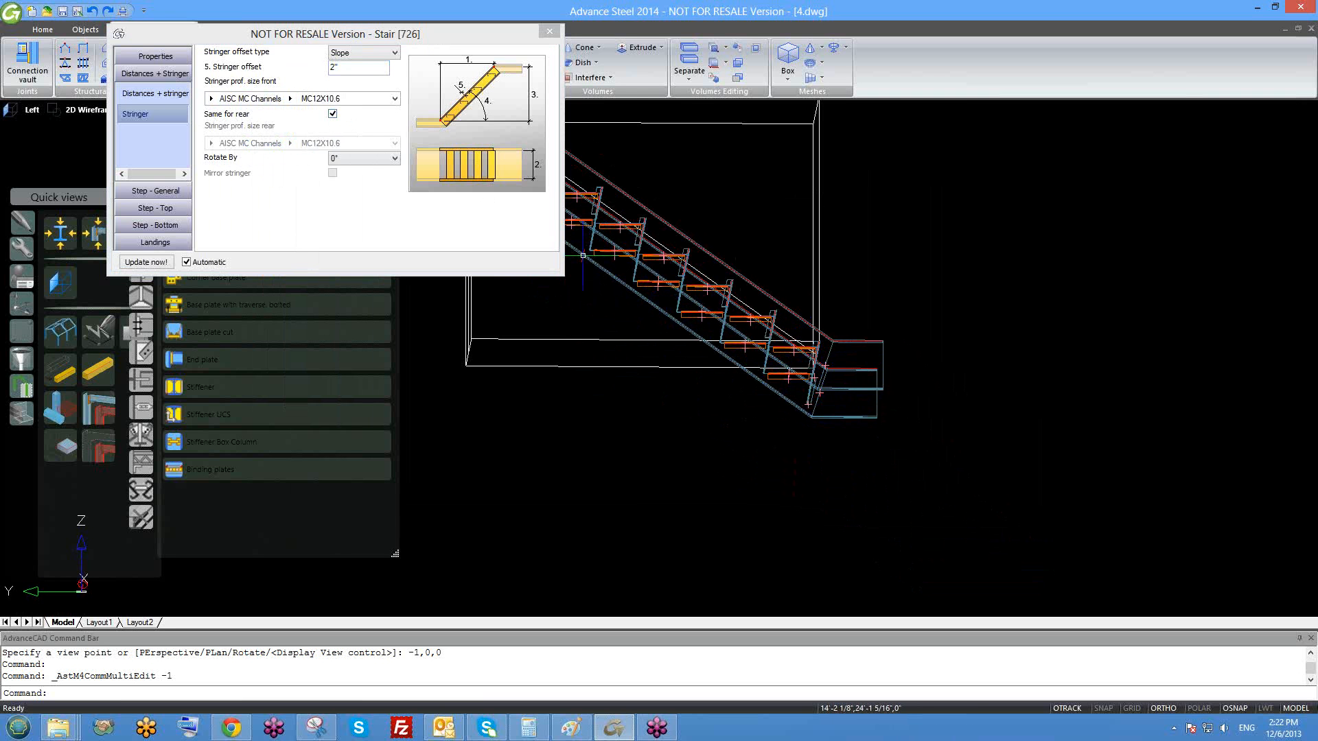
middle_click_drag(754, 358, 839, 420)
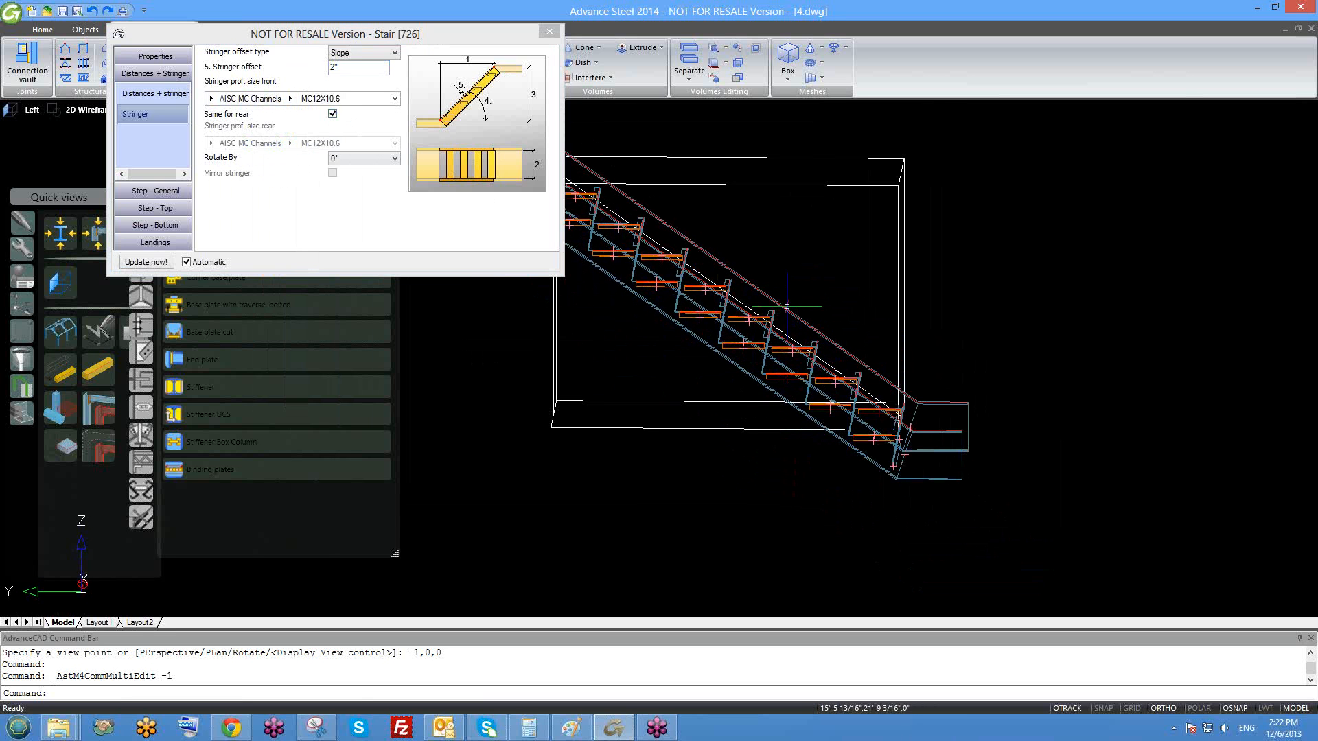
left_click(332, 114)
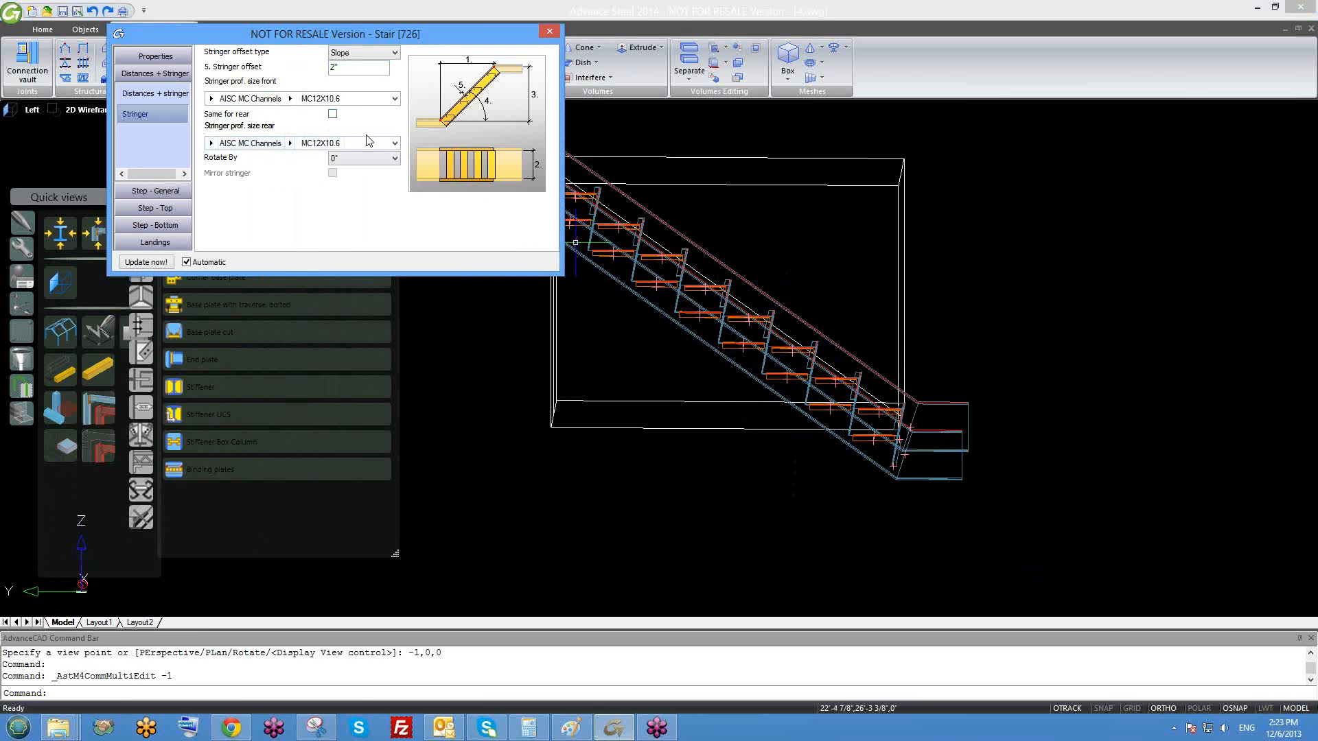
left_click(333, 114)
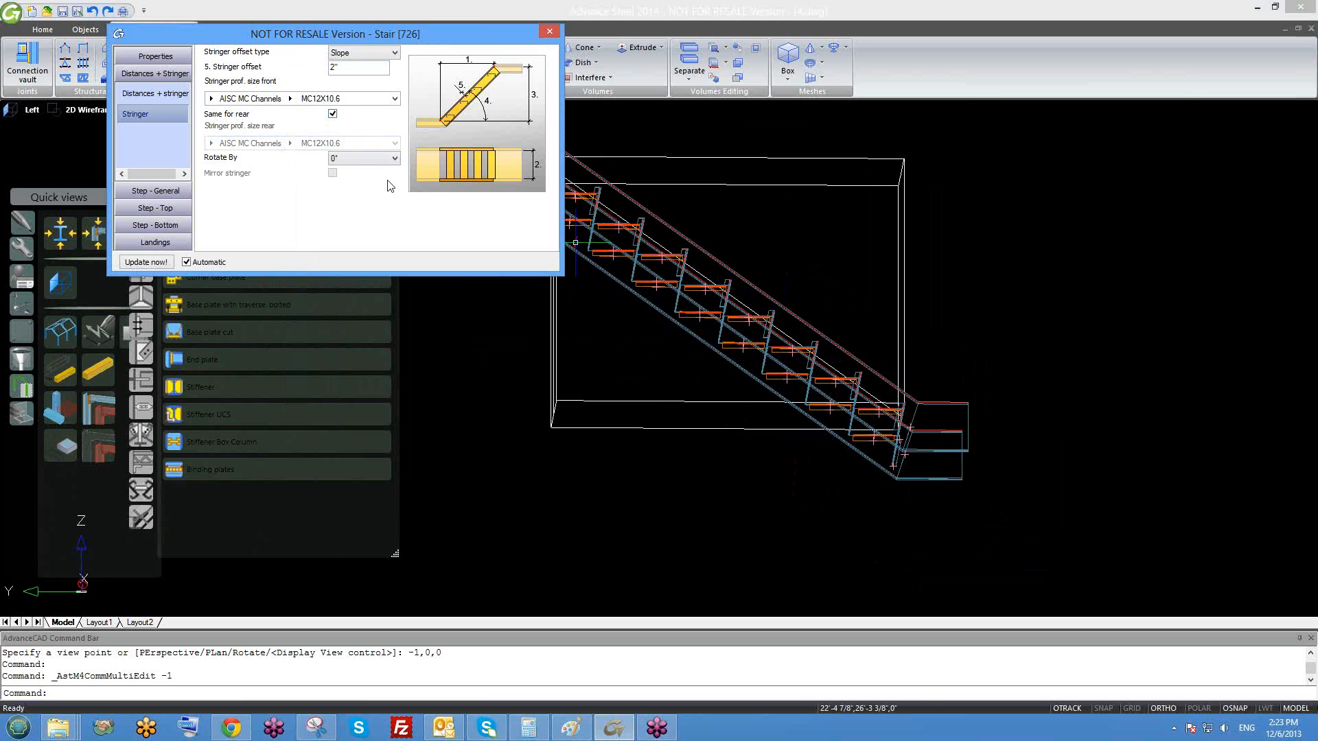
- Try rotating the stair stringers by 90°, and restore the rotation to 0°
left_click(376, 163)
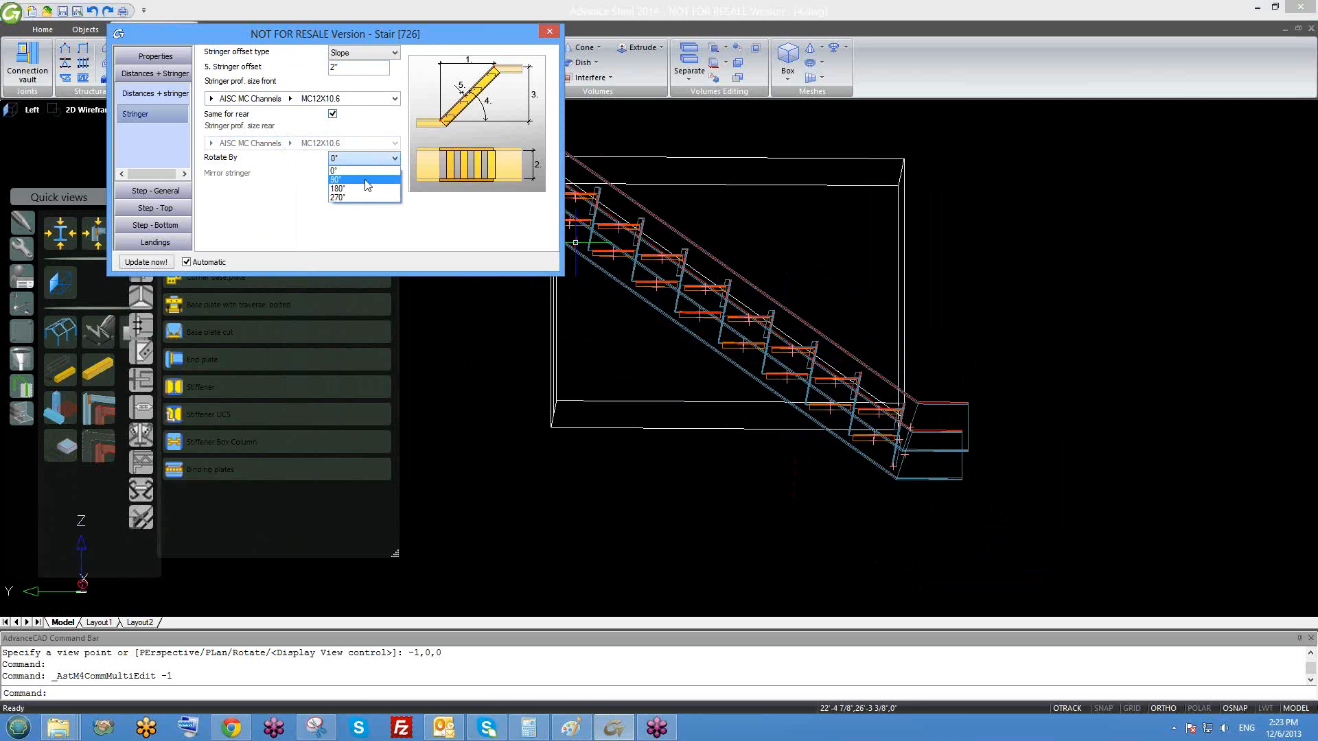
left_click(363, 179)
left_click(372, 162)
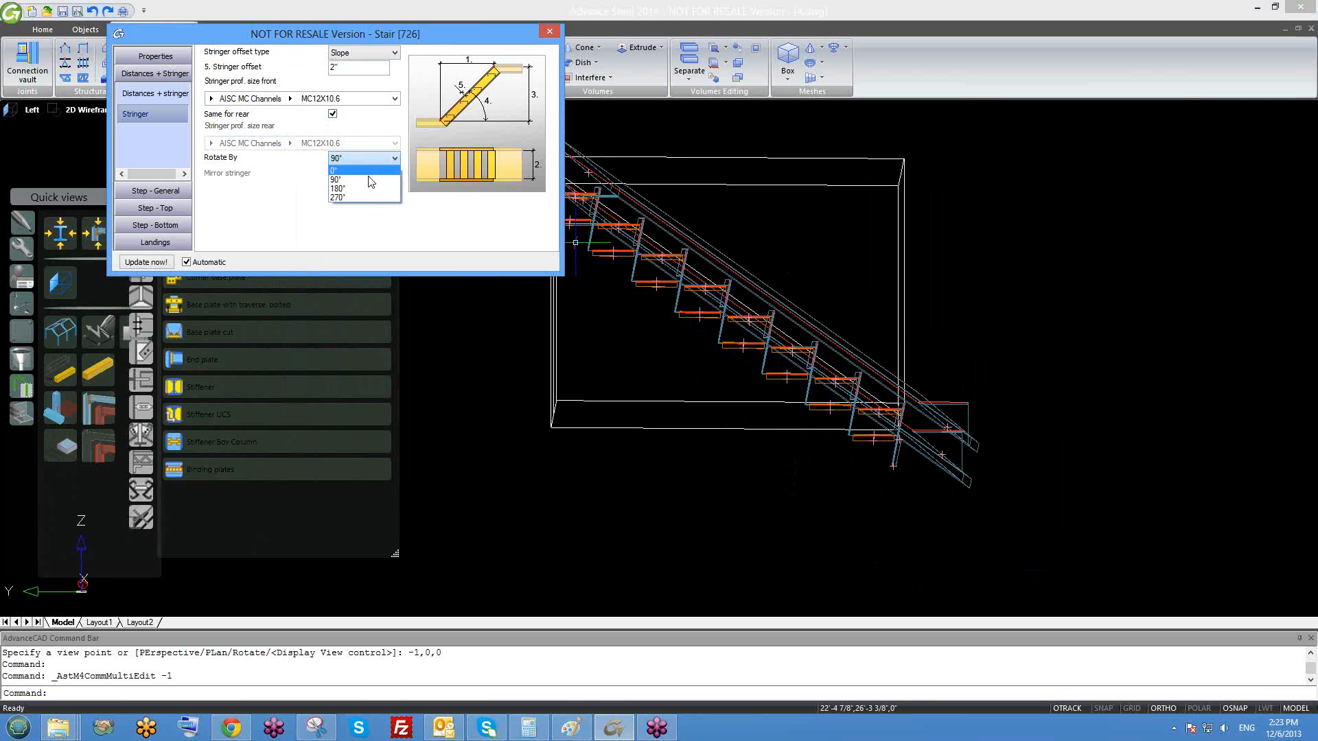
left_click(368, 170)
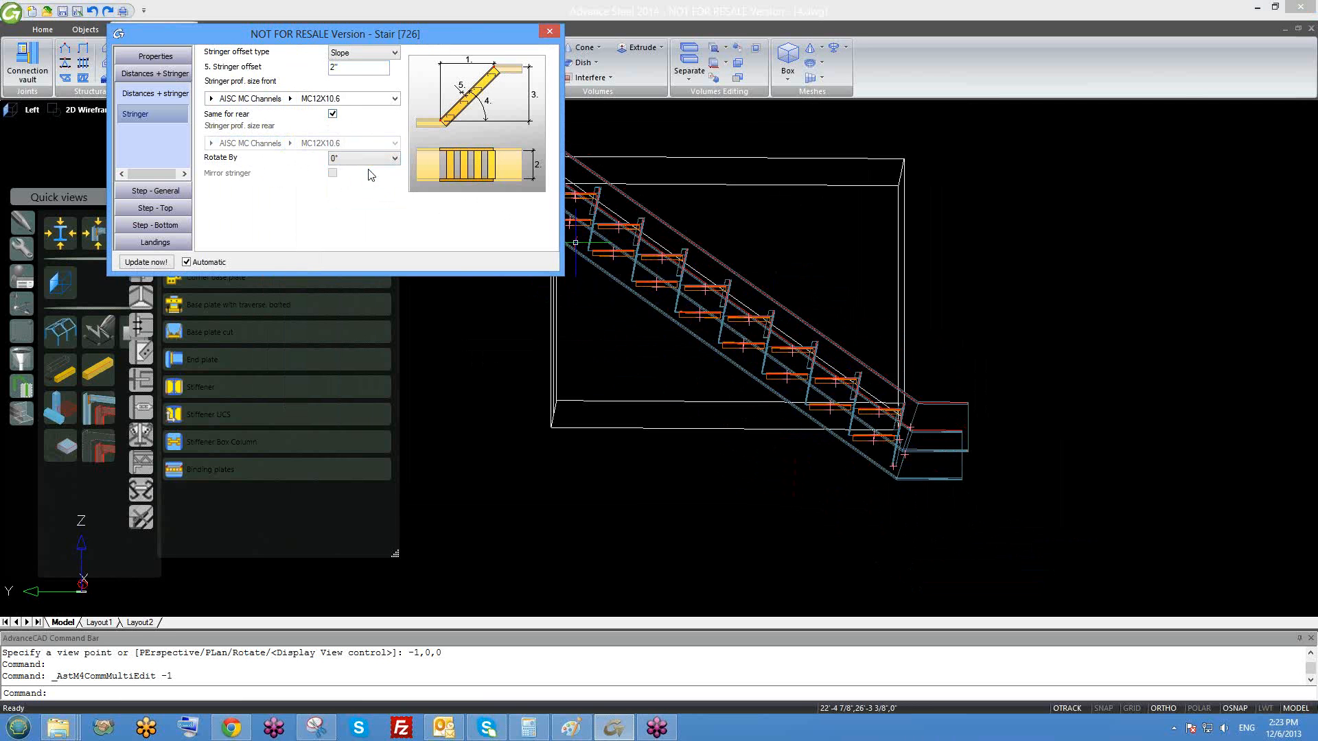
- Show the general step distances and examine the rise, run and number of steps against the orbited stair
left_click(172, 192)
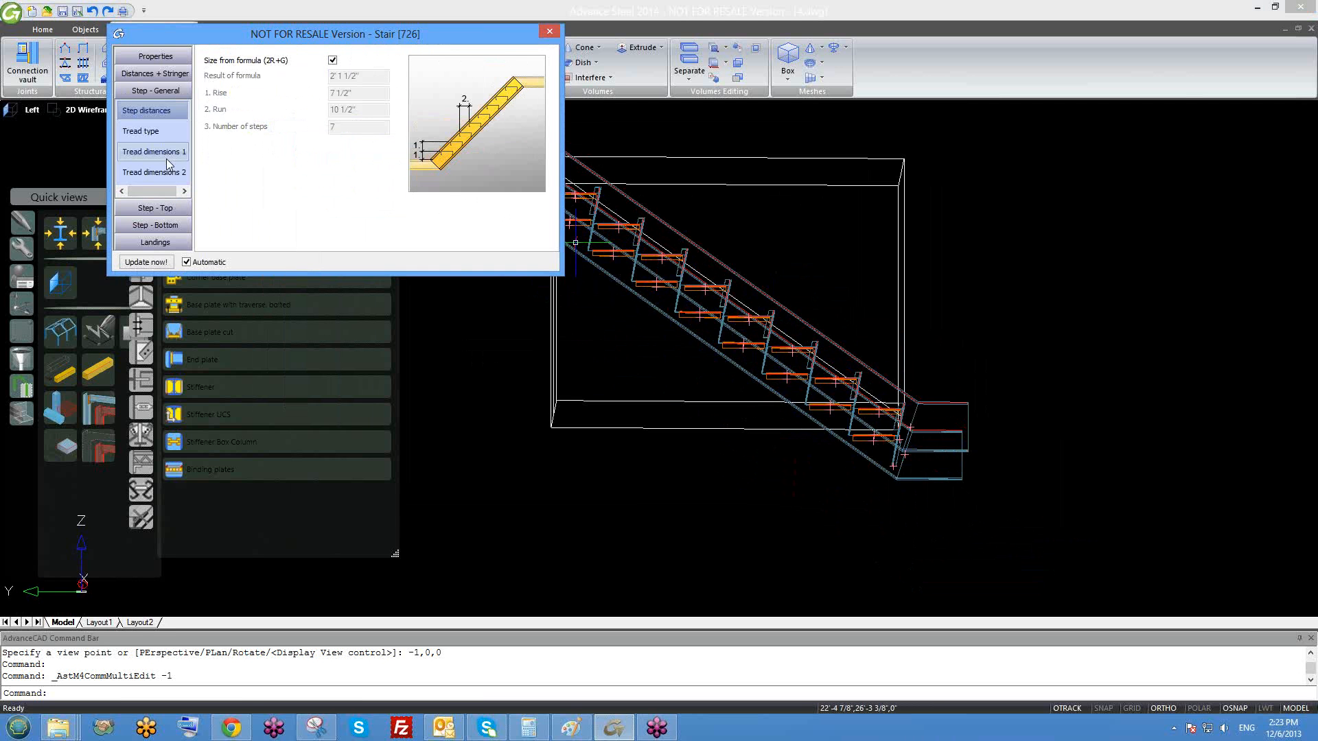
mouse_move(722, 323)
middle_mouse_down()
mouse_move(754, 307)
mouse_move(800, 348)
mouse_move(800, 364)
mouse_move(787, 353)
middle_mouse_up()
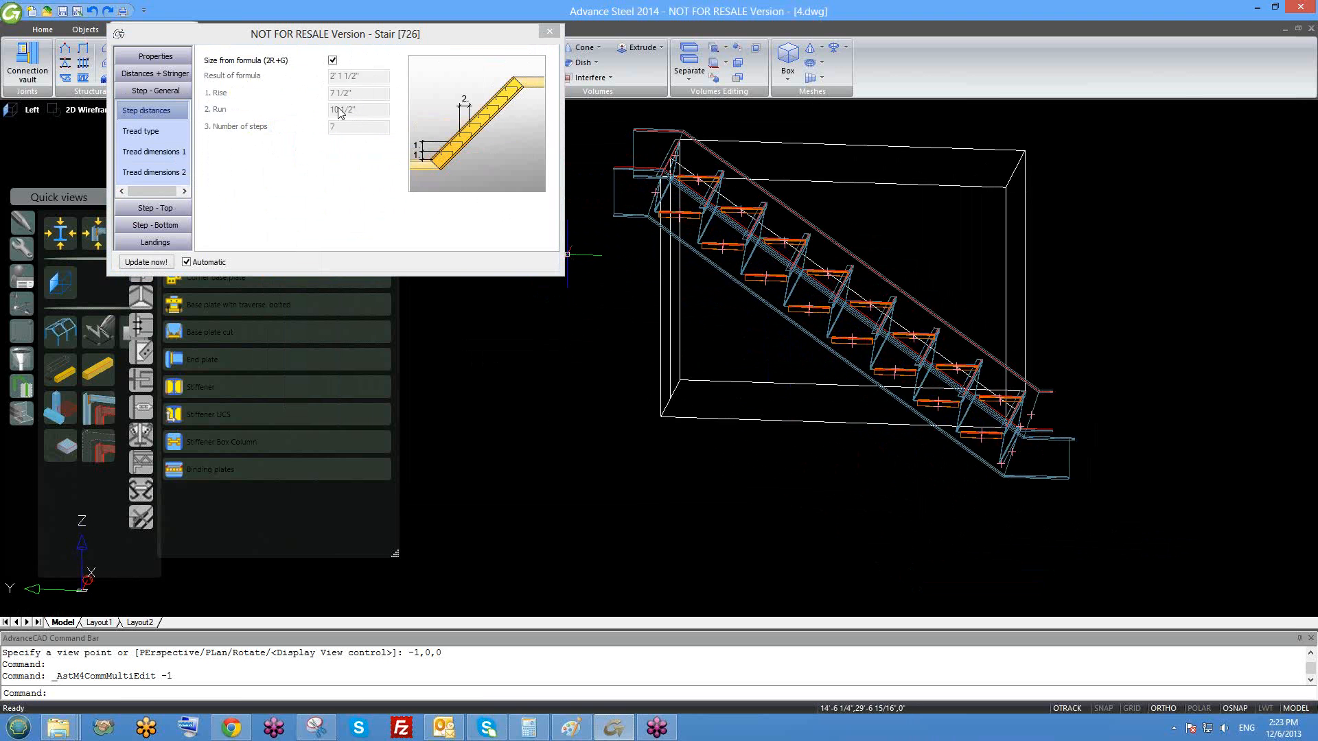
middle_click_drag(805, 306, 746, 323)
middle_click_drag(810, 454, 820, 449, "shift")
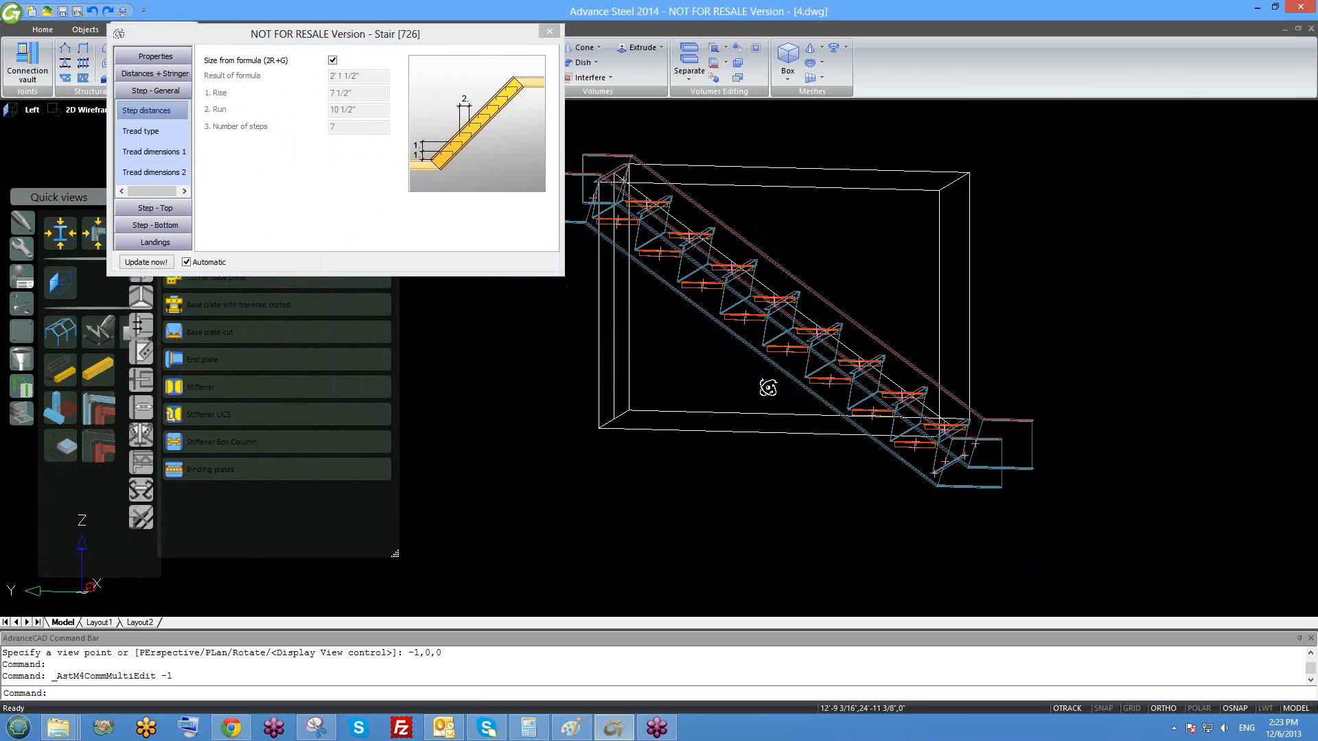
middle_click_drag(768, 388, 642, 335, "shift")
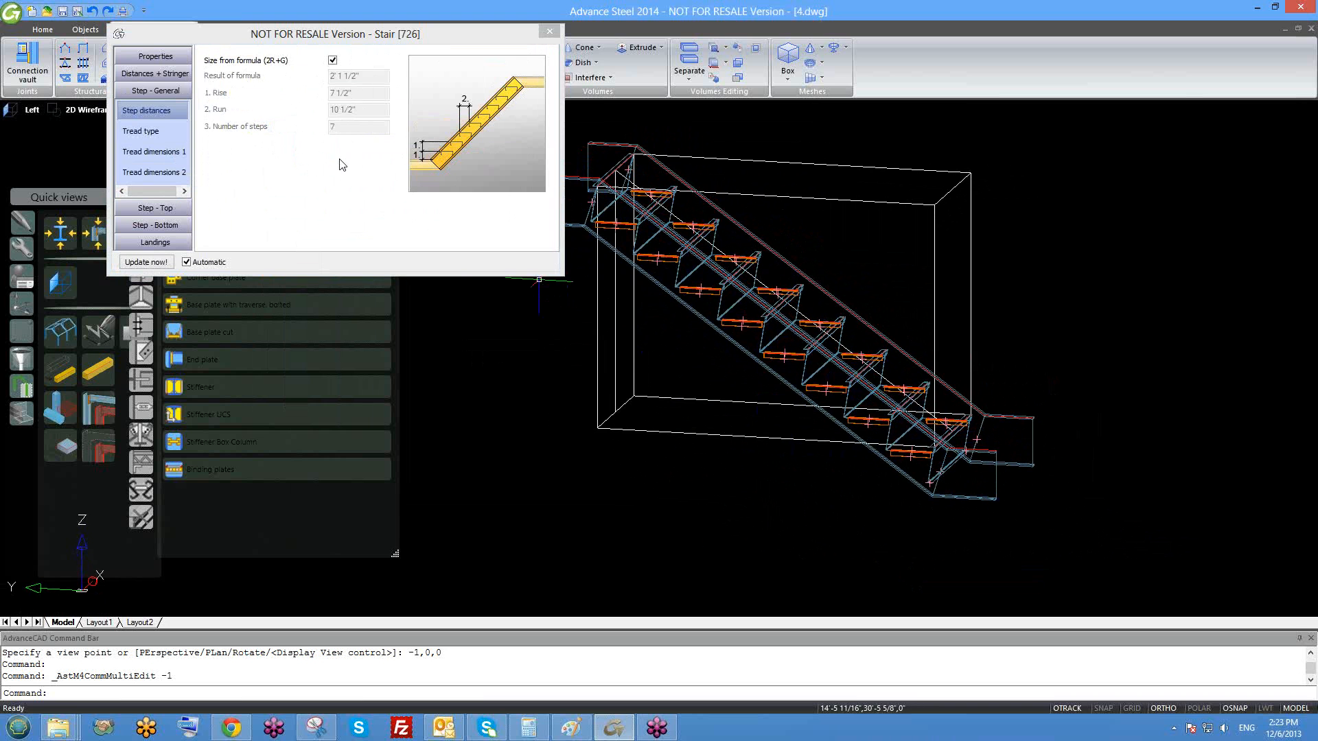
- Turn off Size from formula (2R+G) to unlock the rise, run and step count, and turn it back on
left_click(333, 60)
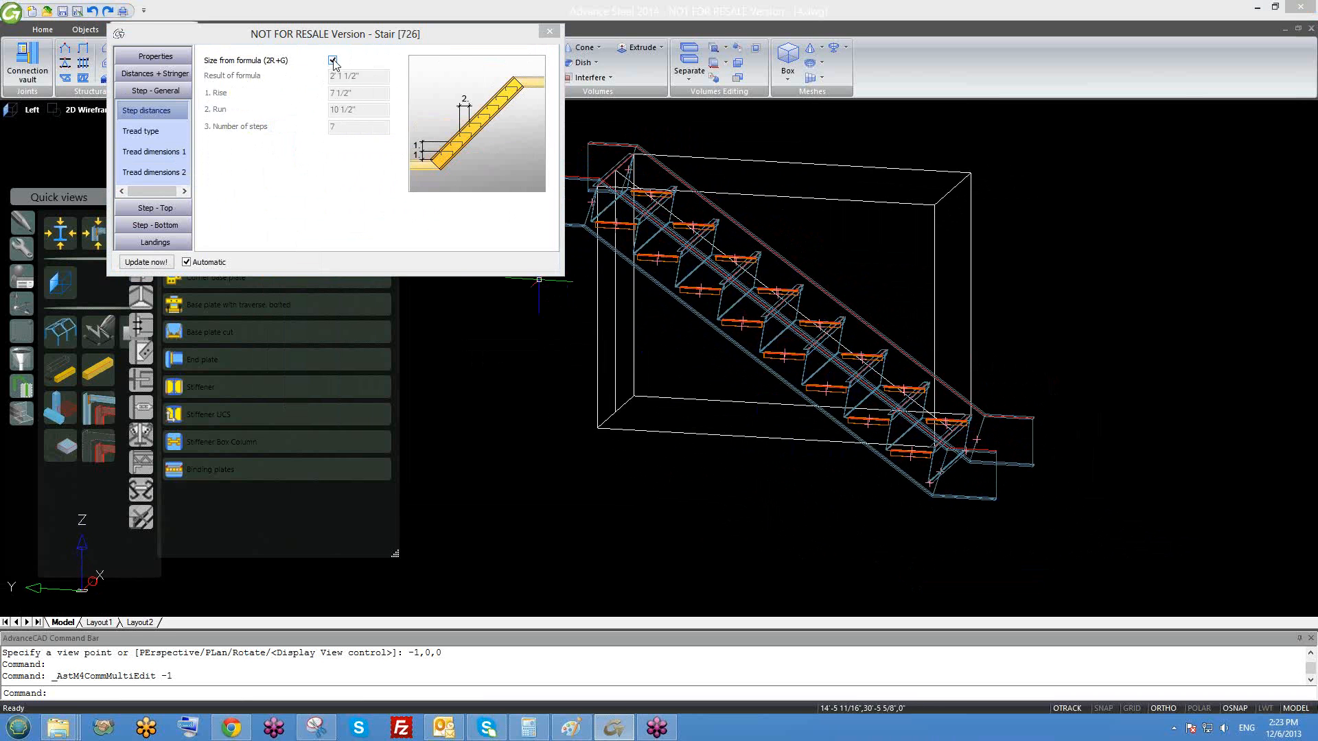
left_click(333, 61)
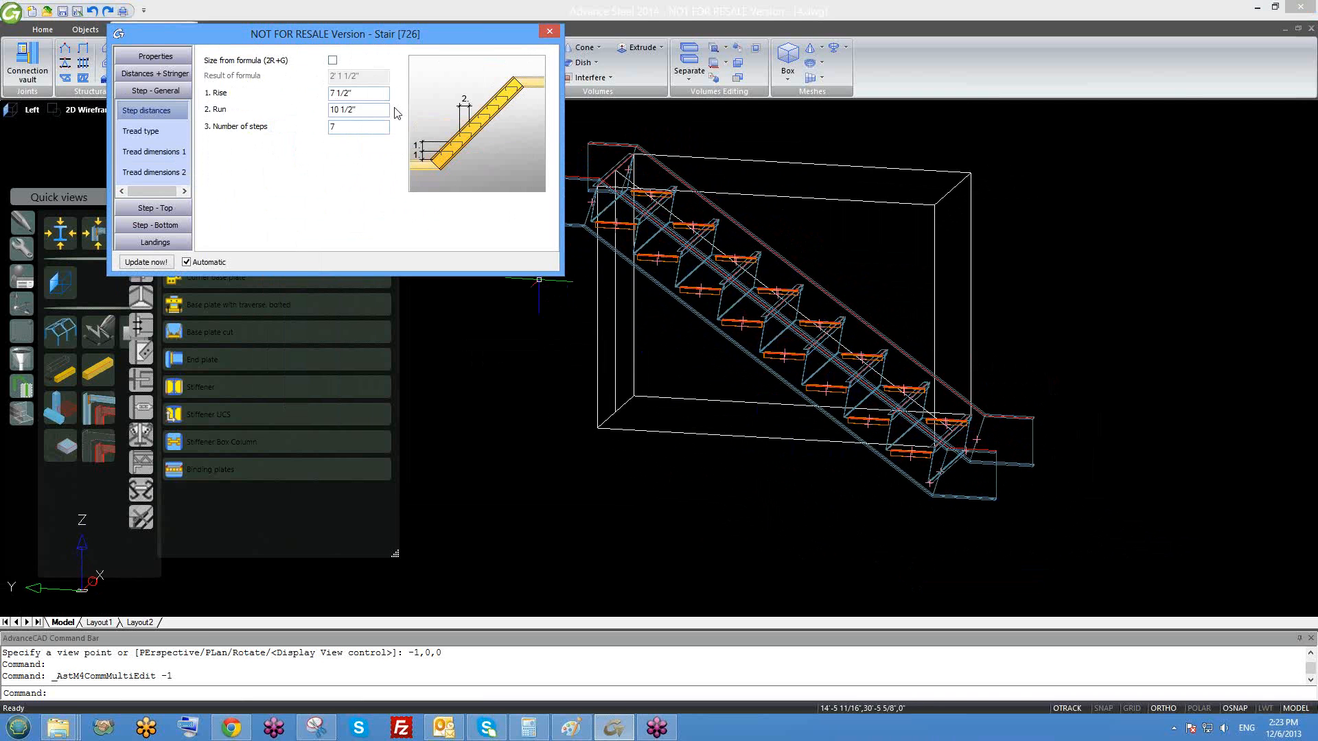
left_click(333, 61)
- Show the tread type settings and review the available tread types against their preview images and the stair model
left_click(144, 131)
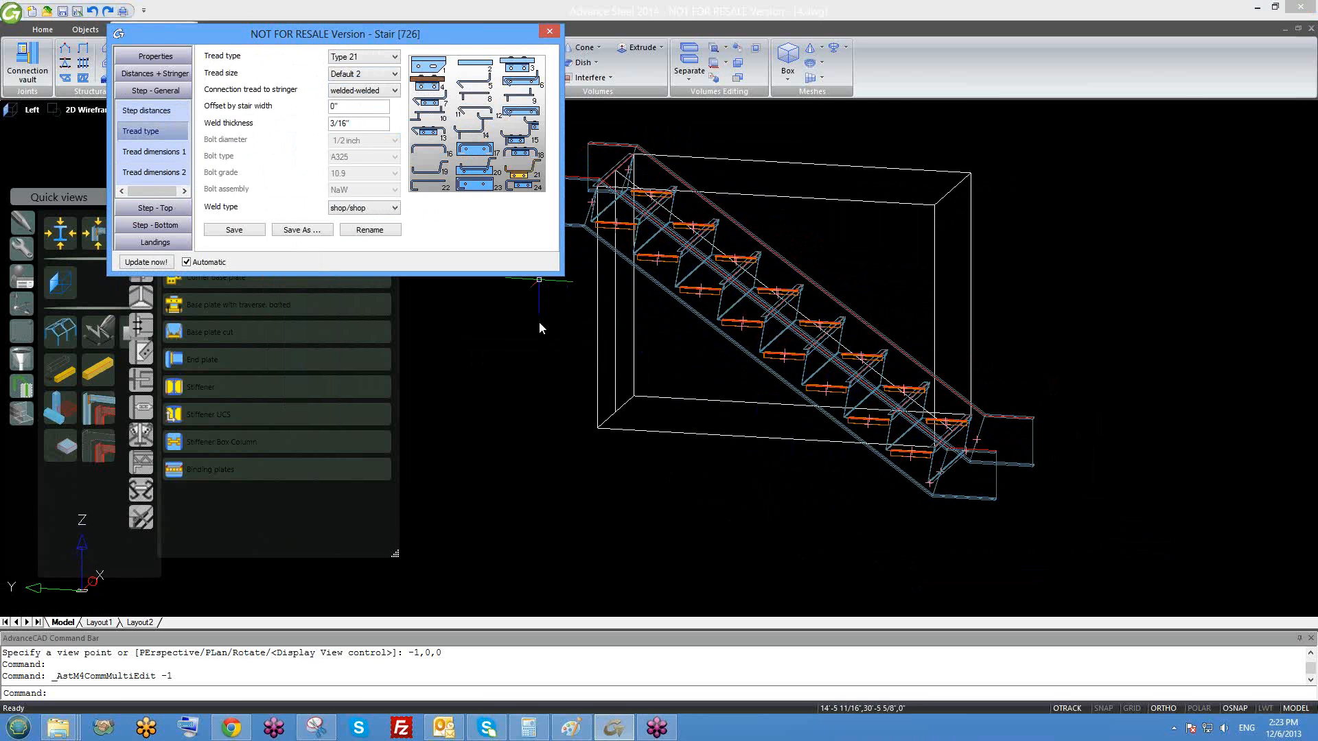
middle_click_drag(660, 303, 677, 346)
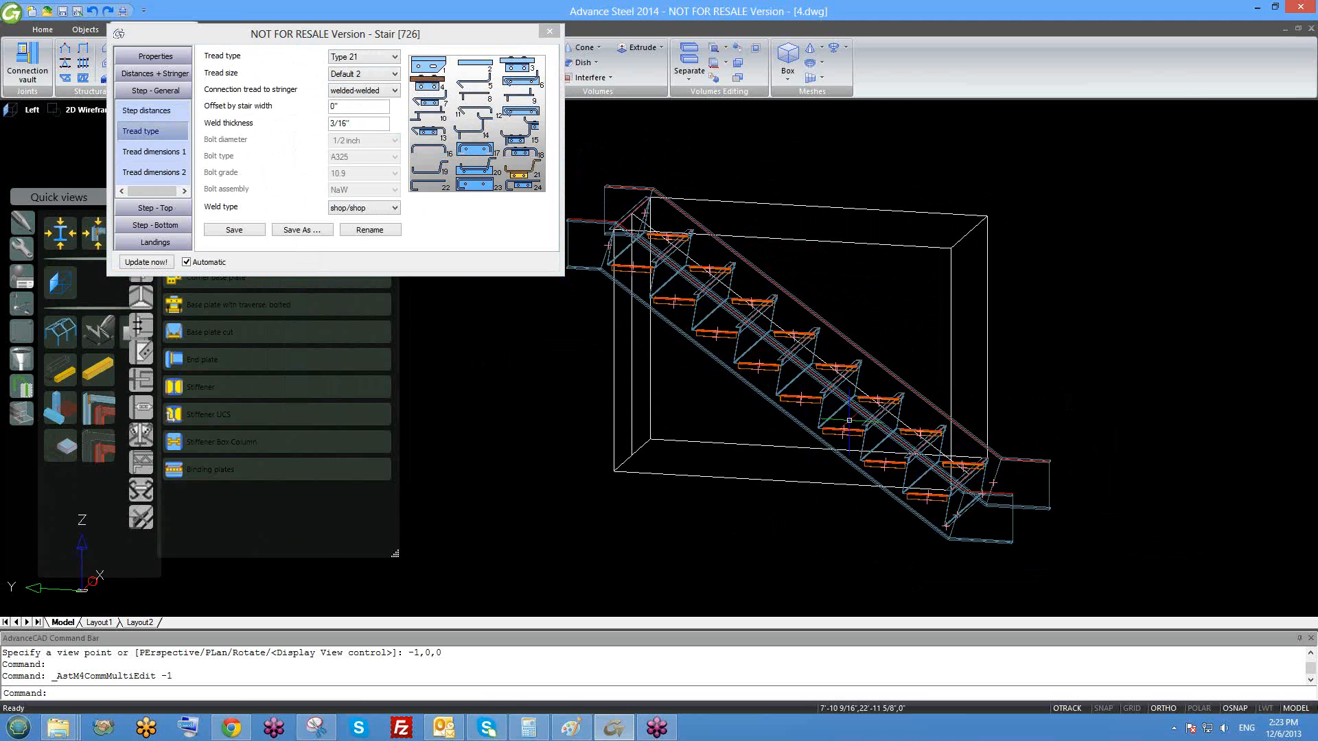
middle_click_drag(773, 398, 741, 402, "shift")
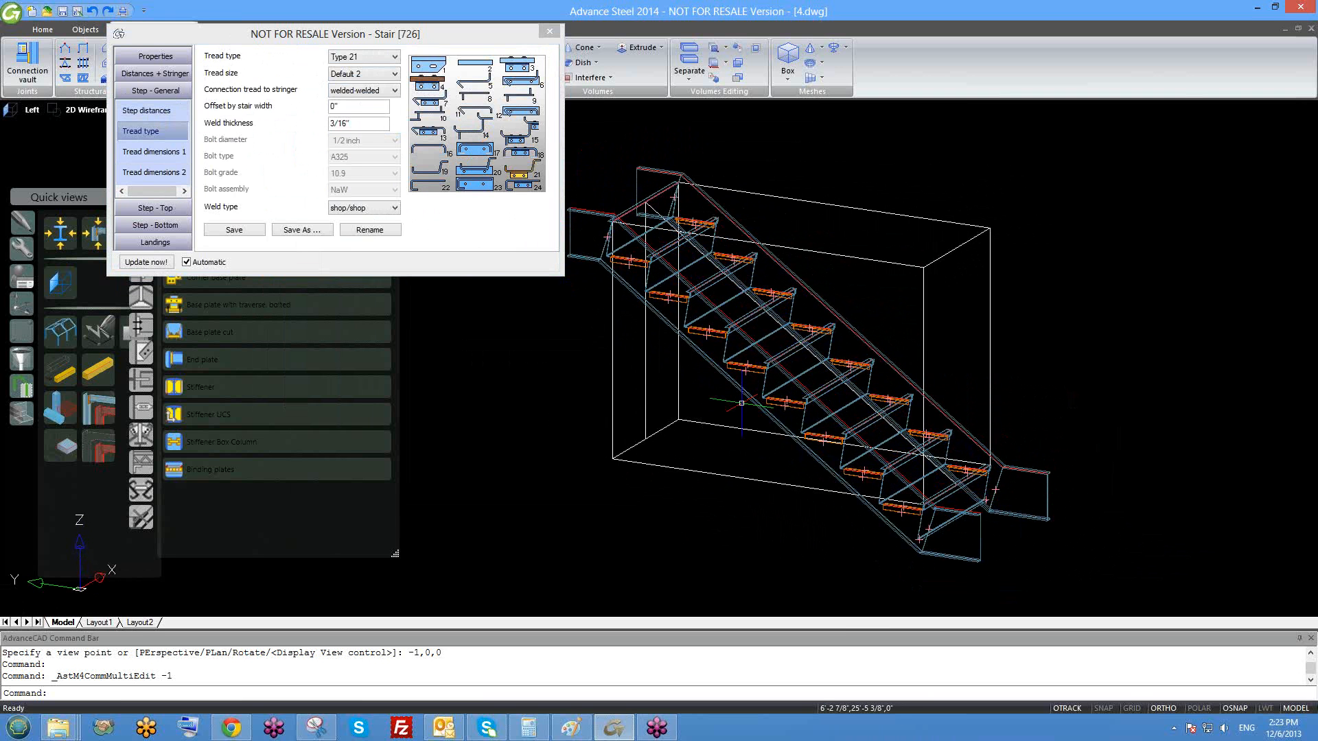
left_click(363, 60)
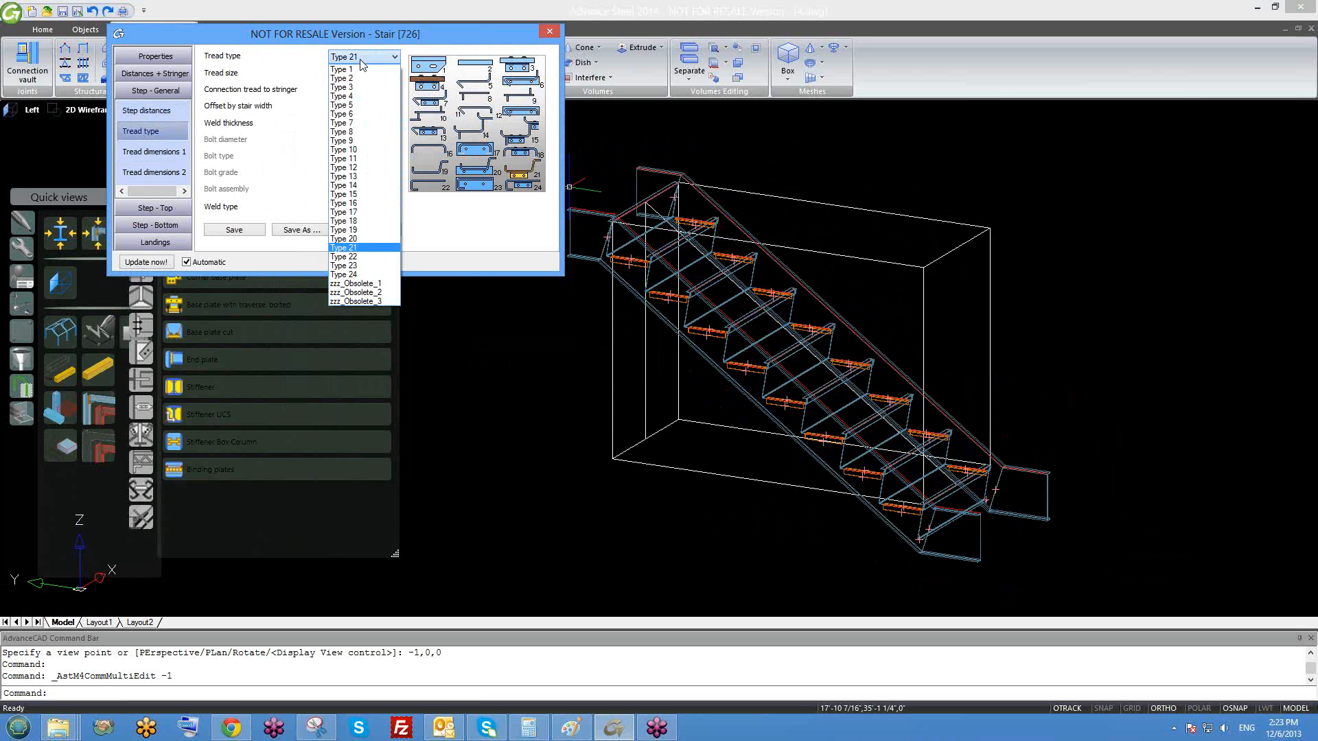
left_click(363, 60)
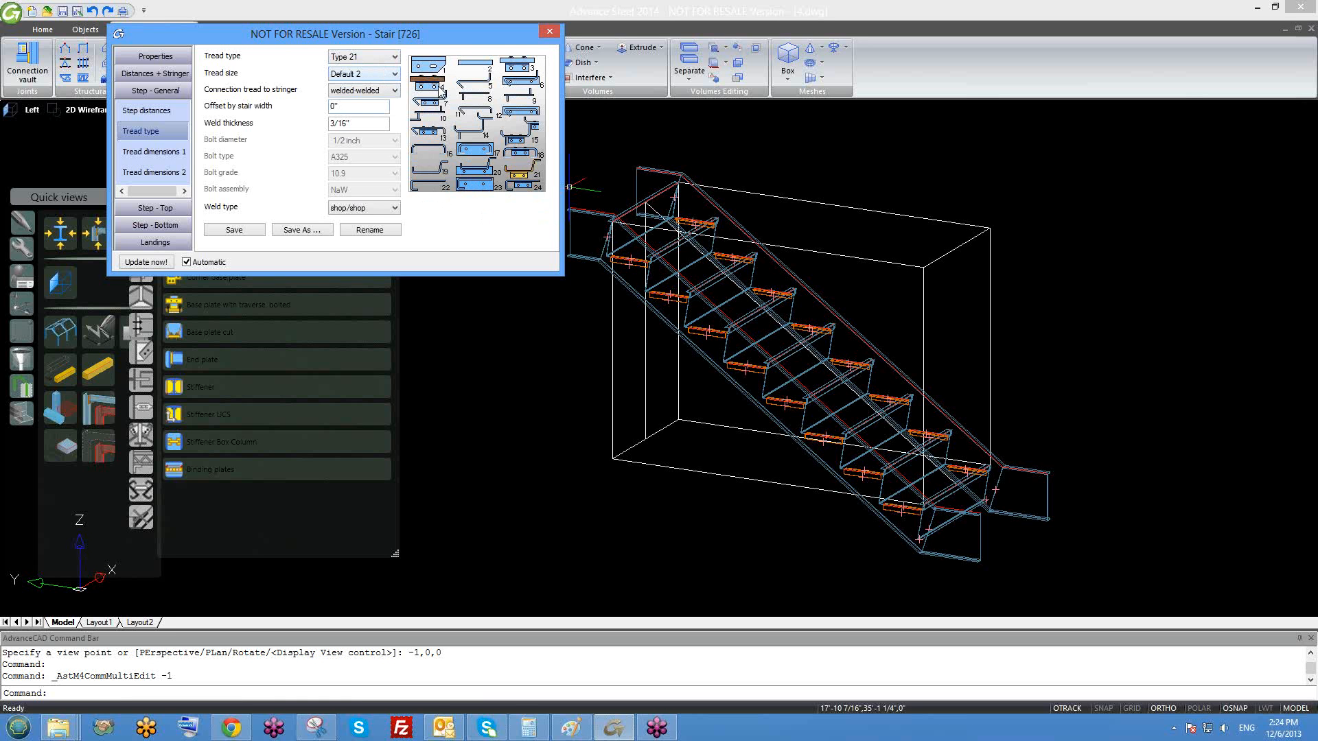
left_click(369, 60)
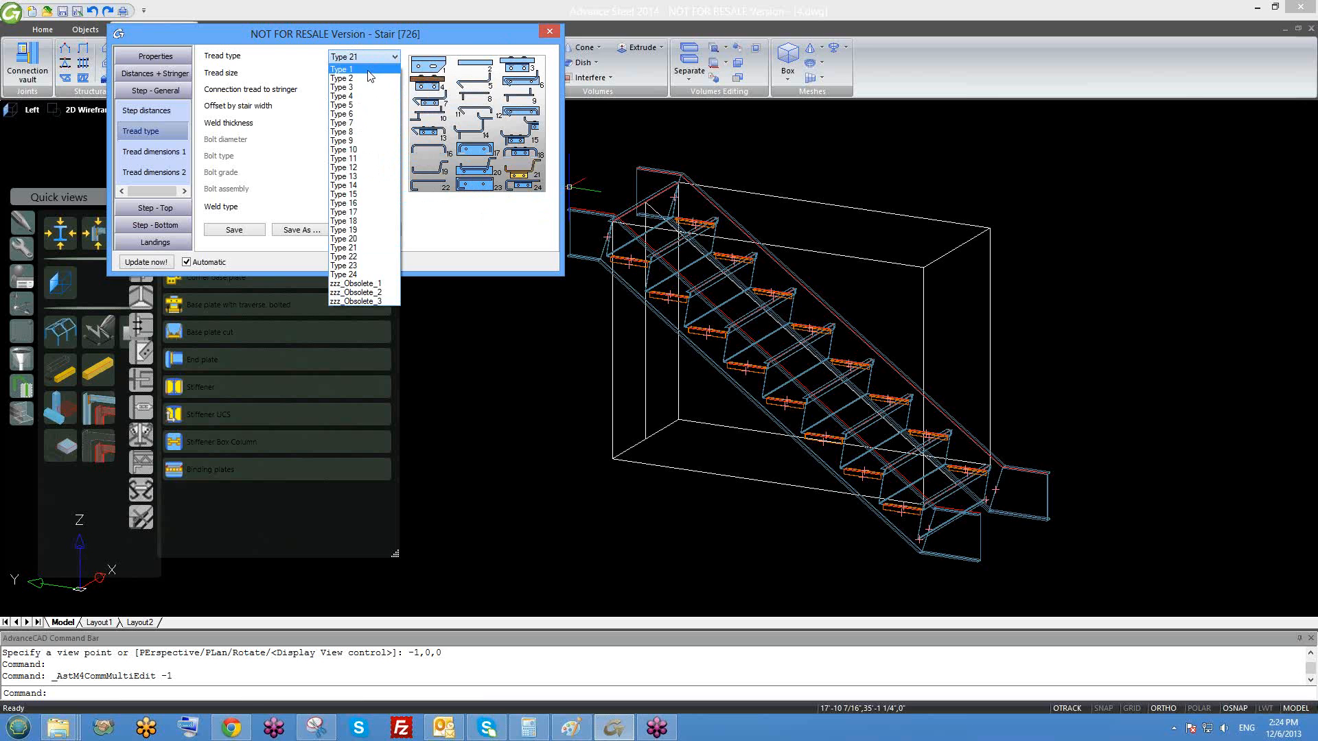
left_click(368, 43)
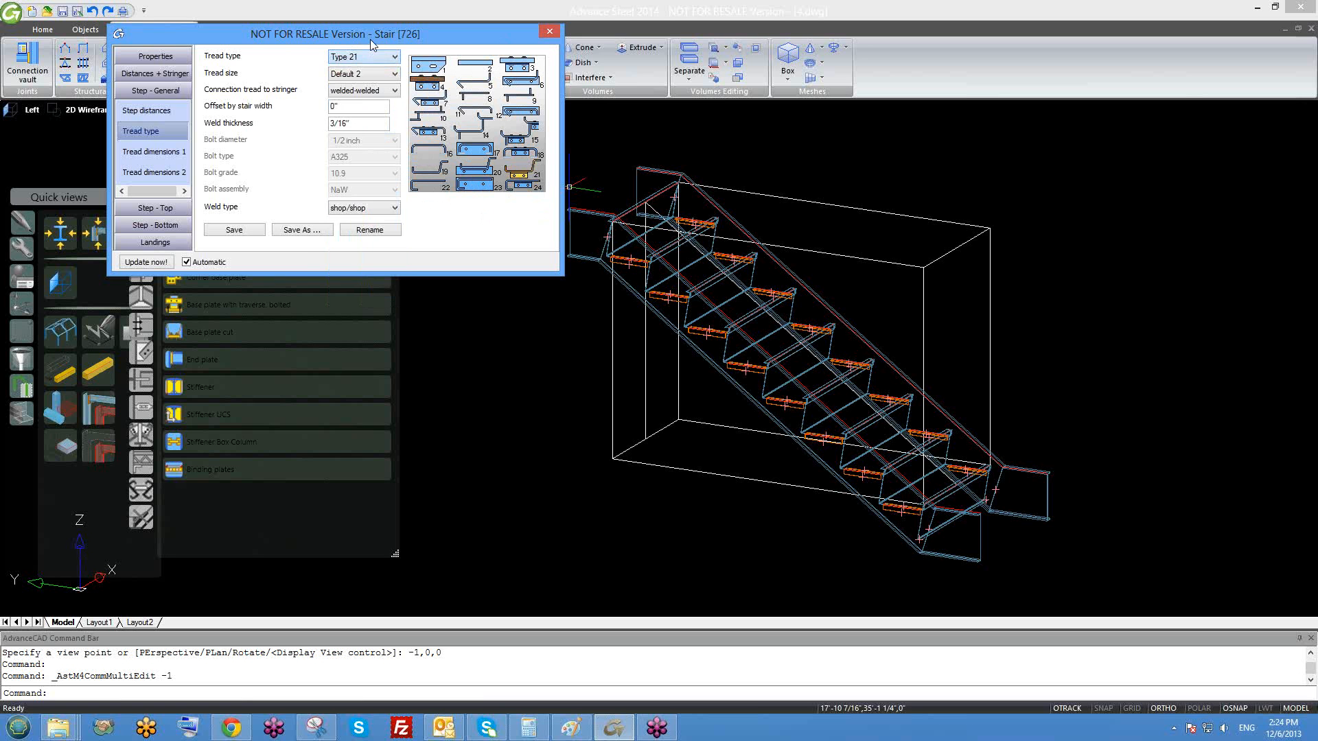
- Change the stair's tread type to Type 1
left_click(378, 59)
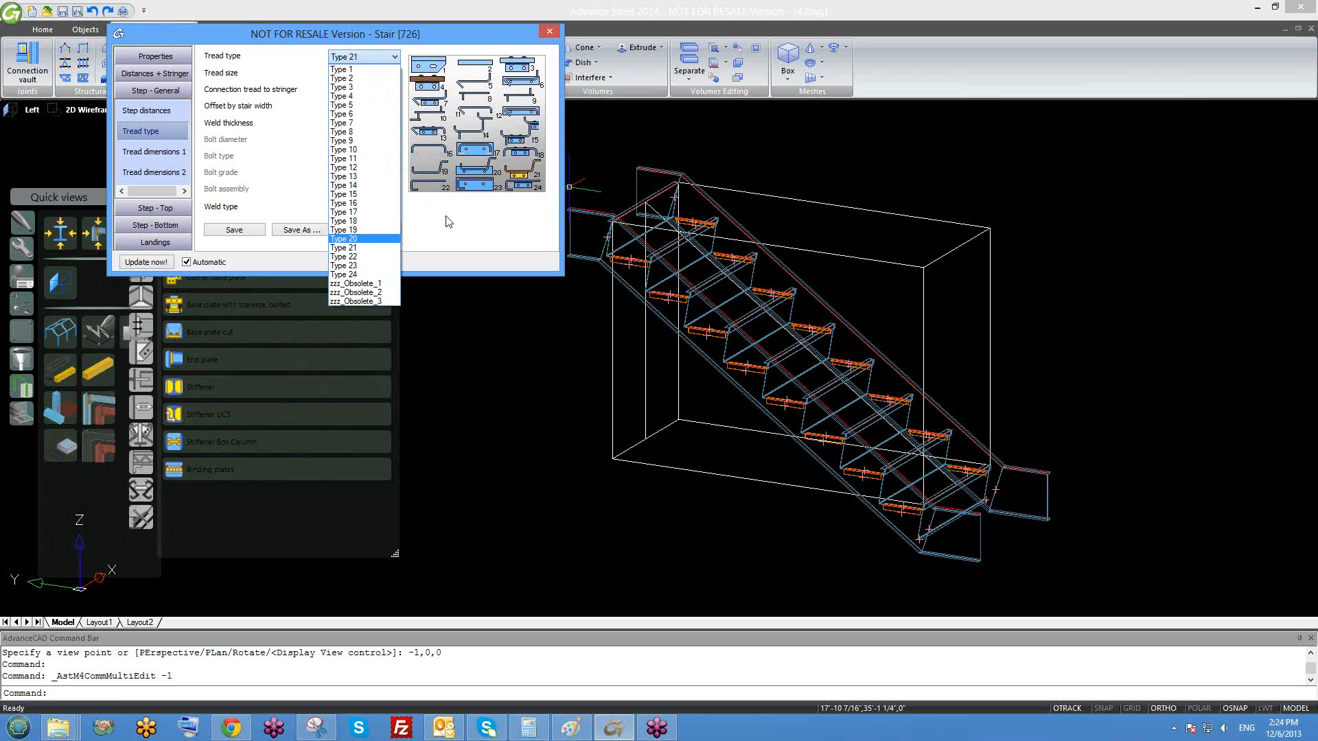
left_click(436, 232)
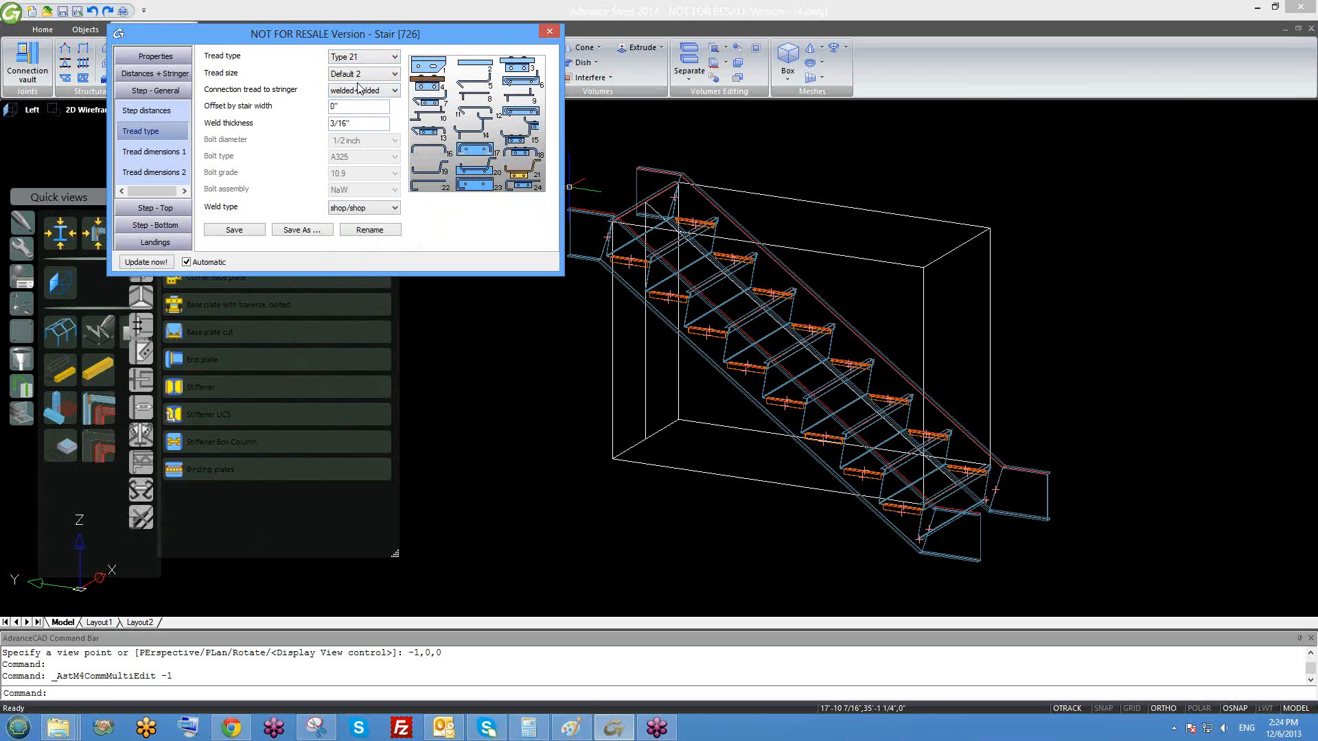
left_click(363, 58)
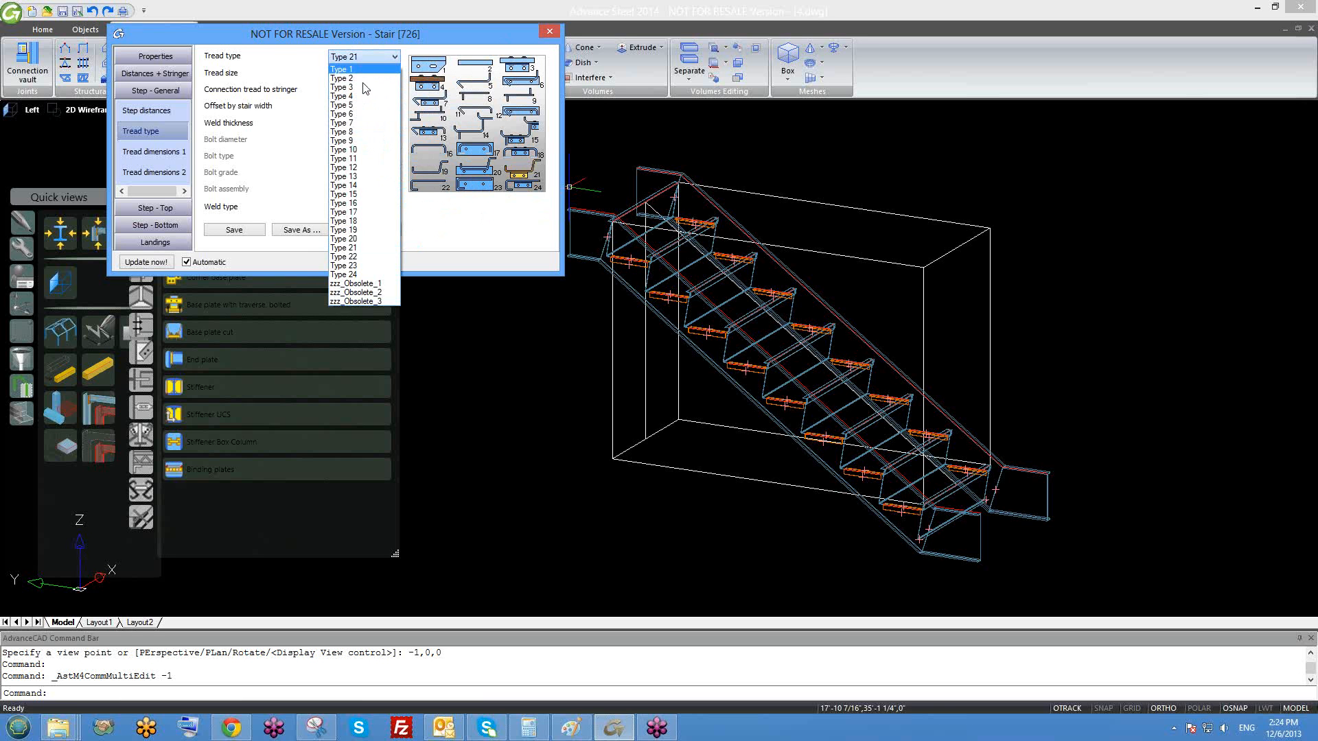
left_click(343, 70)
left_click(711, 338)
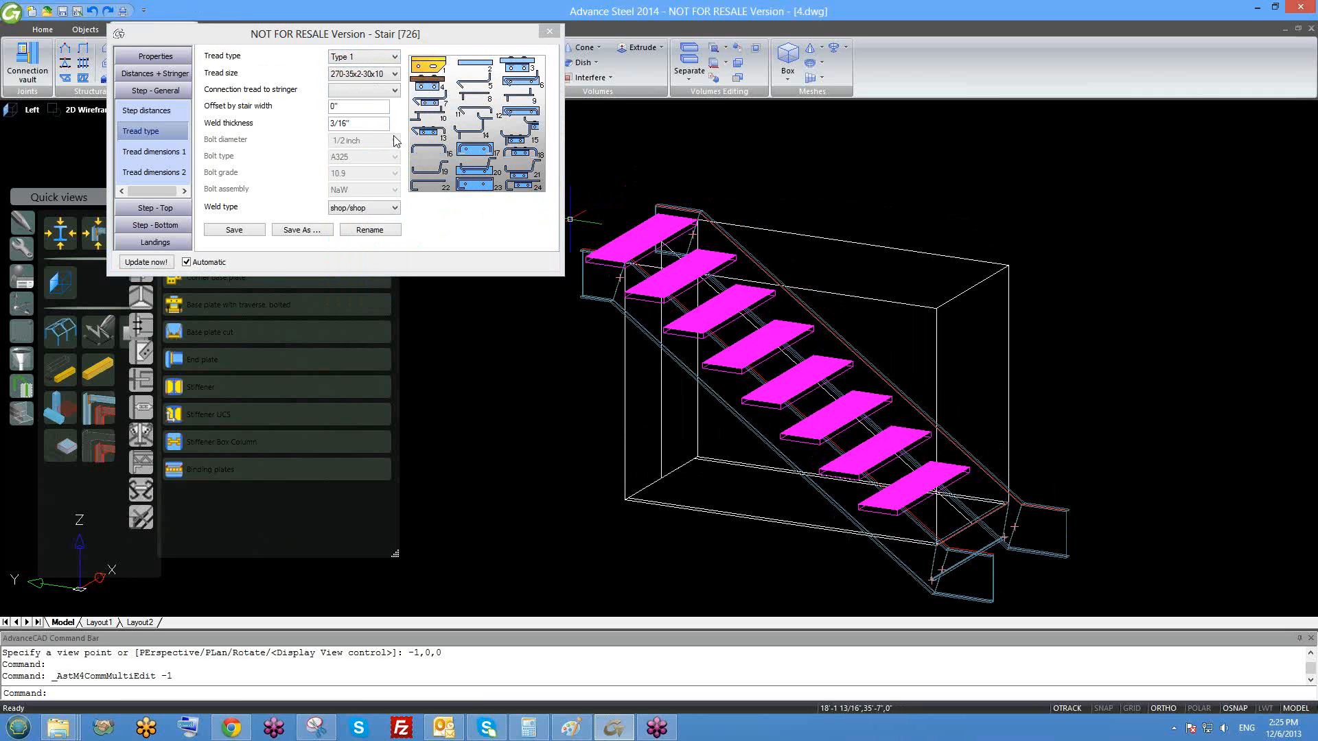
- Try the tread sizes 305-40x3-30x30, 240-35x2-30x30 and 240-330-34/38-3 on the stair, and restore 270-35x2-30x10
left_click(383, 75)
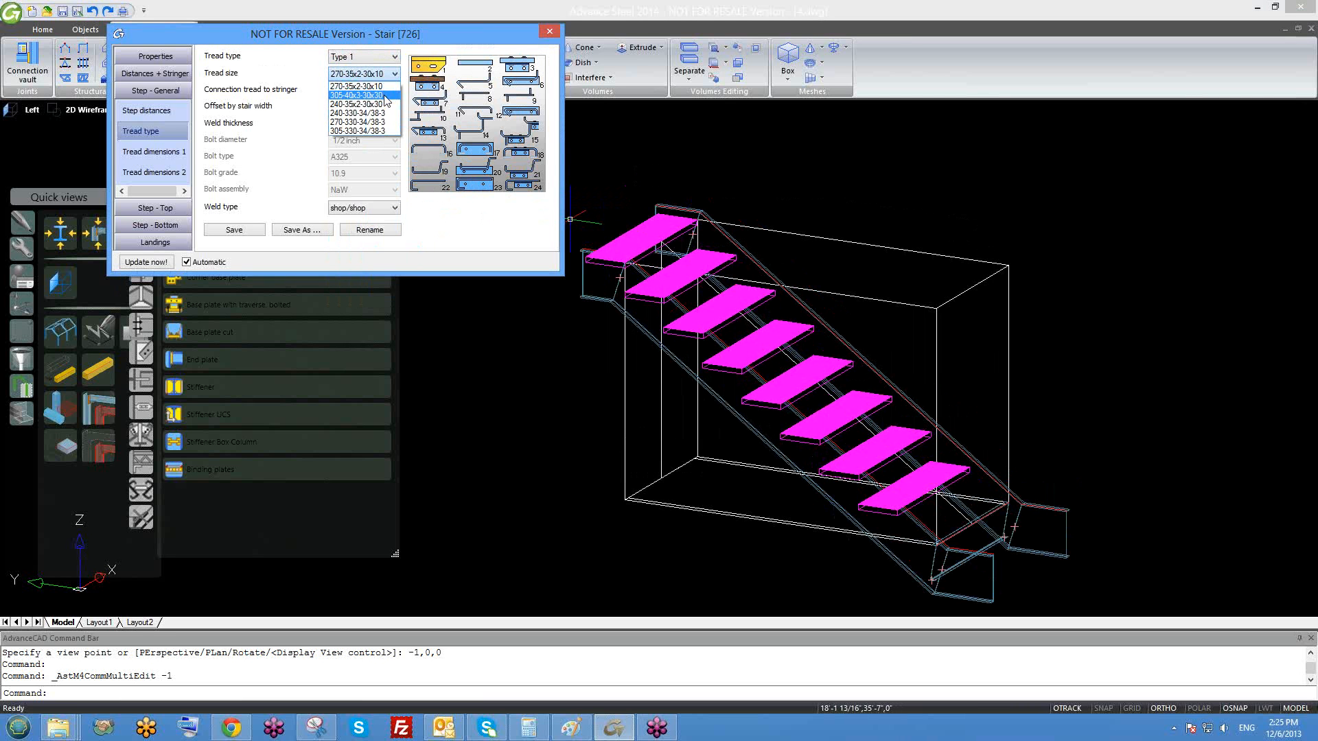
left_click(384, 96)
left_click(393, 74)
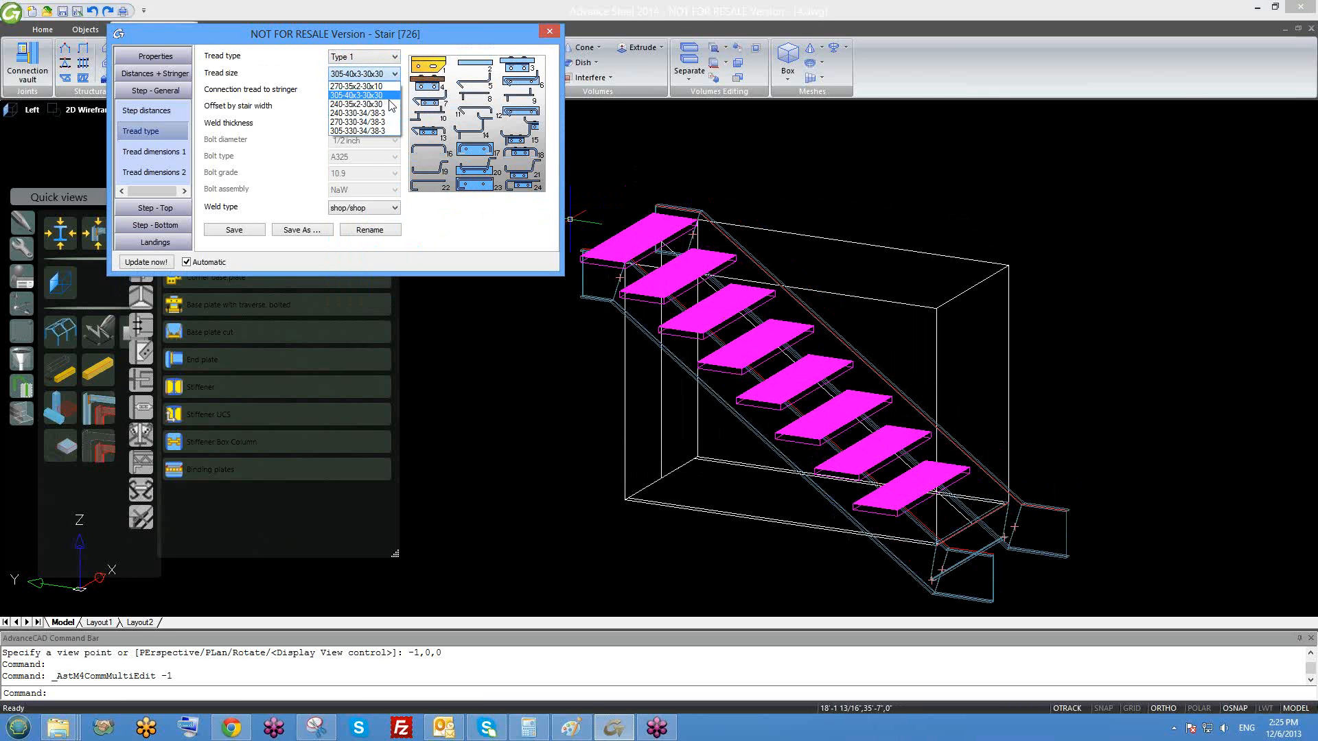
left_click(390, 104)
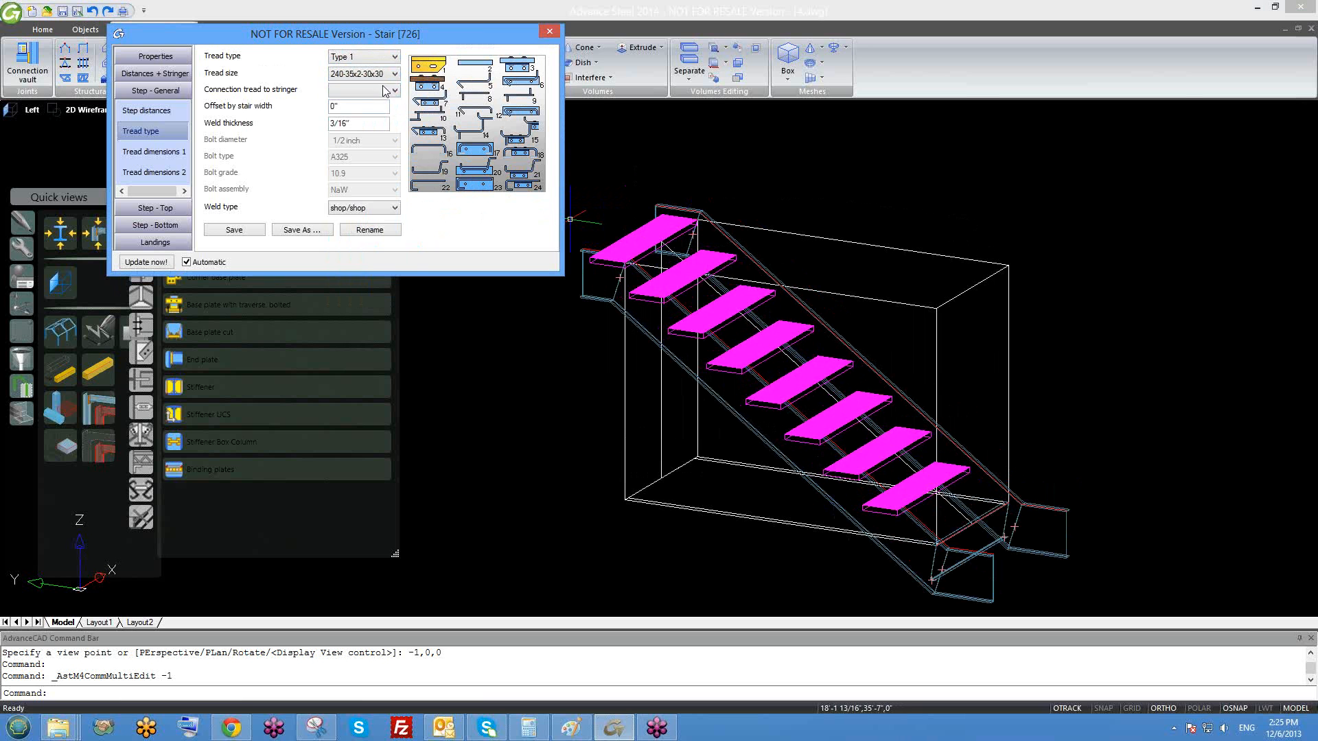
left_click(389, 73)
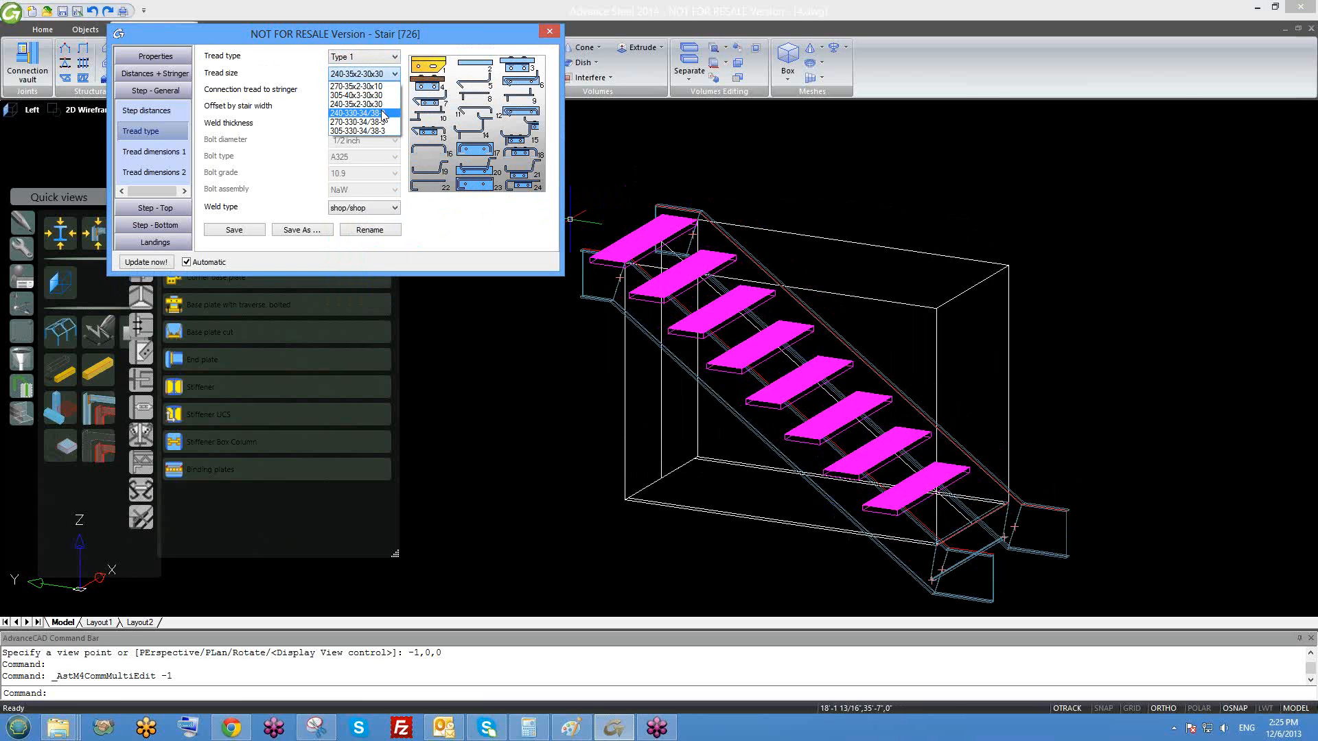
left_click(382, 113)
left_click(376, 74)
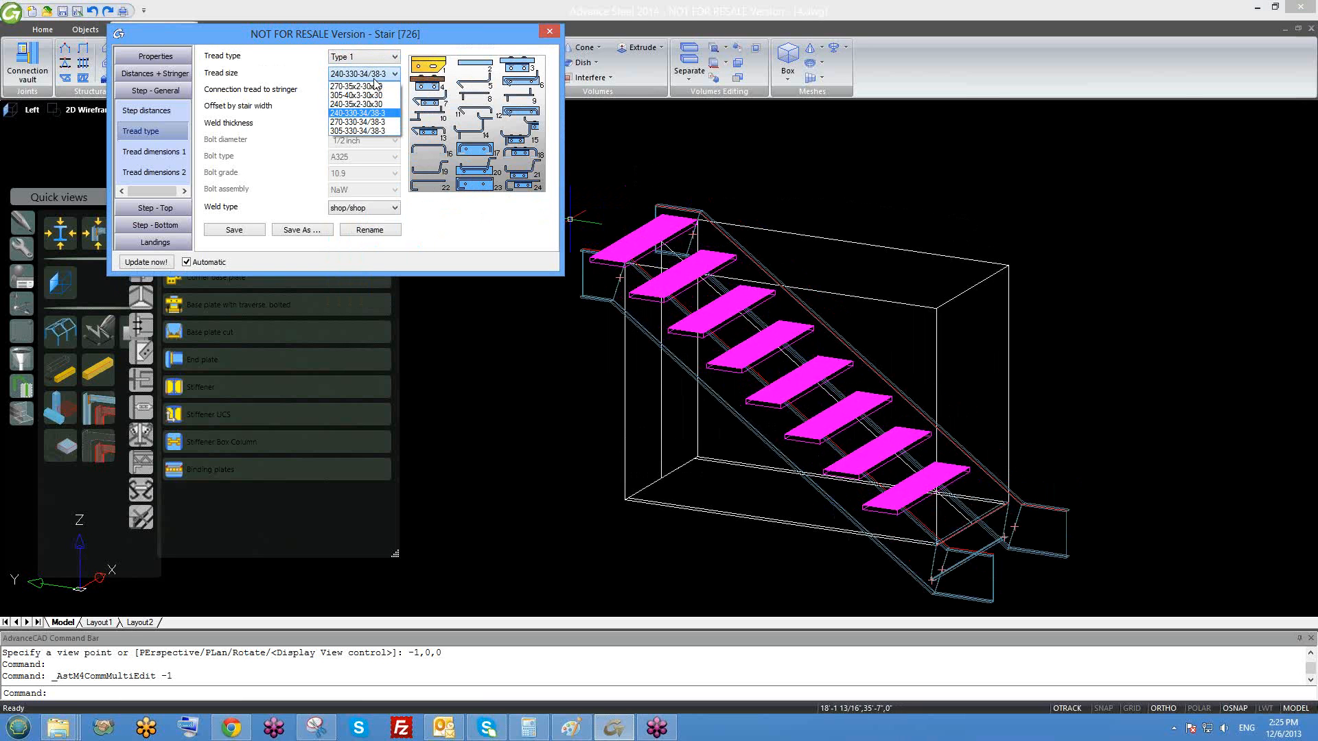
left_click(374, 87)
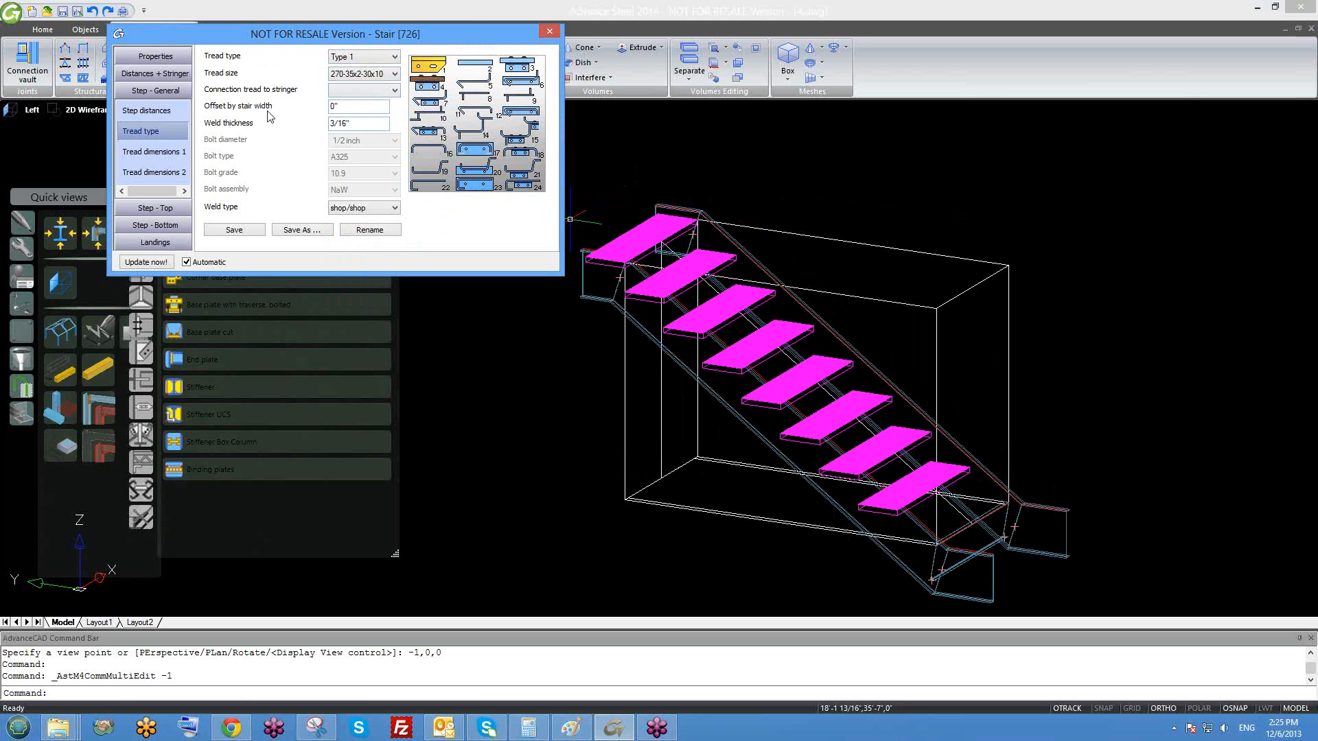
- Set the tread-to-stringer connection to welded-bolted and check the available tread sizes without changing the size
left_click(356, 90)
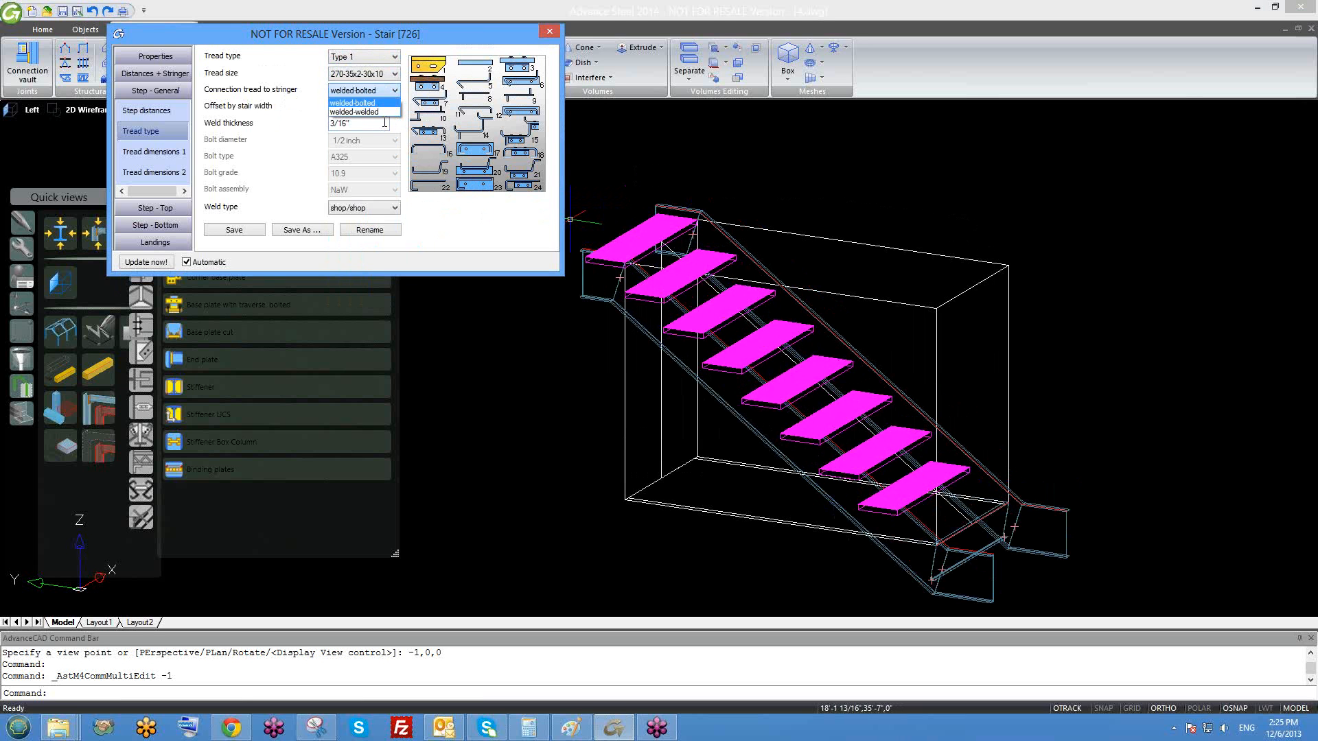
left_click(372, 103)
left_click(372, 74)
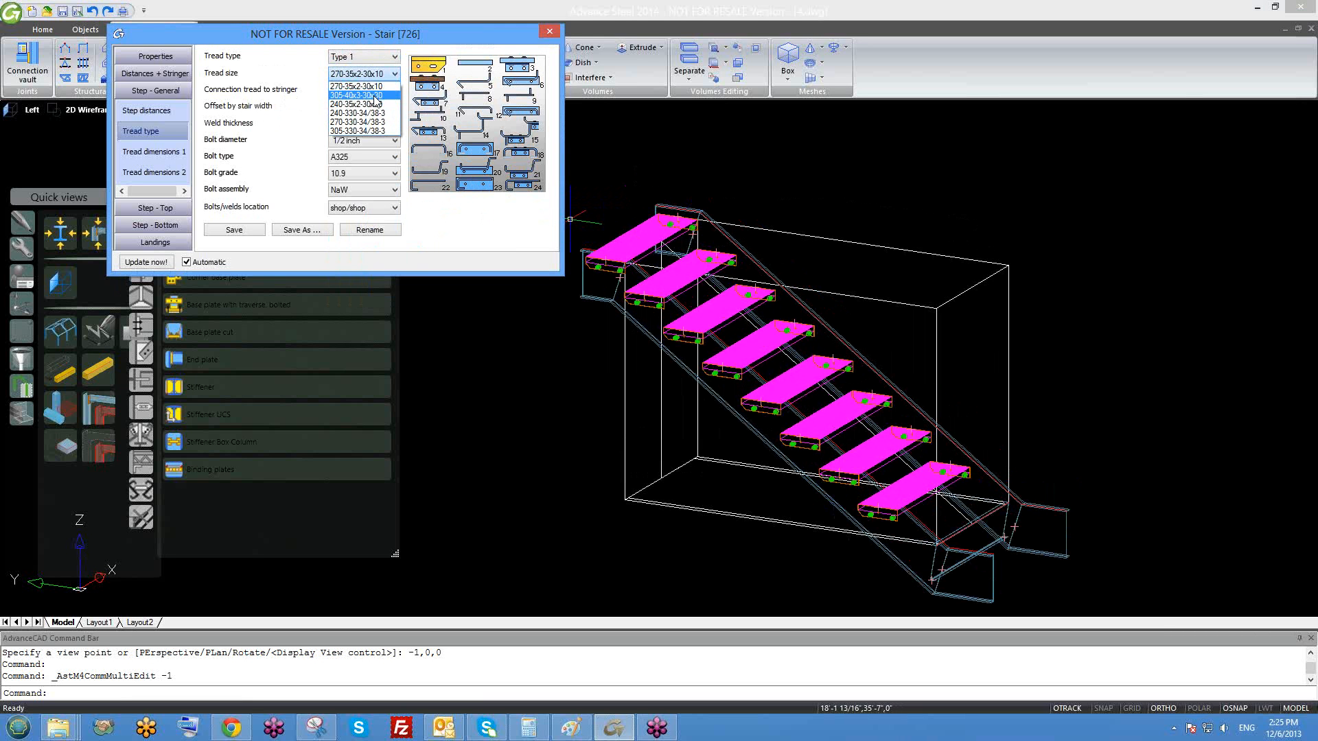
left_click(299, 89)
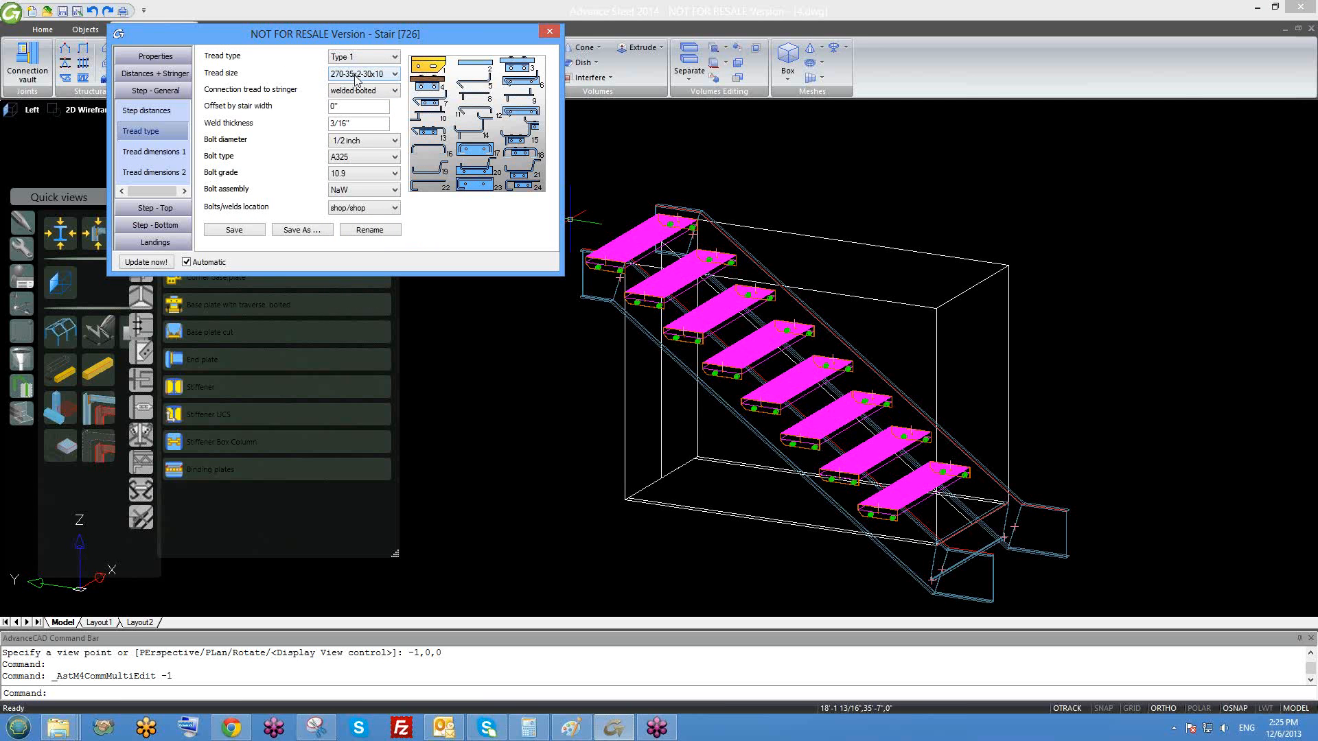
- Examine the grating class, grating size and tread width in the tread dimensions, and compare them with the predefined tread sizes
left_click(171, 158)
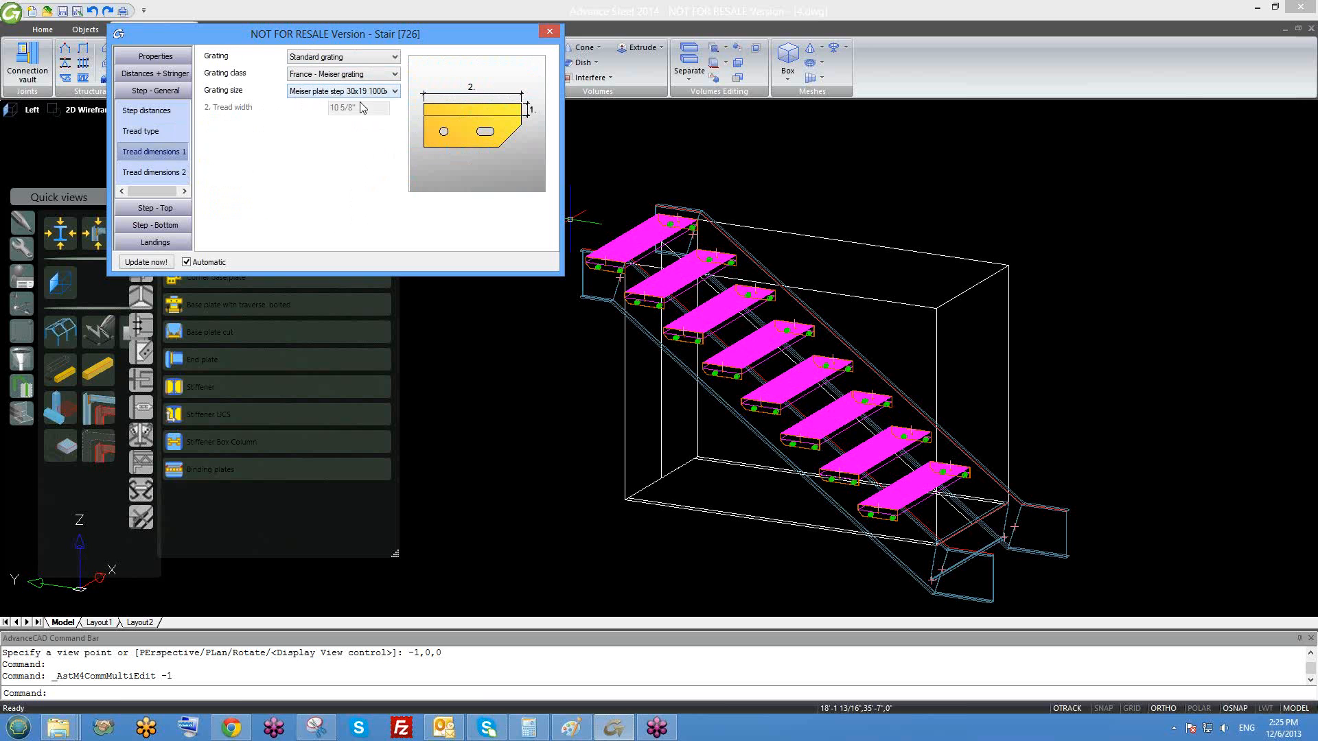
left_click(168, 136)
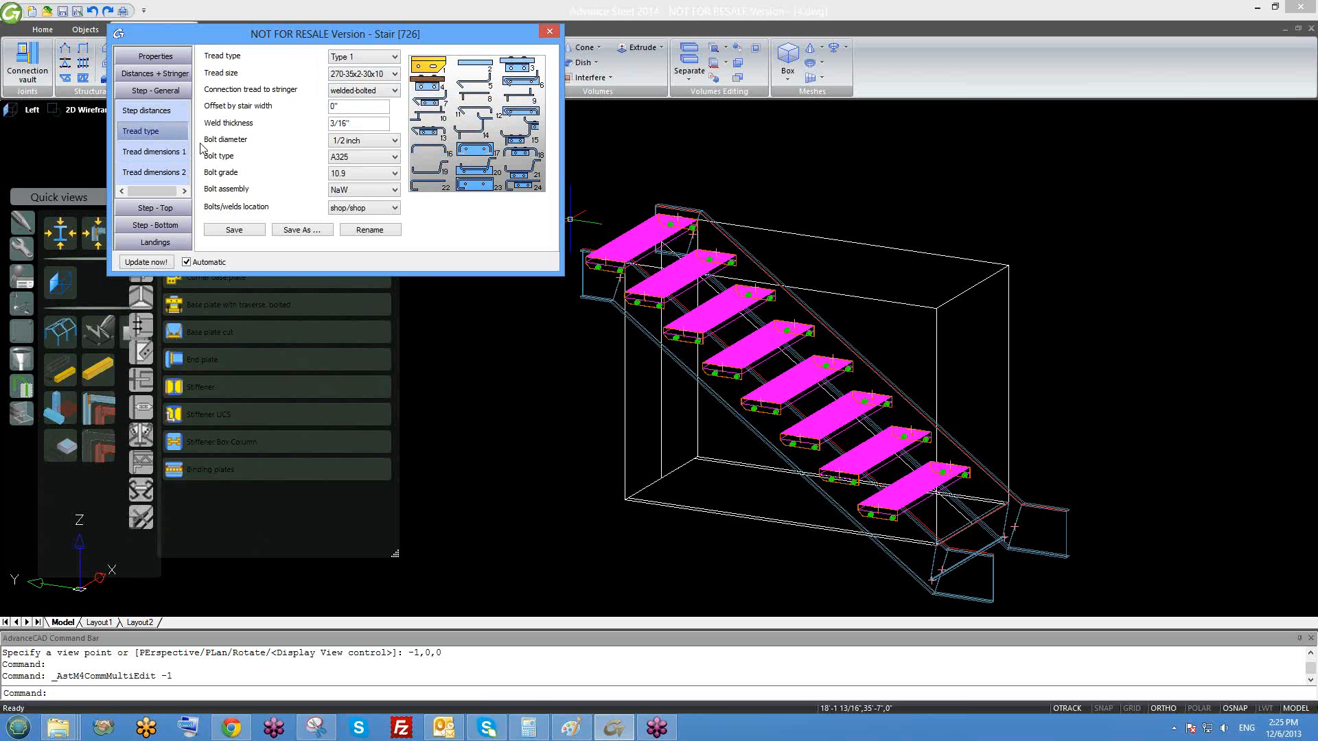
left_click(353, 74)
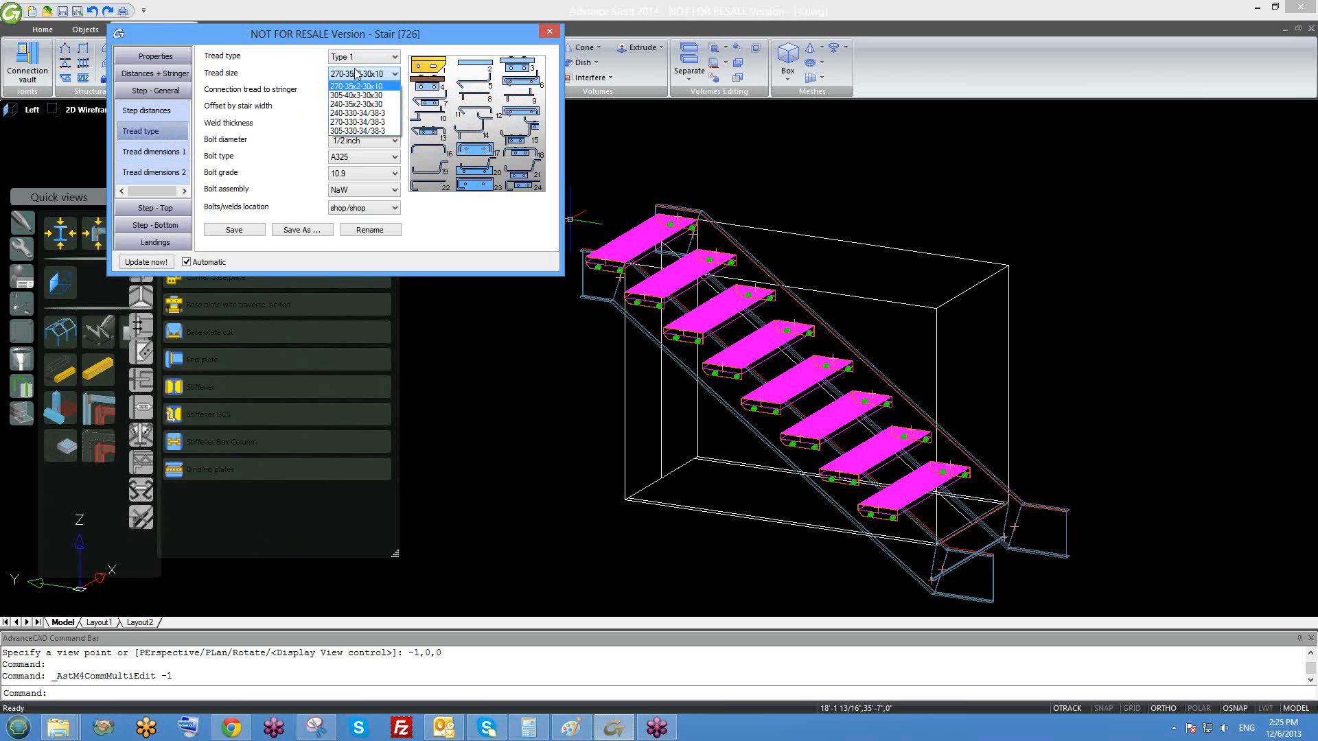
left_click(284, 81)
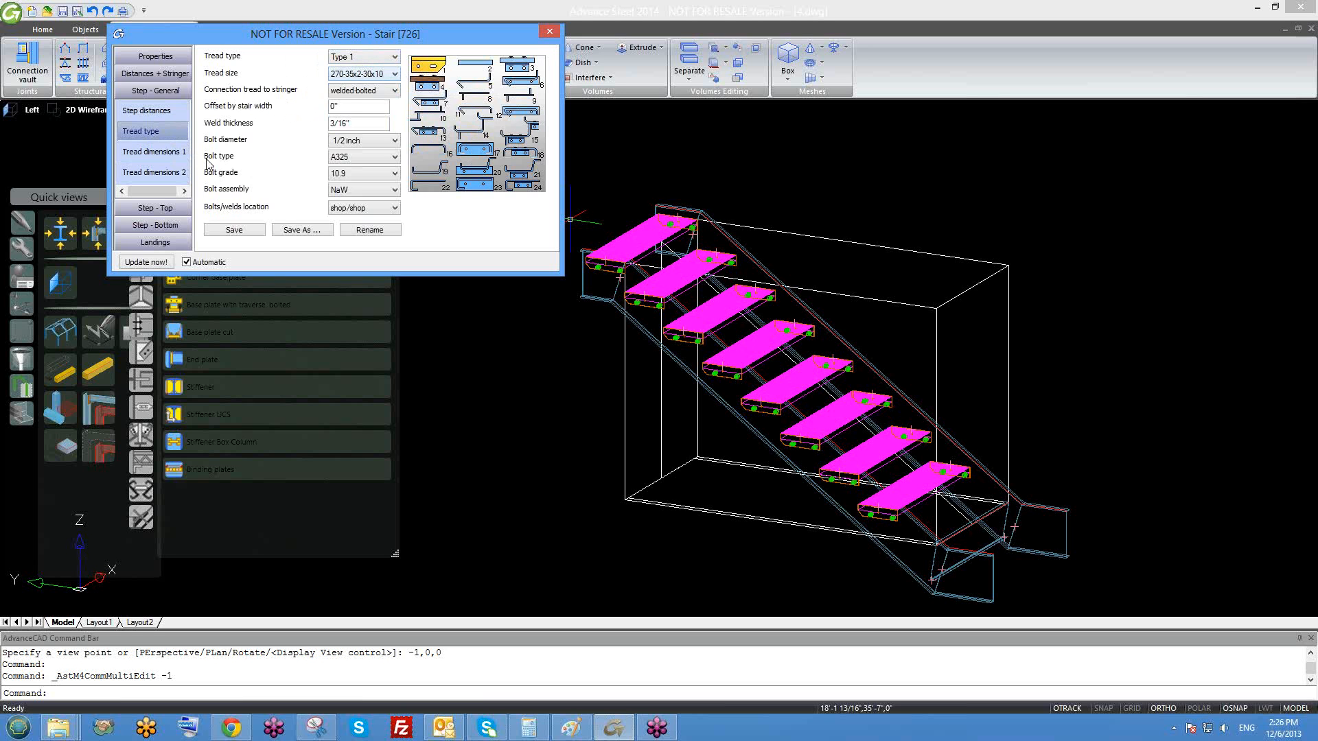
- Try the welded-welded tread-to-stringer connection on the stair and switch it back to welded-bolted
left_click(147, 151)
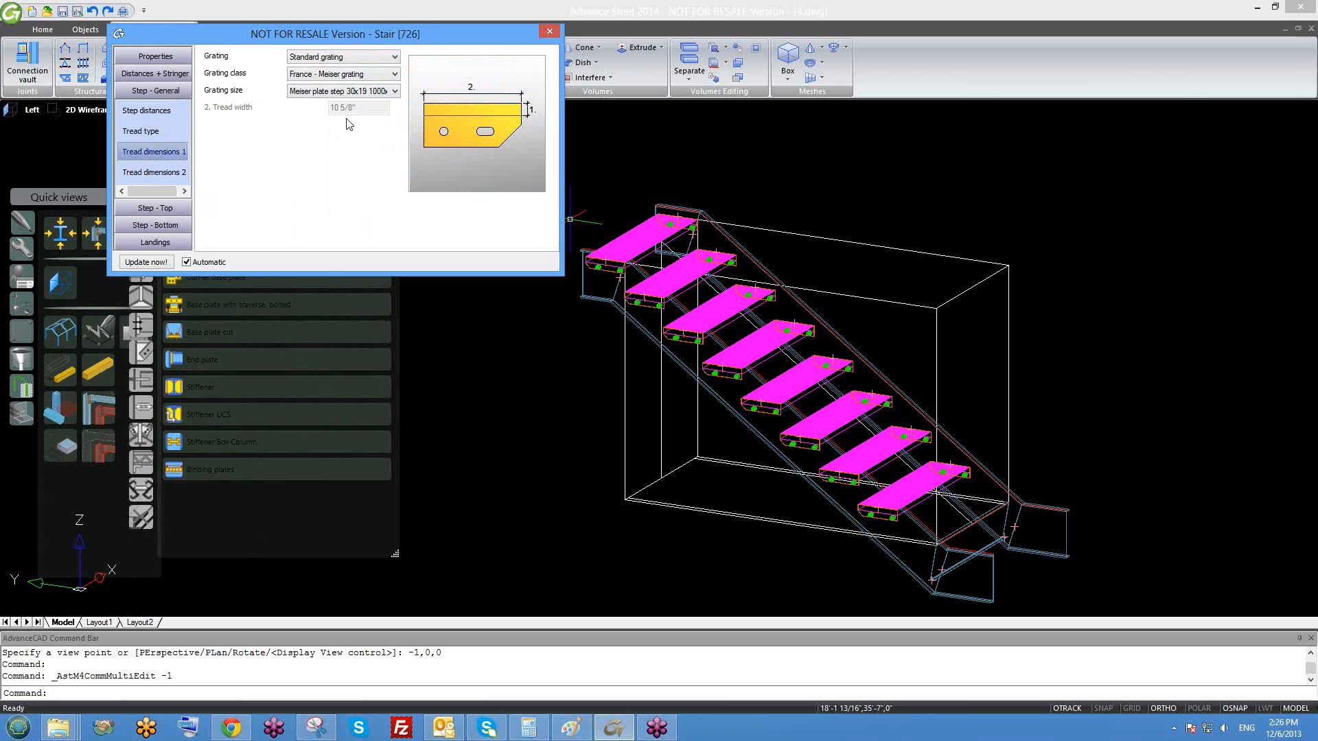
left_click(168, 139)
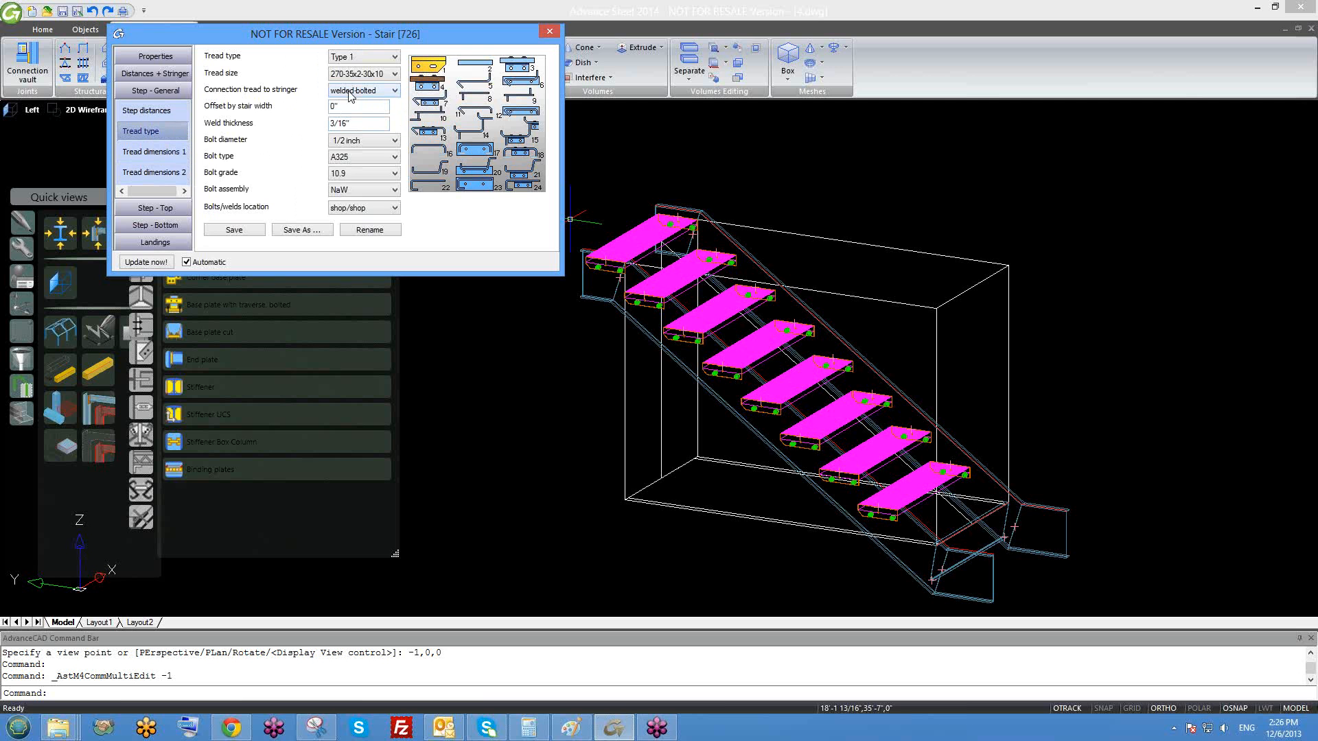
scroll(714, 371, "up", 6)
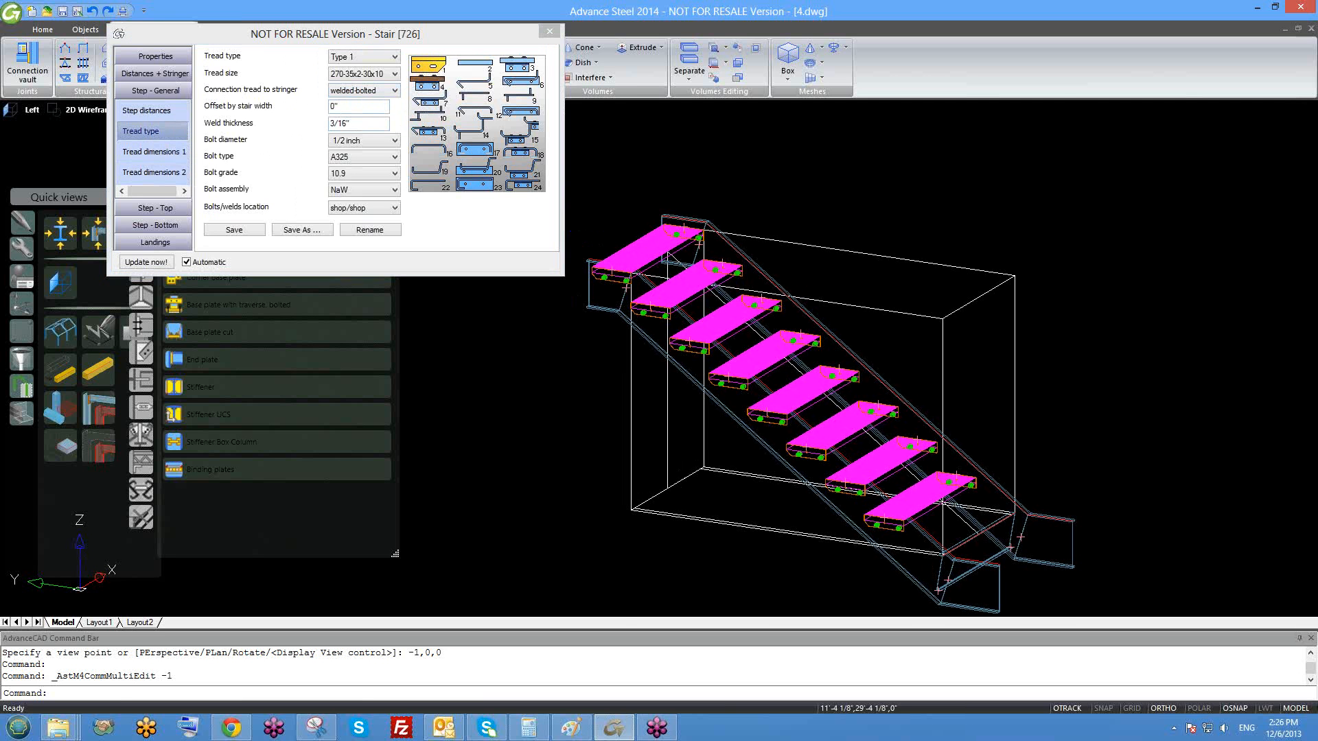
left_click(362, 91)
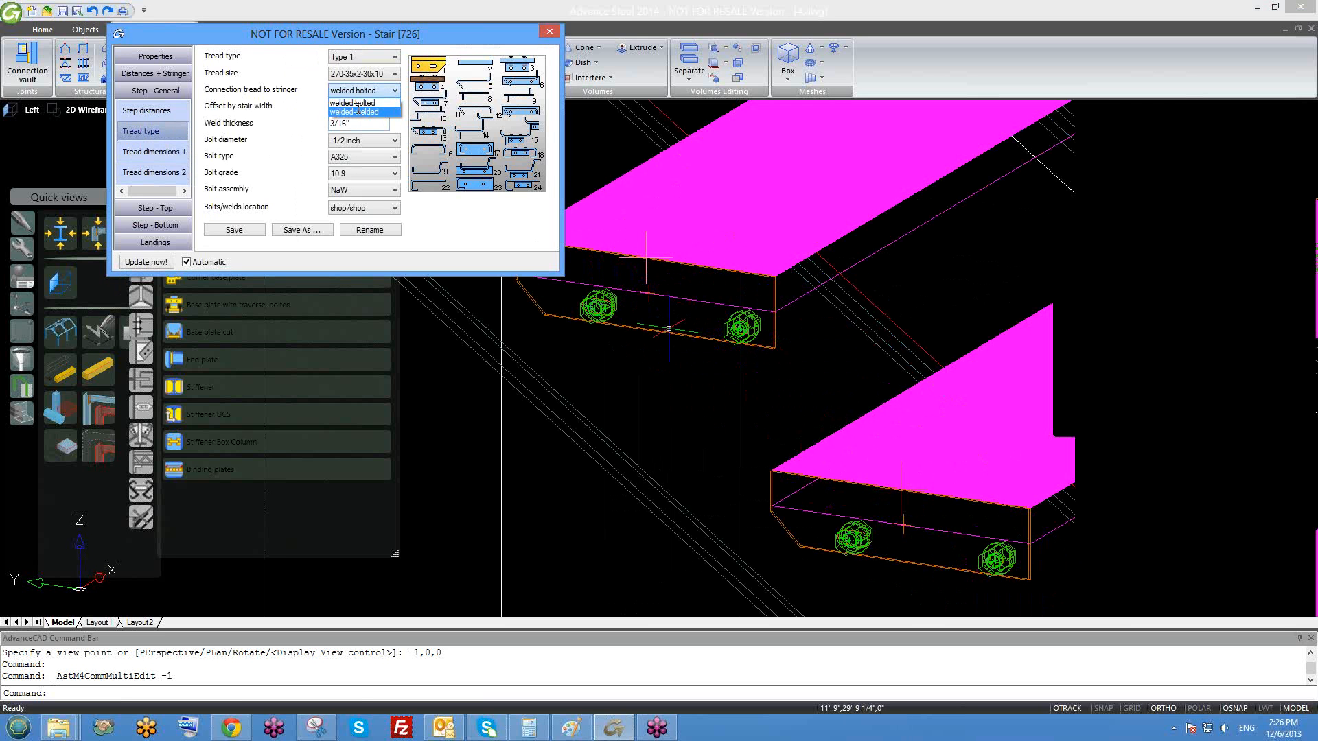
left_click(354, 111)
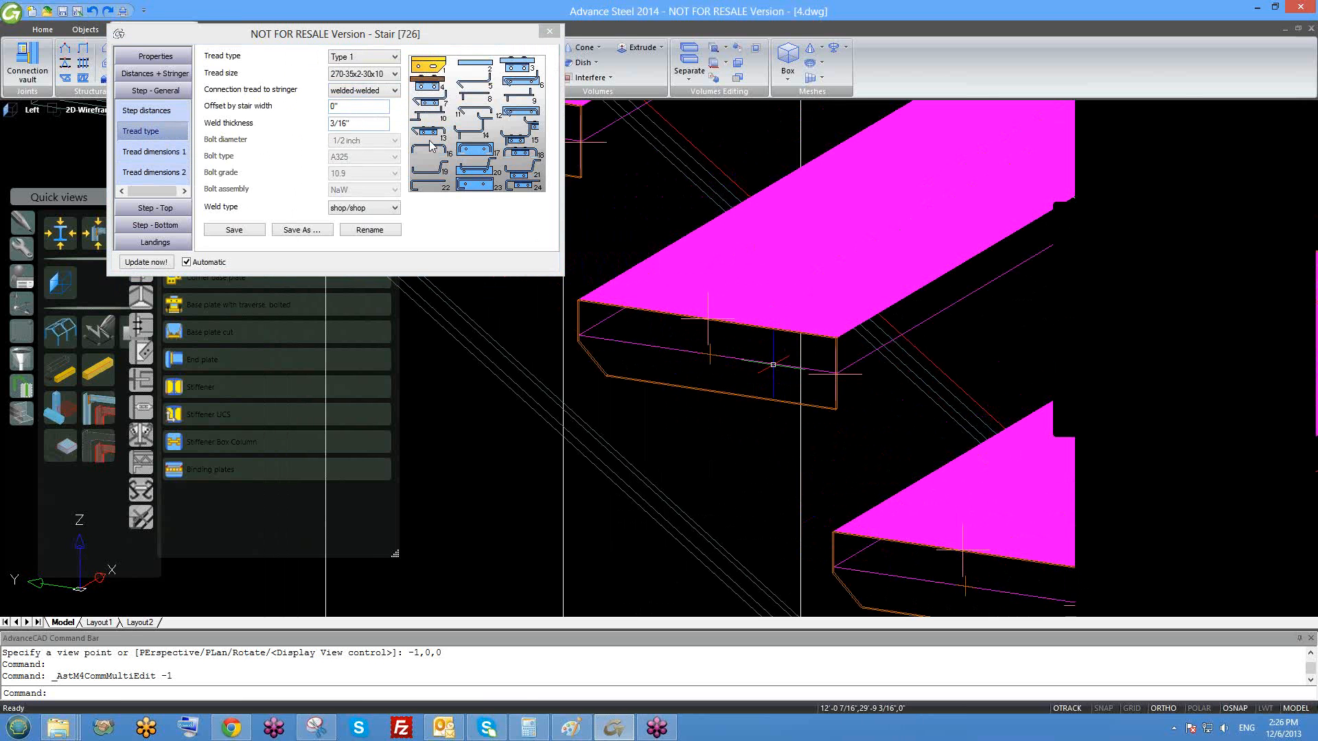
left_click(370, 91)
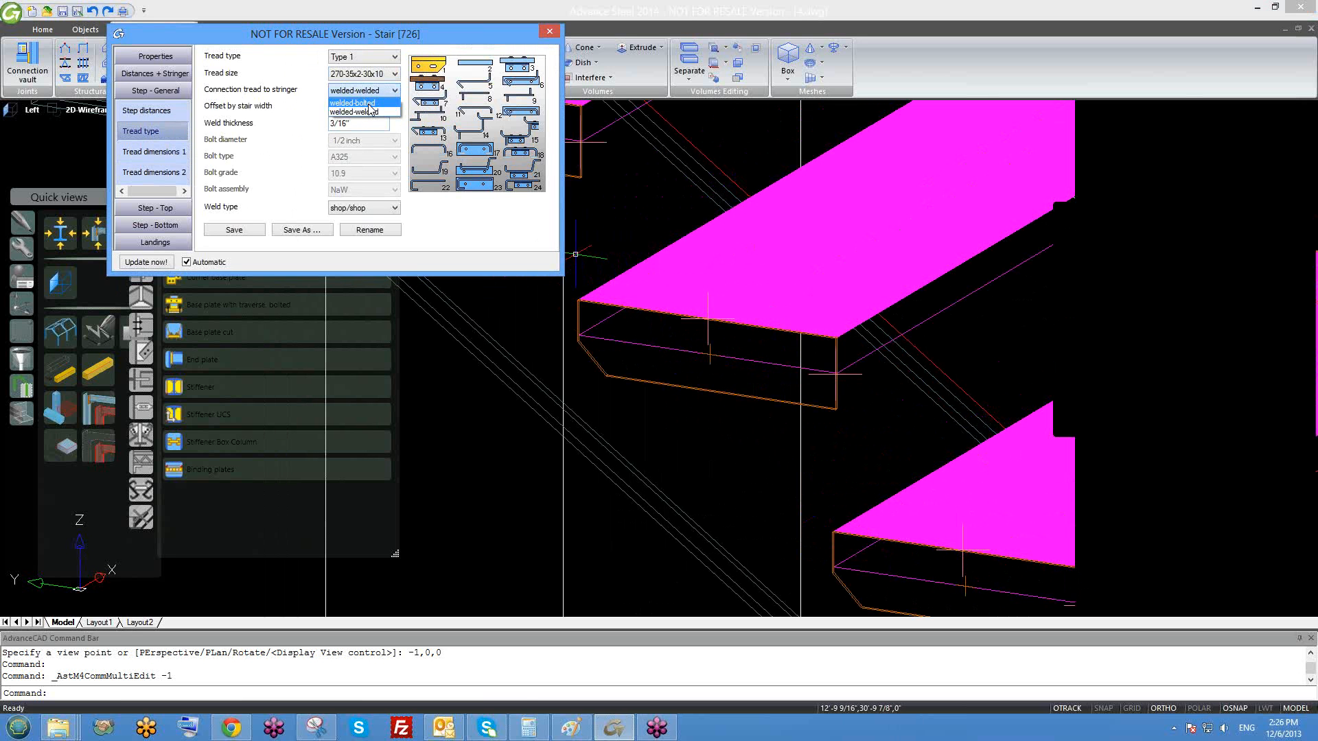
left_click(367, 103)
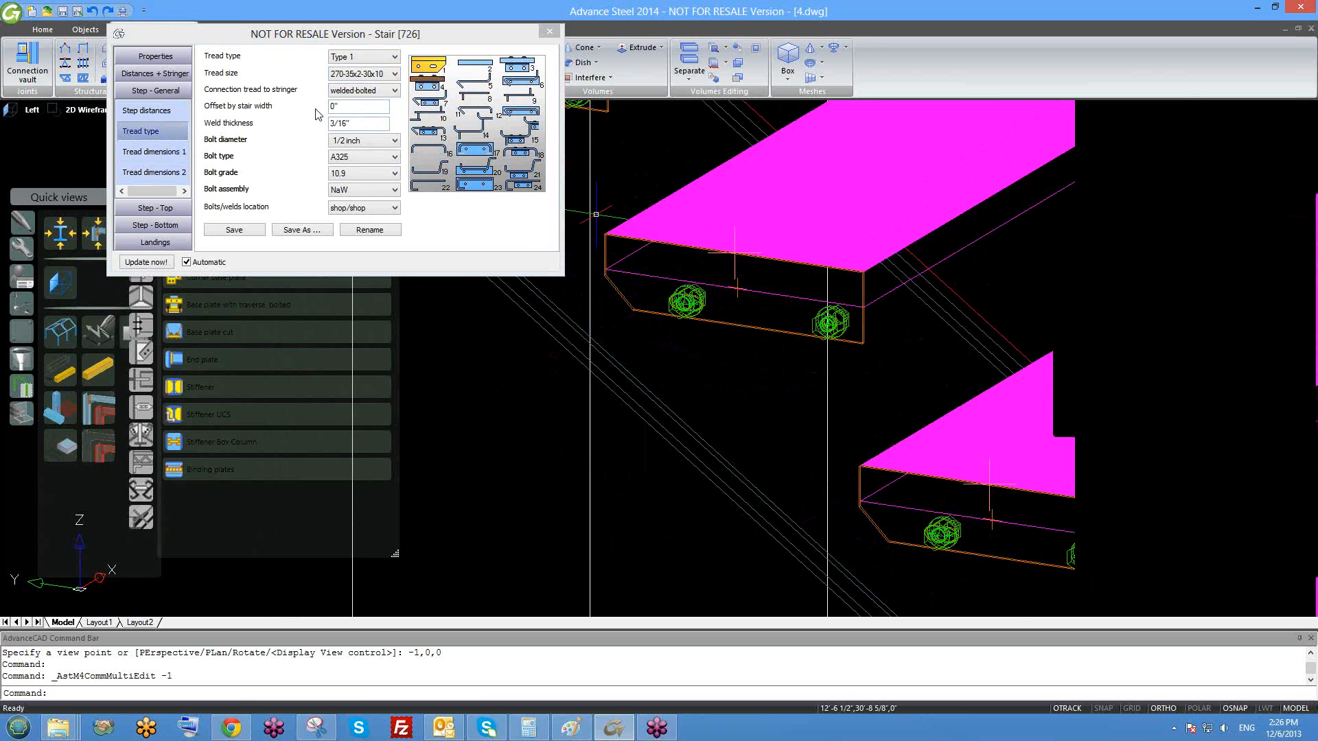
- Try a 5" offset by stair width for the tread connection and reset the offset to 0"
left_click(379, 108)
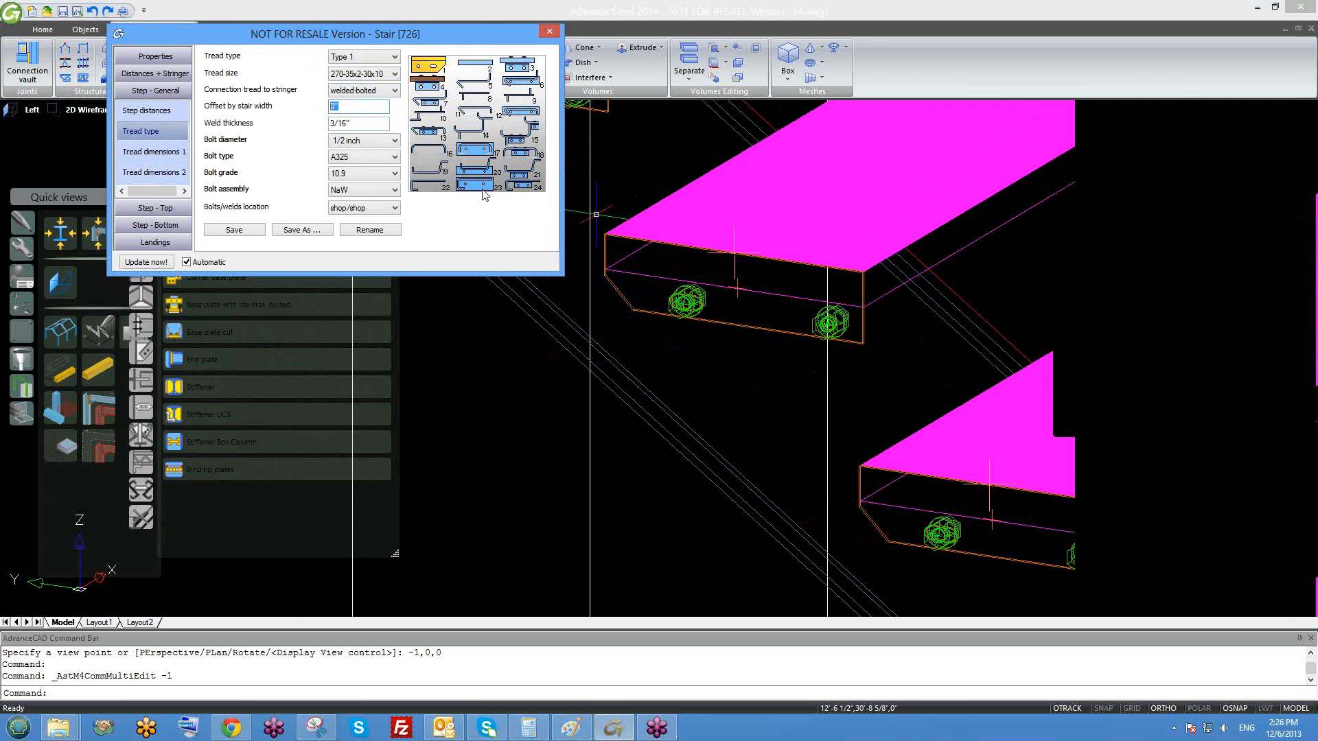
type("5")
left_click(363, 122)
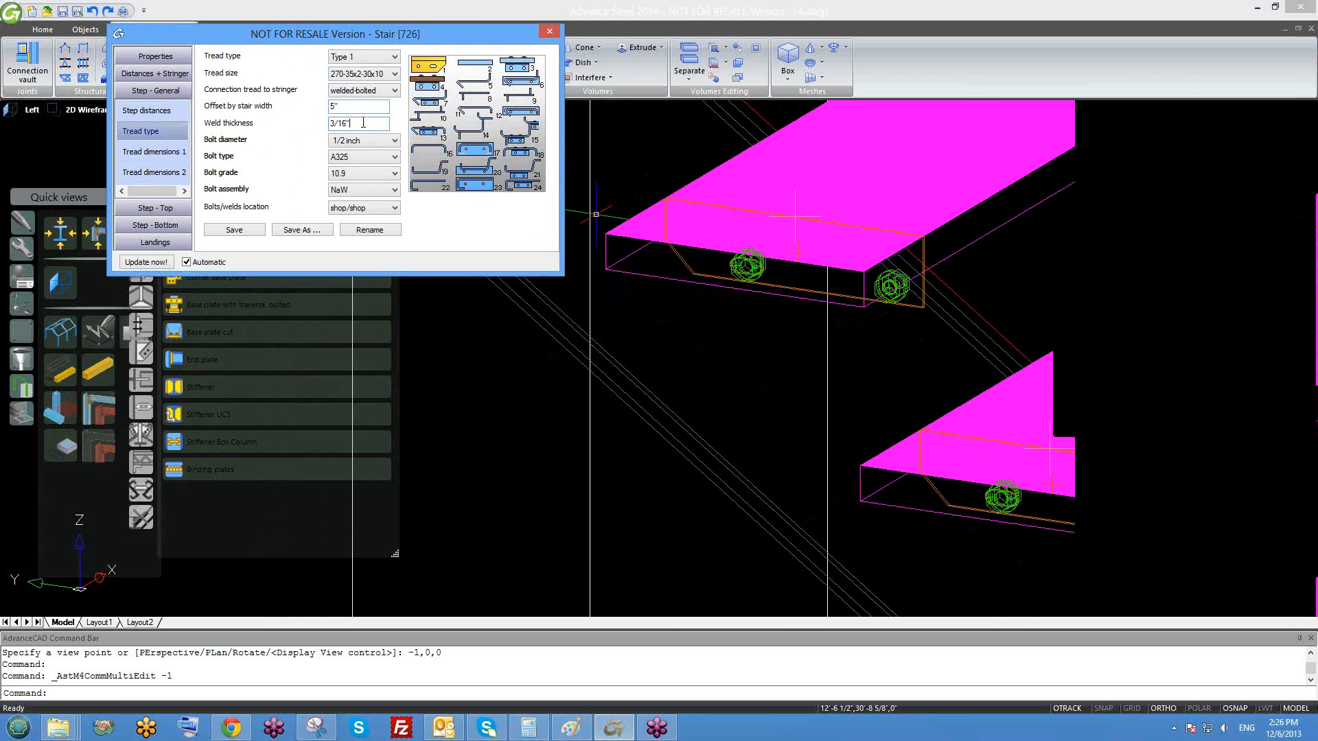
middle_click_drag(707, 306, 727, 204)
scroll(763, 303, "down", 1)
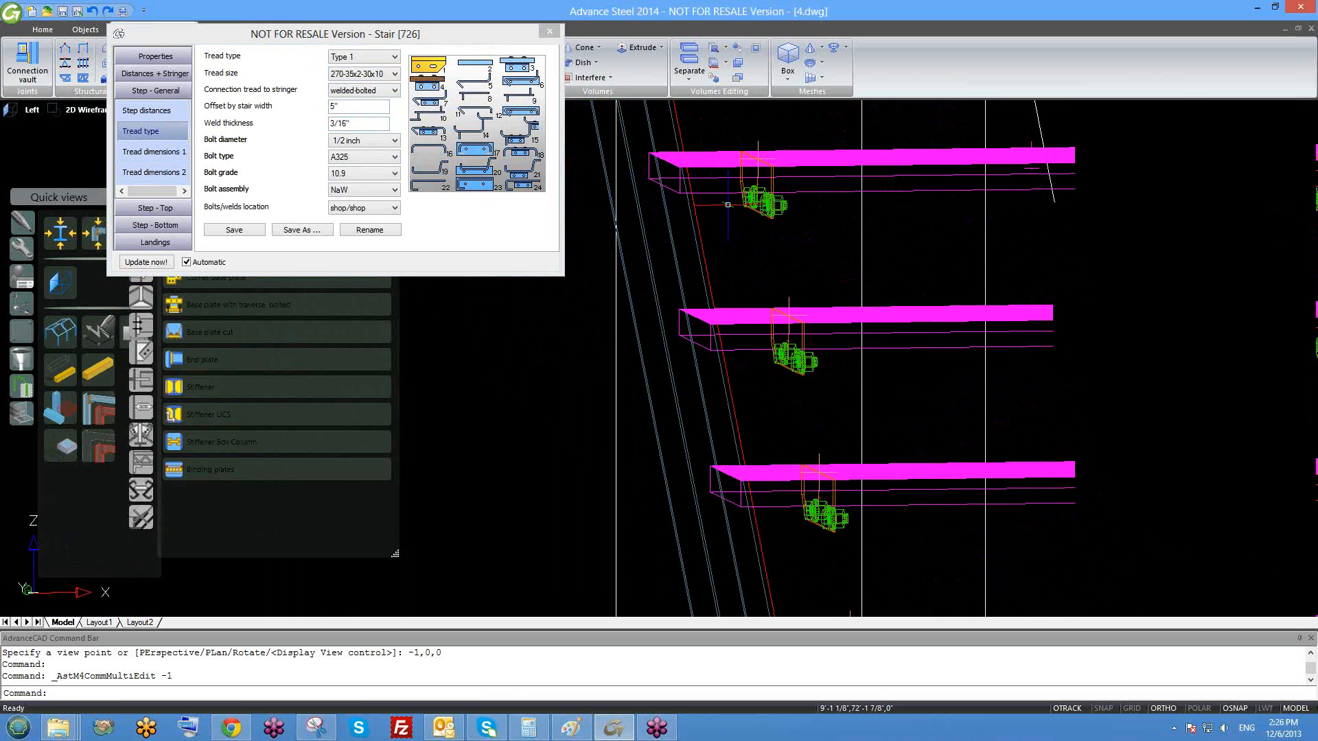
left_click(281, 111)
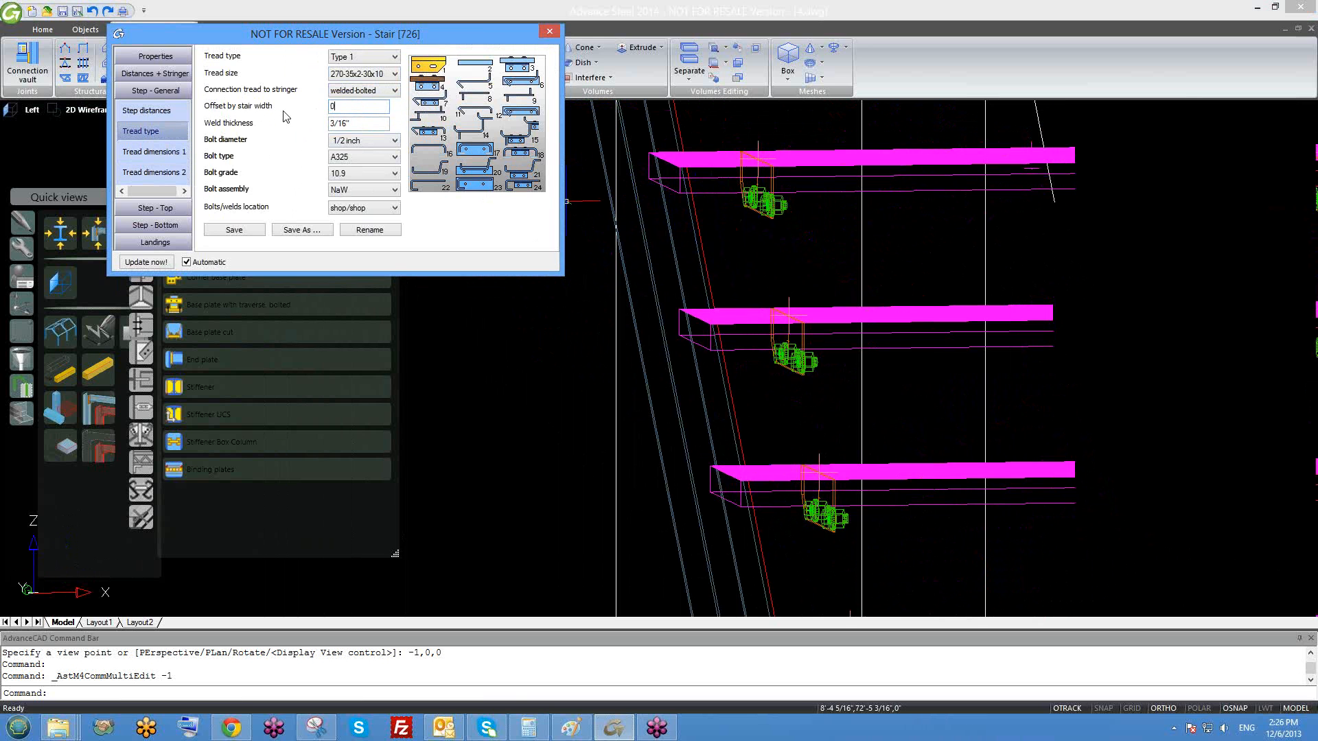
type("0")
key("Return")
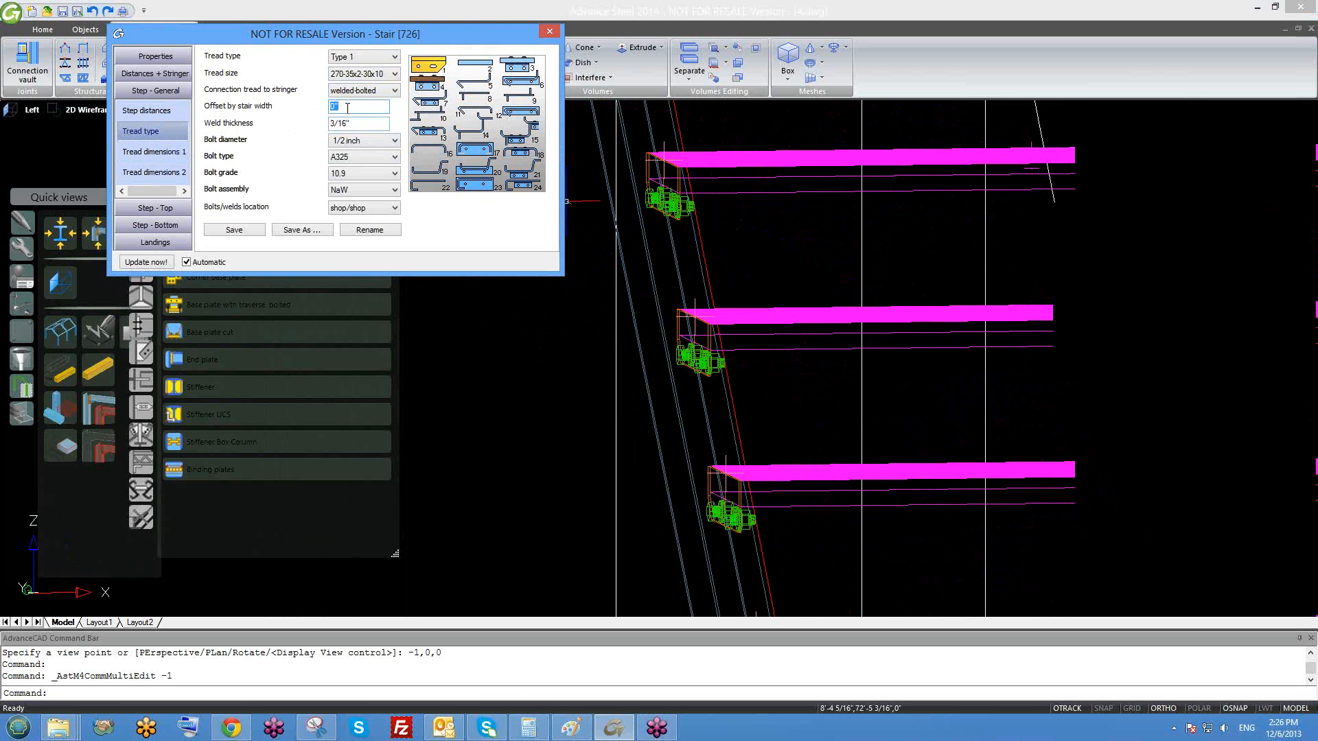
left_click(351, 124)
scroll(654, 158, "up", 2)
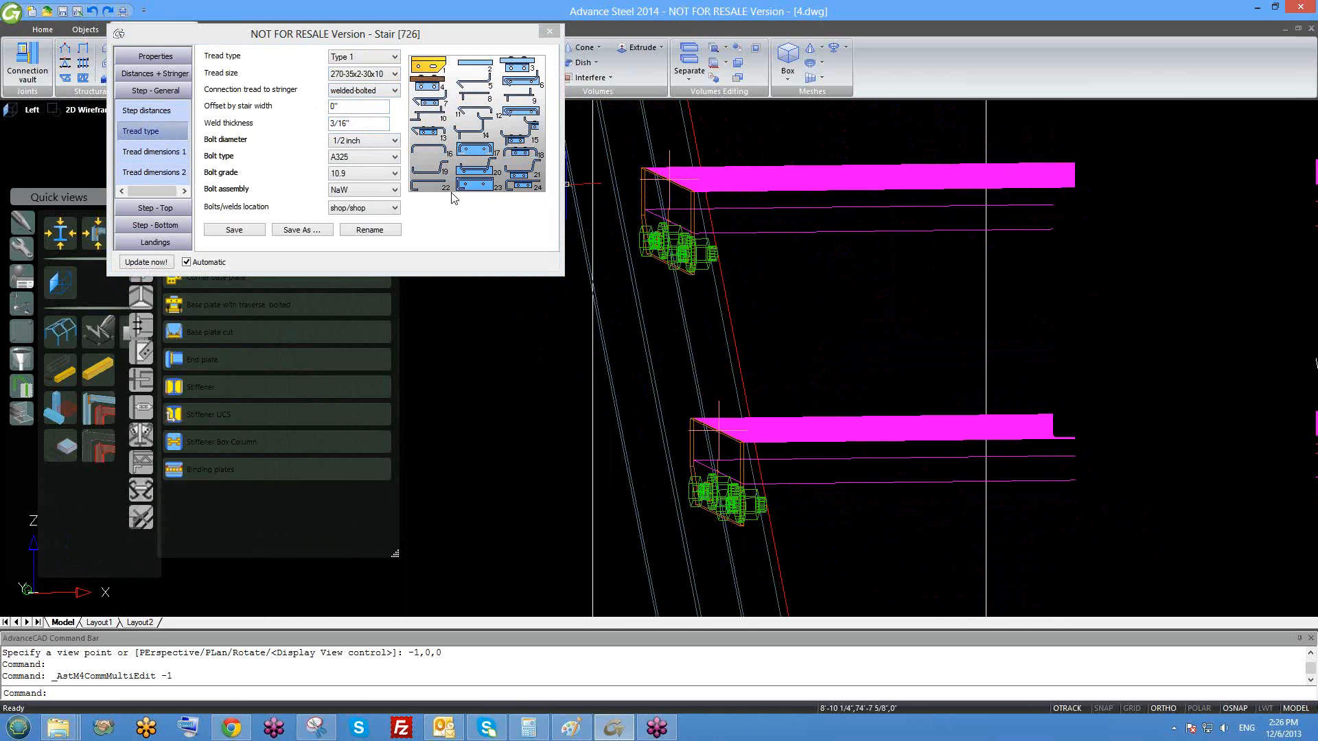
left_click(391, 142)
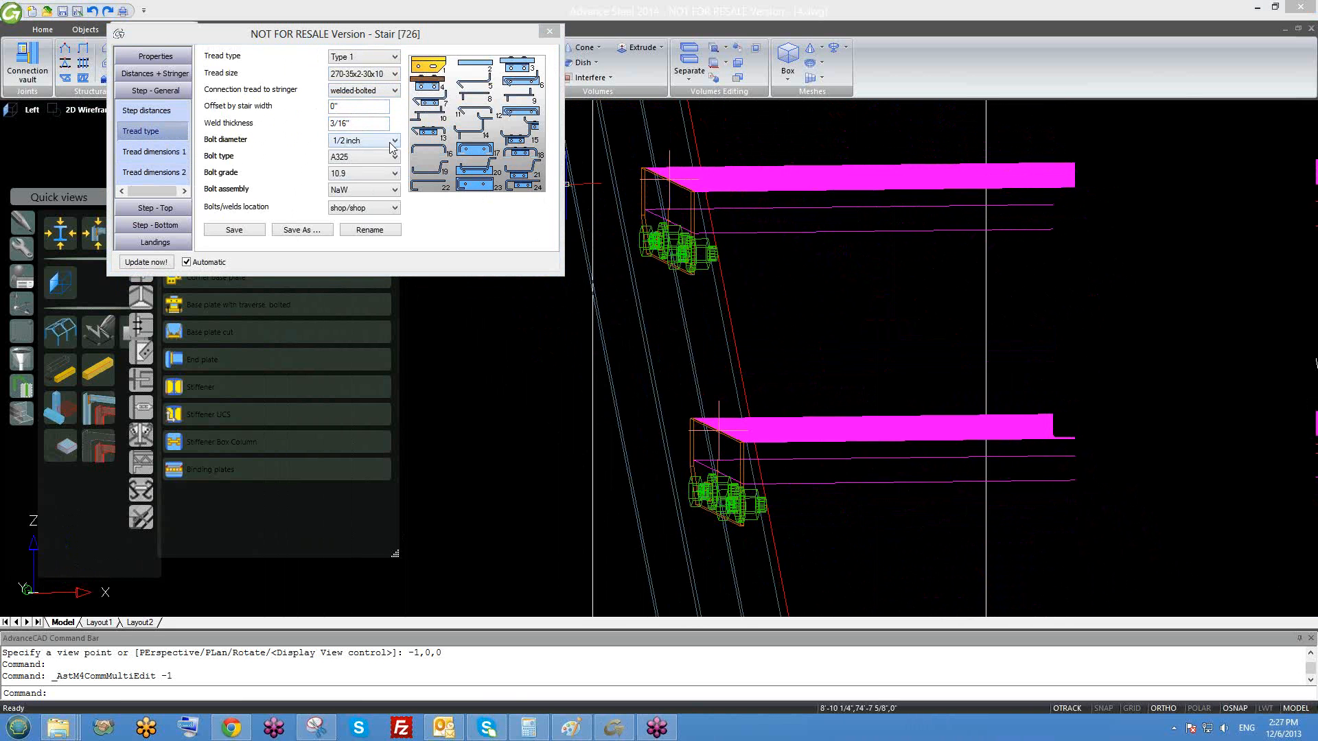
left_click(394, 138)
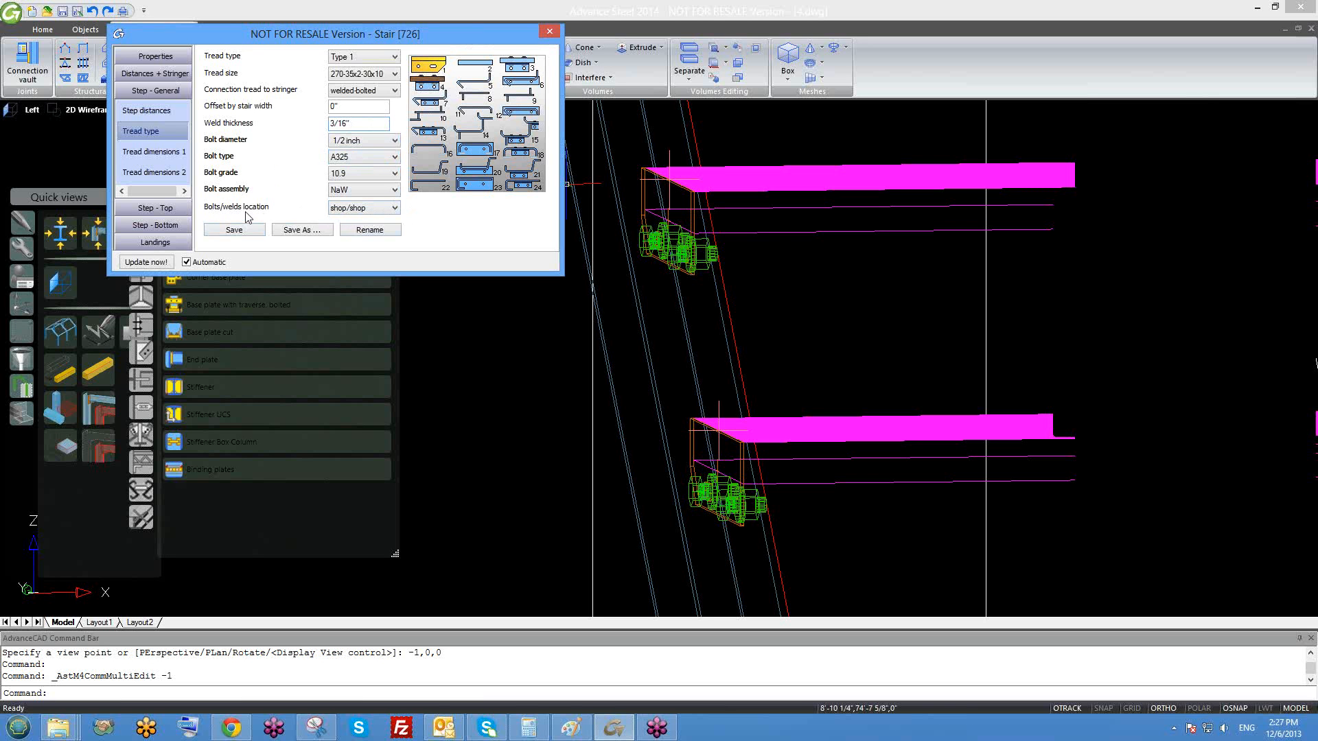
left_click(370, 209)
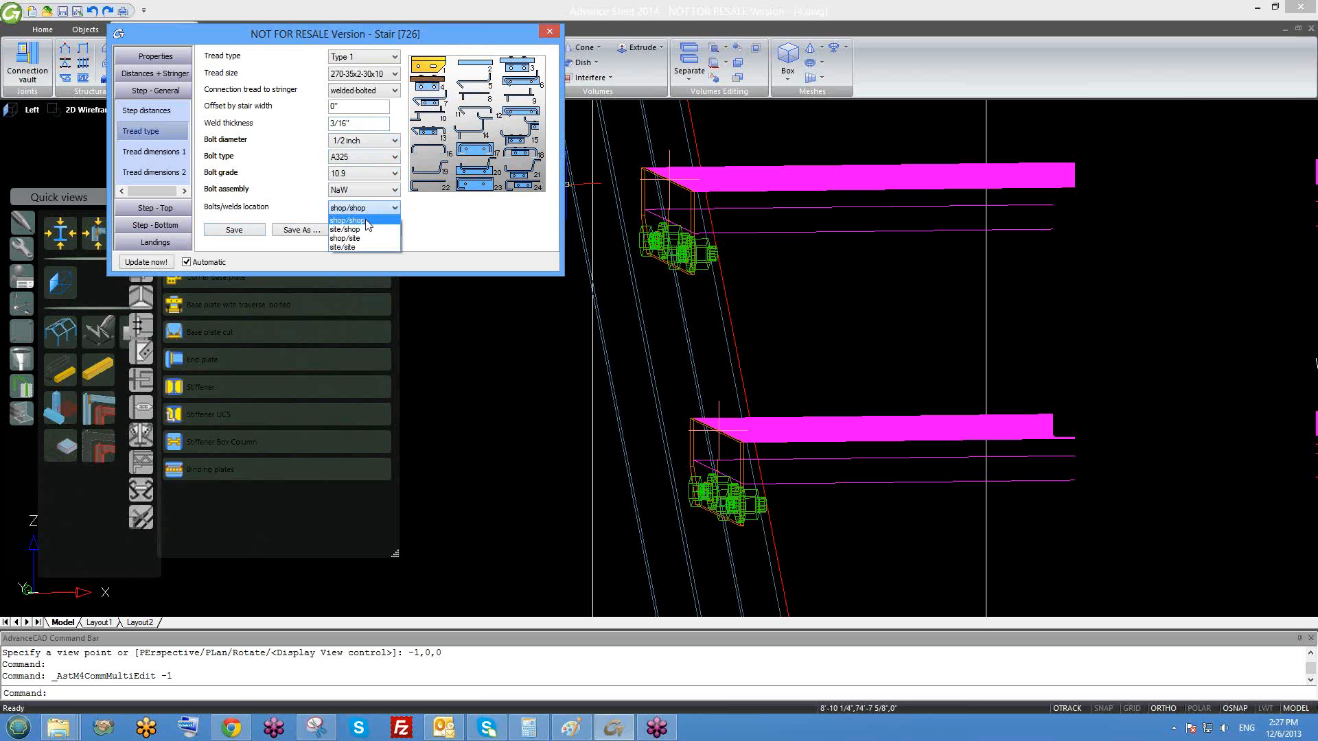
left_click(409, 230)
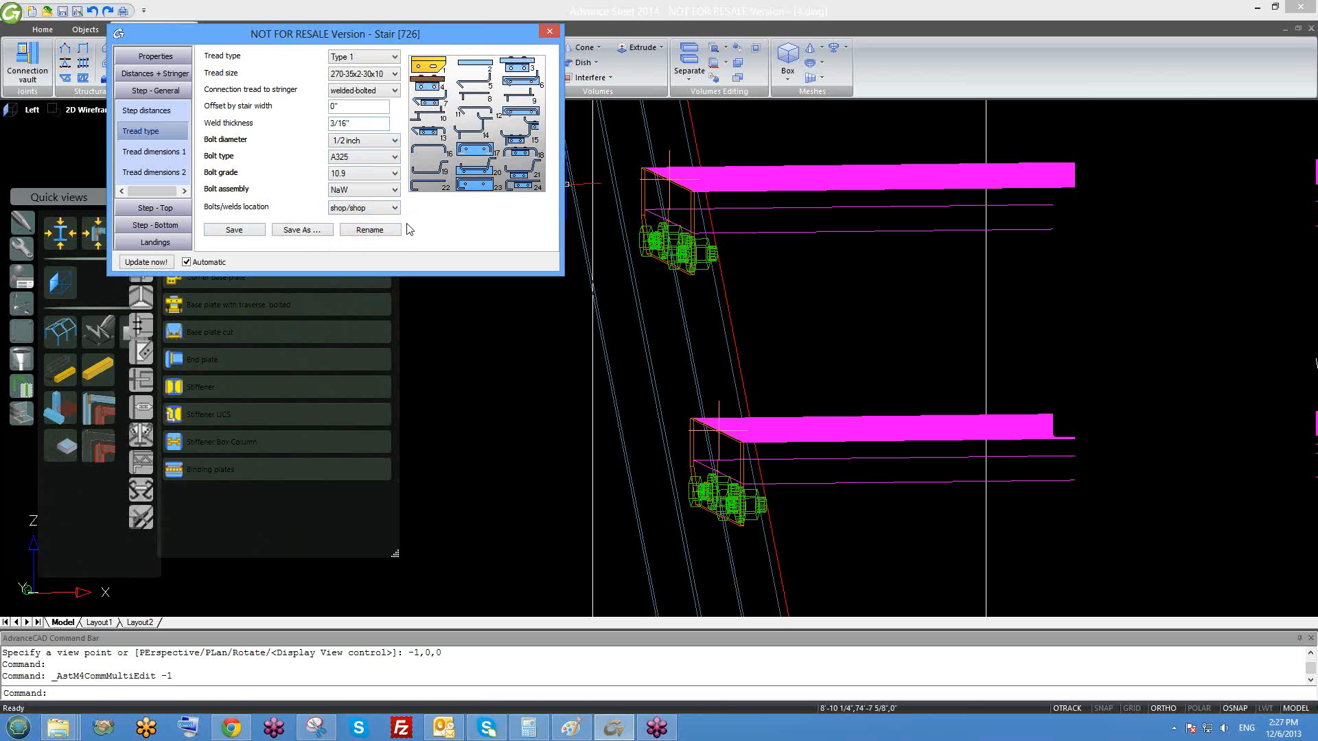
- Change the stair treads to variable grating with the McNichols Variable GW-2 (19W2) grating class
left_click(162, 153)
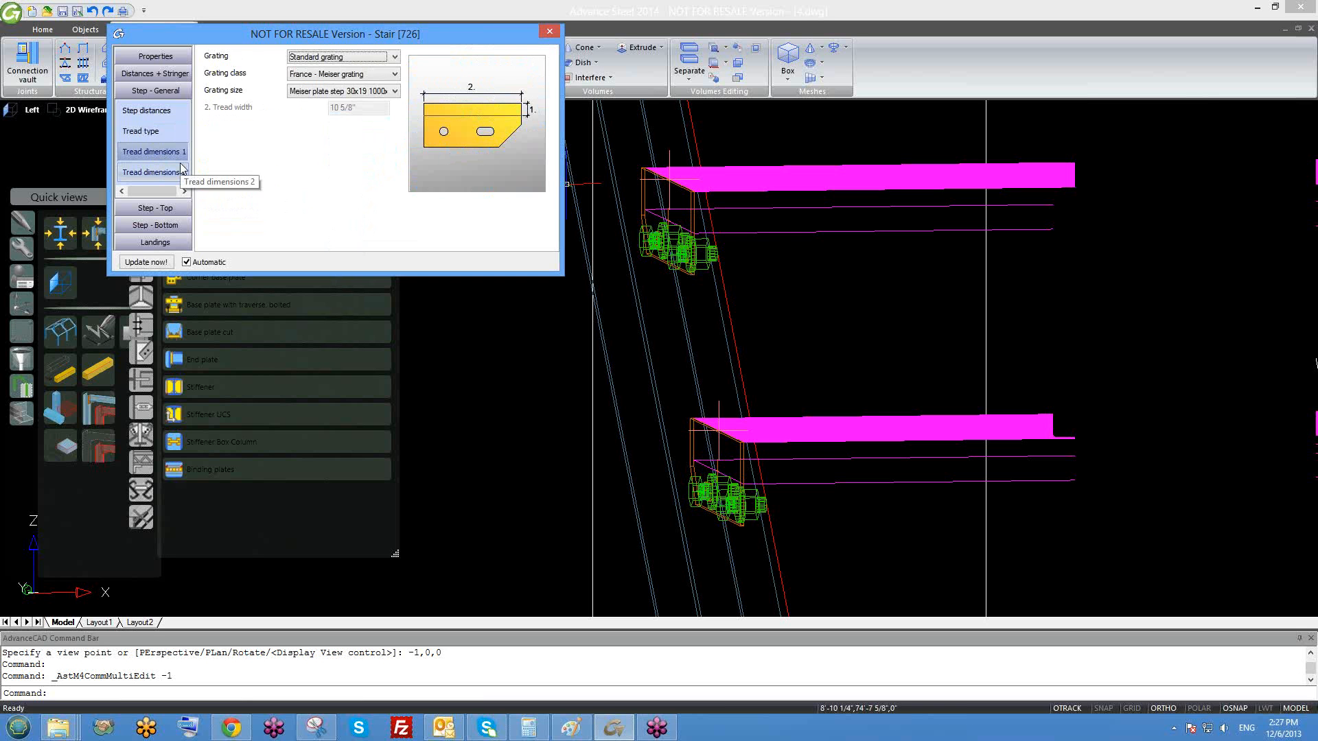
left_click(388, 57)
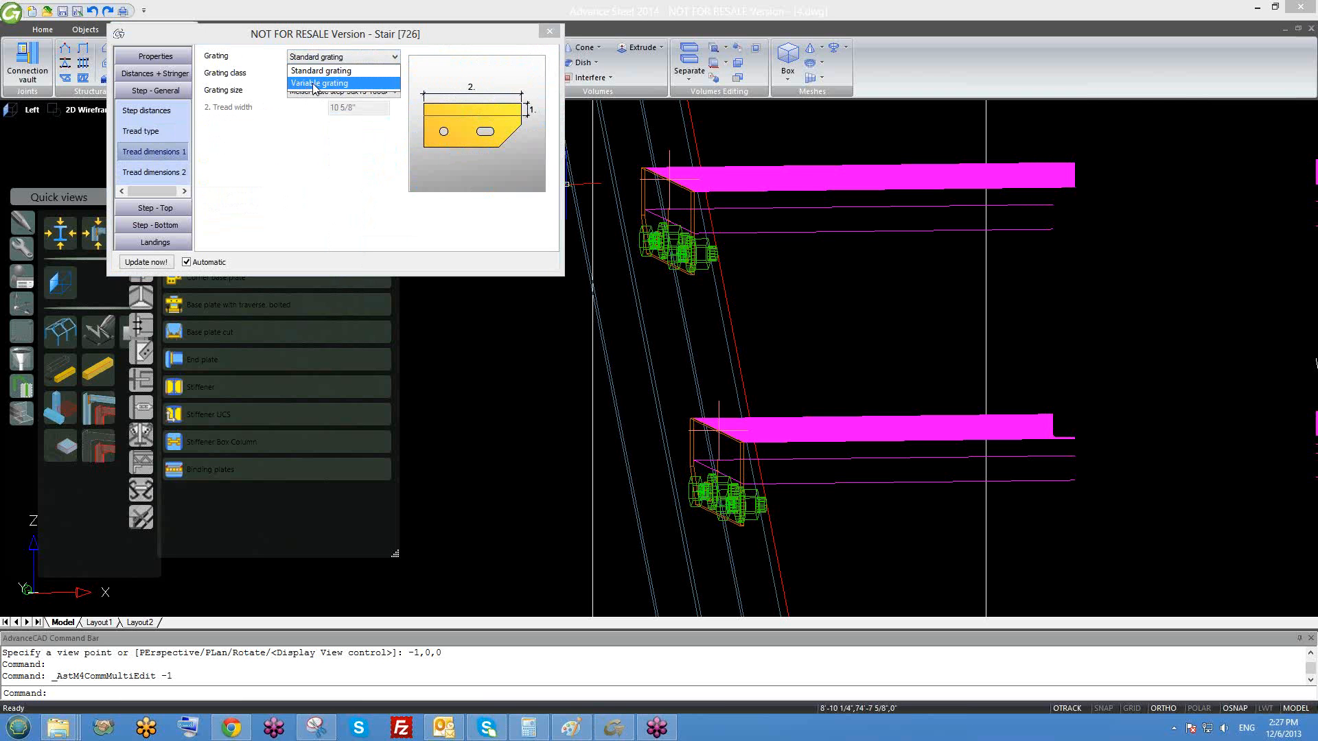
left_click(314, 84)
left_click(395, 74)
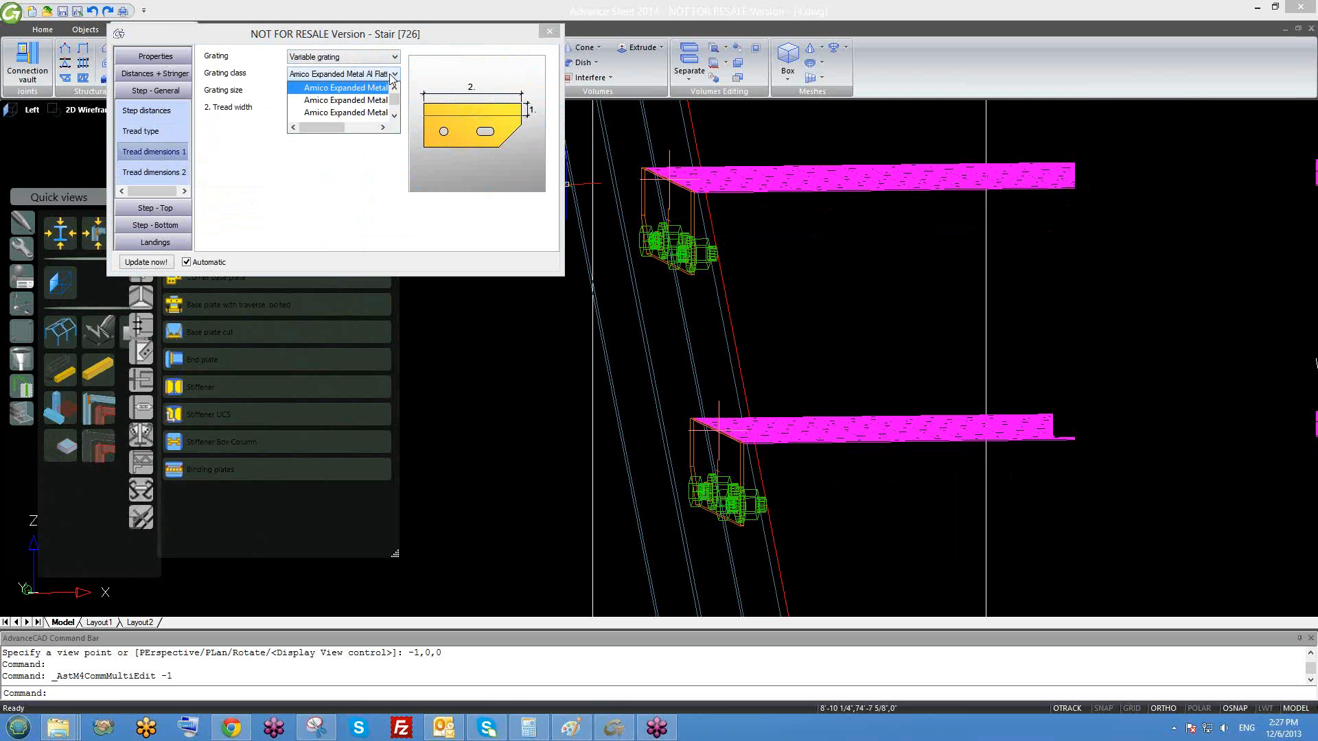
left_click_drag(341, 128, 346, 129)
scroll(397, 113, "down", 5)
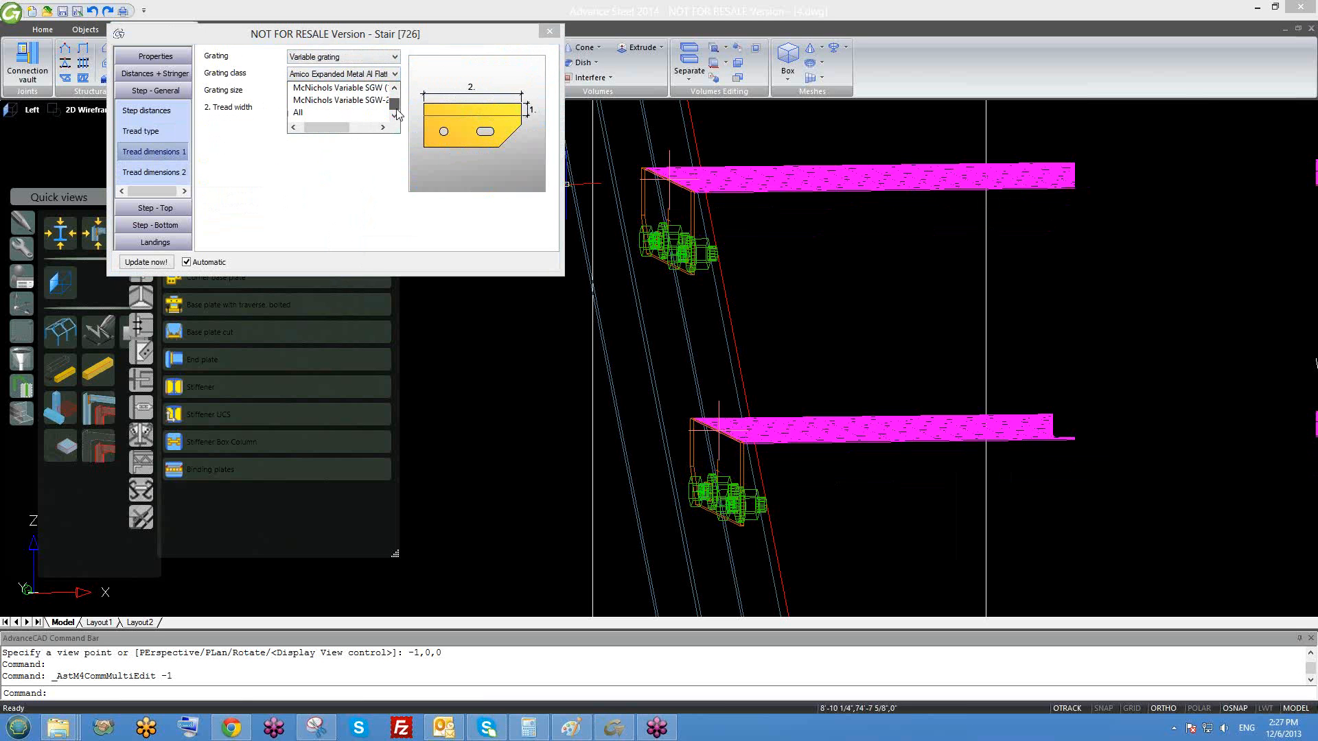
left_click_drag(339, 128, 360, 132)
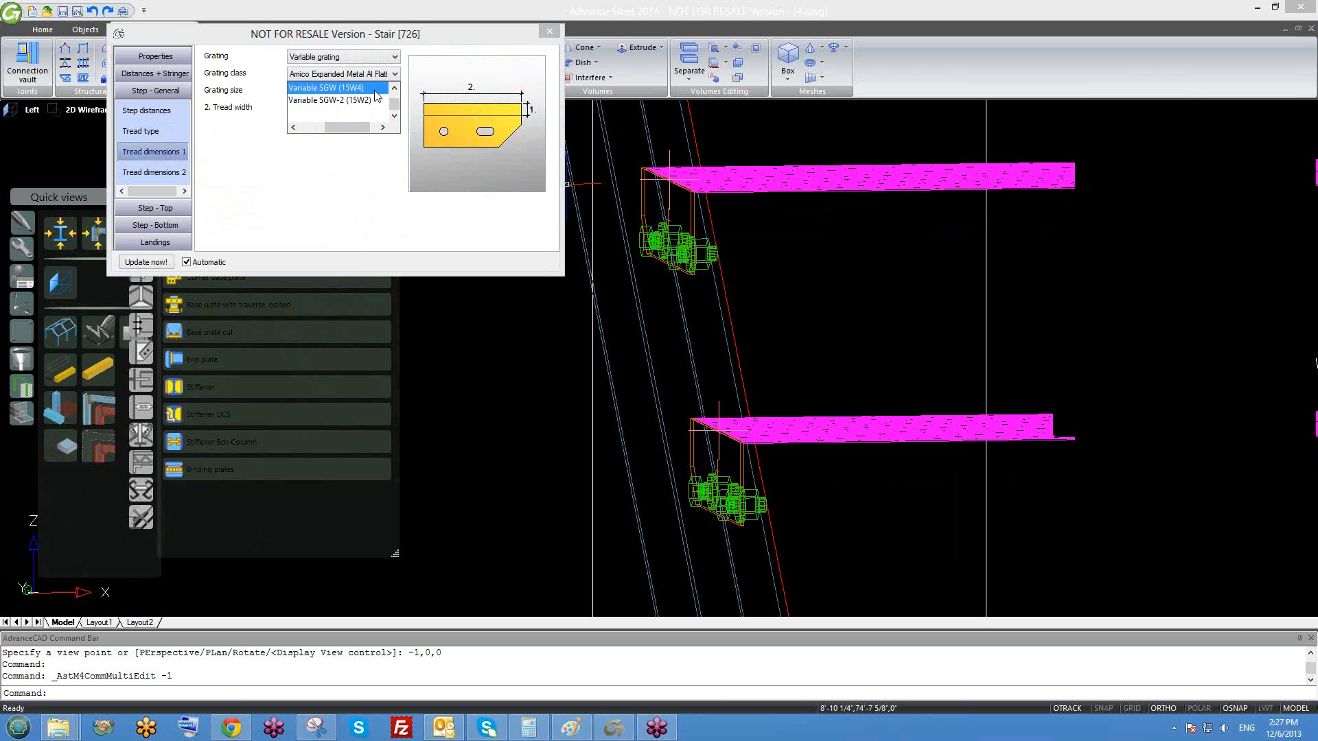
scroll(371, 96, "up", 1)
left_click(364, 91)
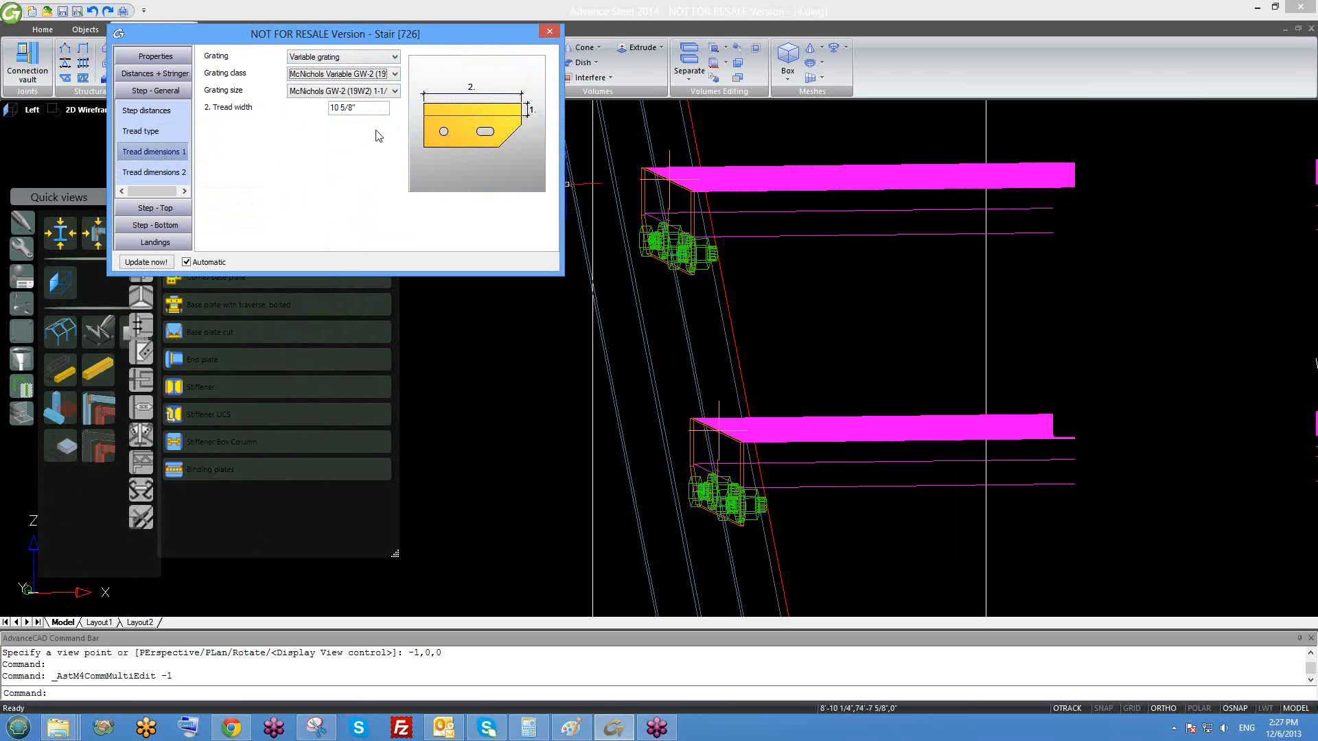
left_click(354, 96)
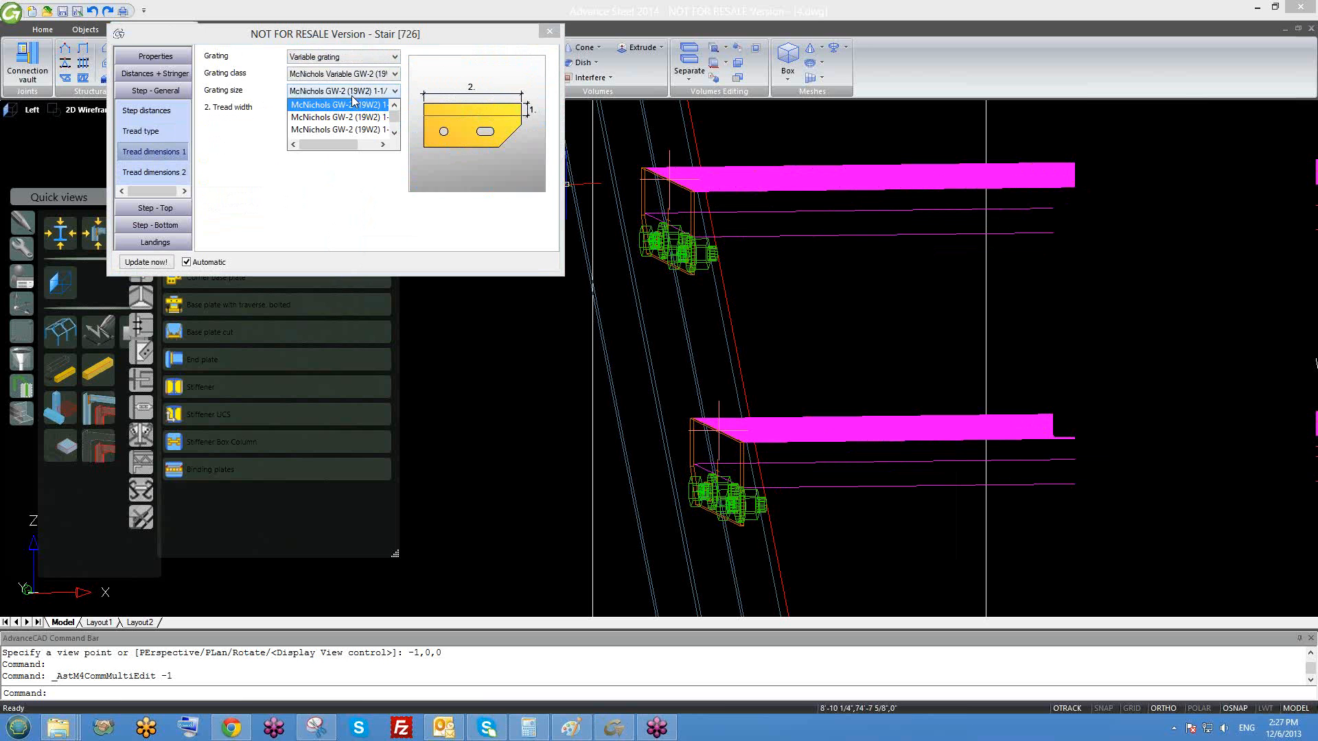
left_click_drag(341, 147, 363, 158)
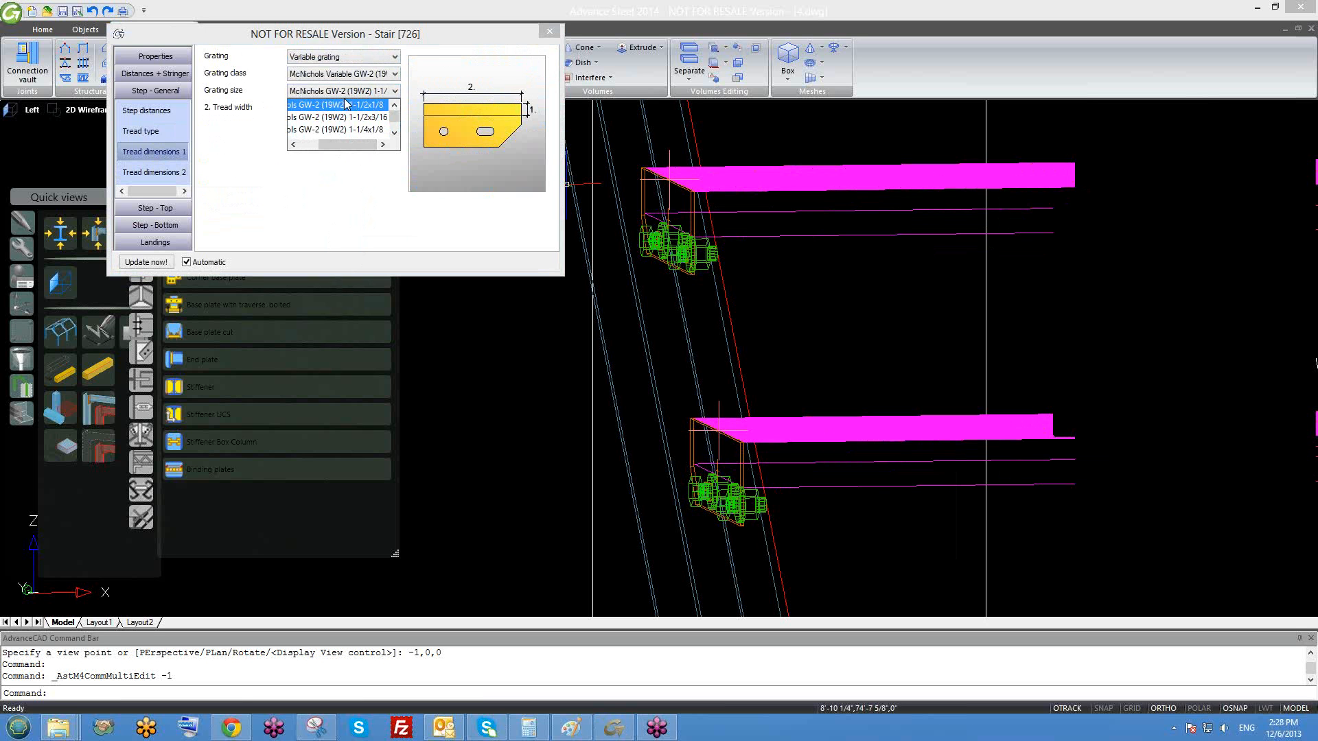
left_click(261, 103)
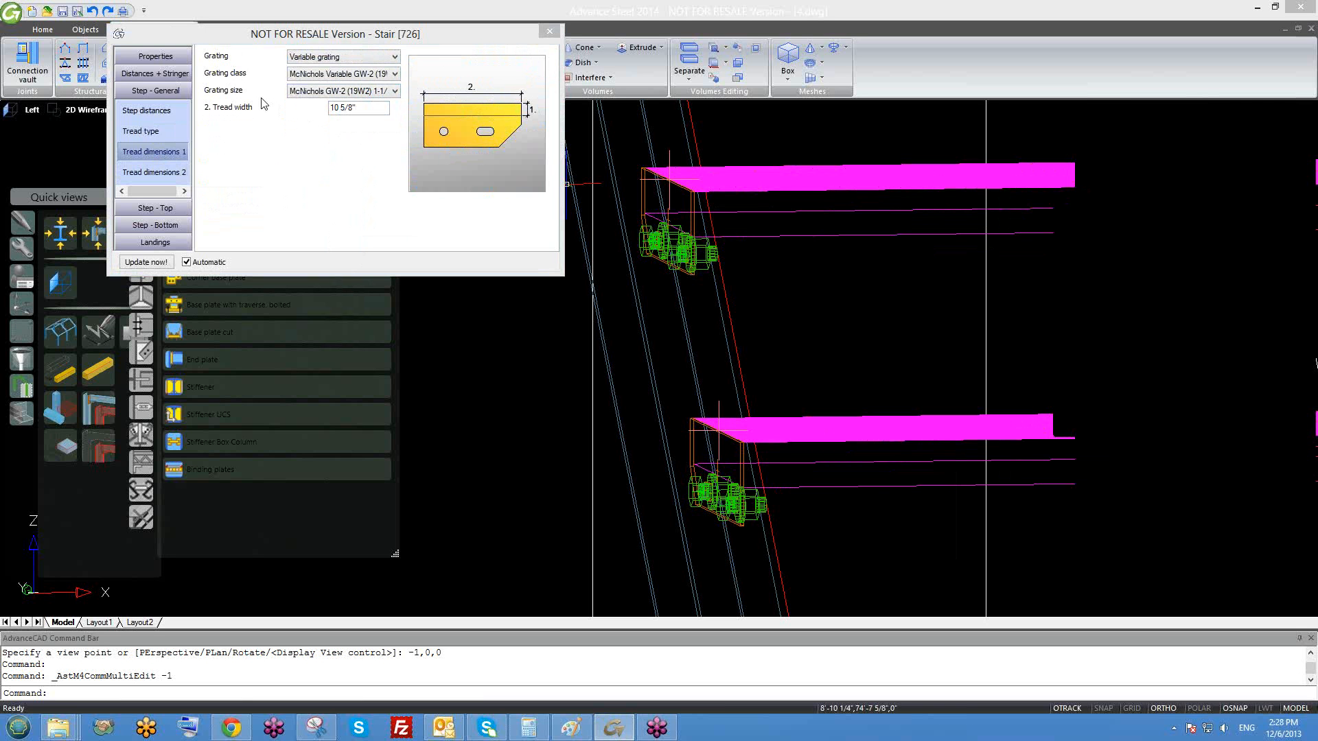
left_click(327, 57)
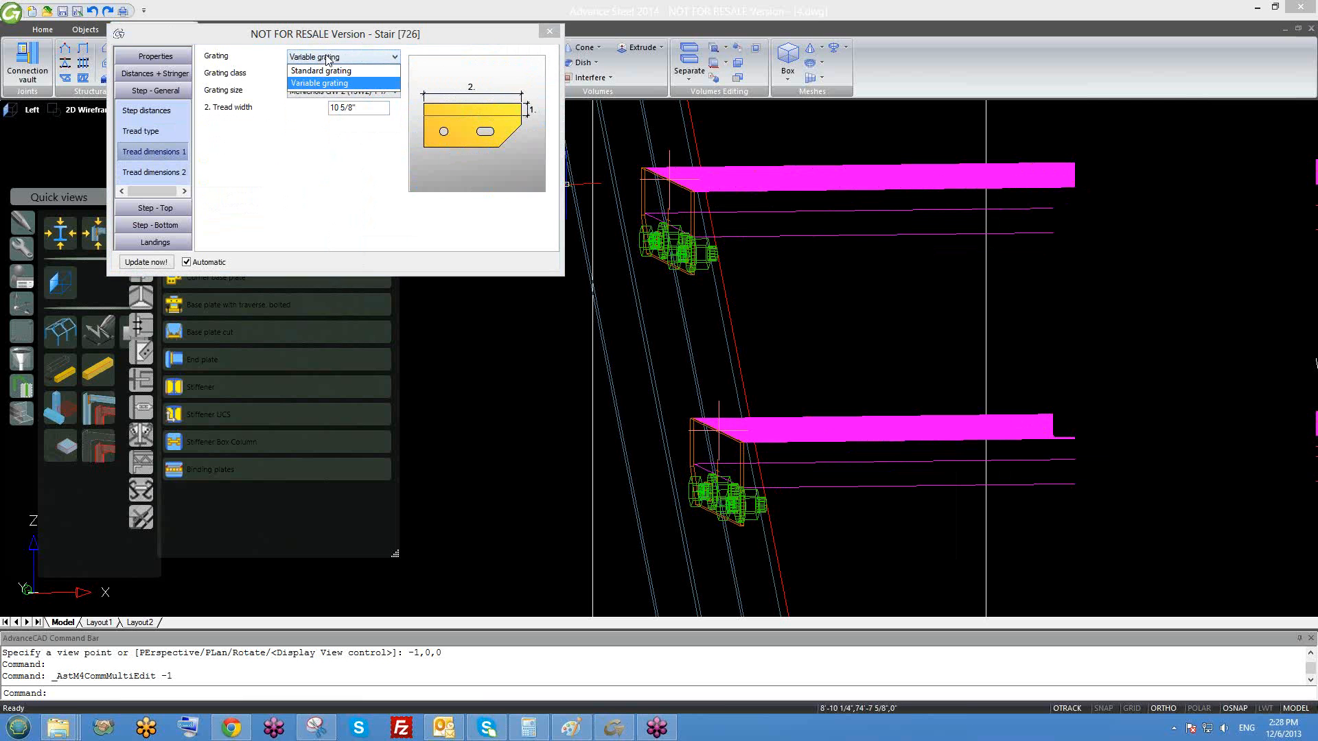
left_click(305, 89)
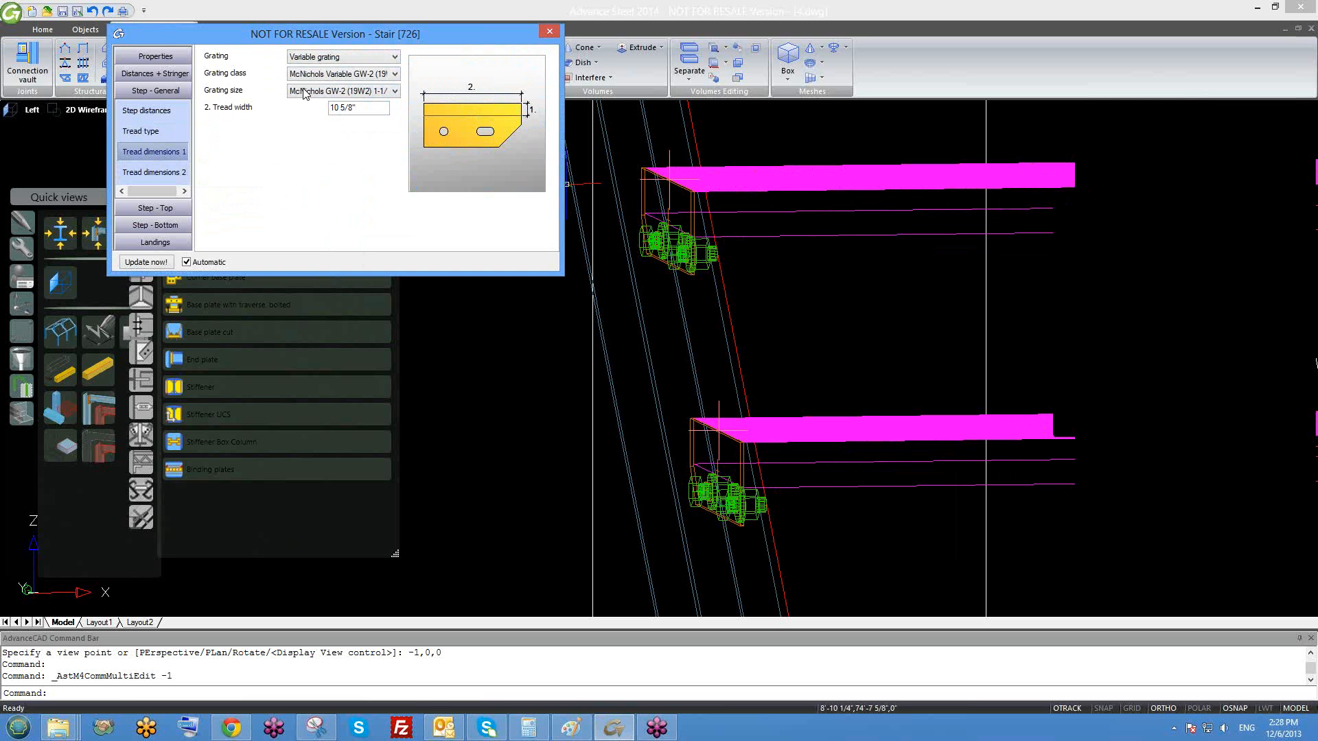
- Set the tread width of the variable grating to 12"
double_click(362, 111)
mouse_move(726, 308)
middle_mouse_down()
mouse_move(727, 323)
mouse_move(729, 285)
middle_mouse_up()
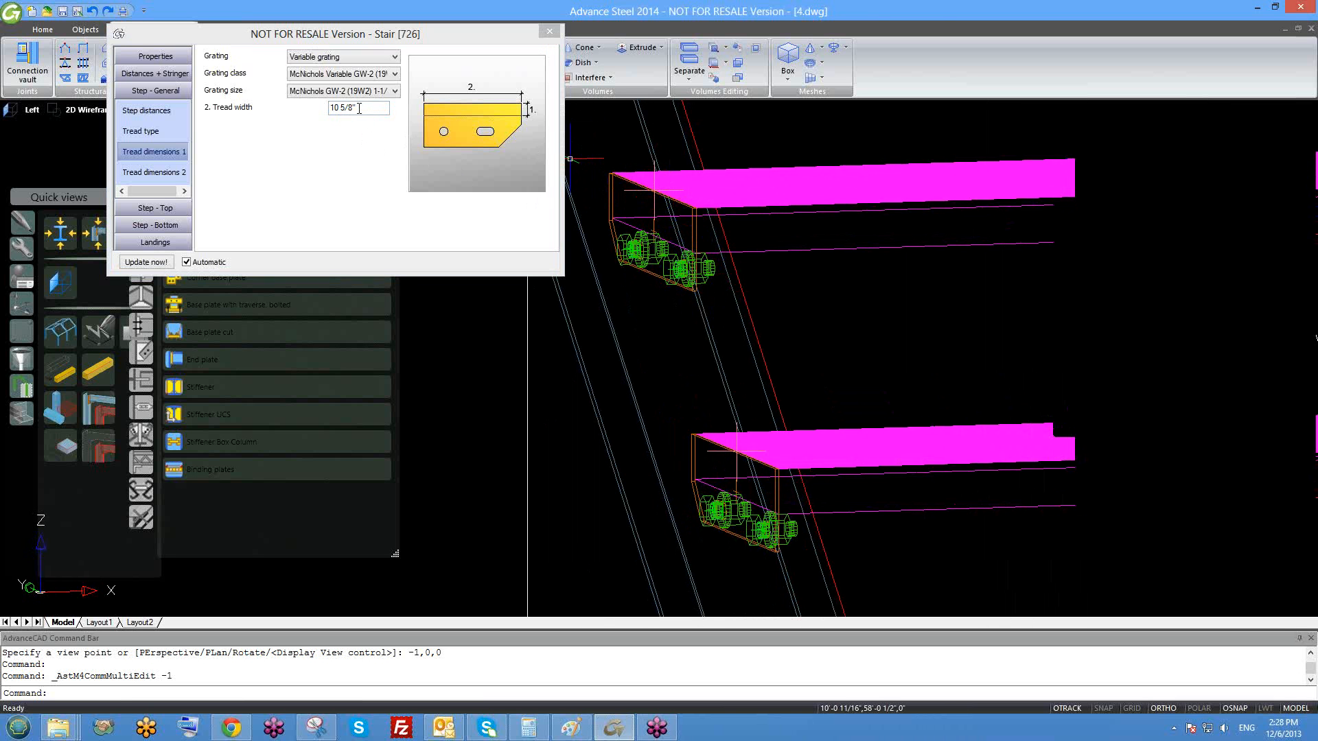
left_click(252, 121)
type("12")
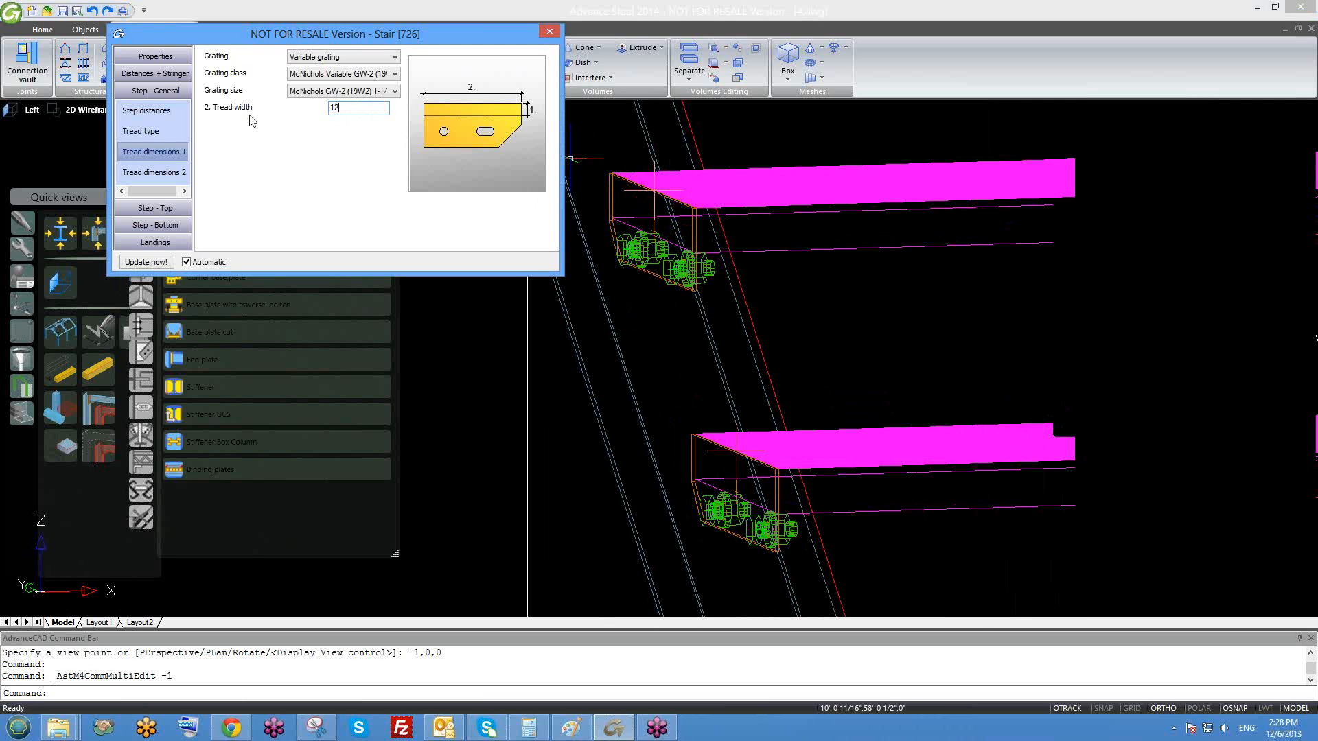
key("Return")
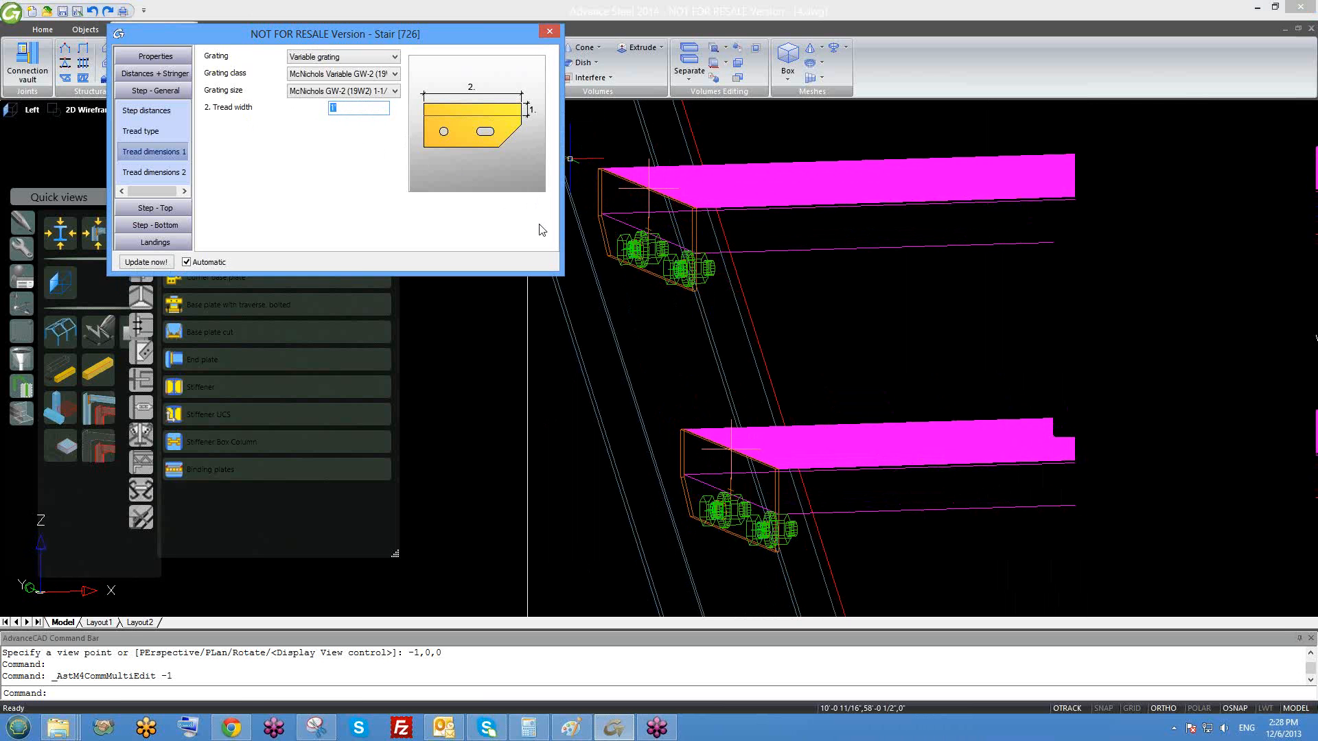
- Set the tread width of the variable grating to 11"
middle_click_drag(642, 284, 720, 297, "shift")
middle_click_drag(630, 253, 822, 363)
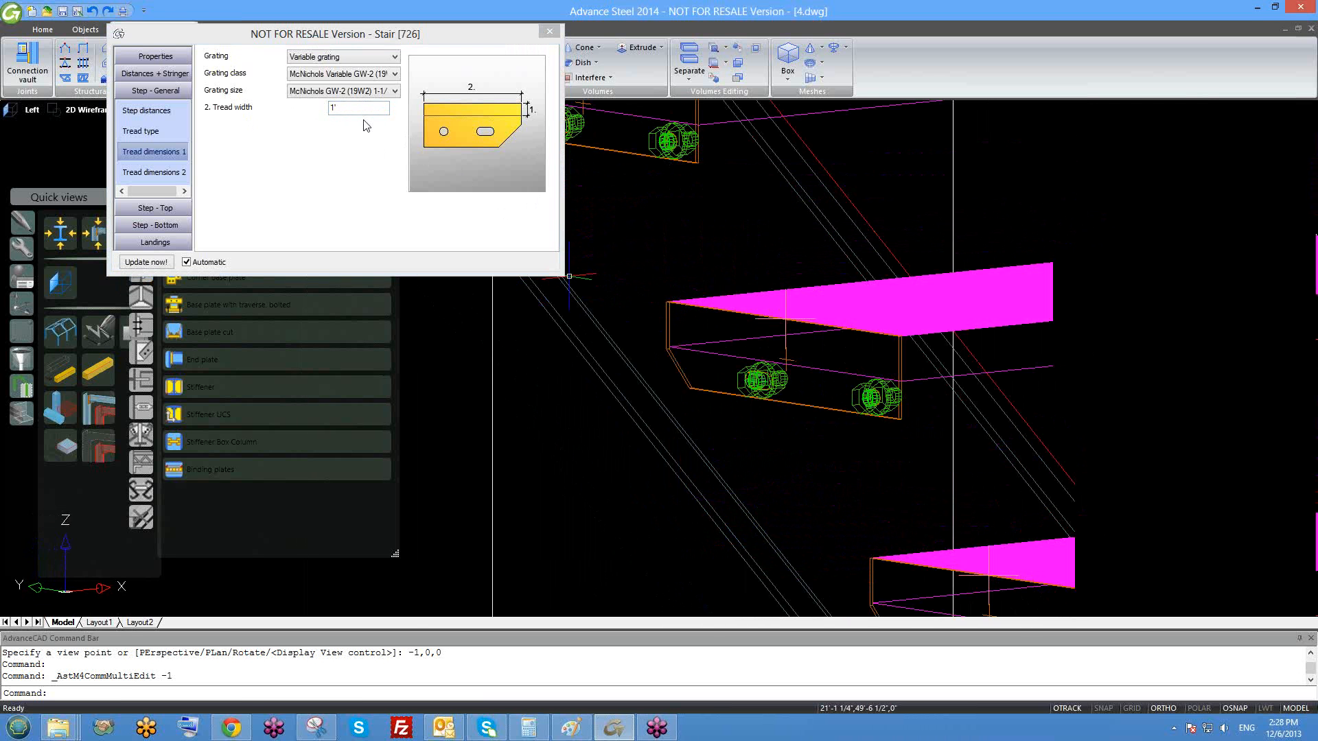
left_click(283, 120)
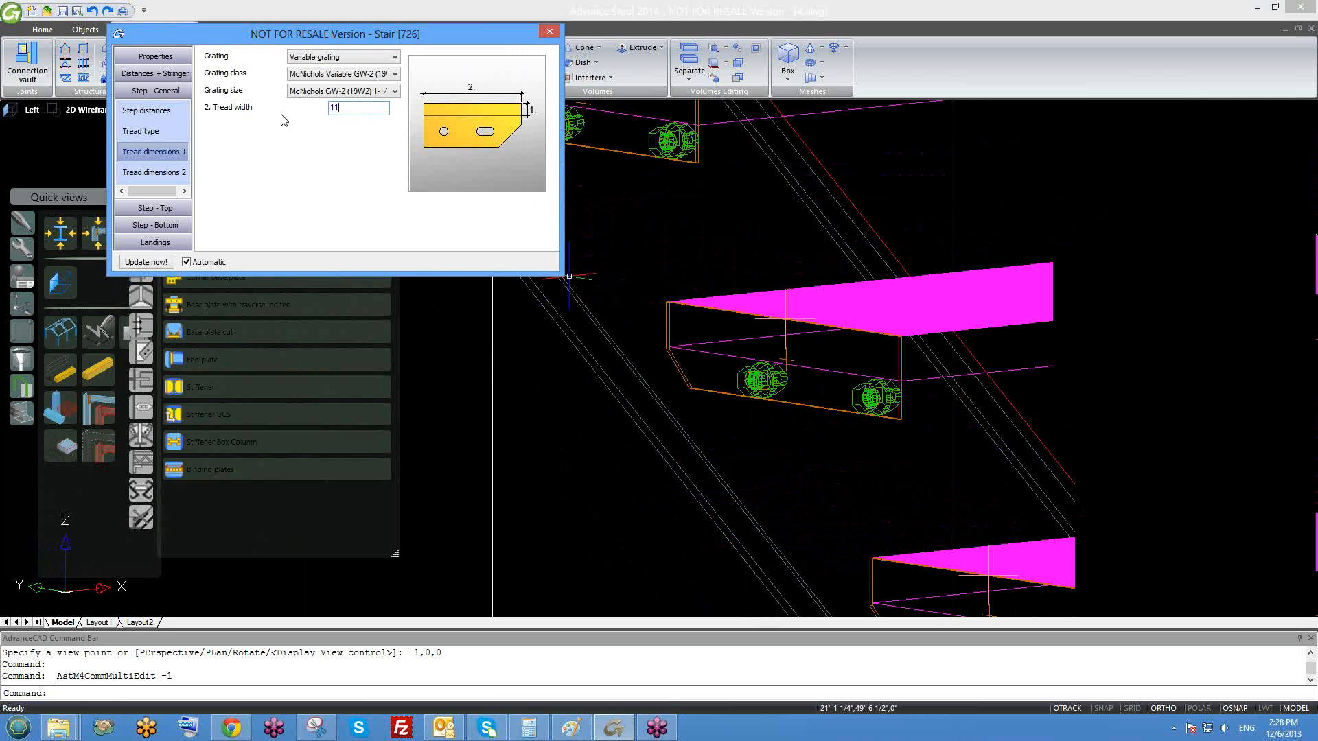
key("Return")
- Examine the general side plate dimensions of the treads against the tread's side plate and bolts in the model
left_click(127, 173)
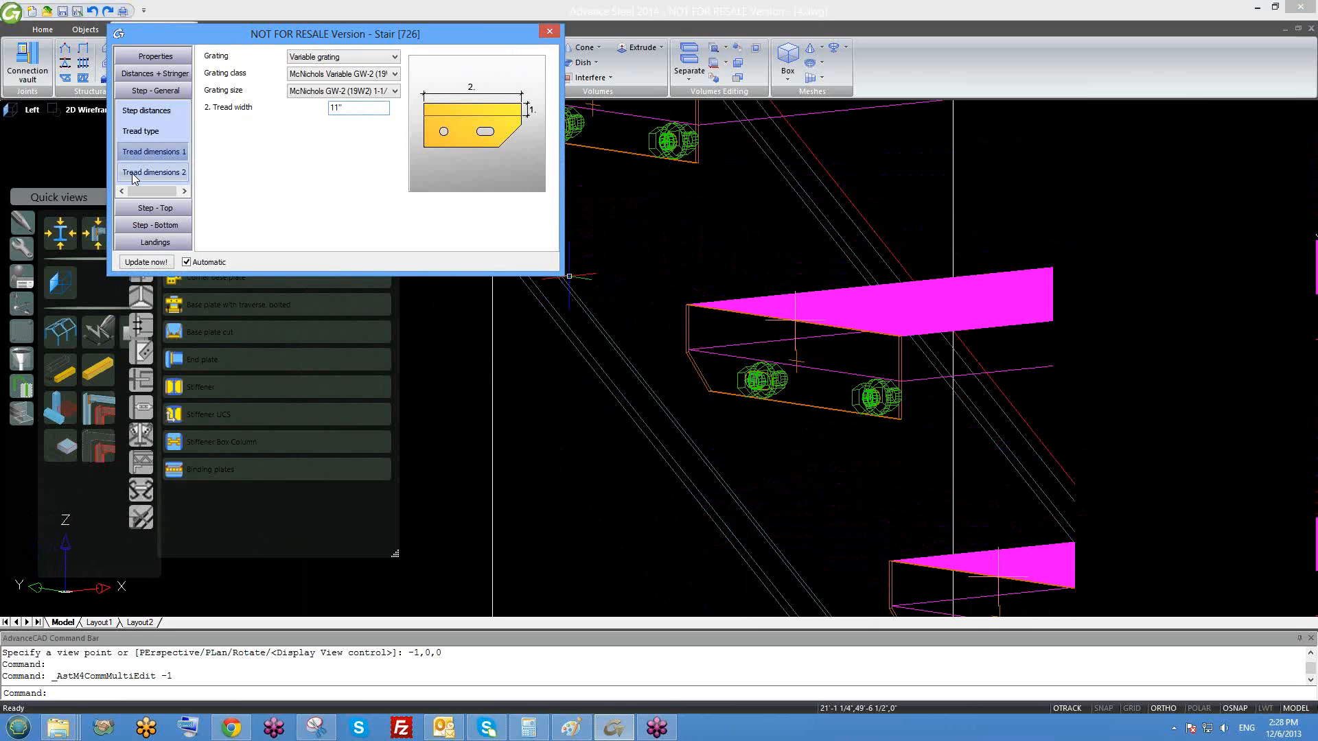
mouse_move(722, 342)
middle_mouse_down()
mouse_move(680, 362)
mouse_move(759, 332)
mouse_move(817, 330)
mouse_move(842, 350)
middle_mouse_up()
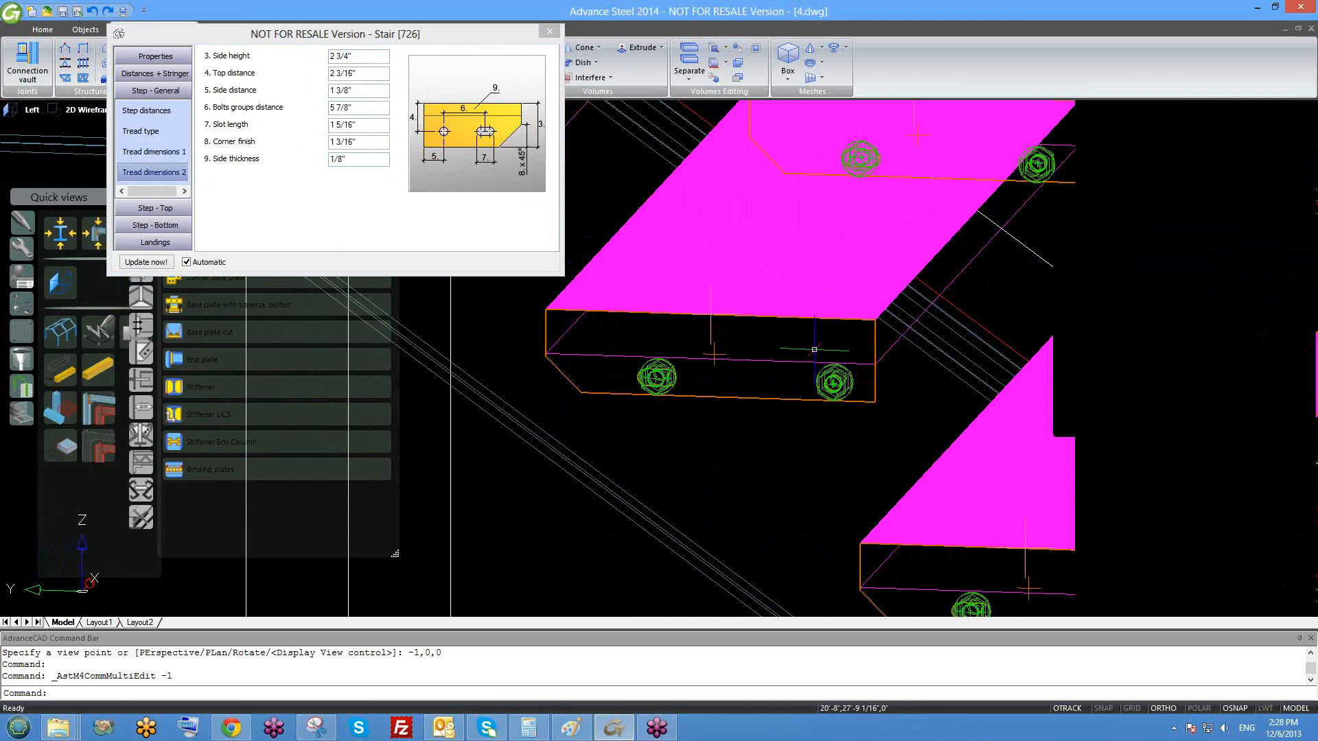
middle_click_drag(761, 375, 761, 409)
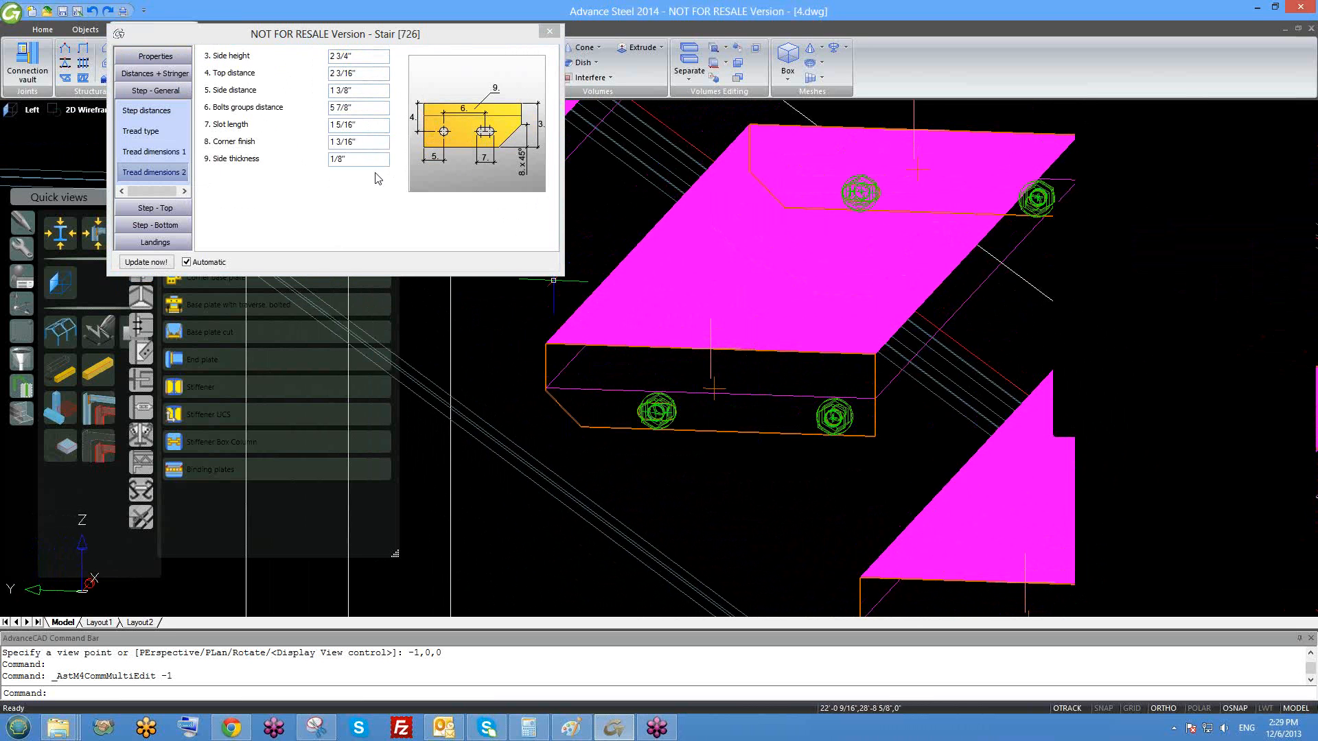
left_click(162, 92)
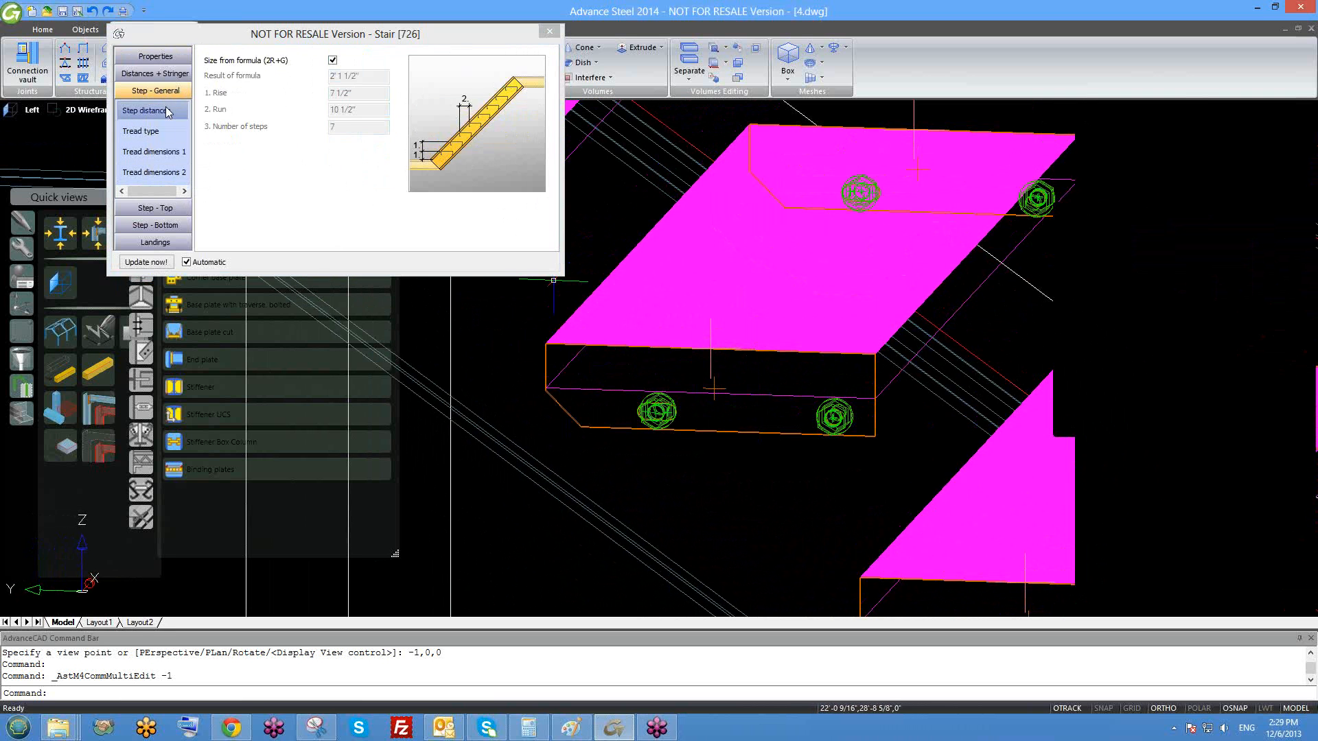
left_click(164, 131)
left_click(163, 172)
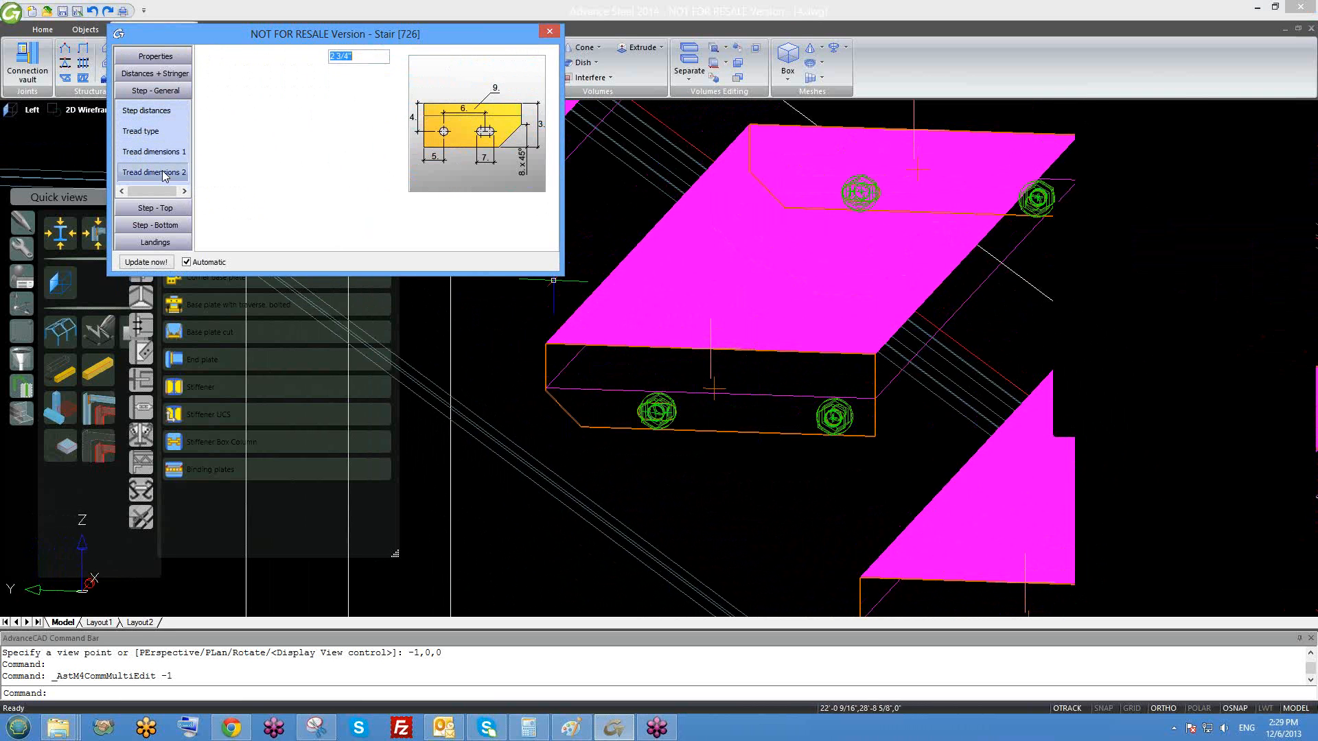
- Open the top step's distance settings and examine the treads at the upper and lower ends of the stair
left_click(152, 212)
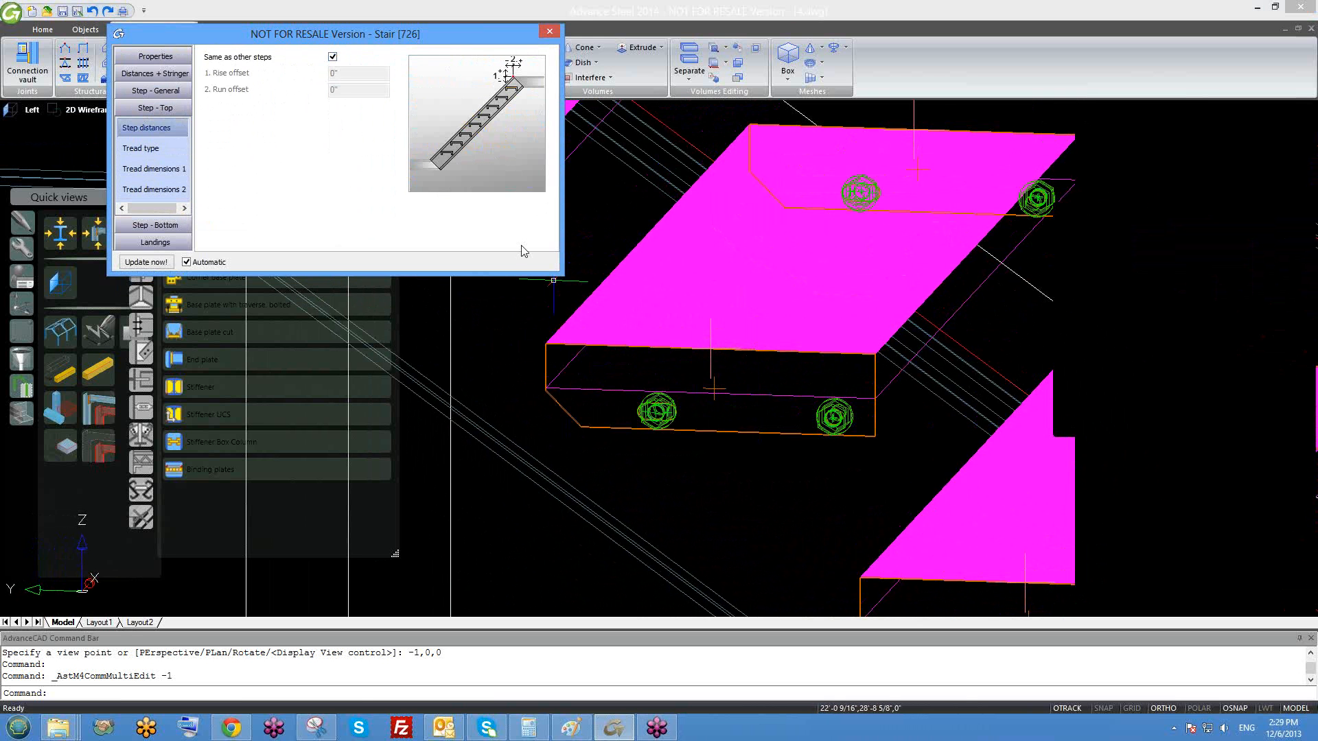
scroll(659, 245, "down", 8)
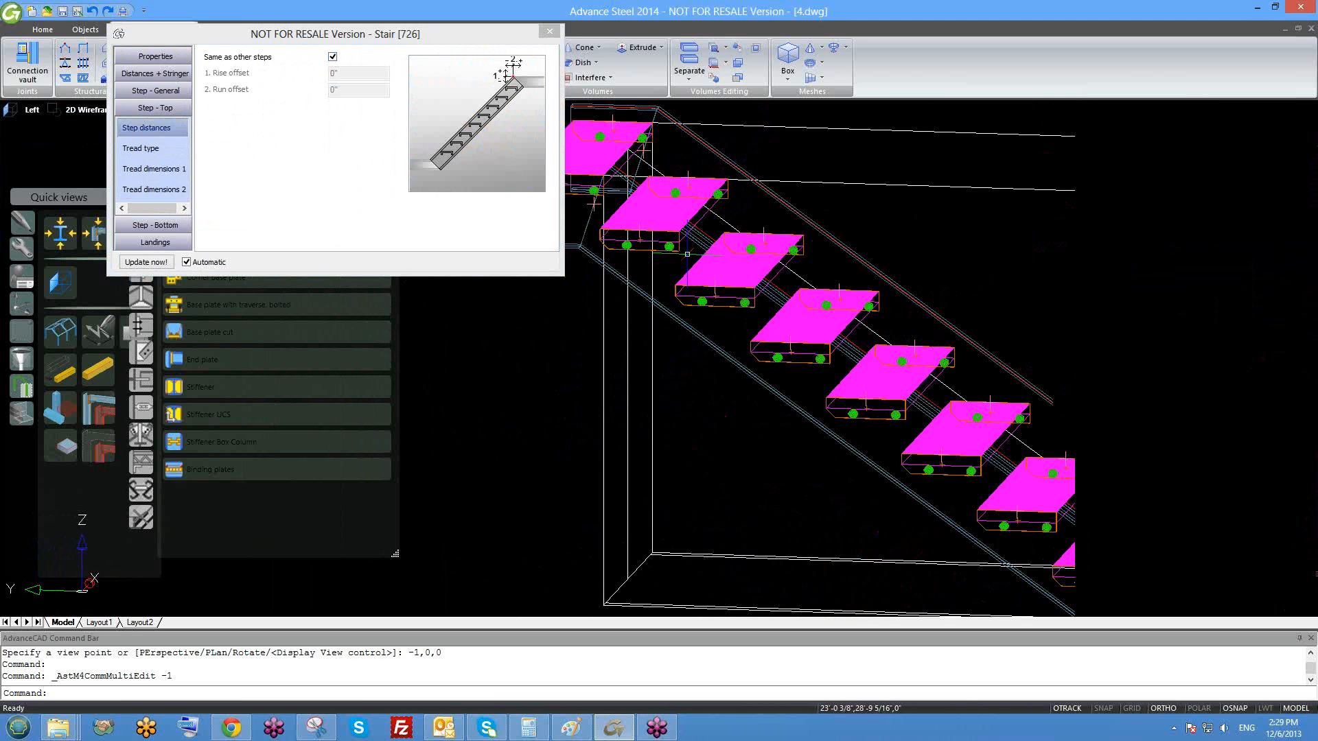
scroll(765, 321, "down", 1)
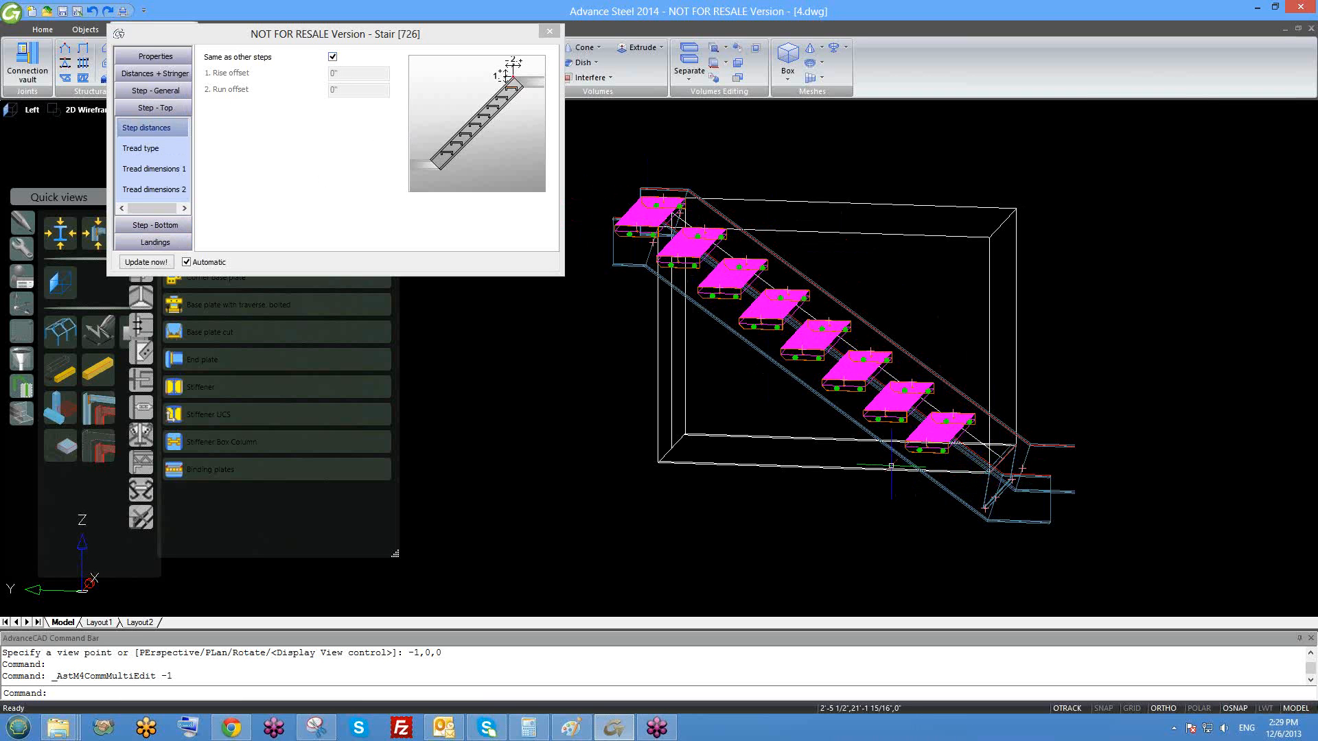
middle_click_drag(970, 472, 866, 446)
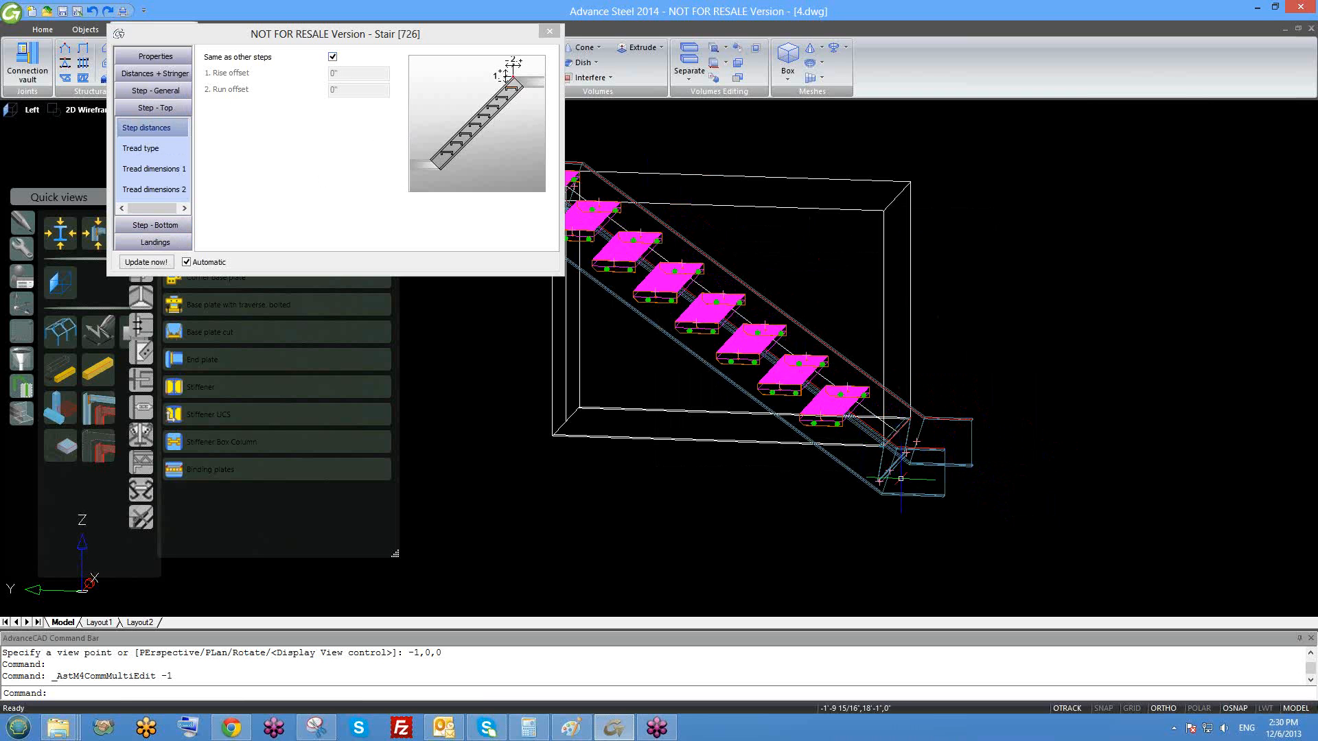
scroll(900, 478, "up", 2)
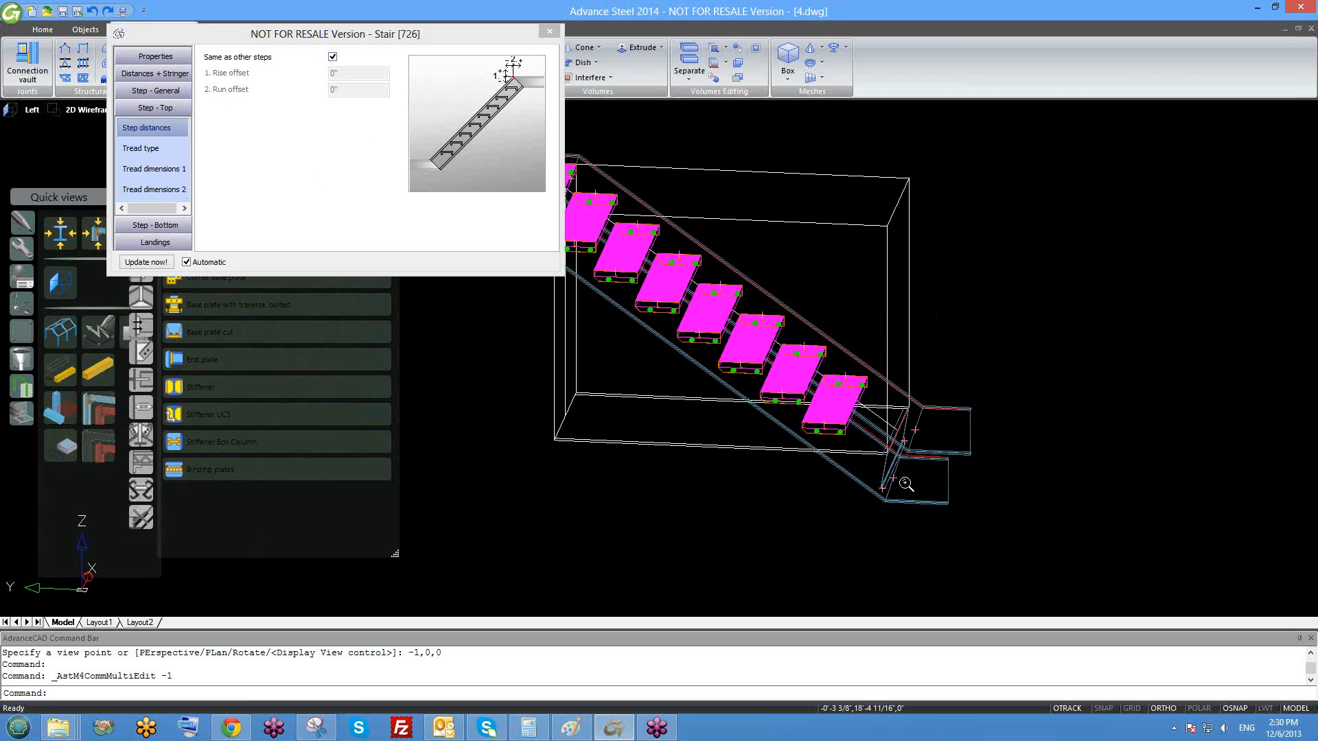
scroll(906, 484, "up", 3)
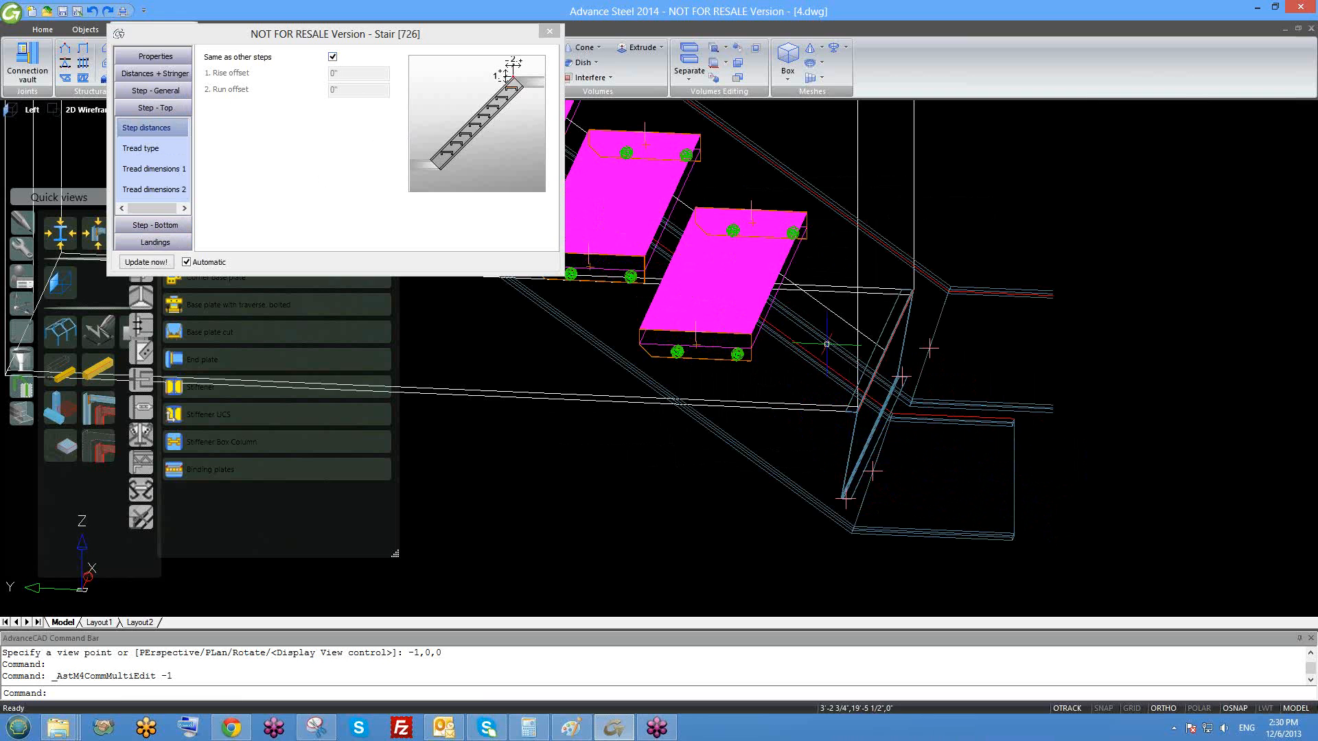
scroll(863, 362, "down", 5)
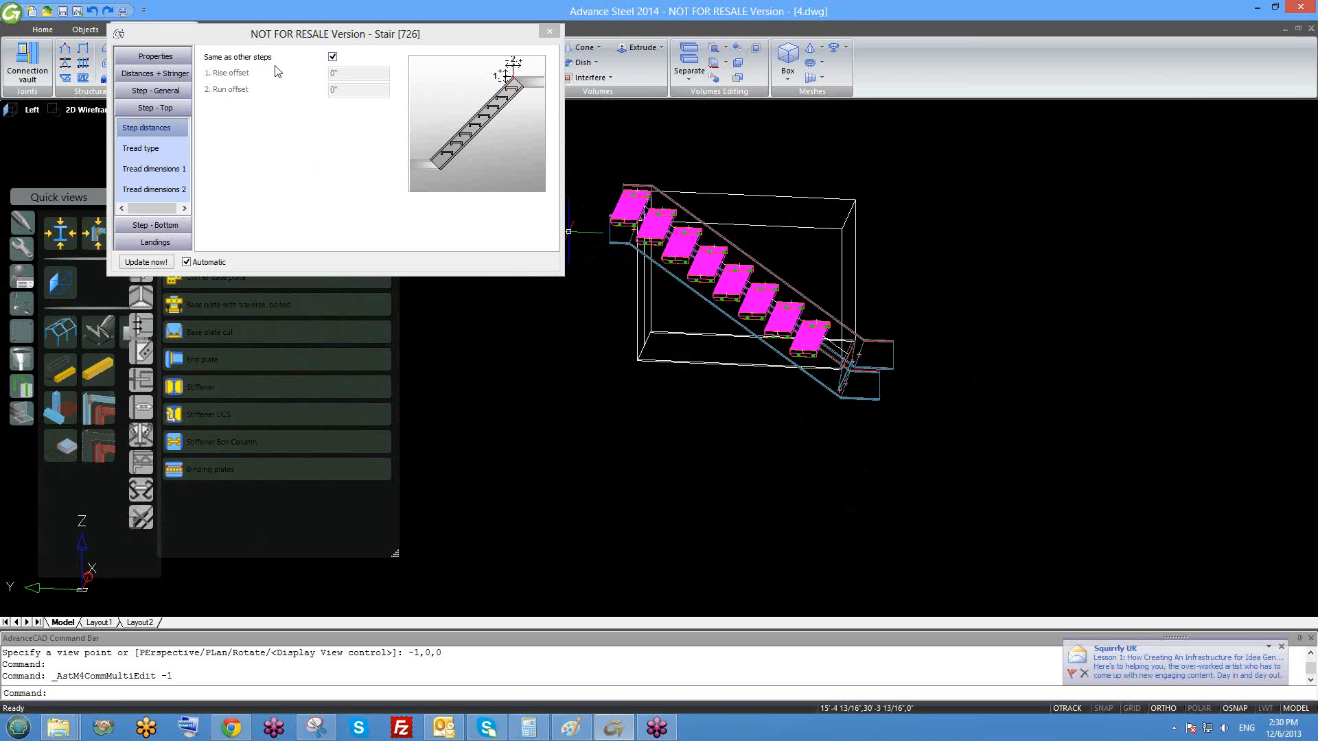
scroll(689, 208, "up", 4)
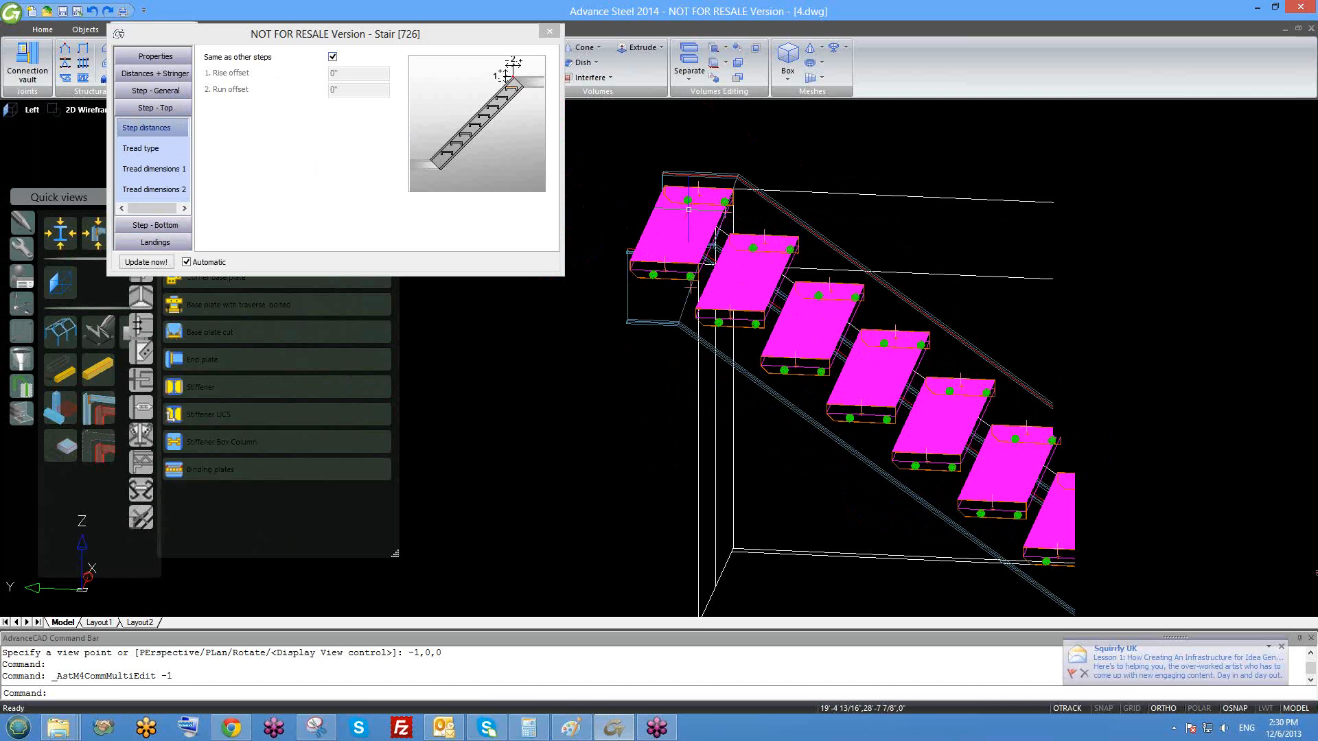
scroll(686, 210, "up", 2)
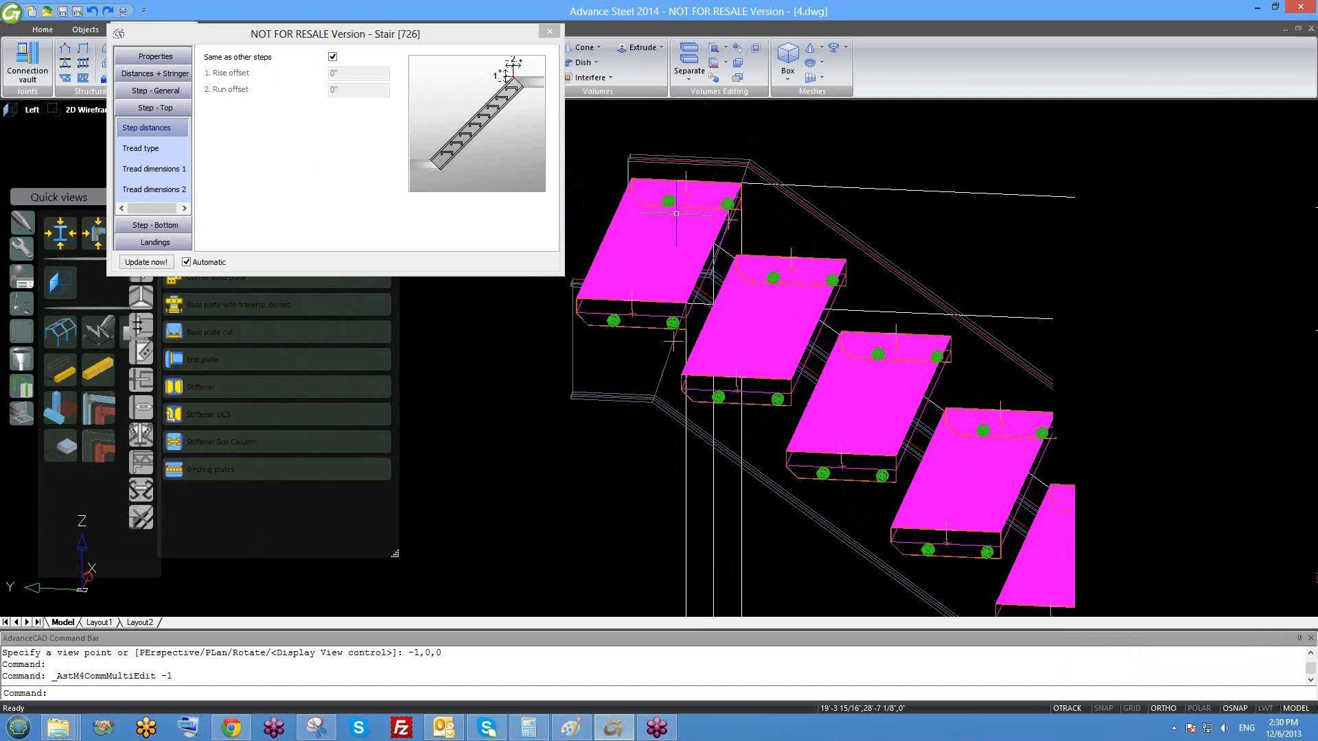
- Try separate settings for the top step, check its tread type options, and make it the same as the other steps again
left_click(332, 58)
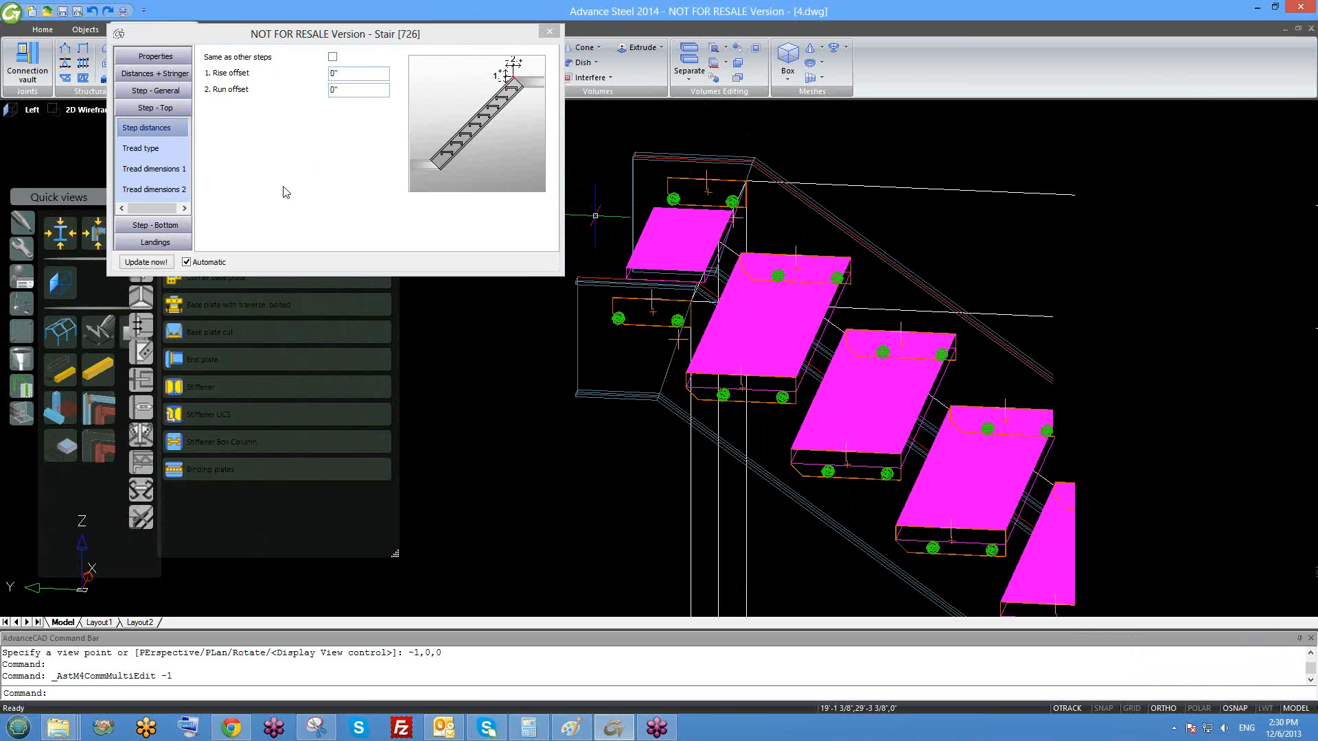
left_click(145, 149)
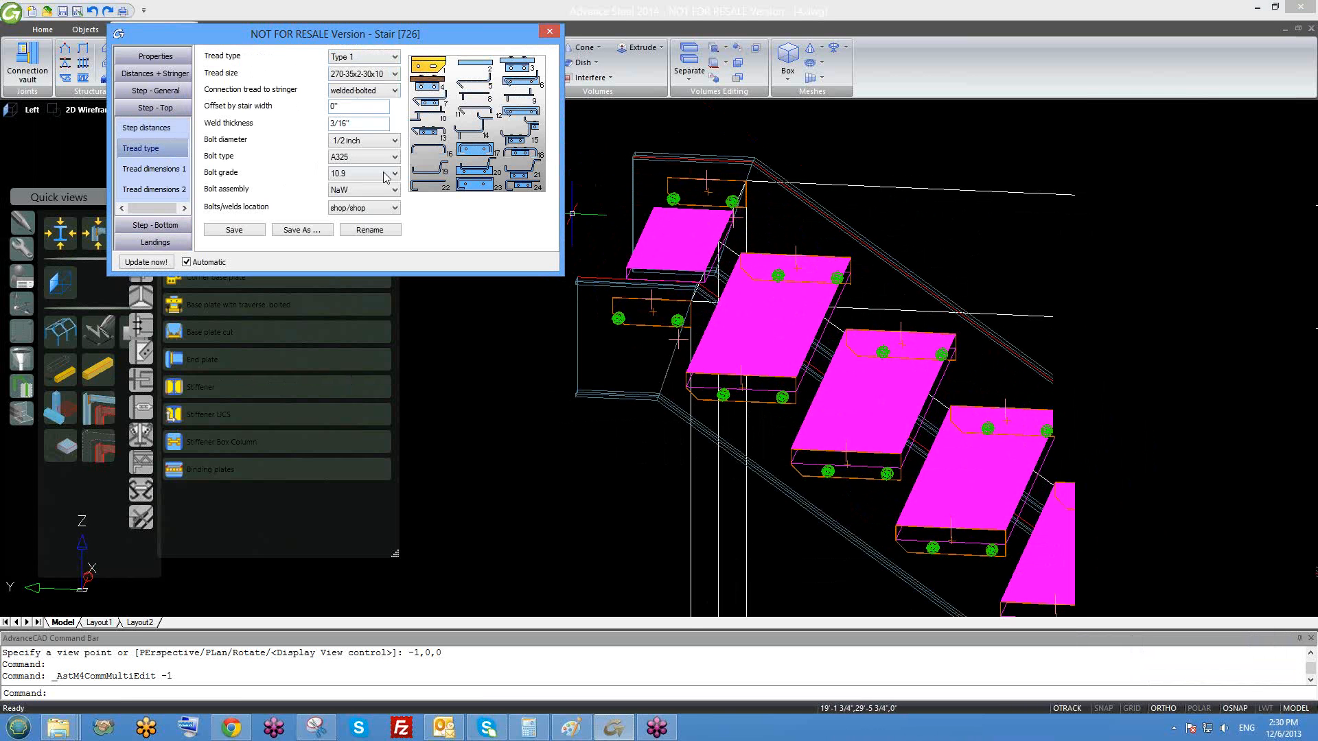
left_click(366, 59)
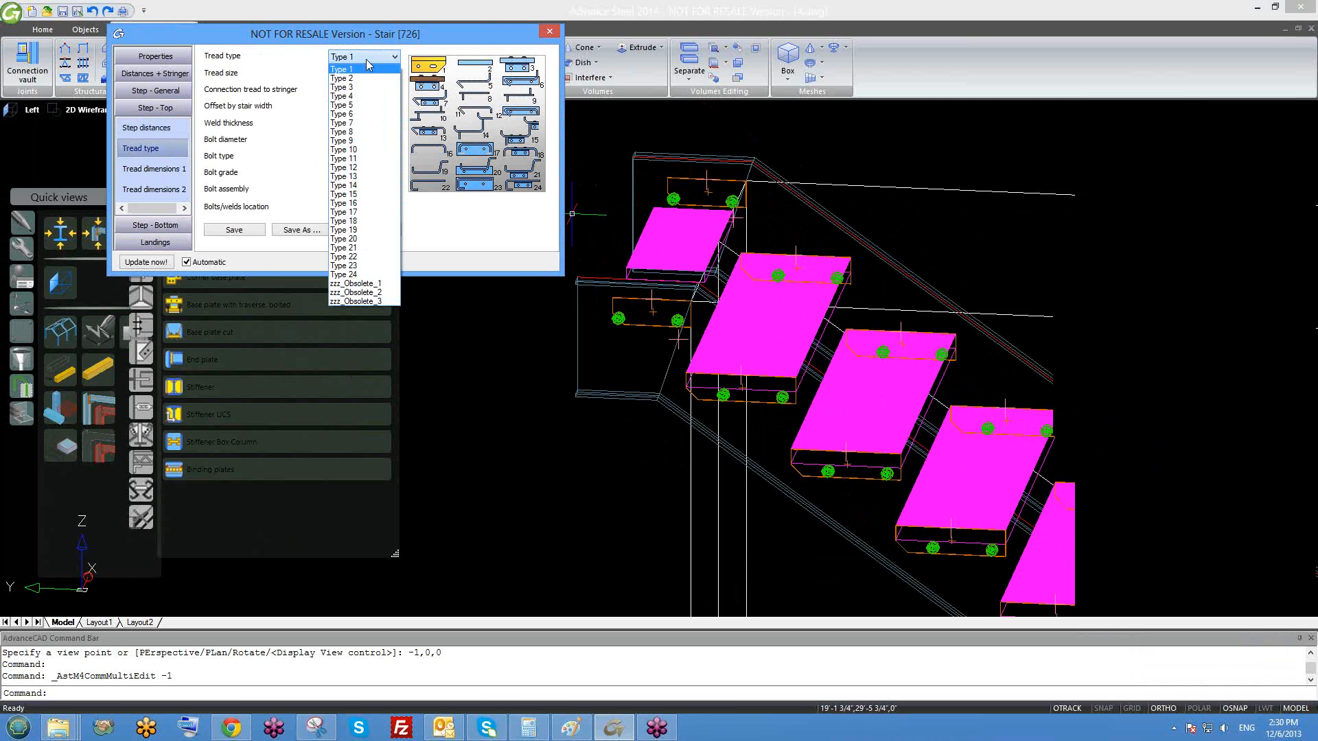
left_click(367, 59)
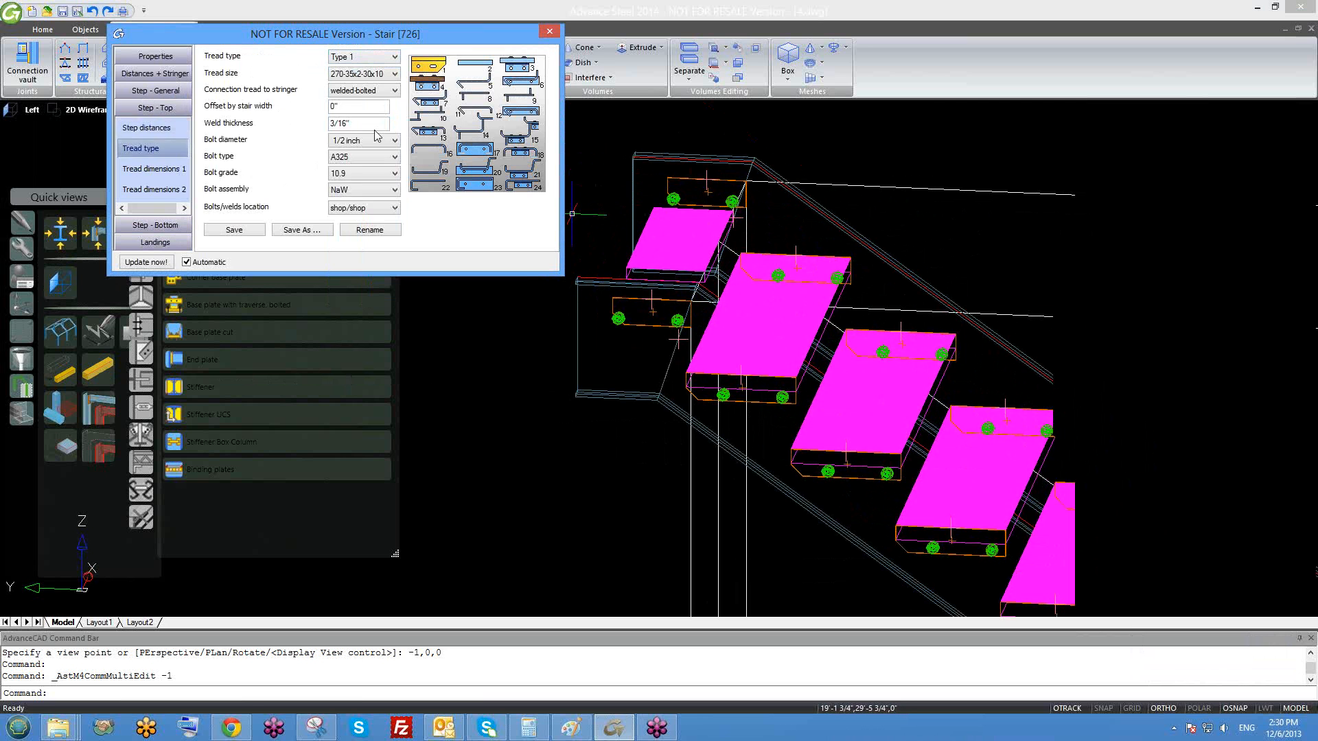
left_click(173, 133)
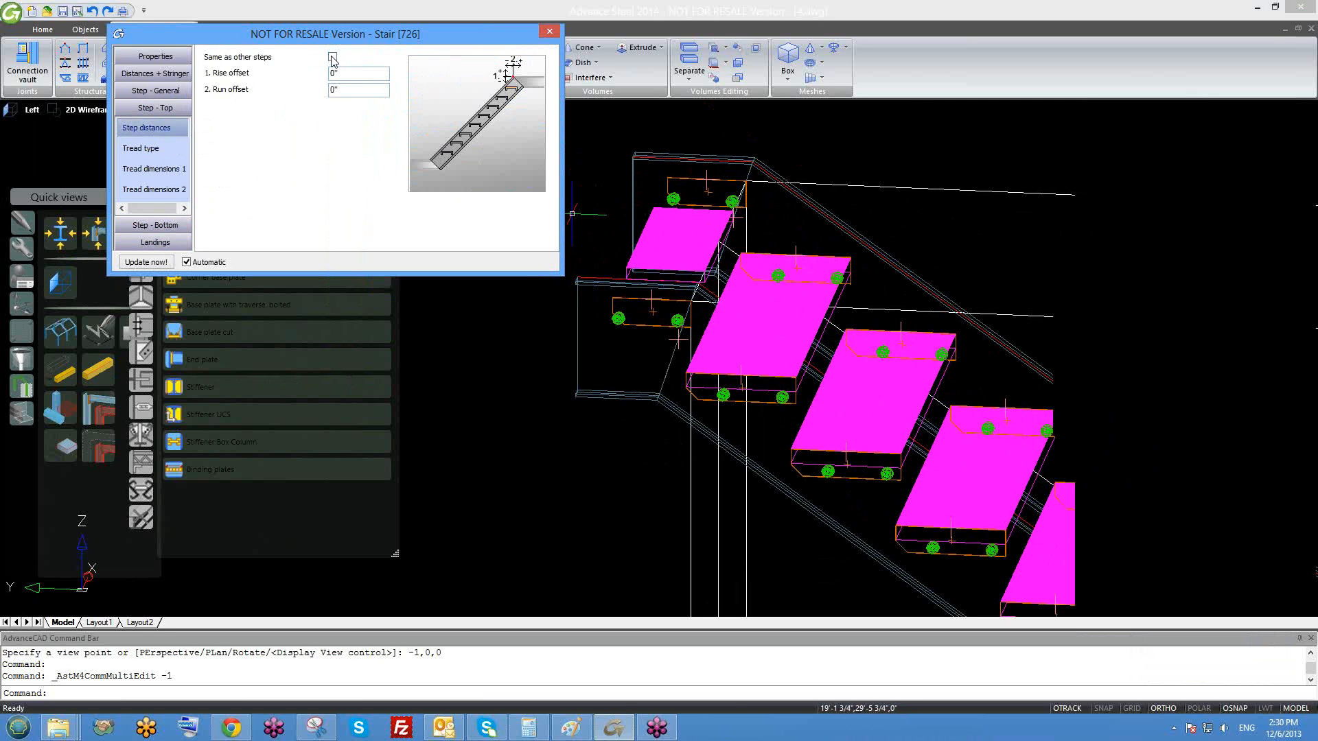
left_click(332, 58)
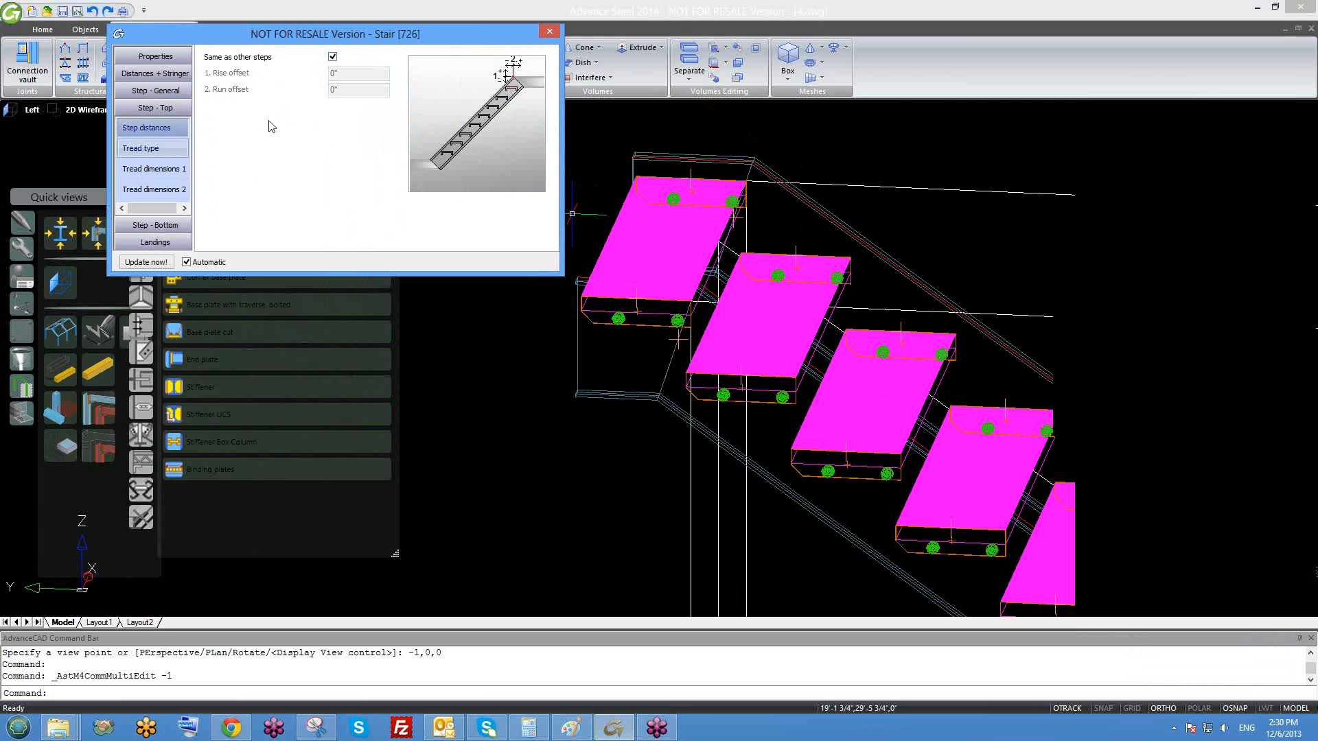
- Separate the top step from the other steps again to check its offsets and tread type, and restore the shared settings
left_click(332, 56)
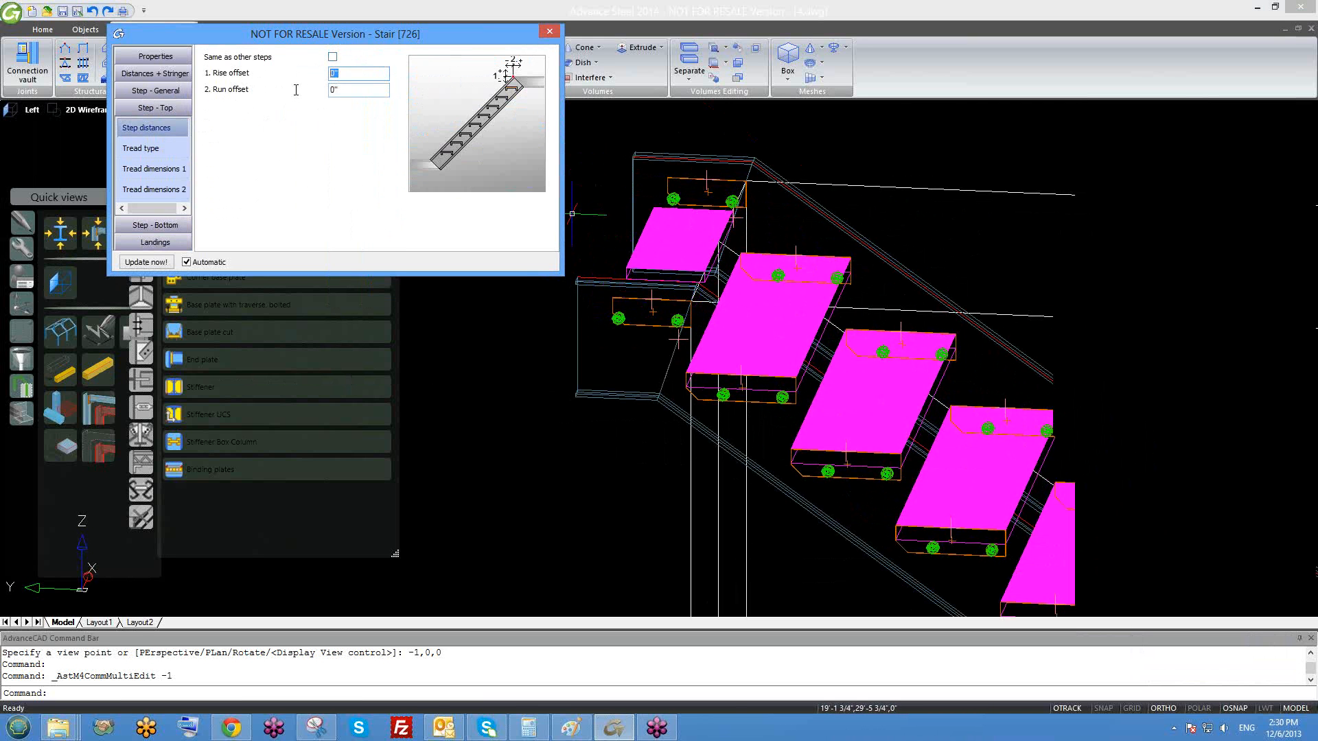
key("Tab")
left_click(339, 74)
scroll(572, 214, "up", 3)
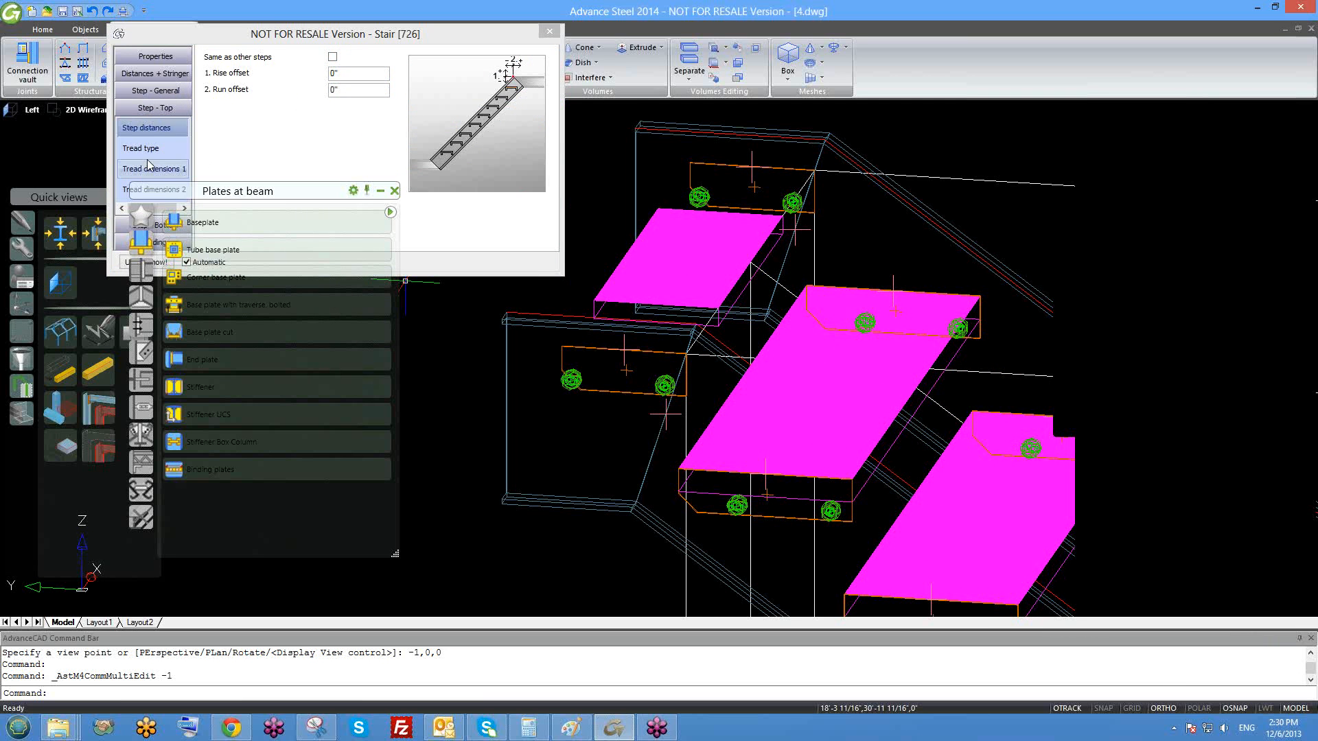
mouse_move(277, 29)
left_mouse_down()
mouse_move(318, 25)
mouse_move(340, 2)
mouse_move(269, 32)
left_mouse_up()
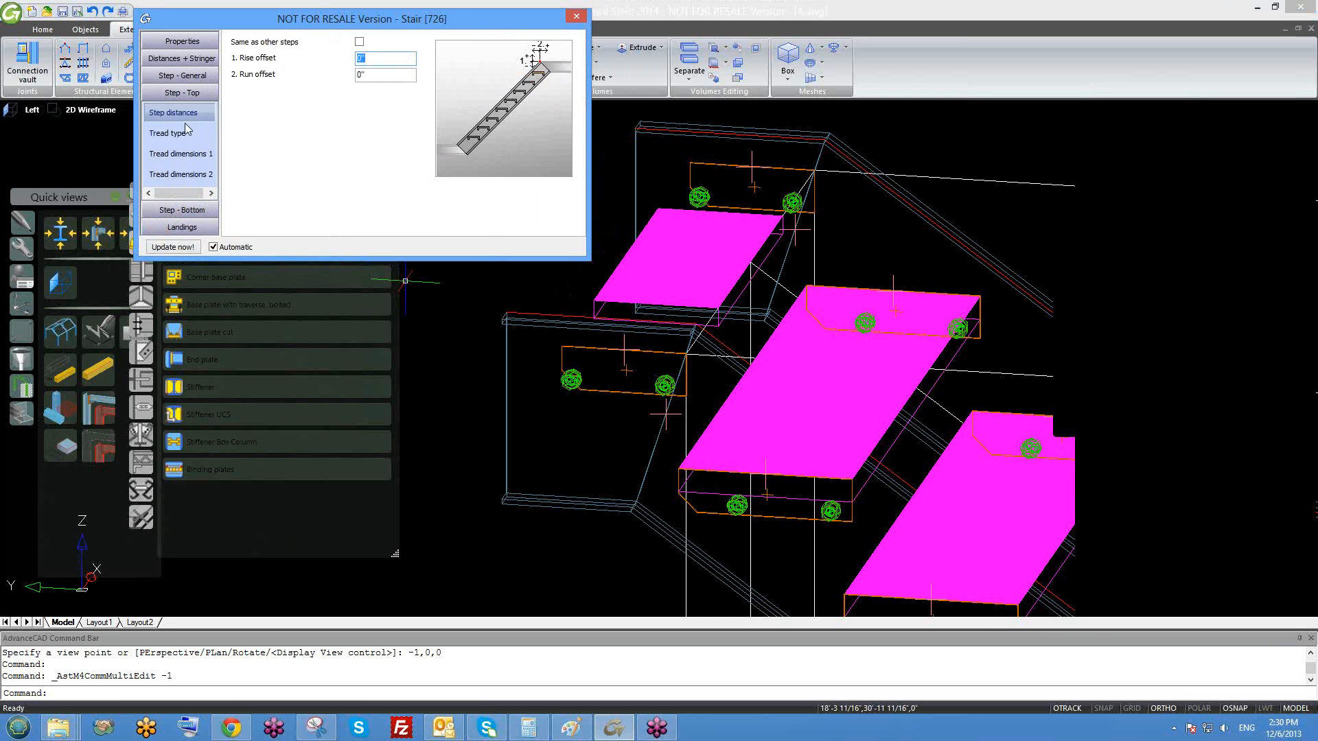
left_click(184, 131)
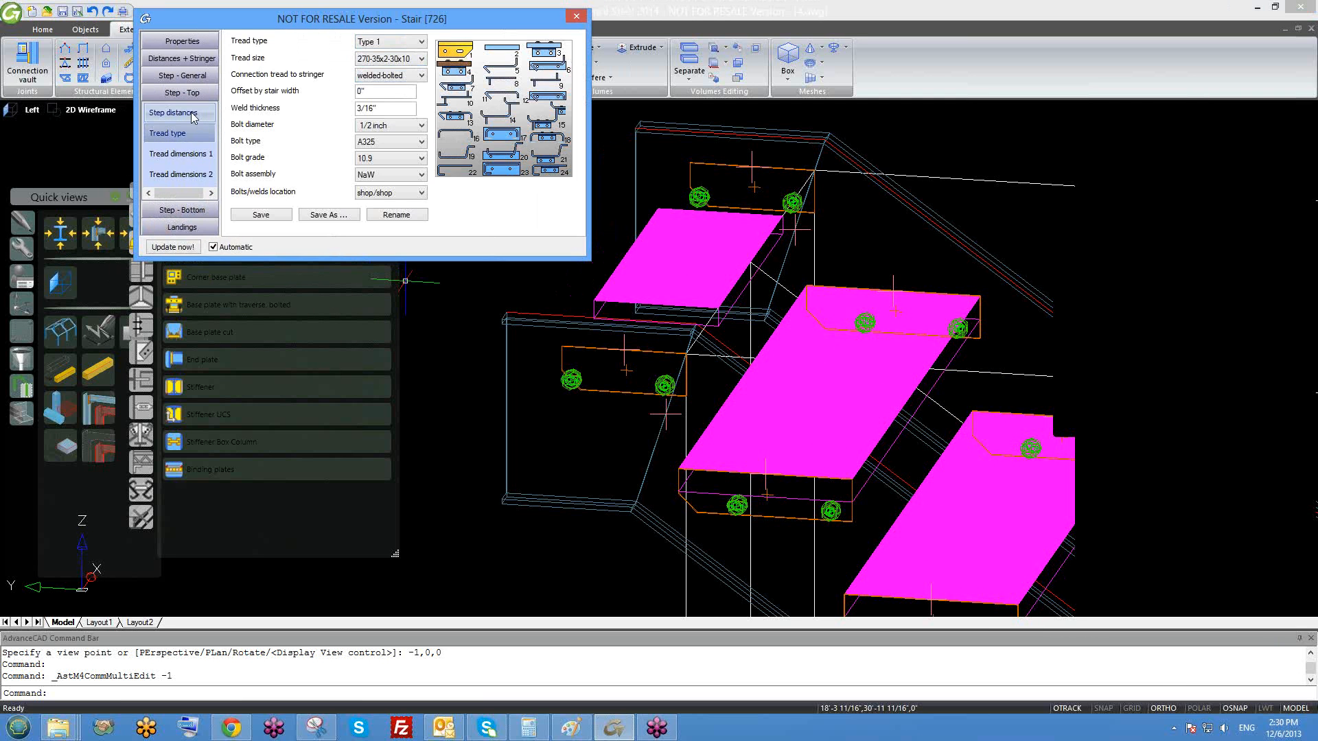
left_click(192, 114)
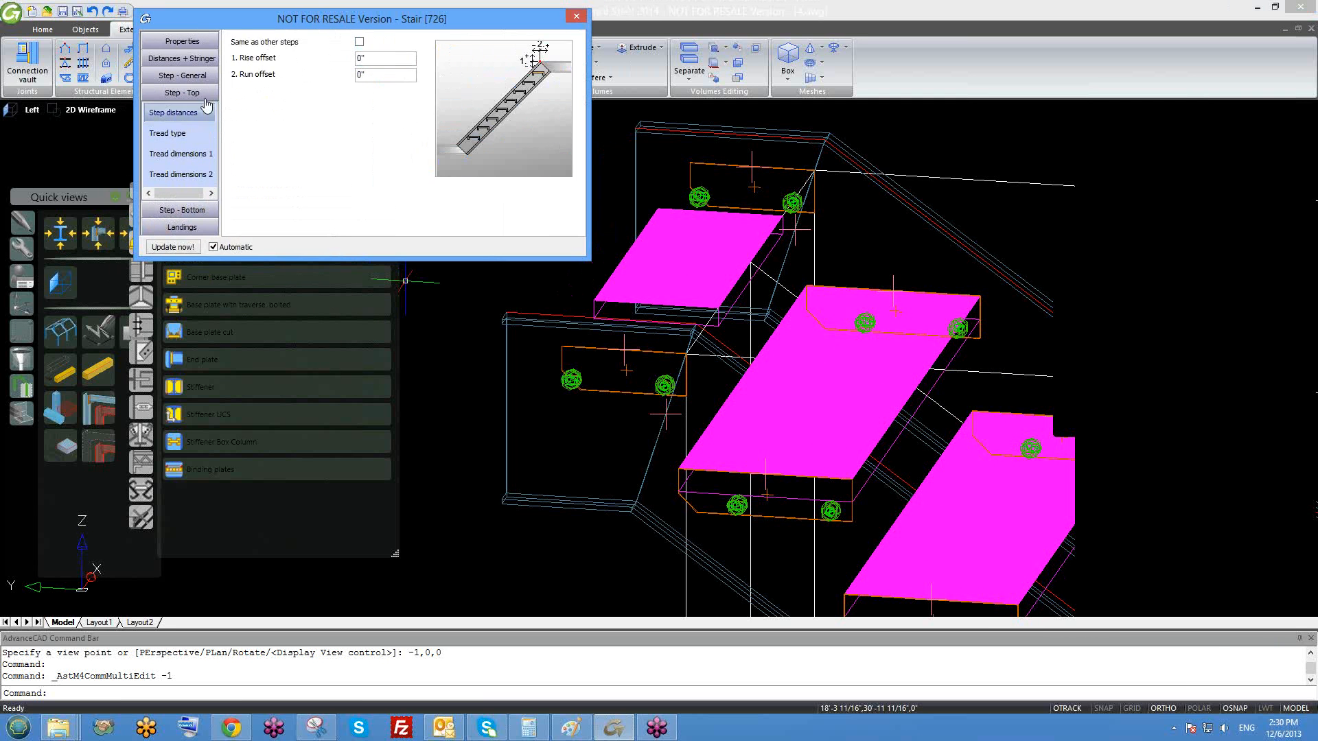
left_click(358, 43)
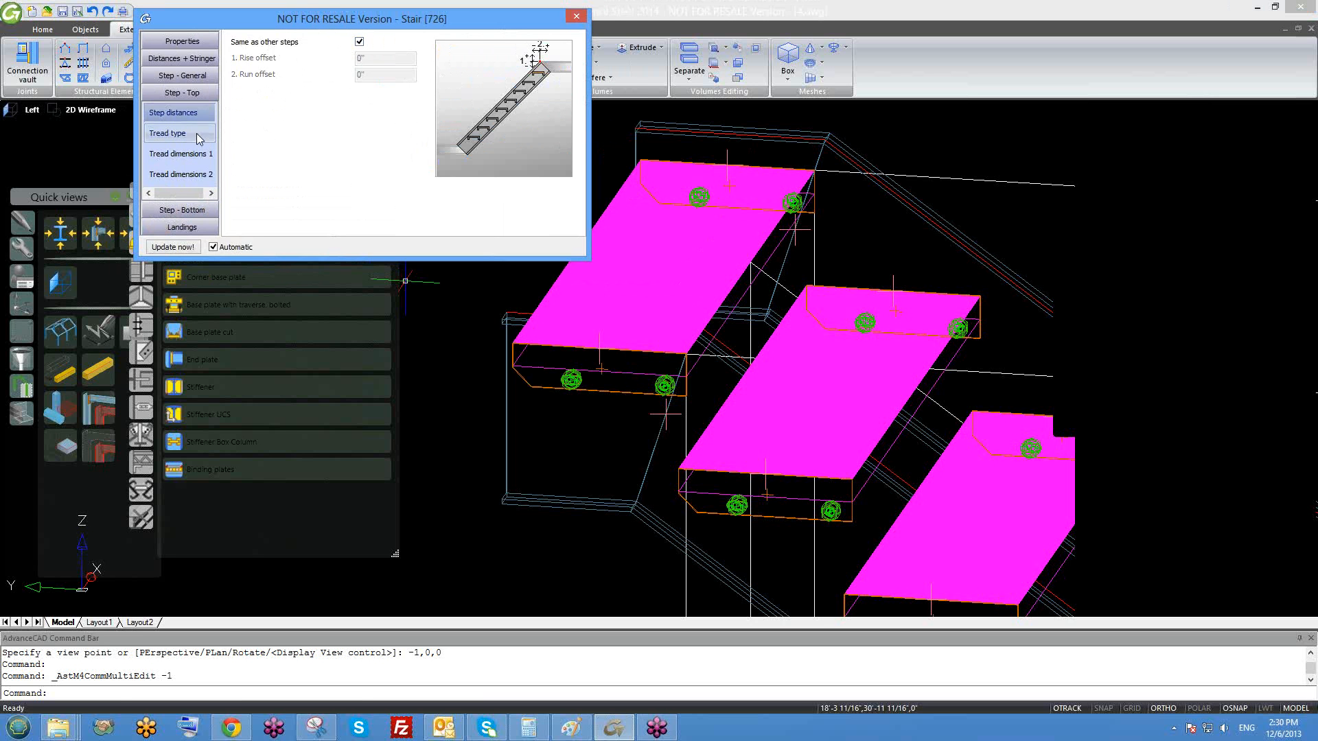
- Review the top step's tread dimensions and tread type settings while it follows the other steps
left_click(180, 154)
left_click(196, 176)
left_click(182, 154)
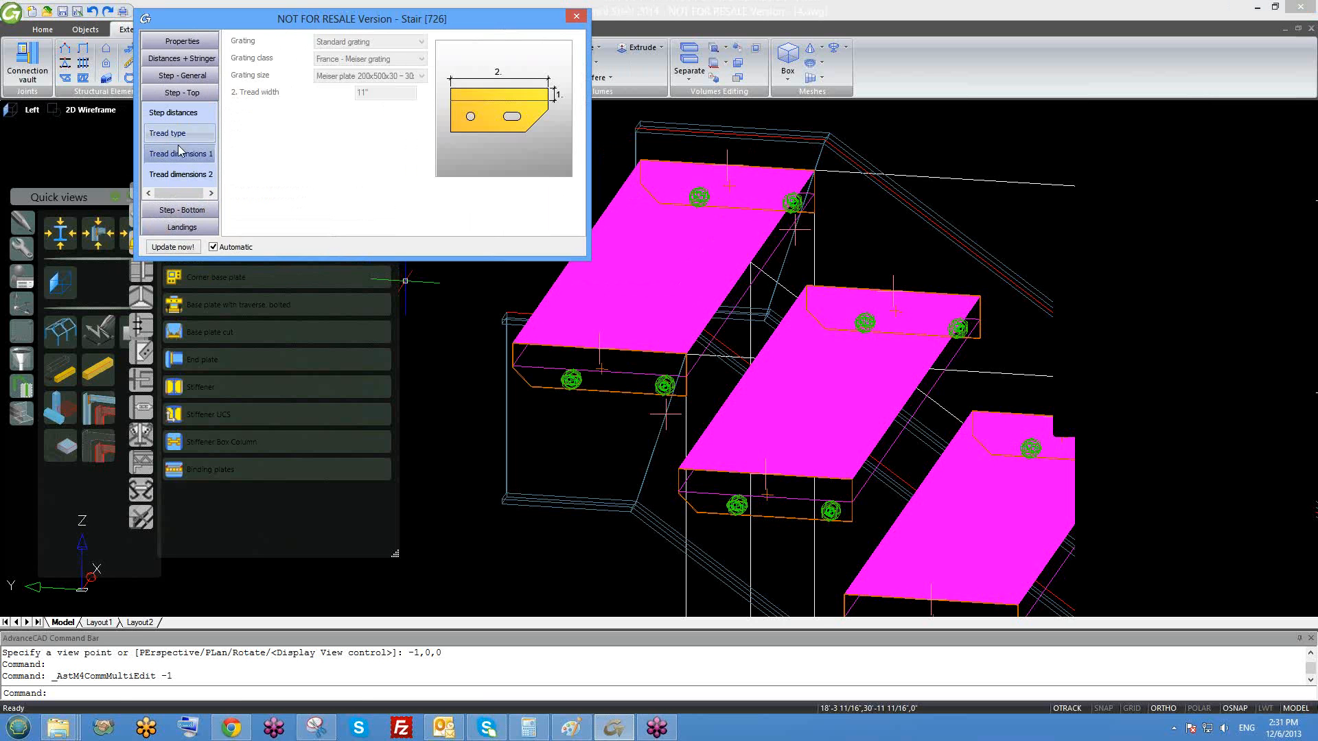
left_click(174, 133)
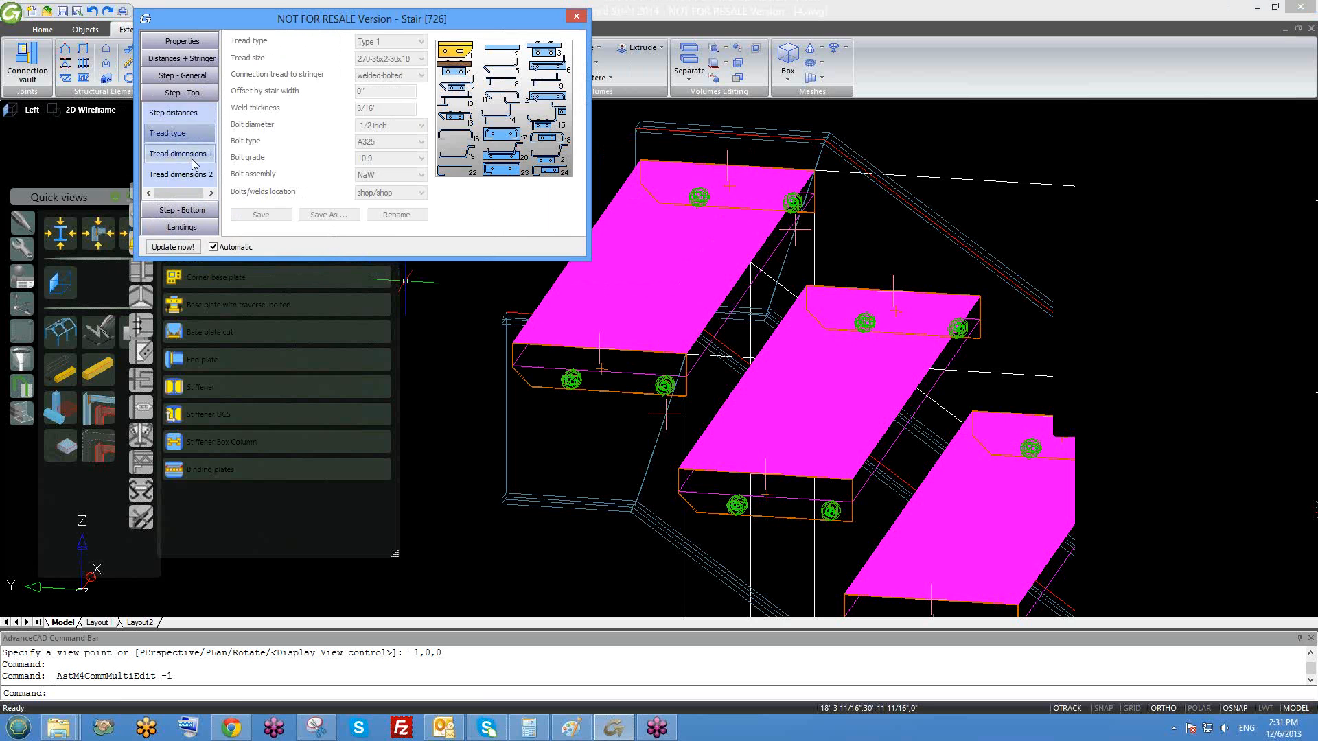
left_click(194, 113)
- Set the bottom step to be the same as the other steps
left_click(195, 210)
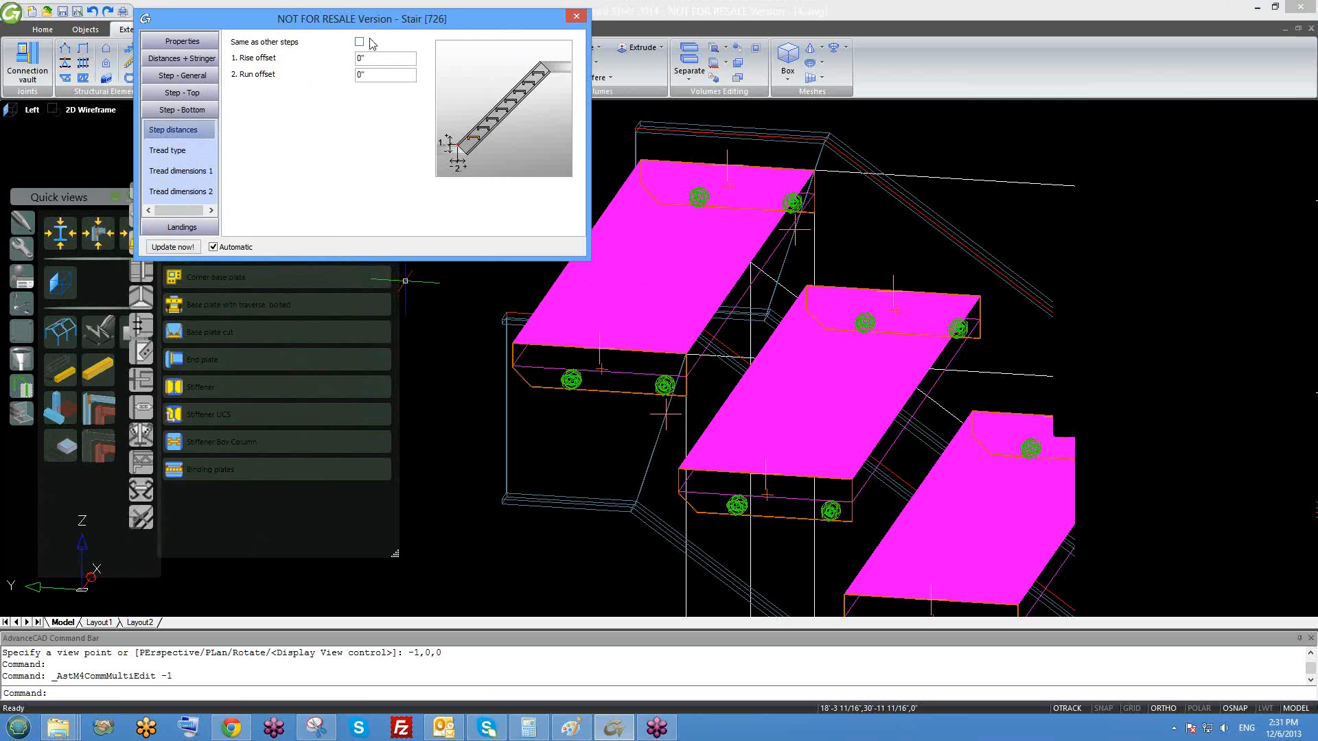
scroll(711, 369, "down", 5)
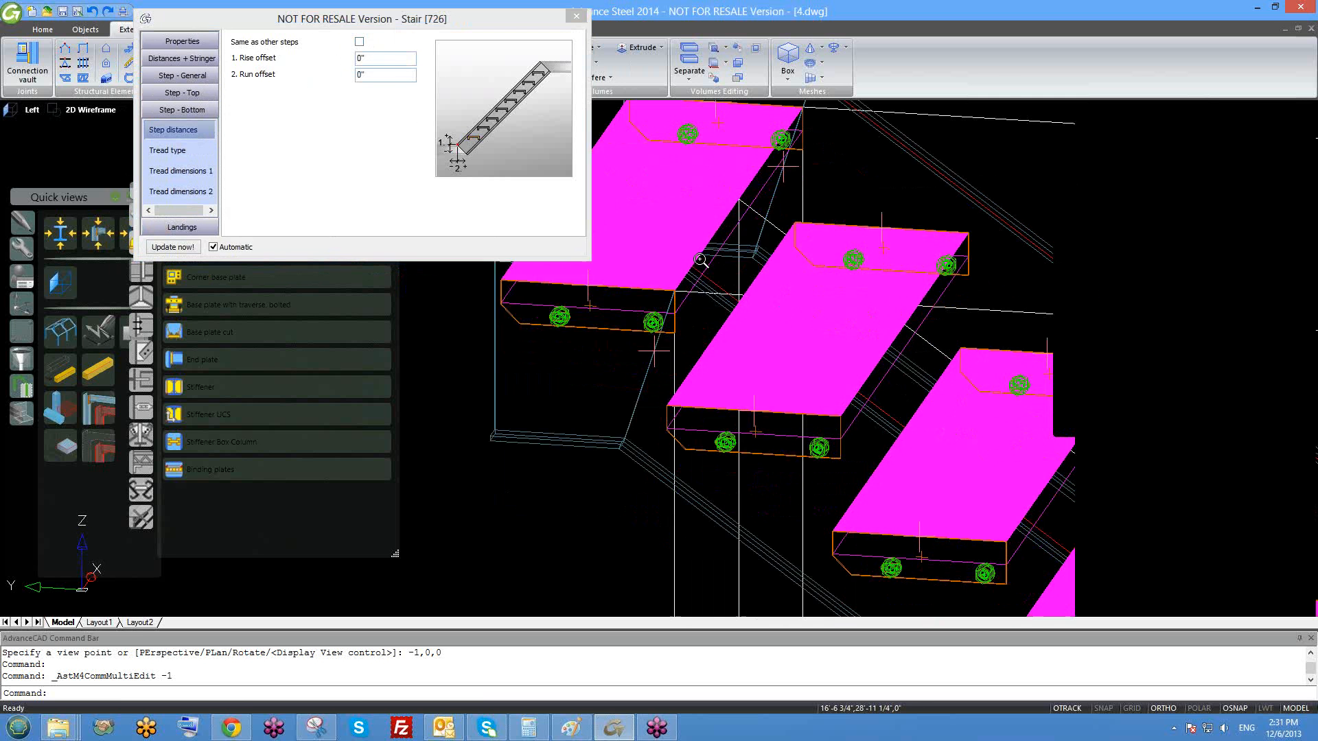
scroll(711, 369, "up", 4)
scroll(886, 364, "up", 4)
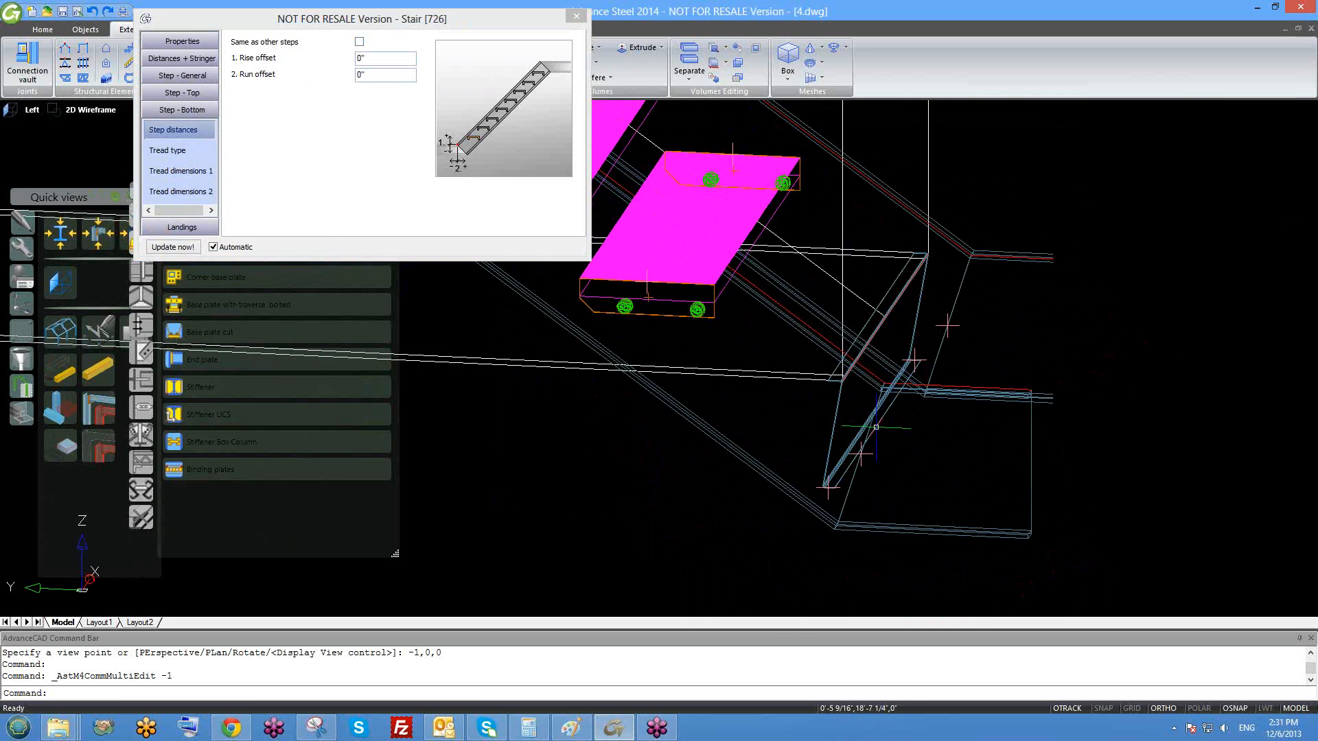
scroll(866, 422, "up", 2)
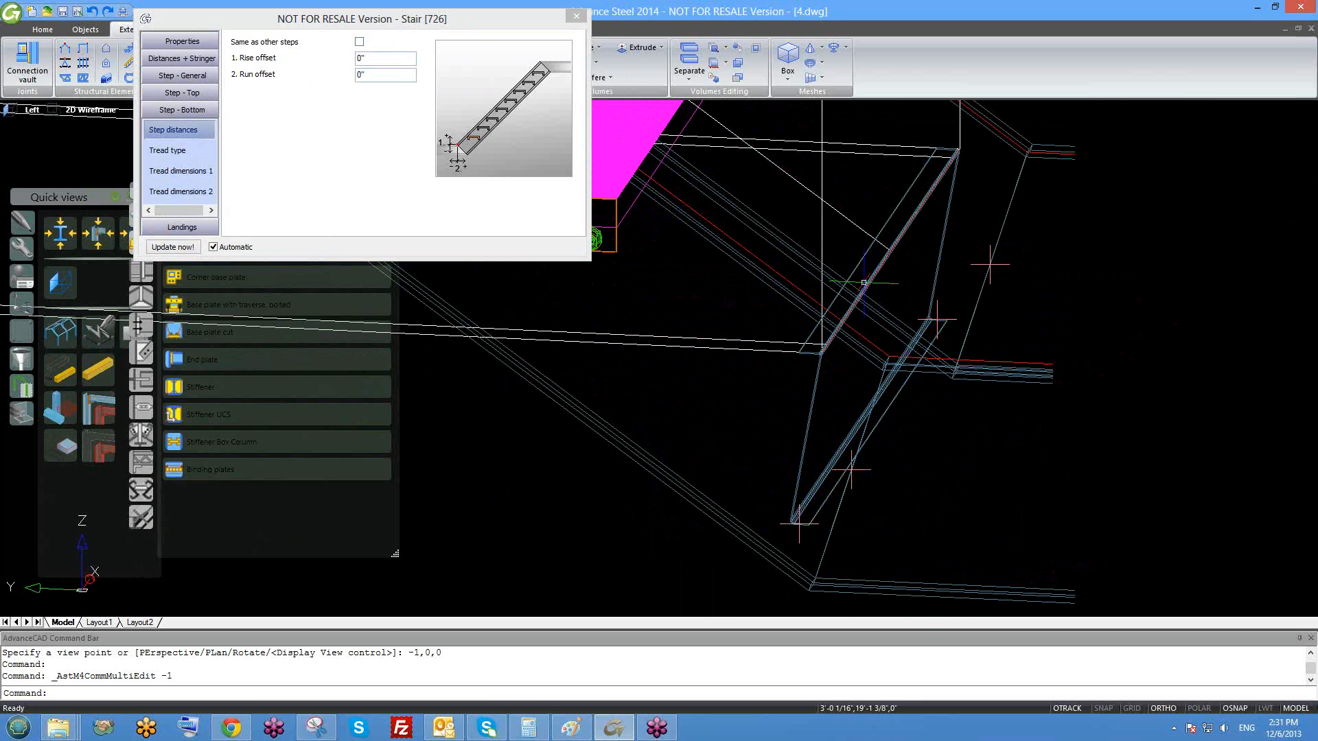
left_click(359, 42)
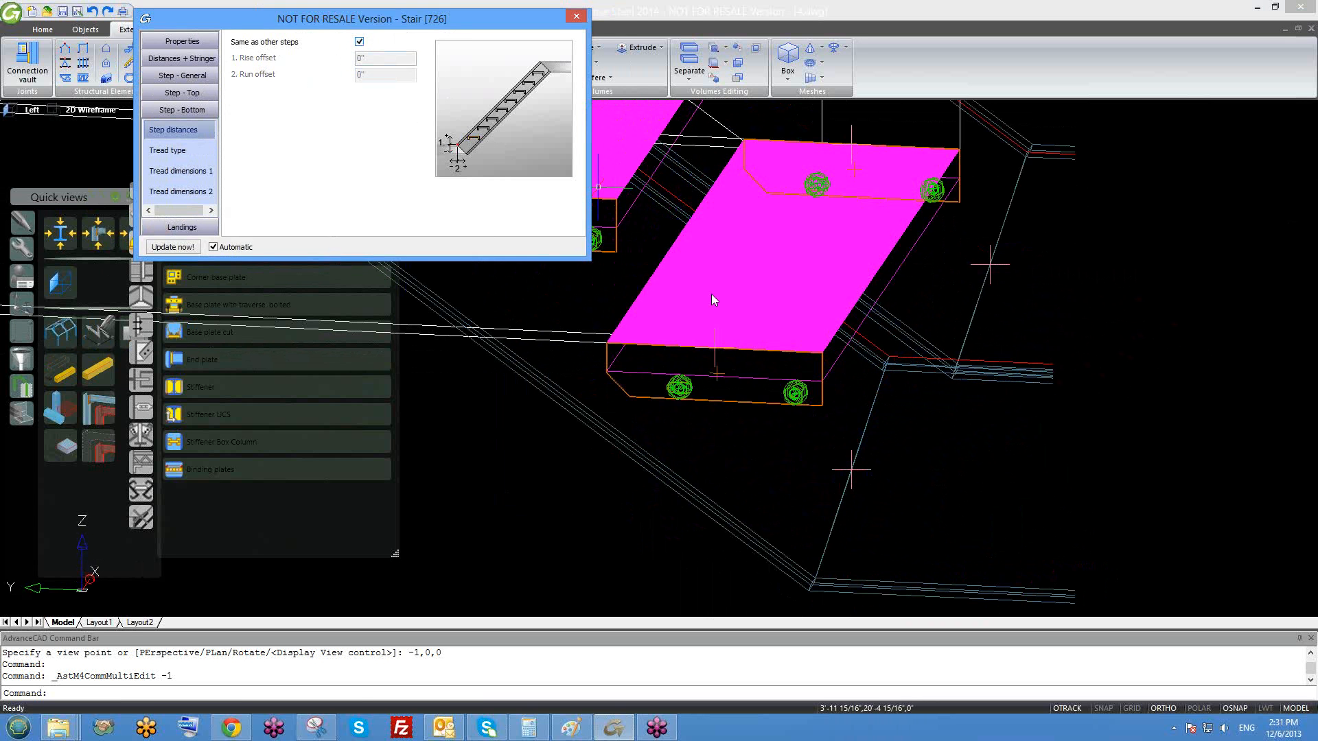
- Review the bottom step's tread type and tread dimension settings
middle_click_drag(779, 317, 795, 349)
left_click(204, 151)
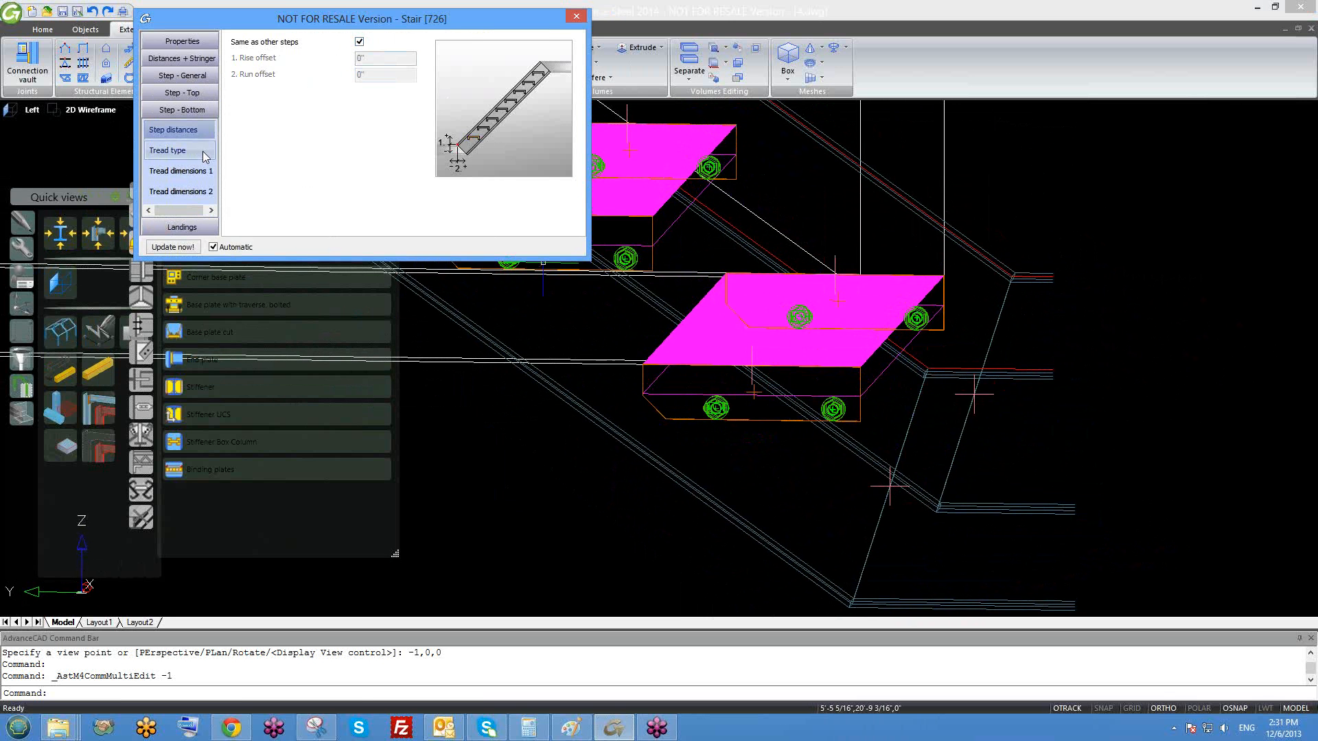
left_click(180, 192)
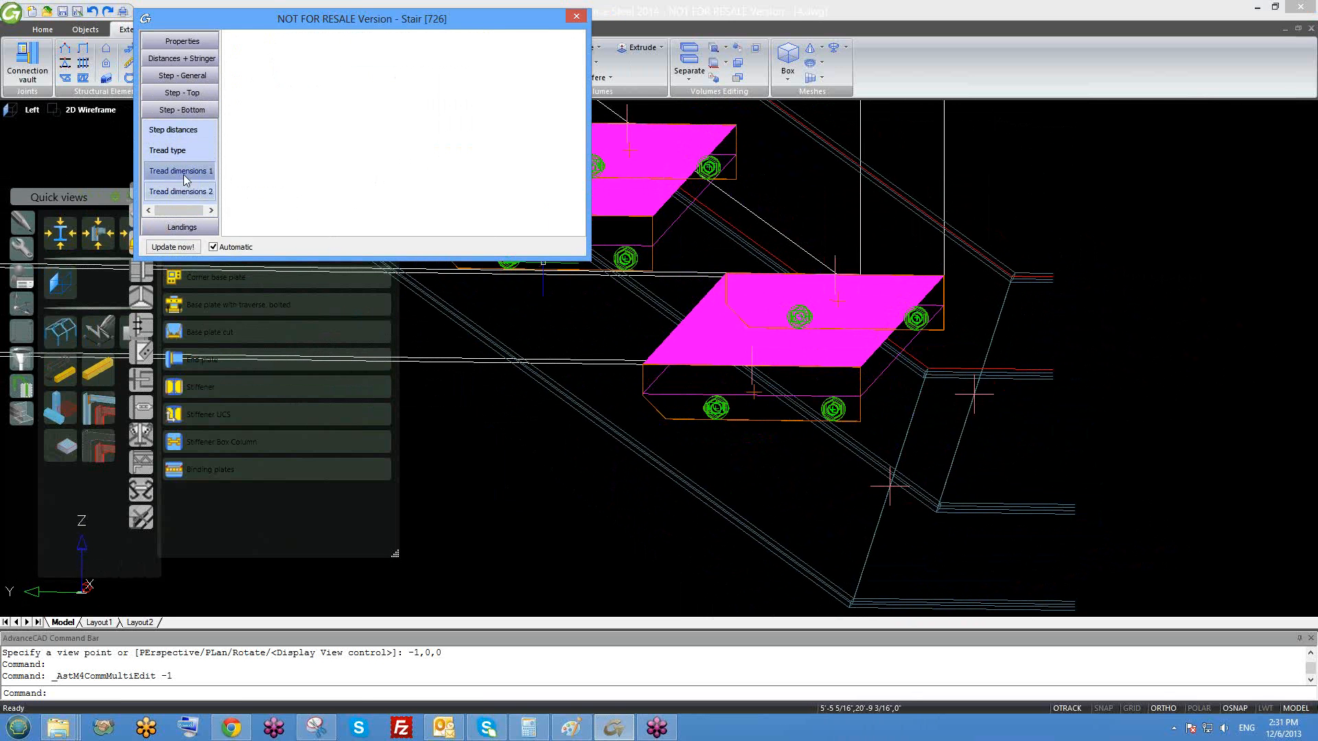
- Review the bottom step's rise and run offset settings and the top landing's profile settings
left_click(183, 132)
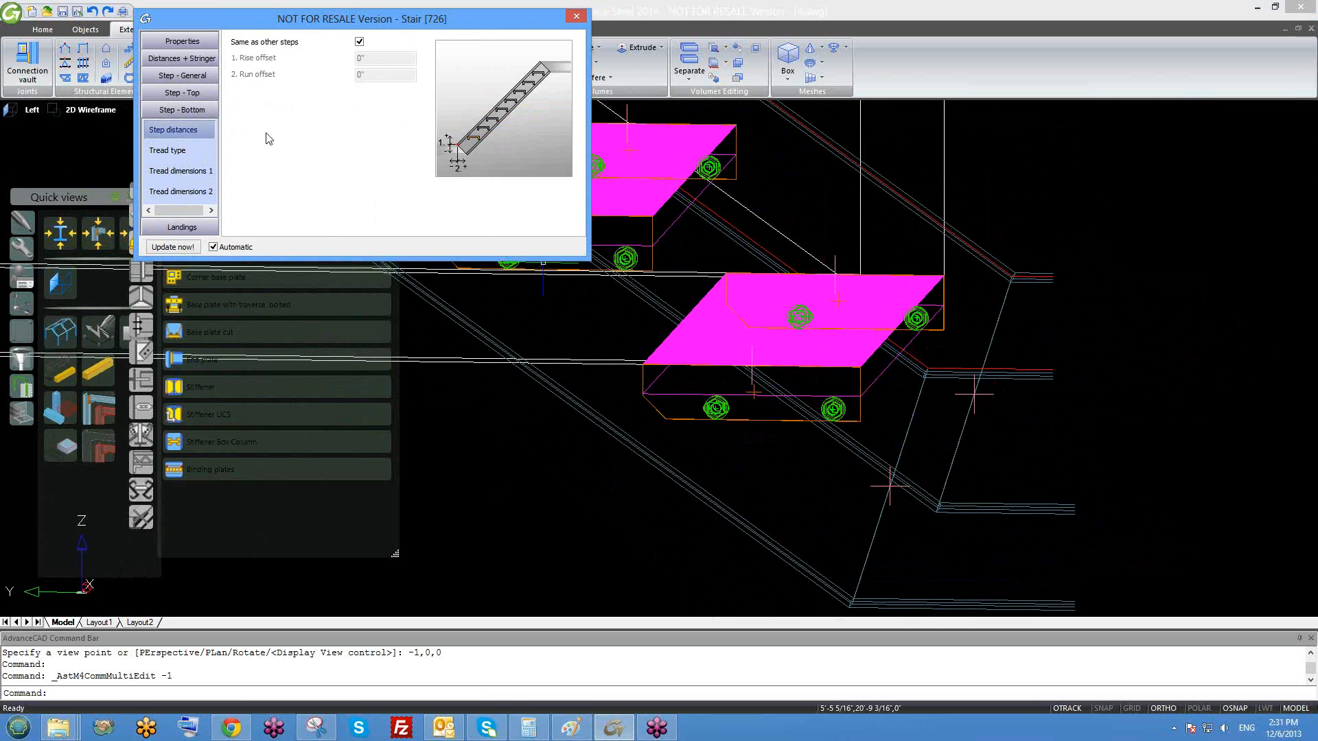
left_click(182, 227)
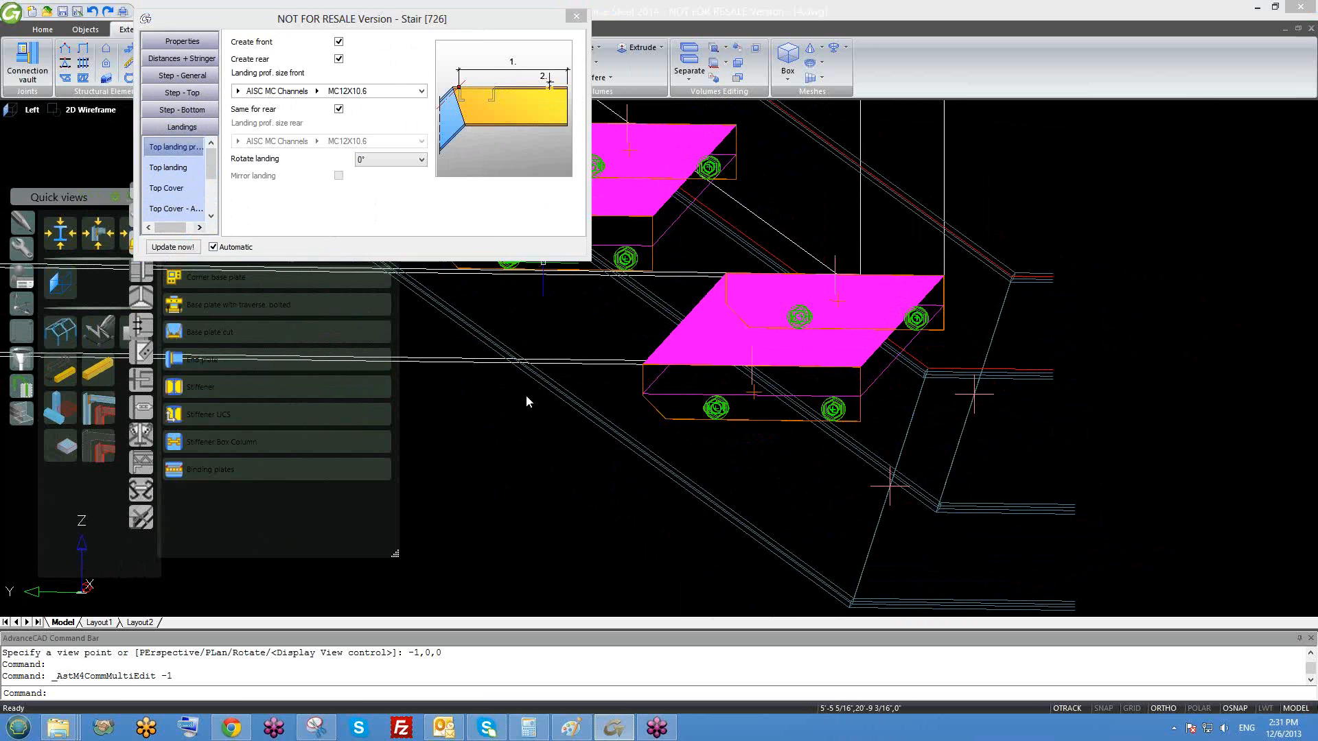
scroll(847, 433, "down", 5)
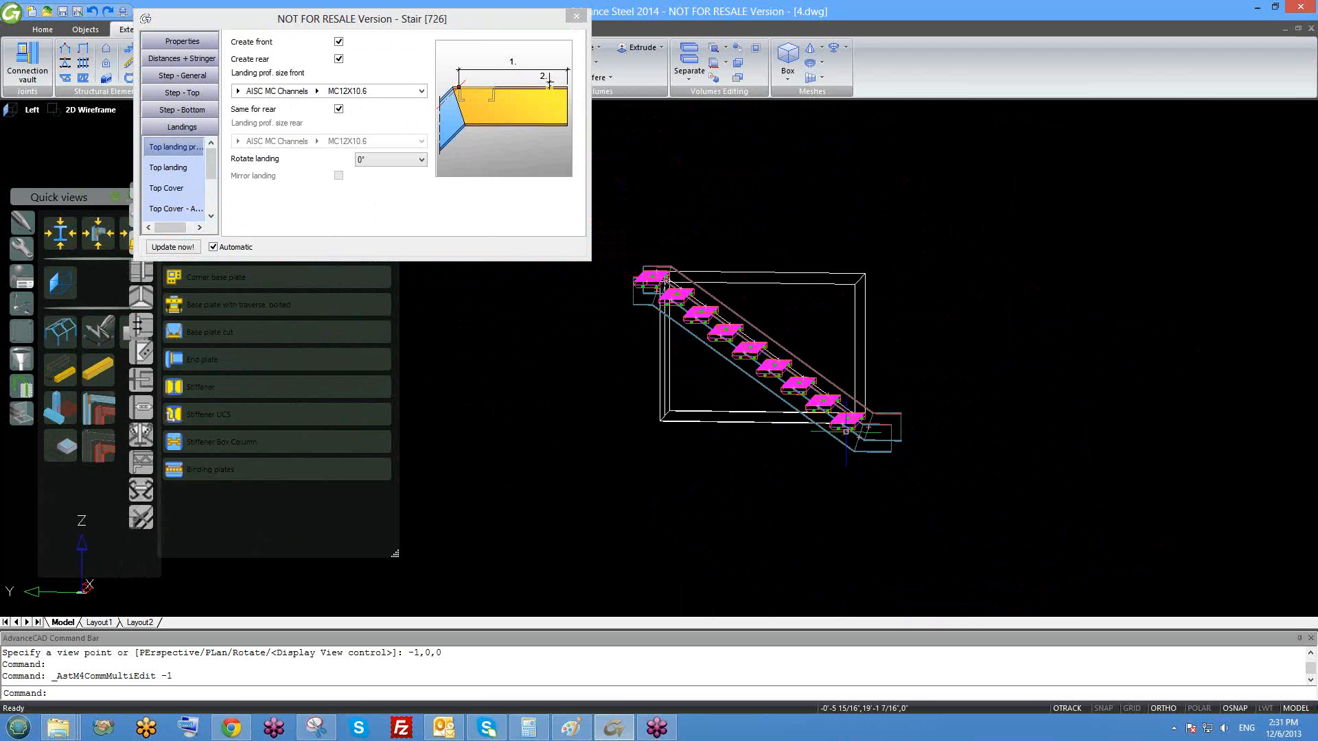
mouse_move(850, 467)
middle_mouse_down("shift")
mouse_move(858, 501)
mouse_move(855, 487)
middle_mouse_up("shift")
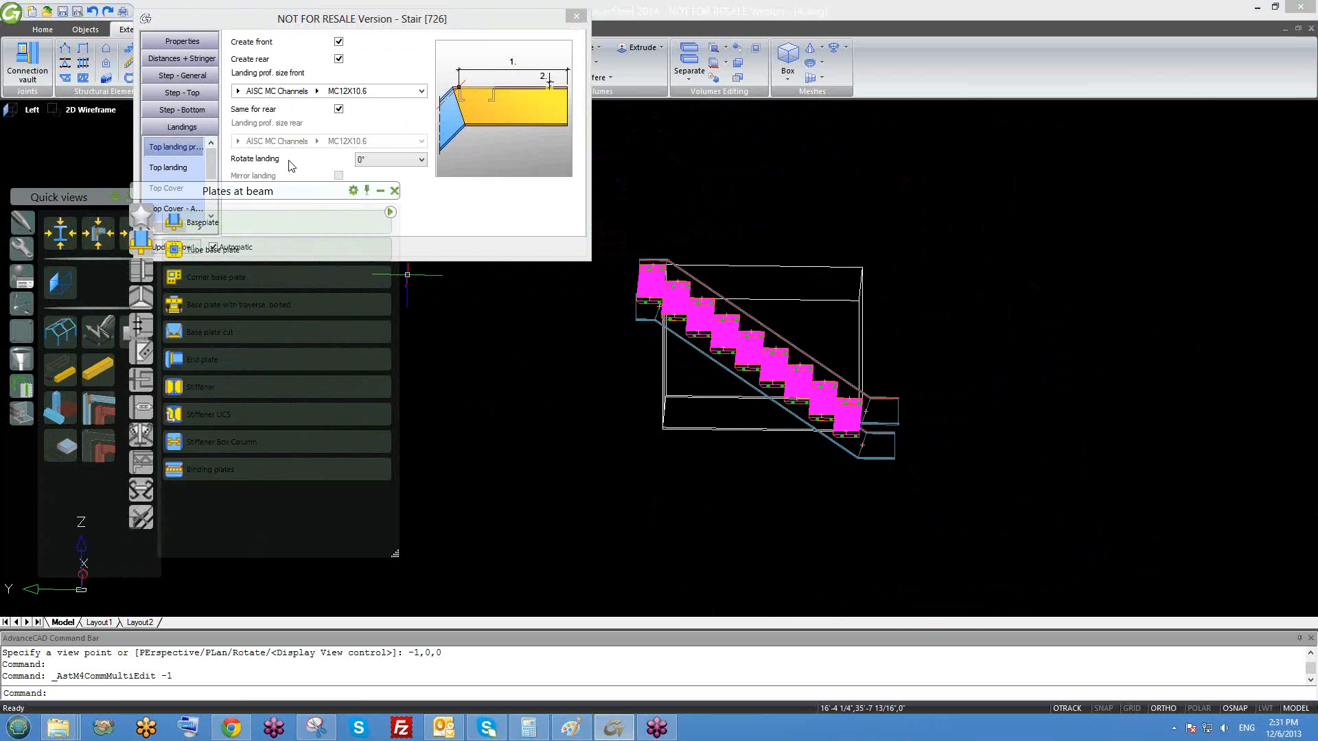
left_click_drag(415, 20, 454, 9)
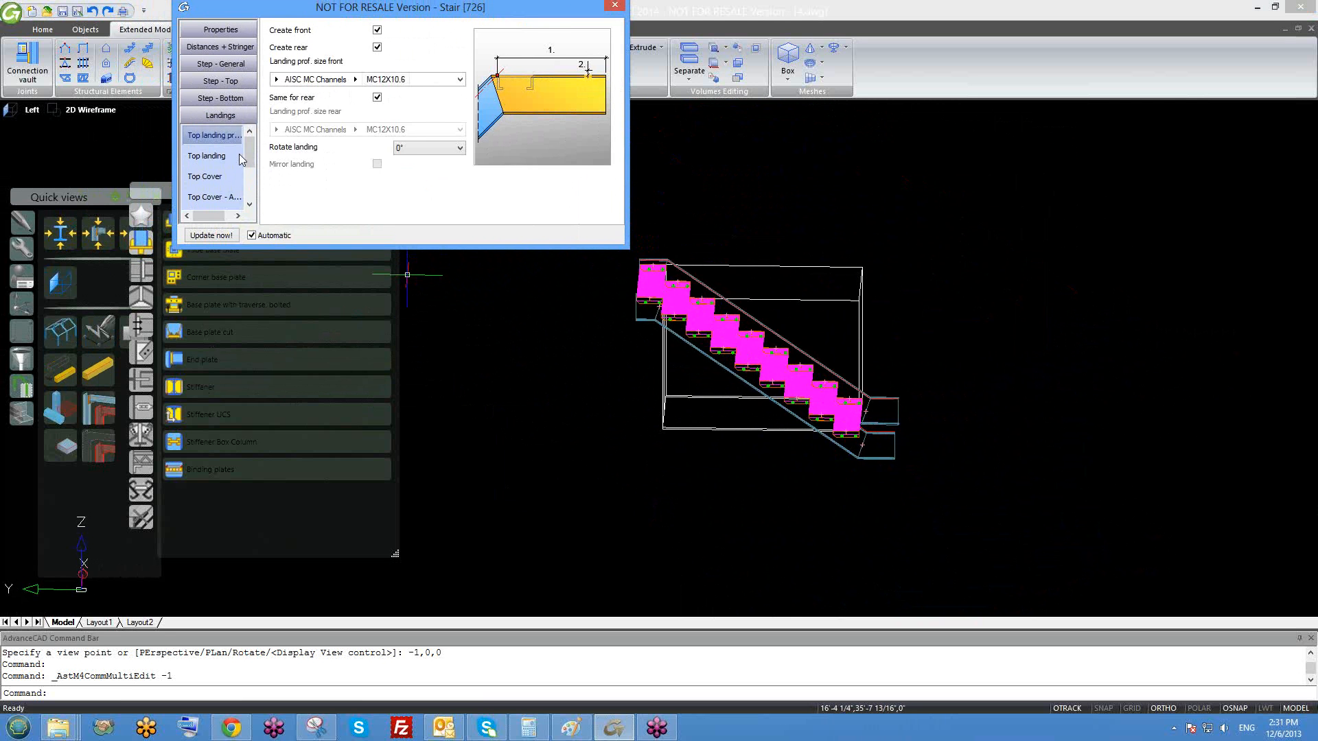
- Turn off creation of the last tread at the stair's top landing
left_click(208, 156)
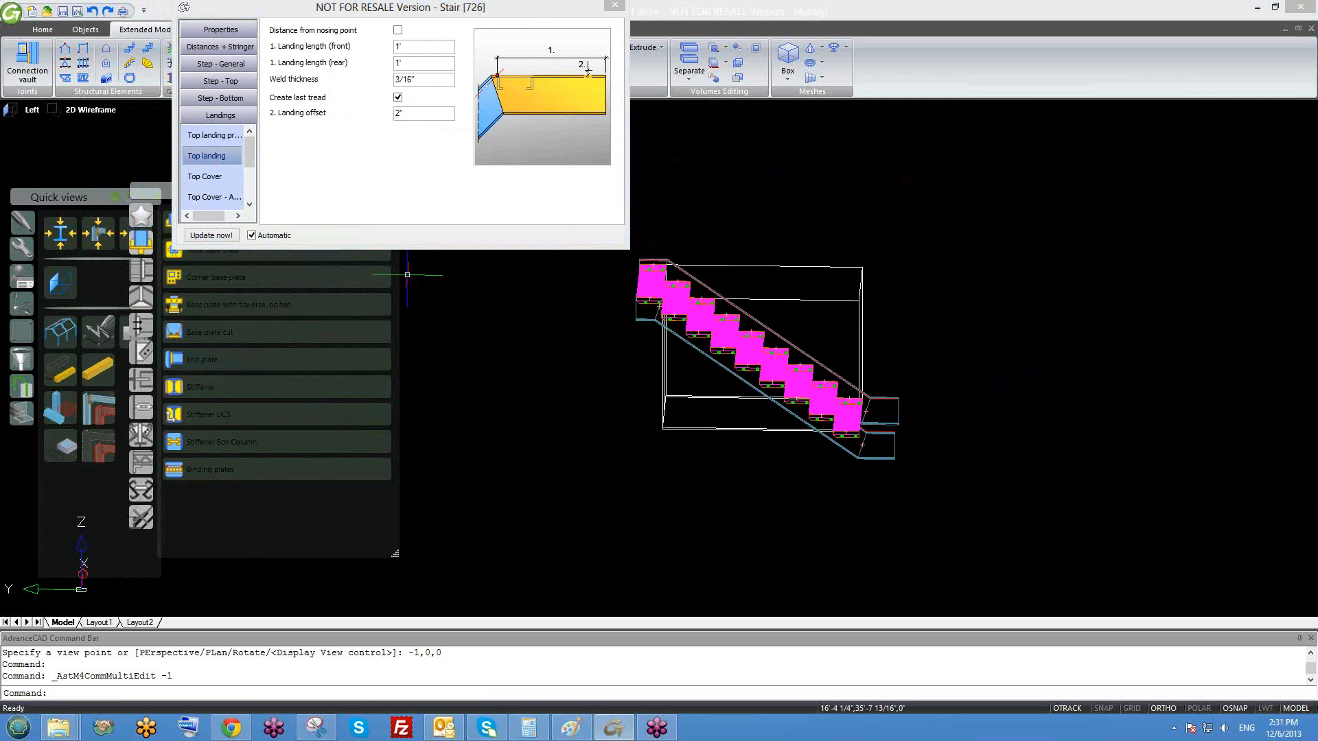
scroll(772, 388, "up", 4)
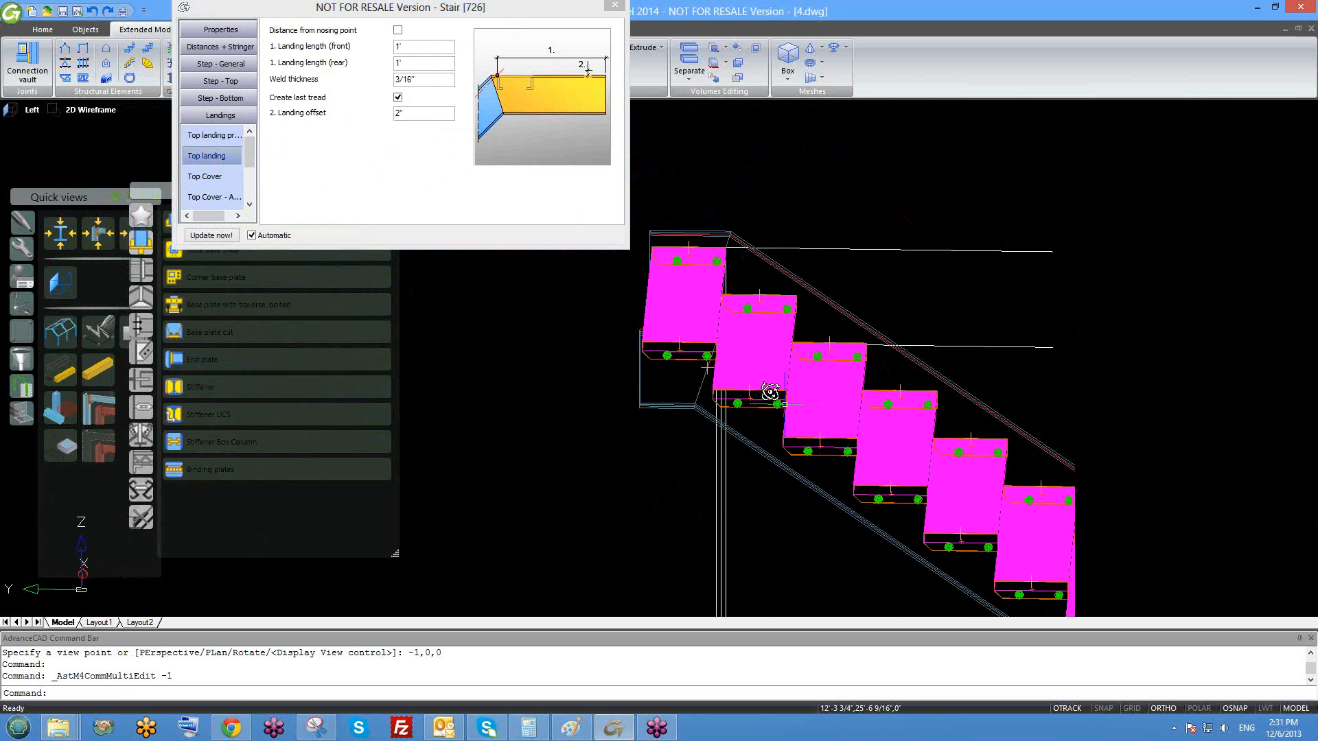
middle_click_drag(770, 394, 737, 377, "shift")
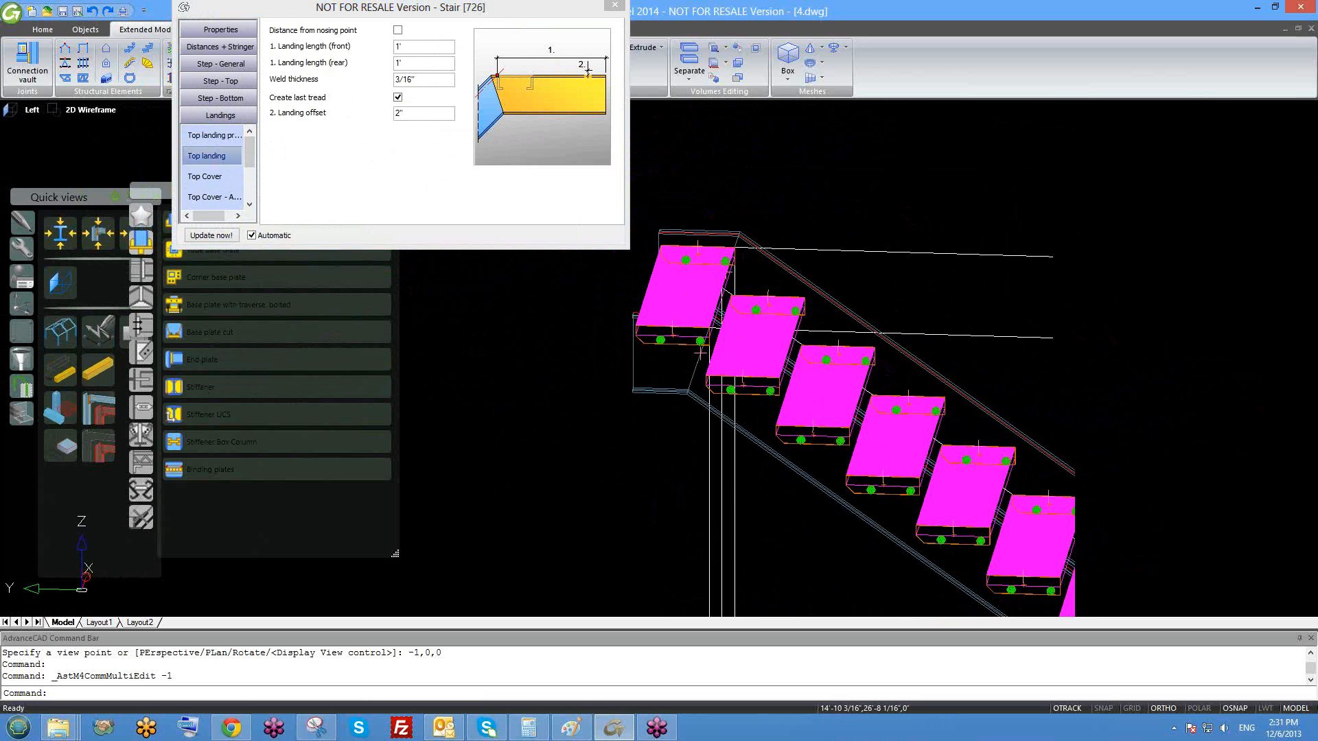
left_click(397, 103)
left_click(397, 98)
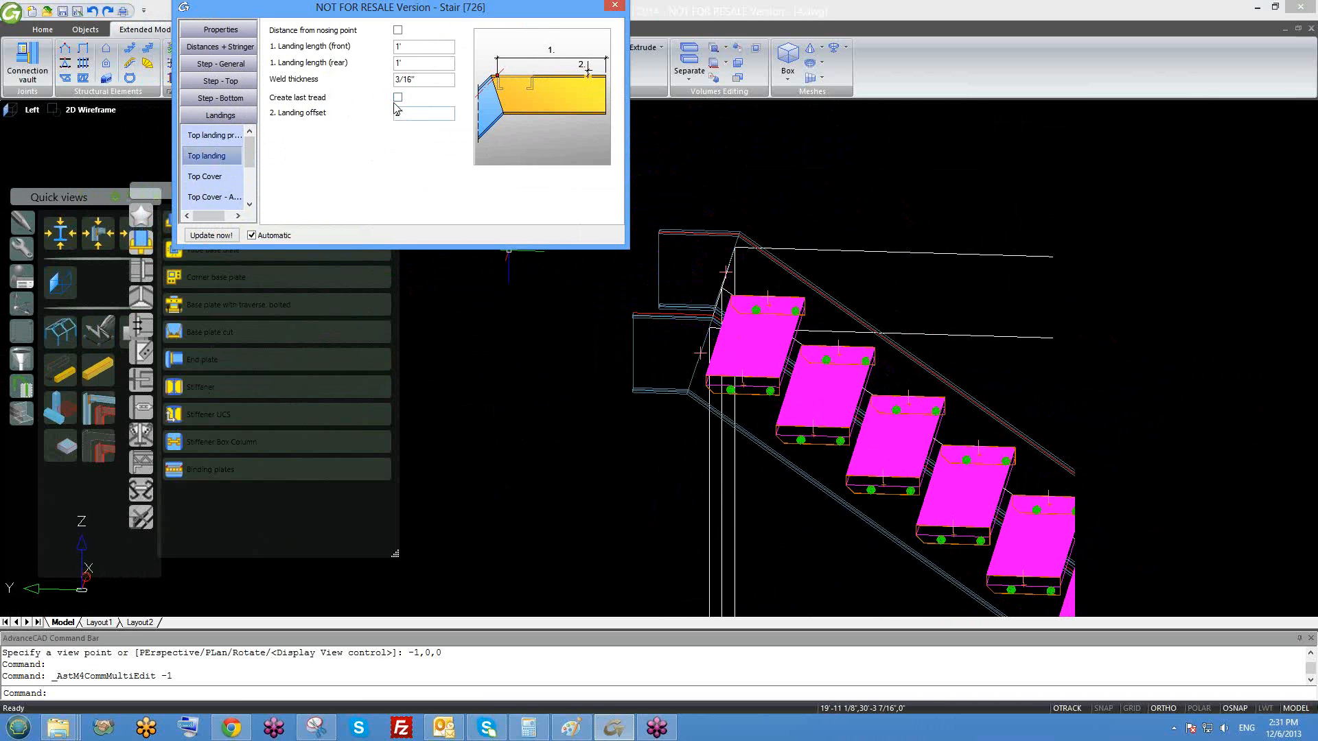
- Examine the stair's top end from several angles, together with the top landing's offset and weld thickness settings
middle_click_drag(698, 317, 707, 364)
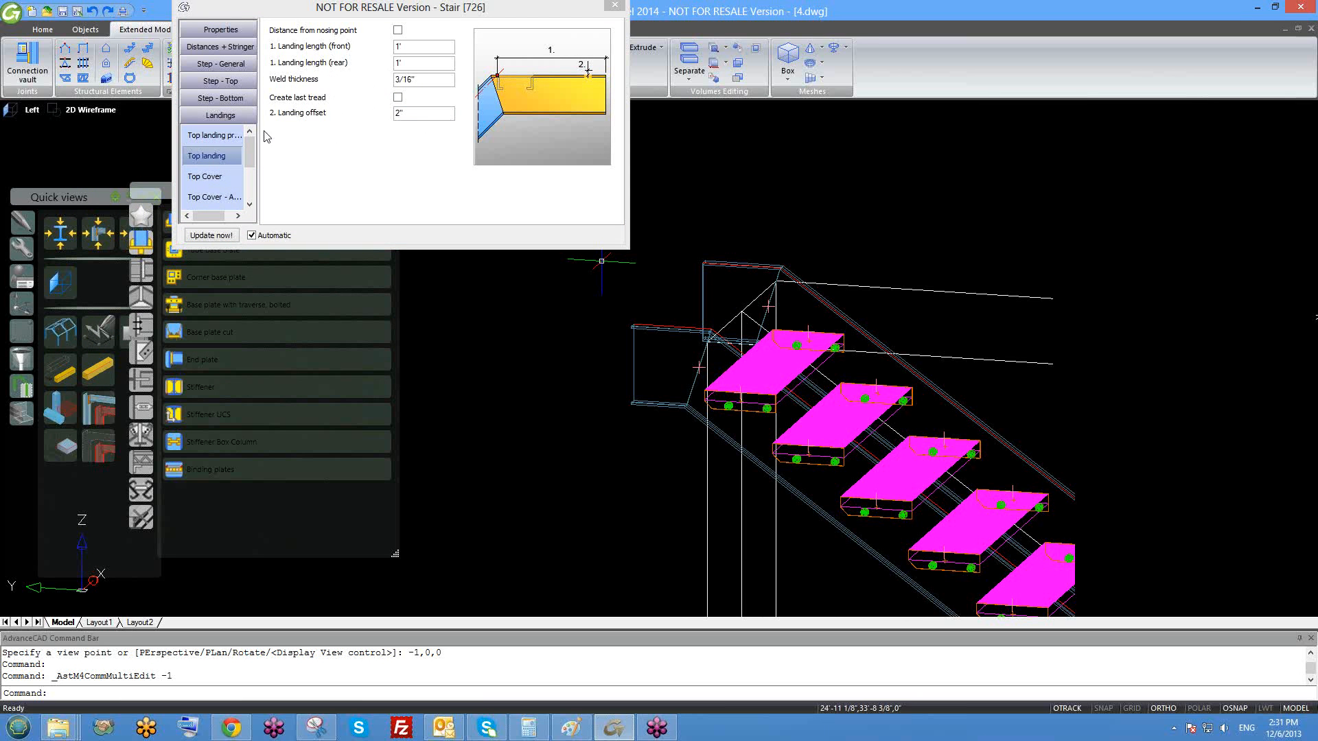
scroll(803, 316, "down", 5)
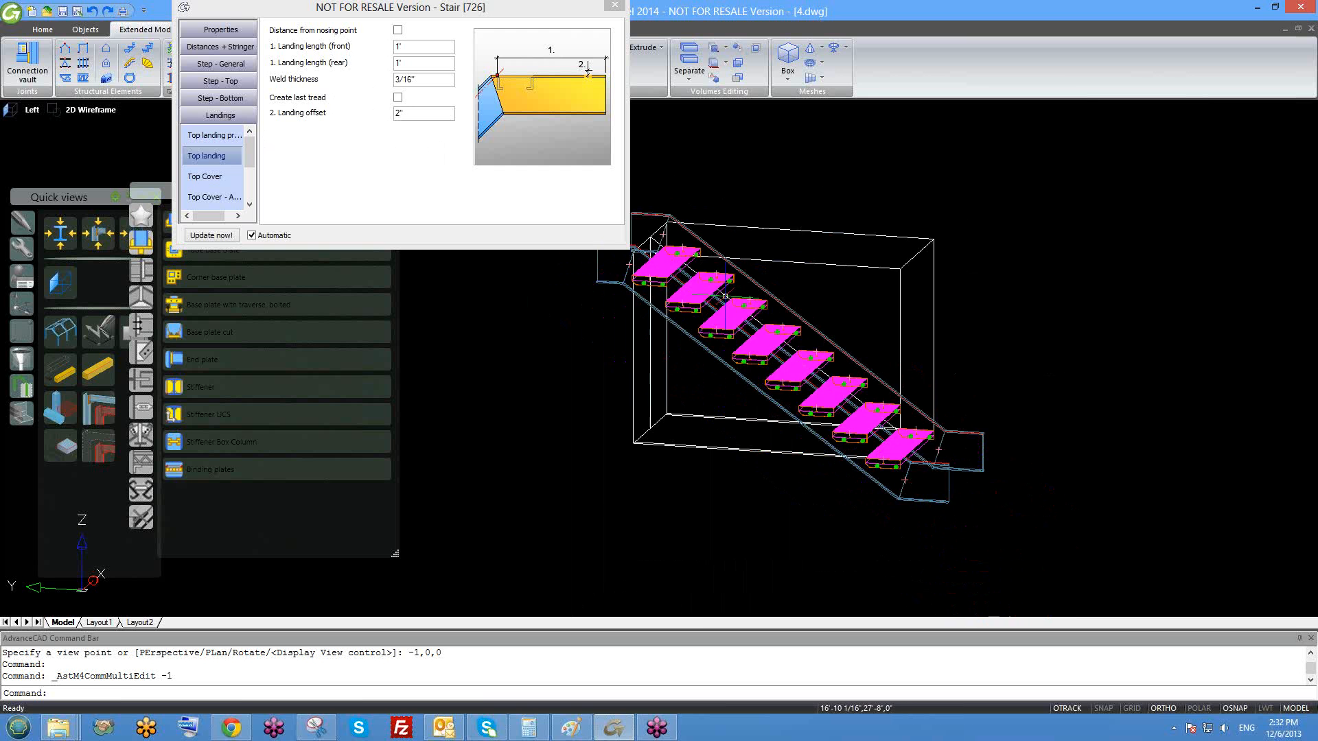
scroll(710, 265, "up", 3)
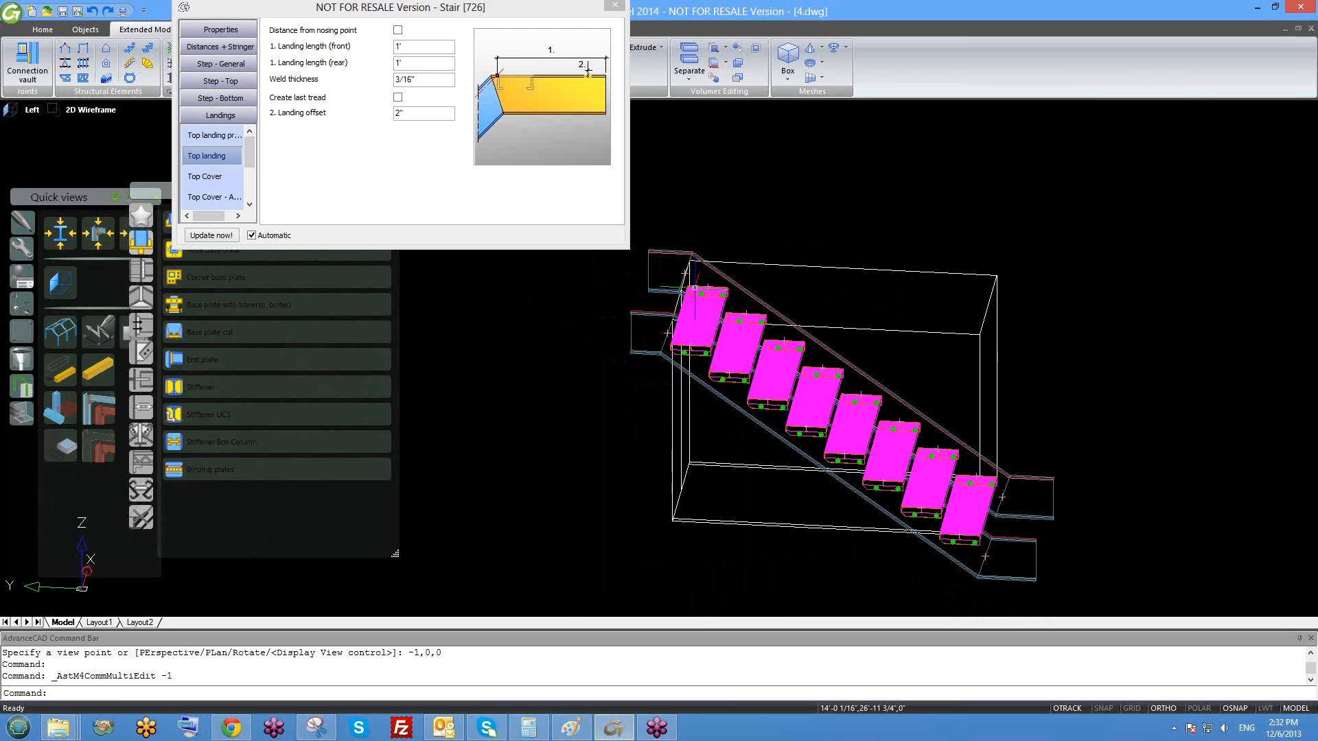
middle_click_drag(714, 335, 702, 323, "shift")
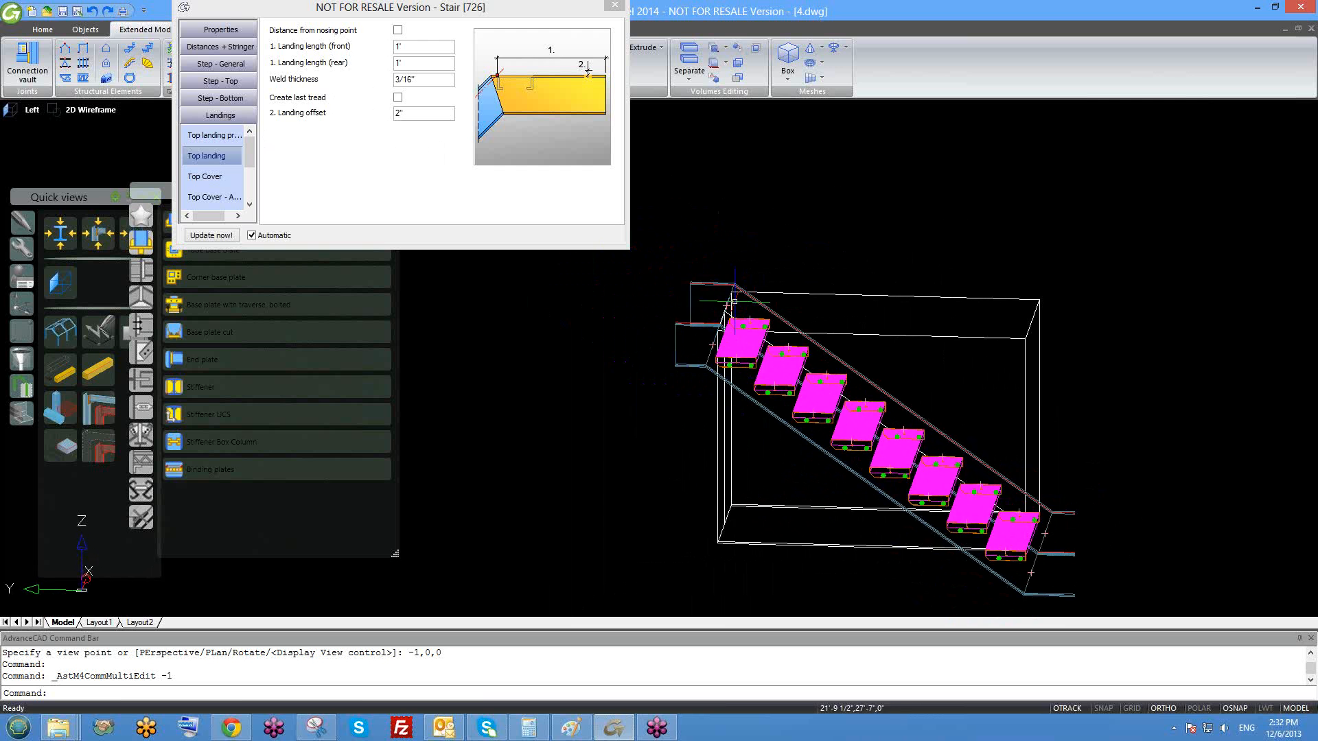
scroll(700, 298, "up", 2)
middle_click_drag(697, 296, 737, 305)
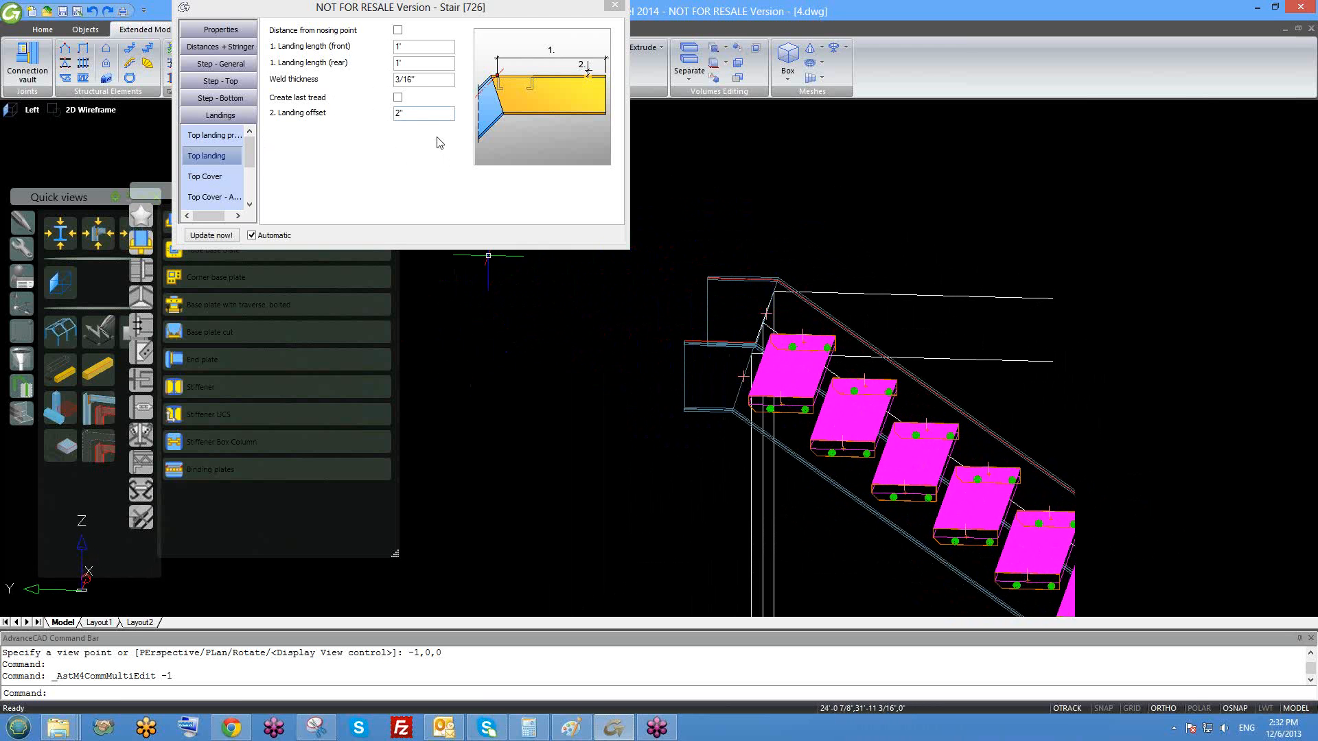
left_click(395, 118)
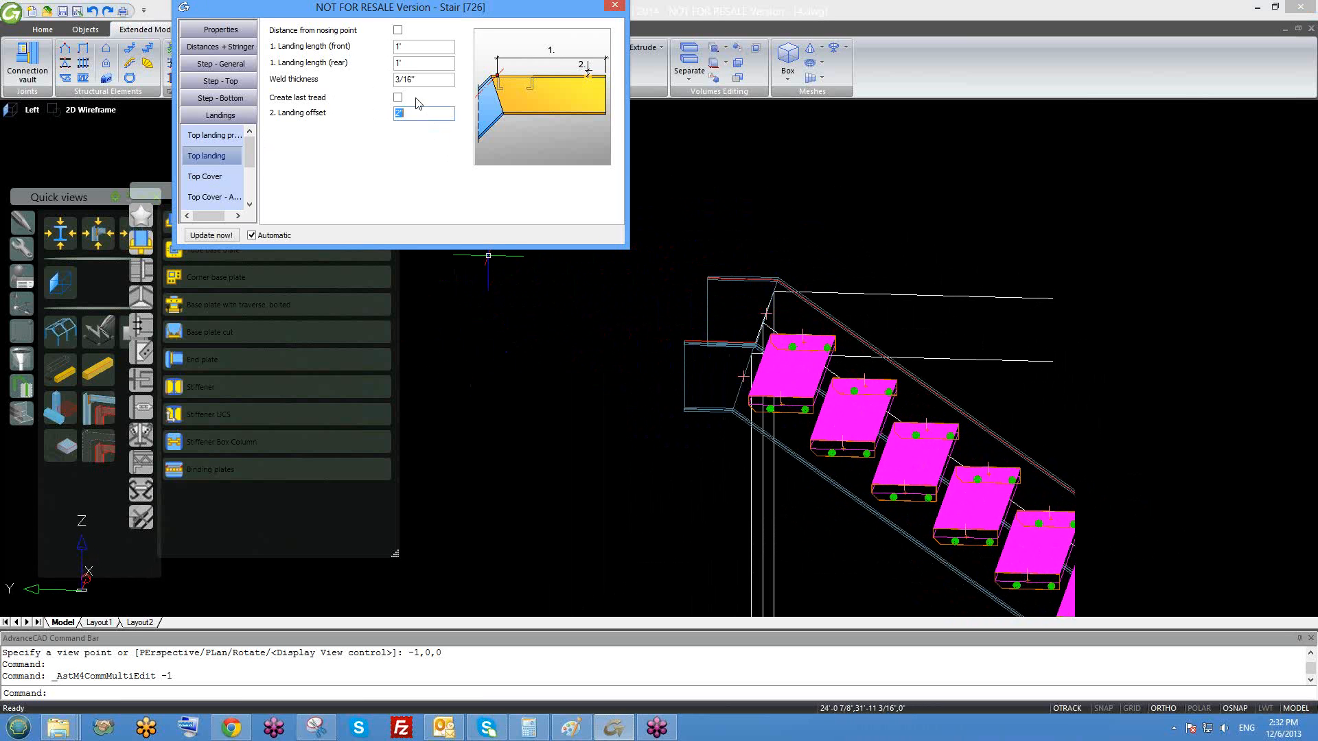
left_click_drag(416, 79, 206, 87)
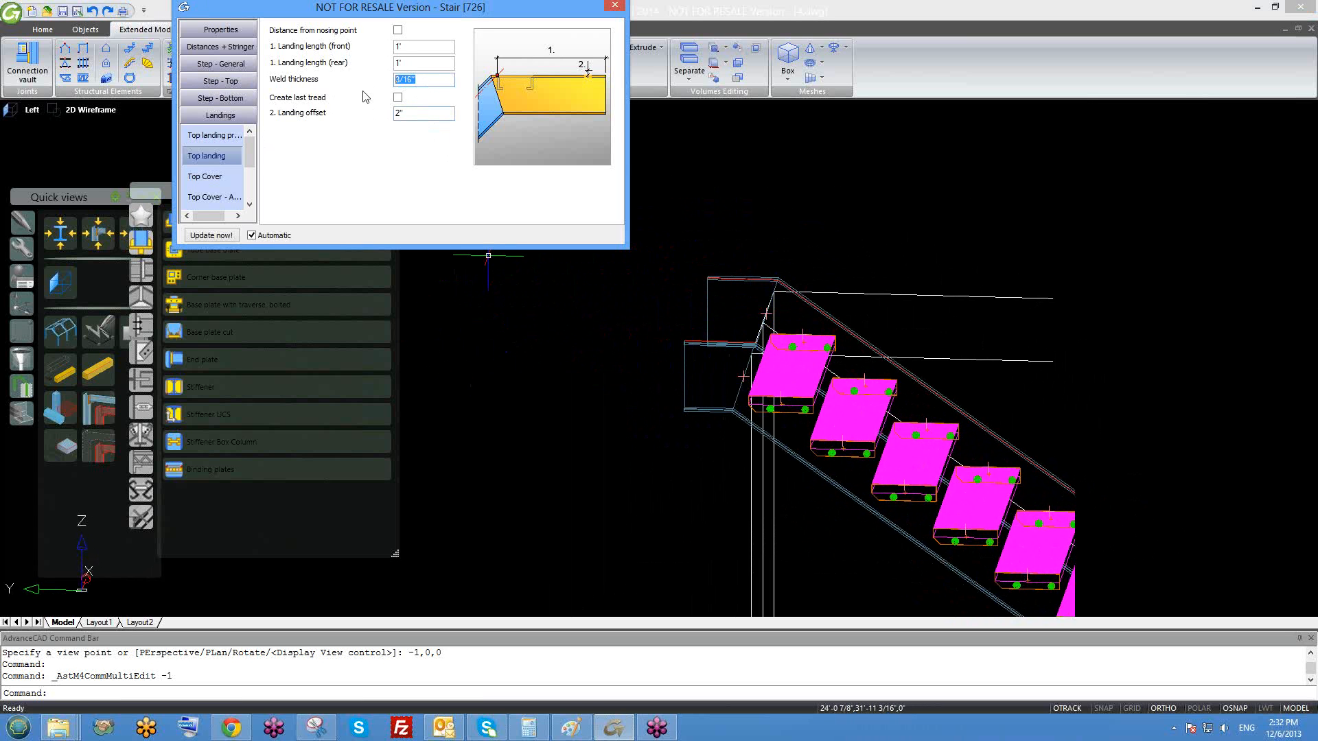
- Set both the front and rear lengths of the top landing to 4'
left_click(397, 48)
mouse_move(743, 315)
middle_mouse_down()
mouse_move(755, 333)
mouse_move(823, 321)
middle_mouse_up()
scroll(755, 310, "up", 1)
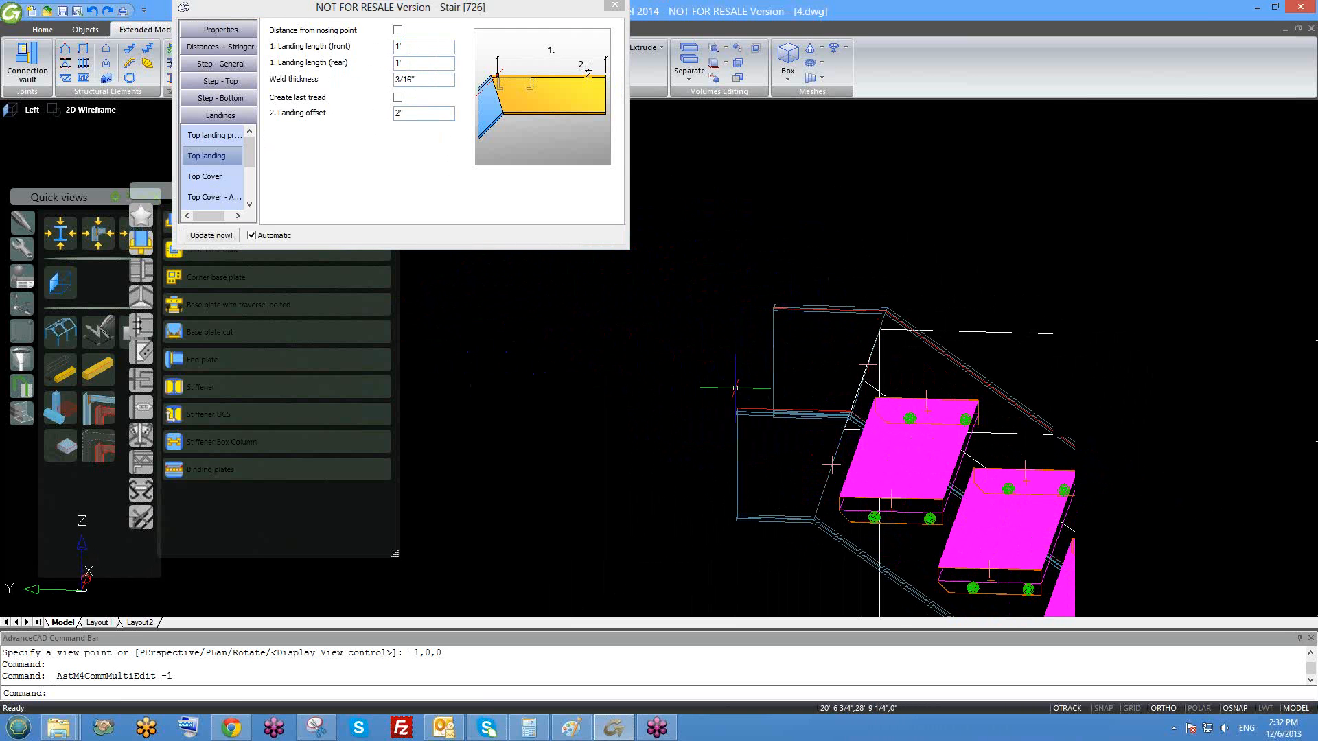
left_click(416, 53)
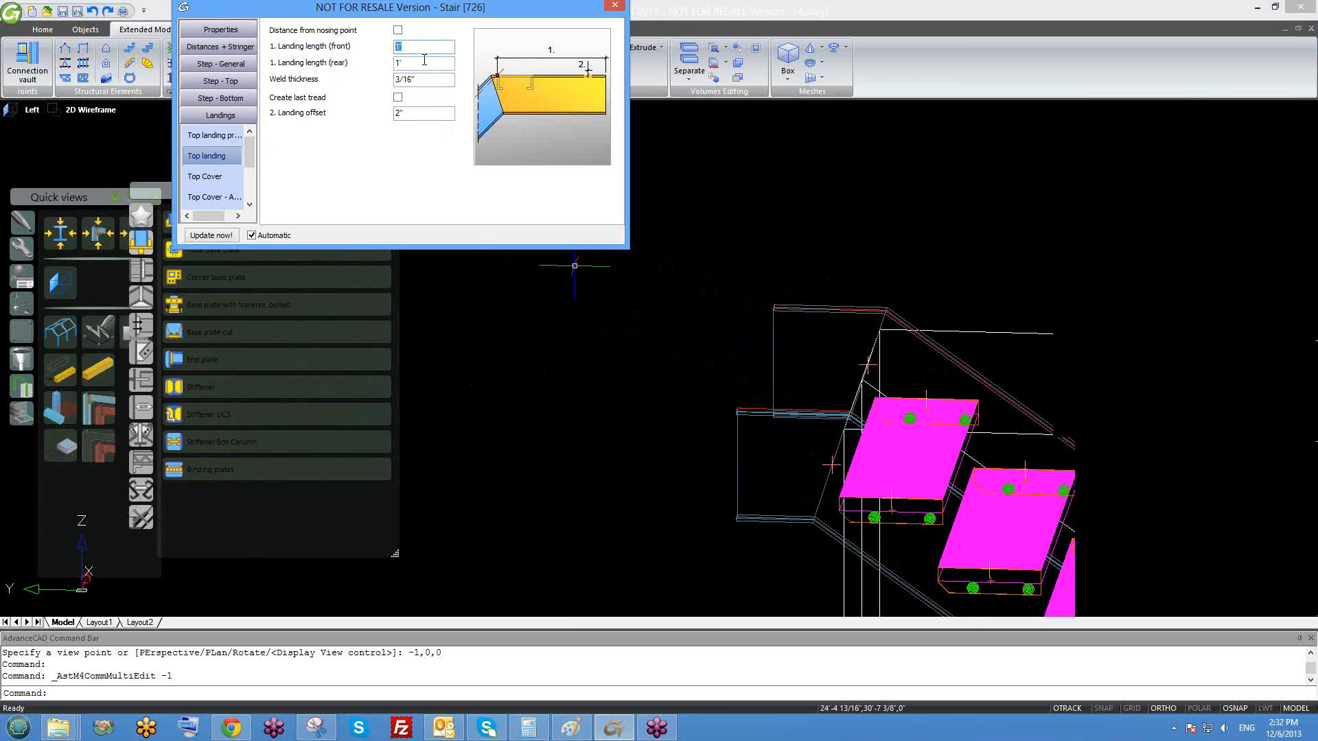
type("4'")
left_click(419, 64)
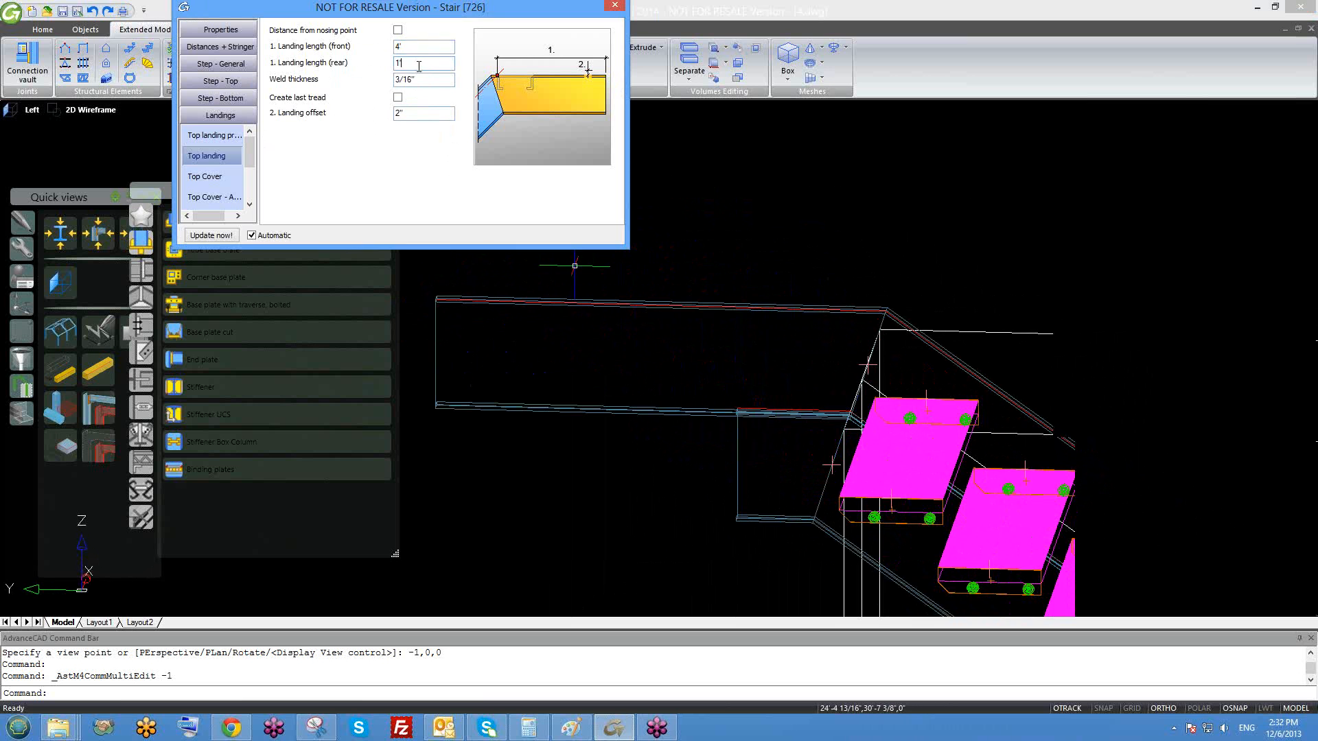
type("1'")
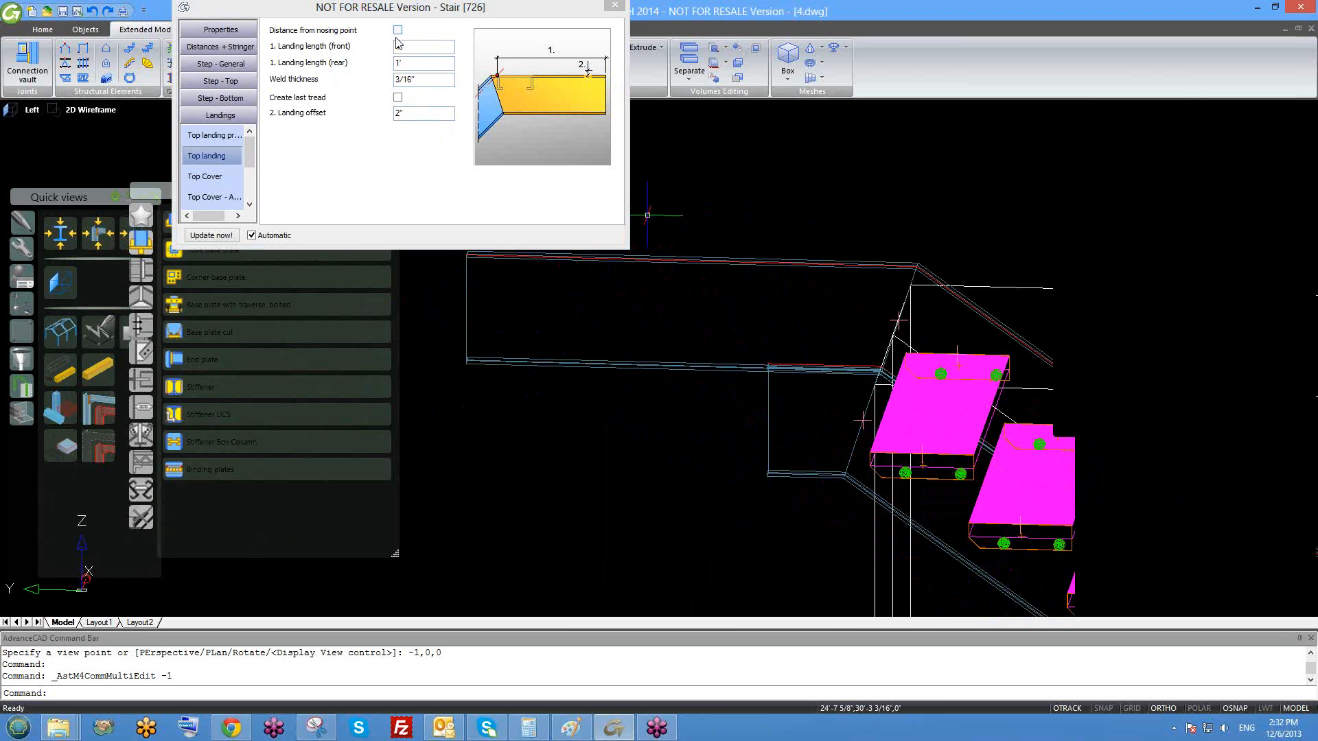
left_click_drag(410, 63, 354, 65)
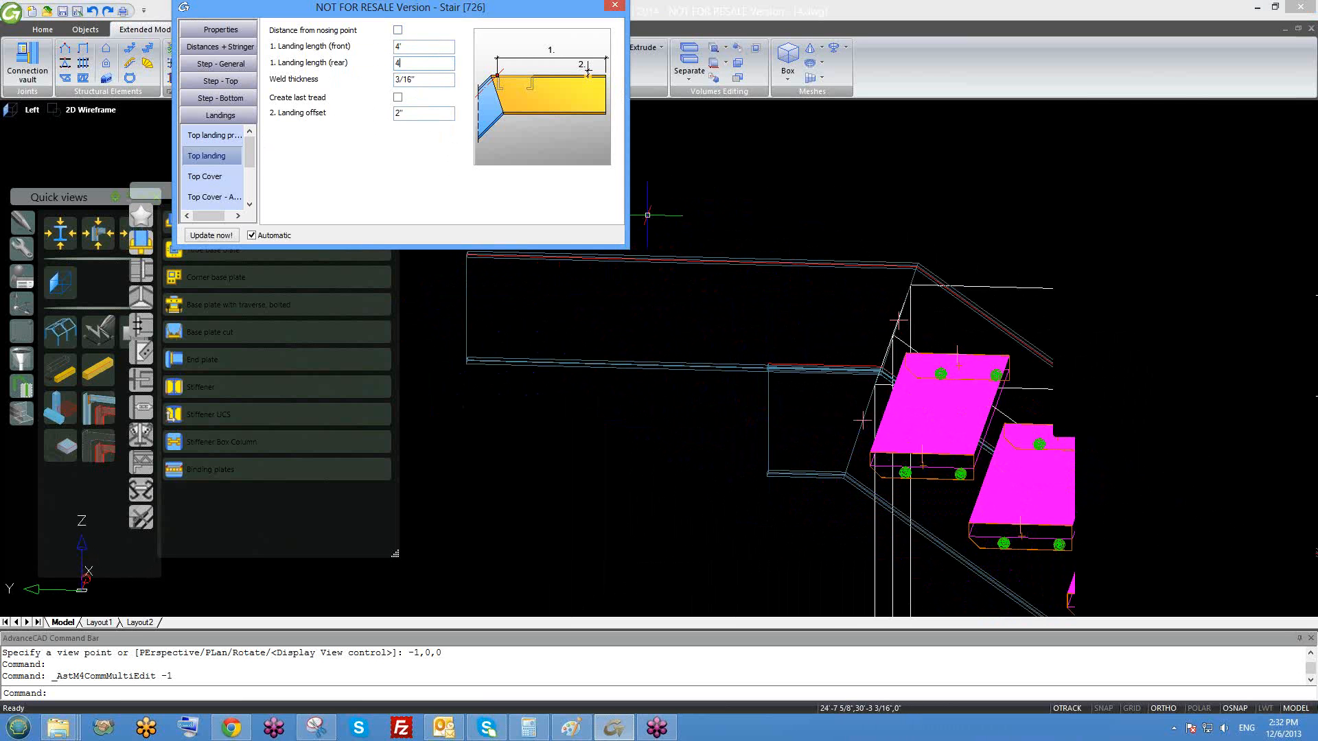
type("4'")
left_click(431, 80)
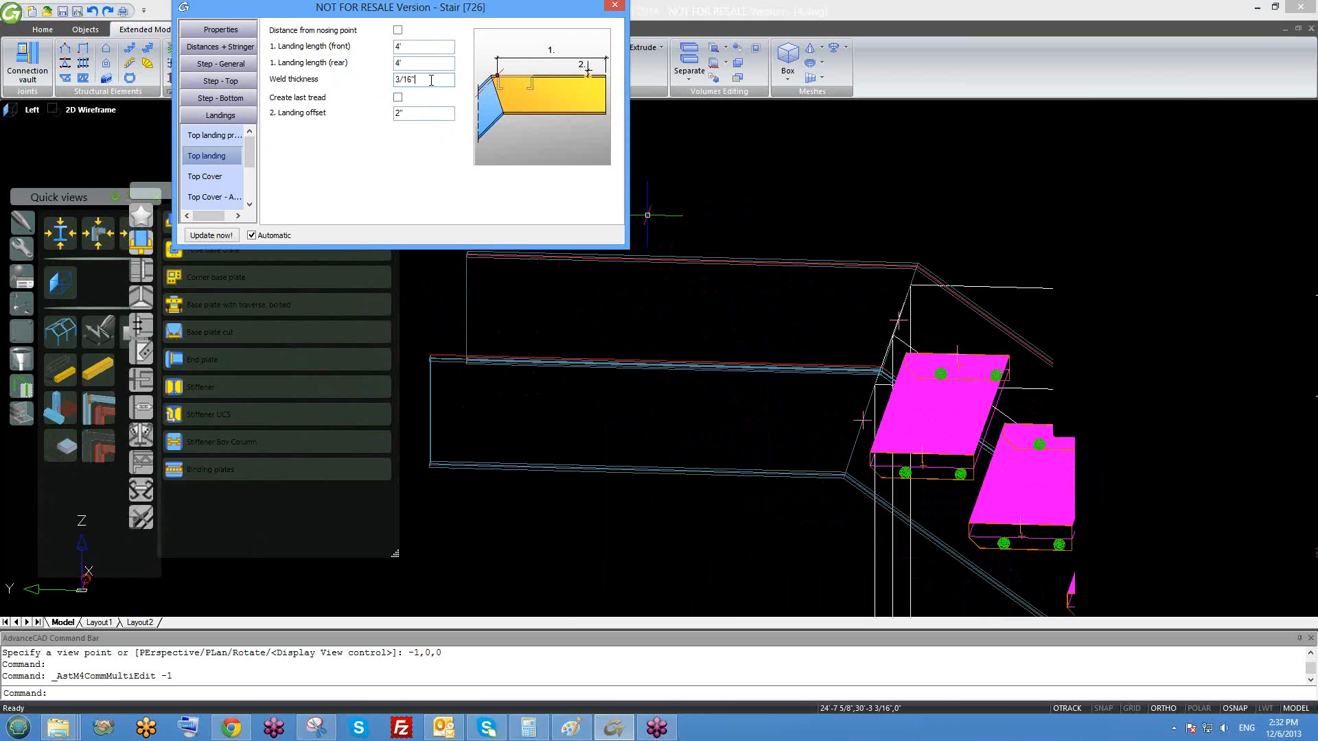
- Try an 8" landing offset at the top landing, and set the offset back to 2"
middle_click_drag(793, 381, 779, 290)
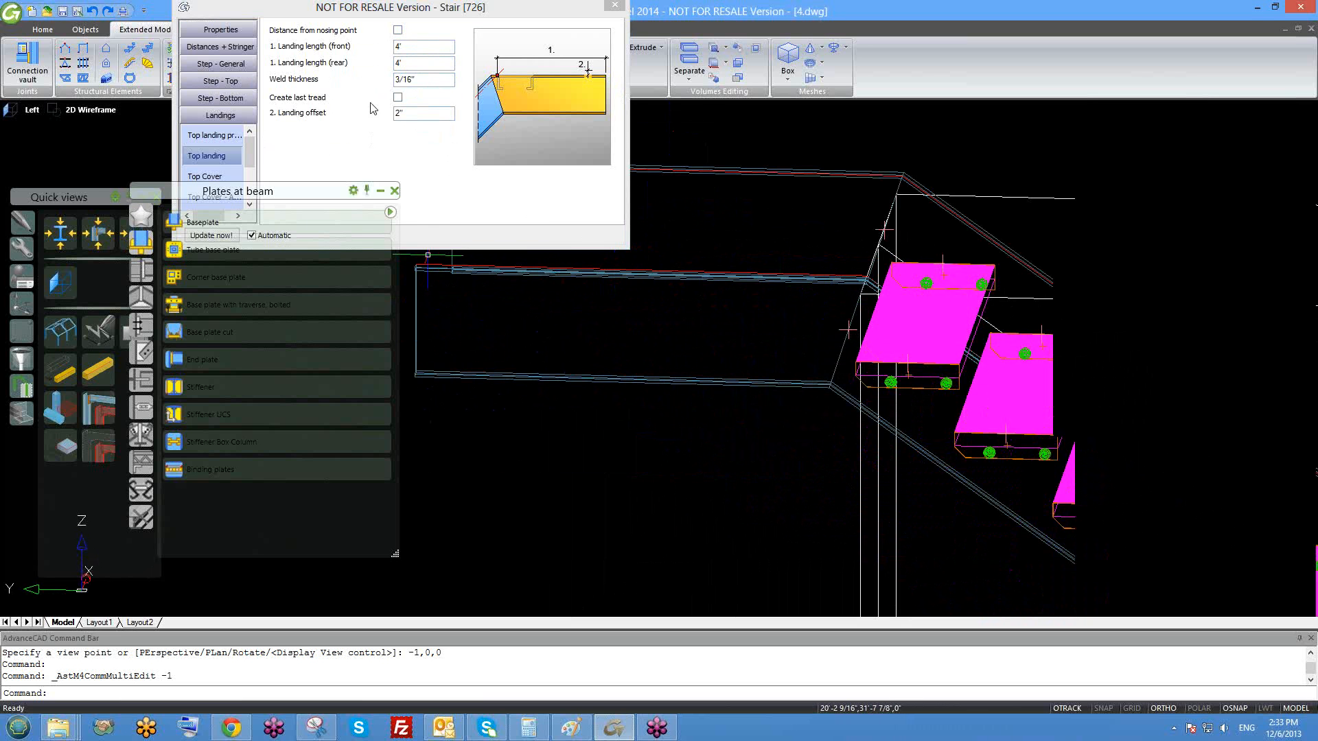
left_click_drag(459, 12, 490, 11)
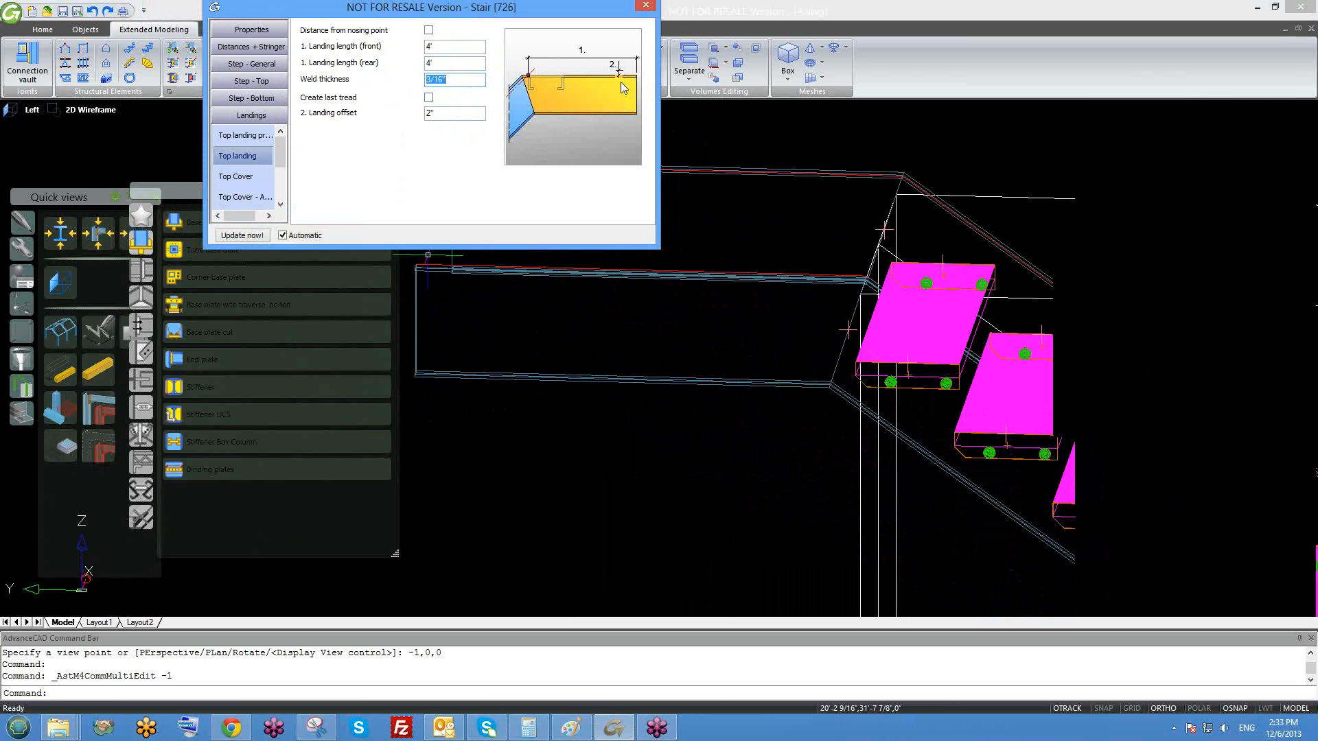
left_click(478, 115)
left_click(452, 79)
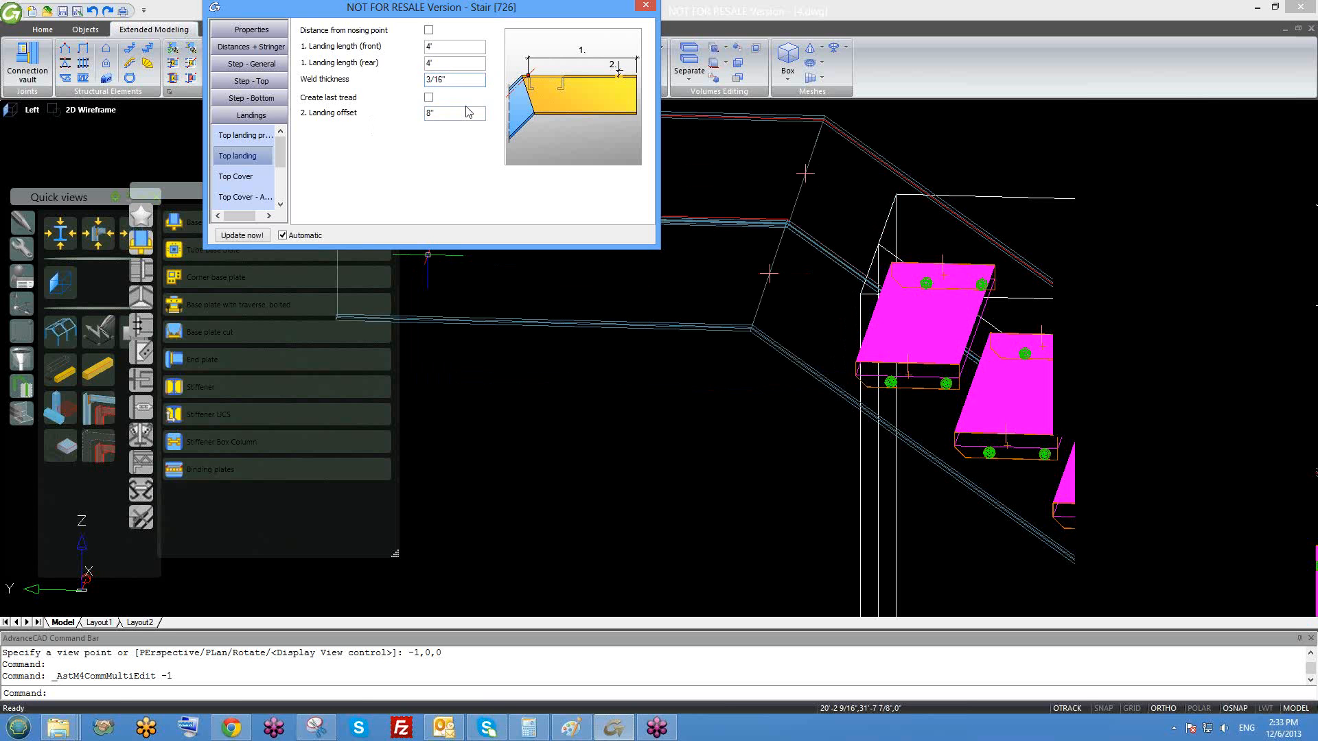
scroll(777, 416, "down", 3)
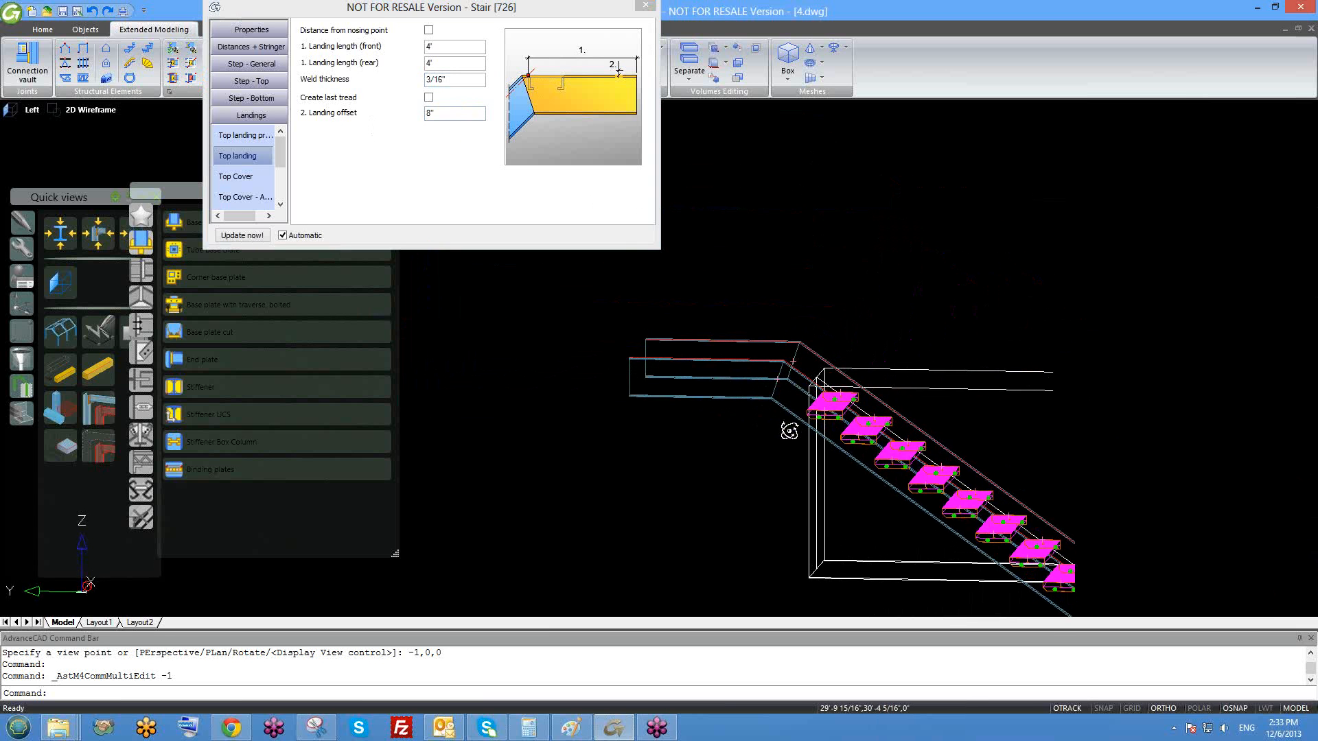
left_click(408, 118)
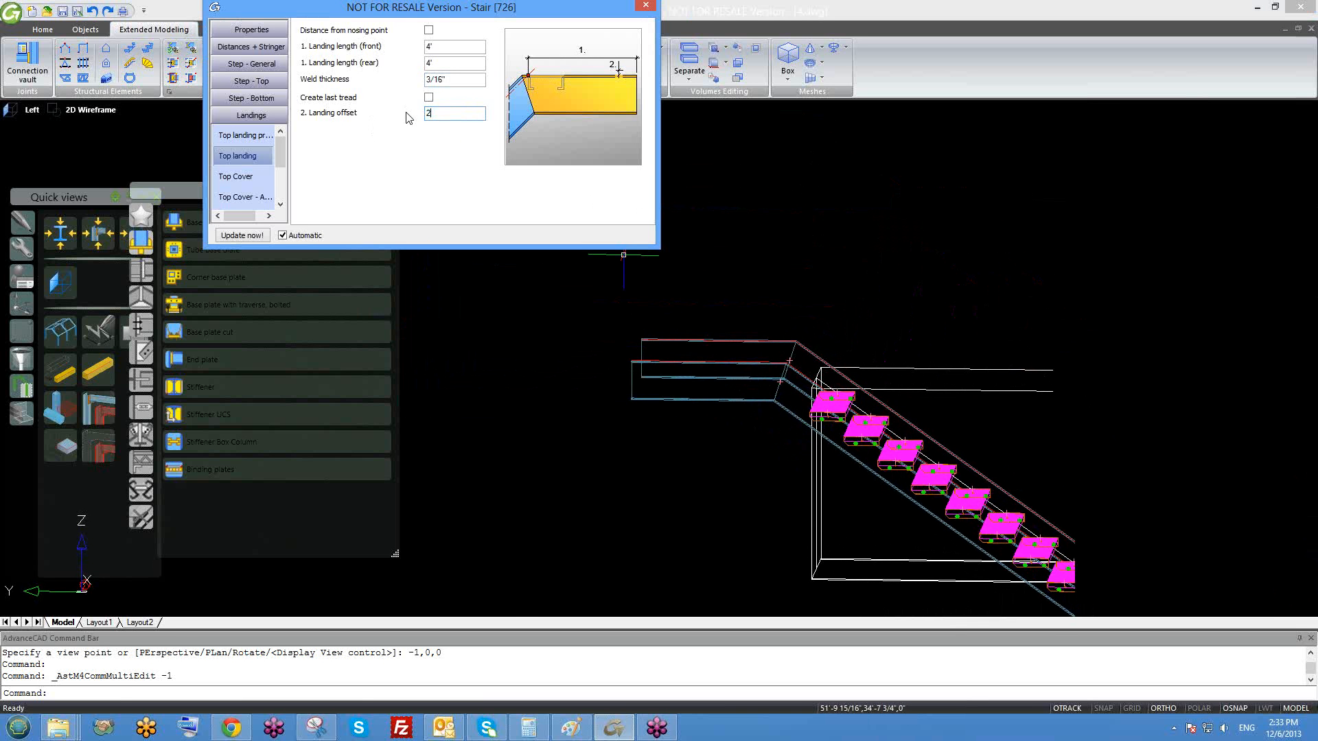
type("2")
key("Return")
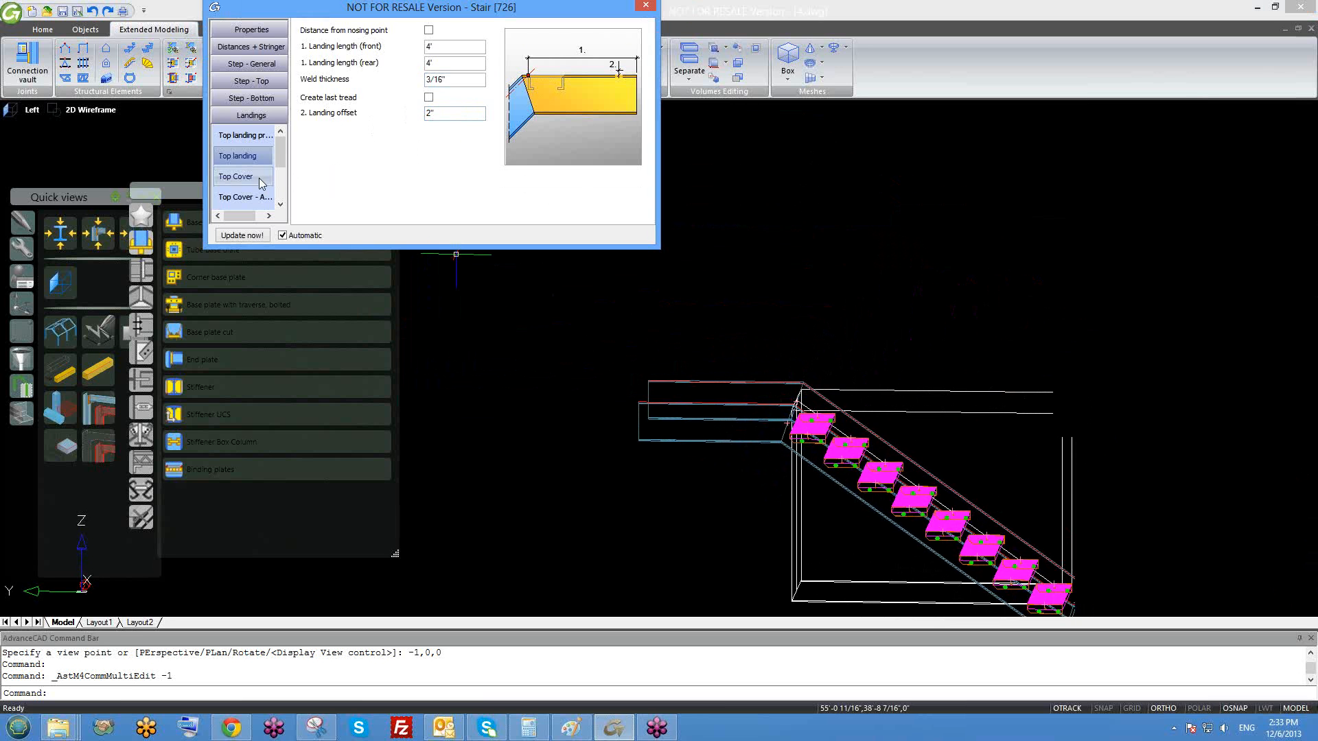
- Review the top landing's cover, length and profile settings against the landing stringers in the model
left_click(258, 179)
left_click(237, 157)
left_click(244, 171)
left_click(249, 157)
left_click(252, 137)
left_click(248, 162)
middle_click_drag(917, 476, 801, 352)
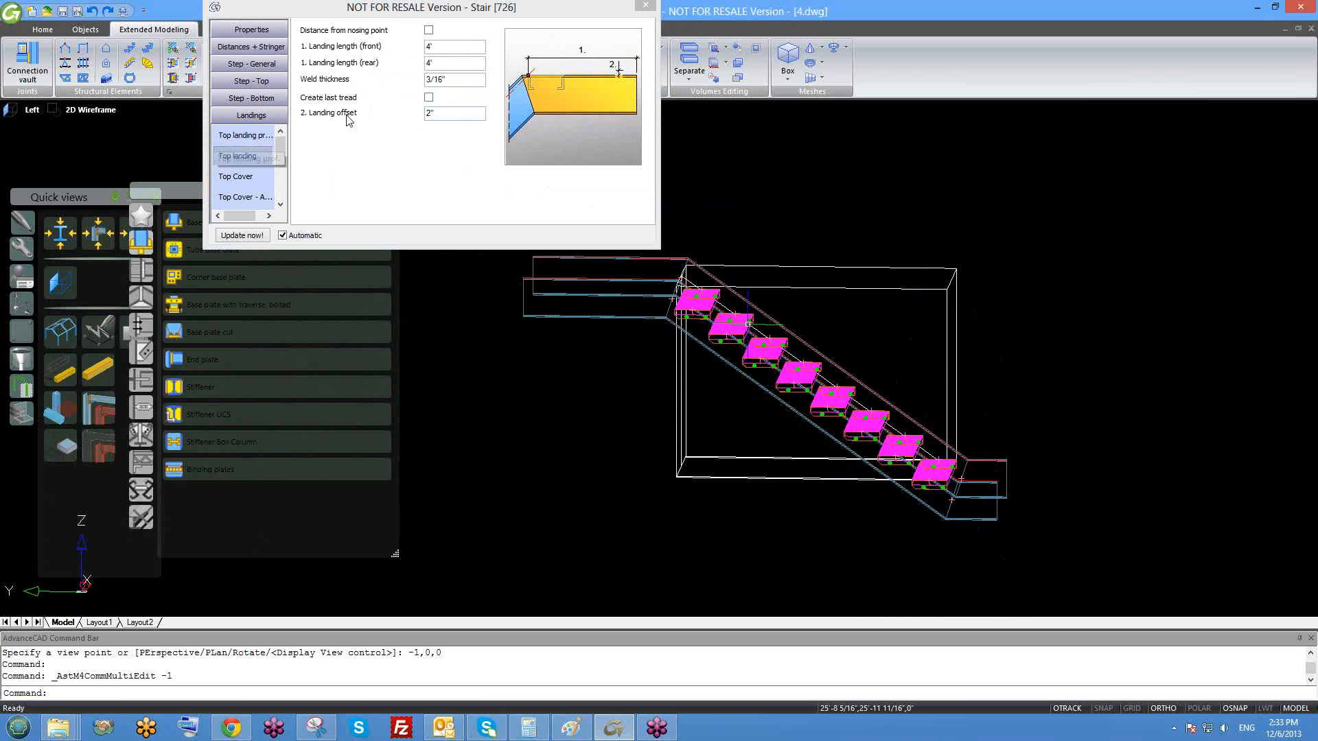
left_click(243, 141)
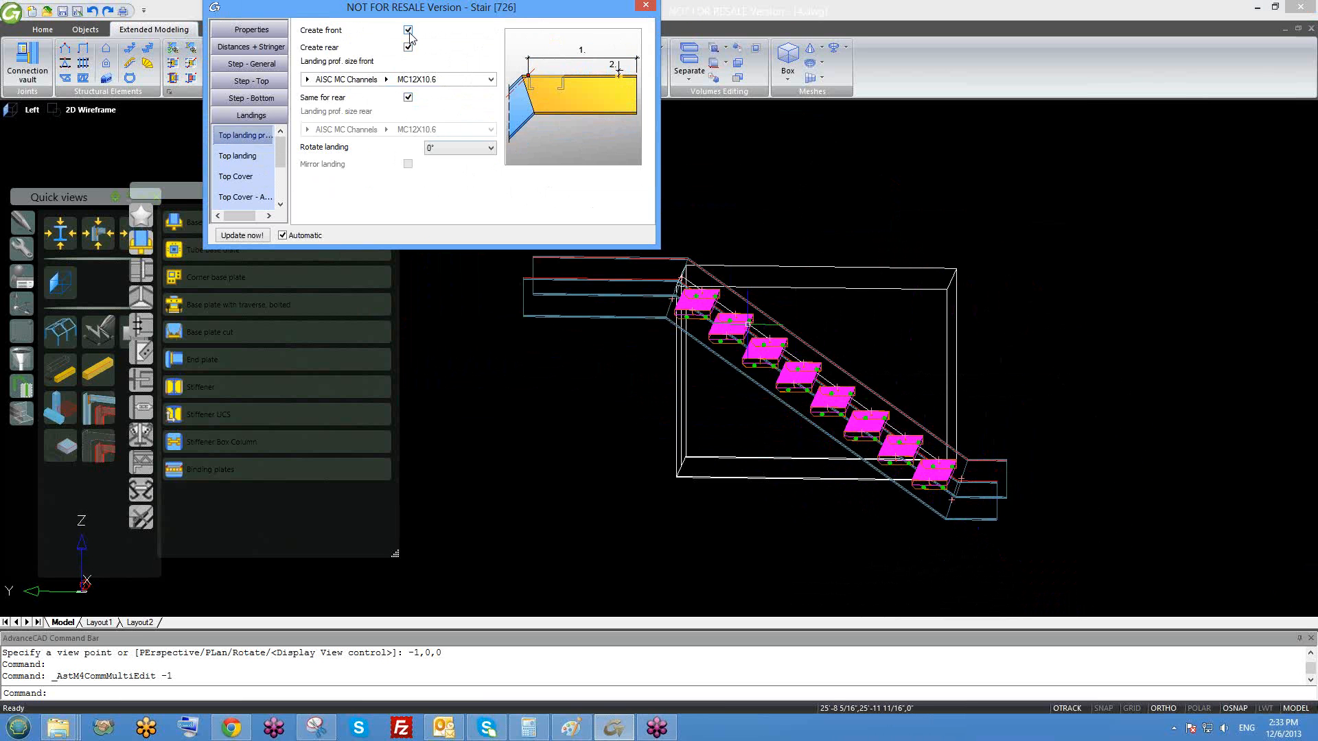
middle_click_drag(747, 324, 814, 383)
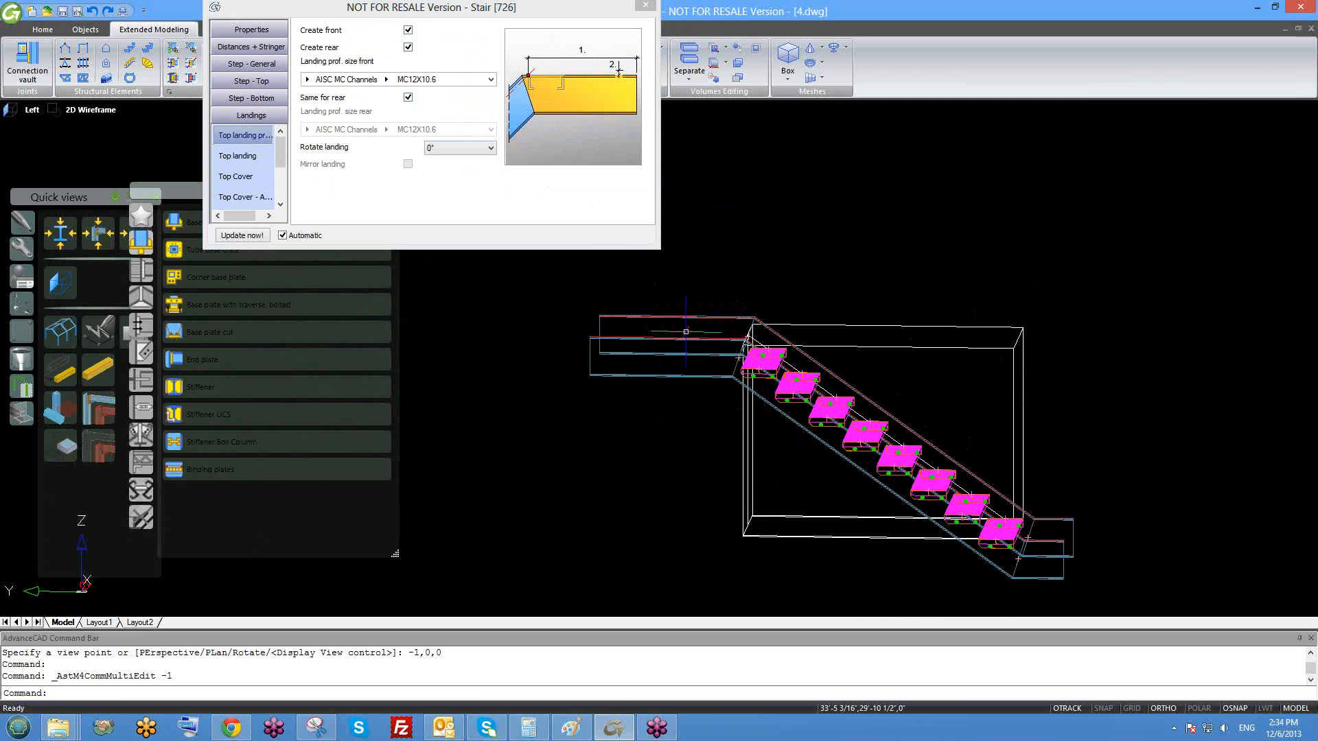
middle_click_drag(673, 360, 691, 444)
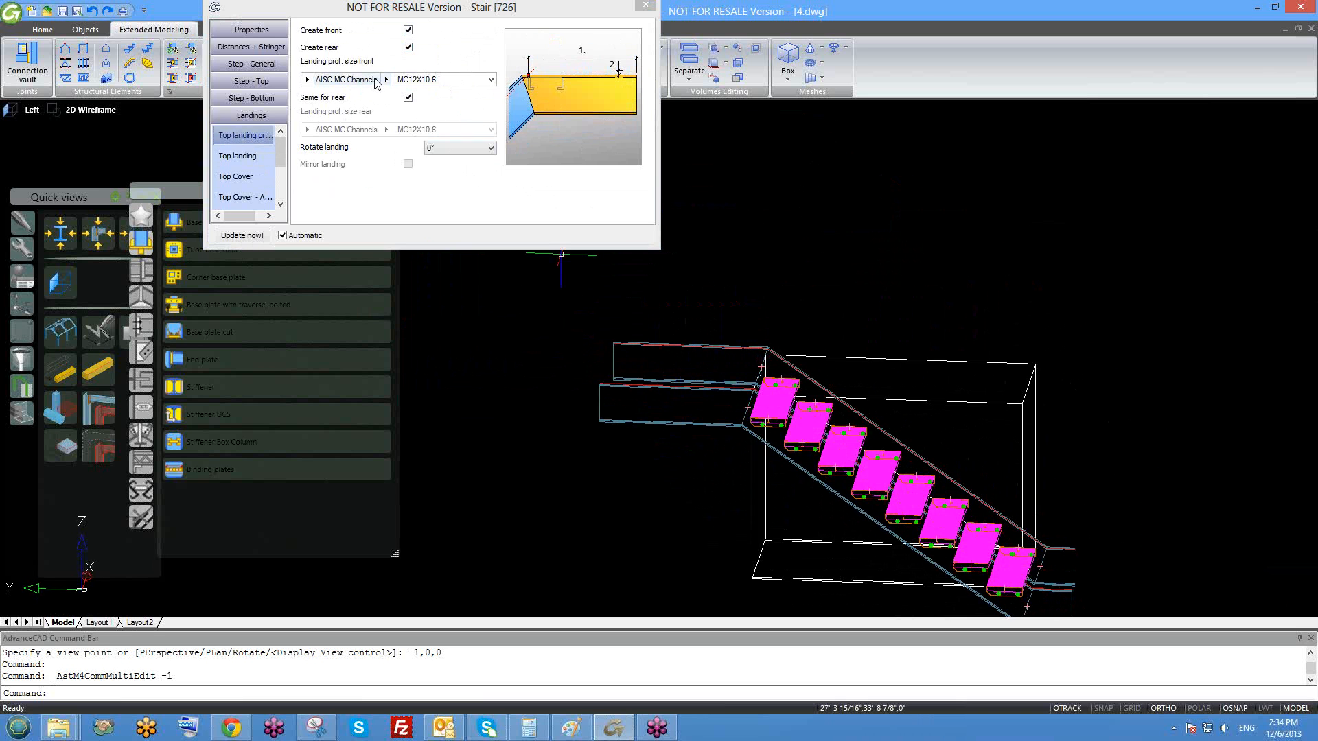
- Open the profile settings of the stair's bottom landing
left_click(271, 157)
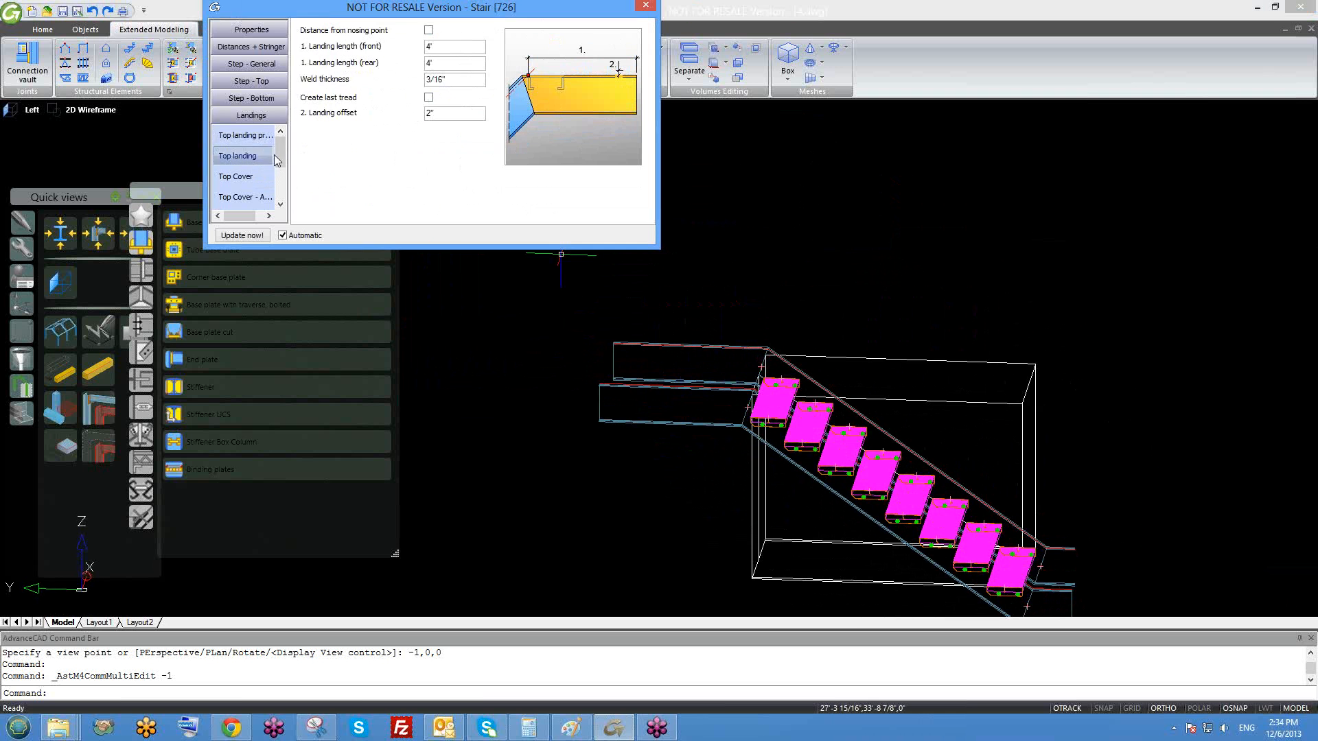
left_click_drag(281, 155, 282, 165)
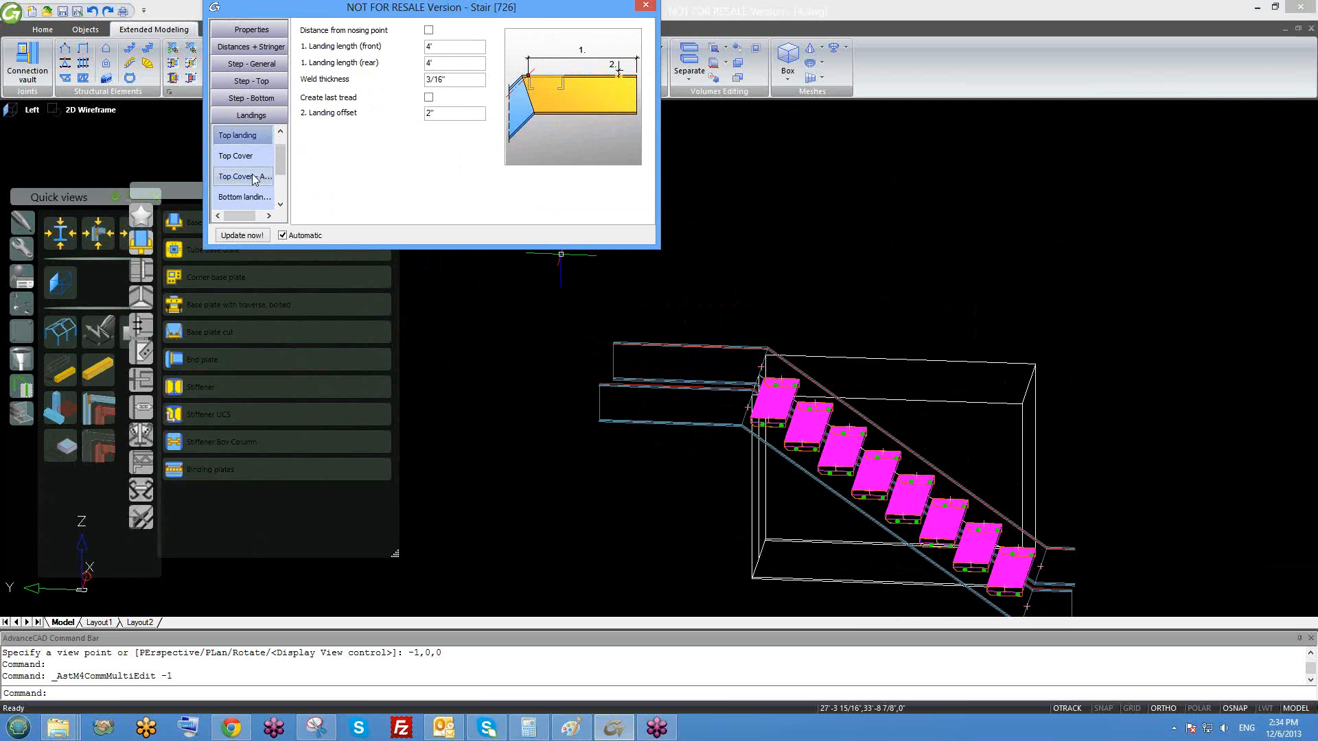
left_click(250, 197)
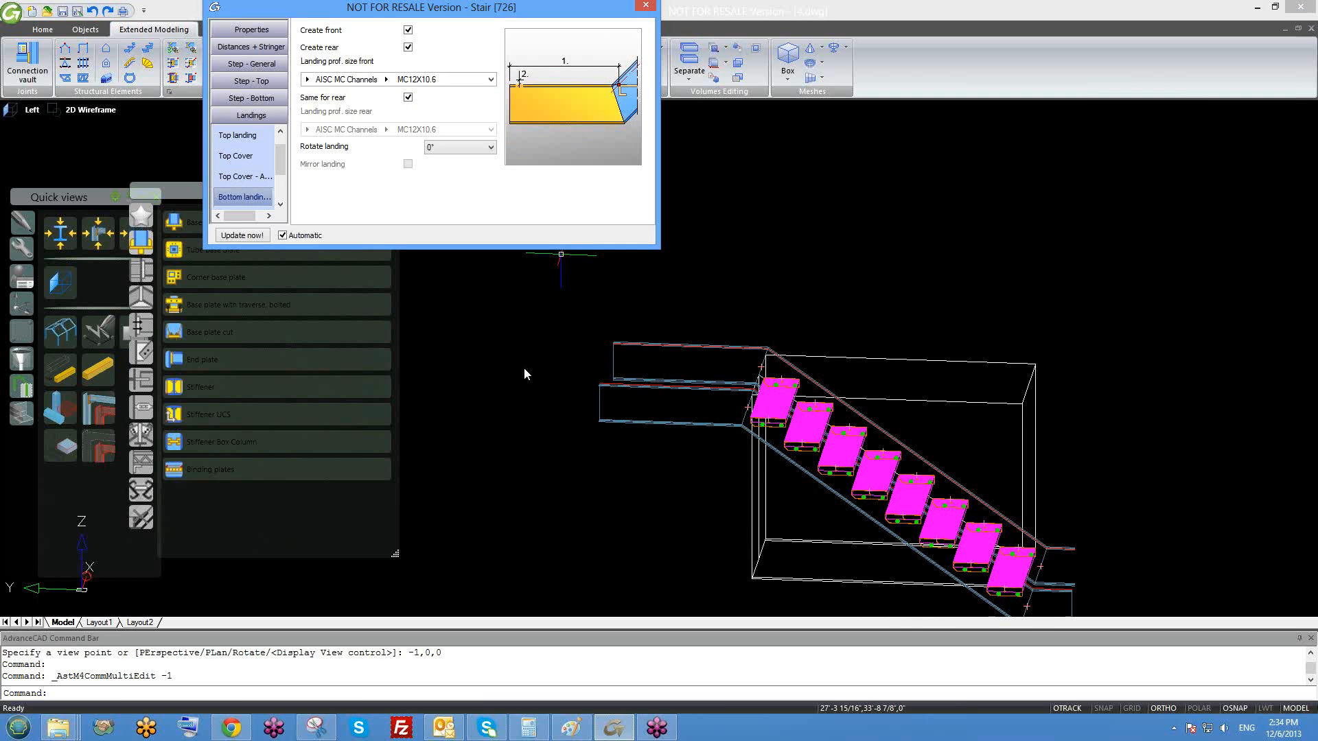
- Turn off both the rear and front stringer extensions of the bottom landing
middle_click_drag(532, 371, 591, 356)
scroll(671, 367, "down", 2)
scroll(988, 542, "up", 3)
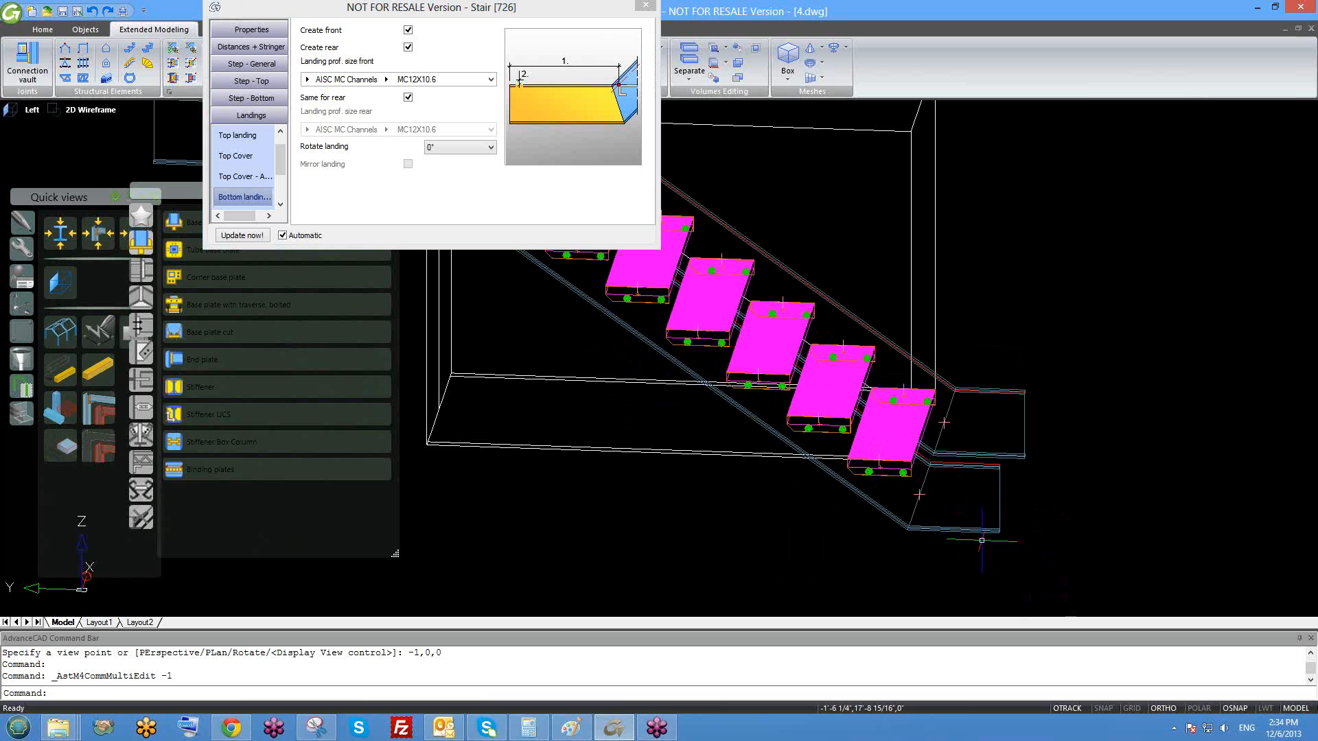
middle_click_drag(874, 394, 690, 383)
scroll(690, 383, "down", 2)
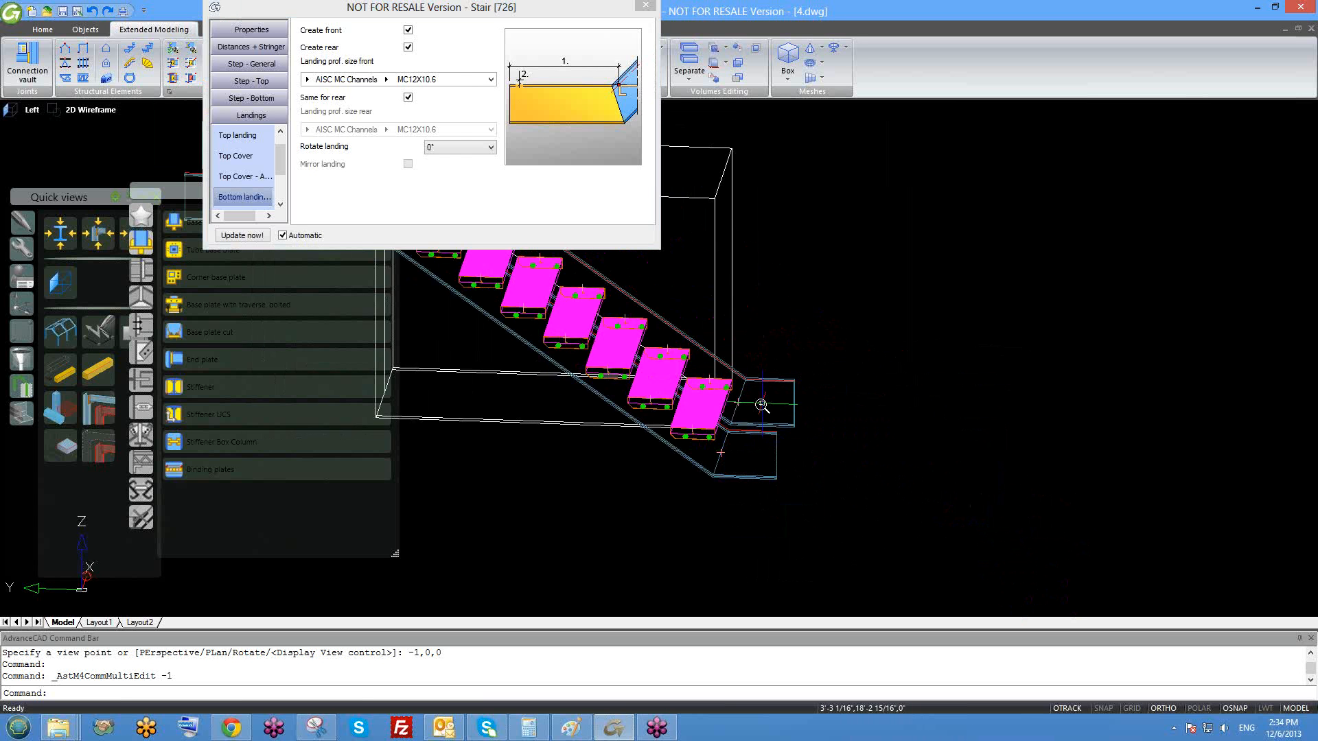
scroll(761, 404, "up", 2)
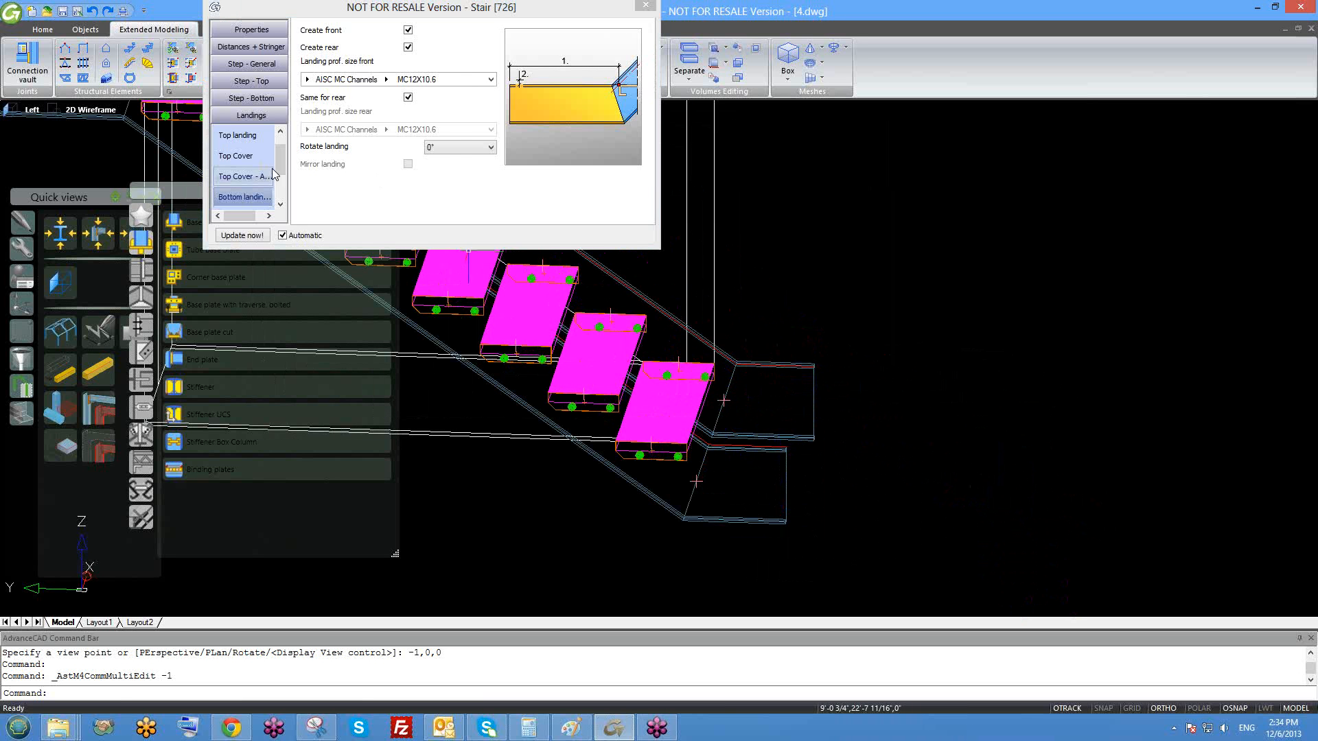
left_click(280, 205)
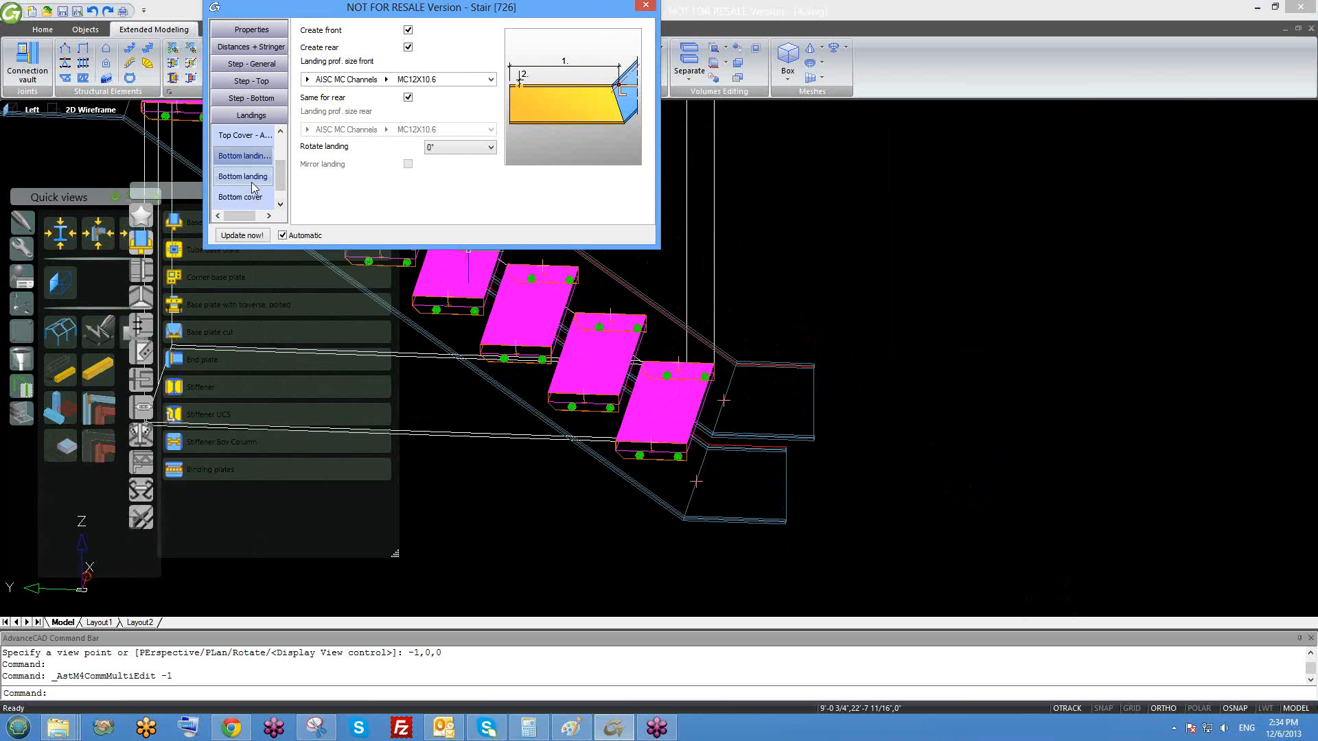
left_click(408, 47)
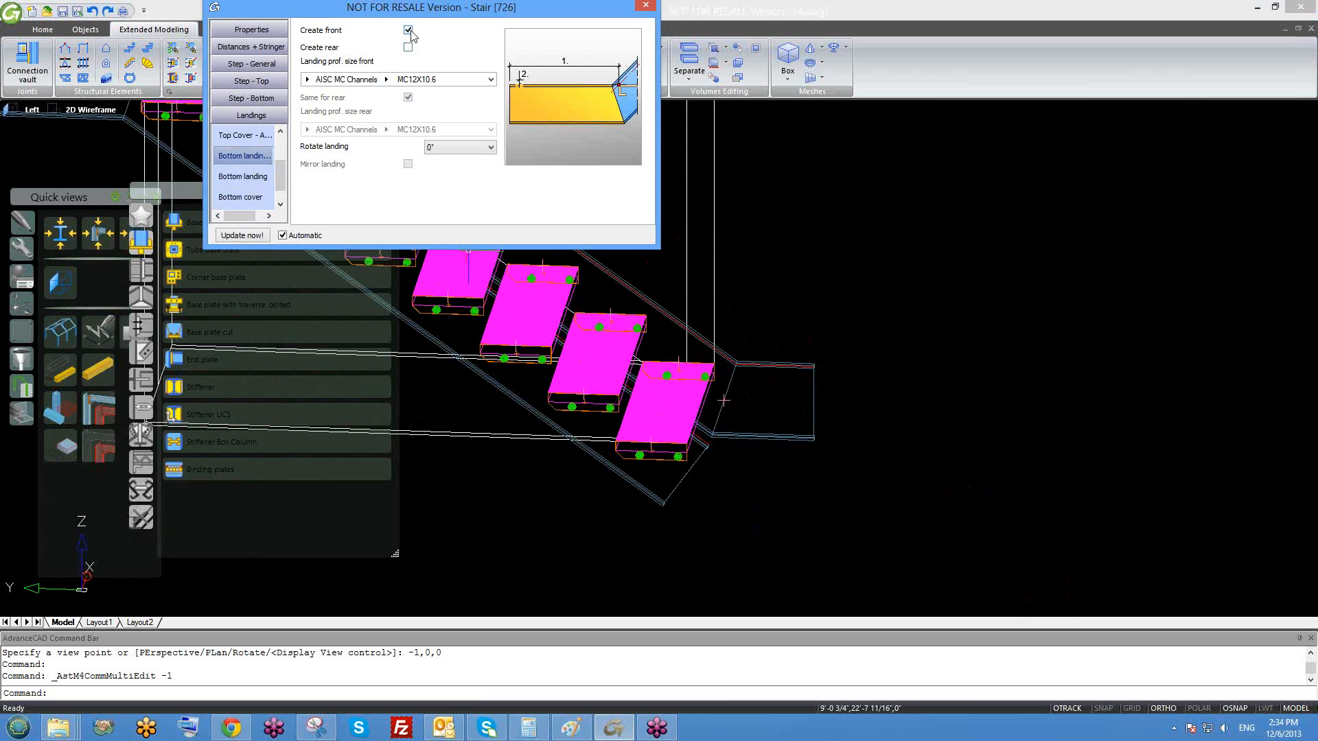
left_click(409, 30)
middle_click_drag(774, 479, 911, 499)
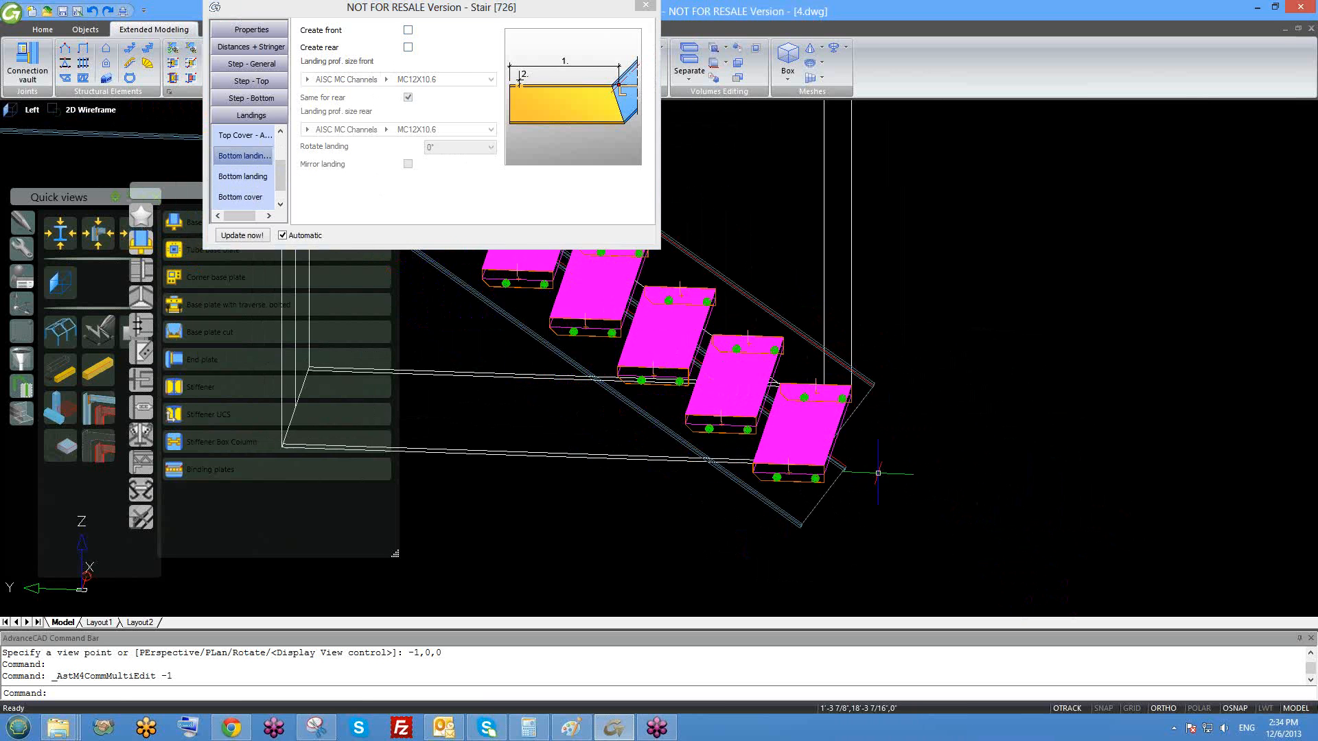
- Try the bottom landing without the first tread, and turn Create first tread back on
left_click_drag(398, 7, 499, 7)
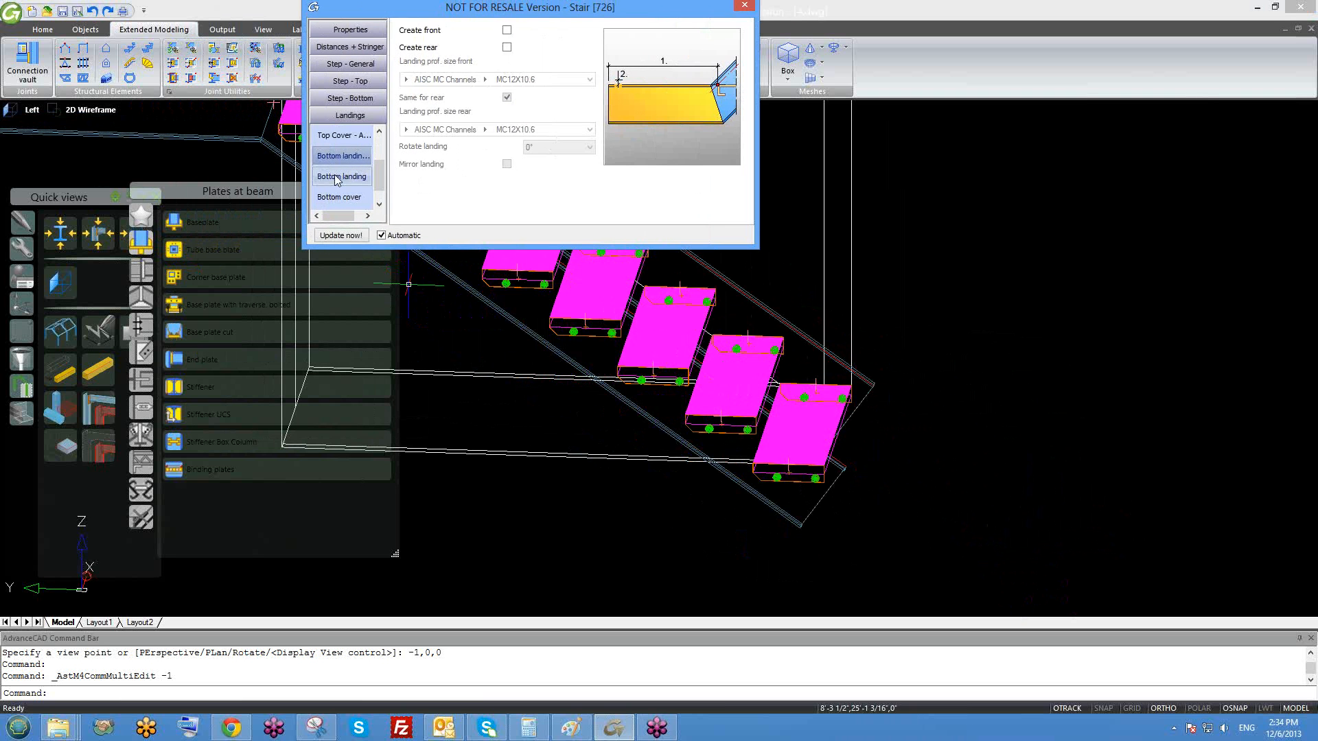
left_click(341, 176)
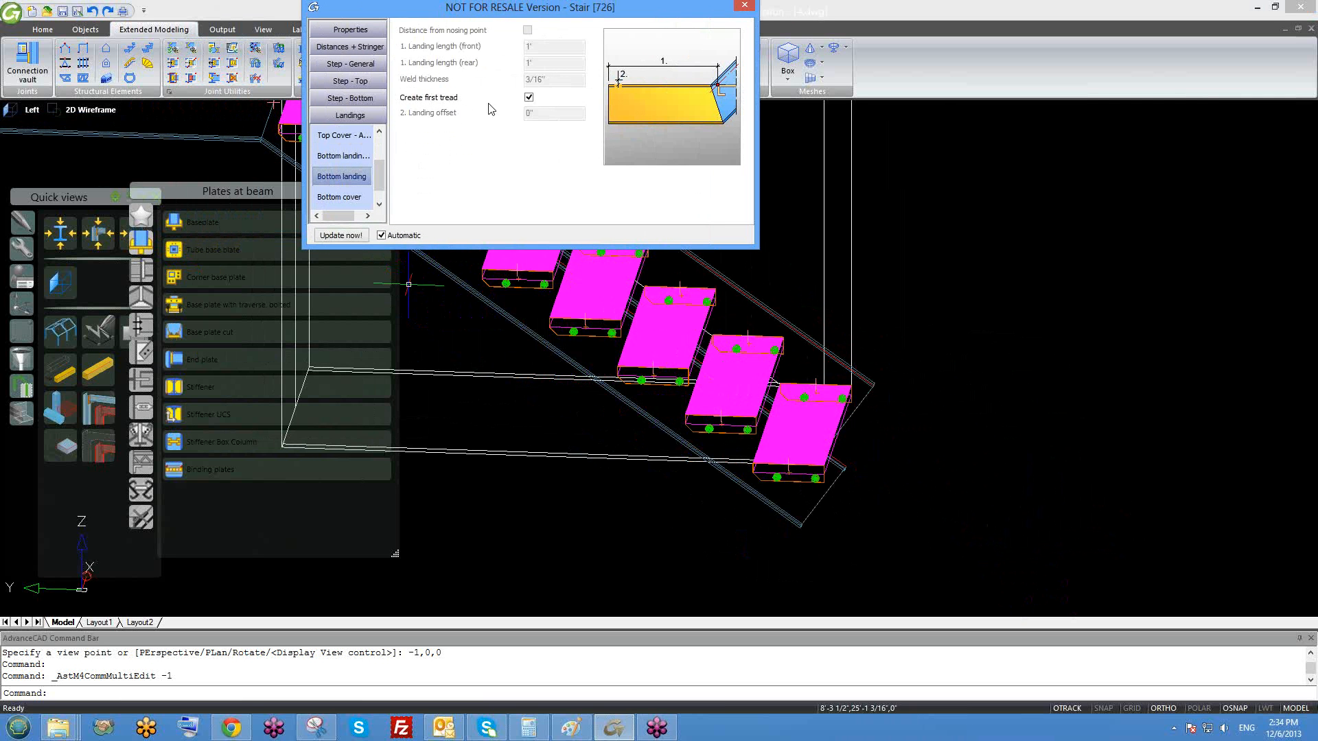
left_click(528, 98)
middle_click_drag(787, 449, 803, 495)
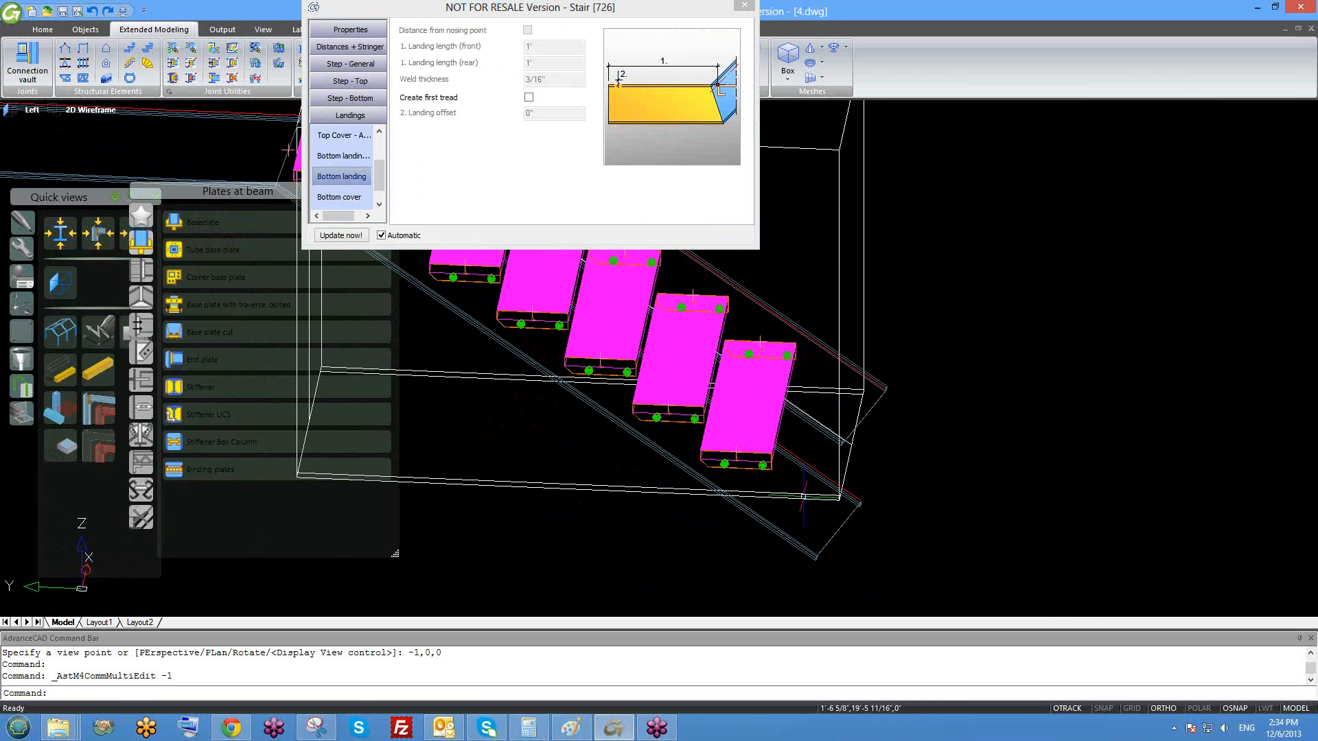
left_click(528, 97)
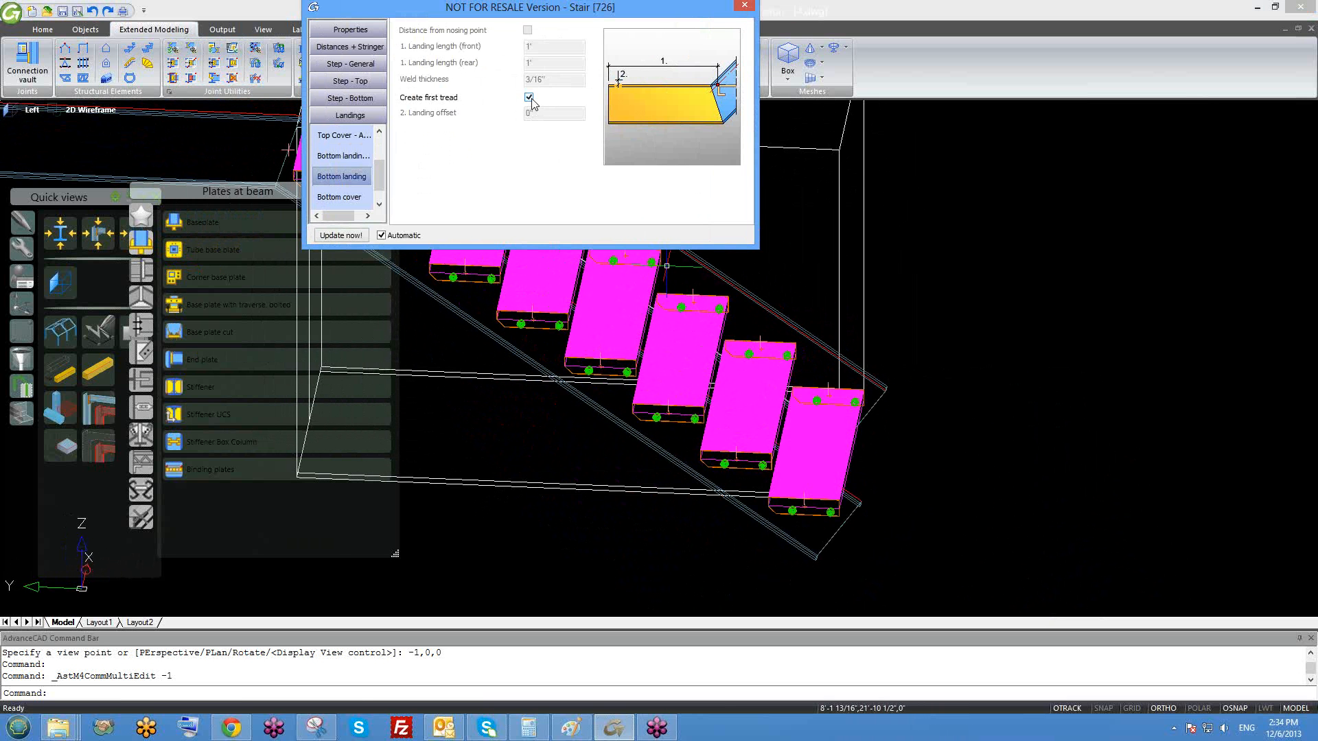
- Review the bottom landing's cover settings and the cover's support angle settings
left_click(349, 198)
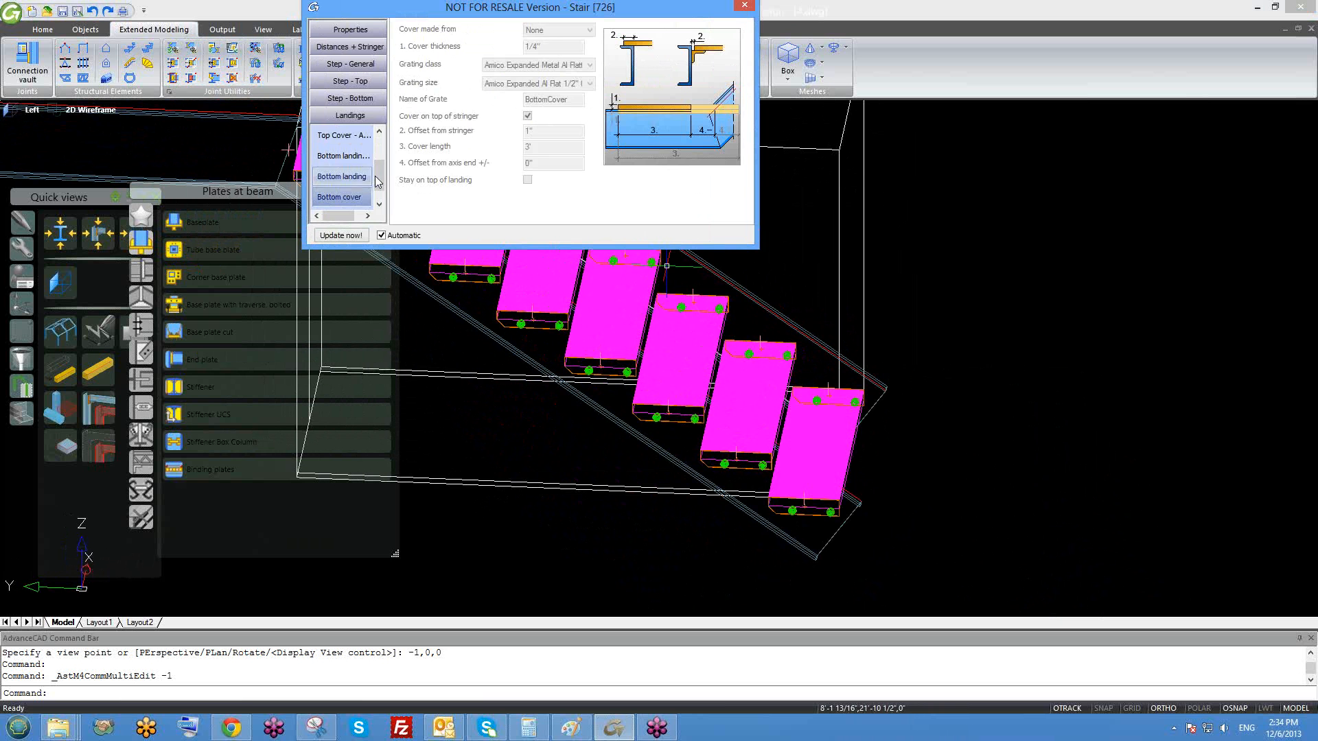
left_click(378, 202)
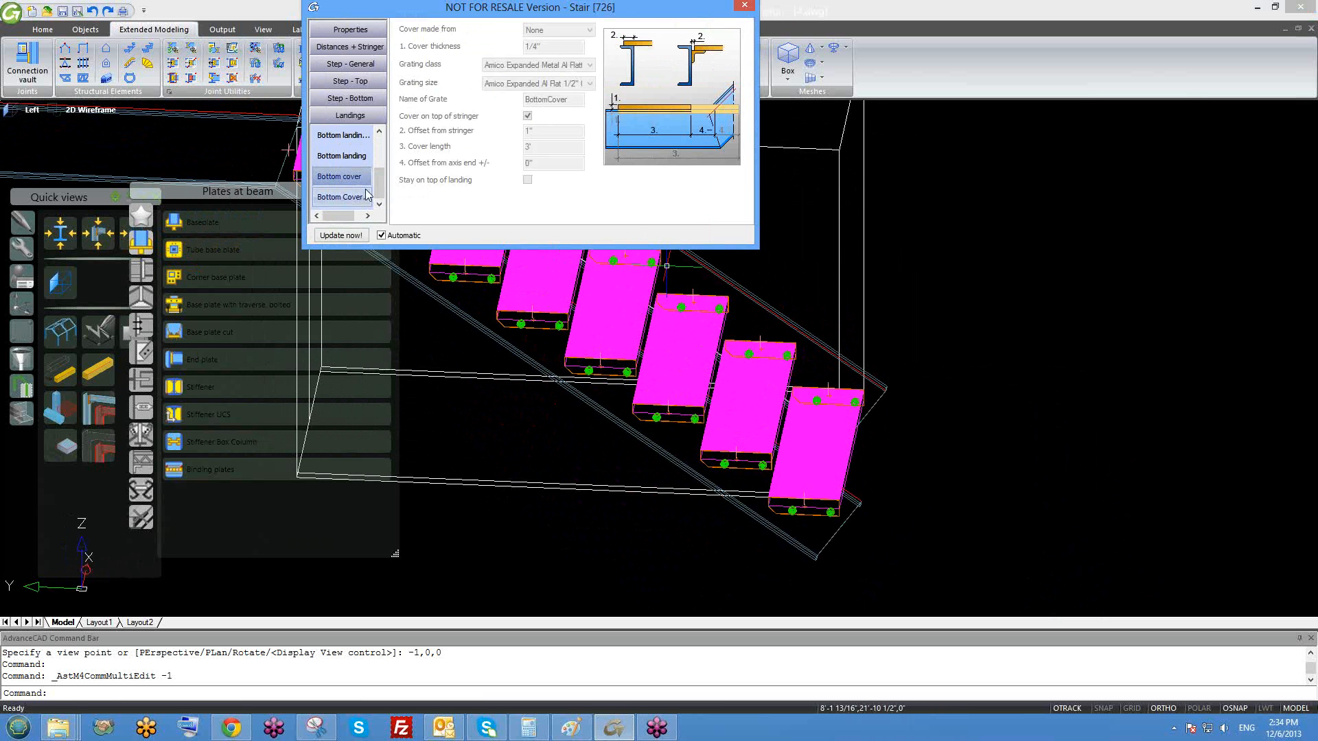
left_click(358, 198)
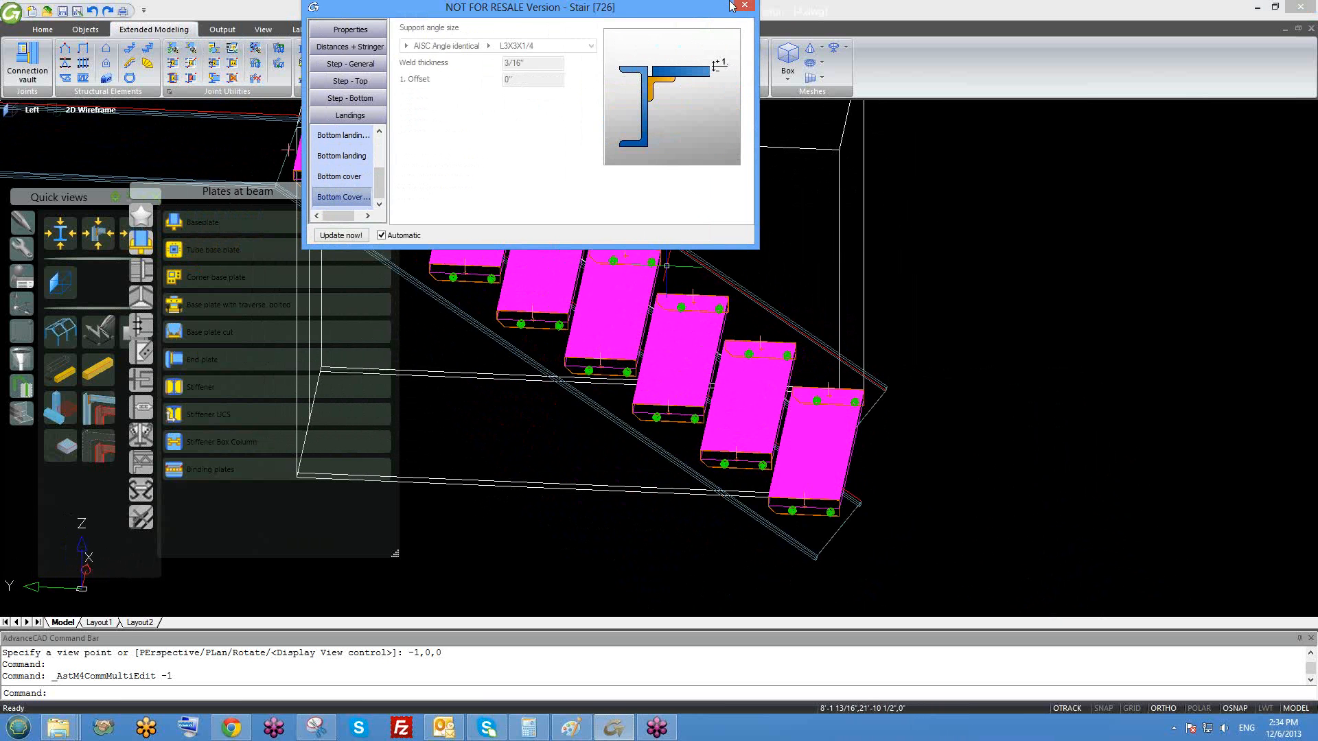
- Apply the saved stair configuration 3' W/Grating tread from the library, and replace it with resid-welded -angle
left_click(350, 31)
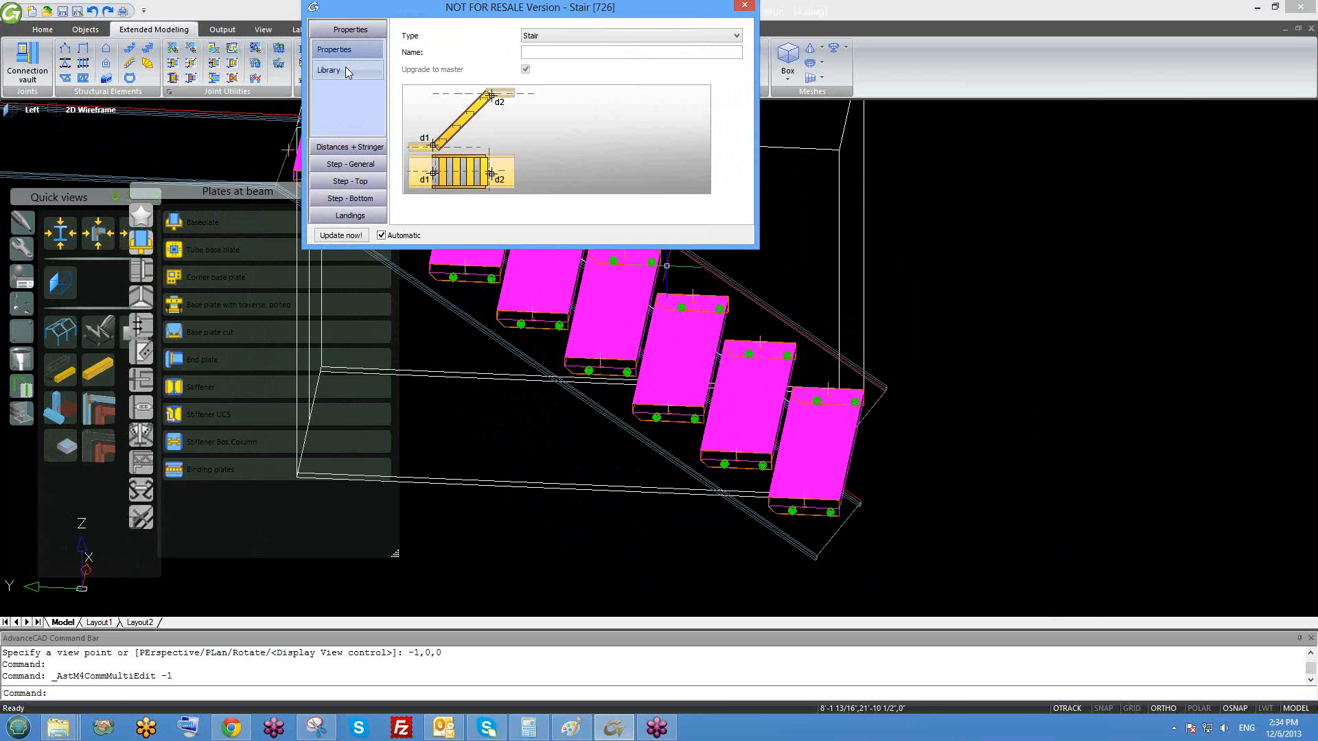
left_click(347, 71)
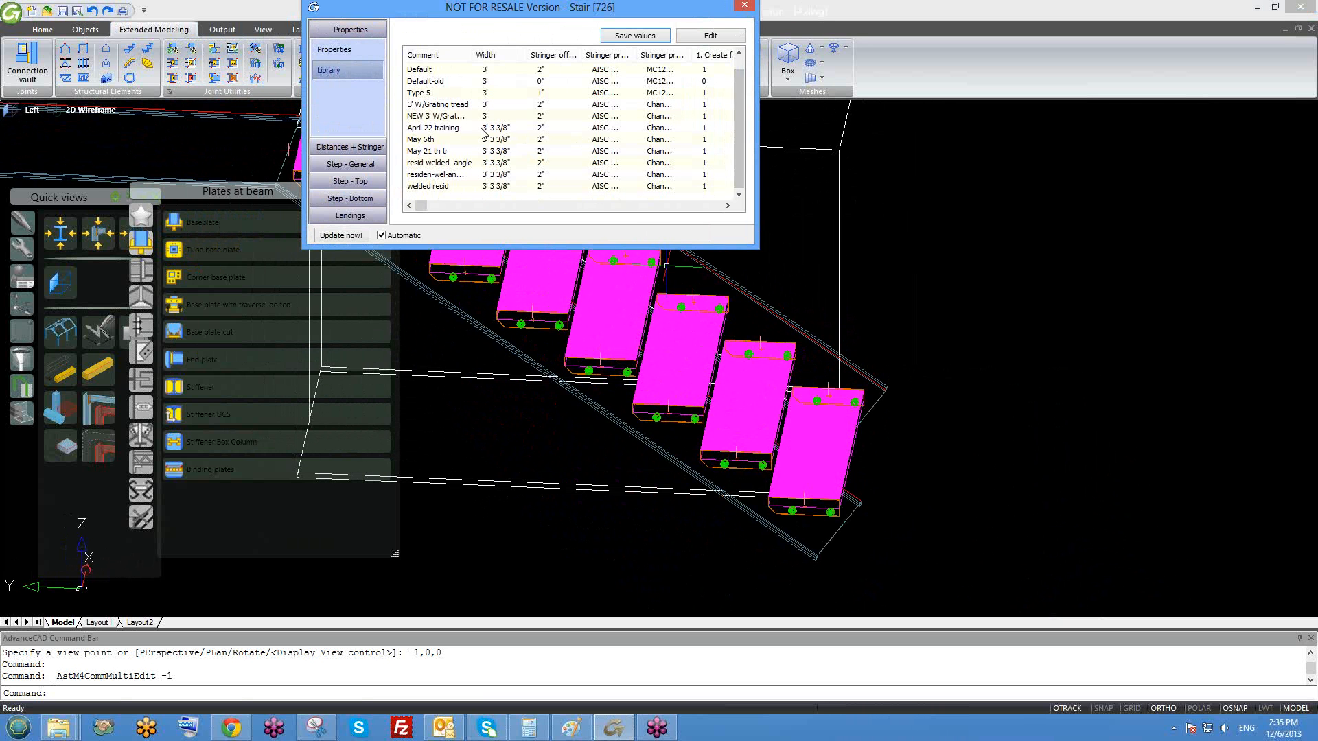
left_click(447, 106)
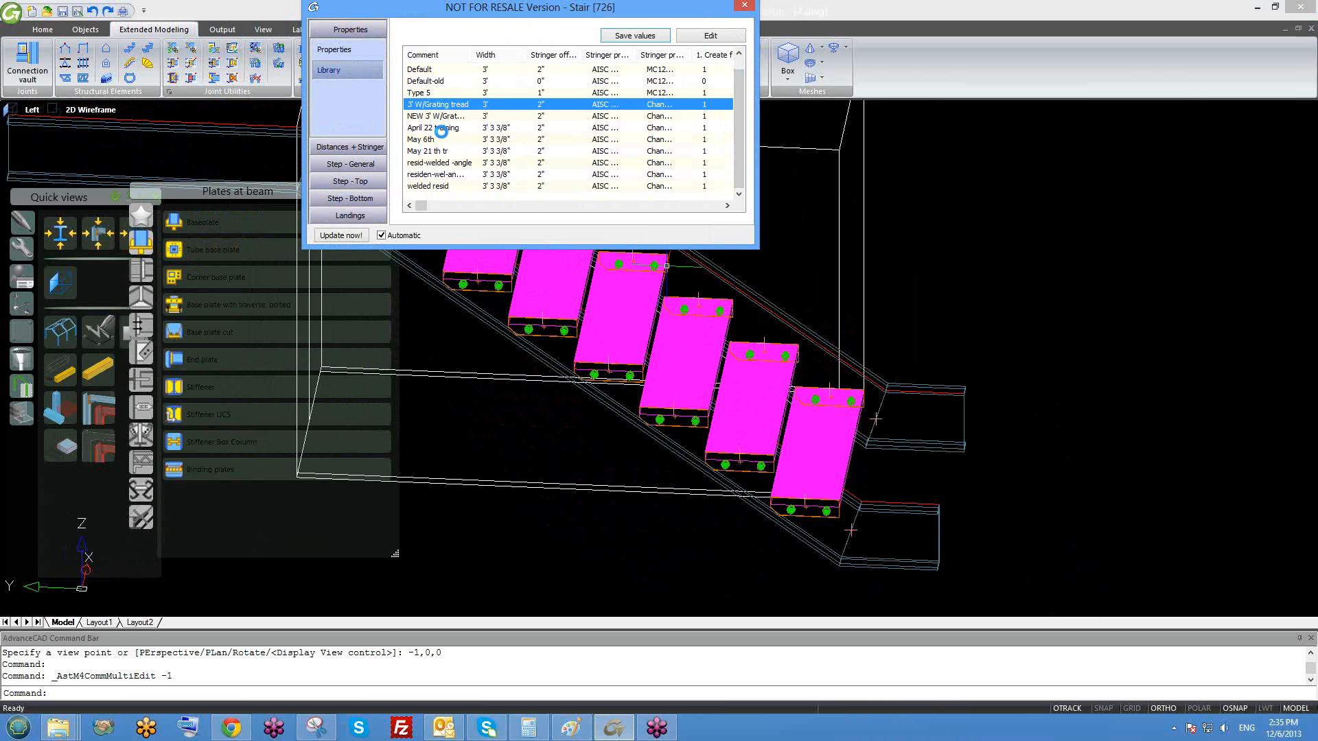
left_click(463, 164)
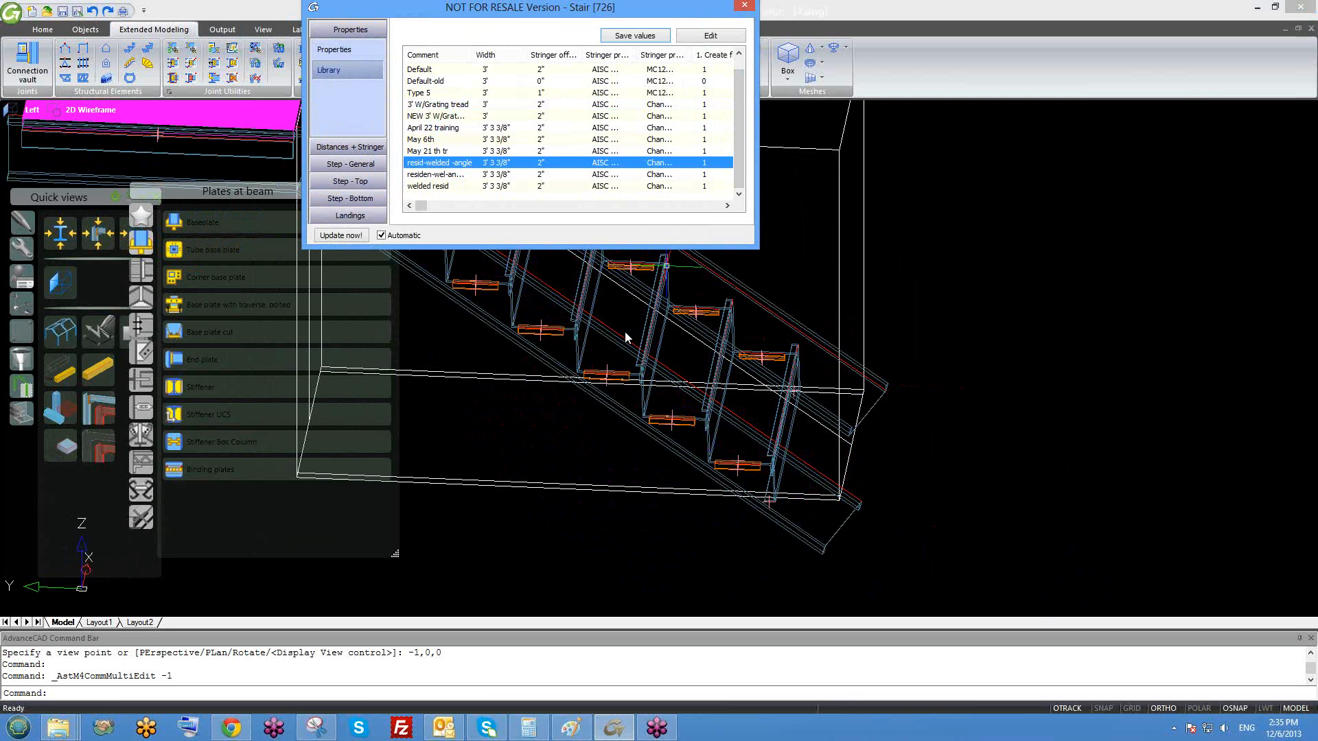
left_click(743, 7)
left_click(742, 7)
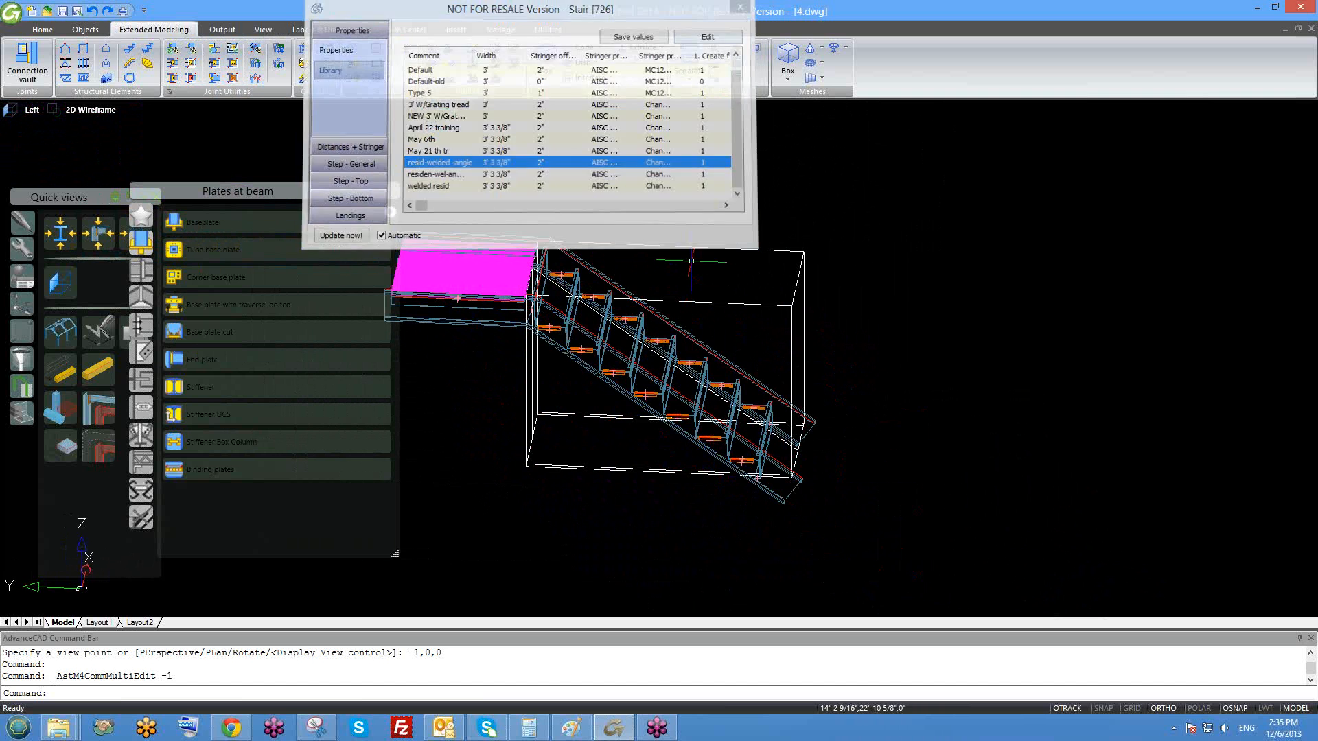
- Switch to the Left view and examine the bent-plate treads and support angles along the stringer
left_click(44, 112)
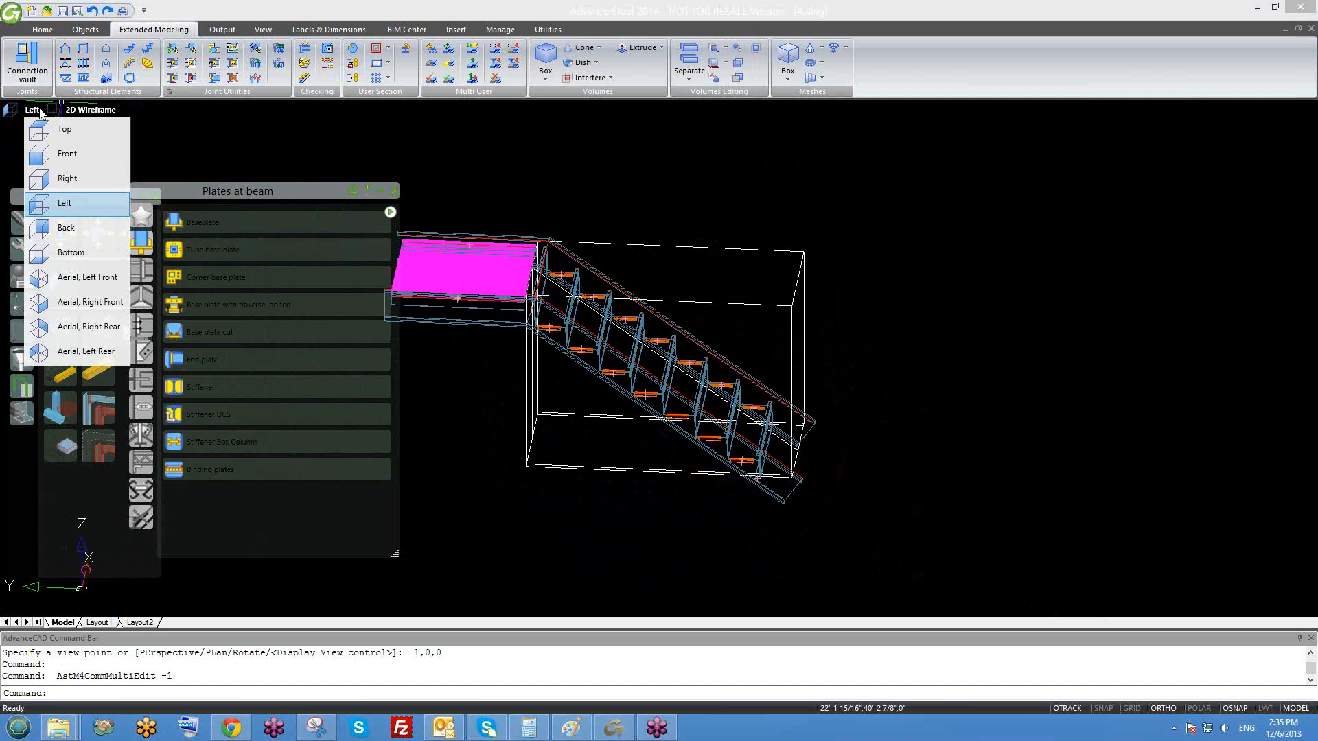
left_click(63, 205)
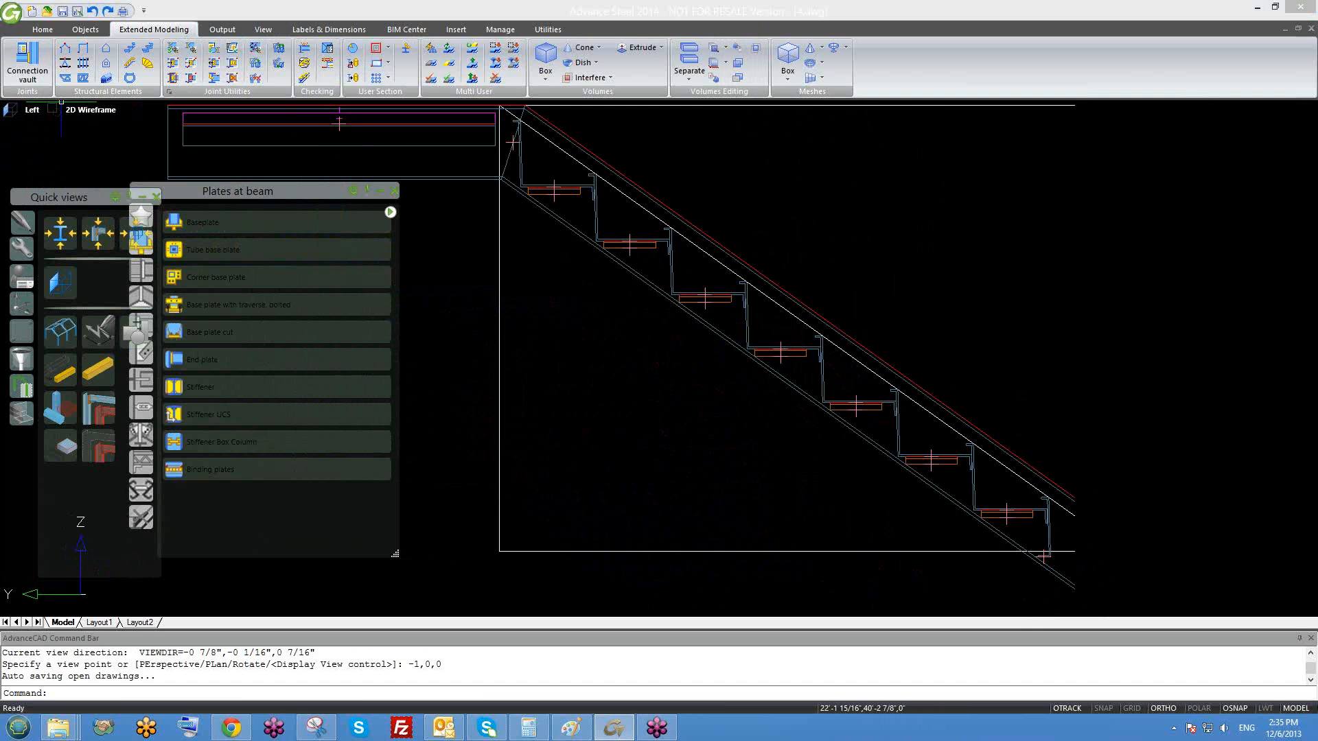
middle_click_drag(685, 367, 506, 344)
scroll(854, 549, "up", 1)
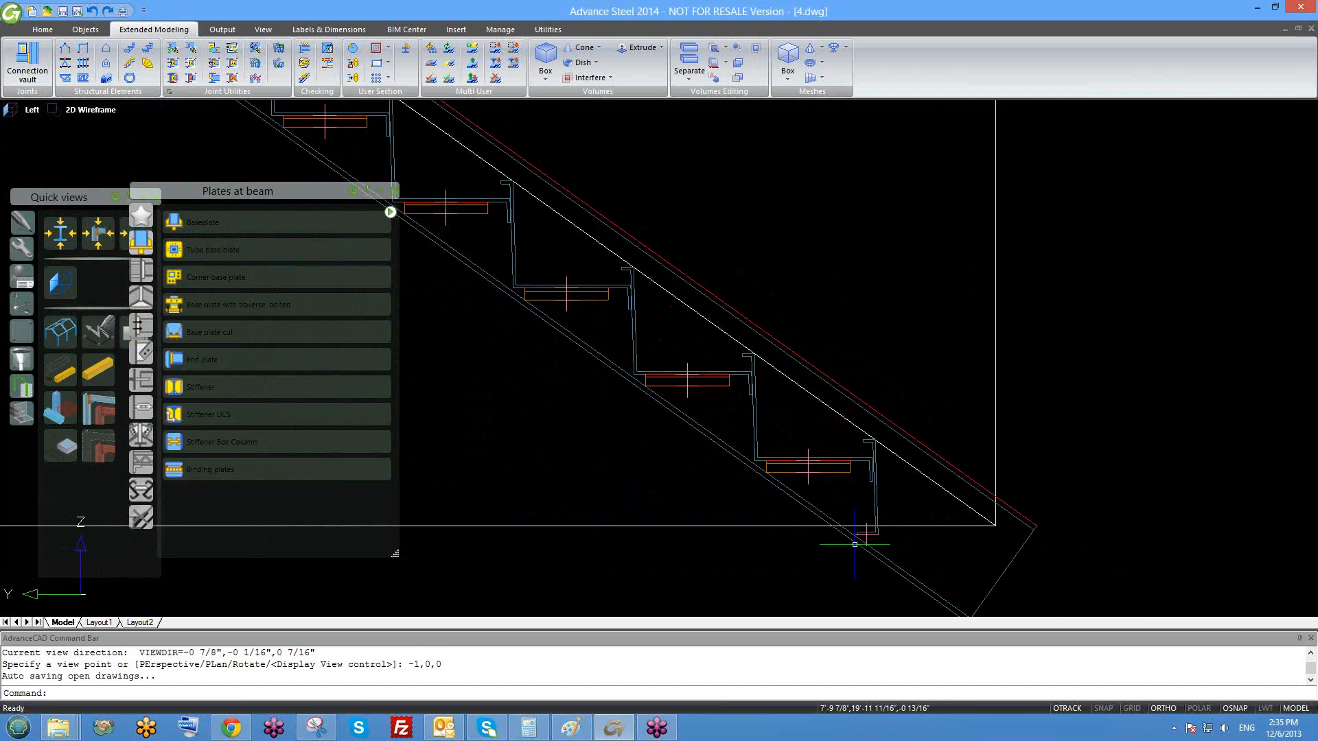
middle_click_drag(650, 323, 841, 496)
scroll(780, 455, "down", 3)
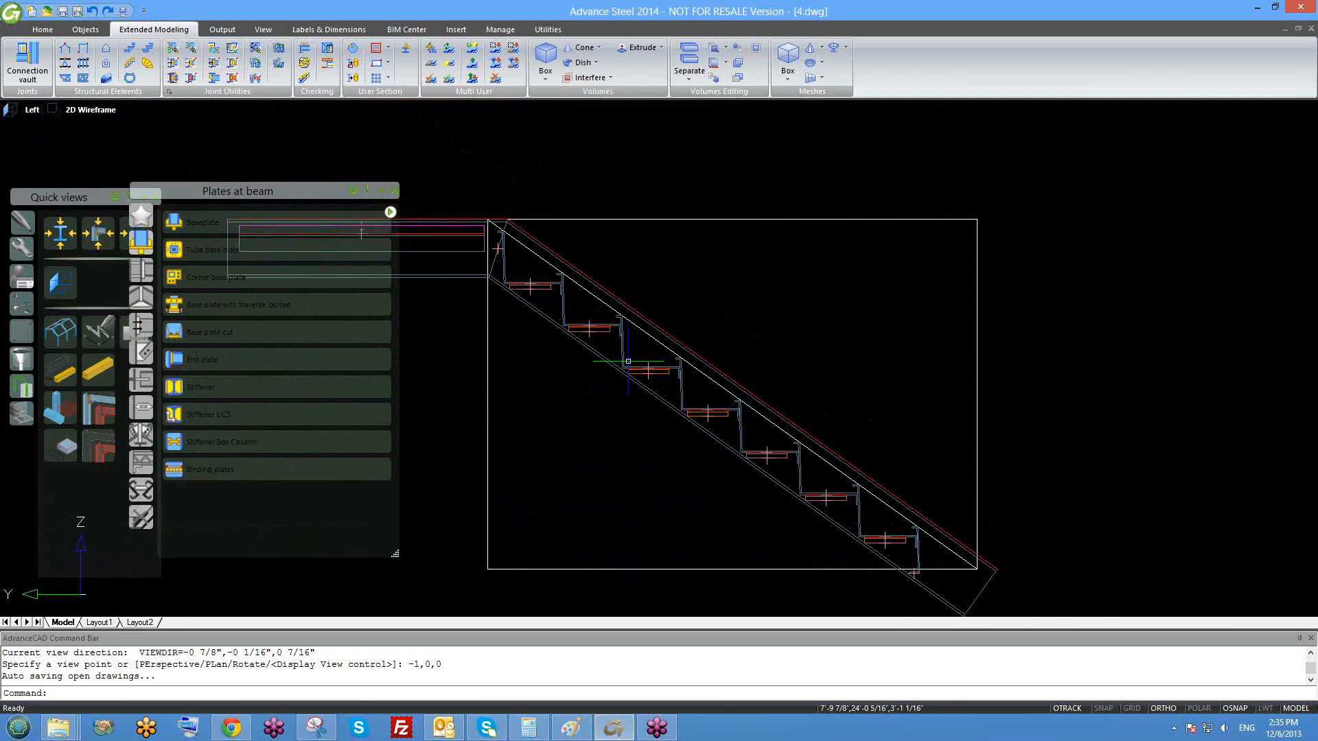
middle_click_drag(591, 373, 673, 461)
scroll(644, 399, "up", 2)
scroll(645, 399, "up", 2)
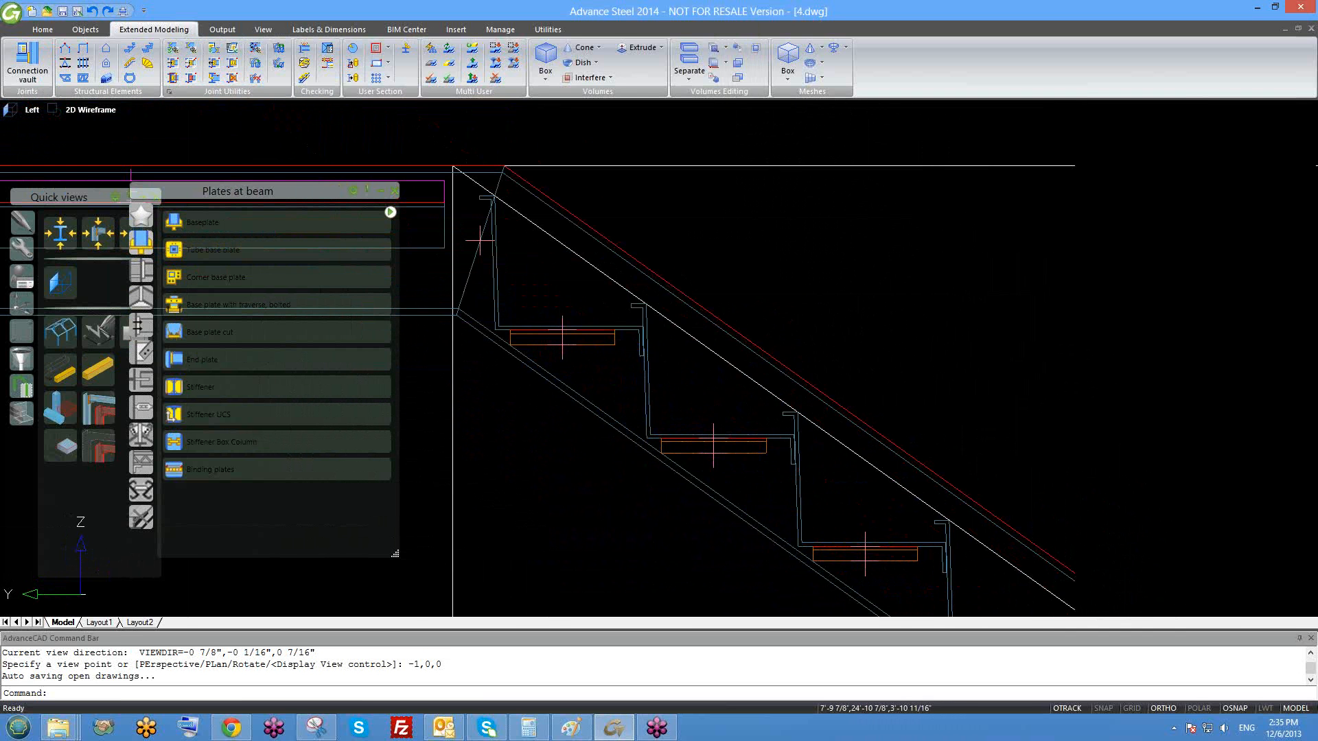
- Reopen the stair's joint properties from a tread and review its tread type, stringer connection options and tread dimensions
right_click(648, 379)
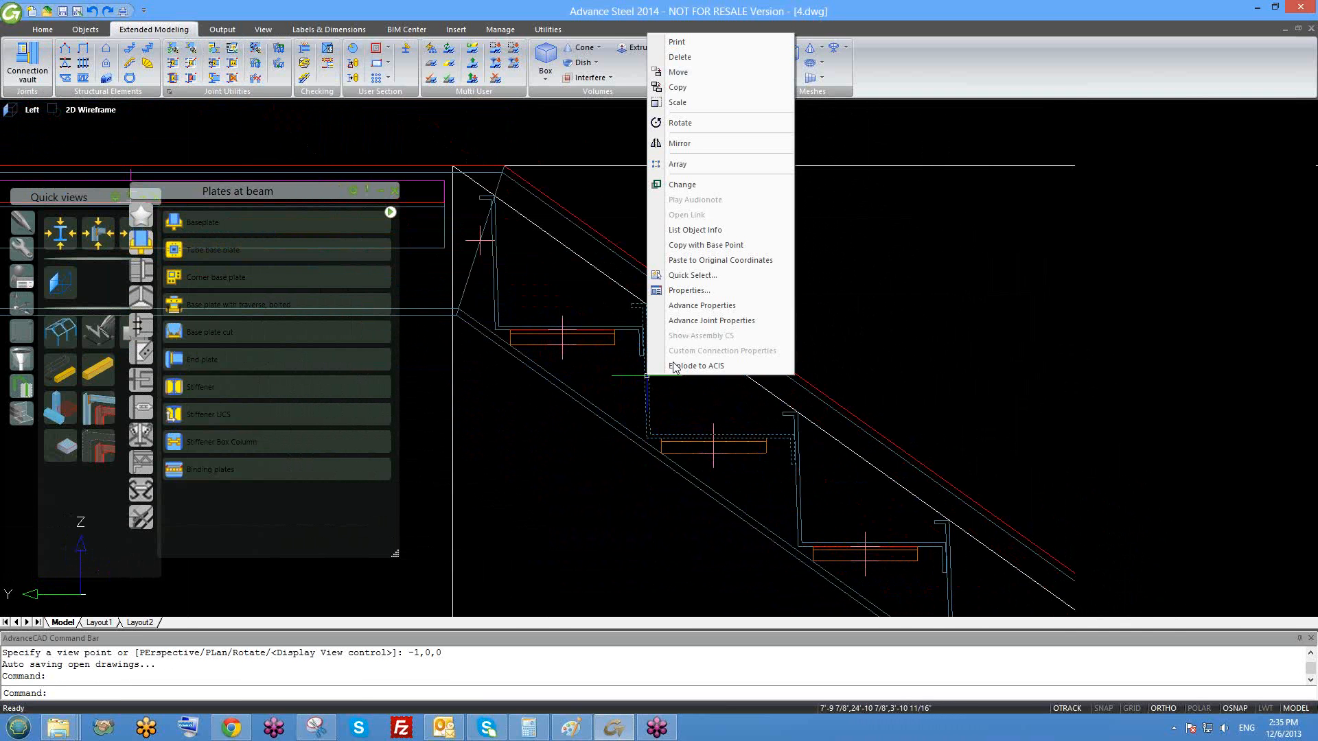
left_click(695, 321)
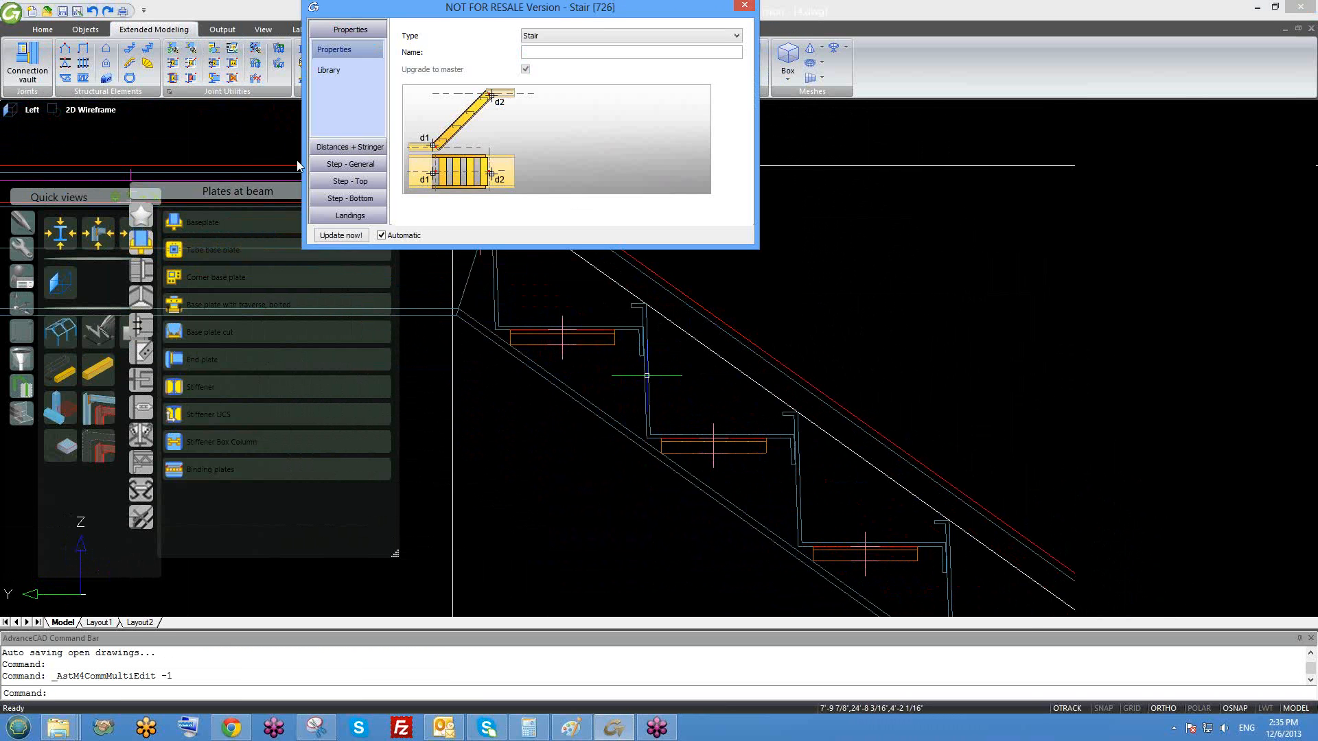
left_click(356, 169)
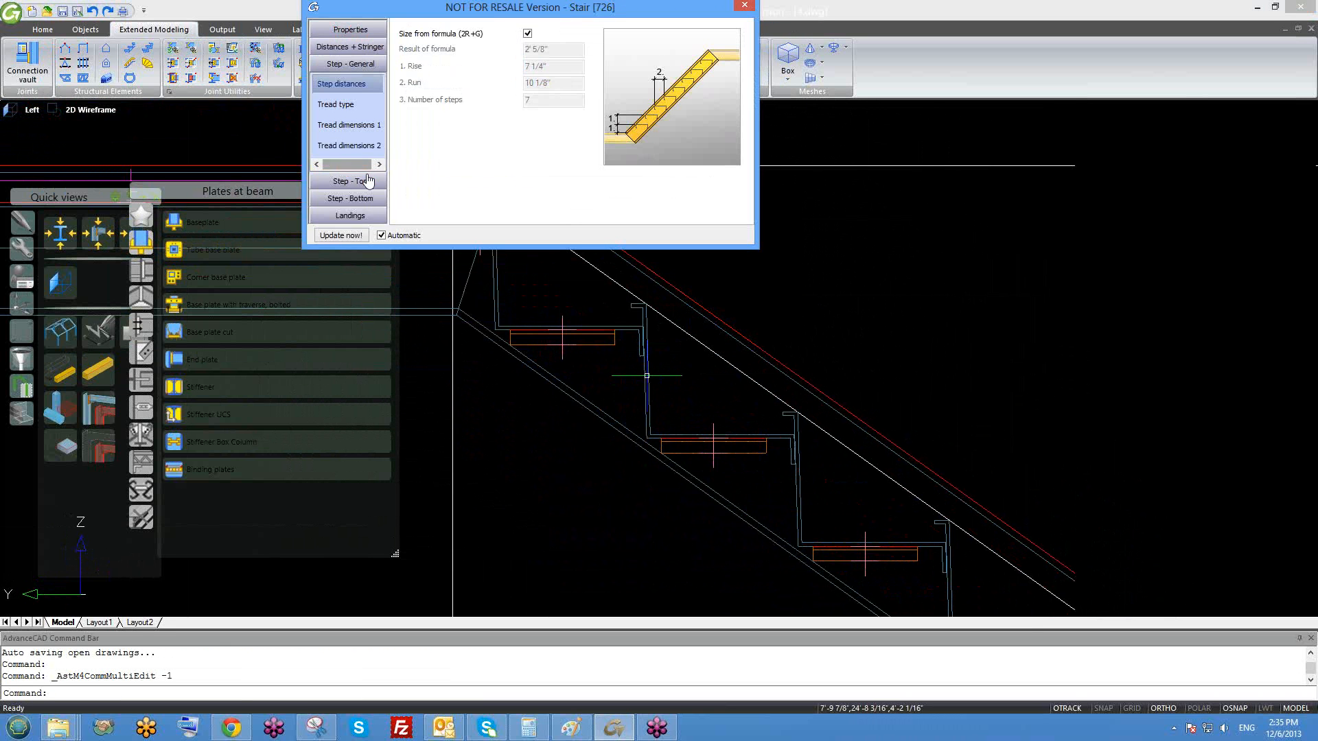
left_click(355, 105)
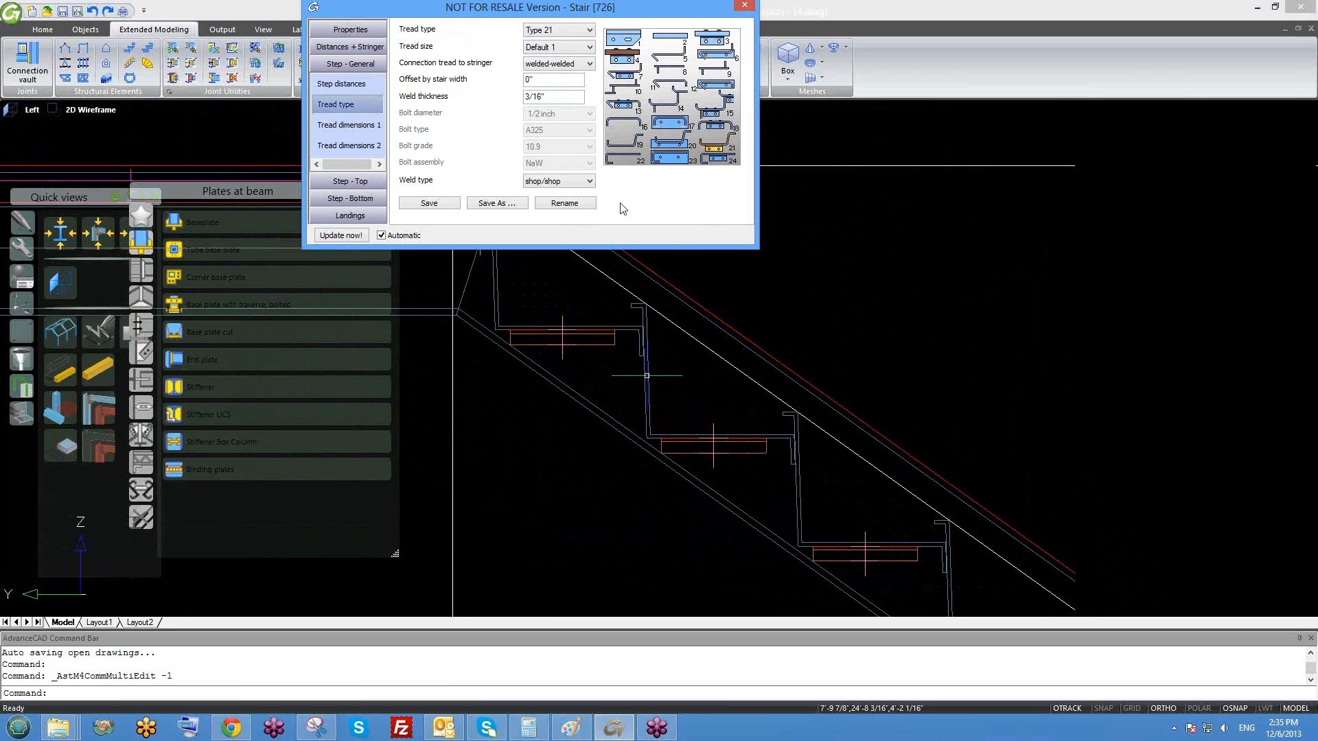
left_click(554, 66)
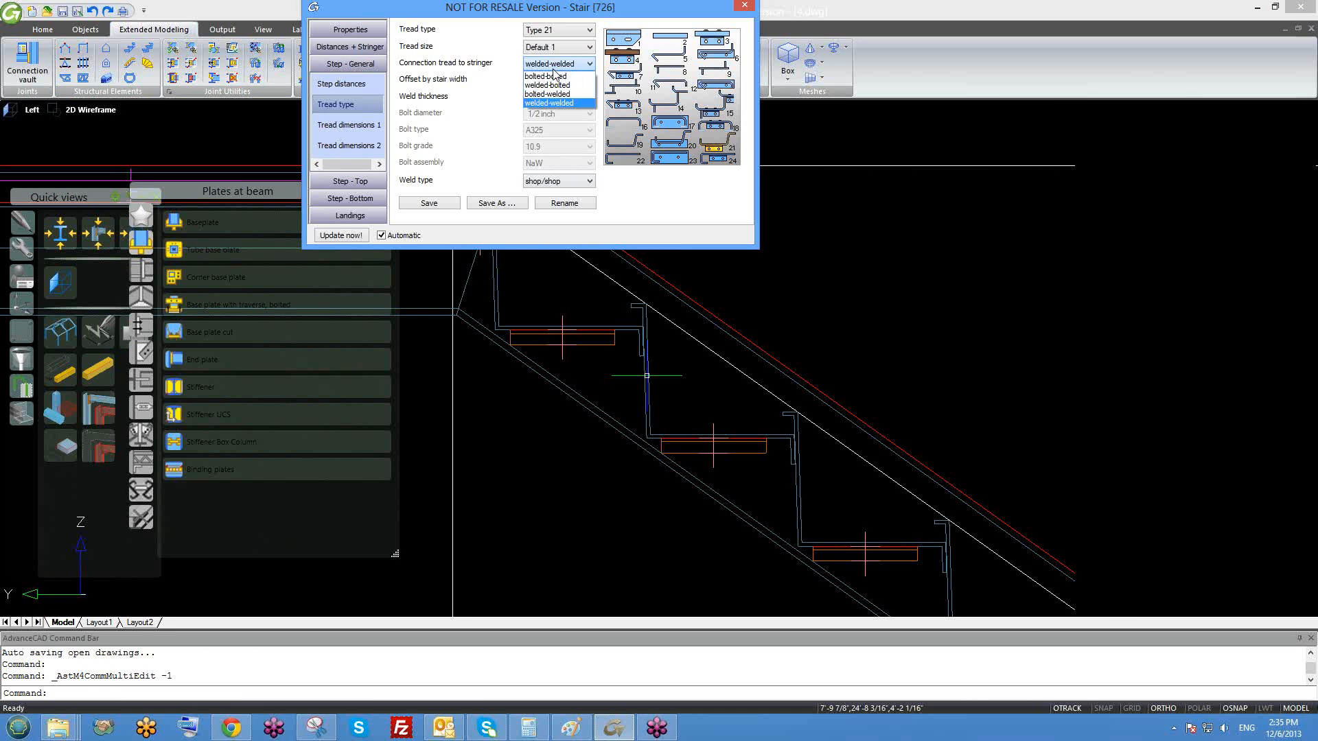
left_click(571, 101)
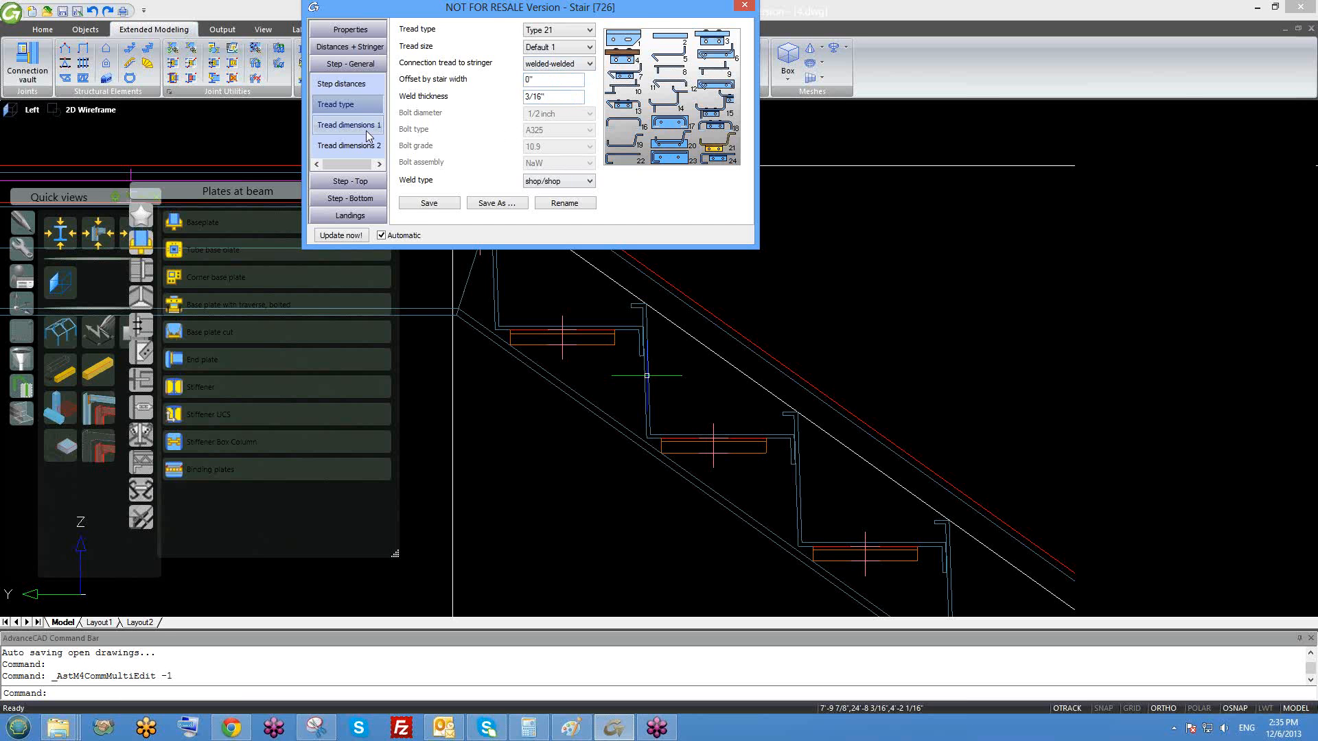
left_click(367, 126)
left_click(366, 146)
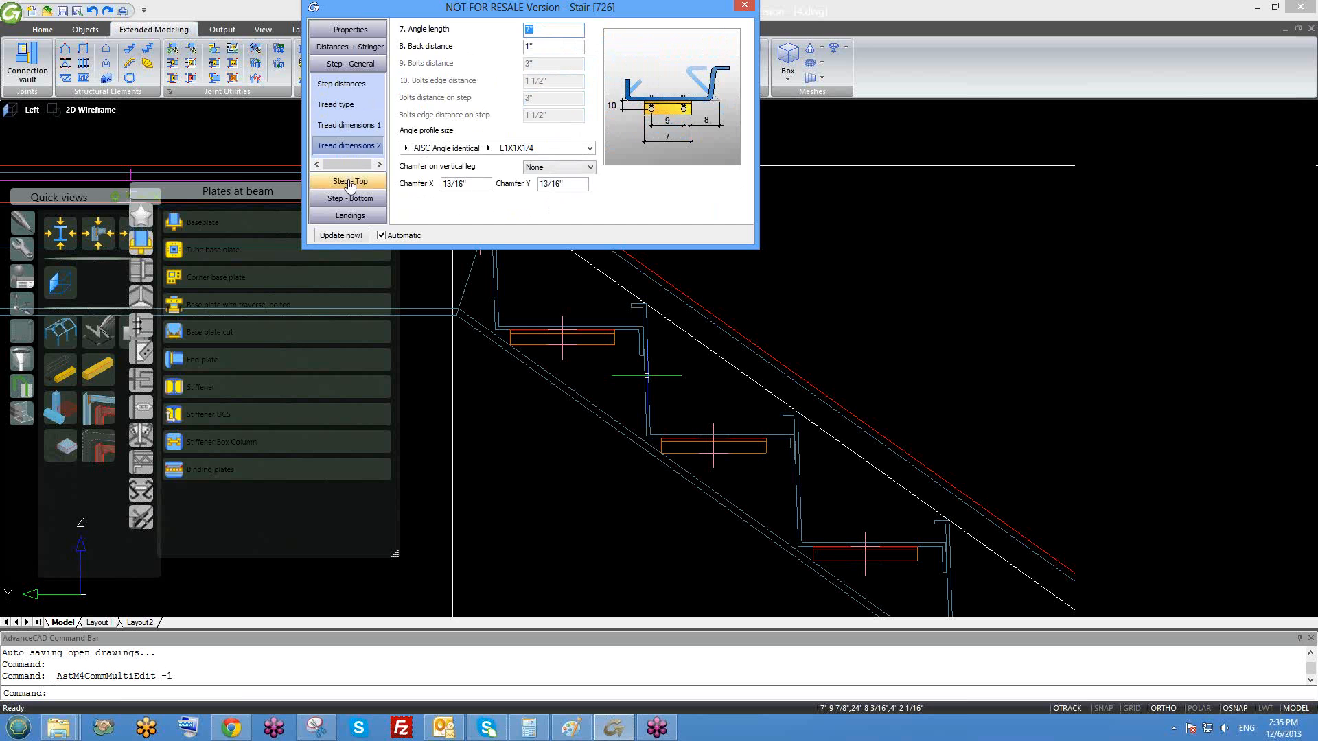
- Try the library configuration May 21 th tr on the stair, and replace it with April 22 training
left_click(355, 31)
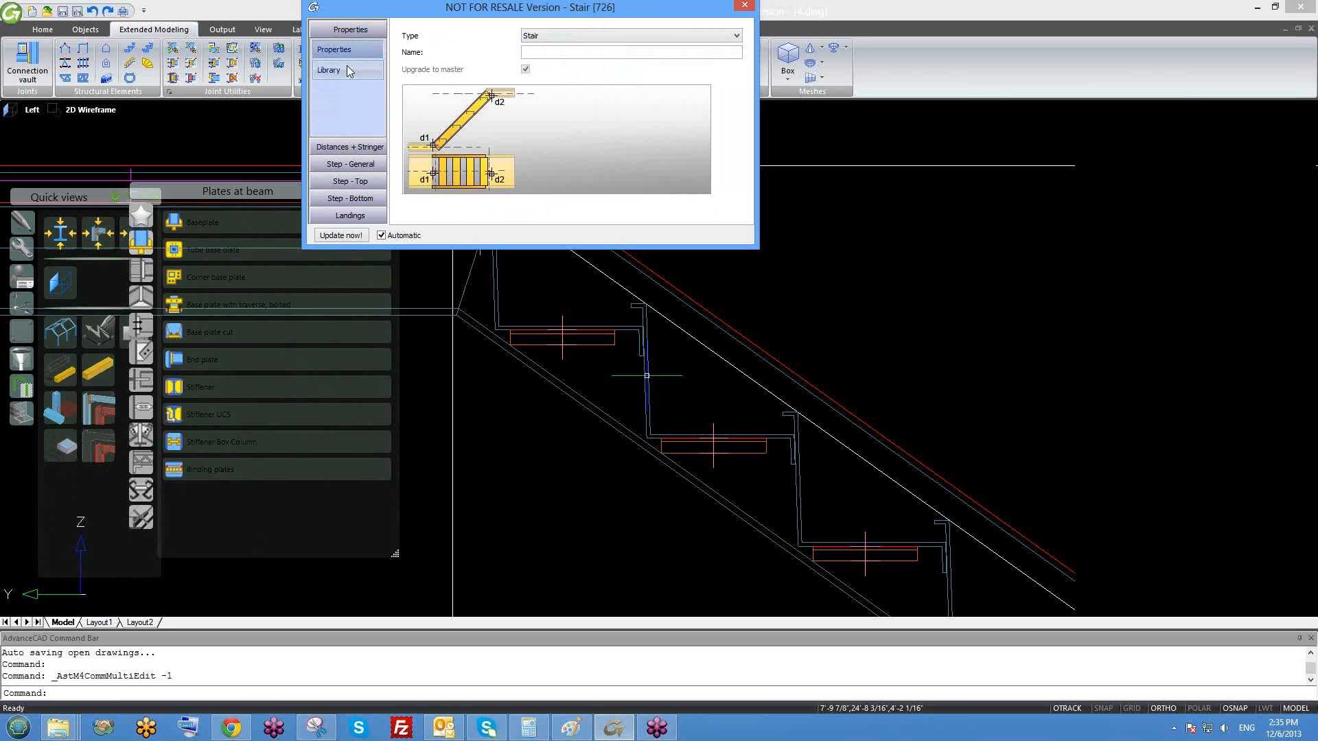
left_click(347, 69)
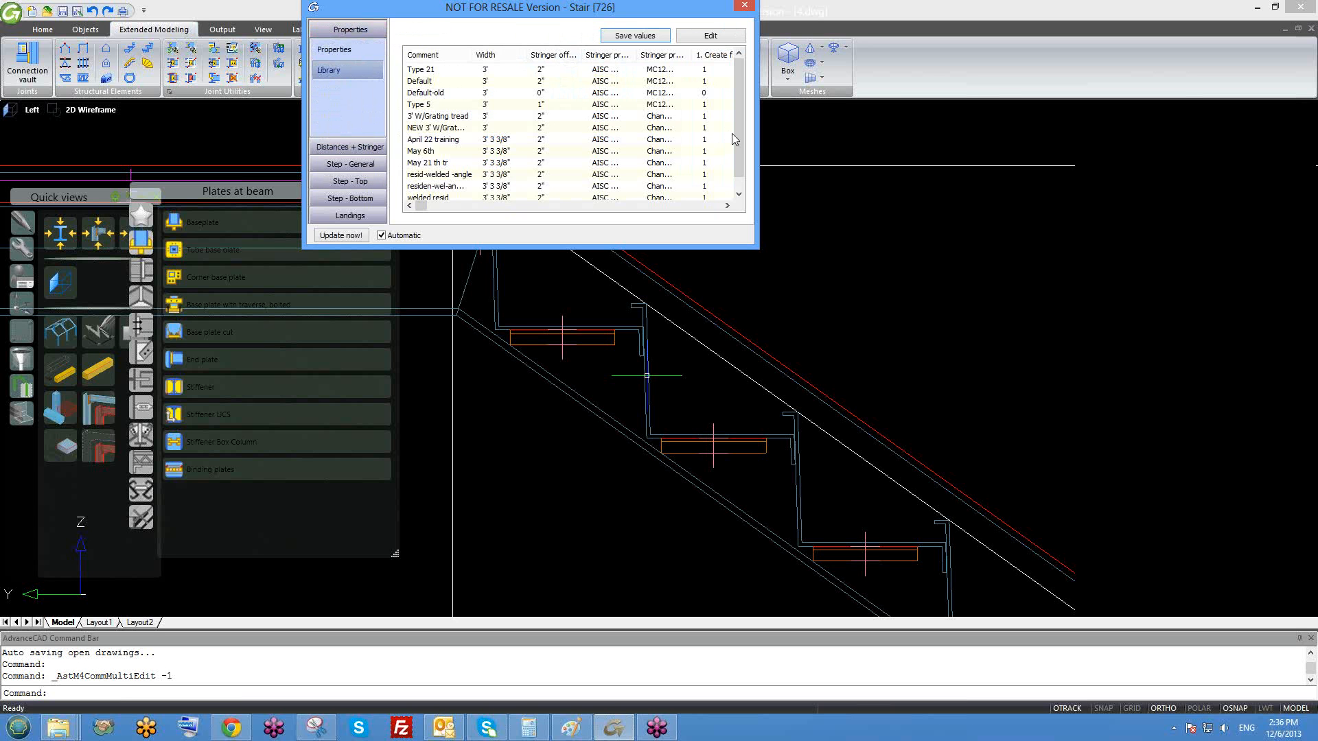
left_click(441, 163)
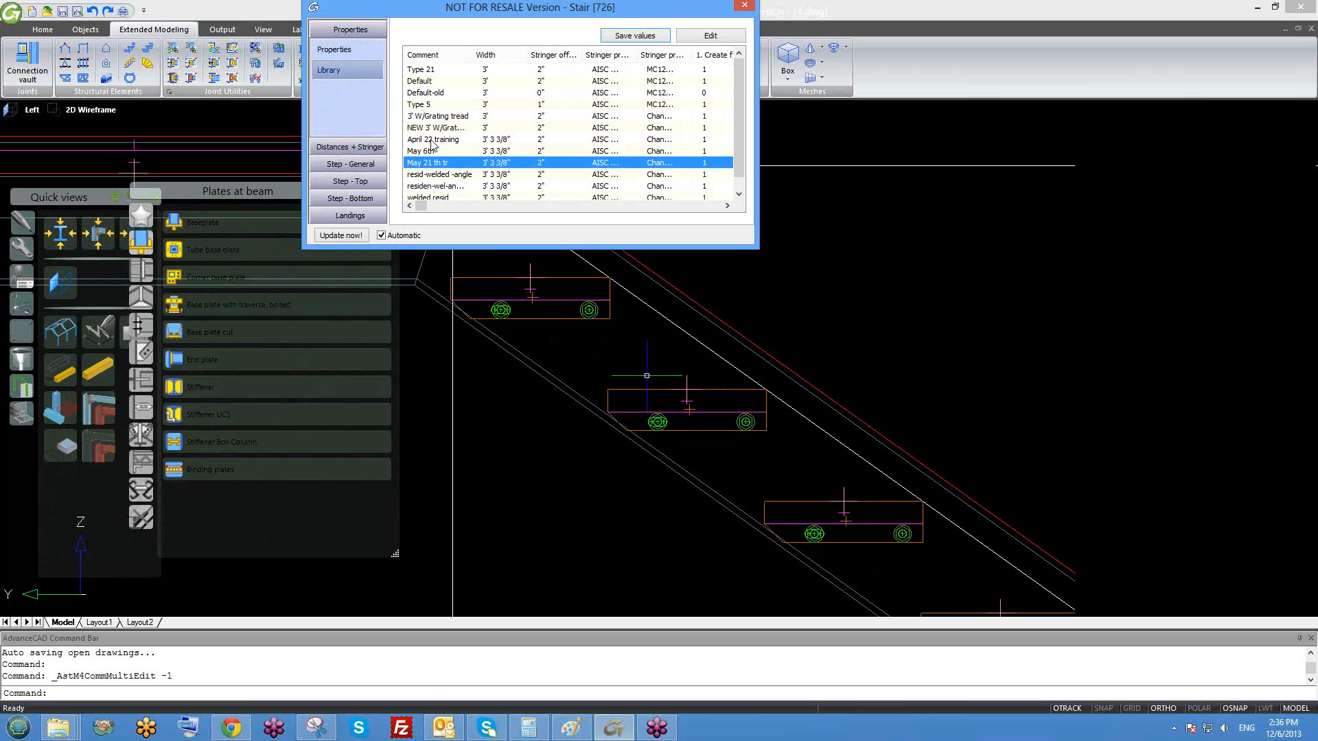
double_click(431, 139)
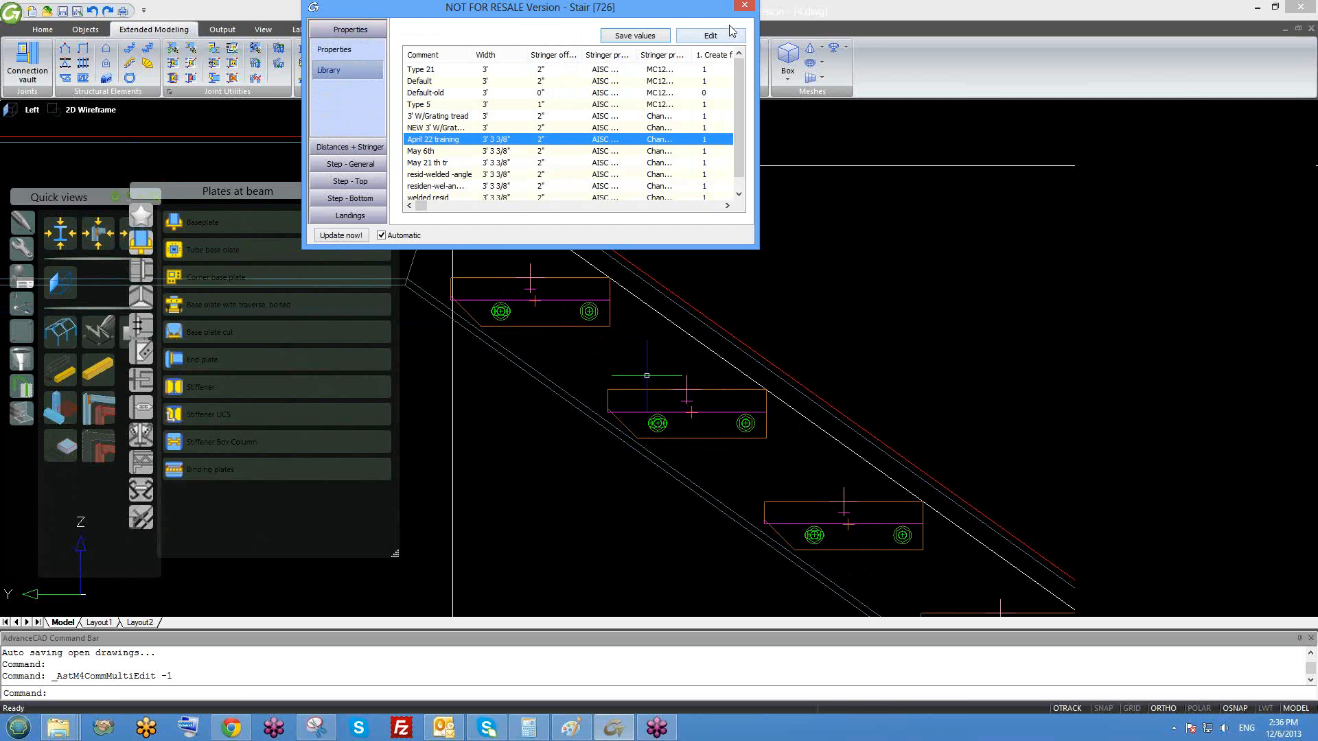
left_click(744, 5)
scroll(713, 335, "down", 5)
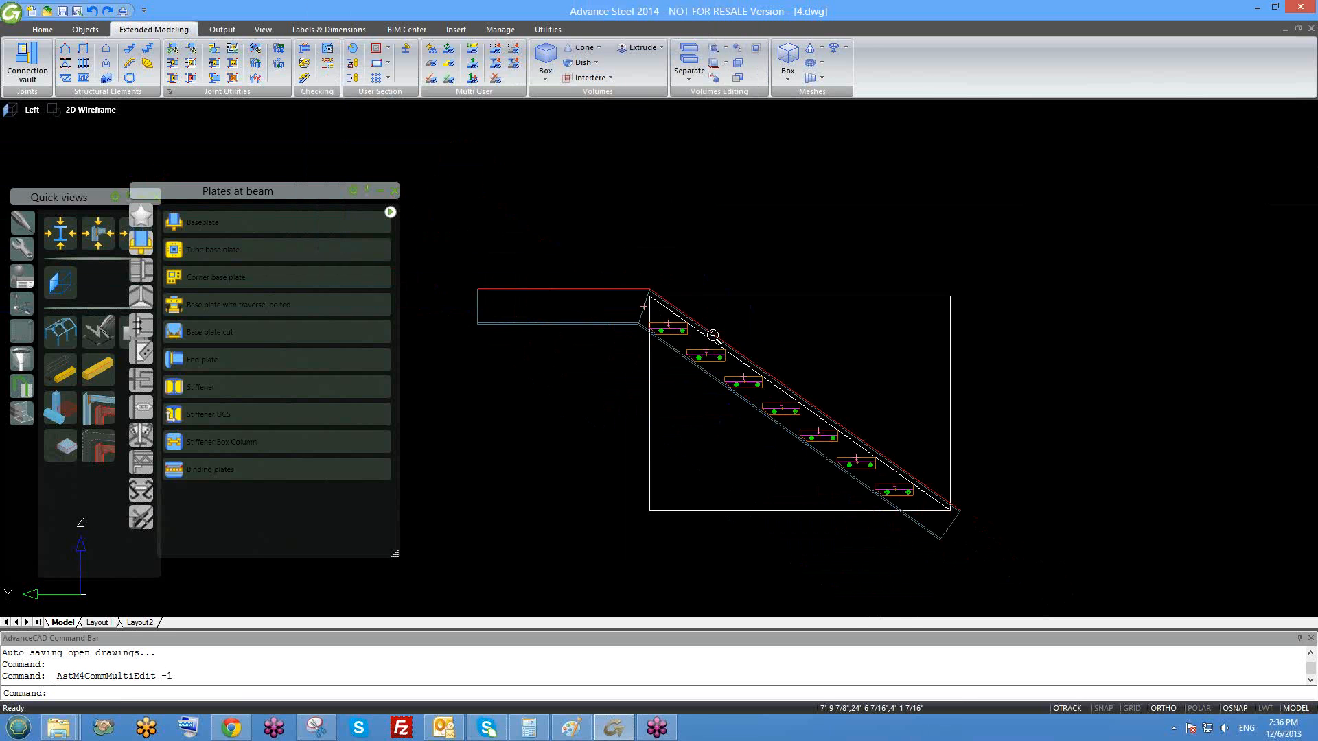
- Show all hidden model objects around the stair again and save the drawing
scroll(713, 335, "down", 2)
scroll(693, 344, "down", 2)
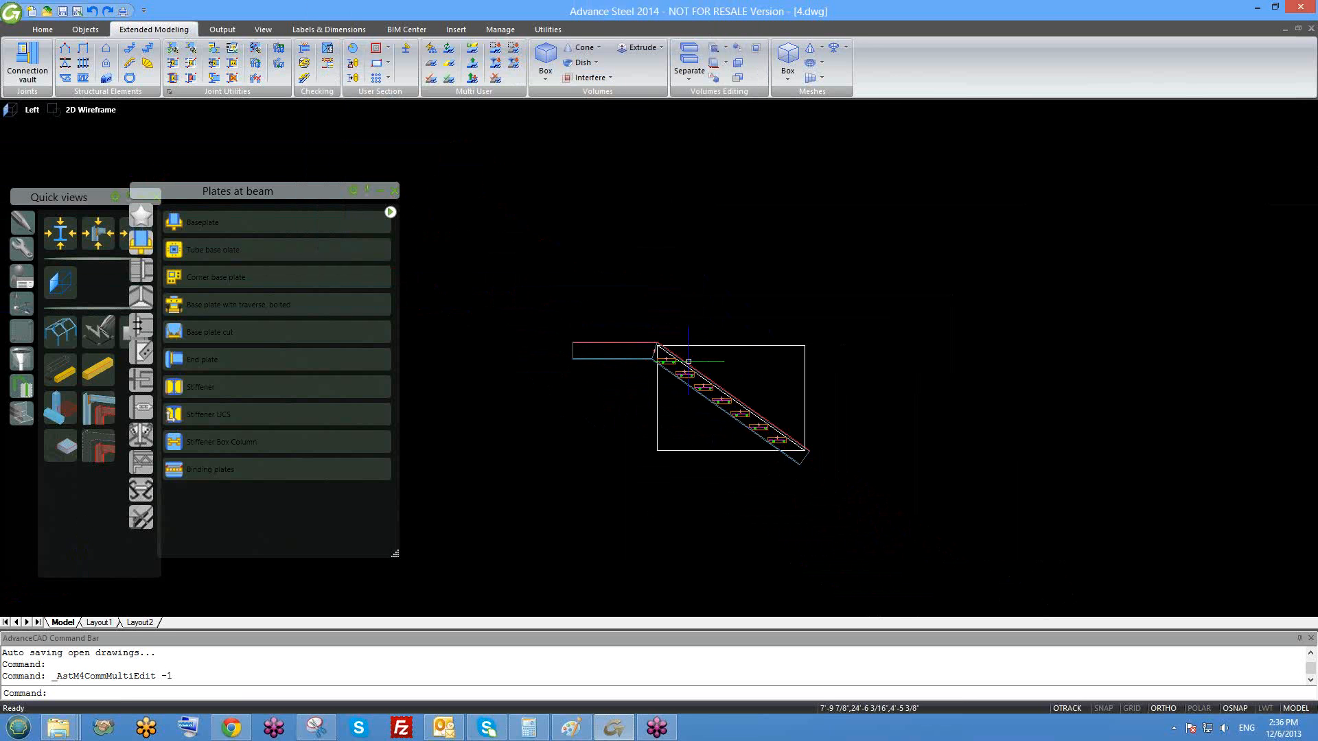
left_click(46, 339)
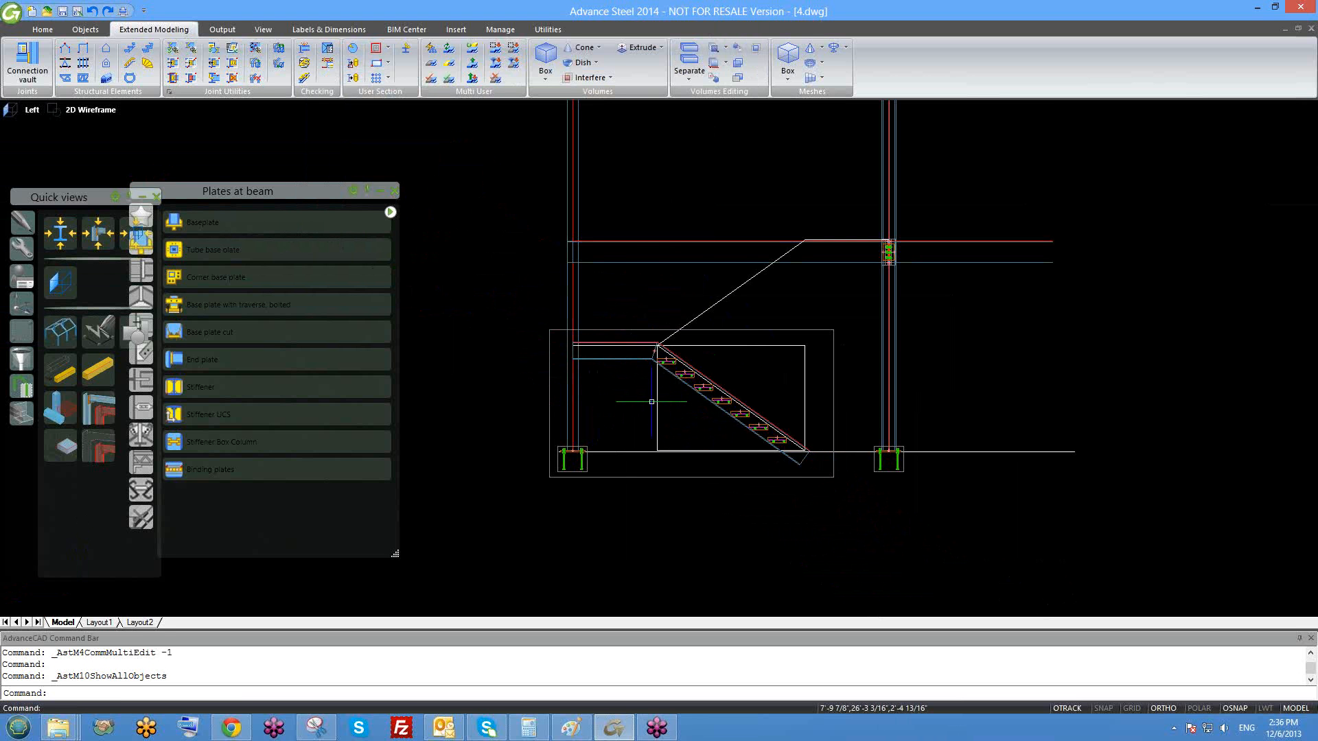
scroll(694, 416, "up", 3)
scroll(738, 394, "down", 3)
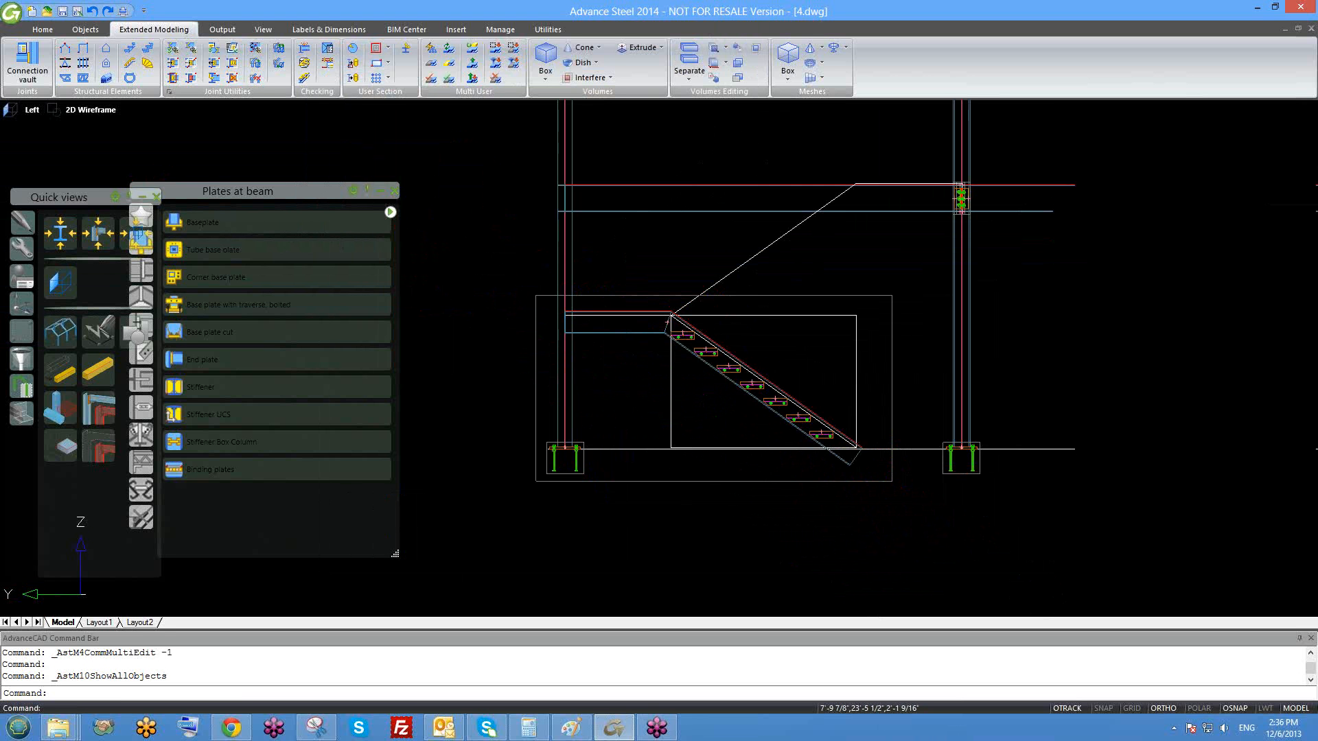
key("ctrl+s")
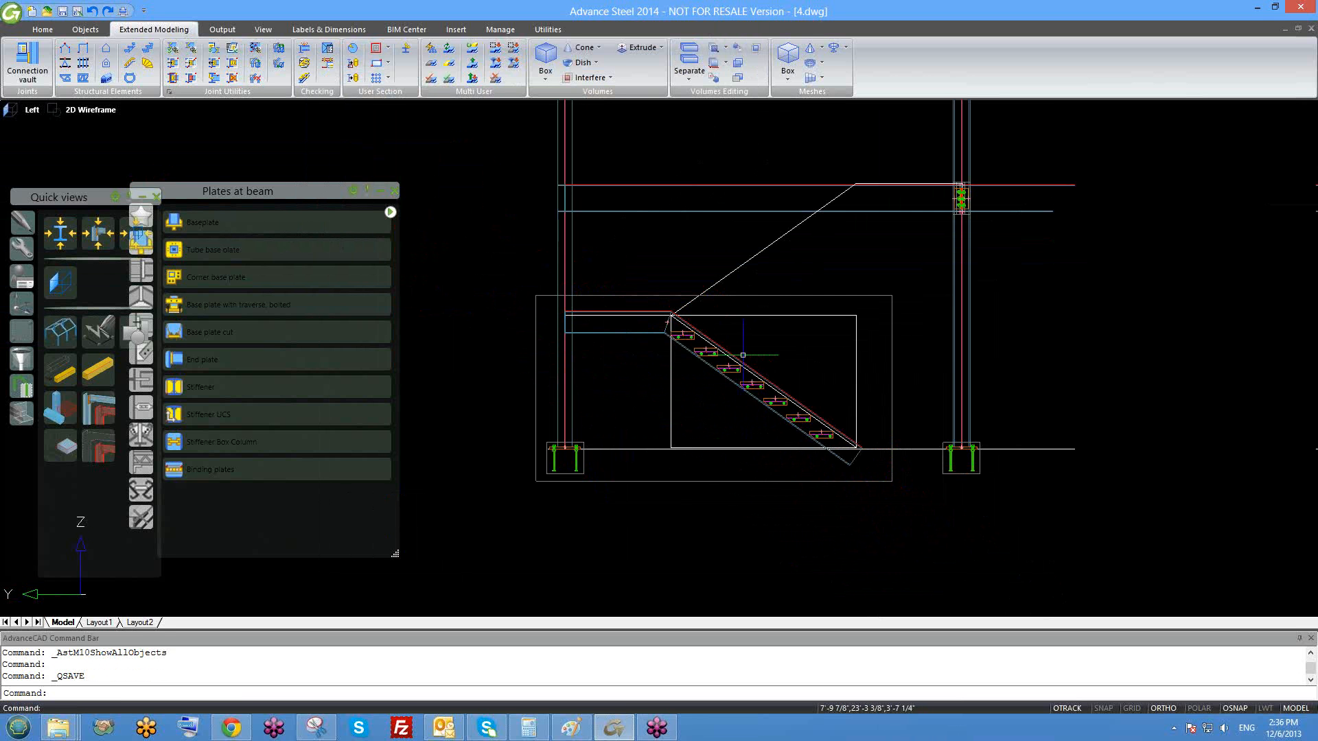
- Copy the whole stair from its frame corner to an open spot outside the building frame, and save the drawing
scroll(745, 391, "down", 1)
middle_click_drag(748, 407, 683, 432, "shift")
scroll(714, 428, "up", 2)
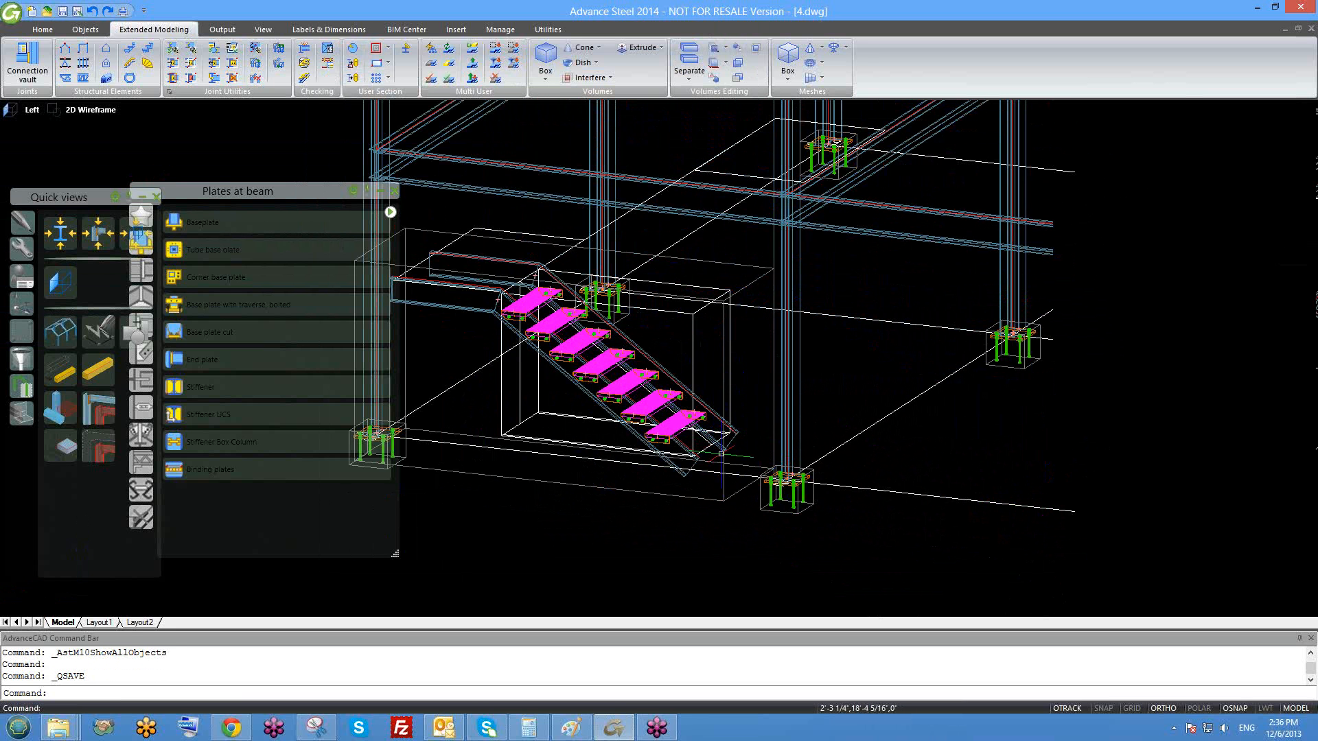
left_click(693, 322)
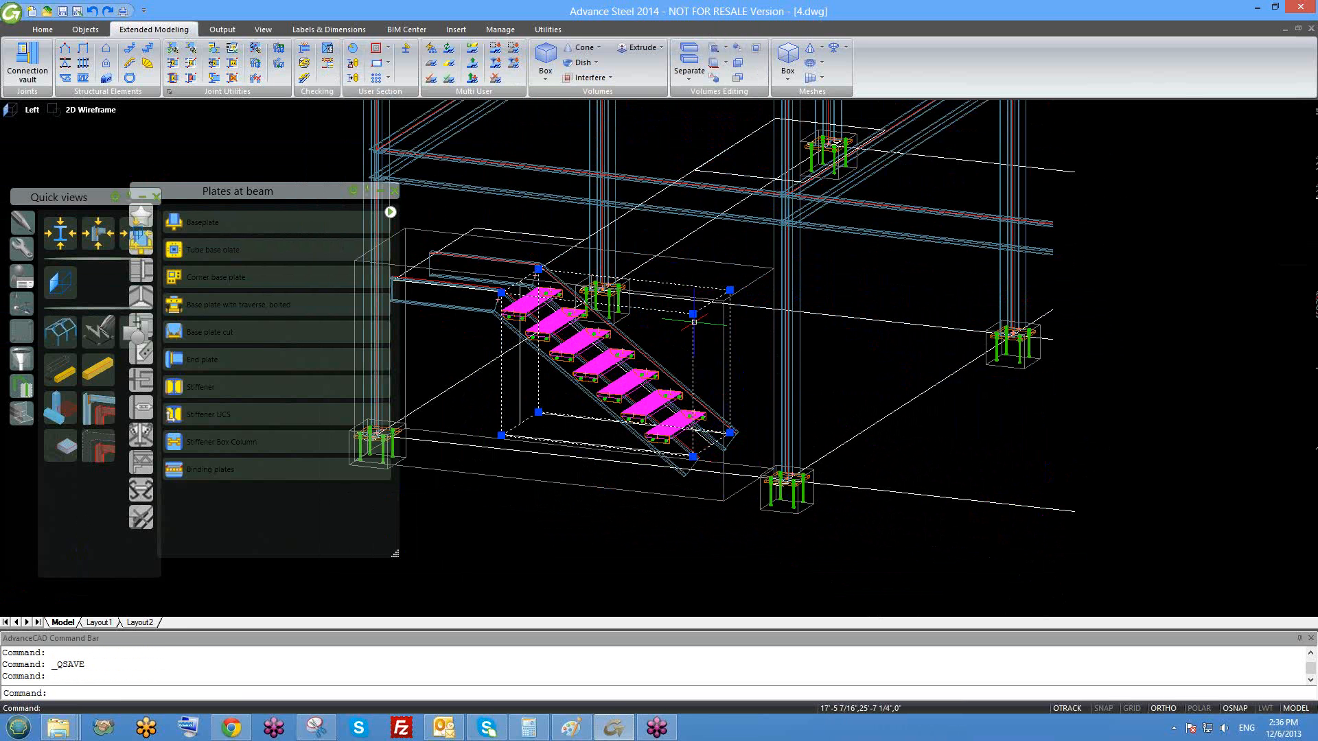
type("co")
key("Return")
left_click(693, 314)
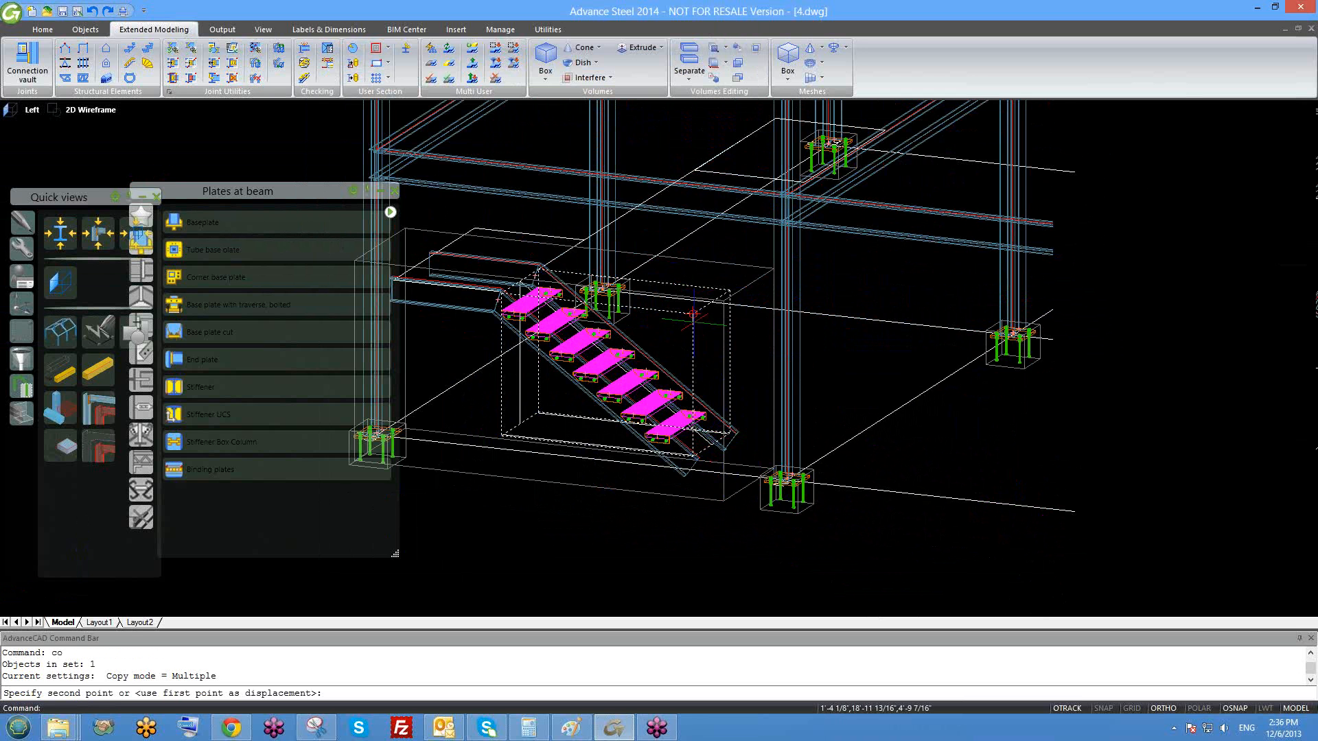
scroll(693, 314, "down", 3)
left_click(589, 425)
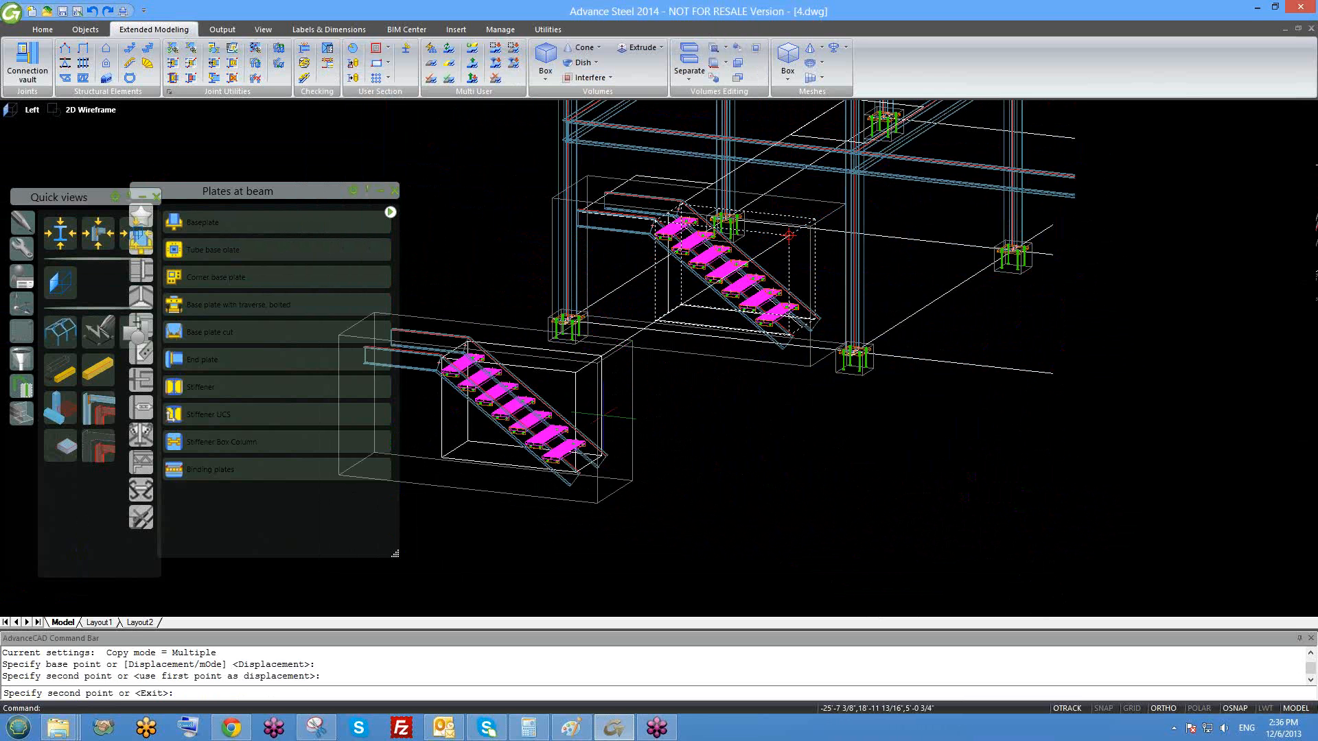
key("Escape")
middle_click_drag(589, 425, 629, 405, "shift")
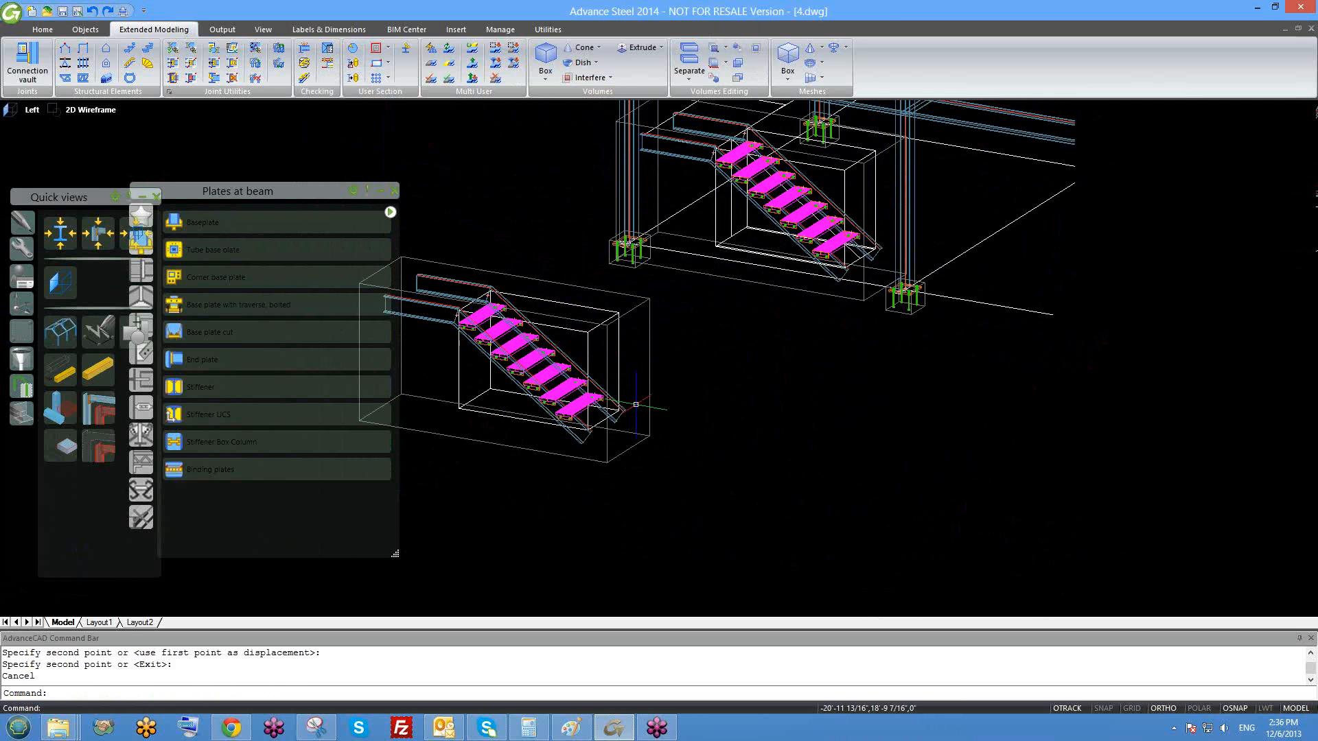
middle_click_drag(472, 298, 578, 322)
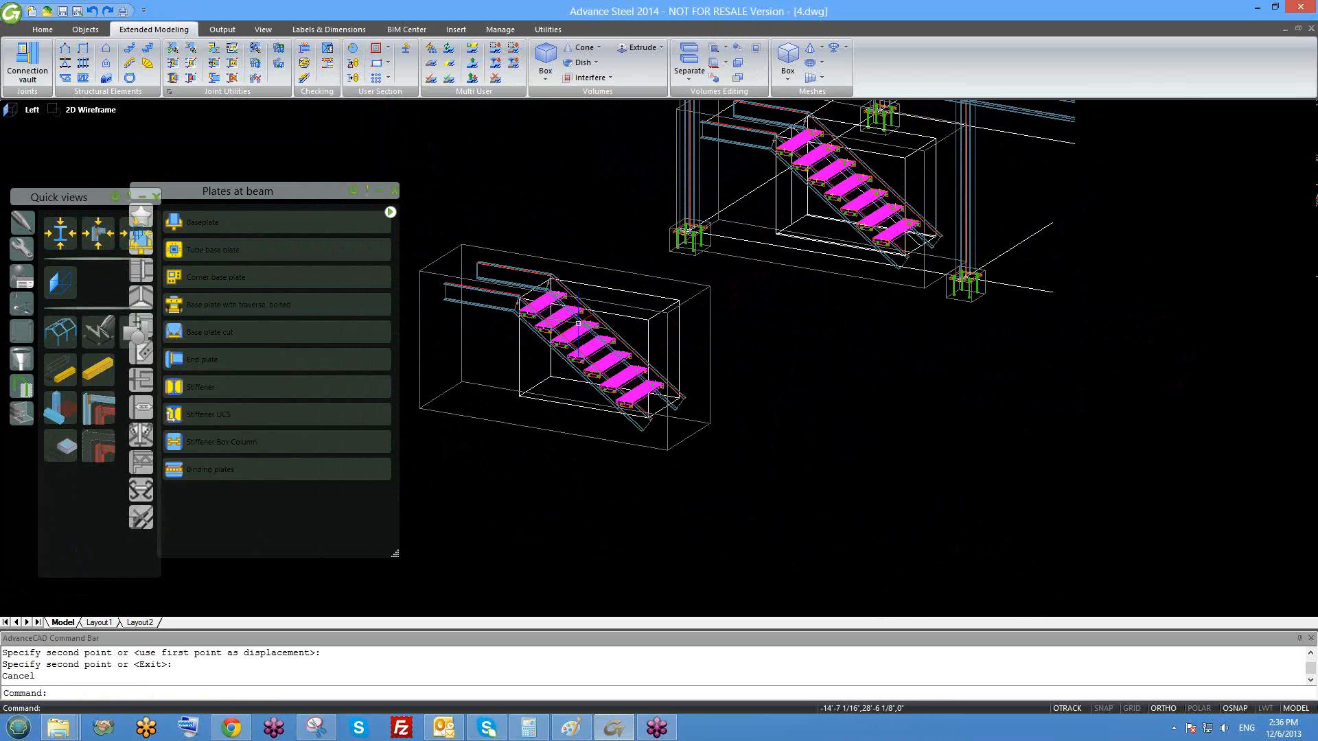
key("ctrl+s")
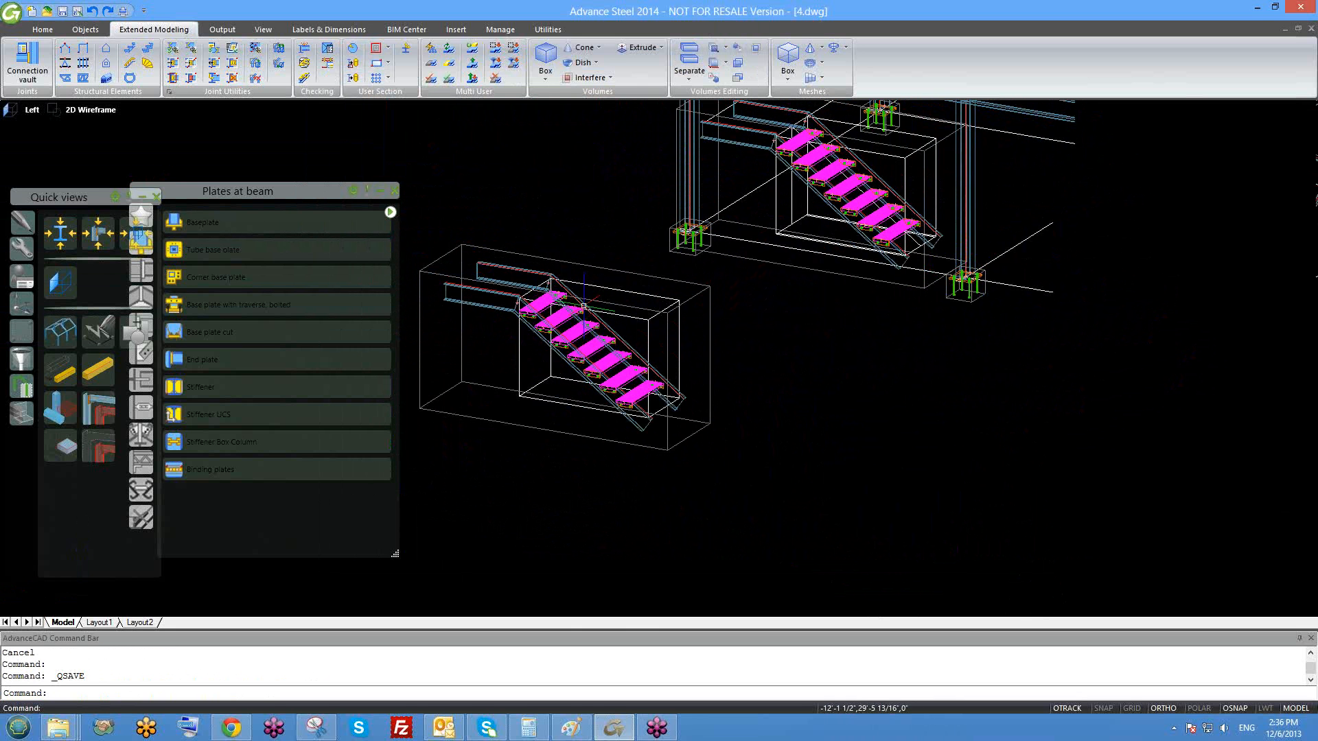
- Open the drawing Stair pan.dwg from the december 2nd folder and dismiss the conversion notice
key("ctrl+o")
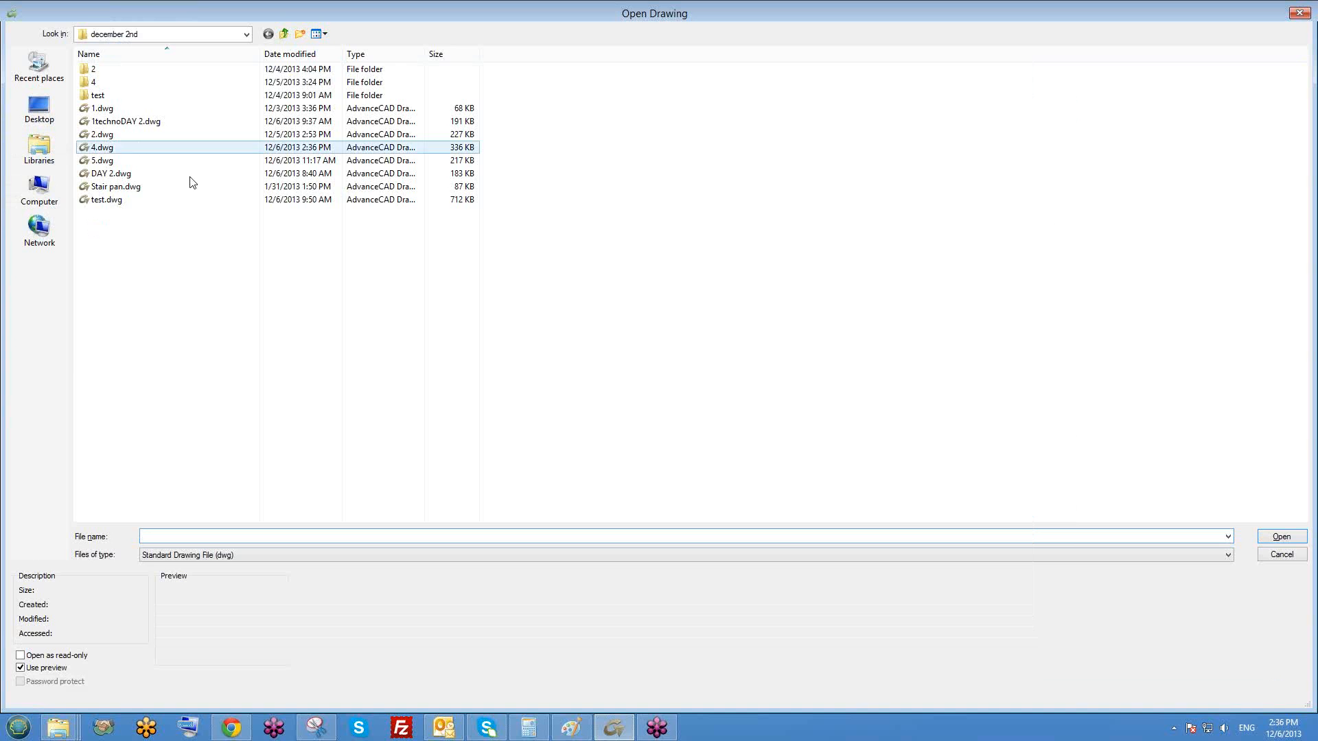
double_click(156, 193)
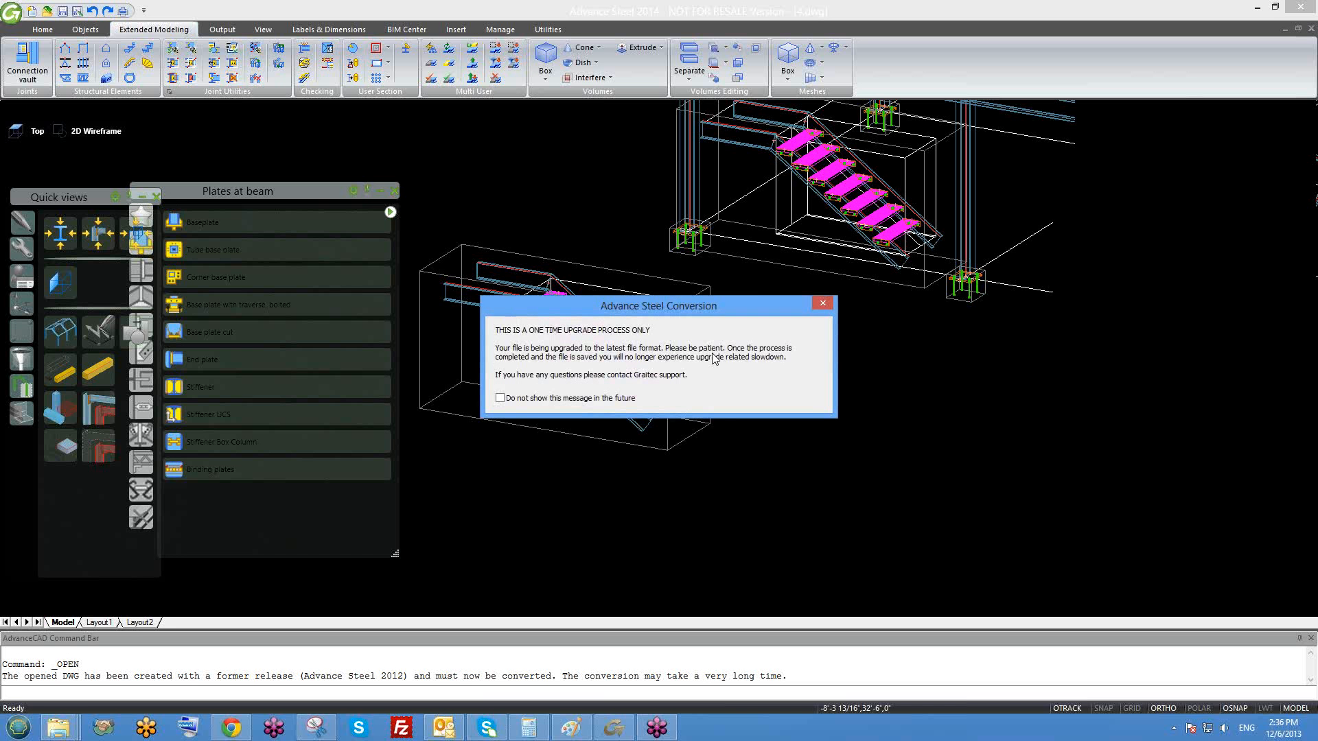
left_click(823, 304)
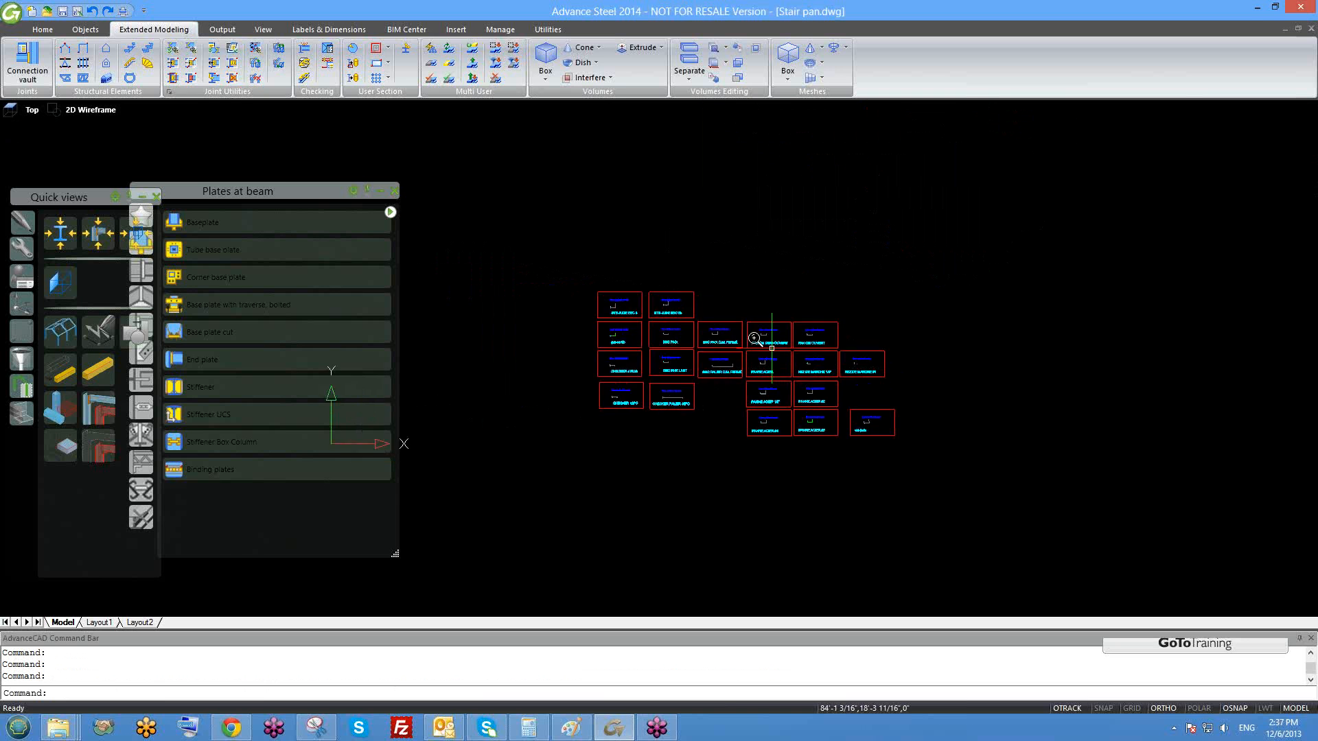
- Examine the framed user defined tread sections, such as PAN CM DEMI-OUVERT and its neighbours
scroll(780, 340, "up", 5)
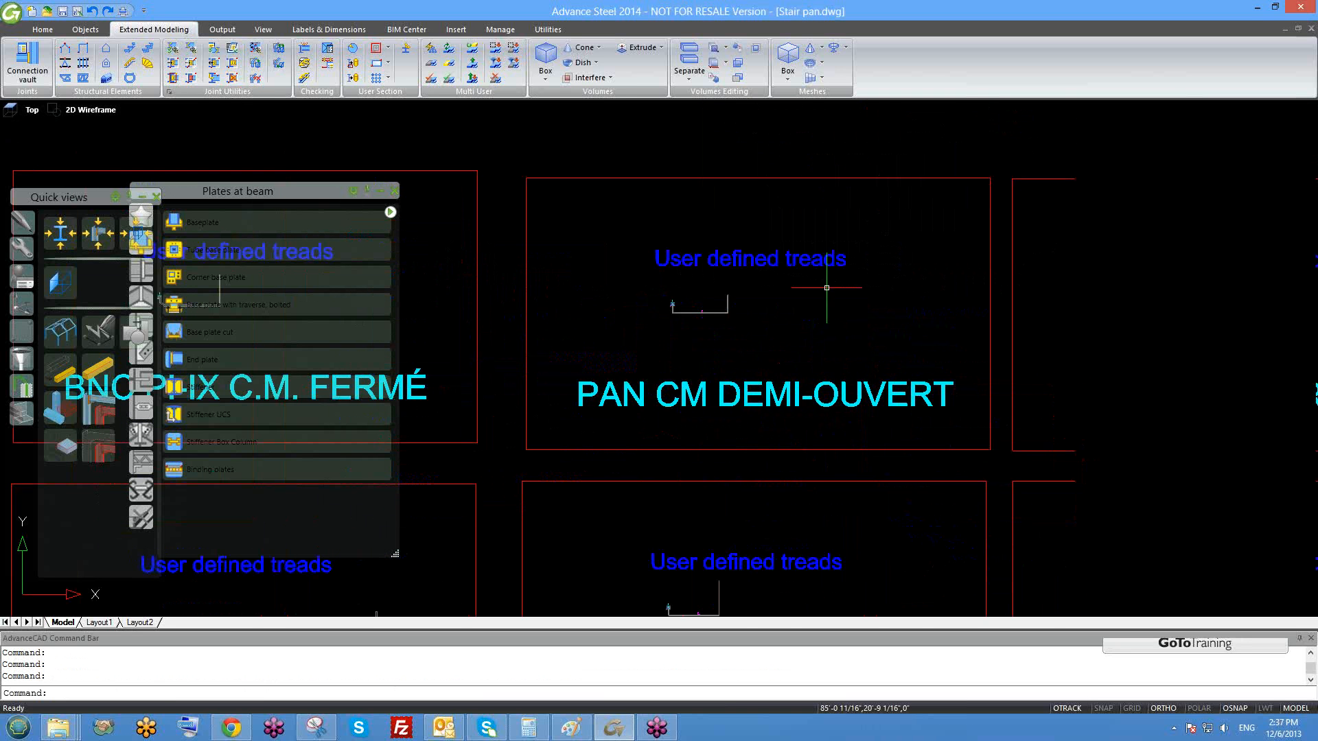
middle_click_drag(829, 351, 824, 328)
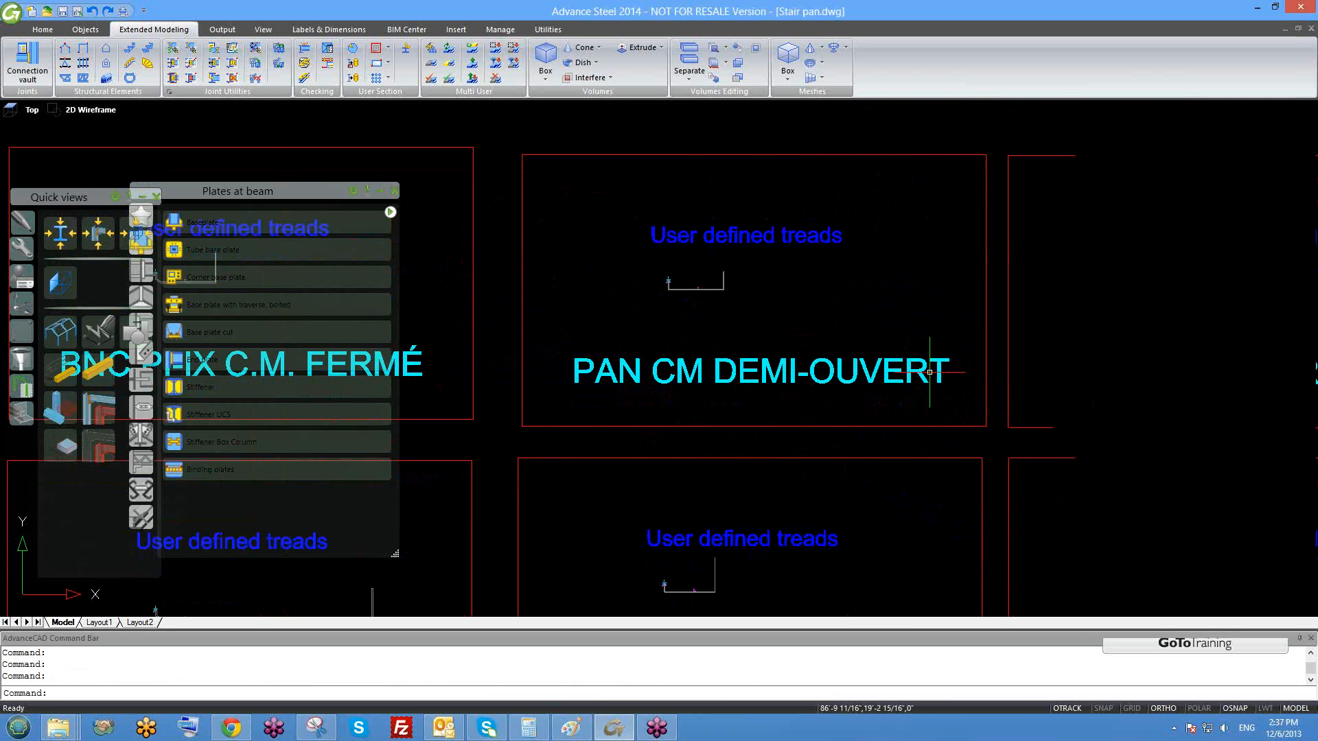
mouse_move(929, 372)
middle_mouse_down()
mouse_move(791, 395)
mouse_move(818, 366)
middle_mouse_up()
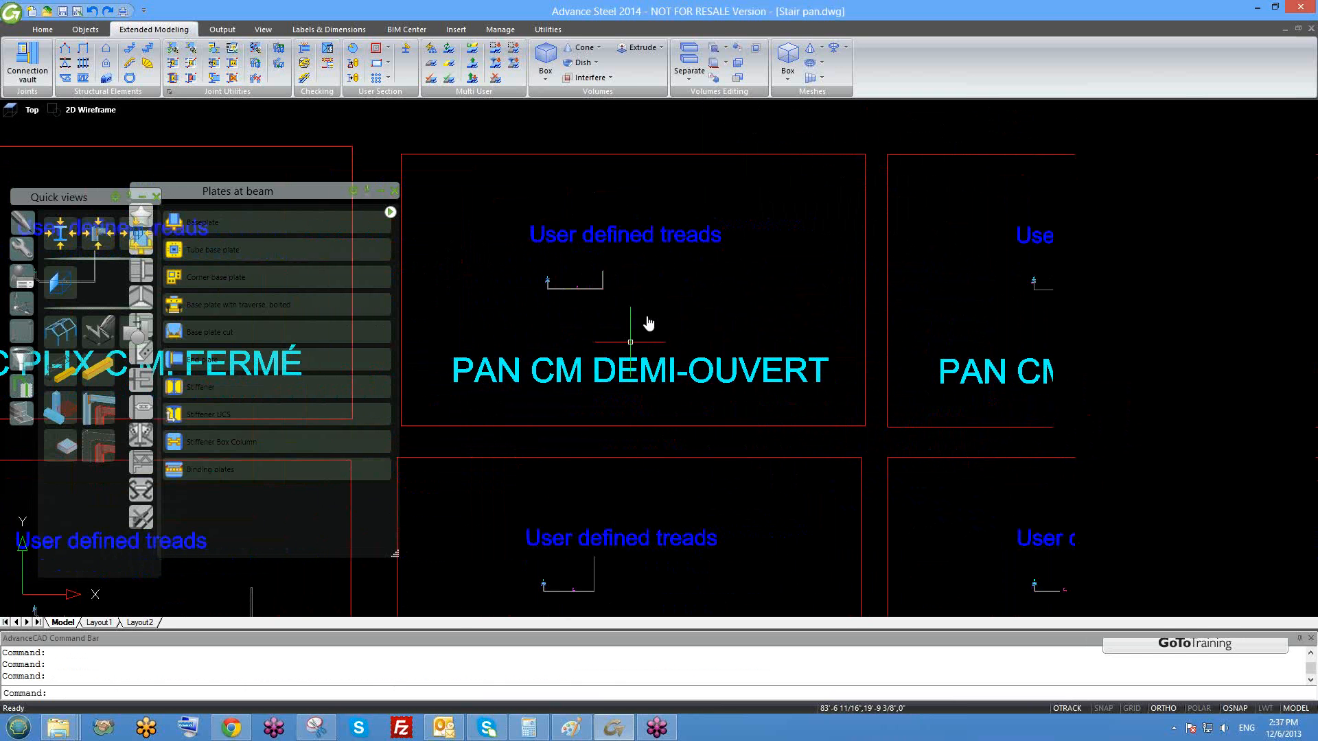
middle_click_drag(630, 342, 649, 317)
middle_click_drag(441, 174, 452, 184)
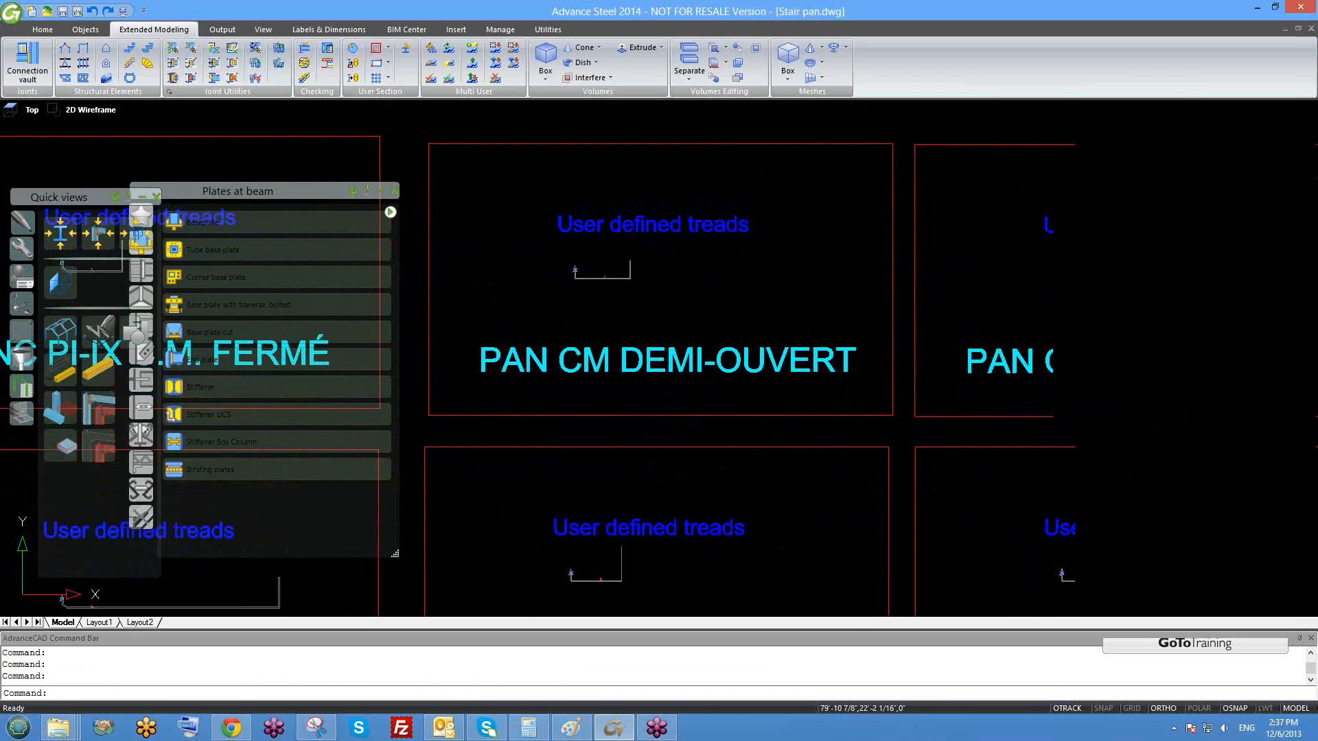
left_click(296, 30)
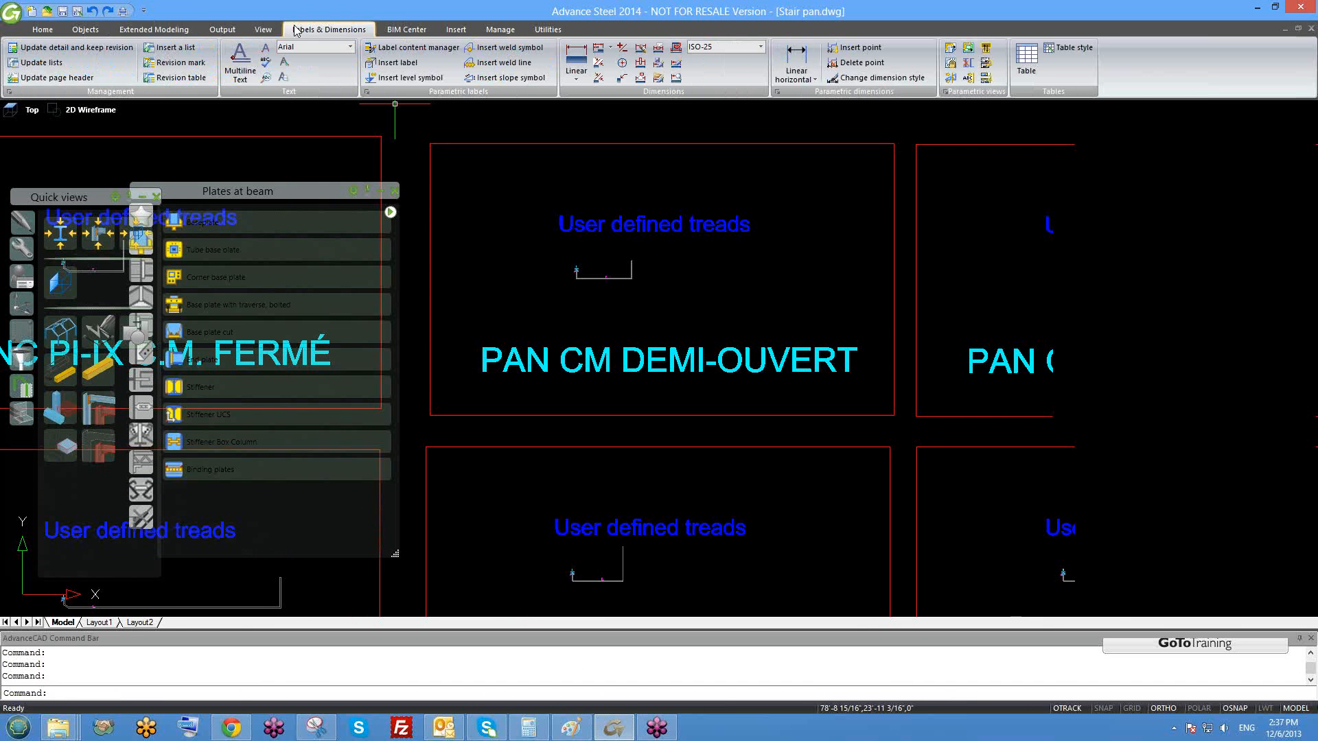
left_click(154, 30)
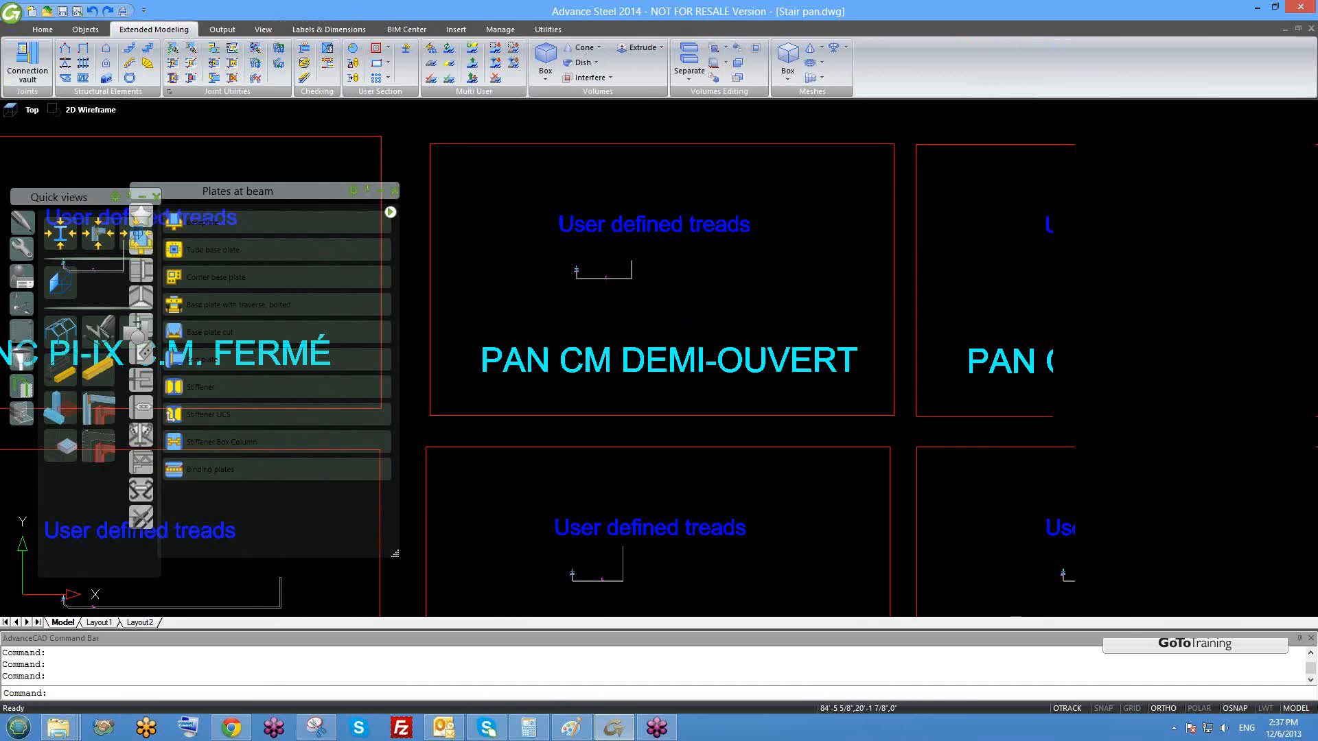
scroll(861, 402, "down", 4)
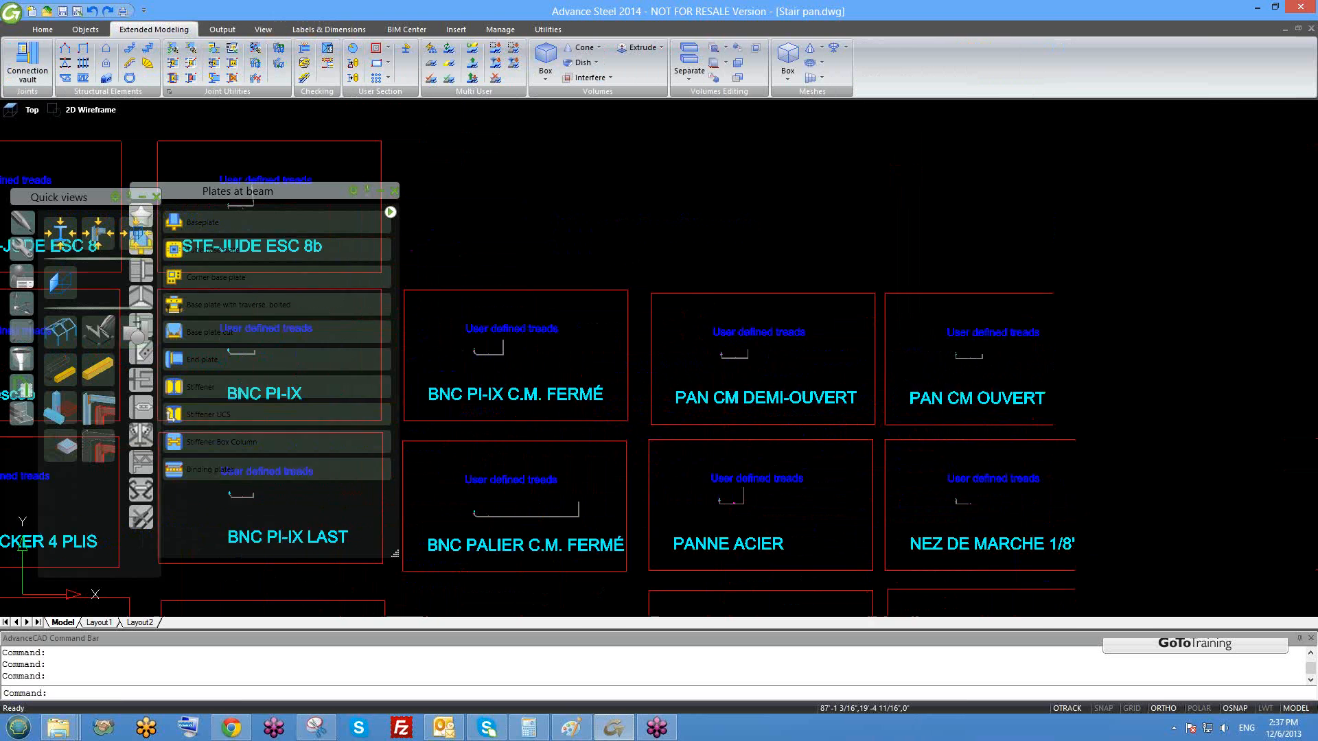
scroll(772, 374, "up", 1)
scroll(709, 321, "up", 1)
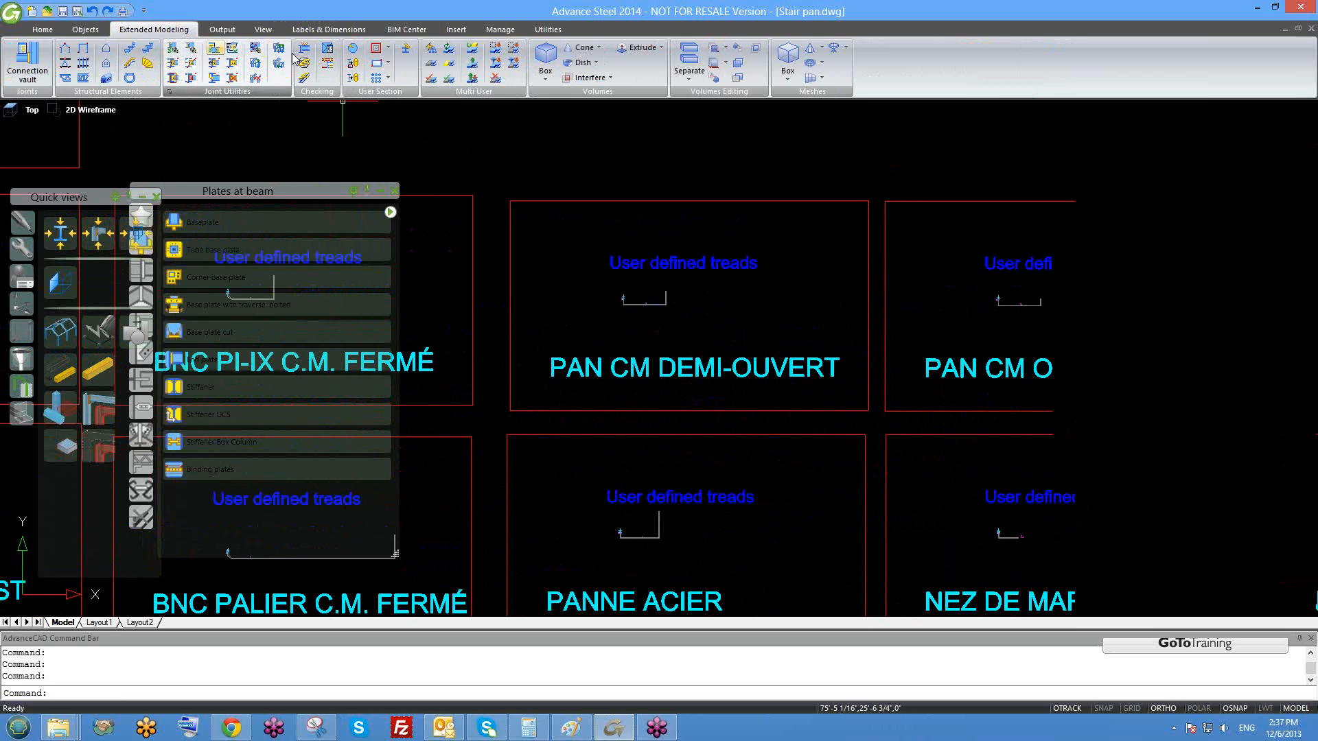
- Copy the complete PAN CM DEMI-OUVERT section frame with its profile and labels straight up into the empty space above it
left_click(354, 63)
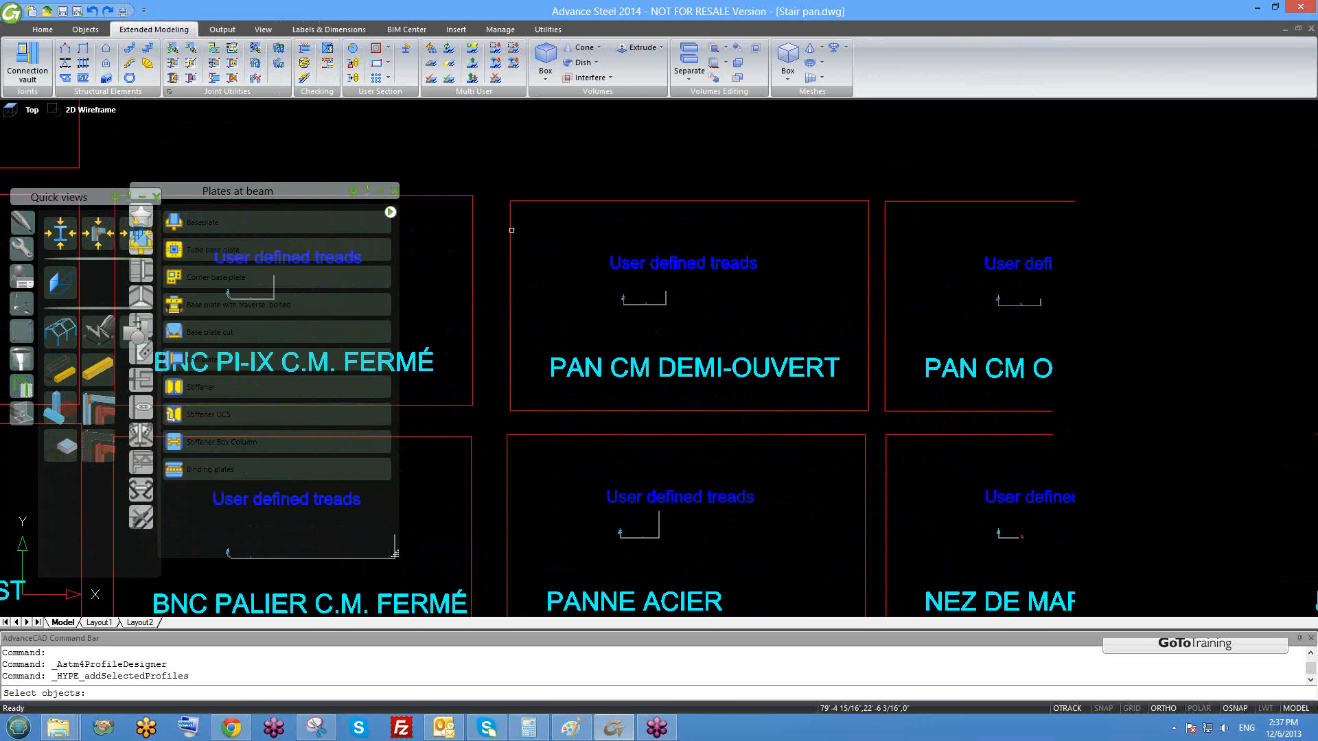
key("Escape")
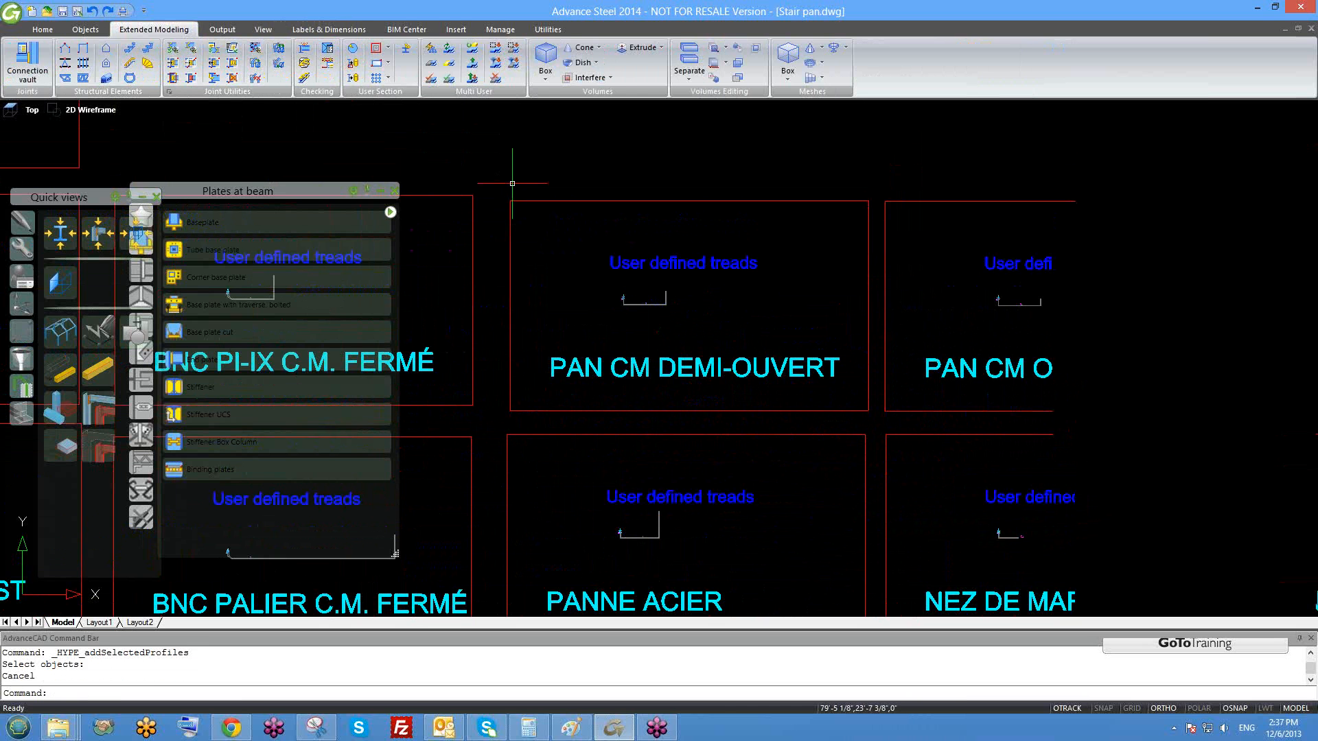
left_click(500, 185)
left_click(875, 414)
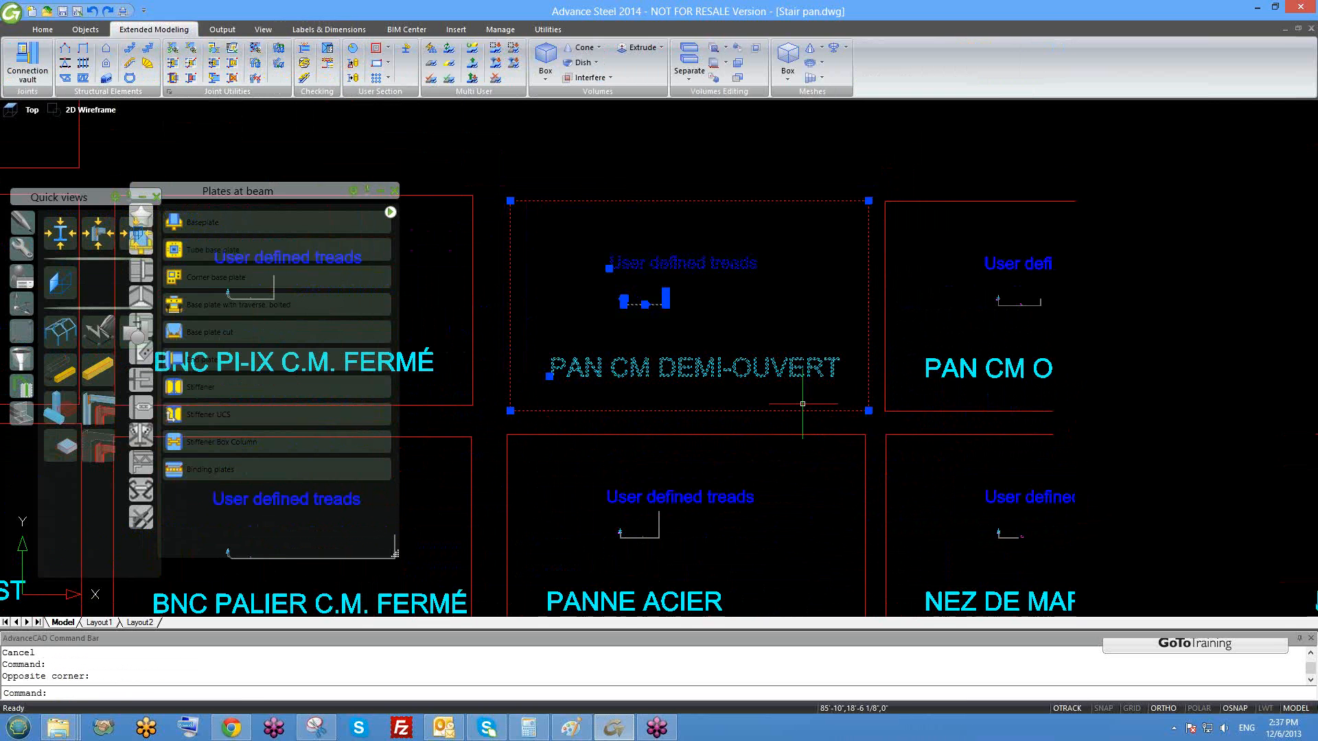
type("co")
key("Return")
left_click(717, 372)
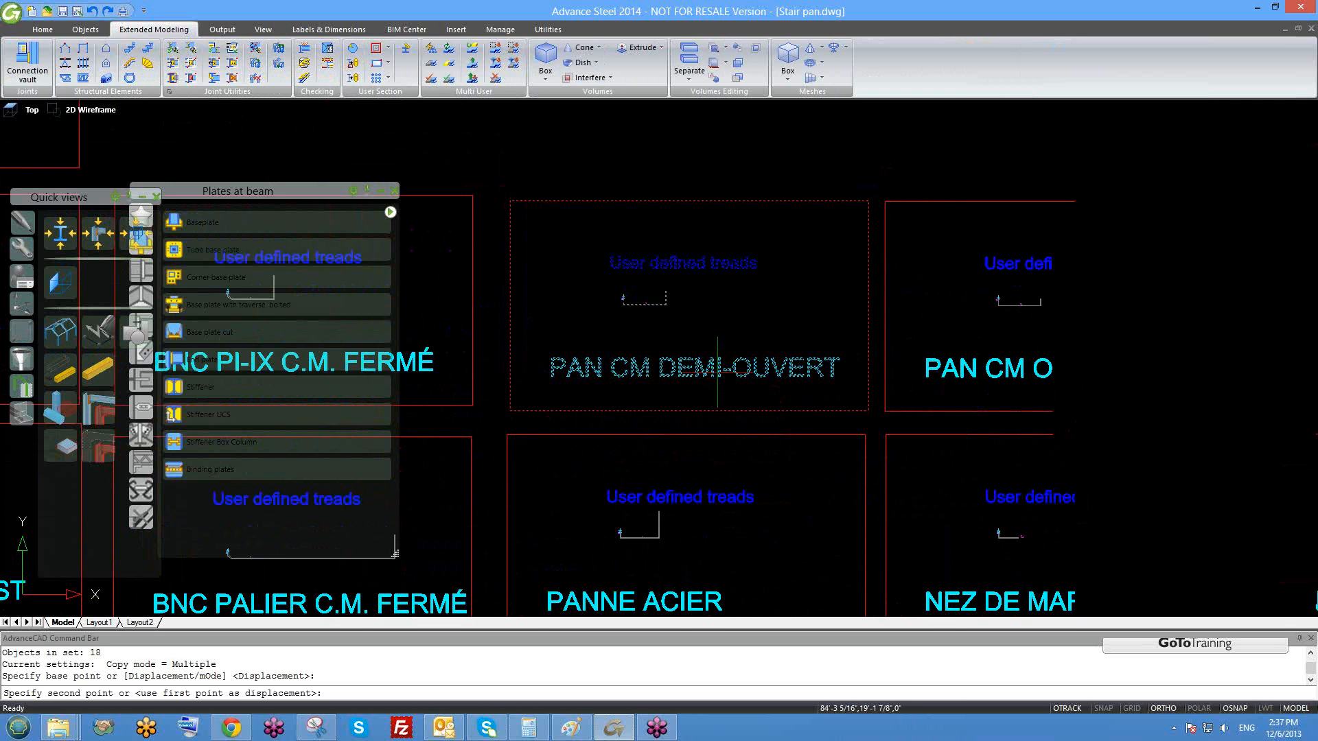
middle_click_drag(718, 103, 718, 341)
left_click(717, 337)
key("Escape")
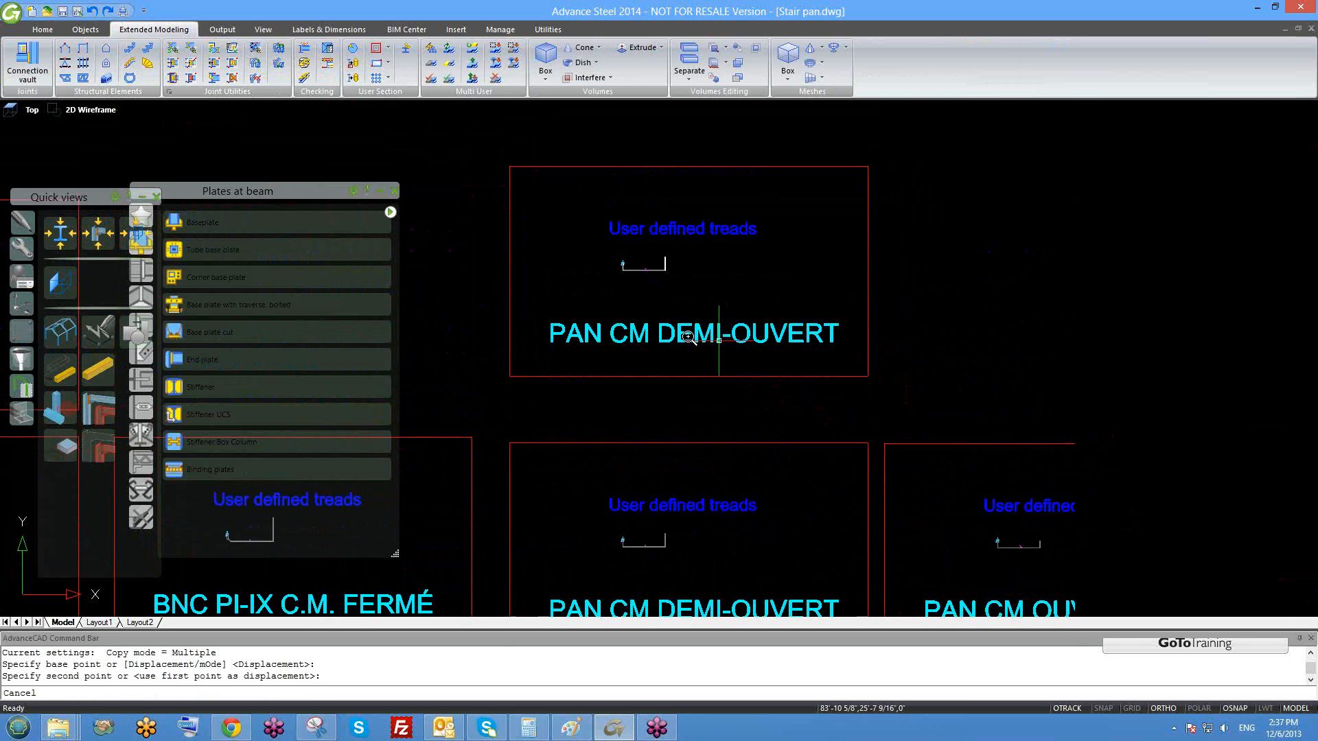
- Change the section name text in the copied frame to dec 2
scroll(688, 335, "up", 4)
double_click(685, 331)
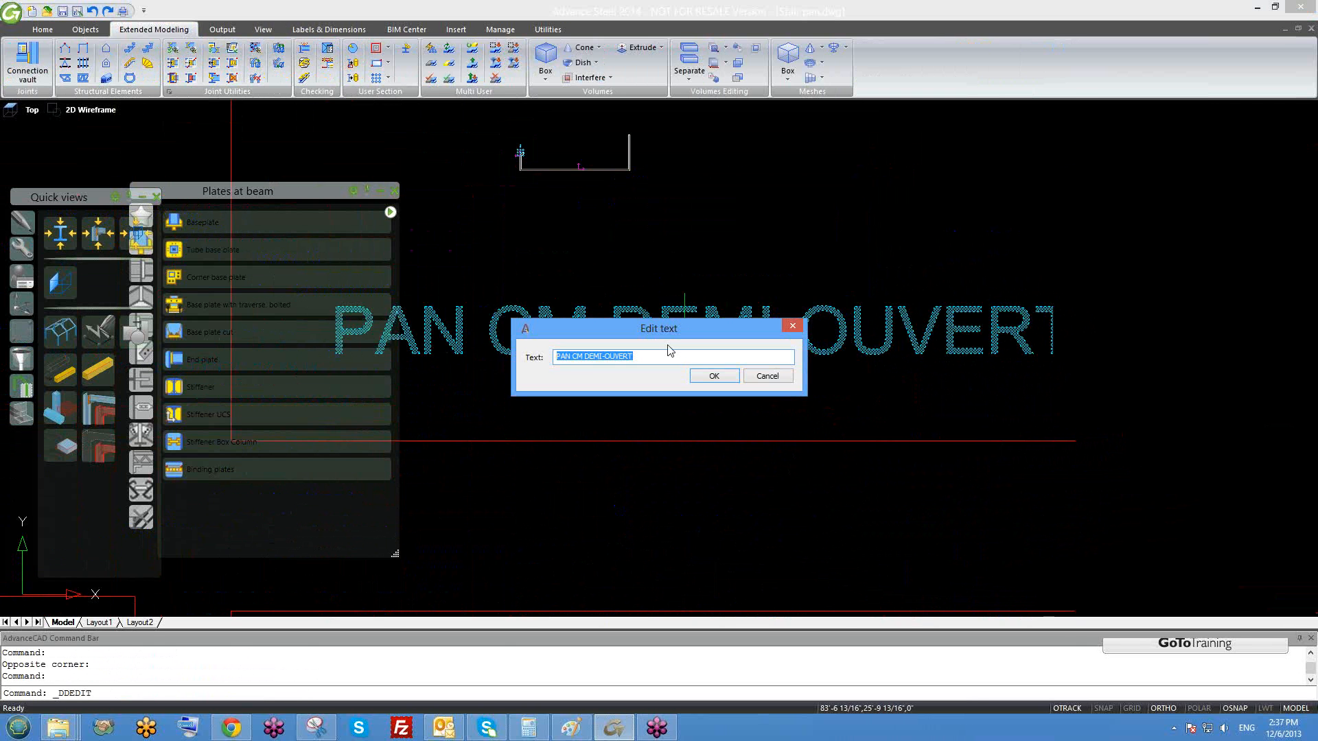
type("dec 2")
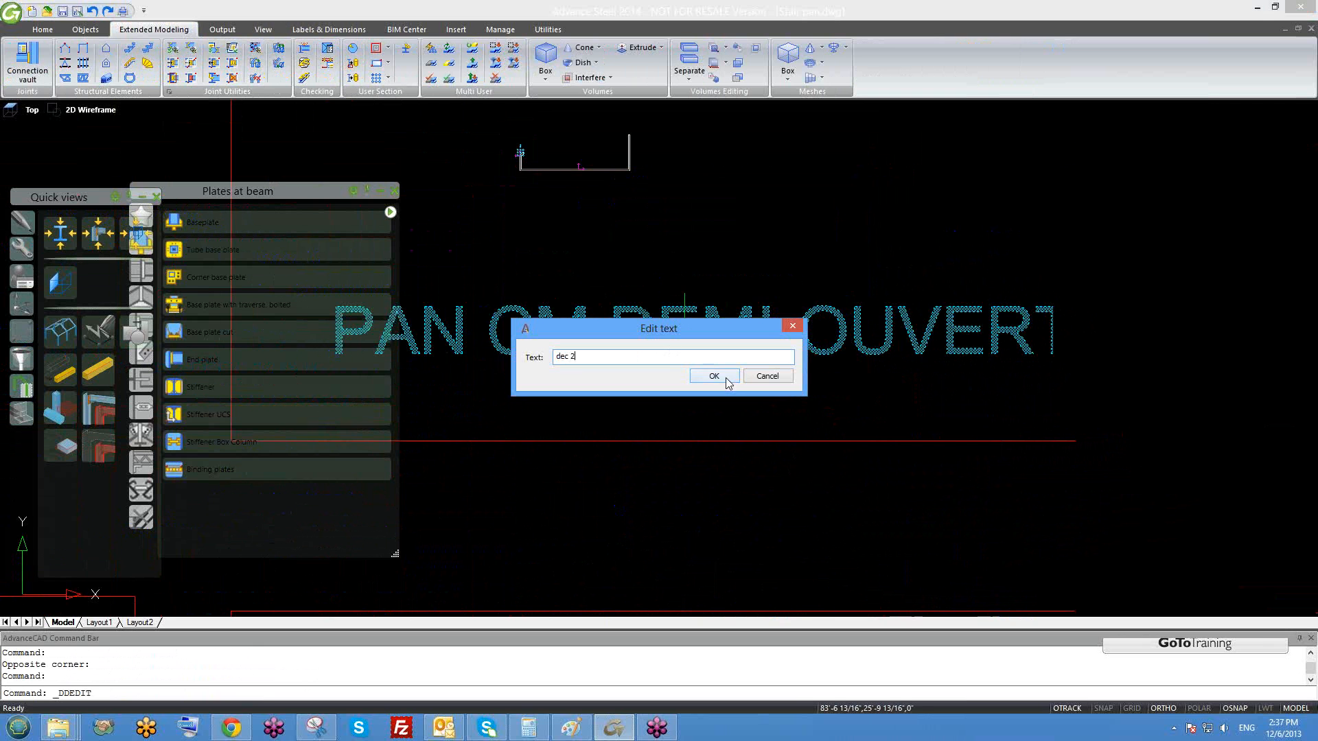
left_click(713, 376)
- Move the dec 2 label horizontally so it sits centred beneath the tread profile in its frame
scroll(691, 382, "down", 5)
left_click(627, 377)
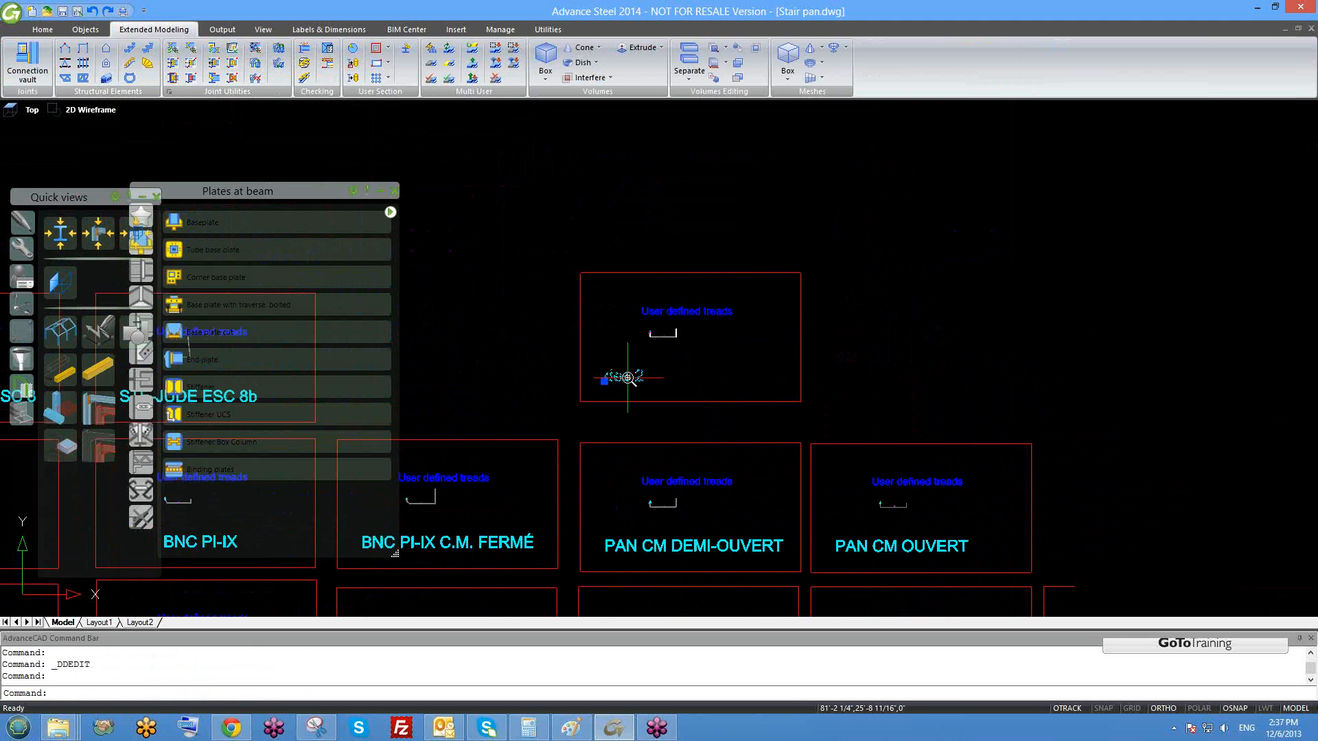
scroll(627, 378, "up", 2)
type("m")
key("Return")
key("Escape")
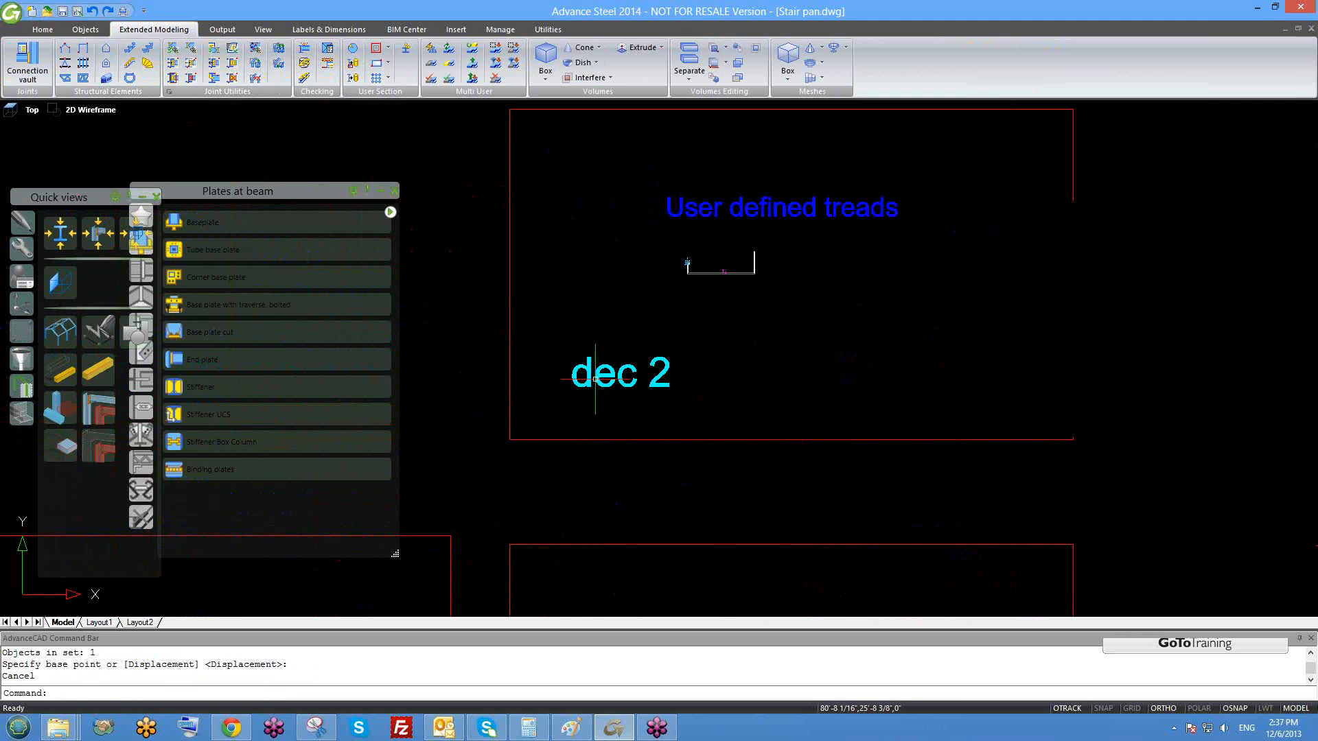
left_click(595, 379)
type("m")
key("Return")
left_click(571, 385)
left_click(729, 385)
scroll(672, 387, "down", 3)
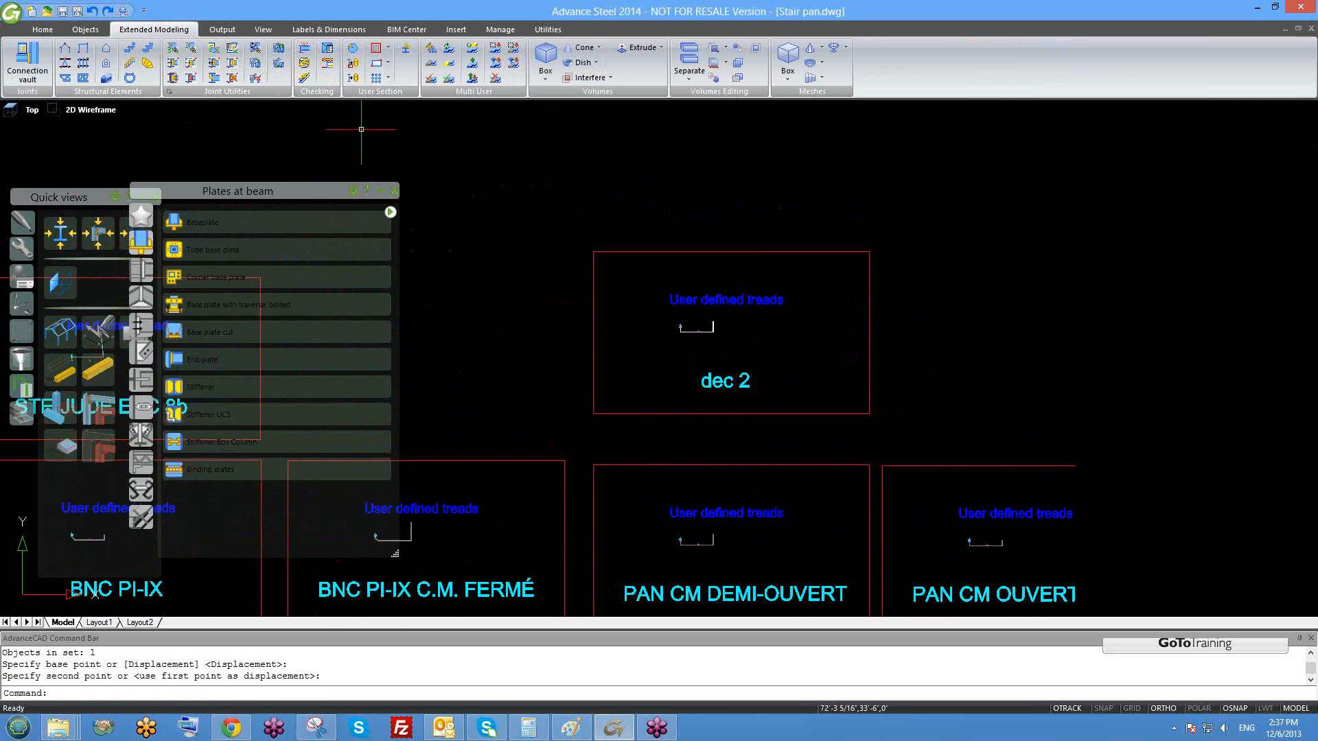
- Generate a user section from the dec 2 frame by selecting the whole frame for the add-selected-profiles command
middle_click_drag(722, 274, 712, 259)
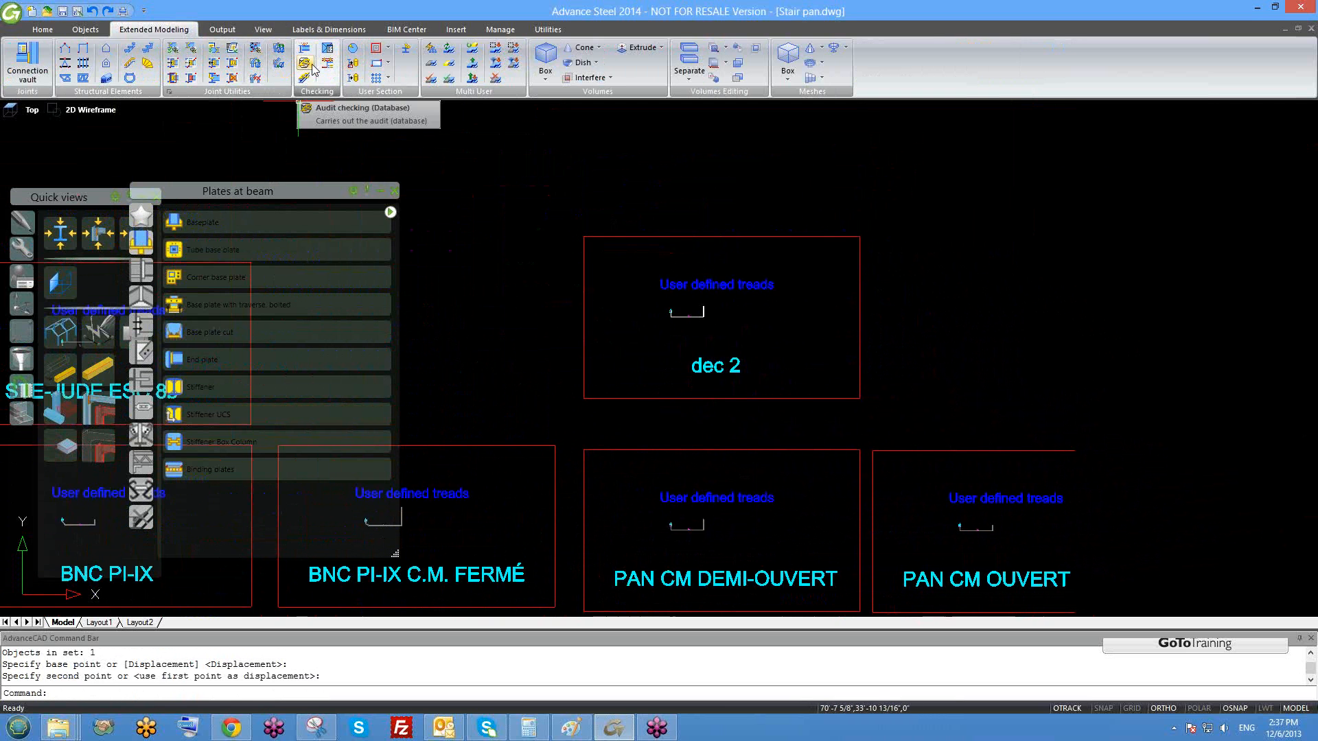
left_click(352, 63)
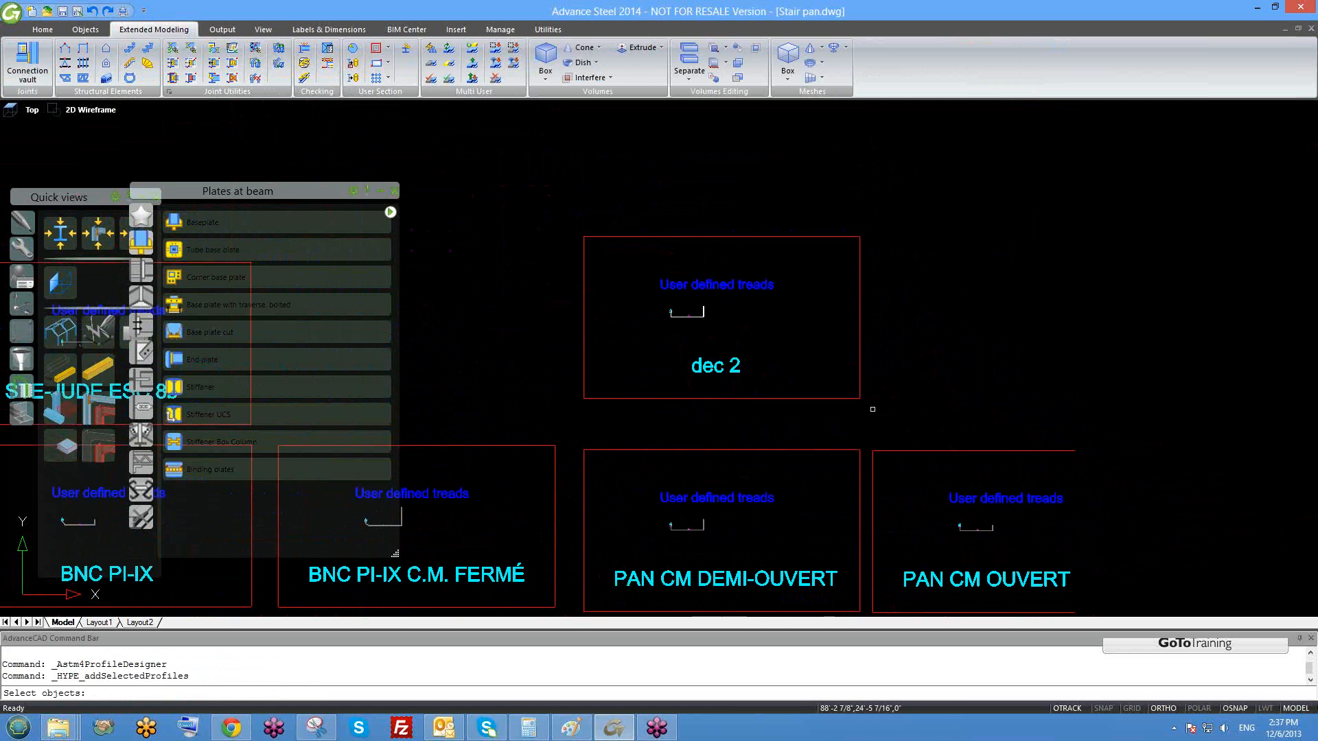
left_click(886, 414)
left_click(586, 251)
key("Return")
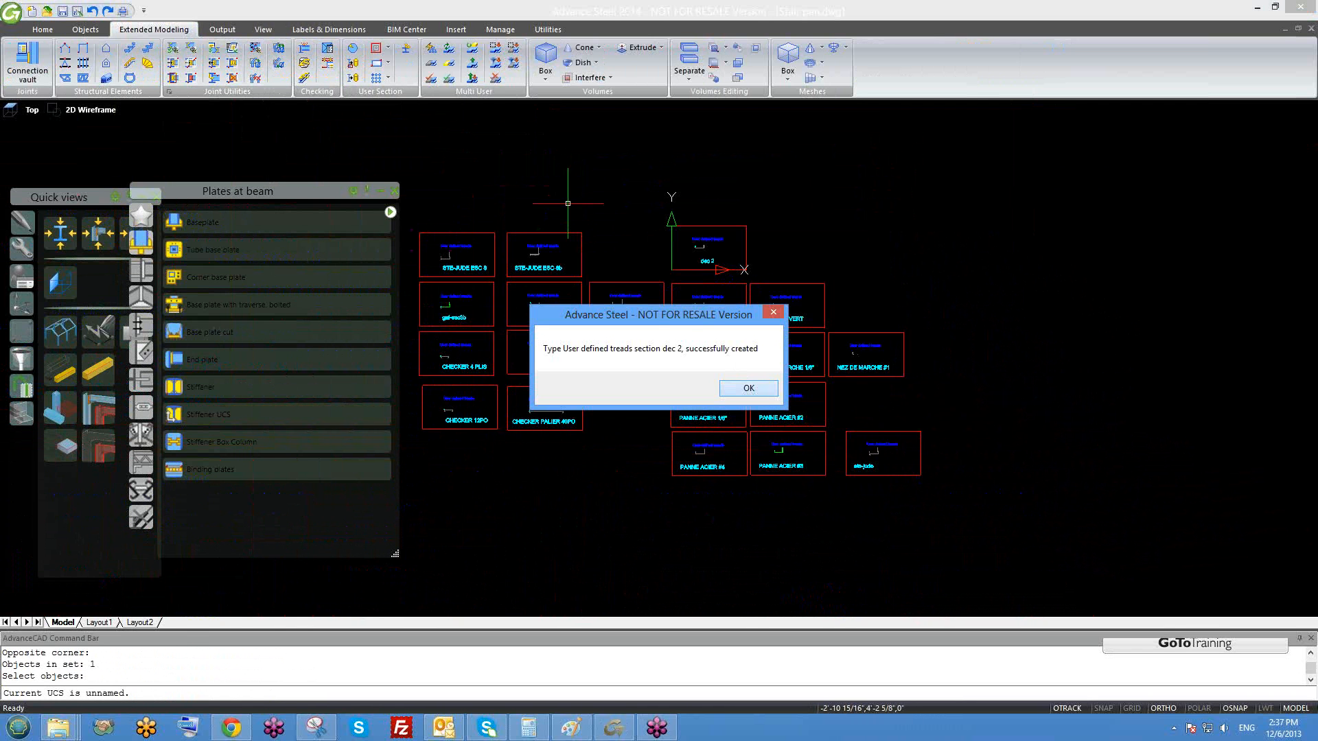
- Acknowledge the creation of the dec 2 section and look at its frame up close
key("Return")
scroll(761, 371, "up", 2)
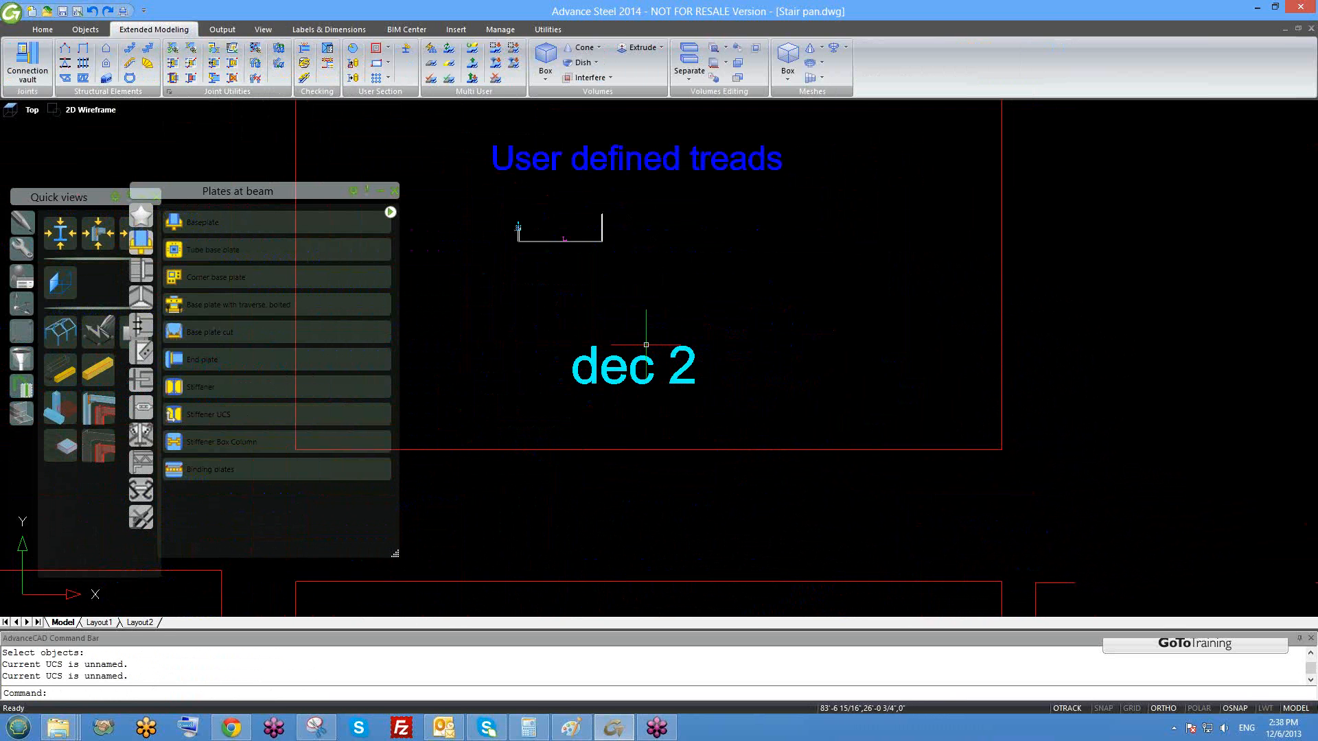
middle_click_drag(646, 345, 715, 411)
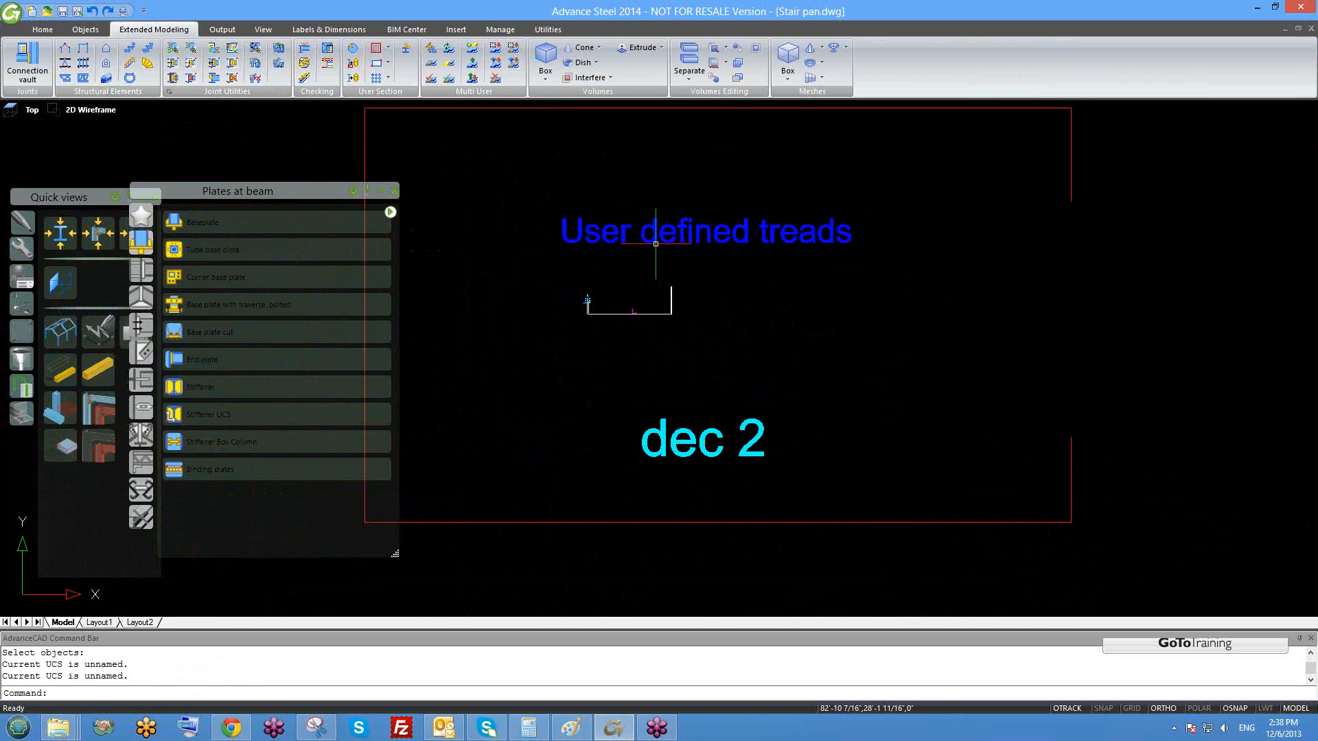
- Close the untitled Paint image and switch back to Advance Steel
left_click(626, 725)
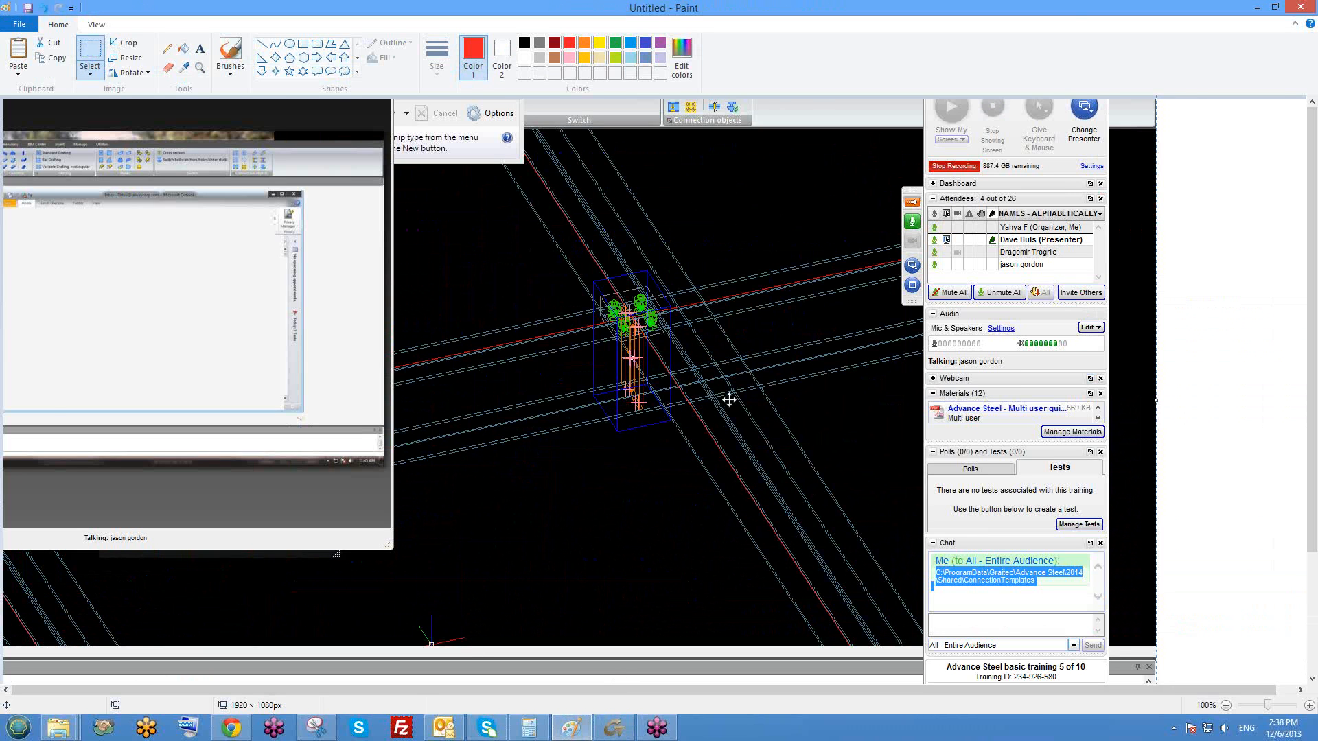
double_click(1076, 9)
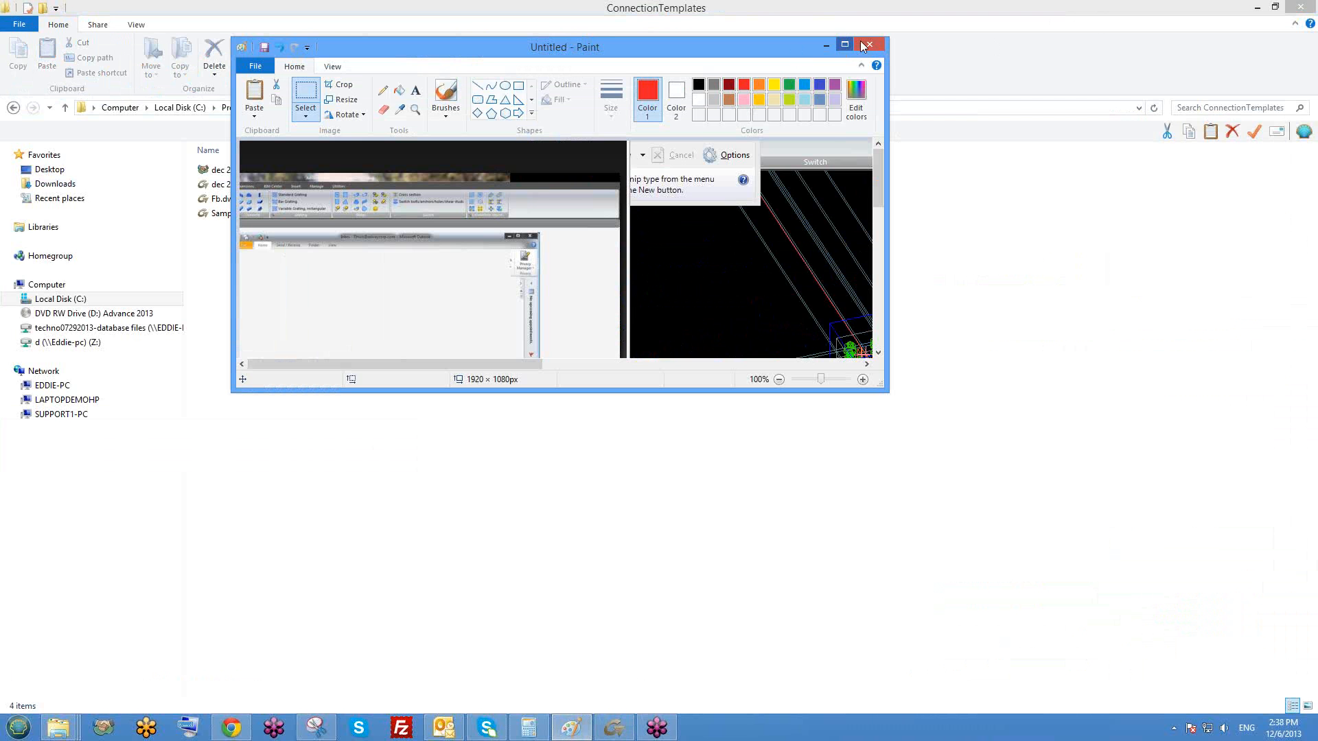
left_click(862, 43)
left_click(586, 221)
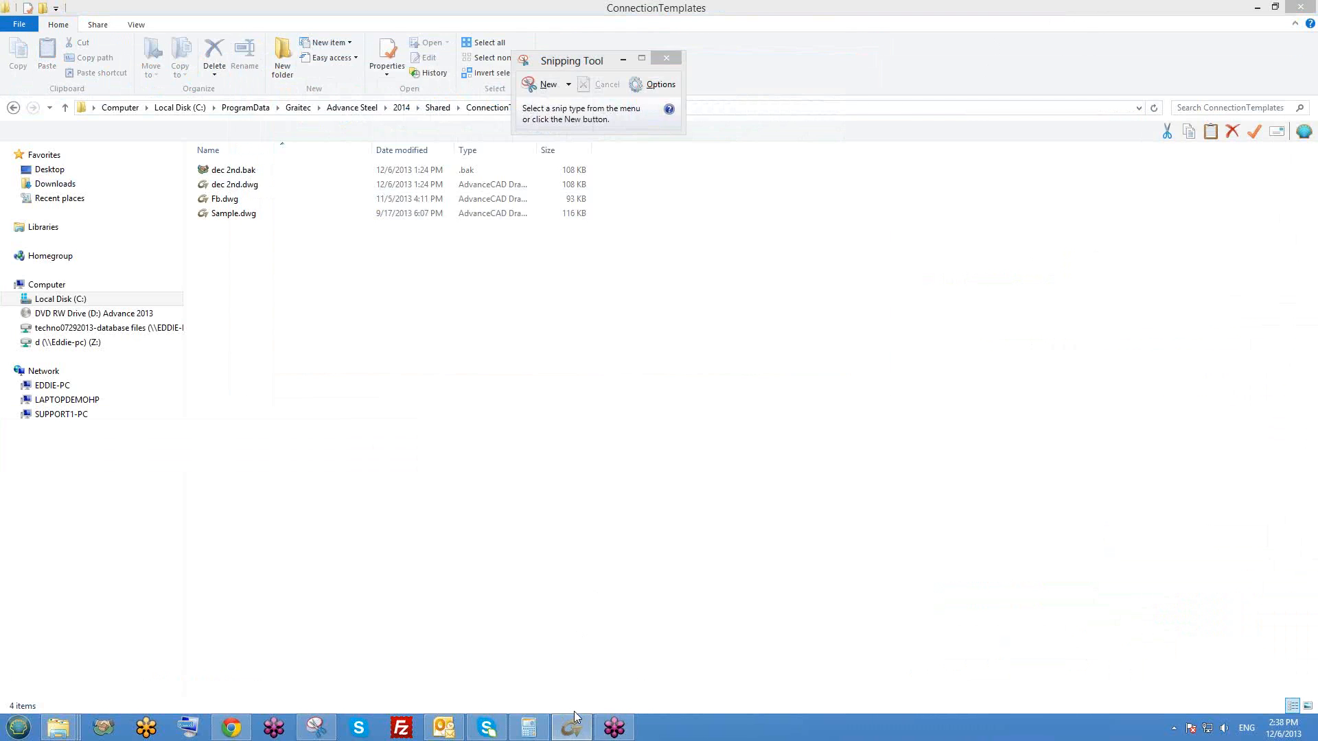
left_click(572, 727)
- Switch to the 4.dwg stair model and update the defaults to reload the database
scroll(697, 333, "down", 3)
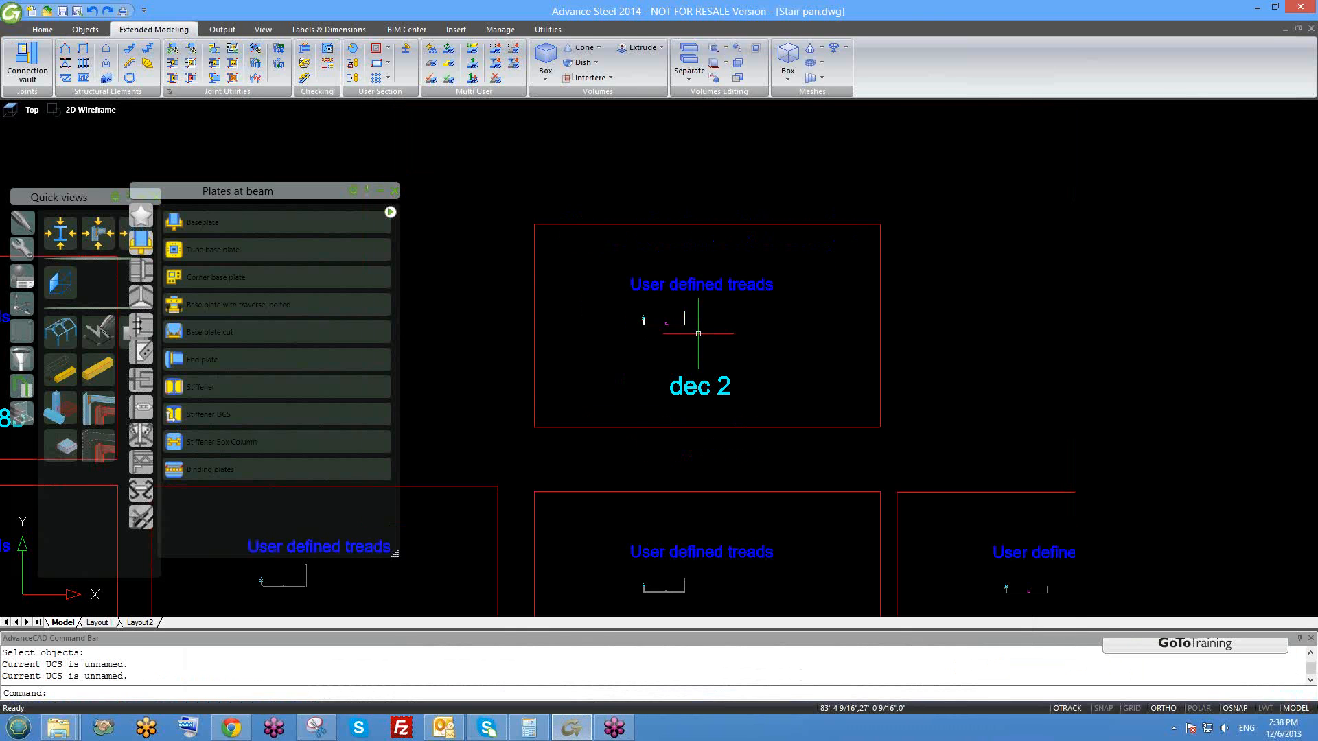
middle_click_drag(590, 361, 617, 350)
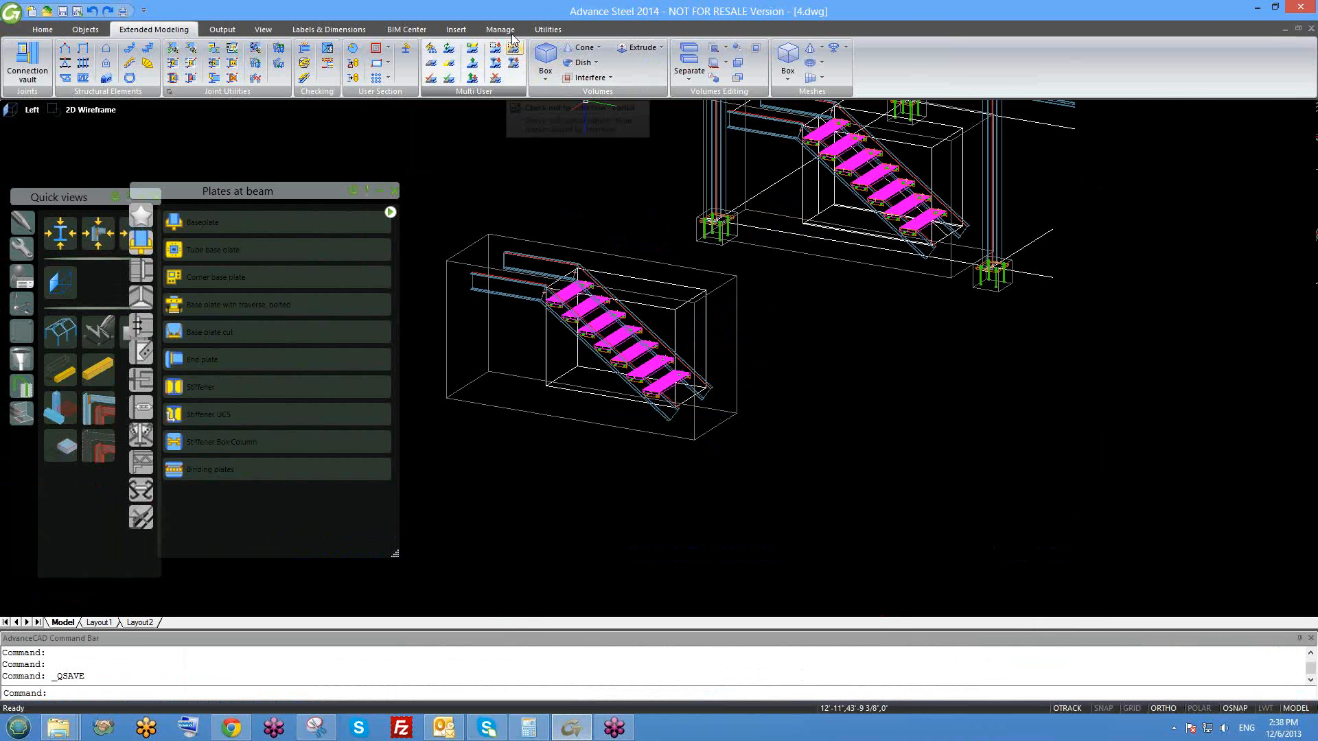
left_click(500, 29)
left_click(395, 79)
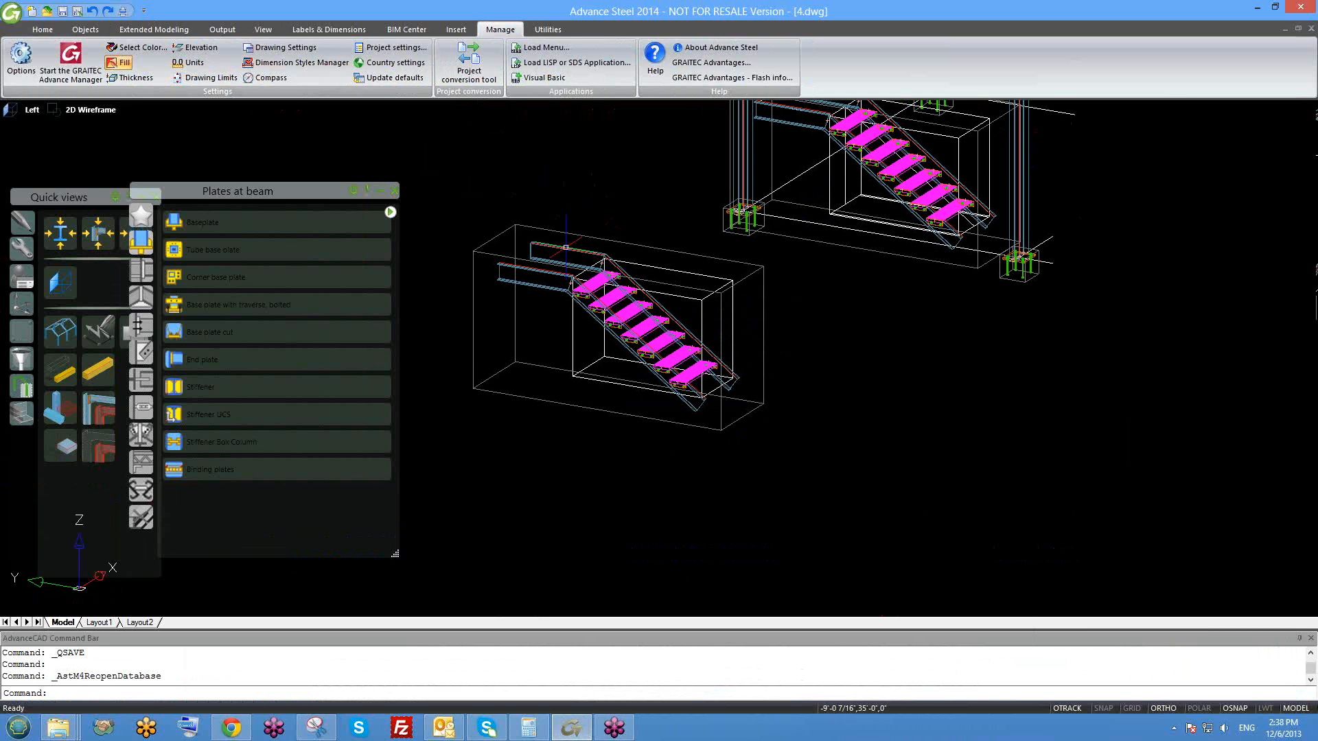
- Open the joint properties of the standalone stair in 4.dwg and set its tread type to Type 22
scroll(571, 251, "up", 2)
left_click(606, 261)
key("Escape")
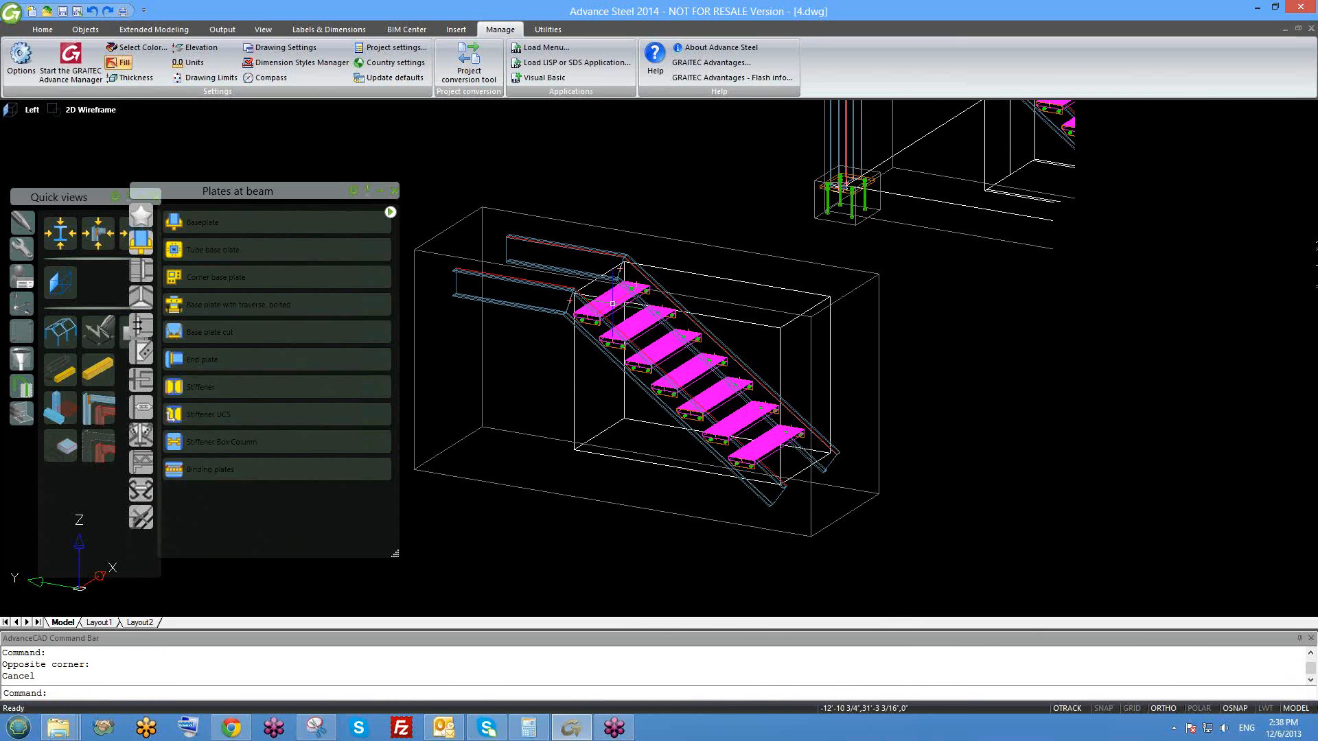
left_click(613, 304)
right_click(612, 306)
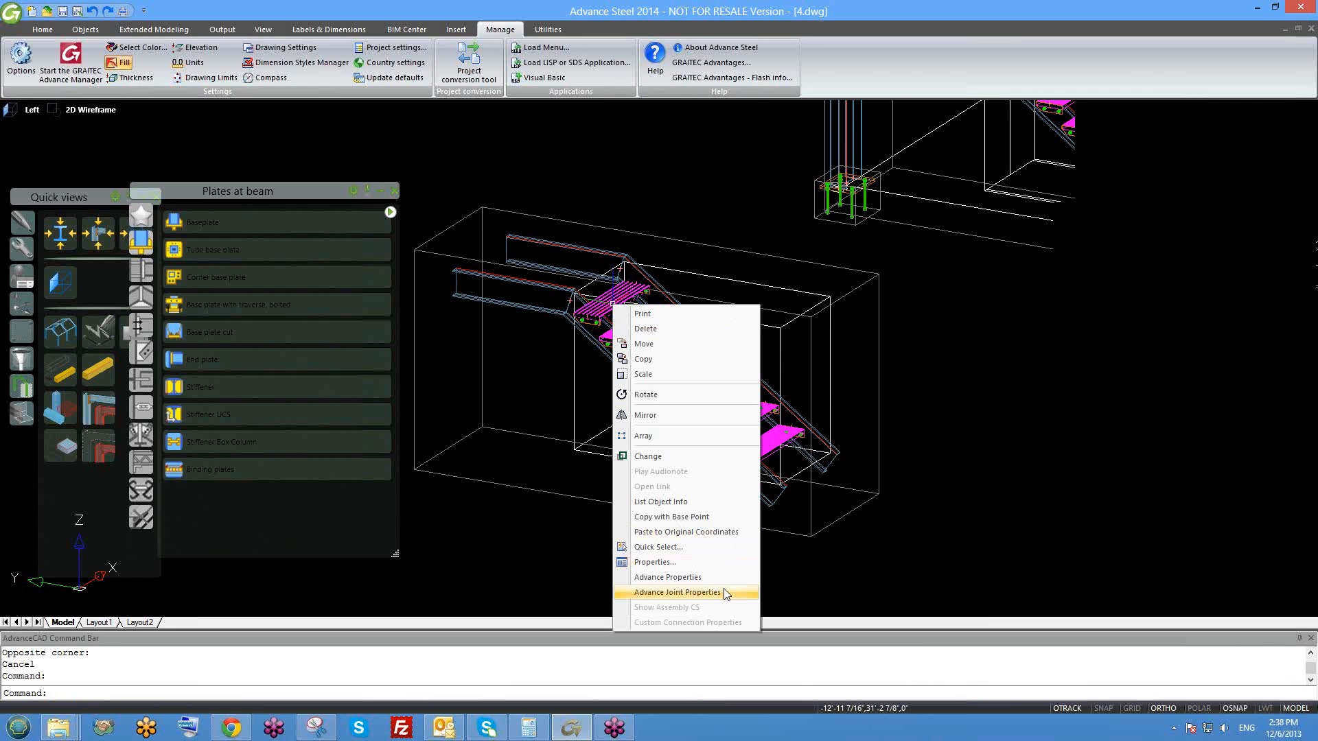
key("Return")
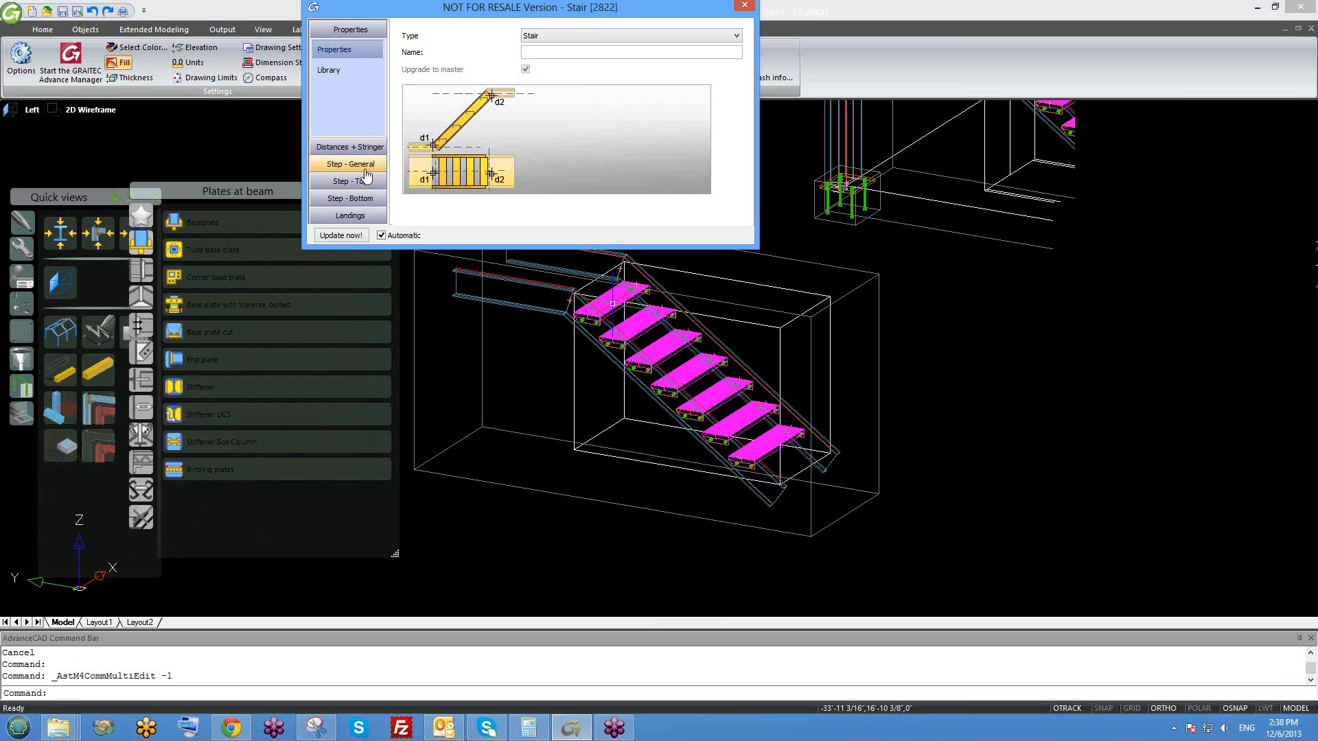
left_click(365, 165)
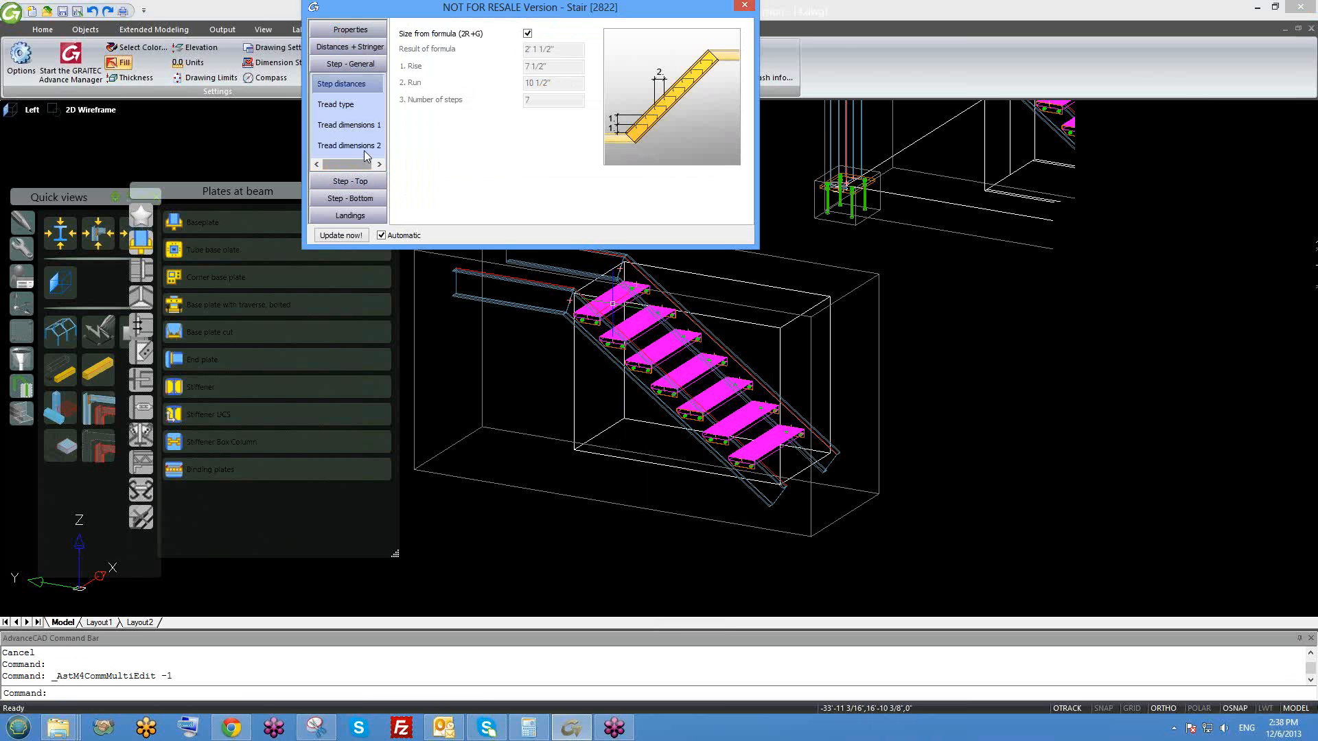
left_click(343, 107)
left_click(561, 37)
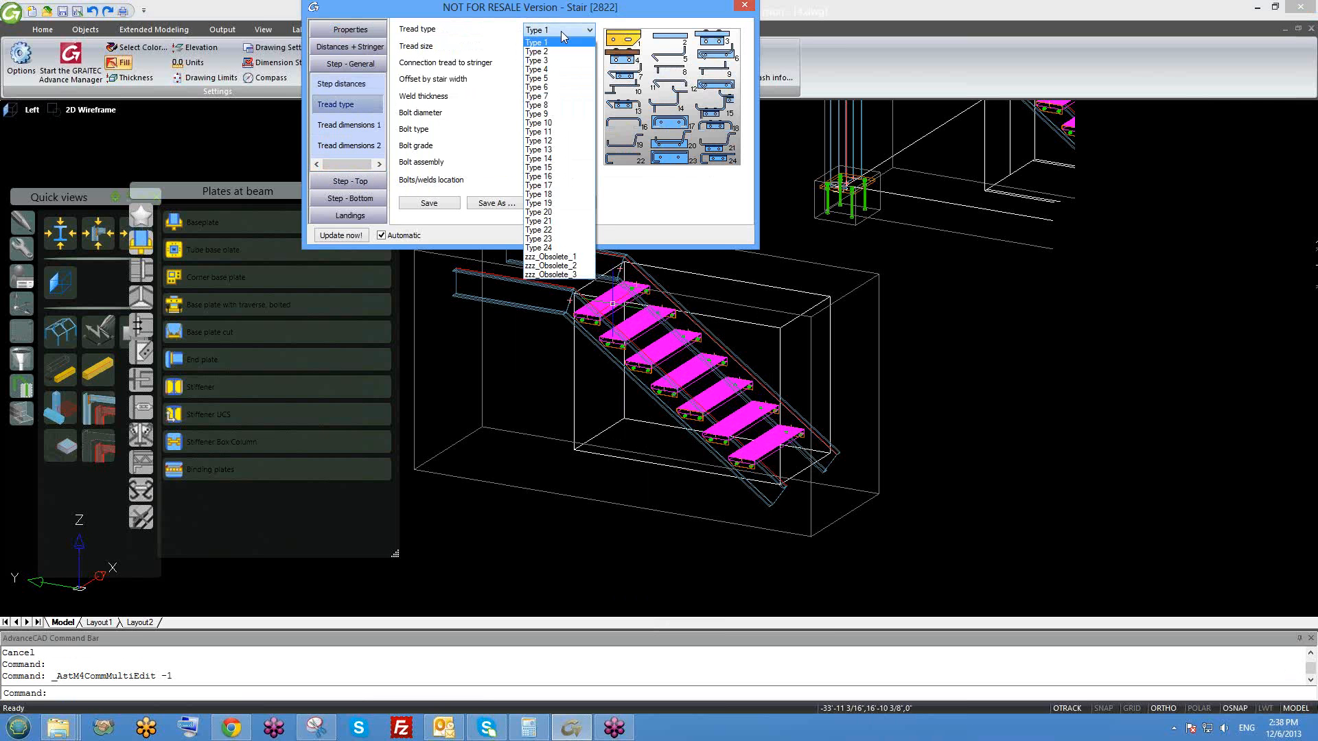
left_click(561, 231)
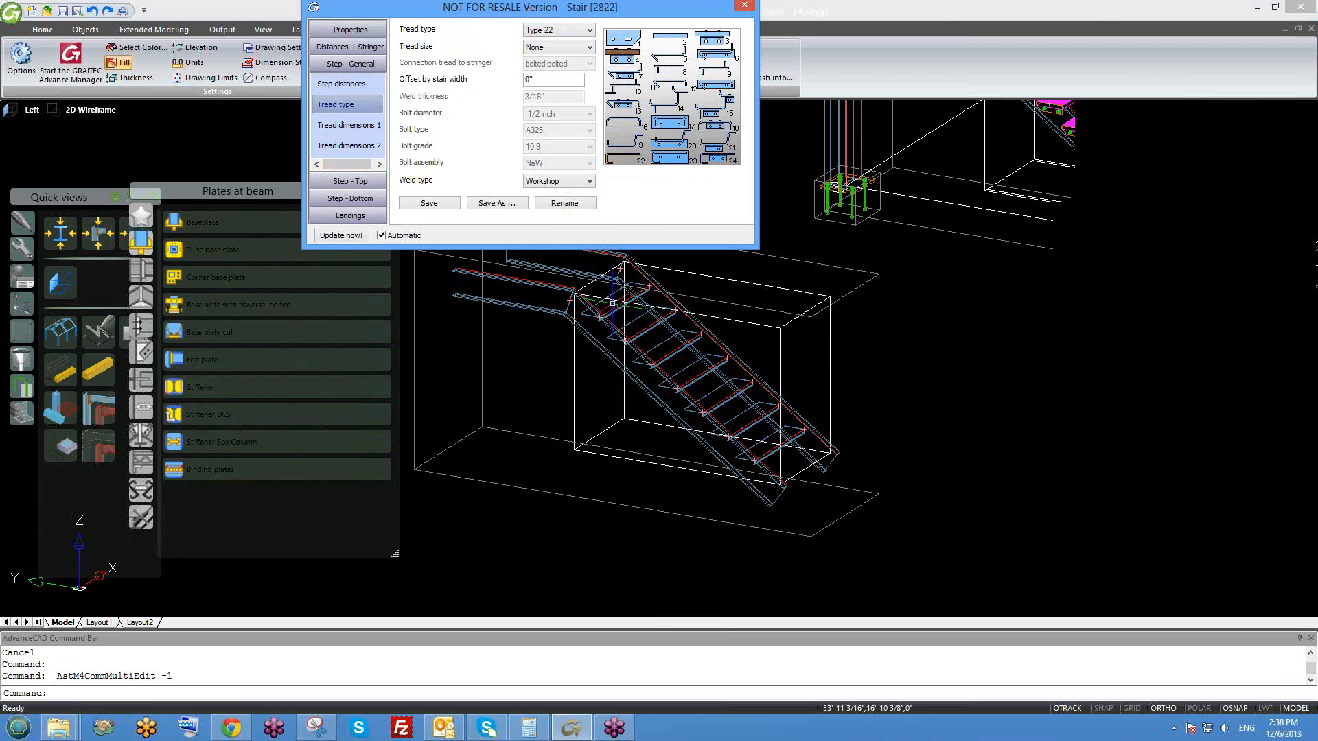
- Set the tread profile size to the user defined treads section dec 2 and inspect the stair's treads
scroll(632, 199, "up", 2)
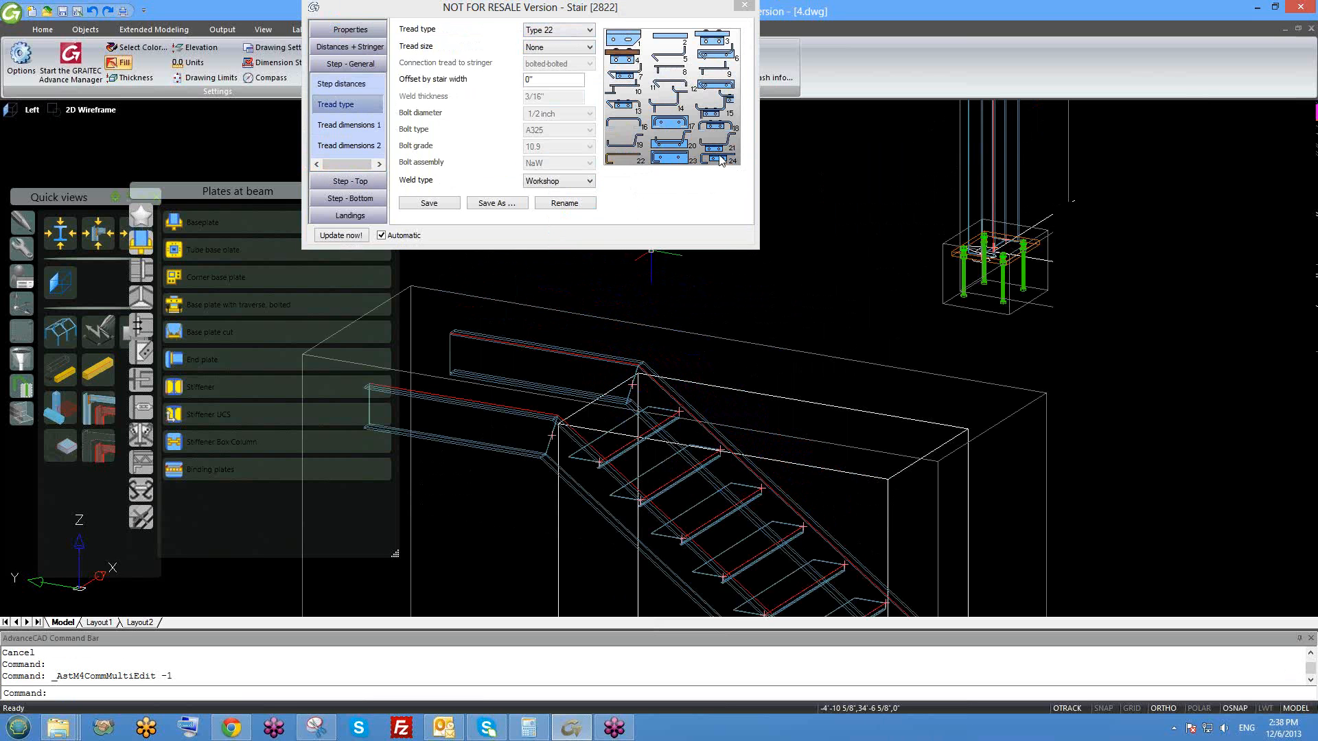
left_click(343, 129)
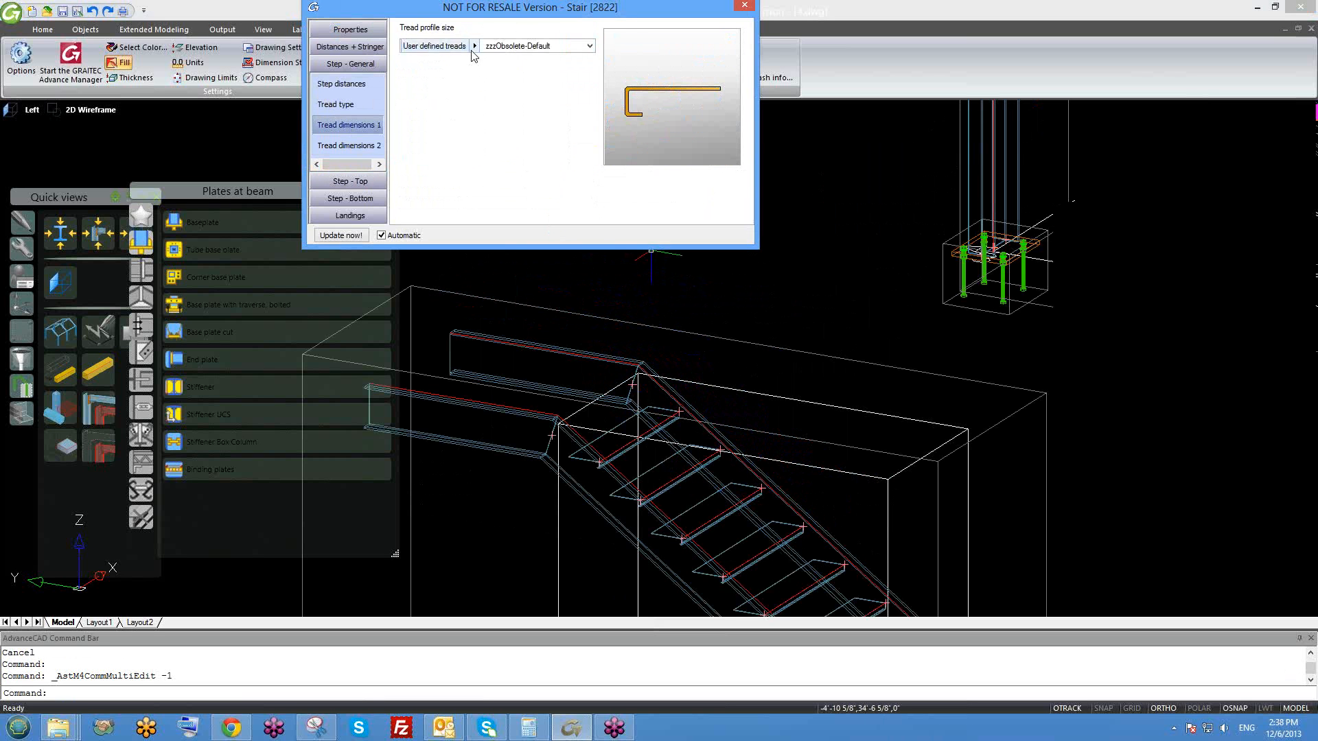
left_click(473, 46)
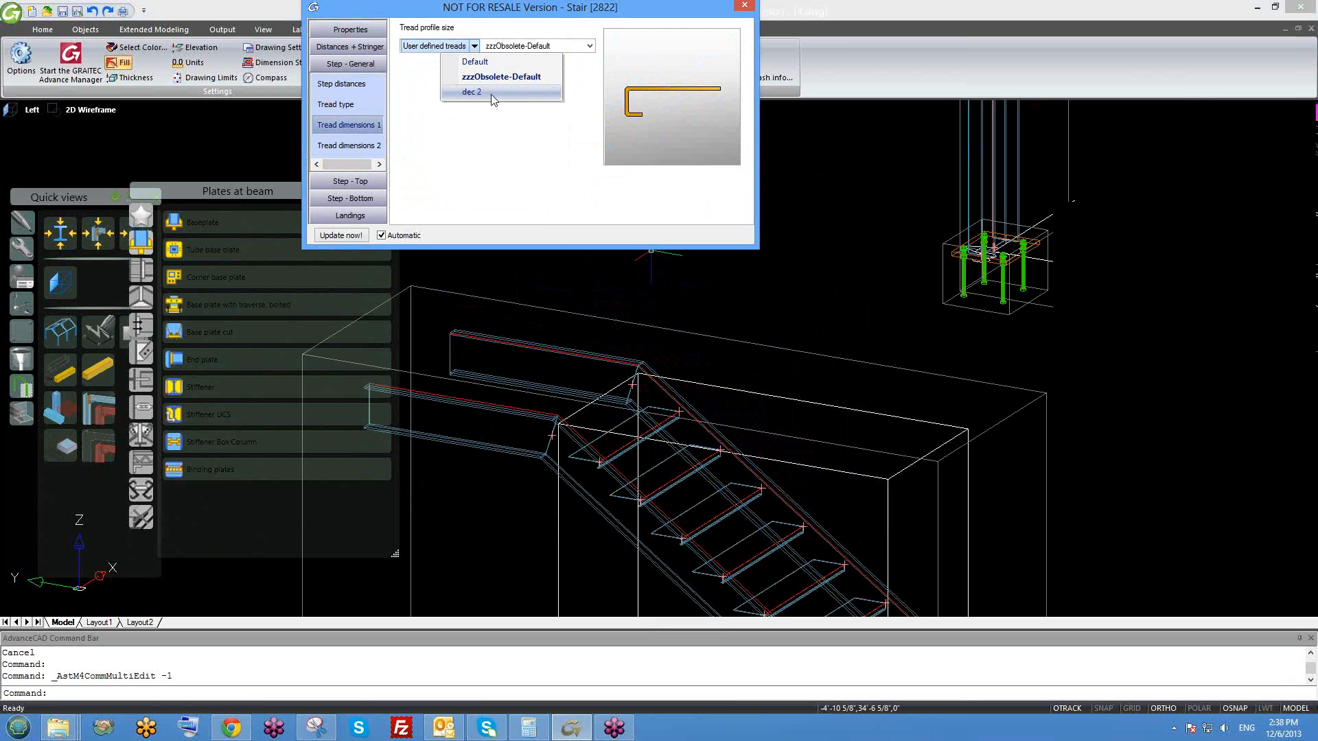
left_click(491, 93)
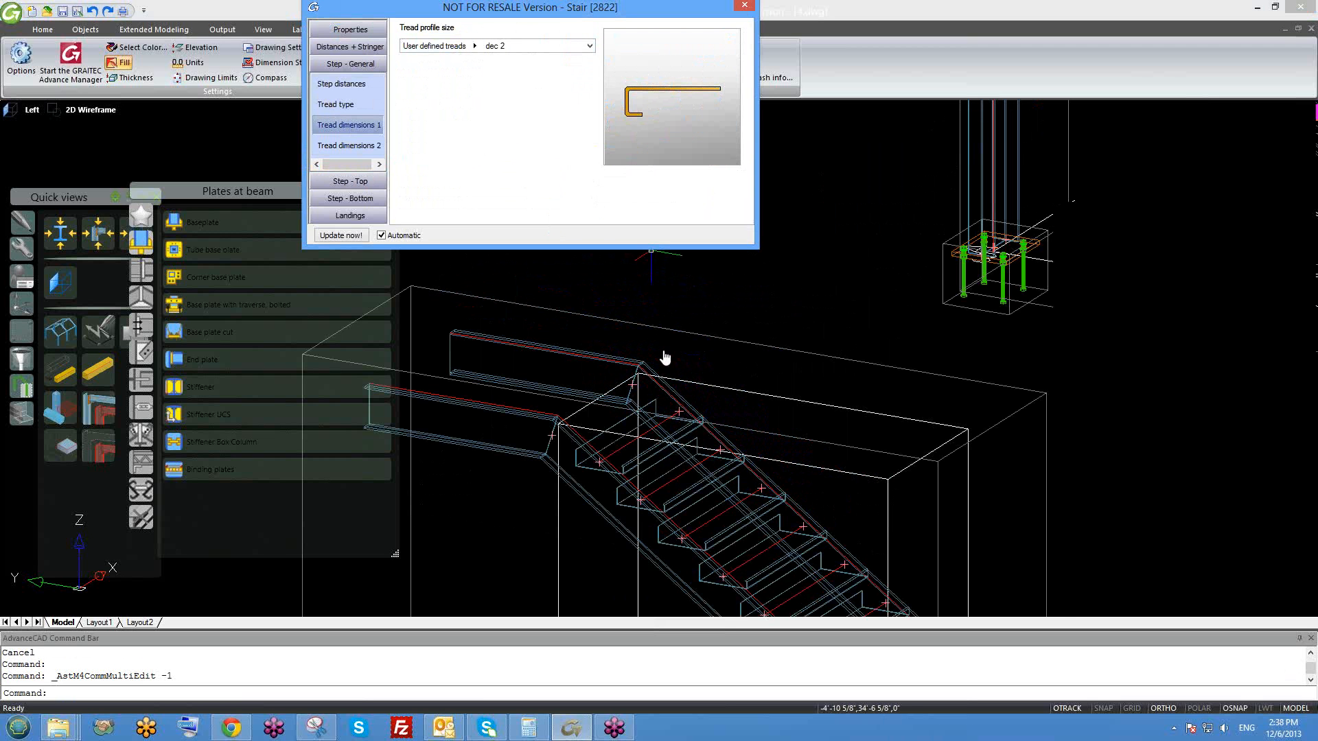
scroll(664, 357, "up", 5)
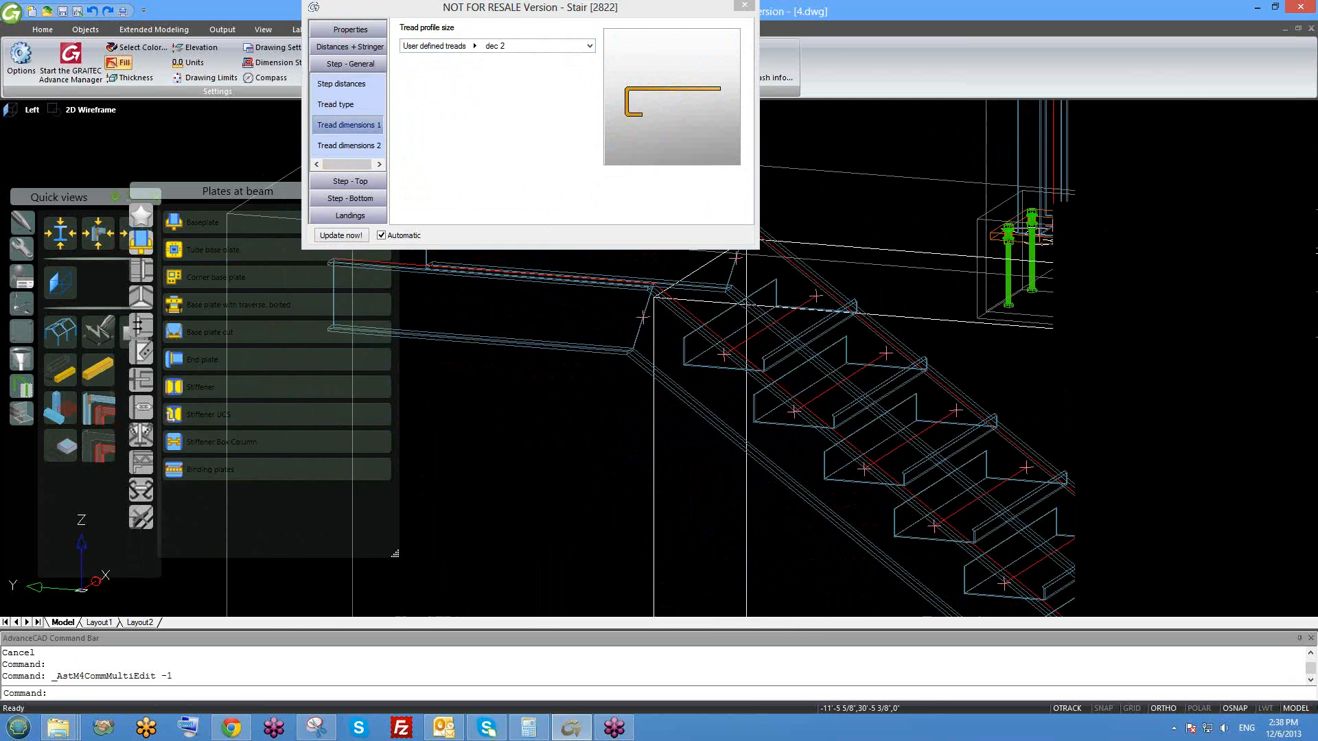
scroll(679, 440, "up", 2)
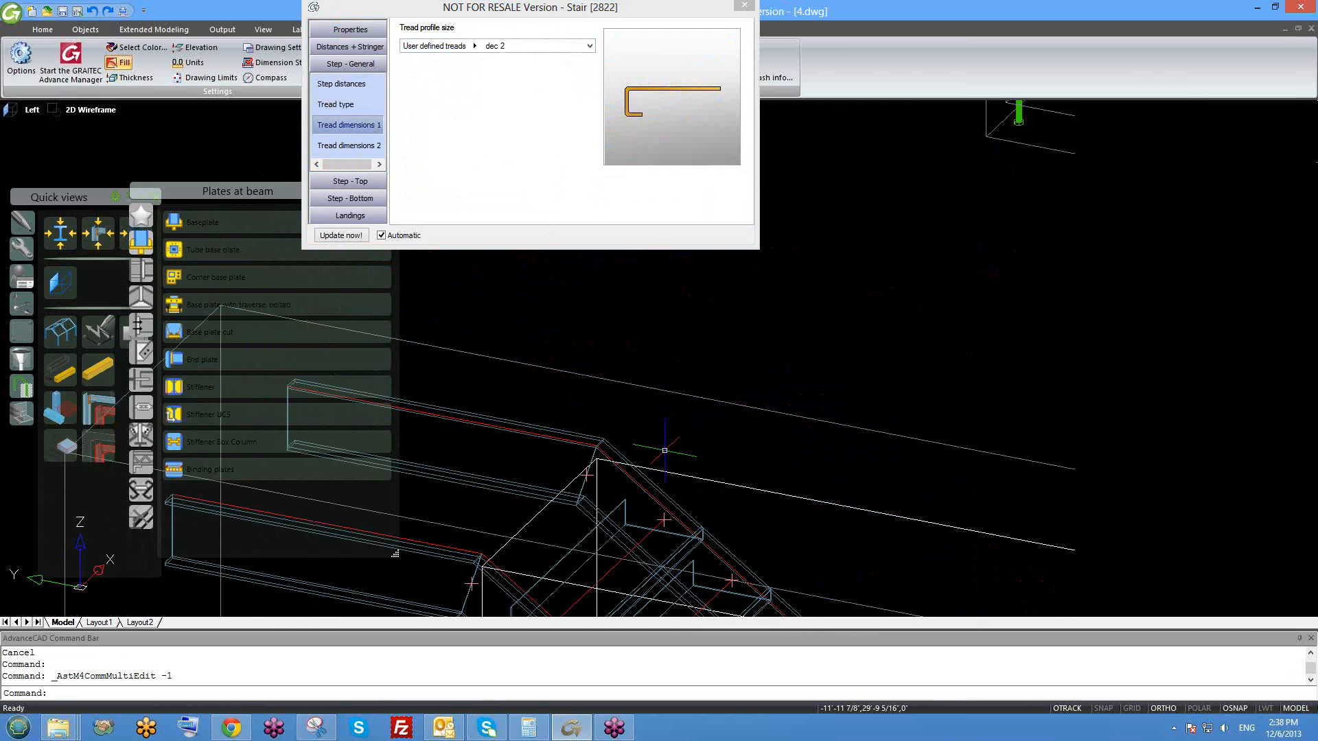
scroll(664, 450, "down", 4)
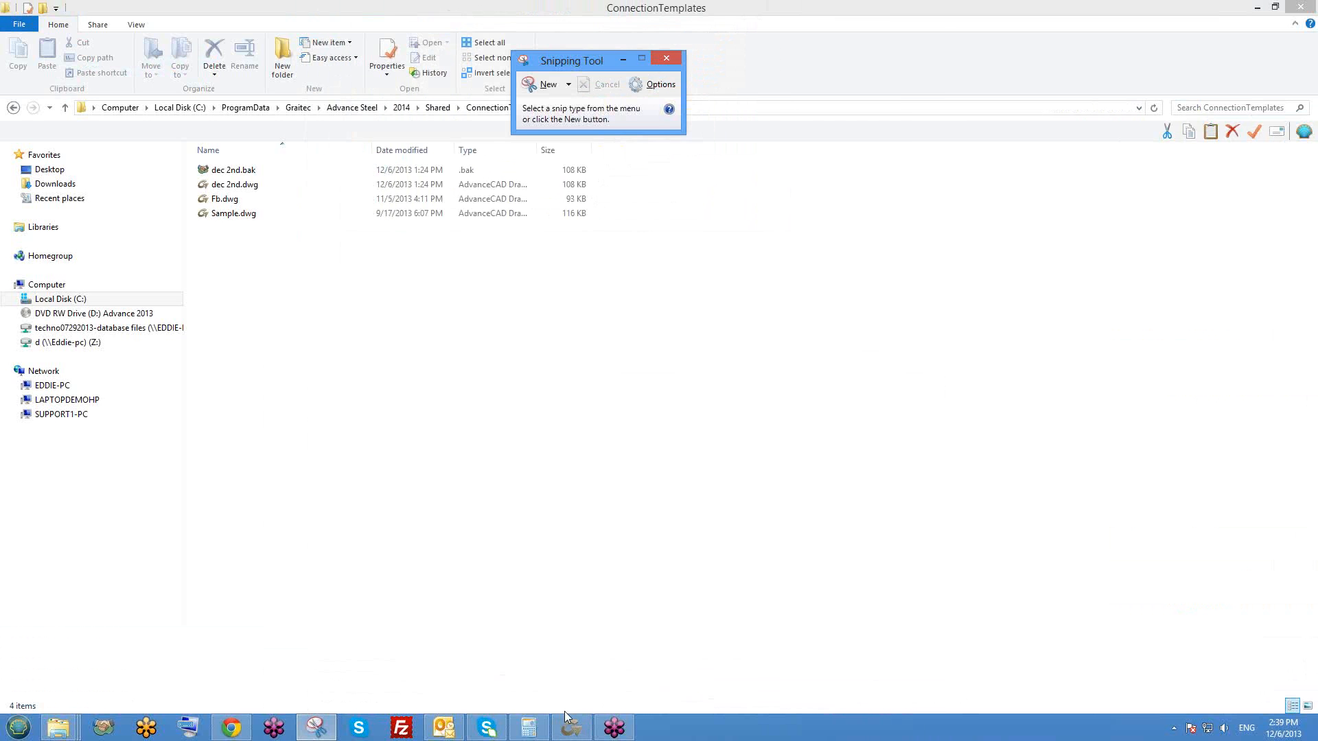
- Close the stair's joint properties and view the dec 2 tread profile in Stair pan.dwg
left_click(570, 726)
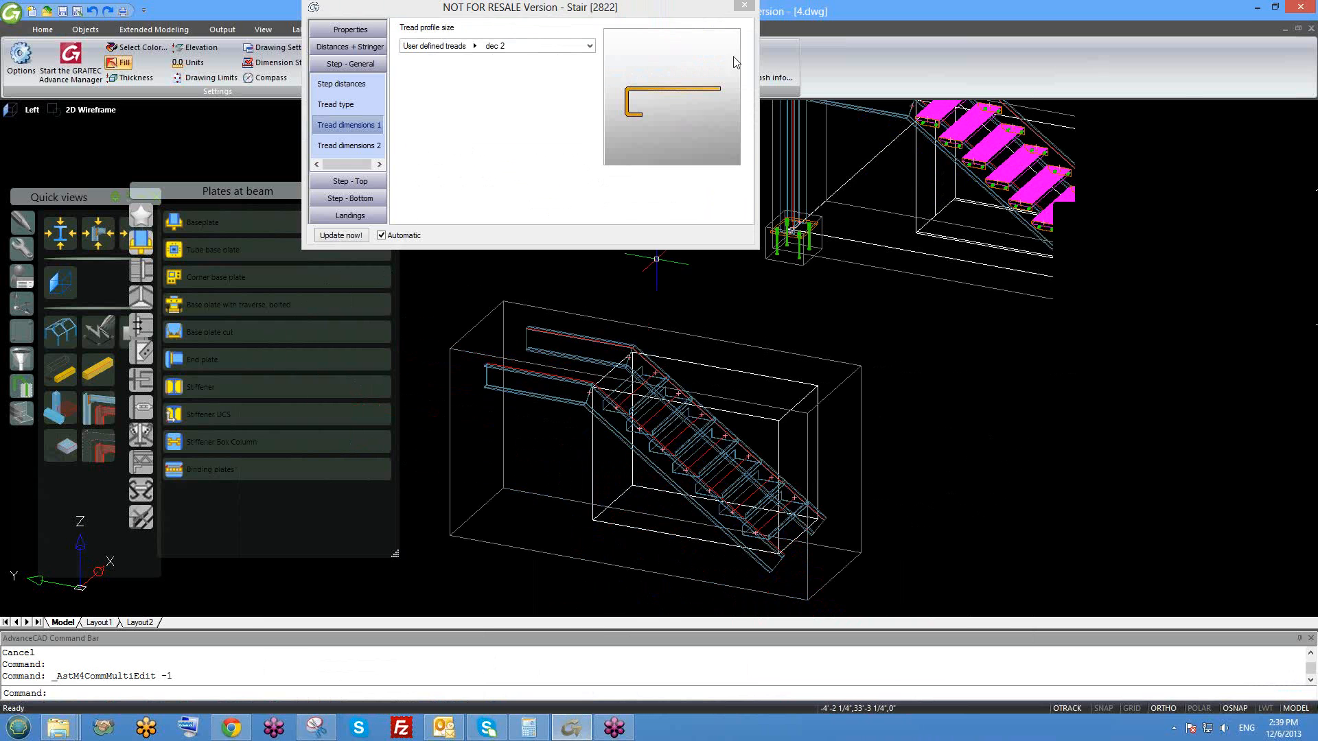
left_click(744, 6)
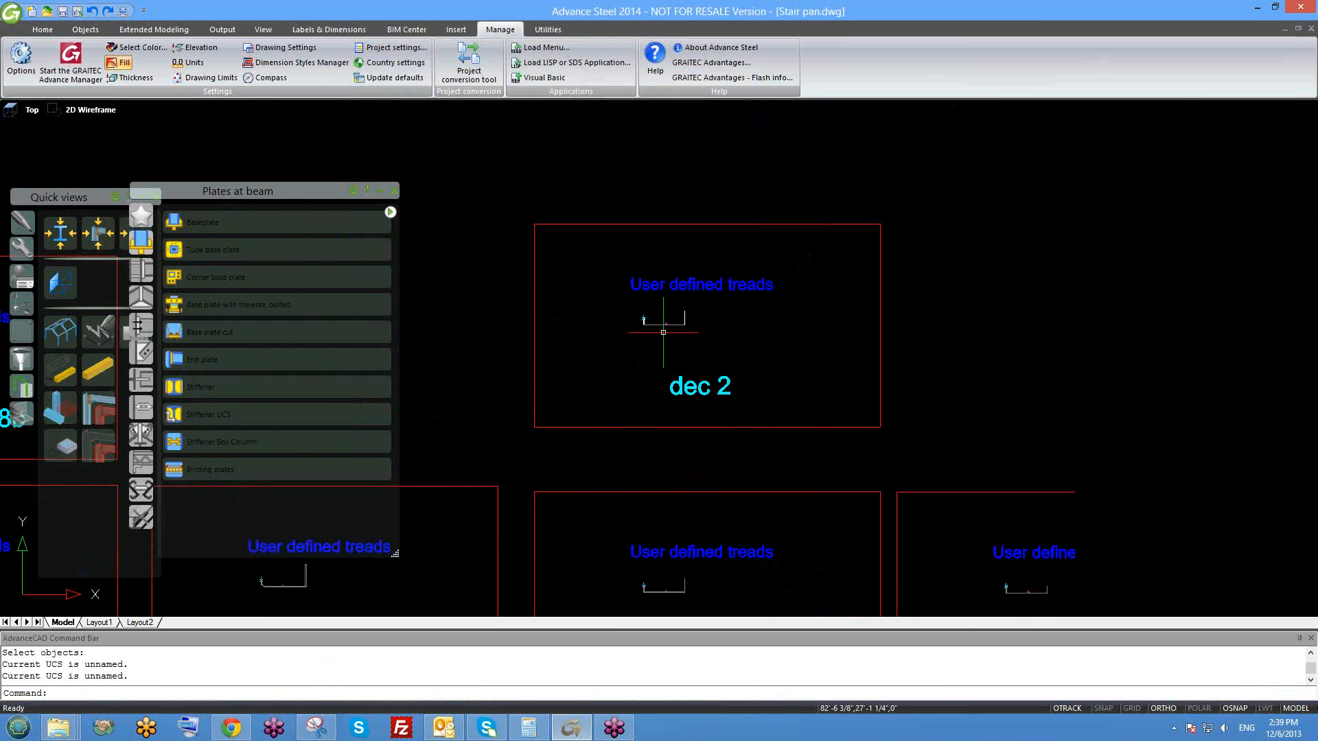
scroll(655, 336, "up", 4)
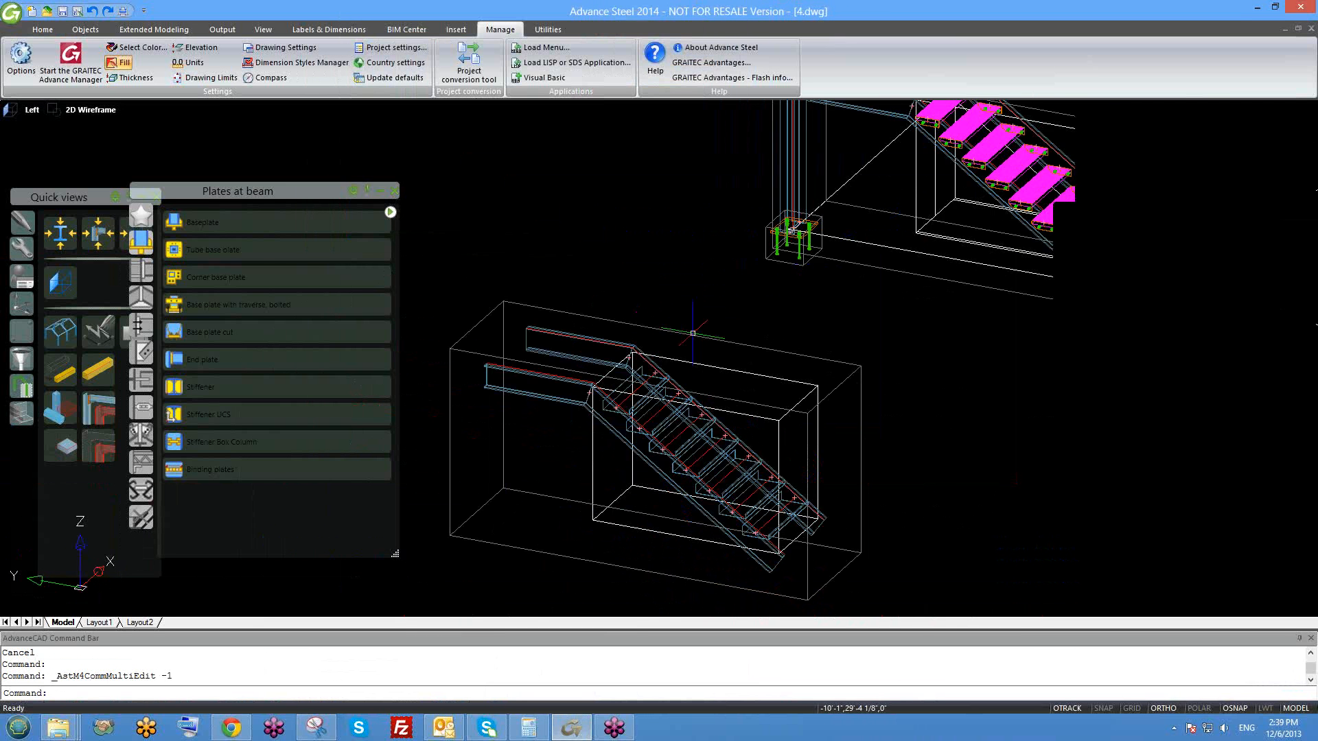
- Reopen the joint properties of the stair in 4.dwg and review its tread type and both tread dimension pages
scroll(643, 378, "up", 5)
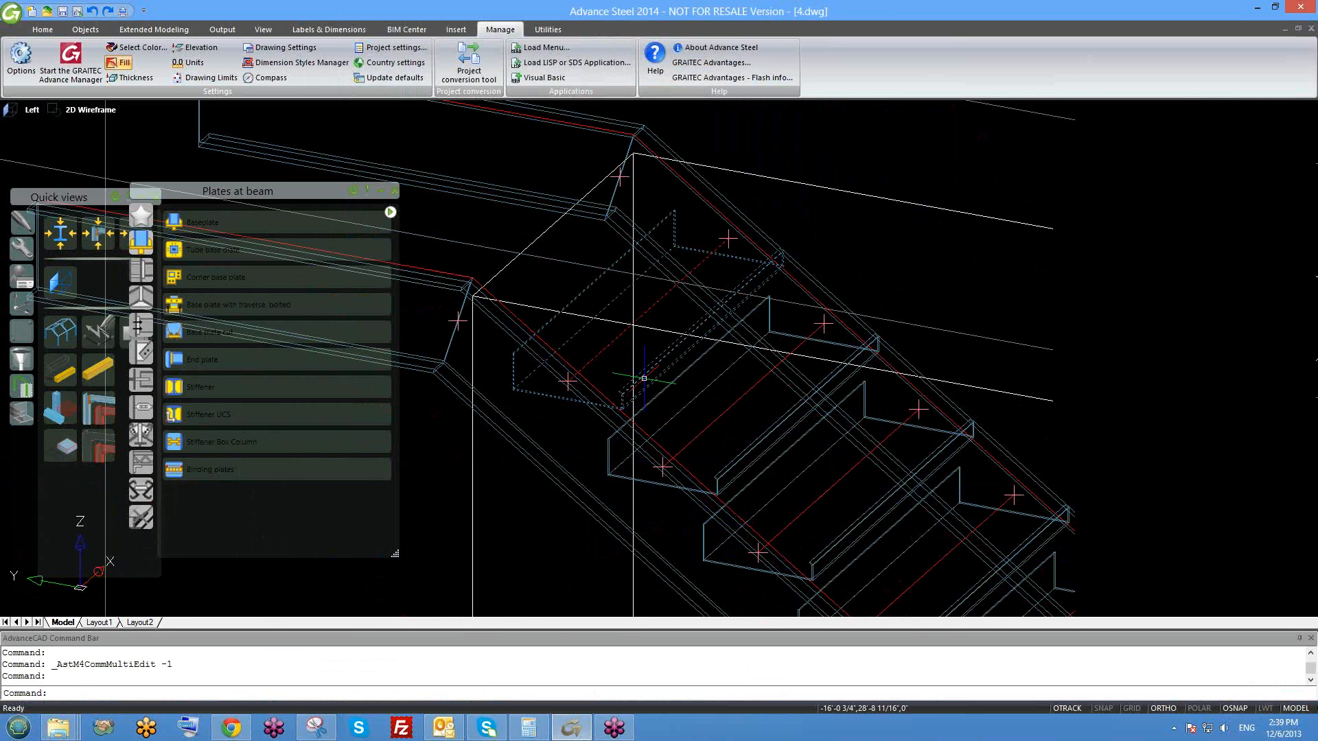
right_click(644, 378)
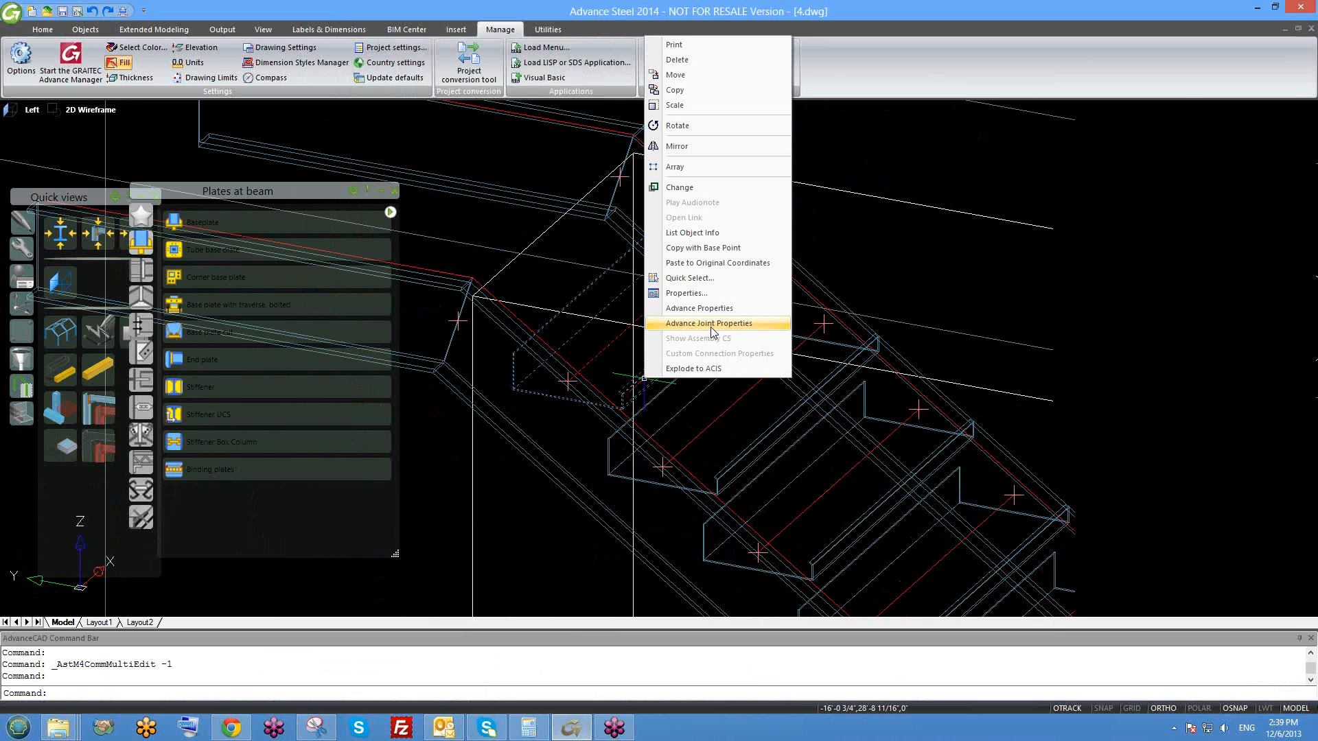
left_click(710, 324)
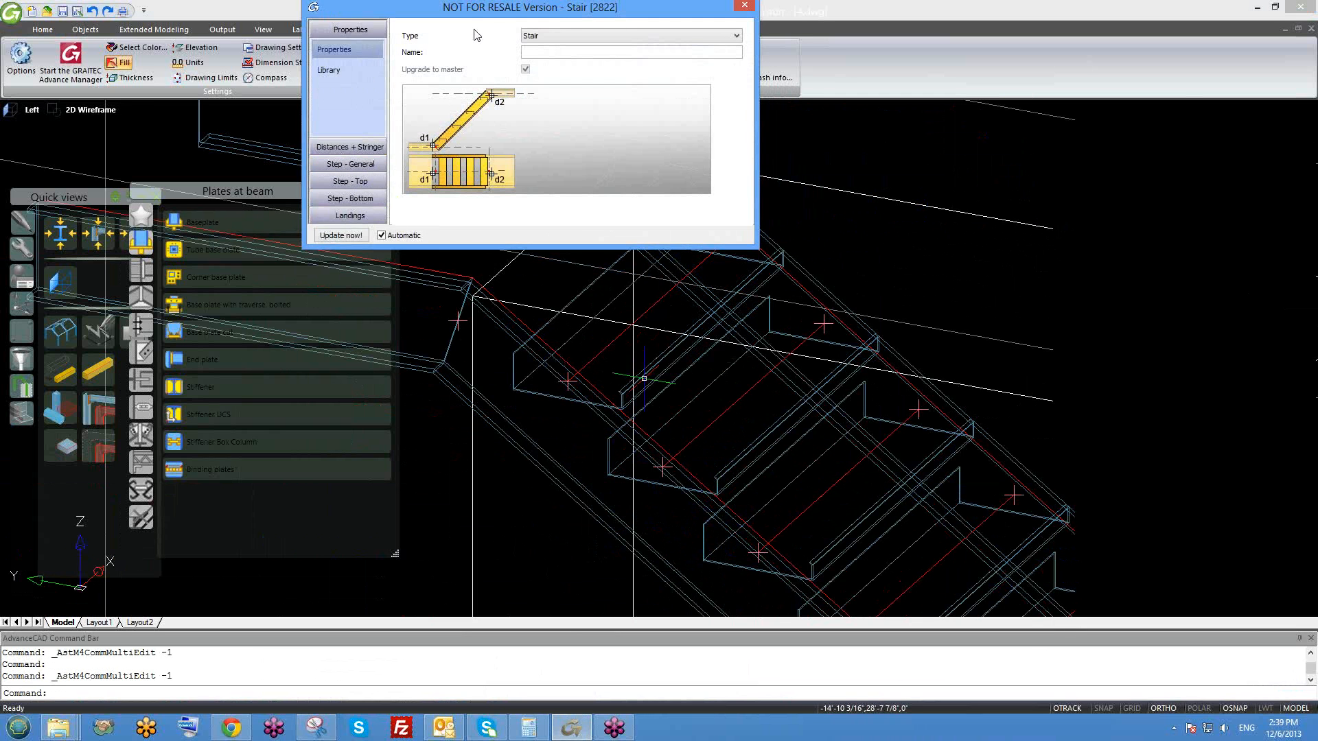
left_click_drag(555, 14, 632, 14)
left_click(427, 164)
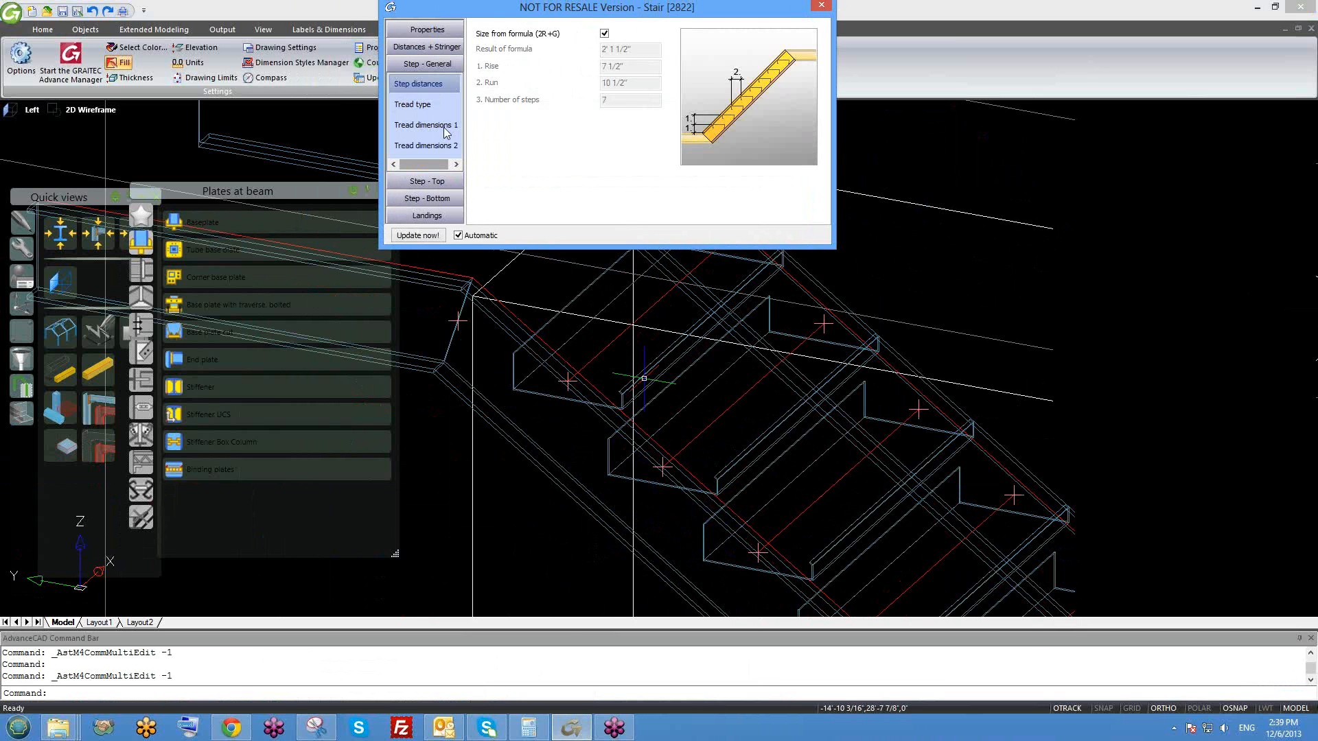
left_click(422, 104)
left_click(429, 125)
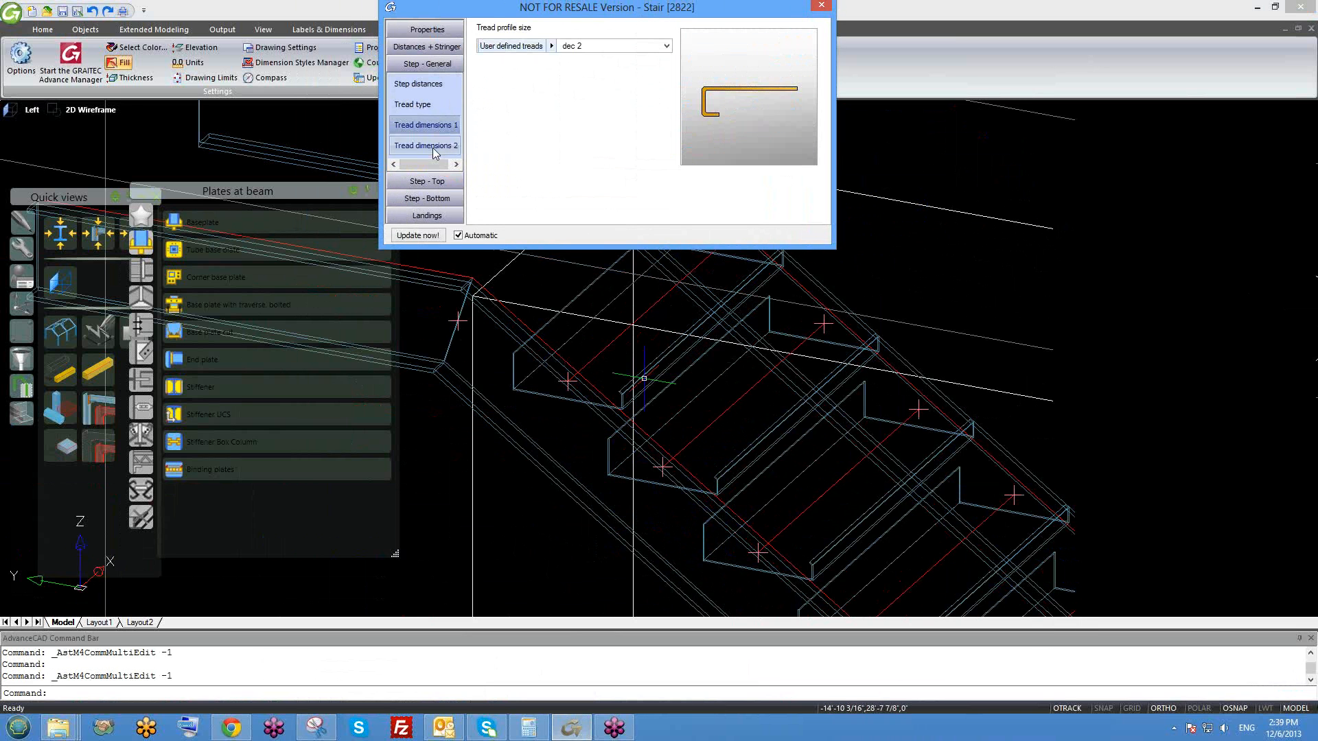
left_click(434, 143)
left_click_drag(479, 8, 489, 11)
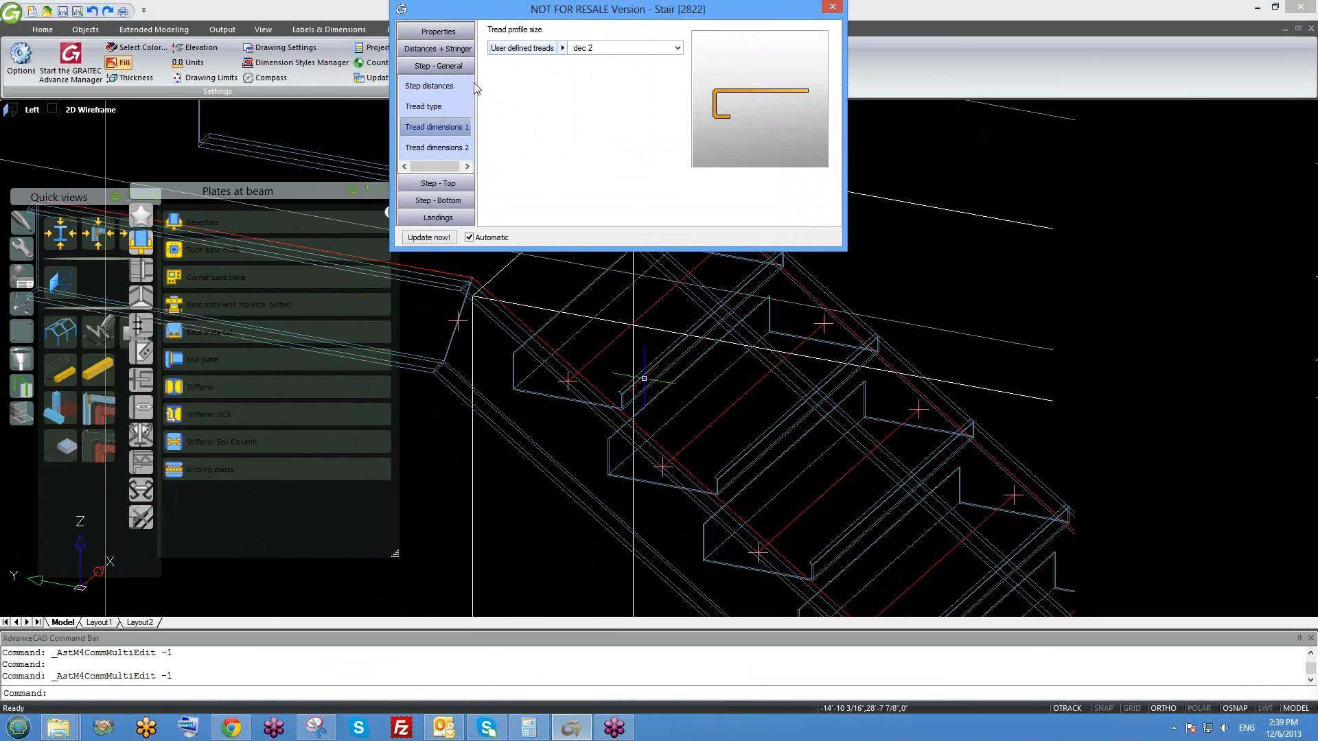
left_click(427, 146)
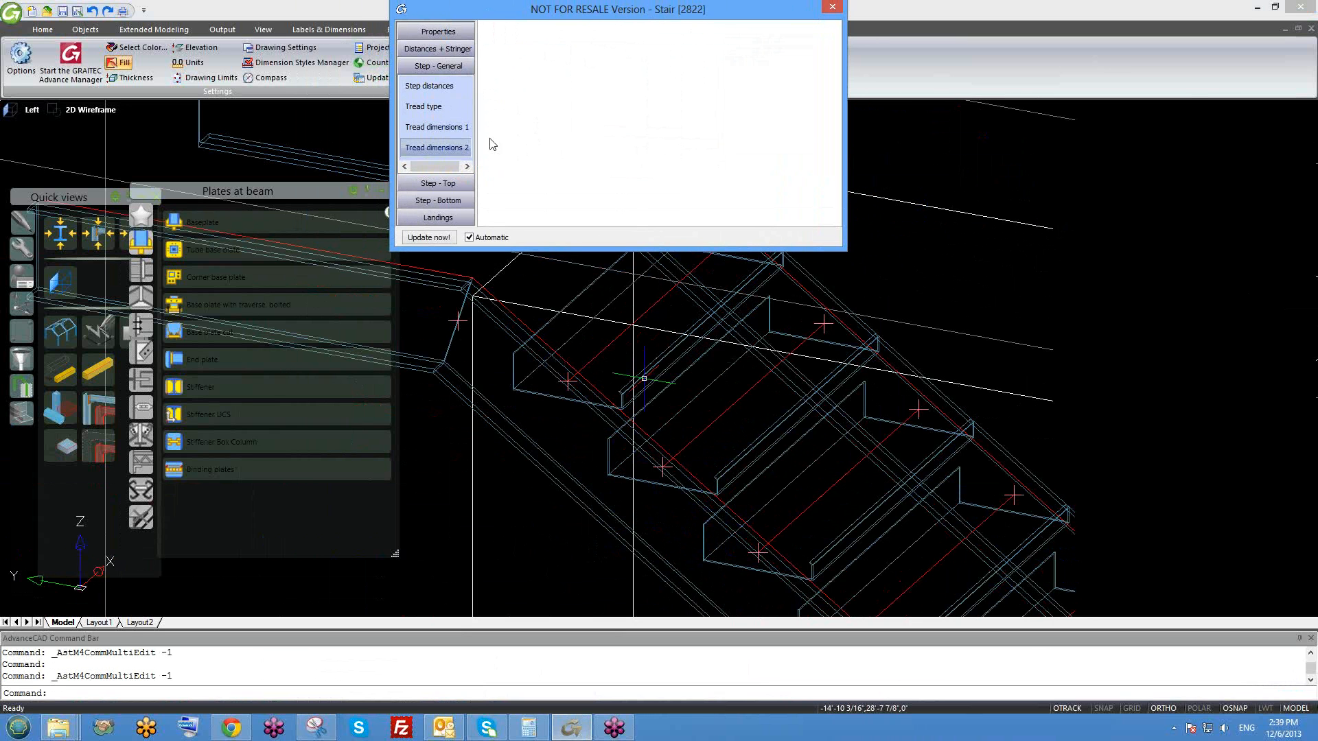
left_click(451, 132)
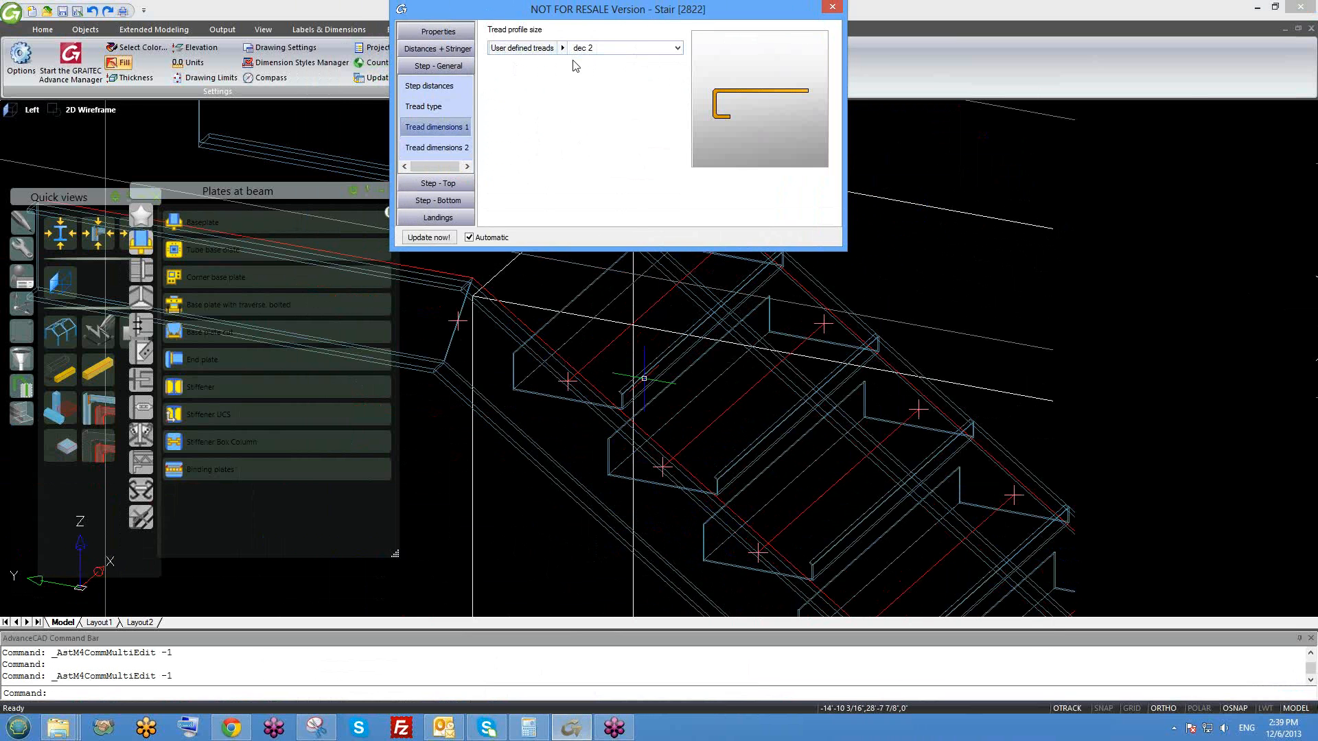
- Examine the orientation of the stair's dec 2 treads from another angle alongside the tread dimension settings
mouse_move(639, 14)
left_mouse_down()
mouse_move(653, 22)
mouse_move(575, 43)
mouse_move(636, 29)
left_mouse_up()
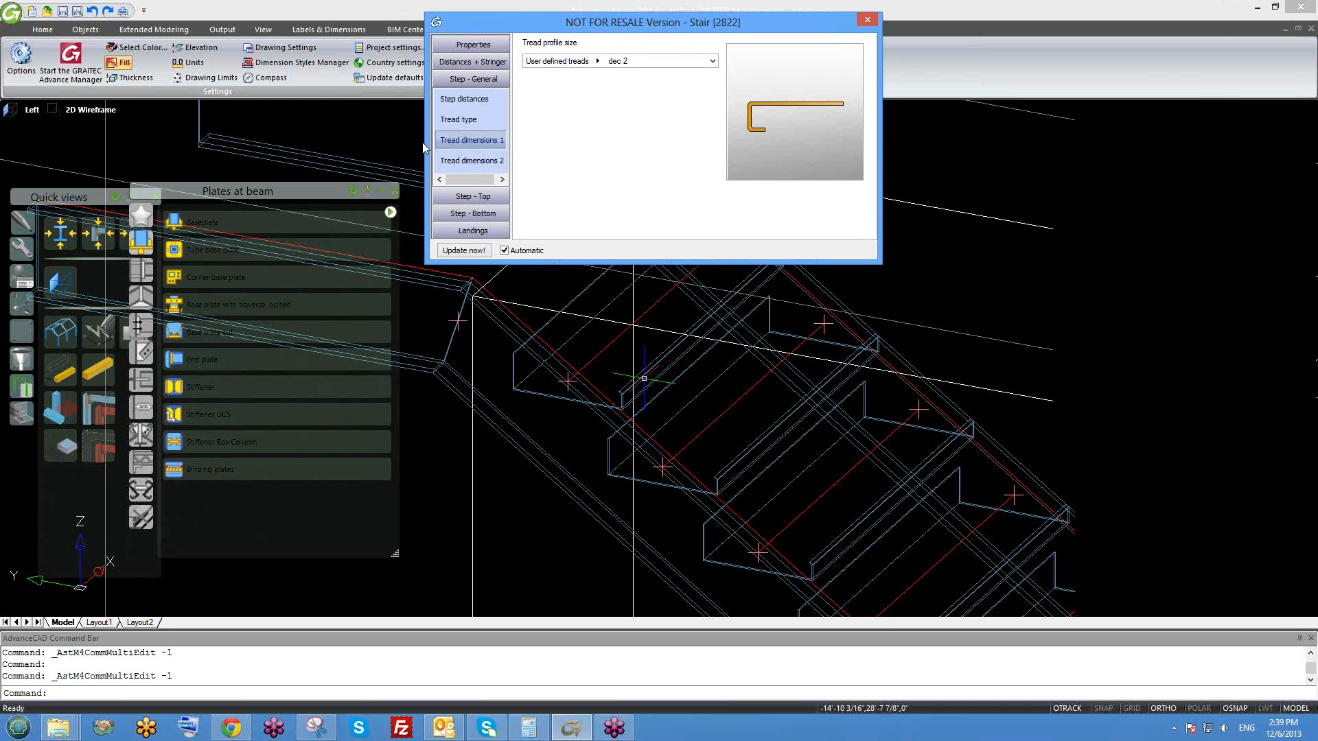
left_click(474, 140)
scroll(694, 414, "down", 3)
mouse_move(702, 412)
middle_mouse_down("shift")
mouse_move(734, 409)
mouse_move(748, 455)
mouse_move(617, 373)
middle_mouse_up("shift")
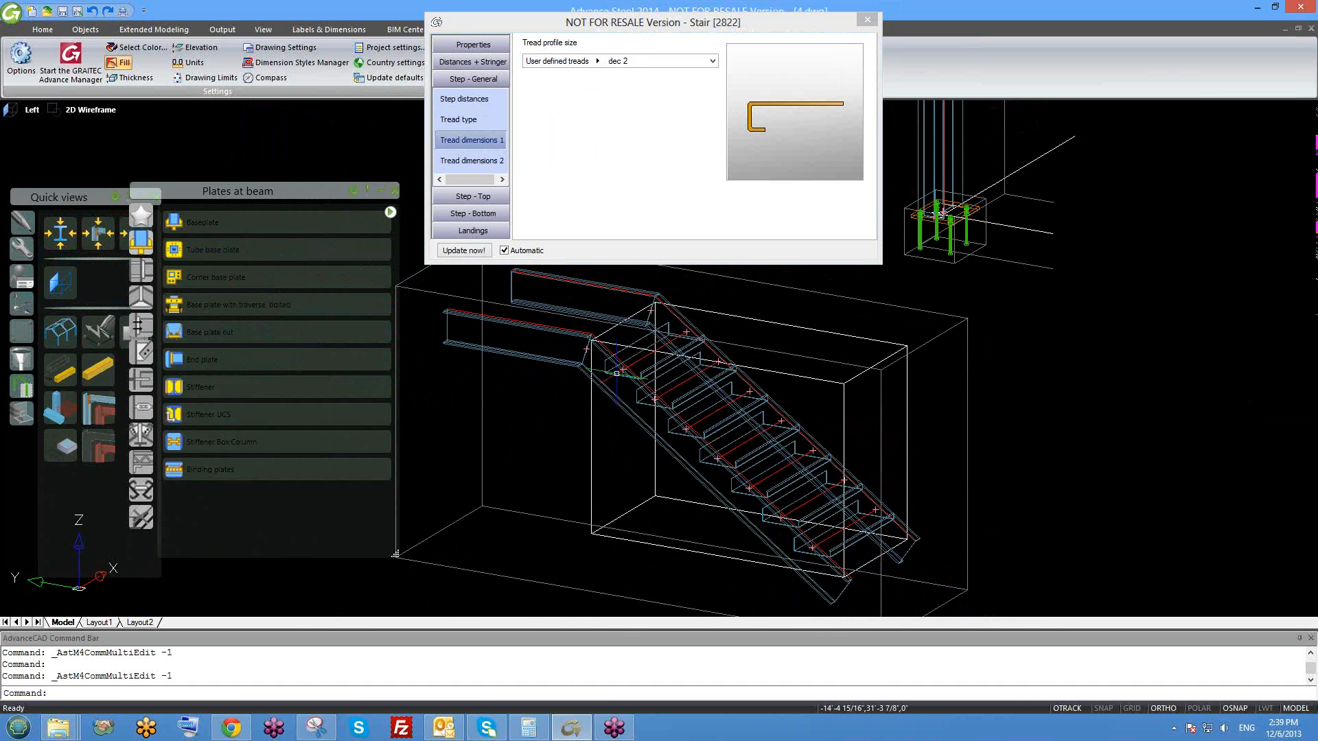
left_click(470, 160)
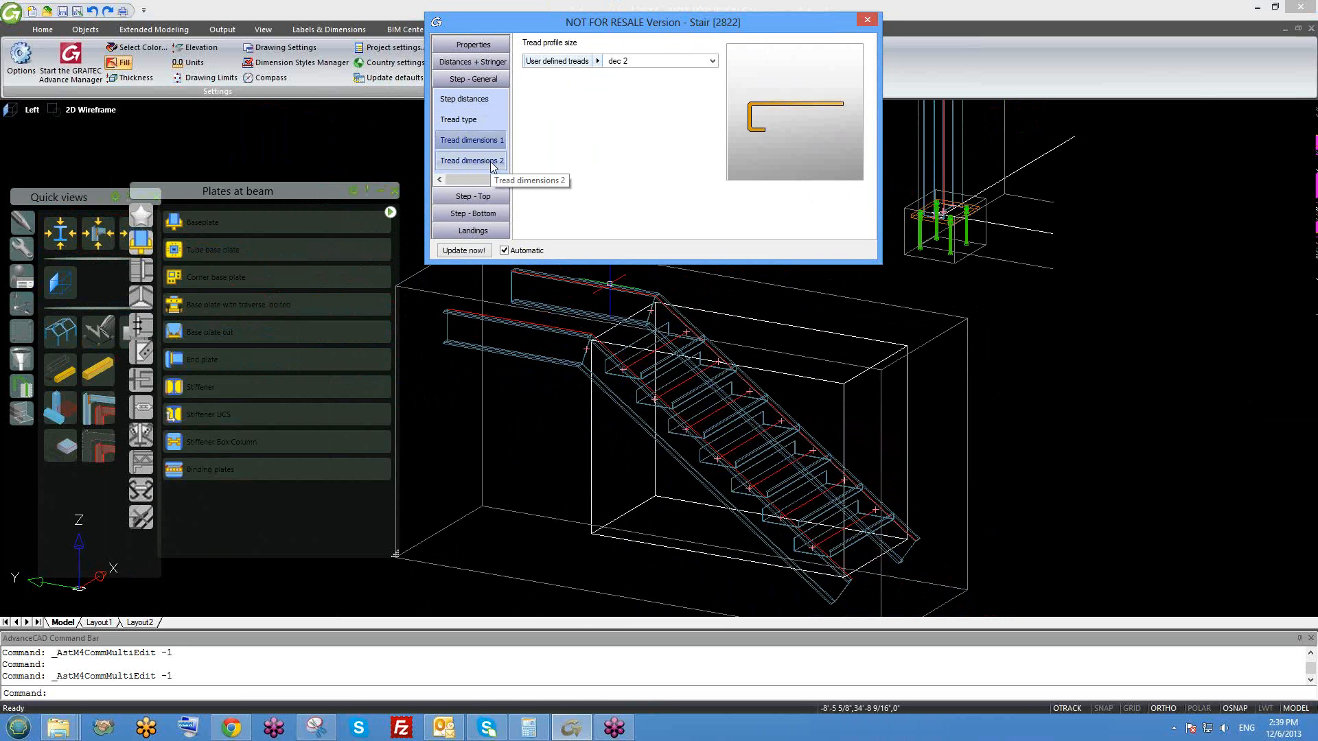
- Review the stair's tread dimension pages and the available tread types and tread sizes
left_click(491, 162)
left_click(492, 162)
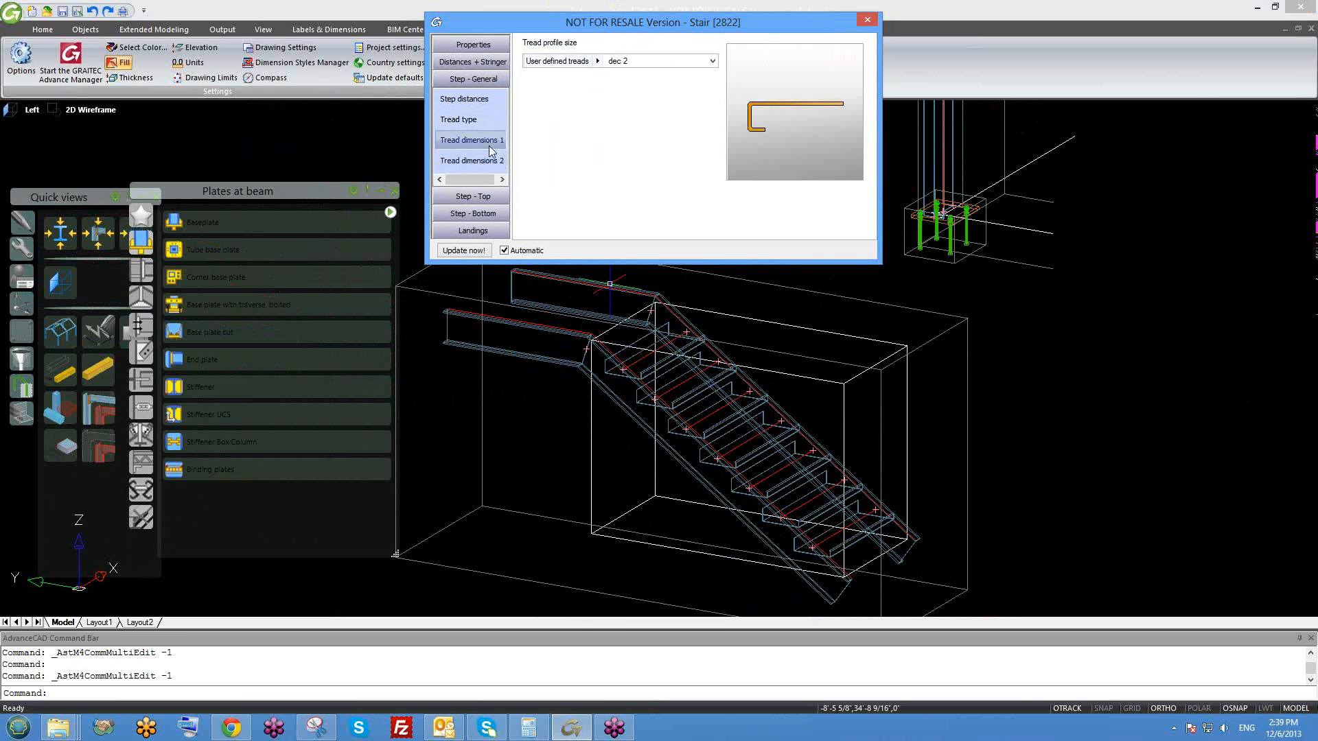
left_click(458, 120)
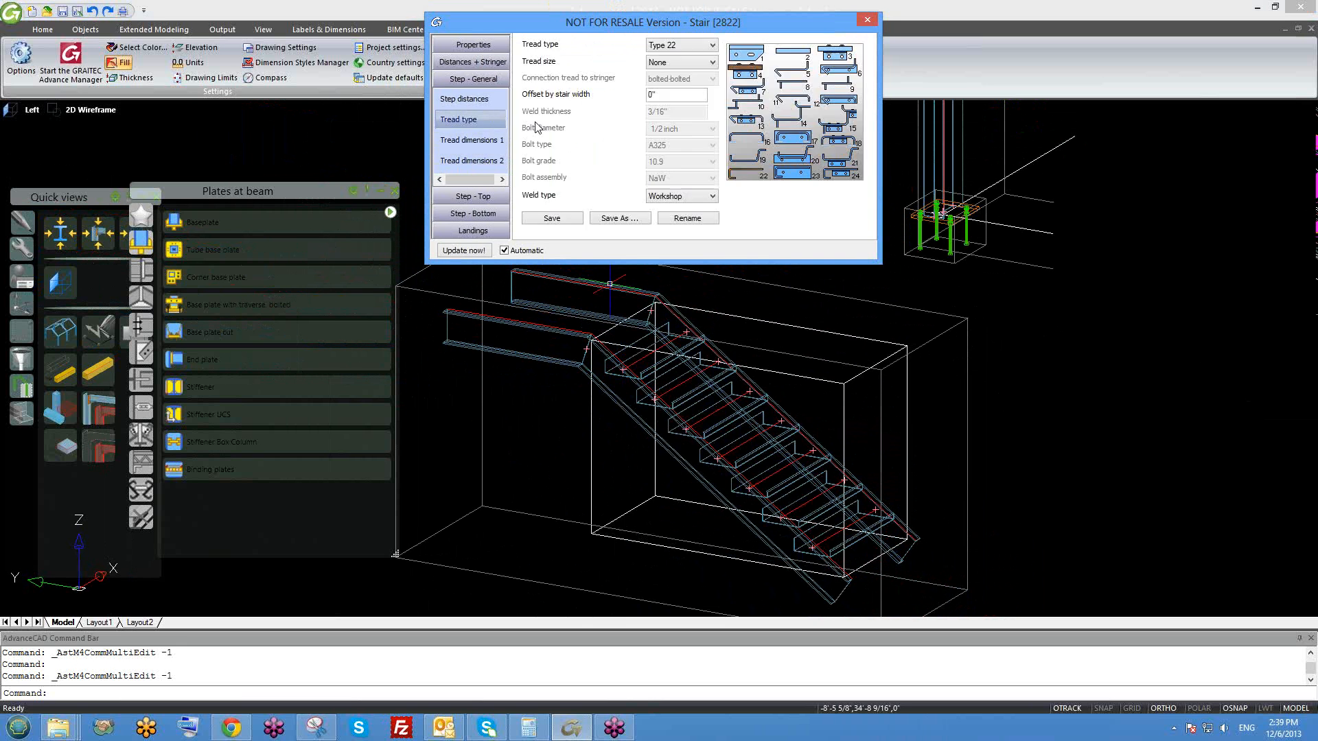
left_click(693, 66)
left_click(693, 63)
left_click(691, 50)
left_click(691, 48)
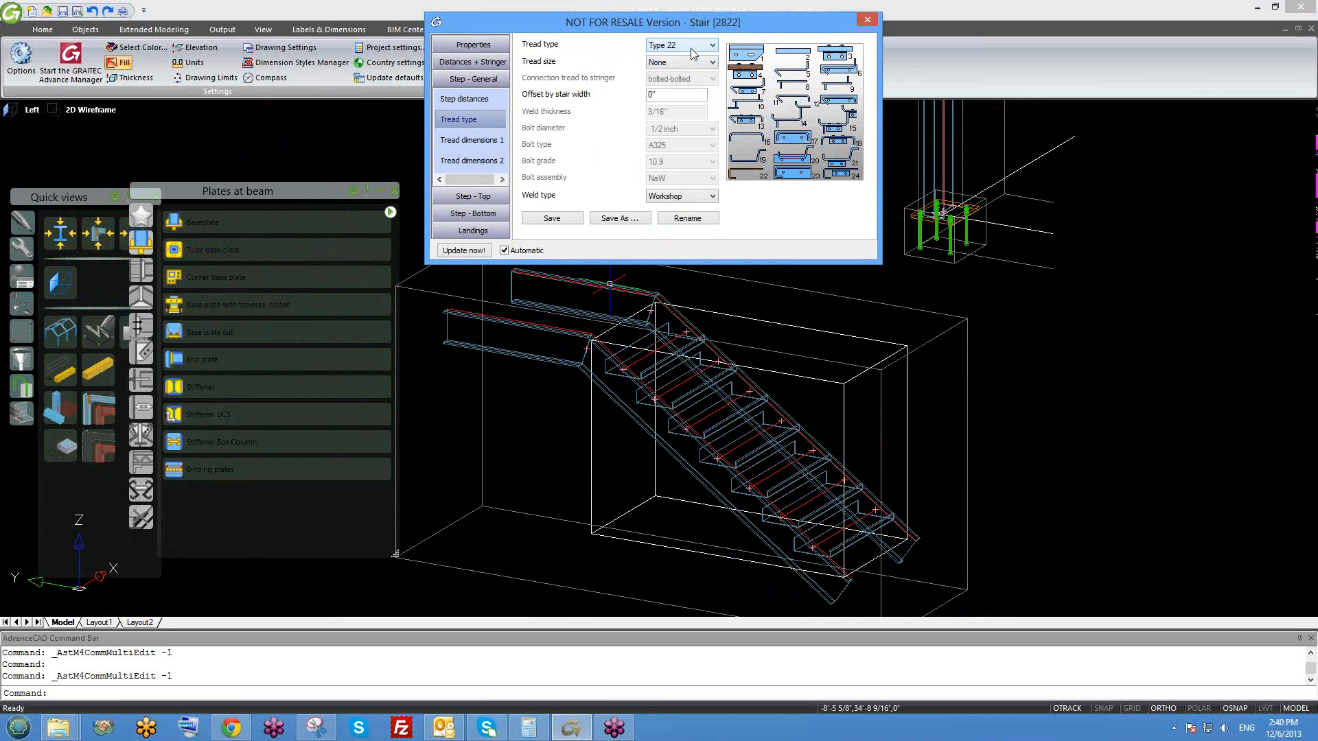
left_click(693, 48)
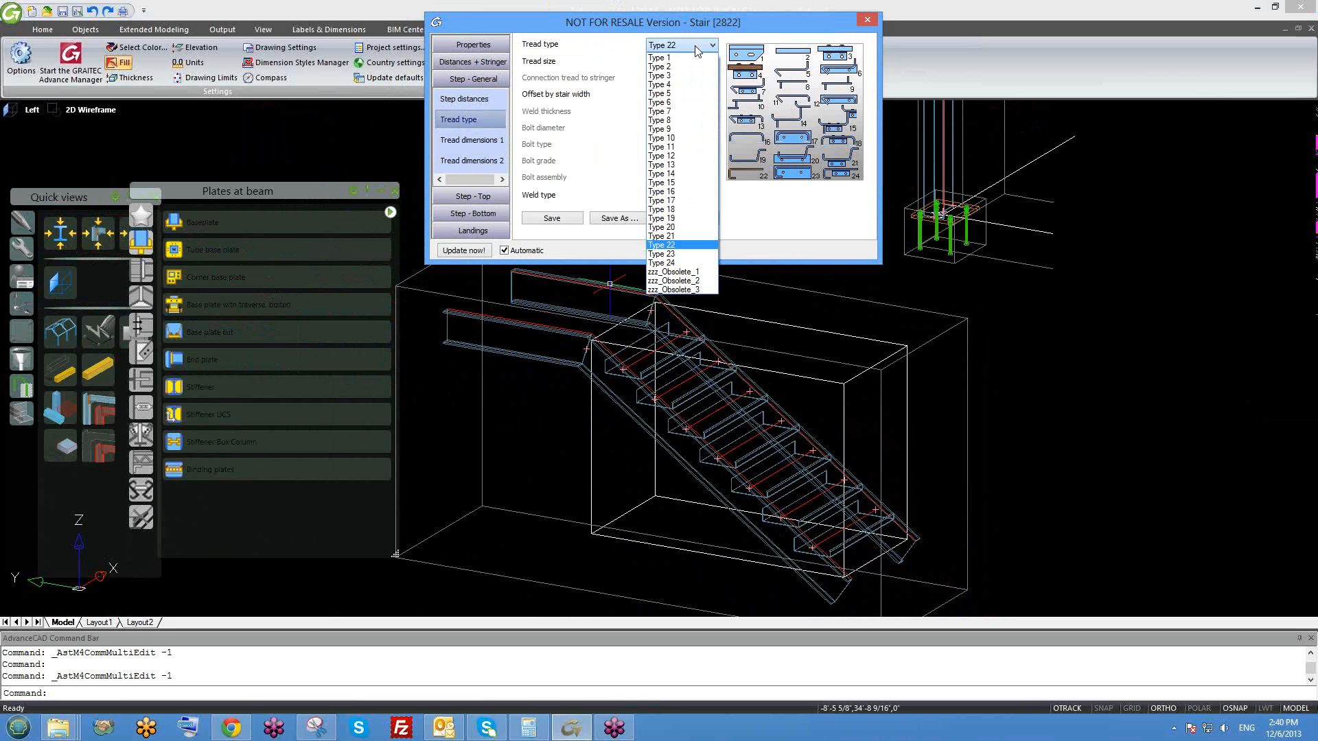
left_click(693, 48)
left_click(694, 59)
left_click(694, 59)
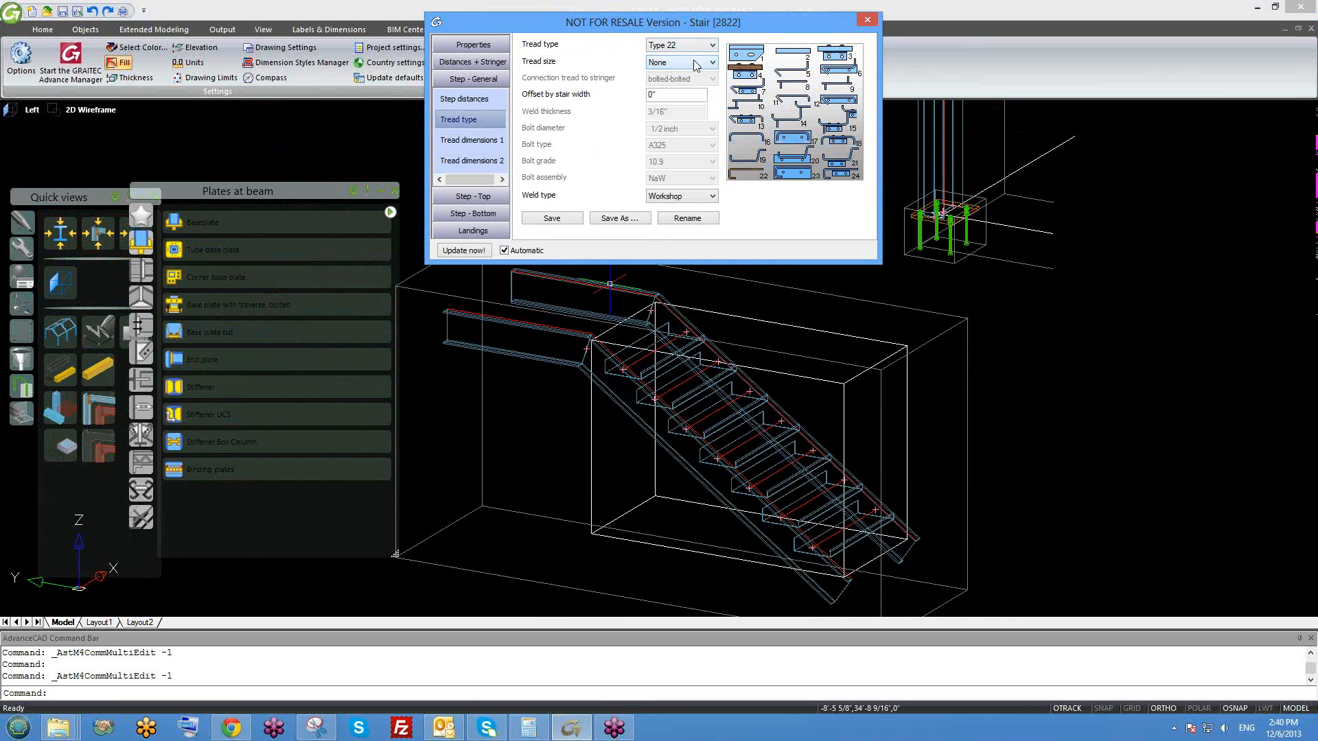
- Replace the dec 2 tread profile size with another user defined treads section
left_click(480, 140)
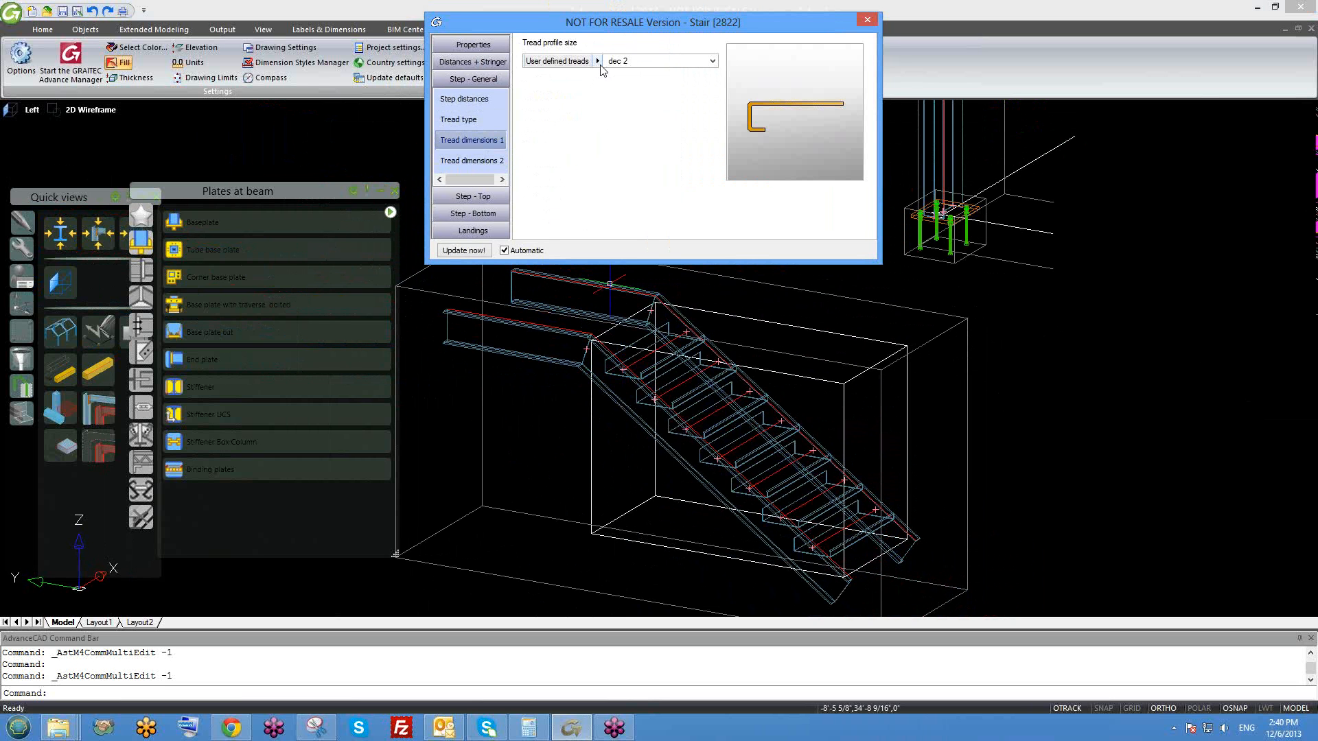
left_click(597, 61)
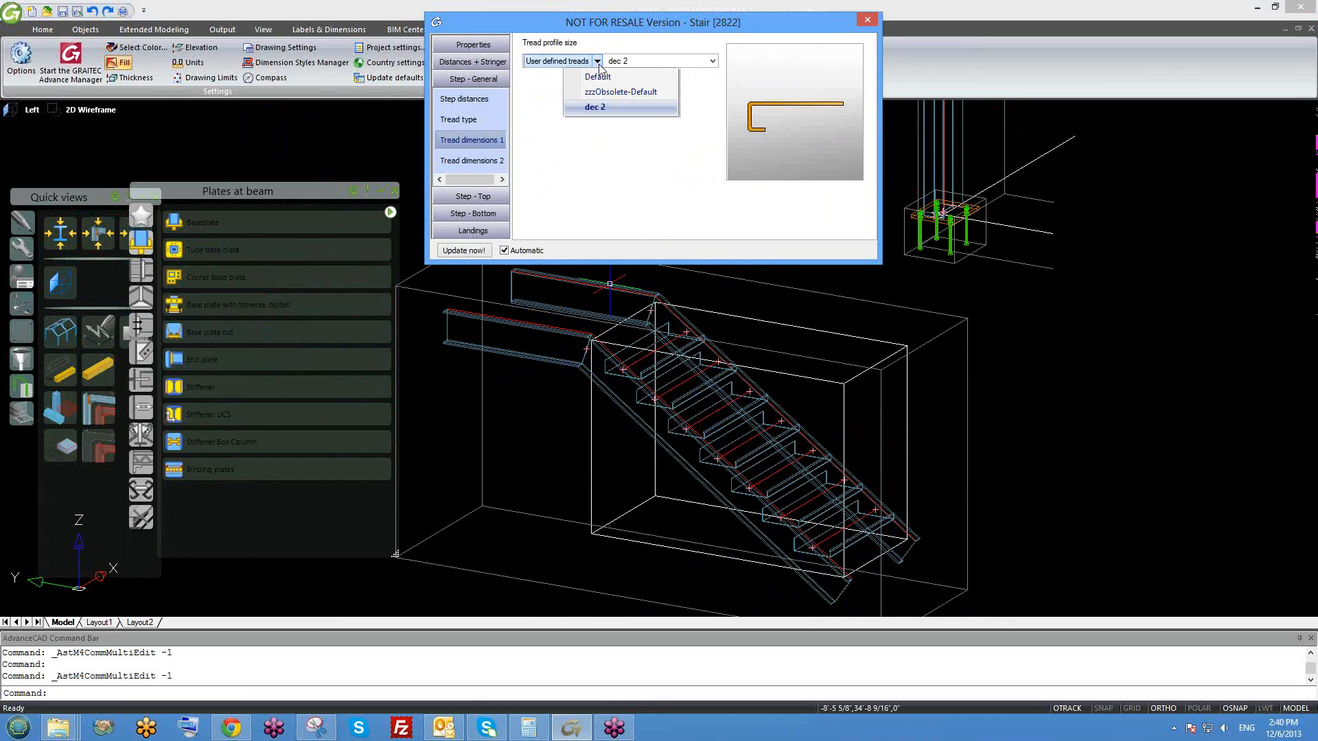
left_click(491, 119)
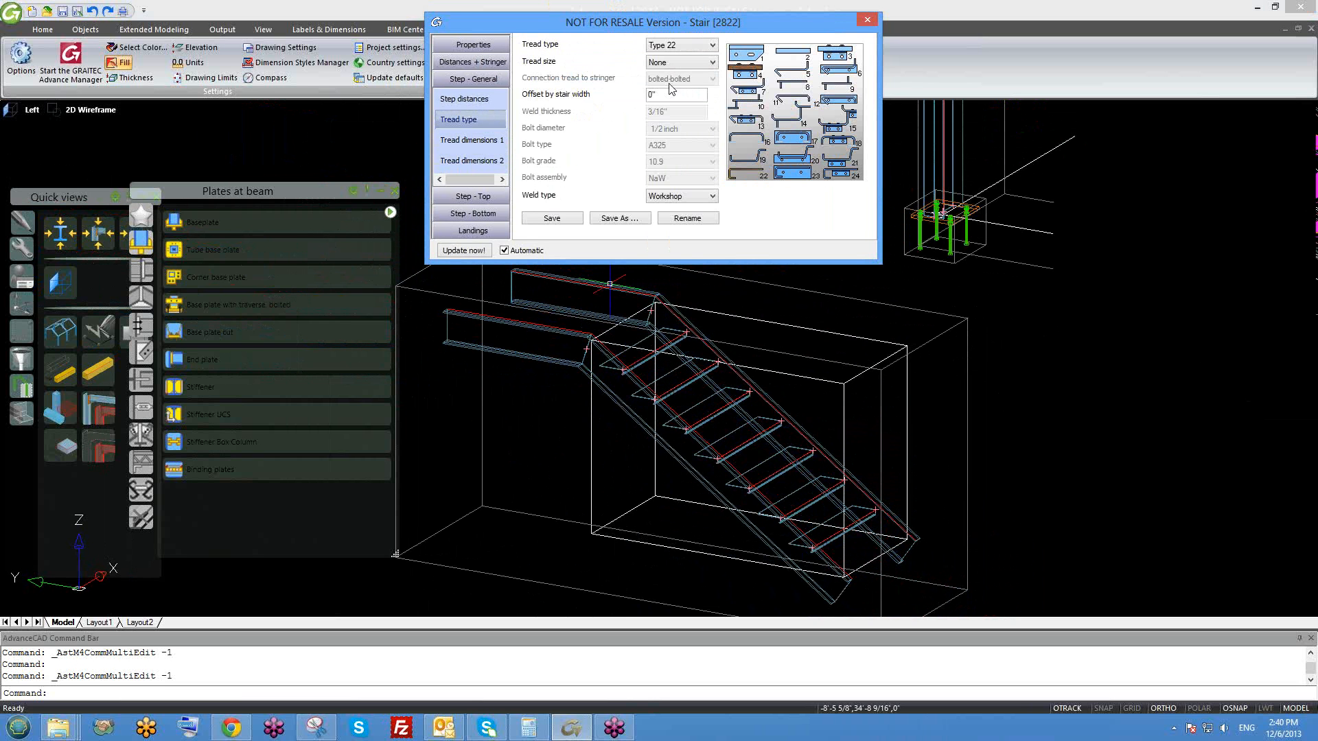
- Set the tread type to Type 23 and inspect its bolted side plates alongside the second tread dimensions page
left_click(691, 47)
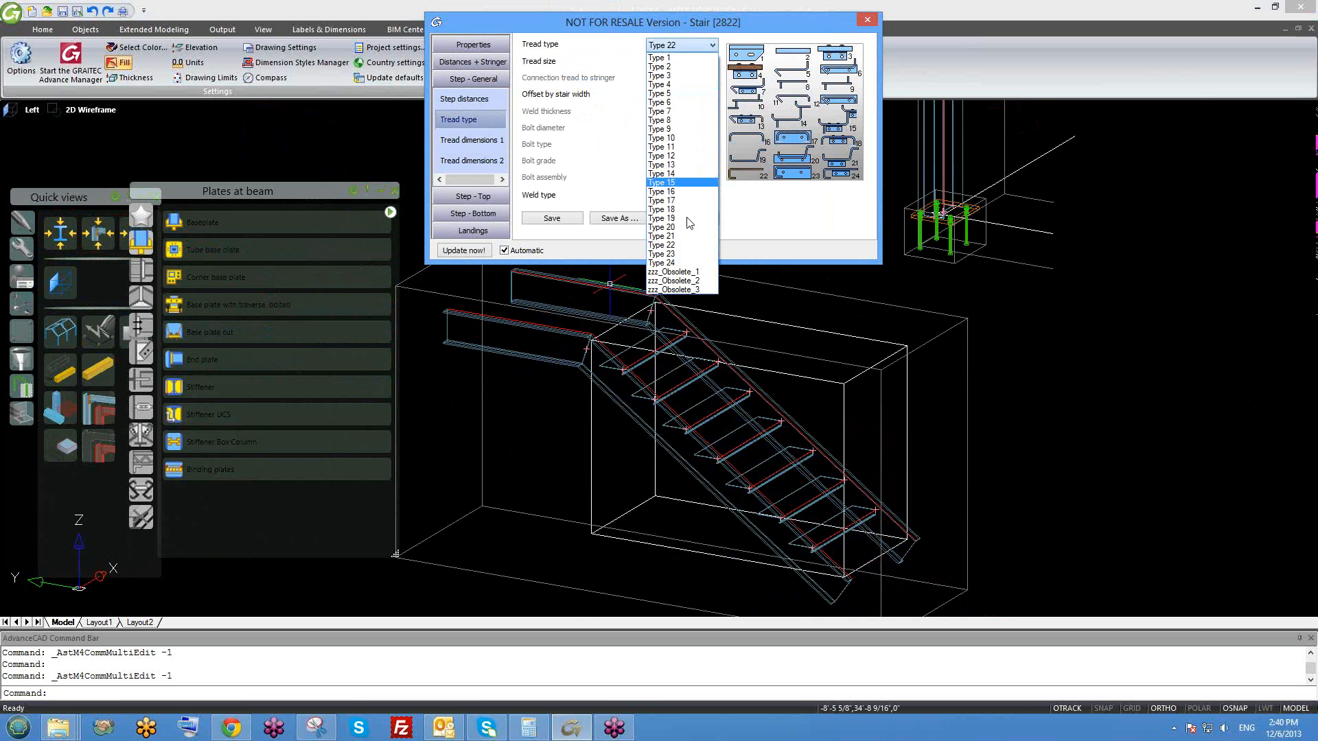
left_click(681, 255)
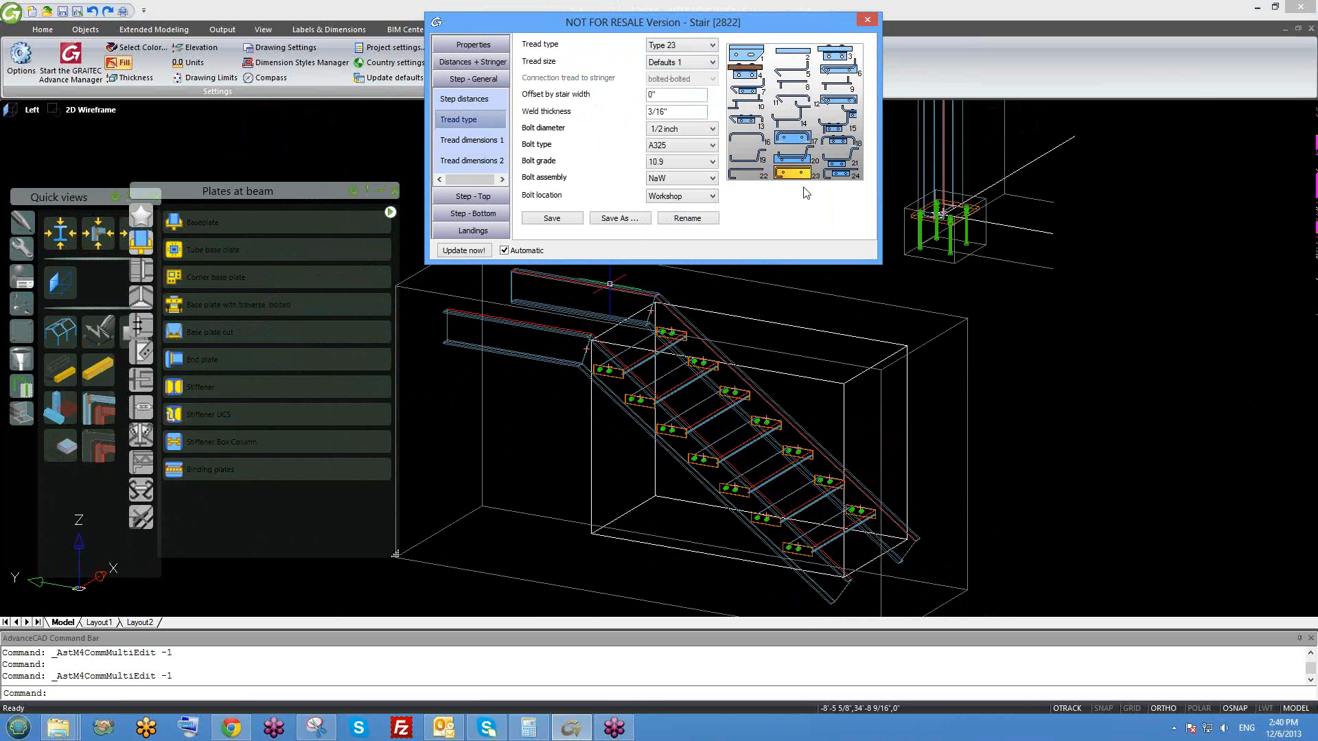
left_click(483, 141)
left_click(483, 161)
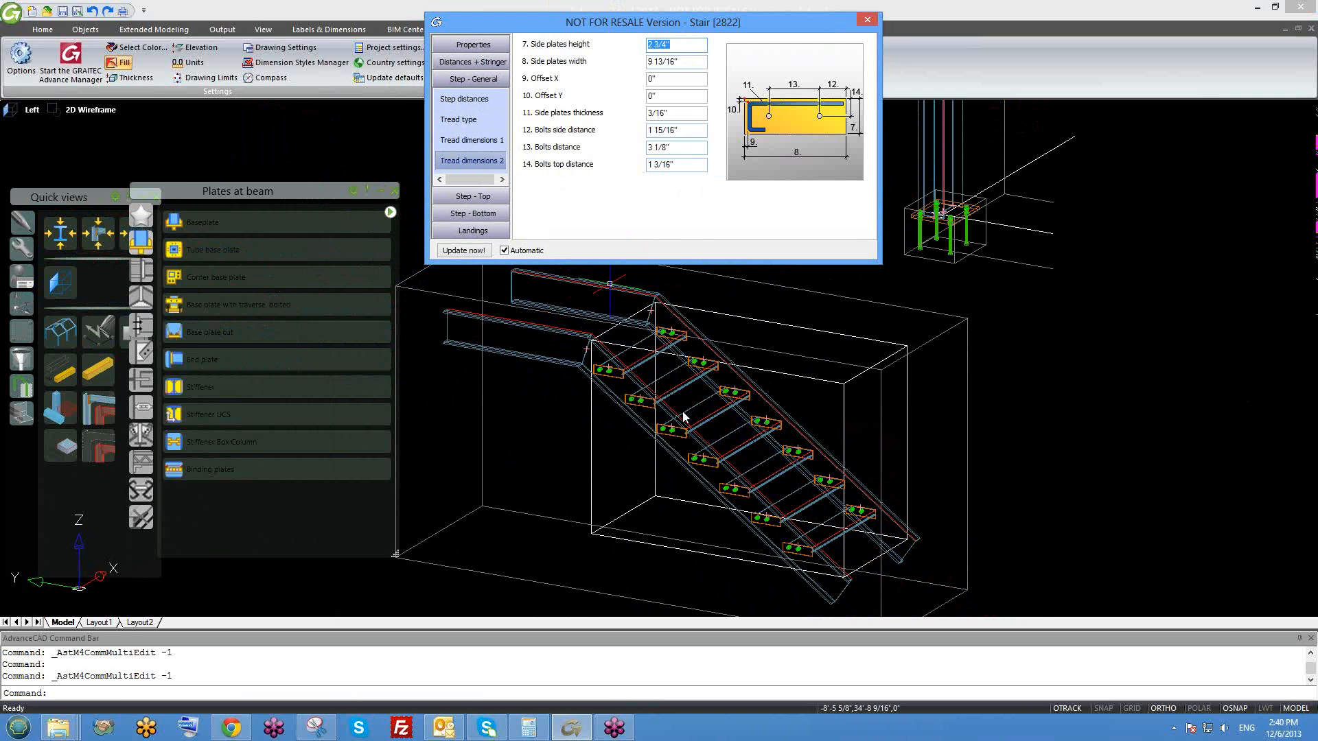
scroll(682, 417, "up", 4)
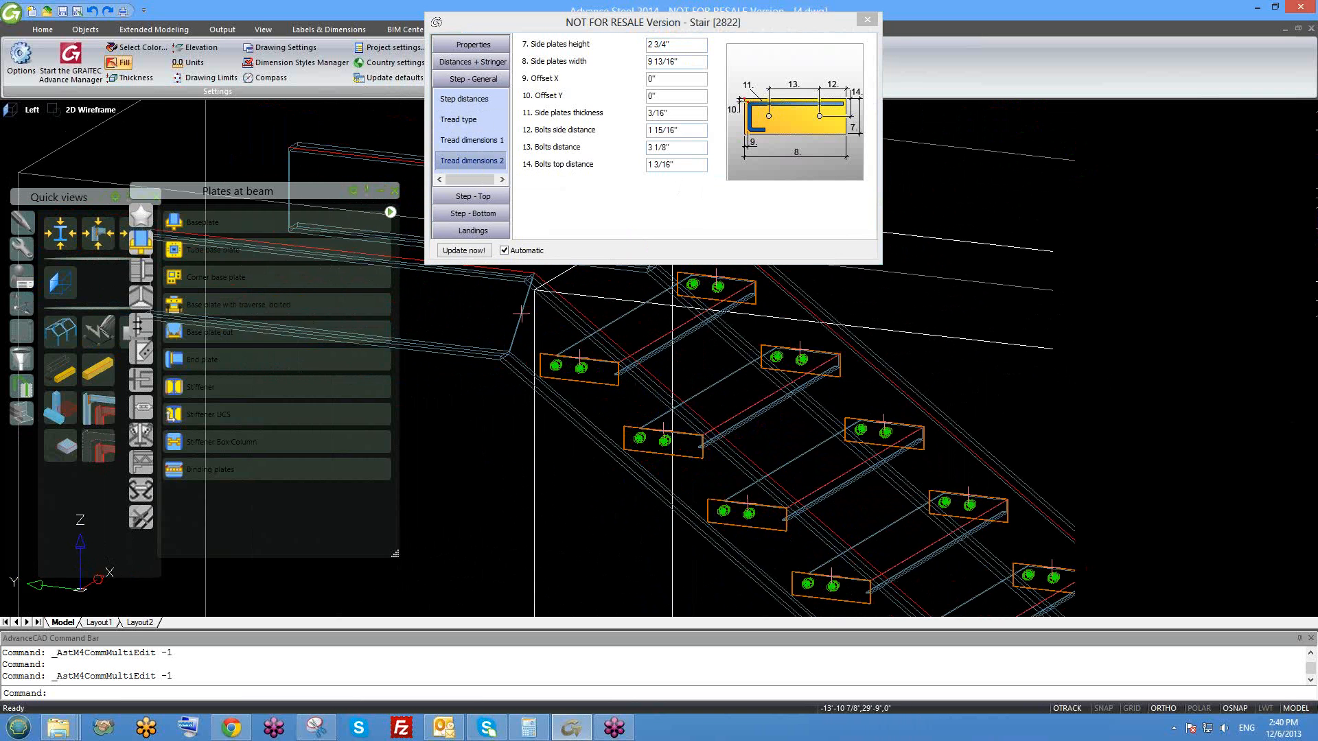
scroll(638, 453, "up", 4)
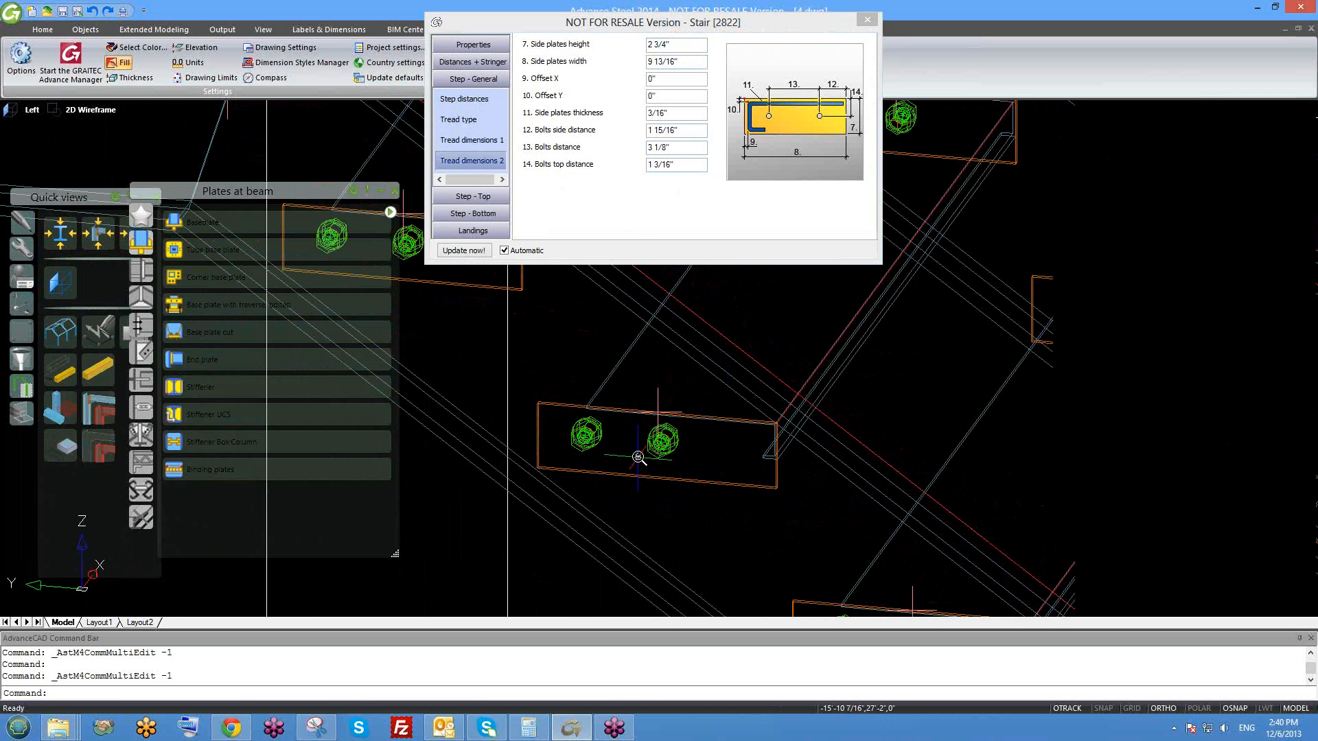
scroll(638, 456, "down", 4)
- Compare the Type 23 tread settings, profile size and side plate dimensions with the modelled treads
left_click(458, 120)
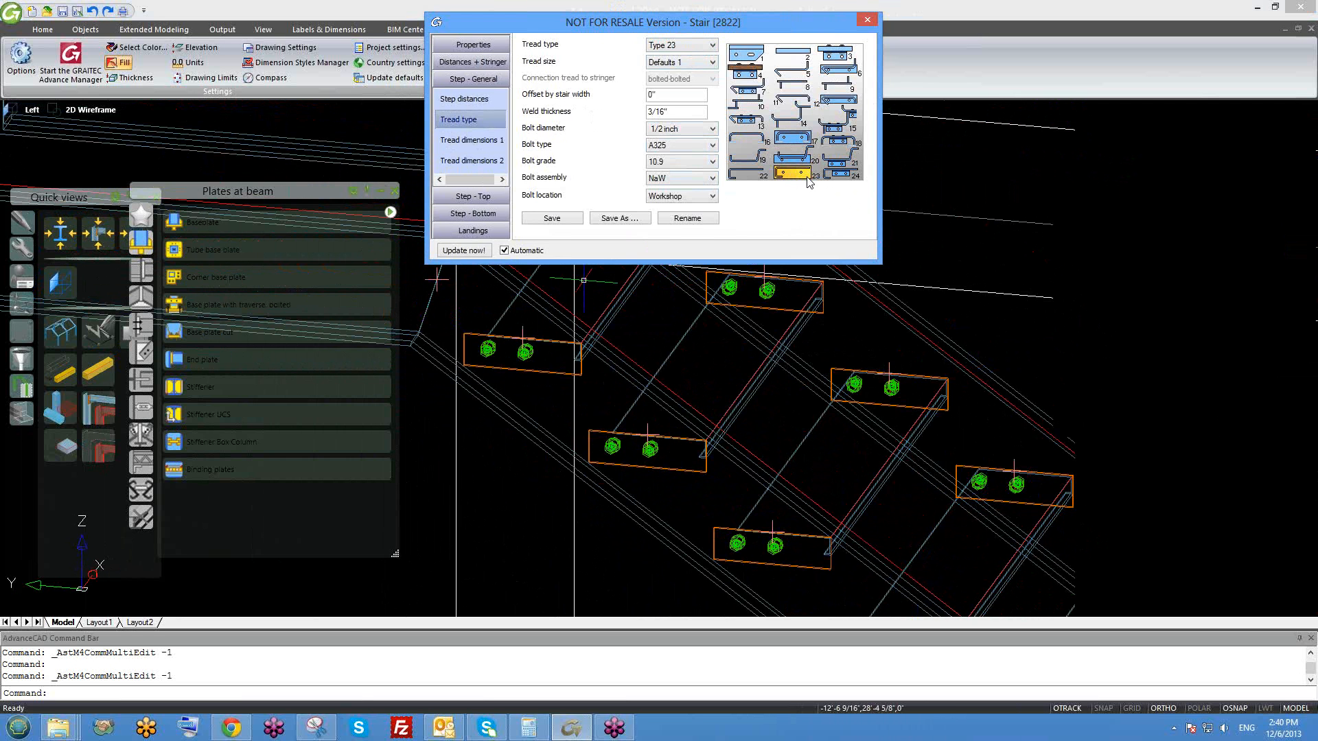
scroll(616, 275, "down", 3)
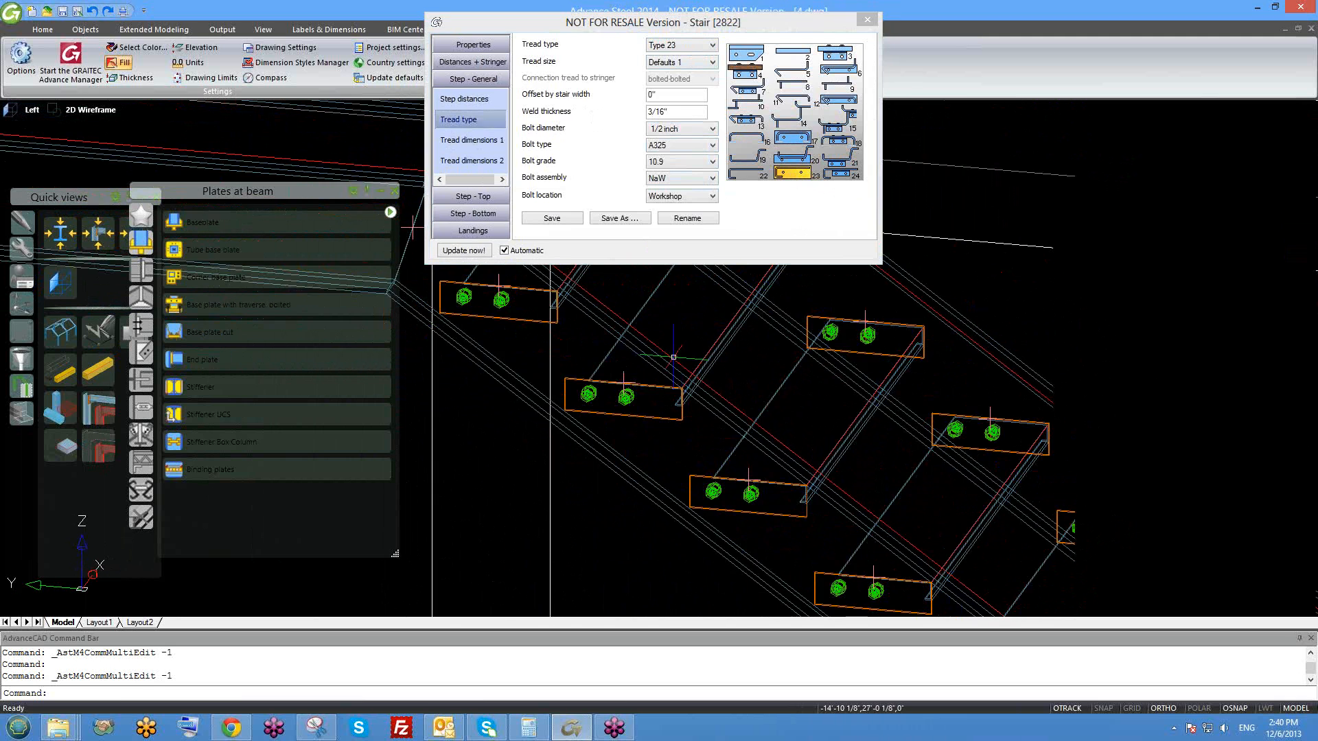
left_click(472, 140)
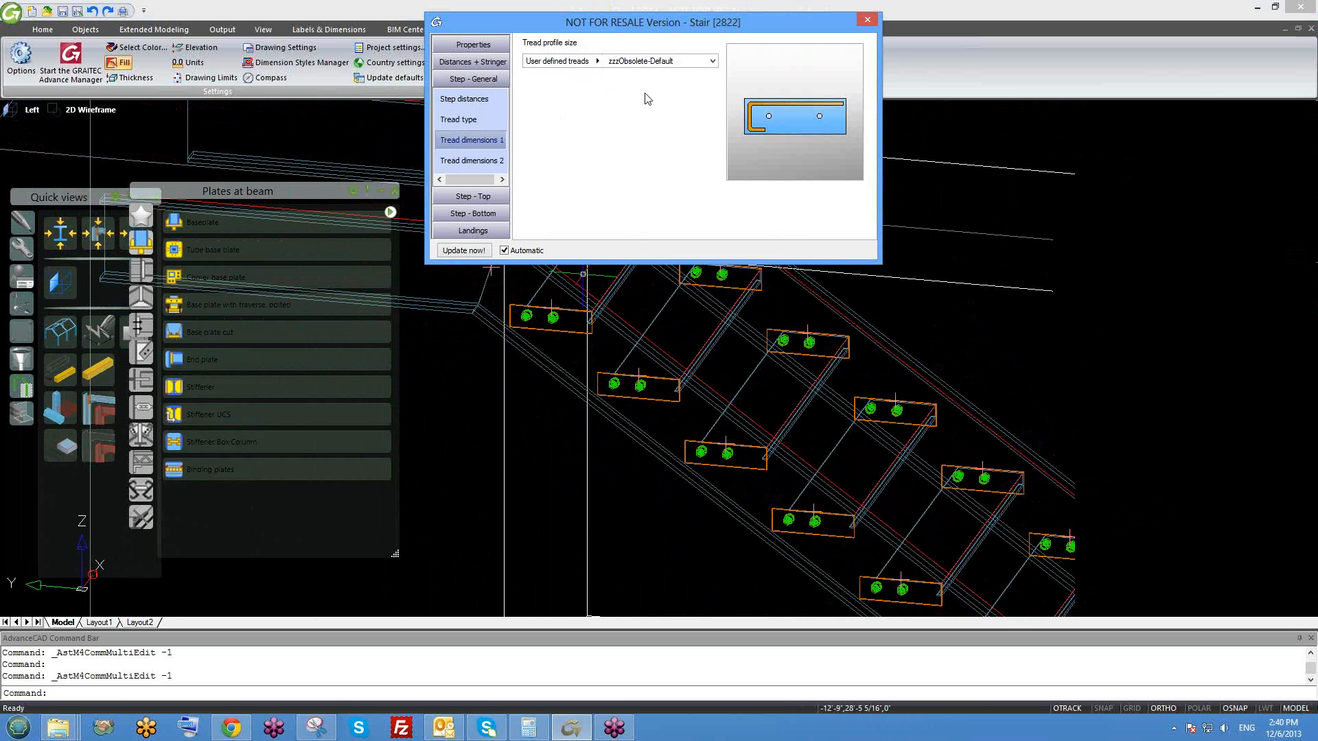
left_click(472, 160)
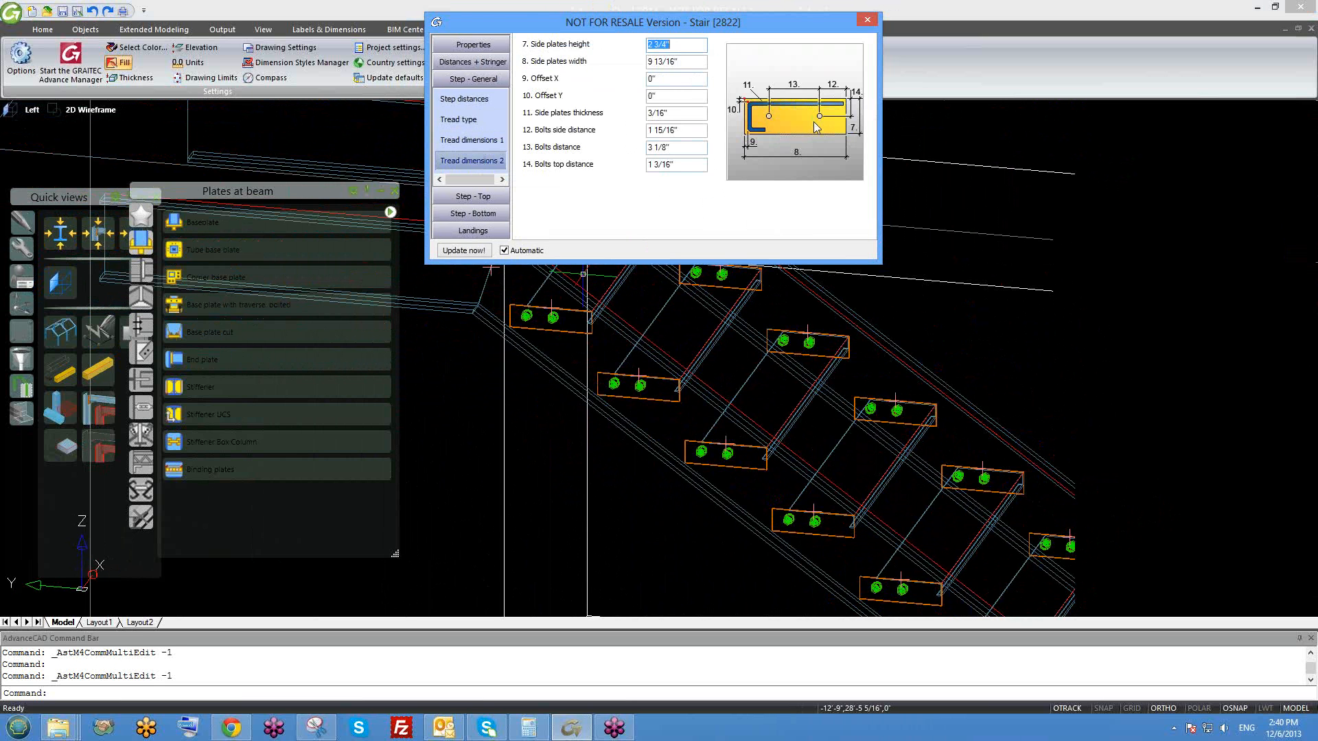
- Set the tread type to Type 21, inspect its dimensions and modelled treads, and close the stair's joint properties
left_click(459, 120)
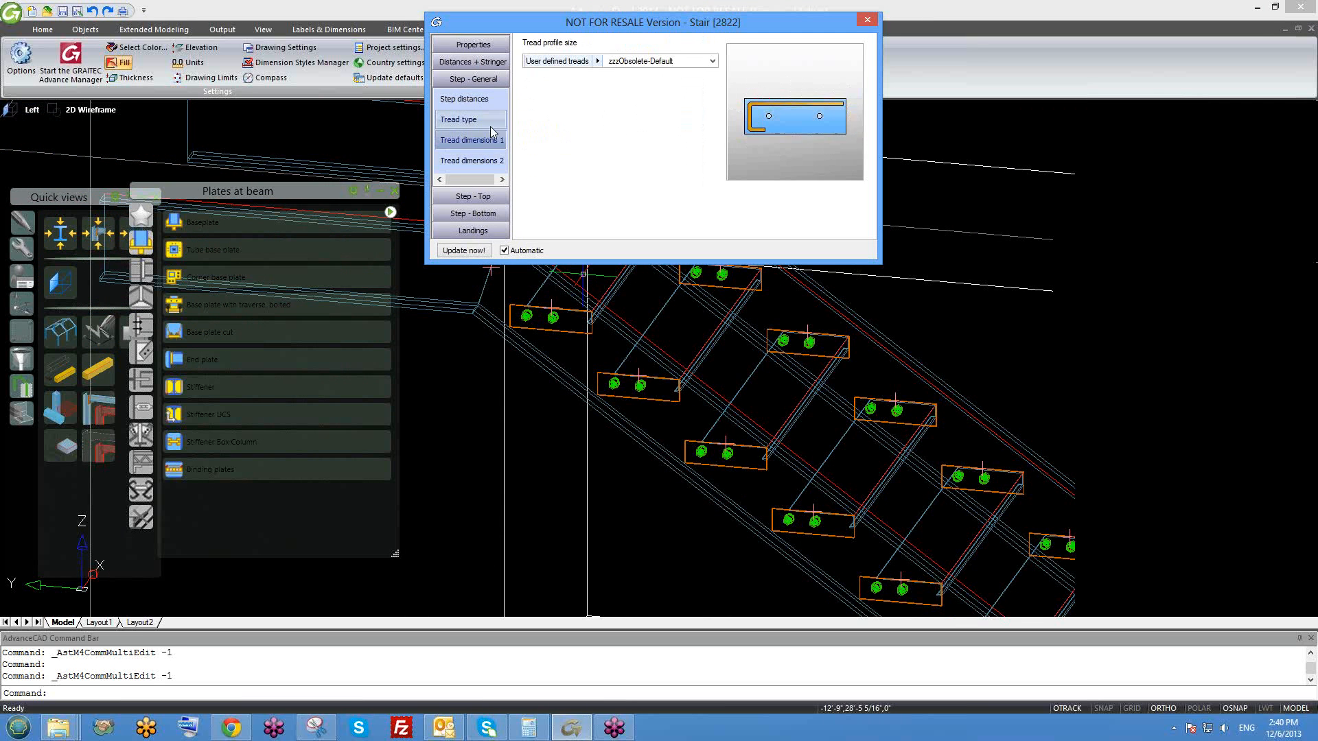
left_click(704, 46)
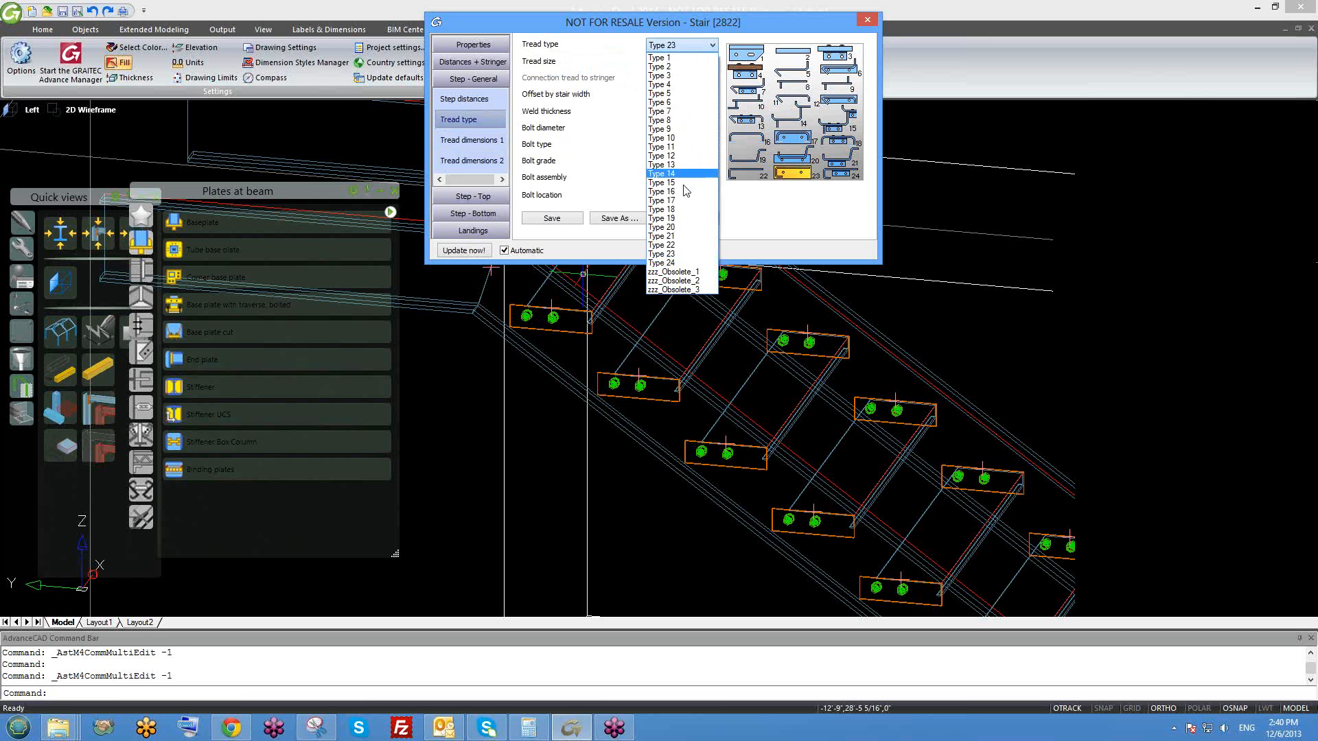
left_click(677, 236)
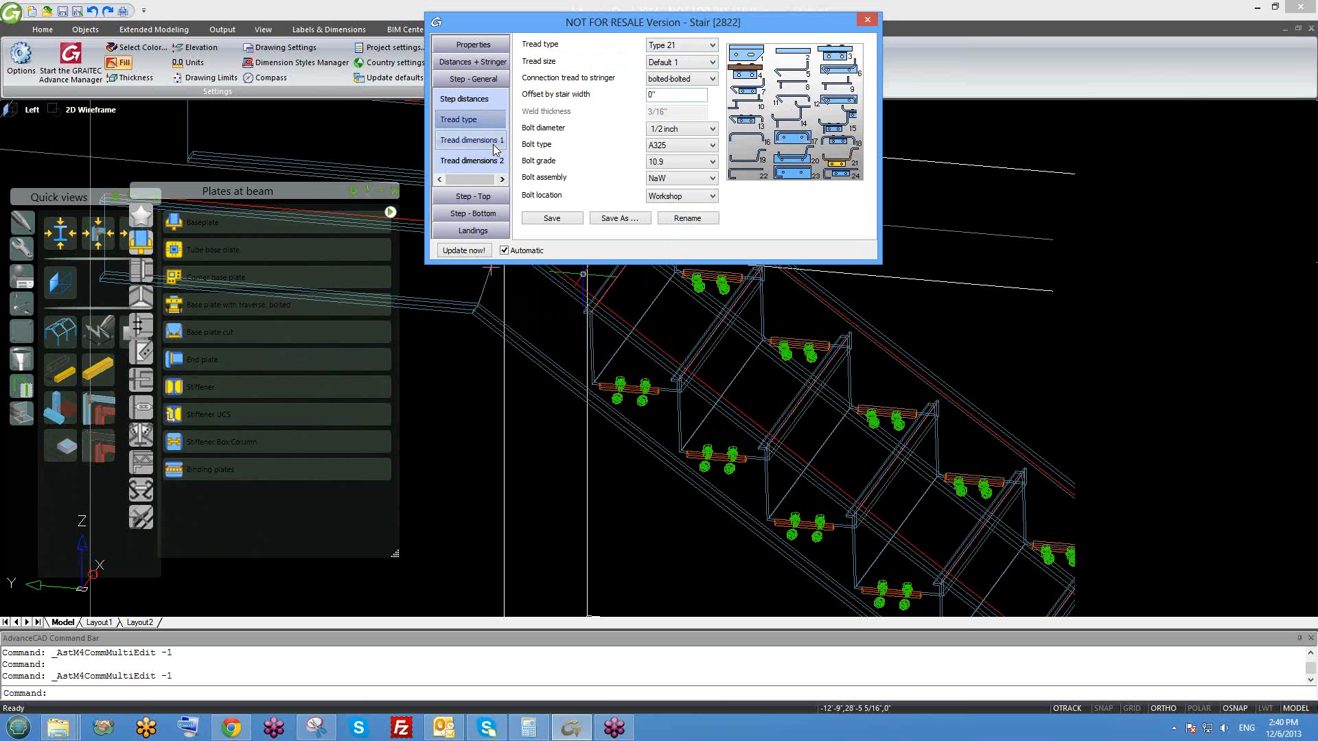
left_click(472, 140)
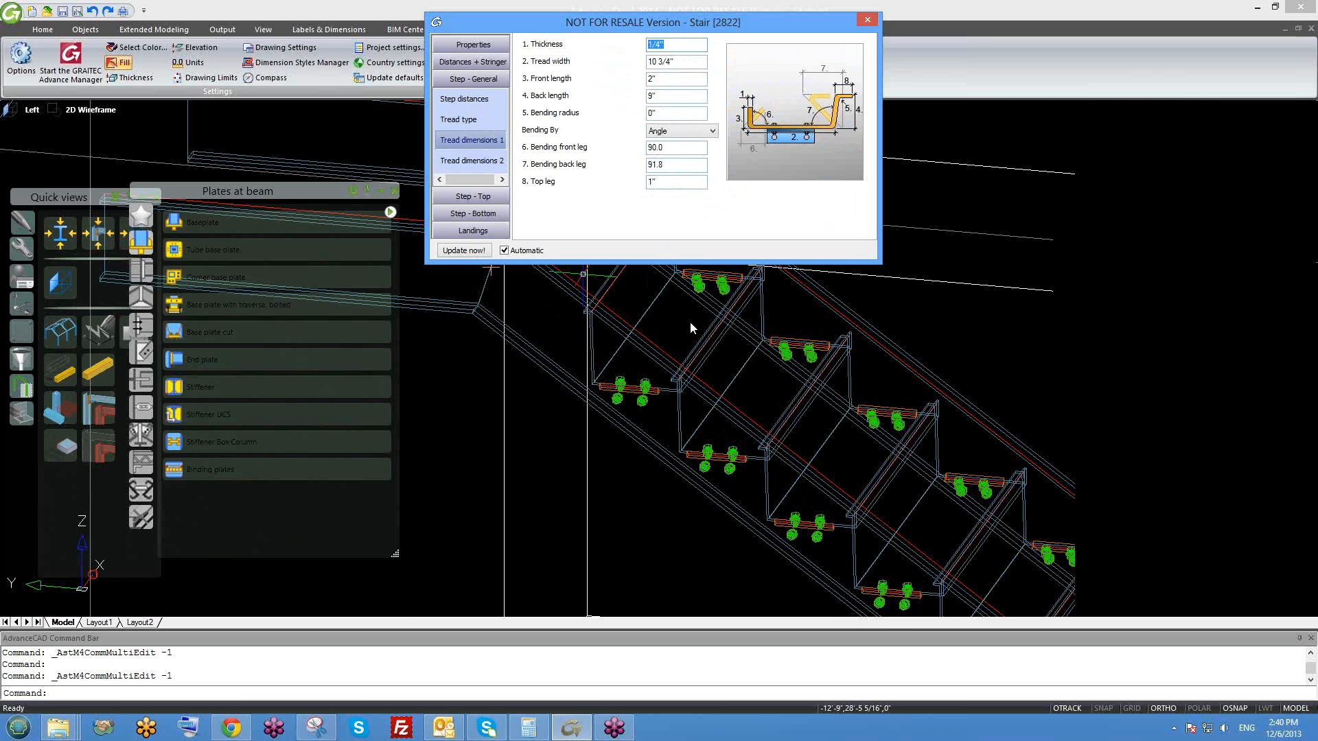
scroll(690, 321, "up", 5)
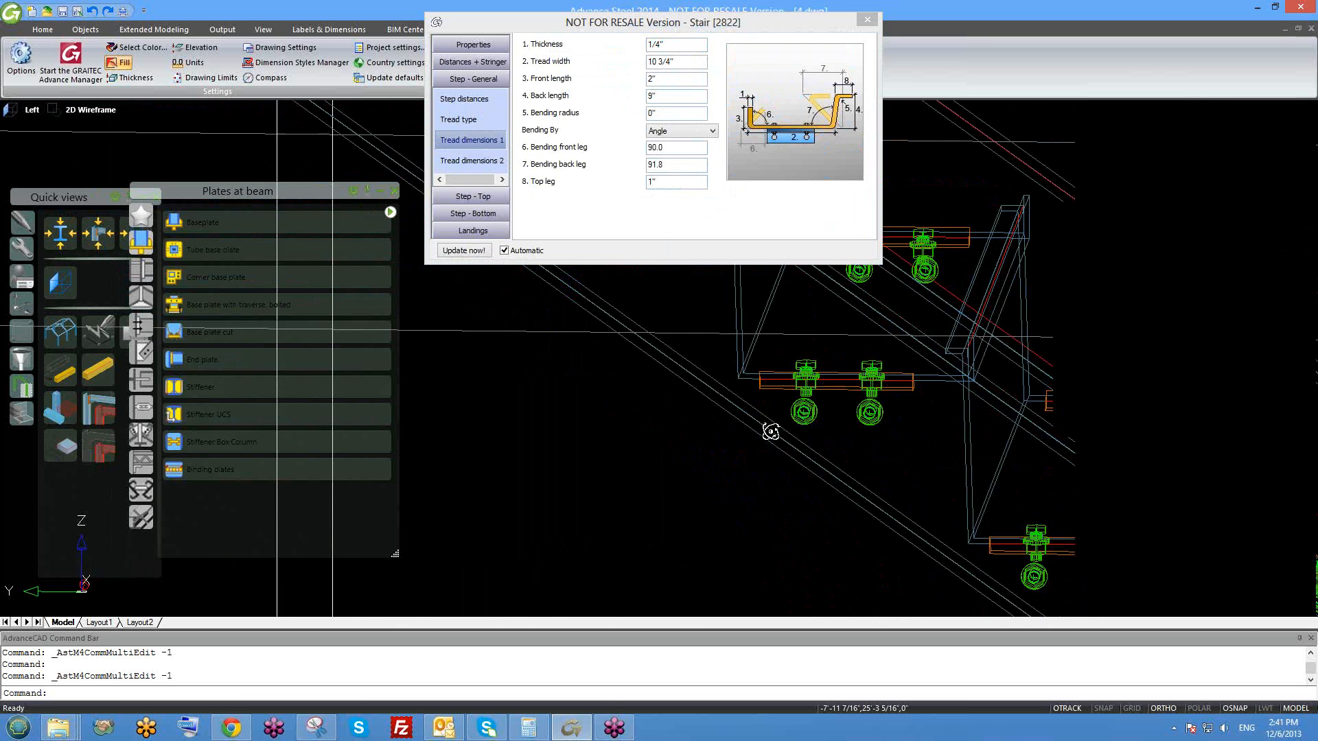
middle_click_drag(770, 432, 715, 318, "shift")
left_click(866, 24)
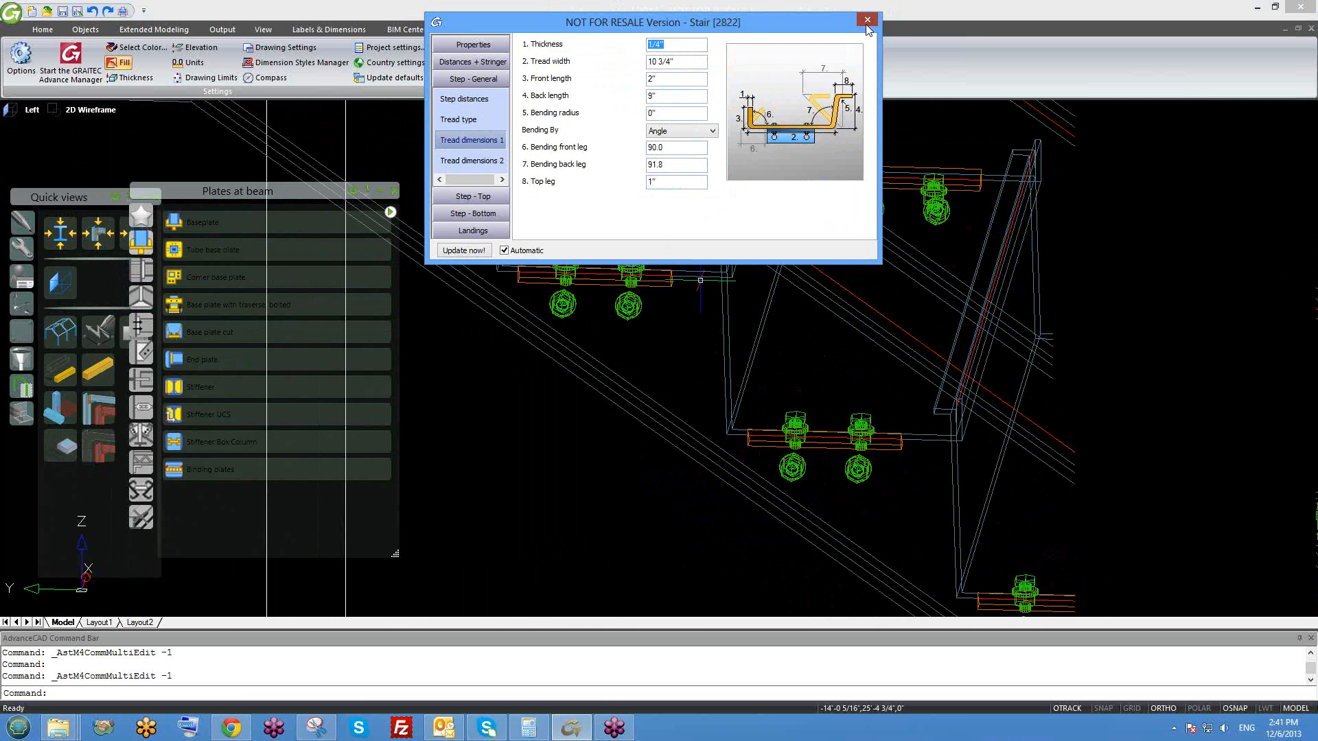
left_click(873, 25)
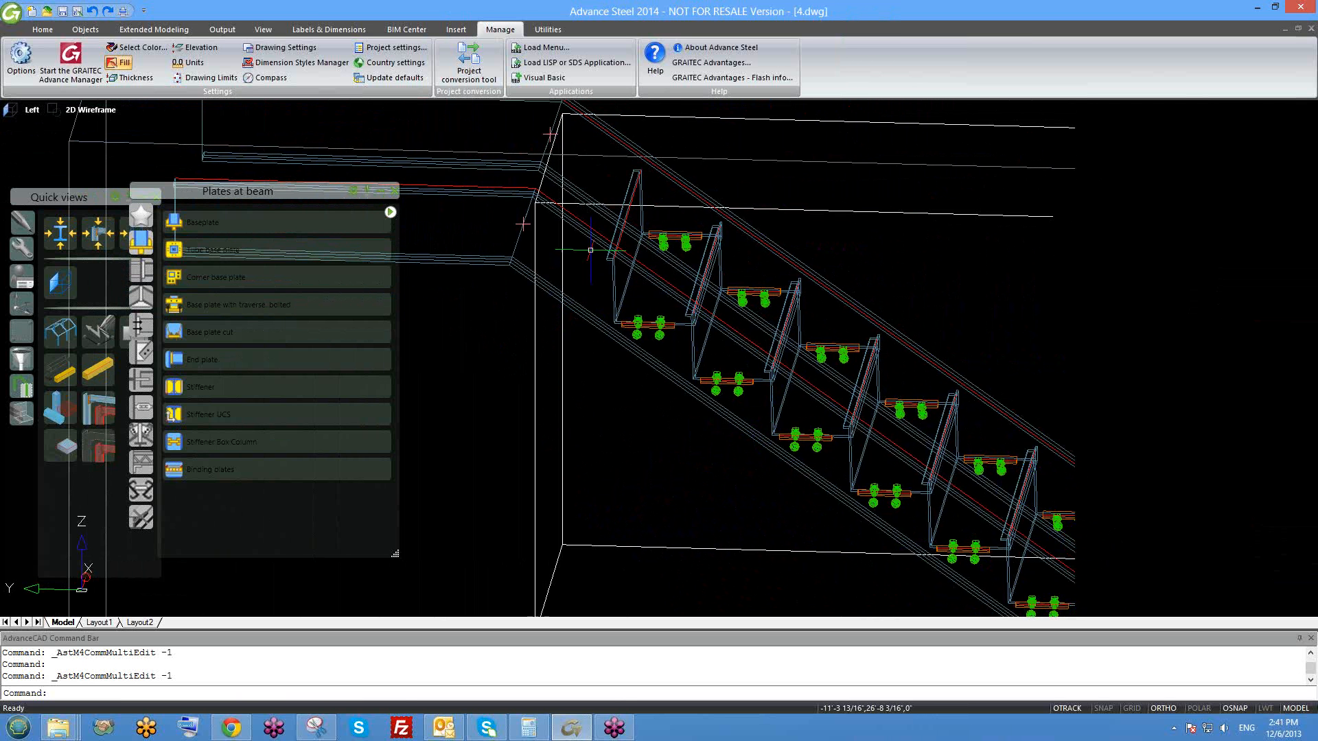
- Isolate the lower stair so only its objects are shown, and view its treads from the left
scroll(605, 286, "down", 2)
scroll(605, 286, "down", 3)
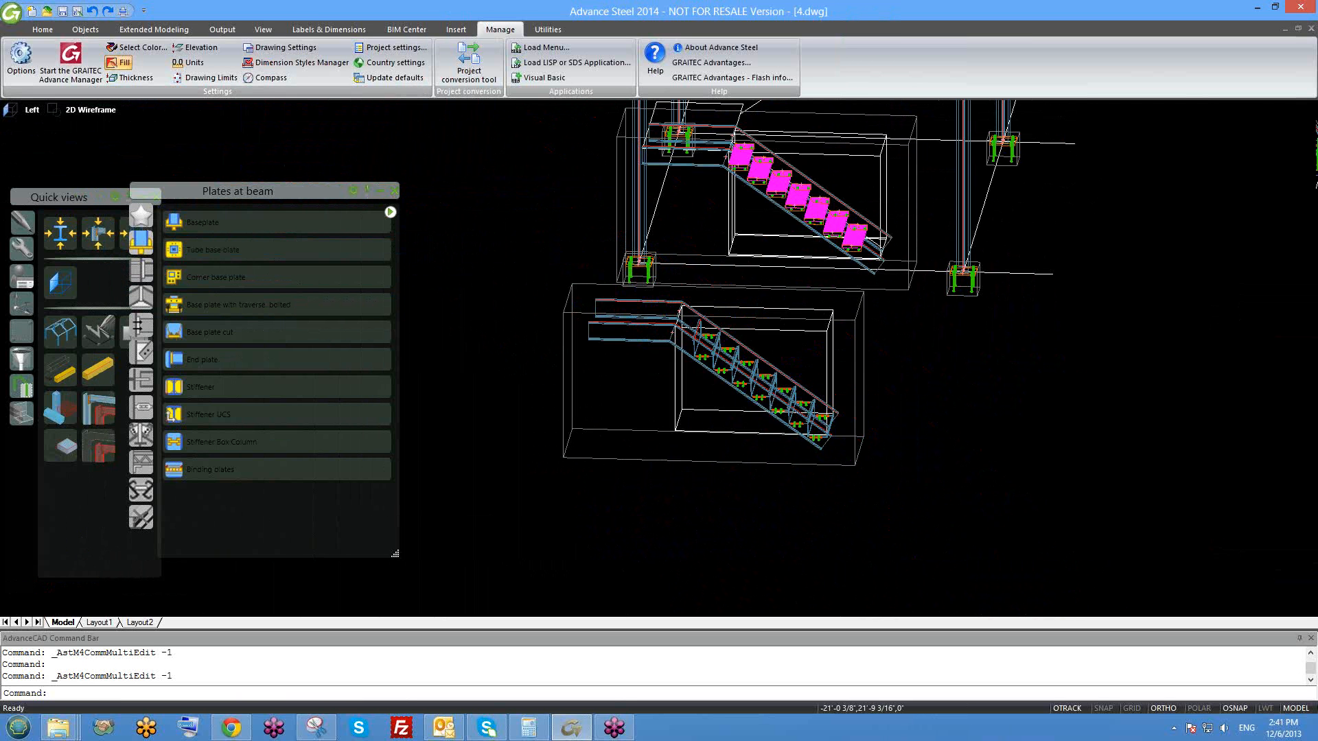
left_click(877, 475)
left_click(541, 298)
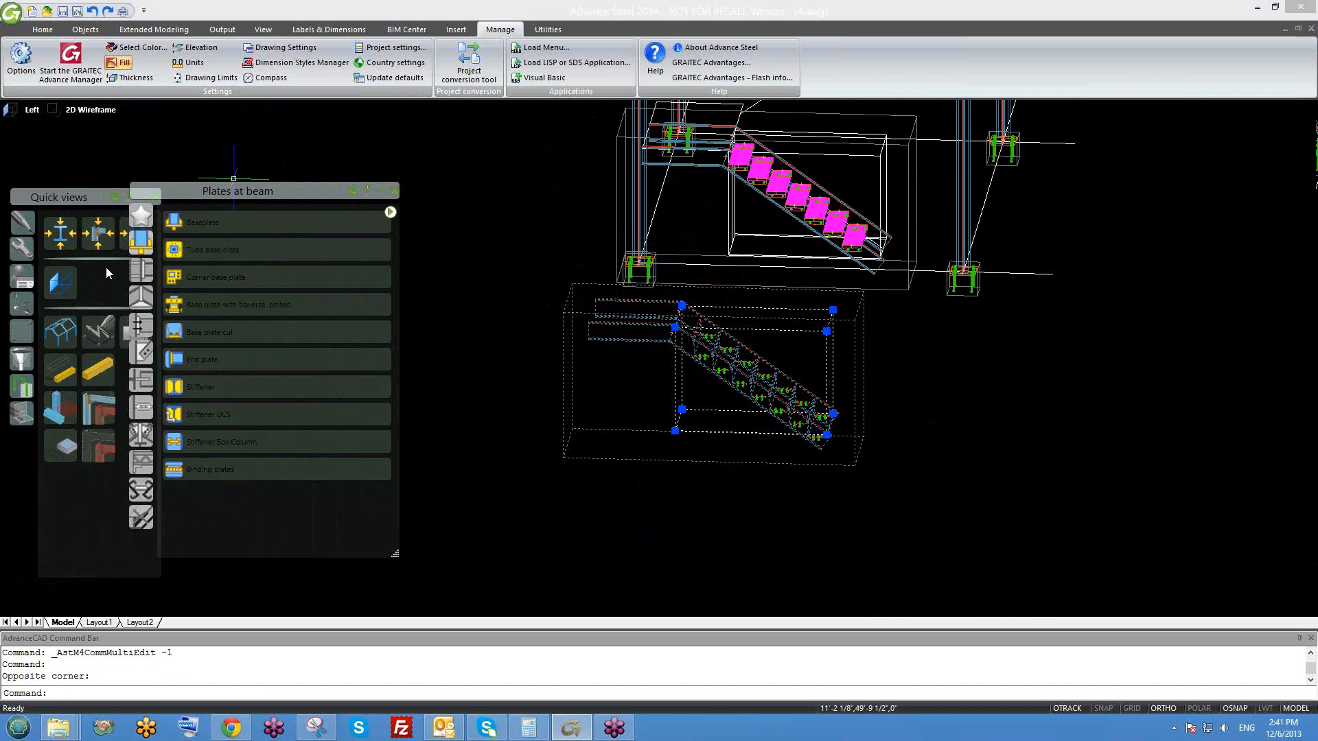
left_click(61, 443)
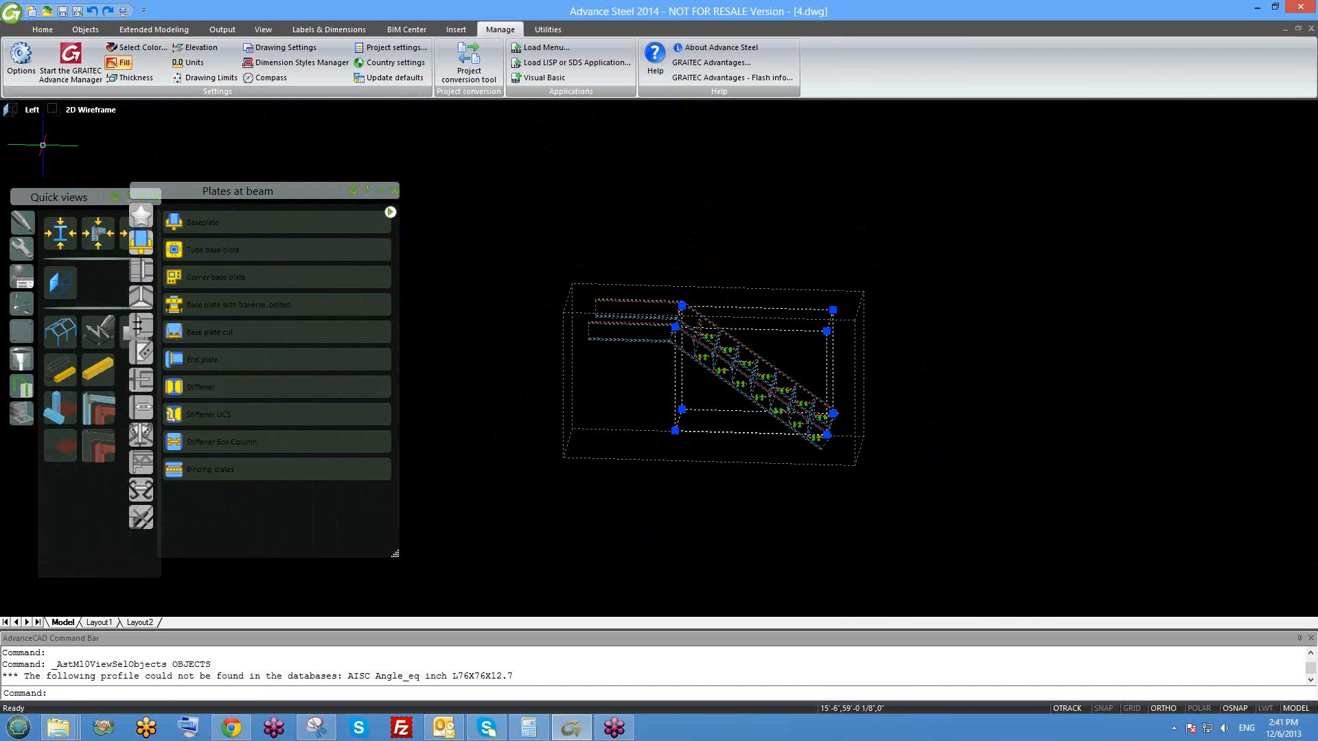
left_click(32, 110)
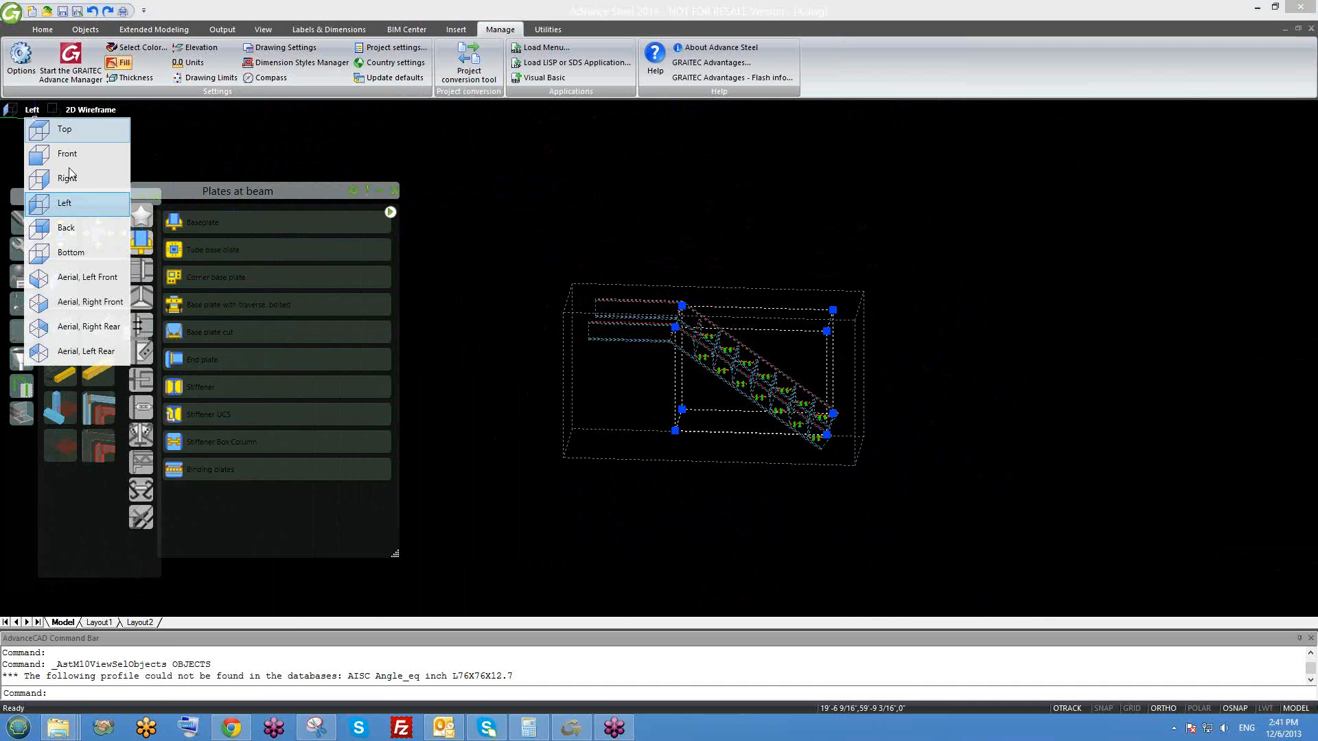
left_click(108, 207)
scroll(789, 371, "up", 3)
scroll(790, 371, "up", 3)
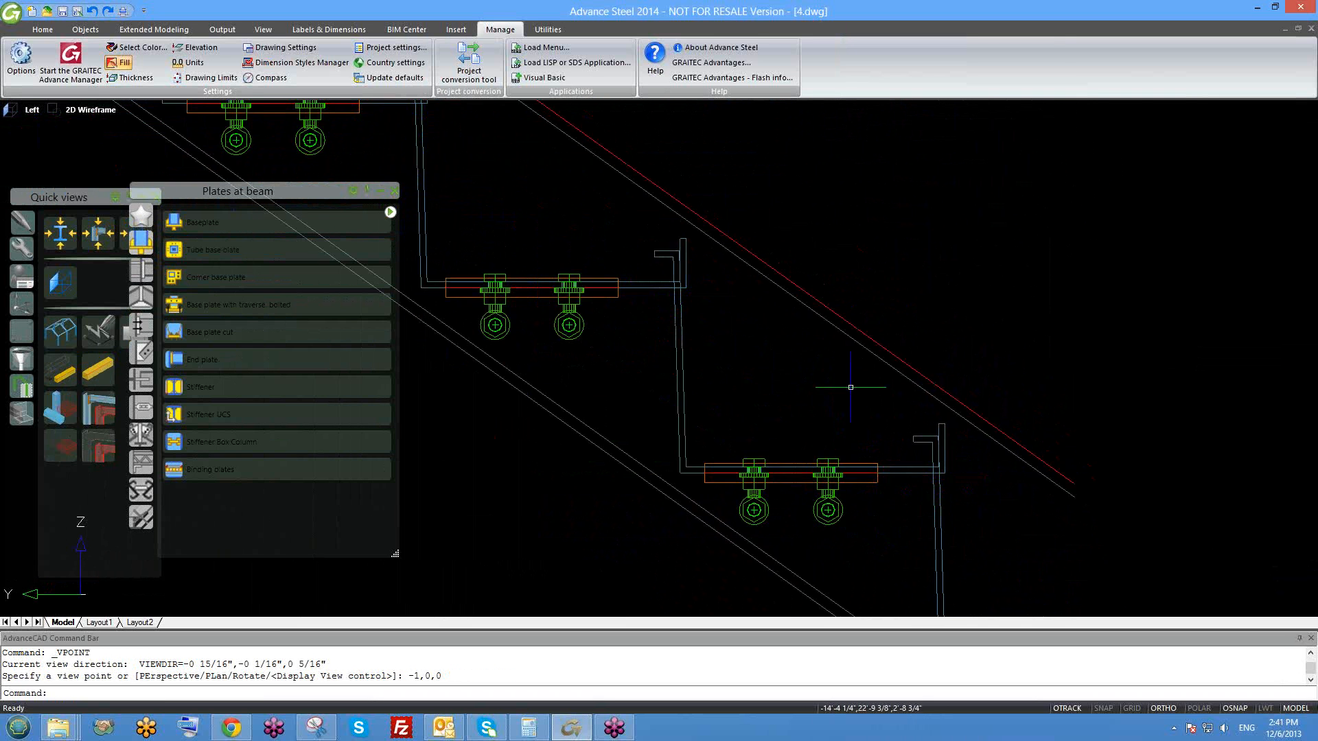
- Reopen the stair's joint properties and set the tread type to Type 19
left_click(808, 358)
right_click(804, 358)
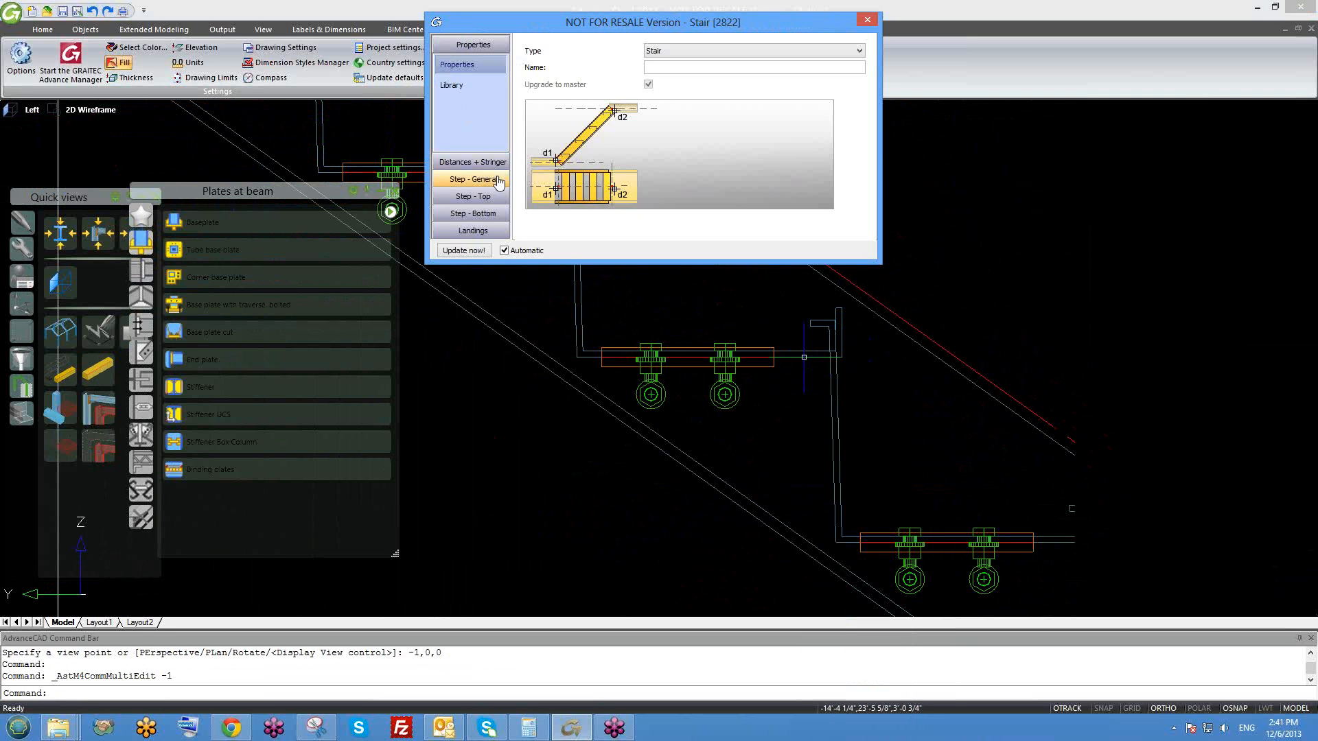
left_click(496, 181)
left_click(474, 140)
left_click(459, 119)
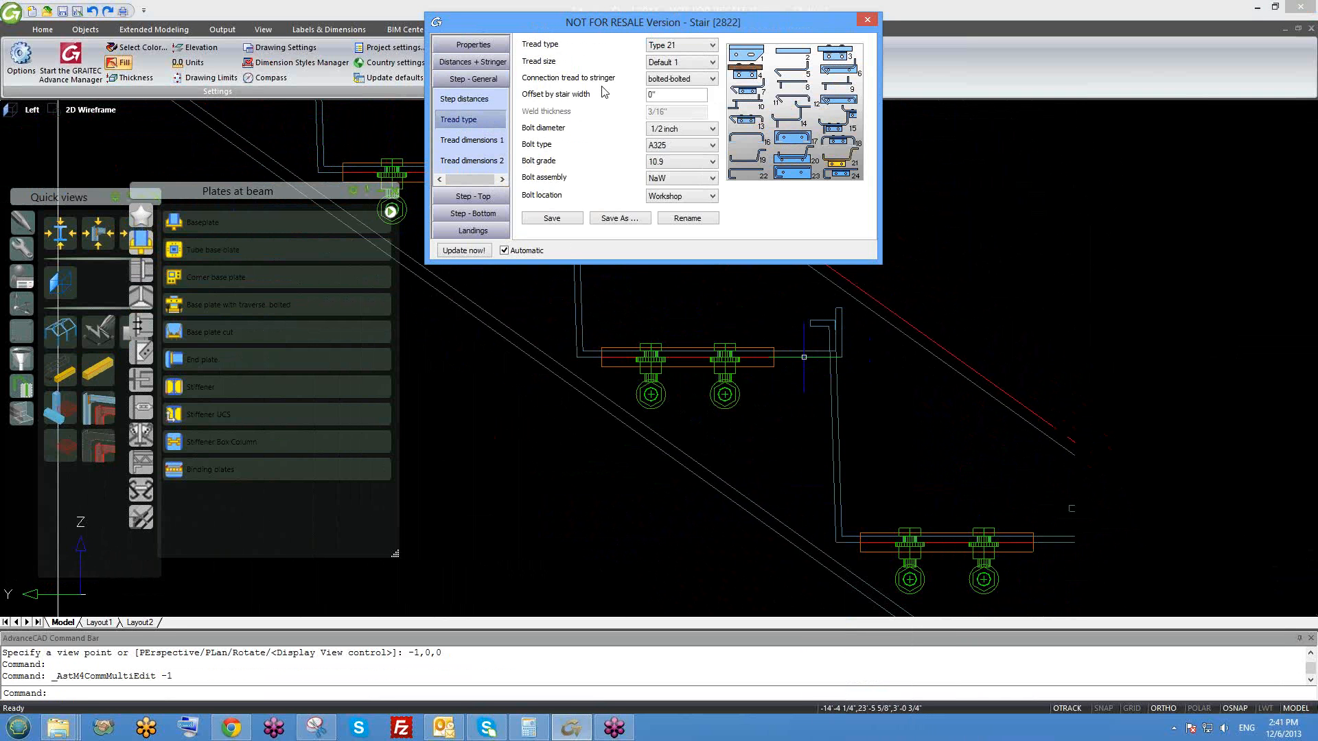
left_click(689, 52)
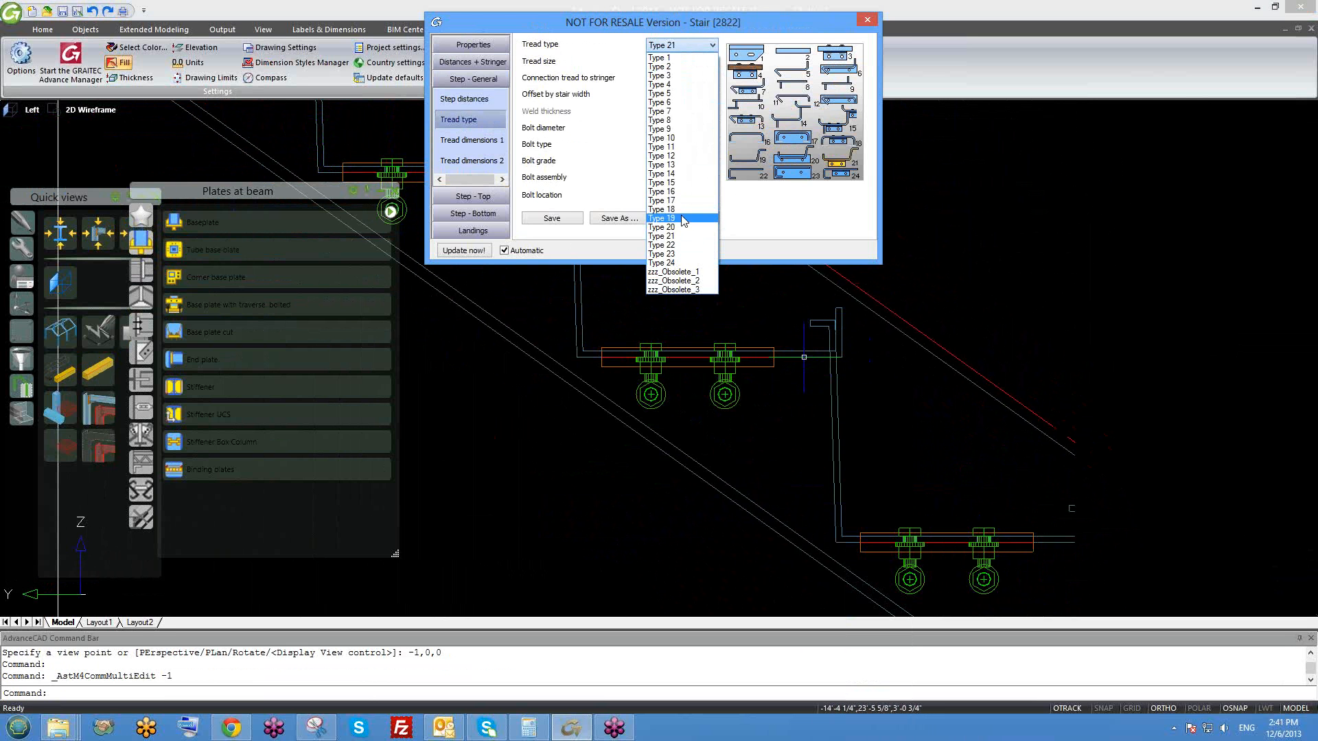
middle_click_drag(700, 347, 783, 433)
scroll(771, 374, "down", 3)
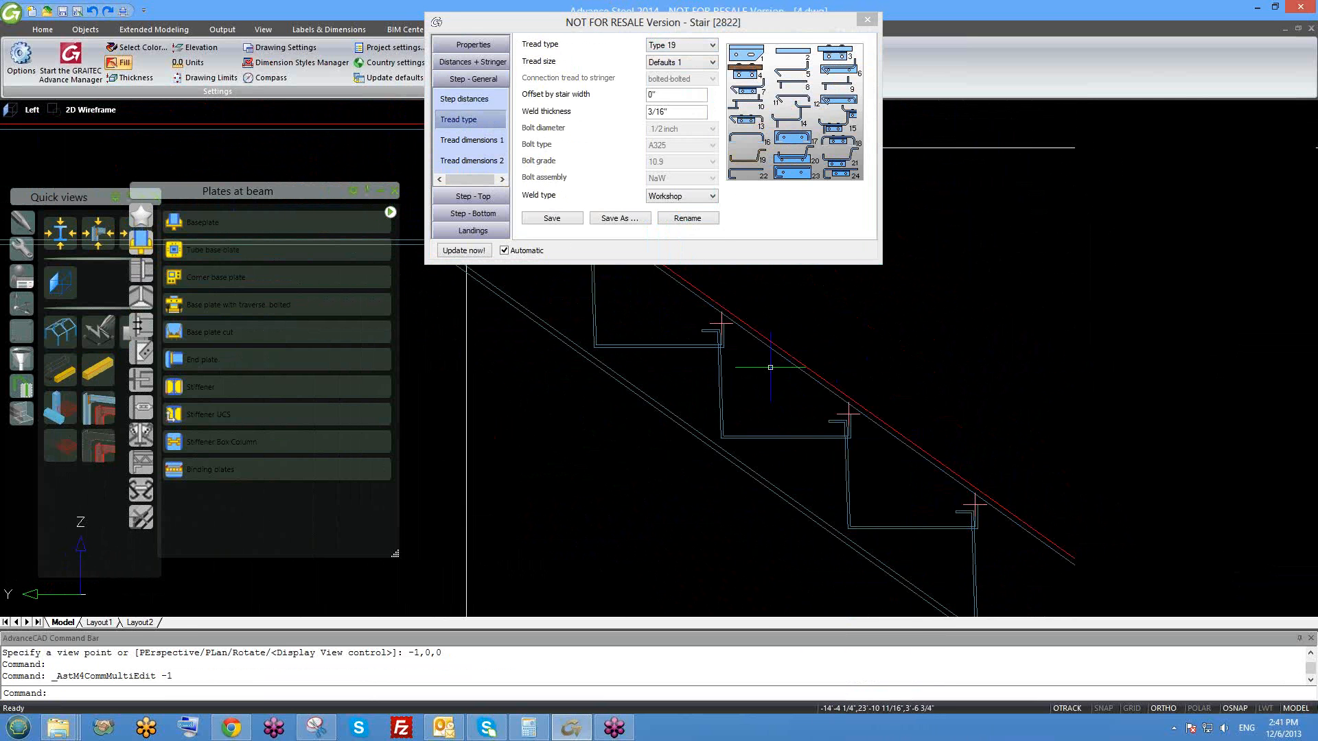
- Examine where adjacent Type 19 treads meet alongside the first tread dimensions page
scroll(726, 330, "up", 4)
middle_click_drag(726, 331, 862, 415)
left_click(479, 143)
scroll(861, 419, "down", 4)
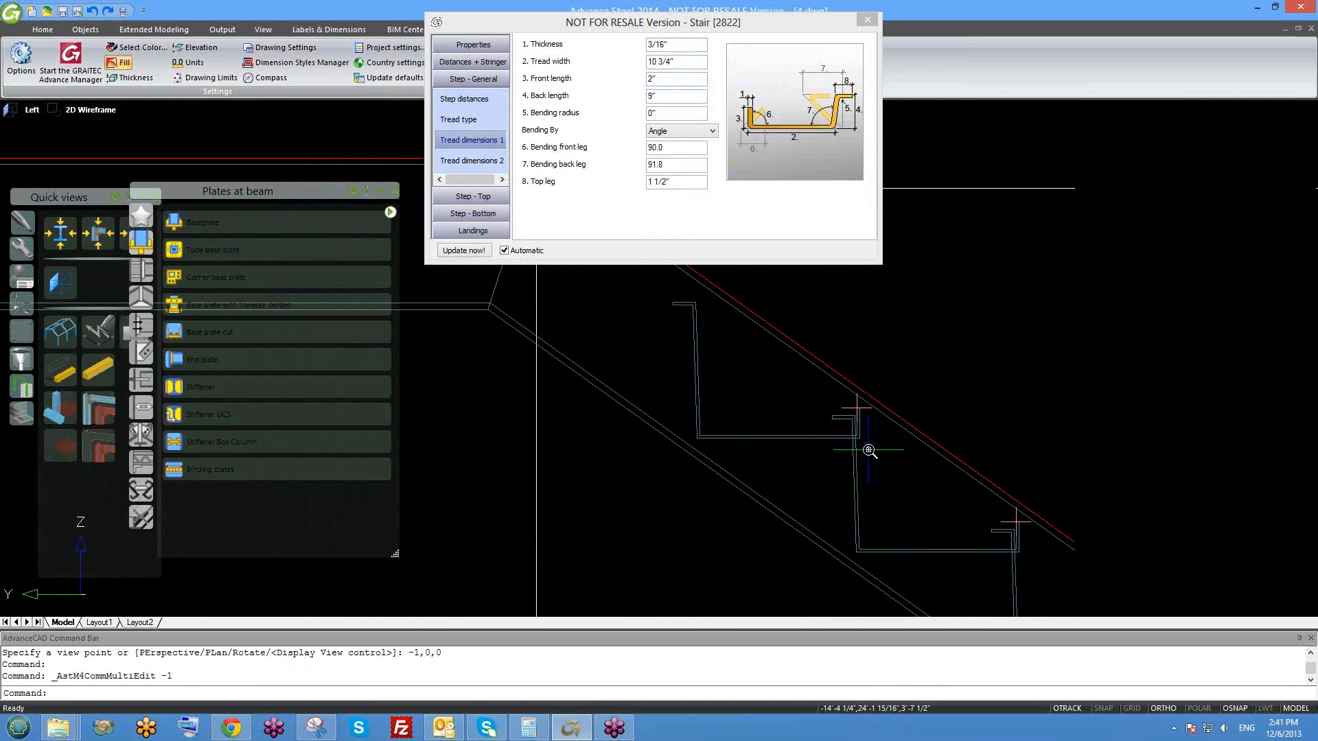
scroll(868, 446, "up", 3)
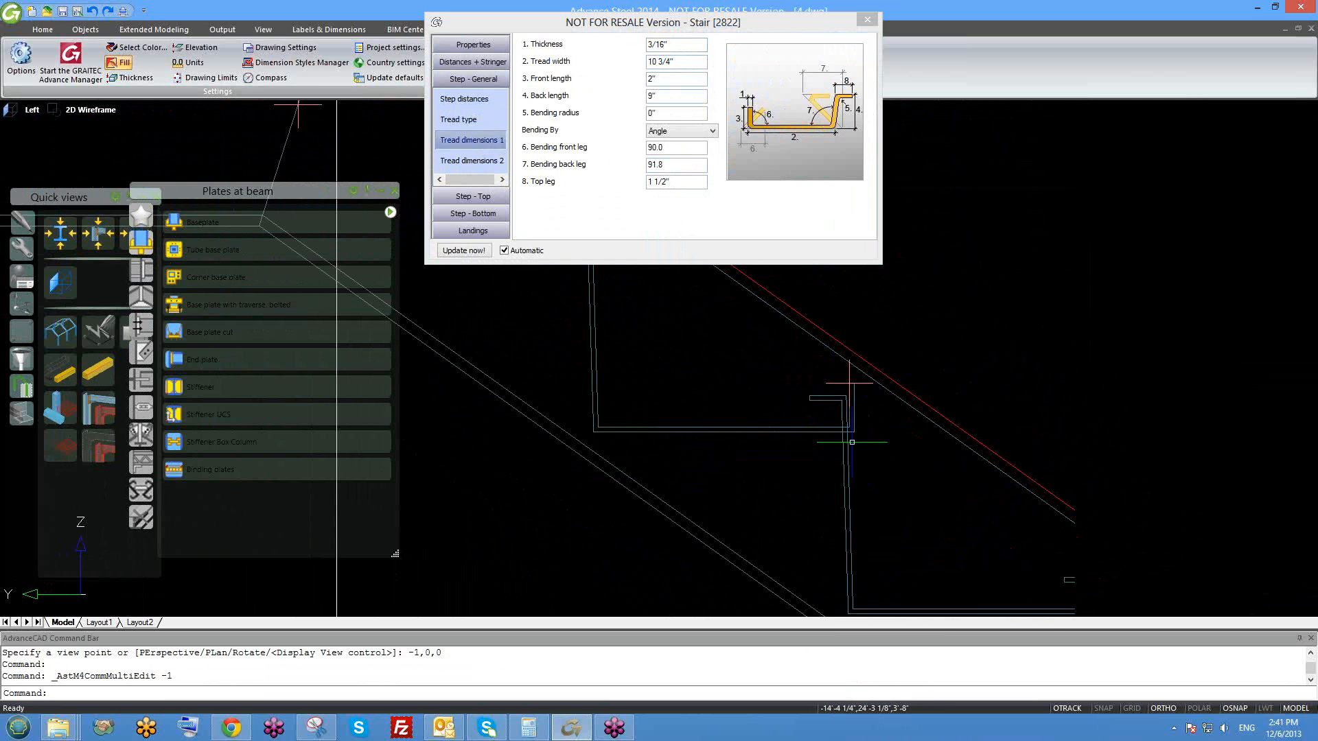
- Try a tread width of 12" on the Type 19 treads and restore the width to 10 3/4"
scroll(851, 431, "down", 3)
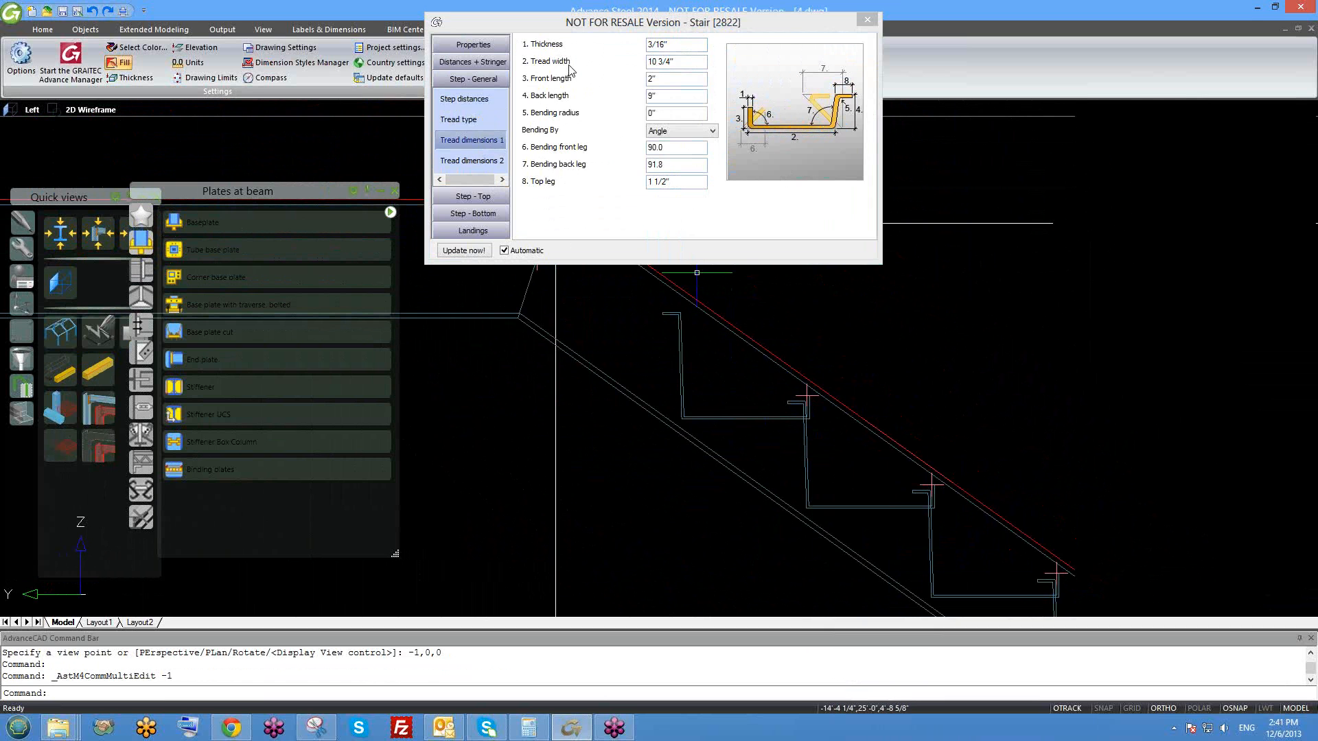
left_click(620, 66)
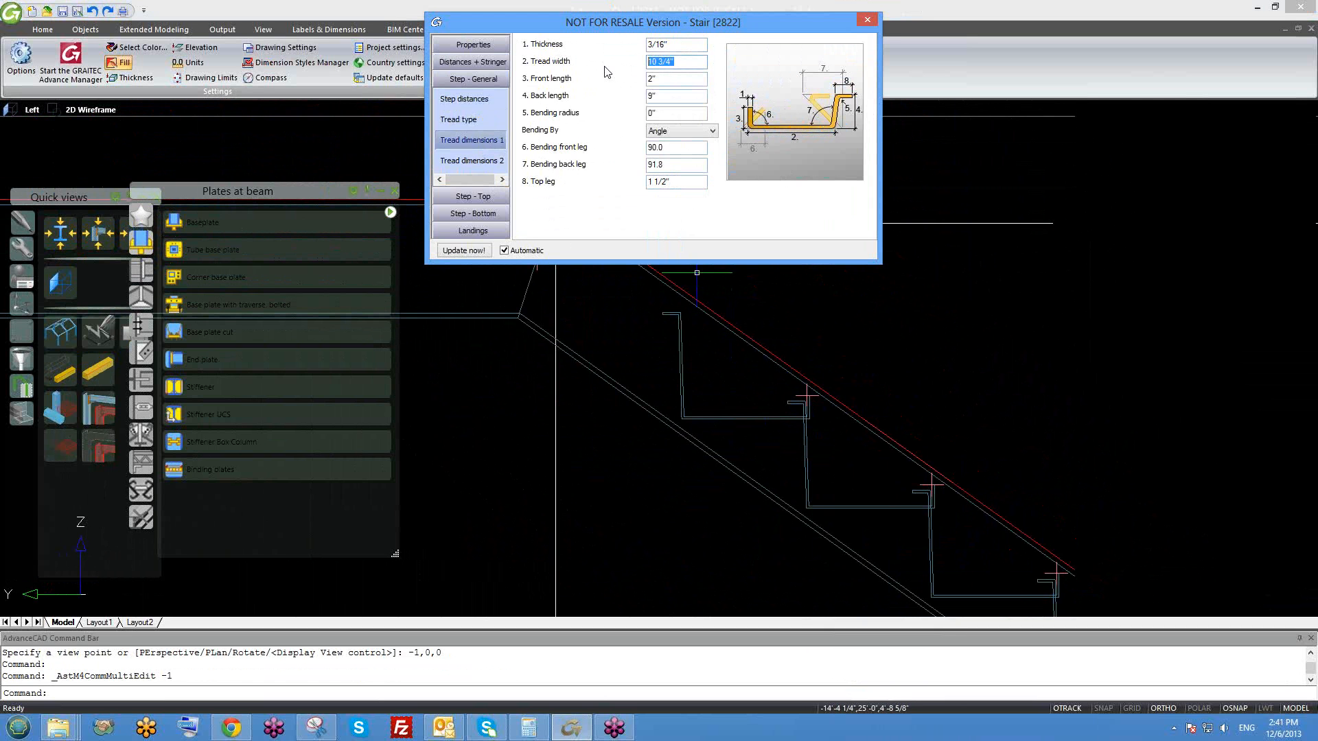
type("12")
key("Return")
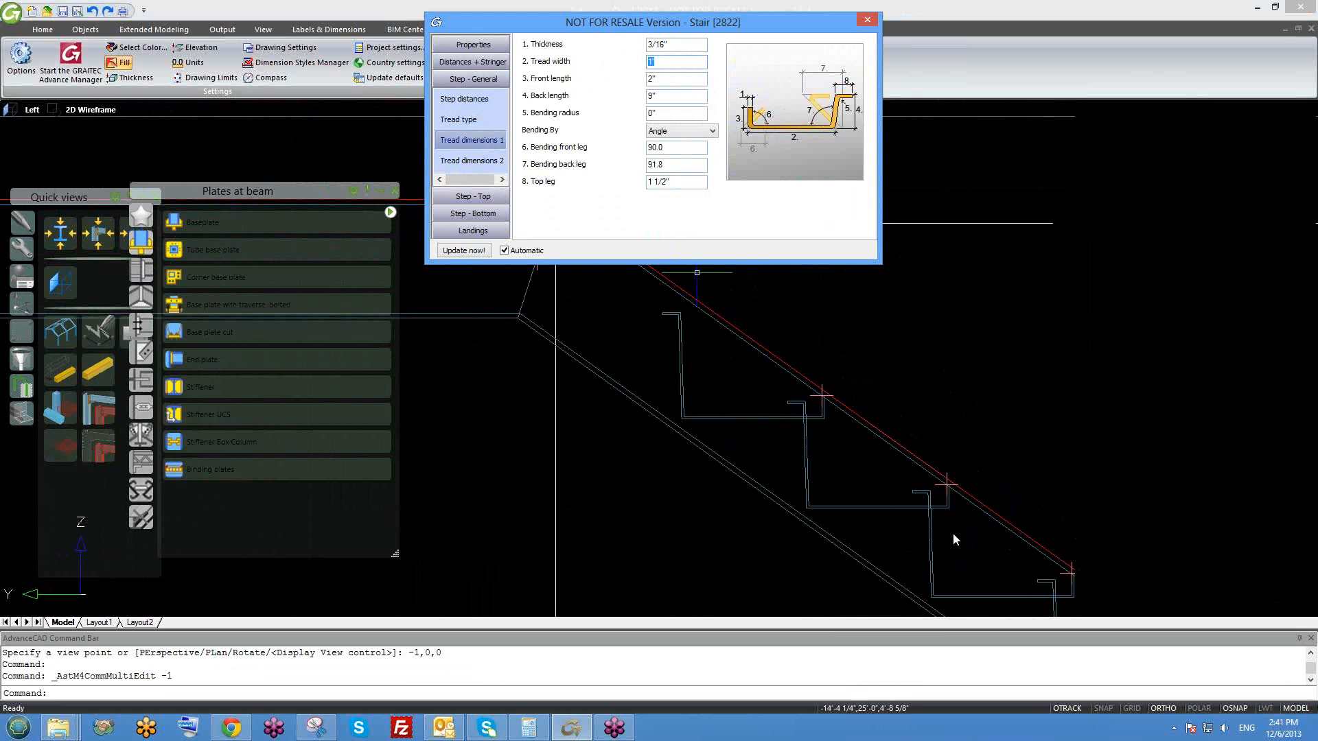
scroll(824, 411, "up", 3)
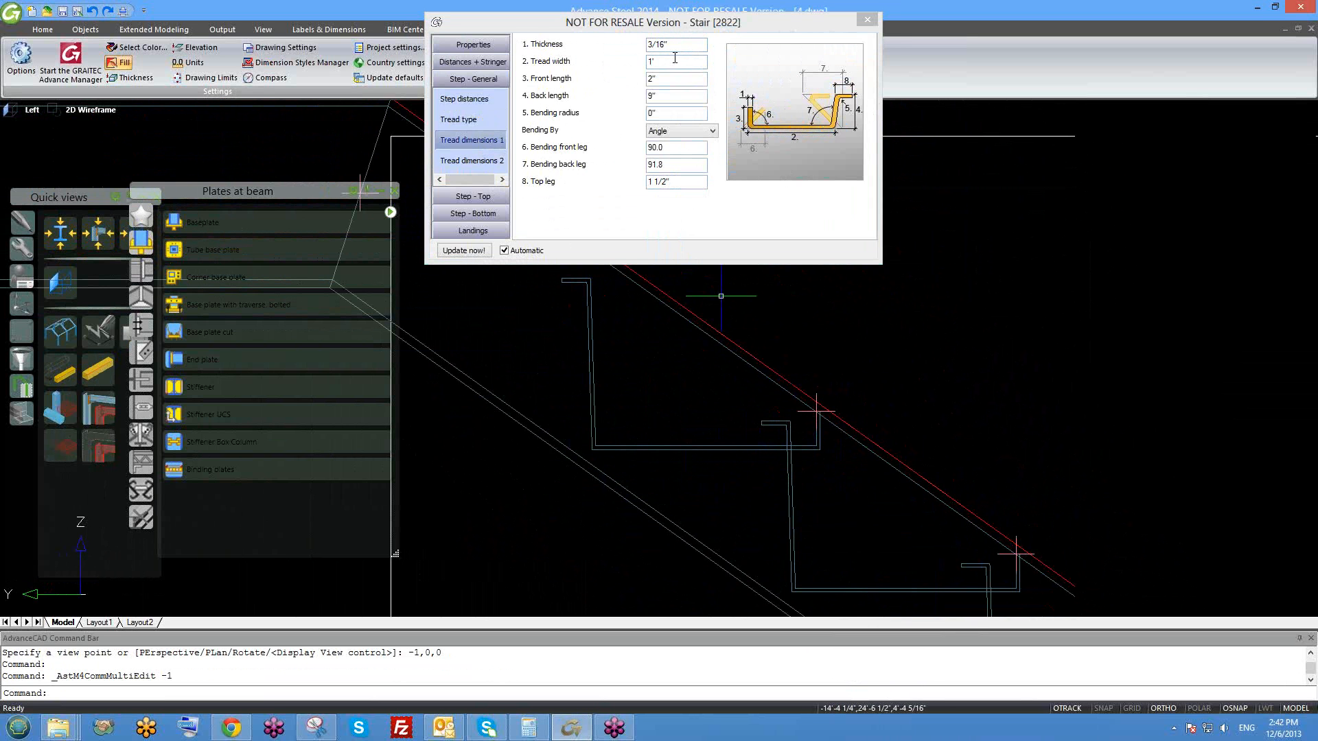
left_click(621, 67)
key("ctrl+z")
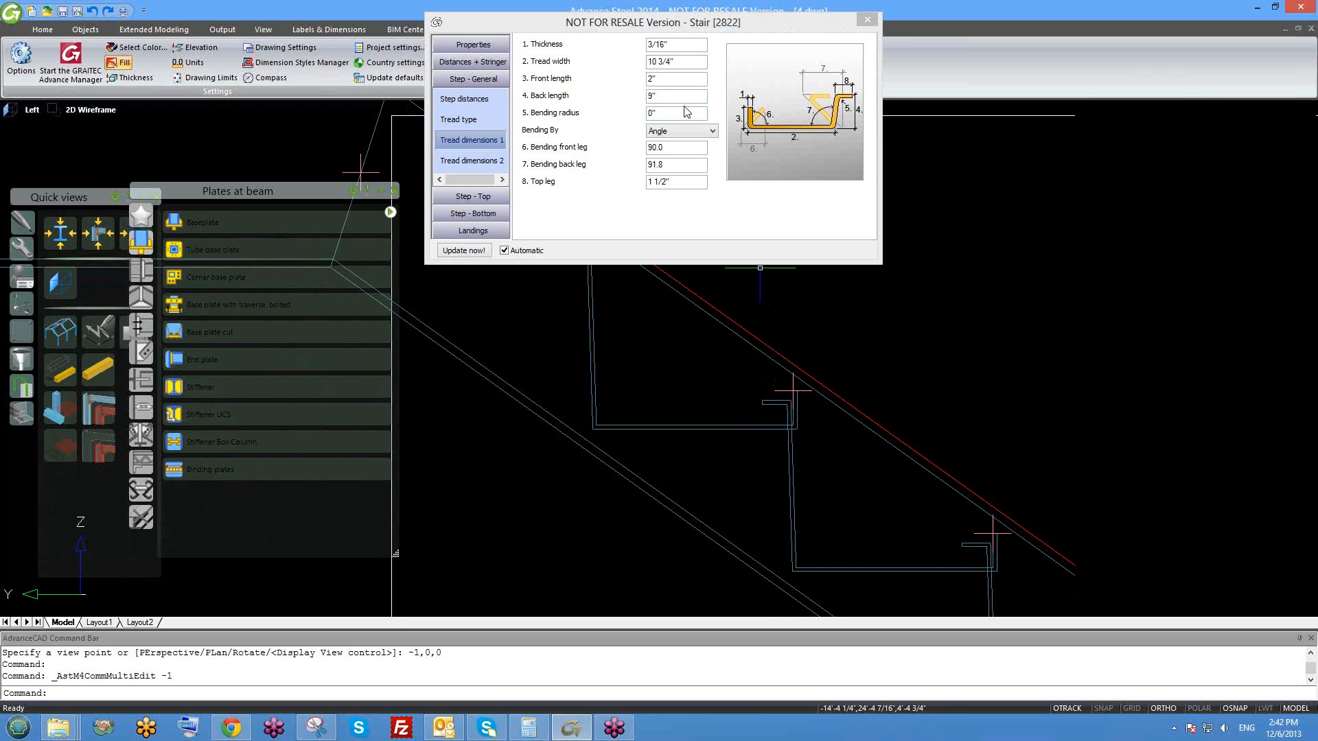
- Try a front length of 5" on the Type 19 treads and restore the length to 2"
left_click(672, 77)
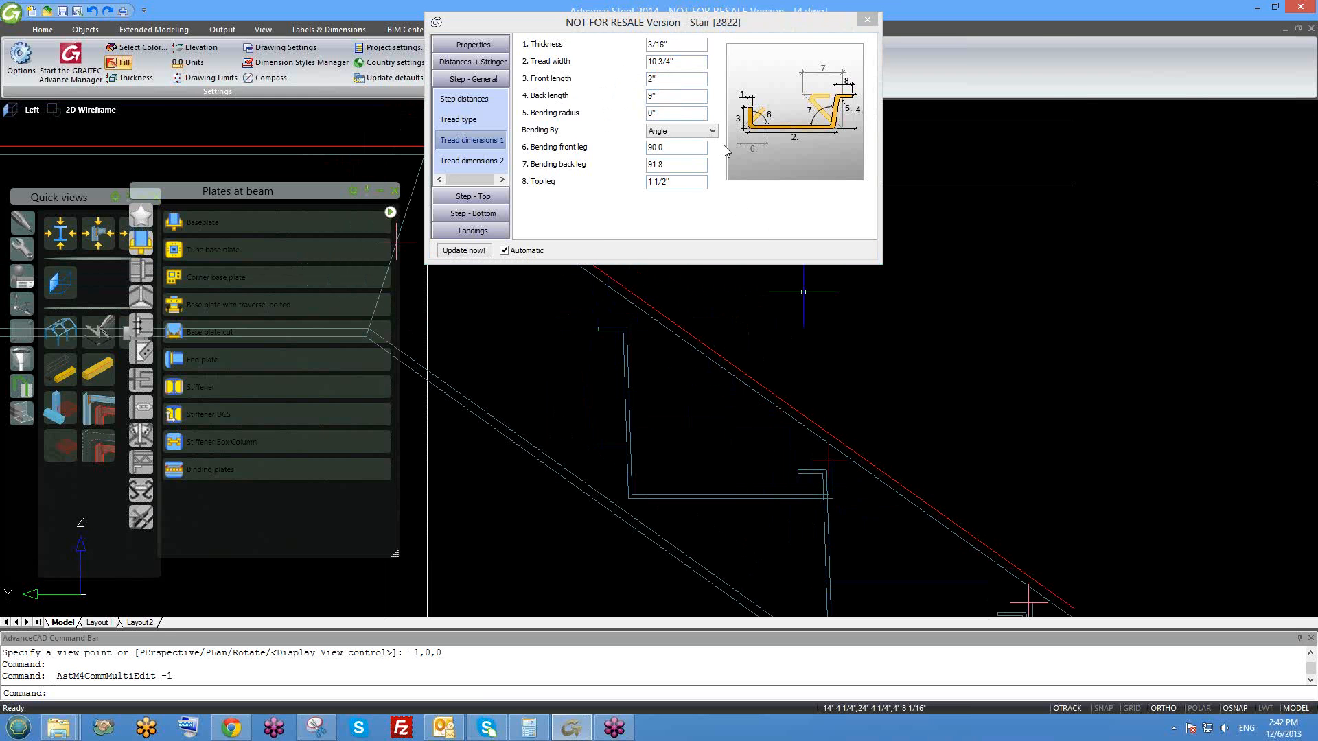
left_click_drag(687, 83, 607, 86)
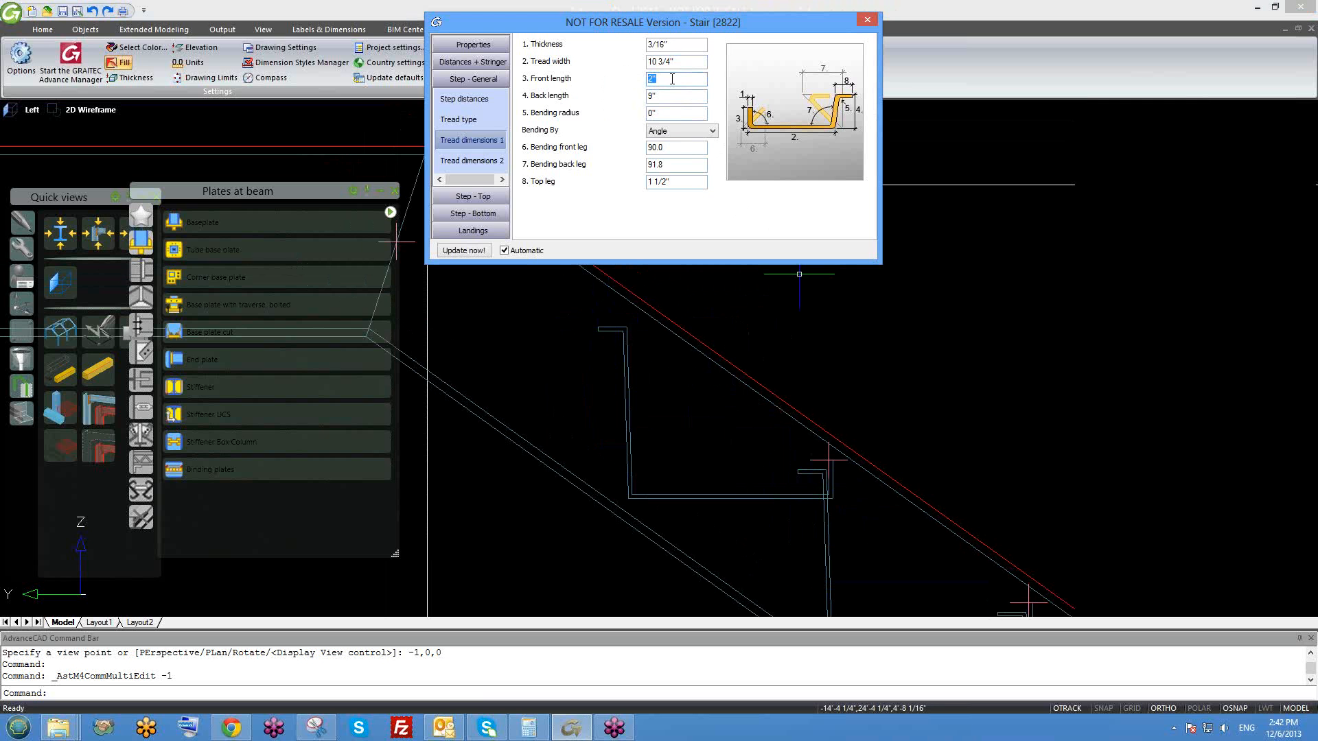
type("5")
left_click(660, 96)
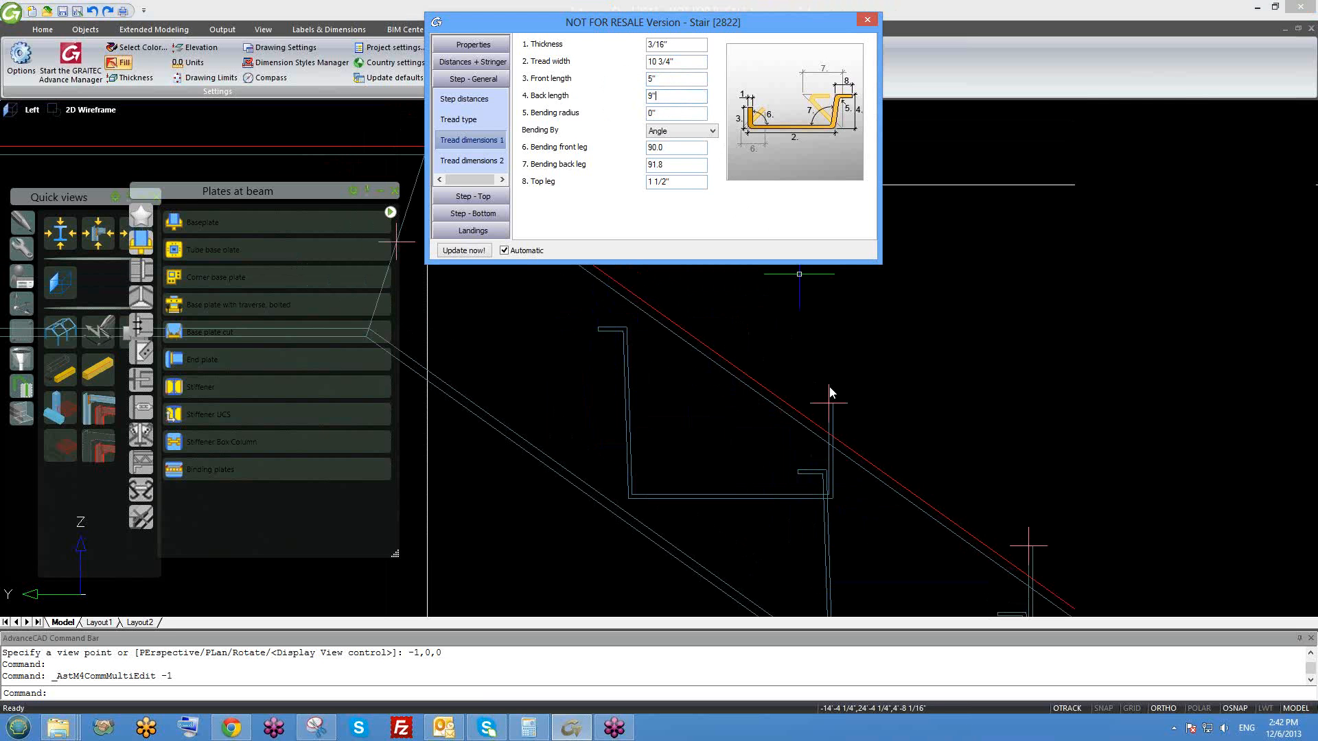
left_click_drag(662, 78, 643, 83)
key("Return")
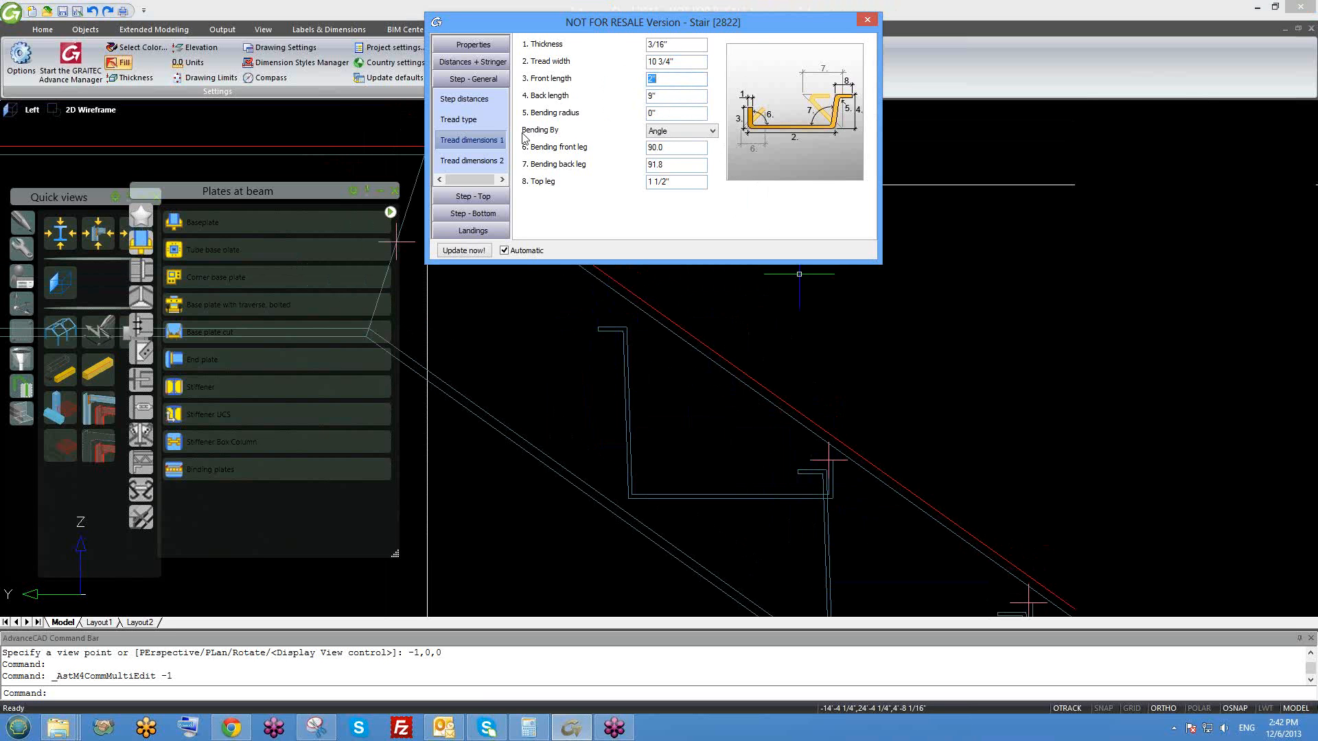
- Close the lower stair's joint properties and show all hidden model objects again
left_click(474, 124)
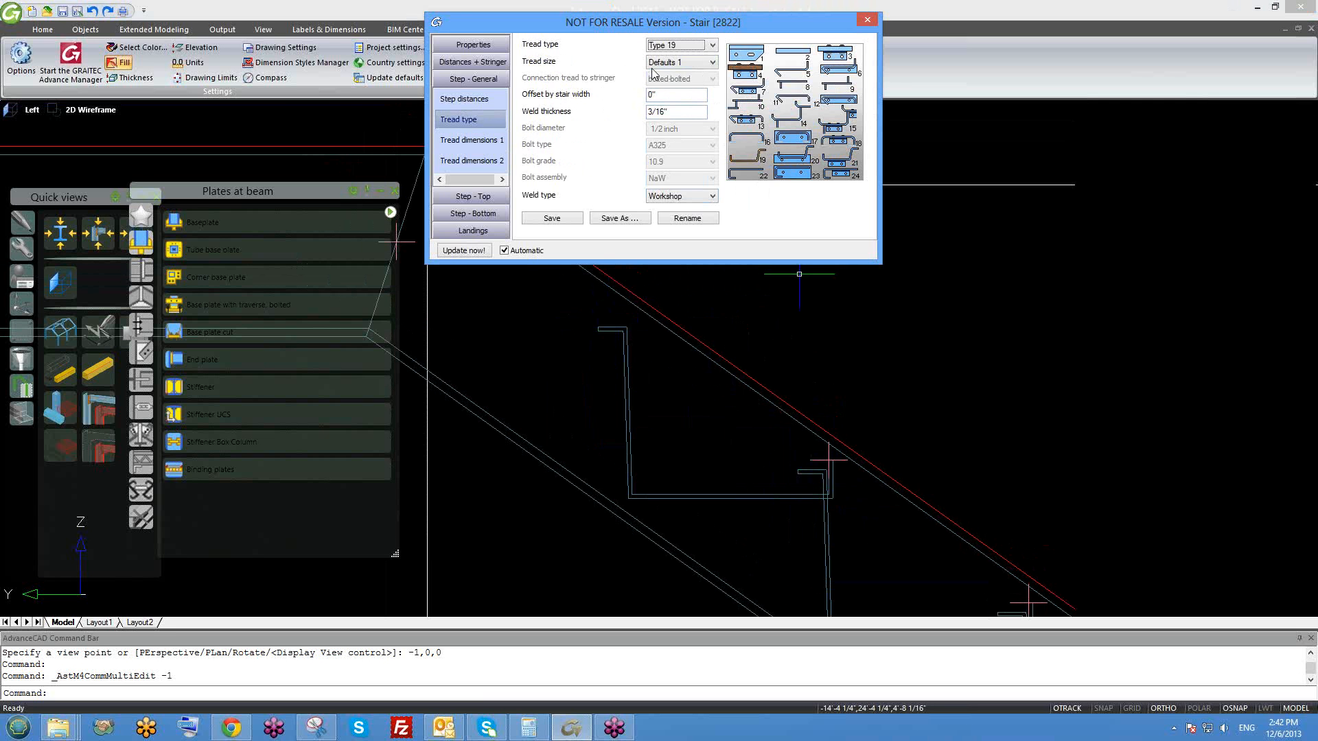
left_click(471, 140)
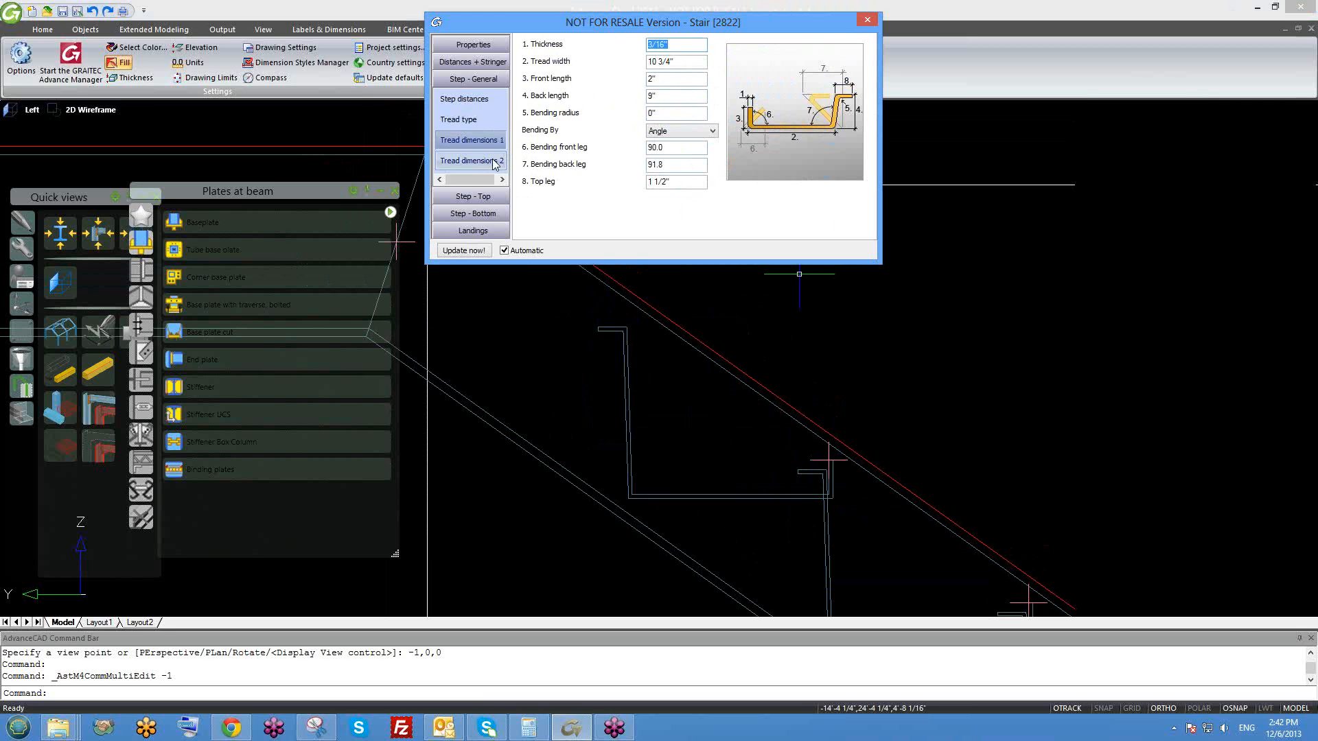
left_click(867, 19)
scroll(737, 255, "down", 3)
middle_click_drag(767, 307, 743, 313, "shift")
scroll(743, 313, "down", 3)
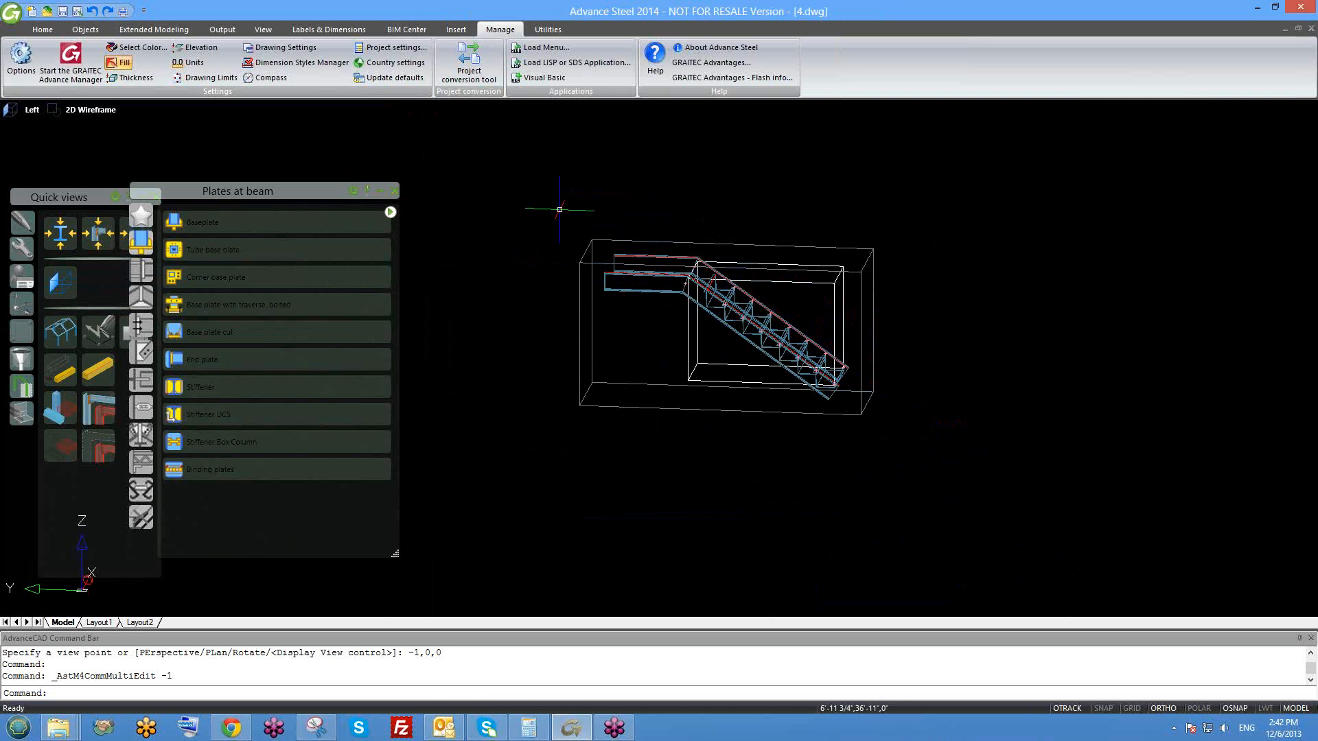
key("Escape")
middle_click_drag(532, 316, 491, 225)
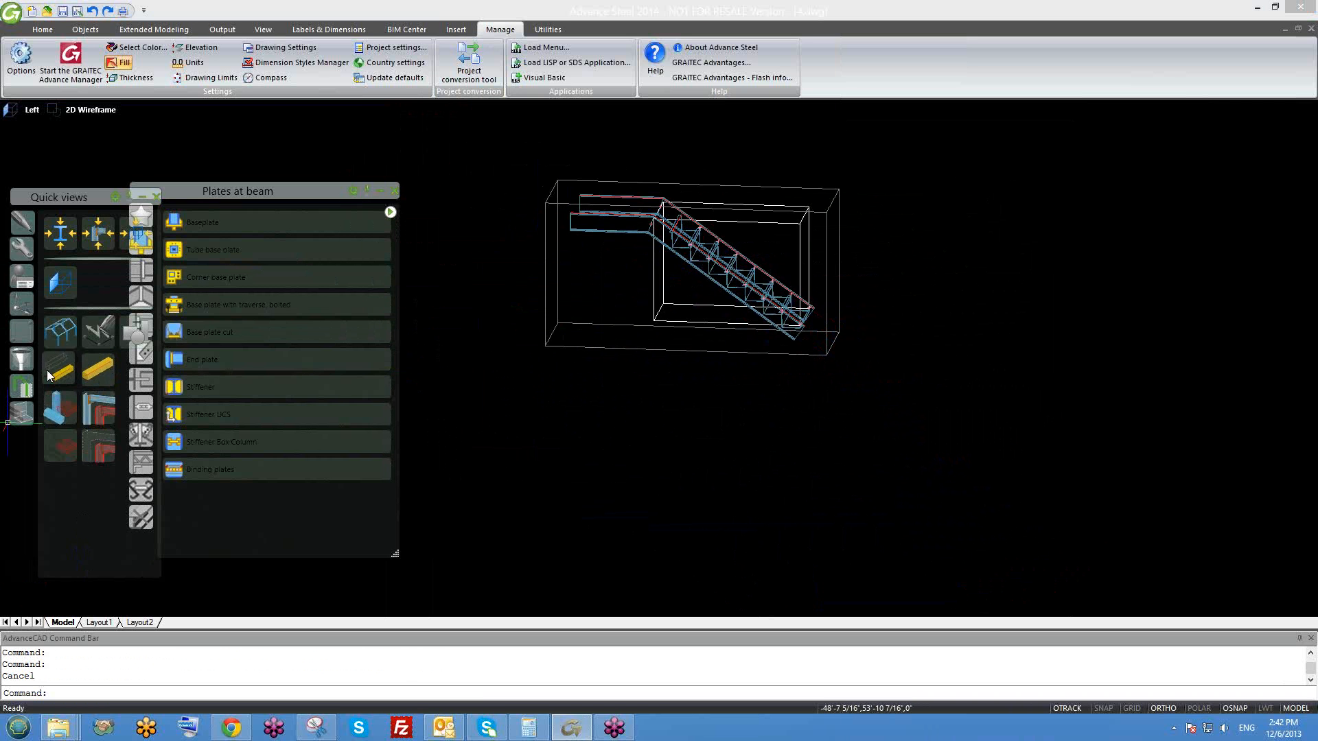
left_click(55, 333)
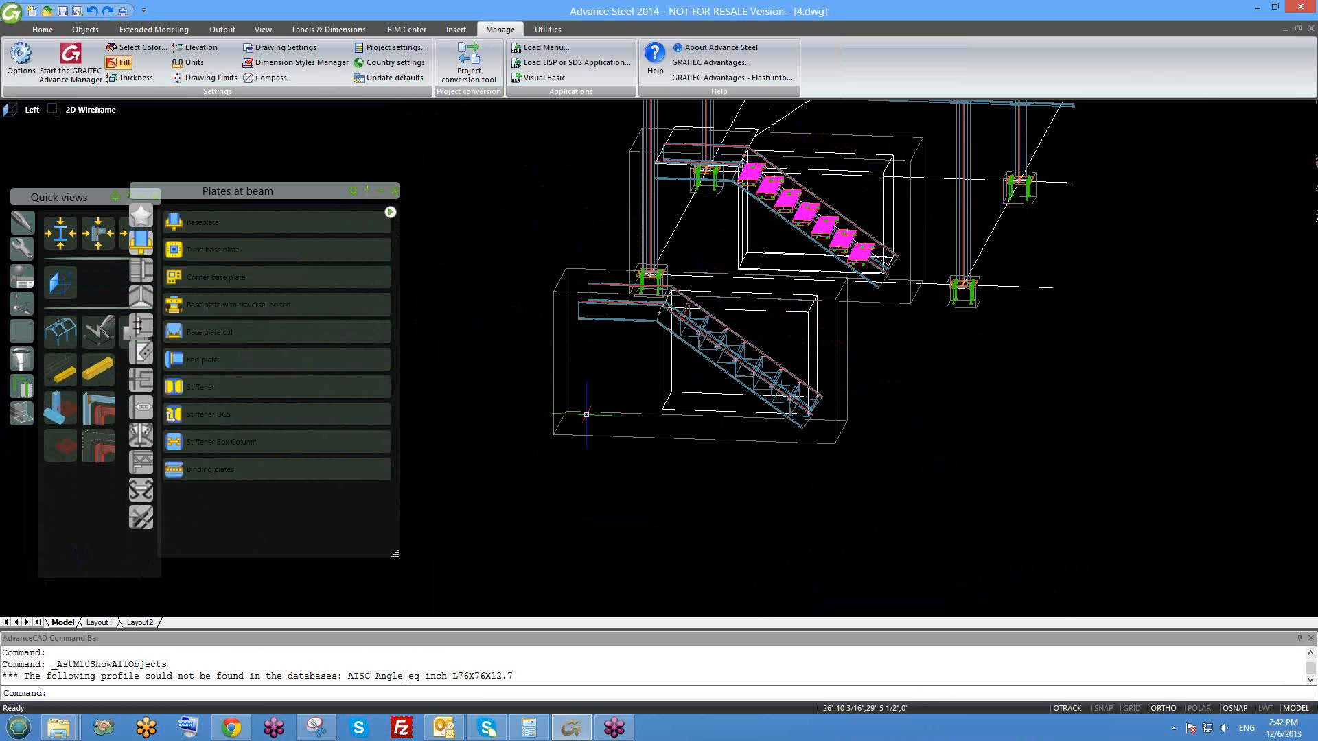
- Erase the lower stair outside the frame together with the single point object left at its location
left_click(815, 550)
left_click(550, 366)
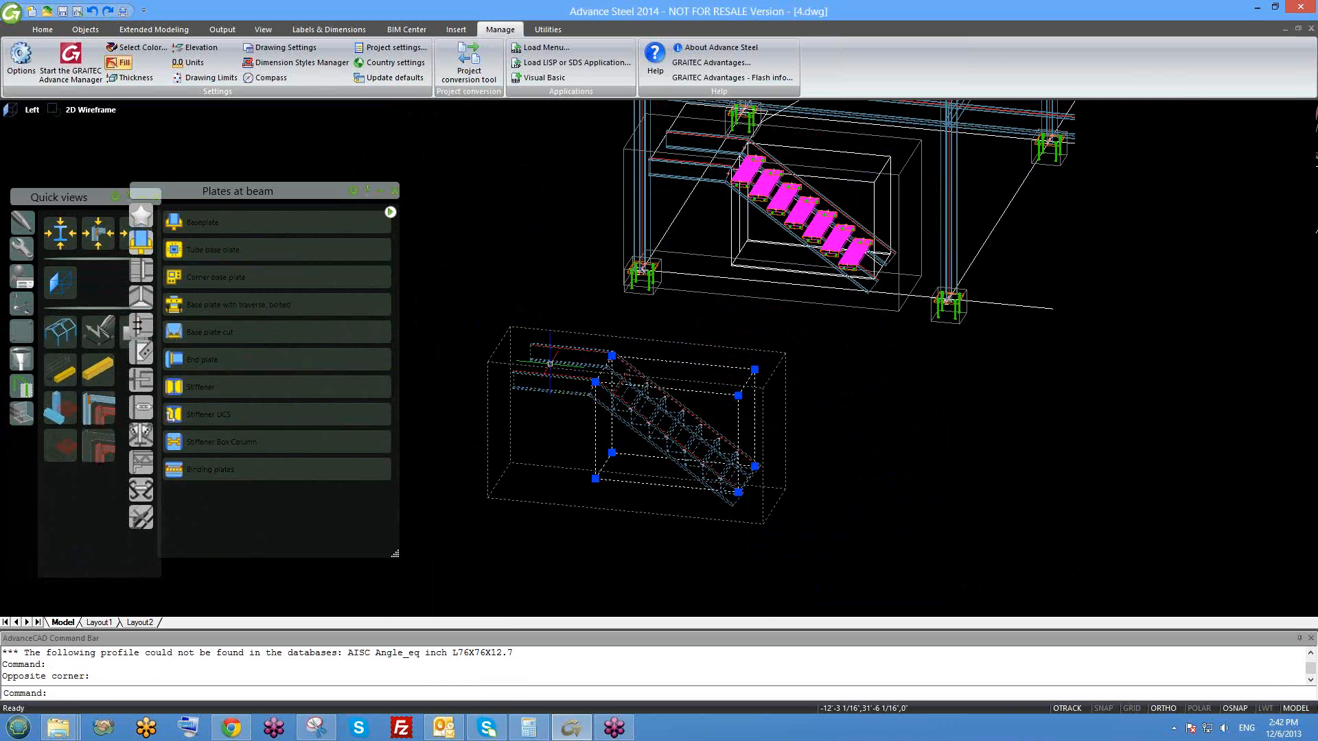
type("e")
key("Return")
scroll(668, 381, "up", 1)
left_click(641, 399)
left_click(547, 325)
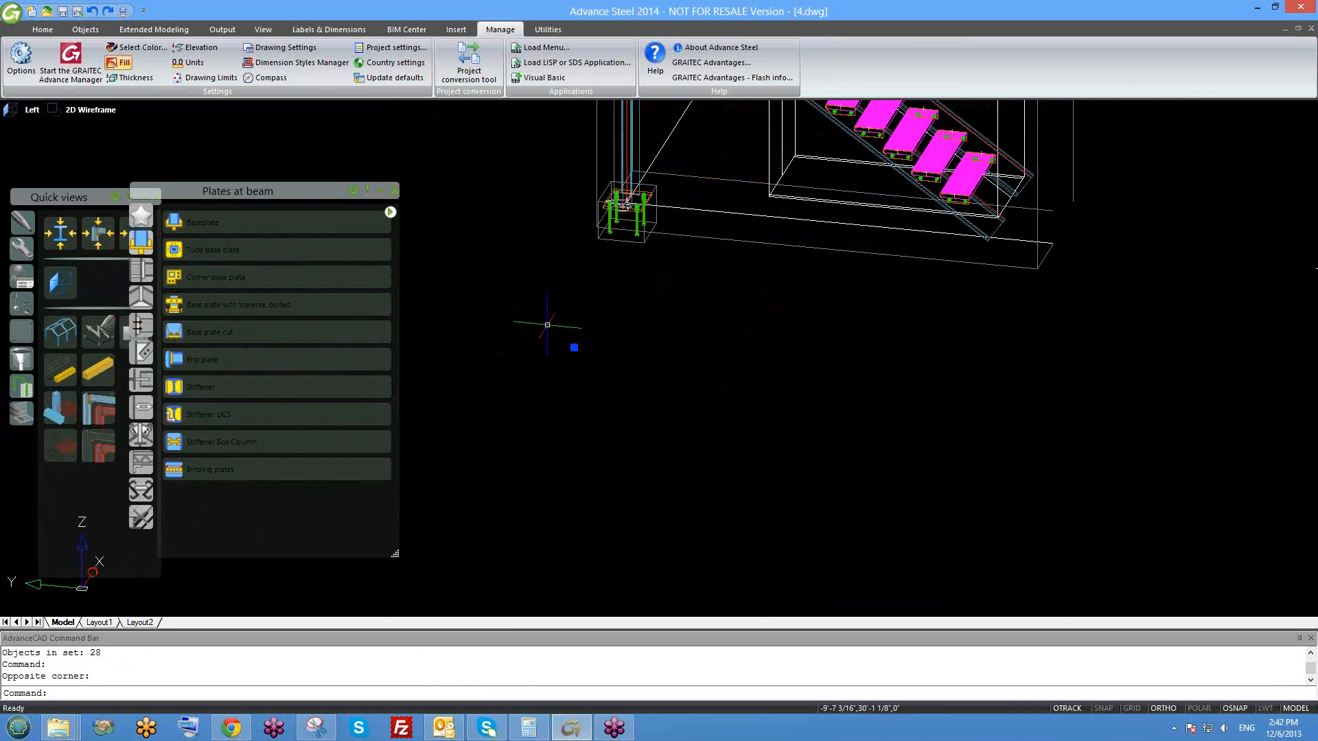
right_click(547, 325)
key("Escape")
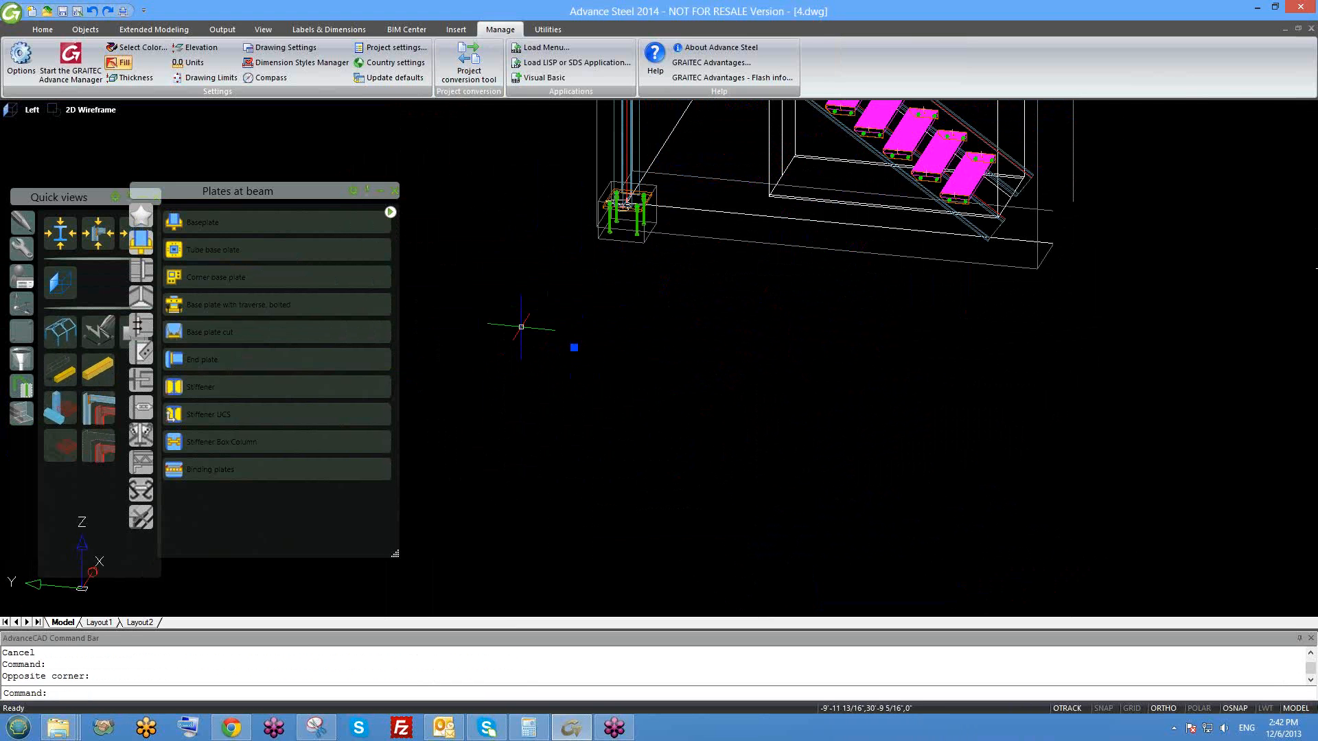
type("e")
key("Return")
- Open the joint properties of the remaining stair inside the frame, keeping its treads visible beside the dialog
mouse_move(817, 247)
middle_mouse_down()
mouse_move(729, 401)
mouse_move(733, 386)
mouse_move(747, 392)
mouse_move(744, 432)
middle_mouse_up()
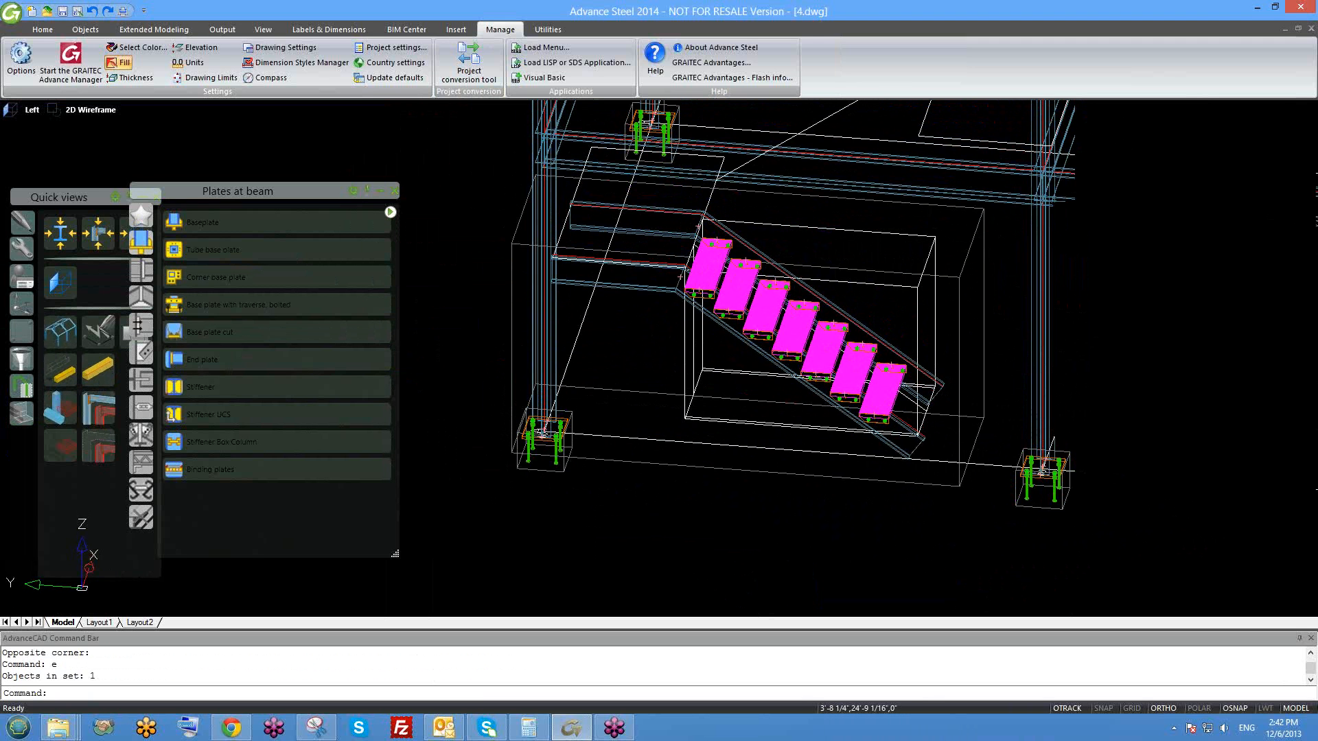
mouse_move(735, 371)
middle_mouse_down("shift")
mouse_move(712, 355)
mouse_move(724, 368)
middle_mouse_up("shift")
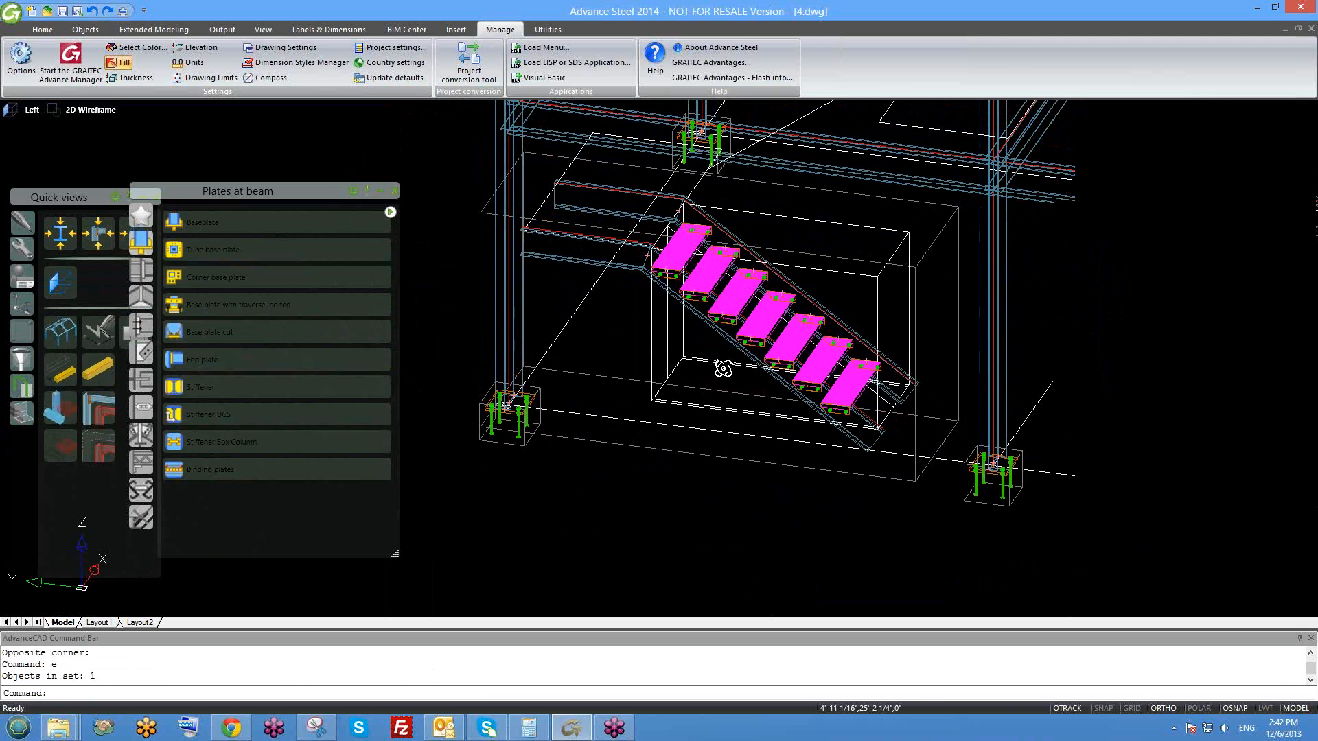
scroll(736, 292, "up", 2)
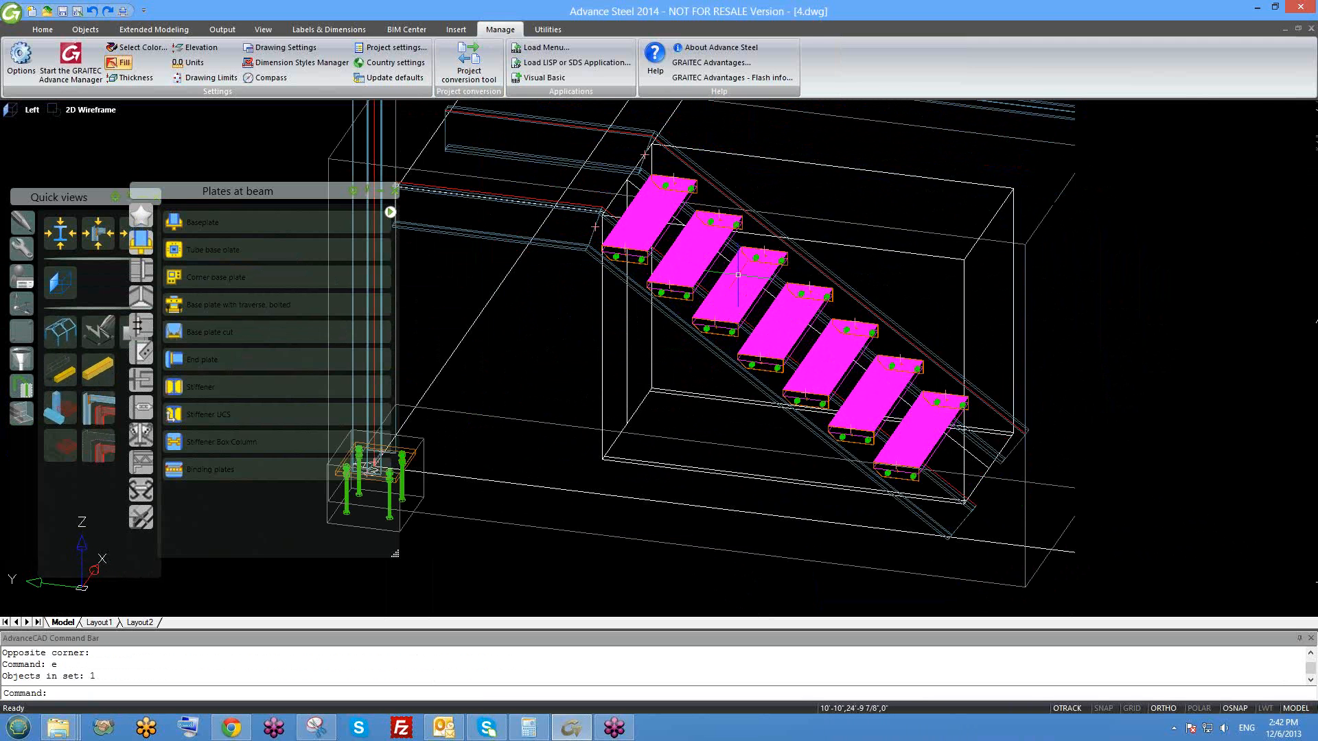
middle_click_drag(710, 297, 705, 324)
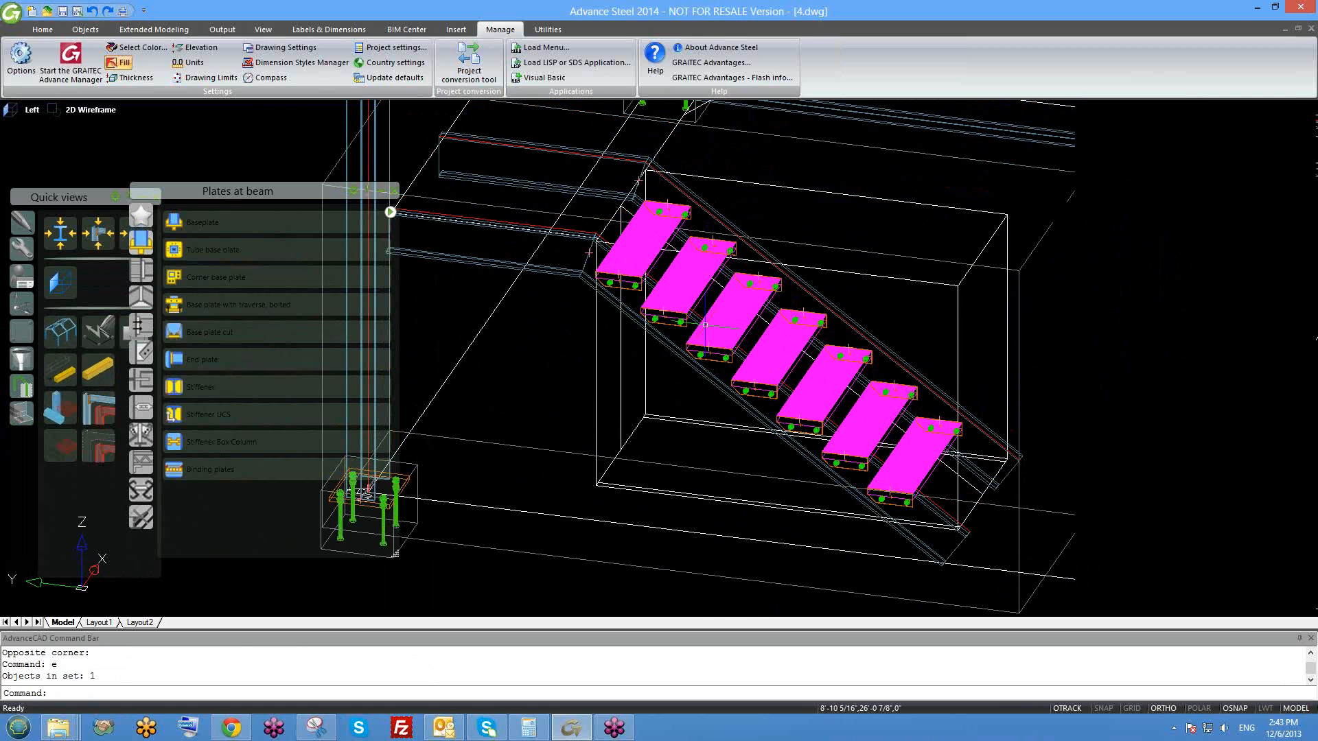
left_click(705, 324)
right_click(706, 326)
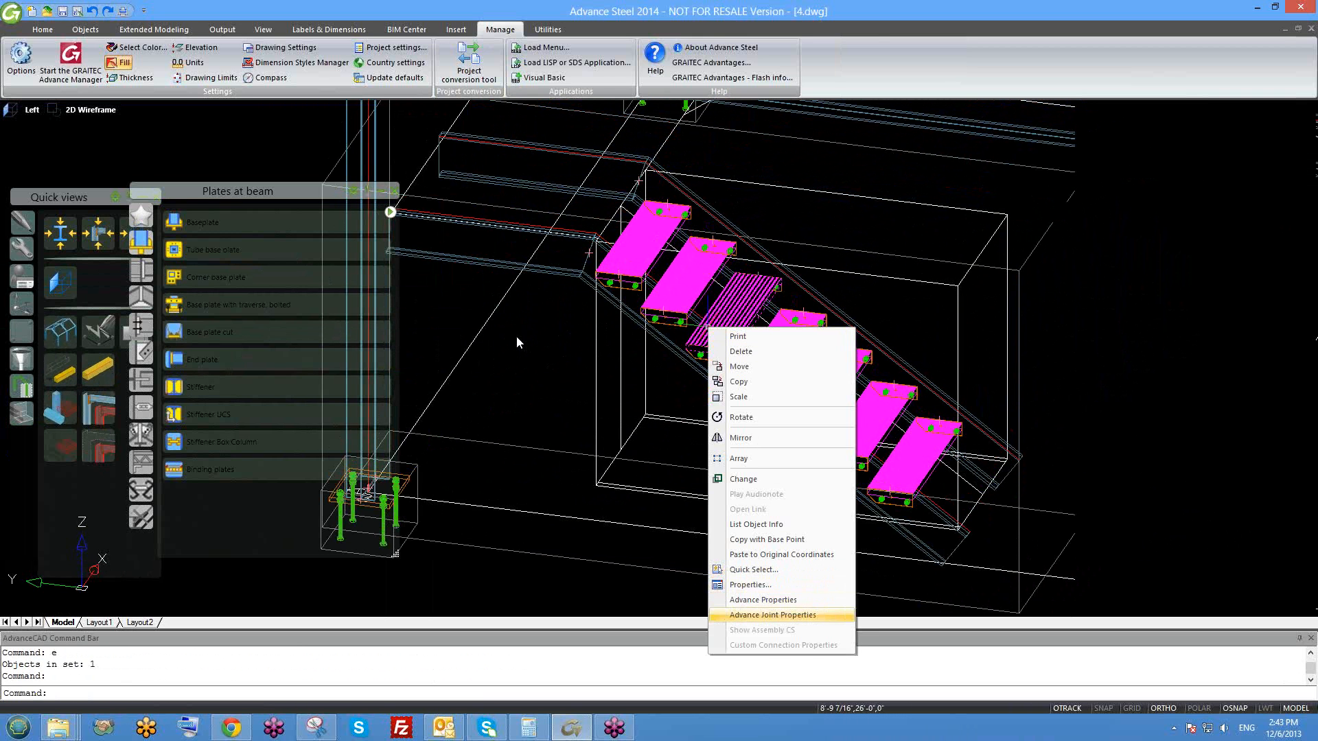
left_click(787, 614)
left_click_drag(632, 27, 346, 11)
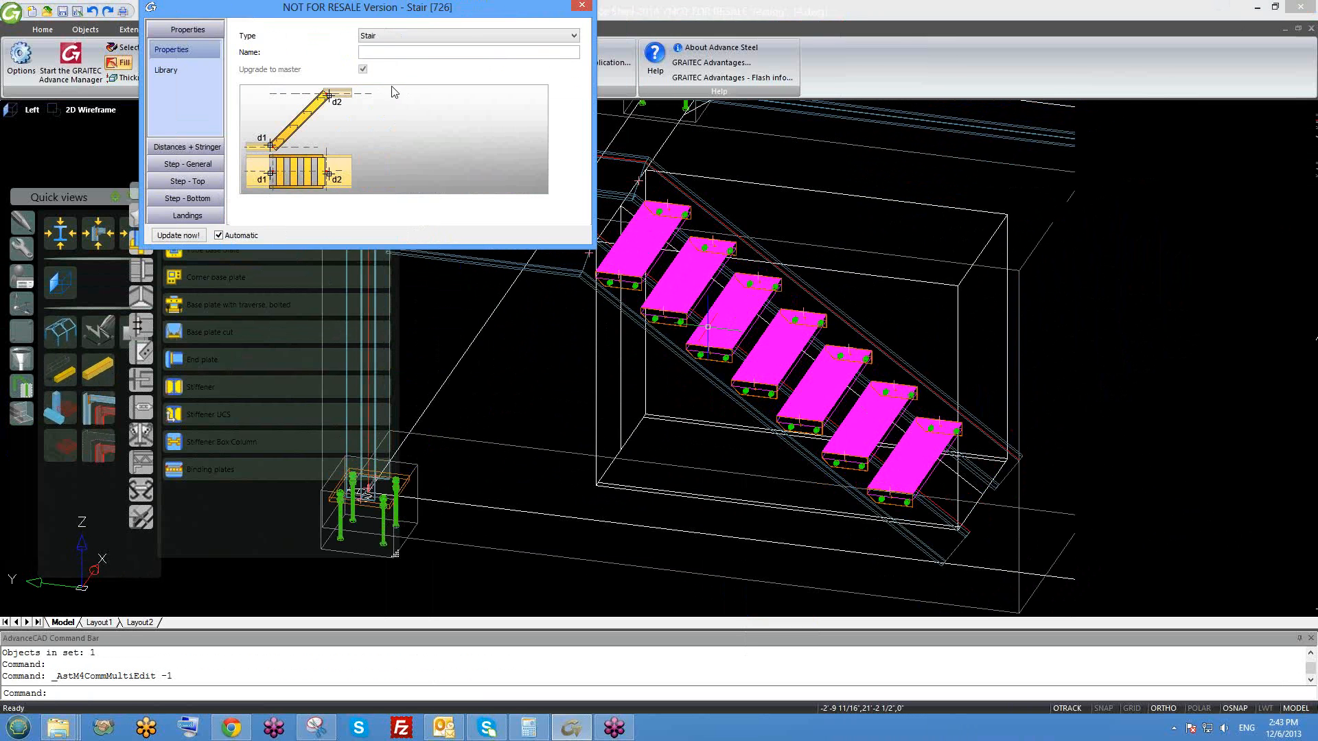
middle_click_drag(625, 331, 706, 383)
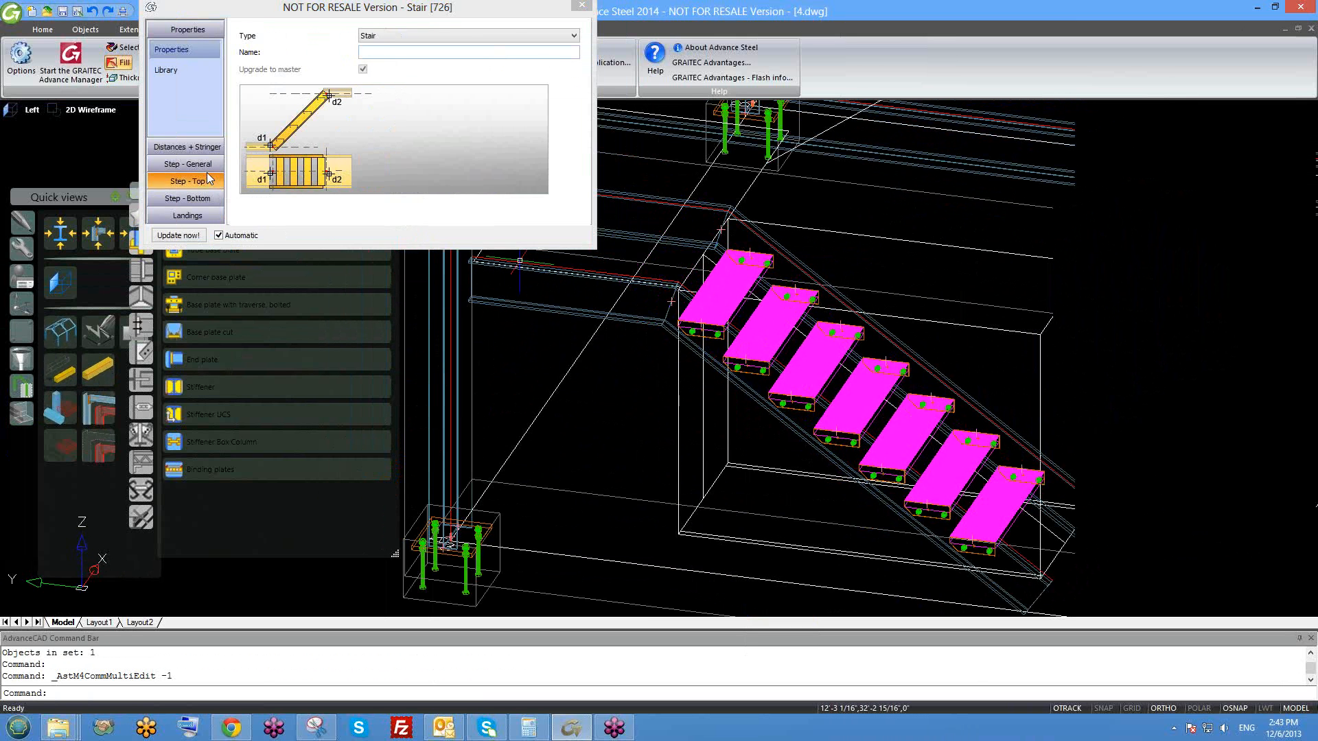
- Review the stair's top step tread type and dimensions and its general step distances, and close the joint properties
left_click(187, 181)
left_click(191, 124)
left_click(185, 142)
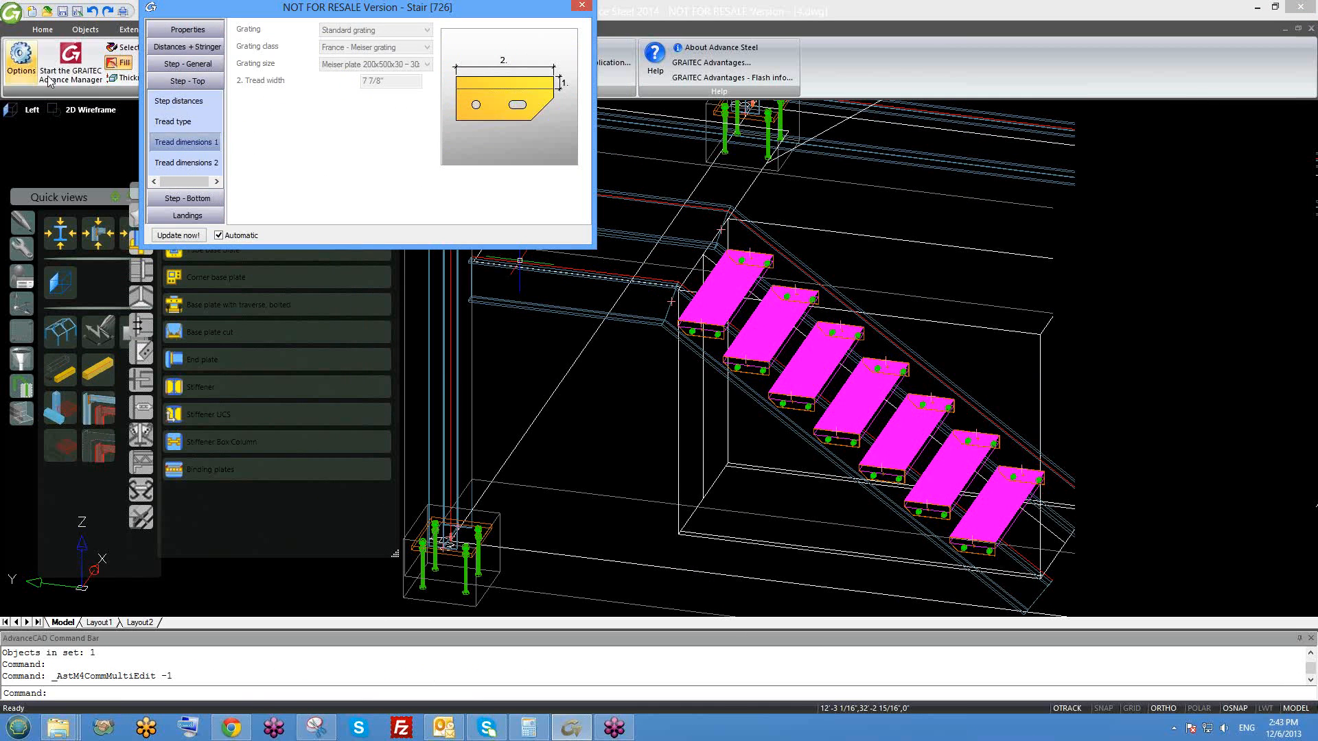
left_click(173, 121)
left_click(193, 80)
left_click(188, 63)
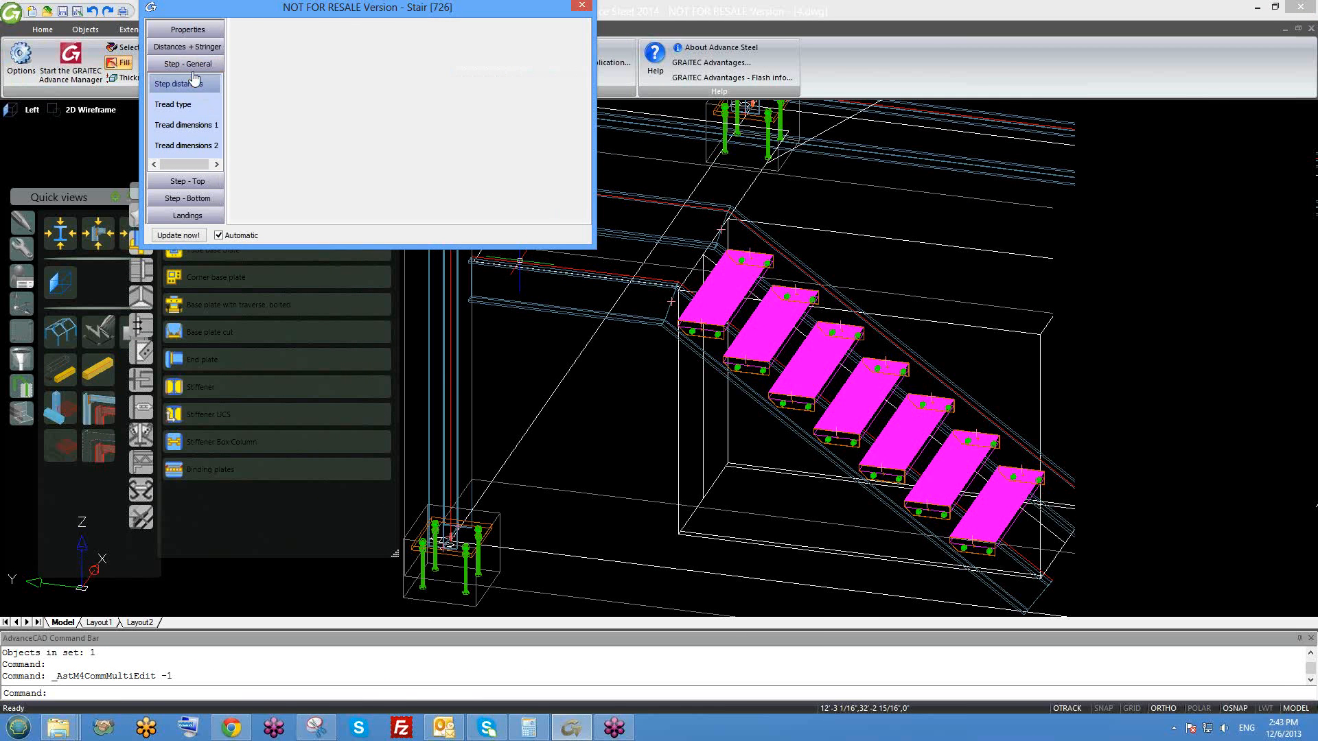
scroll(737, 375, "down", 3)
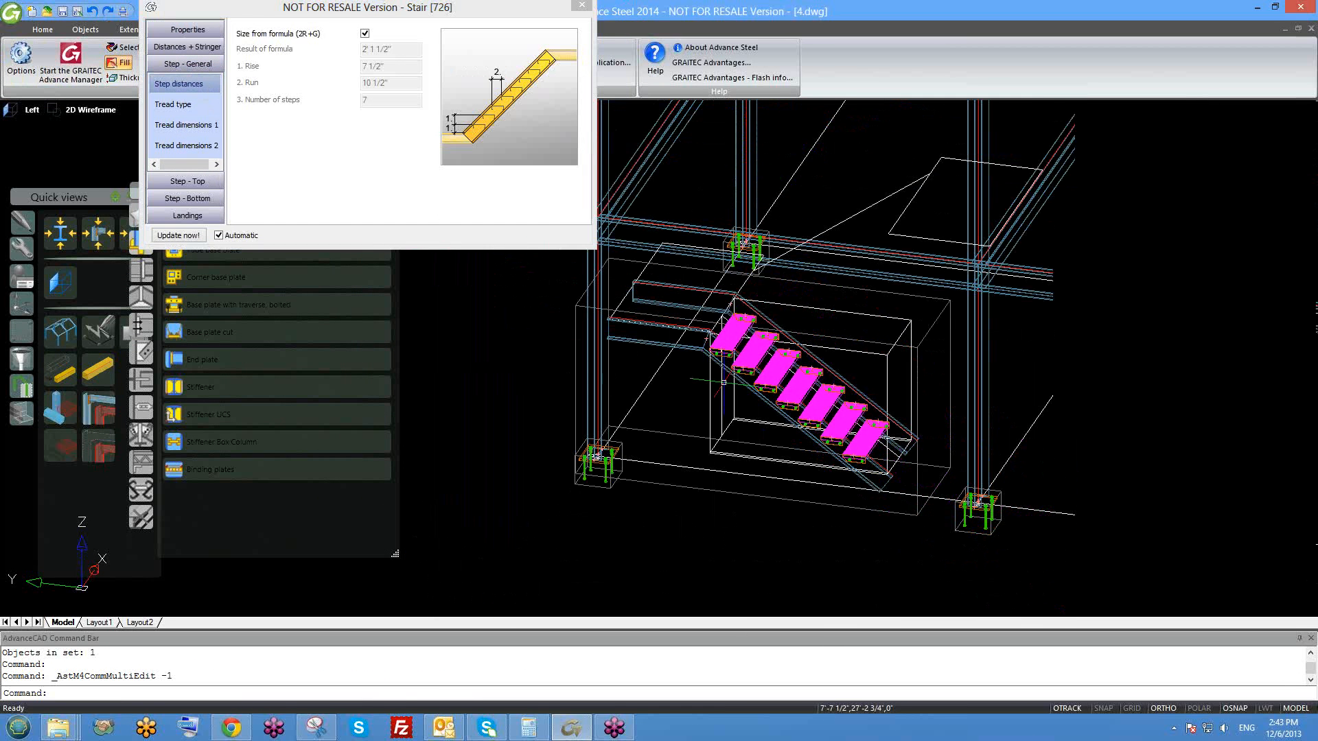
middle_click_drag(725, 391, 686, 381, "shift")
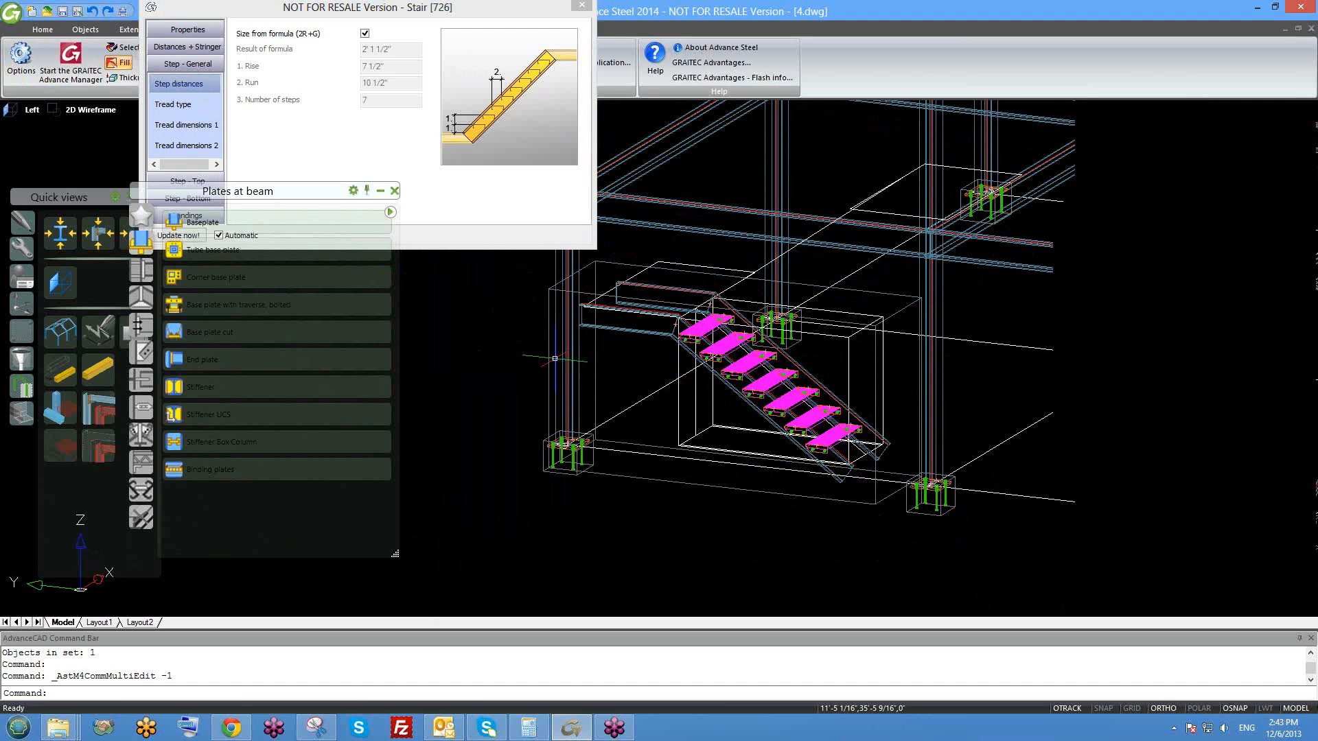
middle_click_drag(605, 346, 689, 408)
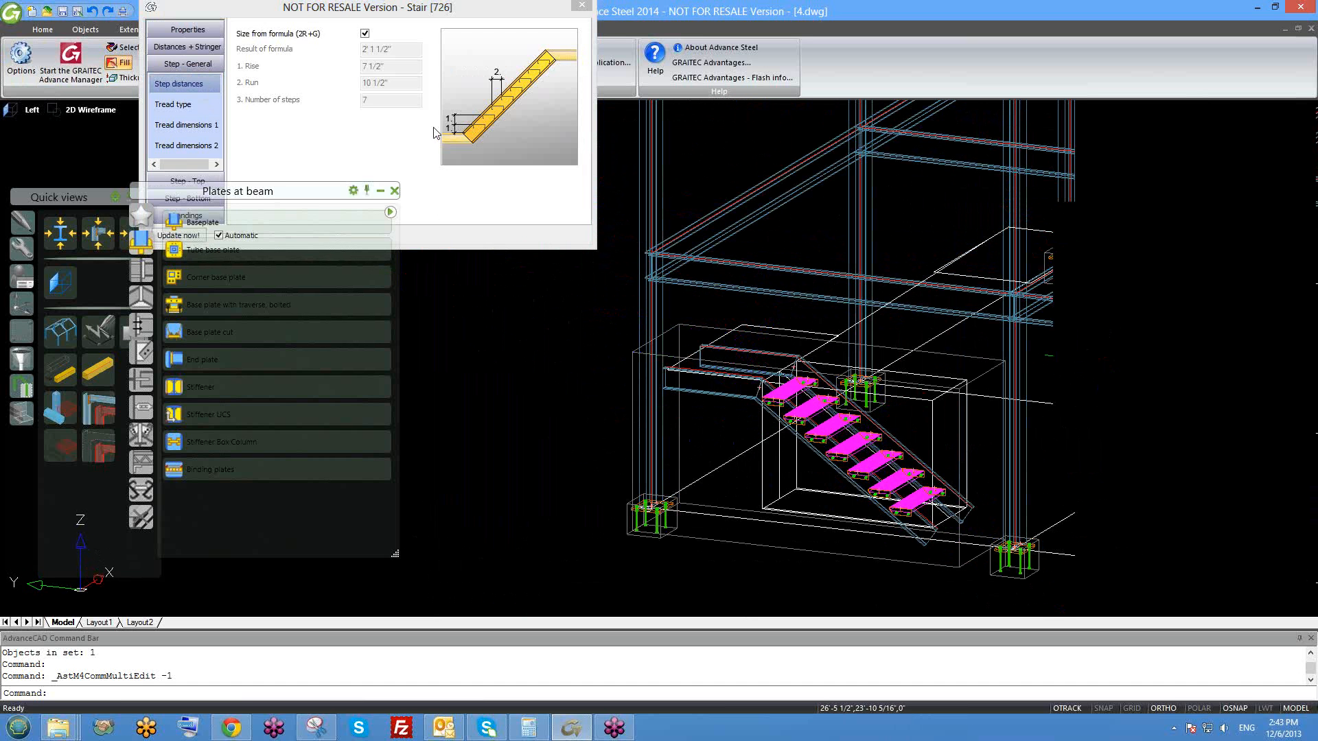
left_click(581, 5)
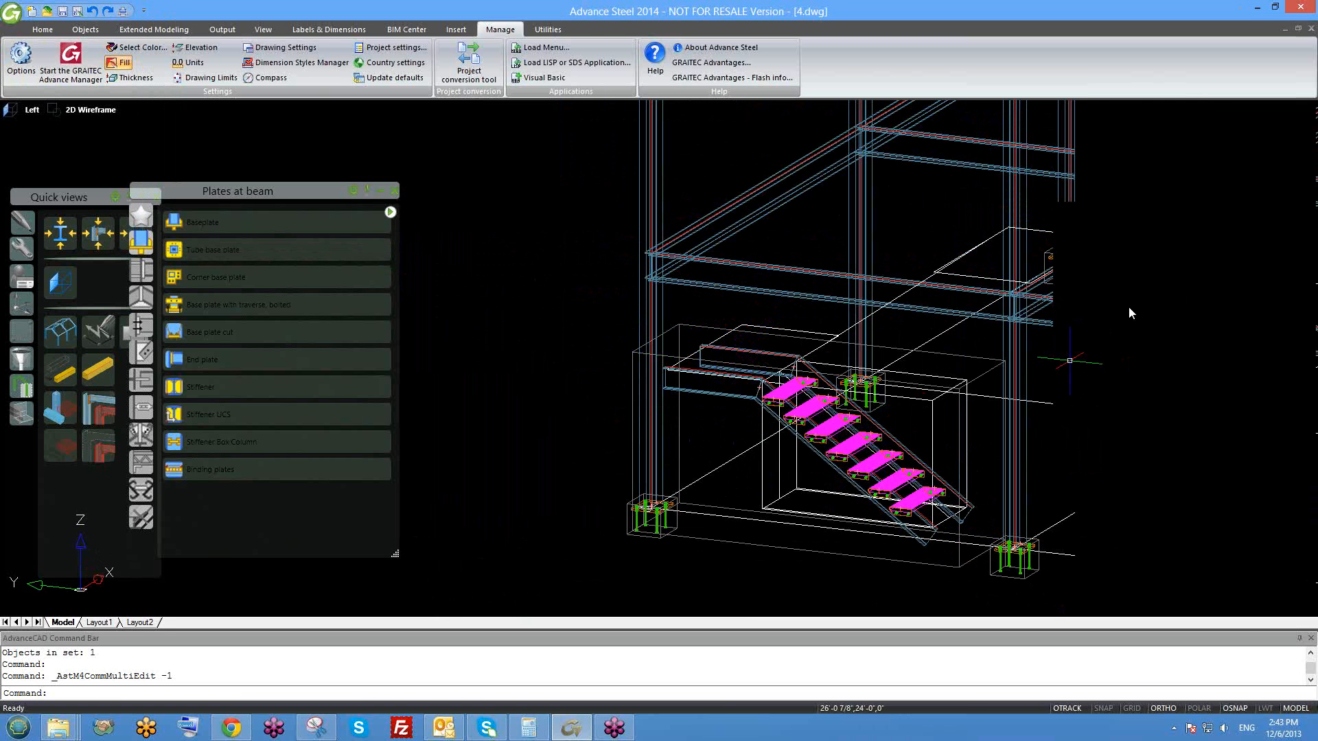
left_click(1113, 315)
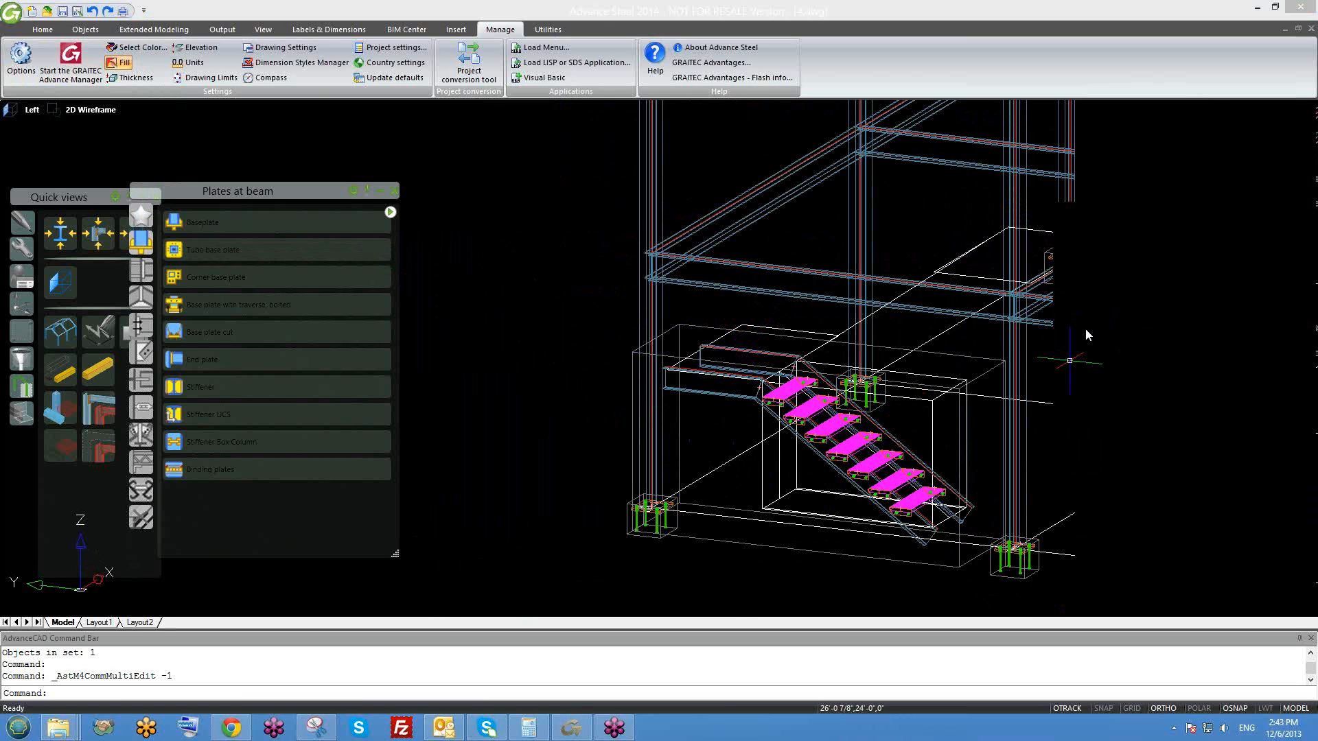
middle_click_drag(952, 436, 784, 419)
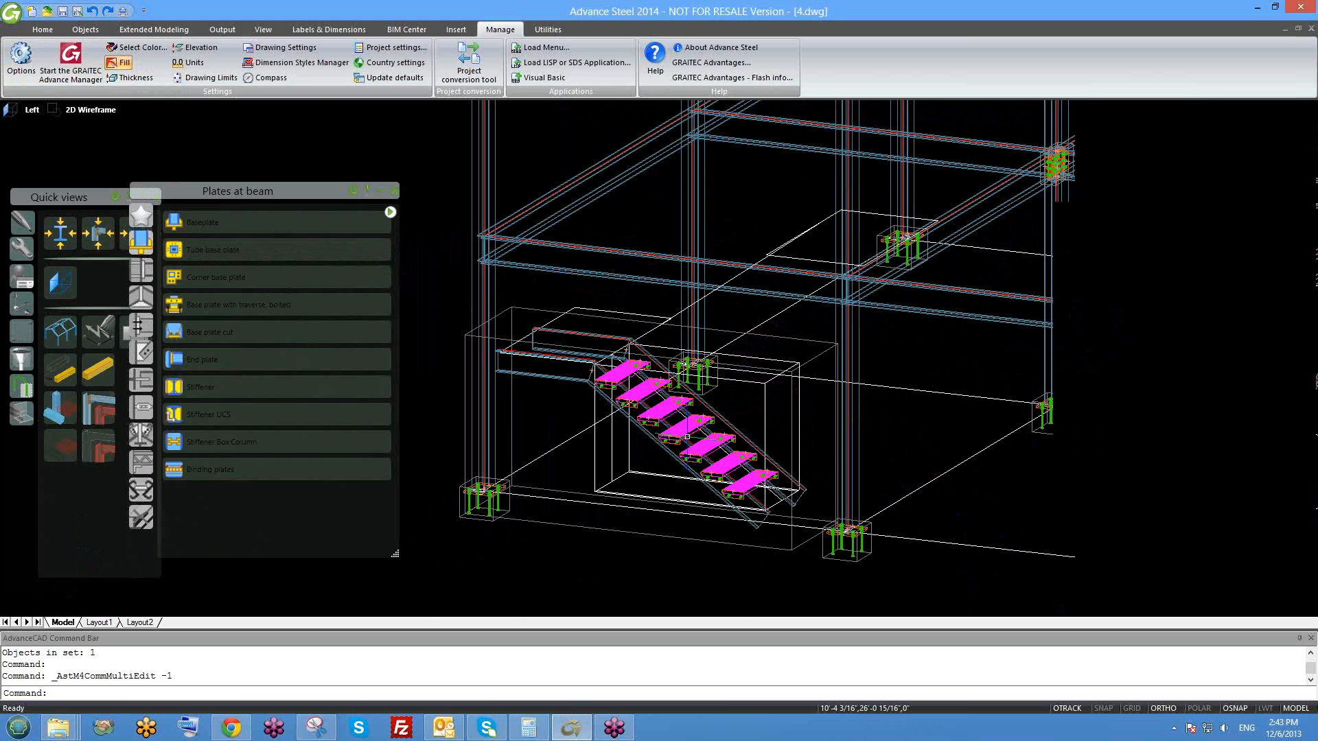
middle_click_drag(722, 494, 690, 494, "shift")
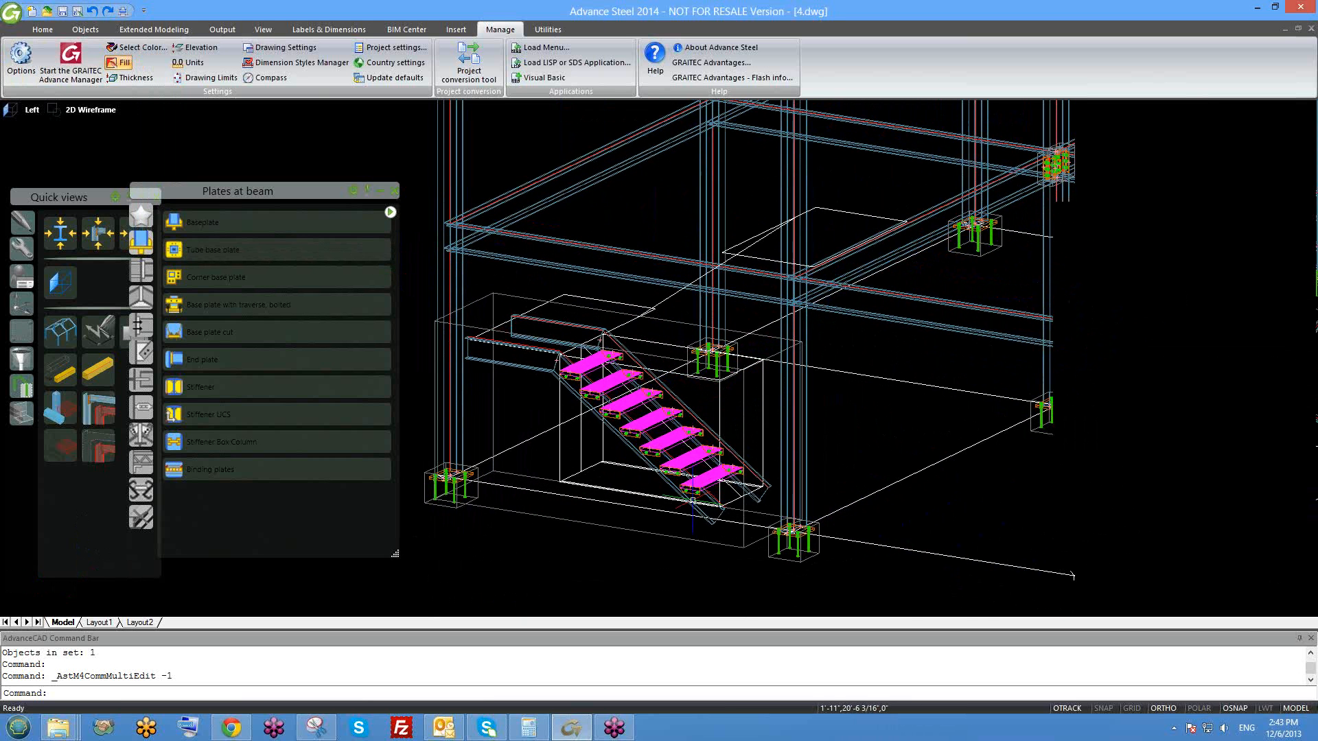
scroll(682, 473, "up", 3)
scroll(681, 473, "down", 3)
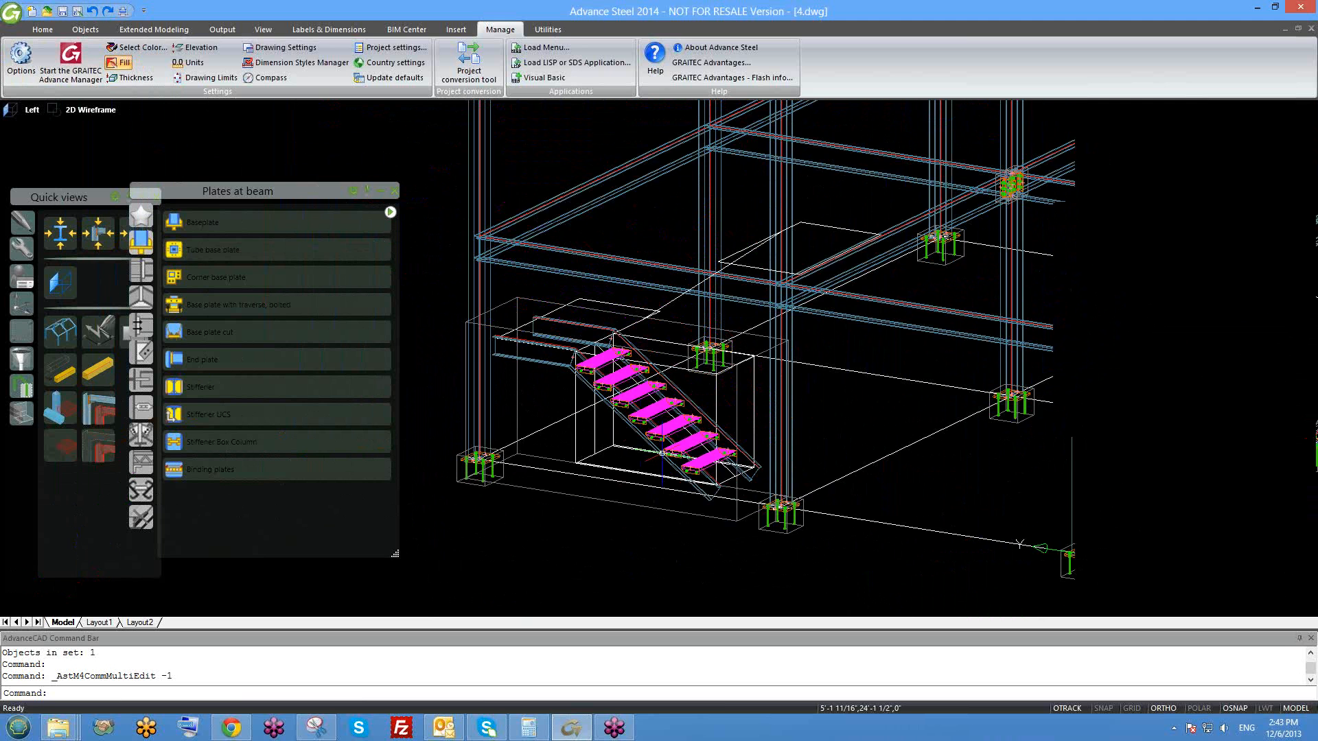
middle_click_drag(638, 429, 641, 448, "shift")
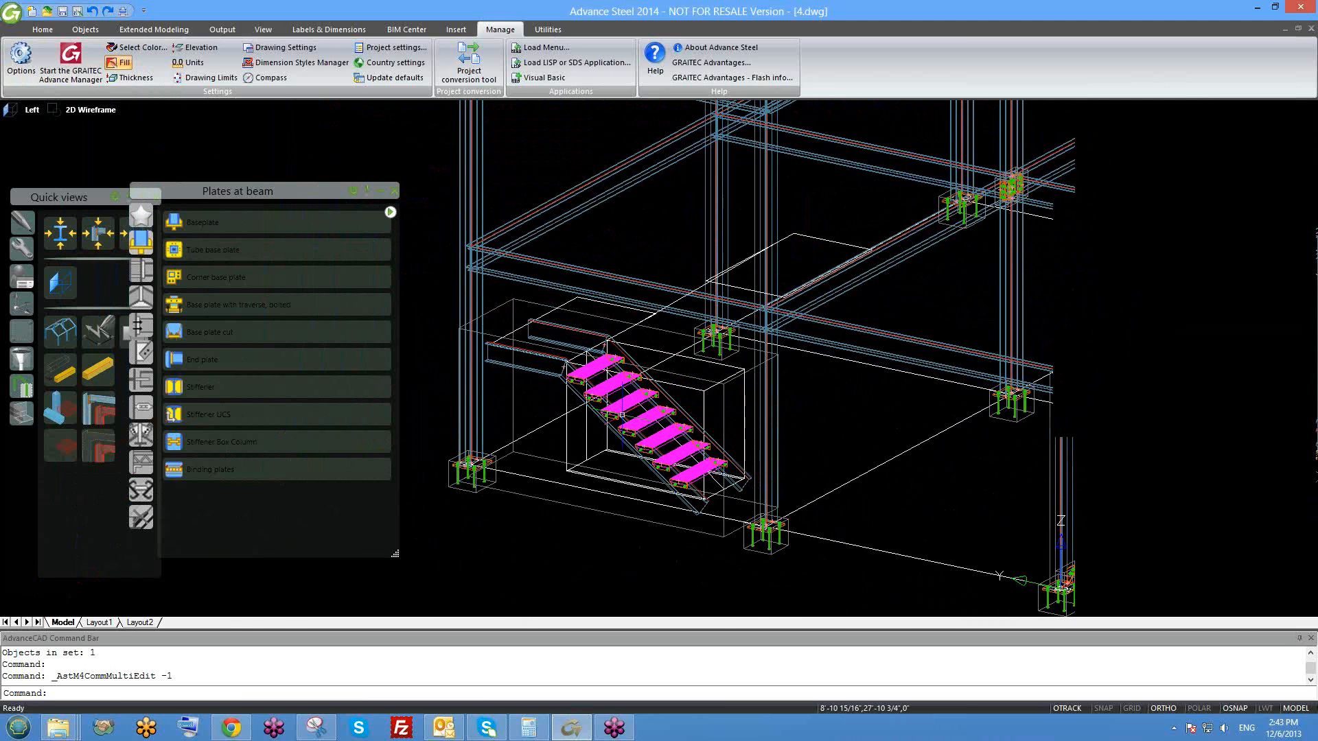
scroll(618, 376, "up", 3)
middle_click_drag(573, 483, 573, 450, "shift")
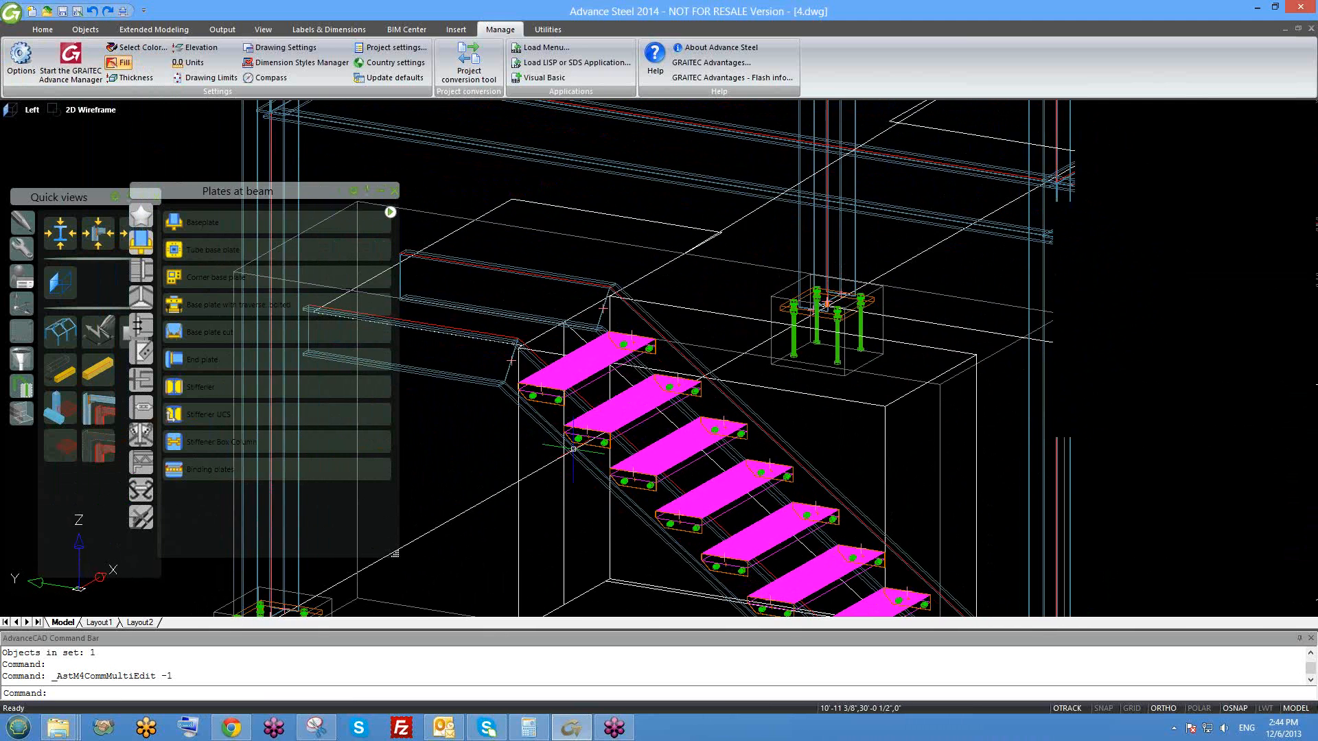
scroll(573, 449, "down", 3)
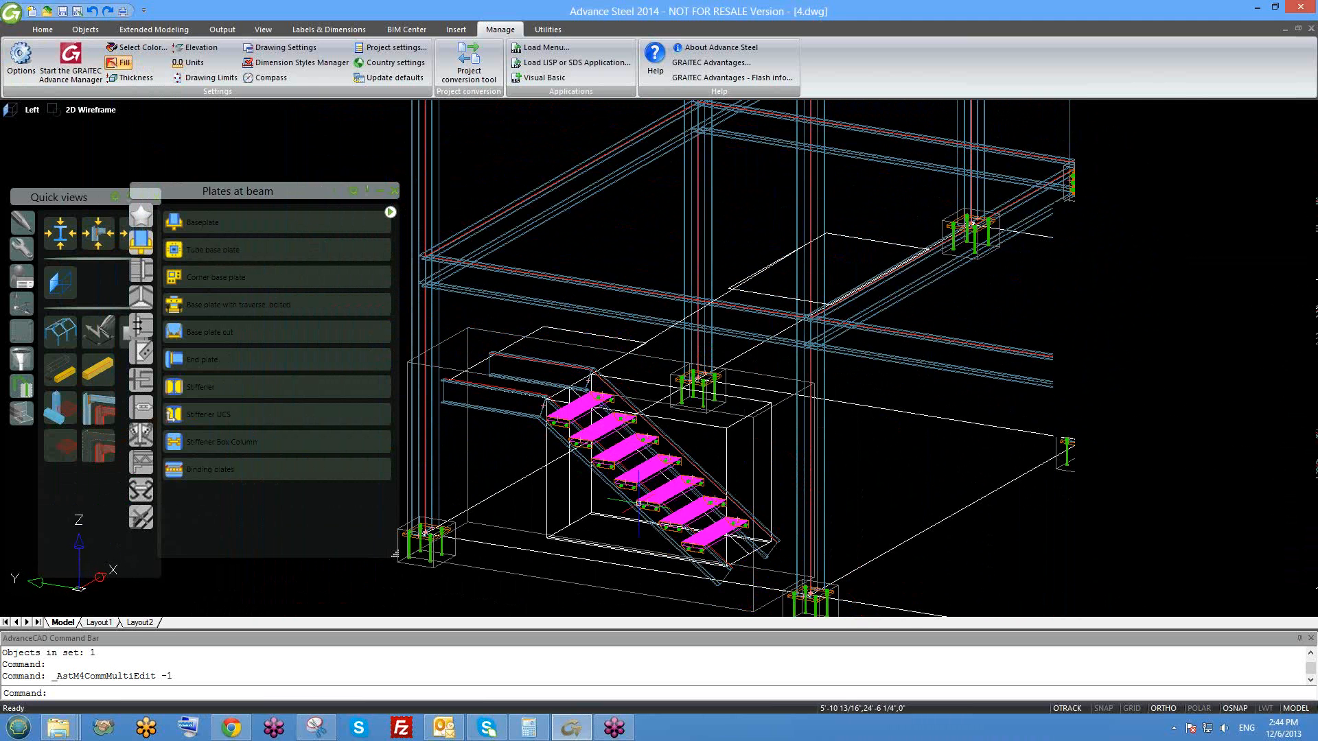
scroll(722, 568, "up", 2)
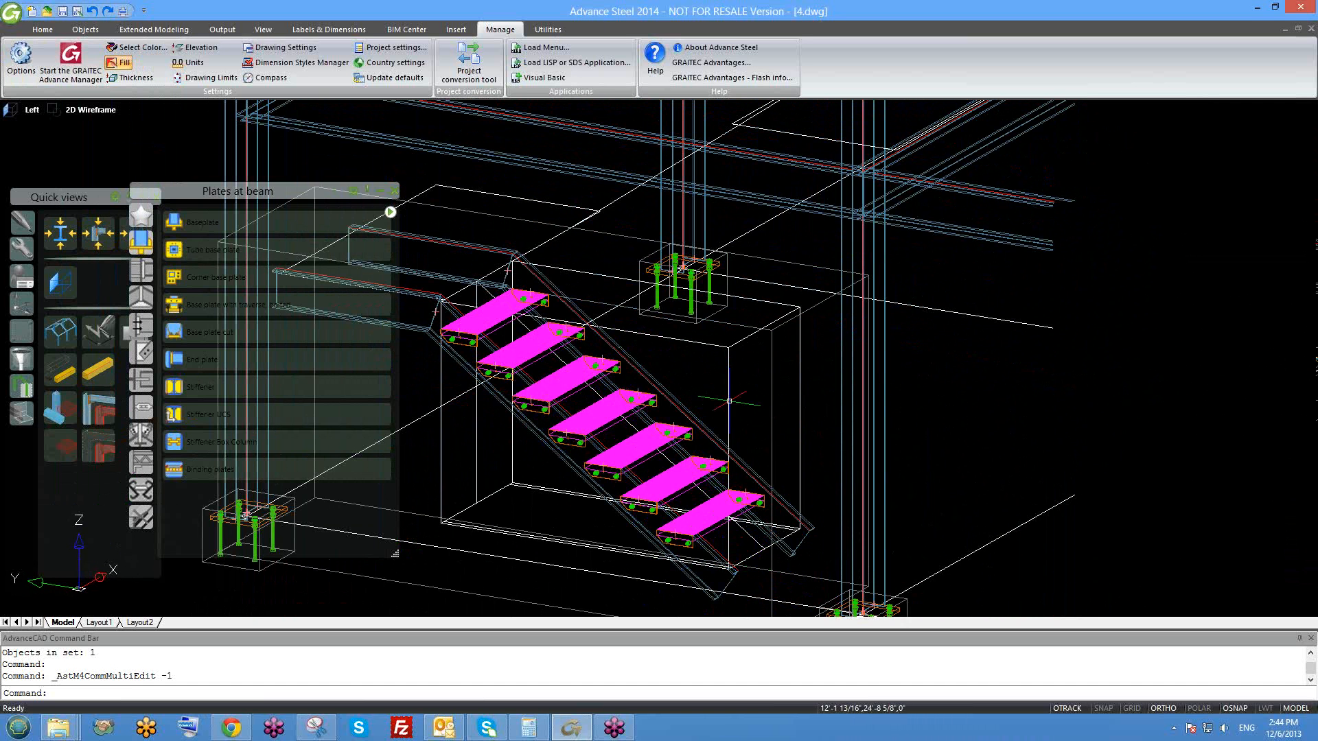
scroll(729, 402, "down", 3)
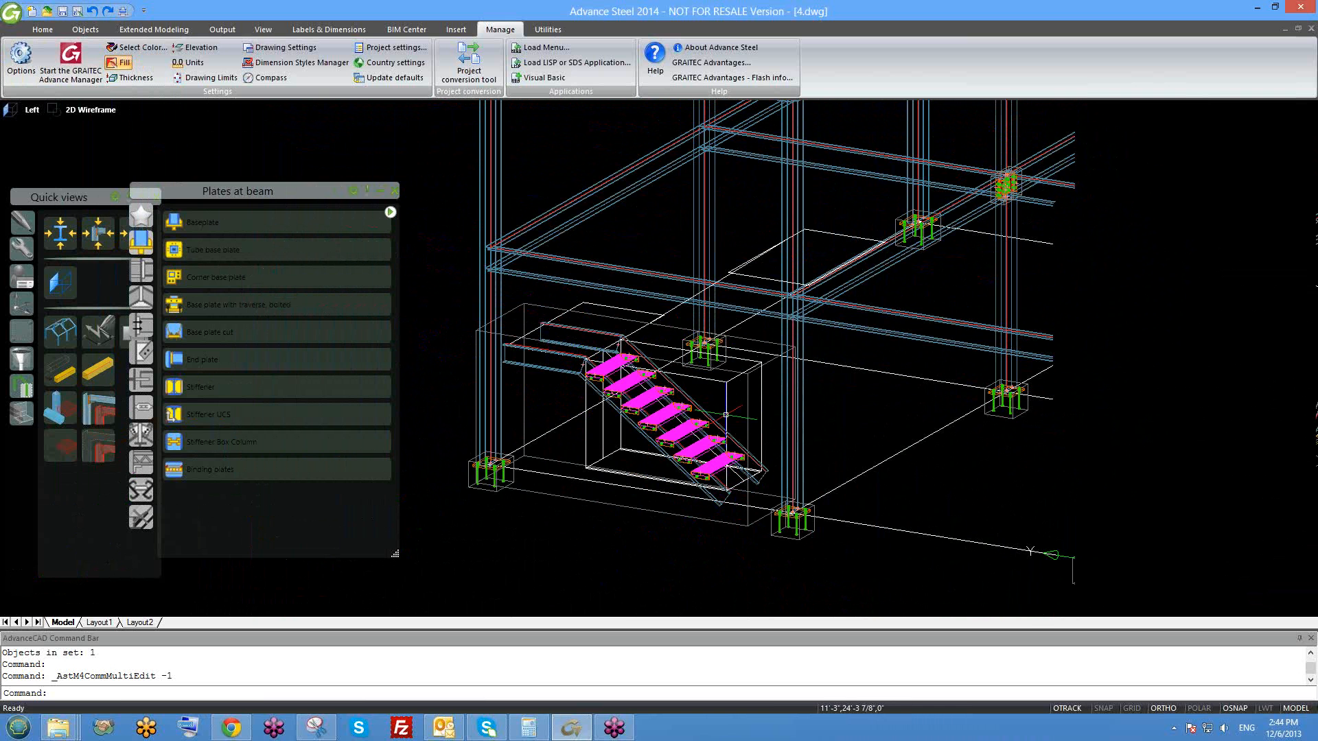
- Reopen the joint properties of the magenta-tread stair, review its length, width, height and general step distances, and close the dialog
scroll(621, 381, "up", 4)
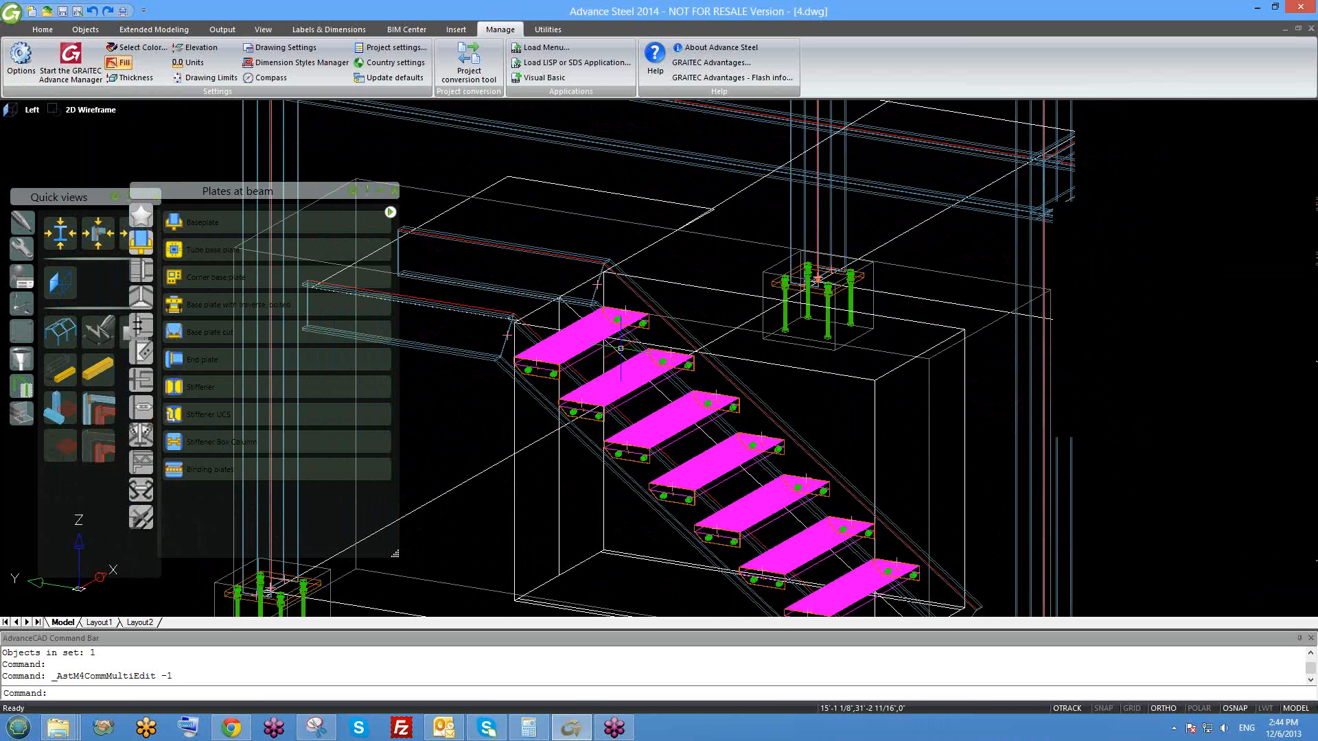
left_click(578, 343)
right_click(574, 345)
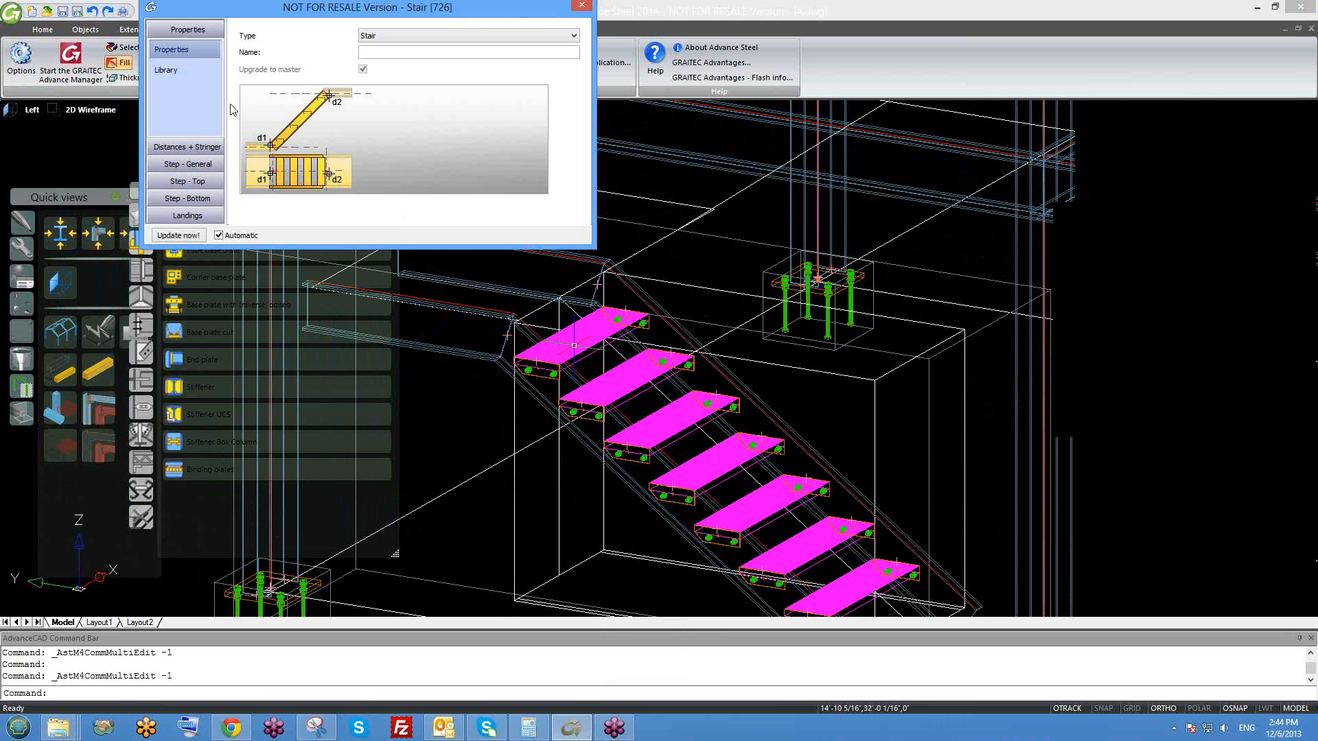
left_click(220, 150)
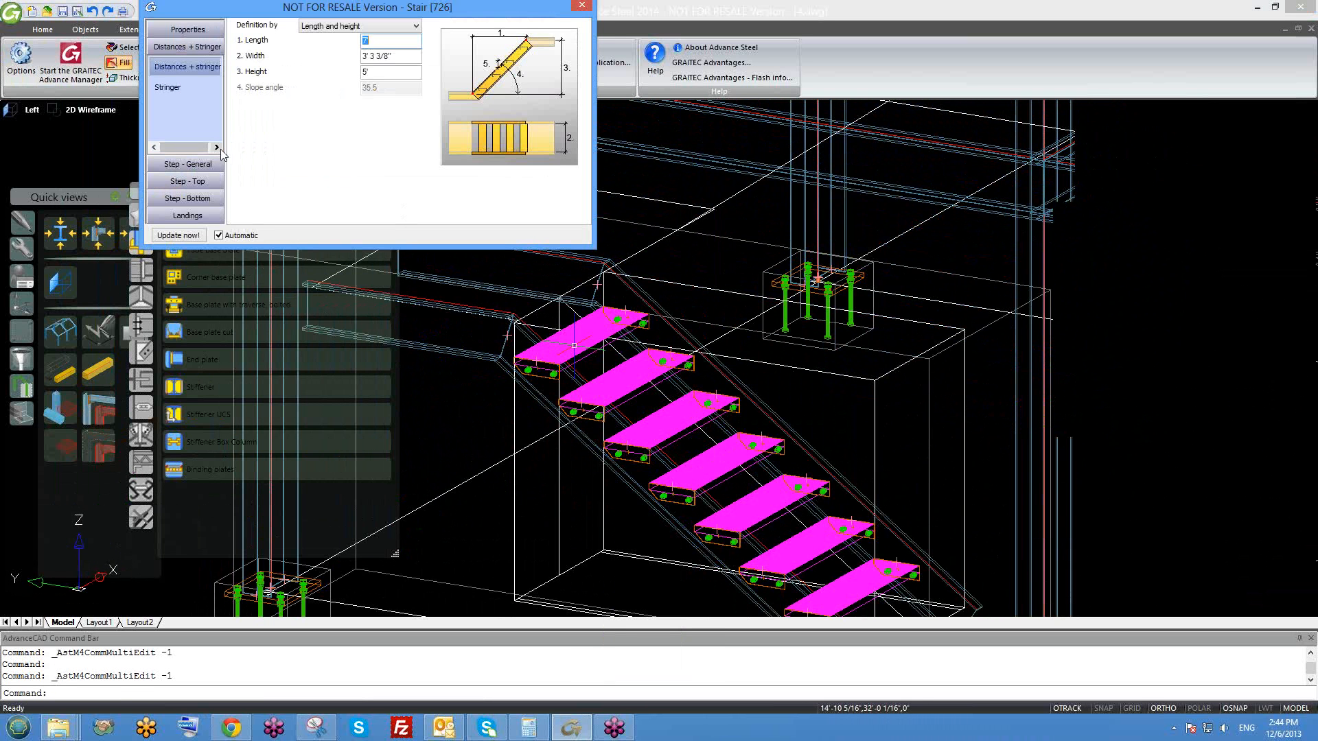
left_click(400, 57)
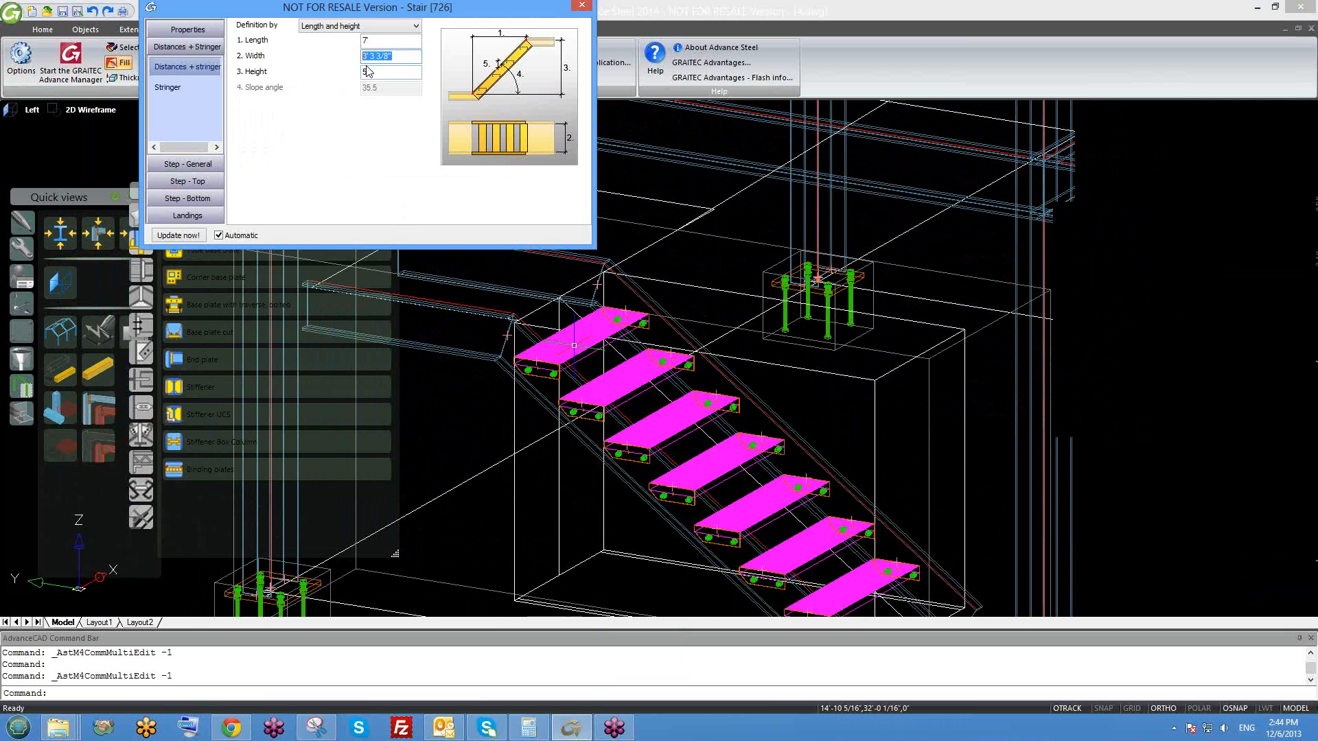
left_click(370, 71)
double_click(367, 71)
scroll(607, 370, "up", 2)
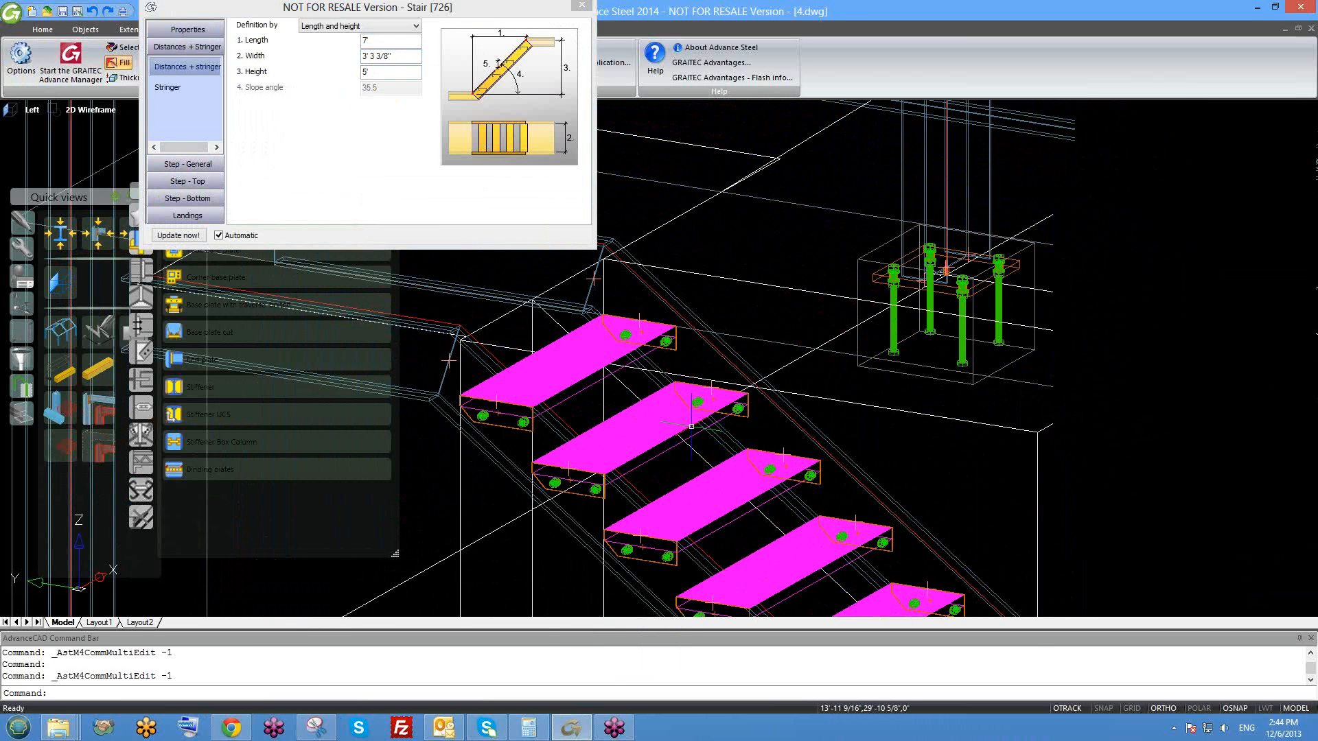
left_click_drag(416, 19, 492, 19)
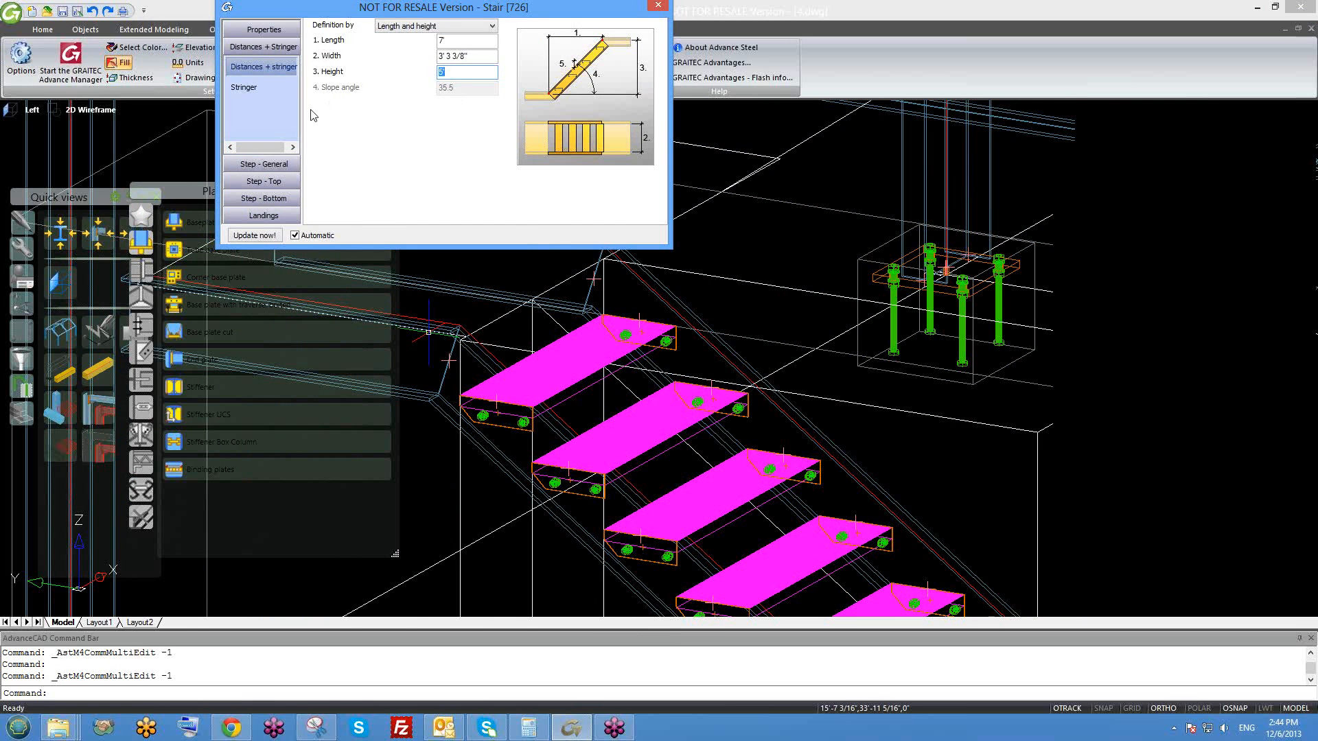
left_click(280, 165)
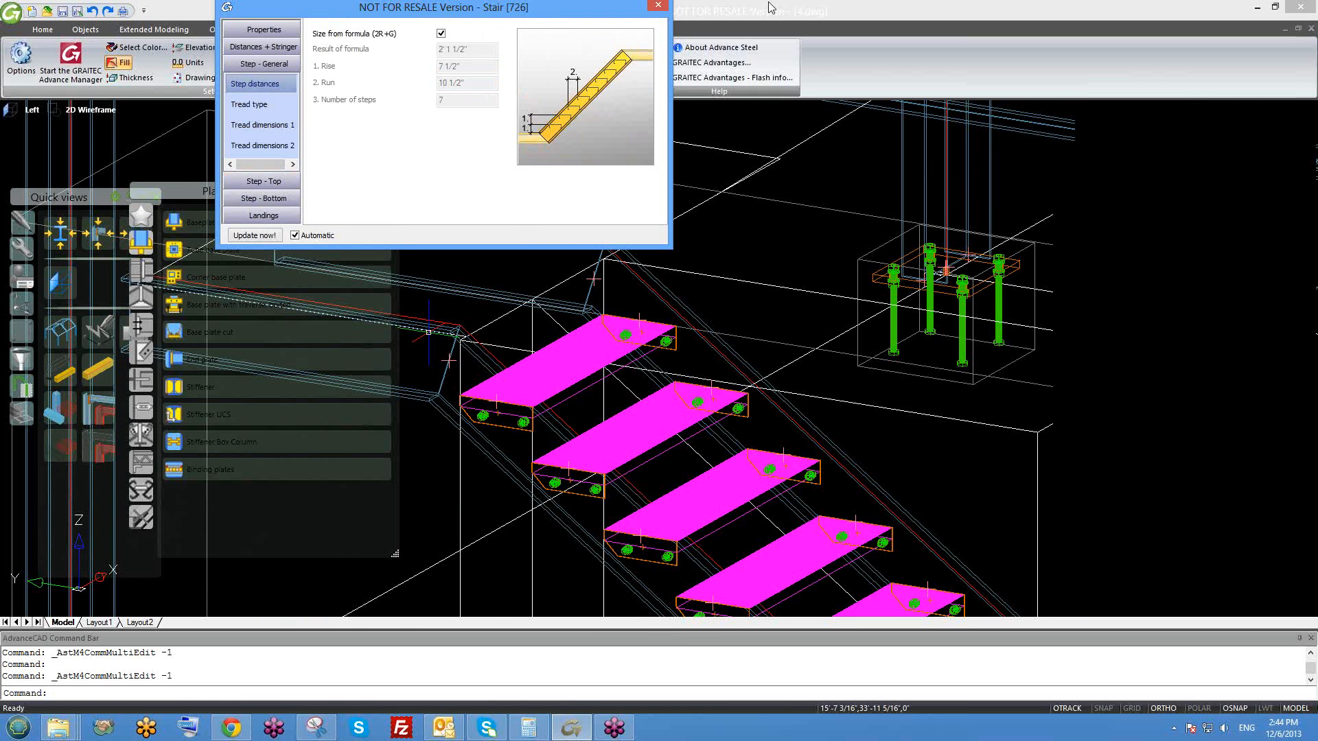
left_click(658, 6)
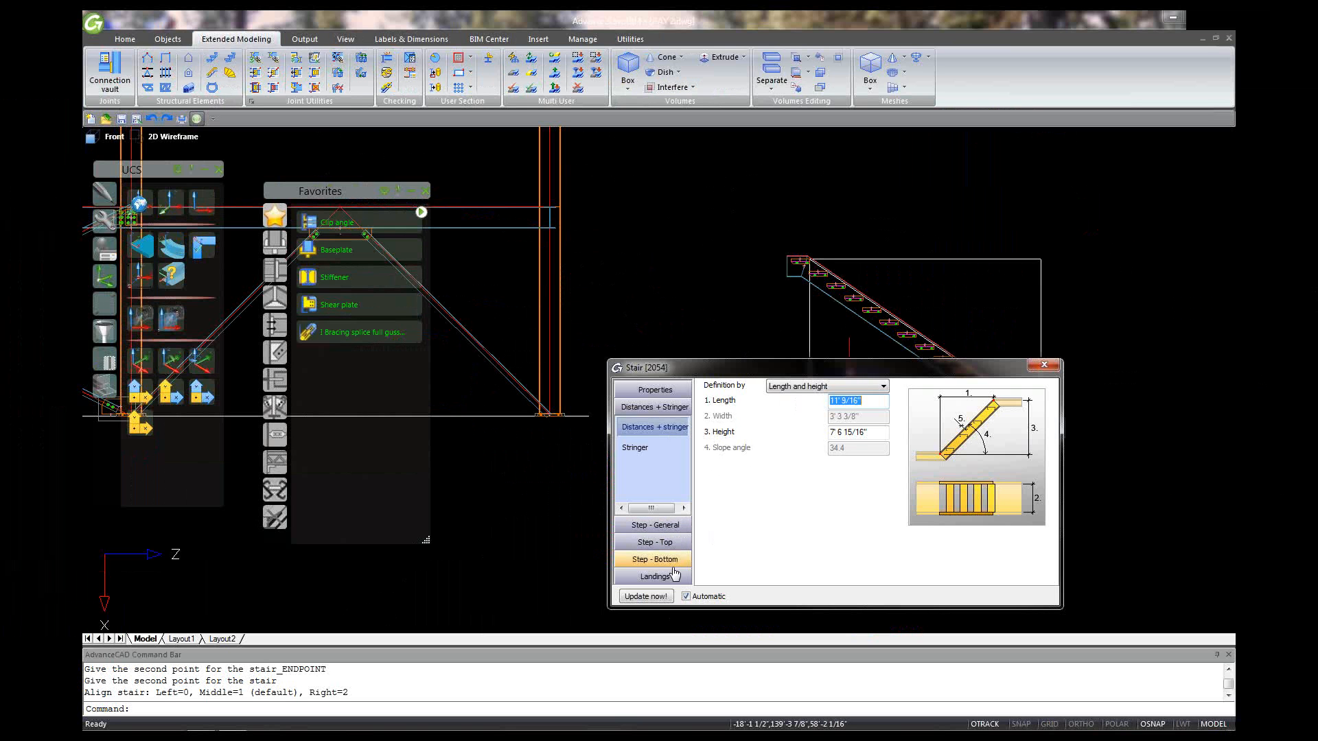
- Review the stair's general step distances and tread type settings, keeping the treads visible beside the dialog
left_click(675, 526)
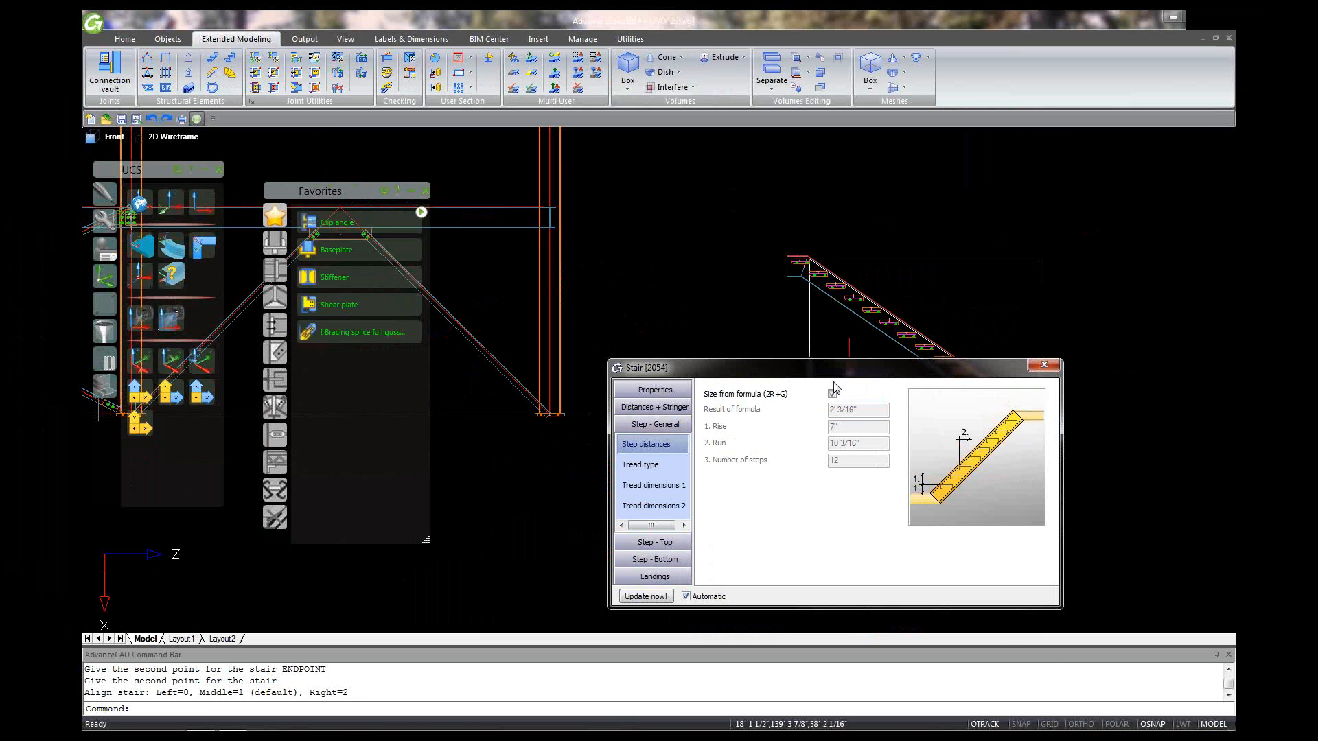
mouse_move(834, 369)
left_mouse_down()
mouse_move(773, 413)
mouse_move(834, 492)
mouse_move(881, 382)
left_mouse_up()
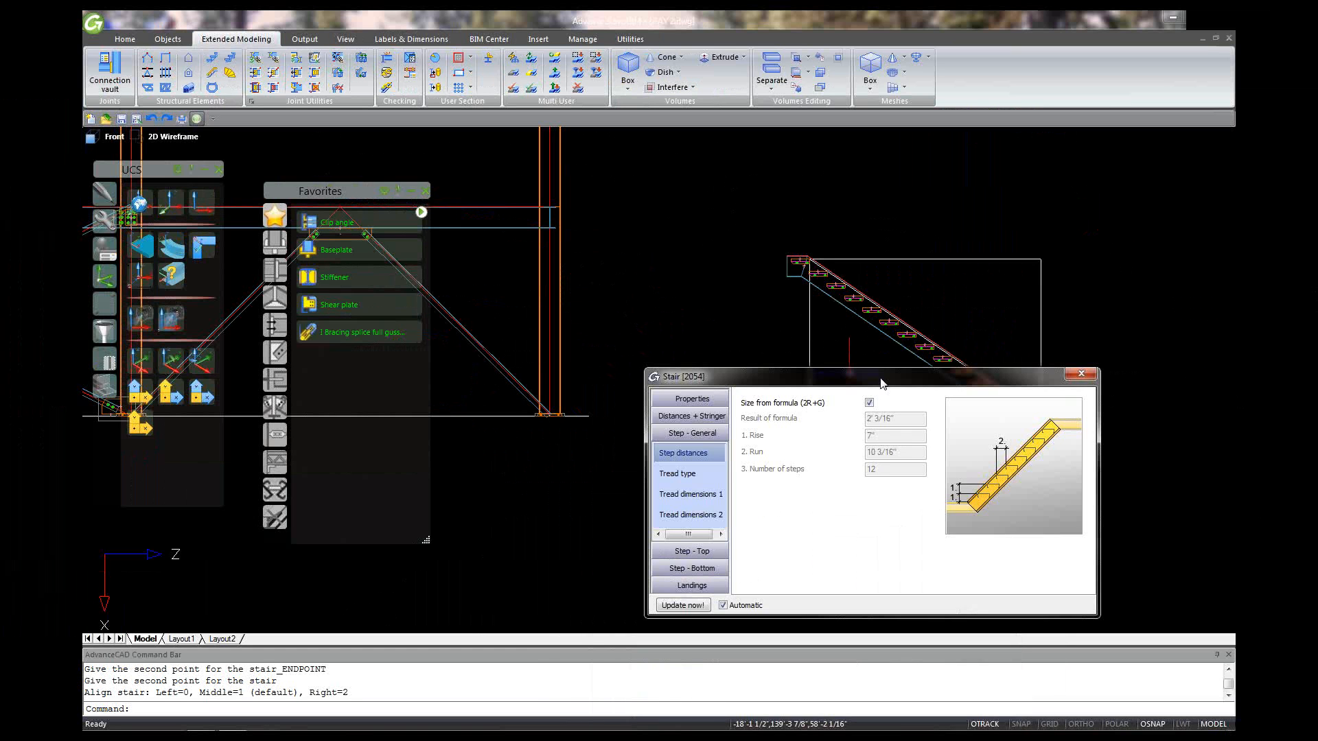
left_click(693, 475)
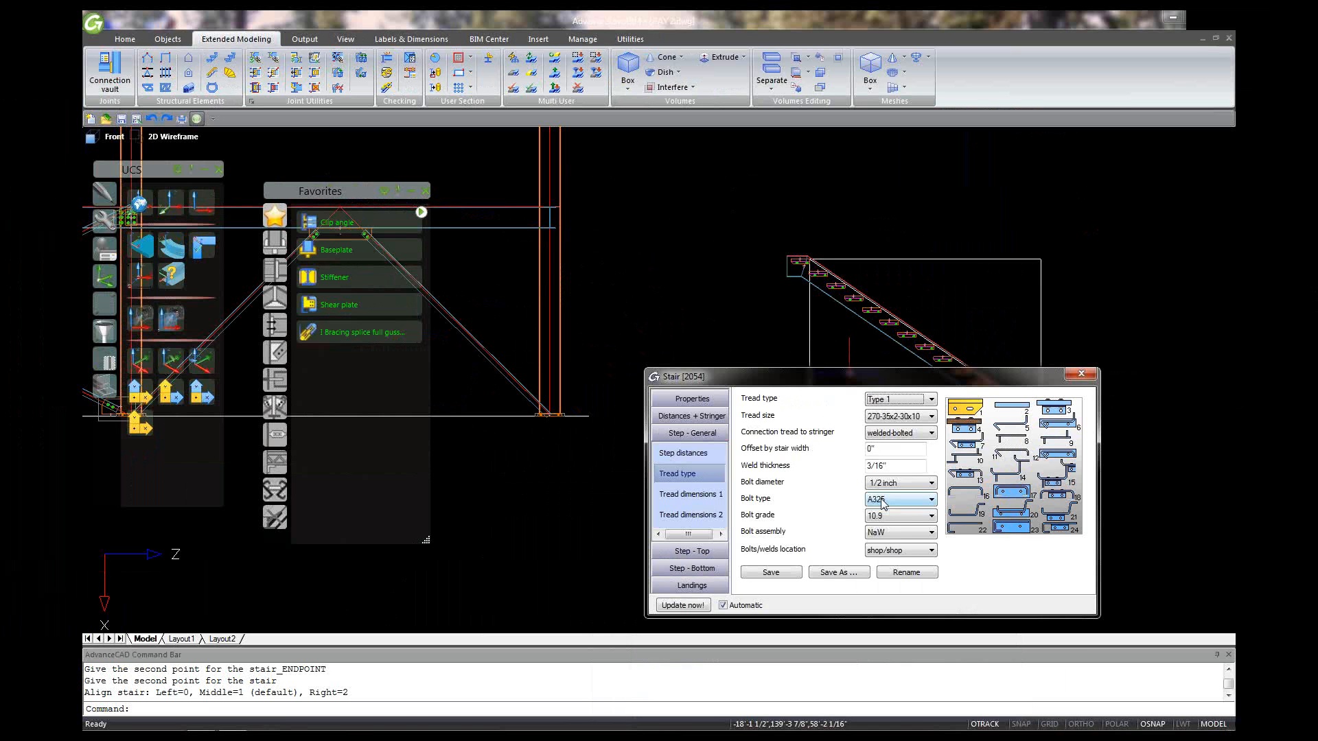
left_click_drag(958, 376, 940, 410)
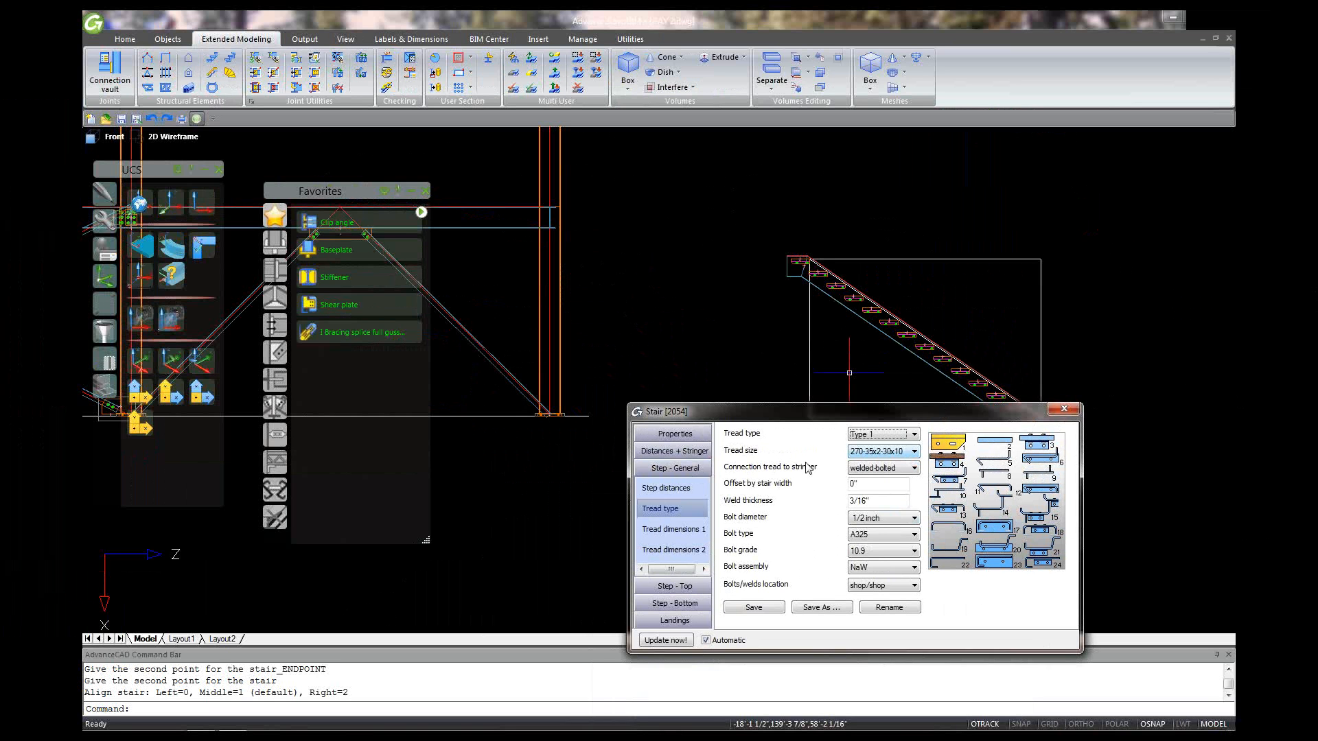
- Set the grating of the stair's general treads to Variable grating
left_click(672, 530)
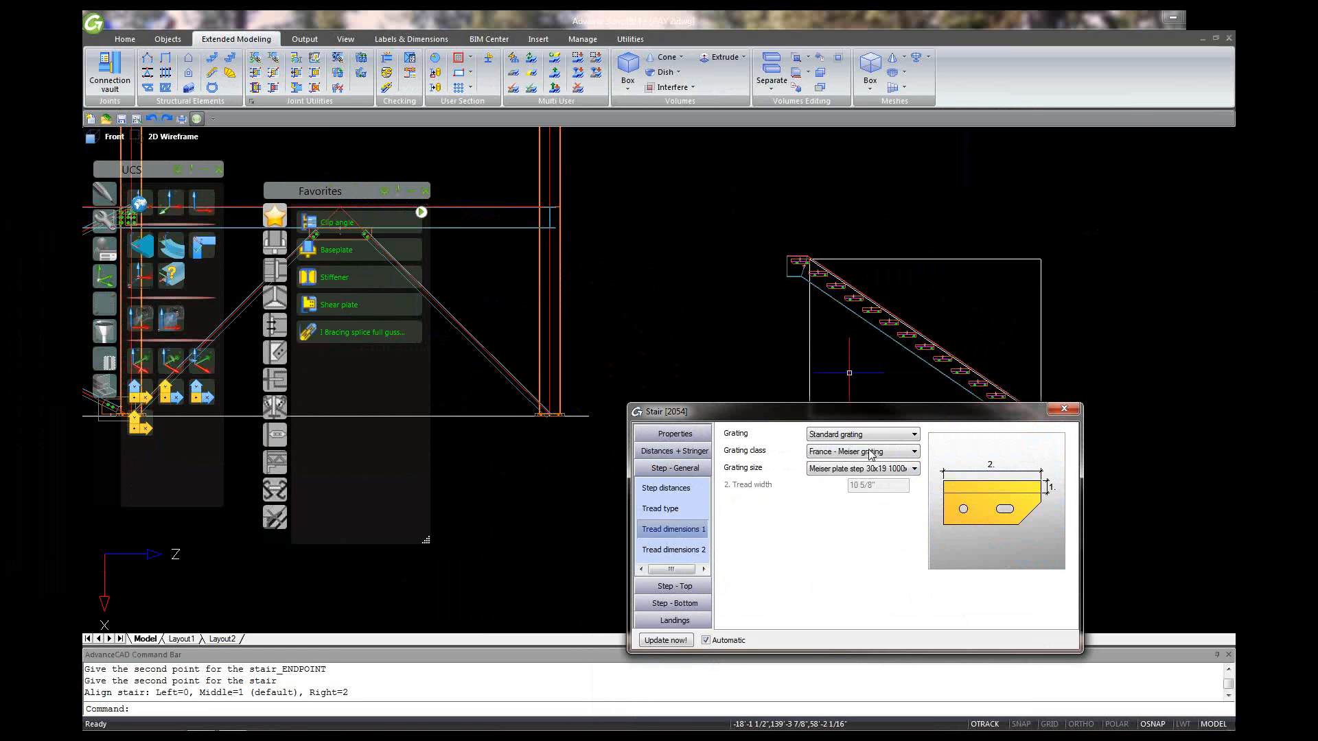
left_click(913, 435)
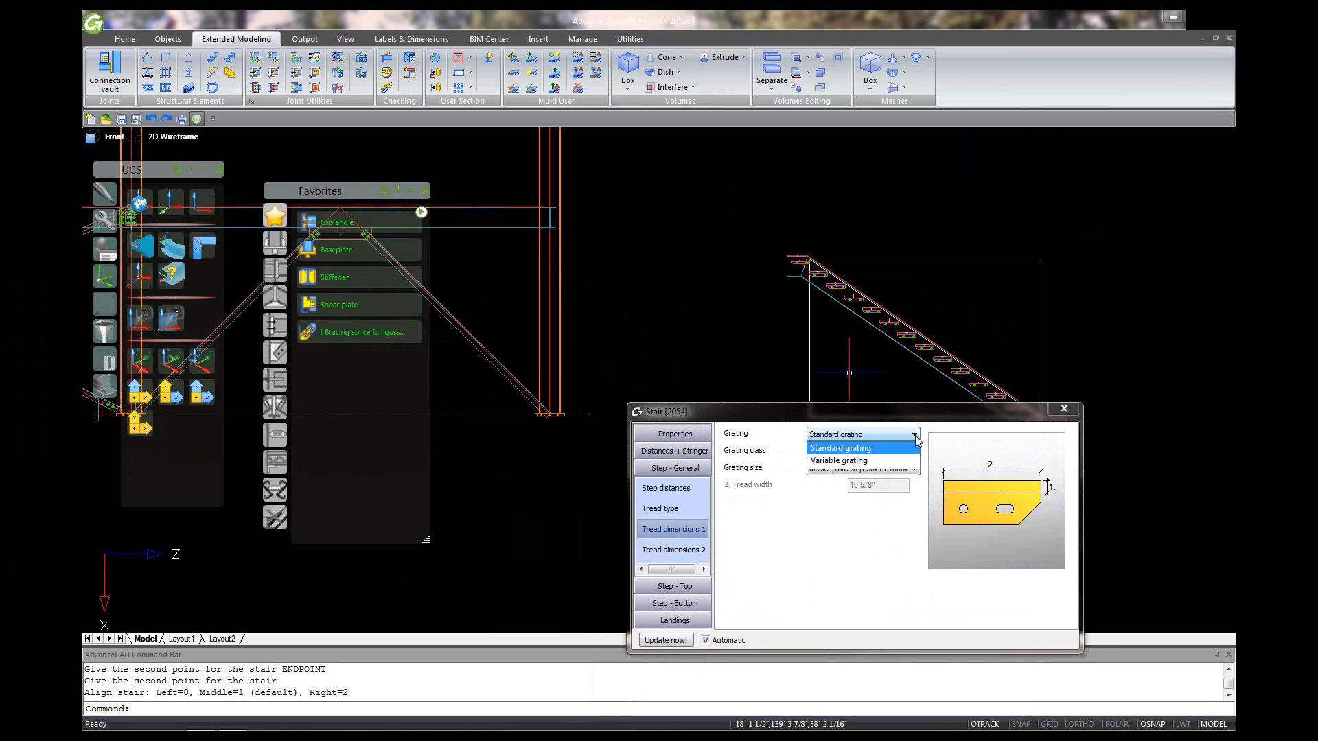
left_click(874, 460)
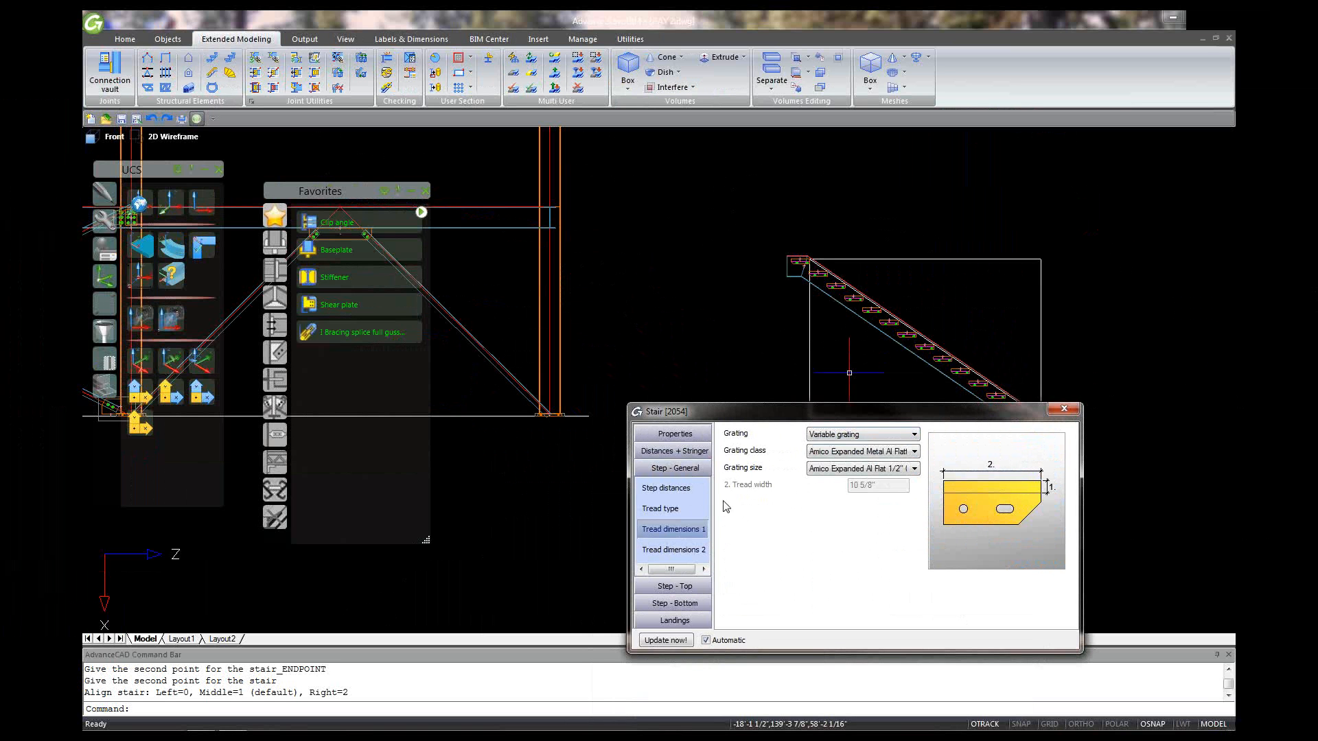
- Set the stair's width to 3'
left_click(680, 452)
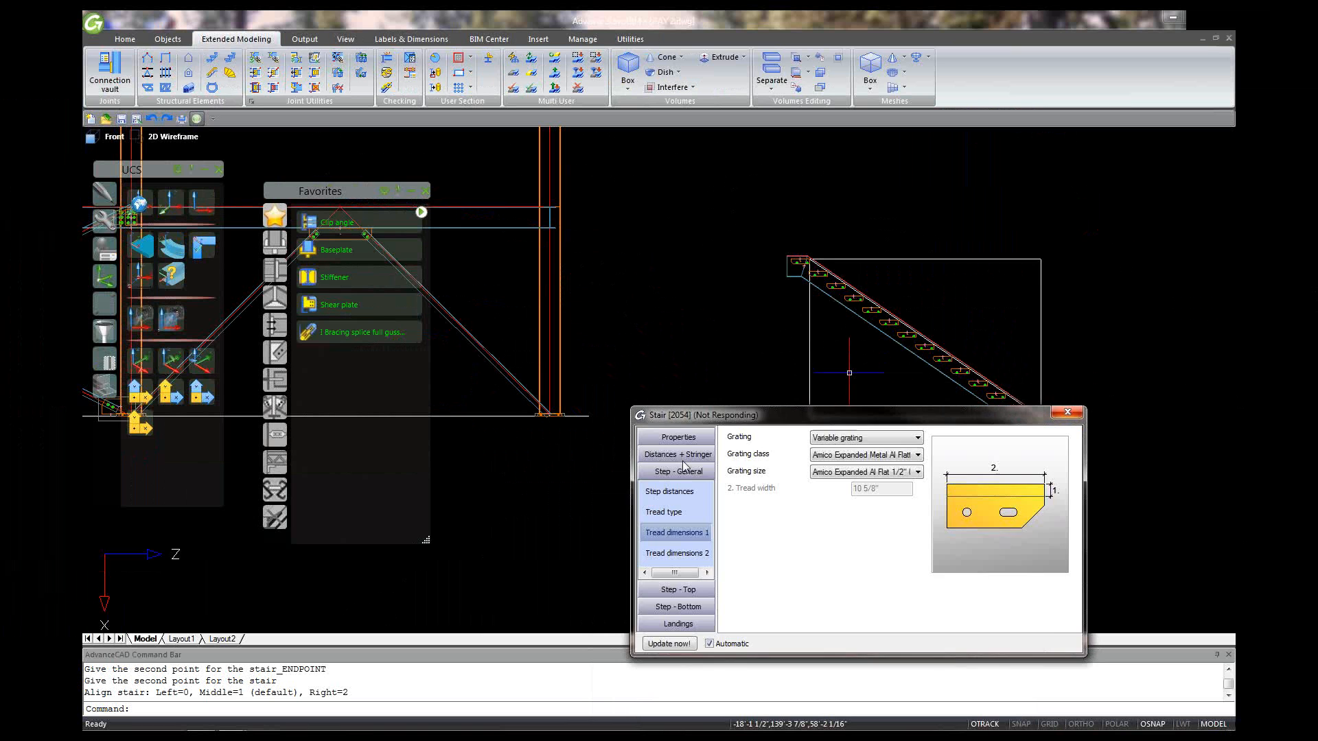
left_click_drag(886, 460, 811, 473)
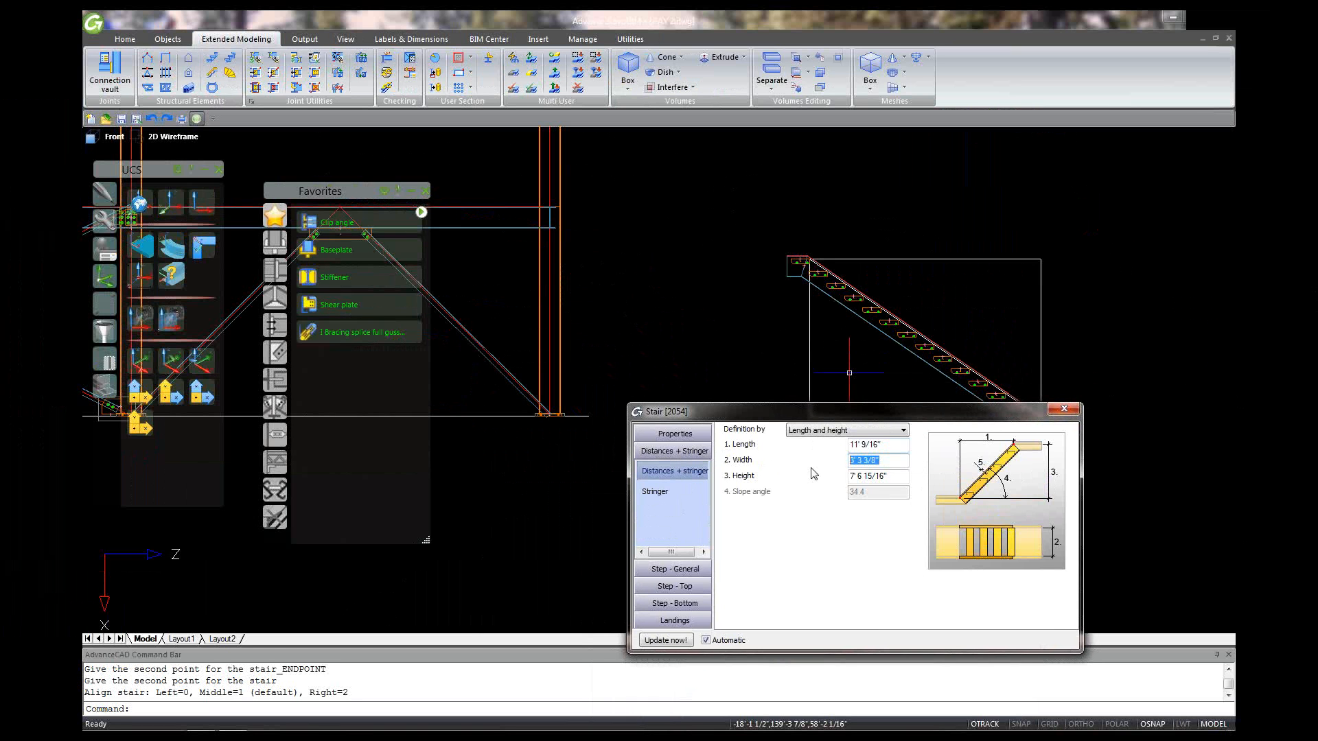
type("3'")
- Review the stair's top and bottom step settings and its top landing profile, keeping the stair's lower end visible beside the dialog
left_click(690, 576)
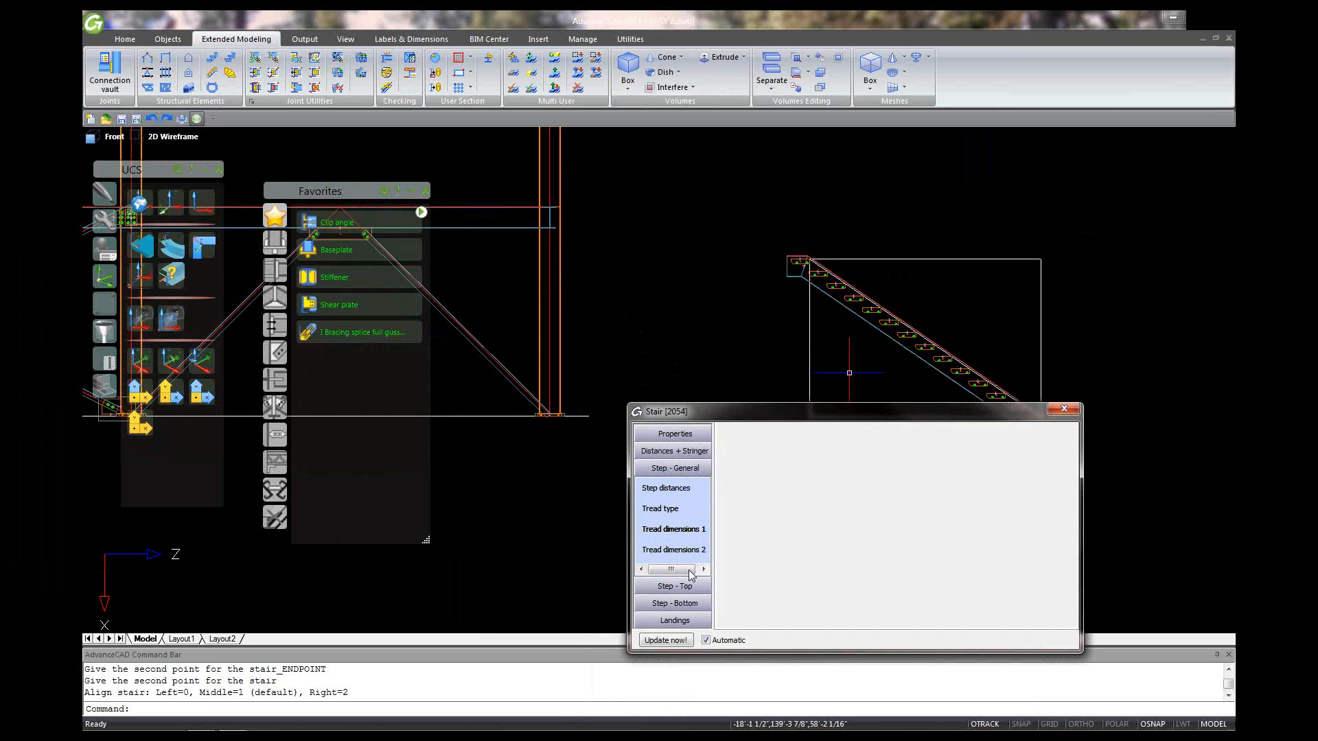
left_click(691, 587)
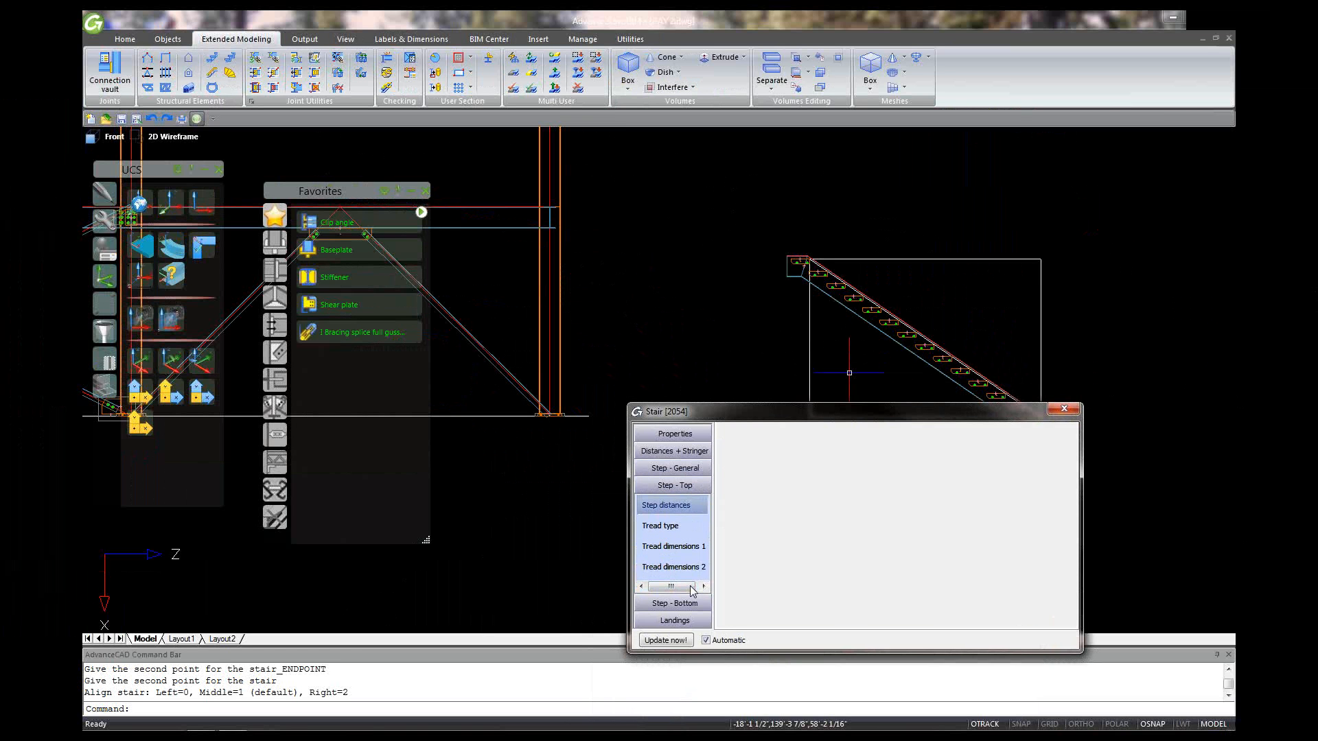
left_click(686, 606)
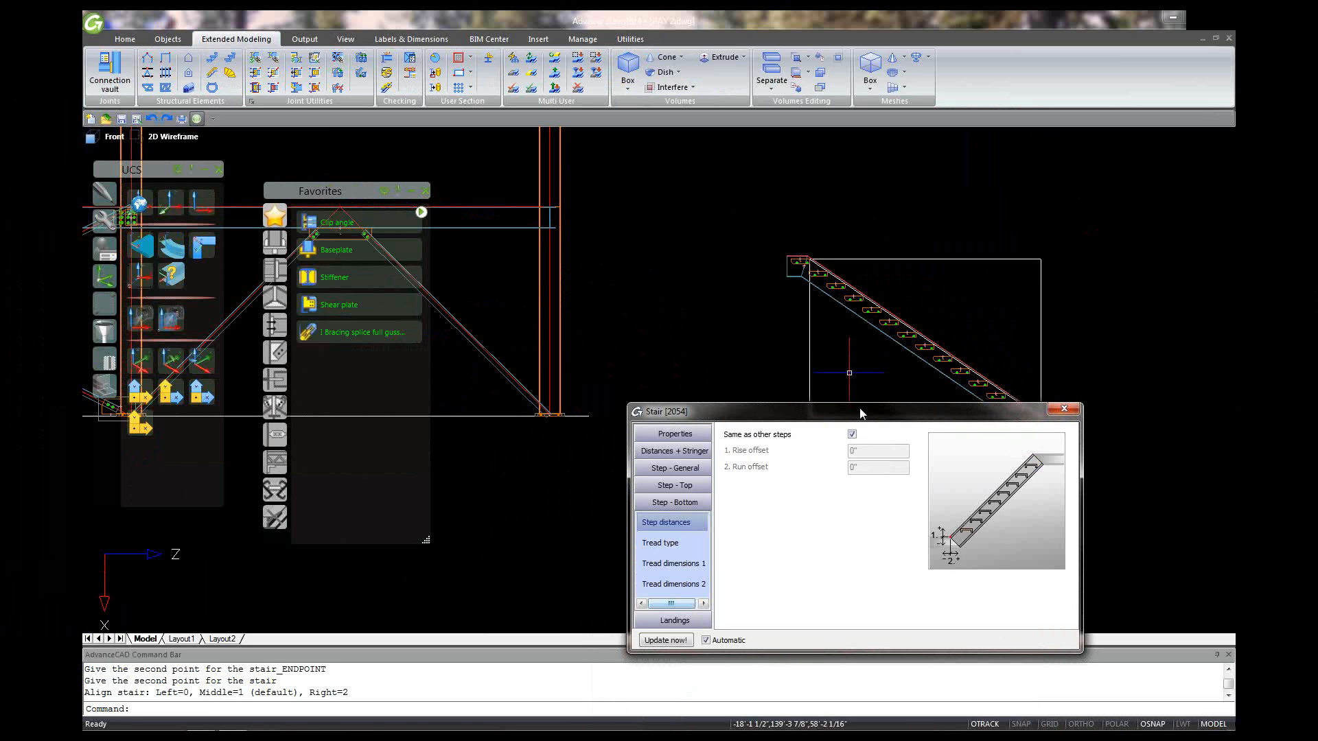
left_click(686, 622)
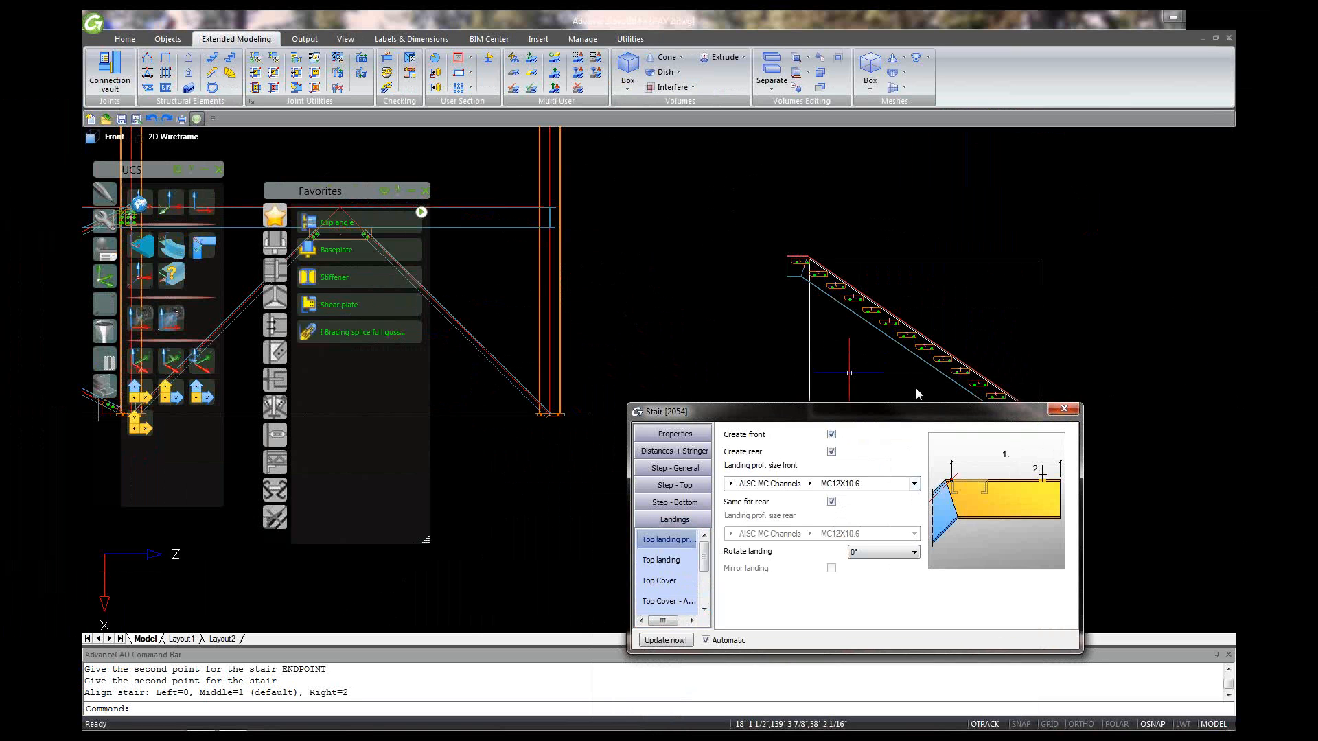
left_click_drag(901, 412, 853, 370)
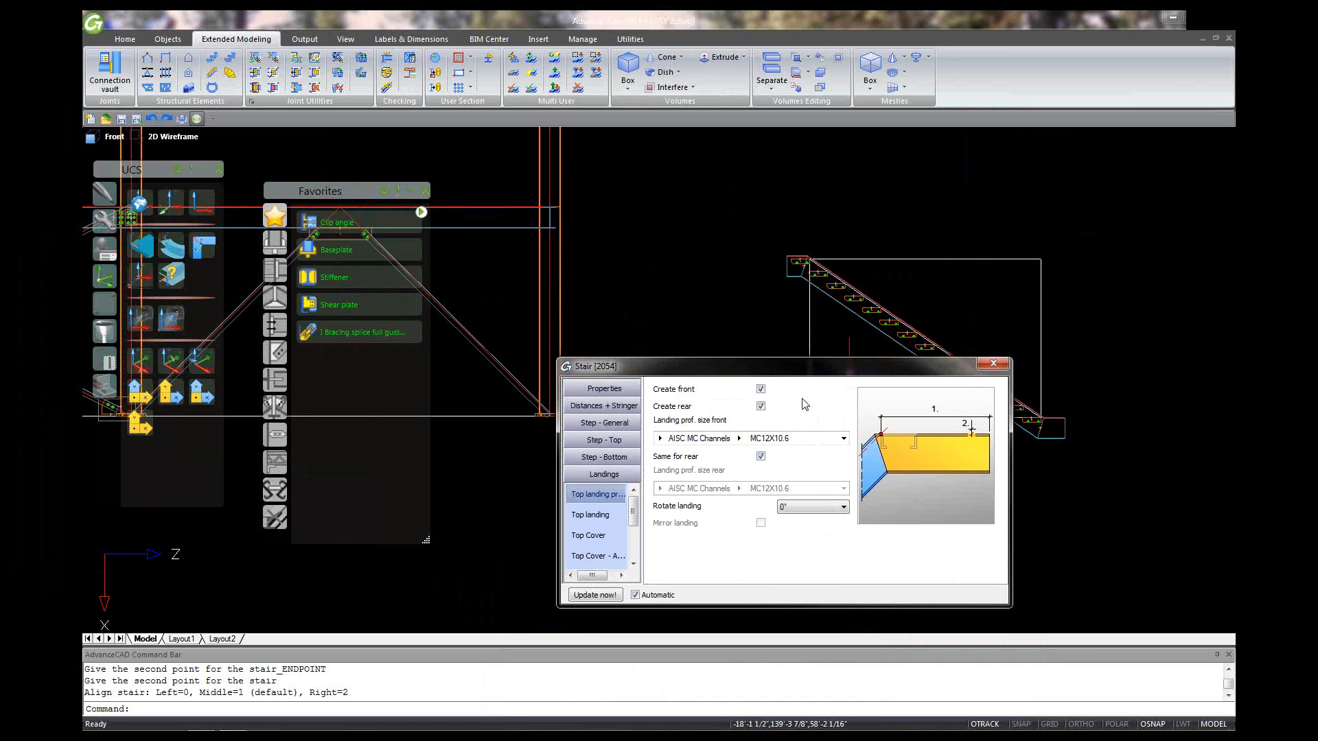
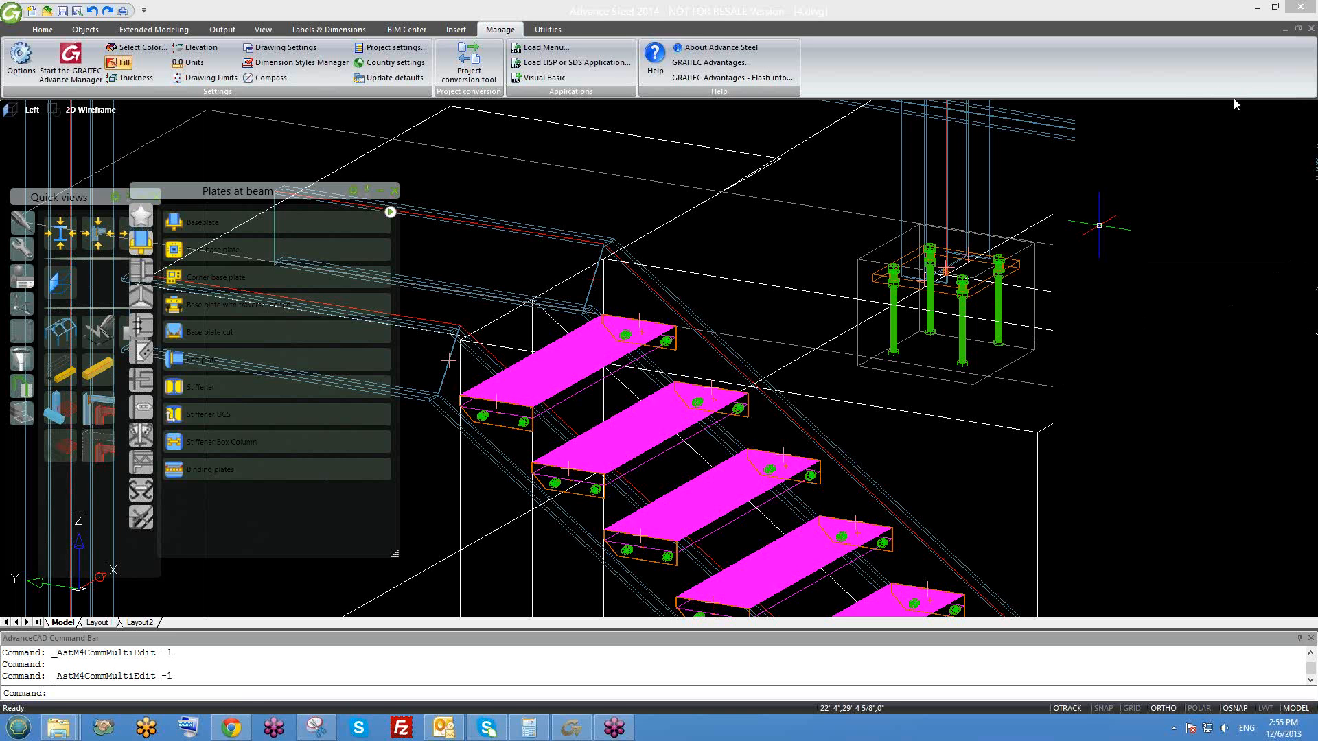
- Show the stair within the surrounding frame and make the other webinar participant the presenter
scroll(840, 413, "down", 5)
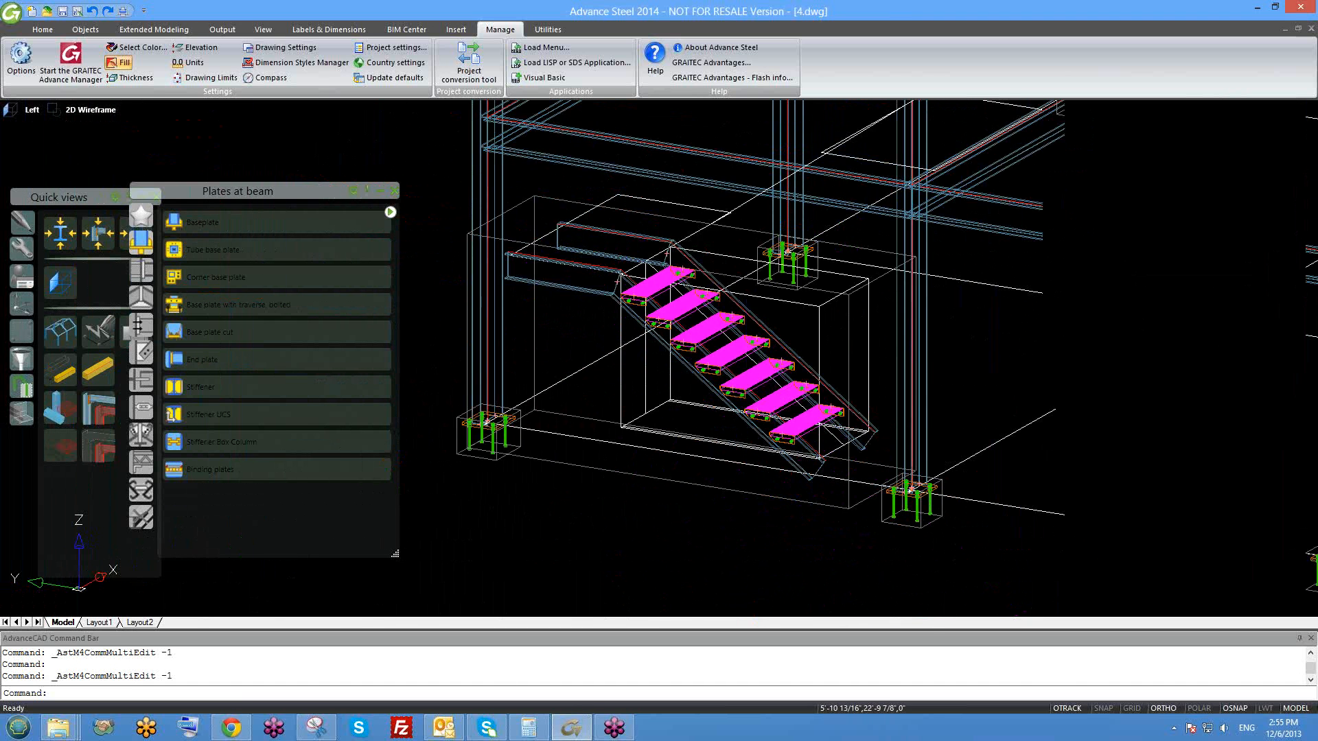
middle_click_drag(786, 429, 1068, 347, "shift")
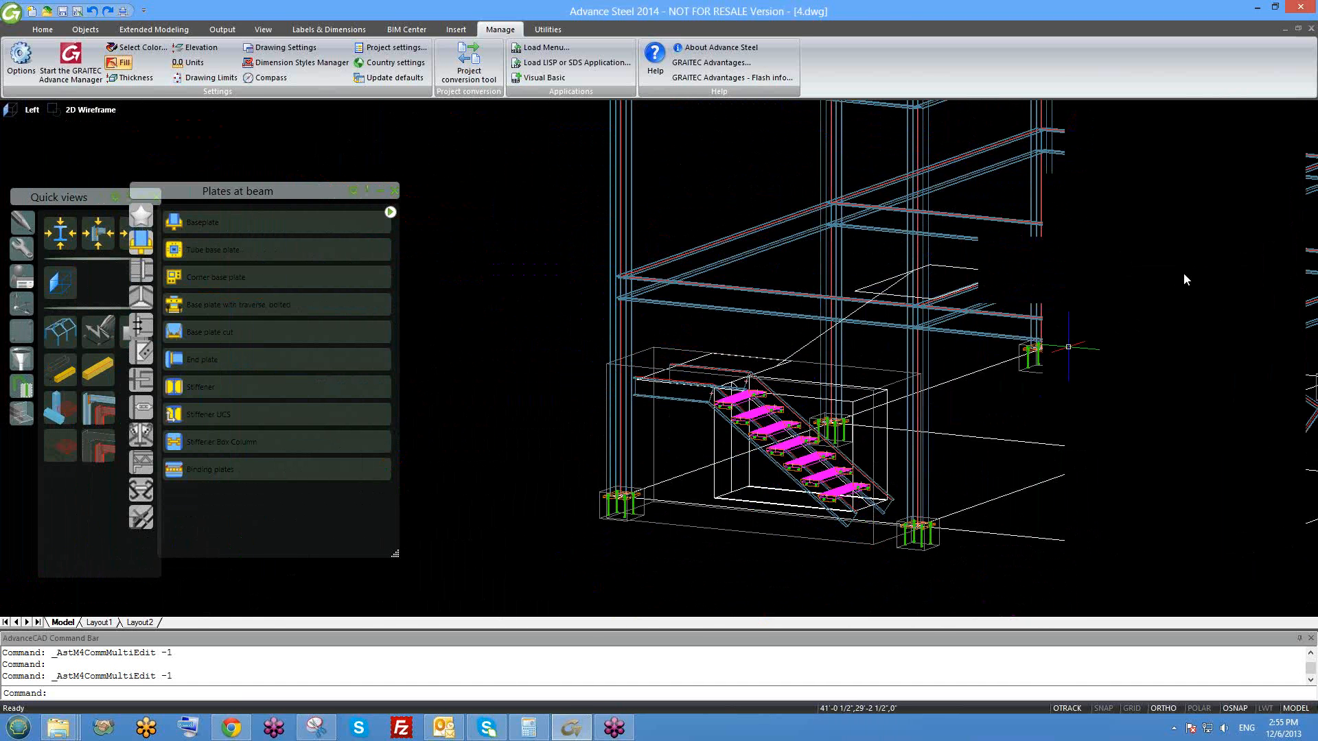
right_click(1201, 373)
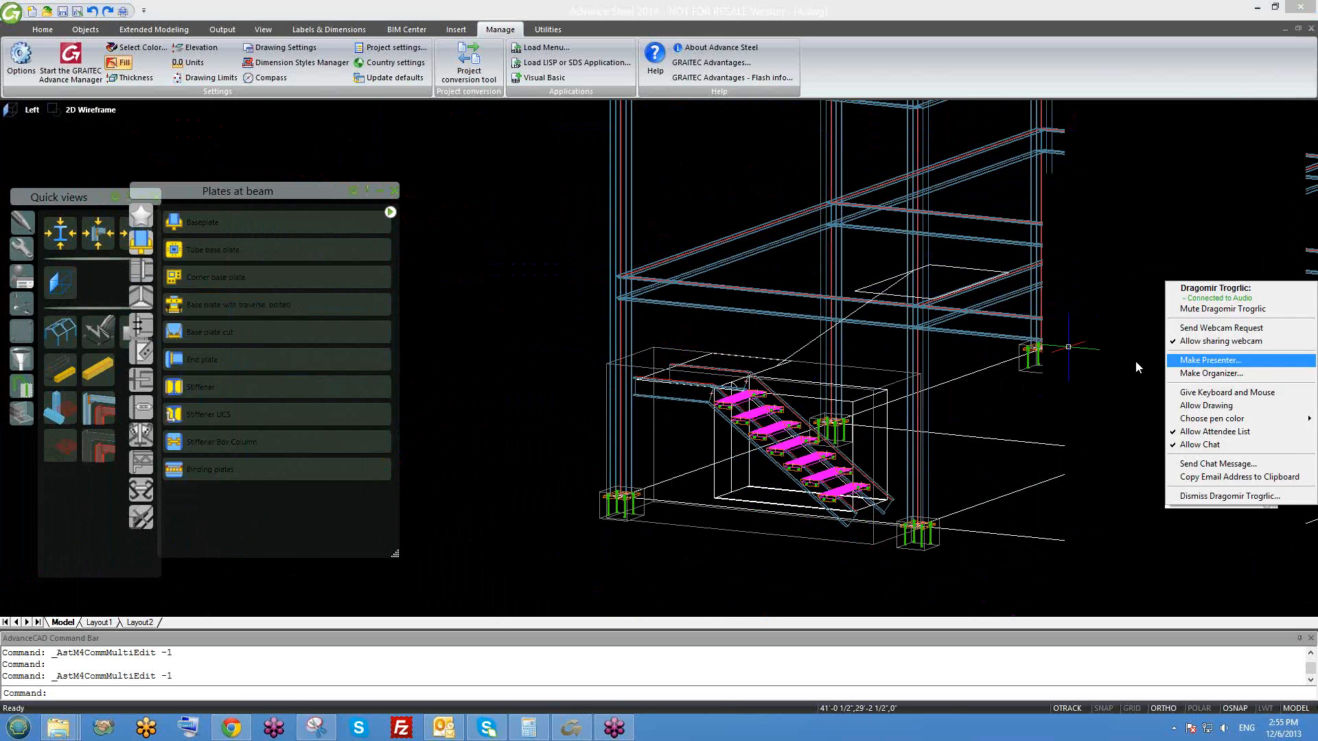
left_click(1135, 360)
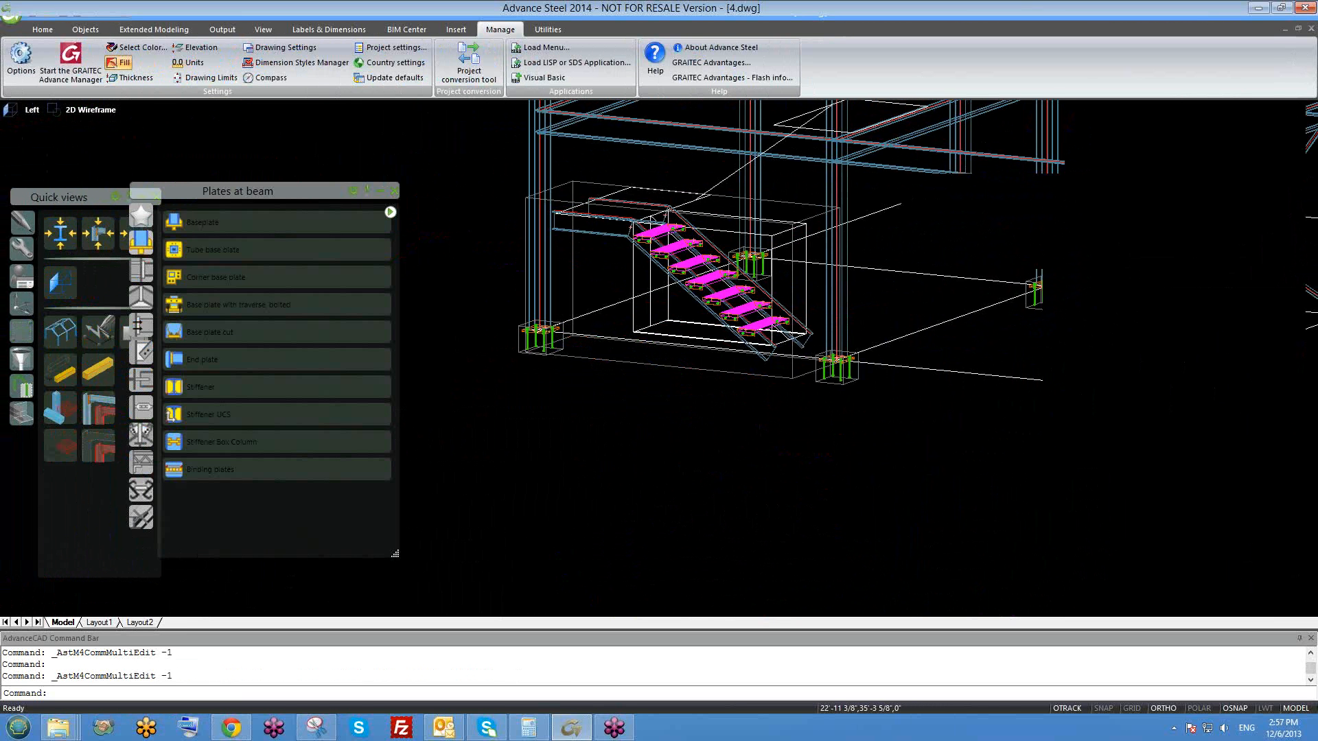
- Copy the floor beam beside the stair landing straight down by 10', using its end at the corner column as base point
middle_click_drag(659, 253, 684, 318, "shift")
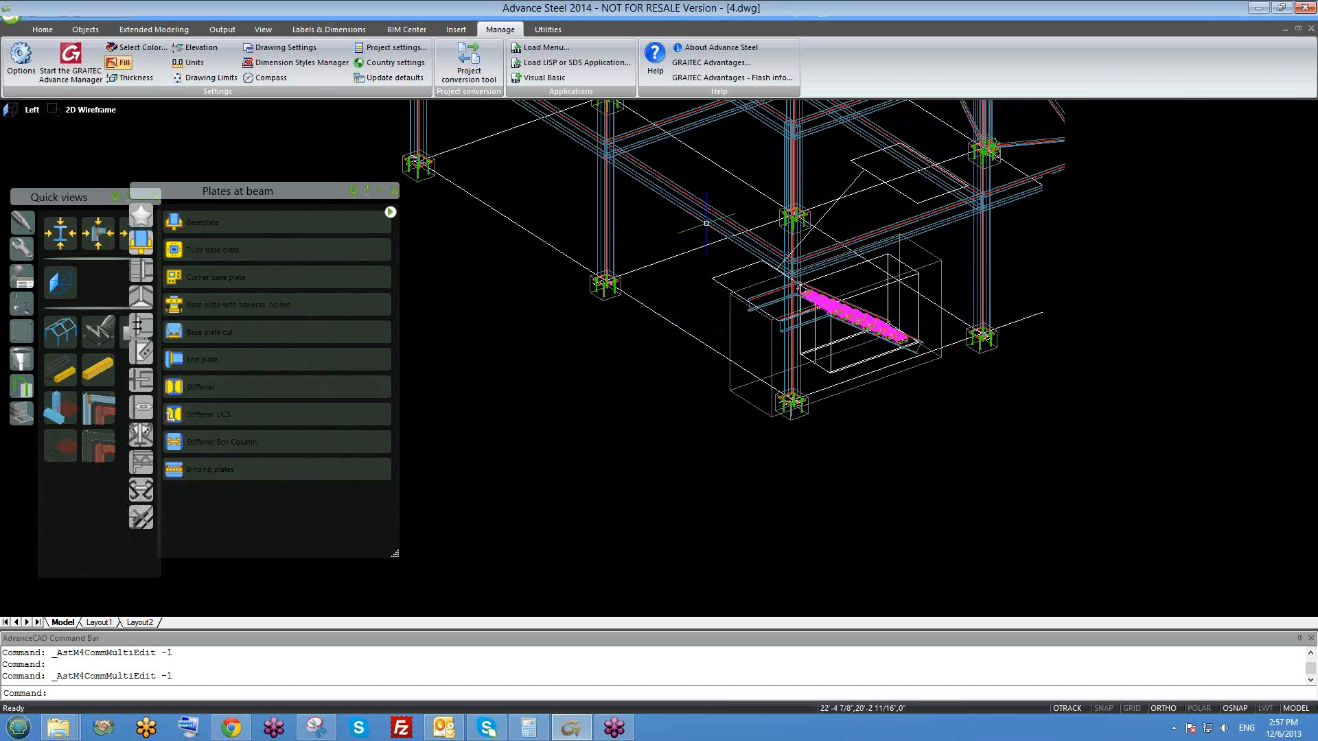
left_click(710, 199)
left_click(706, 217)
type("co")
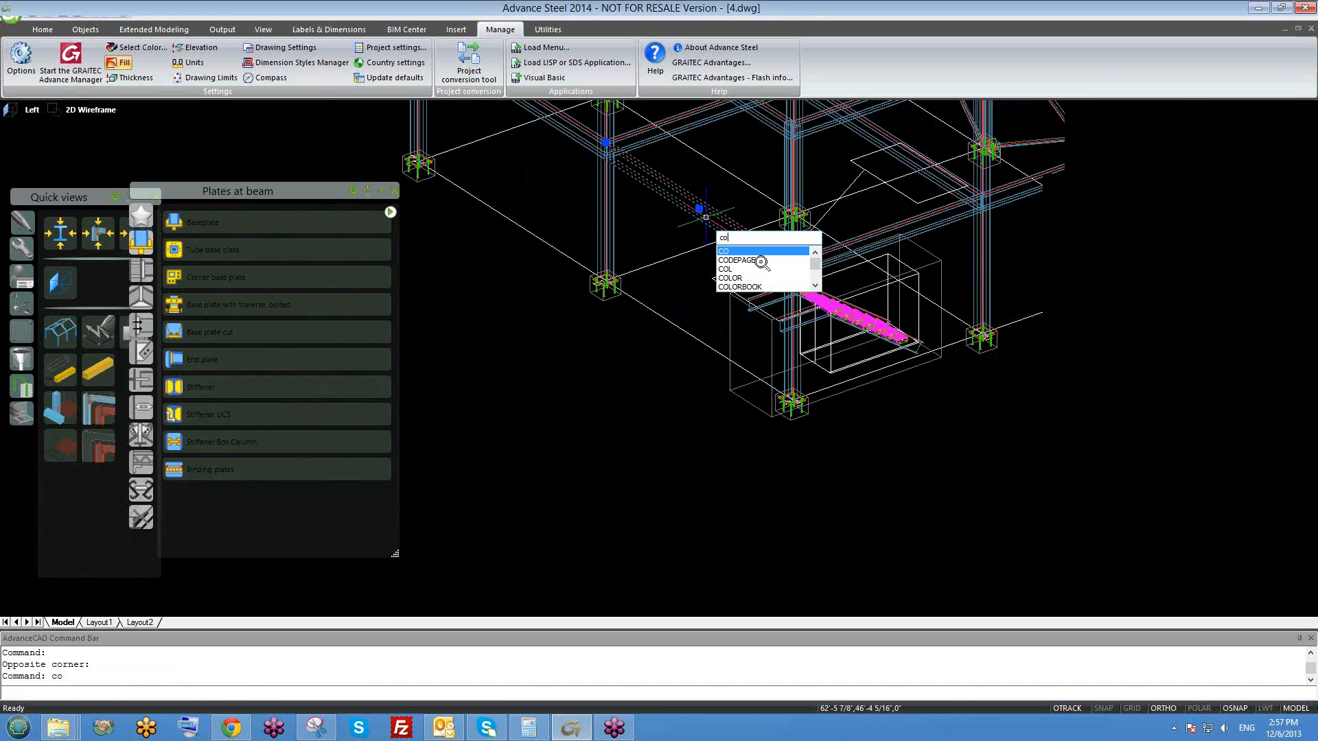
key("Return")
scroll(757, 258, "up", 4)
scroll(860, 337, "up", 2)
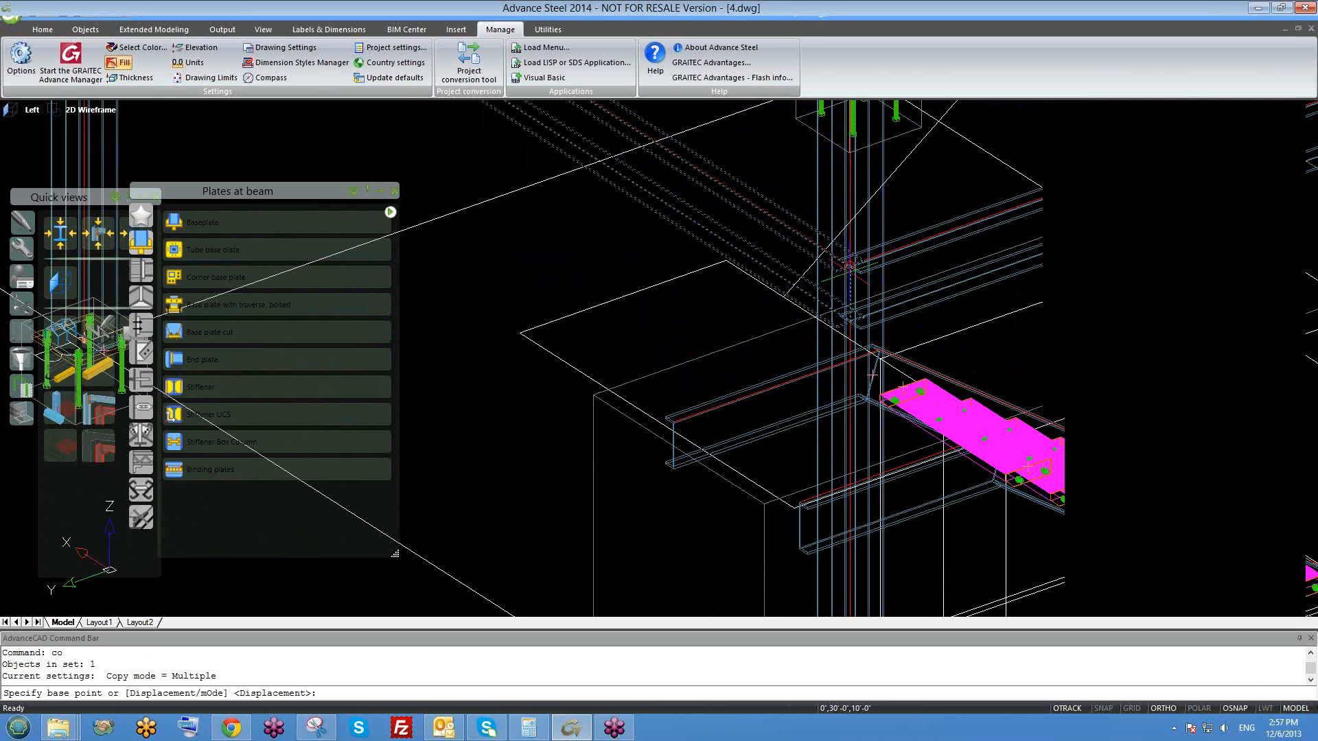
scroll(872, 375, "up", 2)
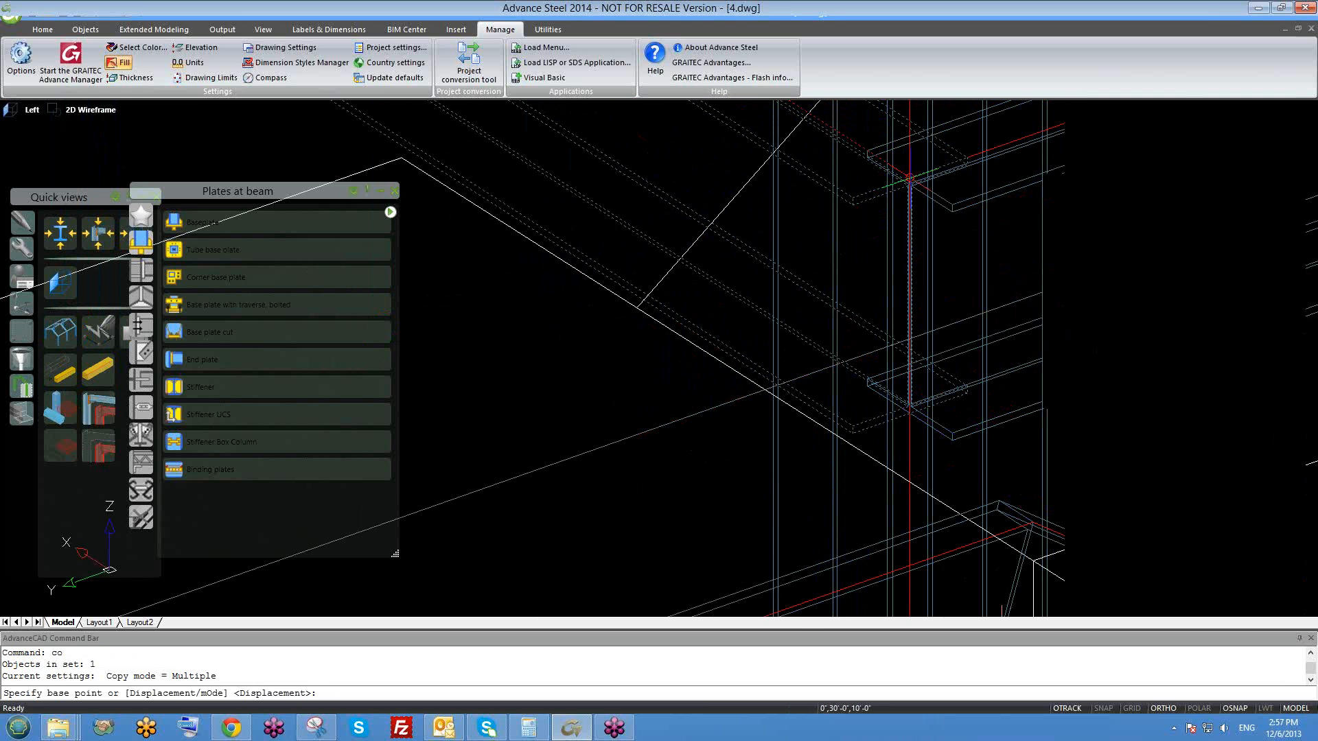
left_click(909, 178)
type("10")
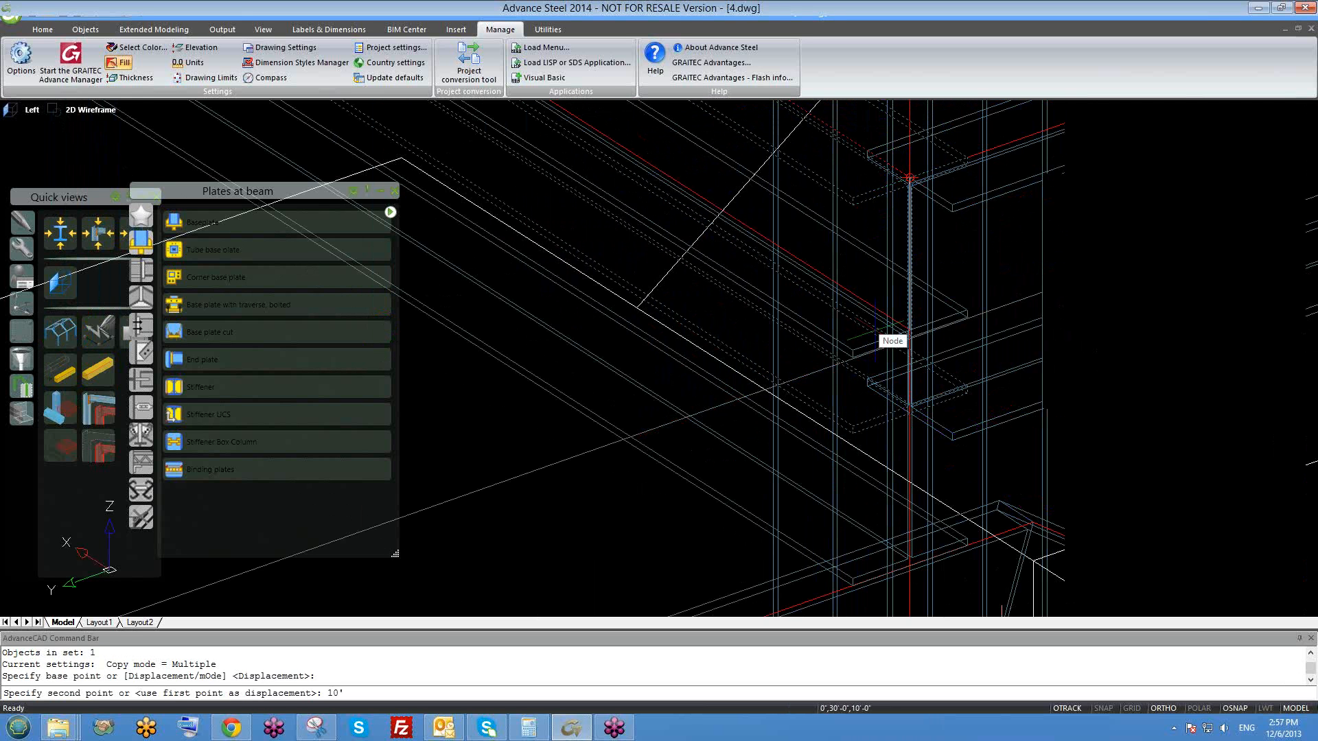
type("'")
key("Return")
key("Escape")
scroll(875, 323, "down", 5)
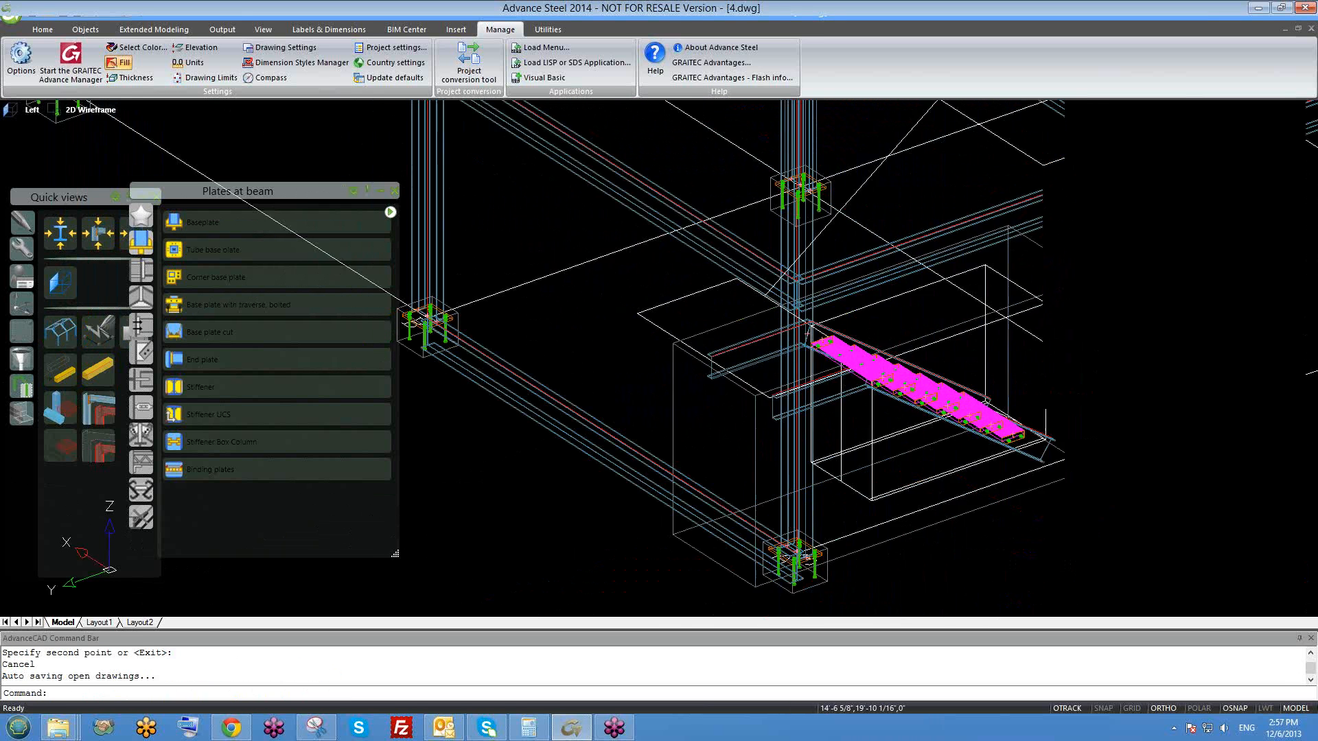
- Move the copied beam at base-plate level straight up by 5'
scroll(742, 332, "up", 1)
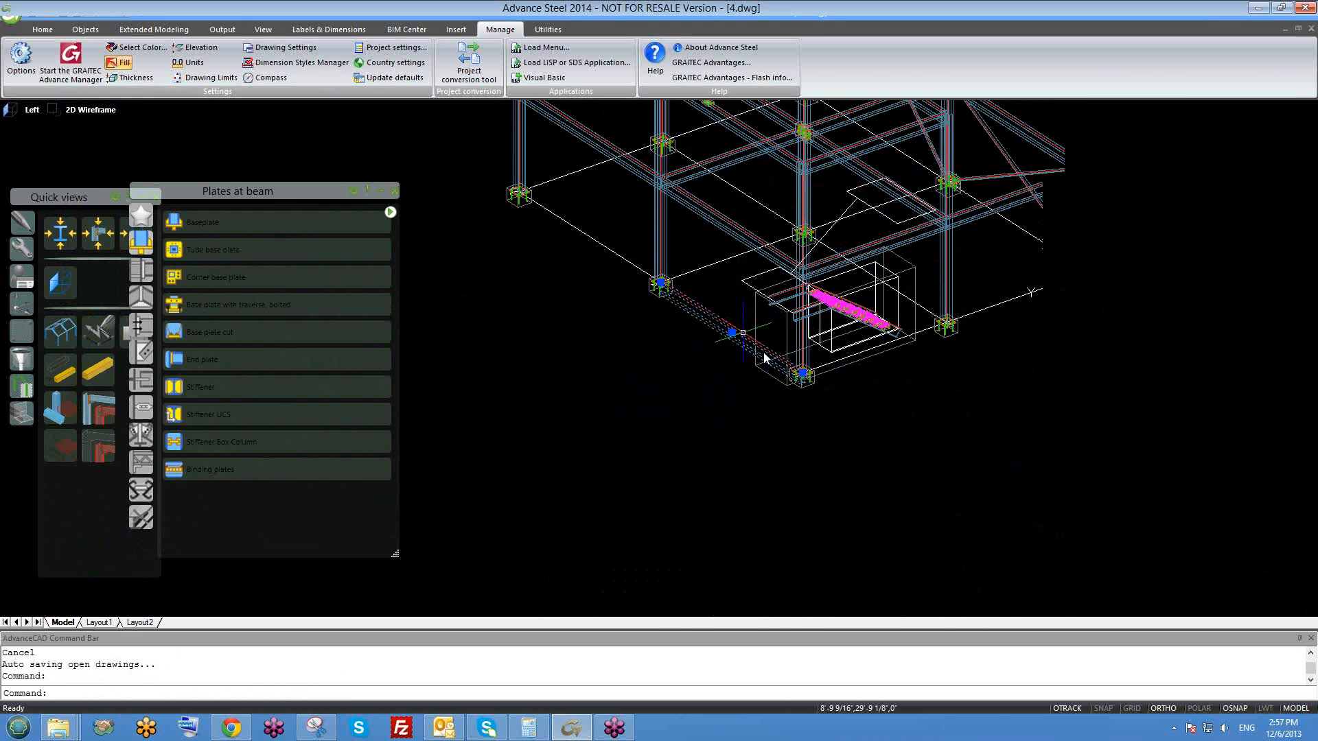
type("m")
key("Return")
scroll(781, 352, "up", 2)
scroll(813, 392, "up", 4)
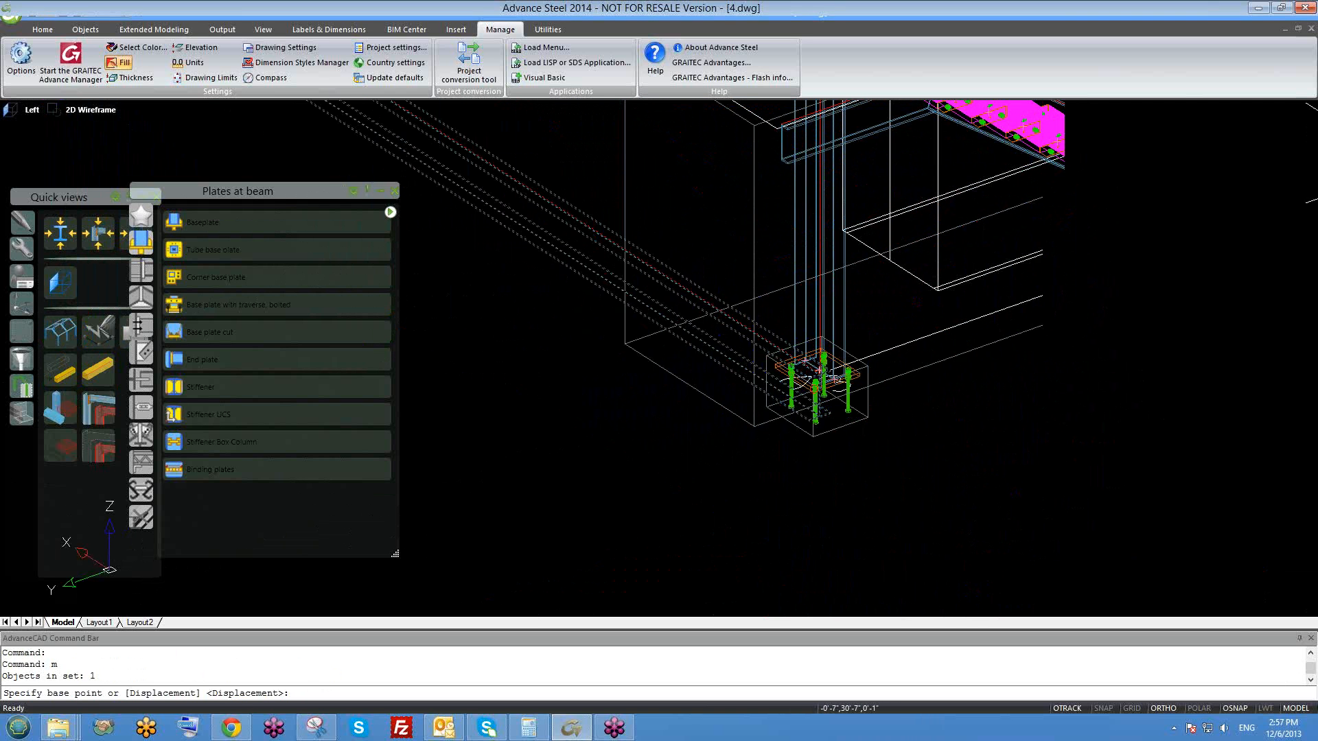
scroll(818, 371, "up", 3)
left_click(830, 342)
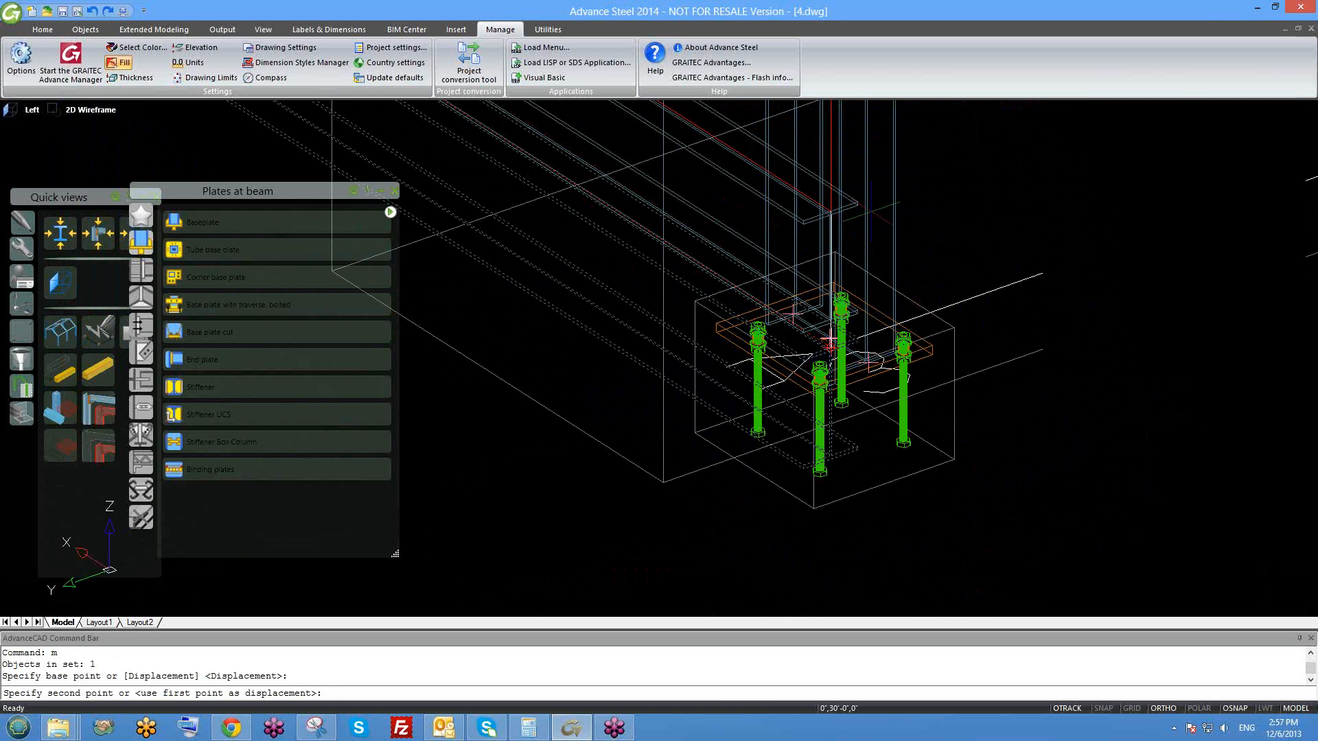
type("5'")
key("Return")
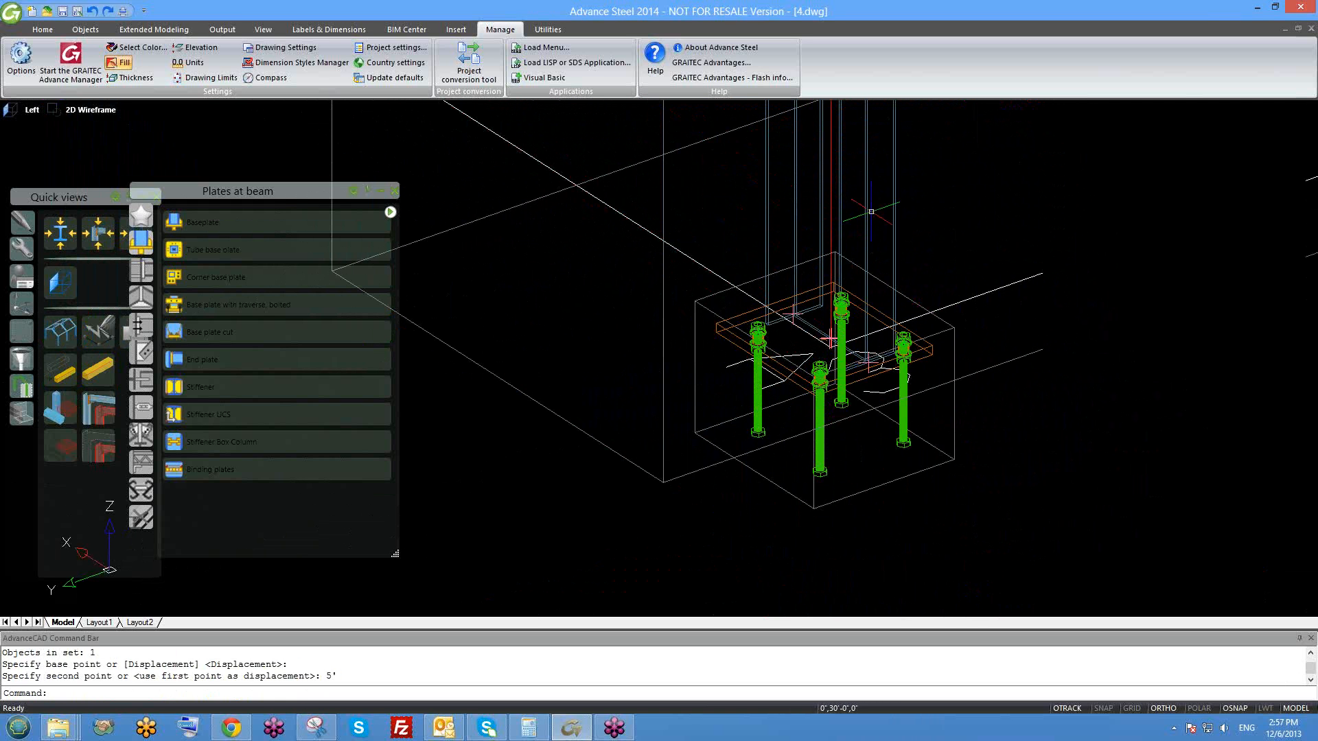
key("Escape")
- Examine how the stair's top landing channels meet the moved beam, from several angles and from the side
scroll(871, 211, "down", 5)
scroll(789, 227, "up", 4)
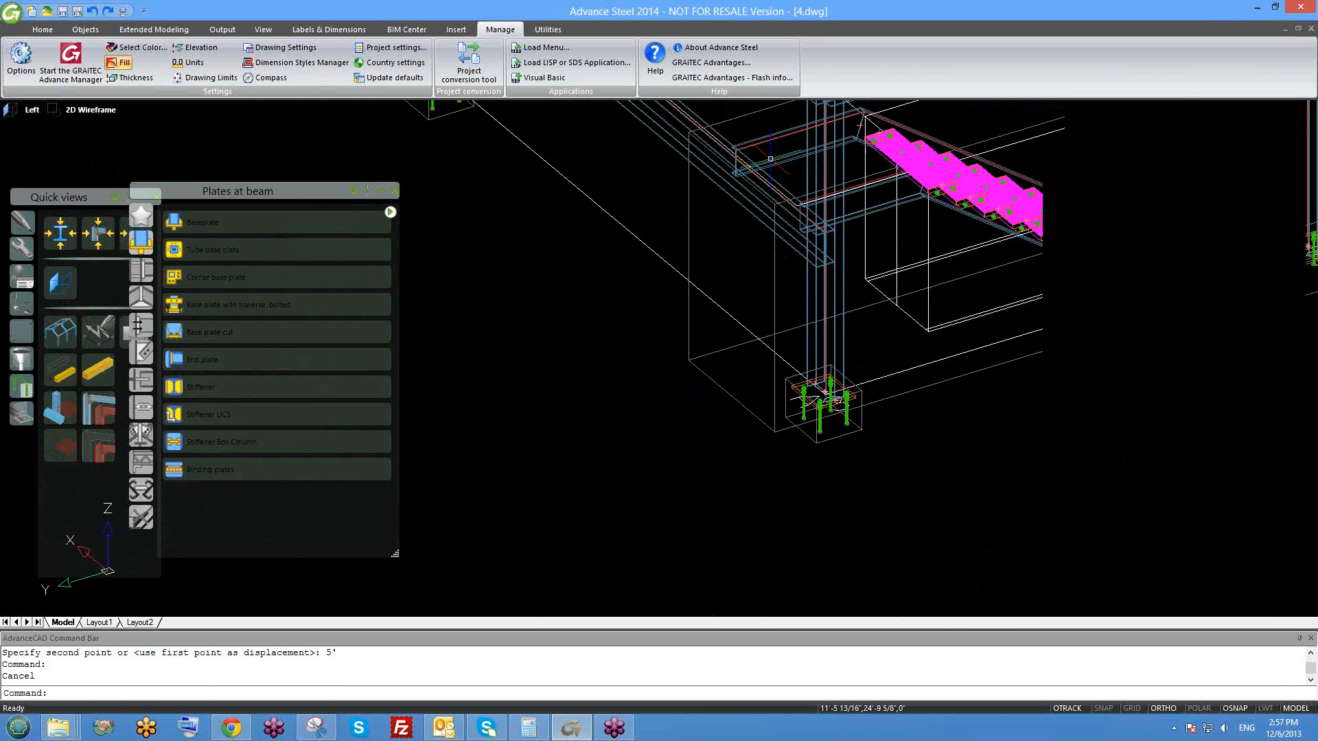
scroll(755, 253, "up", 2)
middle_click_drag(753, 222, 636, 273)
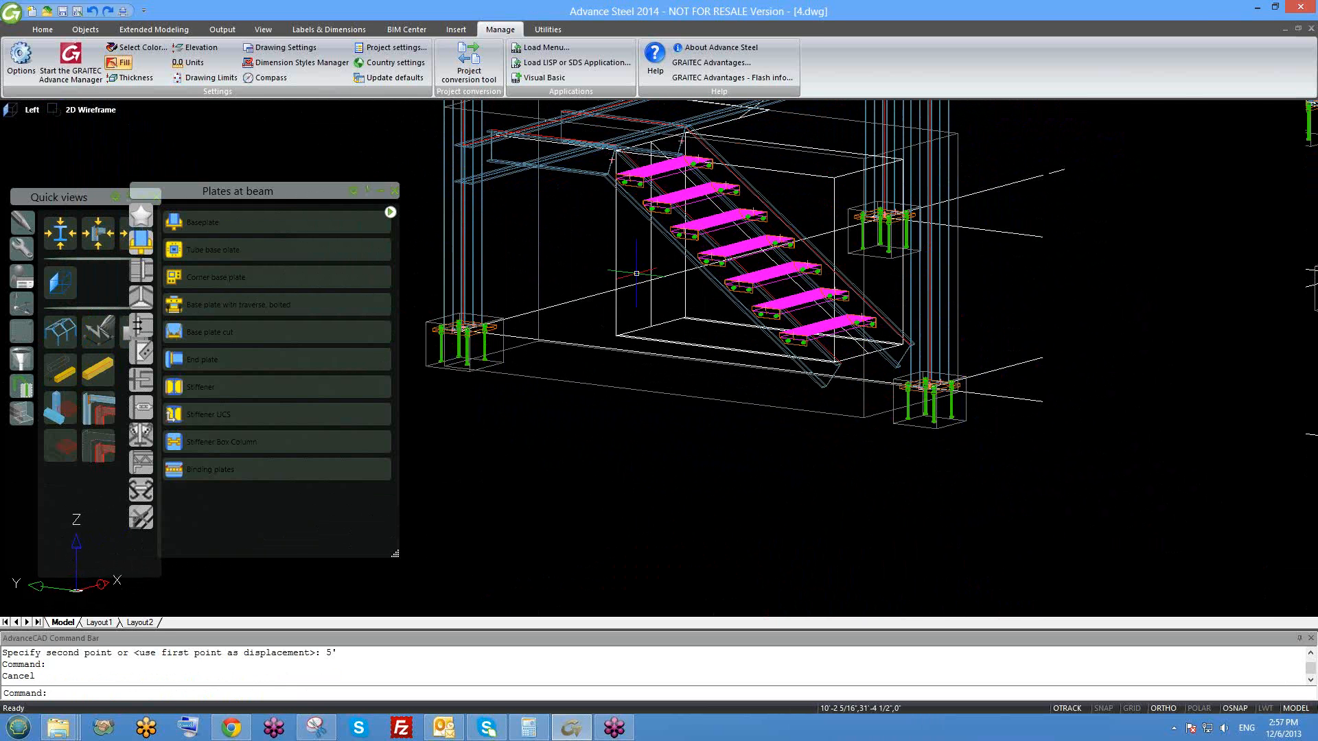
scroll(619, 244, "down", 3)
scroll(532, 151, "up", 4)
middle_click_drag(640, 227, 741, 302)
scroll(678, 300, "down", 2)
scroll(676, 319, "up", 6)
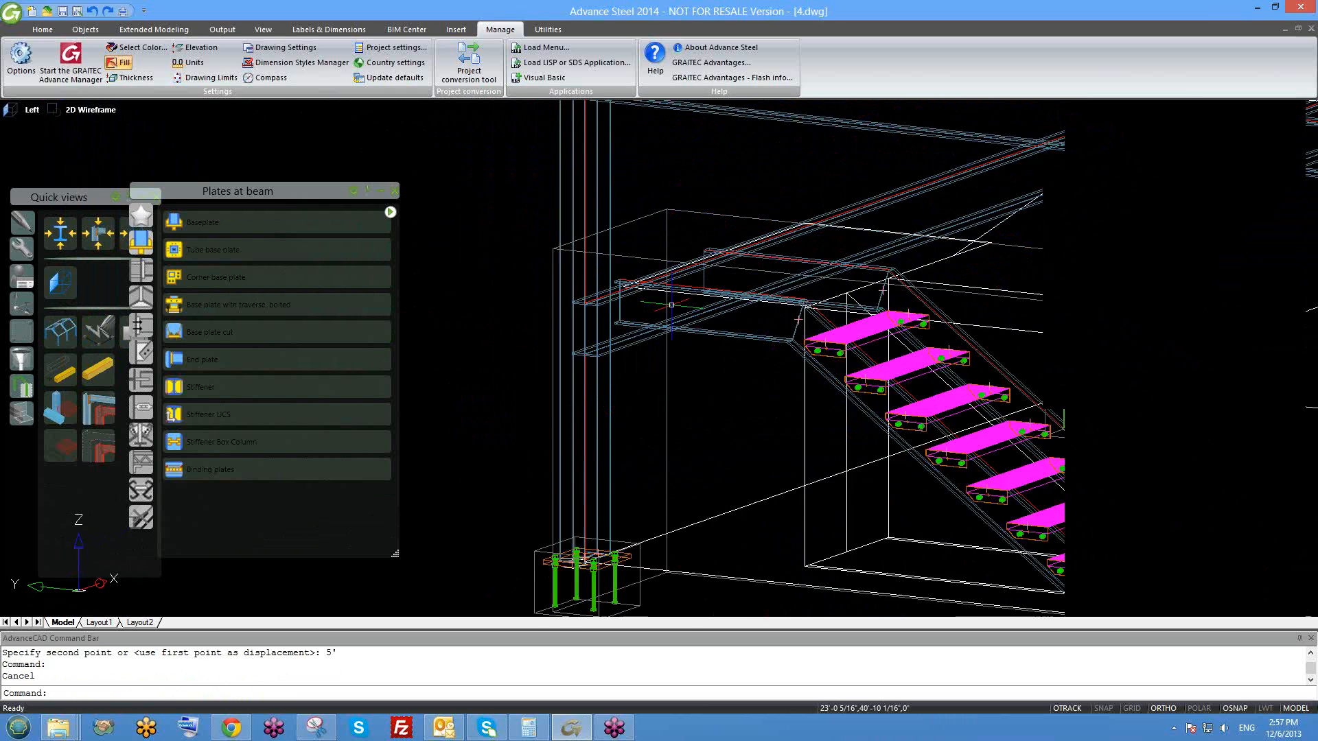
mouse_move(645, 295)
middle_mouse_down("shift")
mouse_move(667, 300)
mouse_move(652, 286)
middle_mouse_up("shift")
scroll(656, 289, "down", 3)
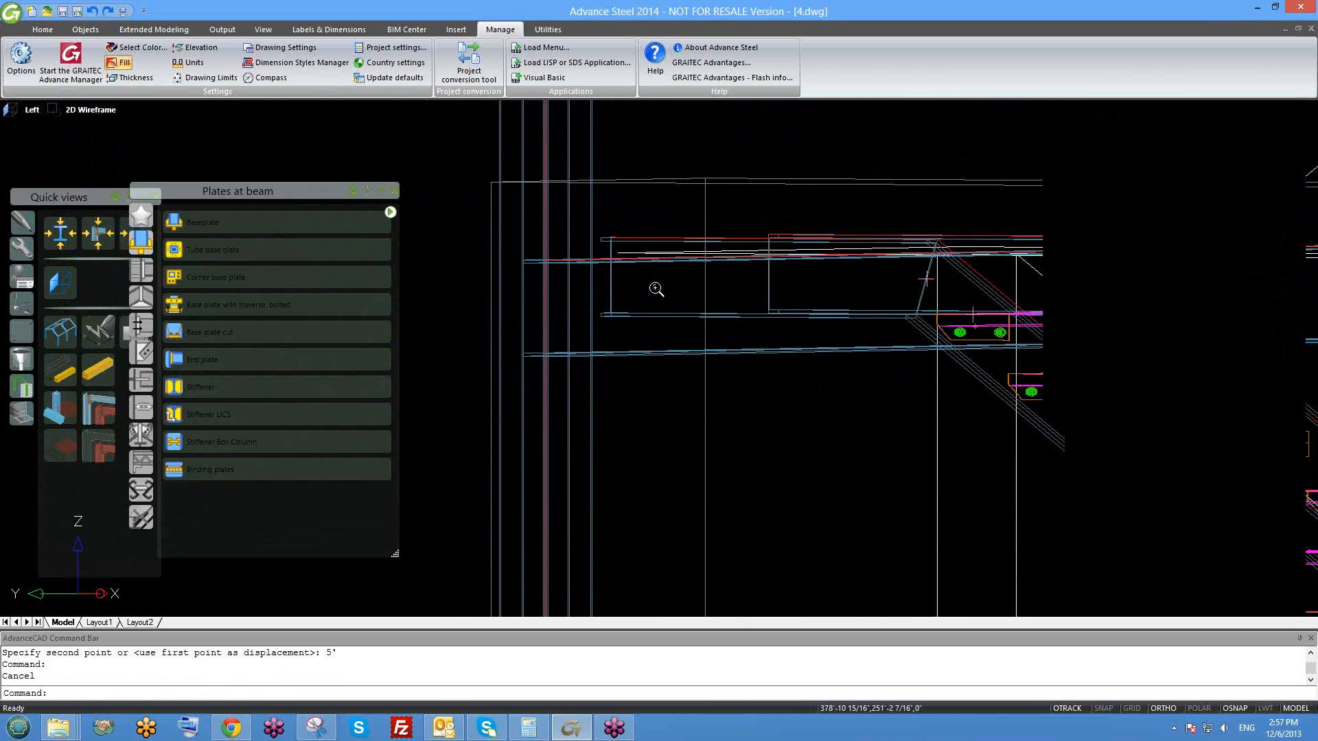
scroll(655, 287, "down", 5)
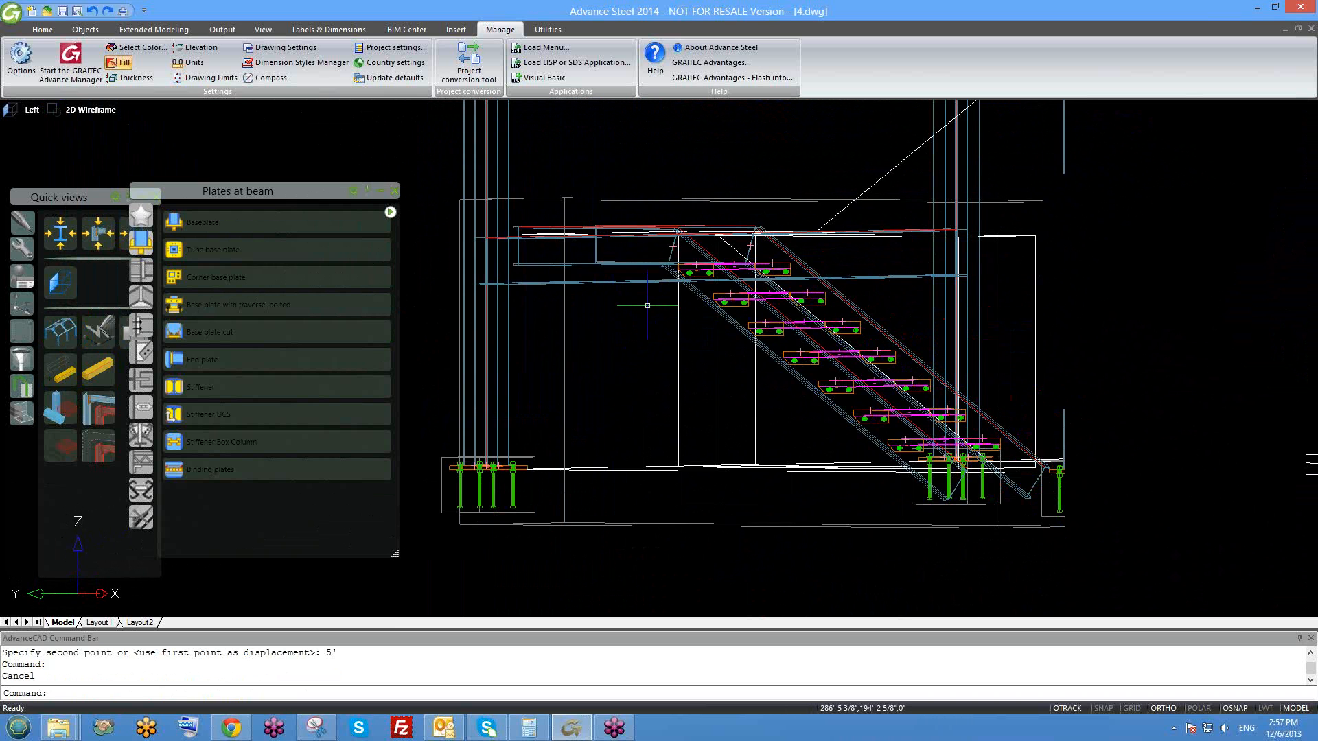
- Apply the library preset "May 21 th tr" to the stair through its joint properties and close the dialog
middle_click_drag(655, 287, 663, 295, "shift")
scroll(586, 264, "up", 3)
left_click(576, 287)
left_click(564, 280)
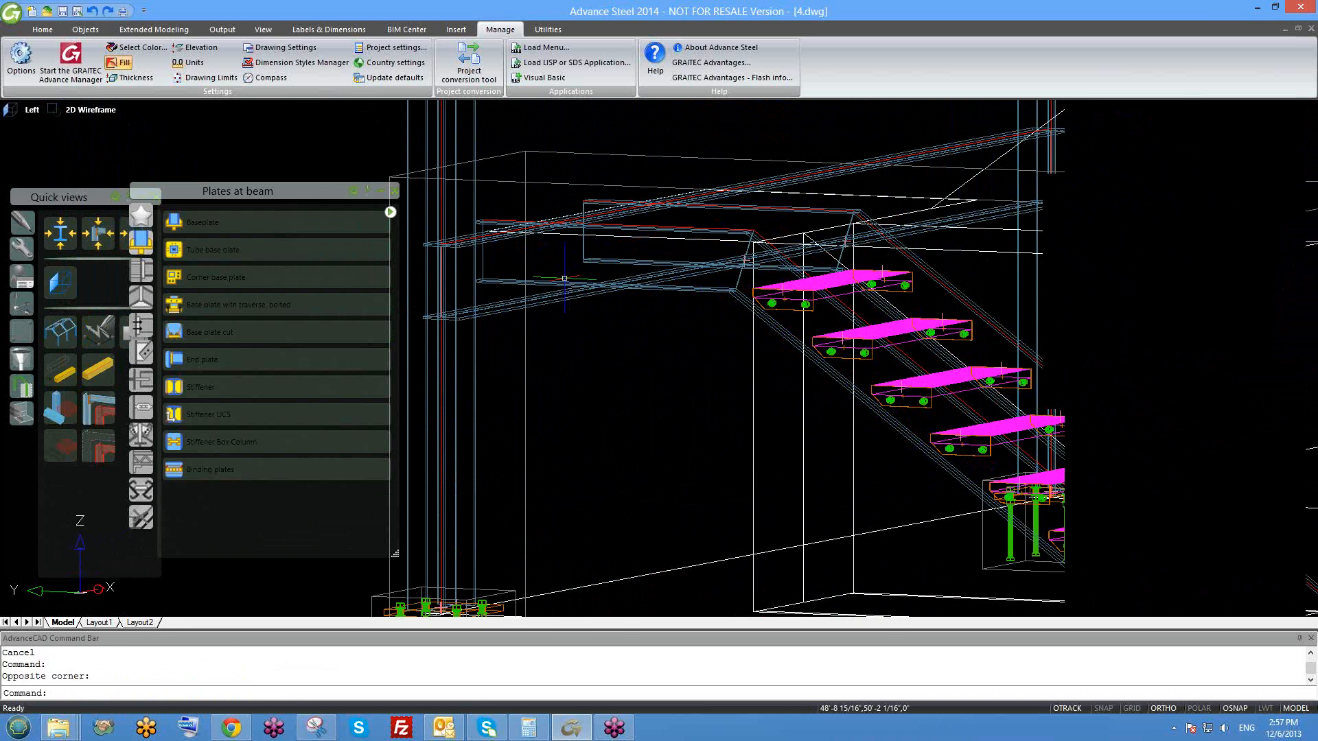
left_click(563, 279)
right_click(564, 281)
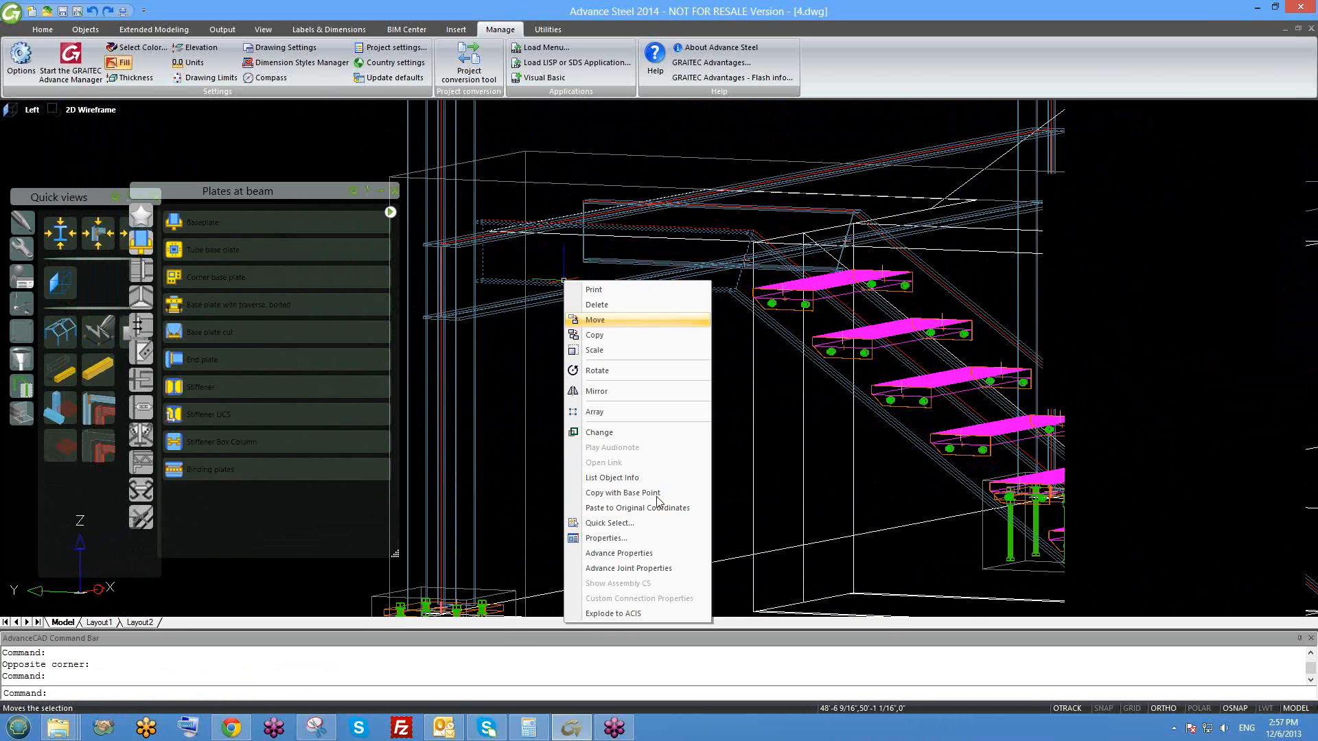
left_click(638, 567)
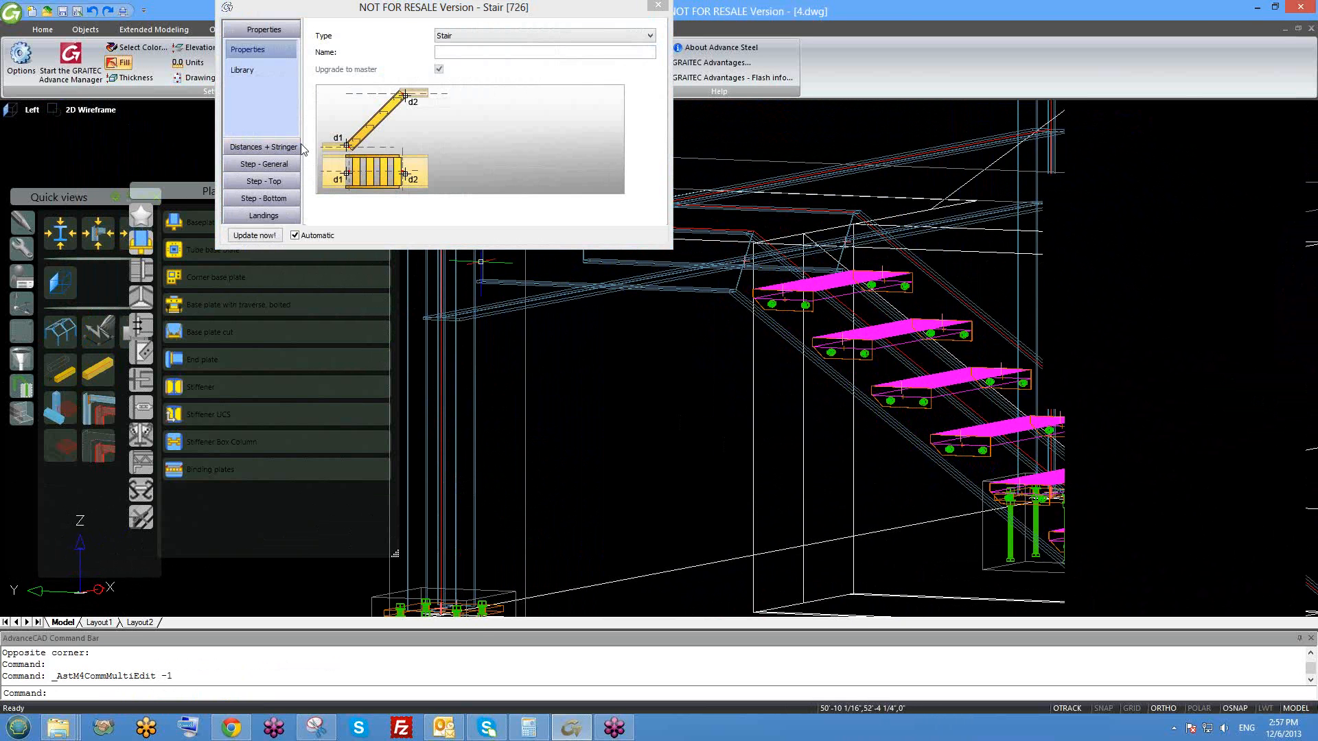
left_click(241, 70)
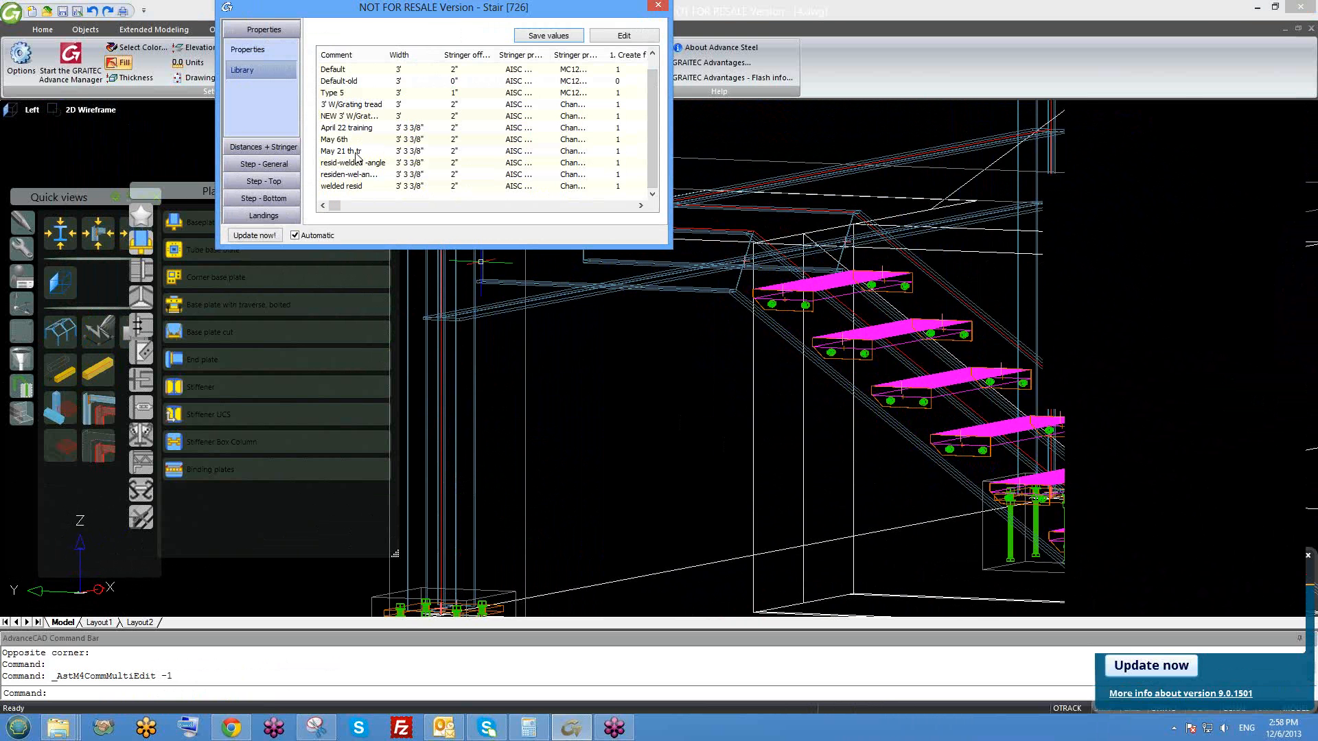
middle_click_drag(549, 306, 585, 373)
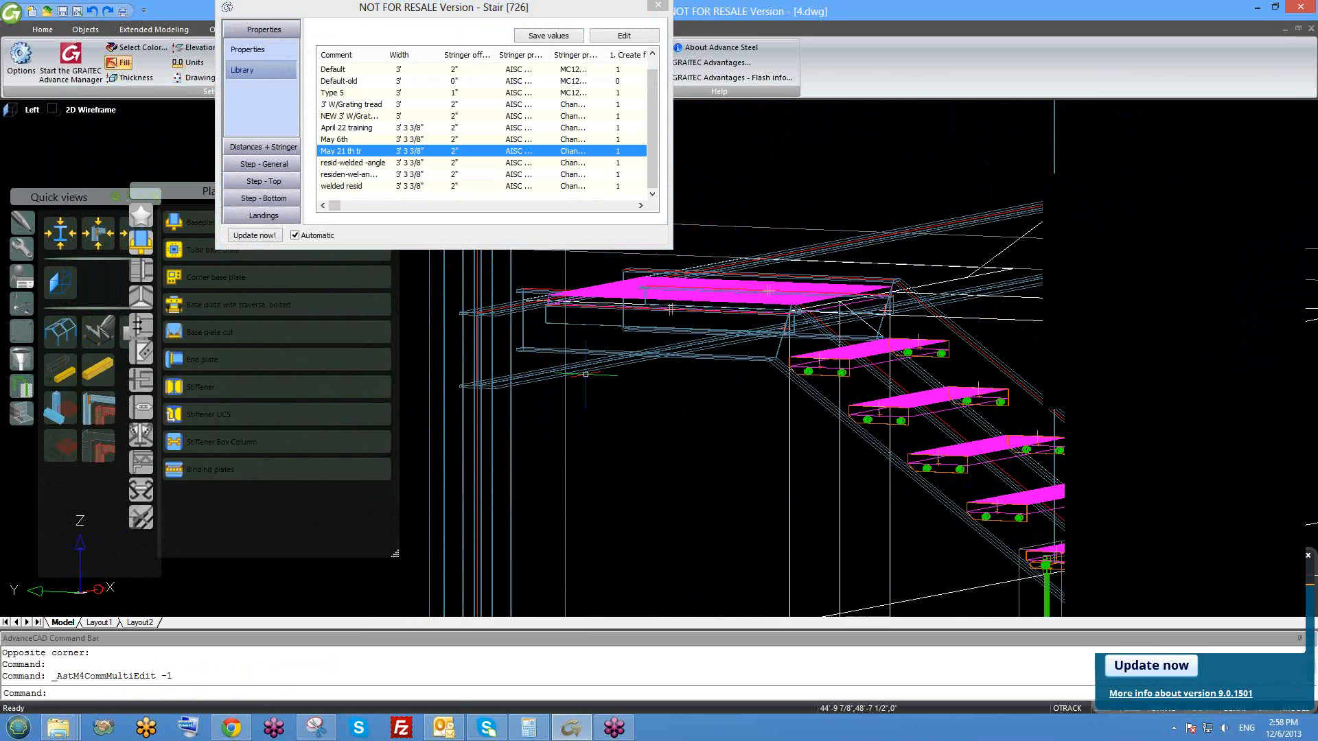
scroll(590, 381, "down", 4)
left_click(658, 7)
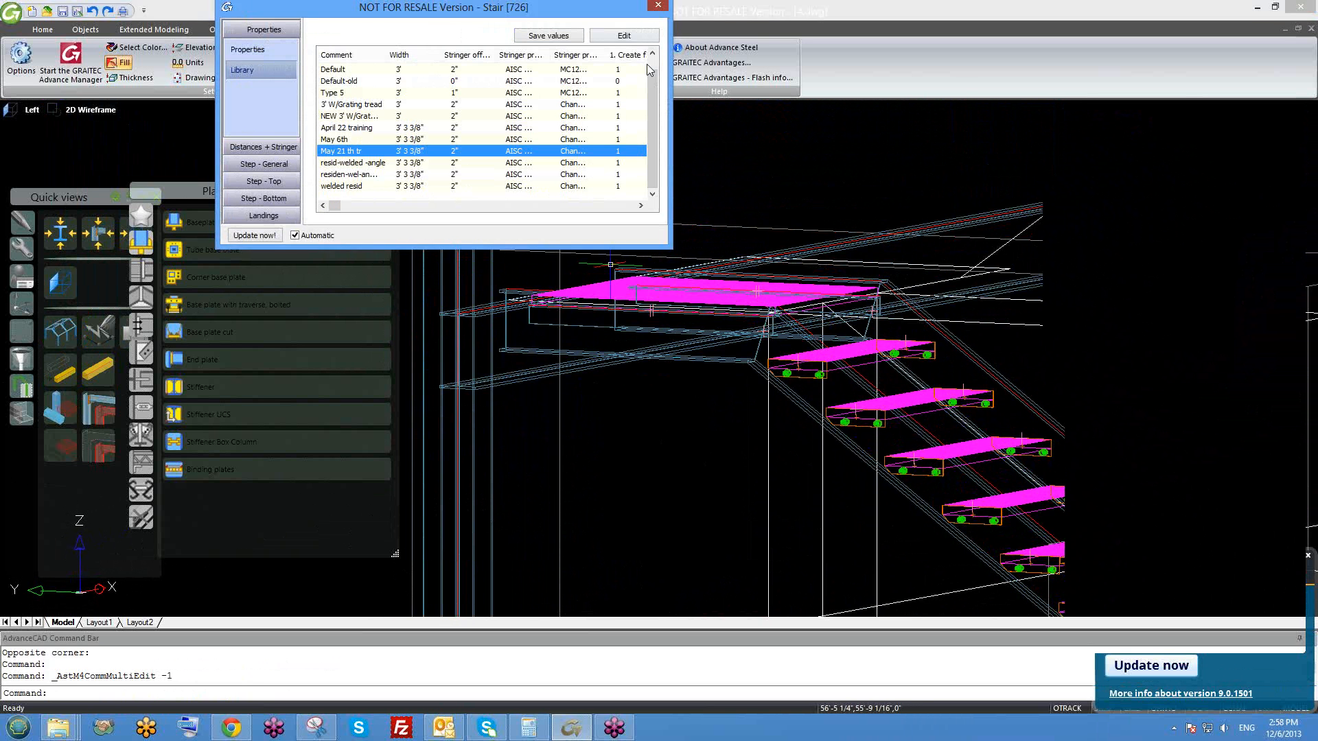
- Reopen the stair's joint properties from the landing channel near the floor beam
scroll(617, 278, "down", 3)
mouse_move(709, 370)
middle_mouse_down("shift")
mouse_move(726, 362)
mouse_move(718, 354)
middle_mouse_up("shift")
scroll(716, 317, "up", 6)
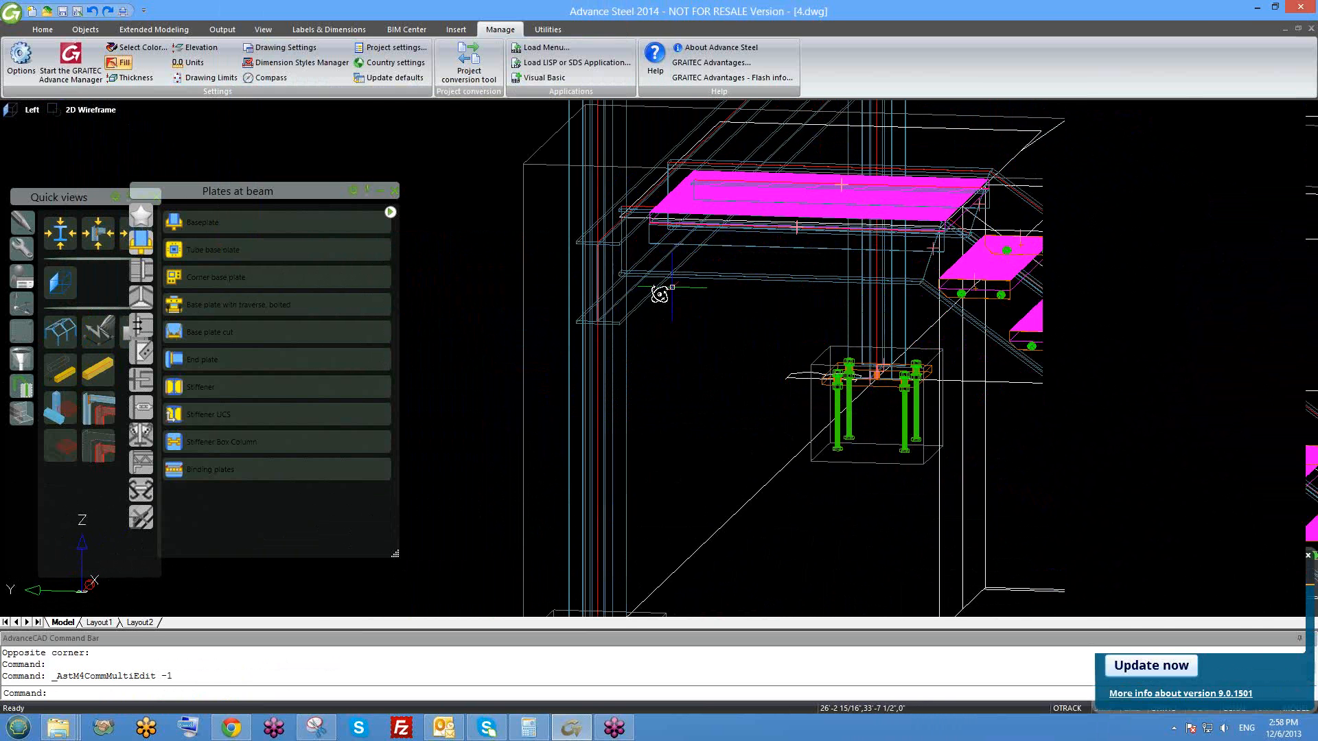
middle_click_drag(658, 294, 618, 287, "shift")
middle_click_drag(517, 178, 726, 344)
scroll(626, 300, "up", 3)
mouse_move(620, 317)
middle_mouse_down("shift")
mouse_move(621, 353)
mouse_move(620, 323)
middle_mouse_up("shift")
left_click(595, 291)
right_click(576, 268)
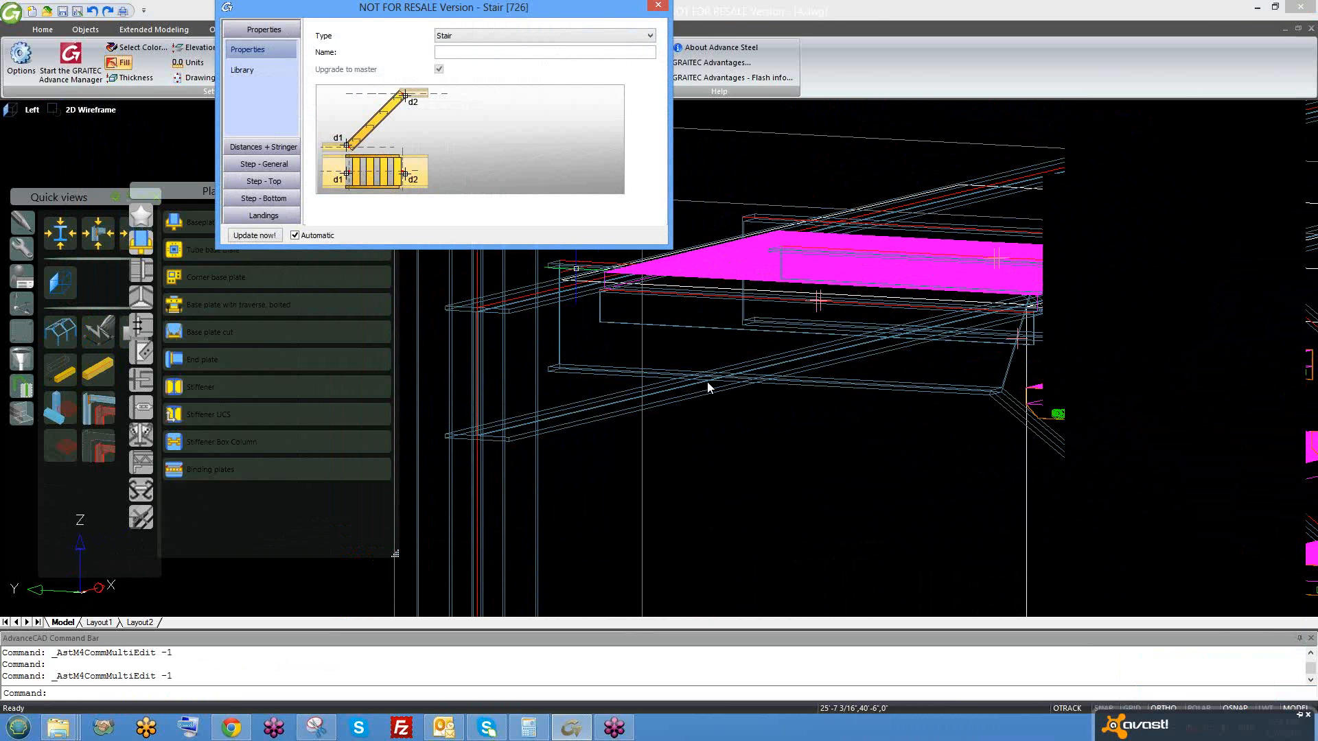
- Review the stair's distances, stringer and top landing profile settings, keeping the landing visible beside the dialog
middle_click_drag(605, 369, 542, 240, "shift")
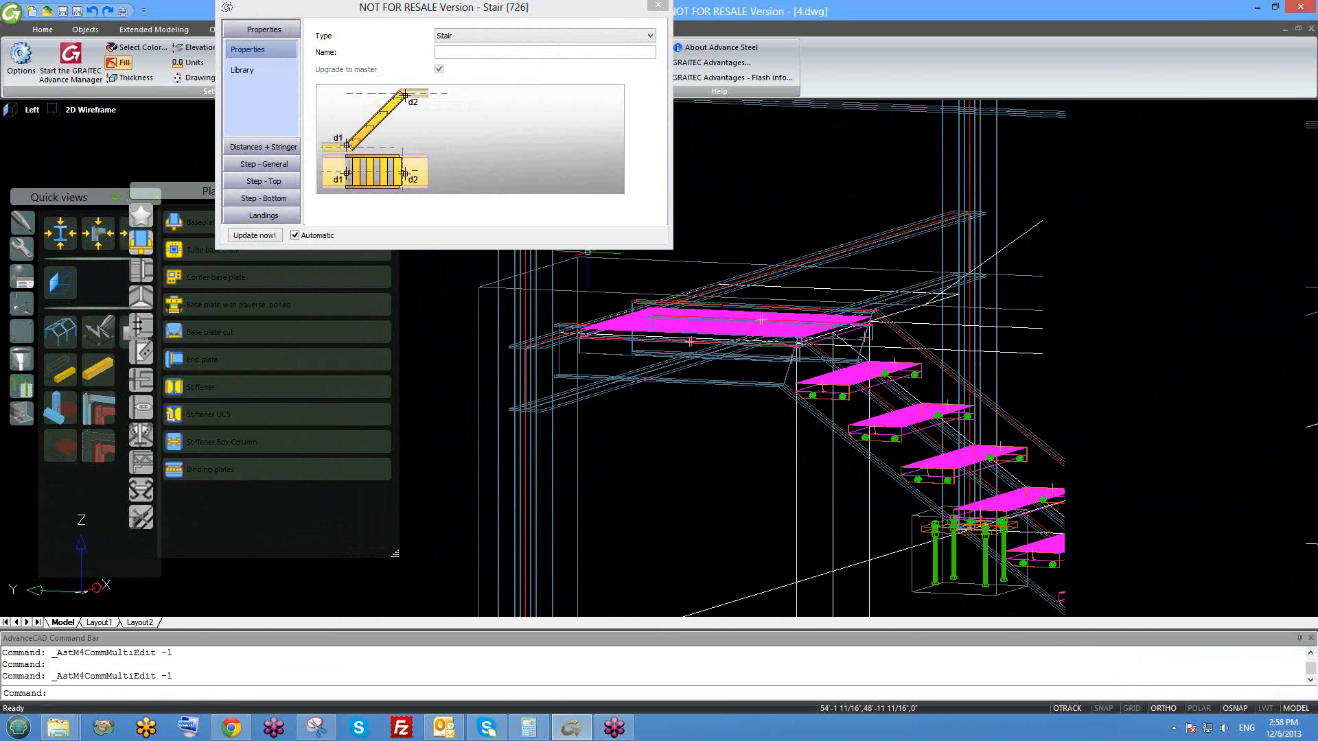
scroll(786, 367, "up", 2)
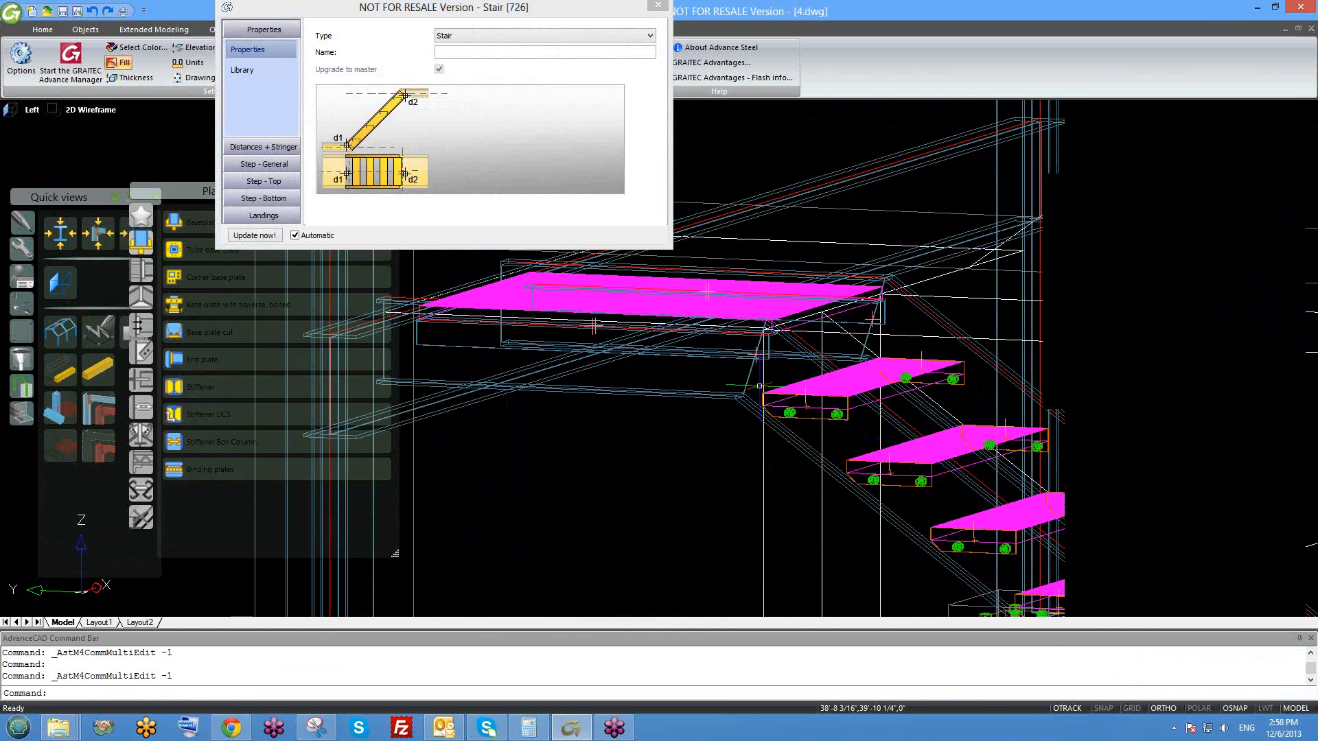
scroll(760, 387, "up", 4)
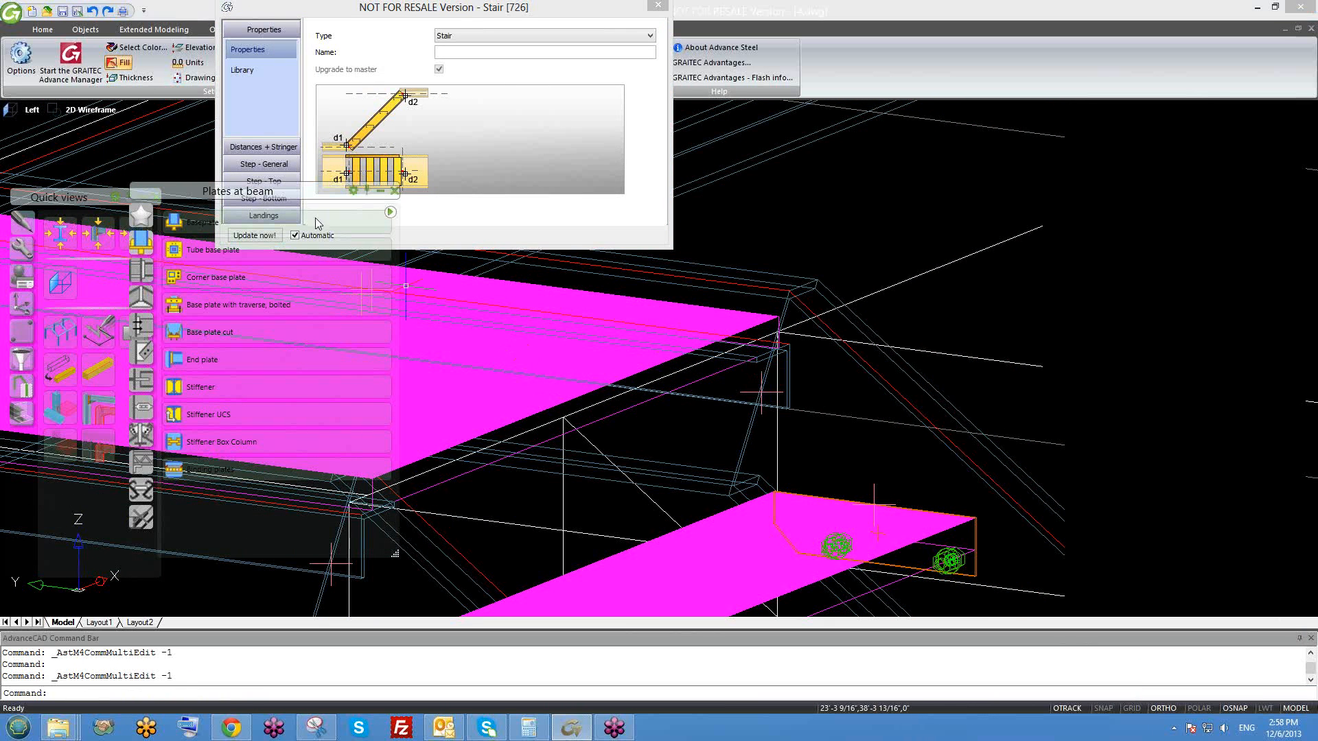
left_click_drag(408, 19, 465, 18)
middle_click_drag(743, 404, 883, 411)
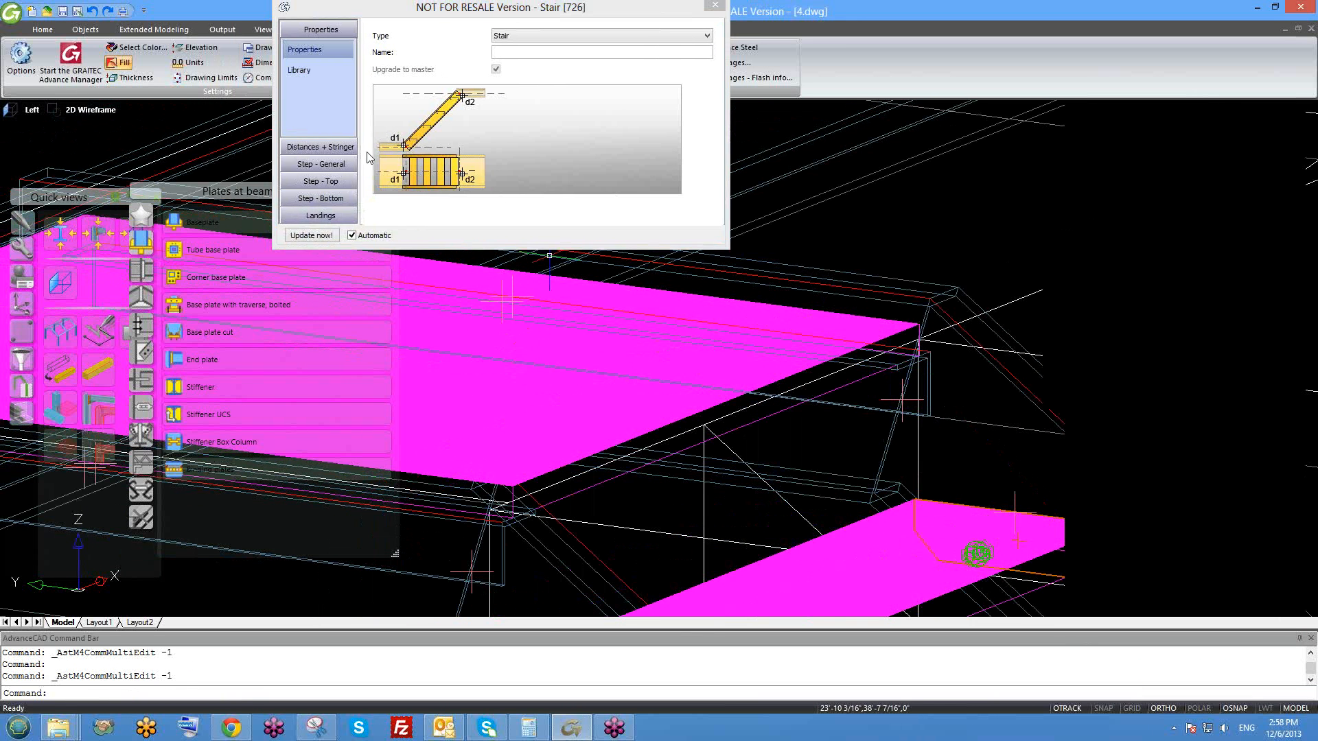
left_click(343, 147)
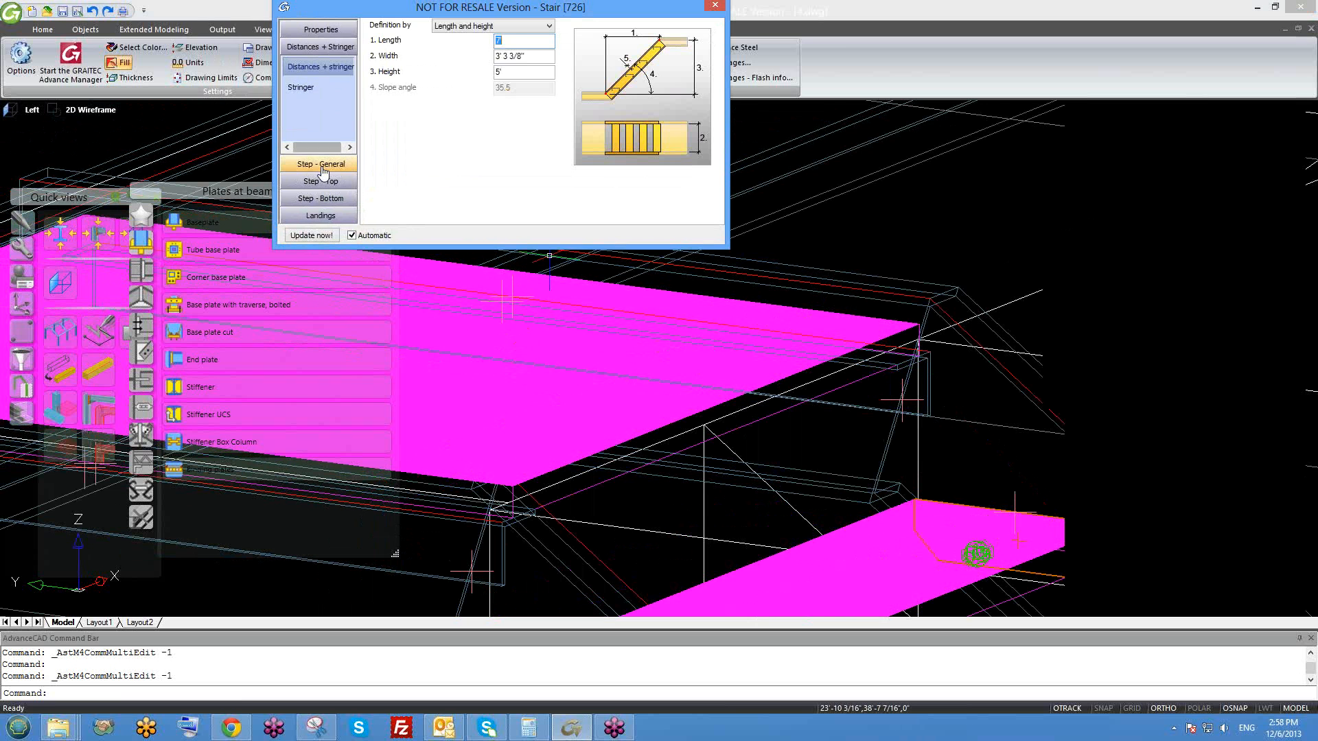
left_click(327, 86)
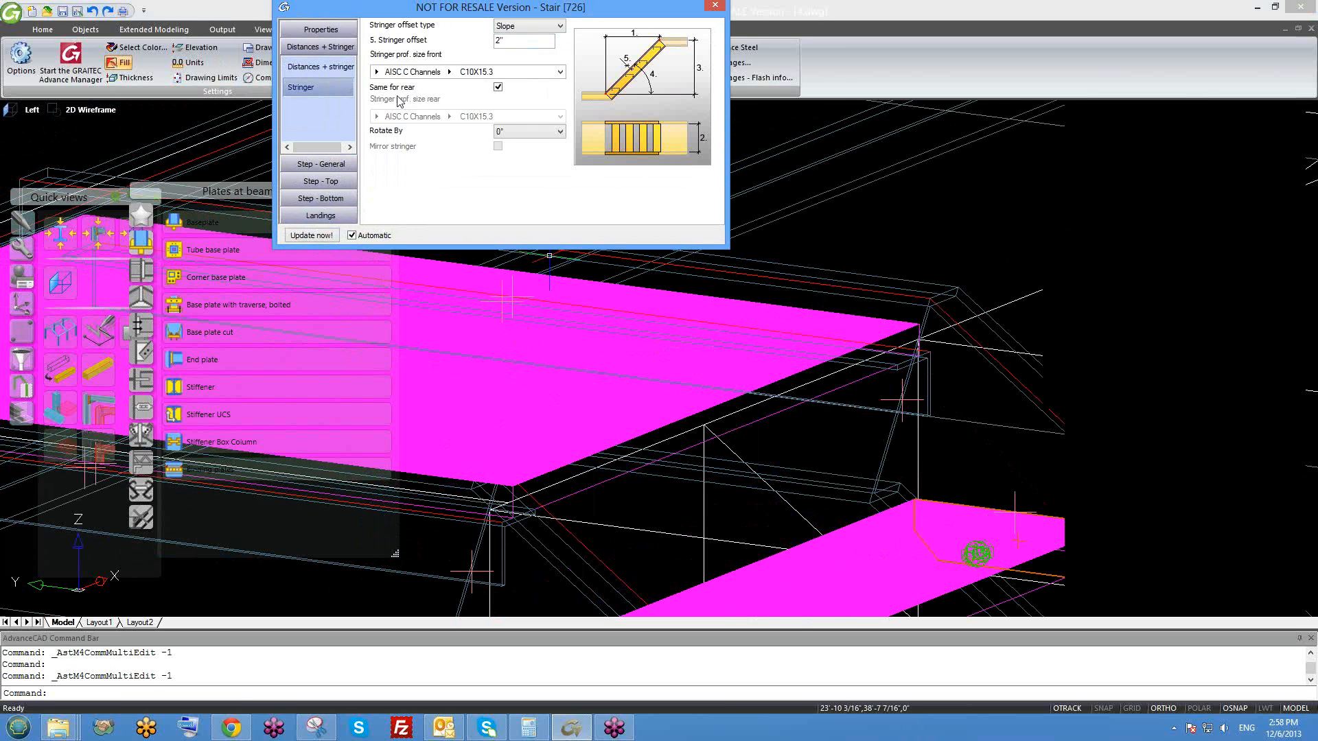
left_click(321, 216)
middle_click_drag(522, 323, 718, 376)
scroll(718, 377, "down", 5)
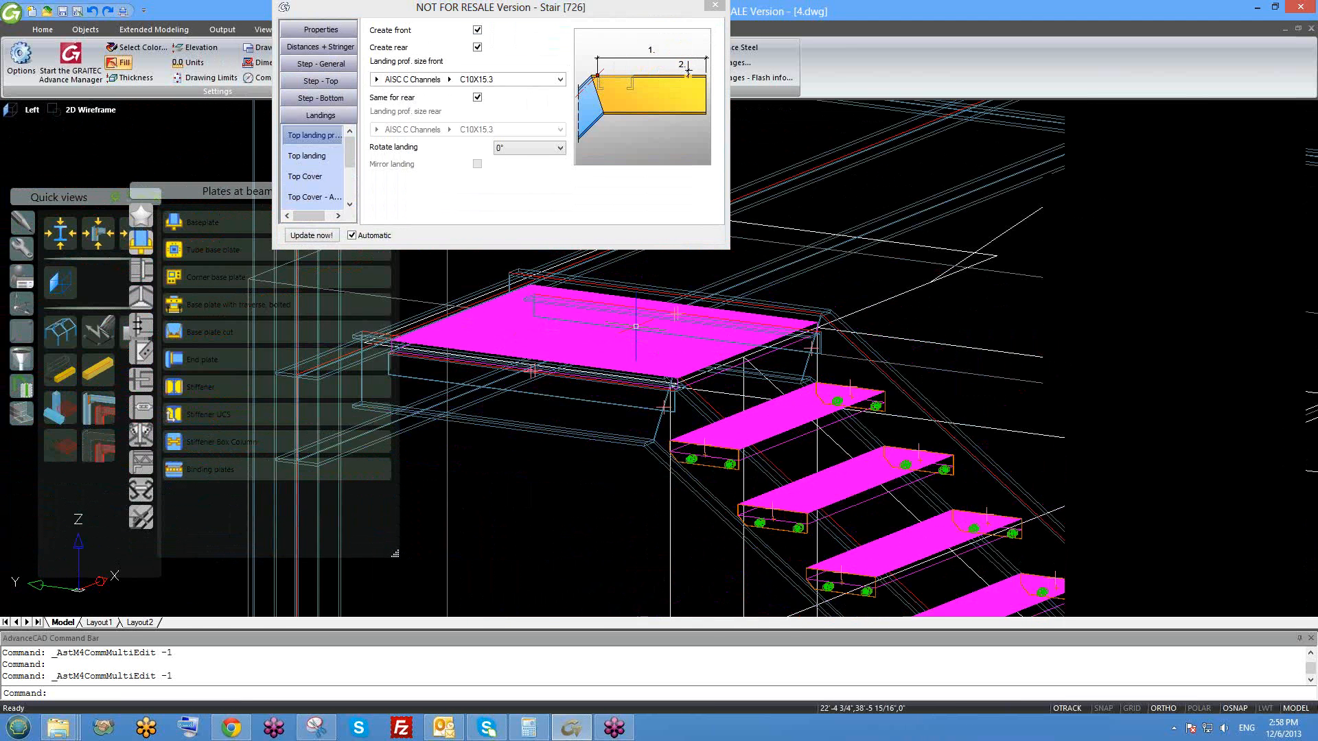
middle_click_drag(618, 329, 923, 363)
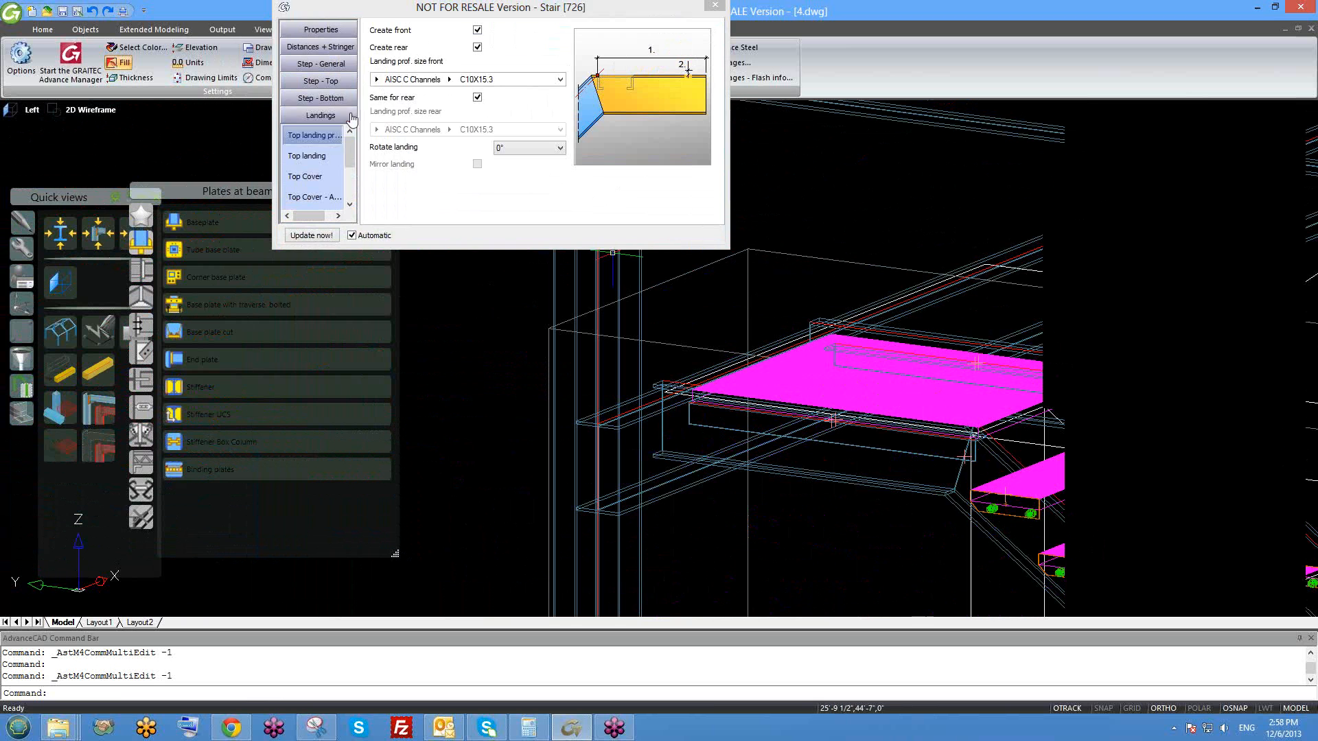
- Set the stair's top landing offset to 0" and close the stair properties
left_click(335, 159)
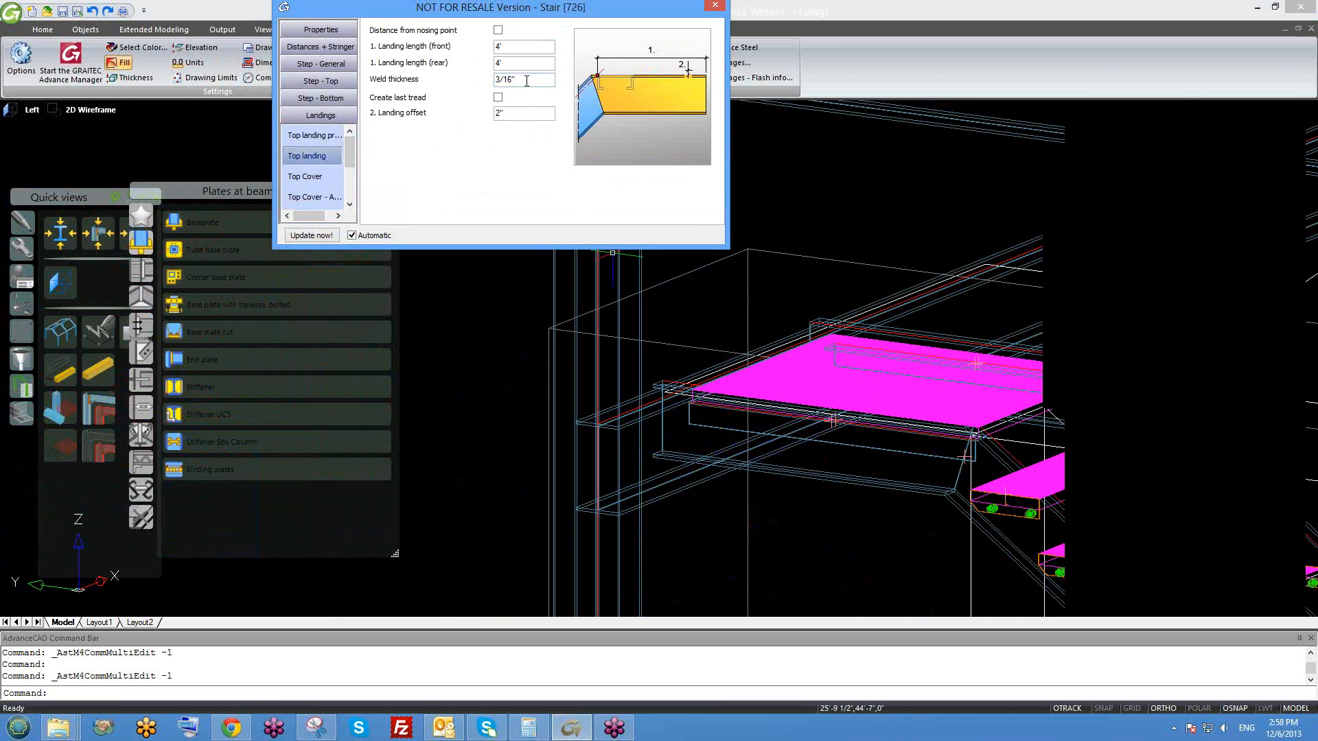
double_click(531, 114)
key("Return")
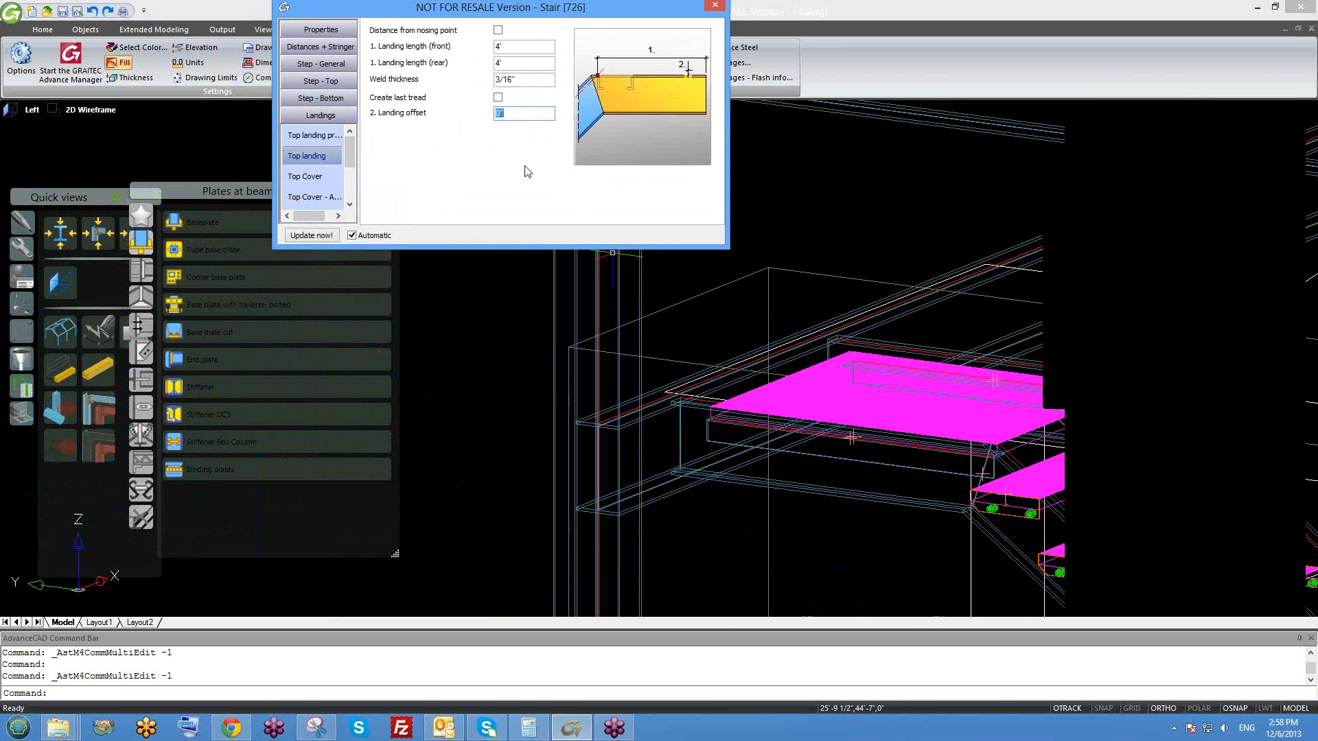
mouse_move(649, 354)
middle_mouse_down()
mouse_move(641, 345)
mouse_move(649, 378)
mouse_move(625, 379)
mouse_move(640, 366)
mouse_move(655, 381)
mouse_move(628, 402)
mouse_move(647, 364)
middle_mouse_up()
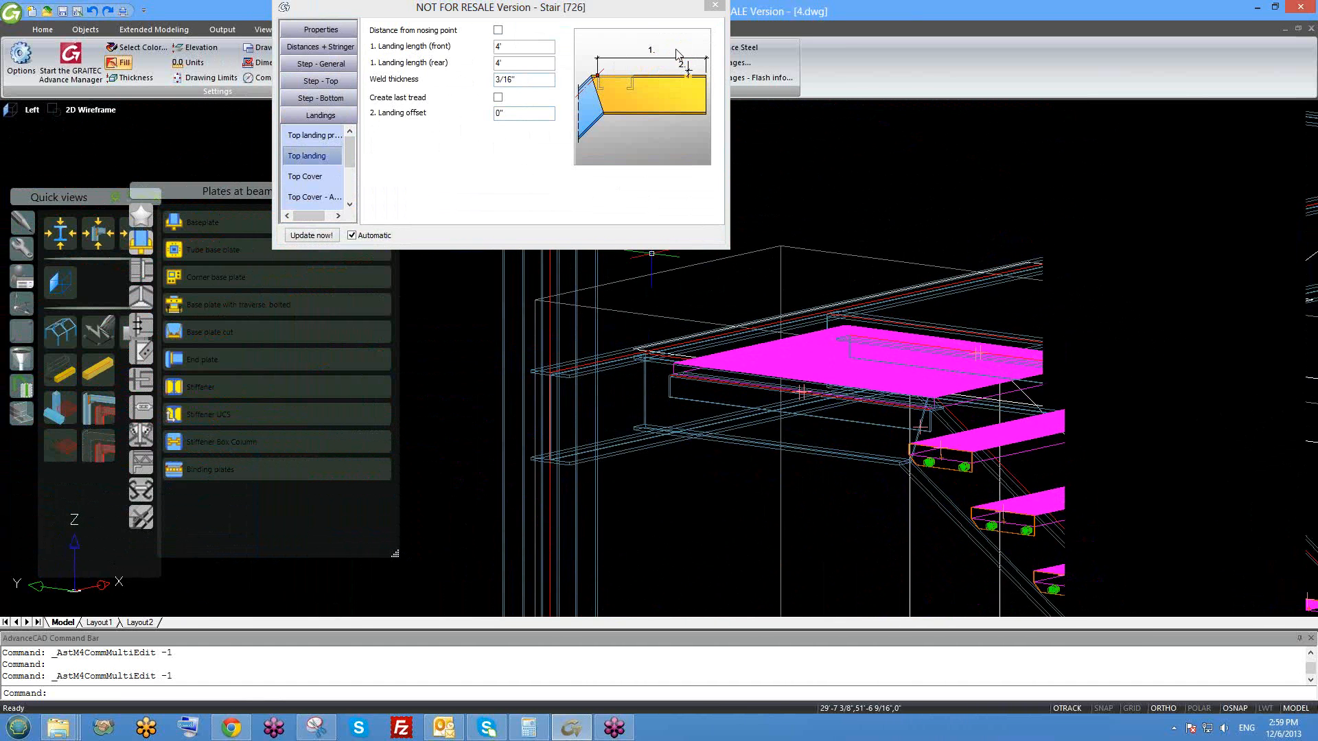
left_click(714, 7)
scroll(714, 405, "down", 2)
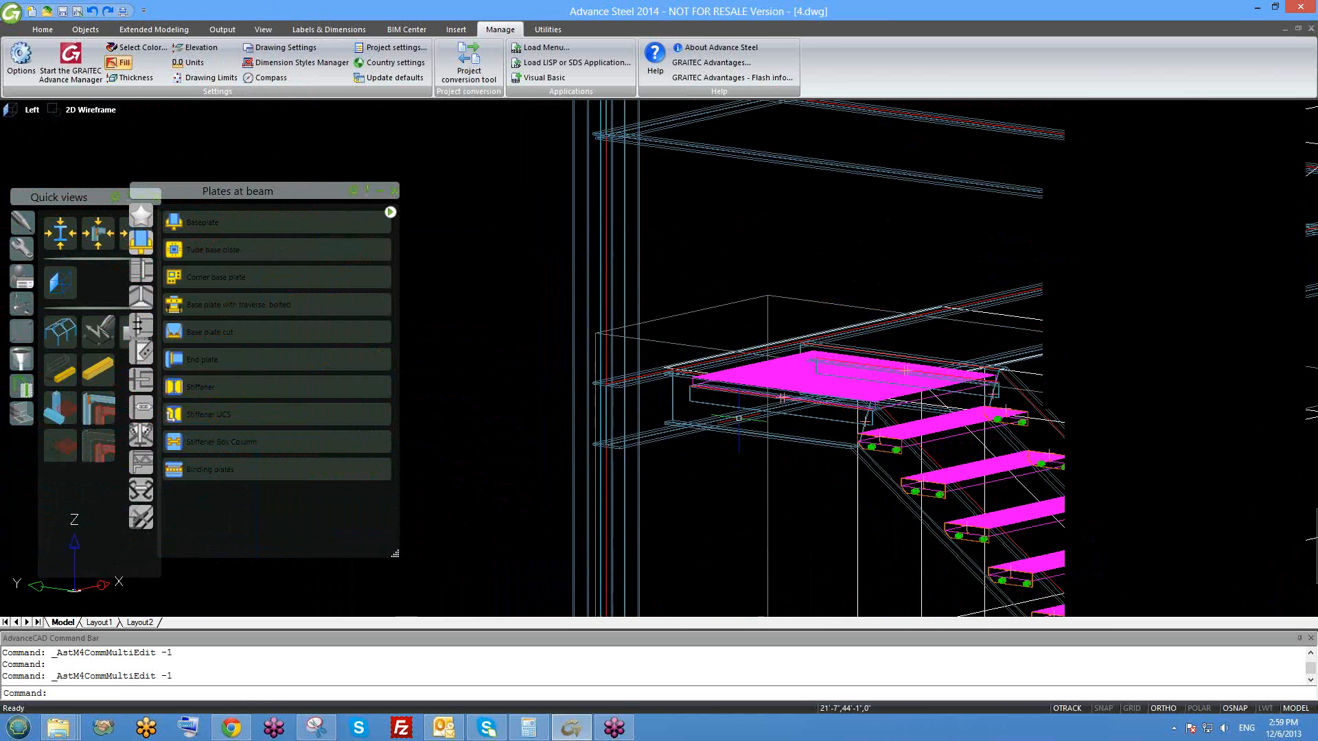
middle_click_drag(660, 413, 587, 271)
scroll(586, 271, "up", 5)
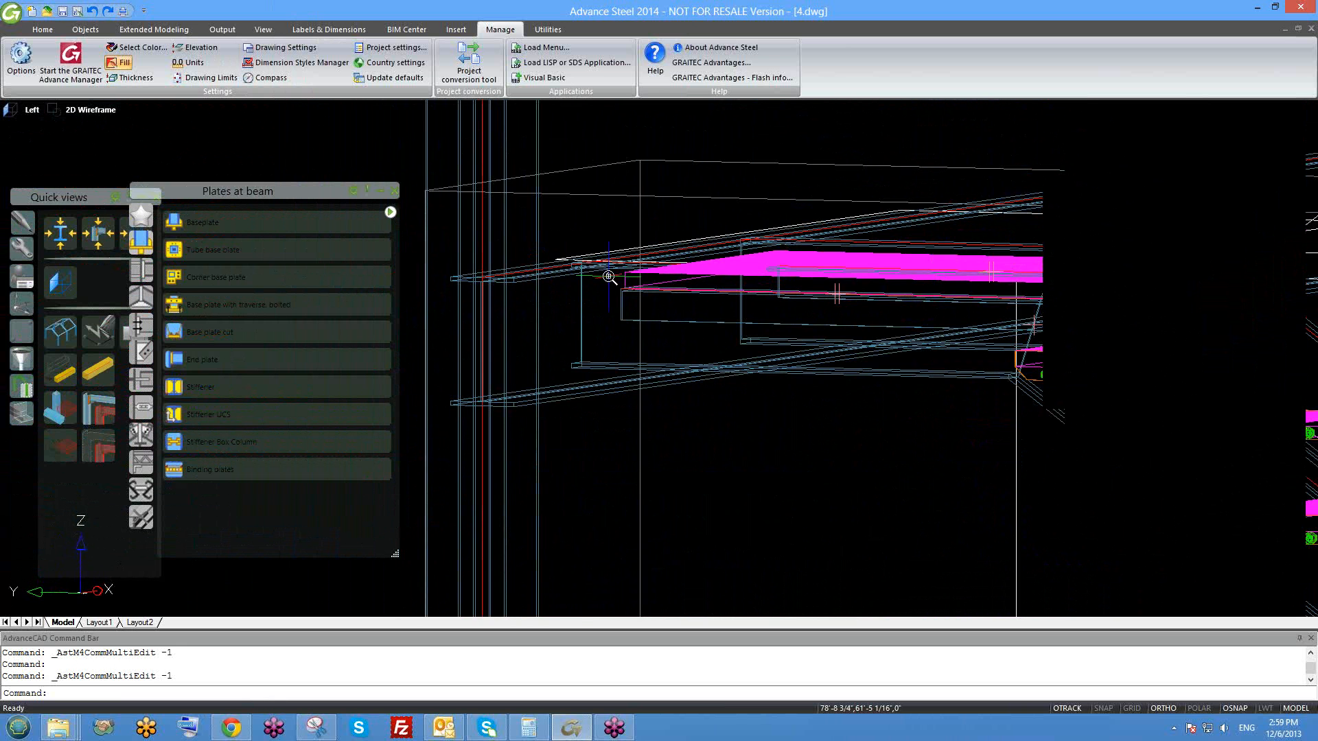
scroll(608, 277, "down", 3)
scroll(609, 278, "down", 2)
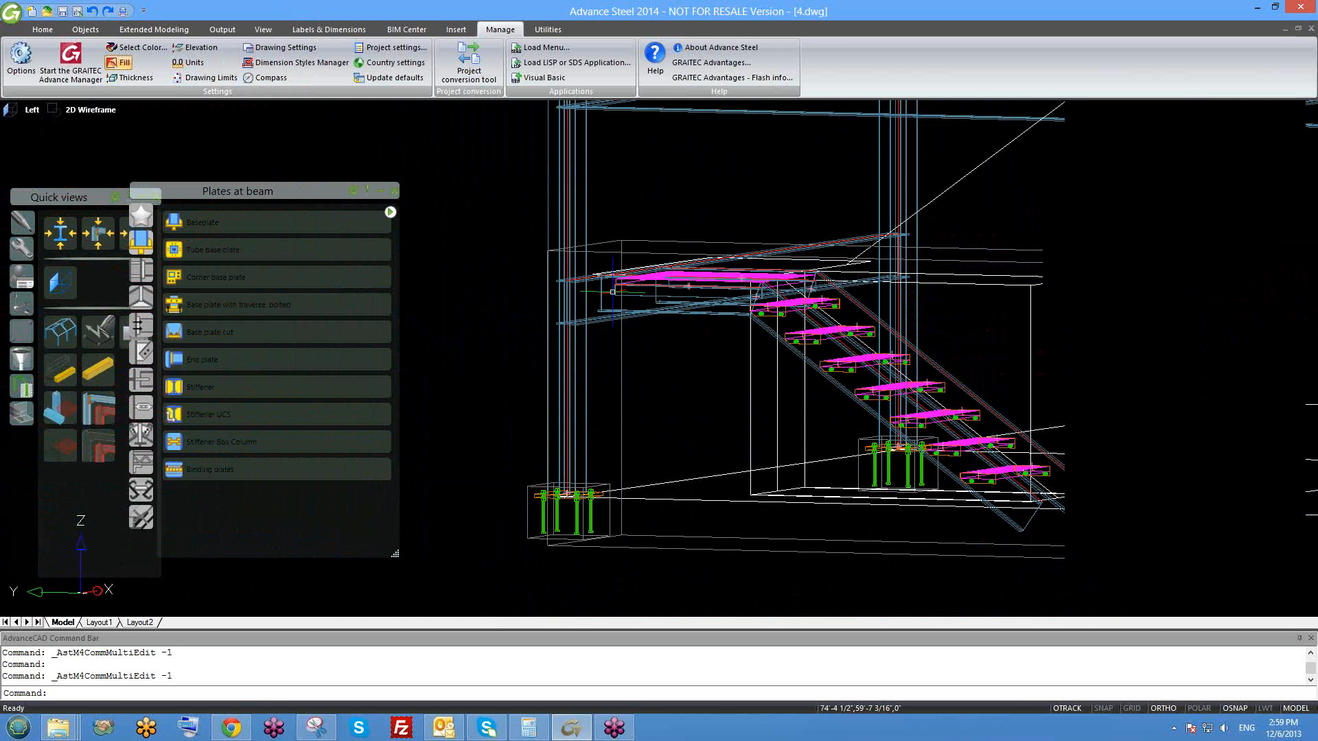
- Examine the landing's end at the frame beam and the lower ends of the stair stringers
mouse_move(606, 306)
middle_mouse_down("shift")
mouse_move(621, 336)
mouse_move(610, 328)
middle_mouse_up("shift")
scroll(610, 328, "up", 3)
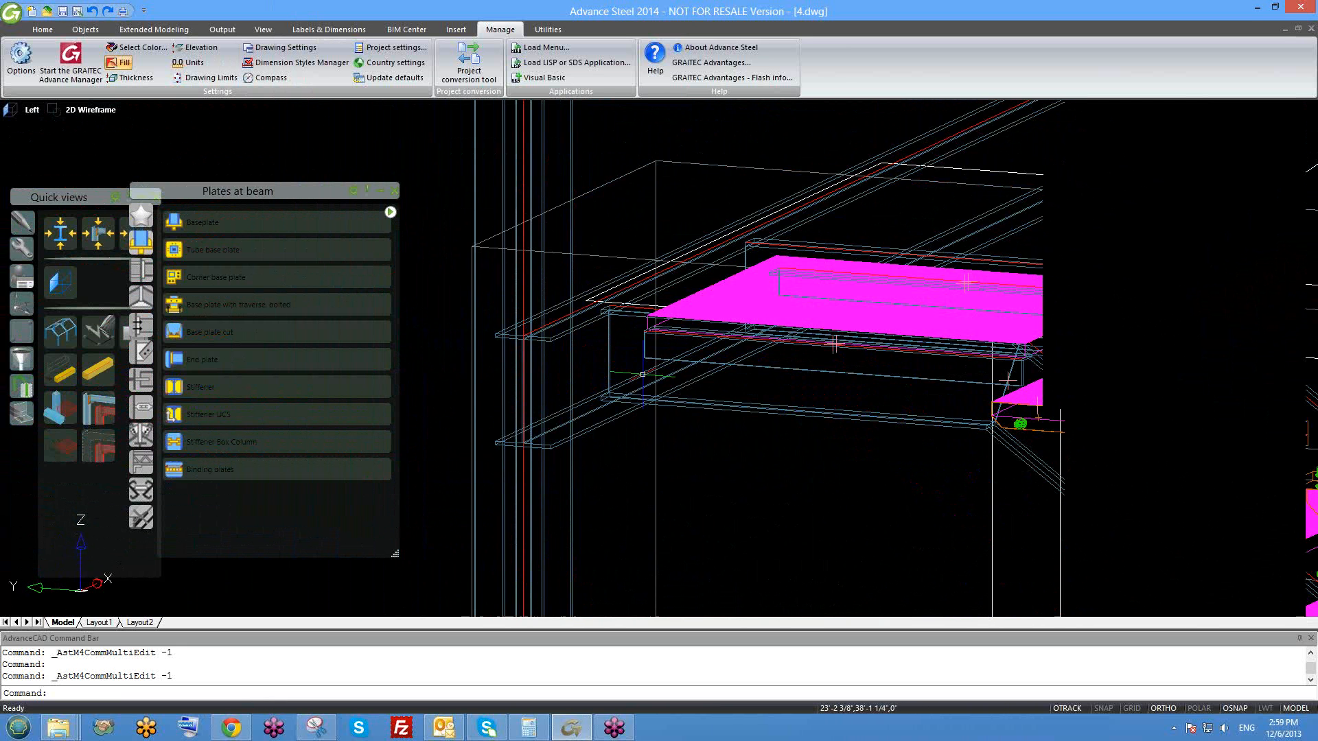
scroll(659, 309, "down", 5)
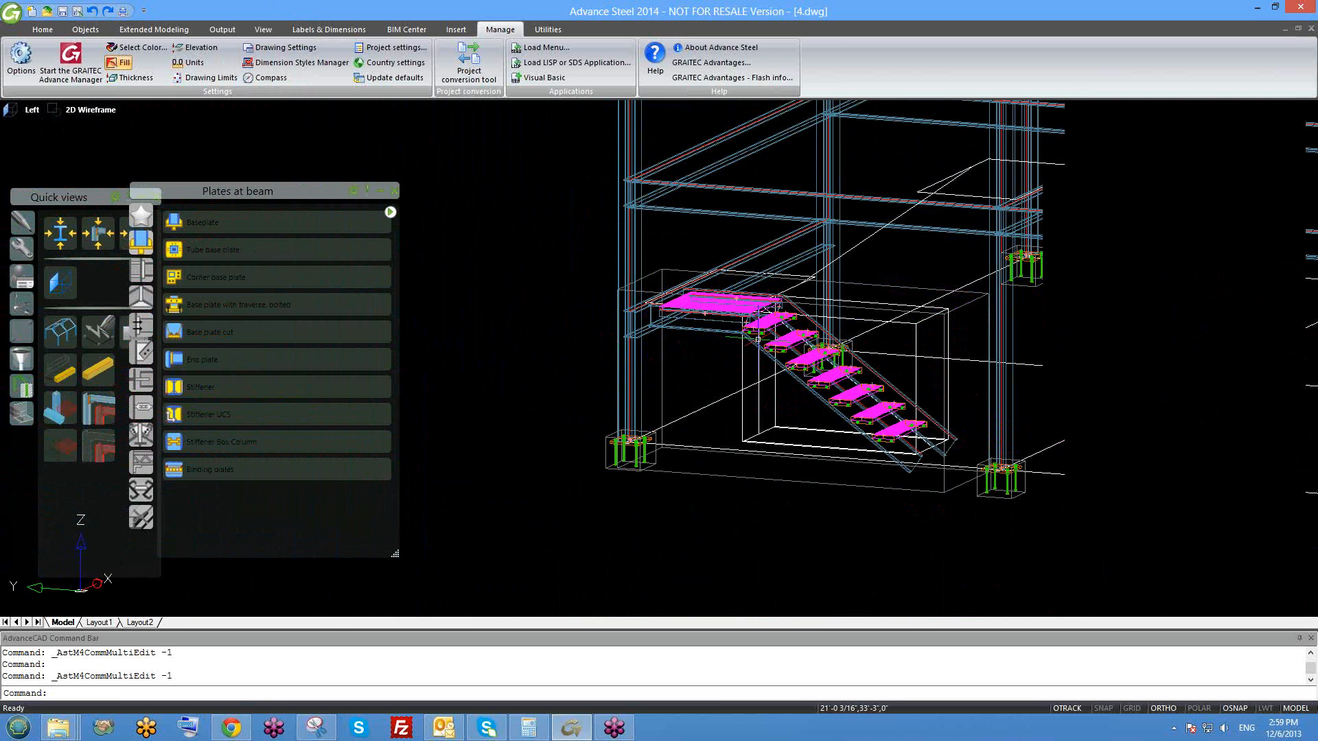
scroll(758, 339, "up", 4)
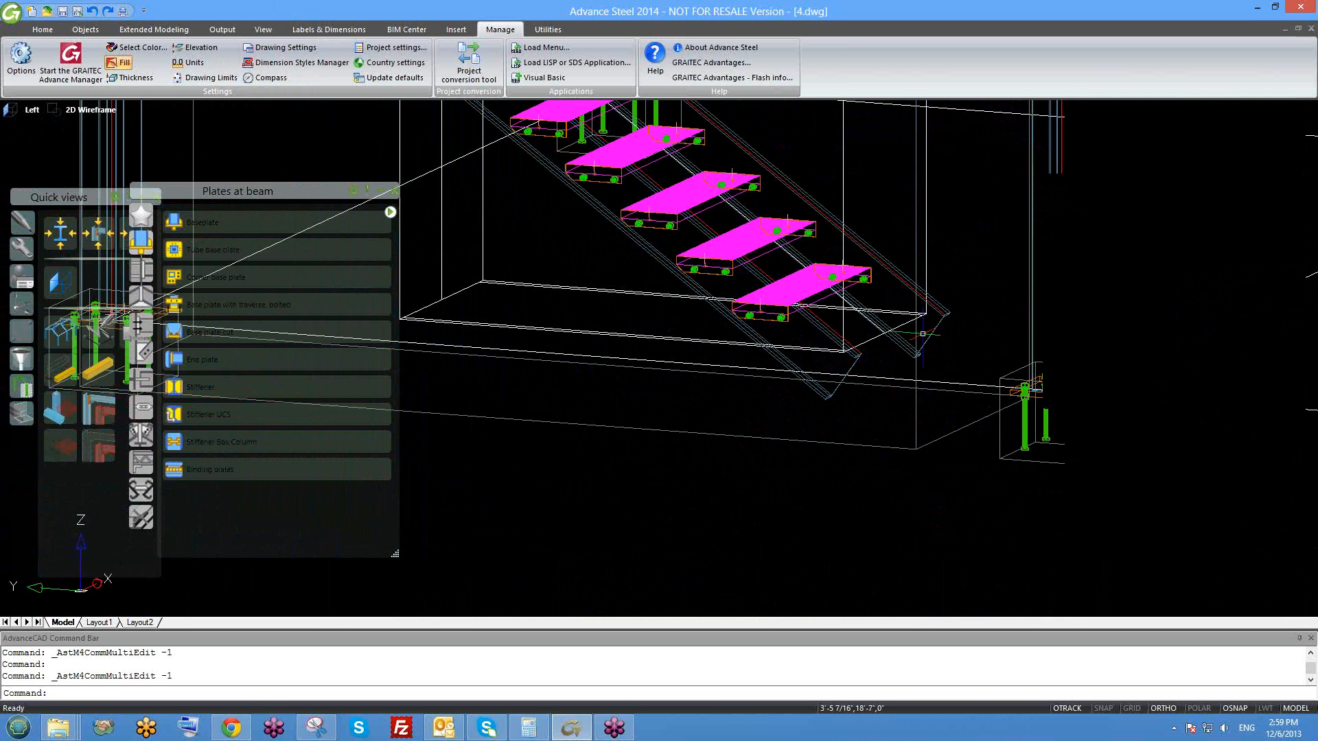
middle_click_drag(866, 346, 852, 341, "shift")
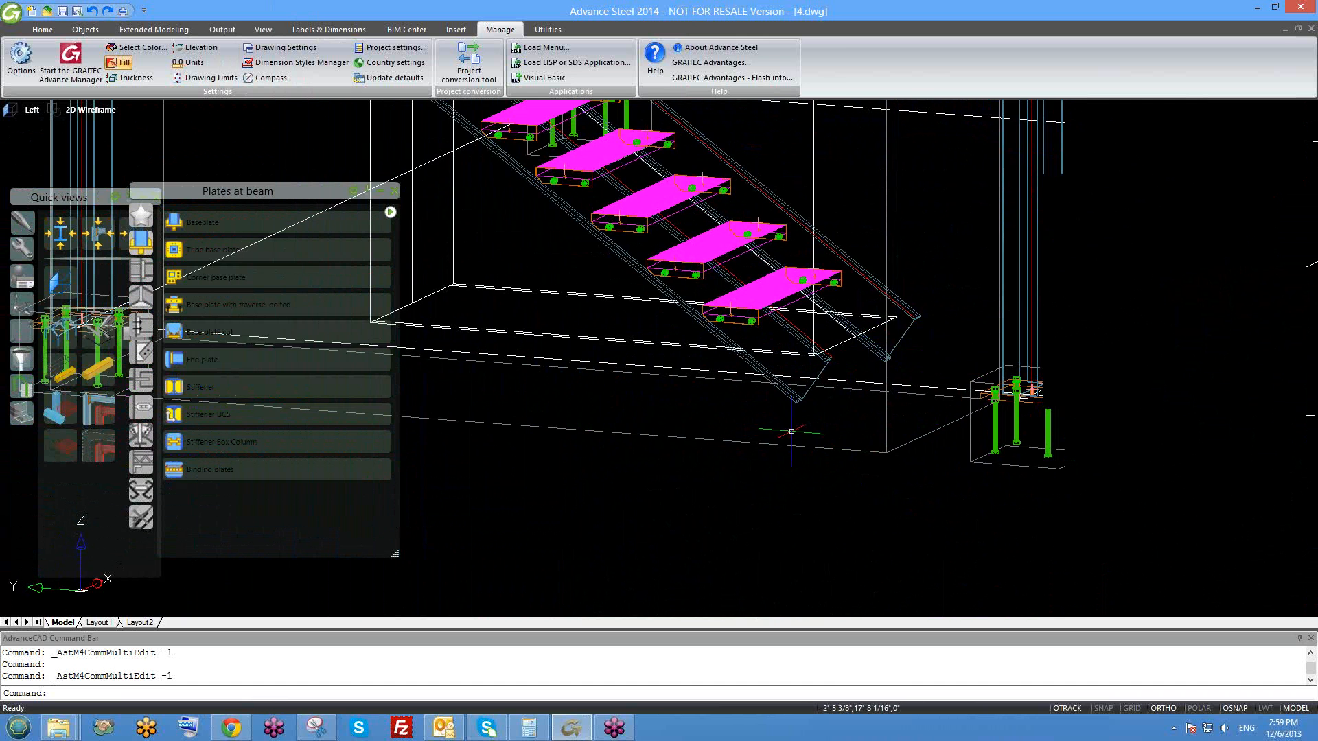
scroll(693, 353, "down", 3)
scroll(430, 181, "up", 6)
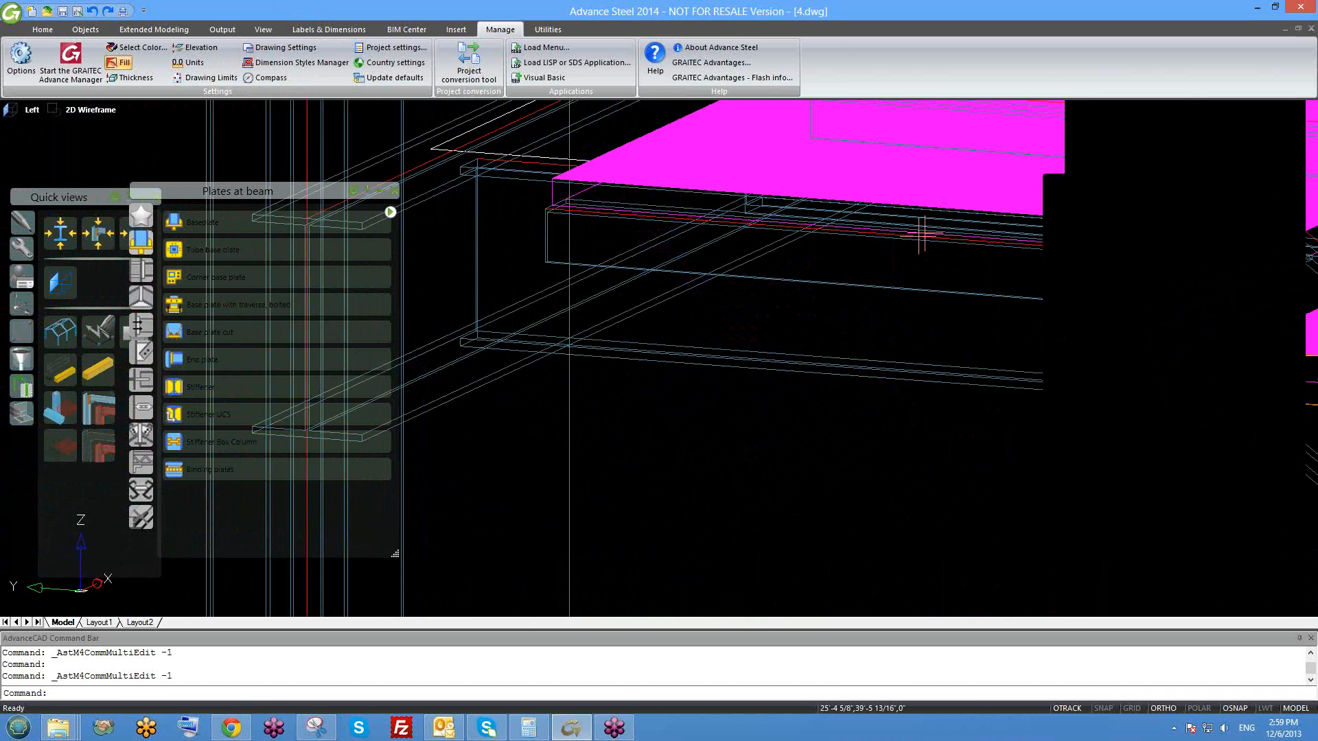
scroll(582, 280, "down", 2)
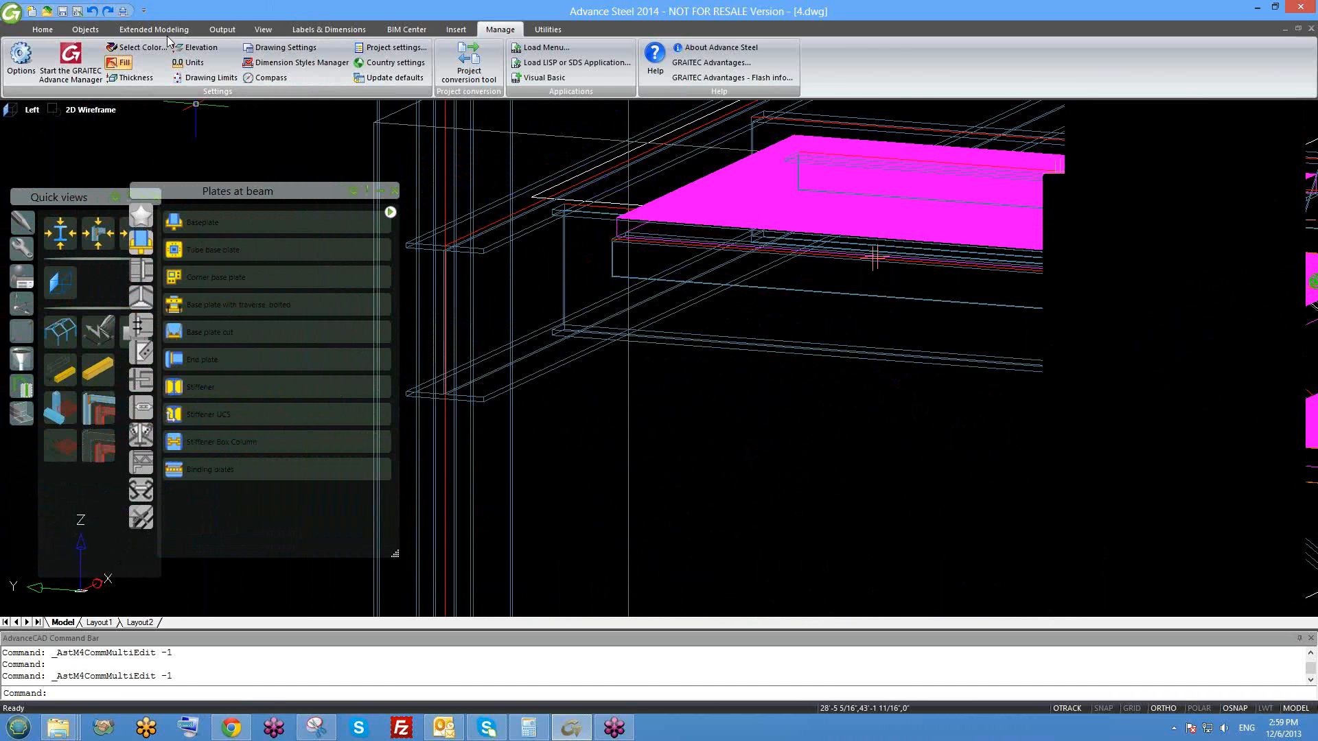
- Add a Clip angle platform beam joint connecting the stair landing's side beam to the supporting frame beam
left_click(85, 30)
left_click(154, 30)
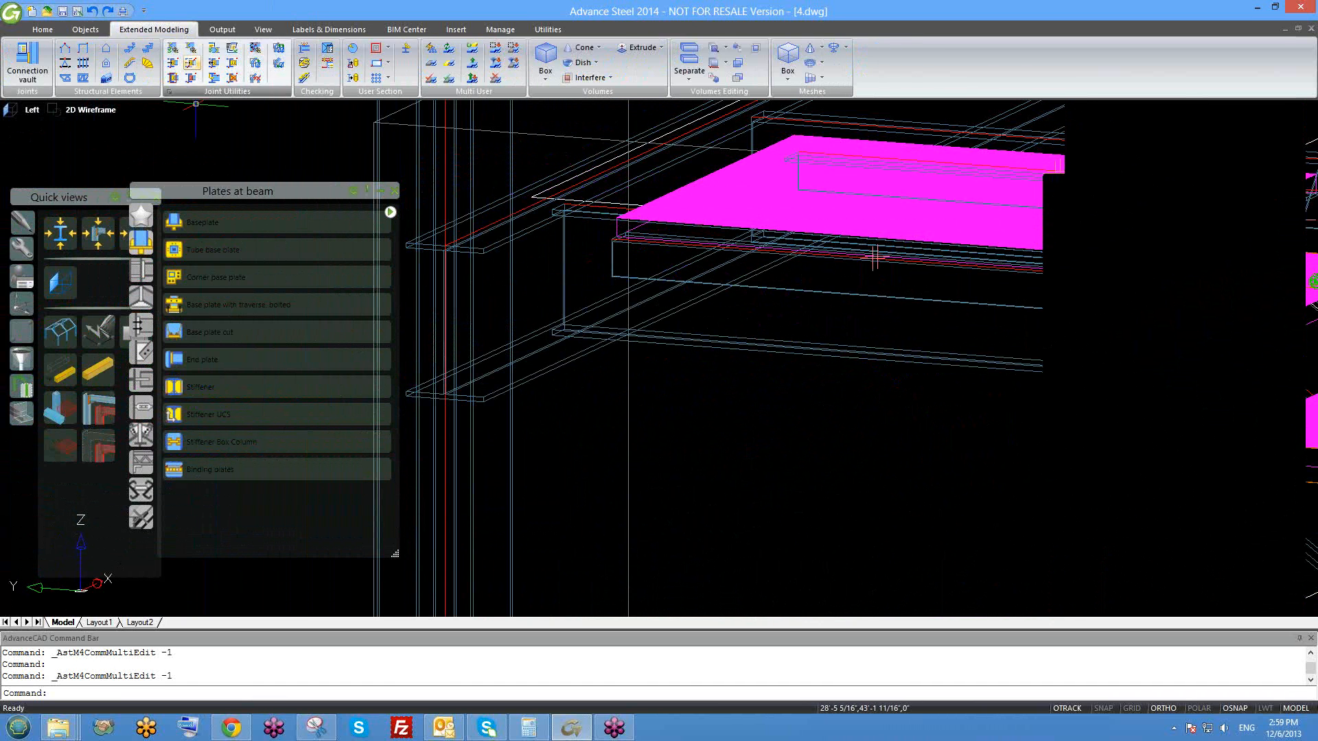
left_click_drag(191, 192, 220, 191)
left_click(171, 269)
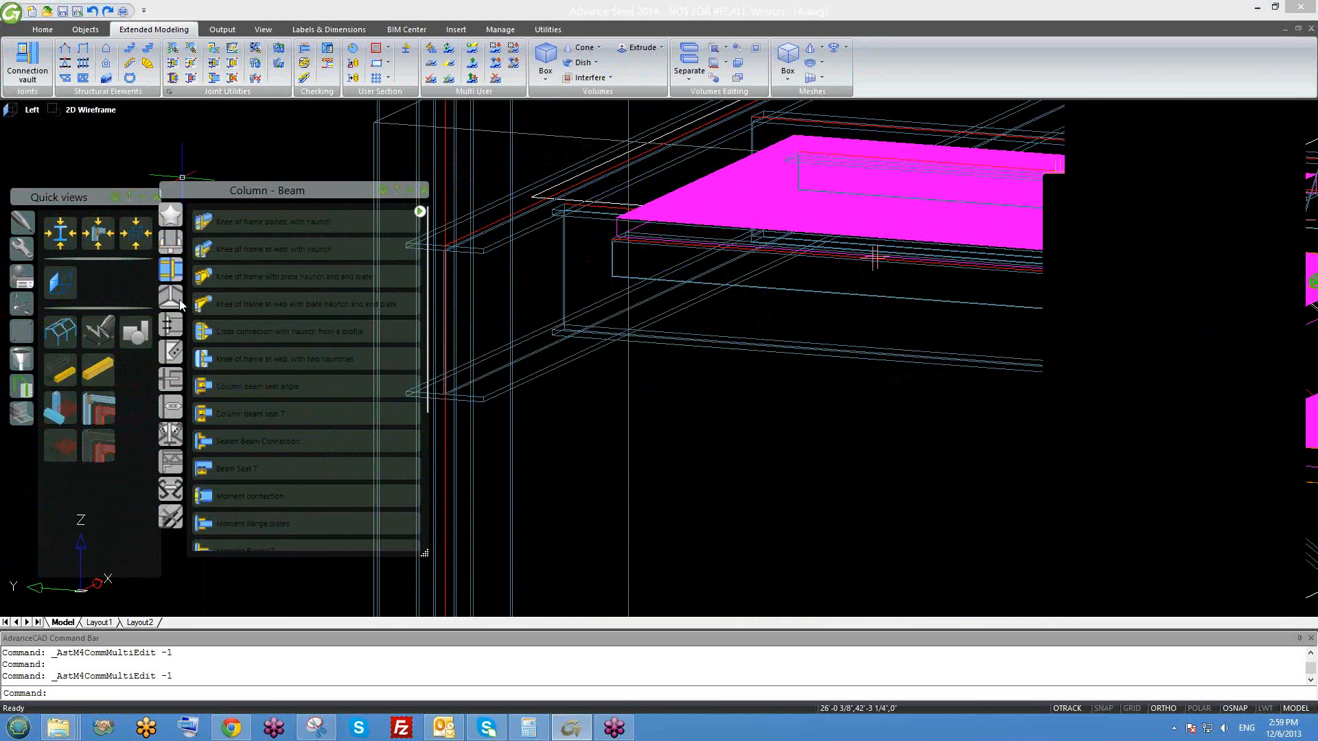
left_click(172, 326)
left_click(224, 223)
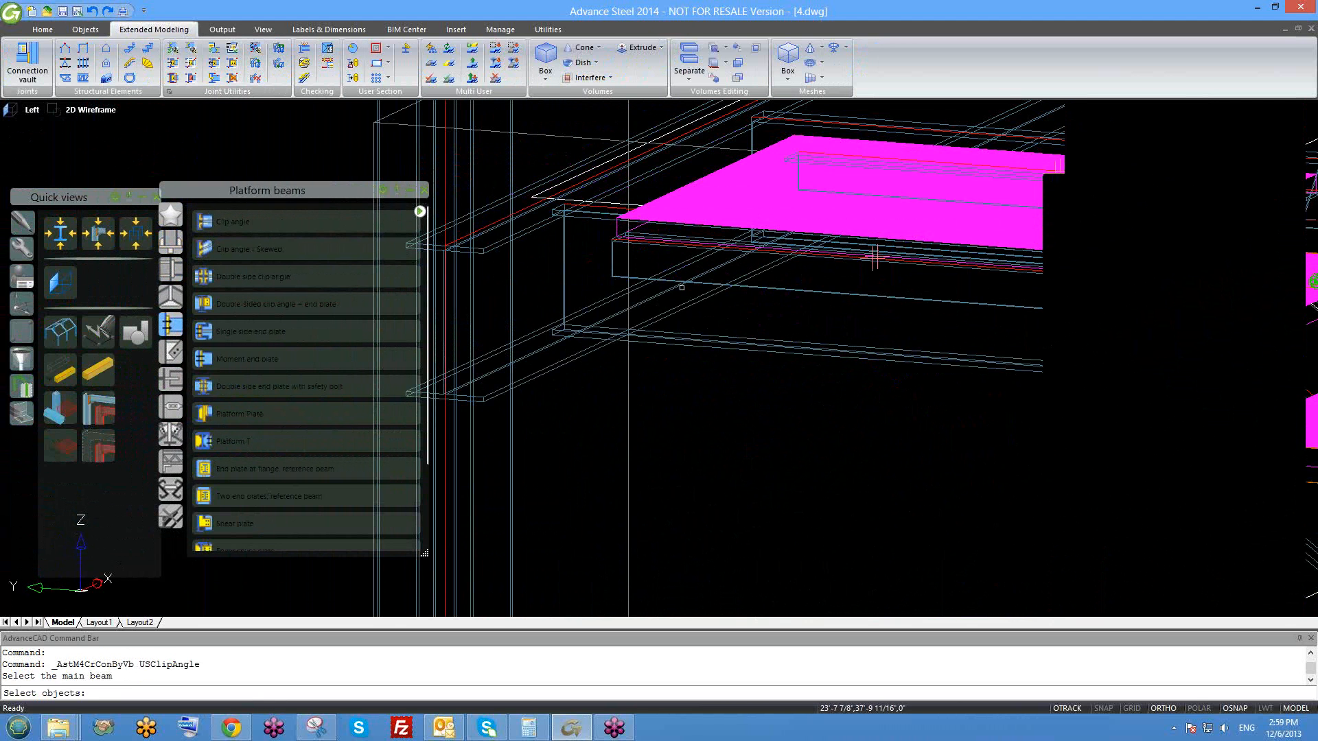
left_click(560, 243)
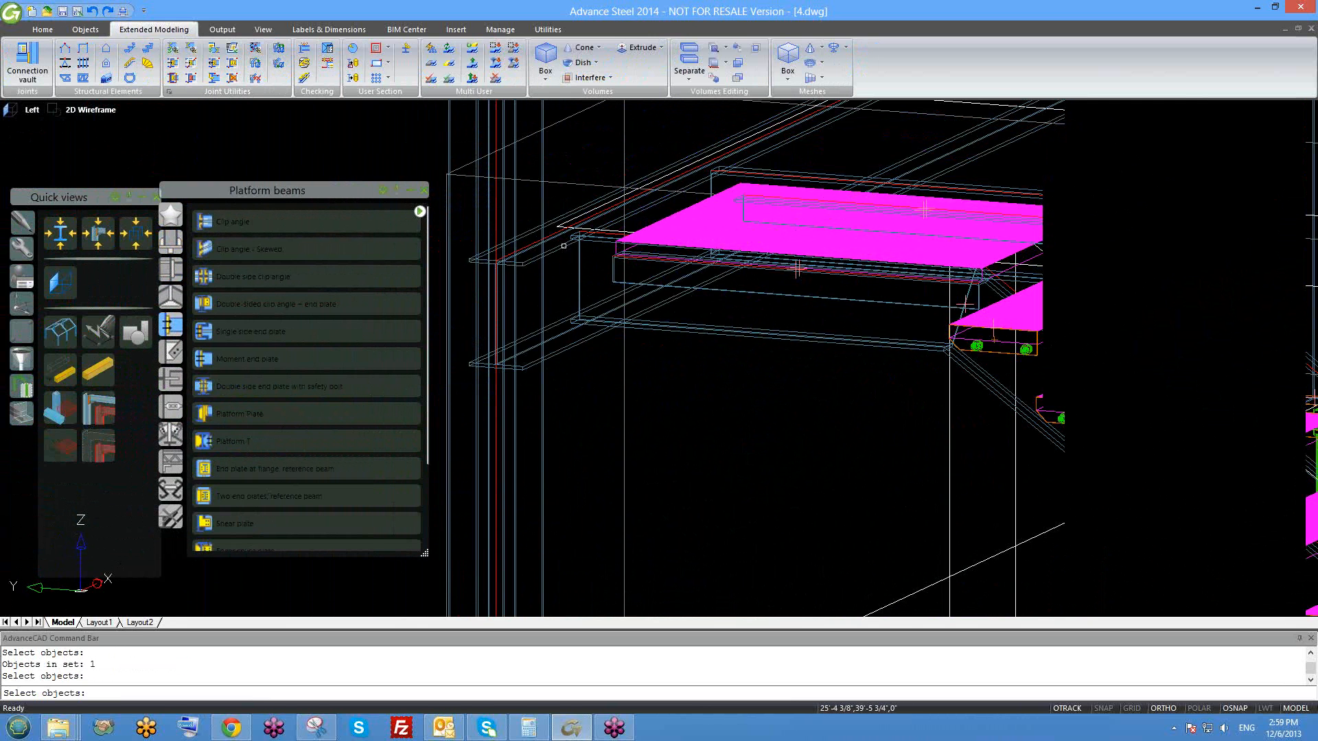
key("Return")
left_click(580, 271)
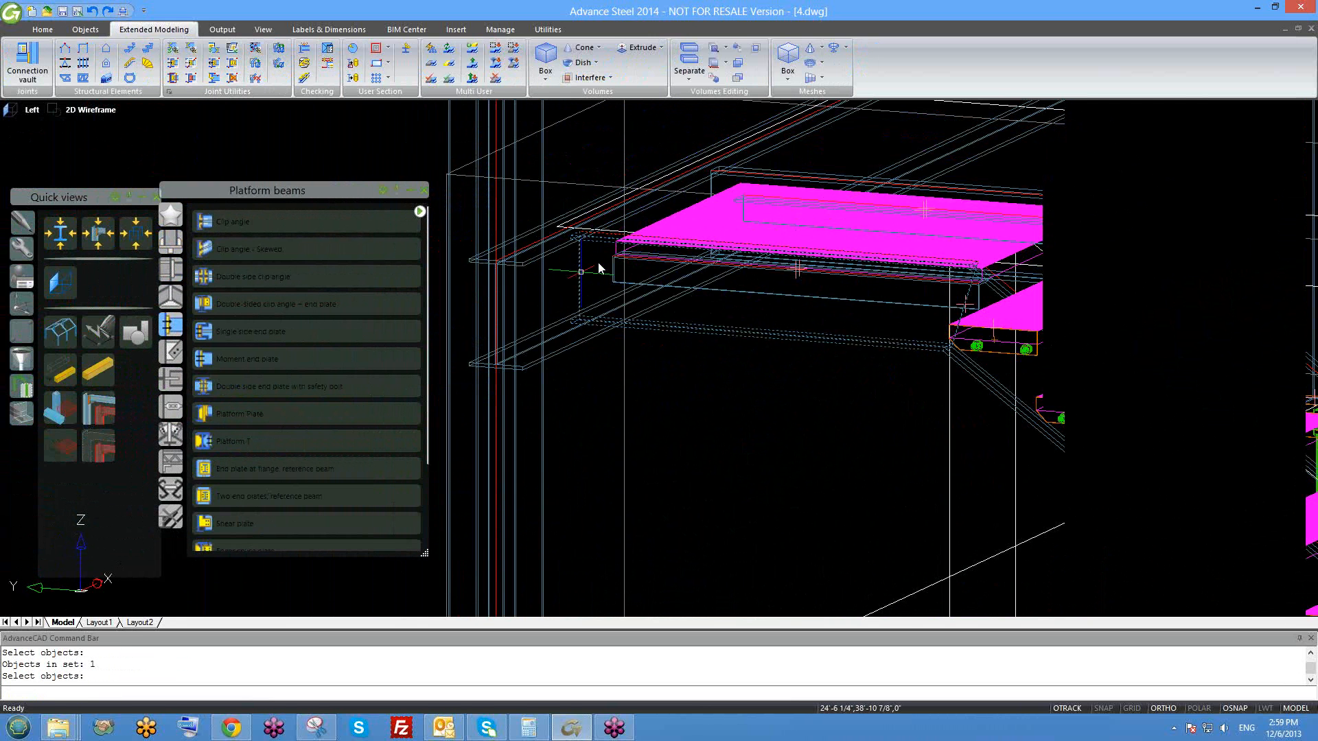
key("Return")
scroll(602, 344, "up", 8)
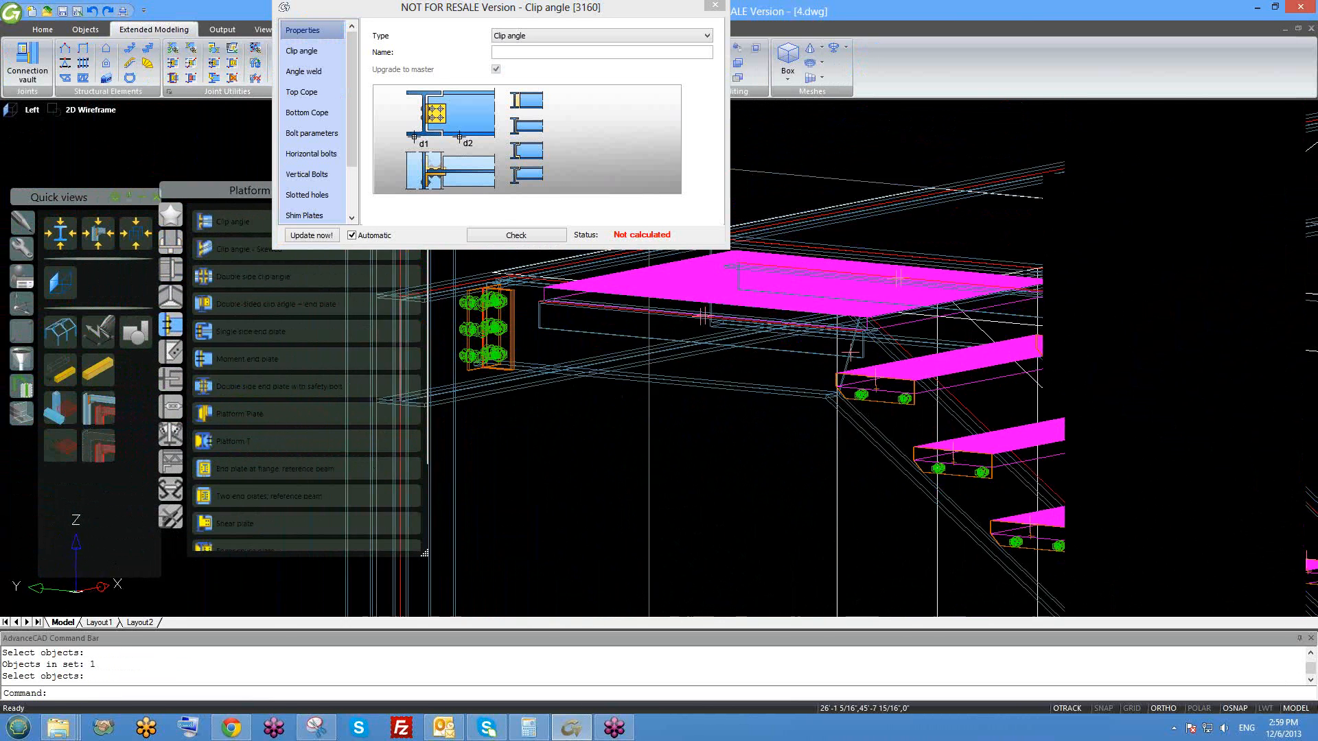
middle_click_drag(772, 385, 832, 402, "shift")
scroll(833, 356, "down", 3)
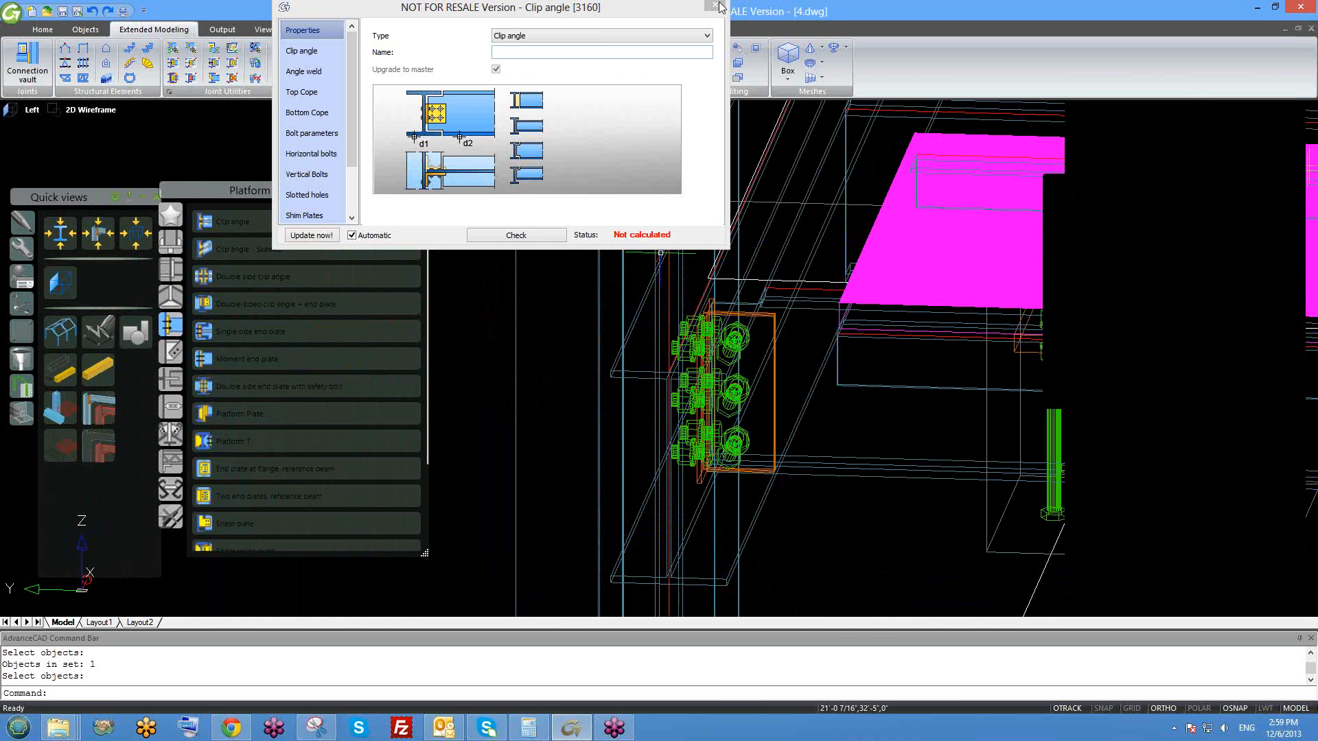
left_click(715, 6)
- Switch the model's visual style to Hidden and view the clip angle from the side
left_click(91, 109)
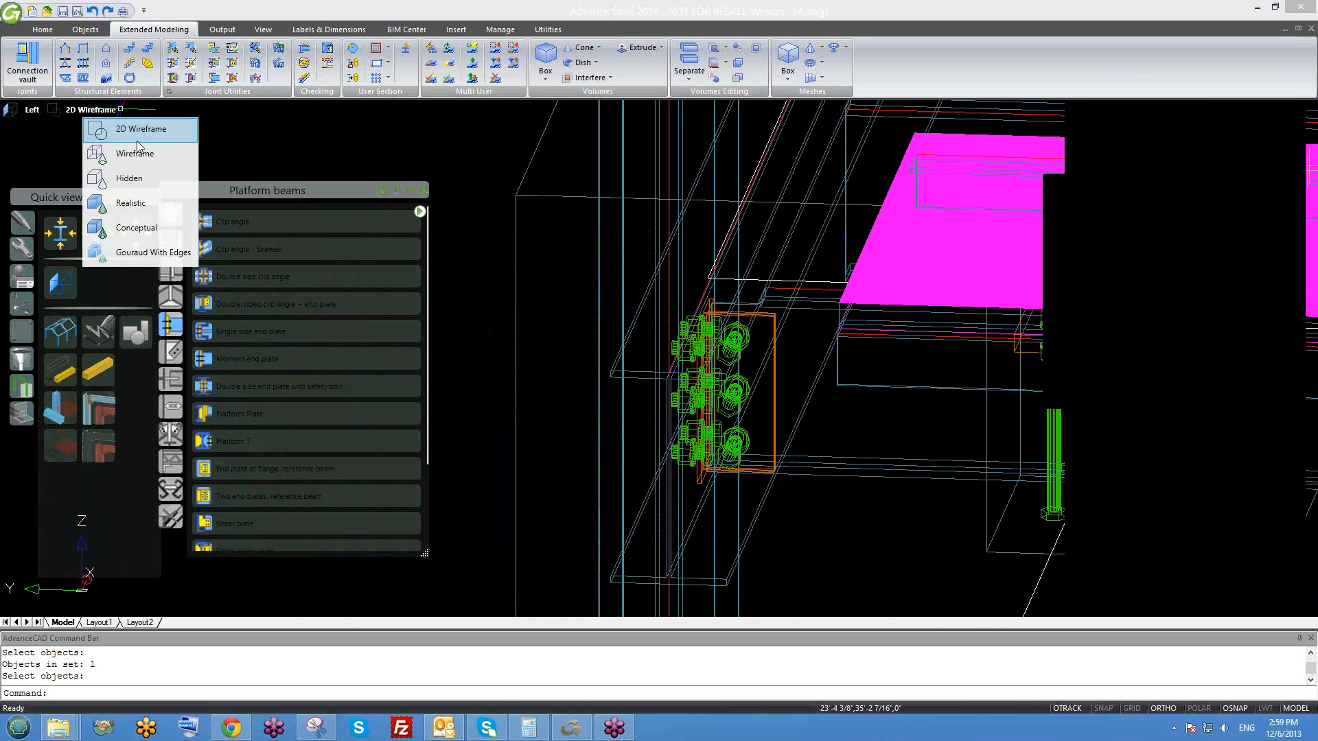
left_click(130, 179)
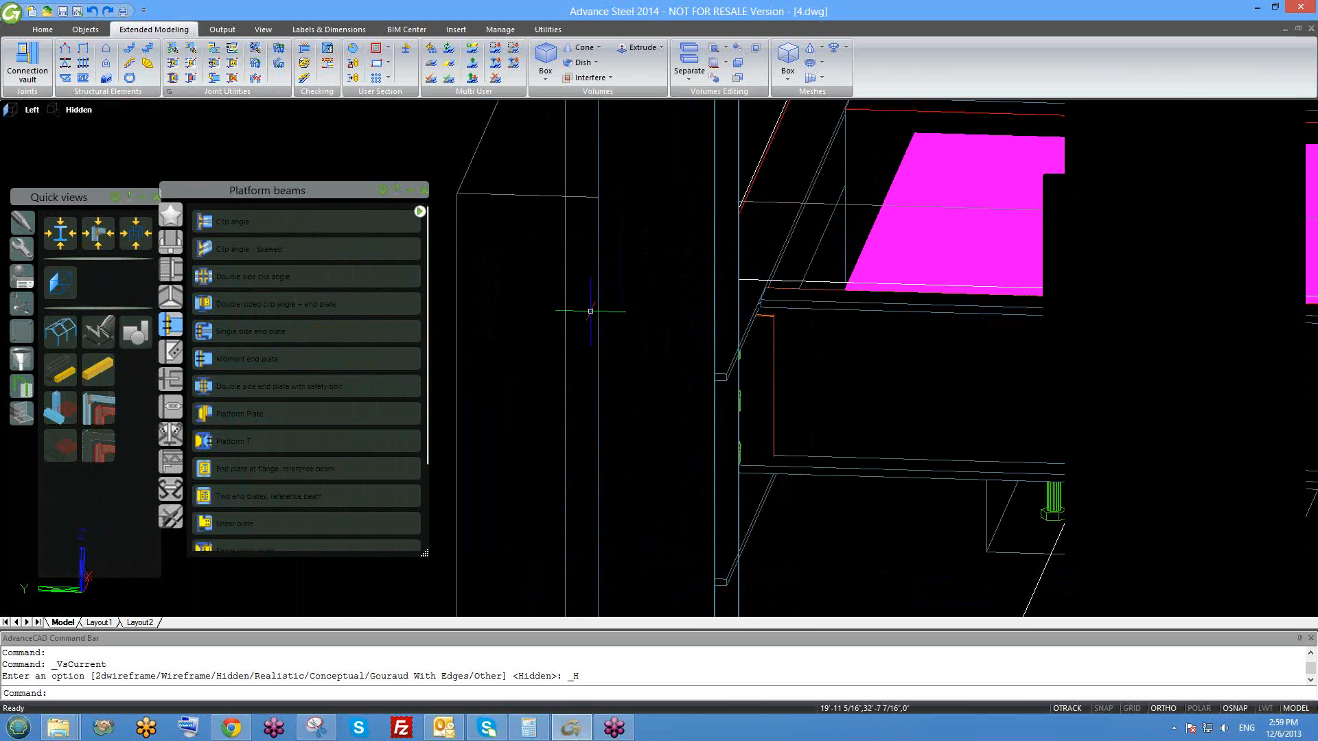
scroll(679, 321, "up", 2)
middle_click_drag(731, 371, 615, 262, "shift")
- Set the landing clip angle's vertical bolts to 2 lines in Group 1
left_click(615, 262)
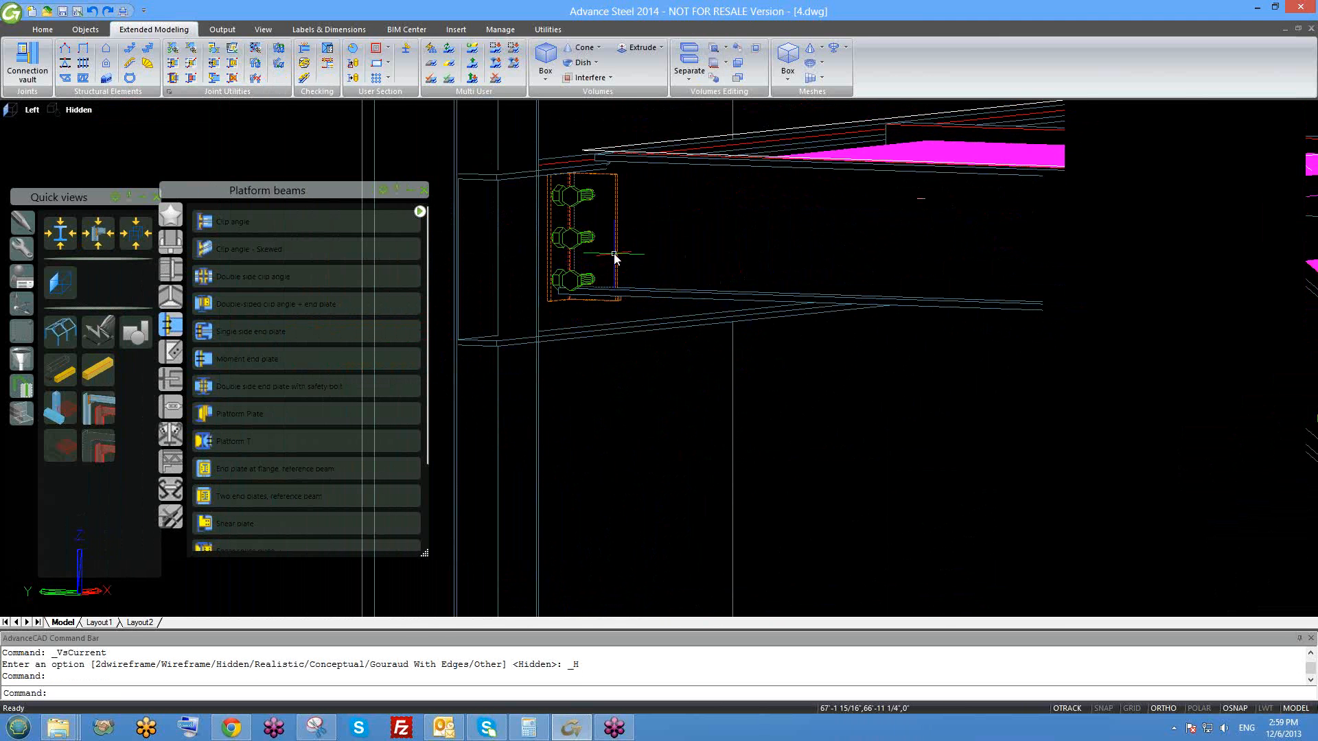
right_click(613, 254)
left_click(678, 541)
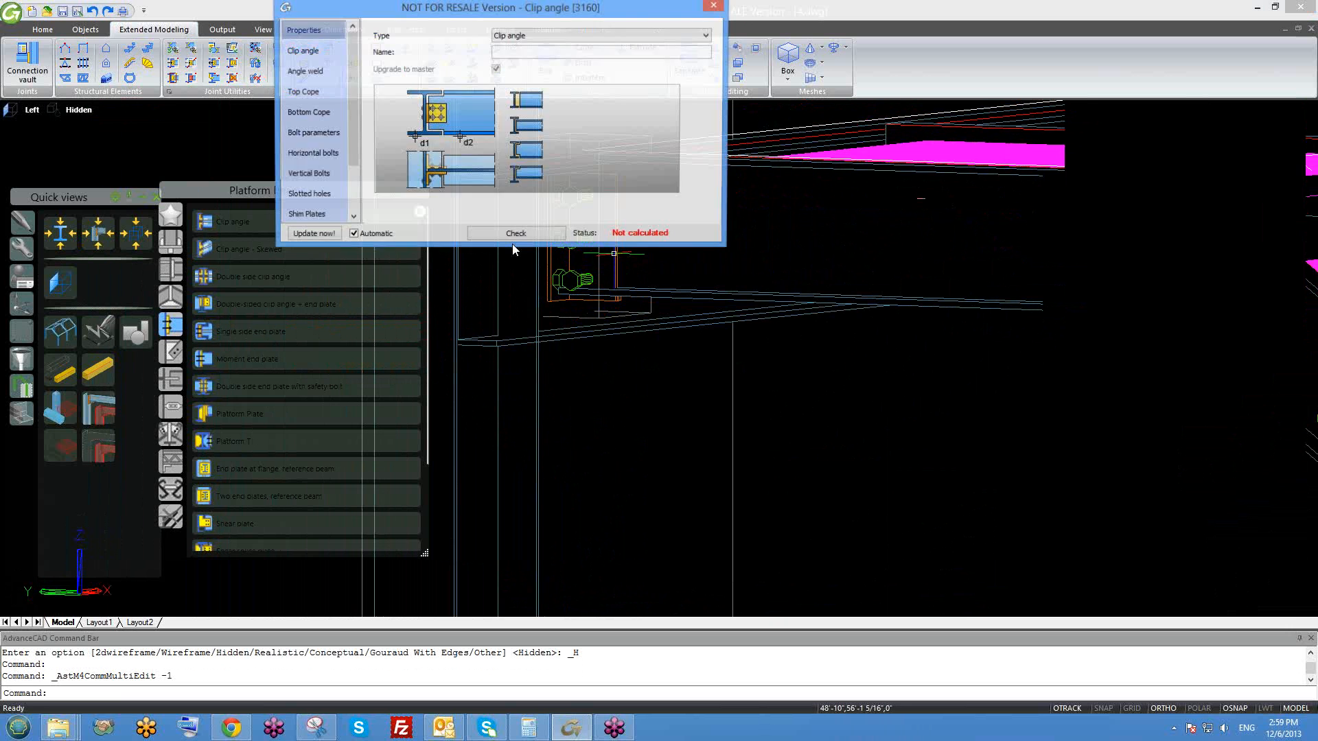
left_click(325, 136)
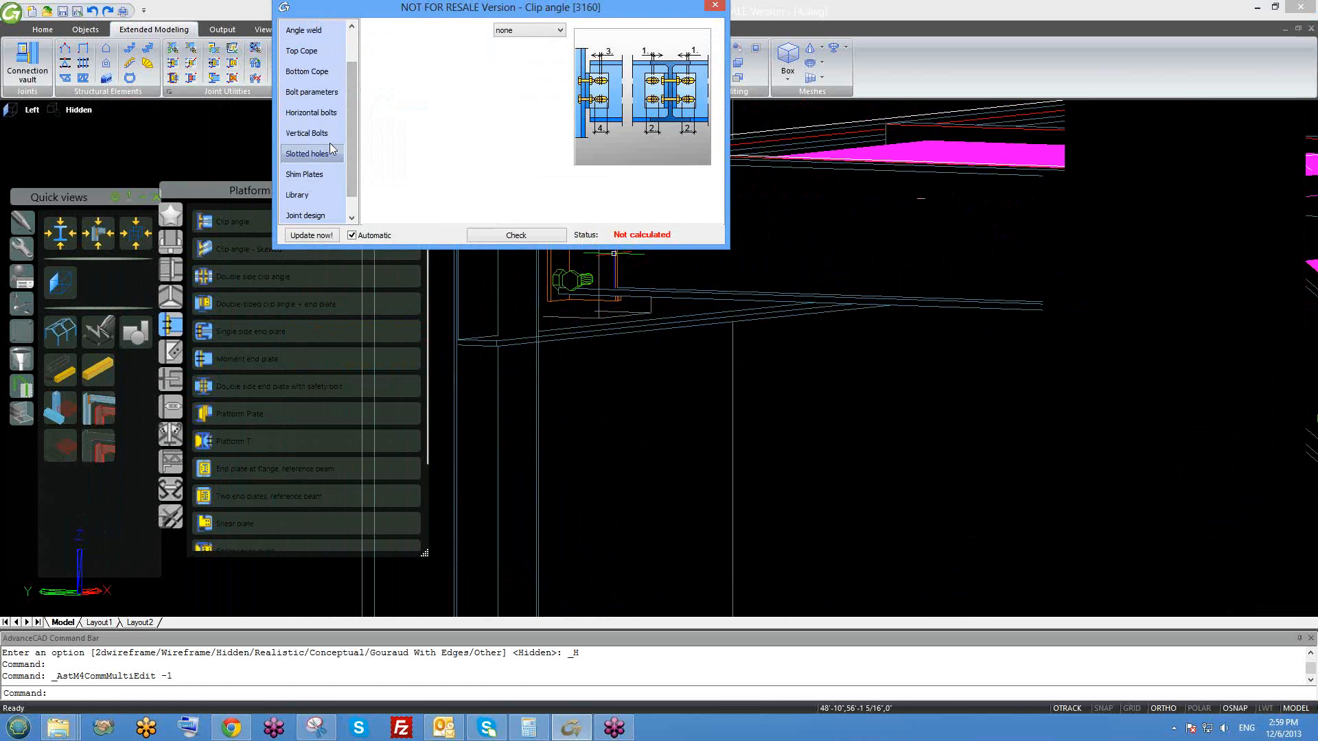
left_click_drag(352, 170, 340, 68)
left_click(337, 111)
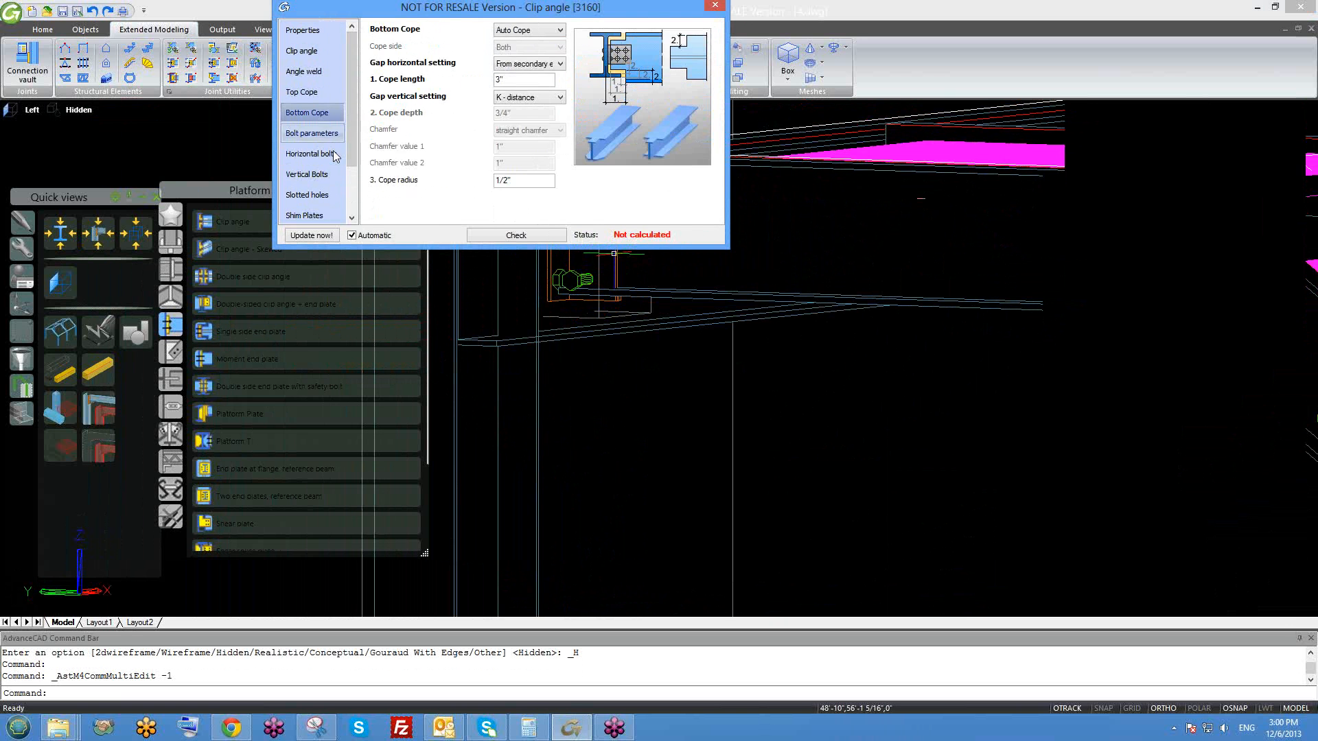
left_click(329, 176)
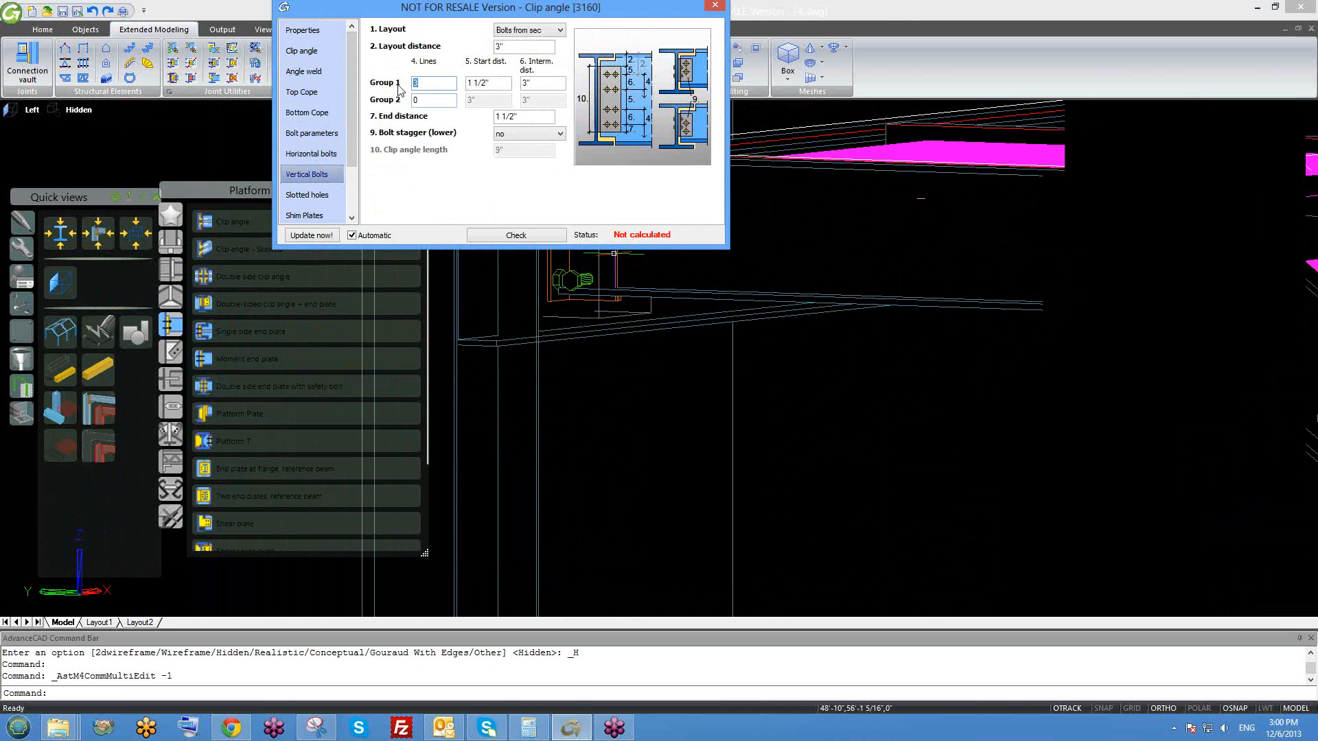
middle_click_drag(604, 350, 661, 473)
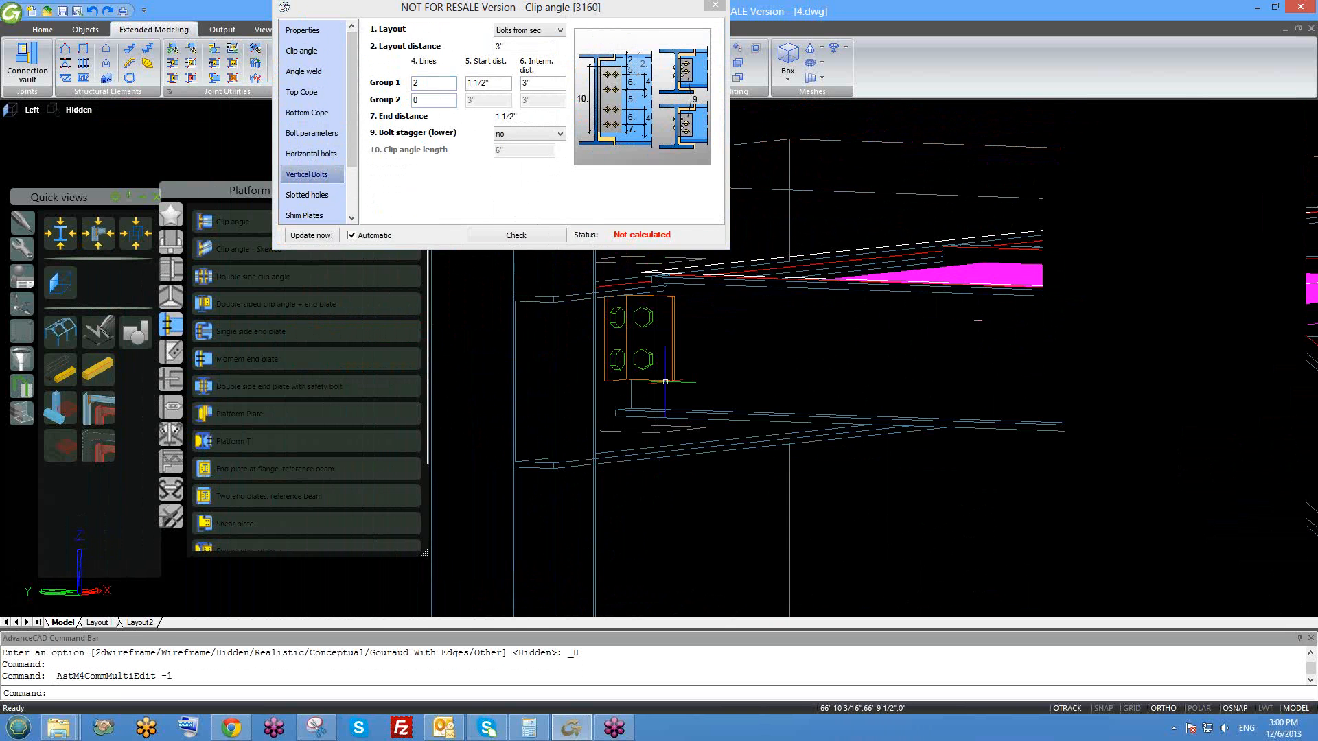
middle_click_drag(664, 382, 669, 335, "shift")
left_click(714, 5)
scroll(677, 323, "down", 3)
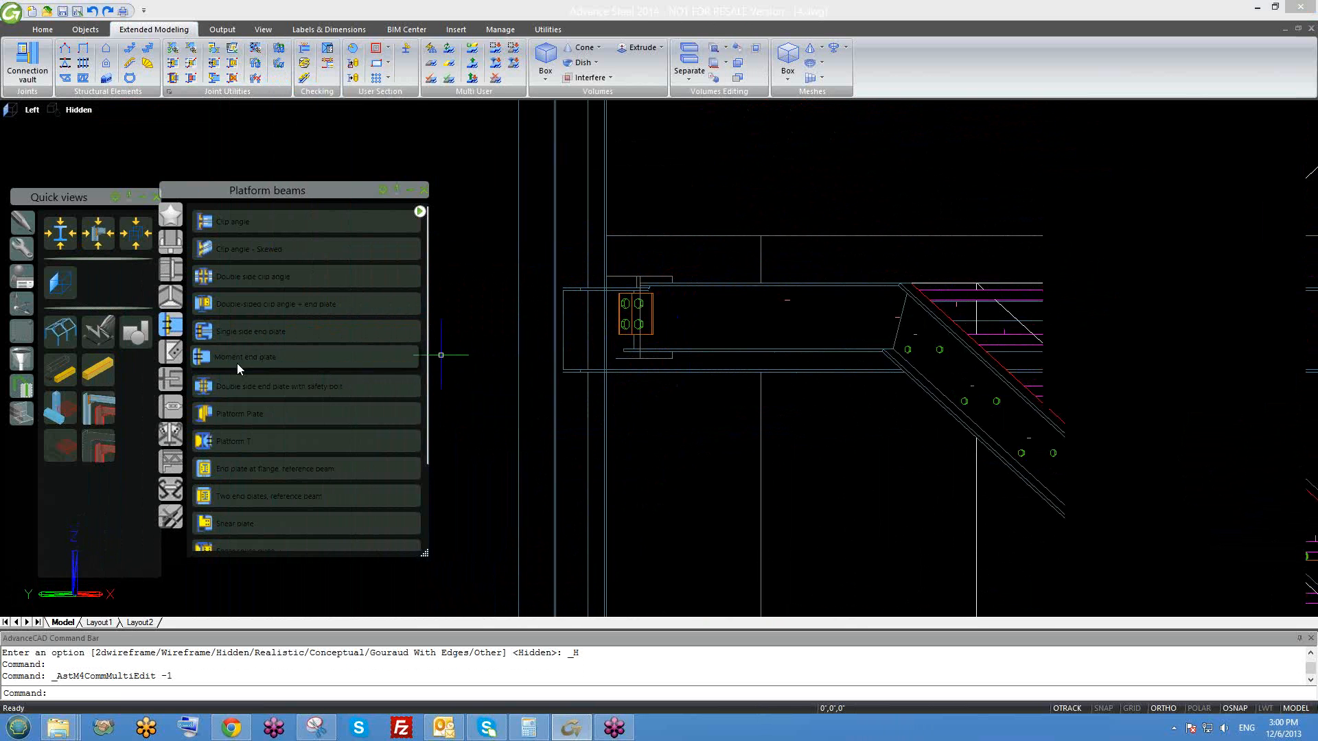
- Look through the Miscellaneous, Purlins & Cold rolled and Turnbuckle bracings joint categories for a stair or railing connection
left_click(172, 435)
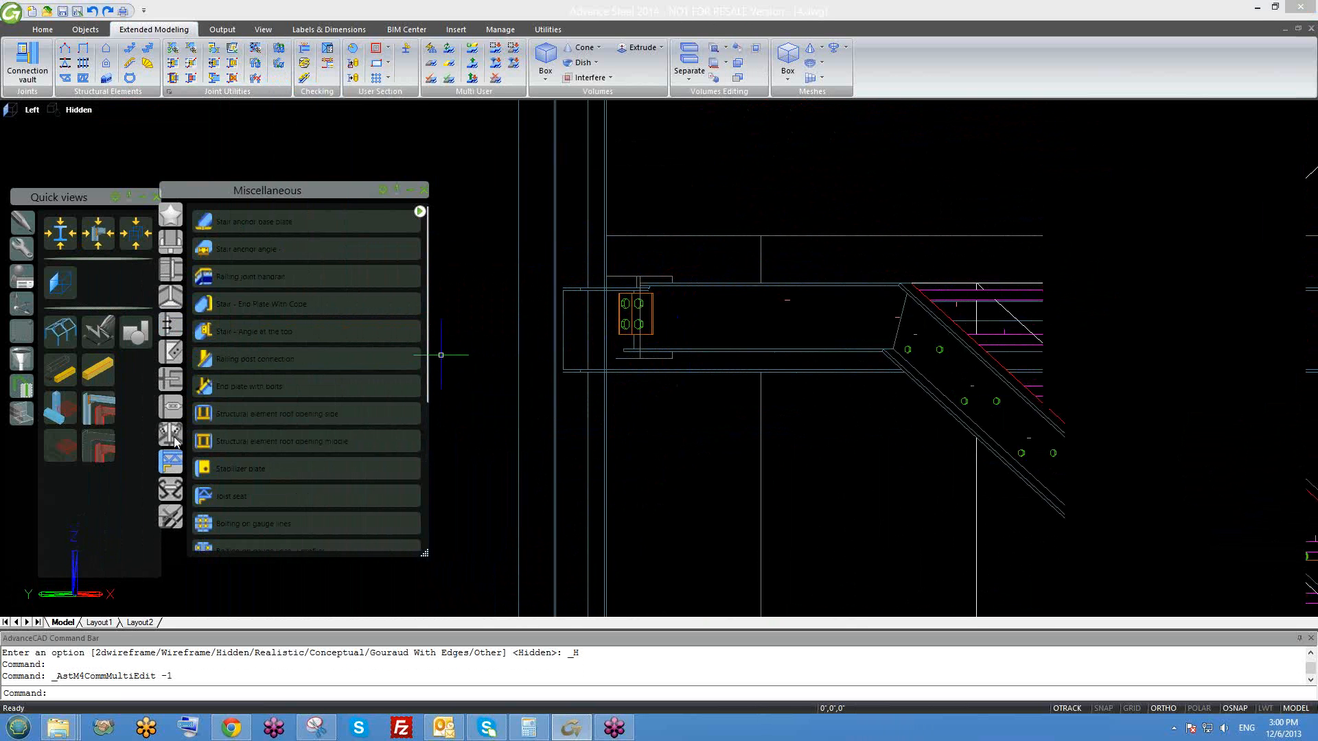
left_click(172, 463)
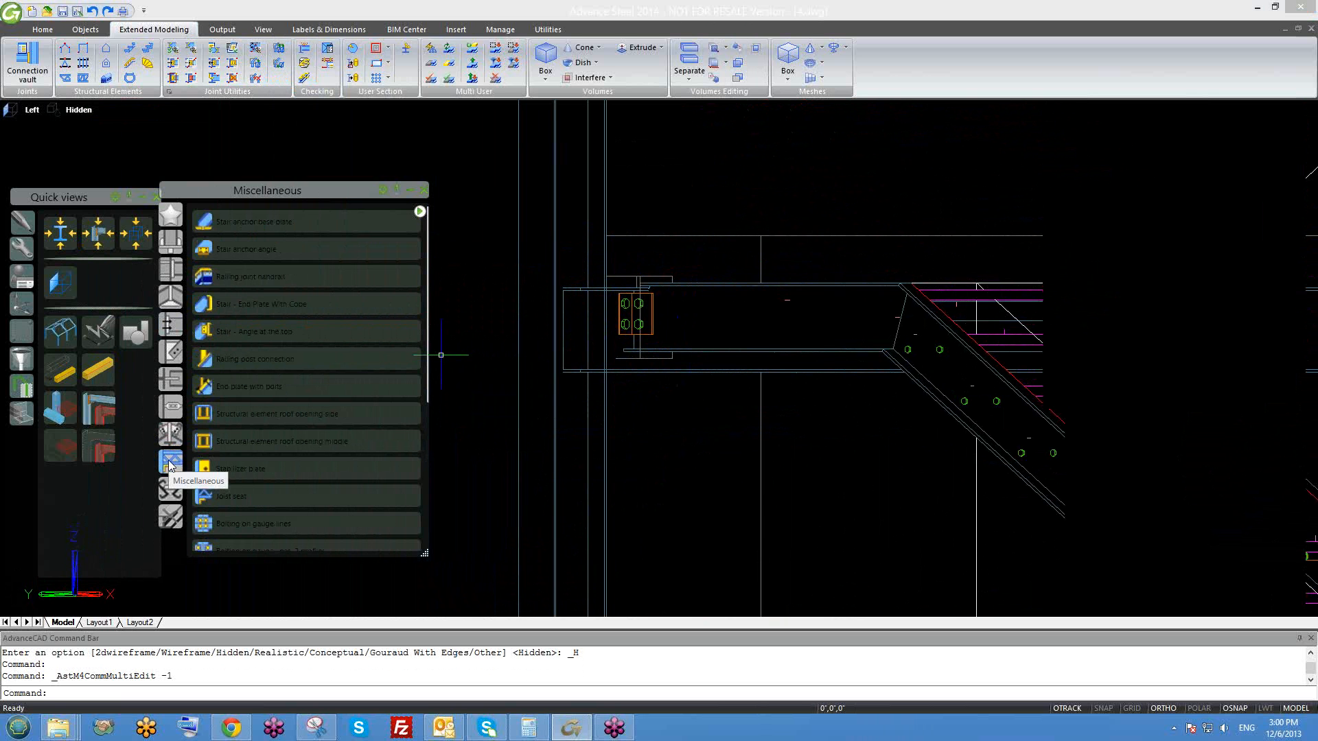
scroll(237, 476, "down", 3)
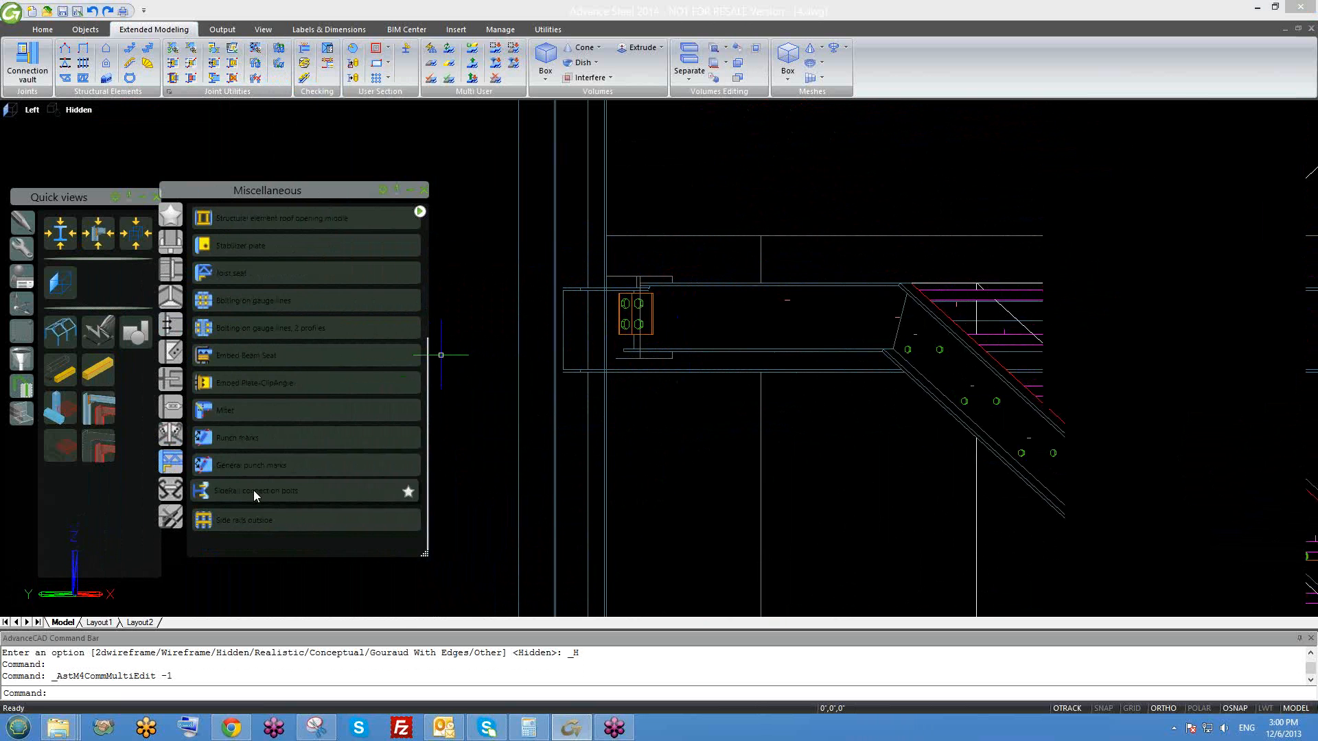
scroll(253, 490, "up", 3)
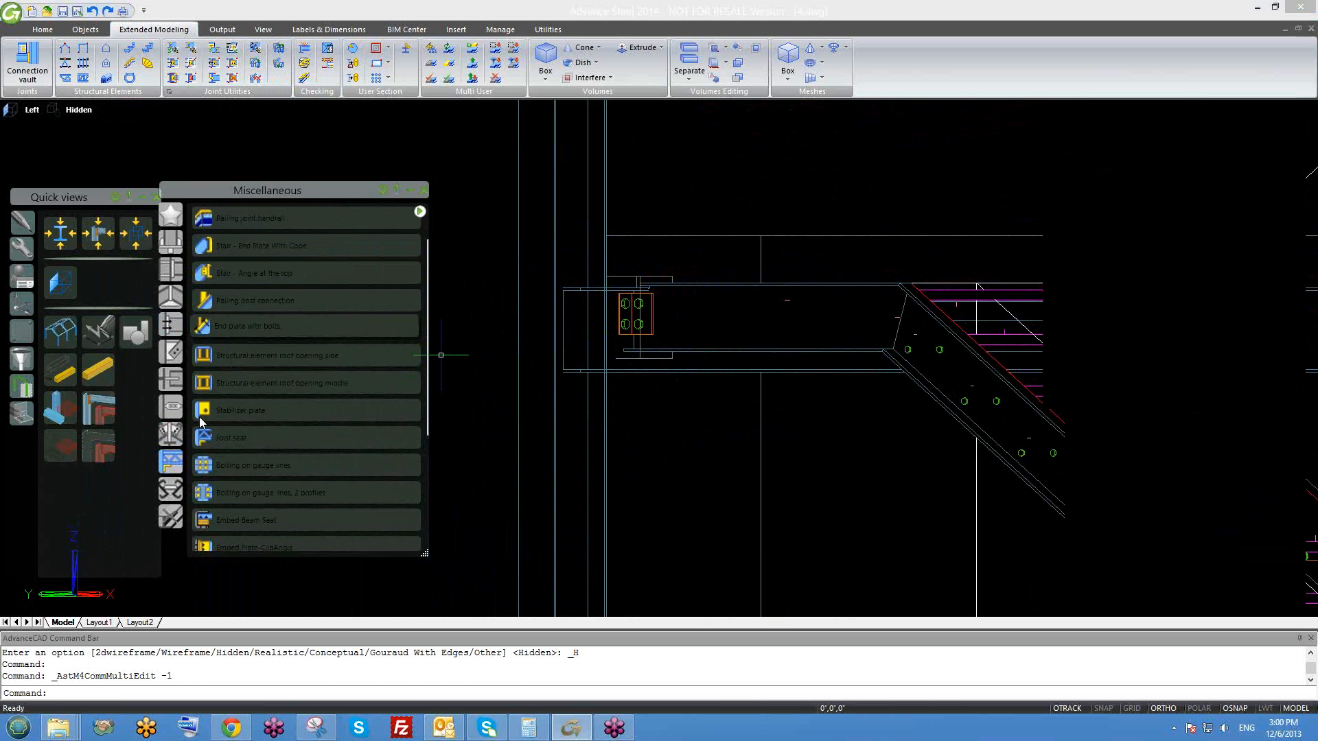
left_click(173, 431)
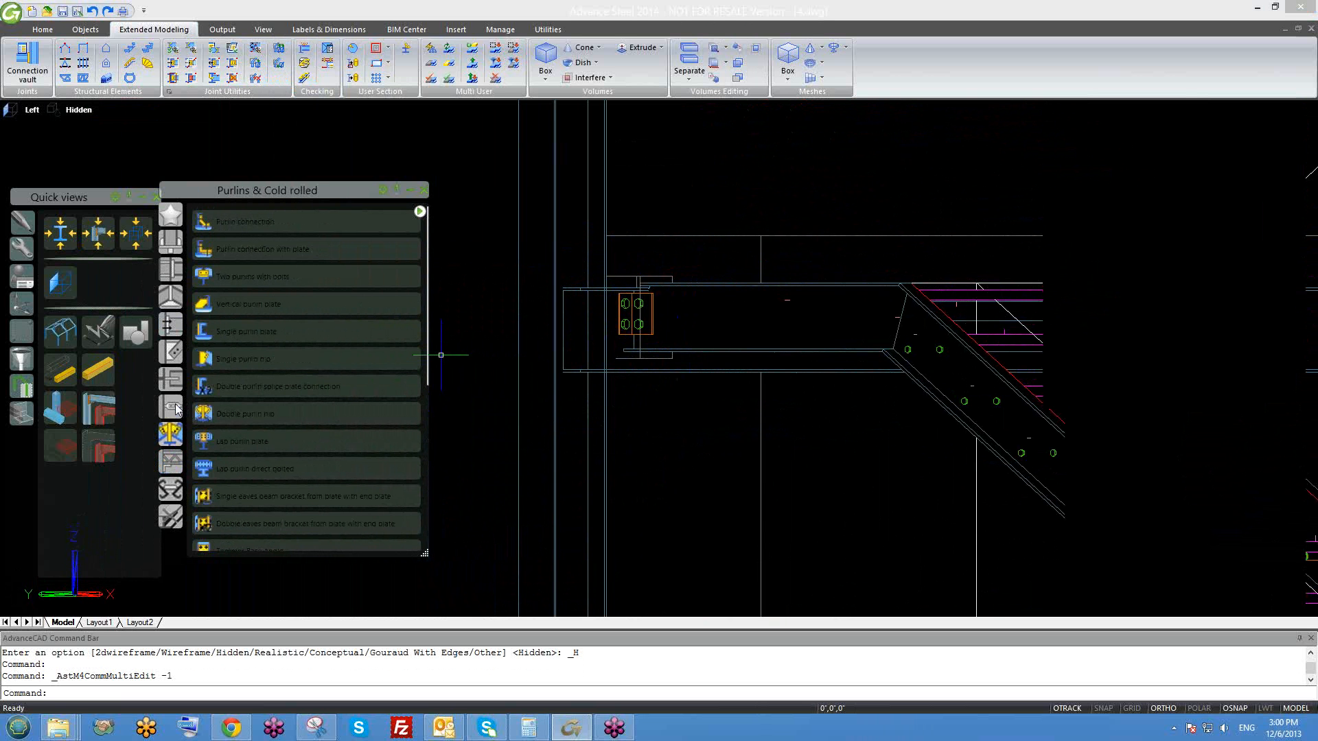
left_click(171, 407)
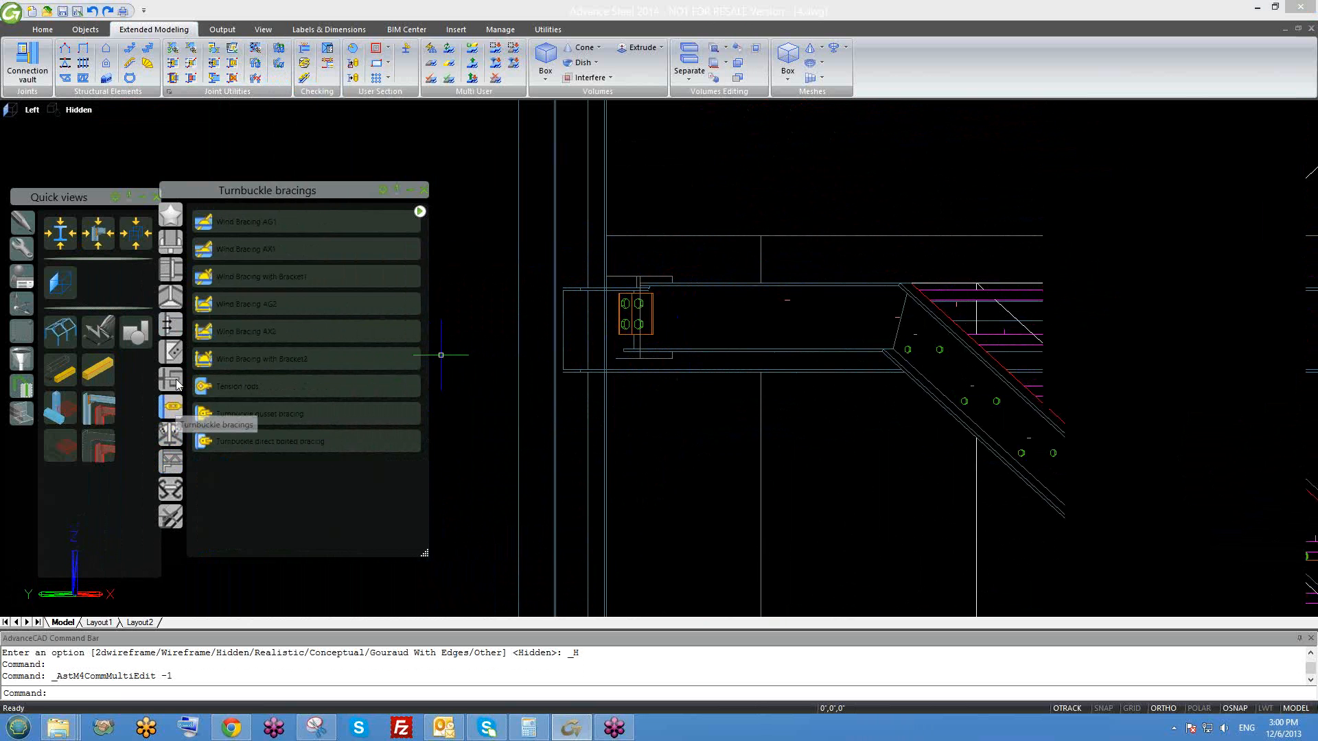
left_click(173, 381)
left_click(171, 461)
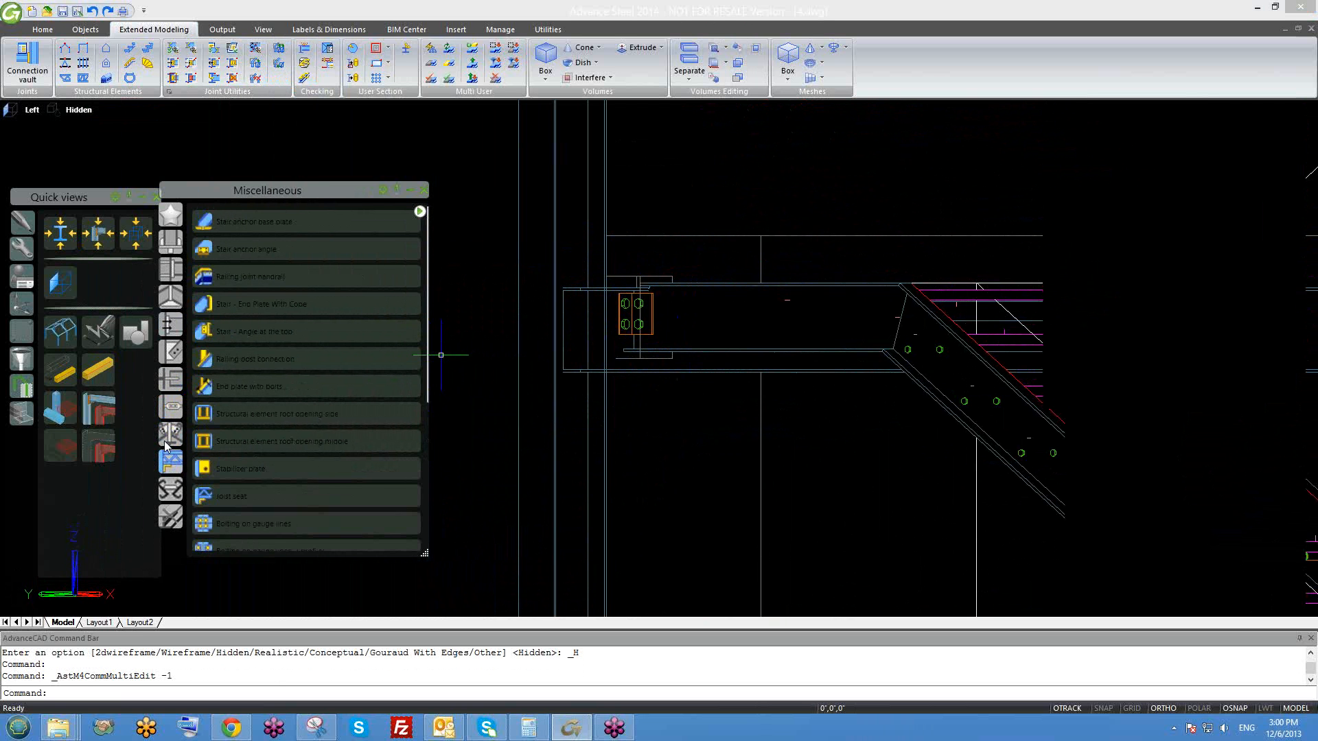
left_click(170, 435)
left_click(171, 461)
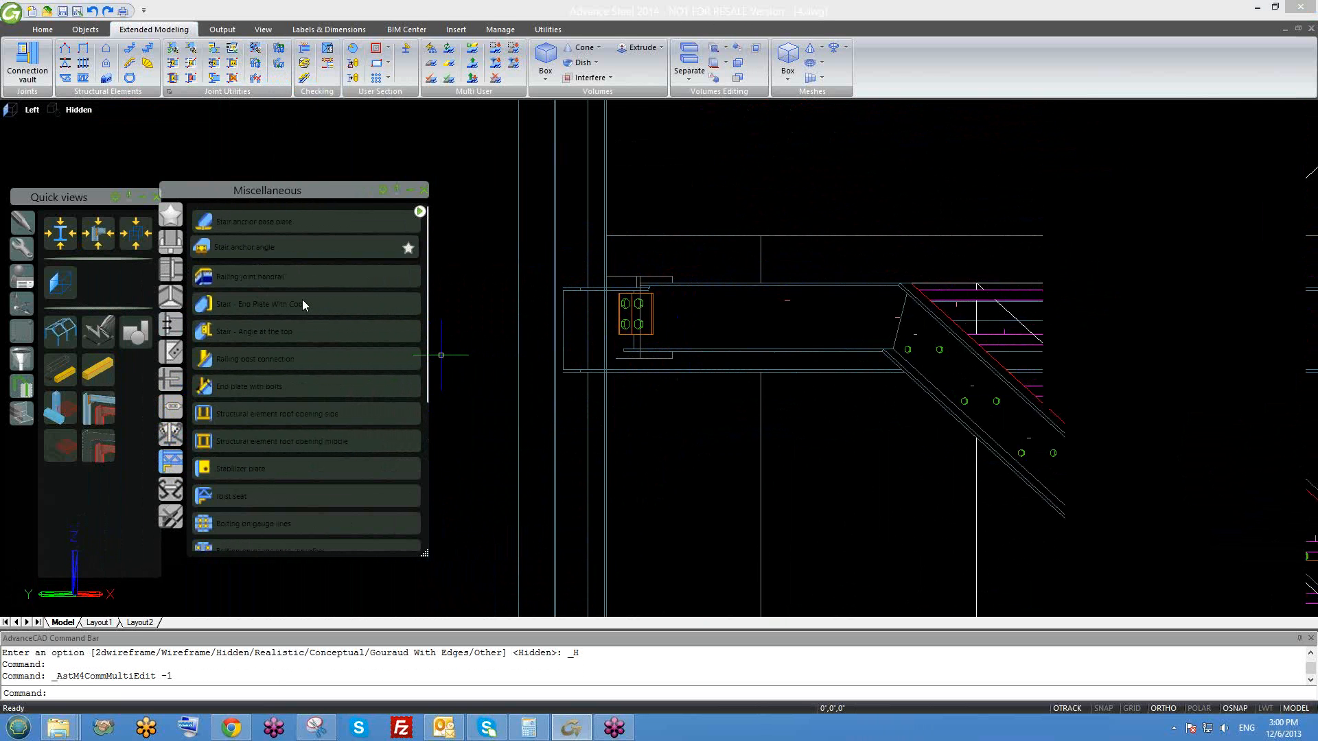
scroll(315, 381, "down", 3)
scroll(315, 381, "down", 1)
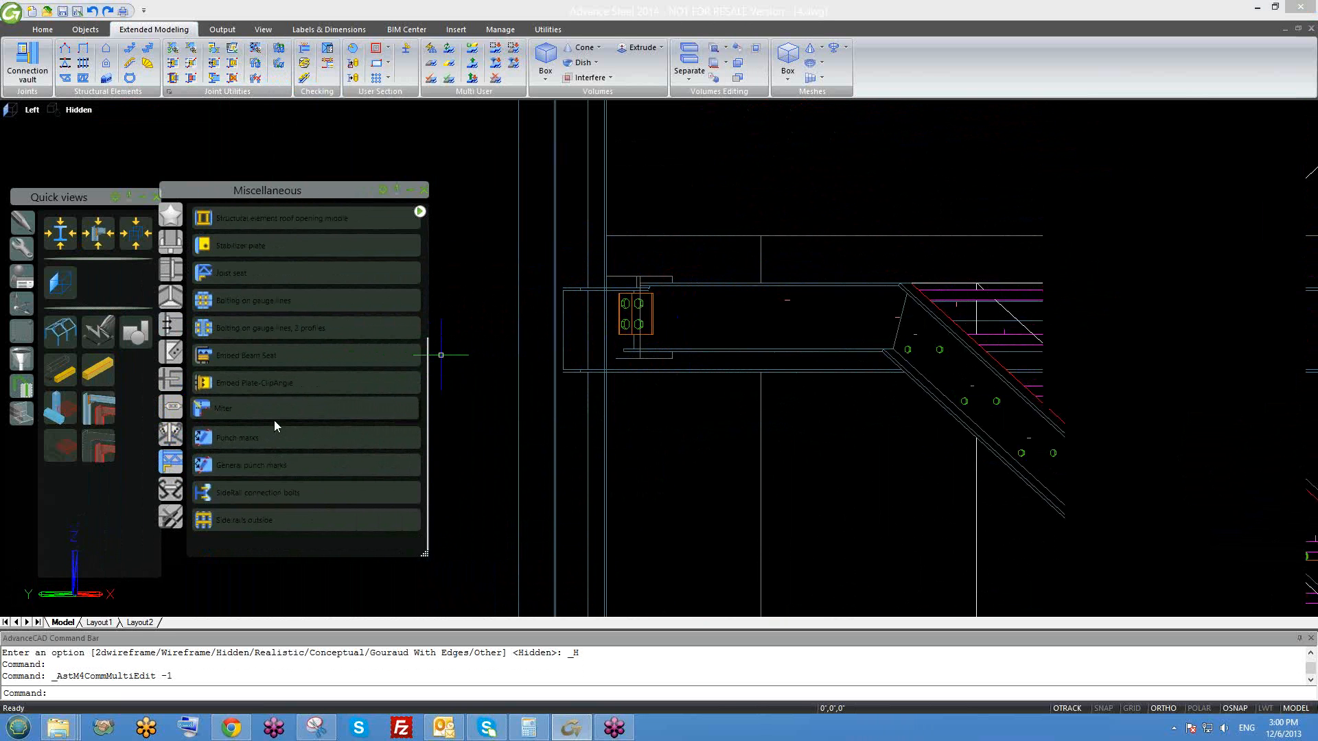
scroll(276, 425, "up", 3)
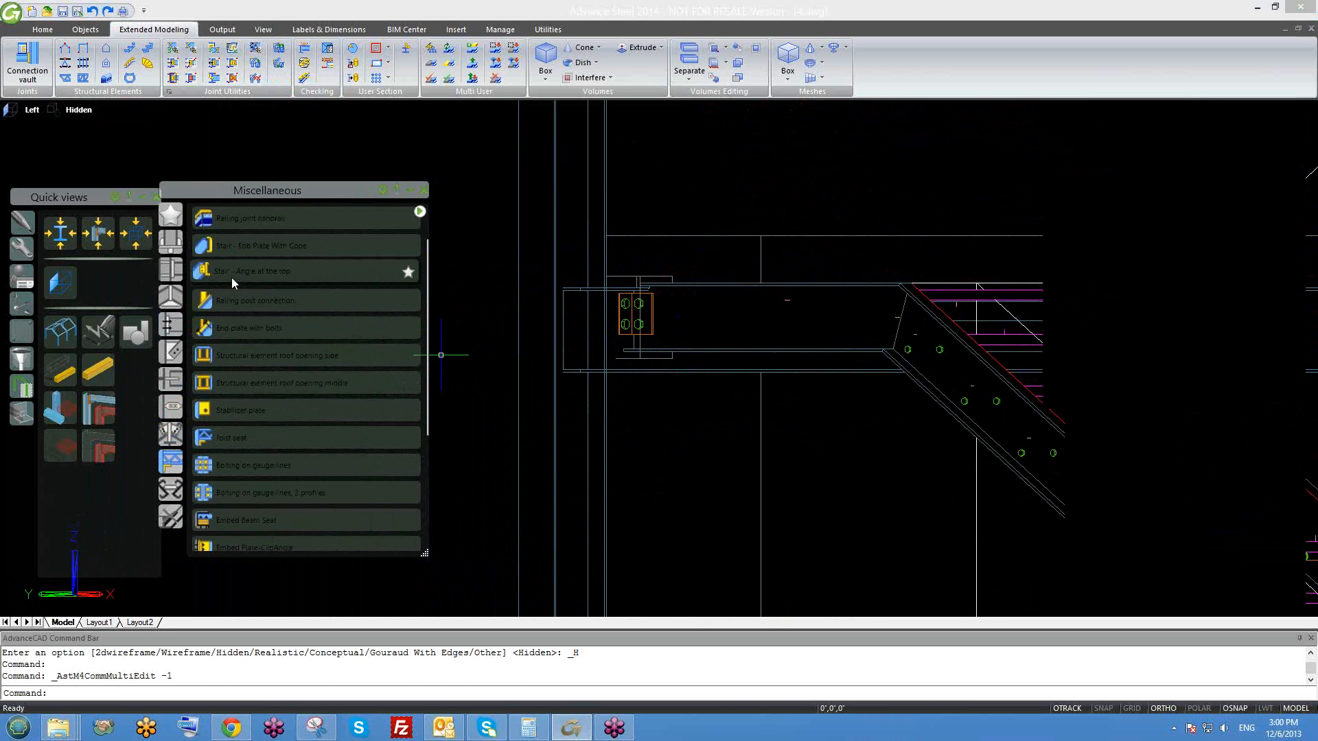
- Show the joint preview and description in the connection vault, then enlarge and reposition the vault
left_click(419, 212)
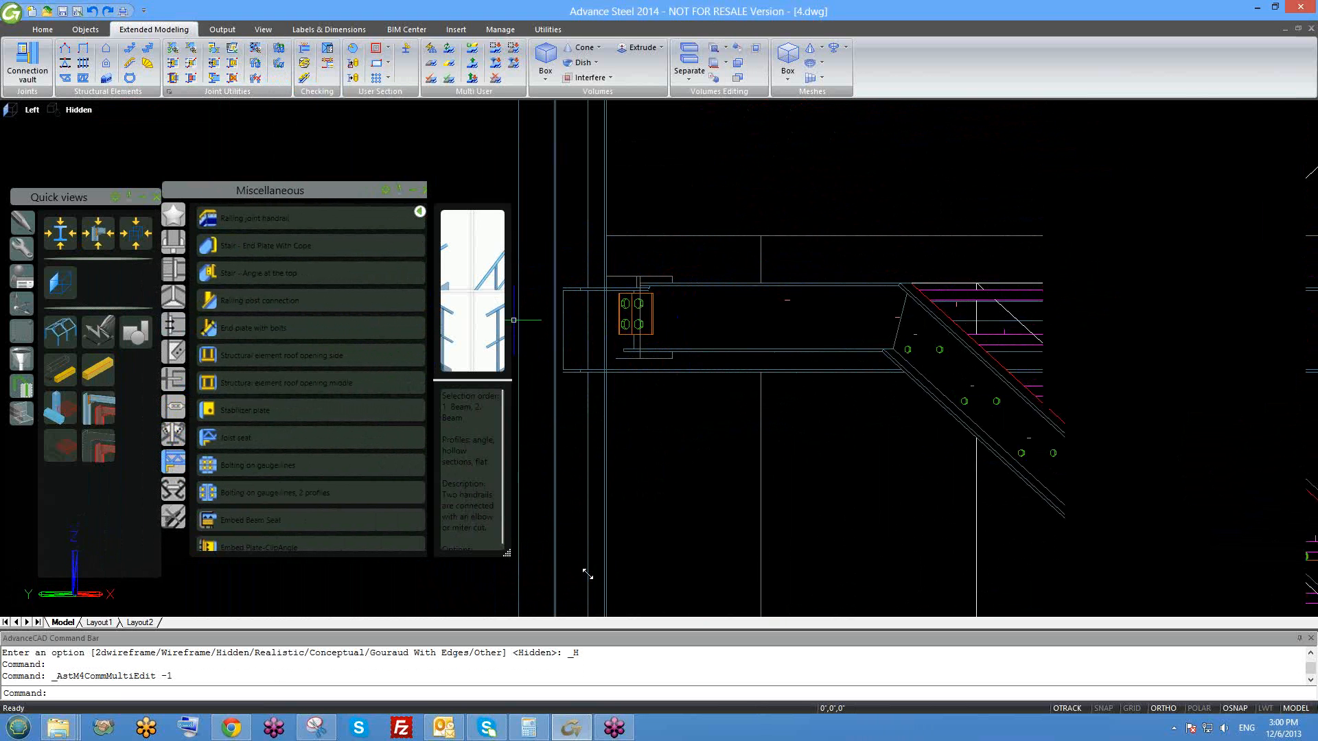
left_click_drag(587, 574, 754, 604)
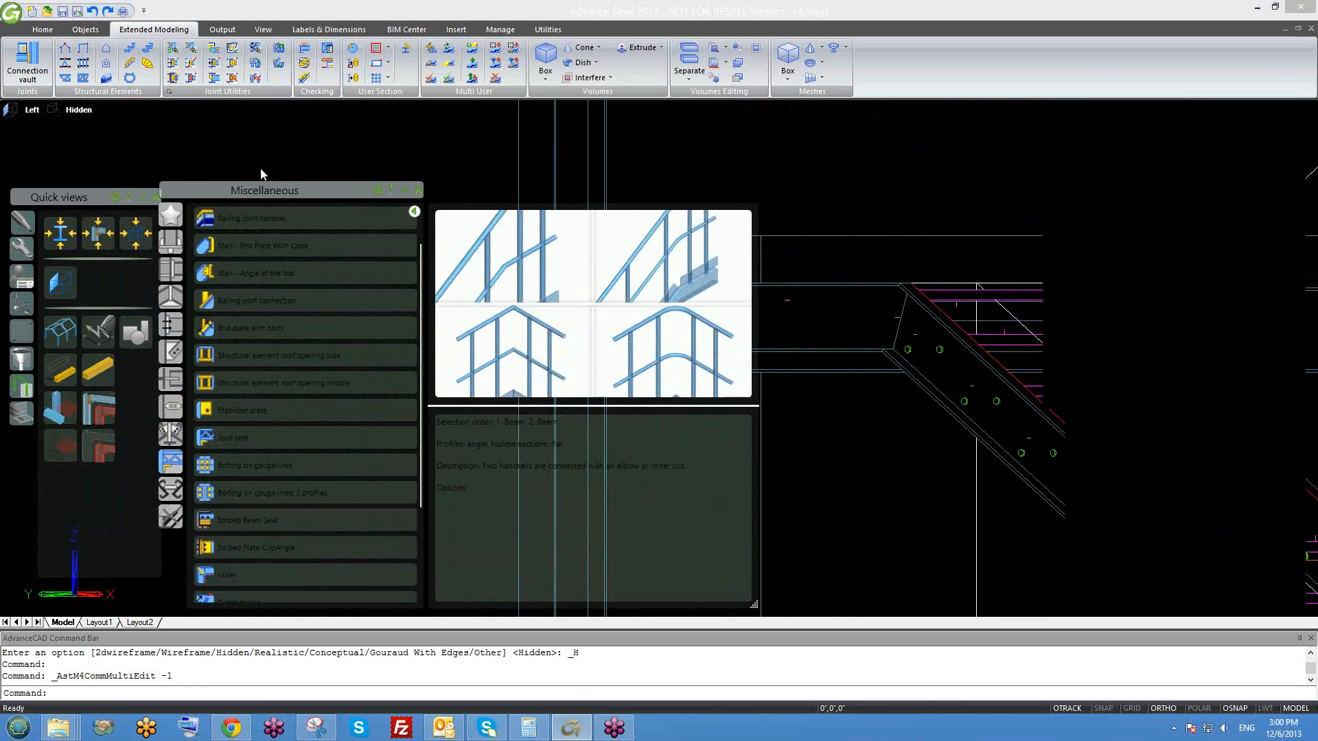
left_click_drag(264, 190, 249, 139)
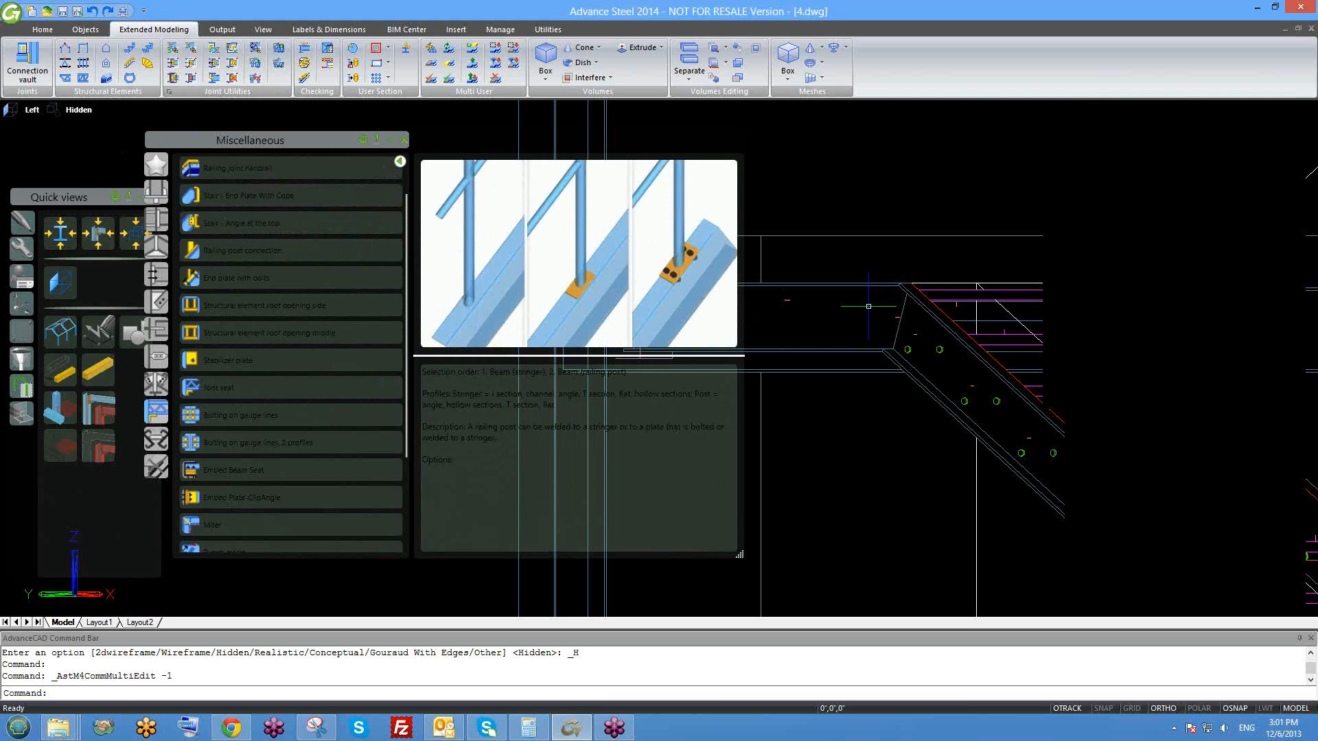
- Look through the rest of the Miscellaneous joints list and close the connection vault
scroll(341, 406, "down", 1)
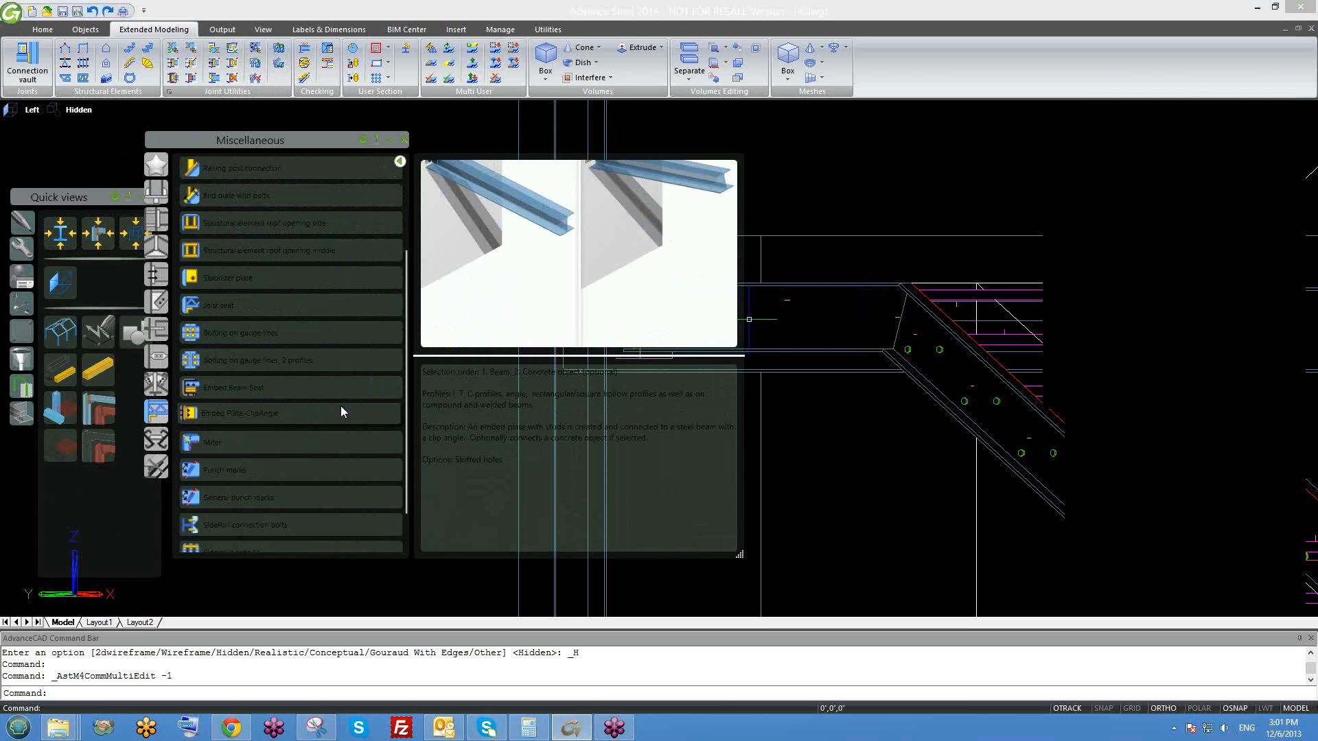
scroll(316, 497, "down", 1)
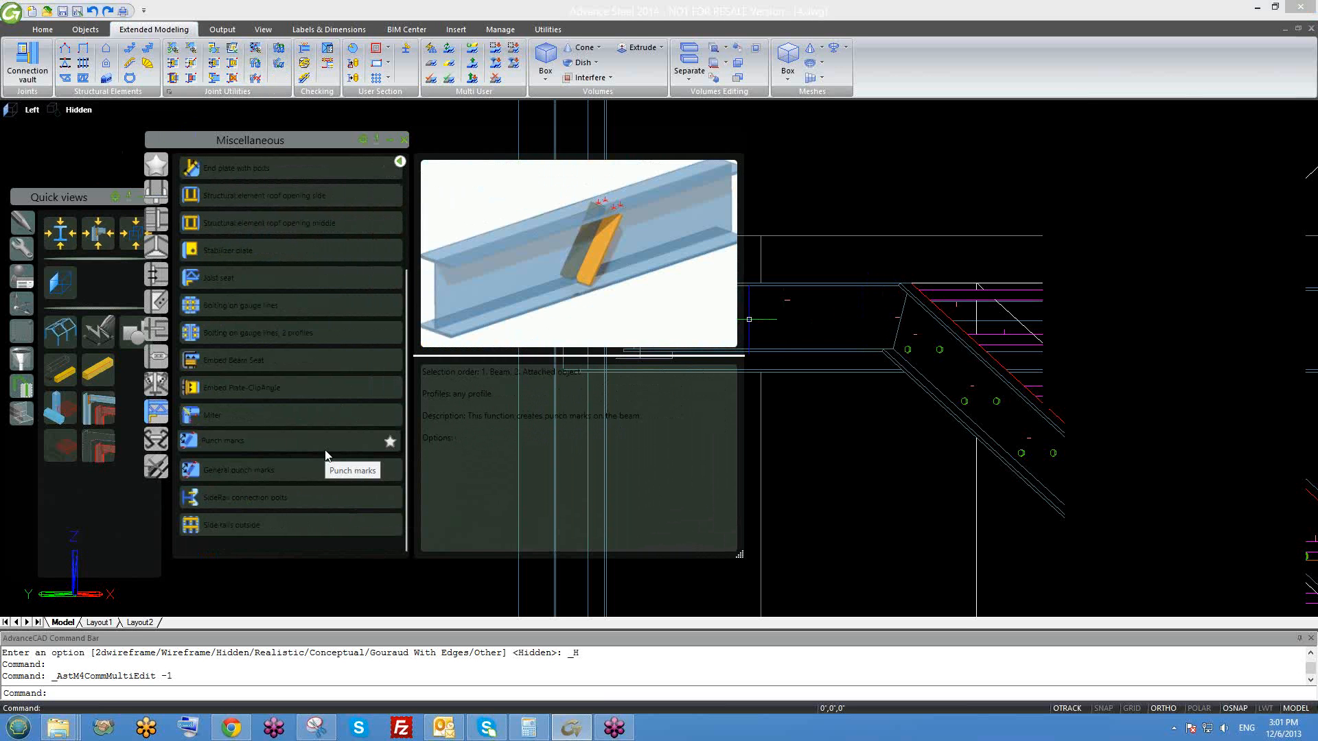
middle_click_drag(847, 529, 784, 420, "shift")
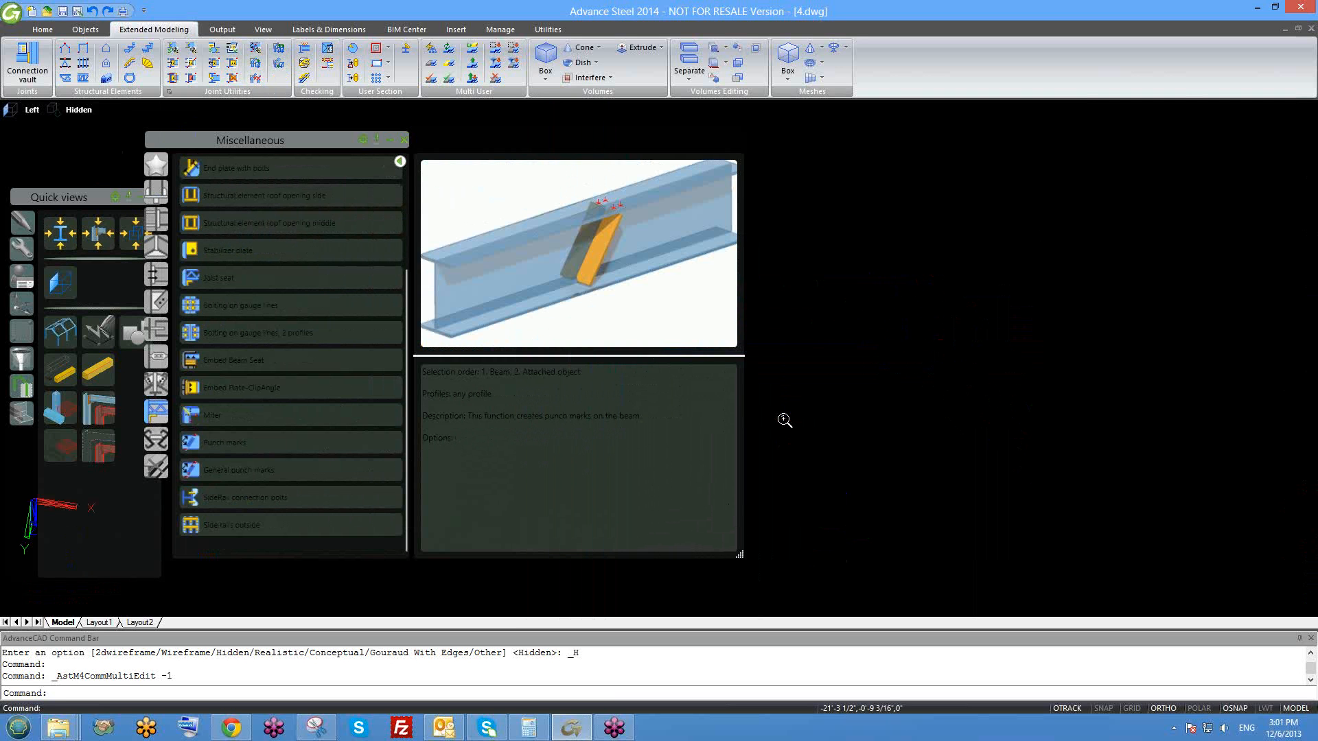
left_click(404, 139)
- Zoom to the model's extents and set the view to Aerial, Right Front
type("z")
key("Return")
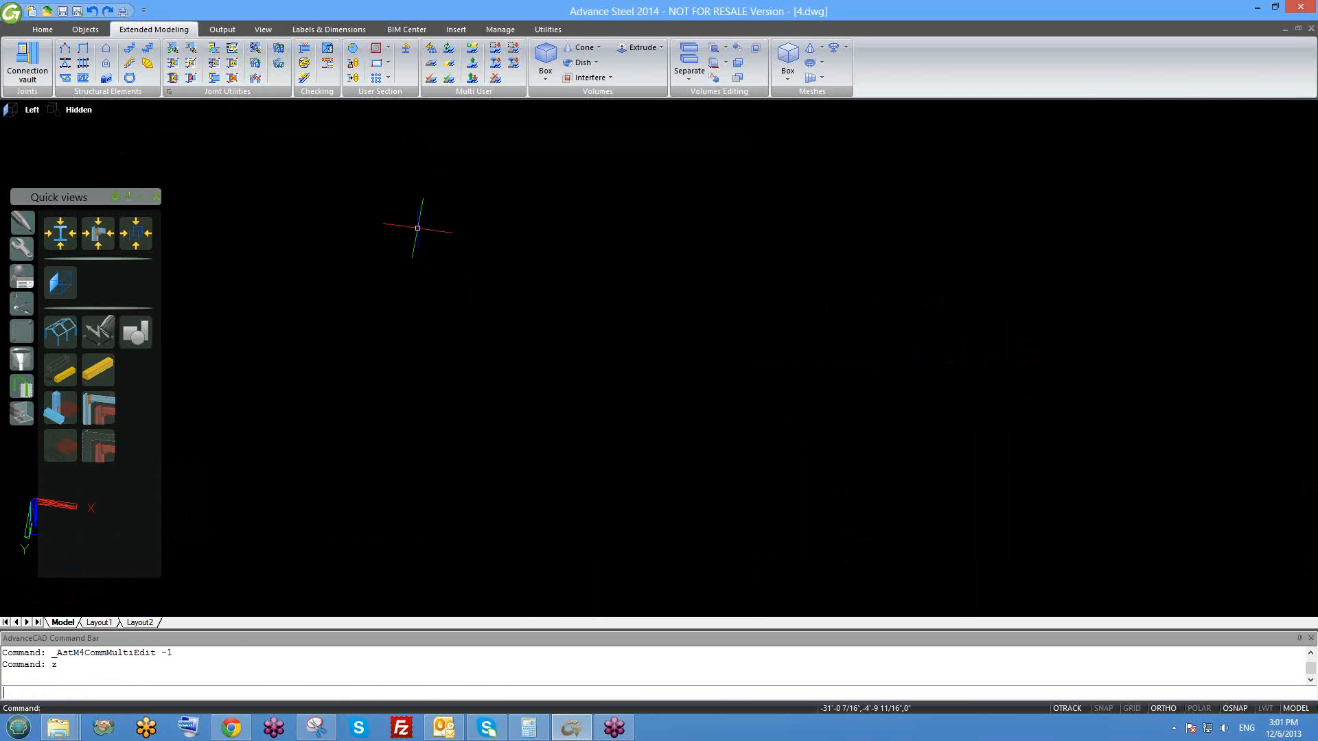
type("e")
key("Return")
middle_click_drag(546, 437, 569, 340, "shift")
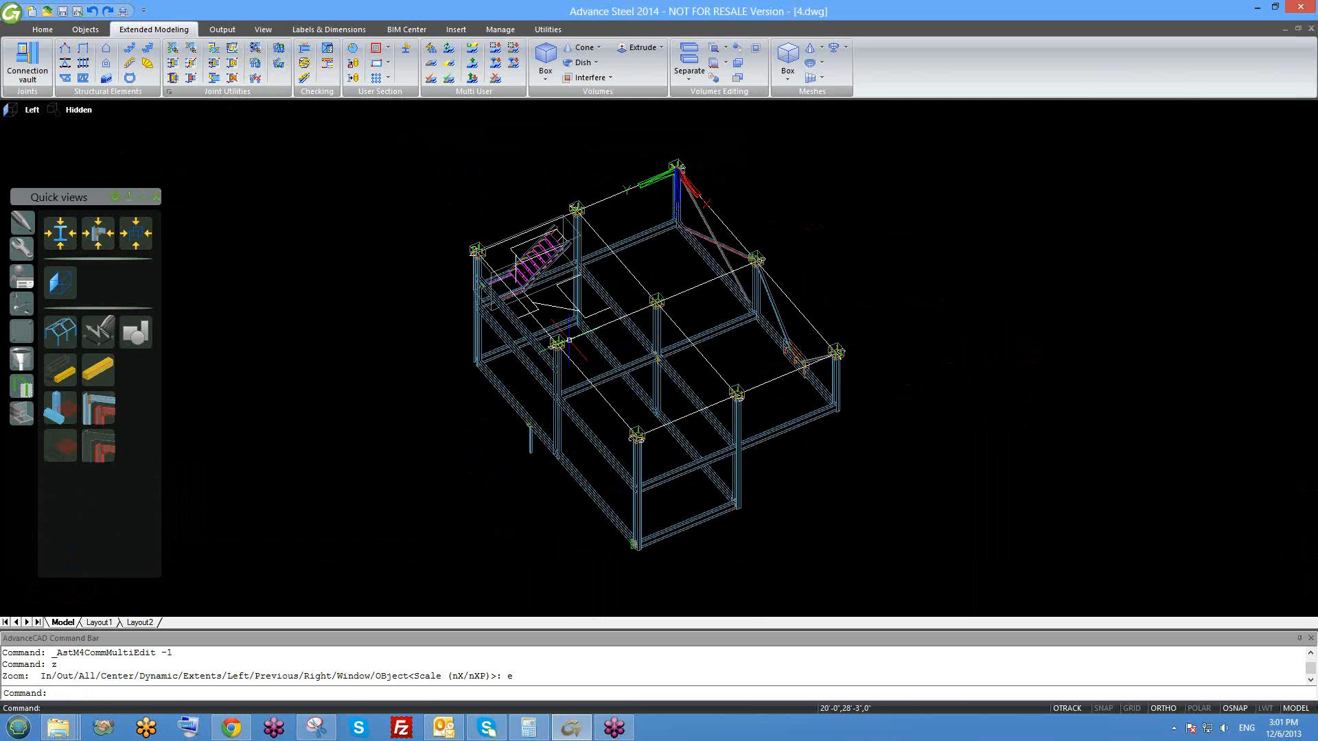
left_click(87, 114)
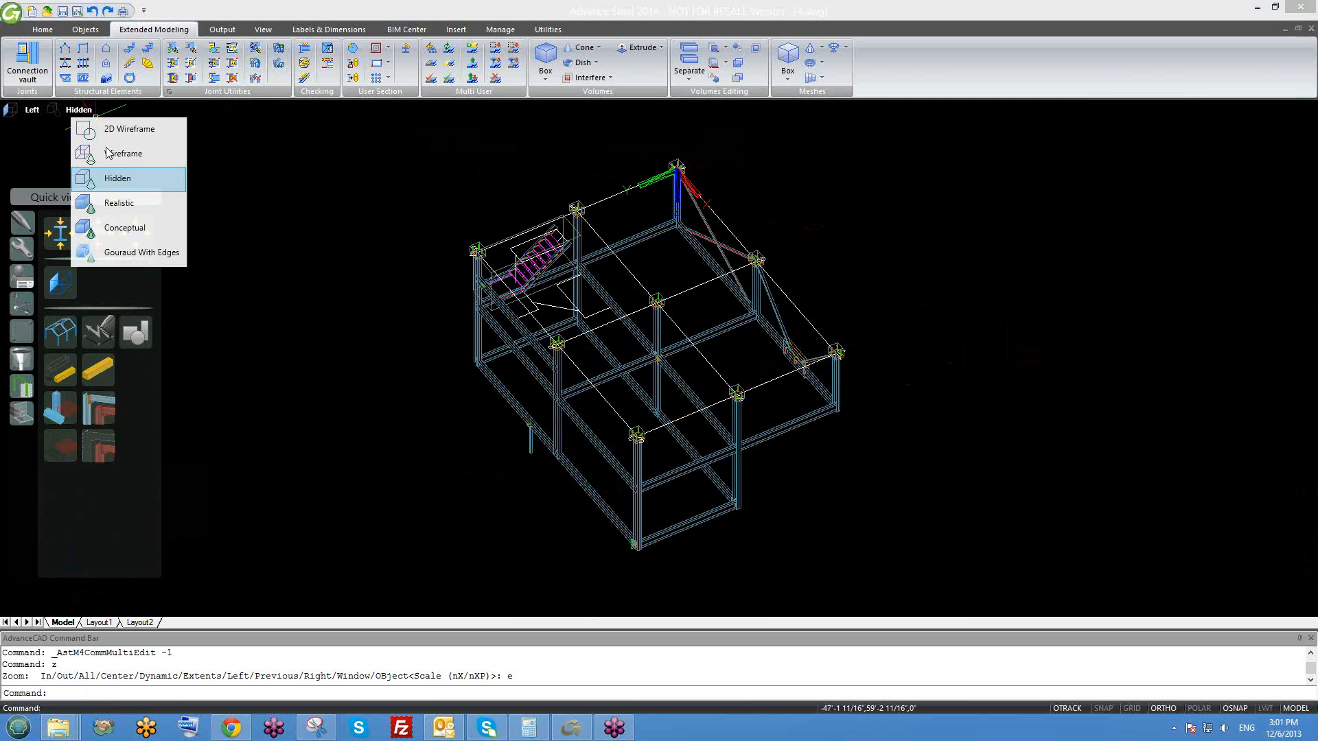
left_click(32, 110)
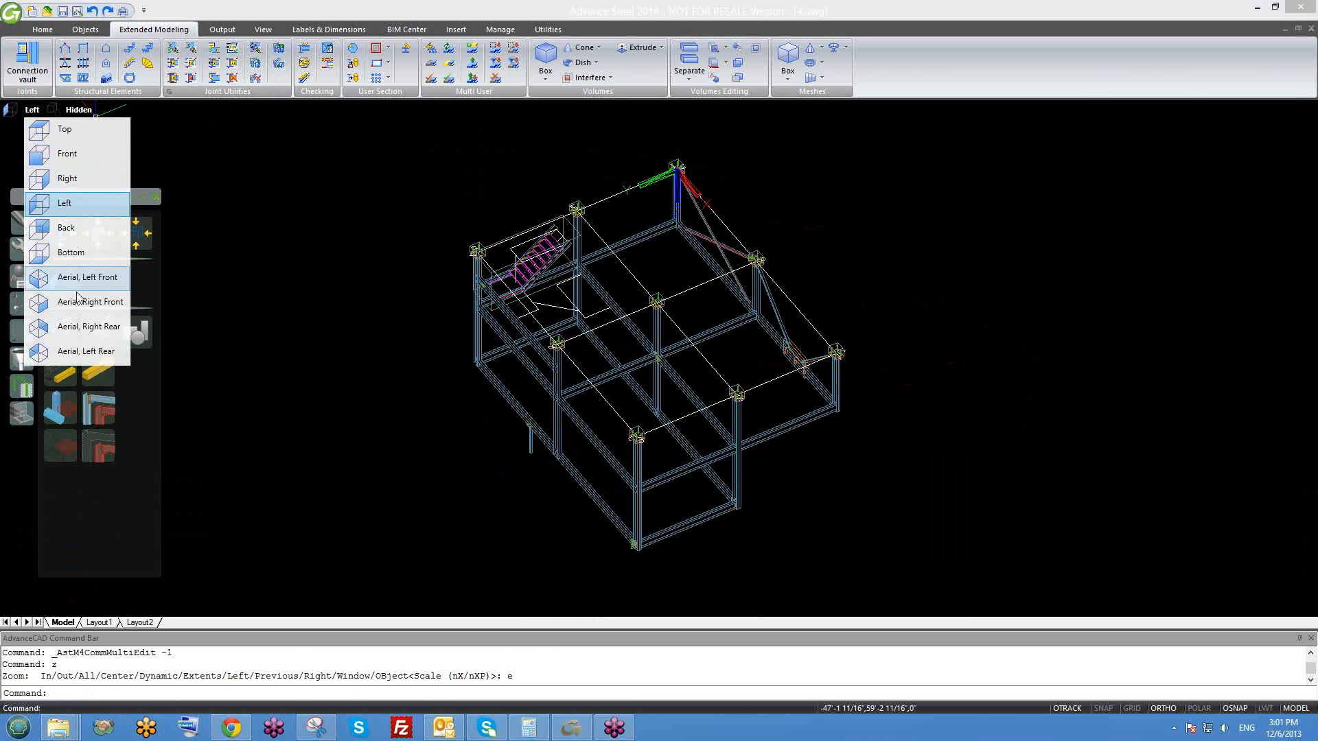
left_click(75, 300)
- Examine the staircase and the free lower ends of its two stringers up close
scroll(441, 446, "up", 2)
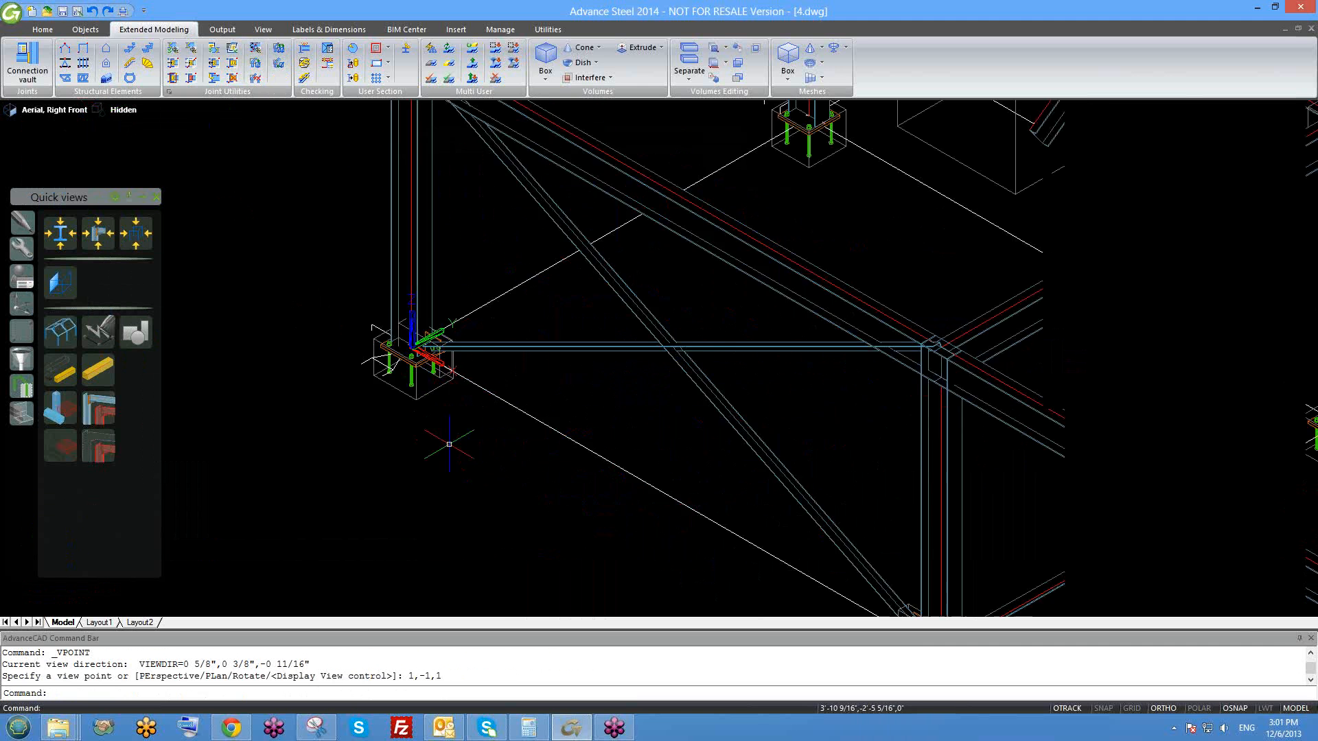
scroll(485, 428, "up", 5)
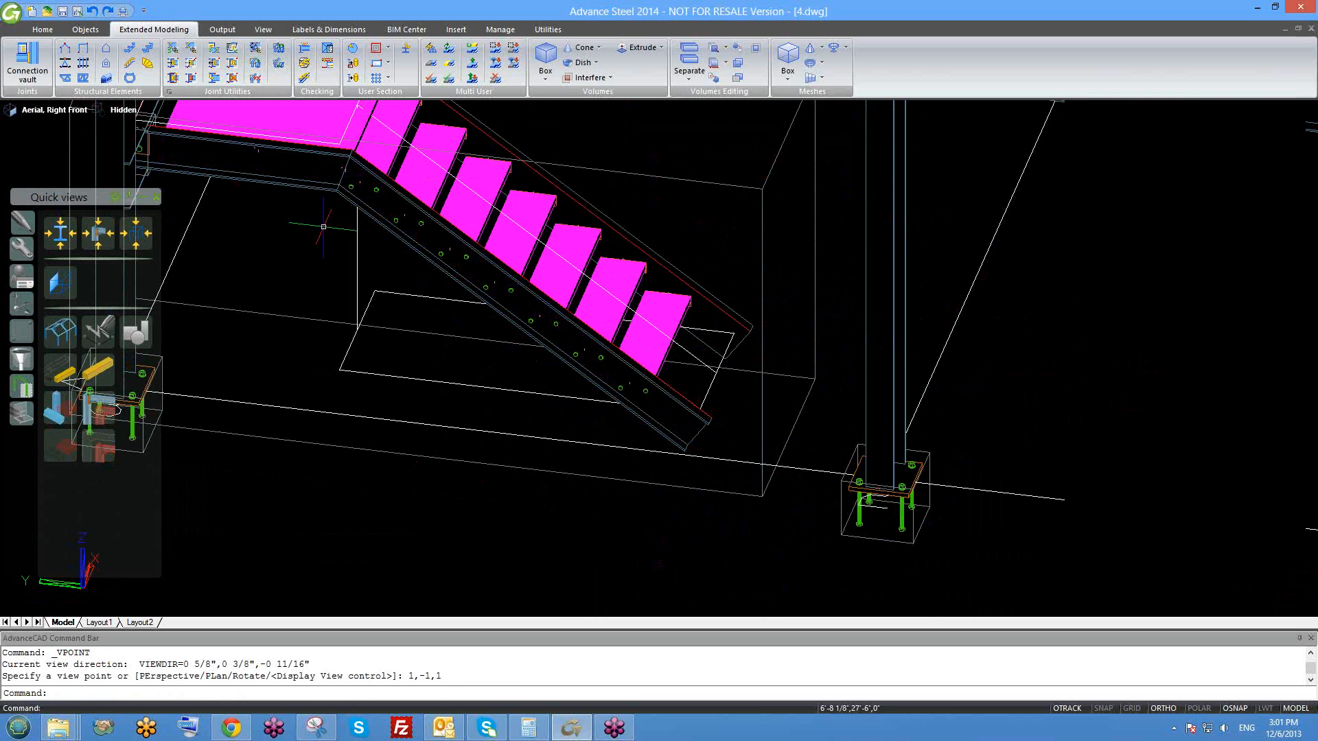
middle_click_drag(292, 191, 306, 209)
scroll(713, 470, "up", 2)
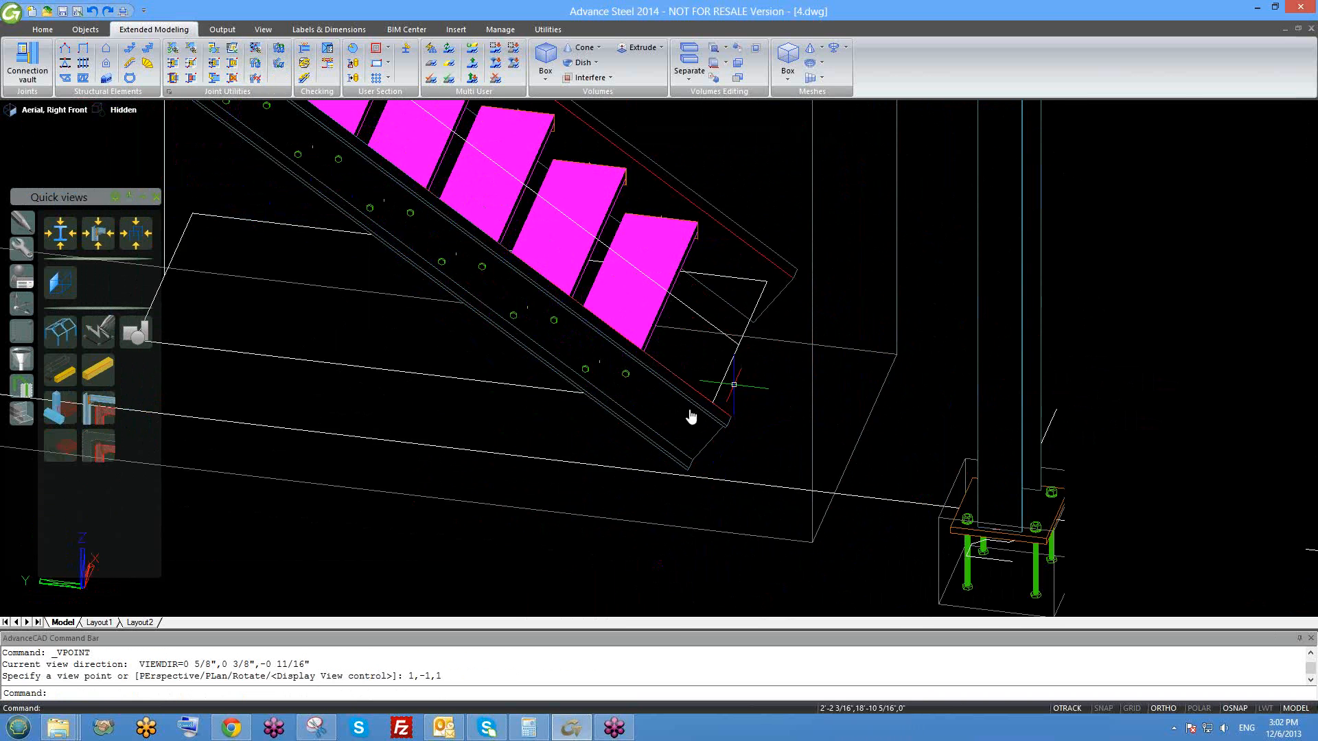
scroll(692, 418, "up", 2)
middle_click_drag(725, 342, 700, 348, "shift")
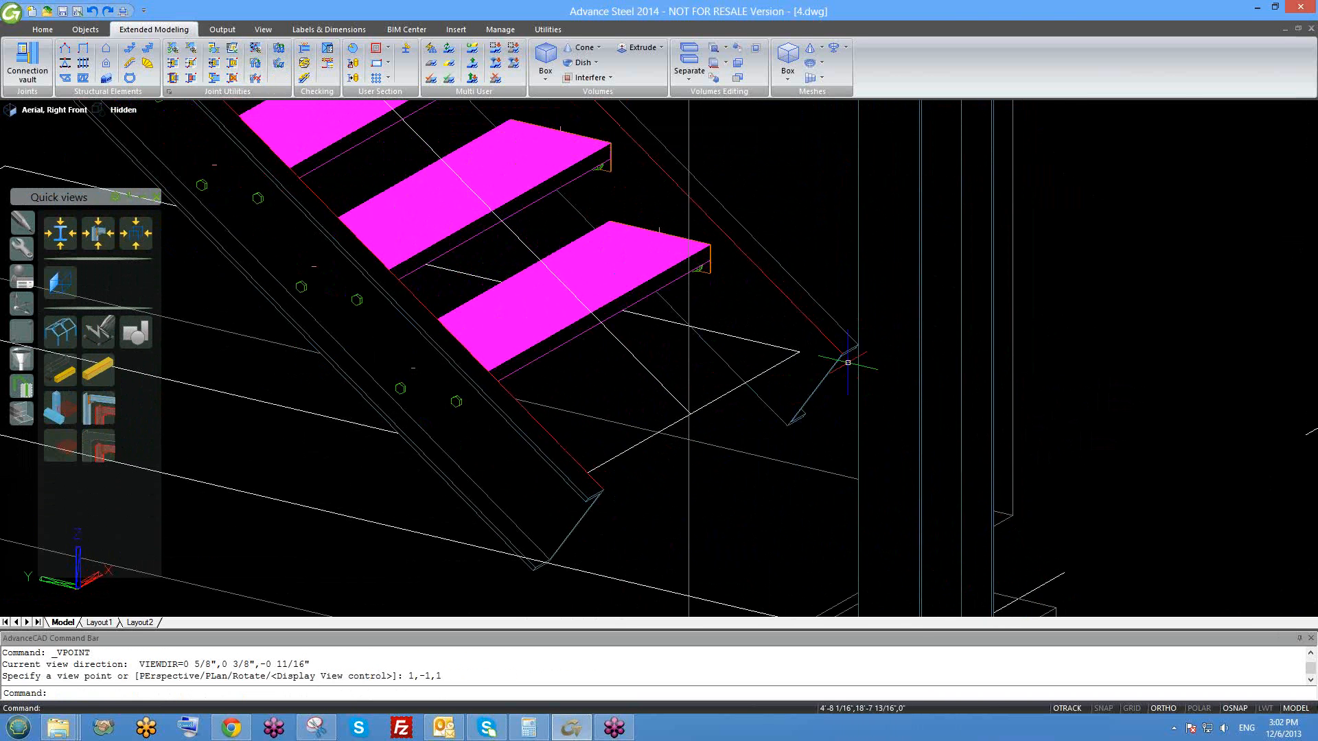
scroll(832, 374, "down", 1)
middle_click_drag(547, 237, 555, 288)
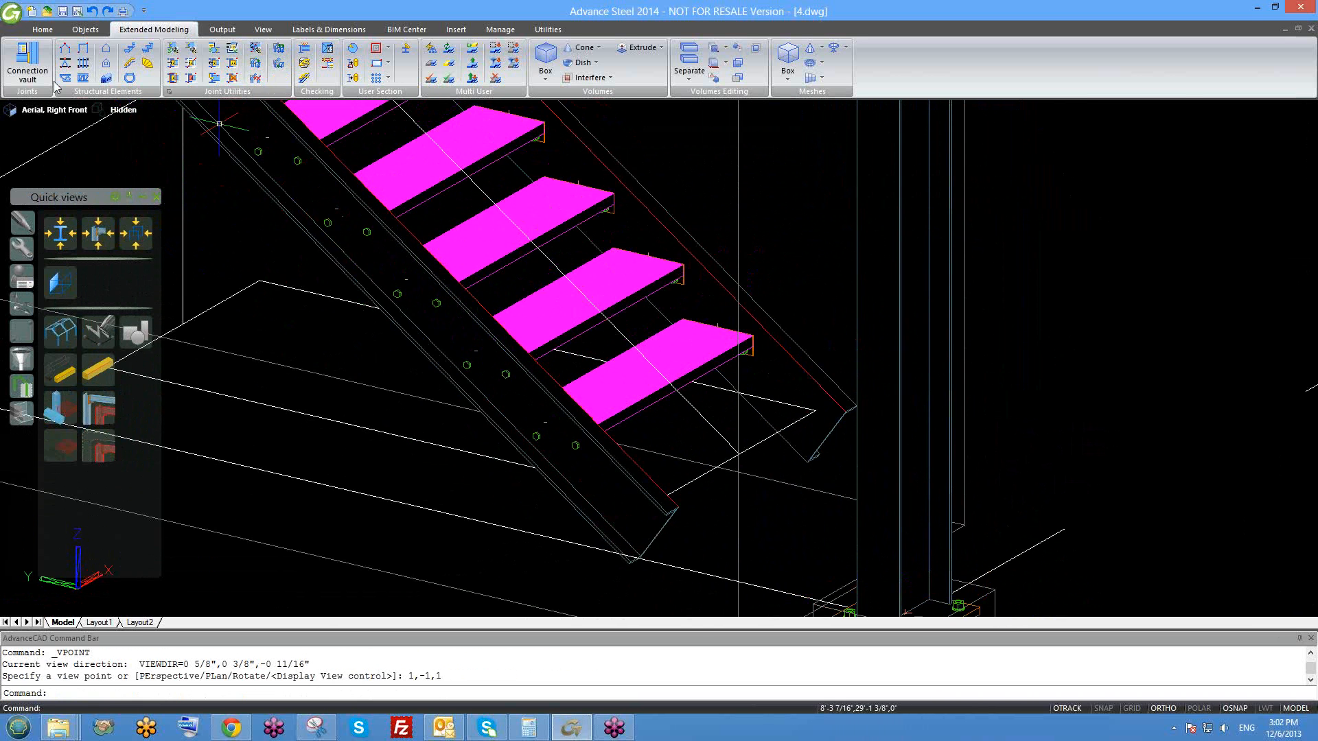
- Reopen the connection vault and look through the Fabricator specific macros, Old - Not updated anymore and Miscellaneous categories
left_click(43, 71)
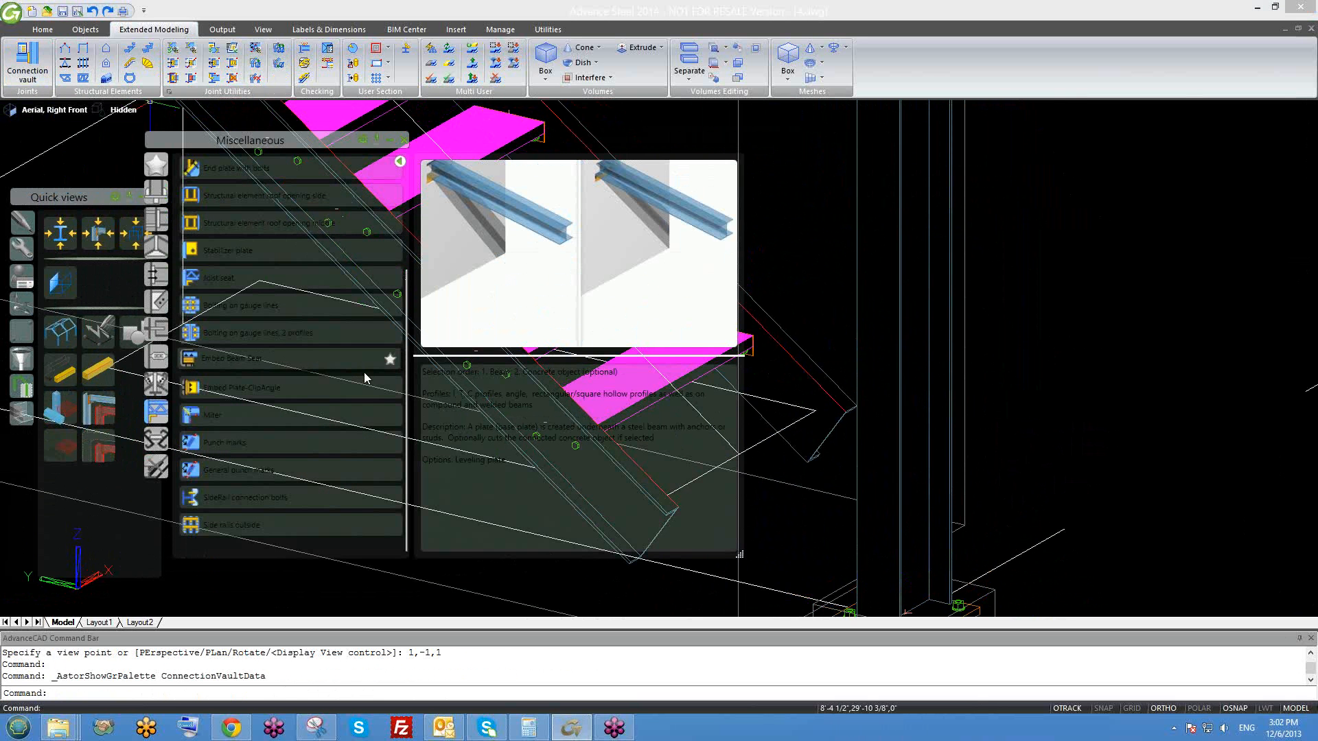
left_click(160, 439)
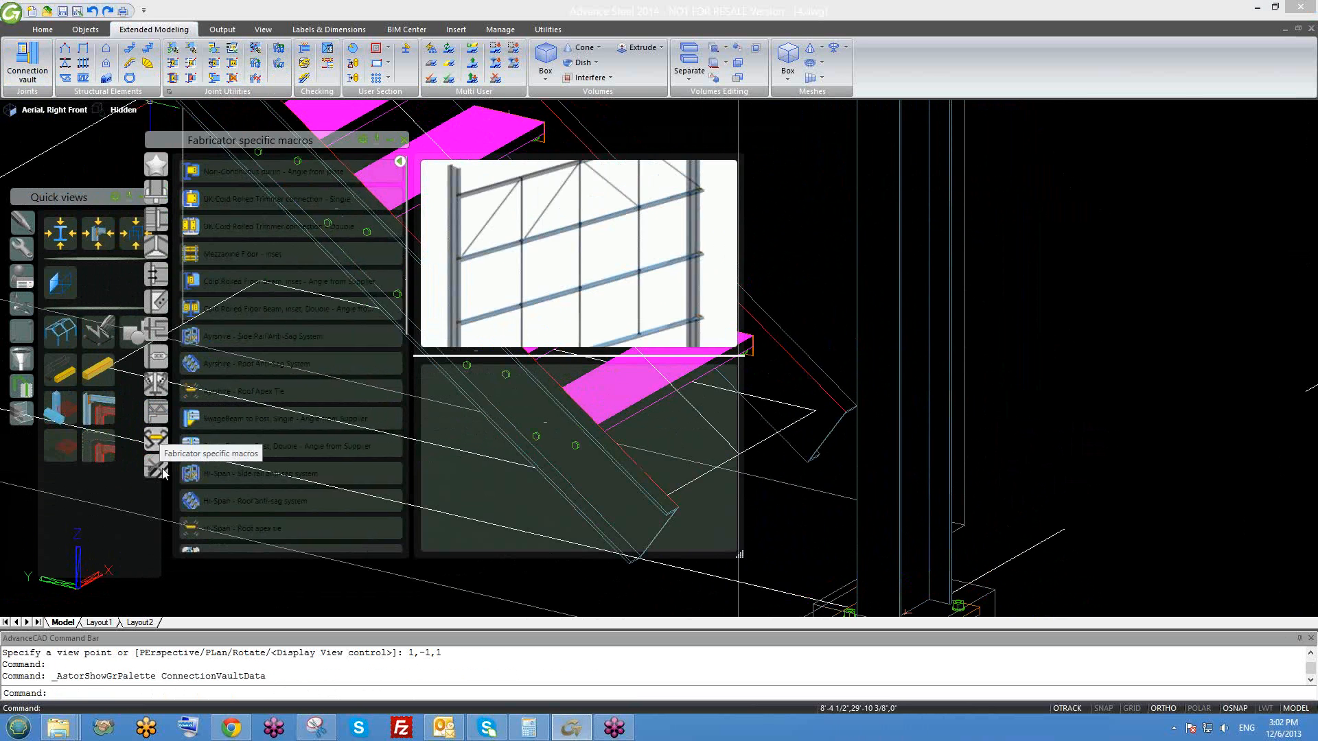
scroll(249, 484, "down", 2)
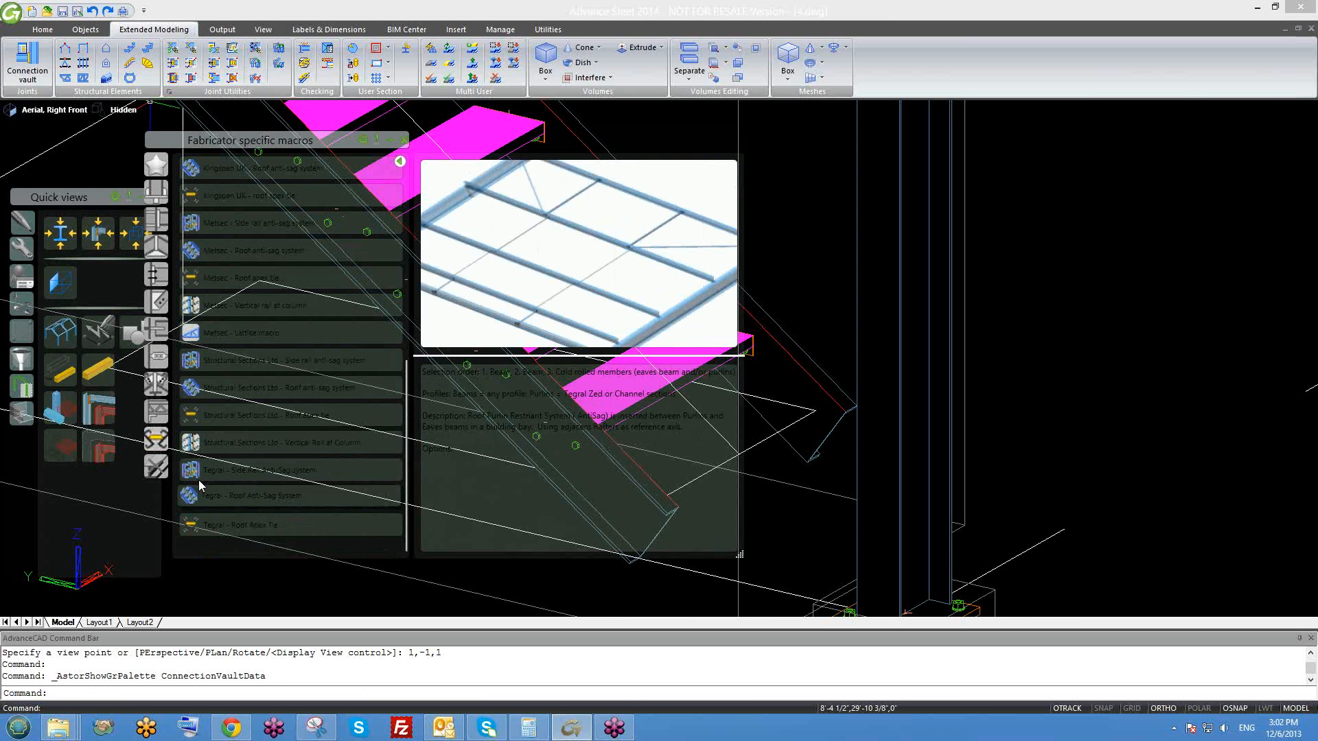
left_click(155, 466)
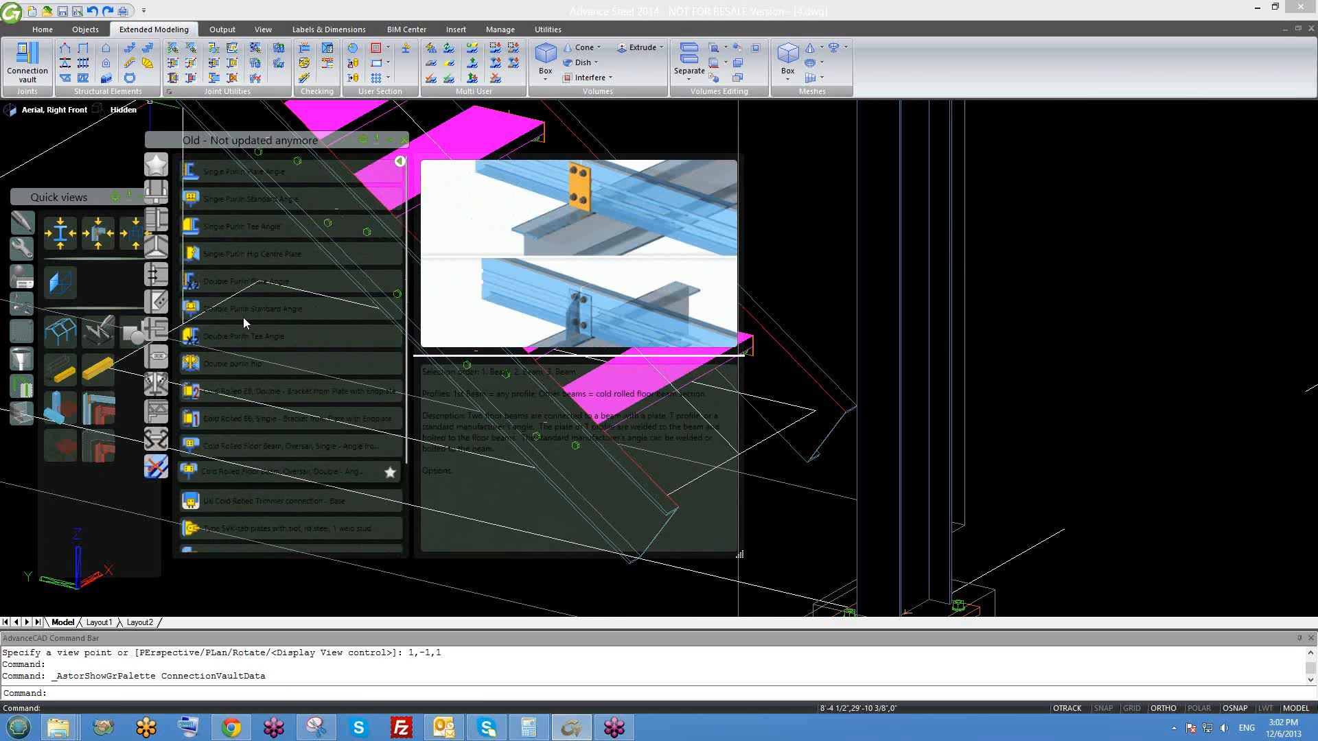
mouse_move(233, 197)
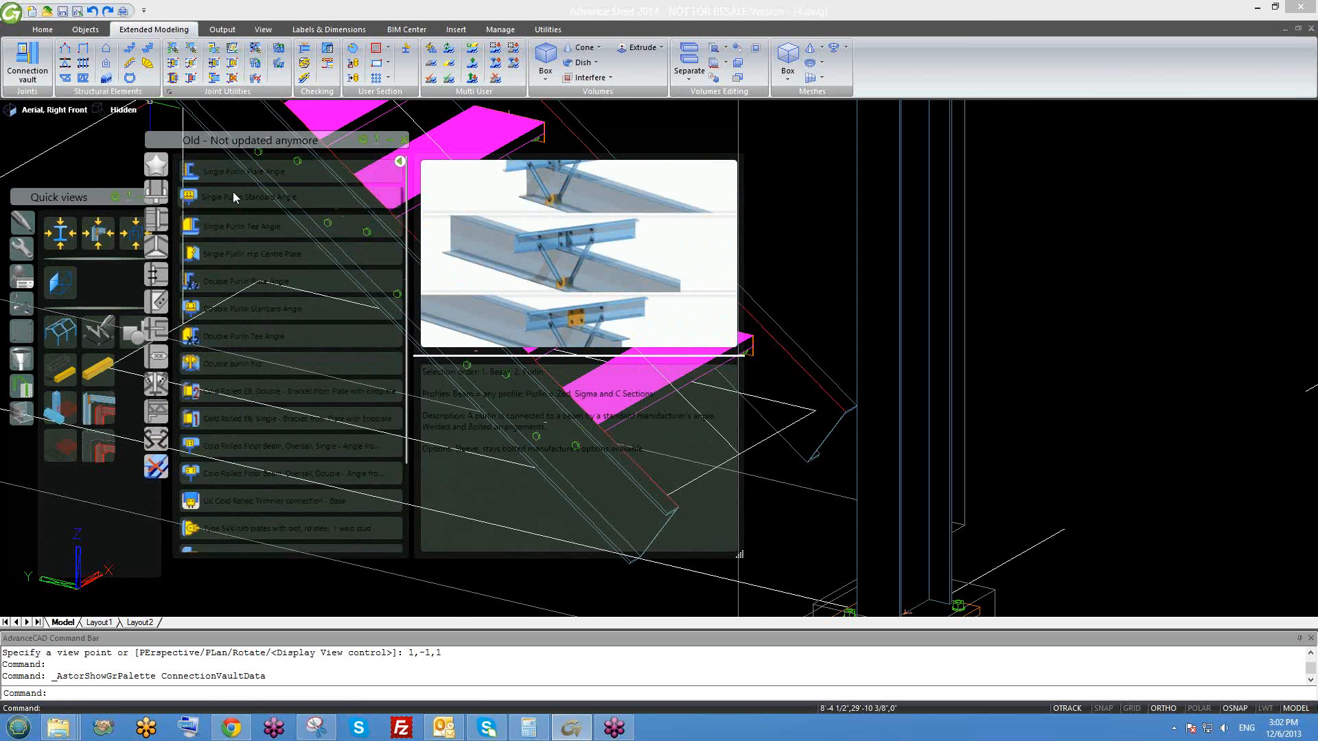
left_click(156, 412)
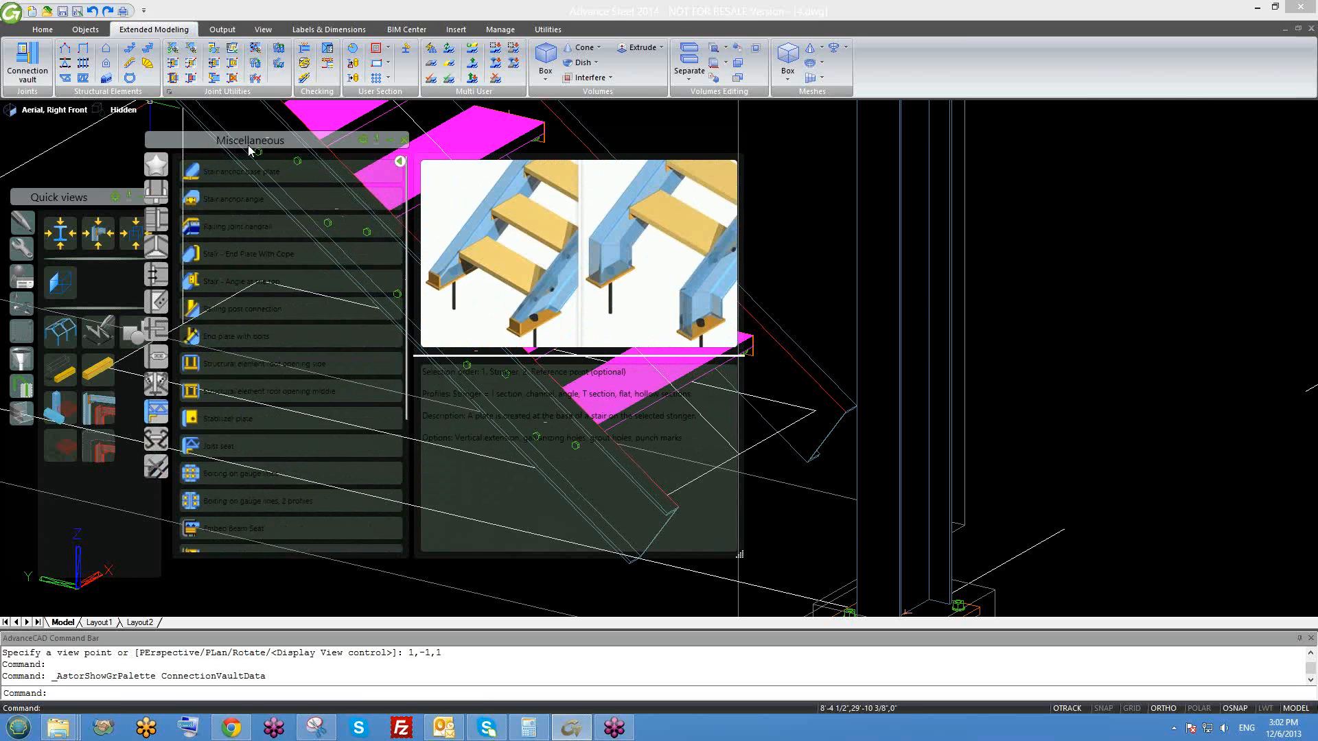
- Move the connection vault clear of the staircase and bring more of the frame into view
left_click_drag(249, 140, 579, 140)
scroll(469, 192, "down", 6)
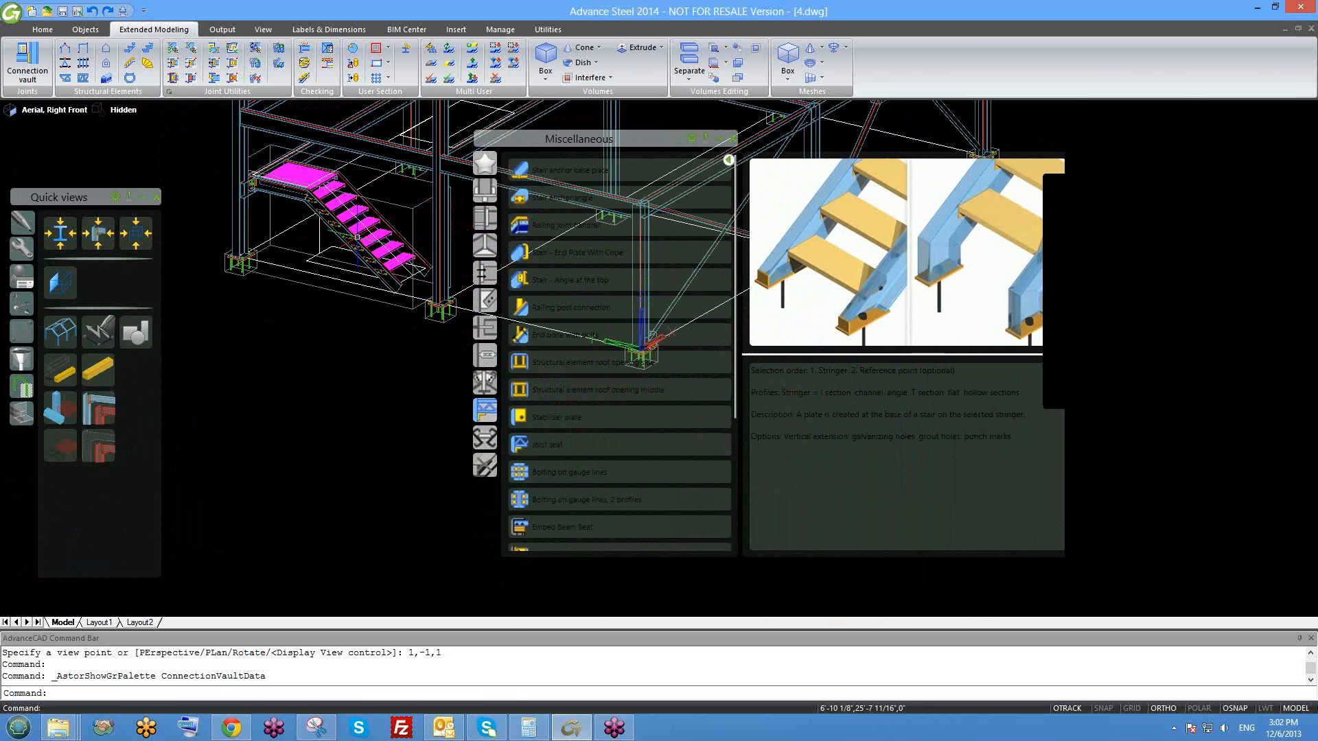
mouse_move(657, 278)
left_click_drag(604, 138, 797, 192)
mouse_move(779, 389)
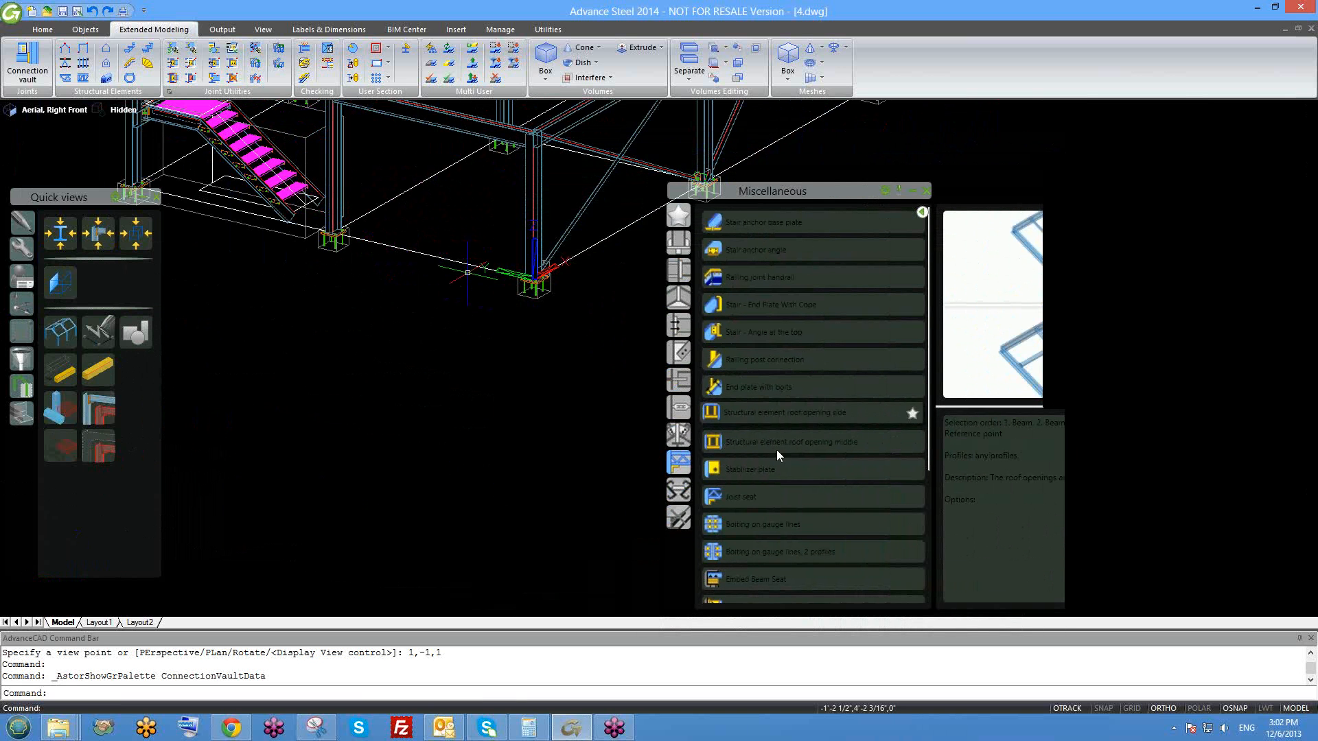
mouse_move(776, 470)
left_click_drag(815, 186, 871, 132)
scroll(756, 421, "down", 3)
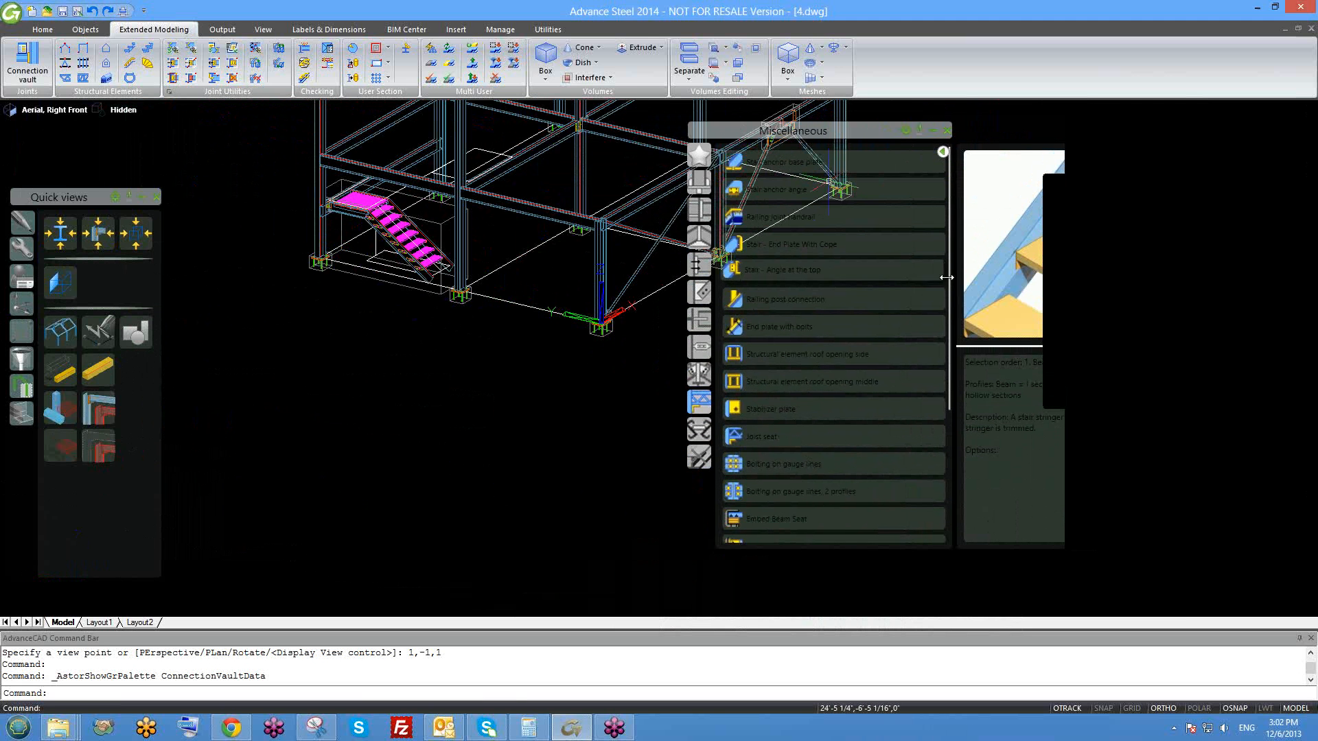
- Look through the Miscellaneous joints list again and reposition the connection vault beside the whole model
left_click_drag(949, 295, 957, 413)
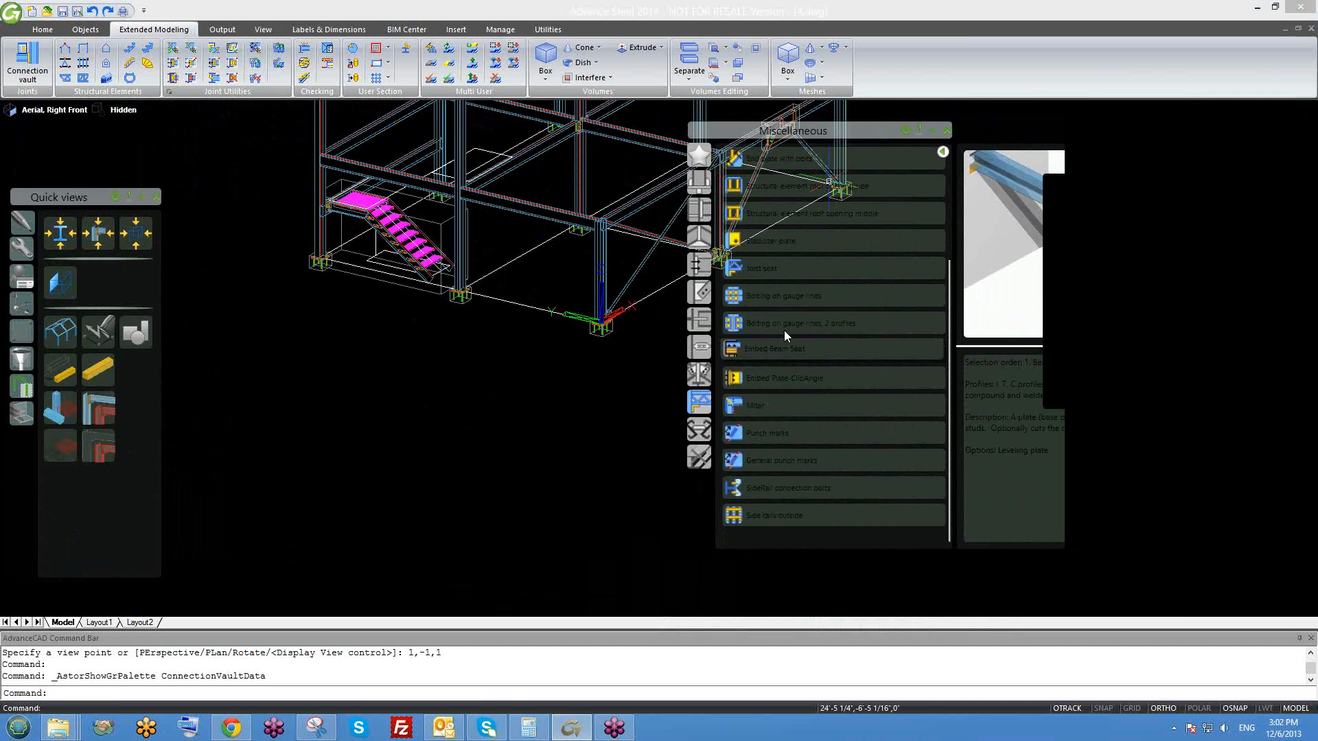
scroll(796, 326, "up", 3)
scroll(816, 310, "up", 3)
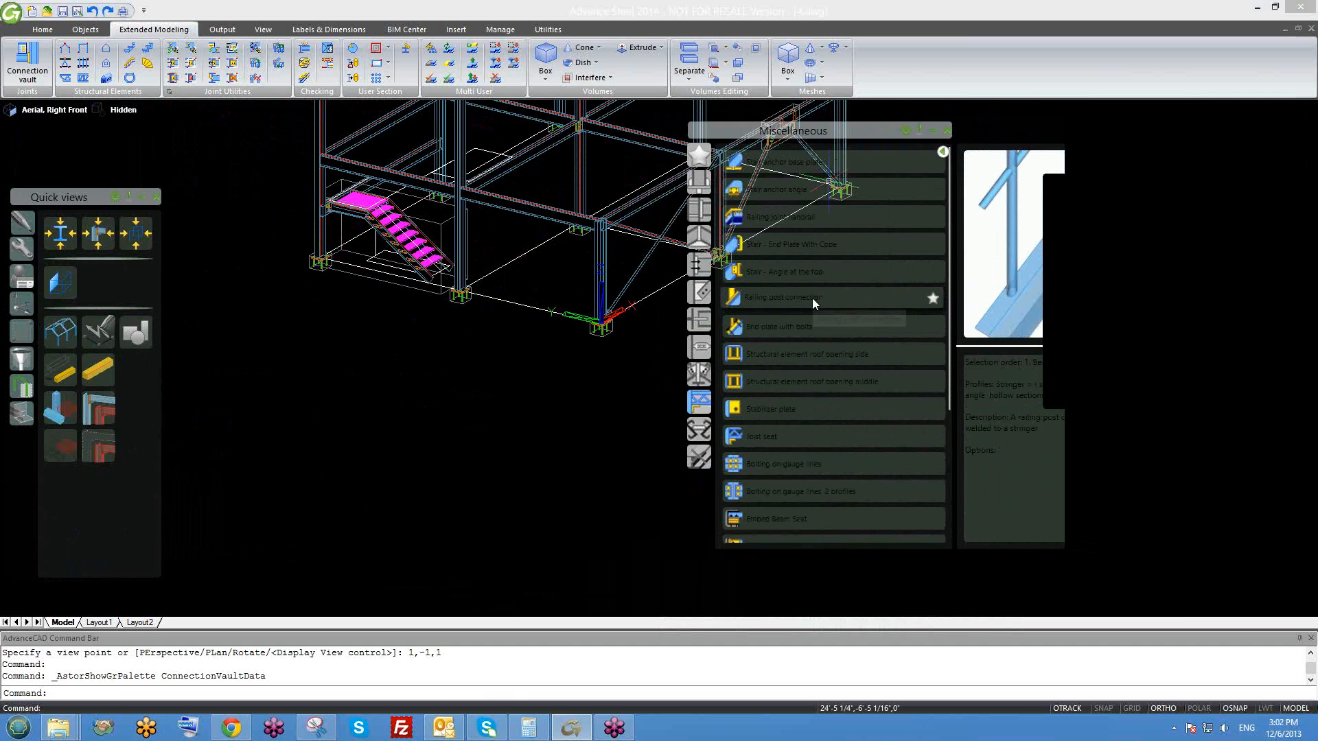
left_click_drag(875, 130, 900, 241)
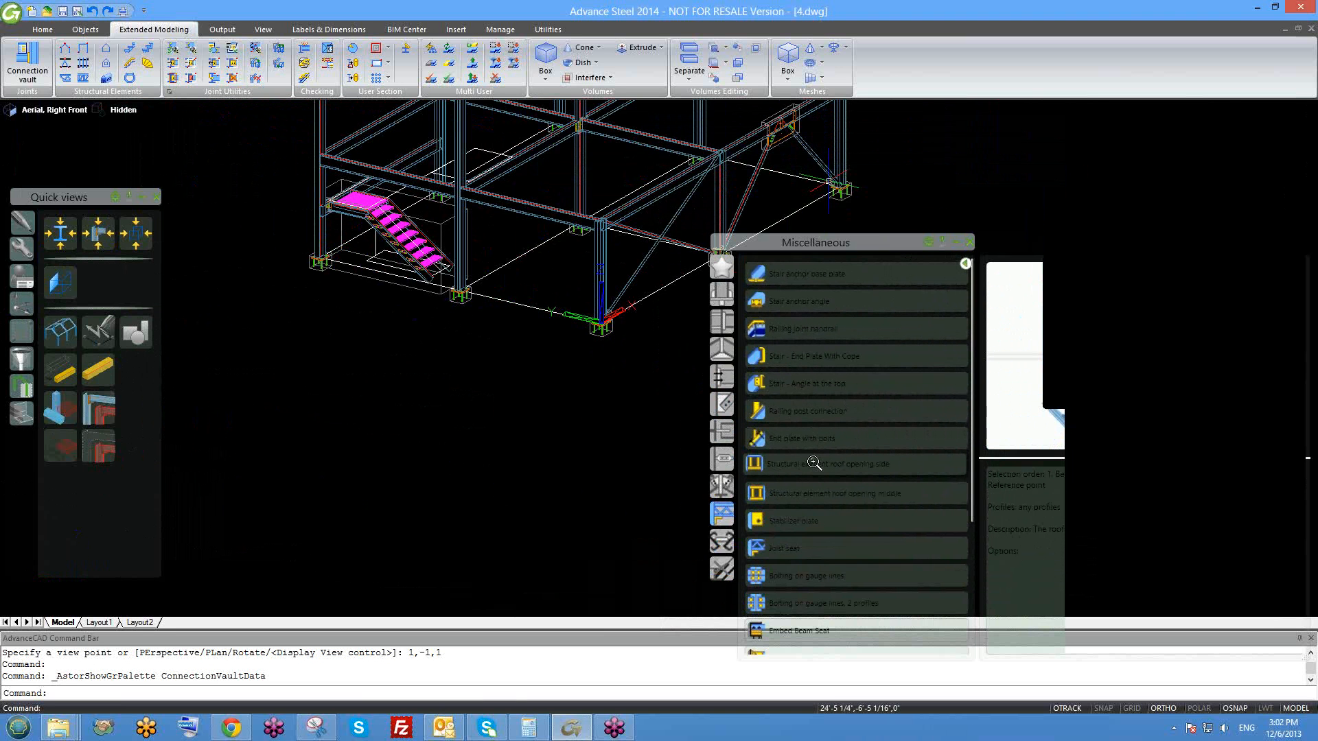
scroll(811, 458, "down", 2)
scroll(818, 244, "down", 2)
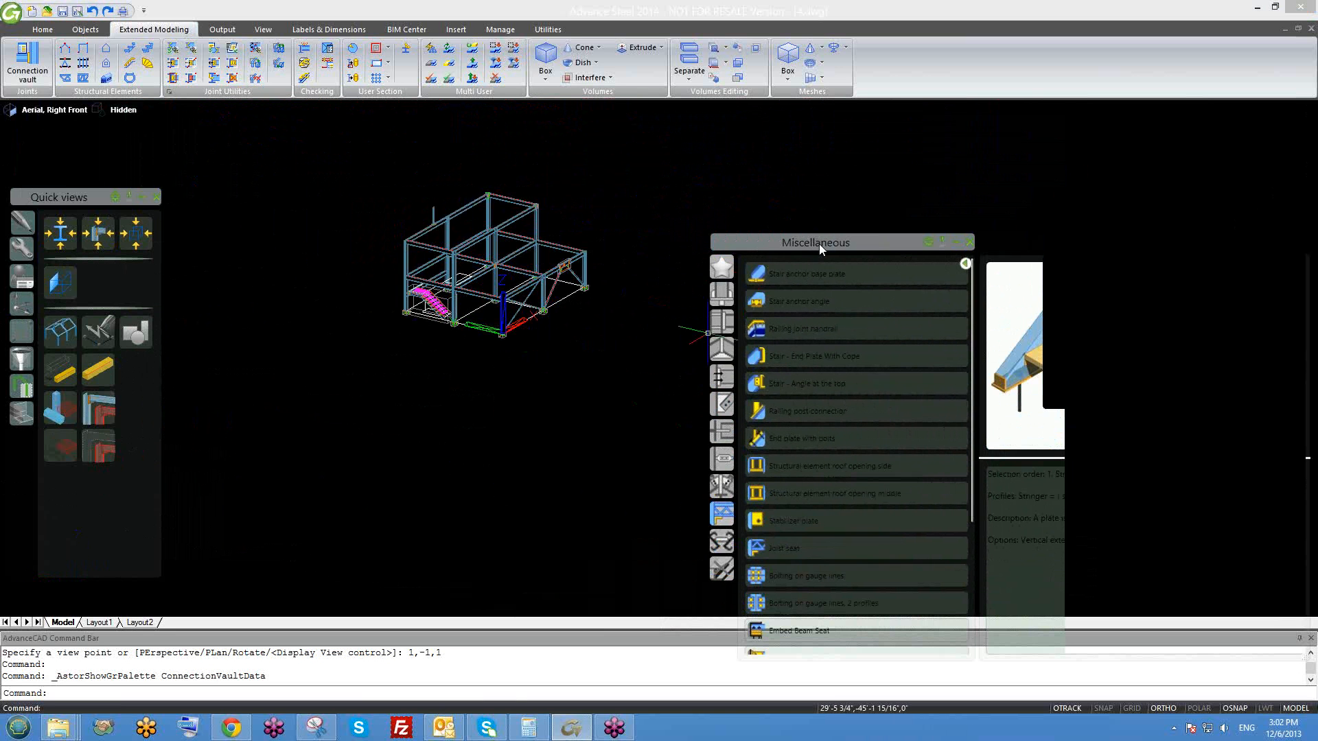
left_click_drag(818, 244, 750, 121)
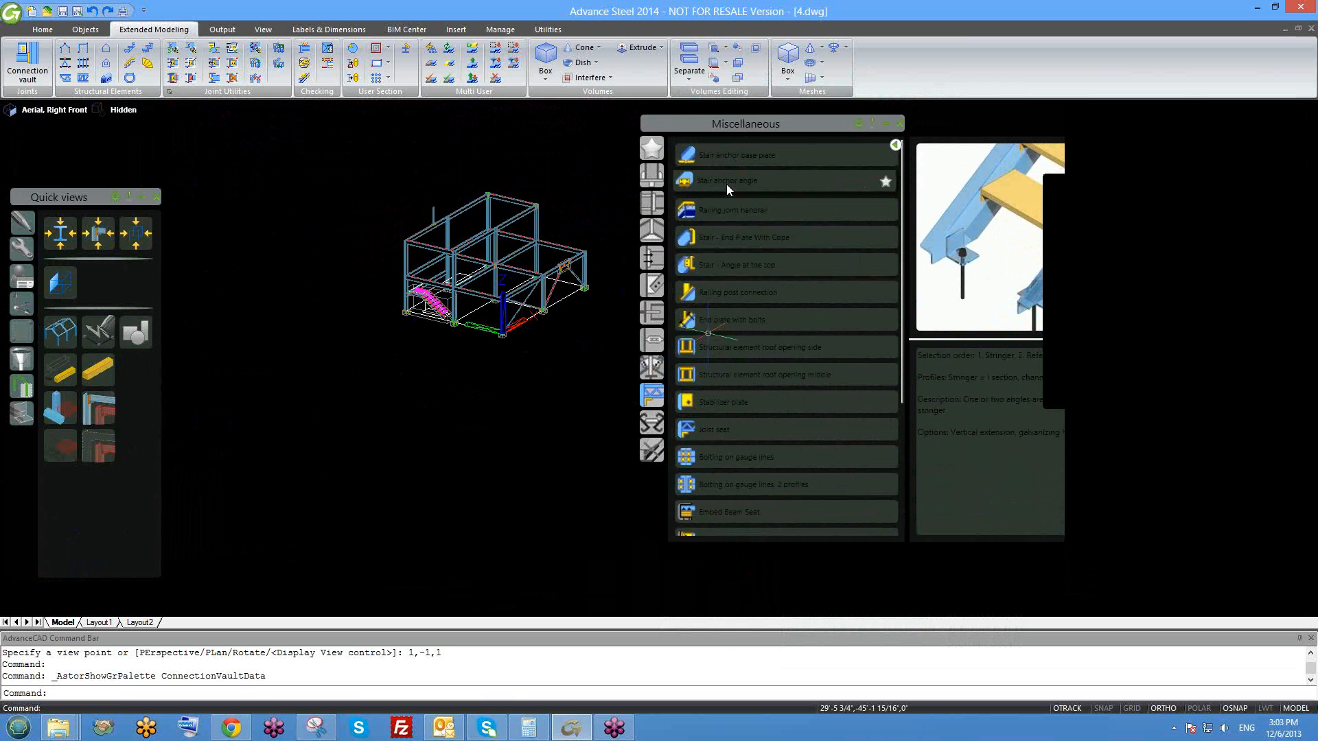
- Add a Stair anchor angle joint to the near stringer's lower end without selecting a reference point
left_click(692, 182)
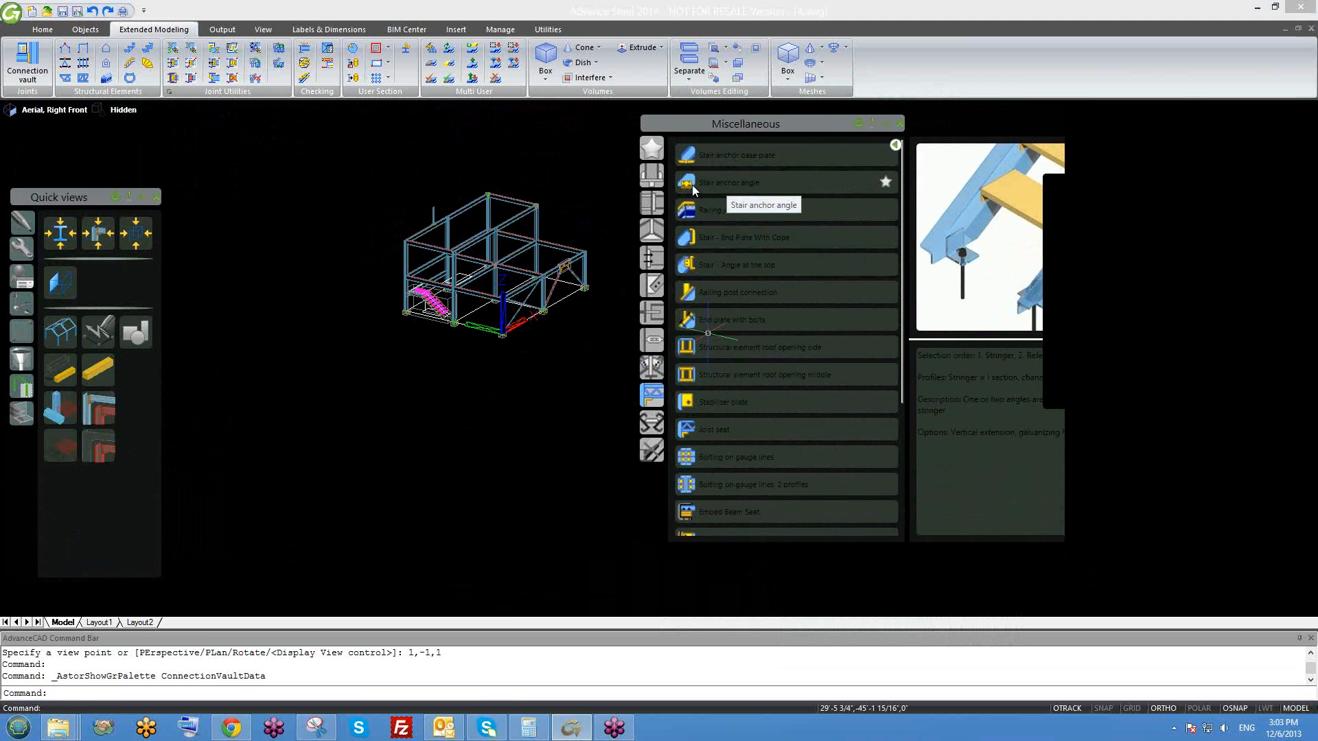
scroll(429, 322, "up", 6)
scroll(429, 322, "up", 3)
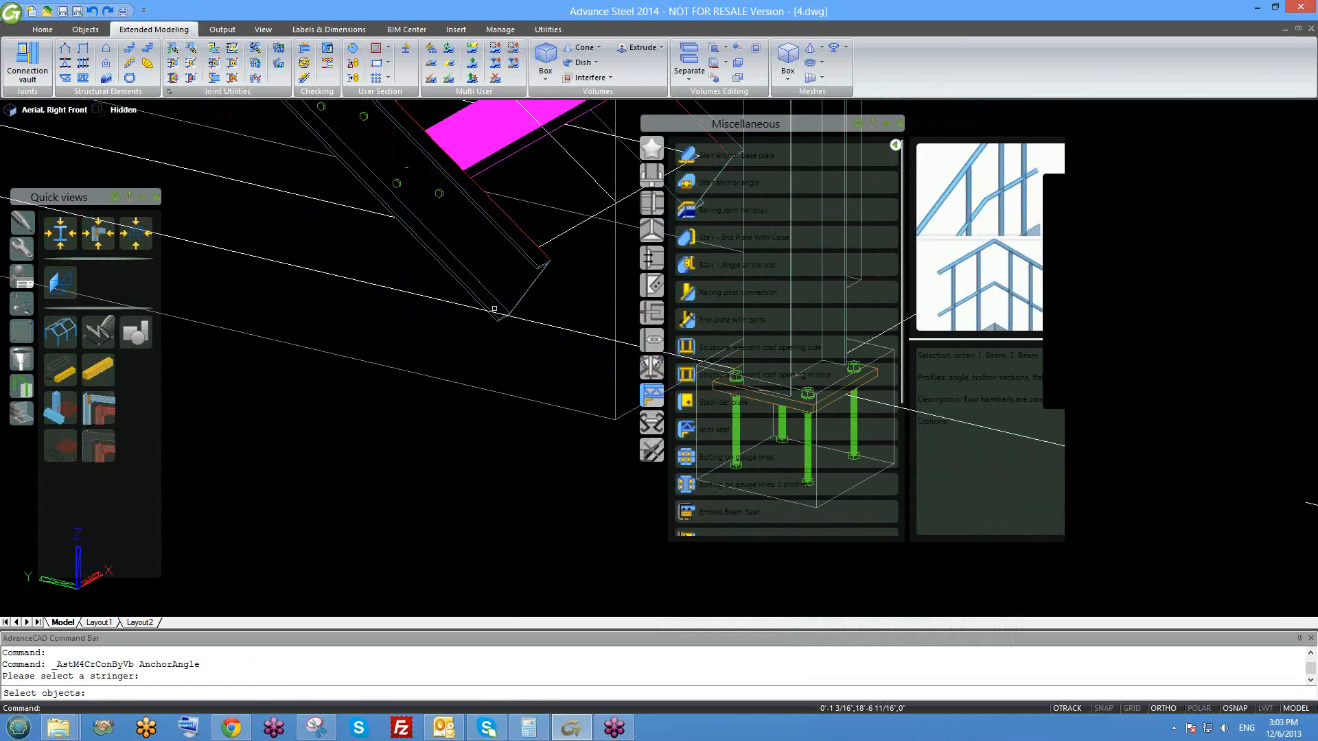
left_click(520, 296)
key("Return")
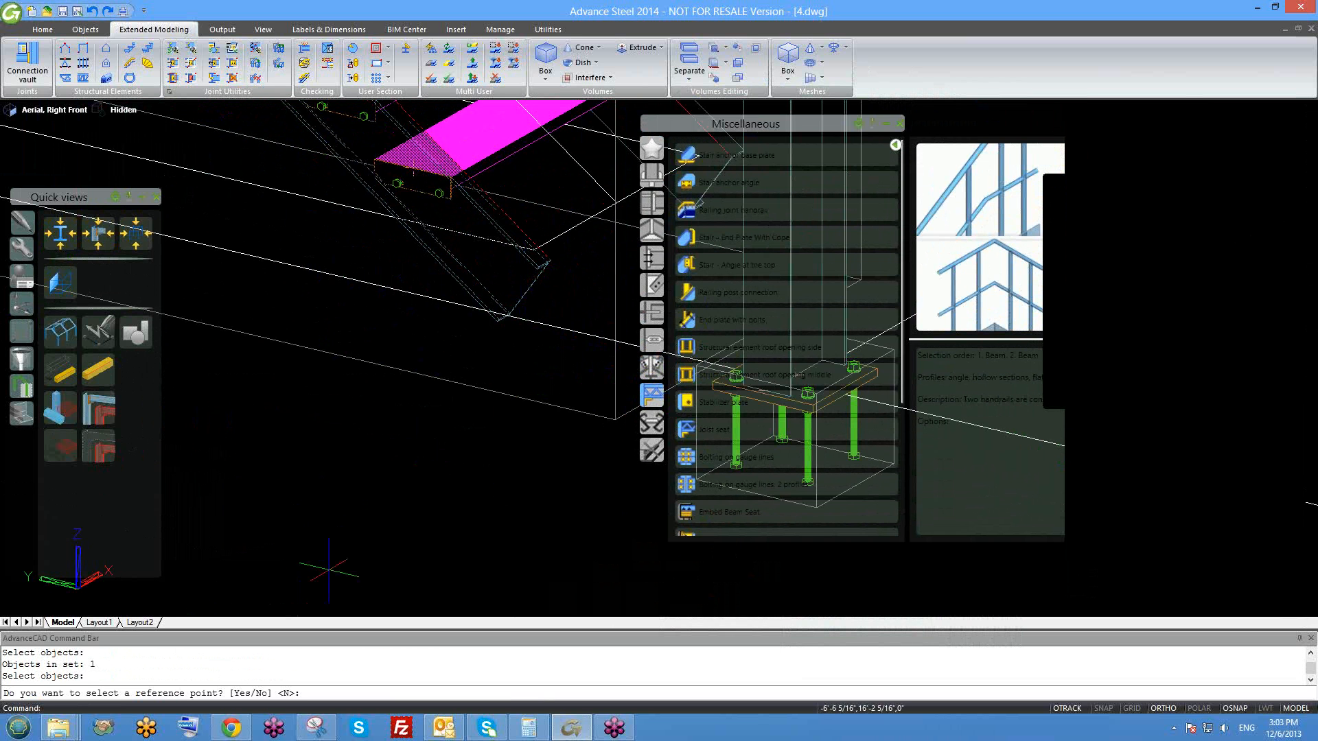
scroll(412, 426, "down", 2)
scroll(481, 329, "up", 3)
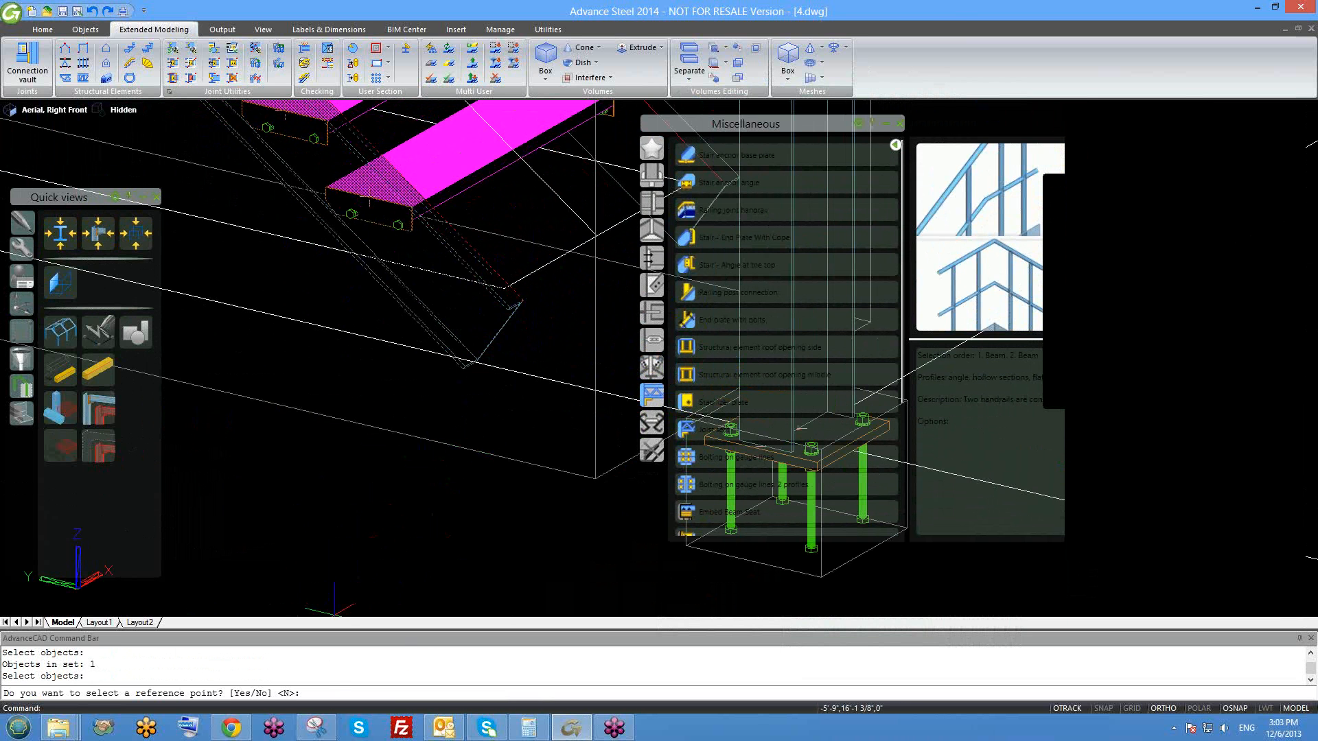
key("Return")
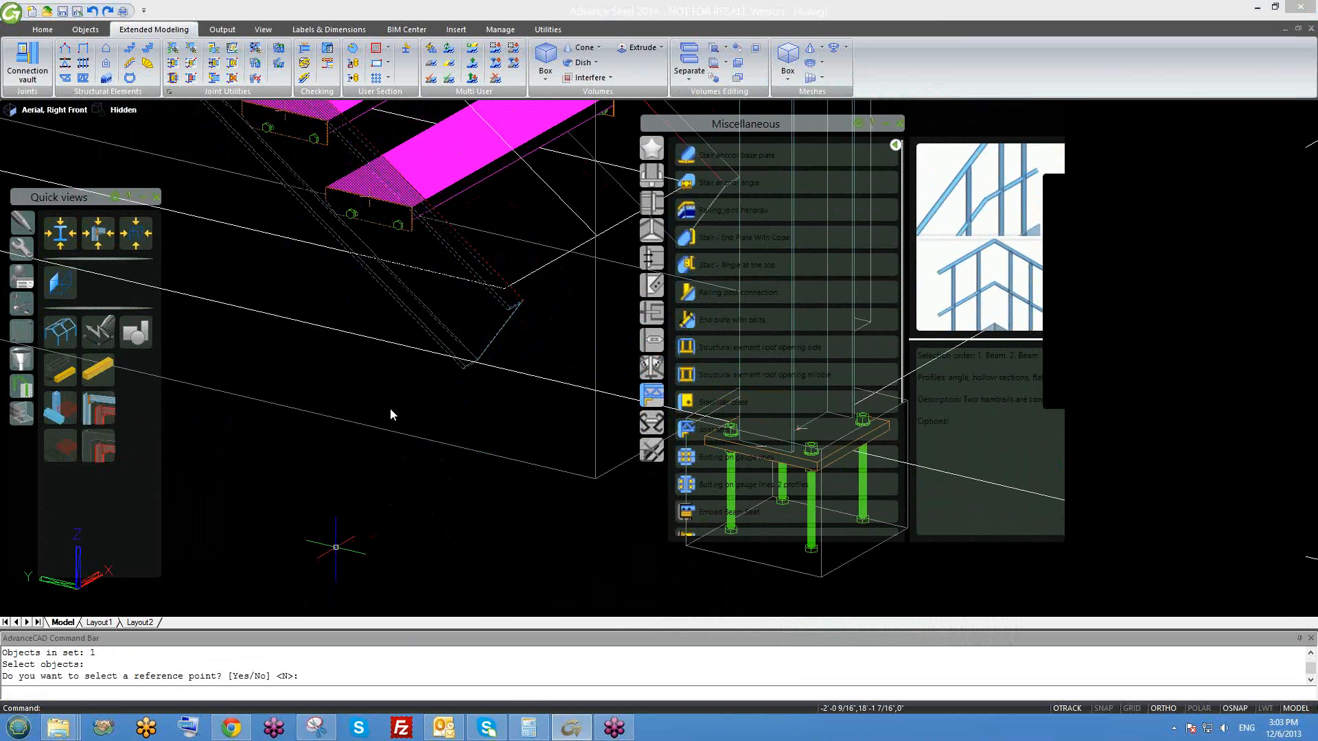
- Inspect the new anchor angle at the stringer's base and open the joint's vertical extension settings
scroll(453, 398, "up", 3)
scroll(453, 398, "up", 2)
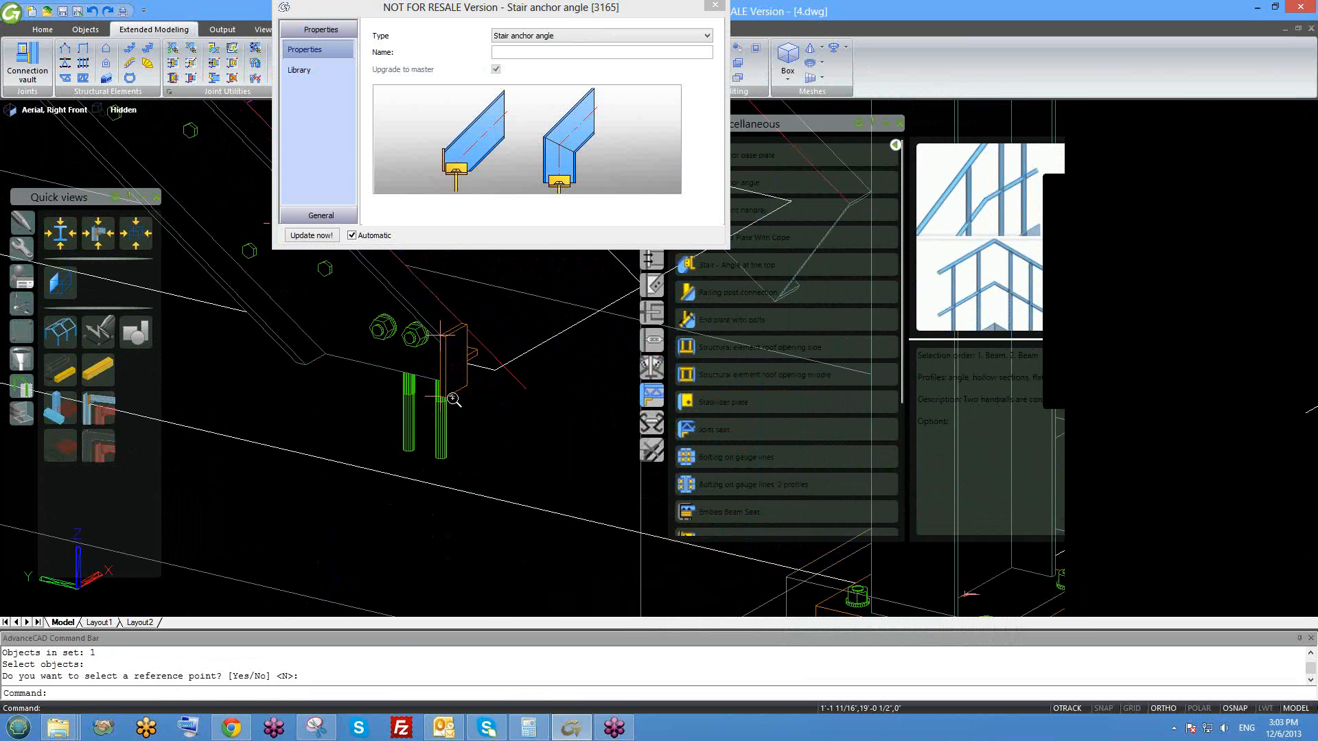
middle_click_drag(308, 409, 515, 472, "shift")
middle_click_drag(590, 449, 476, 465)
scroll(477, 466, "up", 2)
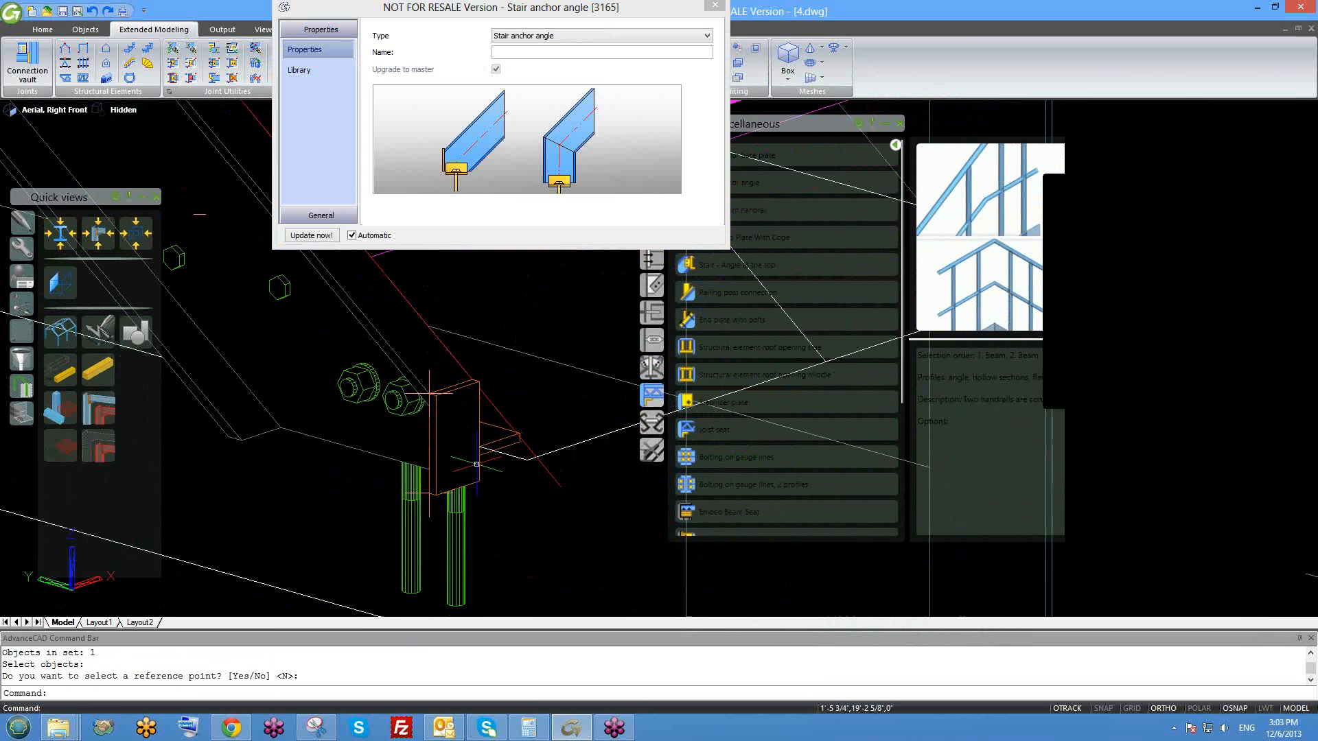
left_click(347, 215)
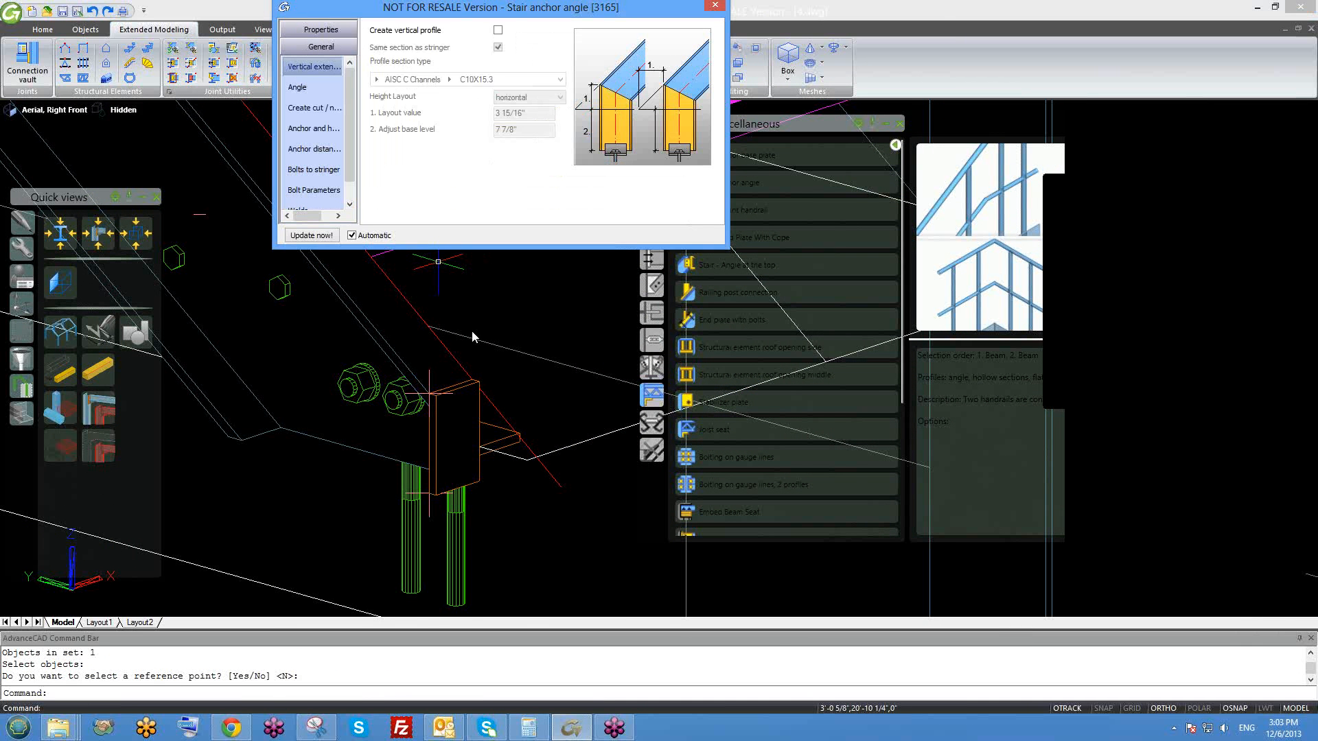
middle_click_drag(472, 337, 478, 373)
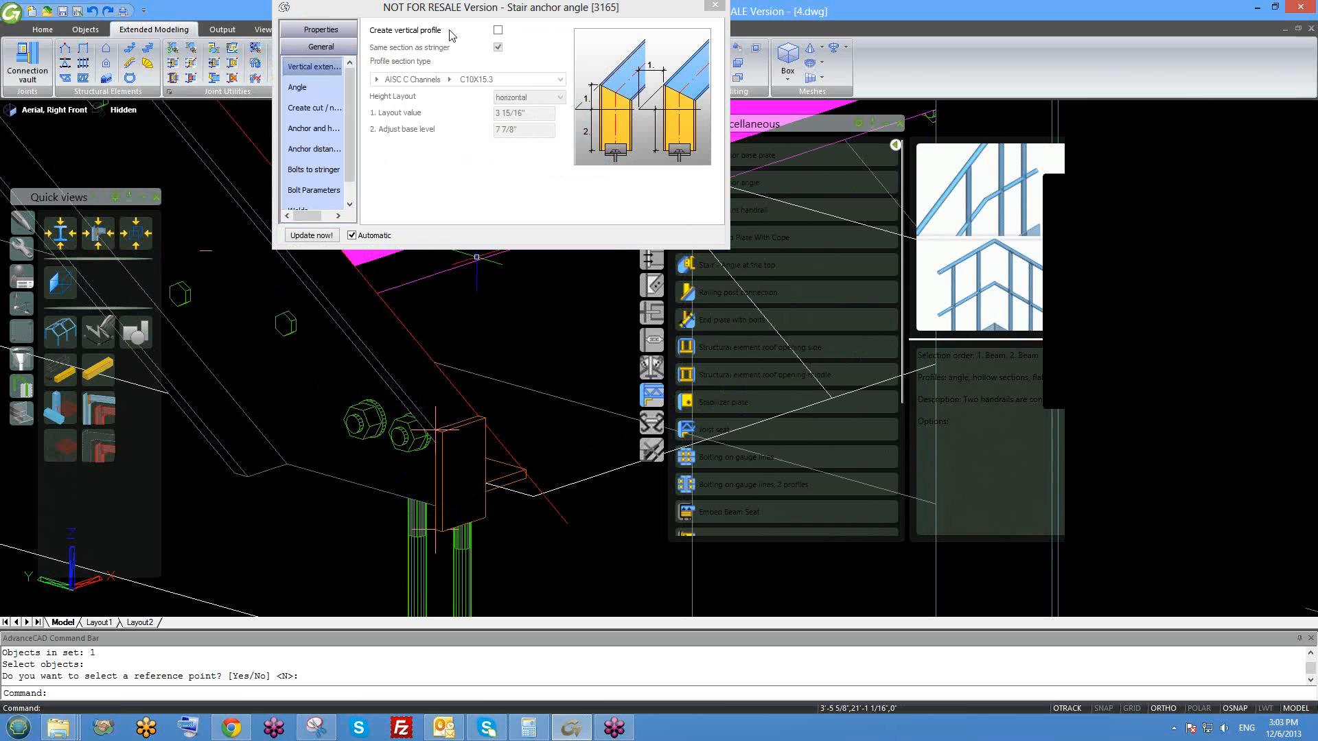
- Try the stair anchor angle joint with a vertical profile and with a single right angle, restoring no vertical profile and single left
left_click(498, 30)
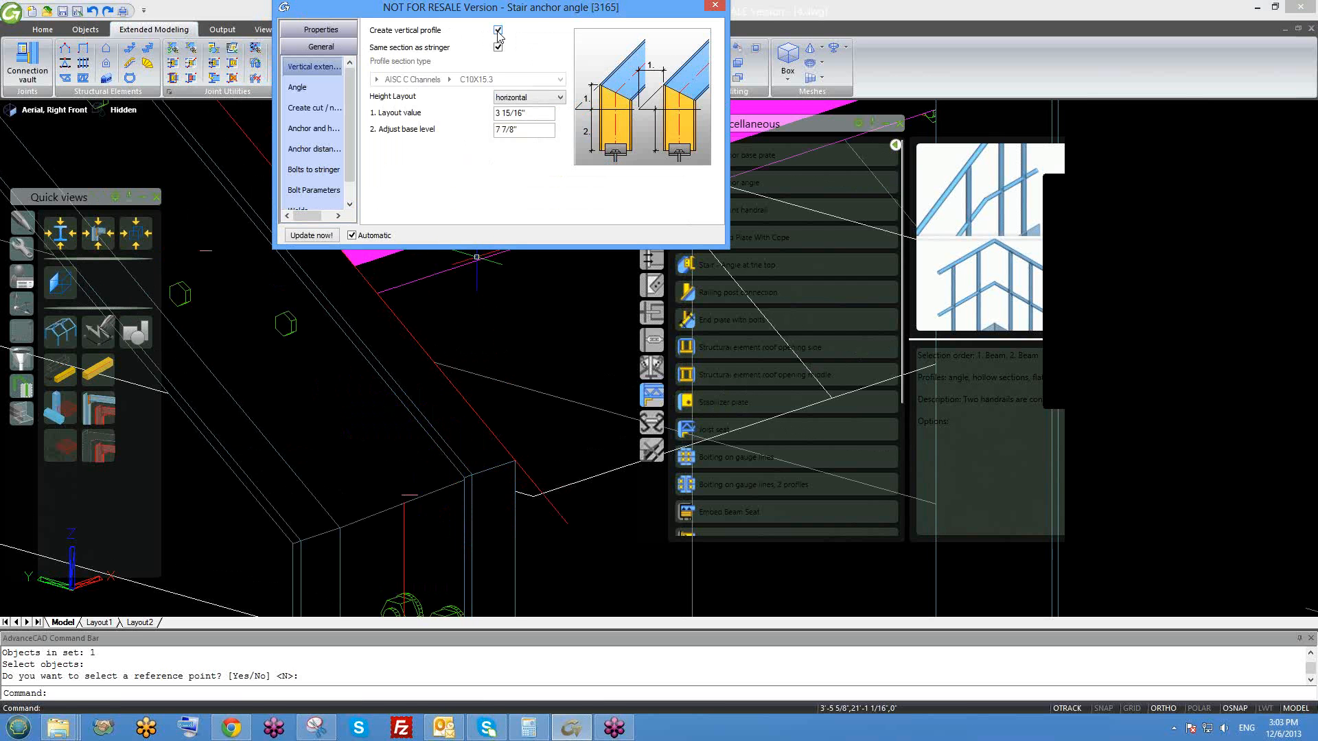
left_click(497, 30)
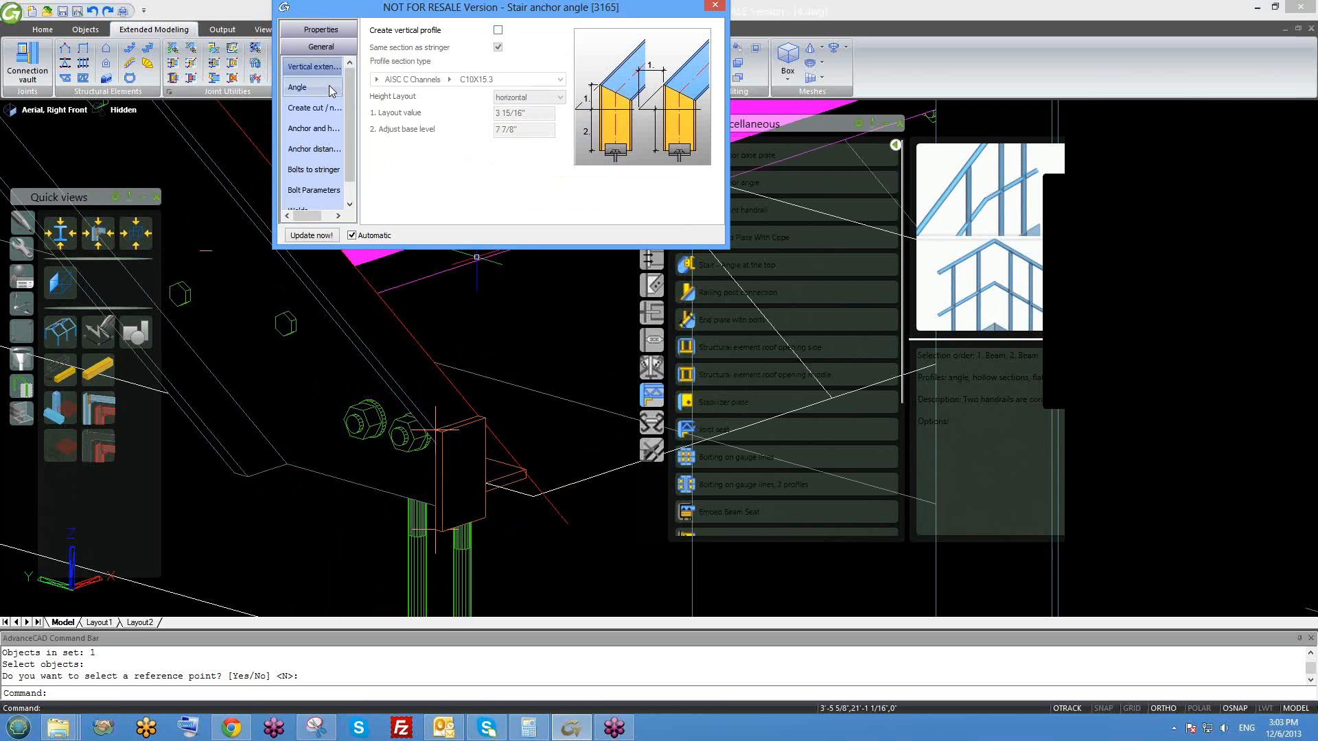
left_click(305, 88)
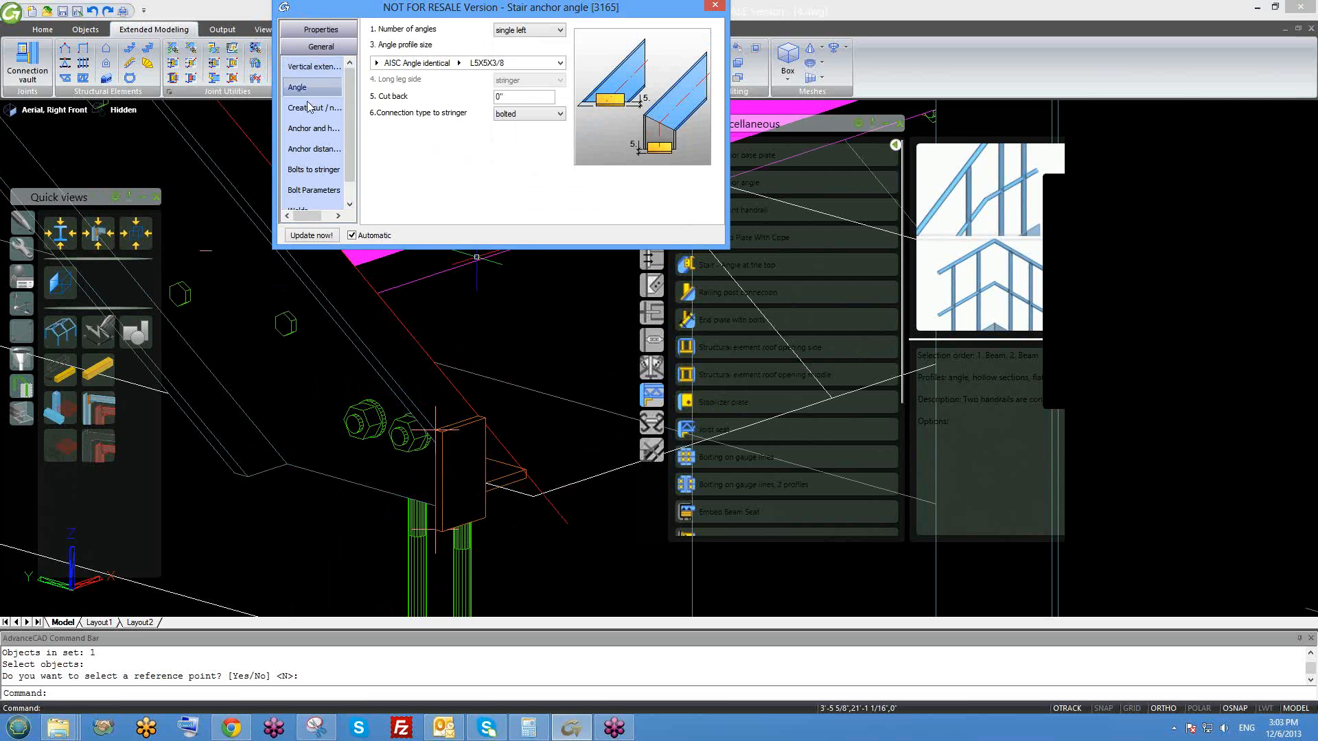
left_click(541, 32)
left_click(541, 51)
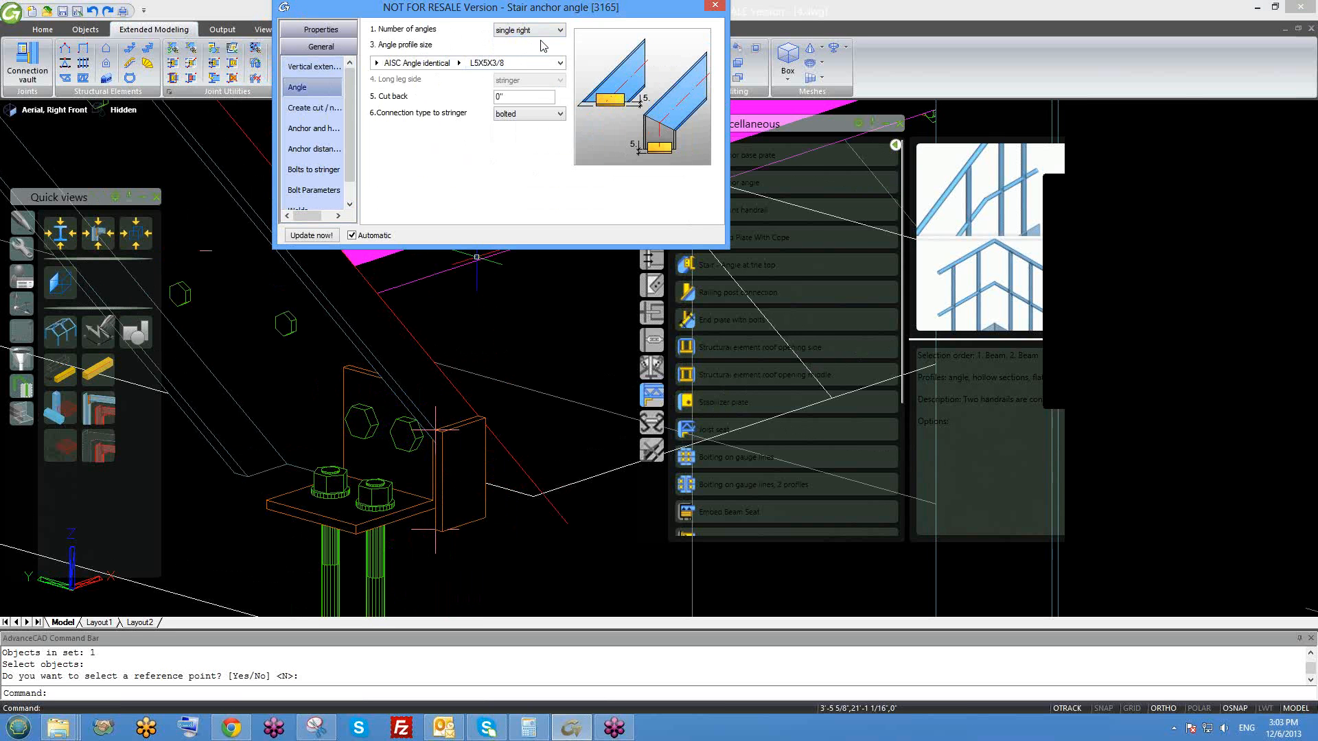
left_click(542, 30)
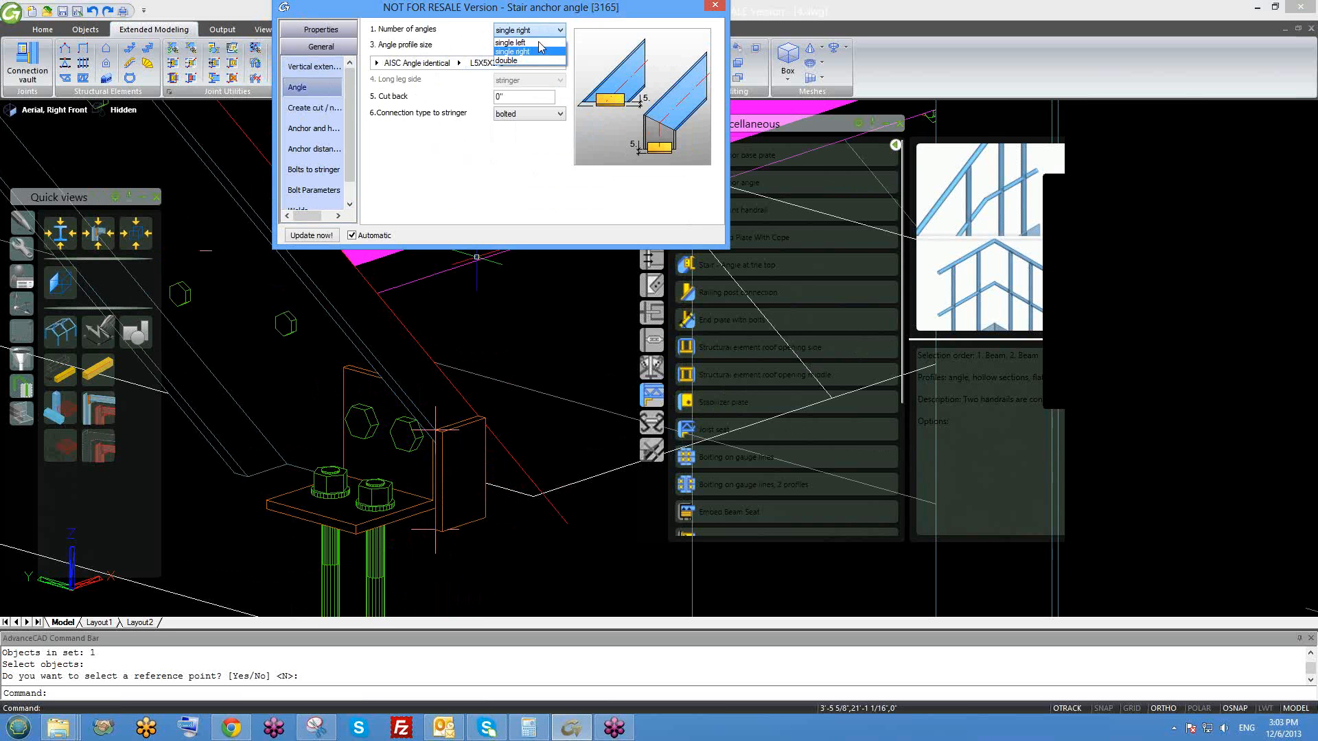
left_click(541, 39)
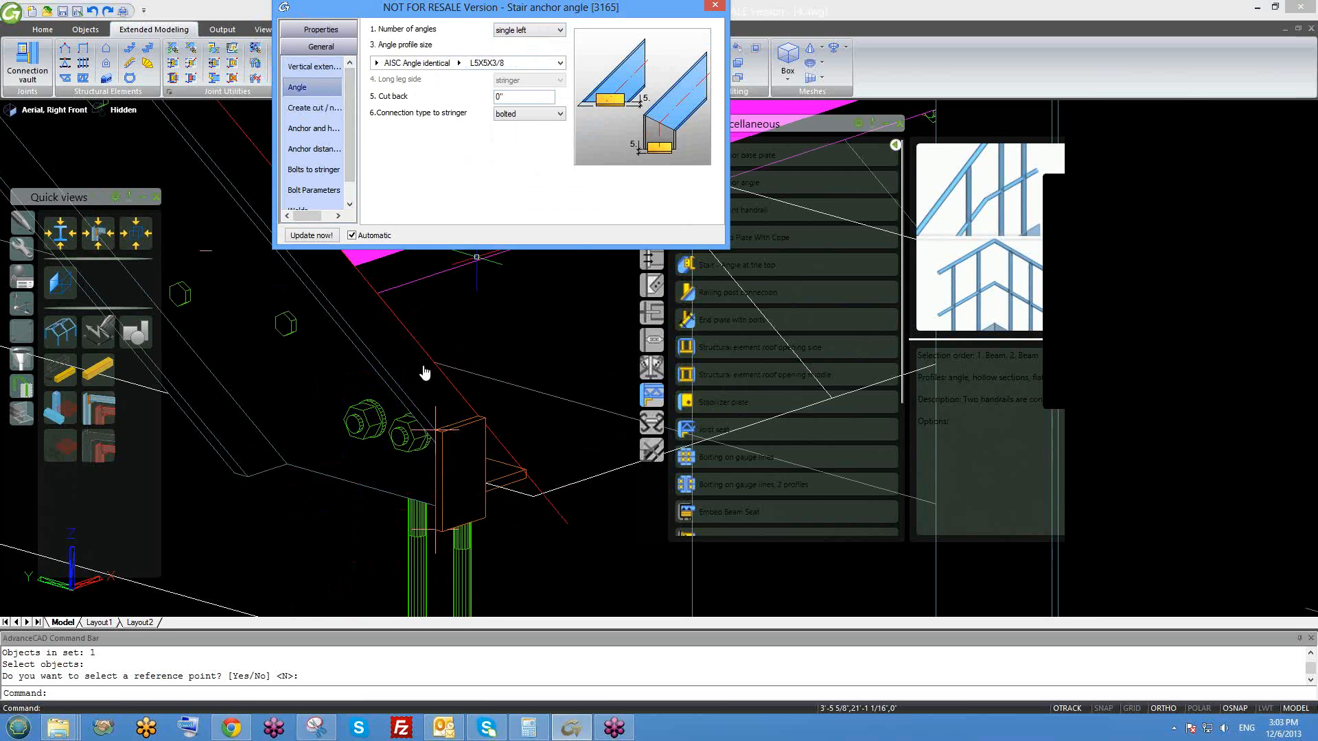
middle_click_drag(411, 299, 438, 337)
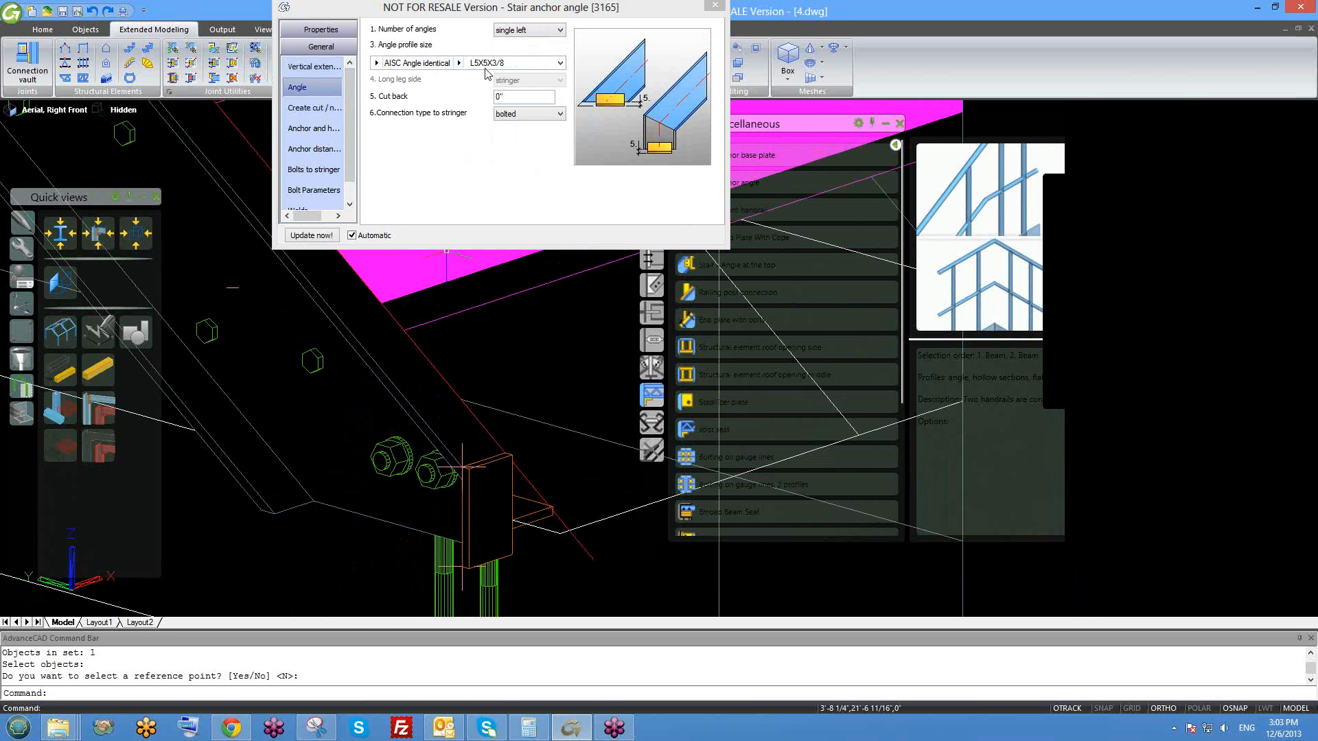
- Set the anchor angle's cut back to 0" and check its position against the stringer's end
left_click(520, 95)
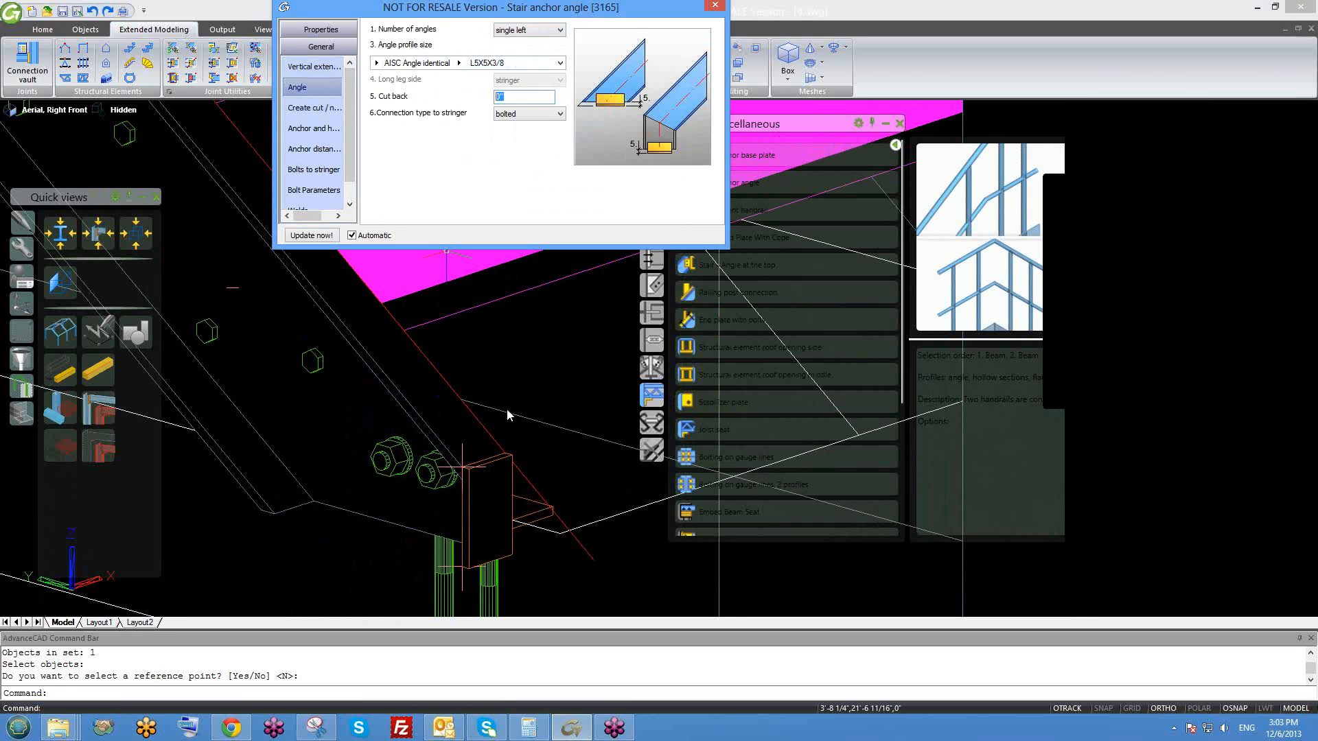
middle_click_drag(508, 414, 502, 373)
mouse_move(329, 435)
middle_mouse_down("shift")
mouse_move(341, 462)
mouse_move(331, 372)
mouse_move(333, 446)
middle_mouse_up("shift")
scroll(227, 412, "up", 3)
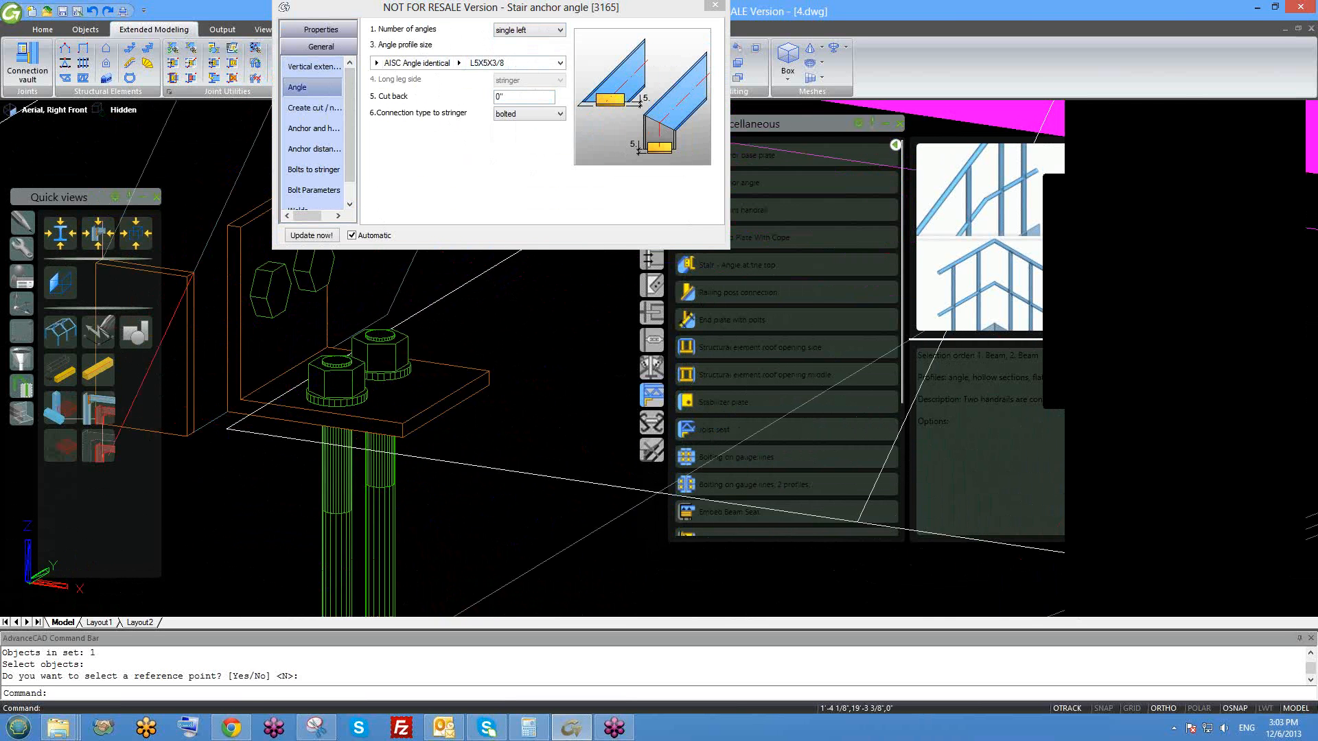
scroll(226, 412, "up", 2)
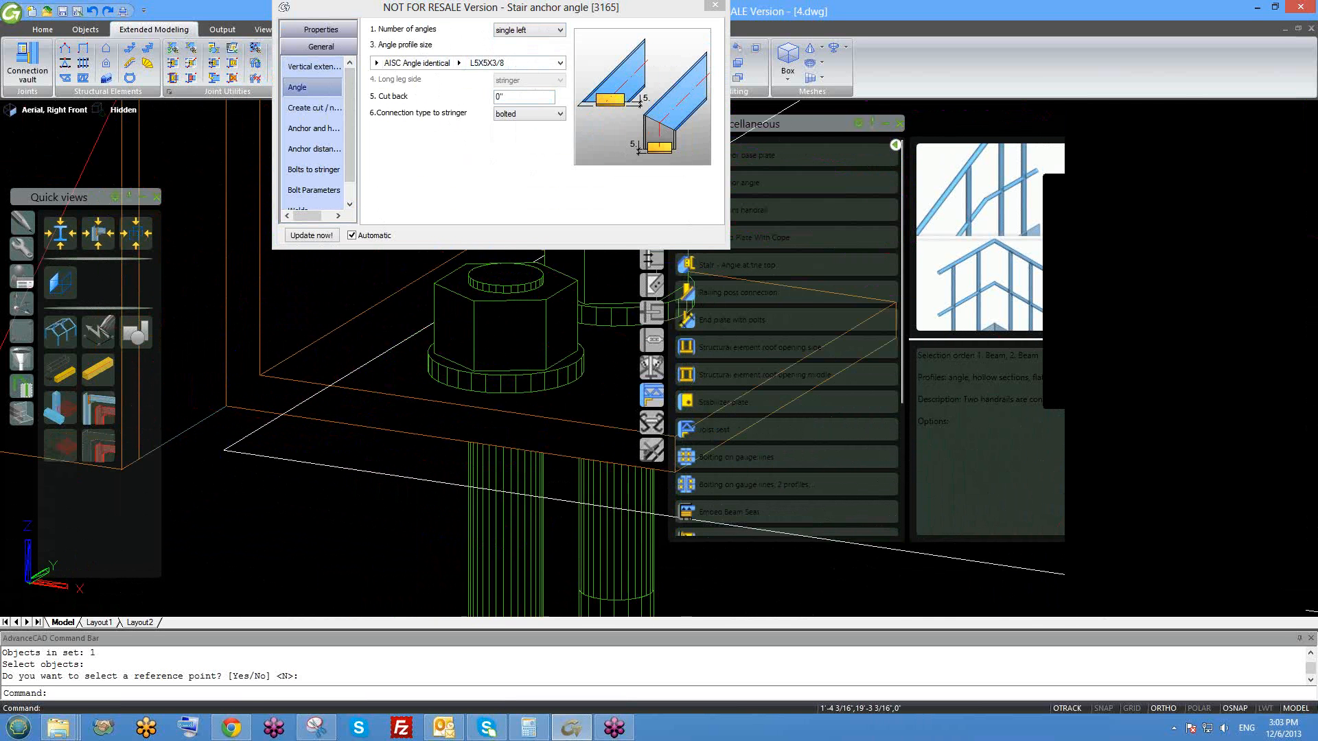
scroll(226, 412, "up", 1)
scroll(259, 415, "down", 1)
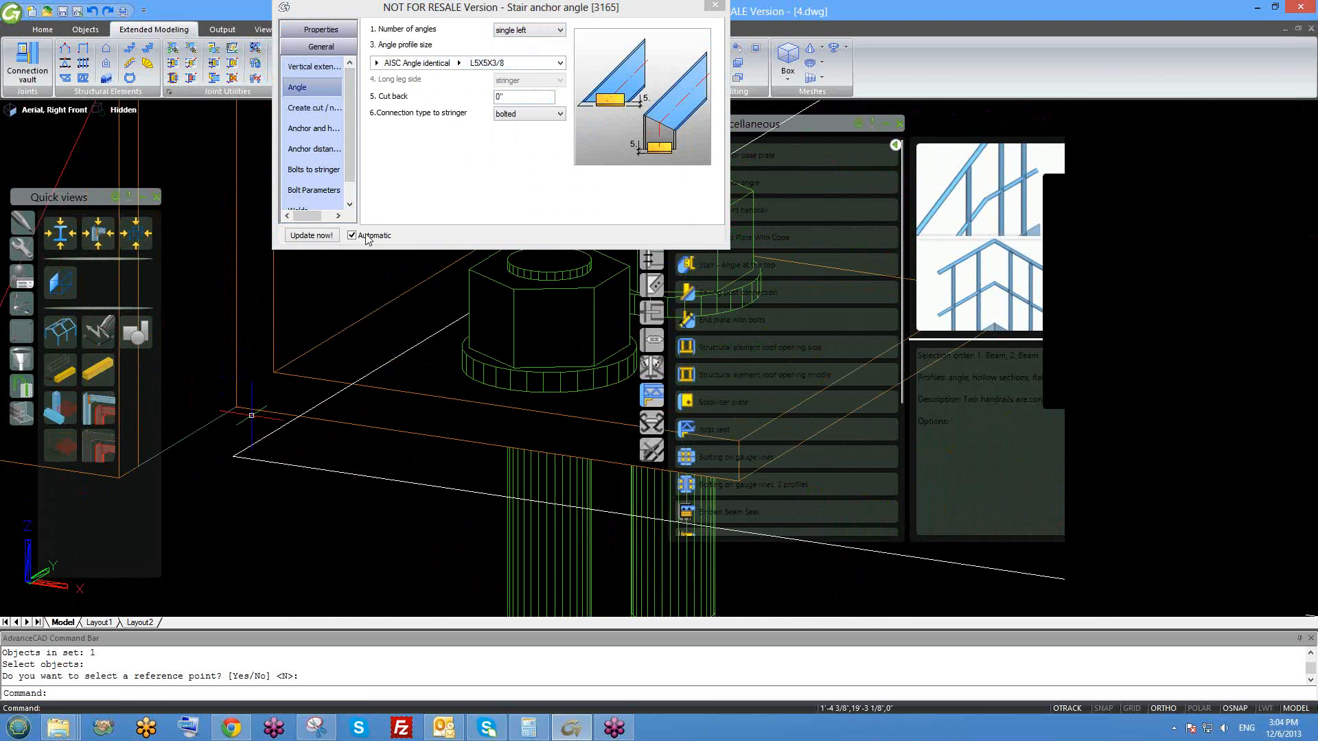
left_click_drag(507, 97, 468, 108)
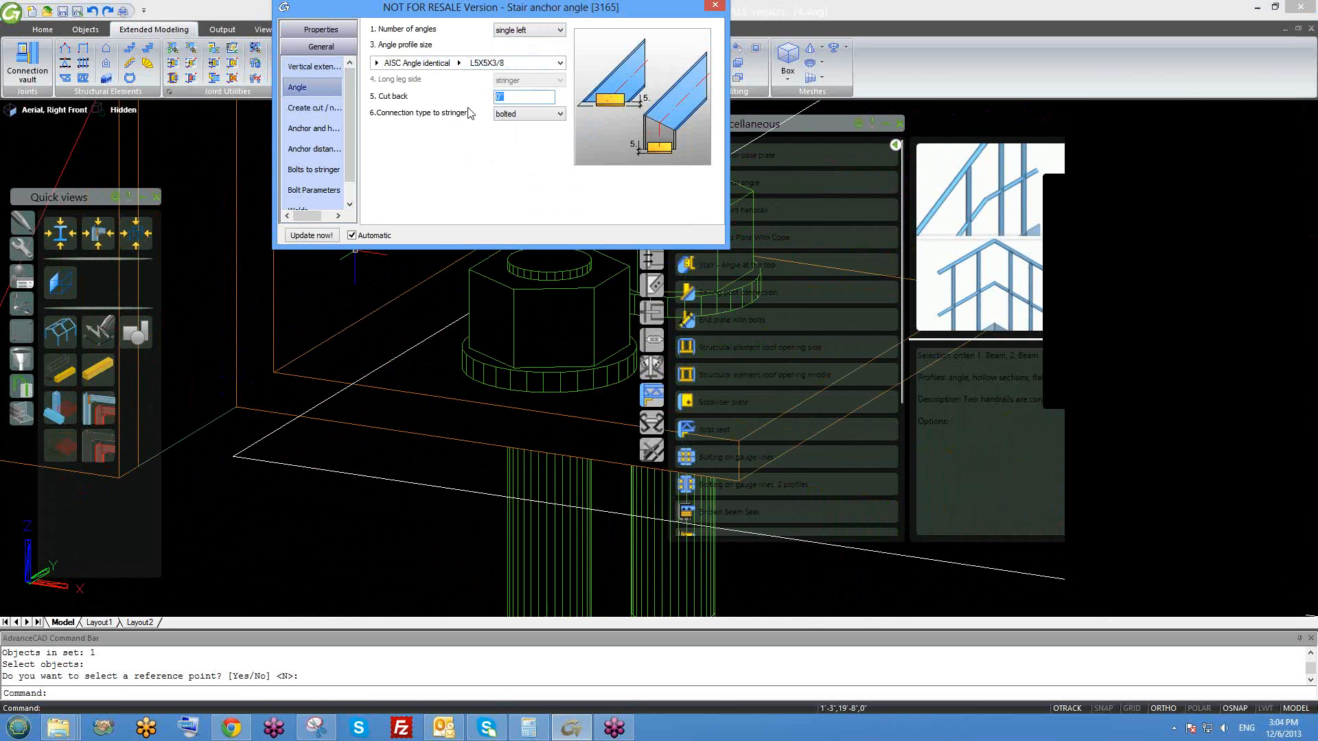
key("Return")
type("0")
key("Return")
middle_click_drag(372, 385, 445, 390)
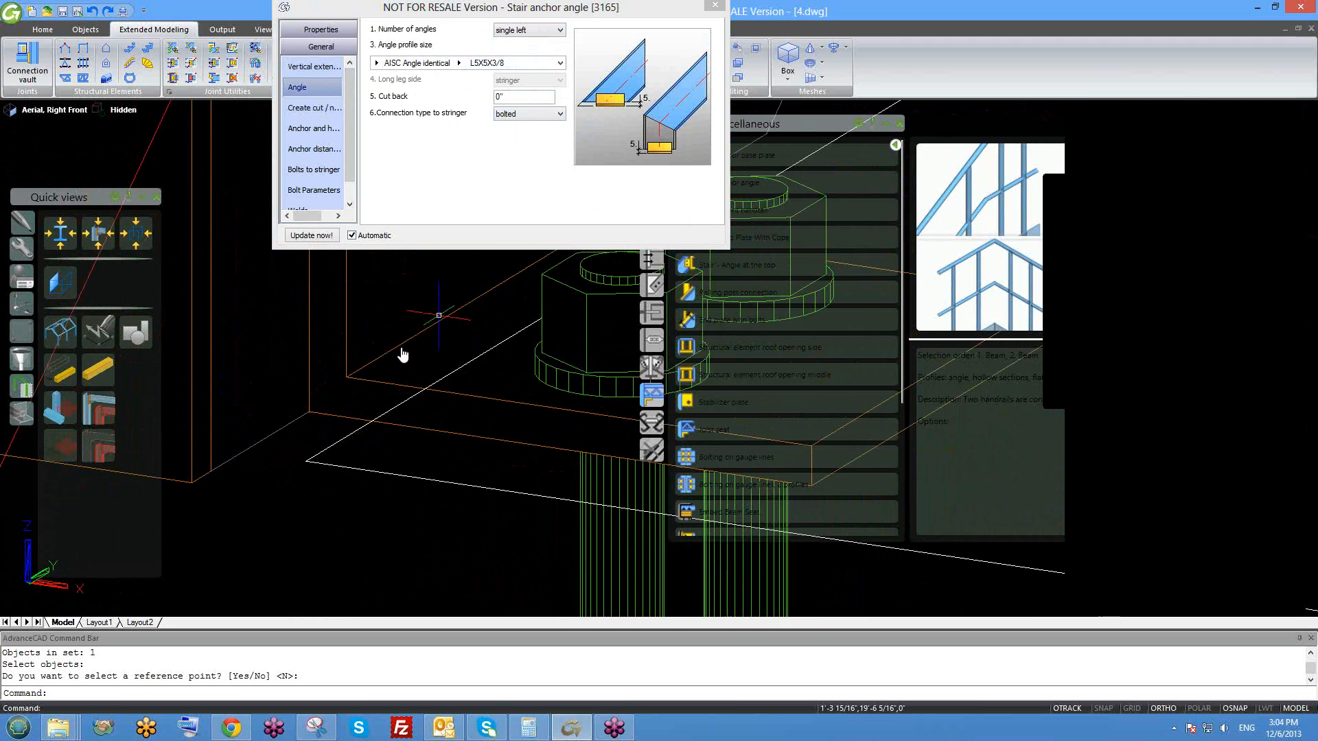
scroll(301, 366, "up", 3)
scroll(306, 363, "down", 4)
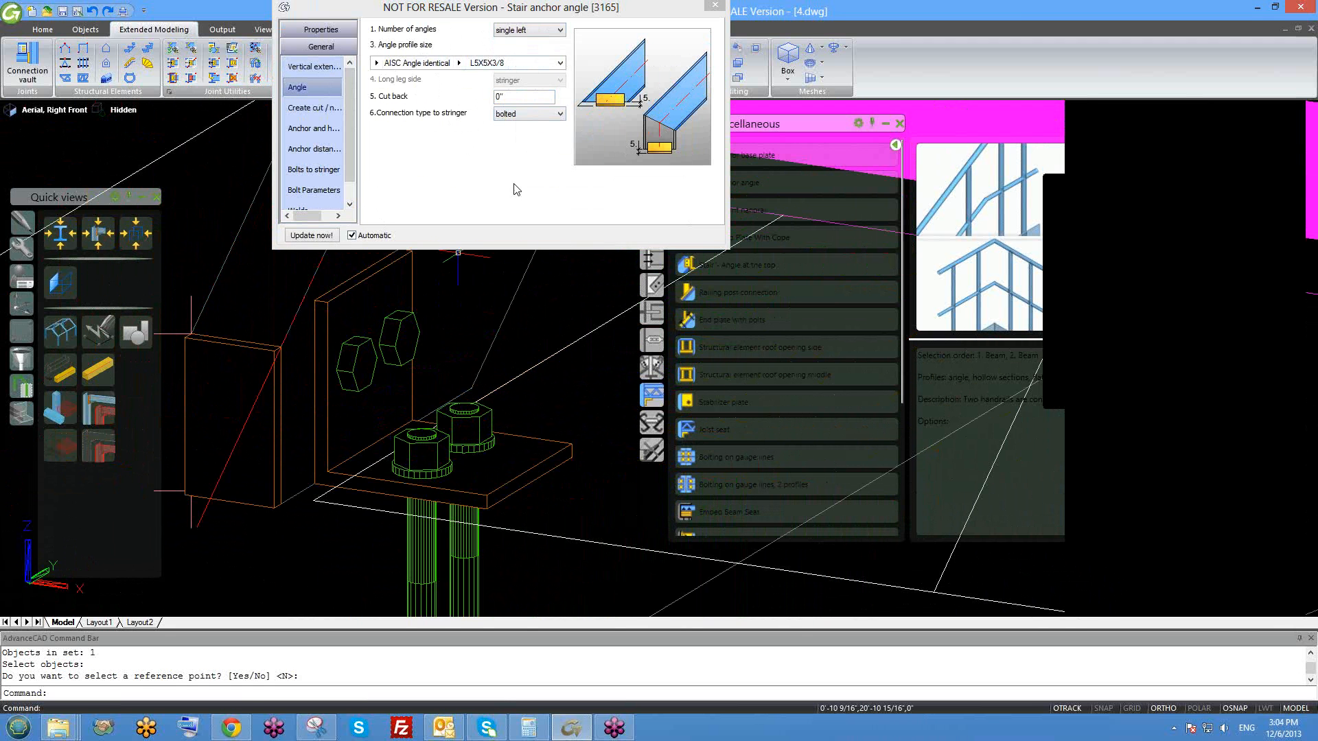
- Set the anchor angle's connection type to the stringer to welded
left_click(525, 118)
left_click(529, 129)
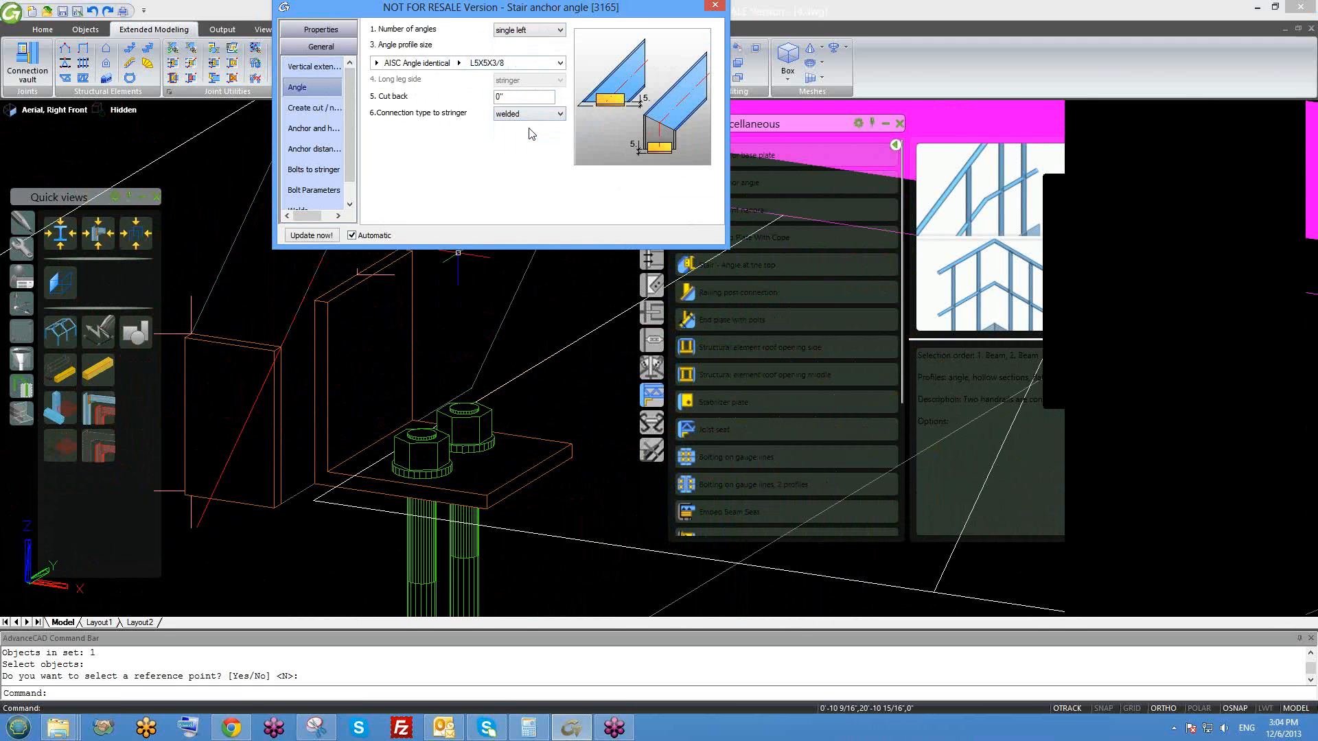
middle_click_drag(471, 391, 488, 433)
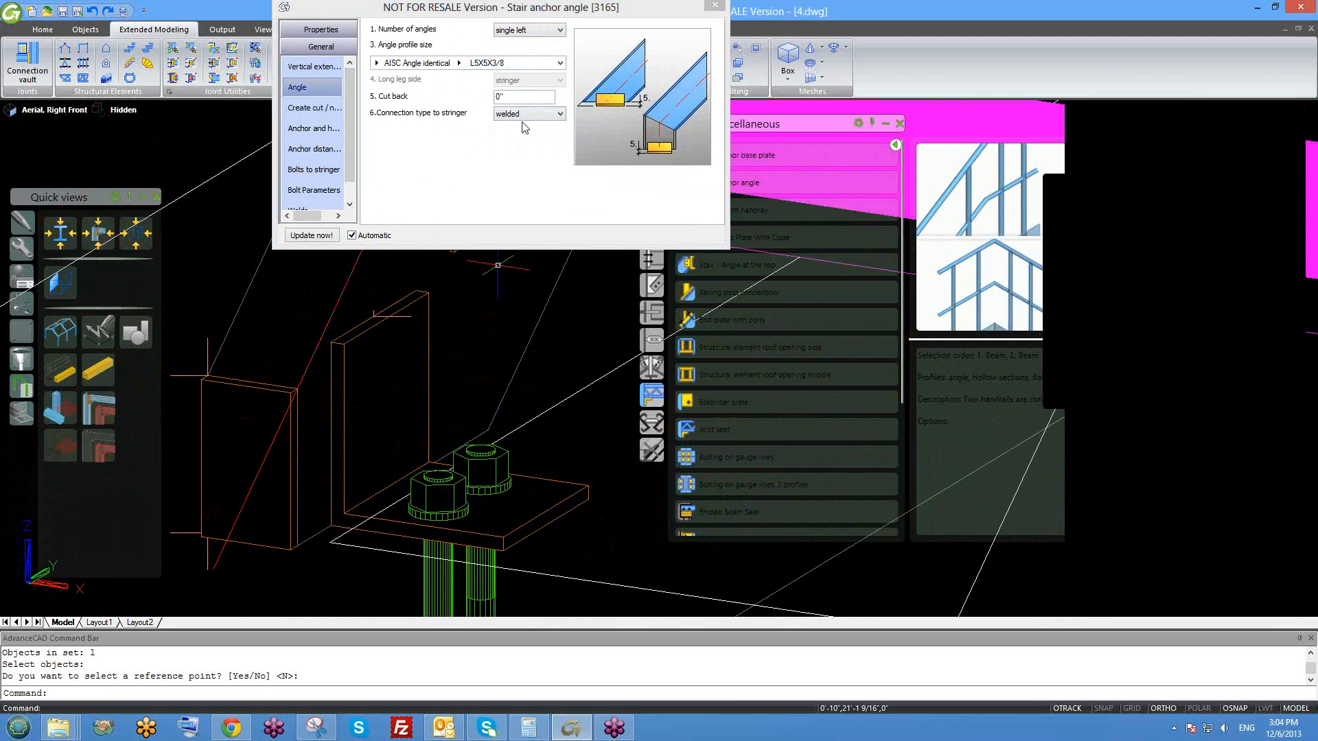
- Open the joint's cut and nose plate settings and examine the nose plate at the stringer's end
left_click(331, 114)
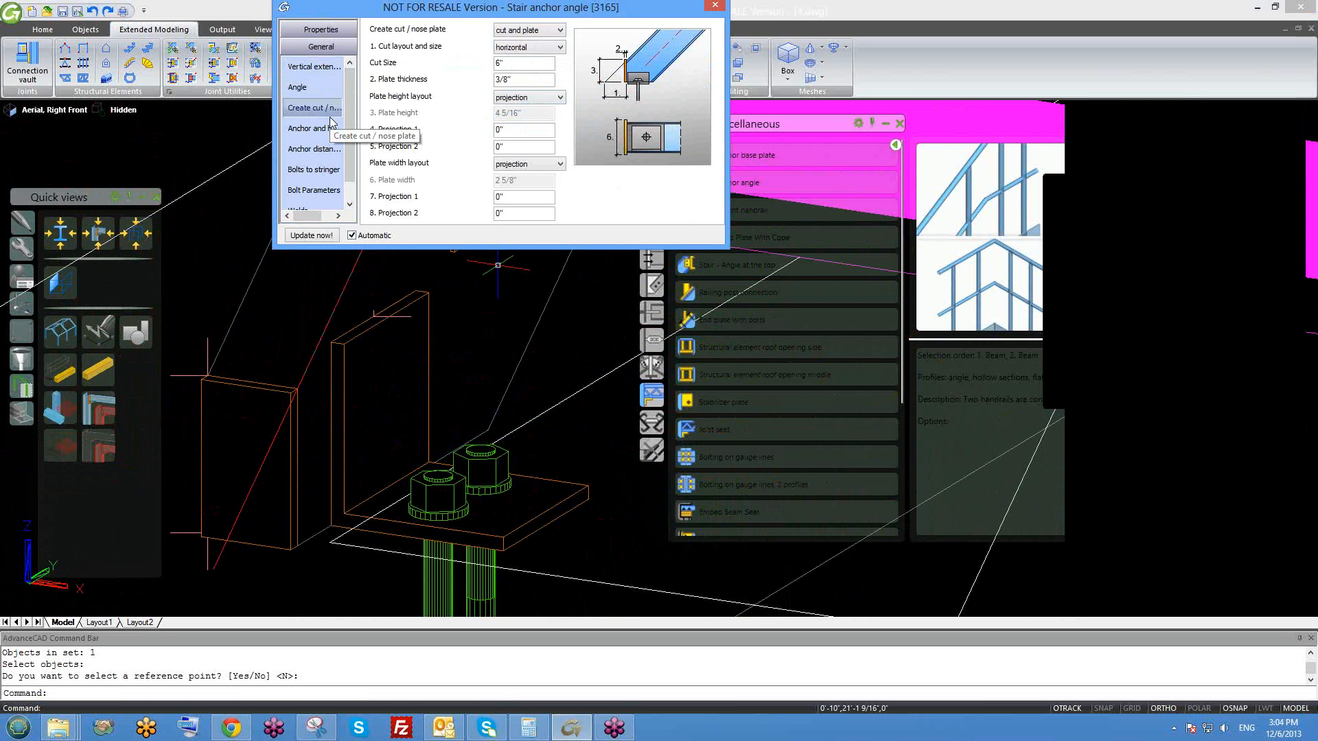
scroll(287, 395, "up", 3)
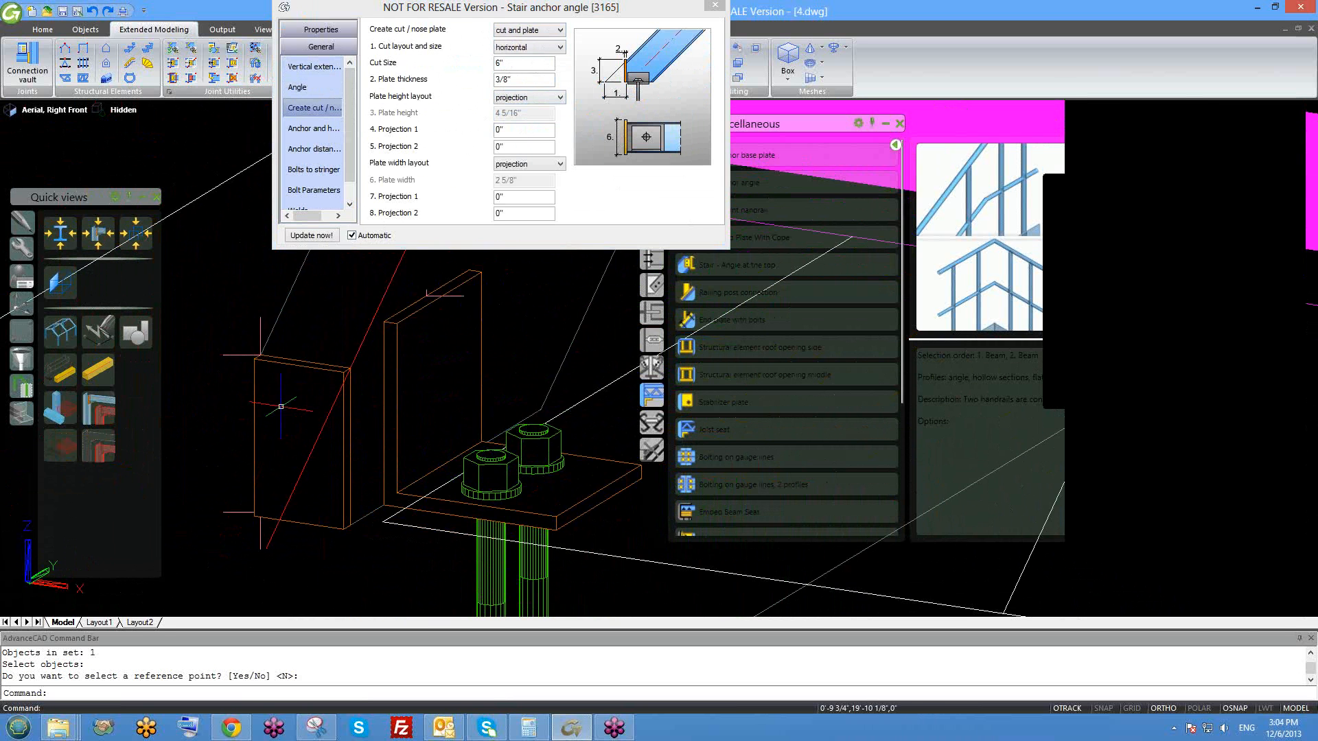
scroll(265, 405, "up", 5)
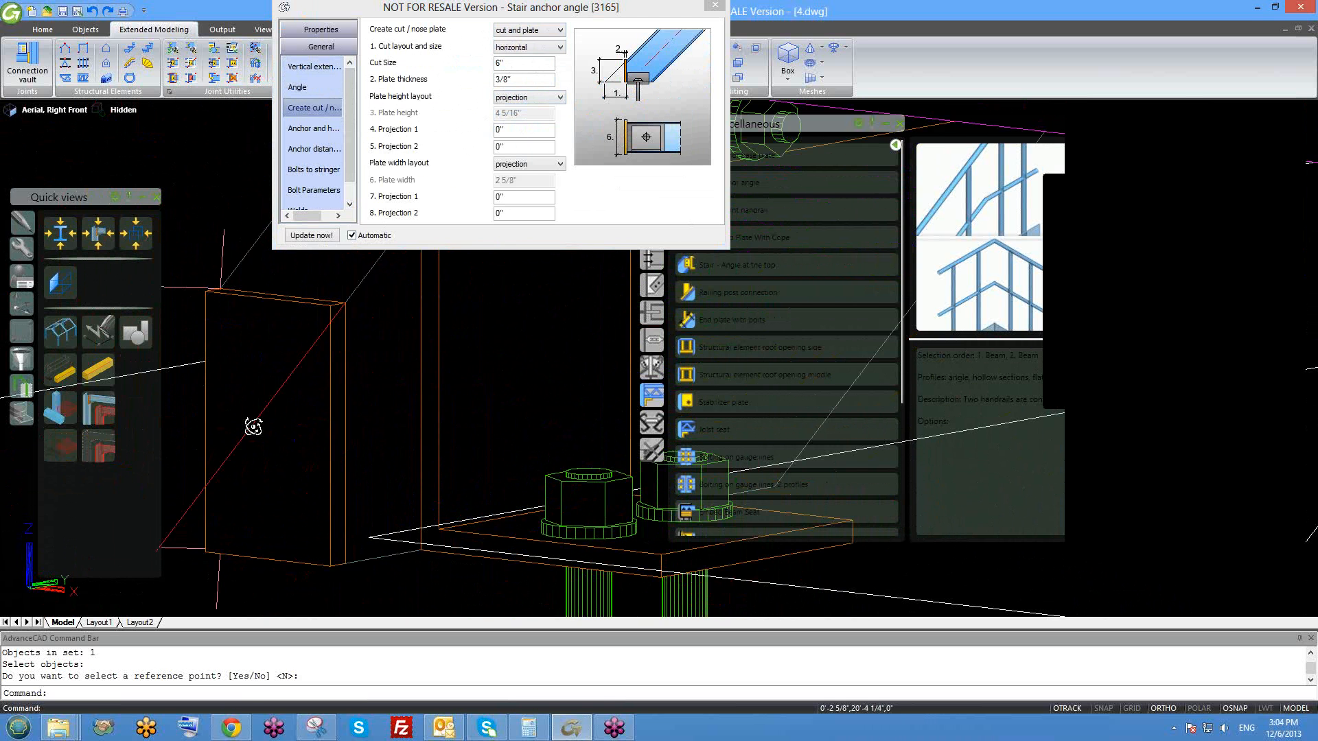
scroll(331, 414, "down", 5)
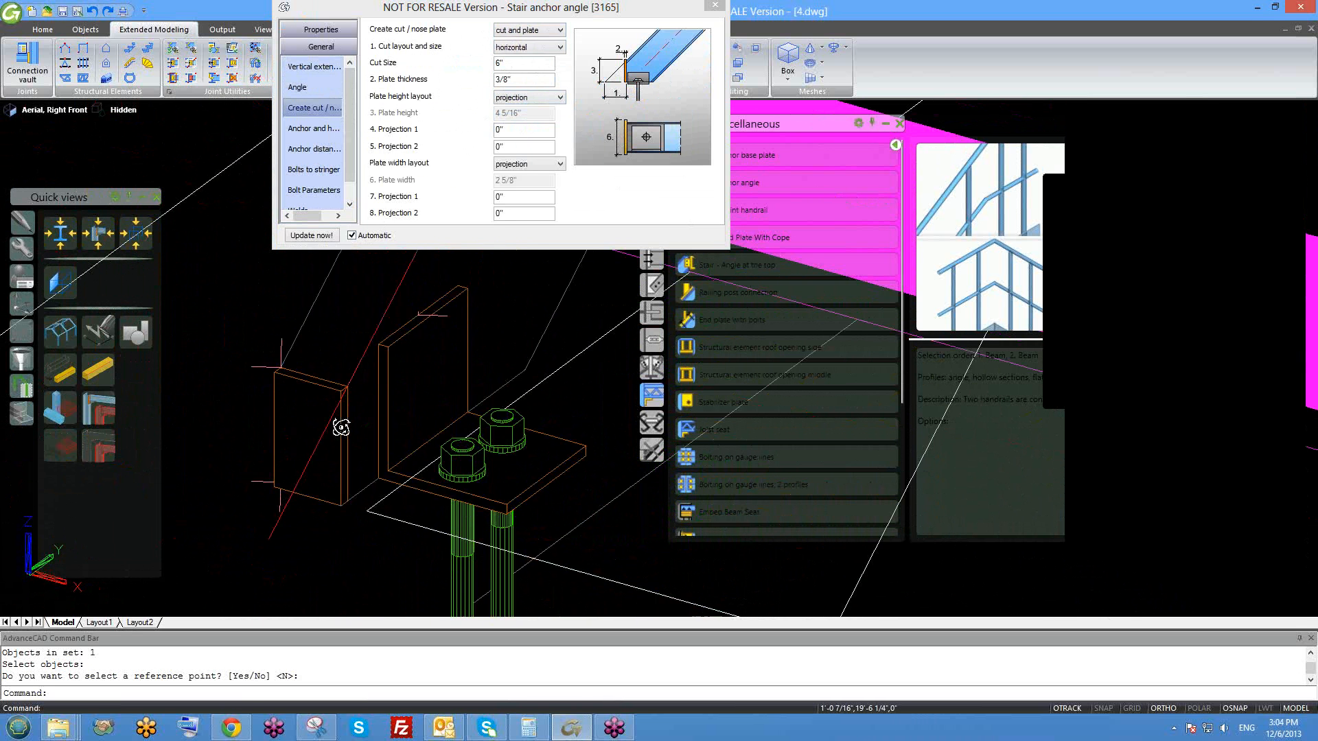
- Try the cut only and none options for the stringer's nose plate, then restore cut and plate
left_click(547, 36)
left_click(533, 60)
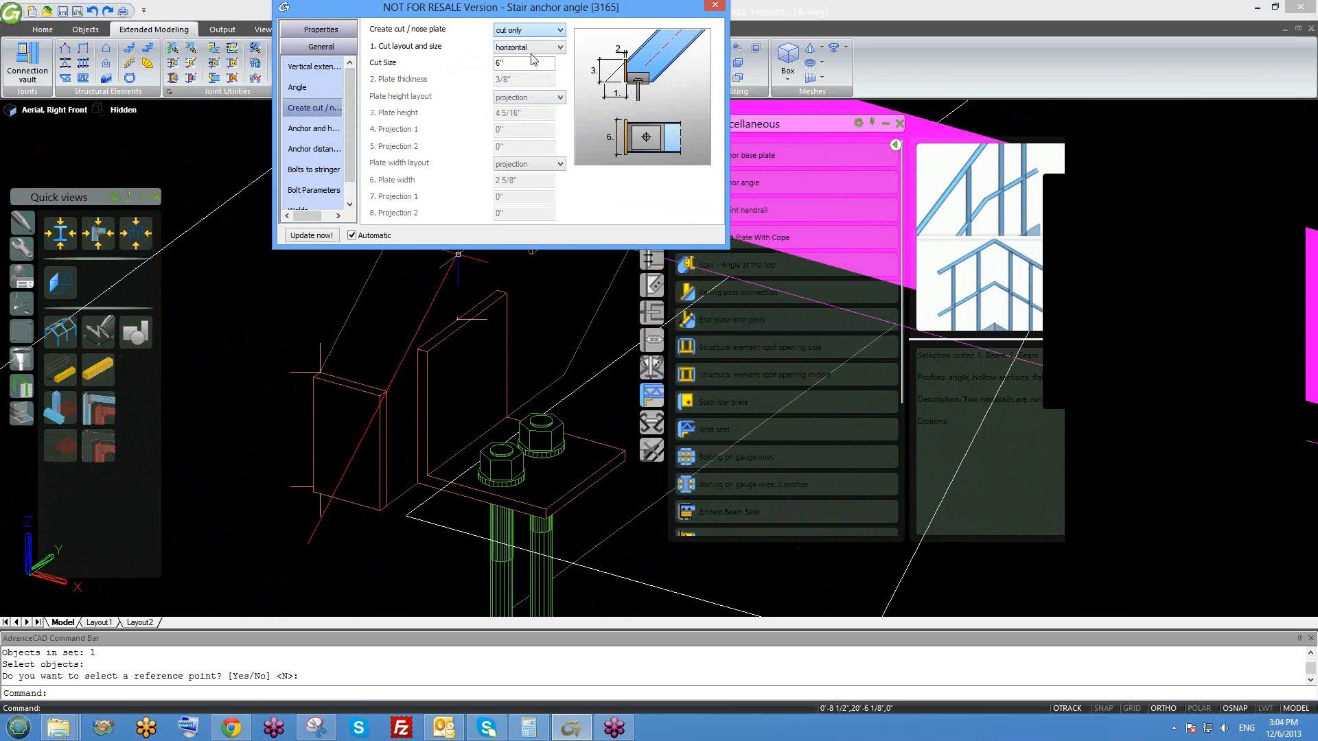
left_click(540, 31)
left_click(540, 39)
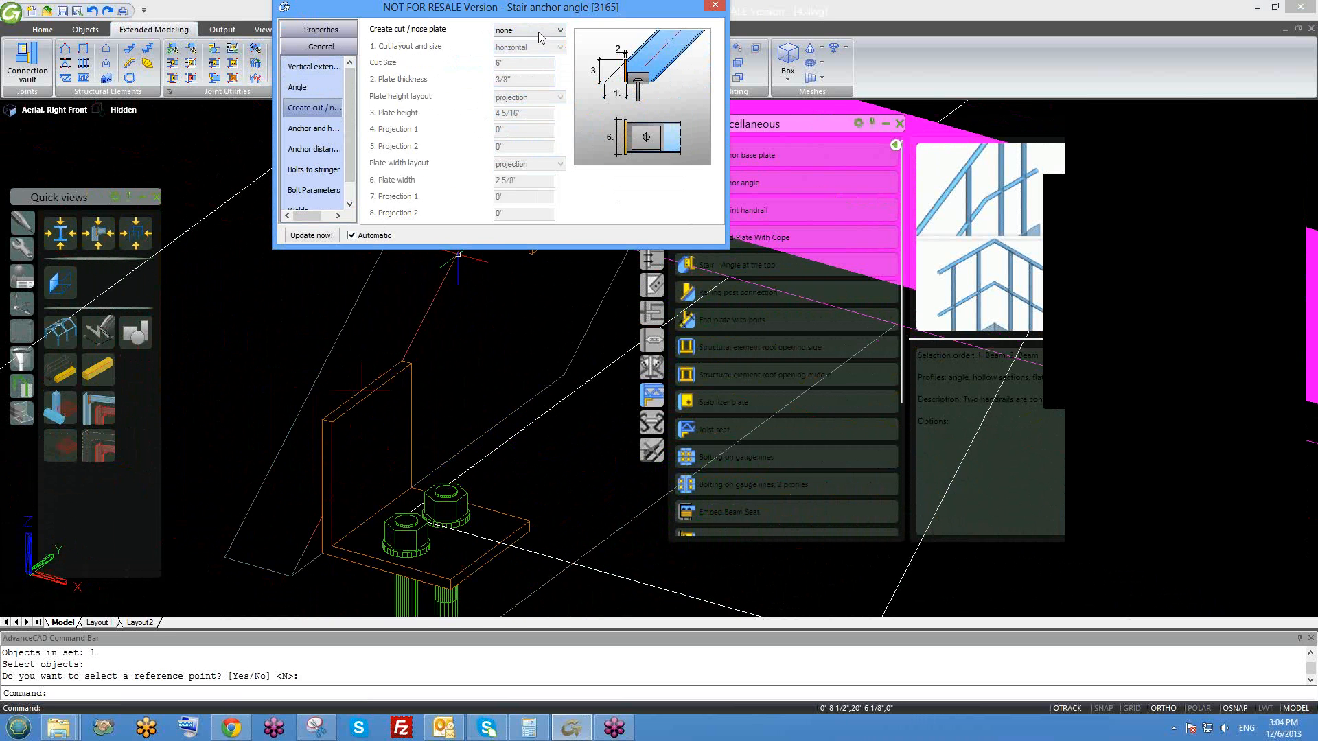
left_click(540, 31)
left_click(532, 50)
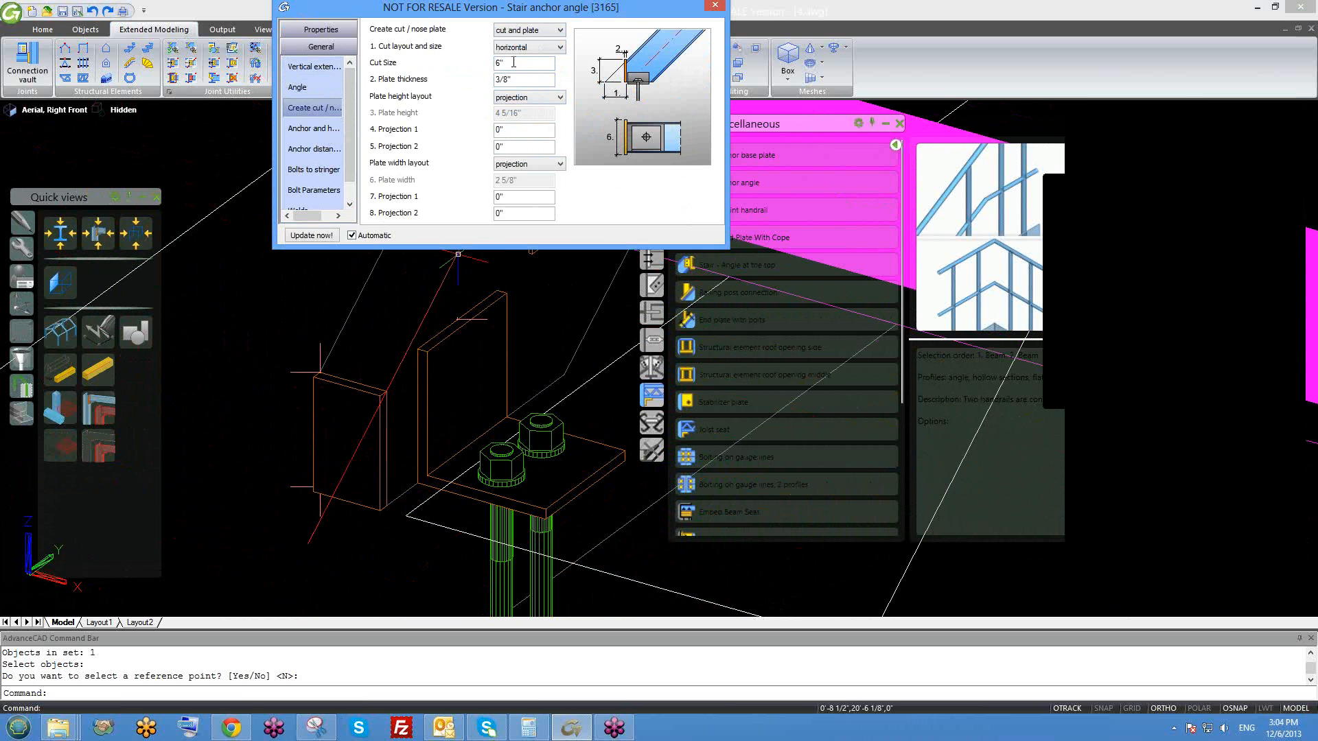
- Try a vertical layout for the stringer's cut, then return the cut layout to horizontal
left_click_drag(456, 85, 462, 68)
left_click(533, 47)
left_click(527, 67)
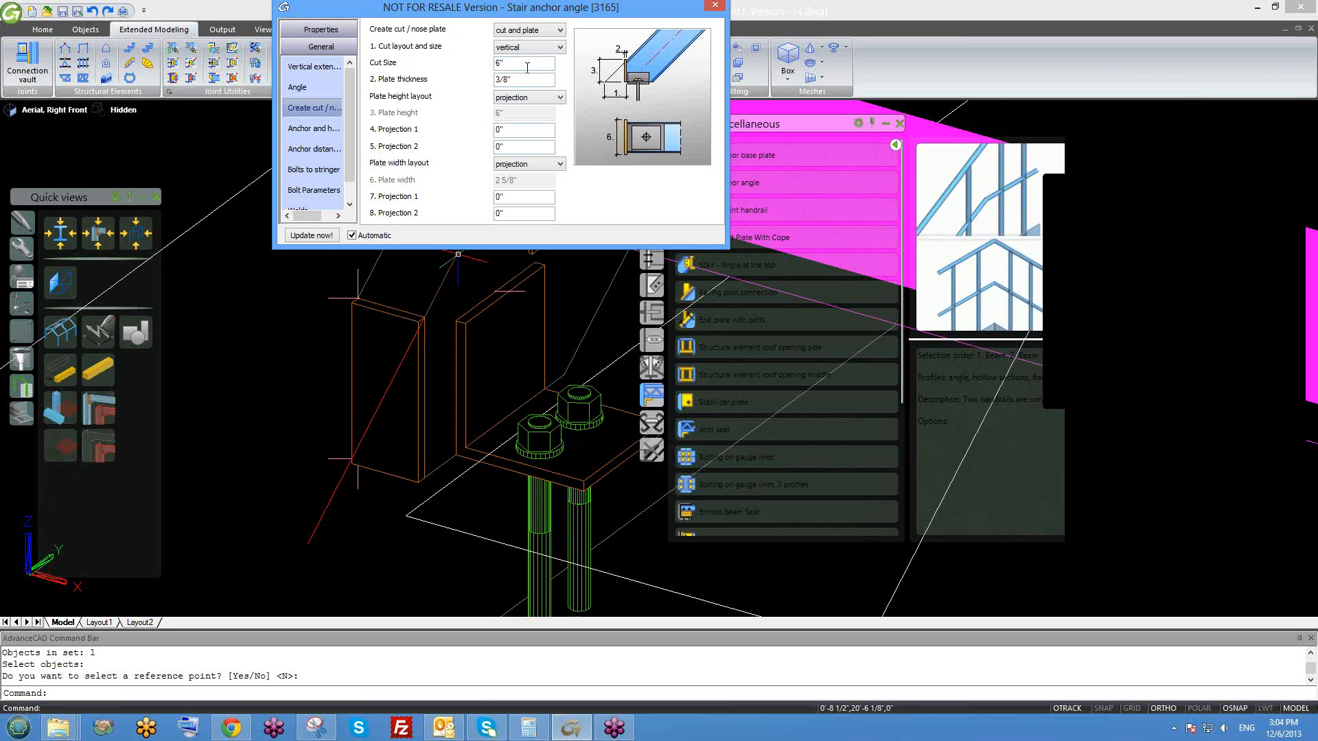
middle_click_drag(444, 327, 442, 341)
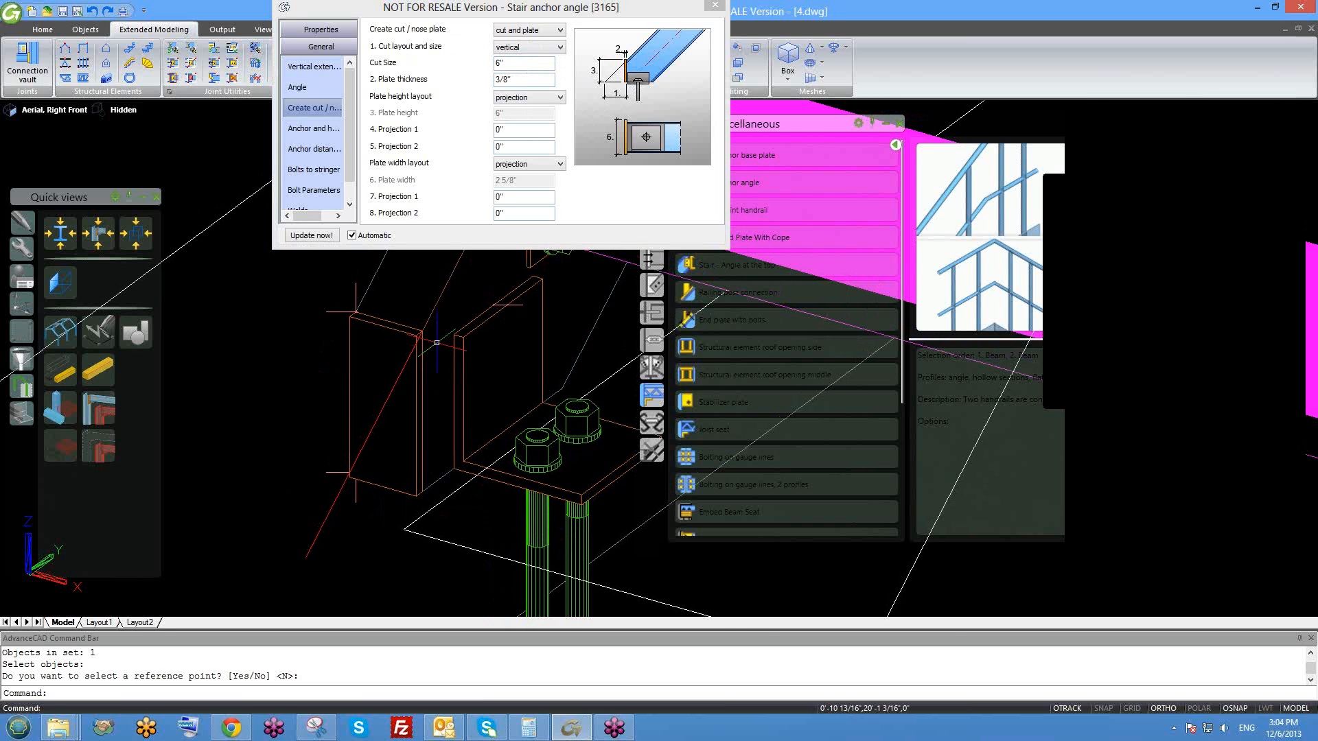
left_click_drag(517, 65, 470, 69)
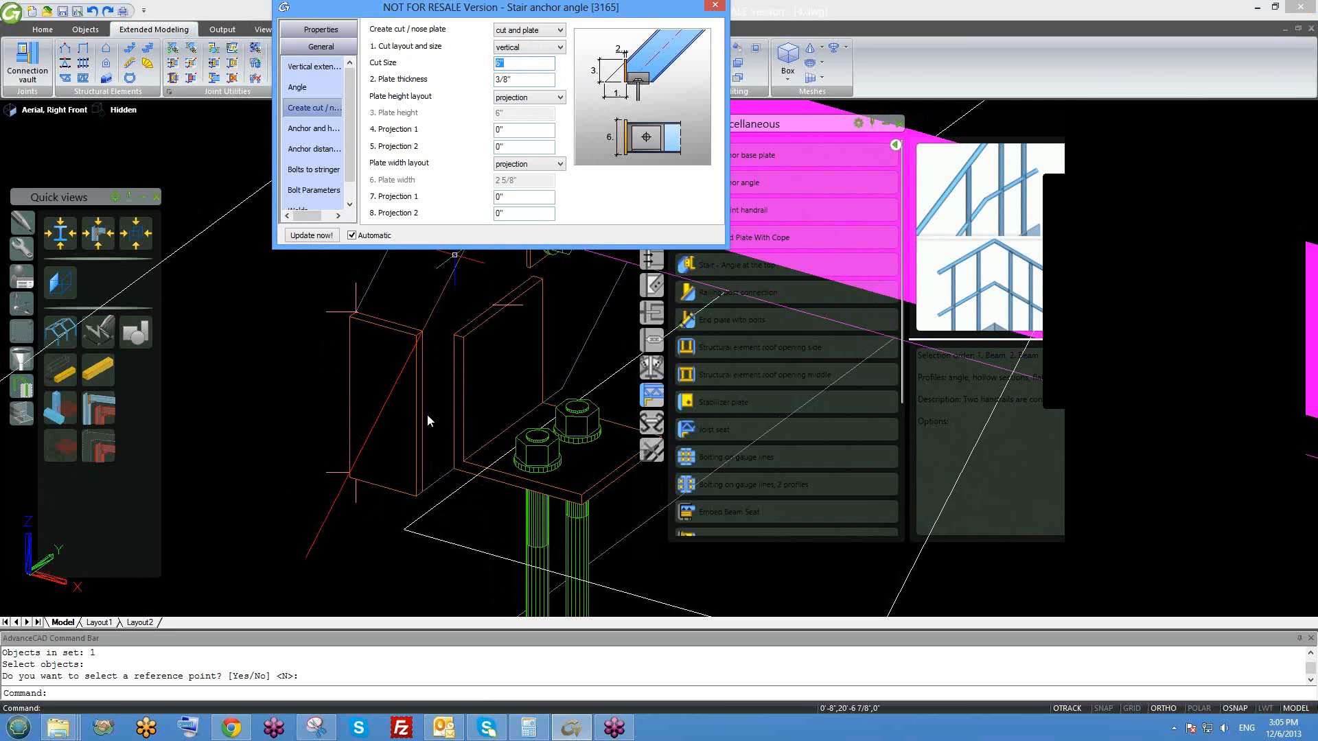
left_click(522, 50)
left_click(517, 64)
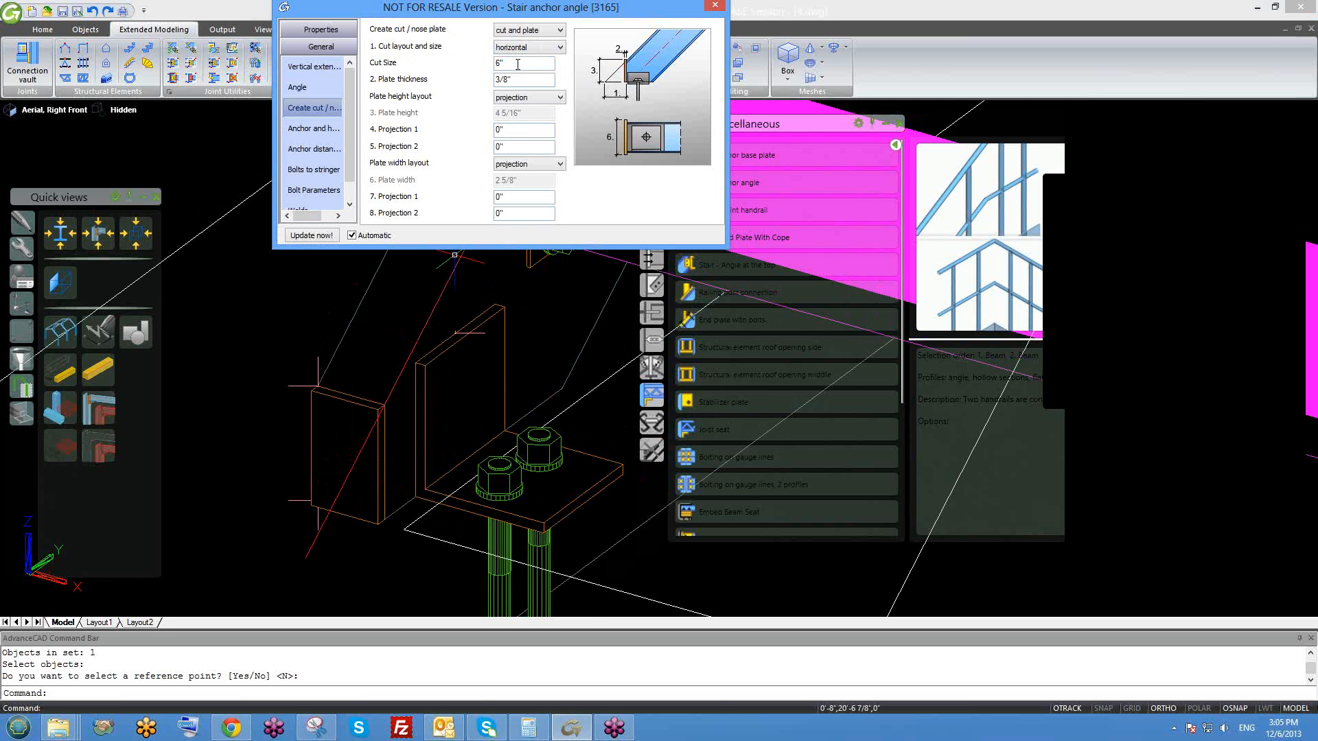
- Set the nose plate's height layout to total so that the plate height can be edited
middle_click_drag(412, 468, 418, 431)
middle_click_drag(394, 511, 295, 494, "shift")
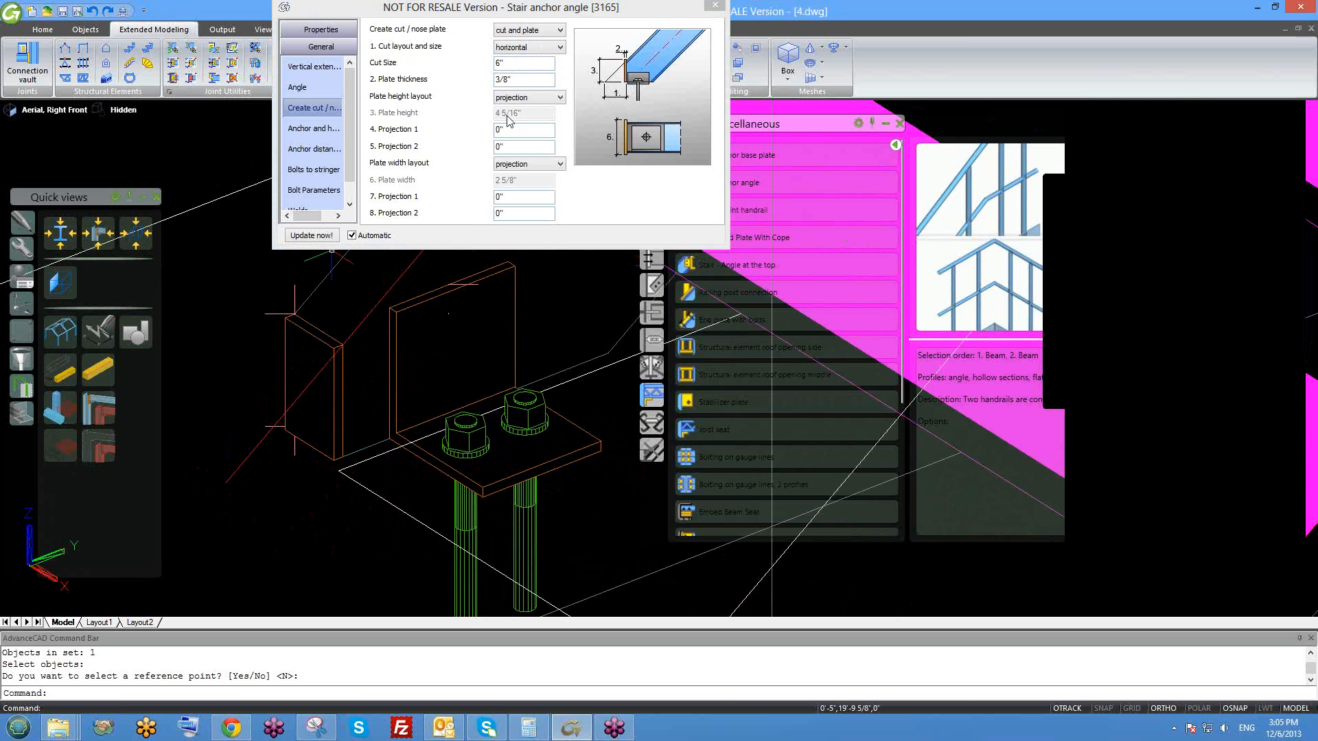
left_click(512, 79)
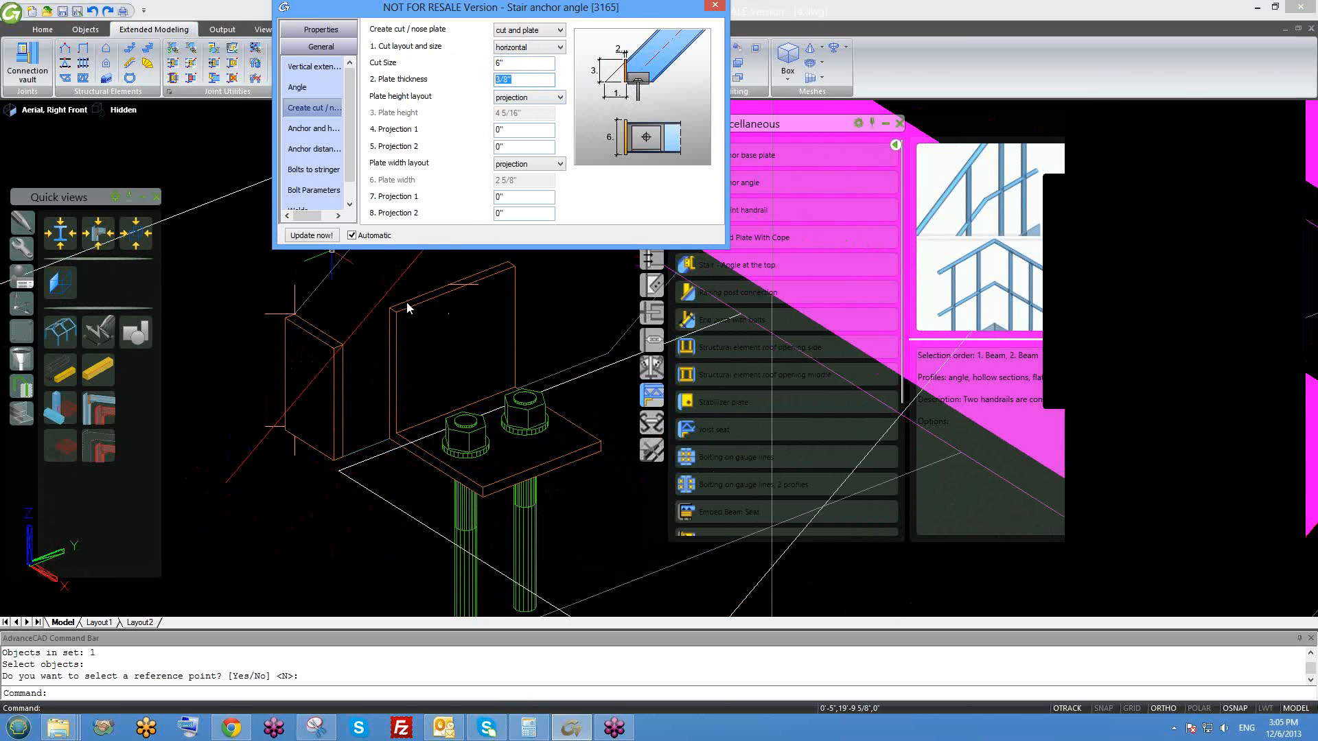
left_click(503, 128)
left_click(521, 103)
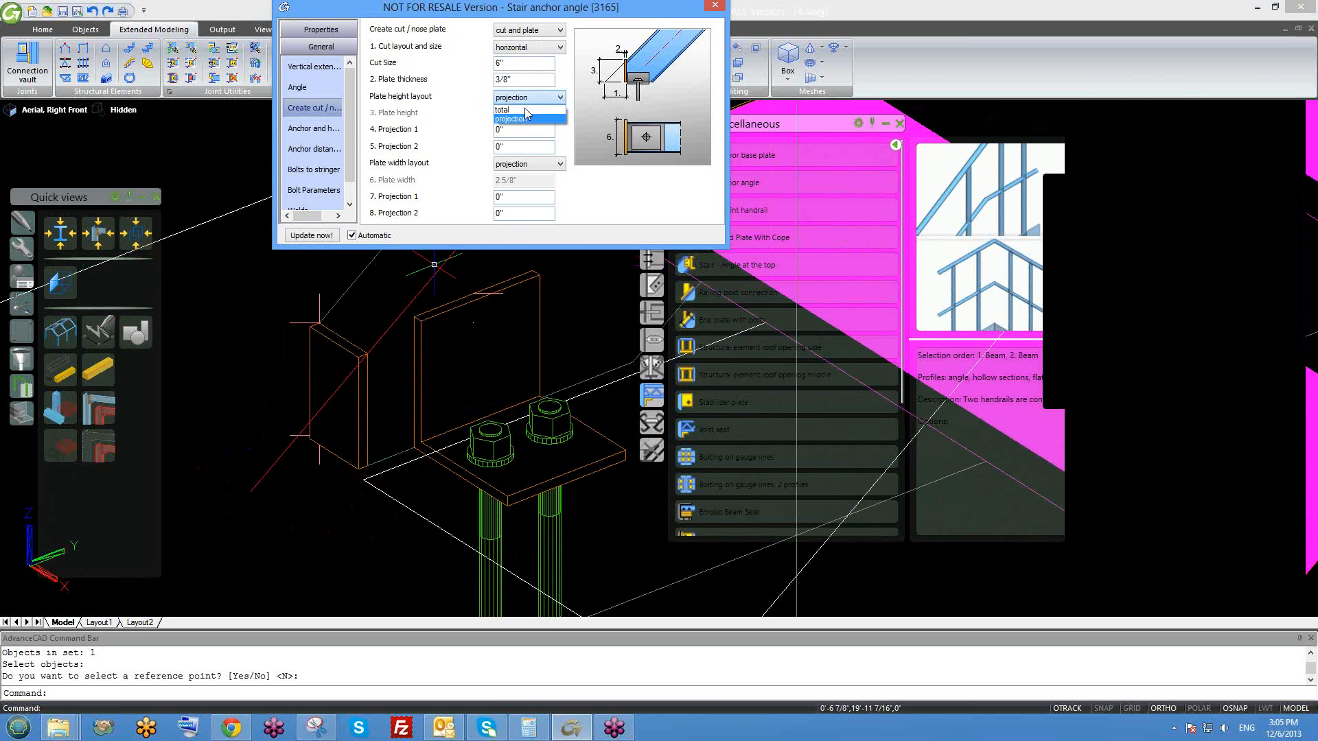
left_click(525, 118)
left_click_drag(528, 115, 462, 123)
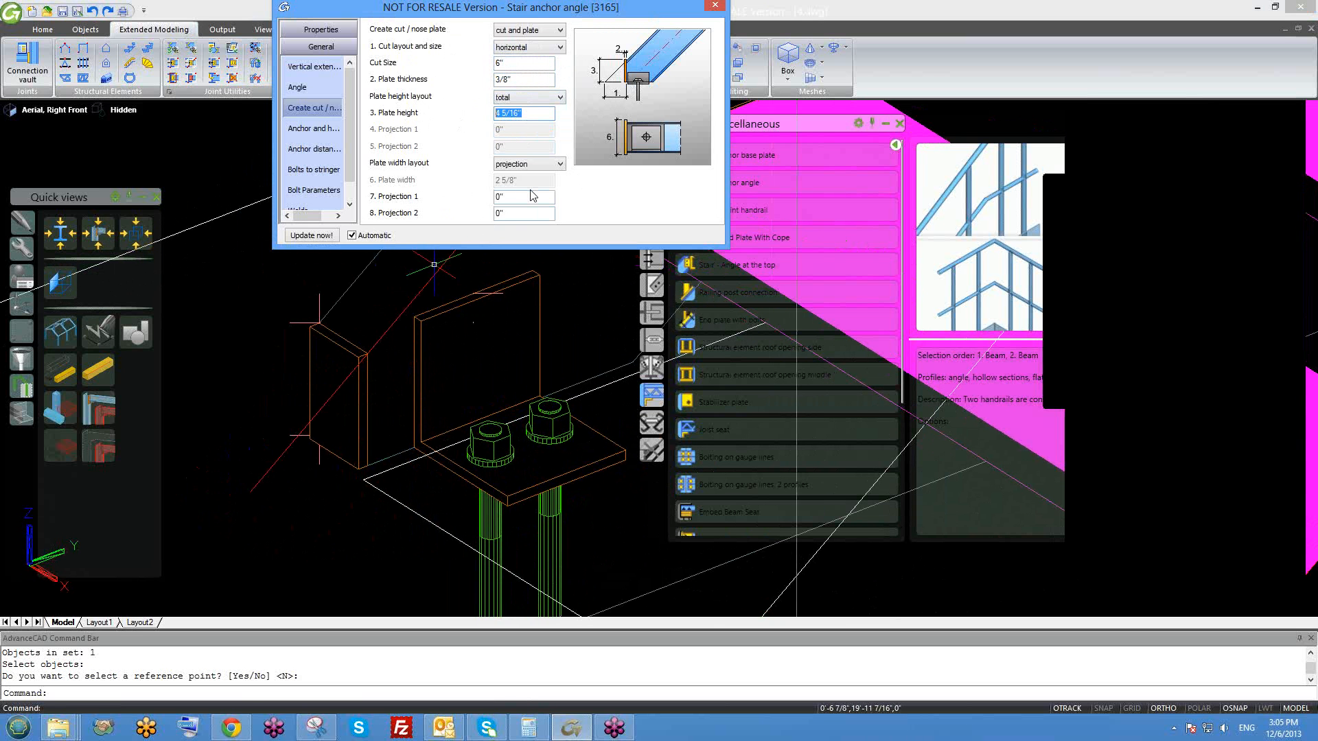
- Set the nose plate's width layout to total and check the plate in the model
left_click(526, 164)
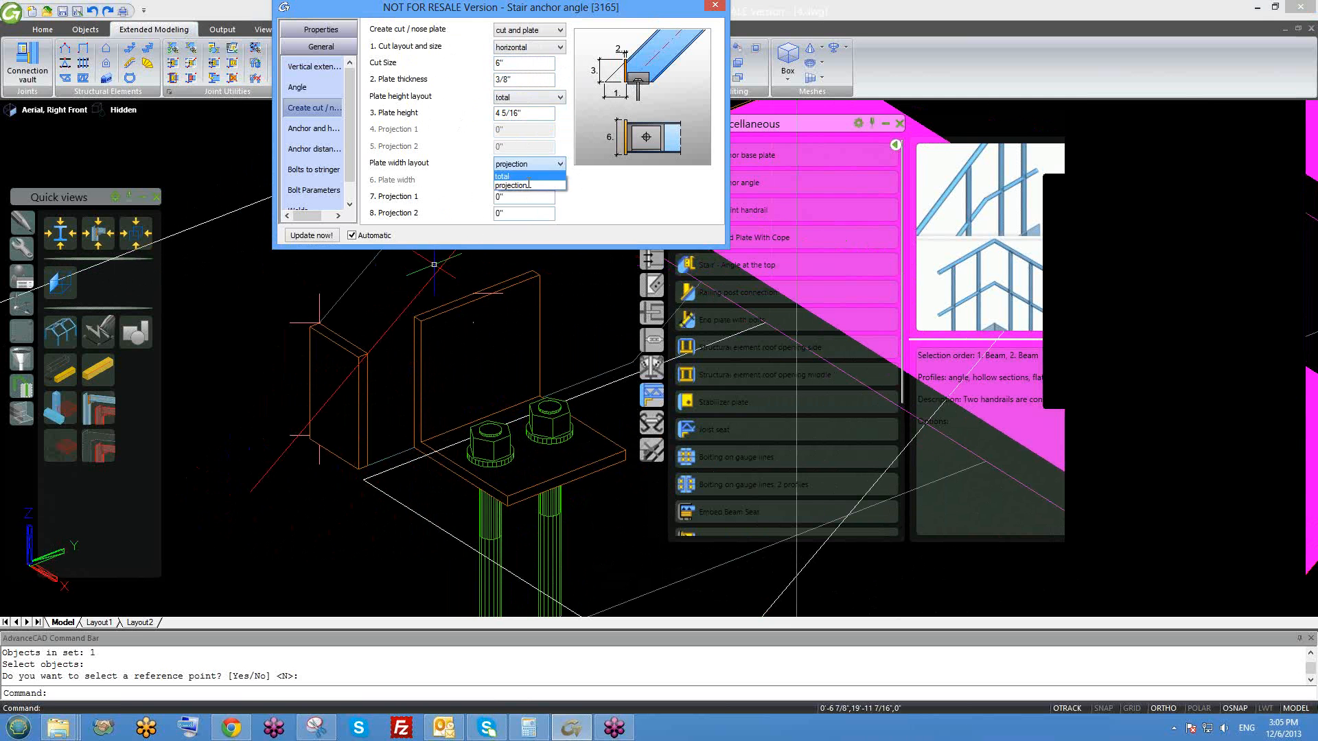
left_click(527, 176)
middle_click_drag(348, 409, 354, 425)
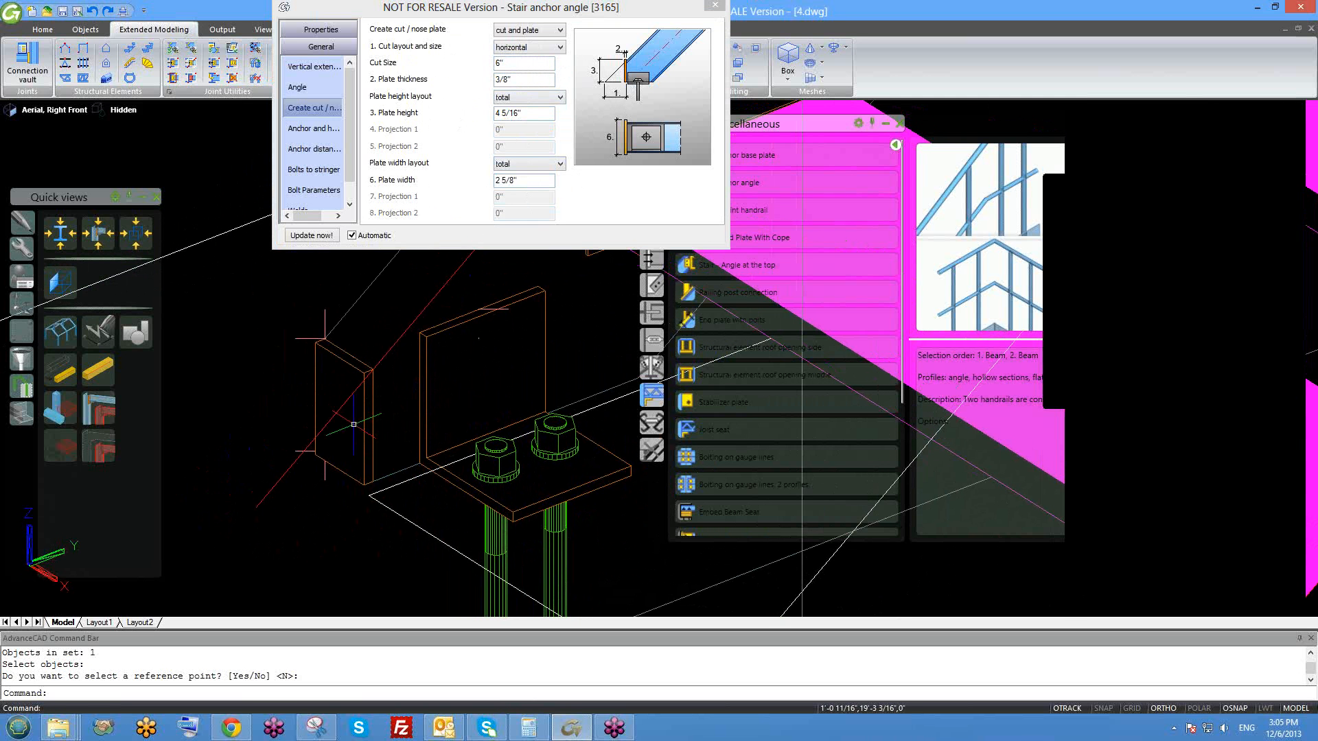
scroll(366, 382, "up", 2)
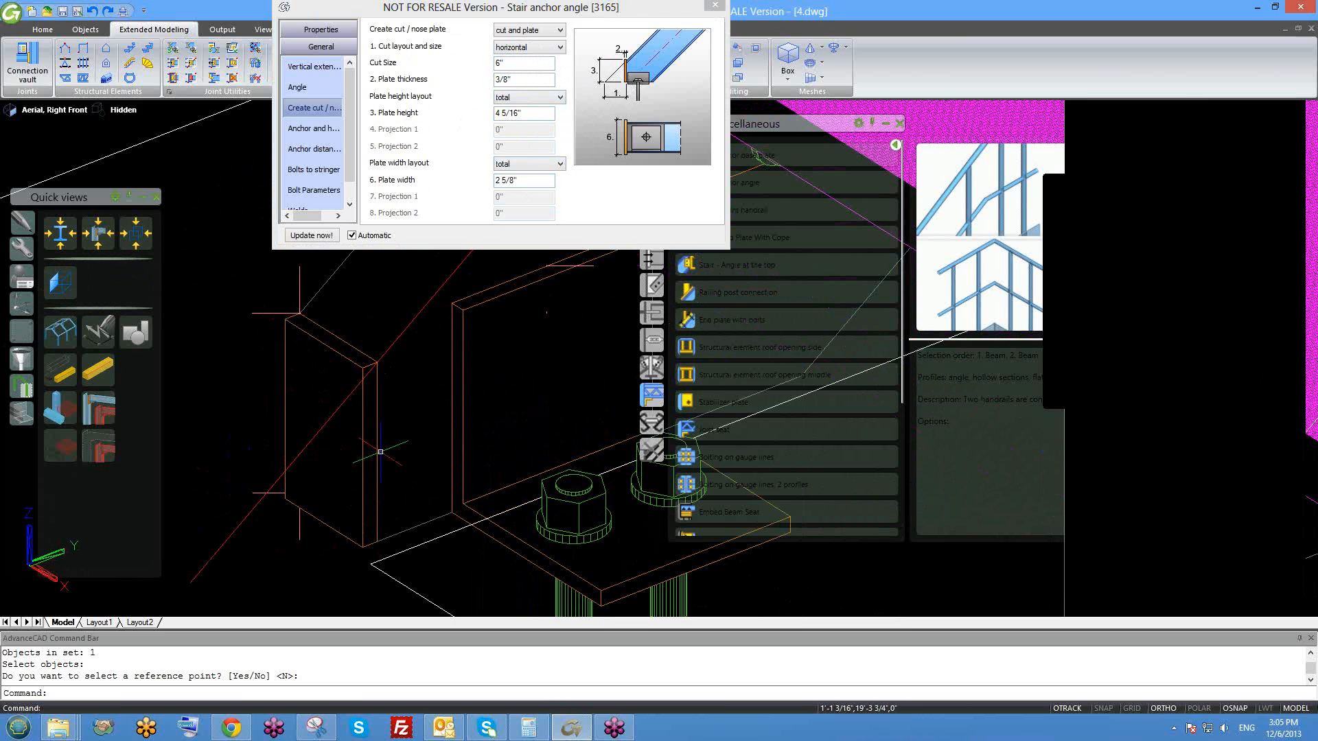
scroll(455, 368, "down", 1)
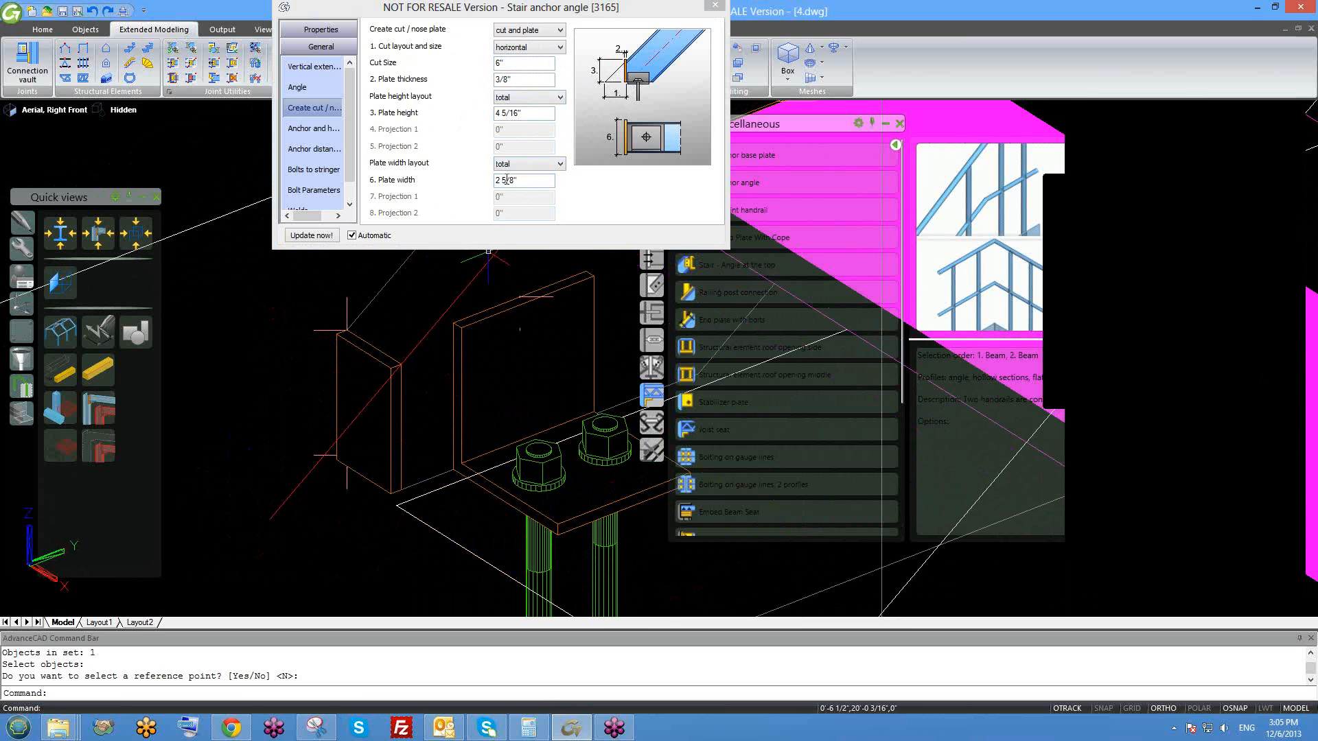
- Set the nose plate's height to 1 1/2"
left_click(502, 113)
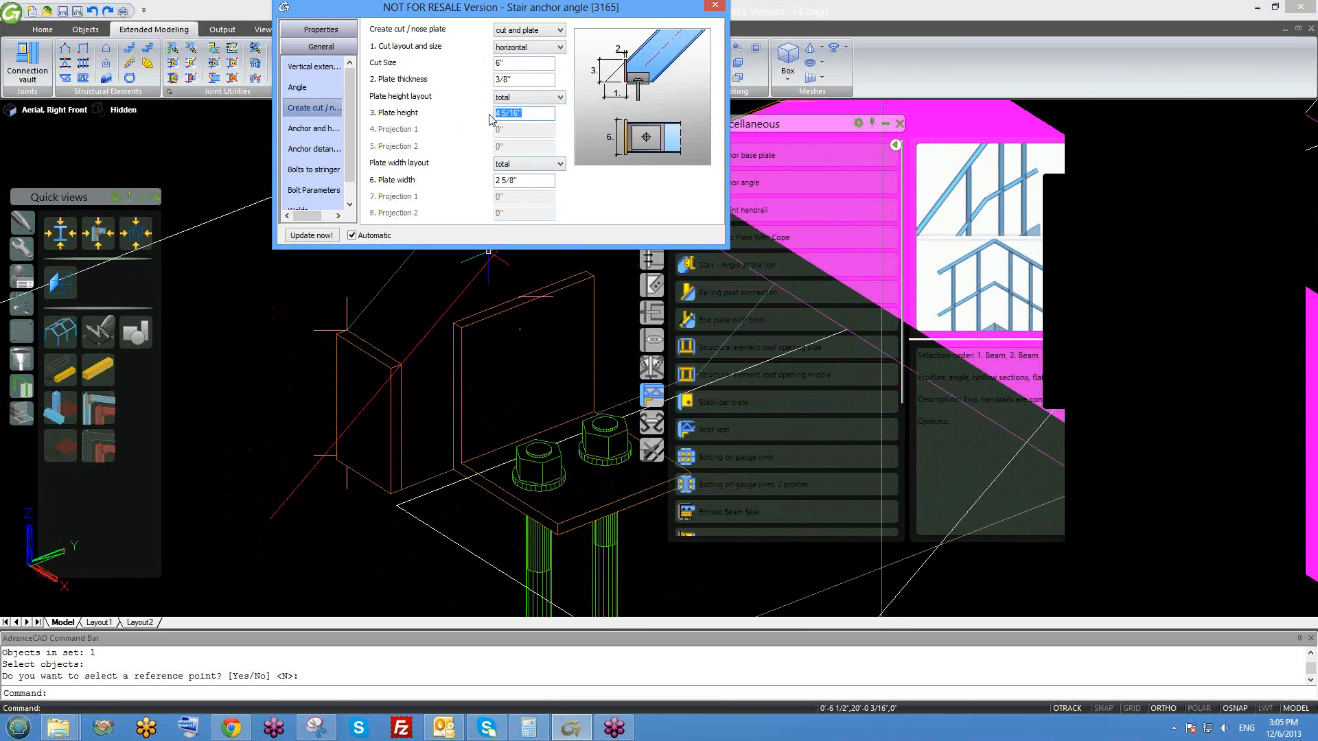
type("1 1/2")
key("Tab")
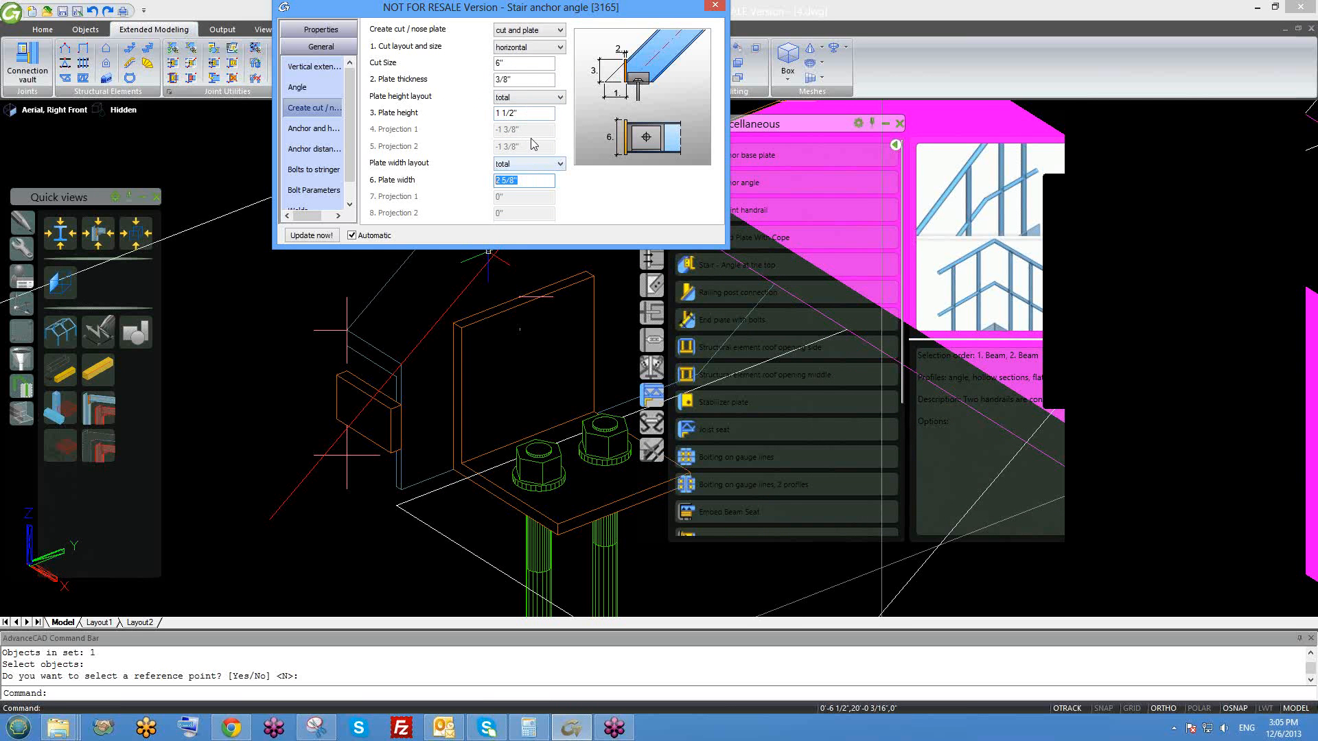
- Try the projection option for the nose plate's height layout, then return the layout to total
left_click(530, 105)
left_click(529, 116)
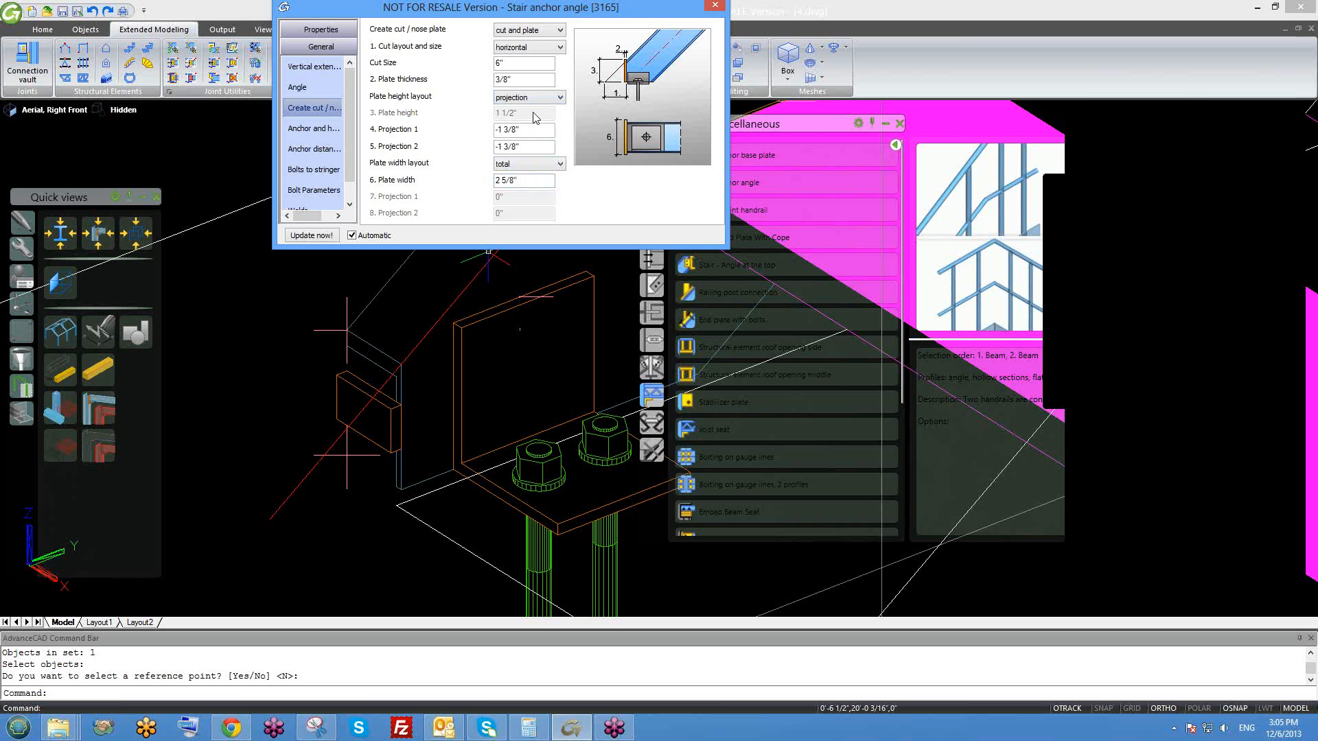
left_click(532, 101)
left_click(533, 118)
left_click(532, 102)
left_click(528, 108)
- Try nose plate heights of 2', 6" and 4" in turn
key("Tab")
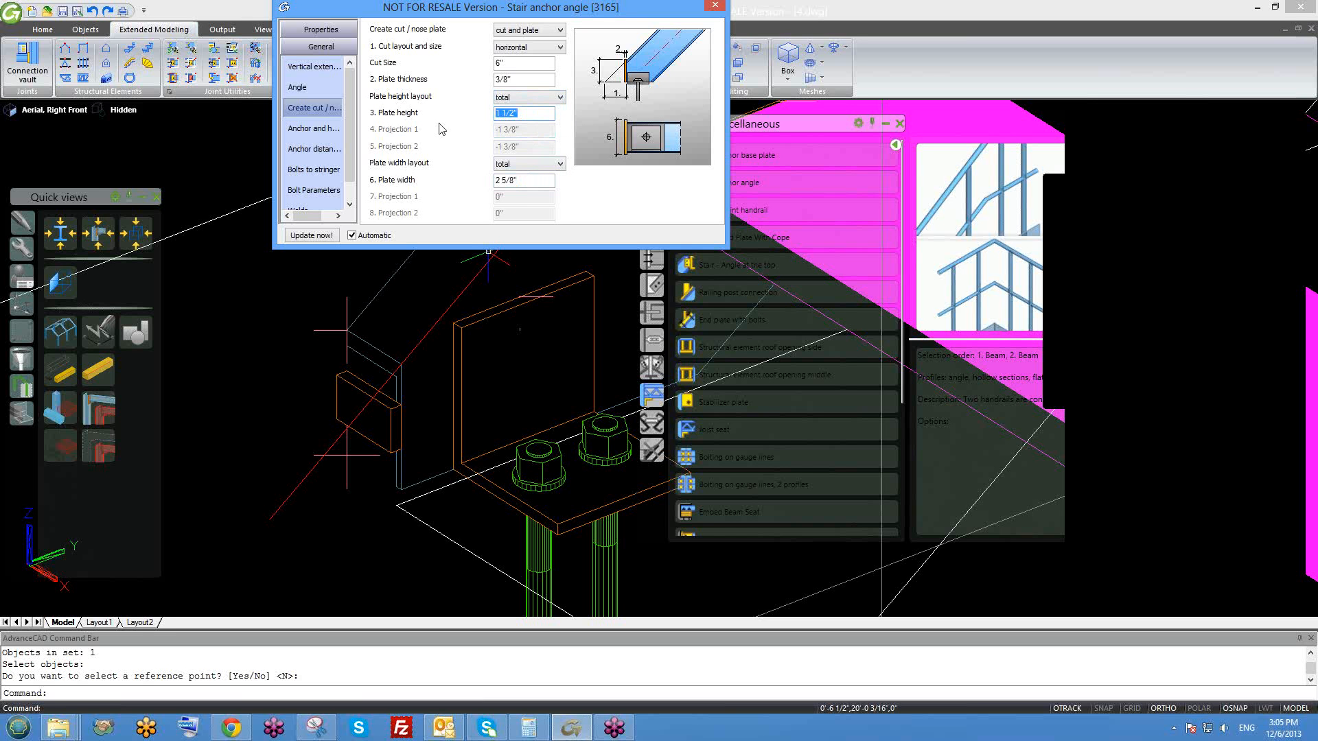
type("2")
key("Return")
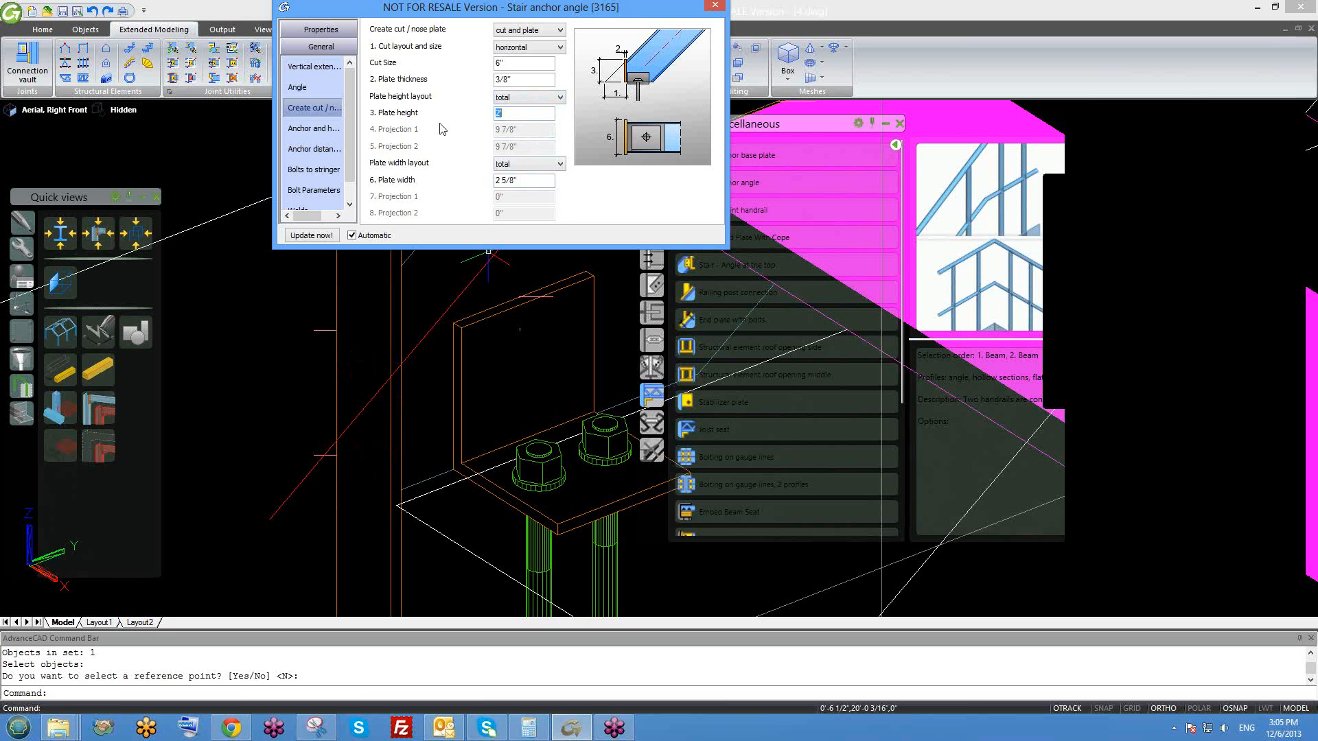
key("Return")
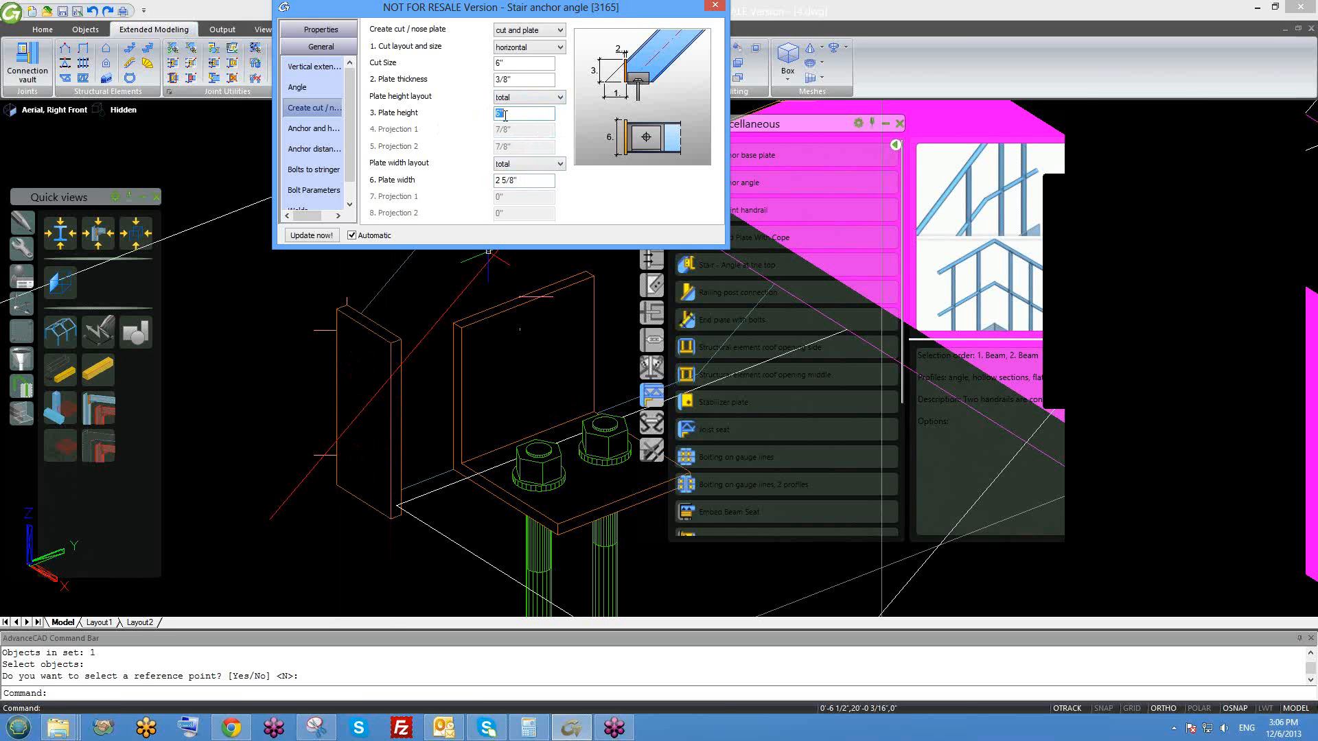
key("Return")
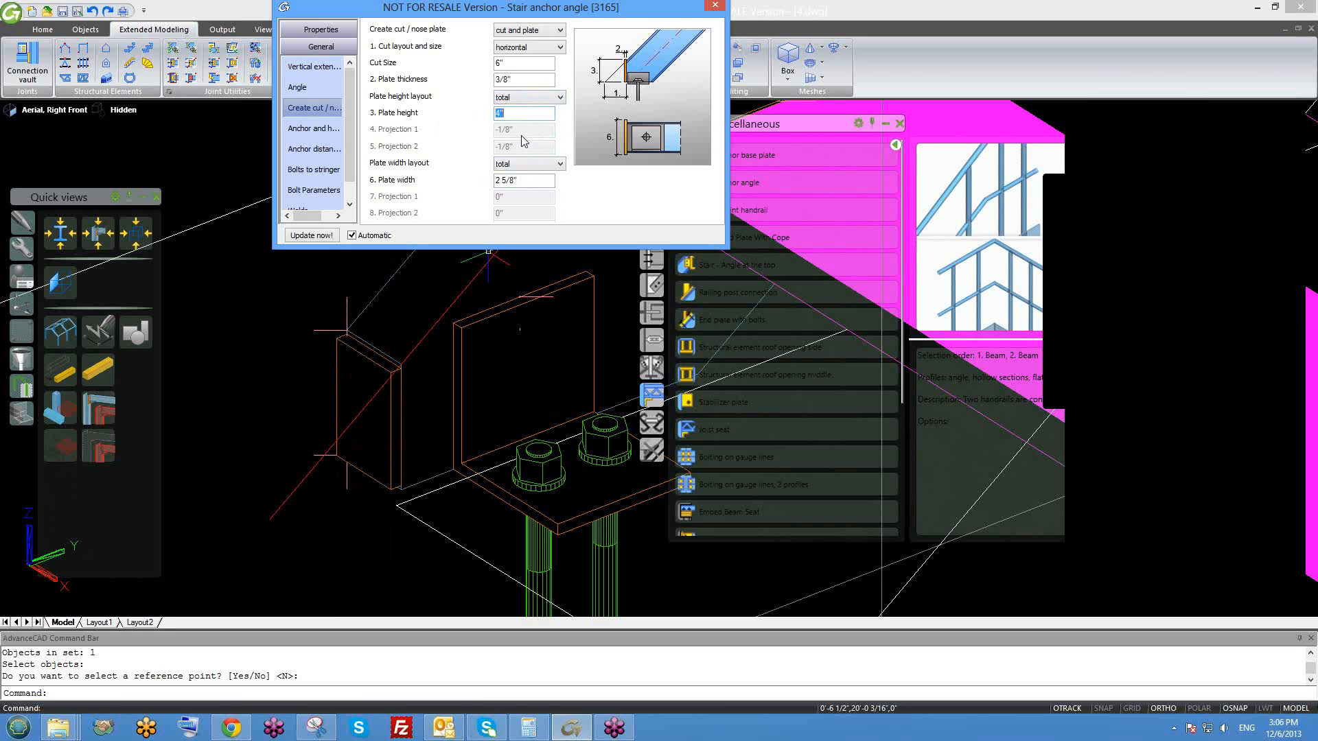
- Set the nose plate's height to 4 1/2" and its width to 3", and check the plate in the model
left_click(529, 184)
left_click(518, 115)
type("4 1/2")
key("Return")
left_click(498, 177)
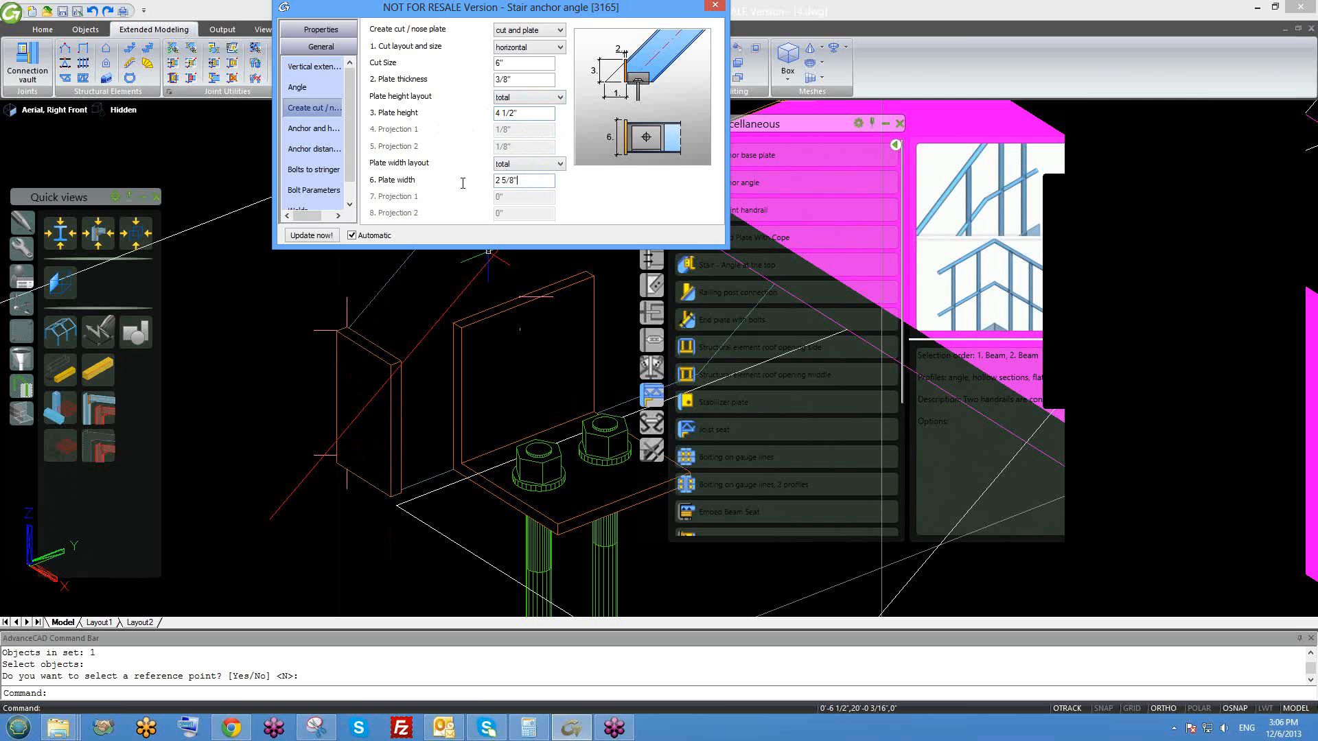
type("3")
key("Return")
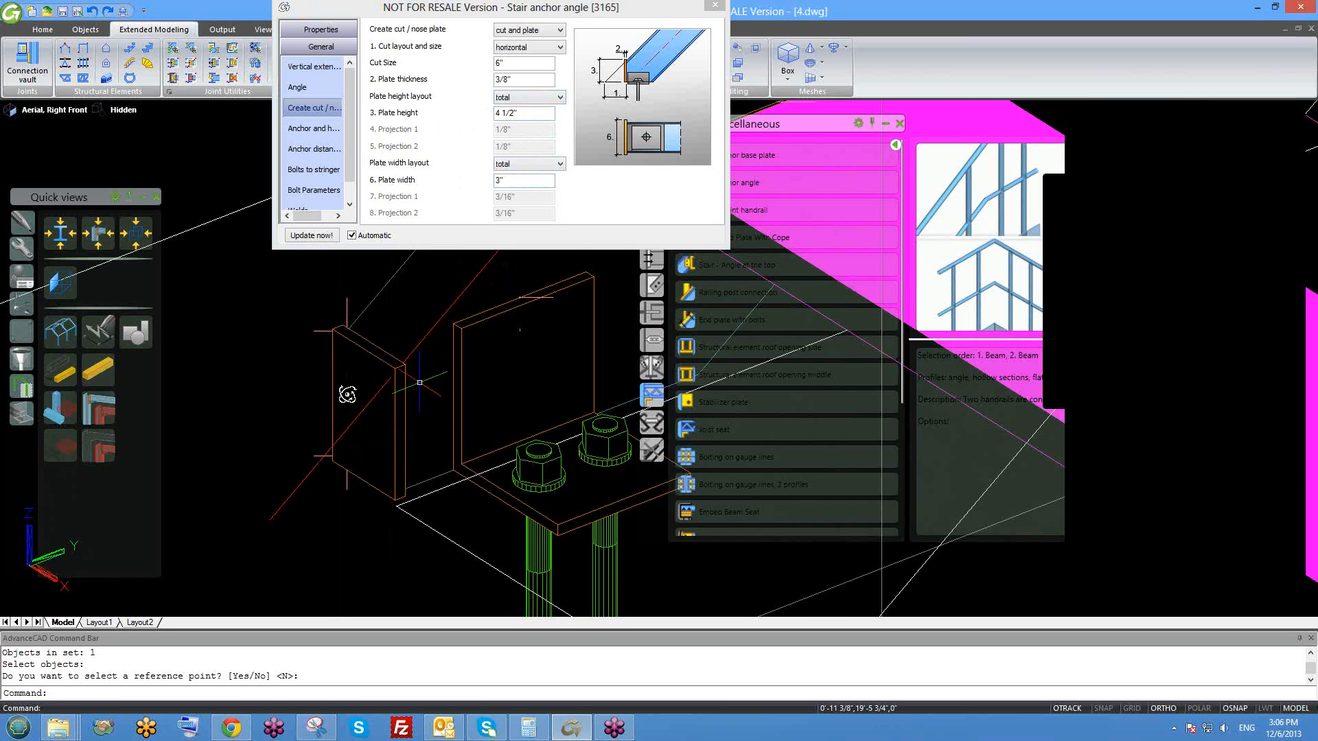
middle_click_drag(347, 394, 439, 378, "shift")
- Set the nose plate's width layout to projection, with both width projections at 0"
left_click(558, 164)
left_click(538, 186)
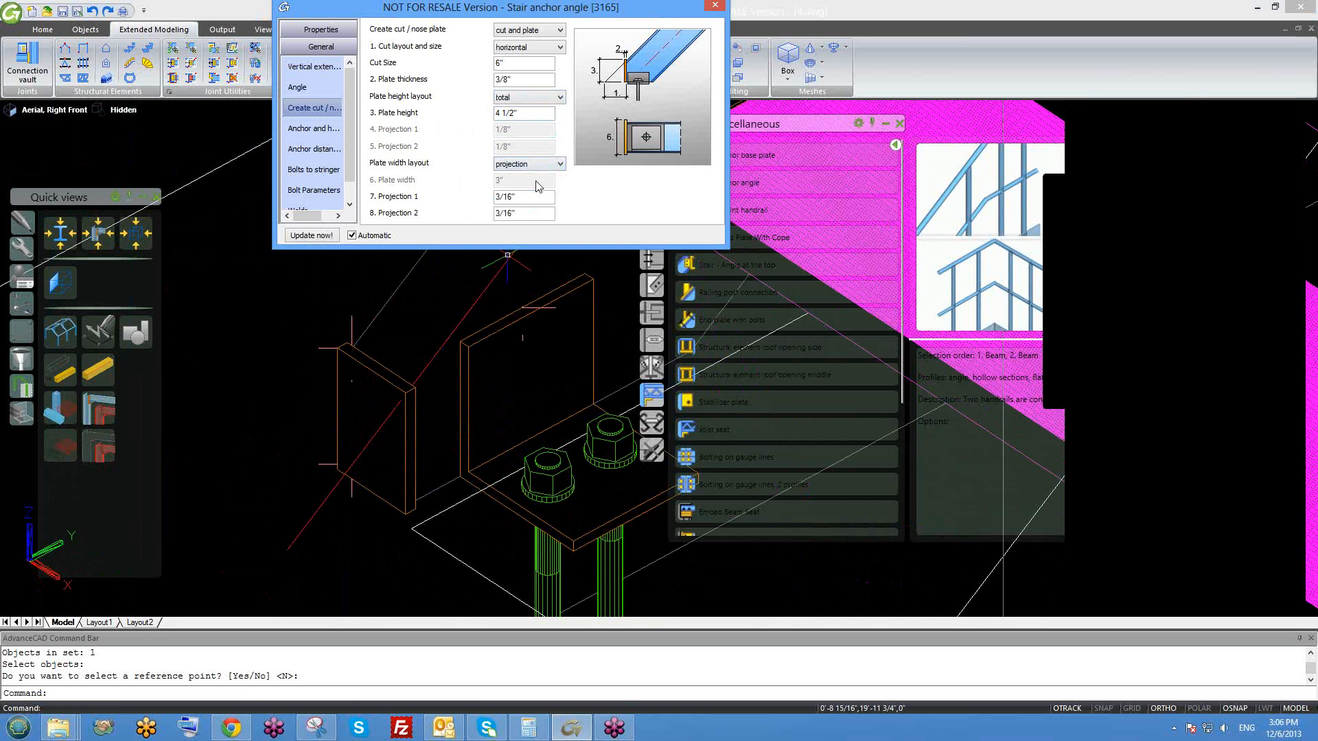
key("Tab")
middle_click_drag(434, 390, 455, 379)
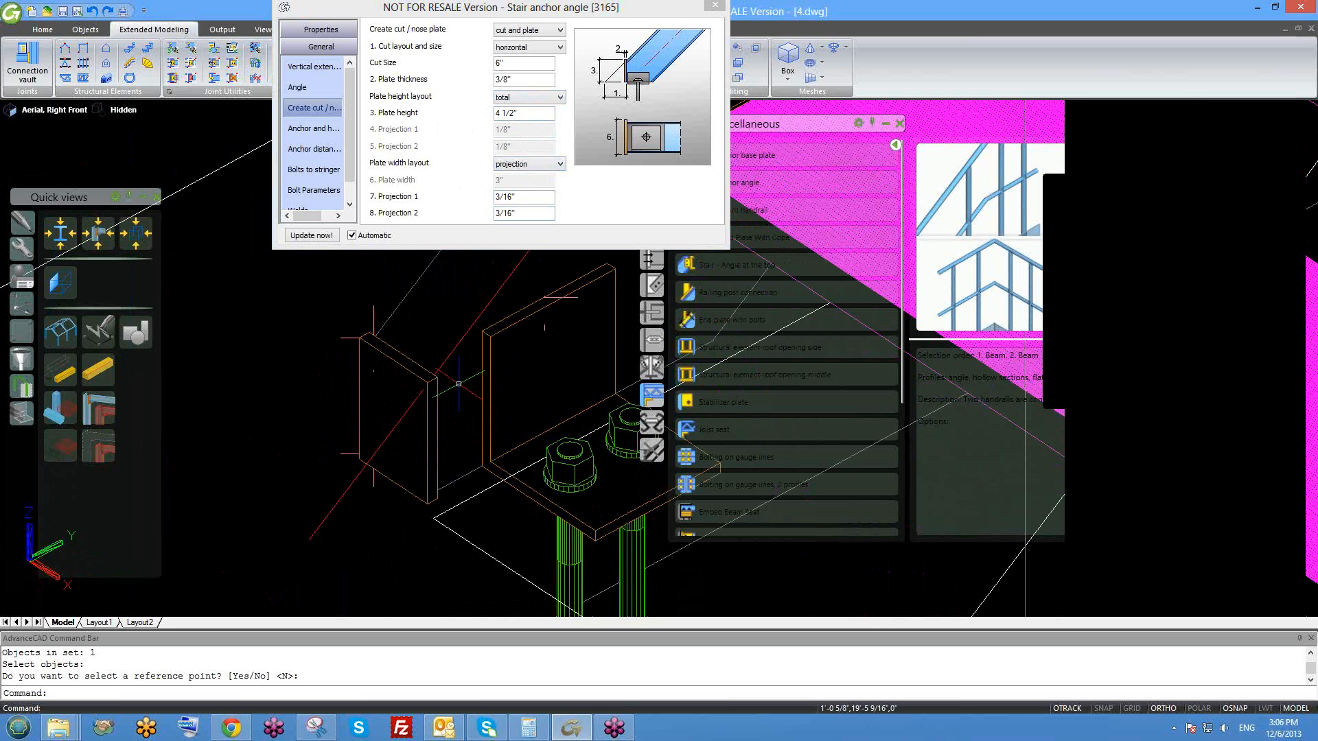
double_click(538, 197)
type("0\"")
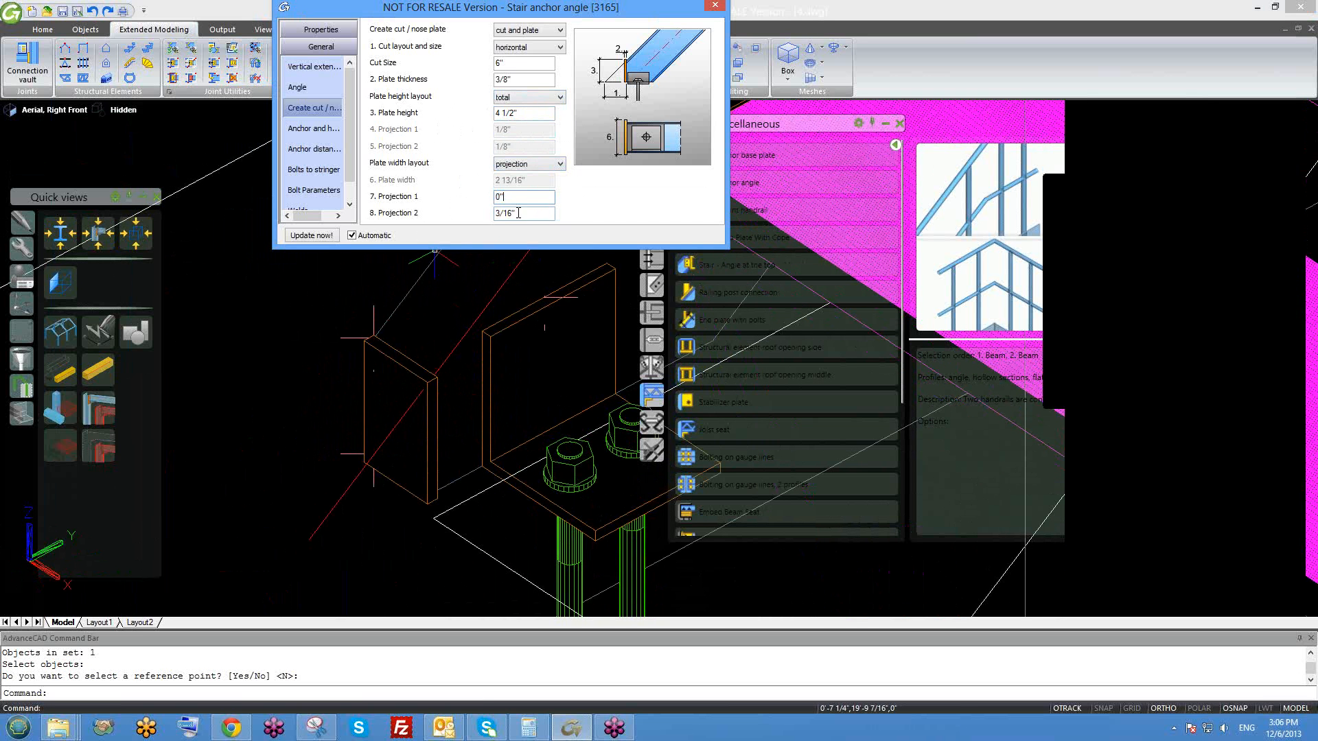
double_click(518, 212)
type("0\"")
key("Return")
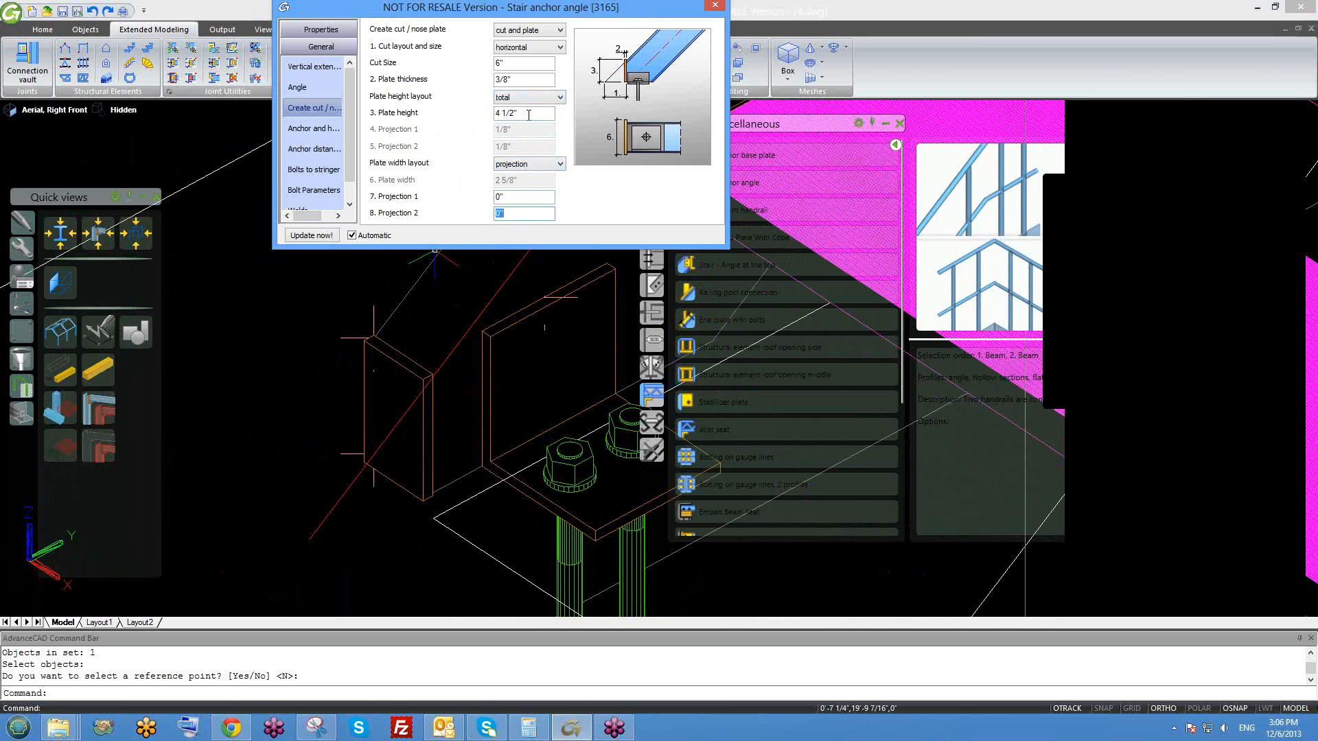
- Set the nose plate's height layout to projection with both height projections at 0", and check the plate in the model
left_click(527, 99)
left_click(527, 120)
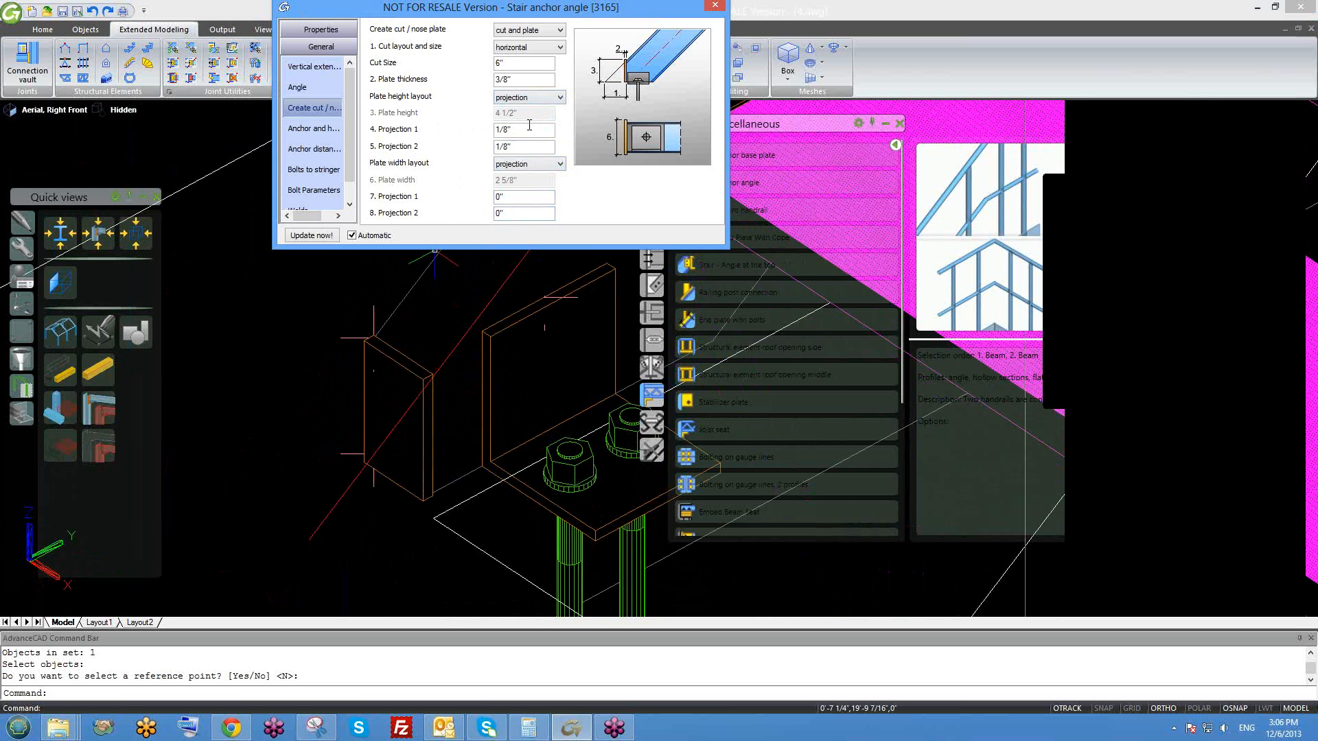
key("Tab")
type("0\"")
key("Tab")
type("0\"")
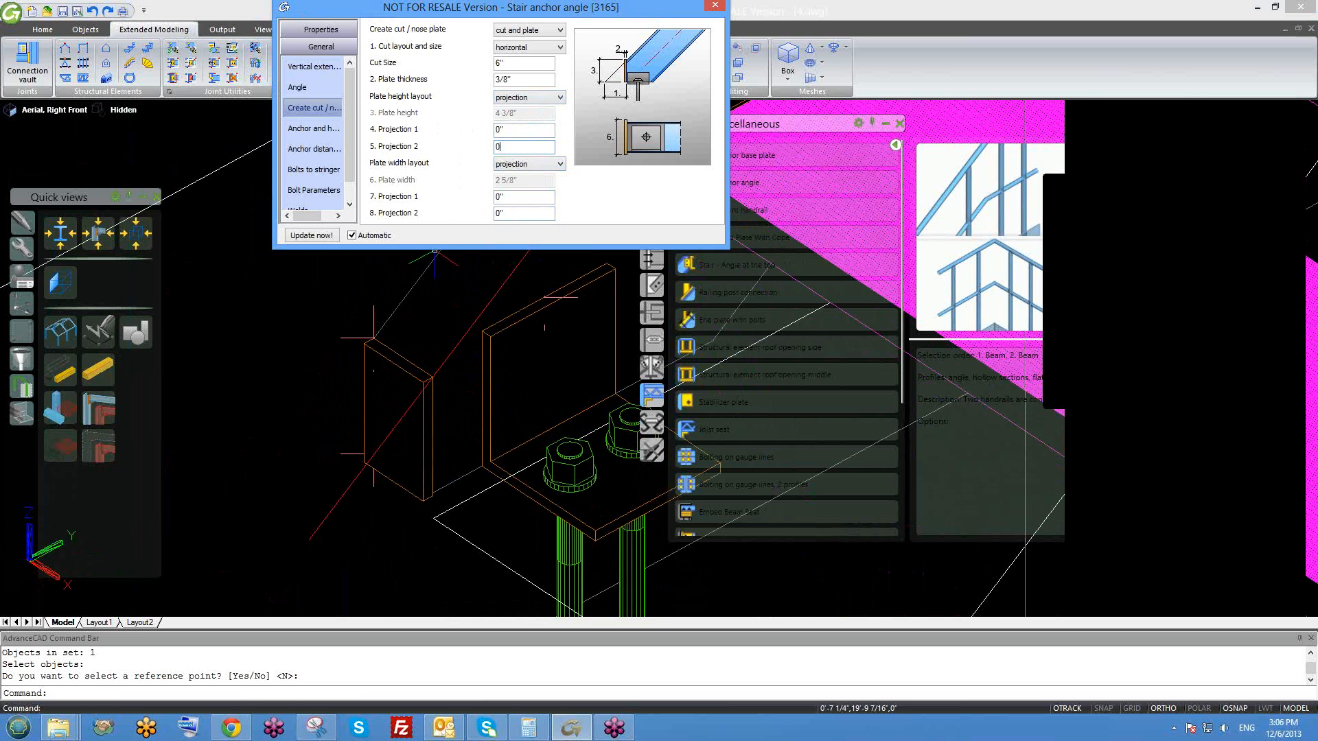
key("Return")
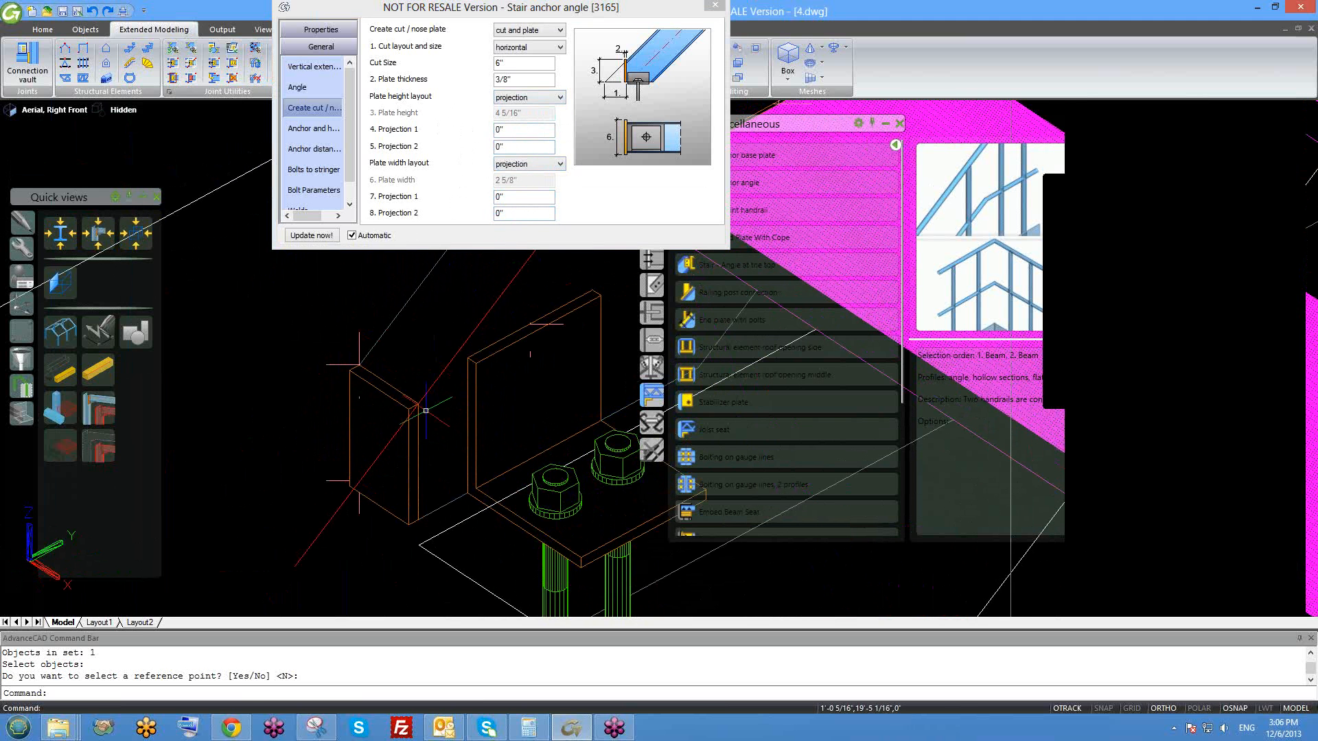
scroll(384, 372, "up", 2)
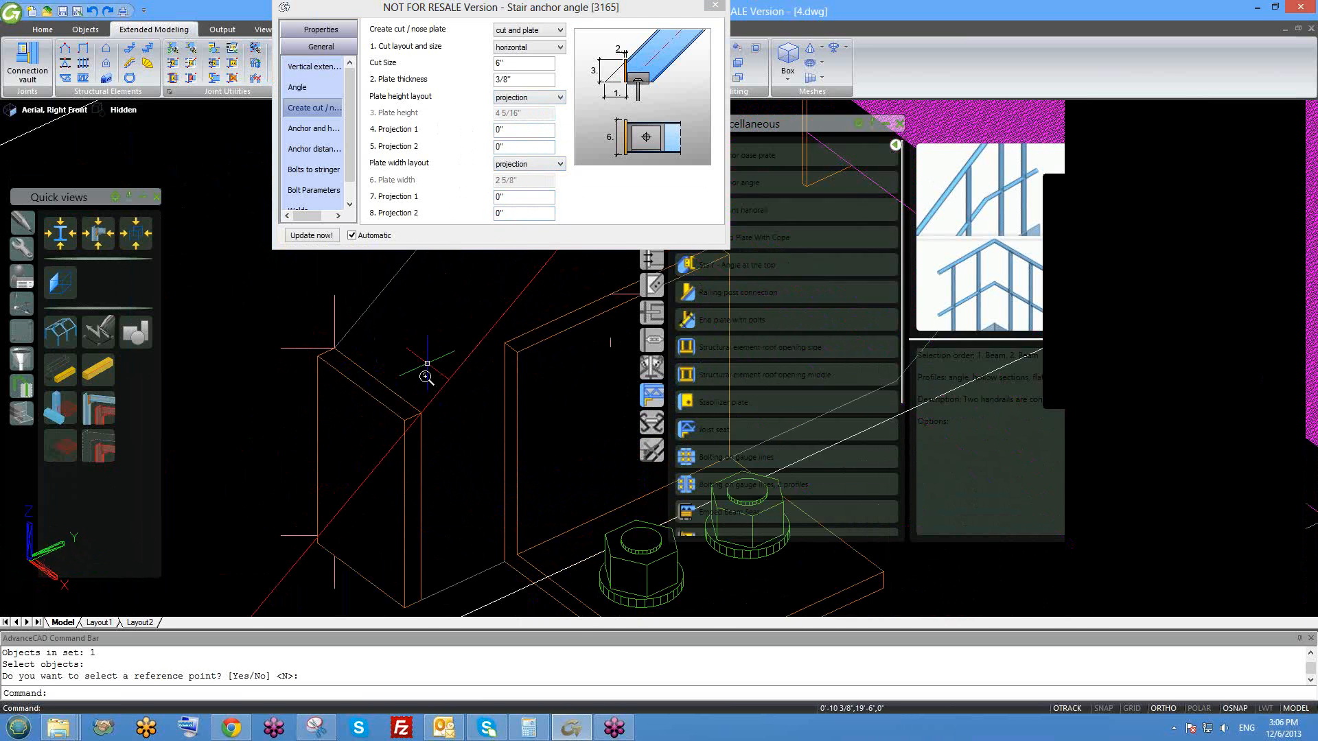
scroll(426, 378, "down", 3)
- Try an anchor length of 1' 4" in the anchor and hole settings and view the anchors in the model
left_click(315, 137)
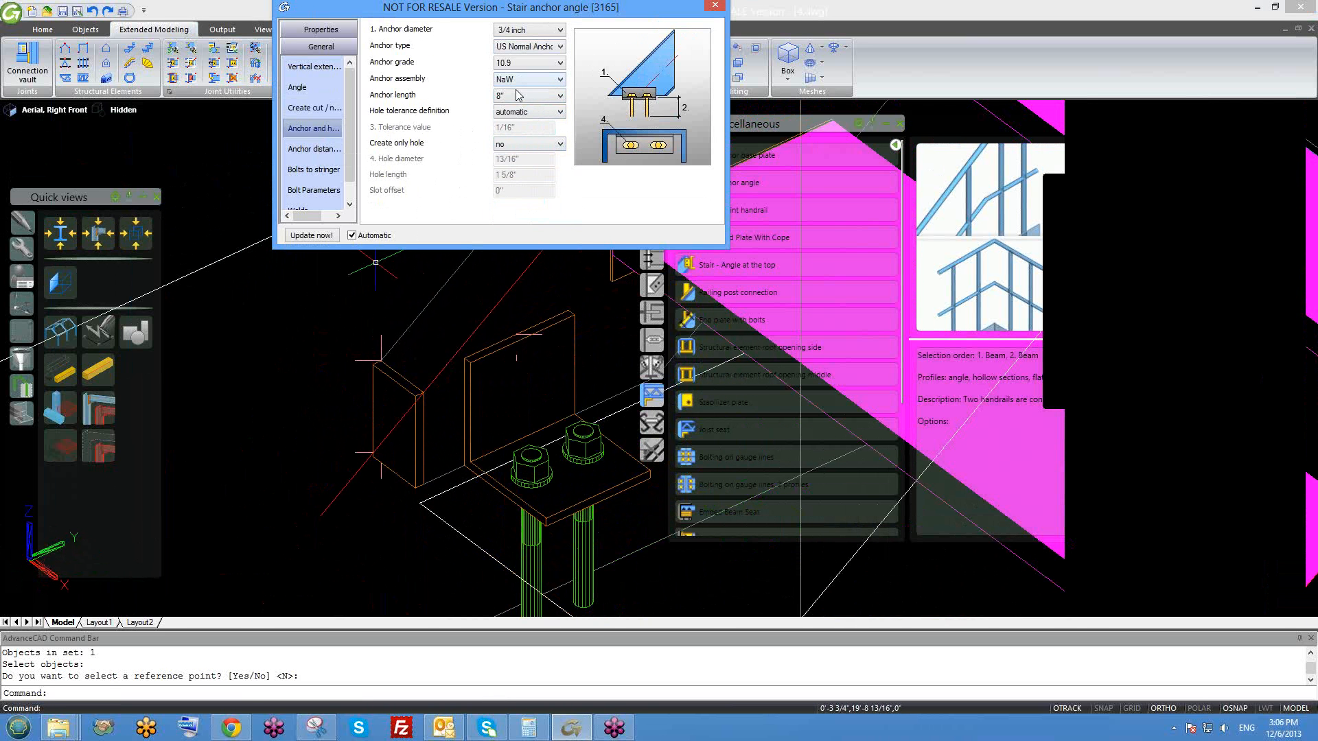
middle_click_drag(572, 356, 472, 356)
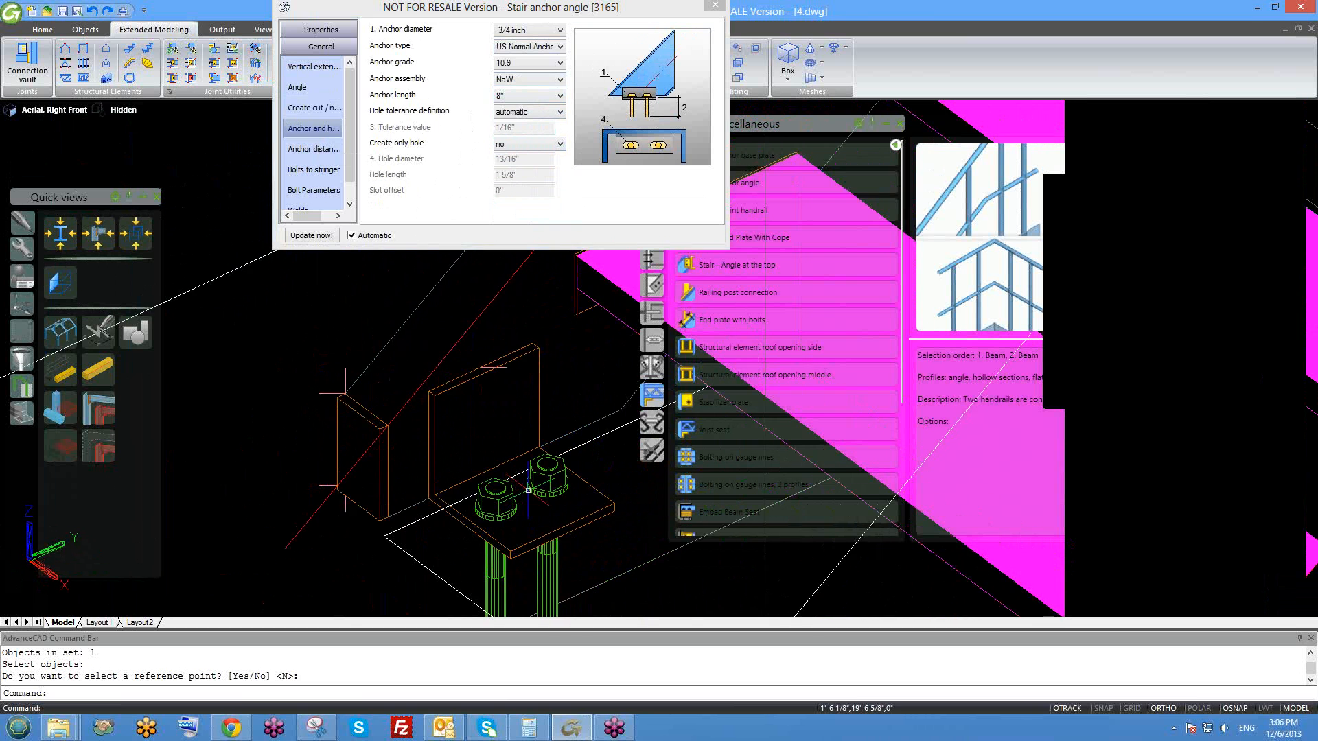
scroll(462, 463, "up", 2)
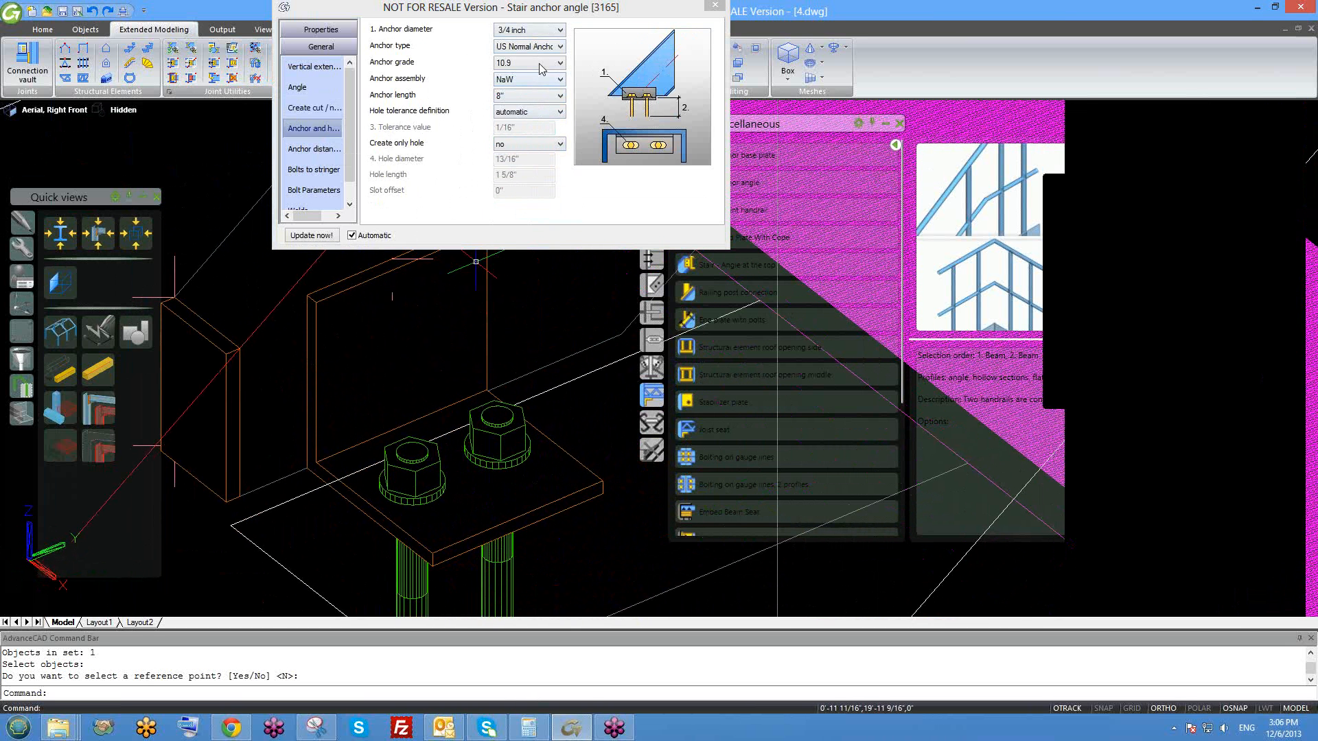
left_click(516, 96)
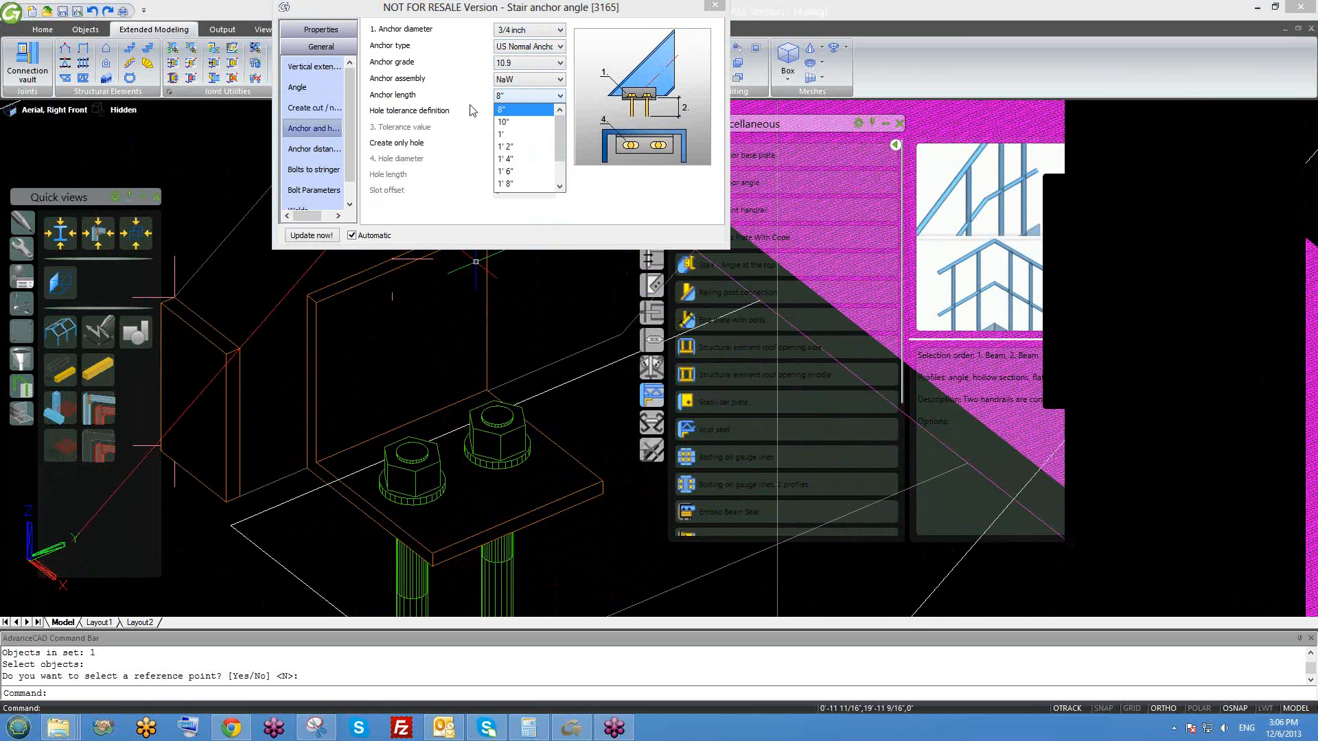
left_click(508, 158)
middle_click_drag(411, 378, 399, 312)
scroll(399, 311, "down", 2)
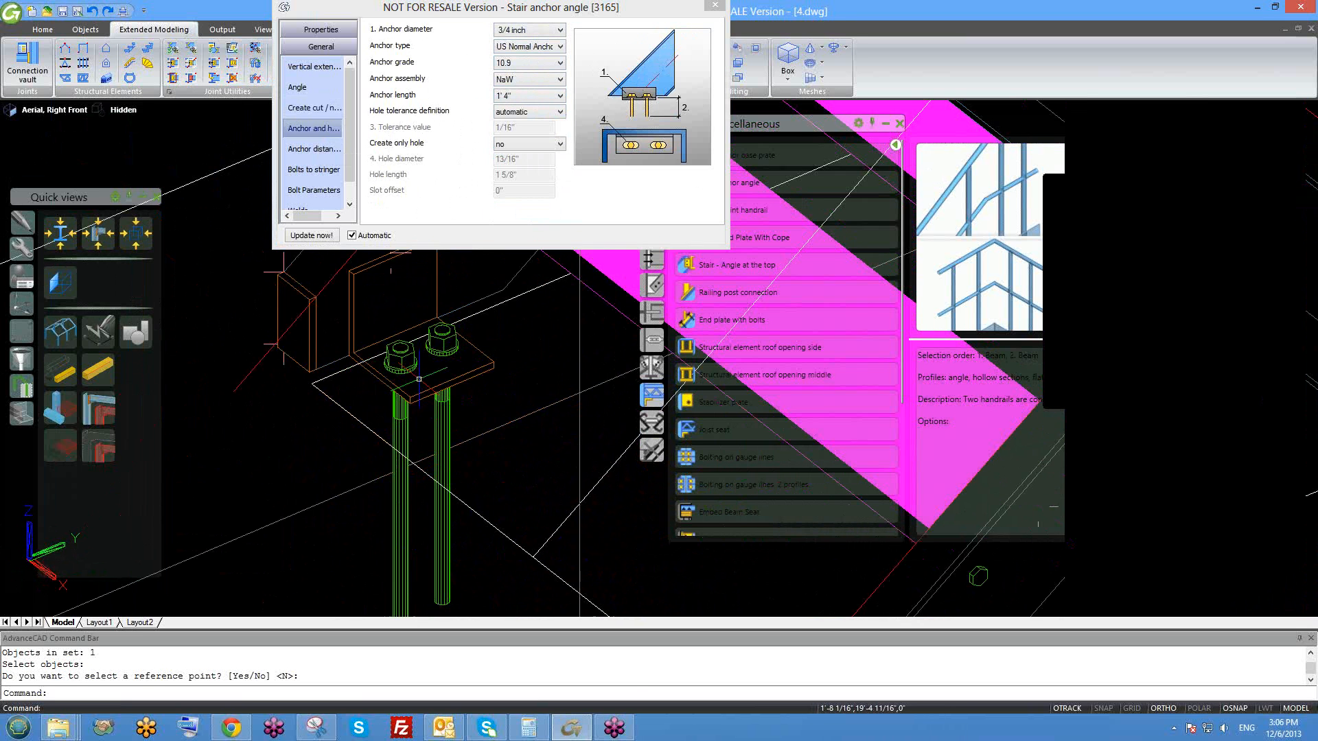
- Set the anchor length to 10" and keep the hole tolerance definition on automatic
left_click(523, 97)
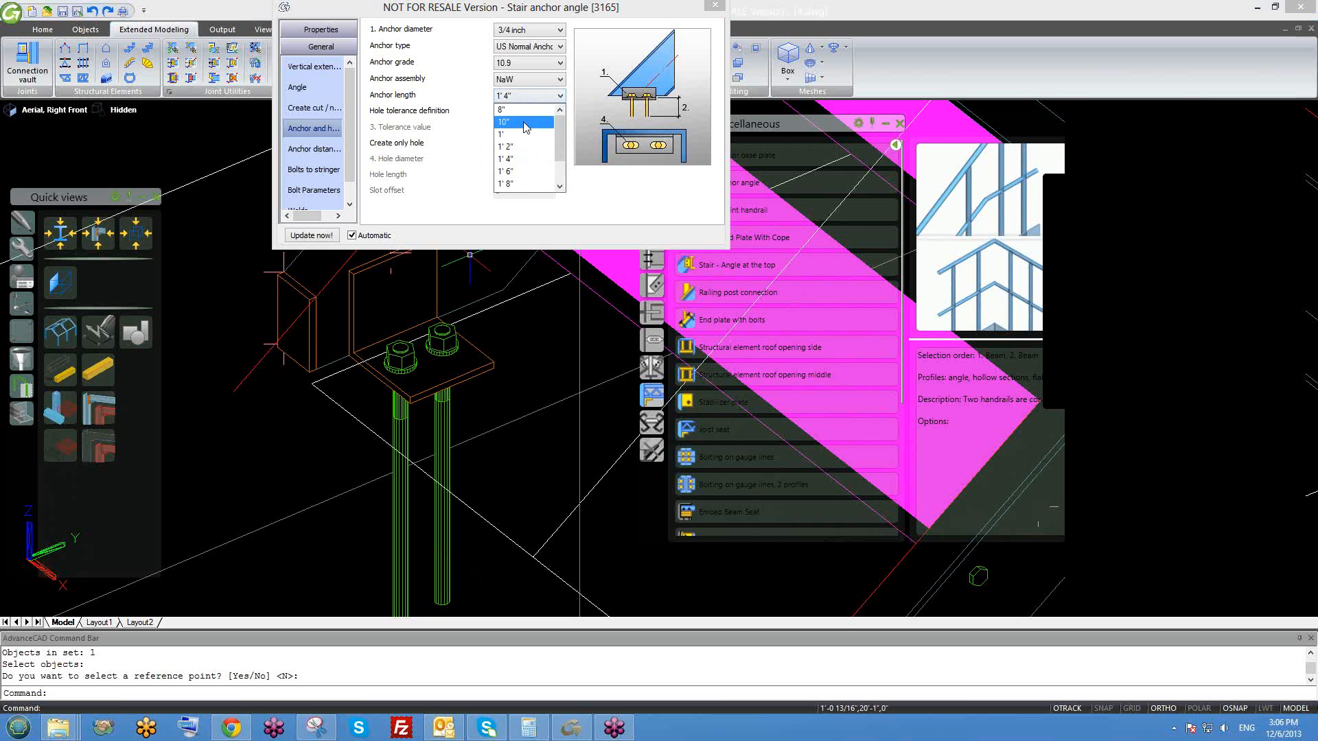
left_click(511, 117)
middle_click_drag(488, 472, 512, 499)
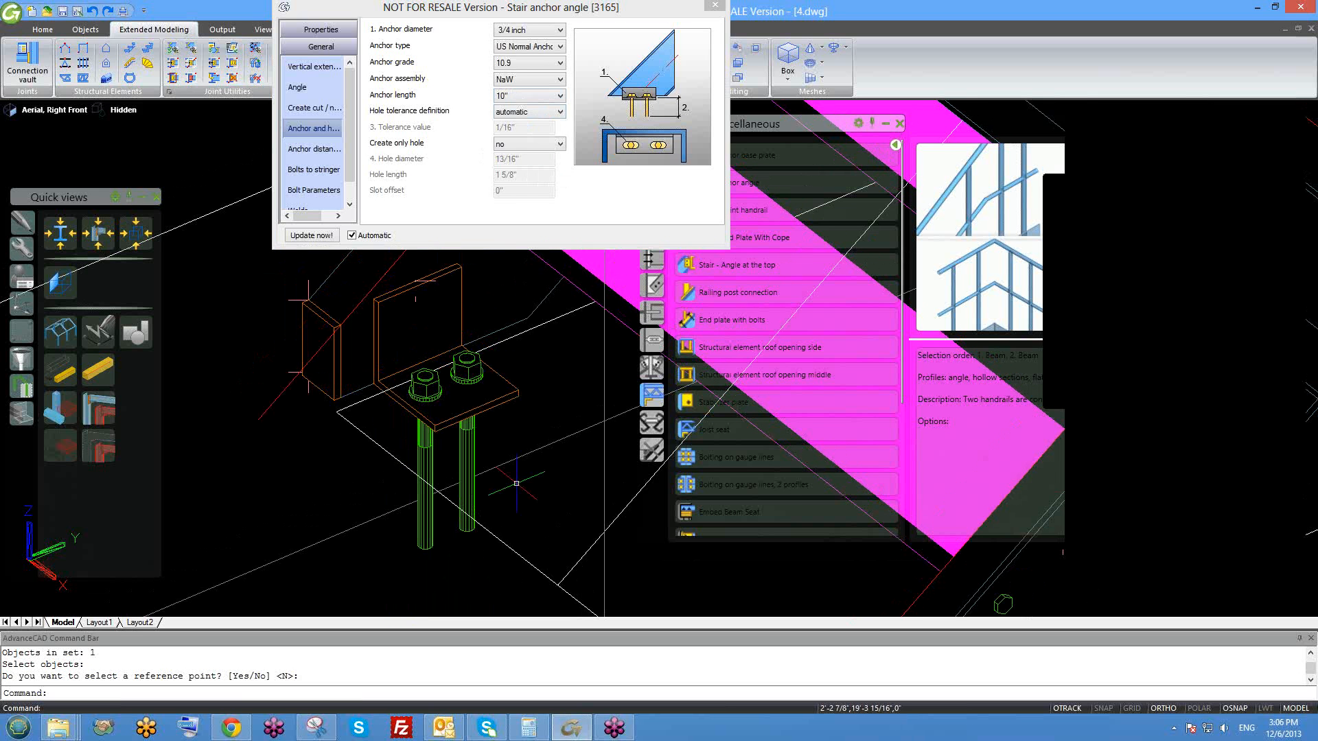
left_click(511, 113)
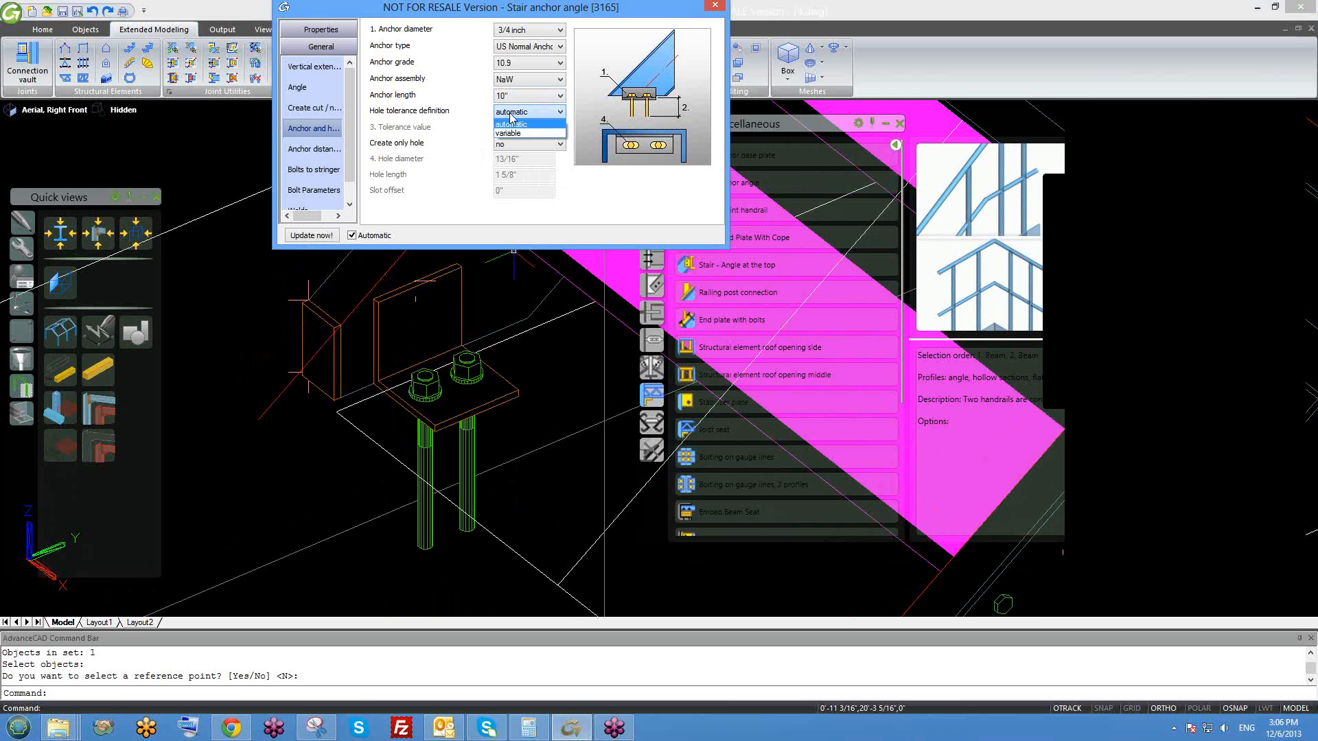
left_click(511, 124)
- Try a bolt distance of 5" for the anchors, then set the distance to 3"
left_click(309, 149)
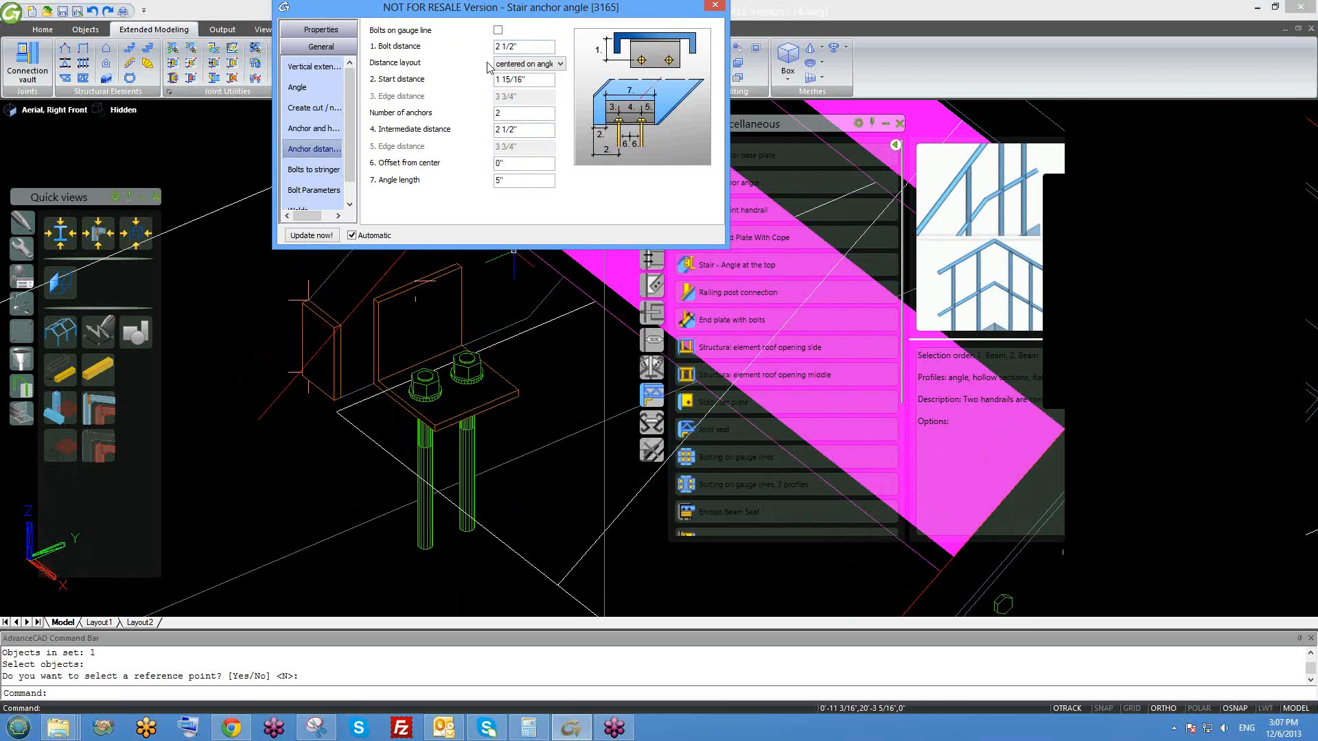
middle_click_drag(474, 300, 501, 334)
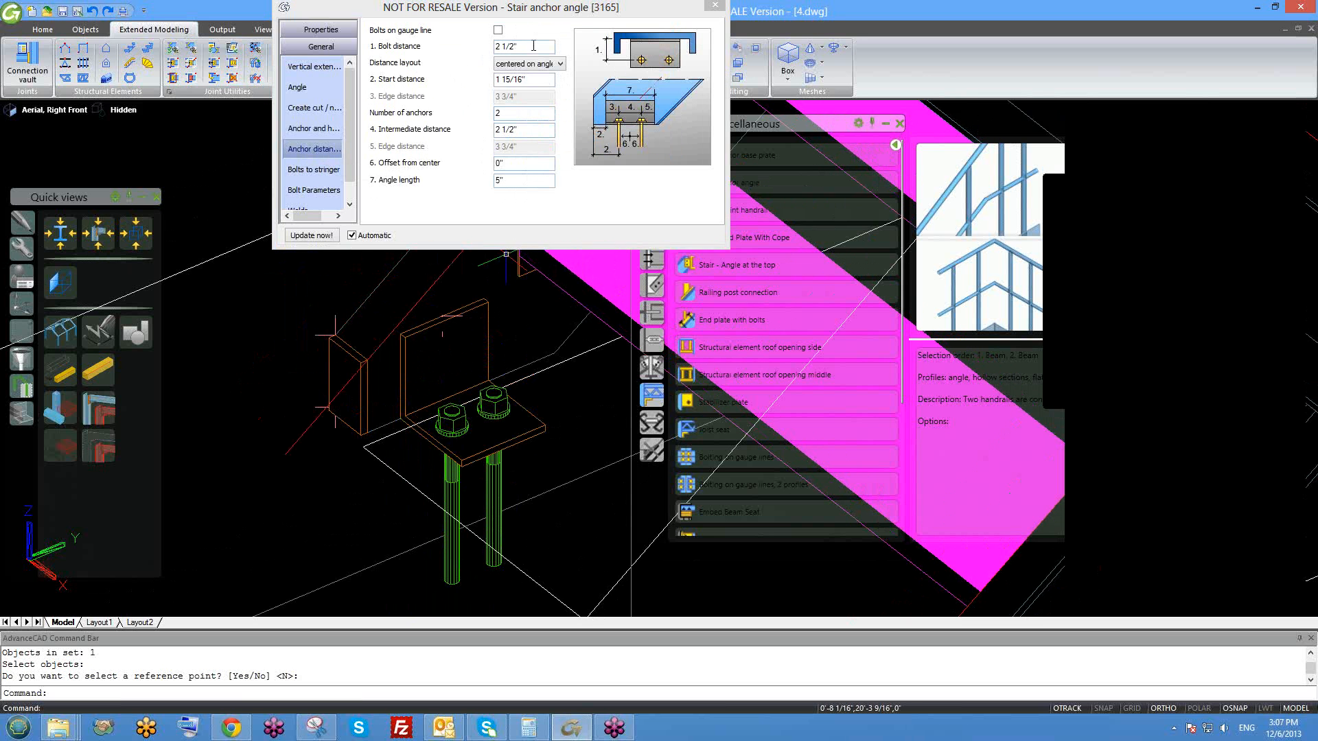
left_click_drag(528, 46, 450, 44)
type("5")
key("Return")
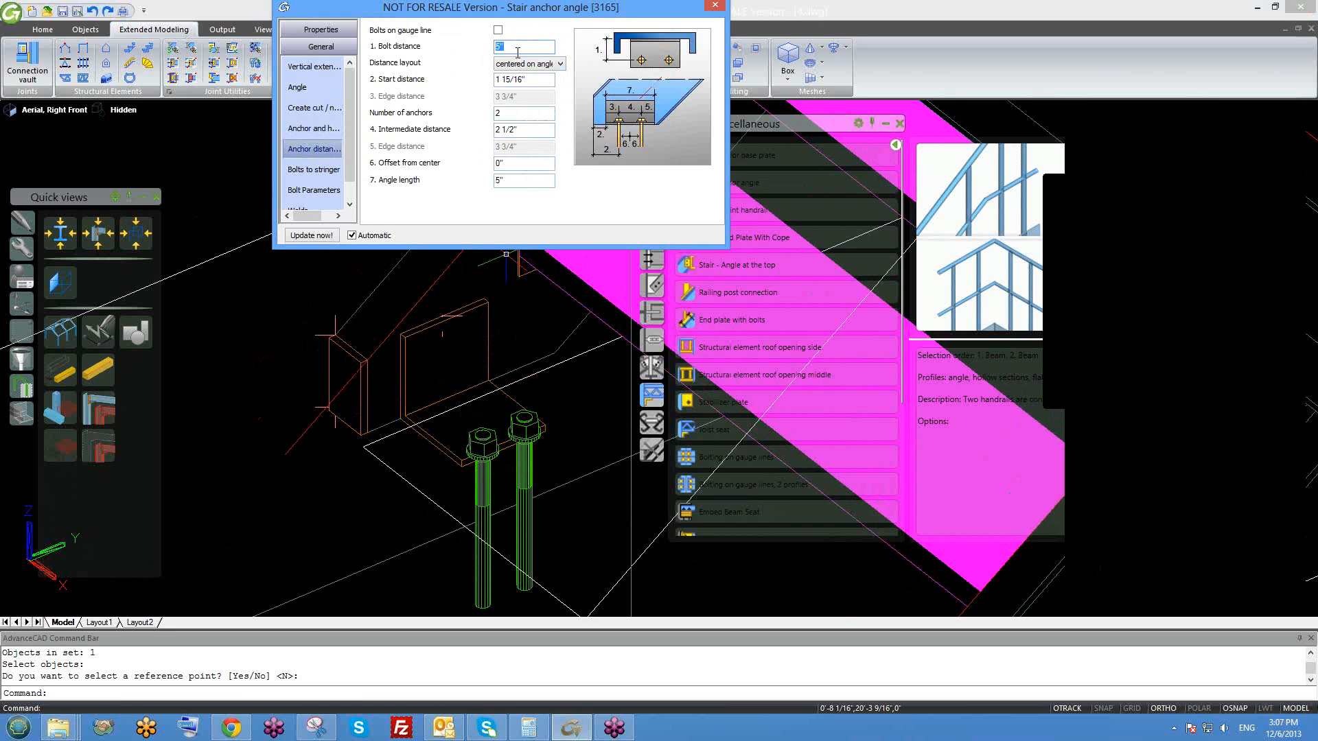
type("3")
key("Return")
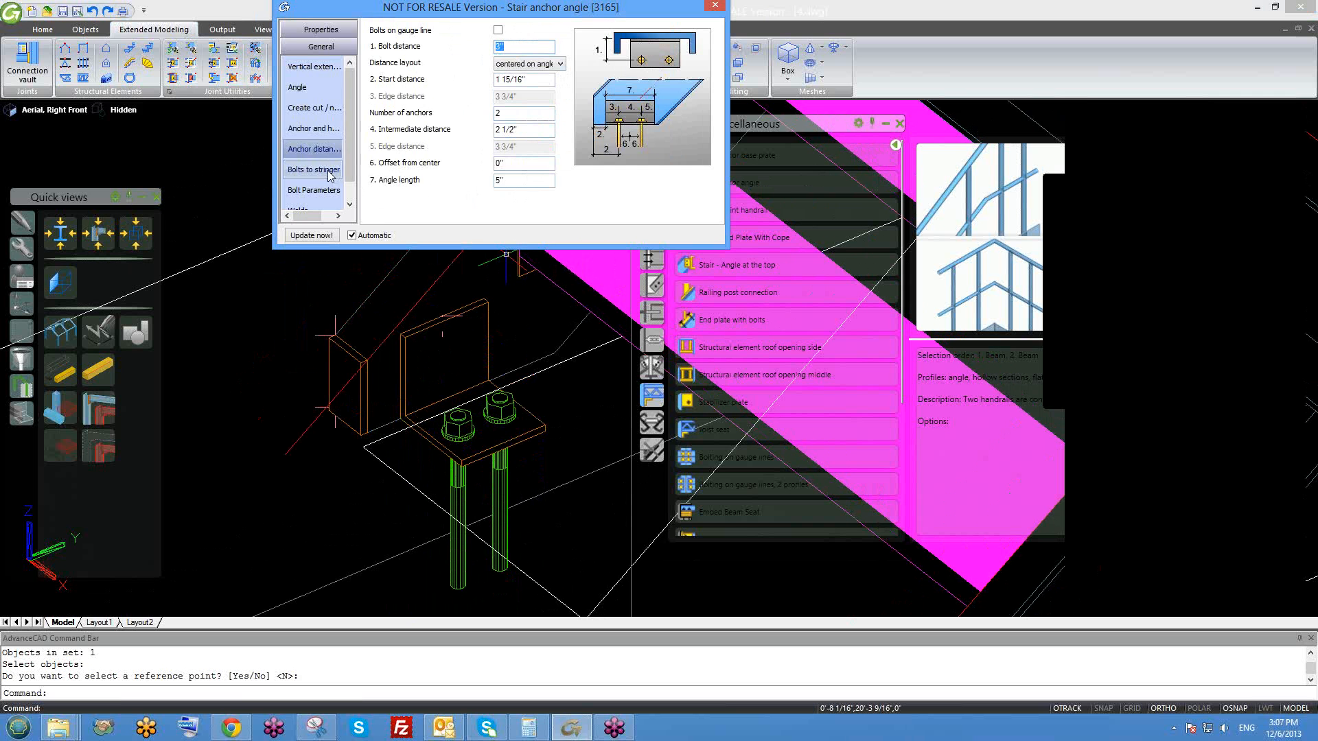
- Check the bolts to stringer settings, then set the intermediate distance between the anchors to 3"
left_click(340, 169)
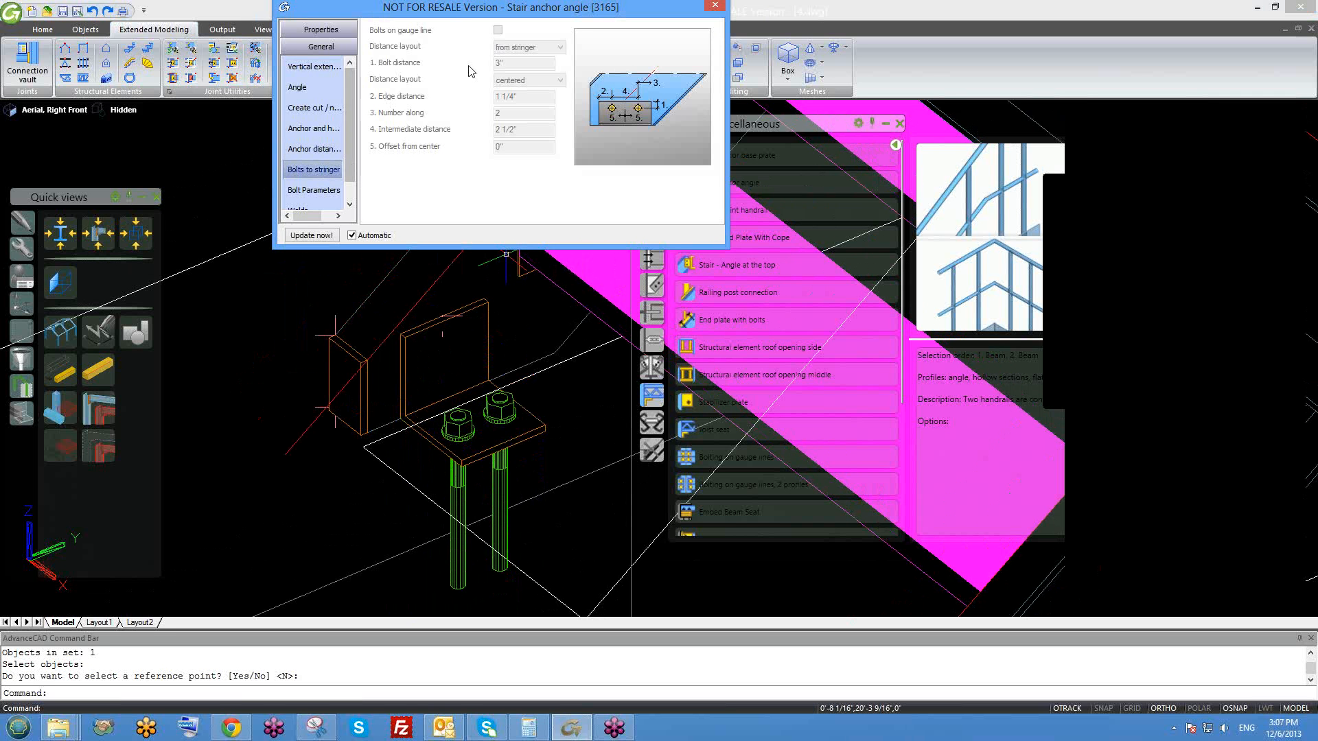
left_click(313, 149)
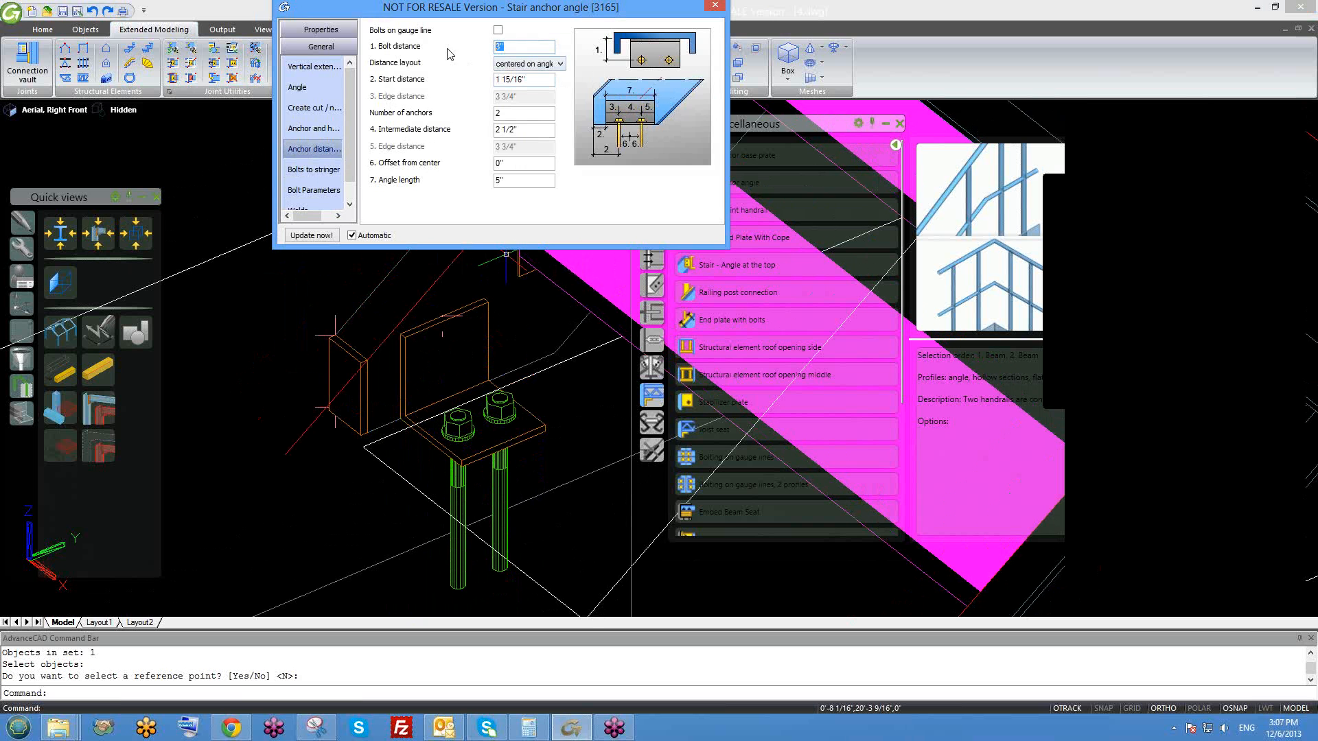
middle_click_drag(506, 254, 506, 258)
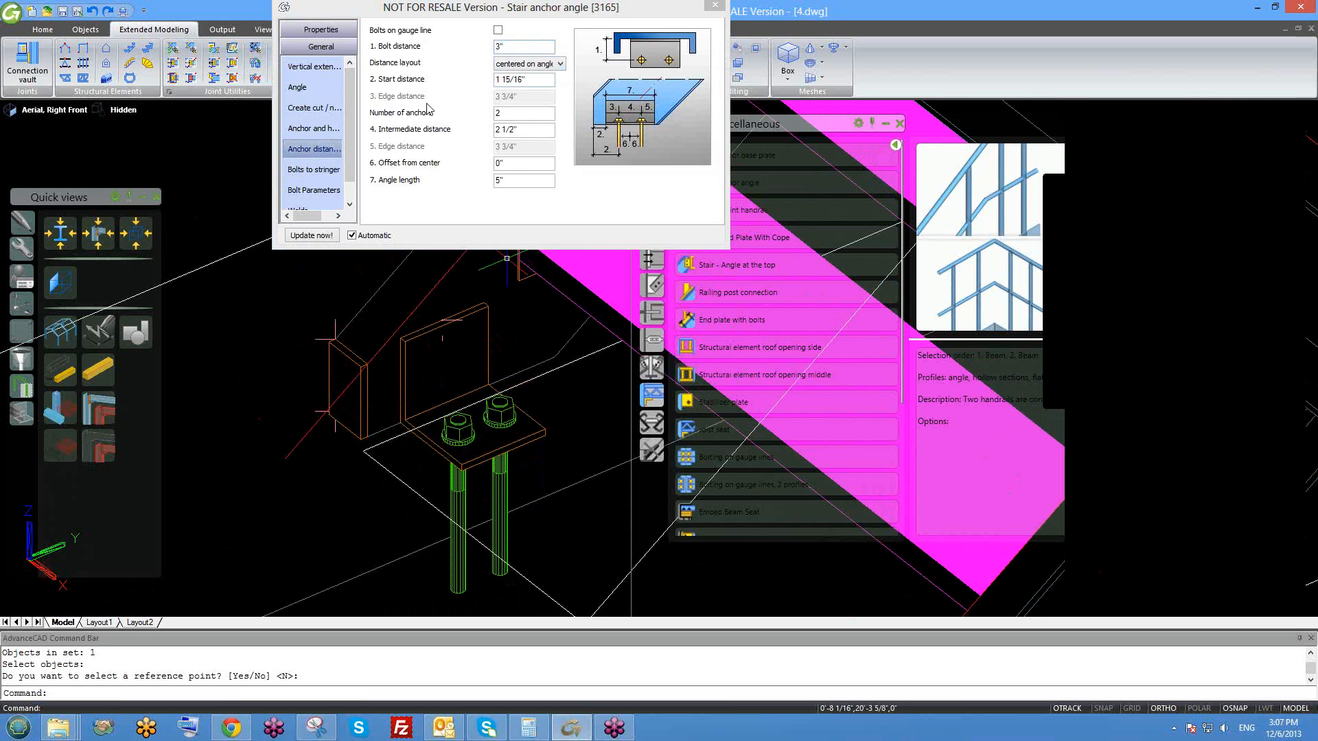
left_click(506, 47)
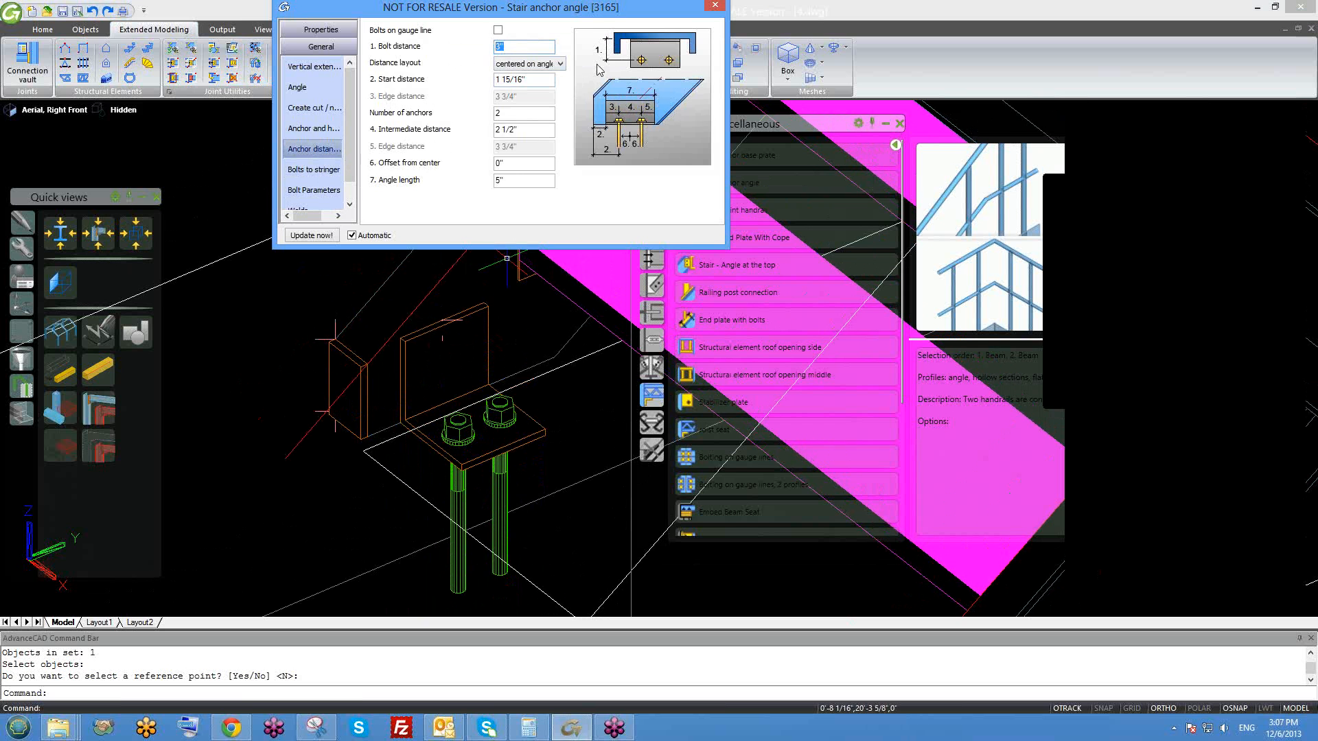
left_click(527, 131)
type("3")
key("Return")
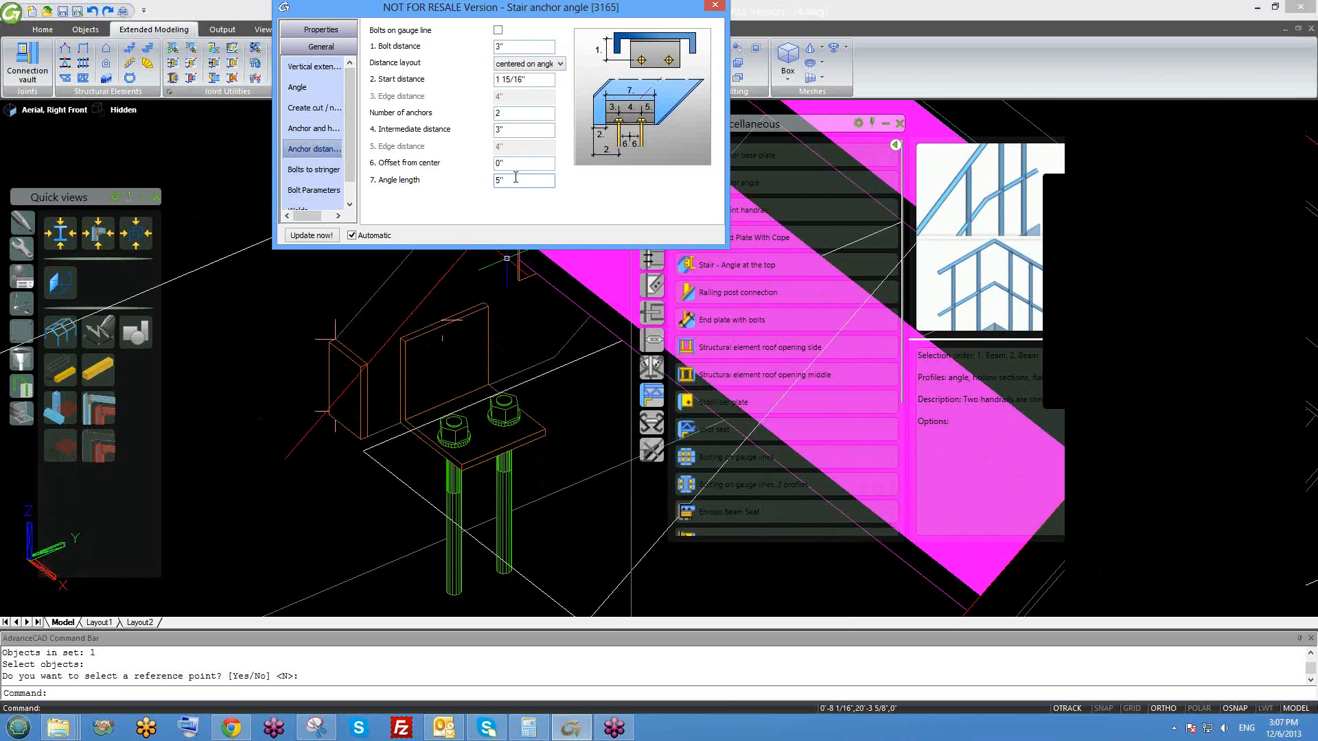
- Keep the anchor distance layout centered on the angle and check the bolts to stringer and bolt parameter settings
left_click(523, 64)
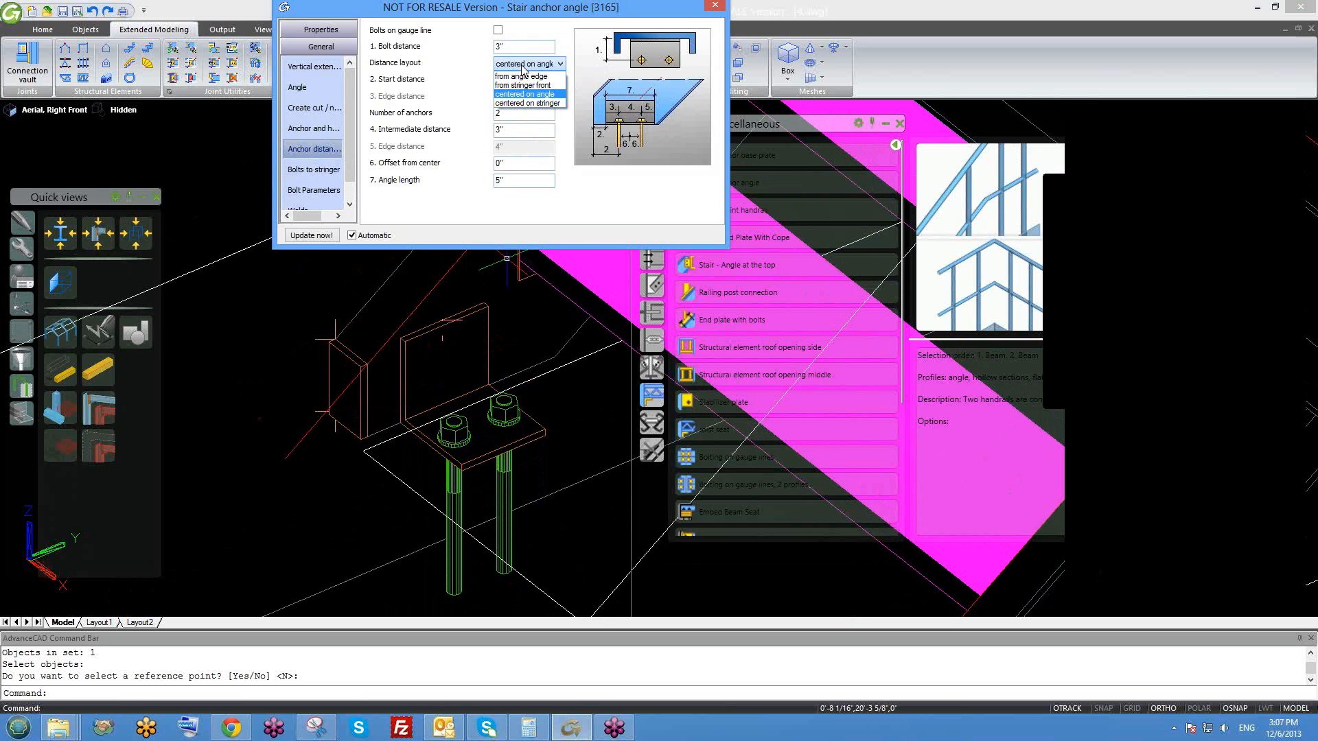
left_click(530, 94)
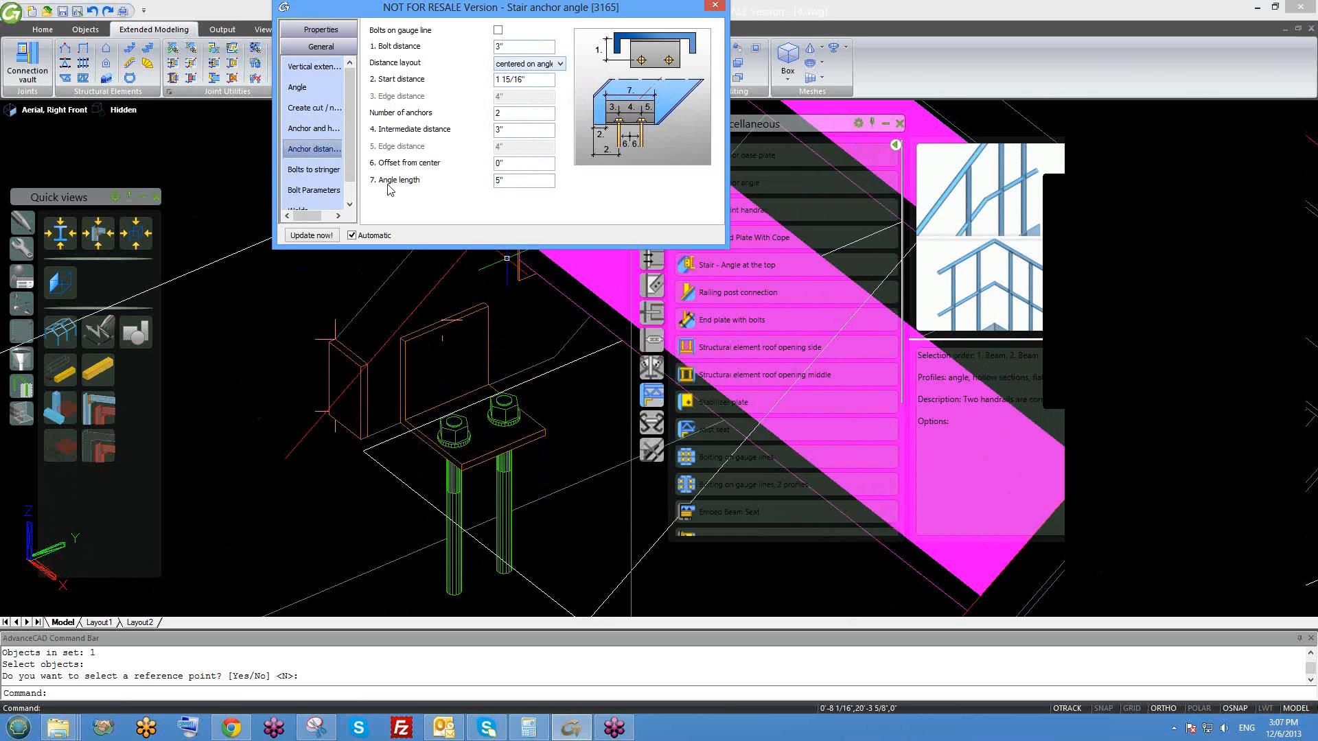
left_click(314, 171)
left_click(314, 191)
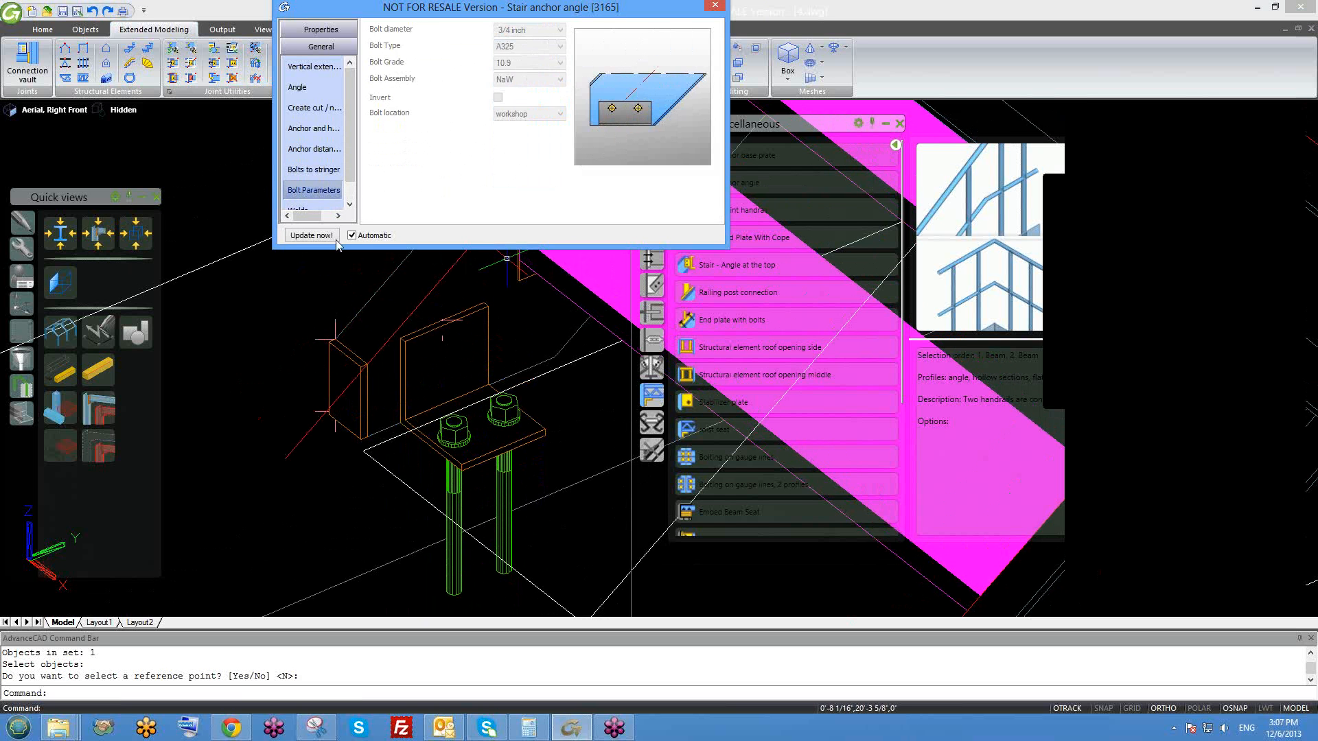
- Examine the weld settings of the stair anchor angle alongside the nose plate and angle in the model
scroll(312, 172, "down", 1)
left_click(298, 191)
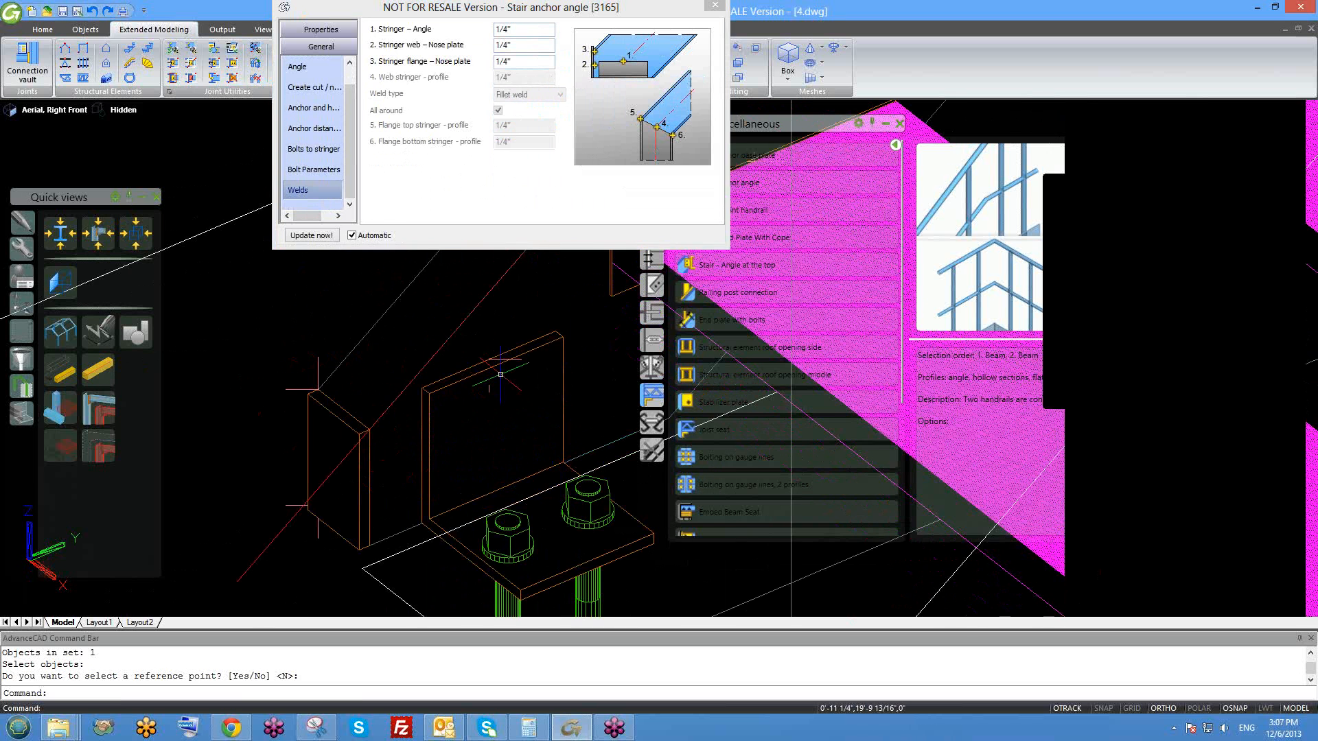
scroll(493, 347, "up", 4)
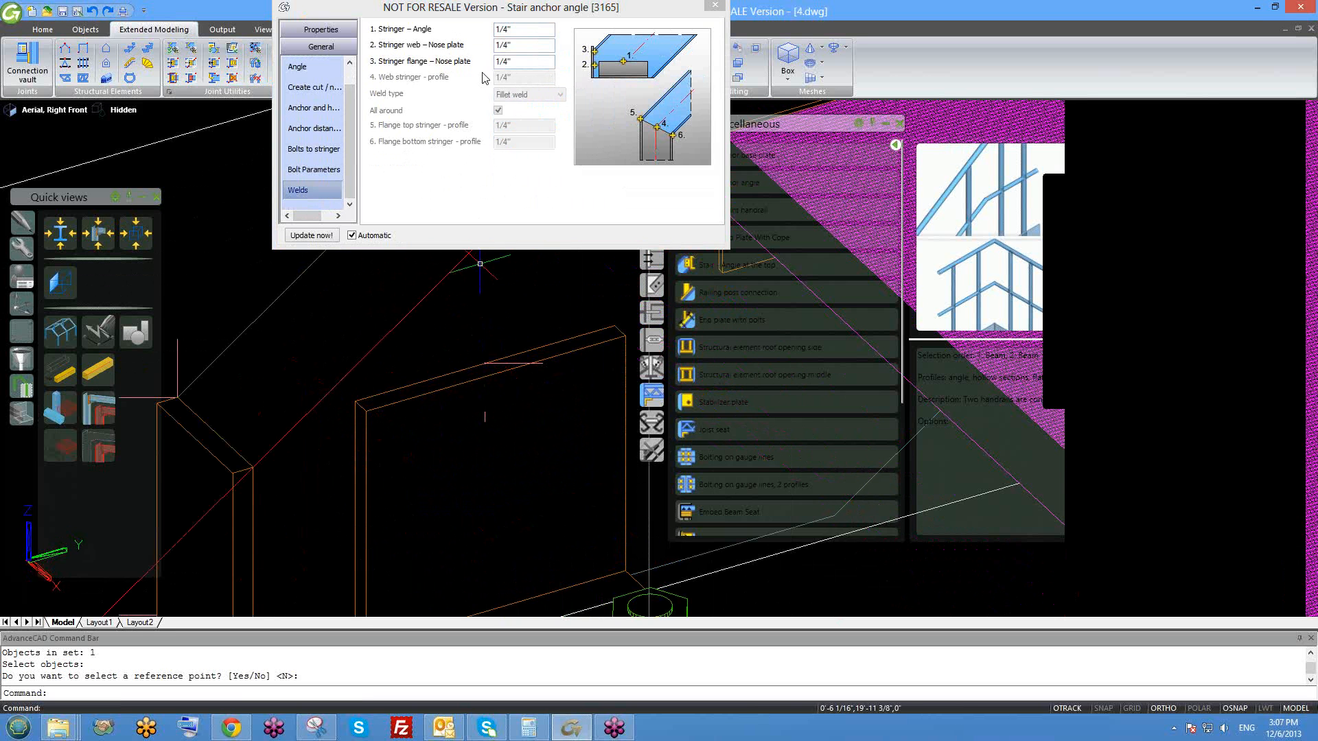
middle_click_drag(401, 315, 568, 332)
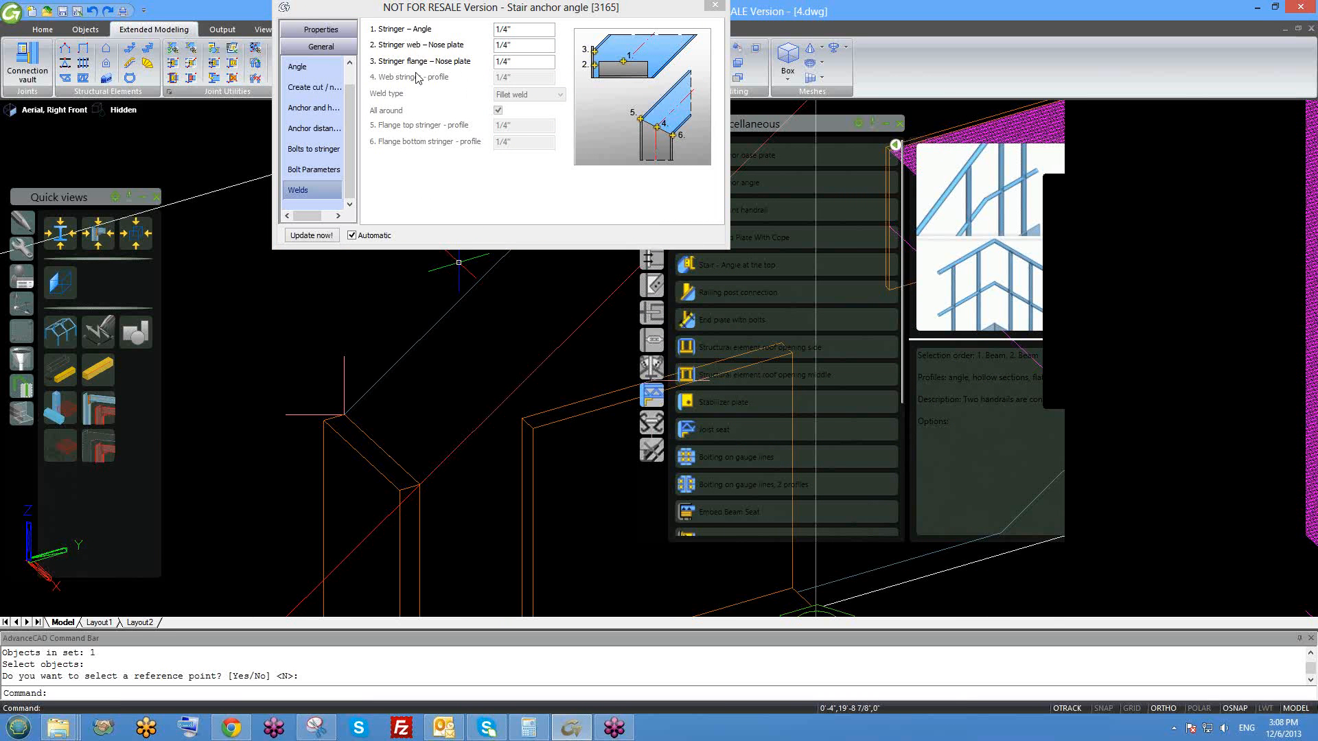
scroll(392, 367, "down", 3)
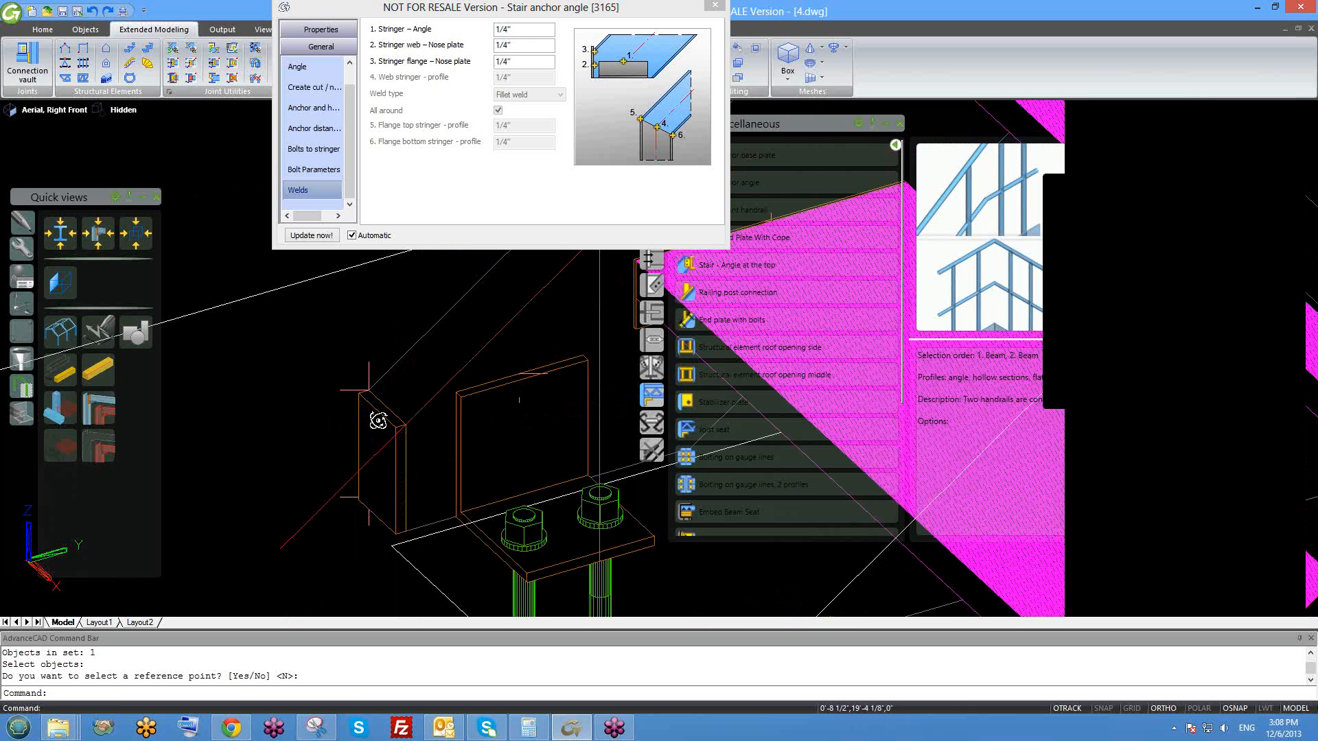
middle_click_drag(378, 421, 382, 425, "shift")
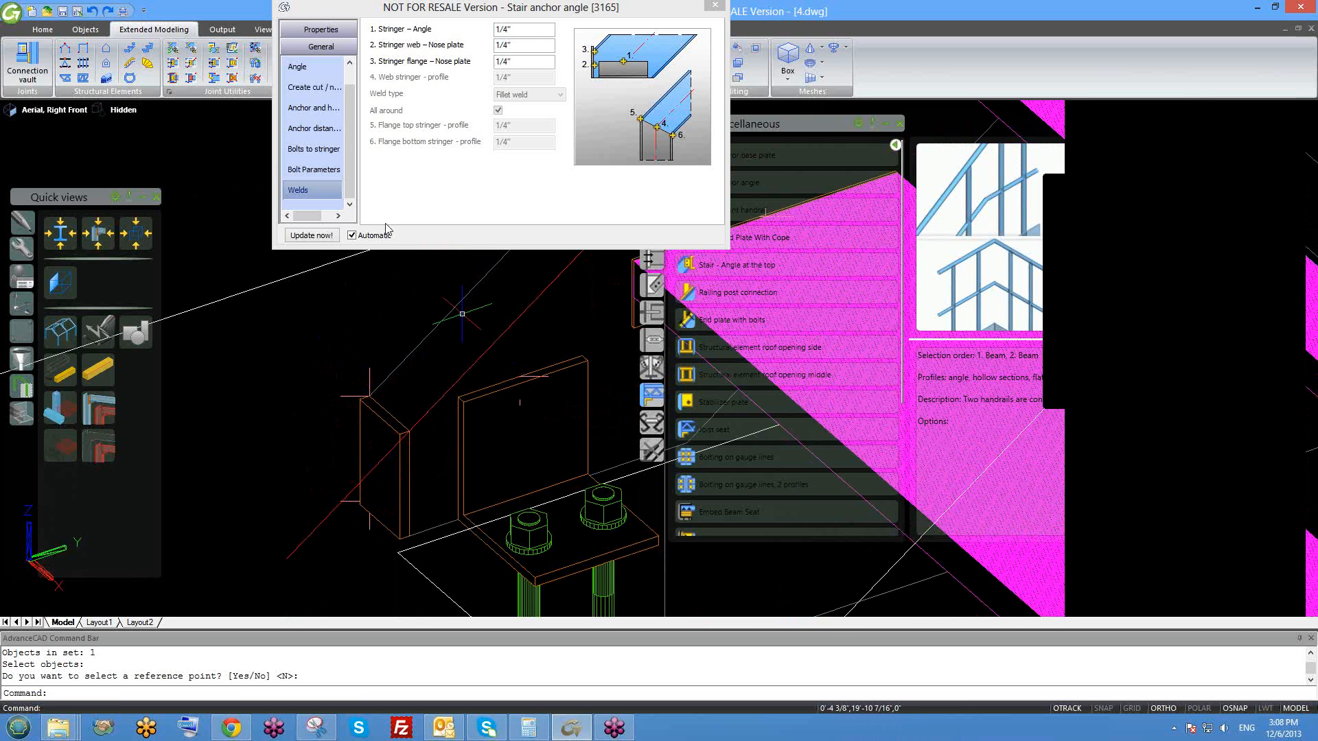
- Apply the "C10 -bolted" library entry to the stair anchor angle joint
left_click_drag(350, 89, 350, 69)
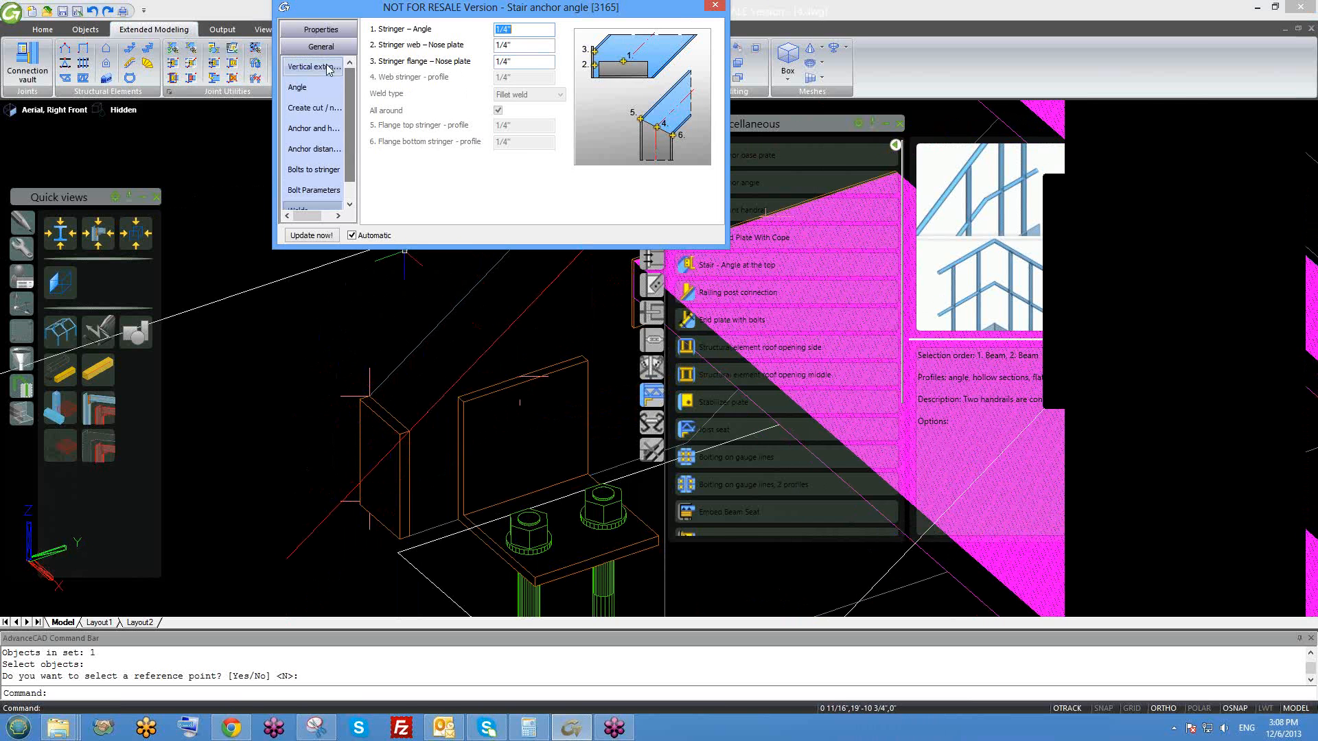
left_click(326, 31)
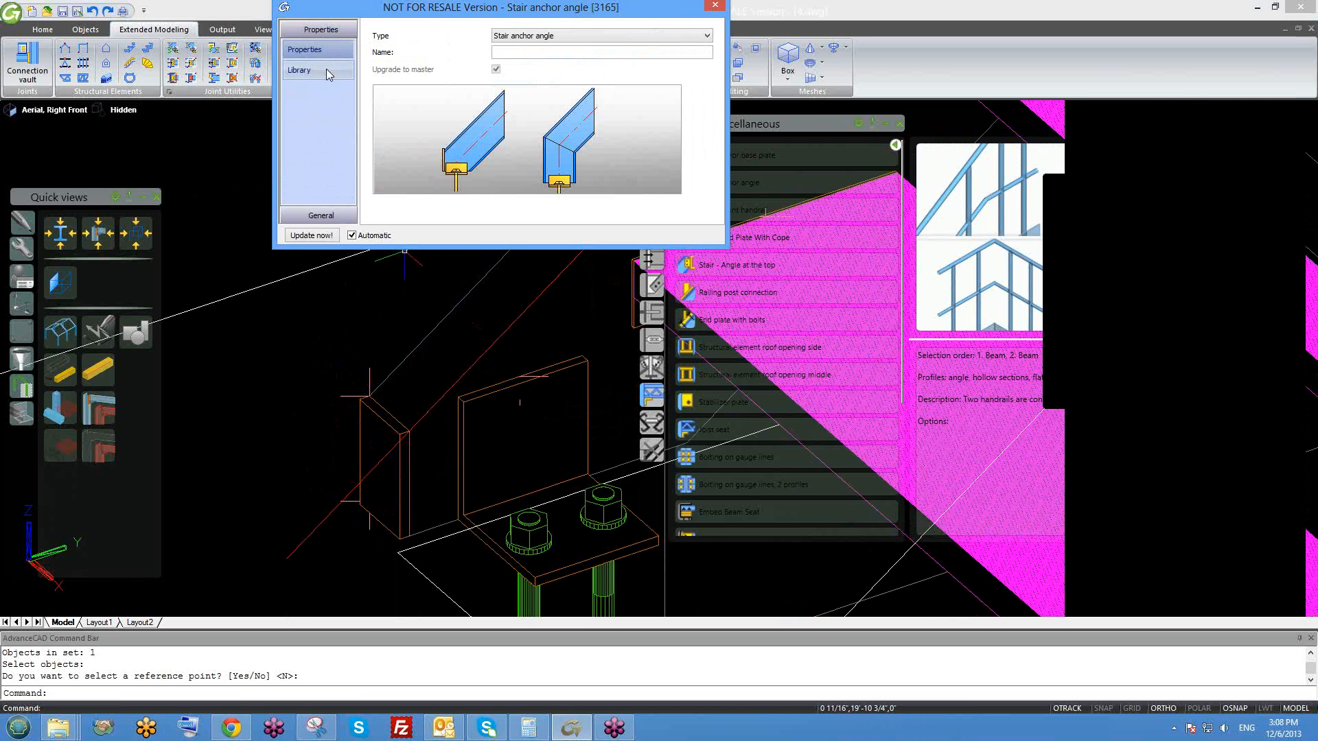
left_click(327, 70)
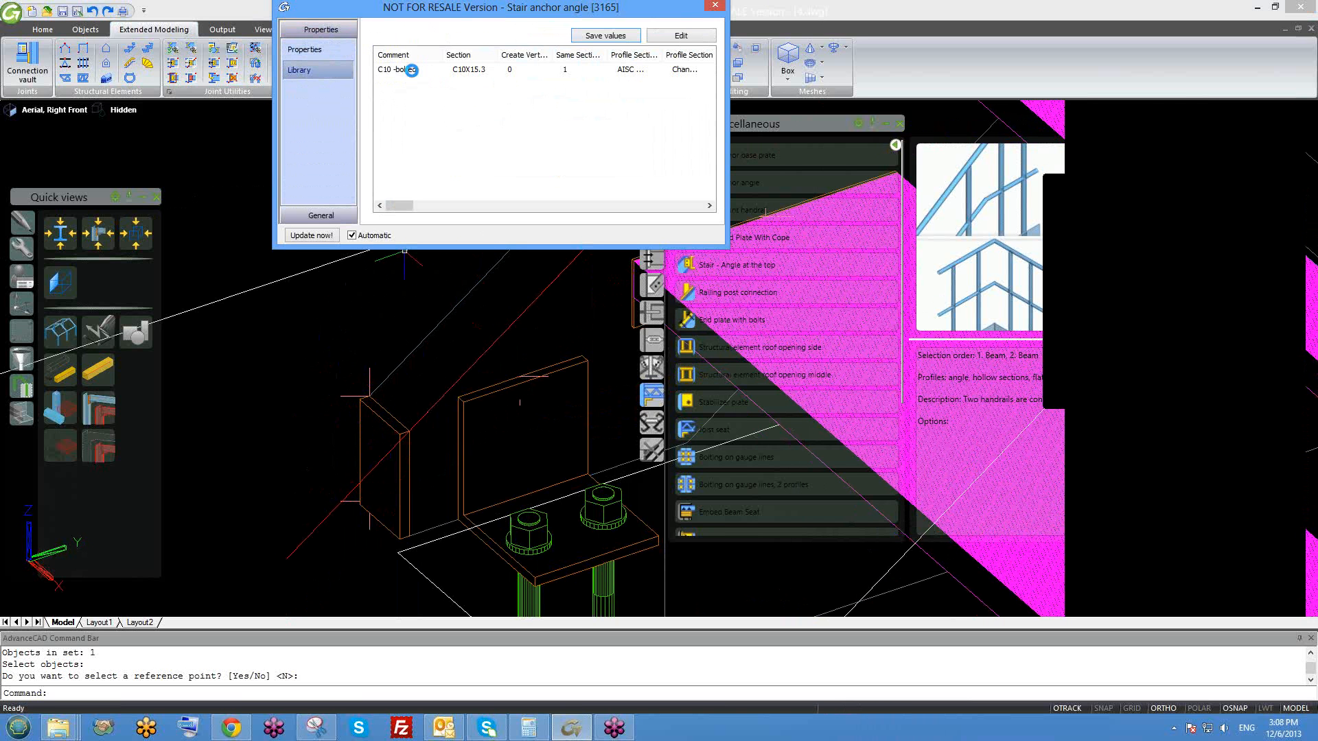
left_click(412, 70)
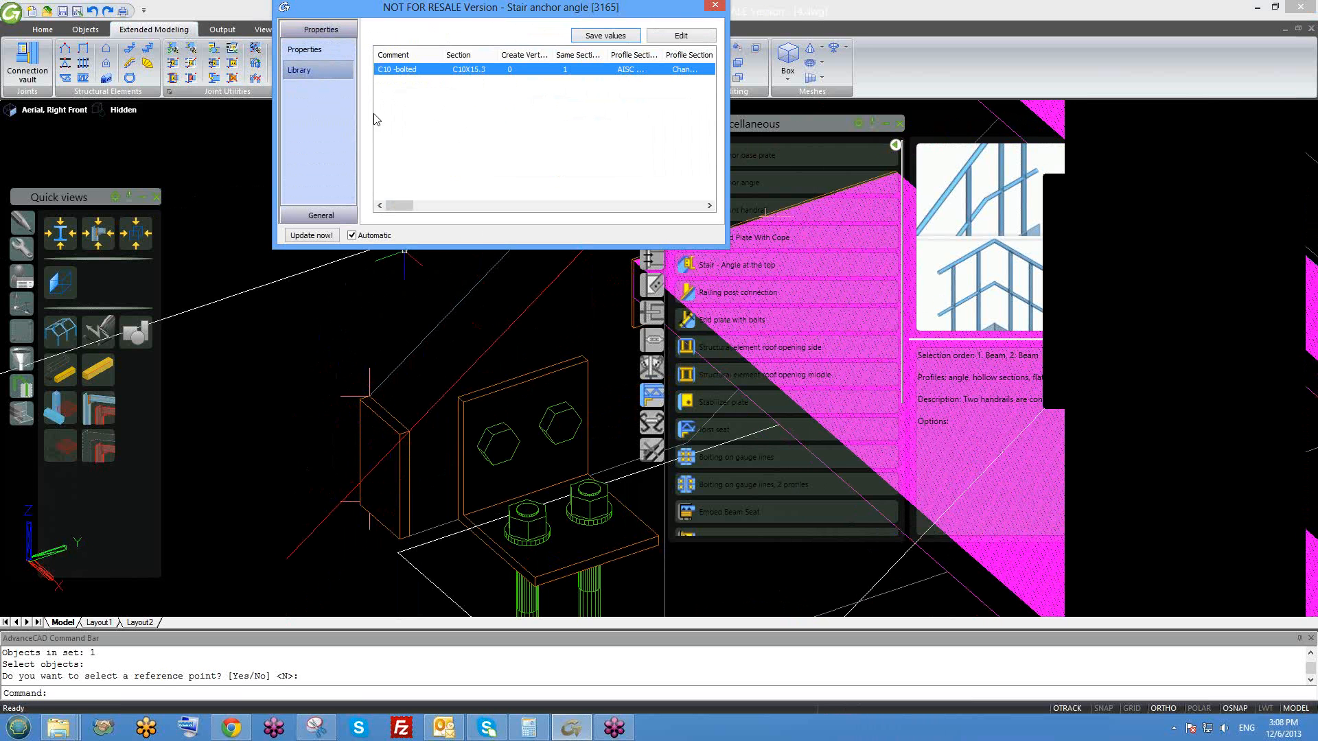
left_click(309, 49)
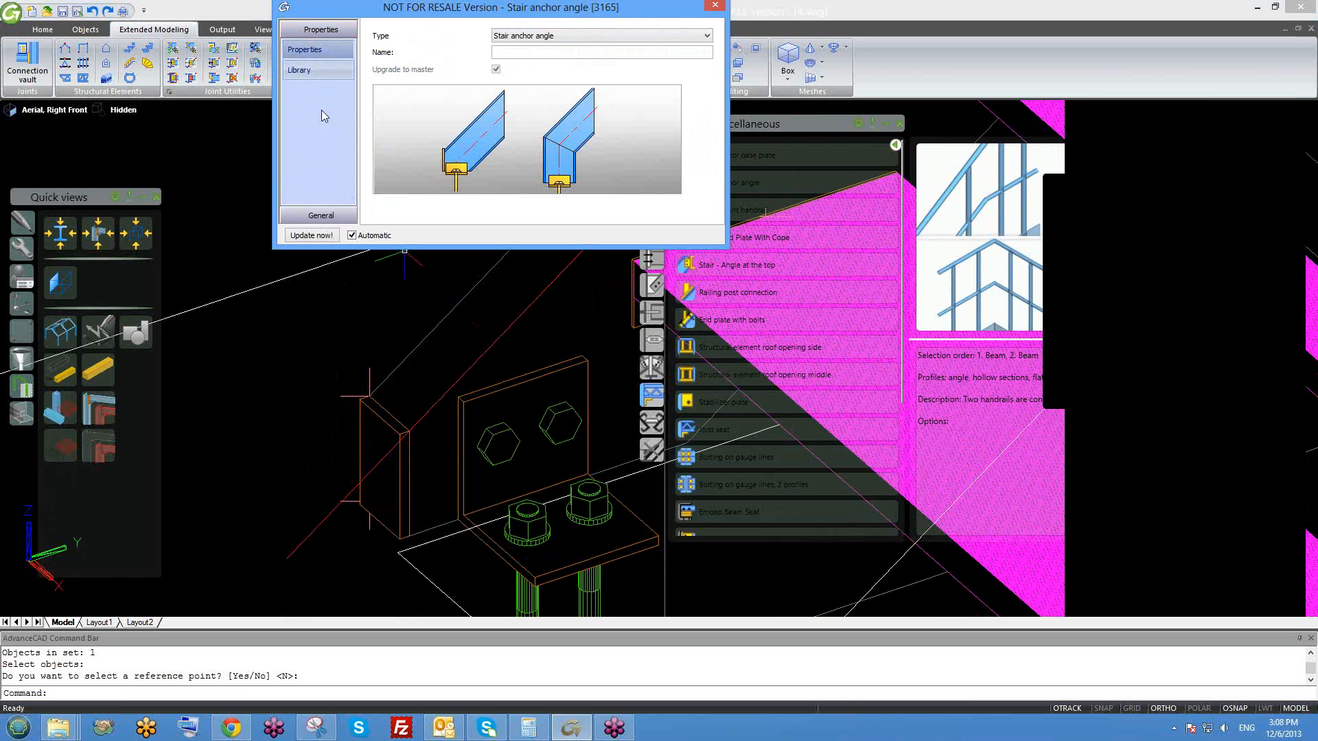
- Review the joint's vertical extension, angle, nose plate, anchor, bolts to stringer and anchor distance settings loaded from the library
left_click(324, 216)
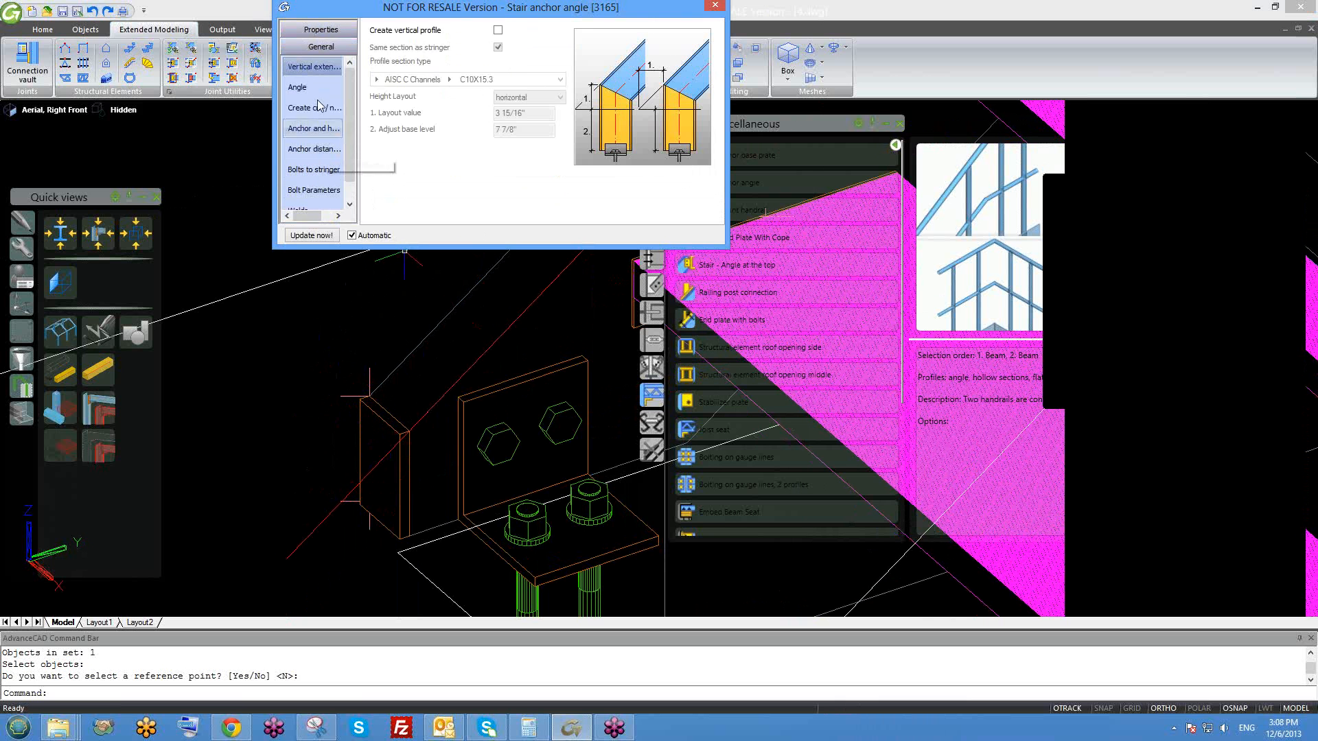
left_click(317, 92)
left_click(317, 107)
left_click(320, 128)
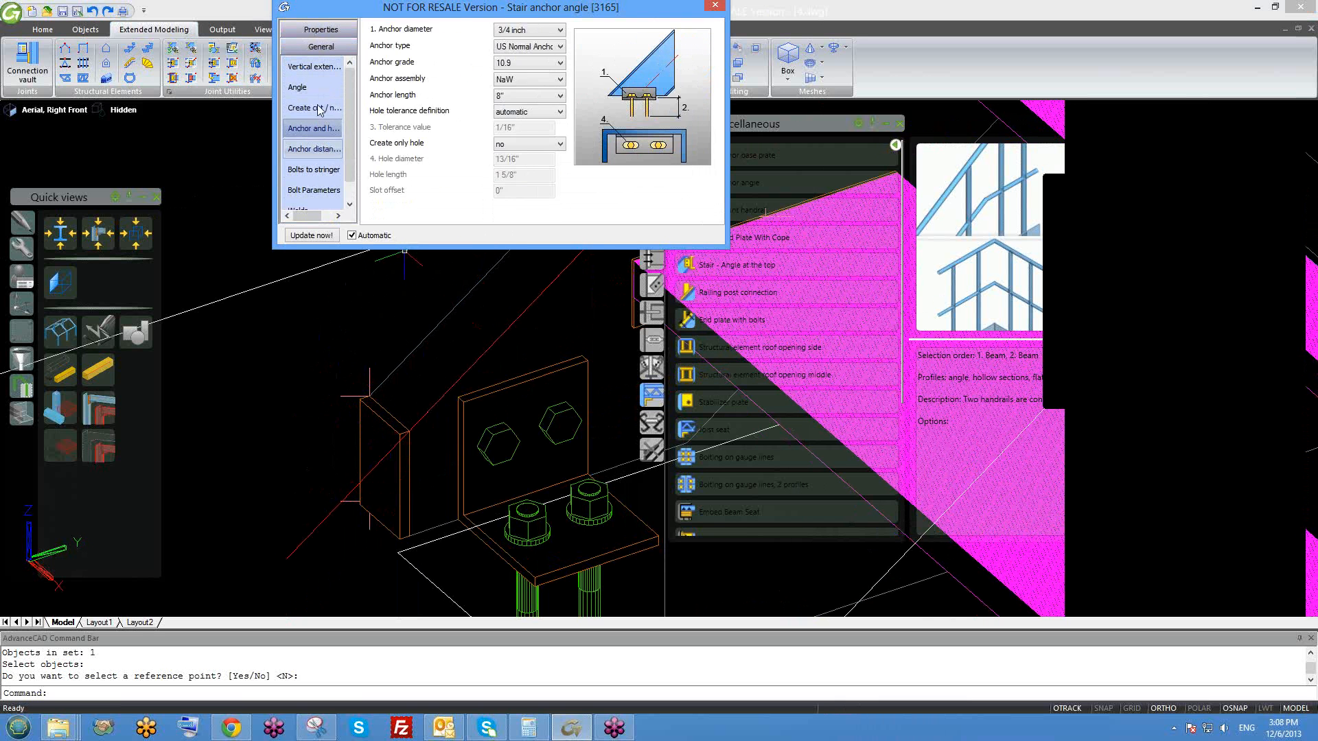
left_click(320, 109)
left_click(317, 87)
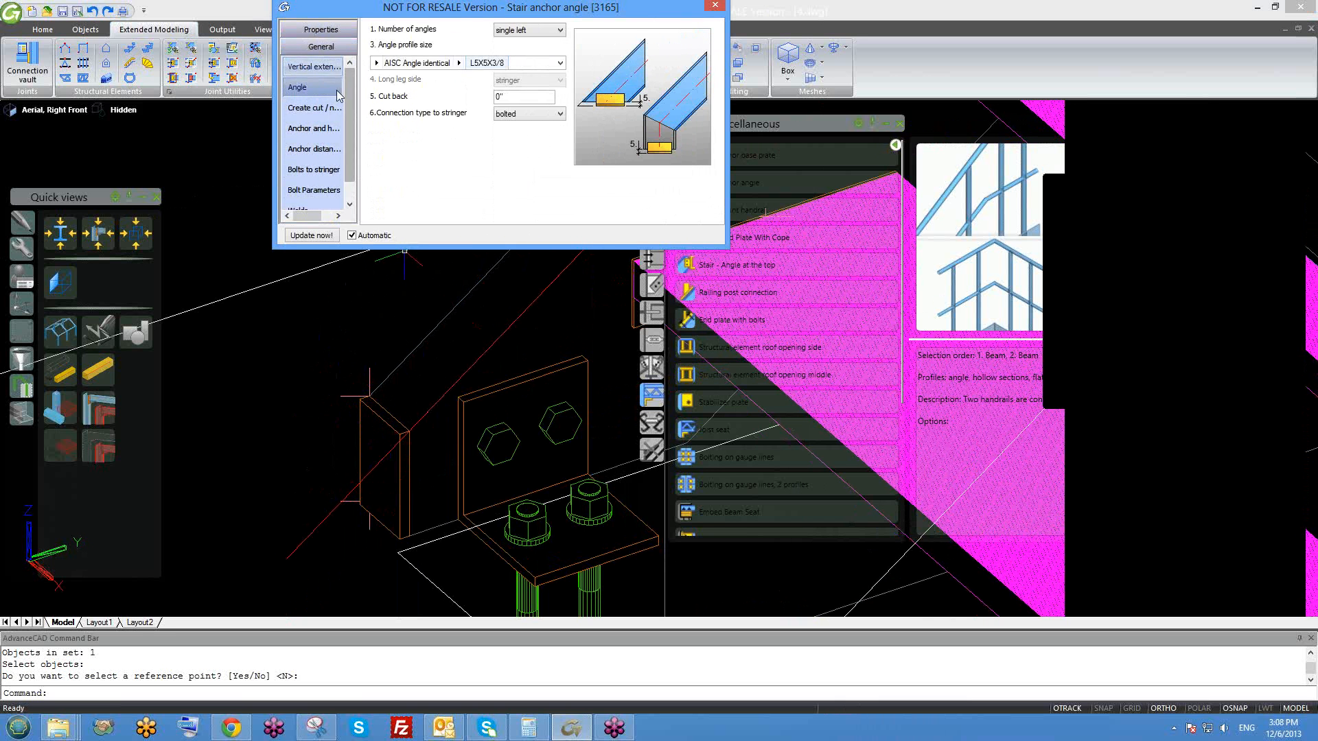
left_click(314, 108)
scroll(316, 137, "down", 1)
left_click(314, 149)
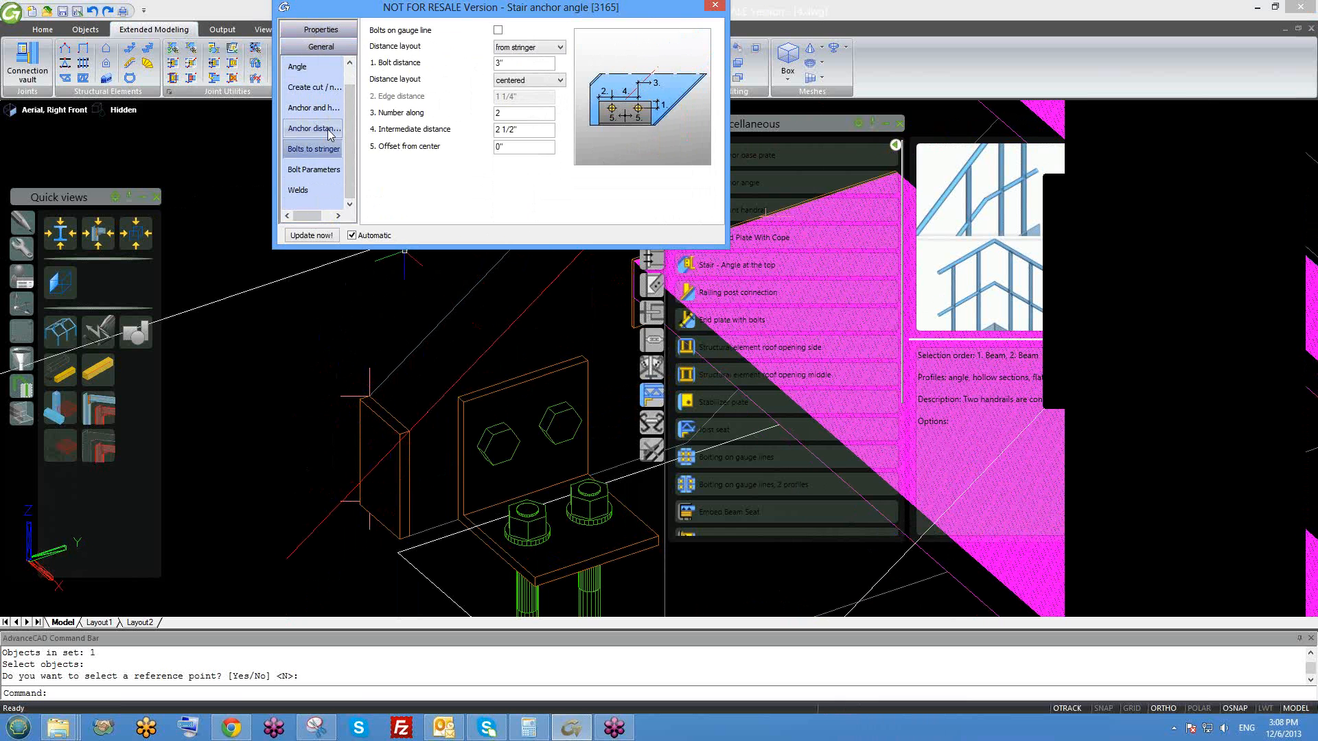
left_click(328, 130)
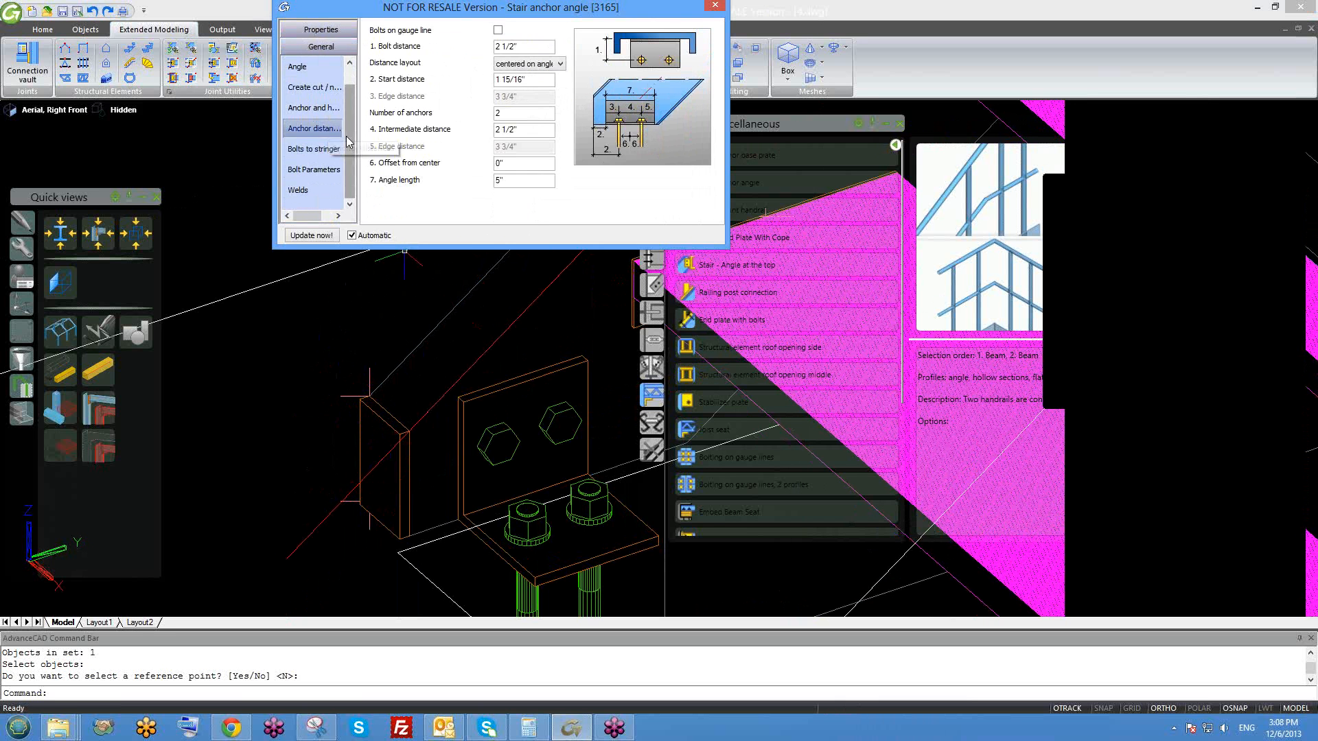
- Recheck the angle, cut and nose plate, anchor distance and bolts to stringer settings of the joint
left_click_drag(349, 122, 349, 102)
left_click(320, 88)
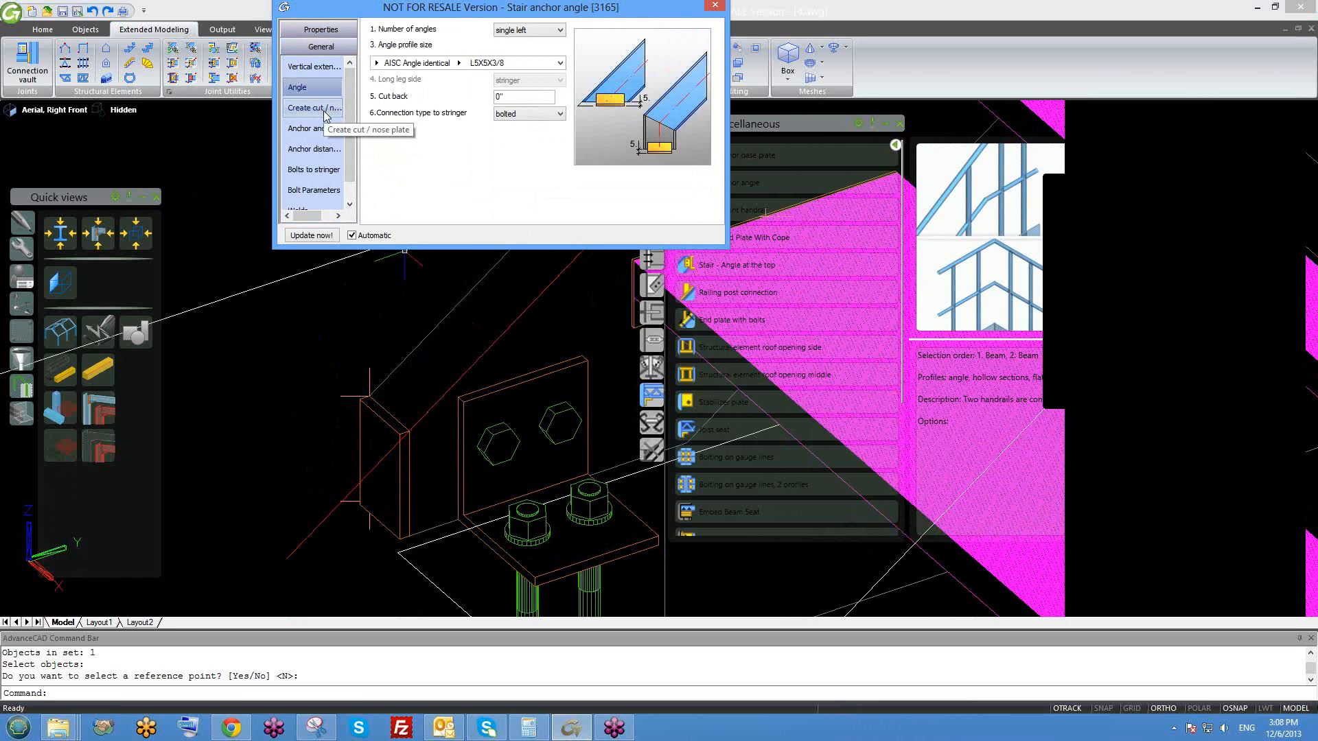
left_click(325, 109)
left_click(319, 149)
left_click(314, 108)
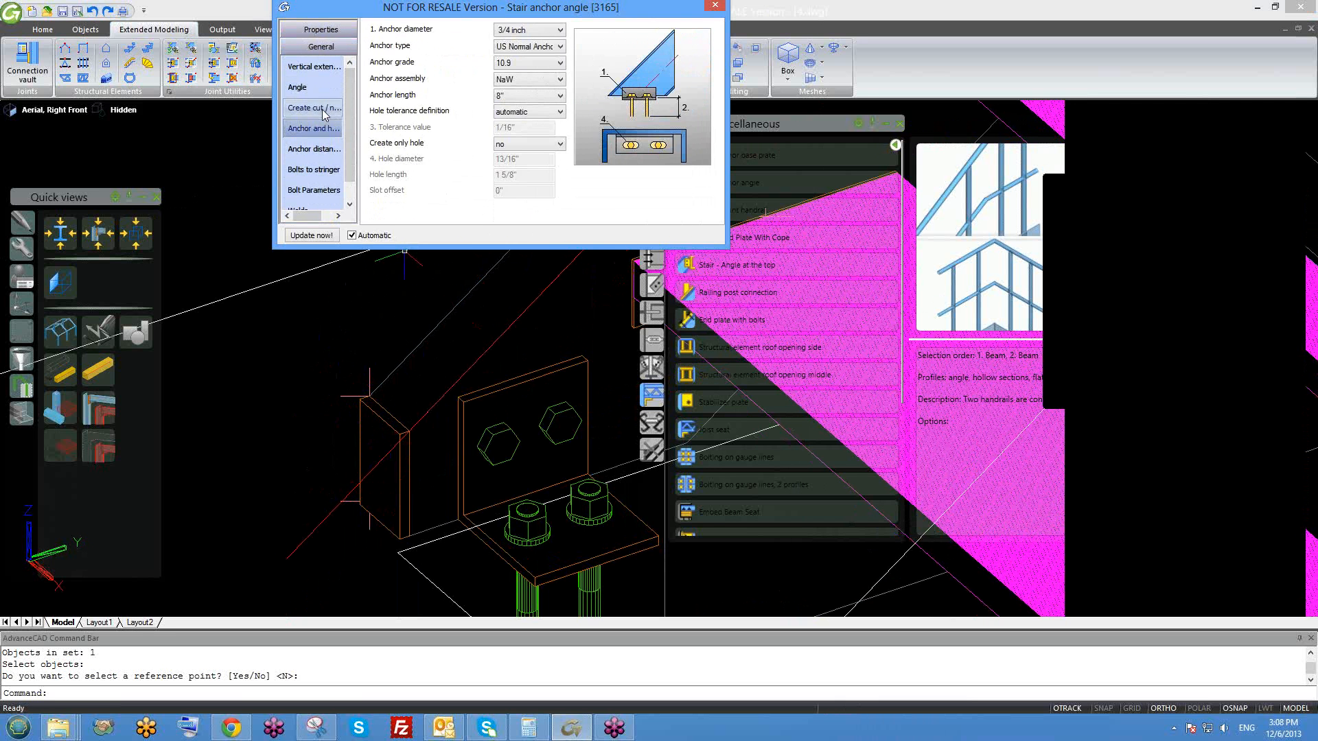
scroll(352, 134, "down", 1)
left_click(314, 129)
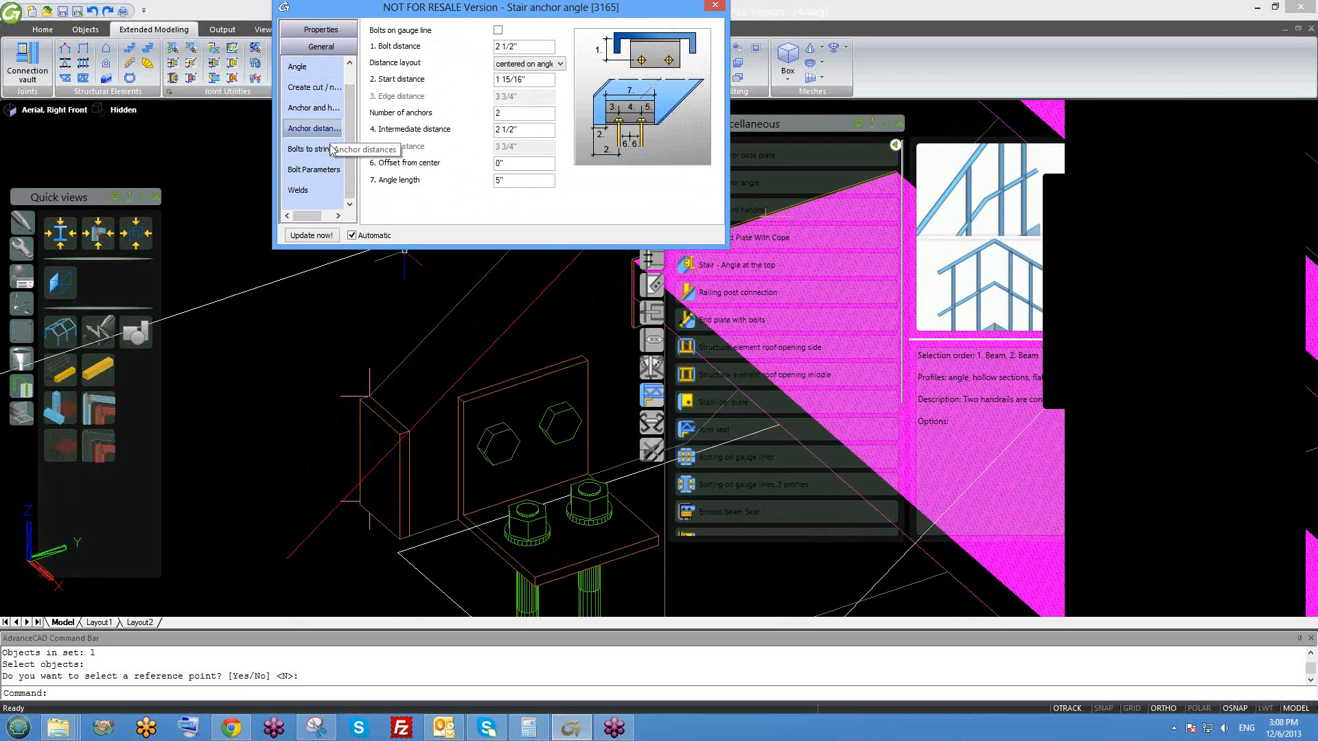
left_click(330, 150)
scroll(343, 112, "up", 1)
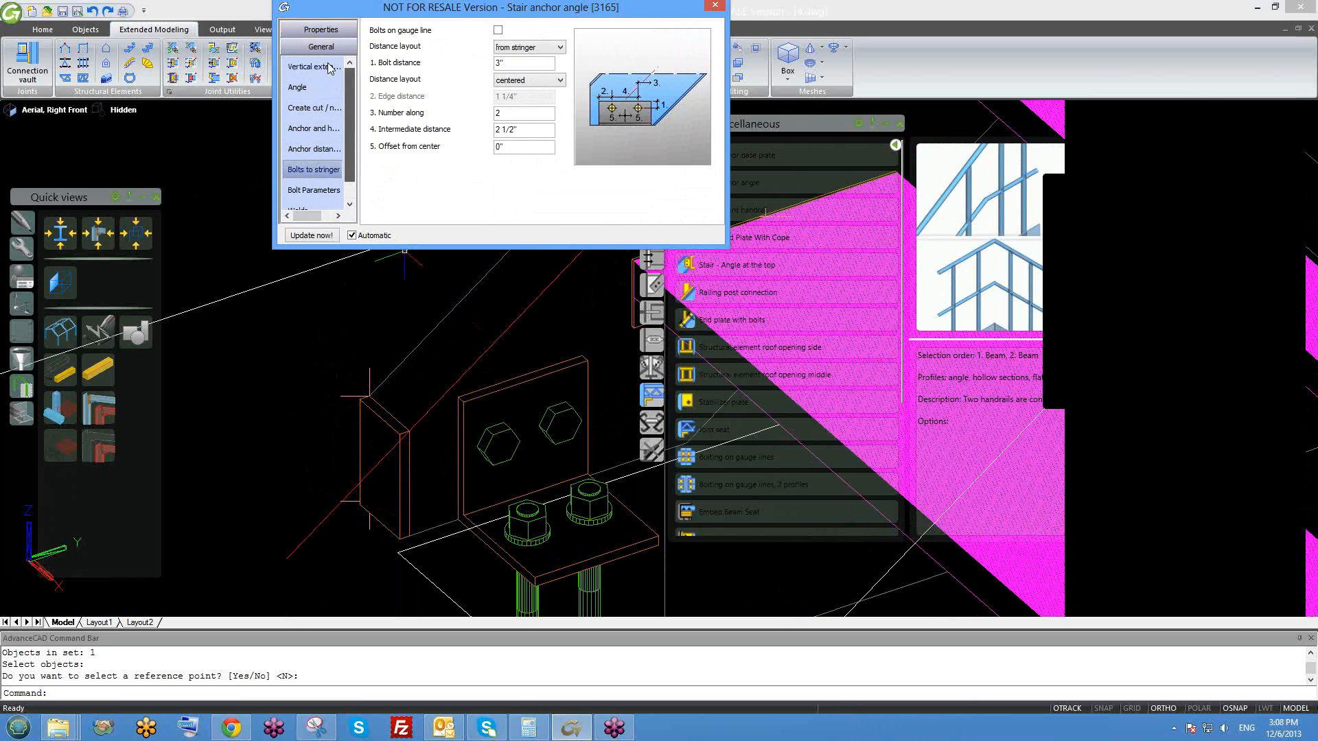
- Set the angle's connection type to stringer to welded and close the joint properties
left_click(337, 108)
left_click(324, 89)
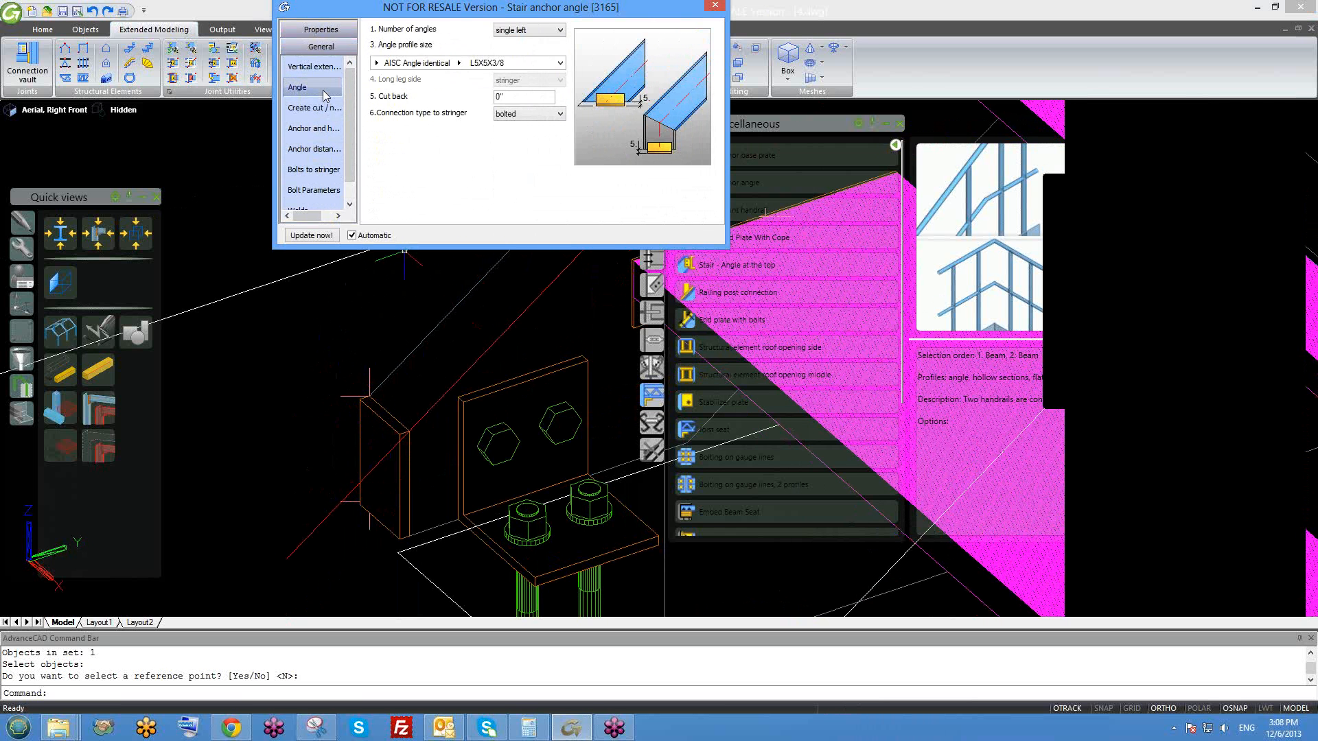
left_click(553, 114)
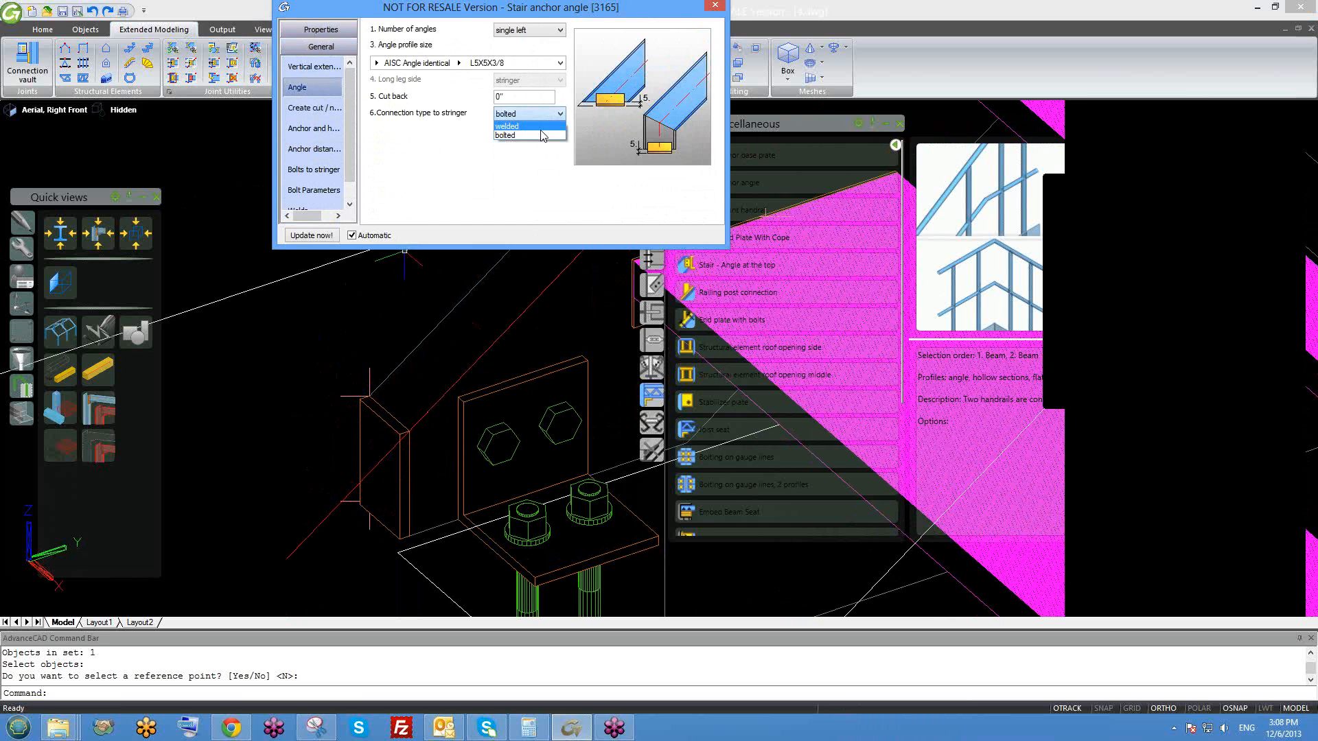
left_click(525, 131)
left_click(723, 6)
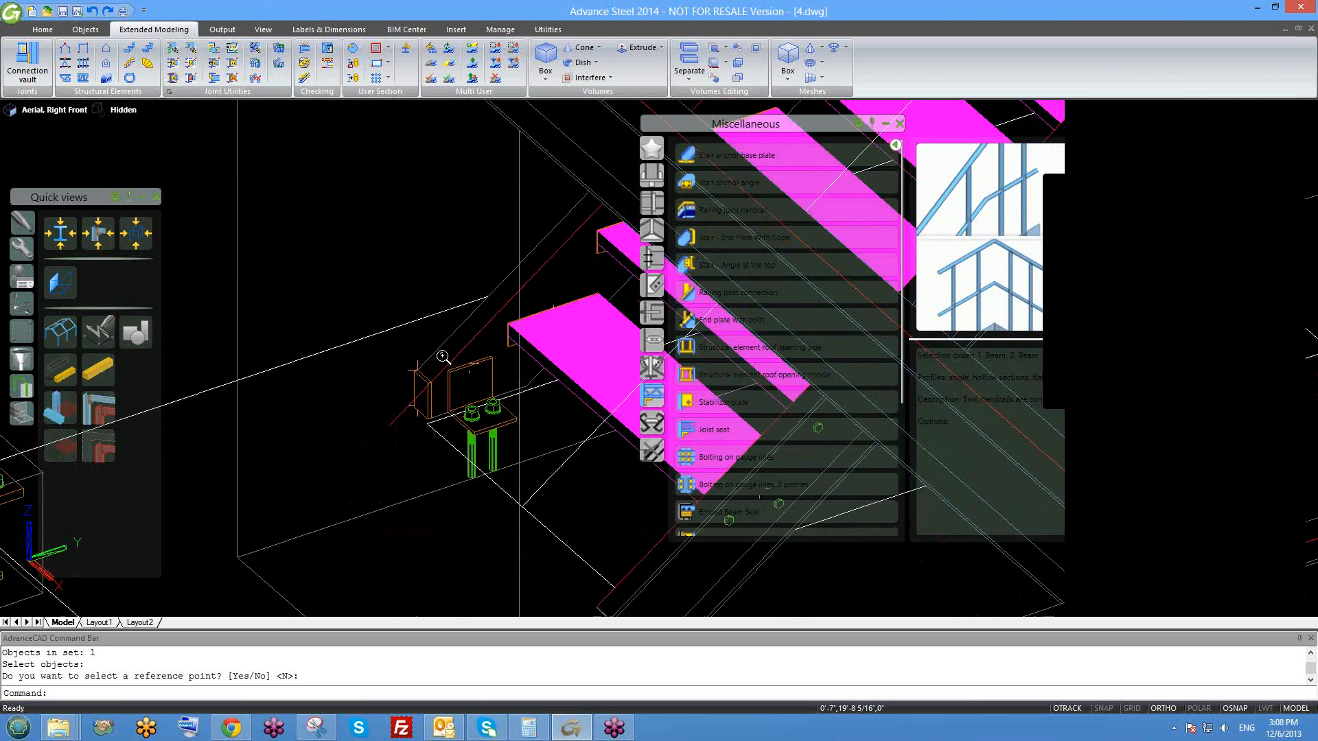
- Reopen the stair anchor angle's joint properties, save its current values as a new library entry and close the properties
scroll(587, 412, "up", 3)
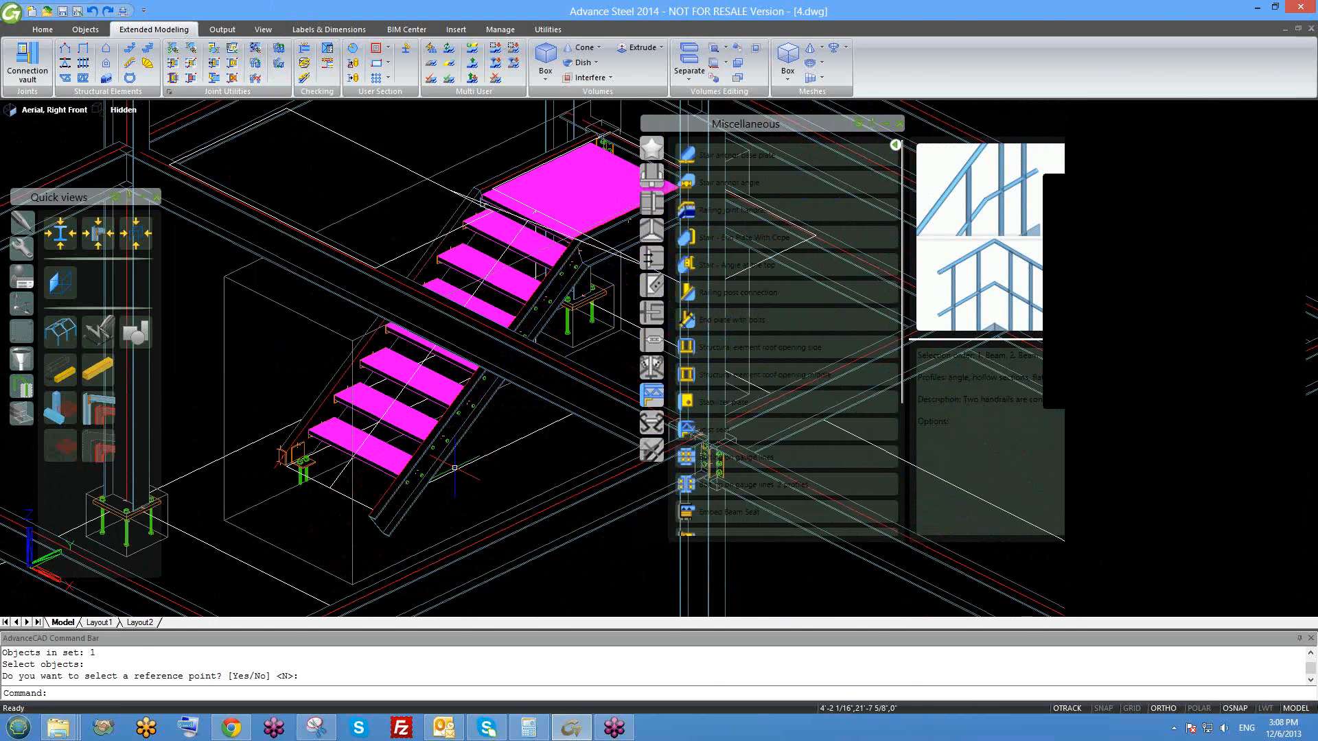
middle_click_drag(411, 479, 461, 433, "shift")
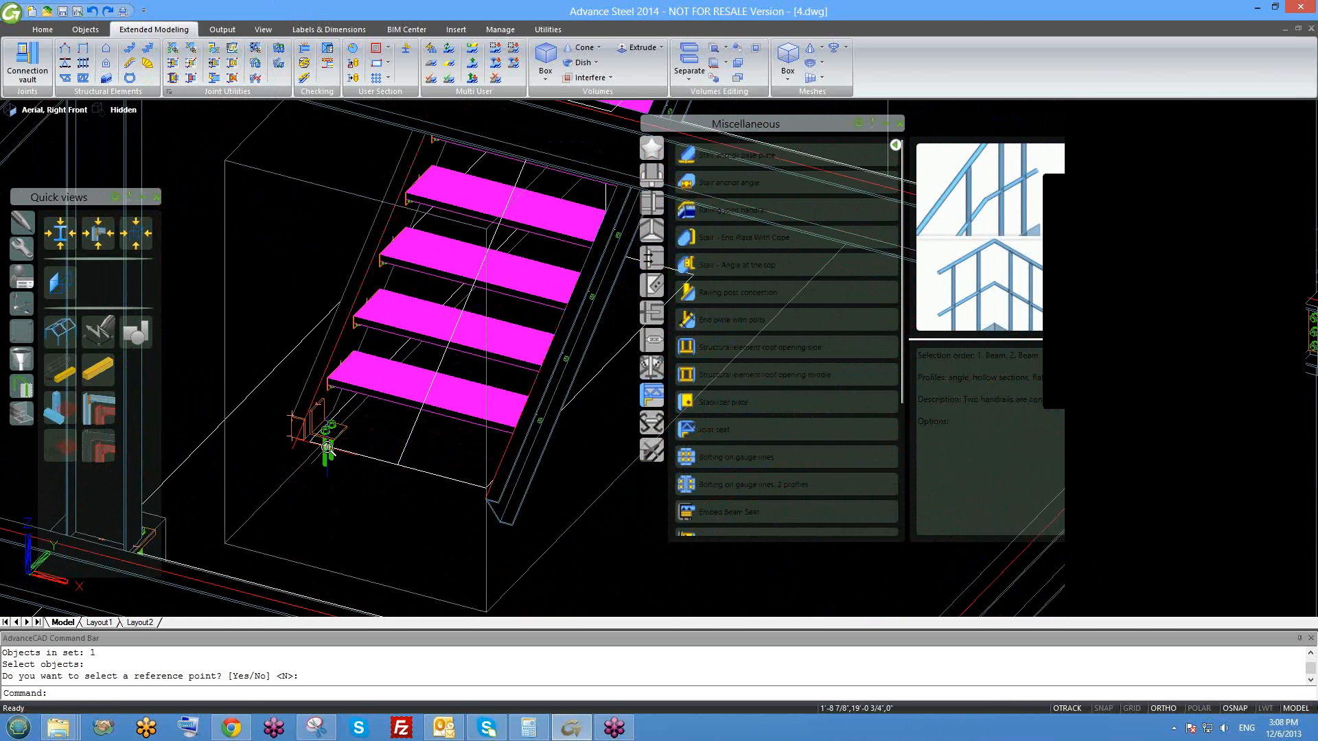
scroll(329, 435, "up", 4)
right_click(350, 427)
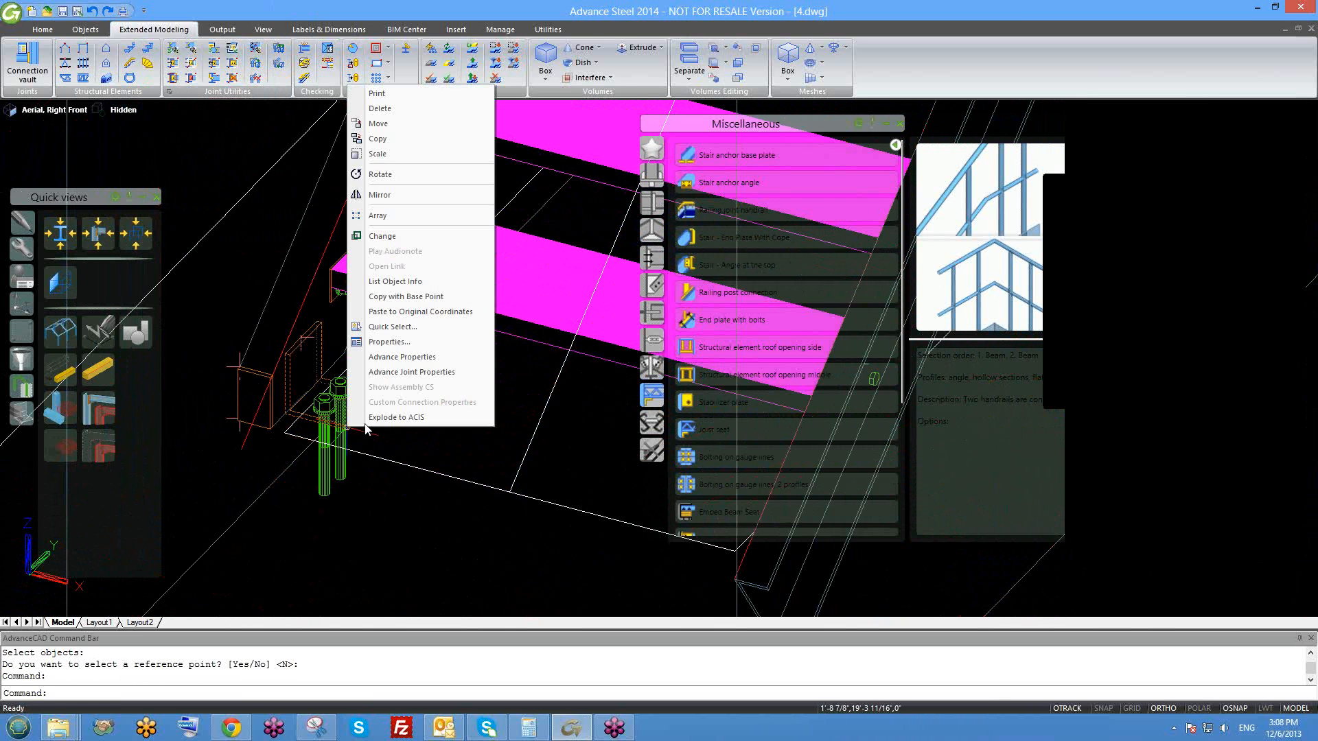
left_click(391, 372)
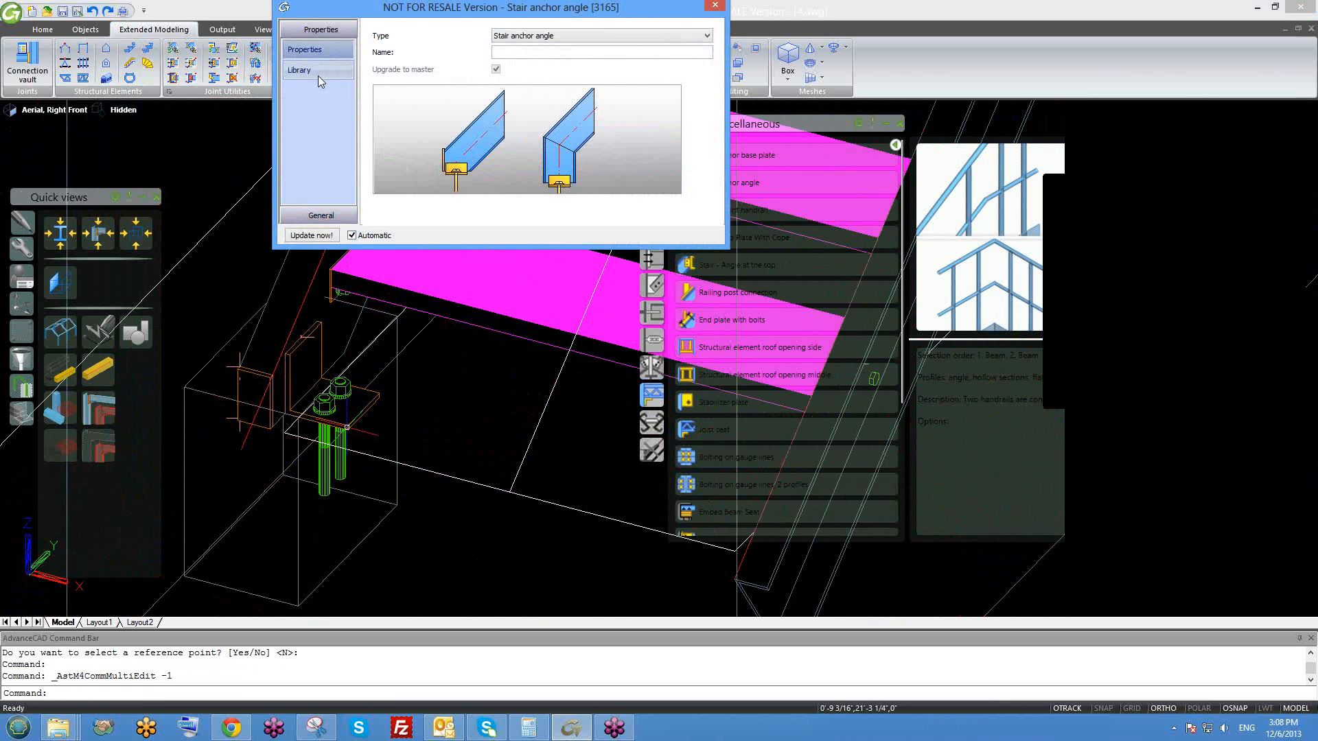
left_click(319, 75)
left_click(605, 36)
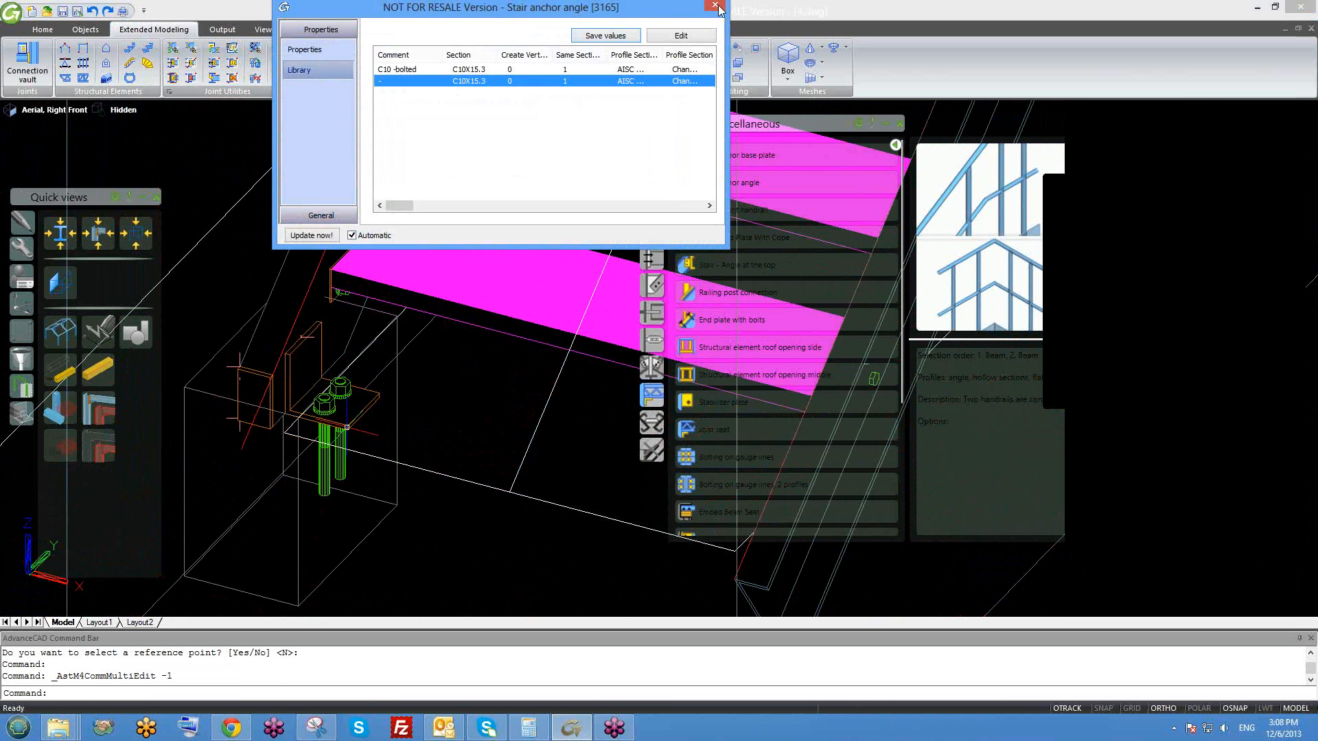
left_click(715, 5)
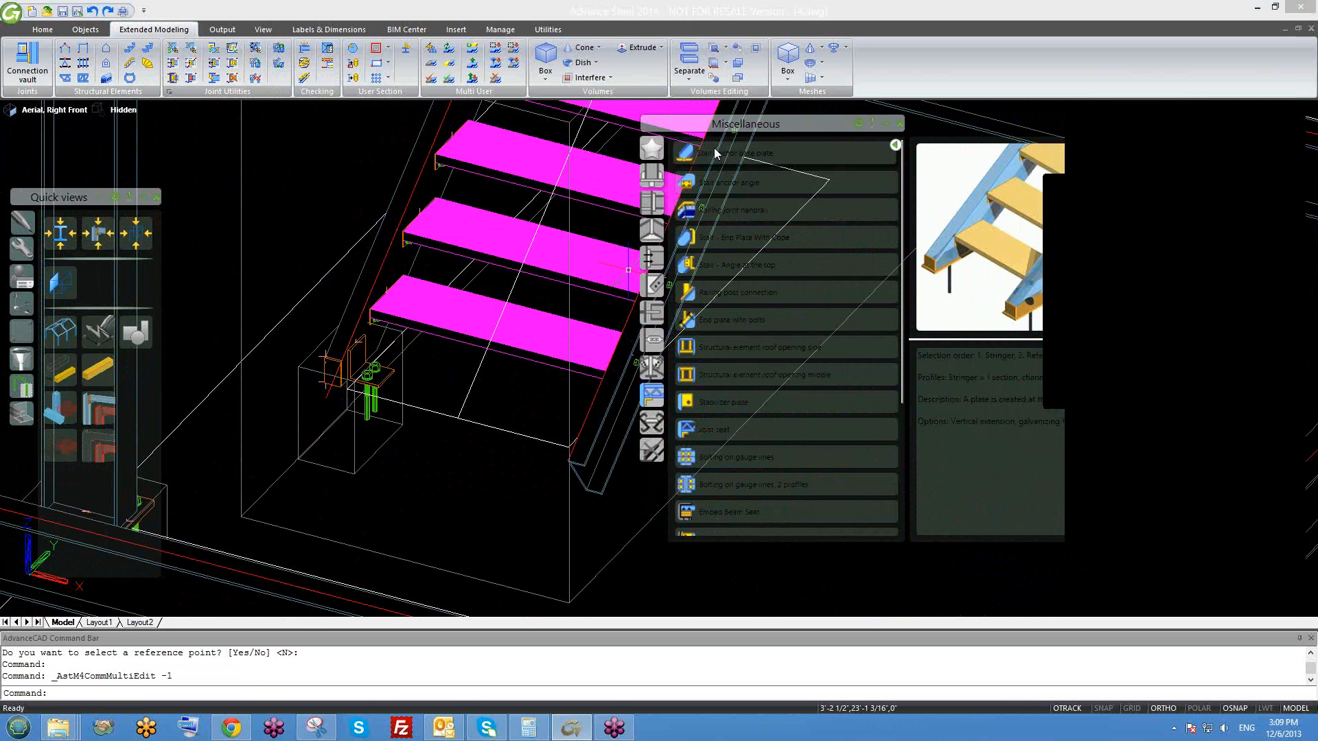
- Create a stair anchor angle at the base of the opposite stringer without selecting a reference point
left_click(706, 191)
middle_click_drag(627, 270, 586, 215)
left_click(564, 401)
right_click(561, 419)
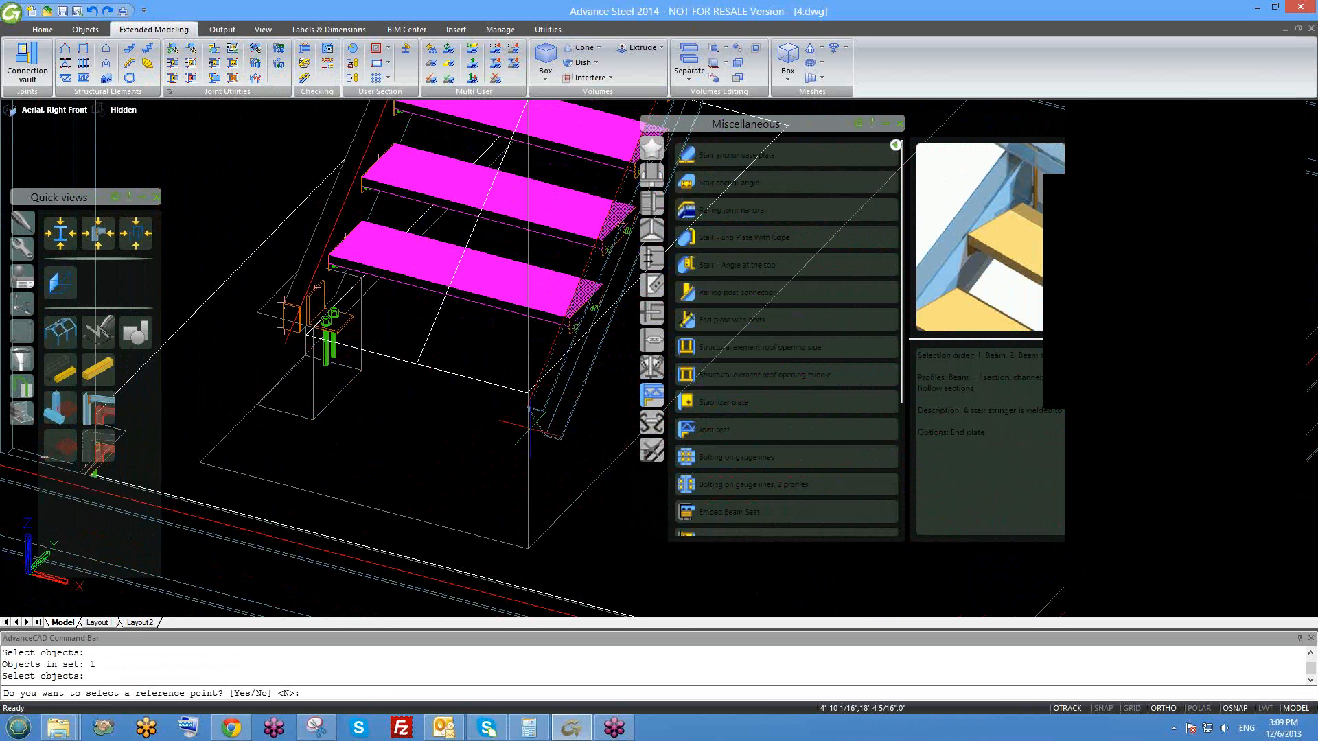
key("Return")
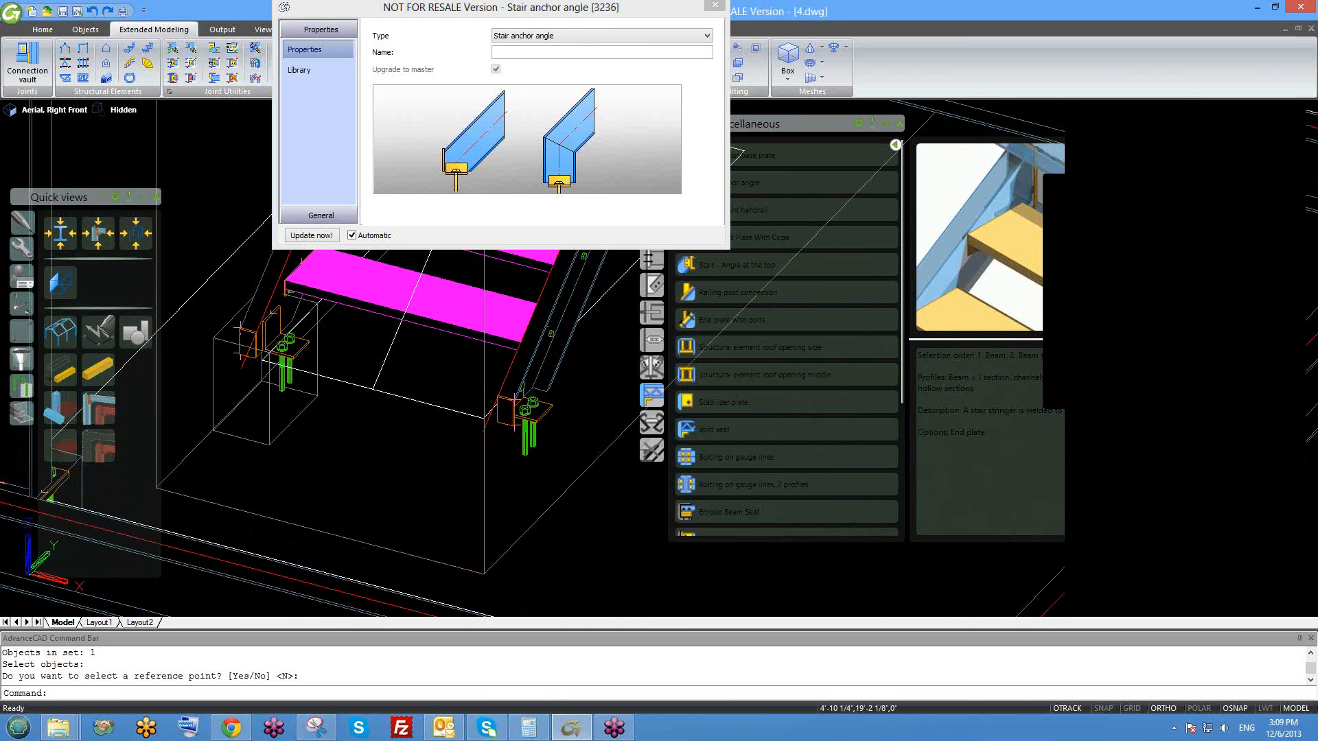
left_click(320, 216)
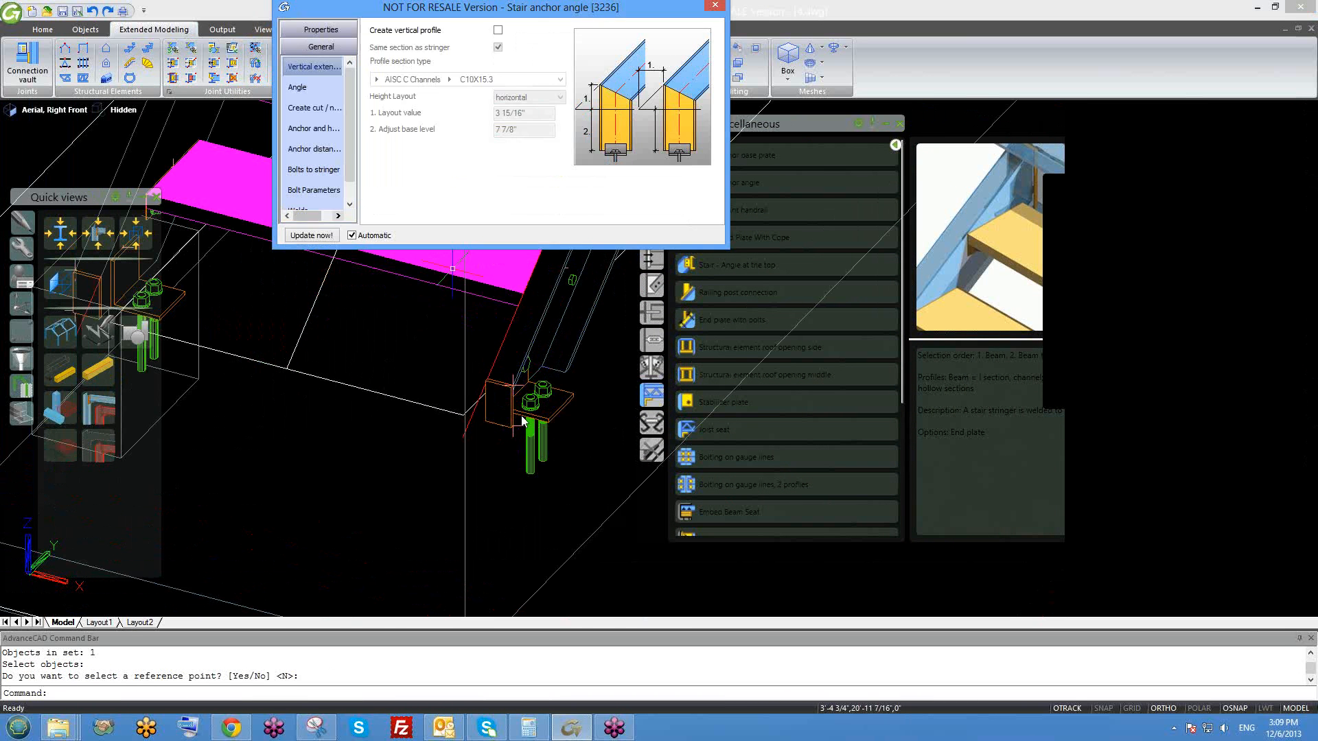
left_click(297, 88)
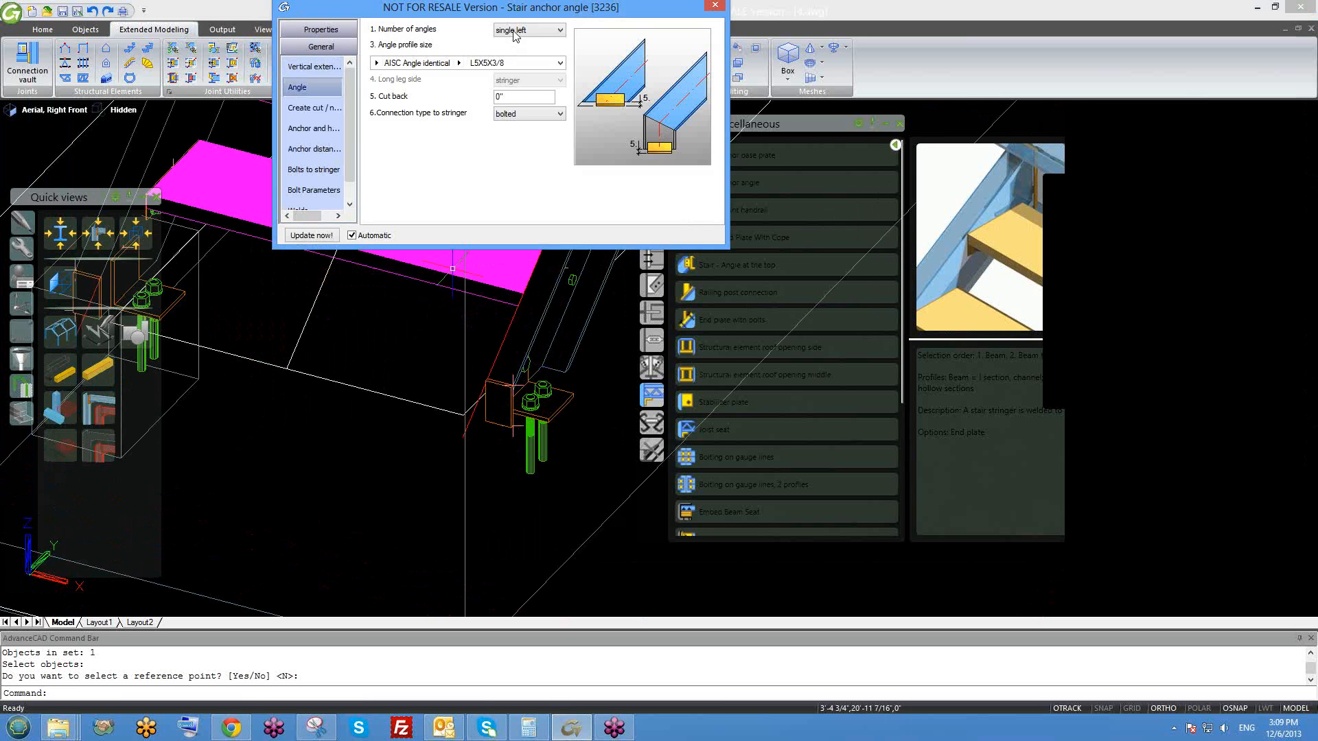
left_click(518, 31)
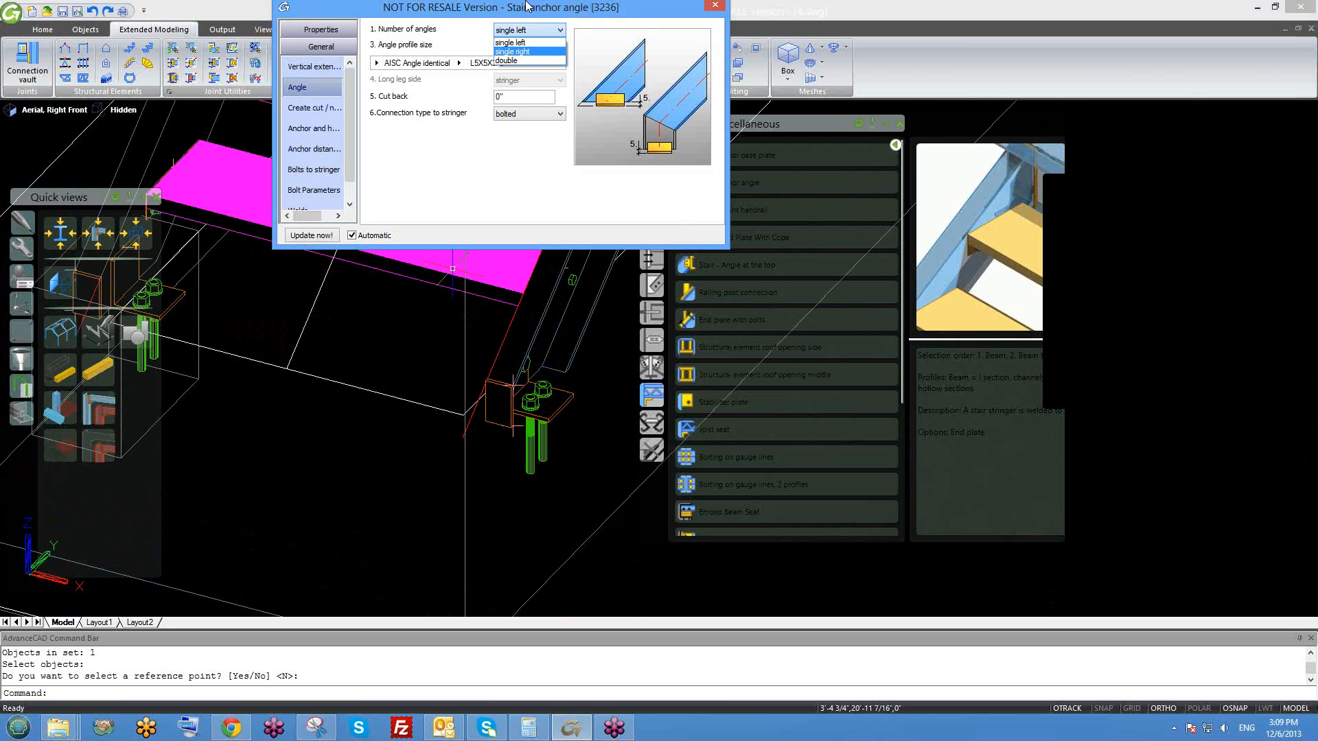
left_click(516, 43)
- Apply the uncommented C10X15.3 library entry to the new stair anchor angle, set its number of angles to single right and close the properties
left_click(328, 30)
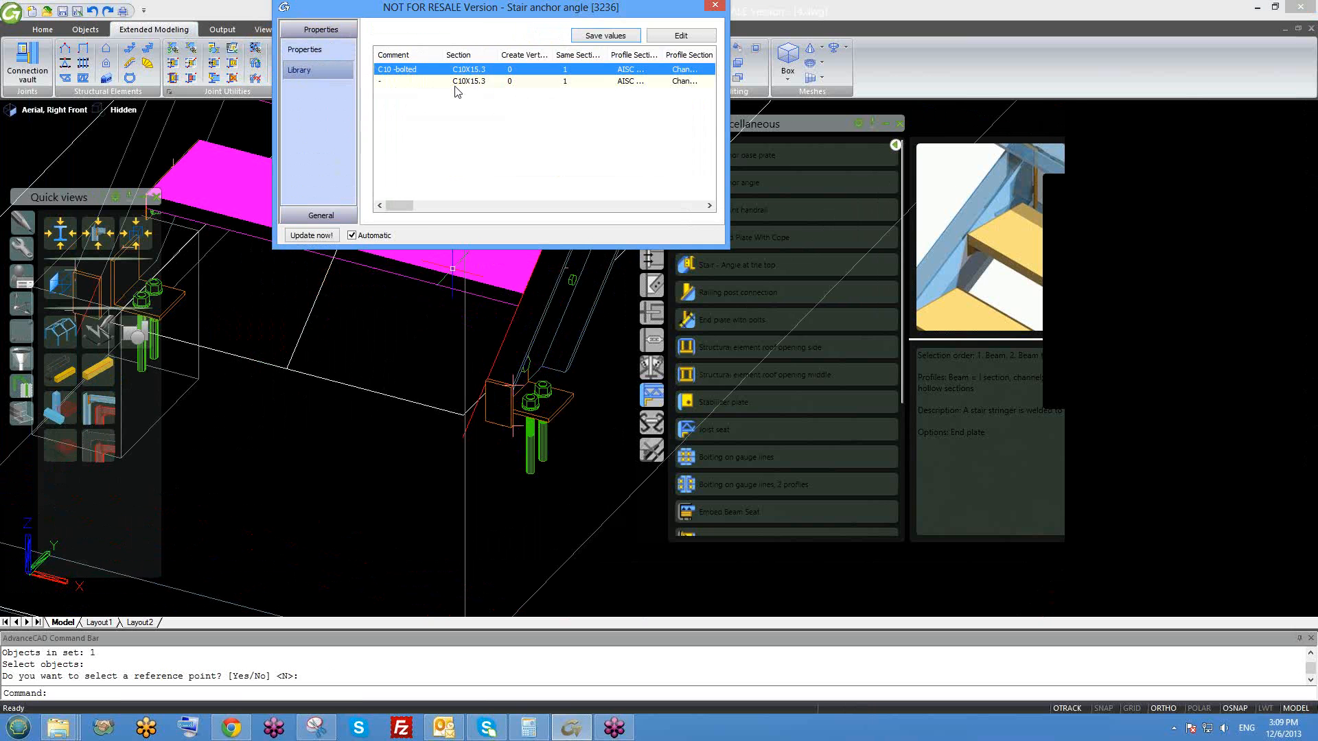
left_click(455, 82)
left_click(329, 215)
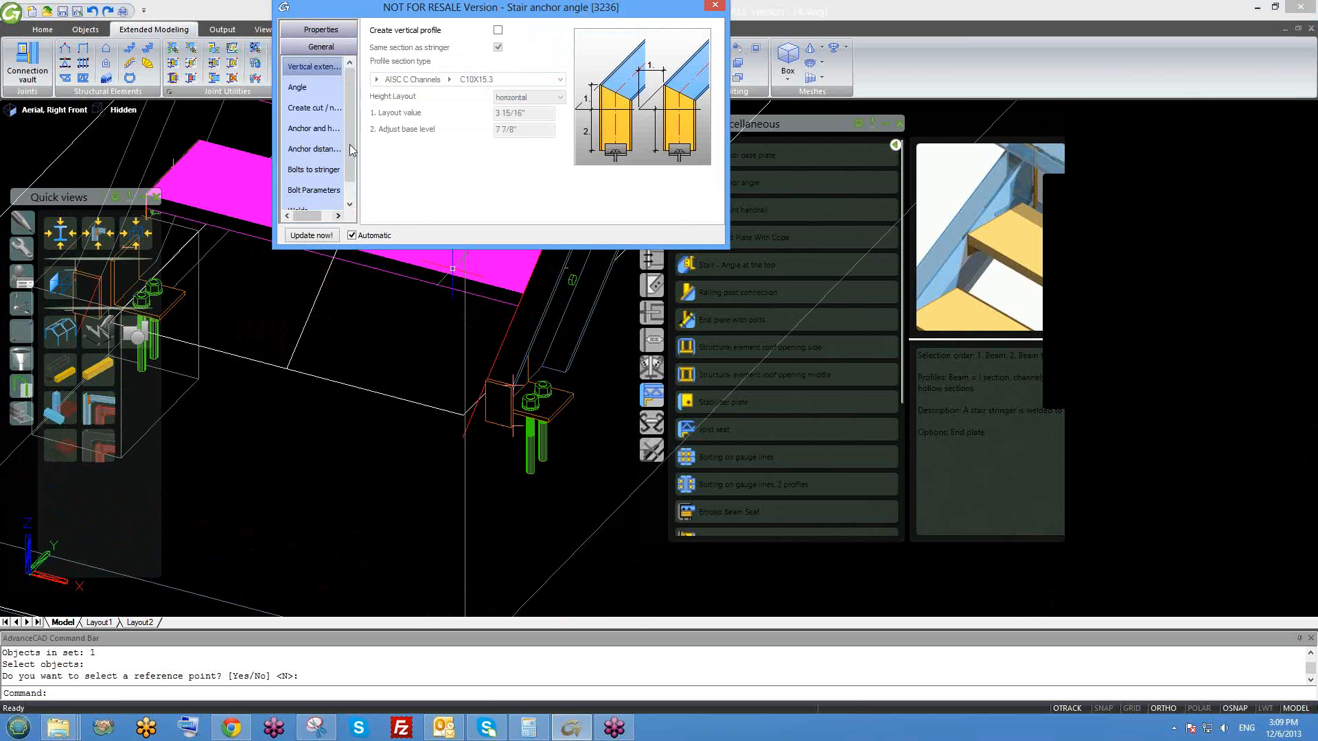
left_click(322, 86)
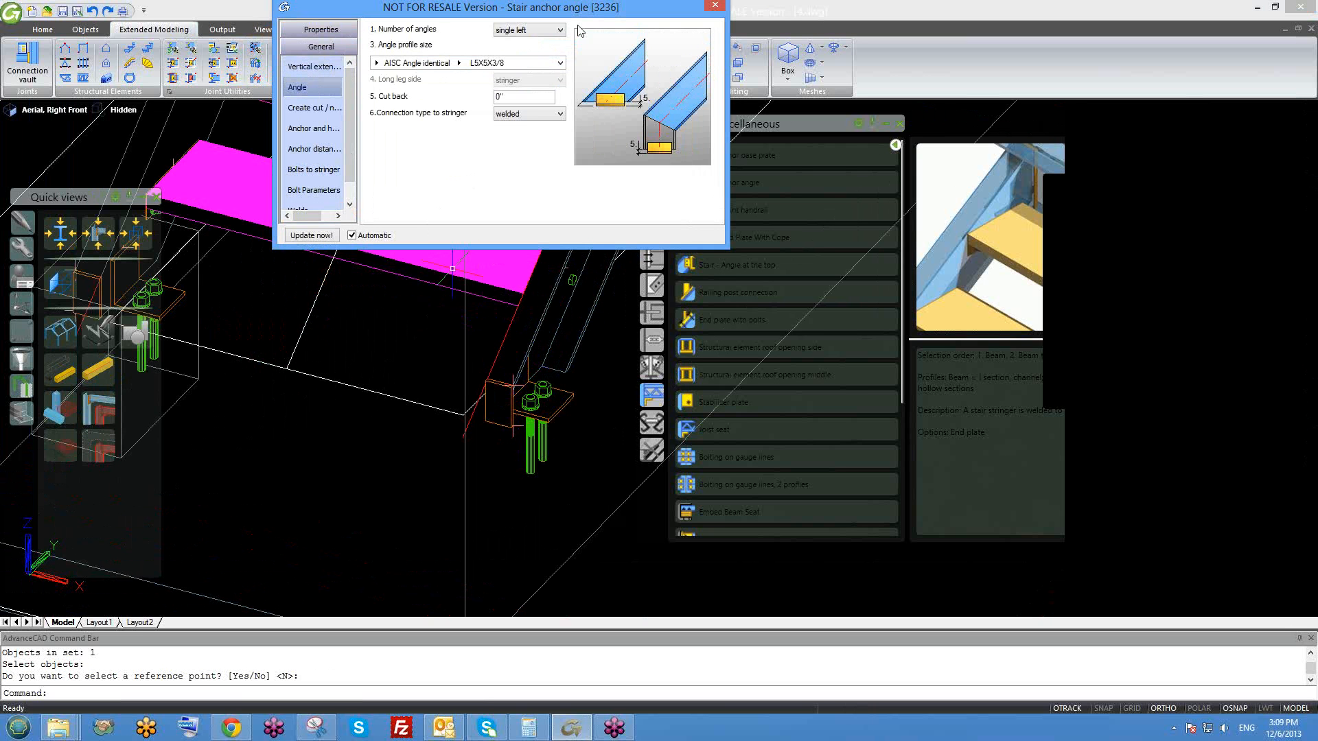
left_click(529, 29)
left_click(527, 56)
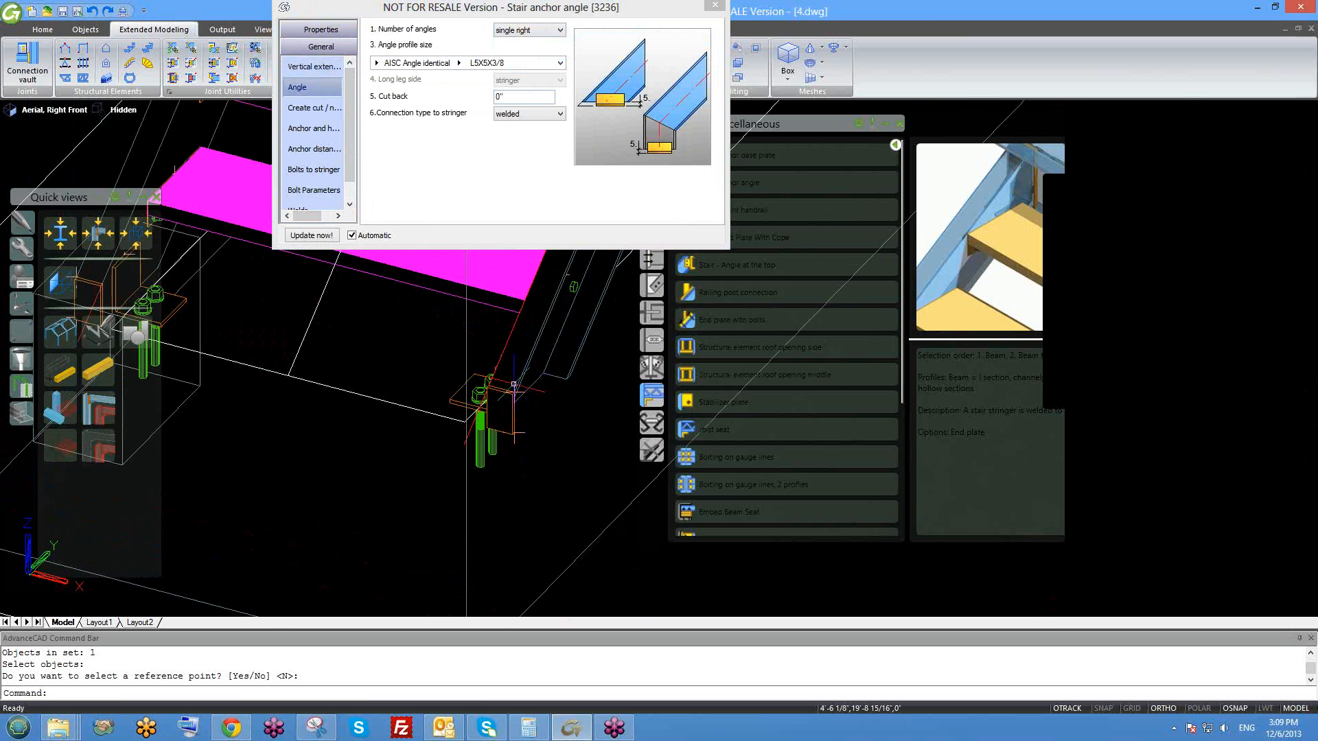
middle_click_drag(609, 386, 539, 264, "shift")
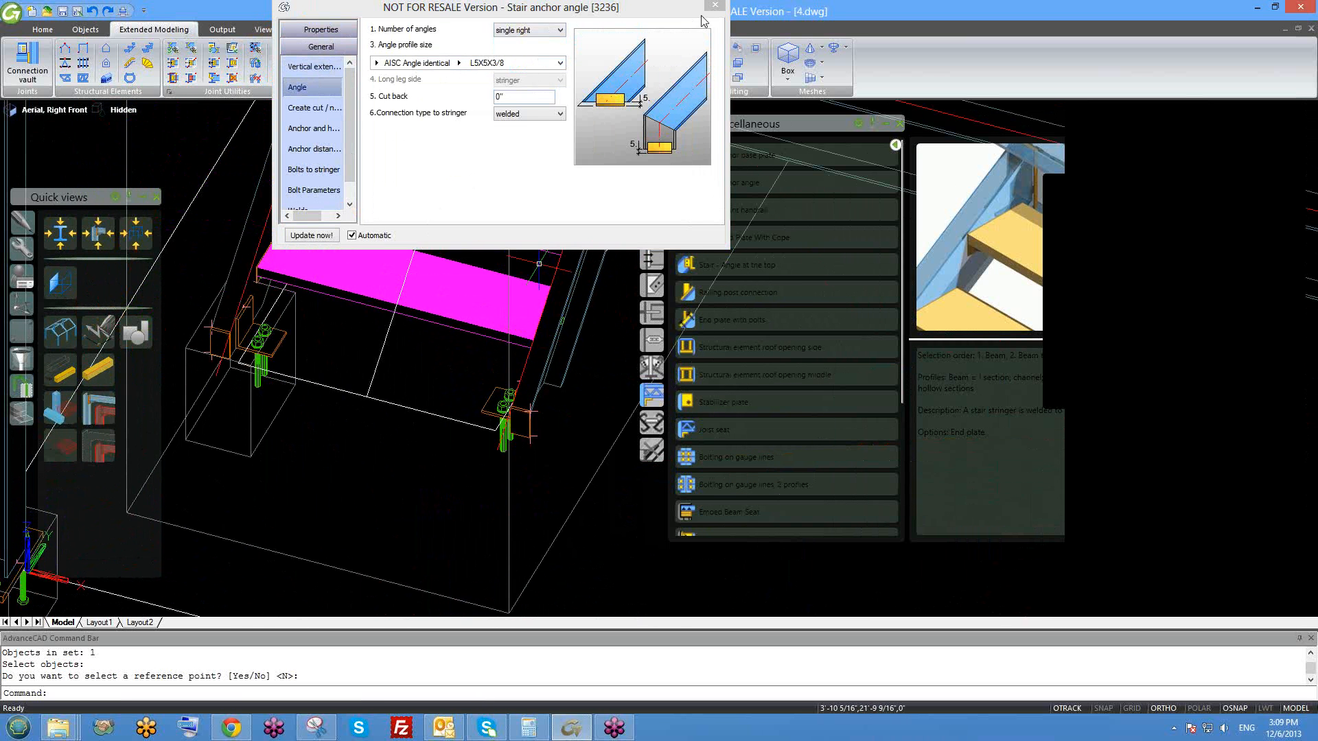
left_click(715, 7)
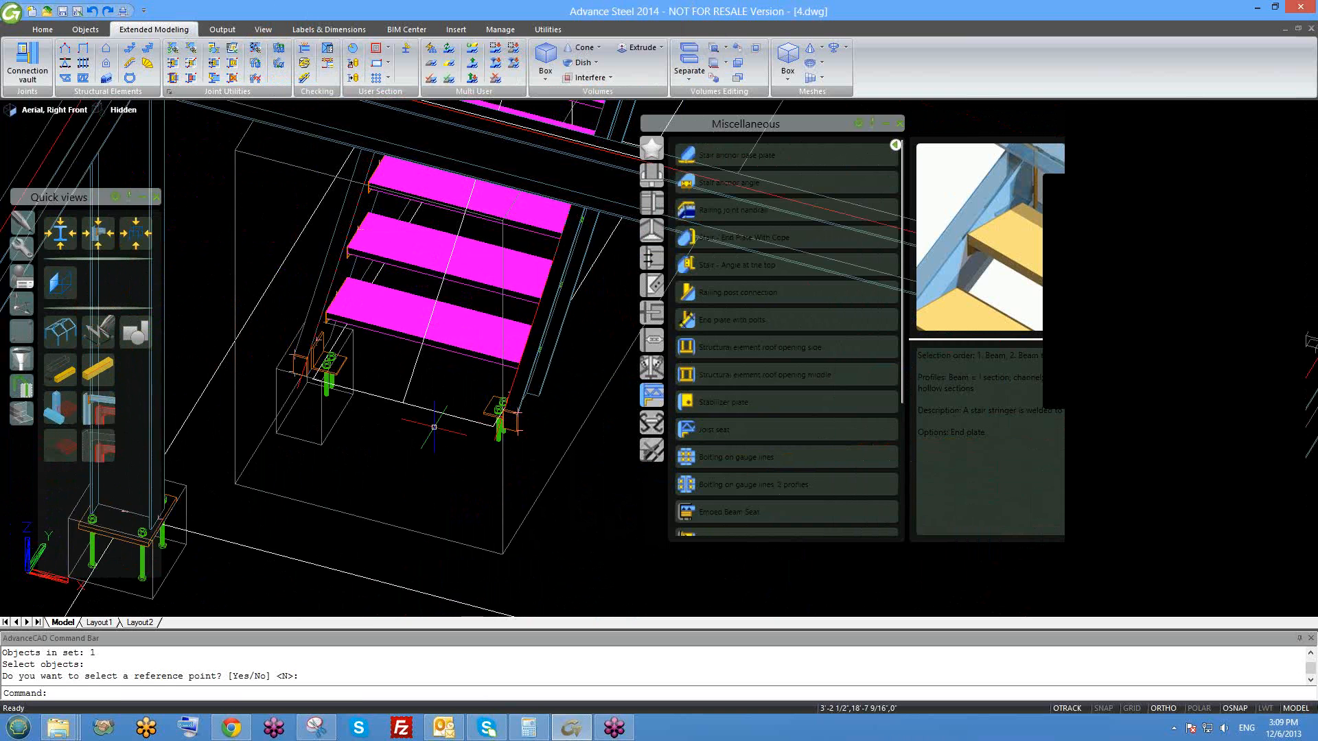
- Examine the anchor angles at the bases of both stringers from several sides
scroll(439, 422, "down", 4)
scroll(494, 371, "up", 2)
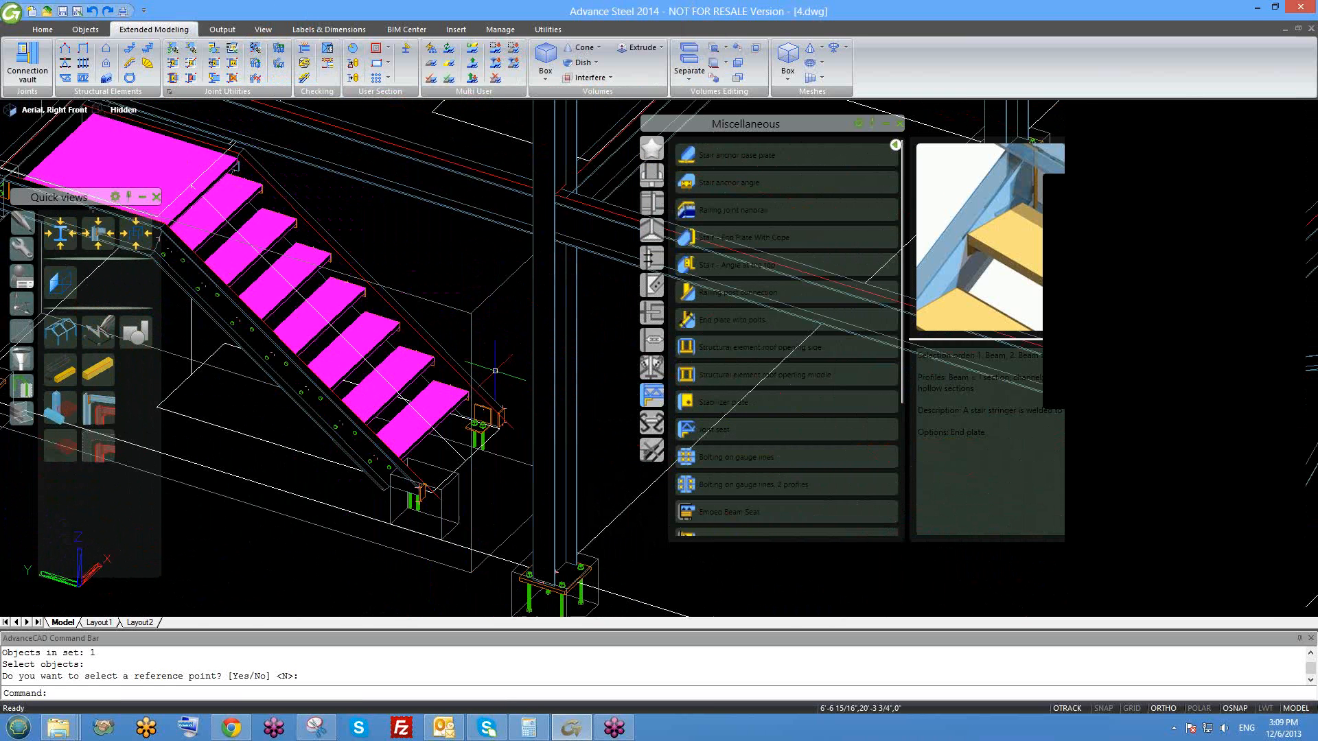
scroll(495, 371, "up", 4)
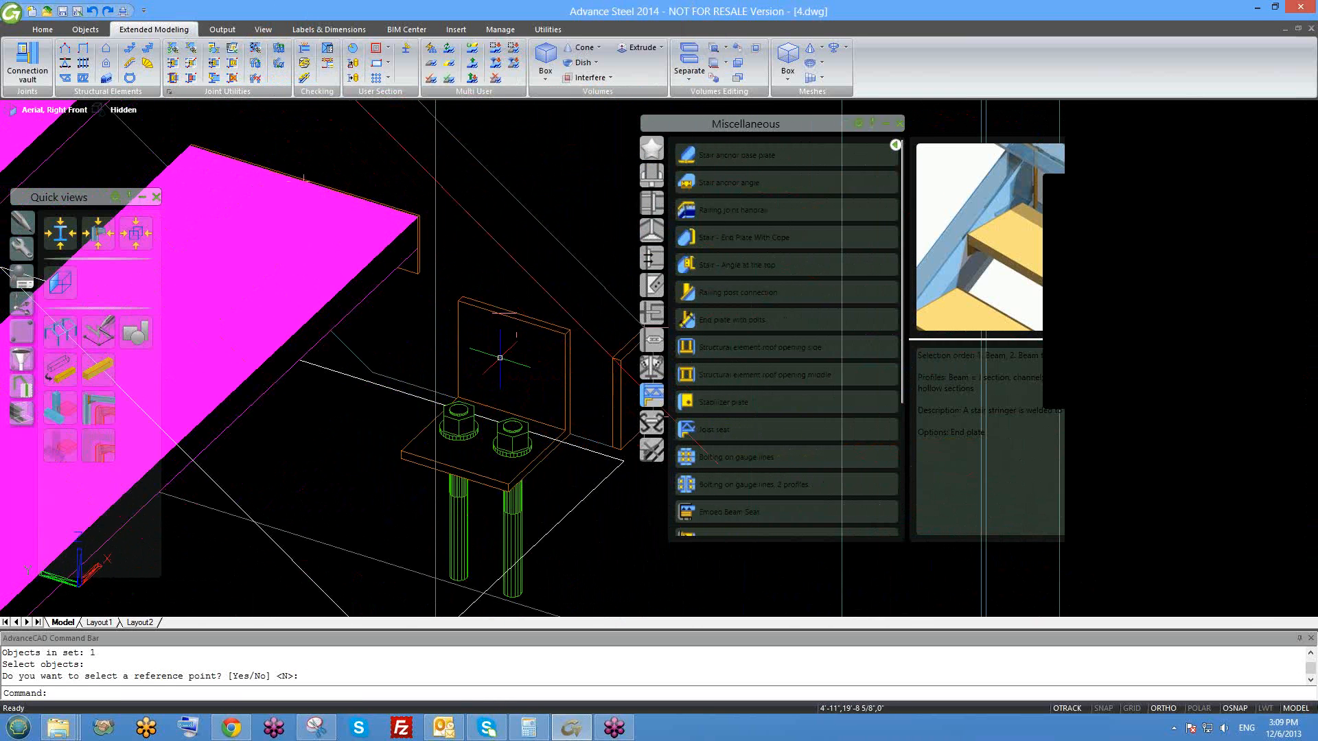
middle_click_drag(535, 364, 482, 322)
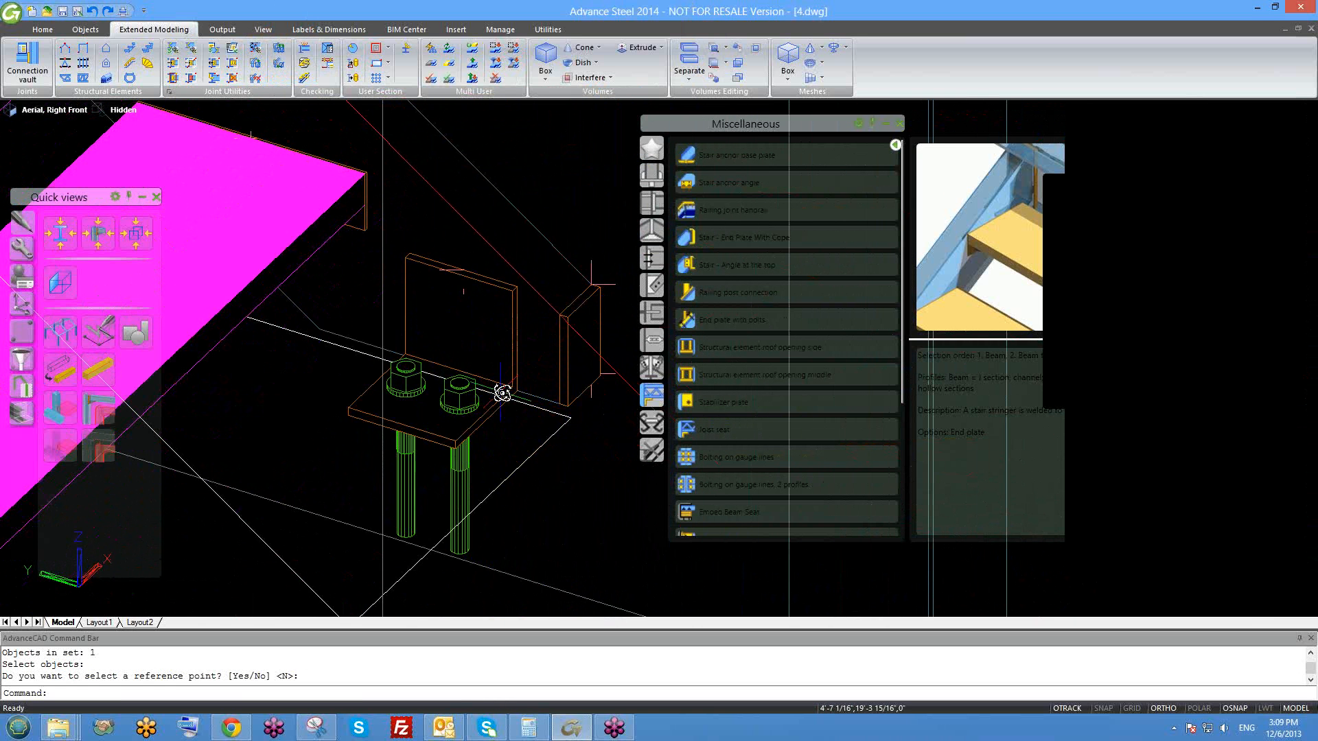
scroll(502, 392, "down", 3)
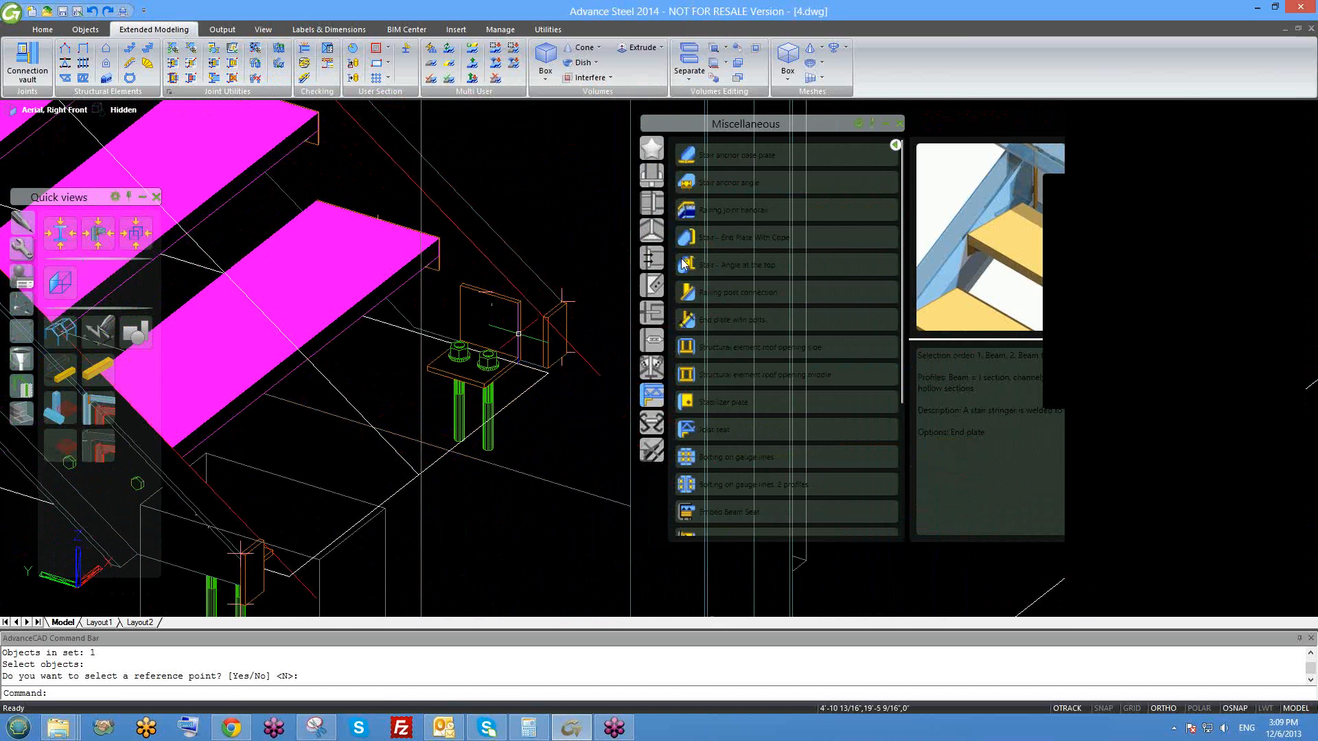
middle_click_drag(538, 377, 522, 322)
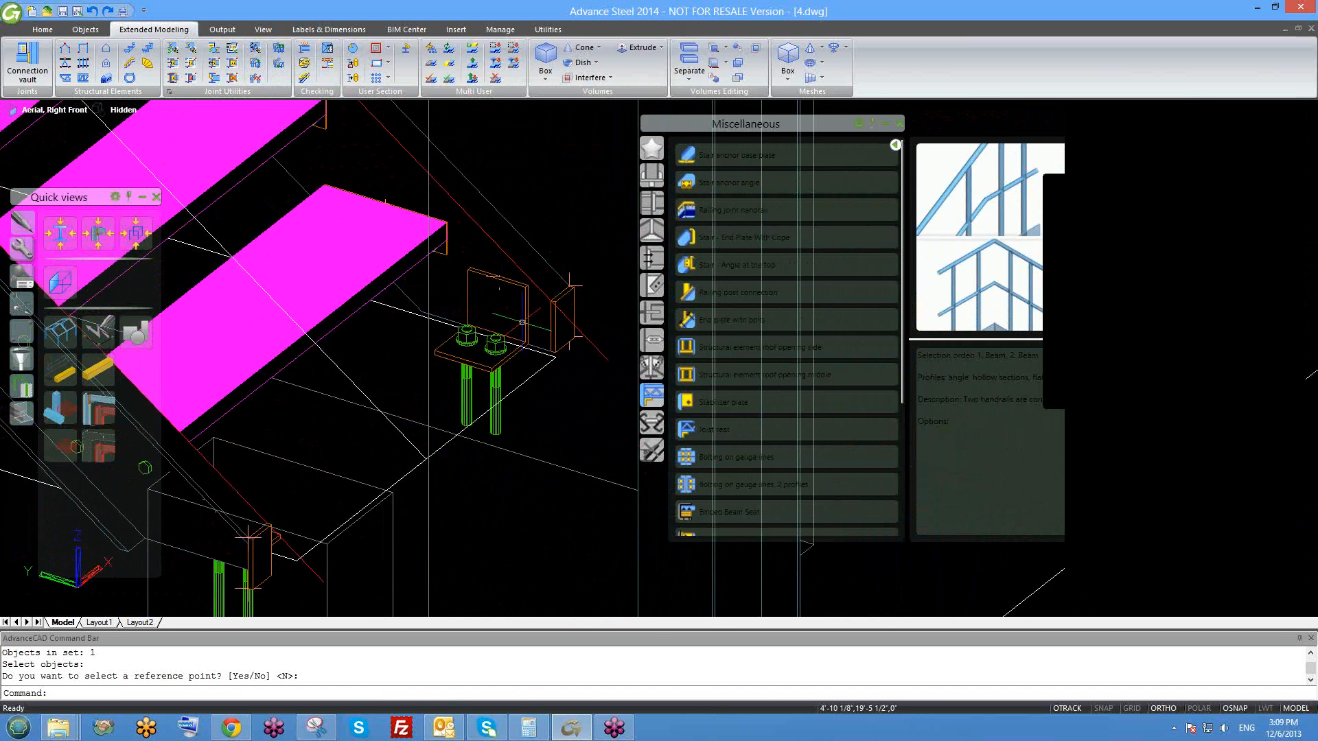
scroll(259, 279, "down", 5)
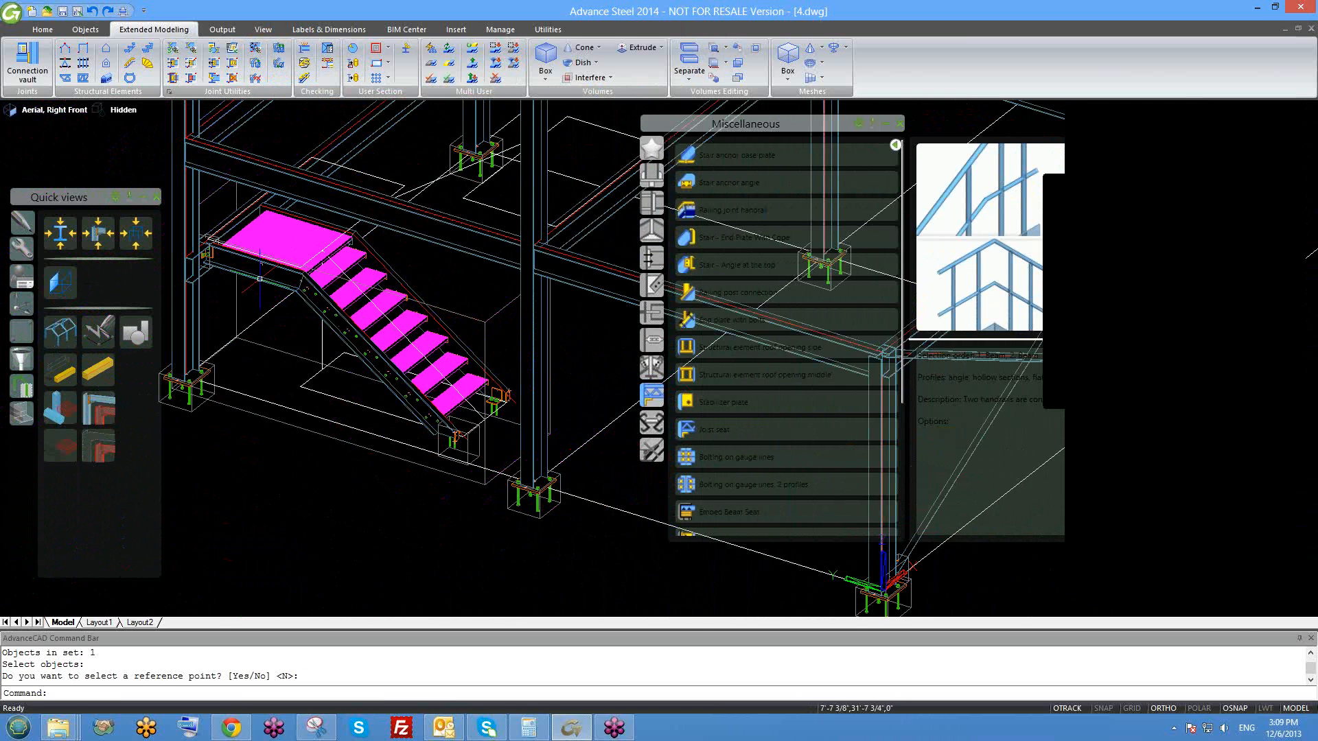
- Inspect the clip angle connection between the landing end of the stringer and the supporting beam
scroll(260, 280, "up", 5)
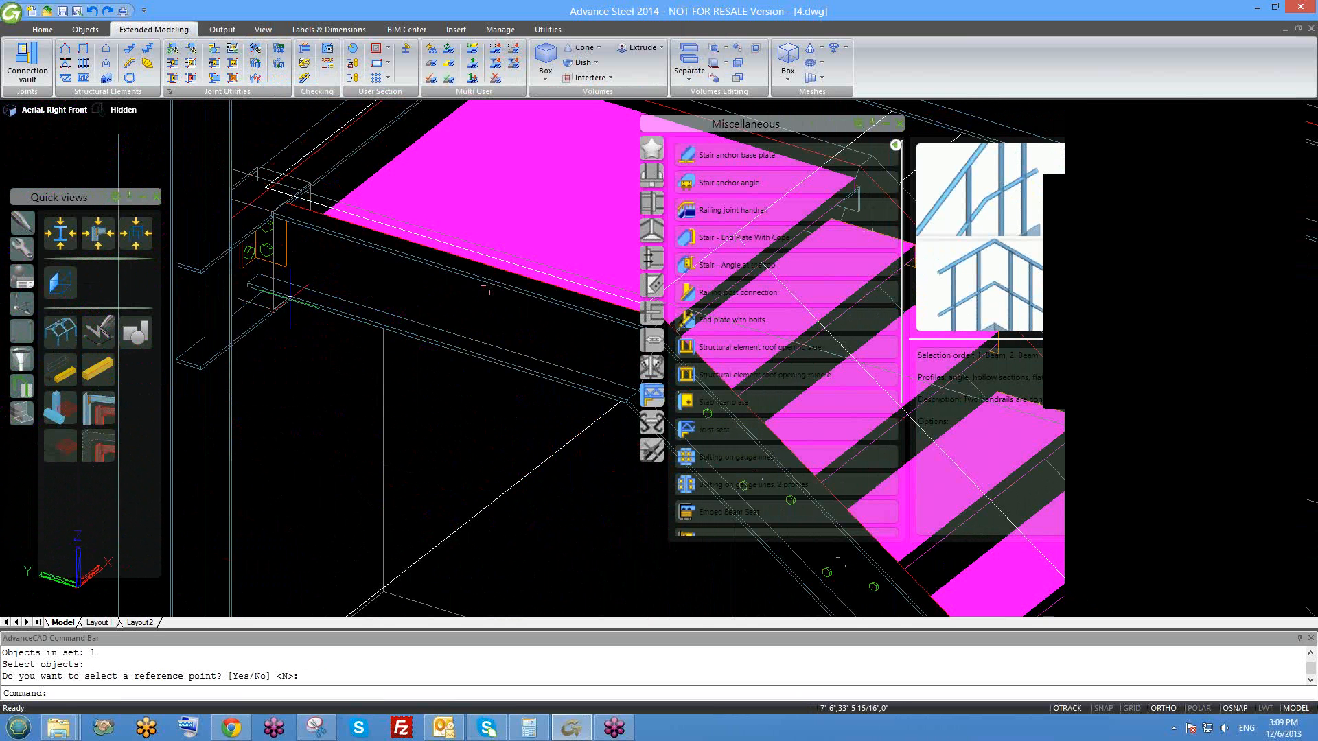
middle_click_drag(295, 271, 284, 262, "shift")
scroll(285, 262, "down", 5)
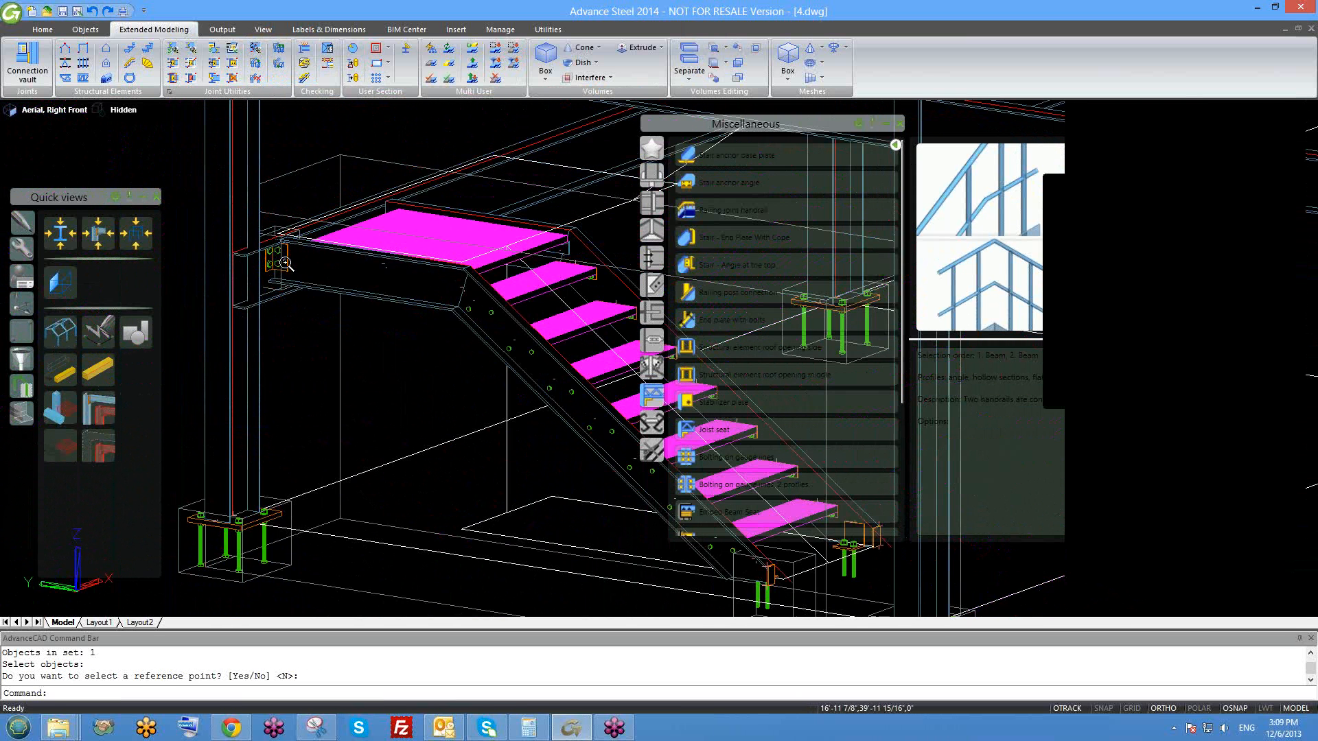
scroll(322, 271, "up", 5)
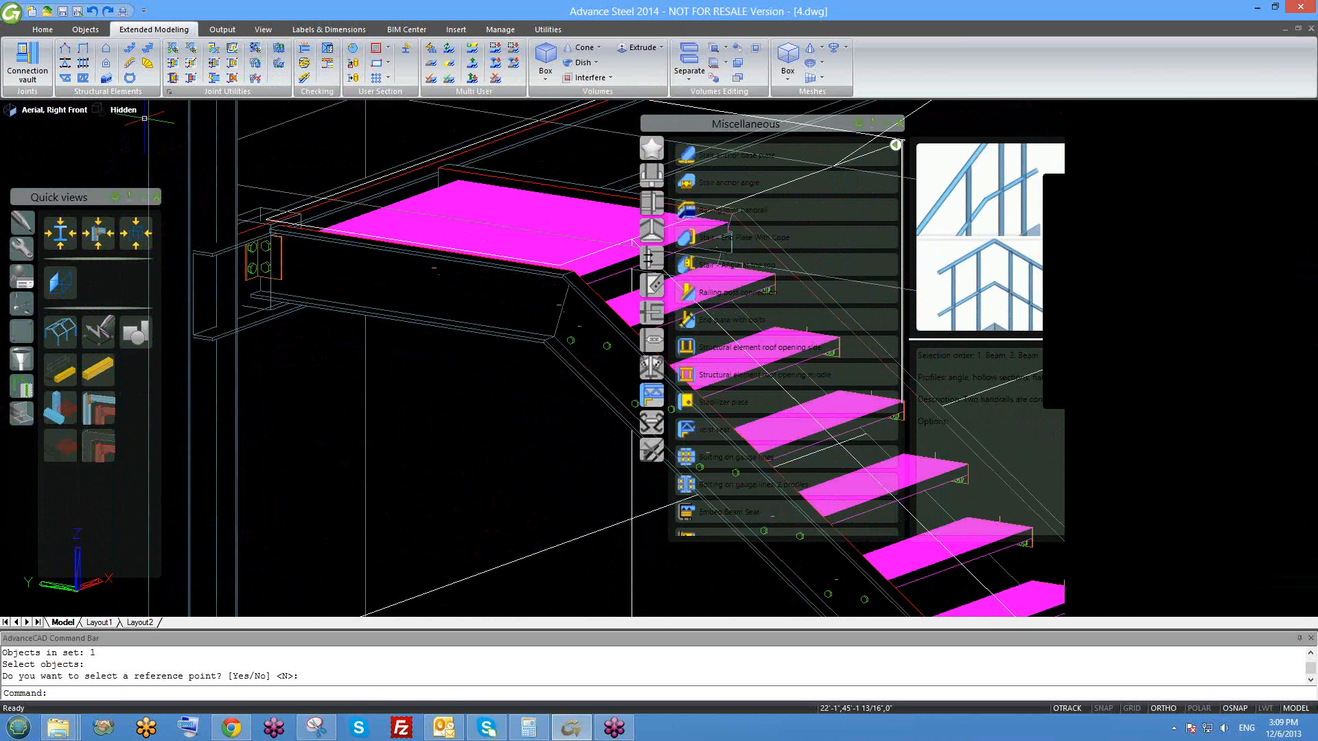
scroll(295, 227, "down", 2)
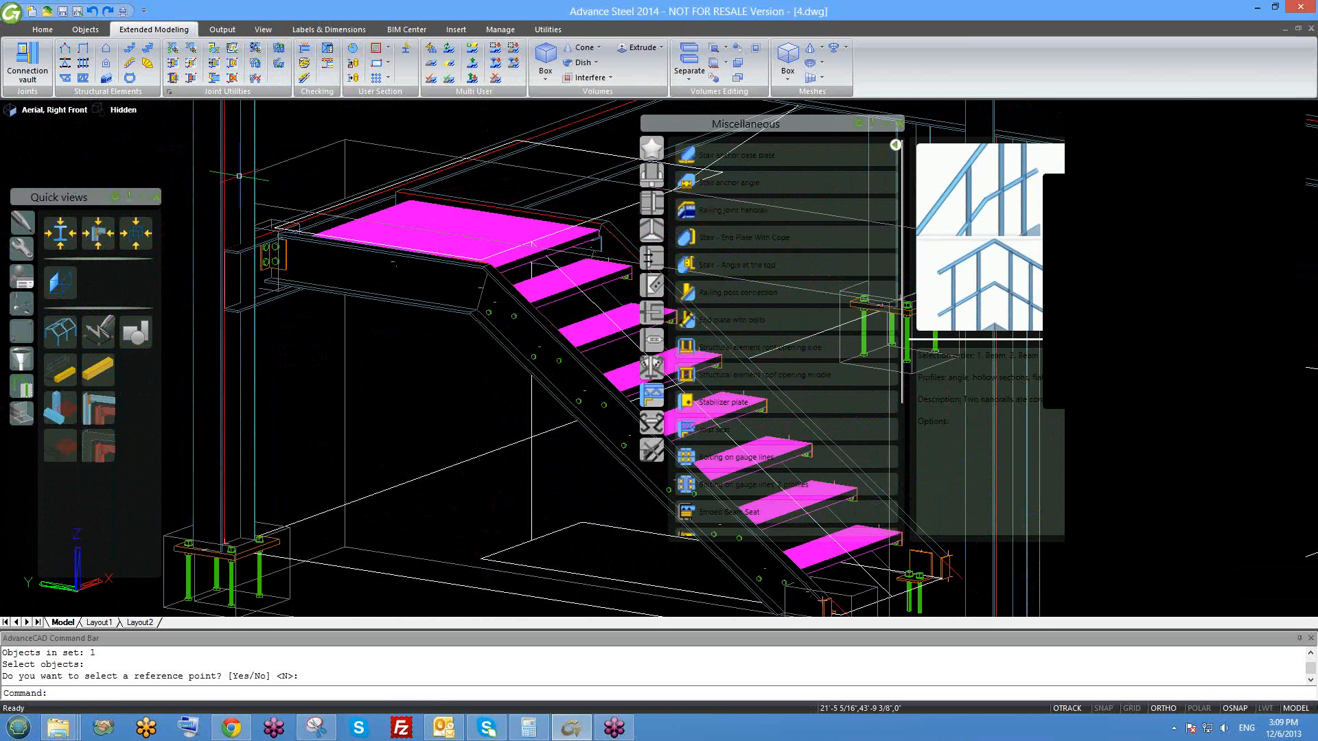
scroll(281, 281, "down", 5)
scroll(330, 353, "up", 2)
middle_click_drag(347, 377, 299, 269, "shift")
scroll(299, 269, "up", 2)
middle_click_drag(299, 269, 407, 324, "shift")
- Transfer the landing's existing clip angle connection to the opposite stringer, picking the supporting beam as main beam, and end the command
left_click(173, 63)
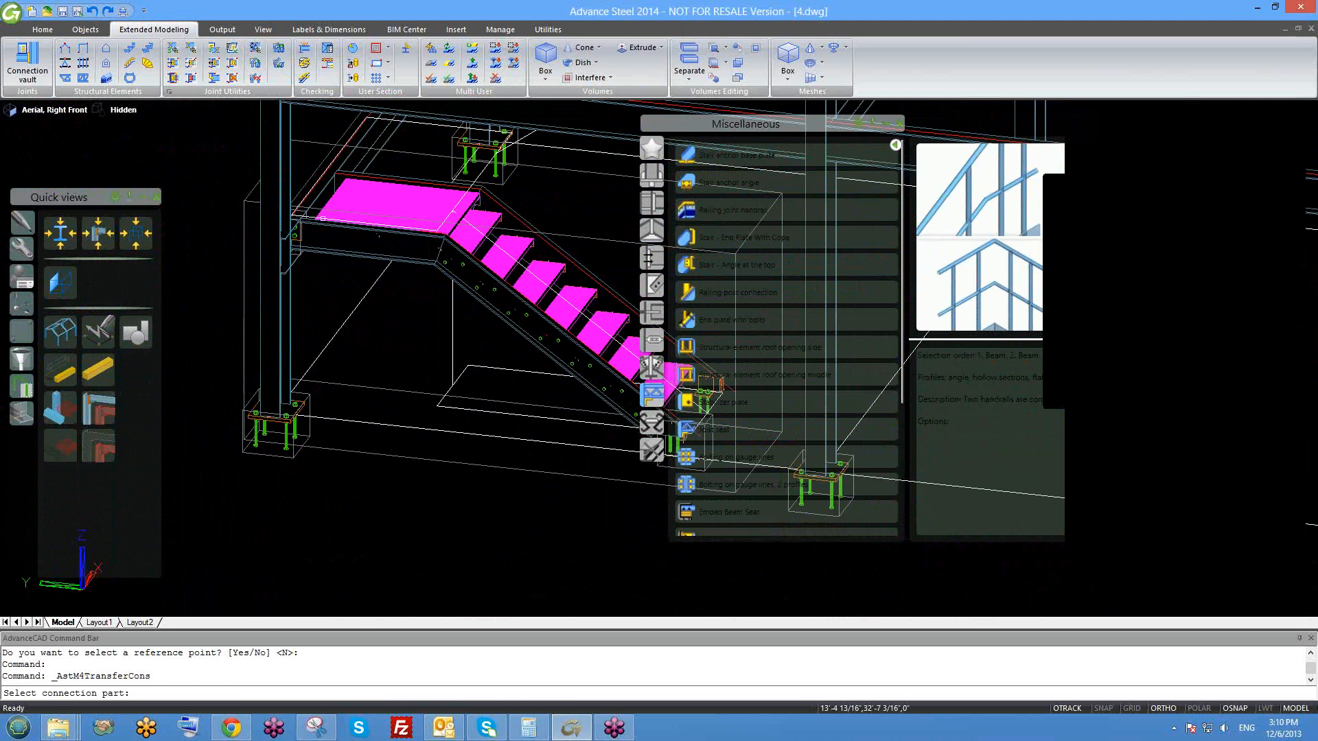
scroll(315, 223, "up", 5)
left_click(282, 254)
key("Return")
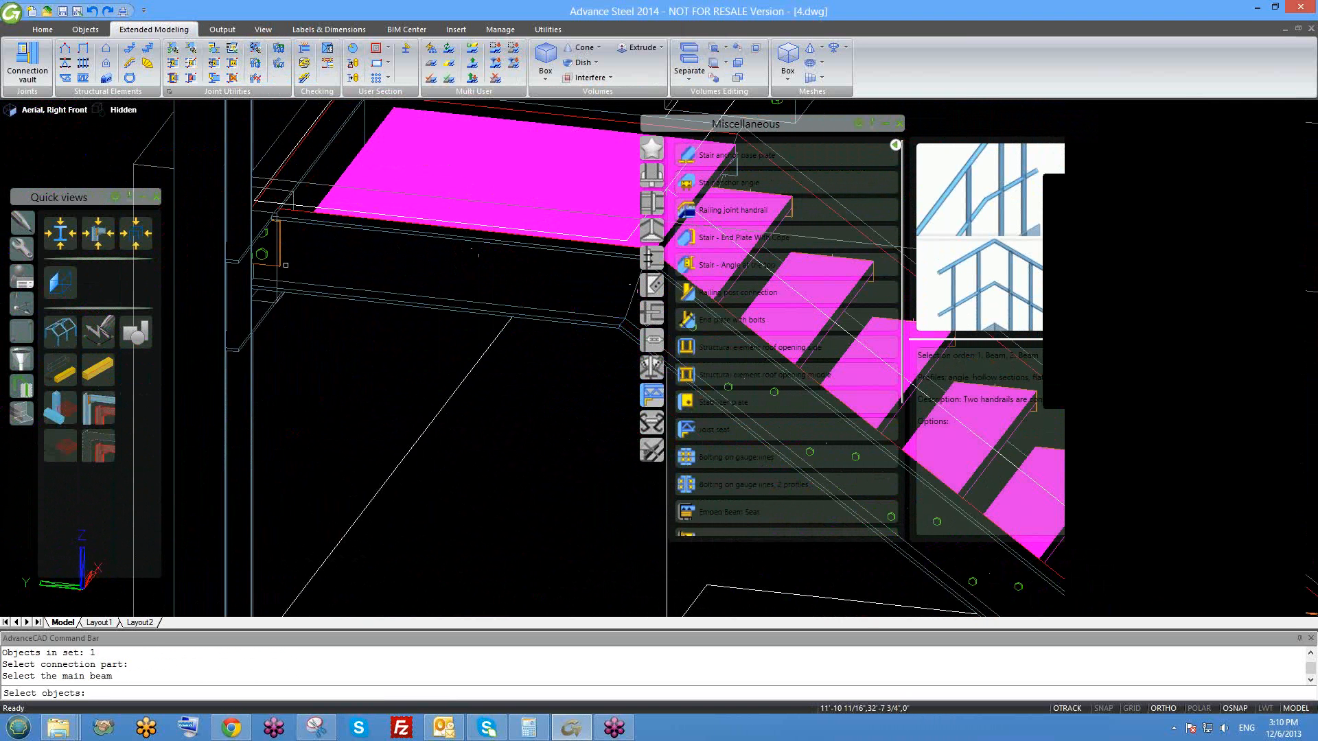
scroll(309, 240, "down", 3)
scroll(338, 225, "up", 2)
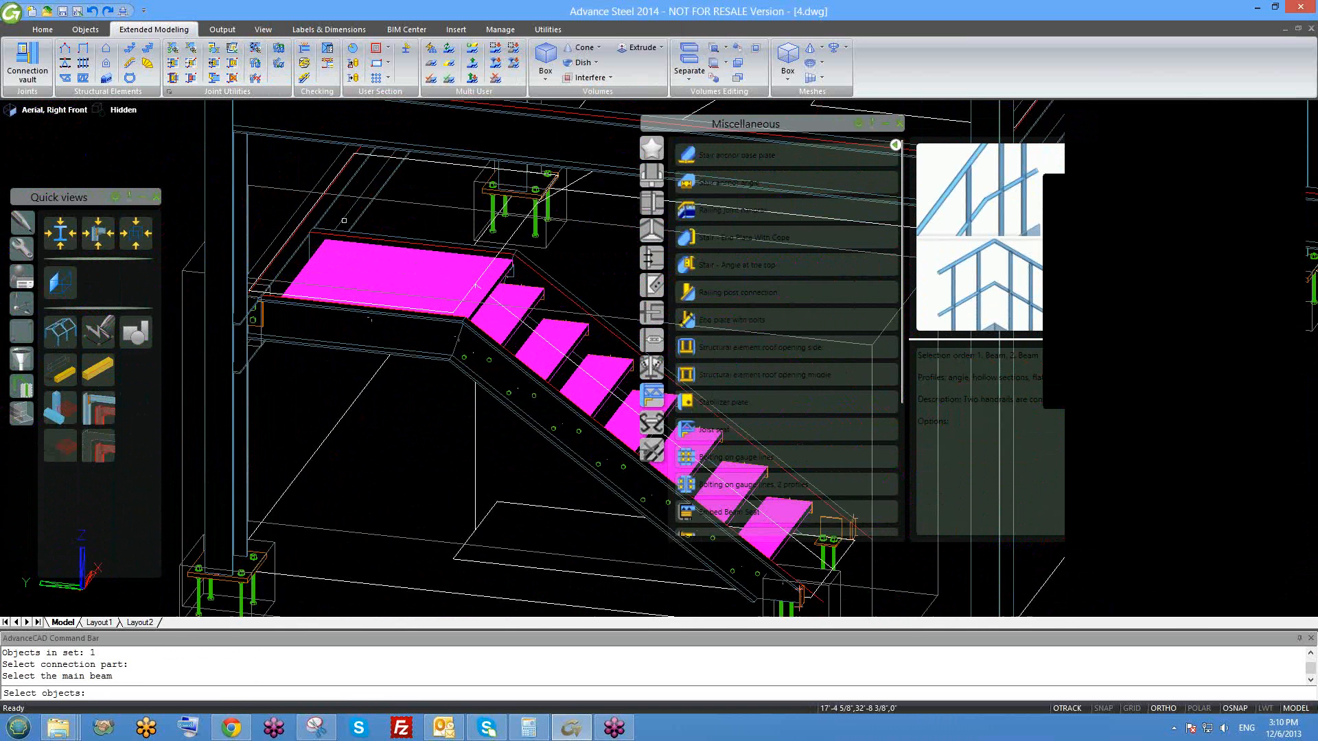
left_click(296, 247)
key("Return")
left_click(342, 233)
key("Return")
scroll(320, 253, "up", 3)
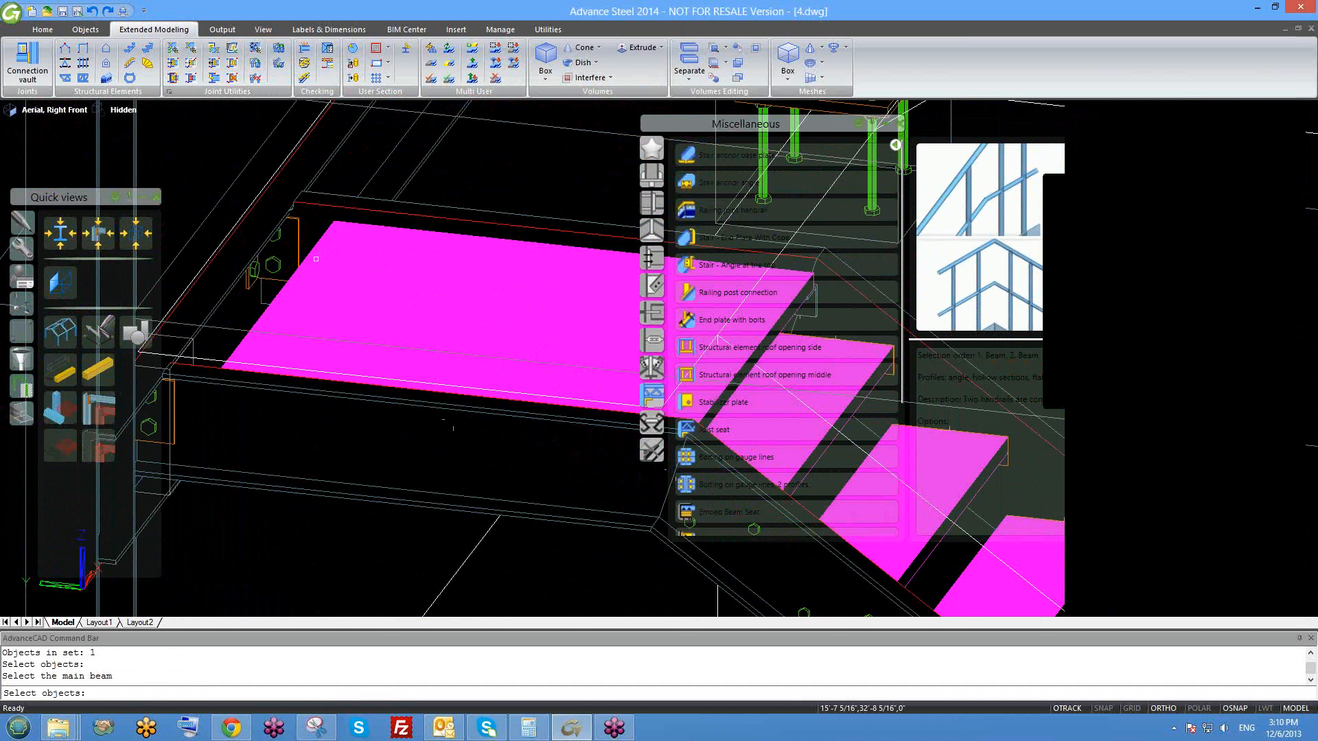
key("Escape")
- Open the joint properties of the clip angle at the near landing stringer and review its clip angle and angle weld settings
scroll(316, 258, "down", 5)
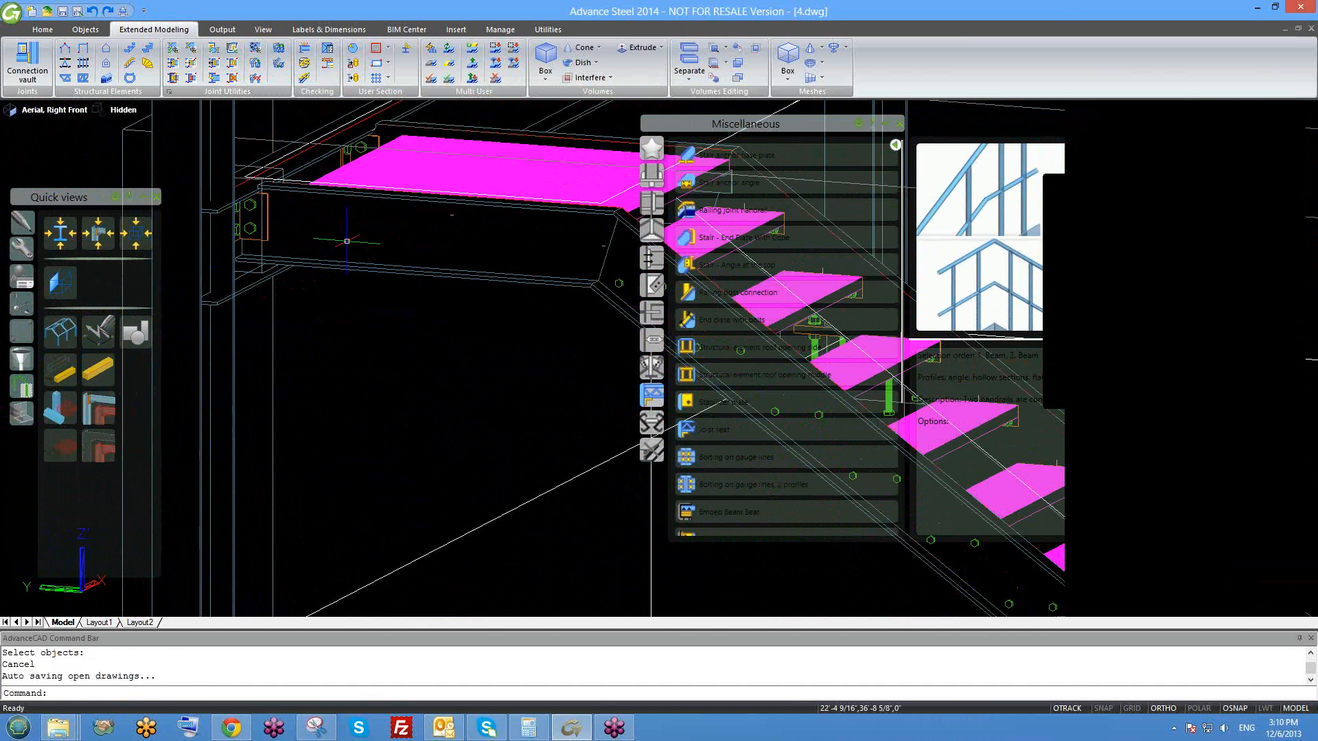
scroll(247, 233, "up", 3)
right_click(213, 202)
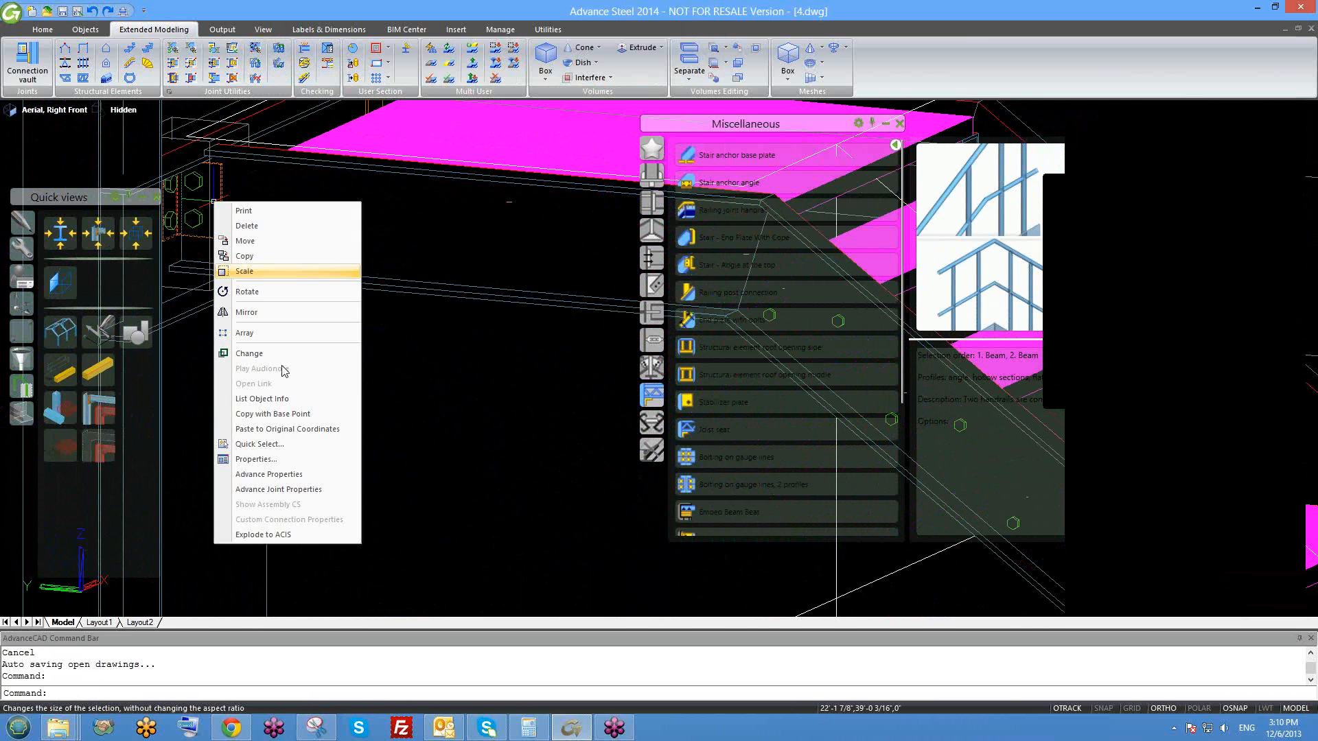
left_click(310, 489)
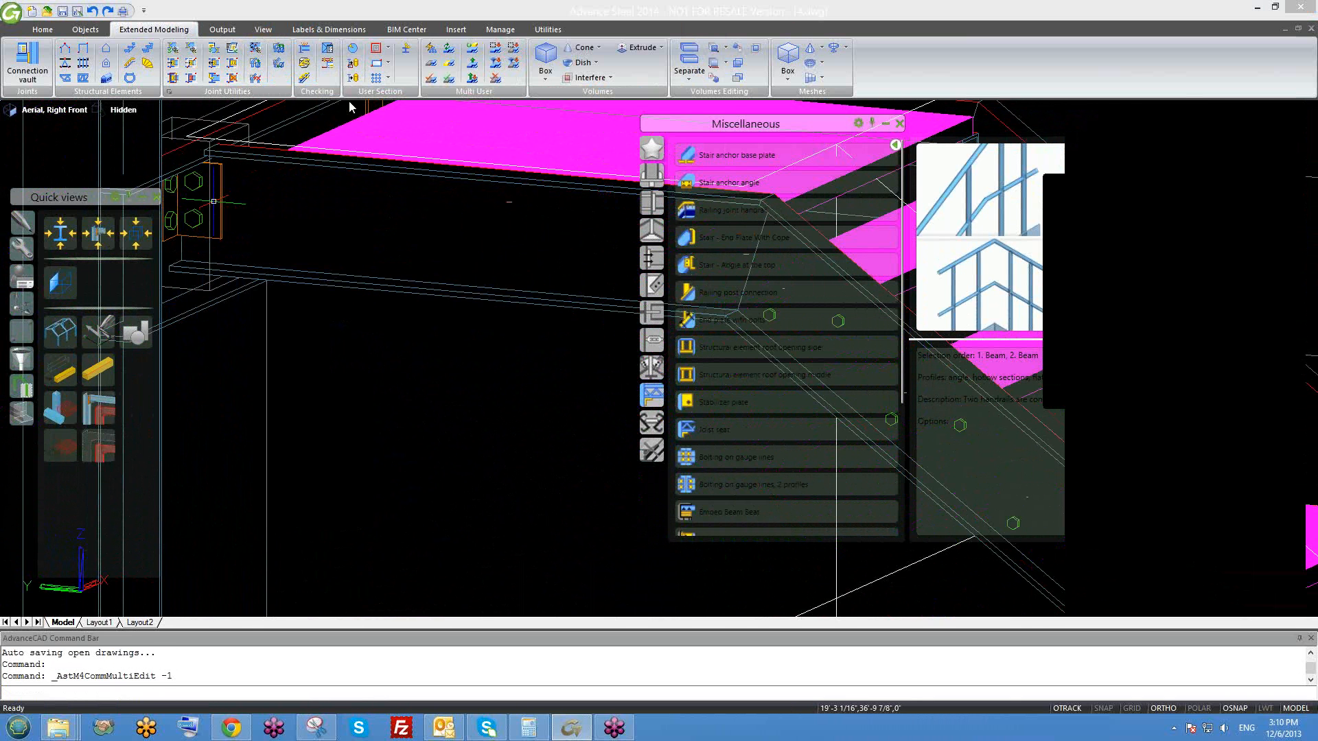
left_click(327, 59)
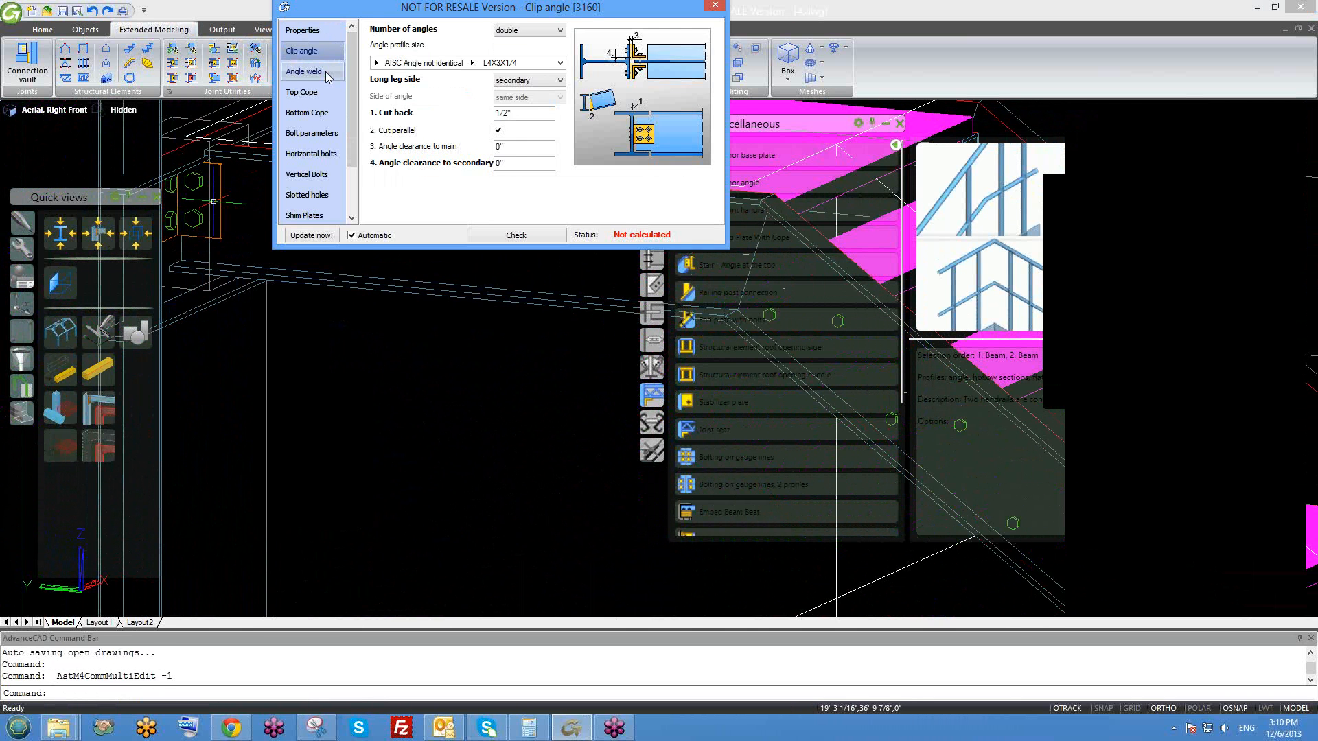
left_click(325, 71)
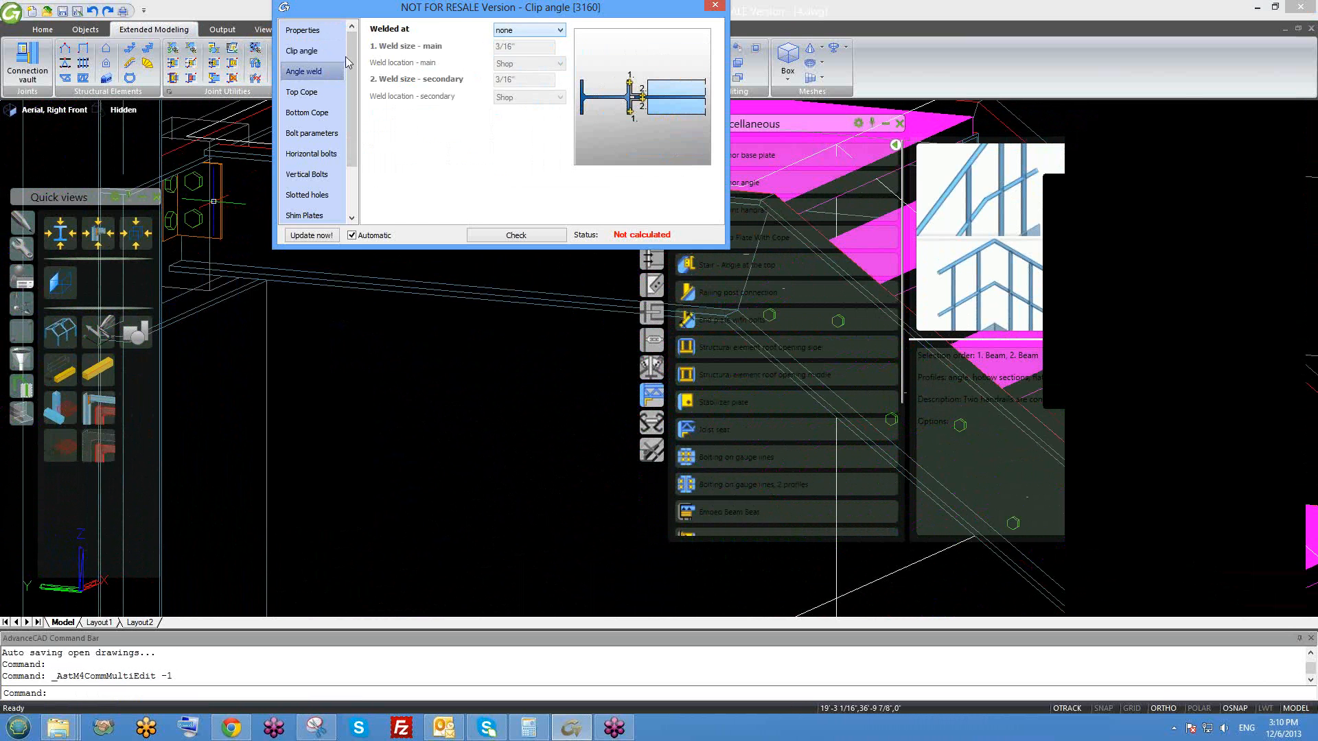
left_click(302, 51)
- Set the clip angle joint's number of angles to single right, check the landing connection and close the properties
left_click(511, 30)
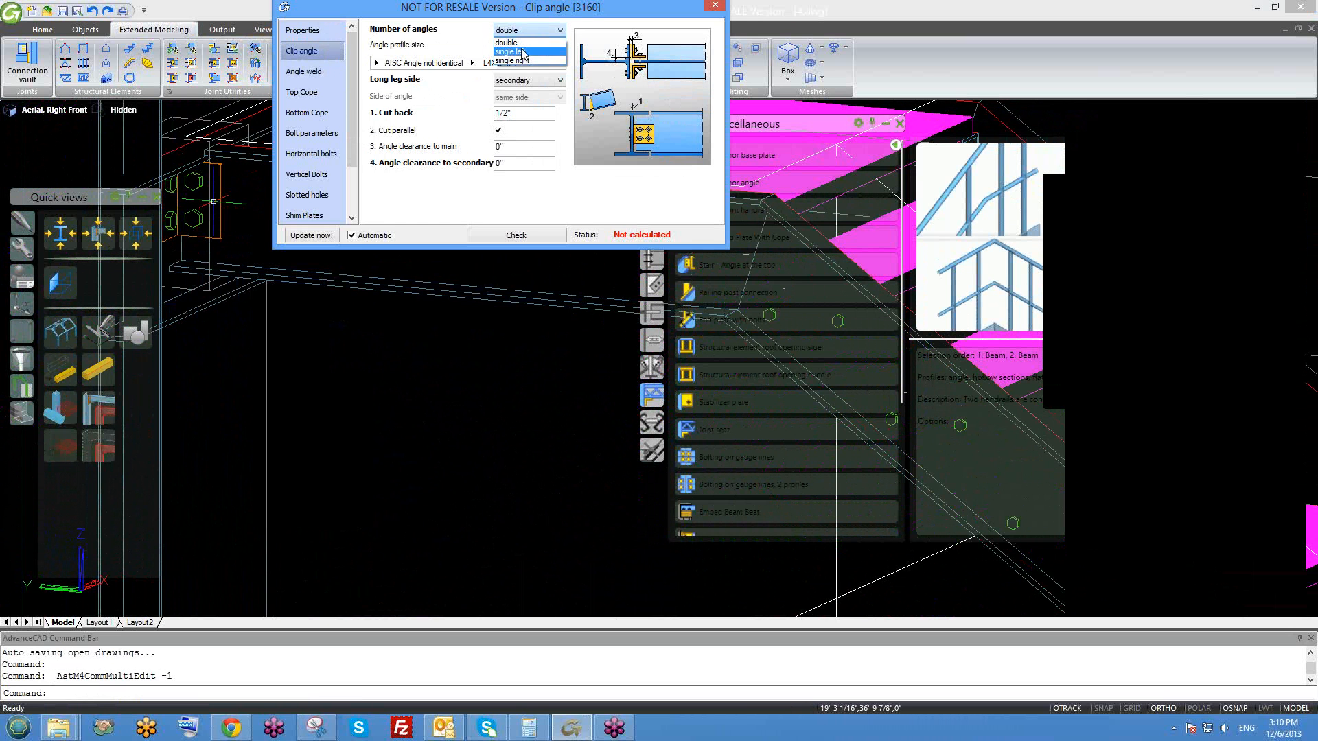
left_click(523, 54)
left_click(521, 33)
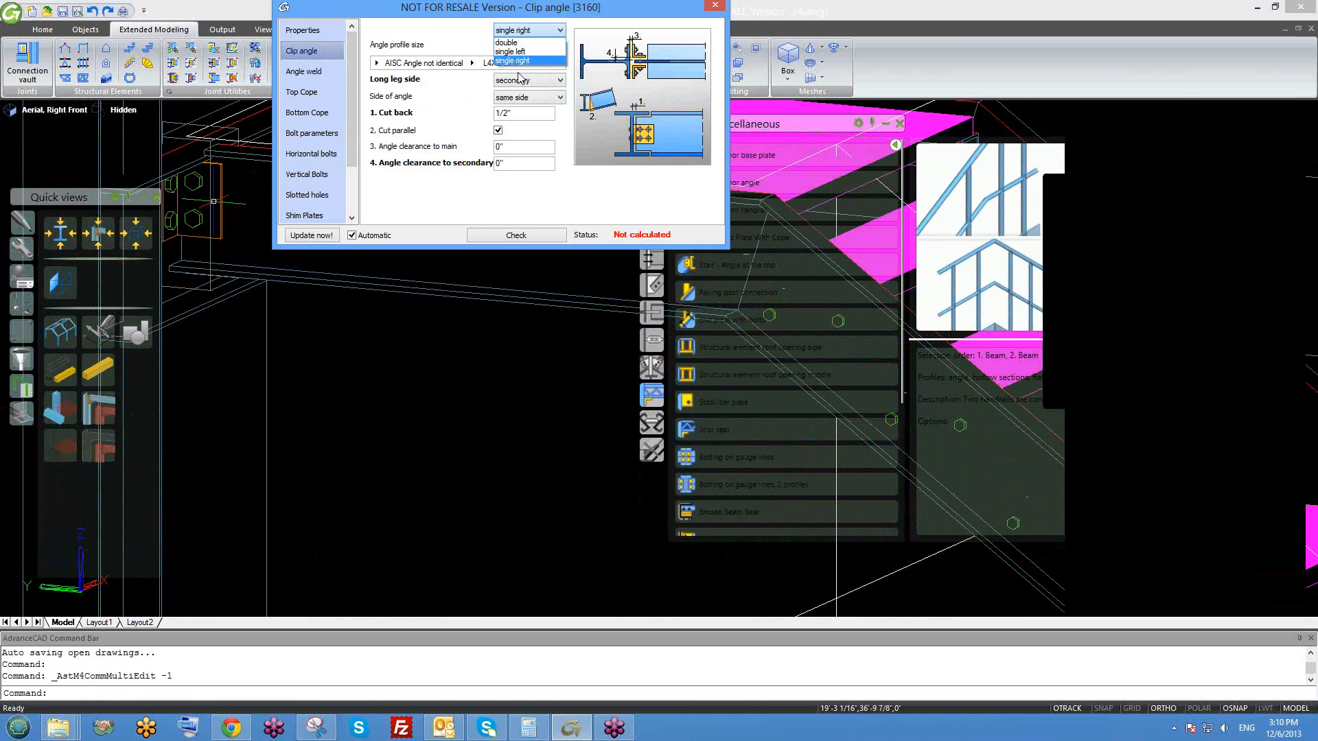
left_click(524, 55)
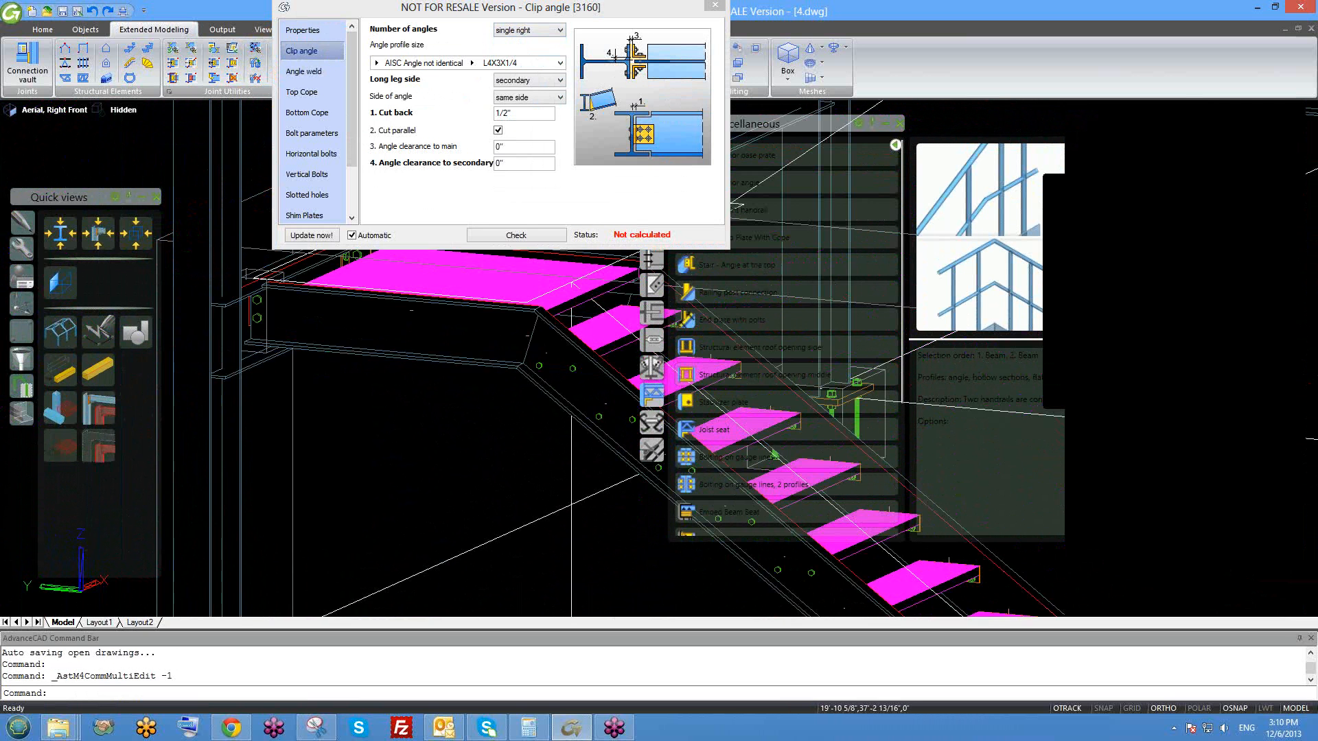
middle_click_drag(314, 348, 256, 338, "shift")
scroll(256, 339, "down", 2)
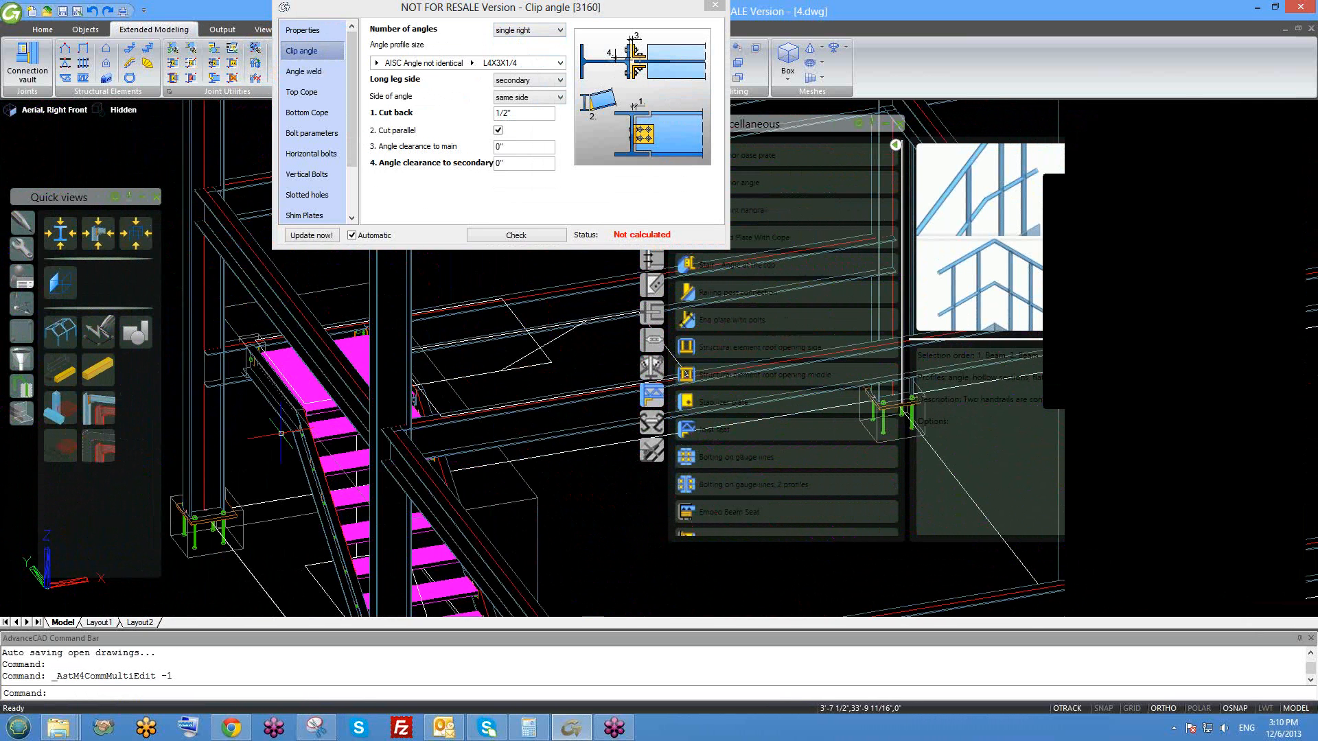
middle_click_drag(244, 418, 271, 439, "shift")
middle_click_drag(333, 408, 352, 410, "shift")
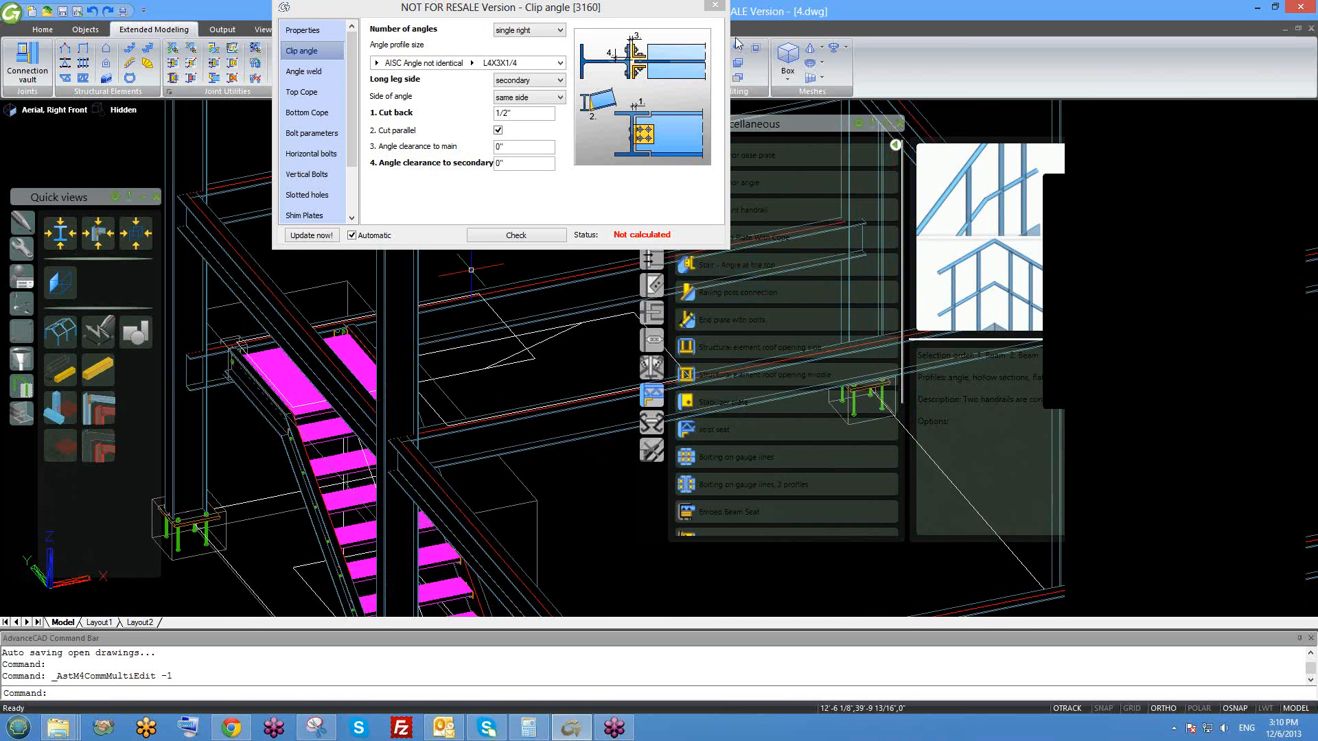
left_click(715, 5)
- Save the drawing and view the finished staircase within the steel frame
scroll(324, 371, "down", 3)
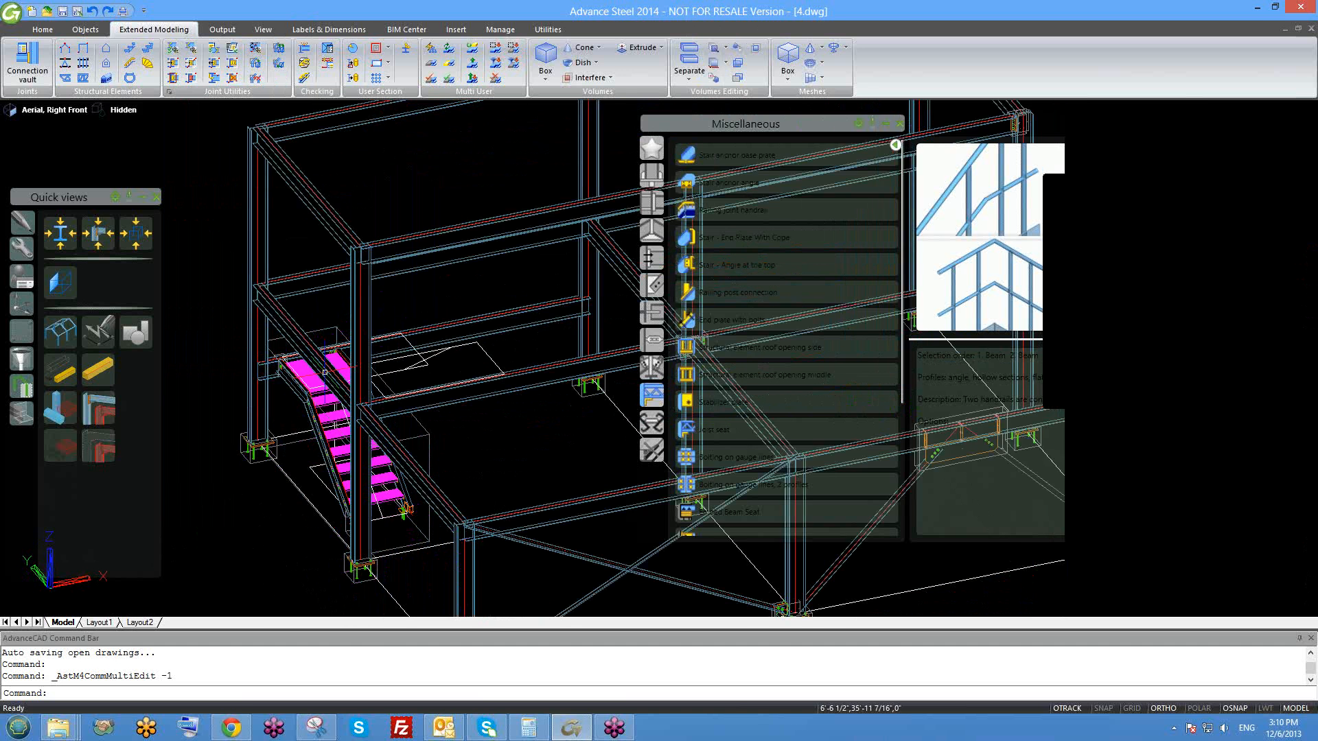
key("ctrl+s")
scroll(395, 400, "down", 3)
middle_click_drag(464, 430, 495, 431, "shift")
scroll(480, 473, "up", 8)
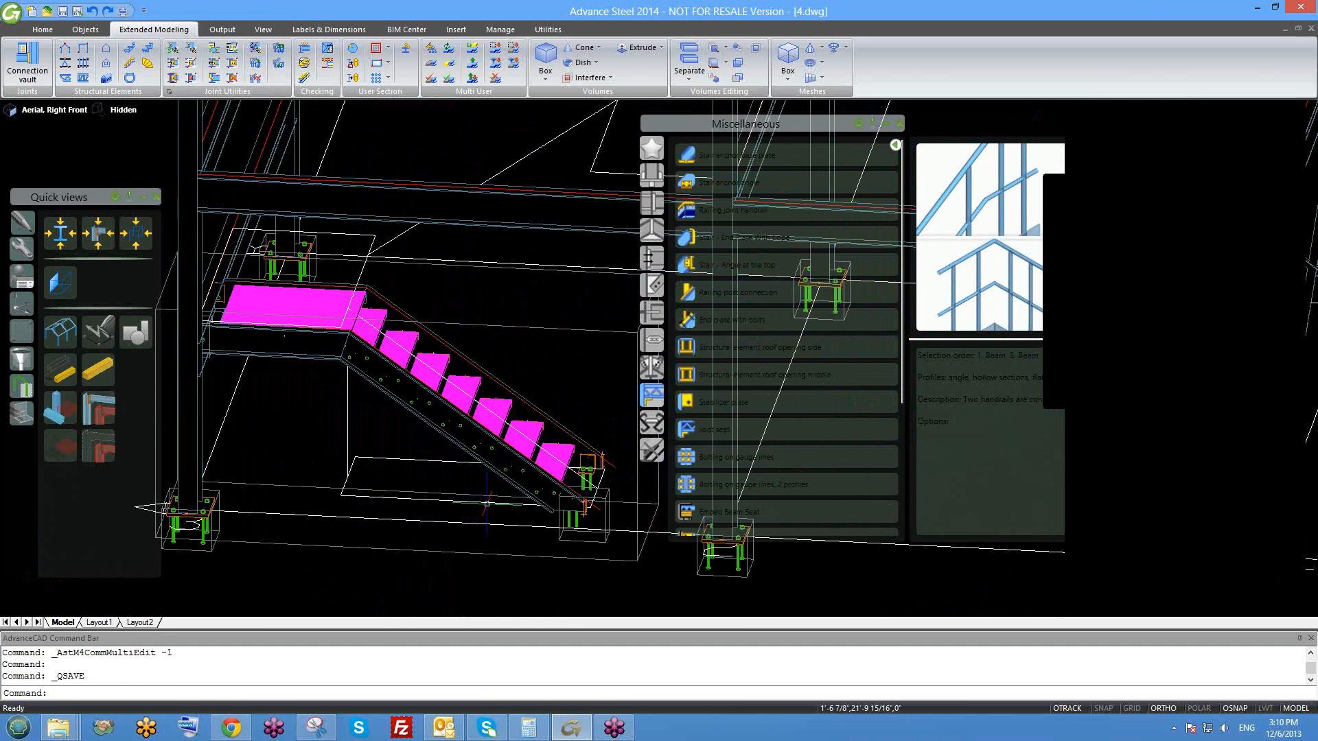
- Start a second stair using start and end points, snapping its first point to the diagonal guide line's lower endpoint above the landing
middle_click_drag(528, 511, 478, 440)
scroll(460, 471, "down", 2)
scroll(478, 439, "down", 4)
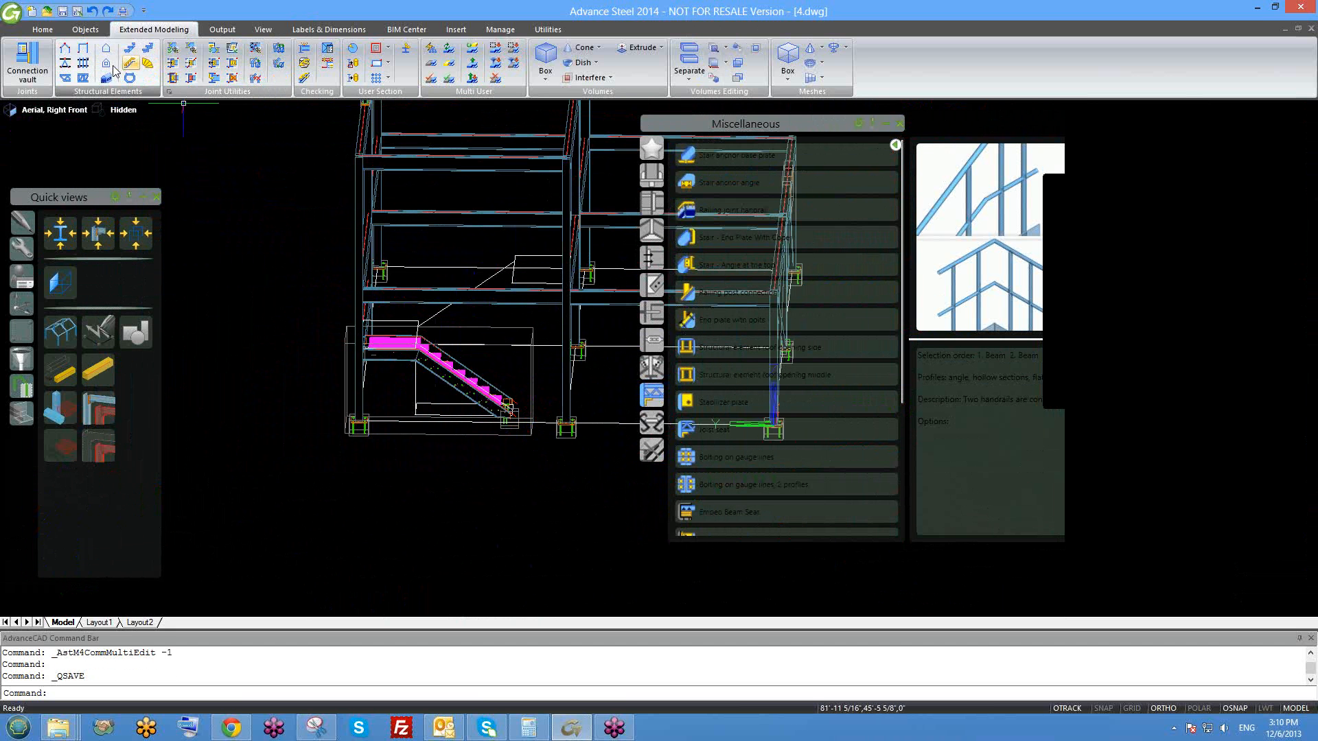
left_click(131, 52)
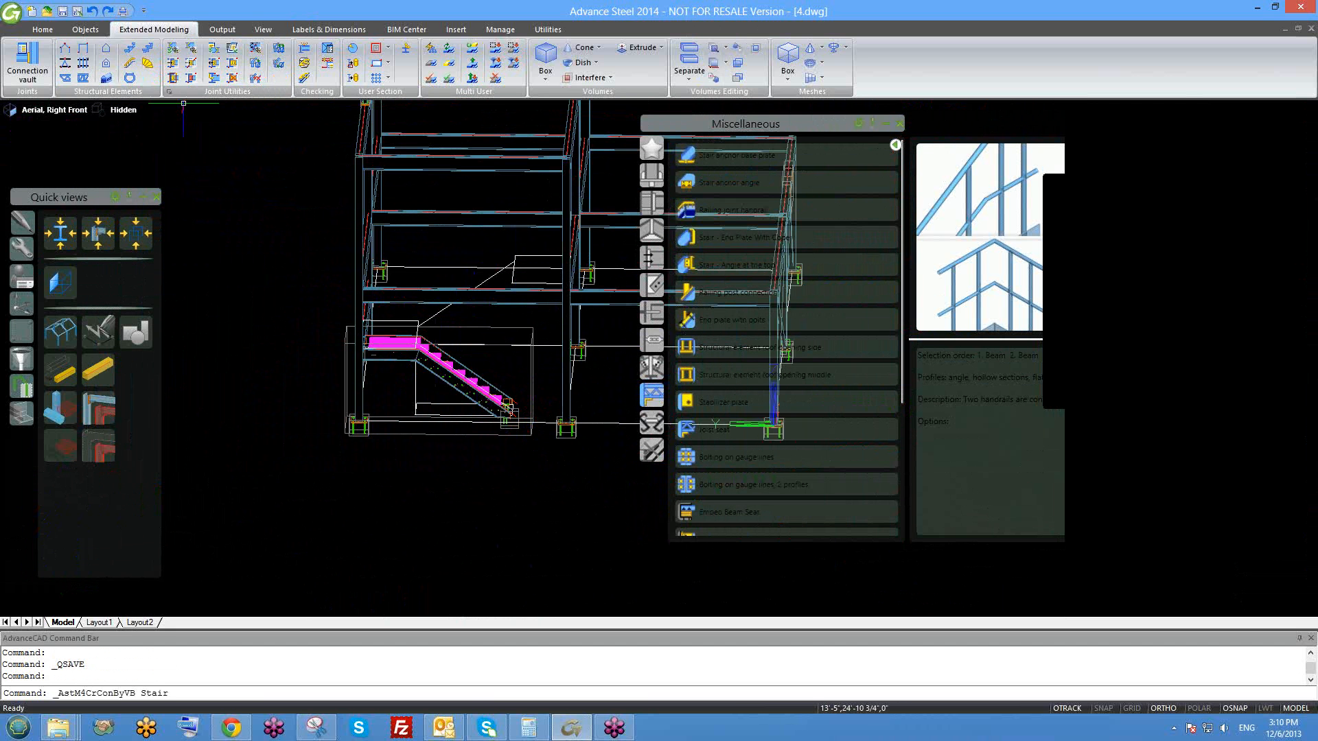
scroll(434, 349, "up", 3)
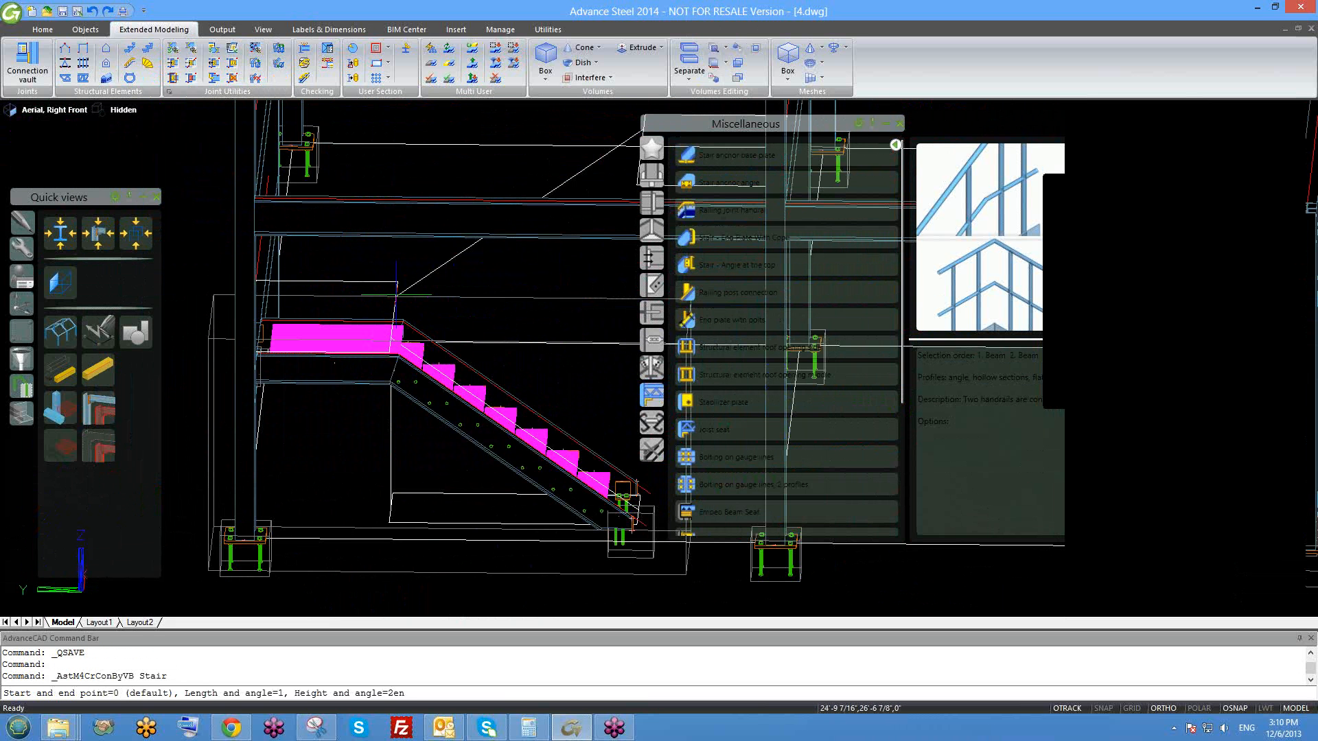
scroll(398, 301, "up", 3)
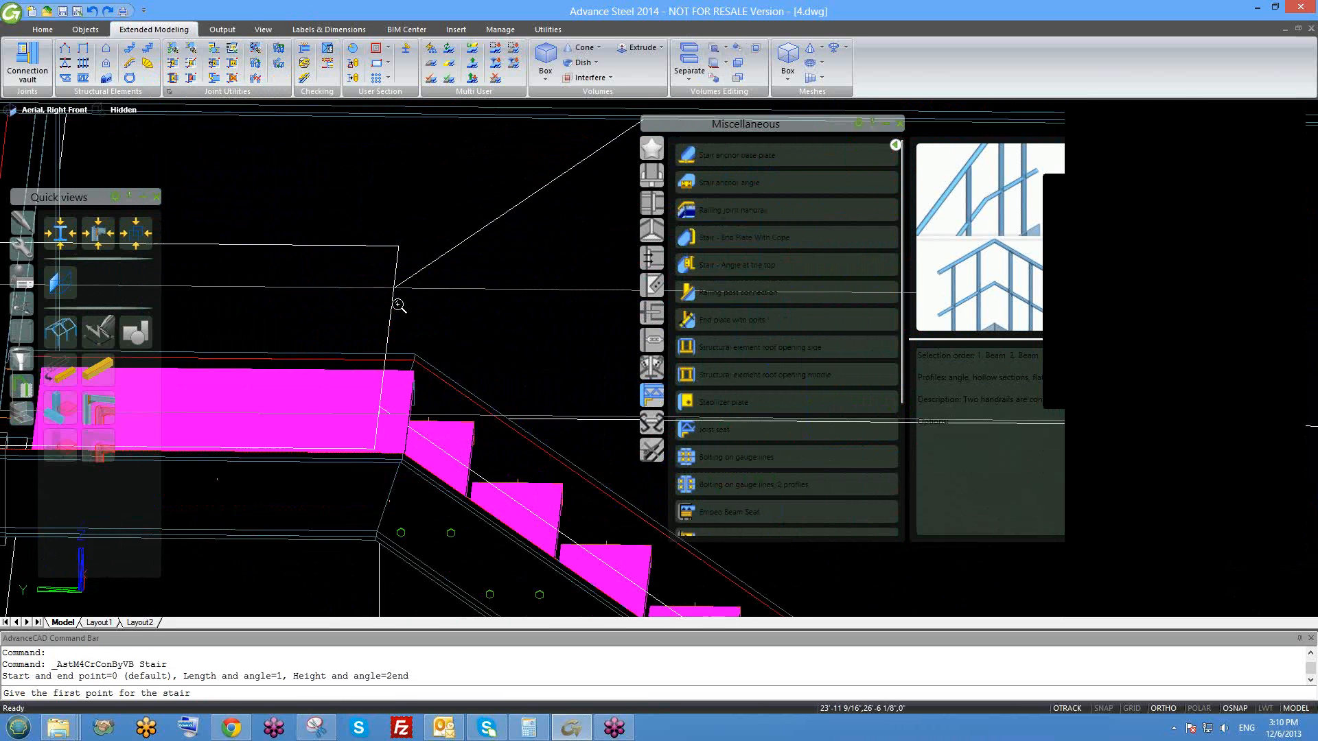
scroll(397, 305, "down", 2)
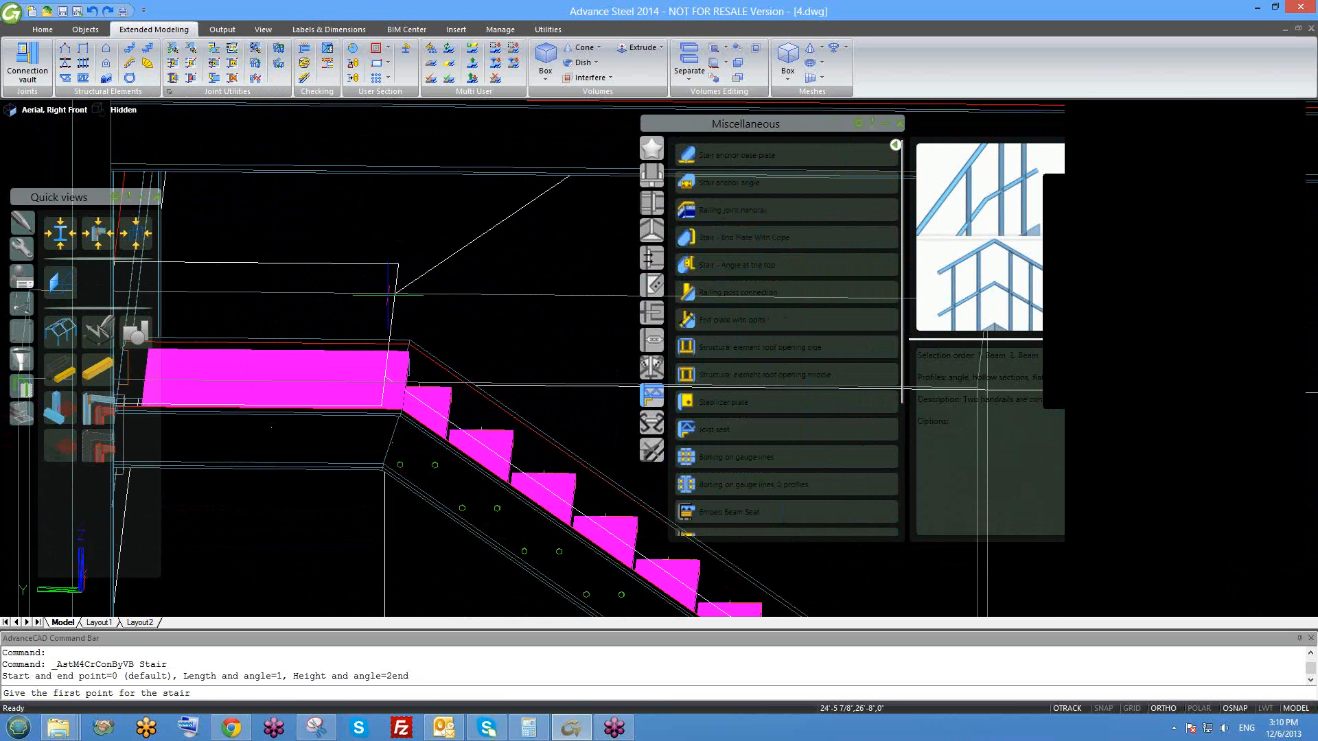
type("nd")
key("Return")
left_click(396, 293)
- Place the stair's second point at the guide line's upper endpoint, accept the default middle alignment and close the stair properties
scroll(570, 176, "down", 3)
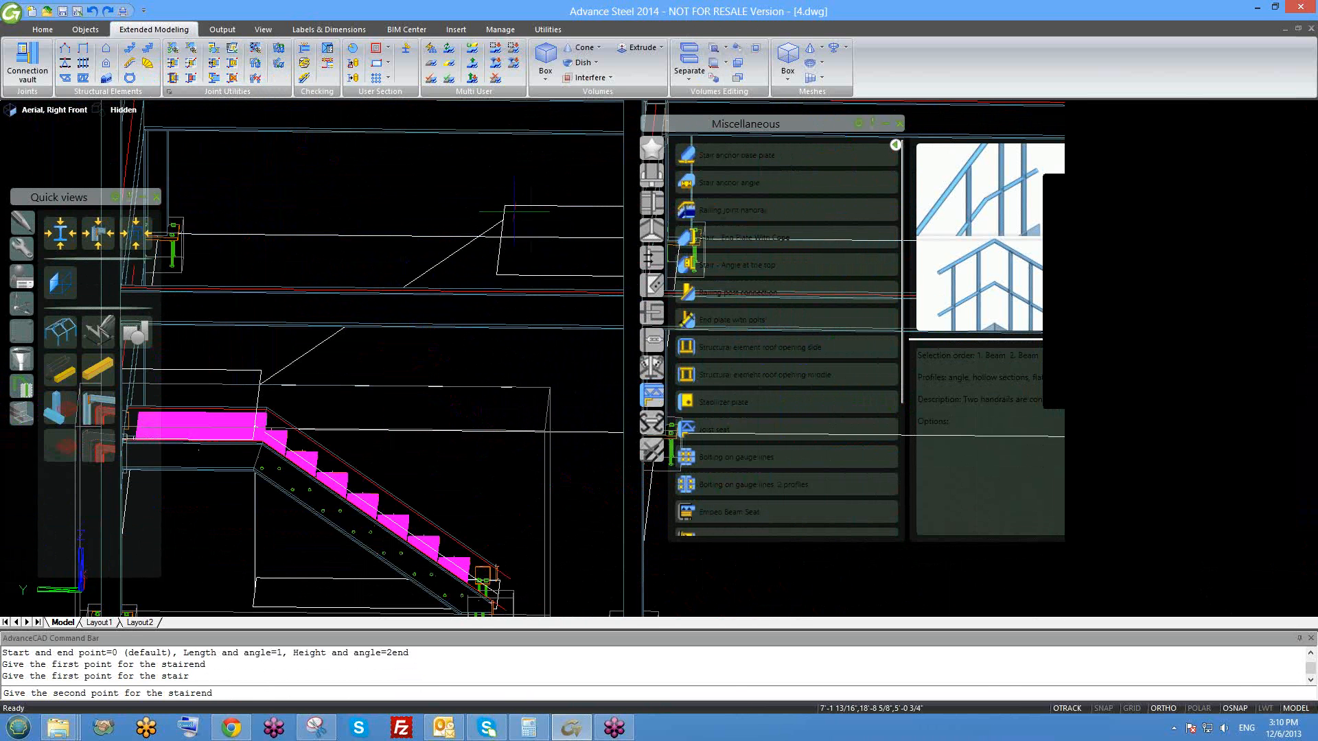
left_click(511, 212)
left_click(503, 221)
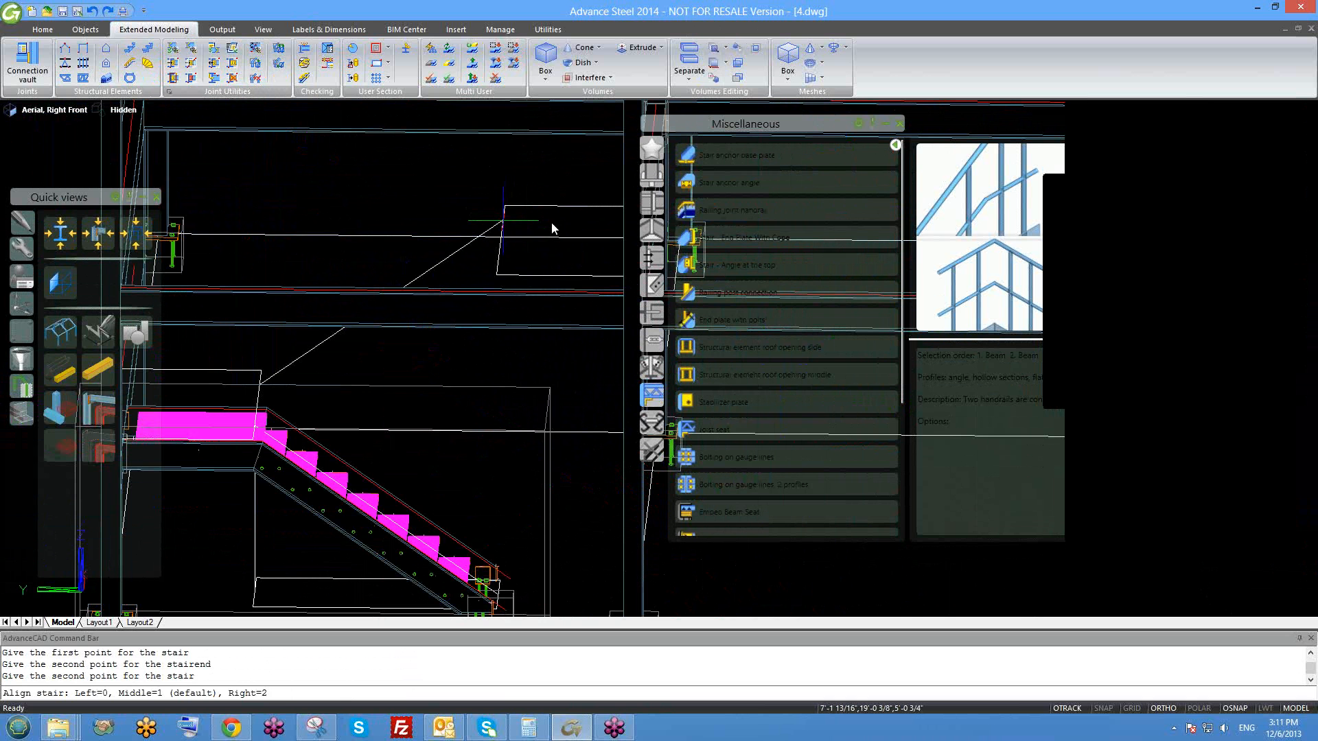
key("Return")
scroll(430, 341, "down", 2)
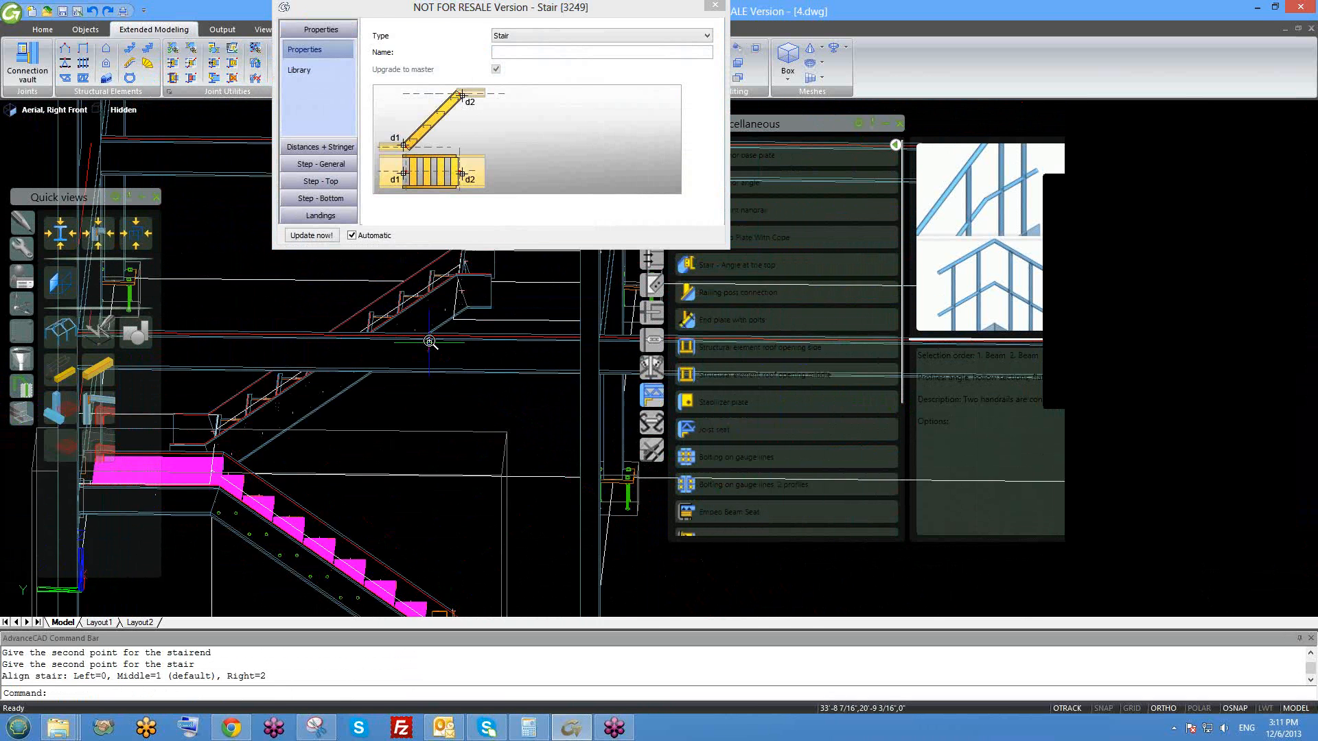
middle_click_drag(424, 411, 447, 427, "shift")
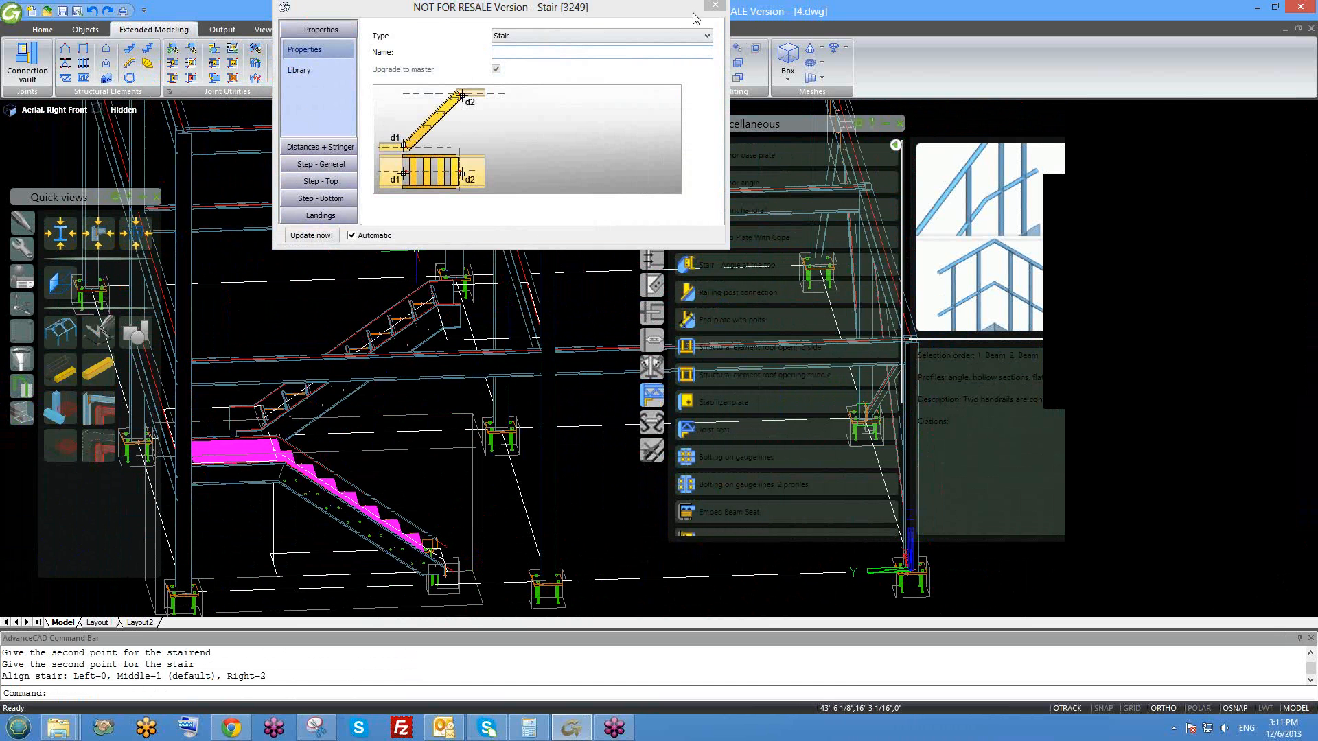
left_click(714, 6)
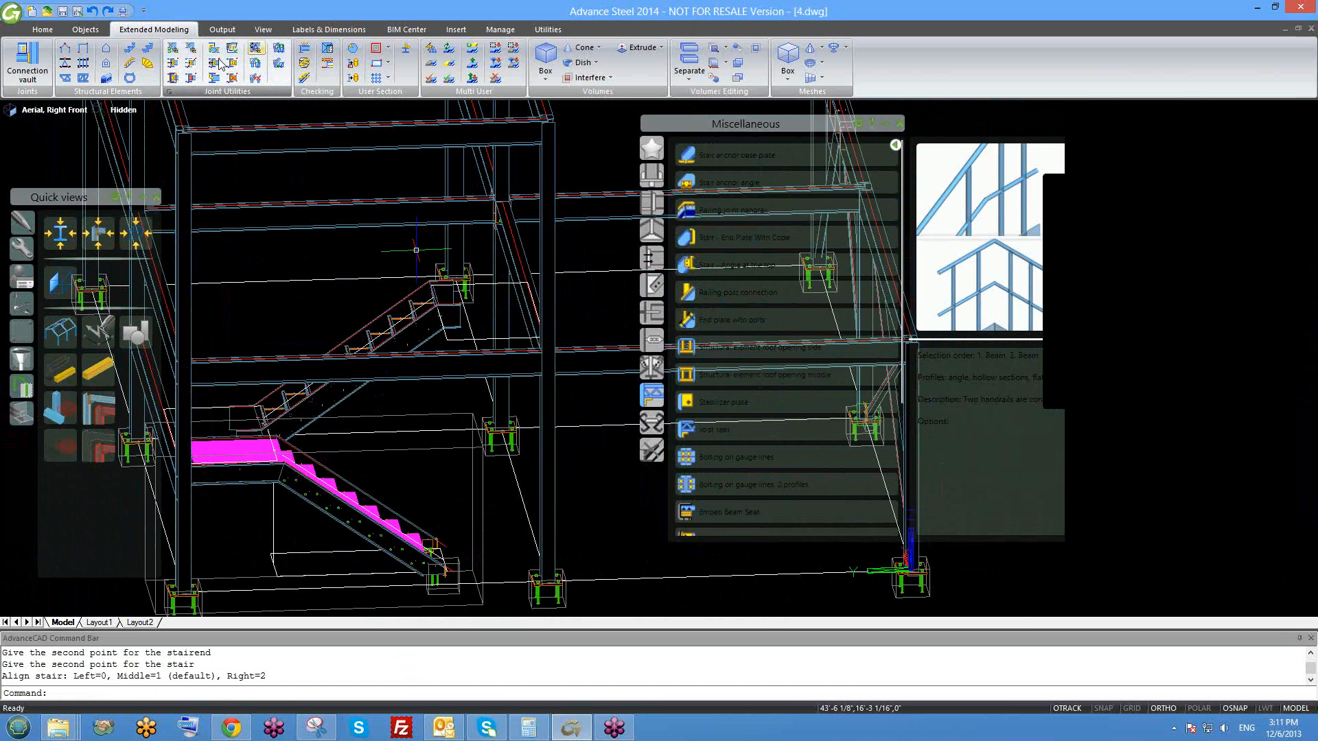
- Transfer the lower staircase's parameters to the new upper stair, using the lower stair as the connection template
left_click(215, 65)
left_click(403, 325)
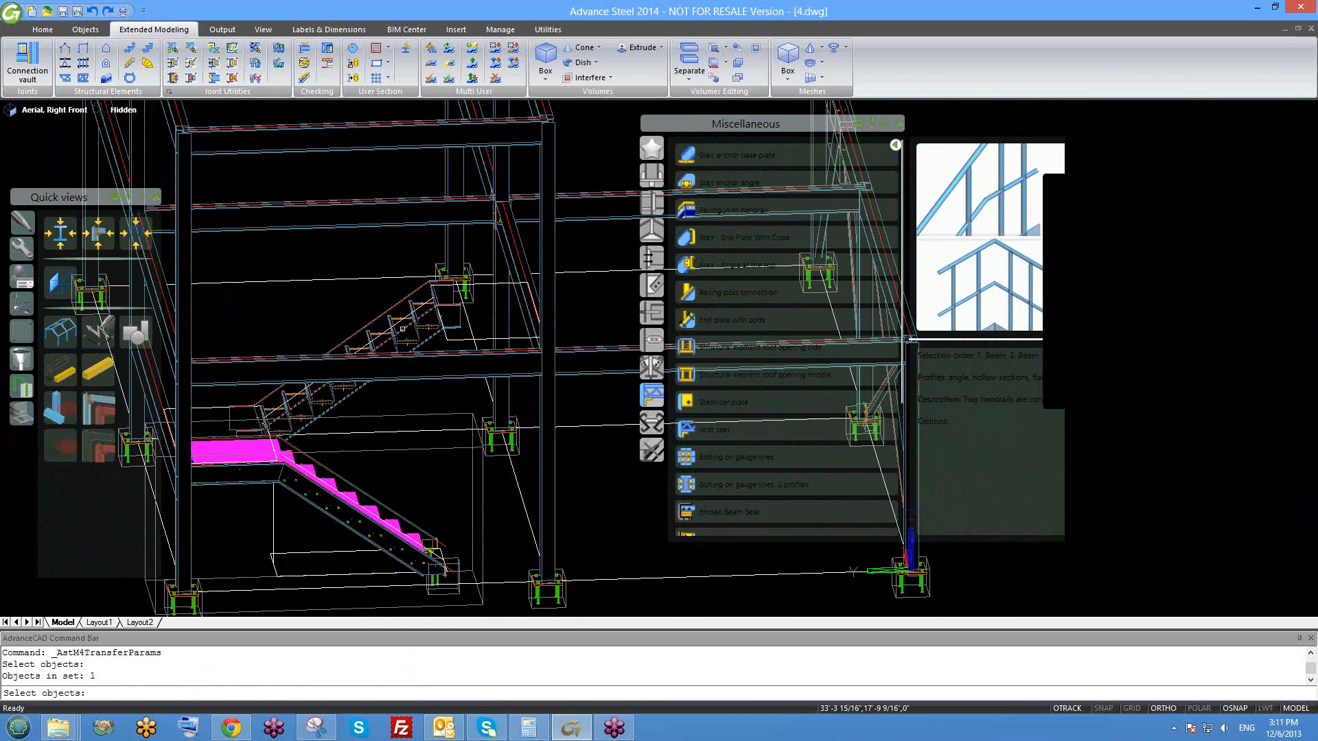
key("Return")
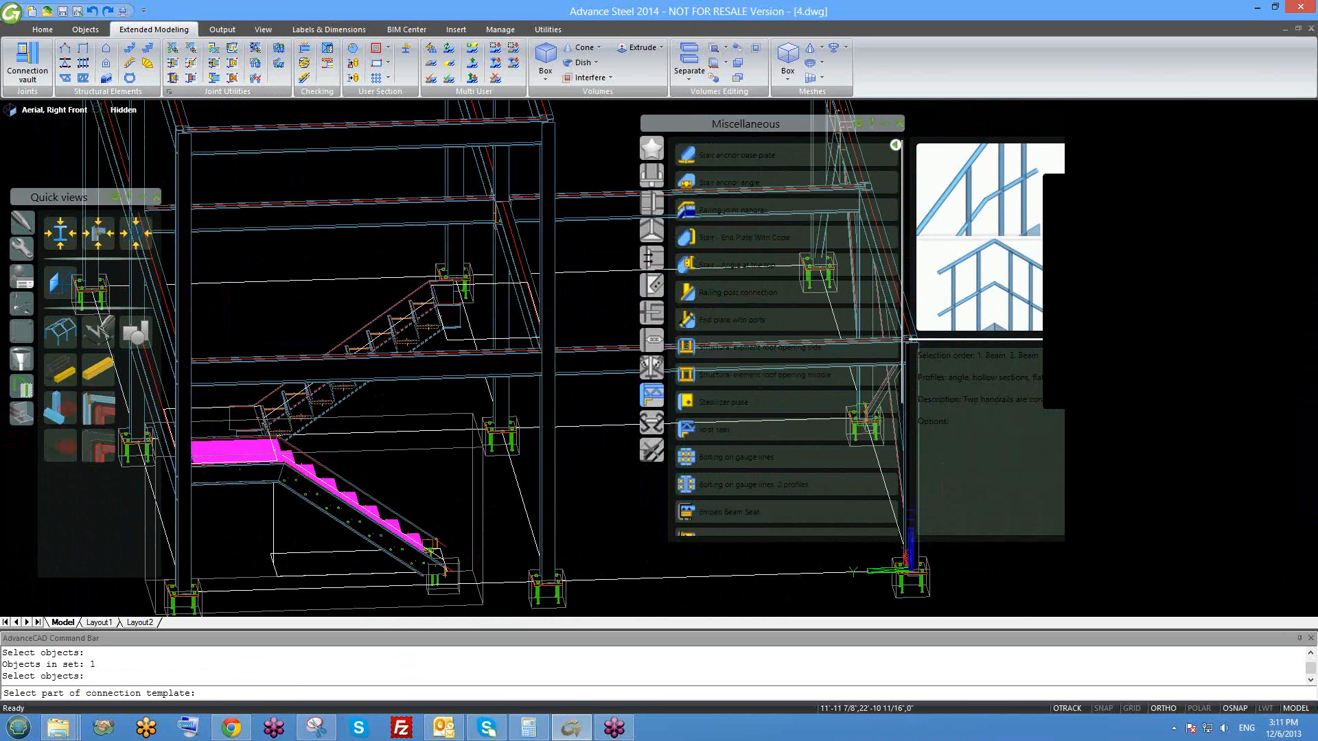
left_click(328, 496)
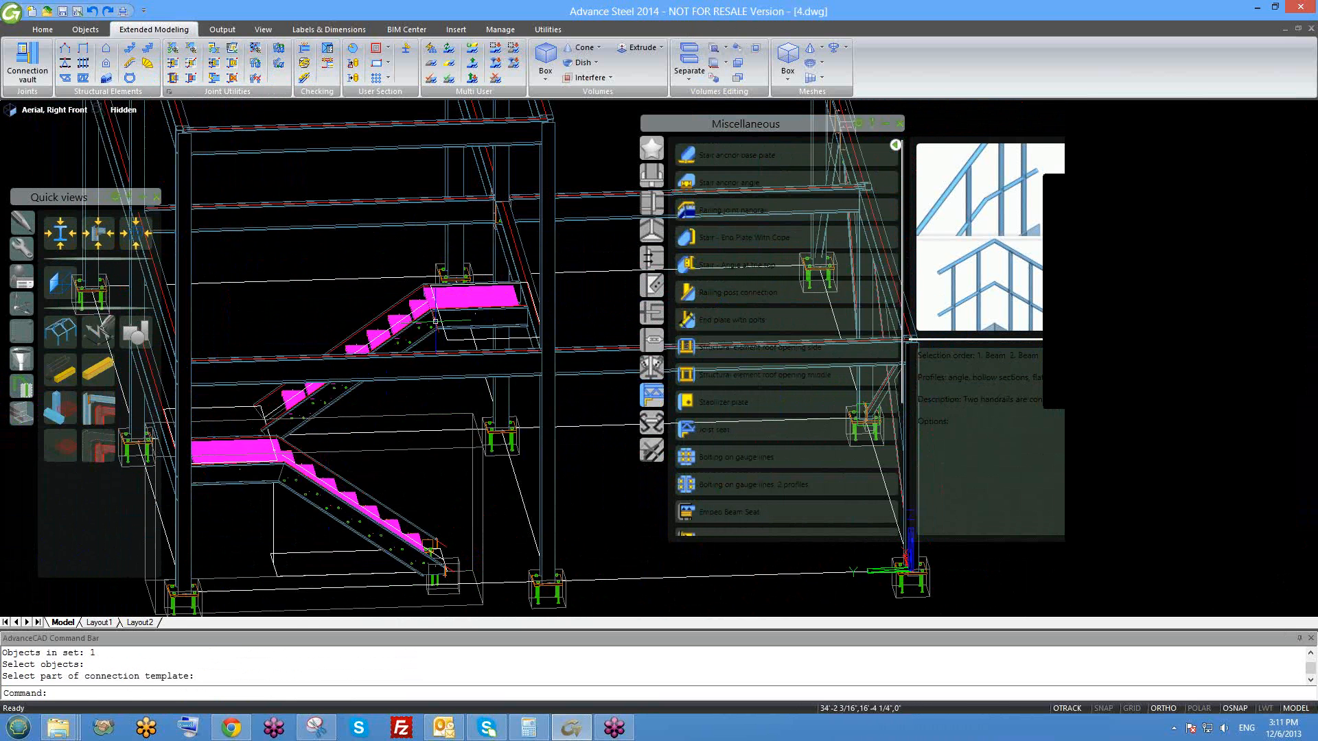
- Examine the upper flight's top landing, its lower end above the first landing, and the lower flight's base anchors
mouse_move(457, 341)
middle_mouse_down("shift")
mouse_move(479, 356)
mouse_move(473, 334)
middle_mouse_up("shift")
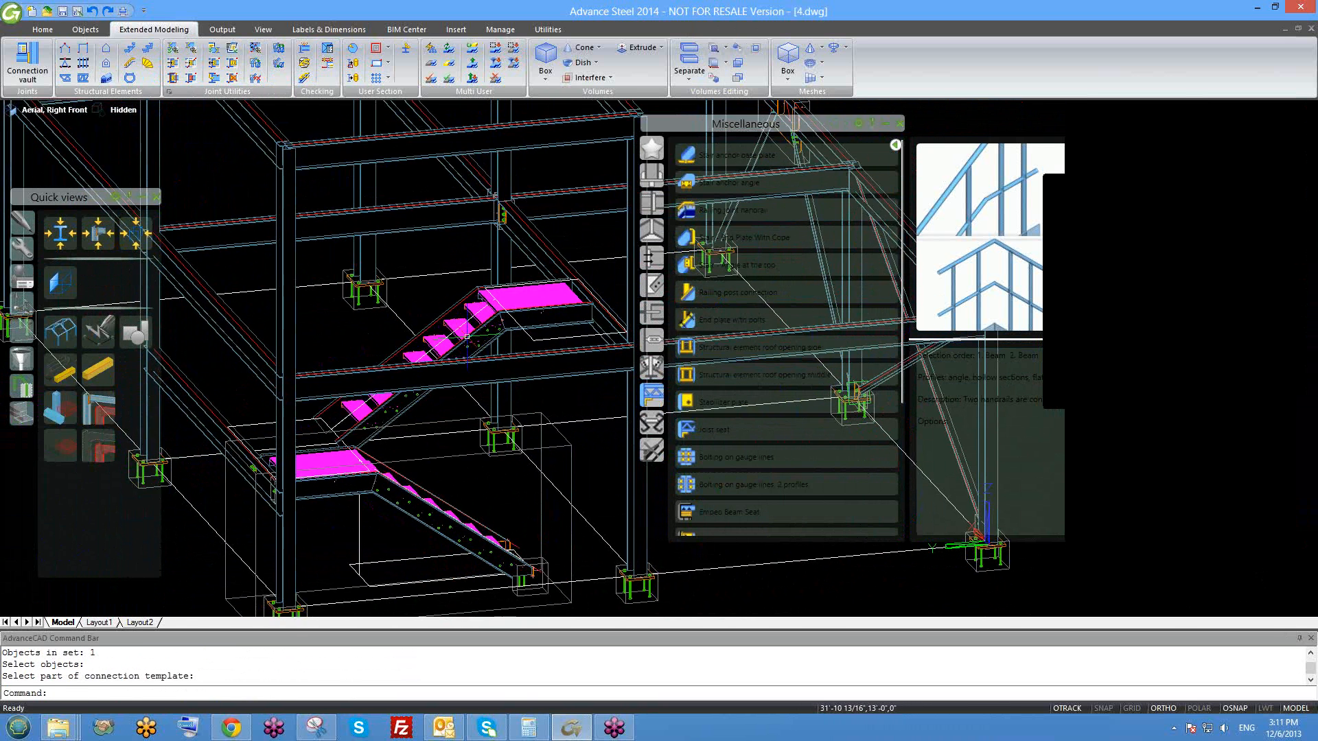
scroll(619, 312, "up", 5)
scroll(564, 298, "down", 3)
scroll(516, 224, "up", 2)
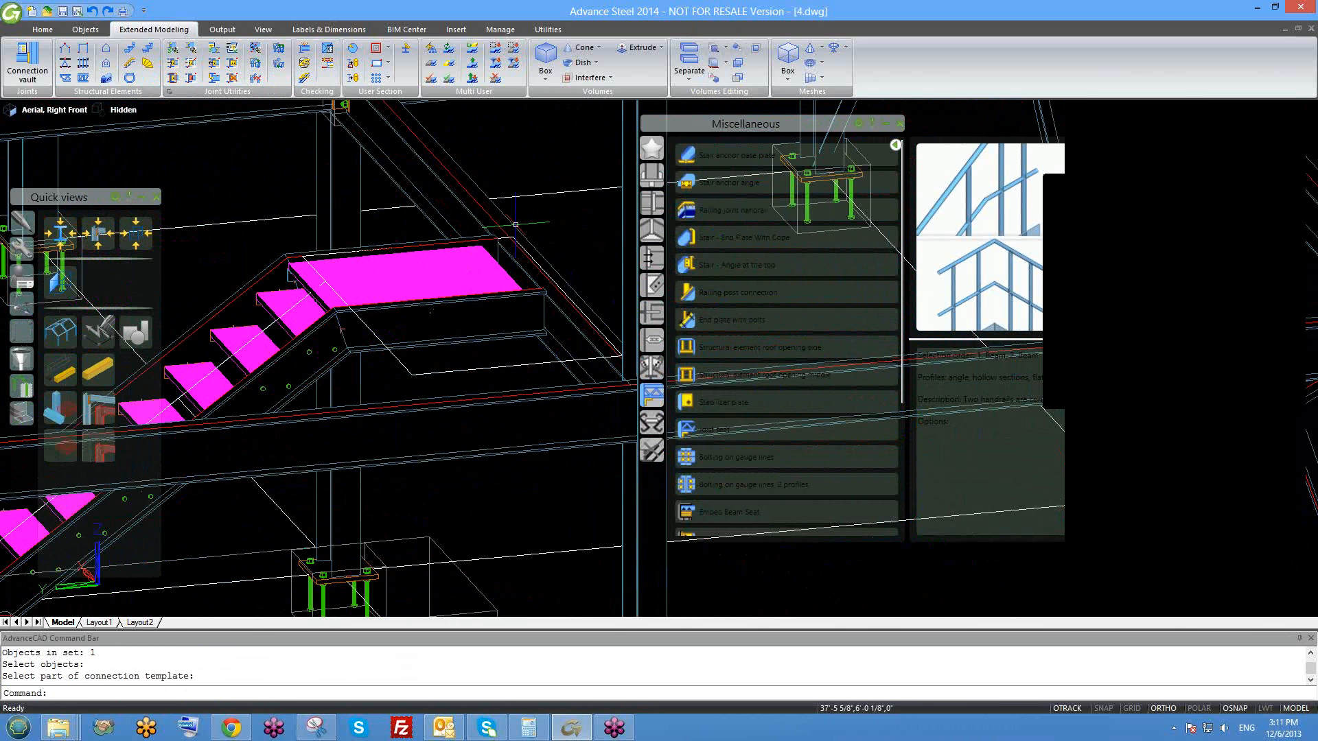
scroll(542, 226, "down", 2)
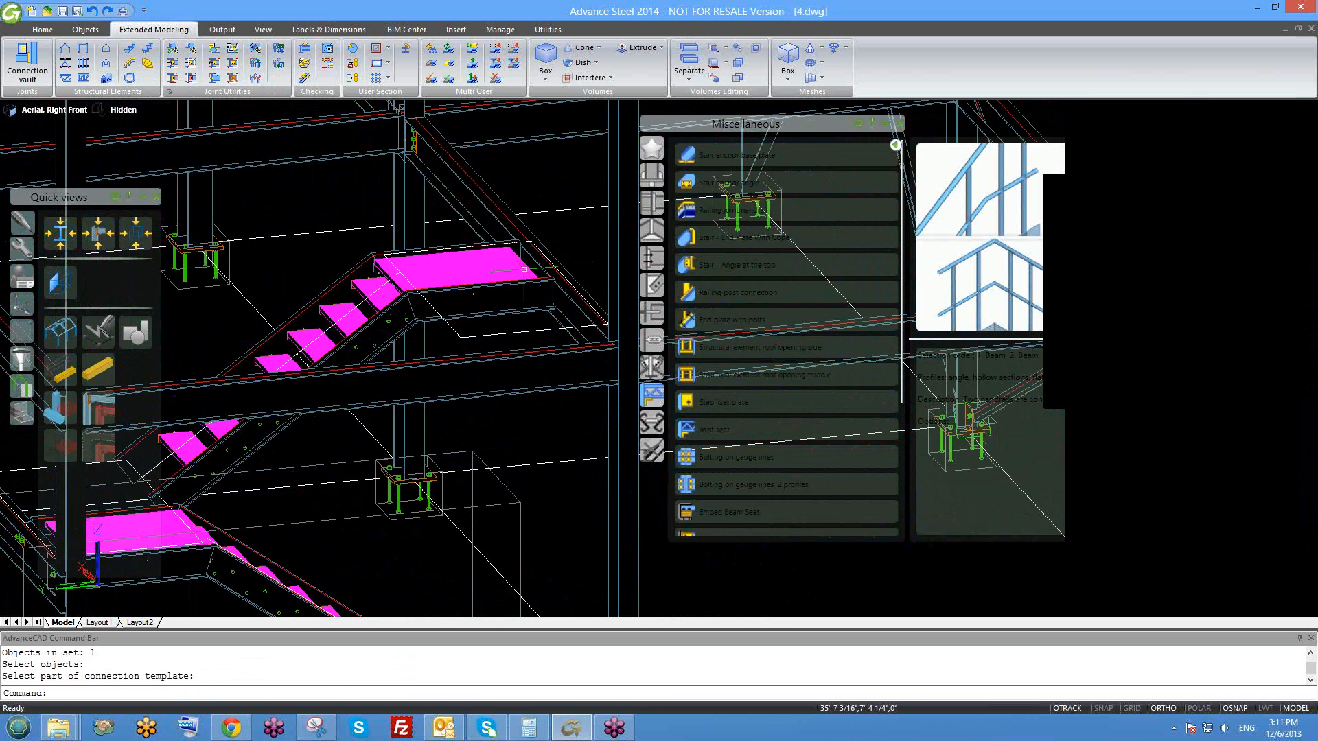
scroll(507, 267, "up", 3)
scroll(405, 312, "down", 2)
scroll(399, 351, "down", 2)
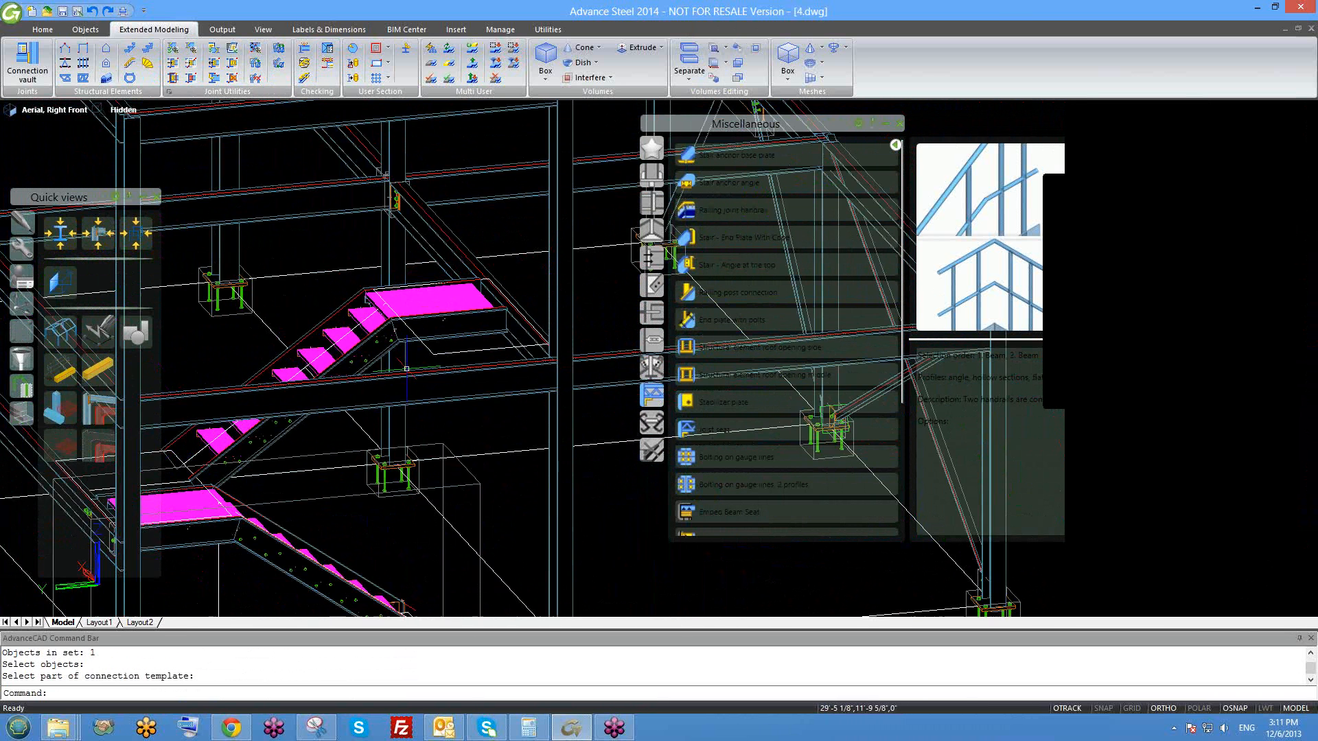
scroll(415, 394, "down", 3)
middle_click_drag(369, 441, 290, 457, "shift")
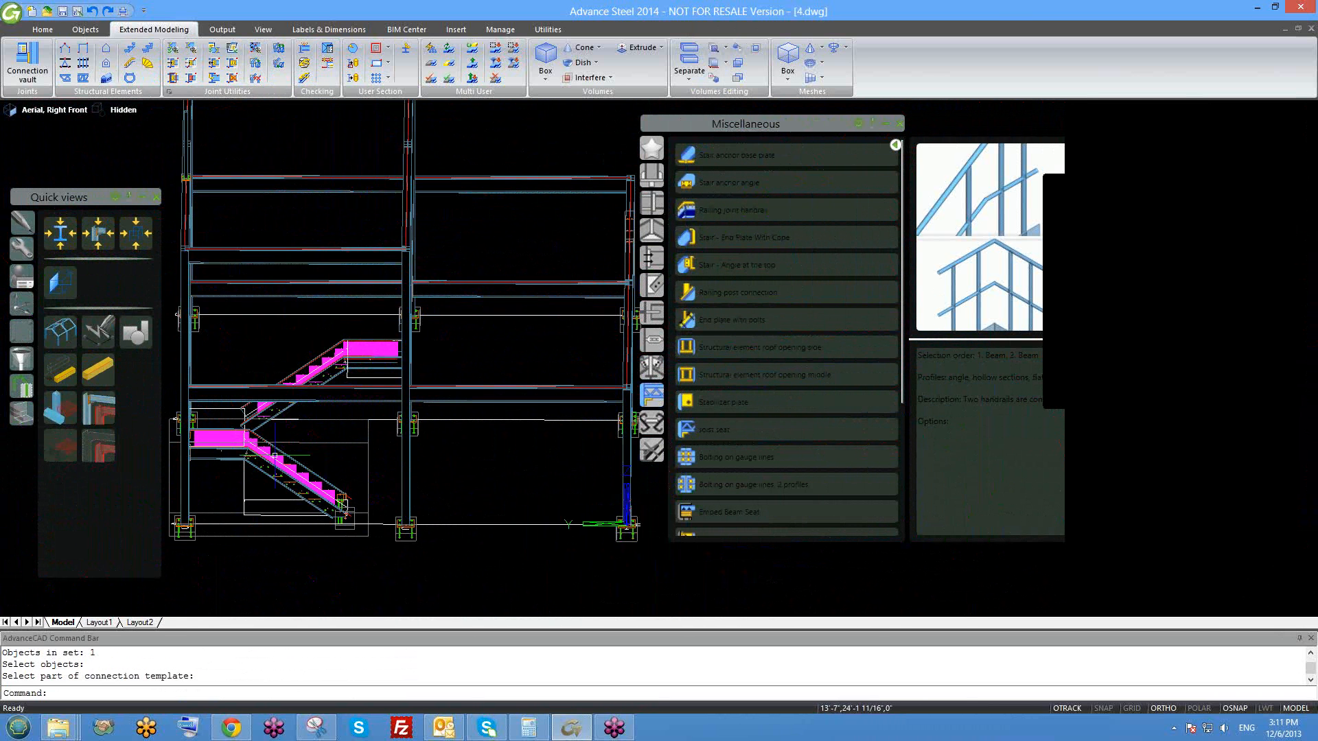
scroll(316, 396, "up", 6)
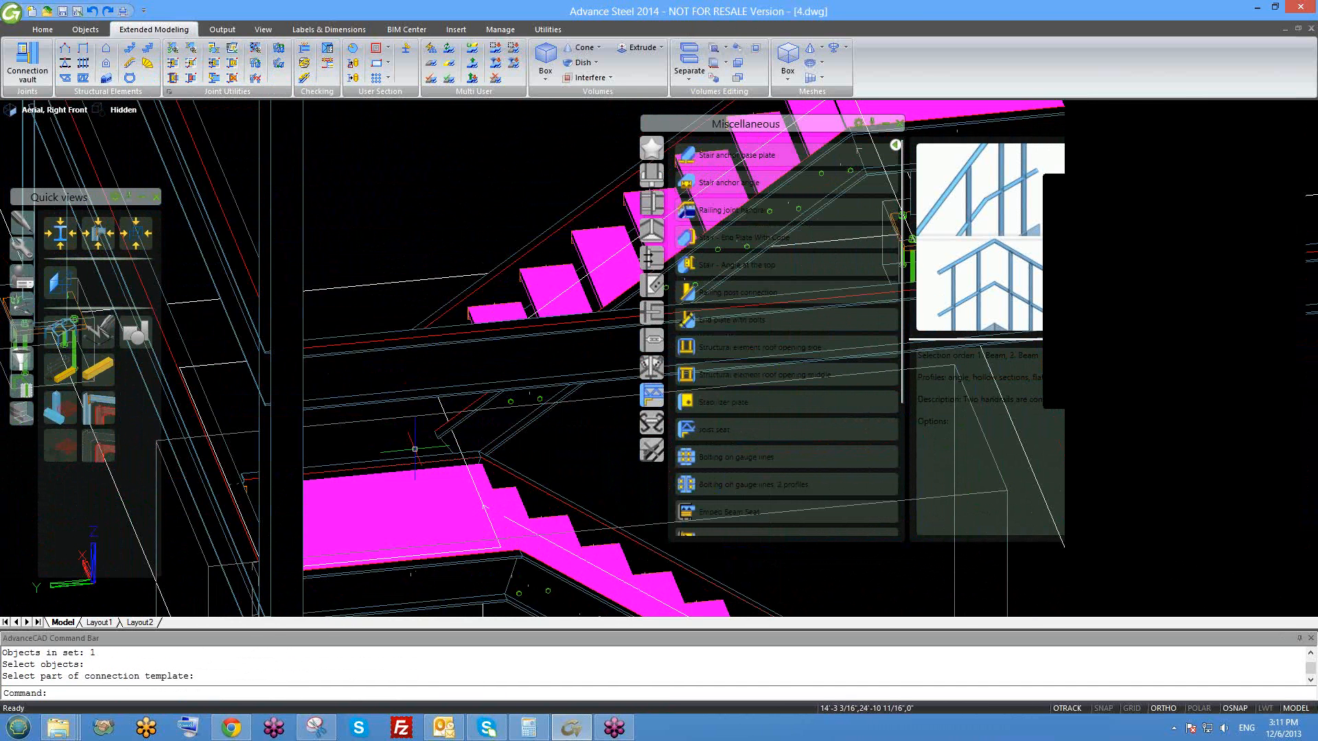
scroll(450, 446, "down", 4)
scroll(659, 590, "up", 5)
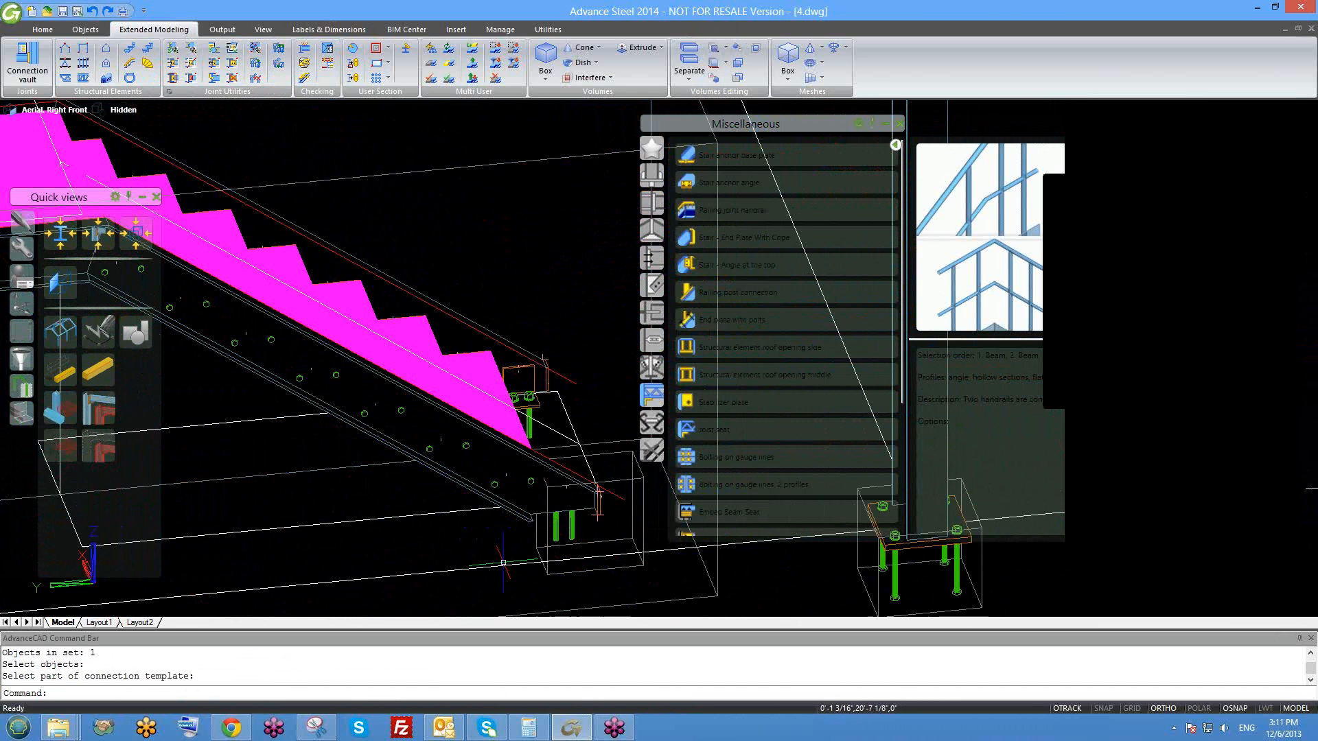
scroll(565, 426, "down", 3)
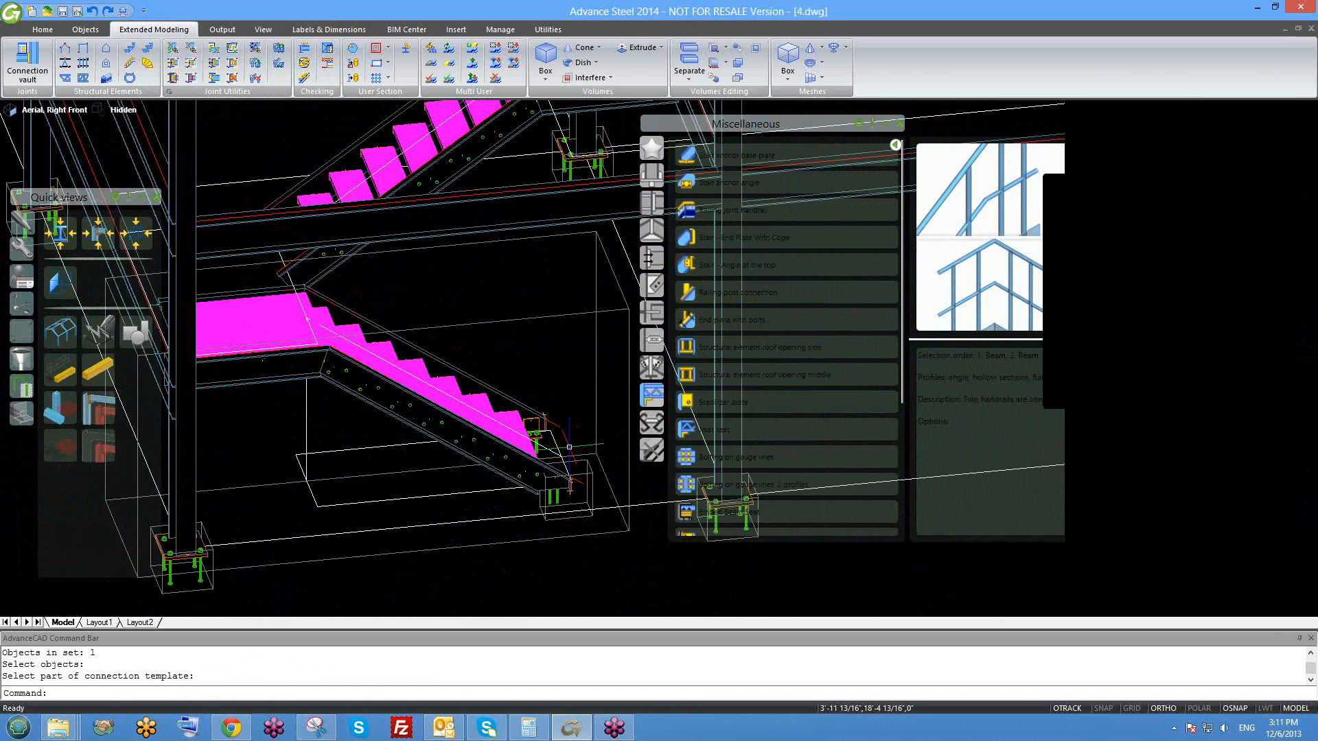
scroll(570, 443, "down", 2)
scroll(431, 345, "up", 4)
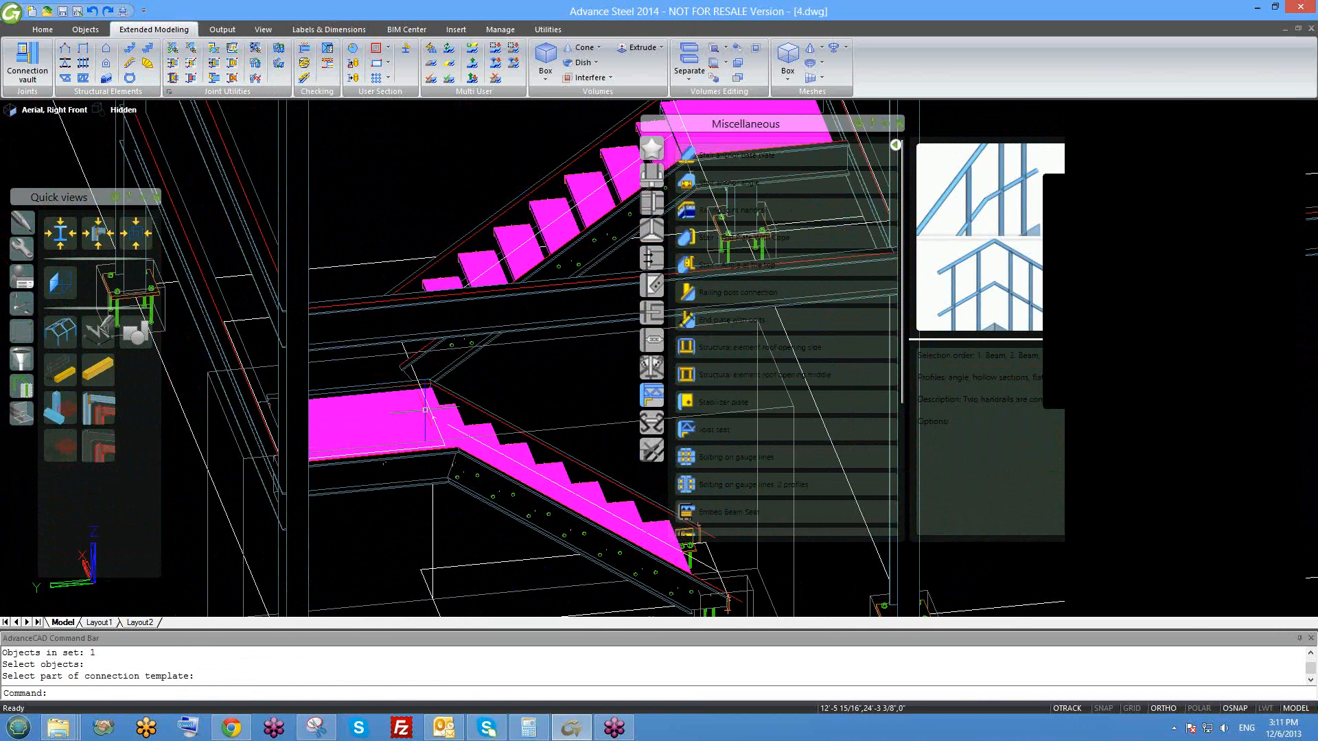
- Open the upper stair's joint properties and enable both the front and rear profiles of its bottom landing
left_click(410, 328)
right_click(409, 328)
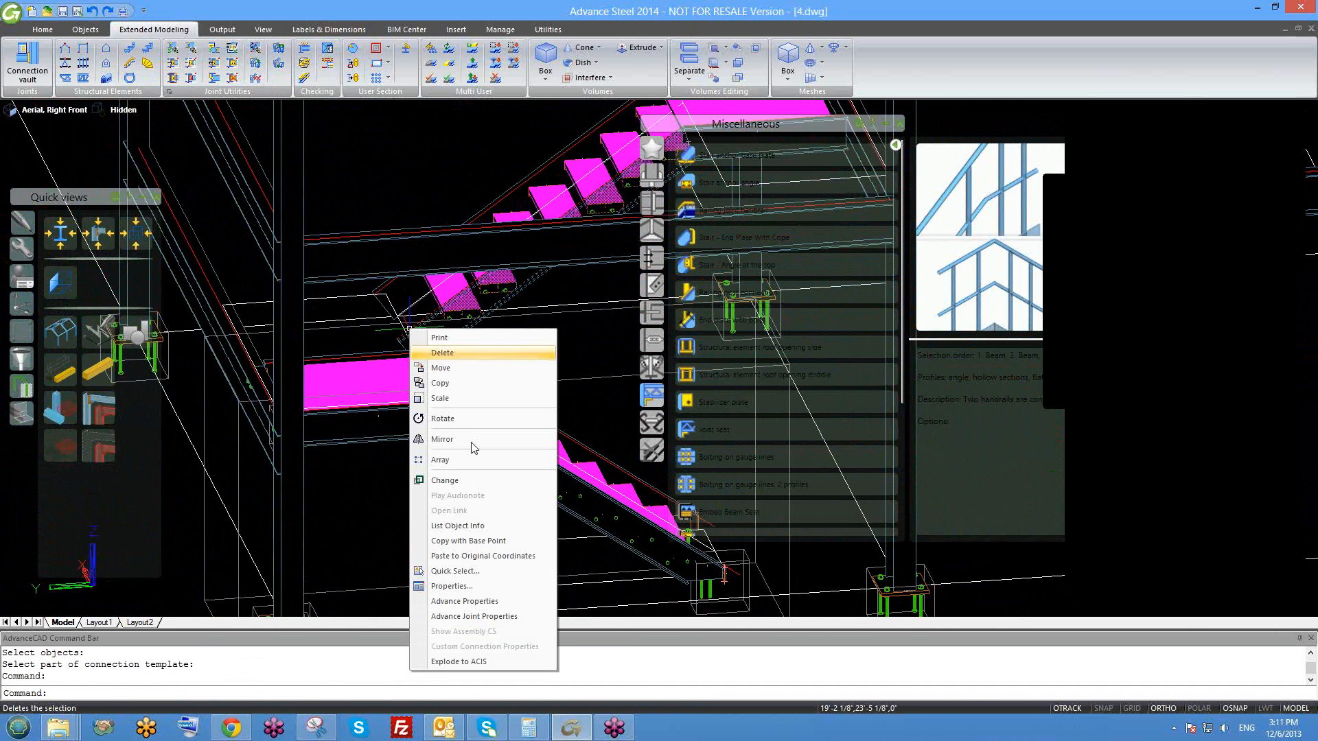
left_click(478, 617)
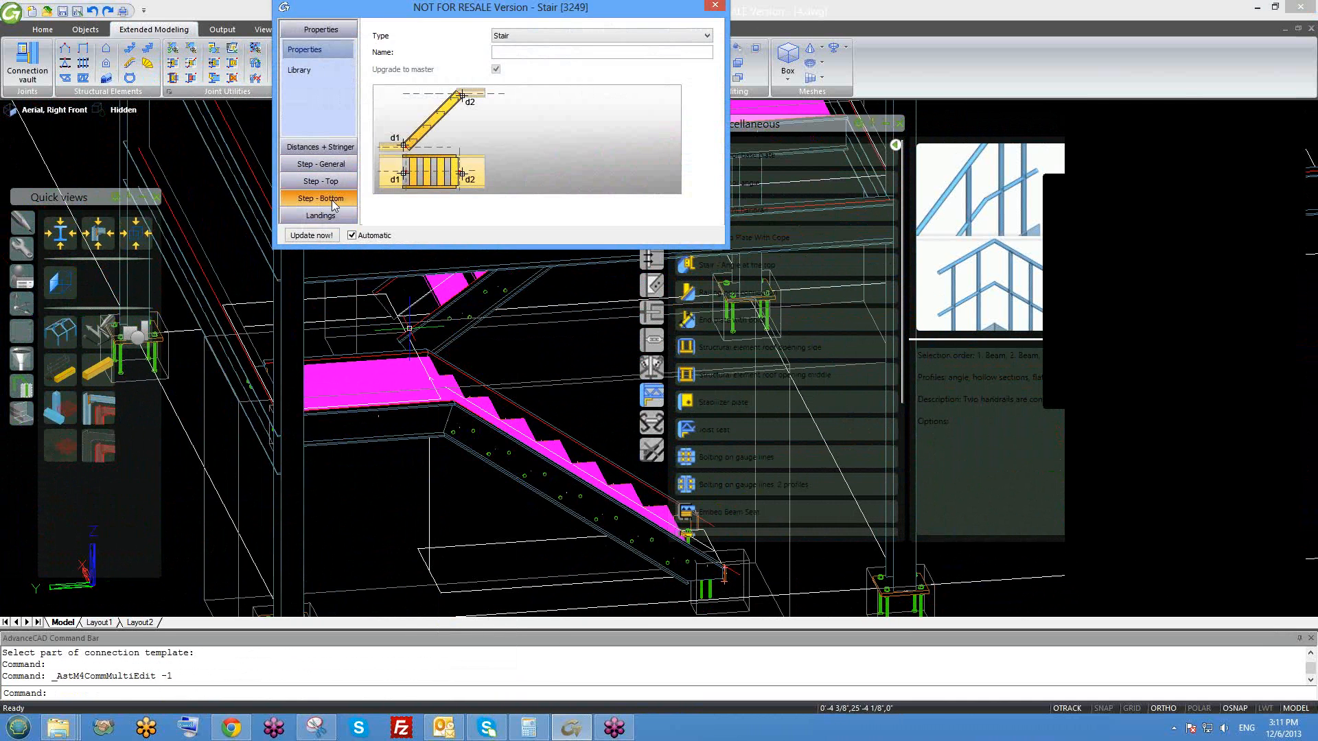
left_click(332, 200)
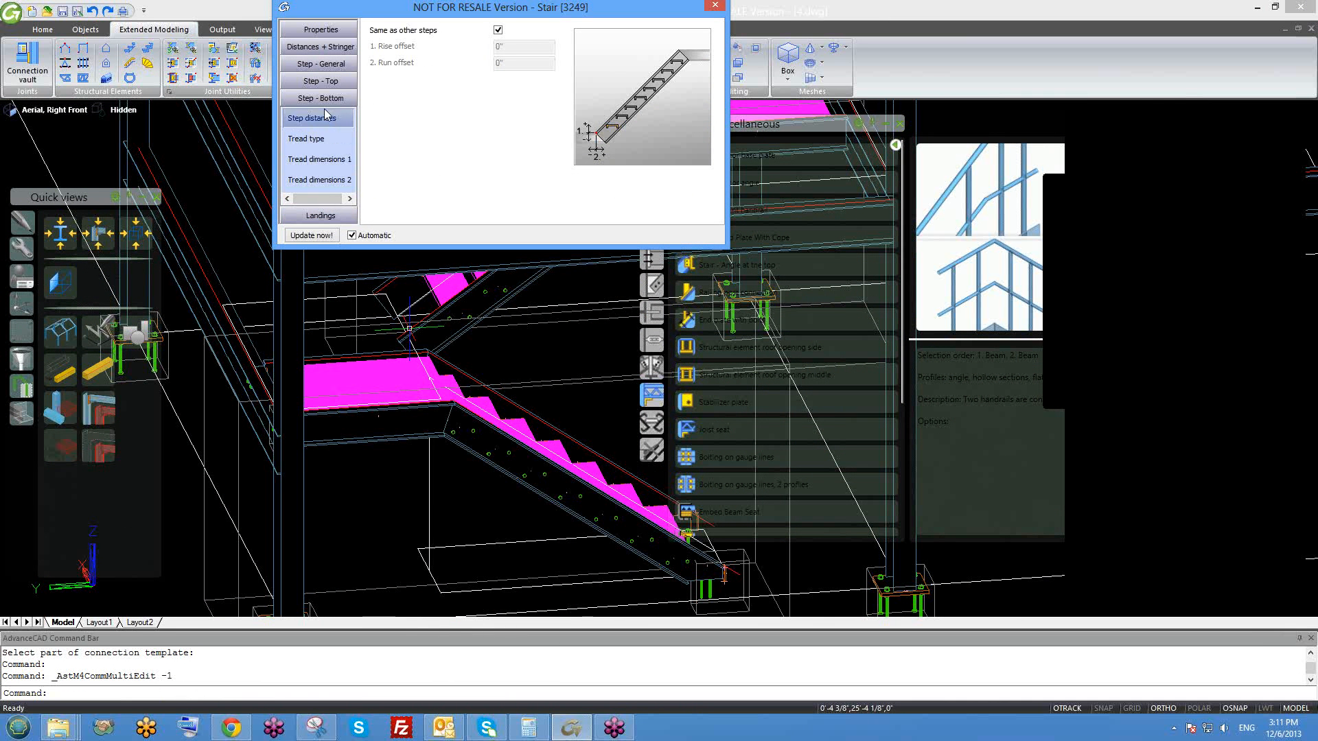
left_click(320, 217)
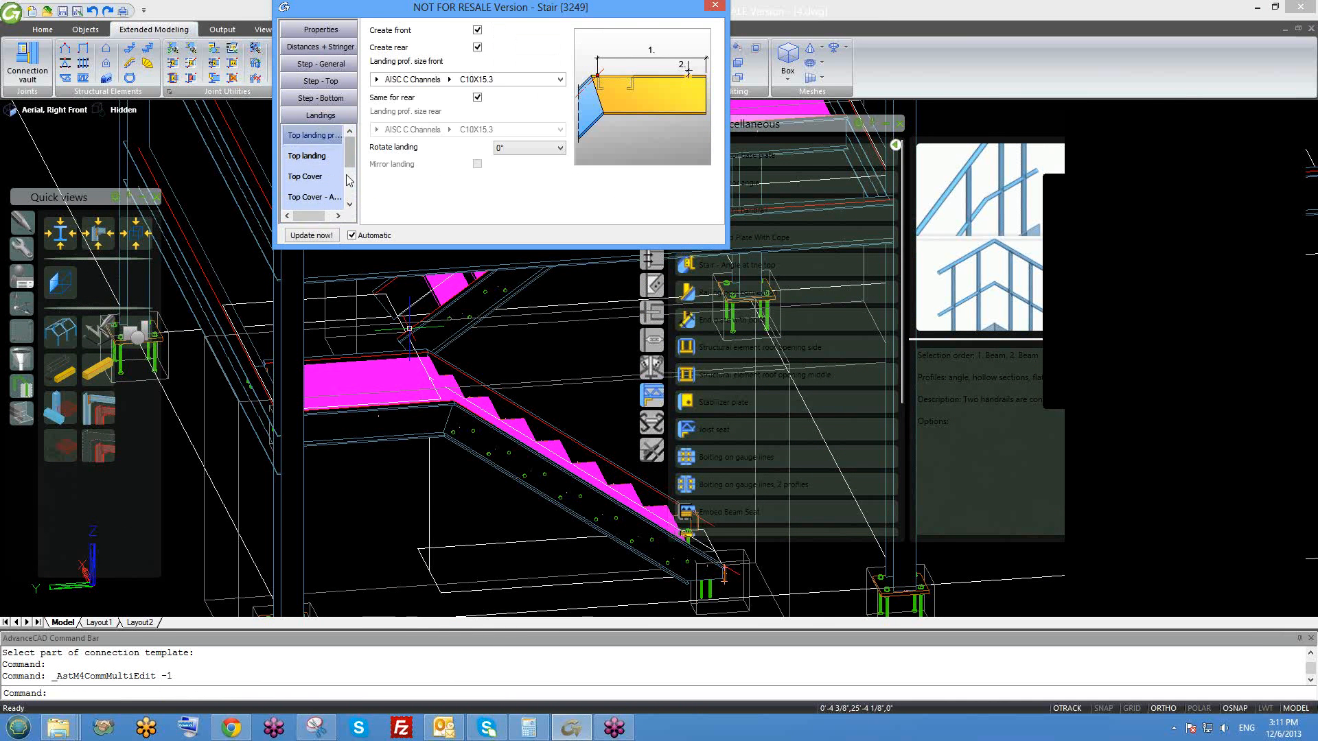
left_click(336, 157)
left_click_drag(349, 158, 352, 176)
left_click(332, 177)
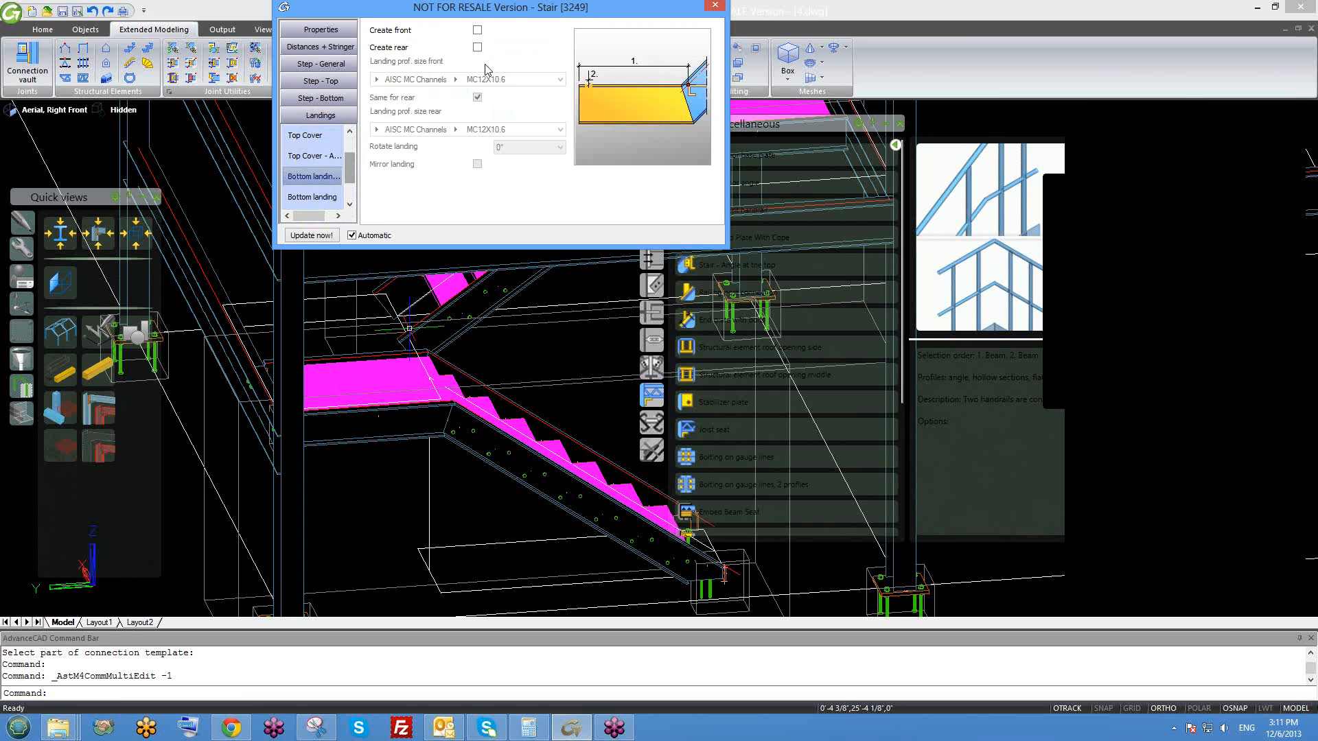
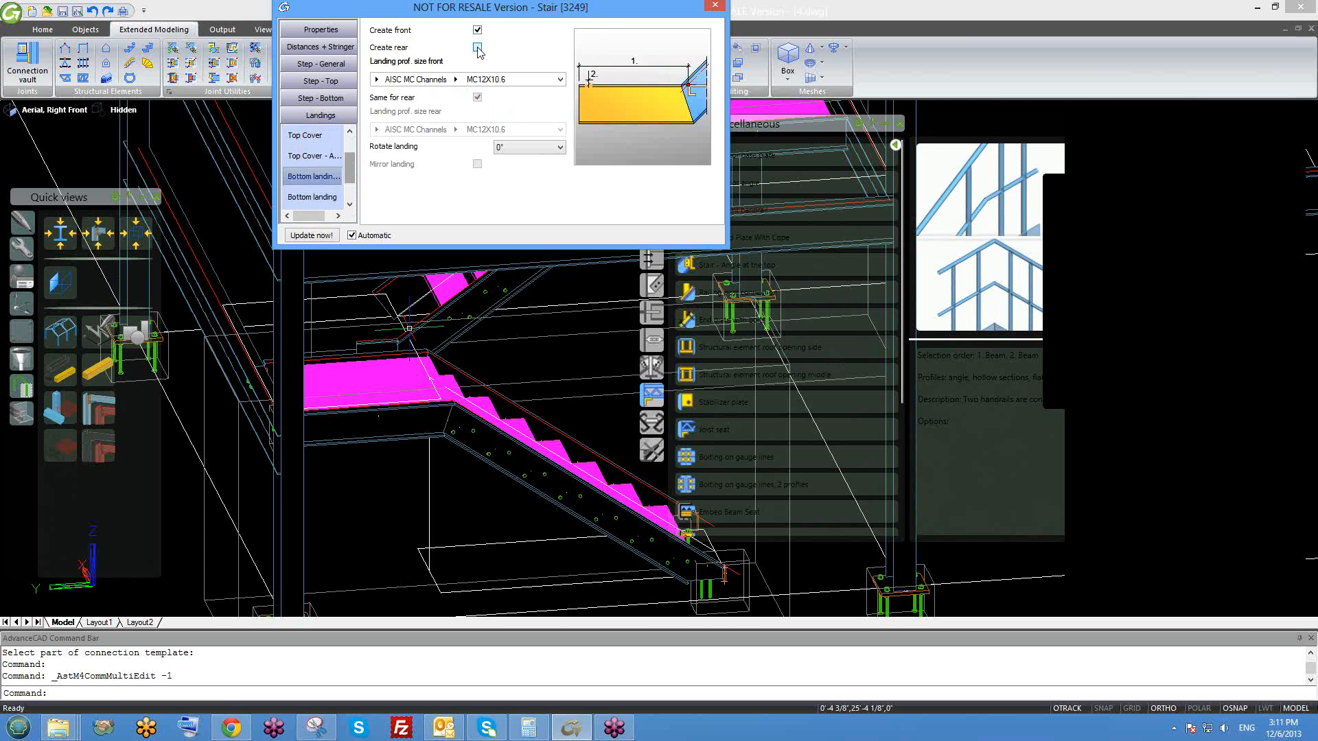
left_click(477, 48)
- Set the upper stair's bottom landing lengths to 4' at both front and rear
left_click(312, 197)
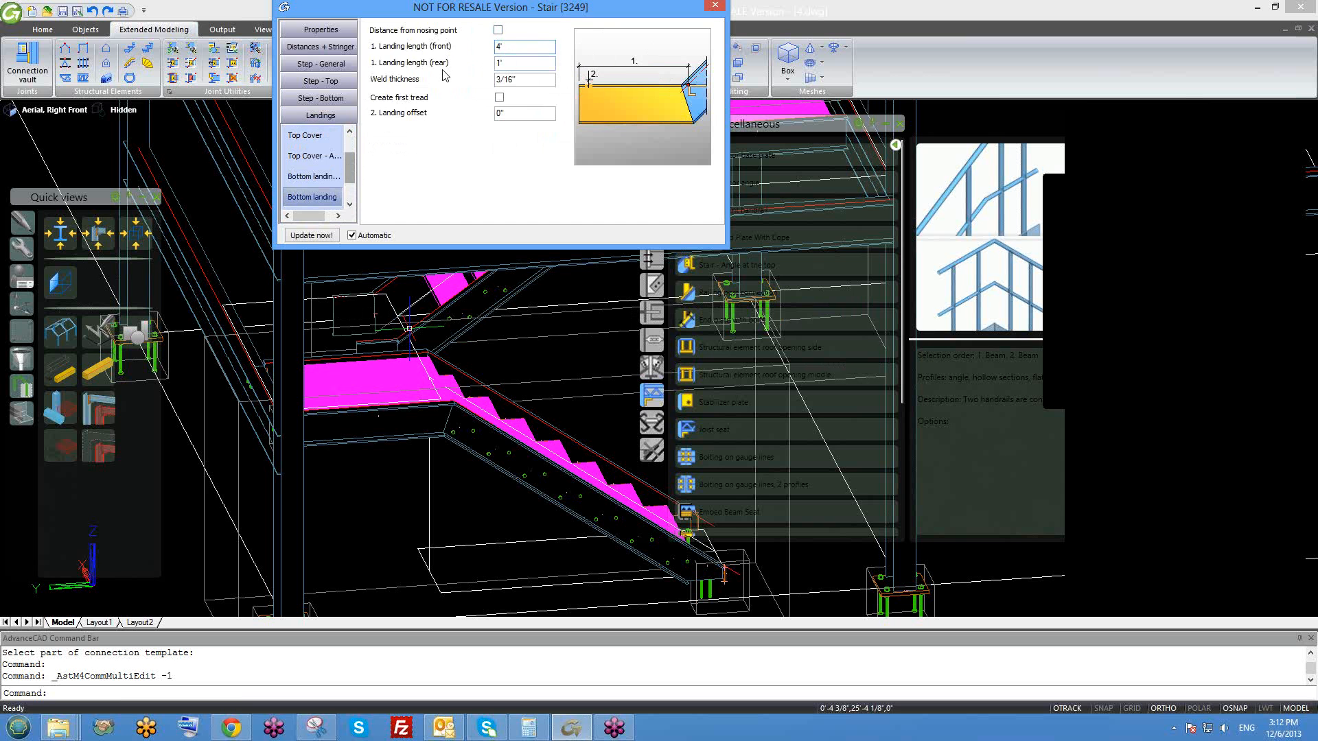
key("Tab")
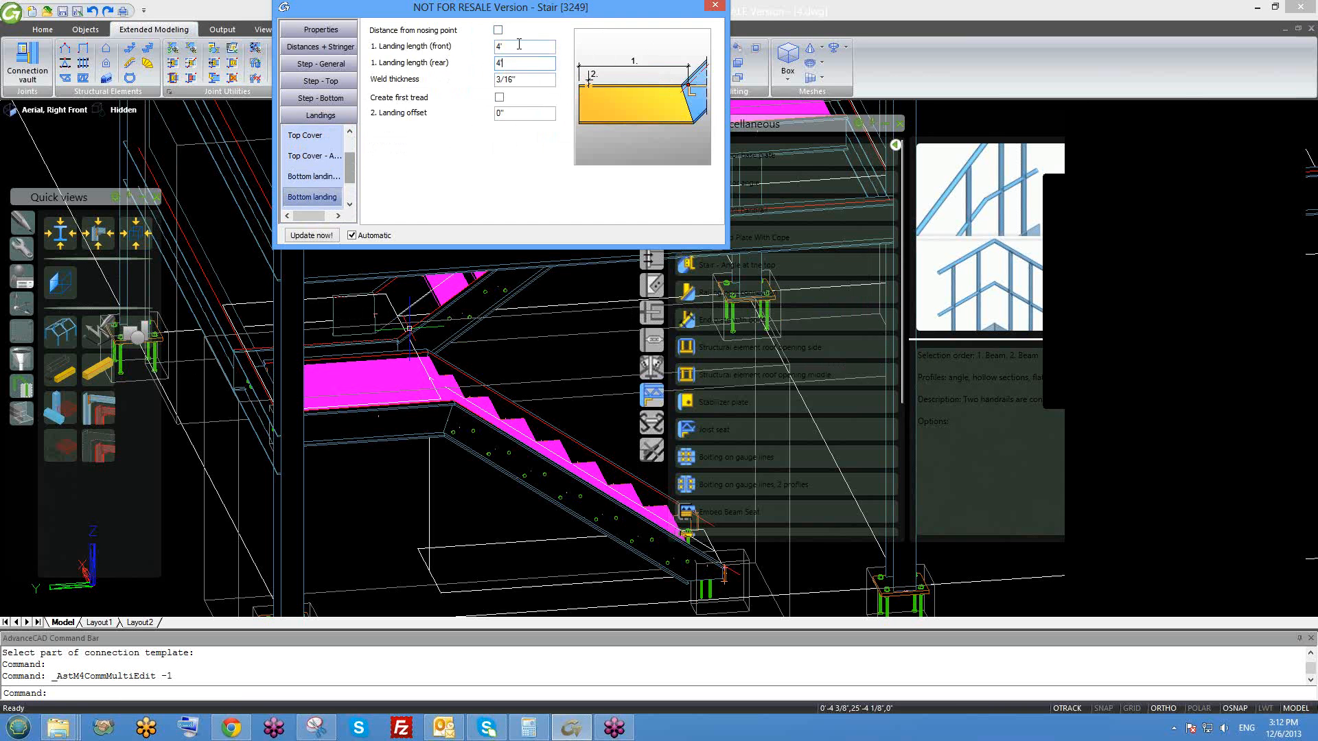
left_click(519, 44)
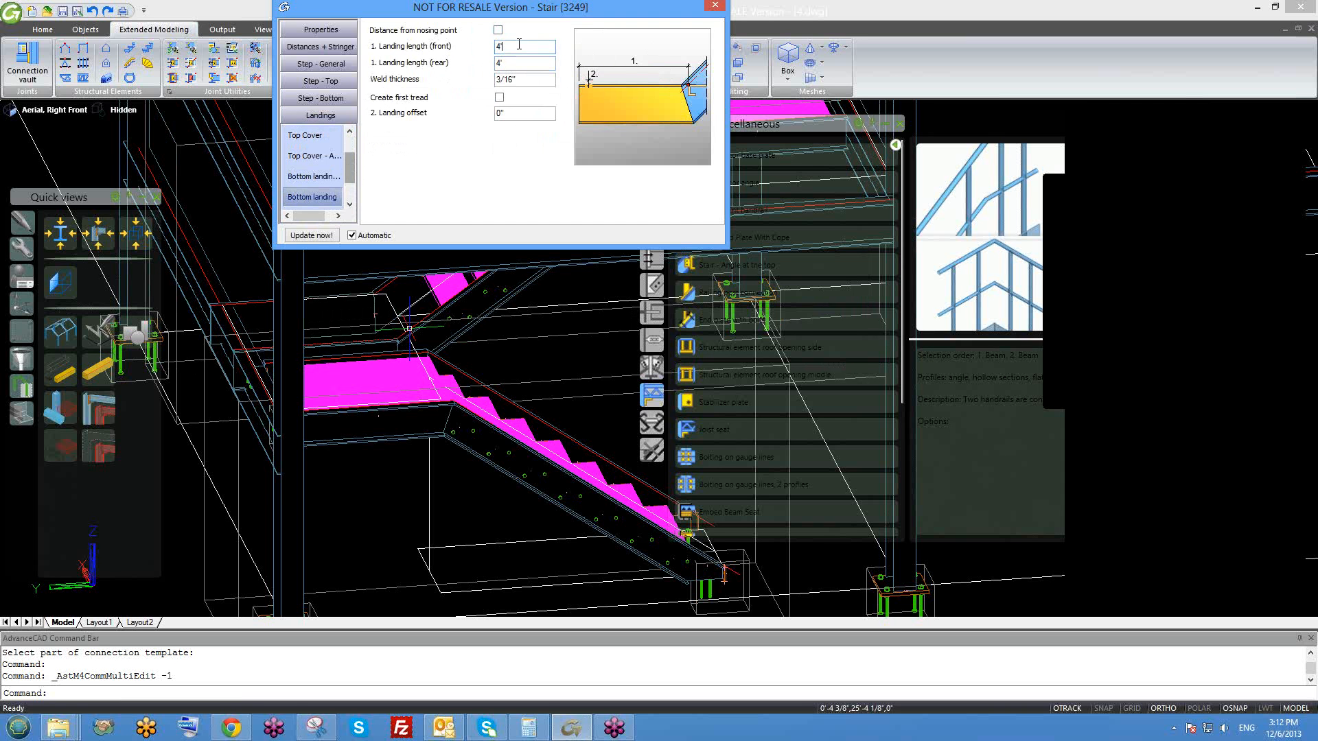
left_click(347, 315)
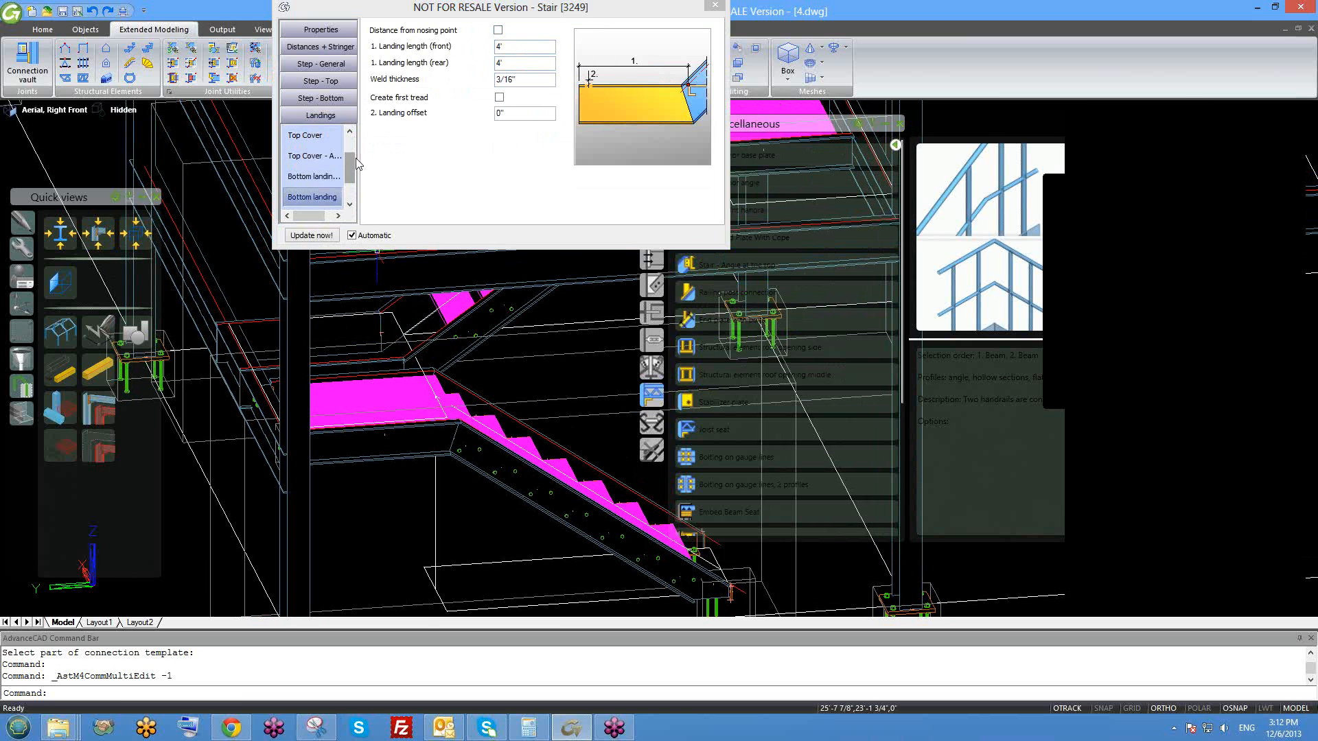
- Review the upper stair's top landing length settings and close the stair properties
left_click_drag(351, 161, 349, 142)
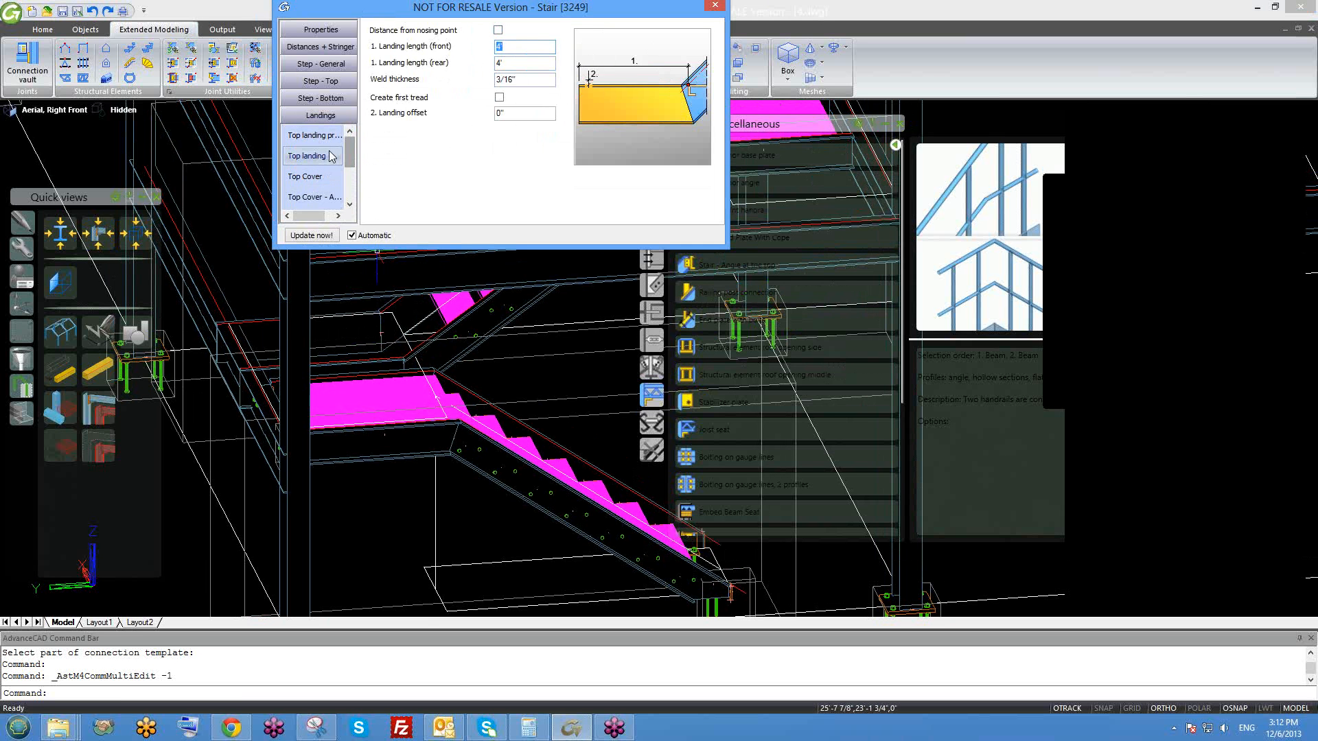
left_click(327, 150)
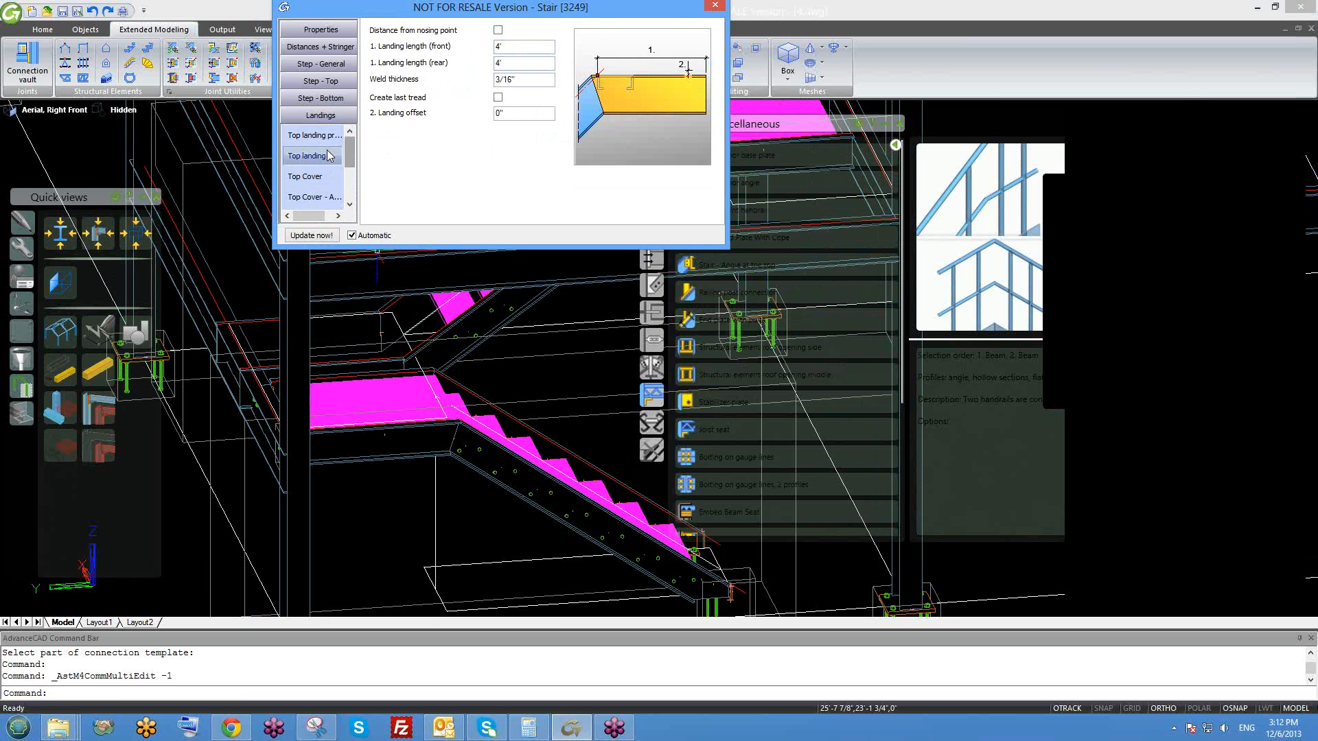
left_click(708, 9)
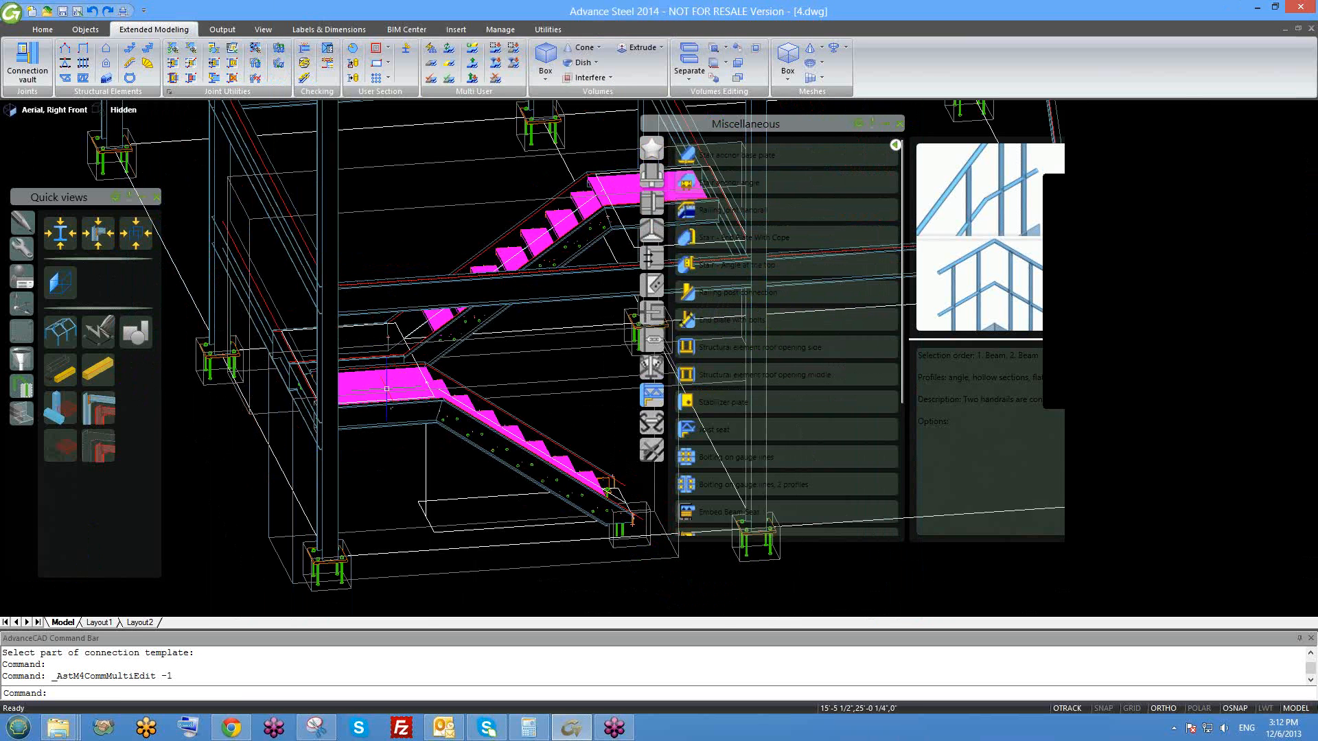
- Transfer the lower landing's stringer connection to the joint between the frame beam and the upper flight's nearer bottom landing stringer
scroll(386, 388, "up", 4)
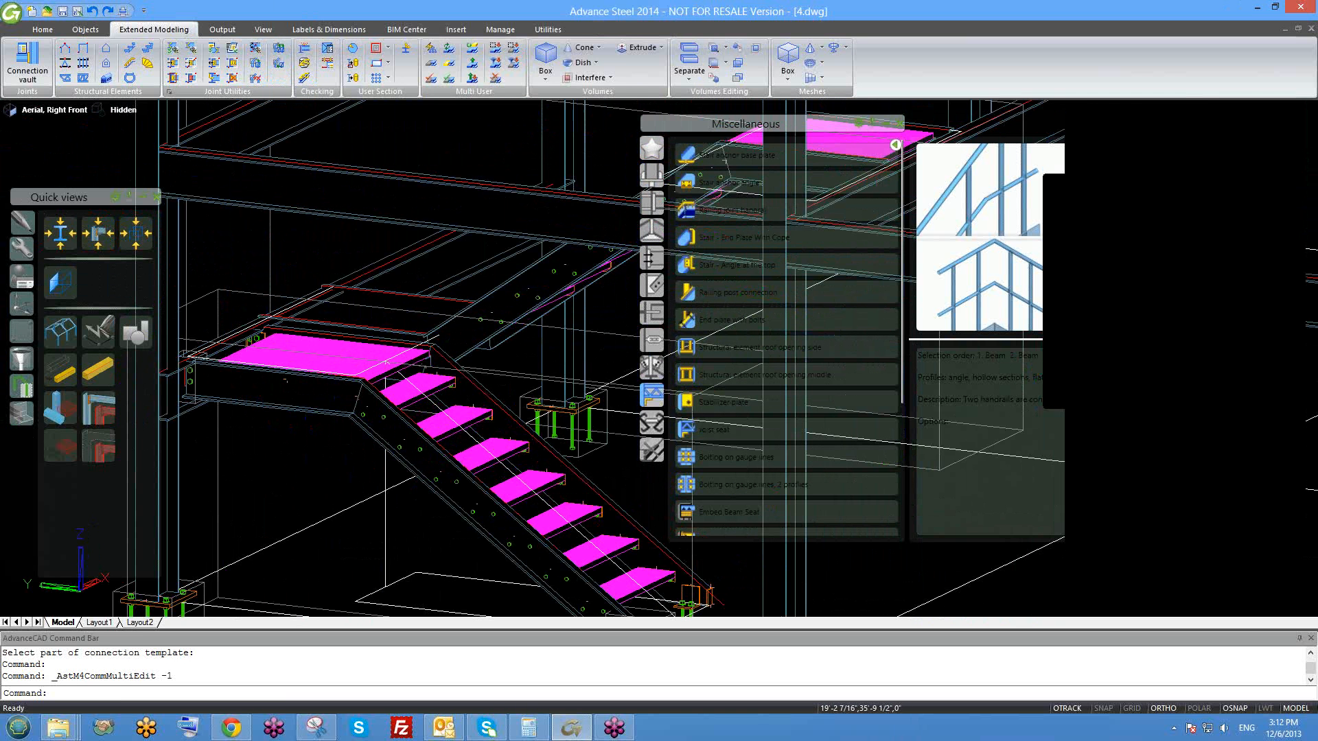
left_click(173, 62)
scroll(198, 407, "up", 2)
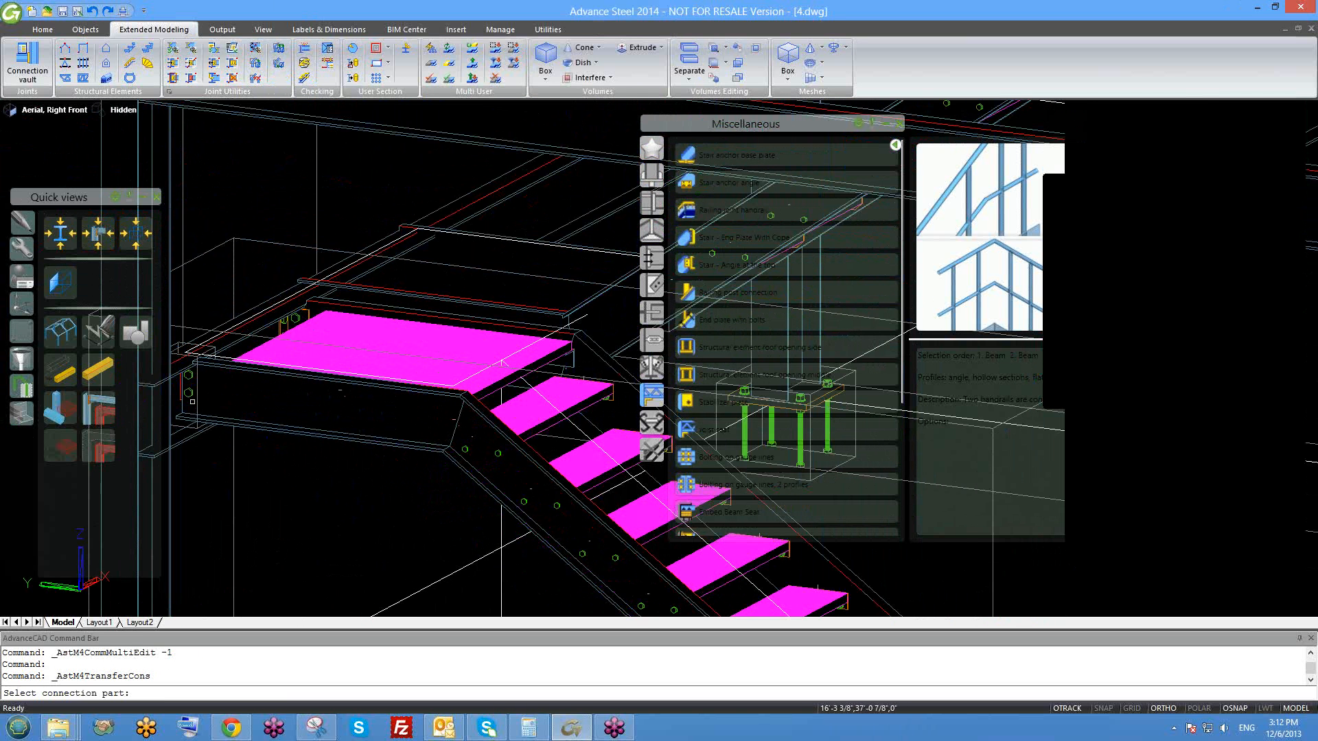
left_click(191, 400)
right_click(302, 356)
left_click(361, 276)
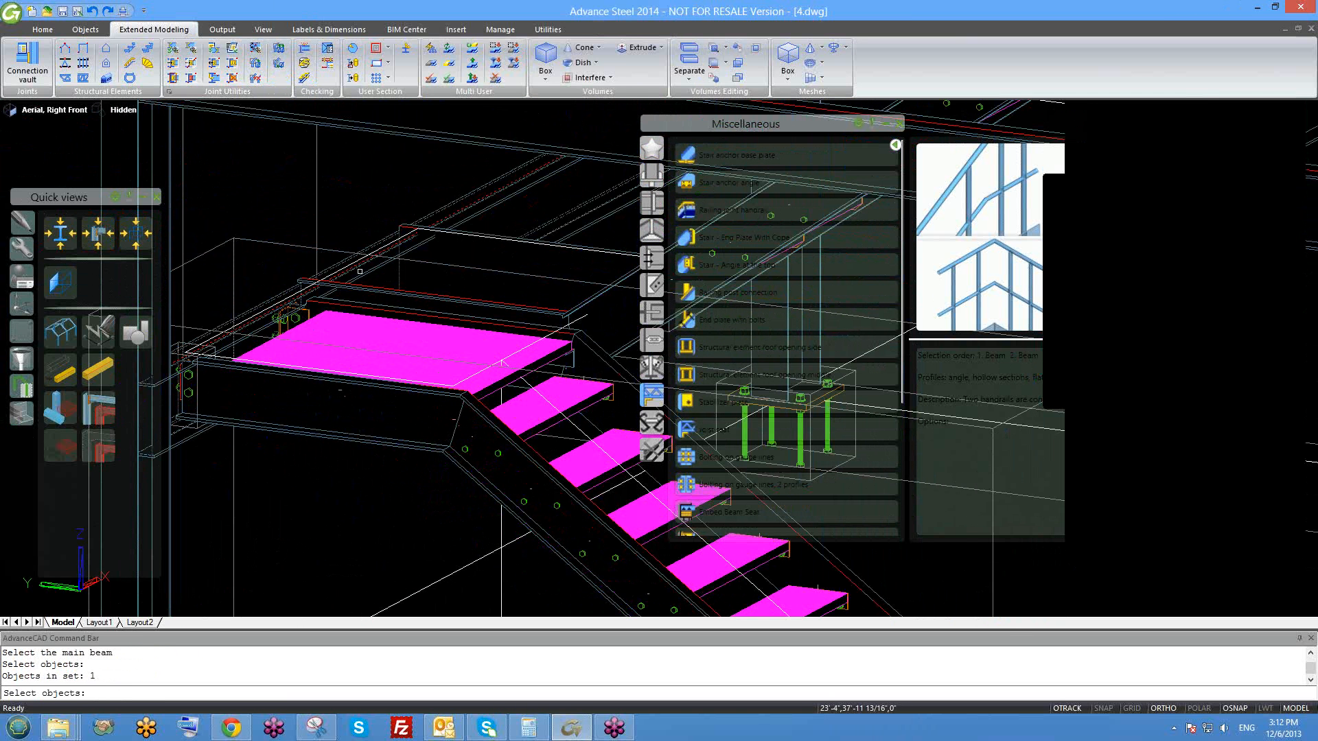
right_click(361, 276)
left_click(369, 290)
right_click(369, 287)
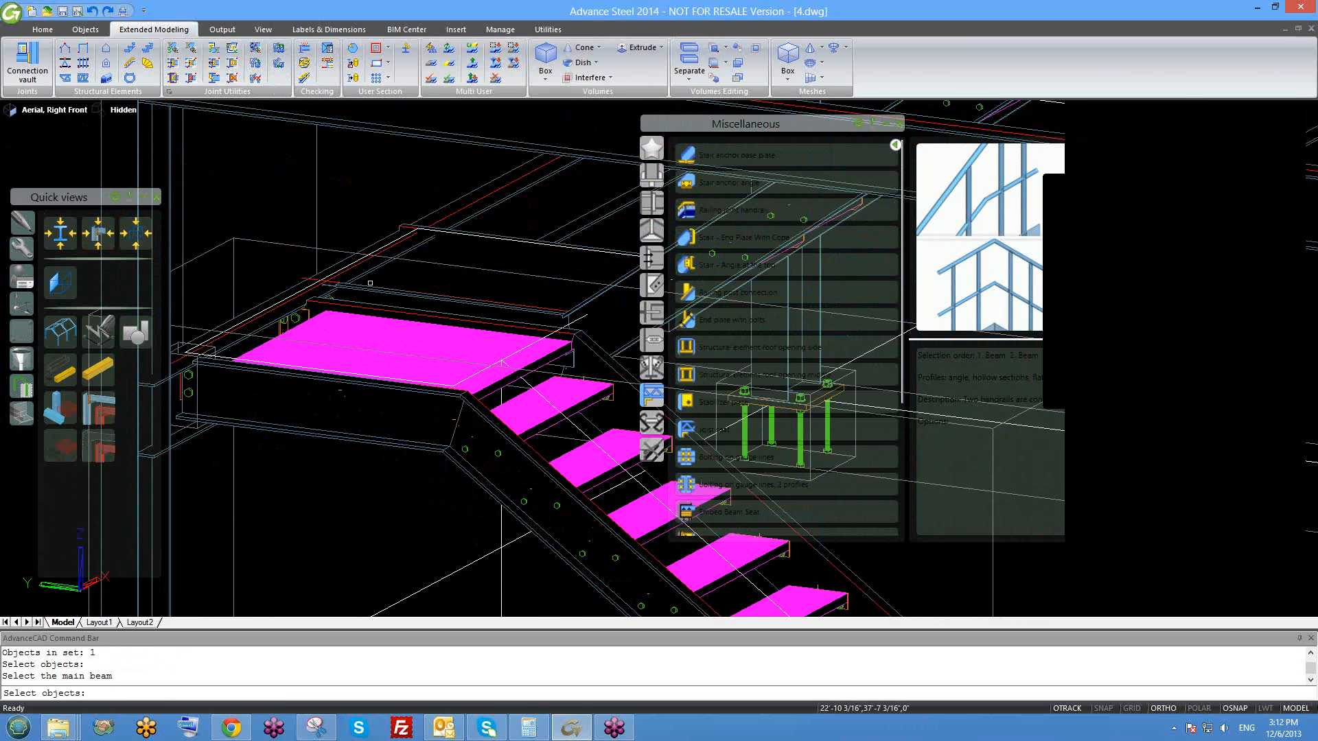
- Transfer the same connection to the frame beam and the far stringer of the upper flight's bottom landing, and end the transfer
left_click(415, 257)
right_click(470, 226)
scroll(472, 234, "up", 3)
left_click(471, 227)
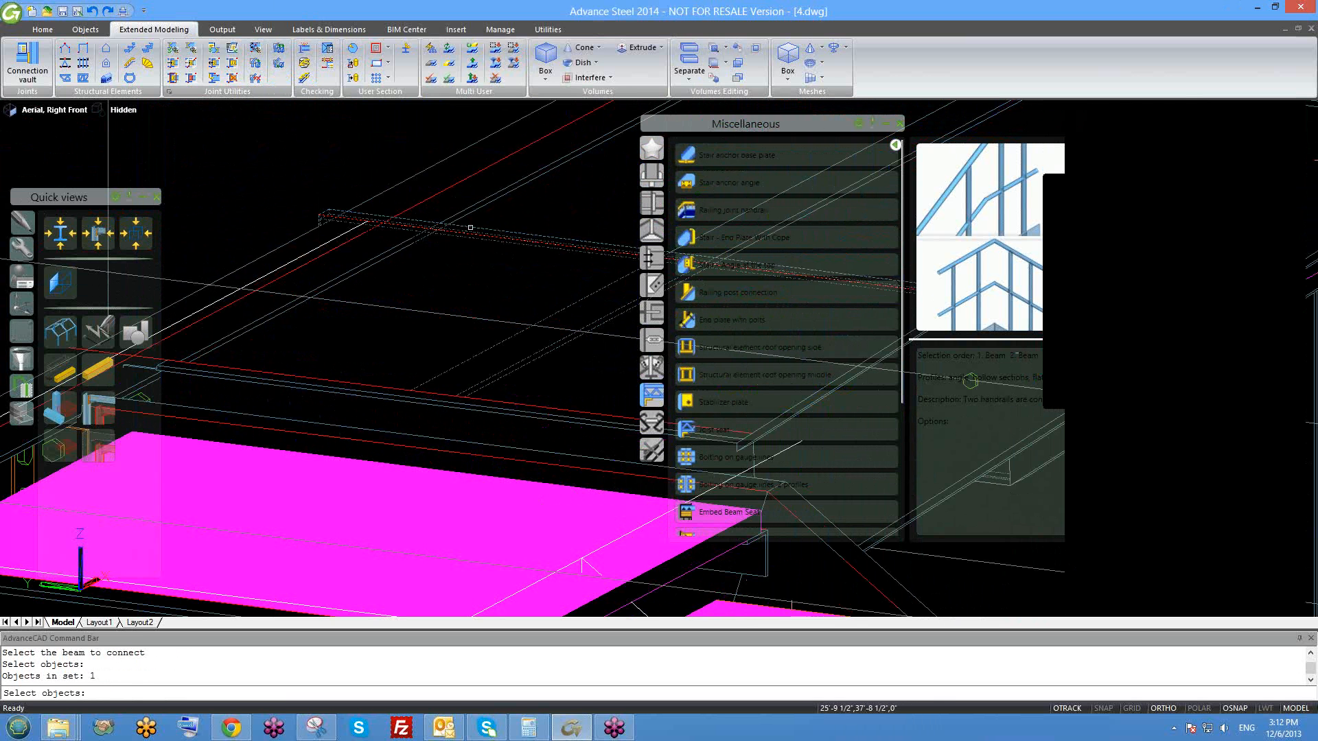
right_click(470, 228)
scroll(454, 266, "down", 3)
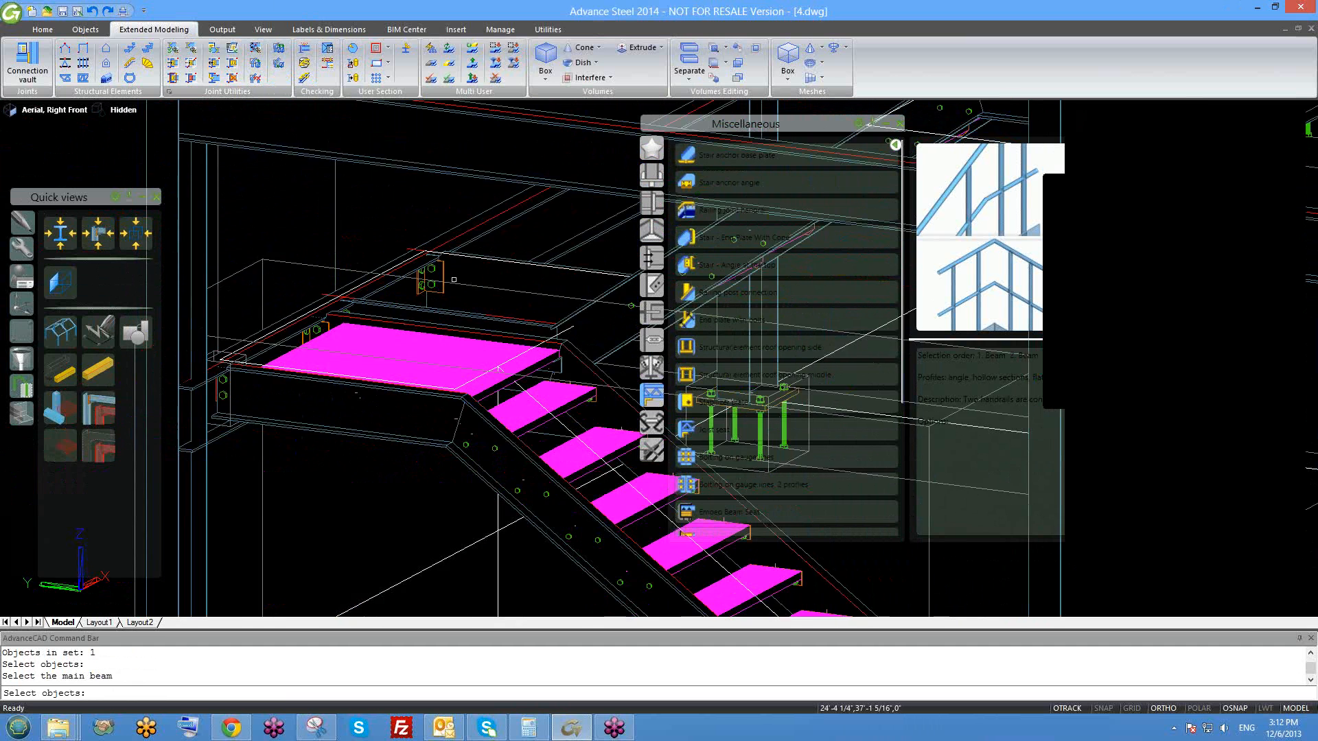
scroll(446, 269, "up", 1)
key("Escape")
scroll(446, 271, "down", 1)
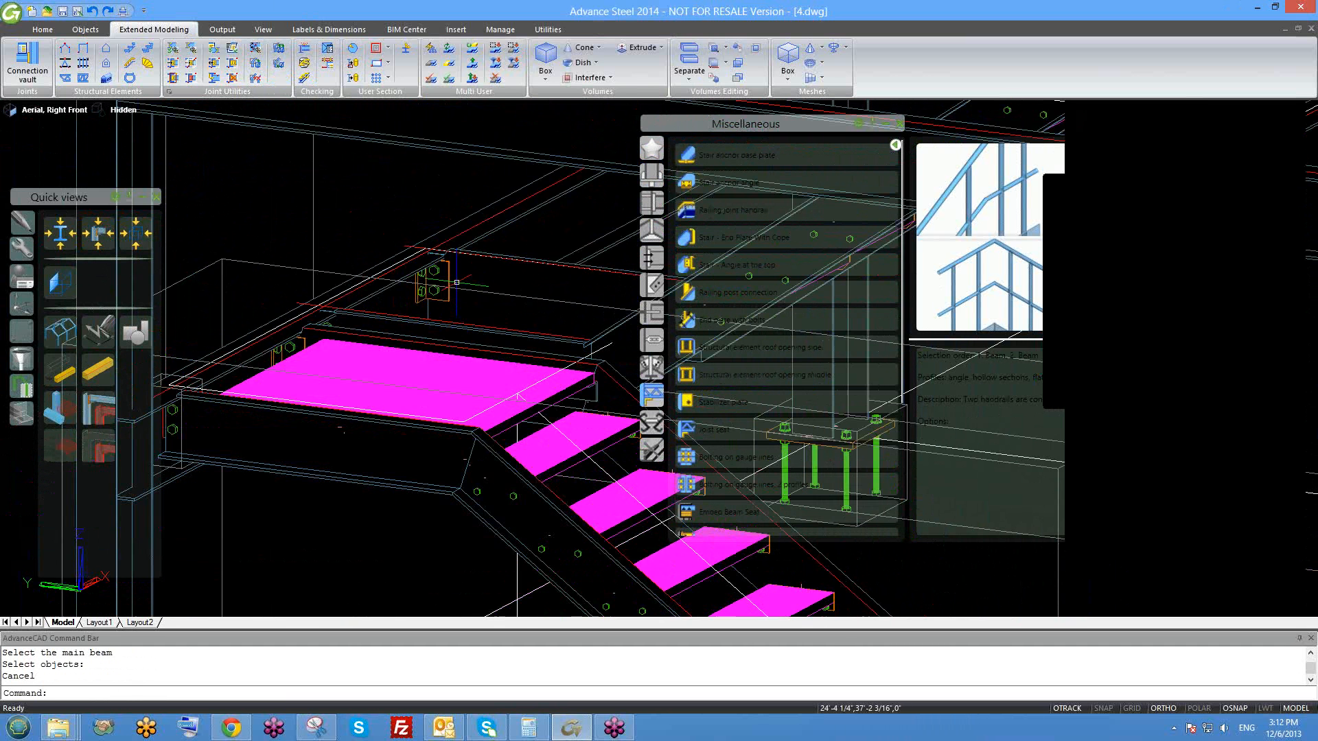
- Examine the new landing connections and both stair flights within the whole frame
scroll(416, 295, "up", 2)
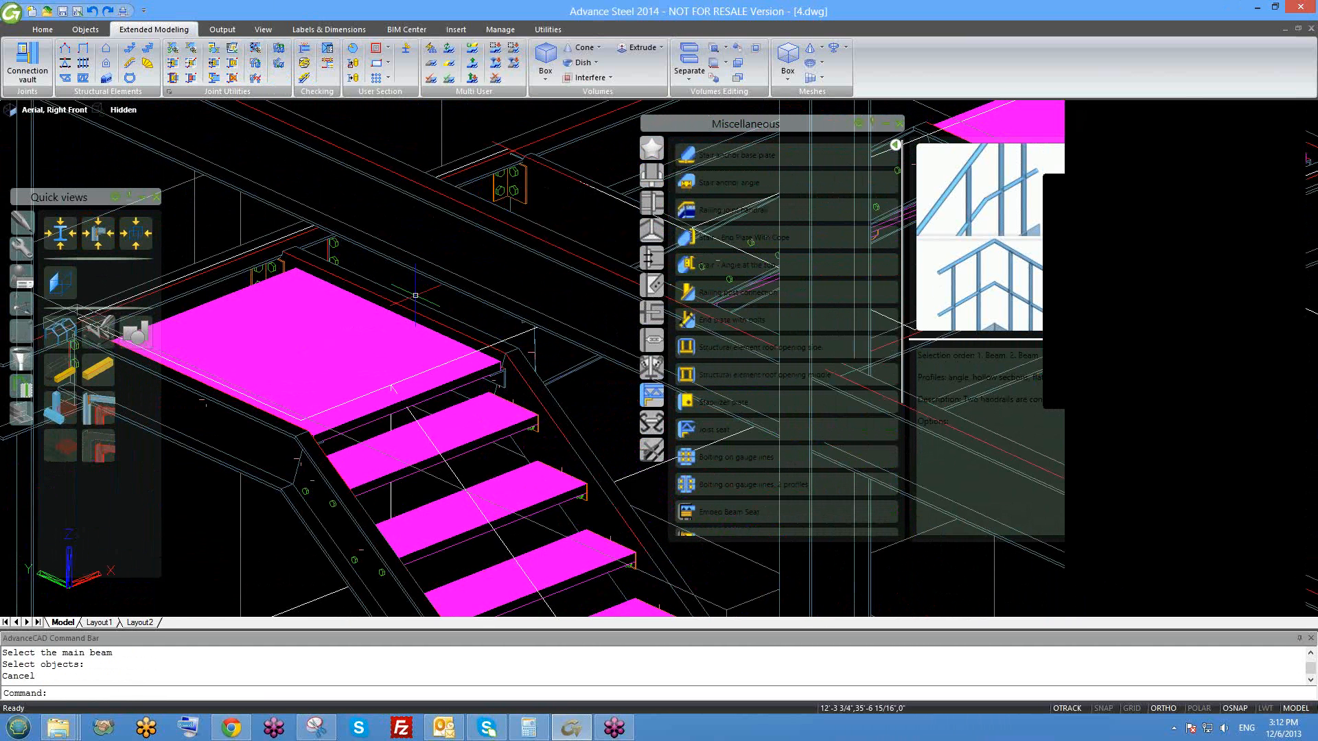
middle_click_drag(408, 310, 464, 309, "shift")
scroll(464, 312, "down", 3)
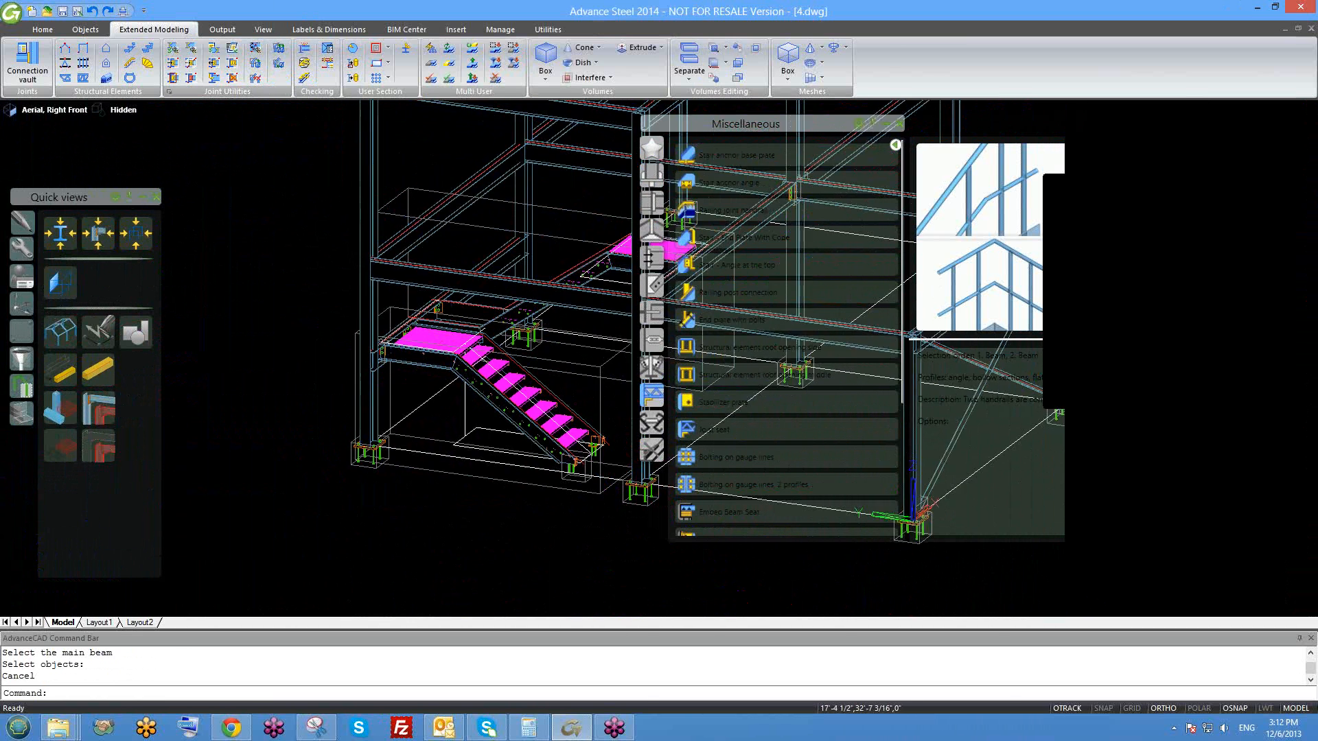
middle_click_drag(453, 356, 373, 318)
middle_click_drag(373, 318, 511, 263, "shift")
scroll(521, 254, "up", 2)
scroll(552, 252, "up", 1)
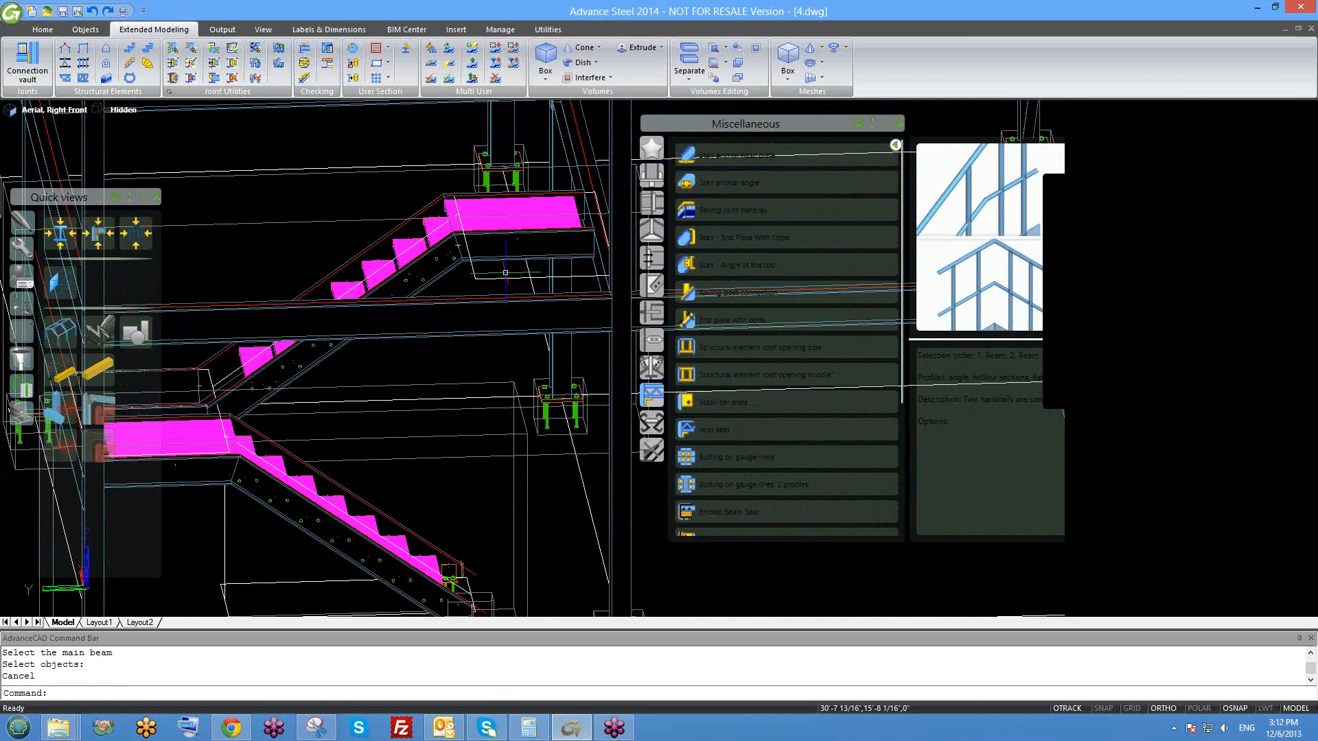
scroll(554, 274, "down", 4)
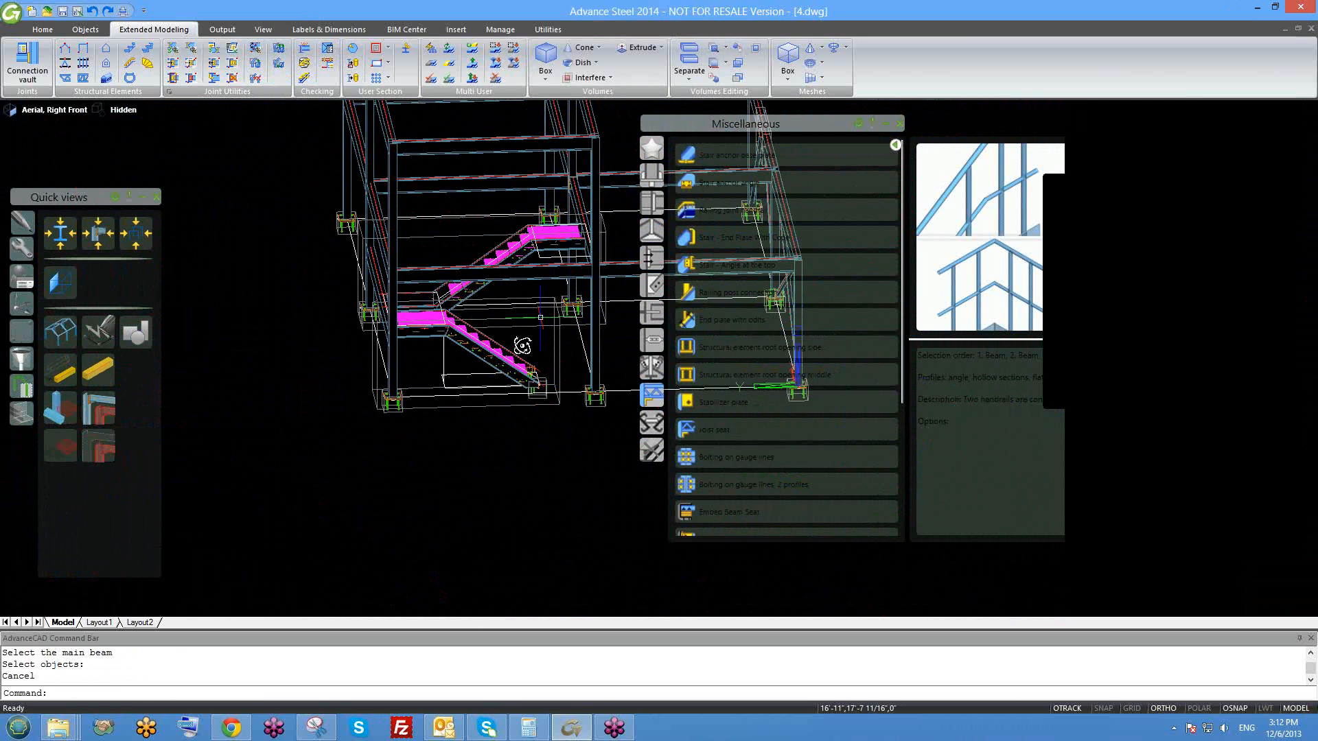
scroll(454, 336, "up", 2)
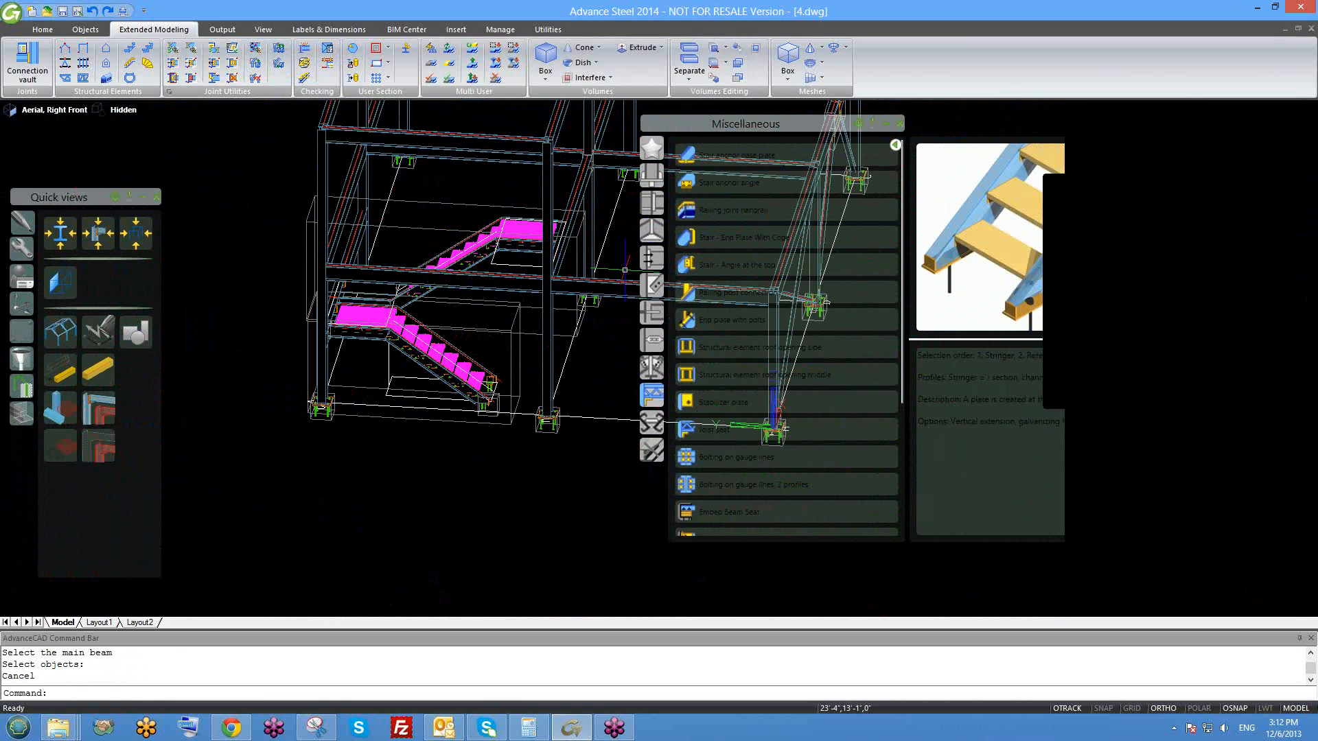
middle_click_drag(420, 335, 419, 319)
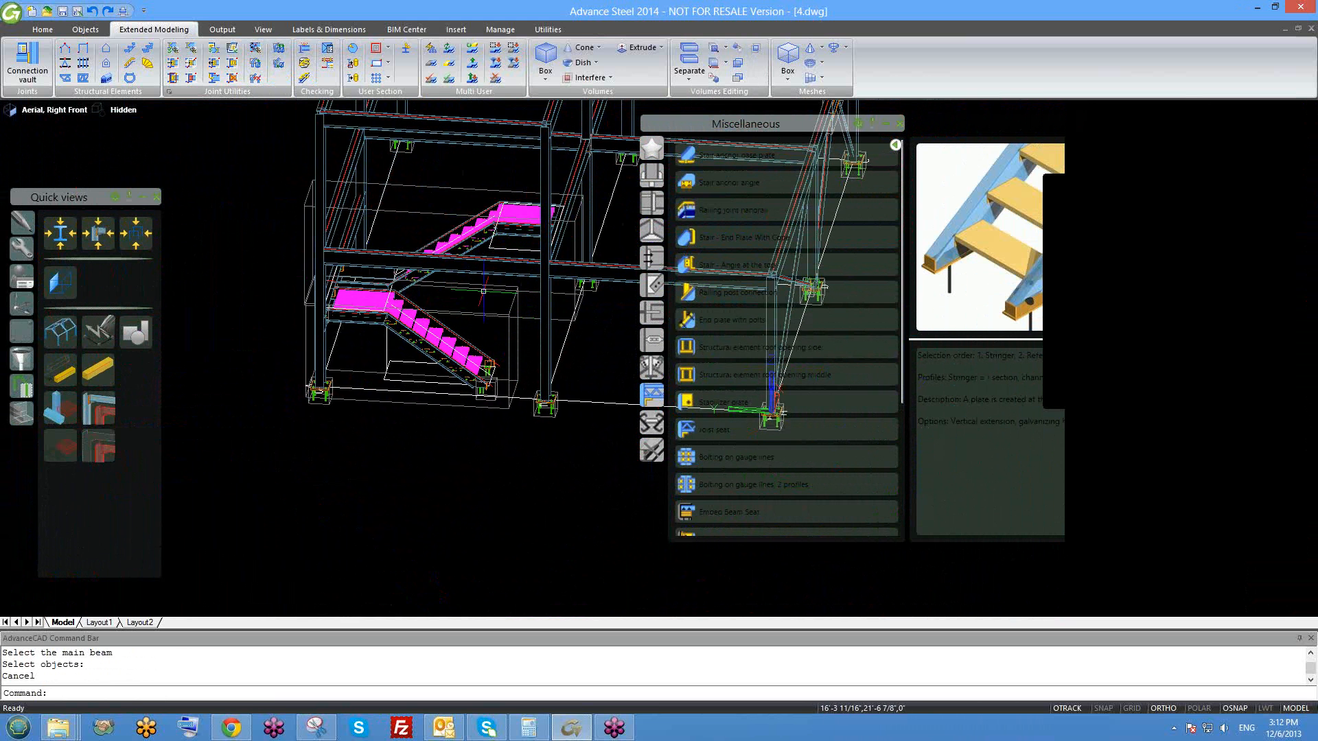
middle_click_drag(436, 306, 423, 328)
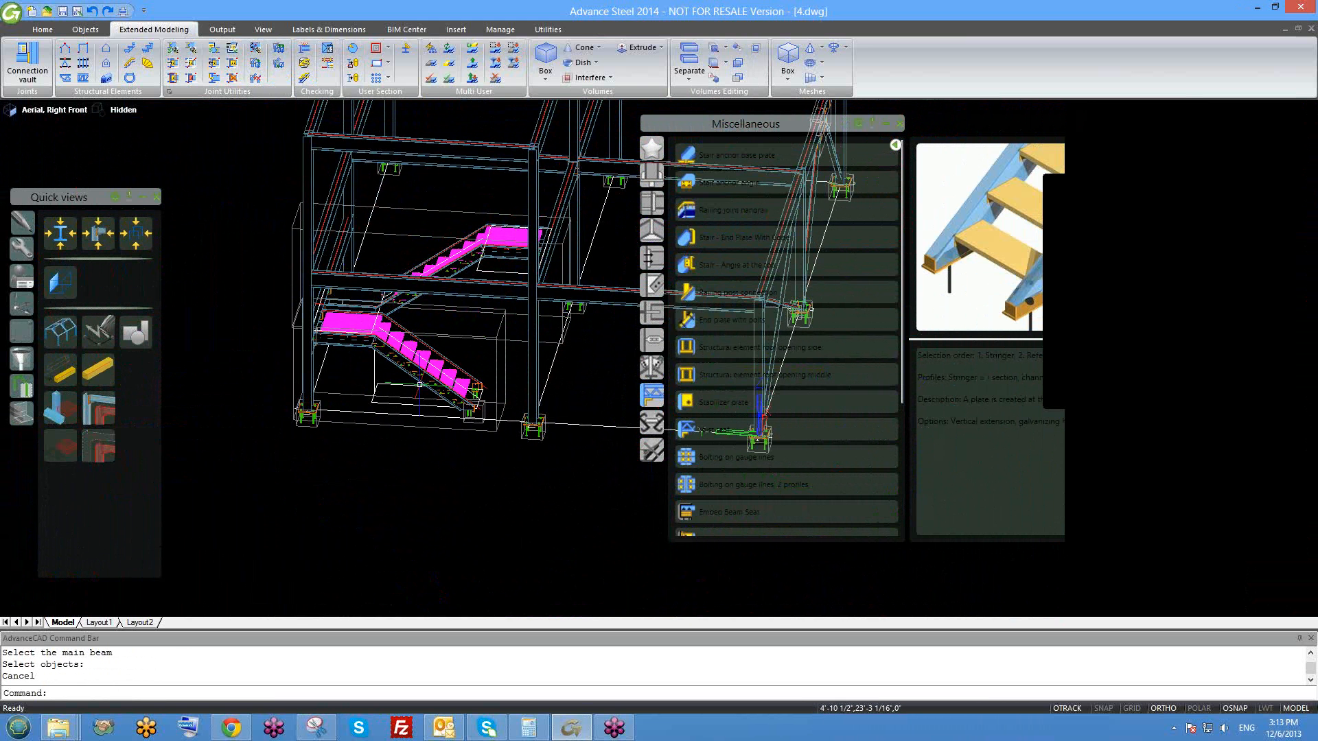
middle_click_drag(447, 420, 435, 336, "shift")
scroll(436, 362, "up", 3)
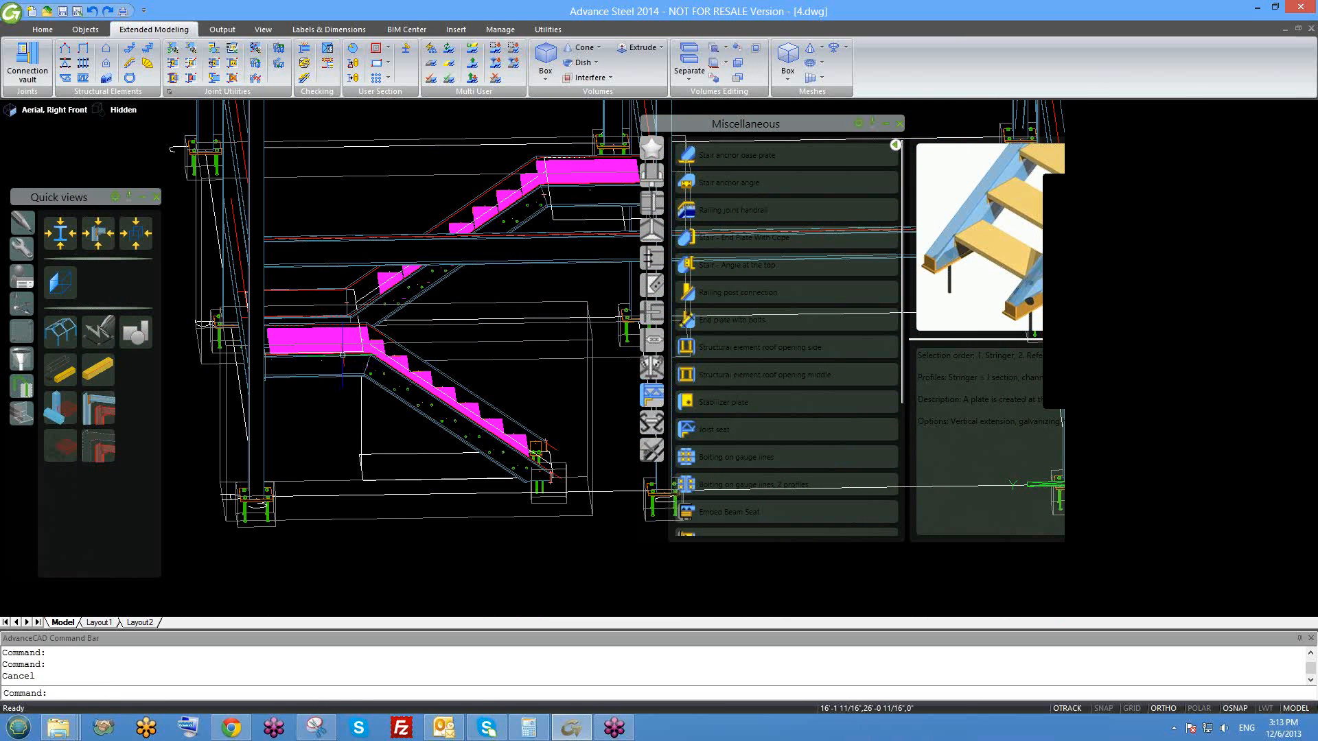
middle_click_drag(378, 328, 415, 323, "shift")
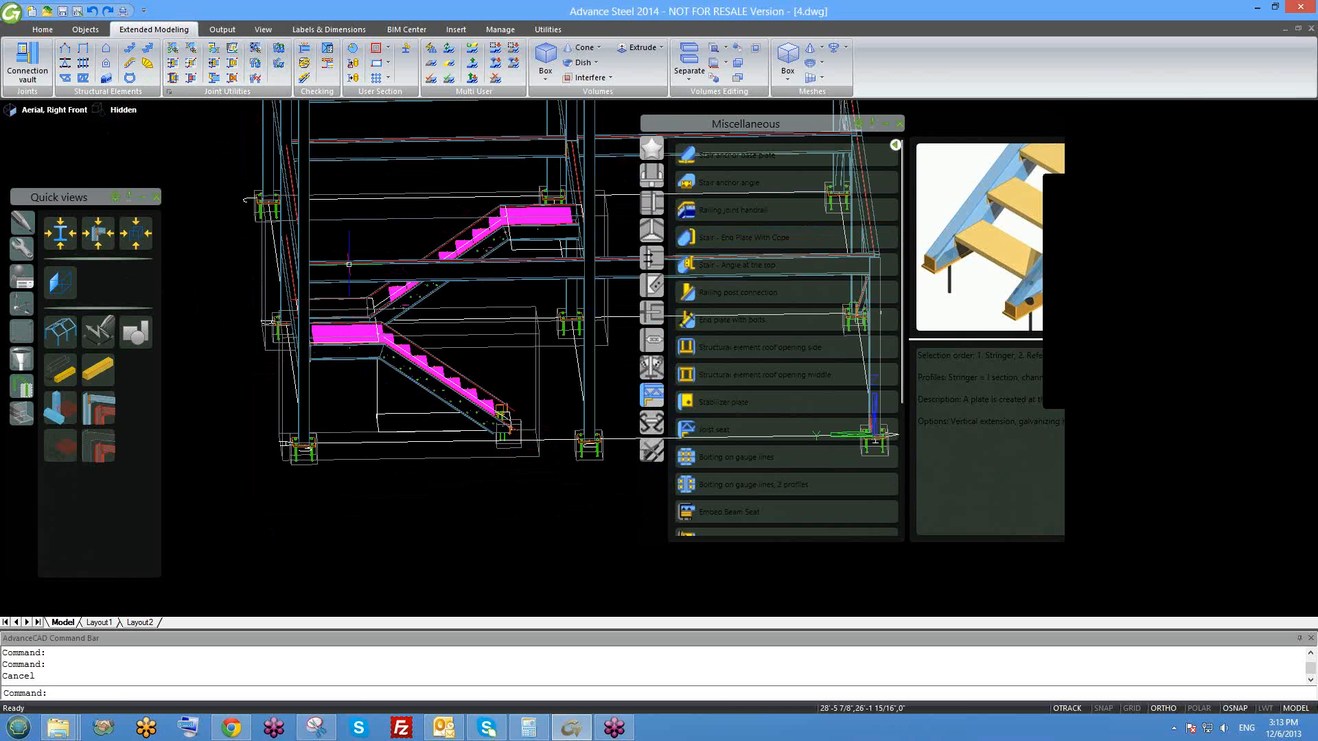
scroll(394, 316, "down", 3)
middle_click_drag(392, 295, 391, 351)
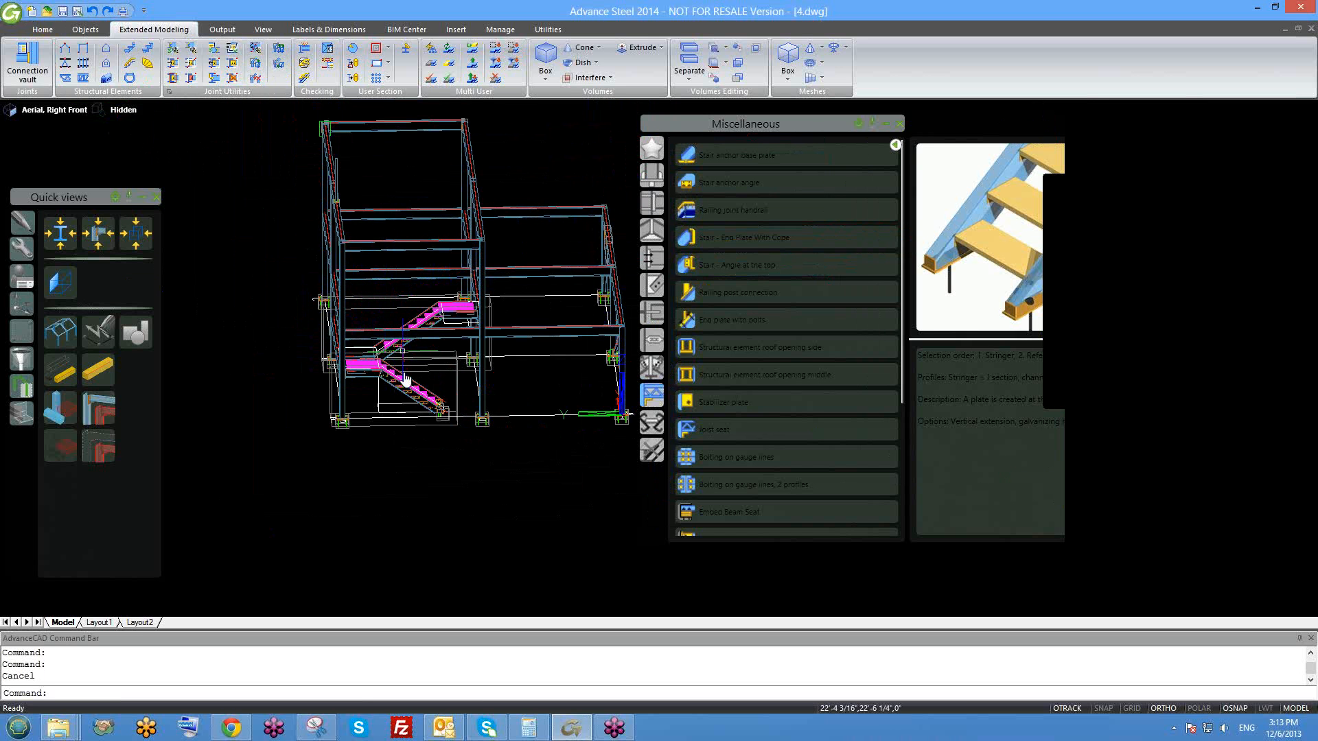
middle_click_drag(405, 380, 407, 390)
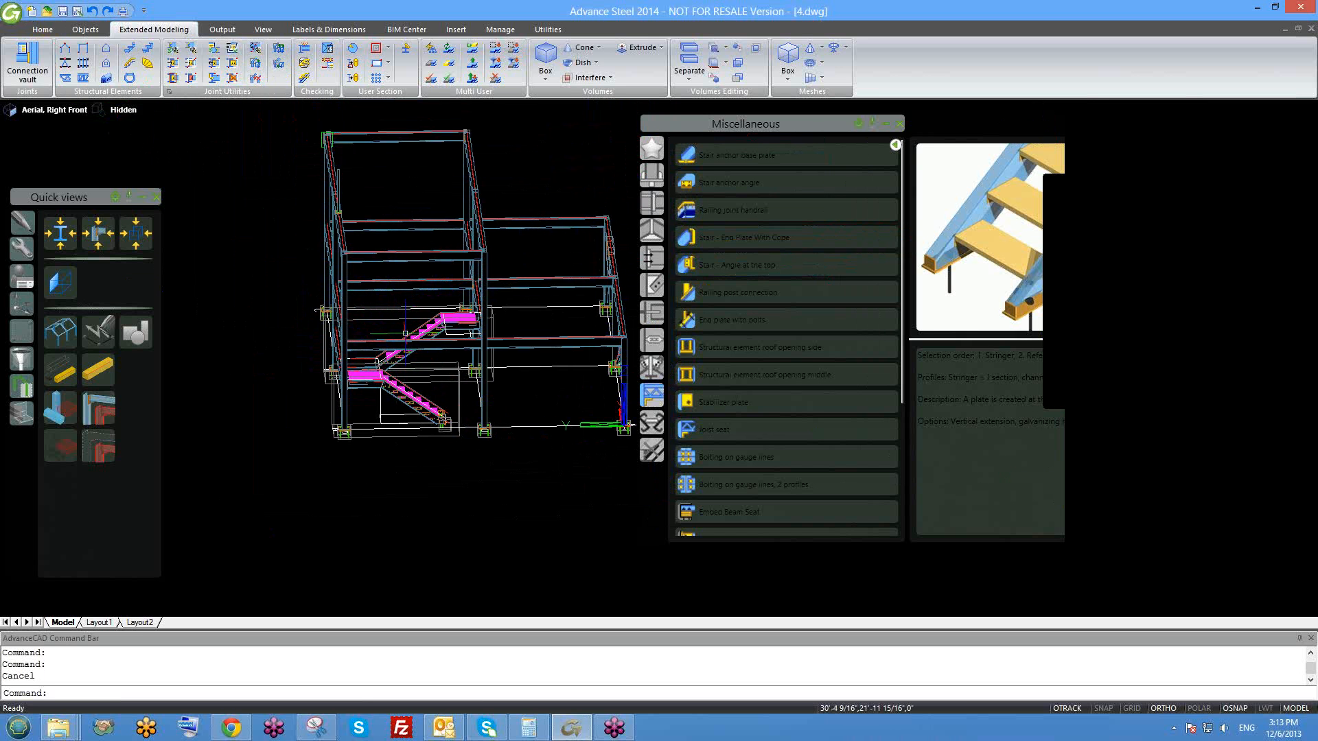
- Open the Project Explorer and place its Structures palette clear of the model
left_click(88, 32)
left_click(42, 31)
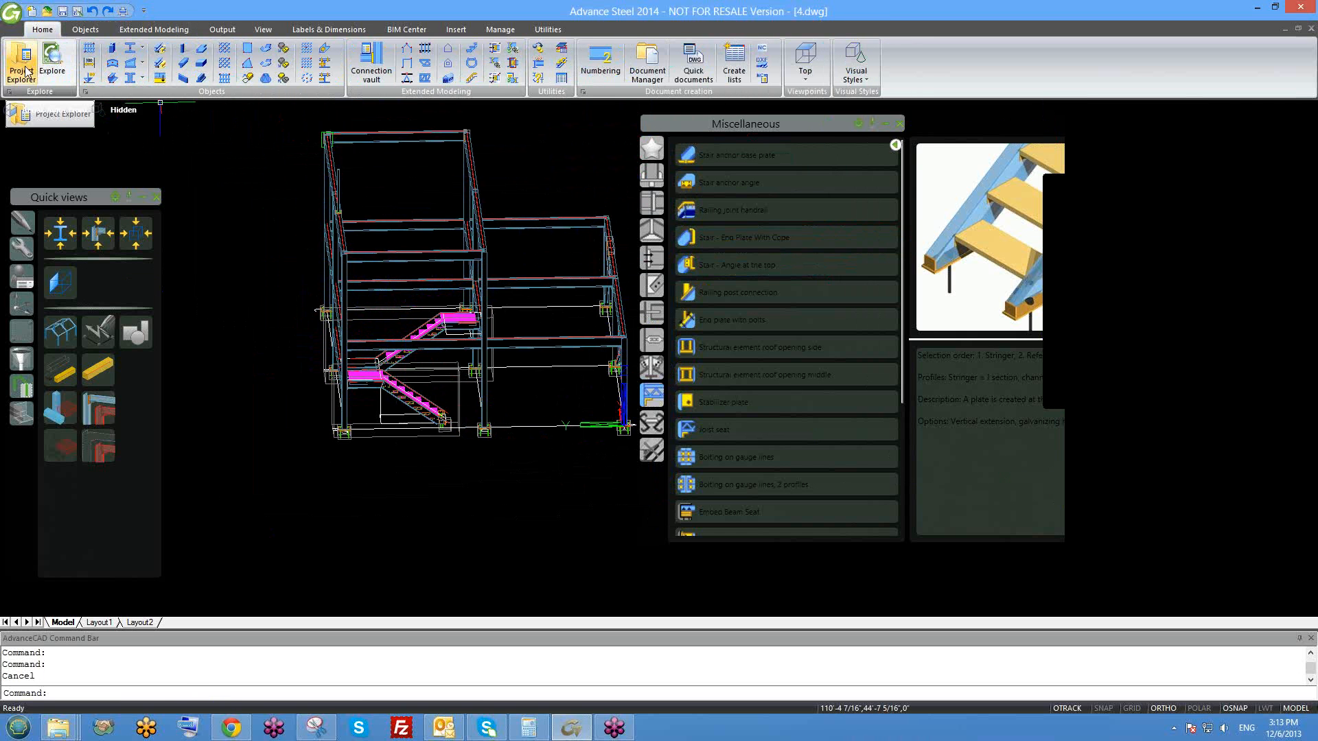
left_click(25, 71)
left_click_drag(232, 151, 177, 131)
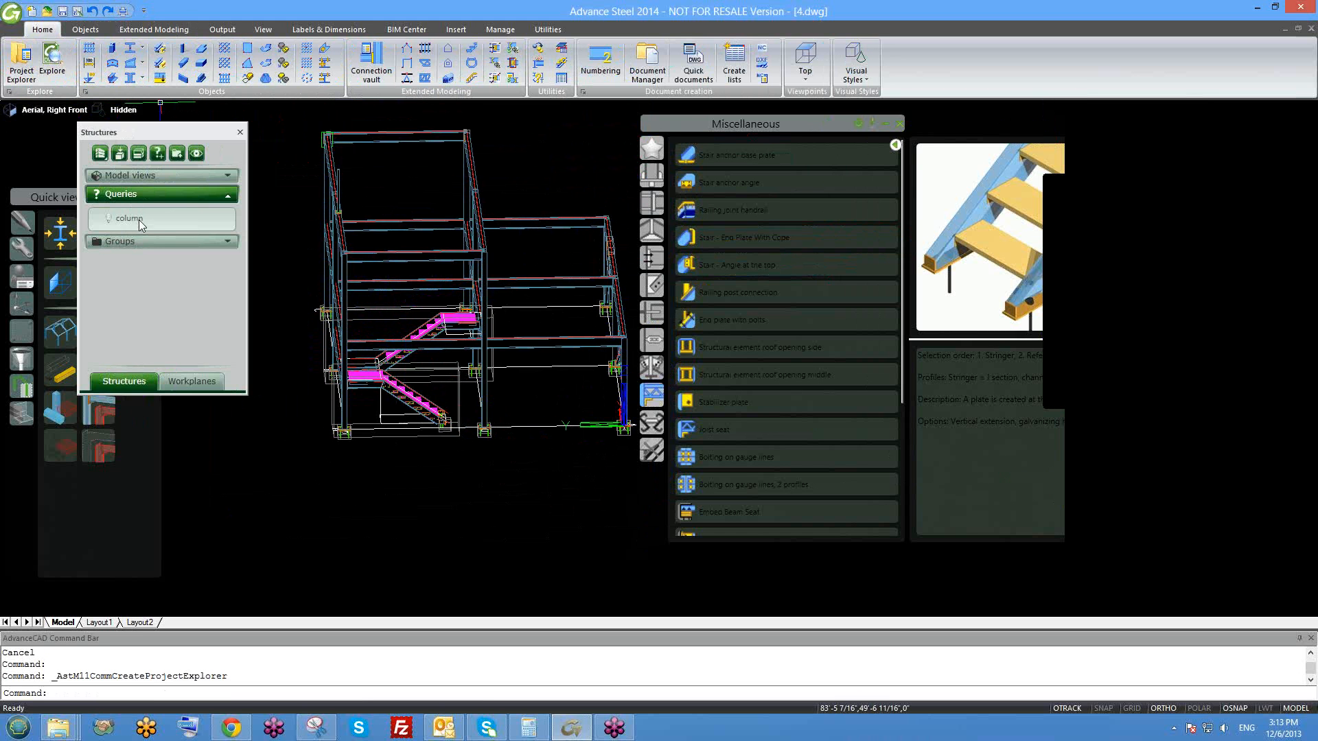
- Switch the model to the Top view so both stair flights are seen in plan
middle_click_drag(313, 307, 369, 306)
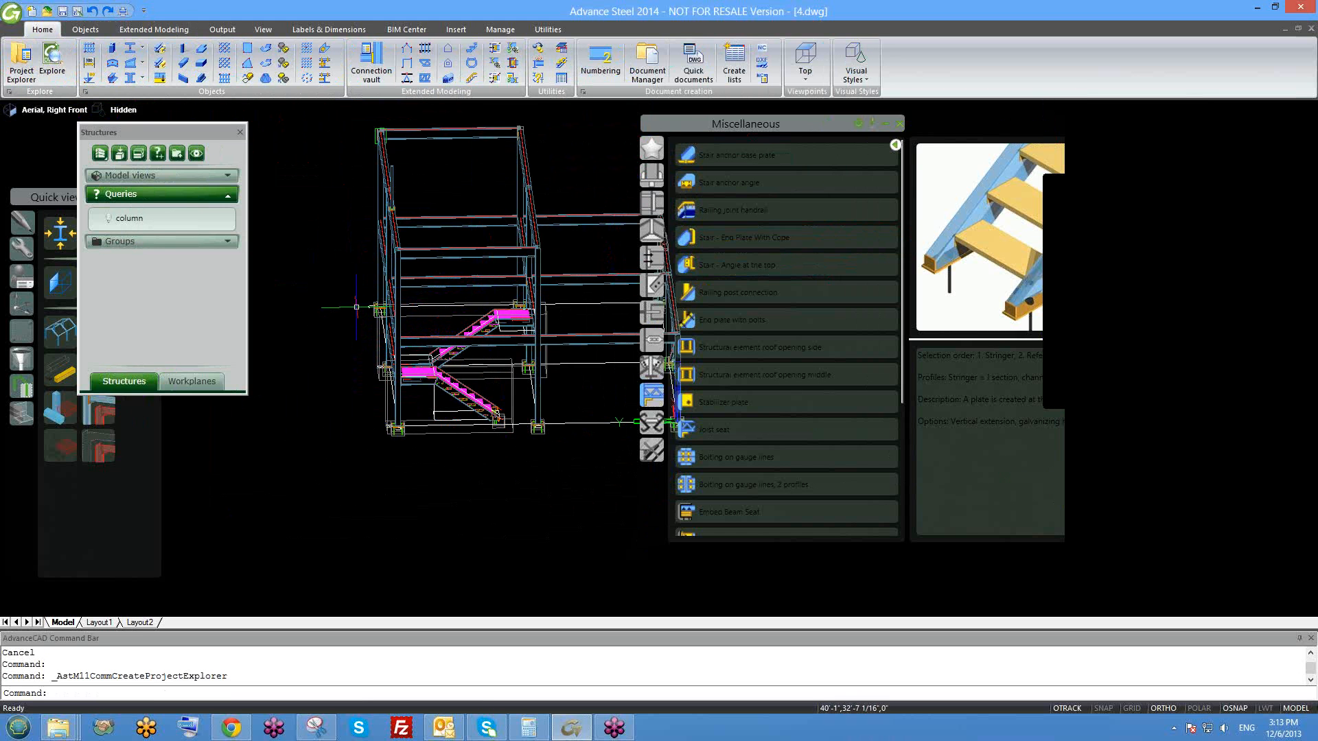
scroll(356, 306, "down", 2)
middle_click_drag(454, 381, 434, 321, "shift")
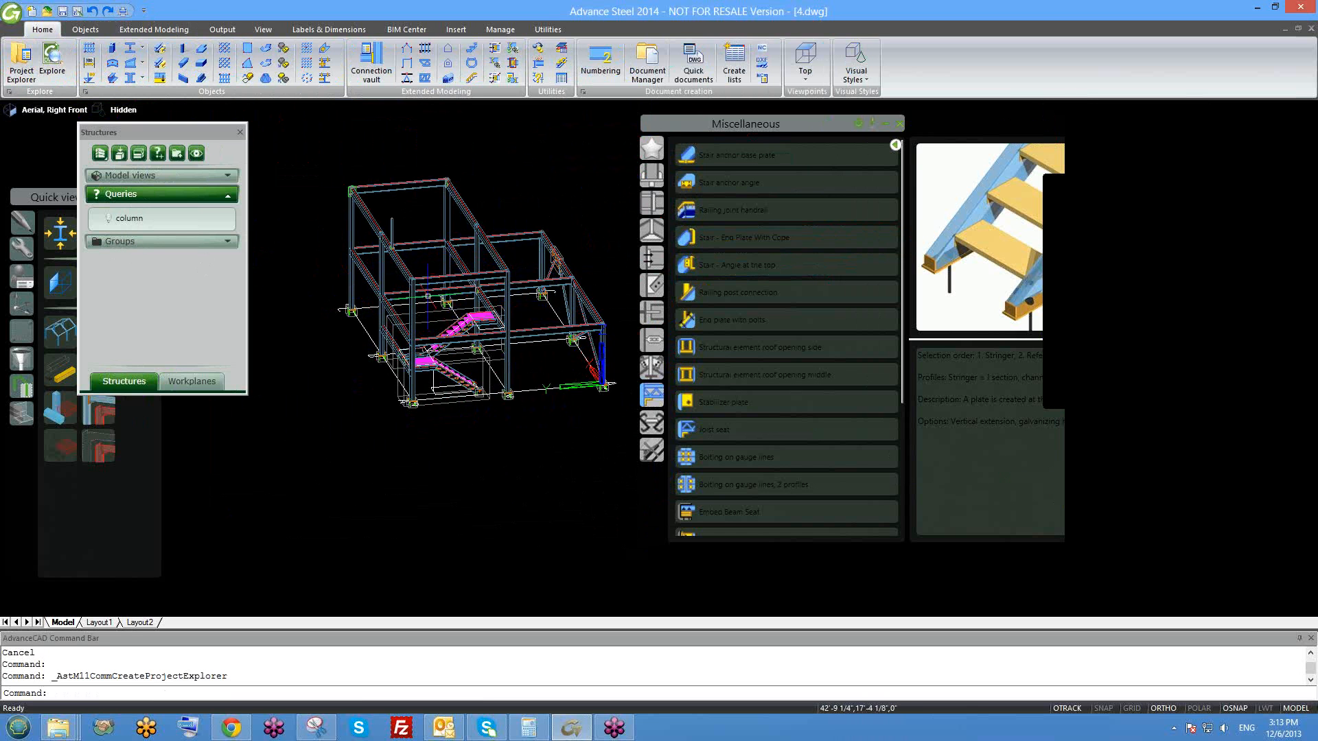
middle_click_drag(419, 321, 441, 291)
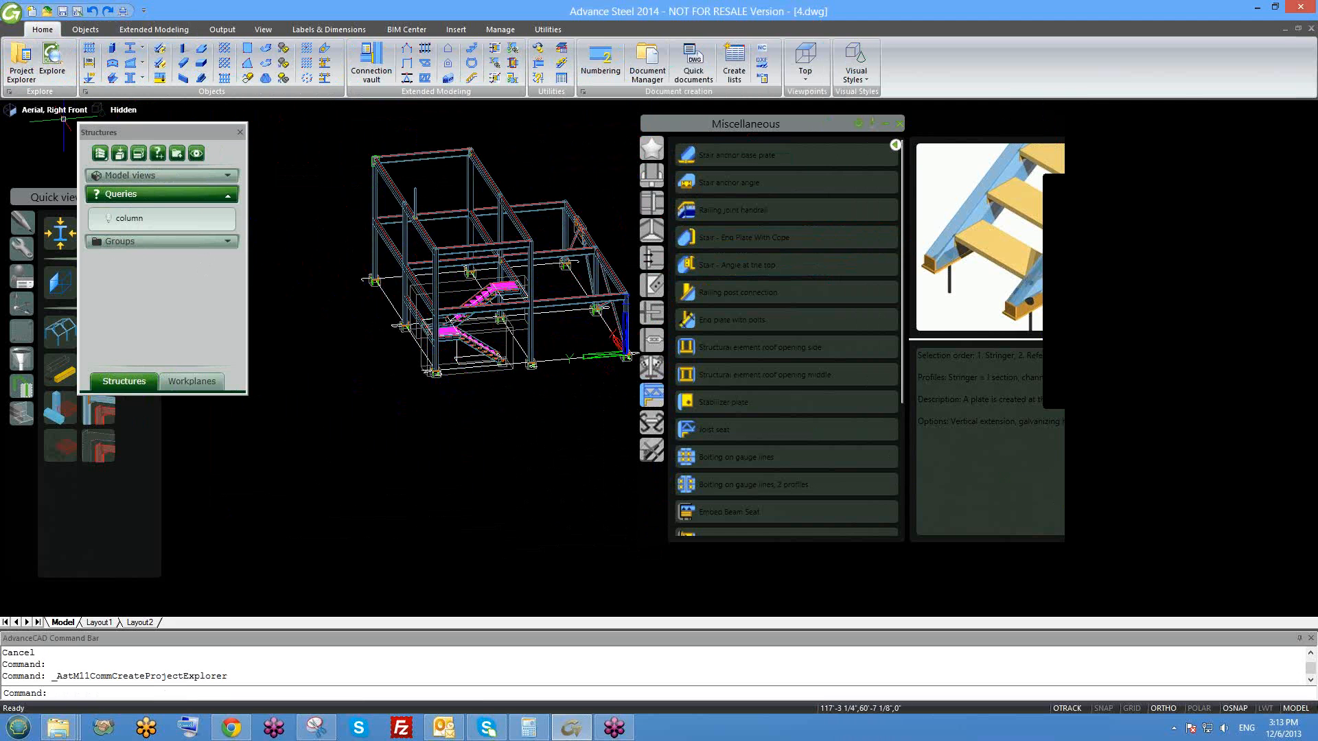
left_click(58, 110)
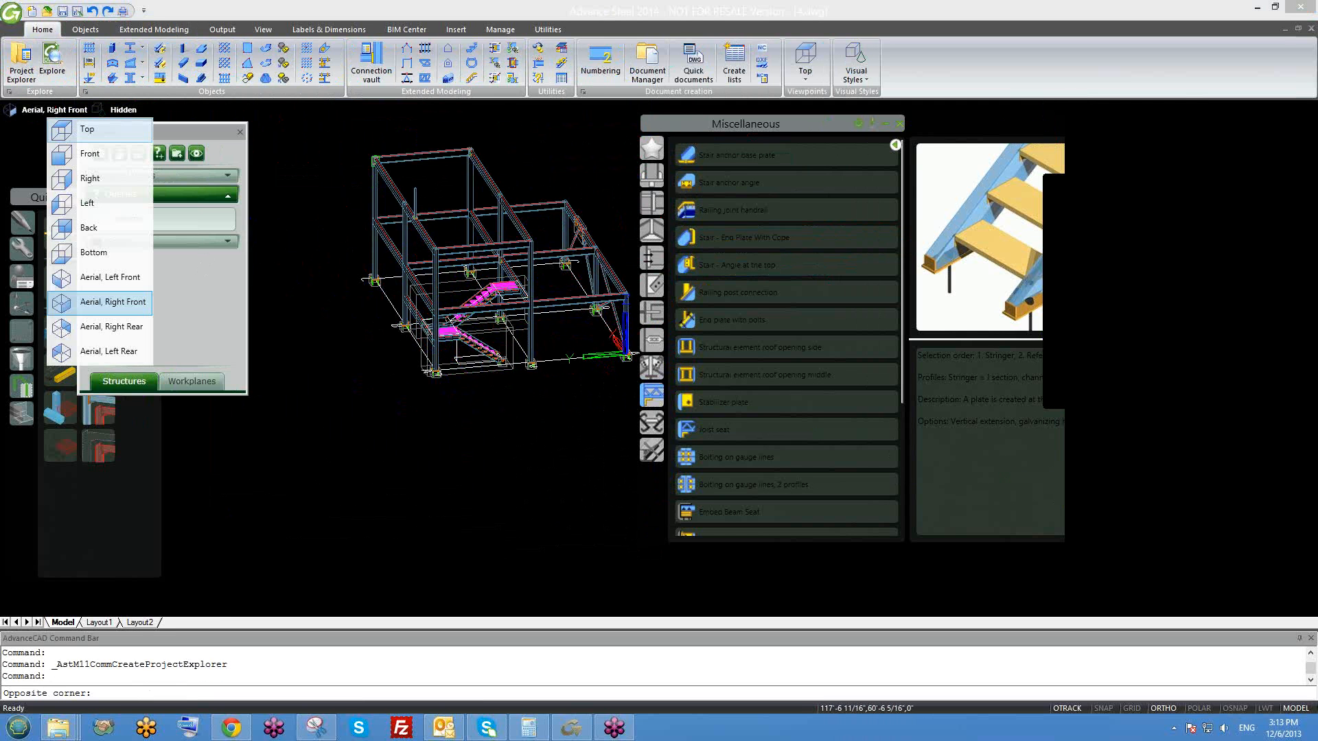
left_click(87, 129)
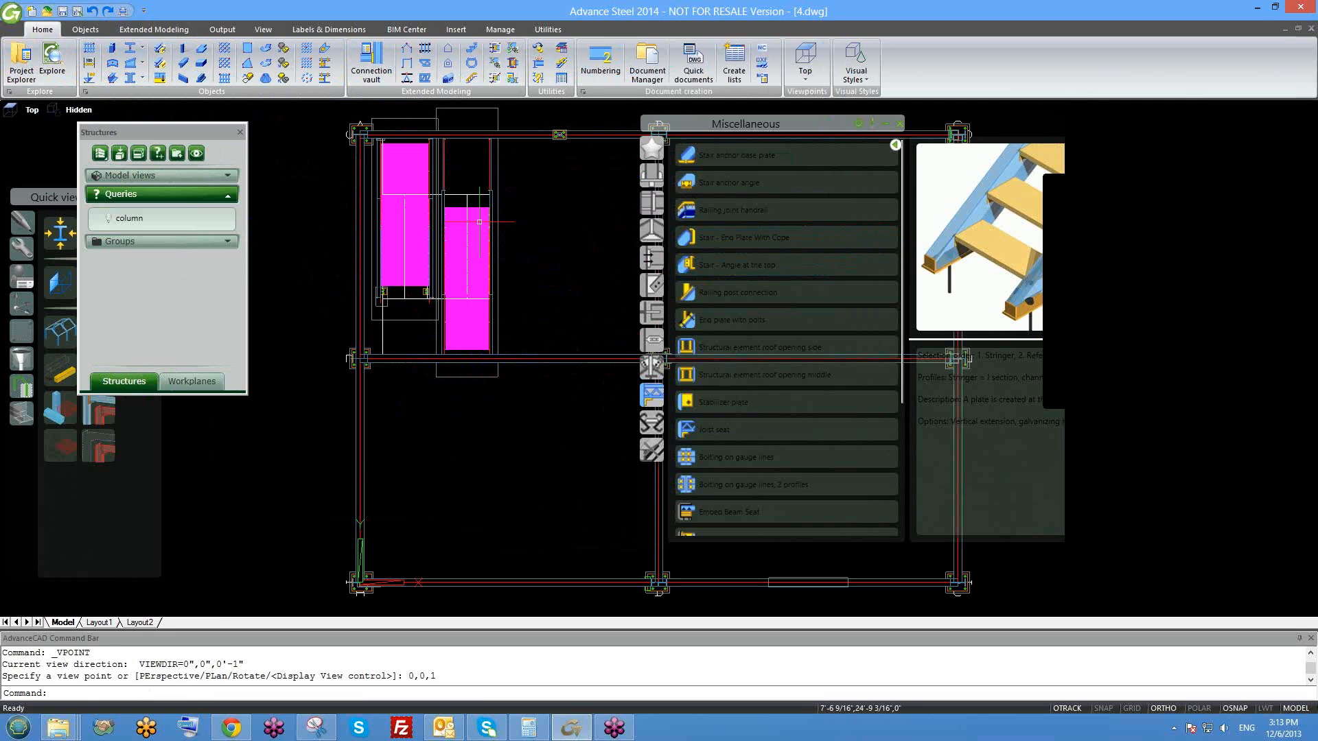
- Create a new group named "stair" in the Project Explorer
right_click(126, 240)
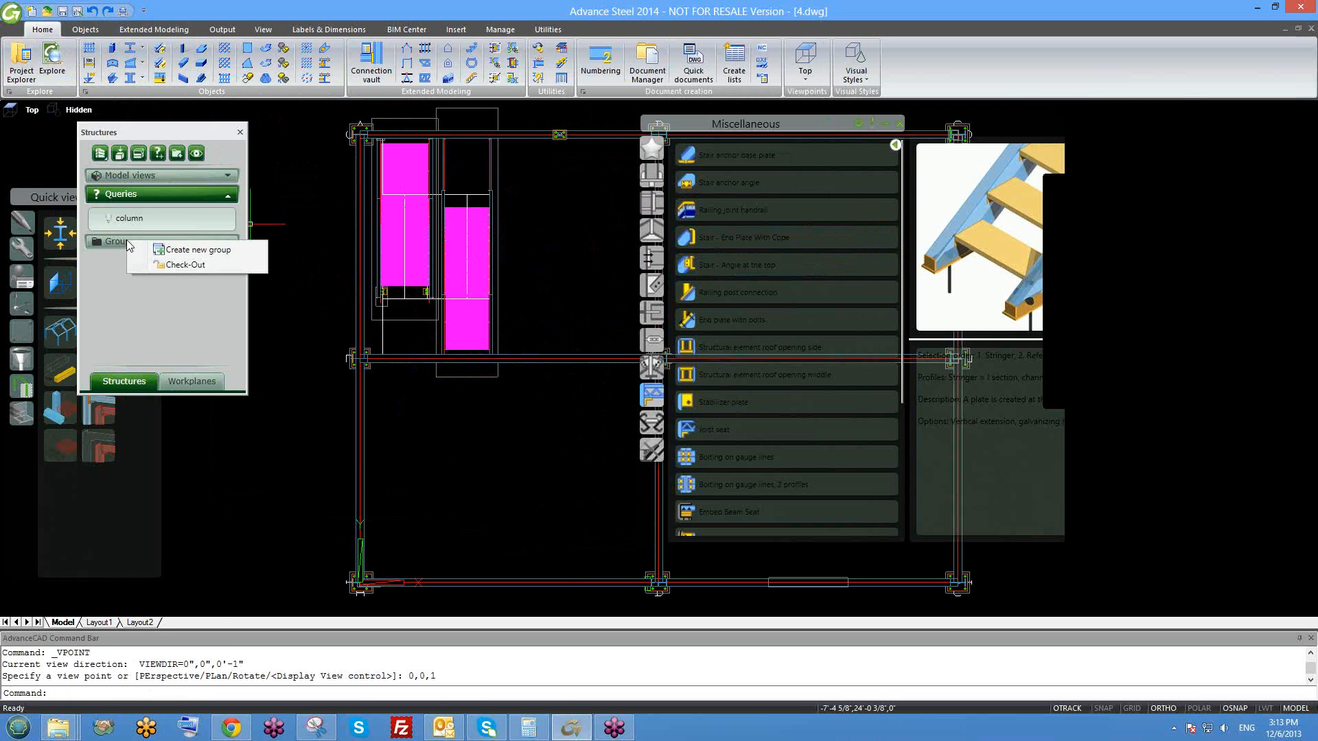
left_click(186, 252)
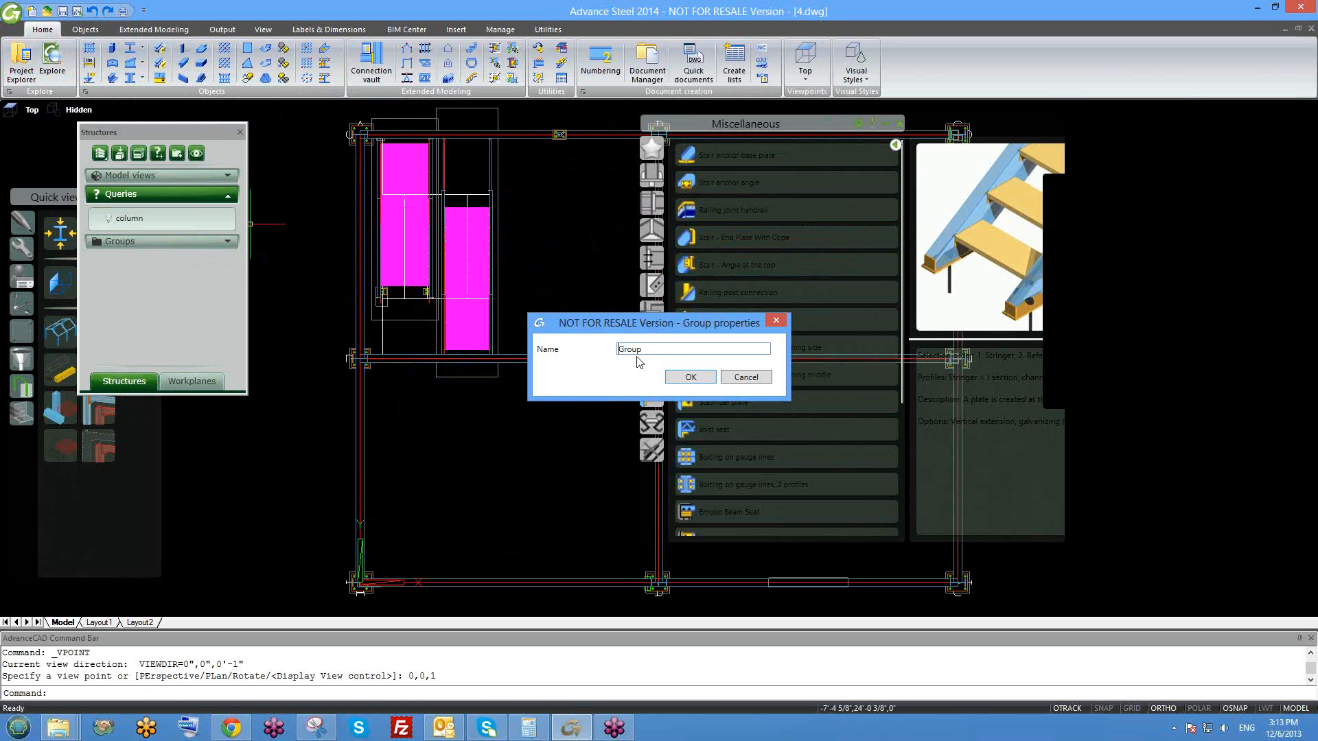
key("ctrl+a")
type("st")
left_click(690, 377)
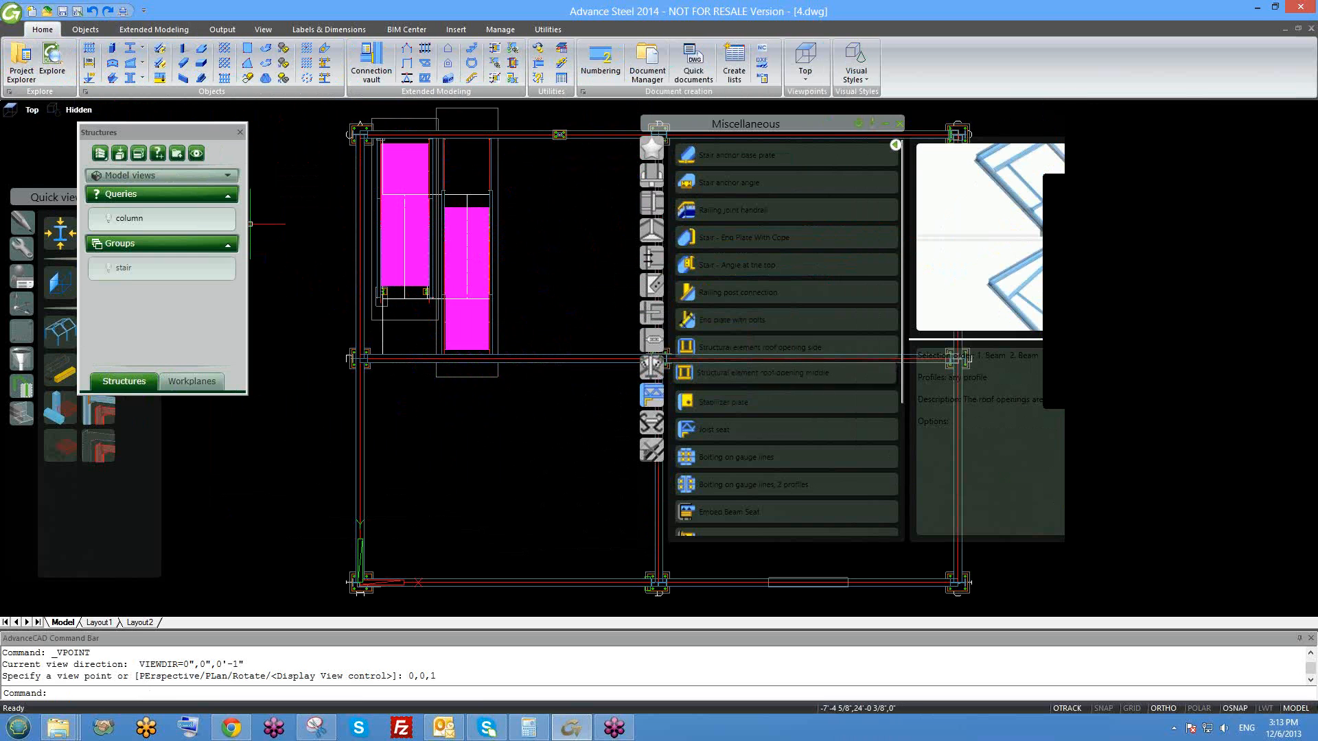
- Add all elements of both stair flights and their landings to the stair group with one selection window
right_click(120, 273)
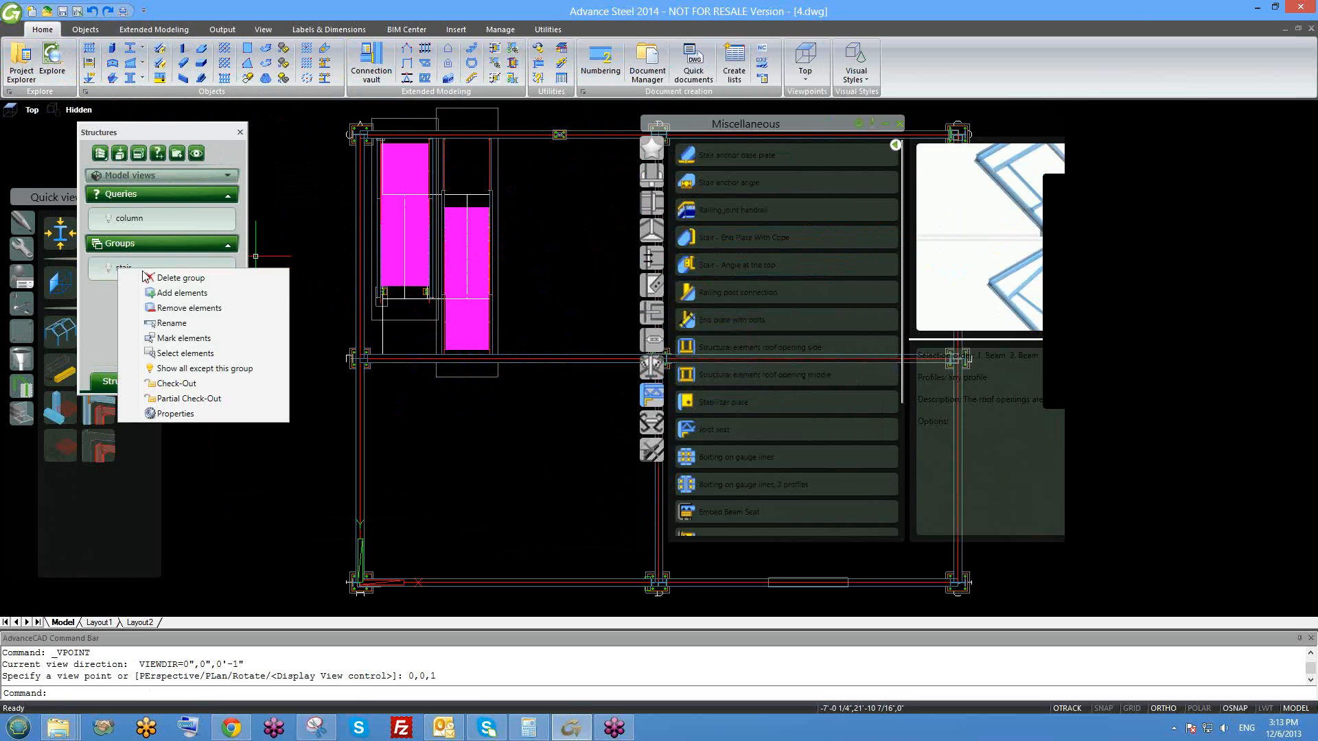
left_click(182, 292)
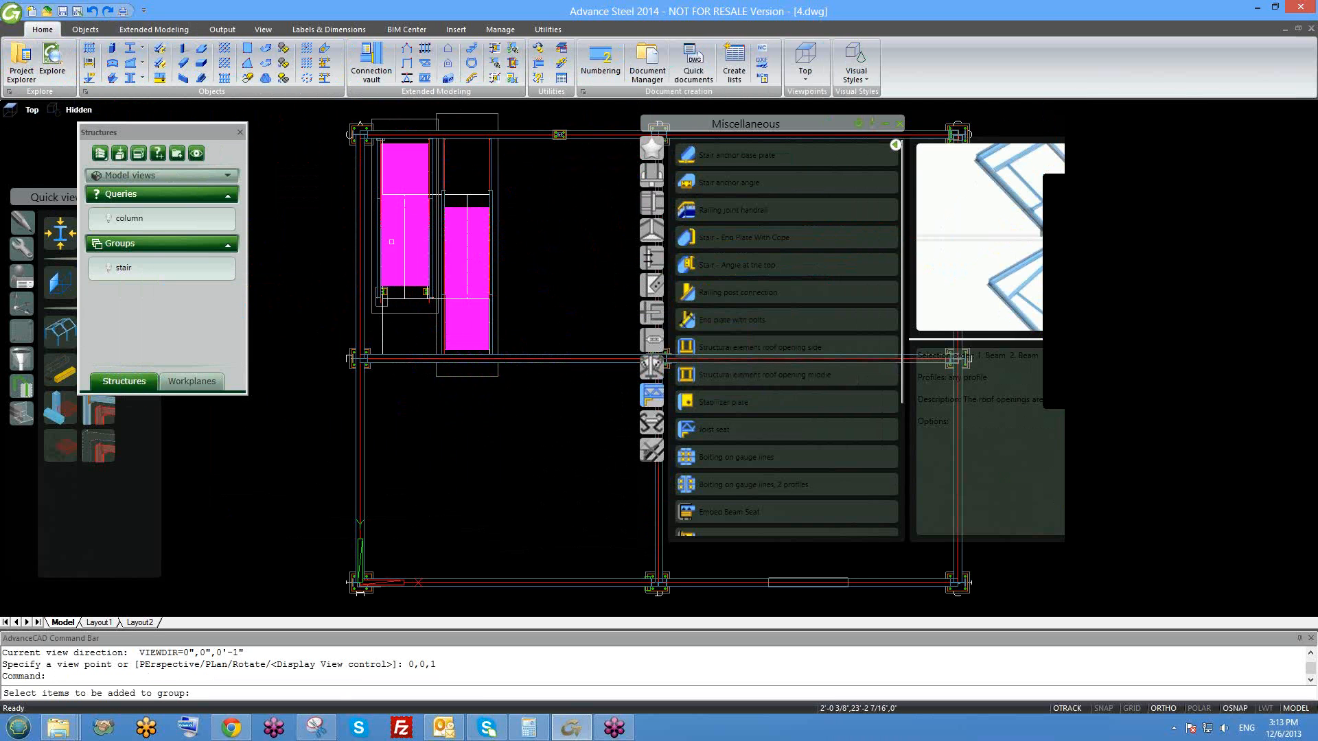
left_click(374, 110)
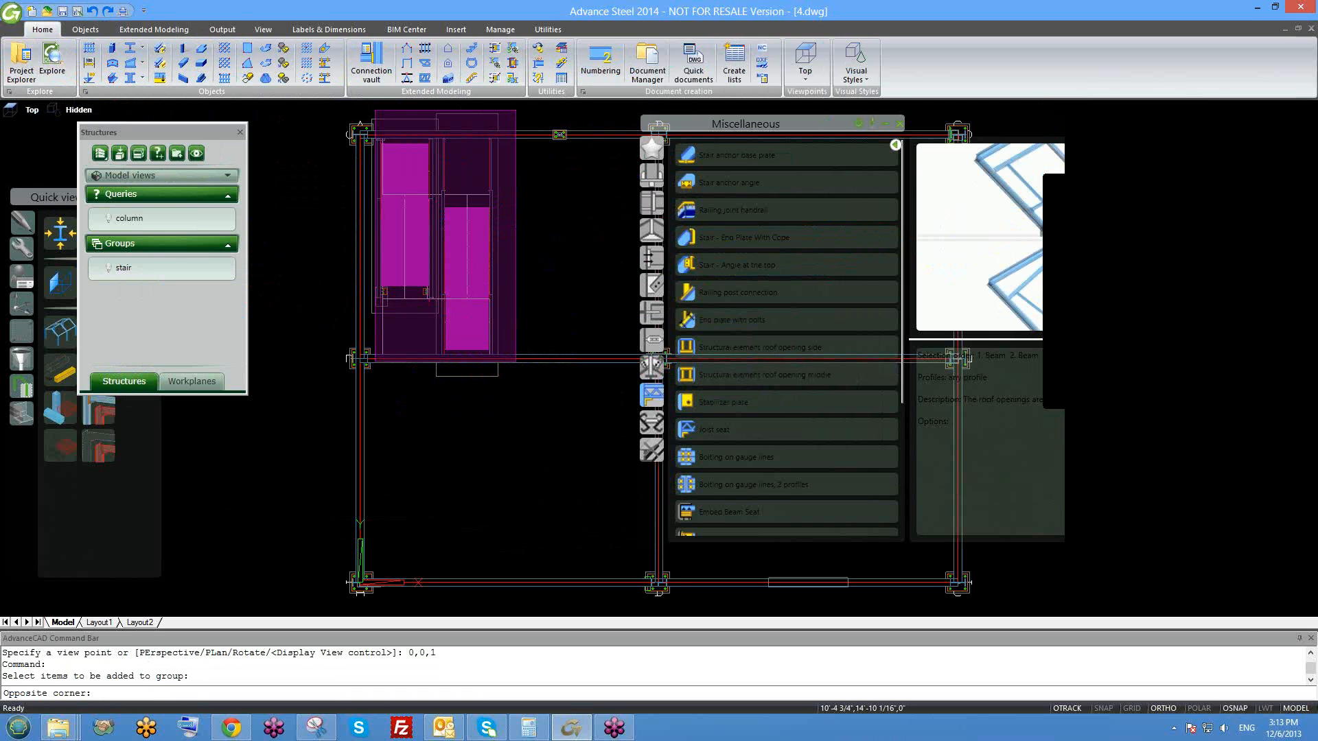
left_click(516, 361)
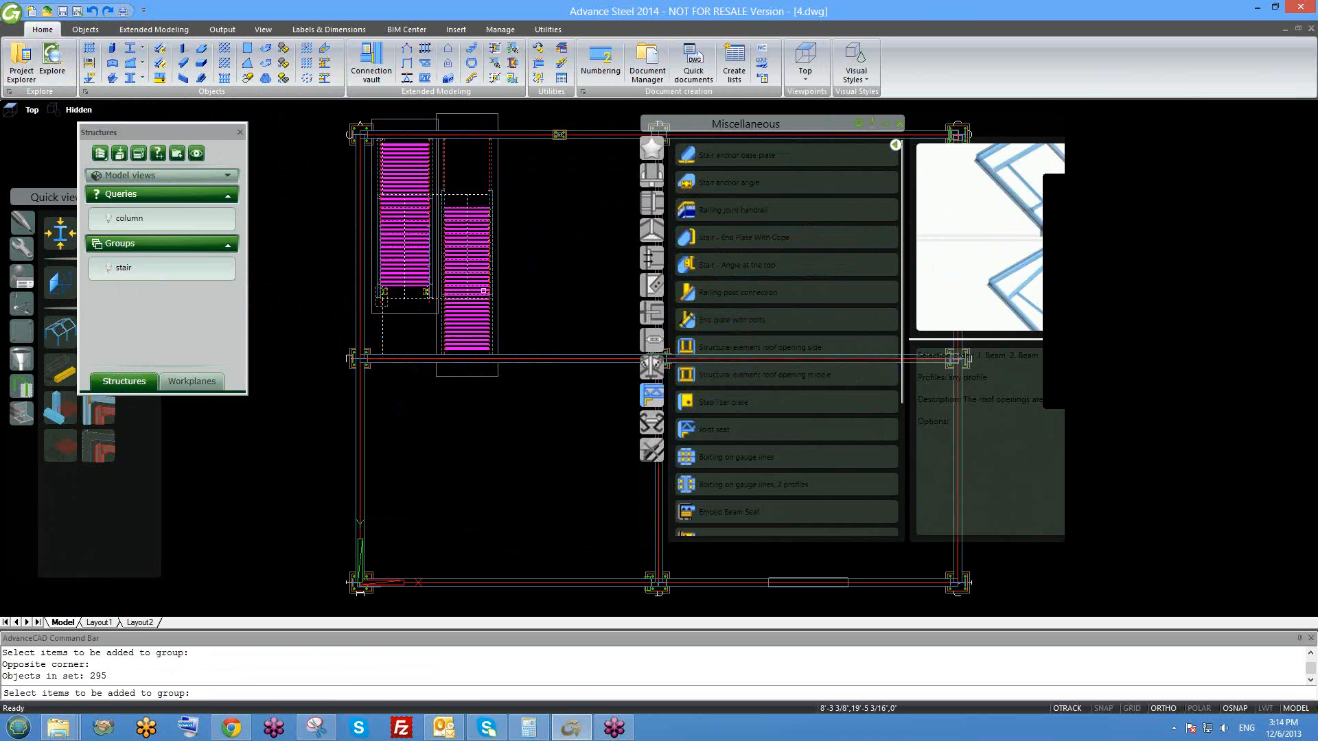
scroll(474, 353, "down", 2)
scroll(458, 385, "down", 2)
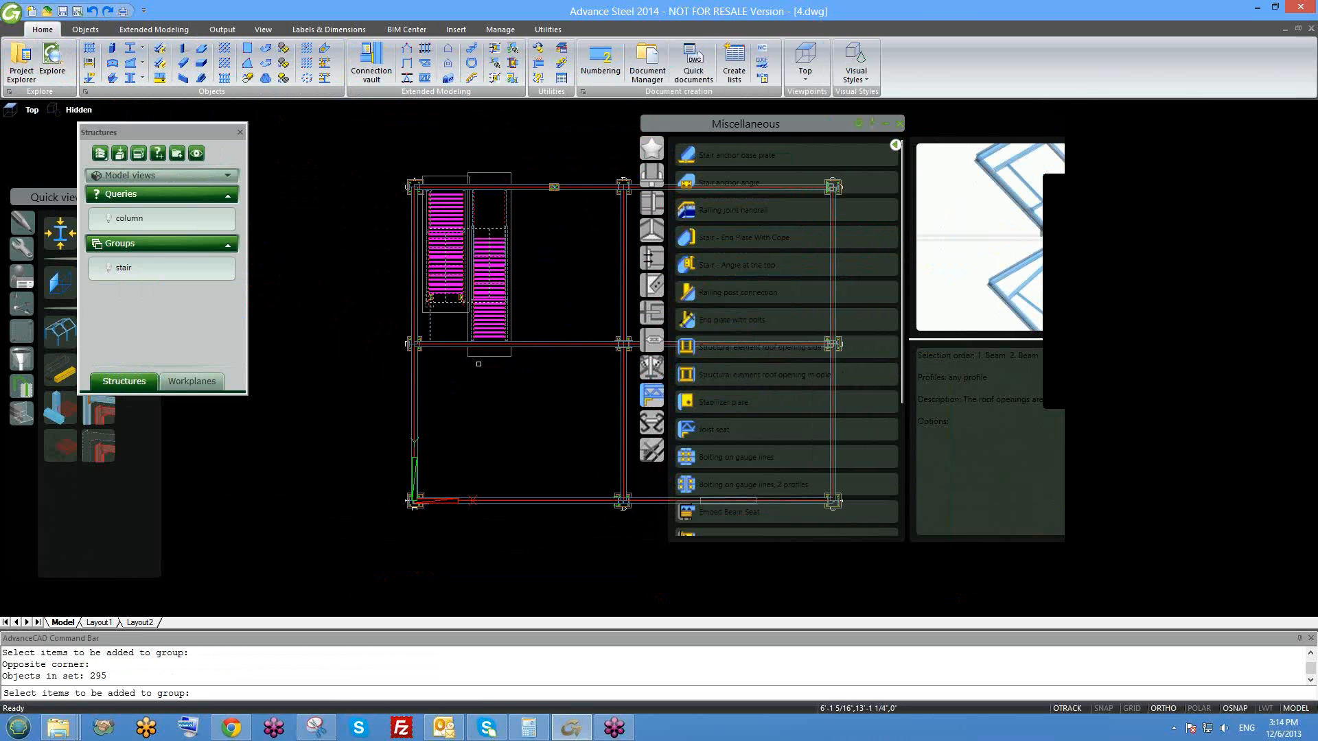
middle_click_drag(503, 354, 617, 240, "shift")
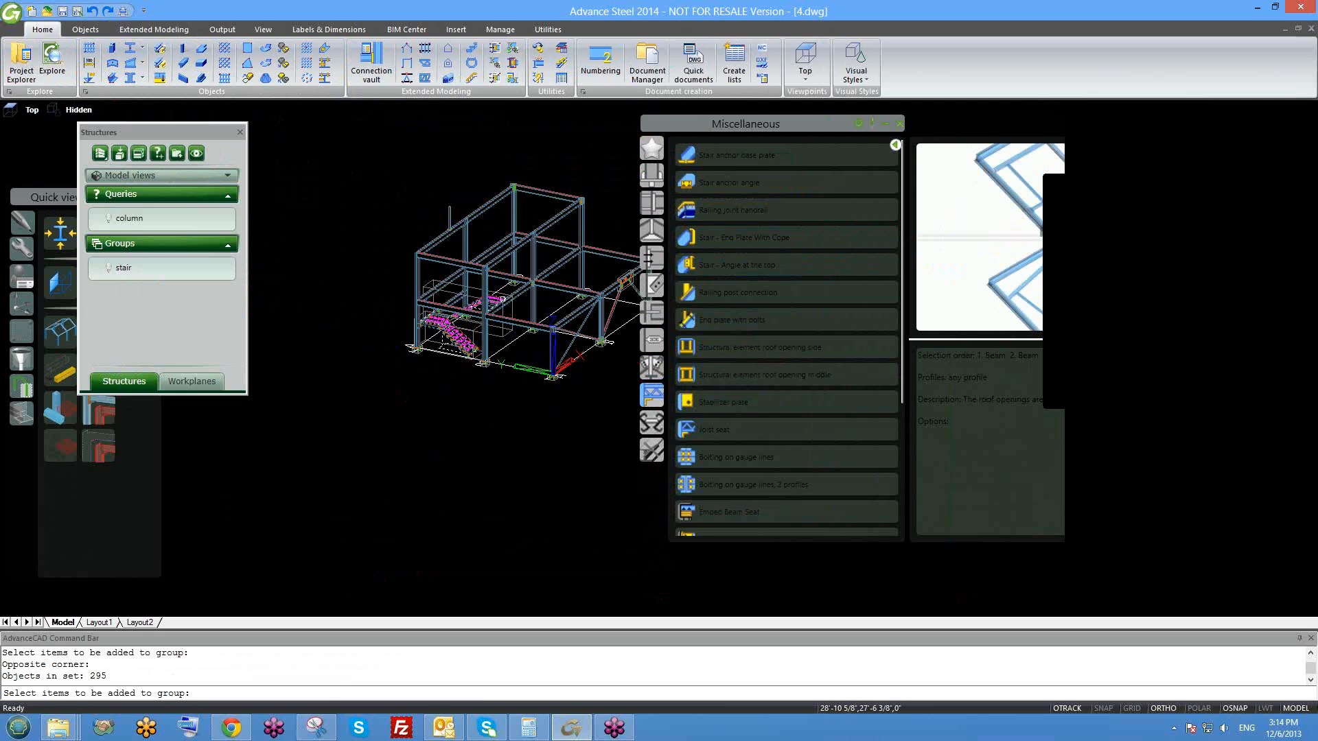
scroll(404, 325, "up", 4)
key("Return")
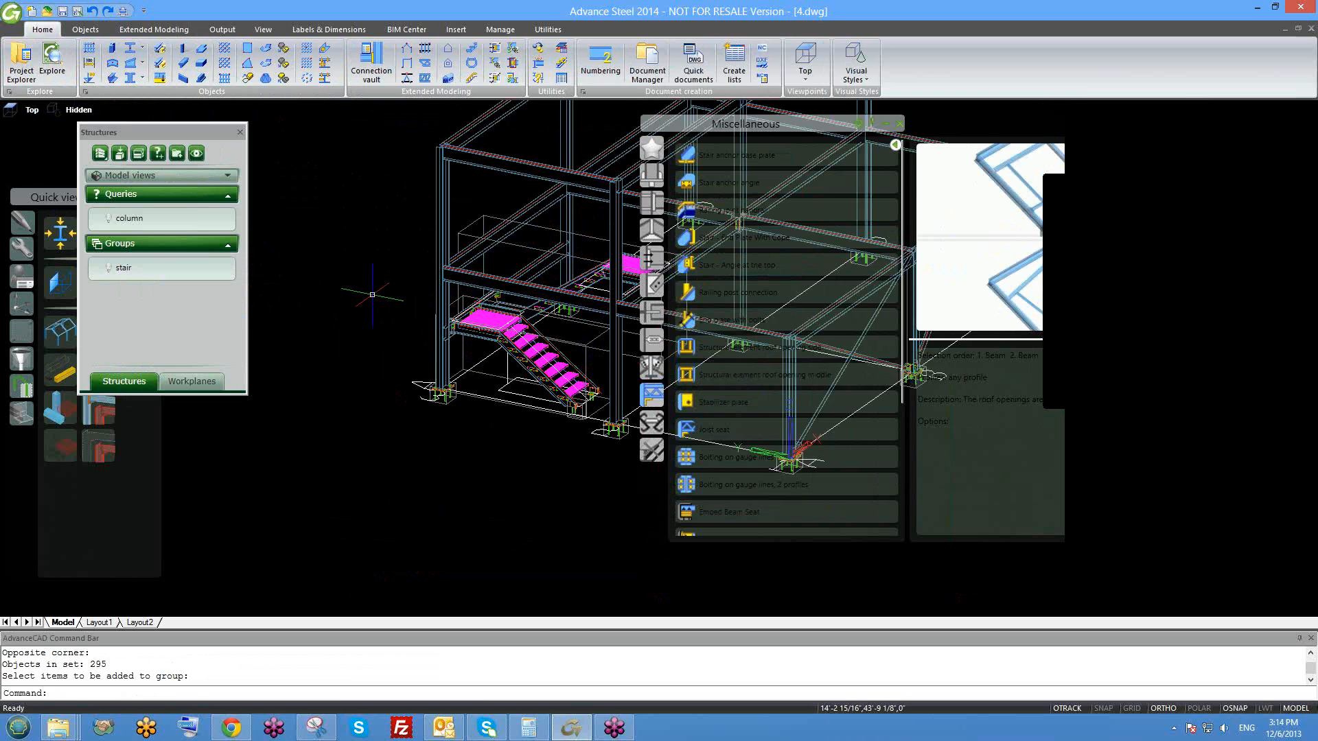
- Isolate the stair group in the display and examine both flights and landings from several angles
scroll(345, 296, "down", 3)
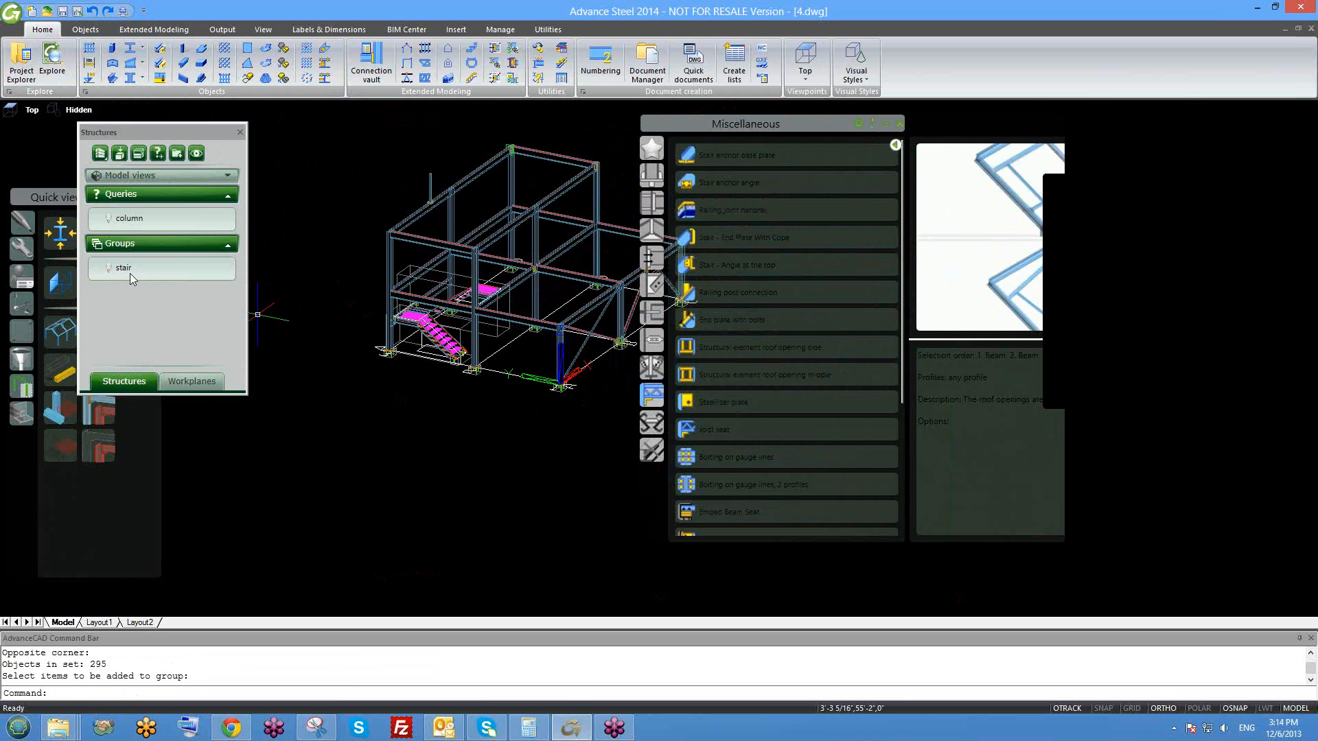
left_click(109, 269)
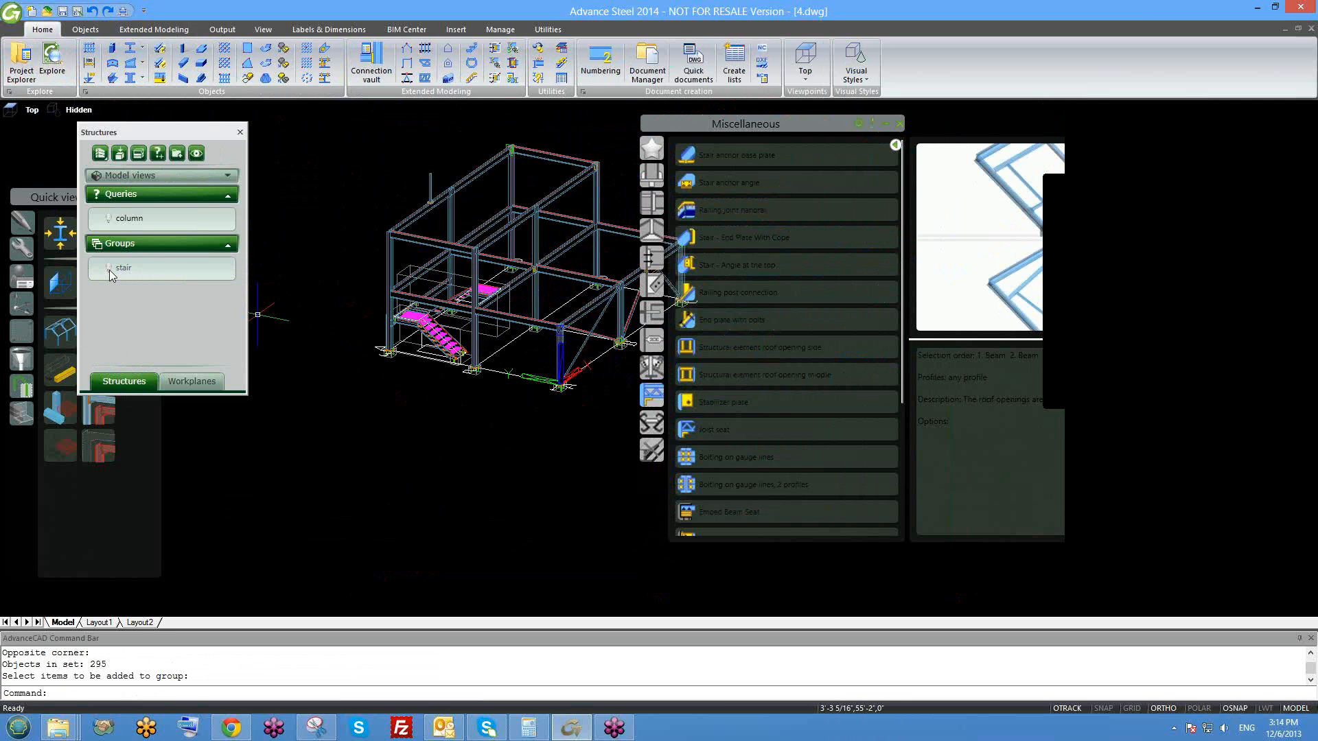
middle_click_drag(466, 387, 446, 367, "shift")
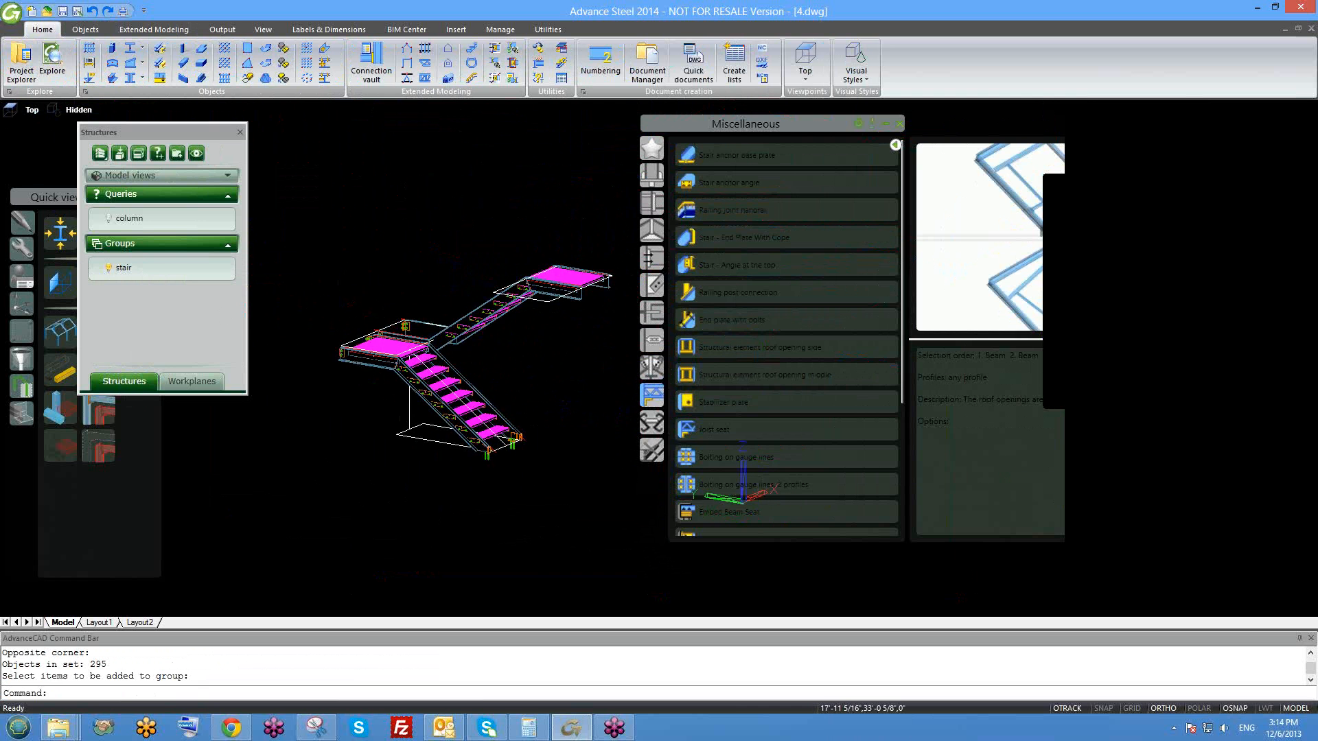
scroll(456, 321, "up", 4)
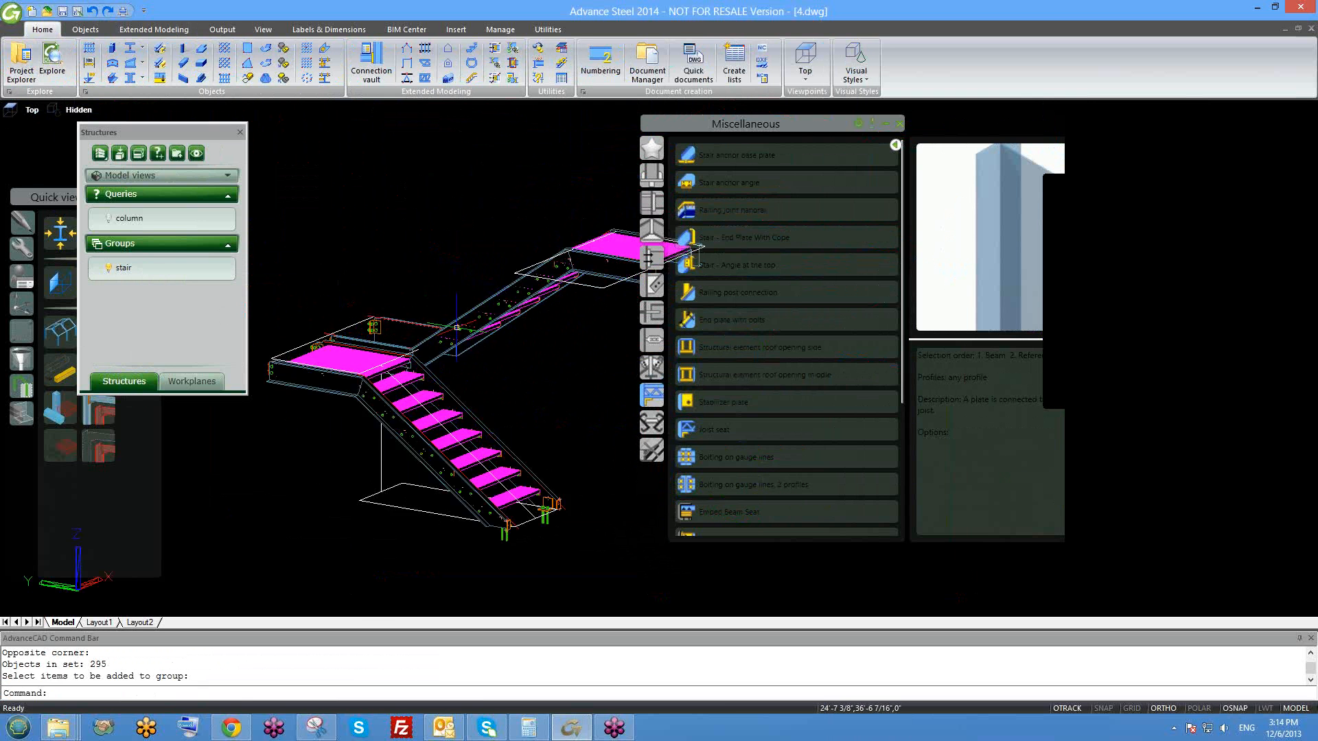
middle_click_drag(402, 356, 435, 441, "shift")
scroll(435, 441, "down", 3)
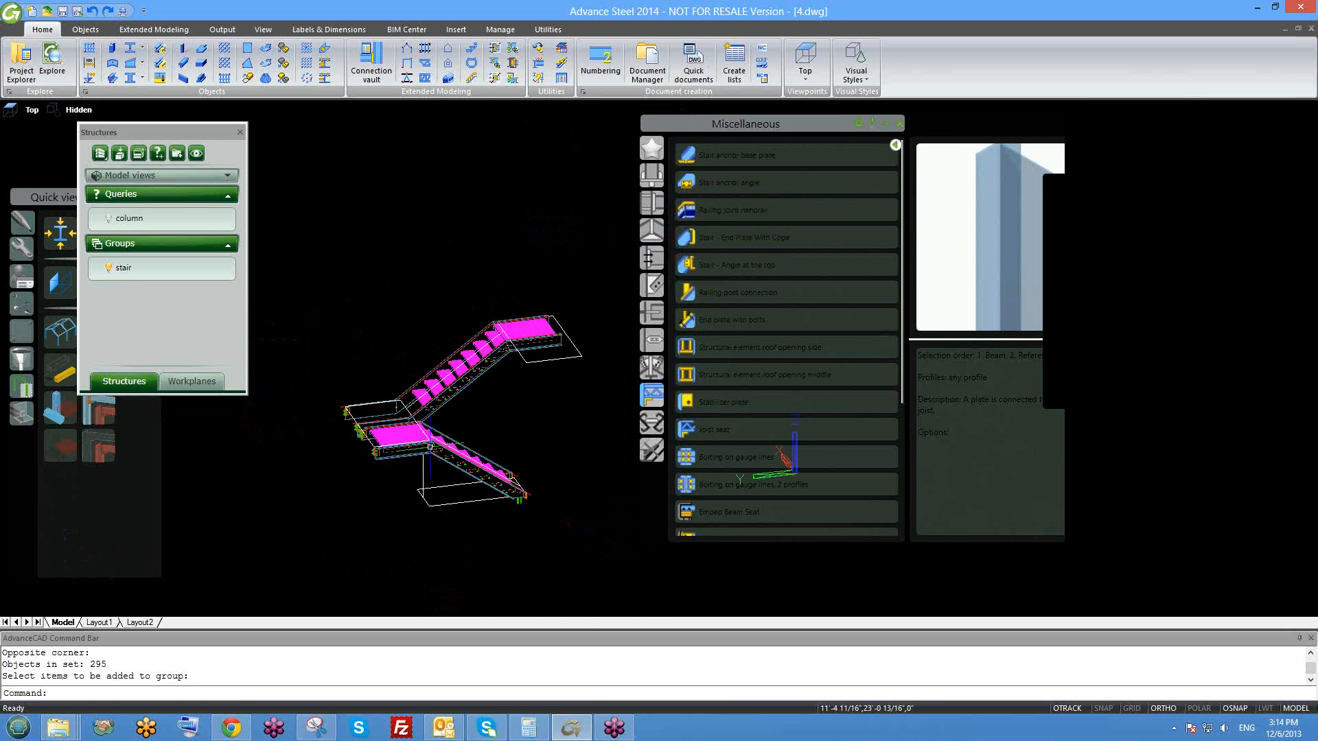
scroll(433, 398, "up", 3)
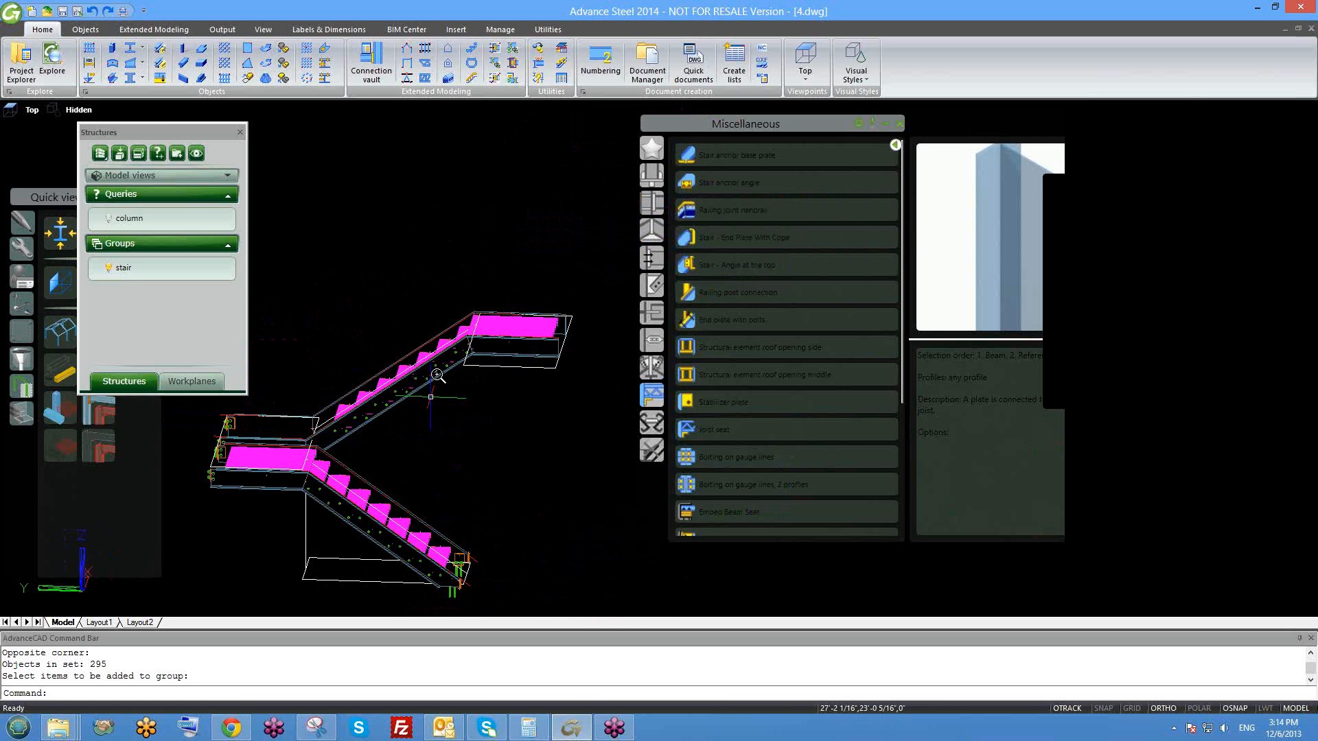
scroll(437, 375, "up", 2)
scroll(481, 412, "down", 2)
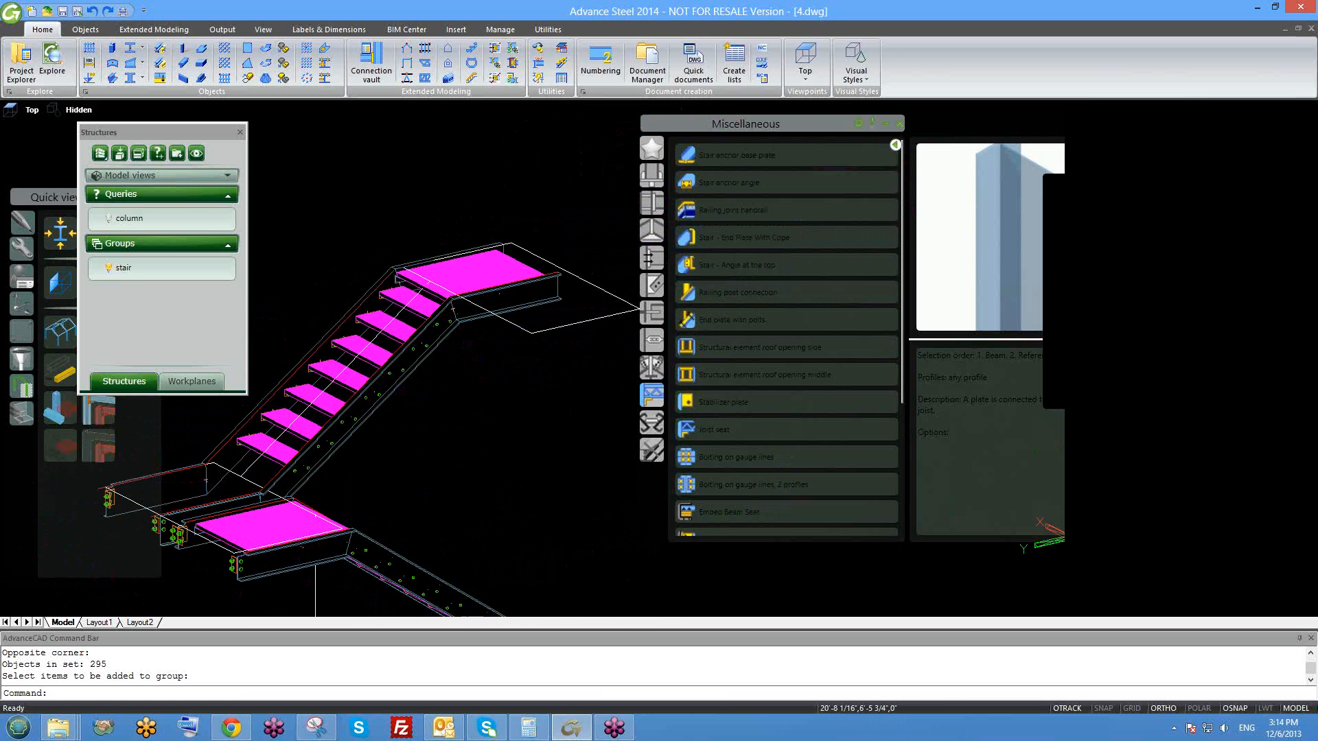
scroll(480, 412, "down", 2)
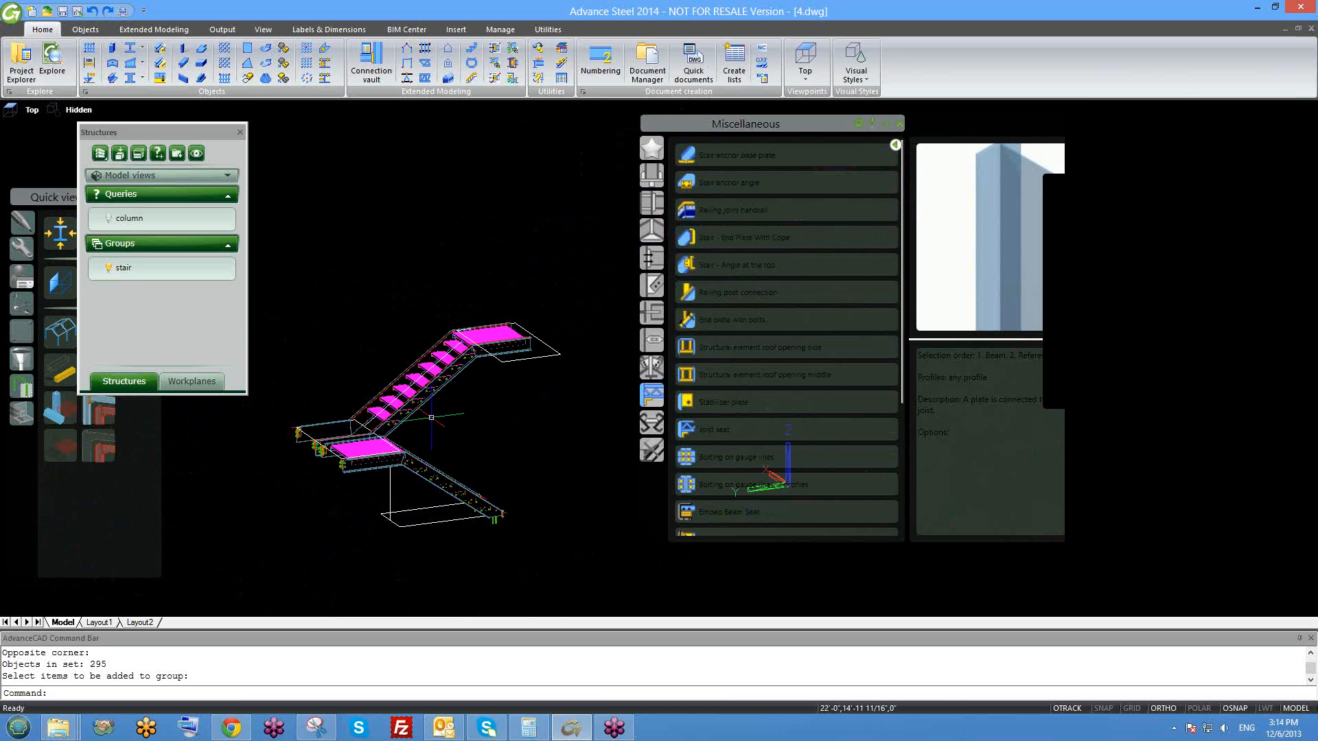
middle_click_drag(418, 452, 322, 474, "shift")
scroll(323, 399, "up", 2)
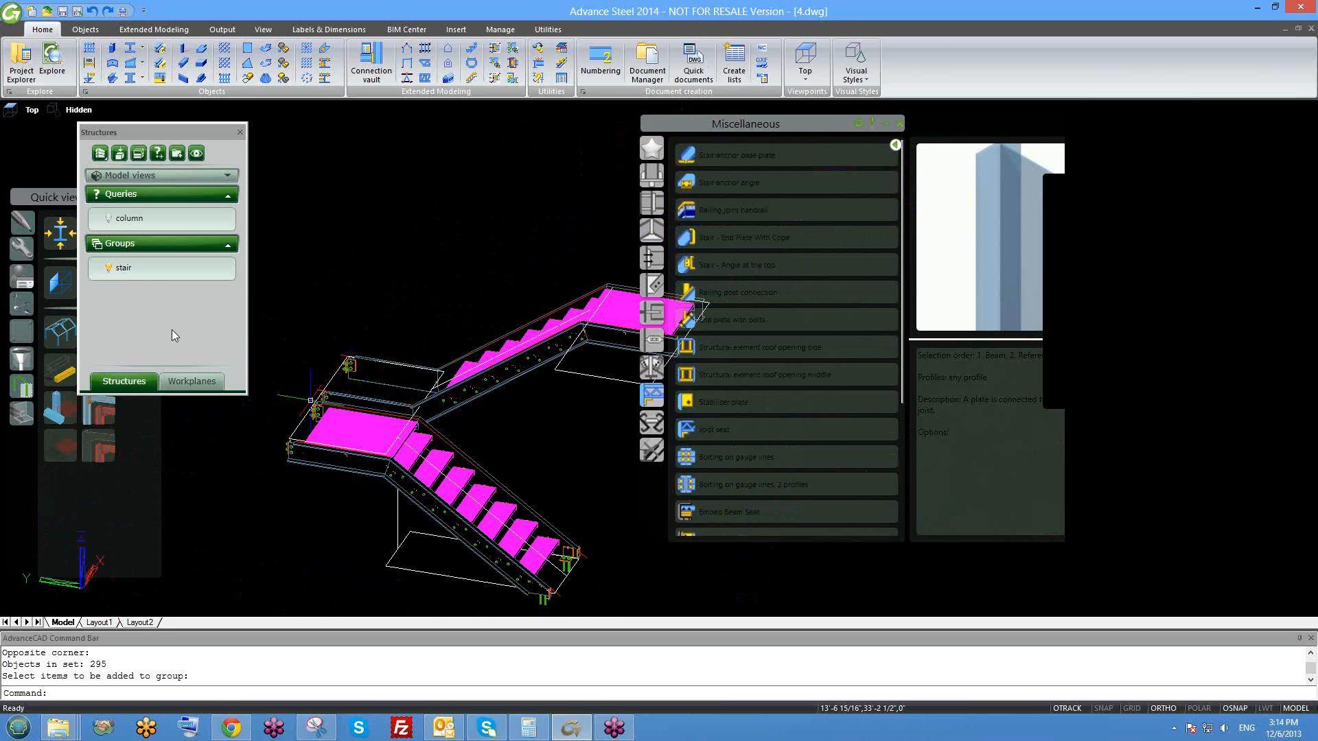
- Restore the full model display and add the long support beam at the lower landing to the stair group
left_click(109, 268)
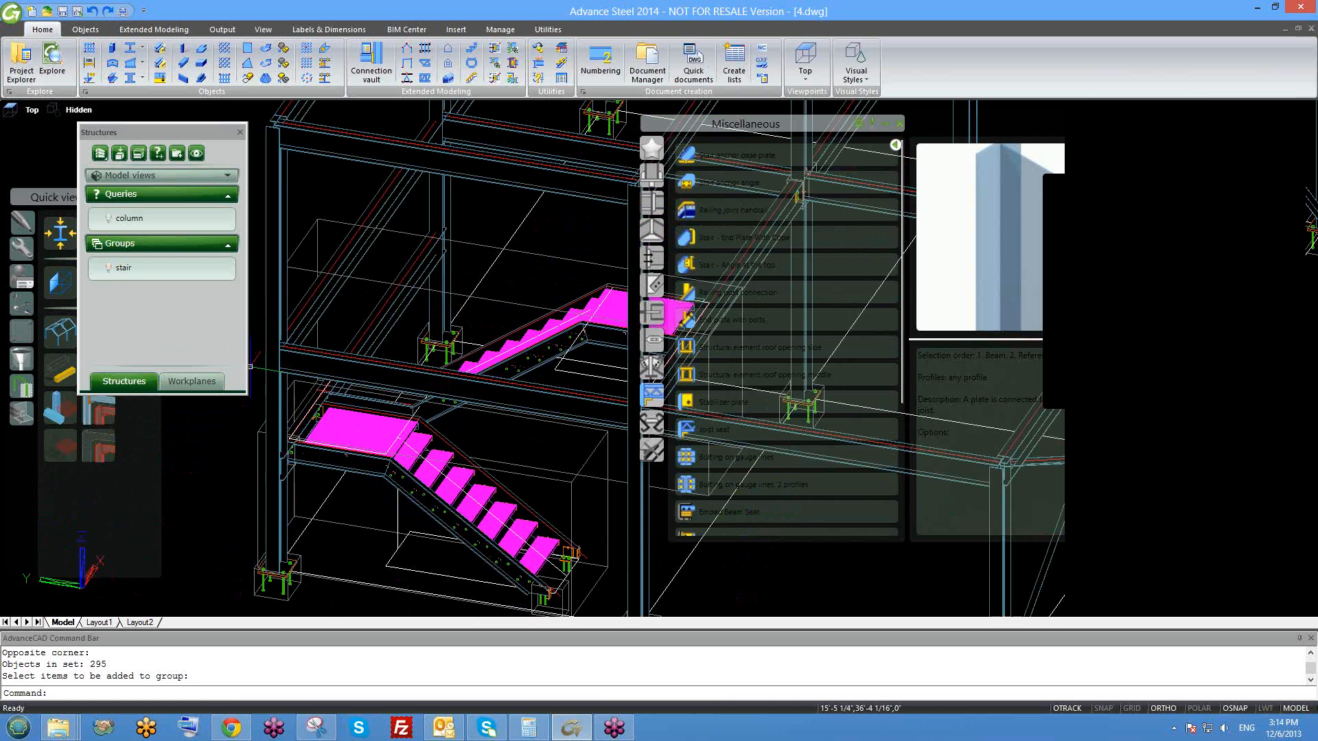
right_click(122, 270)
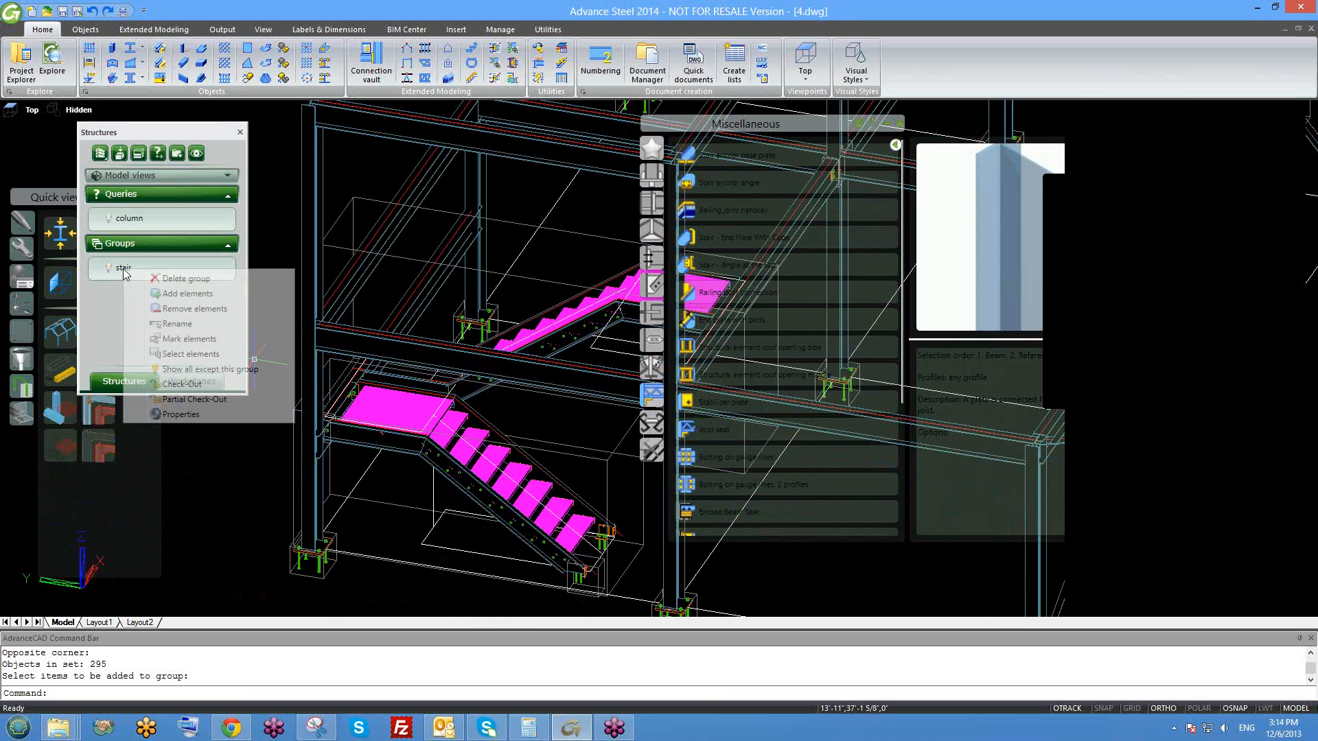
left_click(192, 293)
scroll(343, 397, "up", 5)
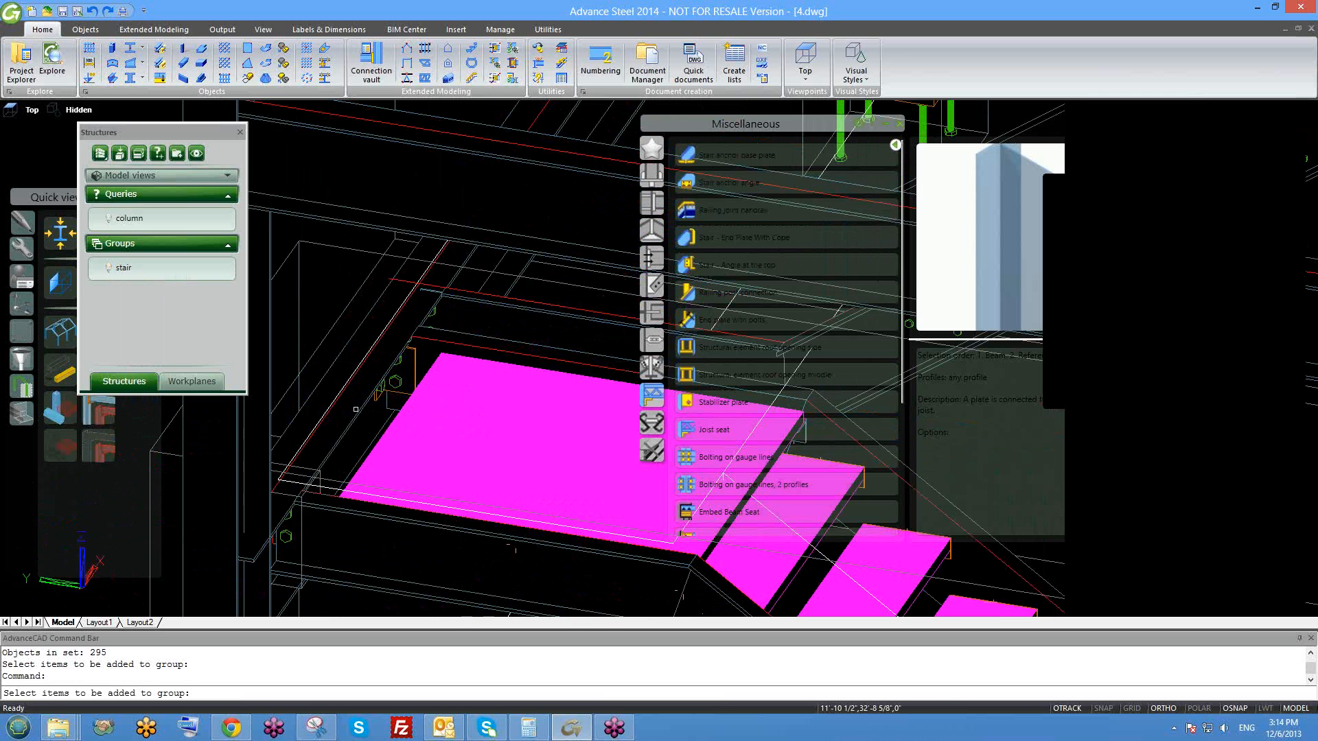
left_click(356, 413)
key("Return")
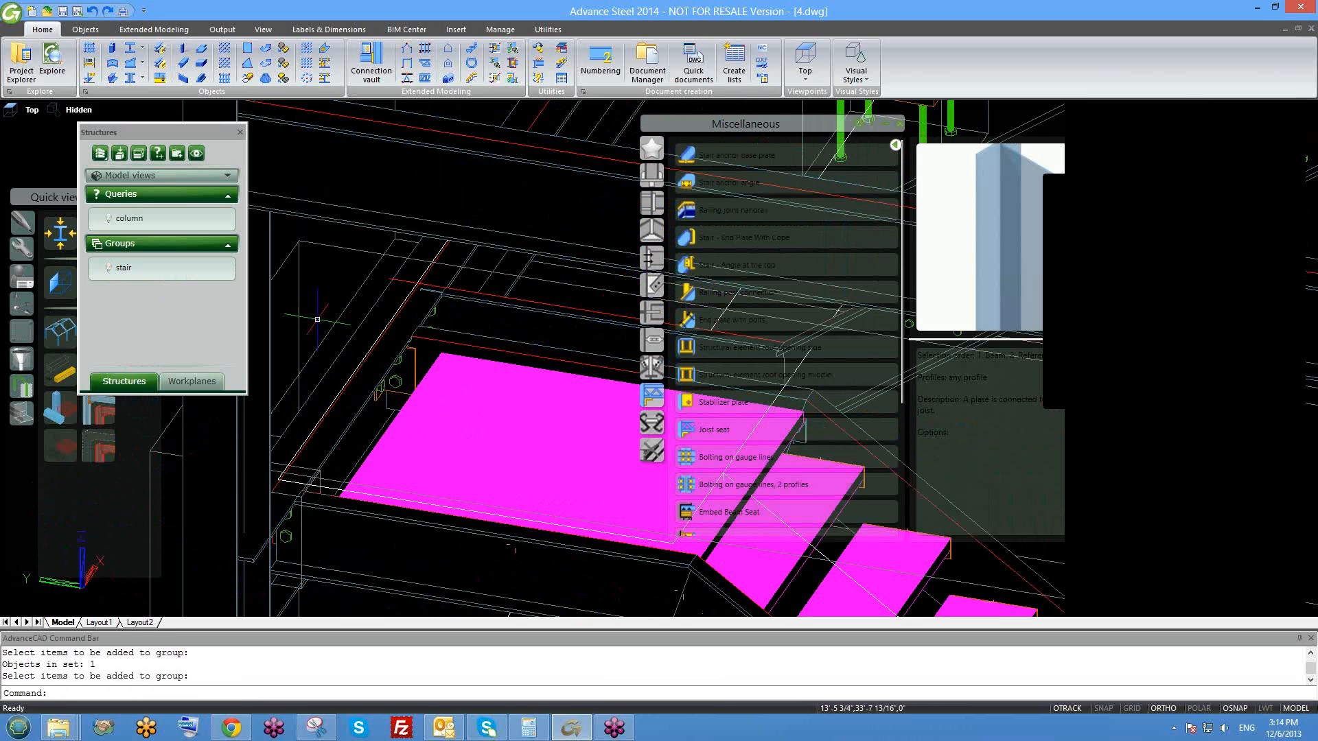
- Isolate the stair group to check the added landing beam, and bring back the full model
scroll(398, 390, "down", 3)
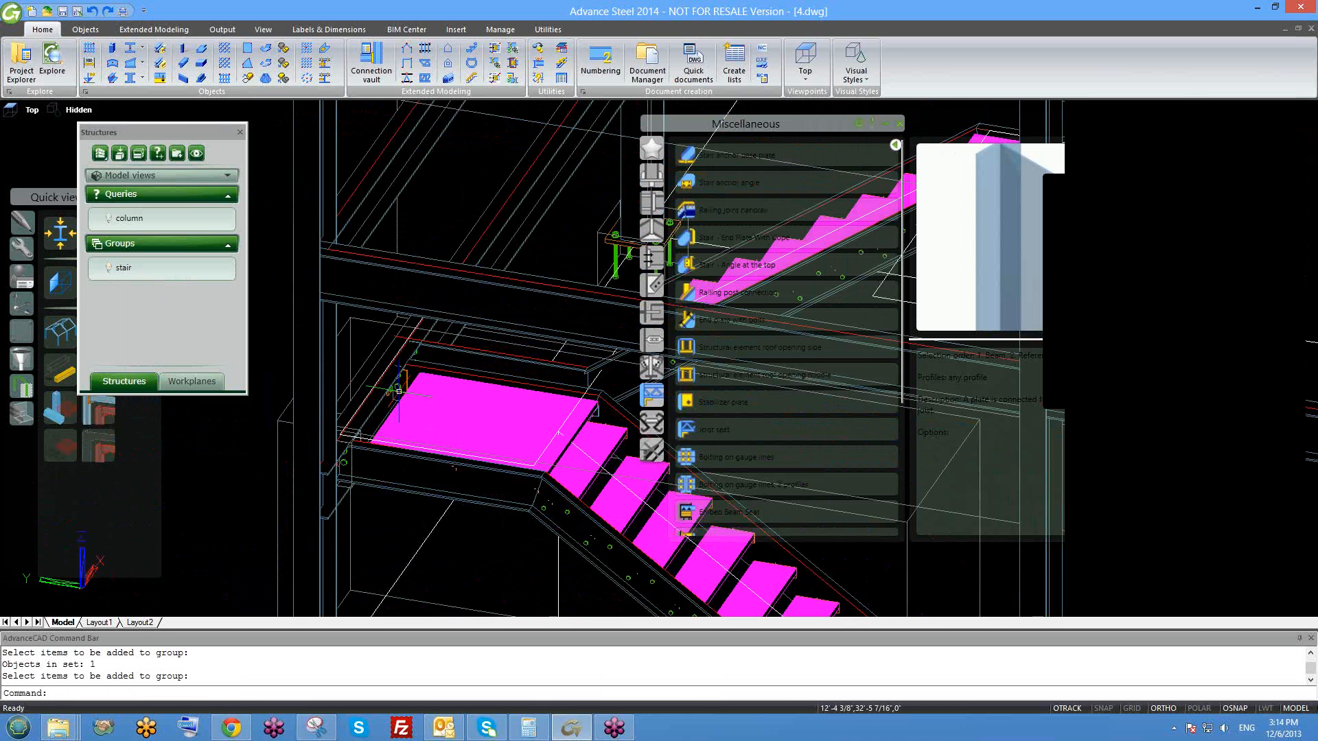
left_click(107, 268)
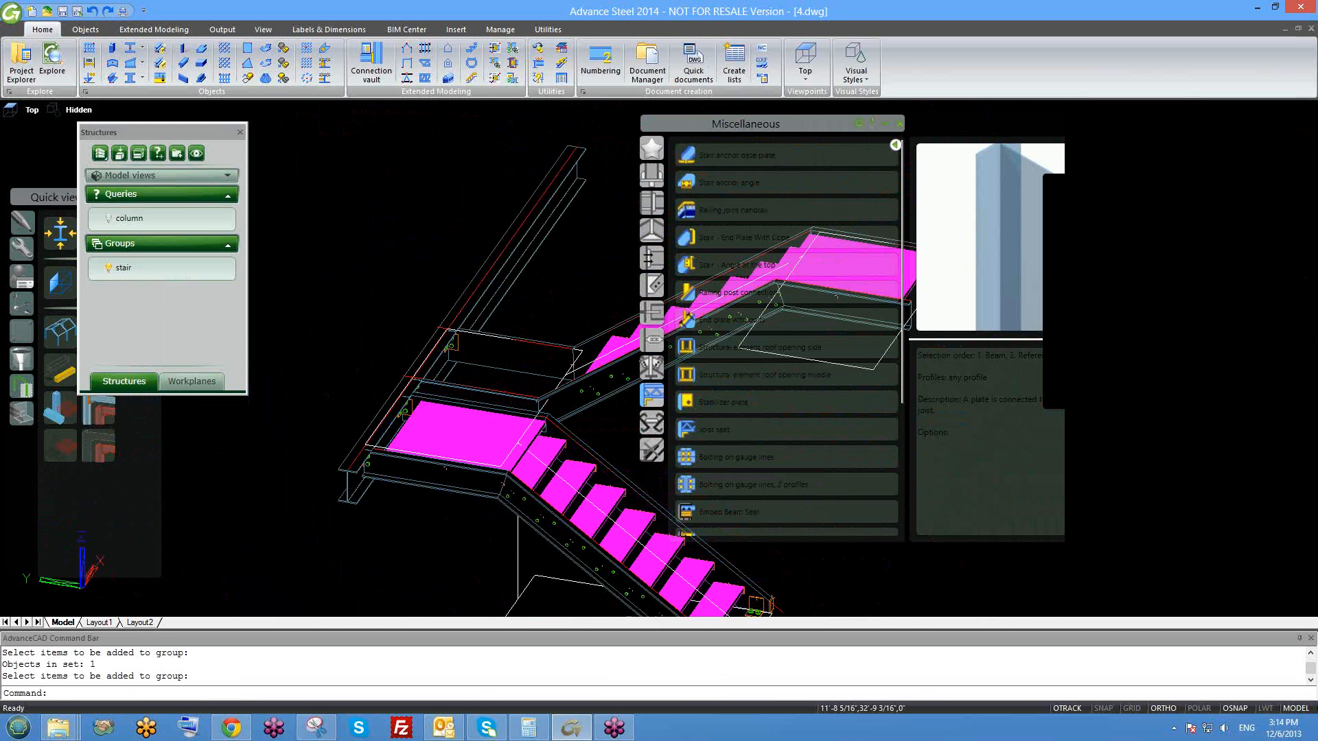
middle_click_drag(455, 477, 514, 480, "shift")
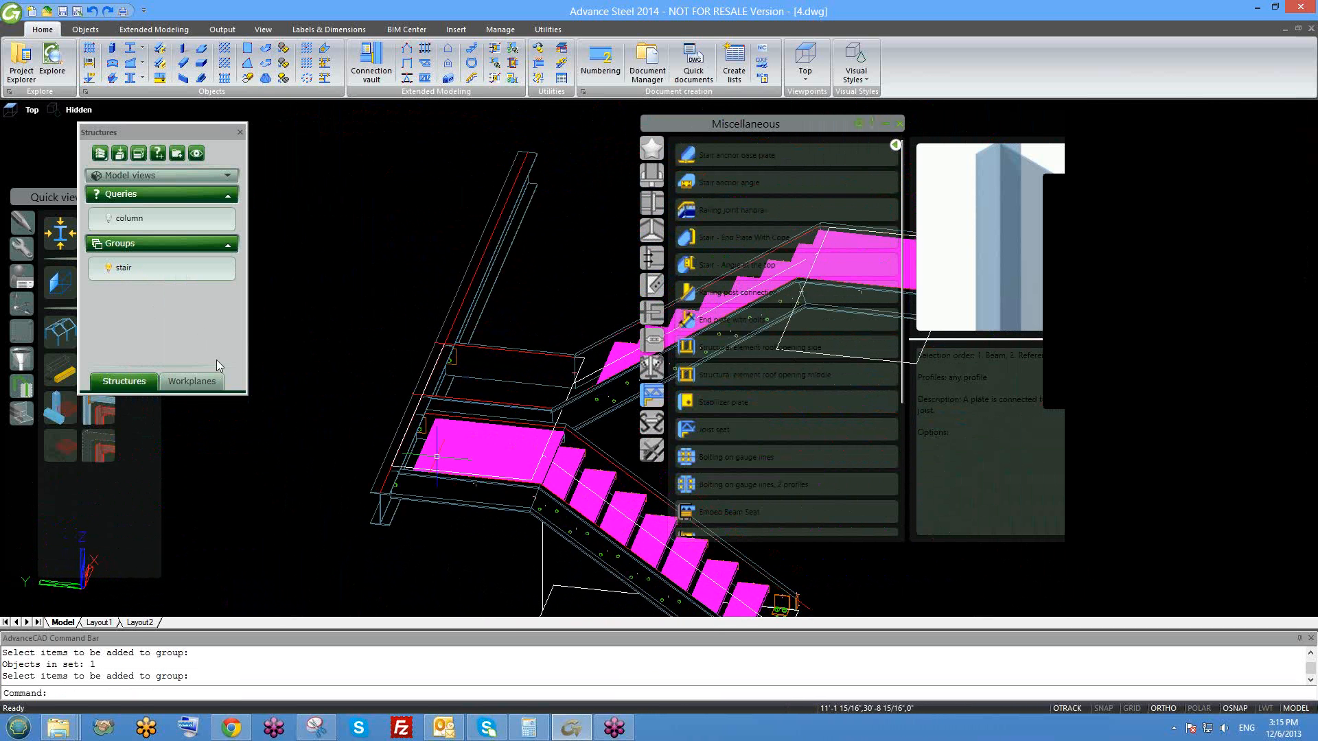
right_click(126, 276)
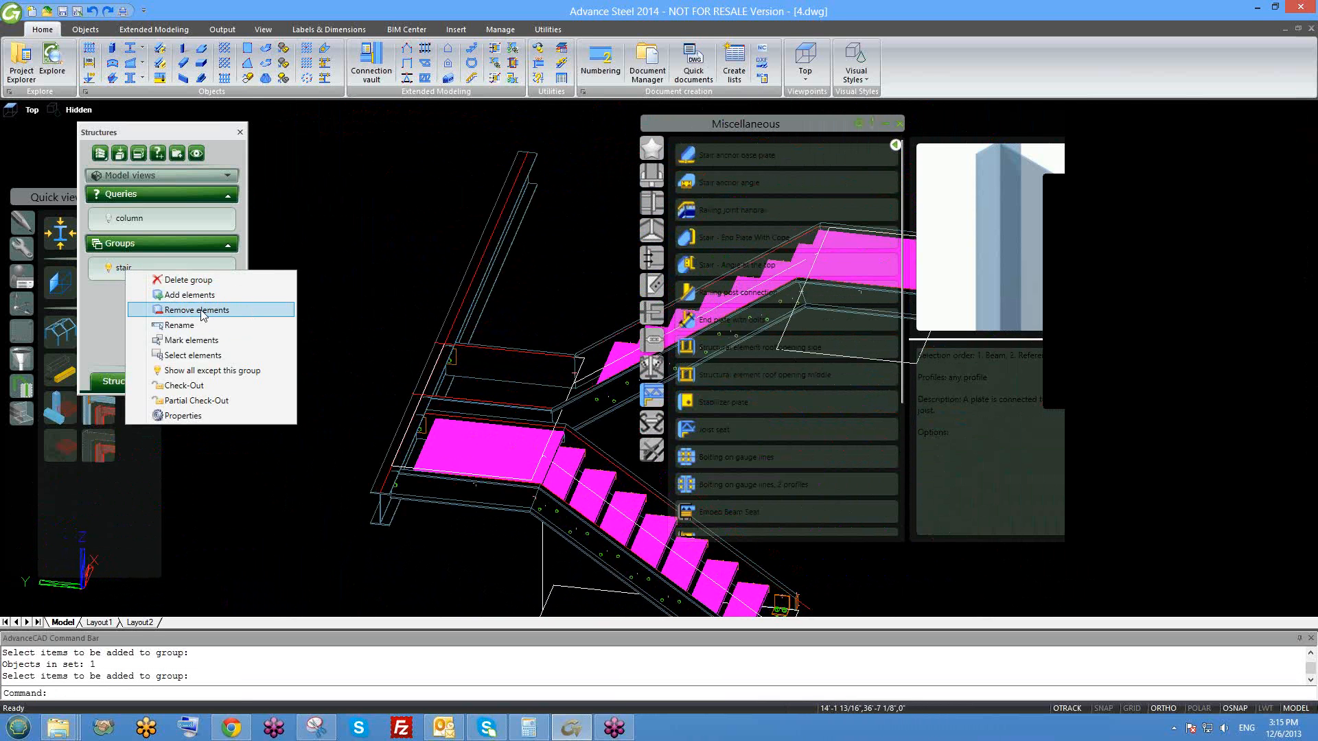
left_click(115, 315)
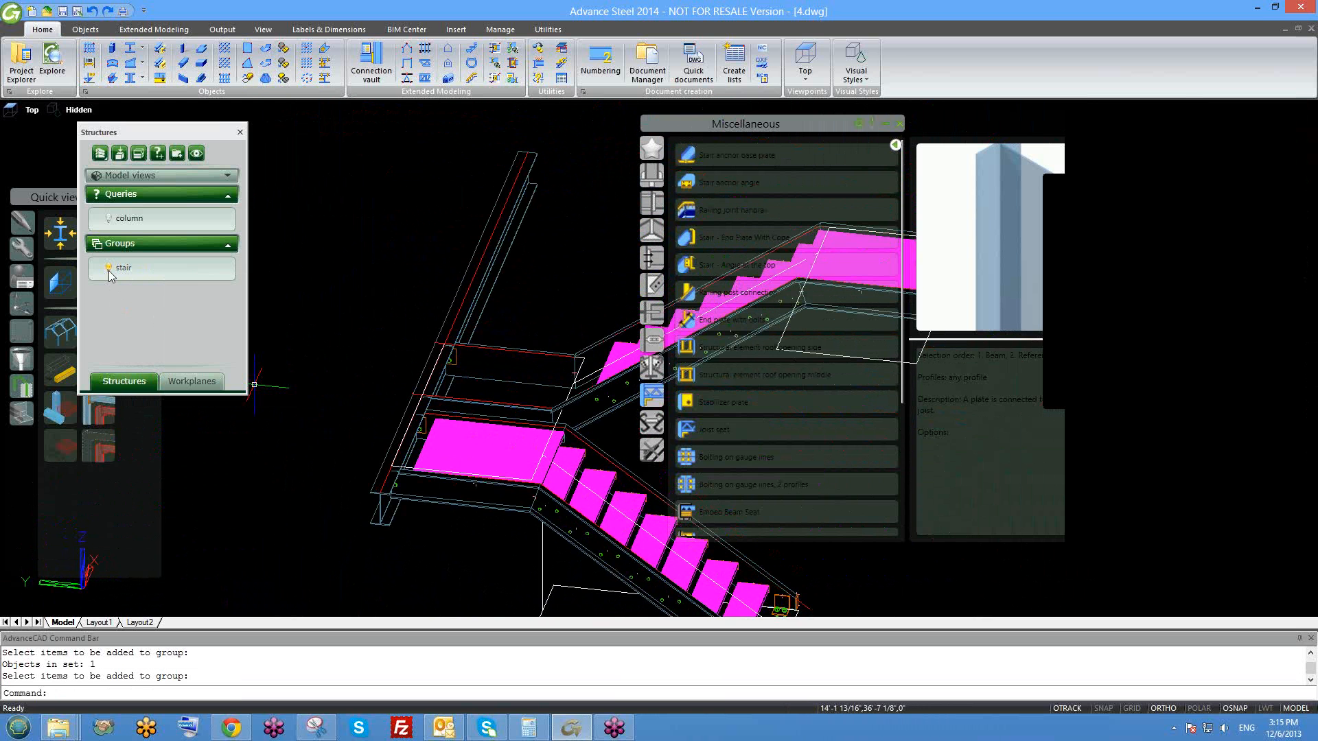
left_click(109, 273)
scroll(350, 389, "down", 3)
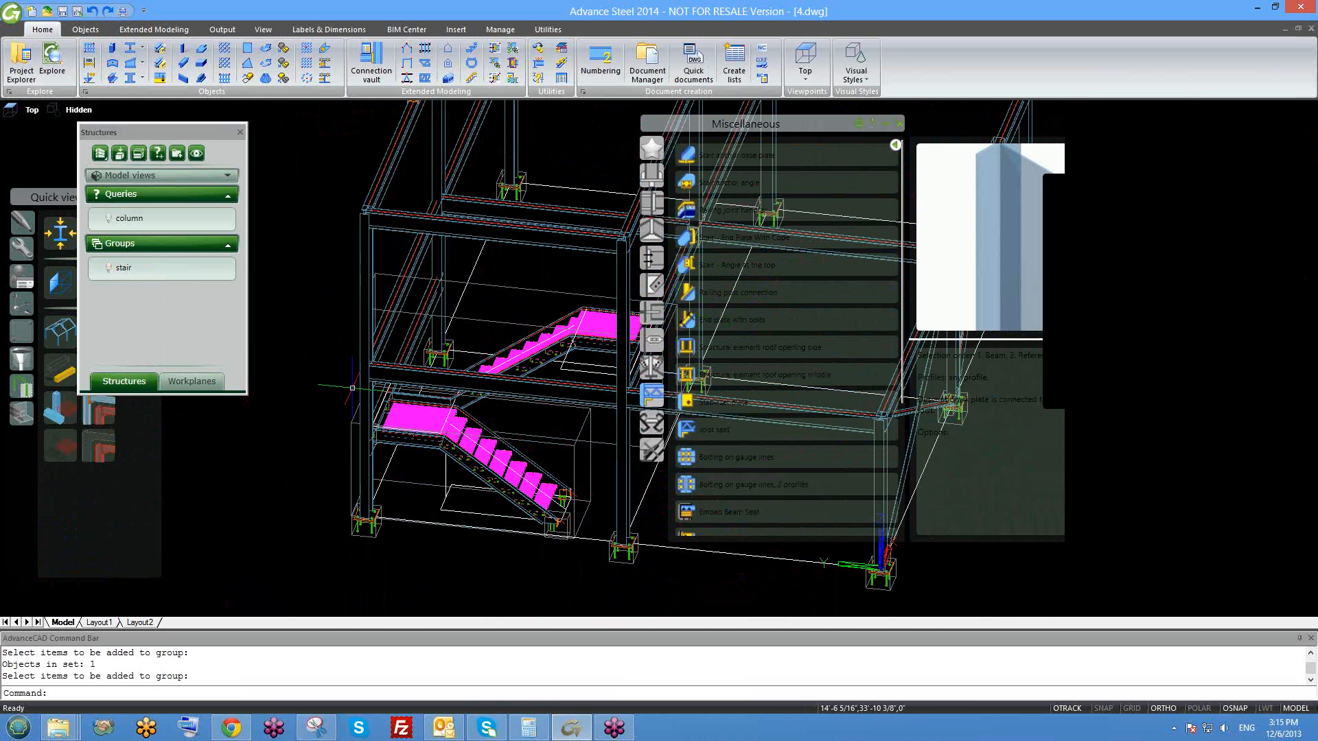
- Mark all elements of the stair group and view them within the whole frame
right_click(125, 274)
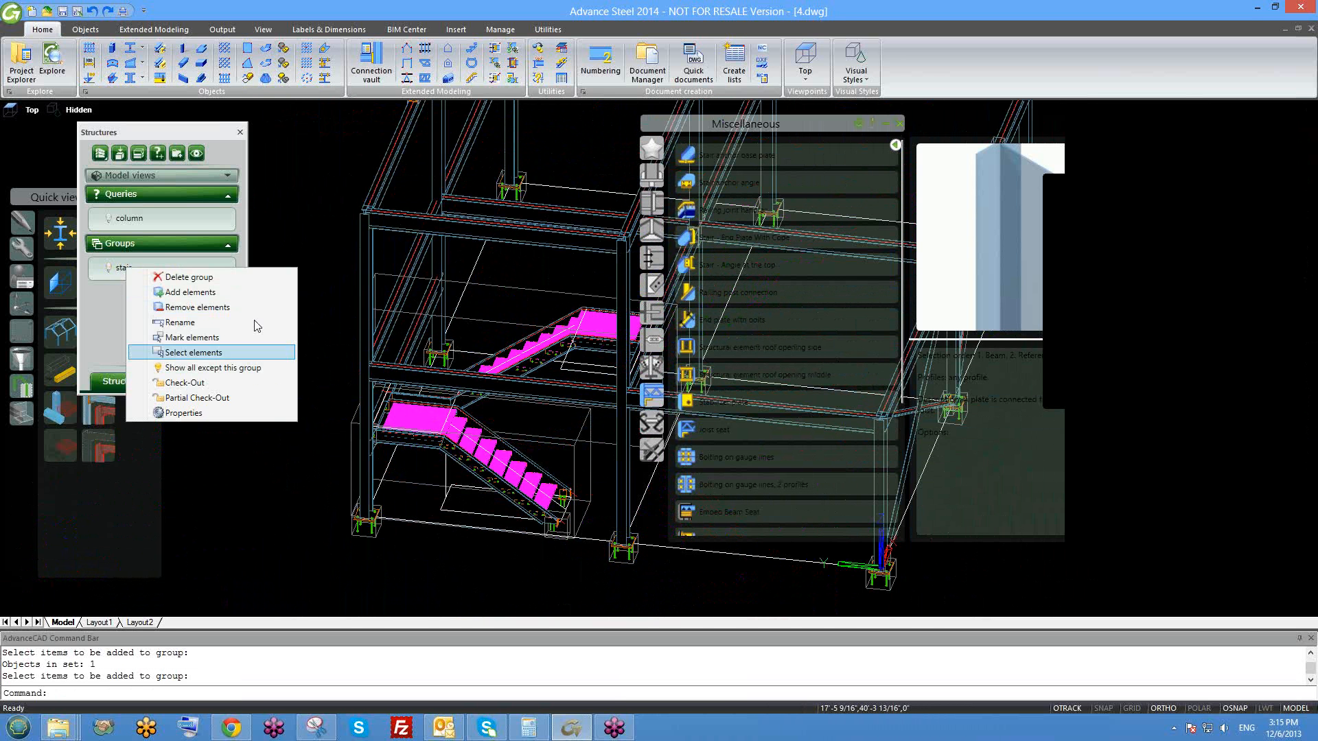
left_click(214, 353)
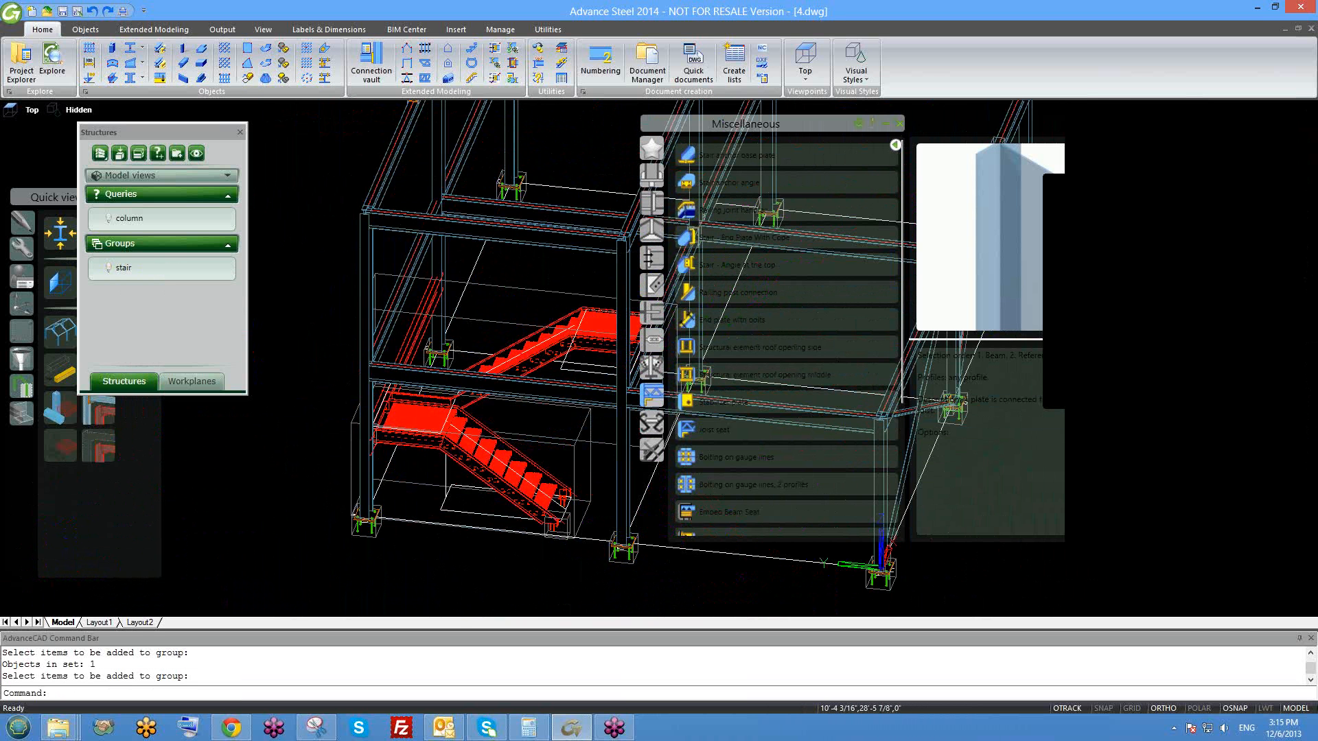
middle_click_drag(437, 455, 416, 400)
scroll(446, 412, "down", 2)
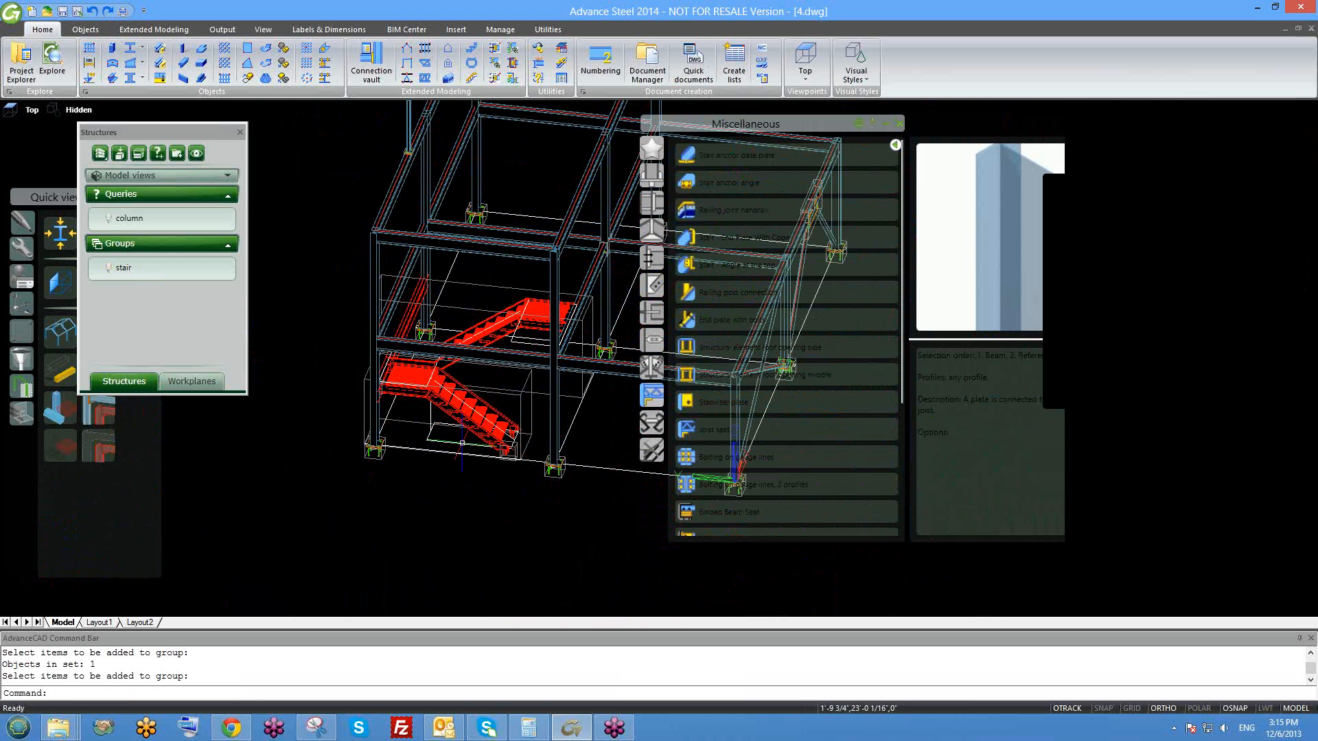
middle_click_drag(470, 462, 418, 433, "shift")
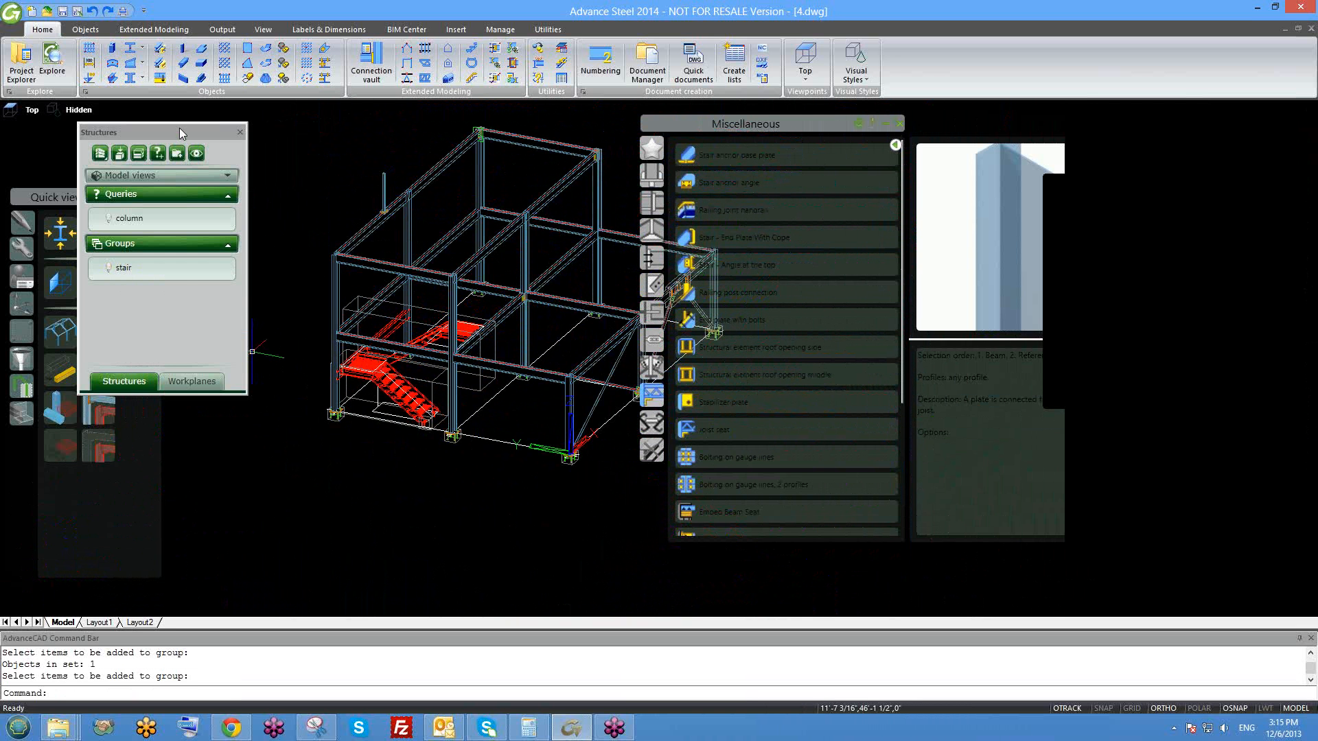
- Move the Structures palette clear of the Selection tools and unmark the stair elements
left_click_drag(179, 128, 232, 96)
left_click(32, 329)
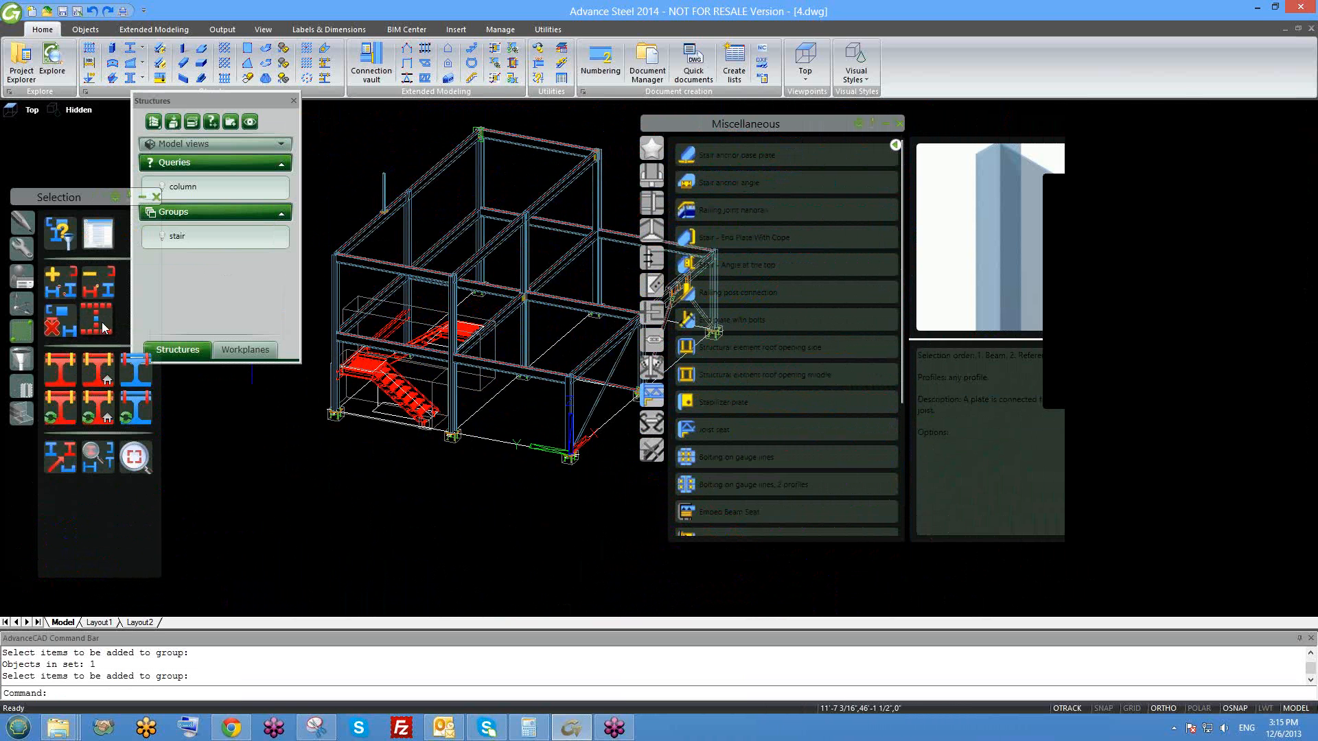
left_click_drag(220, 102, 226, 108)
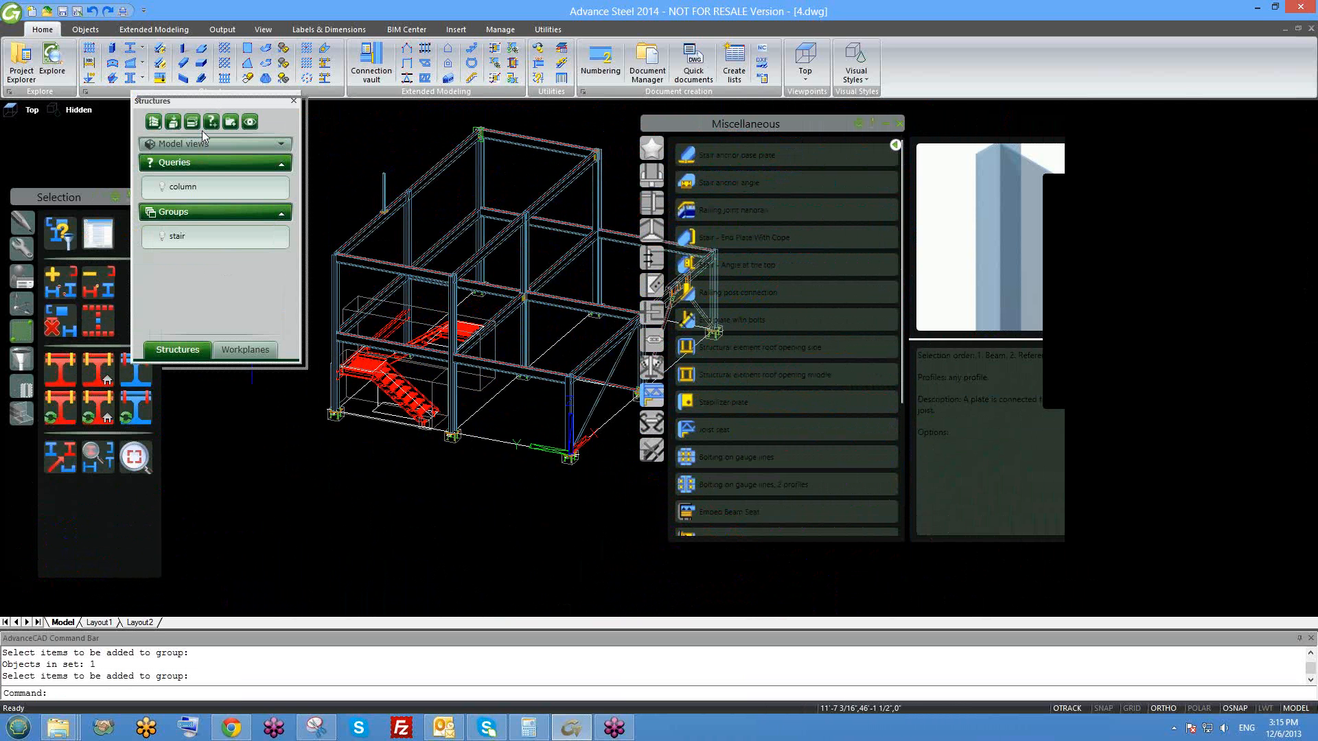
left_click(71, 332)
- Select all elements of the stair group, look them over in the frame, and release the selection
right_click(184, 243)
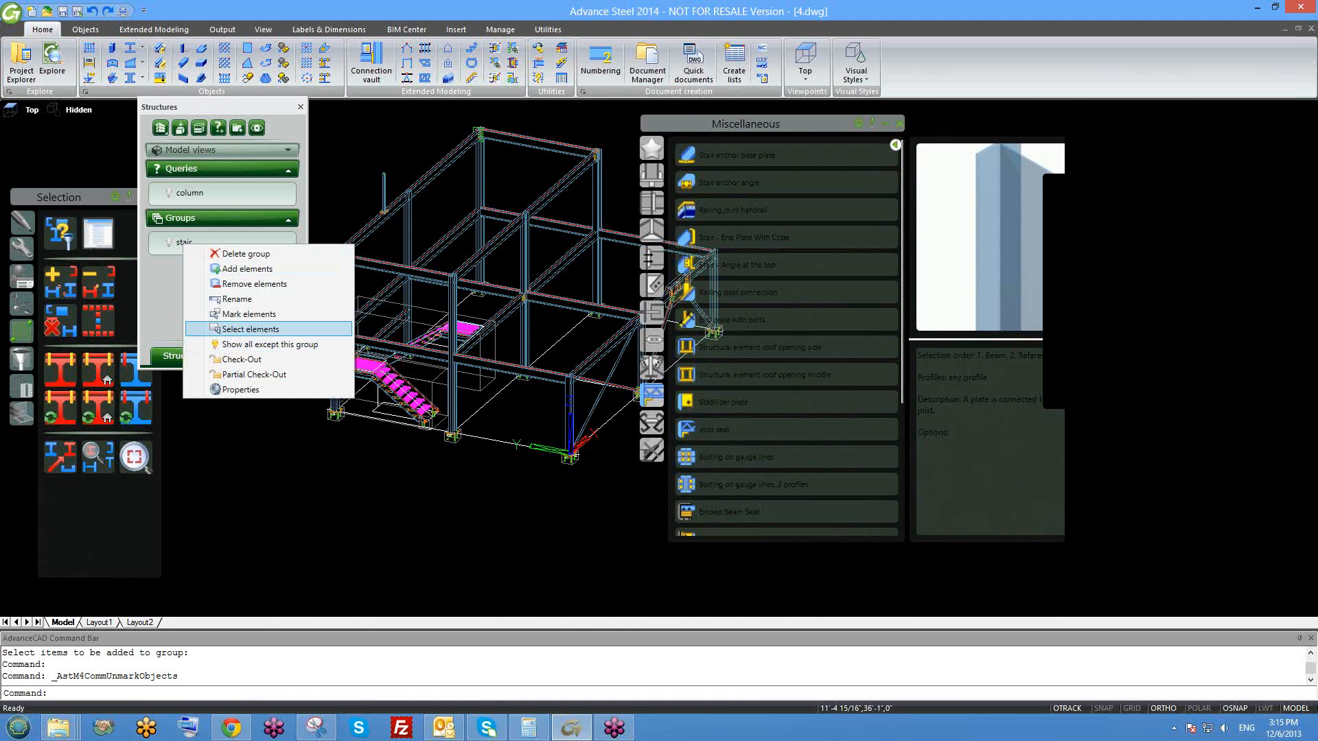
left_click(247, 328)
scroll(481, 364, "up", 4)
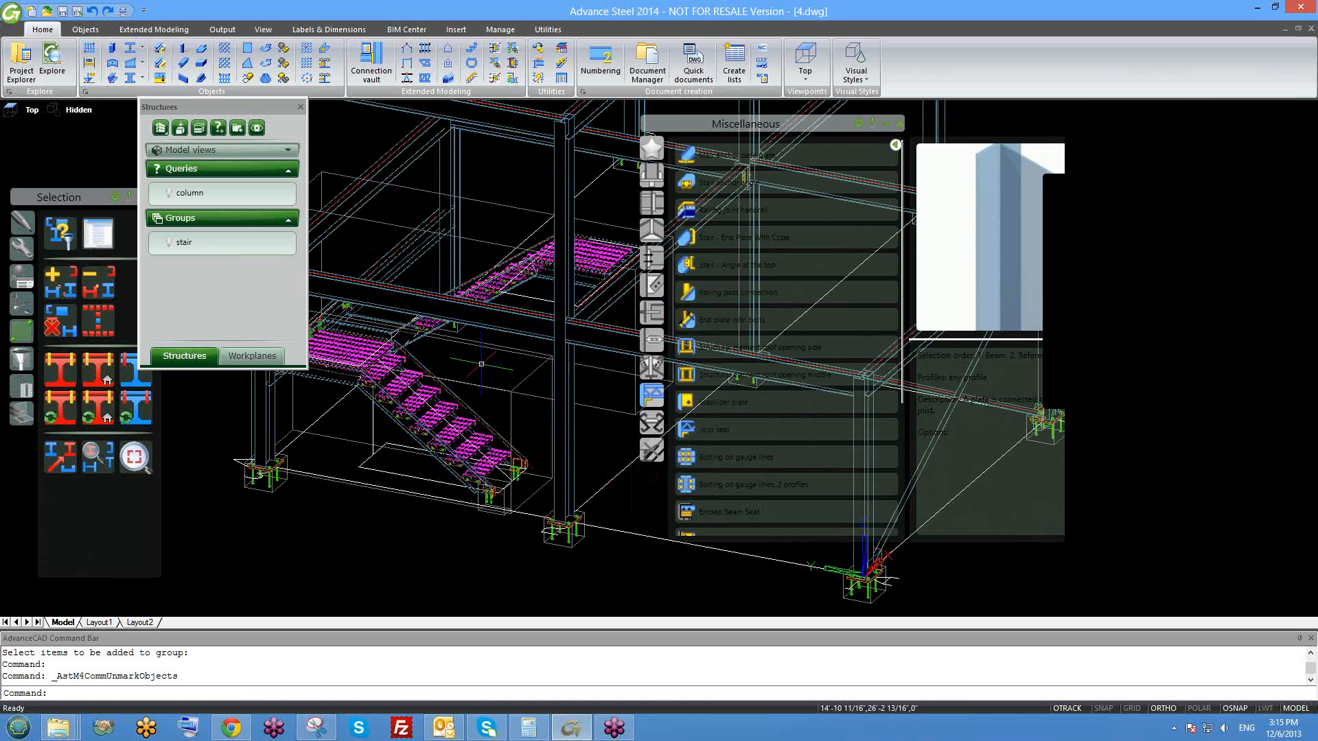
scroll(504, 362, "down", 3)
scroll(503, 361, "up", 2)
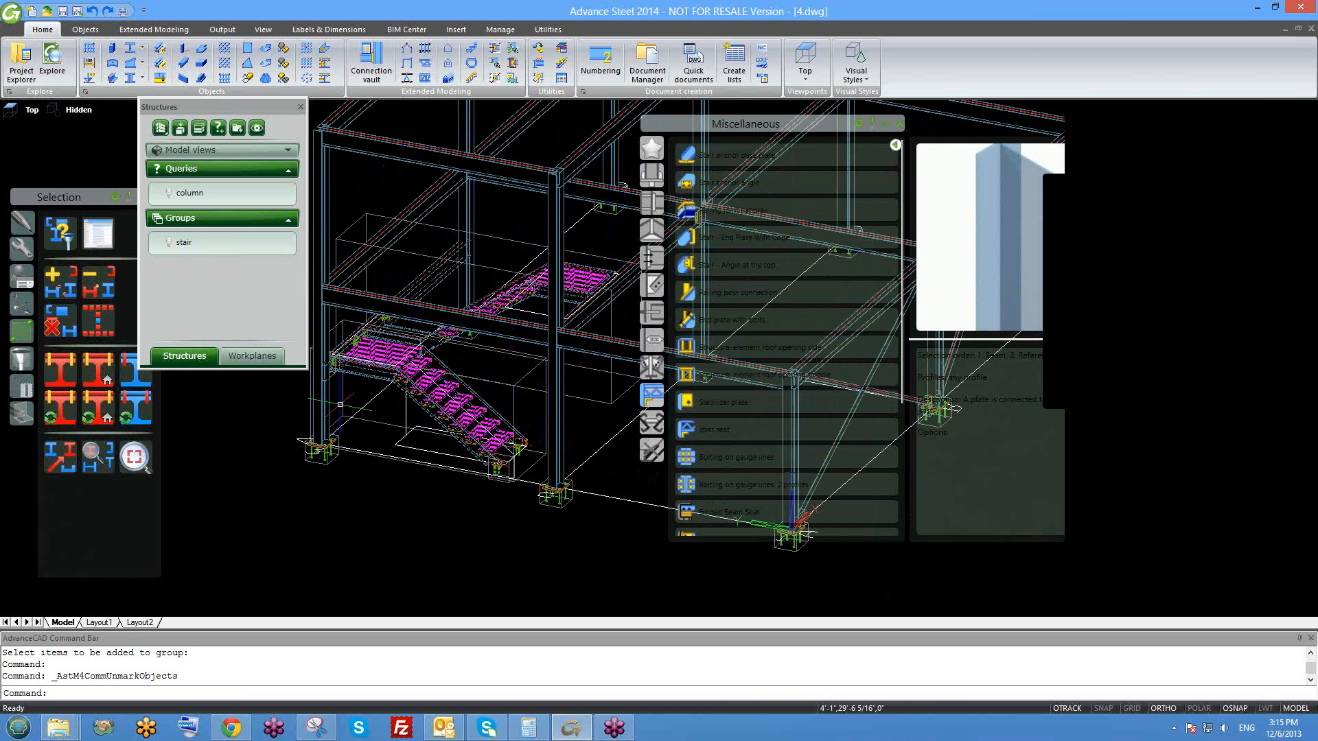
middle_click_drag(384, 437, 400, 448)
key("Escape")
- Try to display every element of the model except the stair group
right_click(184, 244)
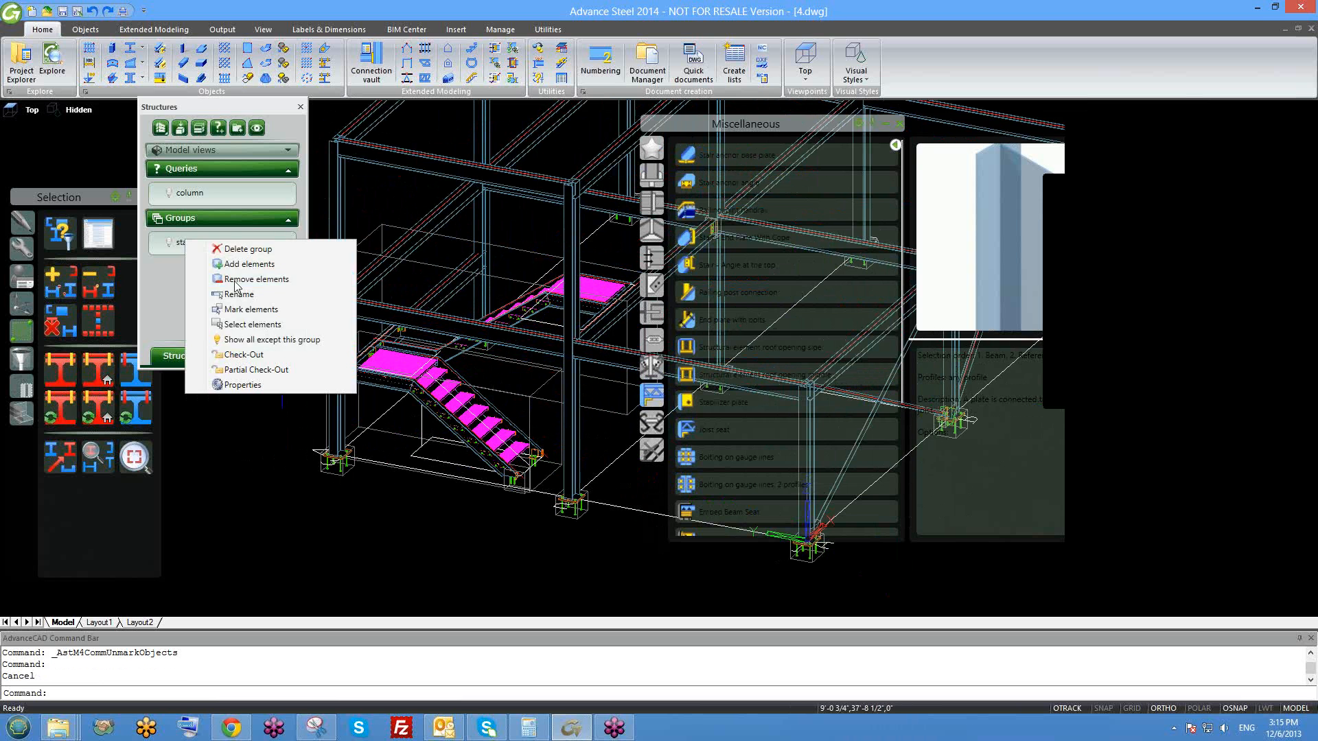
left_click(280, 341)
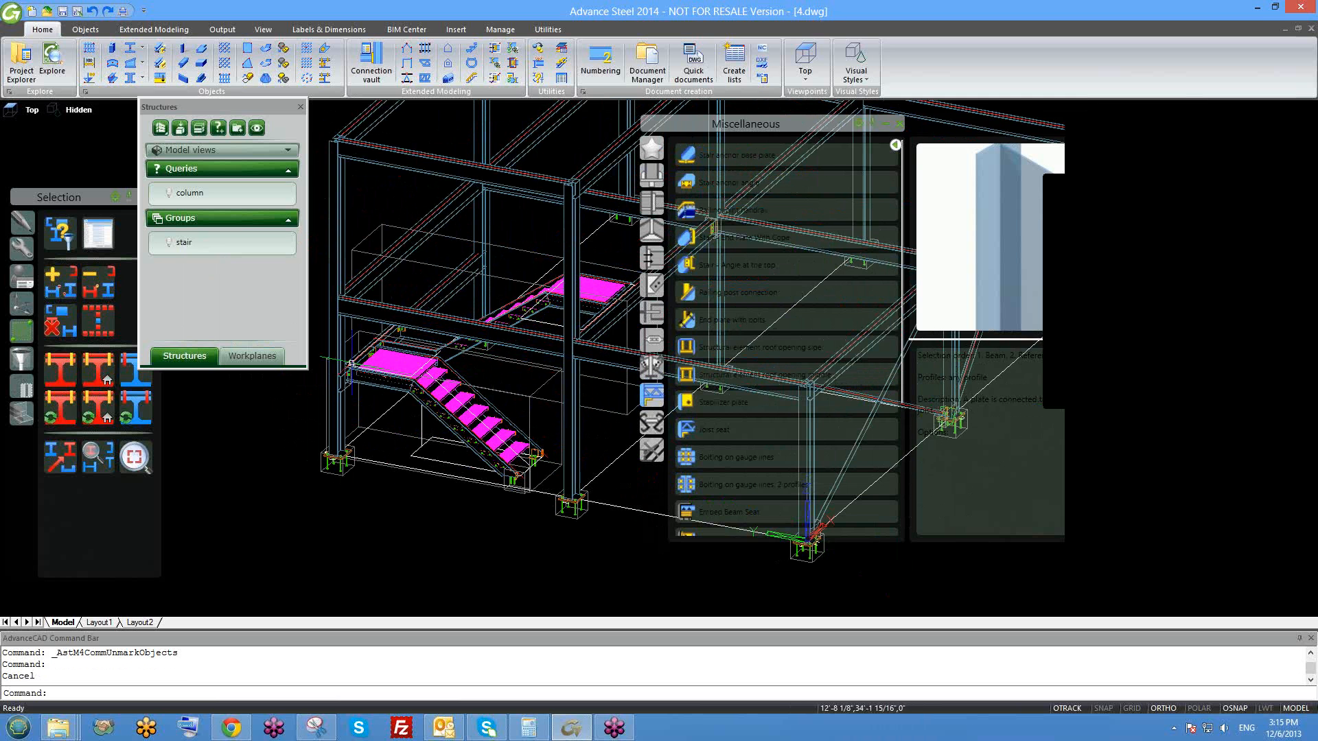
right_click(181, 244)
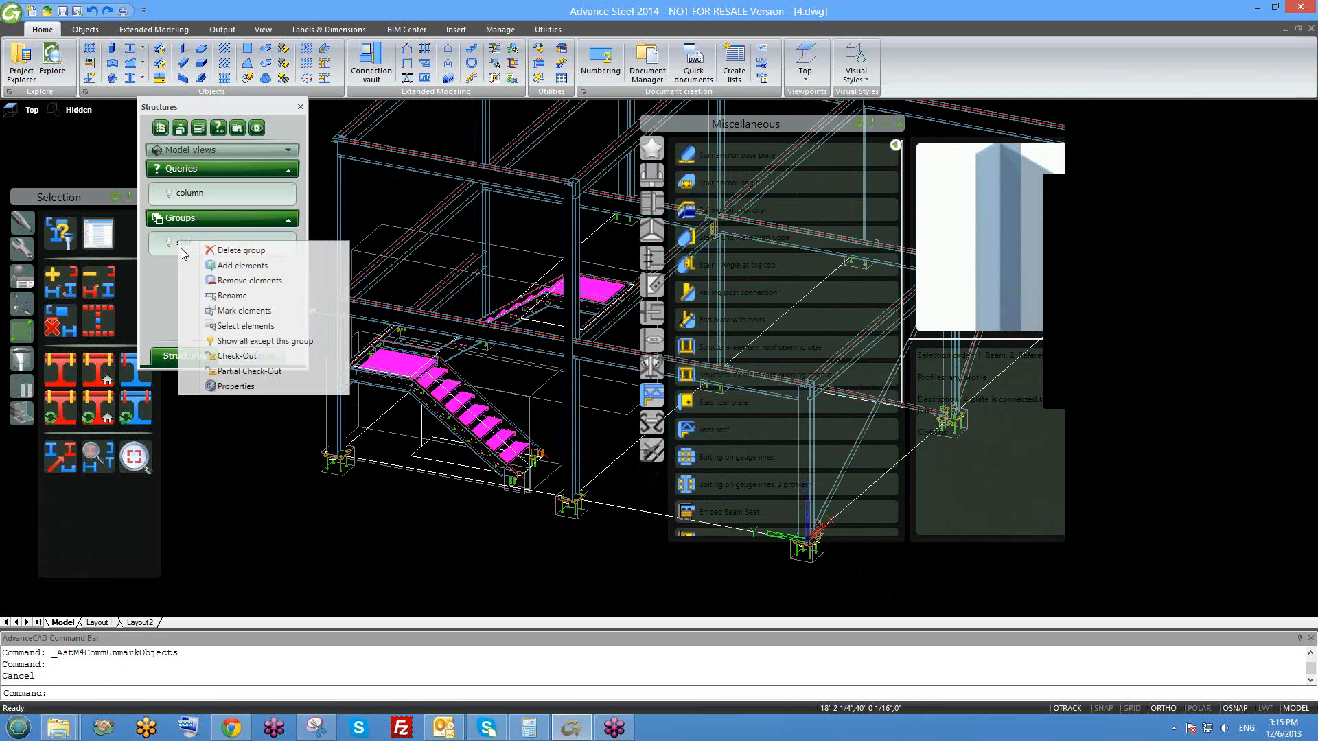
left_click(241, 341)
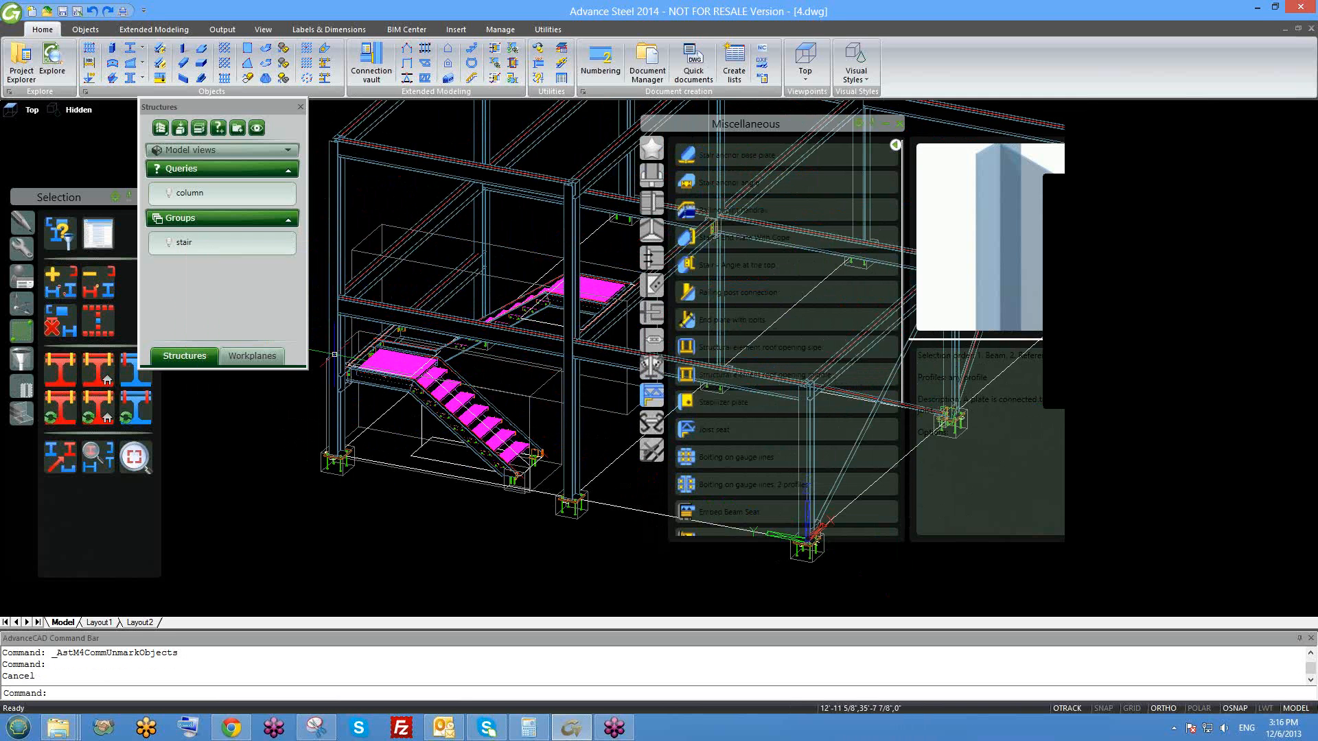
- Isolate the stair group so that only its elements are displayed
scroll(439, 376, "down", 3)
scroll(439, 382, "down", 5)
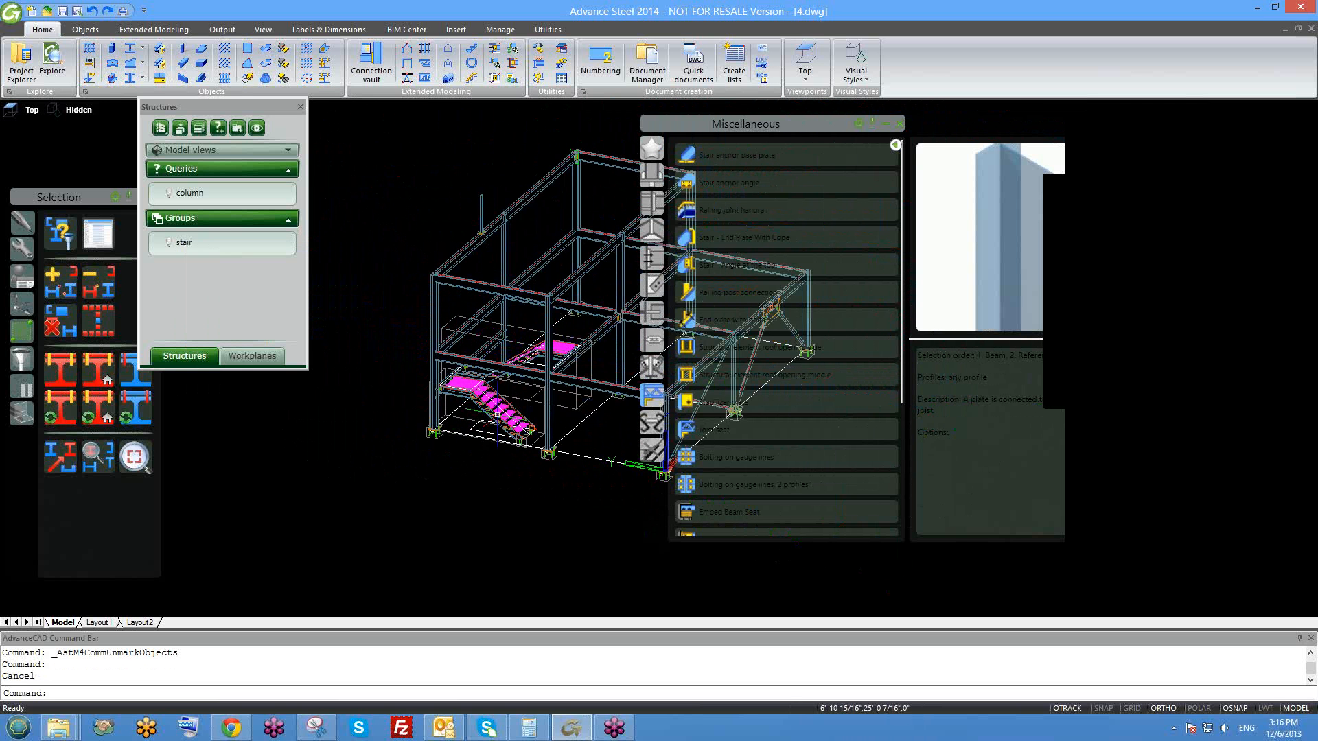
scroll(381, 438, "down", 4)
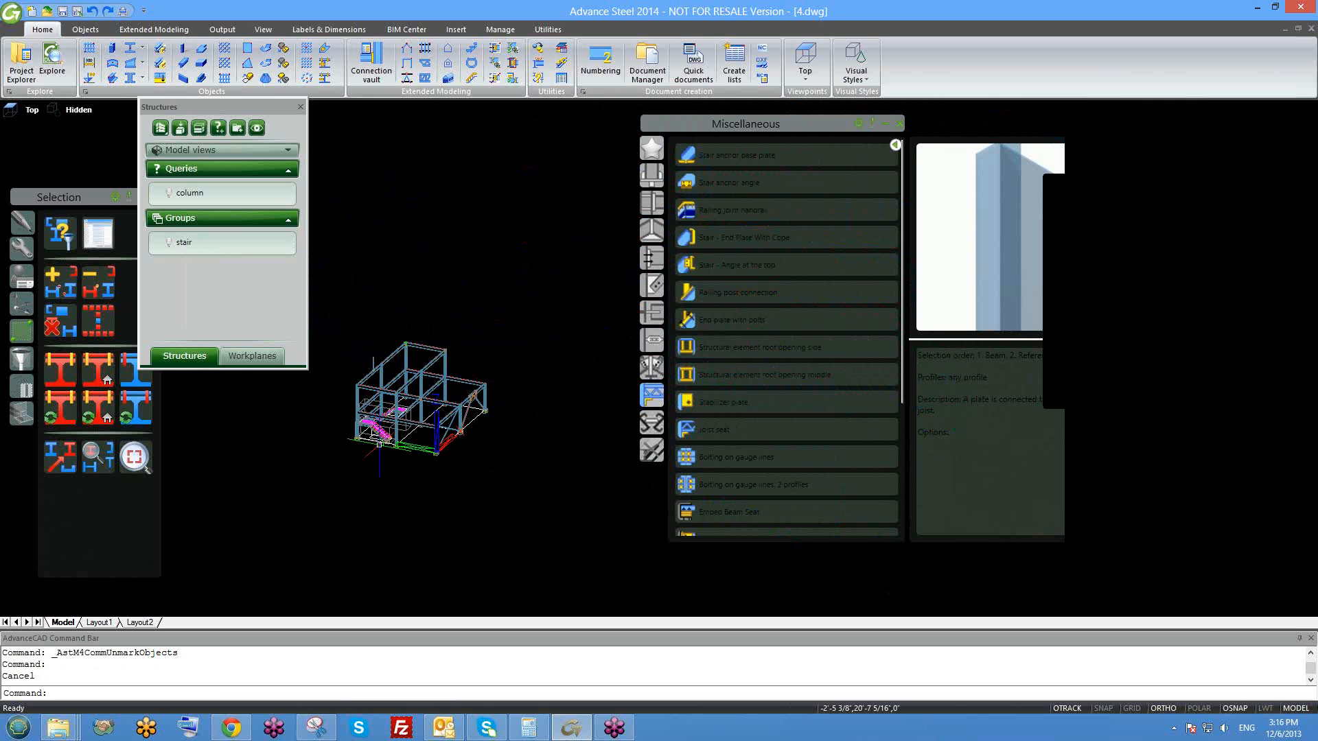
left_click(170, 243)
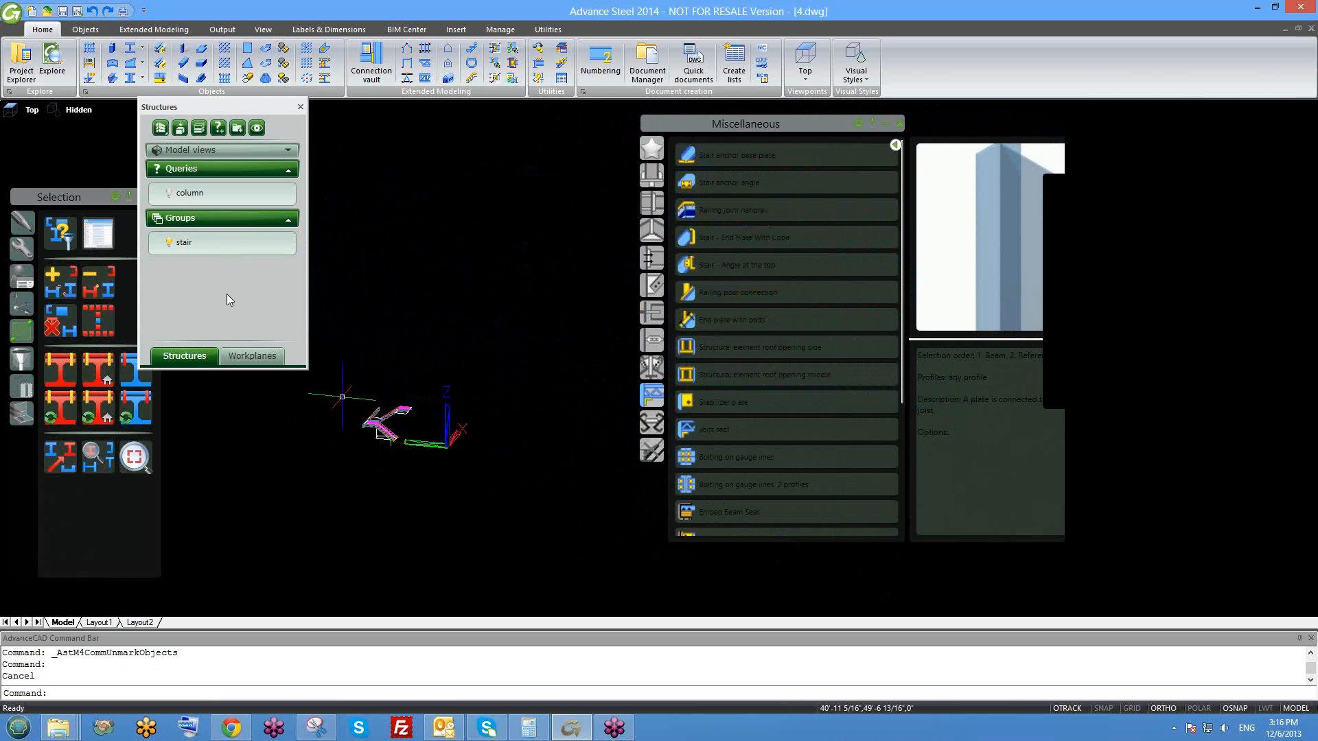
- End the isolation of the stair group and try to display every element except that group
left_click(169, 243)
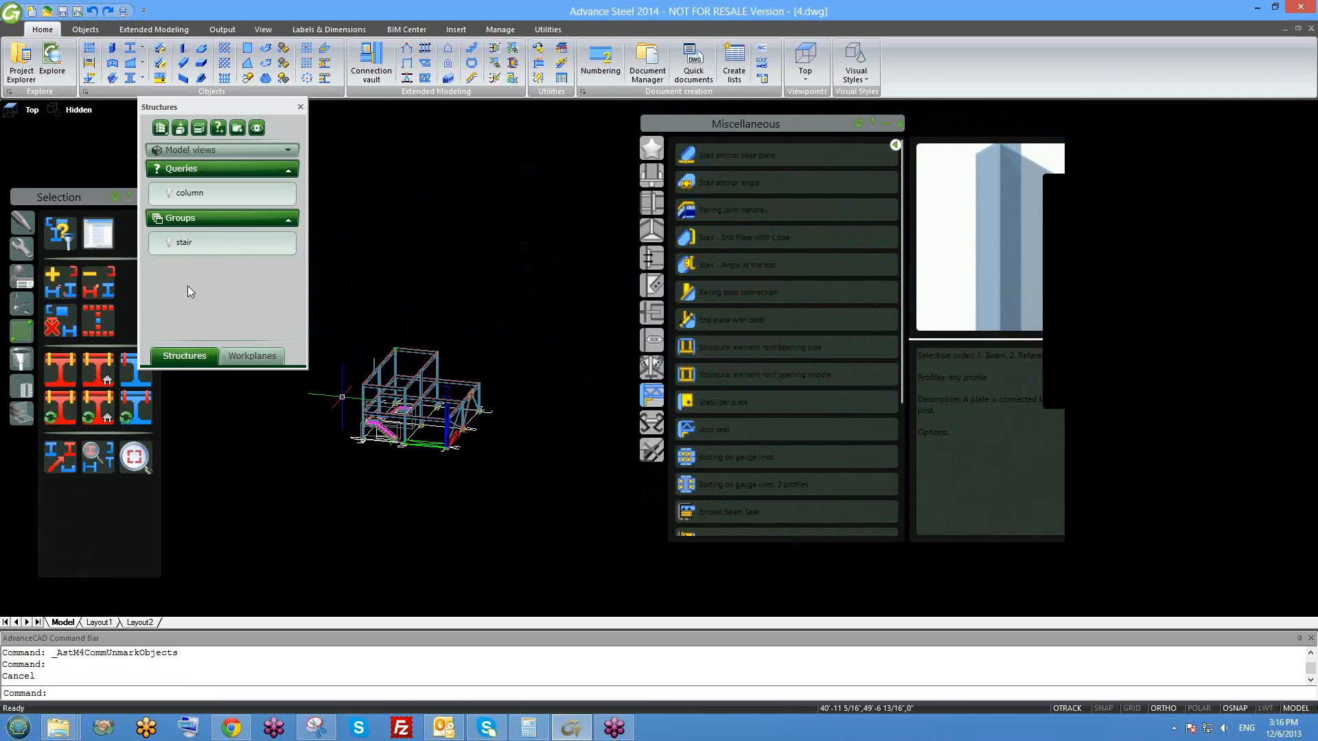
right_click(182, 245)
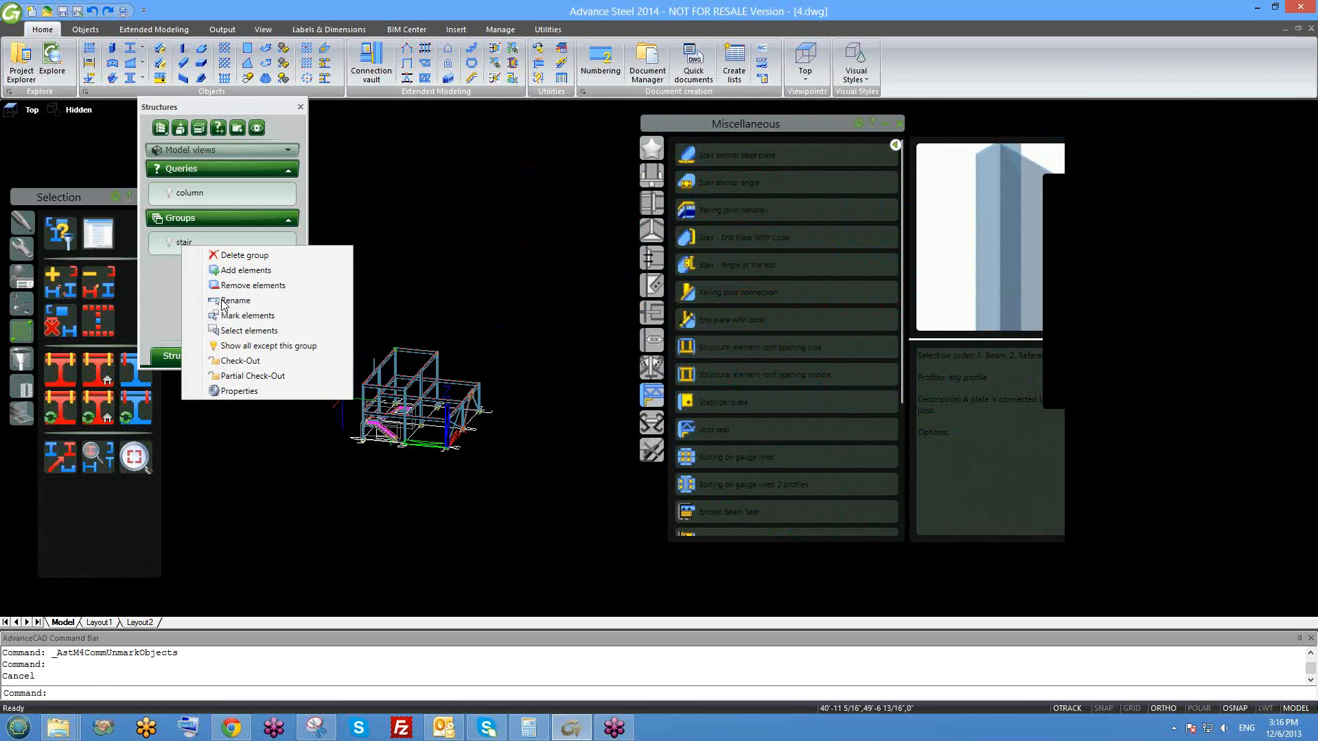
left_click(253, 349)
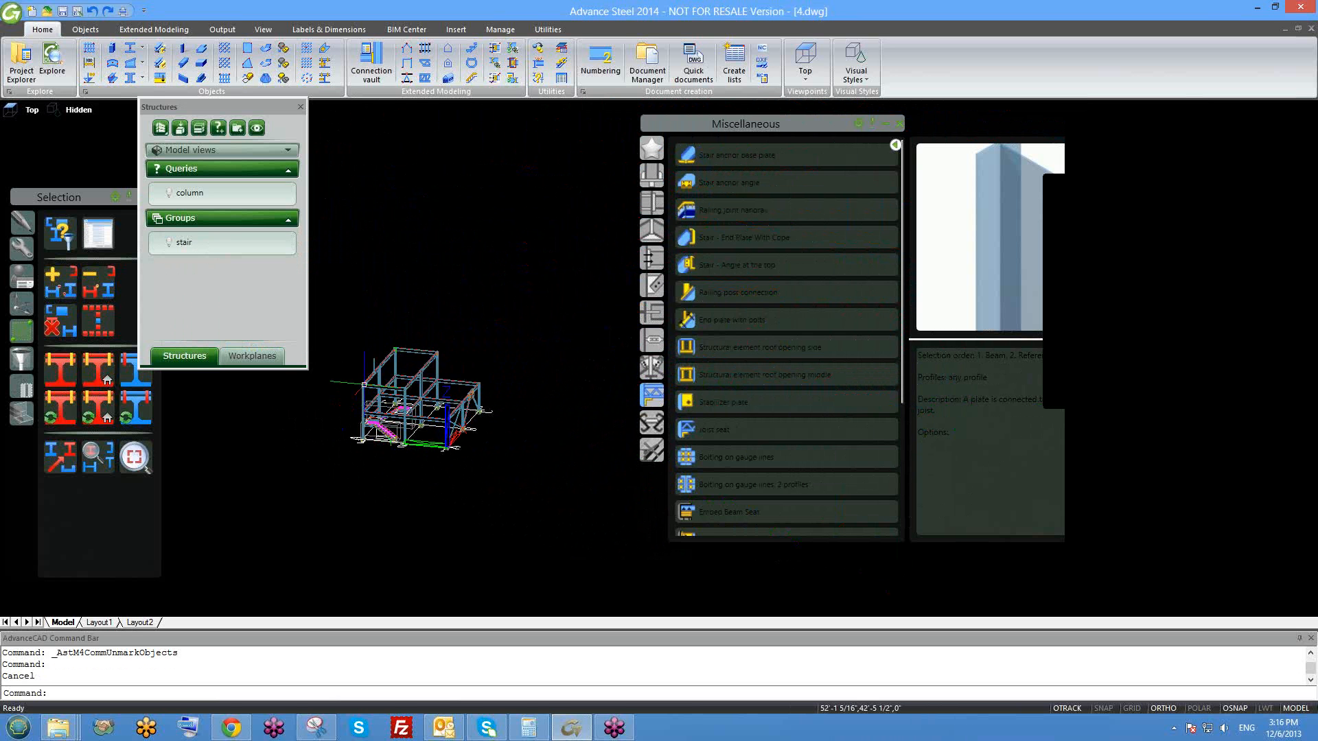
scroll(412, 434, "up", 4)
middle_click_drag(382, 439, 569, 425)
right_click(568, 426)
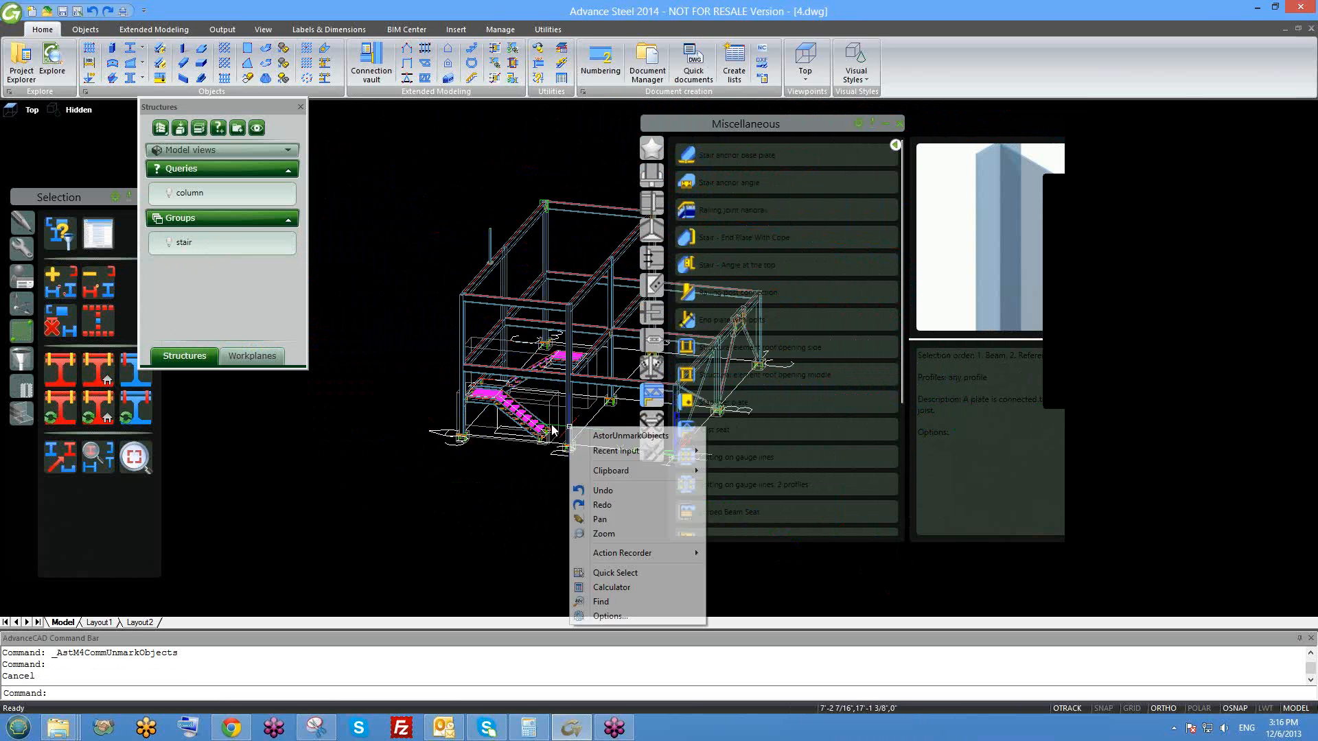
left_click(459, 408)
scroll(336, 371, "down", 4)
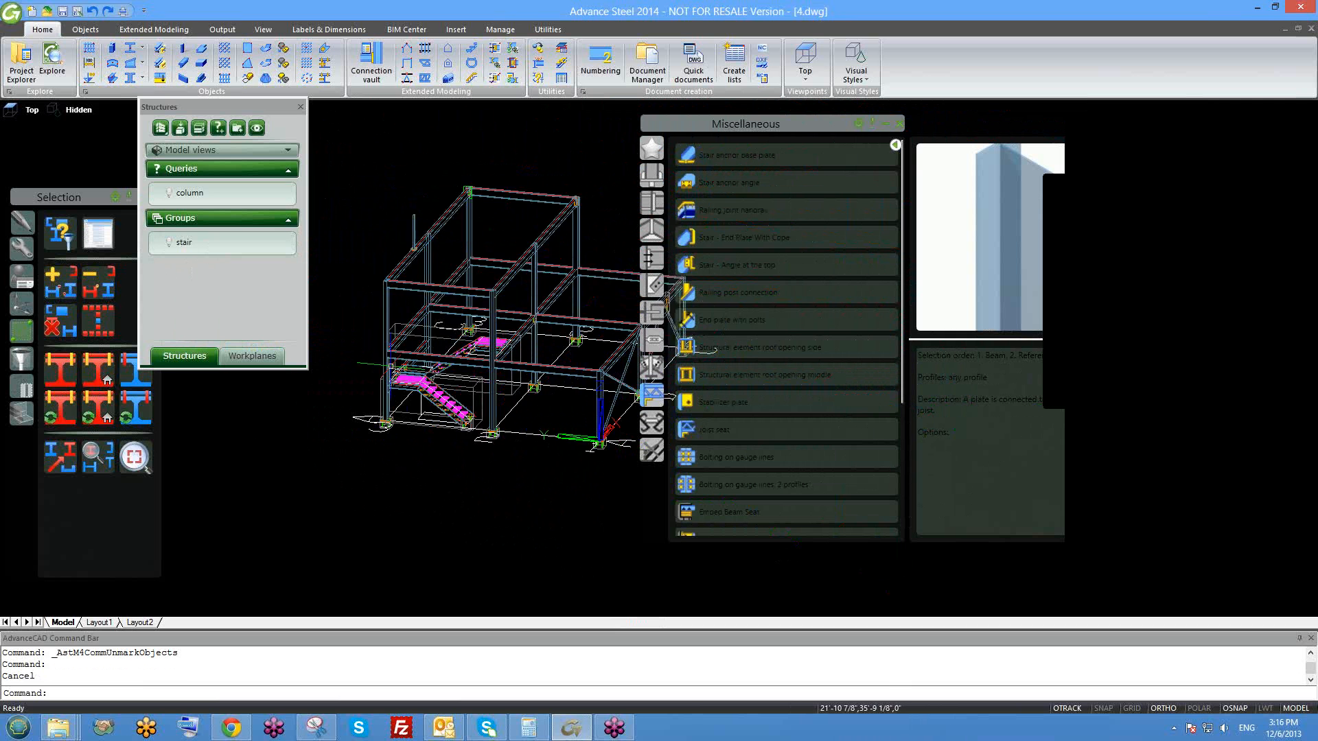
middle_click_drag(336, 370, 334, 384, "shift")
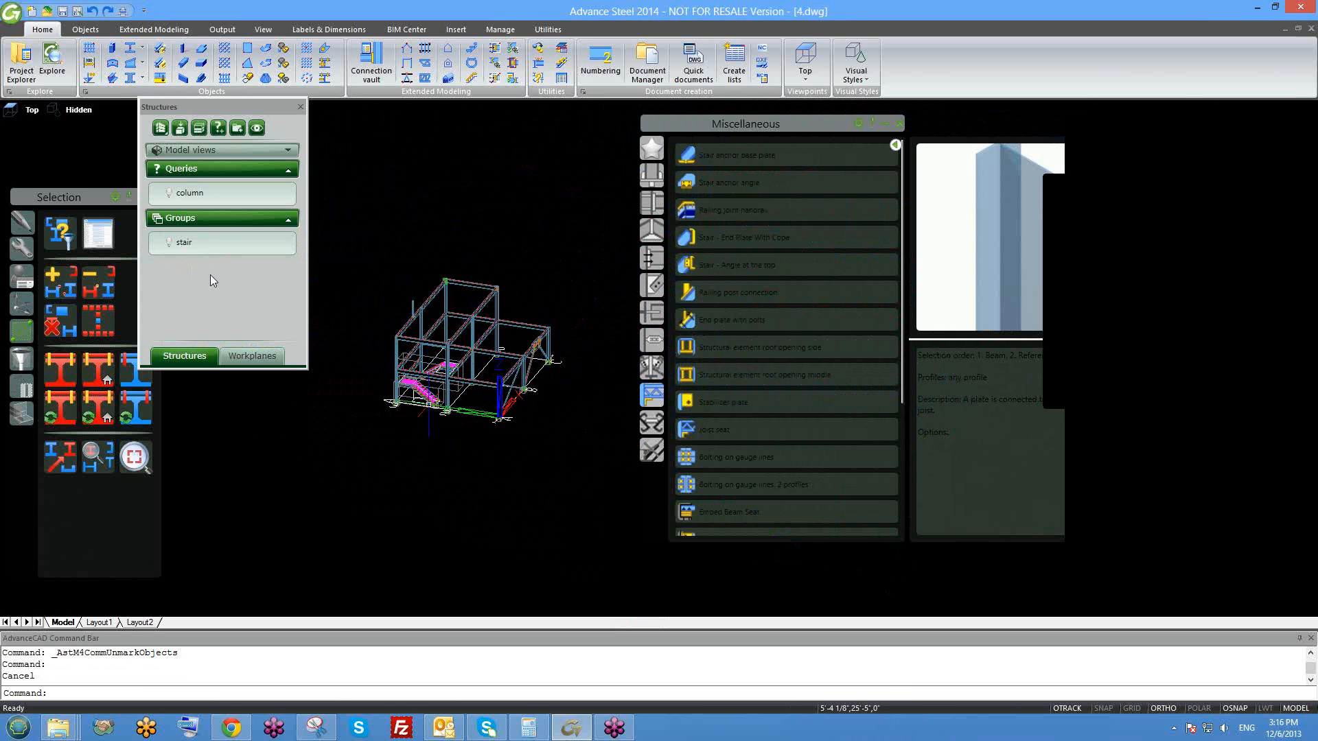
- Check the properties of the stair group and close them without changes
right_click(187, 244)
right_click(186, 242)
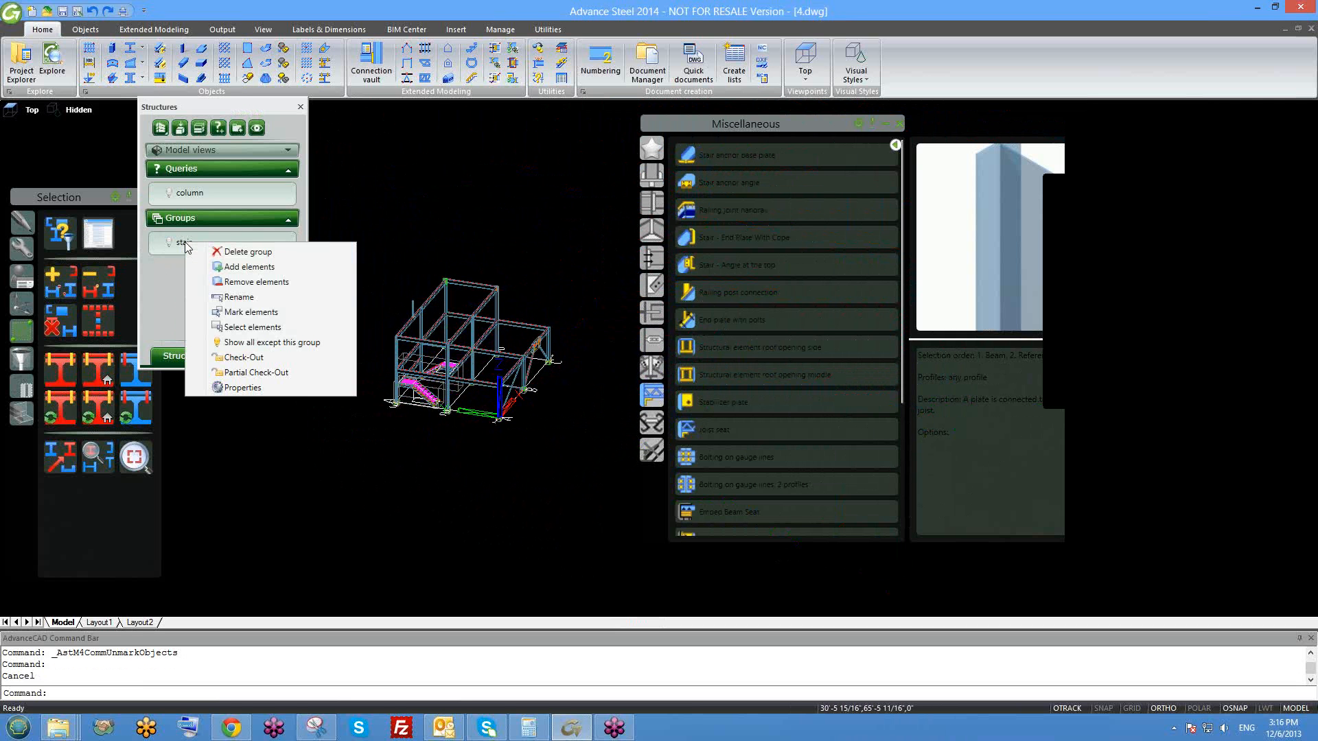
left_click(243, 388)
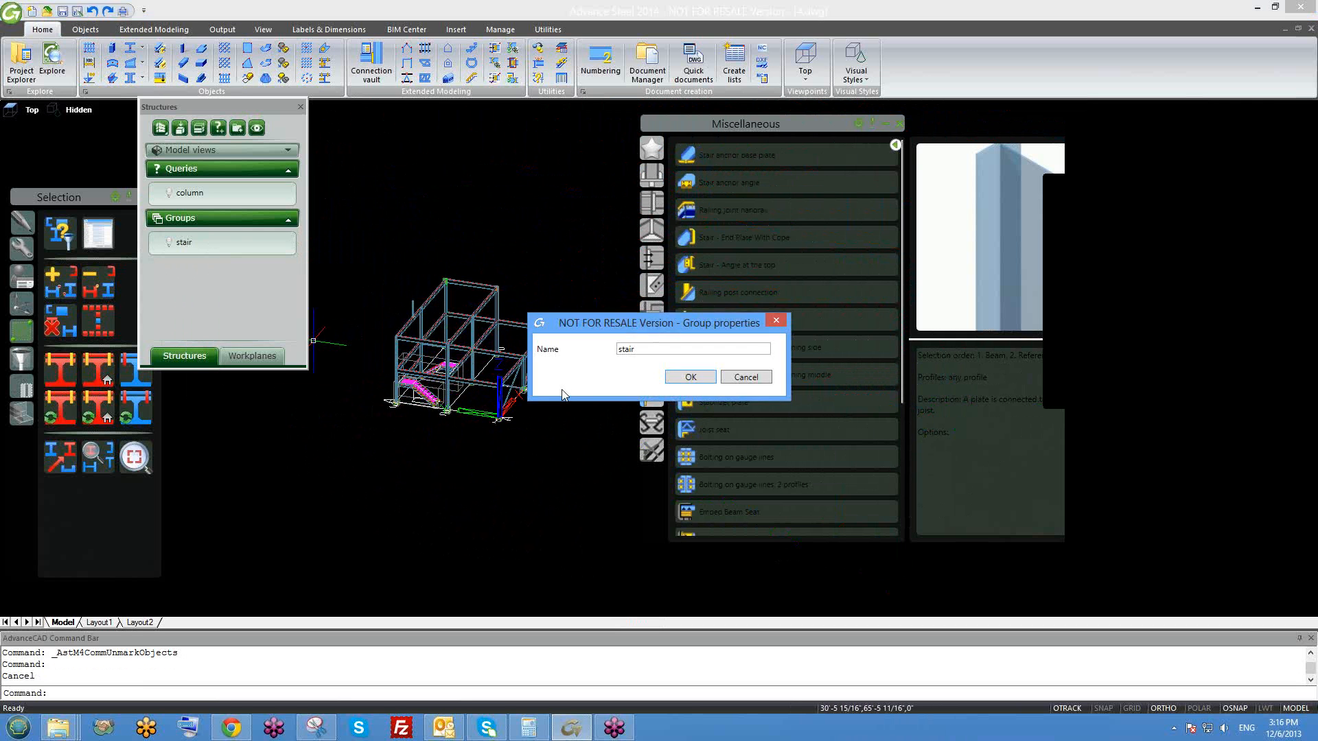
left_click(746, 377)
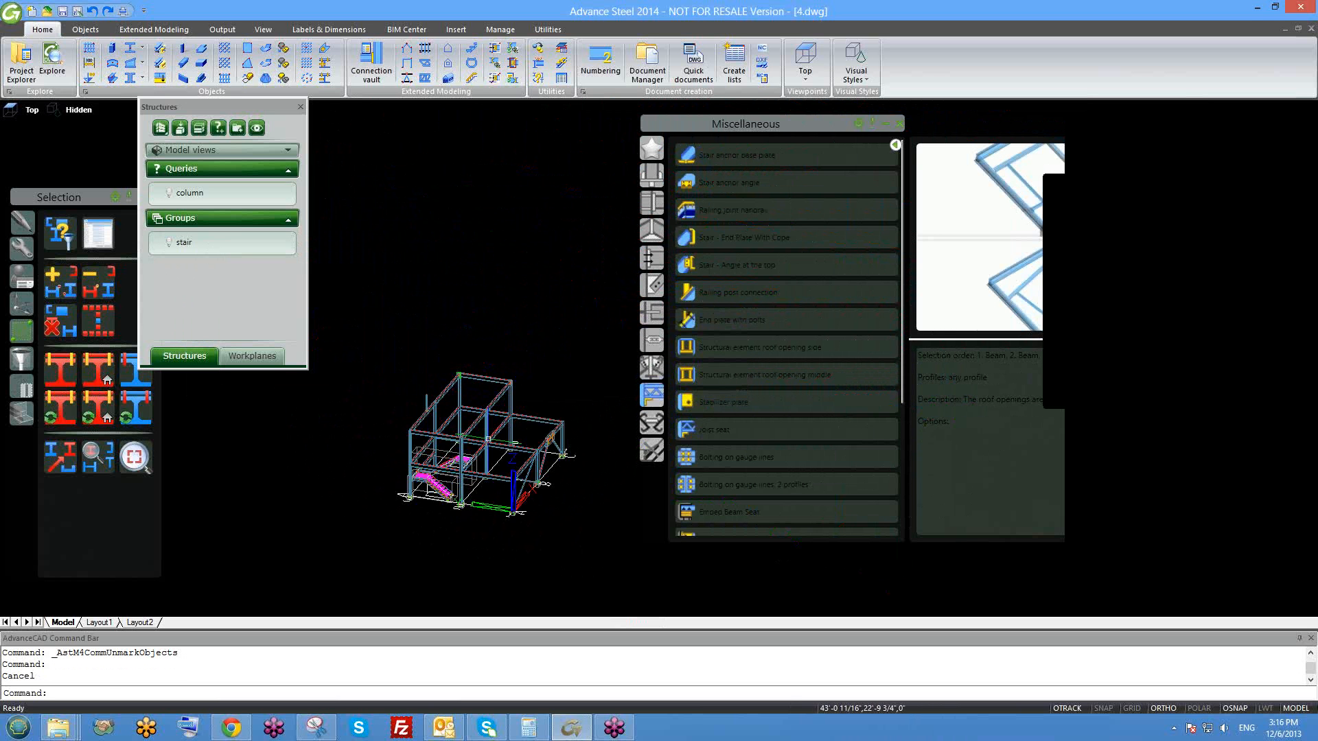
- Move the Miscellaneous connections palette clear of the staircase in the model view
scroll(416, 436, "up", 5)
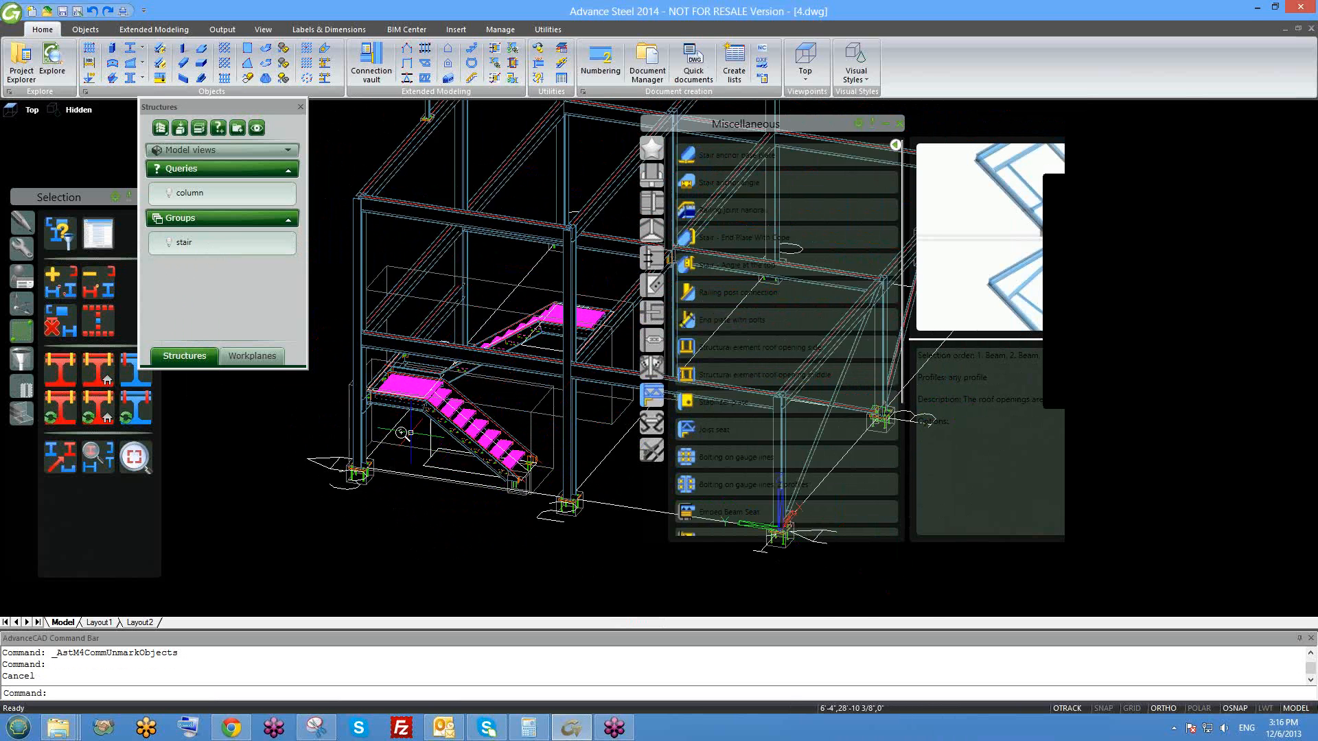
scroll(403, 434, "up", 2)
scroll(425, 356, "up", 2)
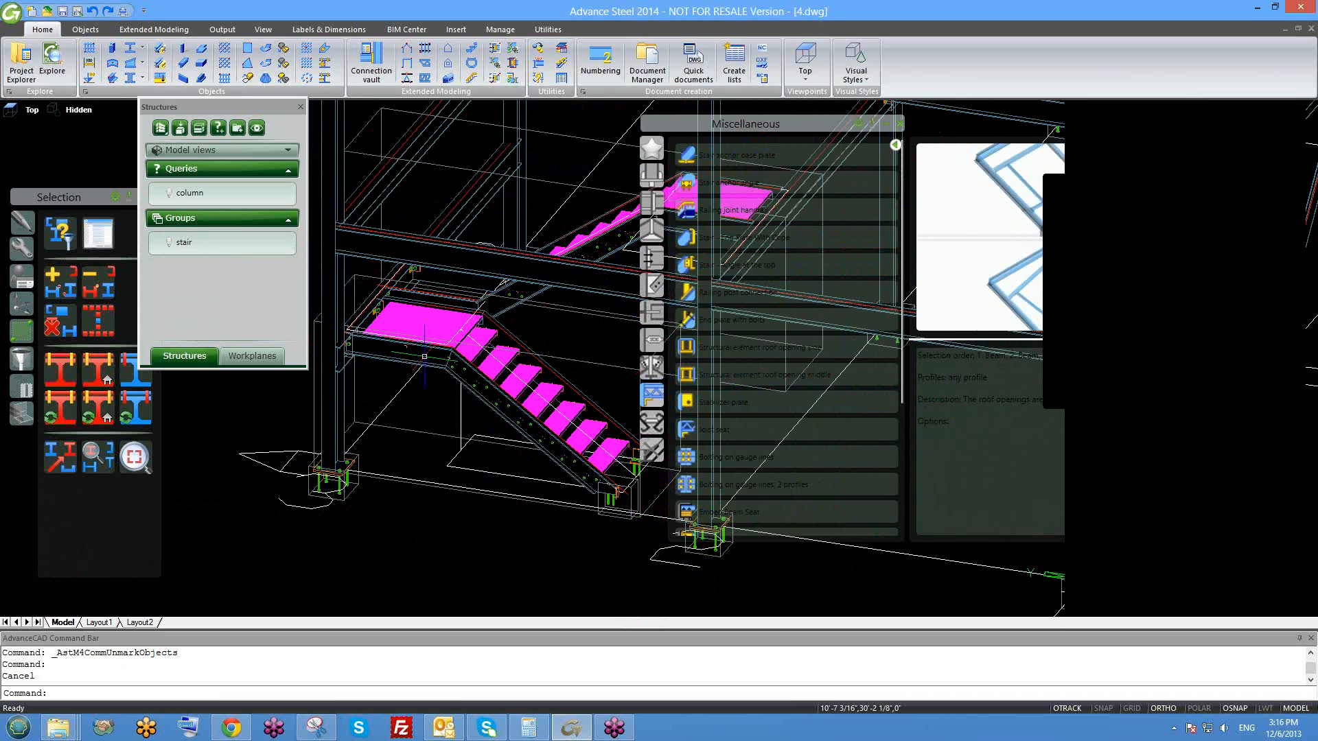
scroll(424, 356, "down", 2)
middle_click_drag(443, 392, 432, 370, "shift")
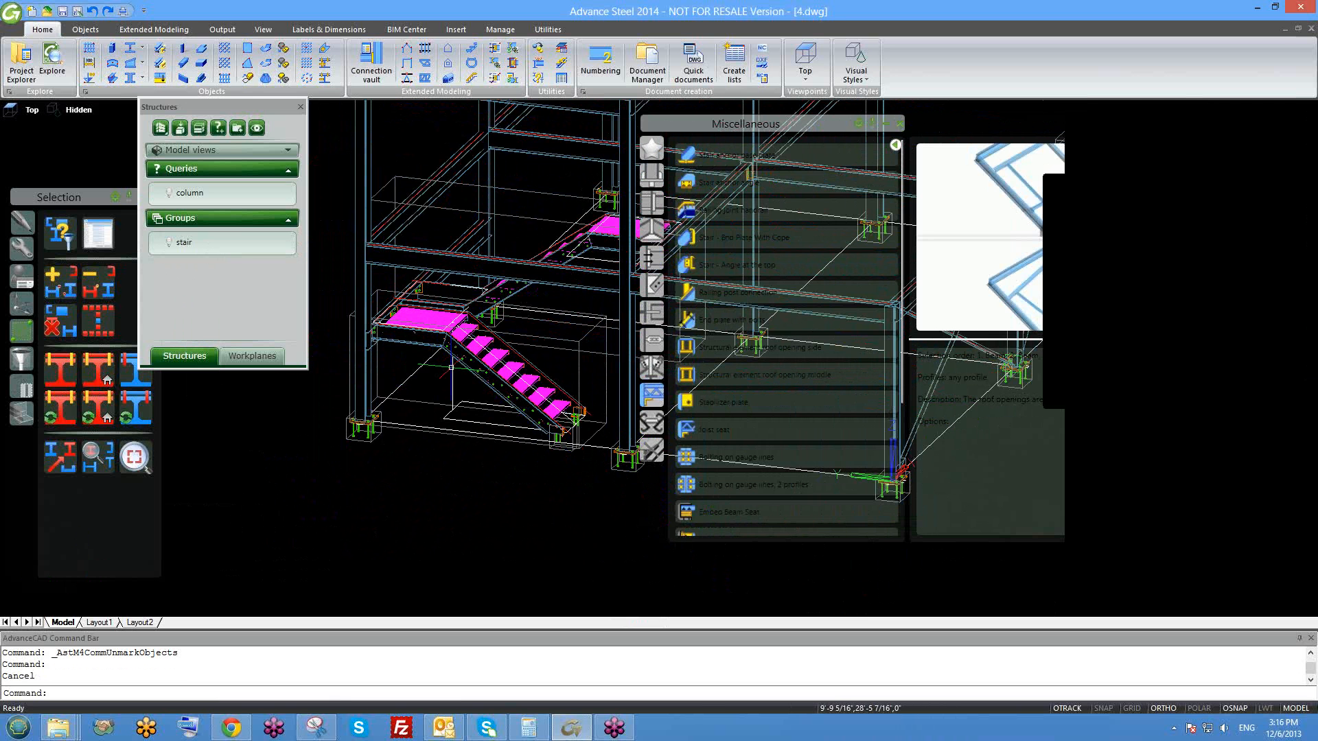
scroll(405, 331, "up", 2)
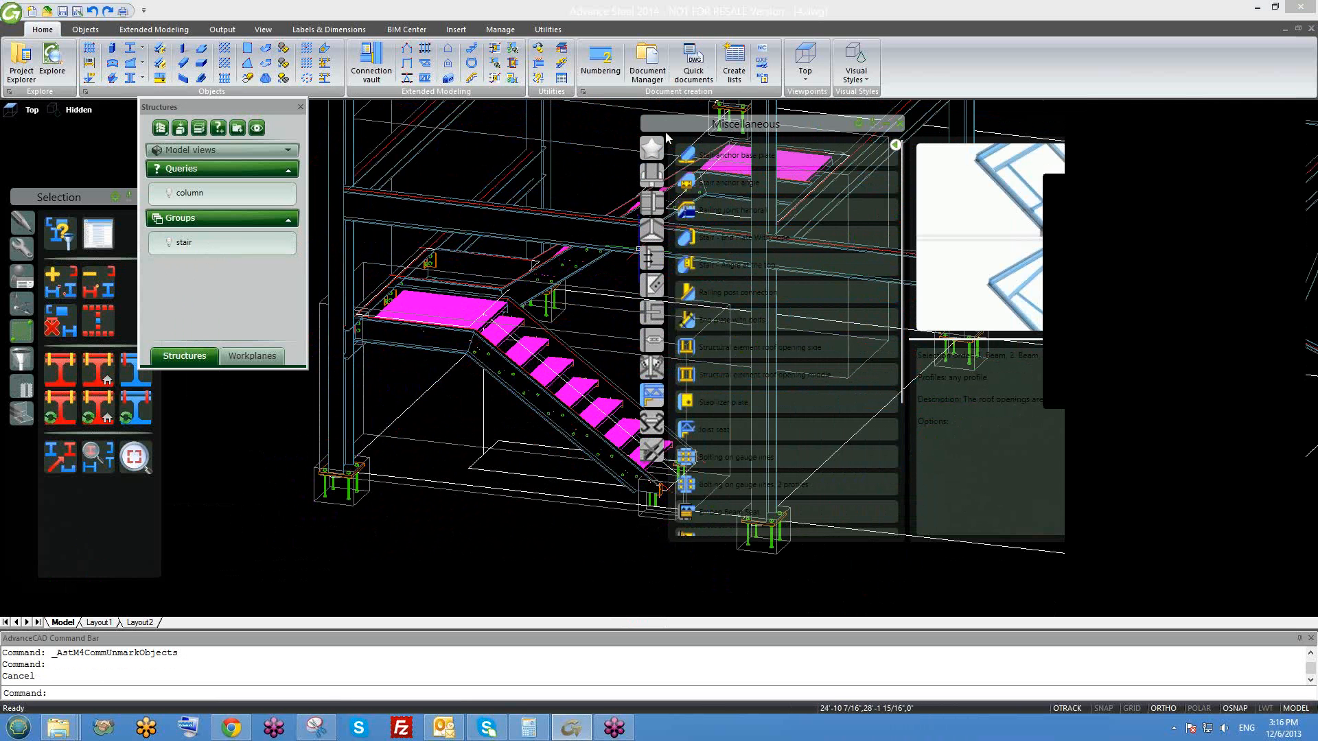
left_click_drag(665, 132, 941, 147)
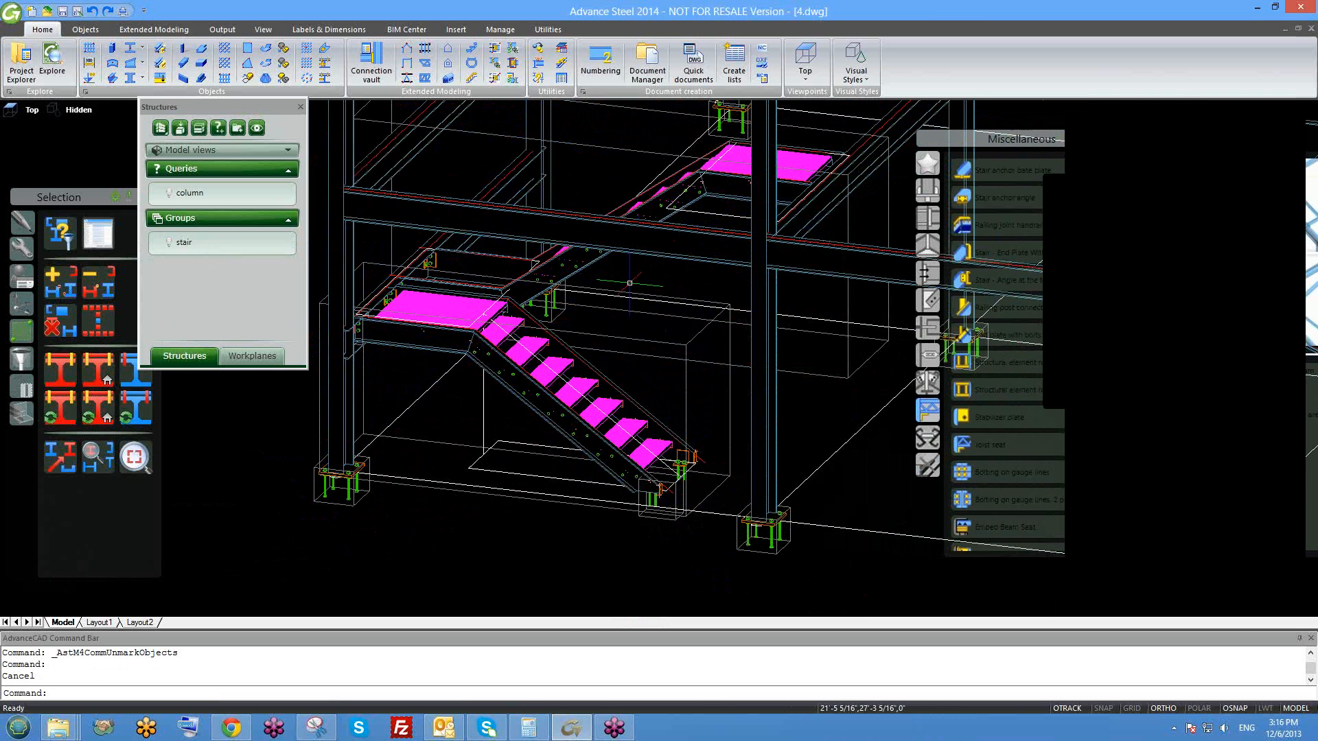
middle_click_drag(630, 288, 633, 259)
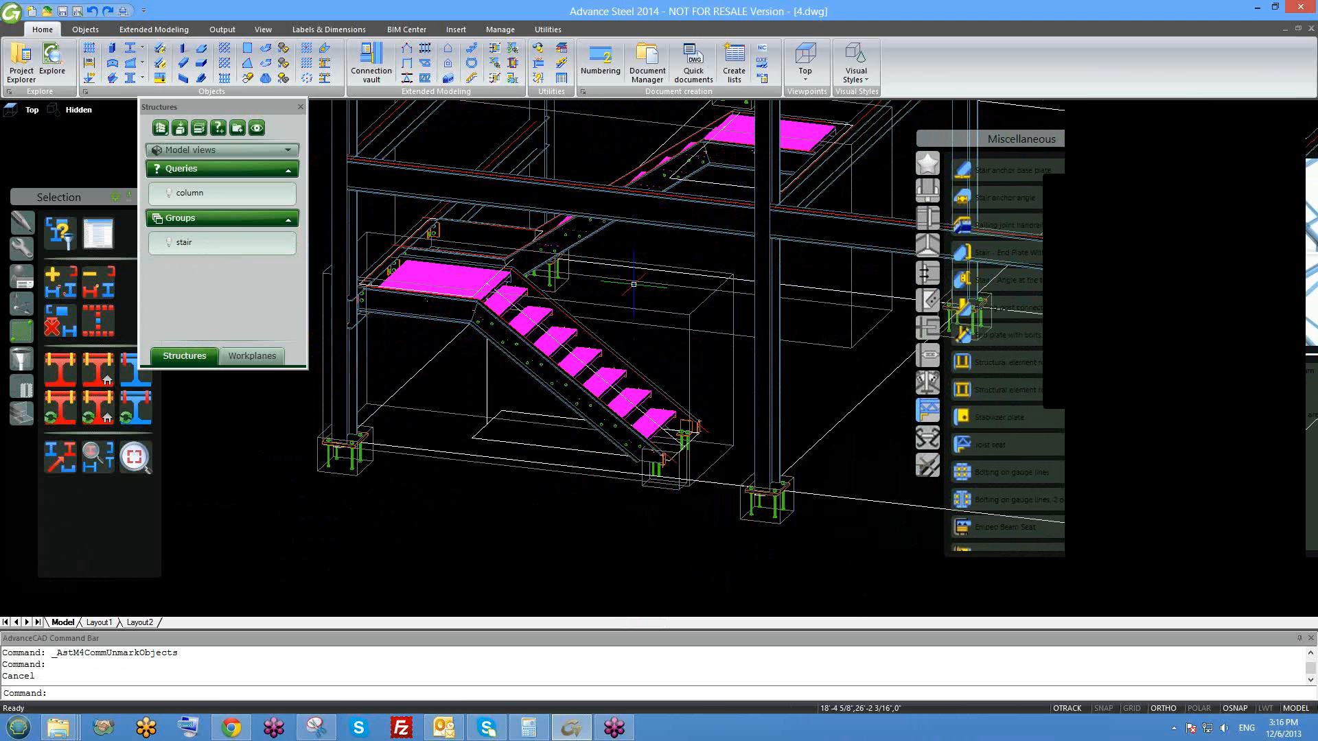
- Examine the staircase's intermediate landing, treads, stringers and bolted beam connections up close
scroll(474, 277, "up", 3)
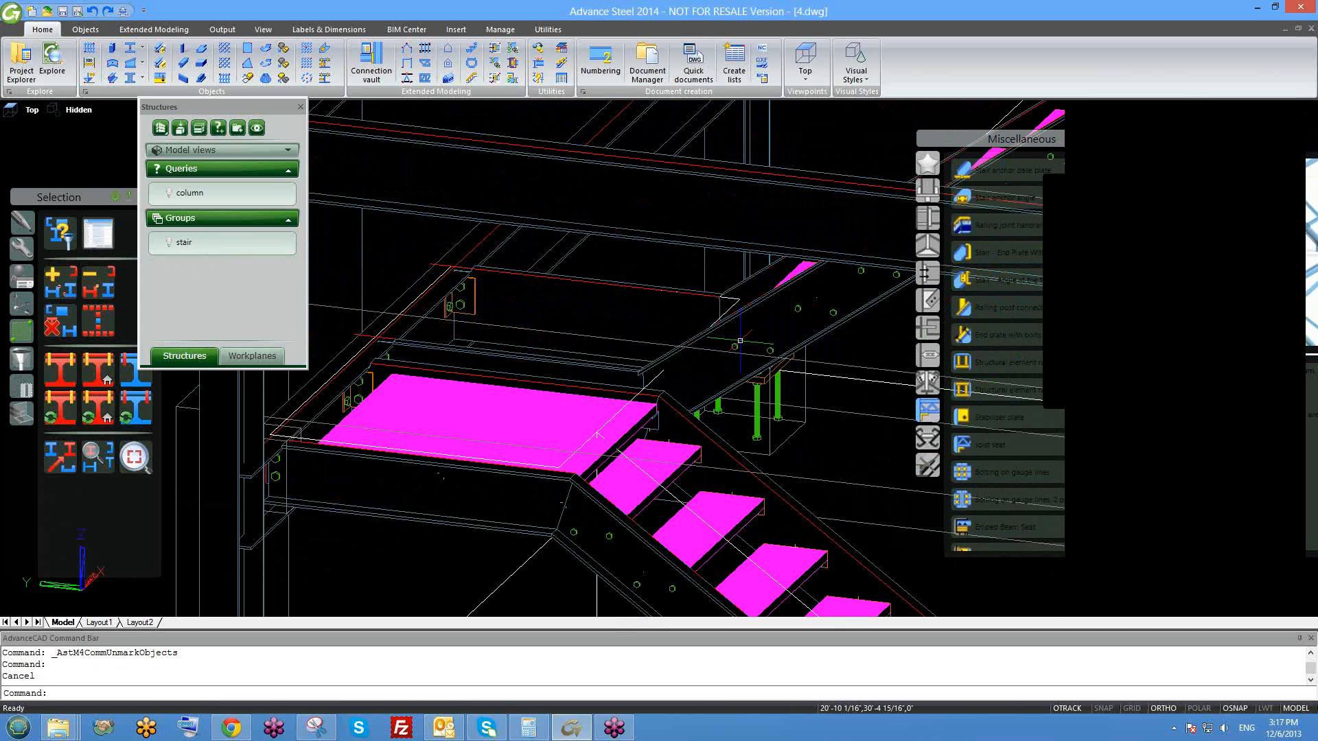
scroll(680, 382, "down", 2)
middle_click_drag(680, 382, 666, 352)
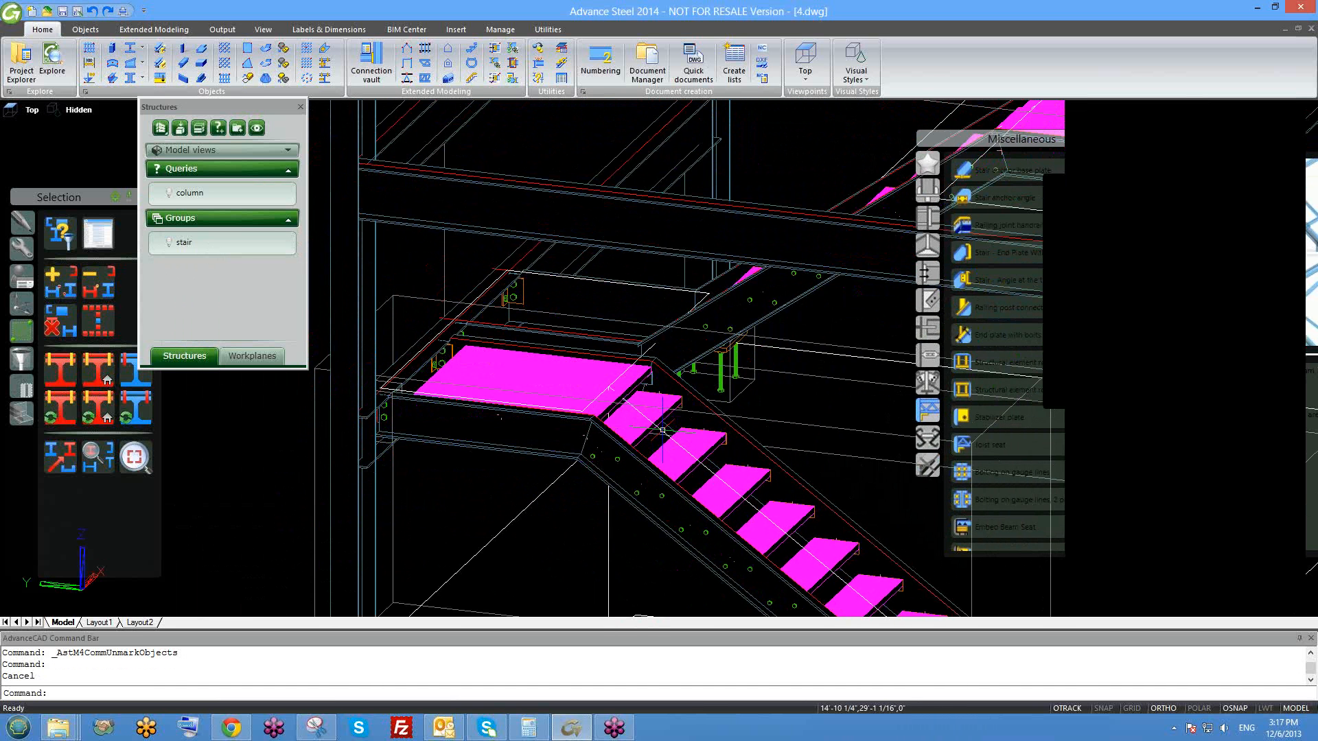
middle_click_drag(669, 468, 618, 404, "shift")
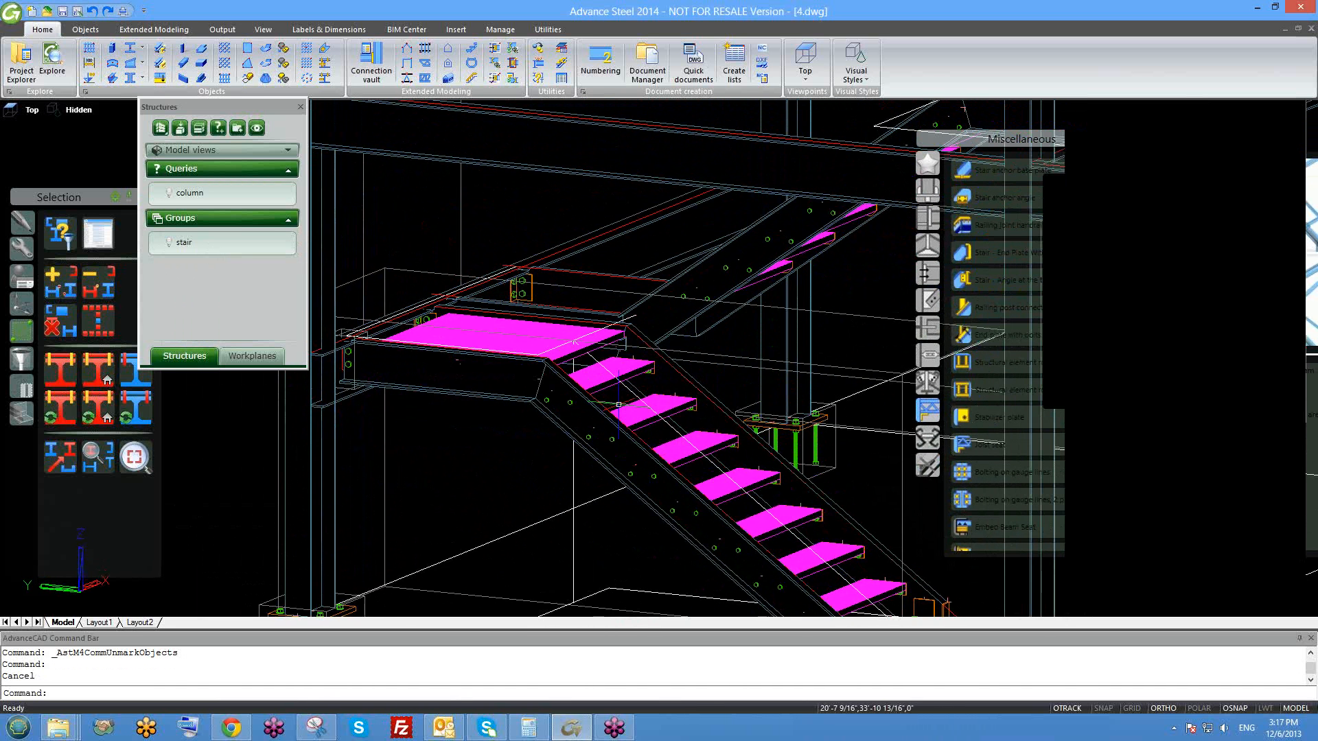
scroll(498, 268, "up", 3)
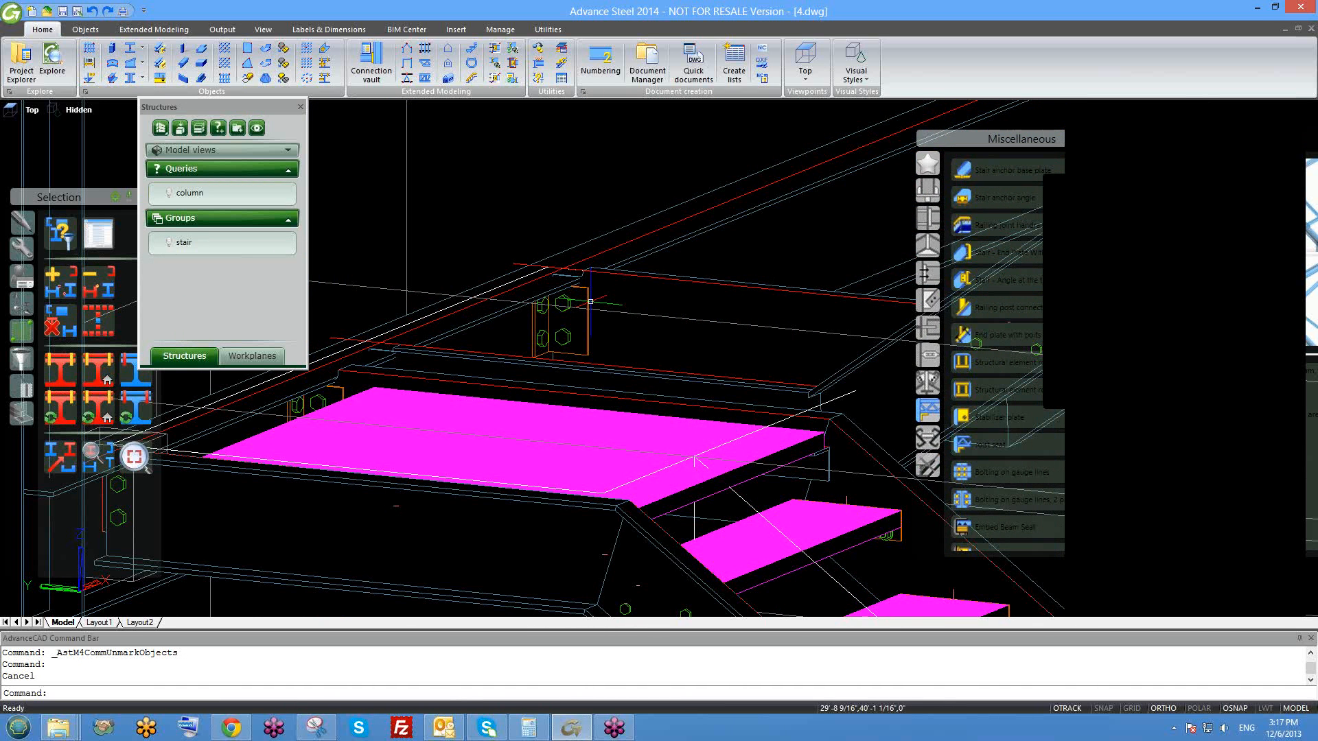
scroll(557, 346, "down", 3)
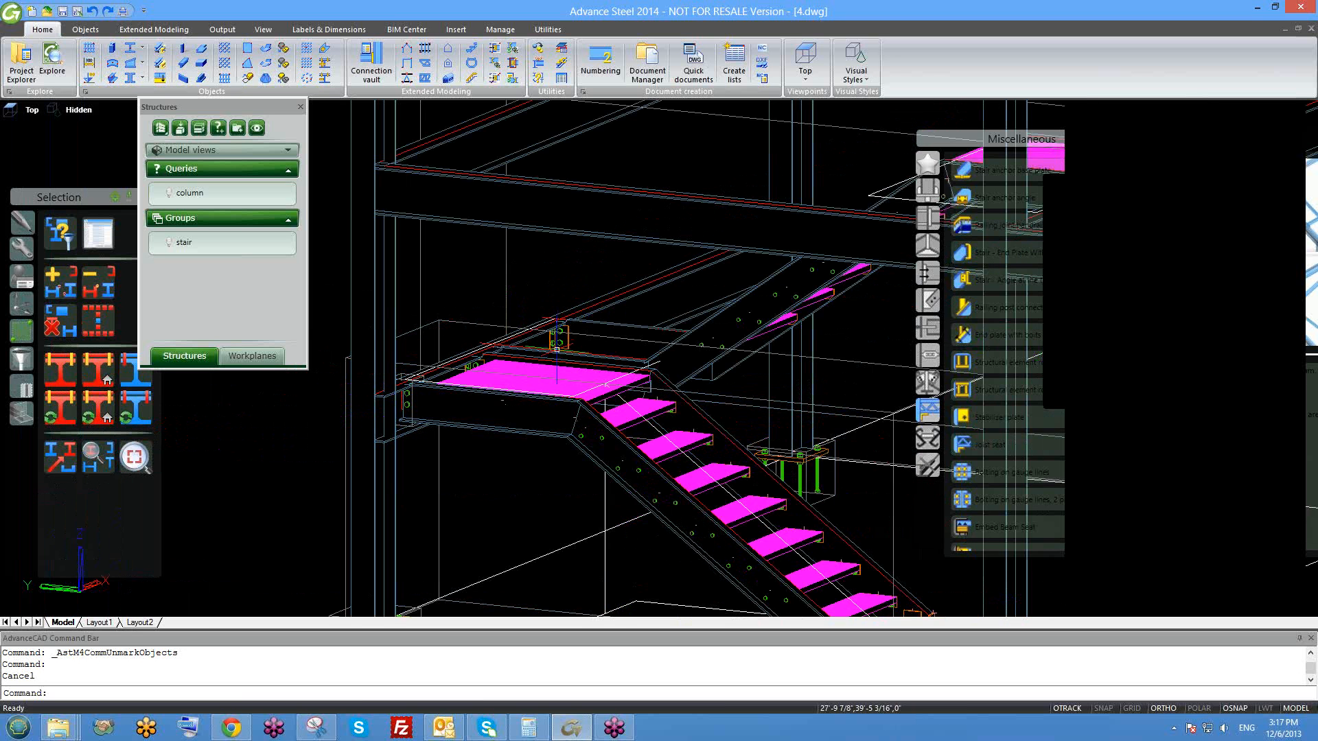
middle_click_drag(552, 368, 553, 409, "shift")
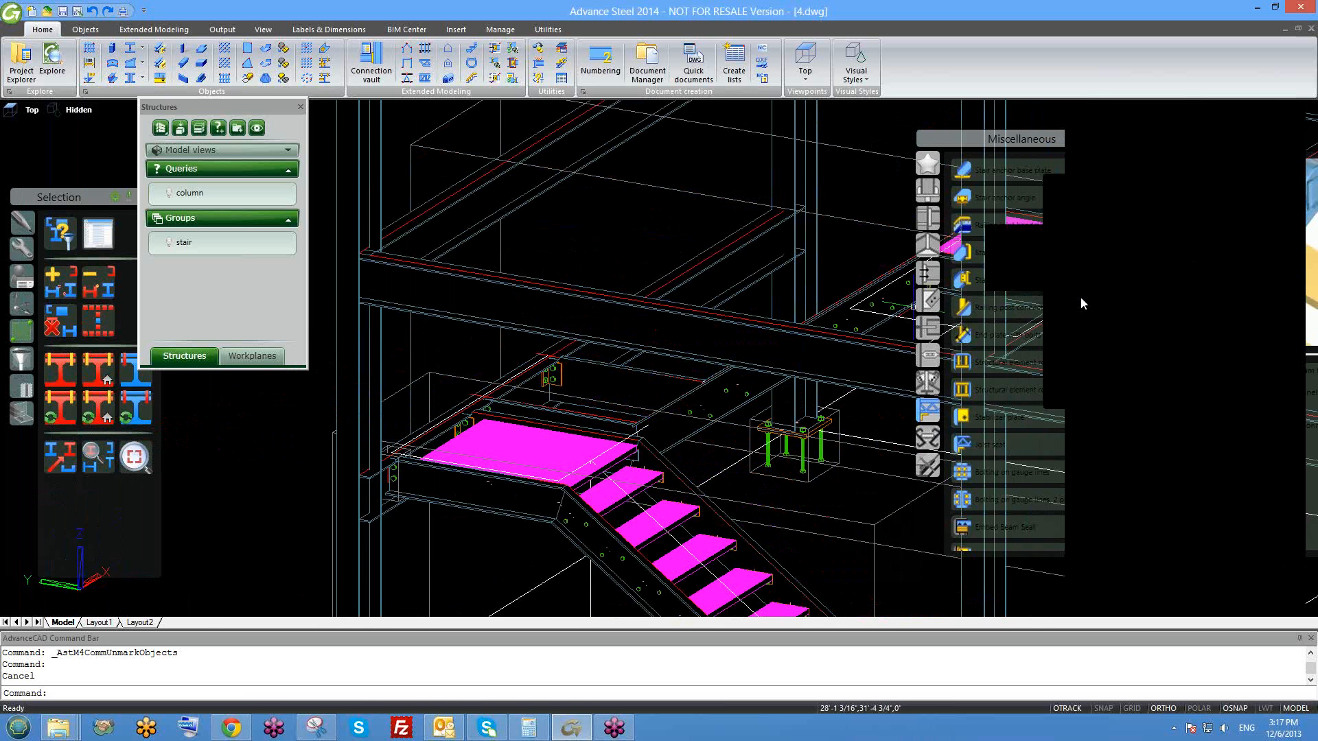
middle_click_drag(734, 396, 681, 304)
left_click(1191, 270)
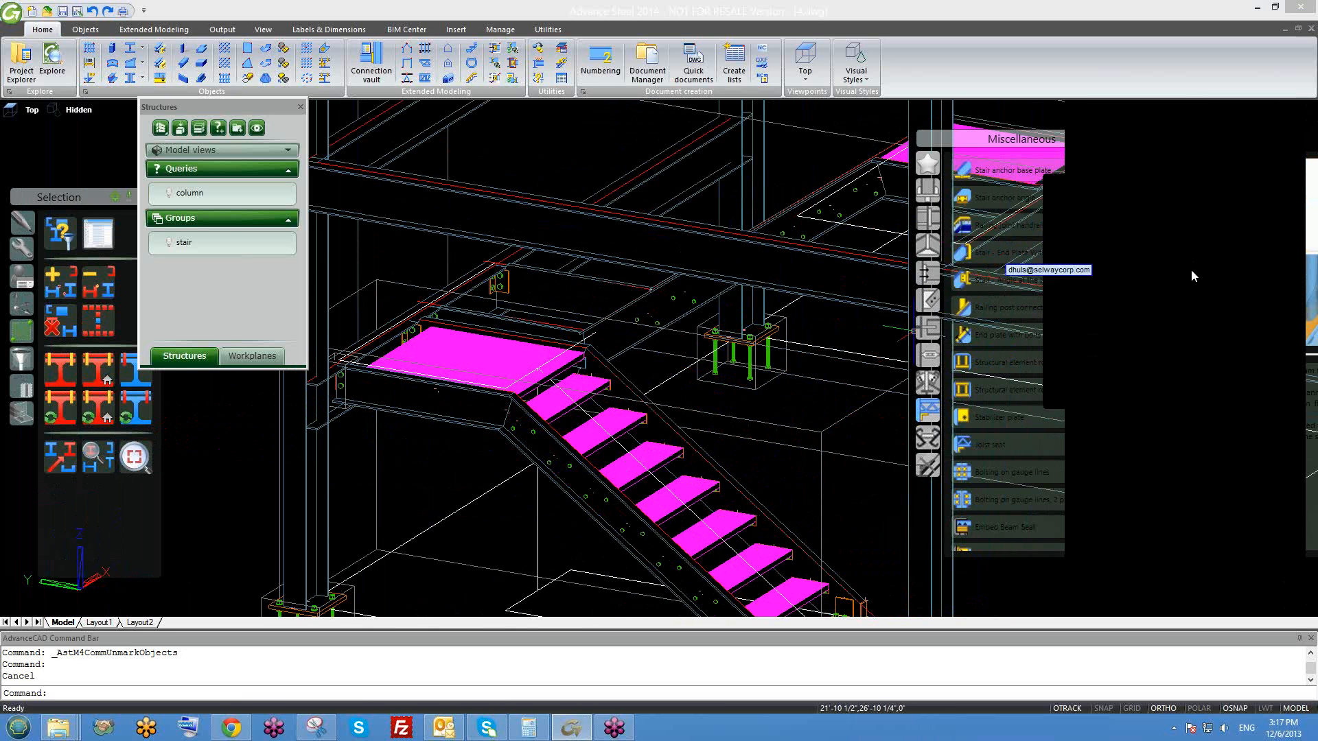
right_click(1217, 322)
left_click(1217, 317)
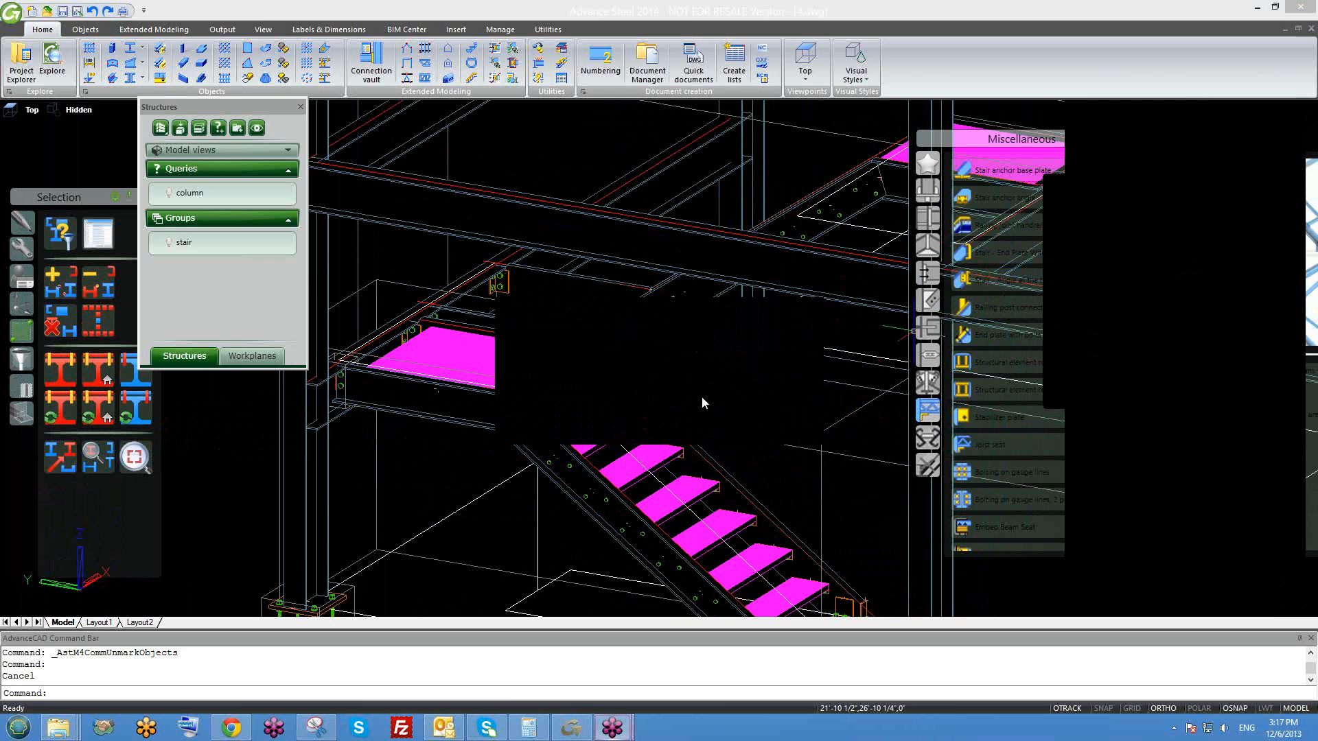
left_click(768, 388)
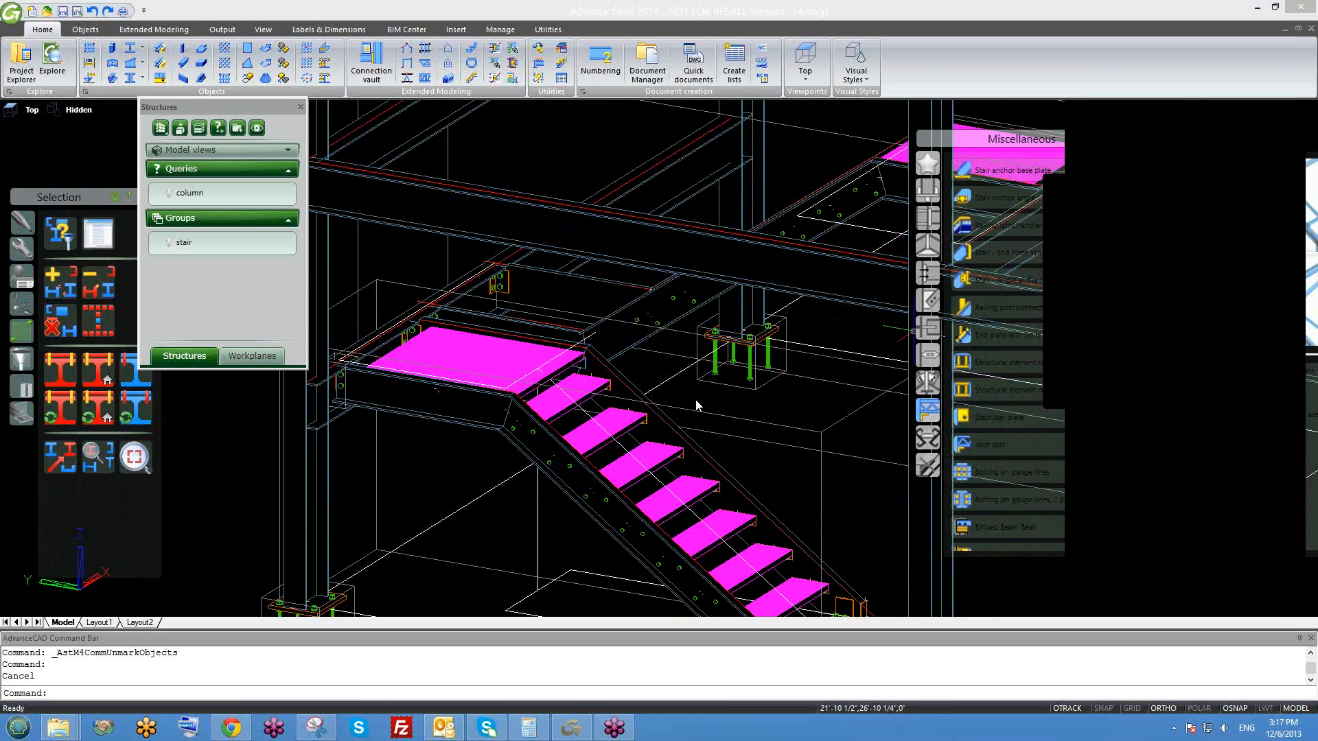
- Hand the presenter role to the attendee in the web meeting
middle_click_drag(600, 378, 586, 393)
scroll(587, 396, "down", 2)
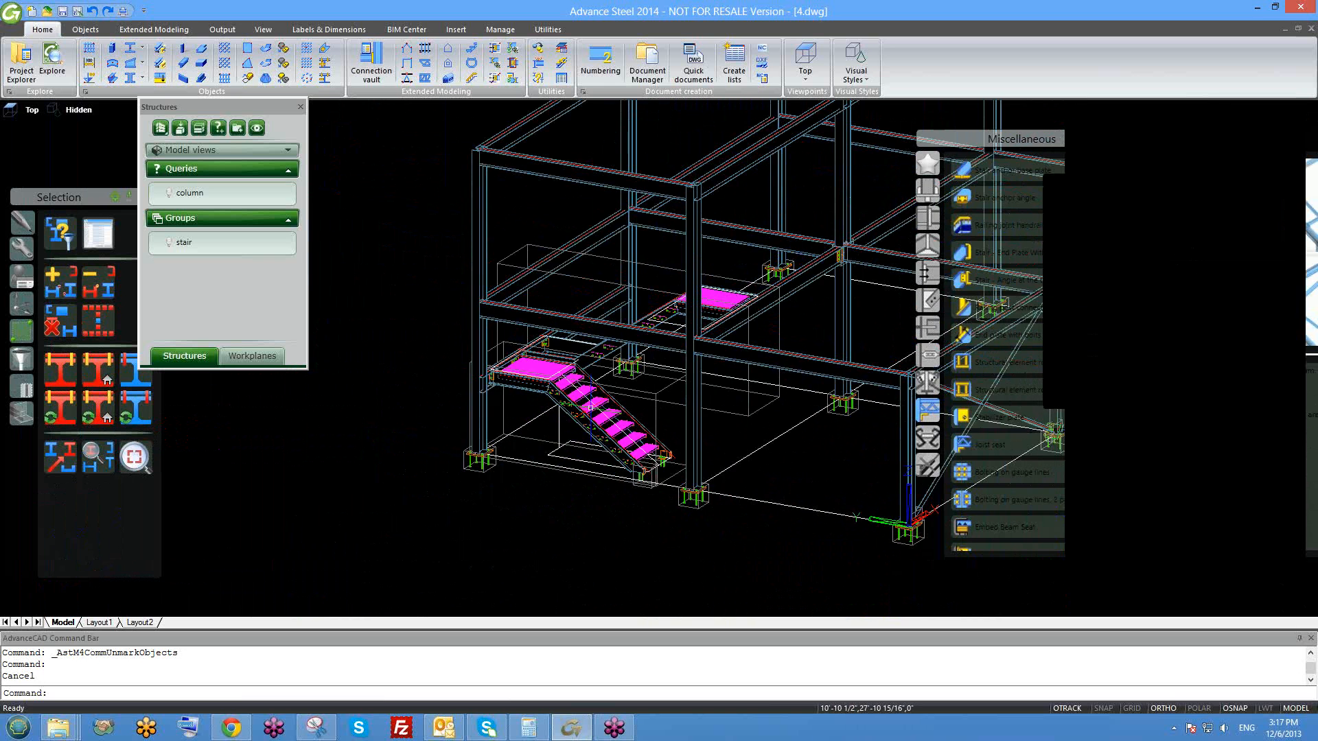
middle_click_drag(613, 453, 599, 439)
scroll(622, 505, "down", 2)
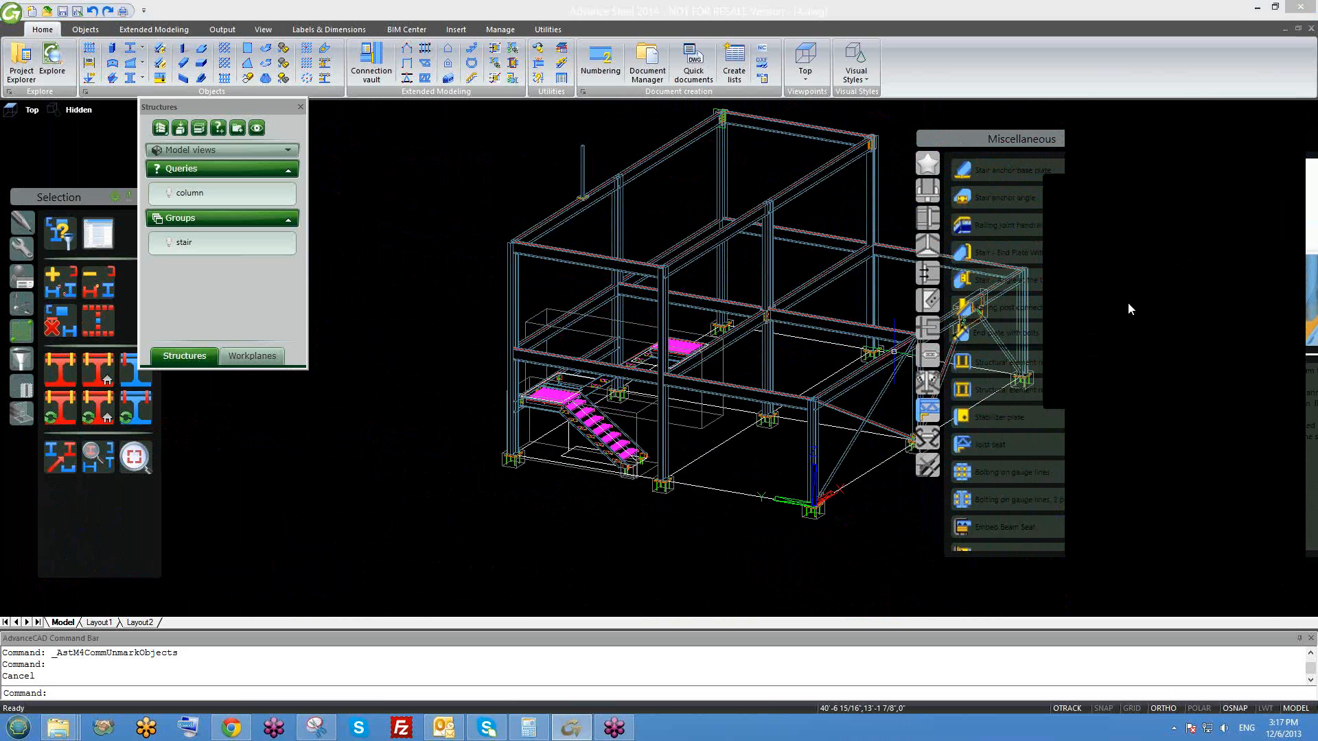
right_click(1212, 336)
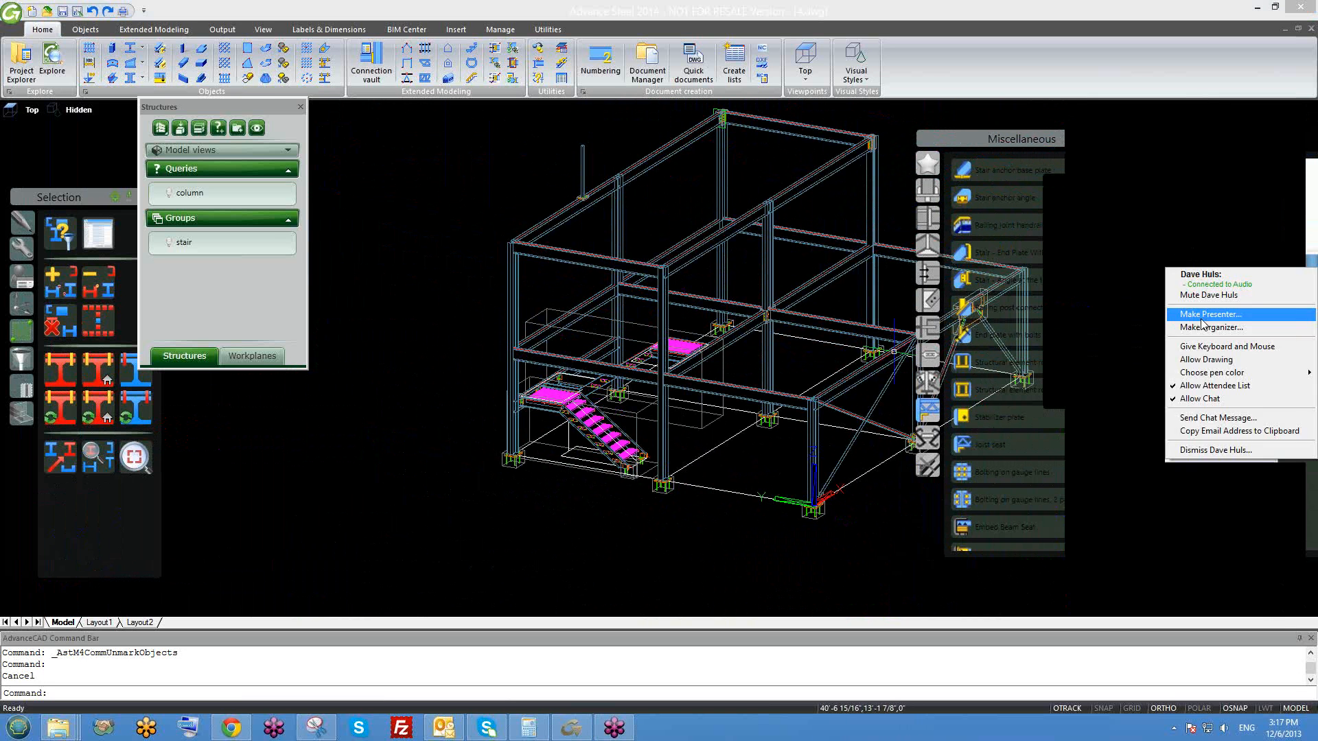
left_click(1213, 315)
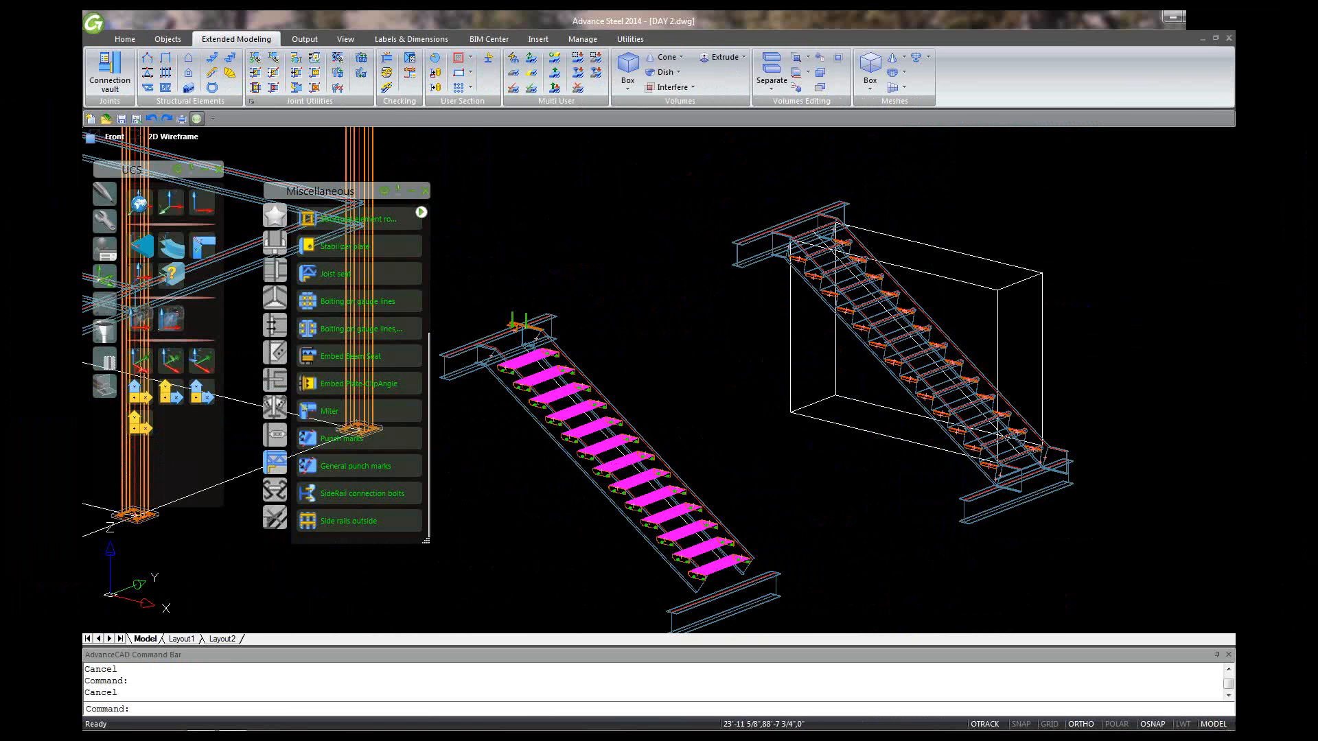
- Examine the two straight stairs beside the frame in the DAY 2 model
scroll(861, 368, "down", 2)
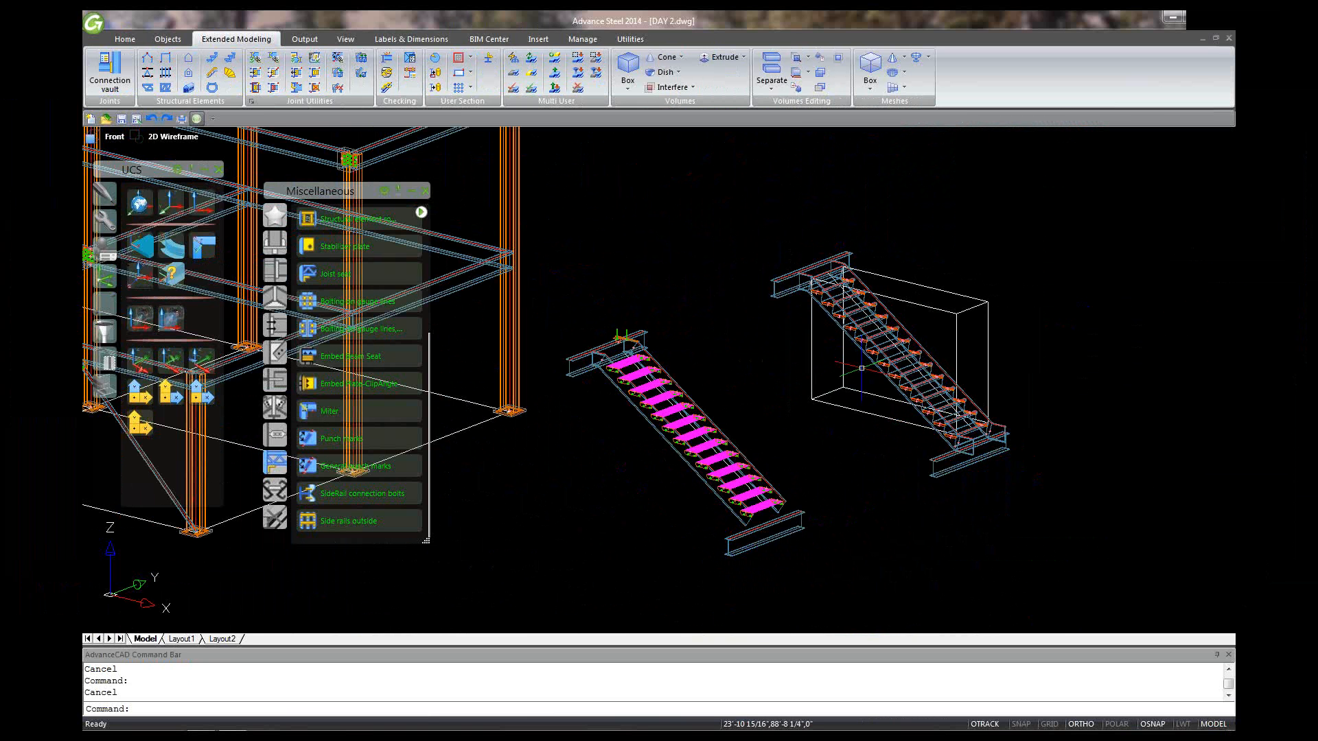
scroll(734, 395, "up", 2)
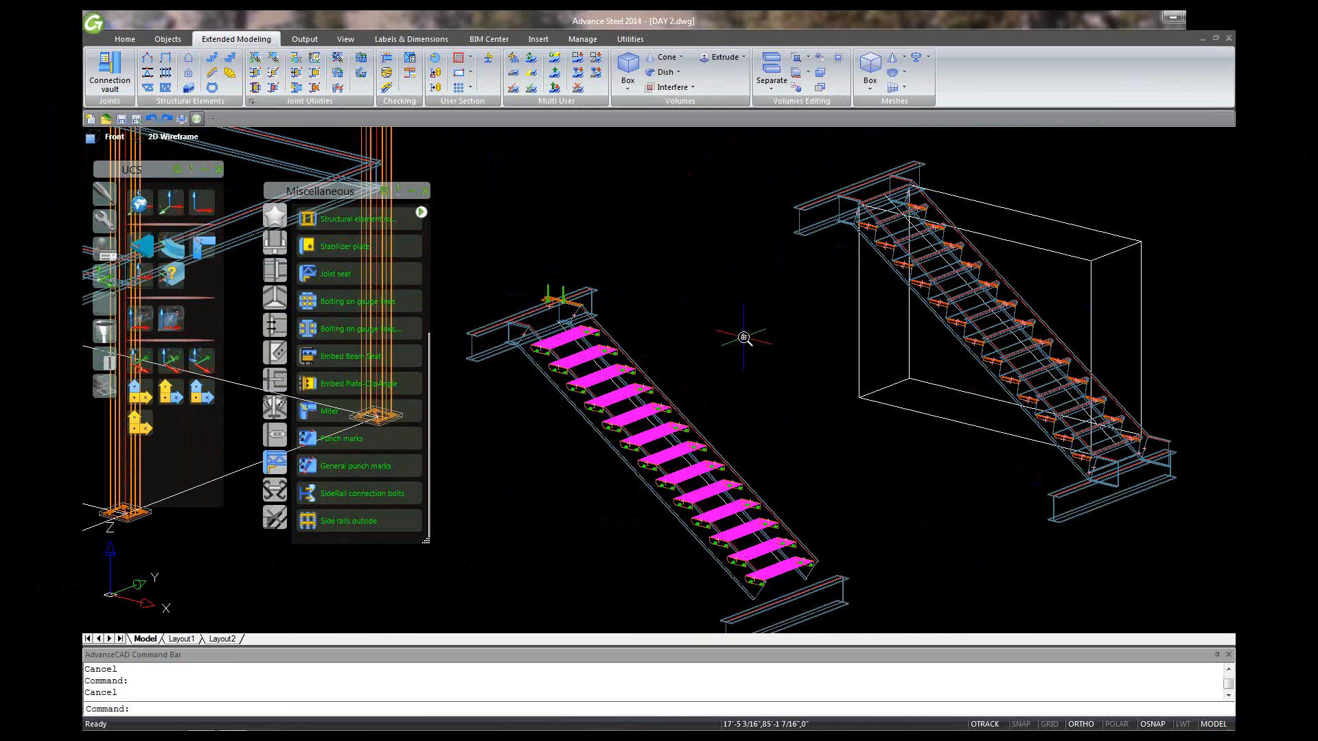
scroll(743, 338, "down", 2)
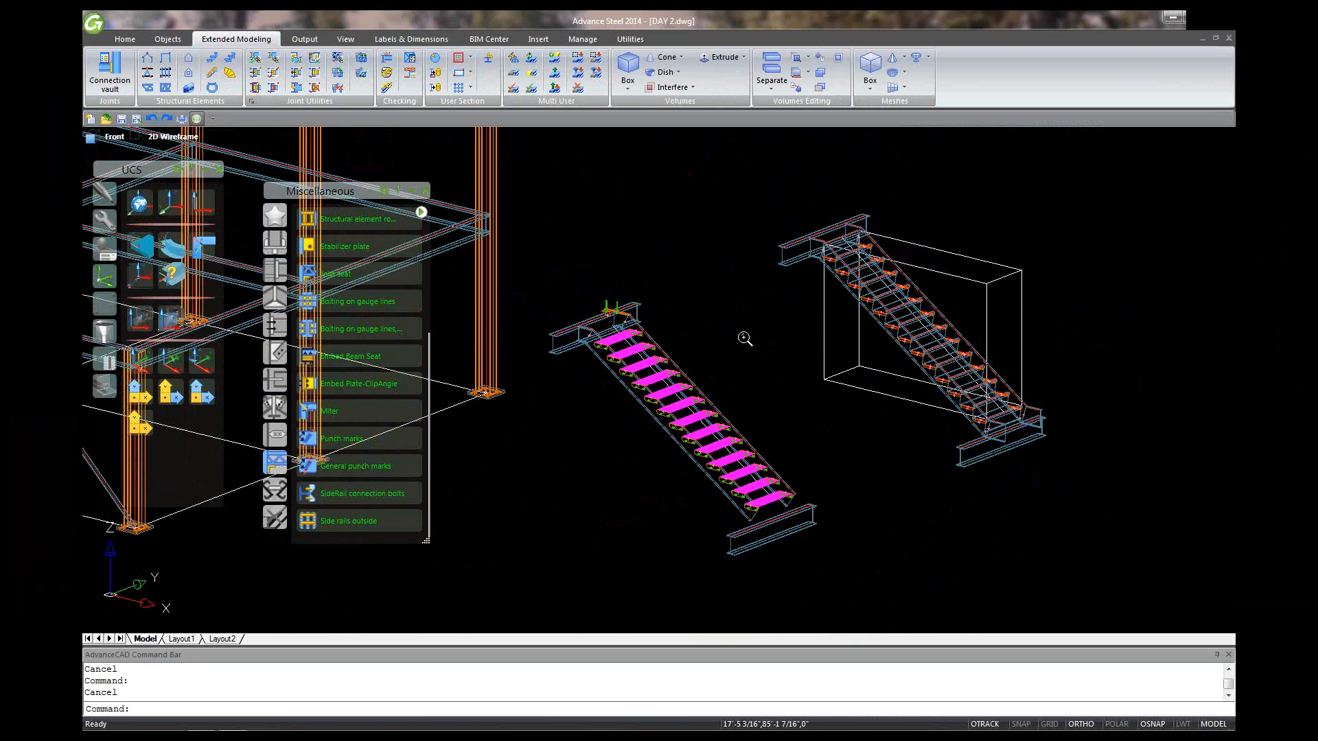
scroll(667, 344, "up", 2)
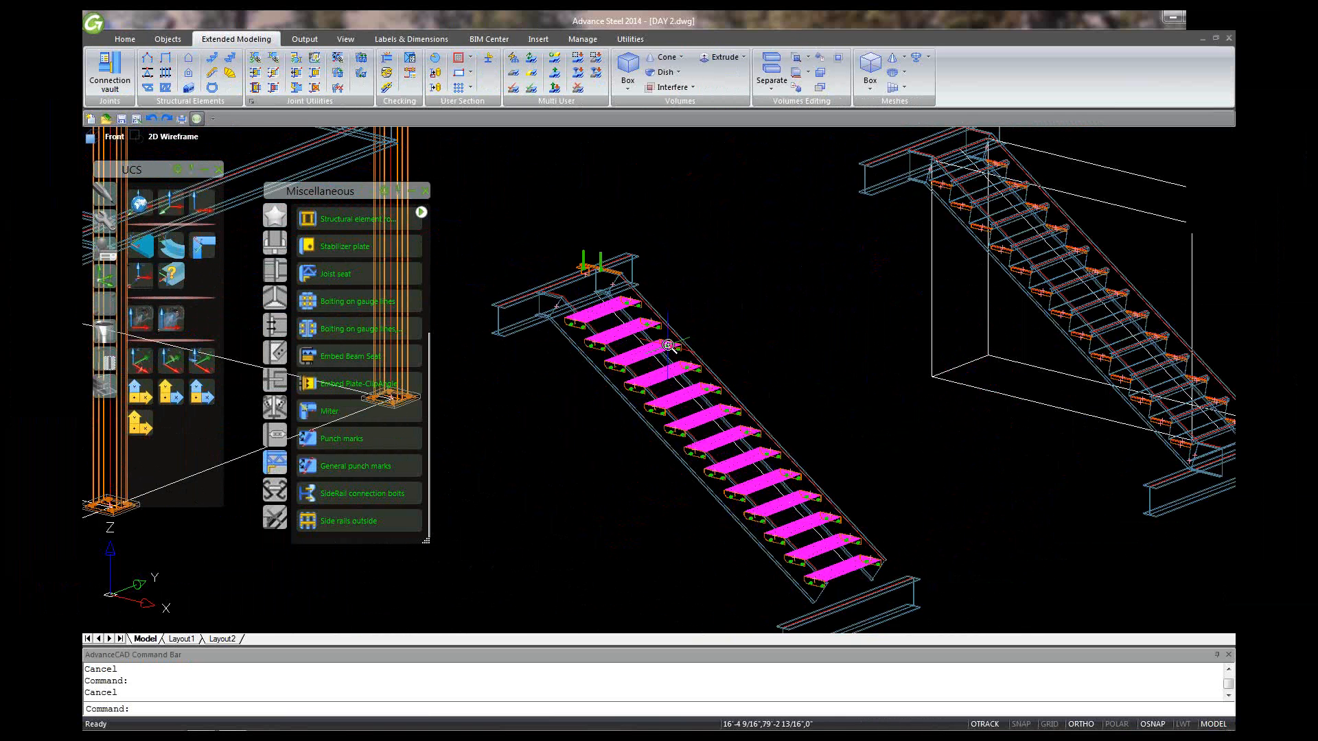
scroll(667, 344, "up", 1)
scroll(667, 345, "up", 1)
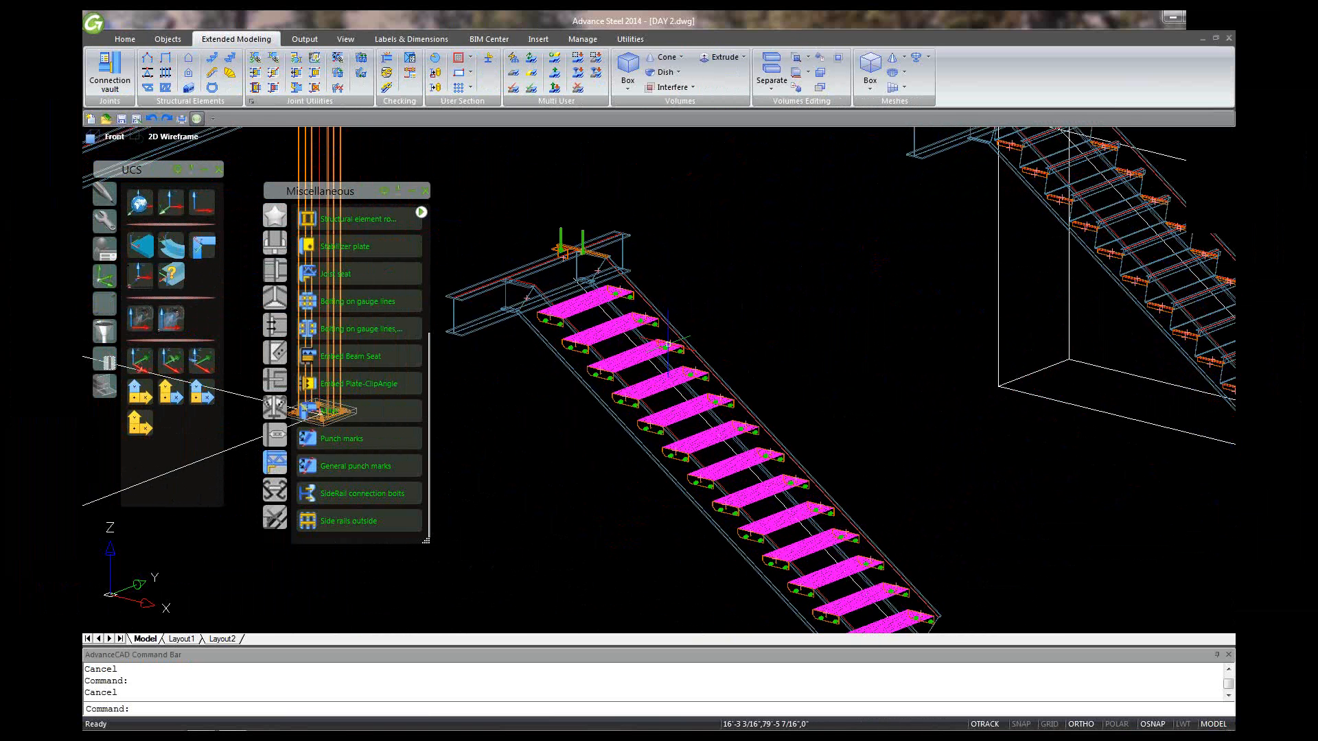
scroll(667, 344, "down", 2)
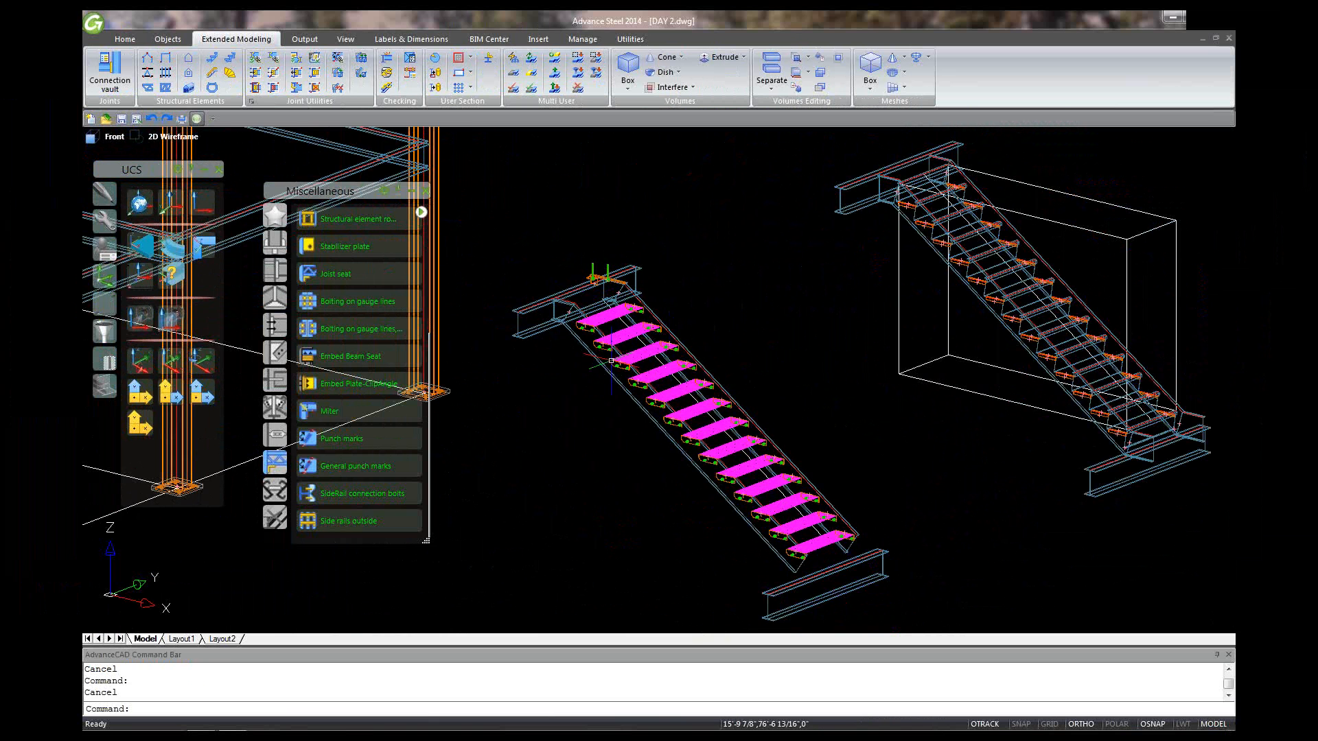
- Examine how the upper stringer ends meet the support beam on the staircase with orange tread angles
scroll(611, 361, "down", 1)
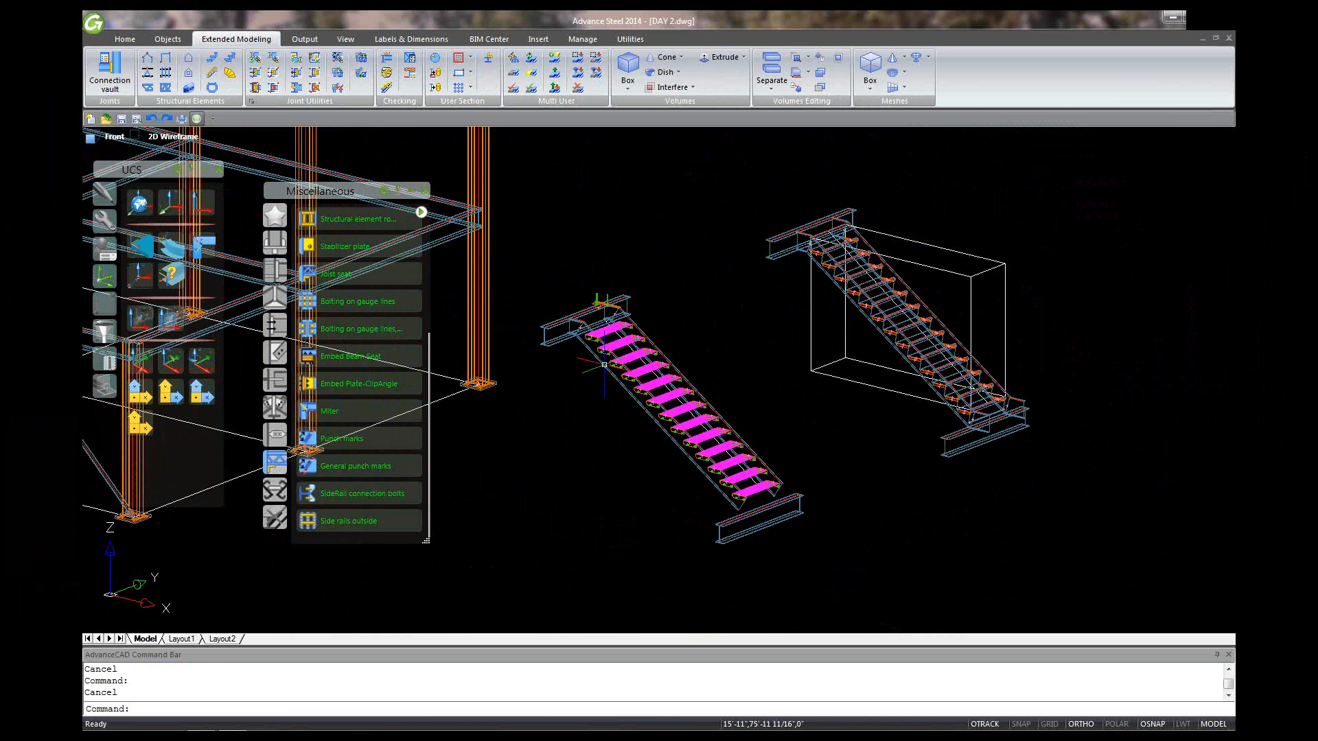
scroll(881, 252, "up", 4)
scroll(881, 252, "down", 2)
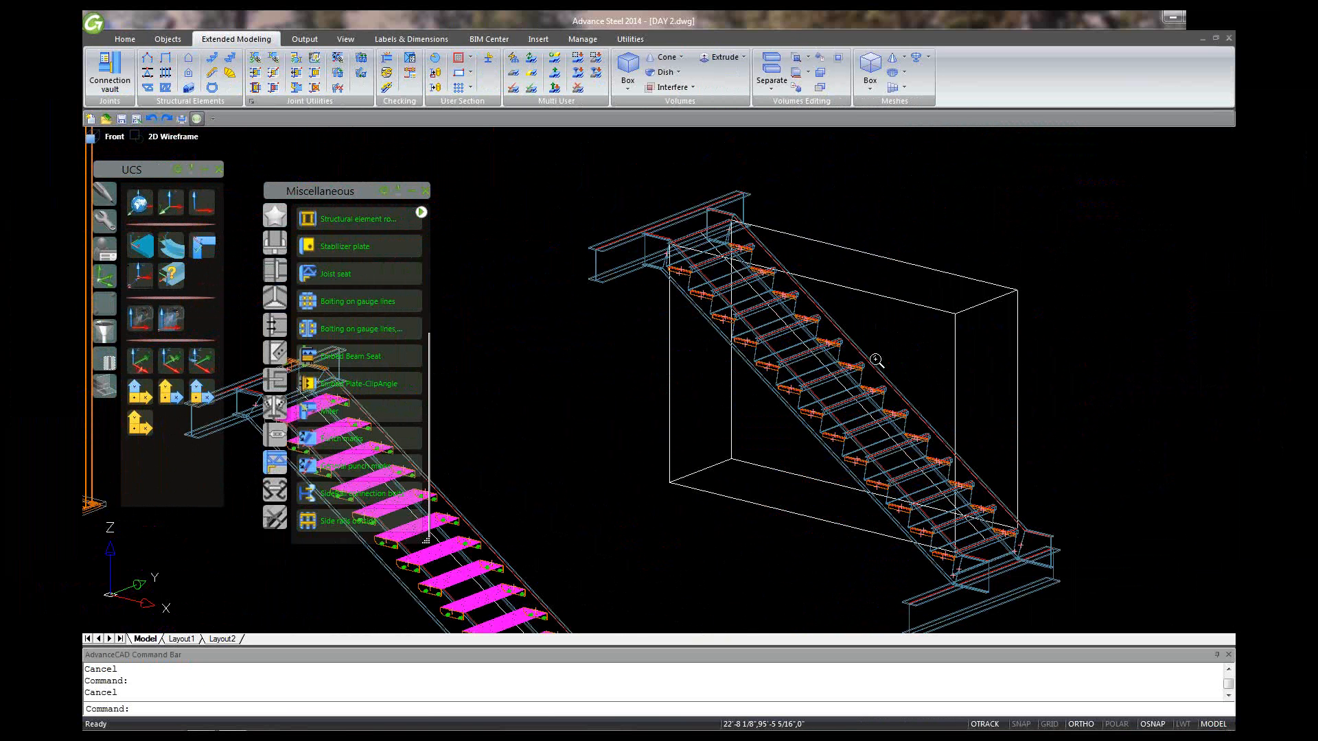
scroll(876, 359, "down", 1)
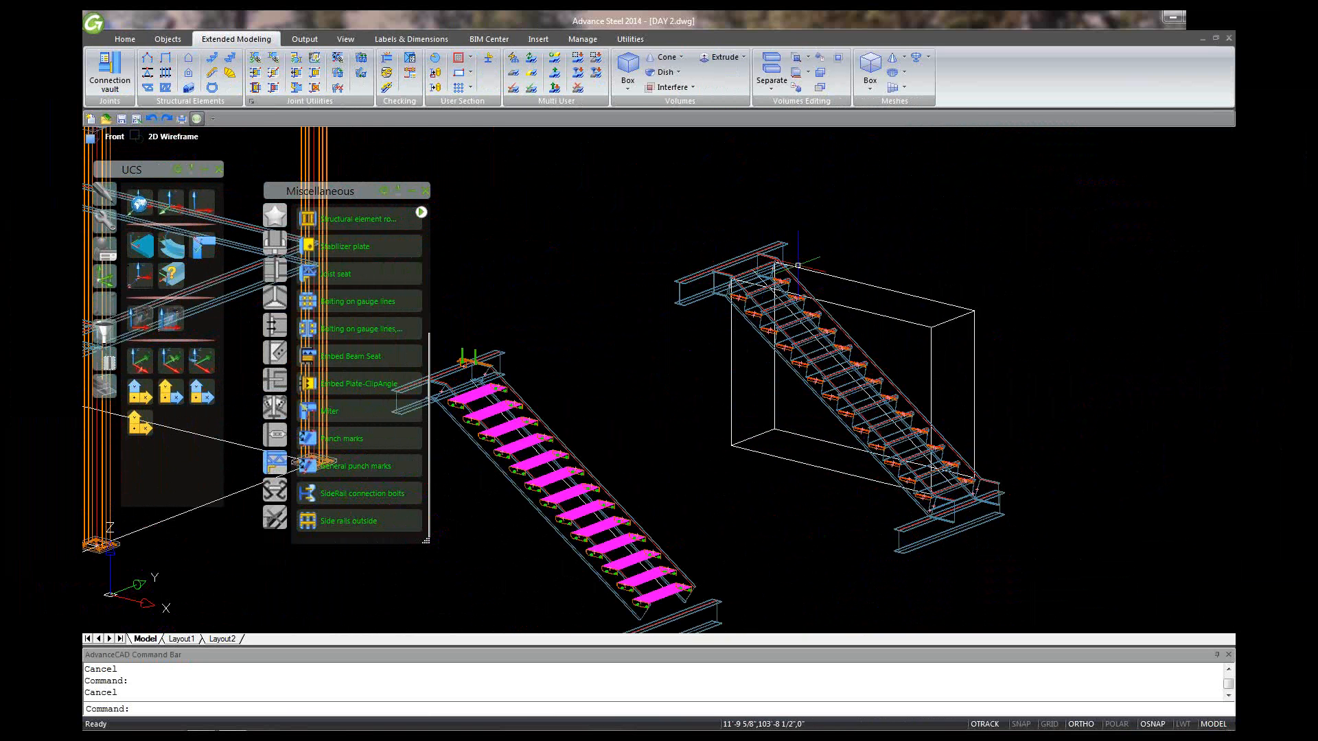
scroll(826, 265, "down", 2)
scroll(844, 265, "up", 3)
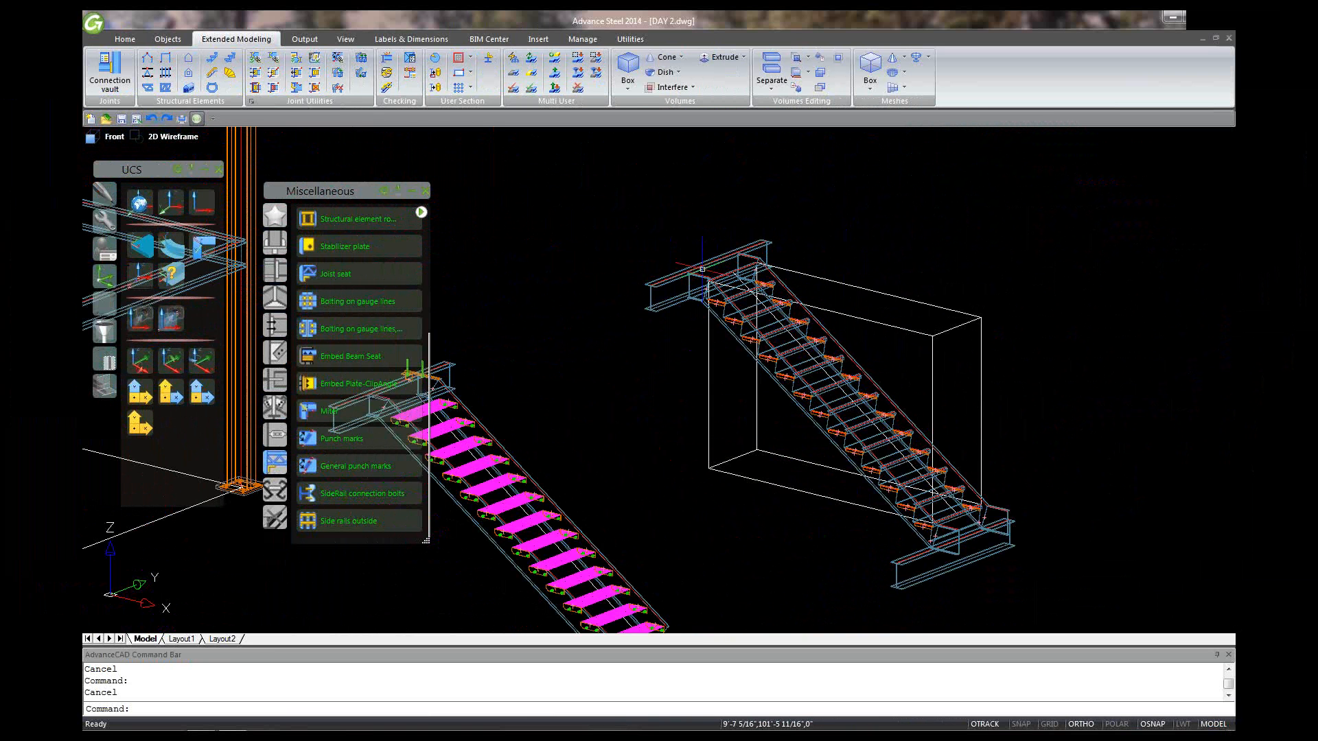
scroll(700, 271, "up", 4)
scroll(688, 279, "down", 1)
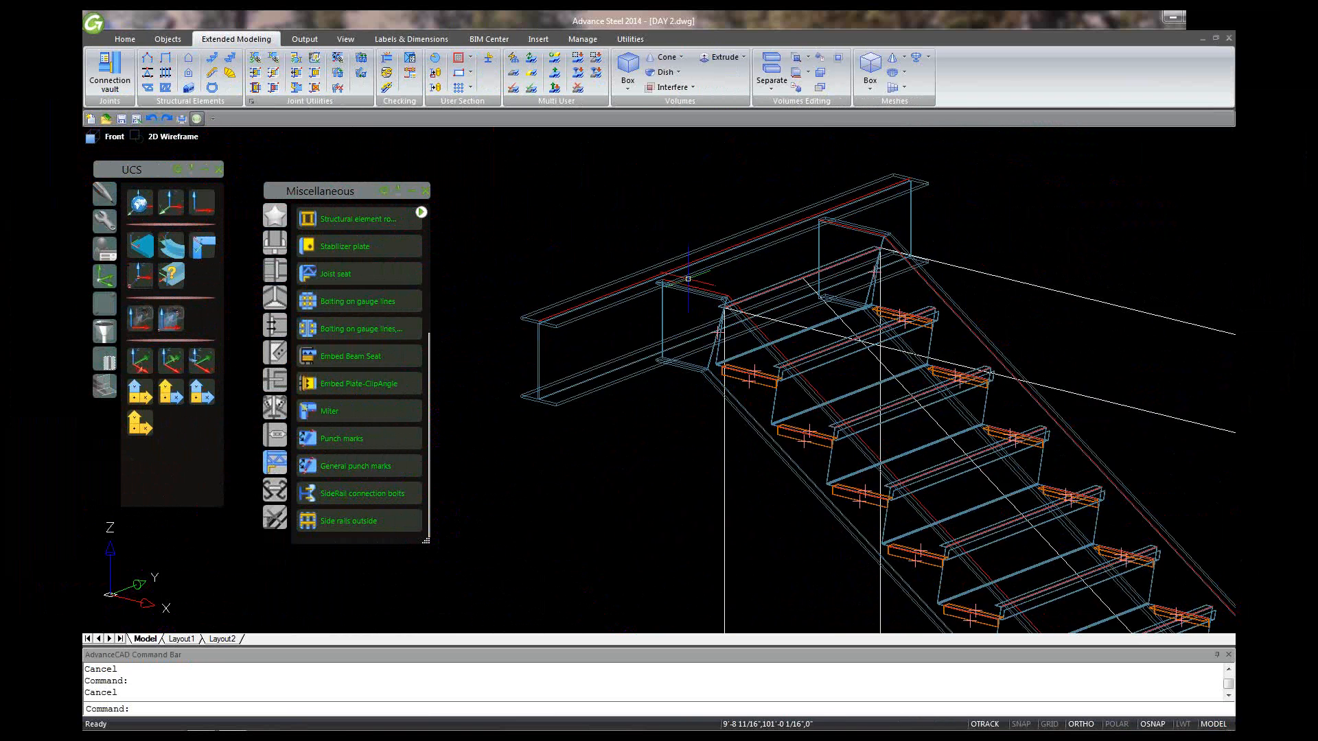
scroll(717, 269, "up", 3)
scroll(719, 269, "down", 2)
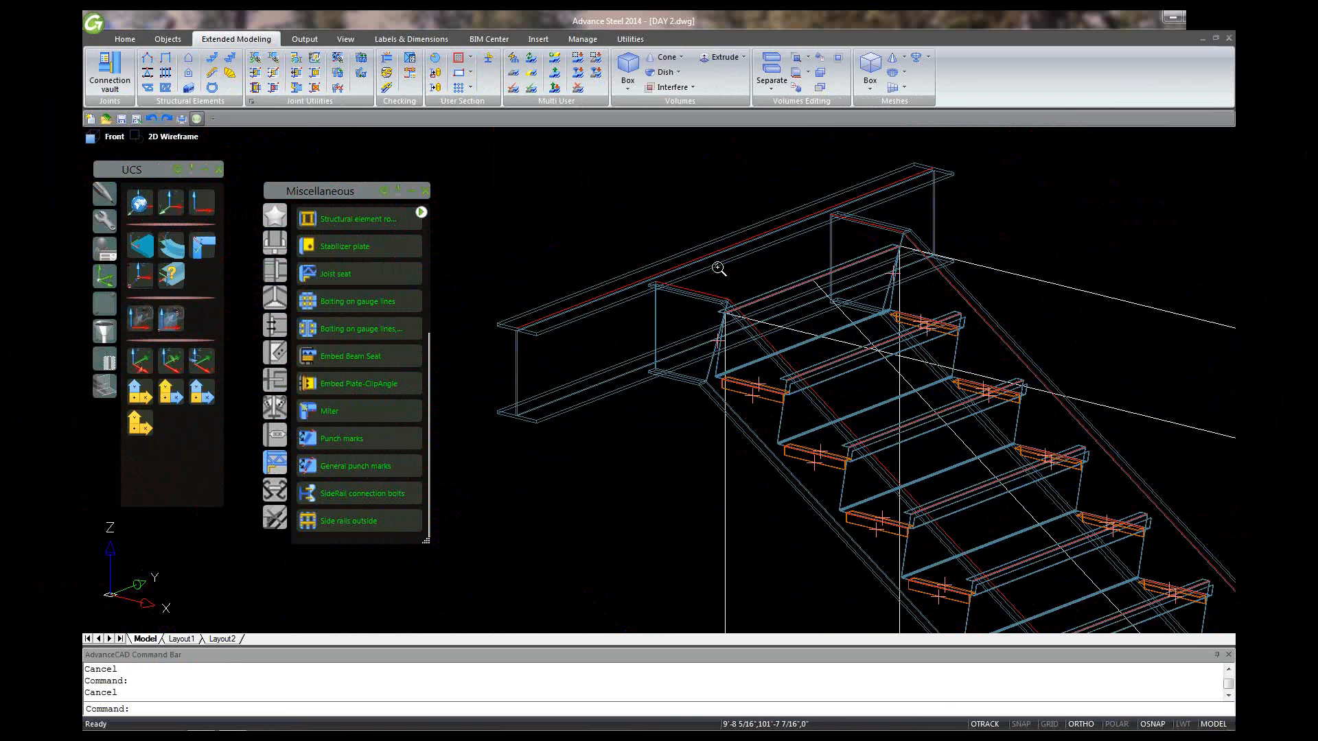
scroll(718, 269, "down", 1)
scroll(719, 269, "down", 3)
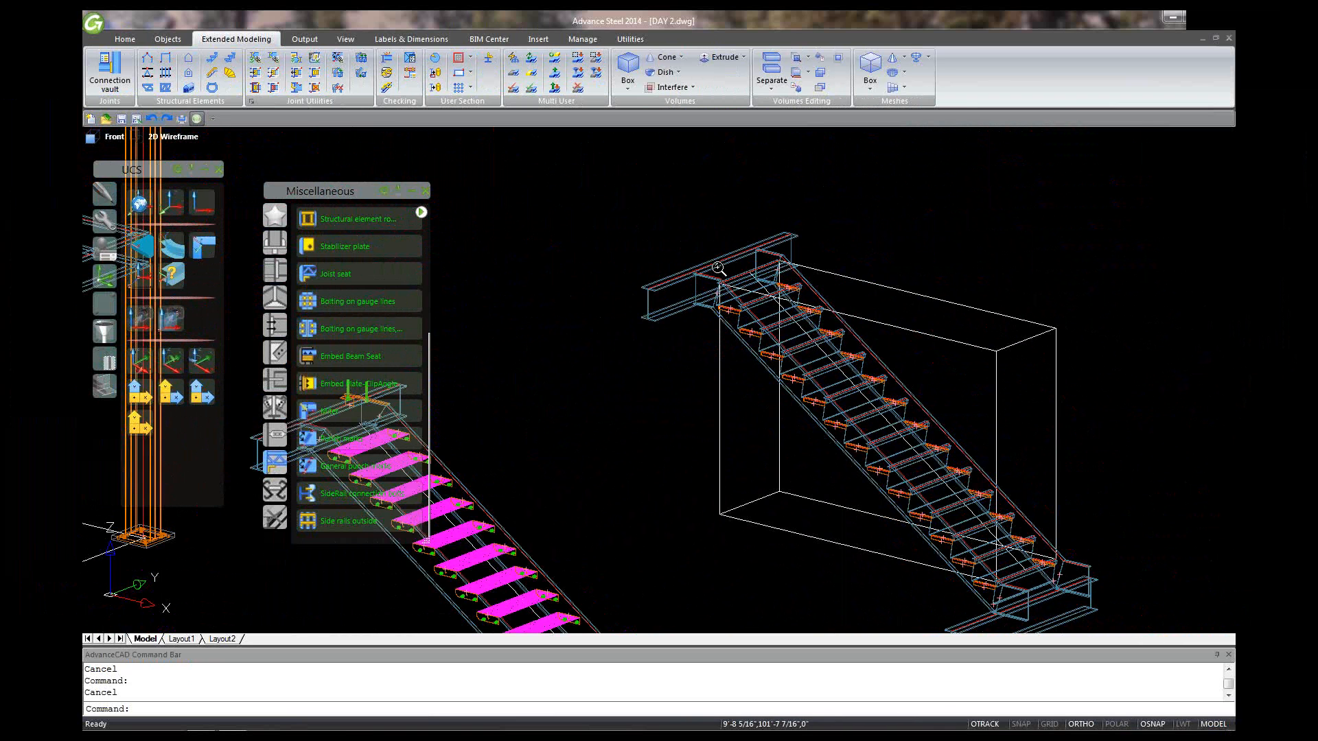
scroll(718, 269, "down", 2)
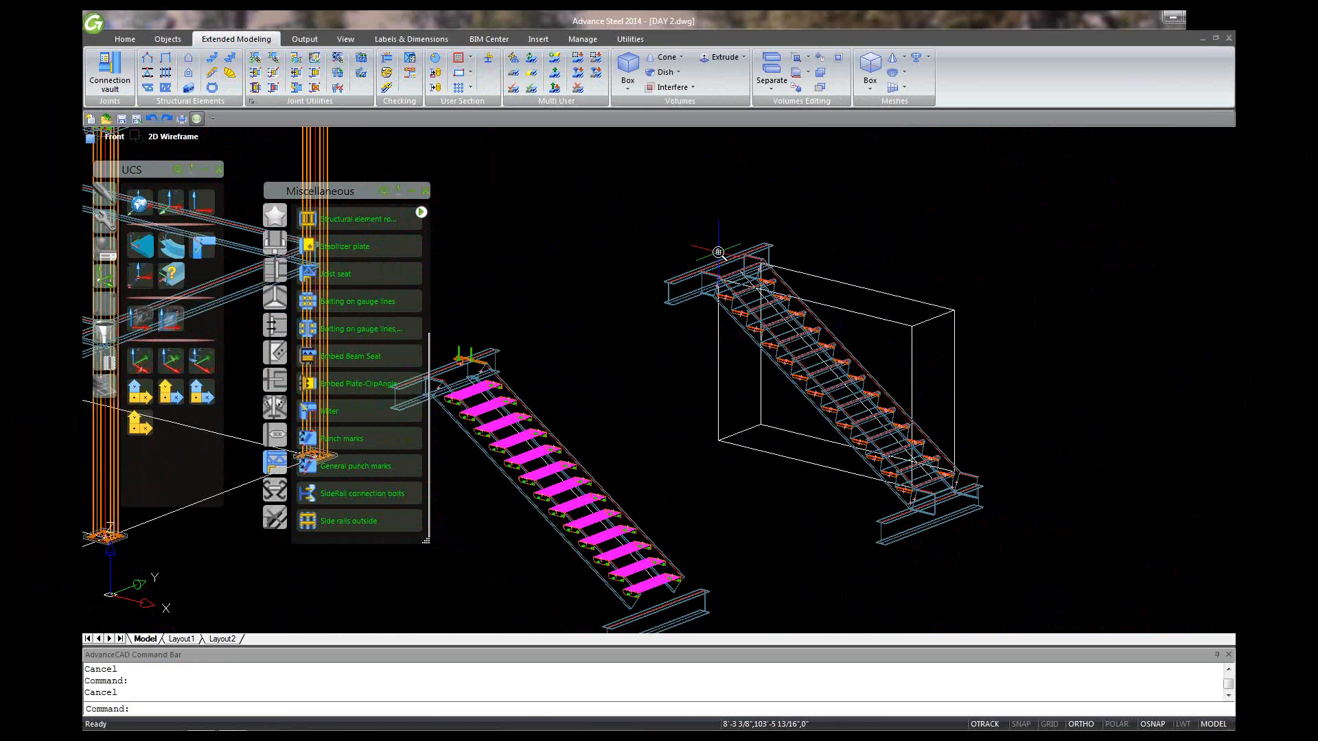
scroll(718, 252, "up", 6)
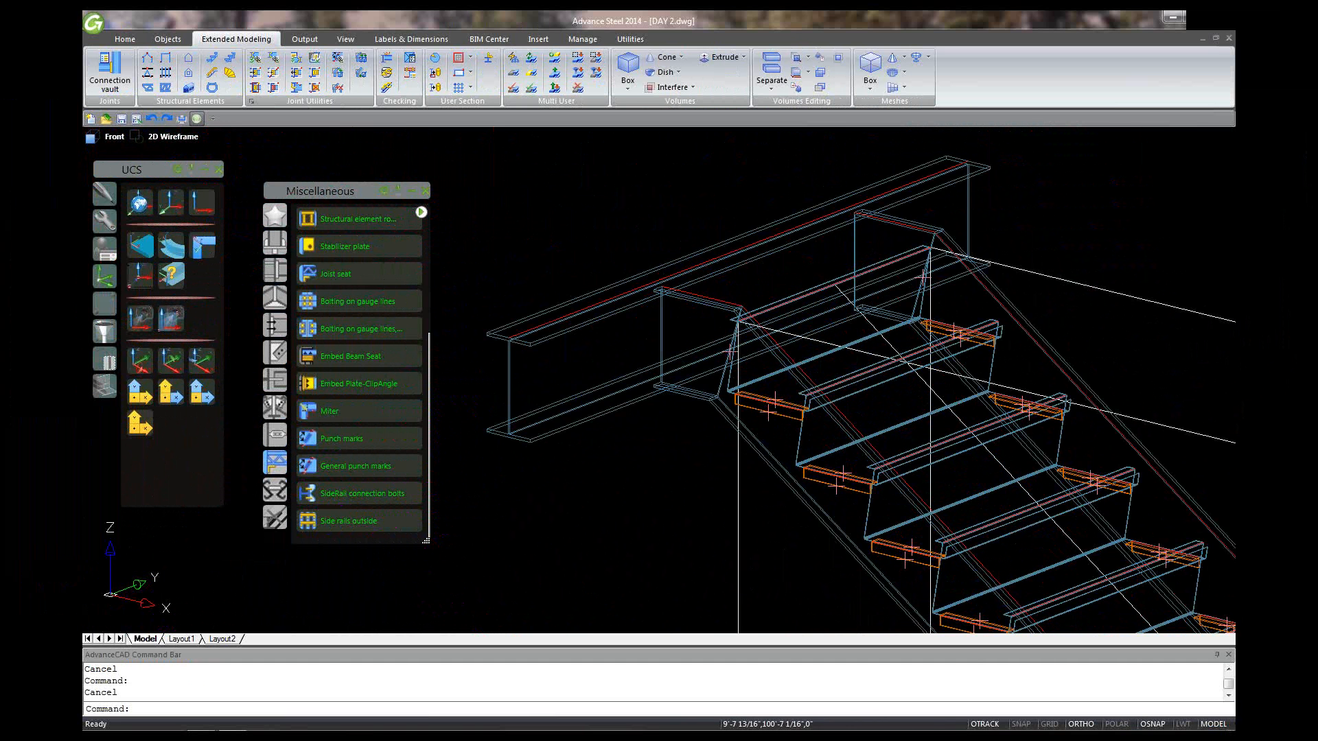
scroll(655, 295, "up", 3)
scroll(656, 295, "up", 2)
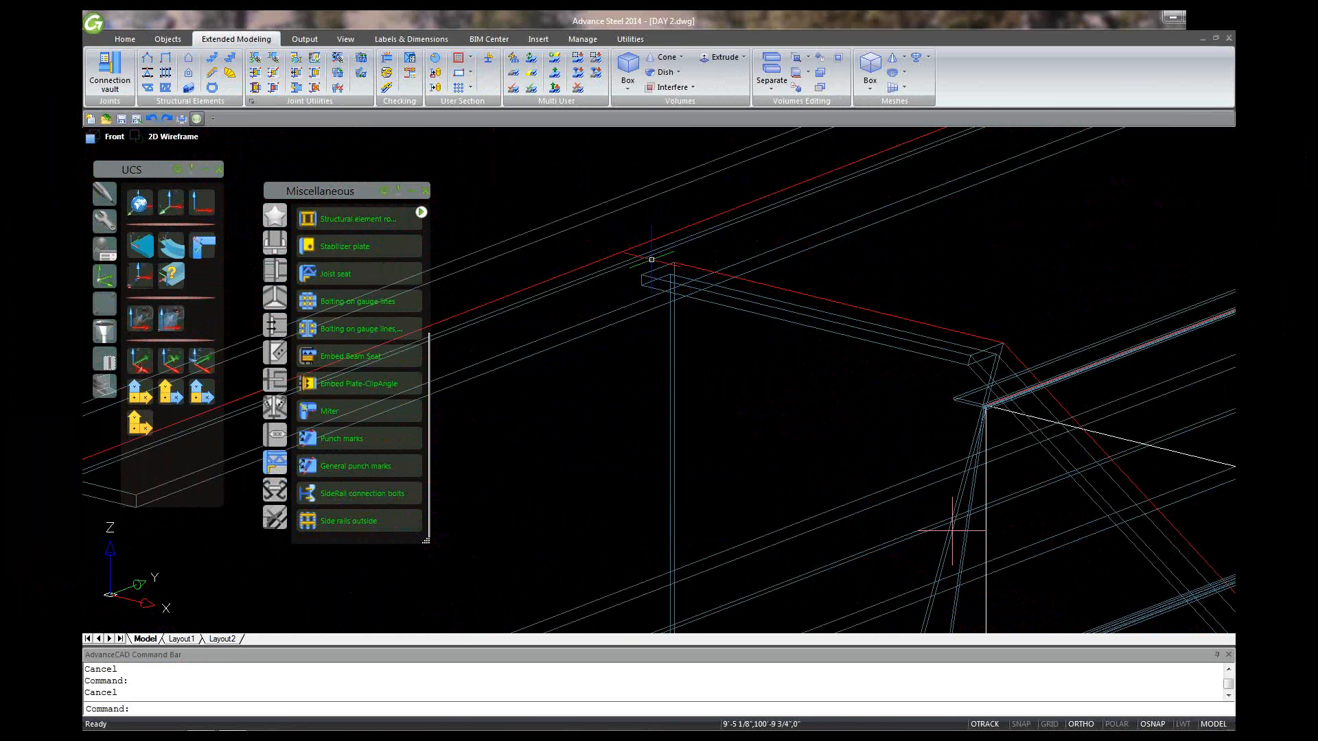
scroll(651, 259, "down", 3)
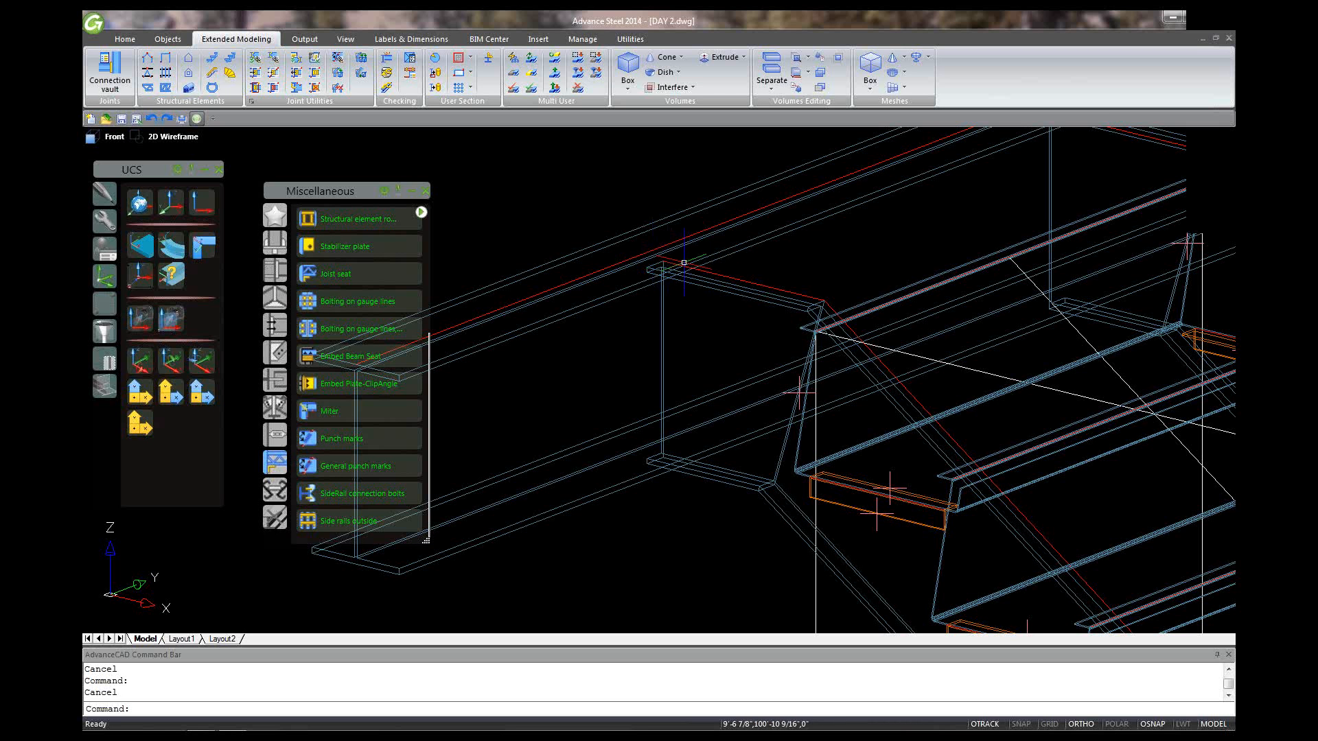
scroll(683, 262, "down", 3)
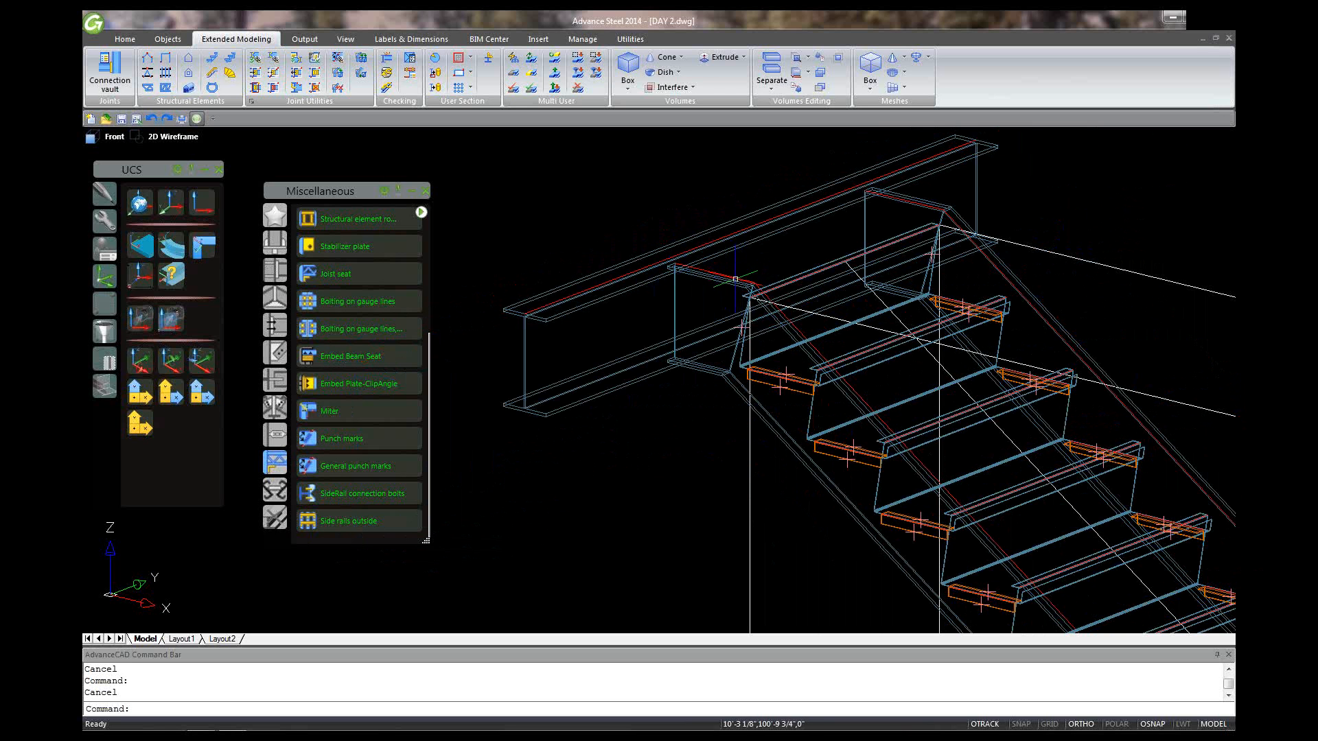
left_click(628, 272)
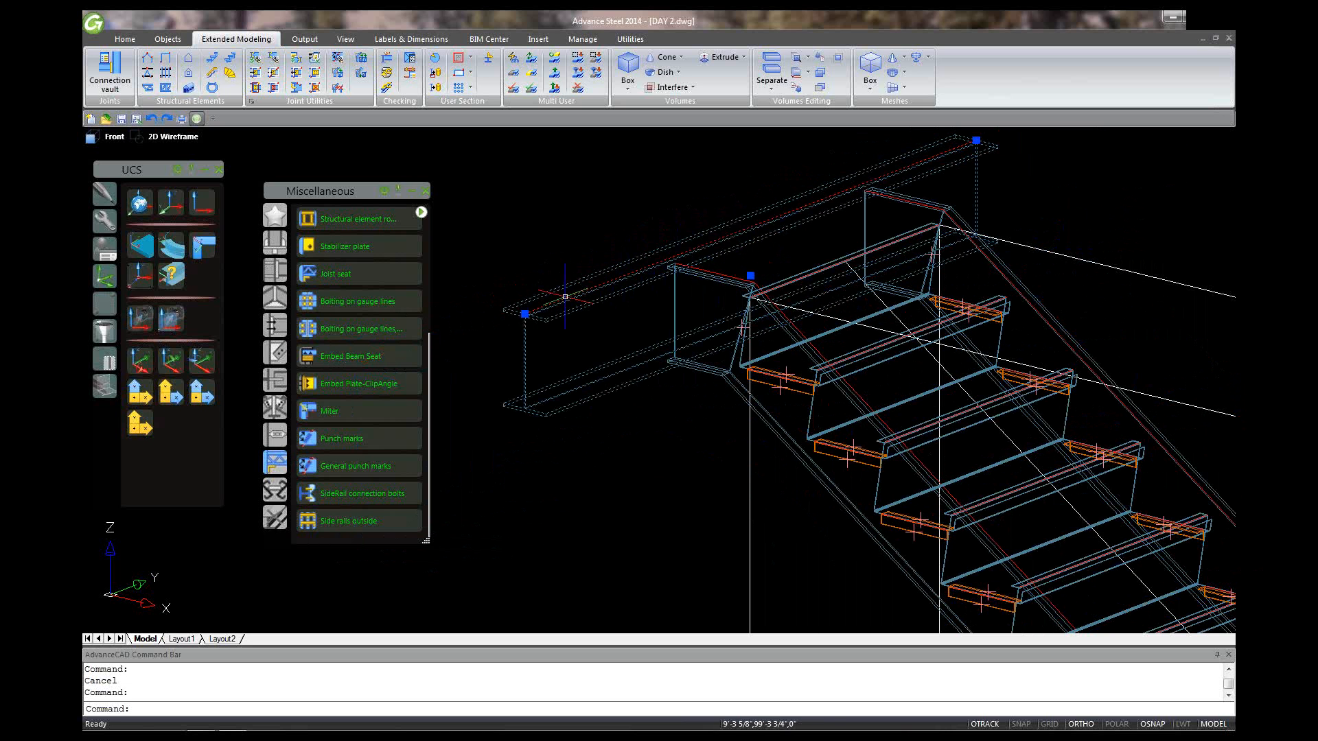
left_click(525, 314)
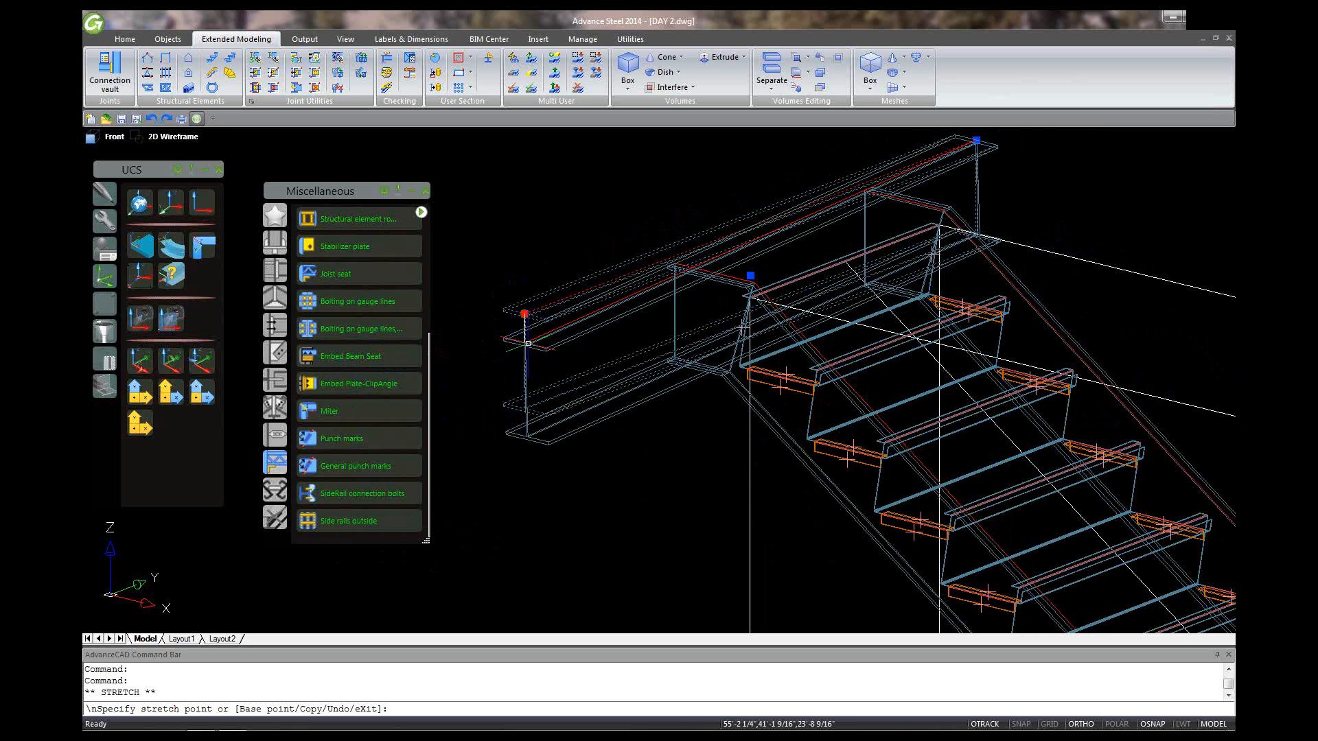
key("Escape")
key("Escape")
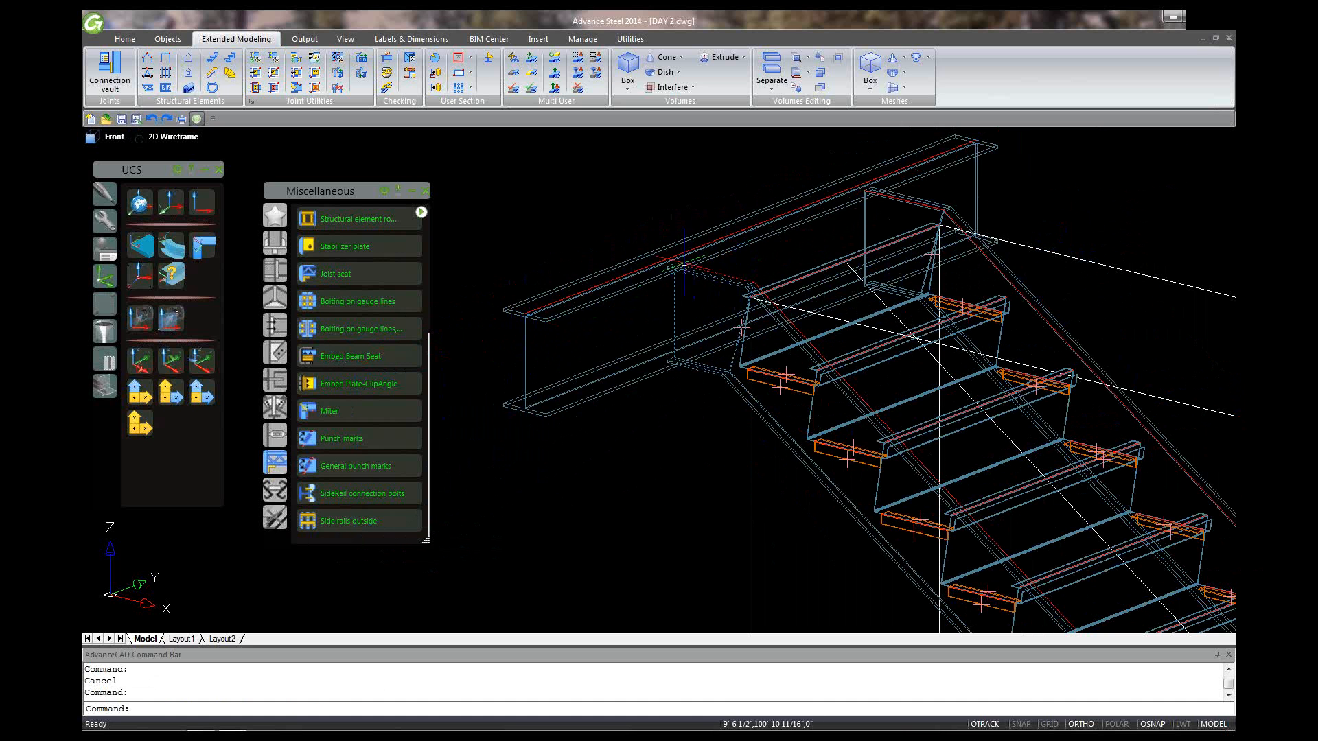
key("Escape")
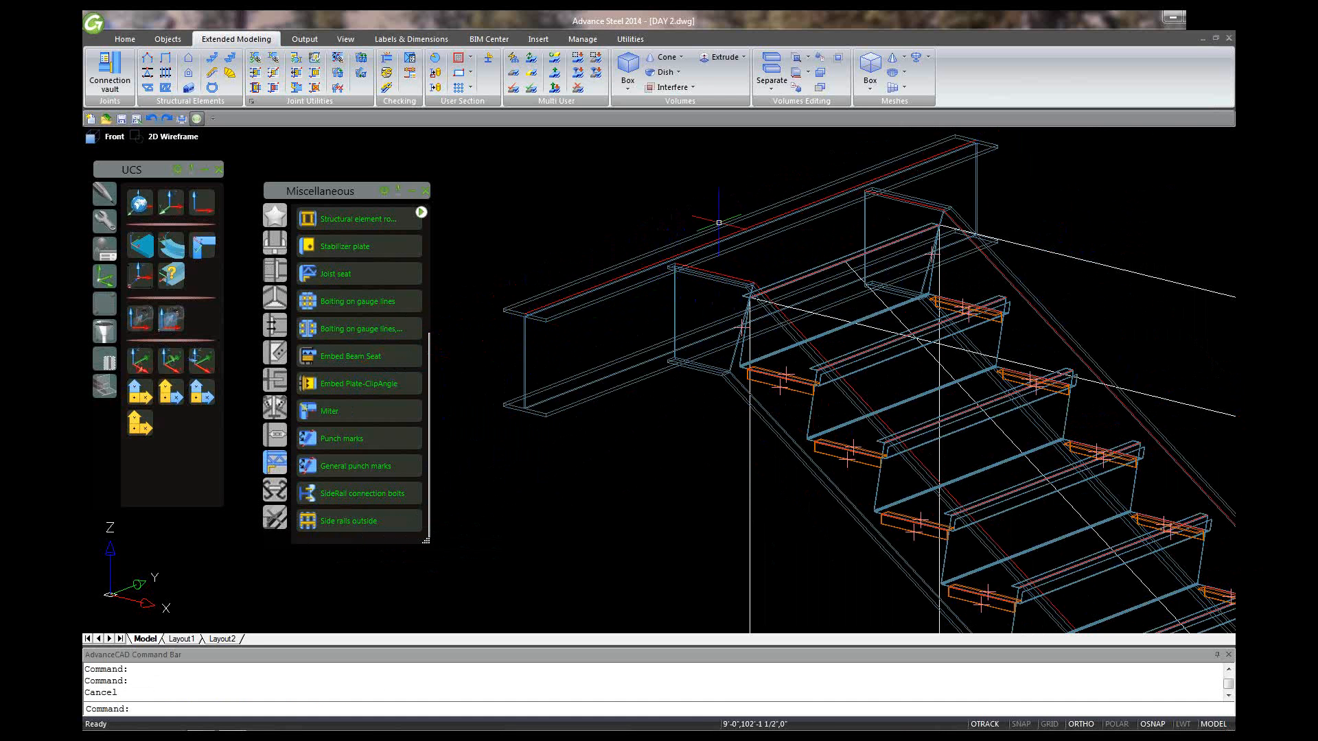
- Examine the lower stringer ends and their landing on the bottom support beam of the same staircase
scroll(719, 222, "down", 1)
scroll(764, 235, "down", 1)
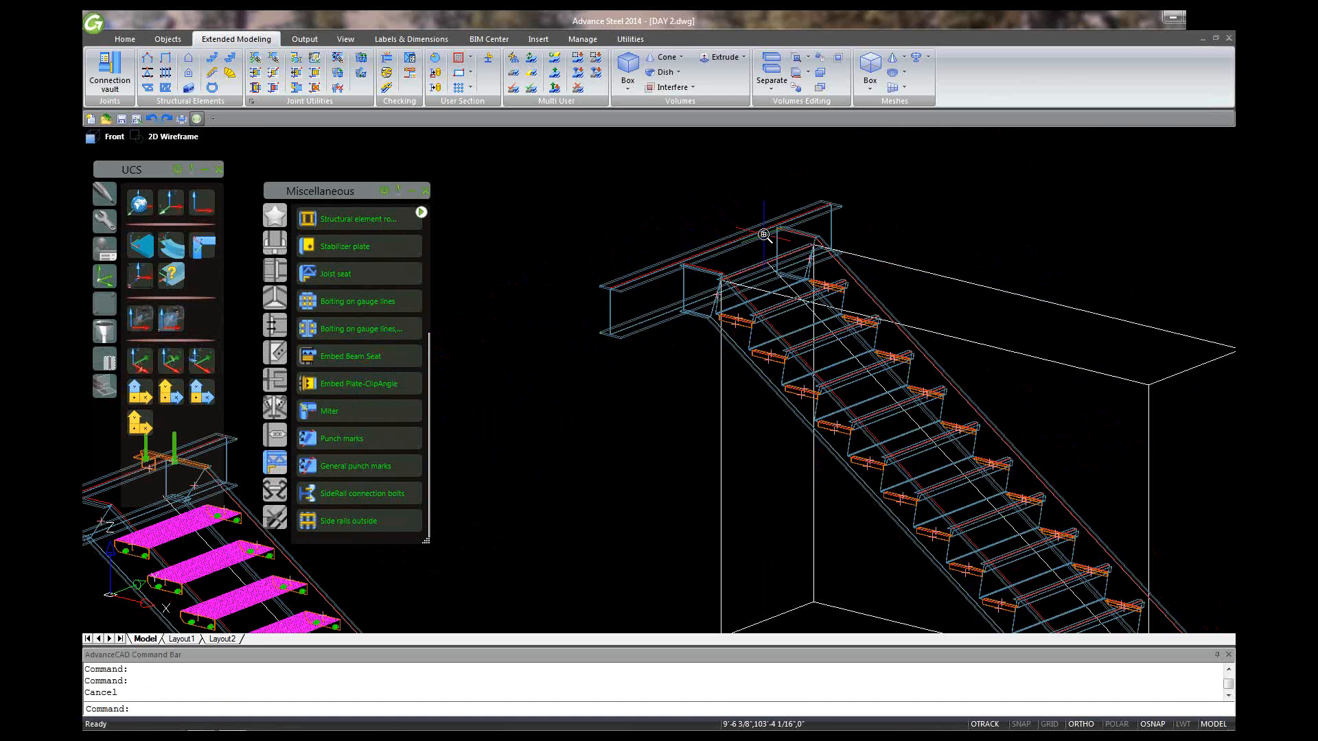
scroll(764, 235, "down", 1)
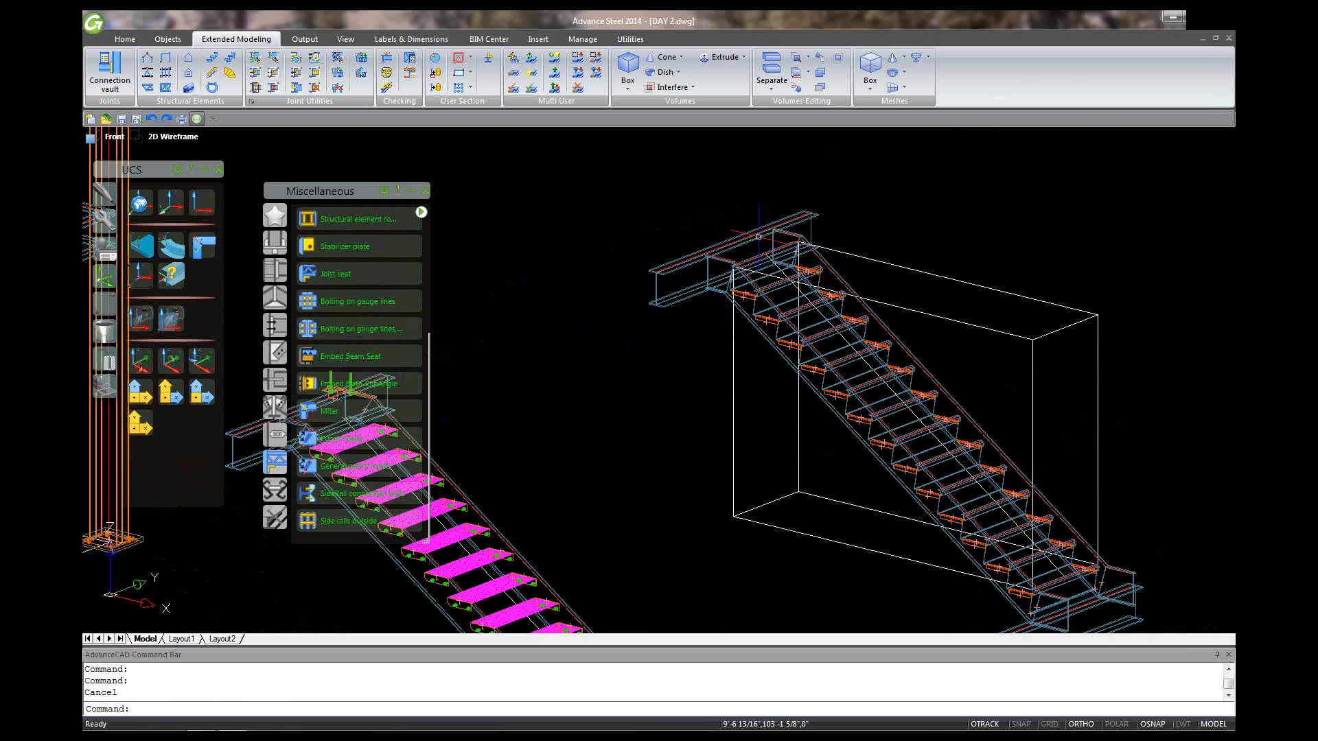
scroll(758, 236, "down", 1)
scroll(875, 414, "up", 2)
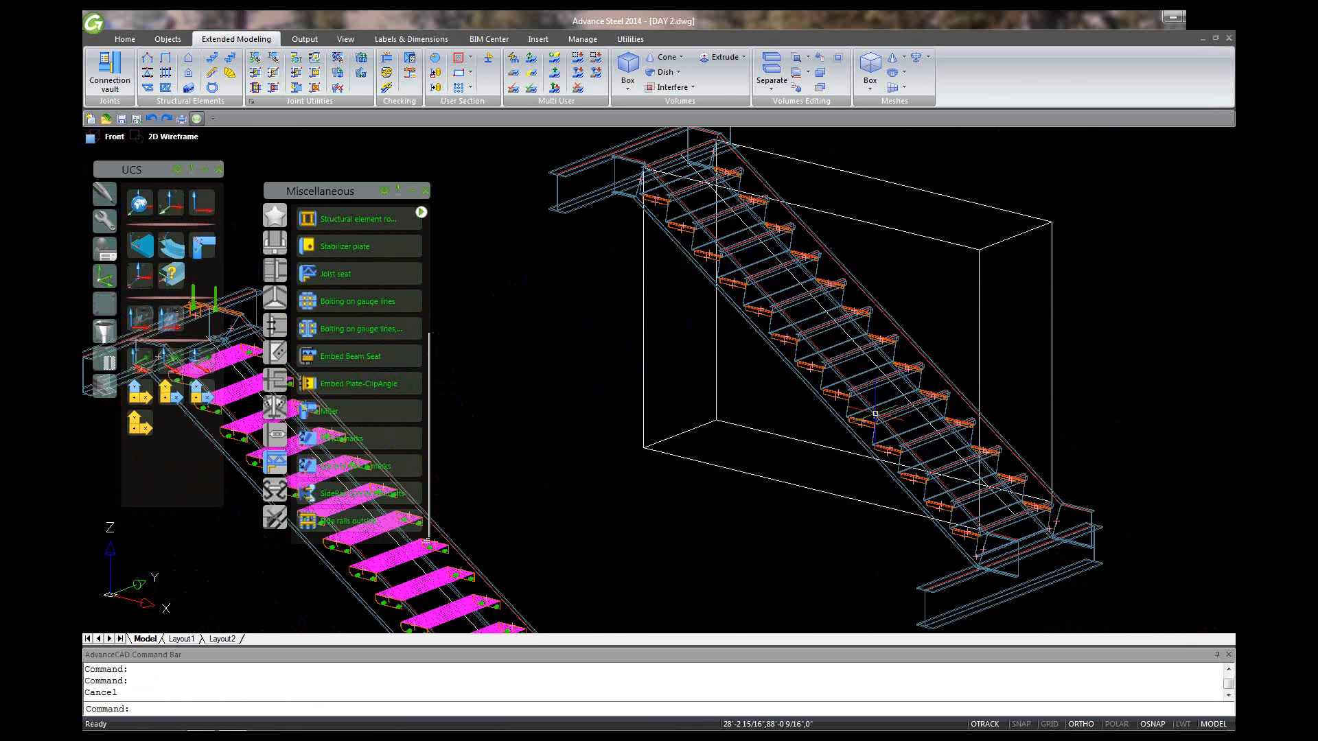
scroll(875, 414, "down", 1)
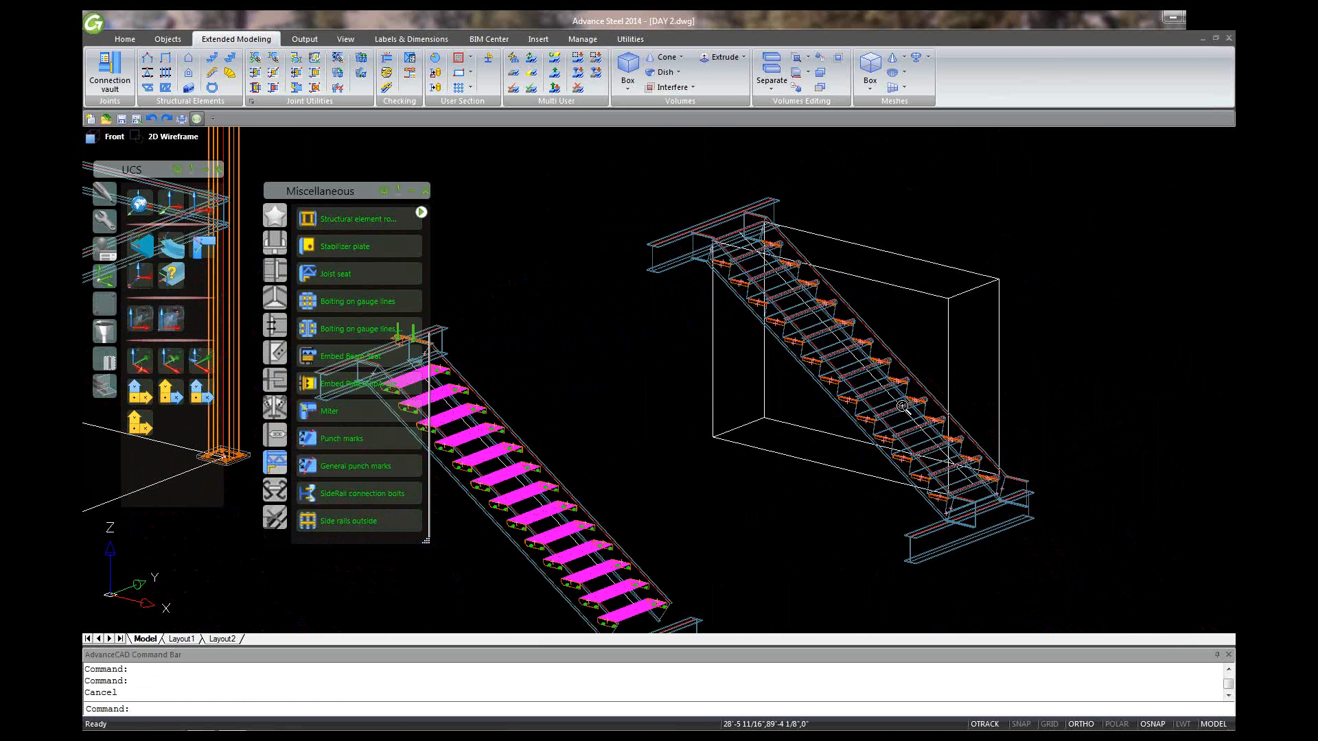
scroll(903, 407, "down", 1)
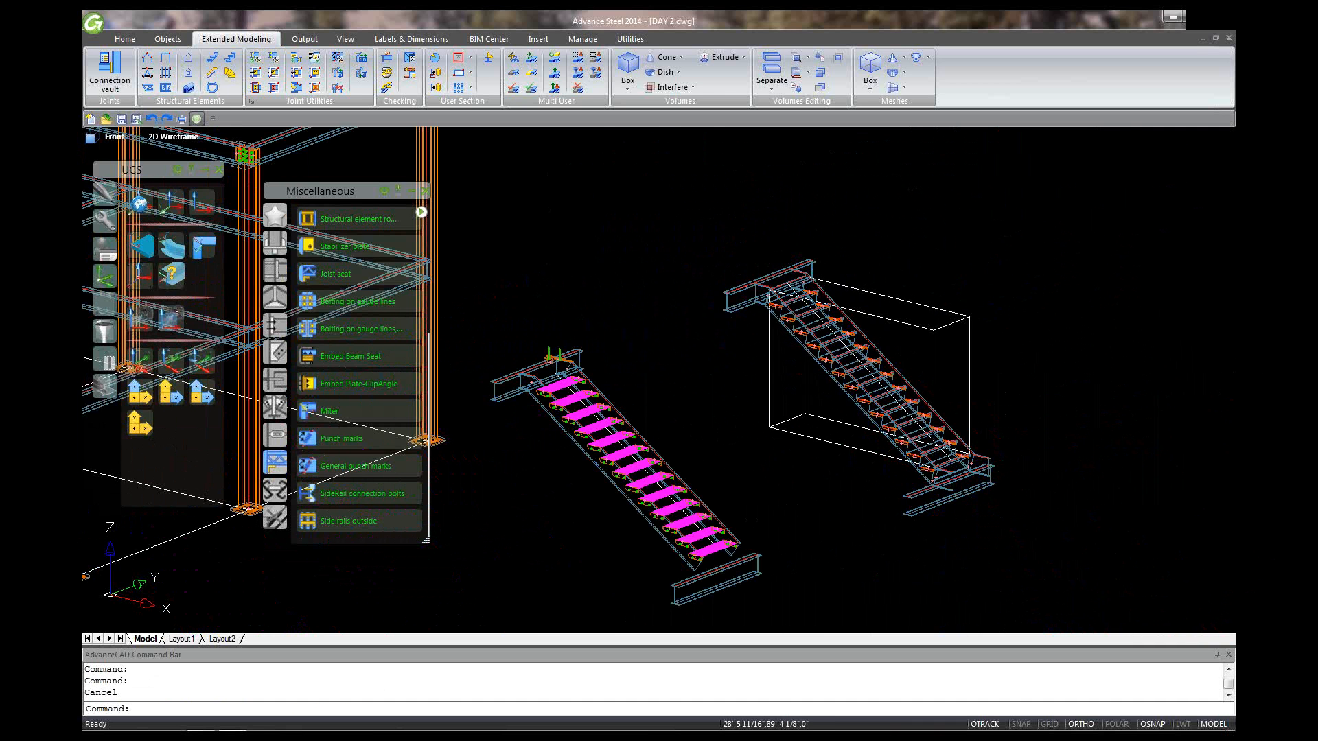
scroll(955, 475, "up", 2)
scroll(955, 474, "up", 2)
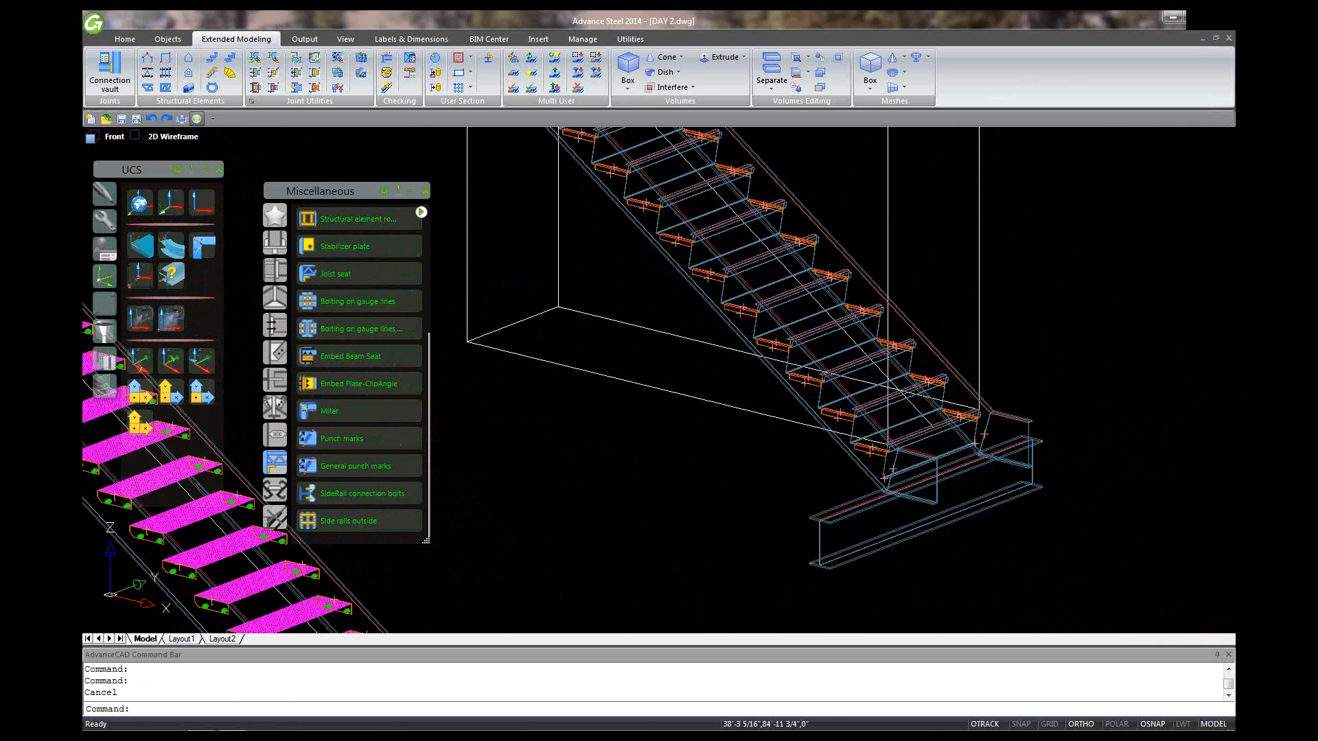
scroll(974, 439, "down", 2)
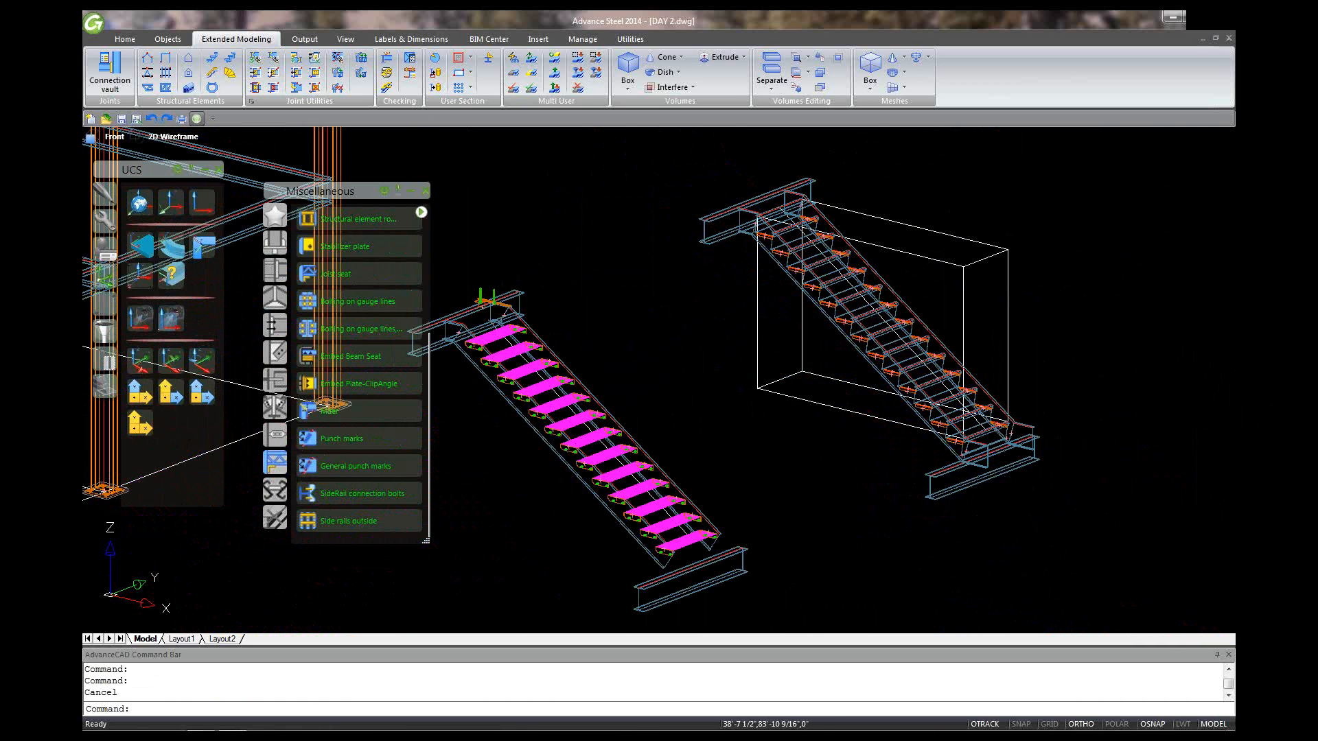
scroll(915, 468, "up", 3)
scroll(915, 469, "down", 2)
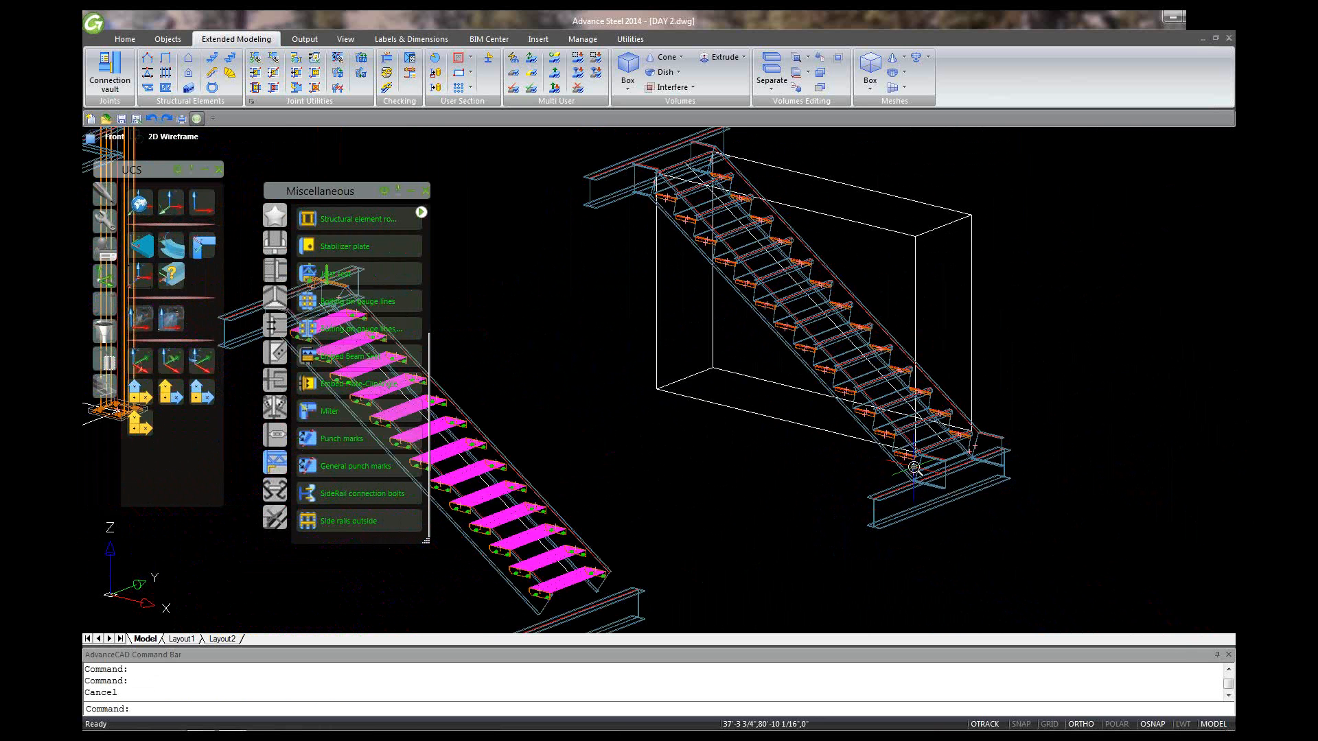
scroll(914, 469, "up", 2)
scroll(914, 469, "up", 2)
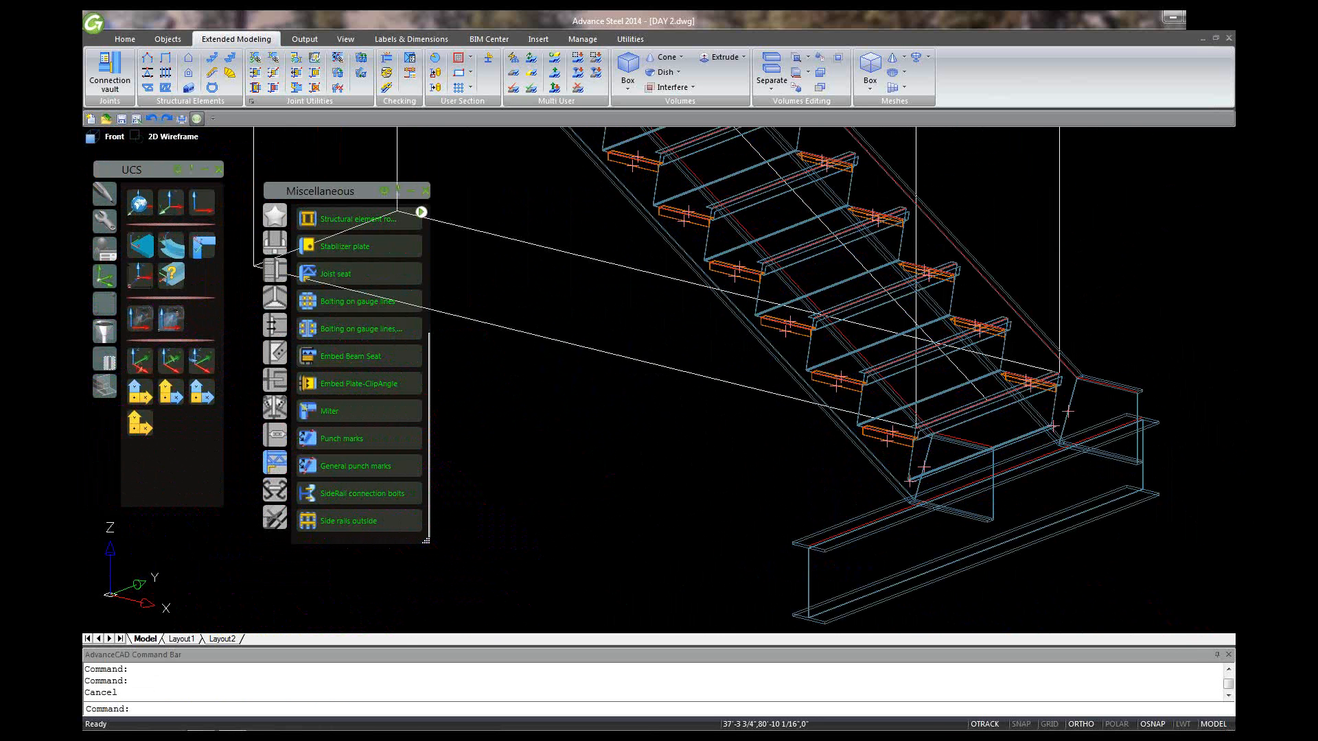
scroll(913, 465, "down", 1)
scroll(913, 465, "down", 1)
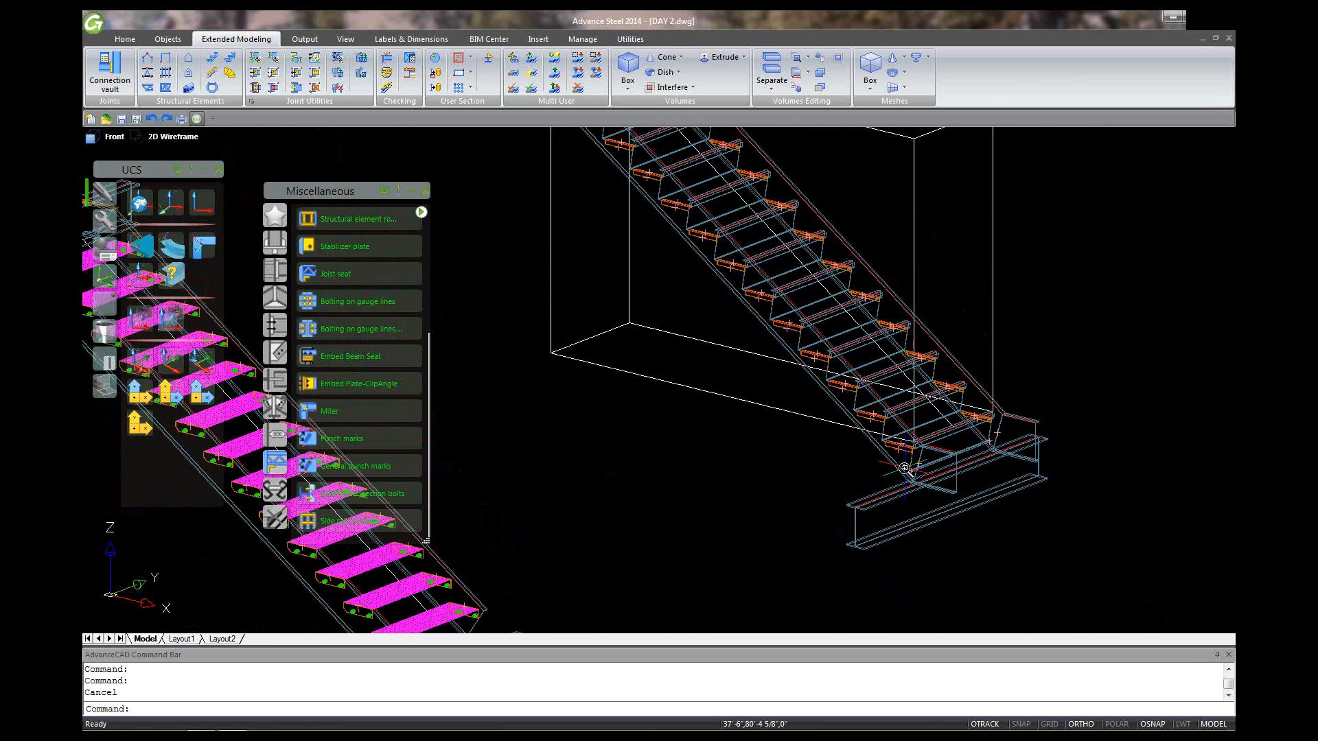
scroll(904, 468, "down", 2)
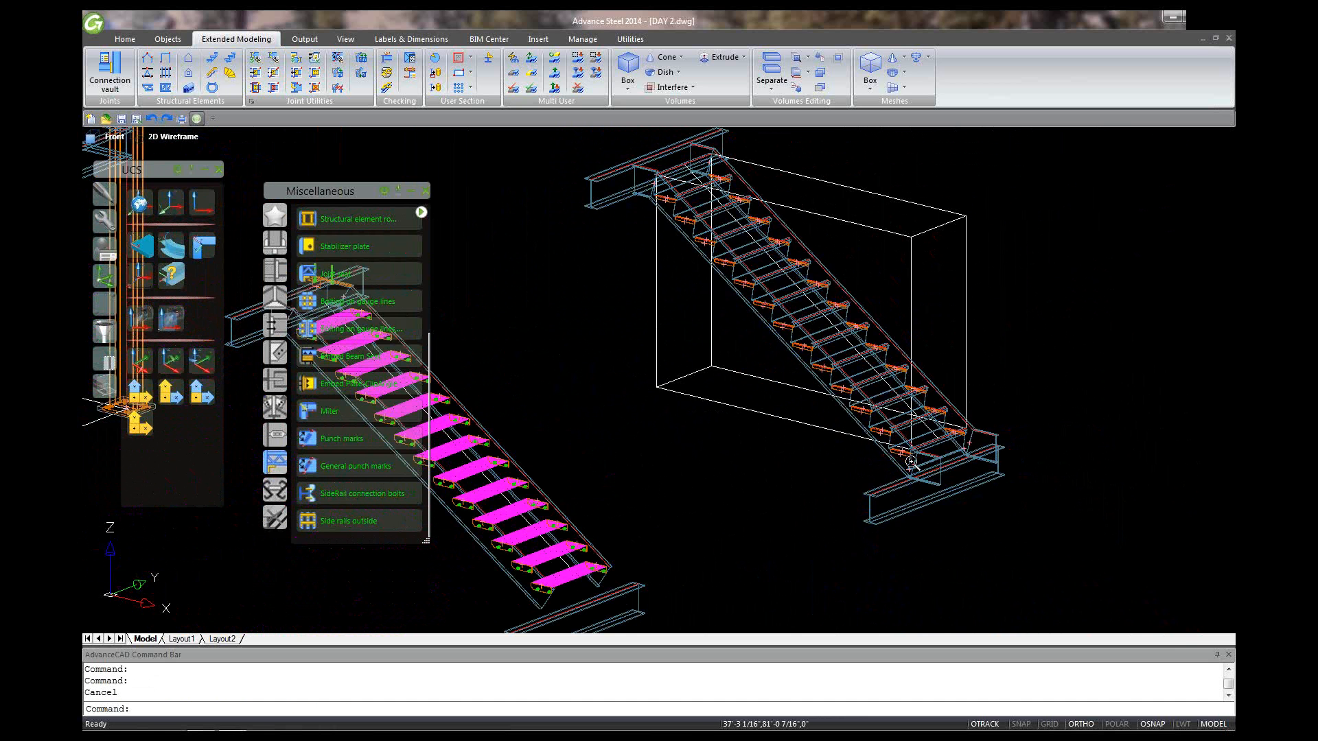
scroll(911, 461, "up", 3)
scroll(1018, 407, "down", 2)
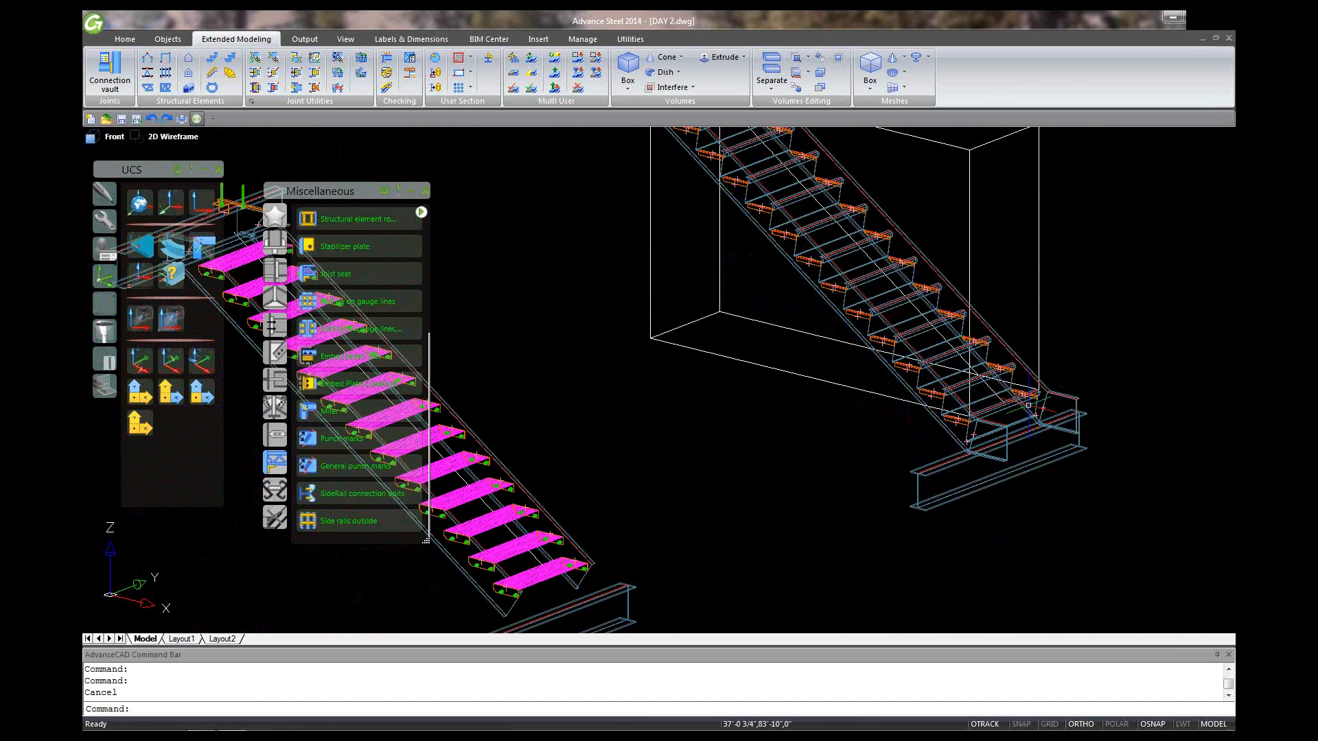
scroll(1028, 405, "down", 2)
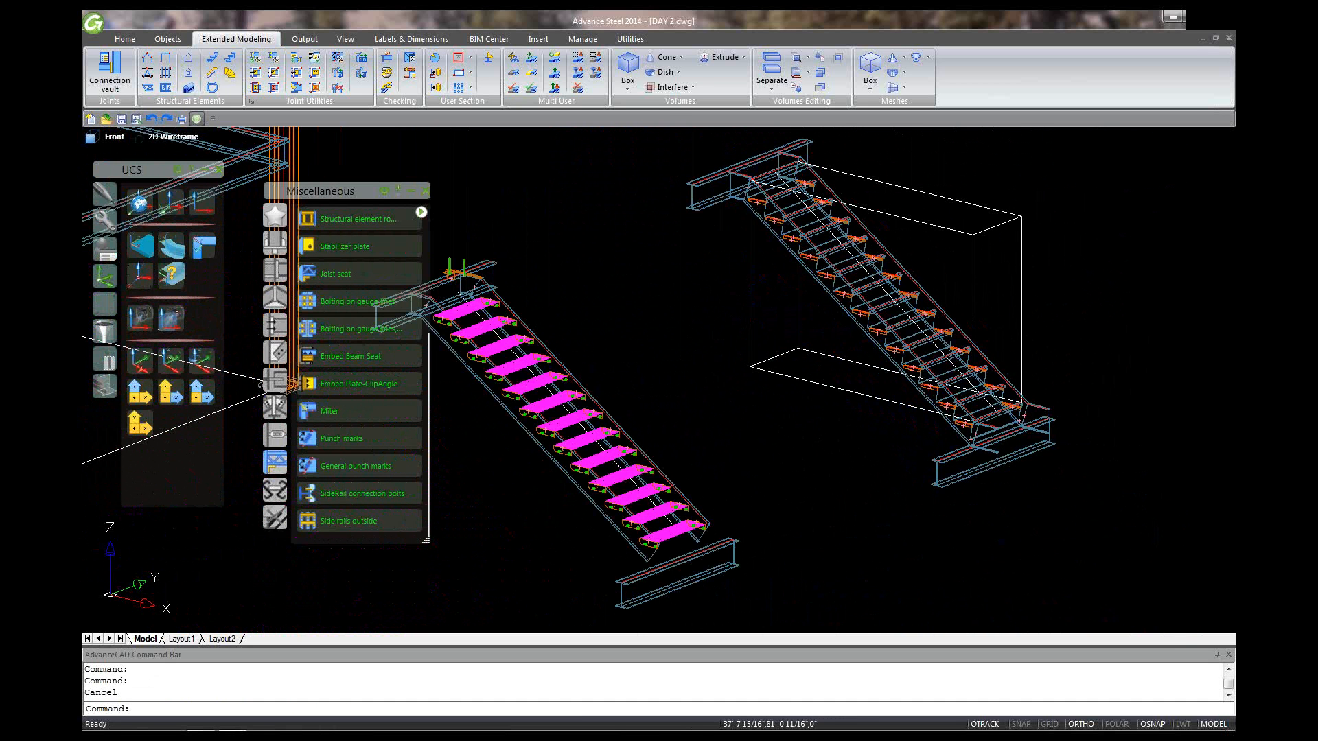
scroll(981, 433, "down", 1)
mouse_move(982, 433)
middle_mouse_down("shift")
mouse_move(1105, 391)
mouse_move(1001, 446)
middle_mouse_up("shift")
scroll(1144, 330, "up", 3)
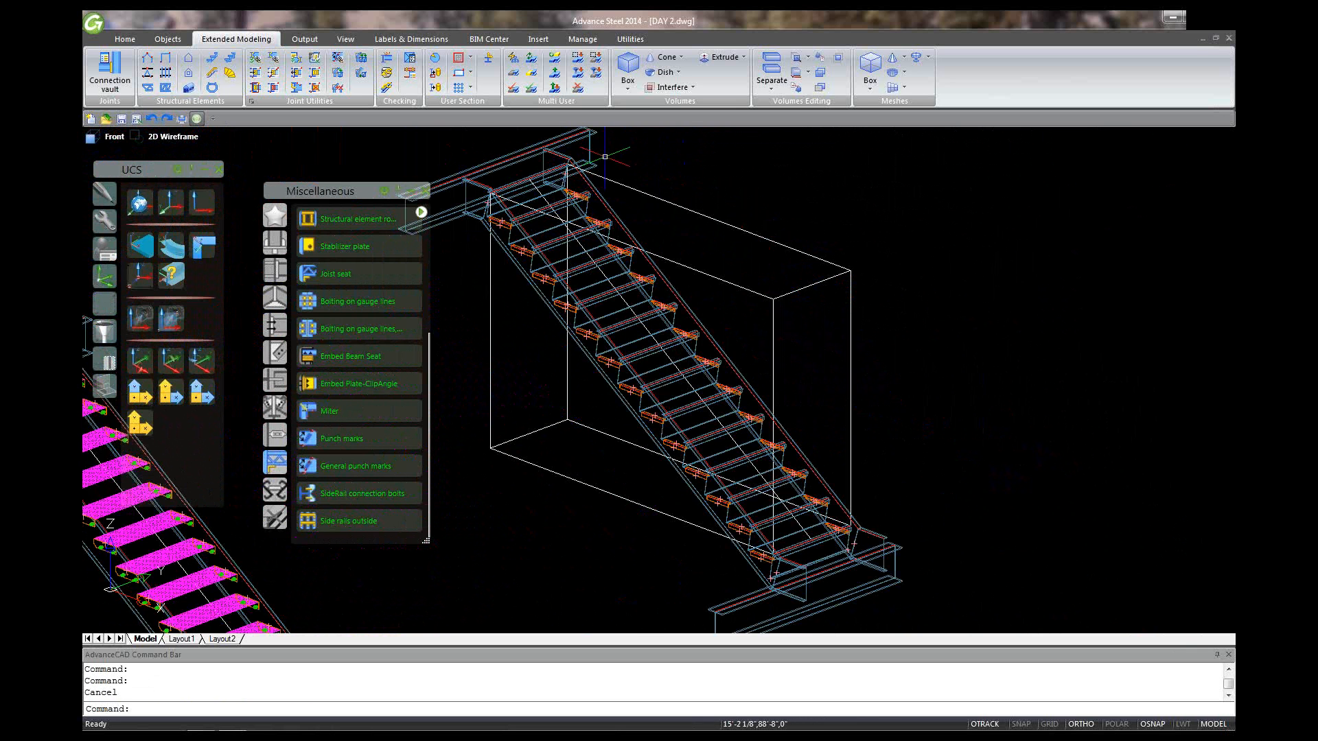
- Highlight the joint box enclosing the staircase with orange tread angles, and clear the selection
scroll(700, 169, "down", 3)
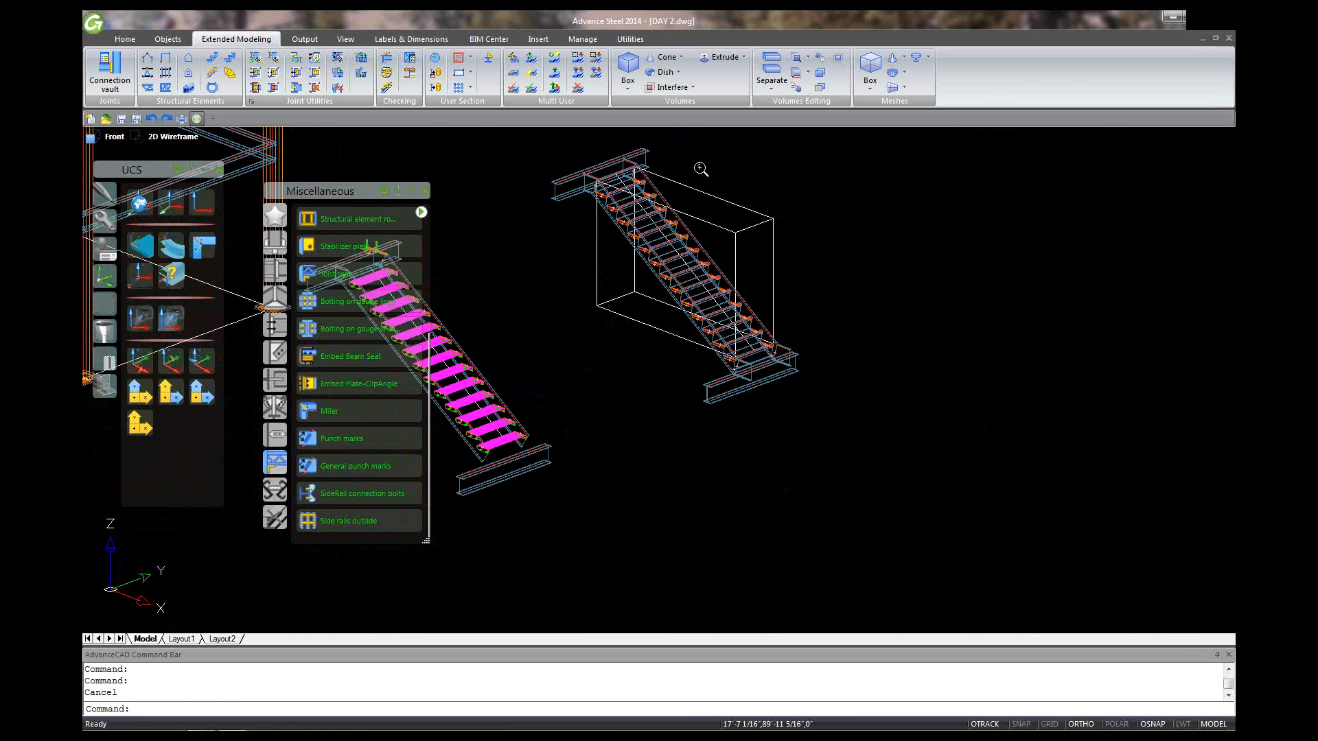
scroll(701, 168, "up", 2)
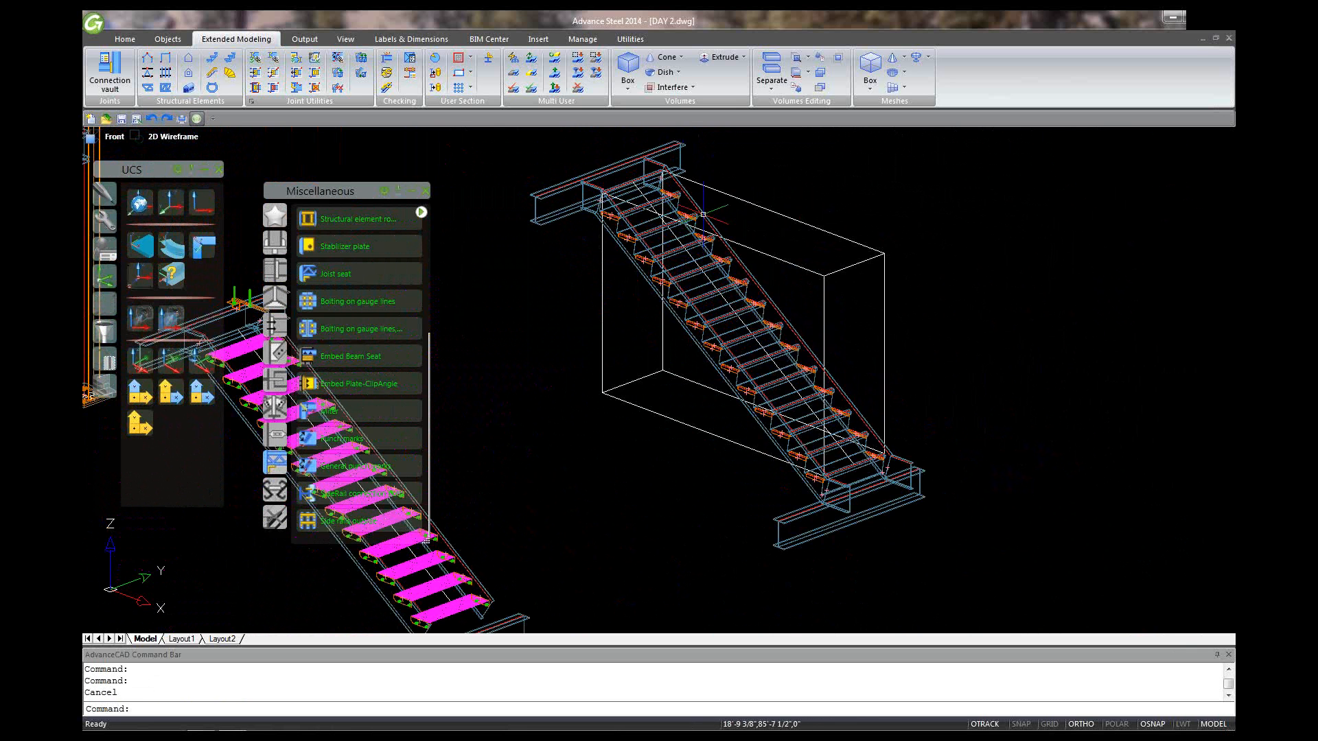
left_click(751, 203)
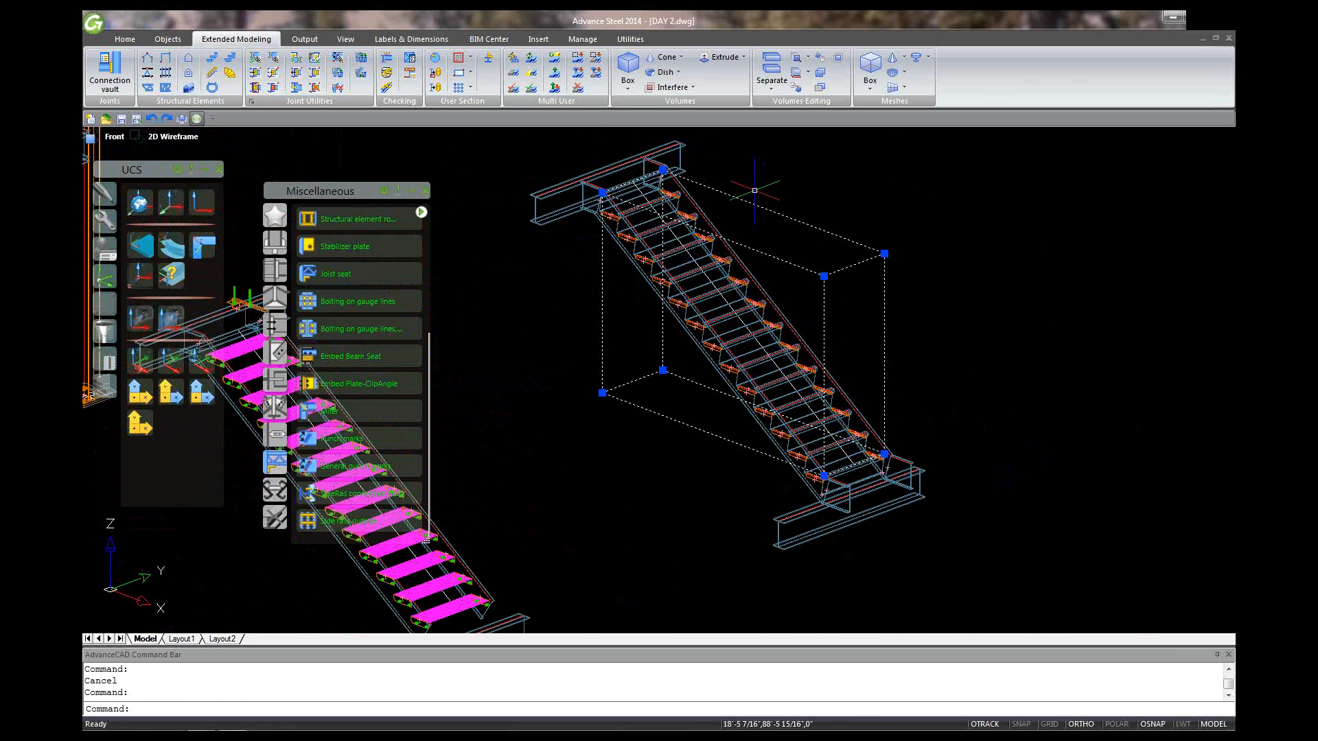
key("Escape")
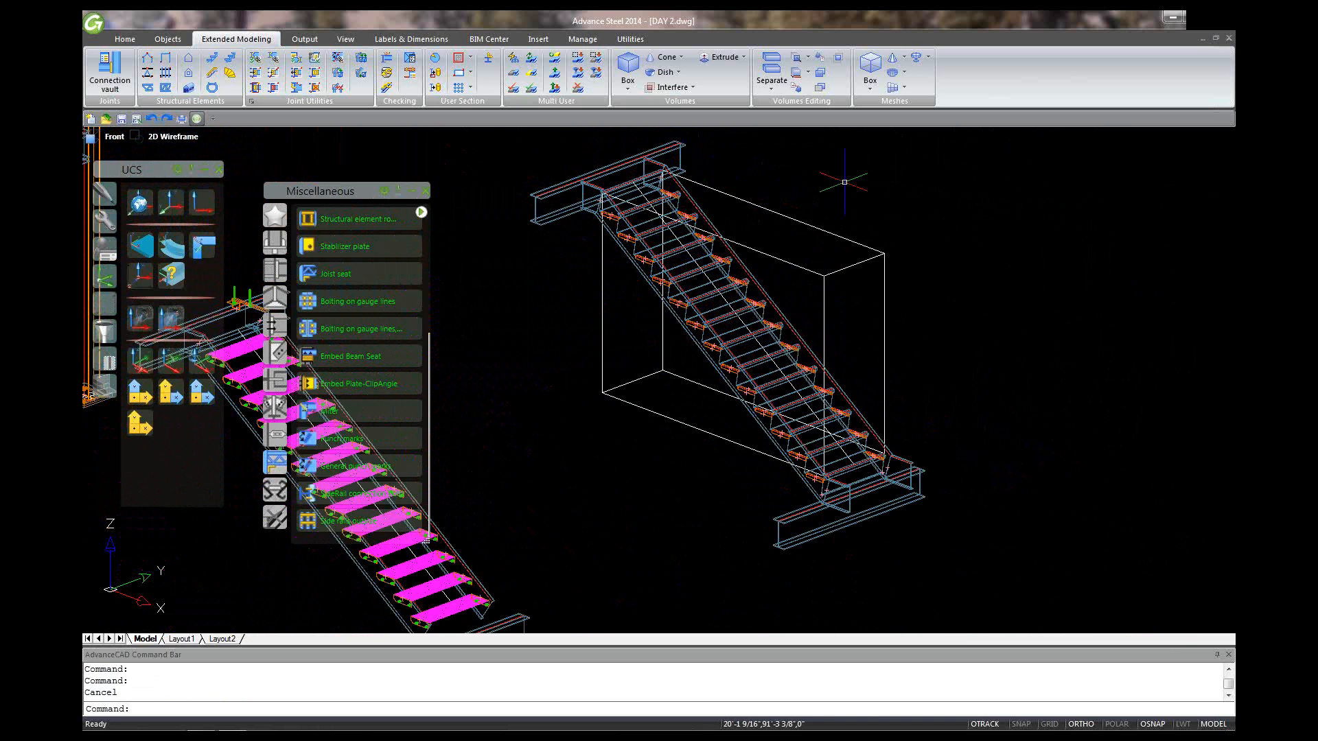
scroll(844, 182, "down", 2)
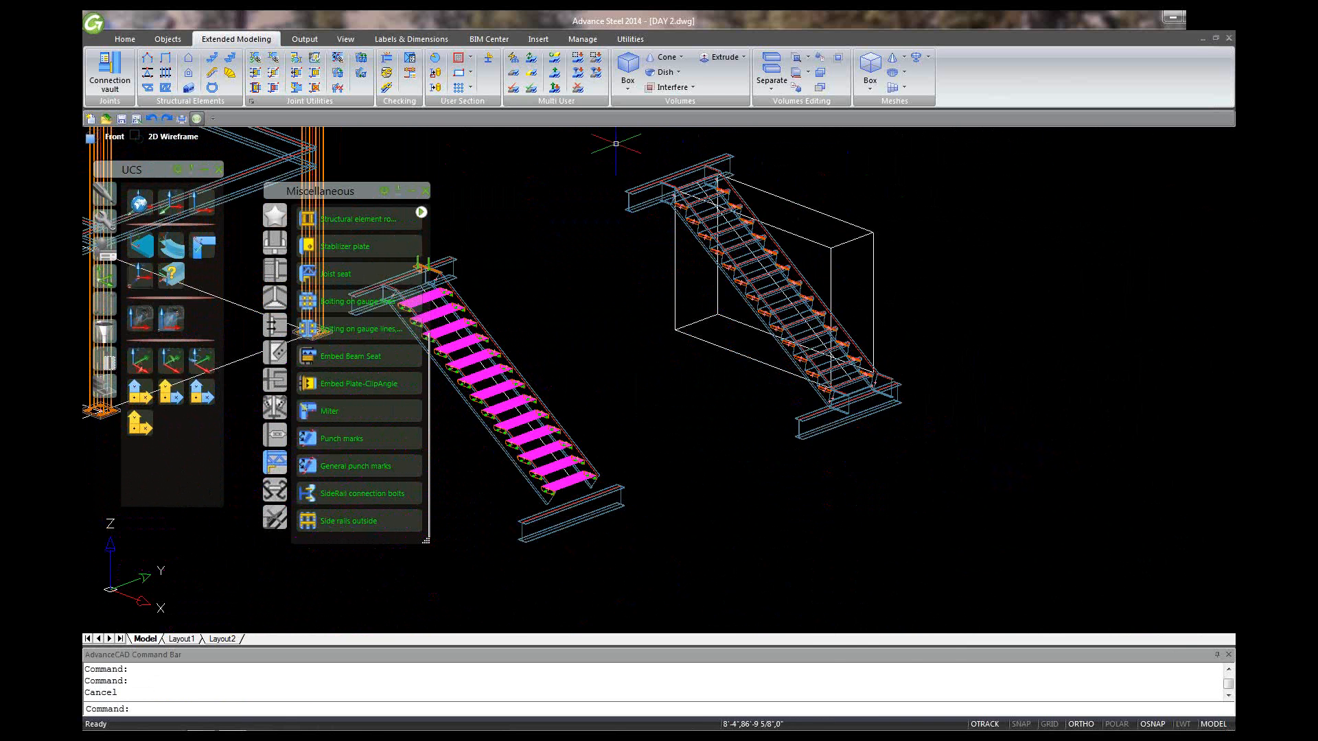
- Isolate the staircase with orange tread angles, its support beams and joint box by showing only those objects
left_click_drag(616, 144, 947, 429)
right_click(814, 312)
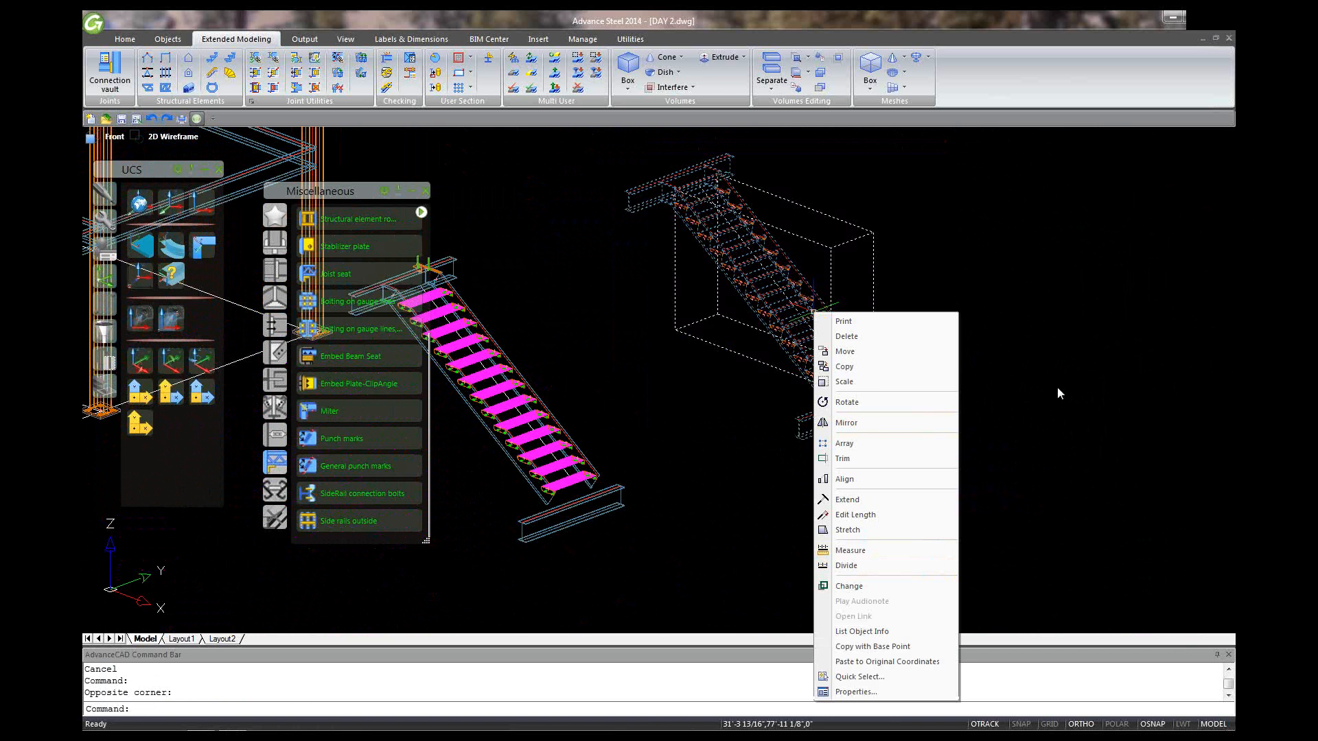
left_click(1060, 337)
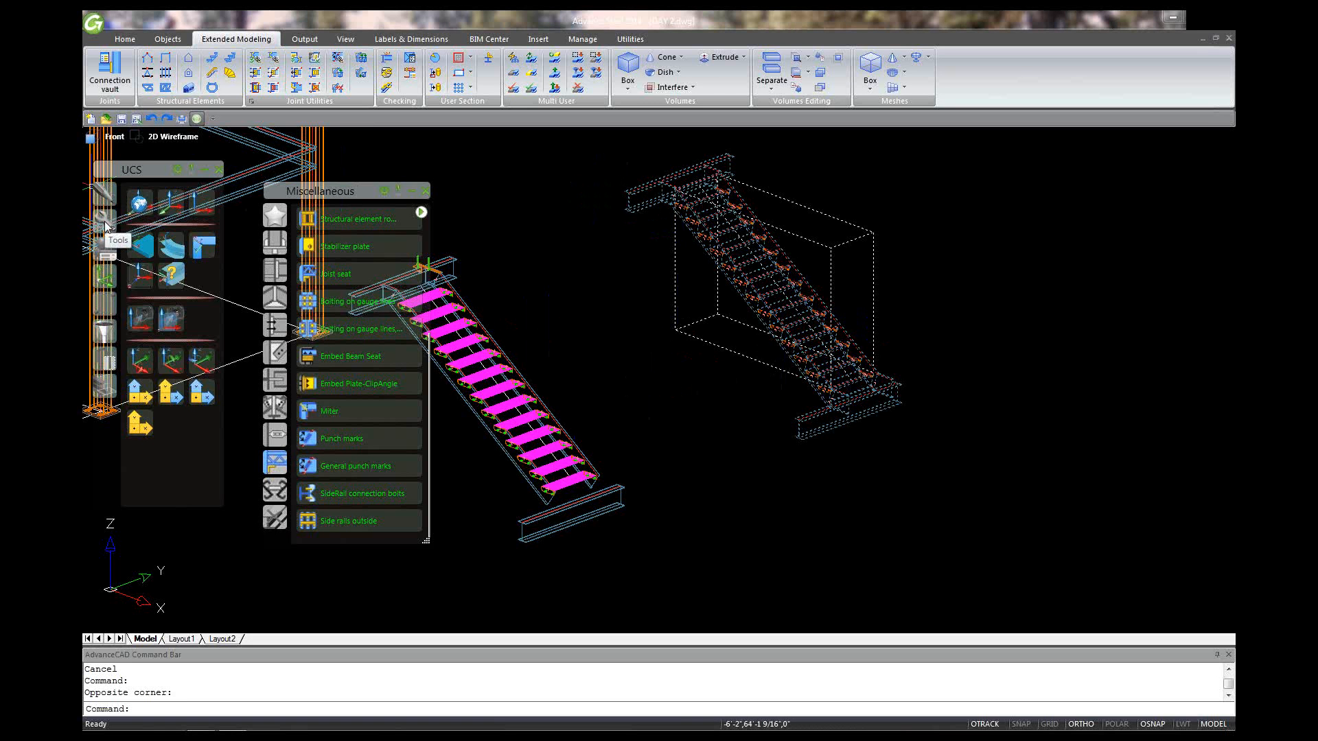
left_click(106, 357)
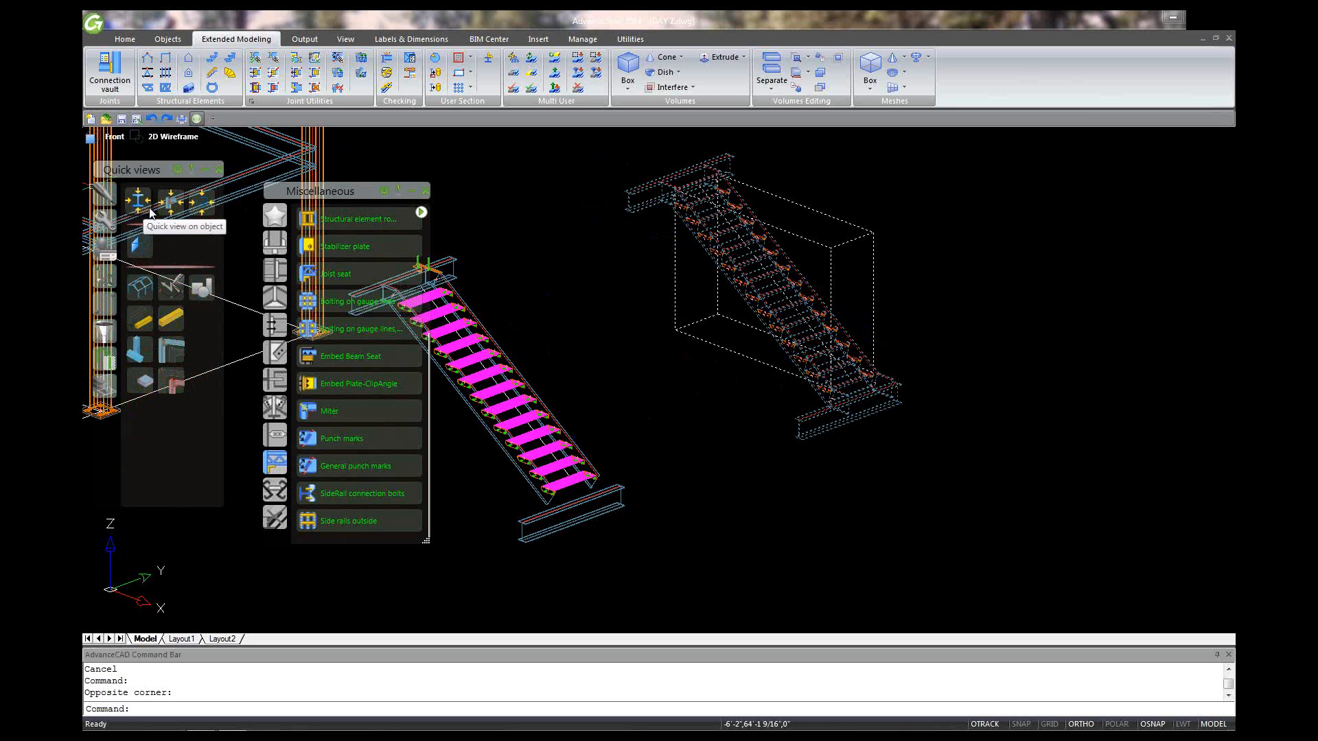
left_click(148, 388)
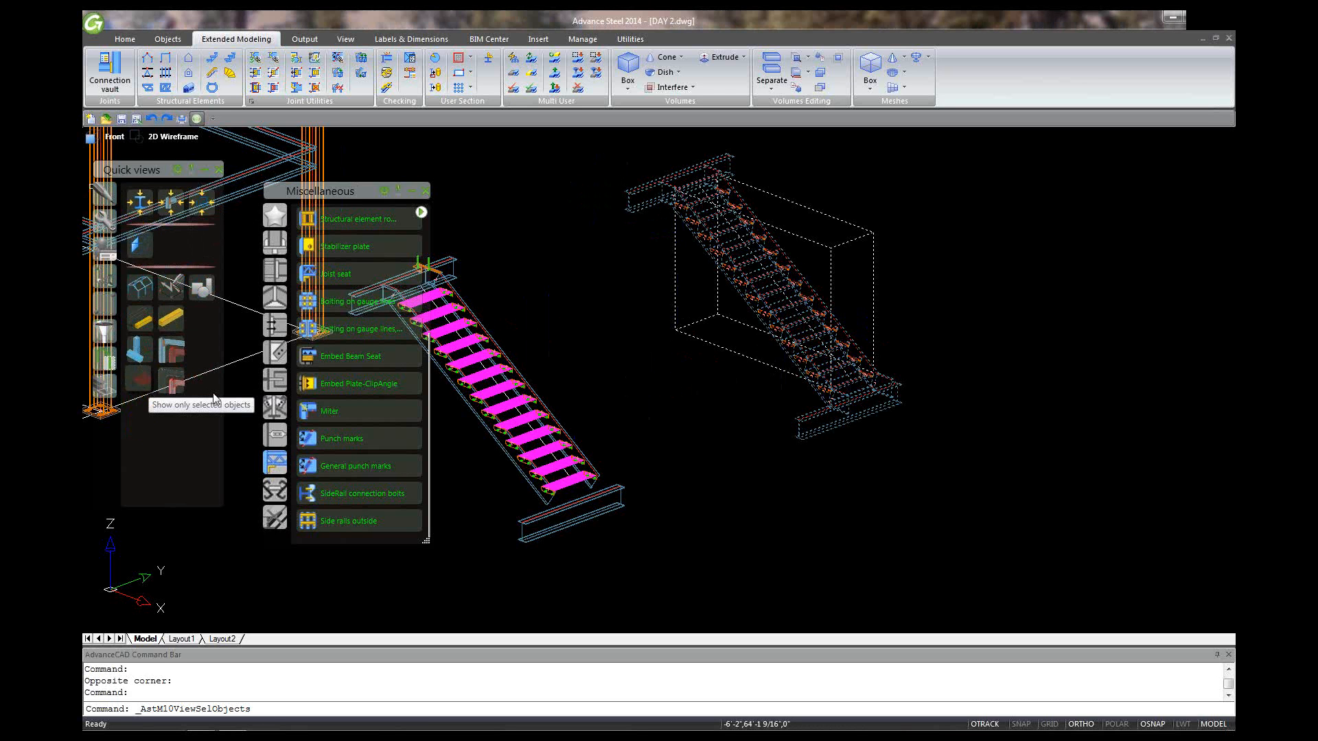
key("Escape")
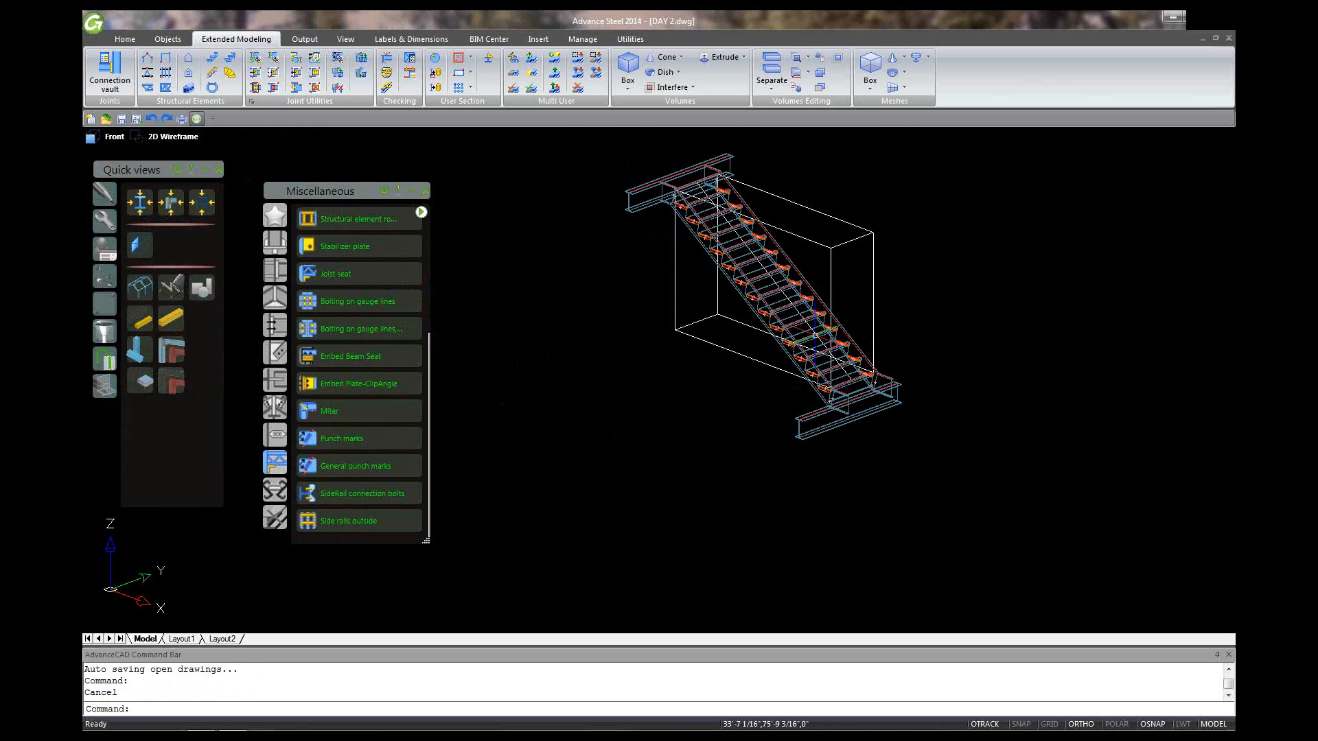
- Examine how the horizontal lower stringer ends of the isolated staircase sit on the bottom support beam
scroll(850, 401, "up", 1)
scroll(847, 412, "up", 1)
scroll(841, 413, "up", 1)
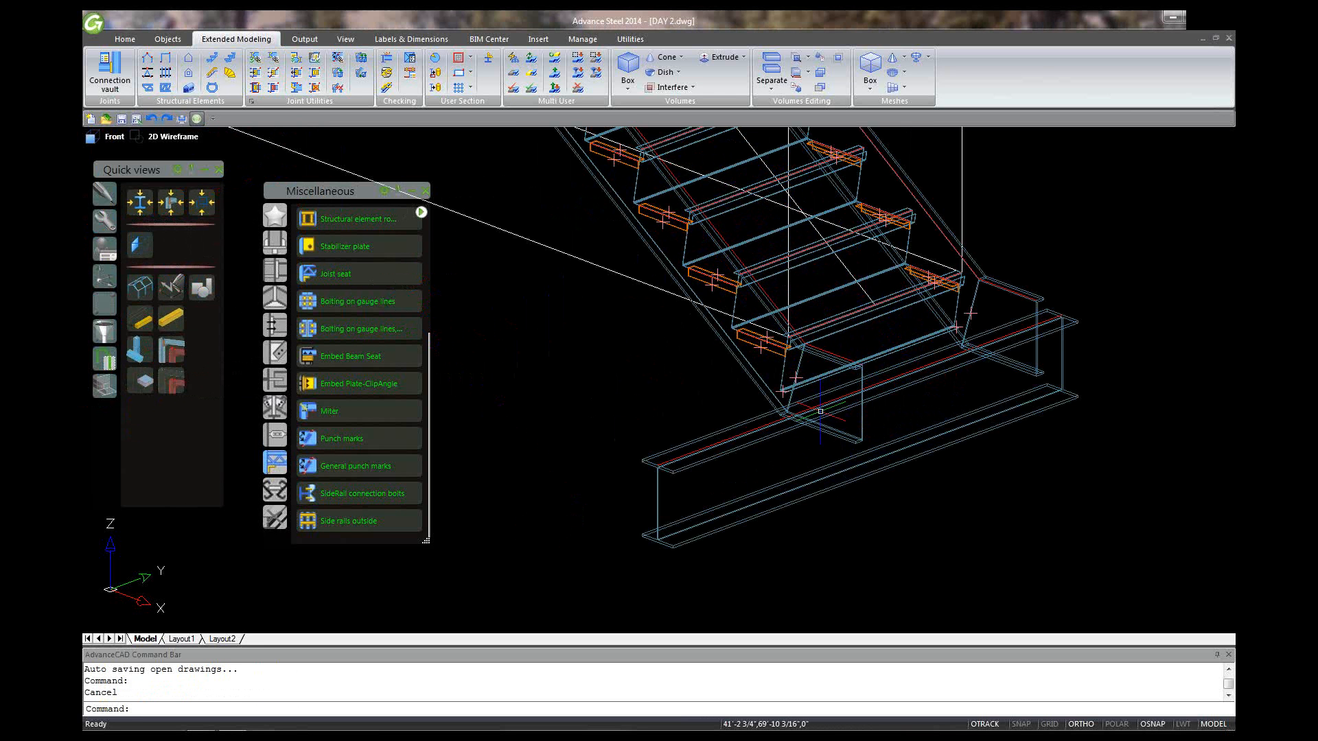
middle_click_drag(791, 420, 876, 379, "shift")
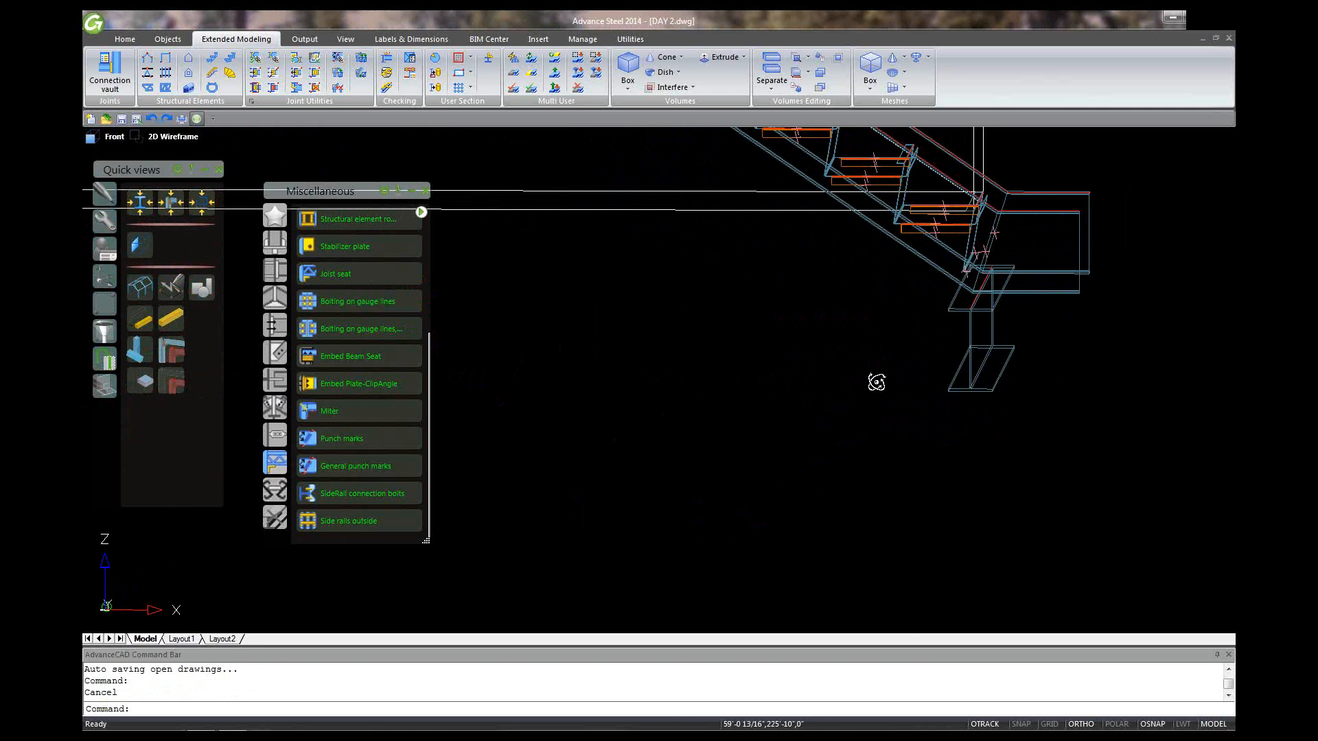
scroll(1000, 287, "up", 3)
scroll(974, 297, "up", 4)
scroll(973, 331, "down", 3)
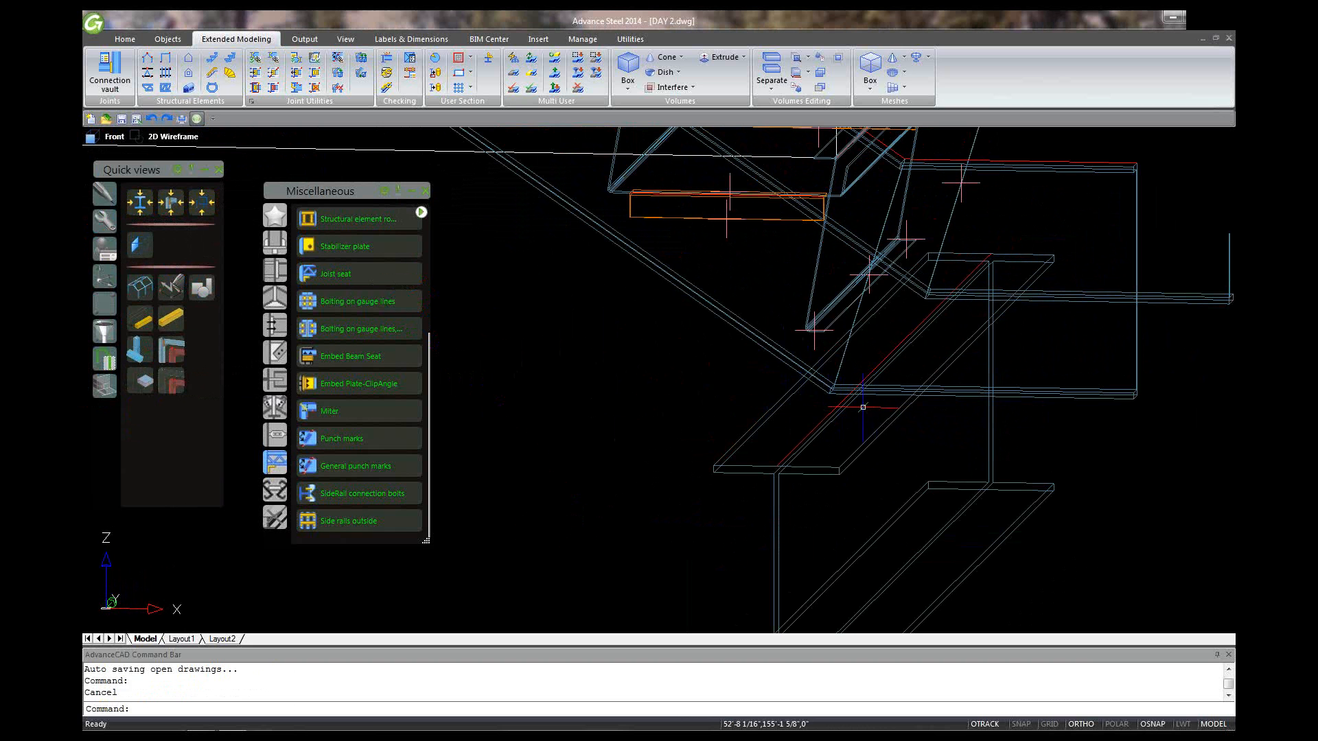
scroll(864, 408, "up", 1)
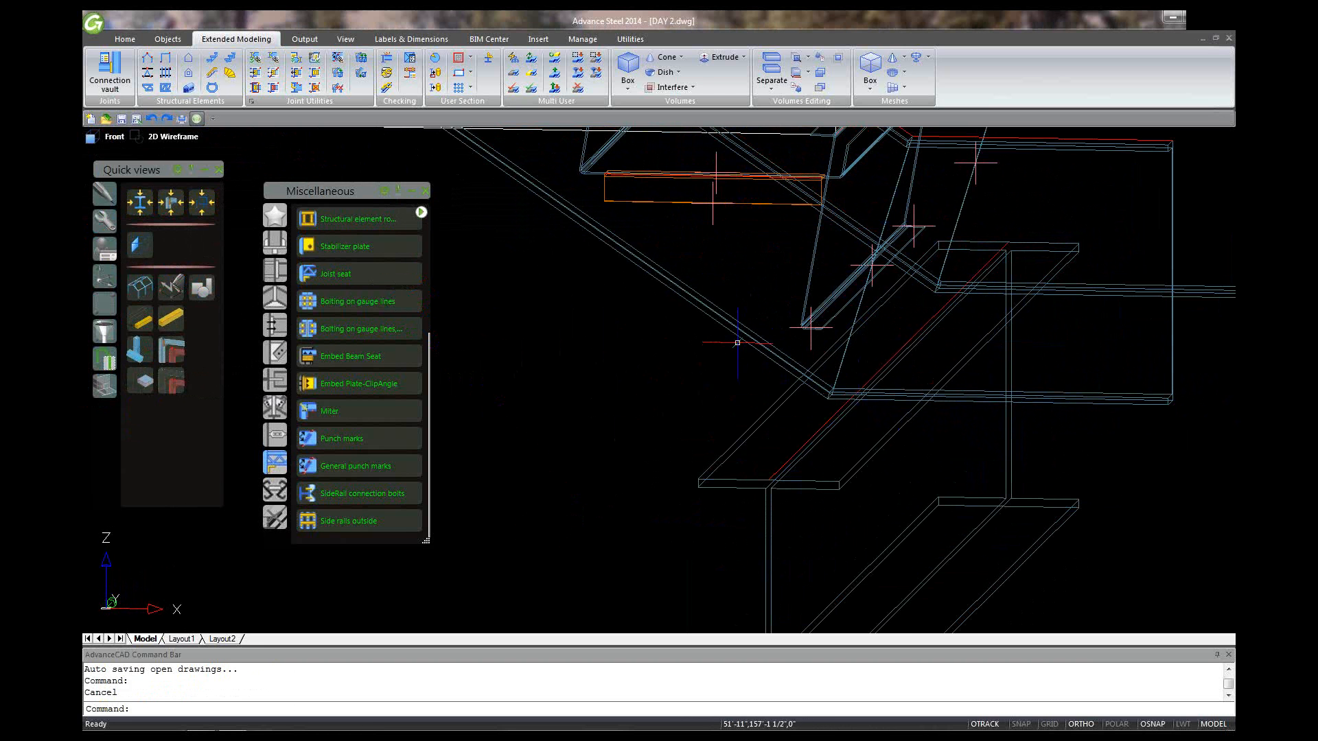
key("Escape")
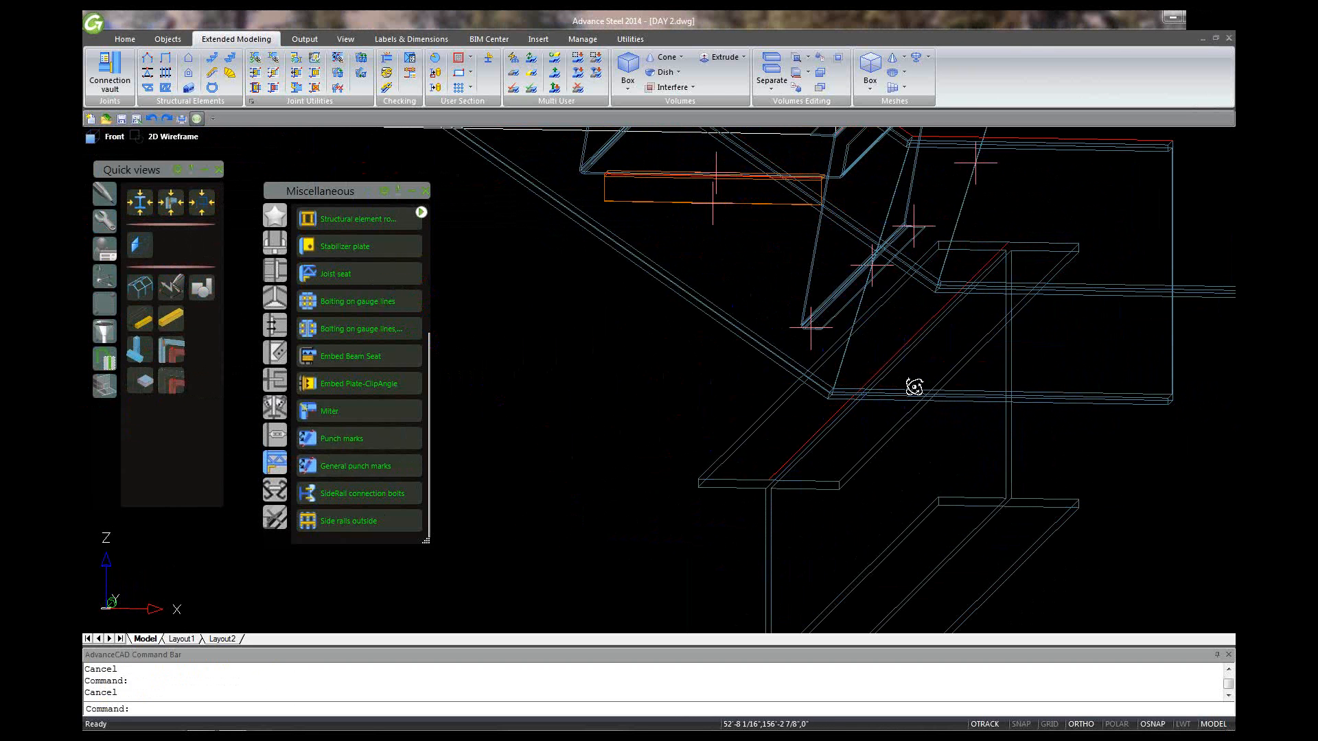
middle_click_drag(914, 385, 816, 388, "shift")
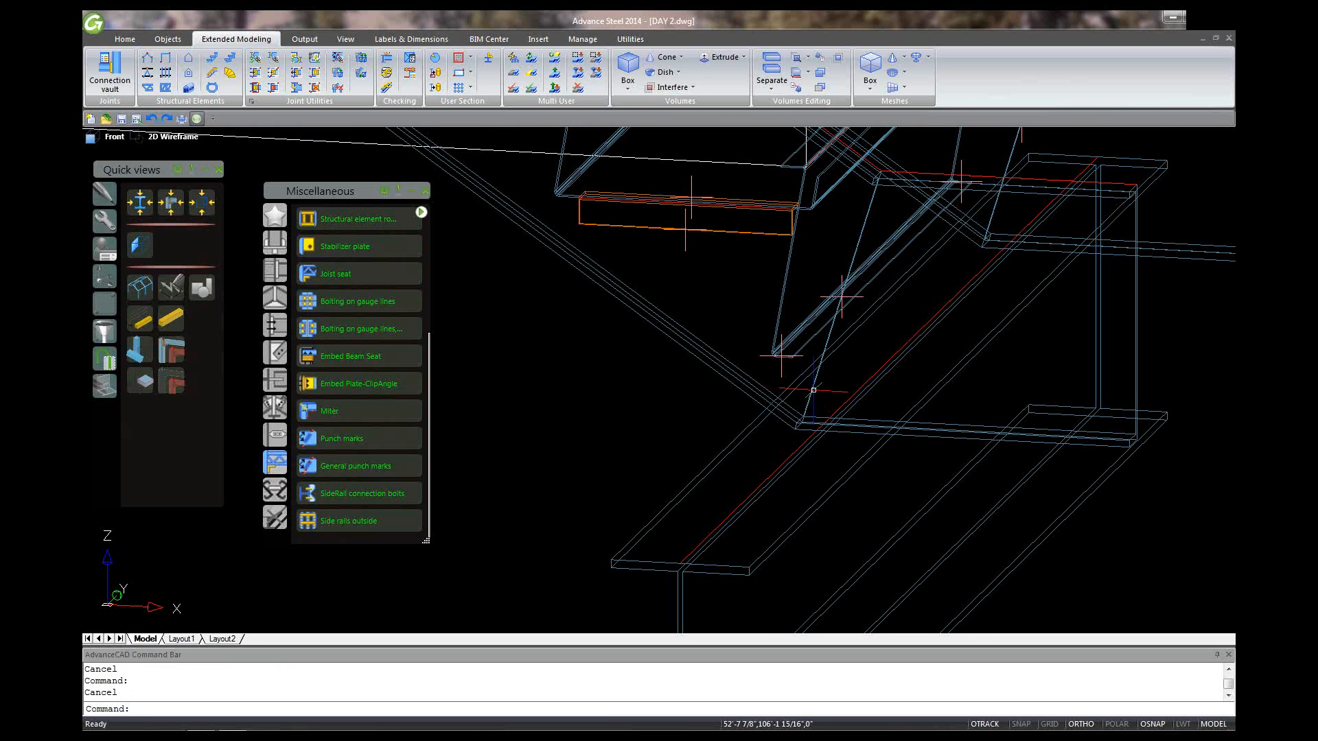
scroll(813, 390, "down", 2)
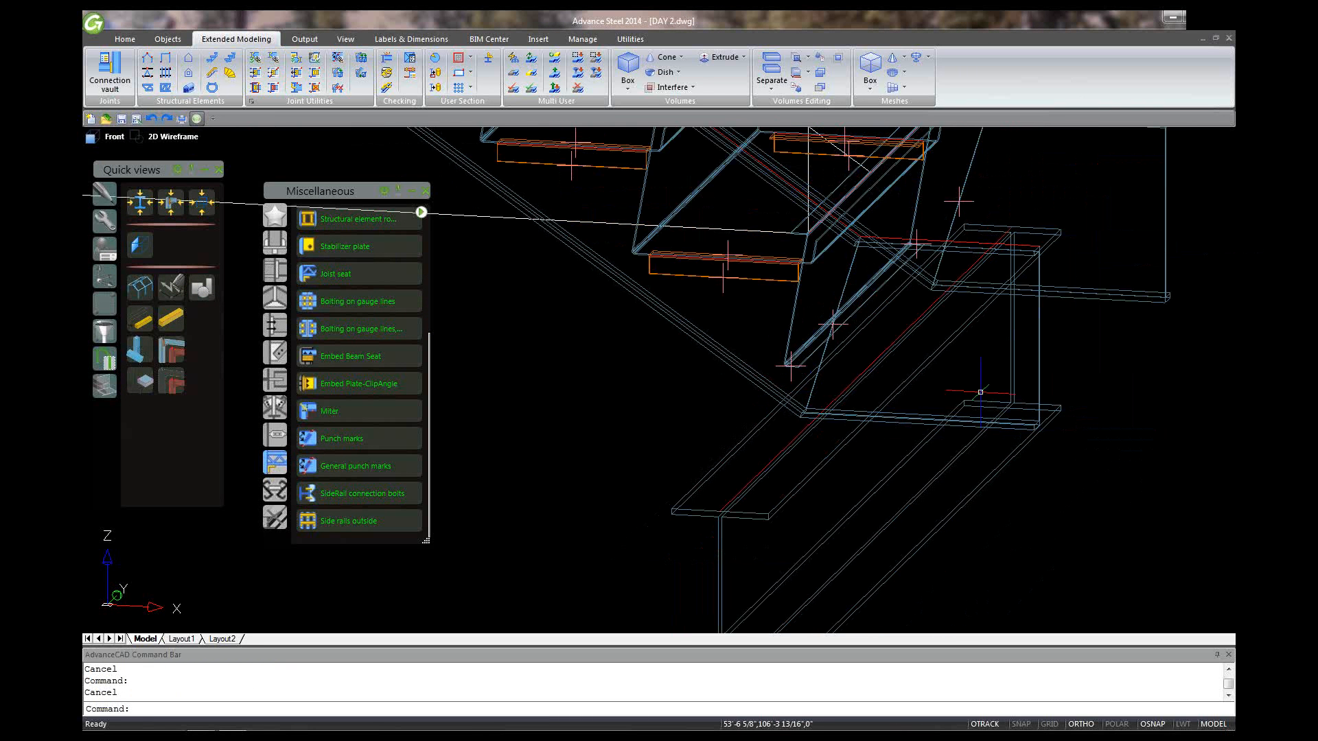
scroll(980, 392, "down", 3)
scroll(980, 392, "down", 2)
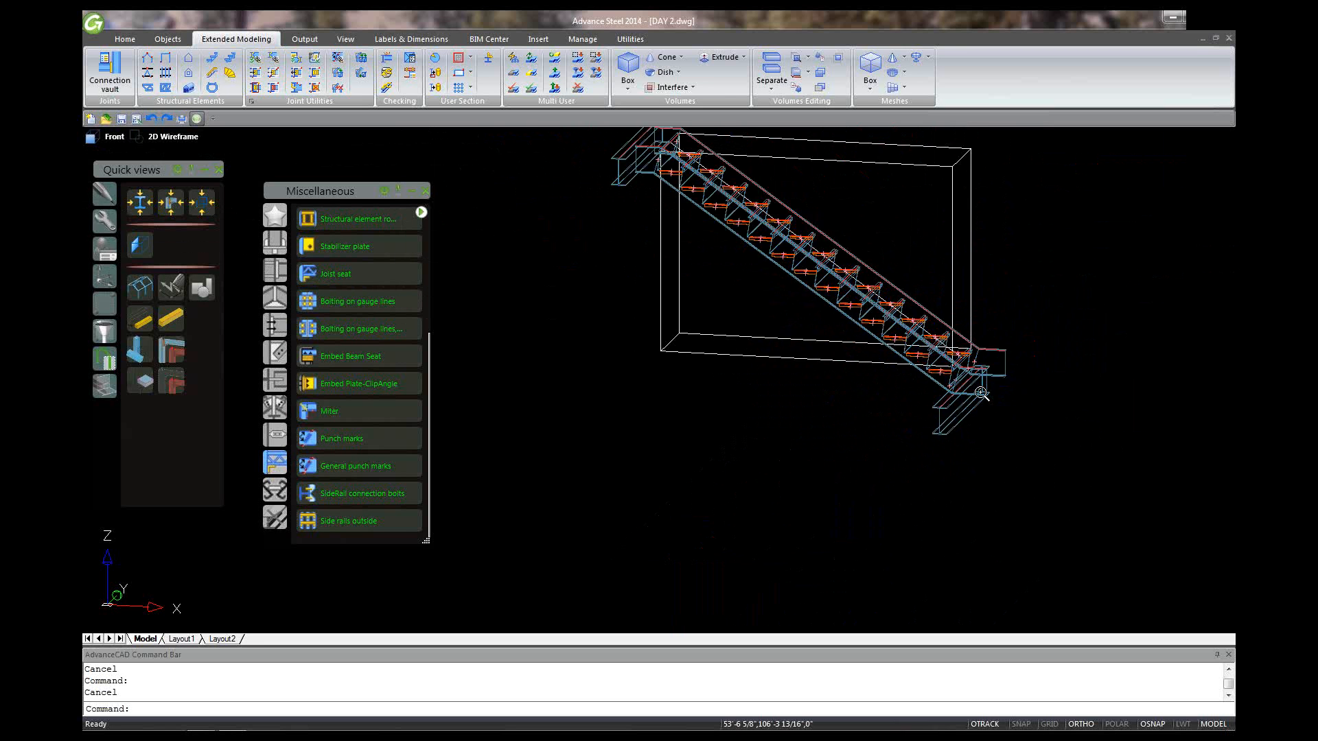
scroll(980, 392, "down", 5)
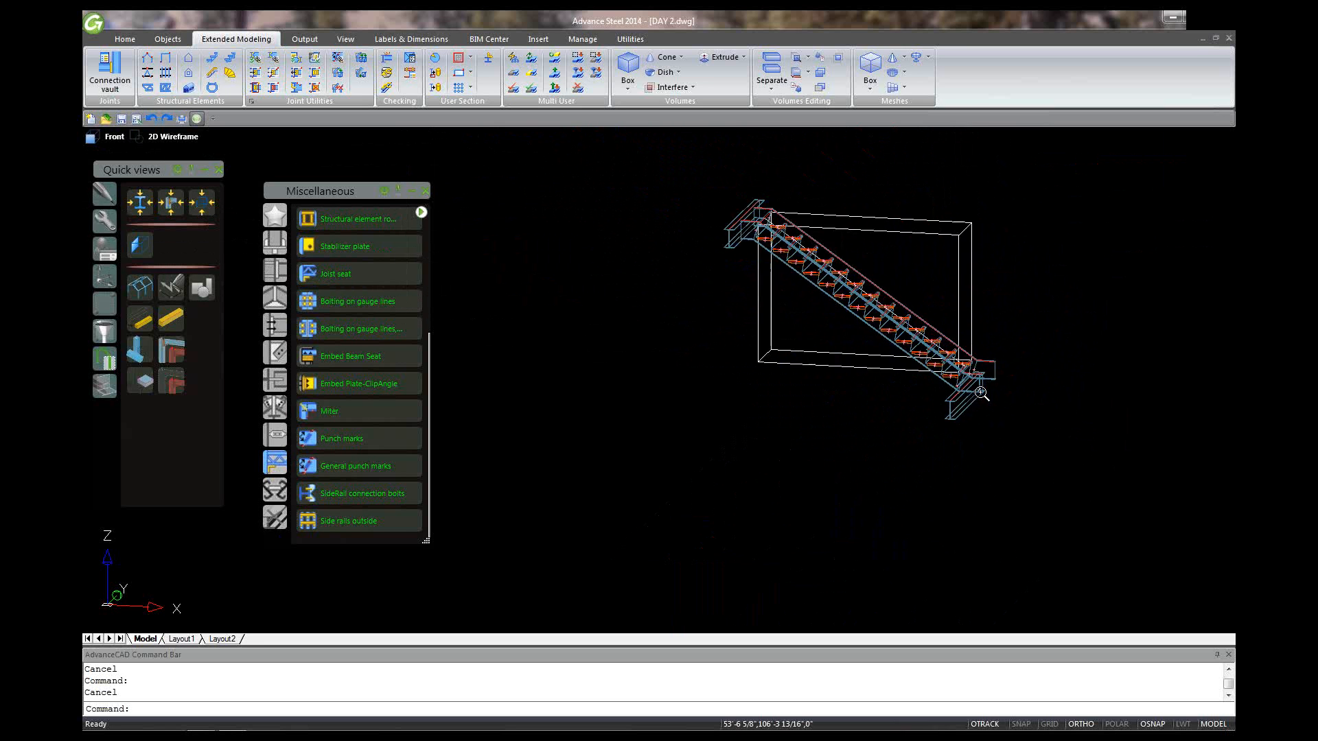
scroll(995, 385, "up", 10)
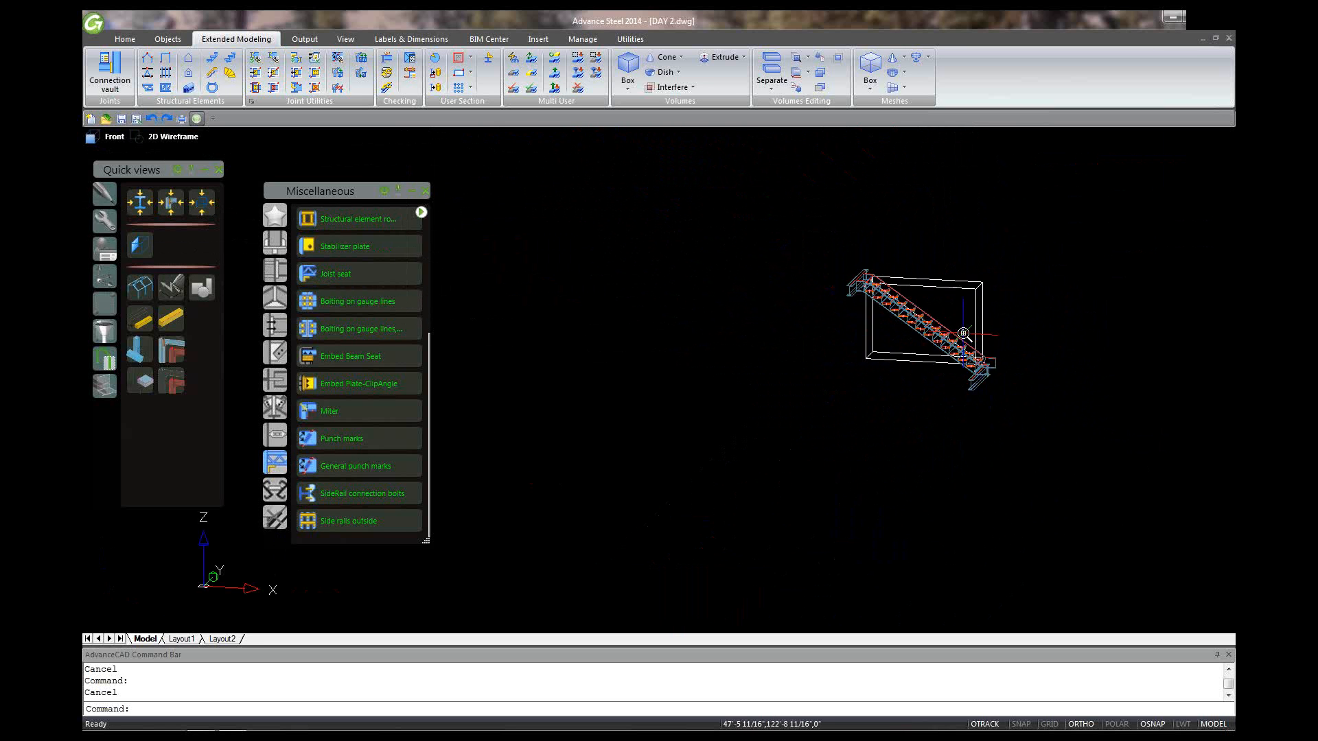
scroll(1009, 415, "up", 2)
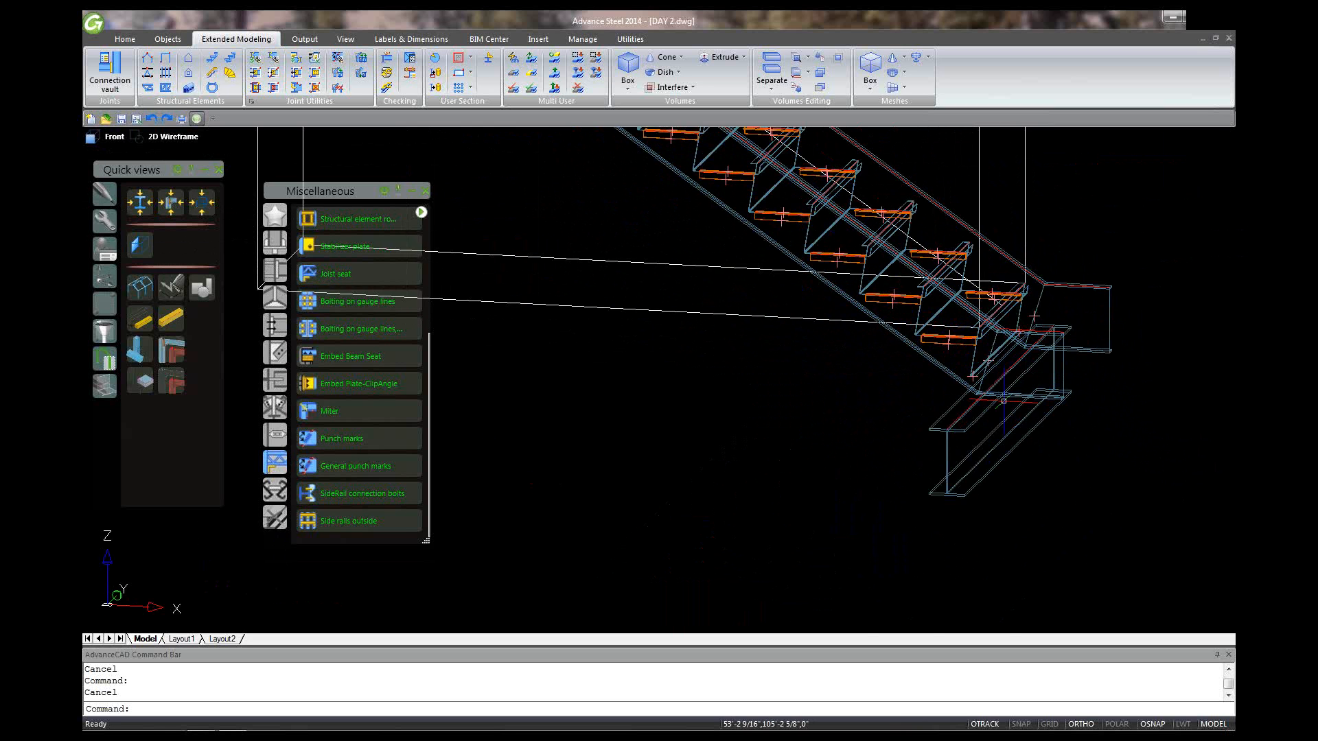
scroll(1003, 401, "up", 5)
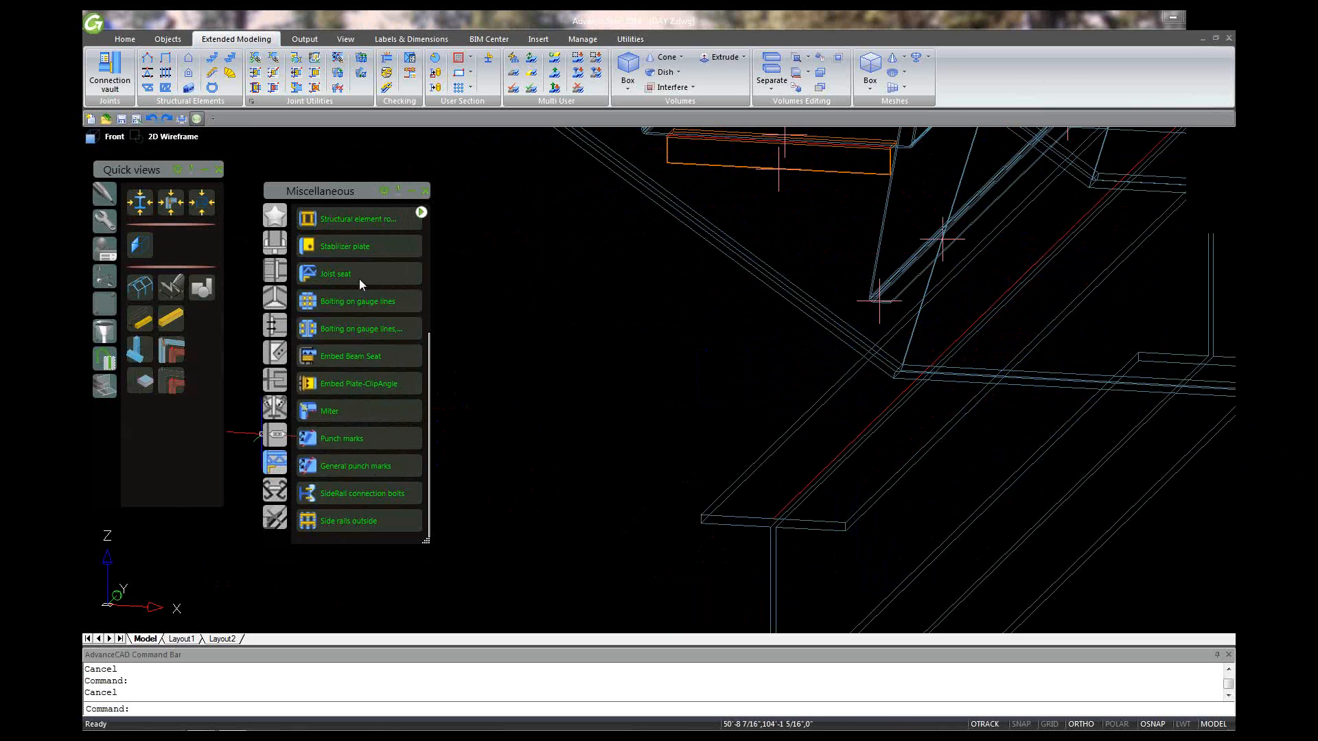
- Apply a Stair anchor angle joint with default values to the near stringer's lower end, without a reference point
scroll(365, 272, "up", 5)
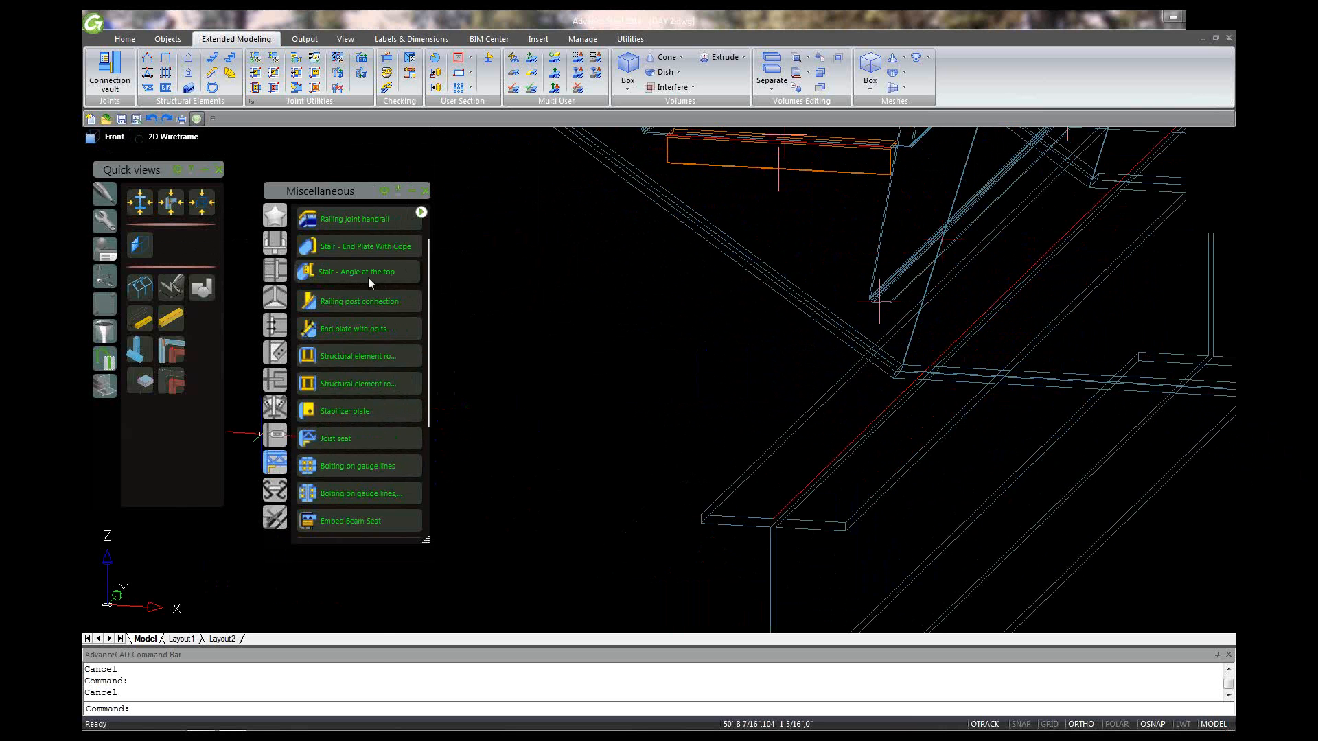
scroll(368, 278, "up", 2)
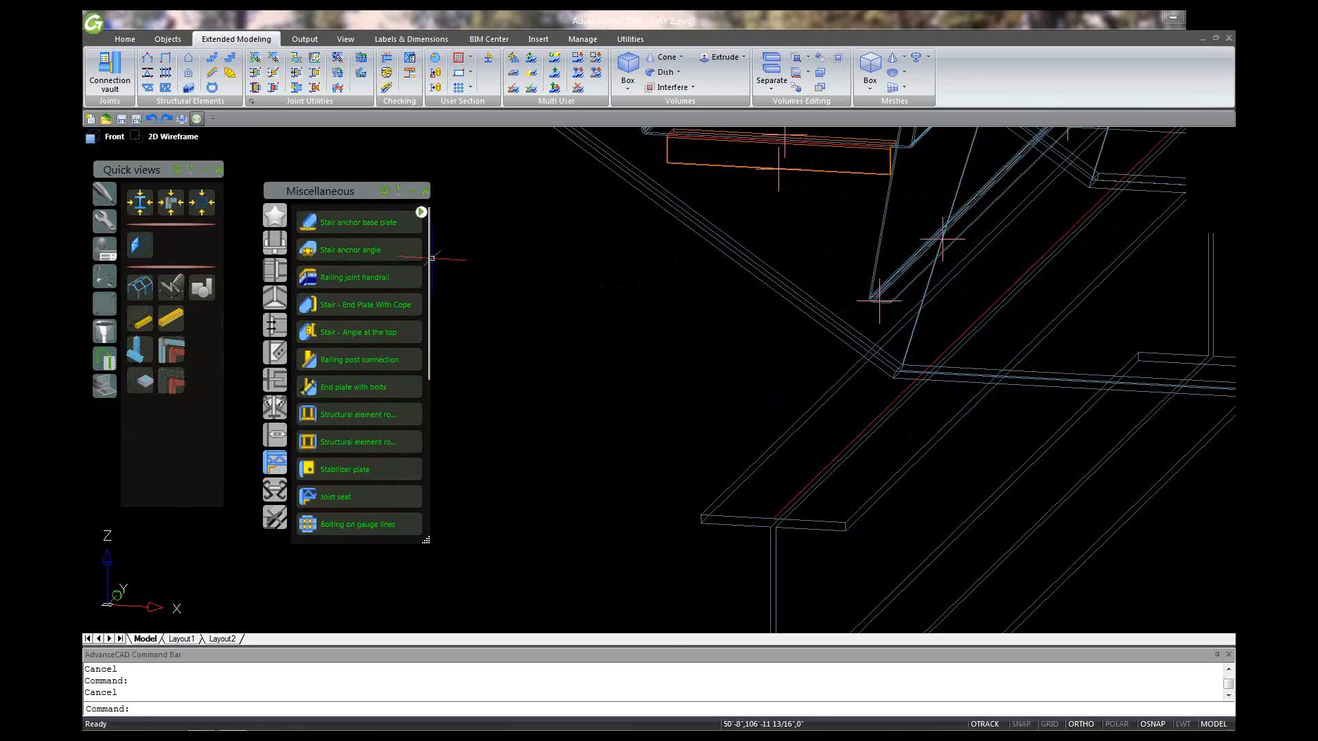
left_click(364, 252)
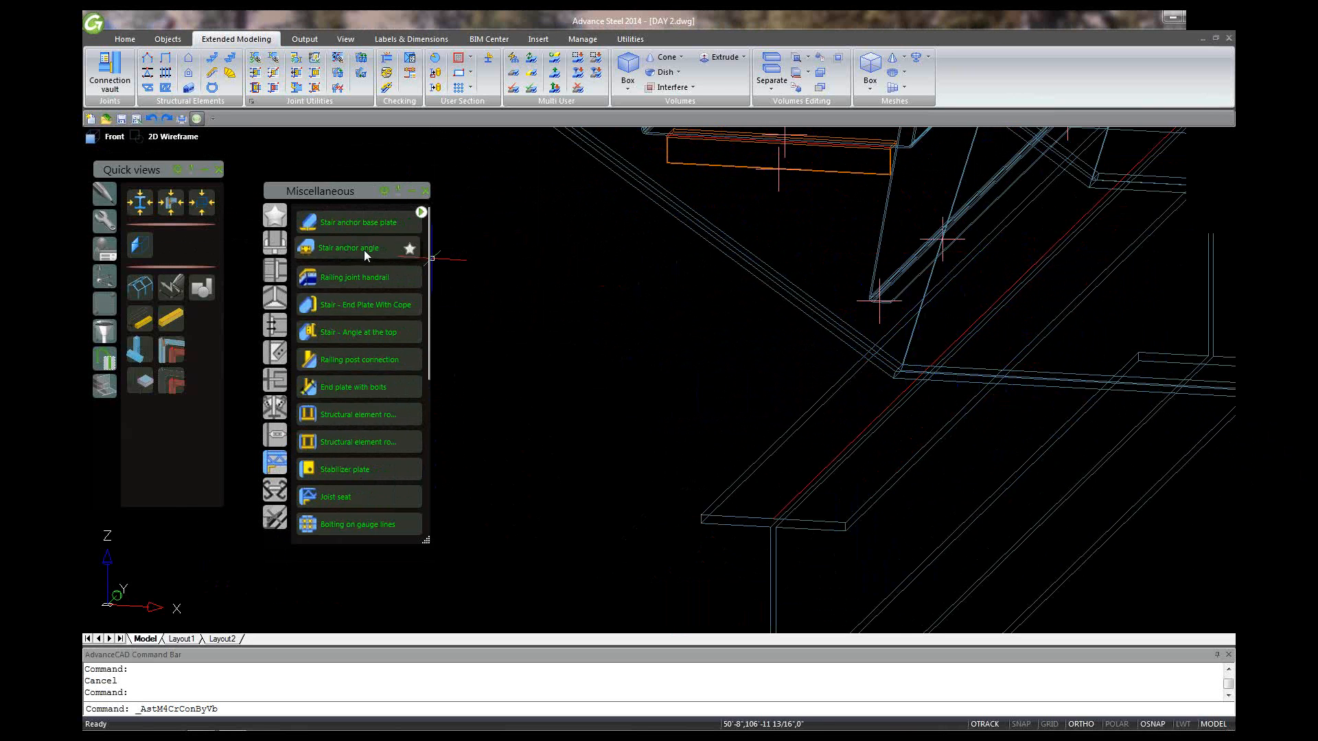
left_click(826, 332)
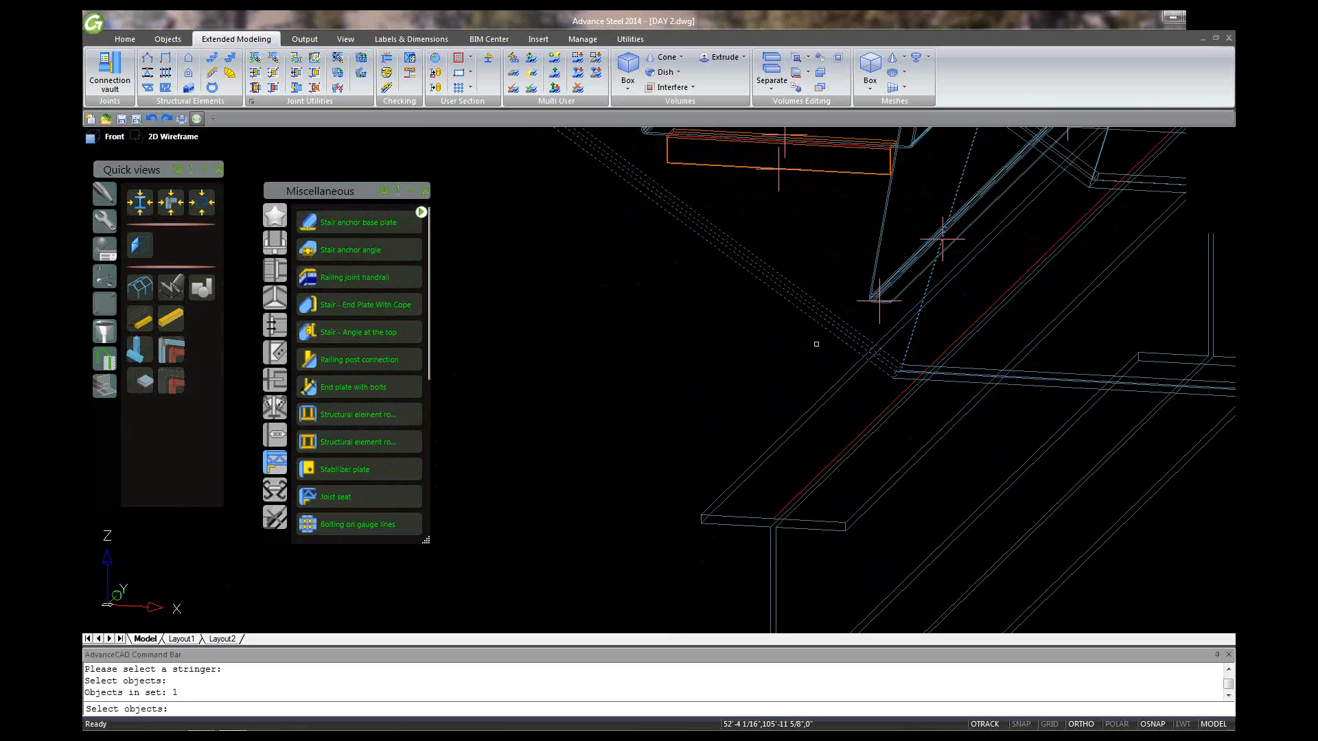
key("Return")
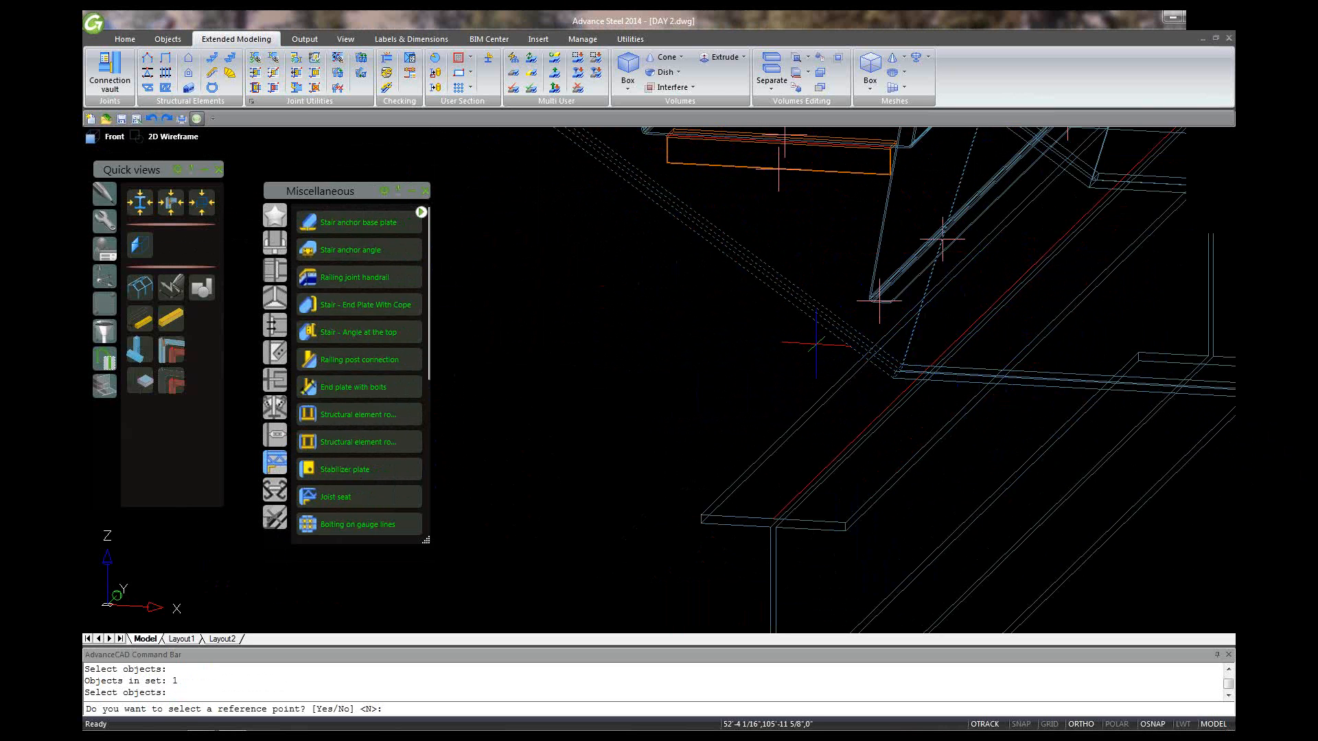
right_click(816, 344)
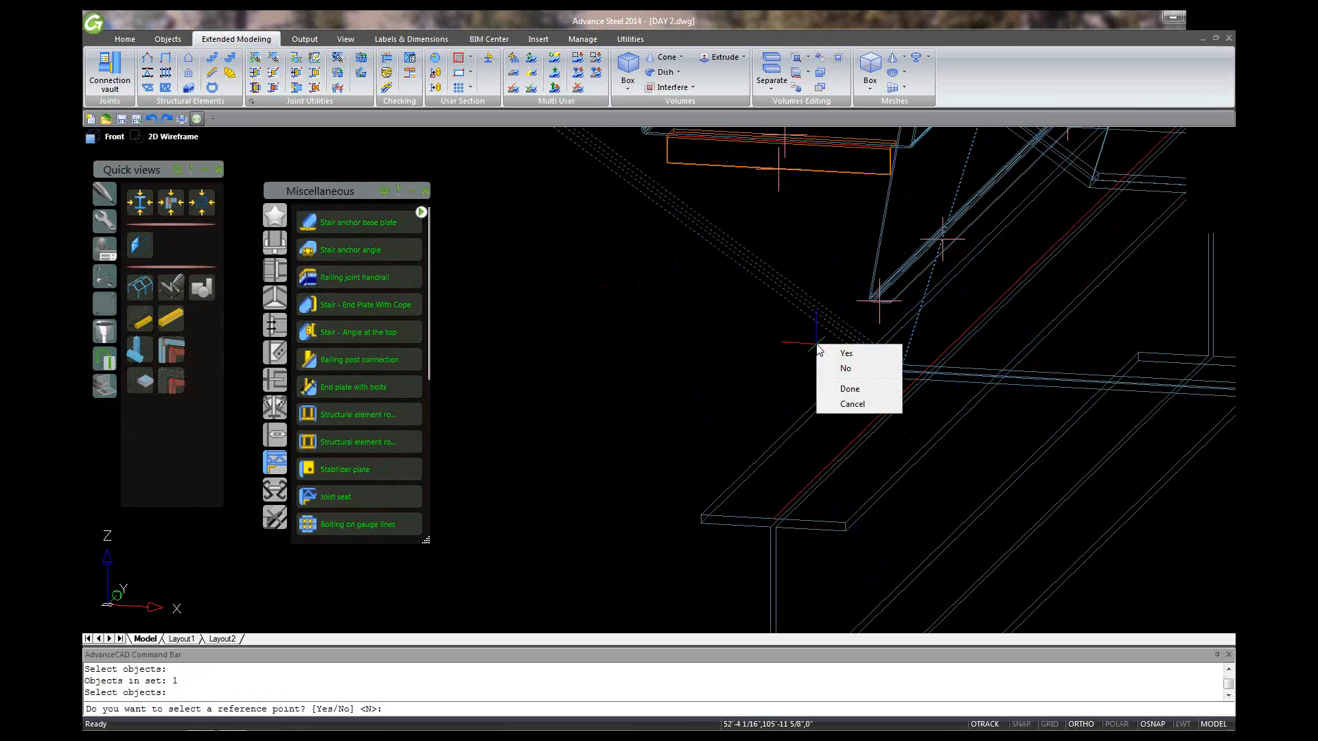
left_click(852, 371)
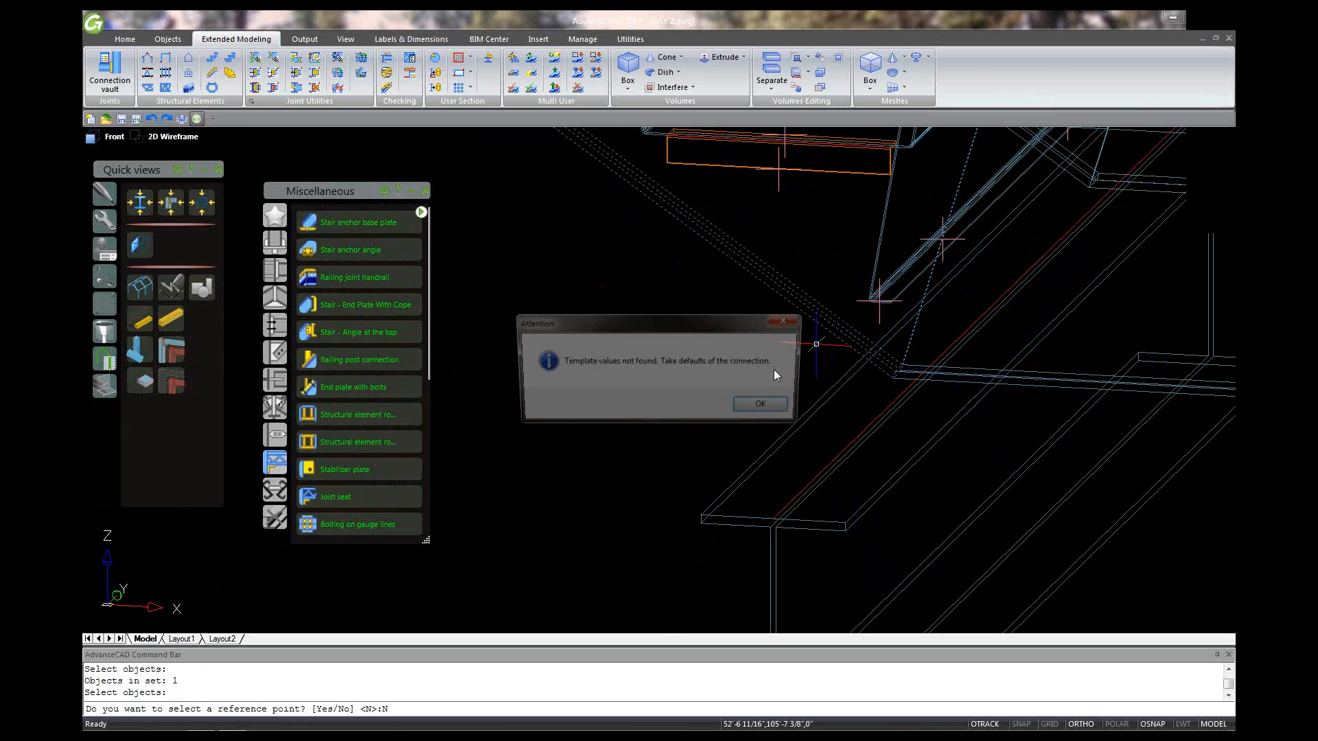
left_click(767, 407)
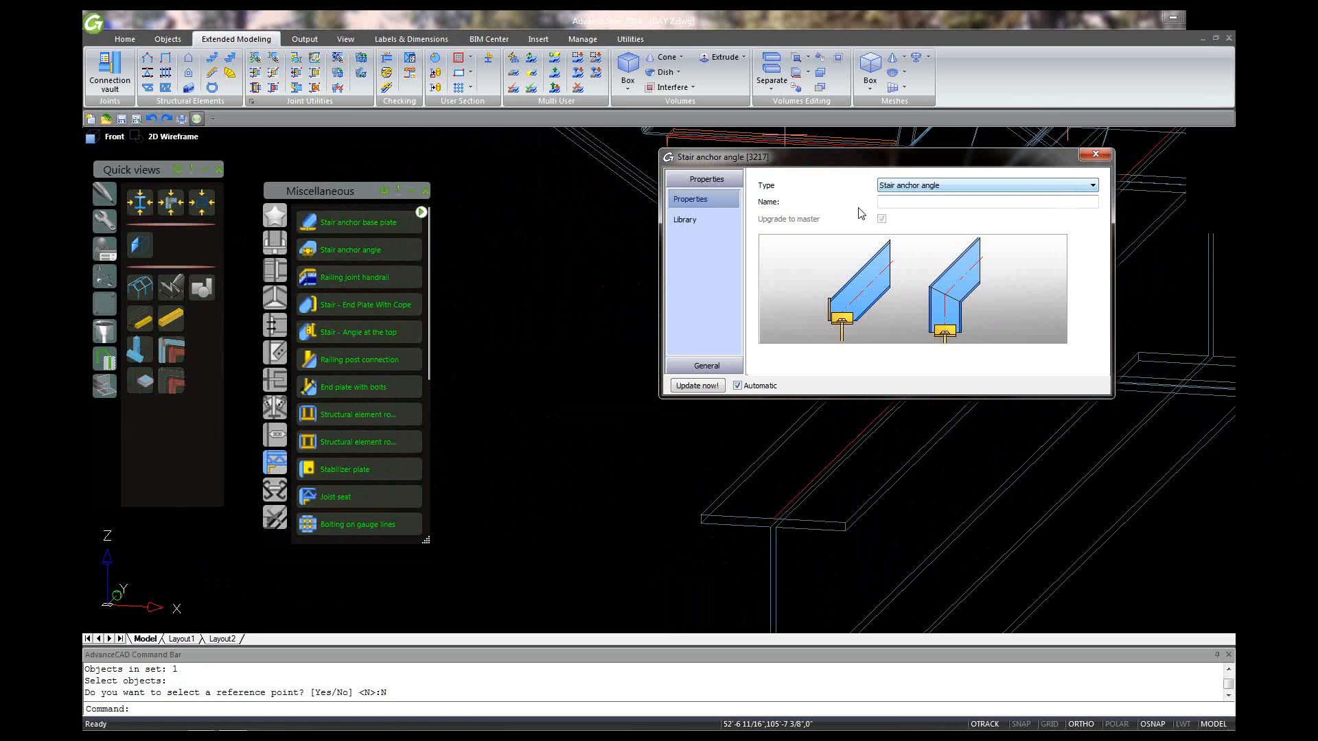
left_click(1098, 153)
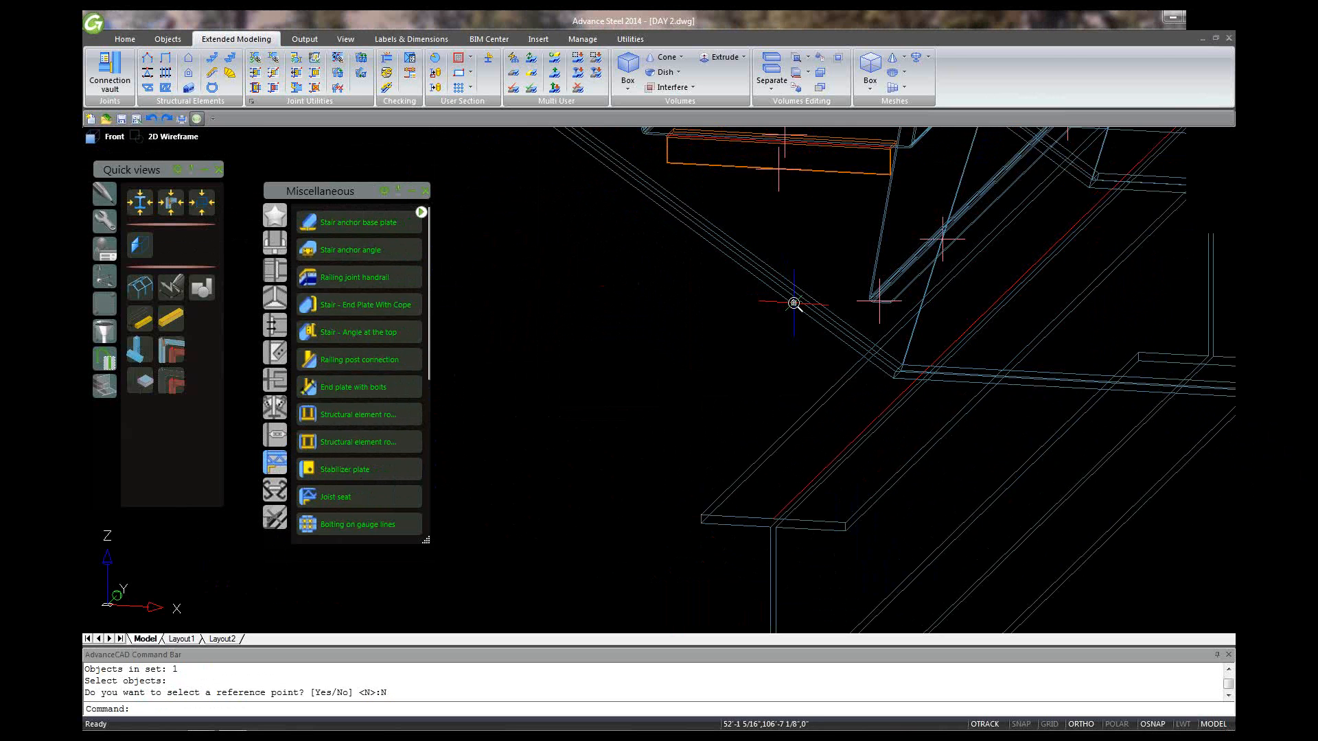
- Examine the isolated staircase from its opposite side, from the bottom beam up to the top support beam
scroll(794, 303, "down", 2)
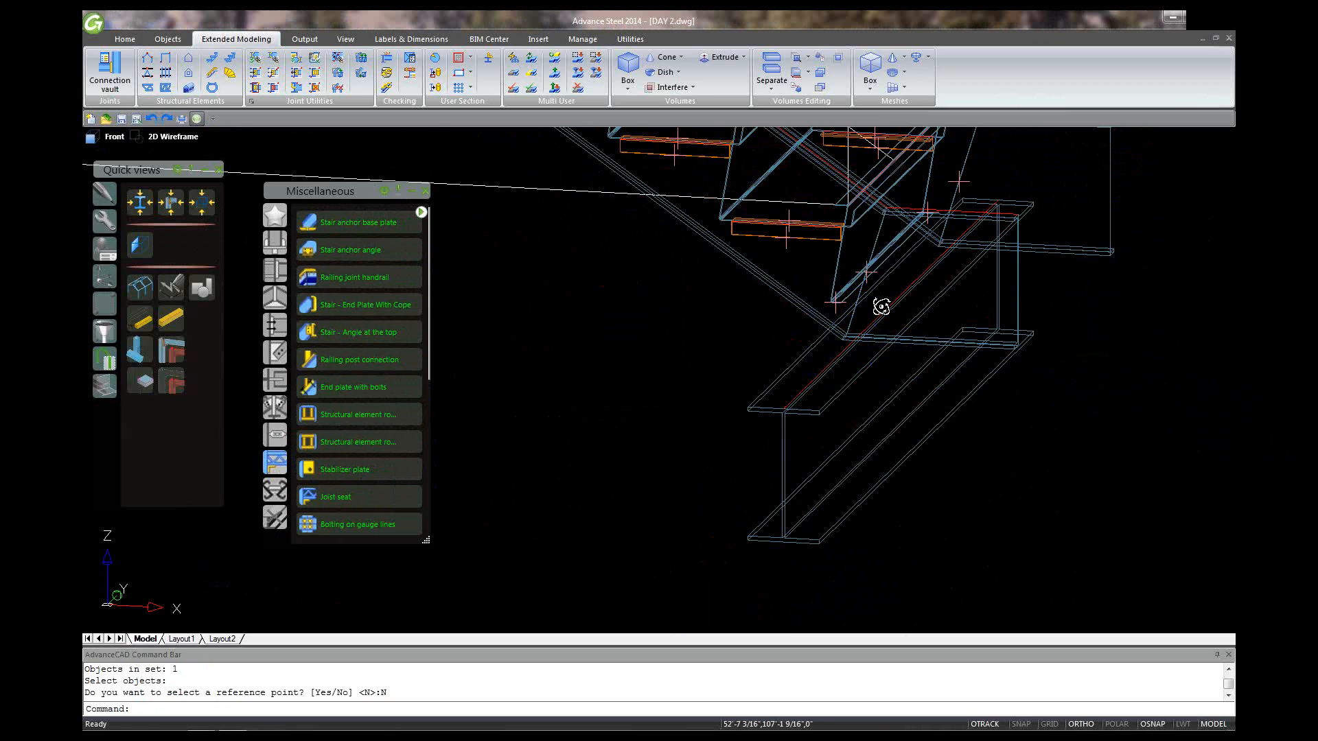
middle_click_drag(881, 307, 610, 351, "shift")
scroll(611, 351, "down", 6)
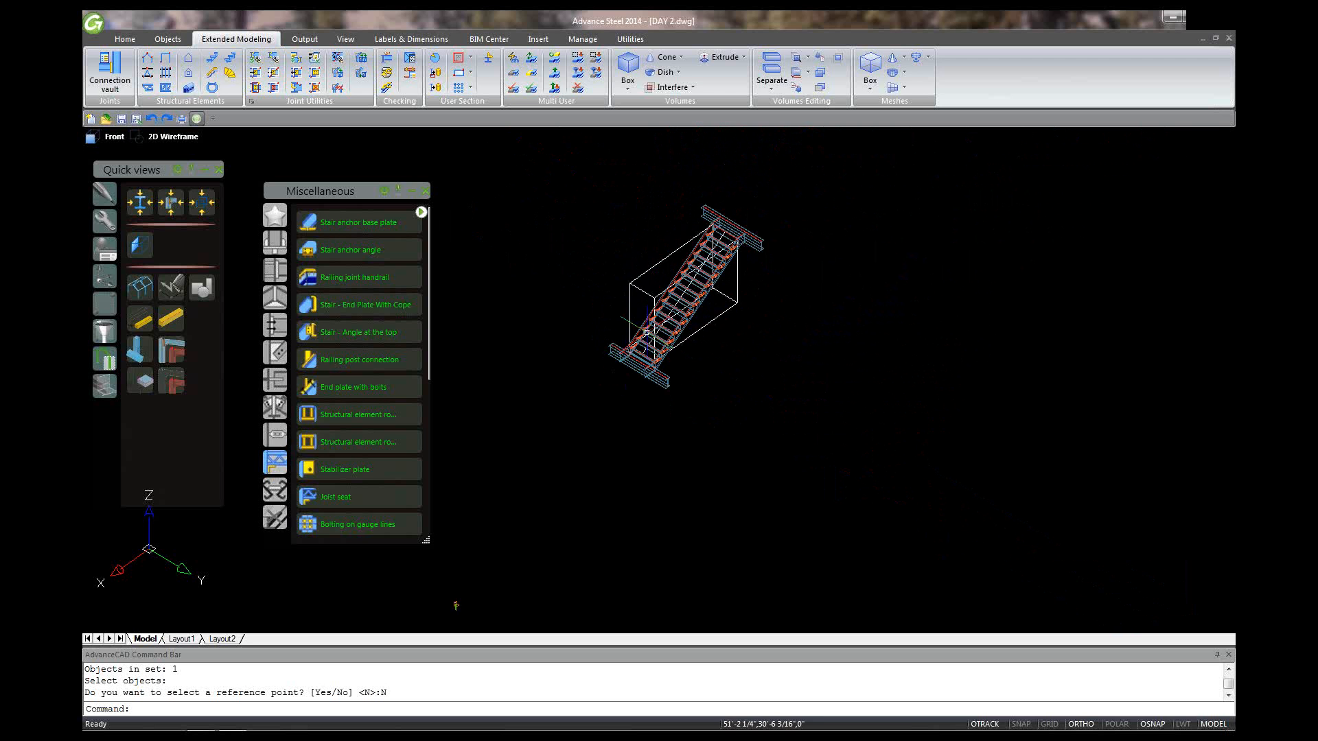
scroll(720, 261, "up", 2)
scroll(721, 274, "down", 3)
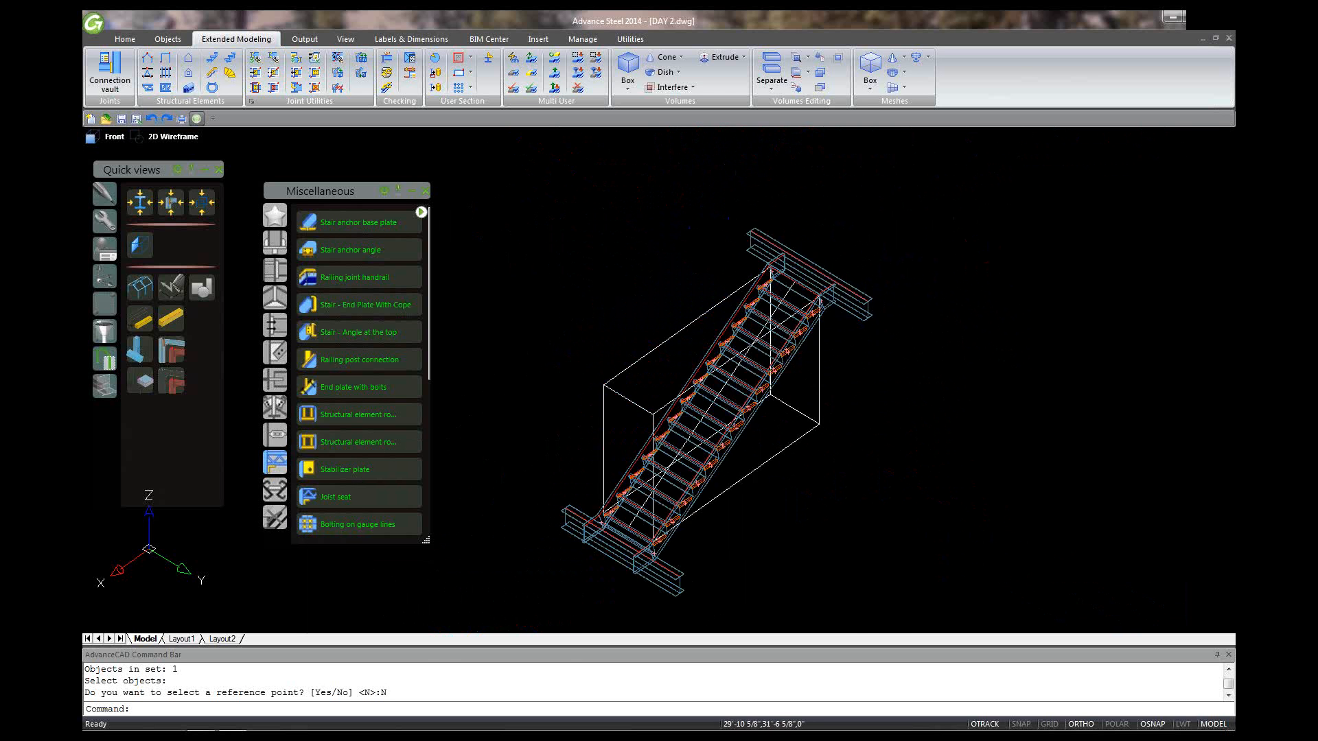
scroll(1009, 347, "up", 2)
scroll(1056, 361, "down", 4)
scroll(776, 347, "up", 3)
scroll(985, 343, "up", 2)
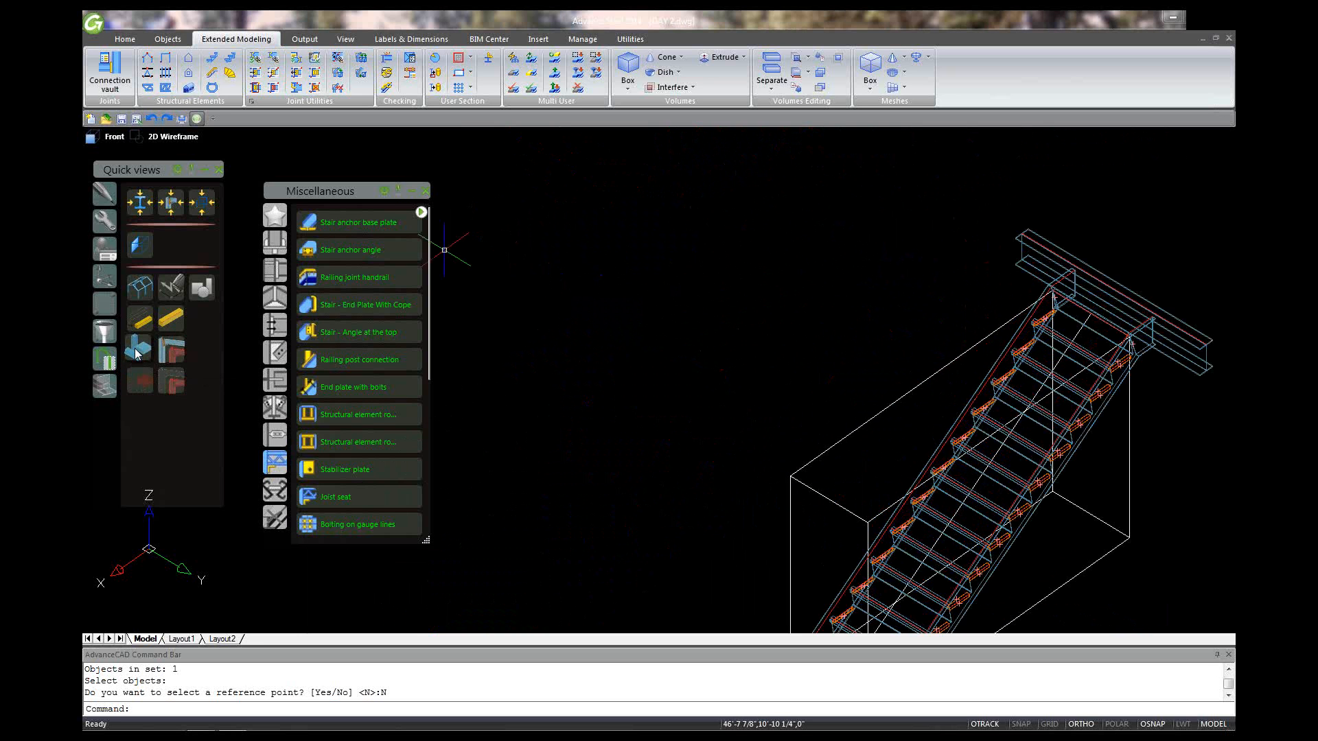
- Make all model objects visible again and inspect the bolted angle at the top of the staircase with magenta treads
left_click(142, 290)
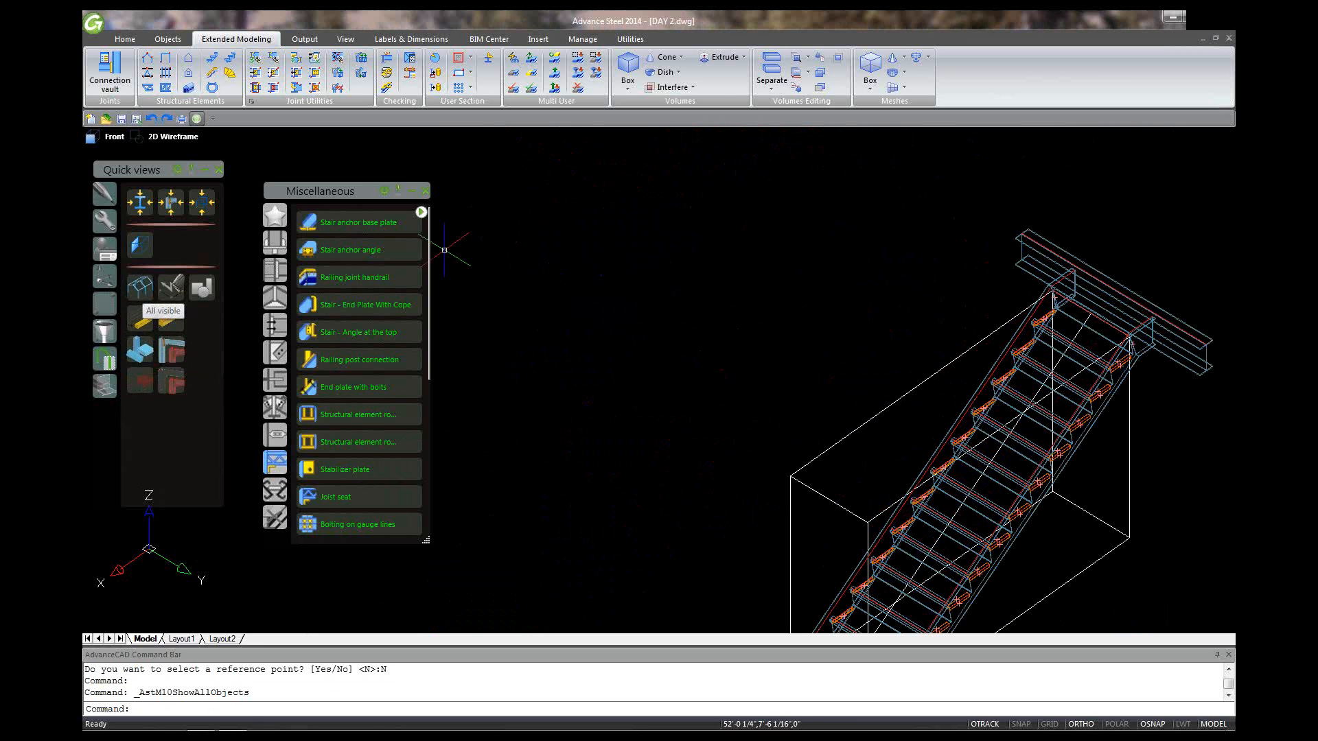
scroll(981, 367, "down", 5)
scroll(877, 271, "up", 2)
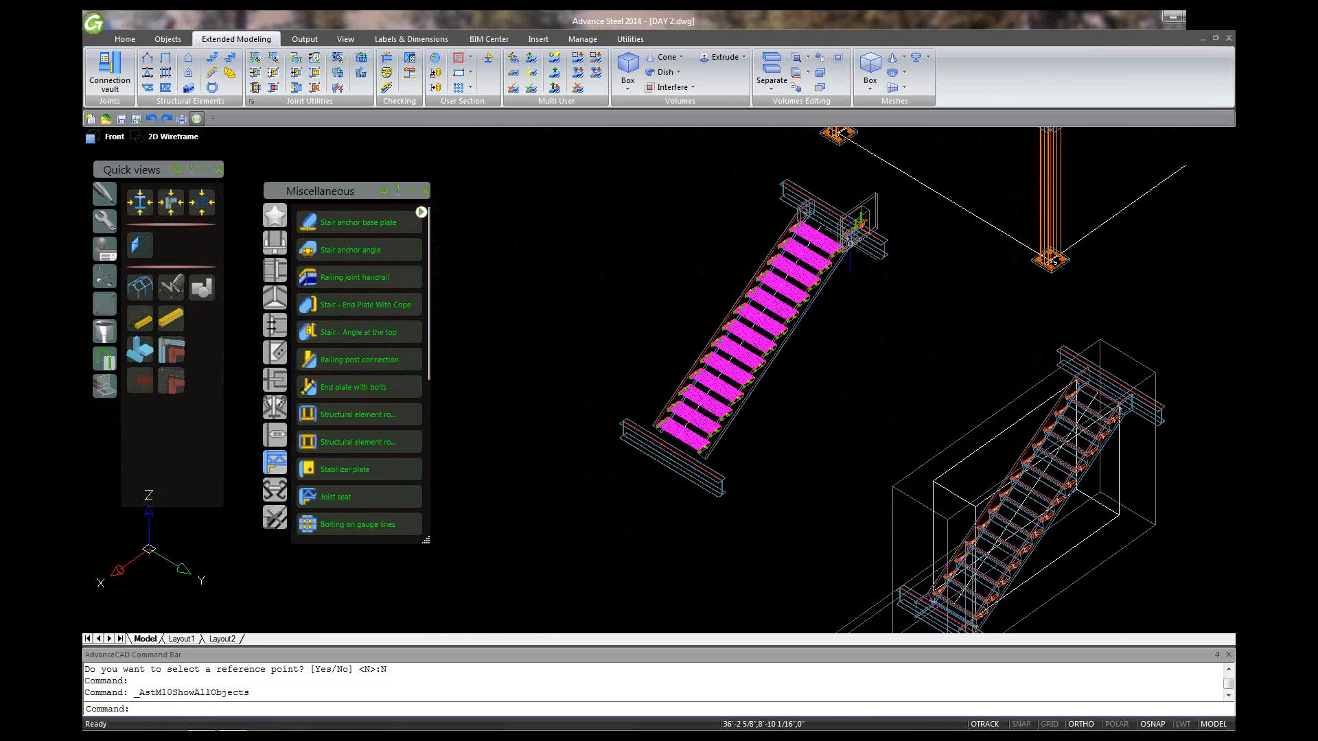
scroll(851, 243, "up", 5)
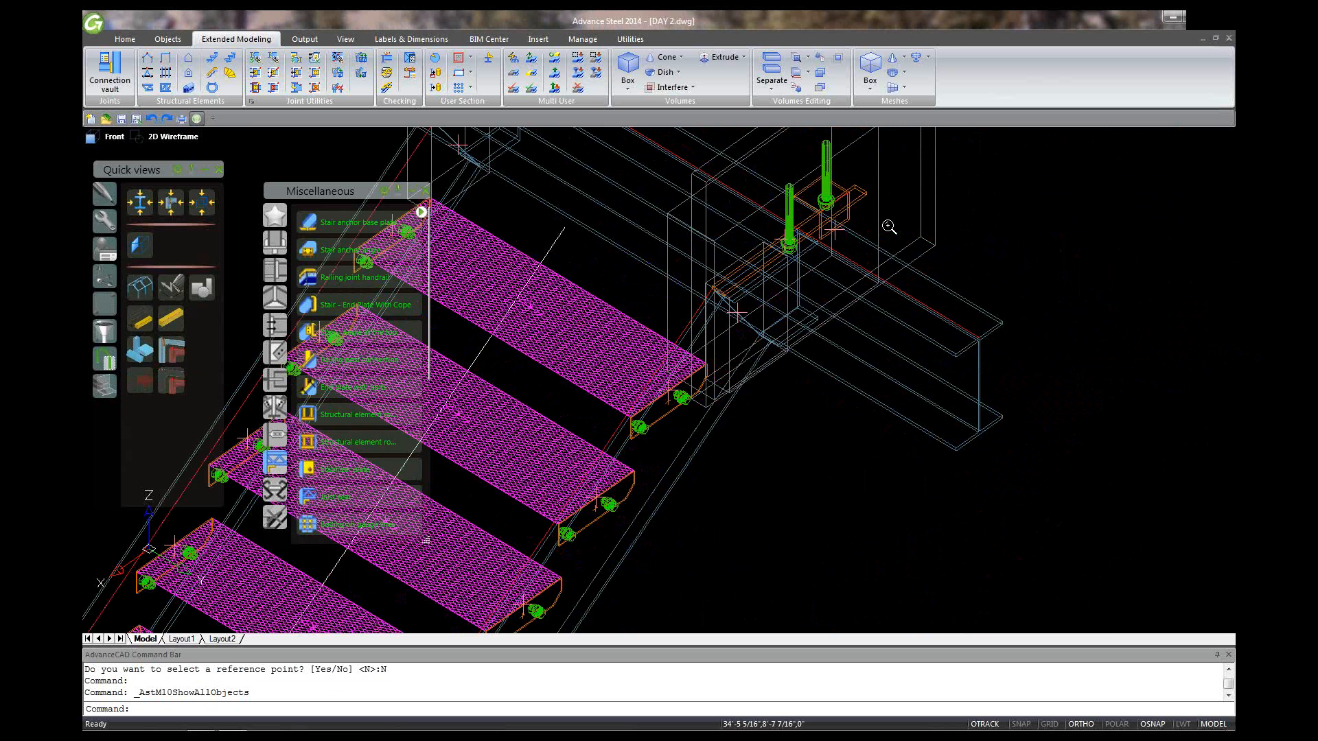
scroll(838, 215, "up", 2)
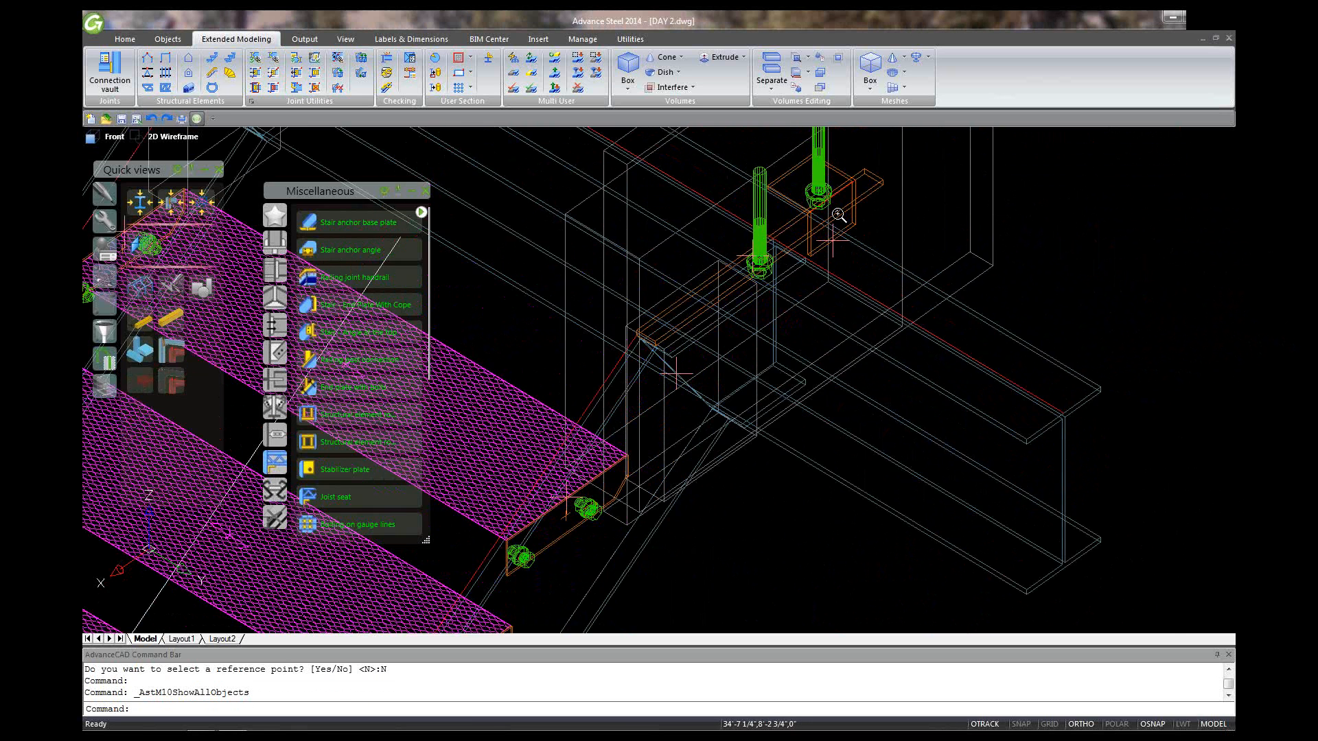
scroll(838, 215, "down", 4)
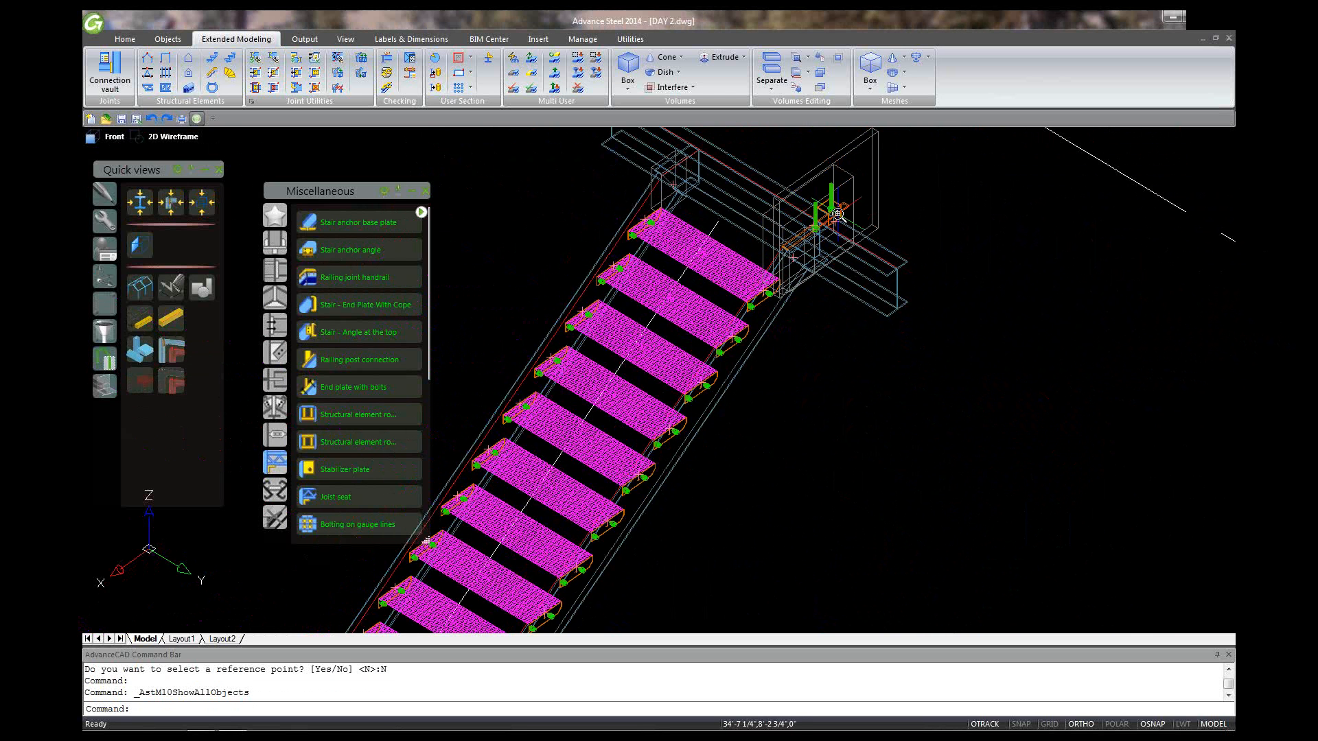
- Examine how the horizontal lower stringer ends of the staircase with orange tread angles meet the bottom support beam
scroll(838, 215, "down", 6)
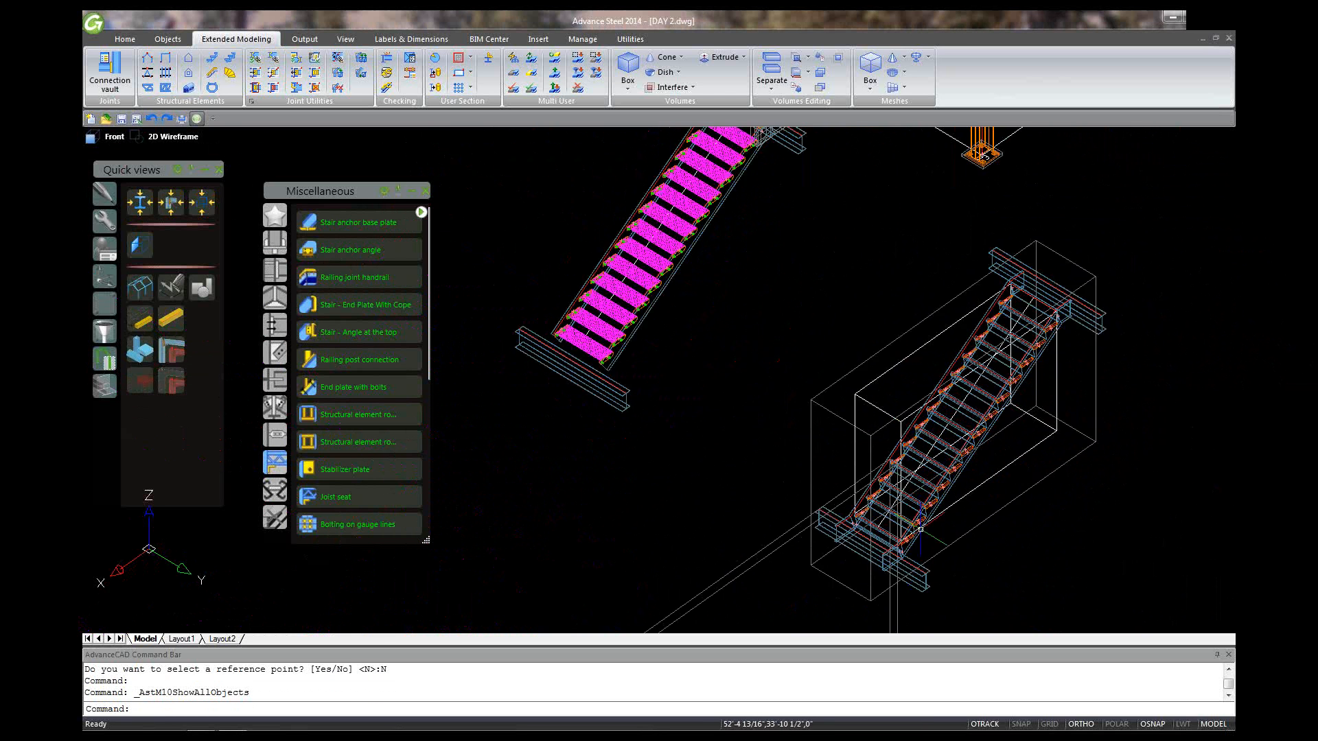
scroll(920, 529, "up", 1)
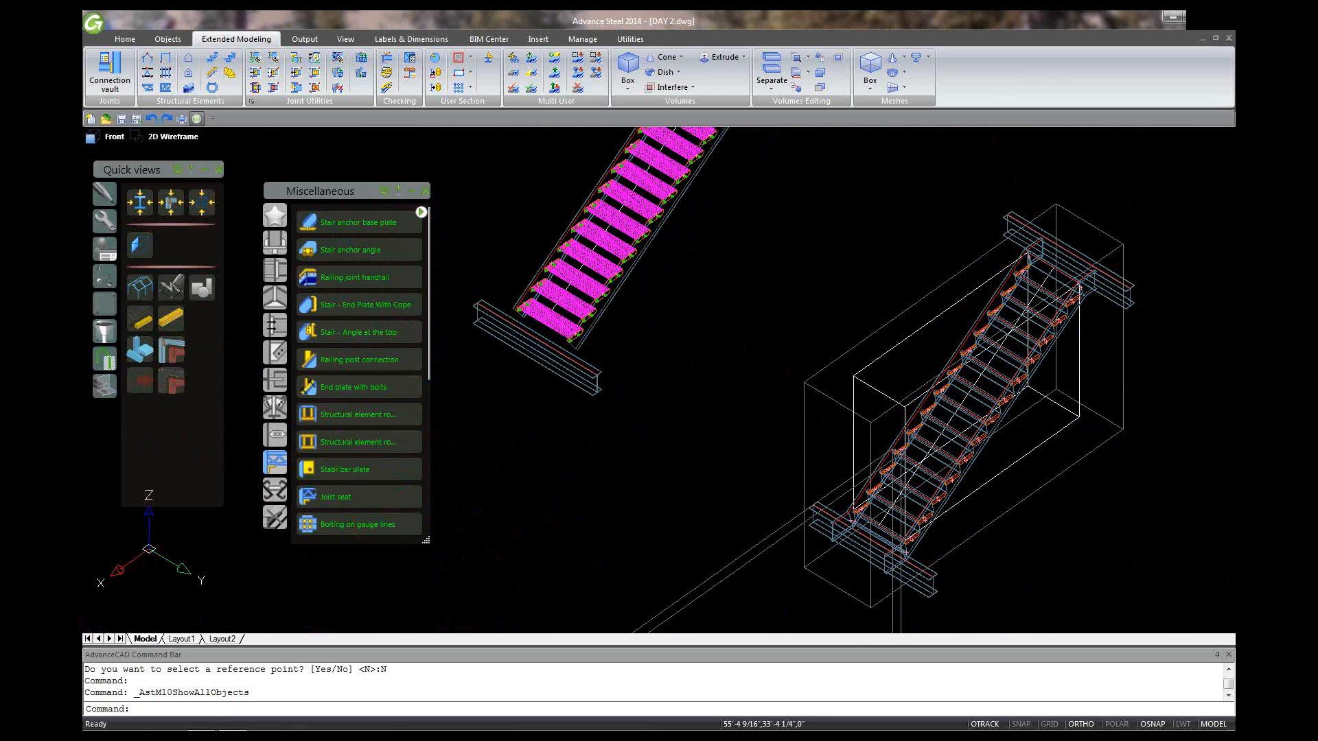
scroll(872, 555, "up", 4)
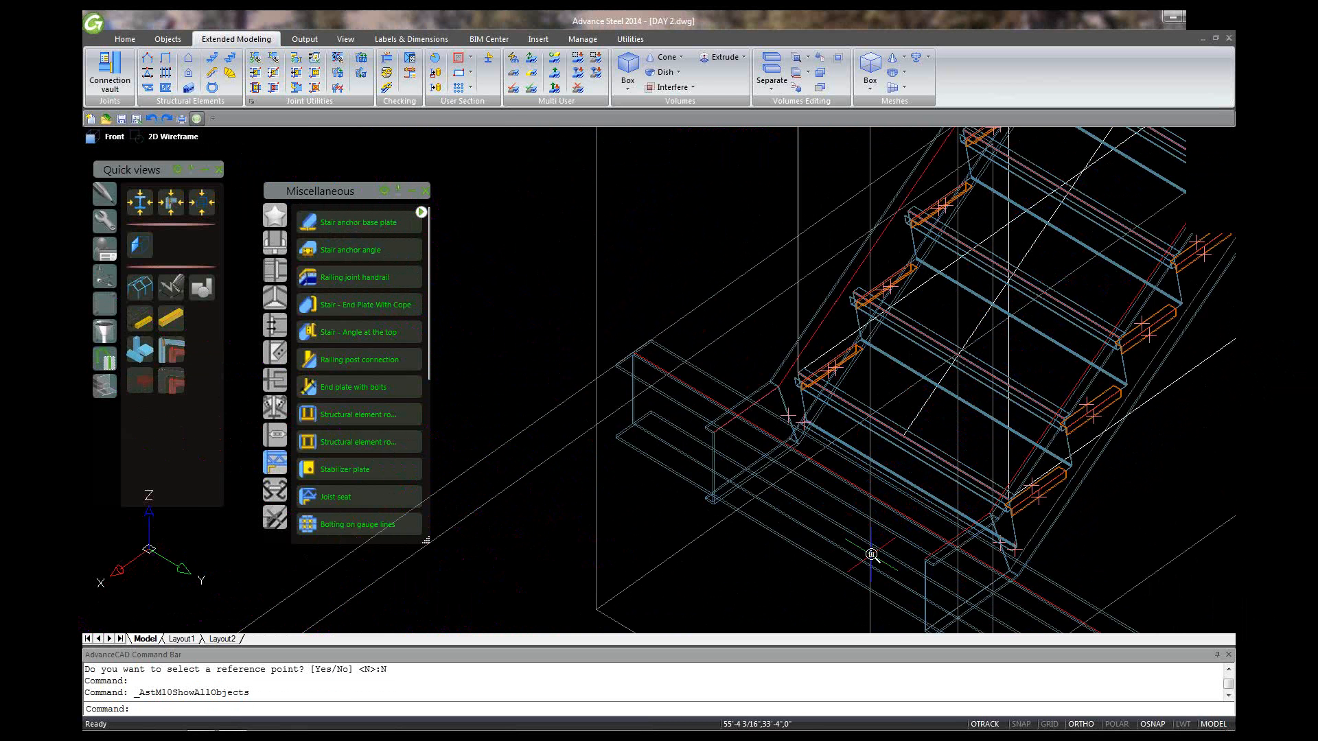
scroll(872, 555, "up", 2)
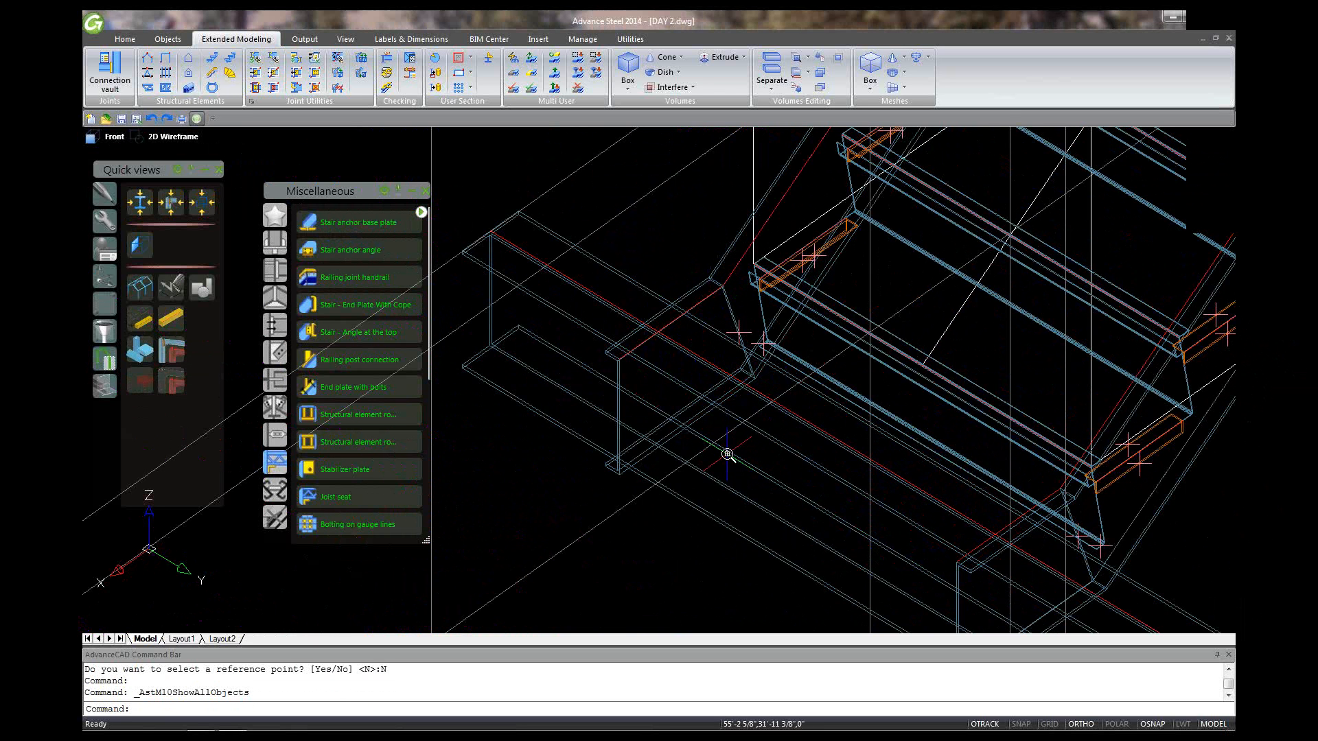
scroll(727, 454, "down", 1)
scroll(727, 454, "down", 1)
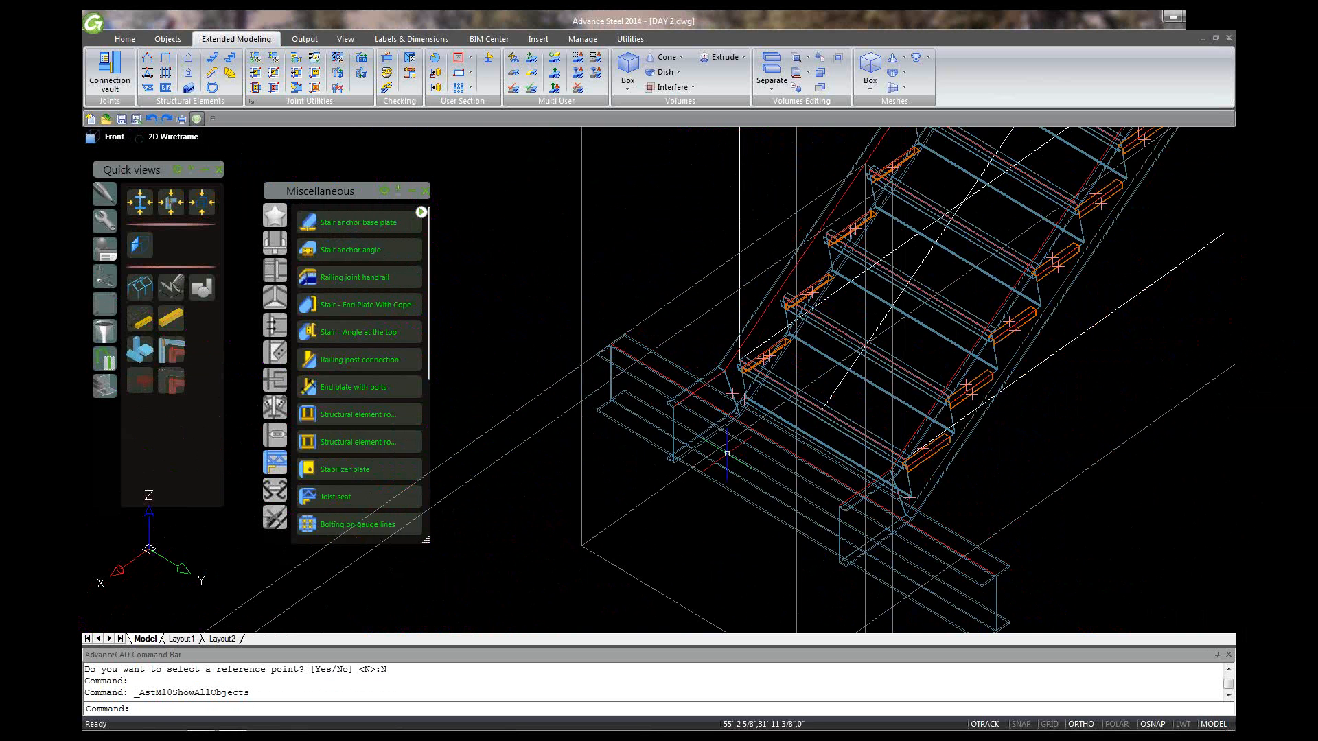
scroll(726, 409, "up", 1)
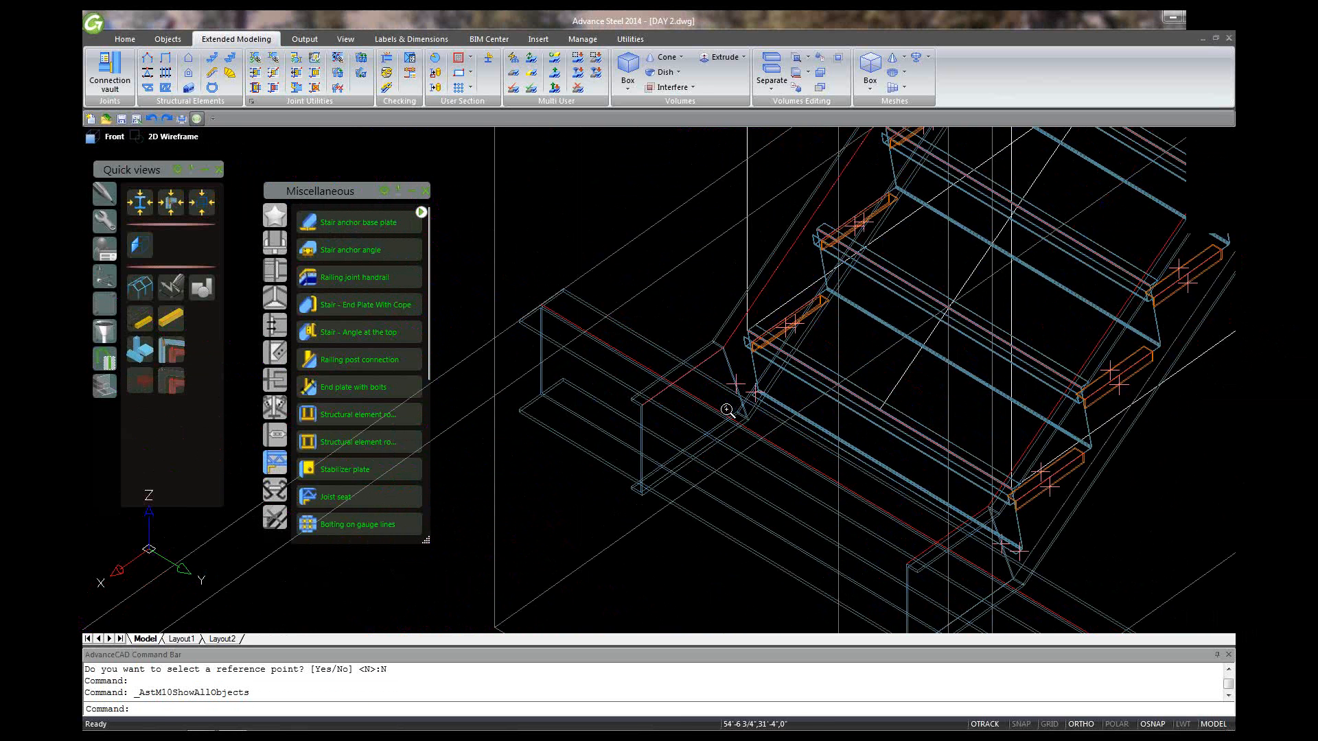
left_click(350, 249)
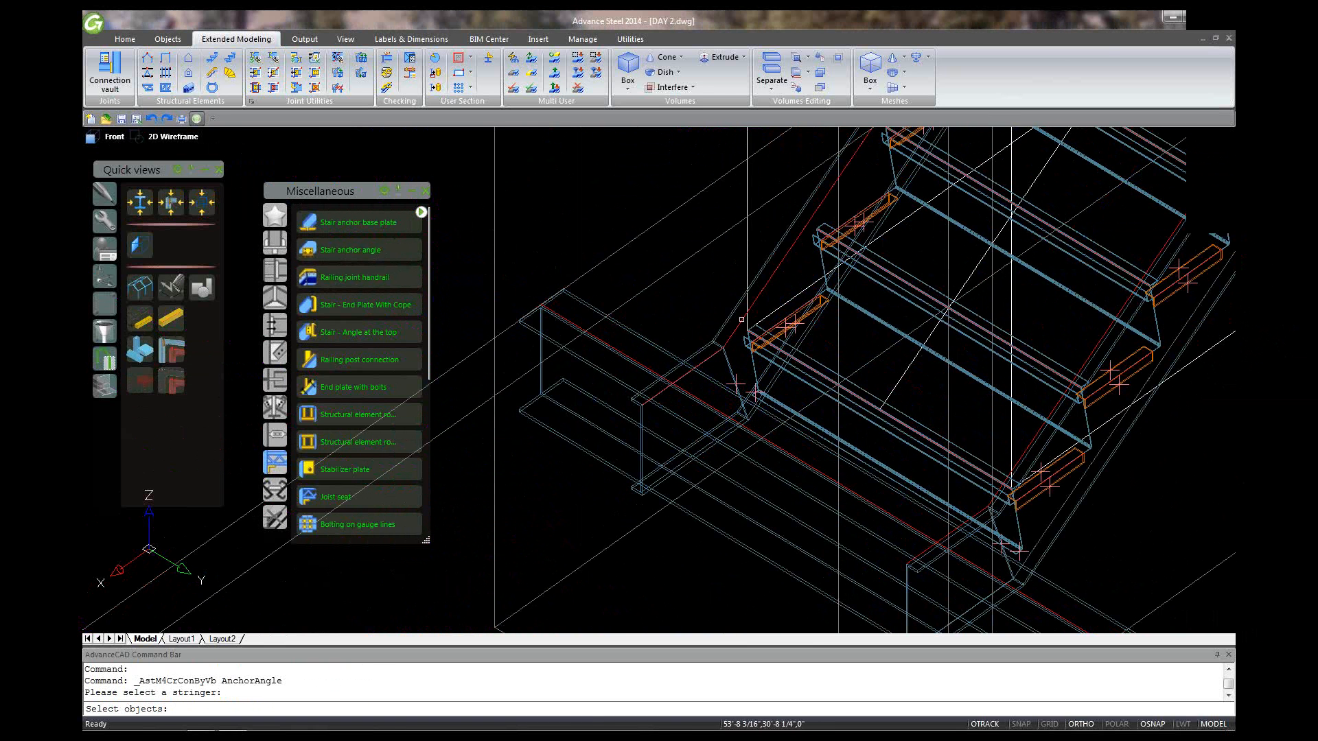
left_click(666, 348)
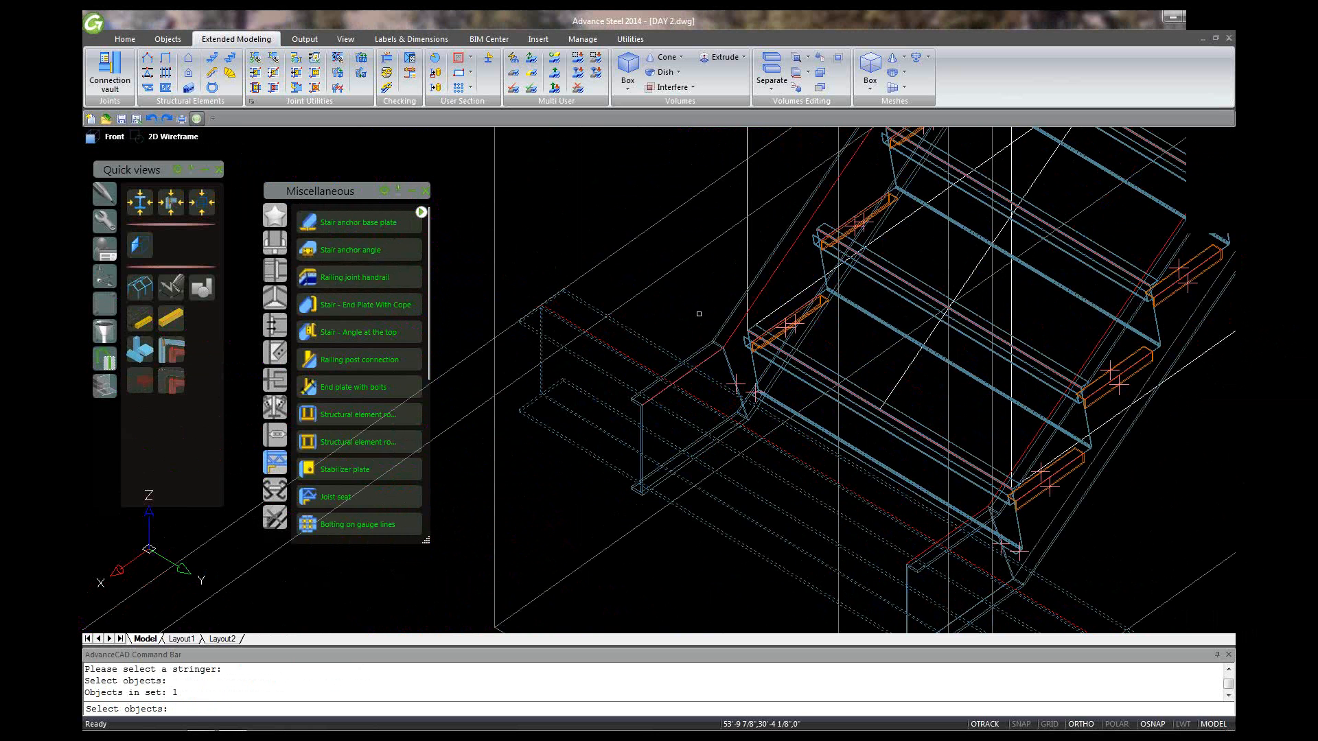
key("Return")
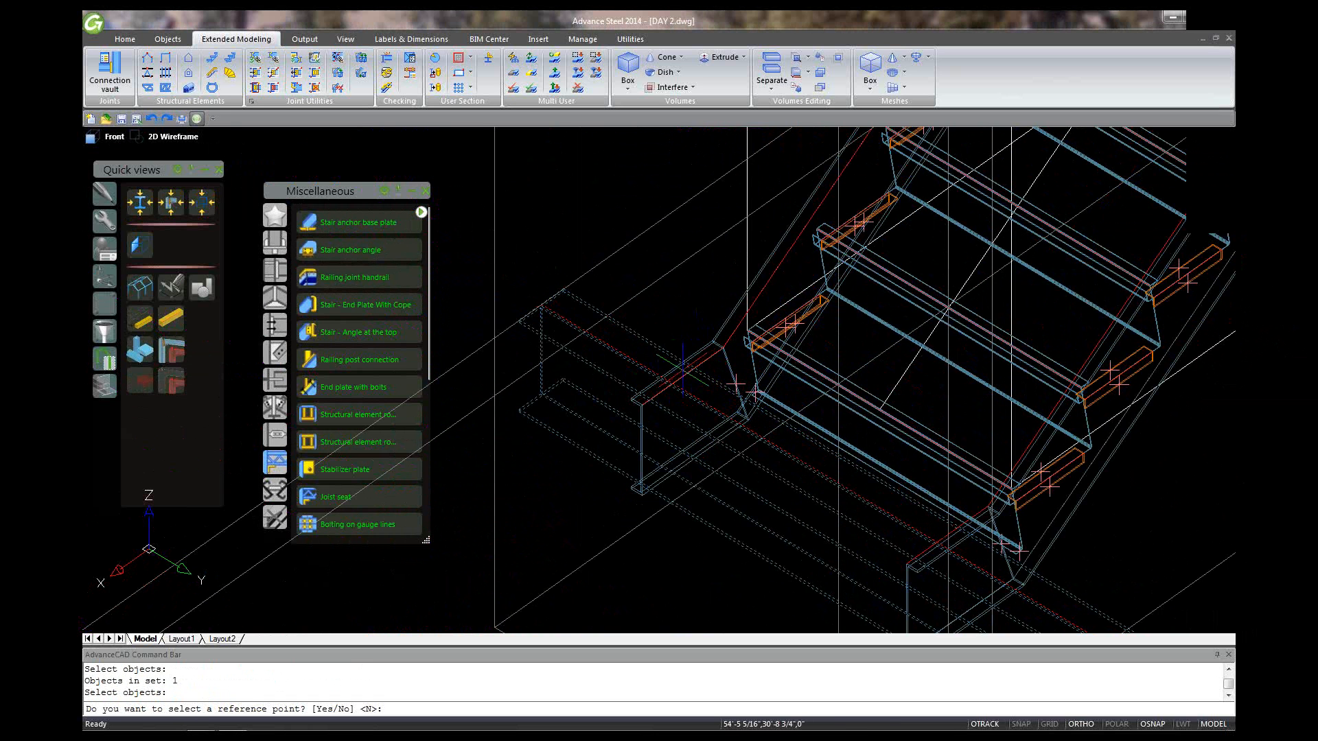
key("Escape")
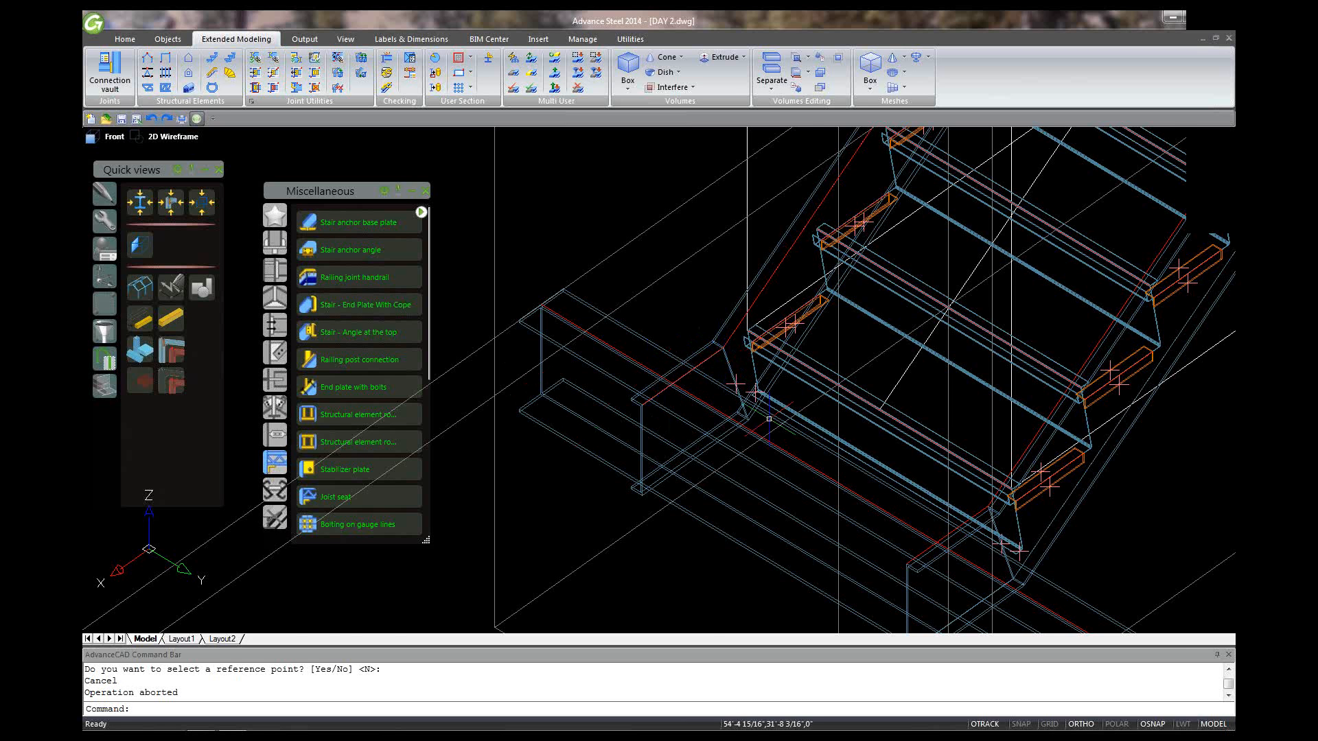
- Inspect the joint between the sloped stringer and its horizontal bottom landing piece up close
scroll(769, 418, "down", 3)
scroll(834, 412, "up", 2)
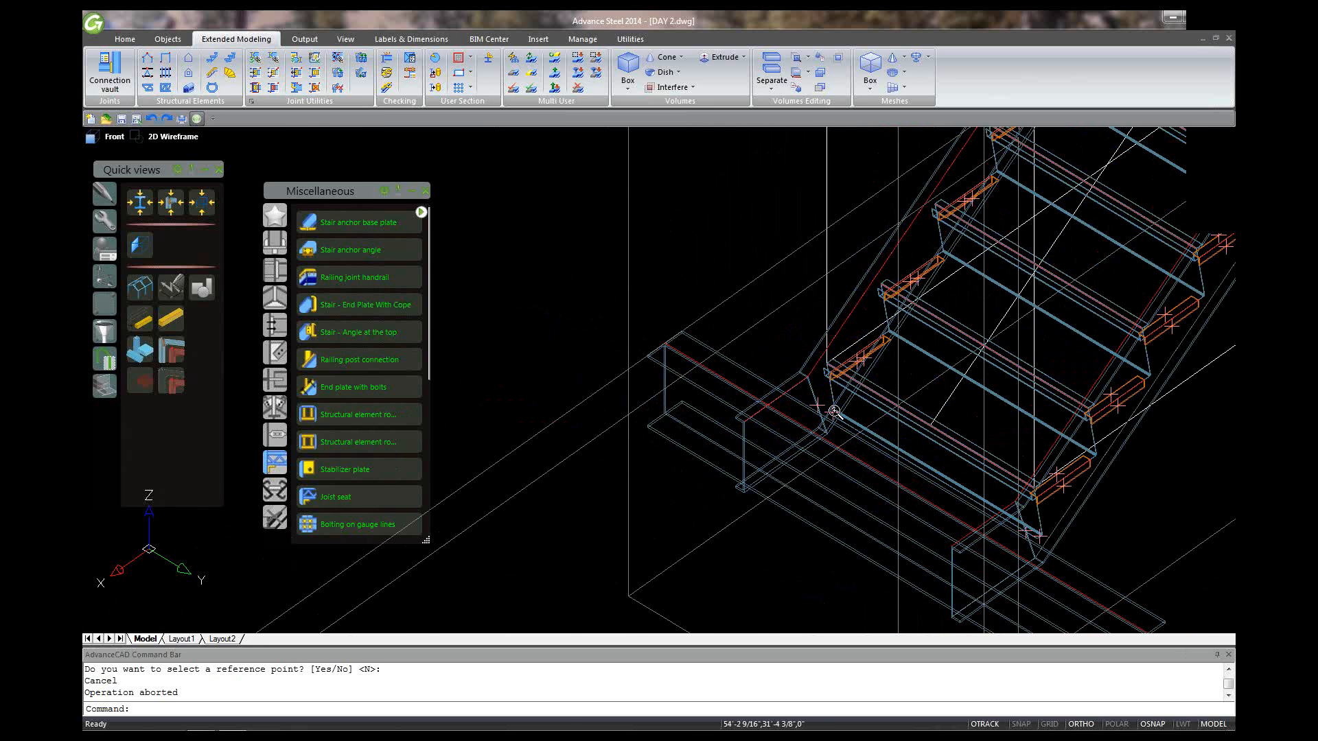
scroll(834, 412, "up", 3)
scroll(834, 412, "up", 2)
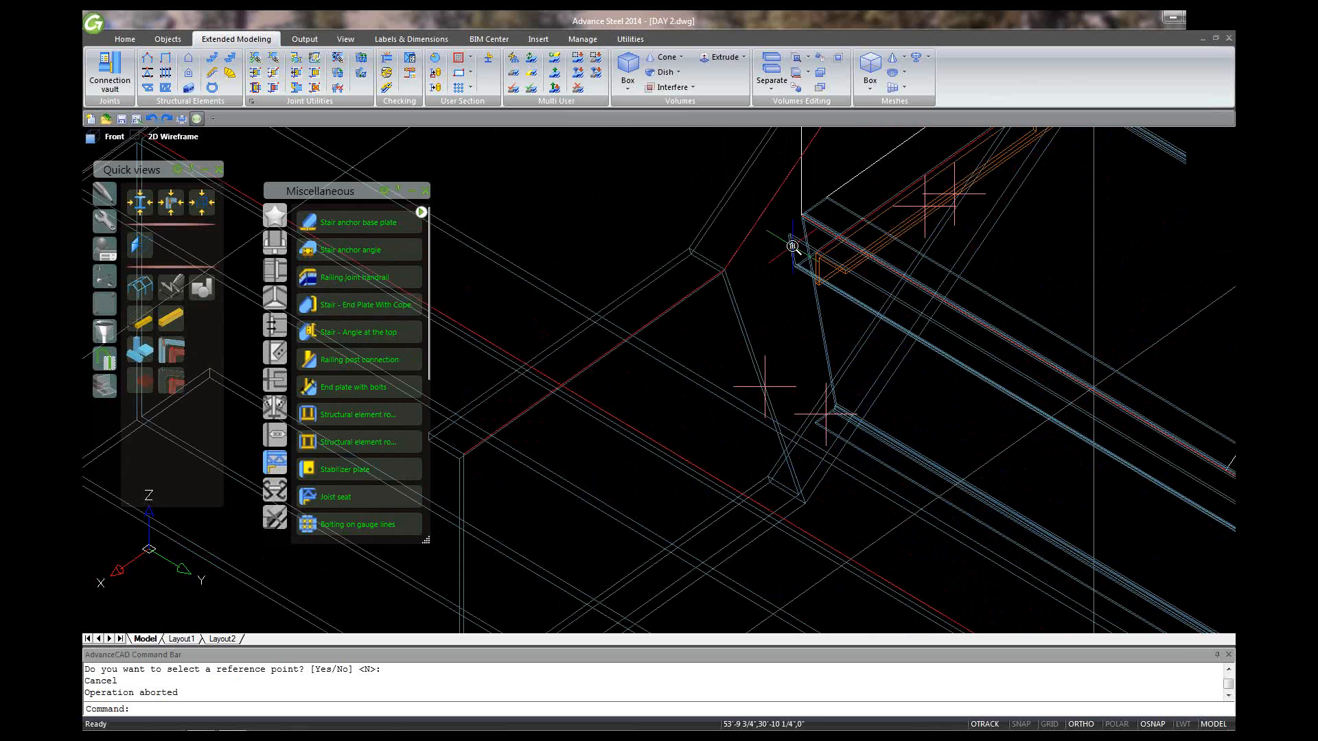
scroll(793, 245, "down", 1)
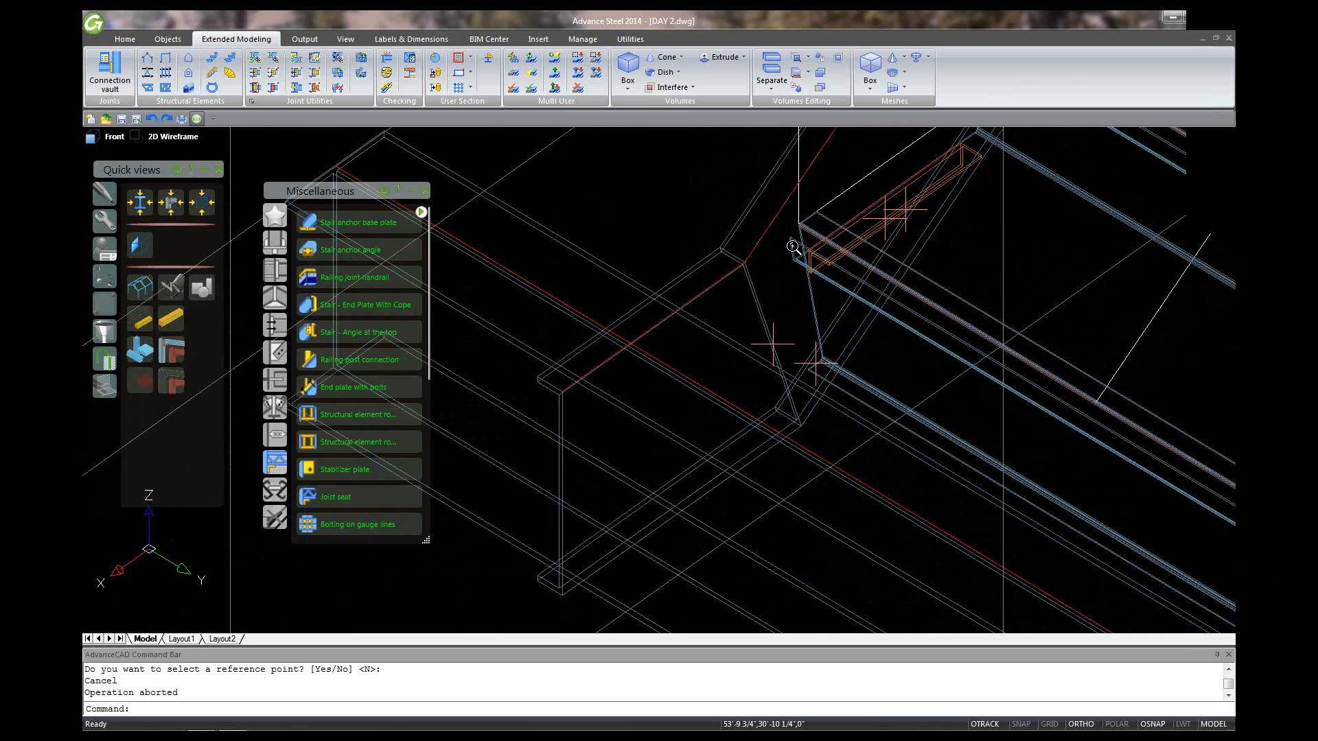
scroll(792, 246, "down", 1)
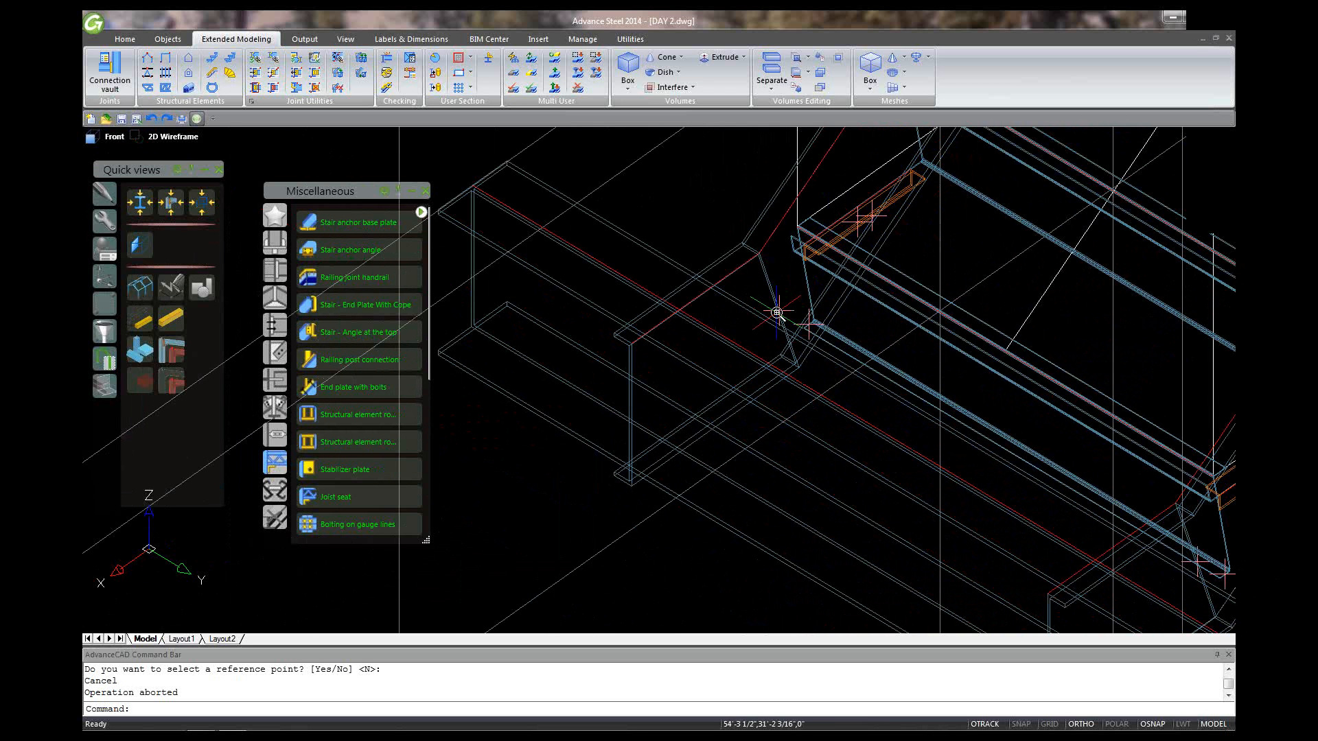
scroll(776, 313, "down", 1)
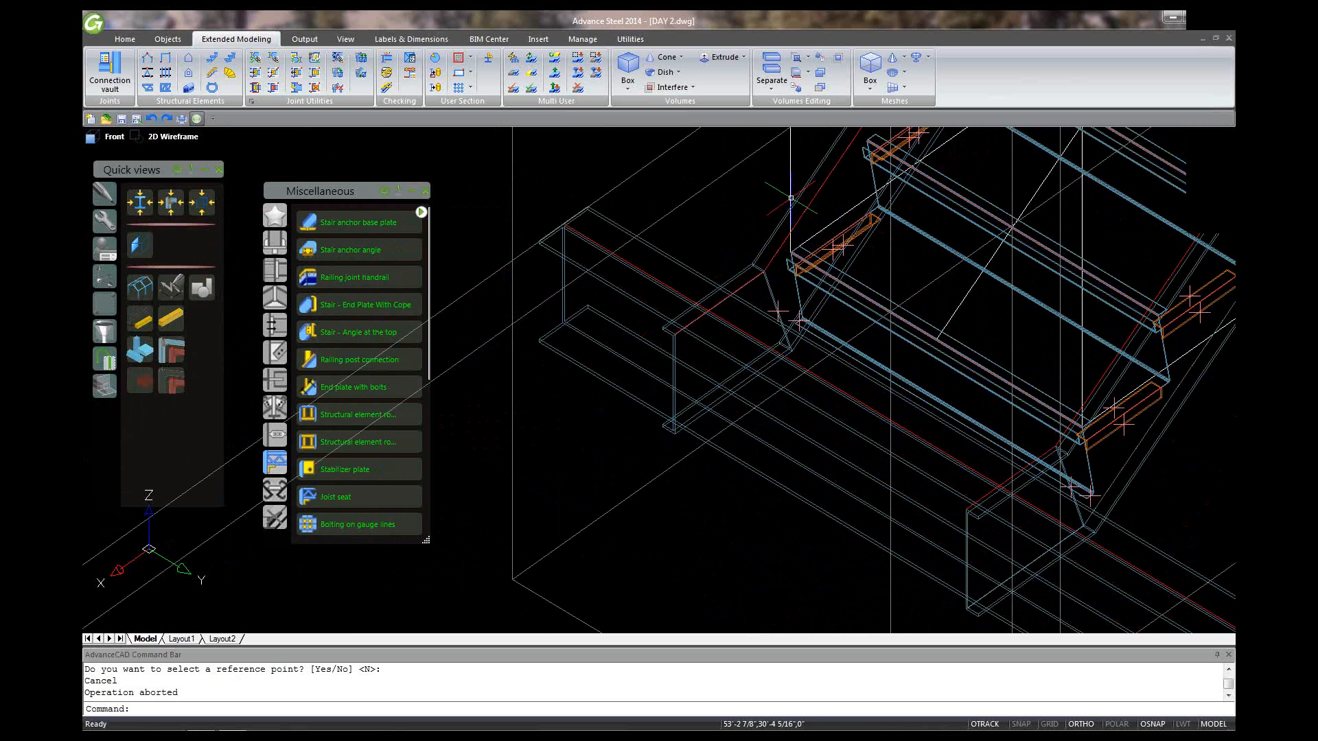
scroll(741, 370, "down", 1)
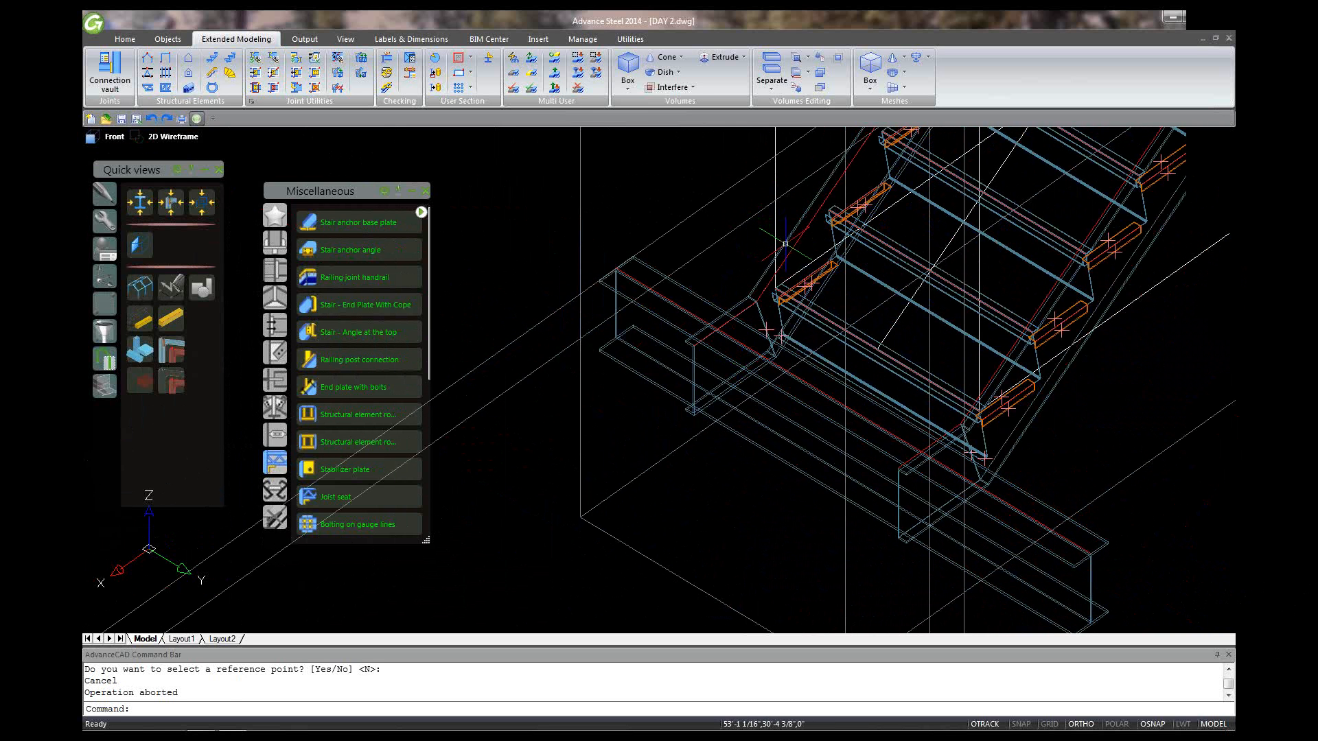
double_click(786, 247)
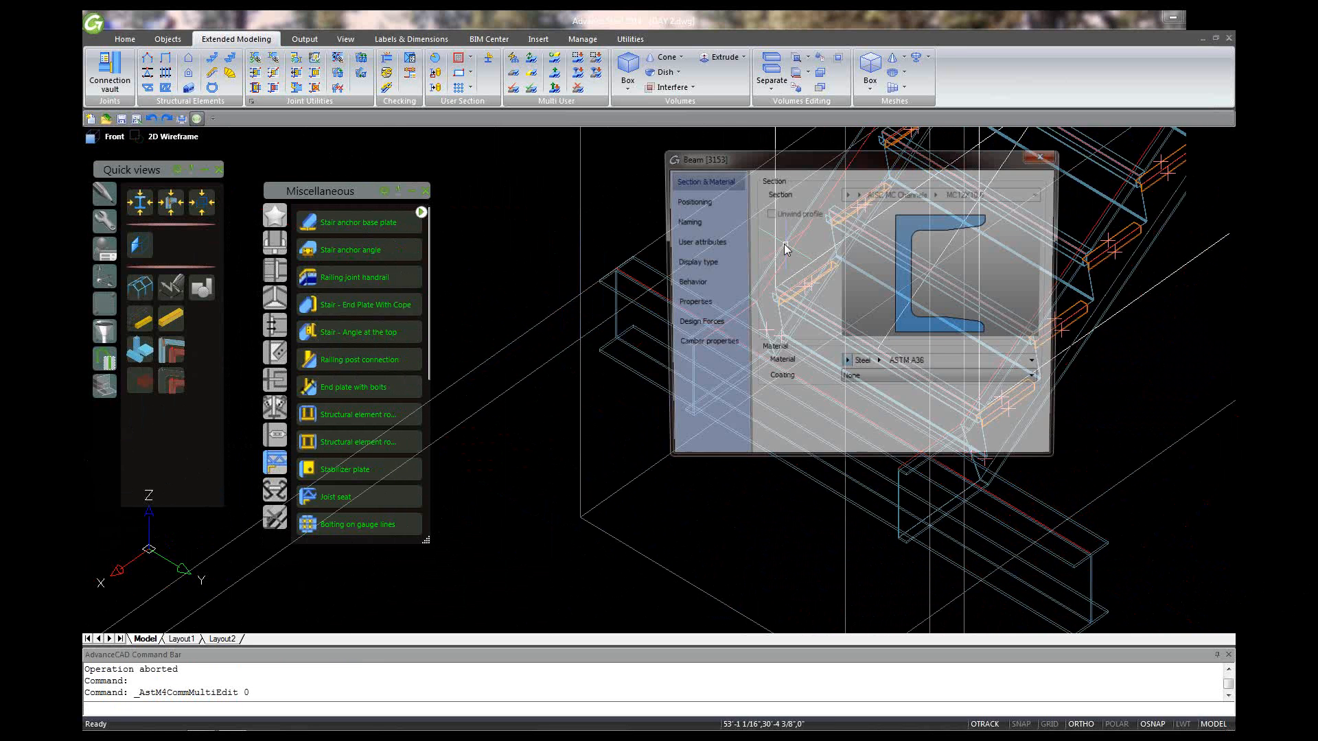
left_click(1043, 155)
double_click(777, 231)
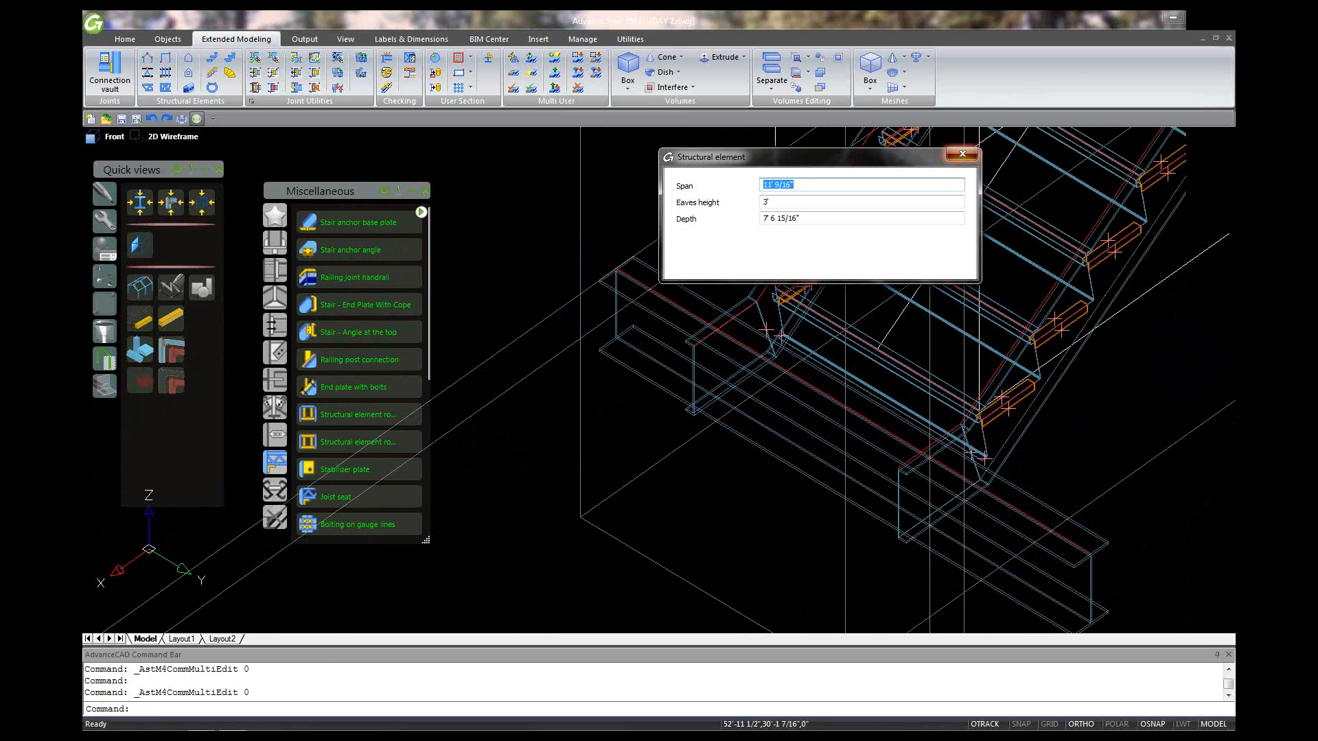
left_click(962, 154)
scroll(718, 373, "down", 3)
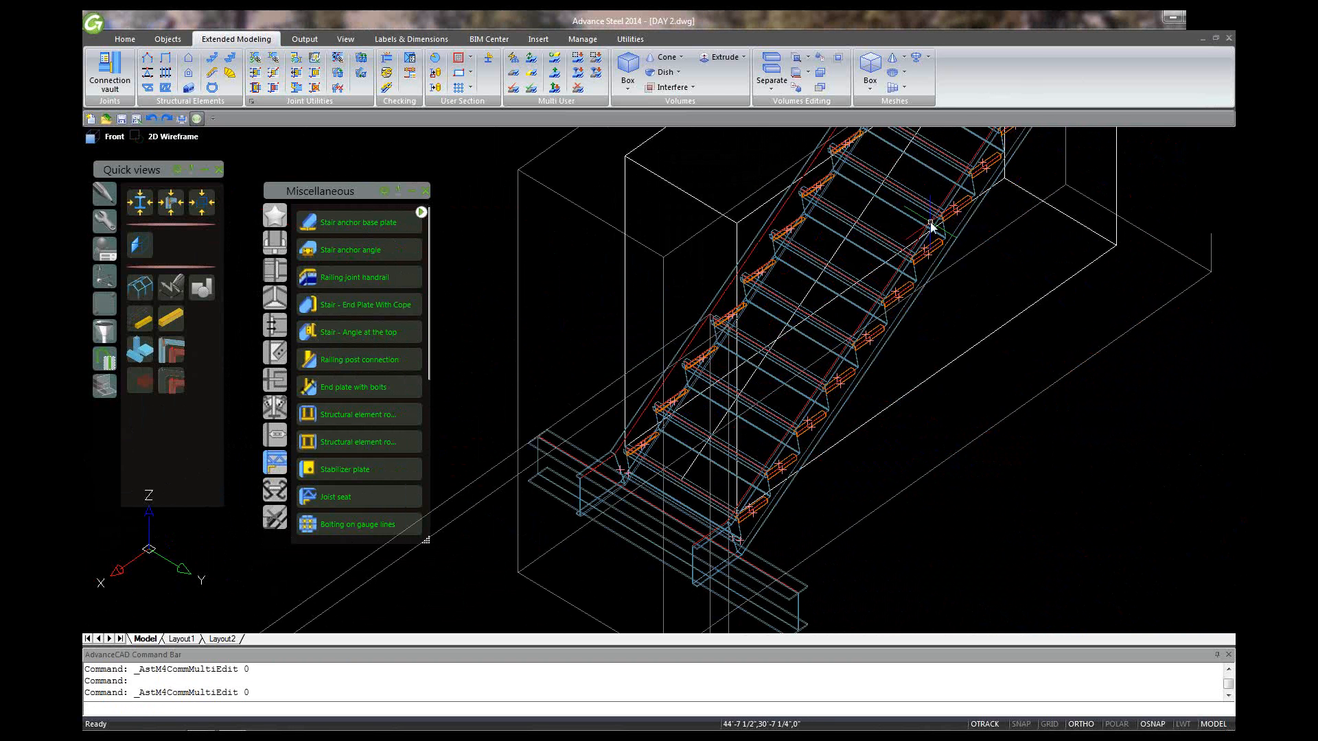
double_click(931, 226)
key("Escape")
scroll(812, 393, "down", 2)
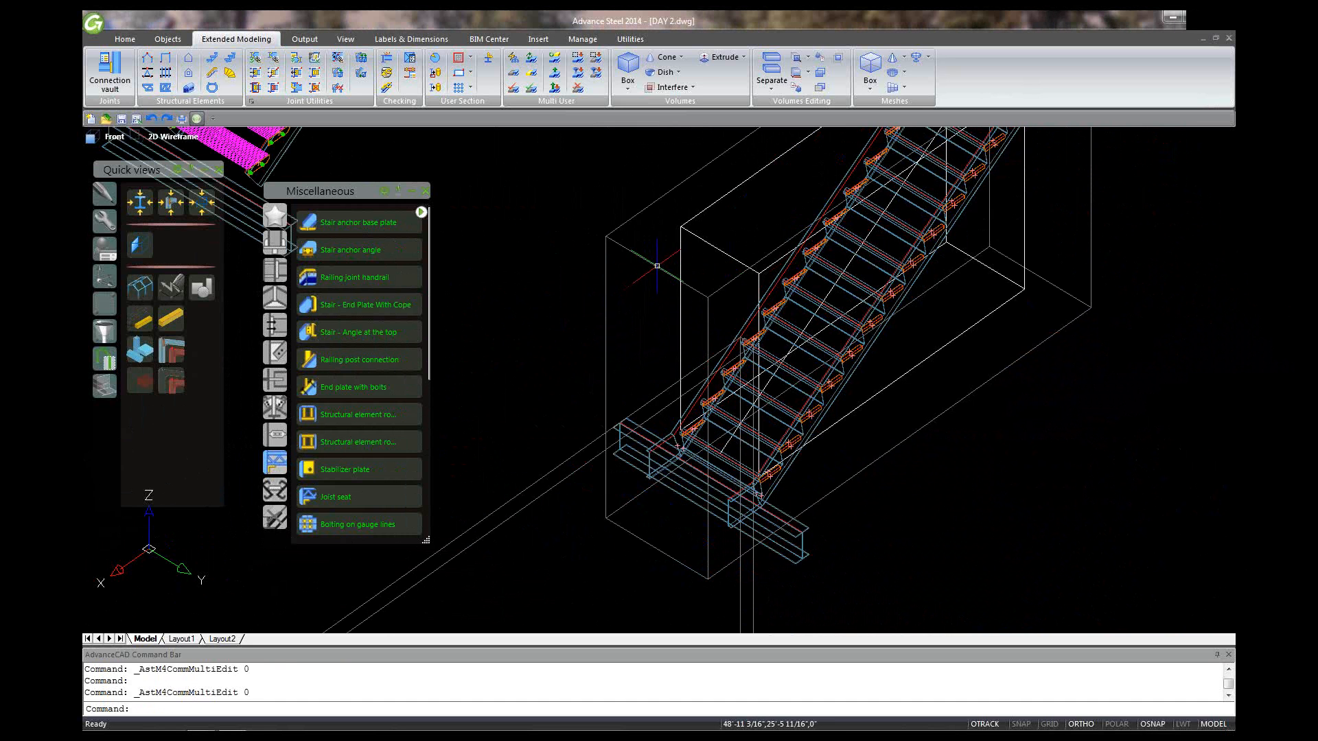
- Turn off creation of the front and rear bottom landing profiles in the staircase's joint properties
left_click(657, 265)
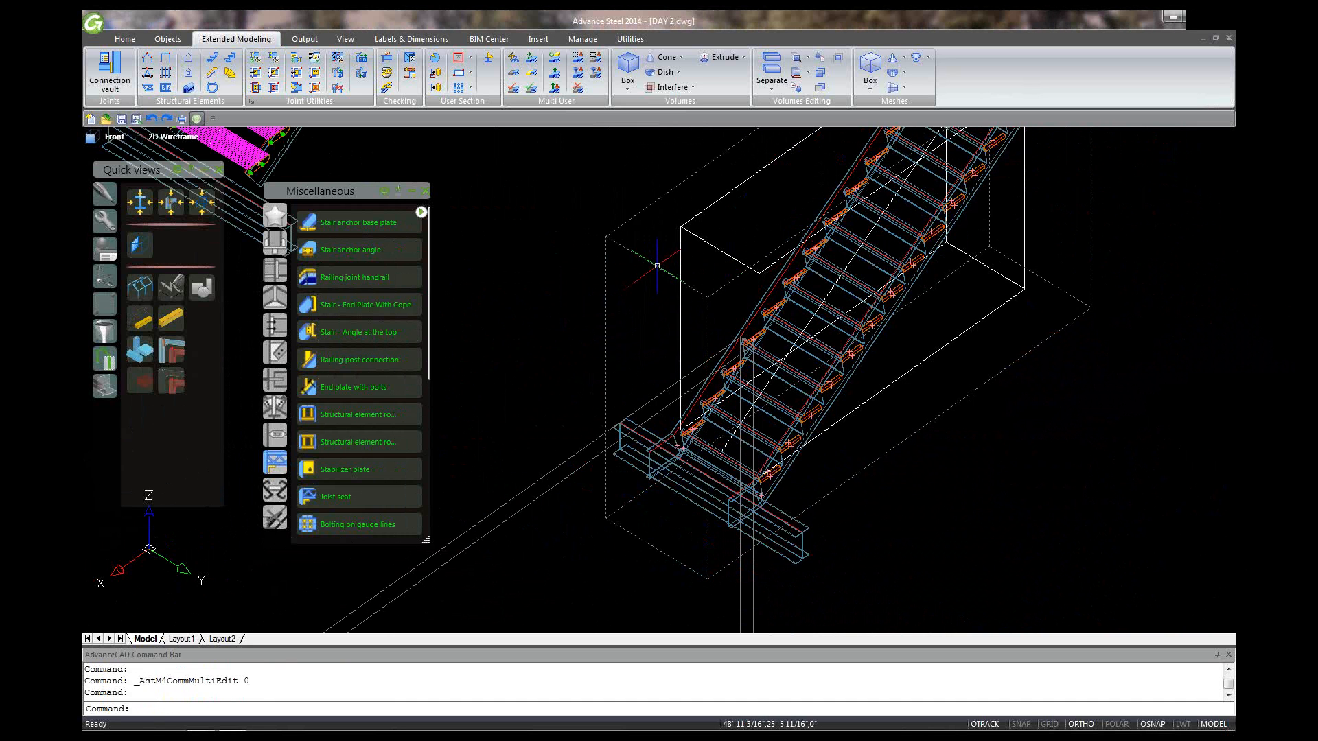
right_click(656, 266)
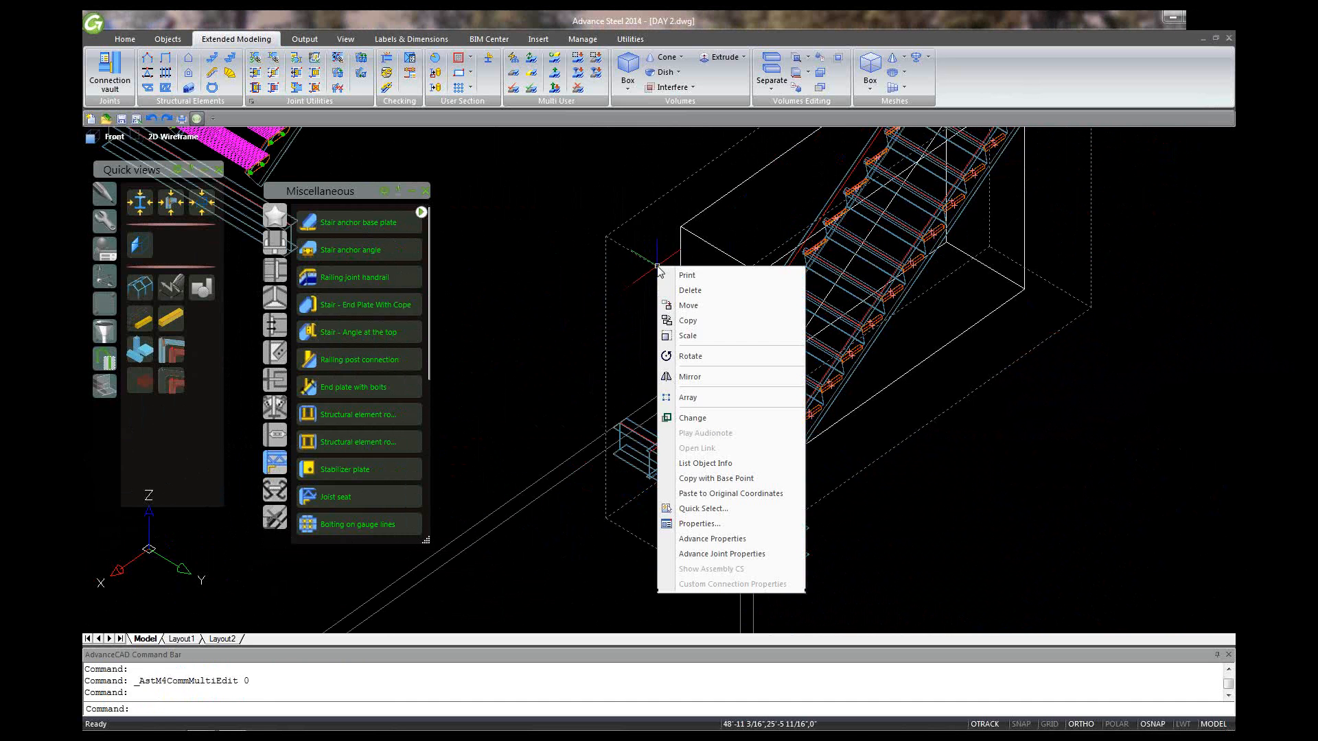
left_click(714, 554)
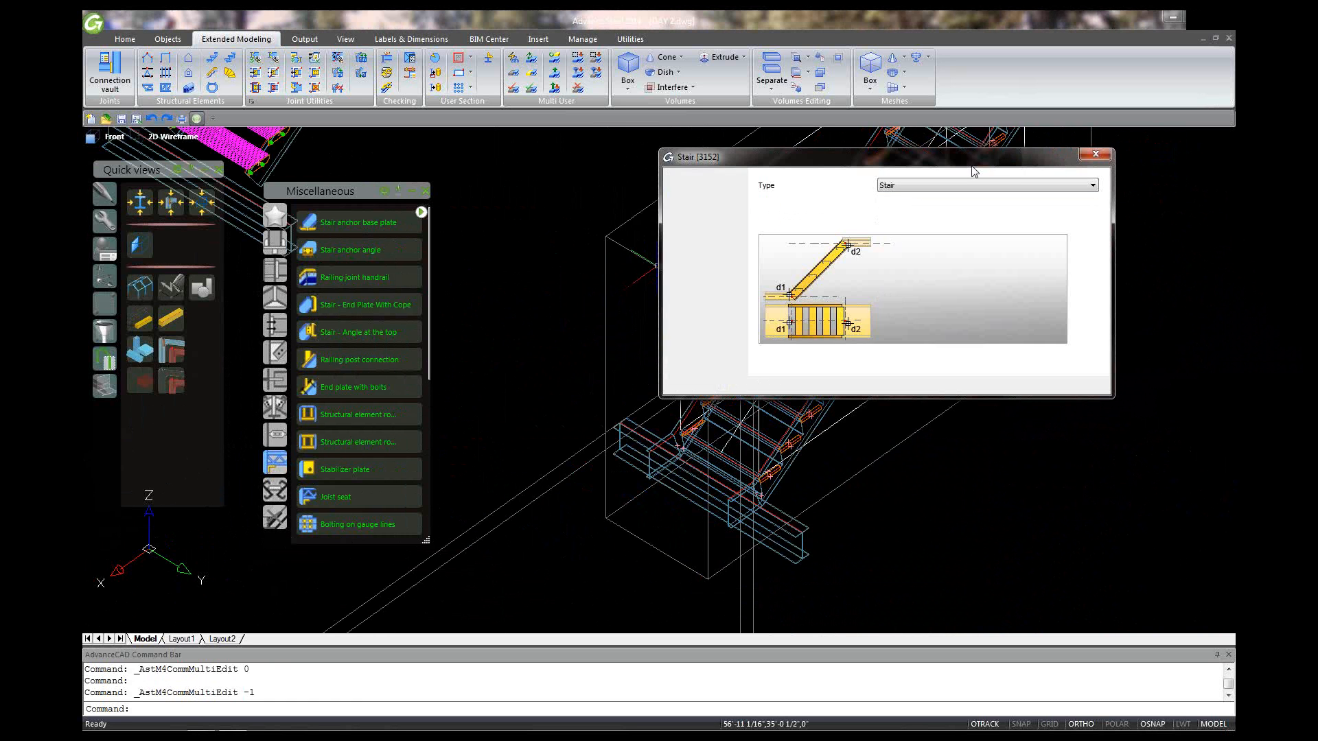
left_click_drag(974, 170, 1042, 241)
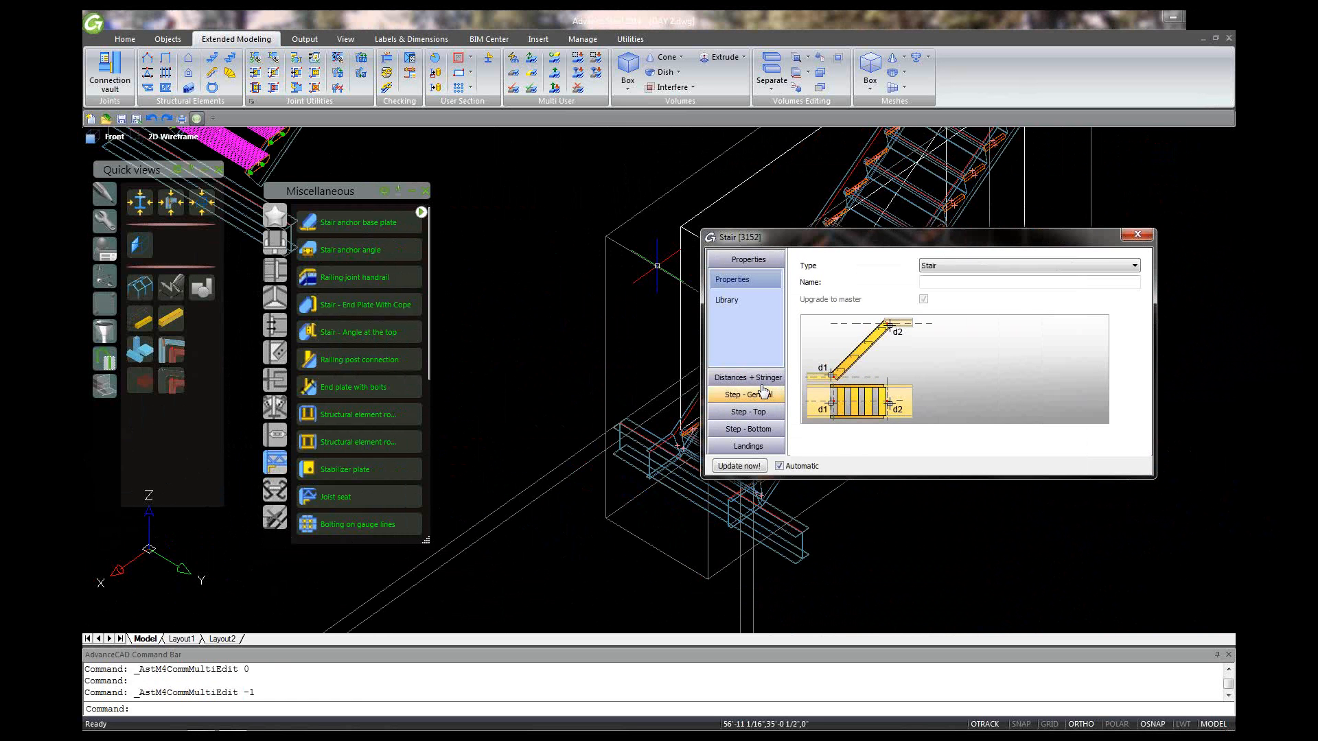
left_click(766, 446)
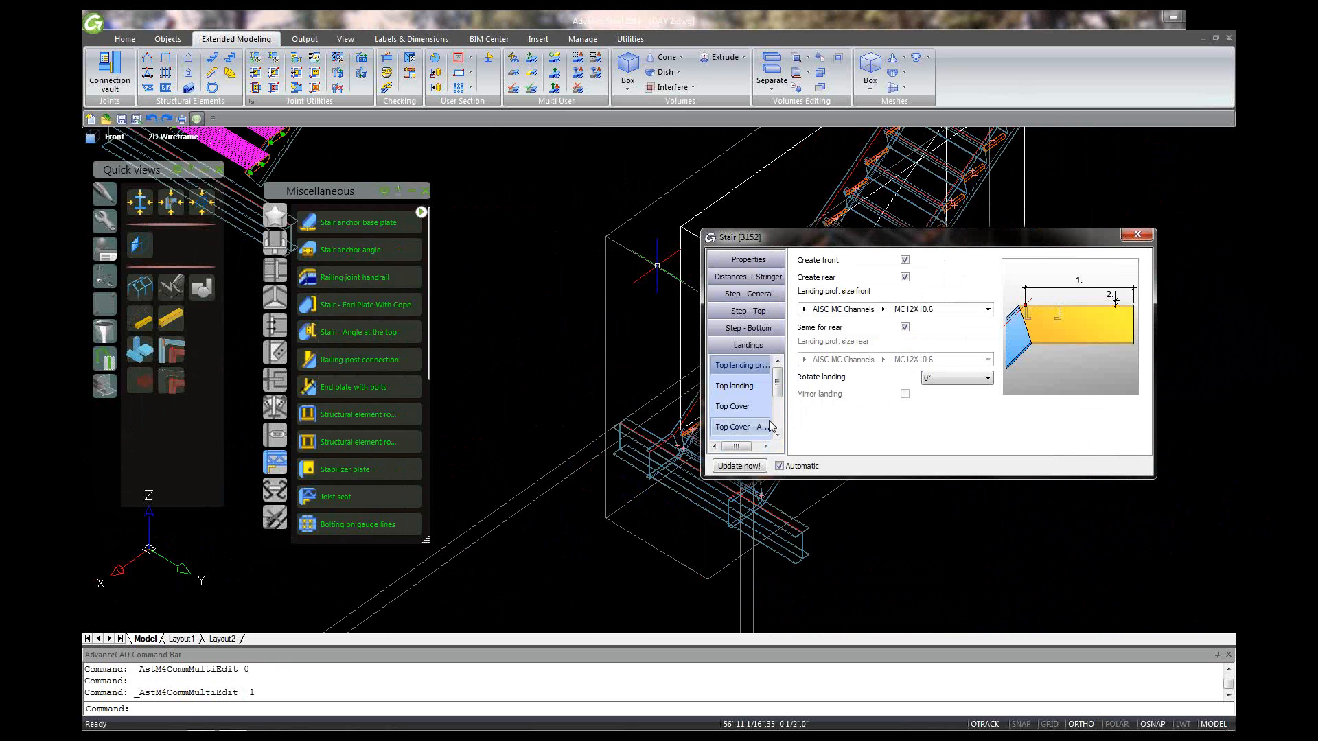
scroll(774, 424, "down", 3)
left_click_drag(781, 415, 780, 402)
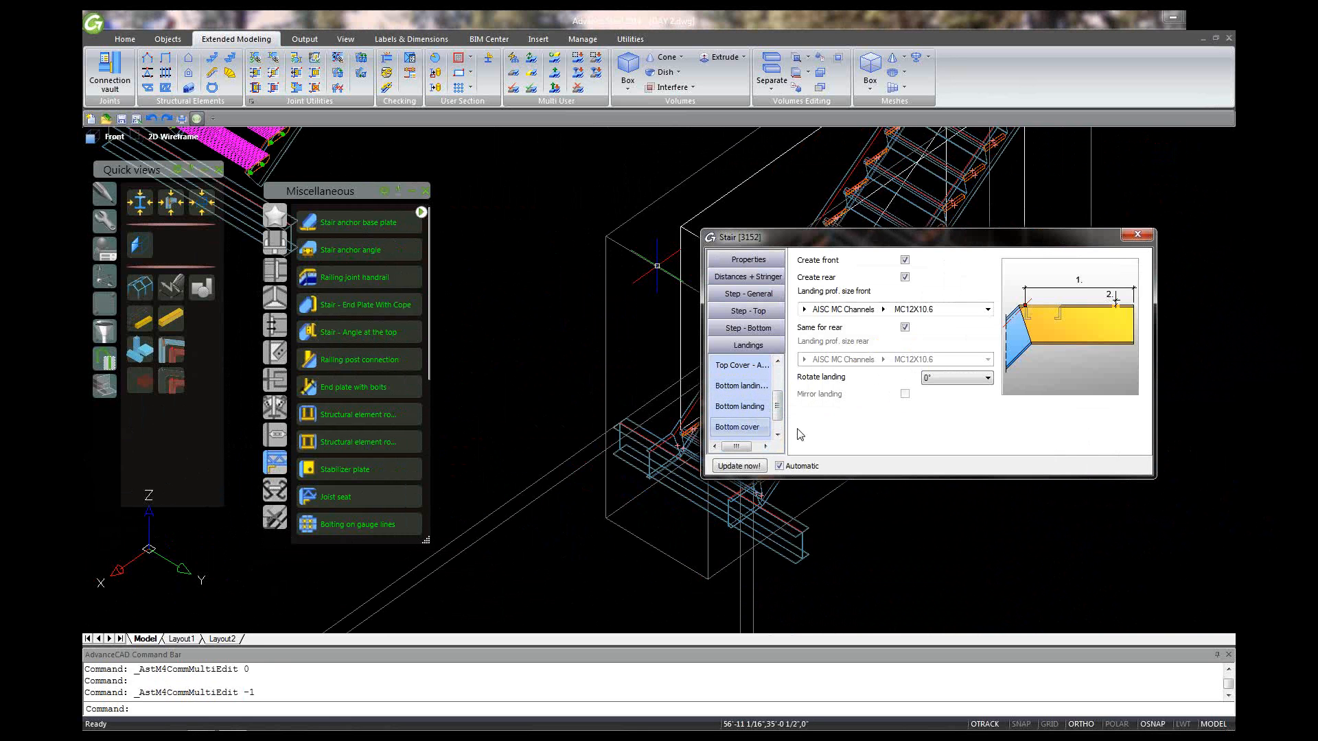
left_click(763, 408)
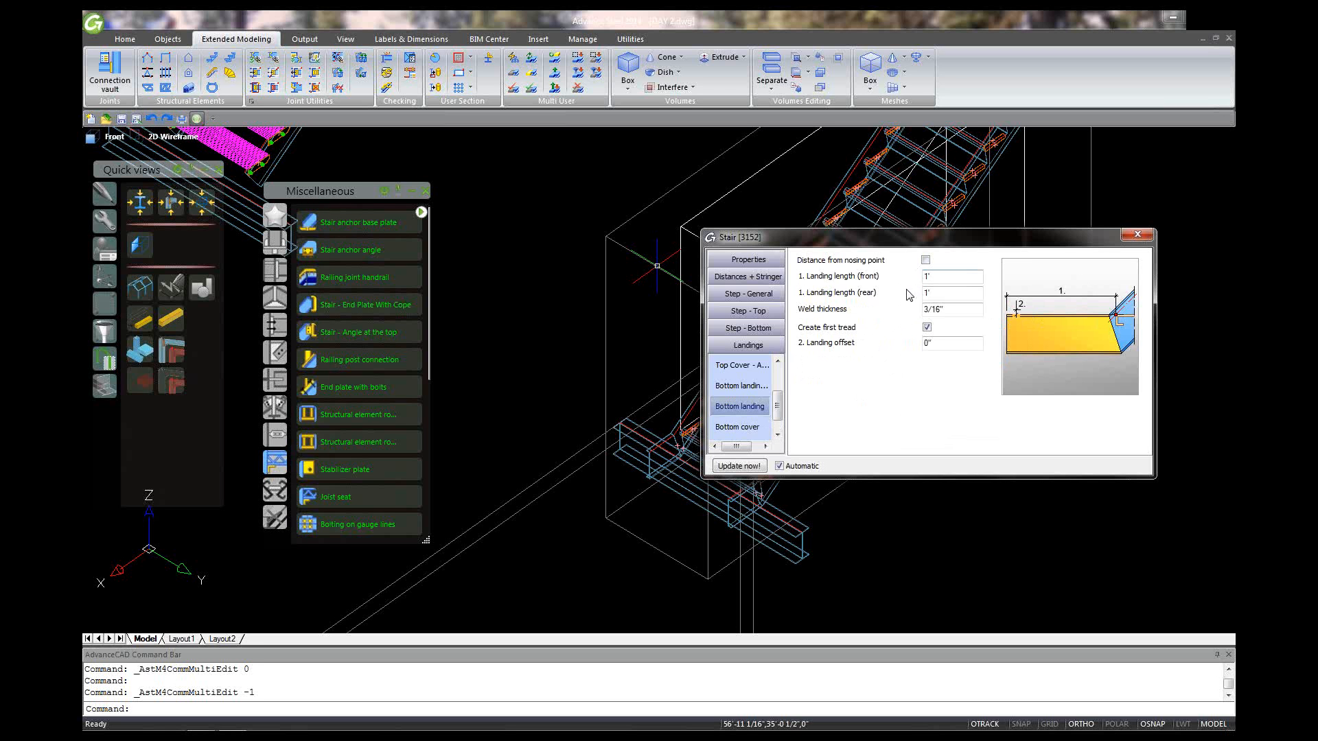
left_click(764, 387)
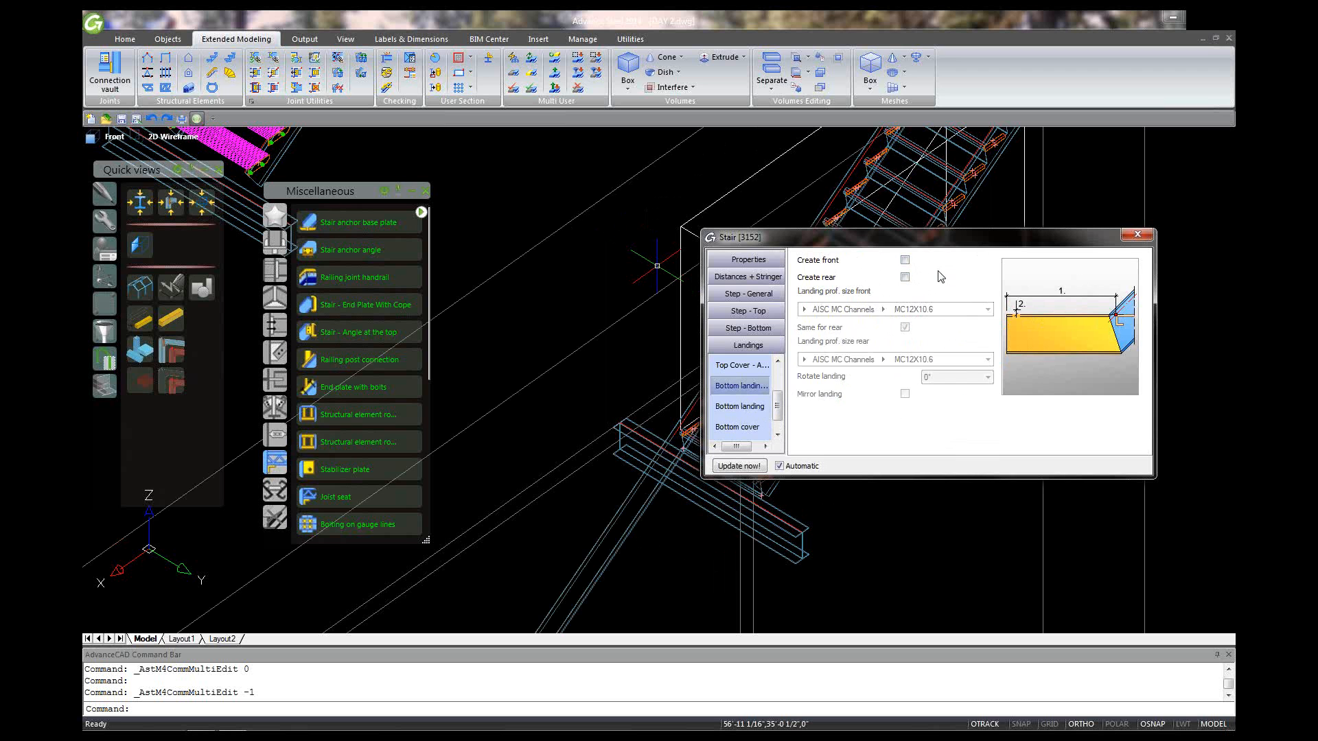
left_click_drag(917, 233, 958, 227)
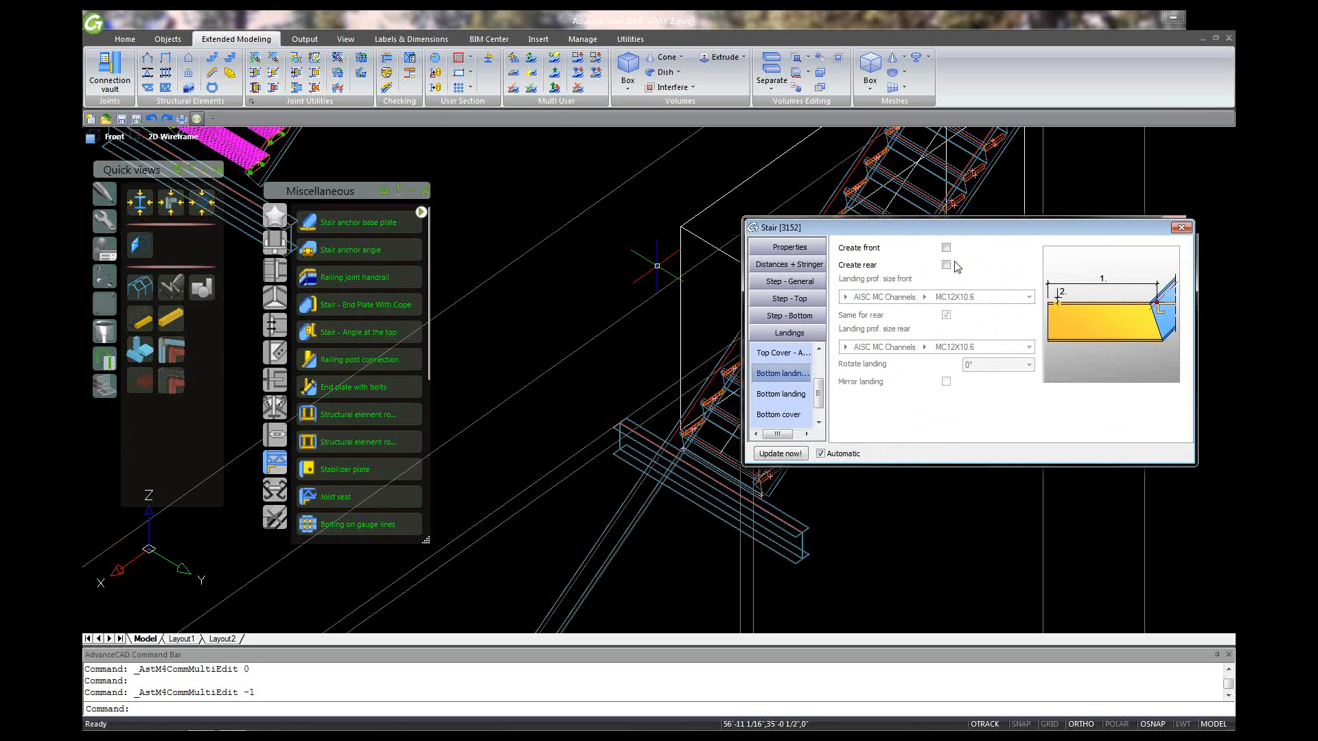
- Review the stair's distance and stringer settings and close its joint properties
left_click(805, 267)
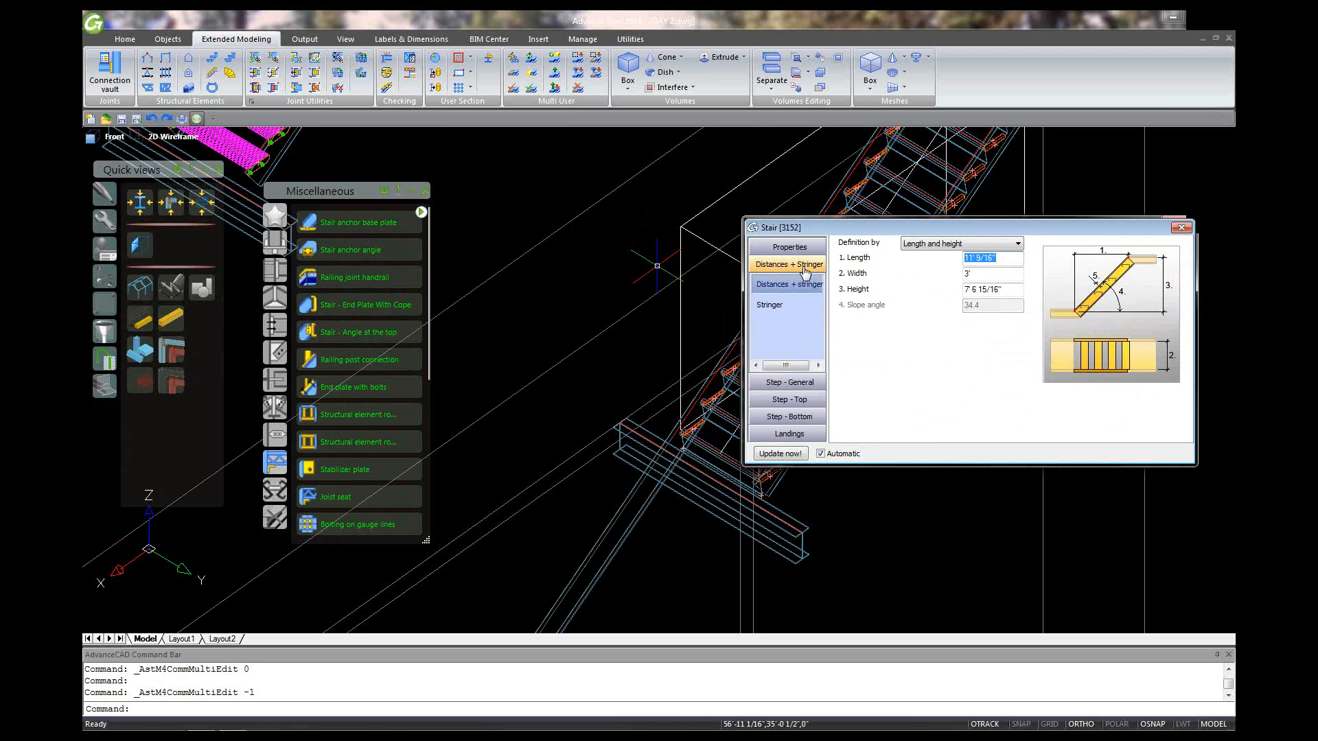
left_click(787, 304)
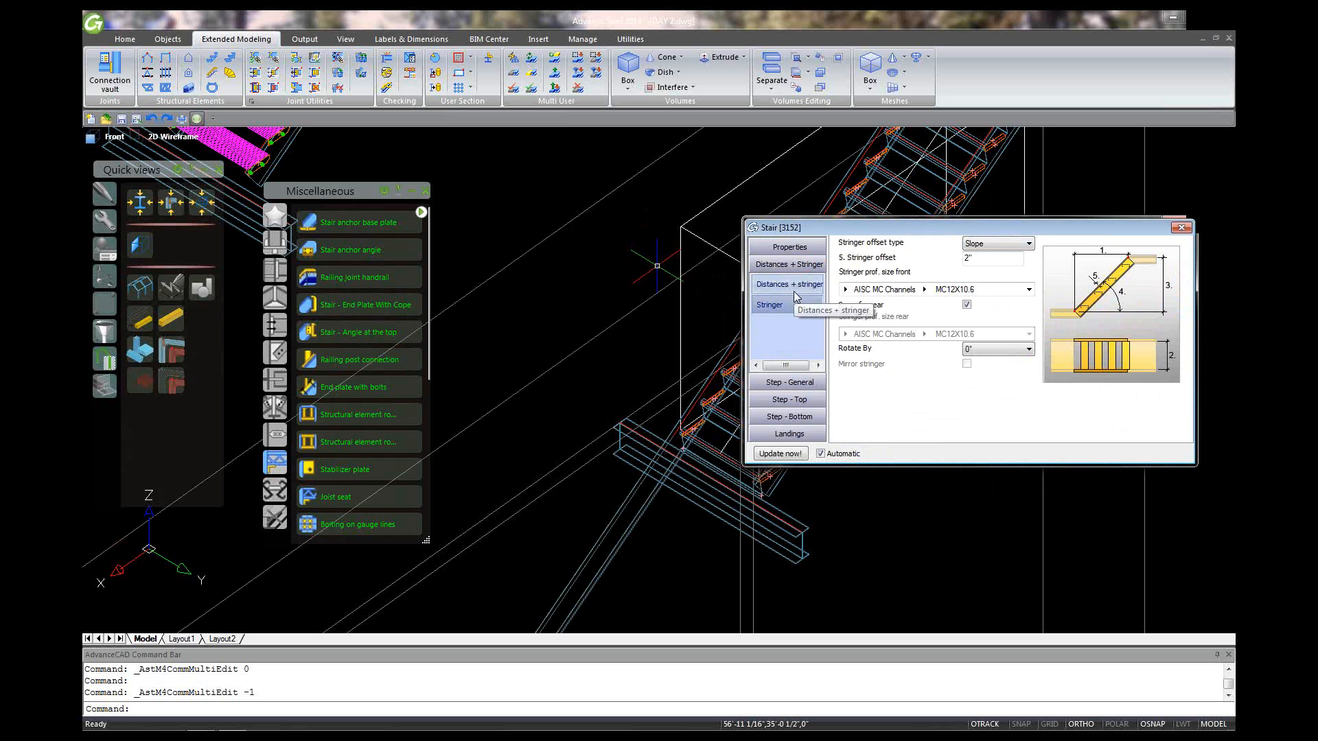
left_click(1181, 227)
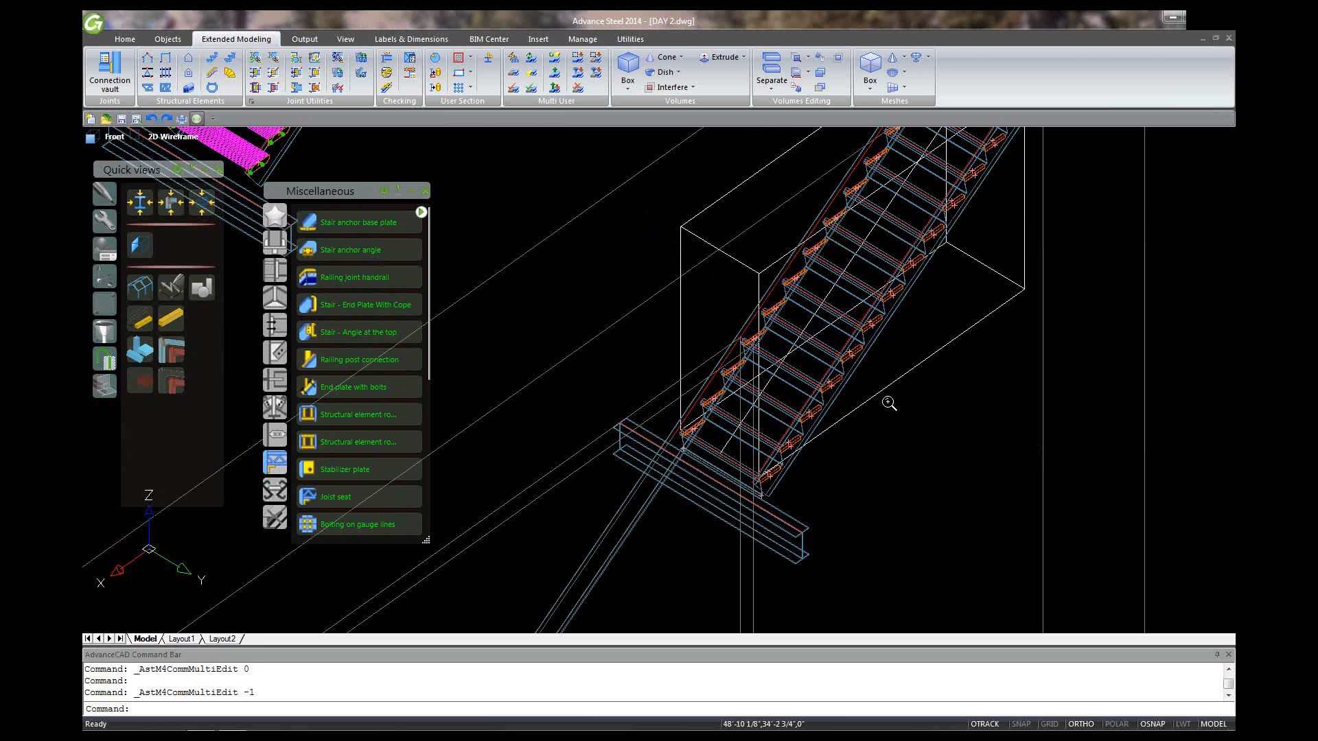
- Delete the existing stair anchor angle at the far lower end of the extended stringer
scroll(889, 403, "down", 5)
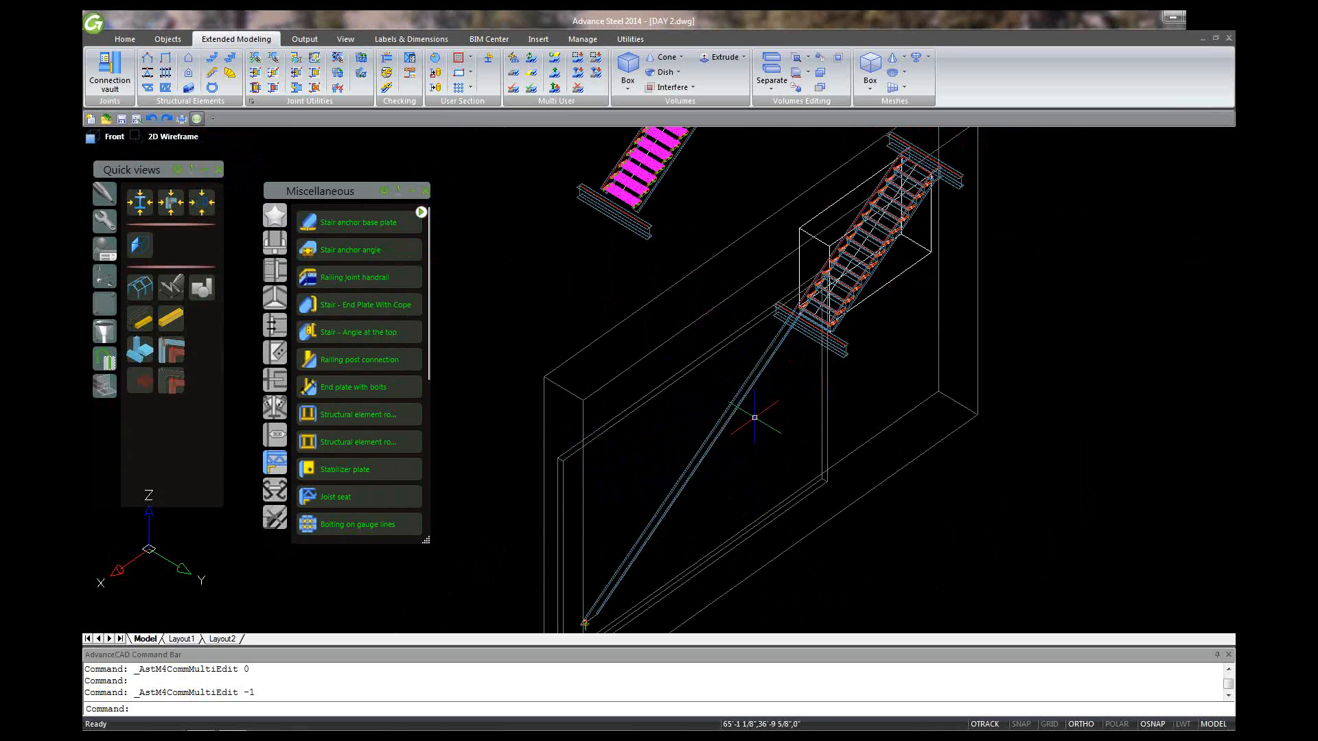
middle_click_drag(803, 389, 1022, 306, "shift")
scroll(928, 499, "up", 5)
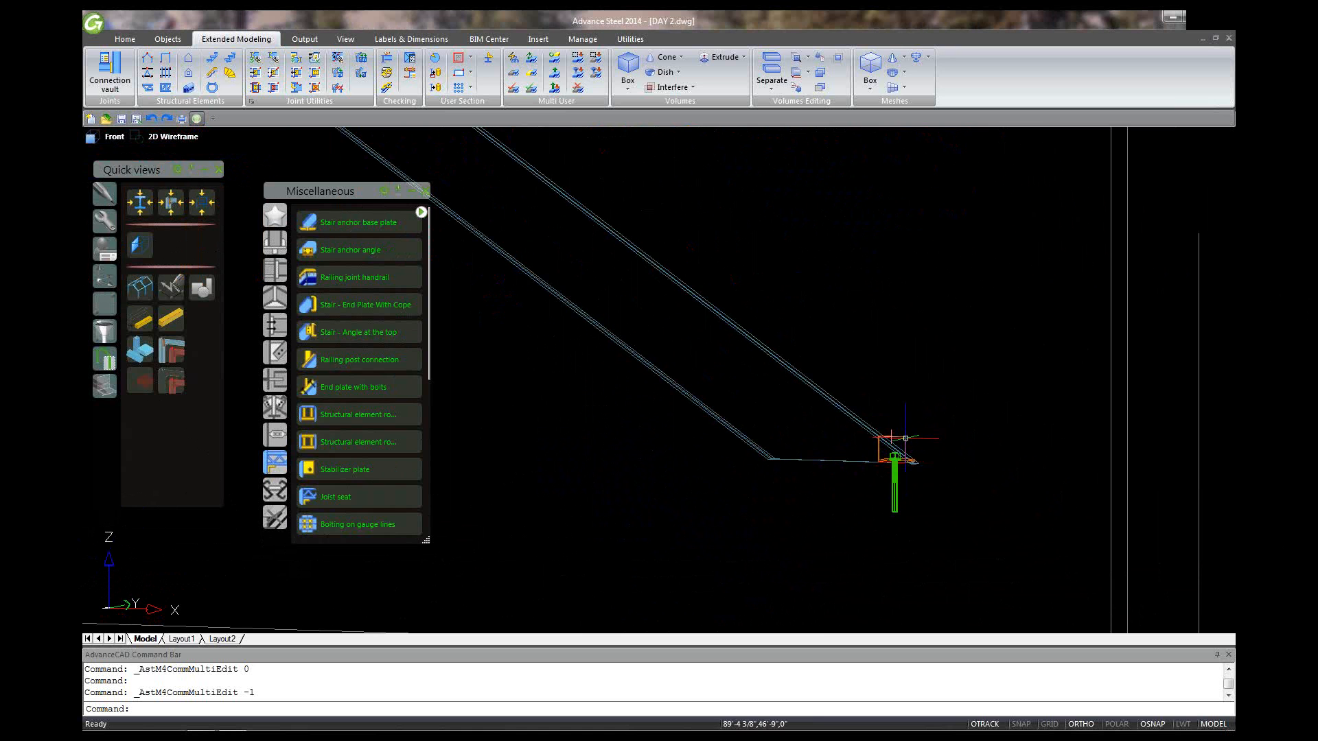
left_click(899, 489)
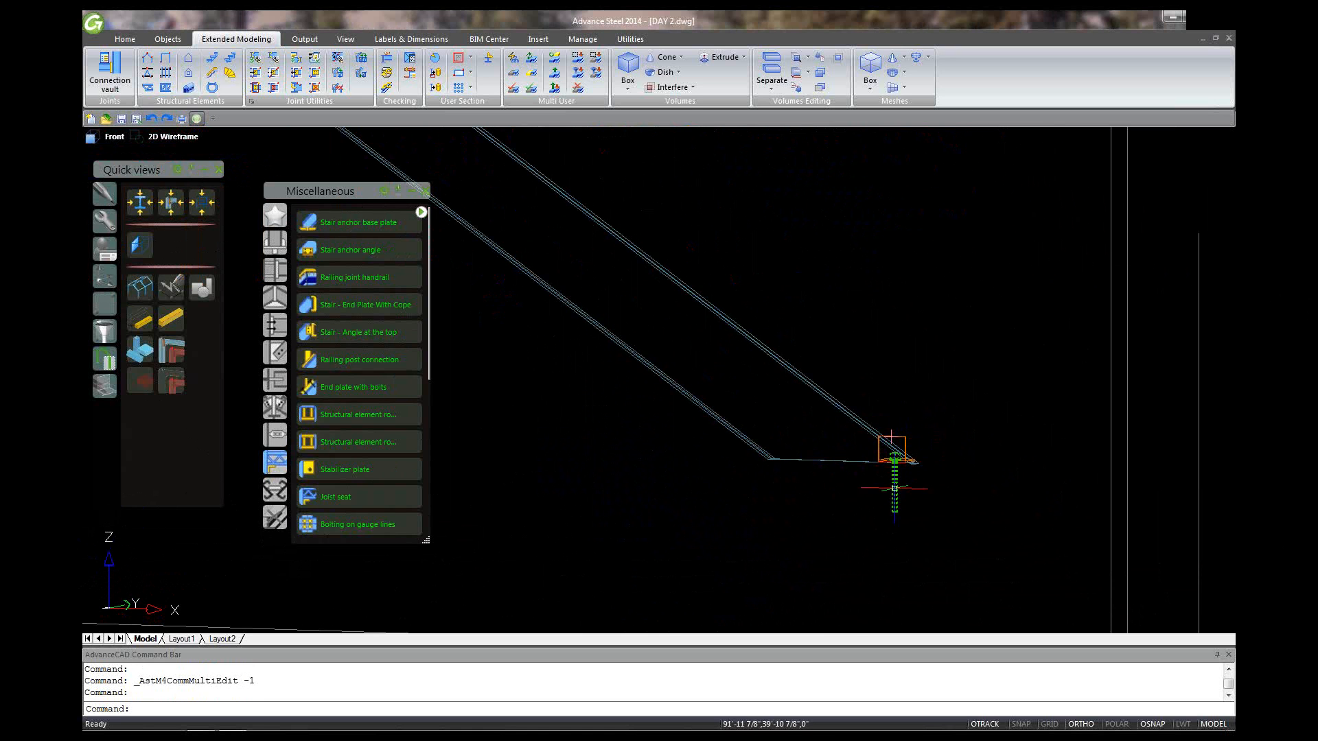
right_click(907, 429)
left_click(937, 111)
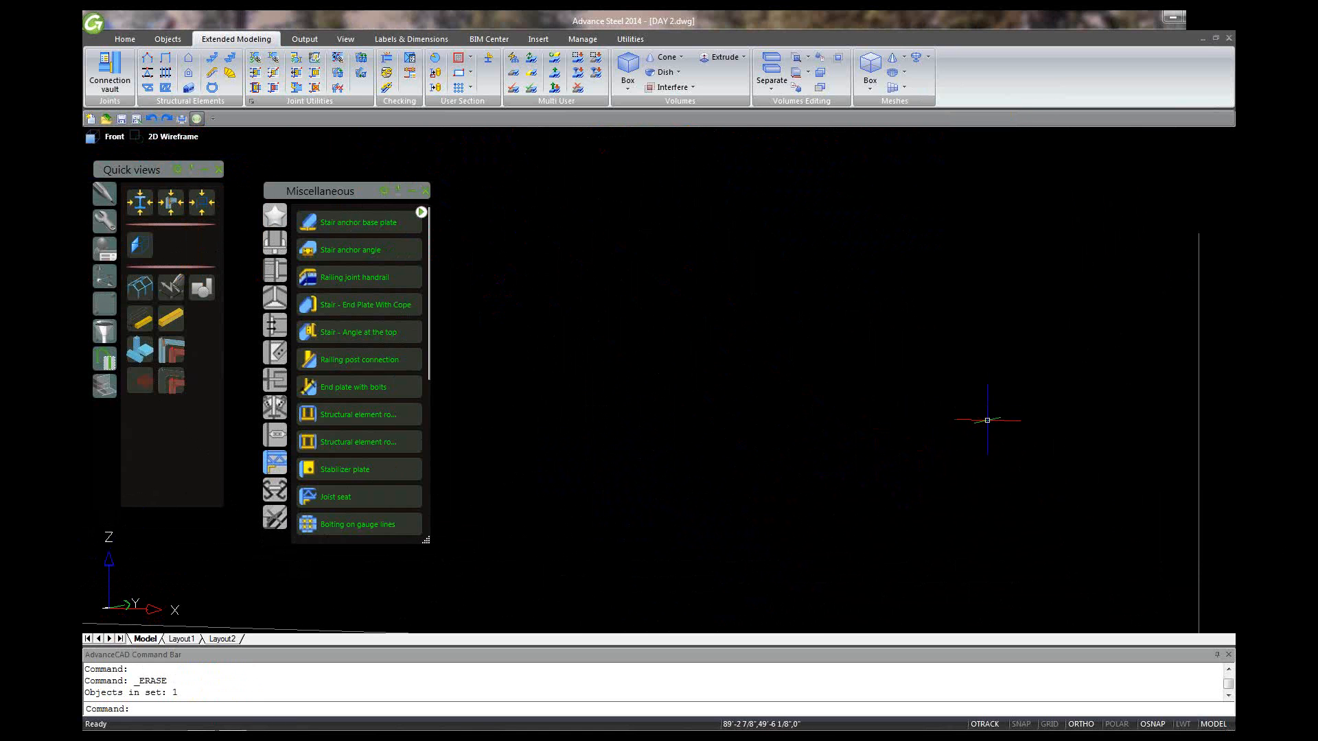
- Examine the lower stringer ends of the staircase with orange tread angles above the bottom support beam
scroll(995, 440, "down", 5)
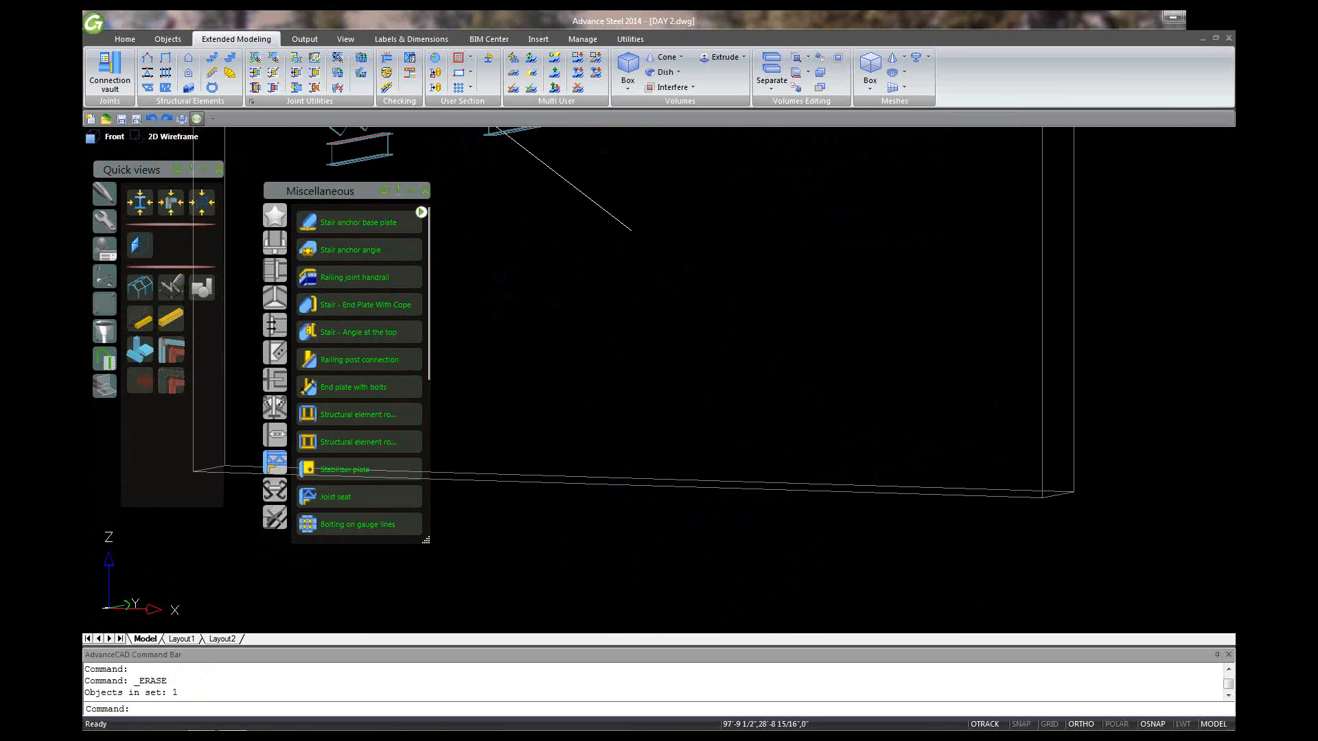
scroll(844, 416, "up", 2)
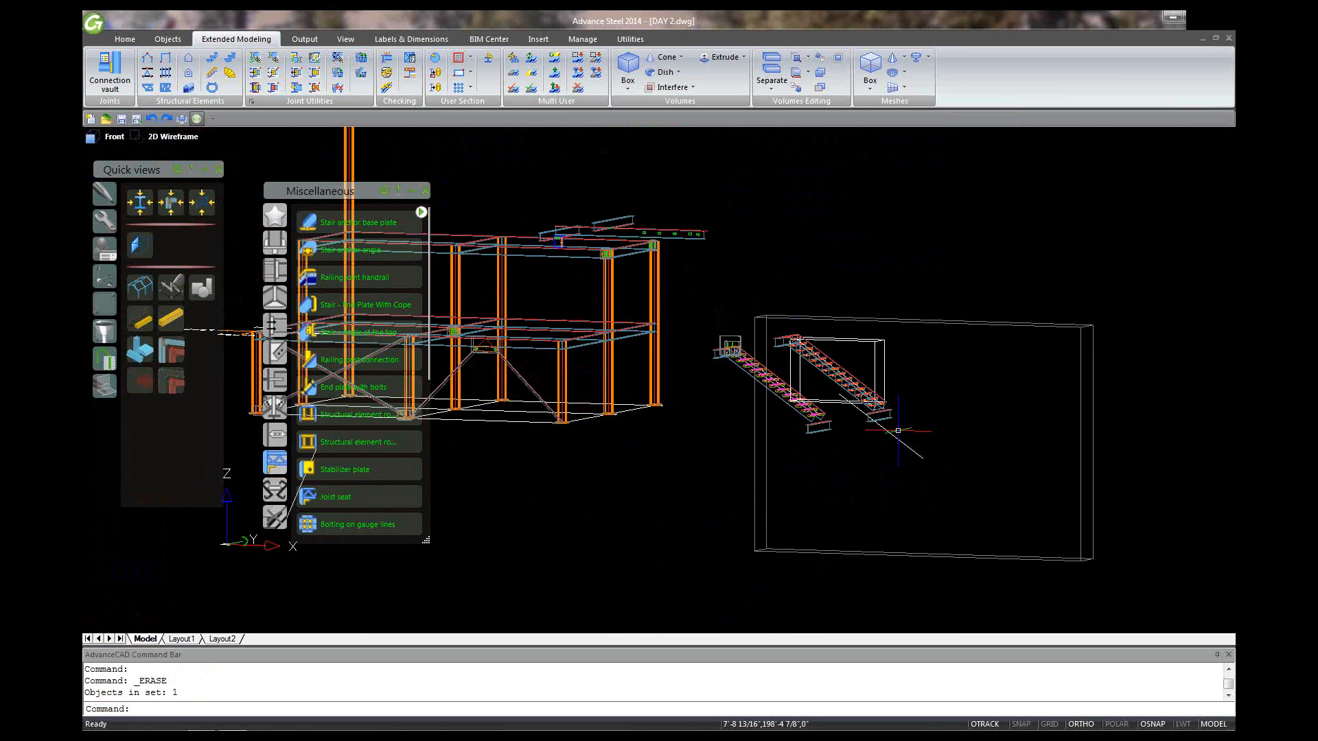
scroll(898, 430, "up", 5)
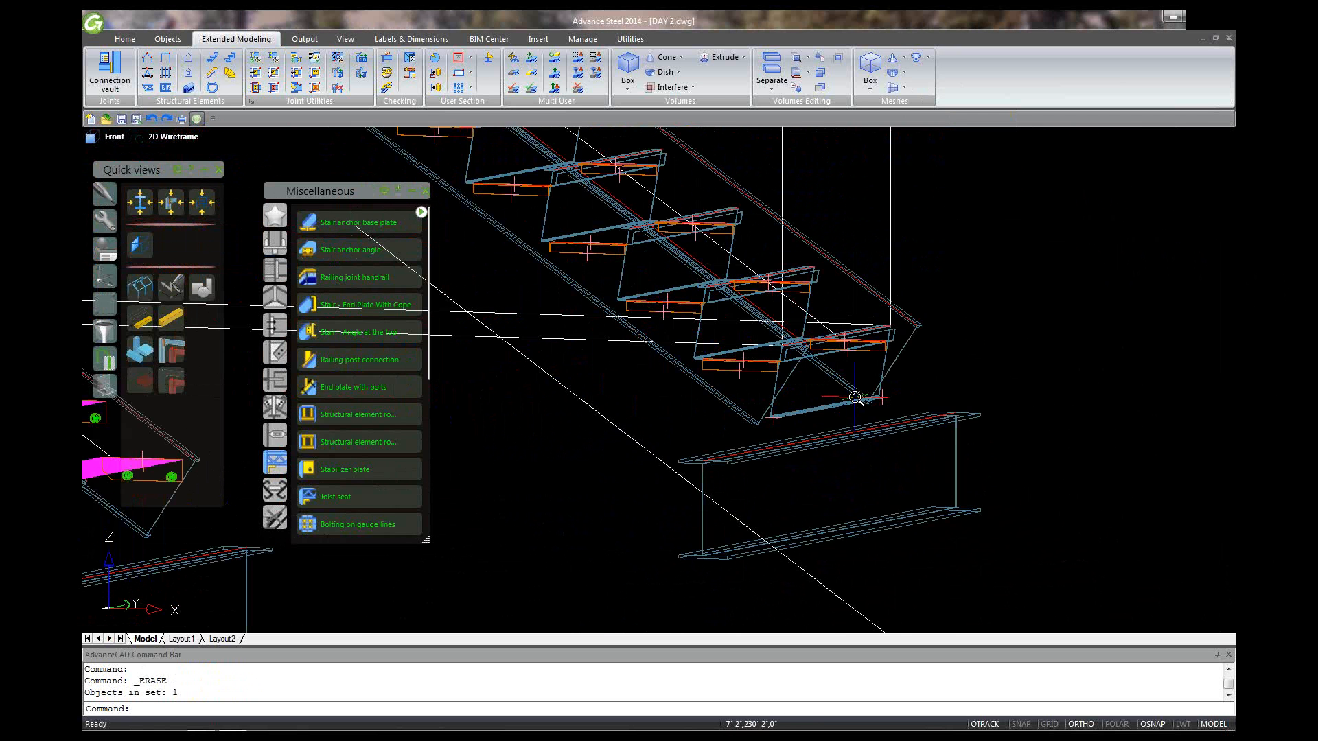
scroll(855, 397, "up", 2)
key("Escape")
scroll(823, 439, "up", 2)
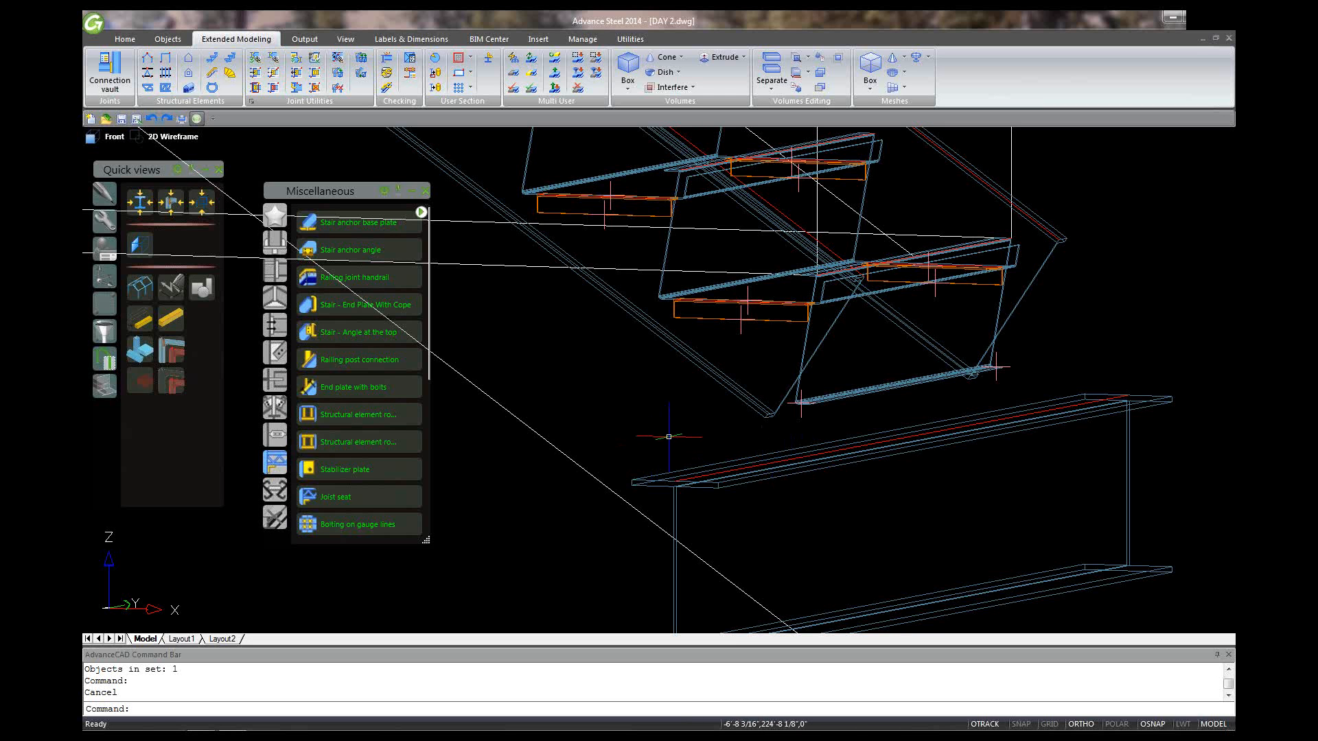
right_click(567, 313)
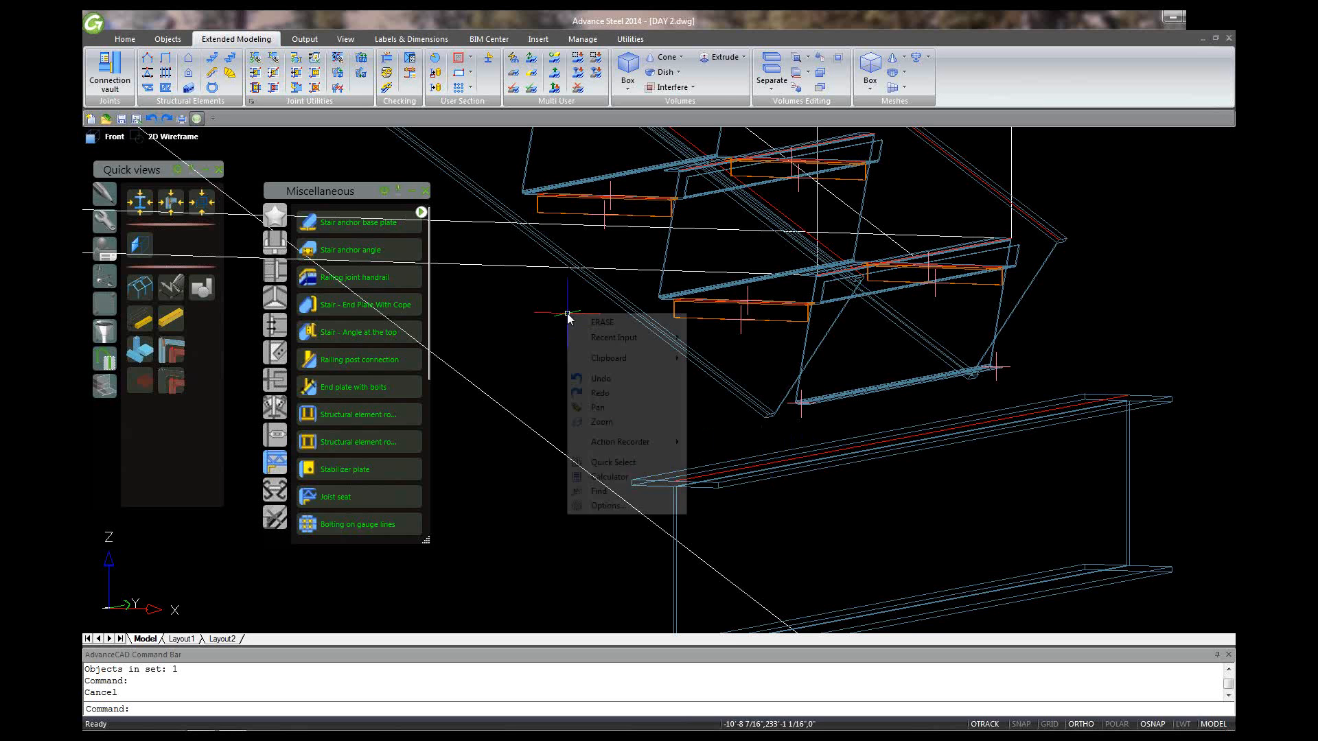
left_click(534, 309)
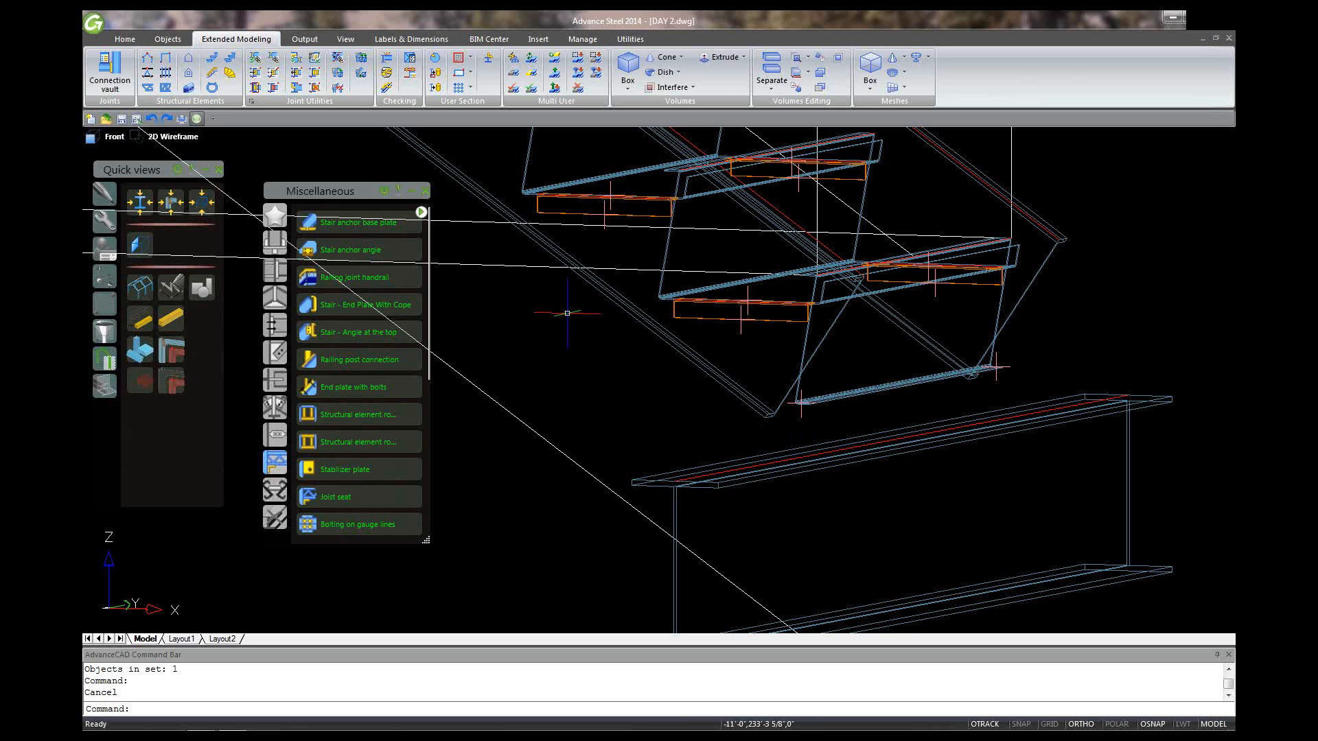
left_click(556, 330)
key("Escape")
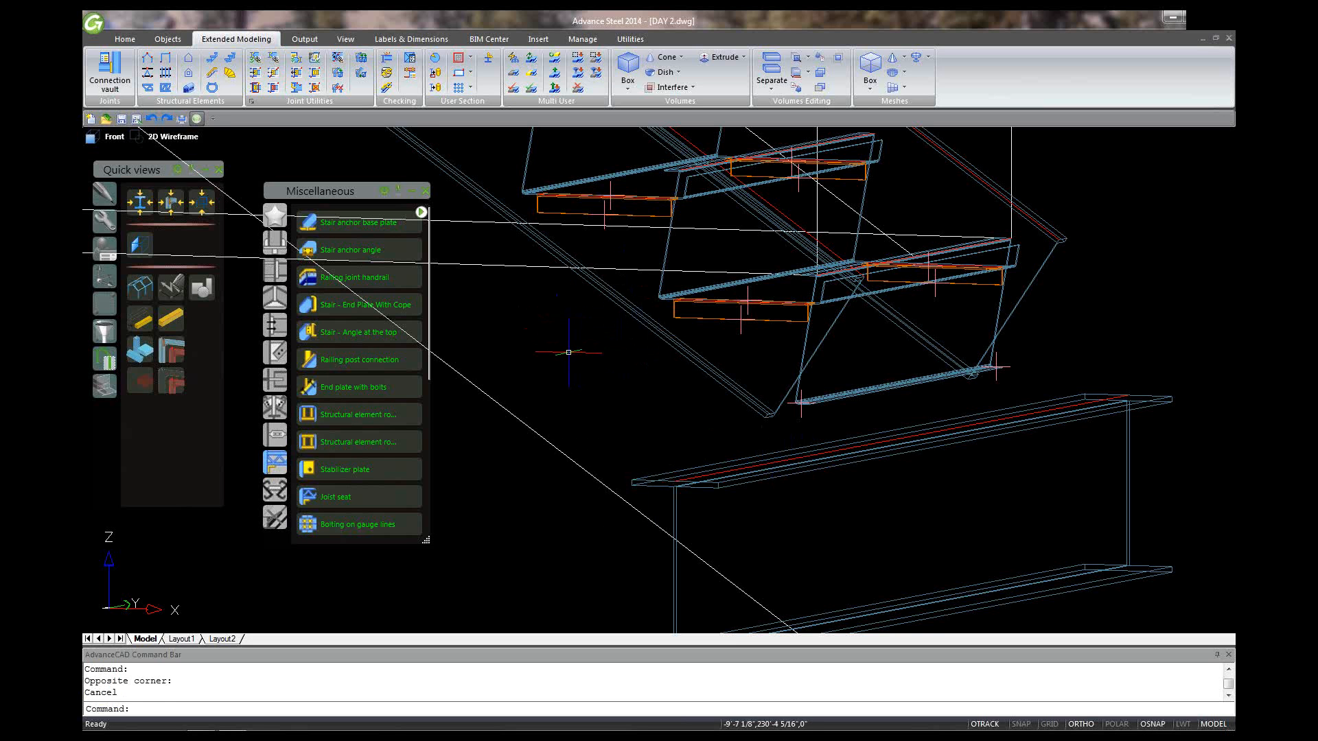
- Apply a Stair anchor angle joint to the near stringer of the orange-tread staircase, without selecting a reference point
left_click(124, 77)
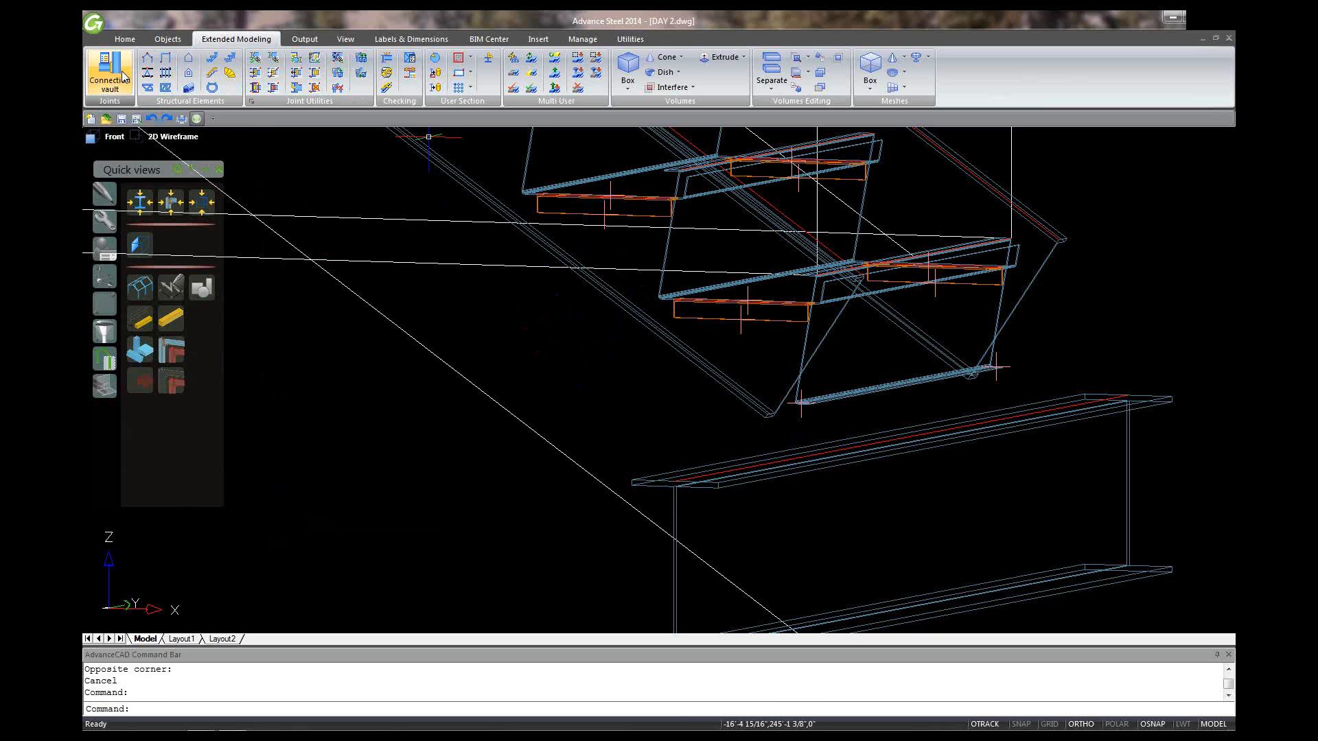
left_click(124, 77)
left_click(124, 77)
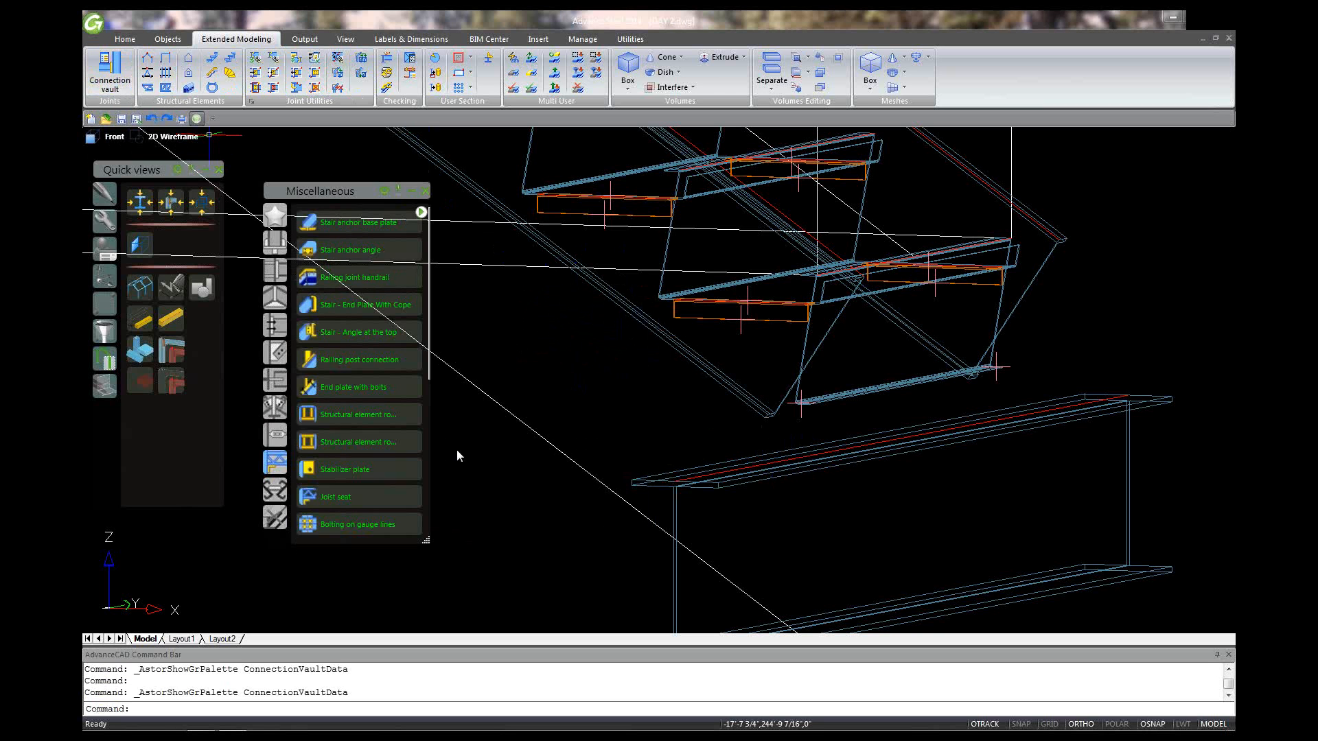
left_click(336, 249)
left_click(719, 372)
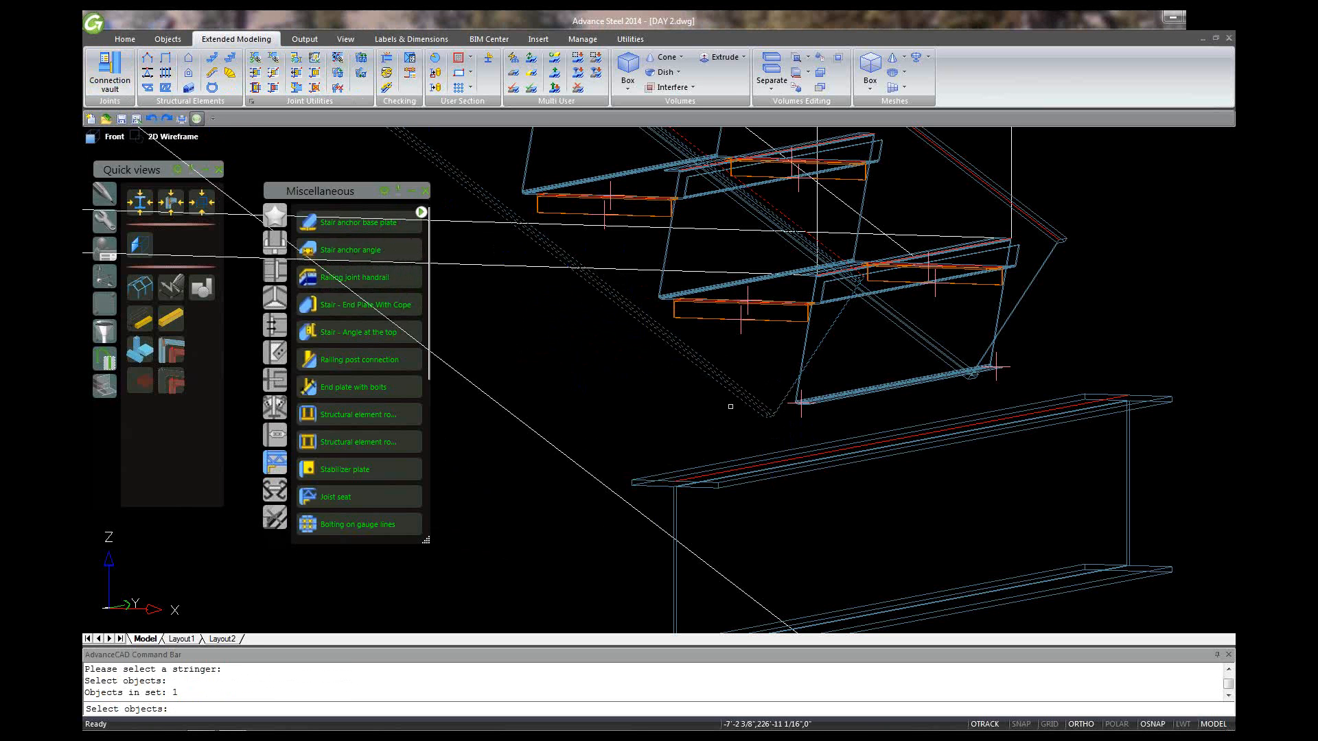
key("Return")
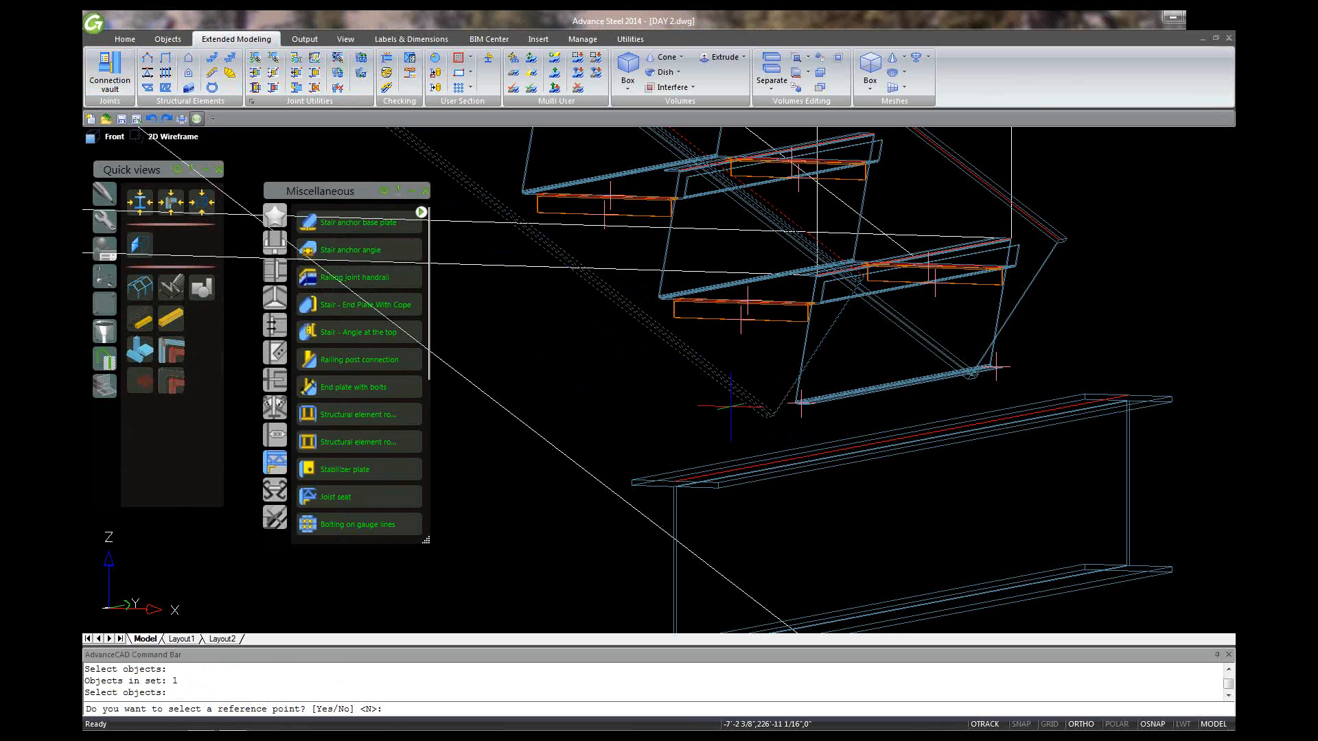
right_click(731, 408)
left_click(752, 430)
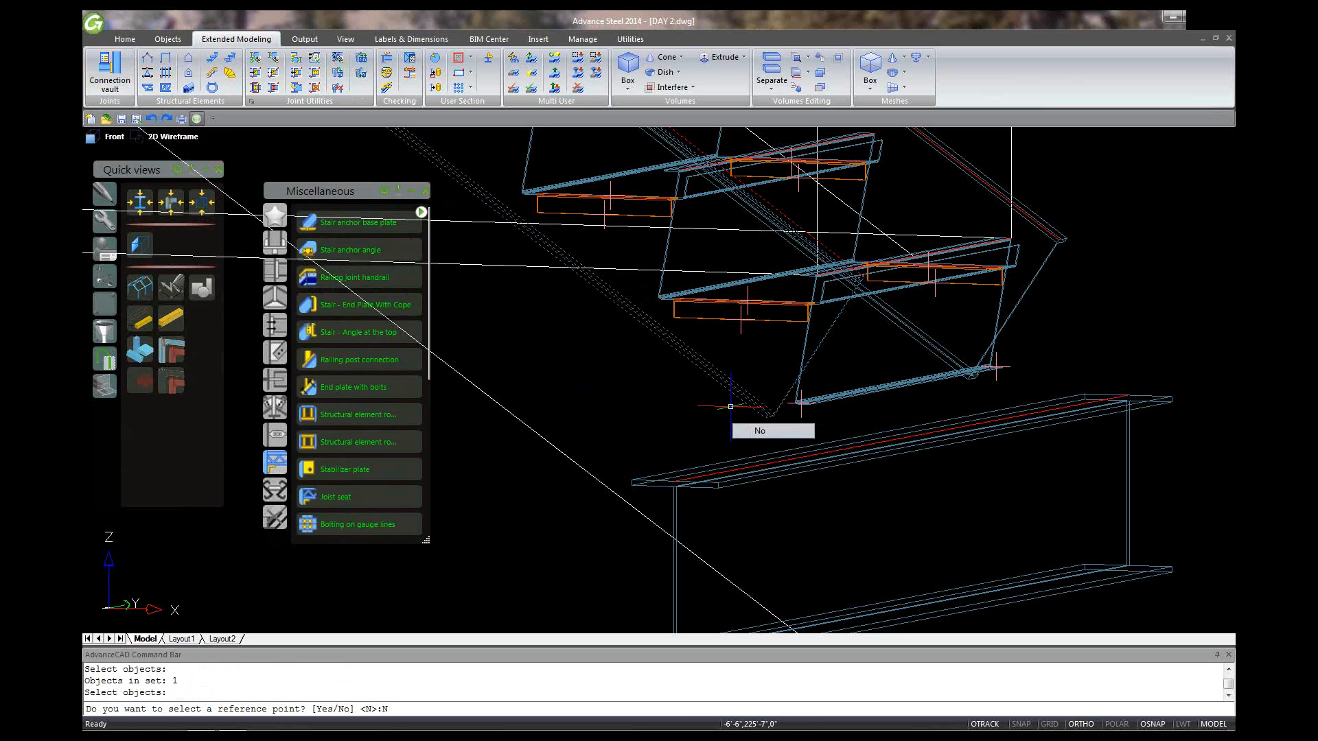
left_click(760, 405)
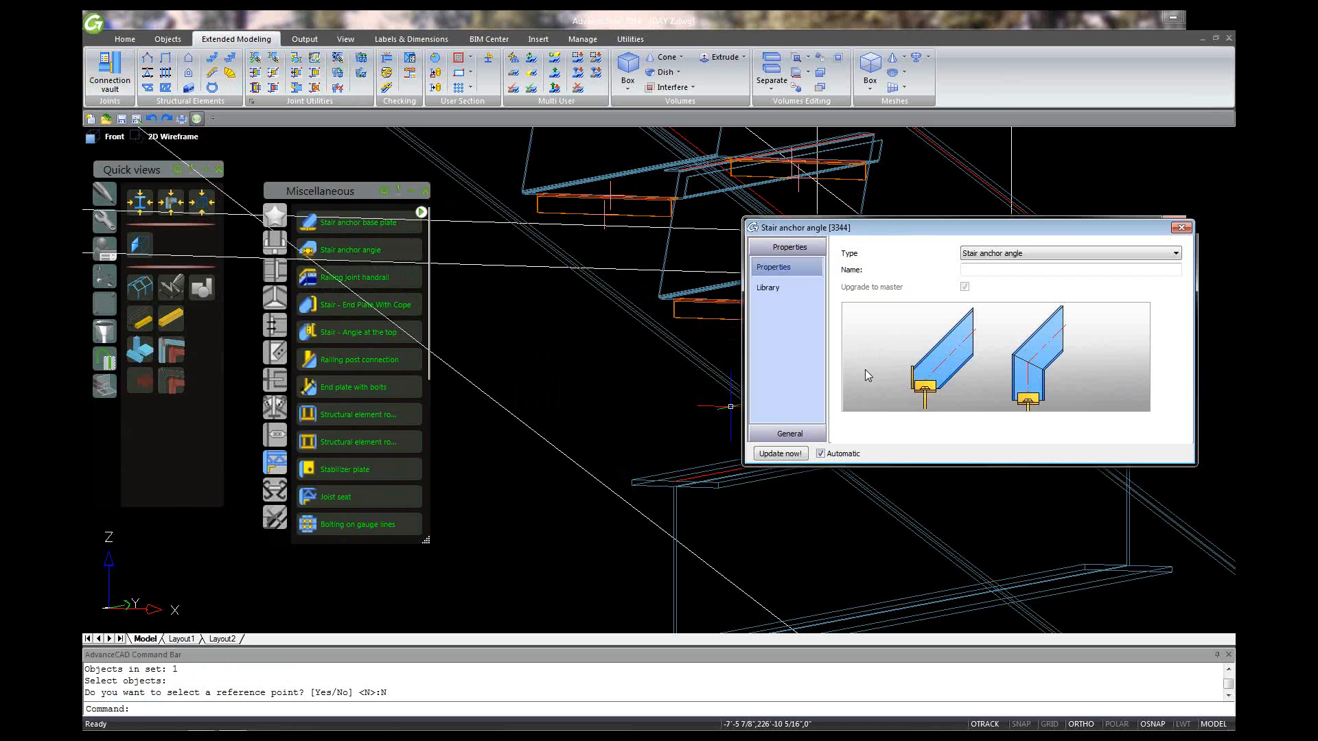
- Review the vertical extension settings in the new stair anchor angle's general properties
left_click(789, 434)
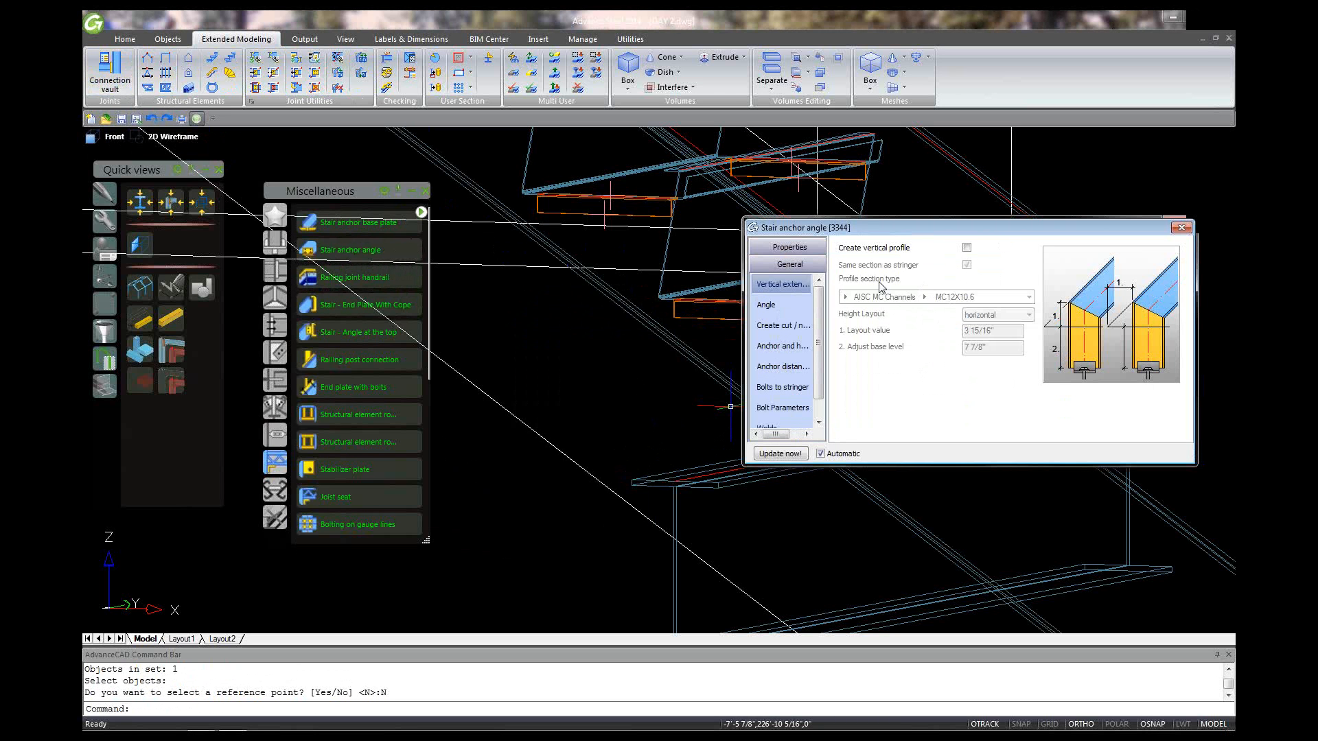
left_click_drag(882, 227, 750, 285)
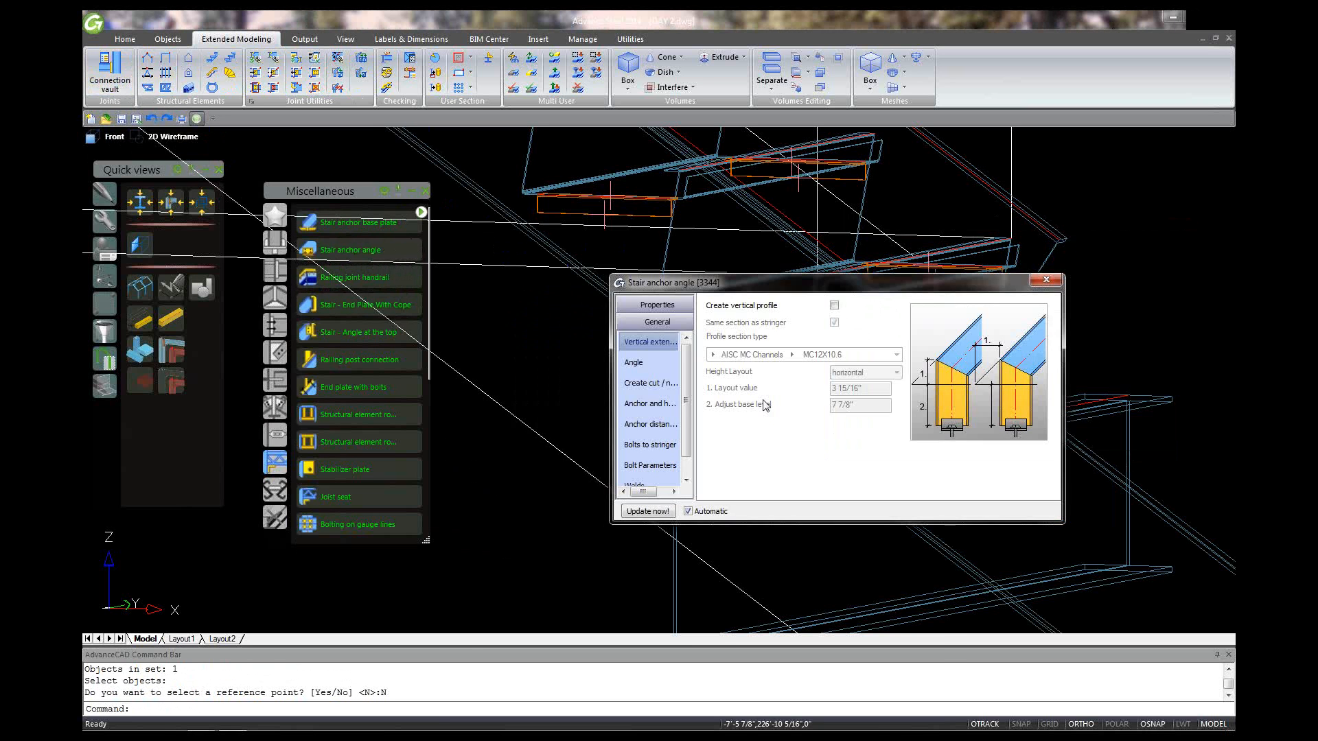
left_click_drag(880, 287, 912, 255)
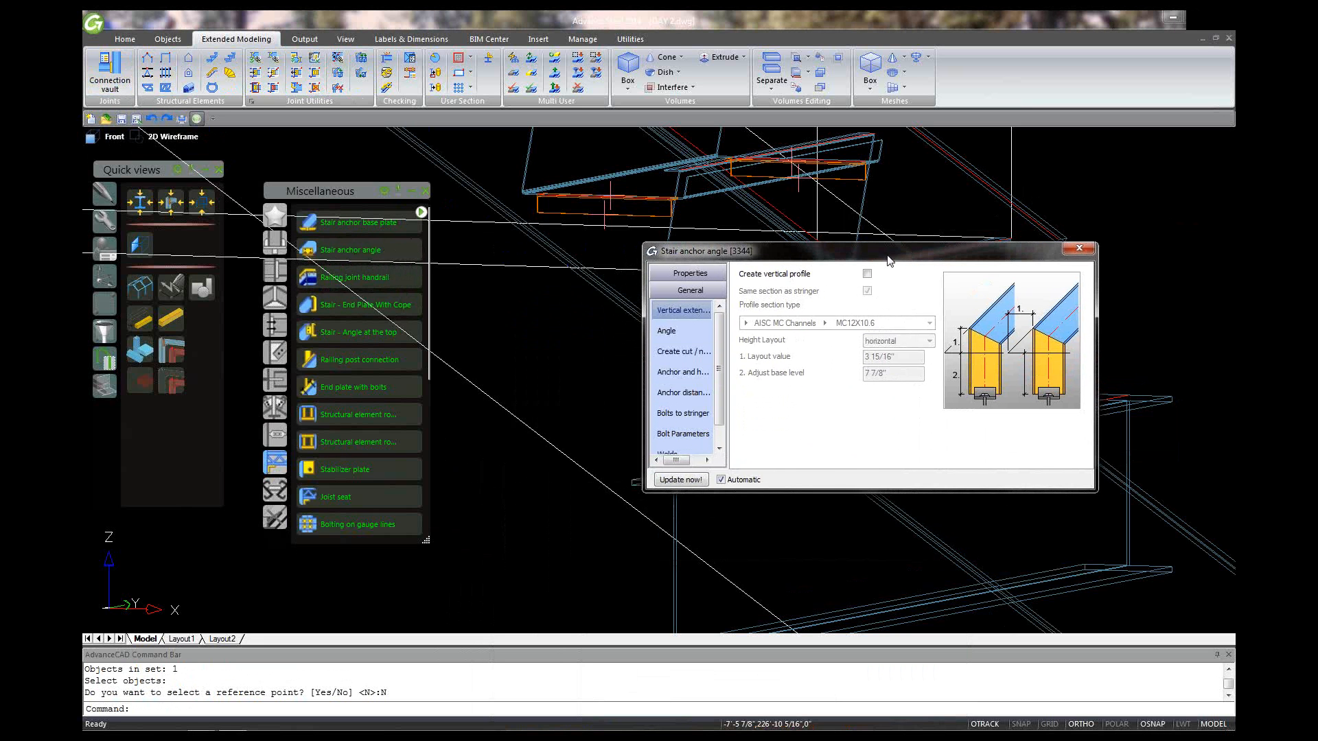
left_click_drag(888, 260, 890, 334)
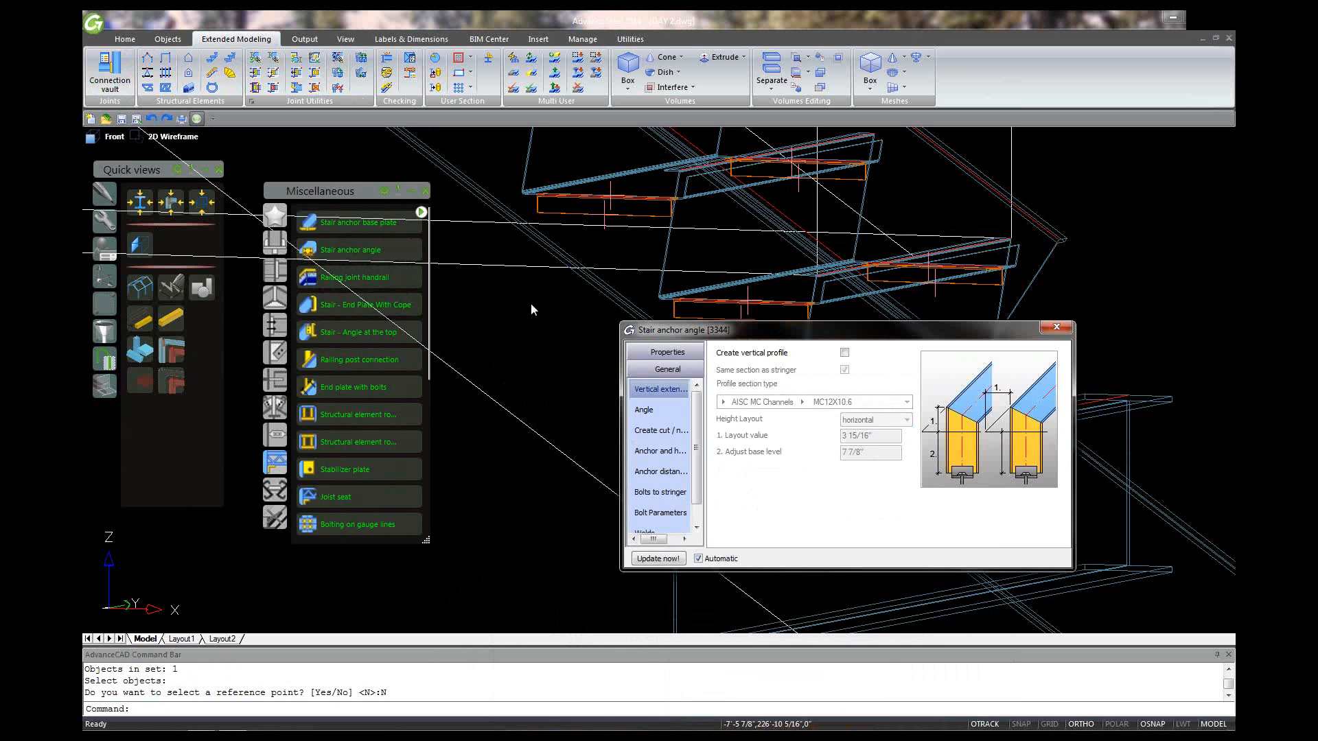
- Align the user coordinate system with the near top end of the bottom support beam and rotate it about the X axis
left_click(108, 276)
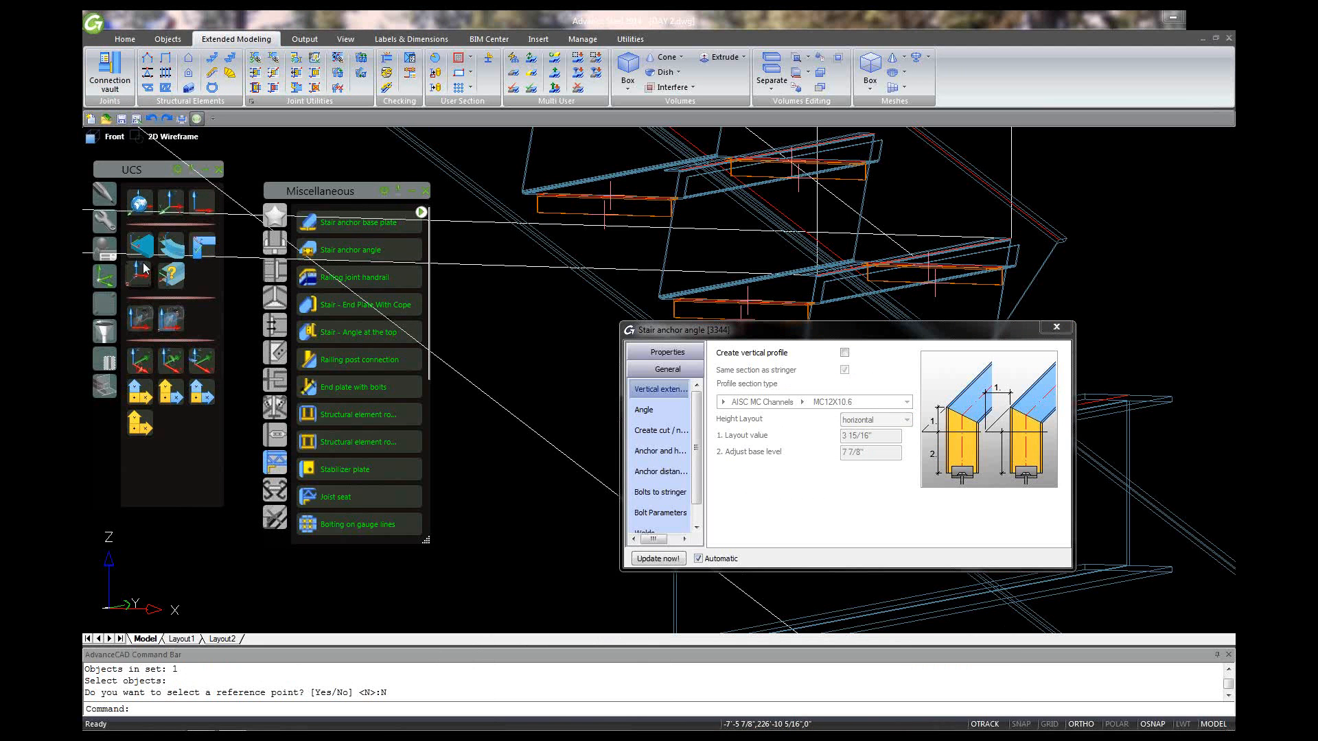
left_click(139, 204)
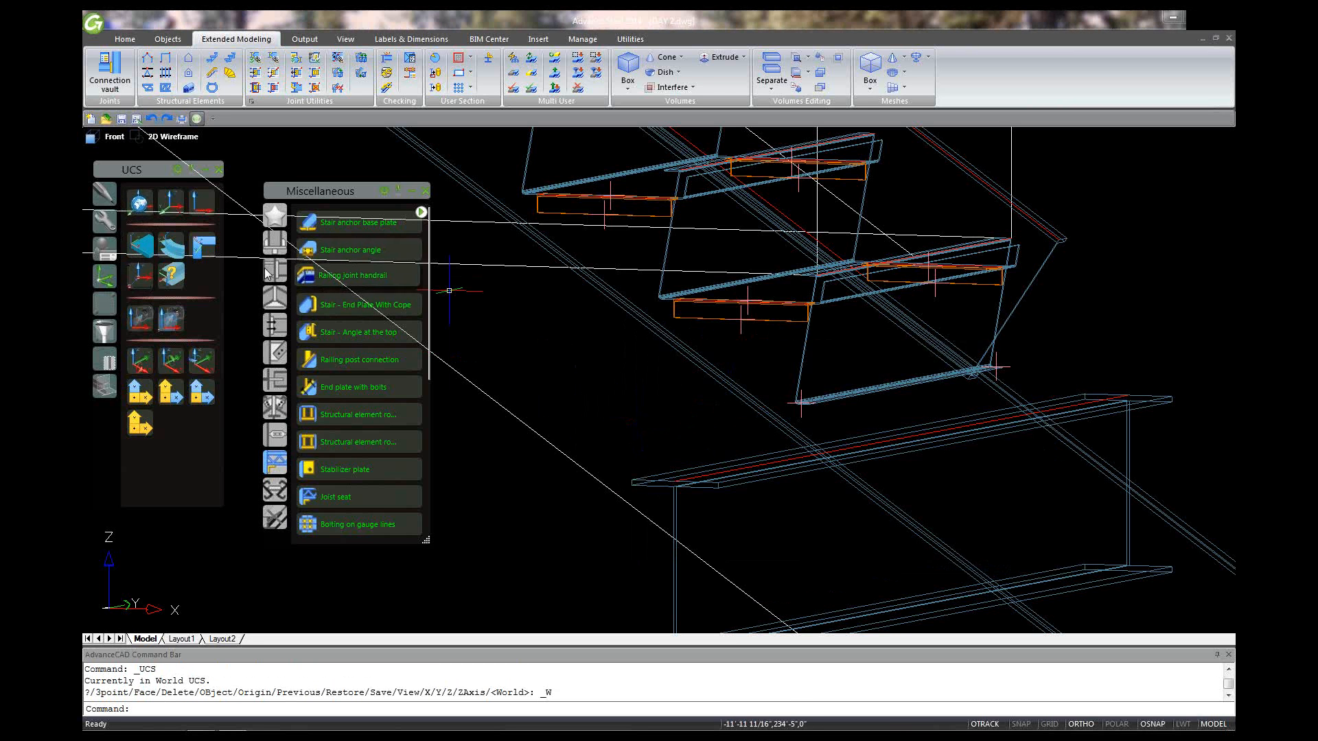
left_click(147, 244)
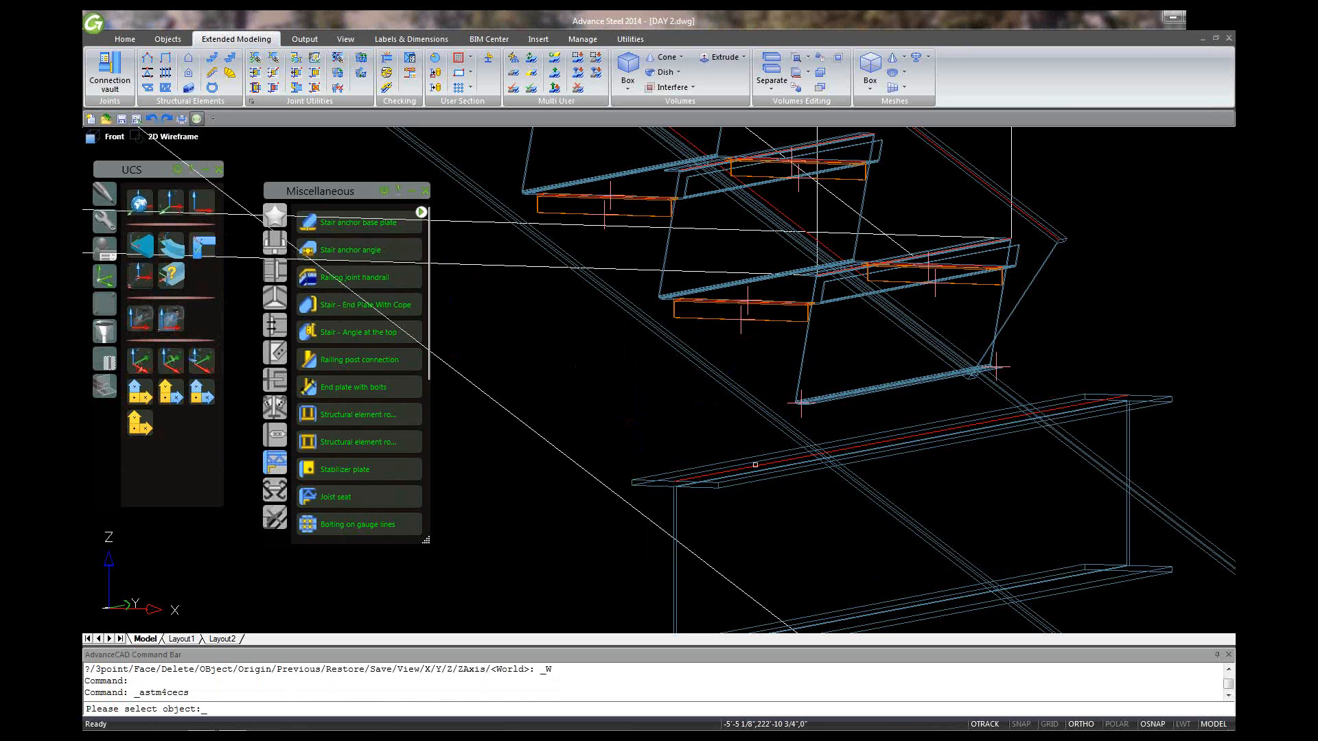
left_click(754, 465)
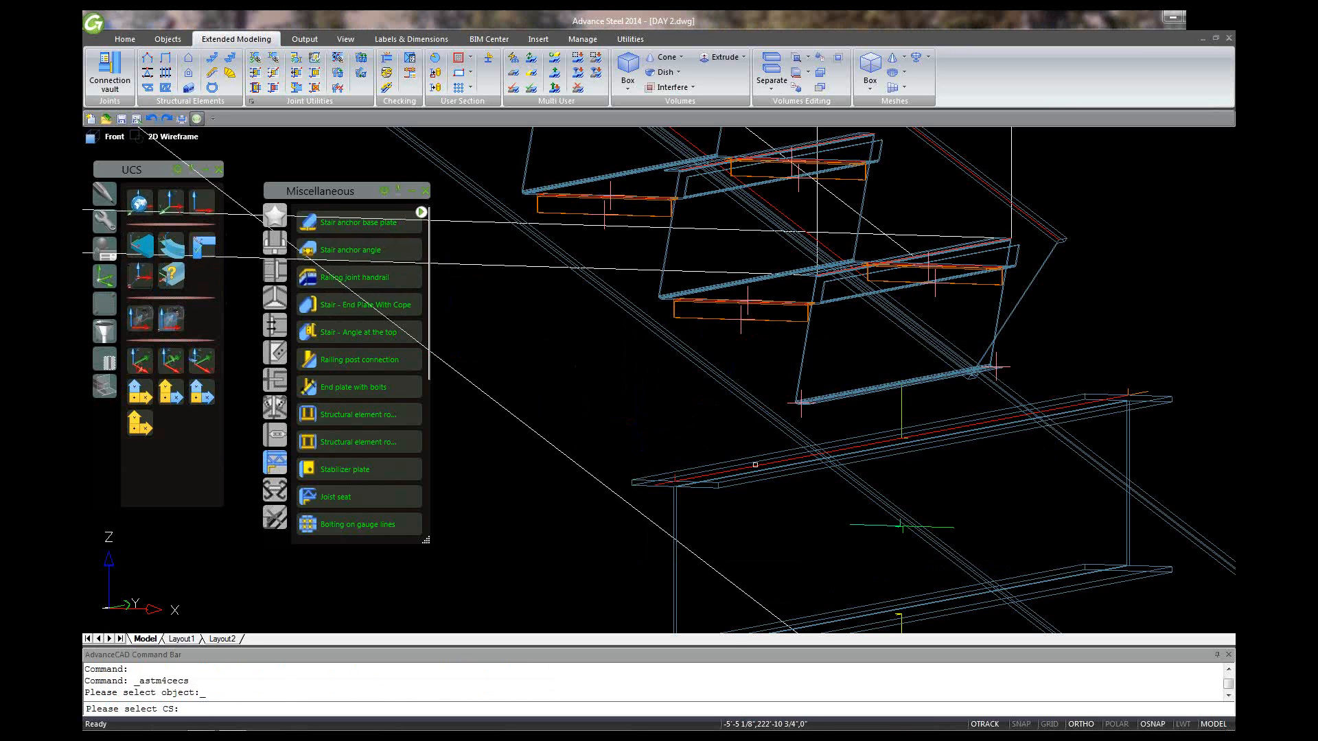
left_click(674, 477)
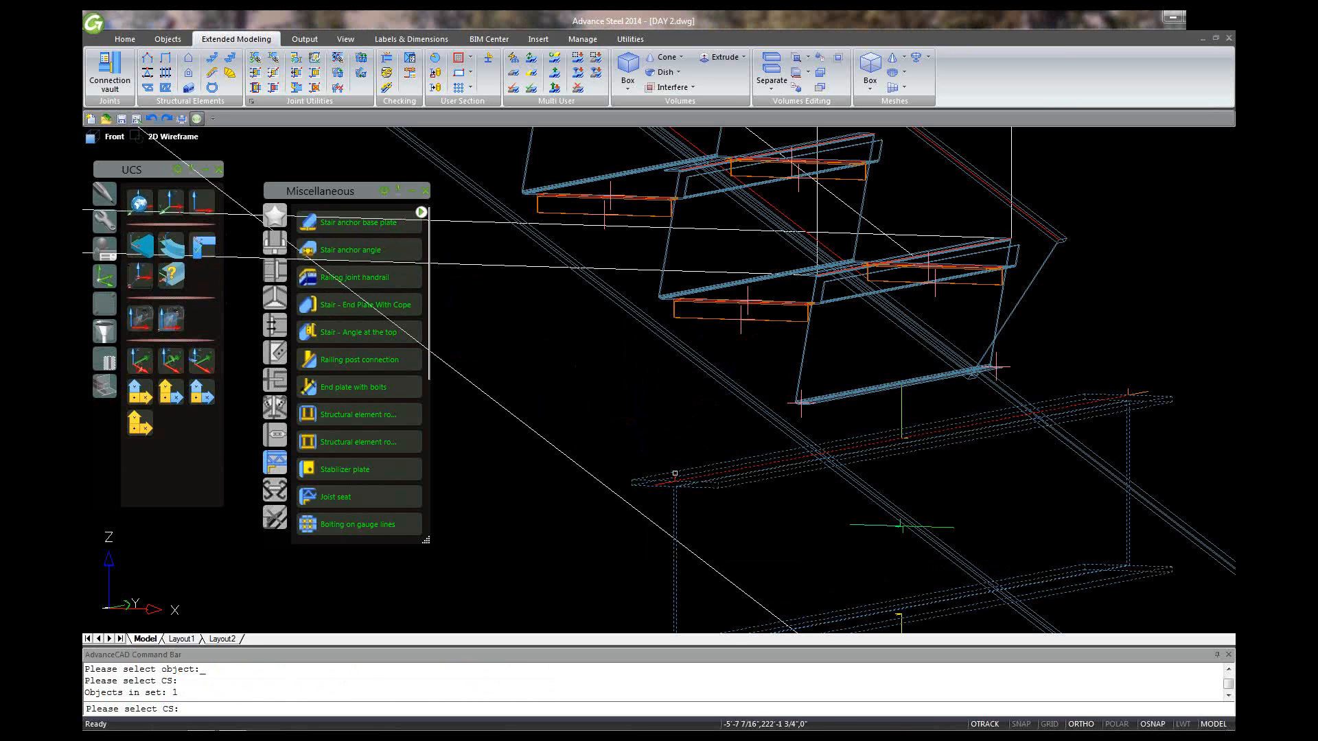
left_click(675, 476)
scroll(675, 479, "up", 5)
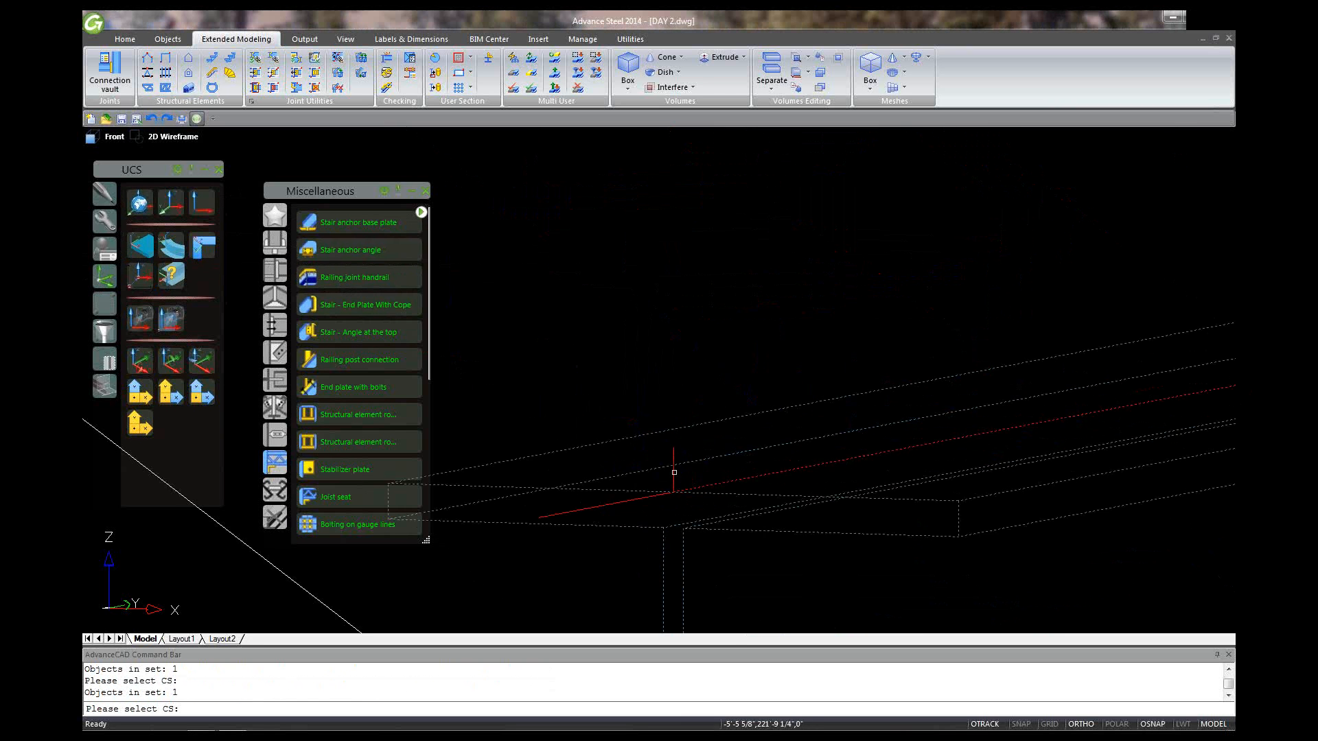
right_click(674, 472)
scroll(612, 415, "down", 1)
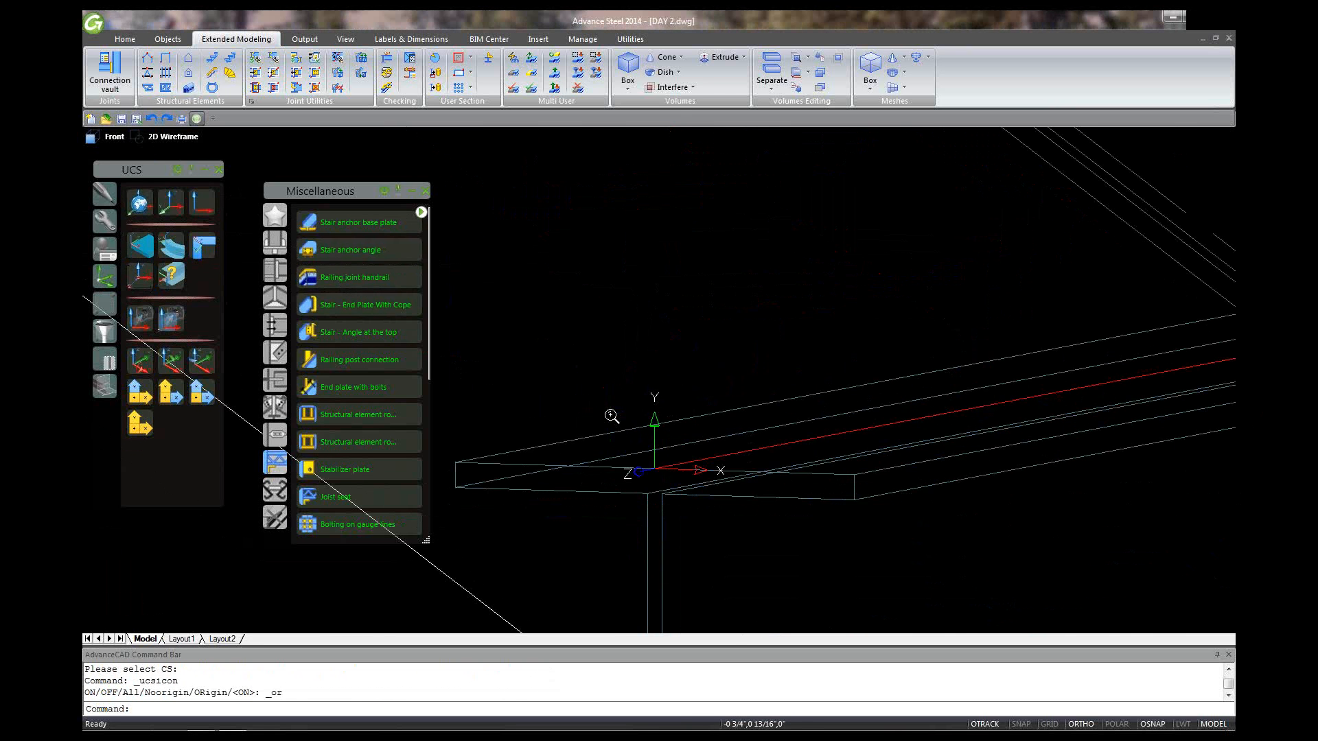
scroll(612, 415, "down", 4)
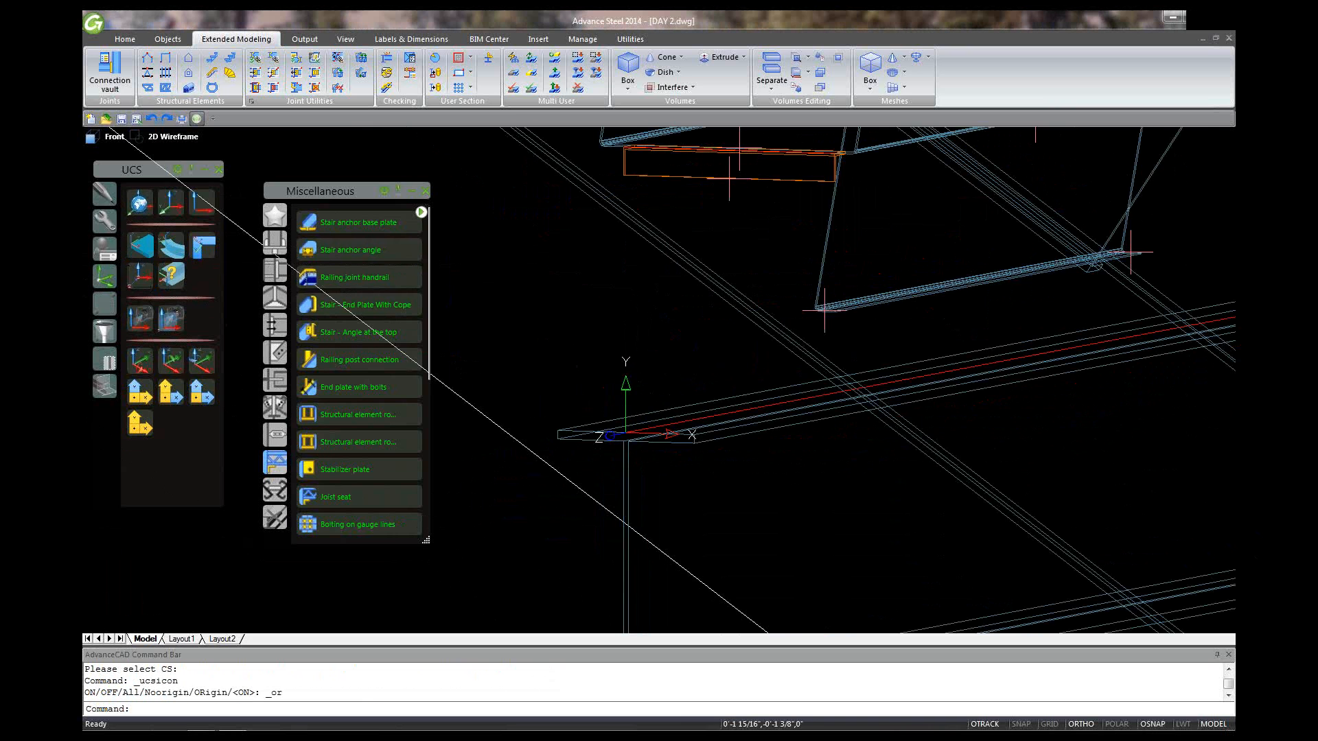
scroll(670, 412, "down", 2)
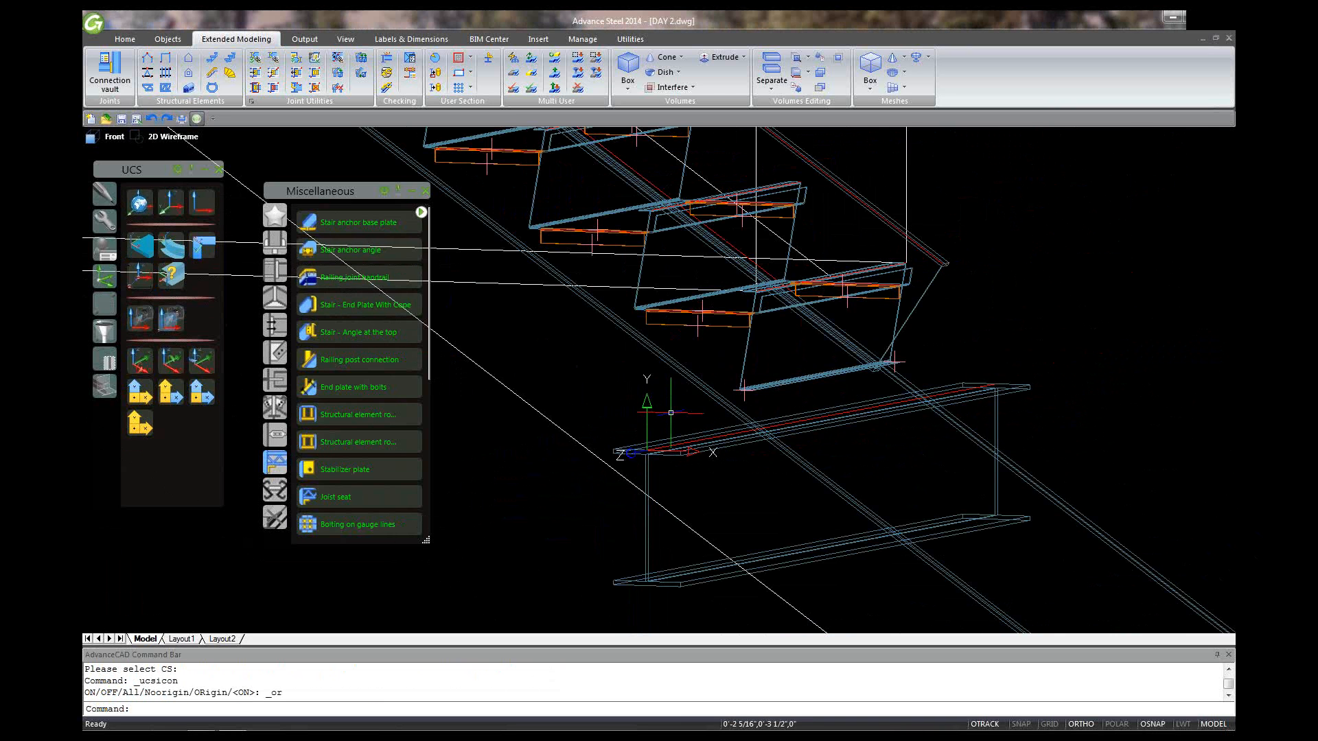
left_click(137, 362)
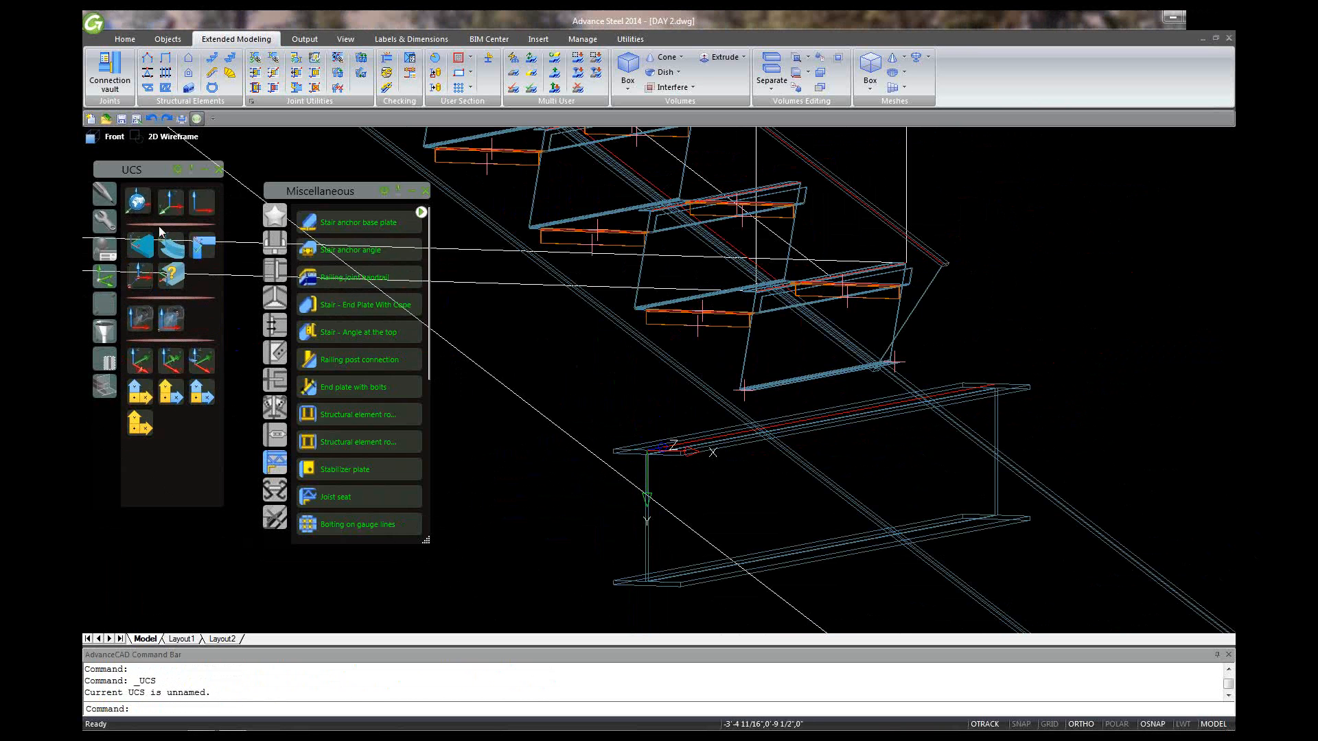
- Reset the user coordinate system to World and align it with the bottom support beam's mid-length top coordinate system, Z pointing up
left_click(140, 204)
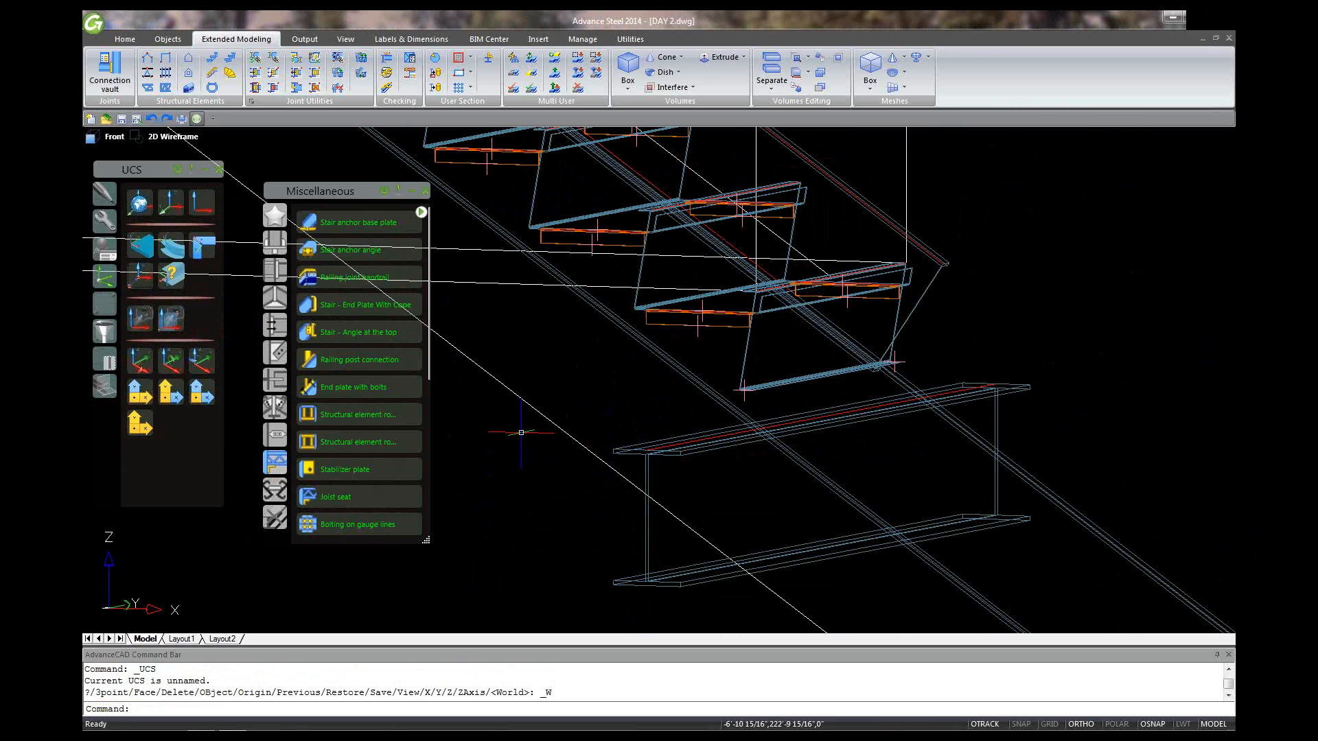
left_click(164, 248)
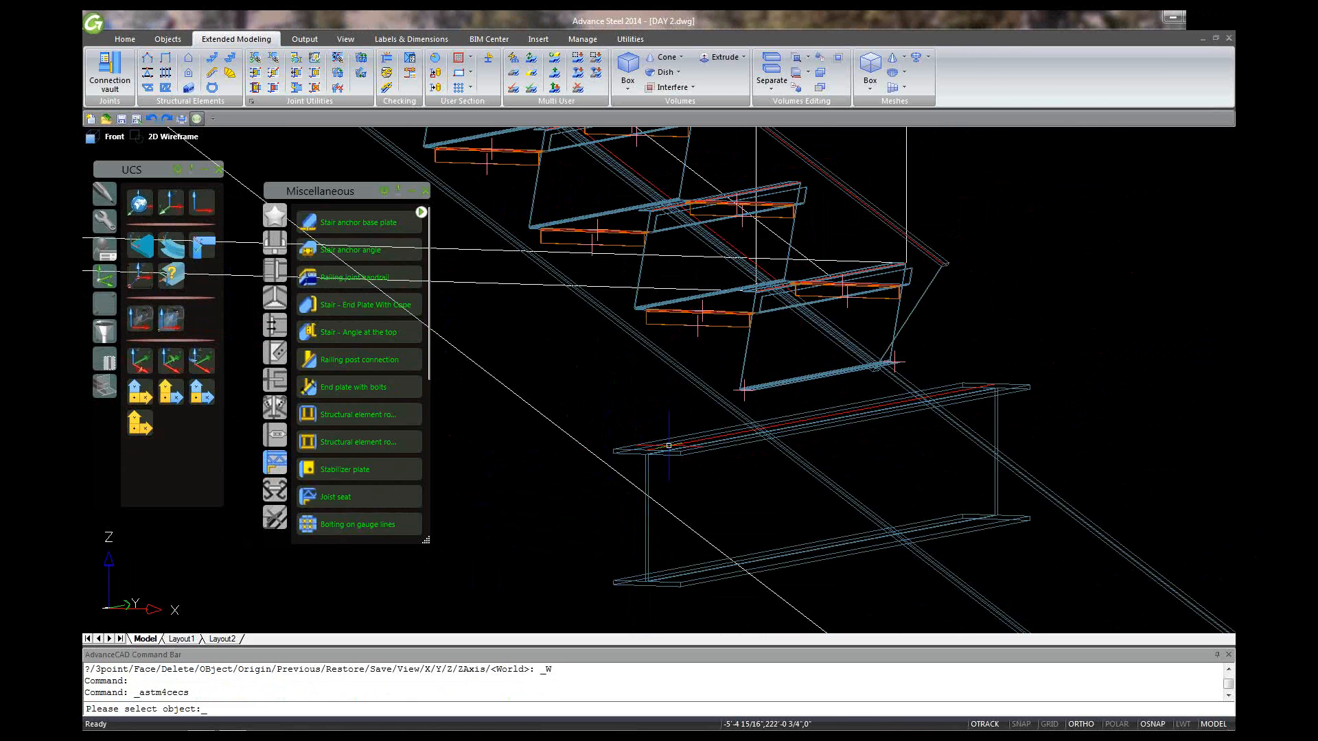
left_click(669, 445)
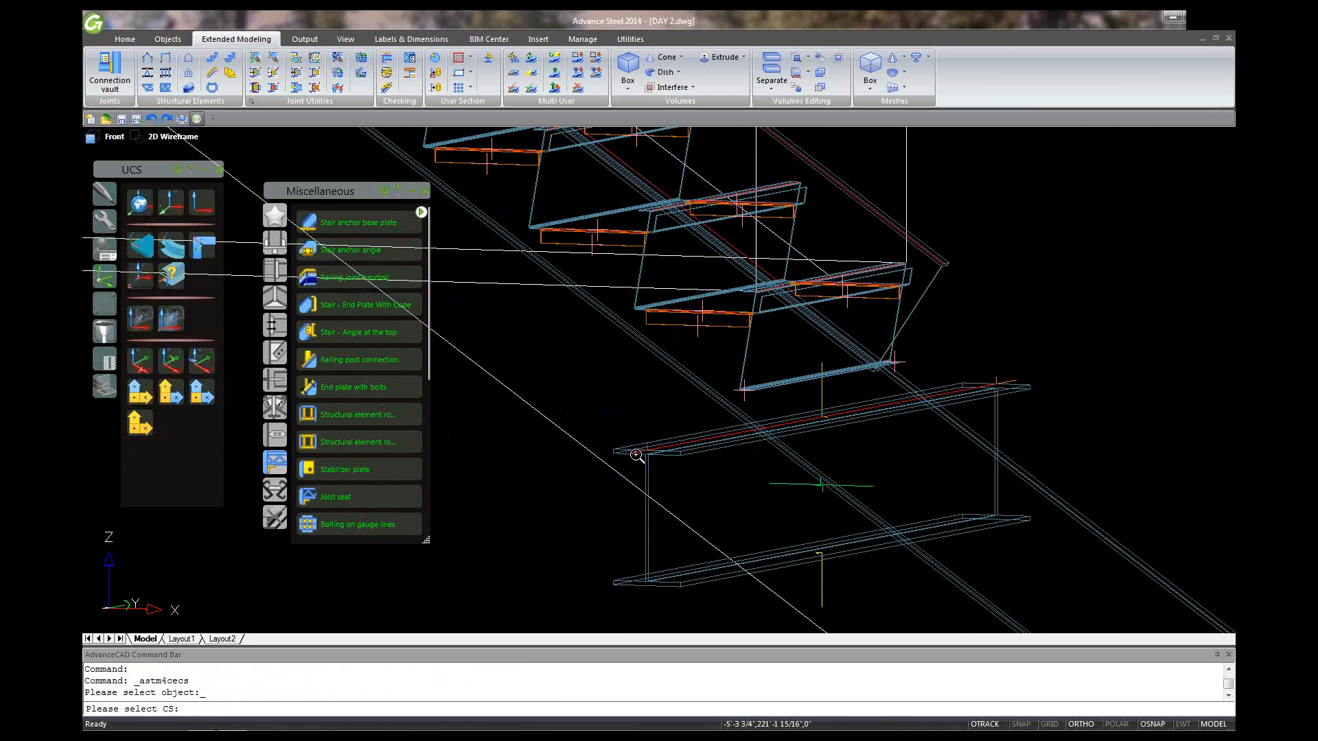
scroll(636, 455, "up", 5)
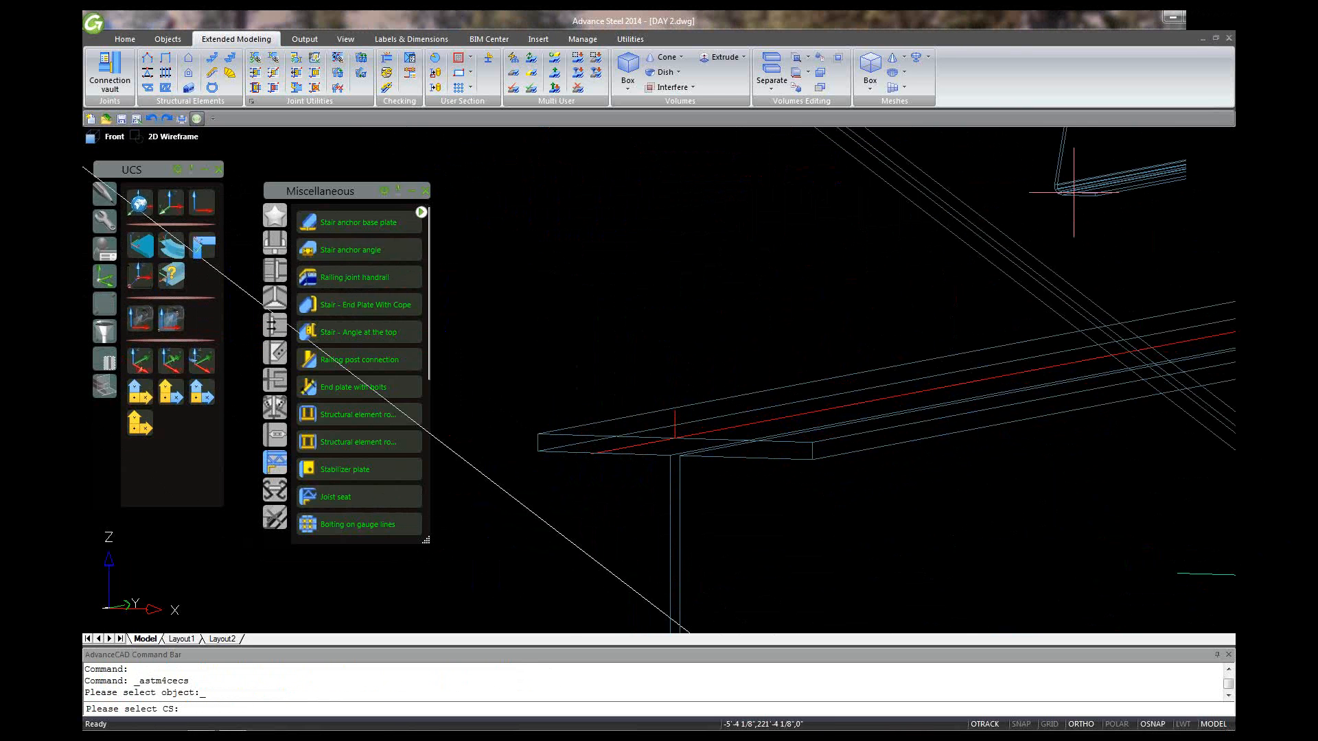
scroll(675, 412, "up", 2)
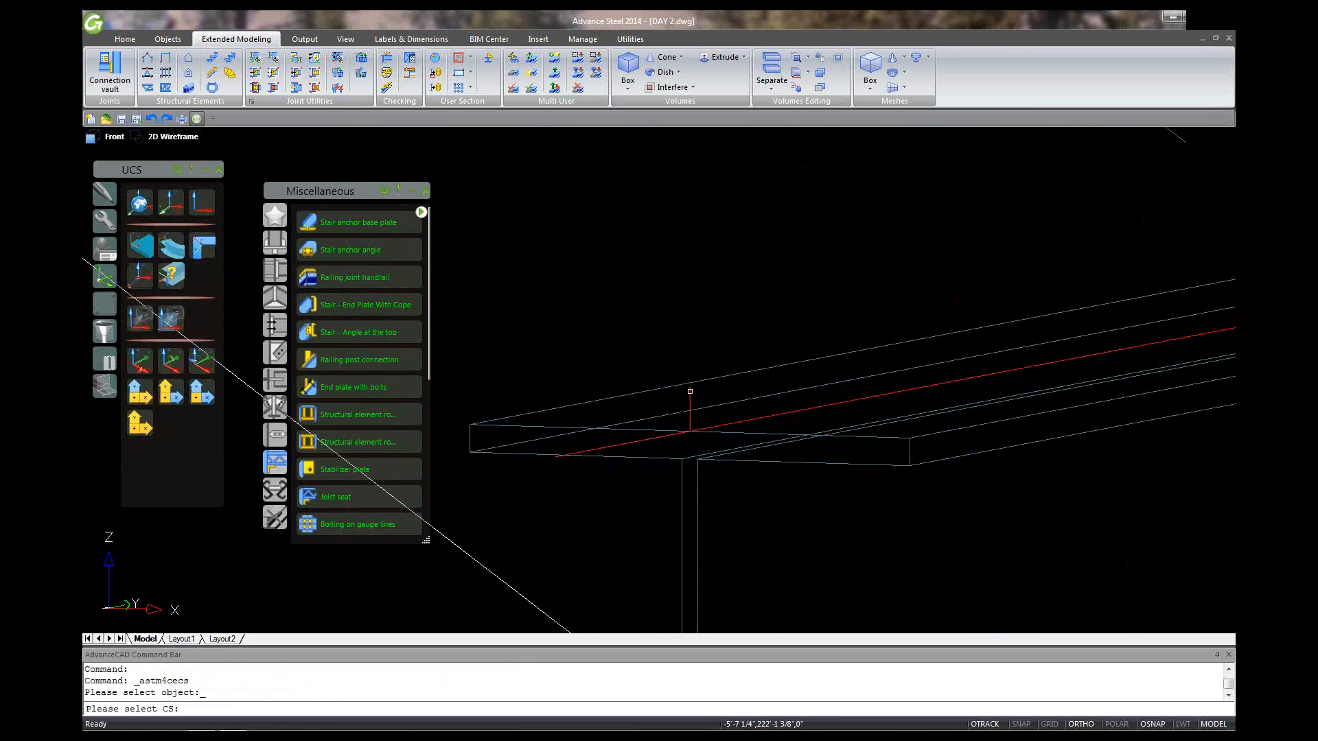
scroll(800, 405, "down", 4)
scroll(799, 405, "up", 2)
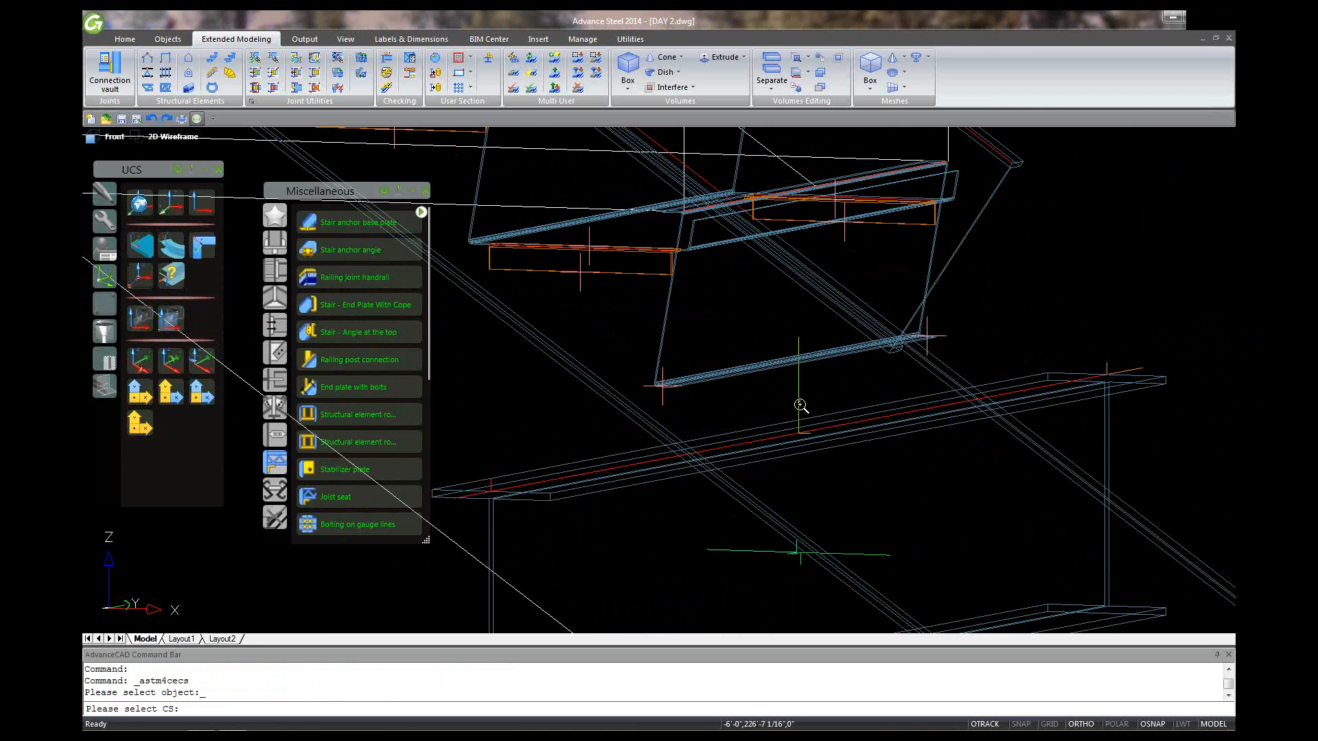
scroll(799, 405, "down", 4)
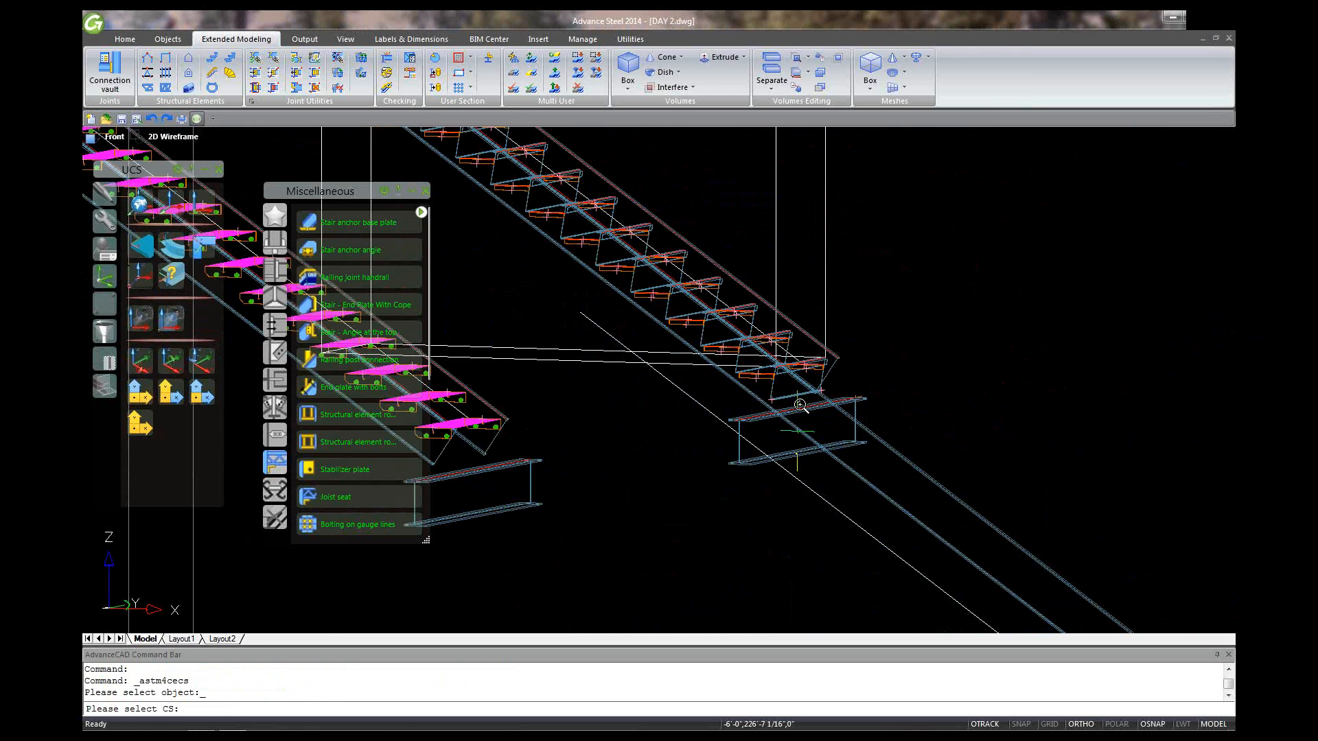
scroll(799, 405, "down", 2)
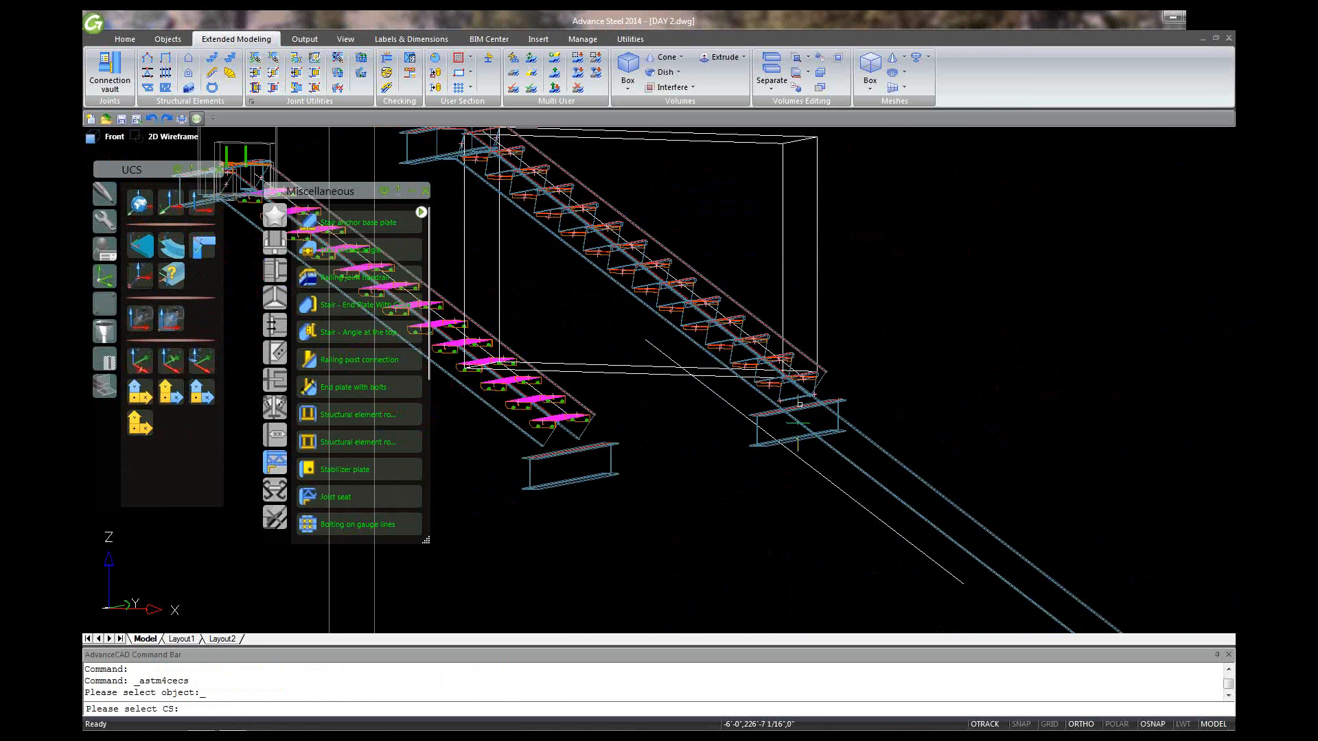
scroll(800, 404, "up", 2)
scroll(796, 407, "up", 2)
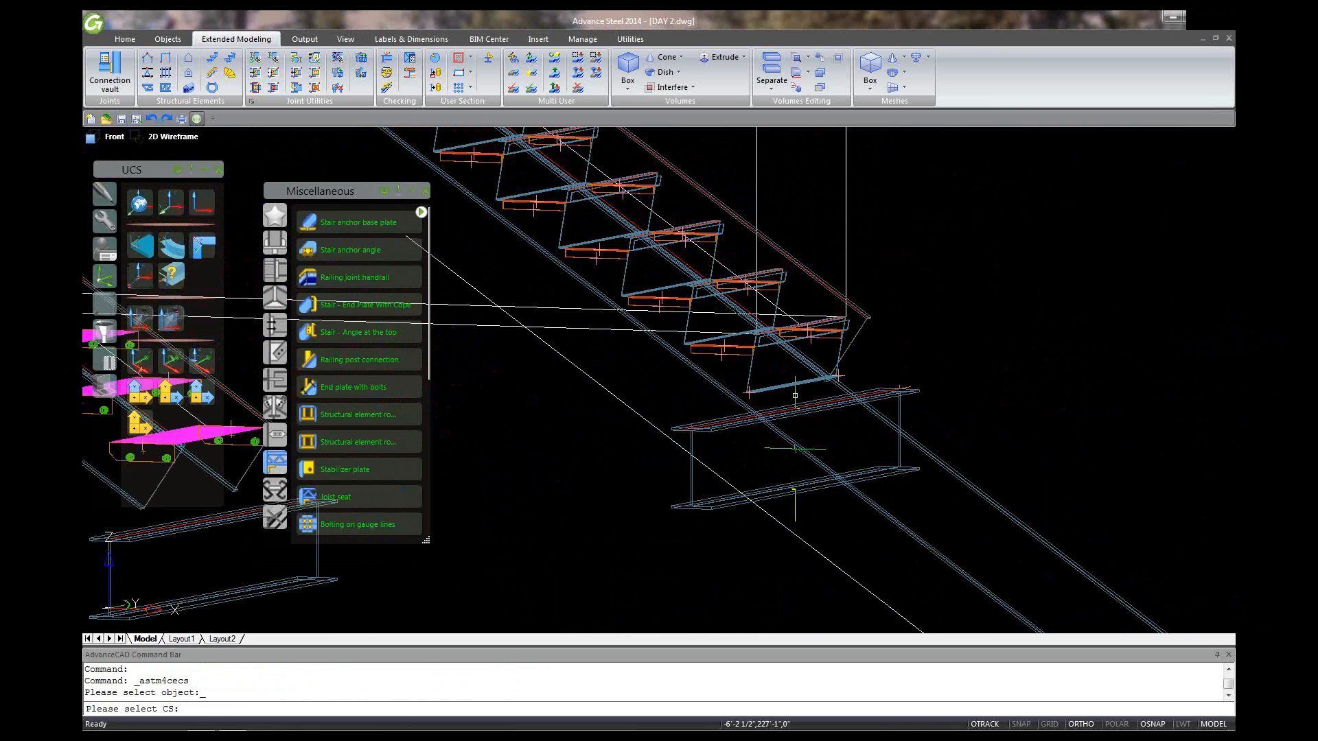
left_click(795, 395)
key("Return")
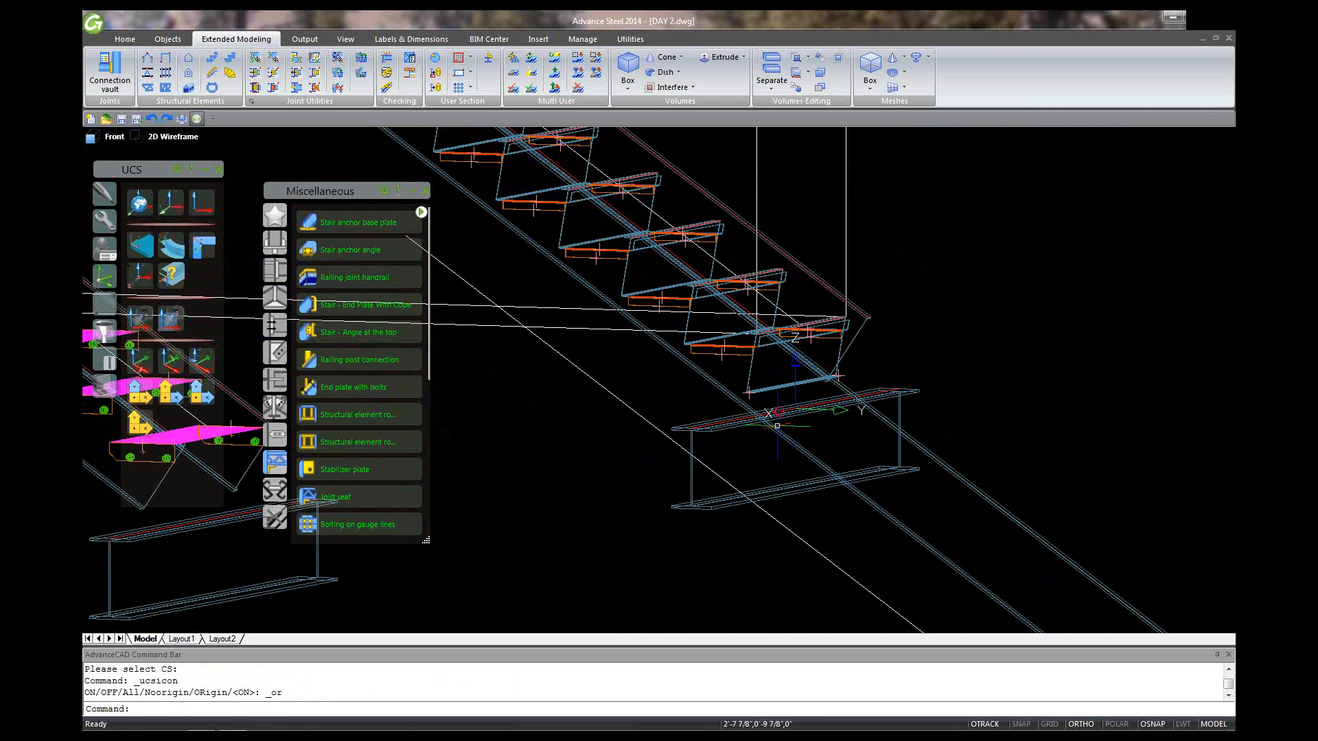
- Delete the misplaced stair anchor angle at the far end of the overextended stringers
scroll(776, 426, "up", 4)
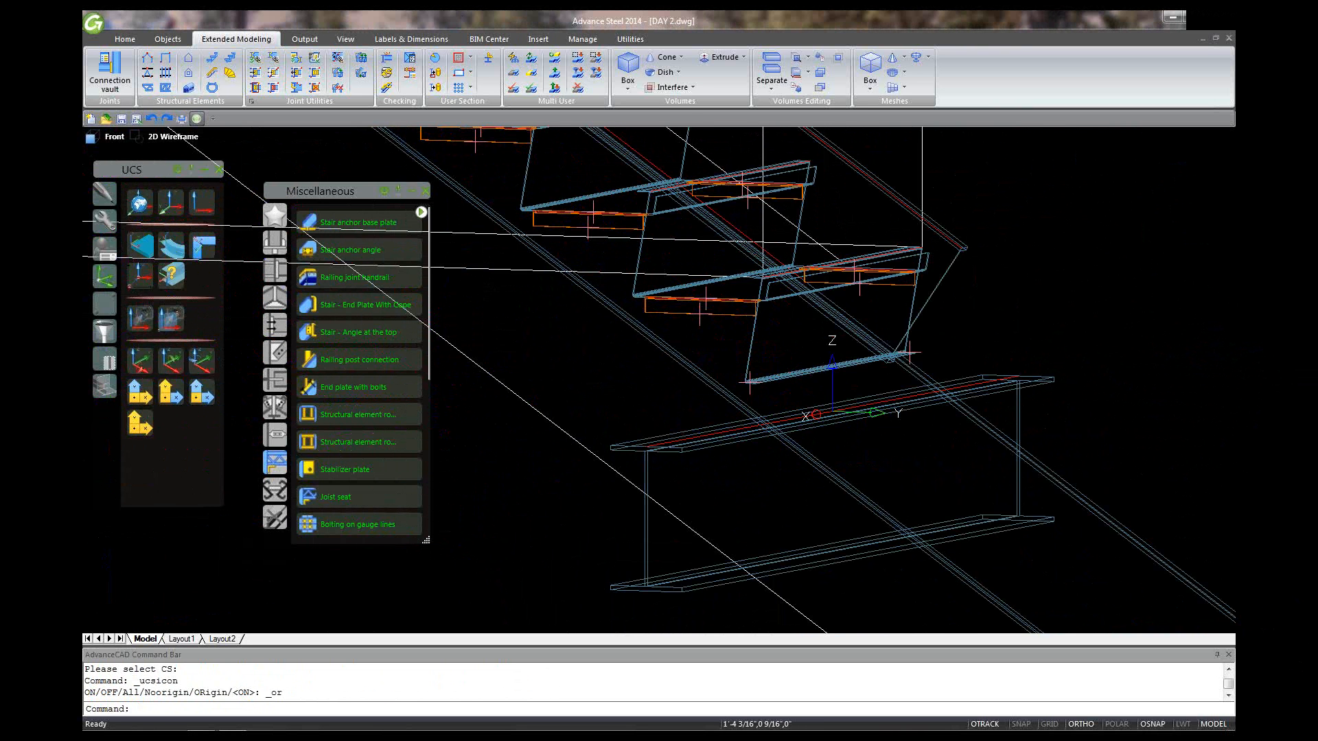
scroll(760, 430, "up", 3)
scroll(760, 430, "down", 6)
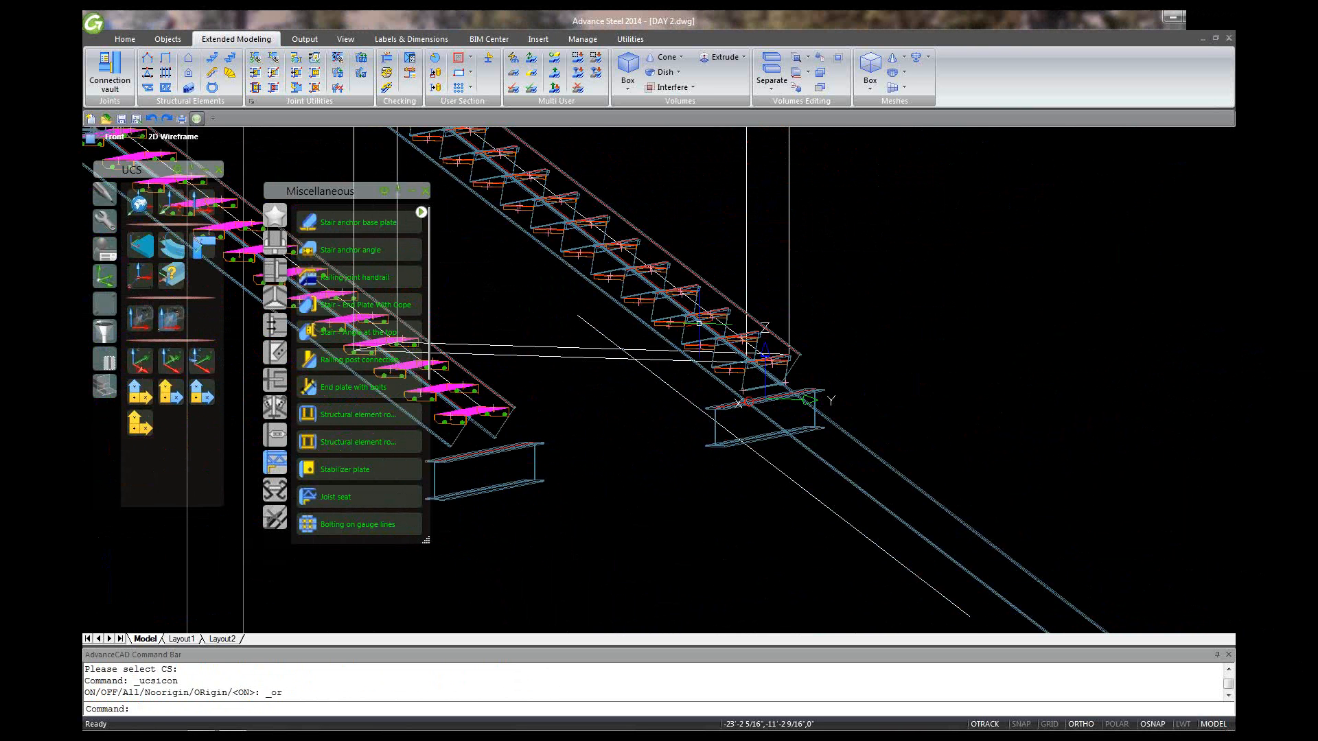
scroll(699, 323, "down", 4)
scroll(1010, 576, "up", 9)
key("Escape")
key("Escape")
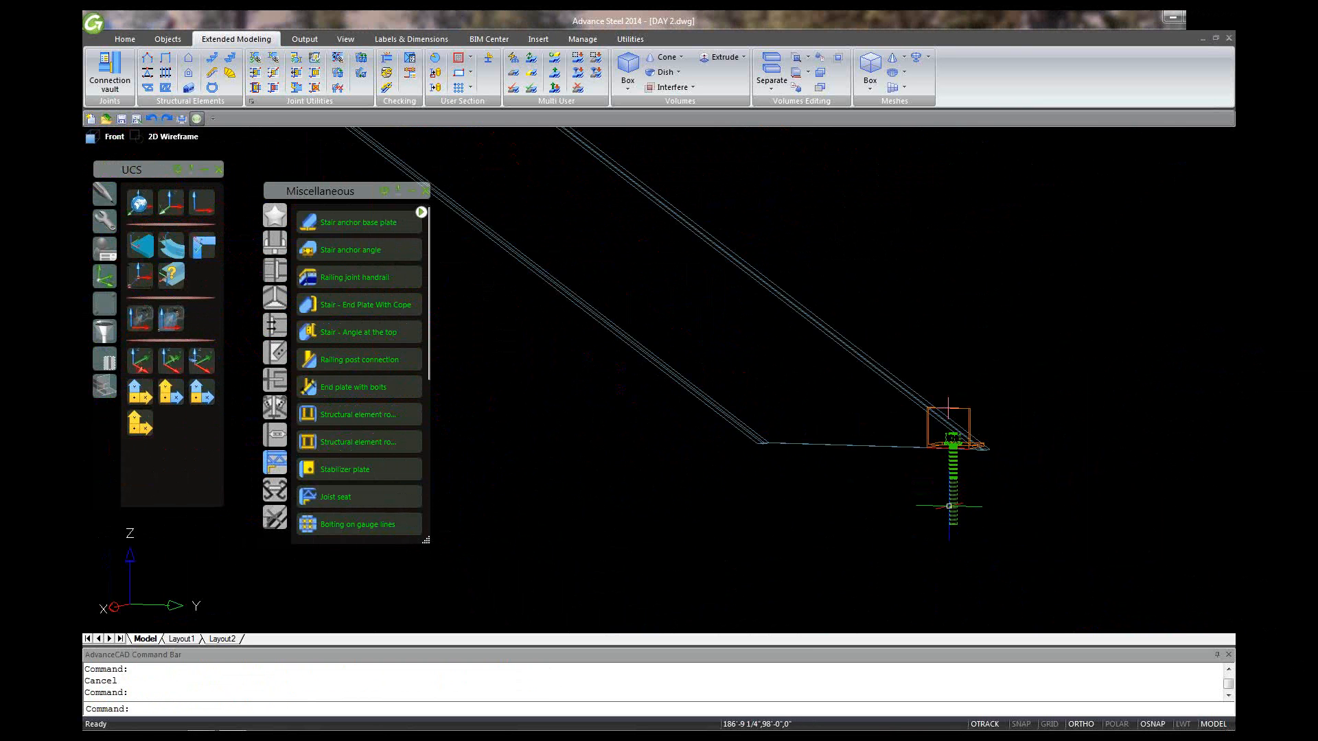
key("Delete")
- Apply a Stair anchor angle joint to the near stringer of the orange-tread staircase again, without selecting a reference point
scroll(1030, 555, "down", 5)
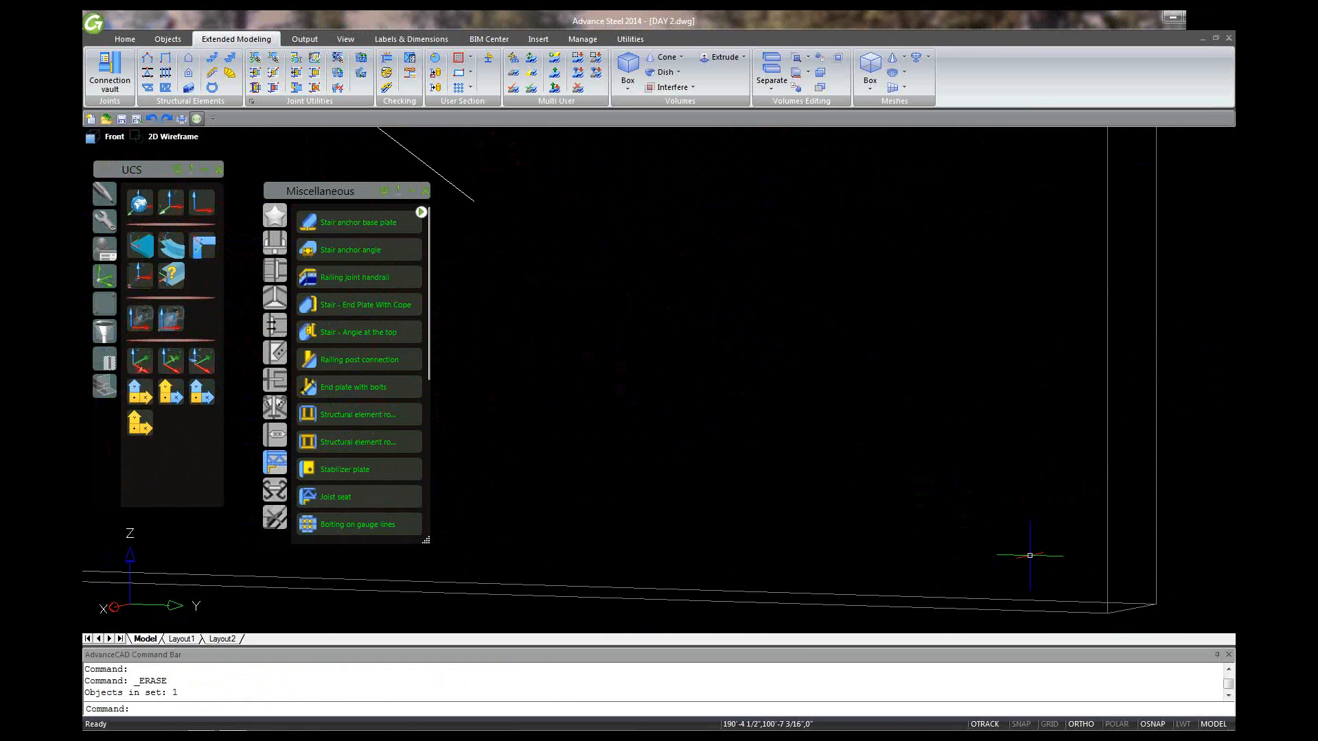
scroll(1029, 555, "down", 3)
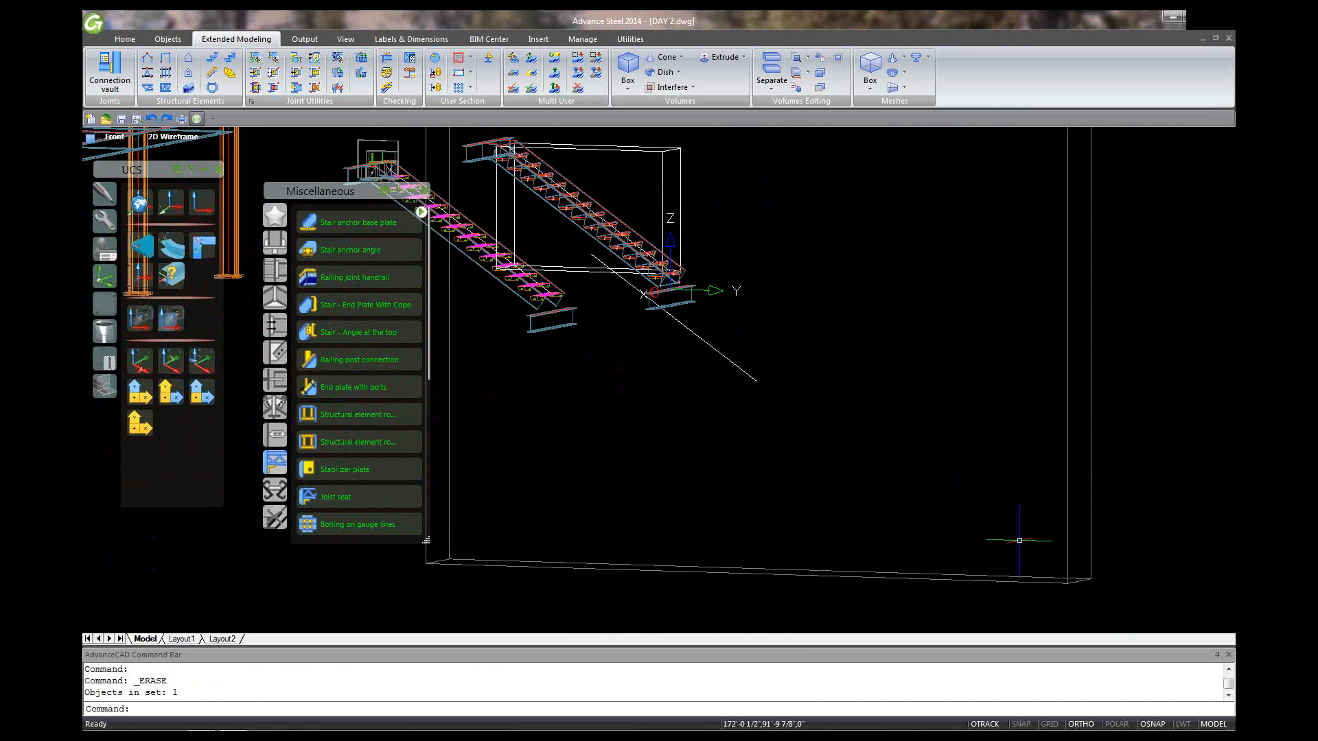
scroll(1019, 540, "down", 2)
scroll(751, 338, "up", 10)
scroll(817, 227, "up", 2)
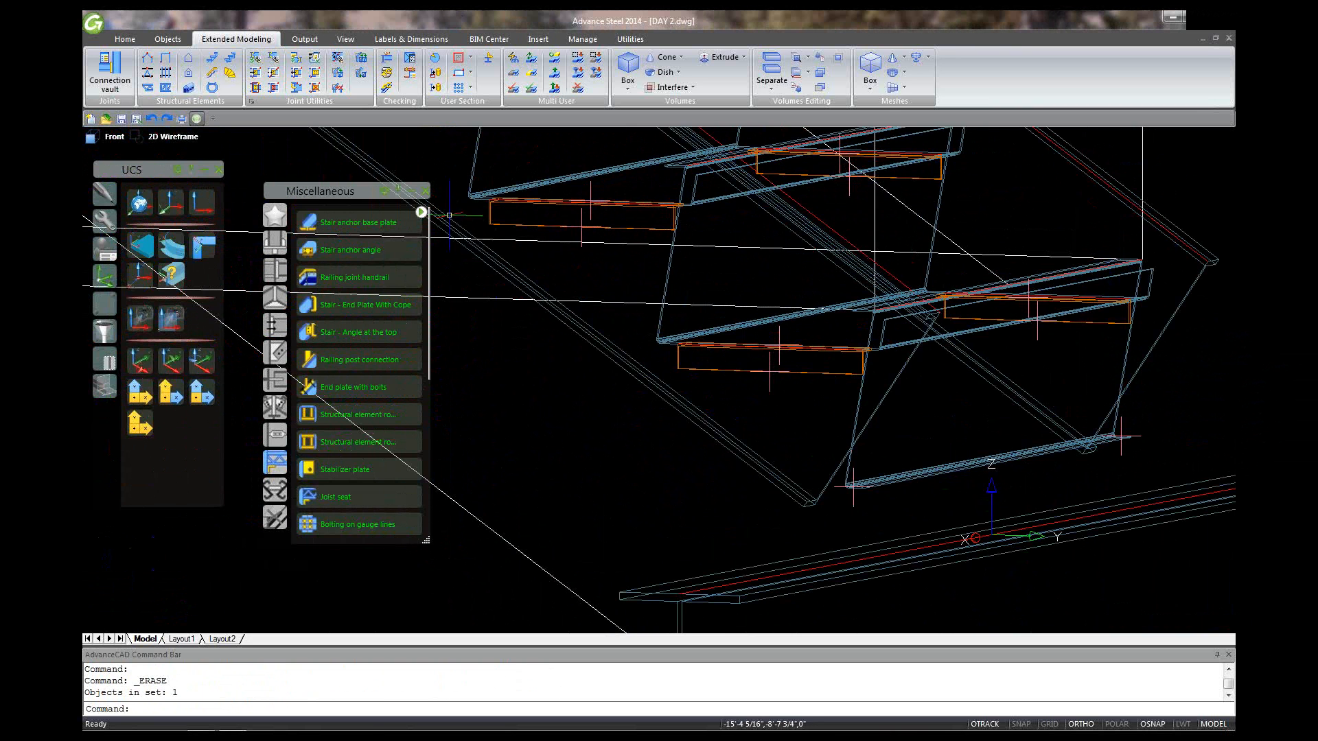
left_click(740, 447)
key("Return")
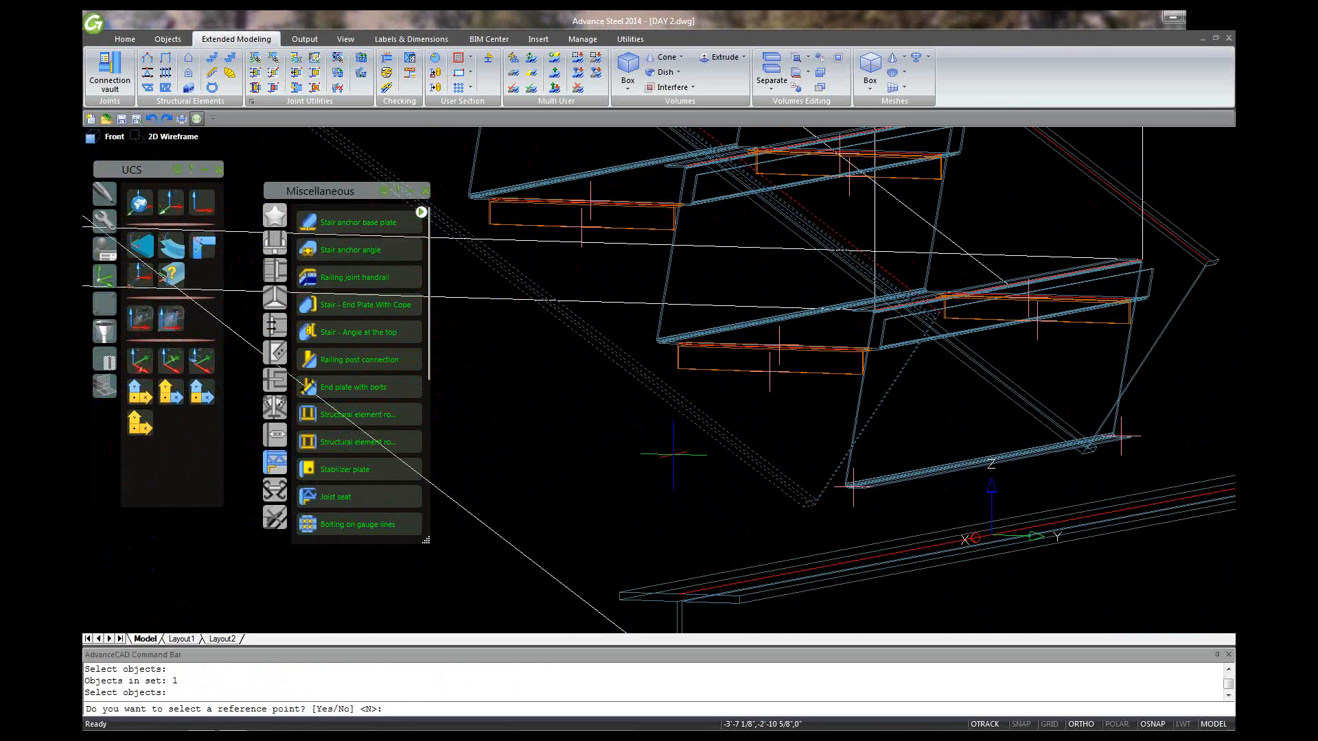
key("Return")
key("Return")
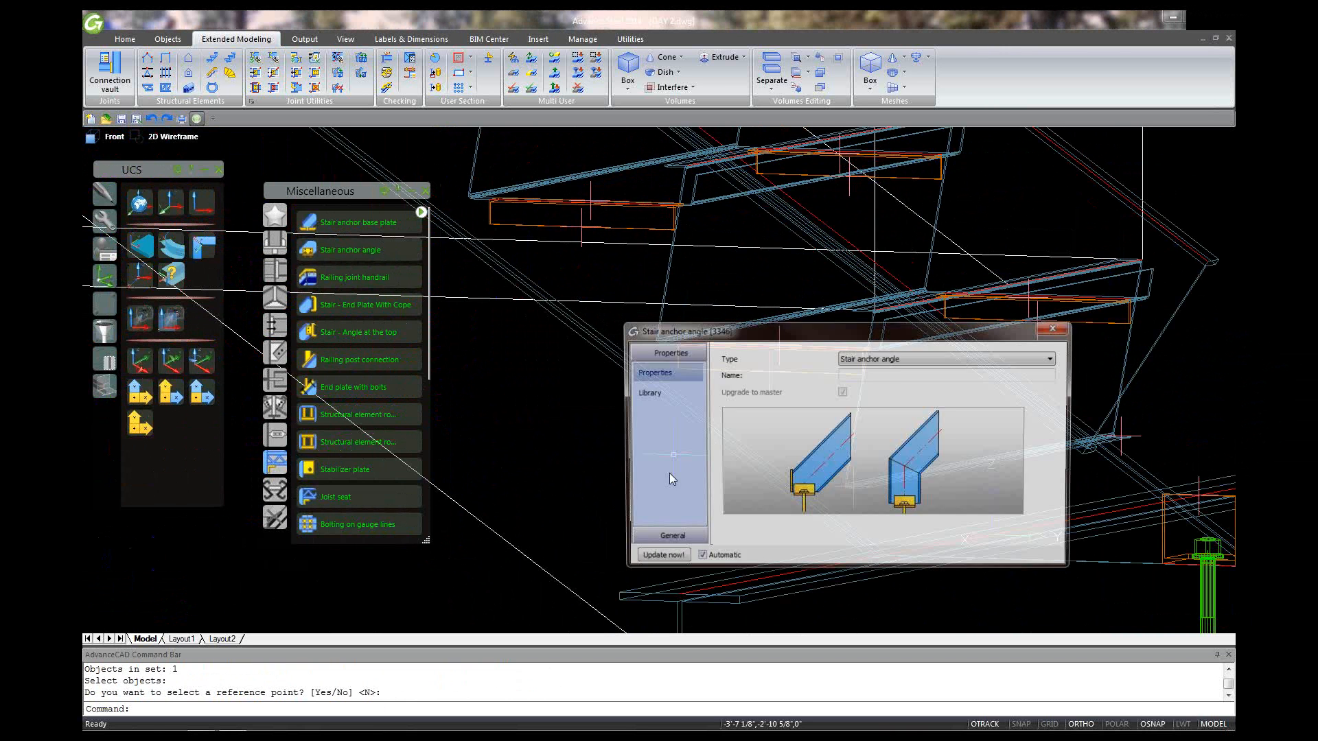
- Set the number of angles to single right in the new stair anchor angle's general properties and close the settings
left_click(666, 540)
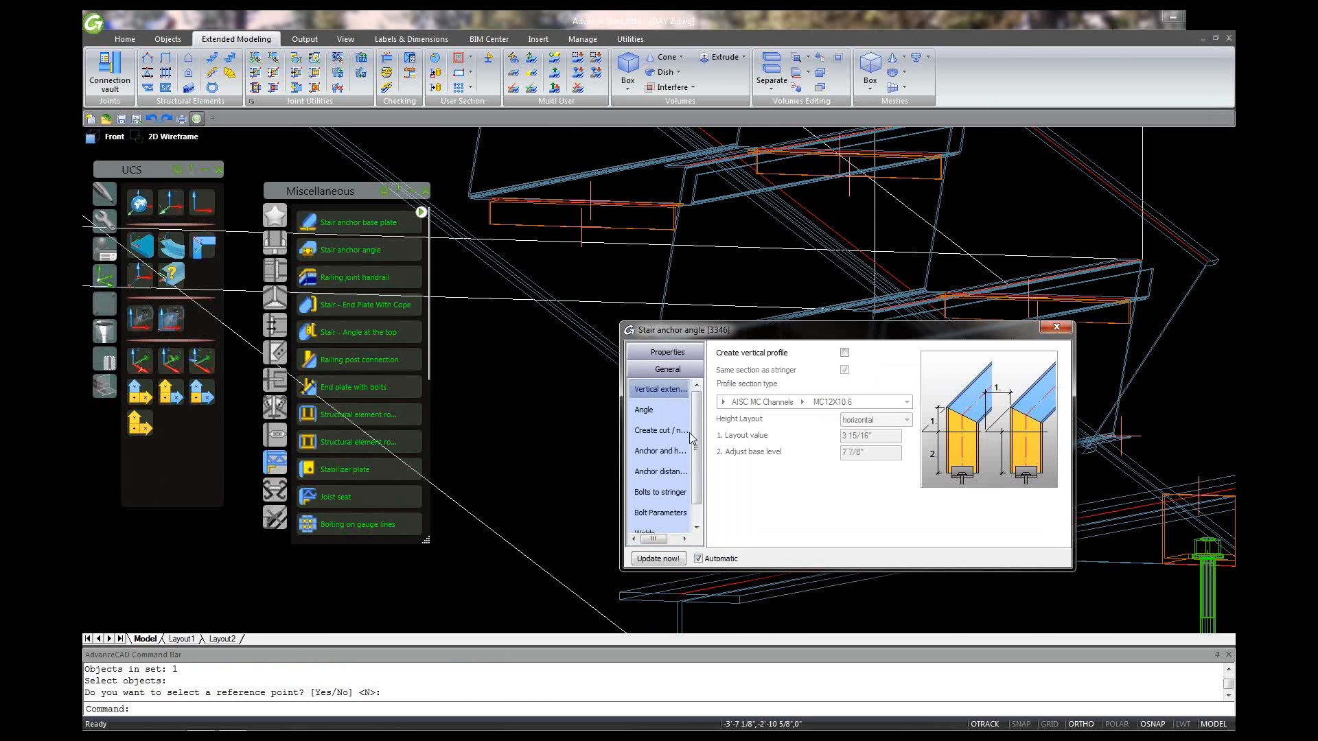
left_click(652, 410)
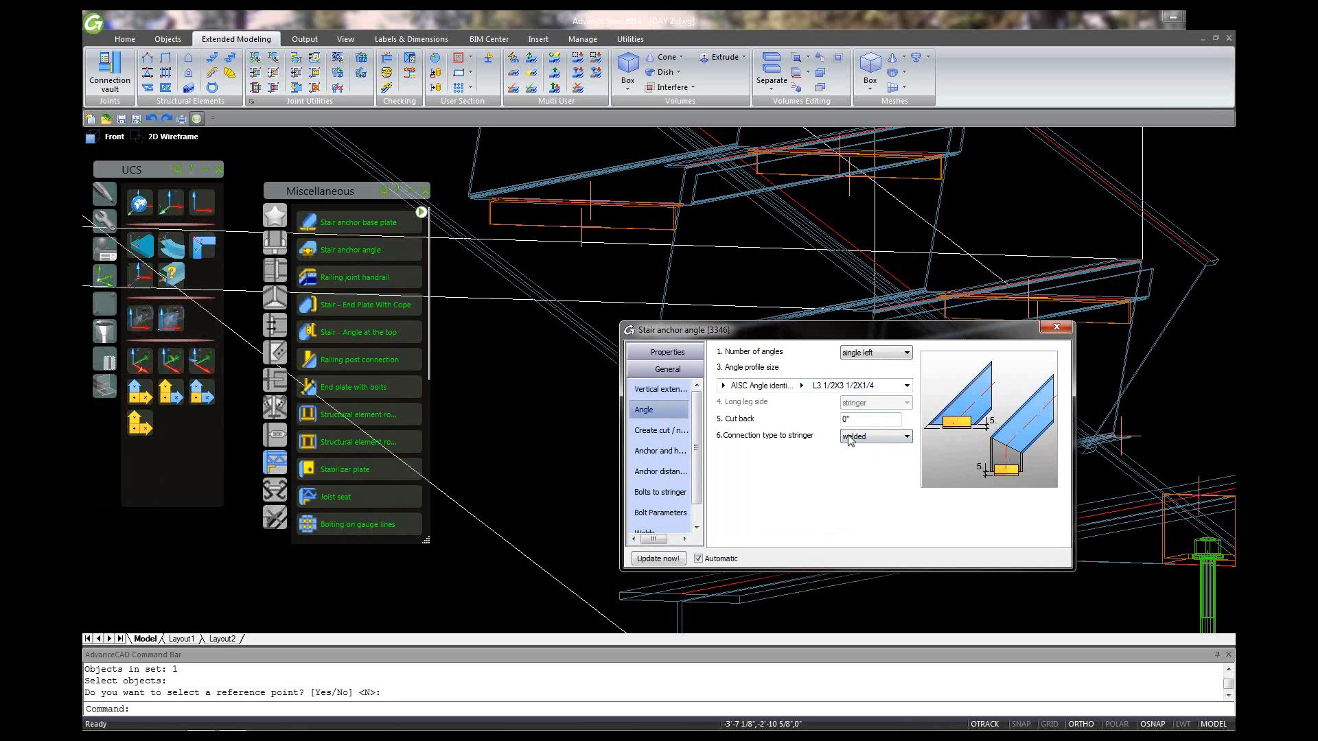
left_click(906, 356)
left_click(906, 356)
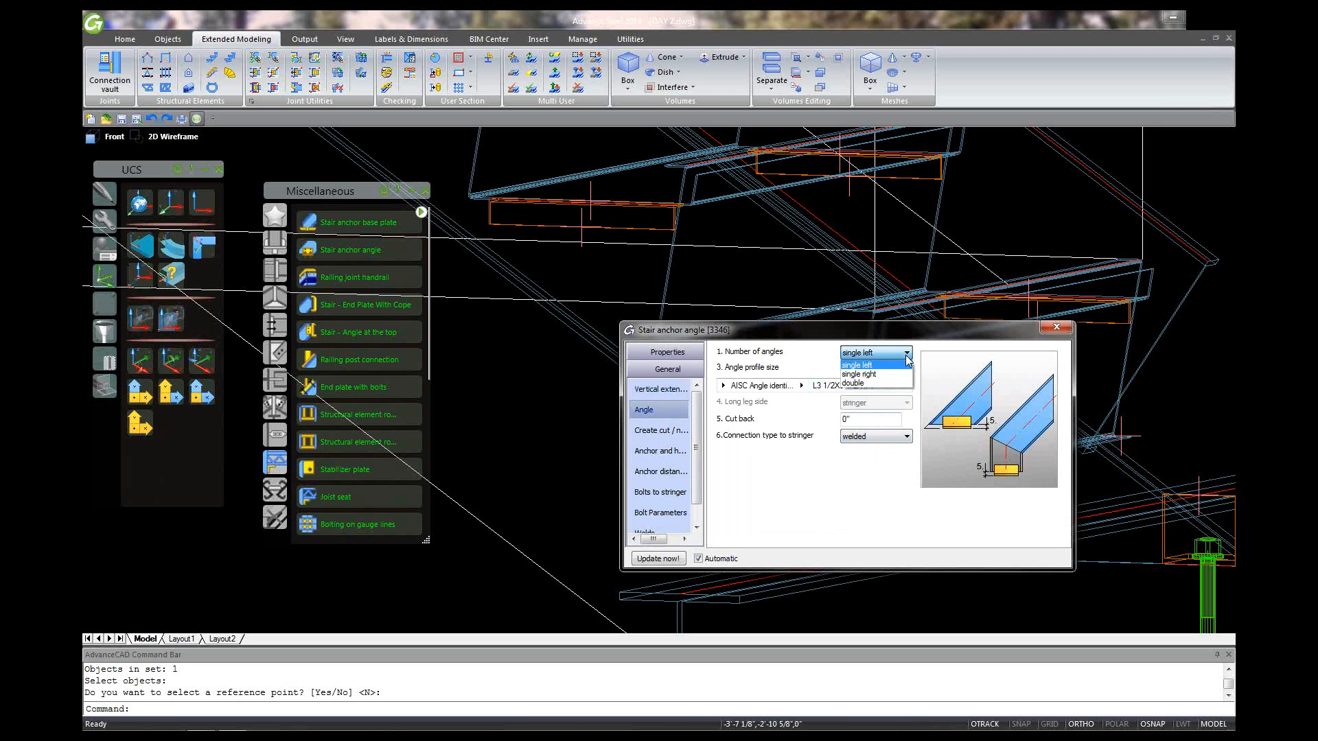
left_click(906, 358)
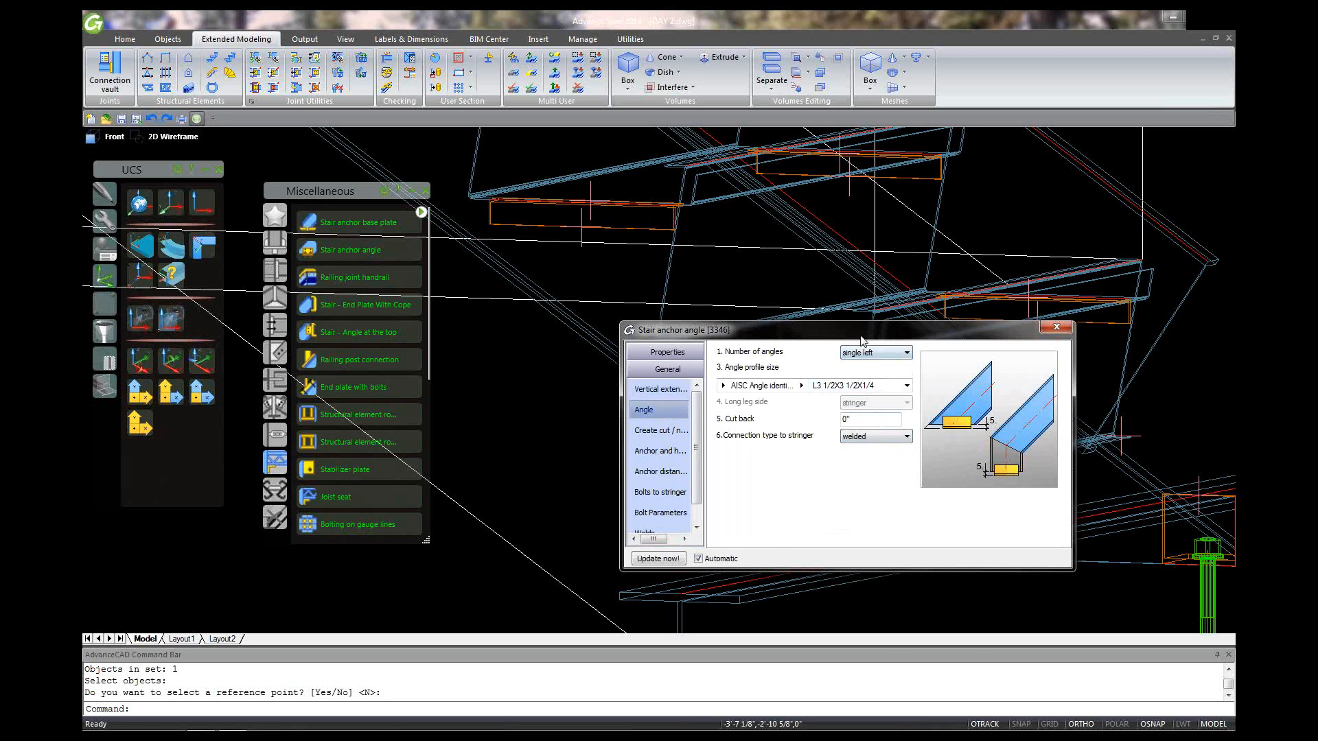
left_click_drag(863, 341, 829, 225)
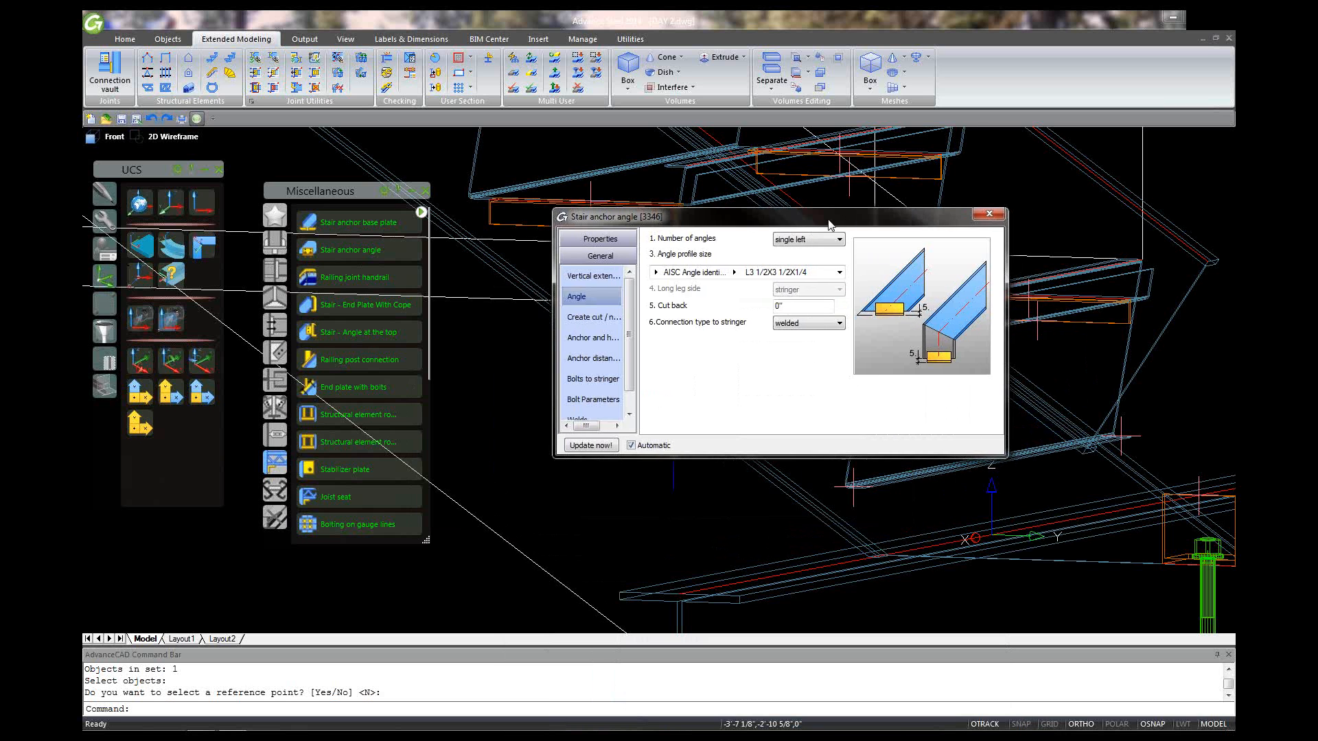
left_click(828, 240)
left_click(799, 258)
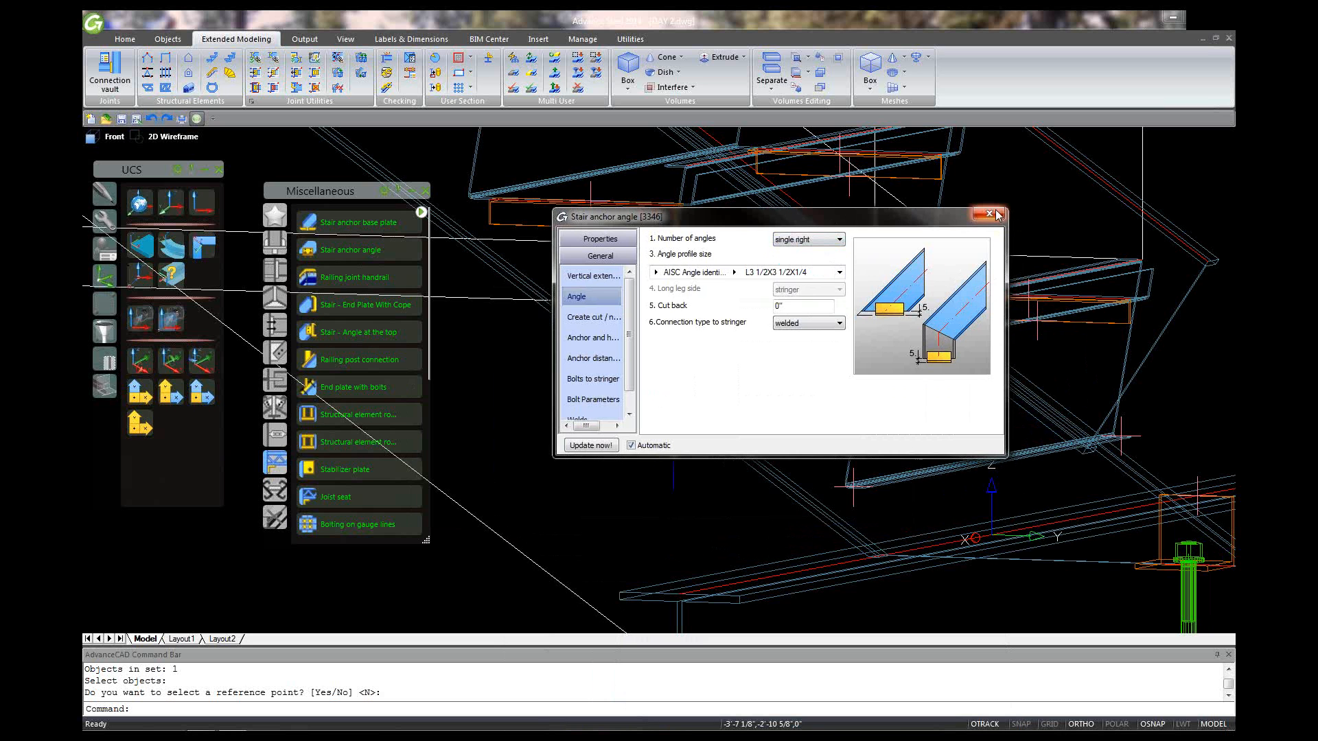
left_click(995, 215)
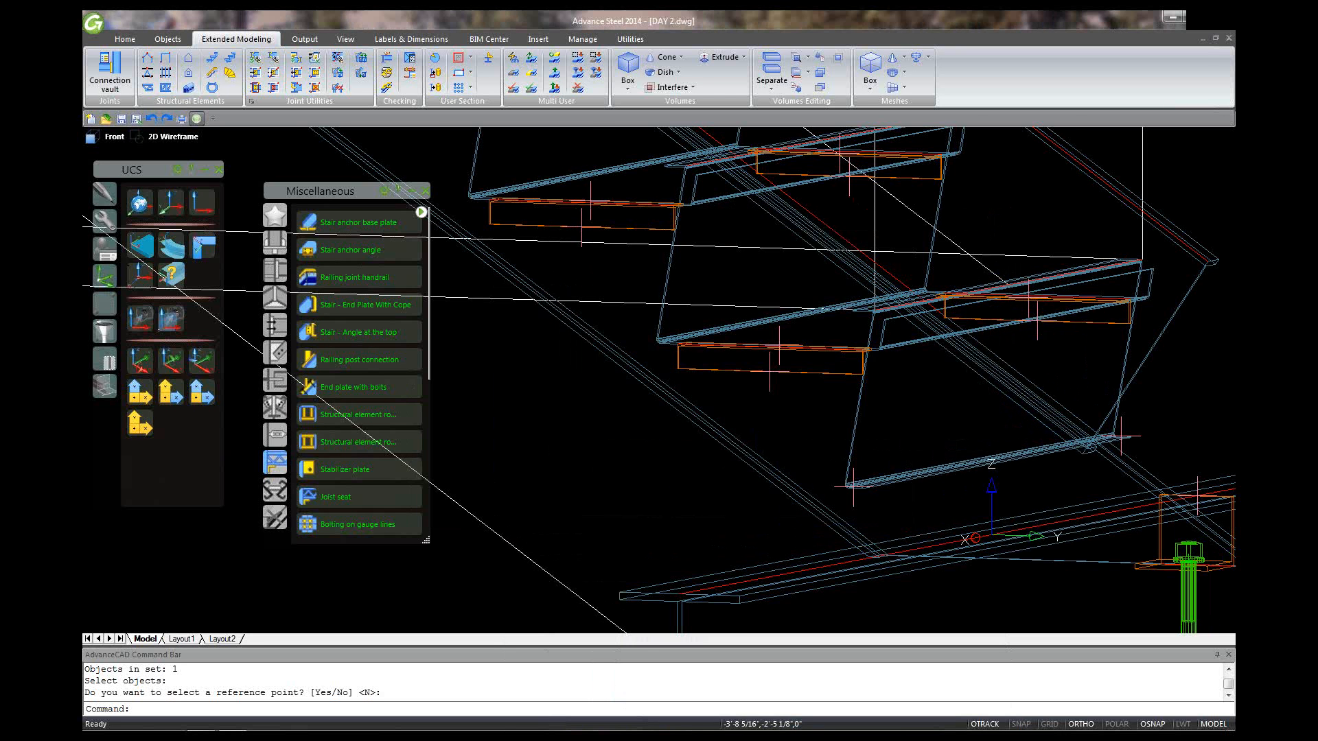
scroll(781, 456, "down", 2)
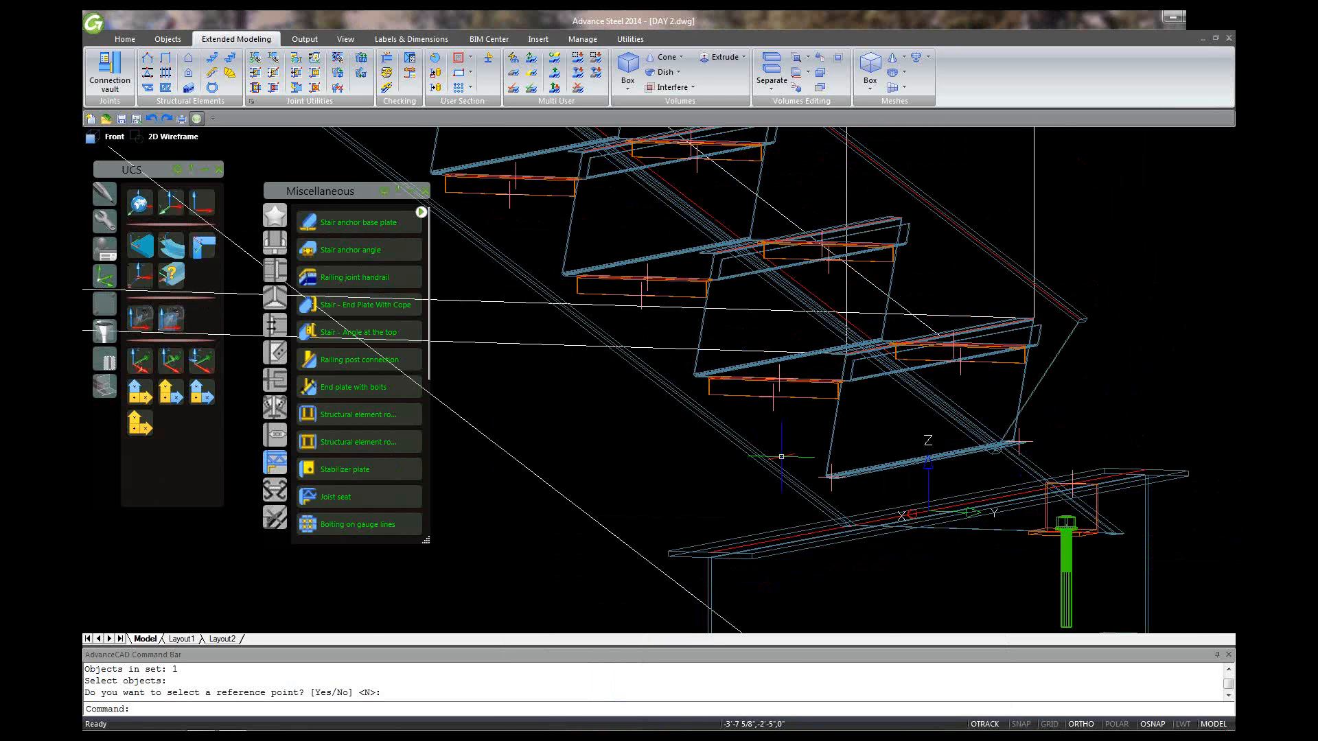
scroll(781, 457, "down", 2)
scroll(969, 473, "down", 3)
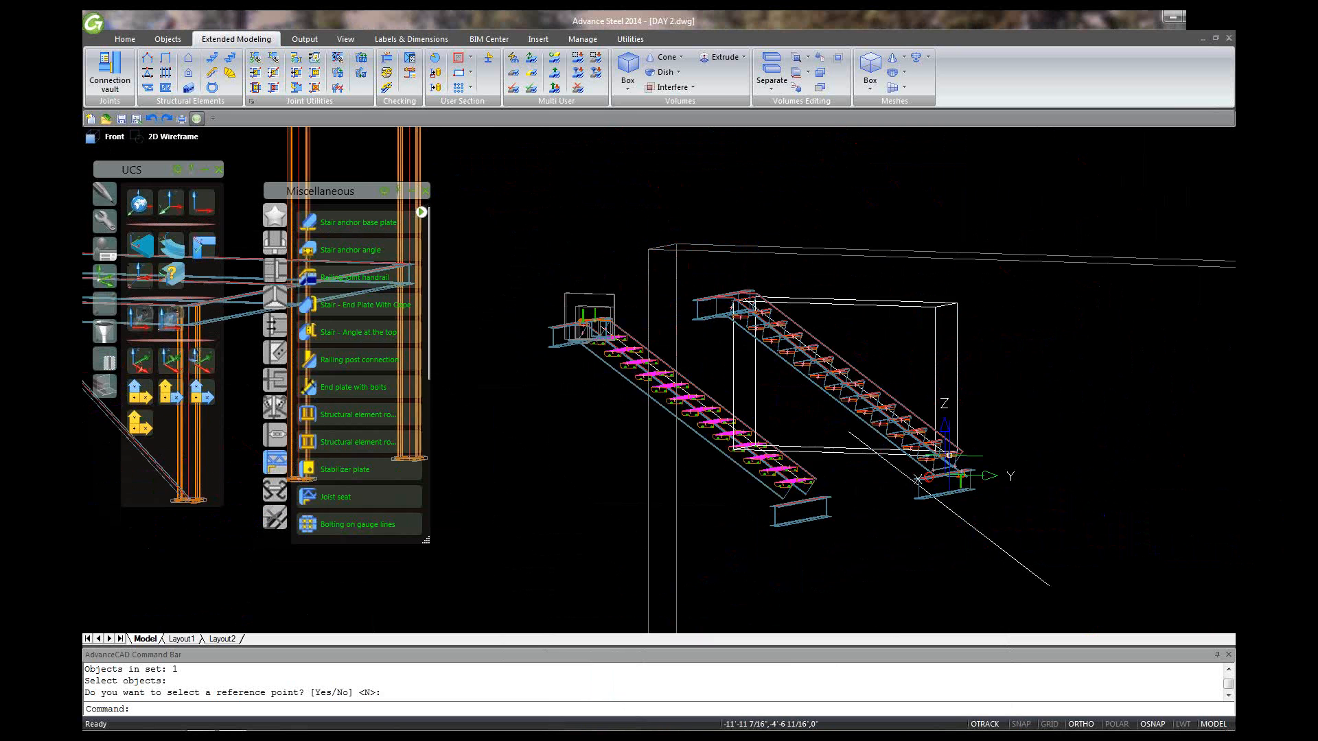
scroll(981, 448, "down", 1)
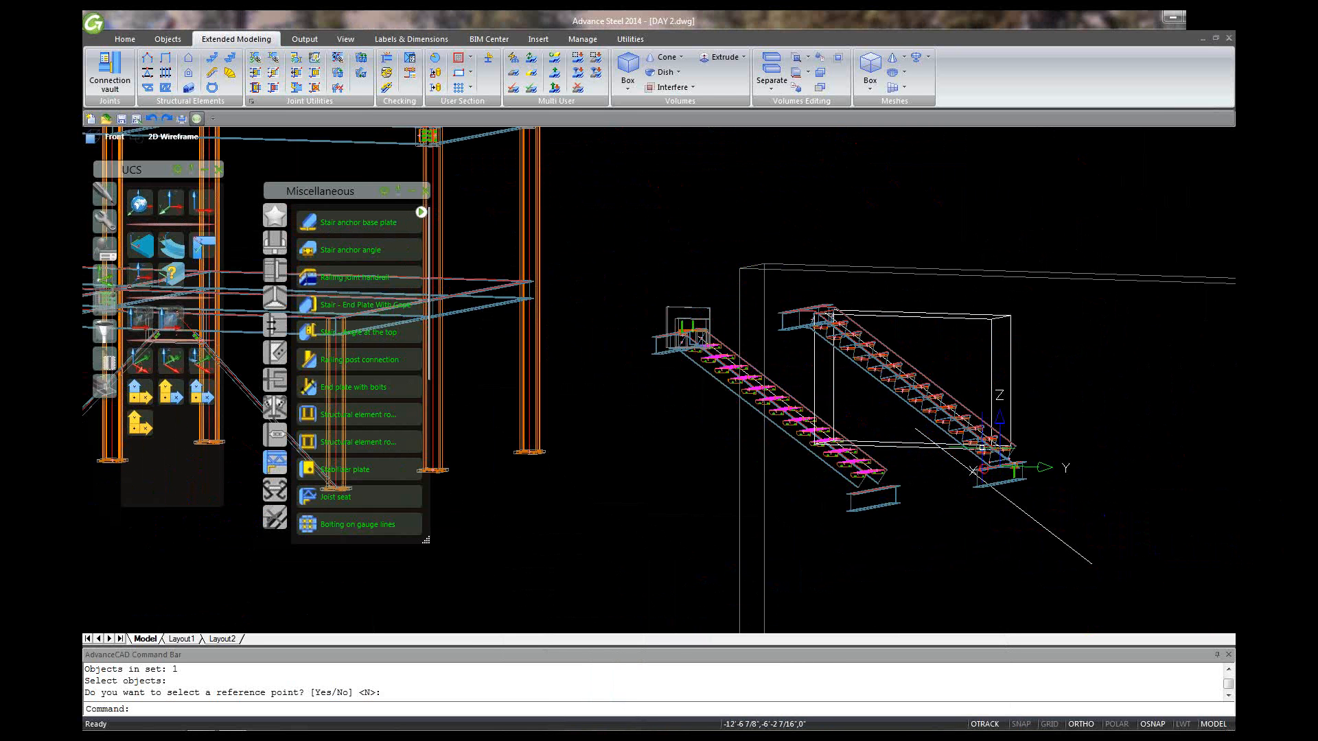
- Examine the anchor angles and bolts at the lower stringer ends of the magenta-tread staircase in the 4.dwg building model
scroll(981, 448, "up", 2)
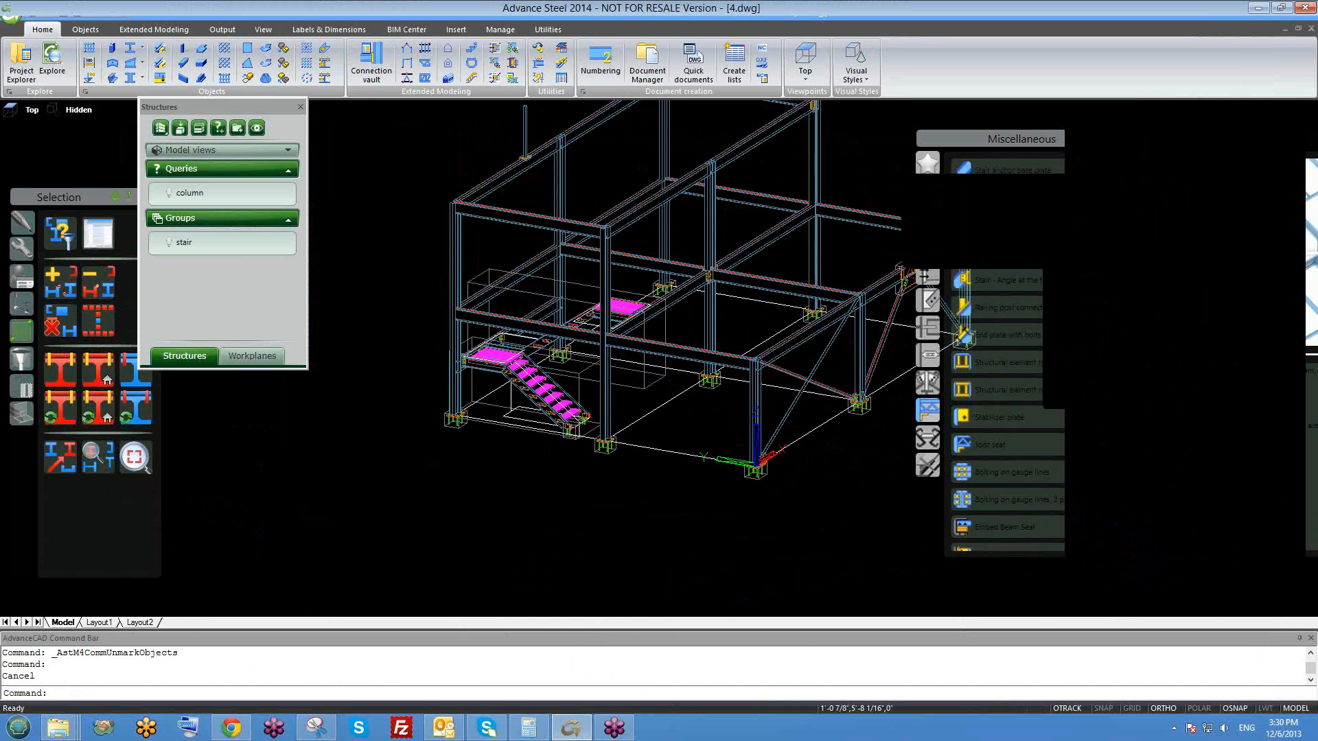
scroll(679, 356, "down", 2)
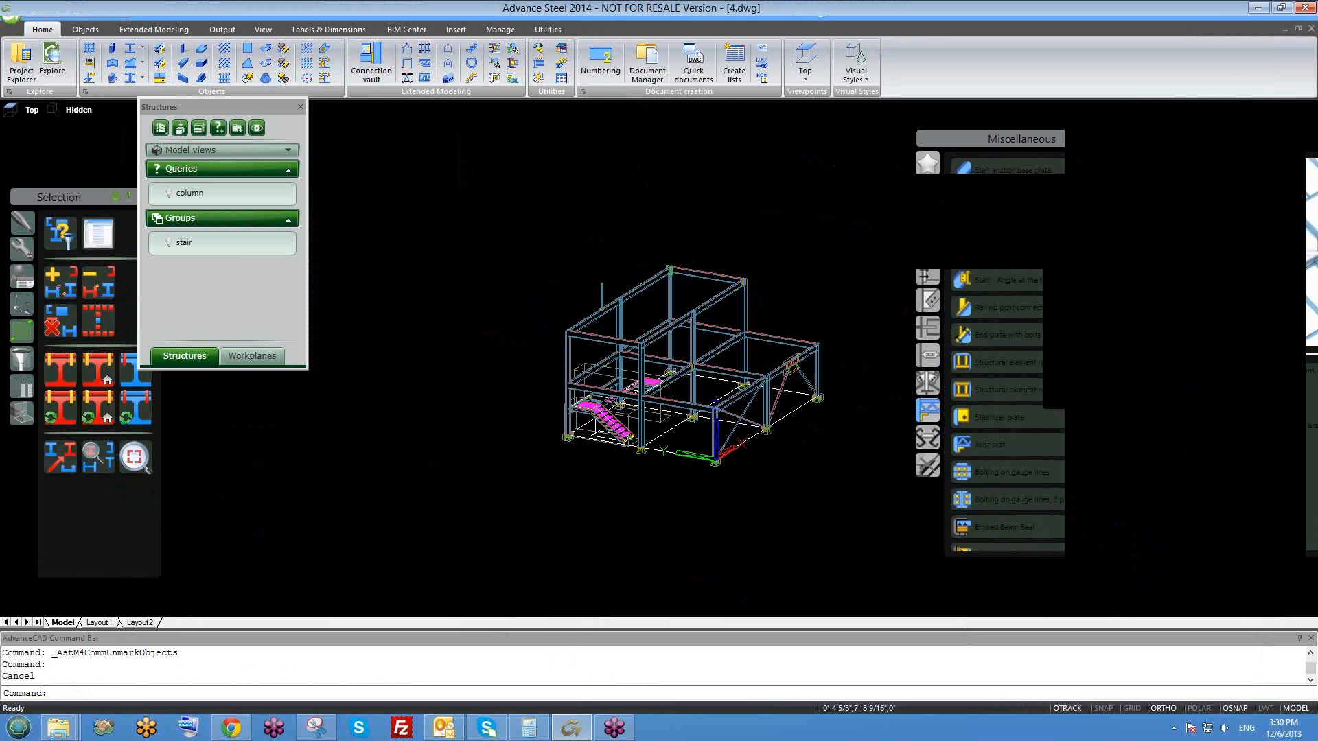
scroll(600, 412, "up", 6)
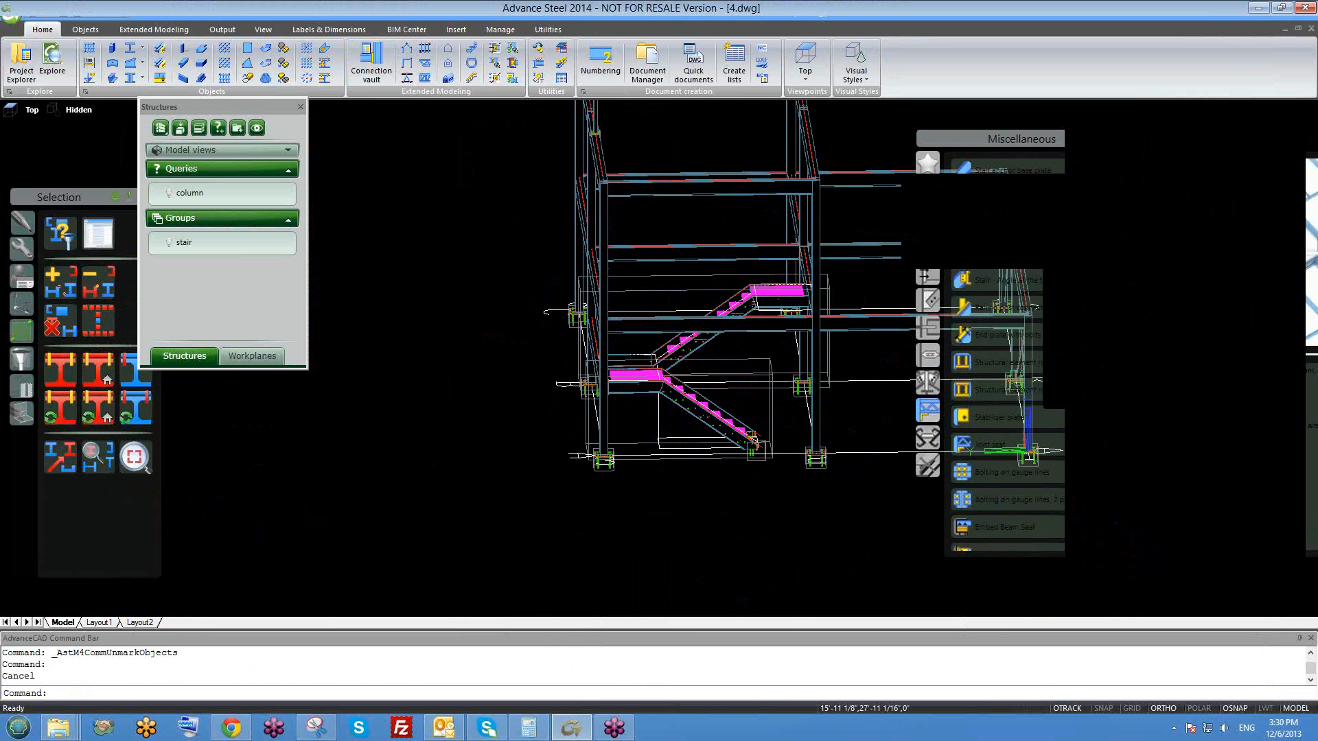
middle_click_drag(568, 468, 634, 461)
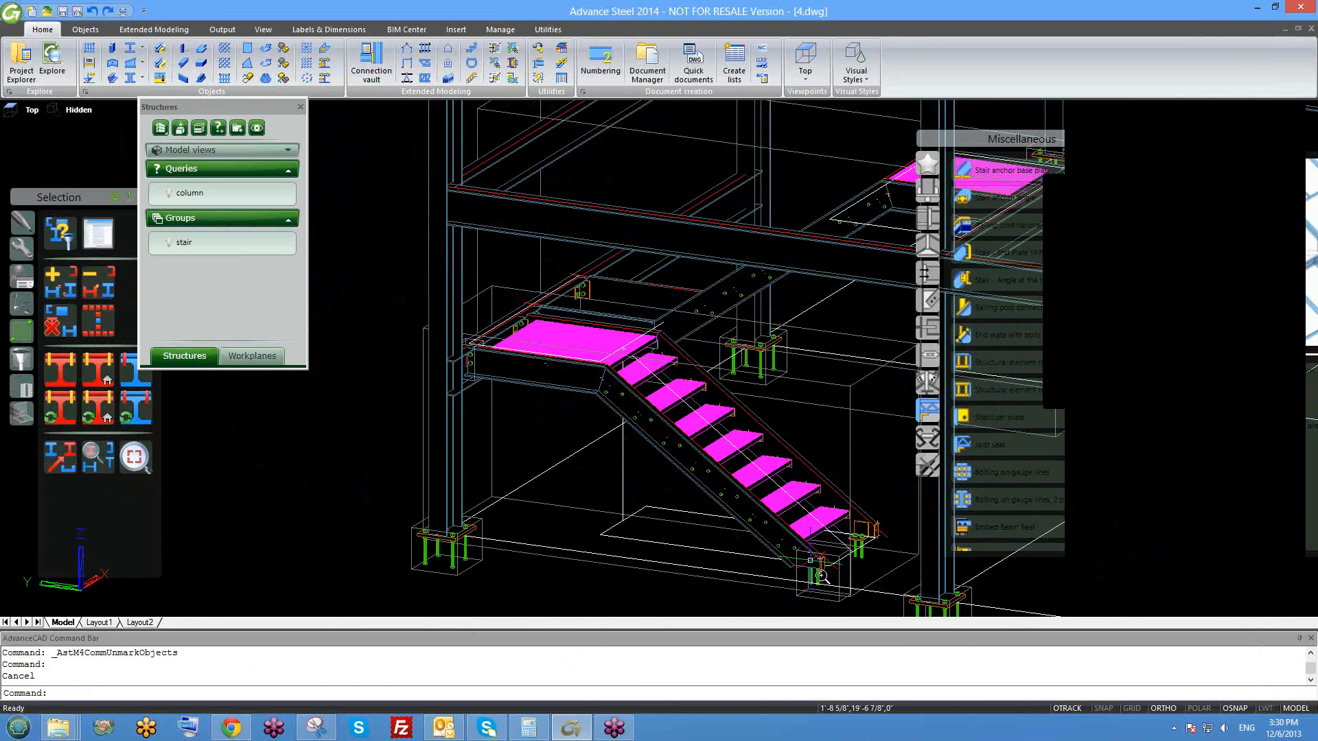
scroll(796, 559, "up", 3)
scroll(614, 492, "up", 3)
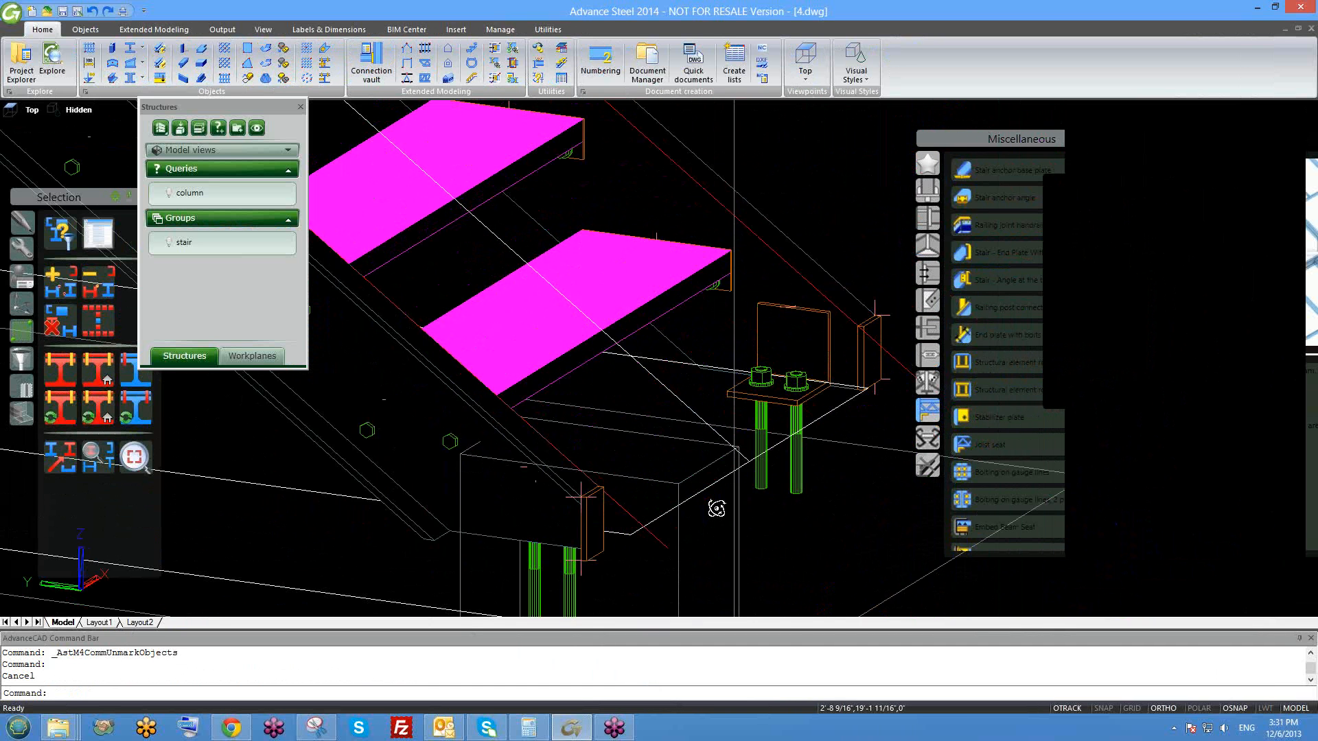
scroll(706, 501, "down", 5)
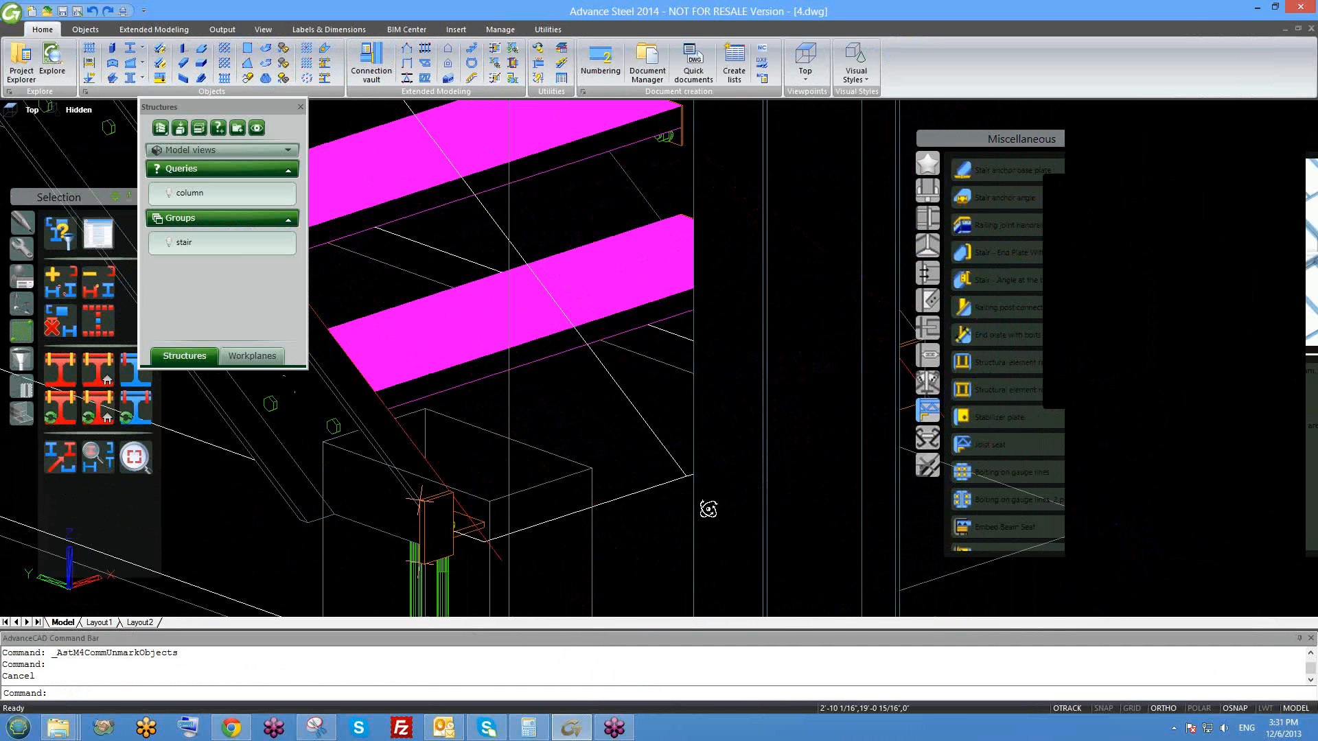
scroll(708, 497, "down", 2)
middle_click_drag(508, 365, 582, 433)
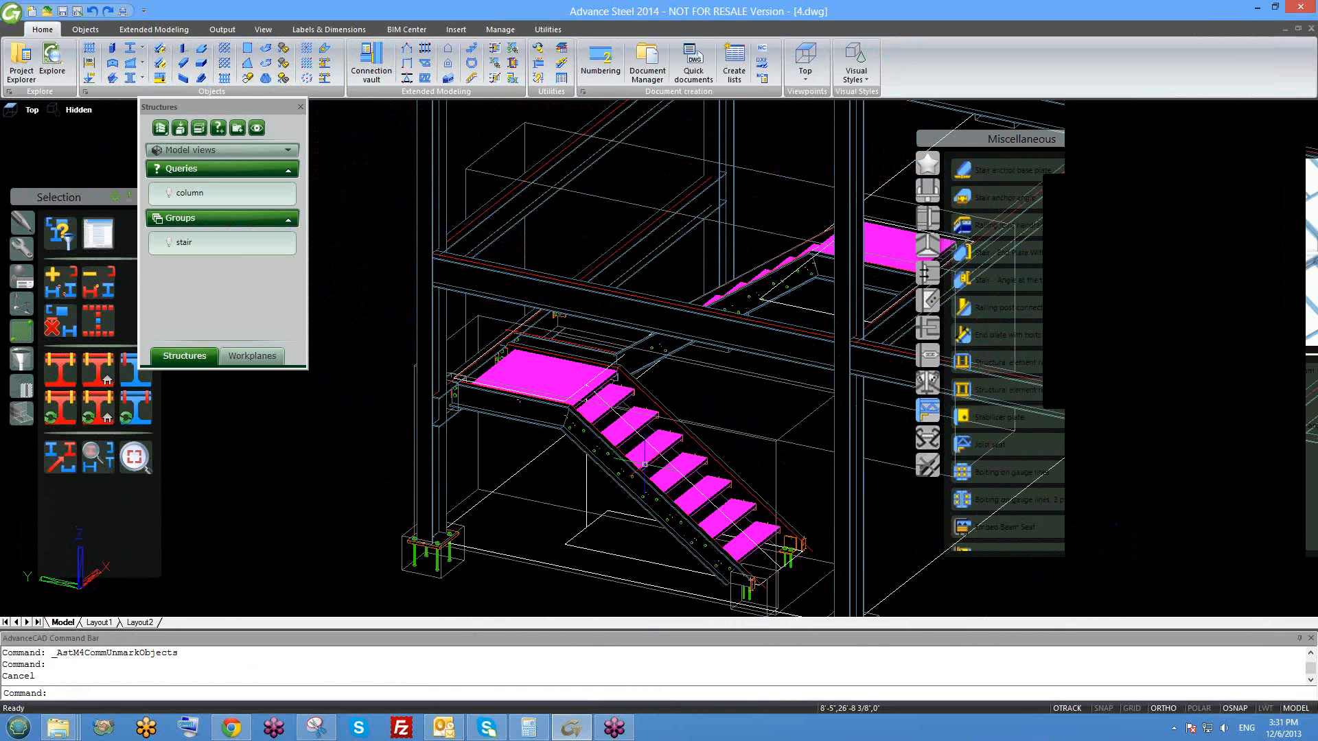
- Examine the landing, top treads and beam connections at the upper end of the lower magenta-tread flight
scroll(455, 401, "up", 5)
scroll(455, 401, "down", 5)
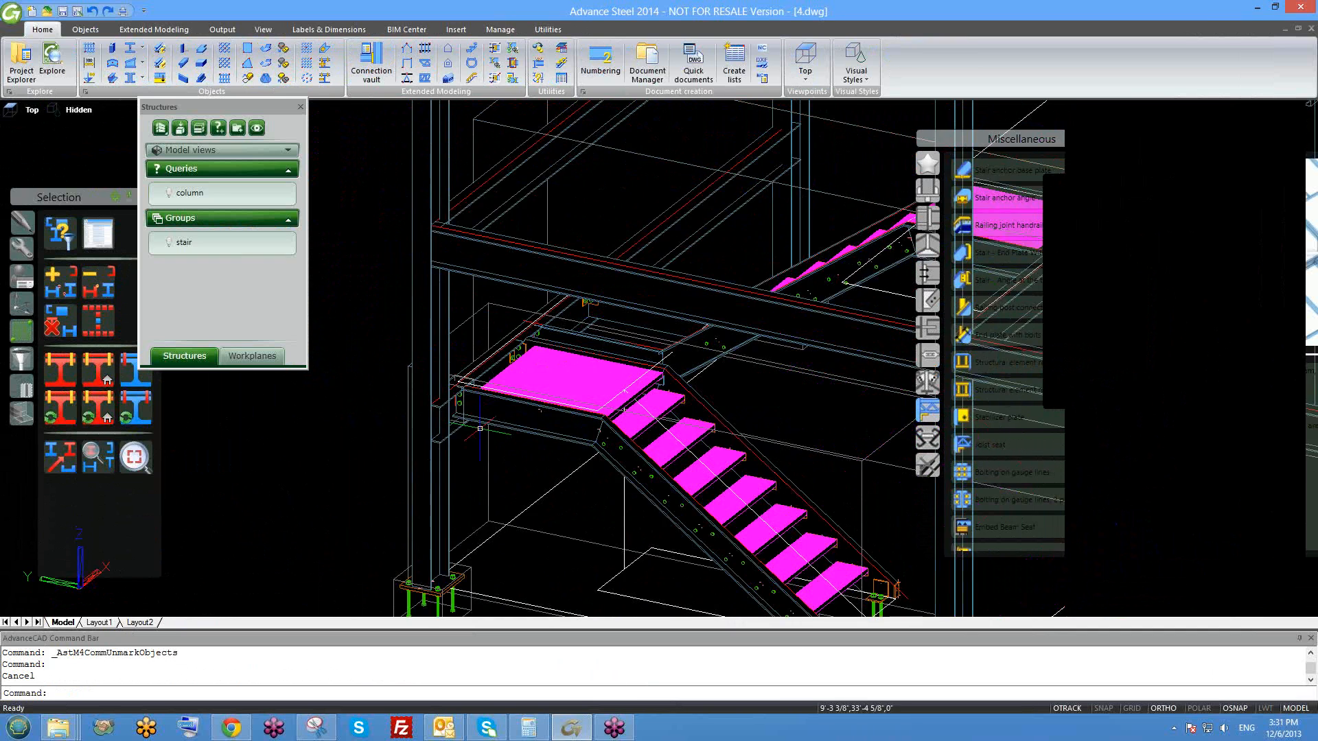
middle_click_drag(596, 495, 587, 475, "shift")
scroll(587, 474, "up", 5)
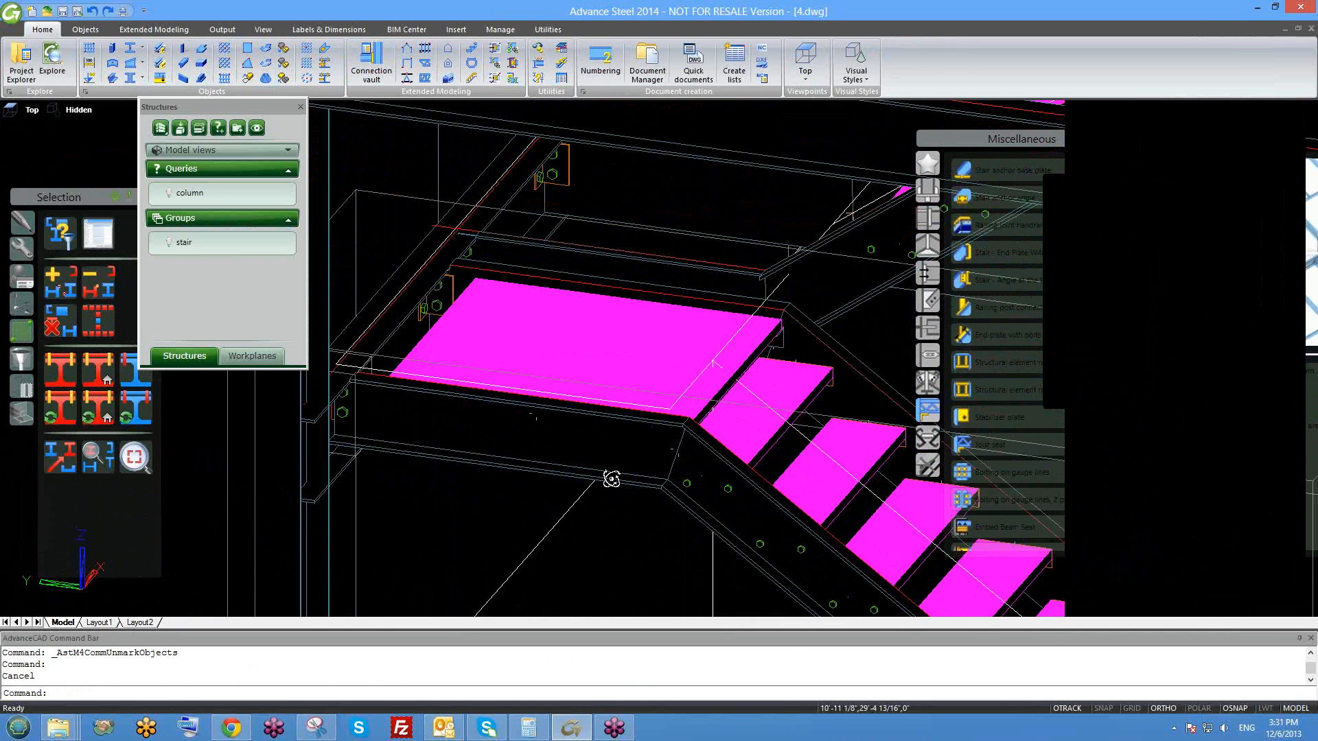
middle_click_drag(611, 479, 549, 473, "shift")
middle_click_drag(547, 298, 670, 473)
scroll(669, 474, "up", 3)
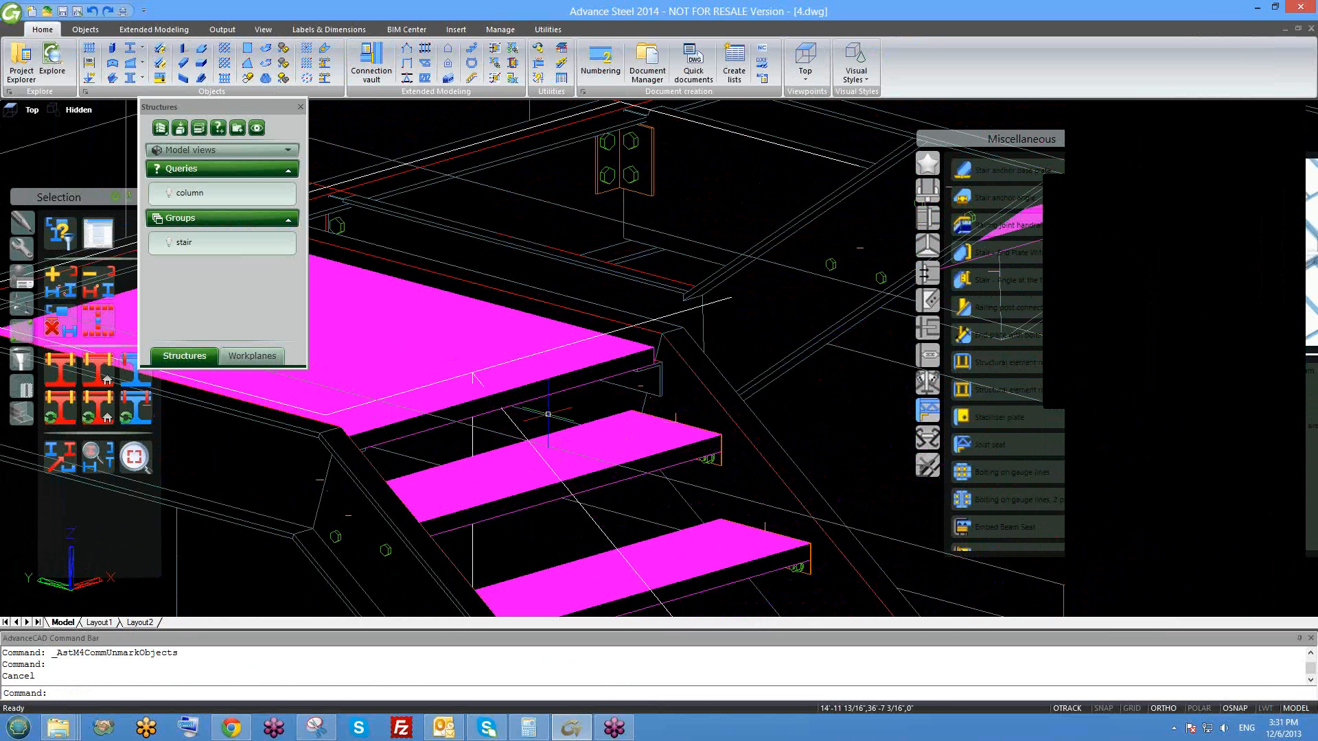
middle_click_drag(594, 456, 646, 487, "shift")
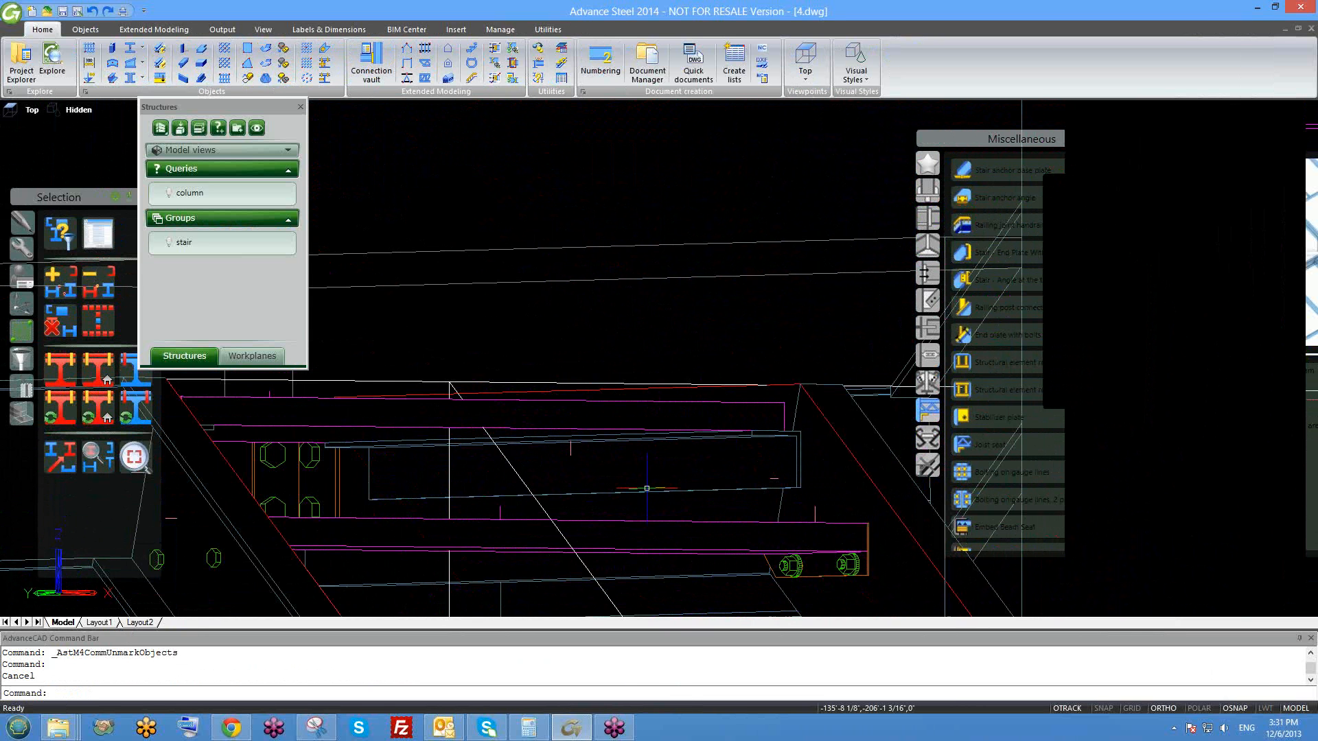
- Isolate the stair group so only its members are displayed
right_click(175, 242)
left_click(169, 243)
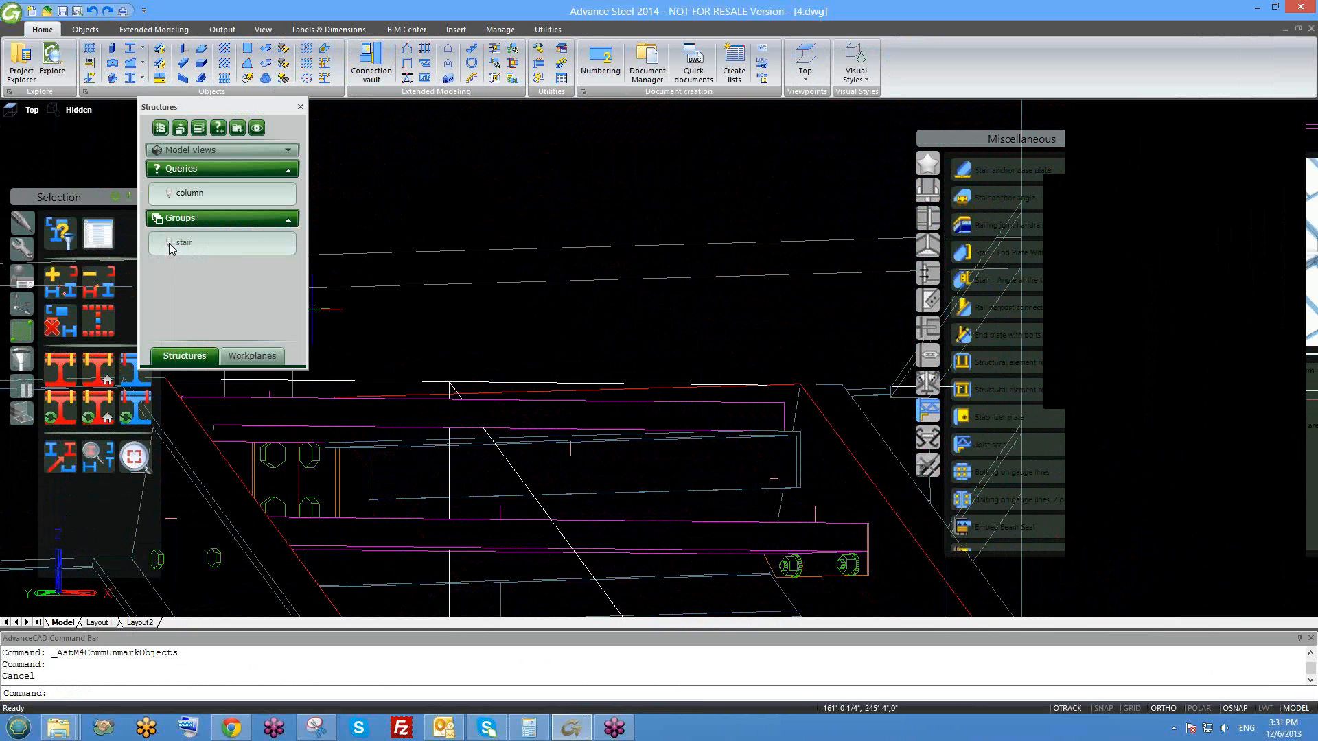
left_click(169, 243)
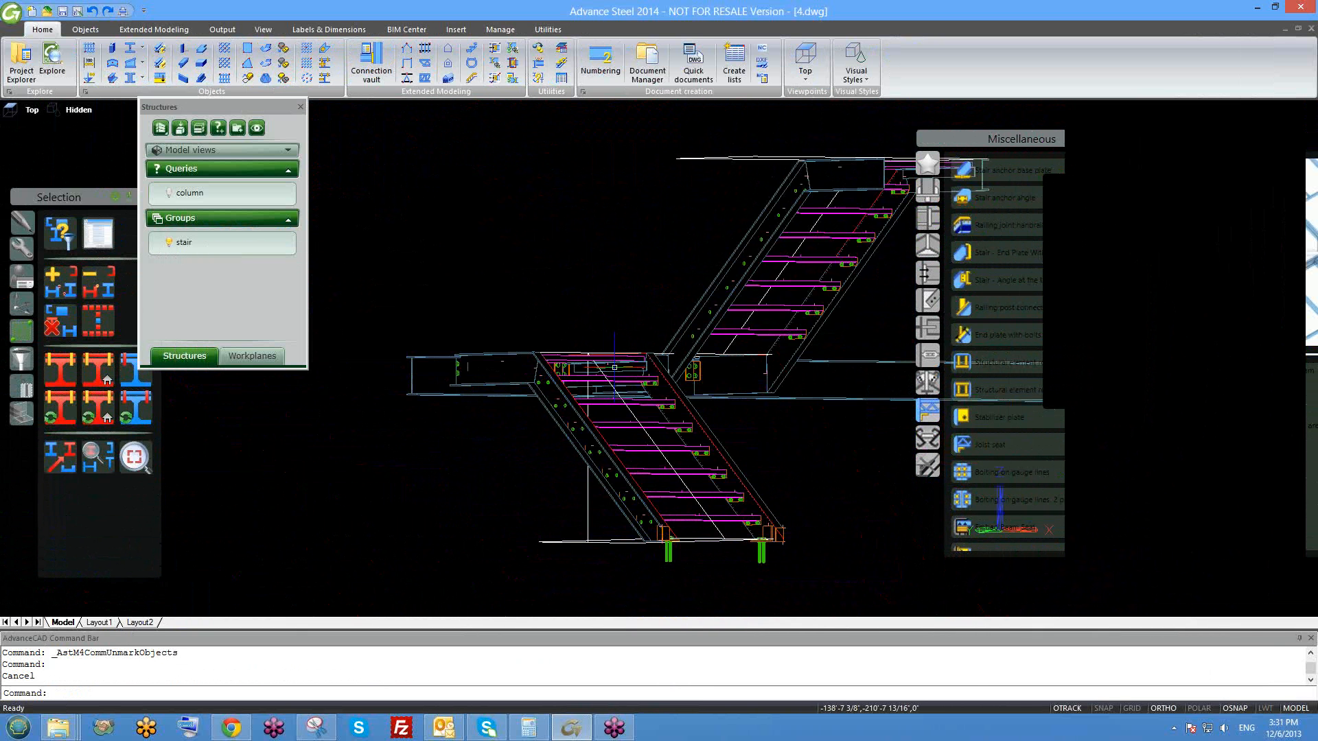
- Open the lower flight's stair joint properties from the landing cover's edge, and close them again
middle_click_drag(650, 423, 650, 366, "shift")
scroll(650, 388, "up", 7)
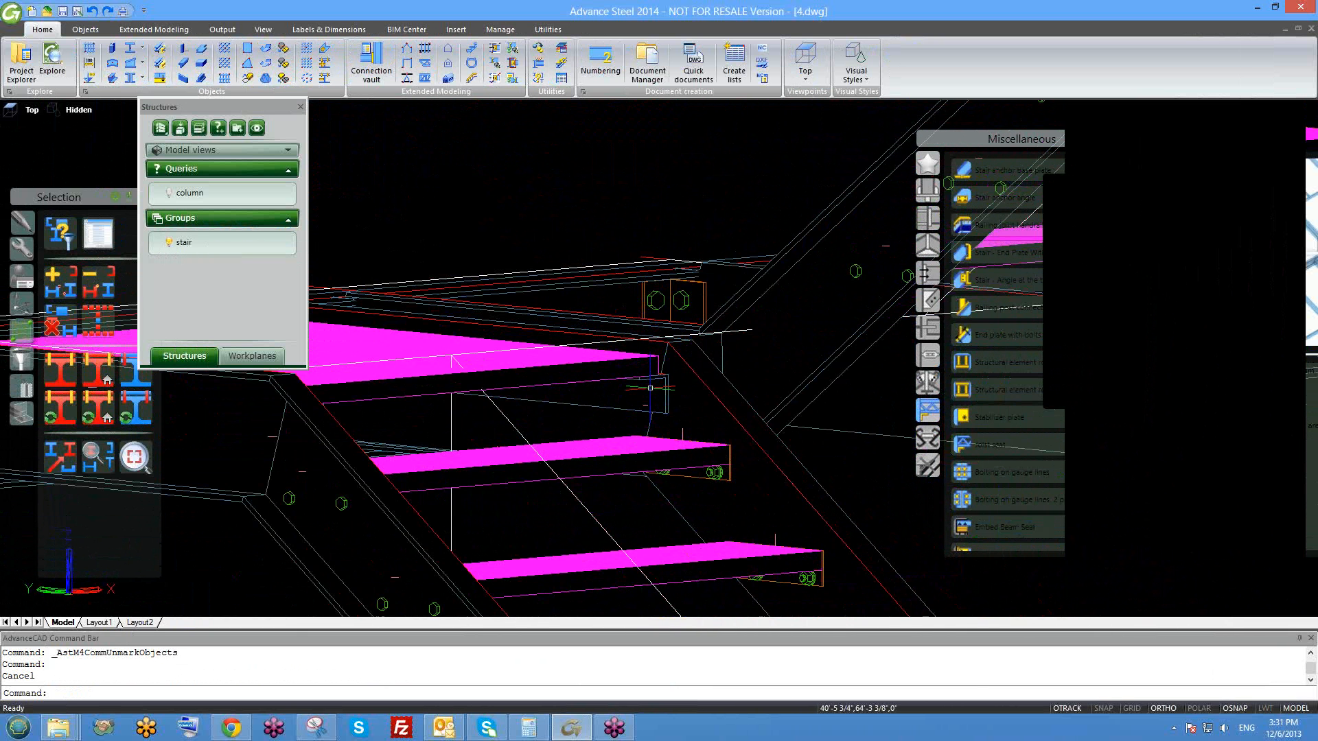
middle_click_drag(621, 441, 614, 412, "shift")
scroll(688, 387, "up", 4)
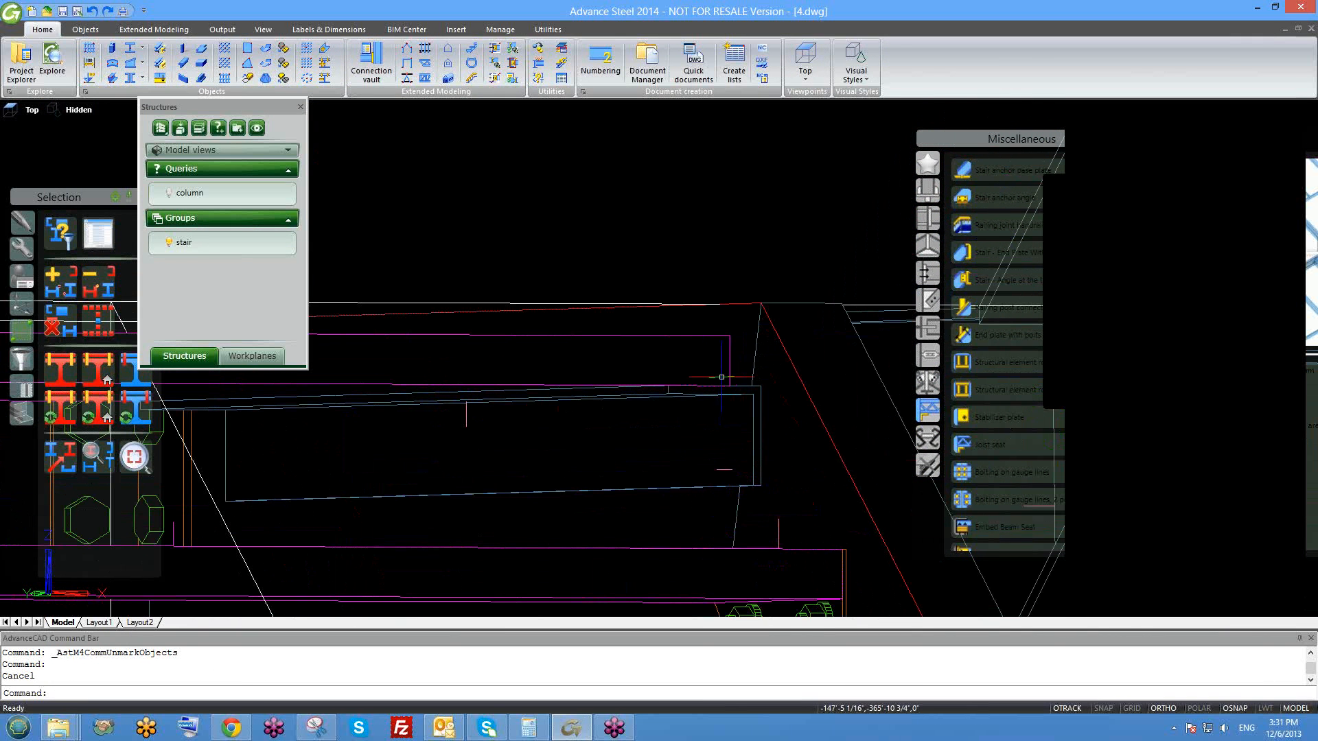
left_click(713, 336)
right_click(714, 335)
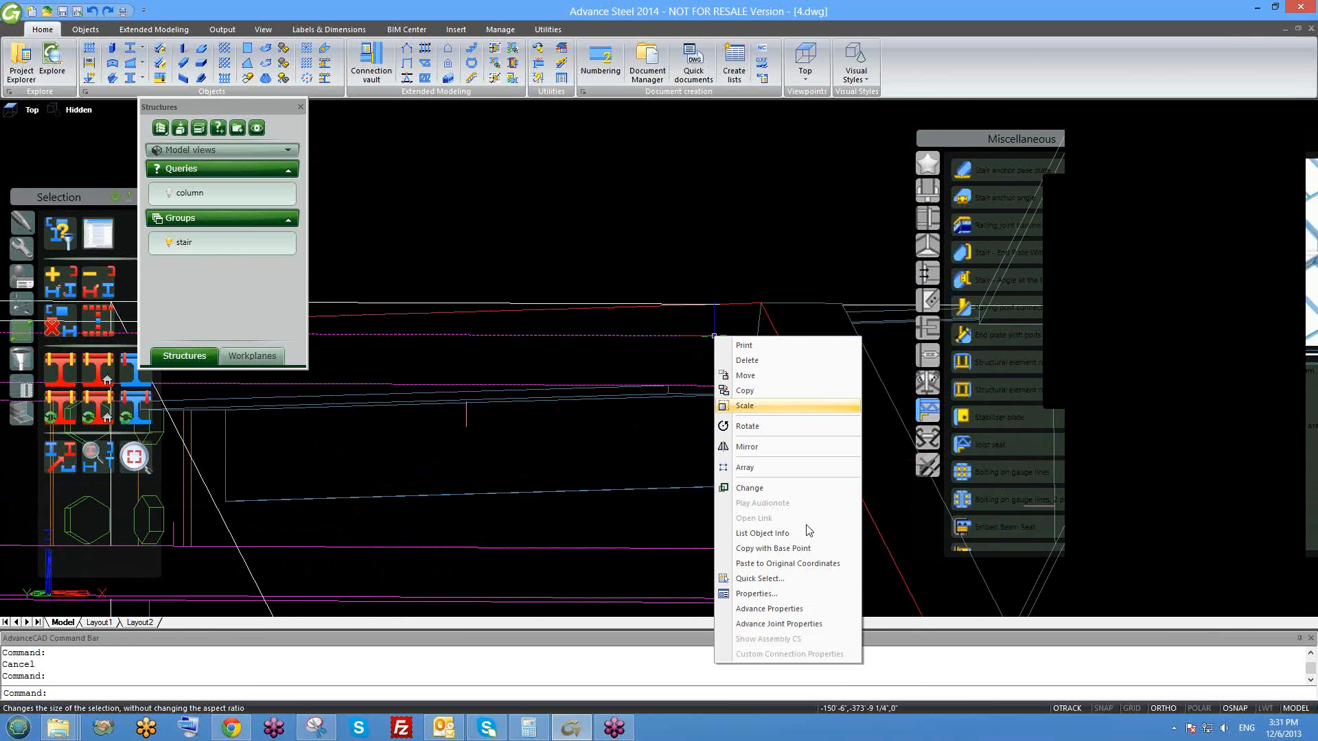
left_click(795, 626)
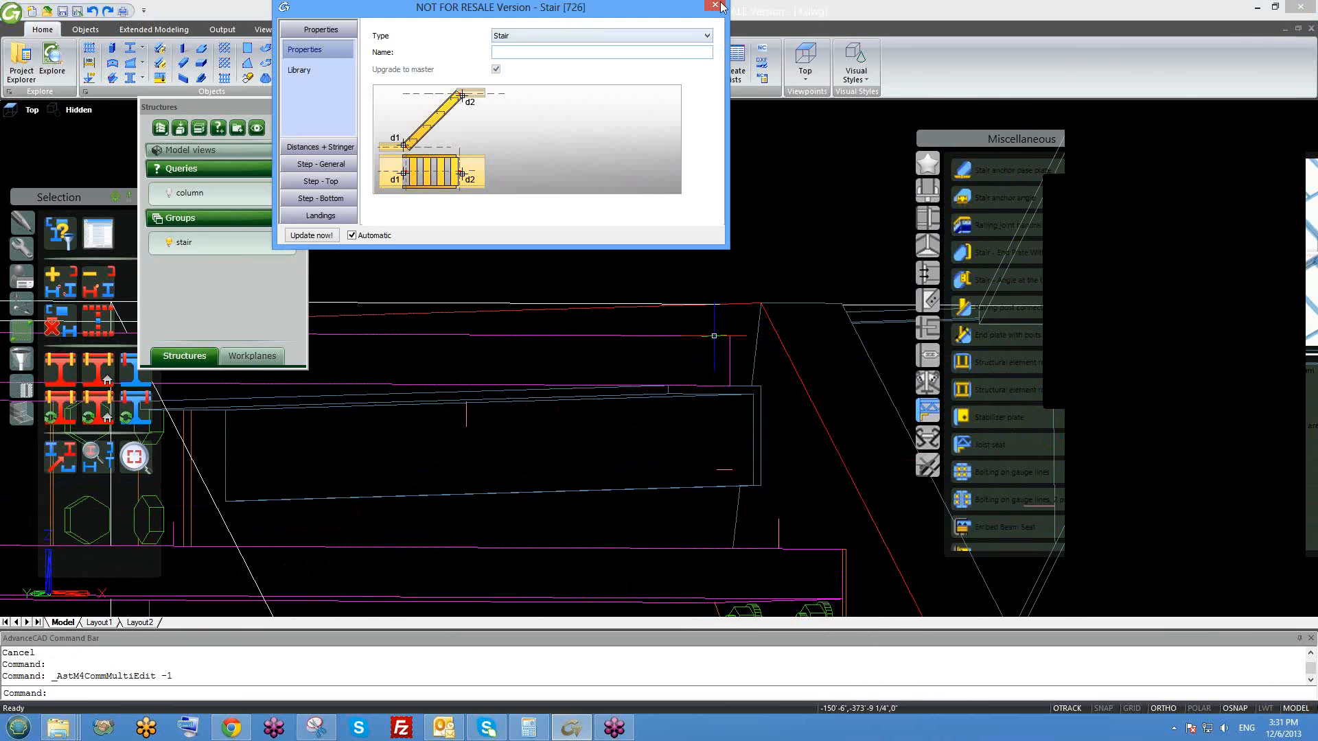
- Reopen the lower flight's stair joint properties from a tread bolt on its stringer
scroll(641, 360, "down", 5)
scroll(640, 360, "down", 3)
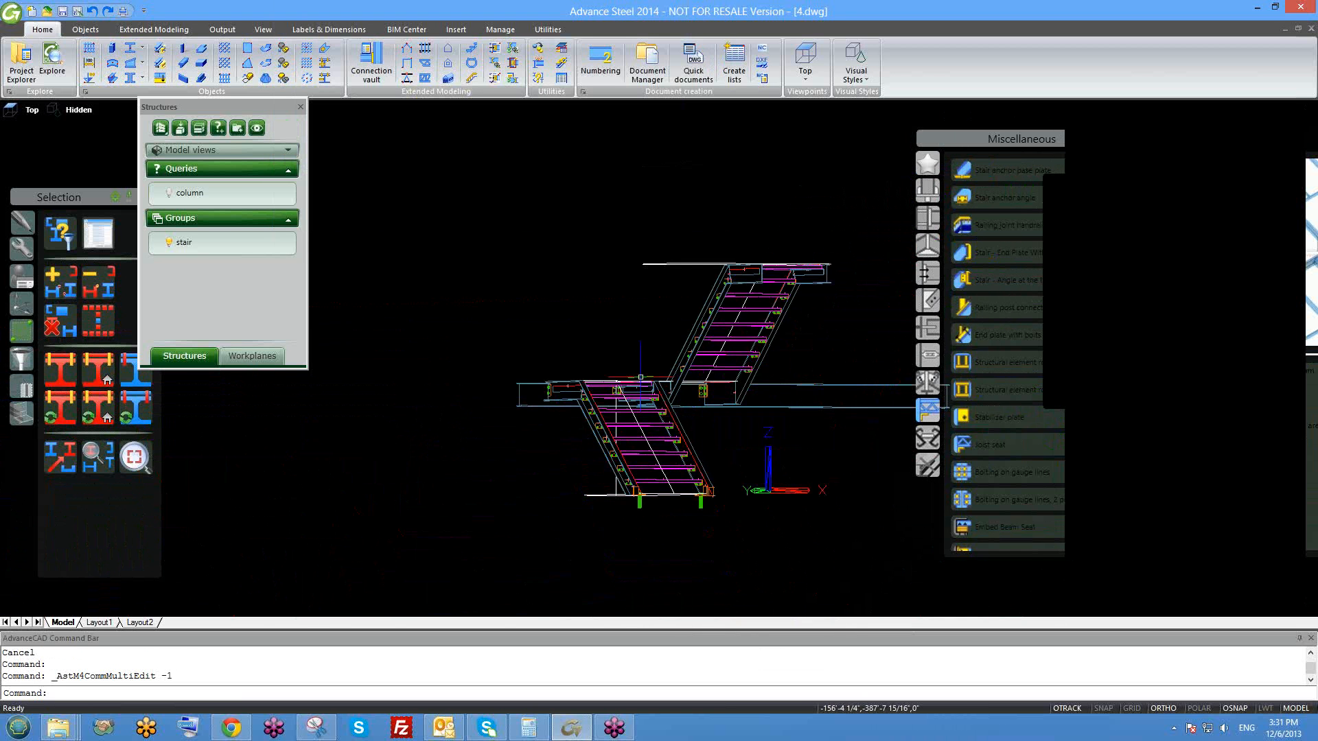
middle_click_drag(660, 418, 731, 475, "shift")
middle_click_drag(717, 414, 647, 390)
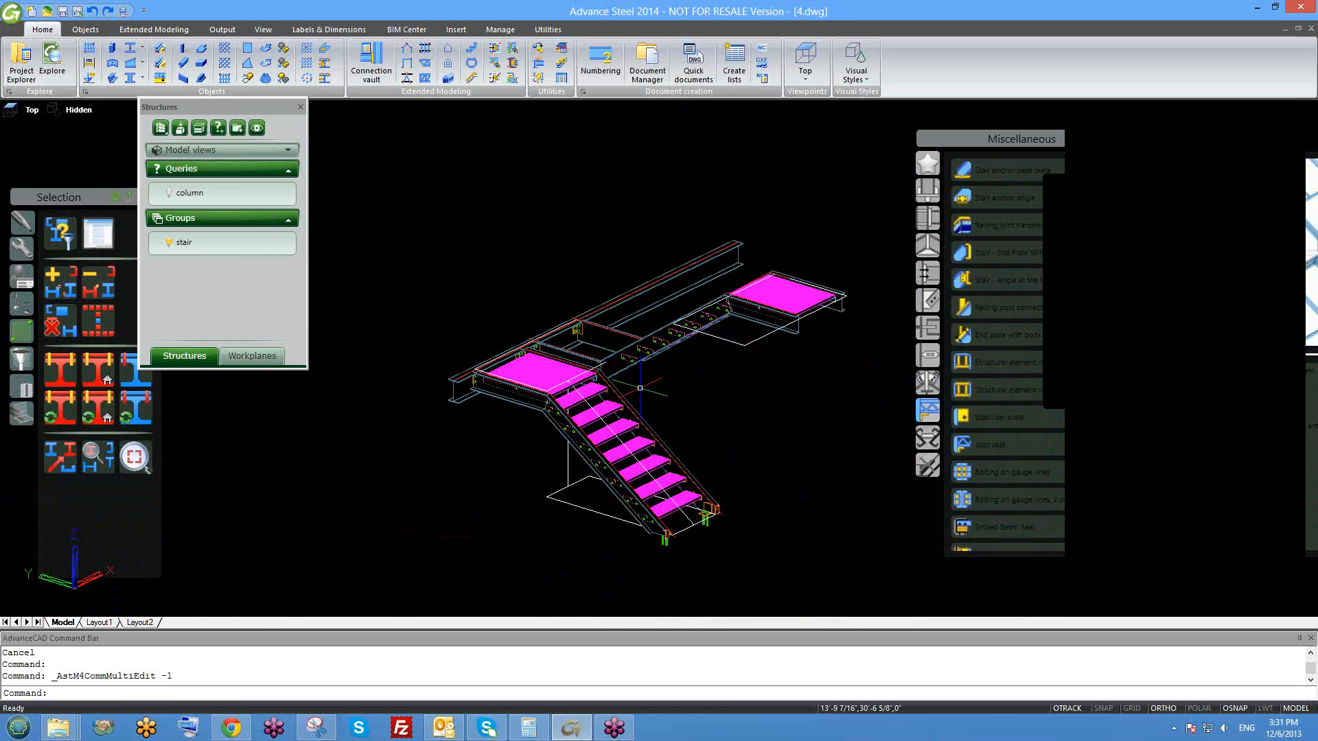
scroll(613, 402, "up", 2)
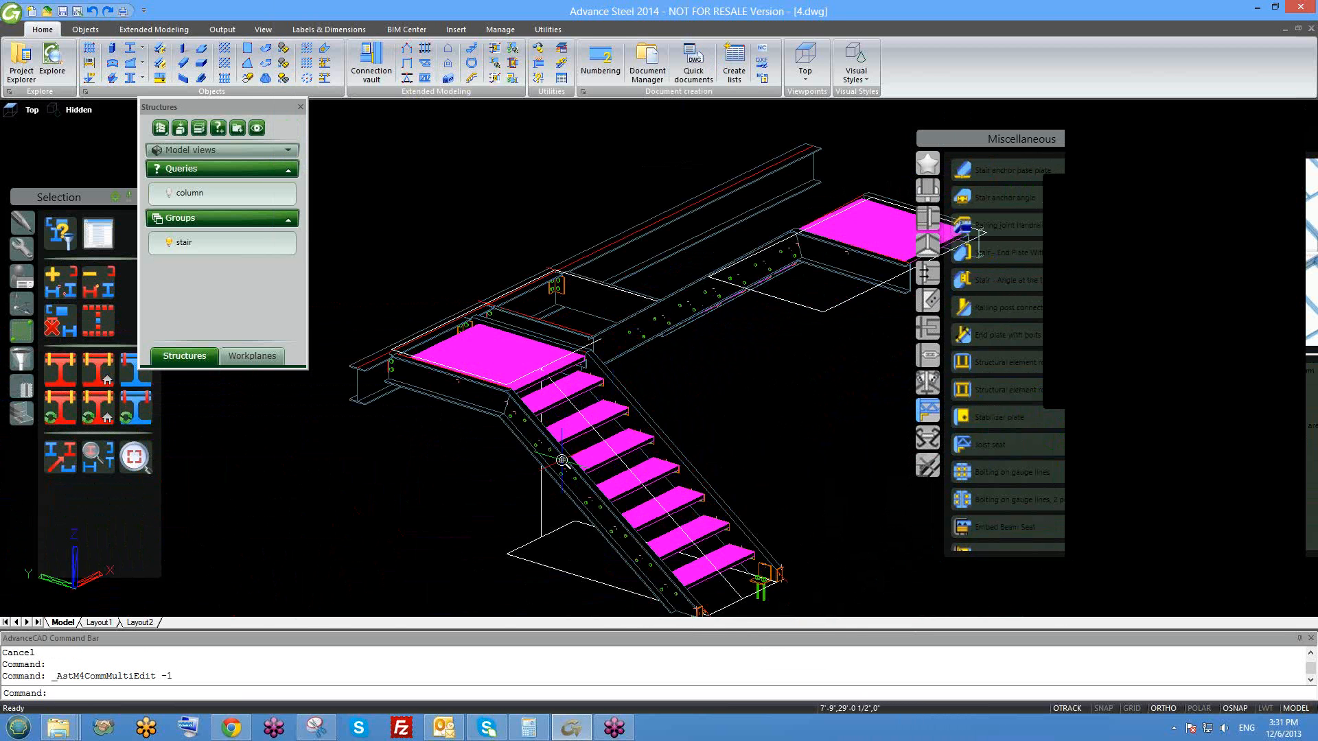
scroll(560, 466, "down", 4)
middle_click_drag(572, 491, 583, 513, "shift")
scroll(578, 484, "up", 2)
scroll(579, 484, "up", 8)
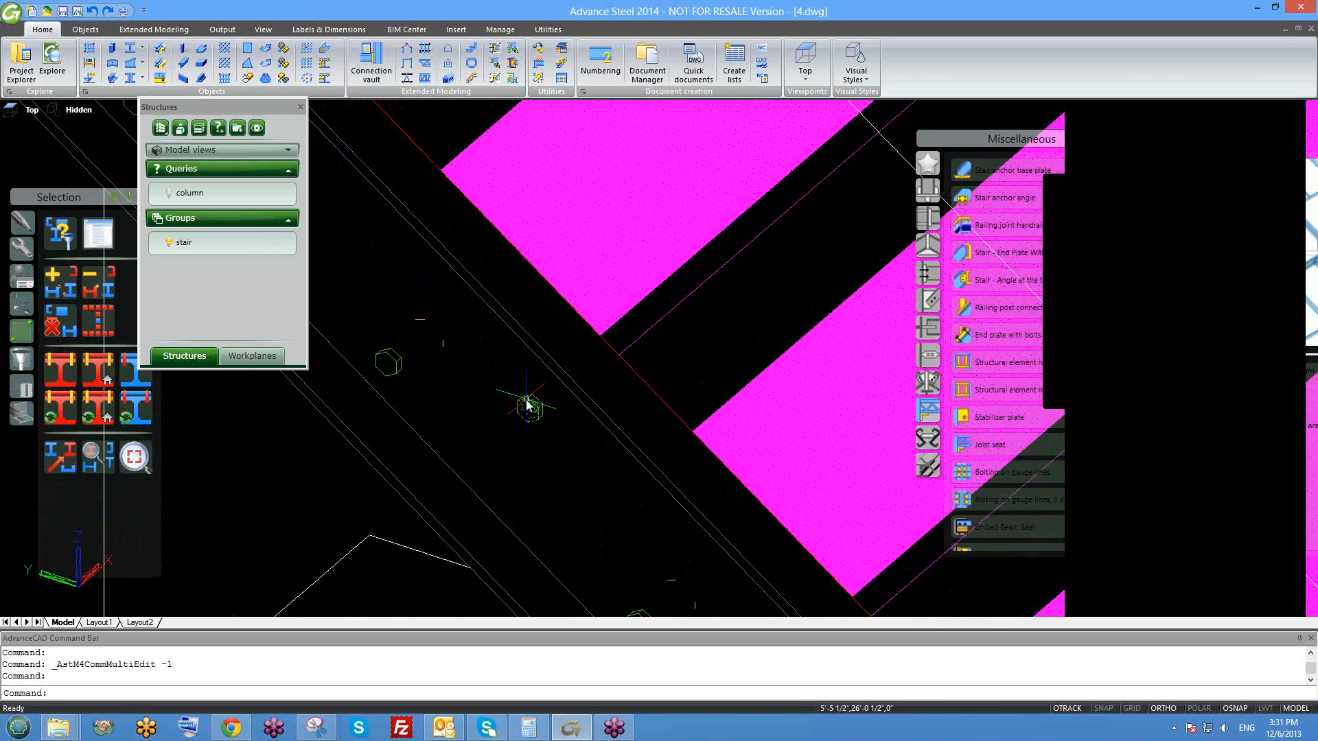
right_click(527, 405)
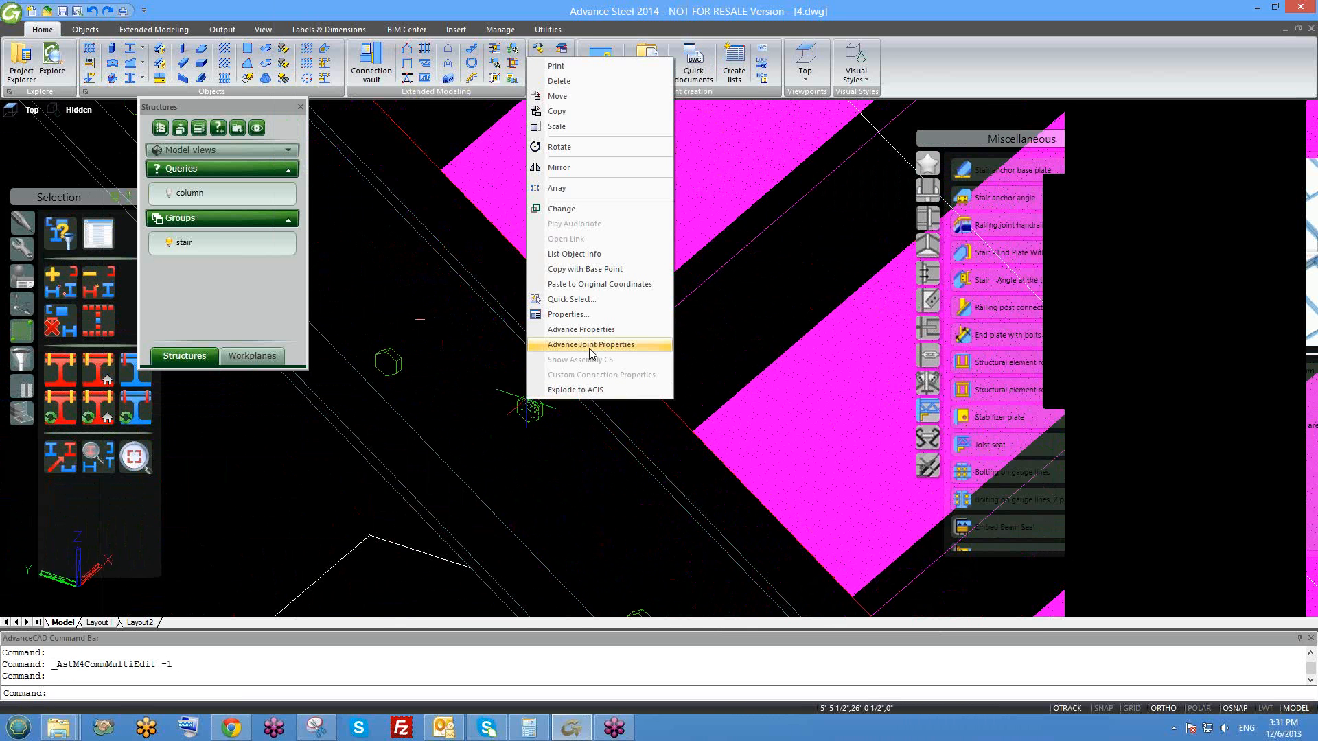
left_click(590, 345)
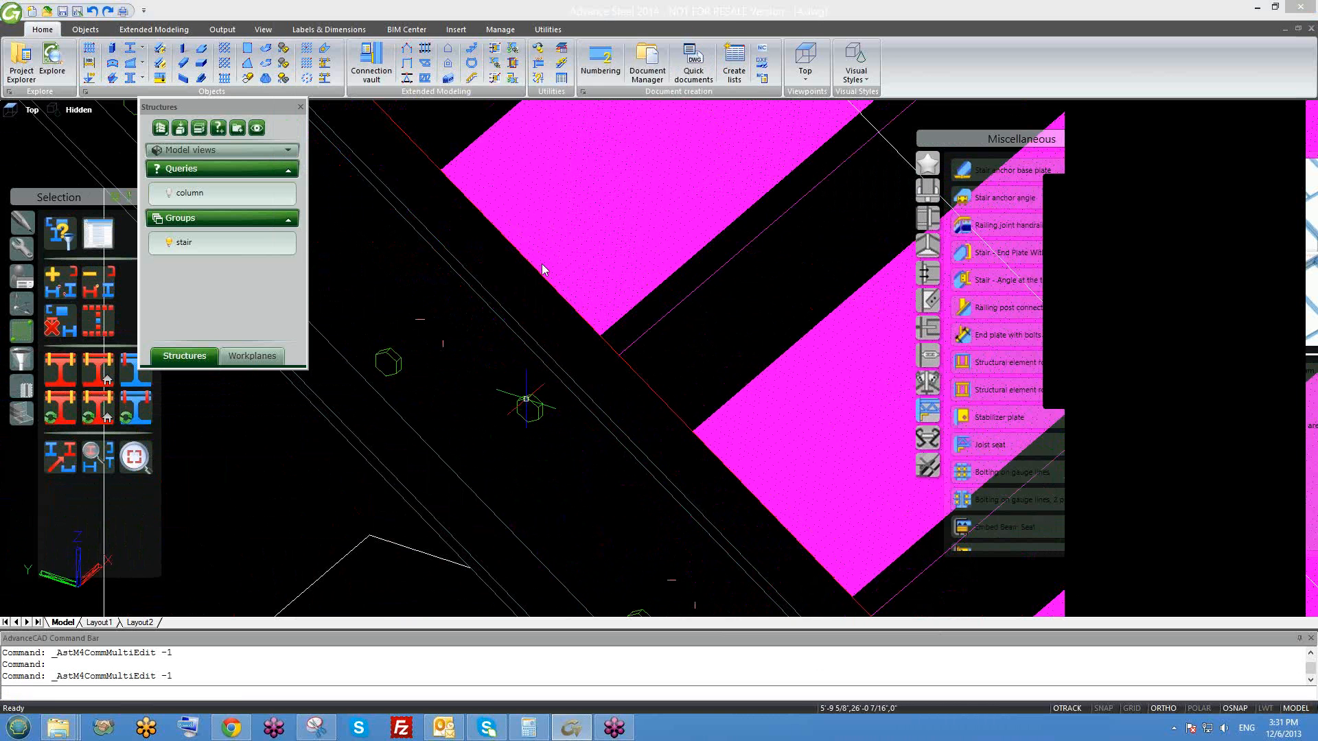
- Review the lower flight's top landing profile and top landing settings against the modelled landing, then close the stair properties
scroll(686, 395, "down", 8)
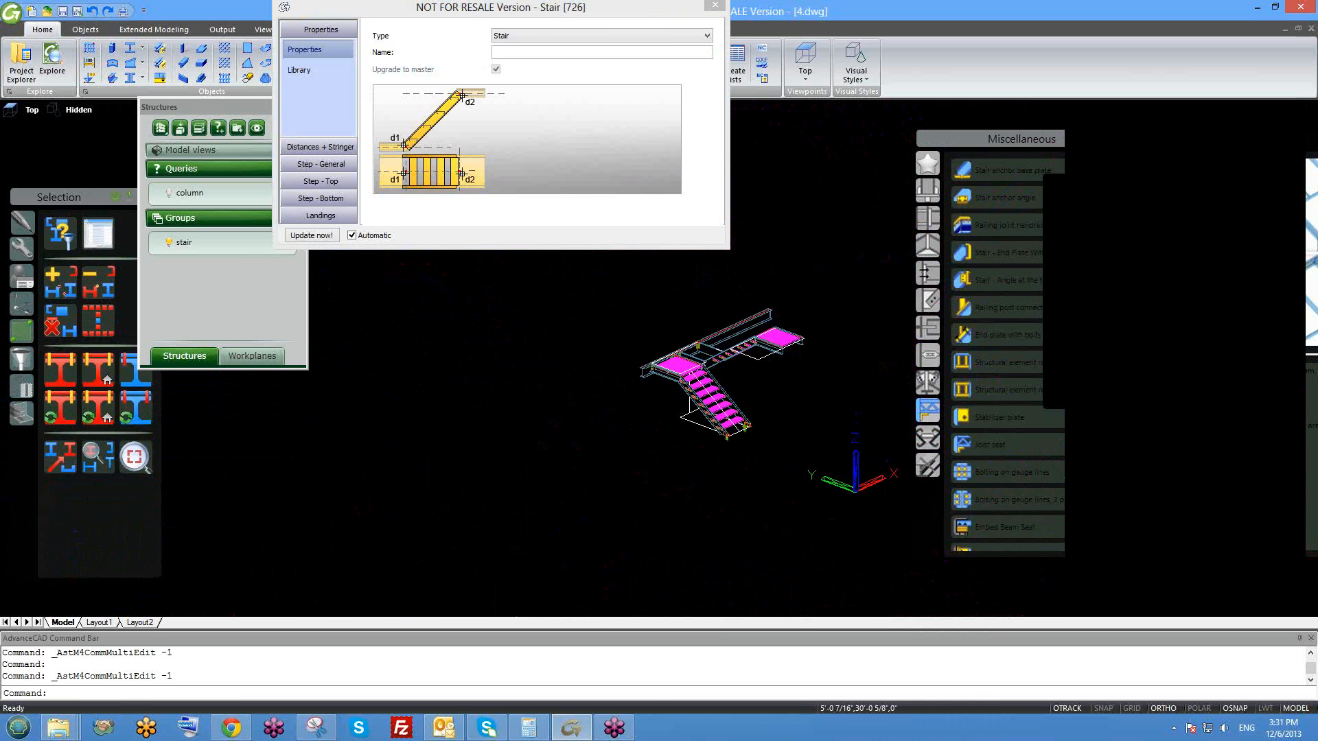
scroll(687, 395, "up", 8)
scroll(735, 430, "up", 5)
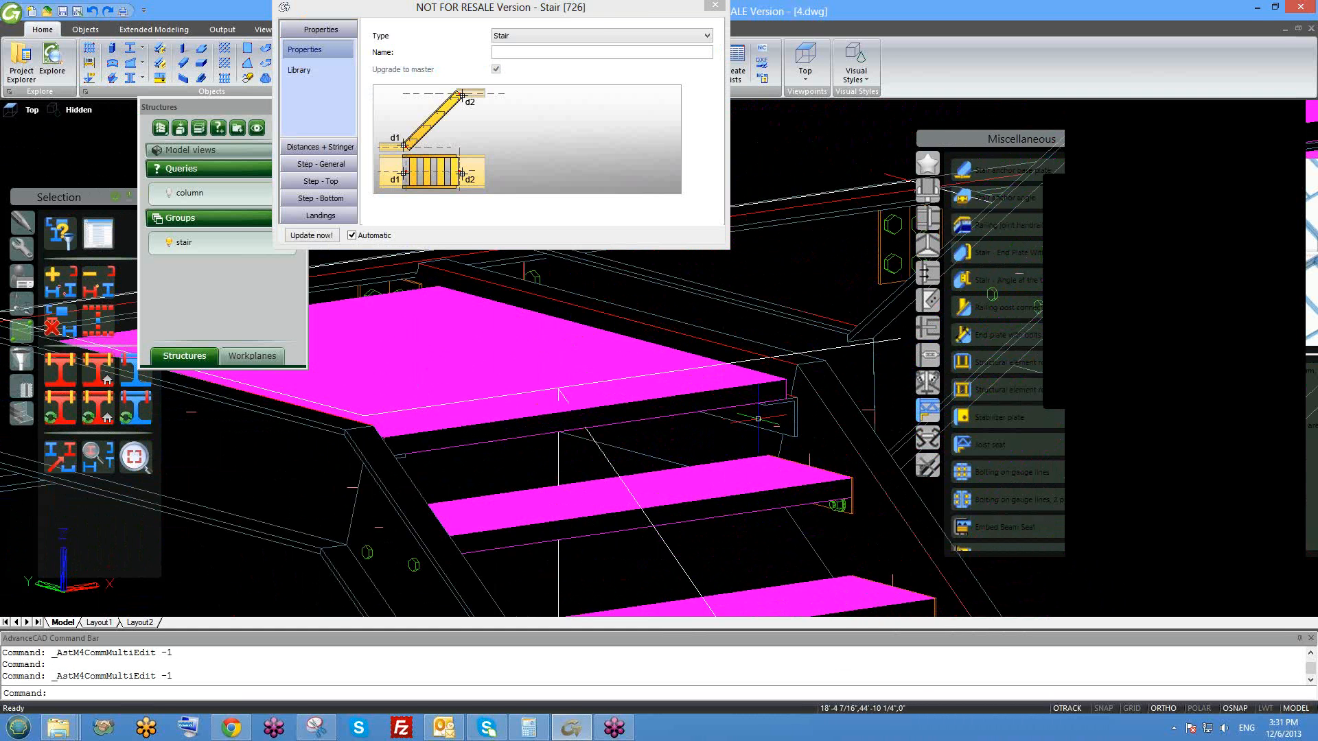
scroll(641, 259, "up", 5)
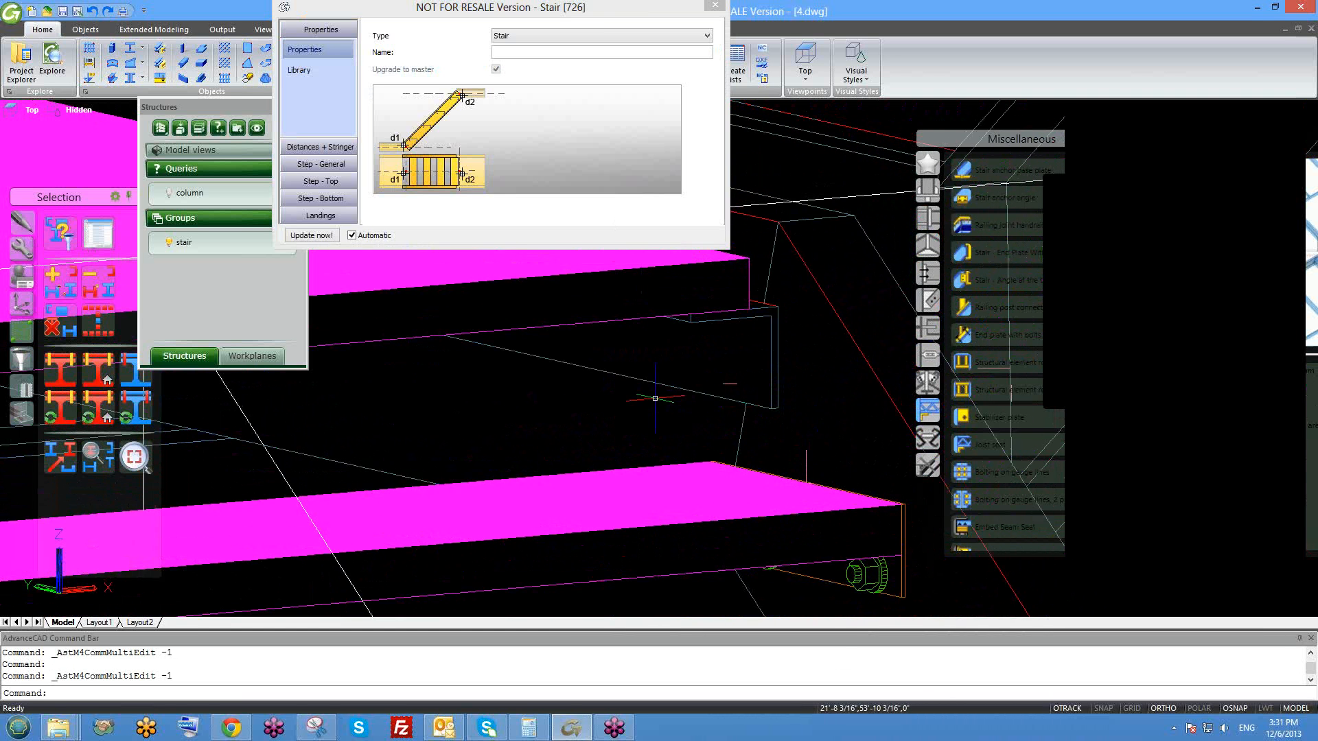
scroll(655, 408, "down", 10)
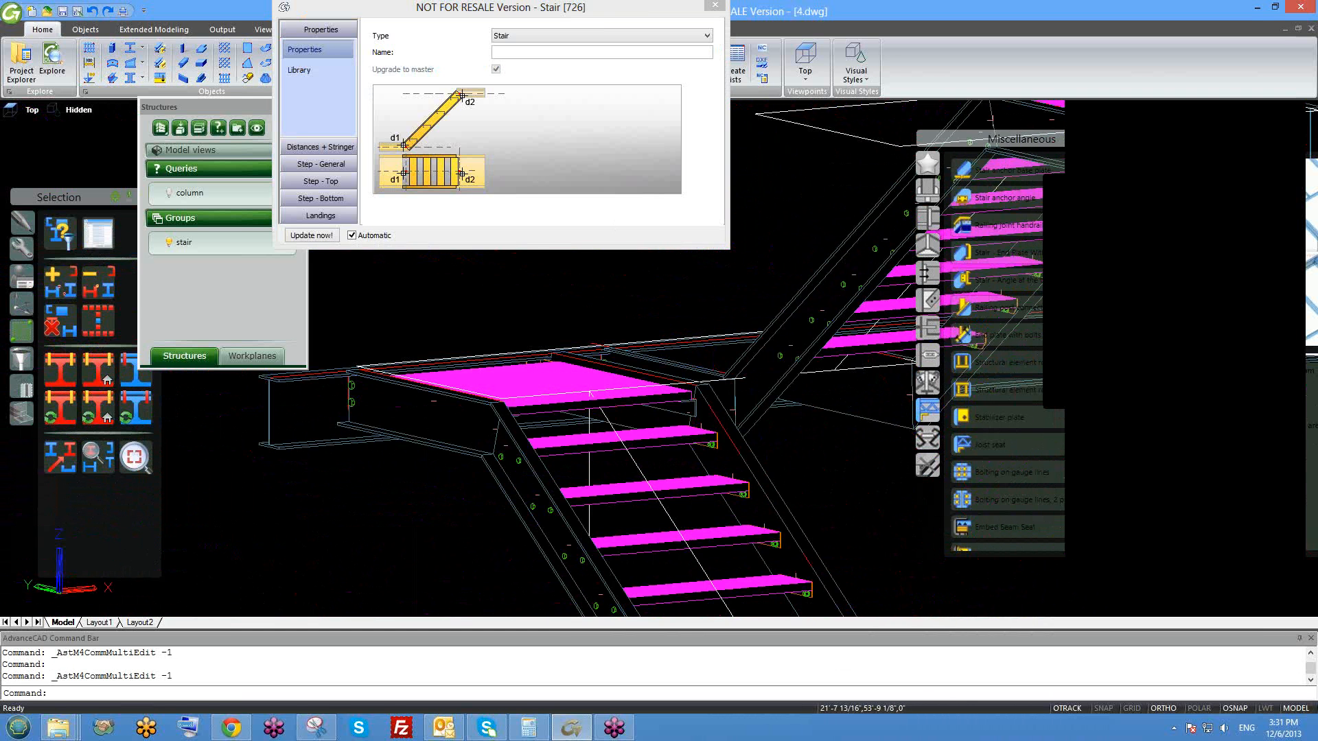
left_click(320, 215)
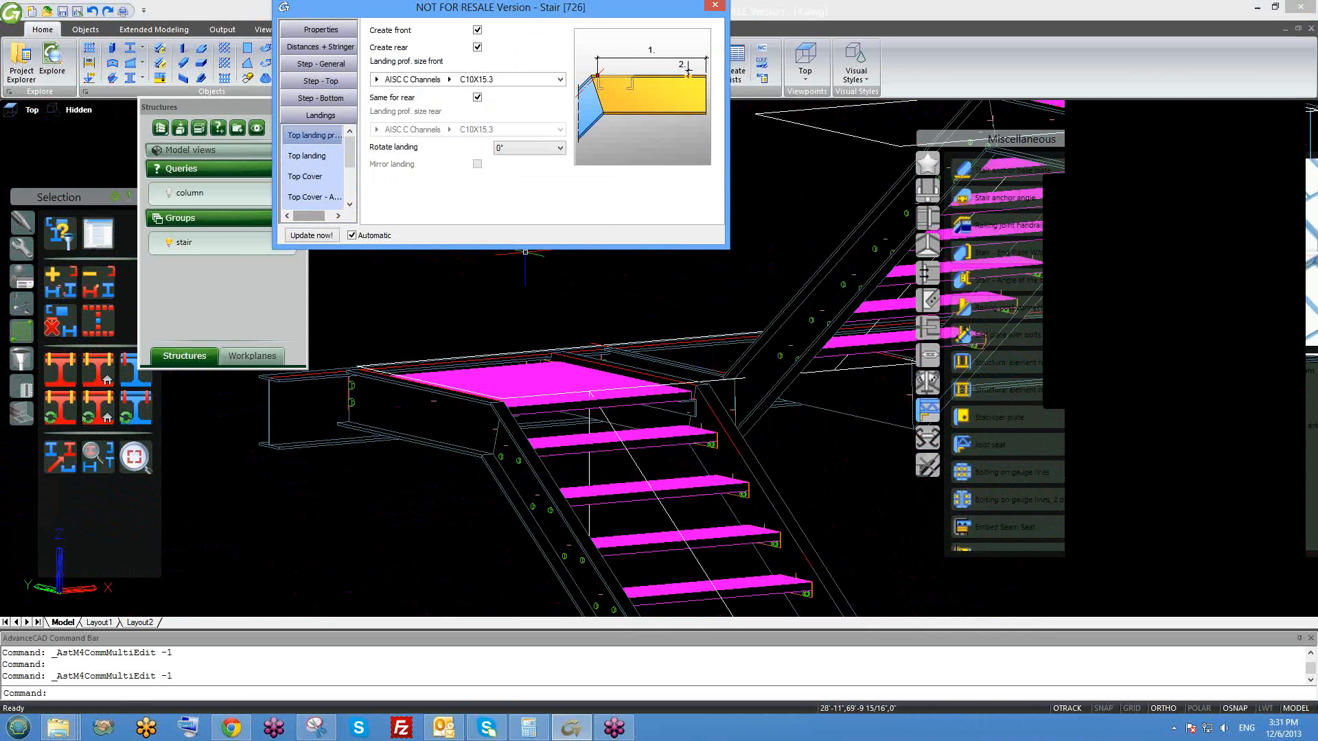
middle_click_drag(480, 302, 489, 343, "shift")
left_click(323, 166)
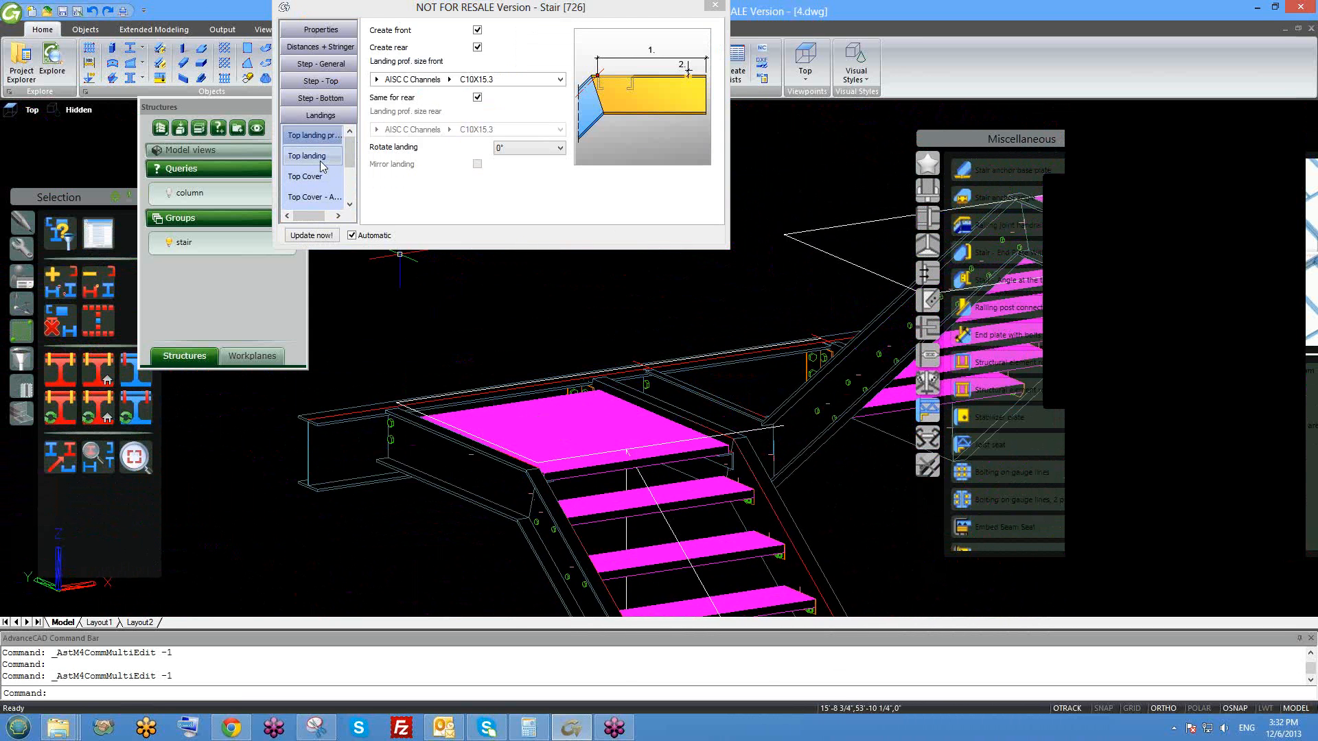
scroll(343, 170, "down", 2)
scroll(347, 156, "up", 2)
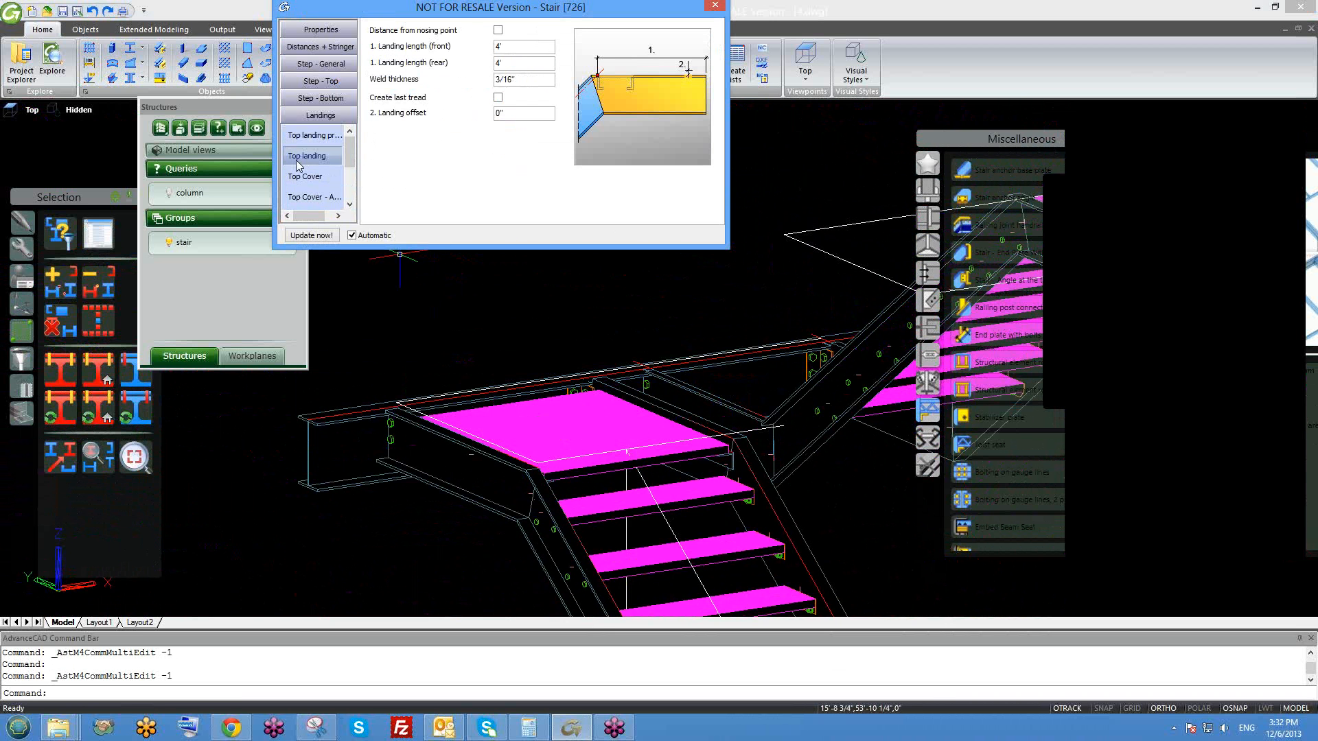
middle_click_drag(800, 411, 743, 461)
scroll(678, 422, "down", 2)
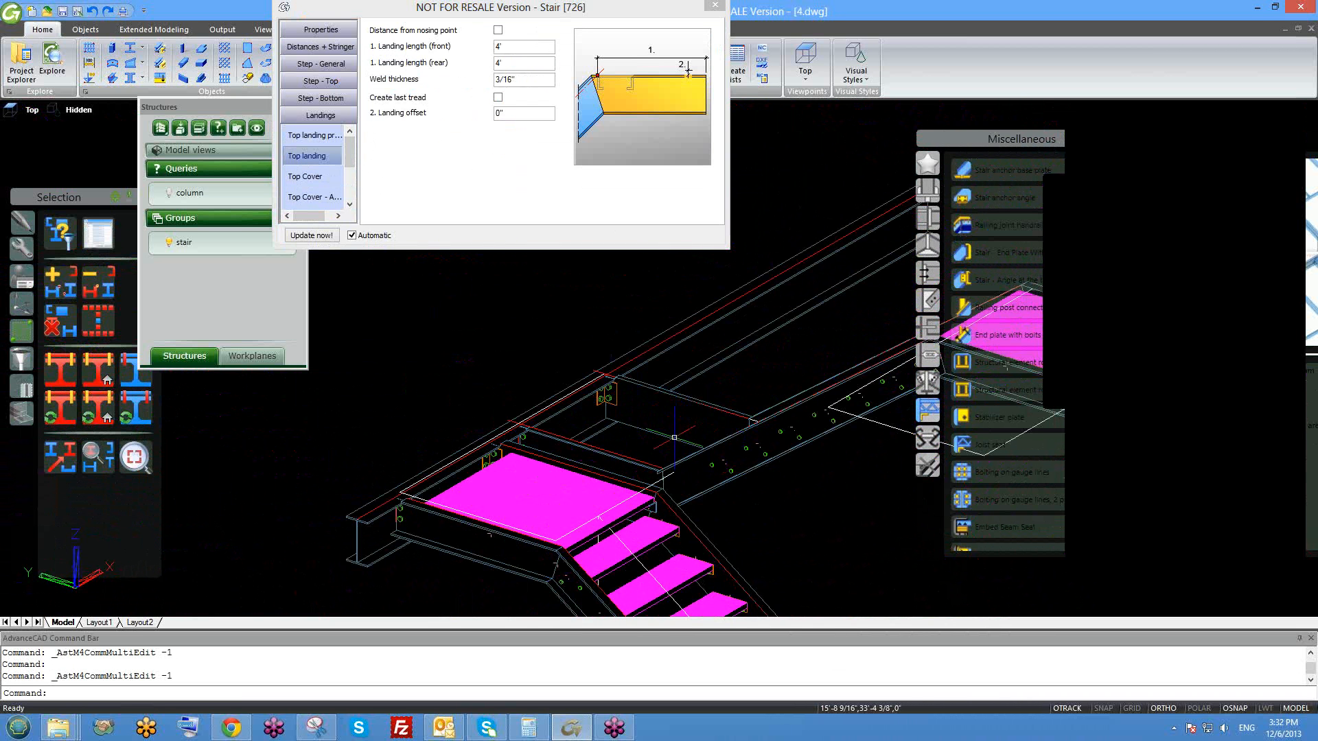
left_click(715, 6)
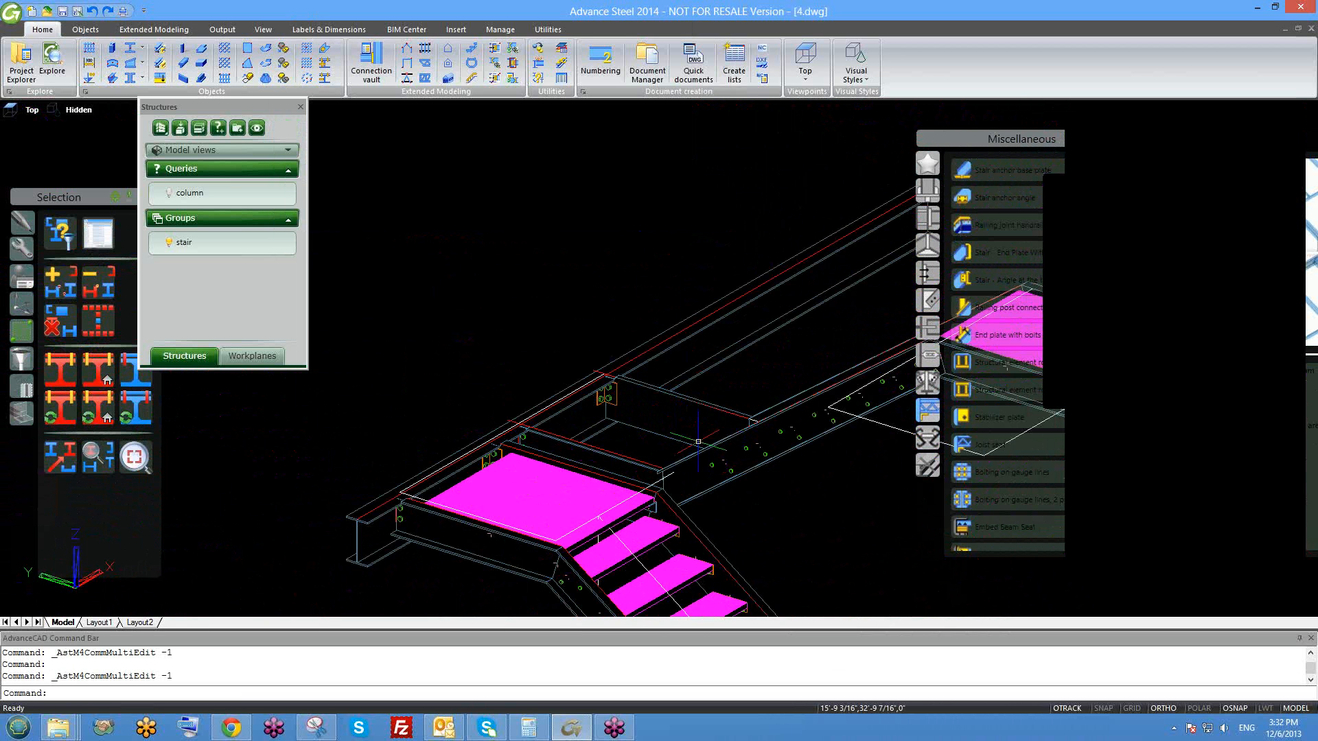
- Set the upper flight's bottom landing cover to be made from Grate in its stair joint properties
scroll(698, 441, "up", 1)
scroll(700, 436, "up", 1)
right_click(702, 430)
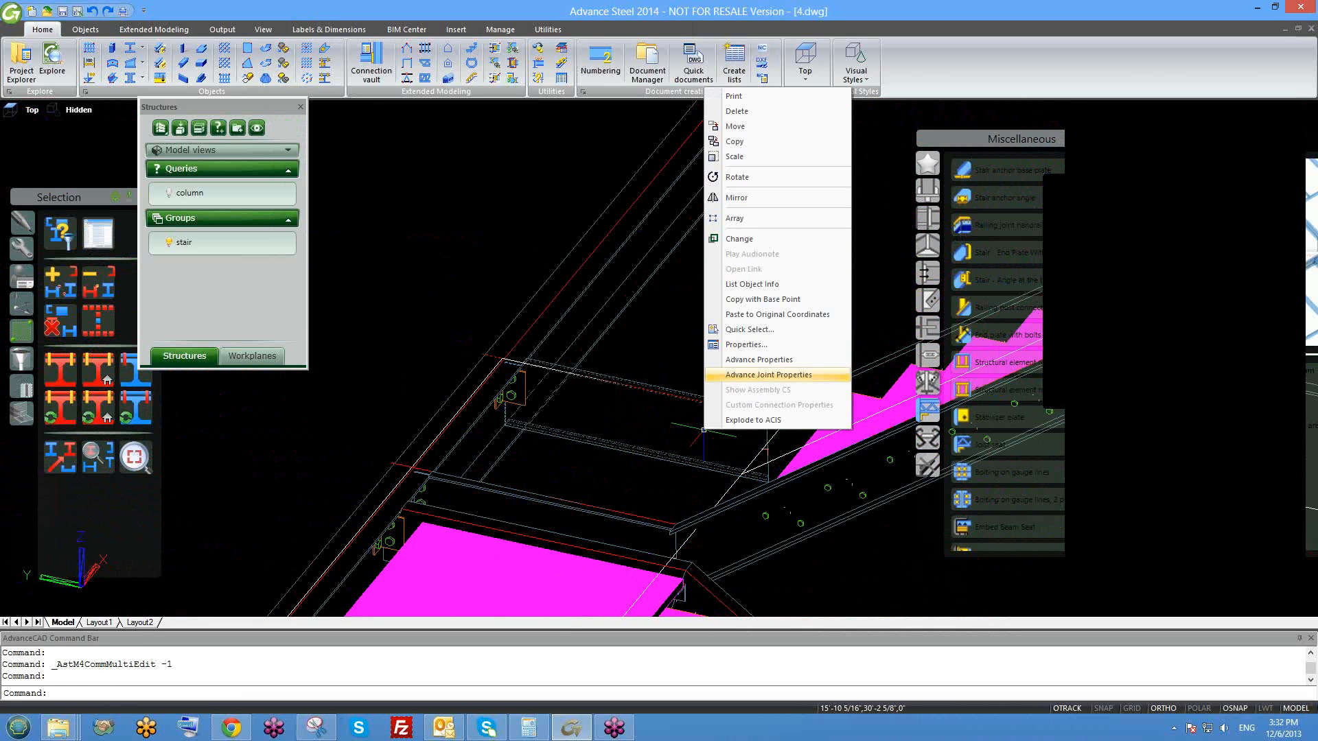
left_click(768, 375)
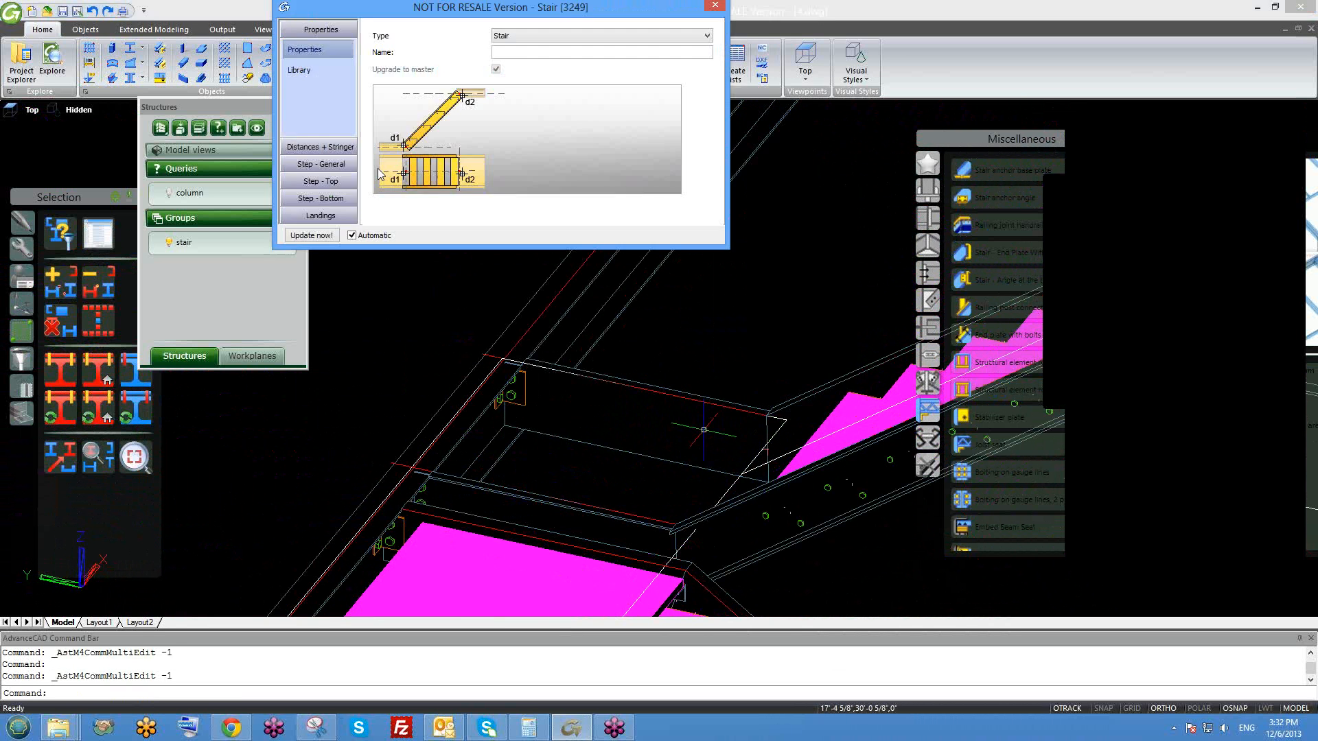
left_click(321, 199)
left_click(326, 215)
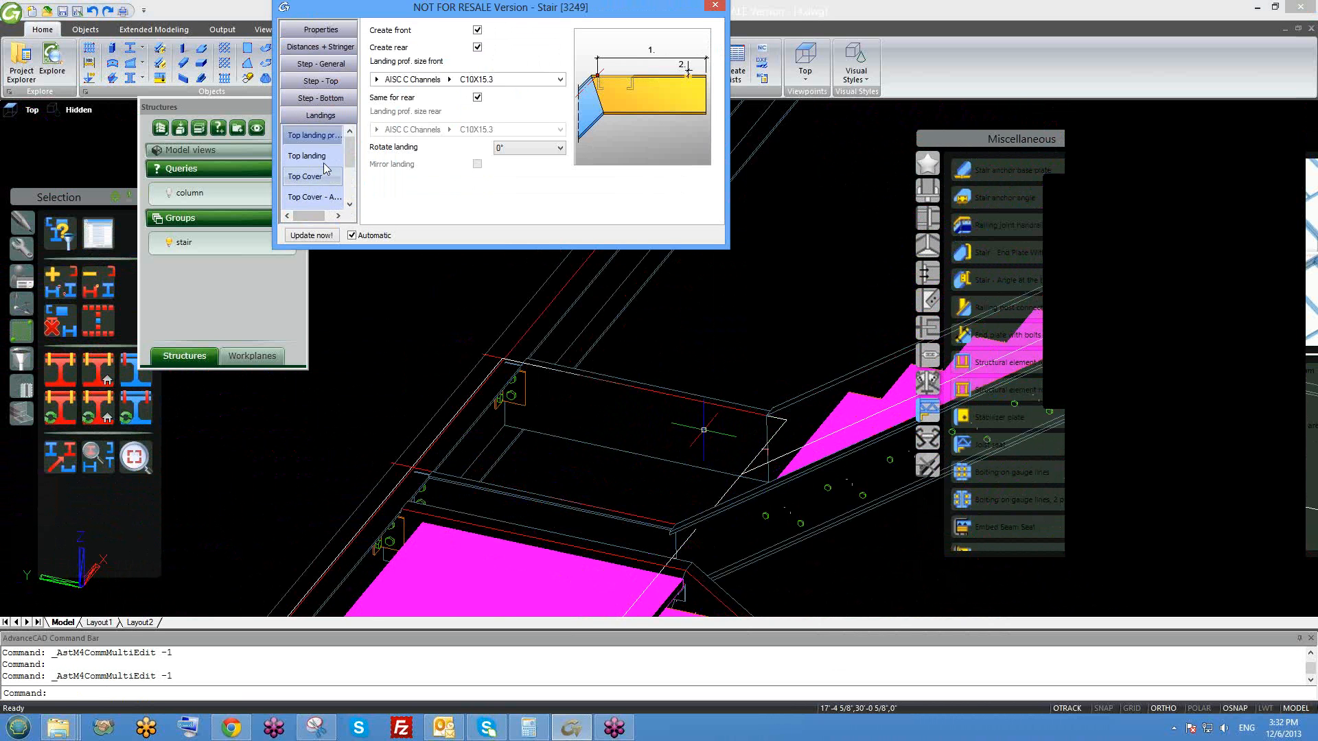
scroll(321, 185, "down", 3)
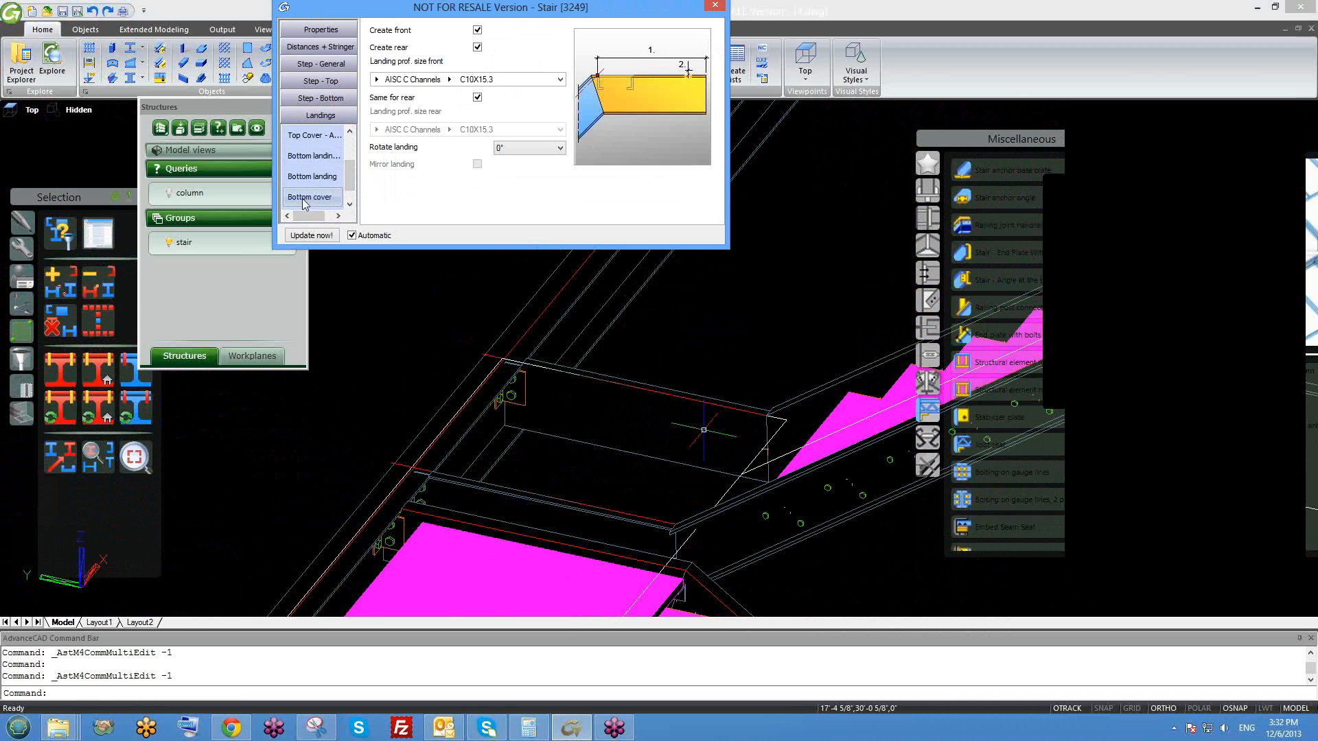
left_click(317, 198)
left_click(527, 30)
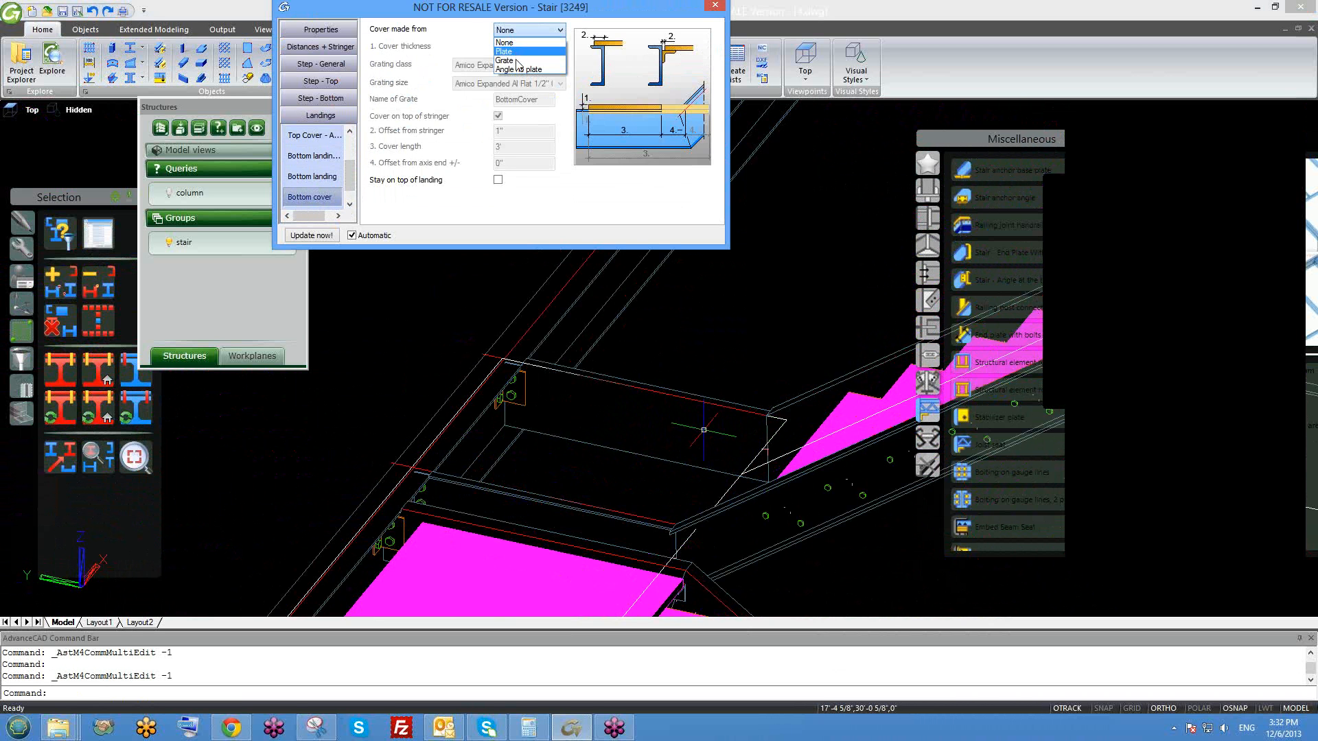
left_click(517, 61)
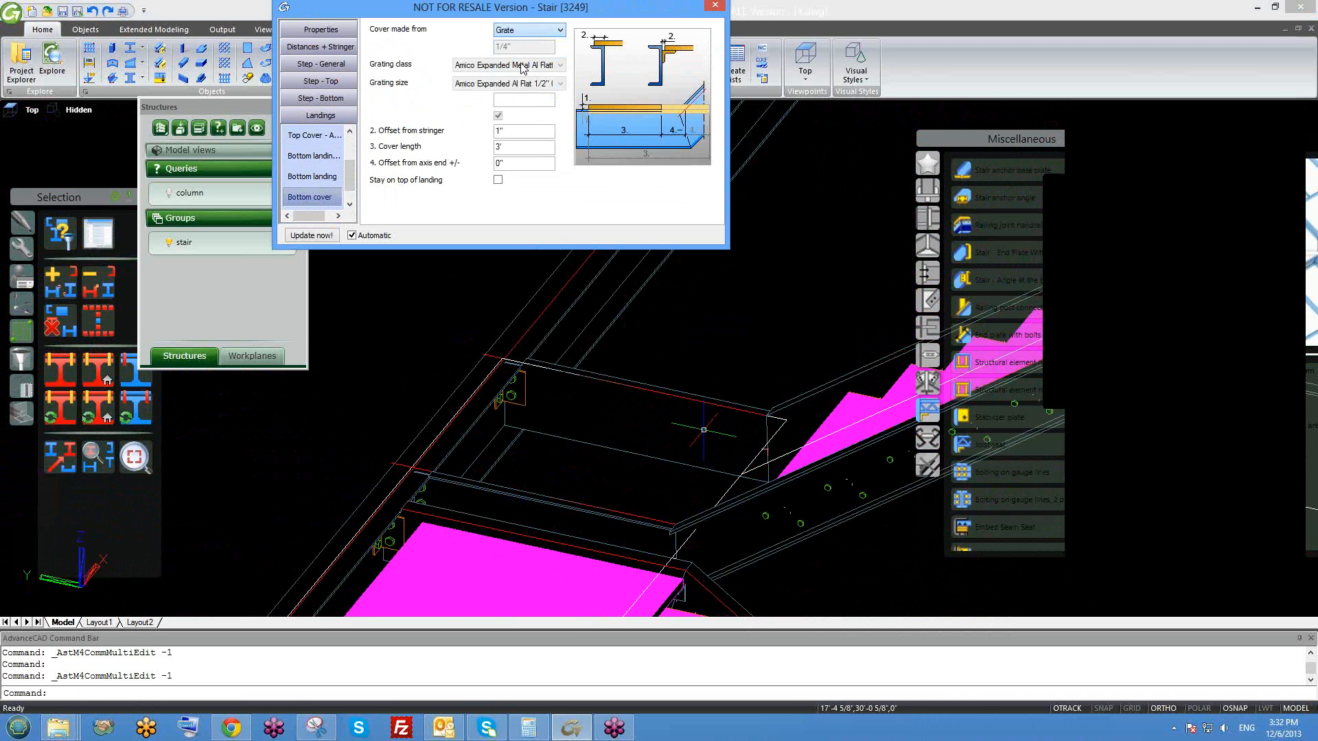
- Set the cover thickness of the upper flight's bottom landing grate to 1 1/2"
middle_click_drag(625, 376, 641, 414)
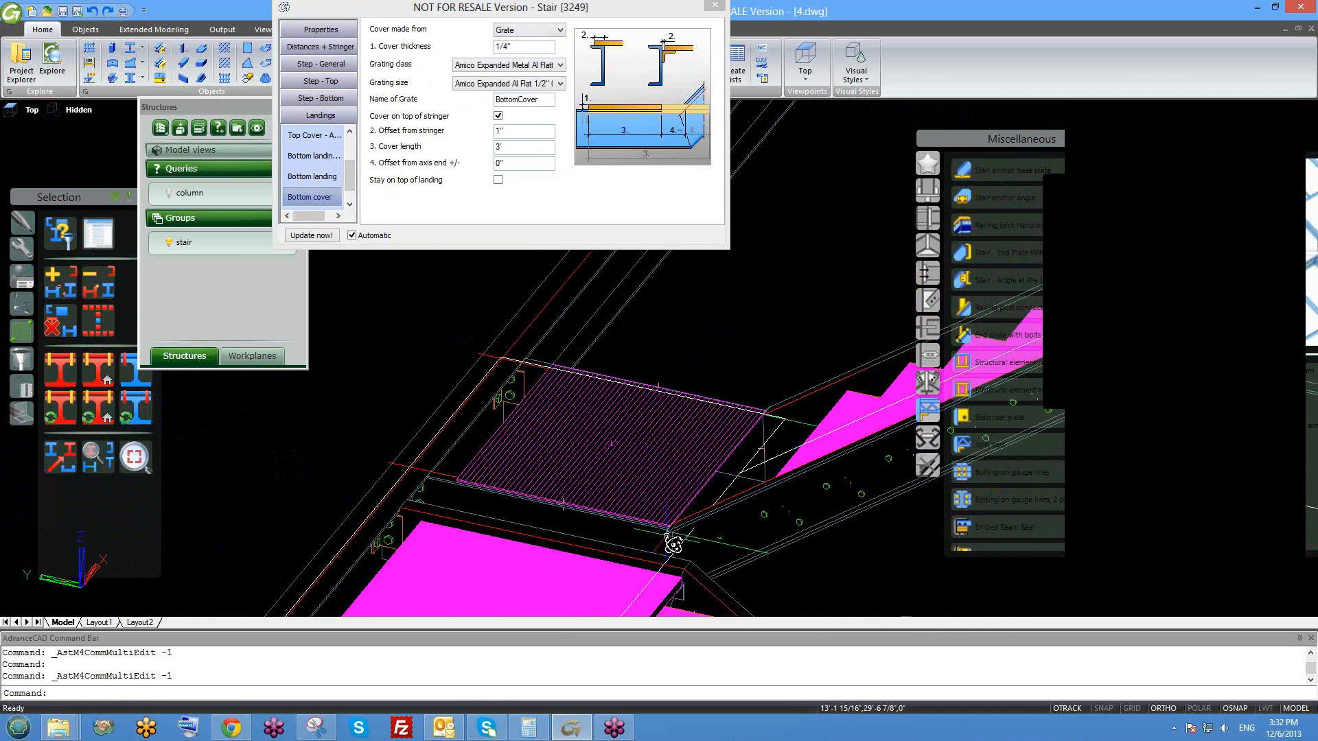
middle_click_drag(673, 541, 707, 535, "shift")
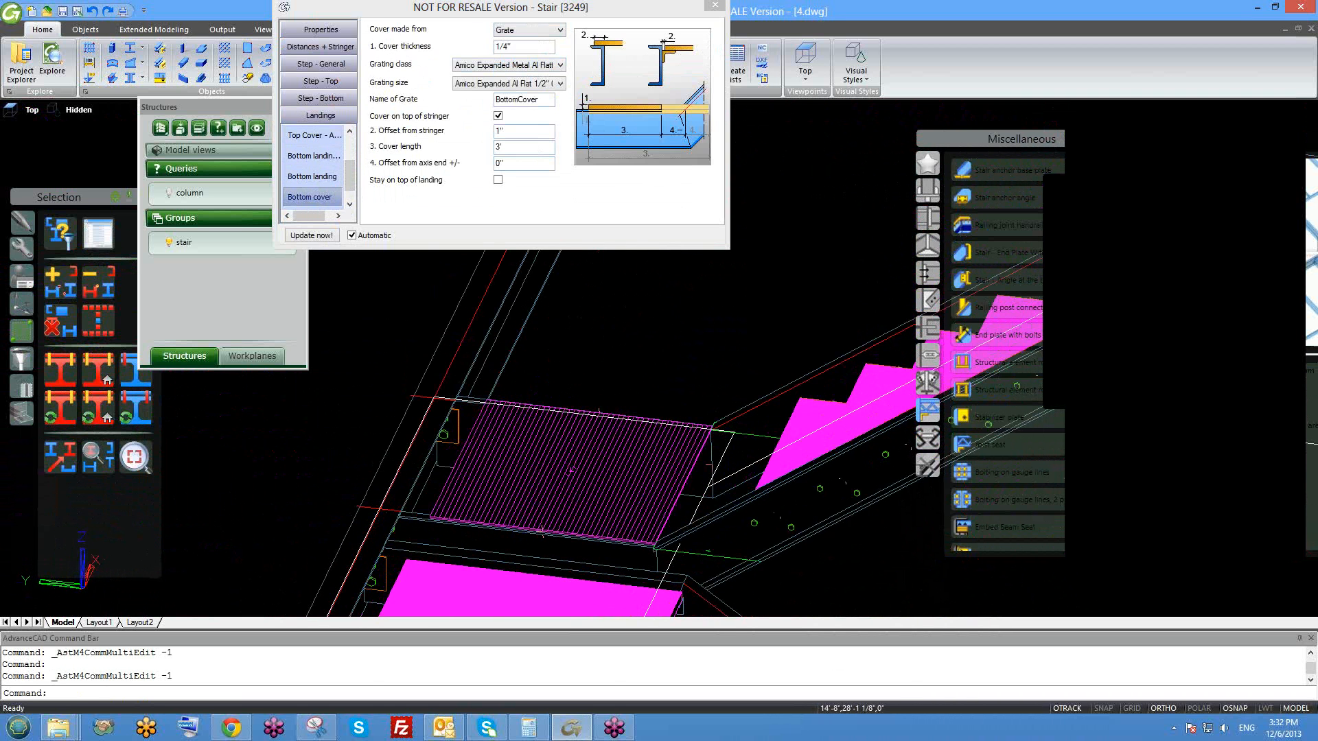
left_click(523, 46)
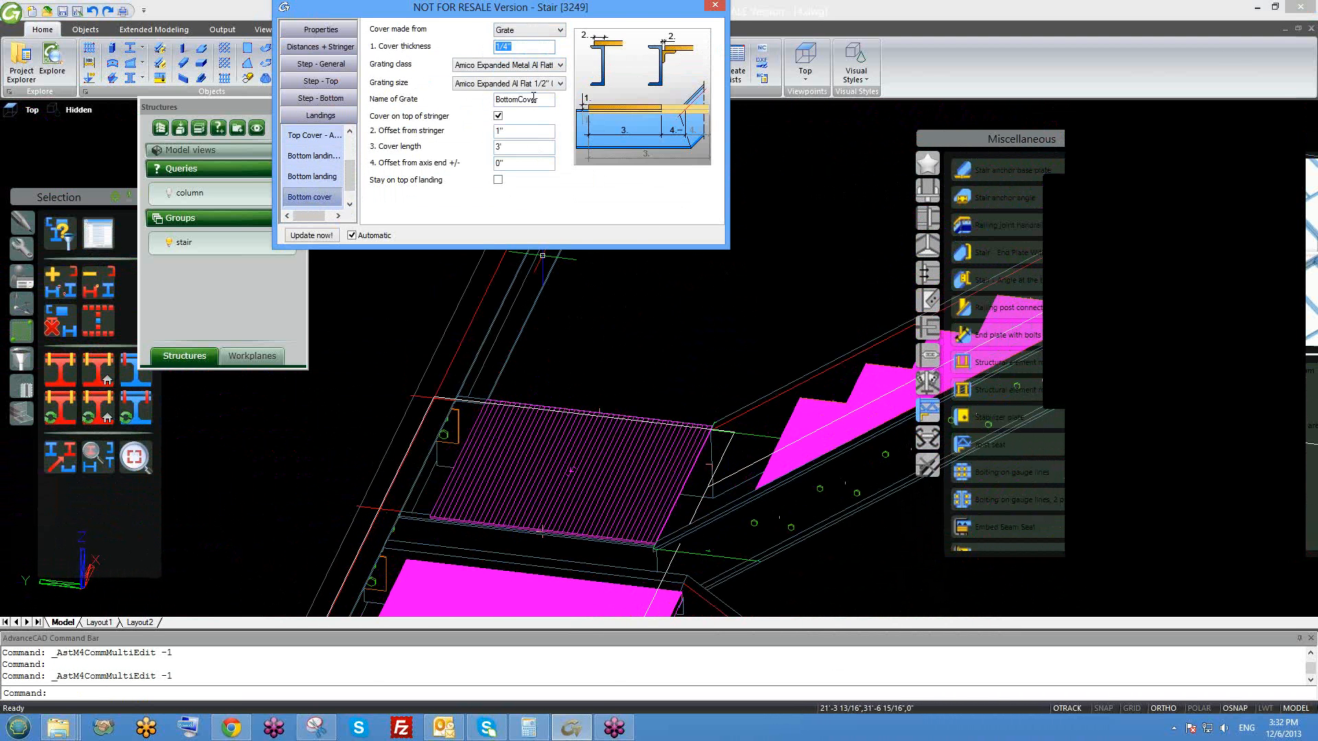
type("1 .5")
key("Return")
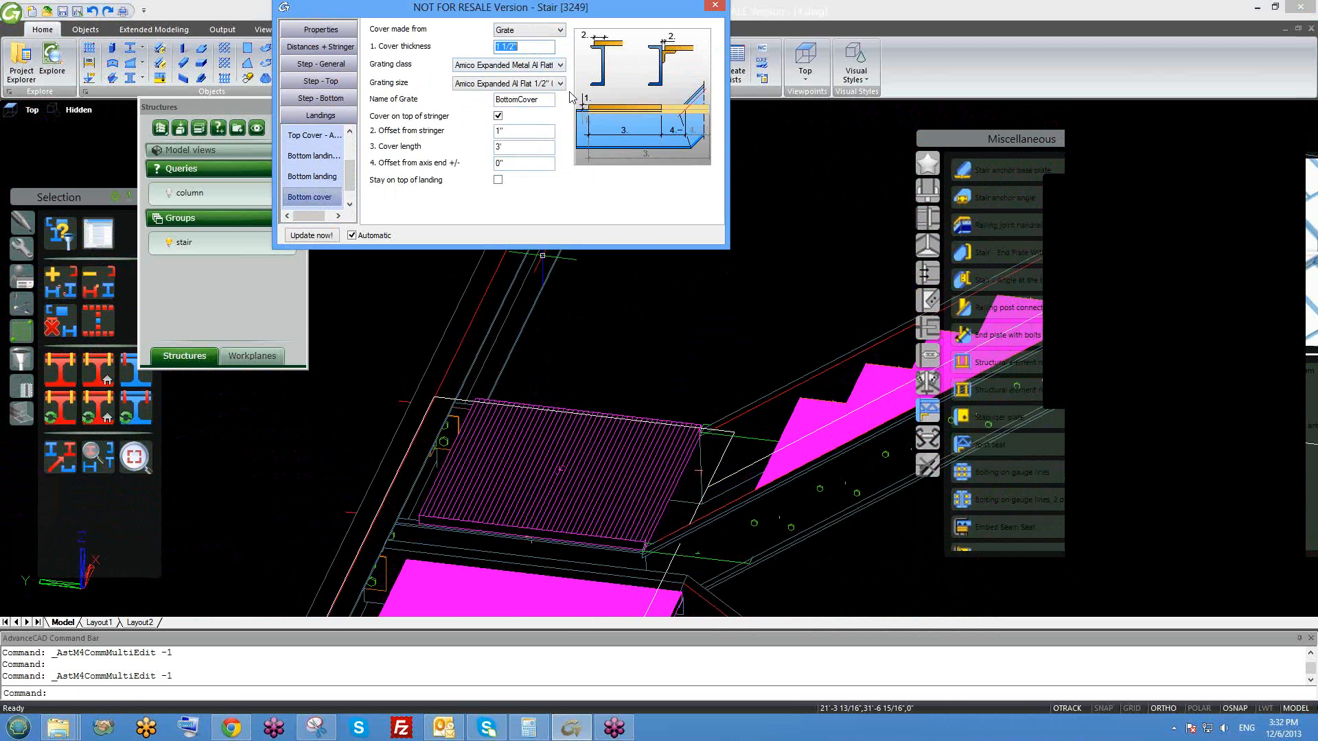
- Set the cover thickness of the upper flight's bottom landing grate to 1 1/4"
type("1.25")
key("Return")
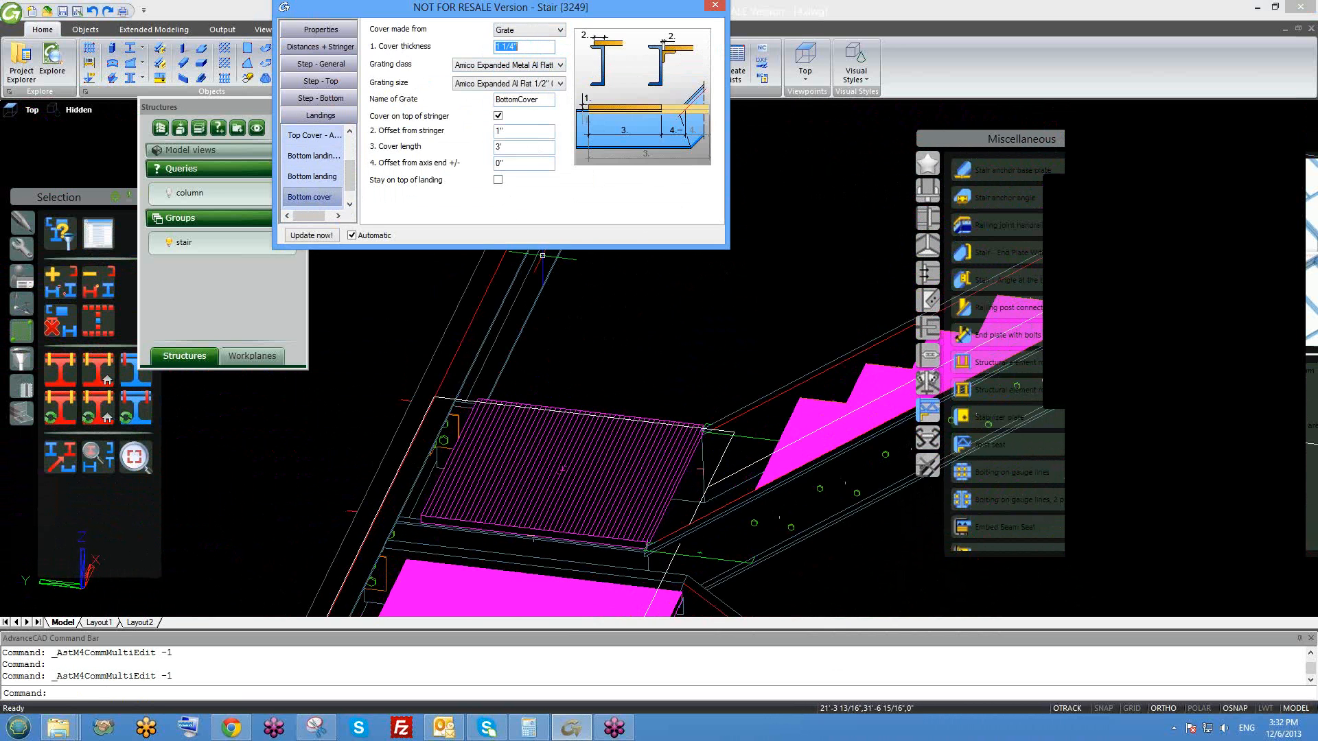
scroll(817, 487, "up", 5)
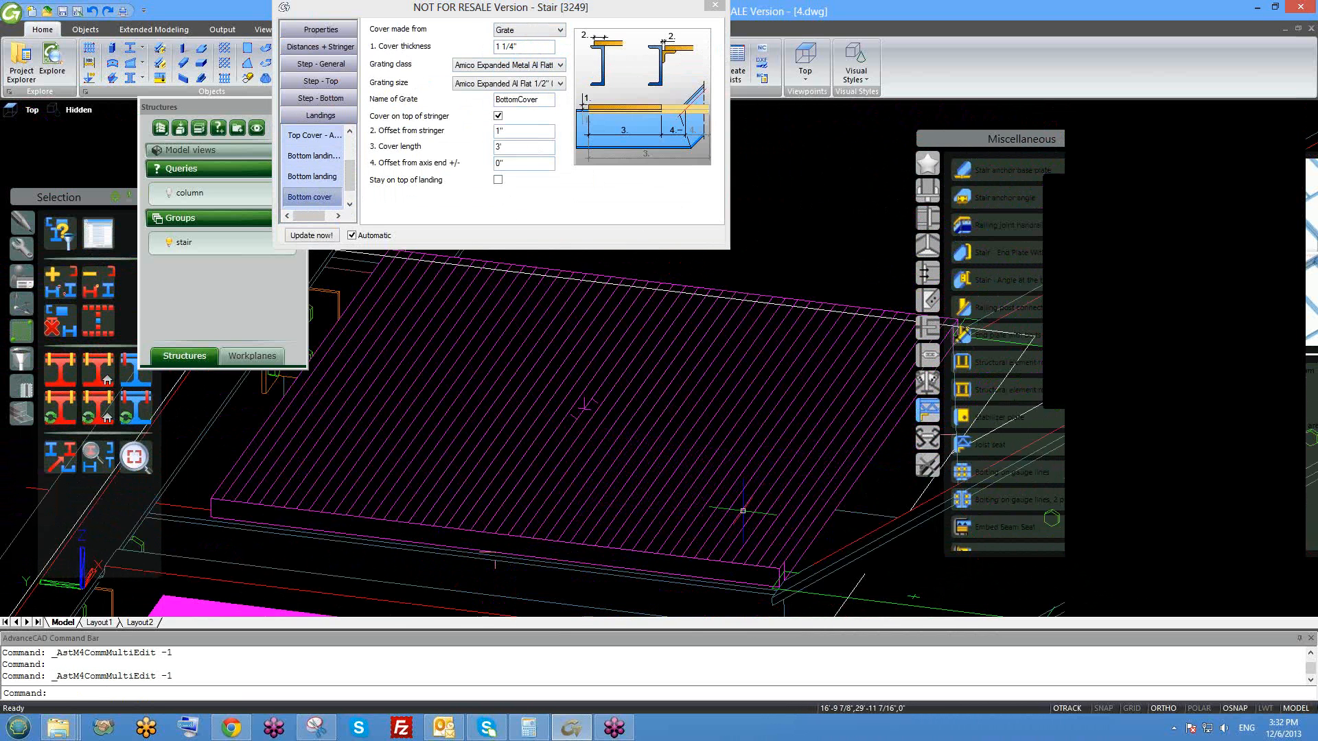
scroll(742, 511, "down", 4)
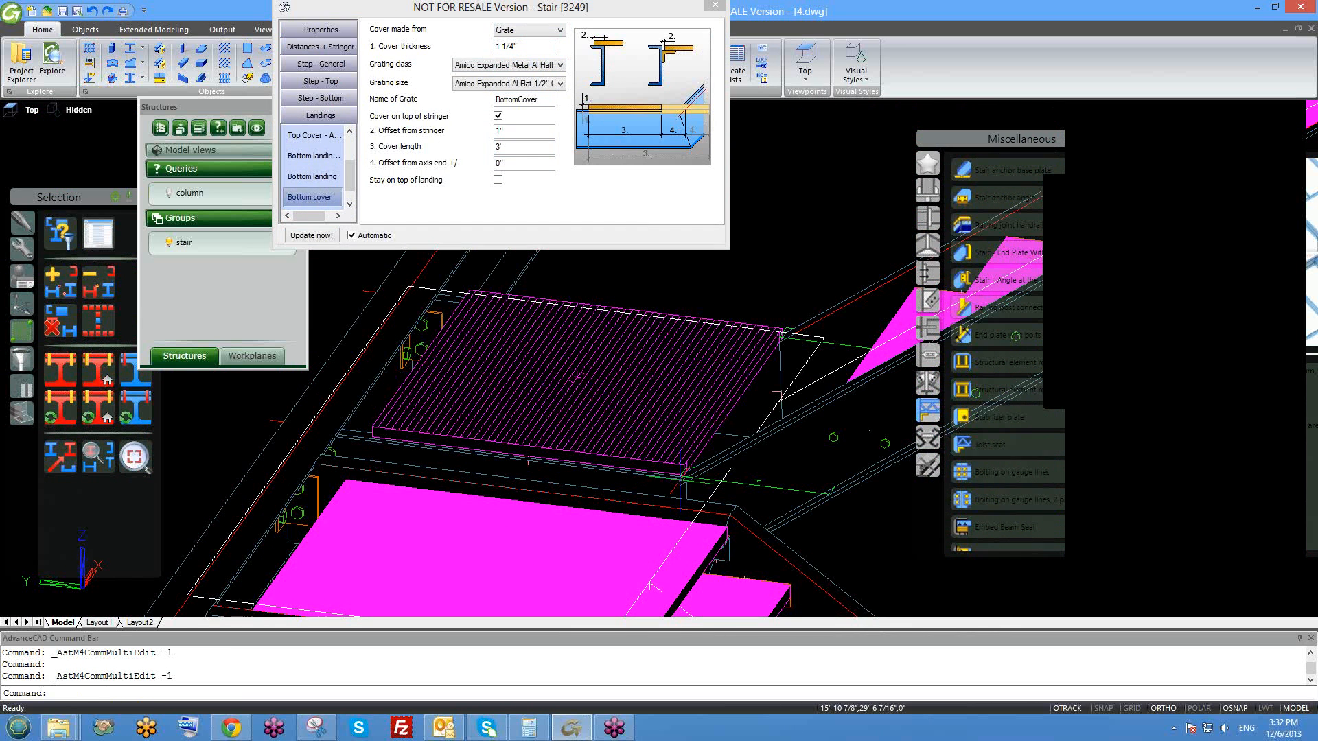
middle_click_drag(755, 414, 796, 439, "shift")
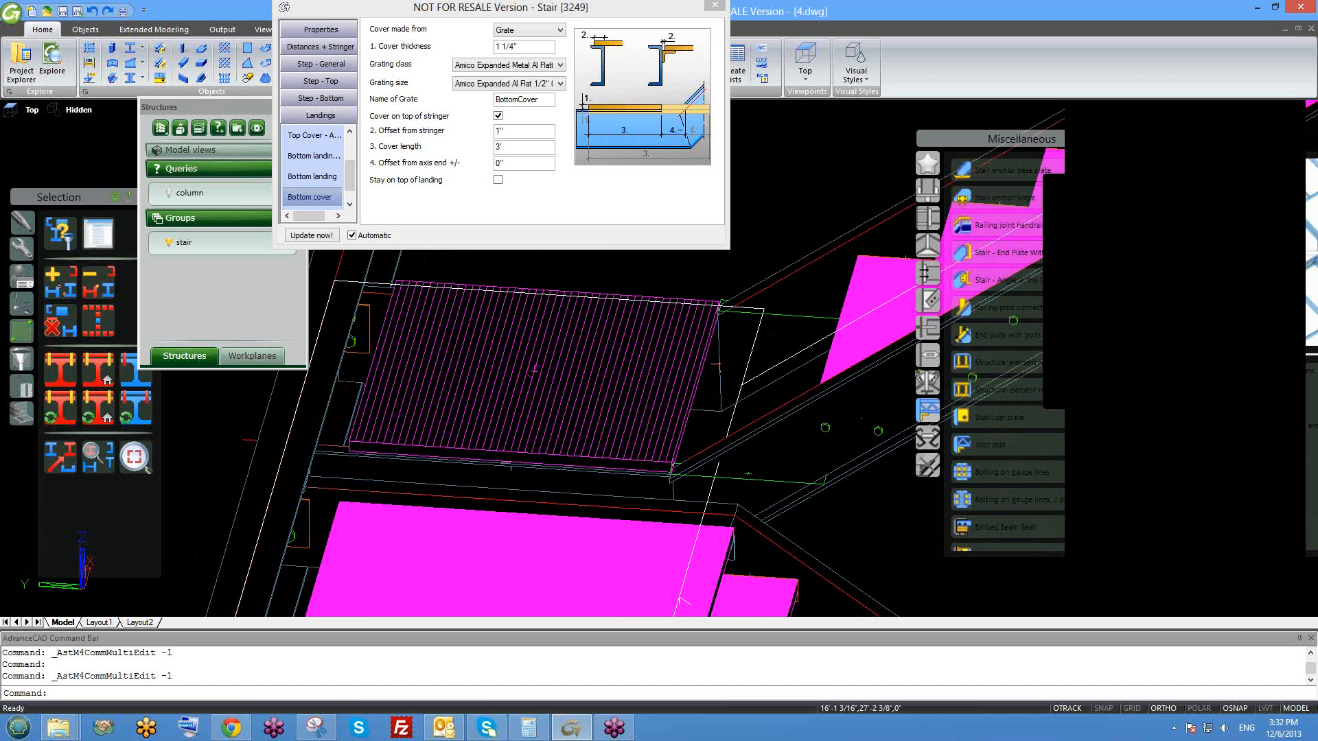
mouse_move(720, 395)
middle_mouse_down()
mouse_move(674, 383)
mouse_move(721, 398)
middle_mouse_up()
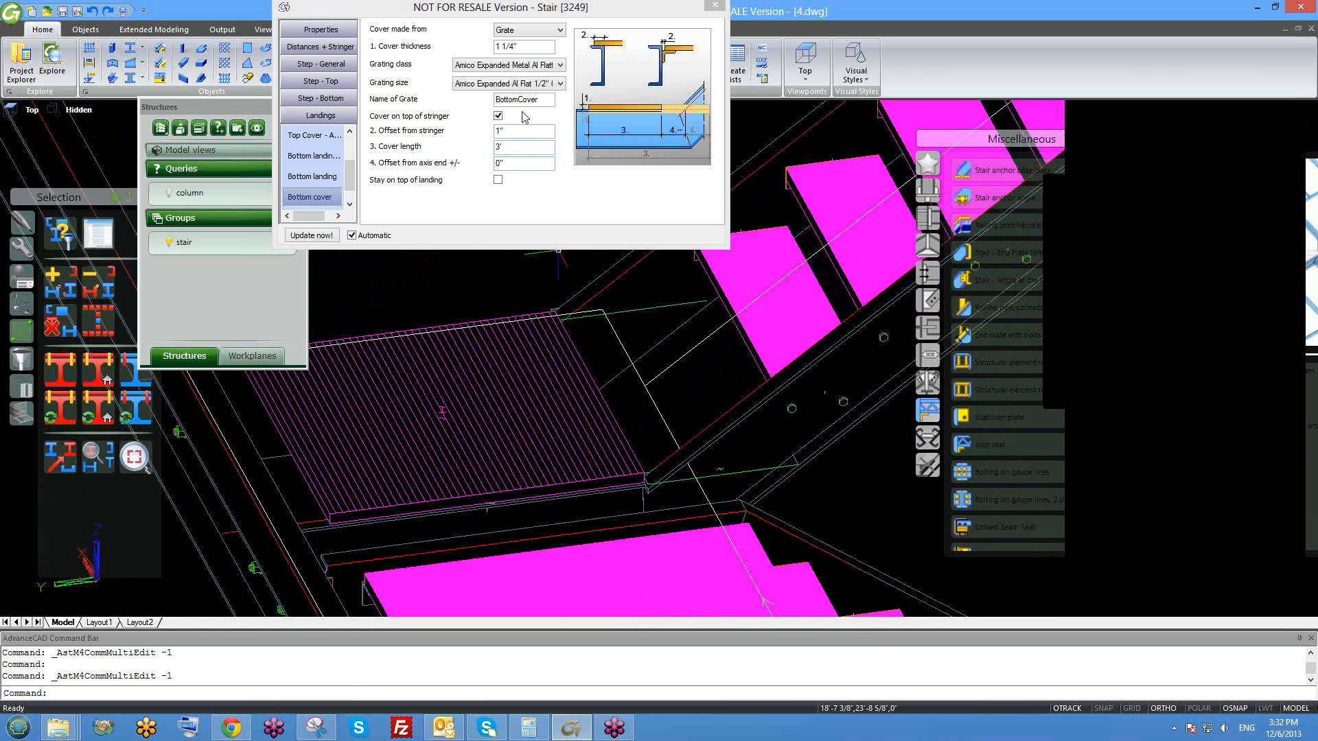
- Set the bottom landing grate's offset from the stringer to 5"
left_click_drag(518, 133, 415, 151)
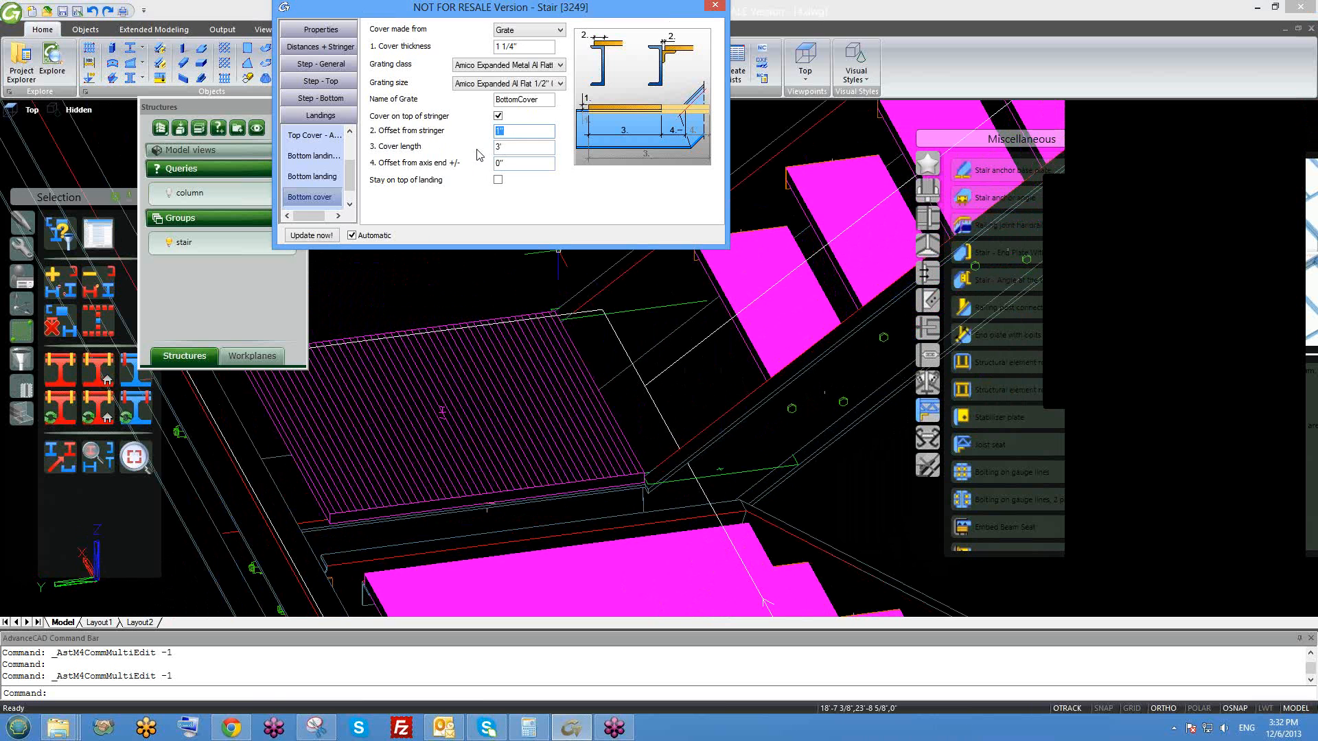
left_click_drag(504, 148, 471, 157)
left_click_drag(486, 140, 448, 147)
mouse_move(574, 298)
middle_mouse_down()
mouse_move(642, 298)
mouse_move(642, 270)
middle_mouse_up()
left_click(462, 142)
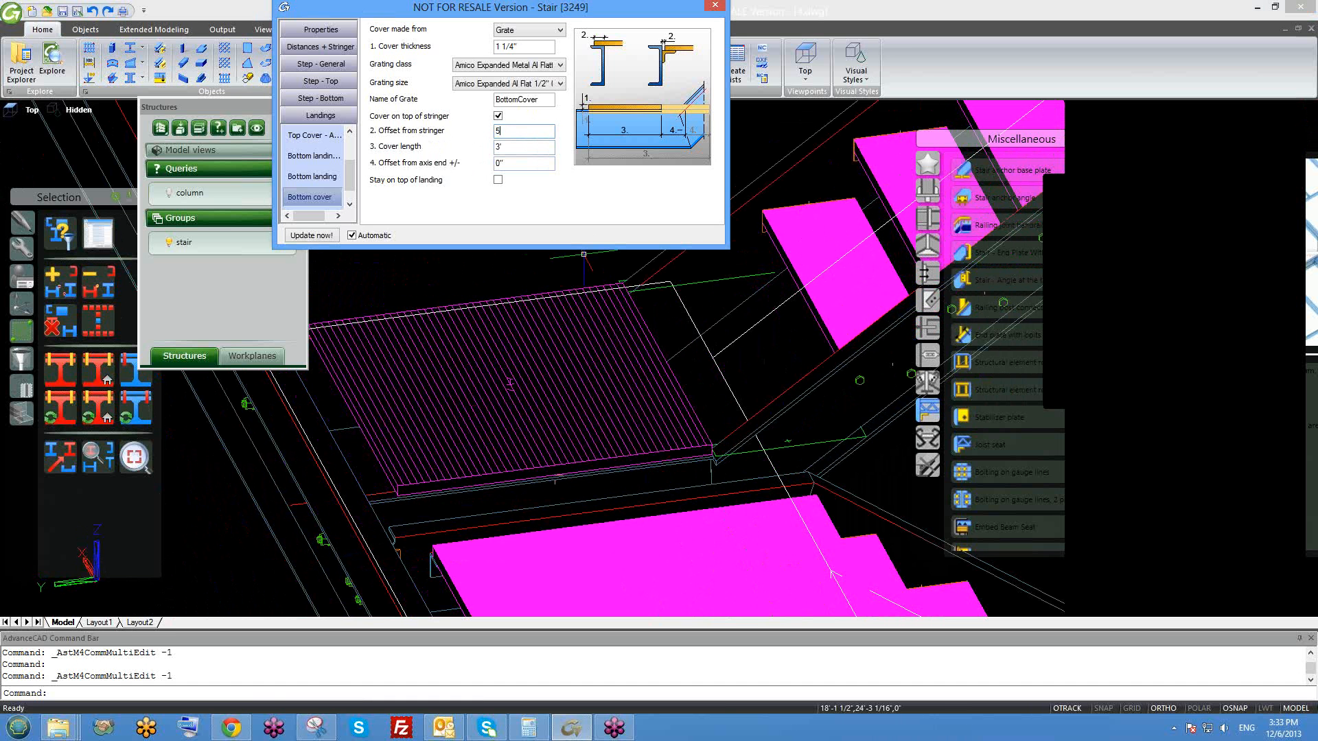
key("Return")
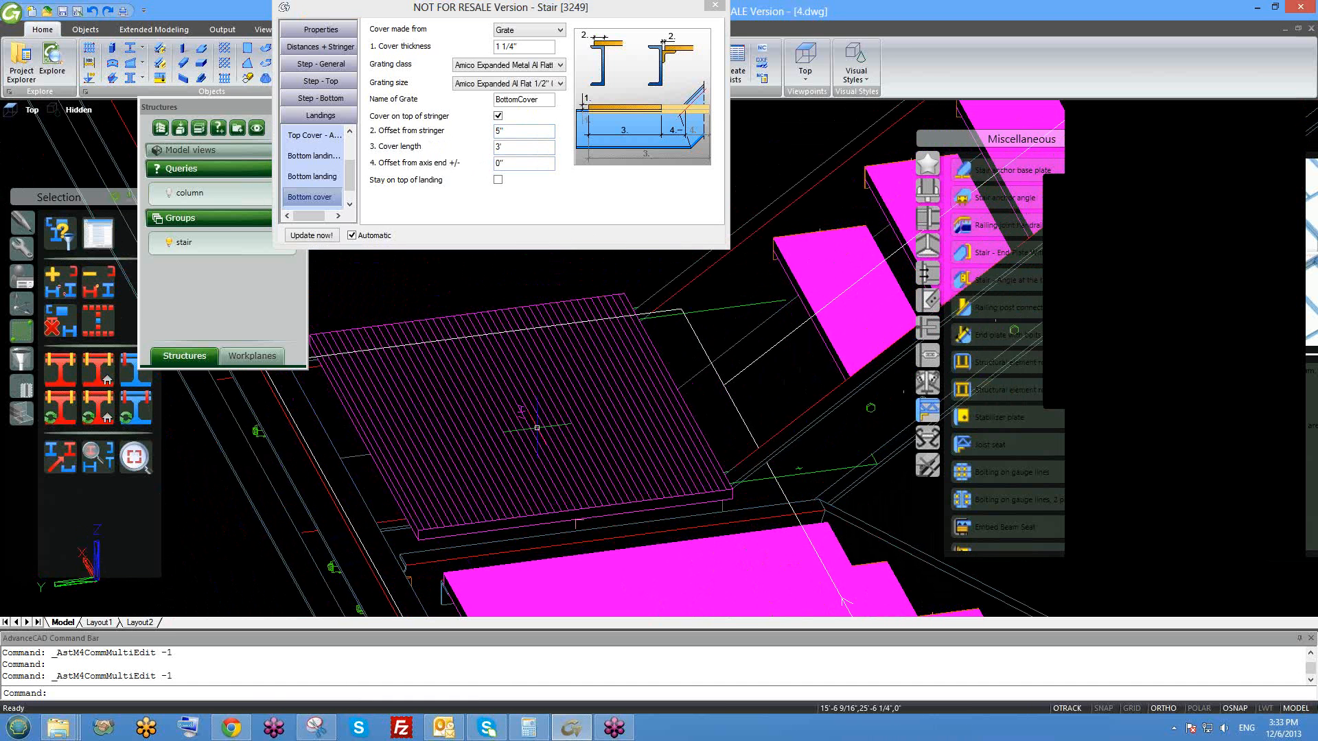
- Examine how the bottom landing grate sits over the stringers and landing profile with the new stringer offset
middle_click_drag(509, 481, 572, 461, "shift")
scroll(571, 461, "up", 3)
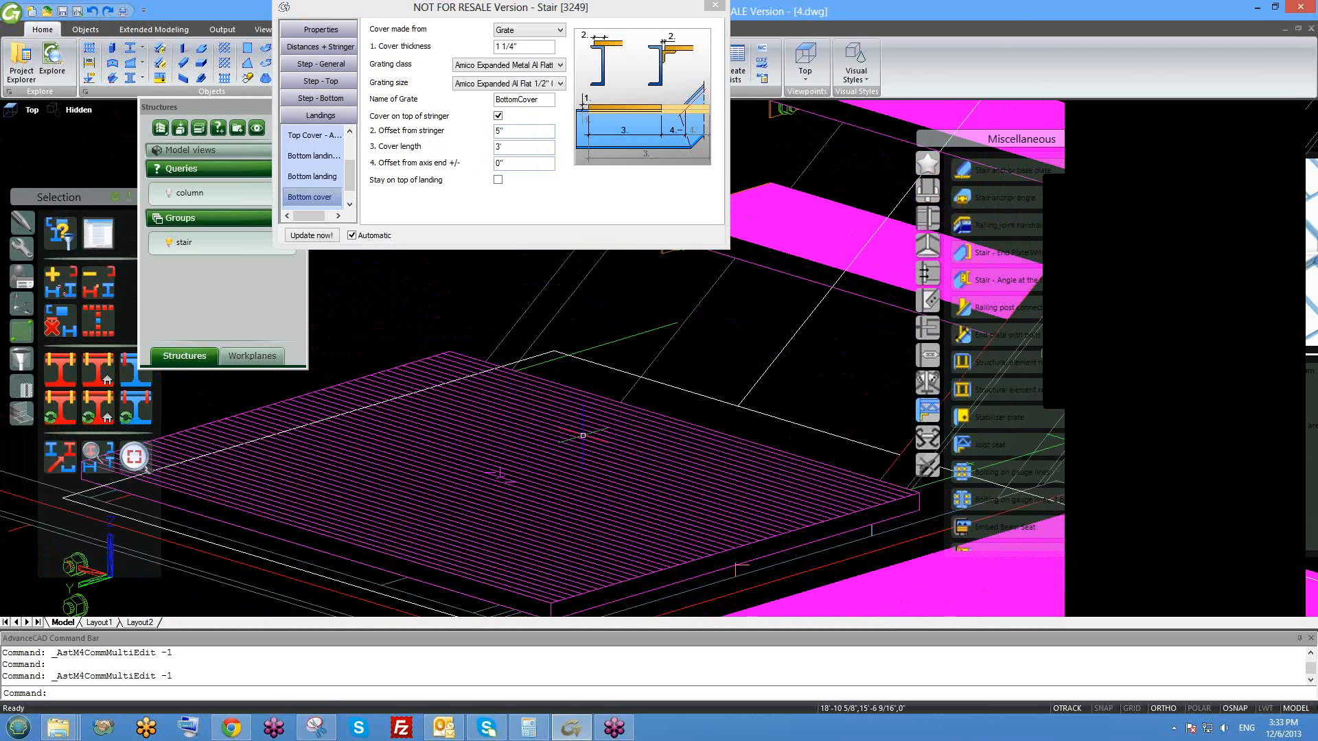
scroll(583, 395, "down", 2)
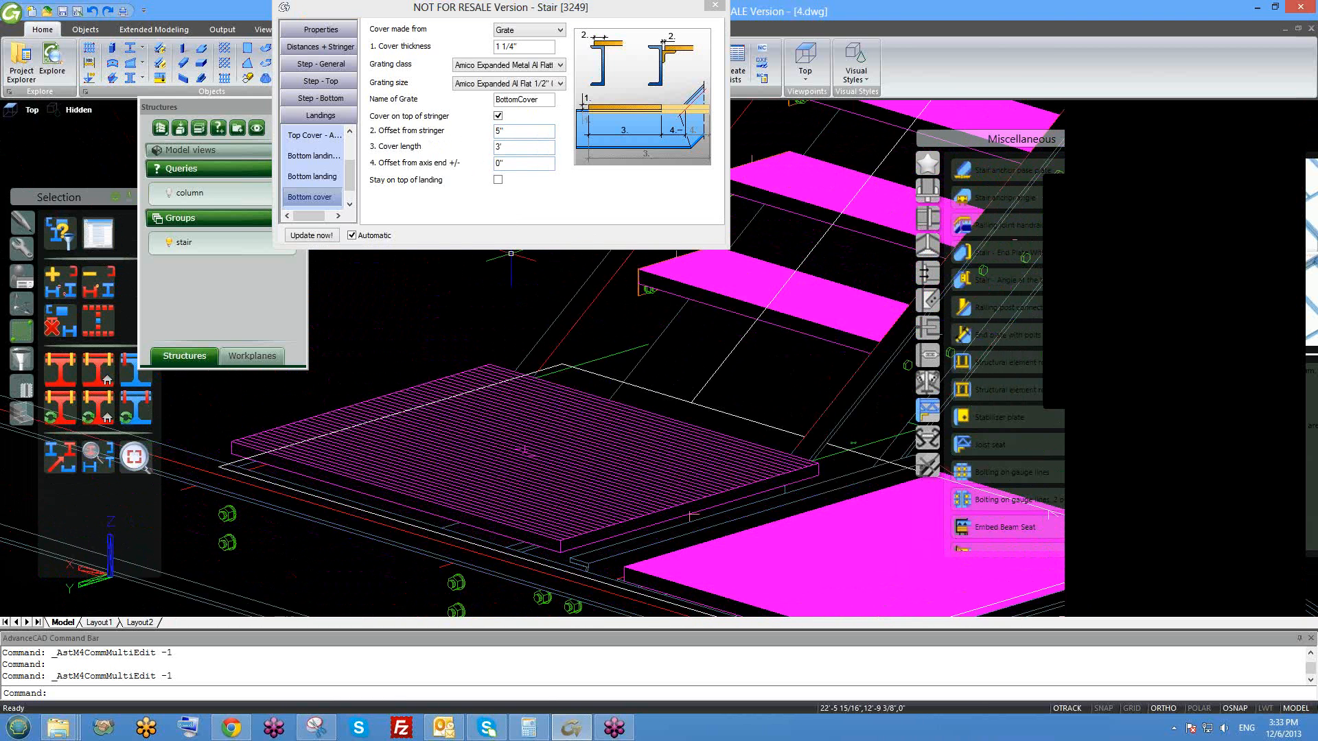
scroll(544, 539, "up", 2)
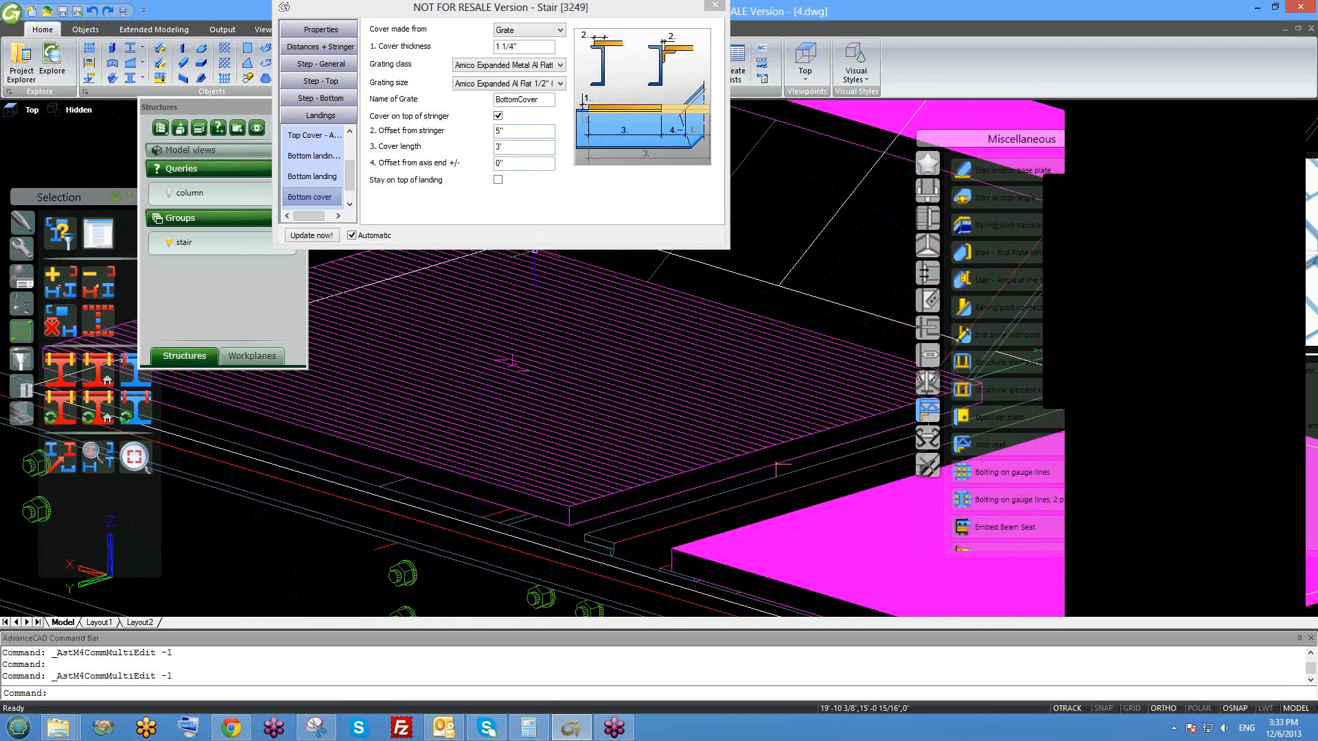
scroll(522, 508, "up", 2)
scroll(542, 525, "down", 1)
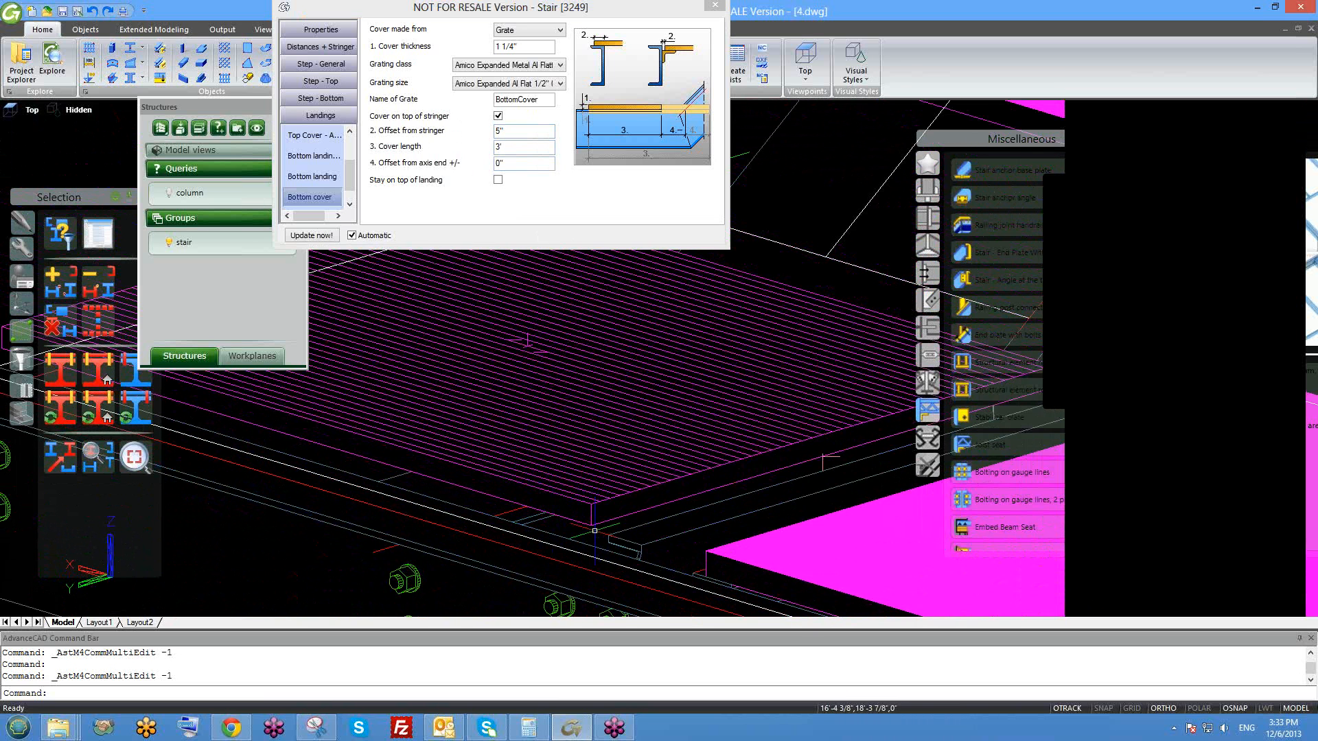
scroll(600, 529, "down", 3)
middle_click_drag(639, 526, 587, 542, "shift")
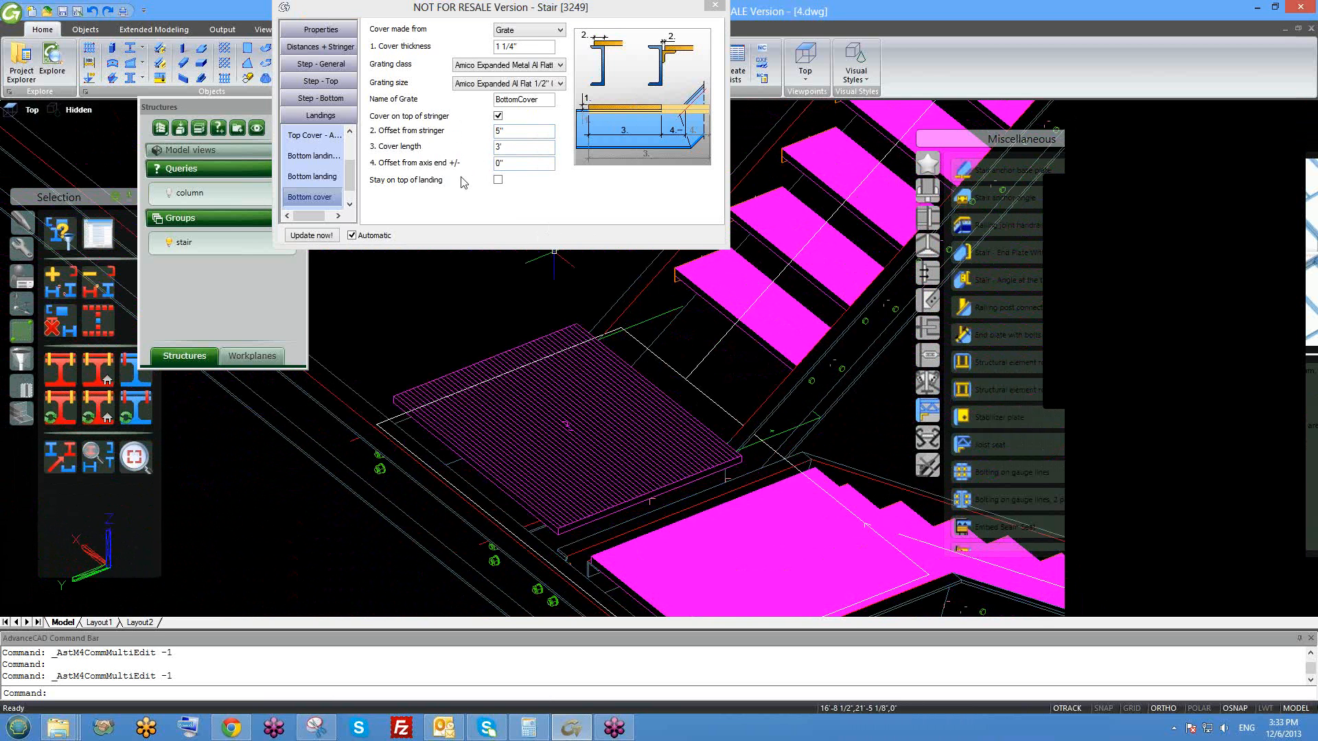
- Return the bottom landing grate's offset from the stringer to 1"
double_click(512, 133)
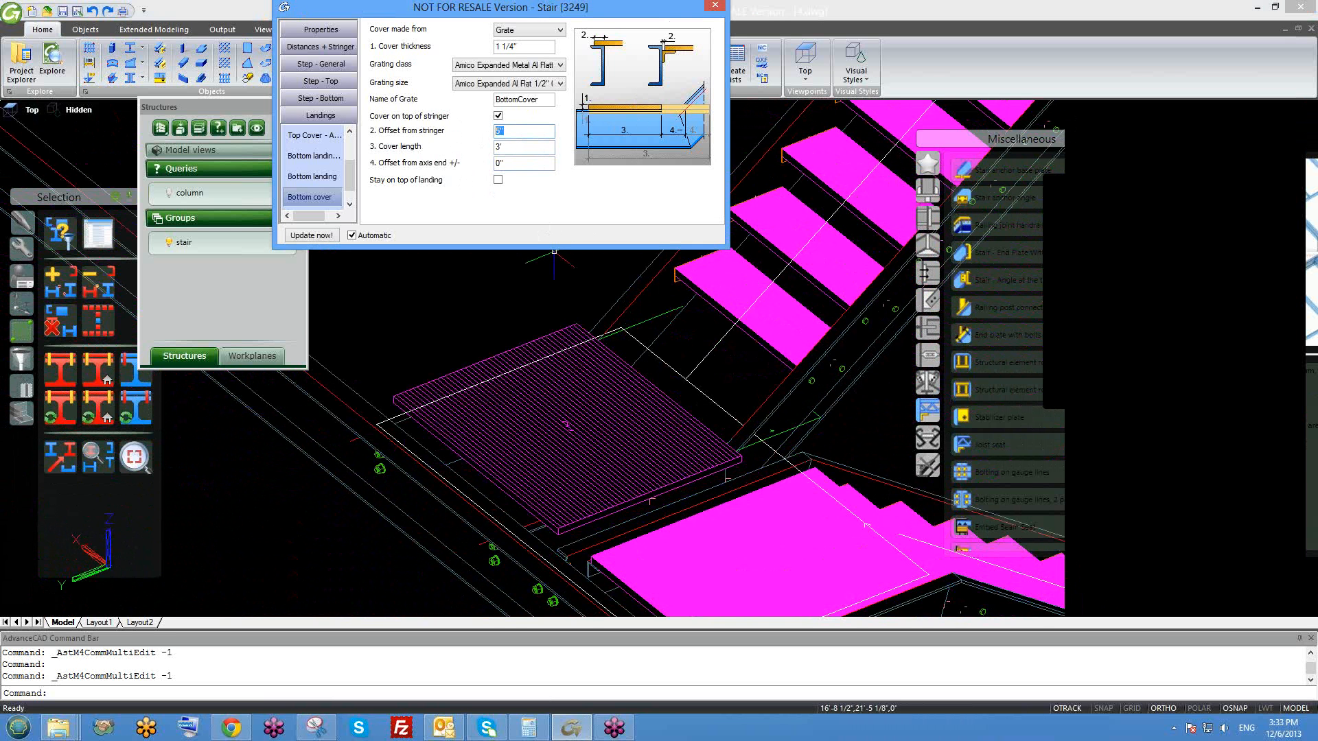
key("Return")
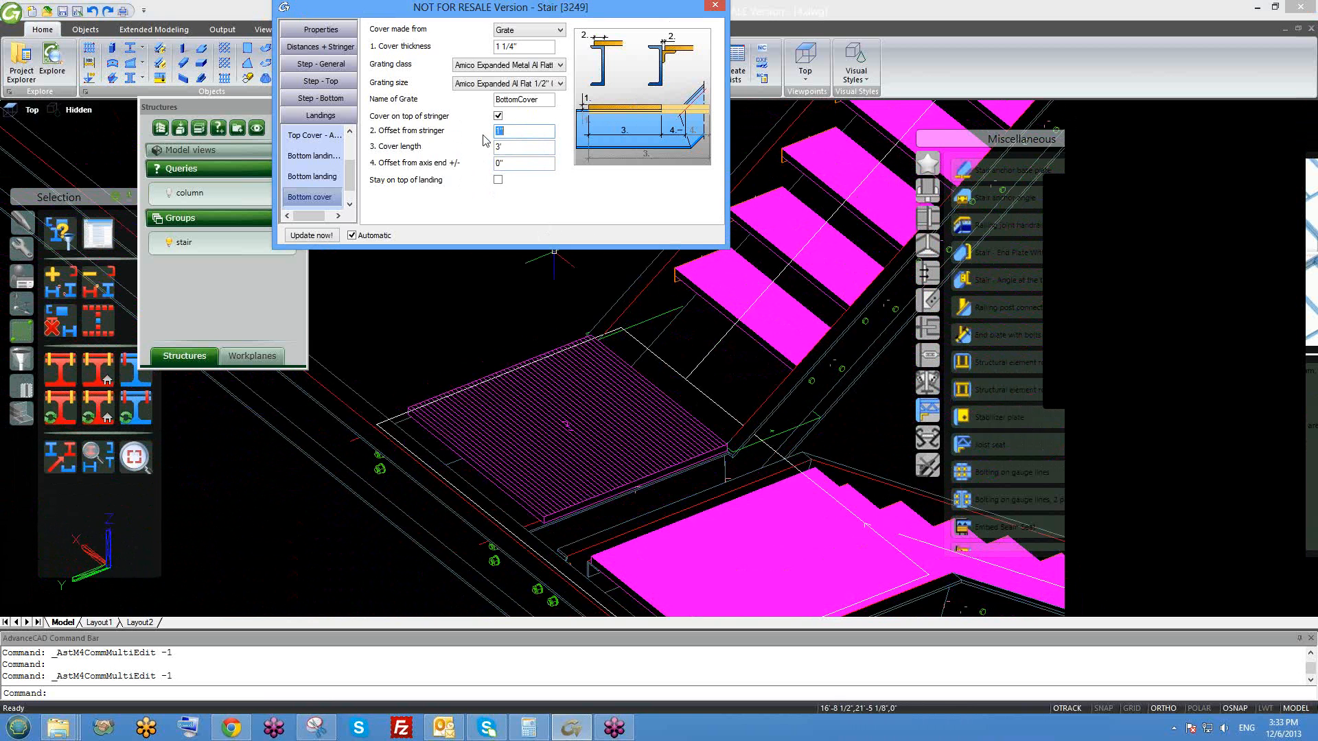
middle_click_drag(494, 426, 495, 401)
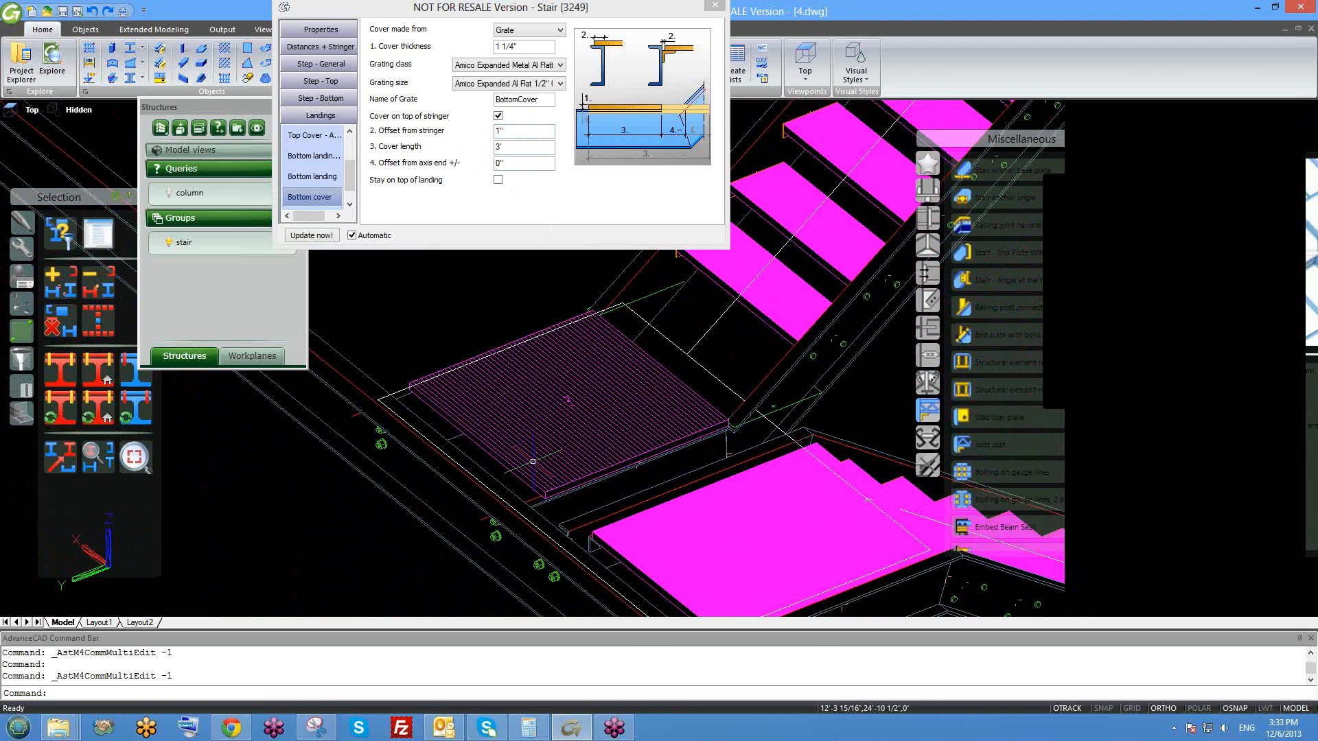
middle_click_drag(532, 461, 531, 419, "shift")
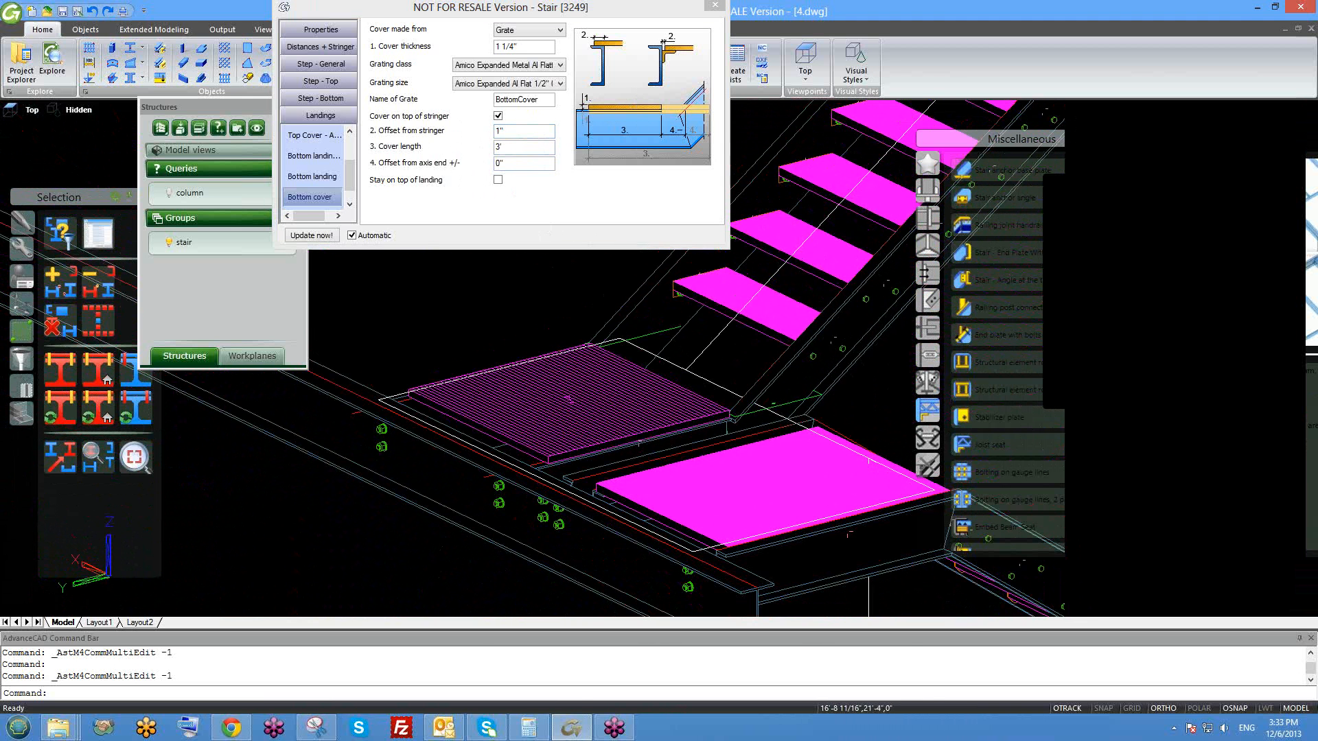
- Set the bottom landing grate's offset from the axis end to 5"
left_click(450, 169)
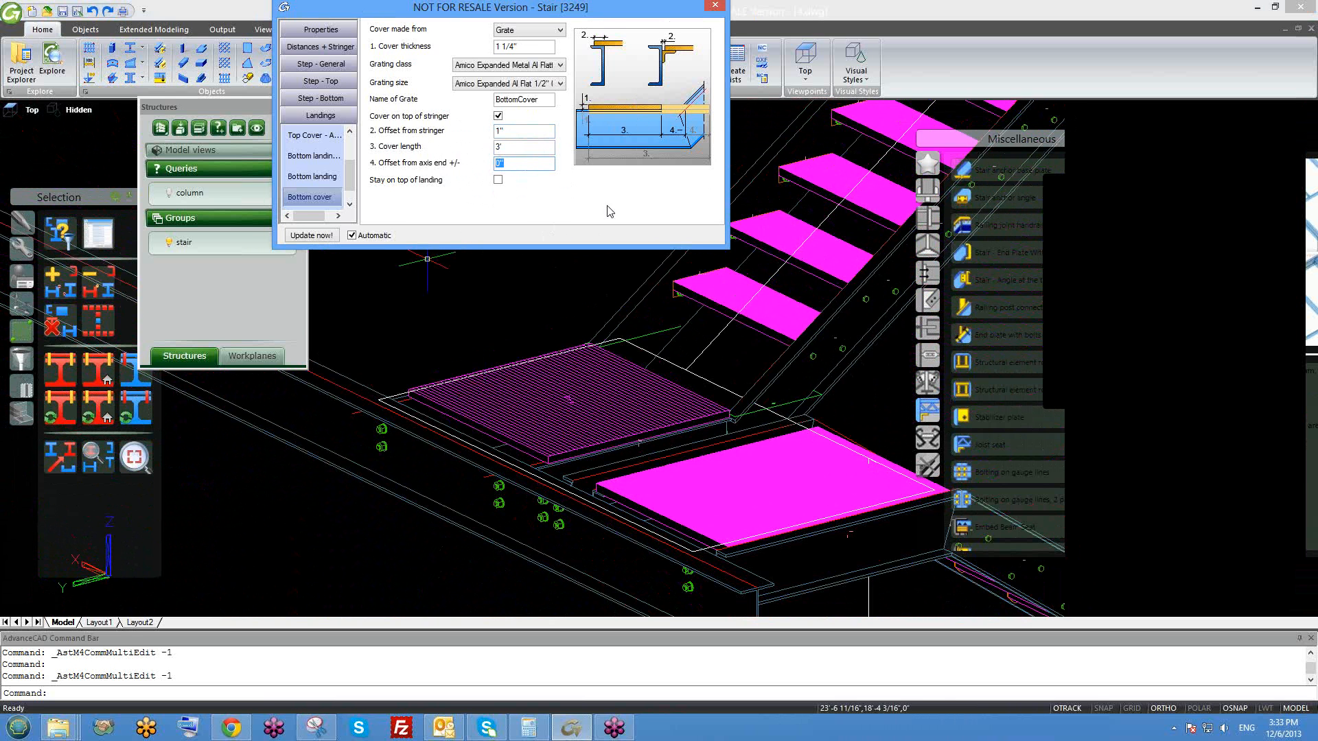
type("5")
key("Return")
- Examine the bottom landing grate's corners and edges where it meets the stringers and landing end
middle_click_drag(606, 433, 839, 485)
scroll(697, 471, "up", 2)
scroll(839, 485, "up", 3)
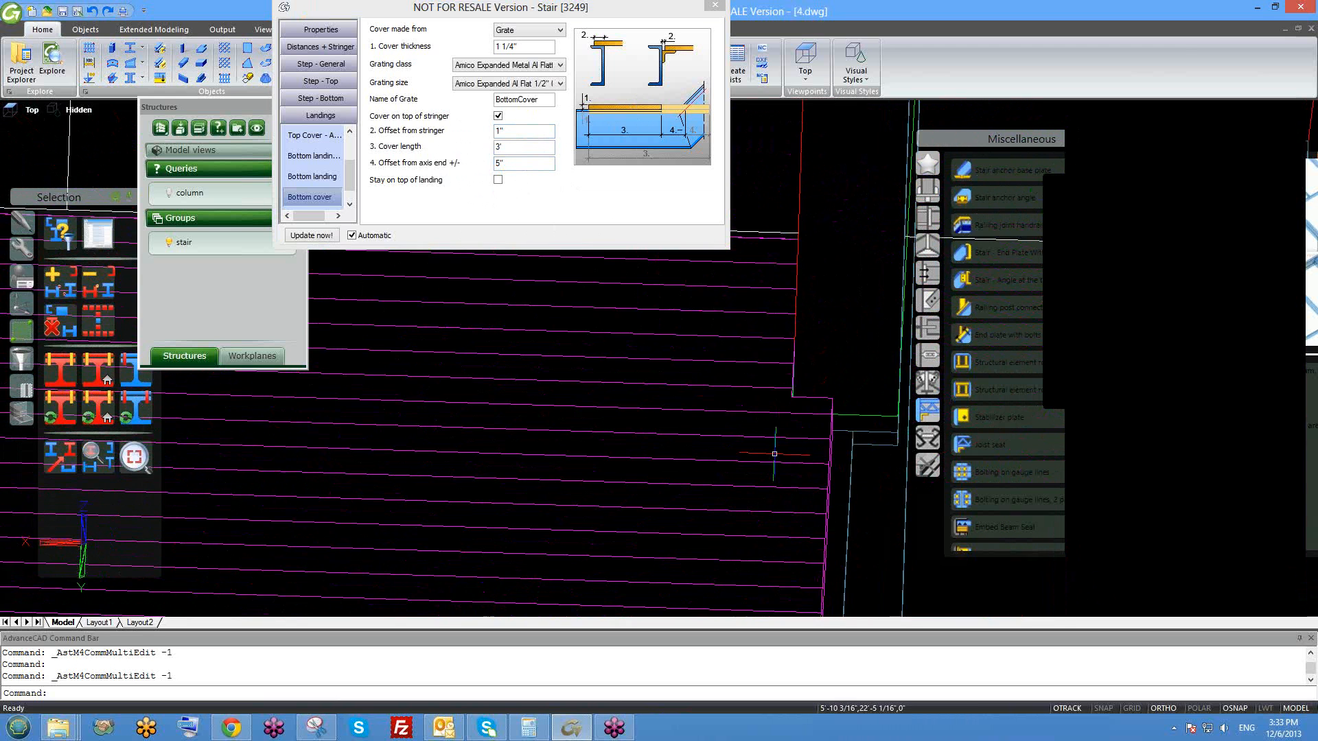
middle_click_drag(774, 456, 766, 513, "shift")
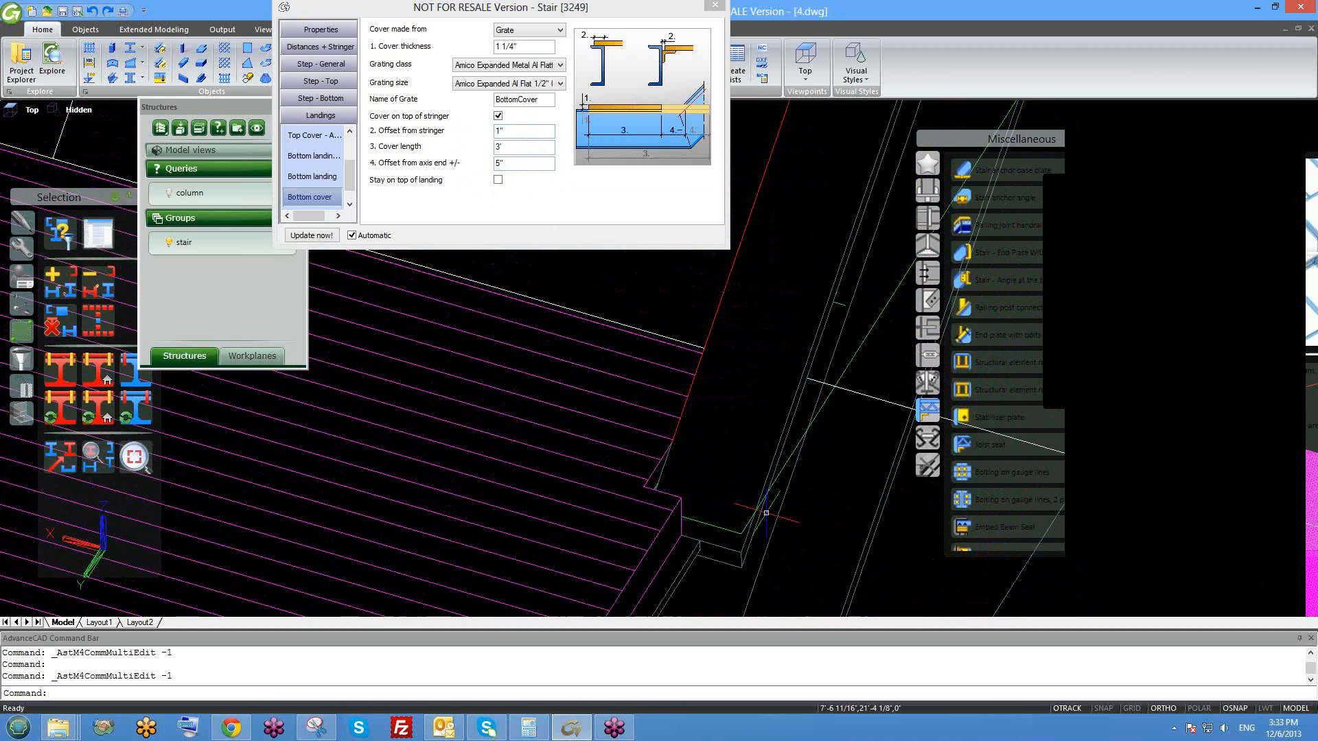
middle_click_drag(670, 485, 544, 515, "shift")
scroll(556, 543, "down", 3)
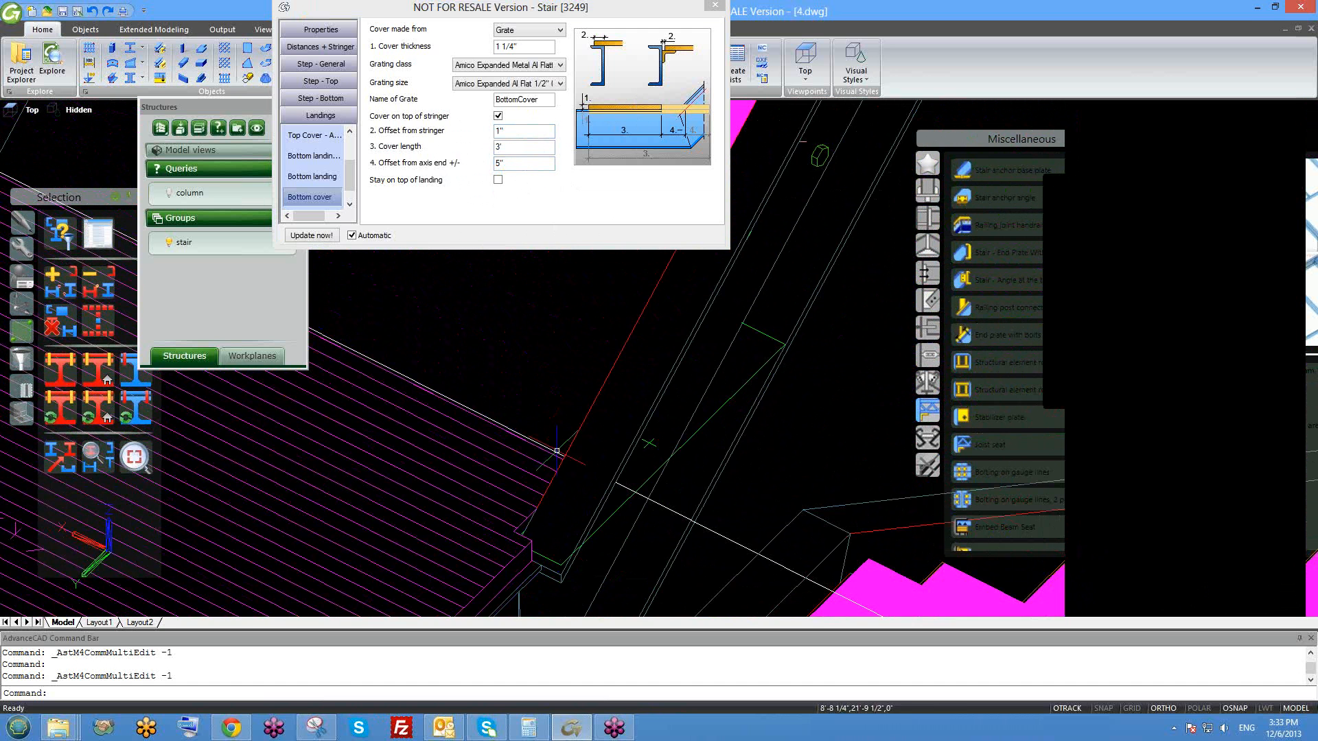
scroll(529, 545, "up", 2)
scroll(570, 480, "down", 2)
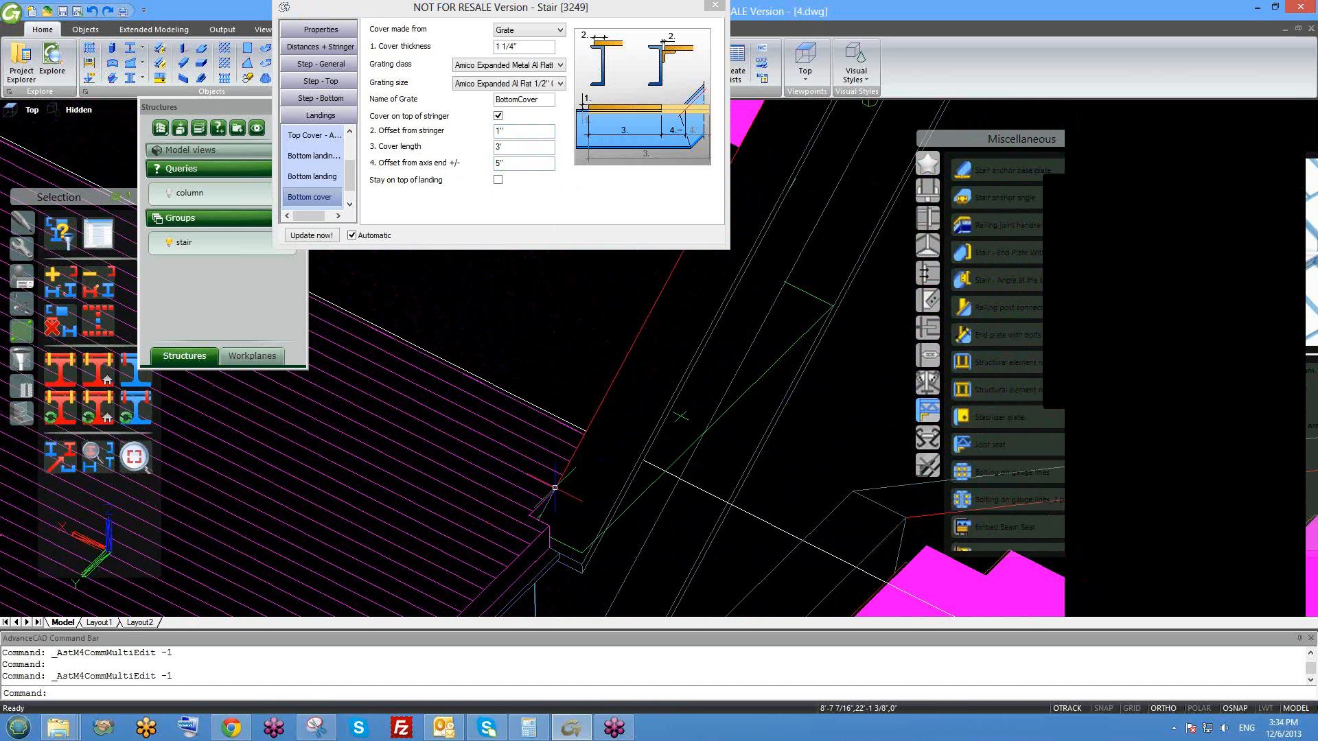
scroll(542, 473, "down", 1)
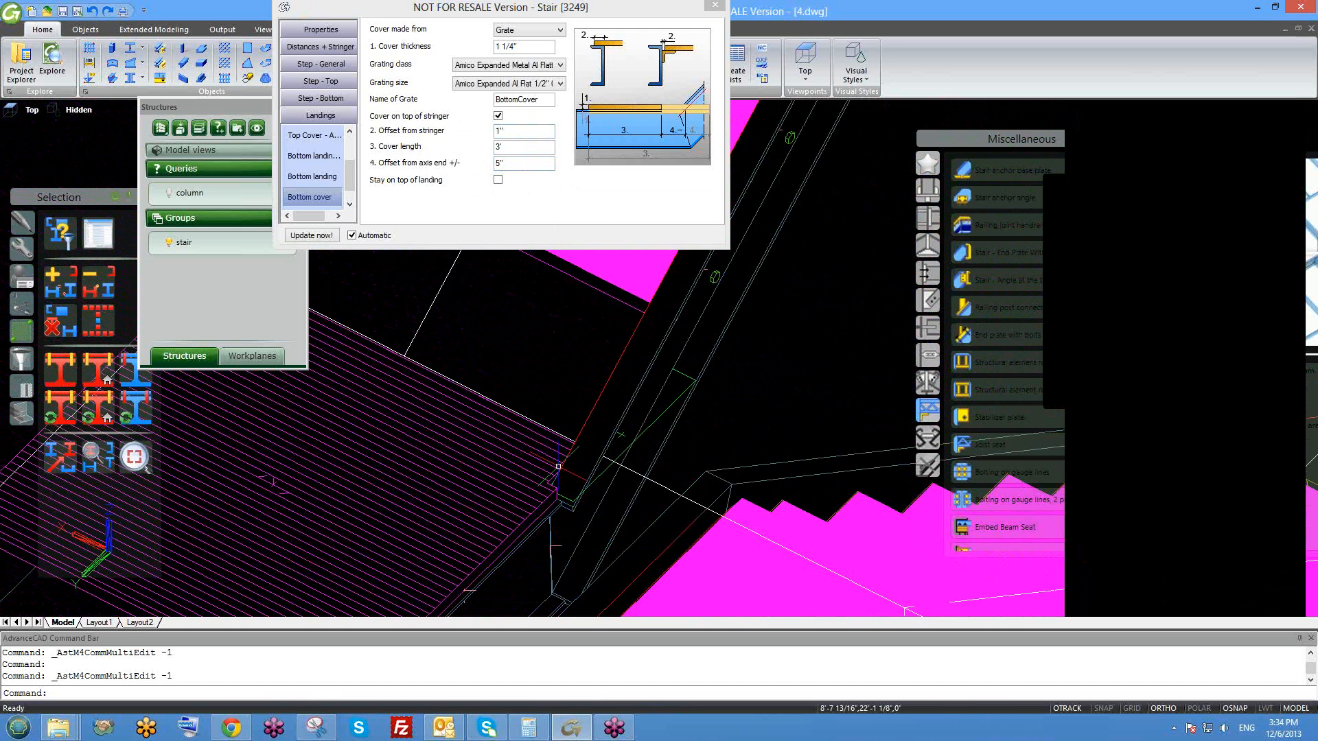
scroll(577, 473, "up", 1)
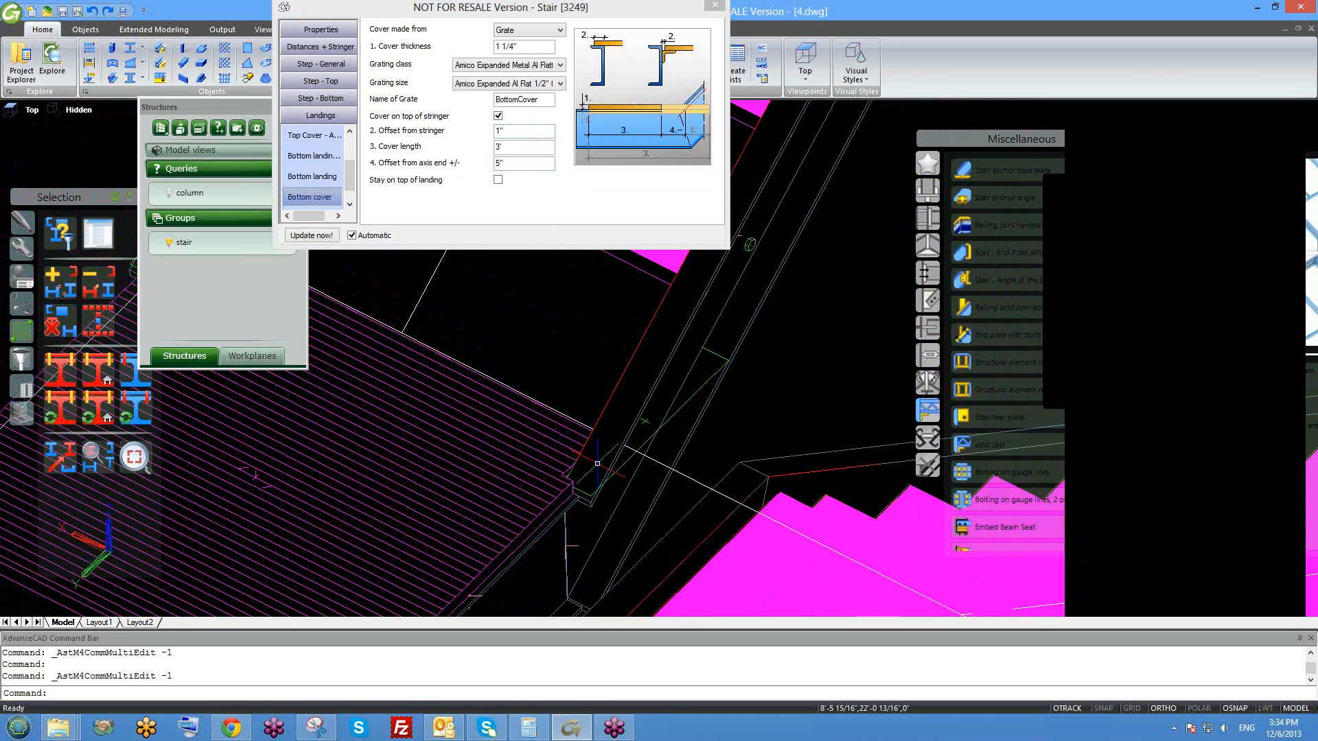
middle_click_drag(597, 463, 582, 430, "shift")
scroll(582, 430, "down", 3)
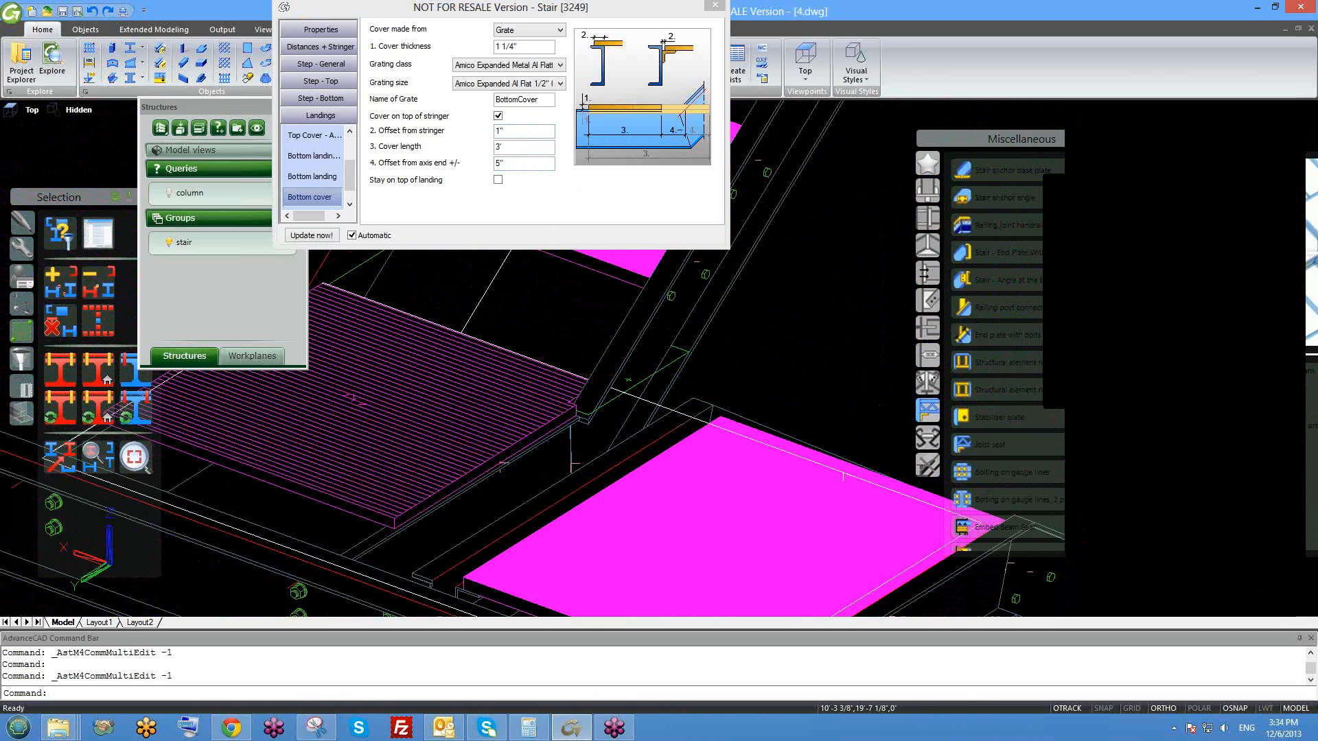
scroll(439, 388, "up", 4)
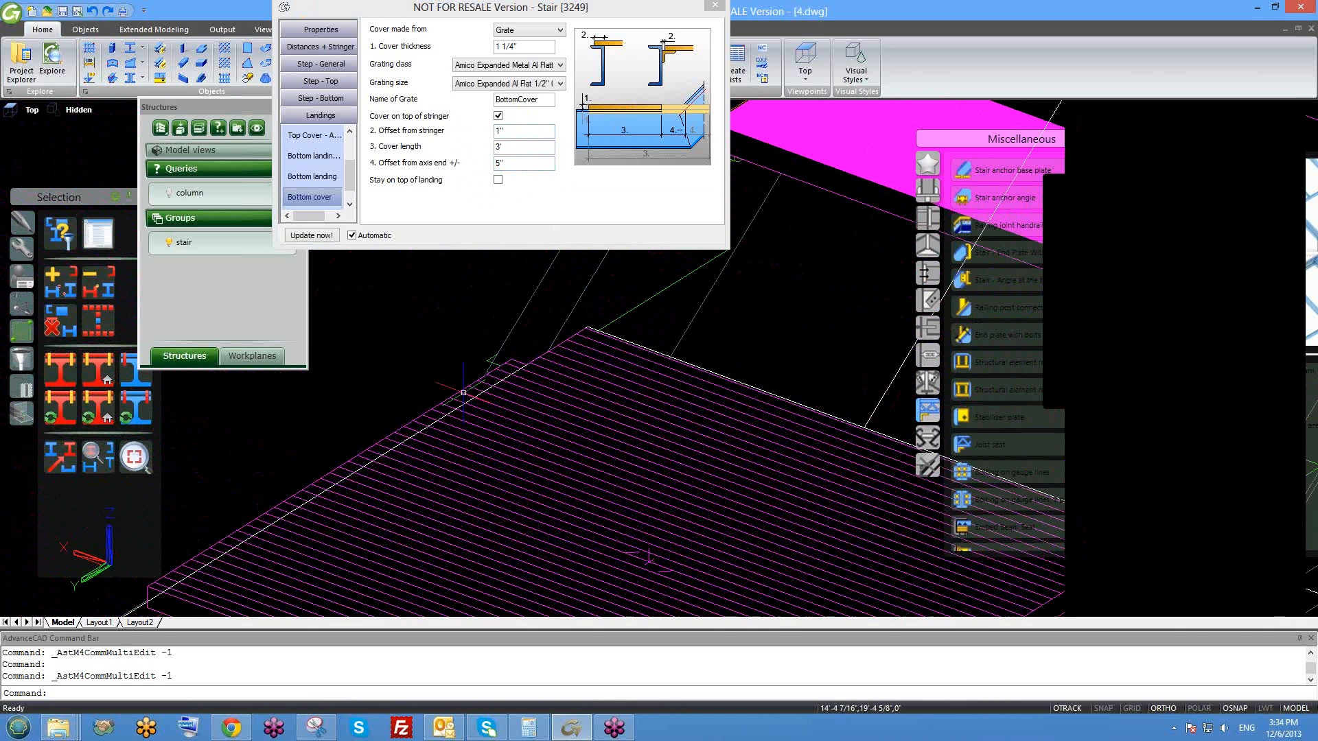
middle_click_drag(627, 403, 504, 411, "shift")
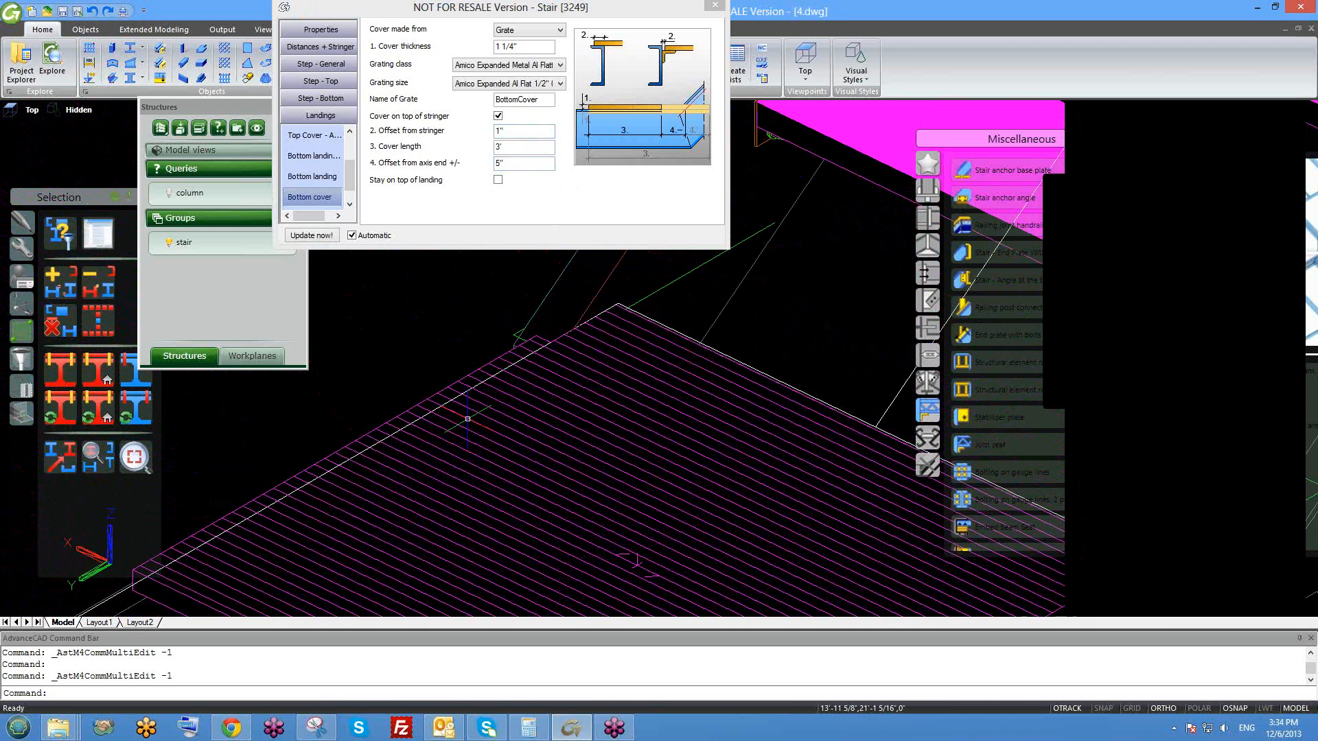
- Try the Stay on top of landing option on the bottom landing grate, then switch it back off
left_click(474, 169)
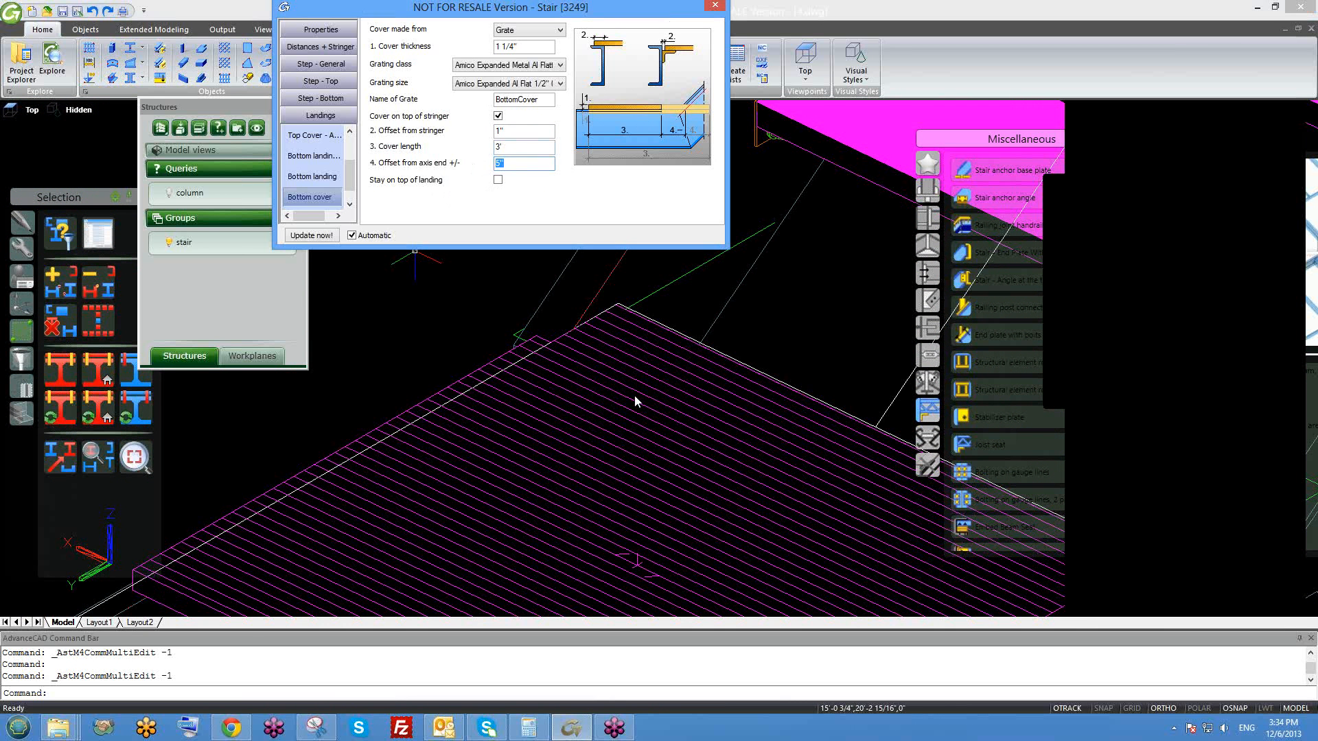
scroll(560, 412, "down", 4)
scroll(640, 461, "up", 3)
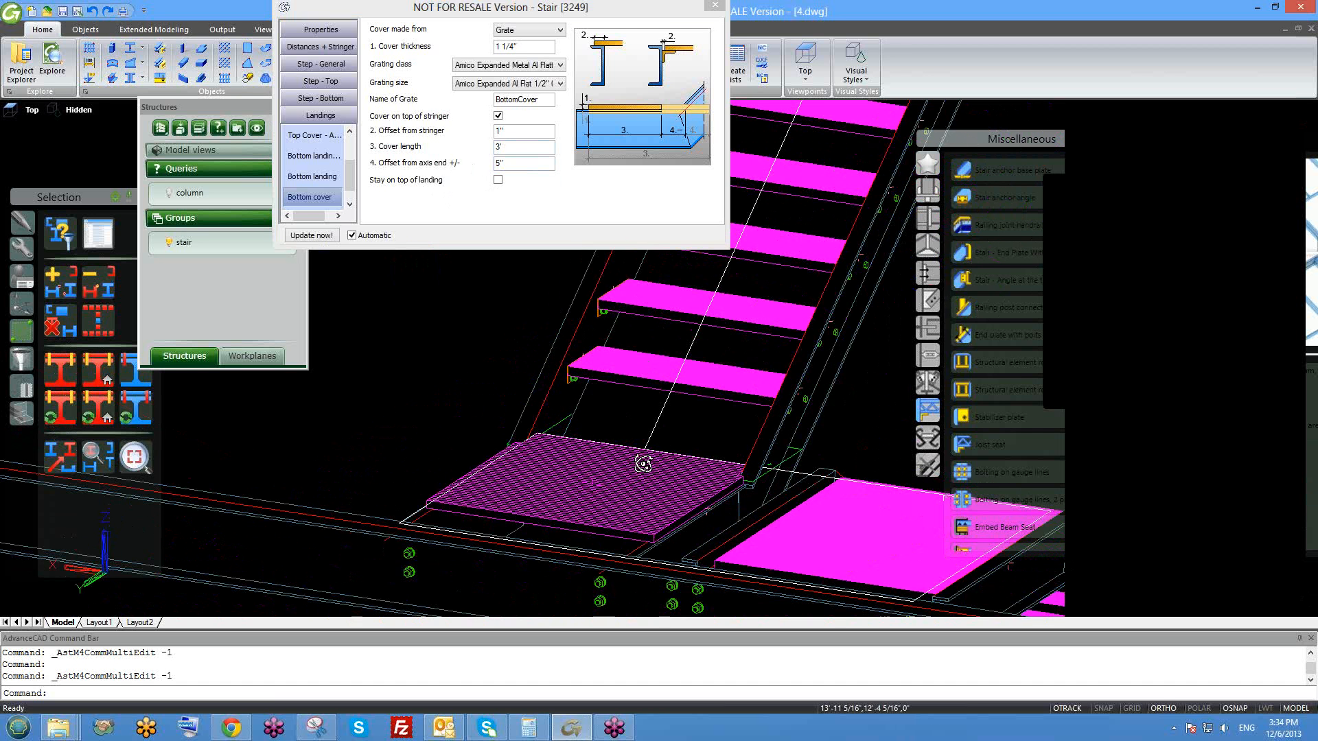
left_click(350, 187)
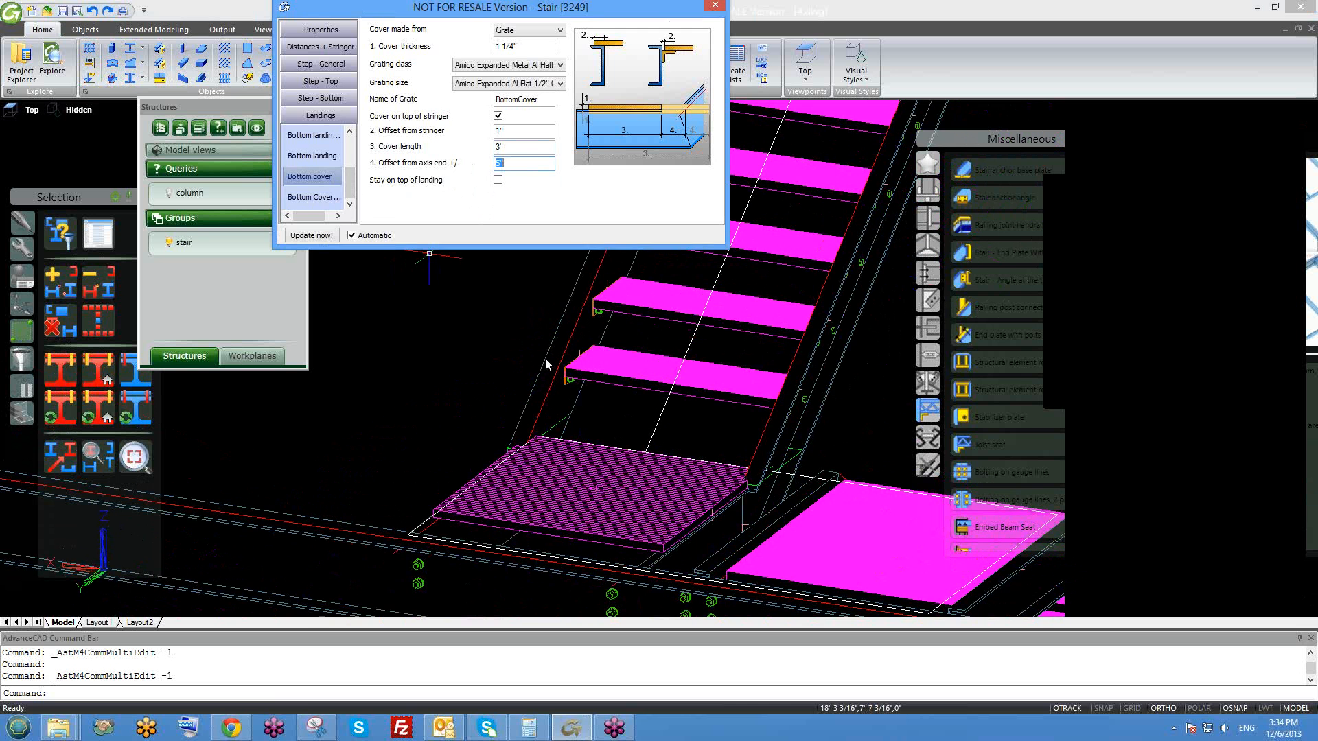
scroll(672, 517, "up", 2)
scroll(671, 518, "up", 2)
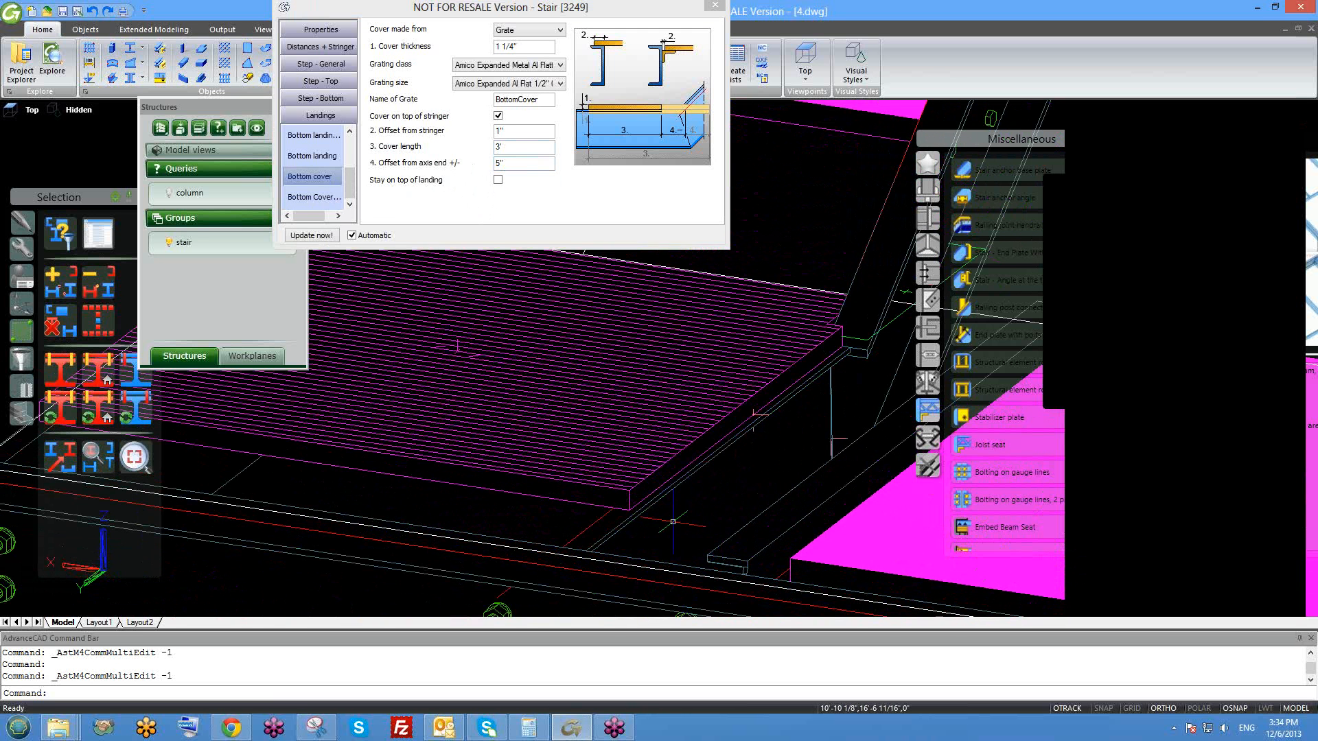
scroll(661, 505, "down", 3)
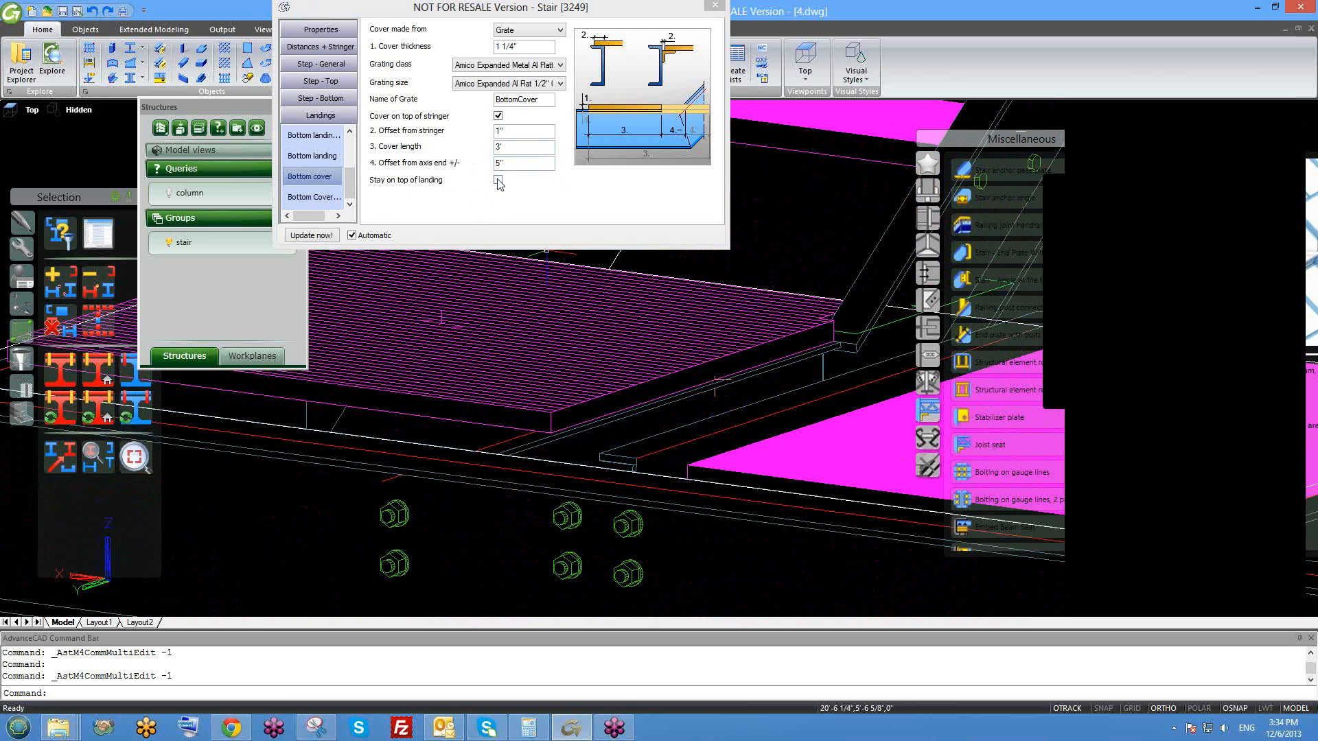
left_click(498, 180)
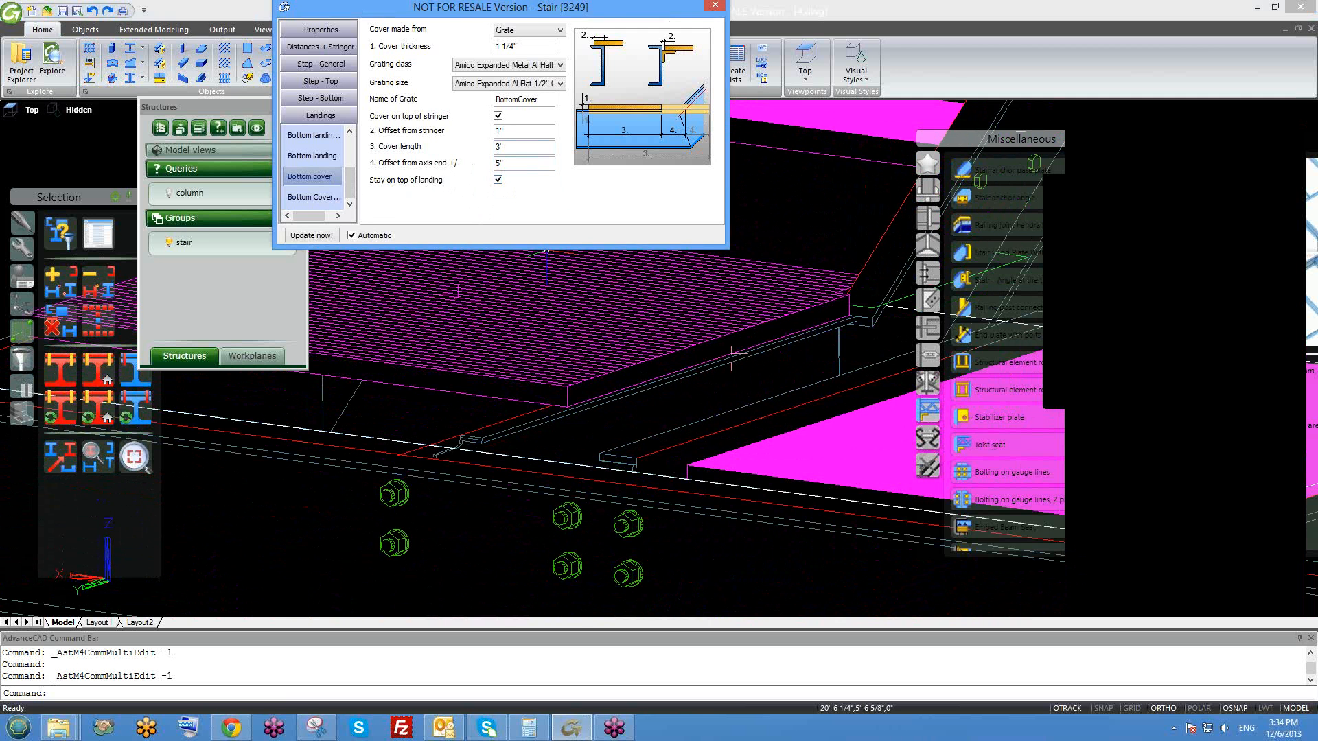
scroll(731, 355, "down", 2)
scroll(631, 394, "down", 2)
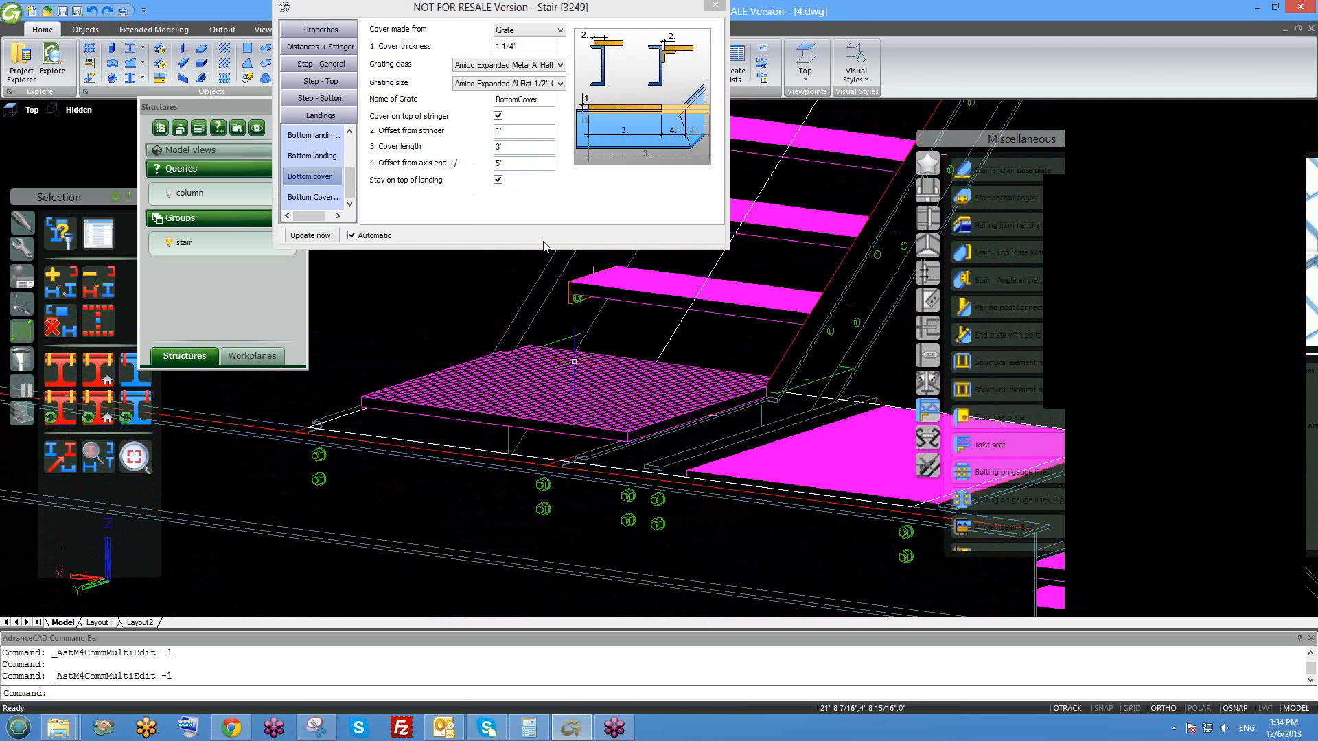
left_click(498, 181)
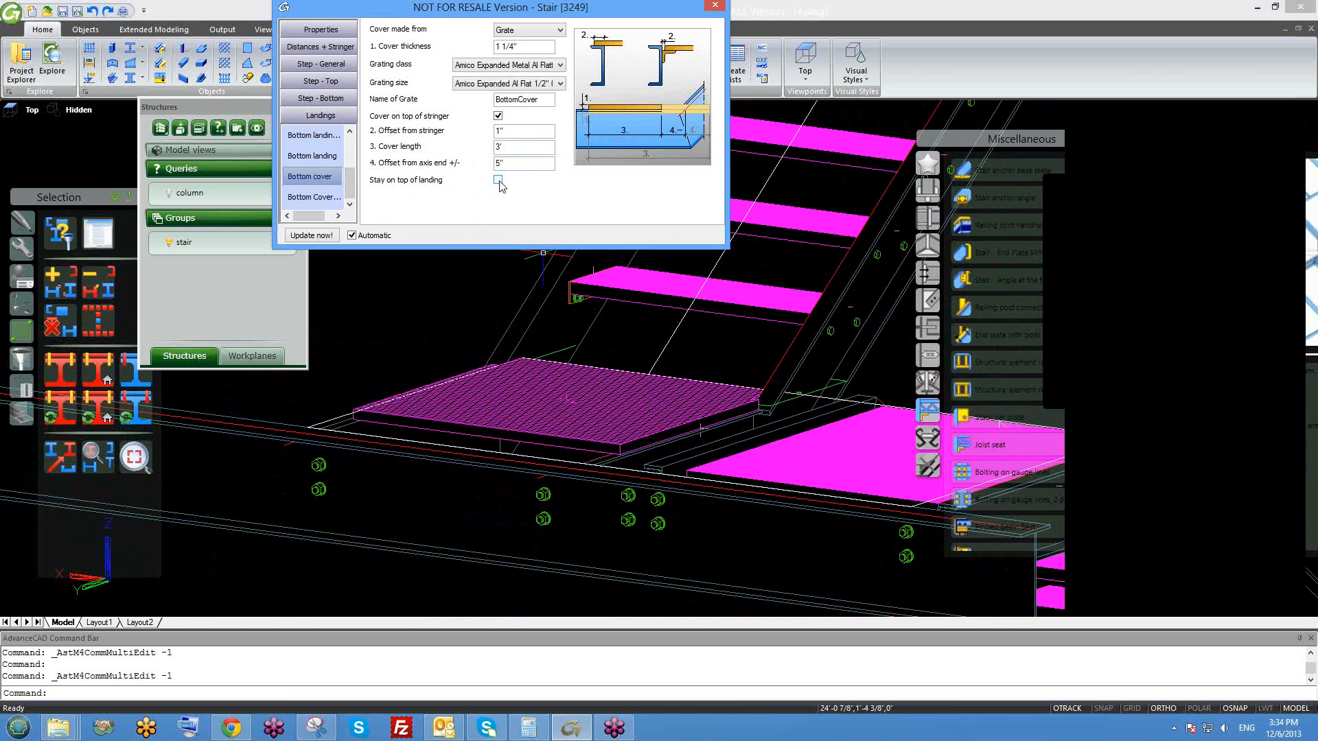
- Review the stair's bottom cover angle, cover material and bottom landing settings without changing them
left_click(318, 201)
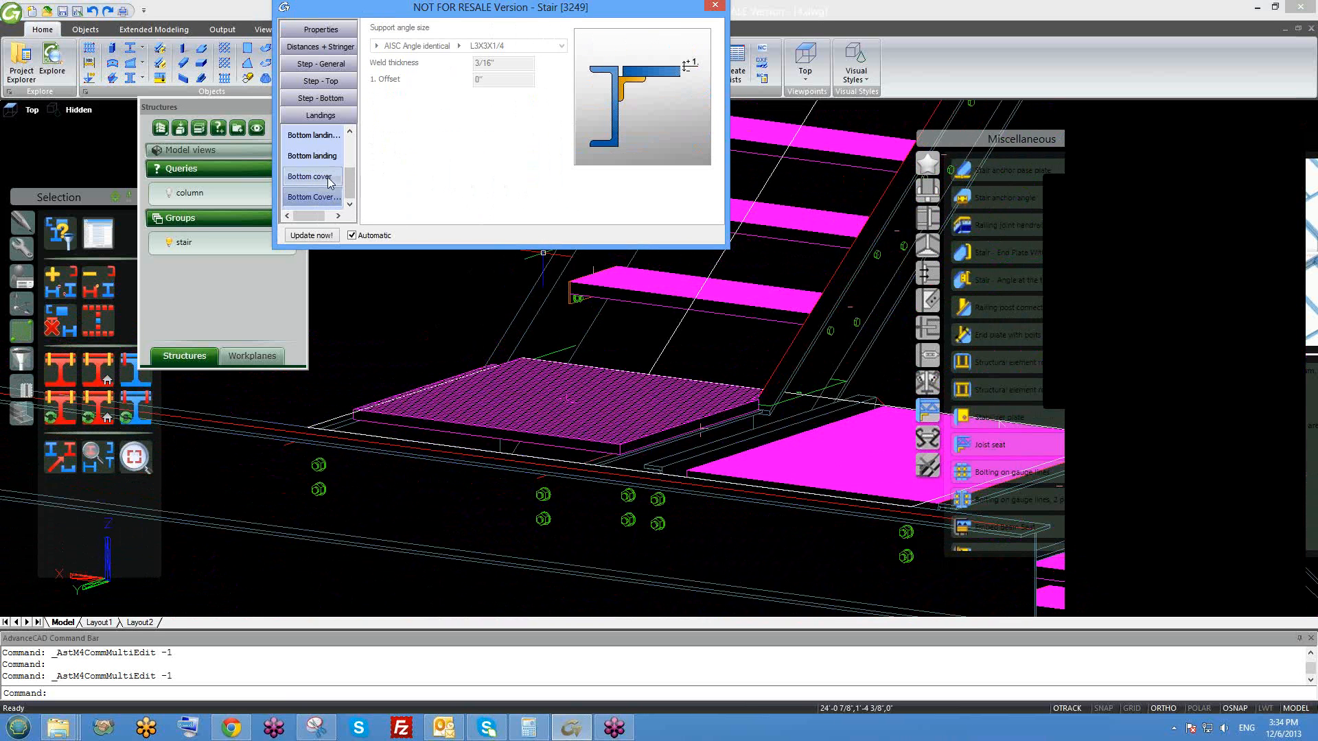
left_click(330, 180)
left_click(533, 34)
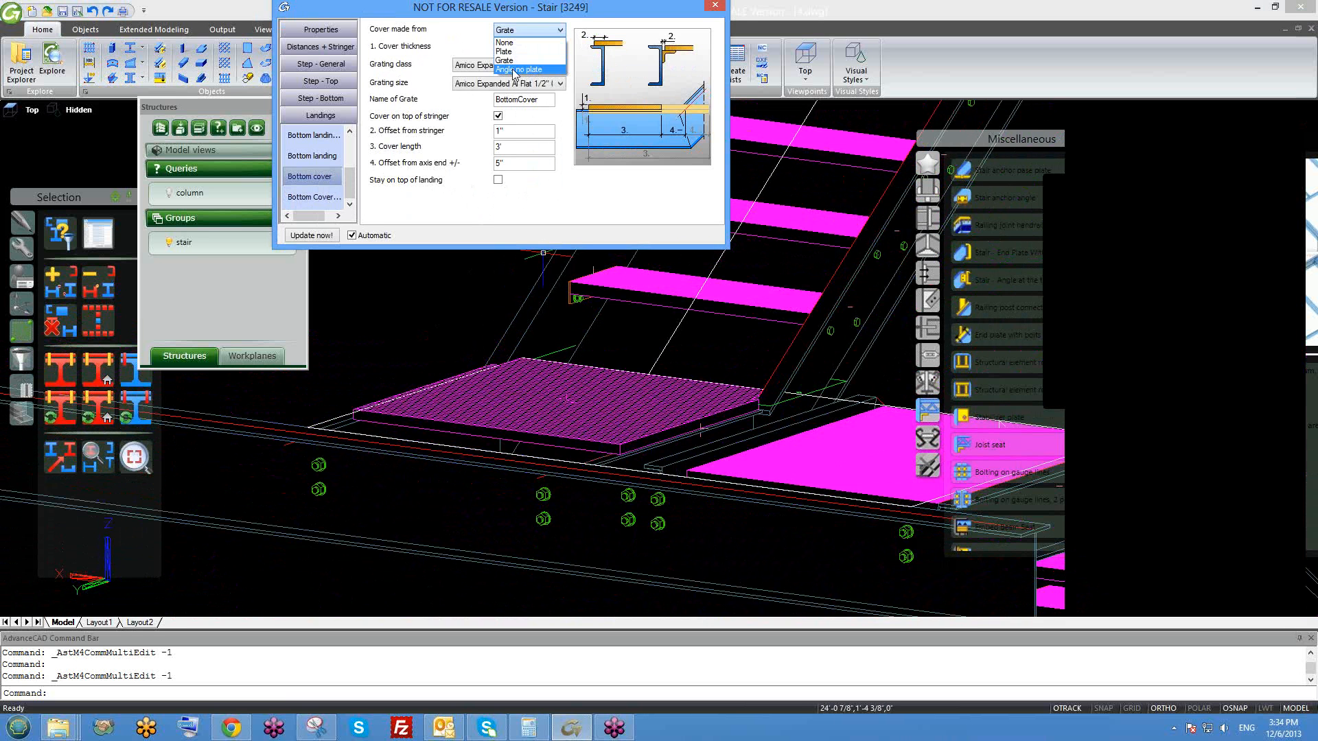
left_click(615, 56)
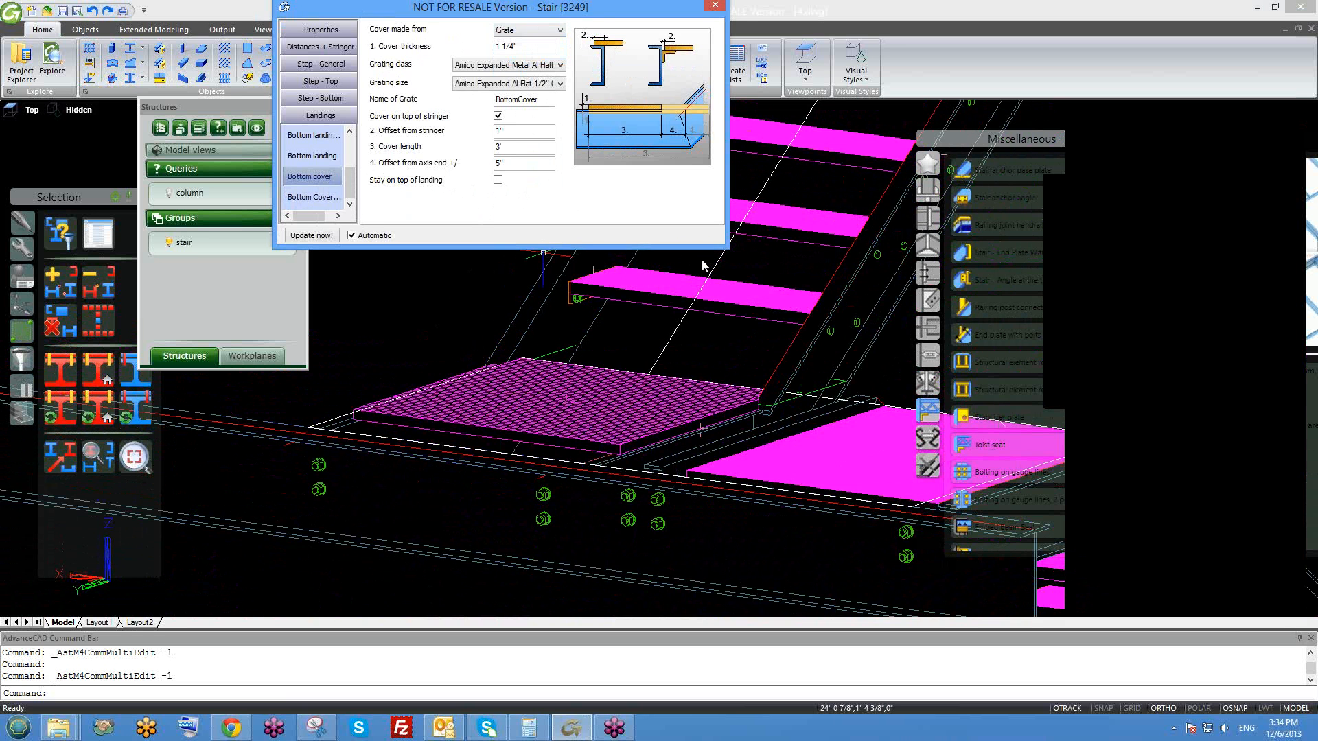
middle_click_drag(538, 332, 551, 365)
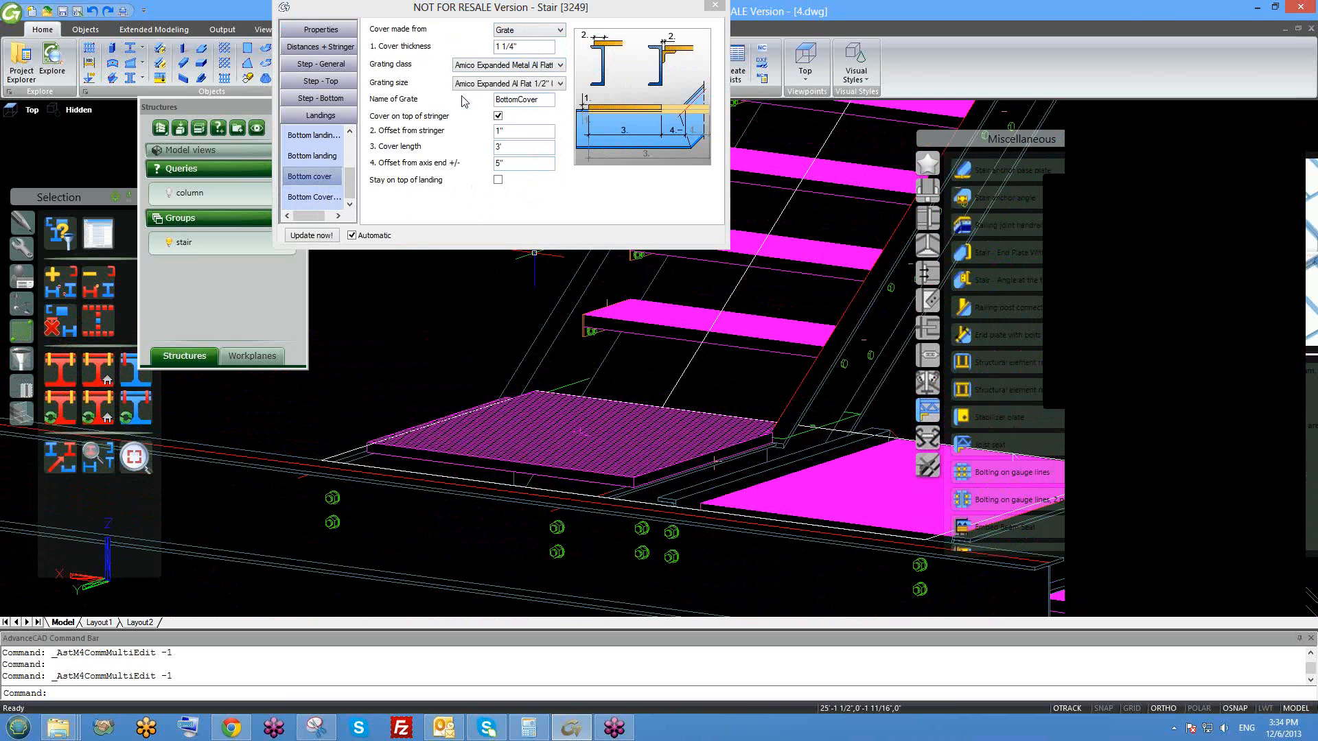
left_click(330, 197)
left_click(331, 178)
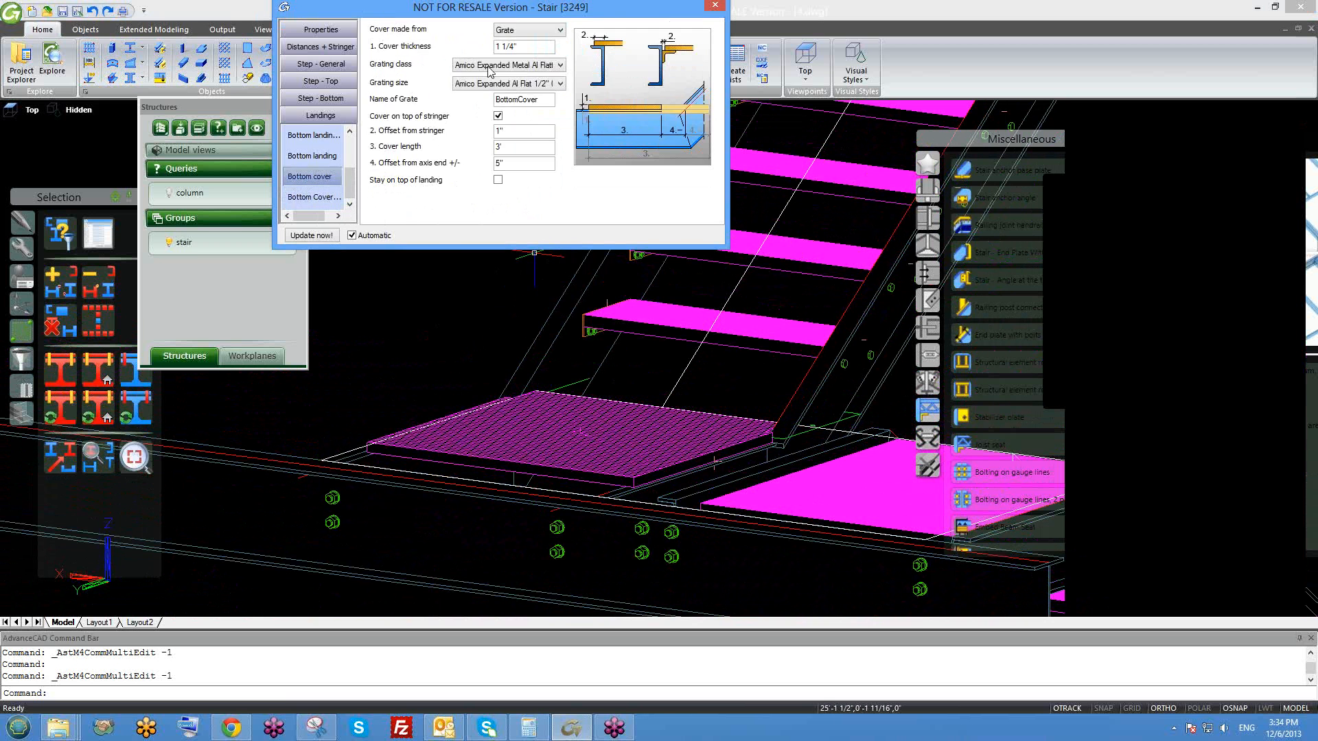
left_click(329, 158)
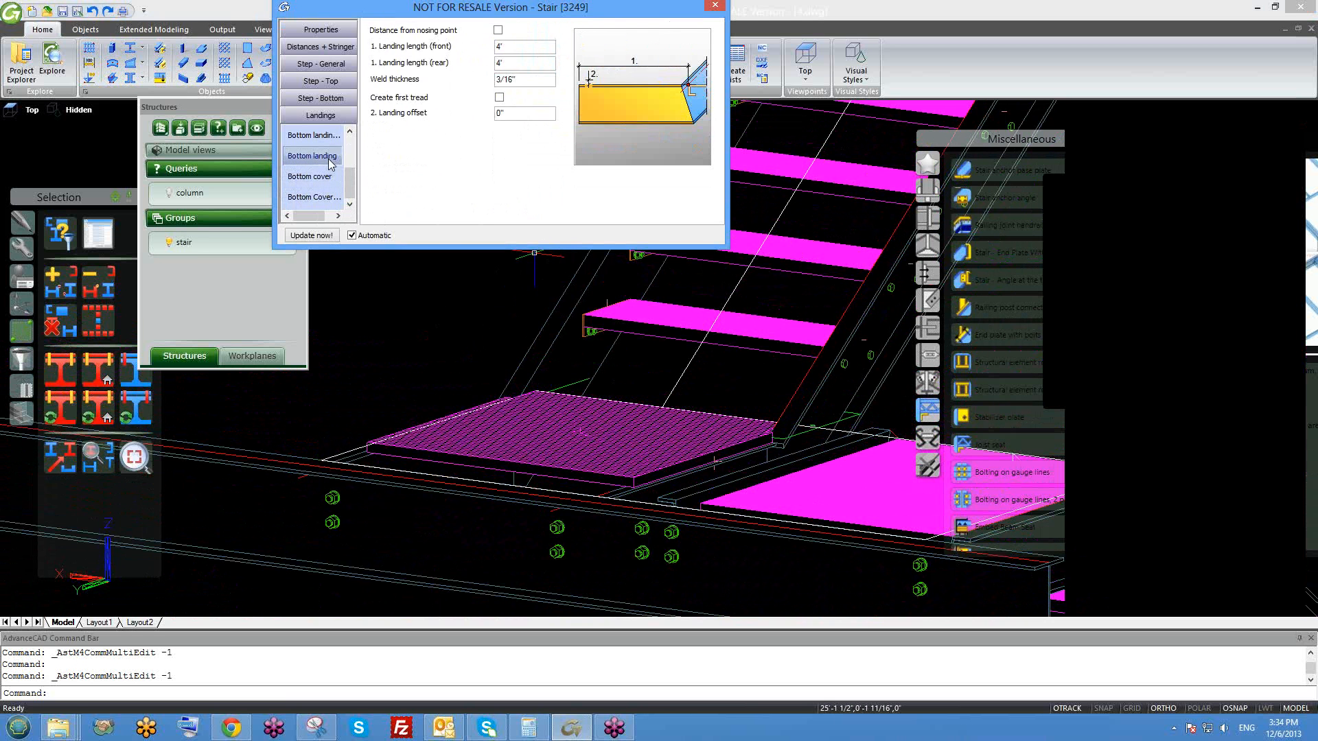
left_click(331, 176)
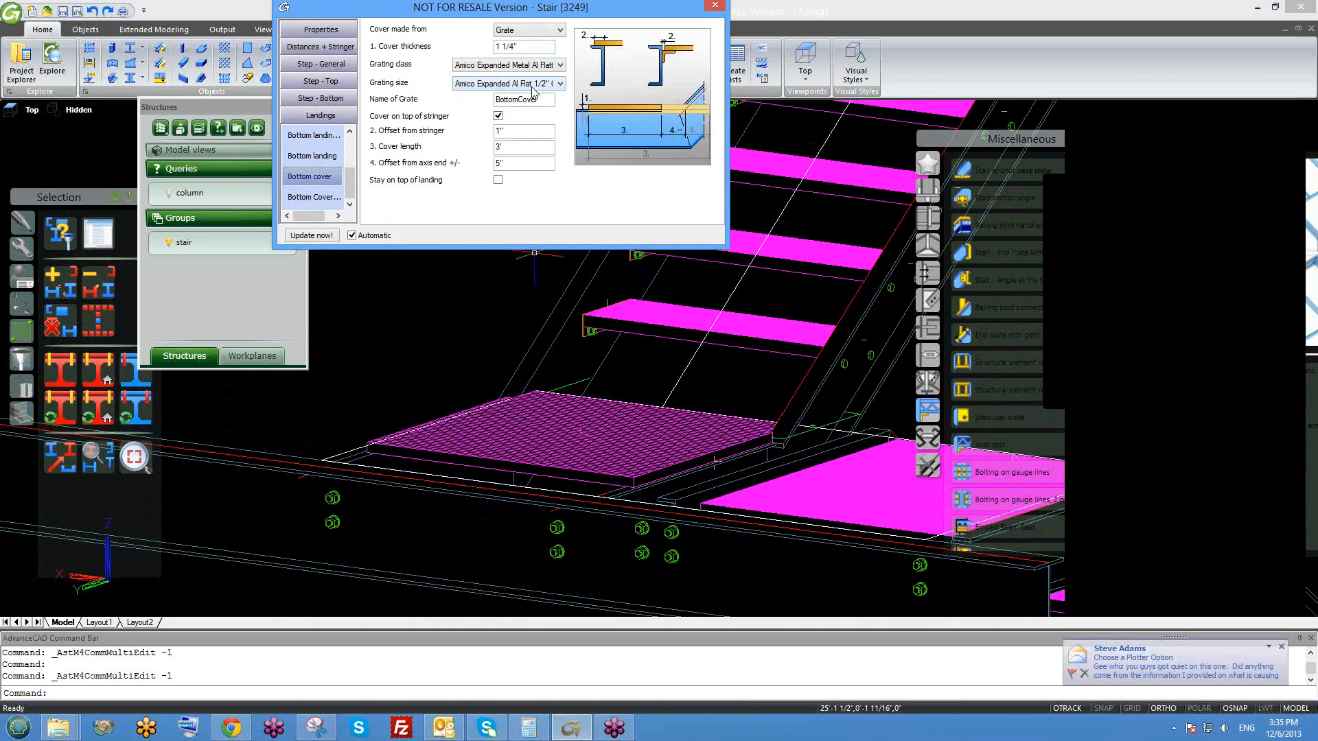
- Try Angle no plate for the bottom landing cover, then try Plate
left_click(553, 32)
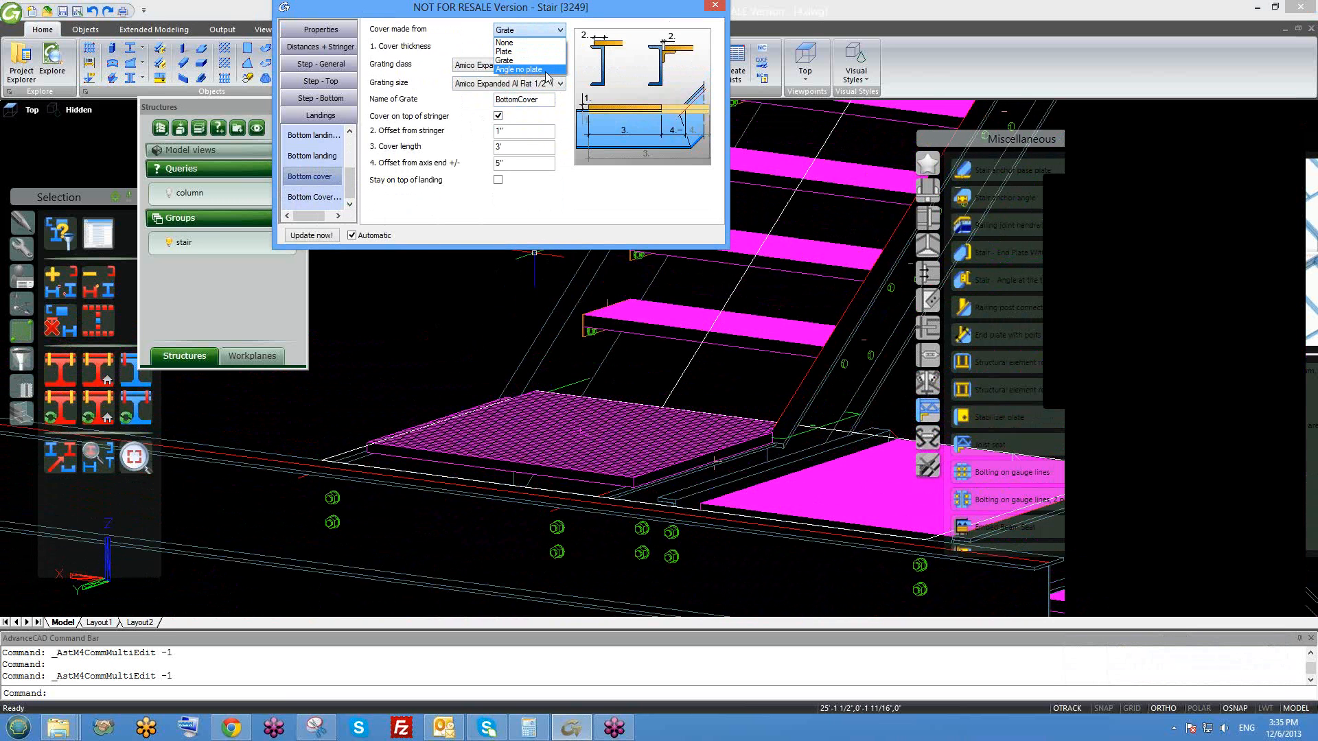
left_click(516, 70)
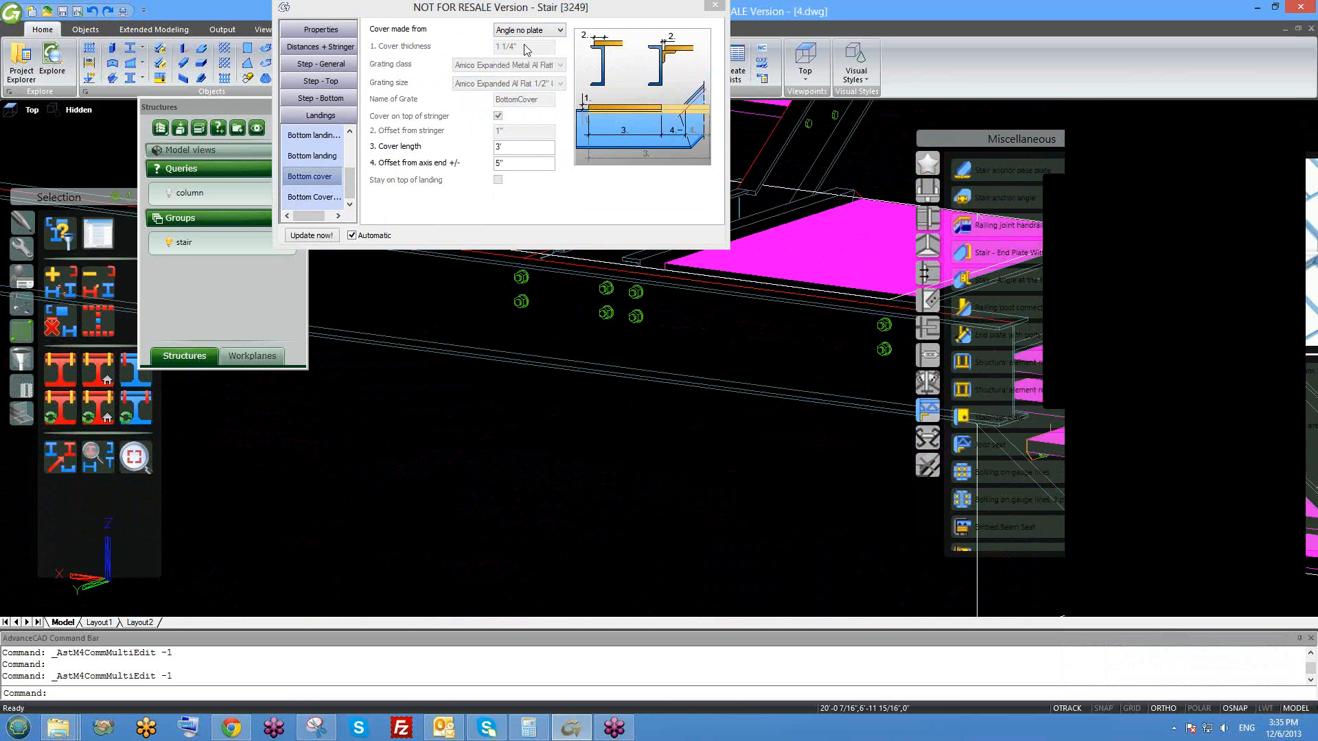
left_click(536, 31)
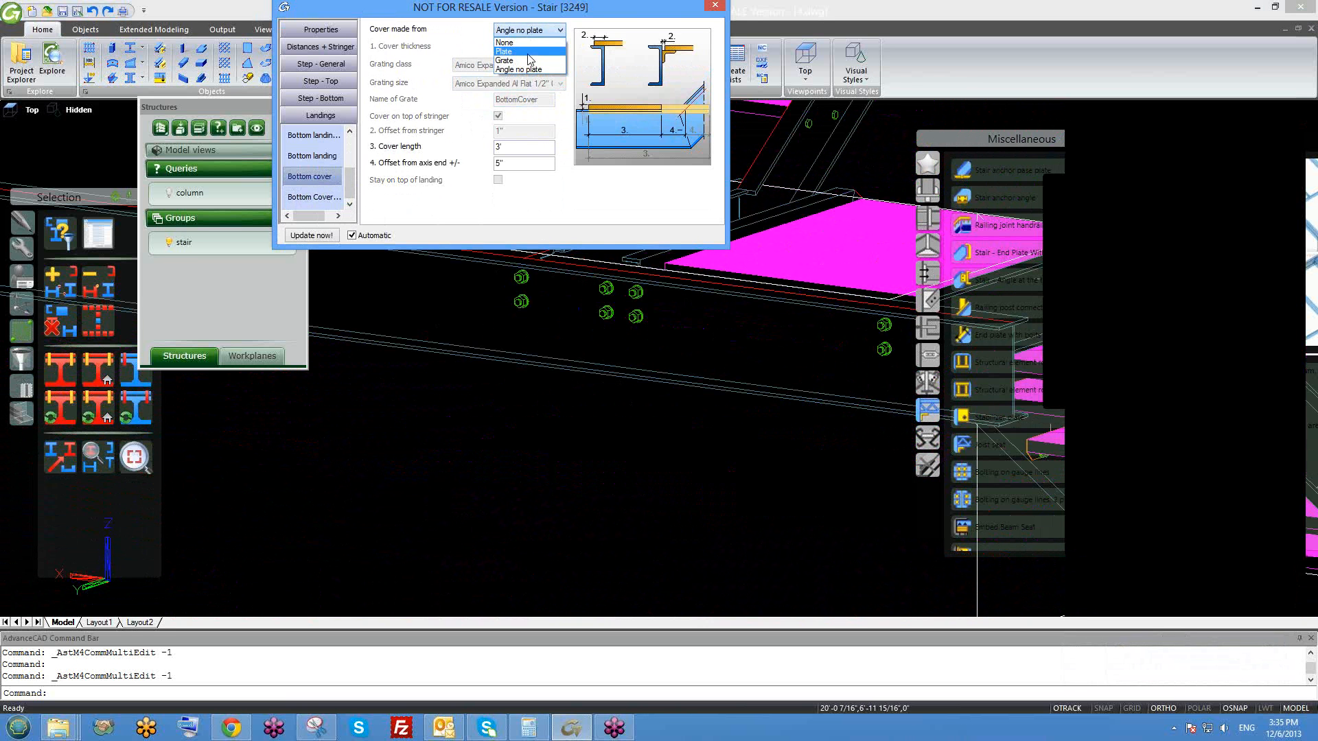
left_click(528, 51)
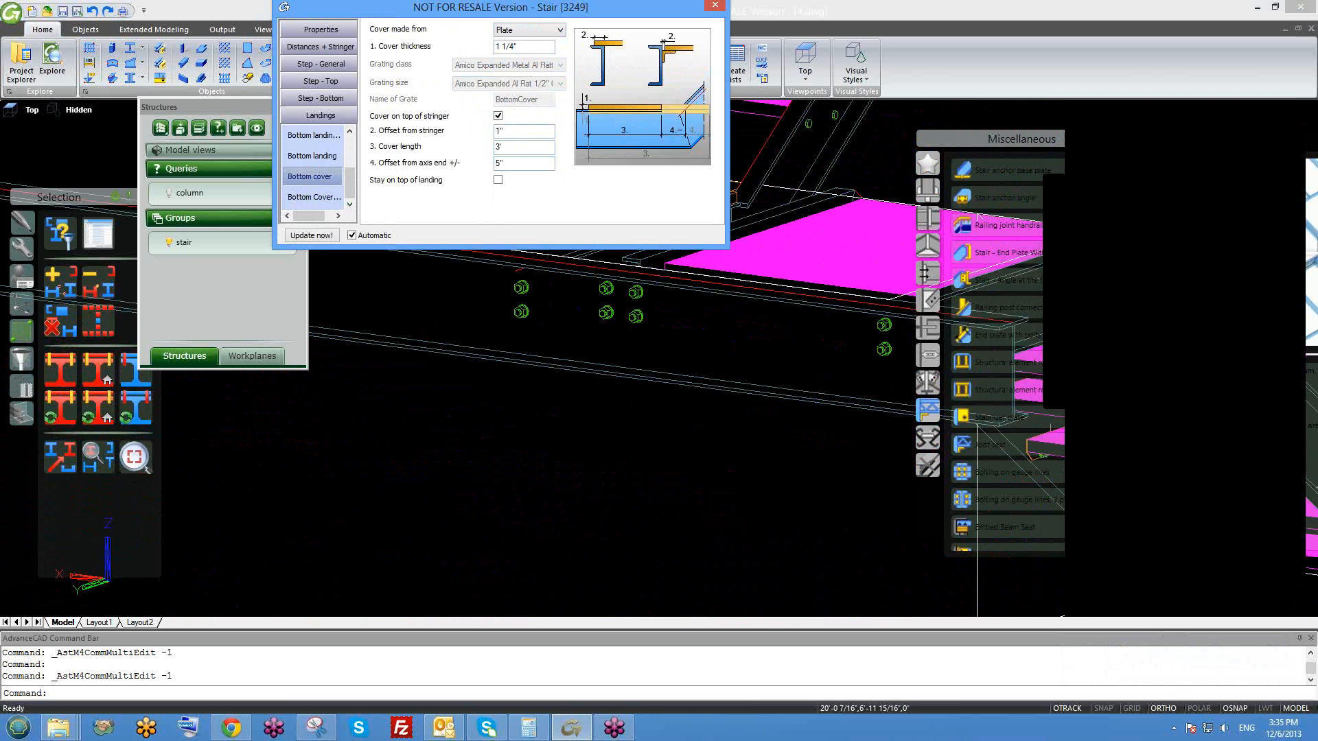
middle_click_drag(541, 310, 575, 456, "shift")
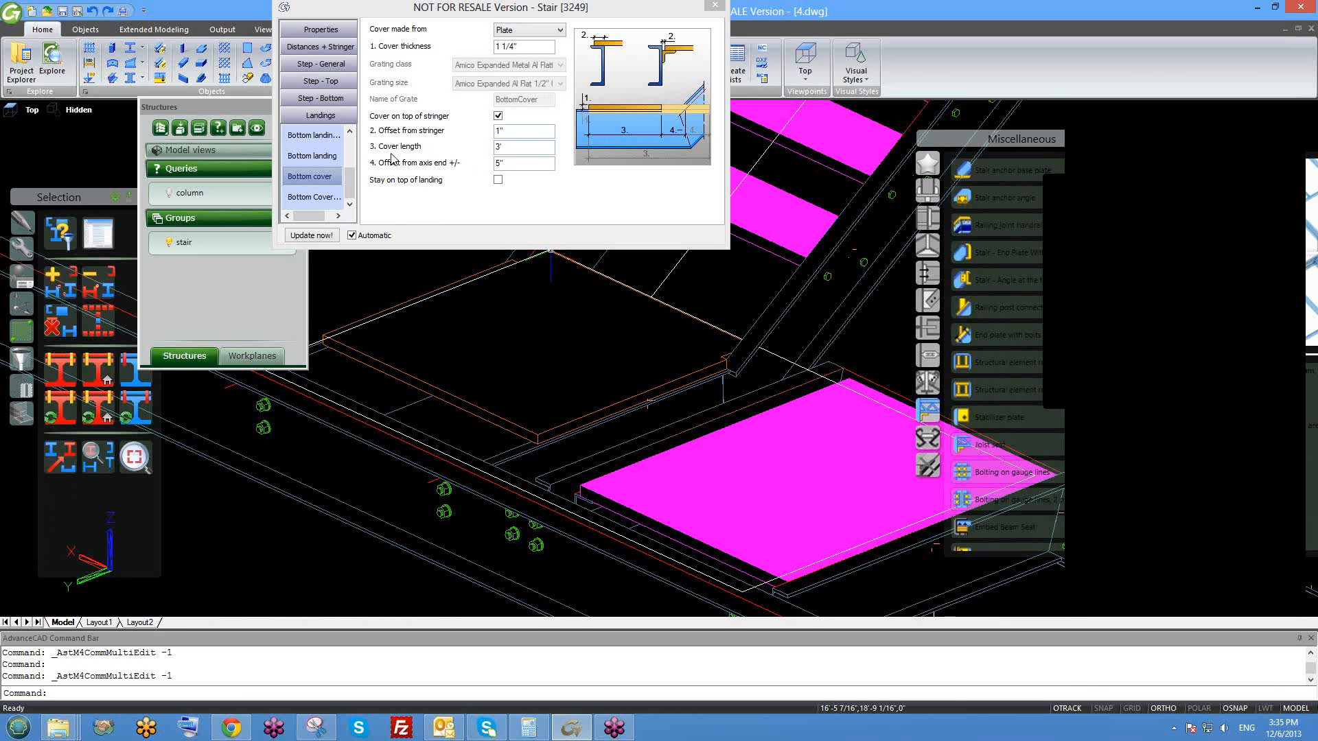
- Check the bottom cover angle settings for the plate cover, then change the bottom landing cover back to Grate
left_click(312, 199)
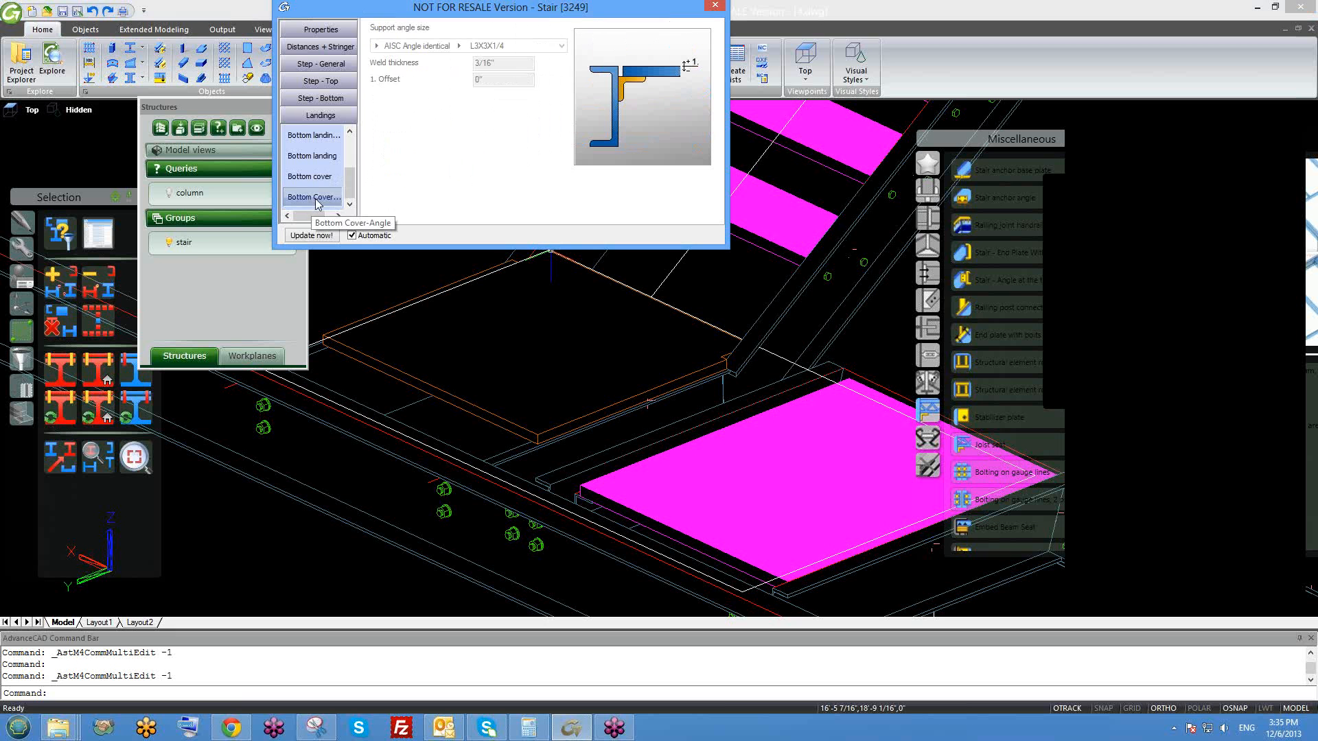
left_click(329, 179)
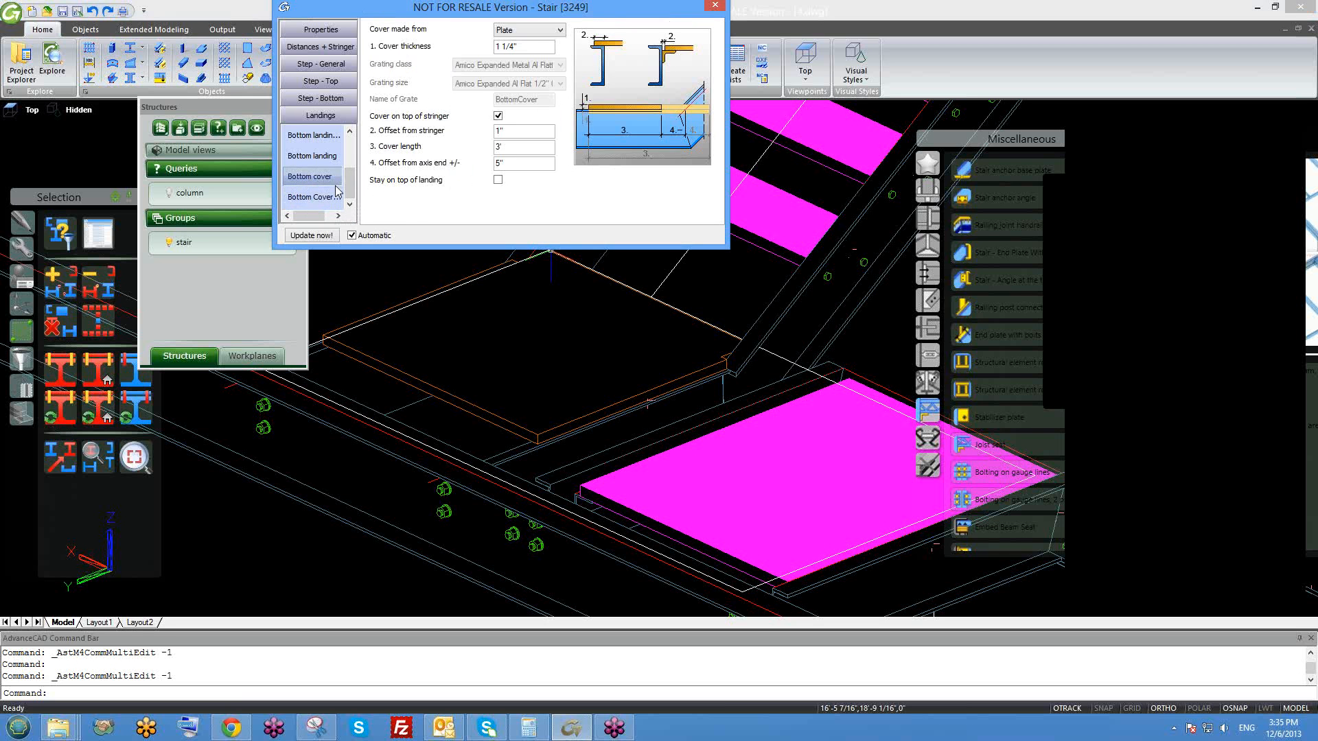
left_click(336, 195)
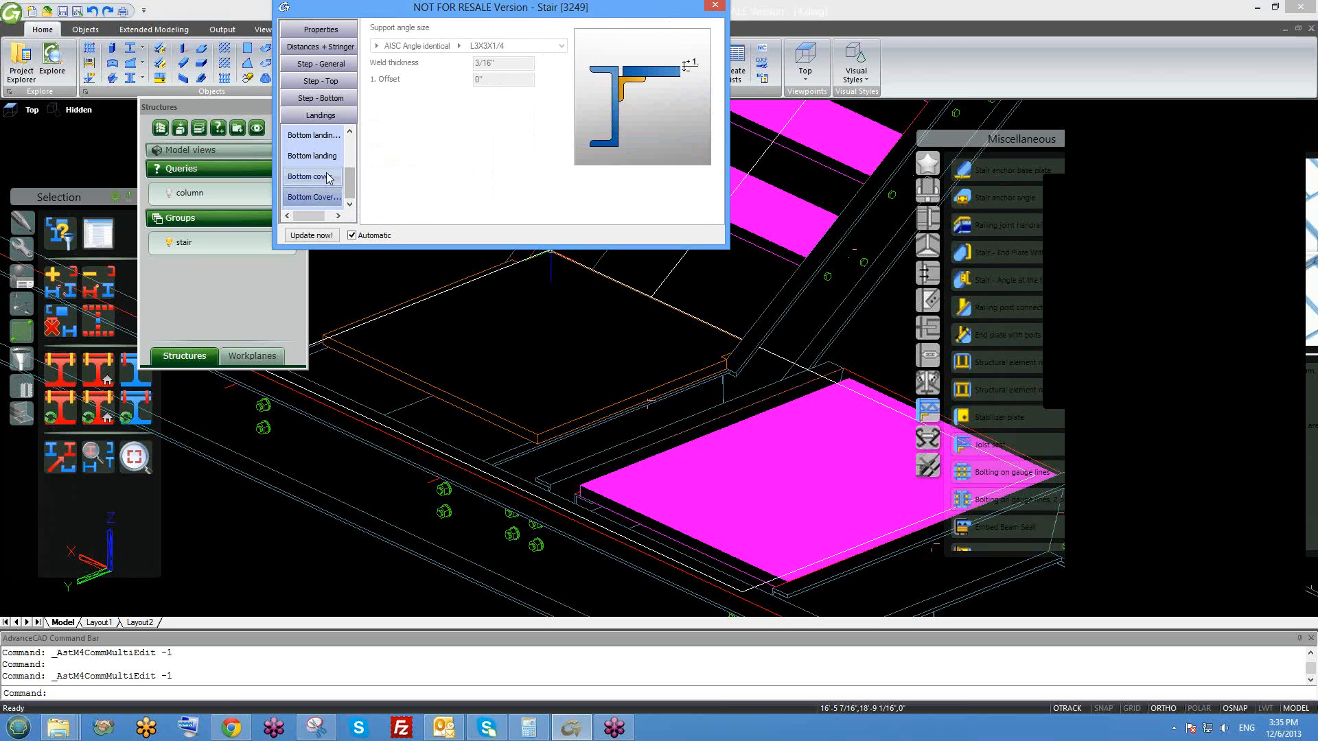
left_click(328, 178)
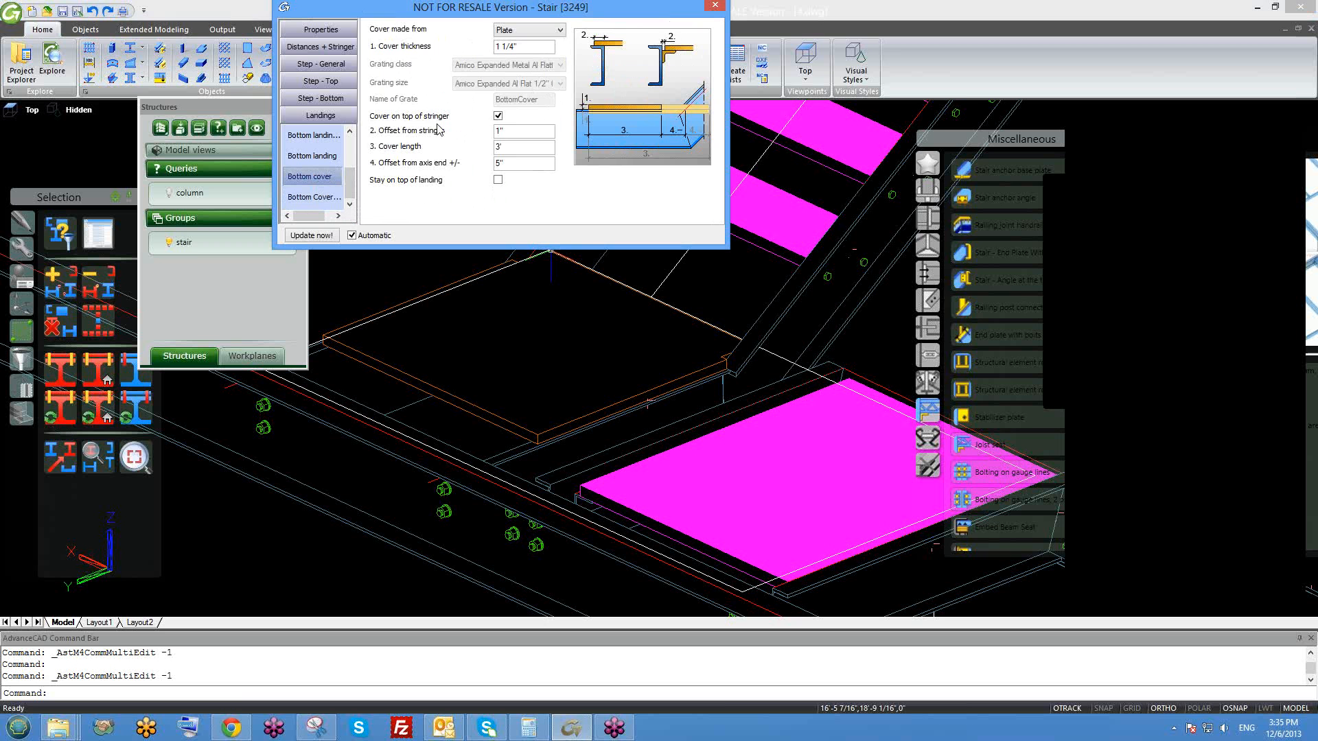
left_click(542, 31)
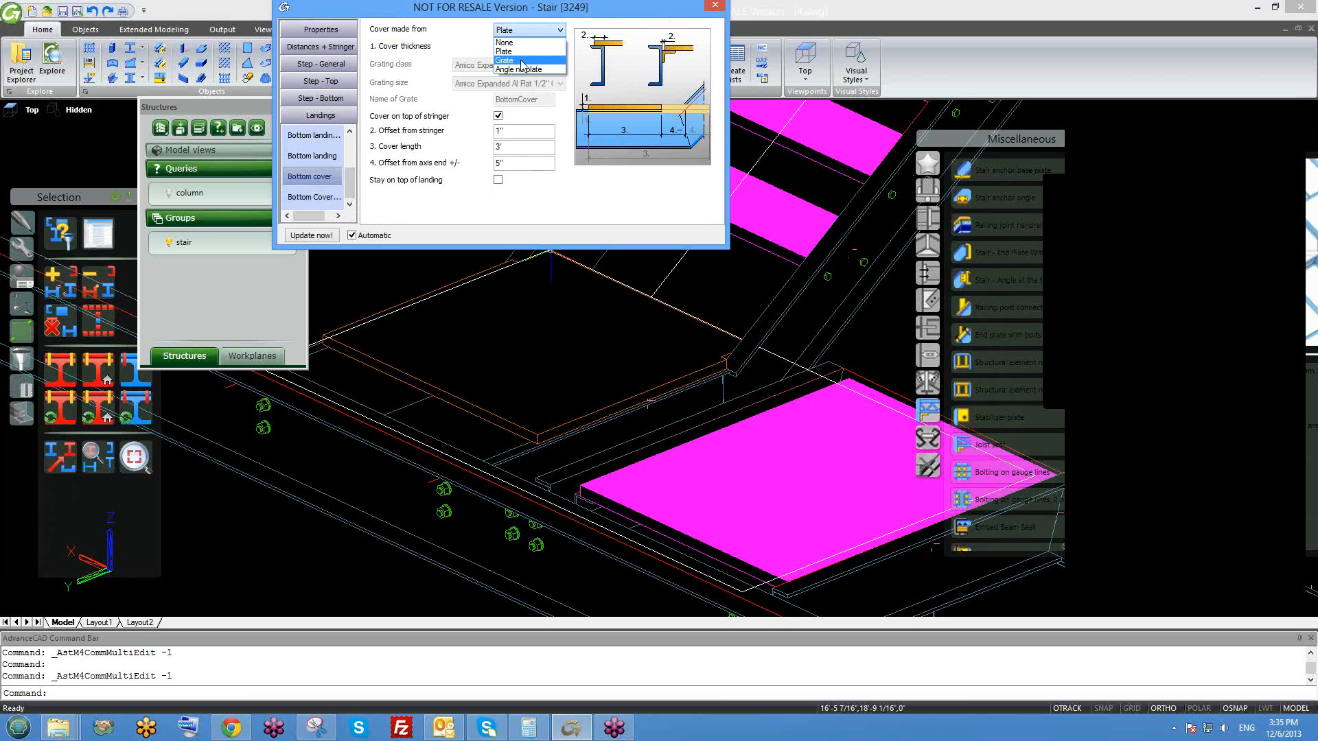
left_click(523, 61)
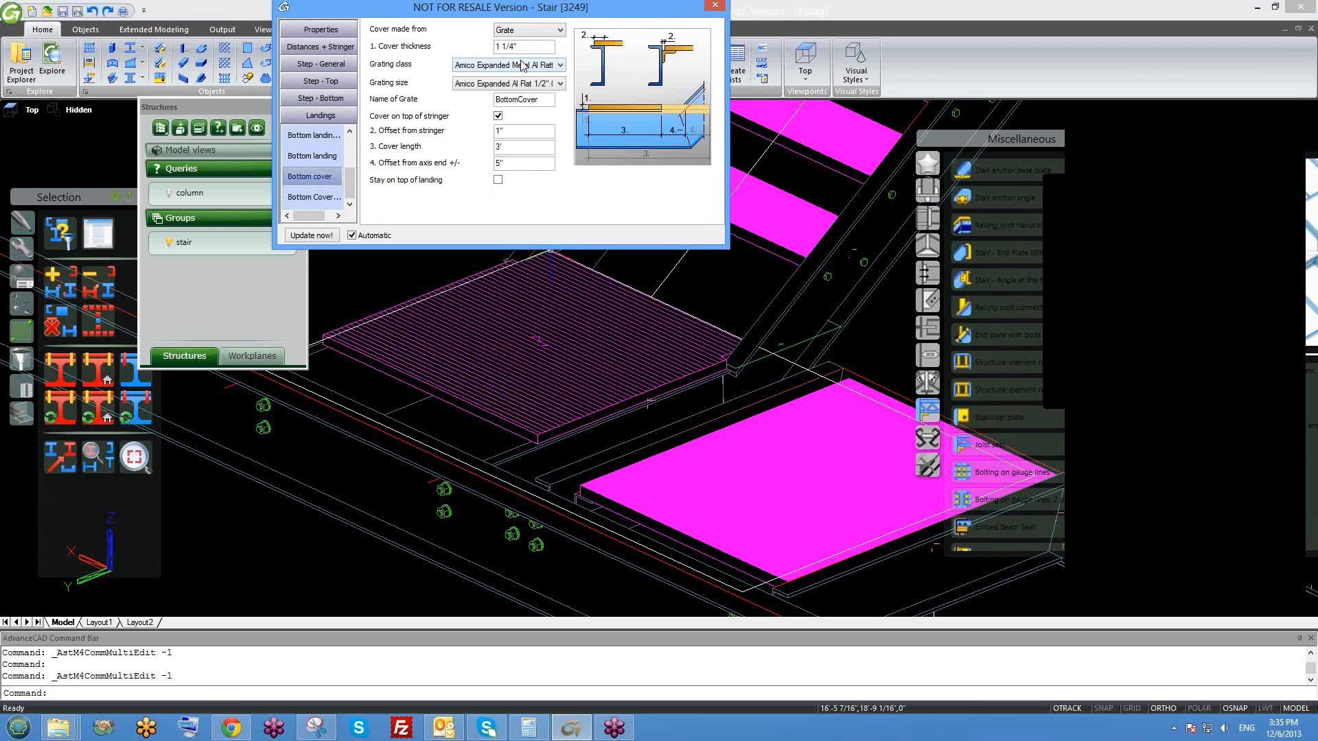
- Try the bottom landing grate with Cover on top of stringer off, then switch the option back on and compare the placement
left_click(500, 117)
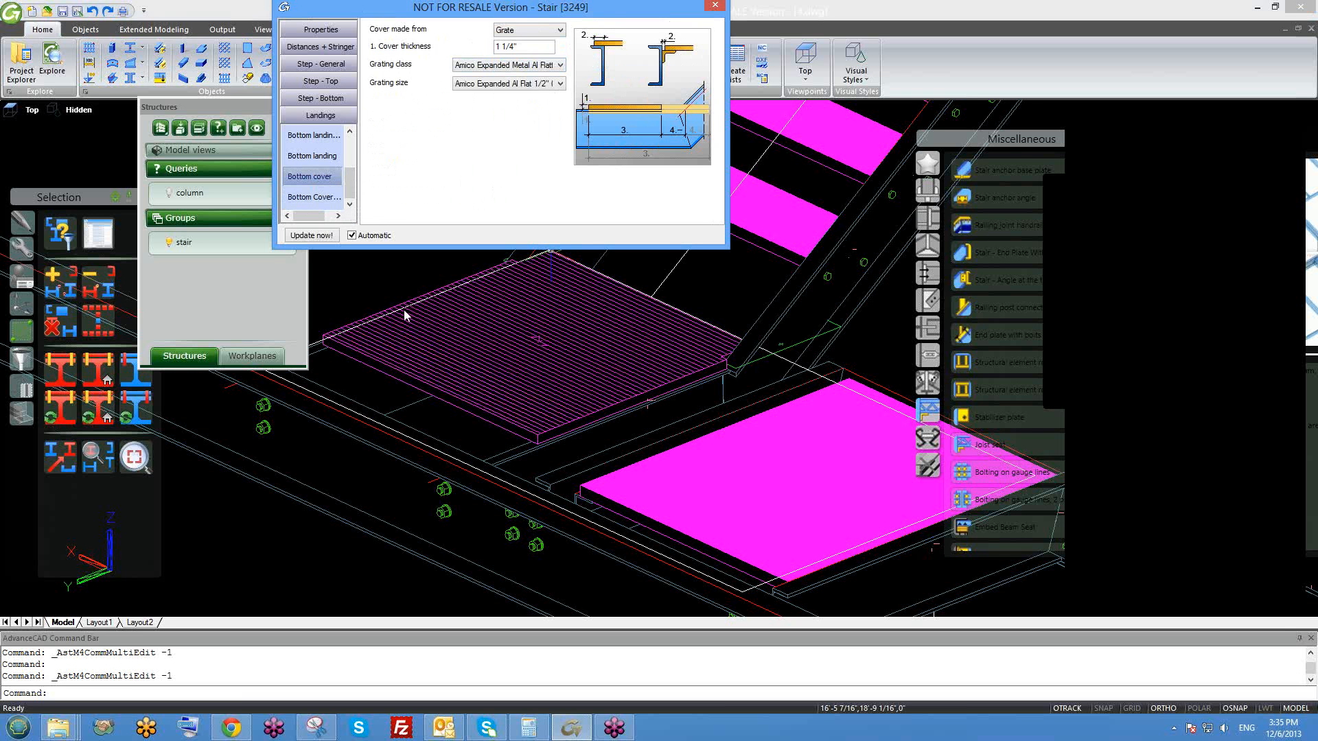
middle_click_drag(393, 416, 440, 455)
scroll(335, 365, "up", 2)
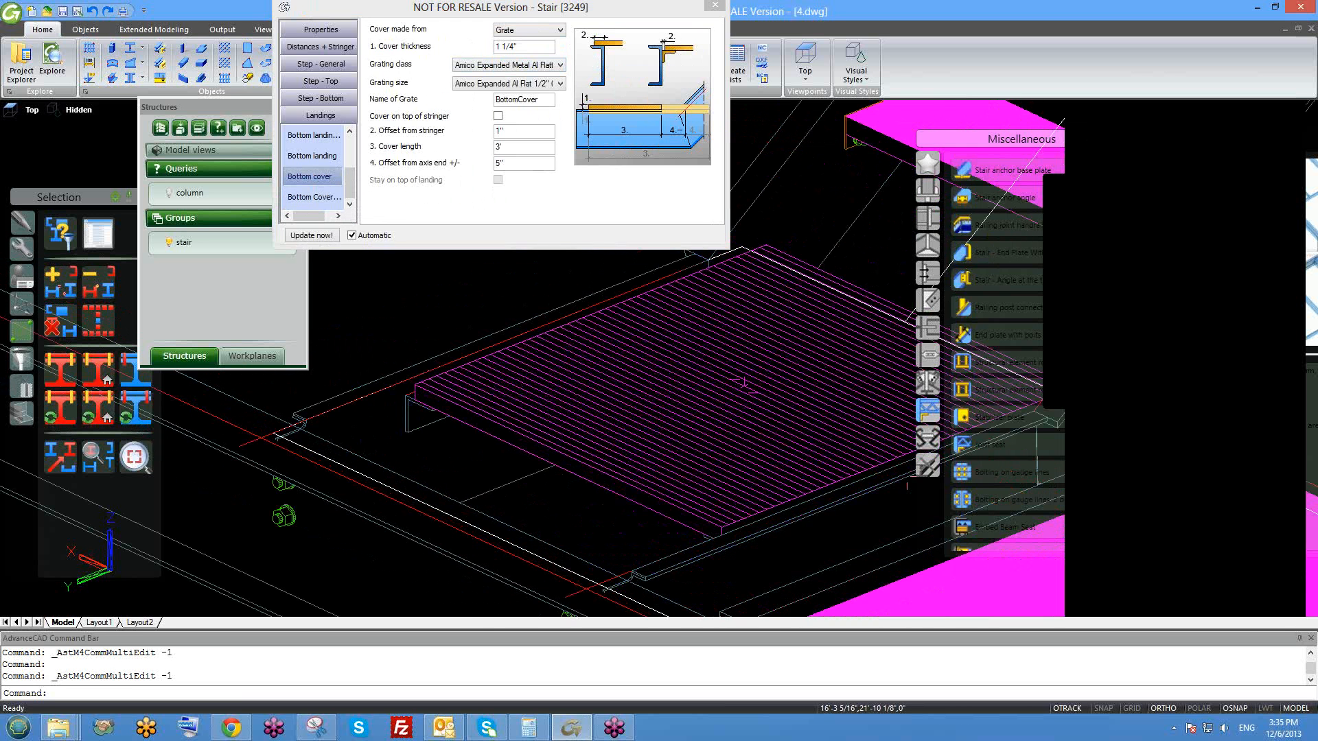
left_click(500, 122)
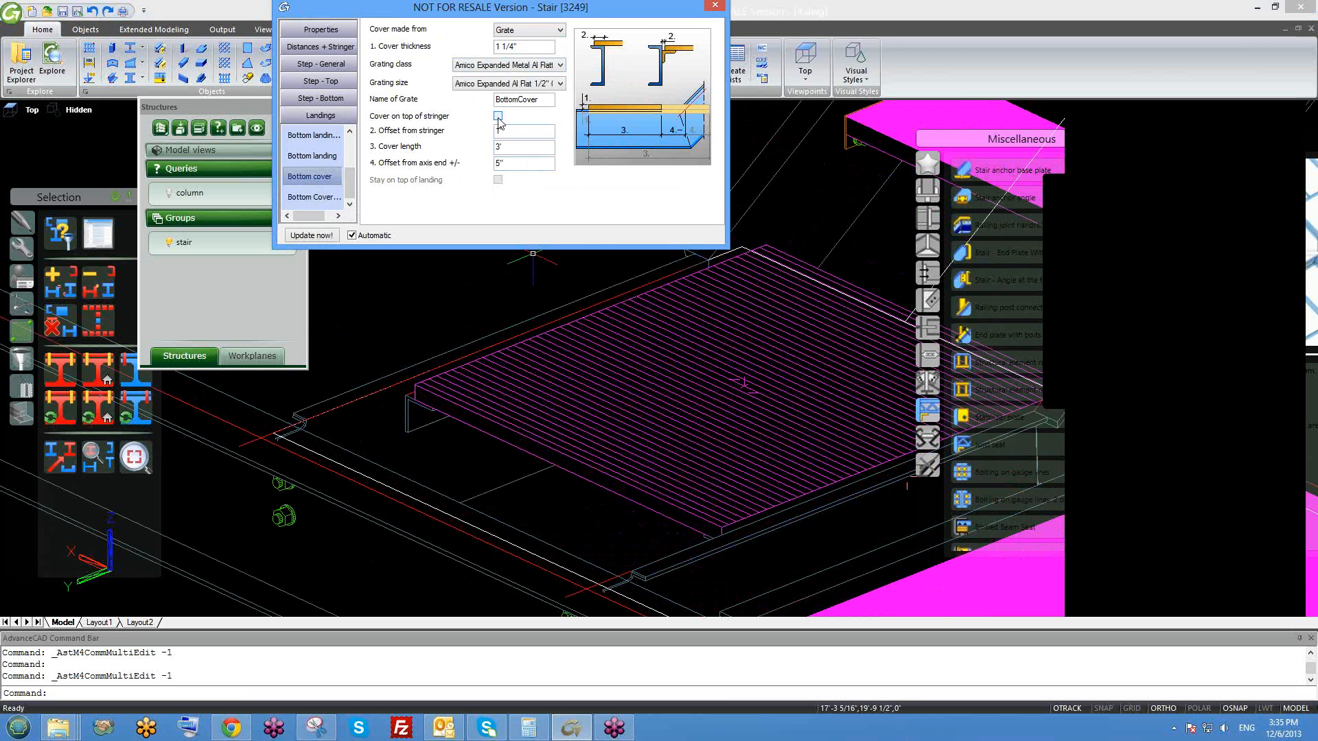
left_click(498, 116)
scroll(500, 458, "up", 1)
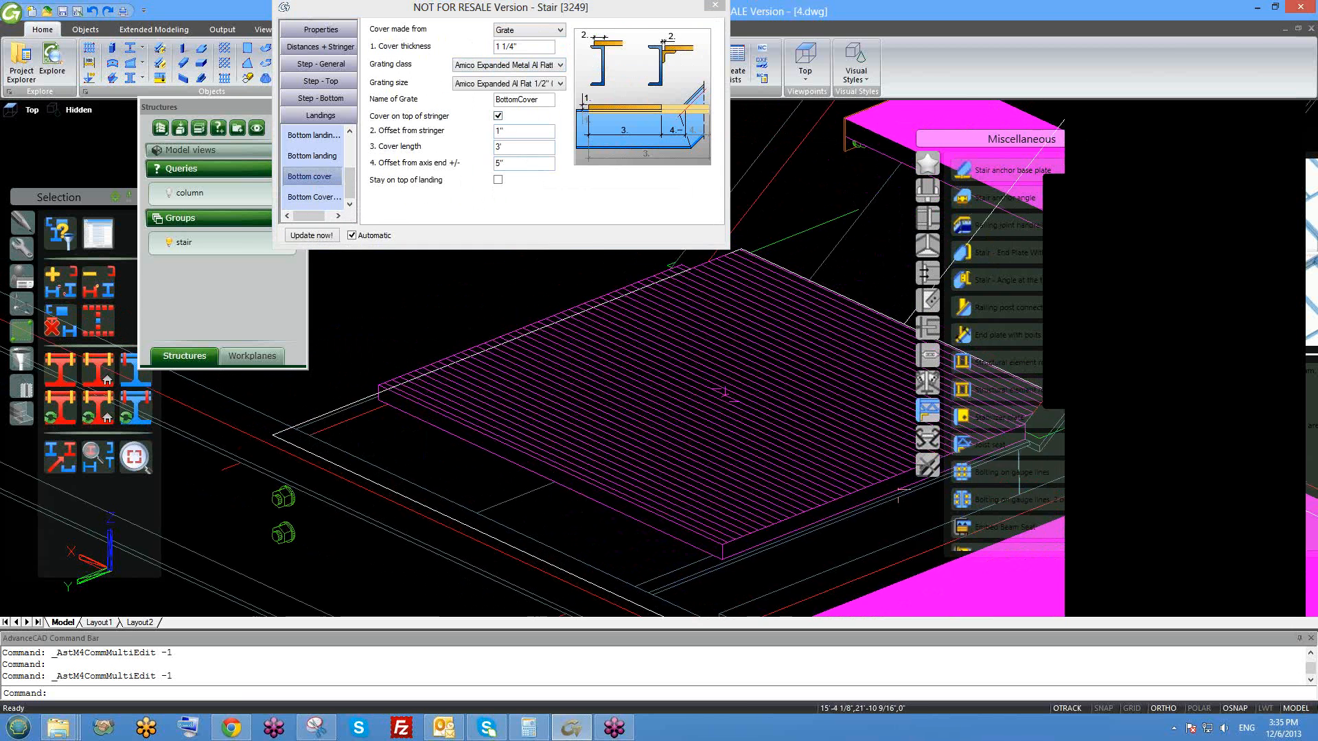
scroll(507, 412, "down", 1)
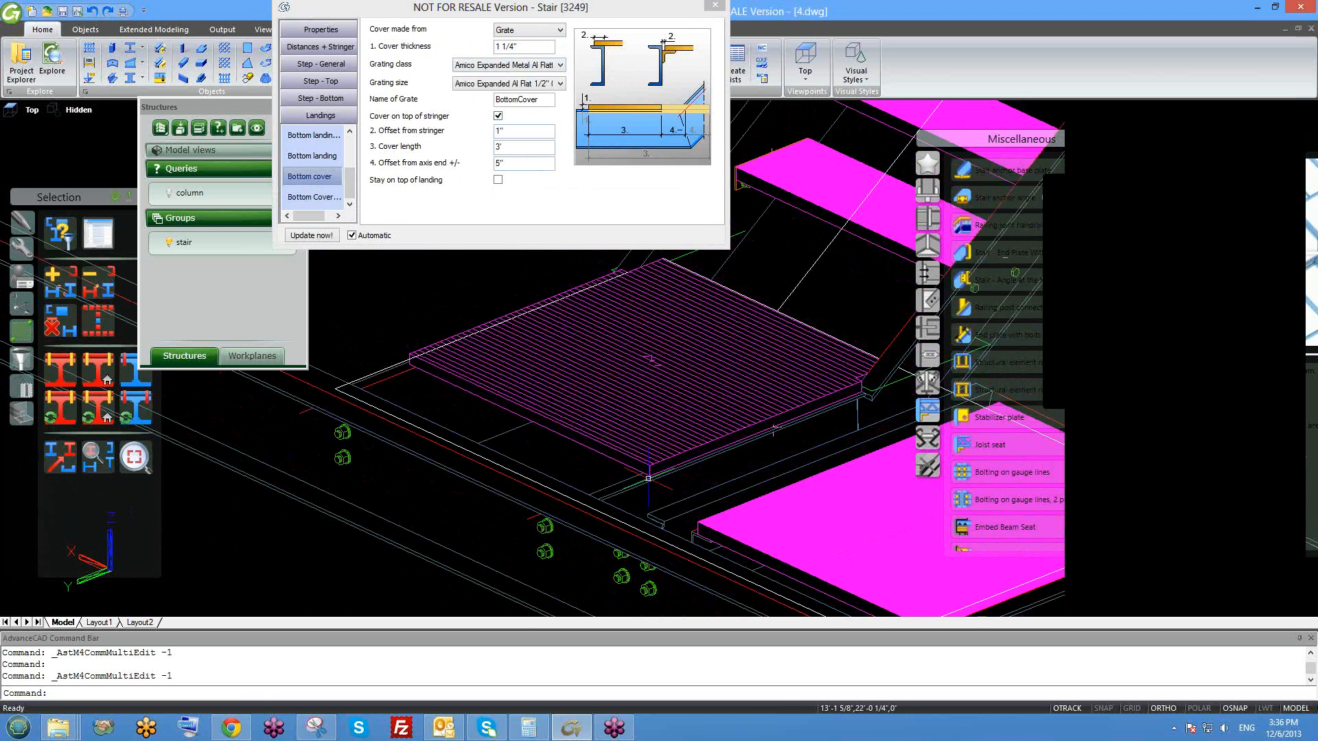
scroll(649, 479, "up", 1)
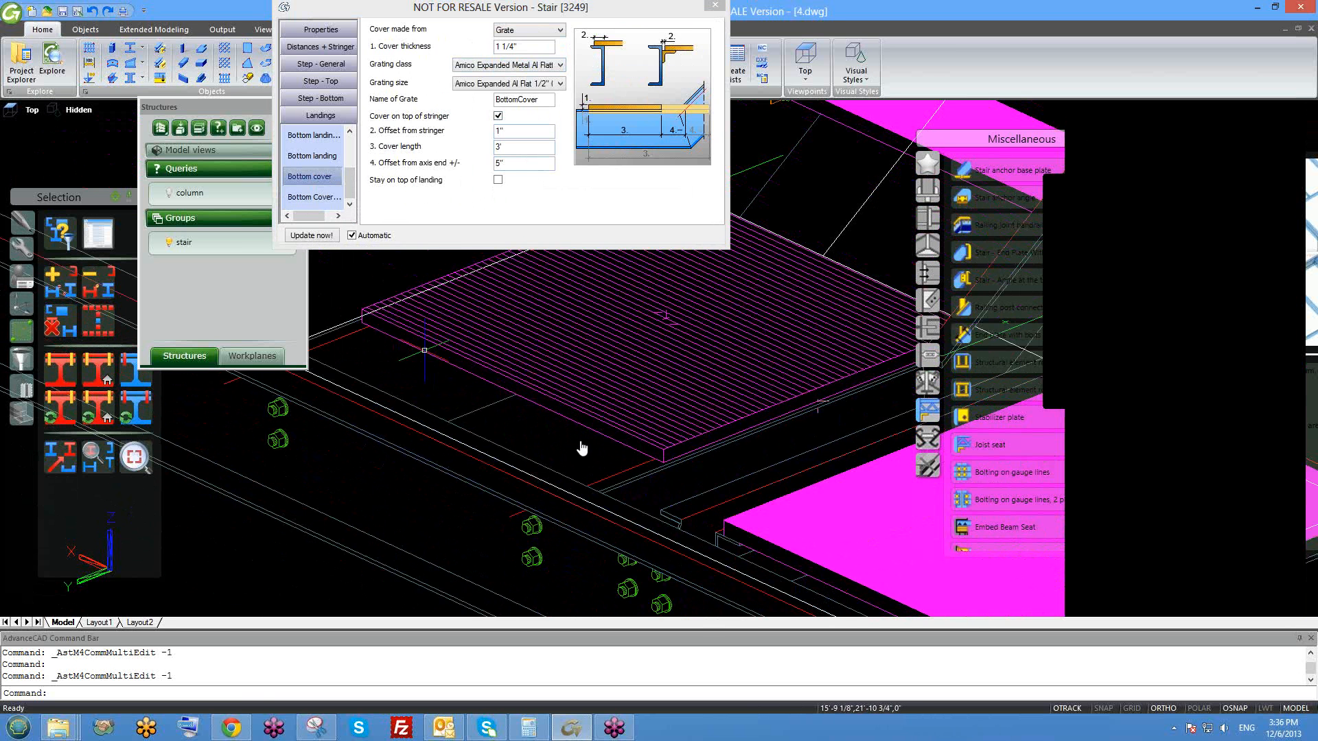
middle_click_drag(424, 350, 501, 401)
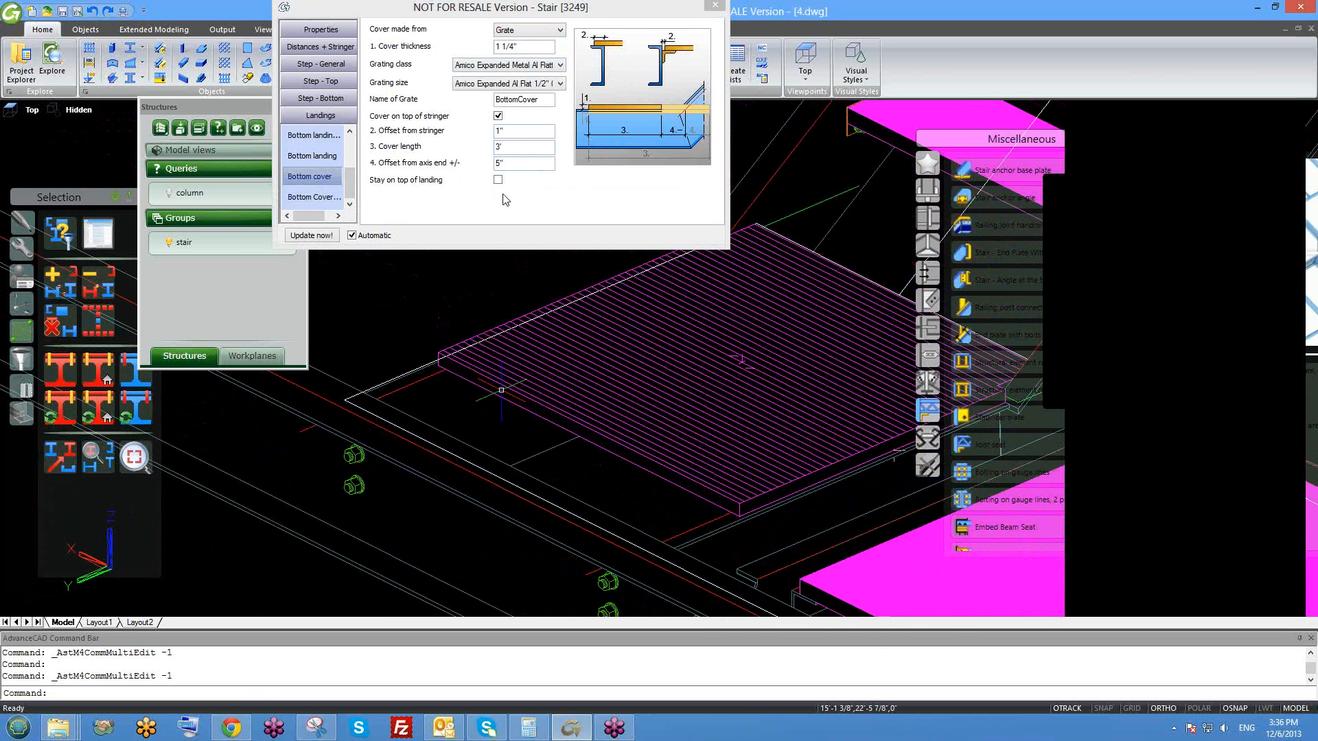
- Turn off Cover on top of stringer for the bottom landing grate and inspect the support angle under its corner
left_click(497, 117)
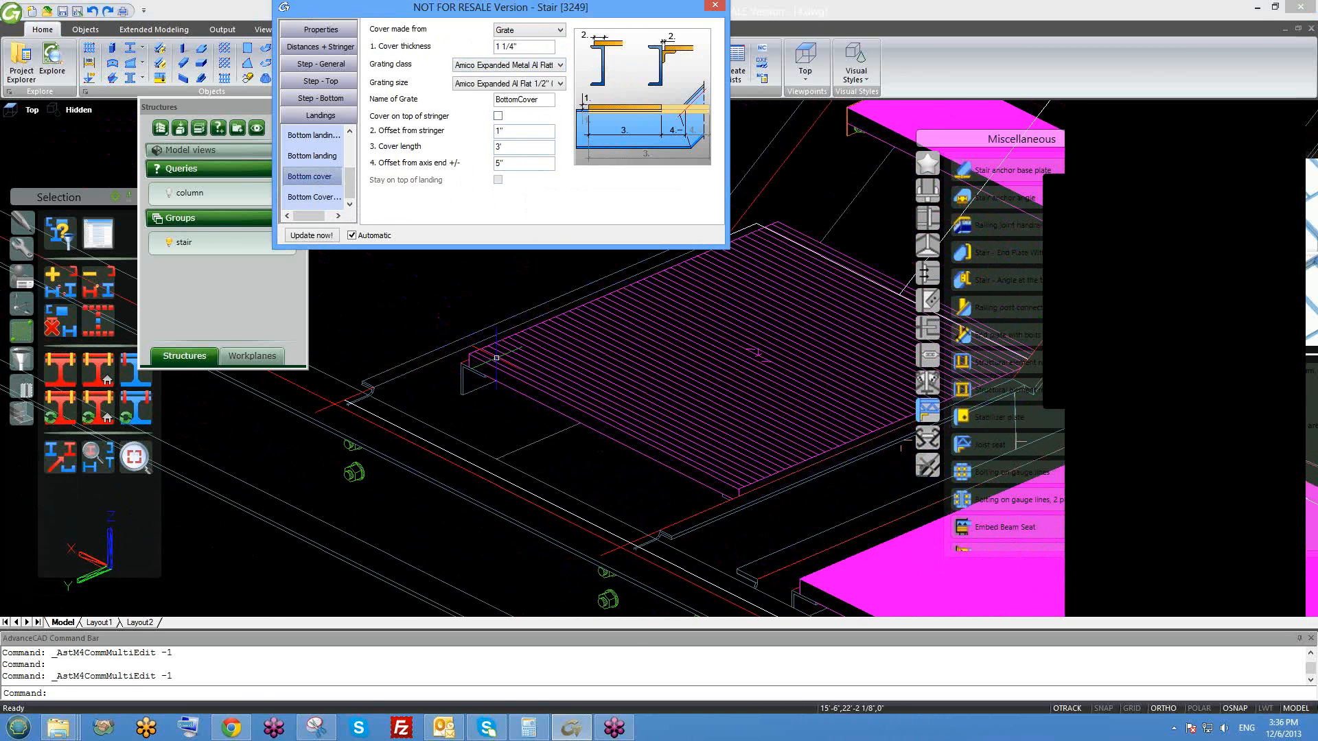
scroll(496, 358, "up", 2)
scroll(485, 441, "up", 3)
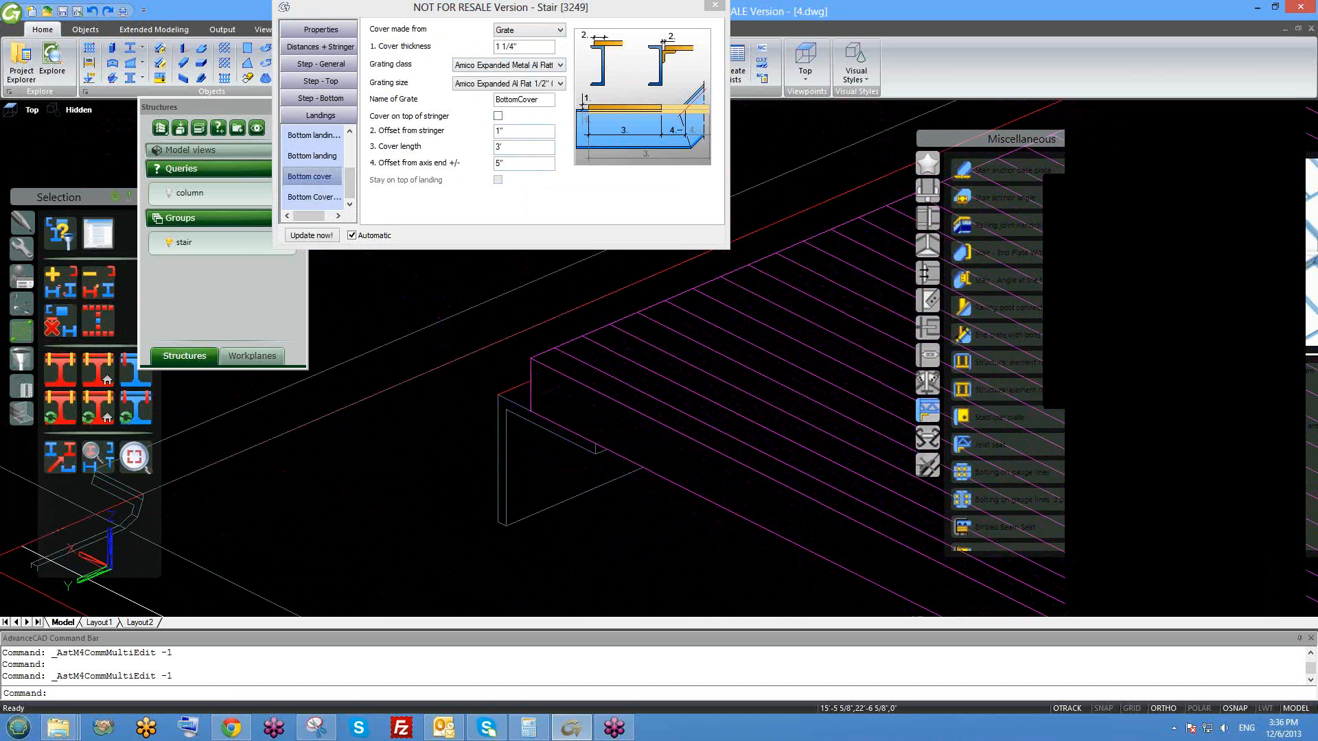
scroll(558, 426, "down", 1)
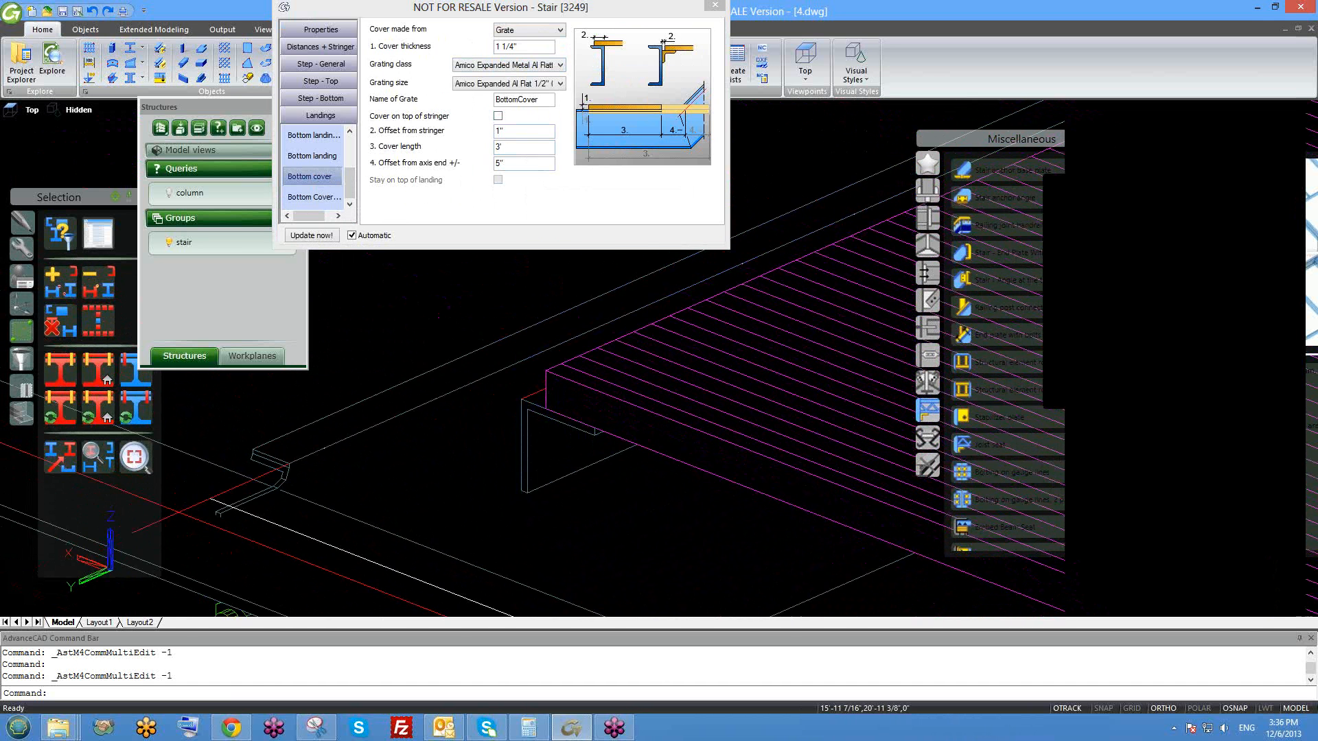
scroll(525, 394, "up", 2)
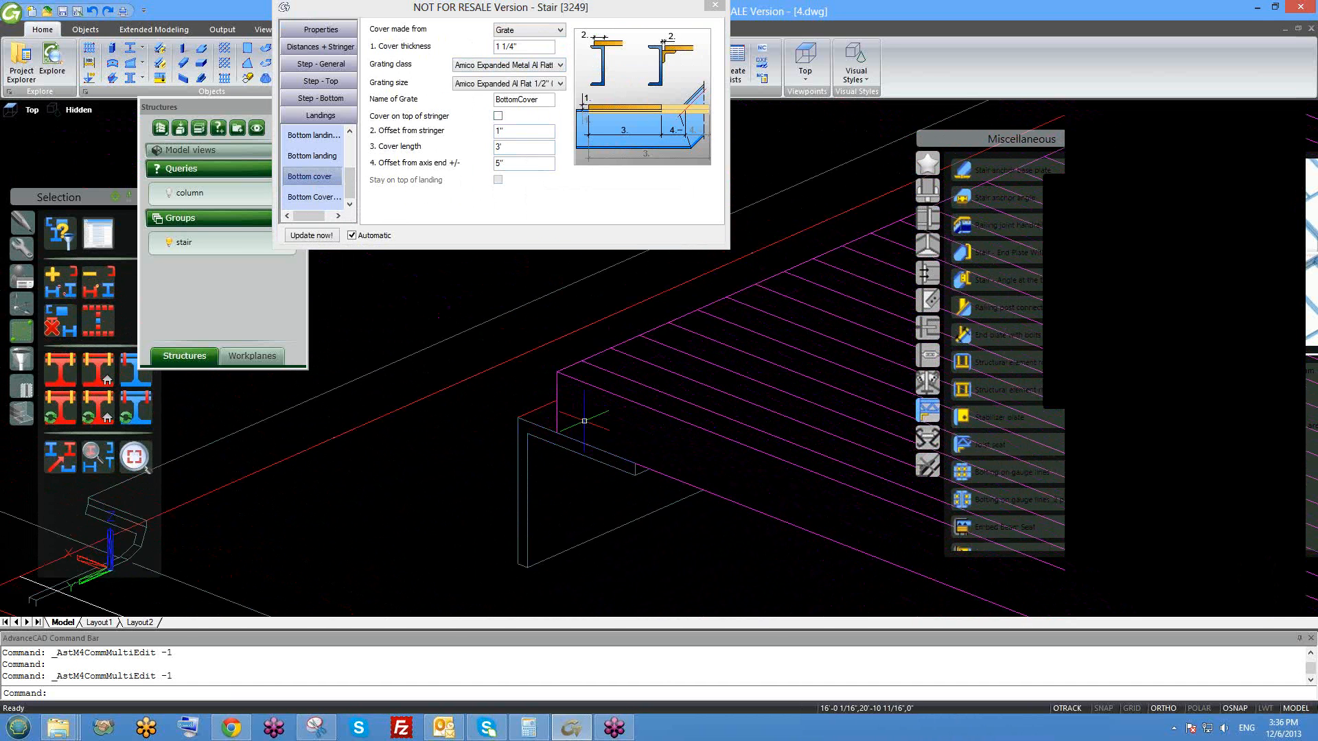
scroll(577, 418, "down", 3)
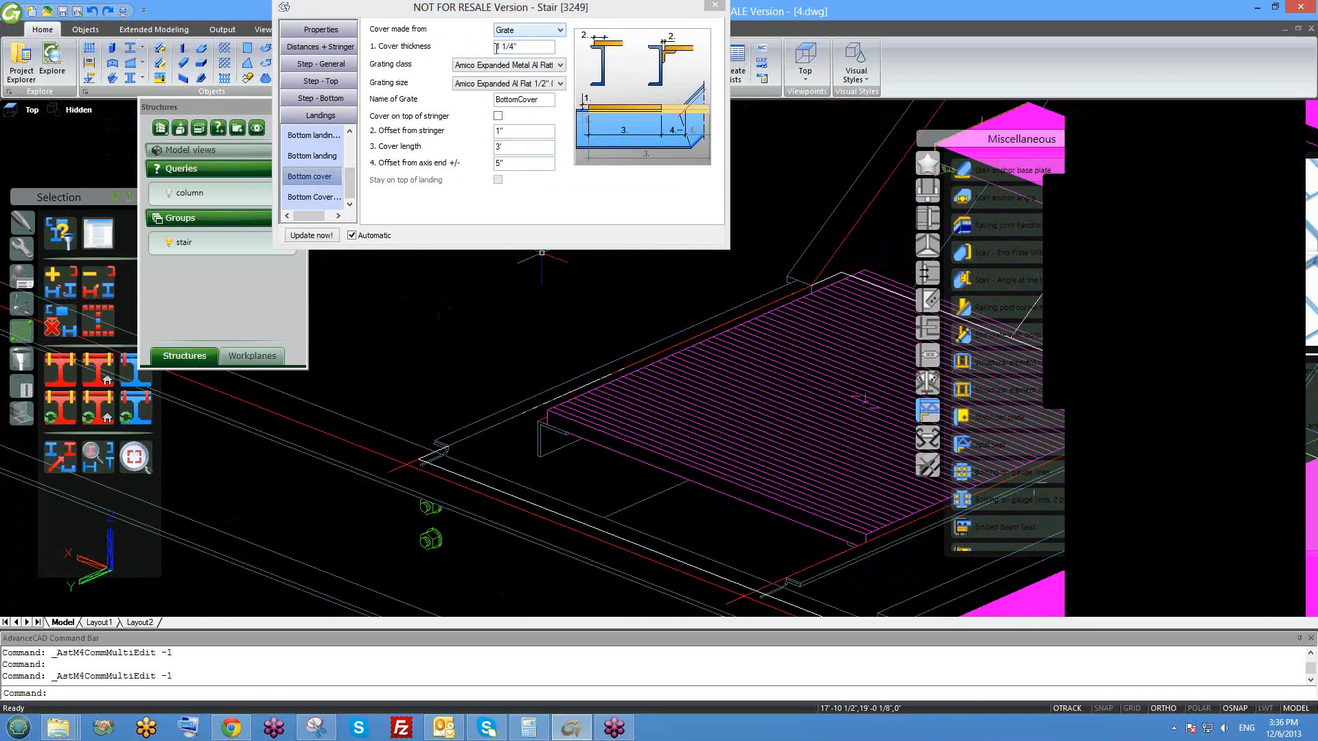
scroll(500, 408, "down", 2)
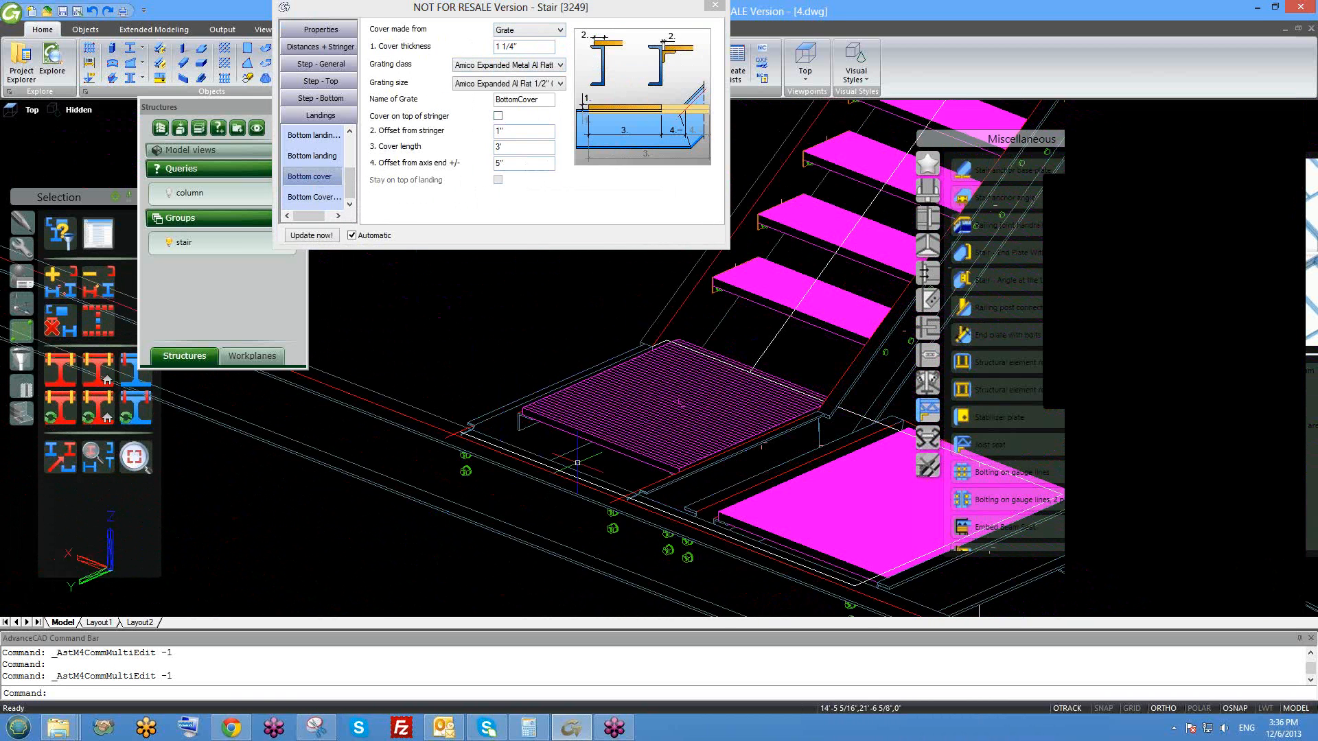
- Set the bottom landing grate's cover length to 4' and inspect its fit between the stringers
middle_click_drag(577, 462, 517, 434, "shift")
left_click_drag(507, 147, 466, 147)
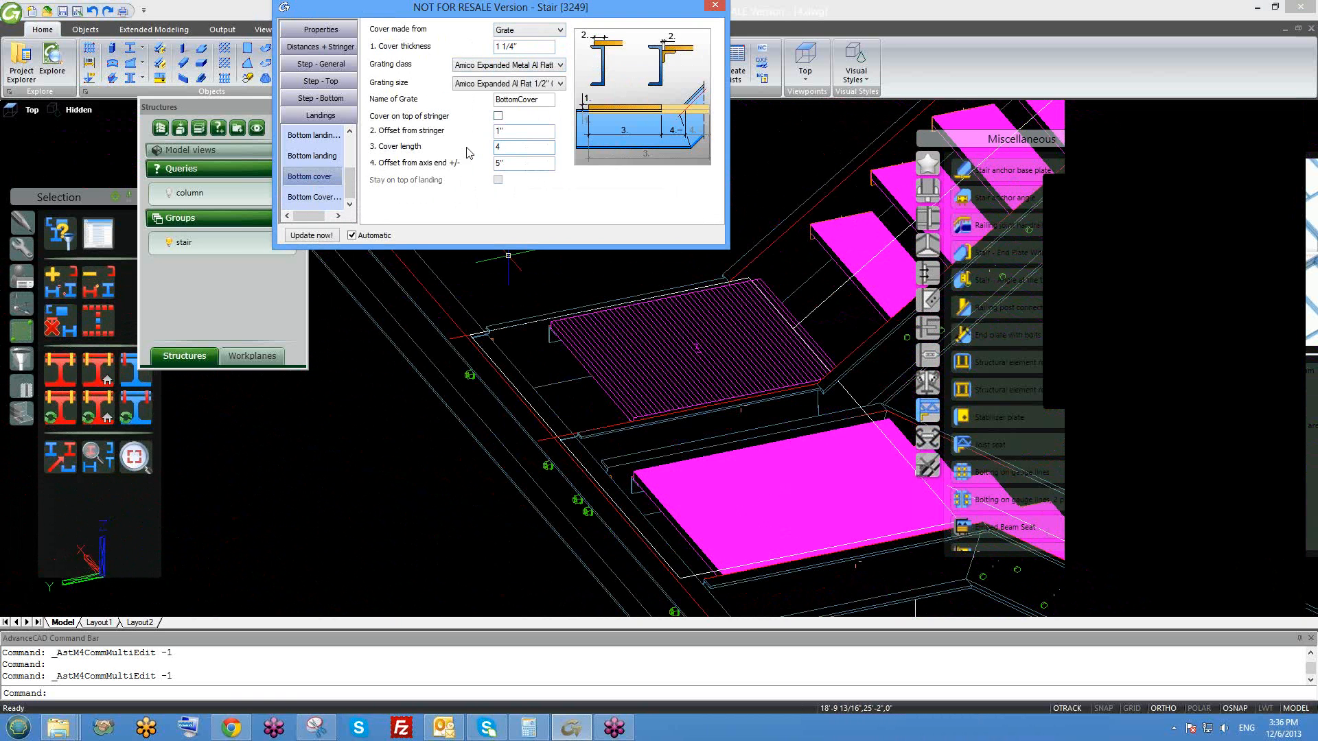
type("4-4")
left_click_drag(508, 147, 446, 148)
key("BackSpace")
left_click(513, 130)
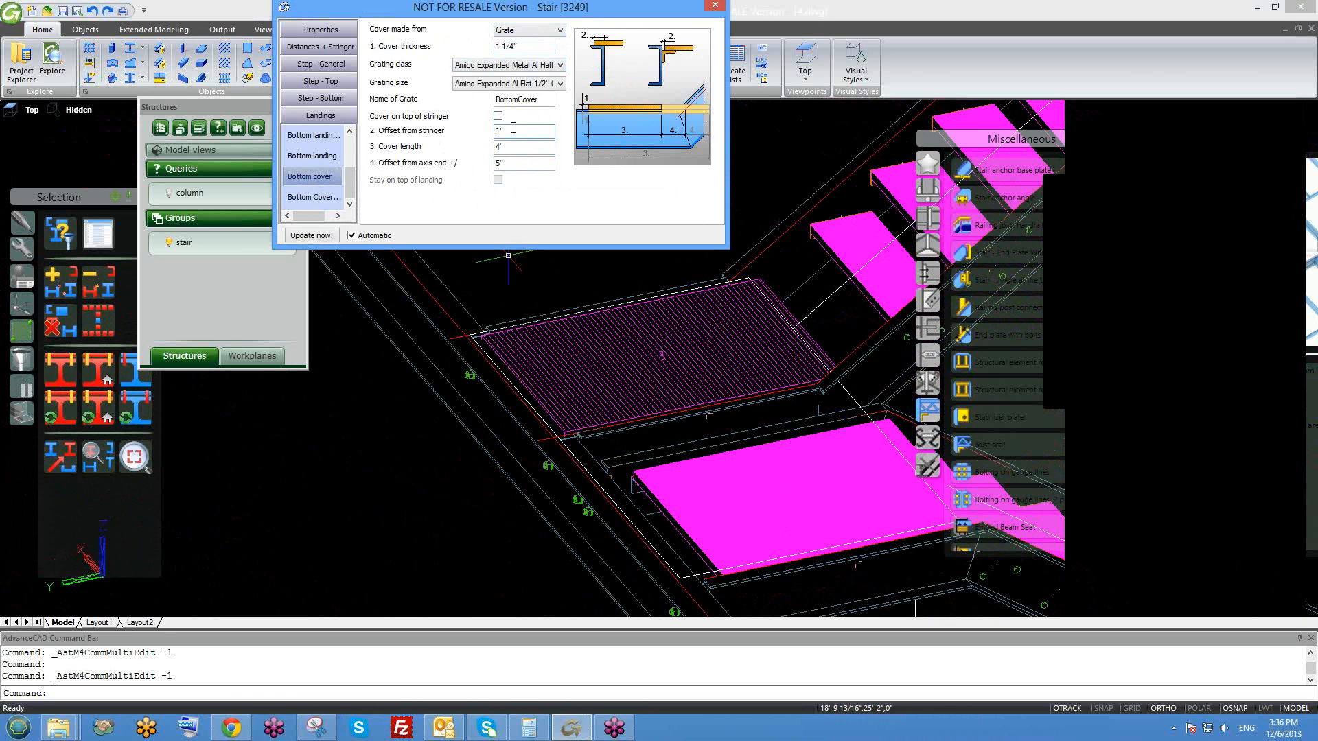
middle_click_drag(577, 360, 583, 384)
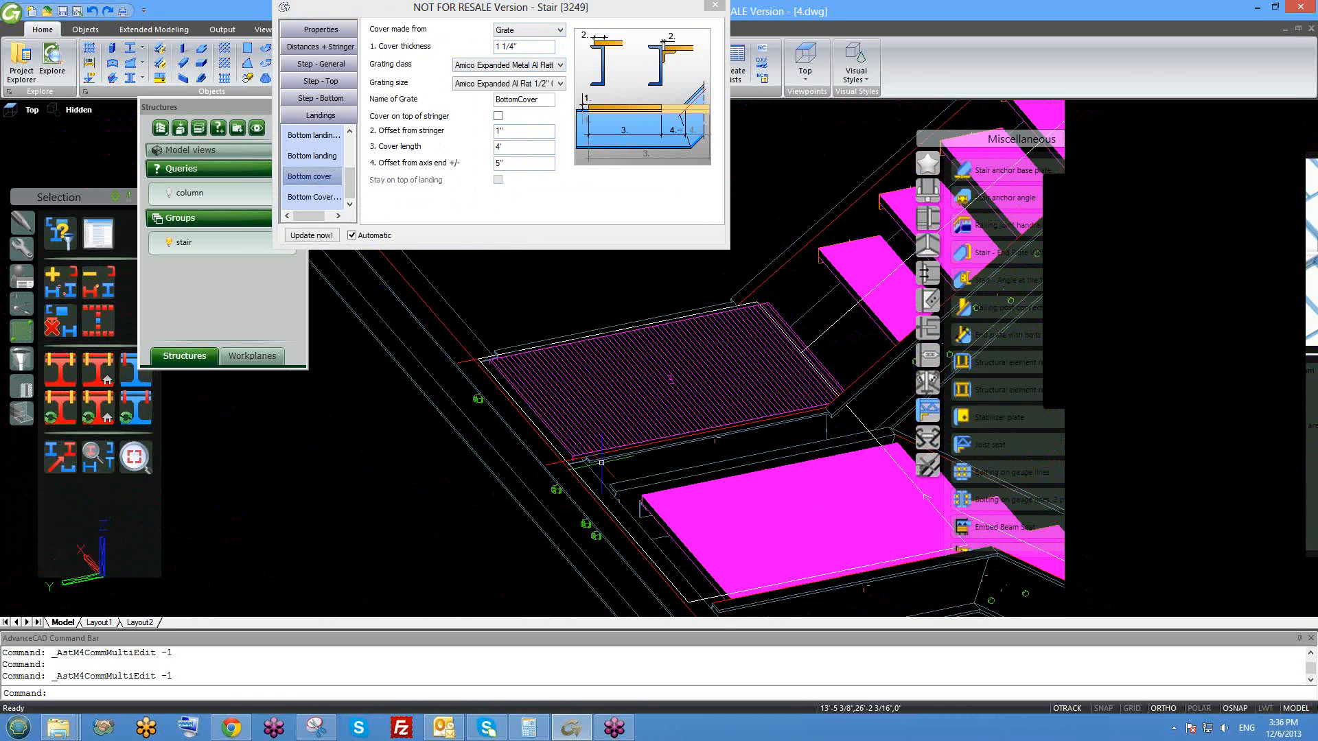
middle_click_drag(599, 493, 401, 439, "shift")
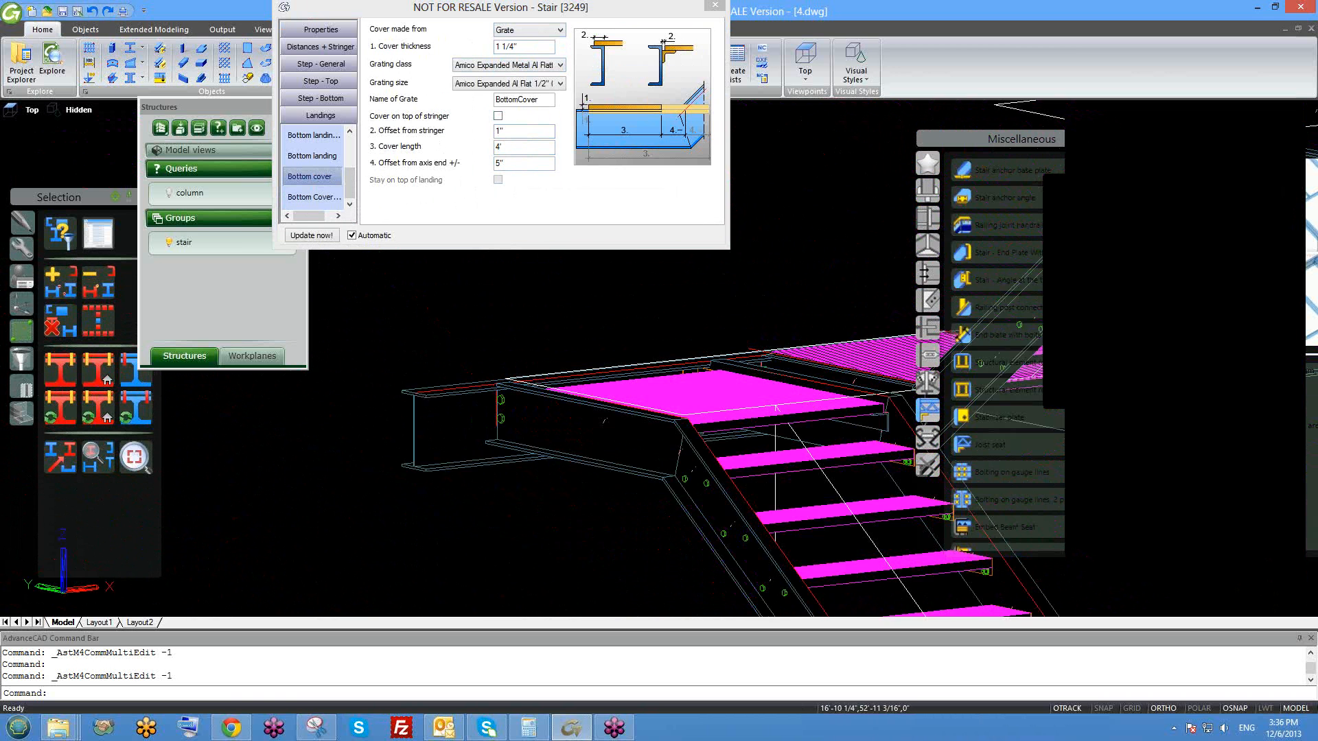
- Set the bottom landing grate's cover length to 3' 6" and check its end against the bolted angle
middle_click_drag(775, 408, 694, 494, "shift")
scroll(758, 474, "up", 3)
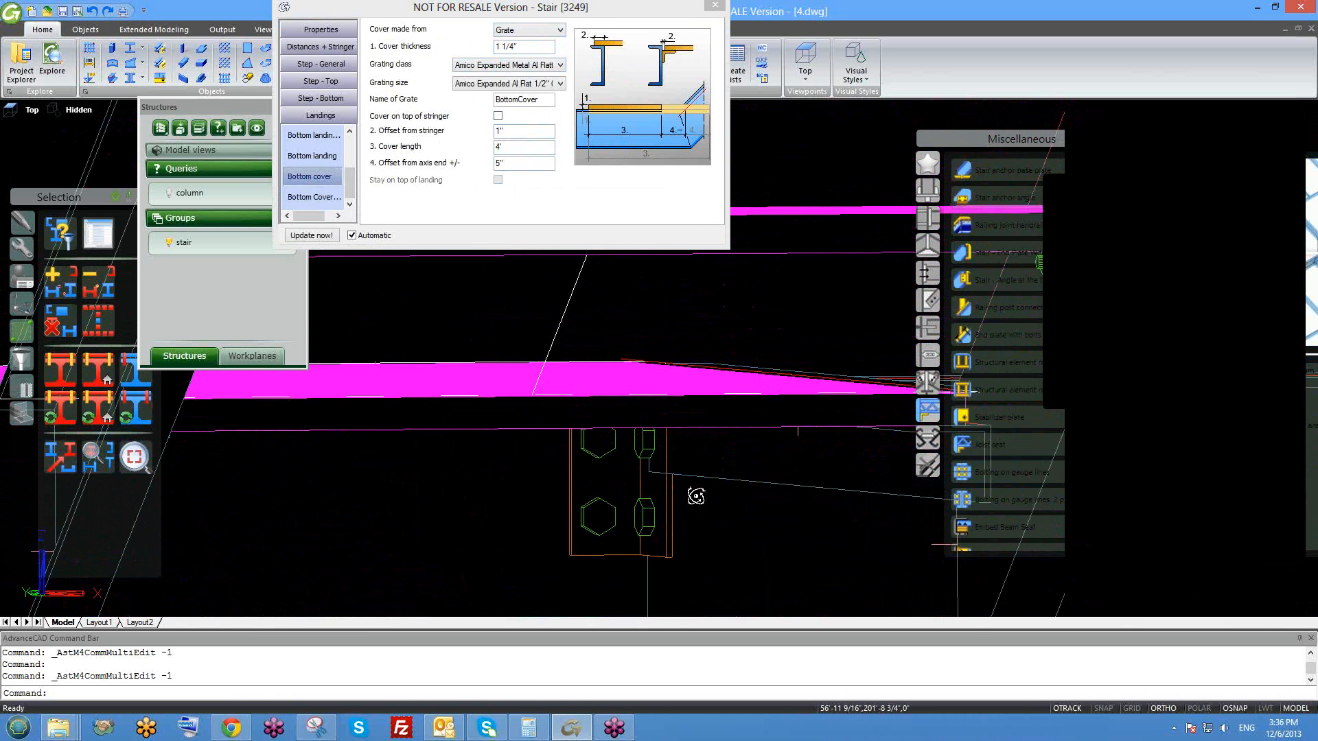
scroll(643, 515, "up", 3)
middle_click_drag(576, 520, 653, 486)
scroll(649, 485, "up", 1)
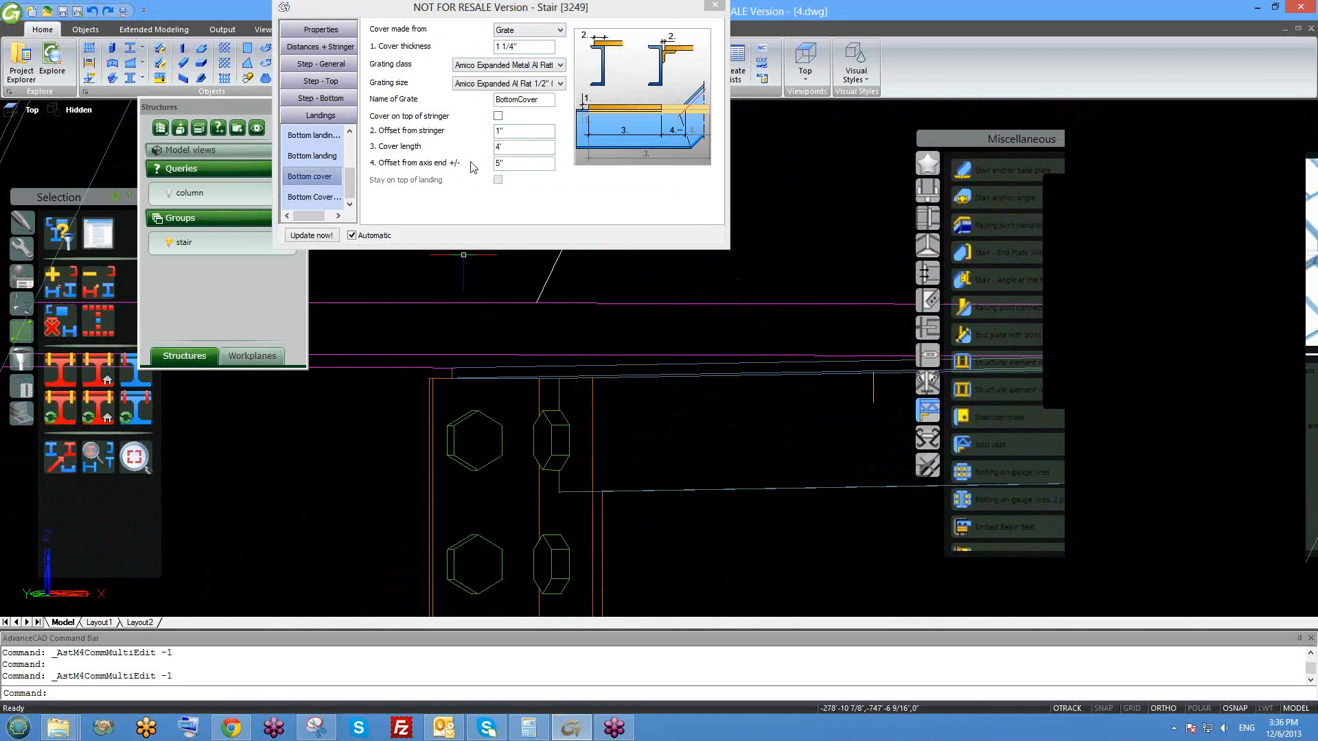
left_click(516, 148)
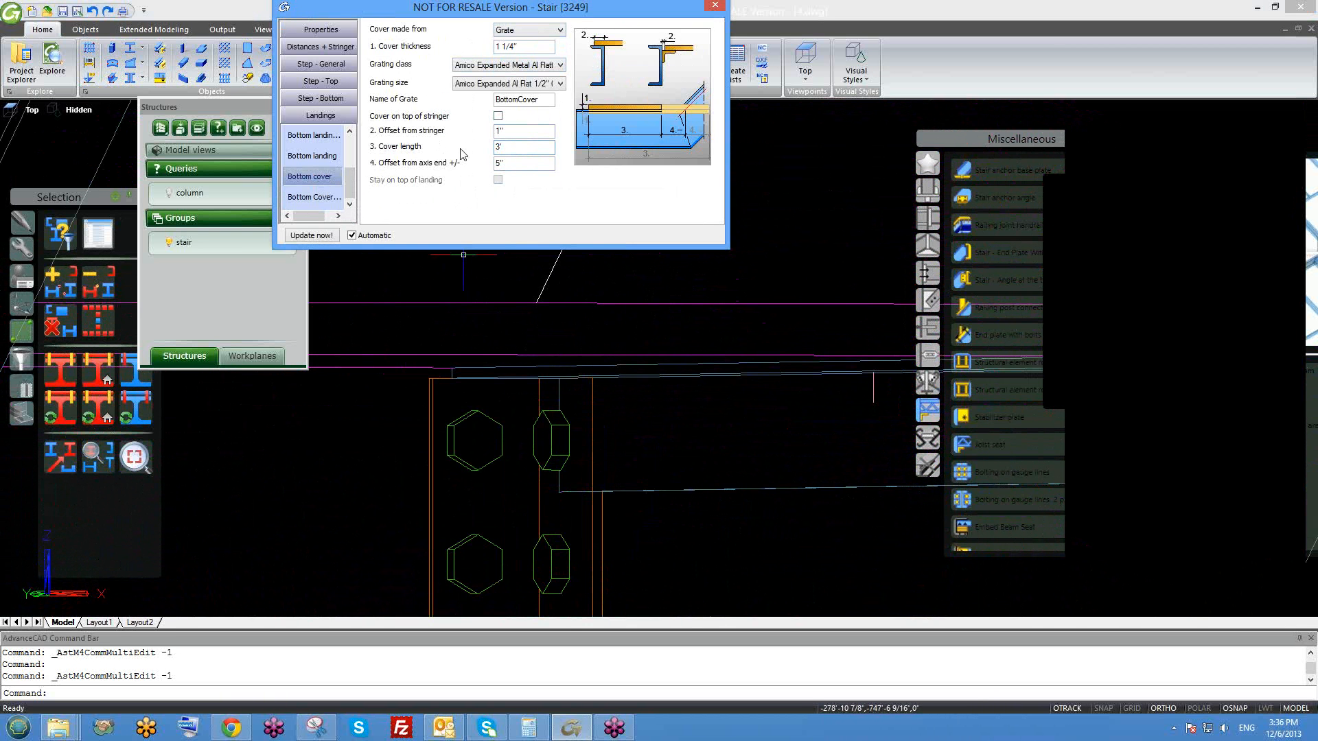
left_click(519, 129)
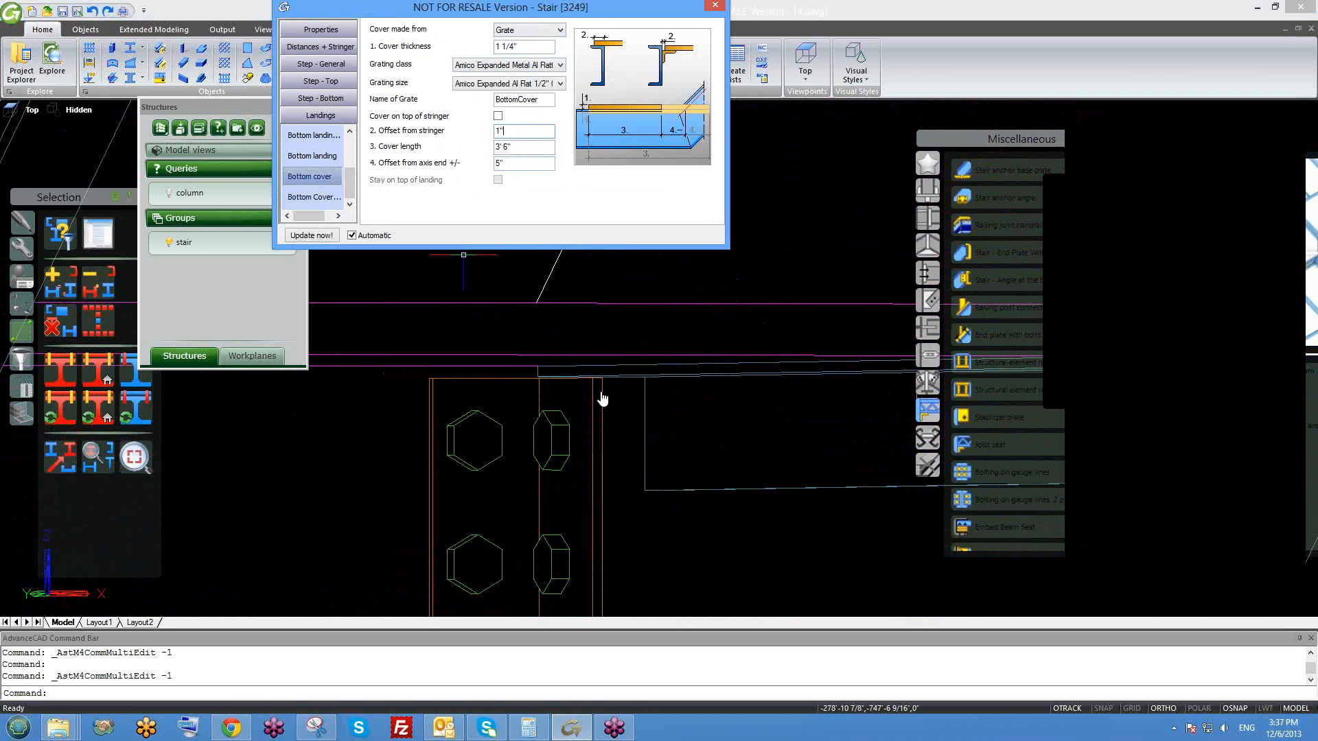
middle_click_drag(602, 399, 549, 429, "shift")
left_click(534, 84)
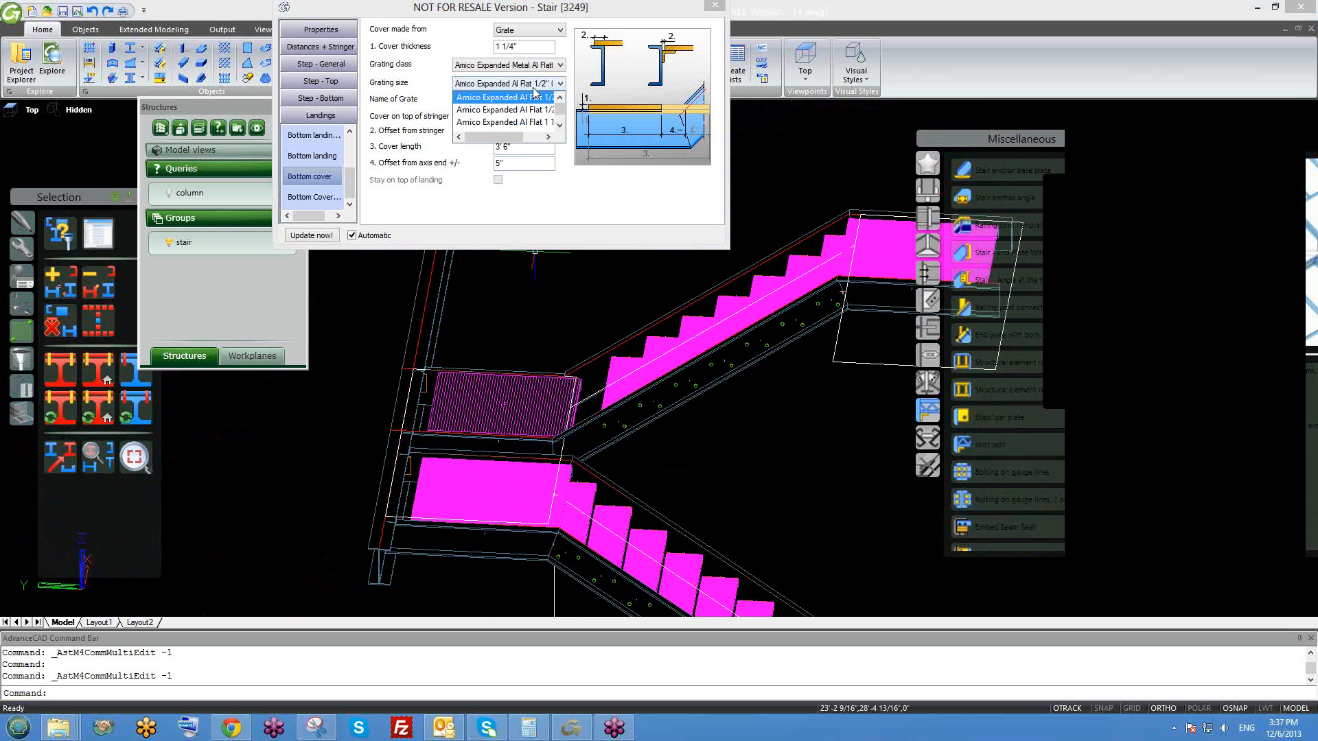
left_click_drag(560, 107, 545, 147)
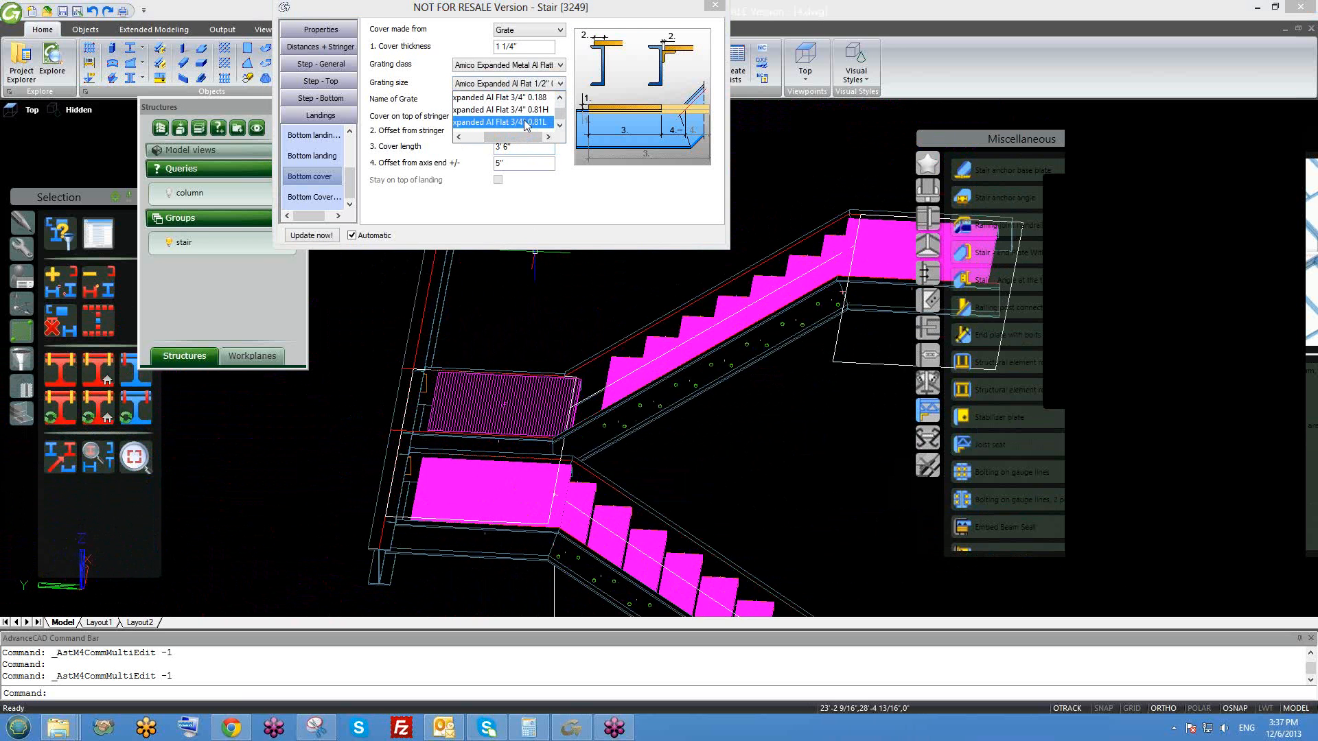
scroll(525, 106, "up", 3)
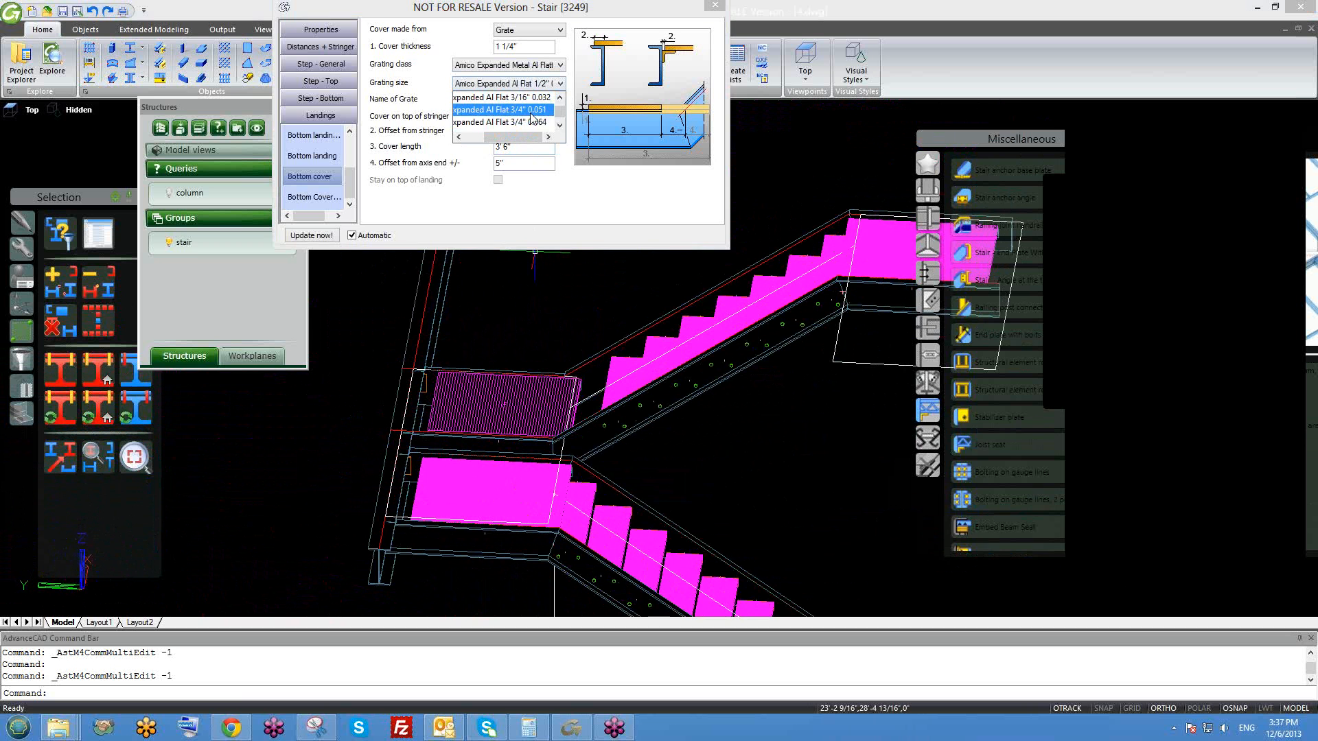
left_click(511, 65)
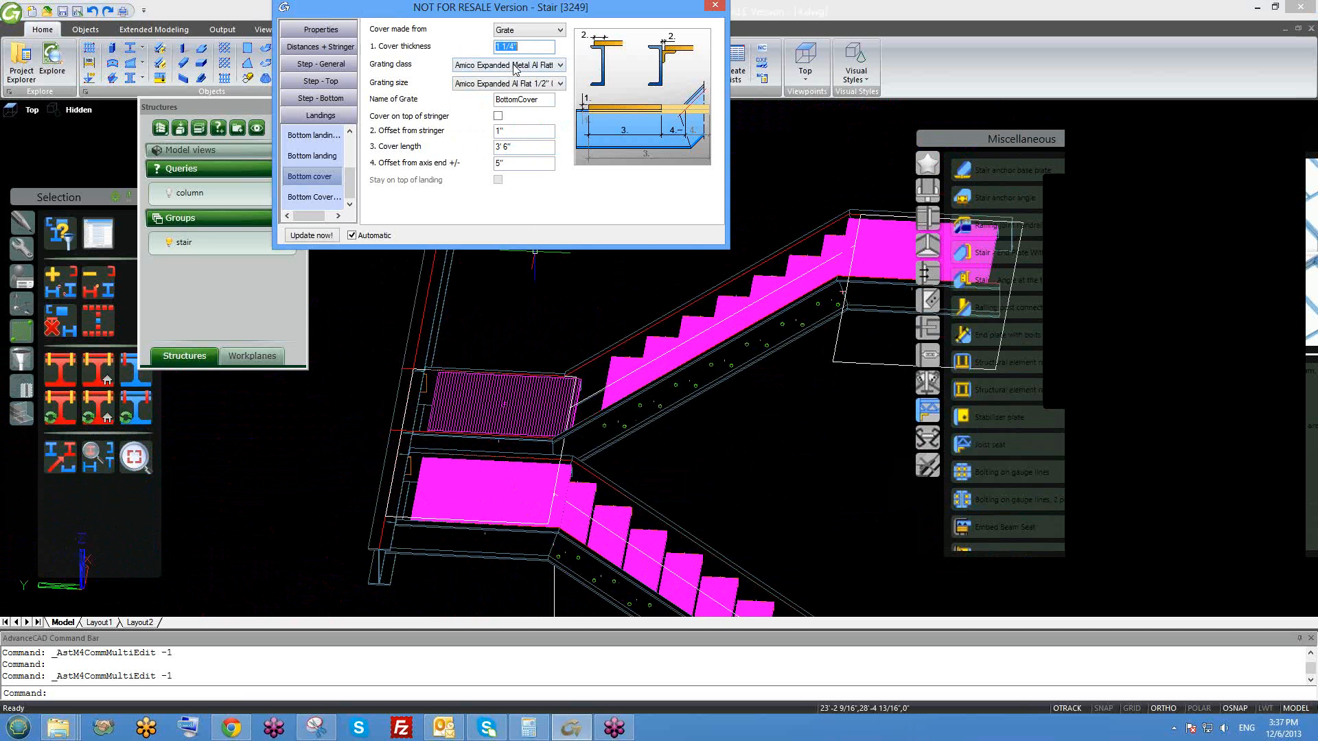
- Set the bottom landing cover's grating class to McNichols Variable GW-2 (19W2)
left_click(512, 66)
scroll(546, 92, "down", 3)
scroll(546, 92, "down", 2)
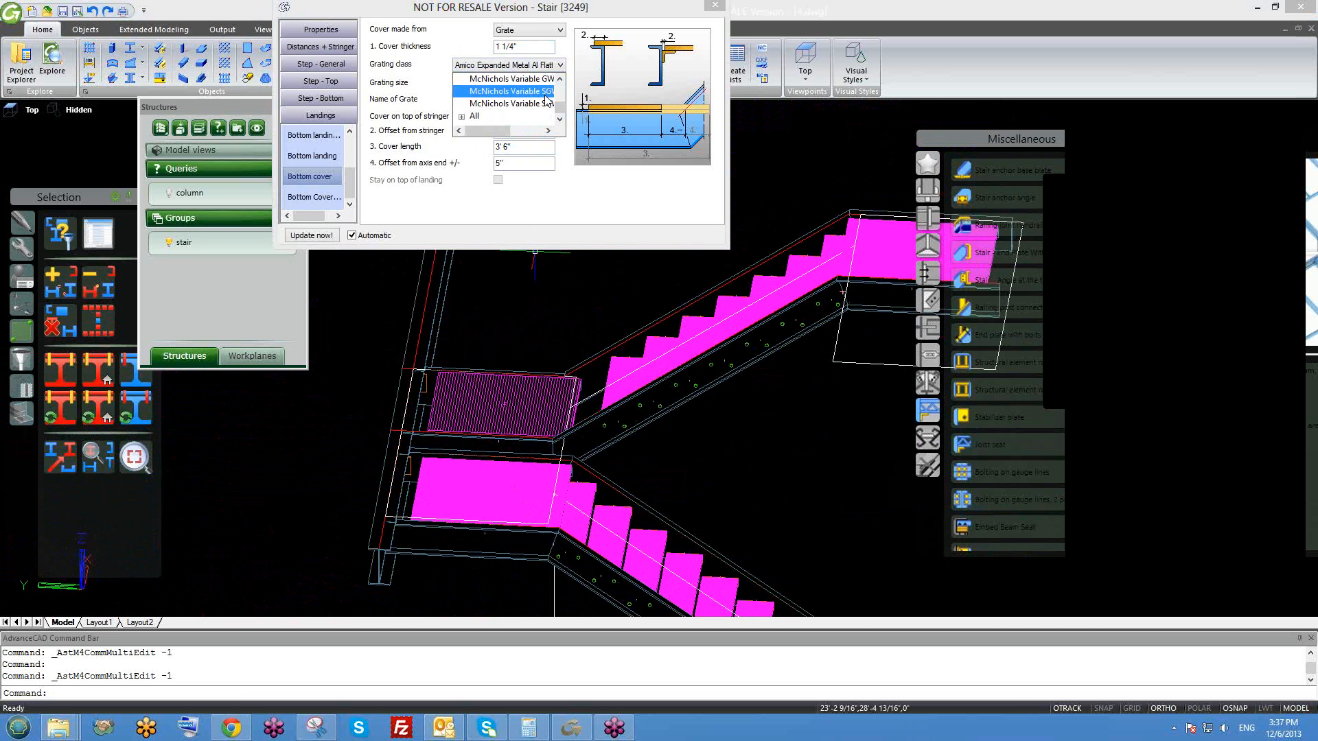
mouse_move(494, 130)
left_mouse_down()
mouse_move(522, 136)
mouse_move(505, 136)
left_mouse_up()
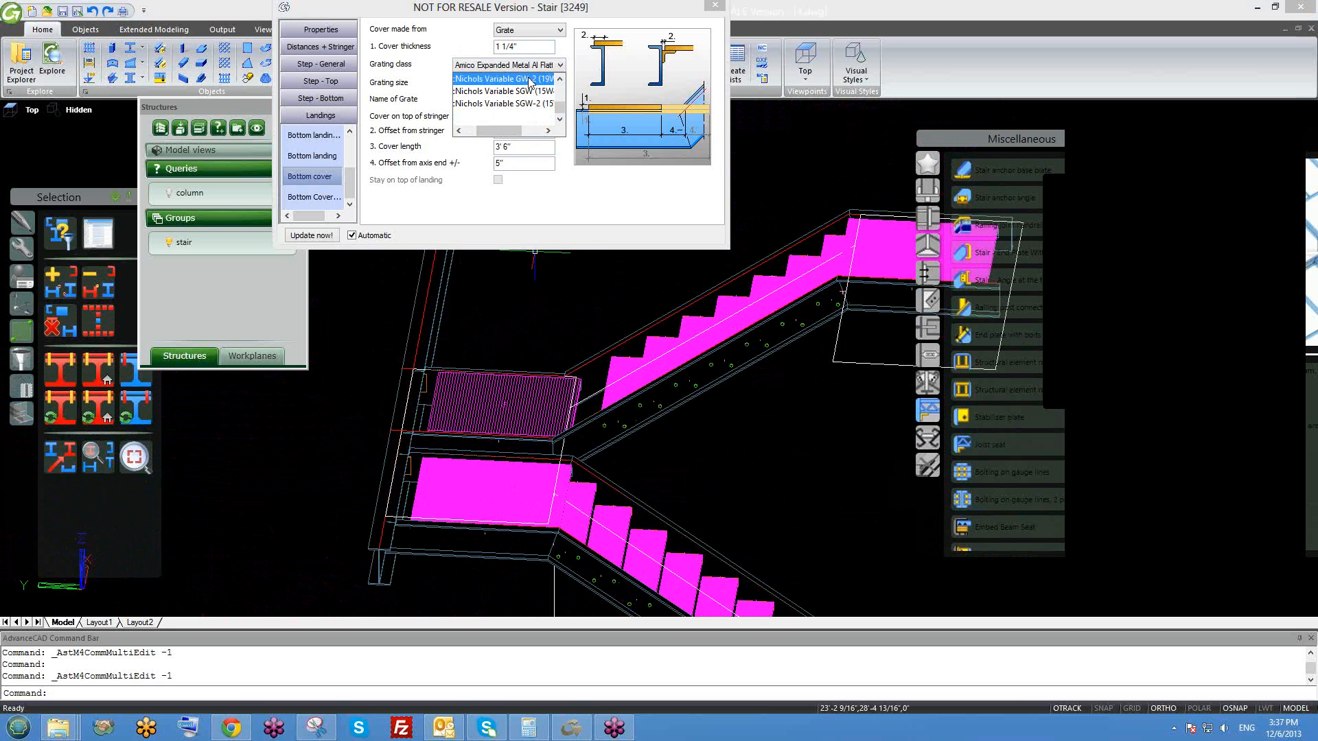
left_click(530, 78)
middle_click_drag(538, 327, 547, 354)
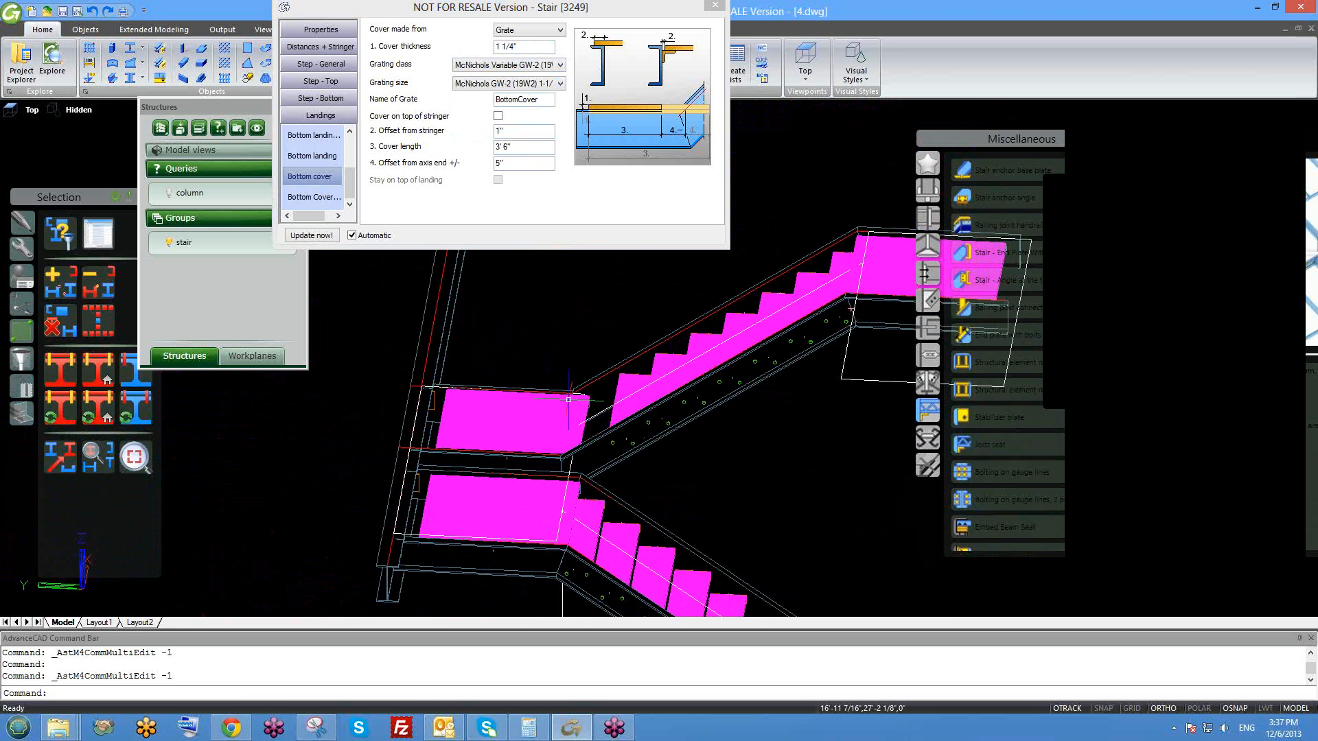
- Inspect the upper flight's bottom landing grate and its corner near the bolted connection angle
middle_click_drag(566, 437, 534, 421, "shift")
scroll(490, 387, "down", 2)
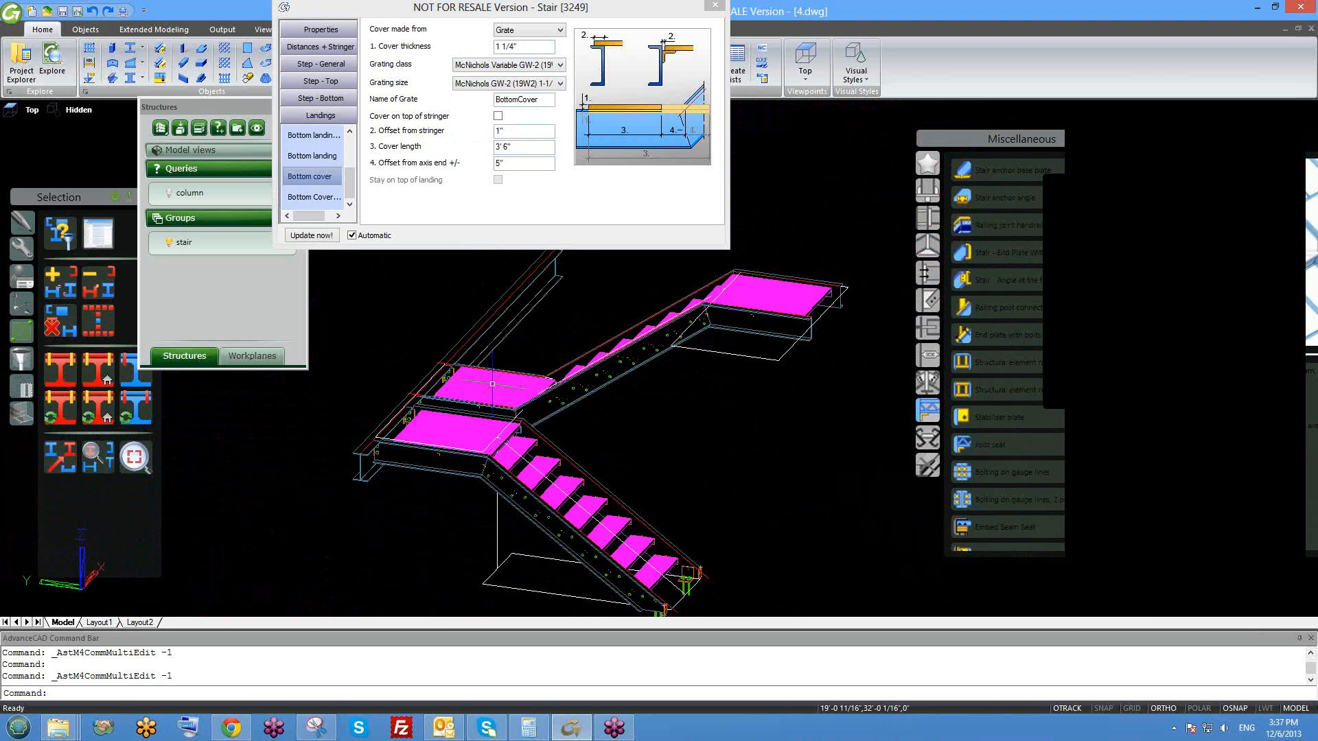
scroll(487, 384, "up", 6)
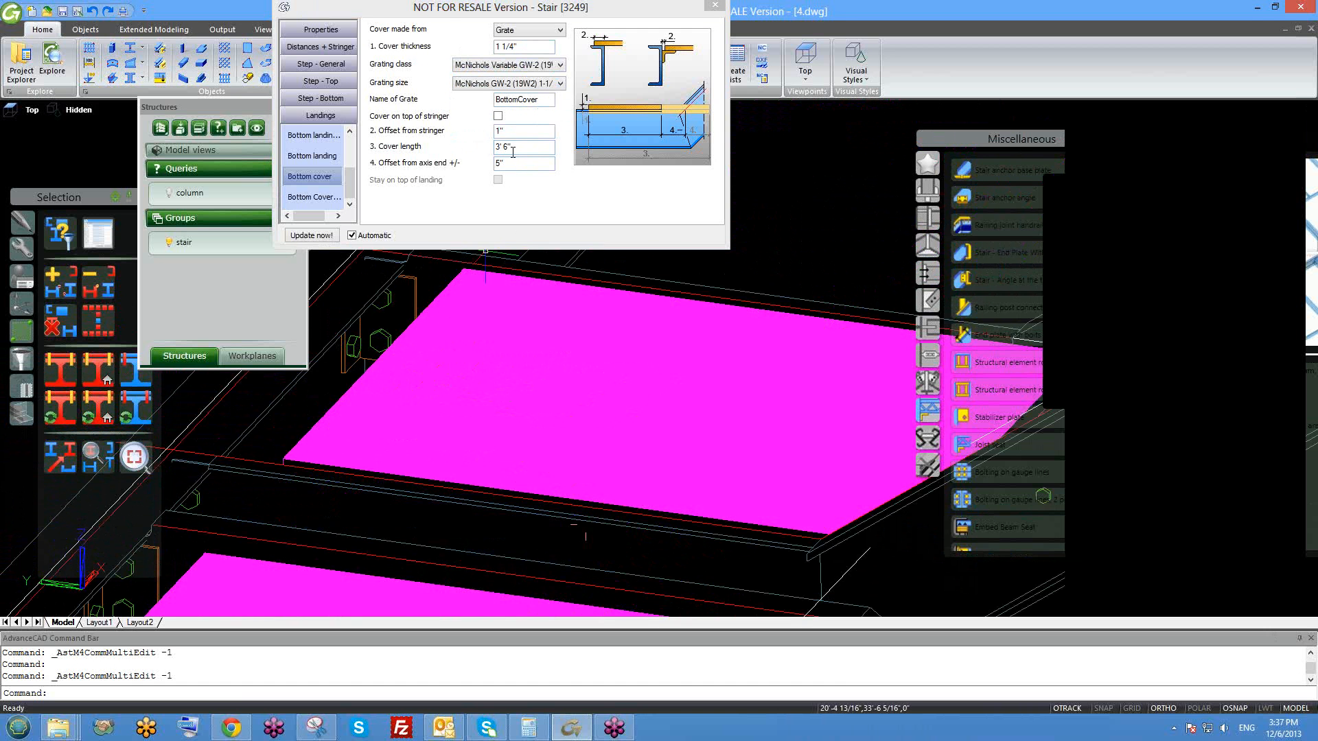
middle_click_drag(503, 292, 505, 319)
scroll(505, 318, "down", 3)
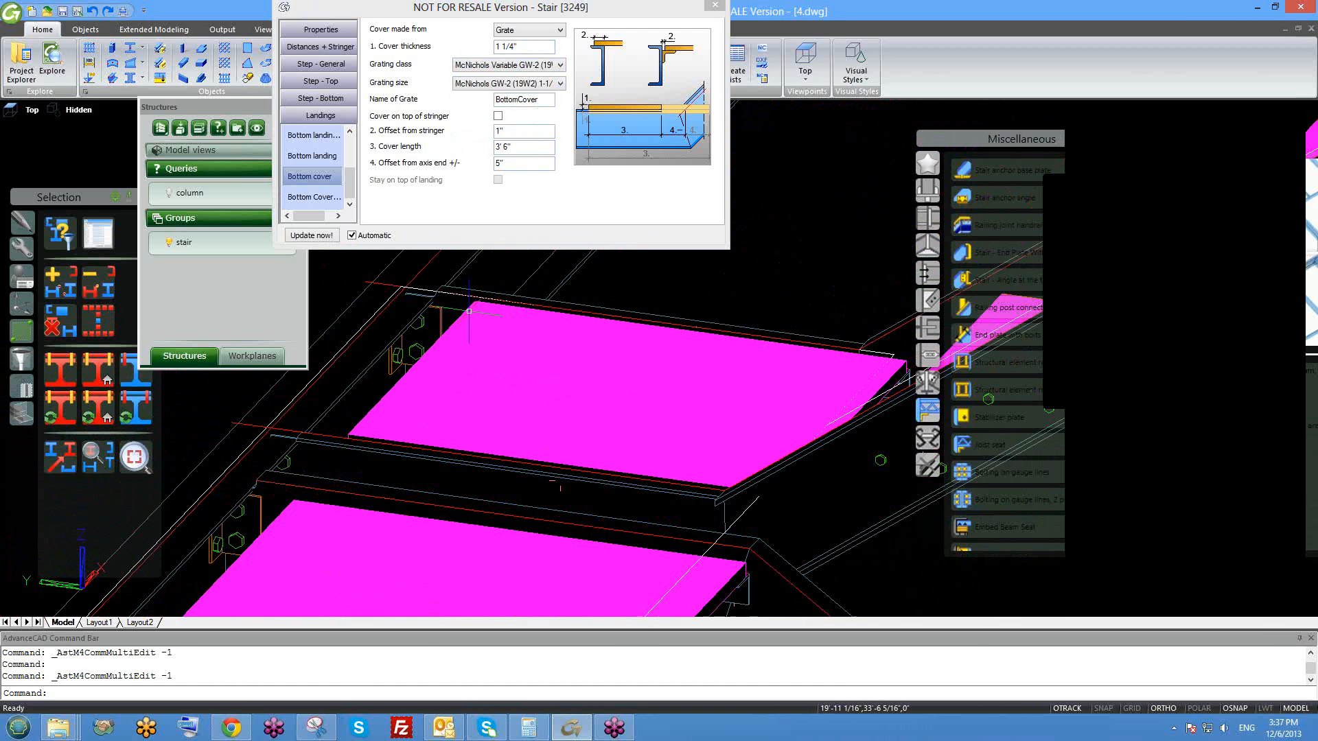
scroll(428, 293, "up", 4)
scroll(481, 329, "up", 2)
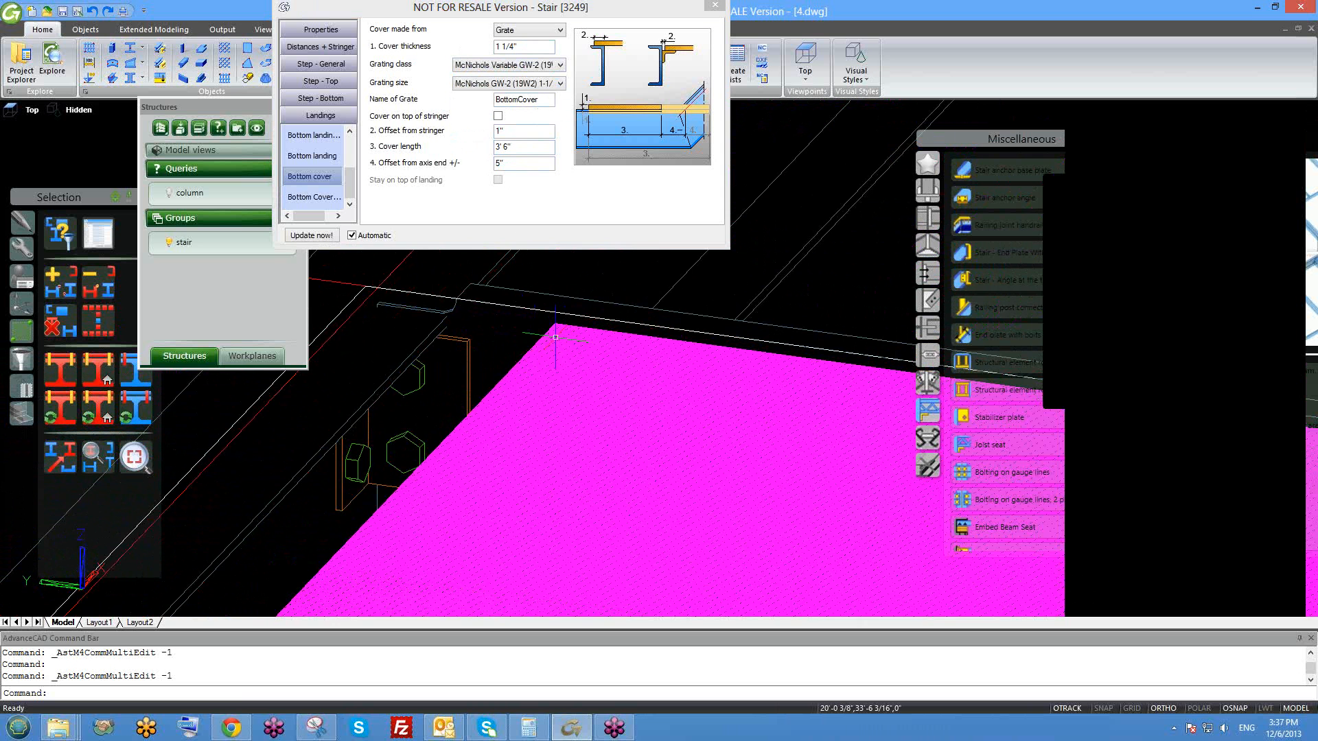
scroll(543, 330, "down", 2)
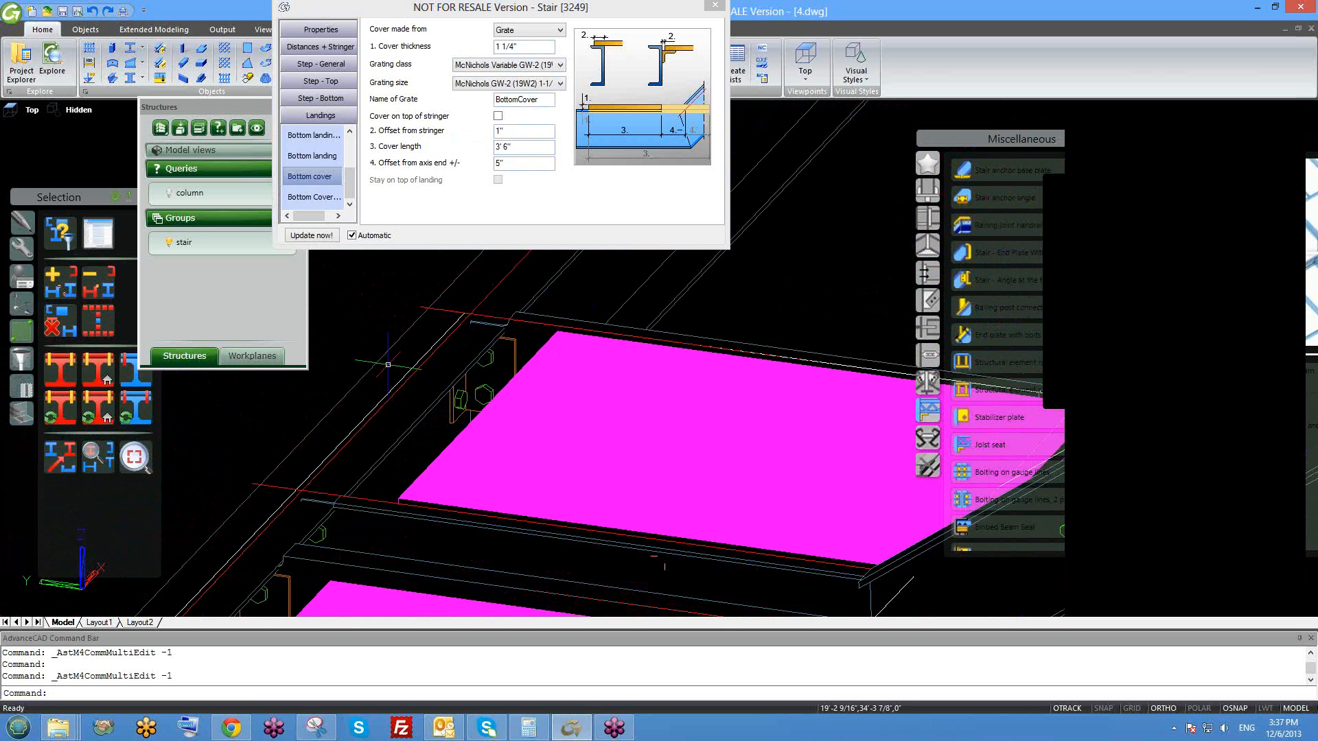
scroll(547, 401, "down", 1)
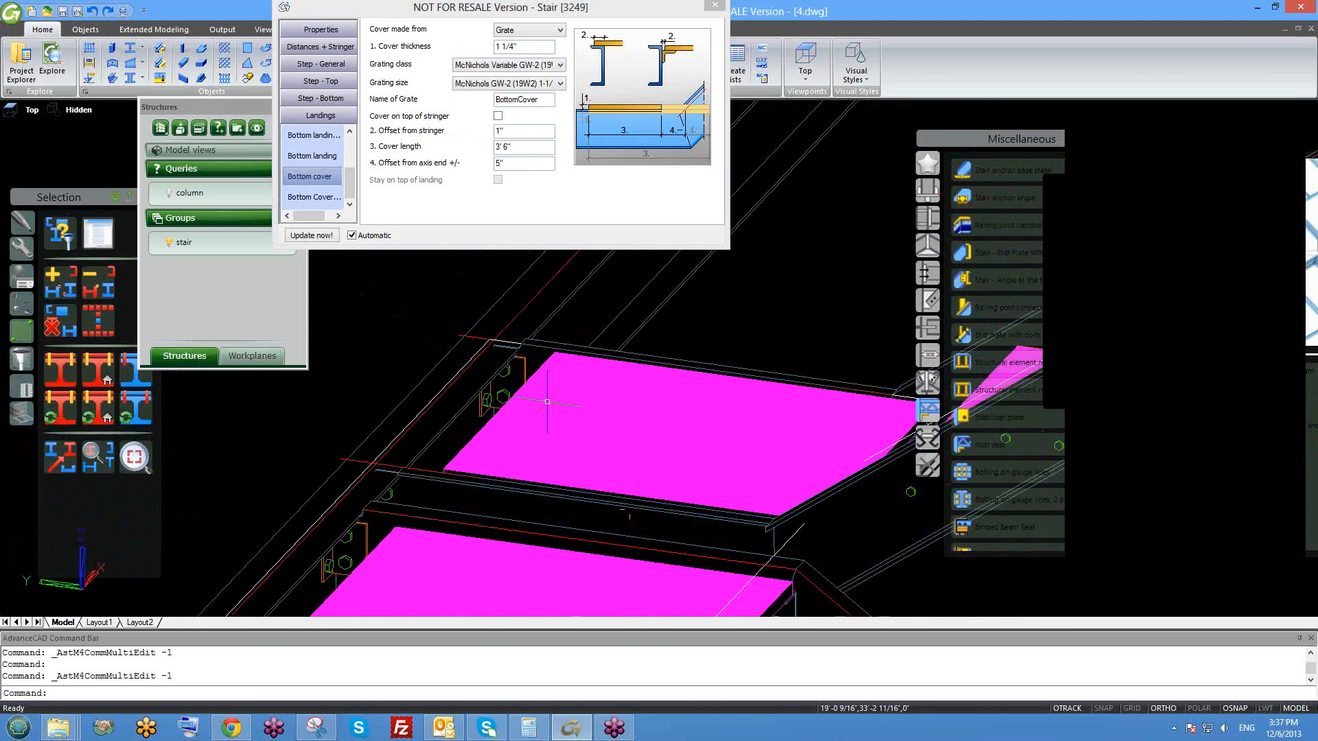
- Check the bottom cover angle's size, weld thickness and offset settings, then close the stair joint properties
left_click(315, 197)
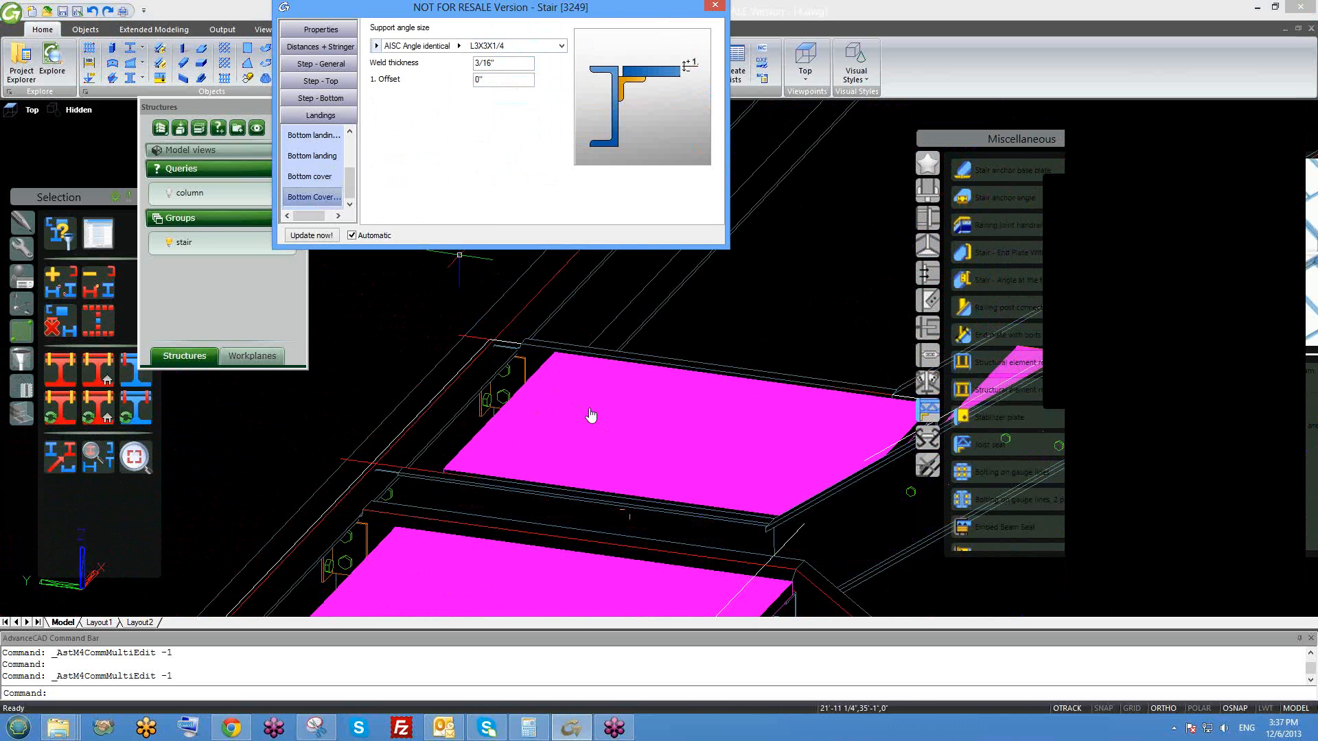
middle_click_drag(590, 415, 579, 403)
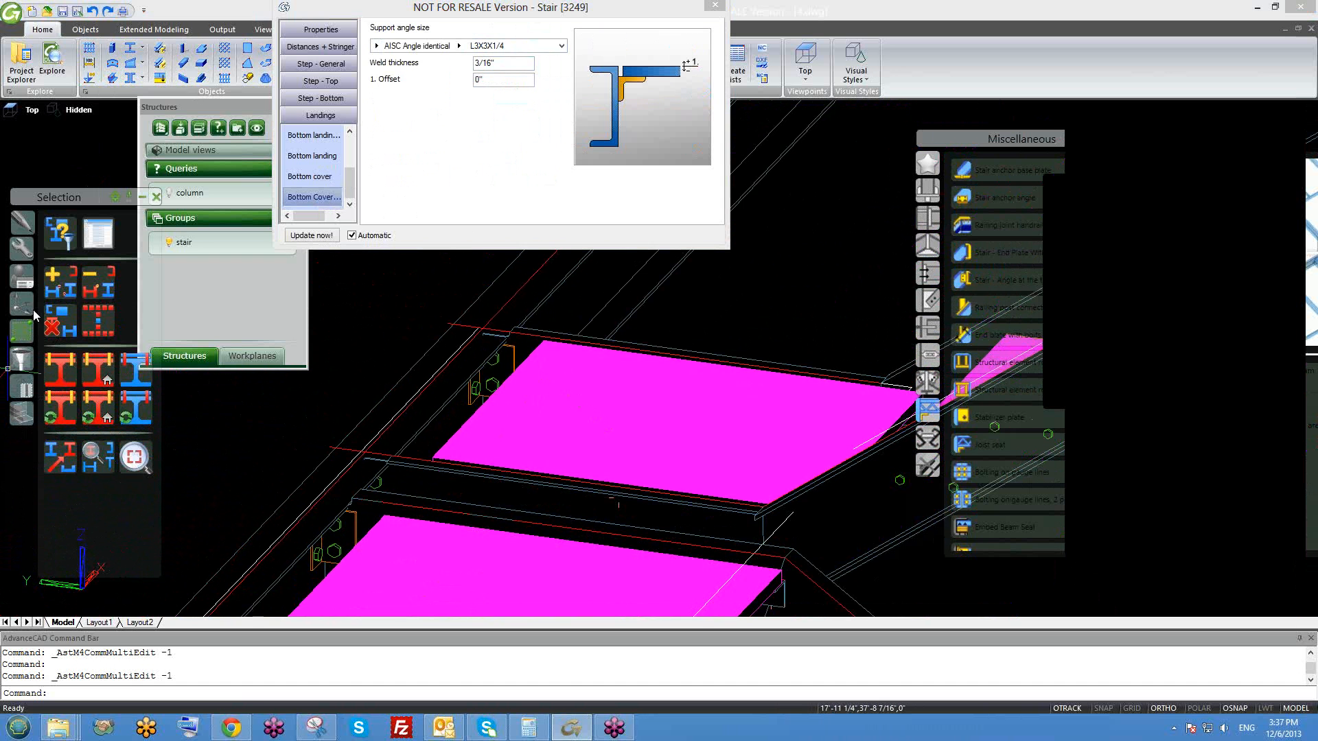
left_click(712, 7)
- Examine how the bottom landing grate sits on its support angle and between the upper flight's stringers
scroll(532, 396, "down", 3)
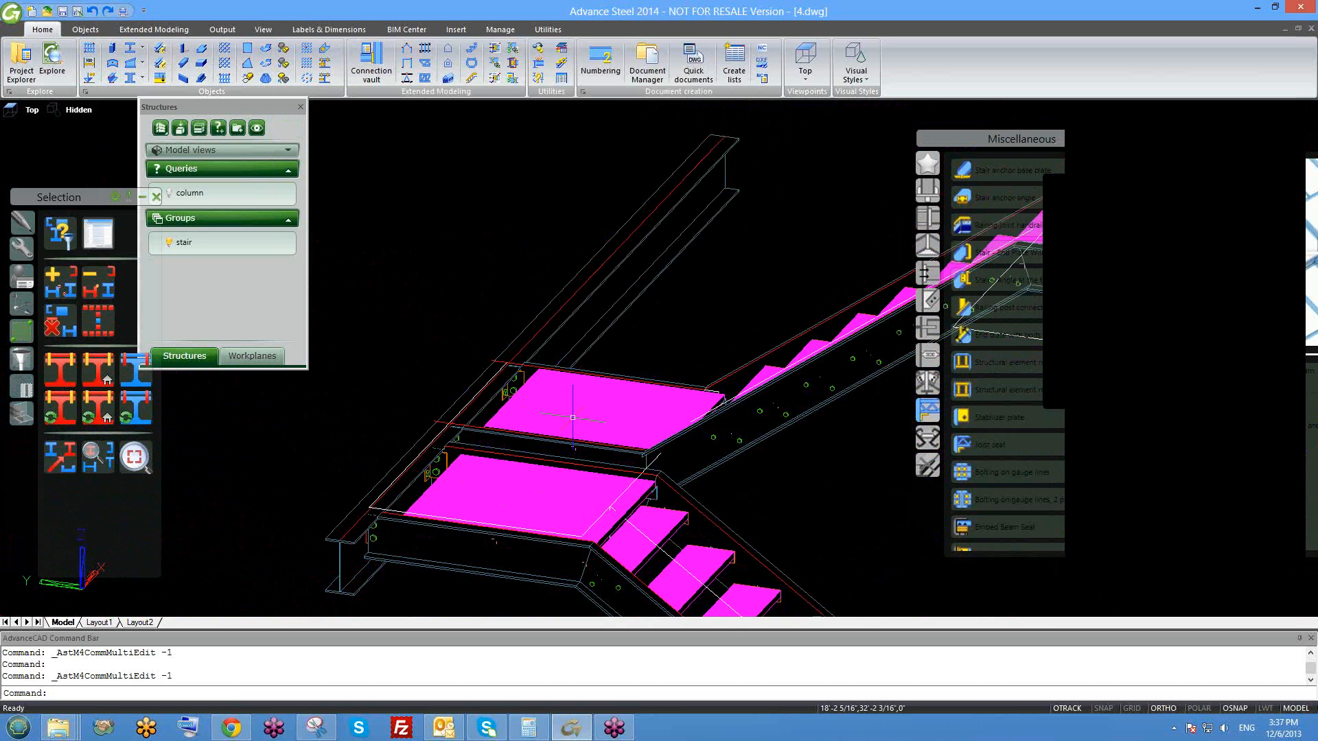
middle_click_drag(572, 417, 522, 357, "shift")
scroll(629, 413, "up", 3)
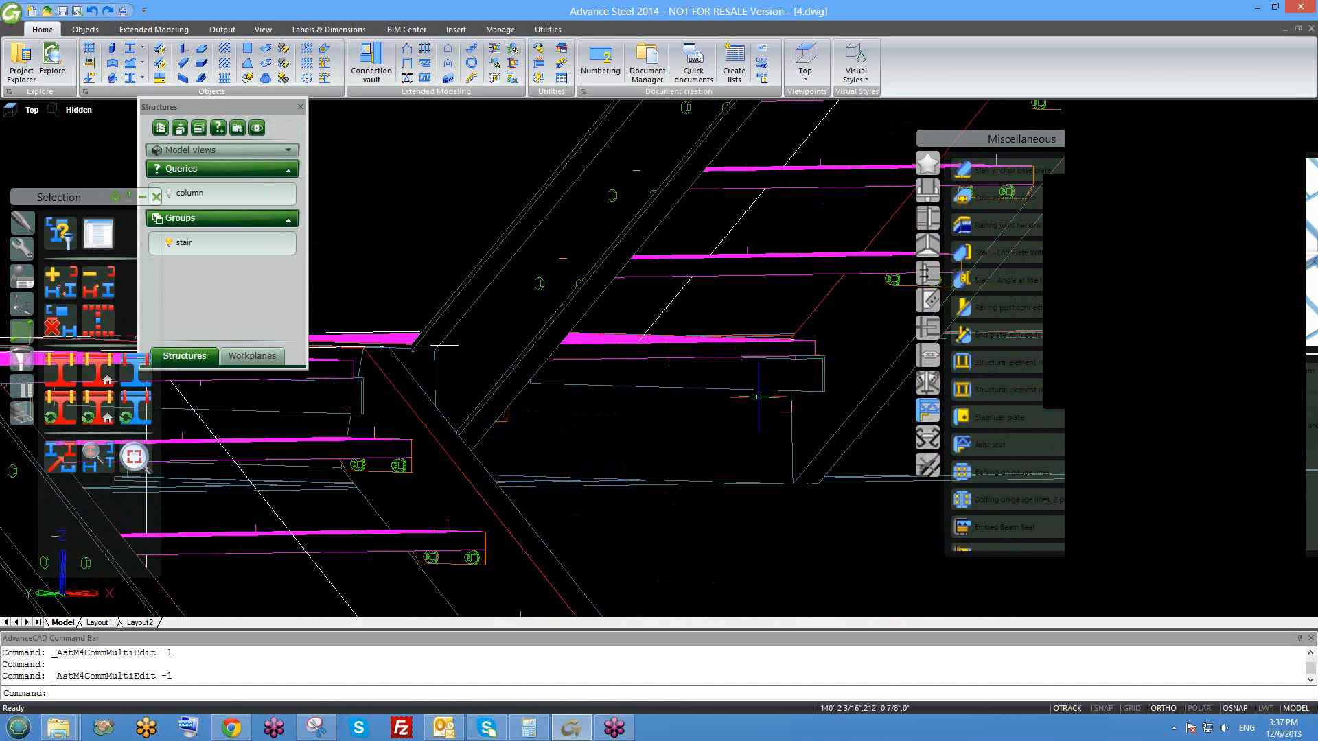
scroll(748, 391, "up", 2)
scroll(742, 370, "up", 2)
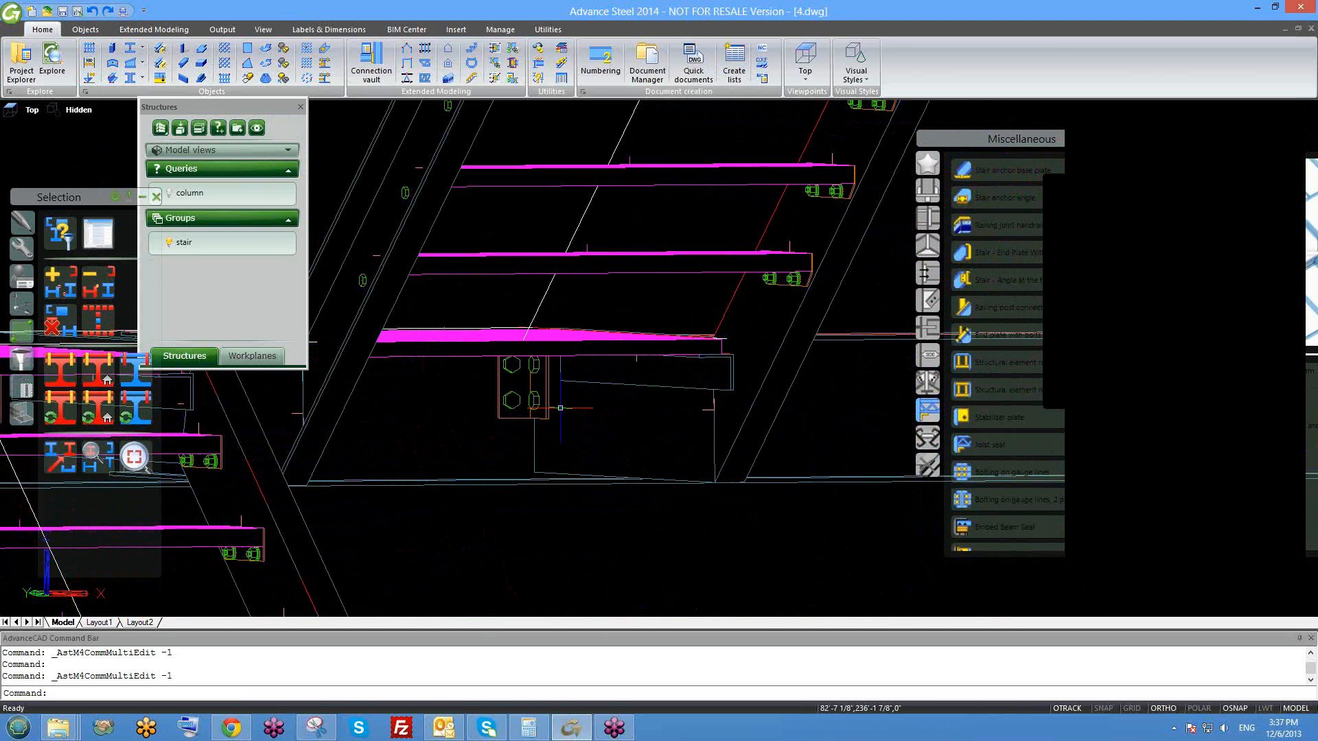
scroll(743, 370, "up", 2)
scroll(730, 366, "down", 1)
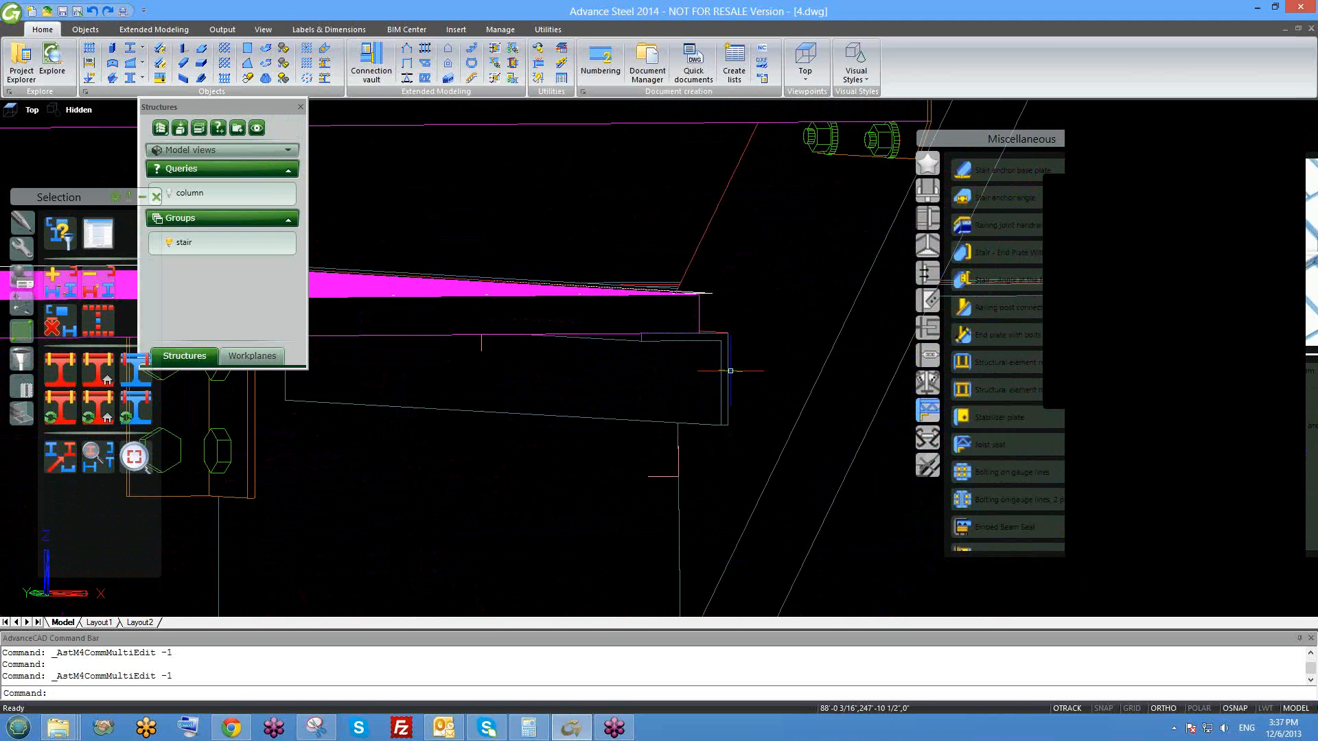
scroll(720, 376, "down", 4)
scroll(721, 377, "down", 4)
scroll(693, 379, "up", 3)
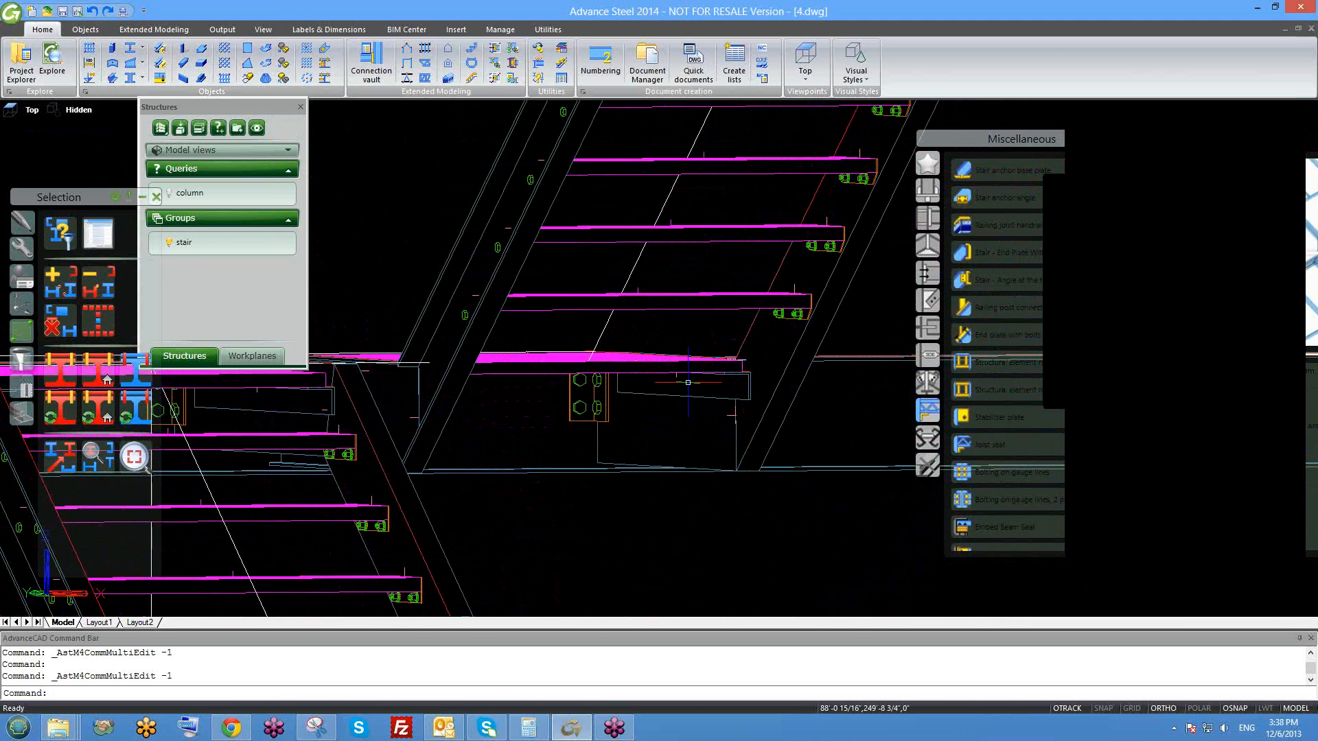
scroll(680, 348, "down", 1)
scroll(649, 346, "down", 2)
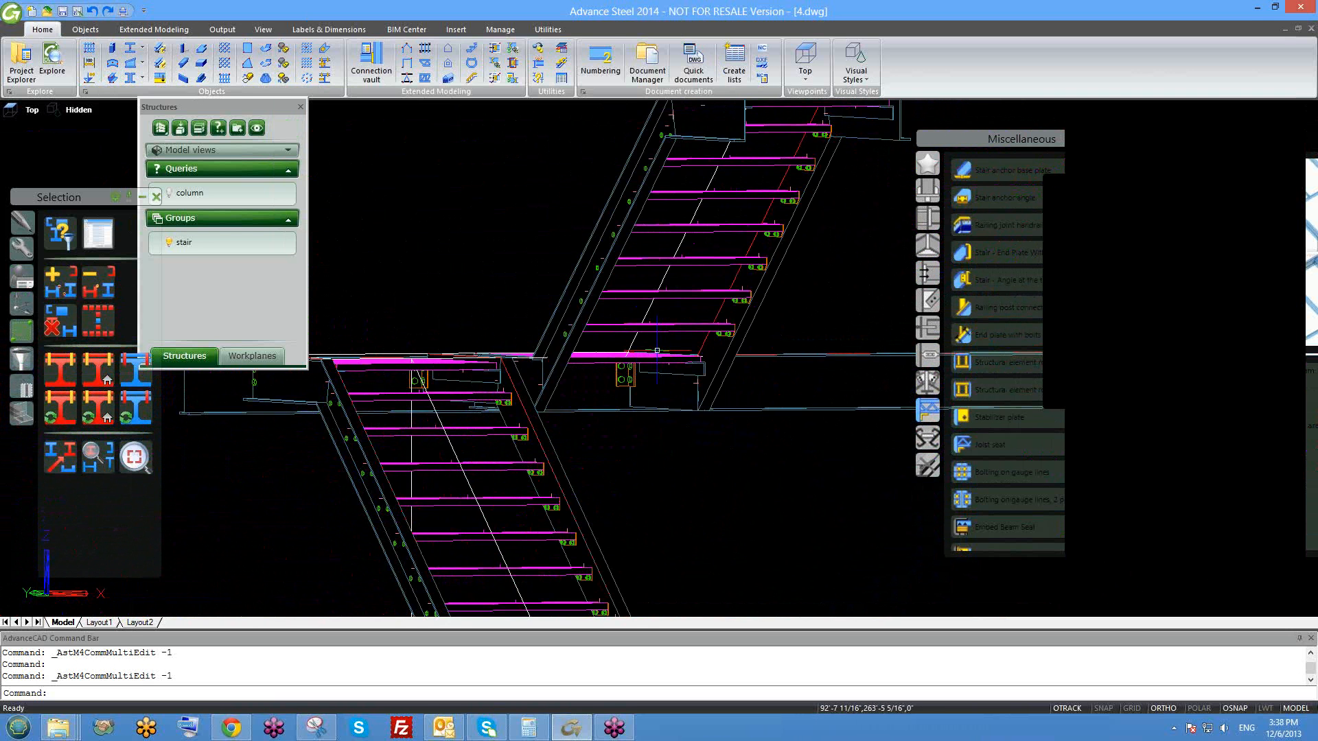
scroll(656, 351, "up", 1)
scroll(682, 391, "up", 2)
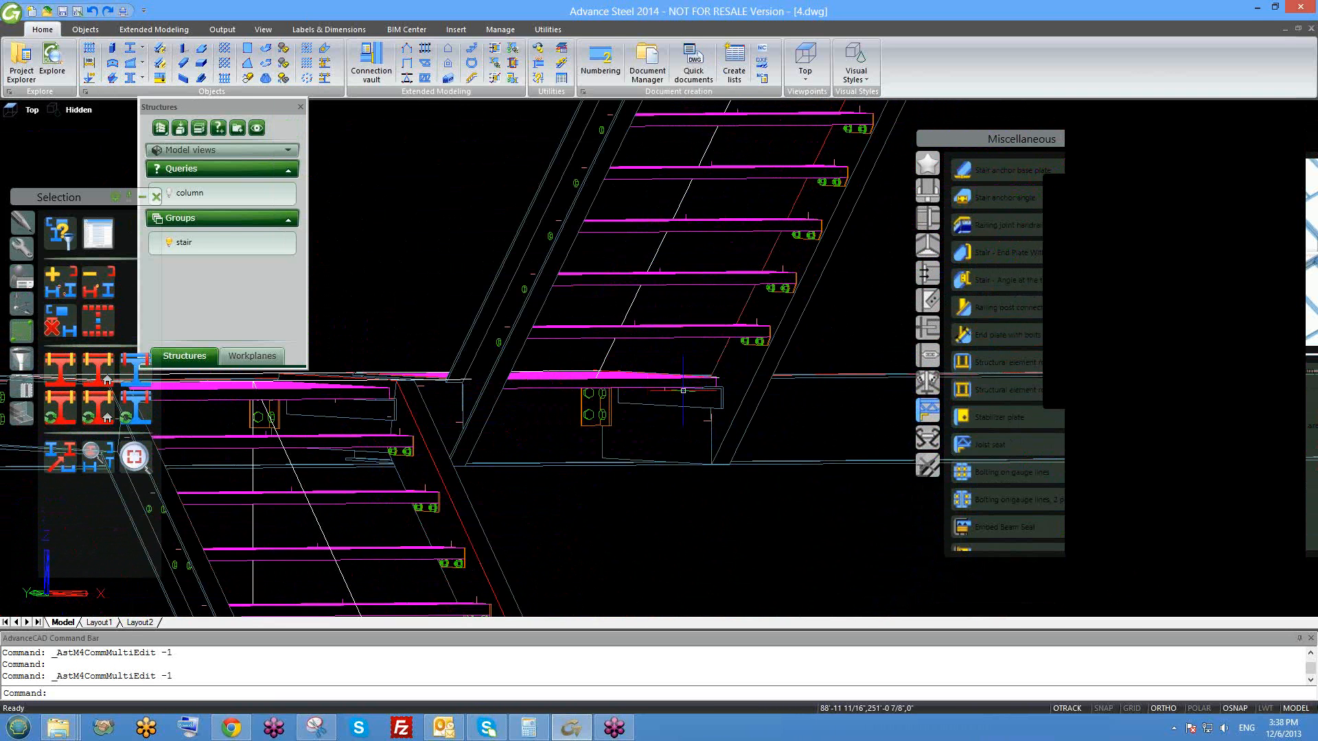
scroll(683, 391, "up", 2)
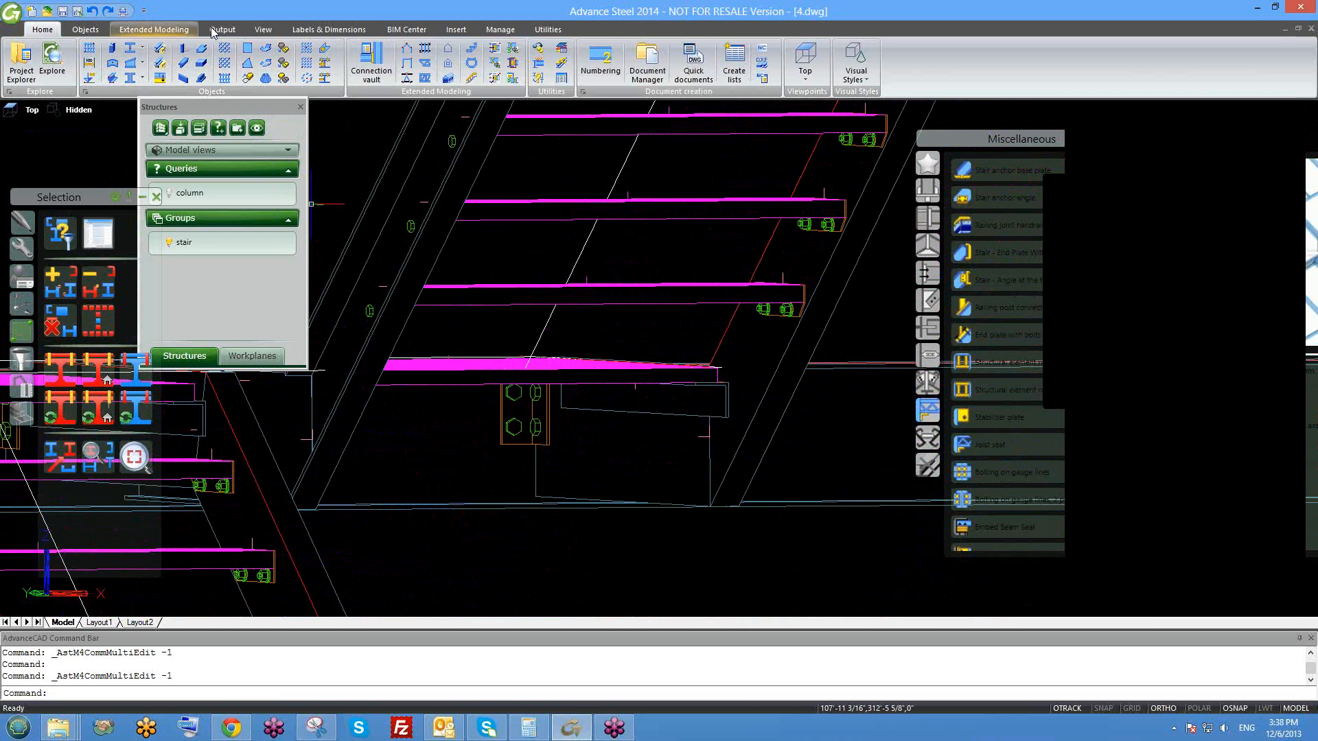
- Save the drawing with both stair flights in view
left_click(152, 30)
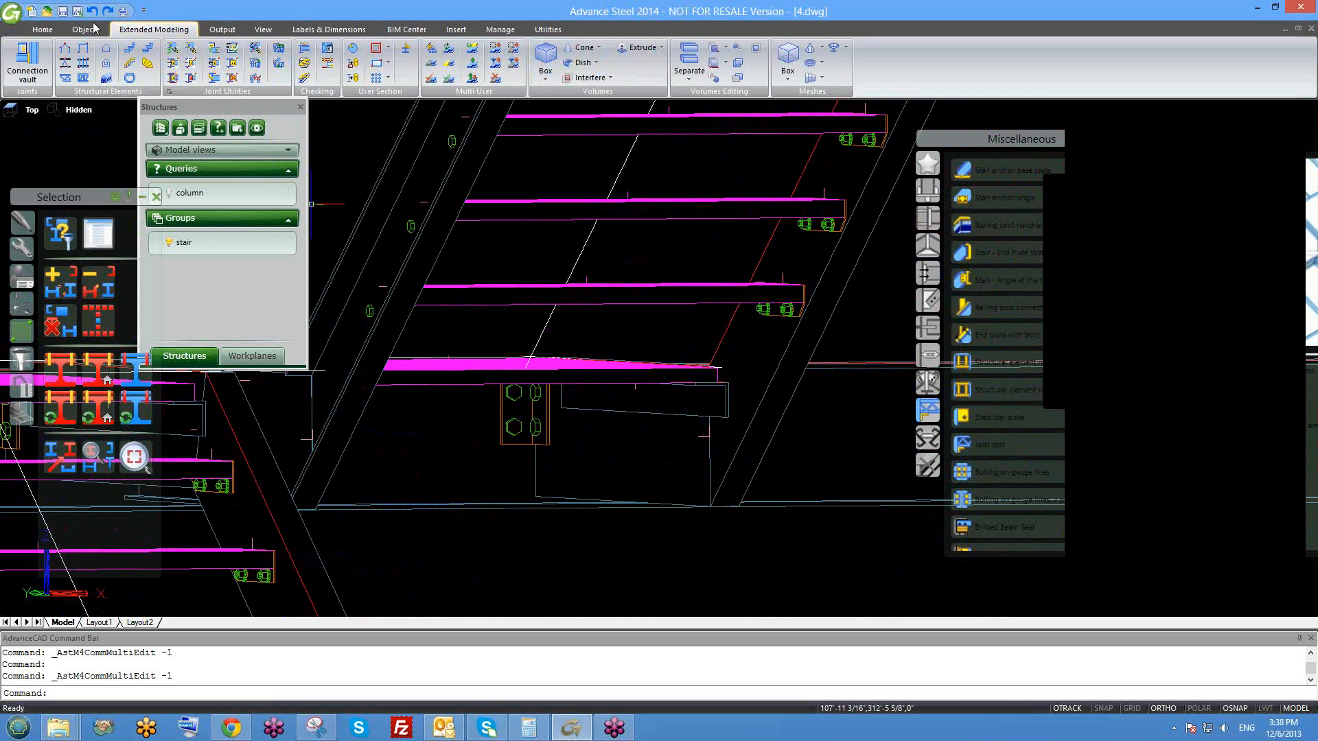
left_click(89, 28)
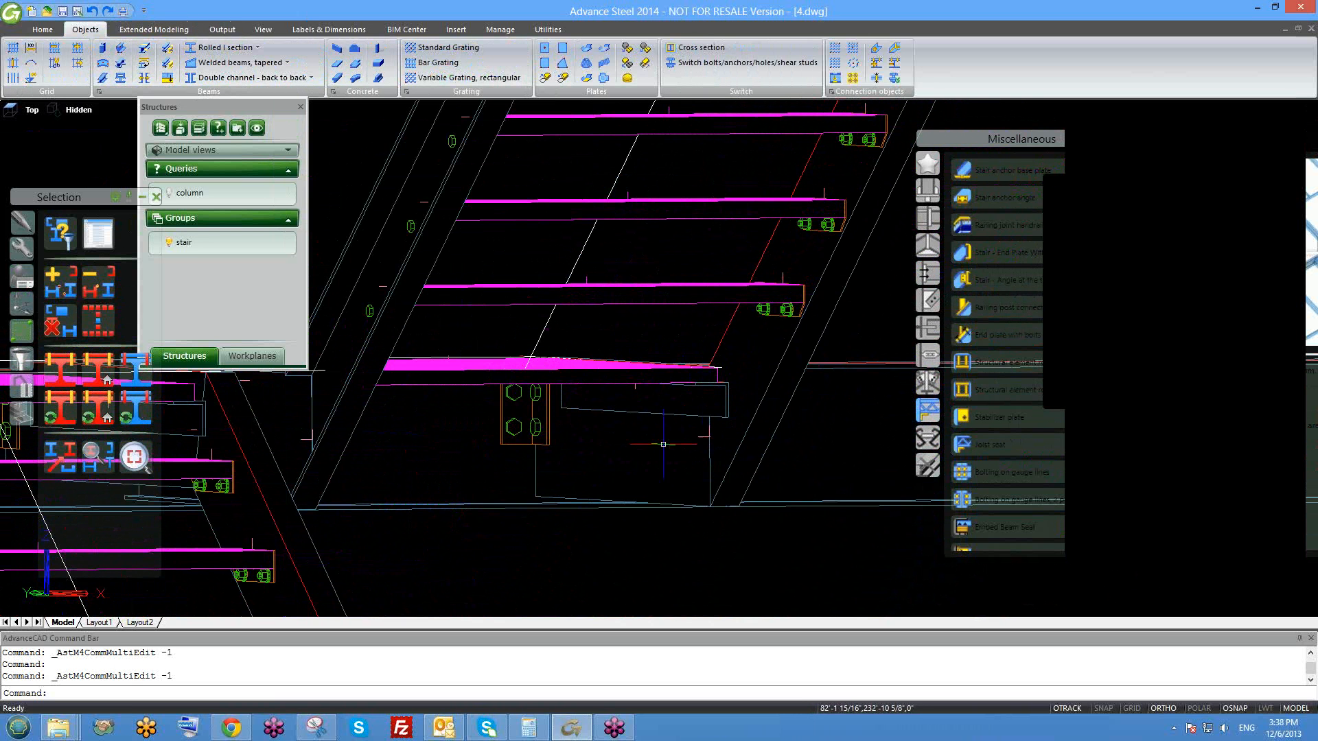
scroll(663, 444, "down", 6)
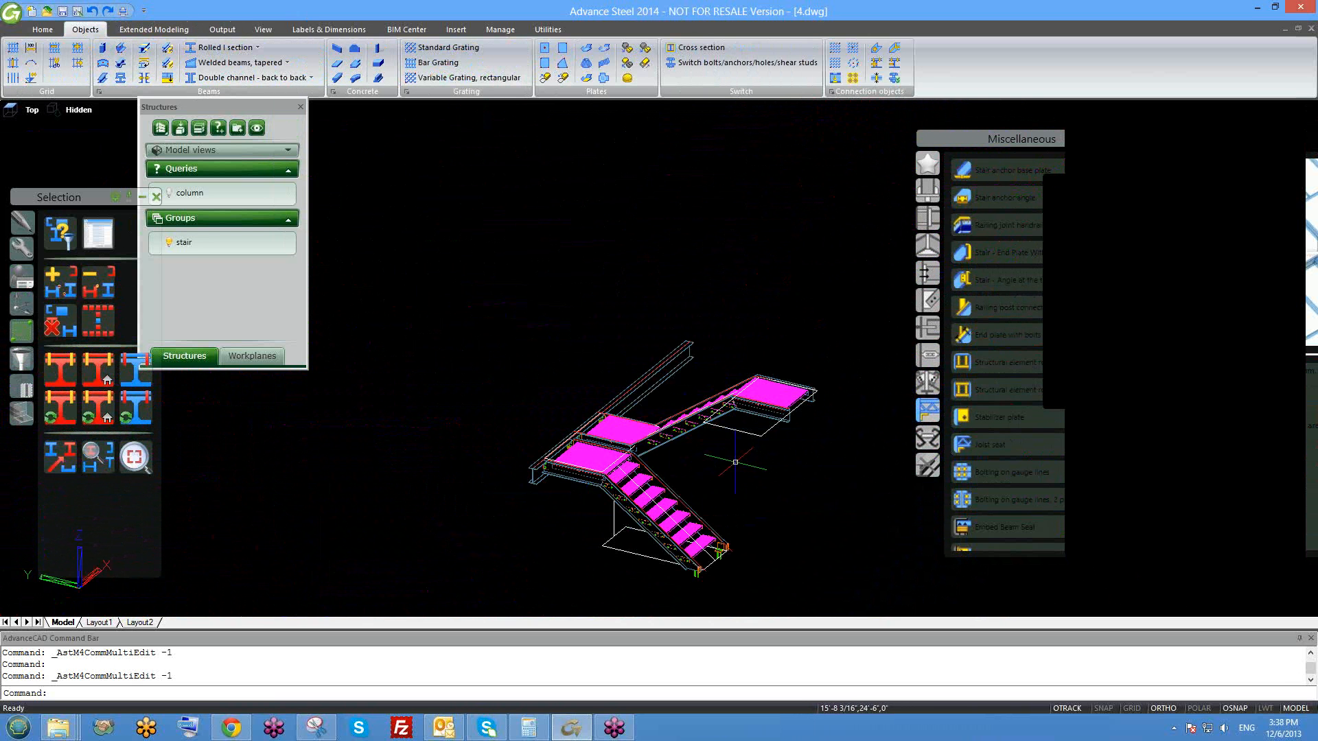
key("ctrl+s")
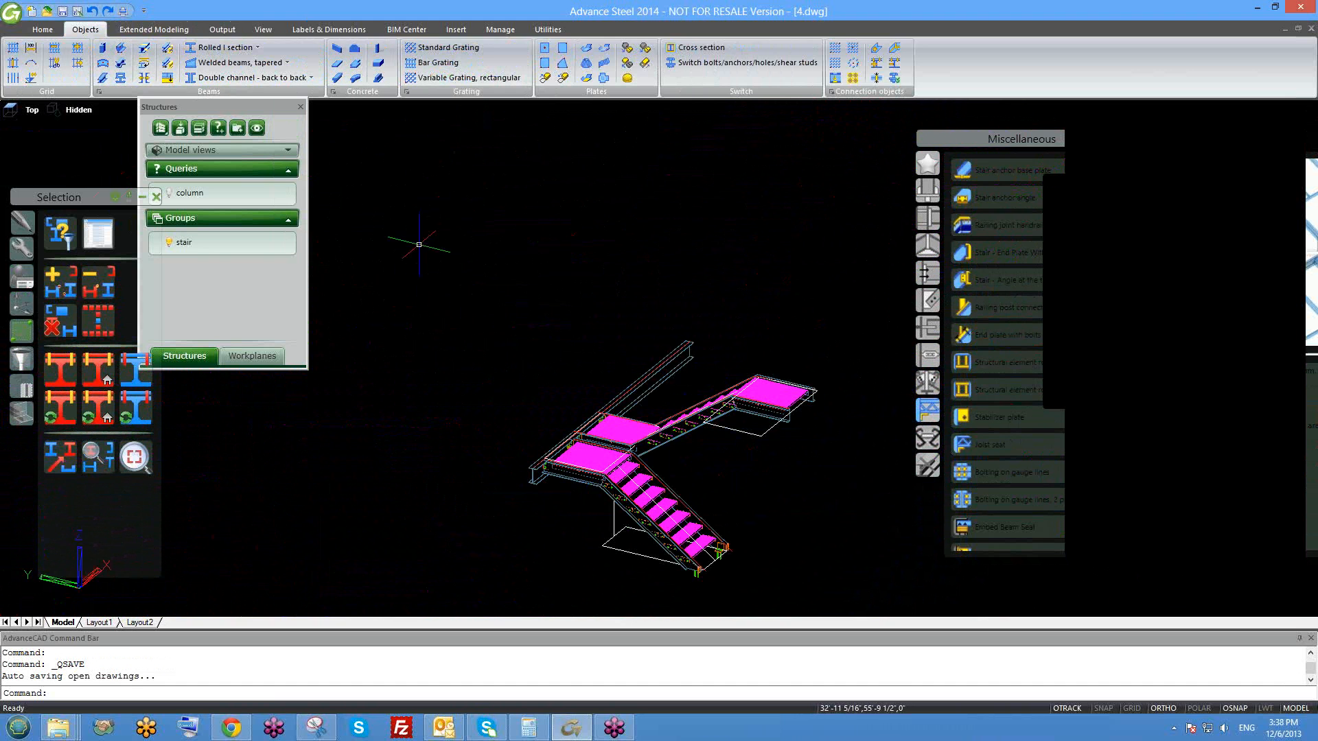
- Show all hidden objects so the full building frame is displayed around the stairs
middle_click_drag(679, 319, 757, 425)
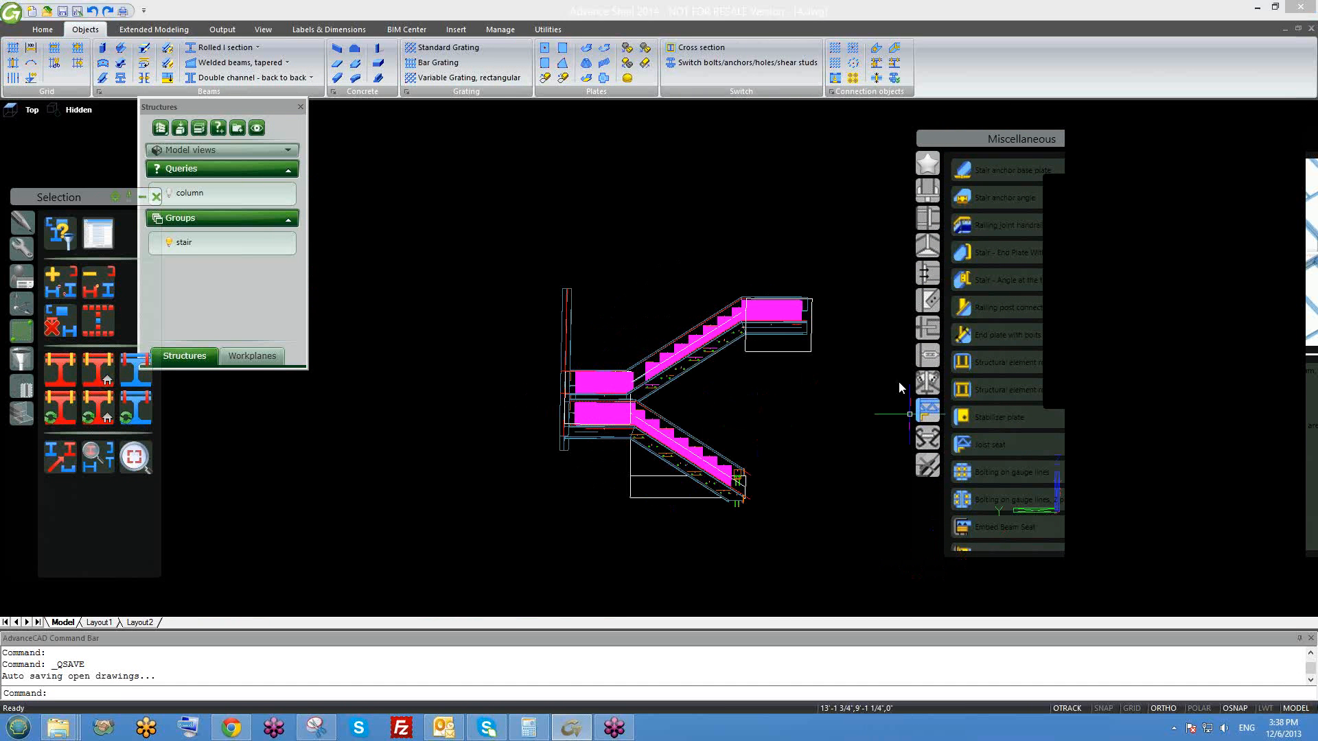
middle_click_drag(733, 362, 642, 360)
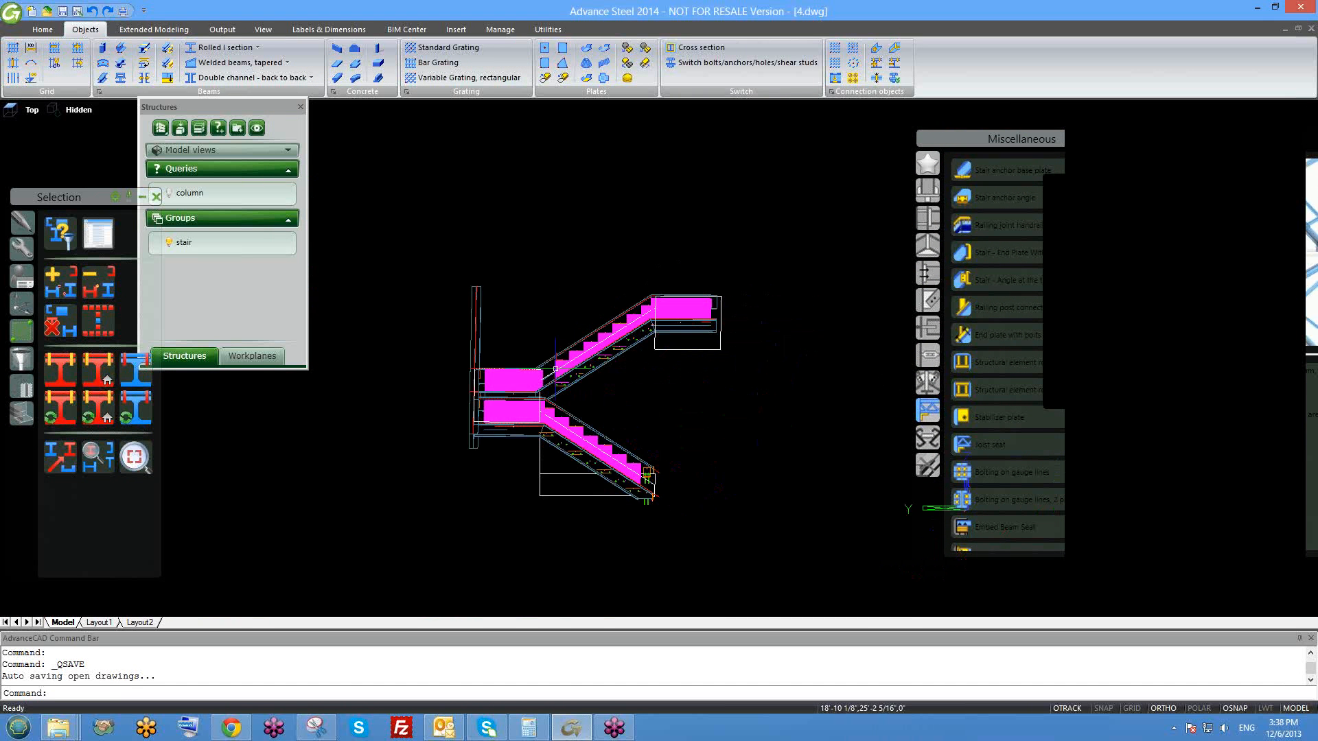
left_click(24, 307)
left_click(23, 363)
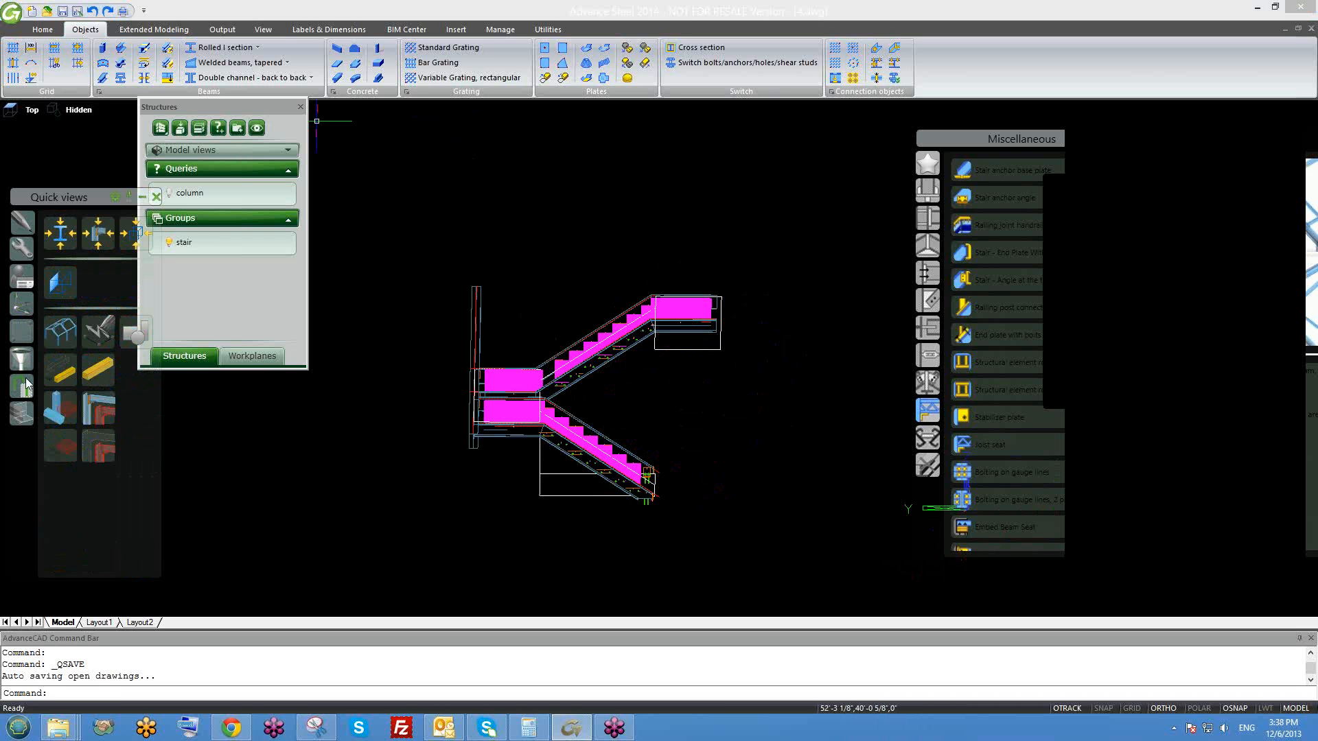
left_click(55, 333)
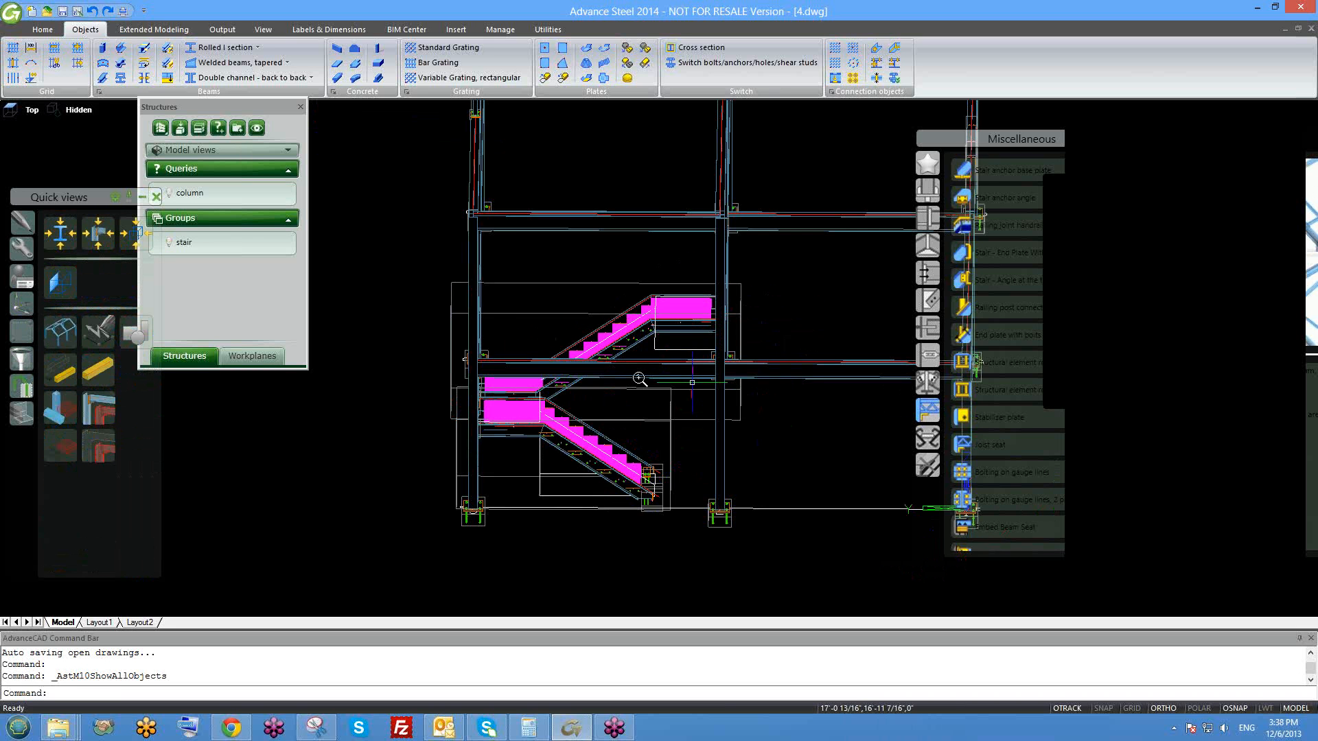
- Save the drawing with the full building frame in a 3D view
middle_click_drag(665, 416, 708, 393, "shift")
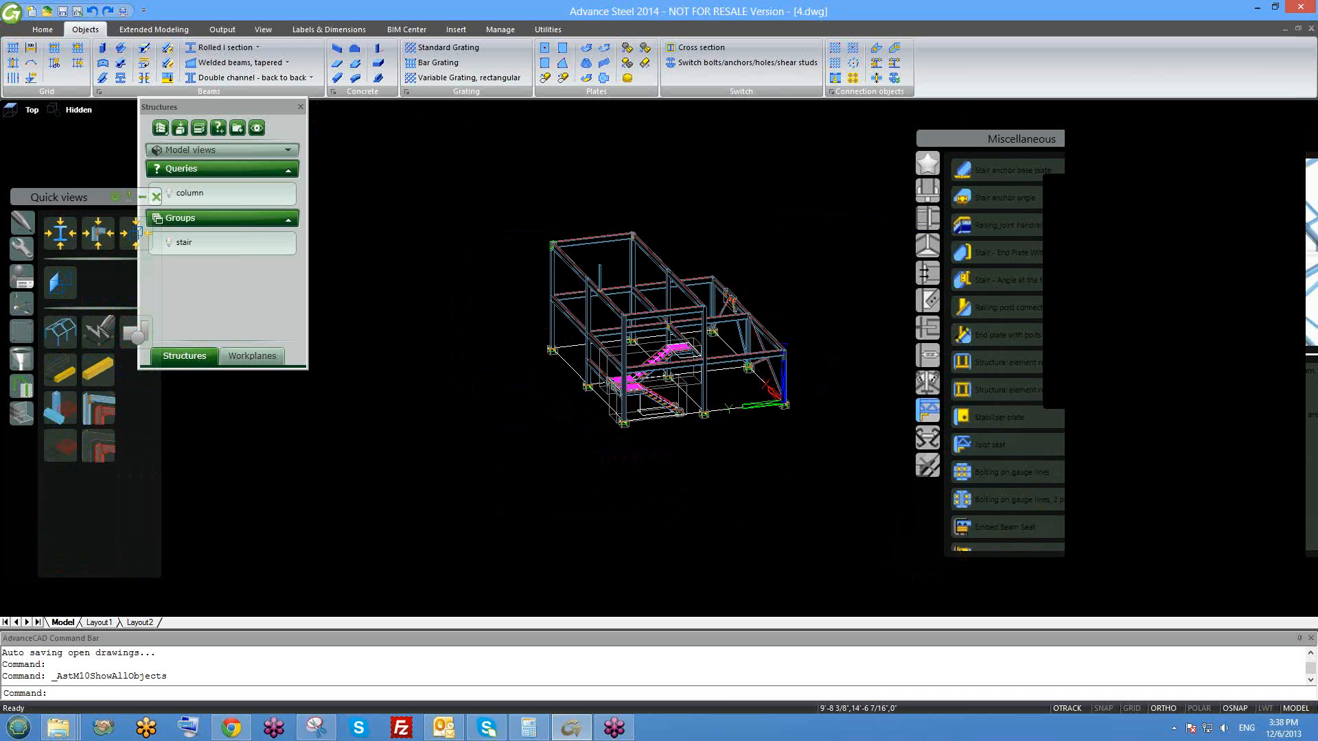
scroll(598, 320, "up", 5)
key("ctrl+s")
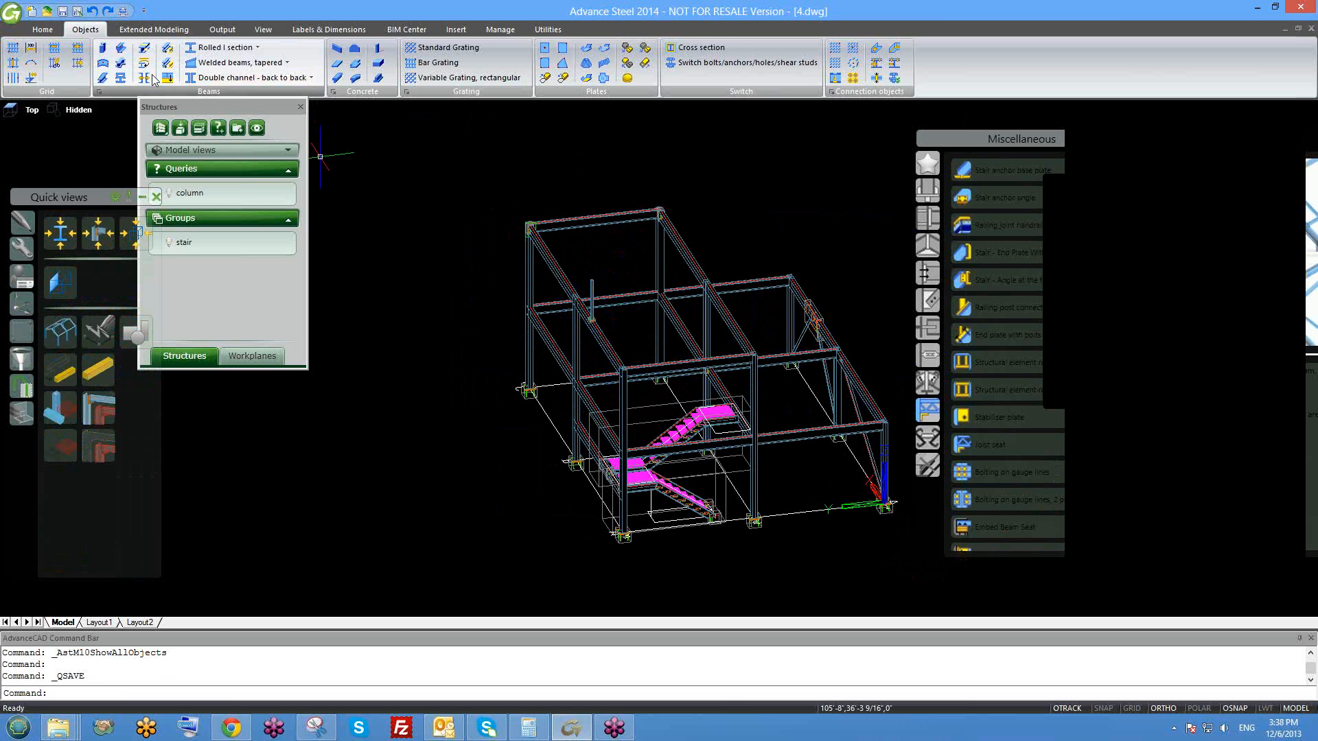
- Bring up the extended modeling tools and move the Structures palette clear of the structural element commands
left_click(145, 32)
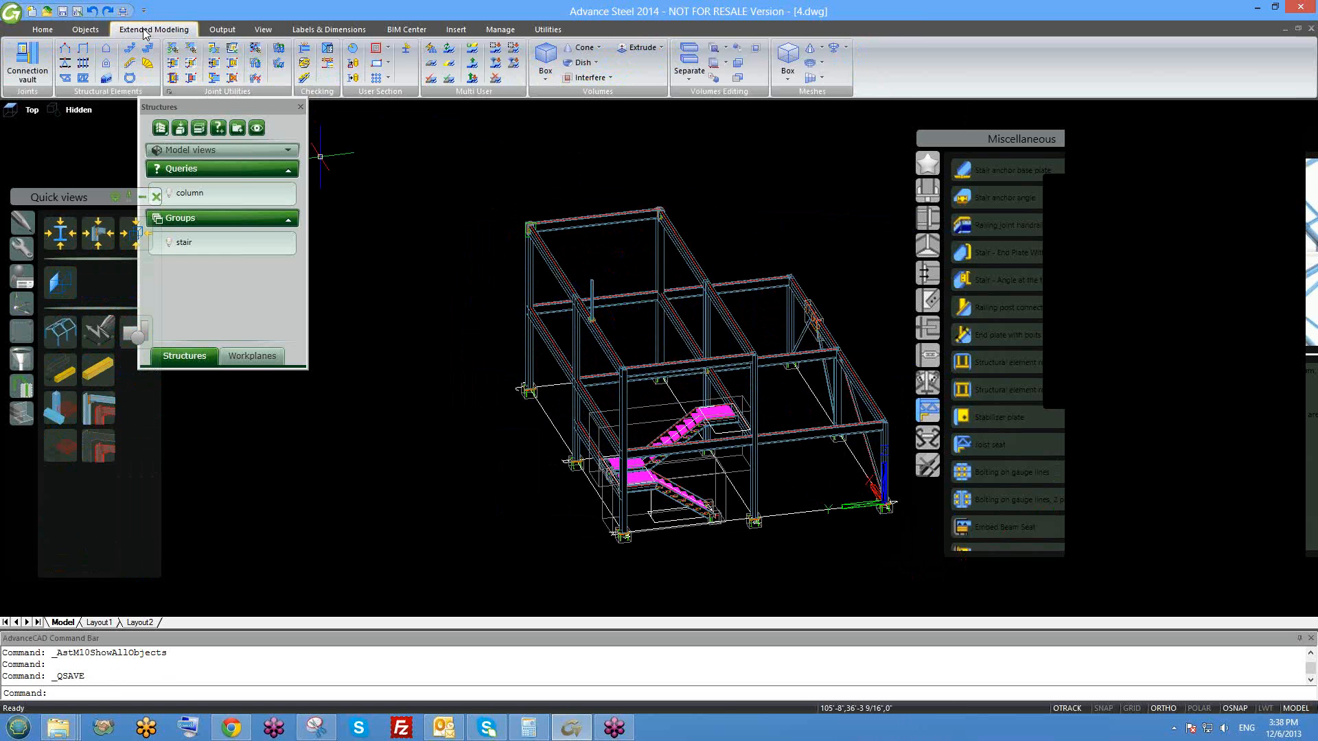
left_click(86, 31)
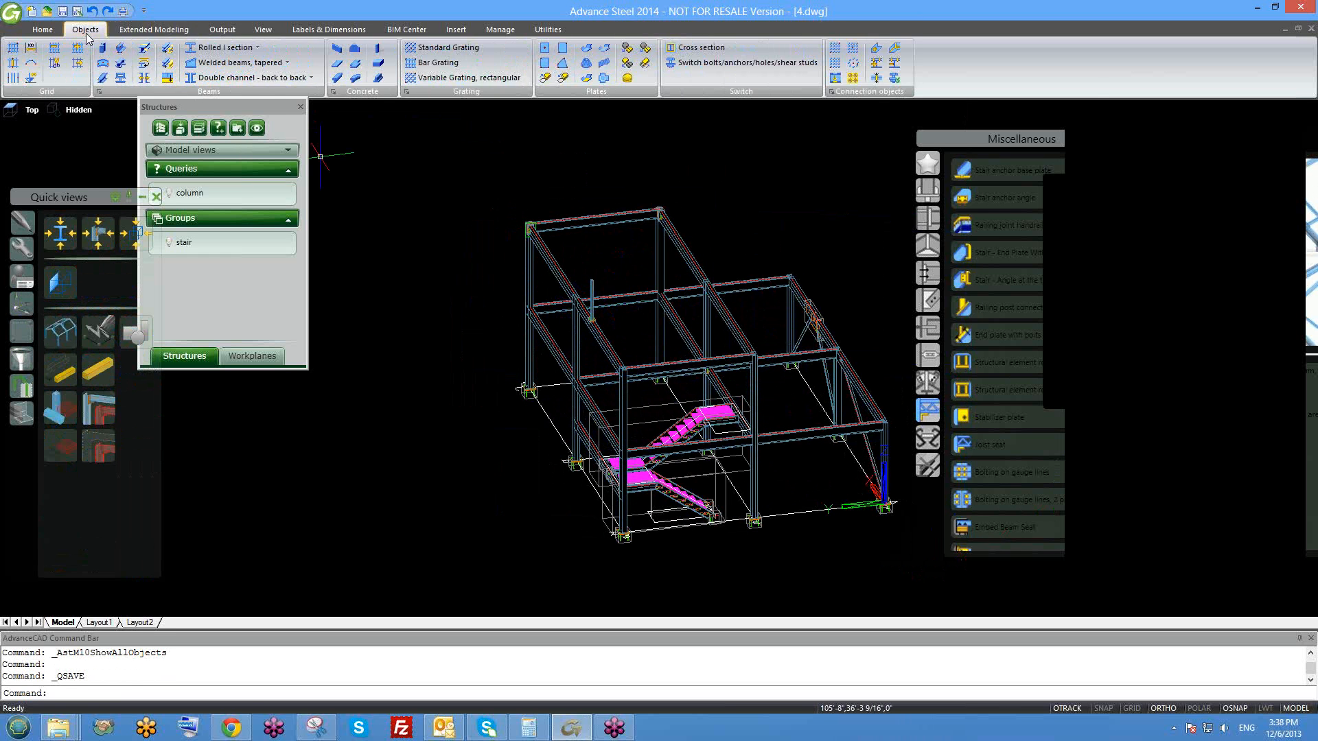
left_click(329, 29)
left_click(137, 32)
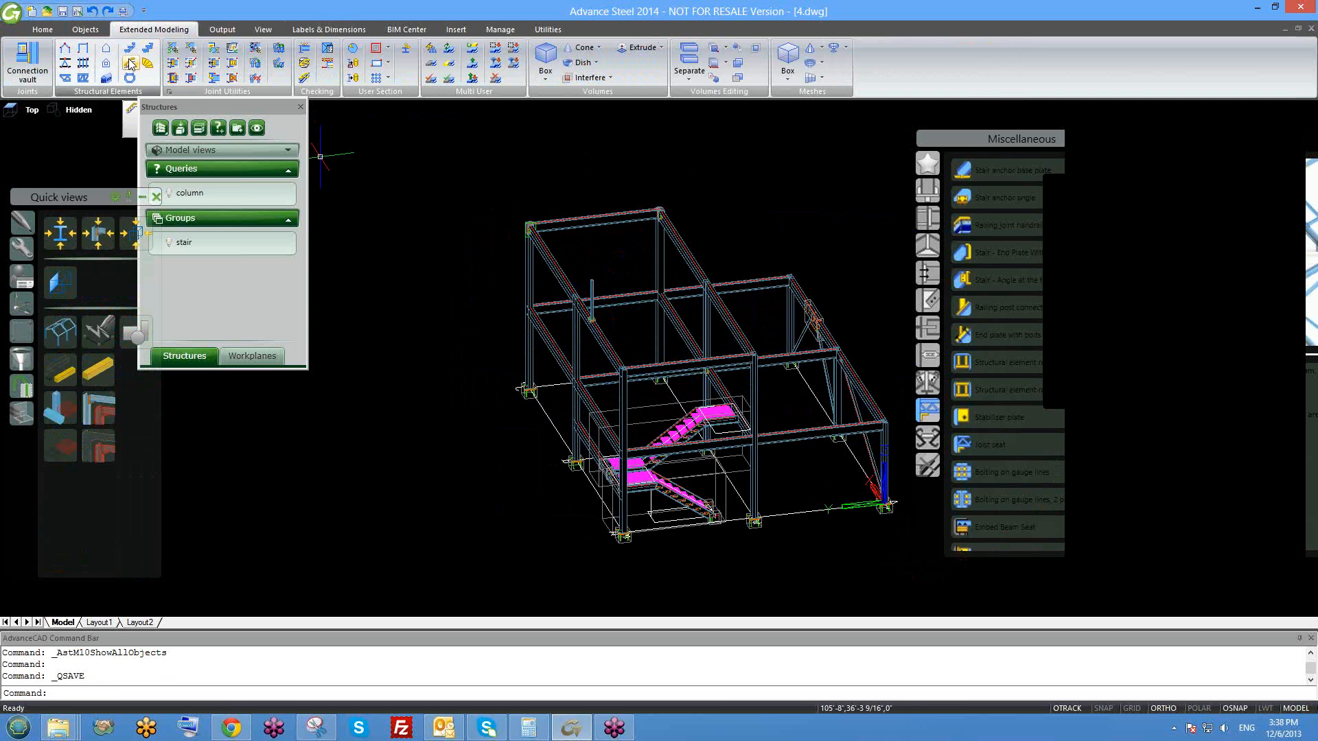
middle_click_drag(628, 241, 628, 294)
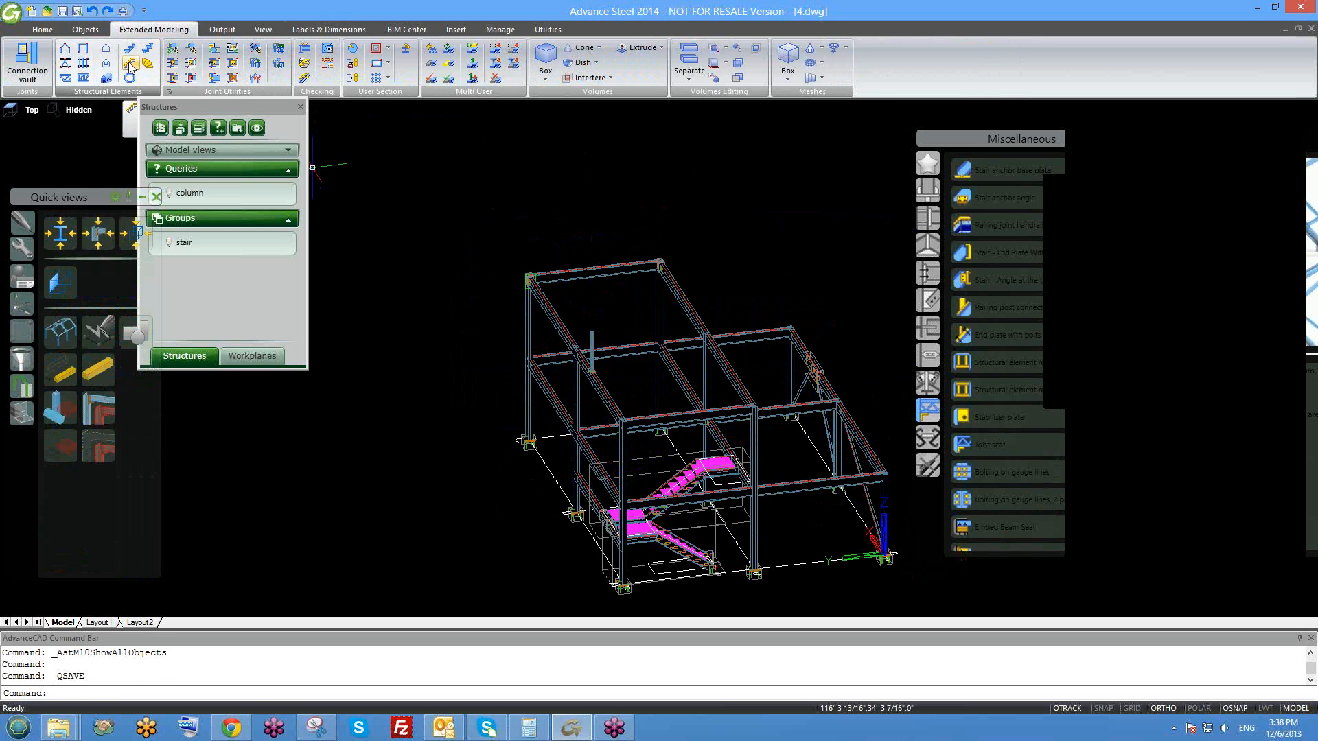
left_click_drag(160, 107, 160, 168)
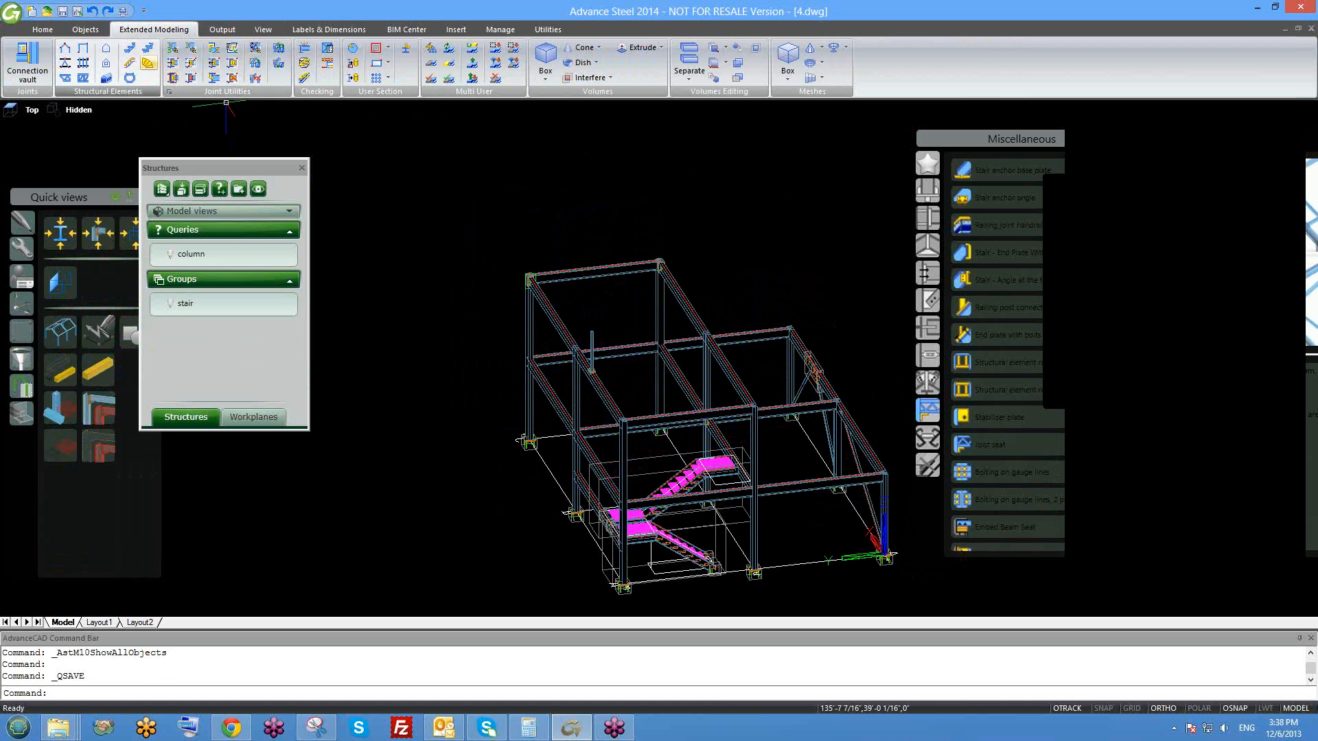
- Start a railing using the short top beam at the building's high end as its base beam
left_click(129, 63)
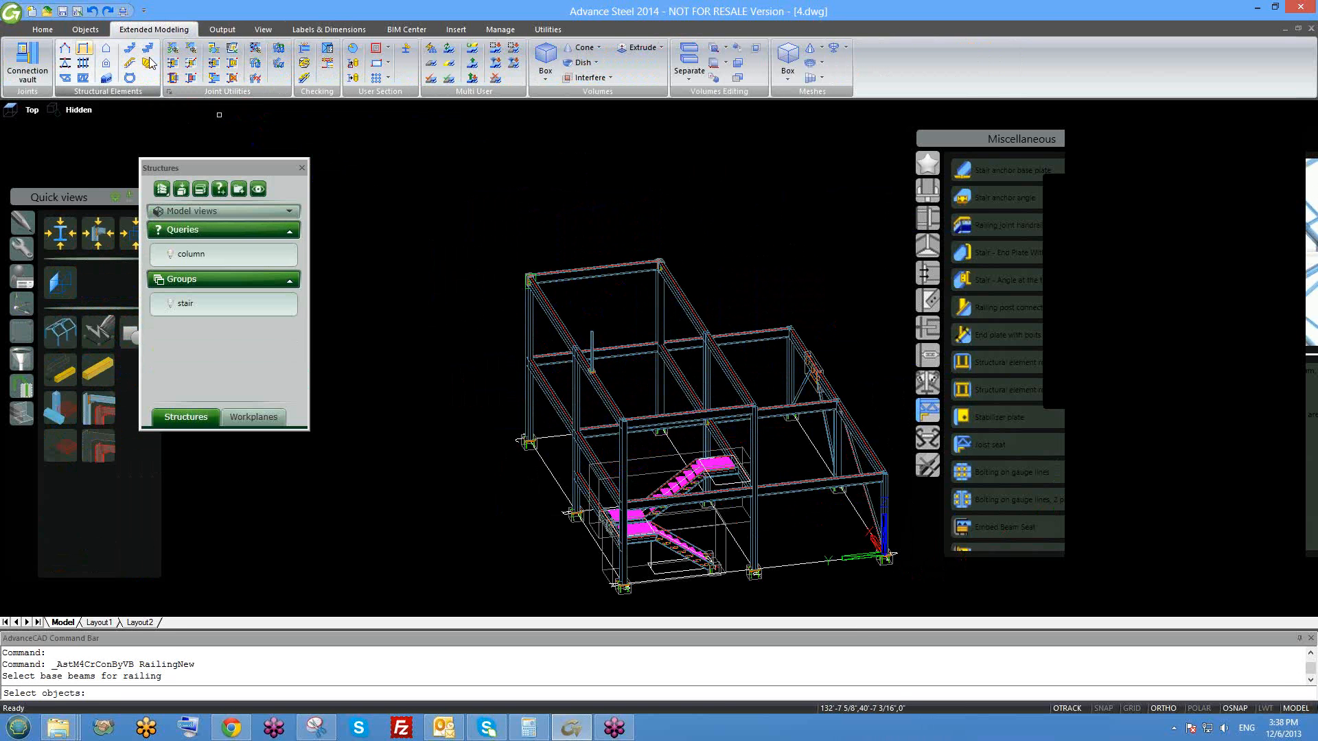
scroll(610, 238, "up", 4)
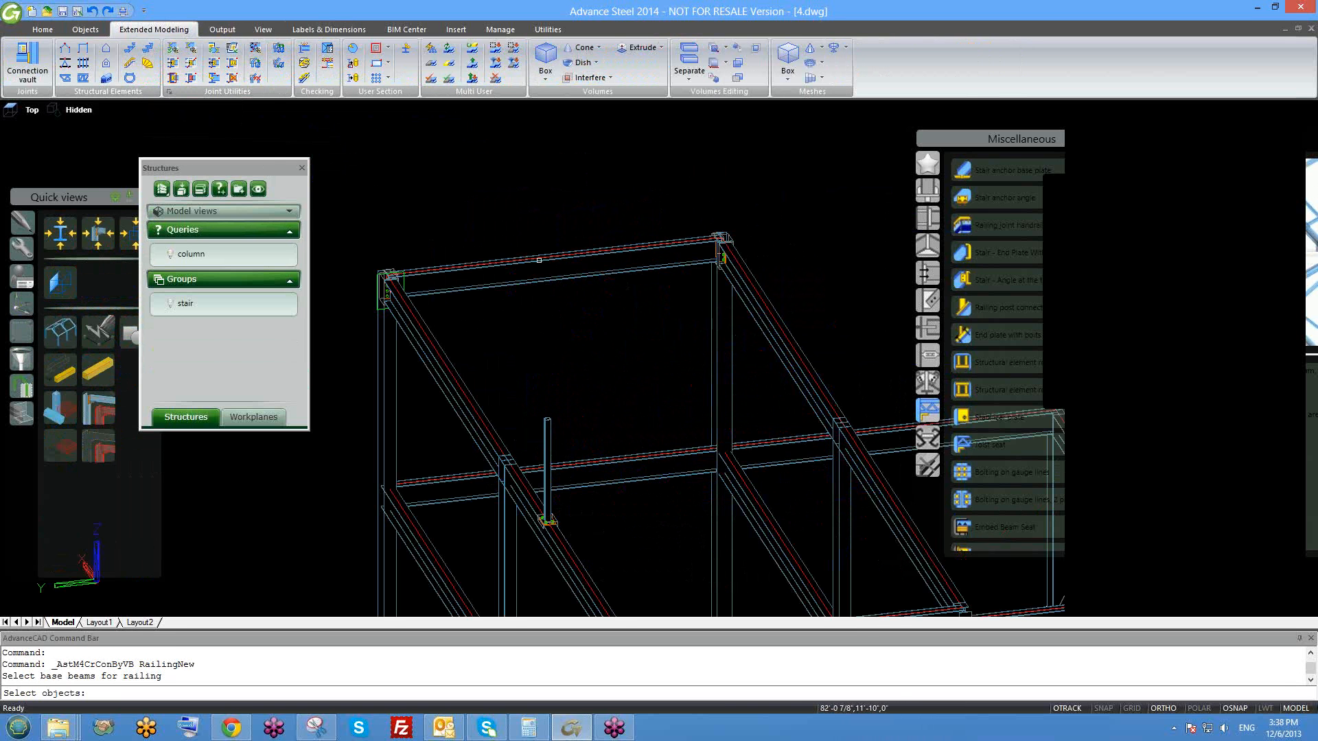
left_click(522, 252)
left_click(513, 276)
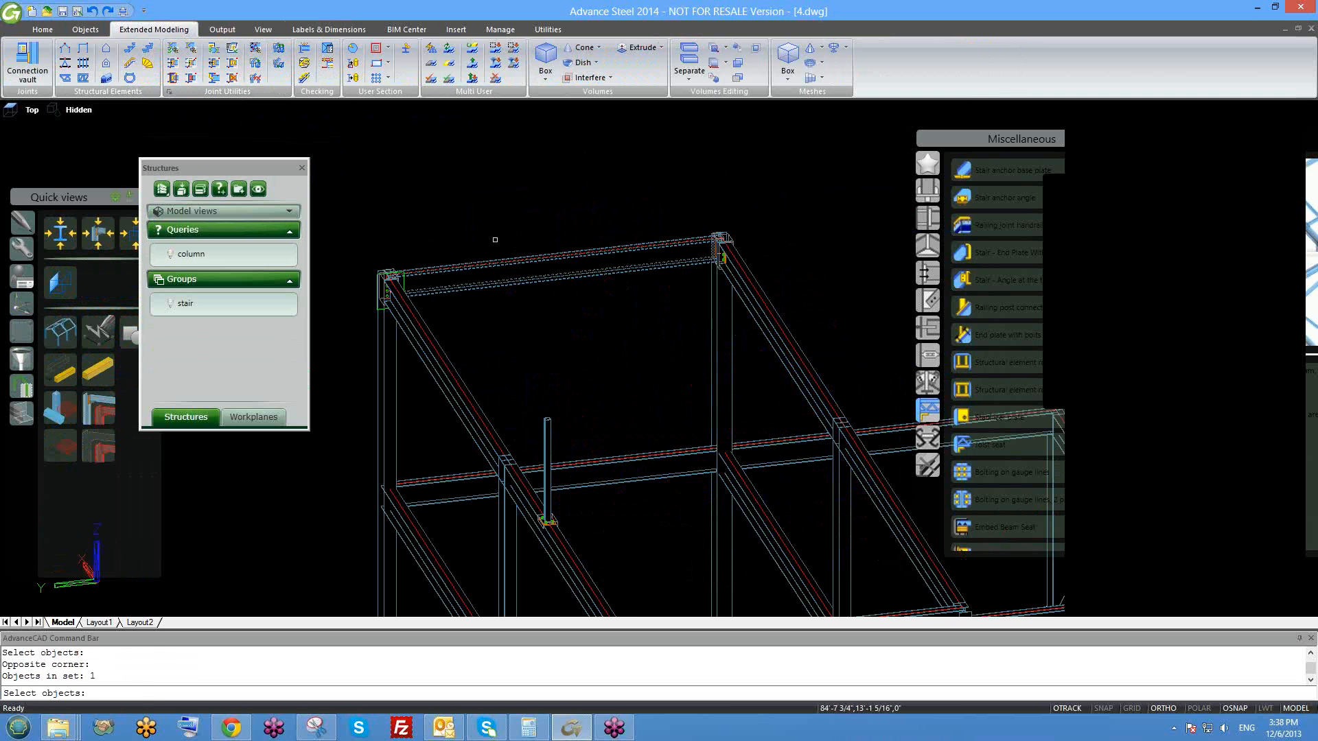
key("Return")
- Run the railing between the column centres at the beam's two ends, without a nosing point, accepting the default connection values
scroll(403, 247, "up", 2)
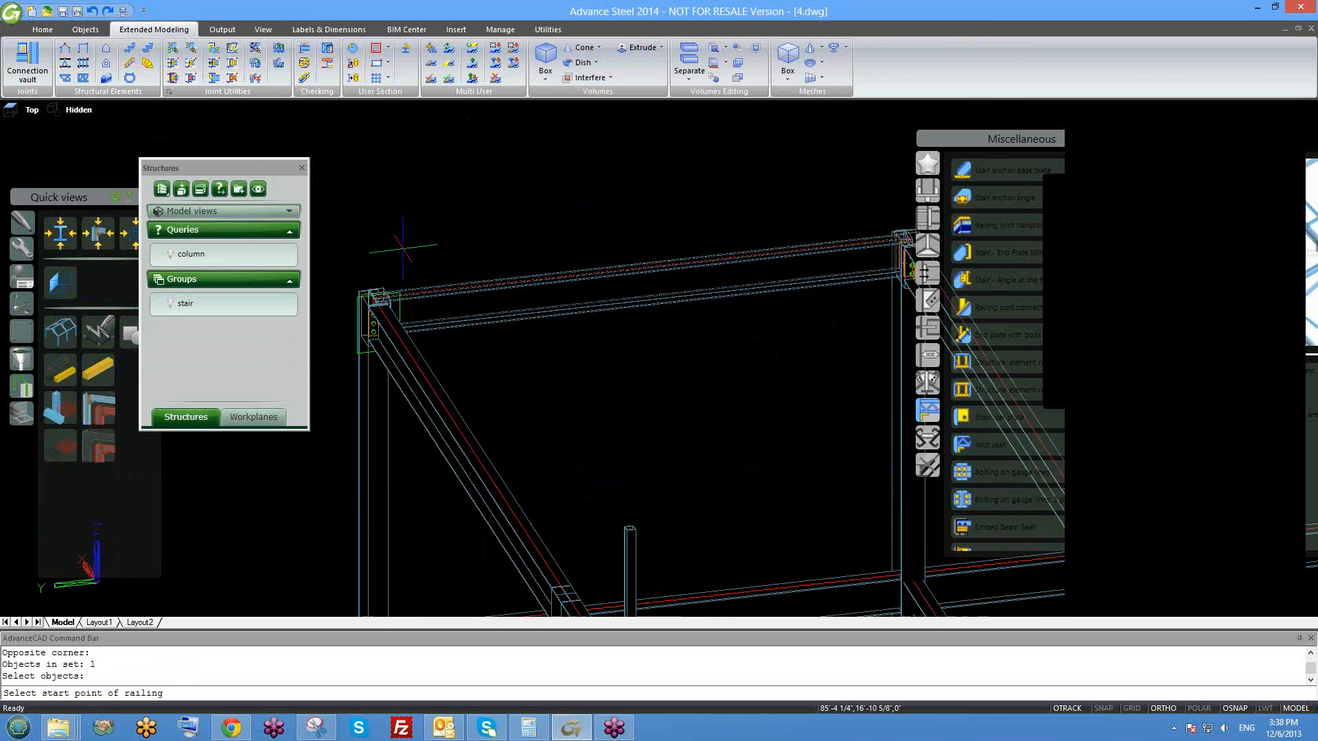
scroll(402, 247, "up", 2)
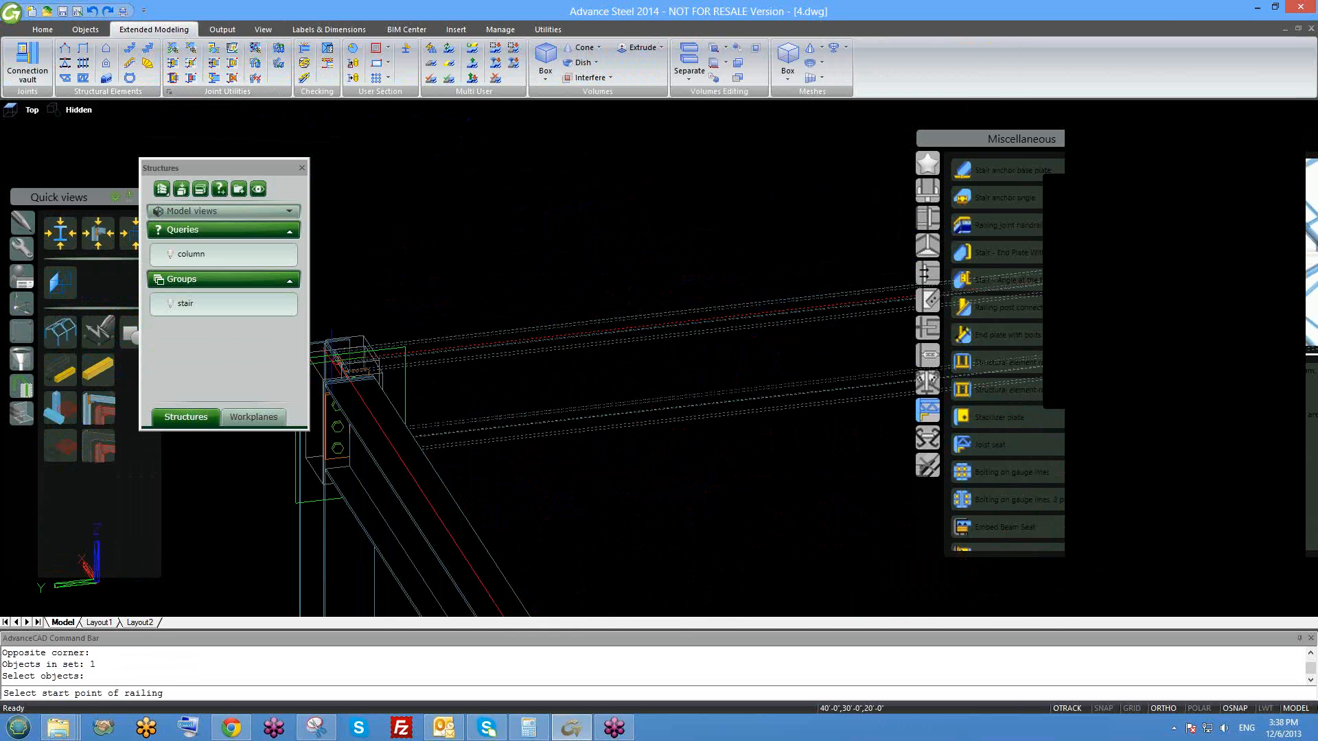
left_click(336, 360)
scroll(336, 361, "down", 2)
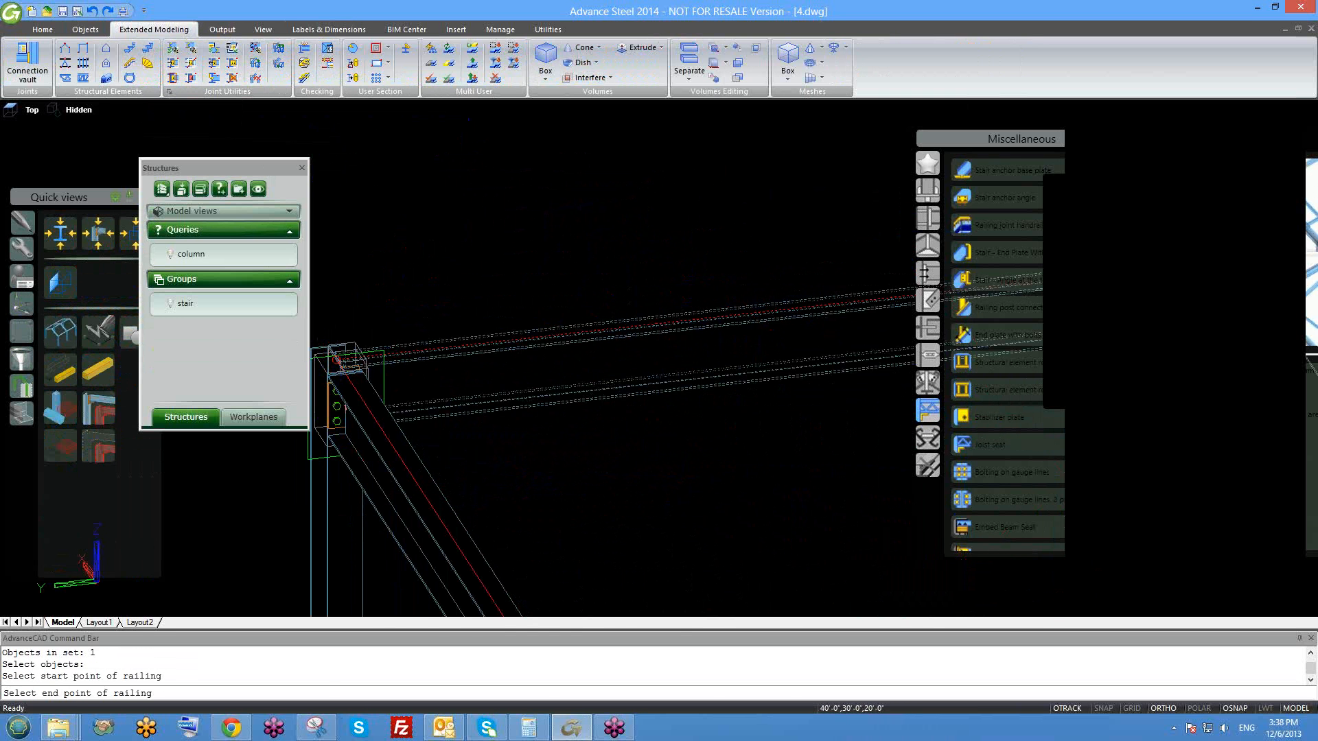
scroll(323, 385, "down", 2)
scroll(609, 350, "up", 3)
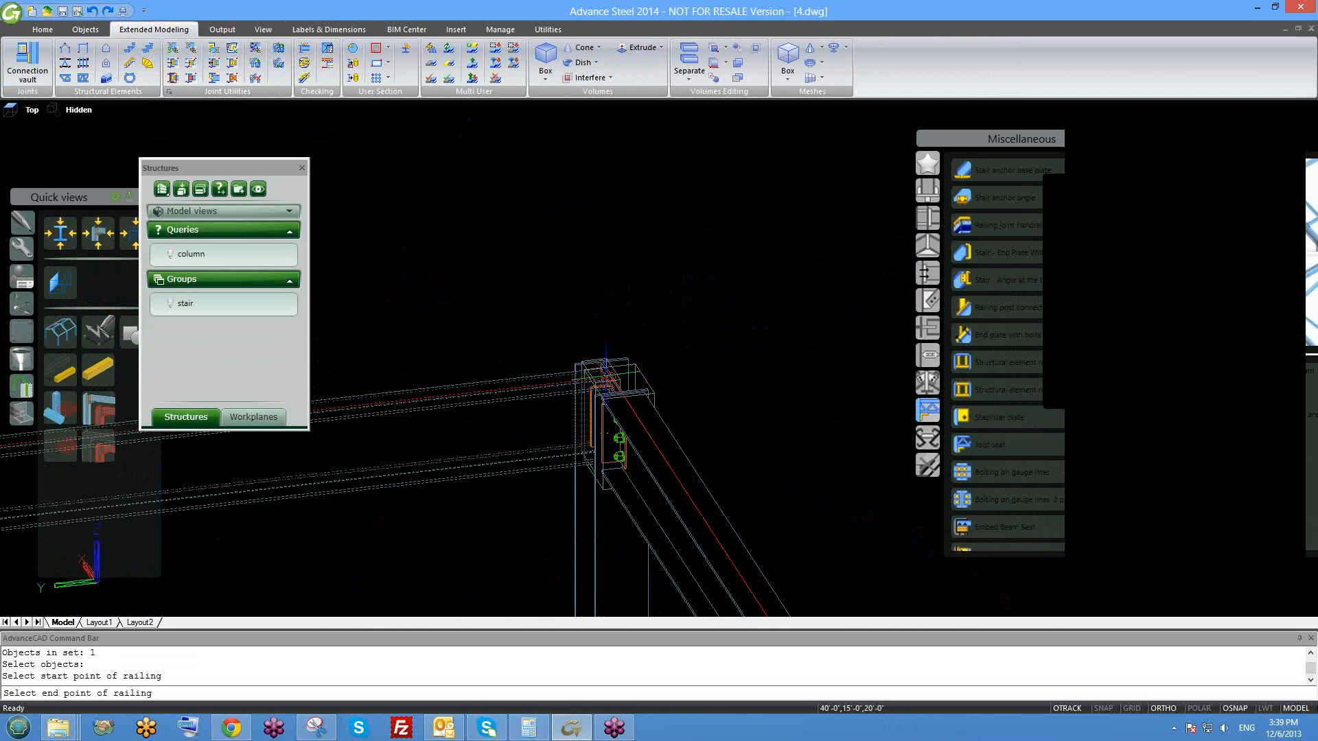
left_click(610, 369)
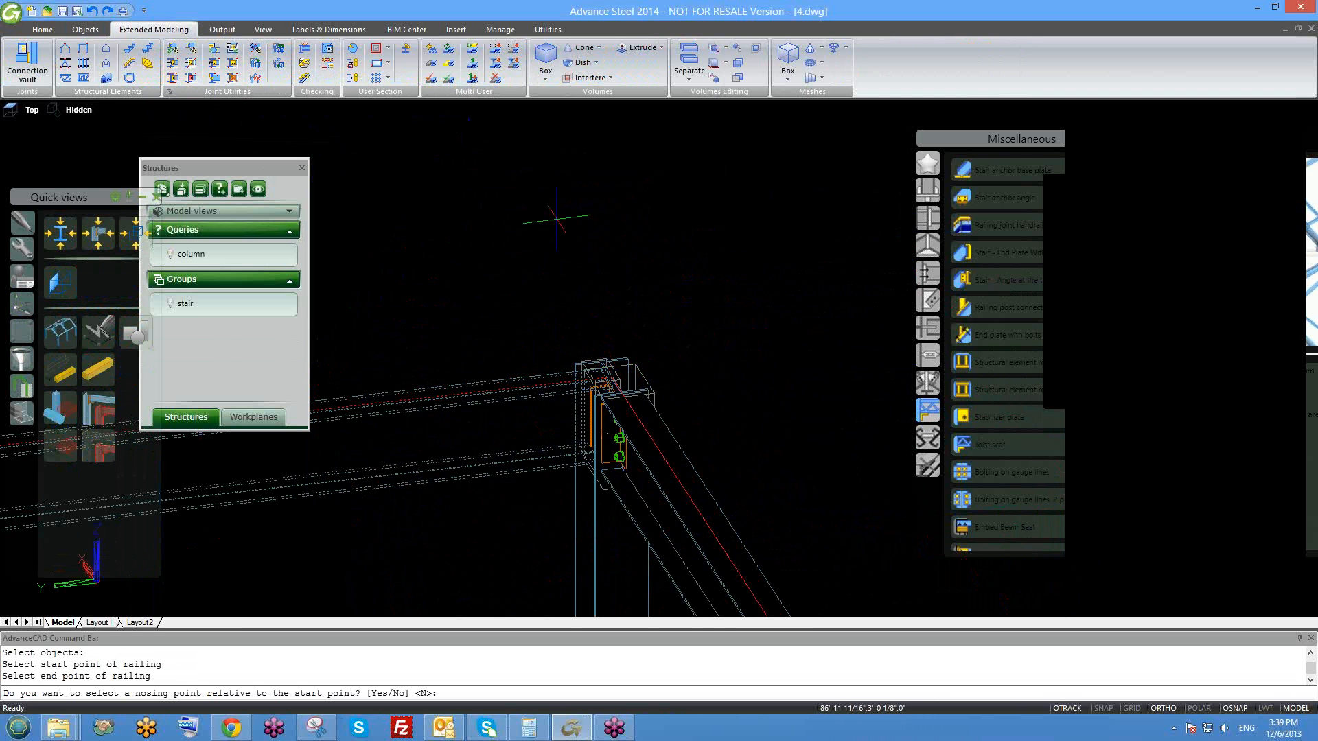
key("Return")
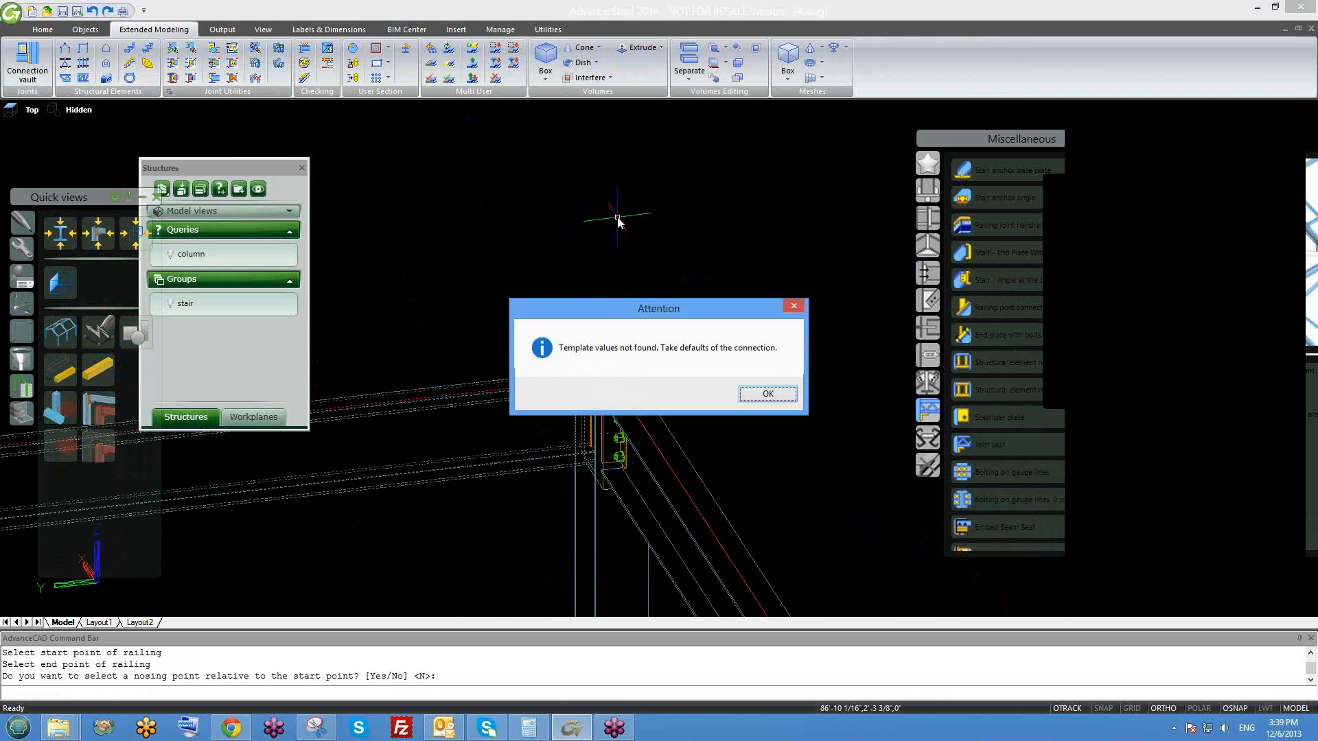
left_click(783, 401)
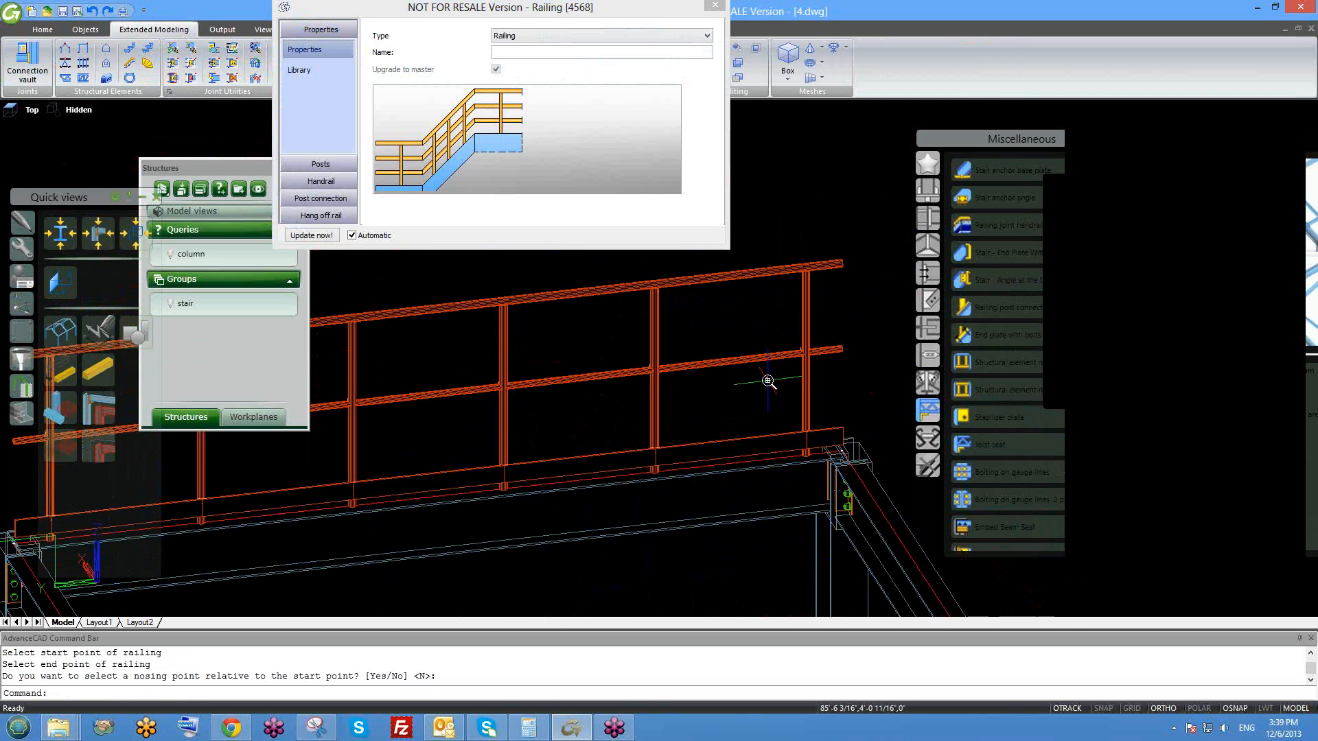
- Check the railing's handrail, hang off rail, post and post connection settings, then close its properties
scroll(768, 382, "down", 2)
scroll(621, 423, "down", 1)
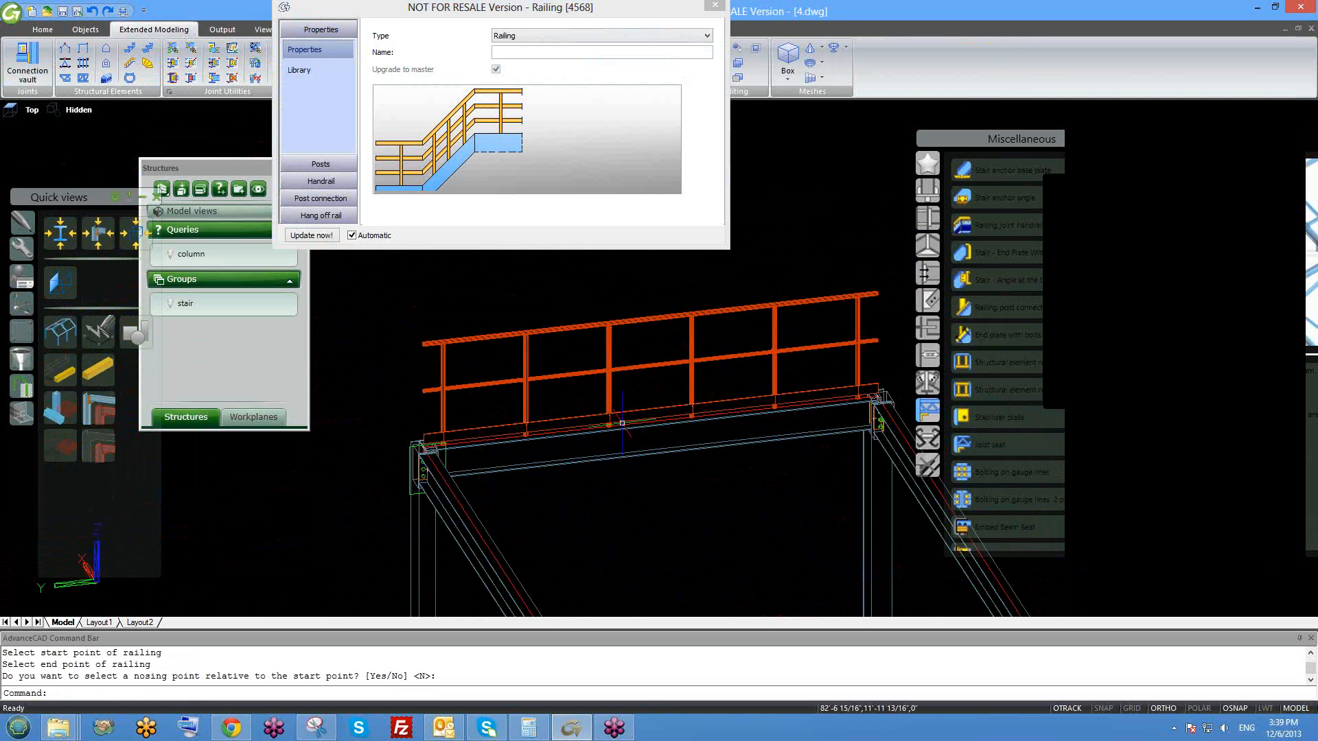
scroll(622, 422, "down", 1)
left_click(350, 182)
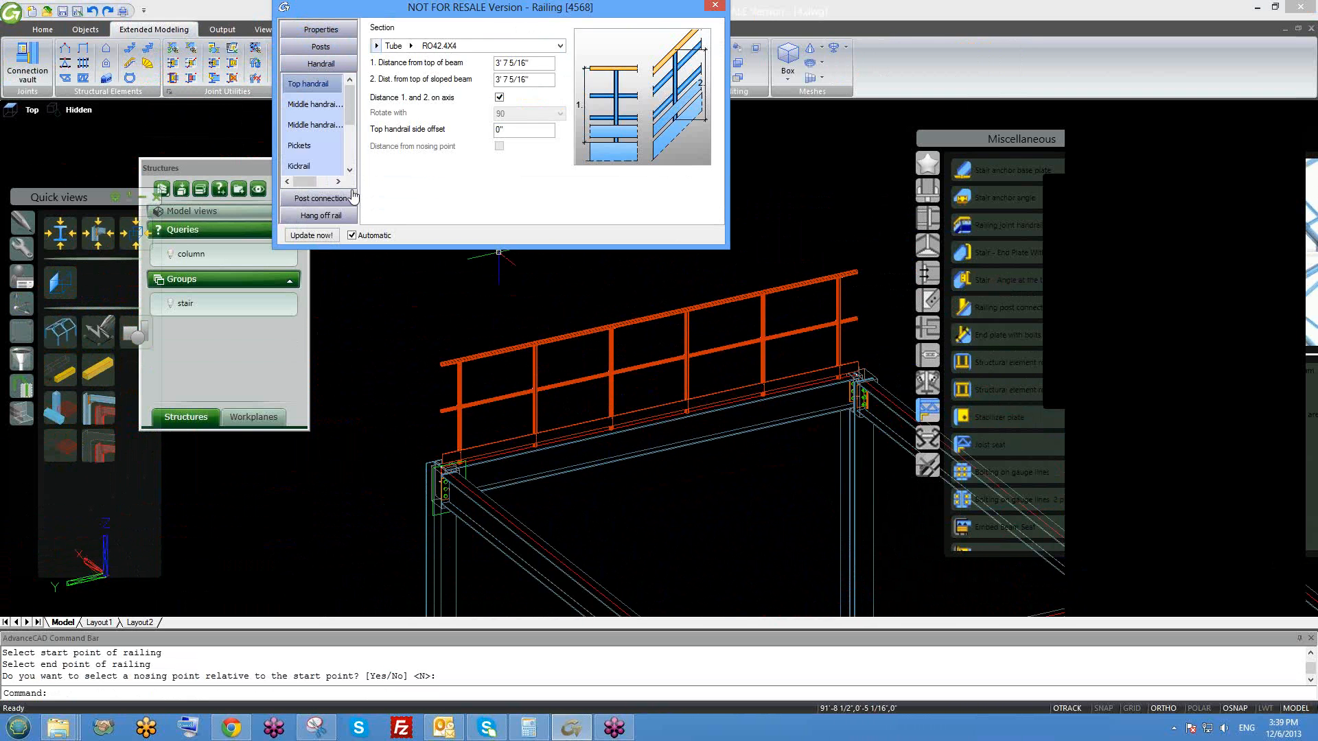
left_click(352, 197)
left_click(320, 214)
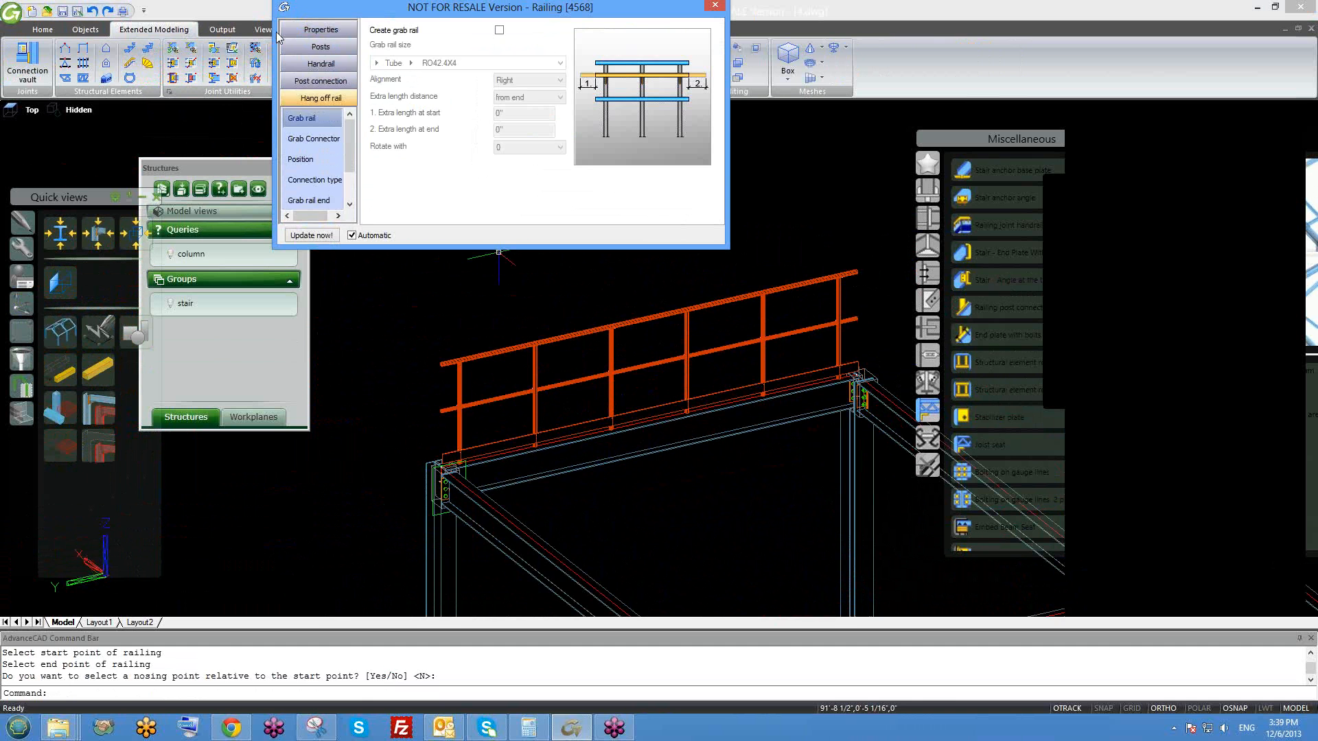
left_click(311, 46)
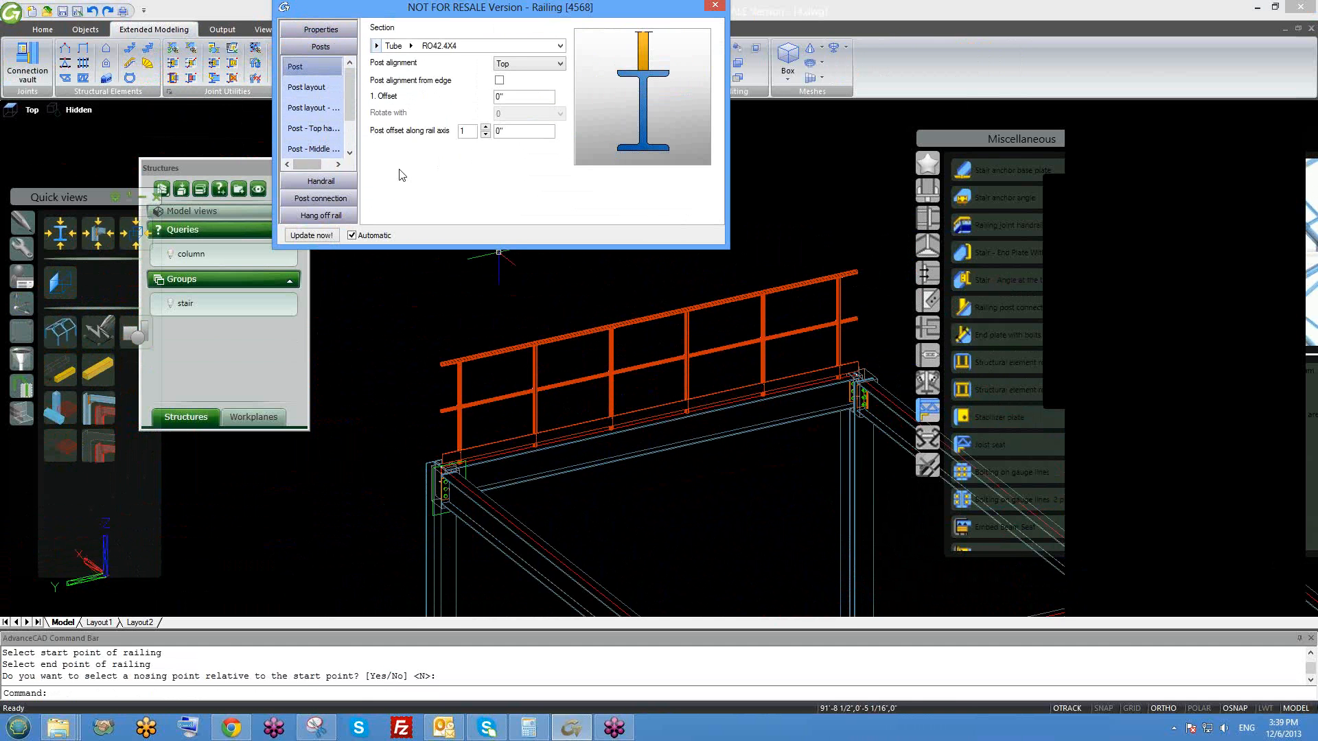
left_click(320, 197)
left_click_drag(437, 8, 474, 43)
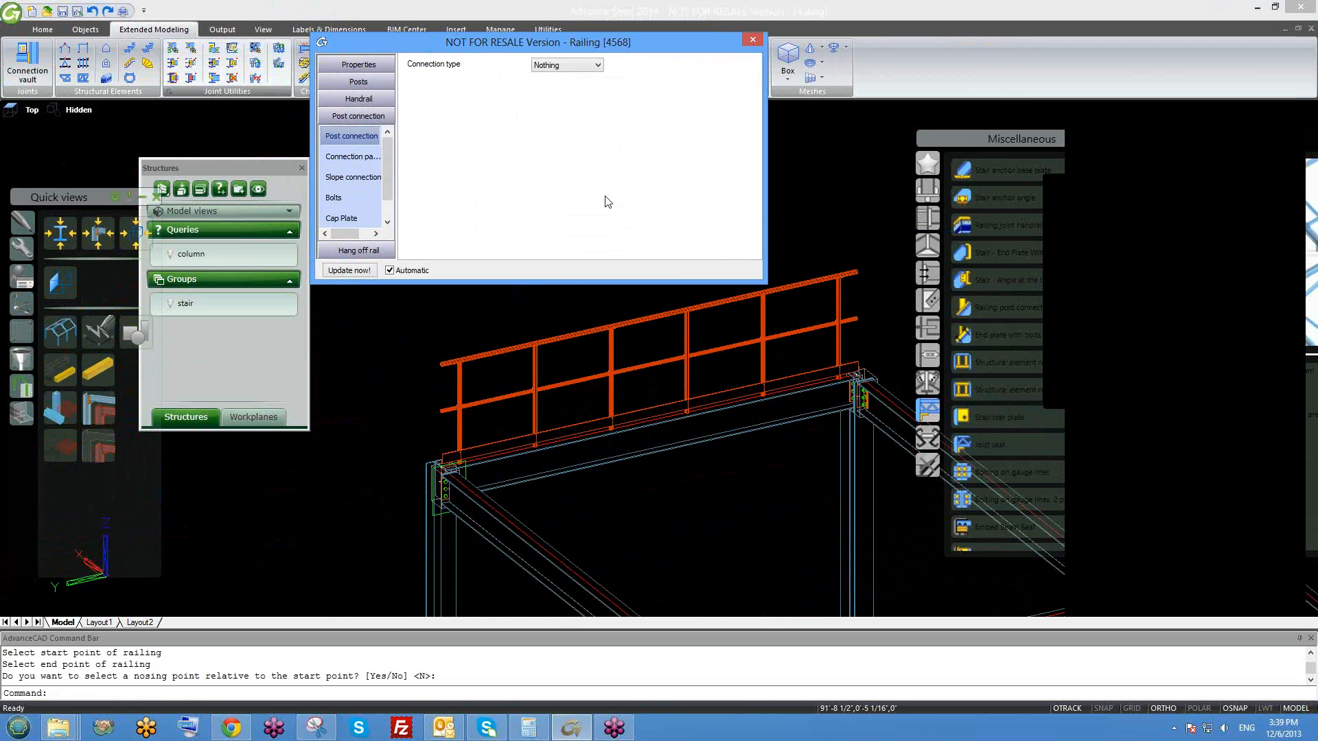
left_click(752, 40)
- Save the drawing with the railing added on the top beam
scroll(605, 445, "down", 6)
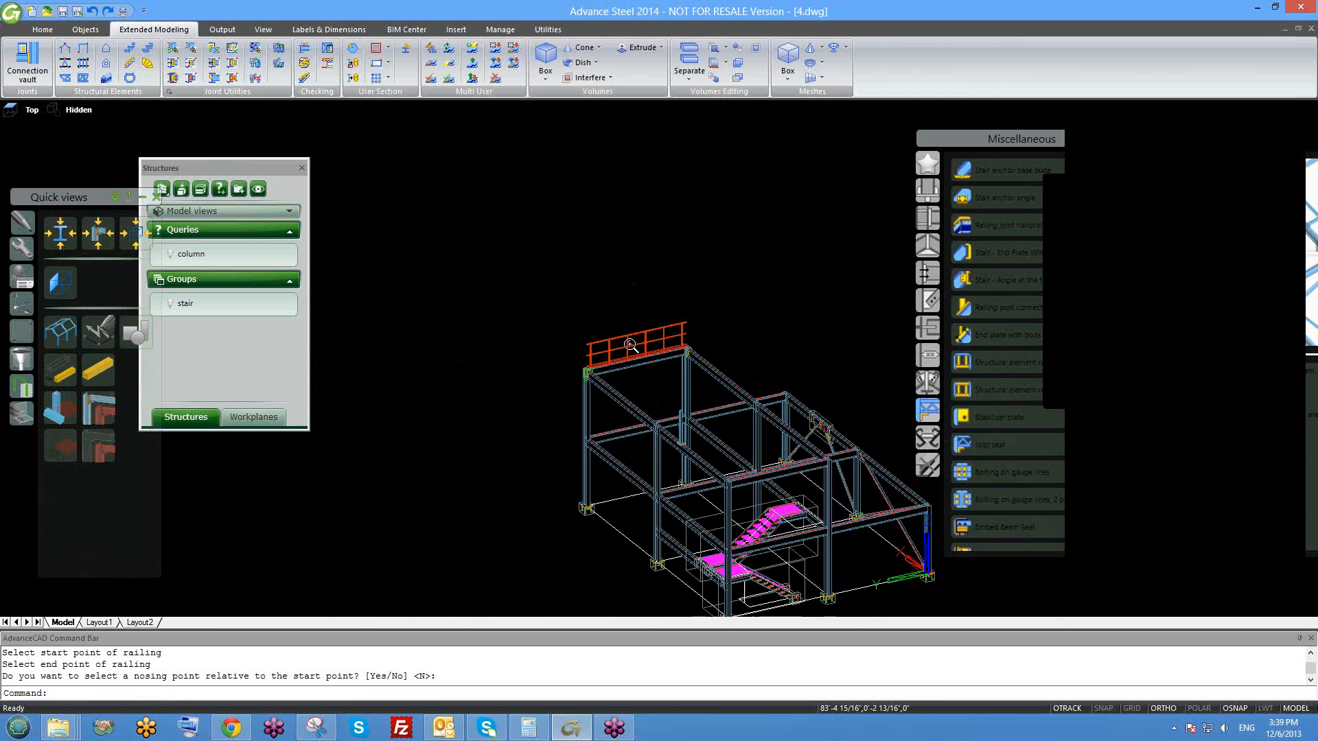
middle_click_drag(604, 446, 626, 412, "shift")
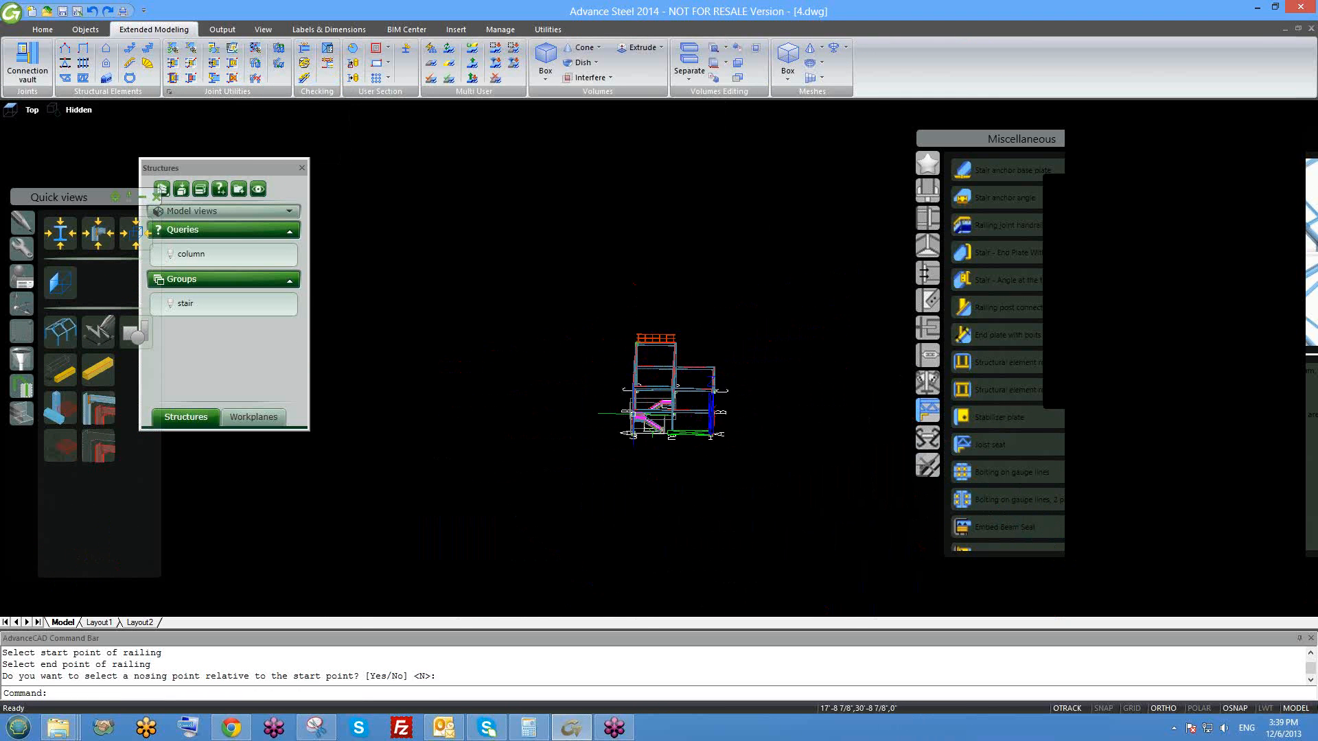
key("ctrl+s")
- Examine the top railing and both stair flights with their landings and anchors within the building frame
scroll(673, 329, "up", 8)
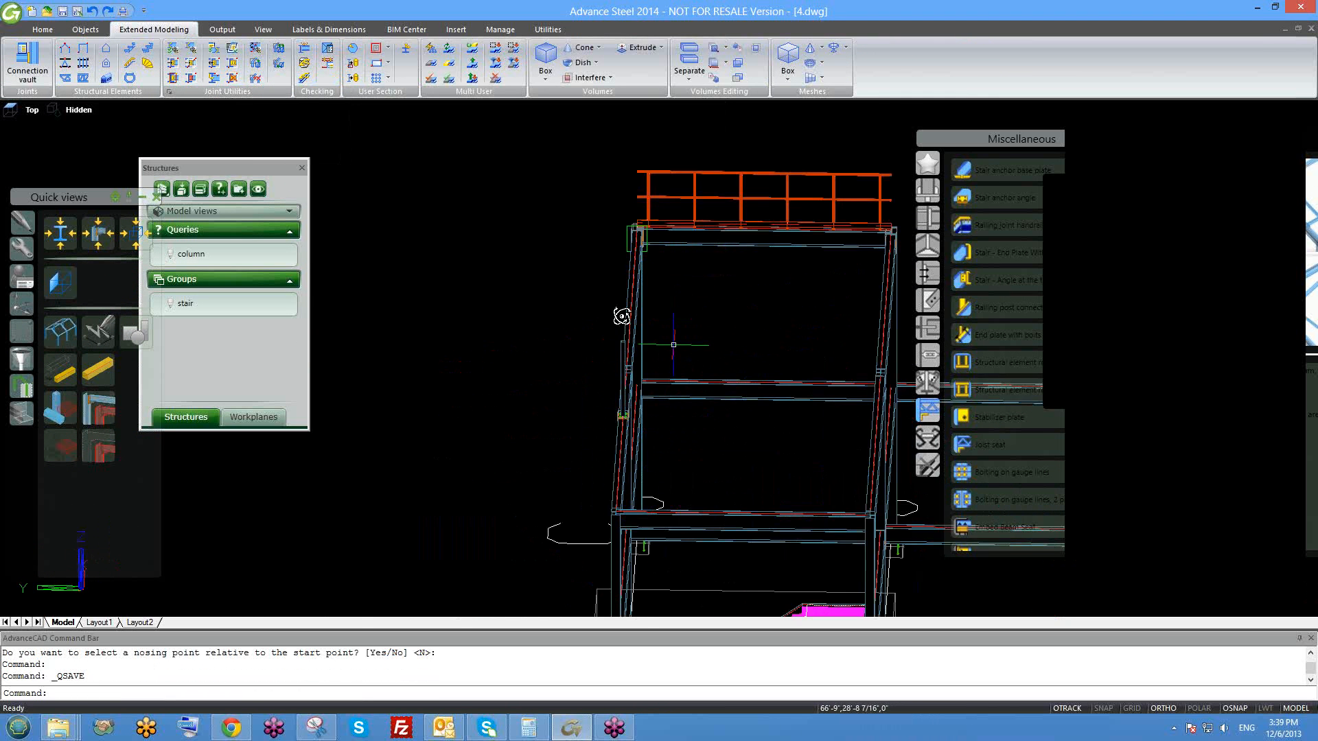
middle_click_drag(622, 316, 609, 360, "shift")
scroll(609, 360, "down", 5)
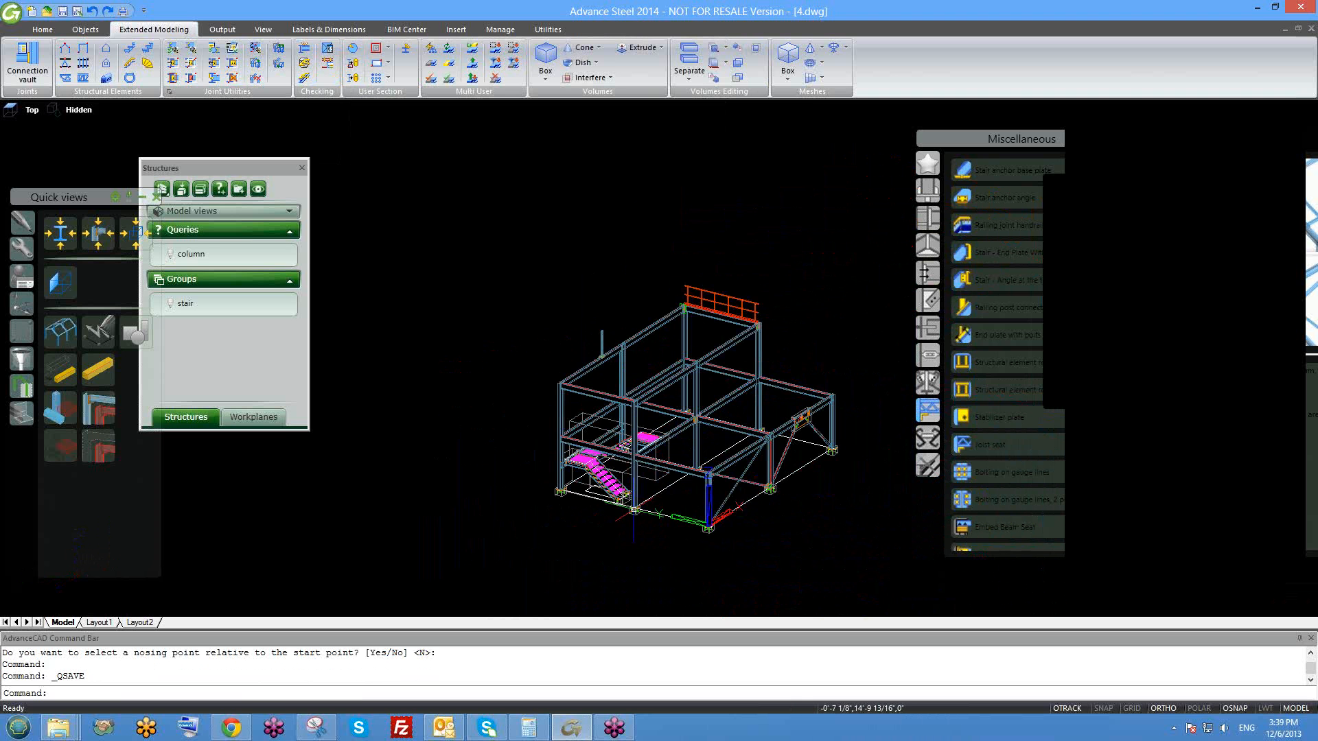
middle_click_drag(671, 494, 663, 499, "shift")
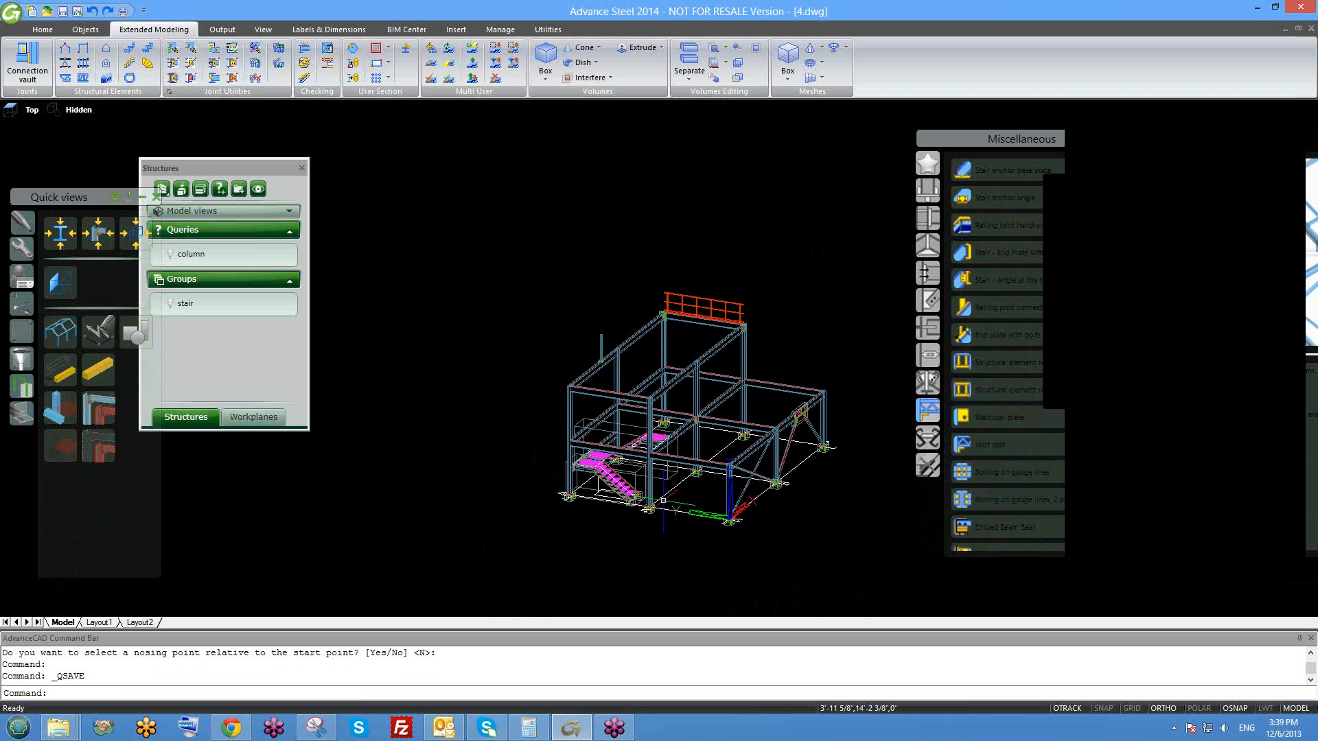
scroll(625, 456, "up", 5)
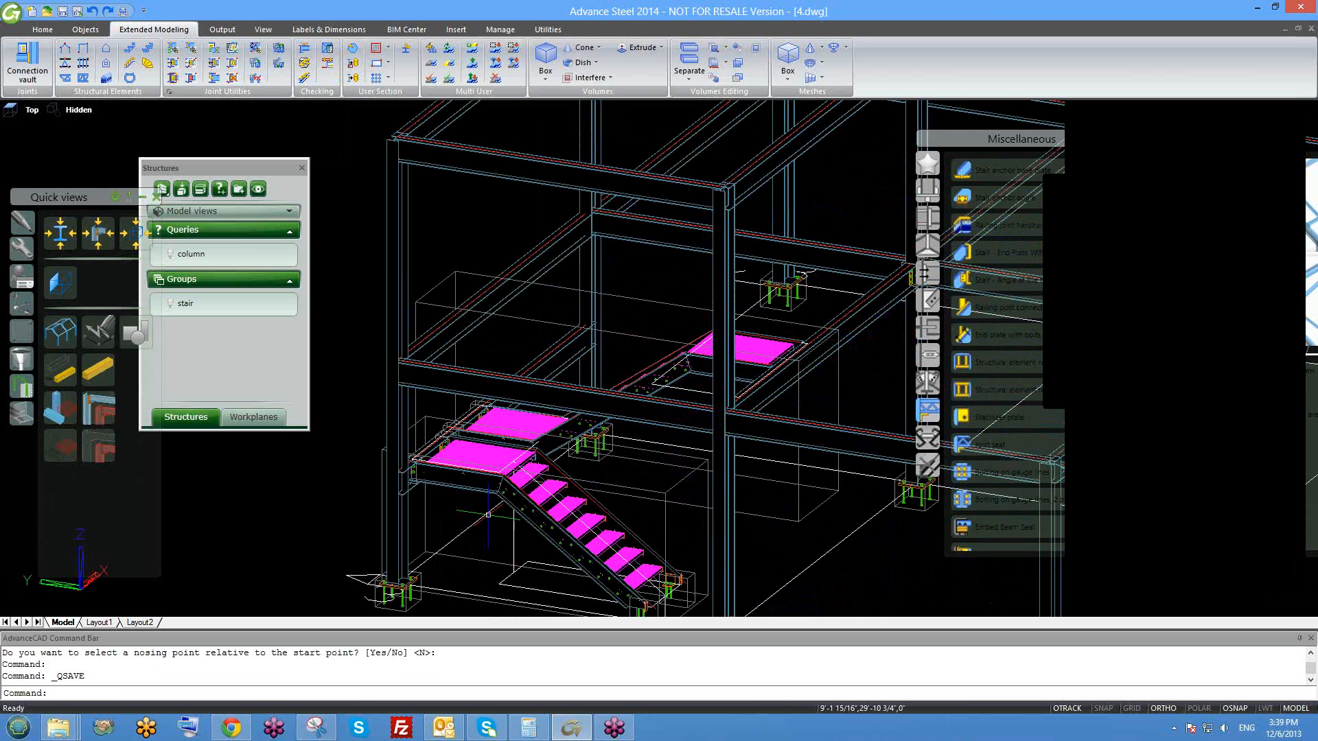
scroll(511, 497, "up", 1)
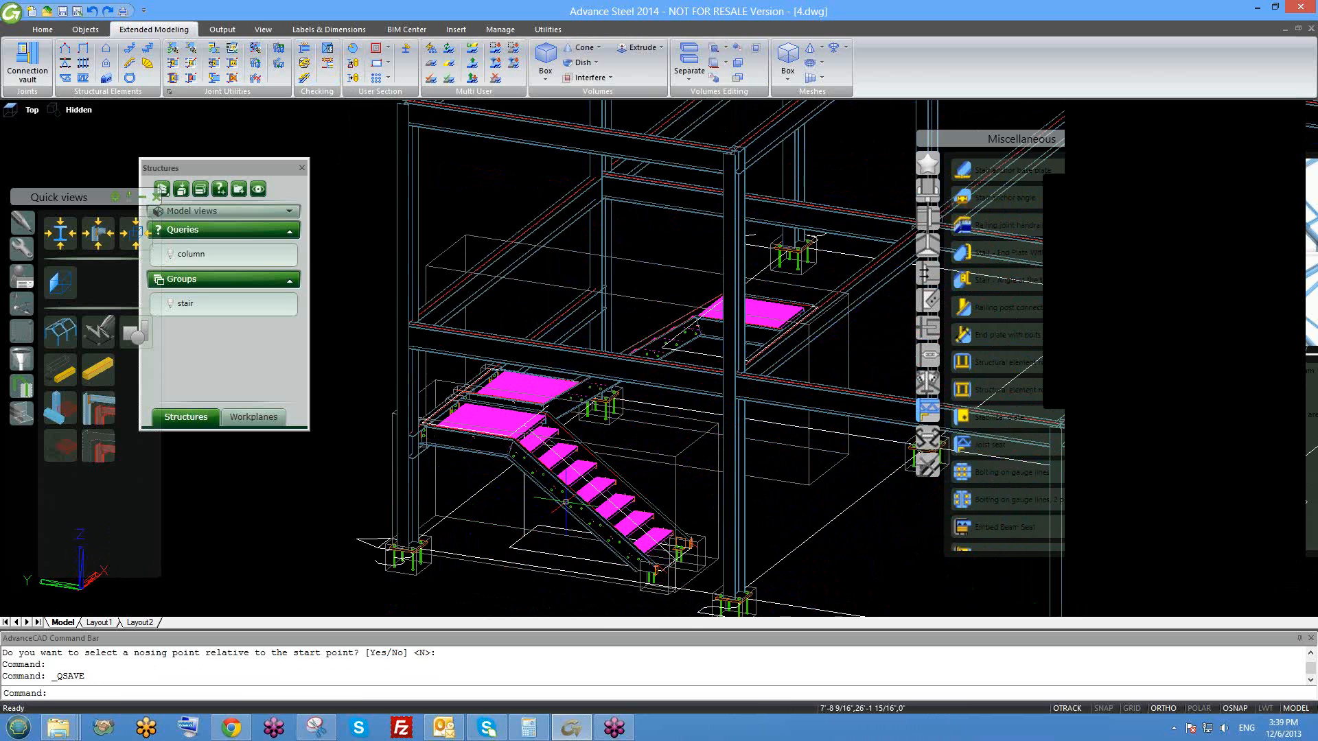
middle_click_drag(566, 502, 502, 493, "shift")
scroll(503, 502, "up", 2)
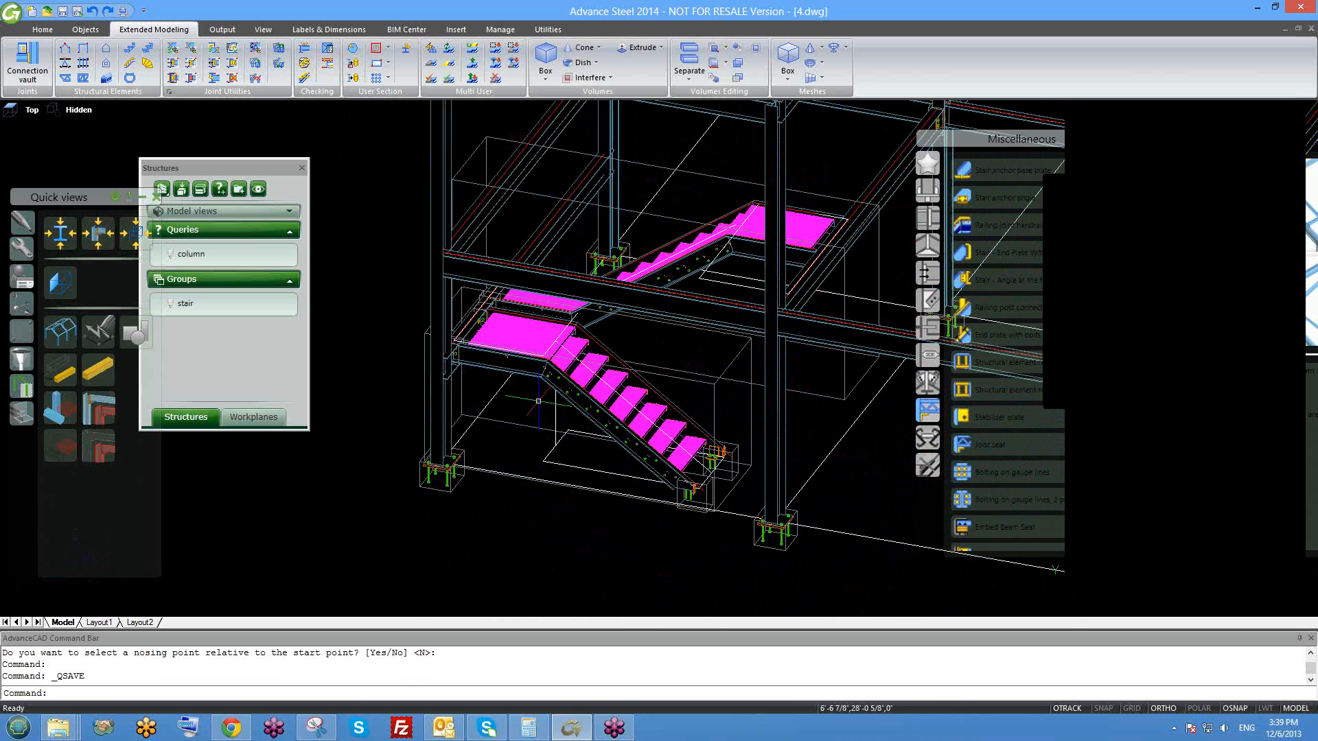
scroll(700, 448, "up", 3)
scroll(700, 448, "down", 5)
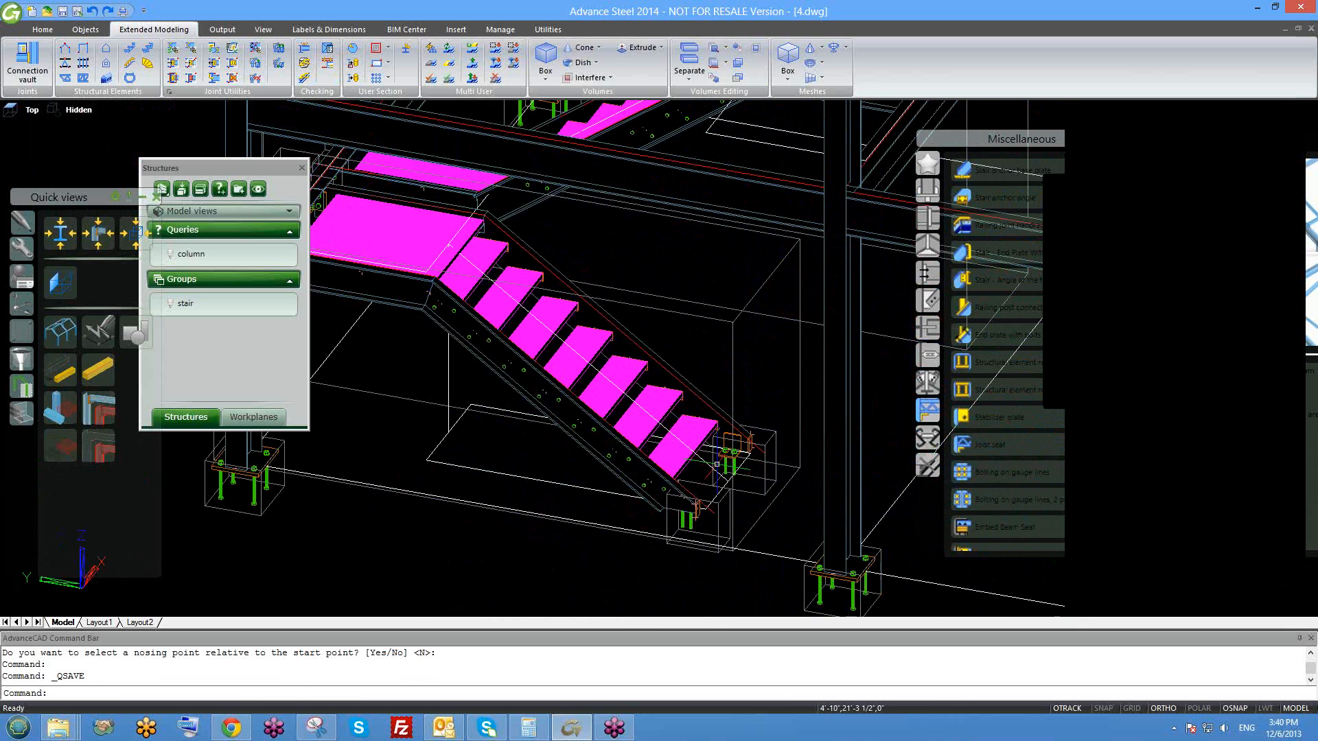
scroll(594, 369, "up", 3)
scroll(594, 369, "down", 4)
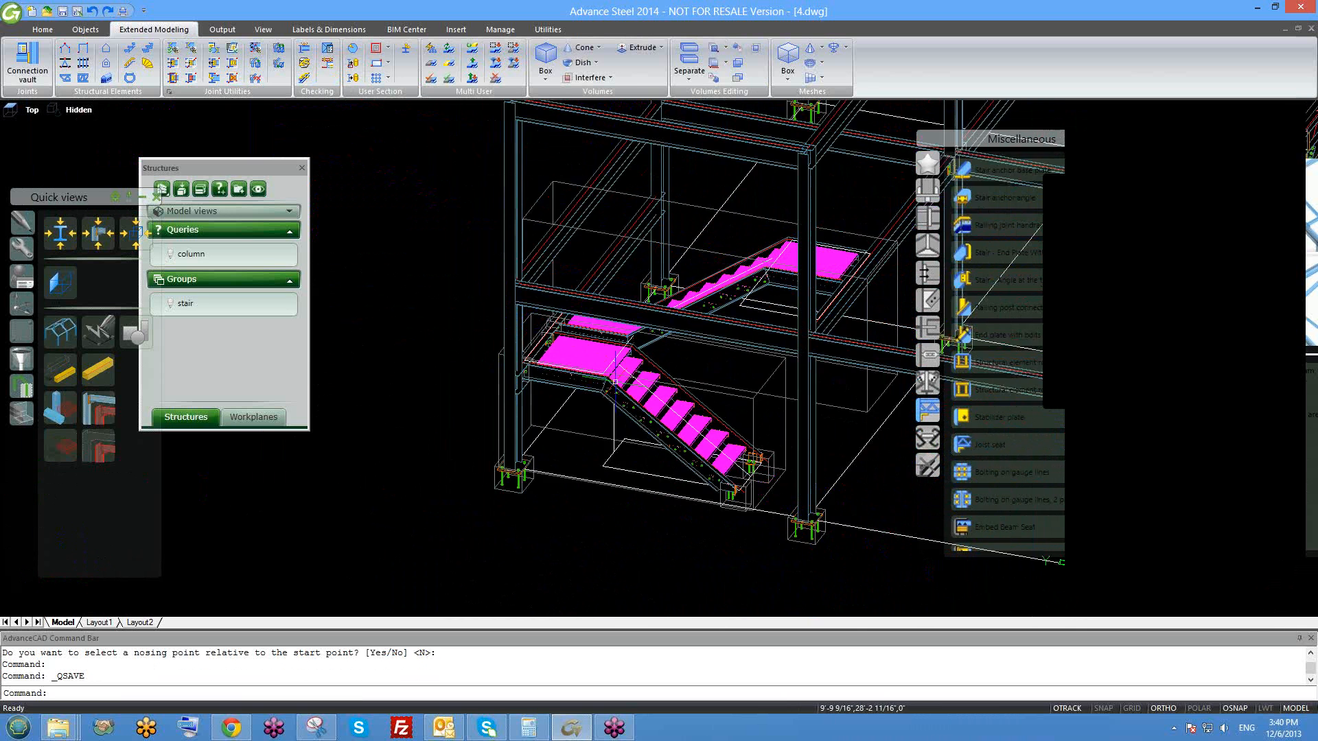
scroll(609, 382, "up", 1)
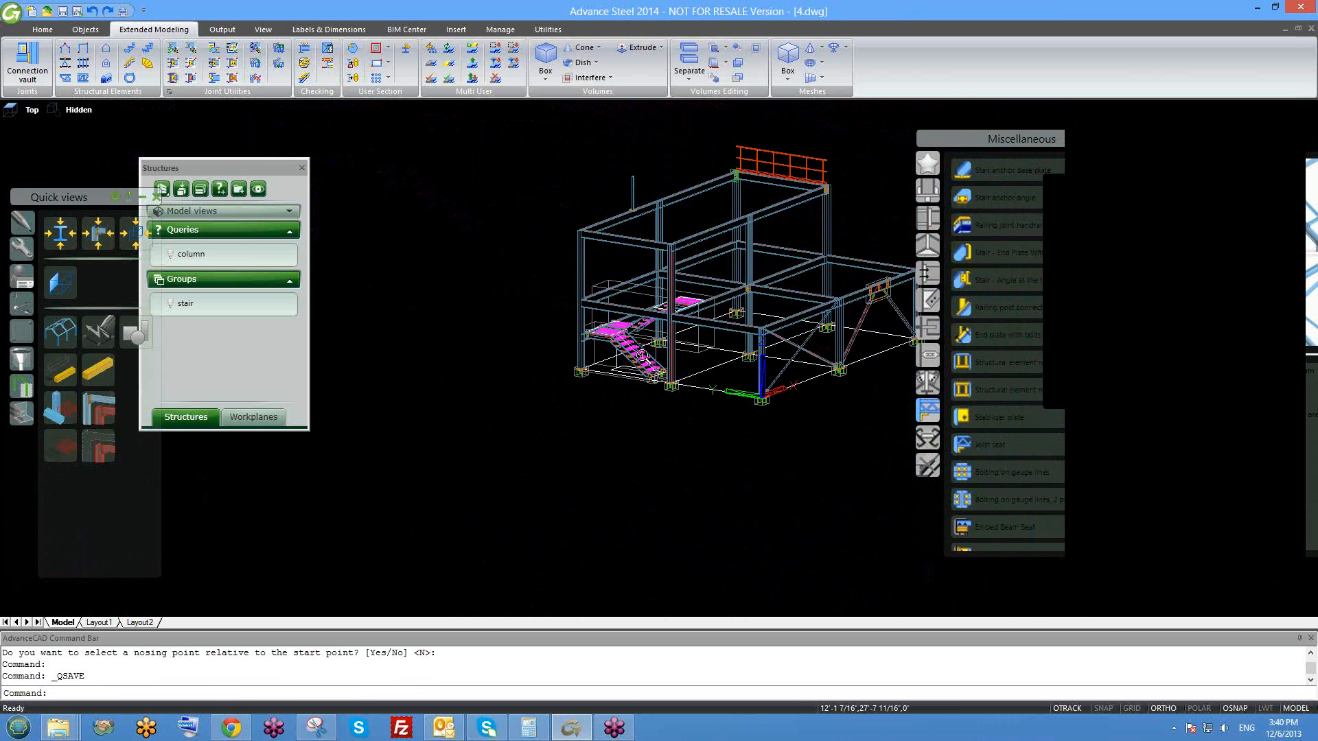
scroll(643, 354, "down", 5)
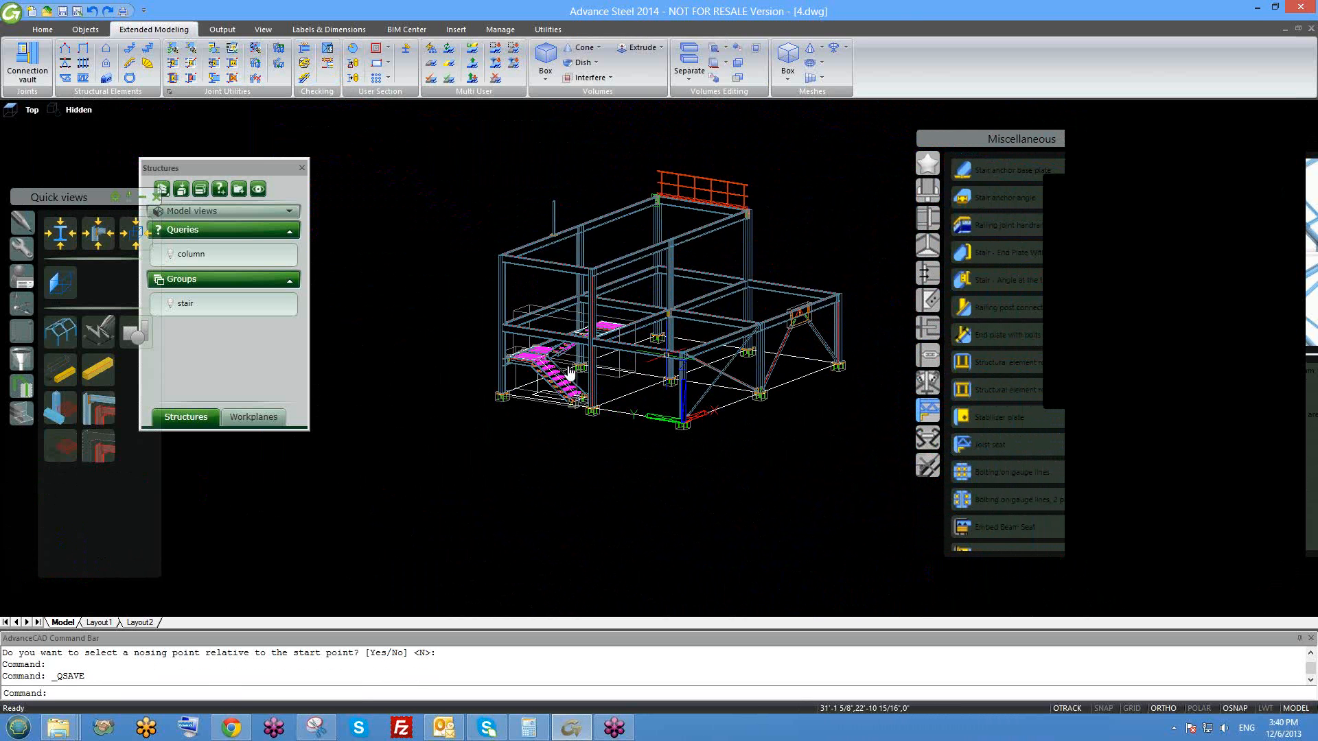
middle_click_drag(599, 360, 568, 370)
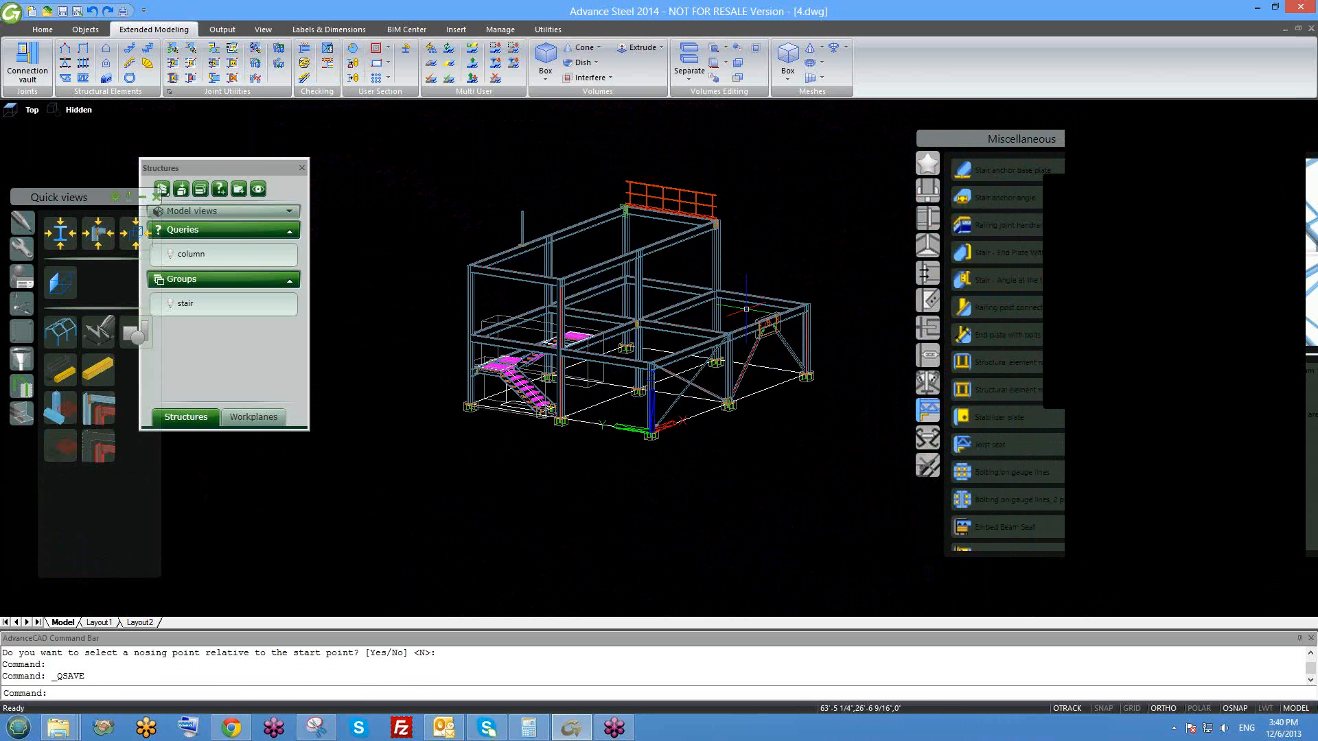
middle_click_drag(732, 315, 686, 295)
middle_click_drag(573, 339, 583, 360)
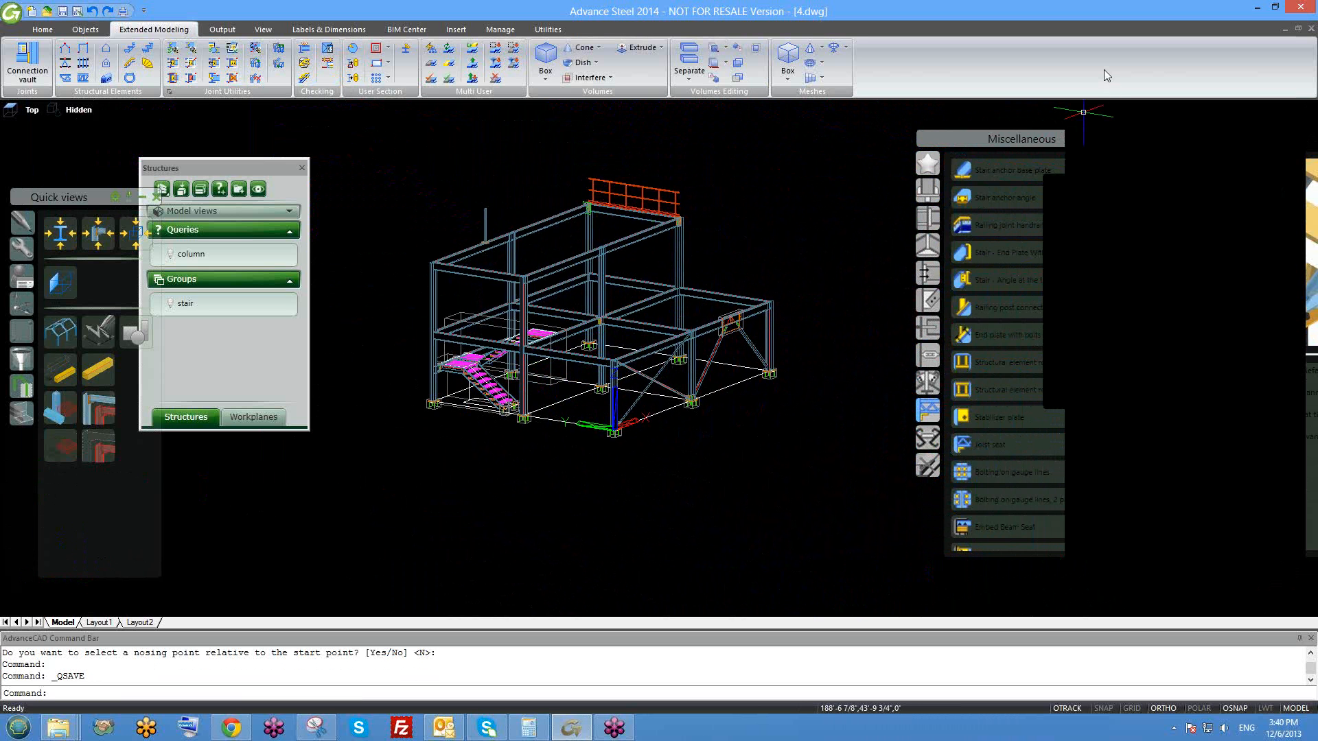
left_click(1144, 121)
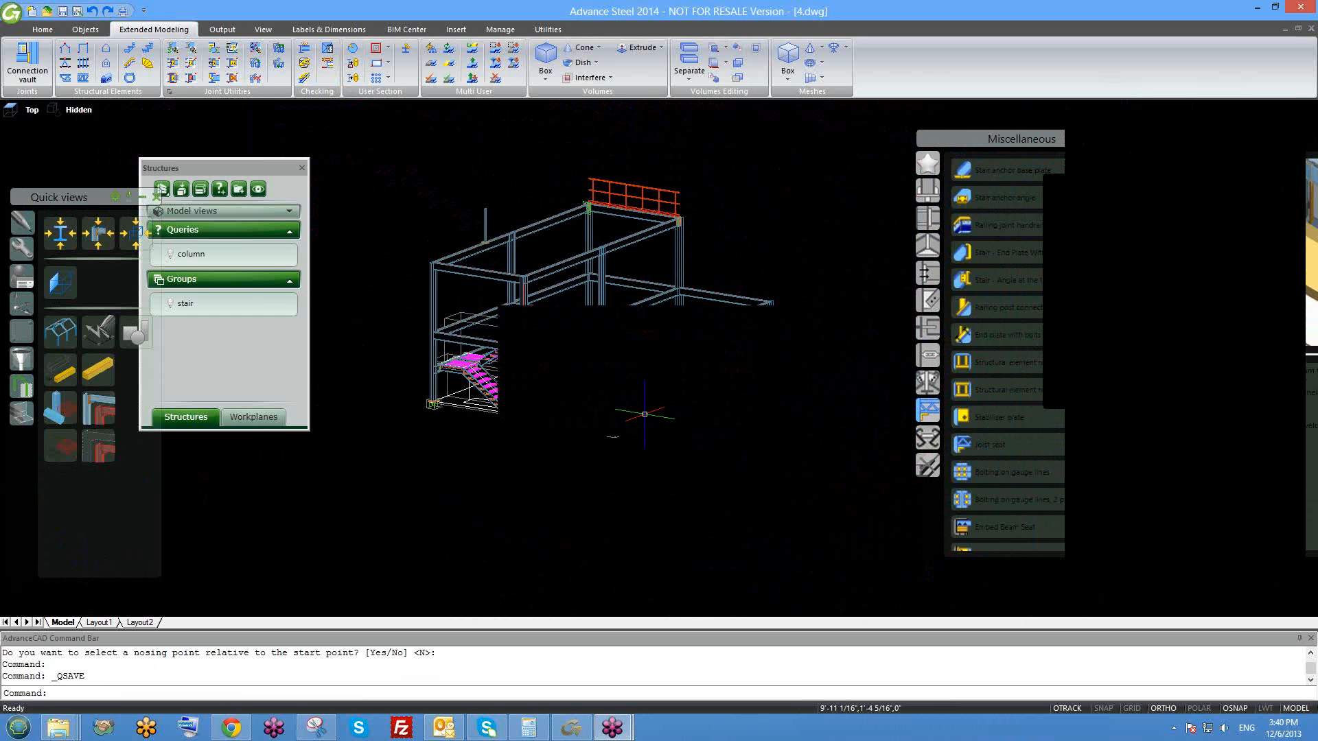